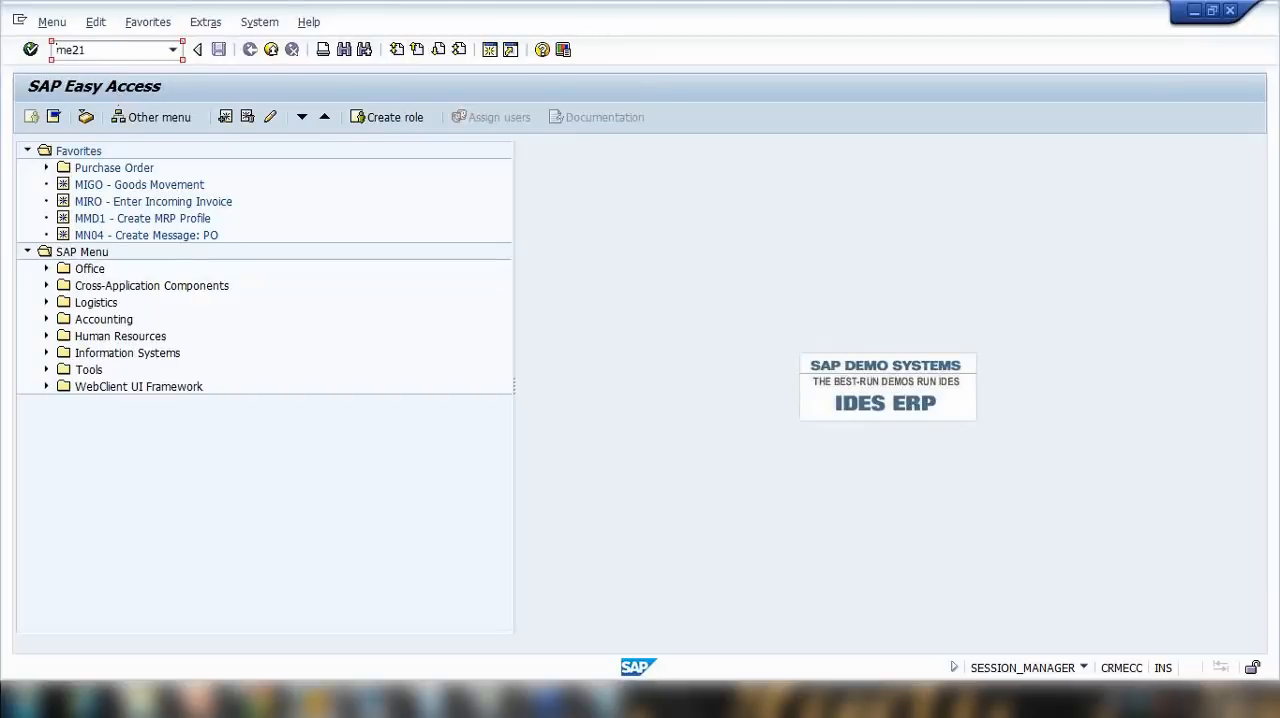
Step: Open transaction ME21N to create a standard purchase order and enter 100502 as the vendor
key(Return)
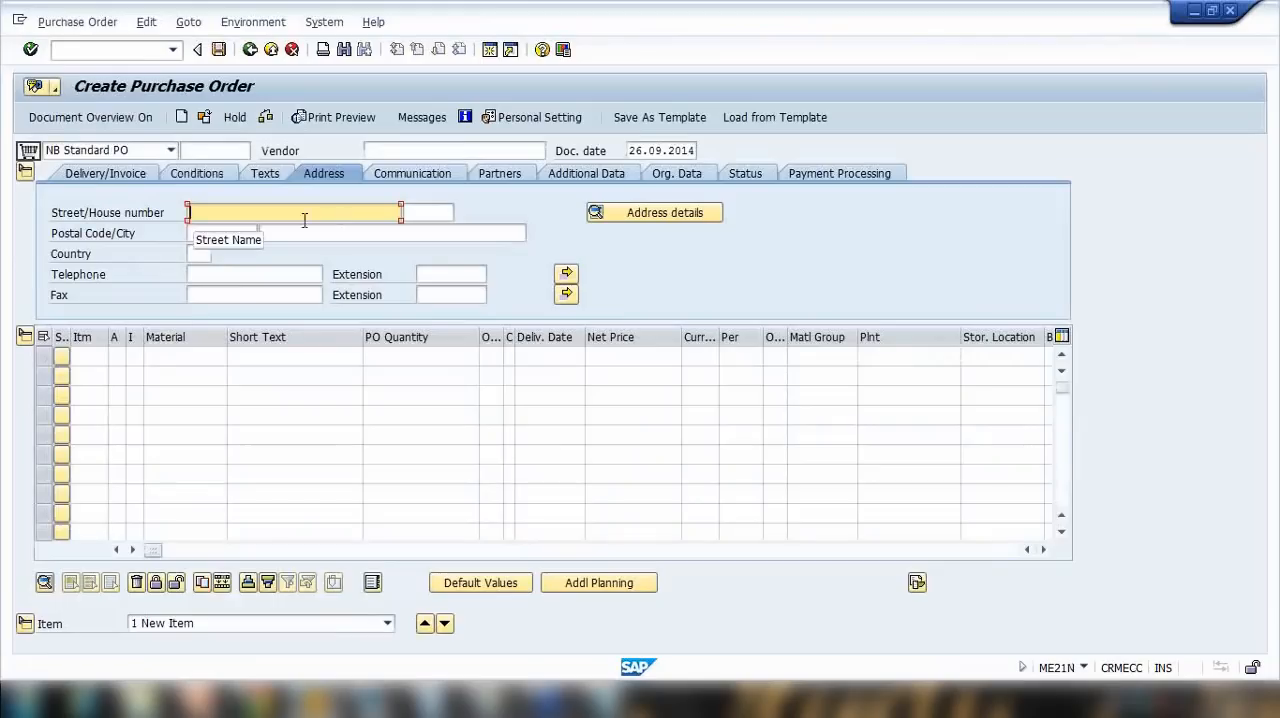
click(395, 152)
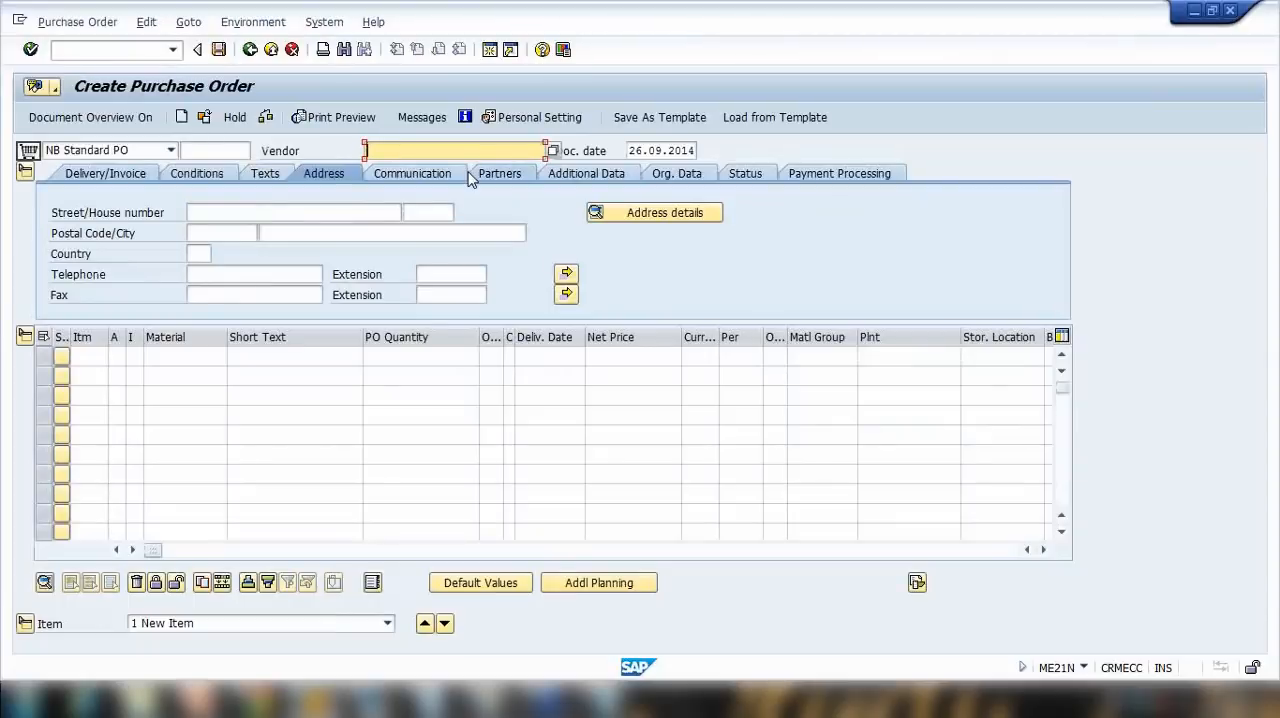
text(1)
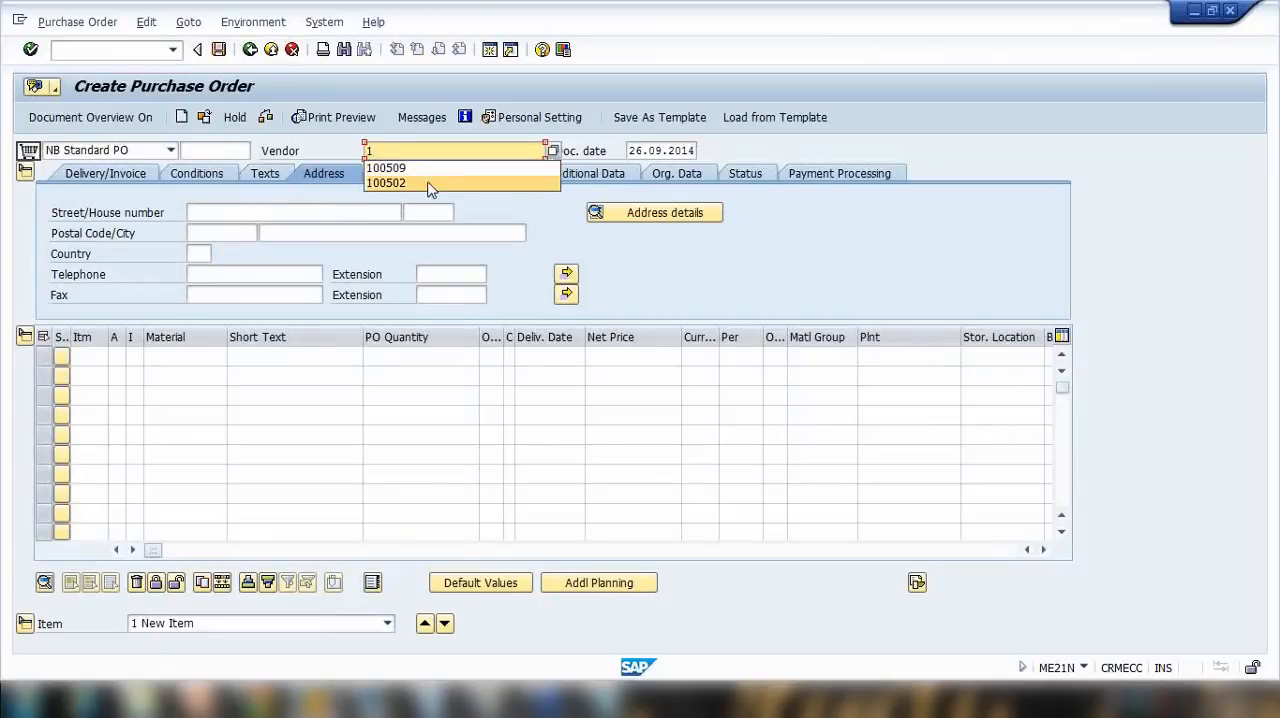
click(427, 184)
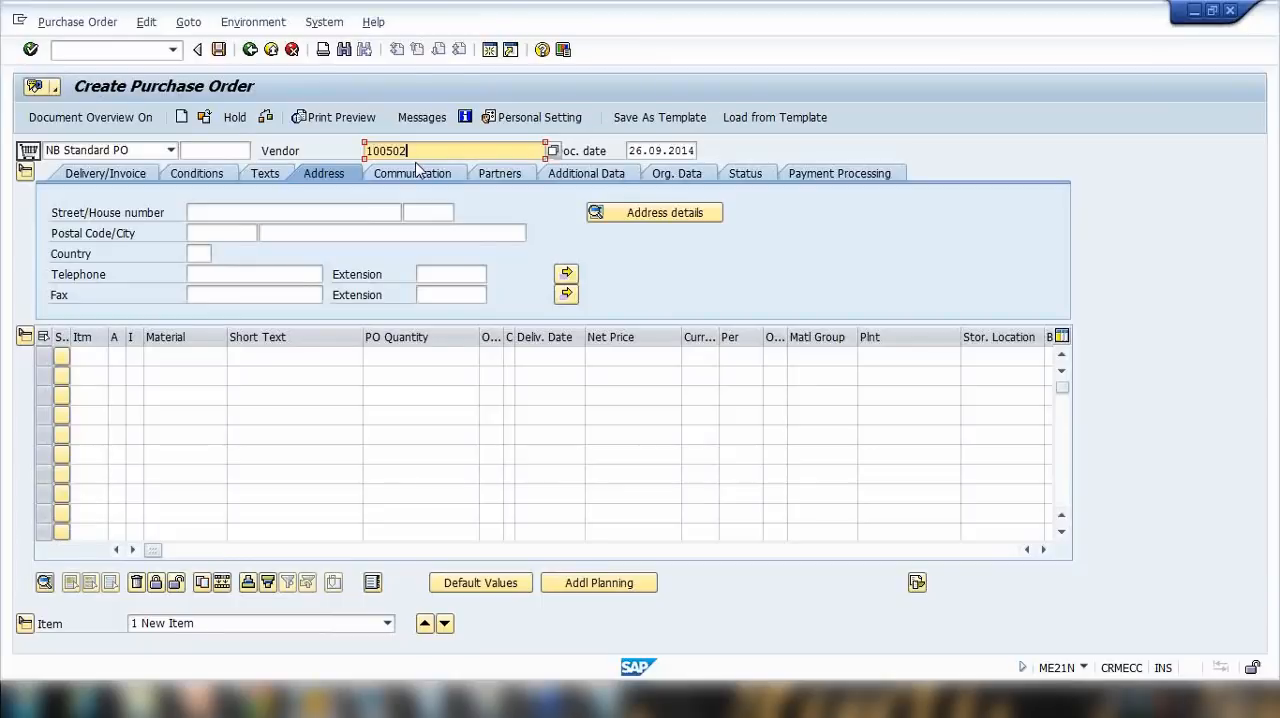
key(Return)
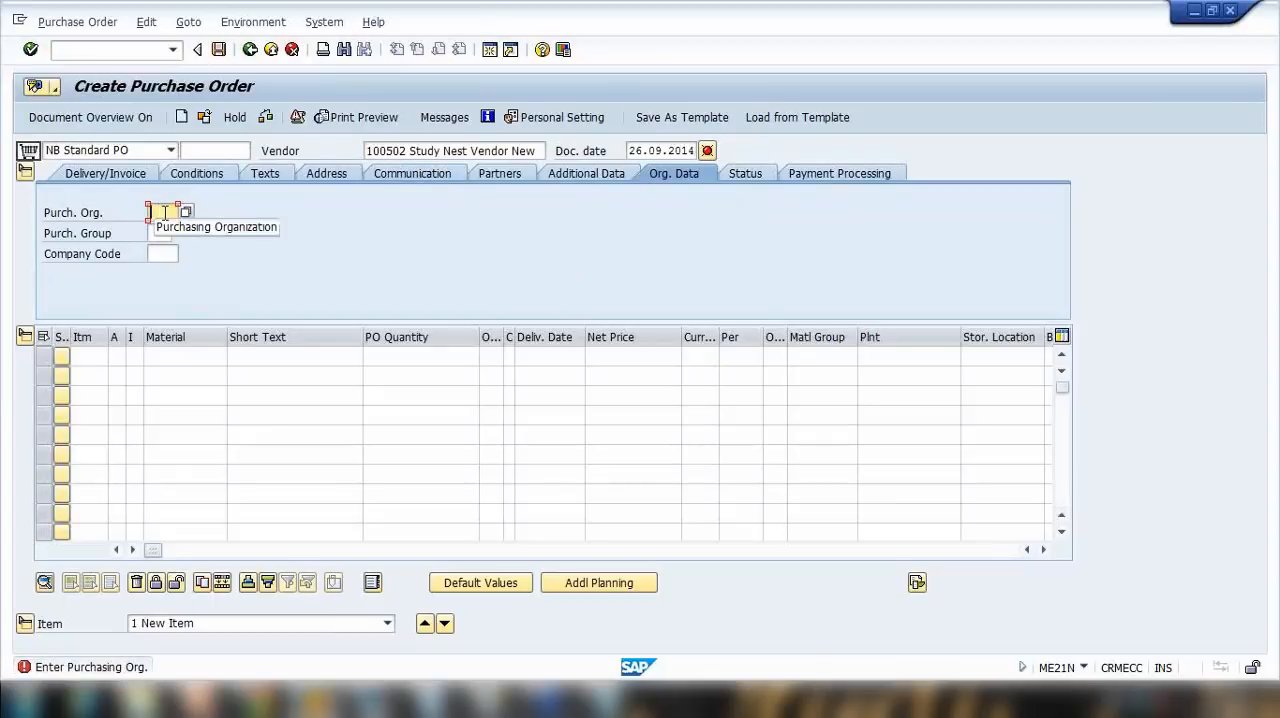
Step: Fill the organizational data with purchasing organization 1000, purchasing group 000 and company code 1000
text(1000)
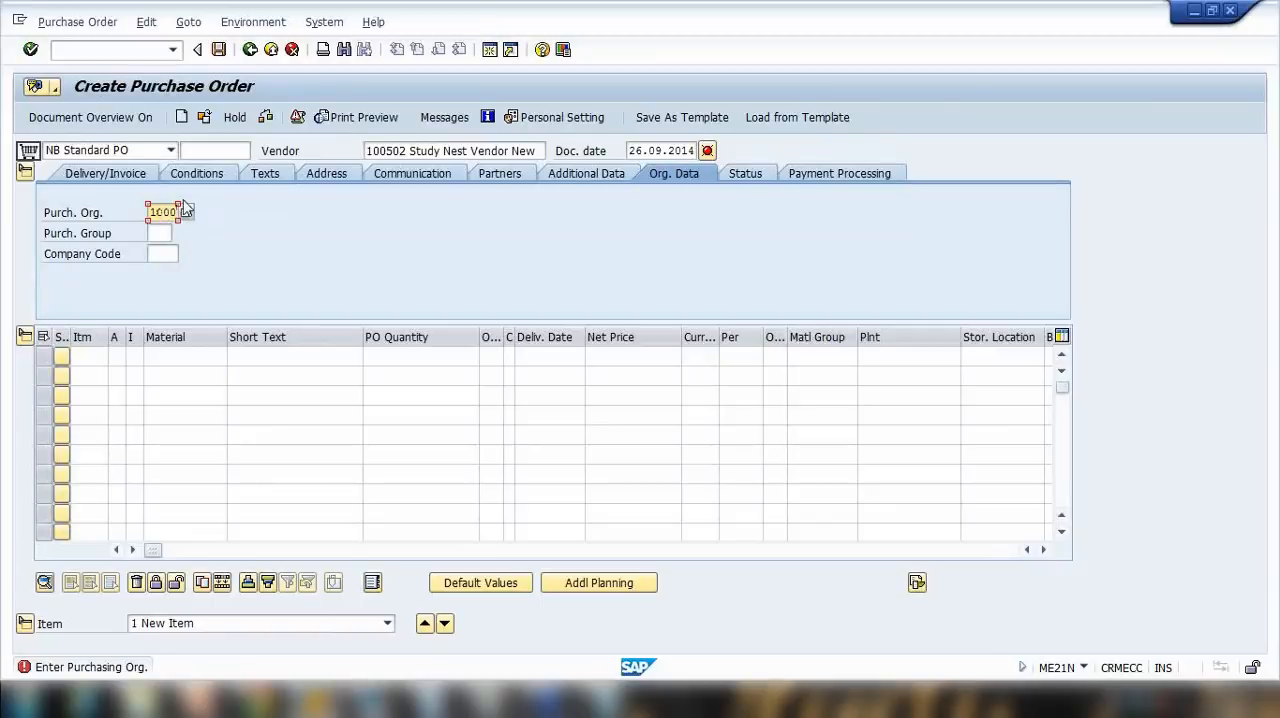
click(167, 232)
click(180, 233)
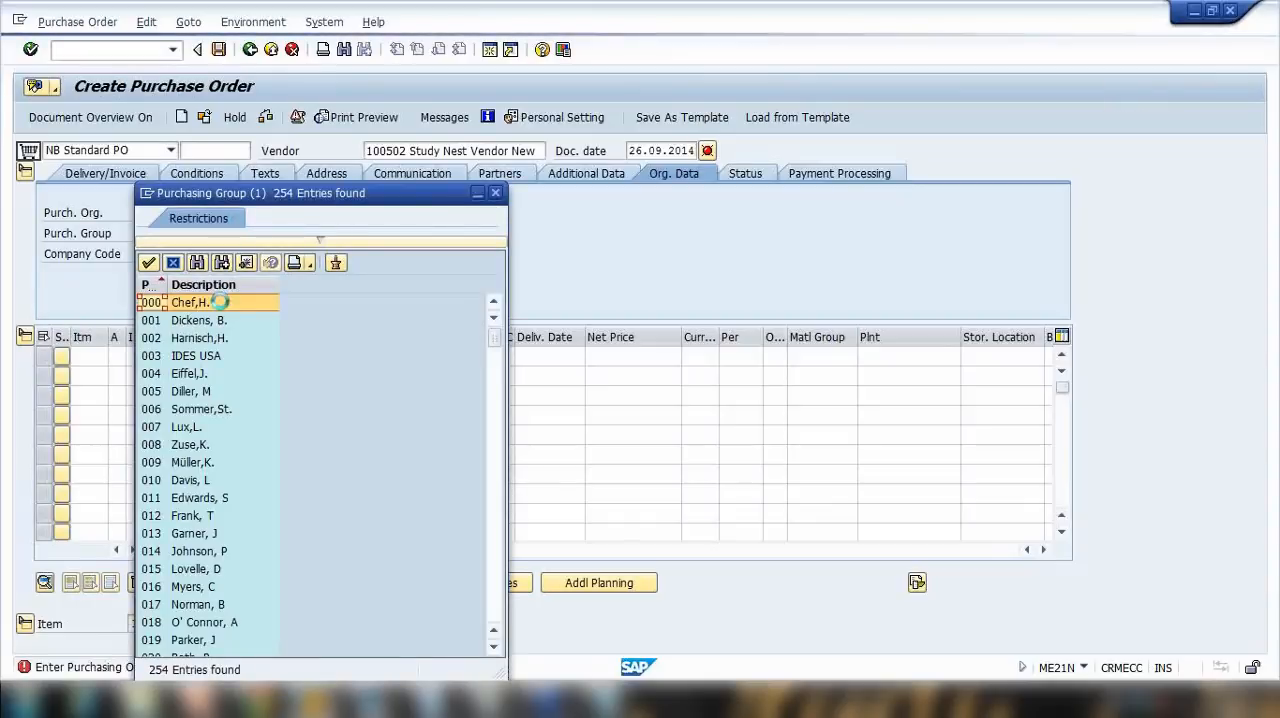
double_click(222, 301)
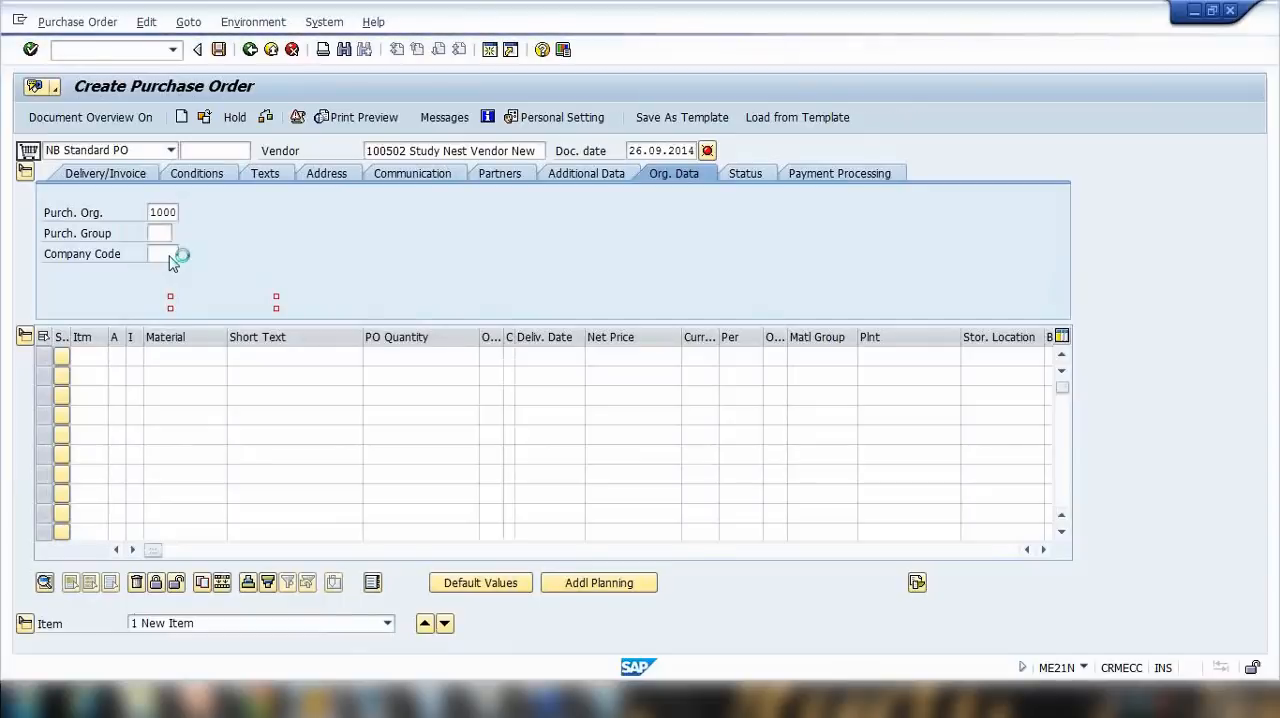
click(170, 256)
text(100)
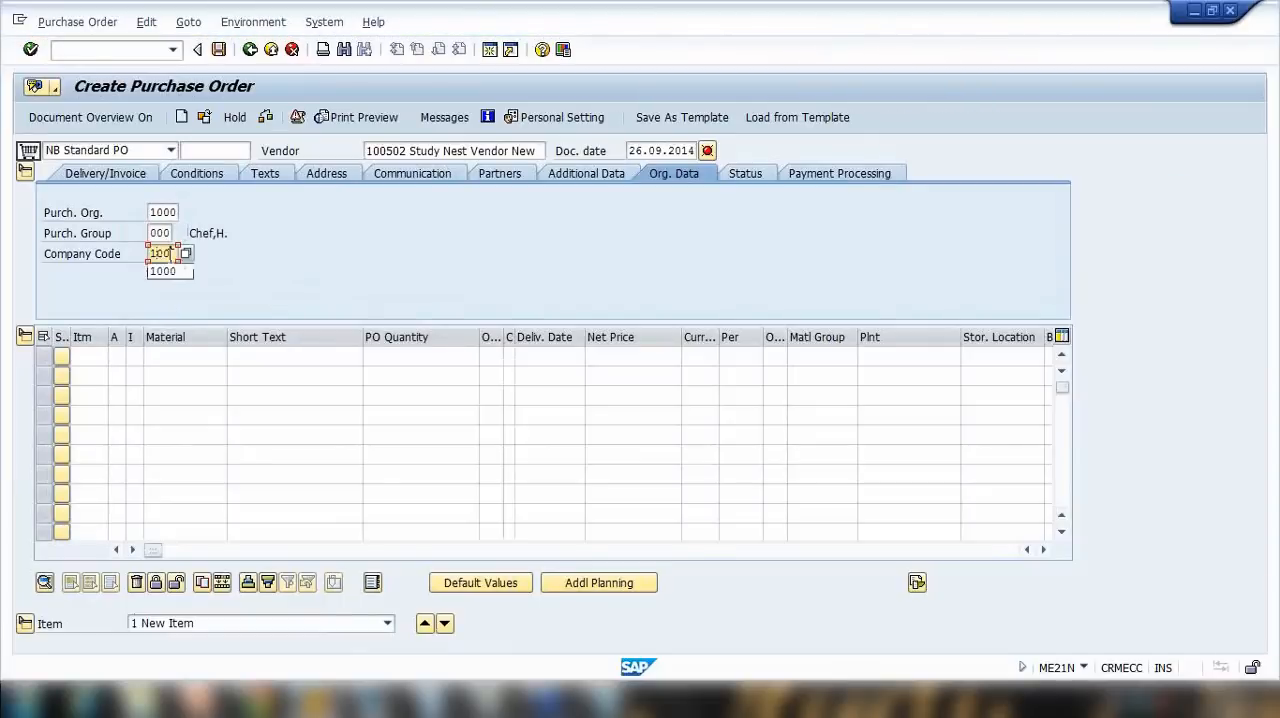
text(0)
key(Return)
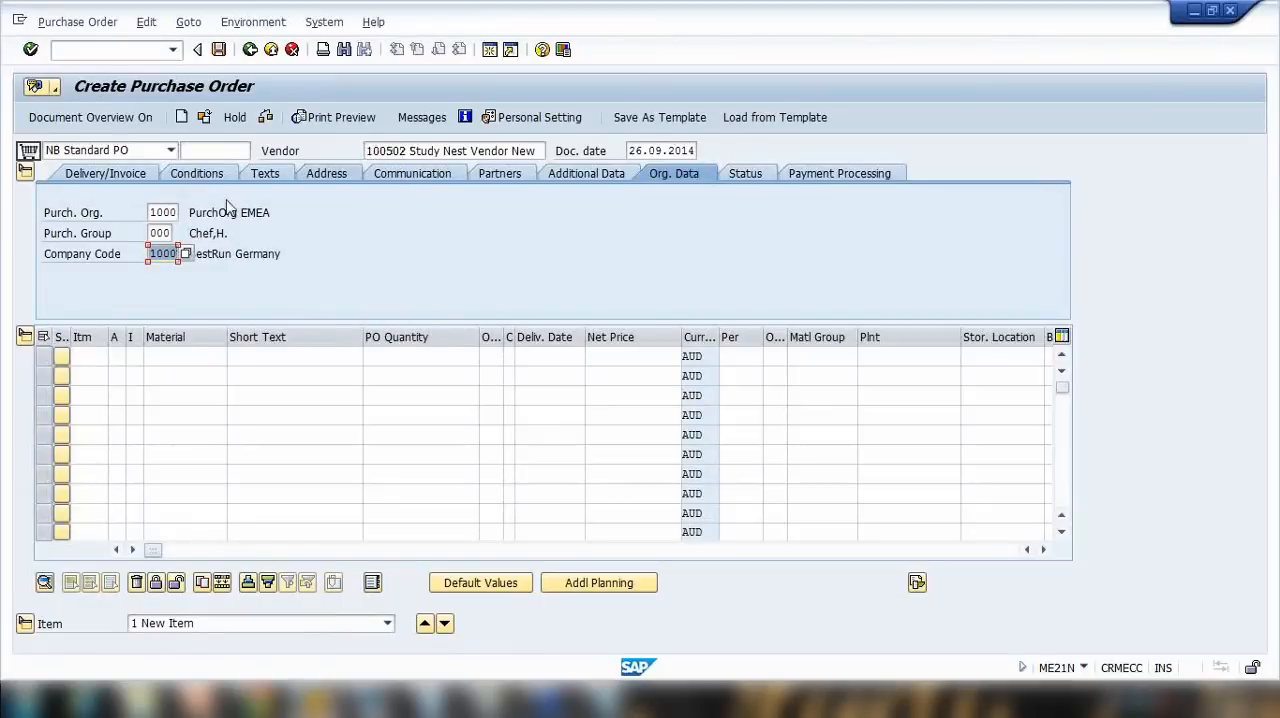
Step: Review the order header's payment terms, incoterms, currency and vendor address
click(124, 177)
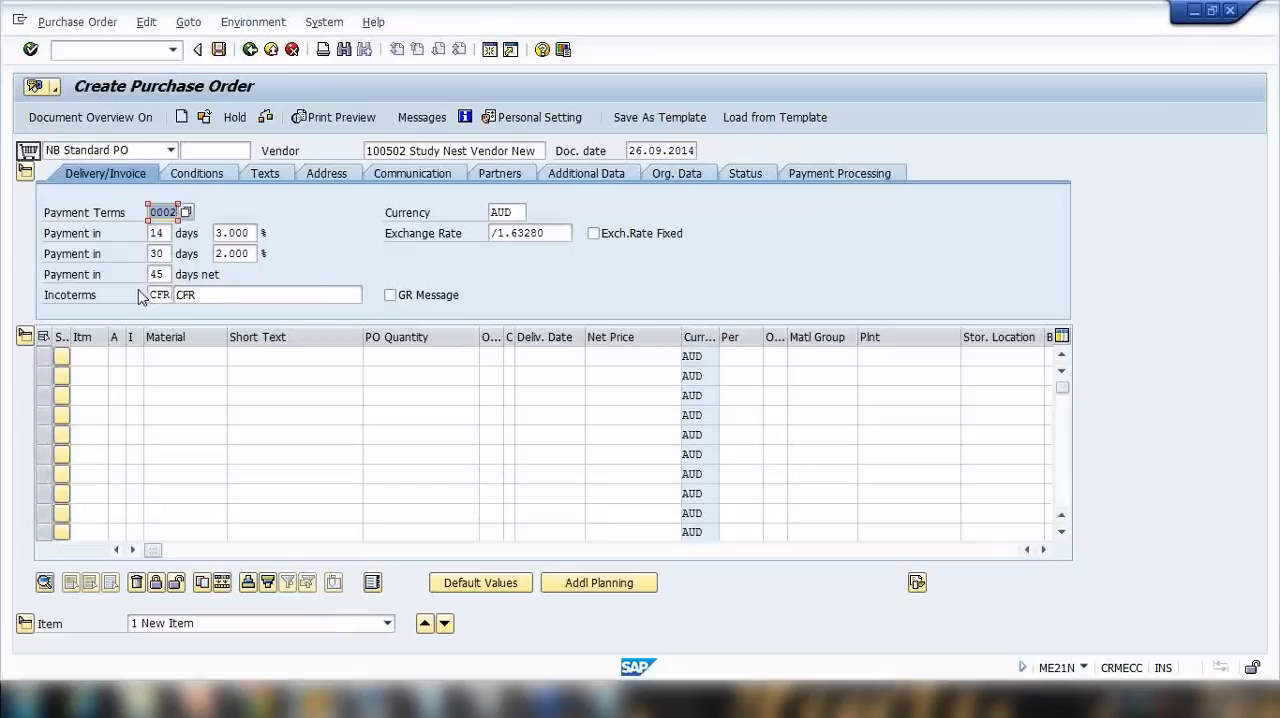
click(520, 211)
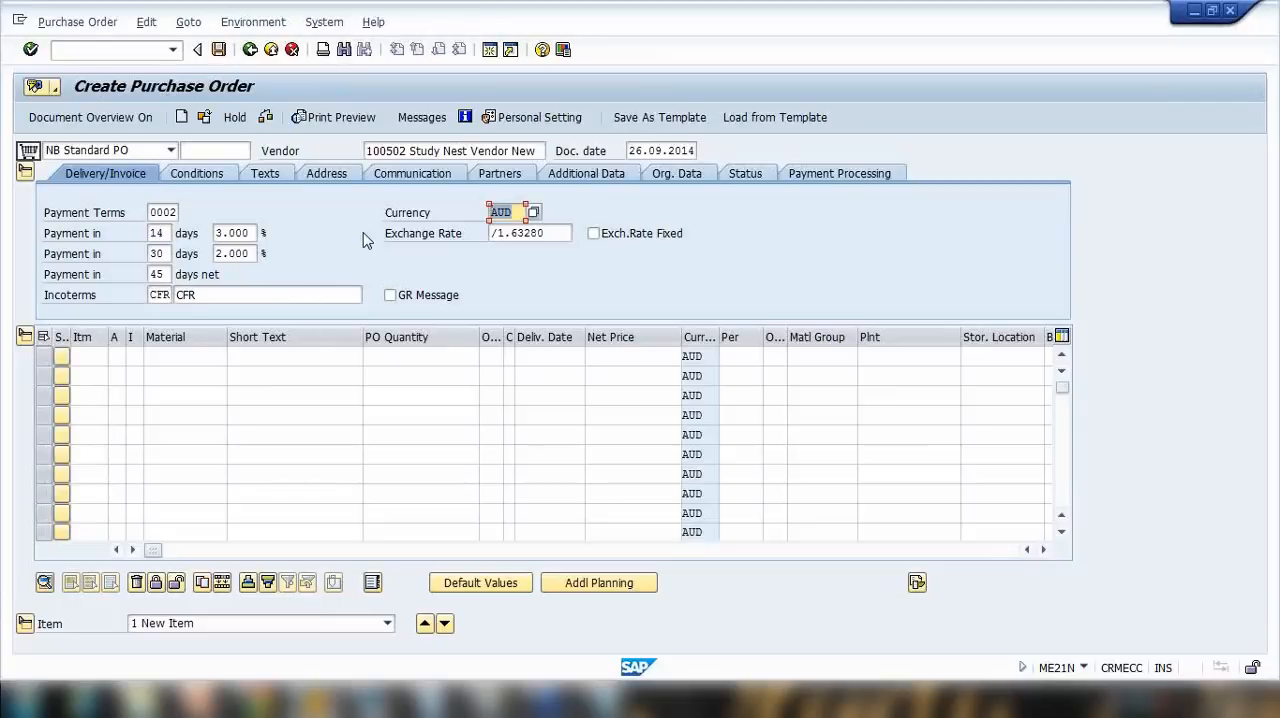
click(330, 175)
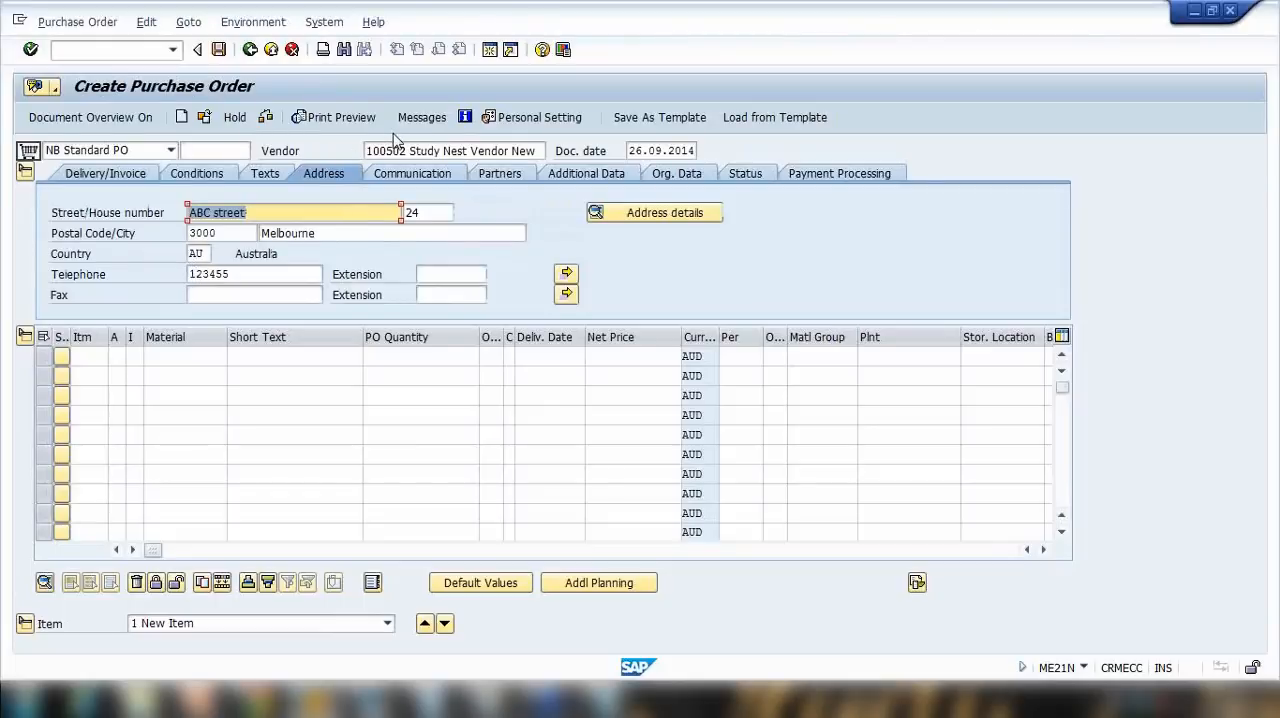
Step: Add a first order item for material abc123 with a PO quantity of 100
click(196, 359)
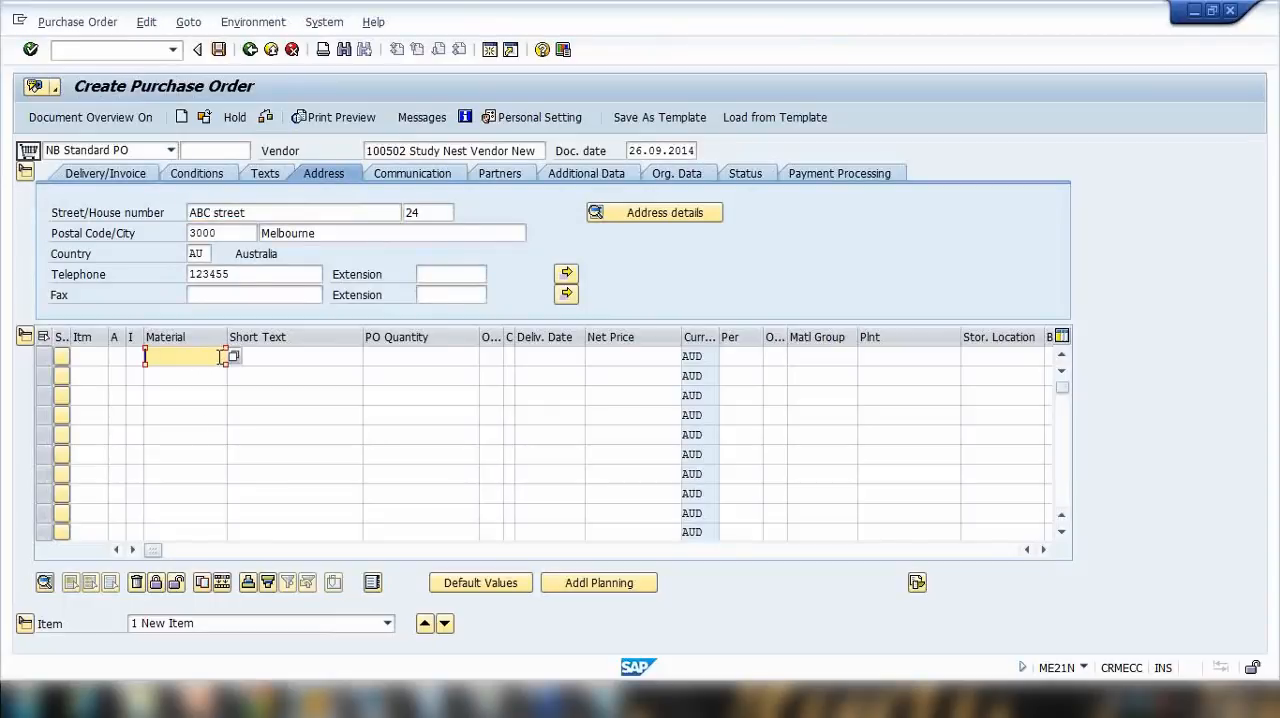
text(abc12)
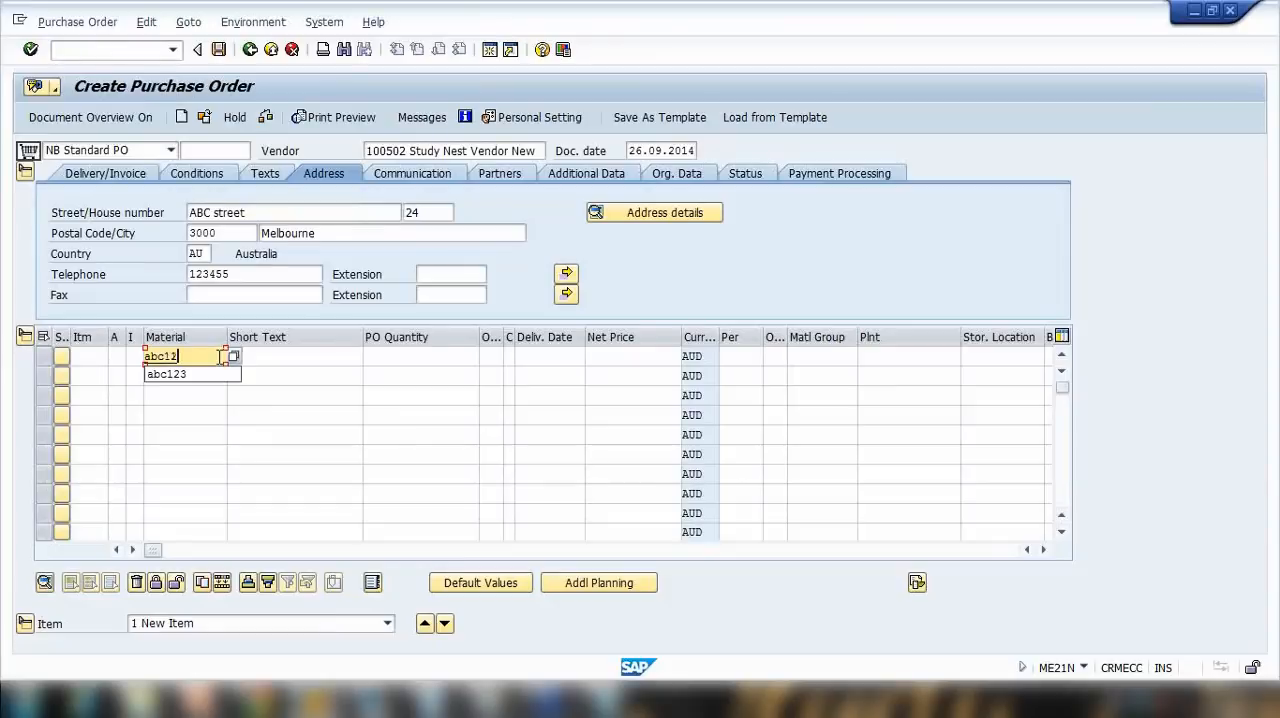
text(3)
click(392, 356)
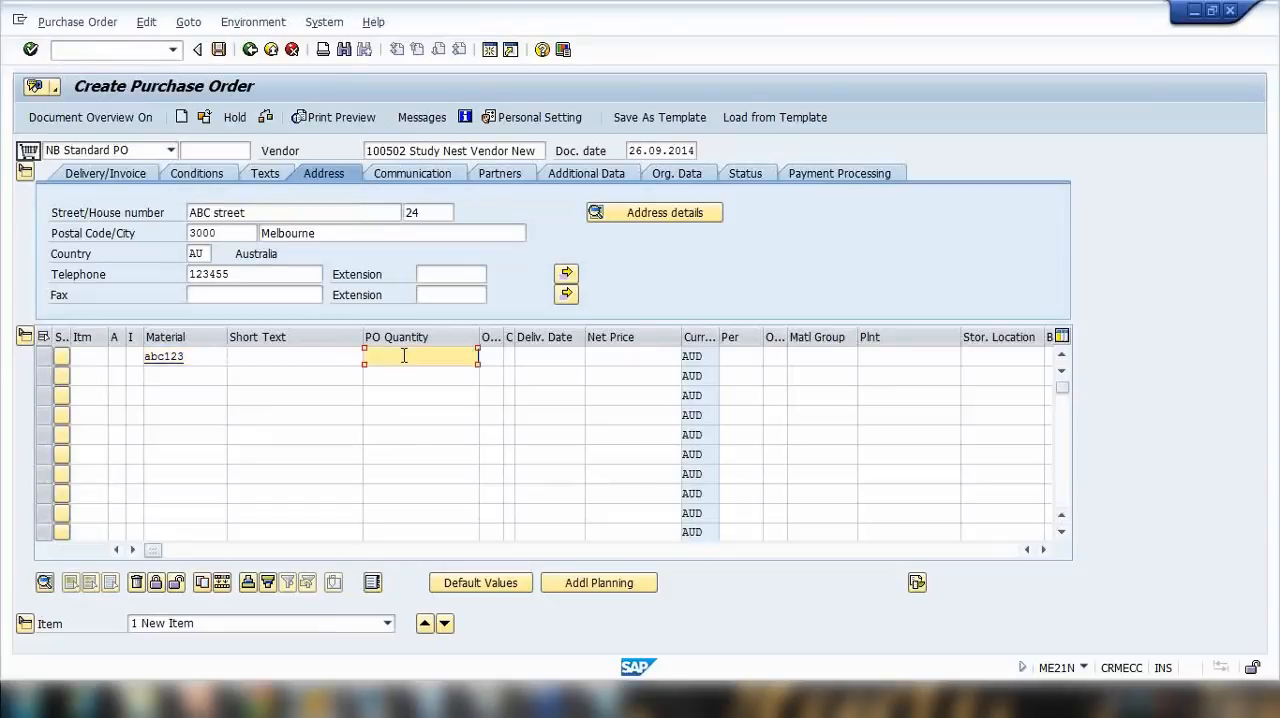
key(Return)
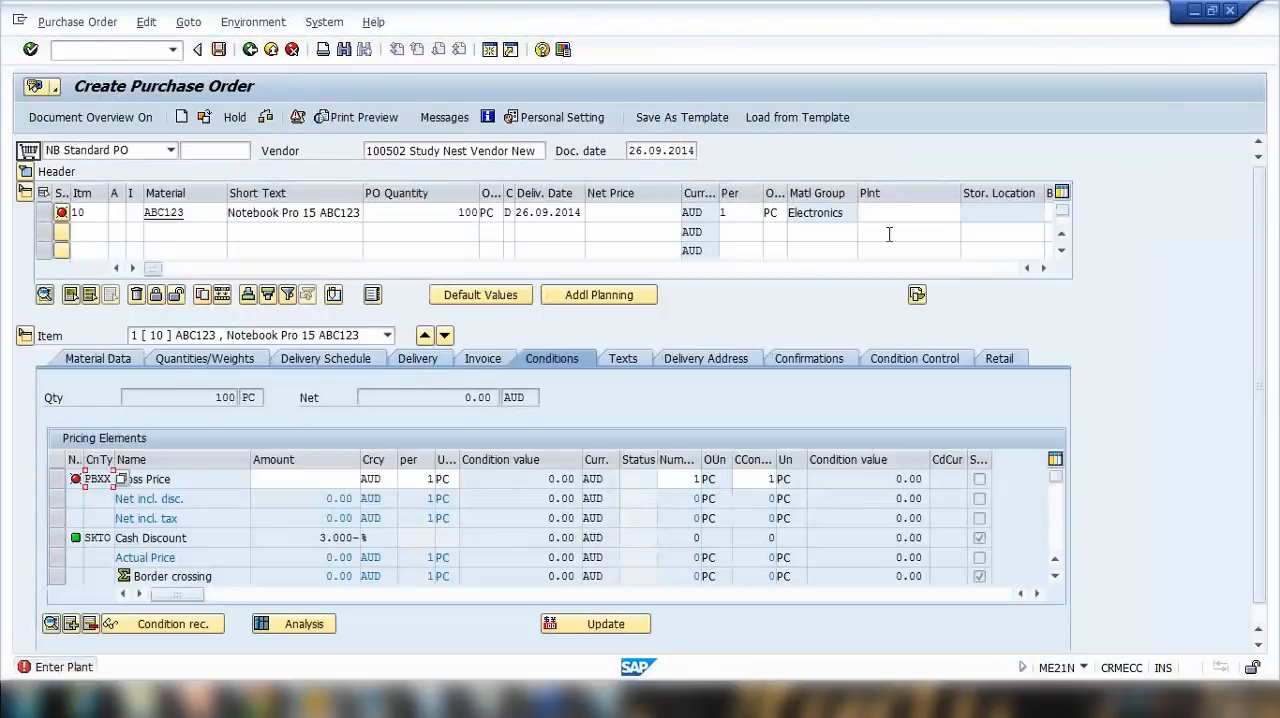
Step: Assign plant 1000 to the abc123 item
click(877, 214)
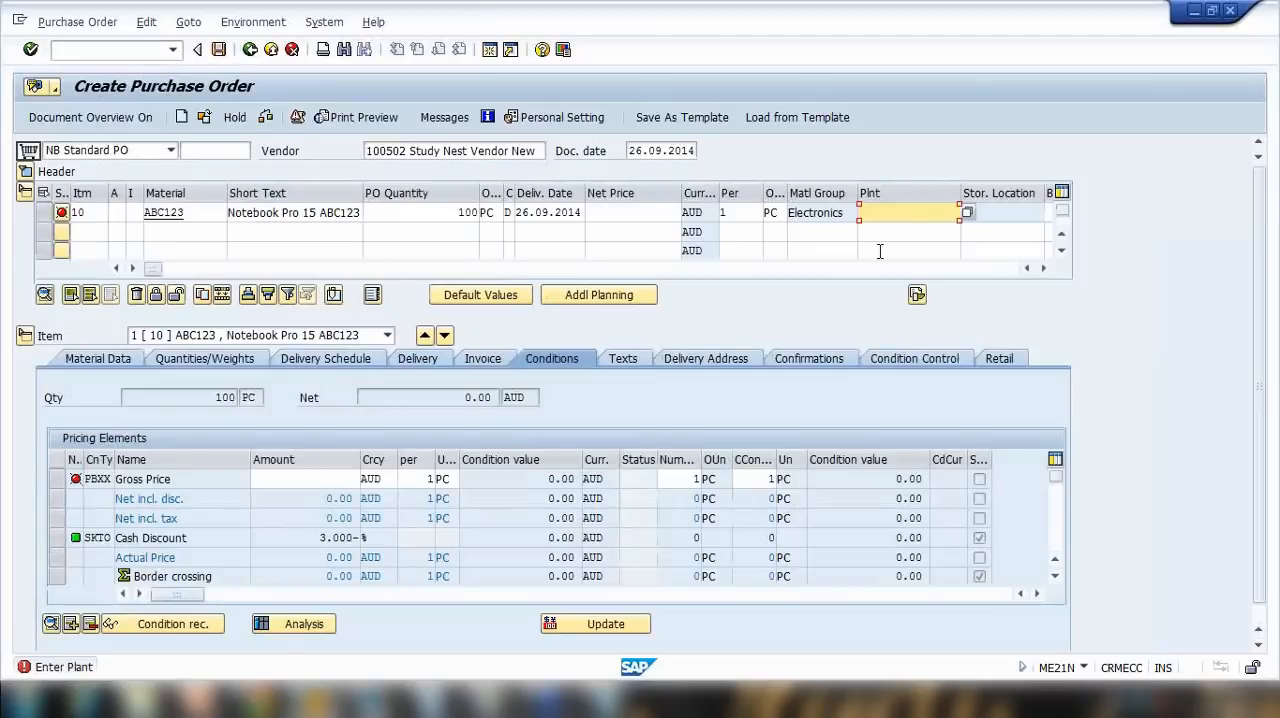
text(1000)
click(313, 481)
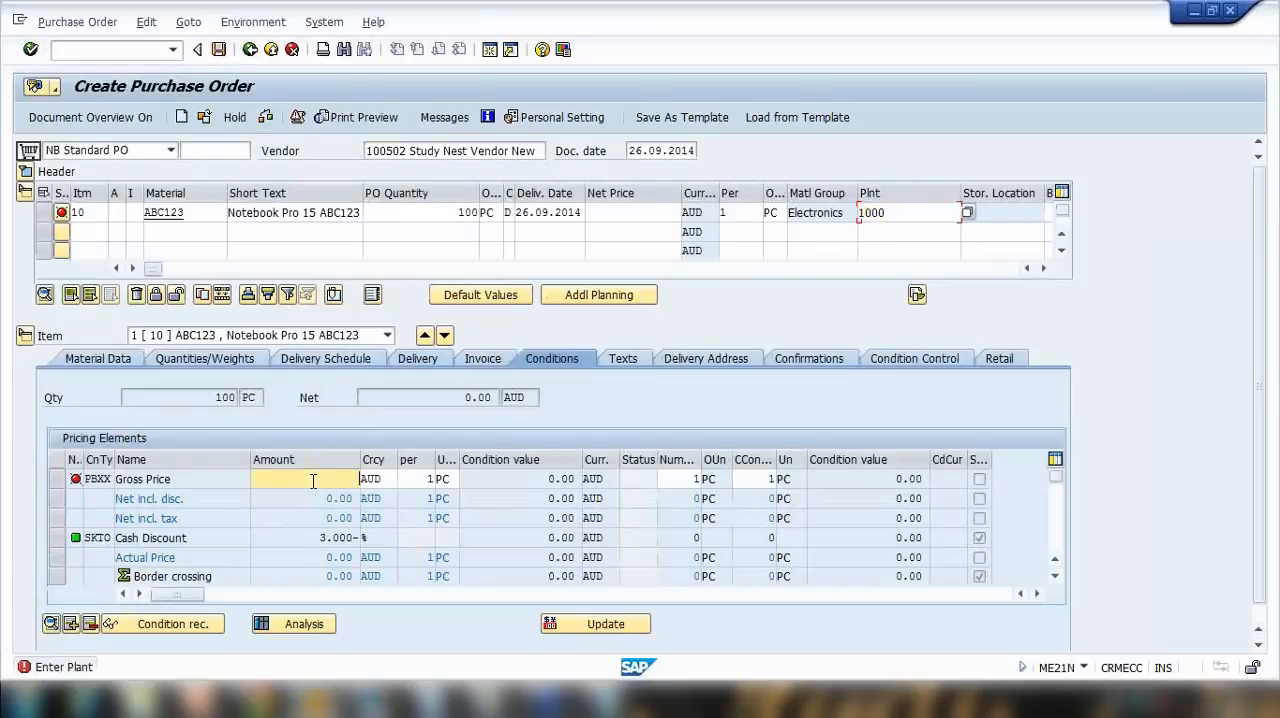
key(Return)
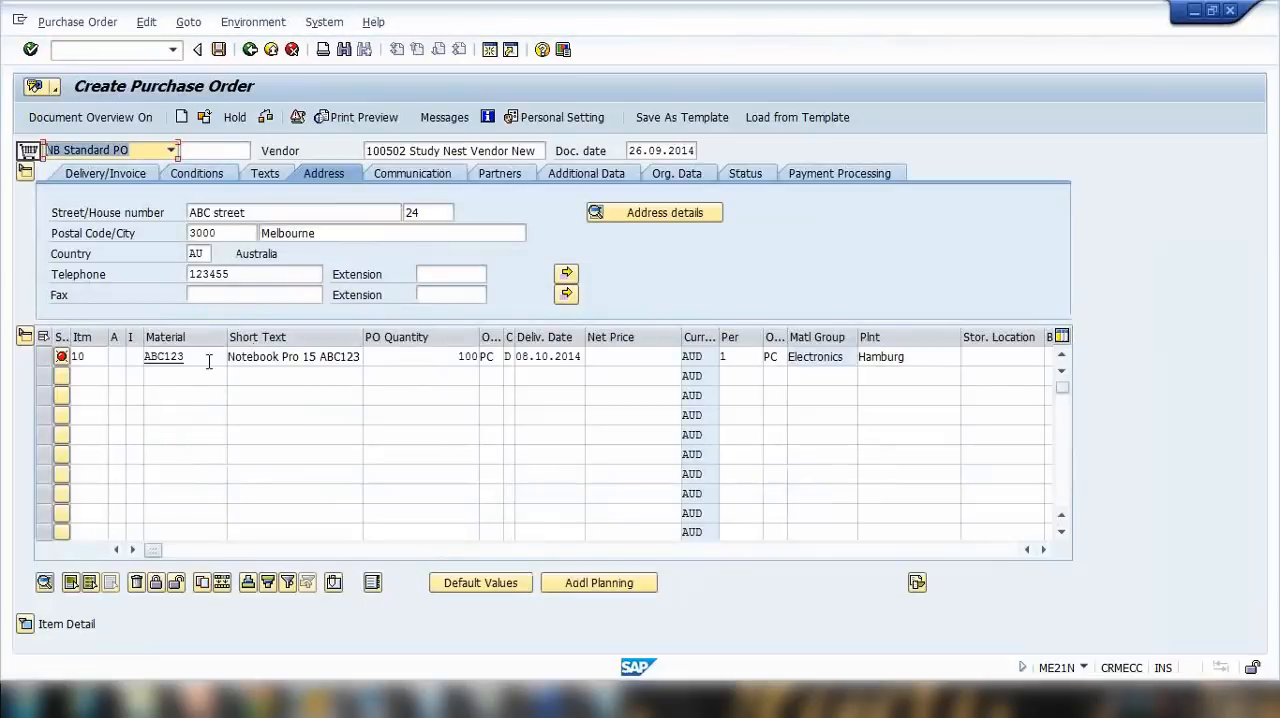
Step: Expand the item details and examine the item's material group, order quantity, and net and gross weights
click(26, 624)
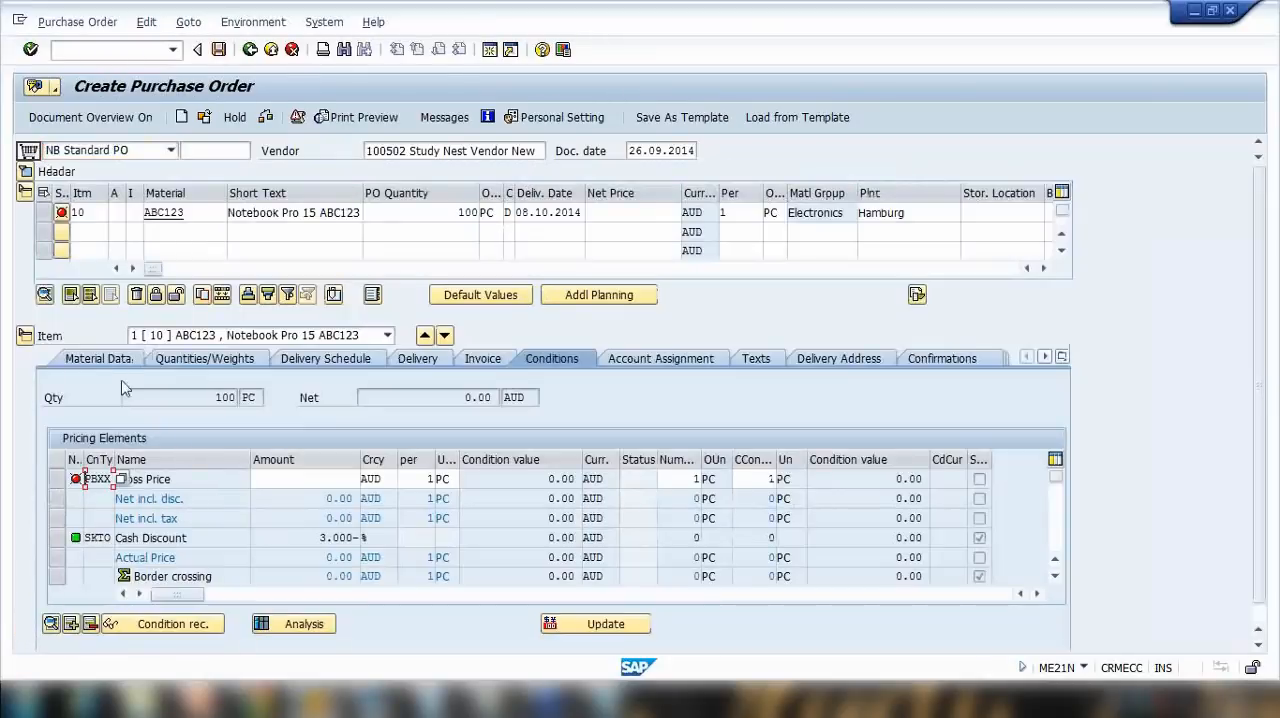
click(121, 361)
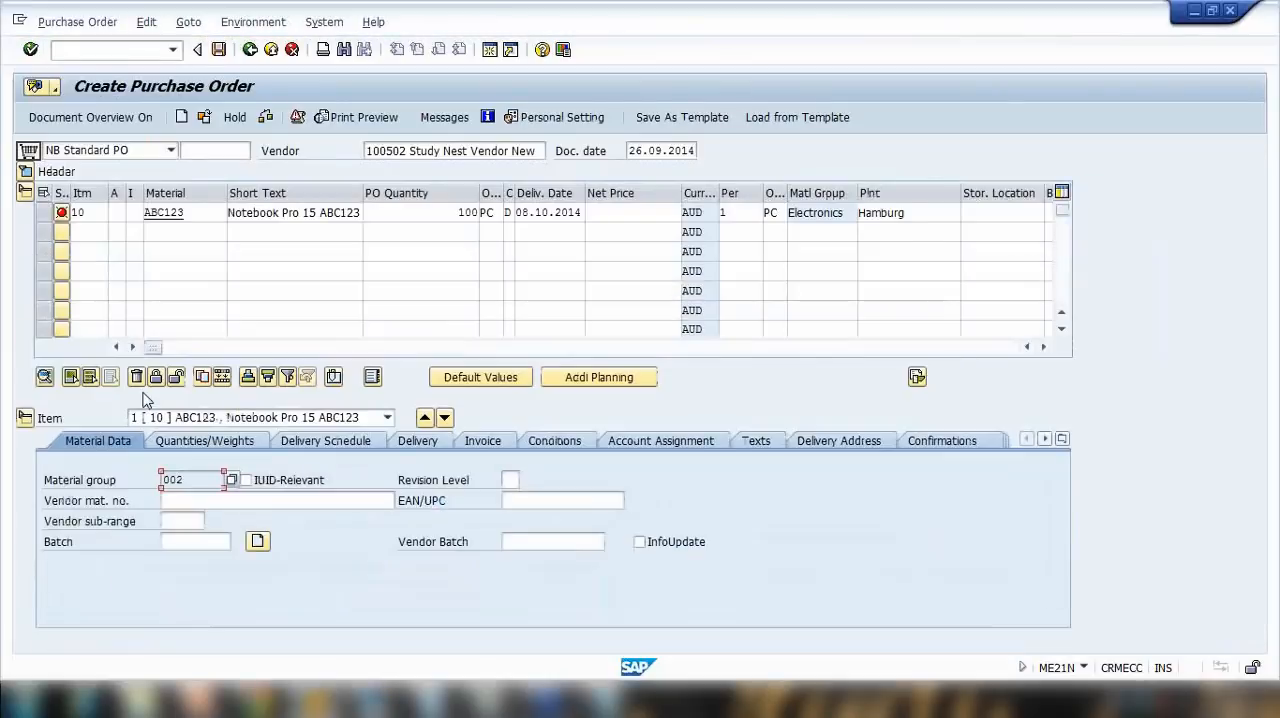
click(202, 481)
drag(202, 481, 132, 480)
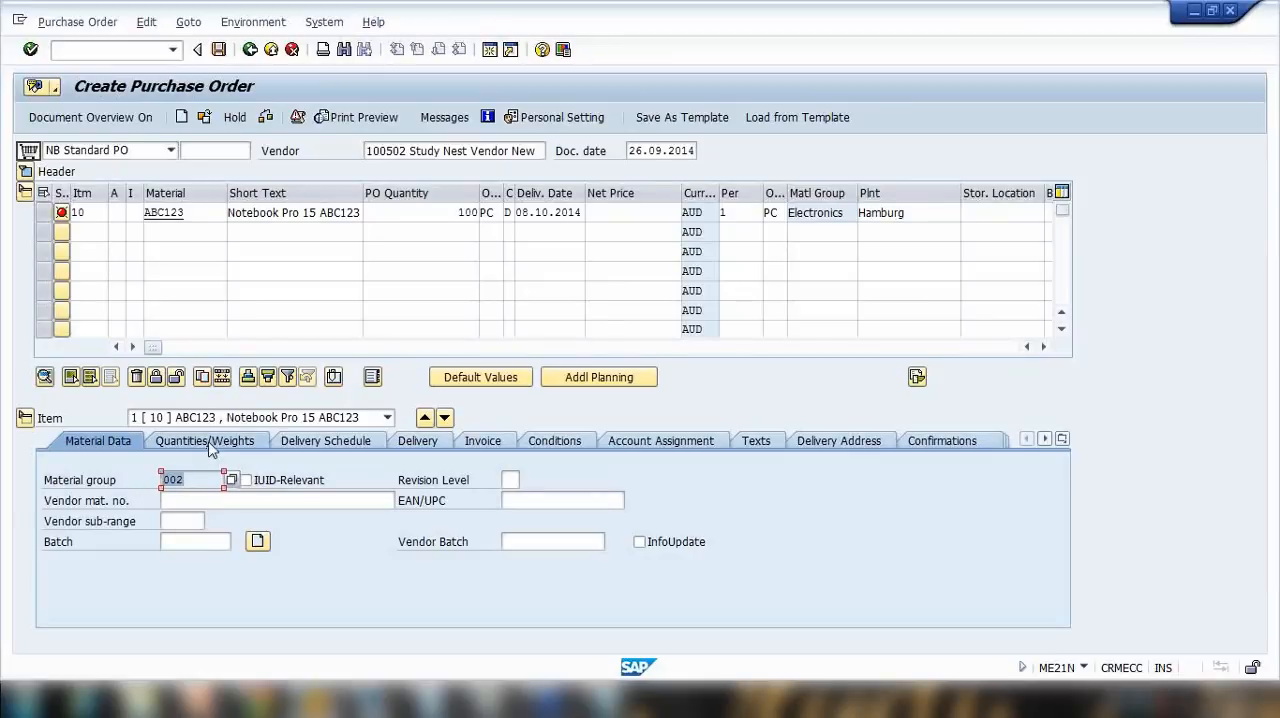
drag(198, 214, 84, 218)
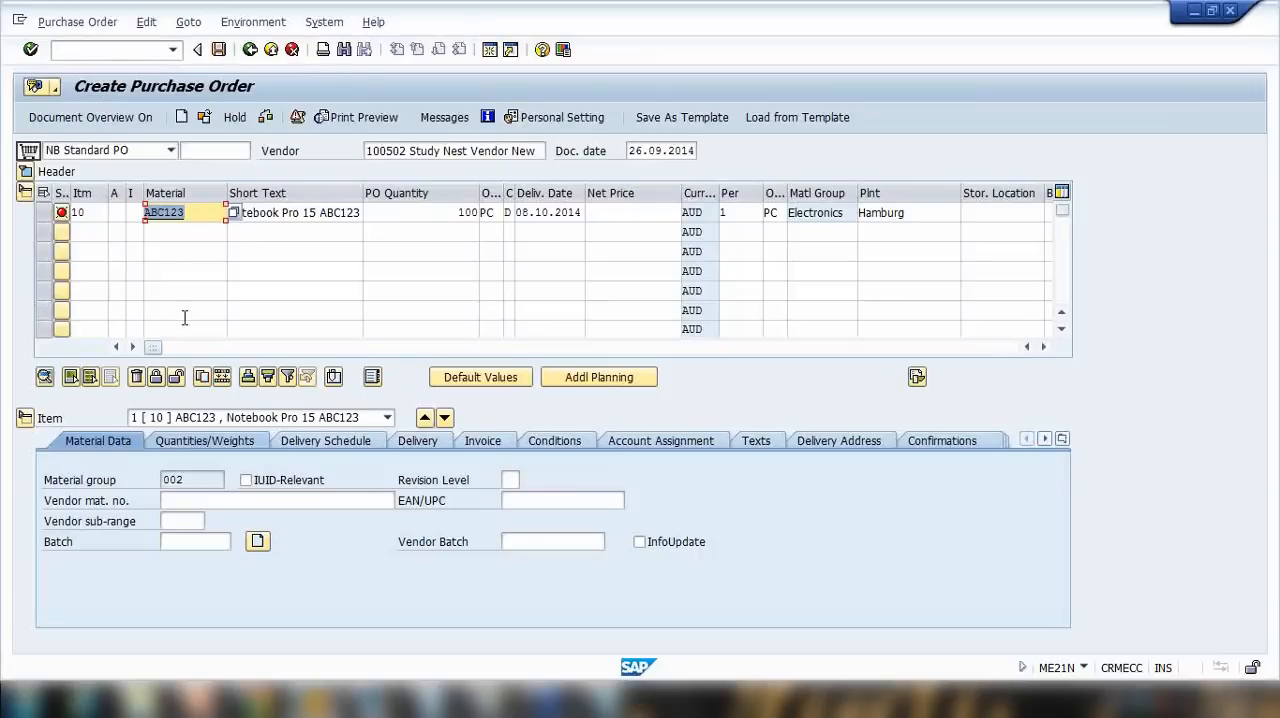
click(220, 441)
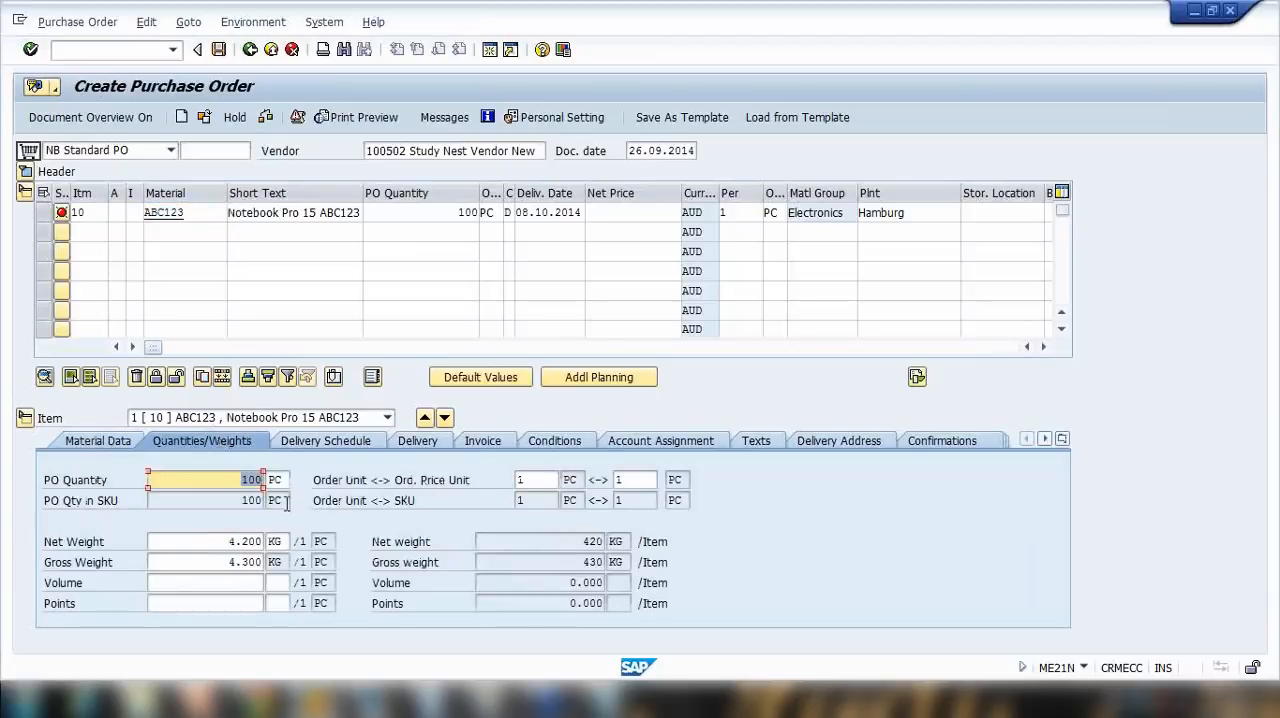
key(Tab)
key(Tab)
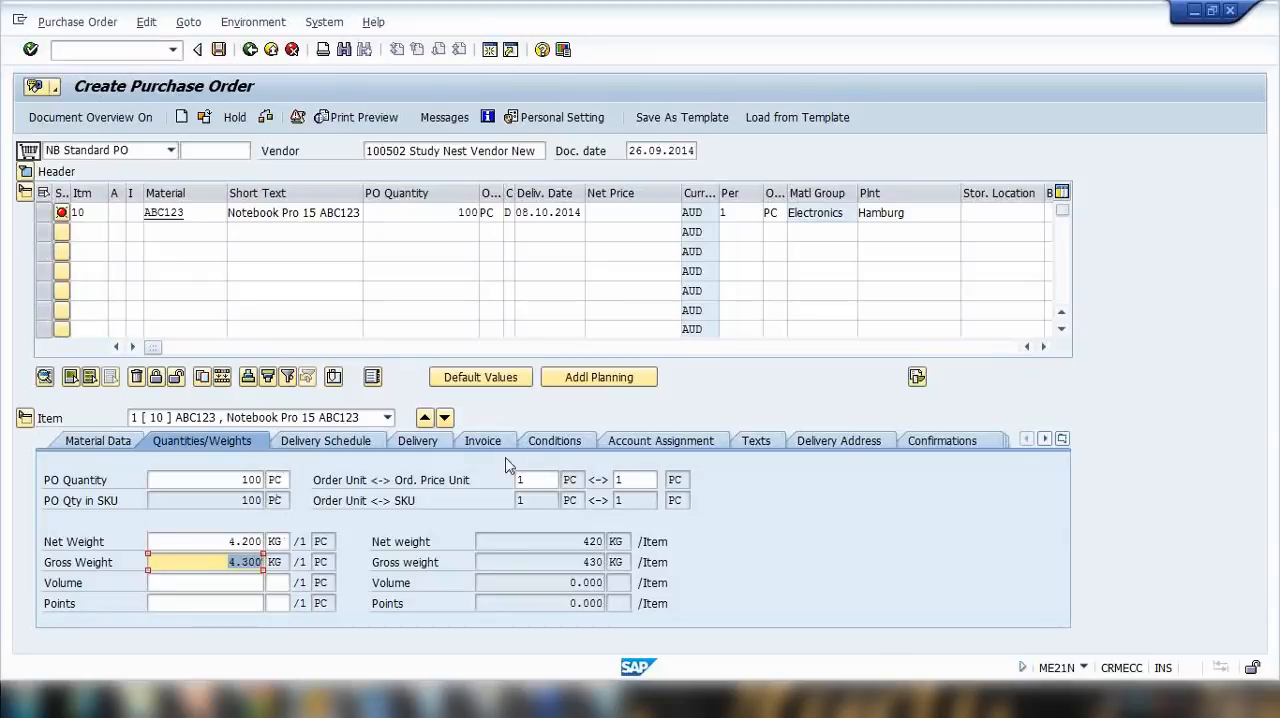
Step: Examine the item's delivery schedule, account assignment and planned delivery time
click(346, 442)
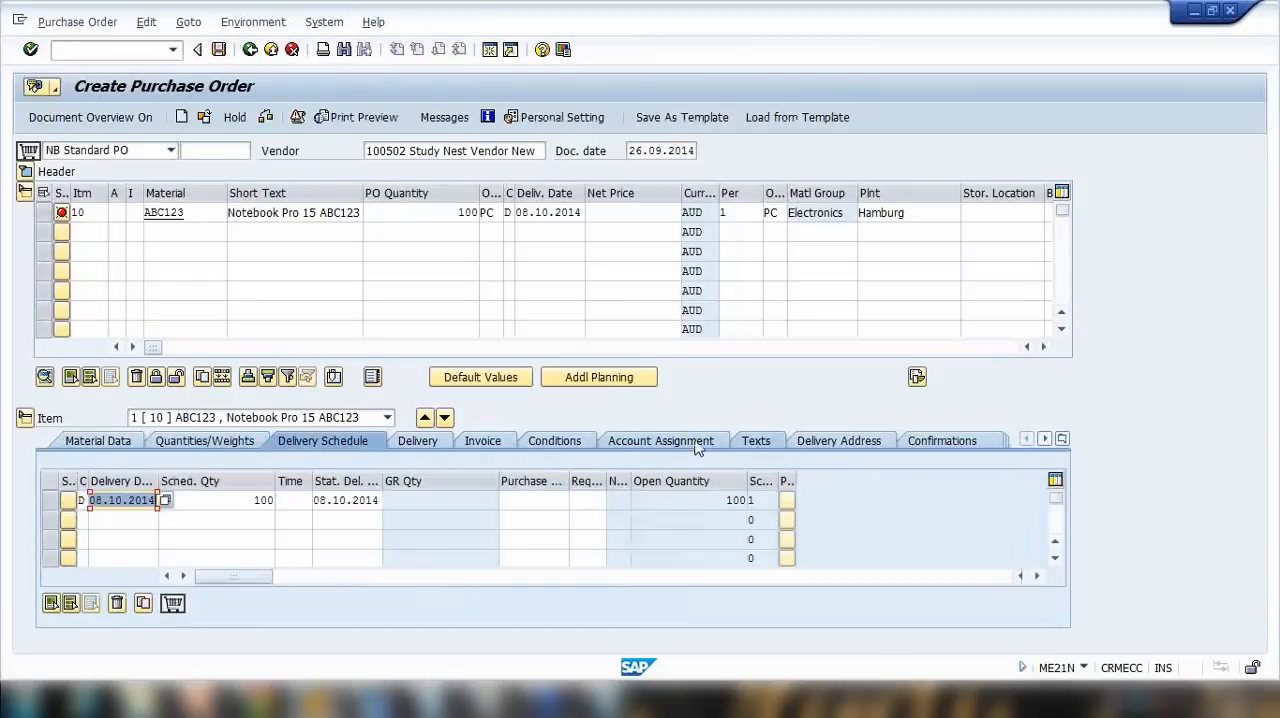
click(489, 443)
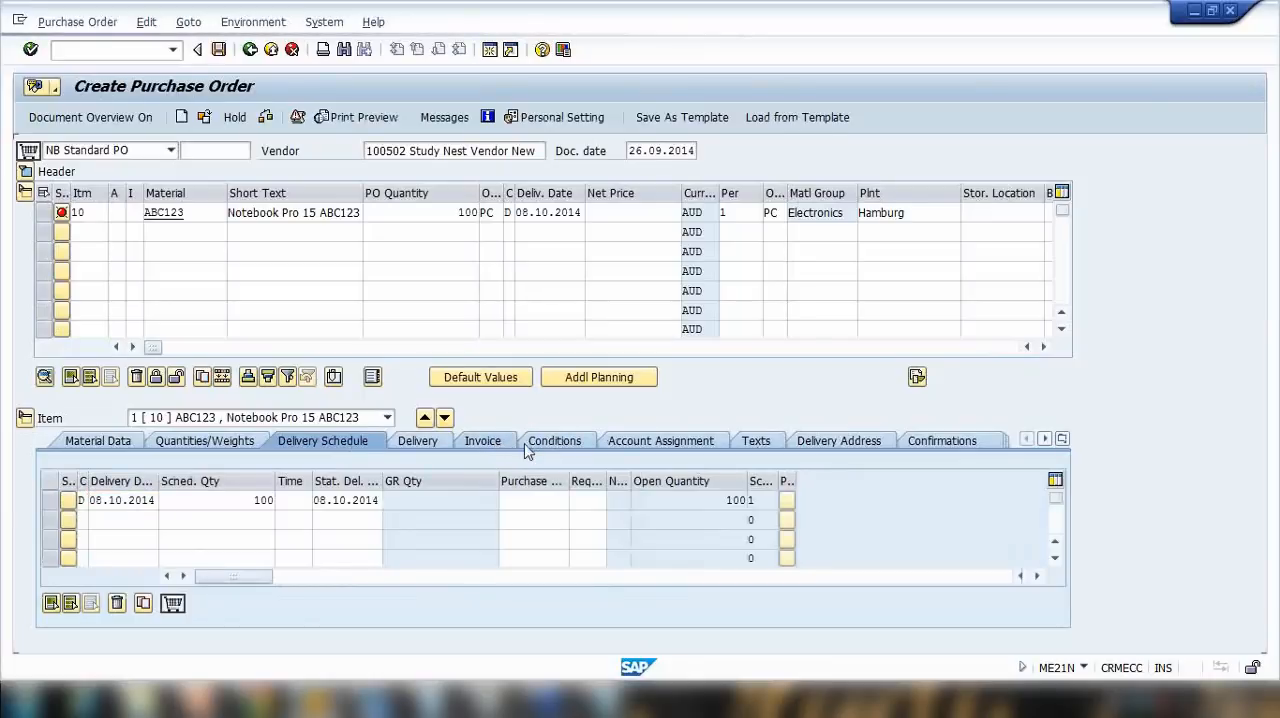
click(658, 443)
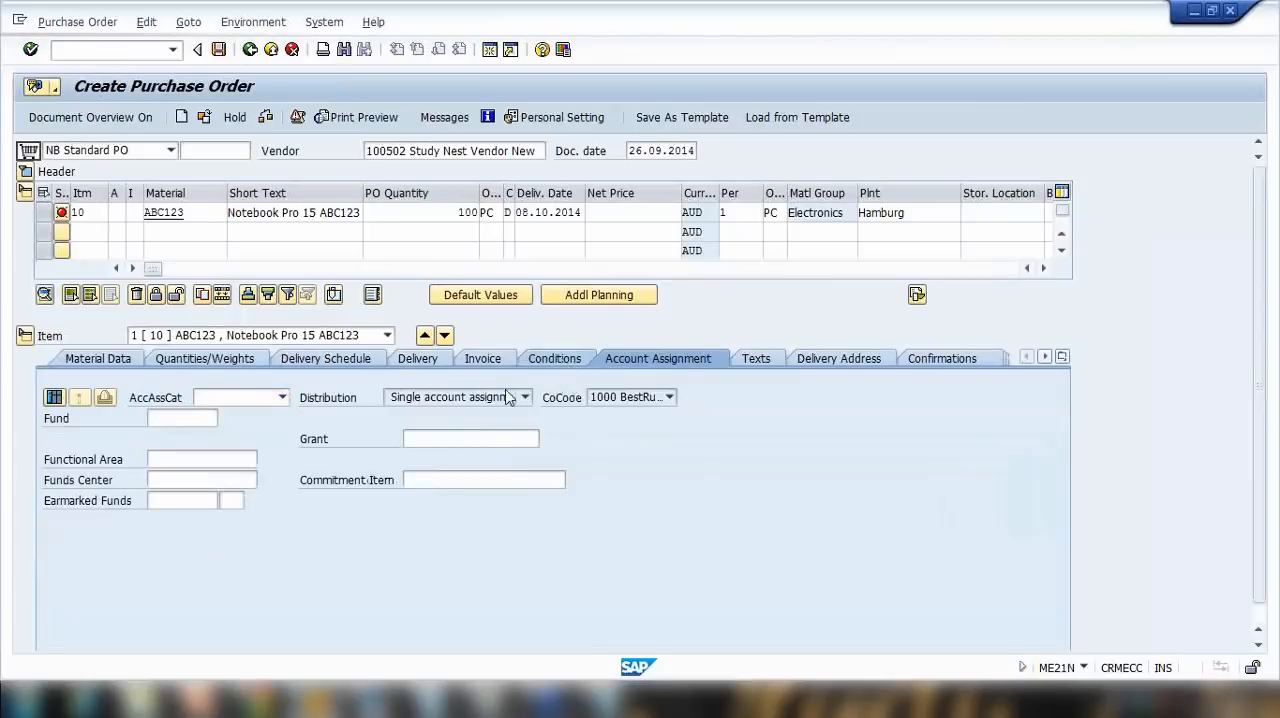
click(554, 359)
click(340, 360)
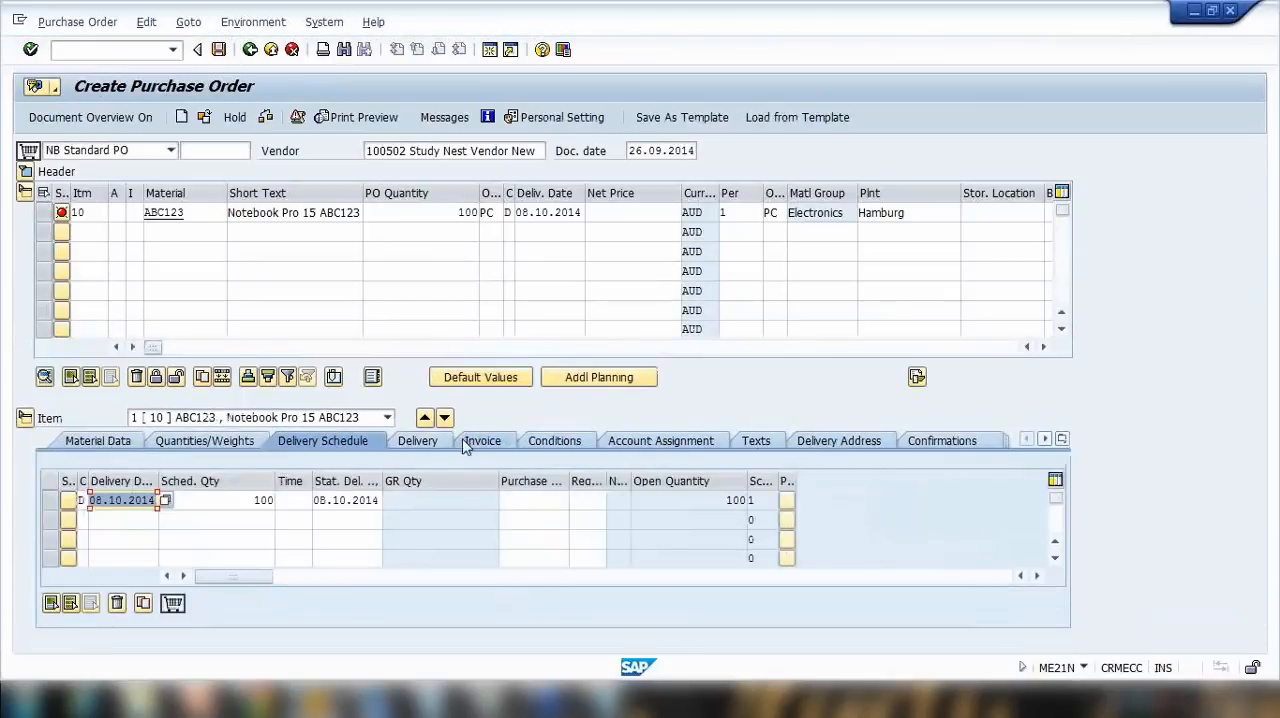
click(430, 446)
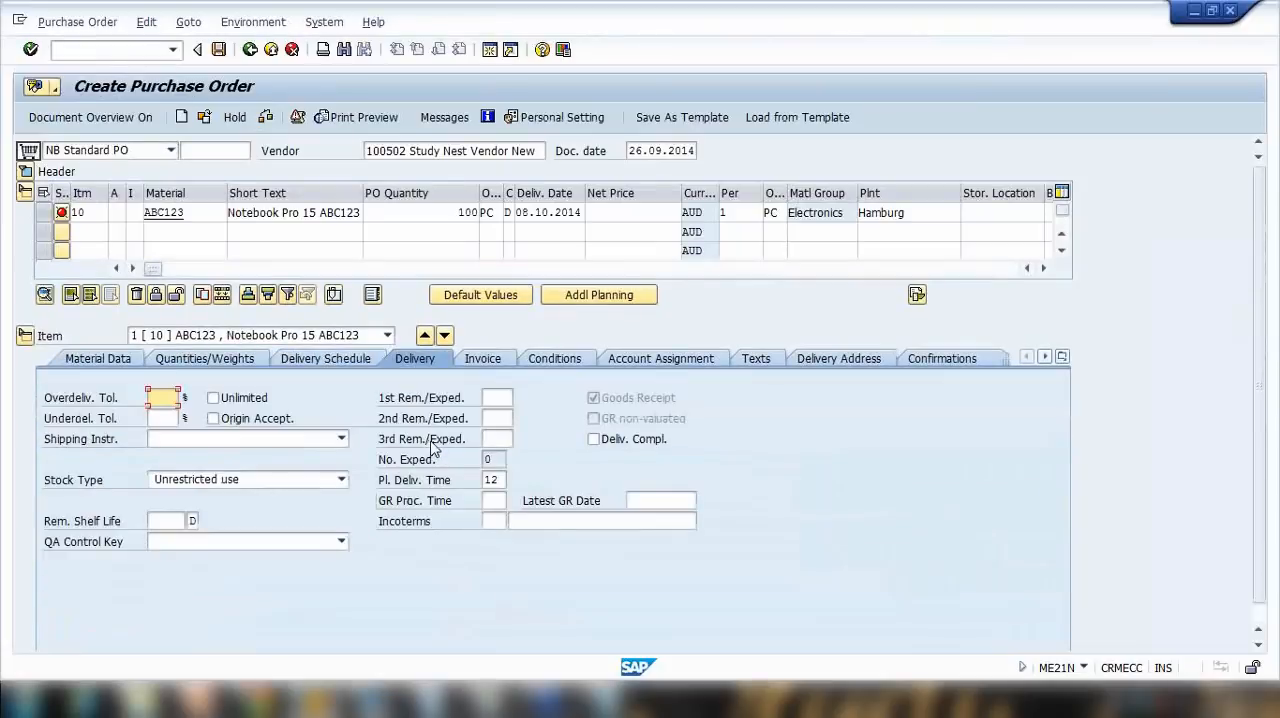
drag(500, 480, 455, 481)
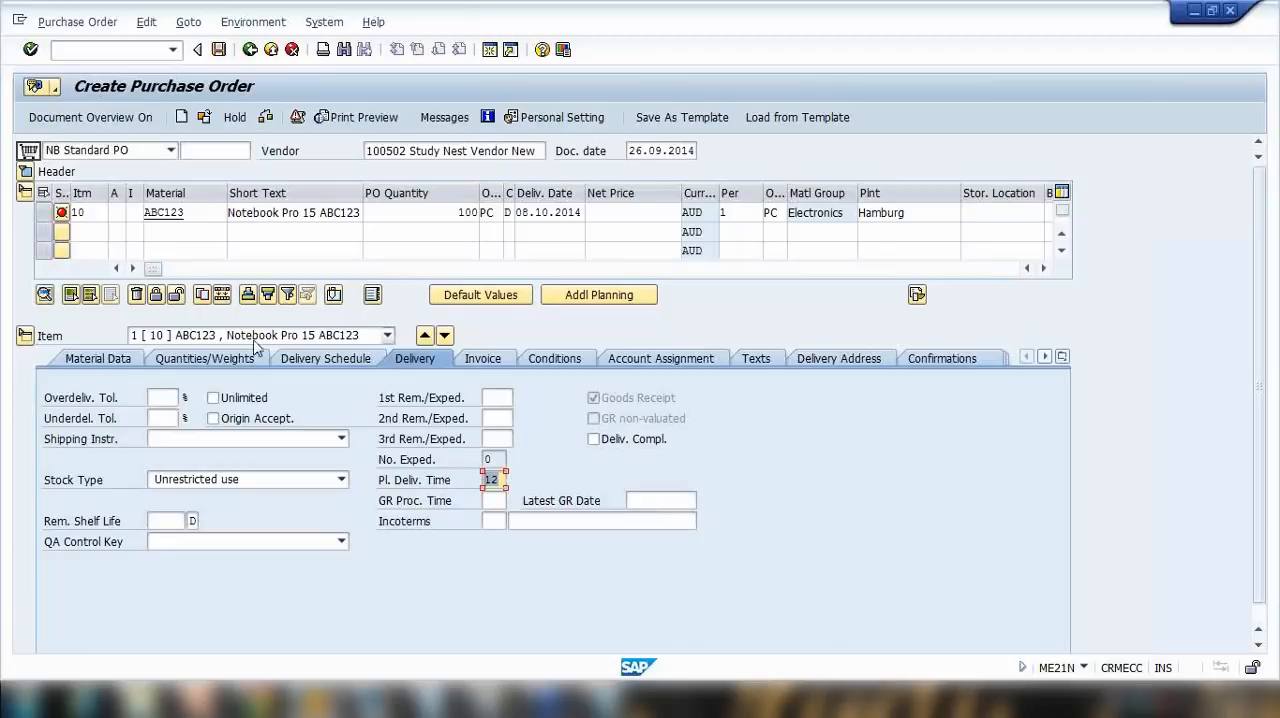
Step: Compare the item's material number with its material group data and its quantities and weights again
click(198, 217)
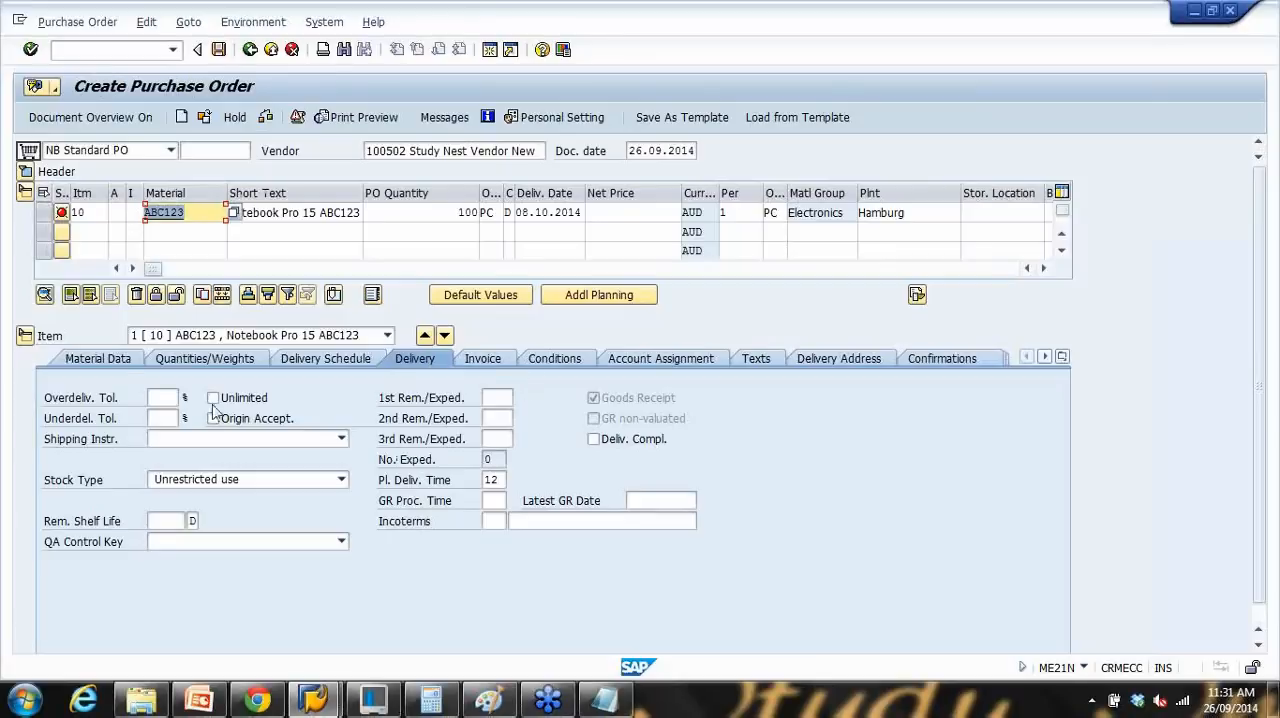
click(134, 362)
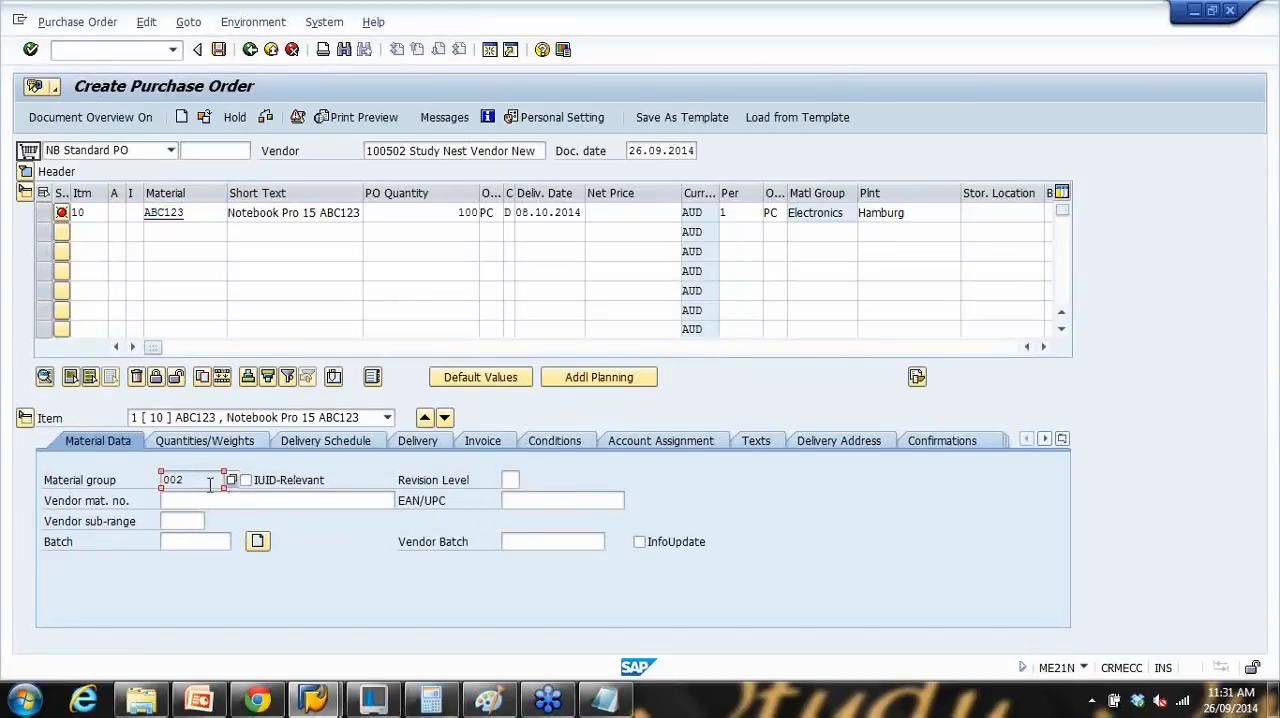
click(205, 441)
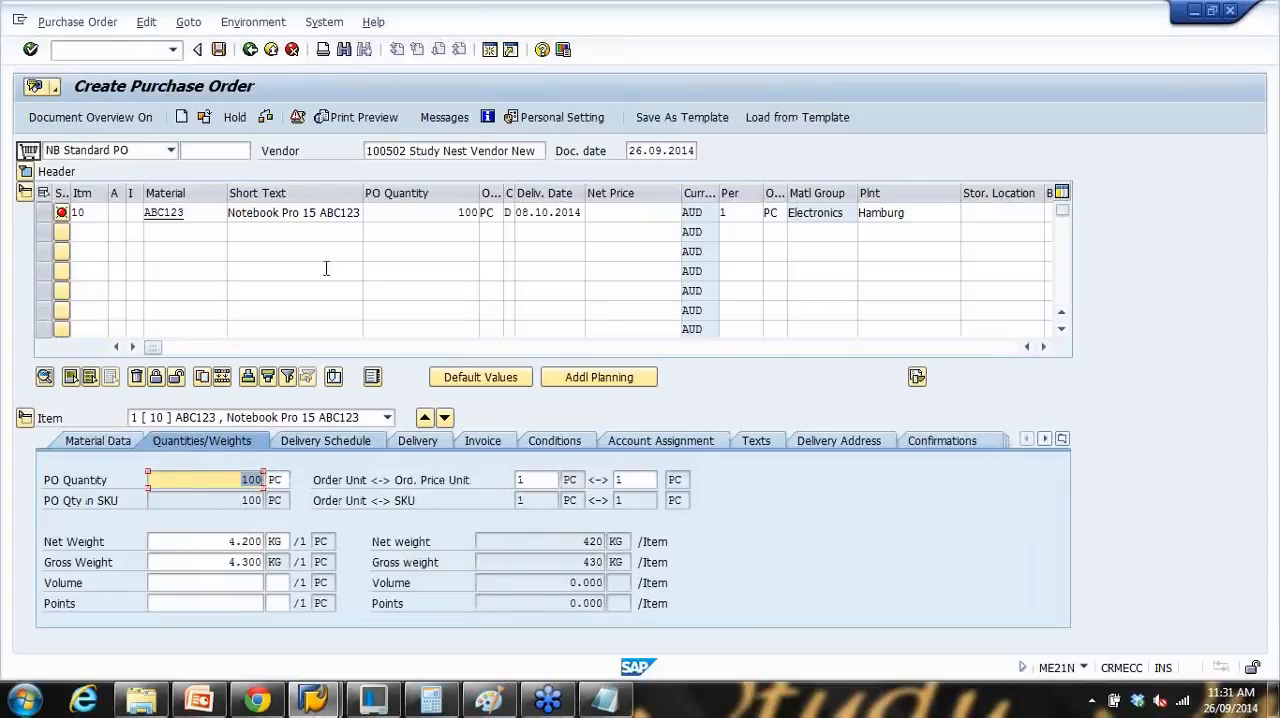
click(195, 212)
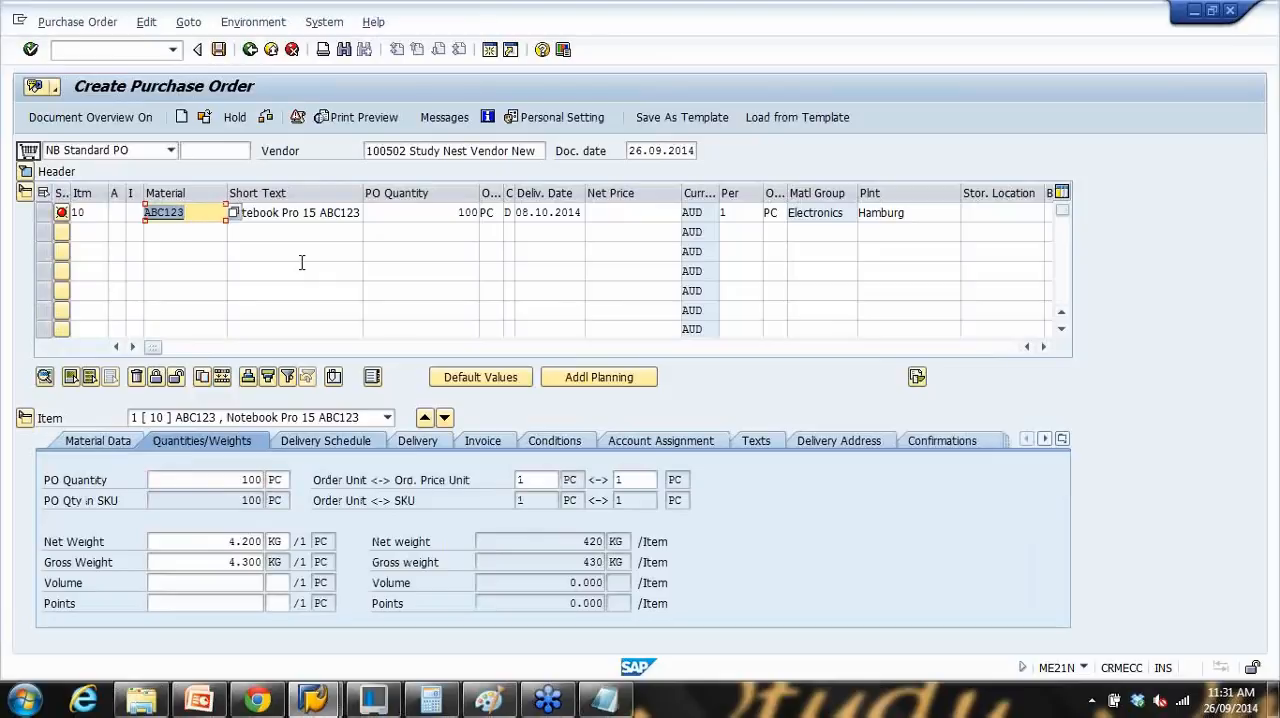
Step: Switch to the PowerPoint presentation on purchasing master data, start the slide show from the current slide and advance to the Vendor Master Data slide
click(205, 700)
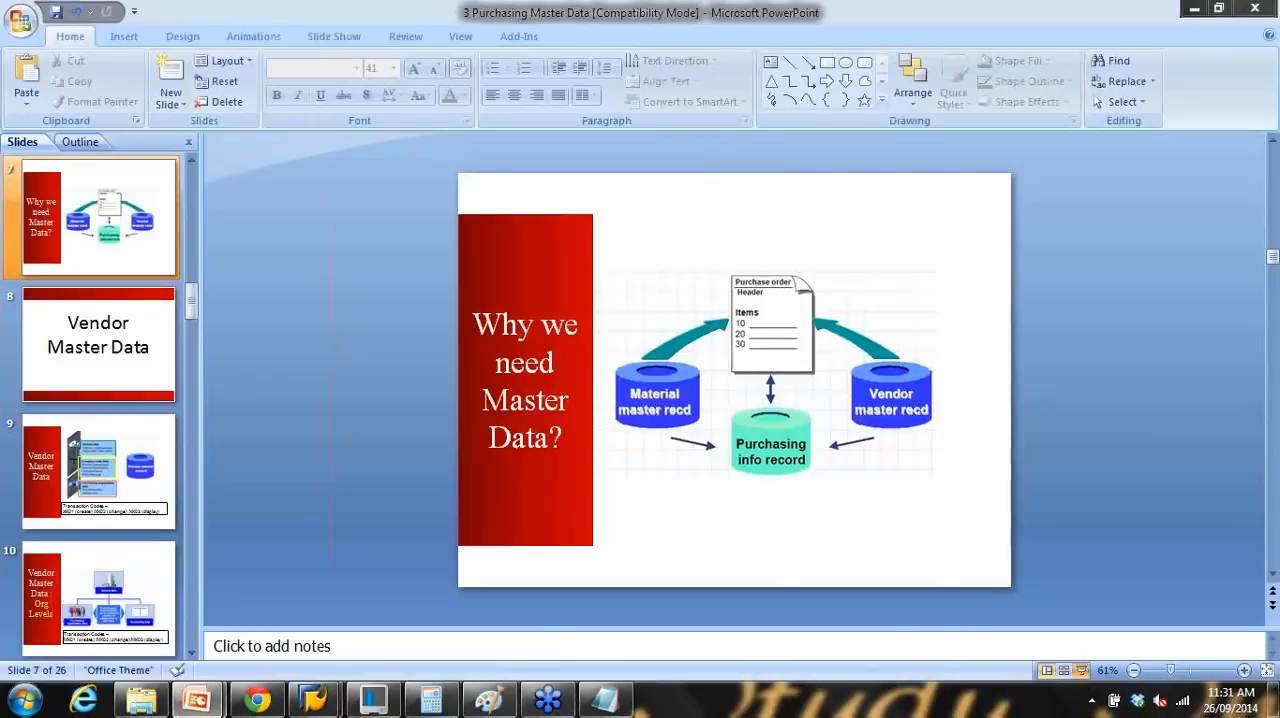
click(1081, 670)
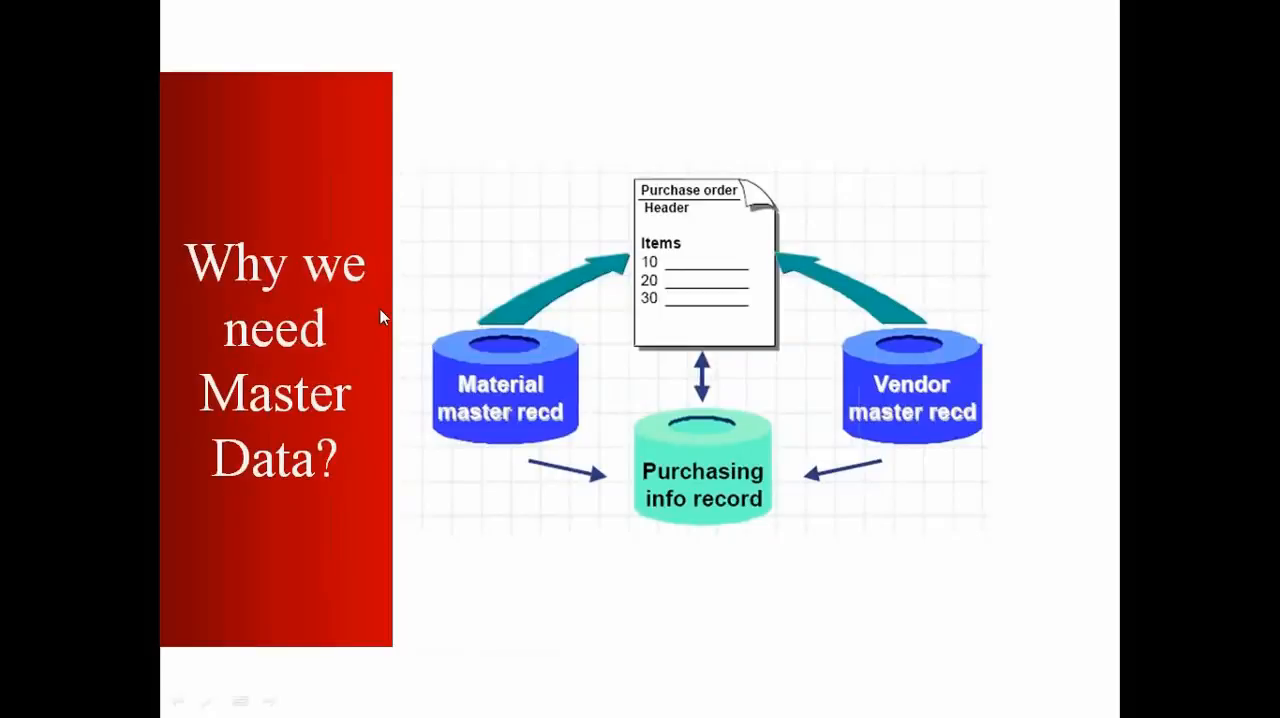
key(Right)
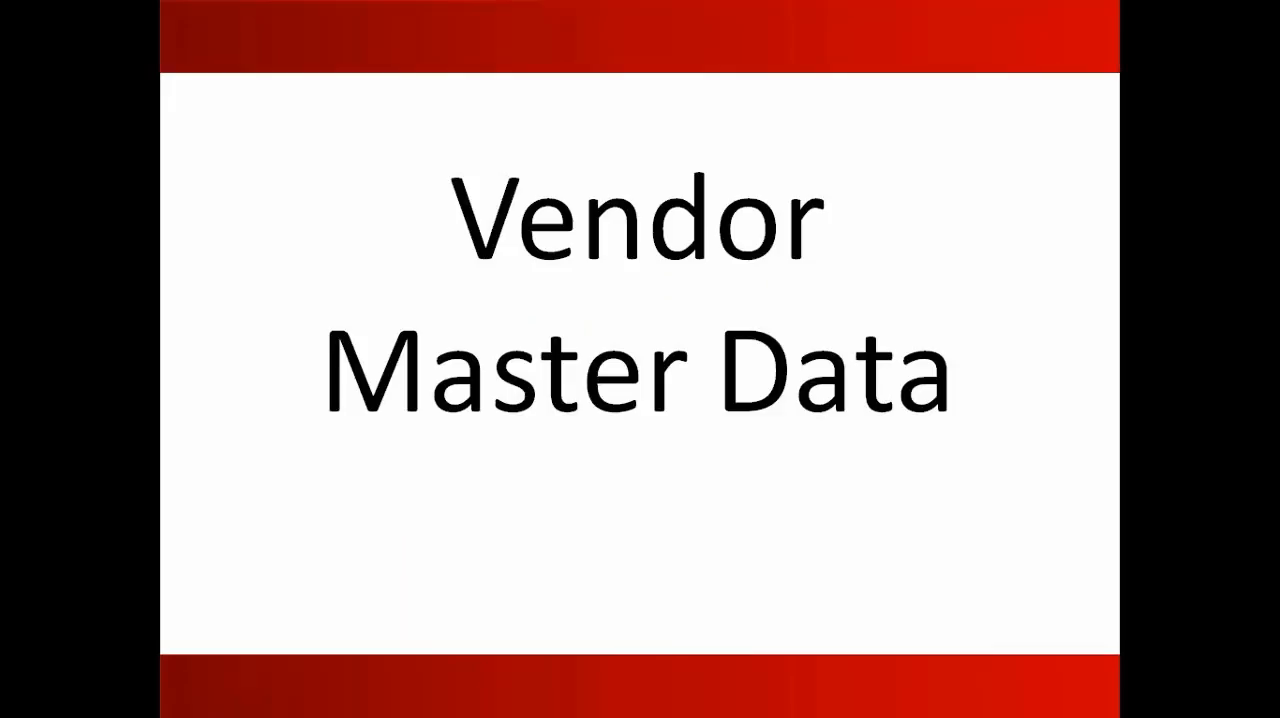
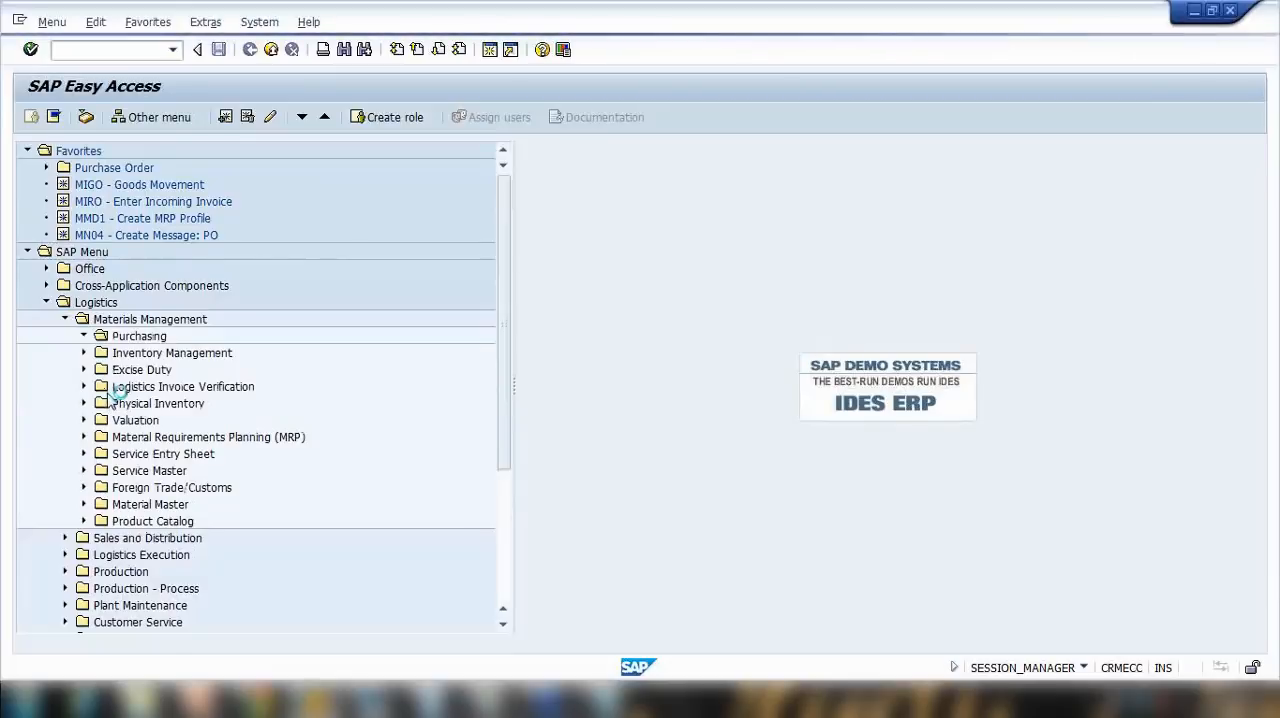
Step: Locate the central vendor creation transaction XK01 within the Purchasing master data, open its initial screen and return to SAP Easy Access
click(103, 420)
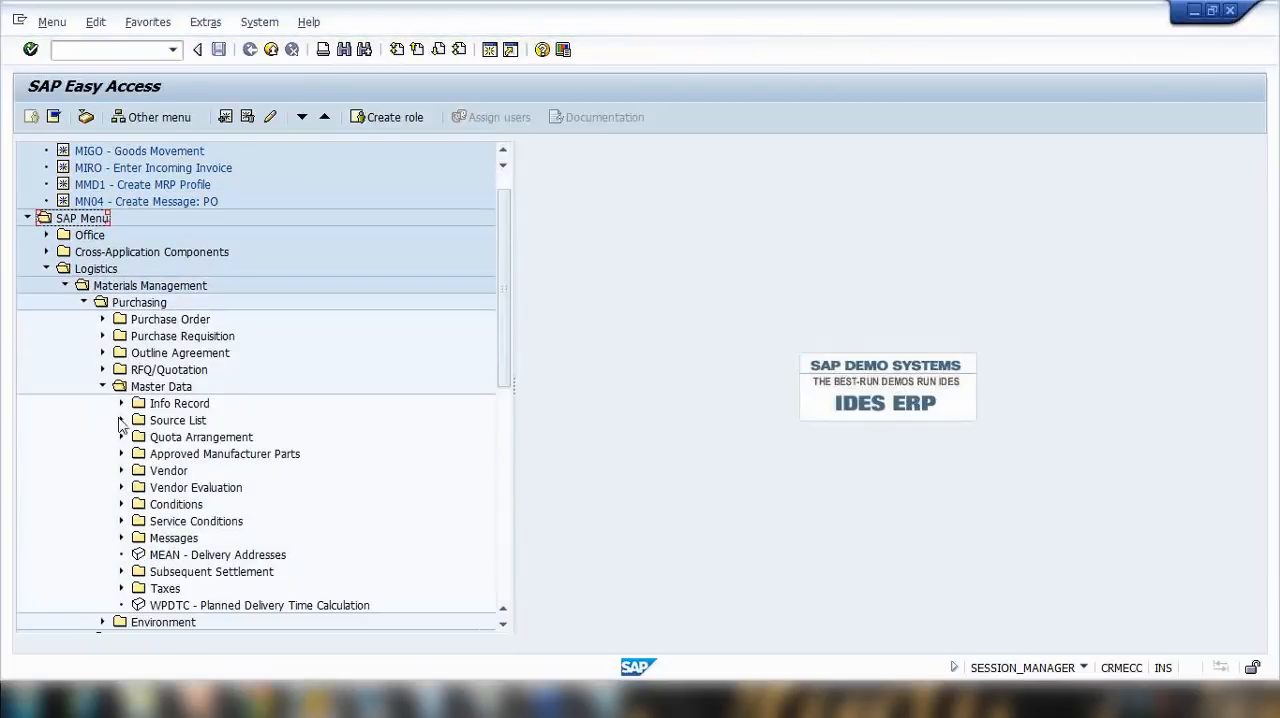
click(121, 470)
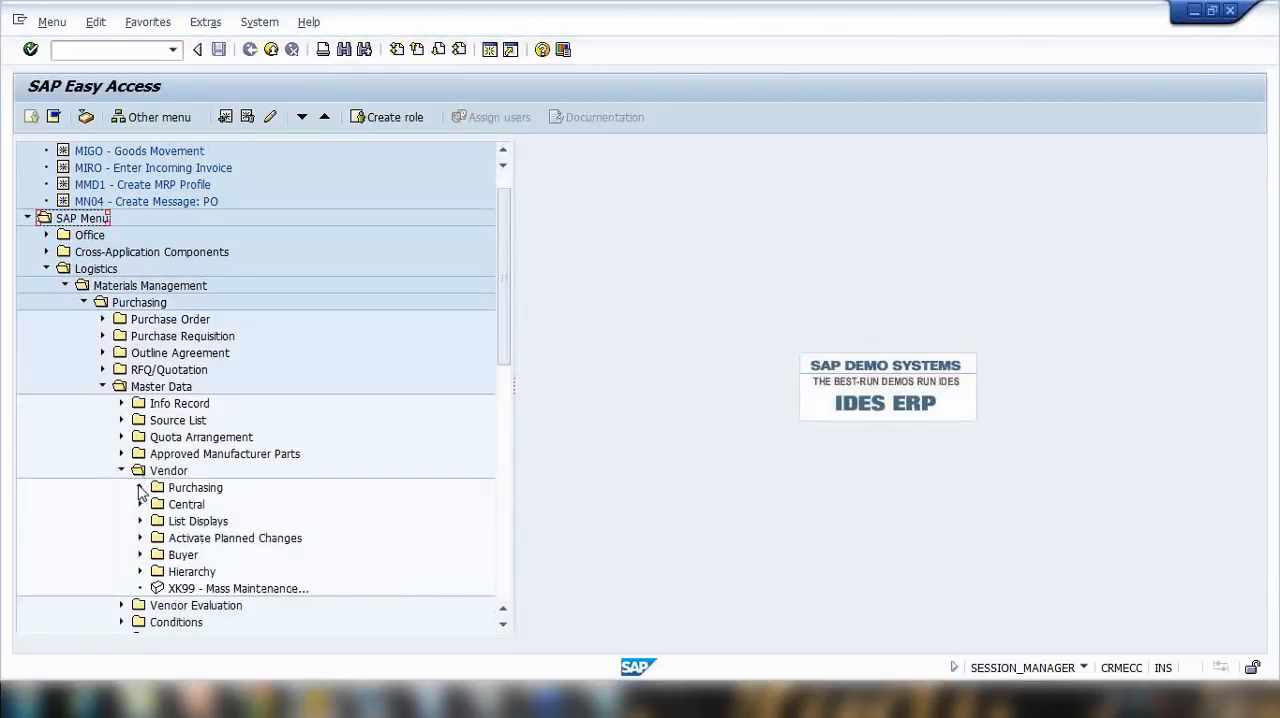
click(140, 487)
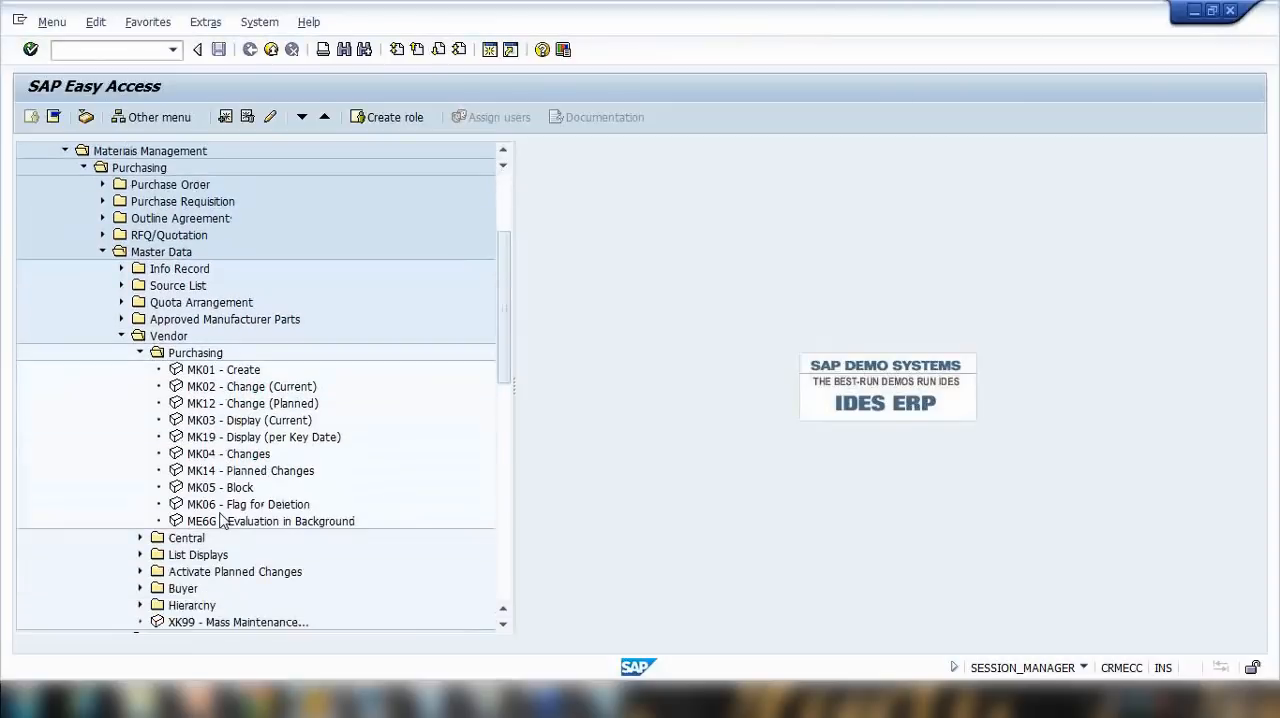
click(140, 488)
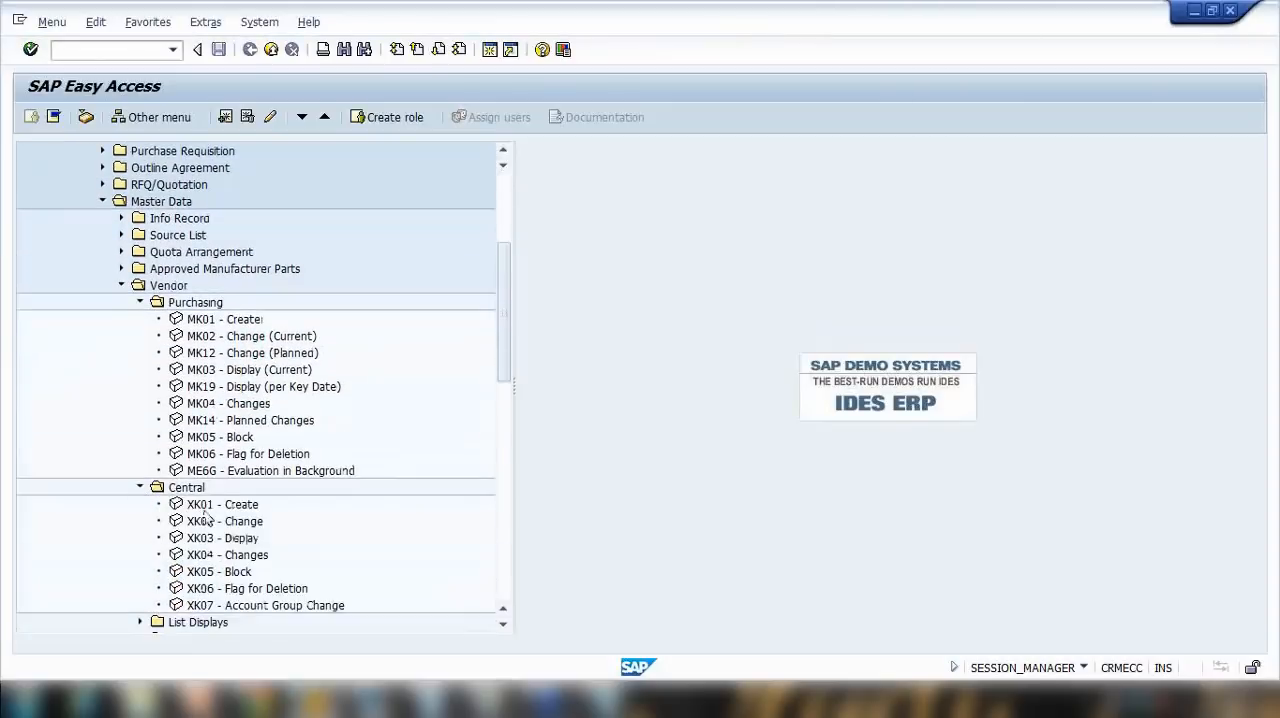
click(214, 456)
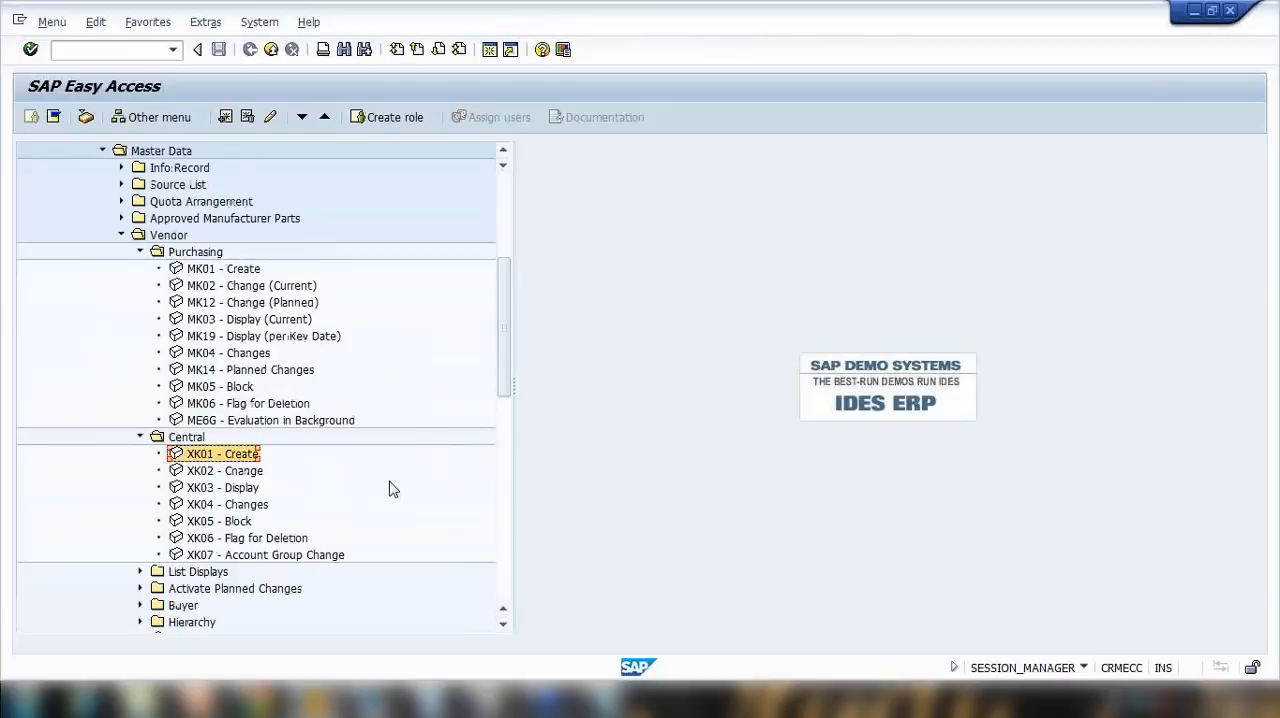
double_click(221, 456)
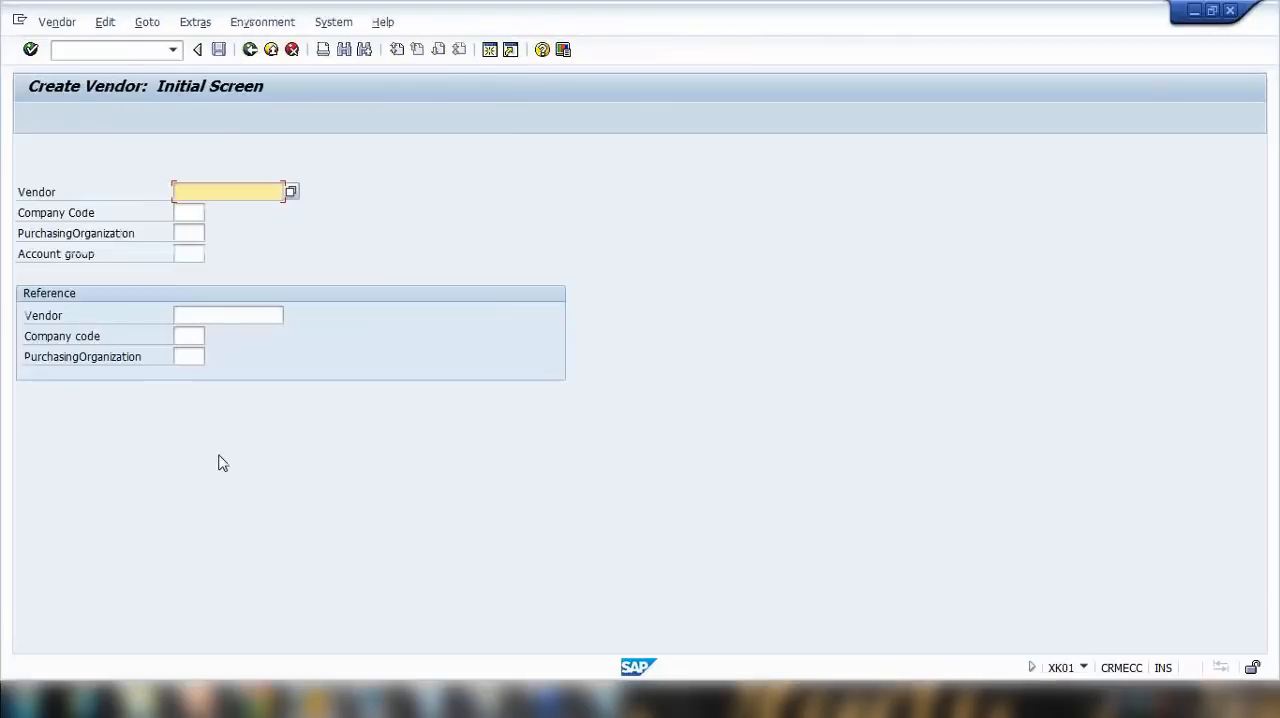
click(250, 50)
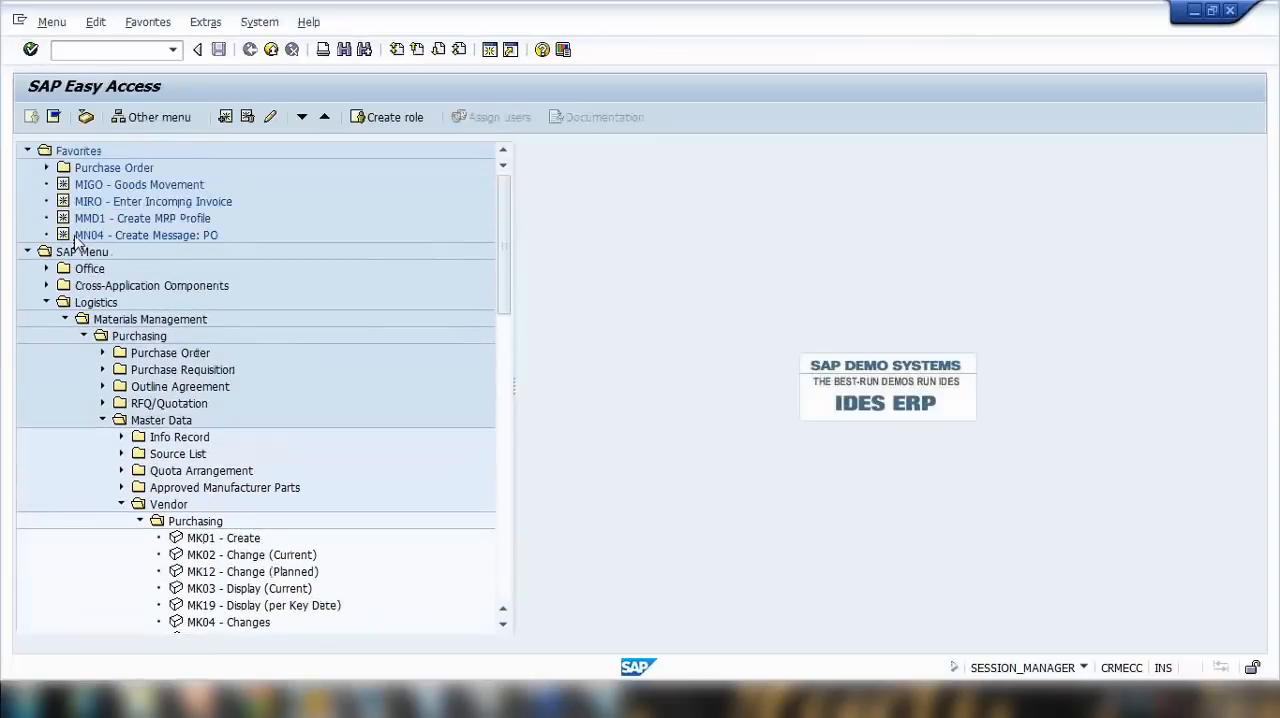
Step: Create a folder named Vendor in the Favorites list
click(79, 153)
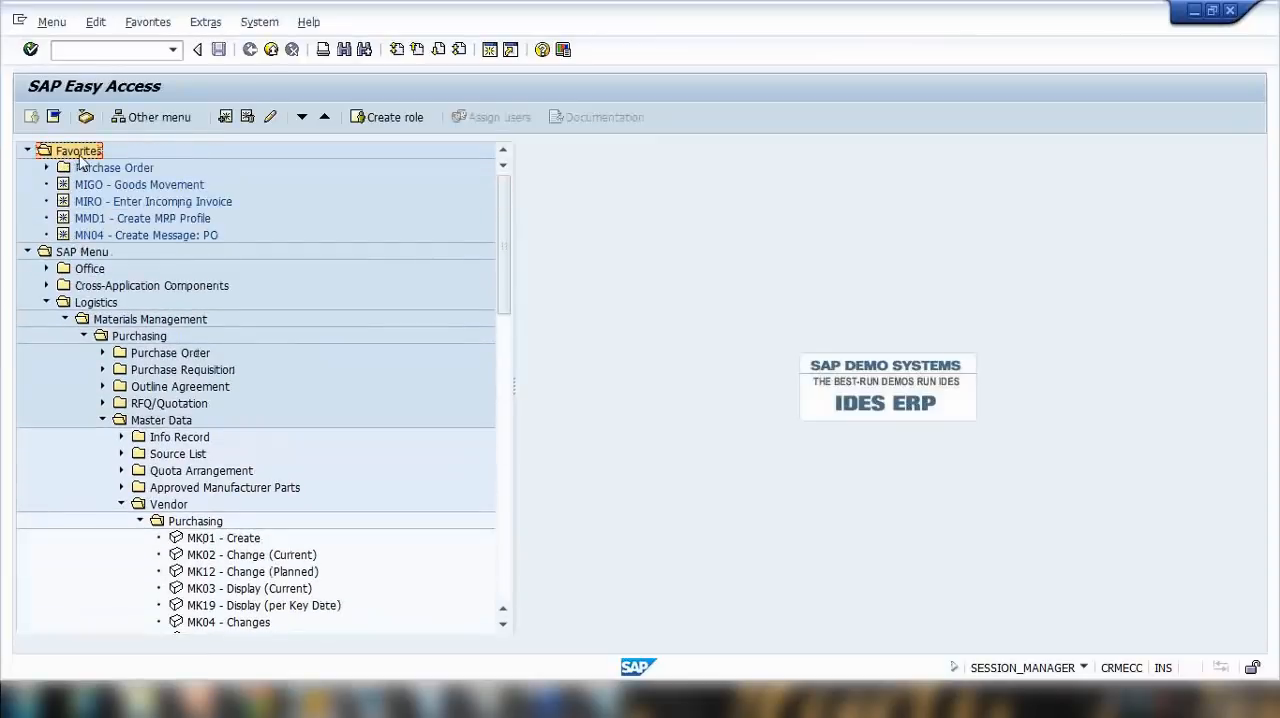
right_click(80, 153)
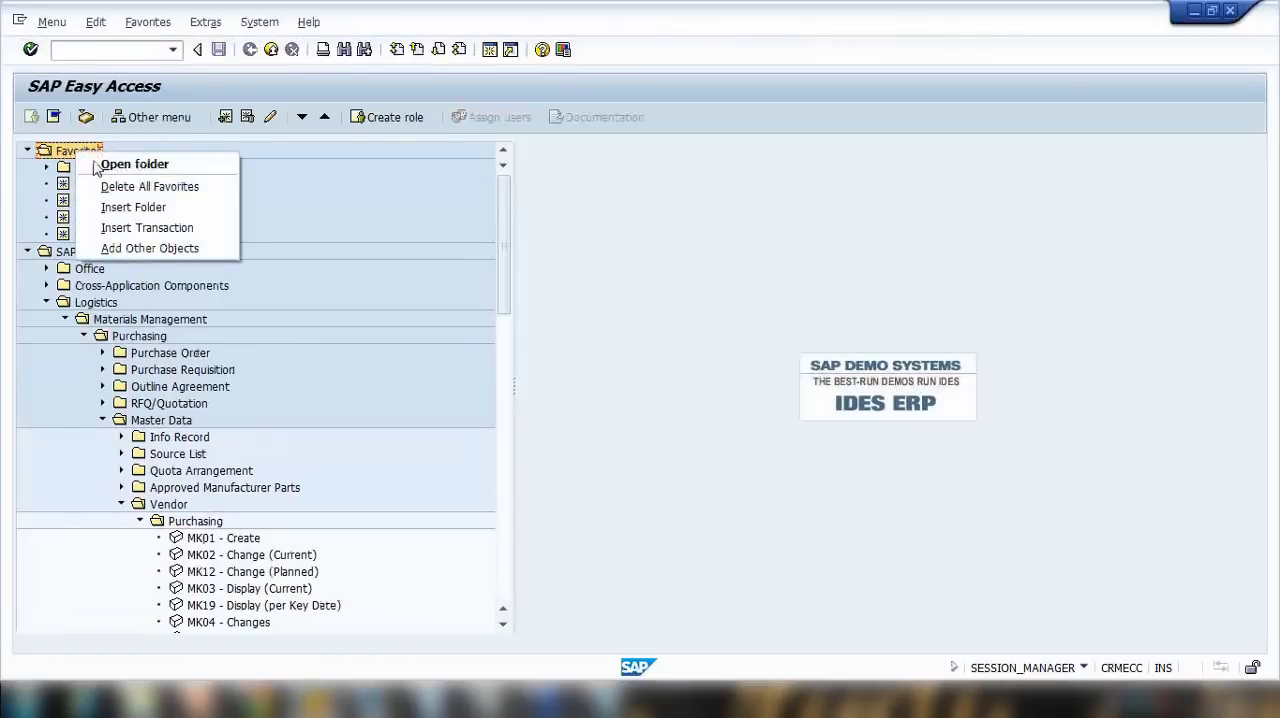
click(139, 208)
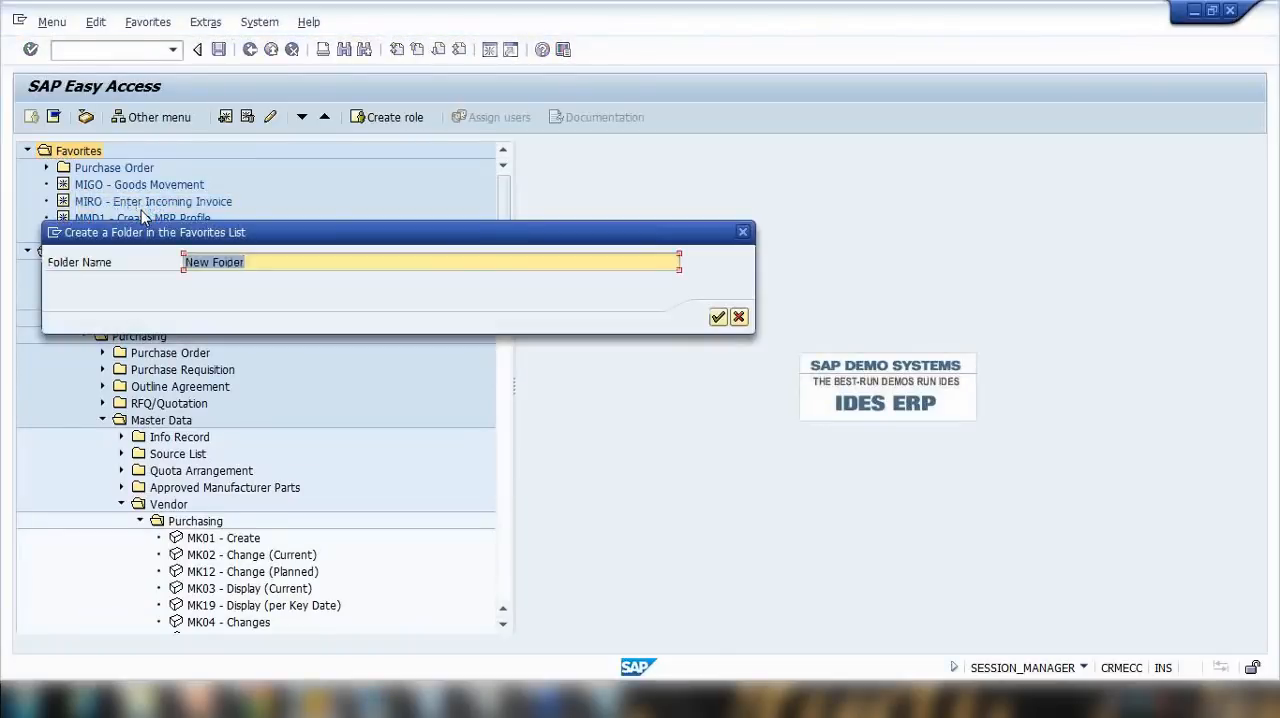
text(Vendor)
click(718, 317)
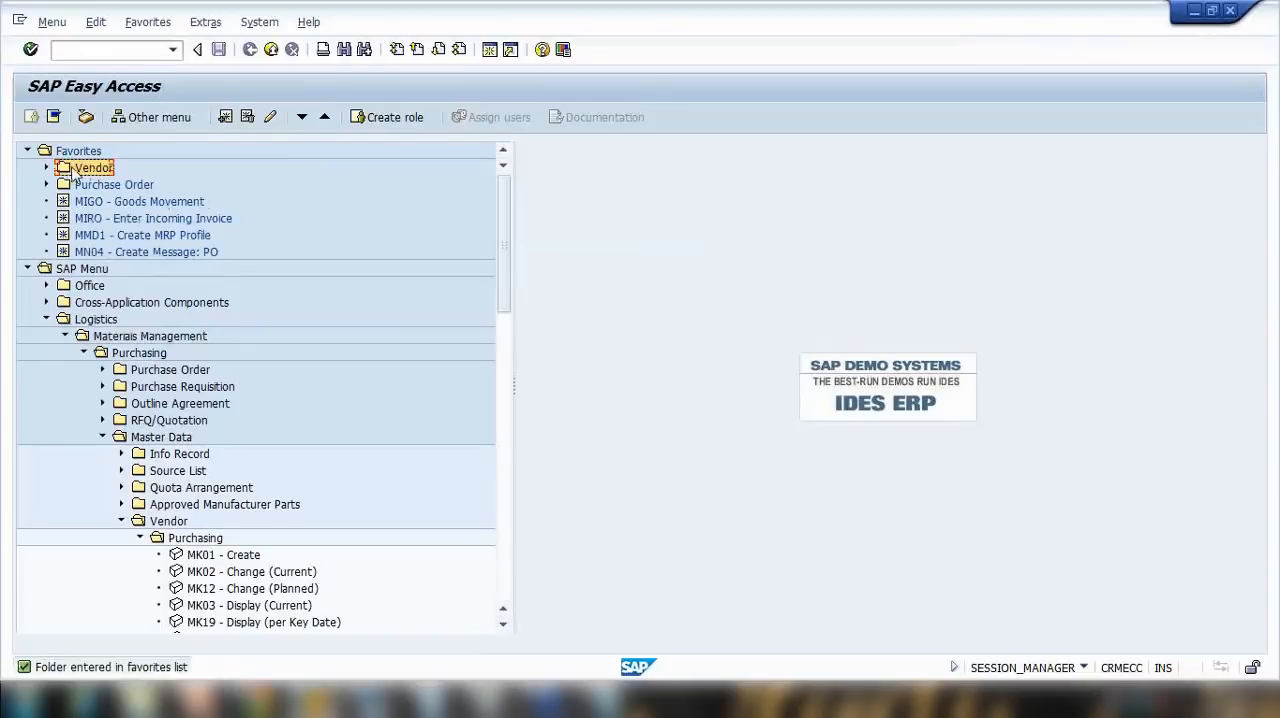
Step: Add transaction XK01 to the Vendor favorites folder
right_click(67, 168)
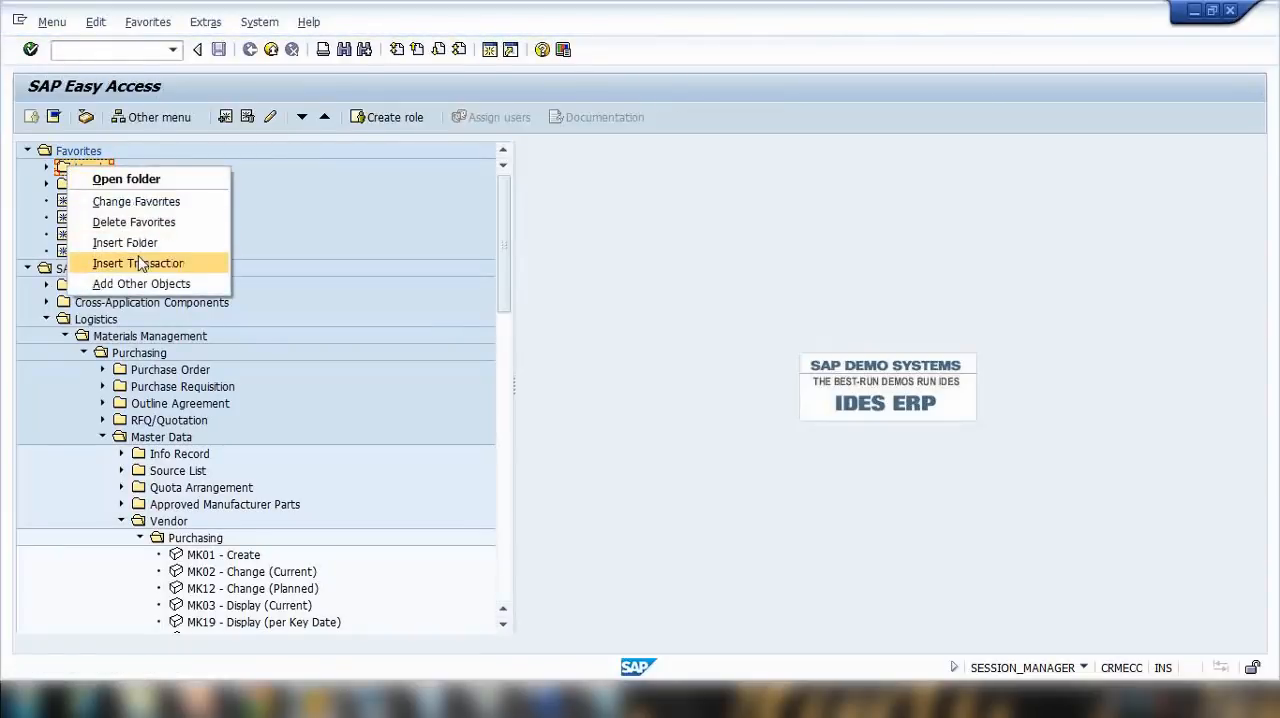
click(140, 264)
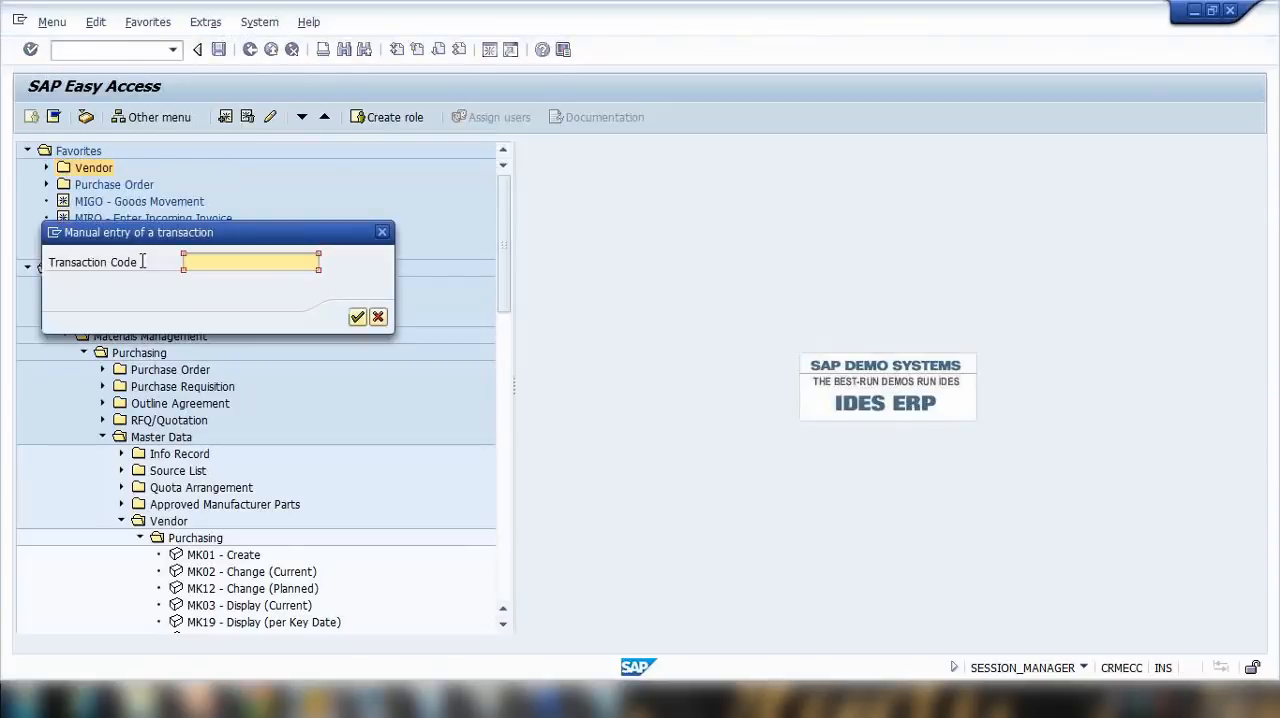
text(xk01)
click(357, 317)
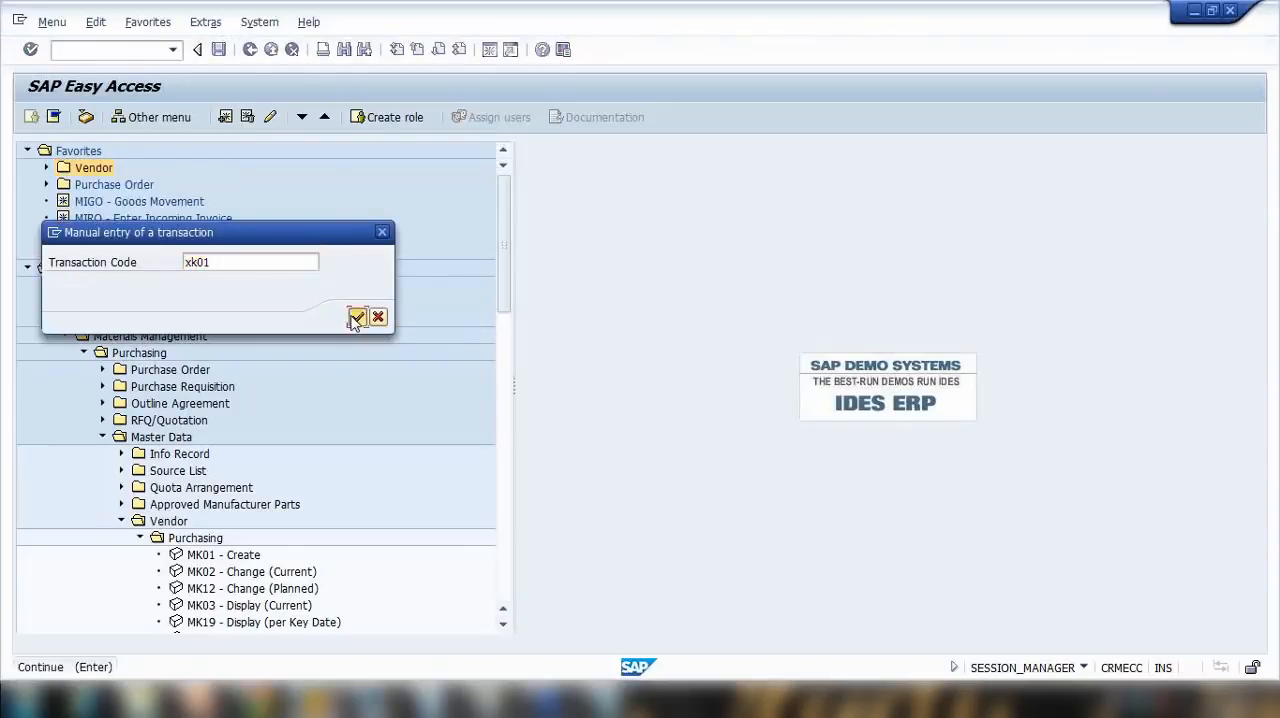
Step: Add transaction XK02 to the Vendor favorites folder and move XK01 above it
click(96, 168)
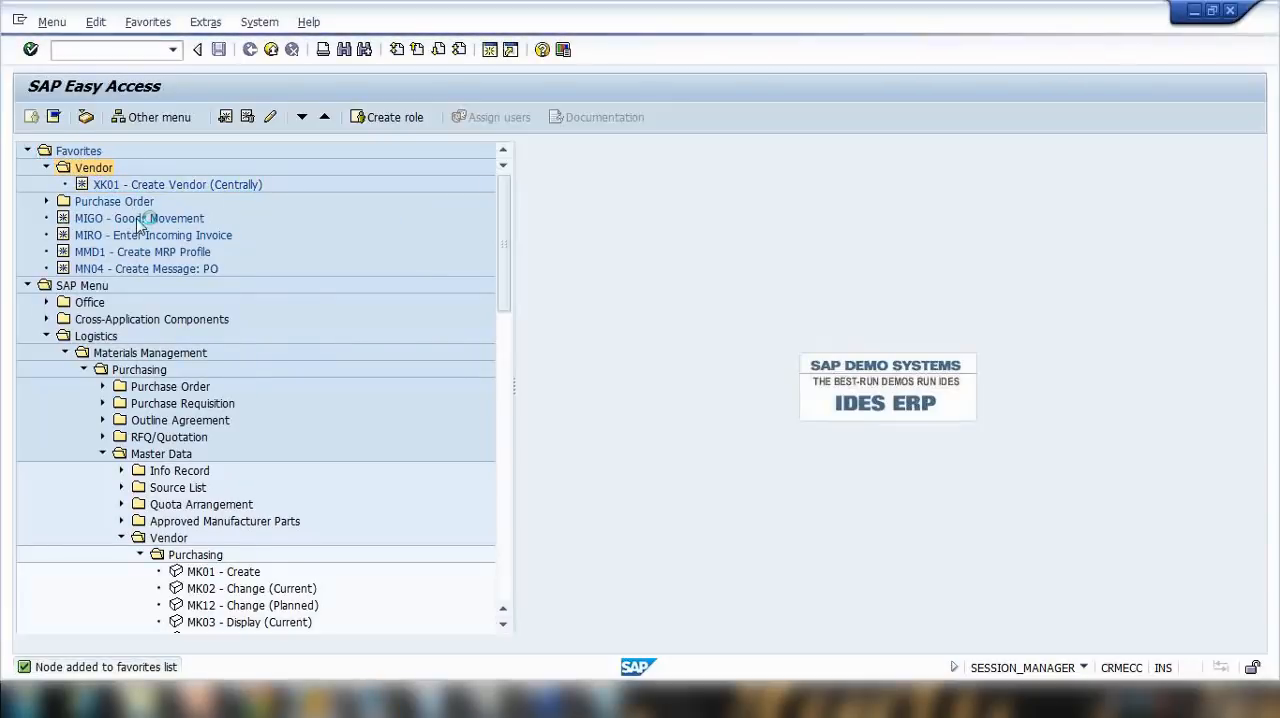
right_click(93, 168)
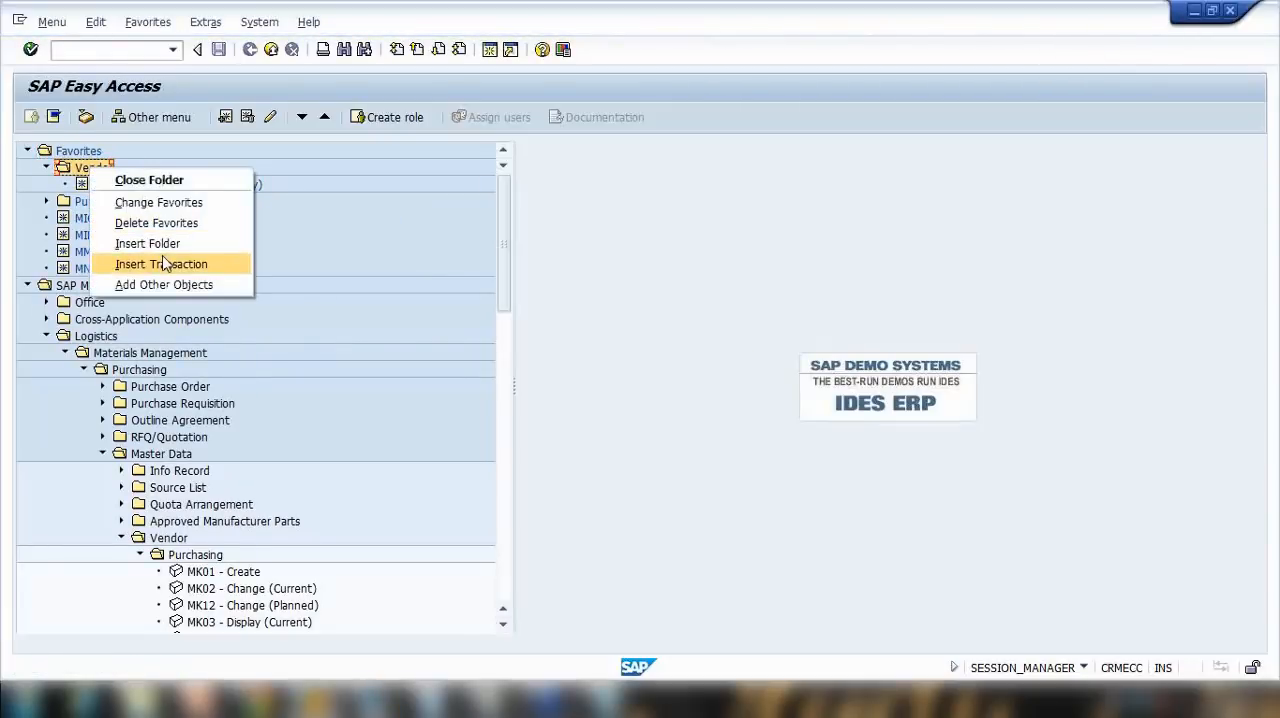
click(165, 263)
text(x)
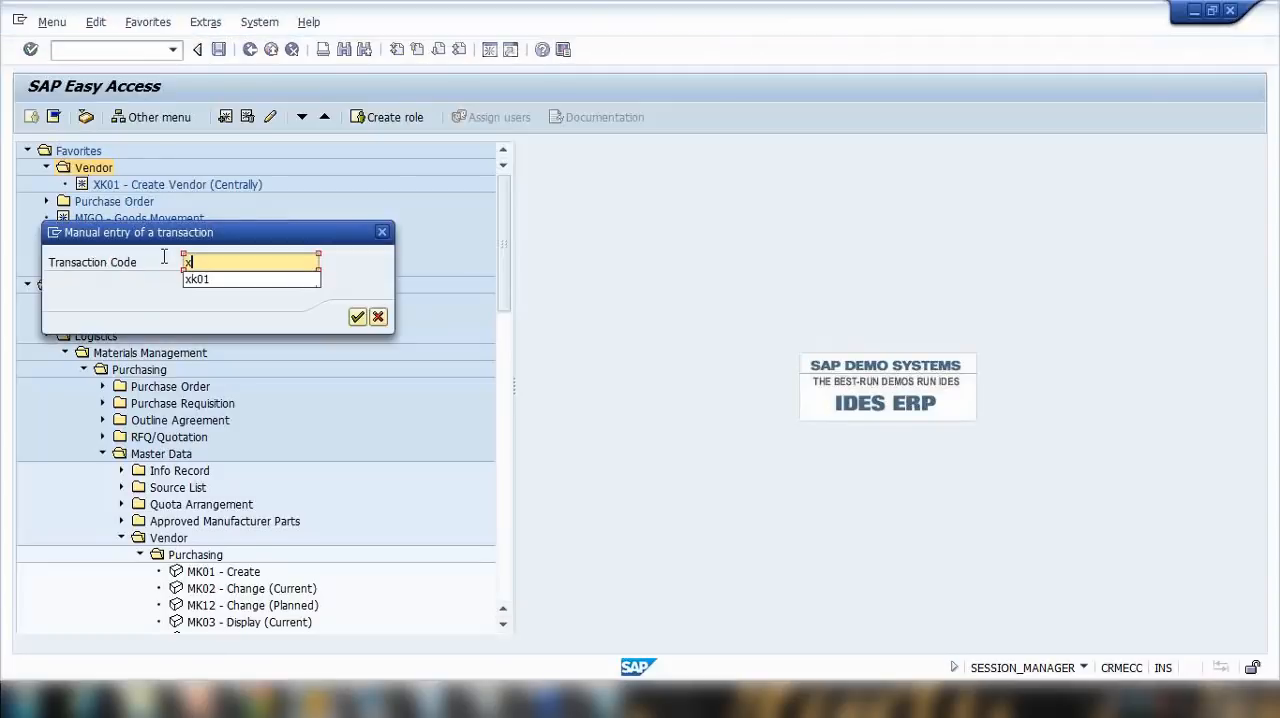
text(k02)
key(Return)
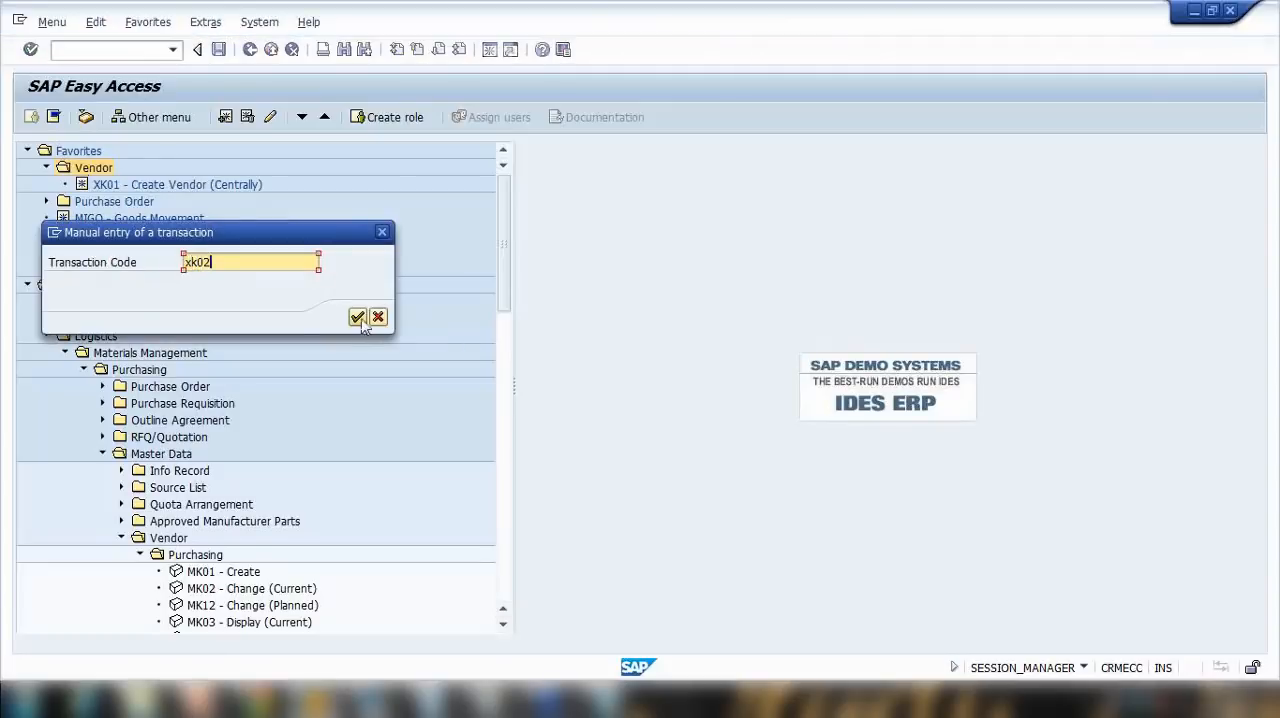
click(110, 204)
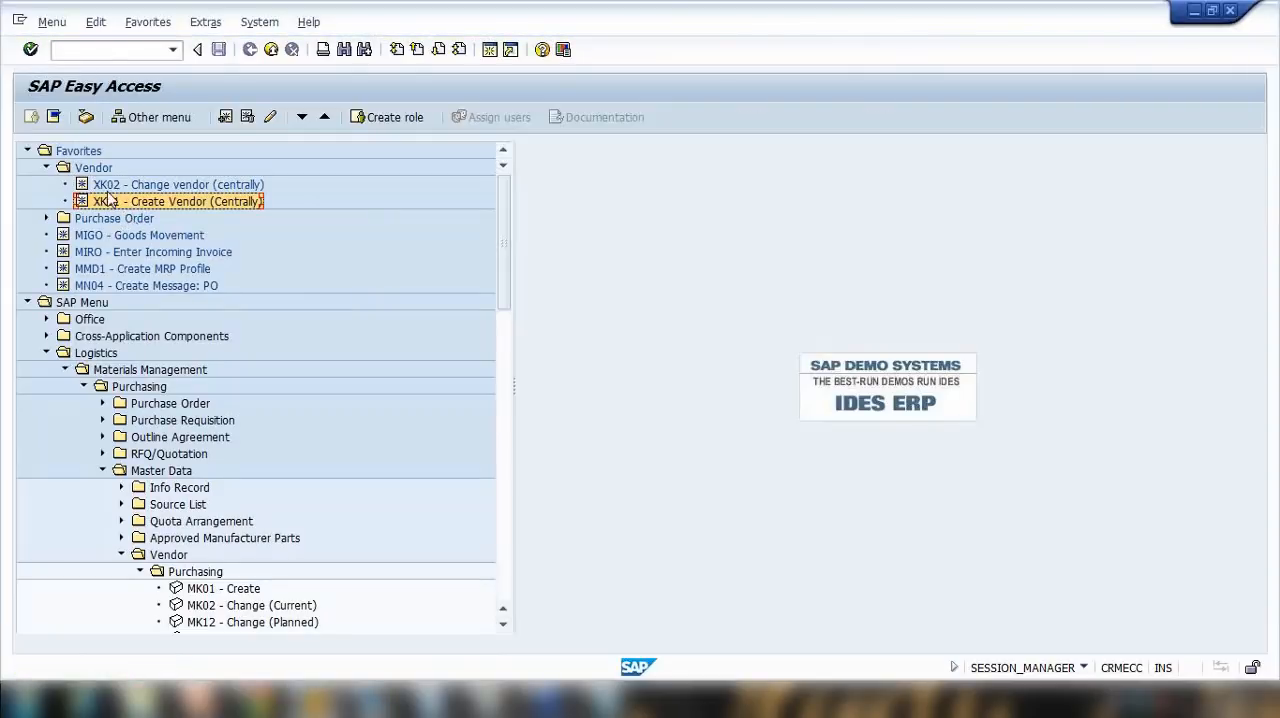
click(324, 117)
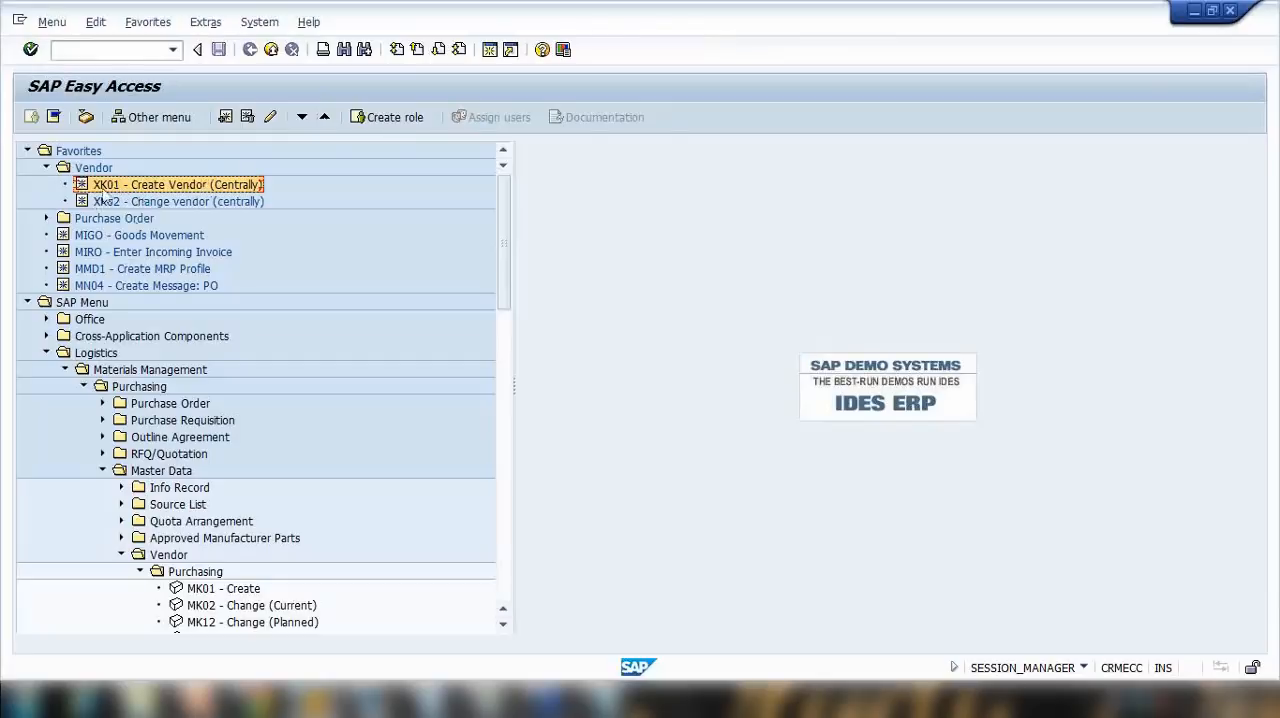
Step: Open Create Vendor from the favorites, return to SAP Easy Access and reopen it with transaction code xk01
double_click(100, 188)
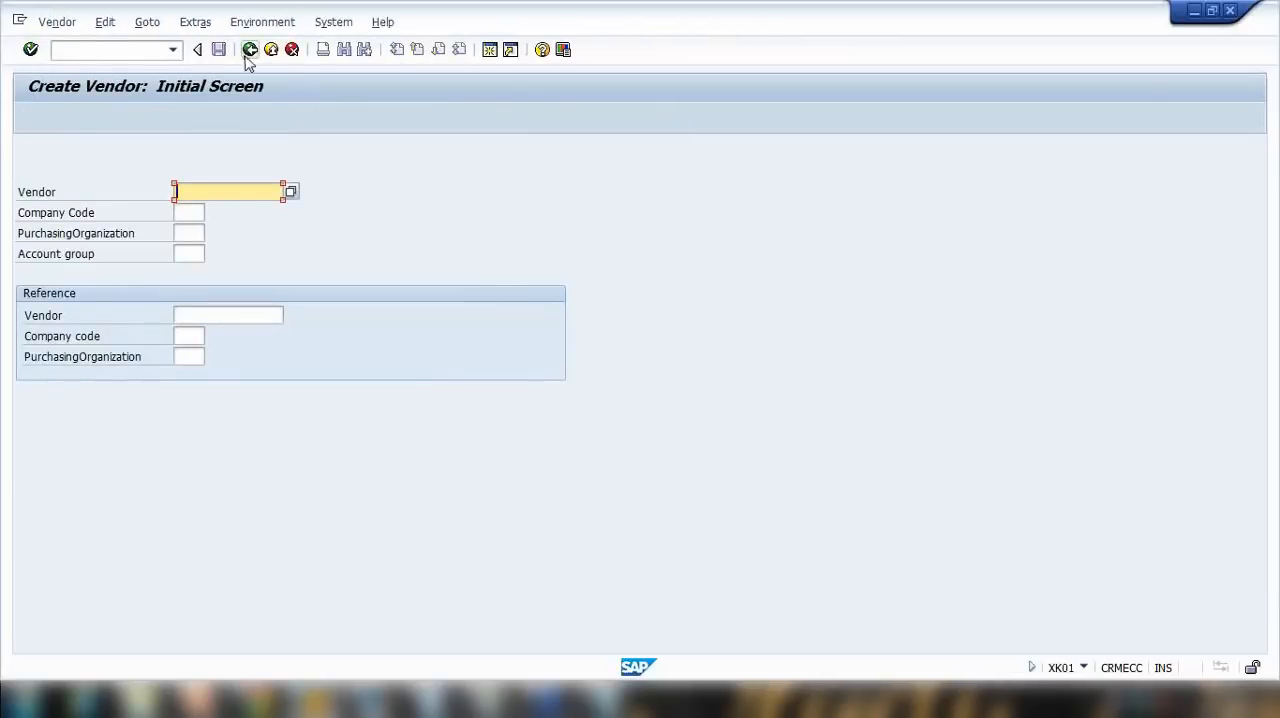
click(160, 52)
key(F3)
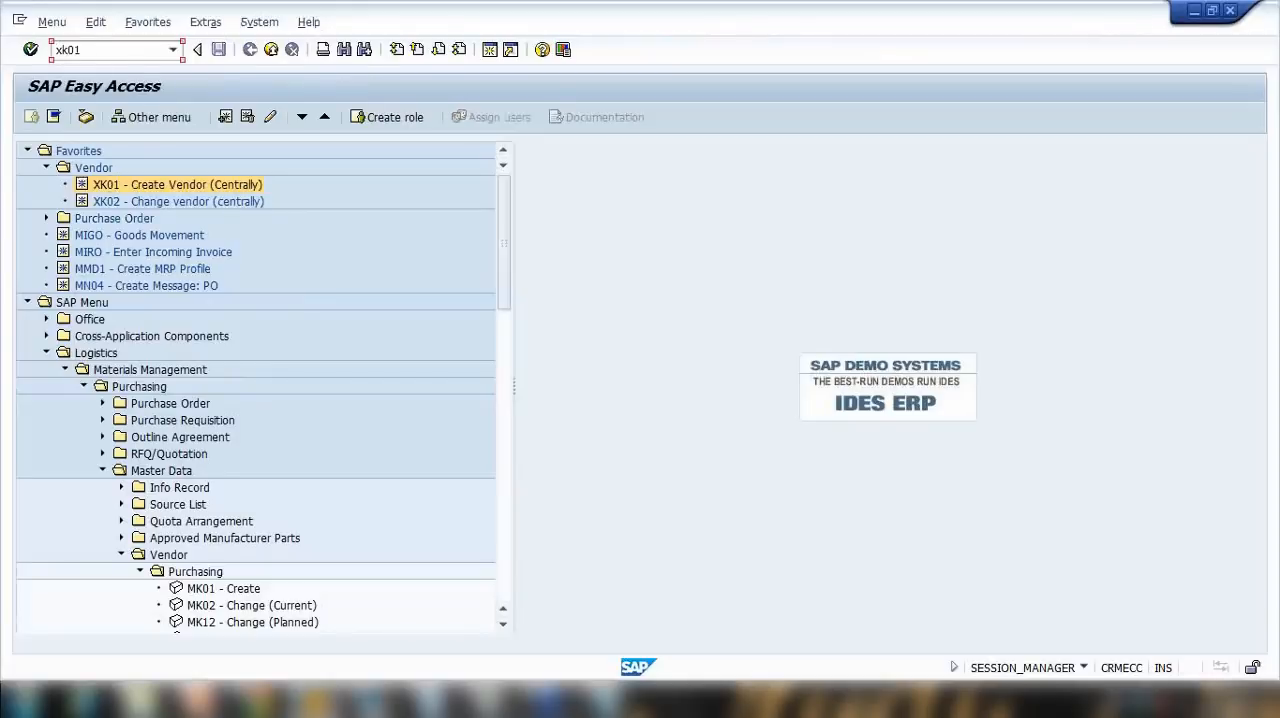
key(Return)
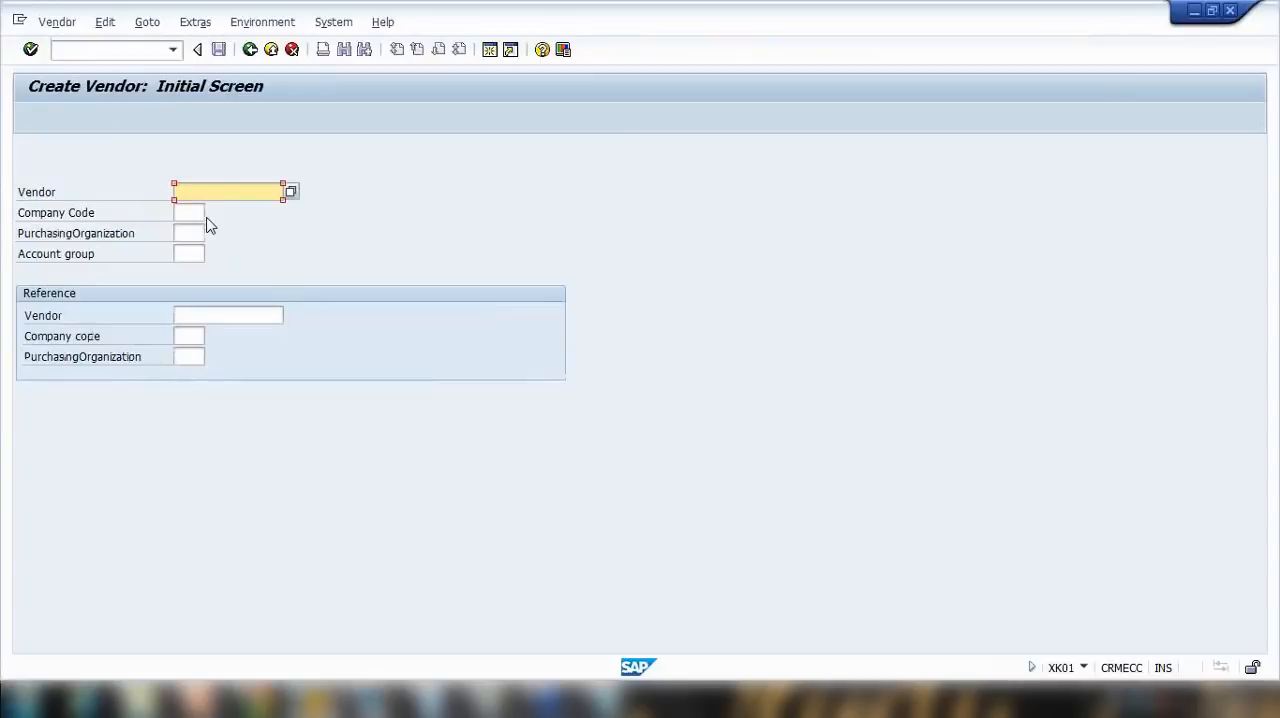
Step: Set both the company code and the purchasing organization of the new vendor to 1000
click(197, 213)
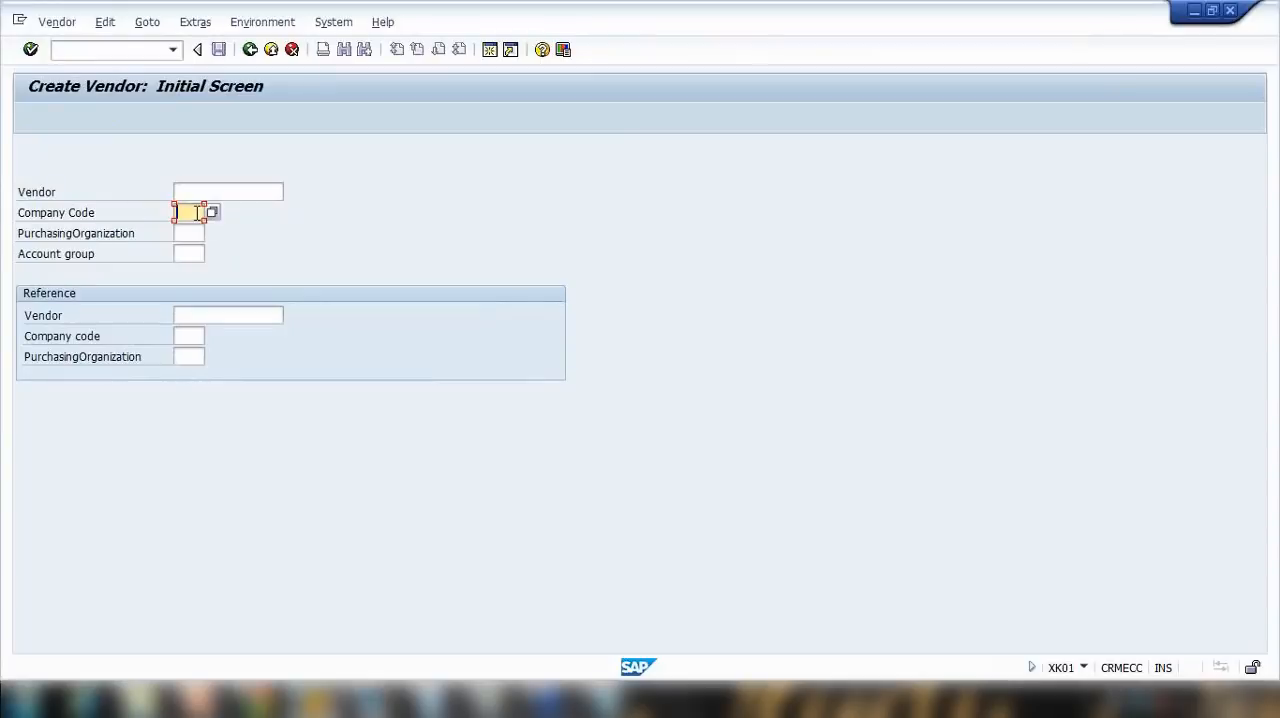
text(1000)
click(192, 235)
text(1000)
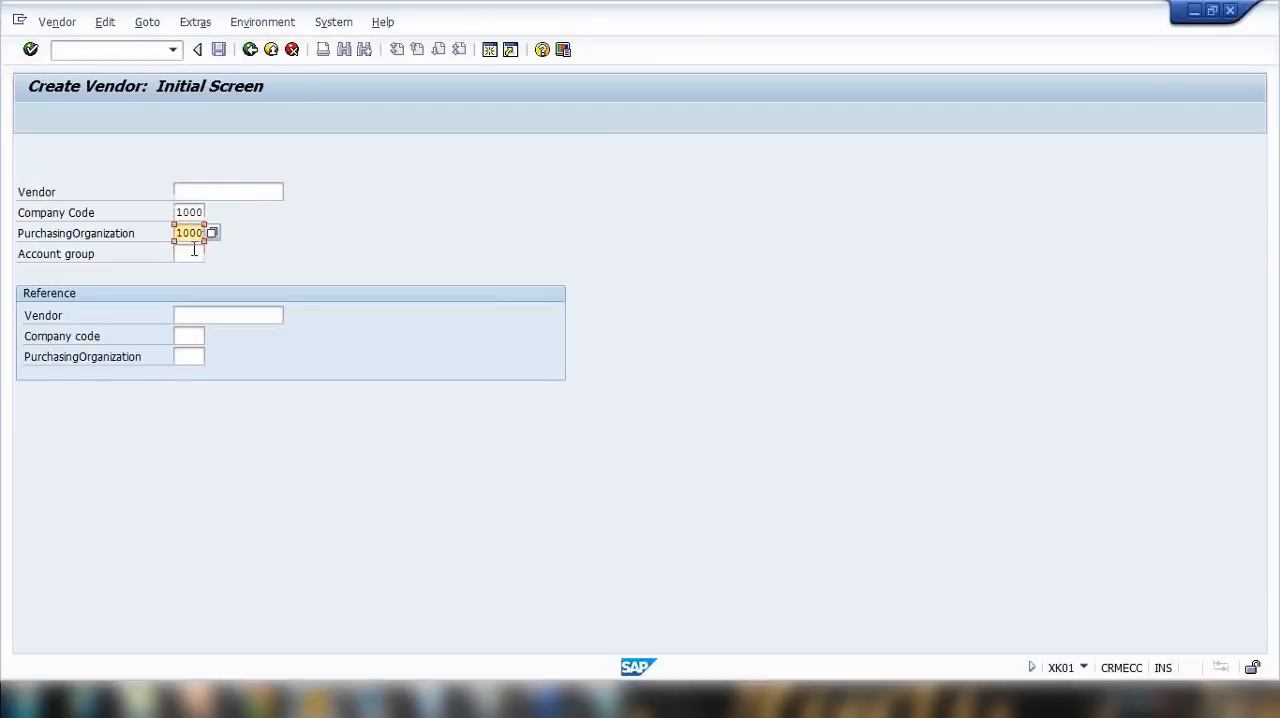
Step: Choose account group KRED (Vendors) from the list of possible values and continue to the vendor's address data
click(195, 253)
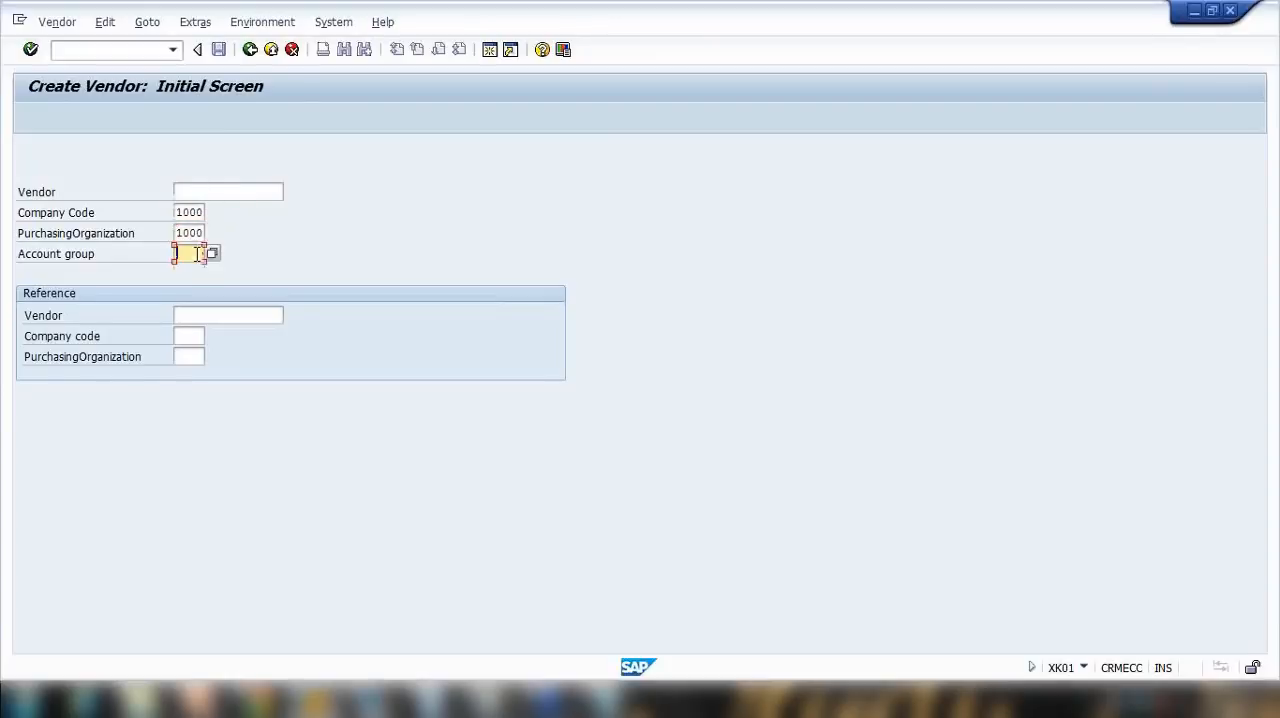
click(212, 254)
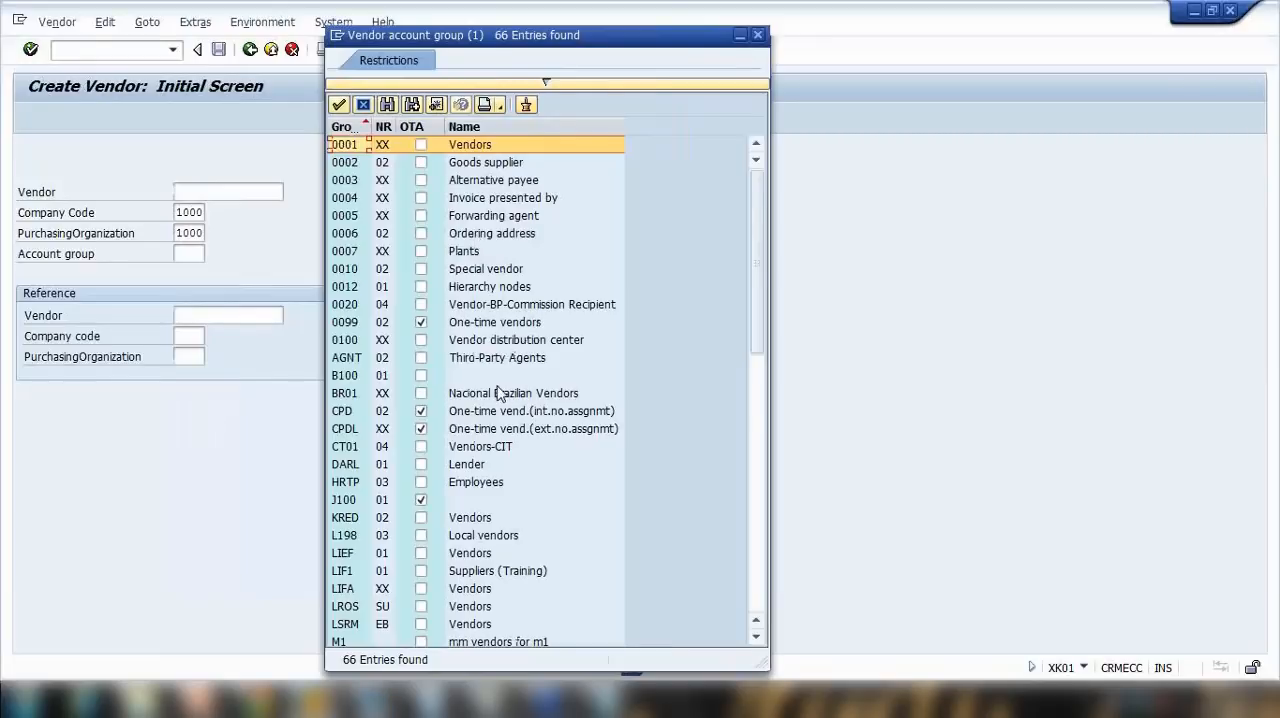
scroll(505, 400, down, 3)
scroll(505, 410, down, 3)
scroll(505, 405, up, 3)
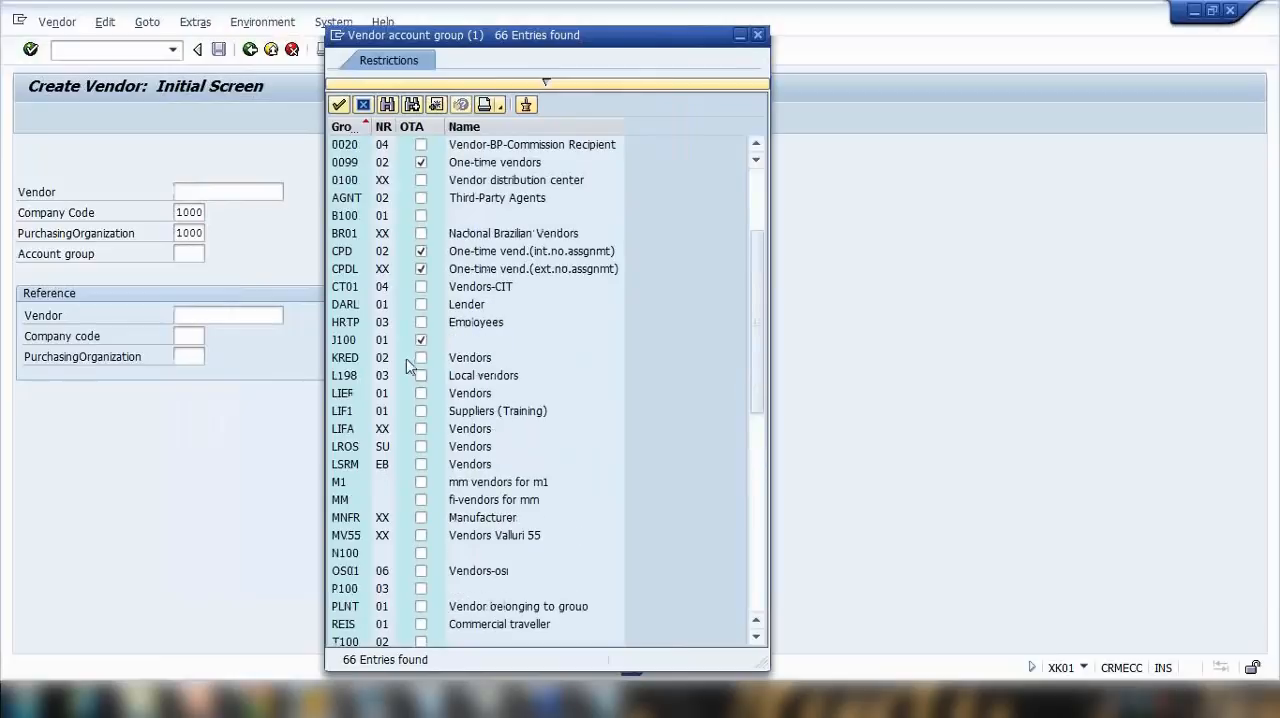
click(470, 360)
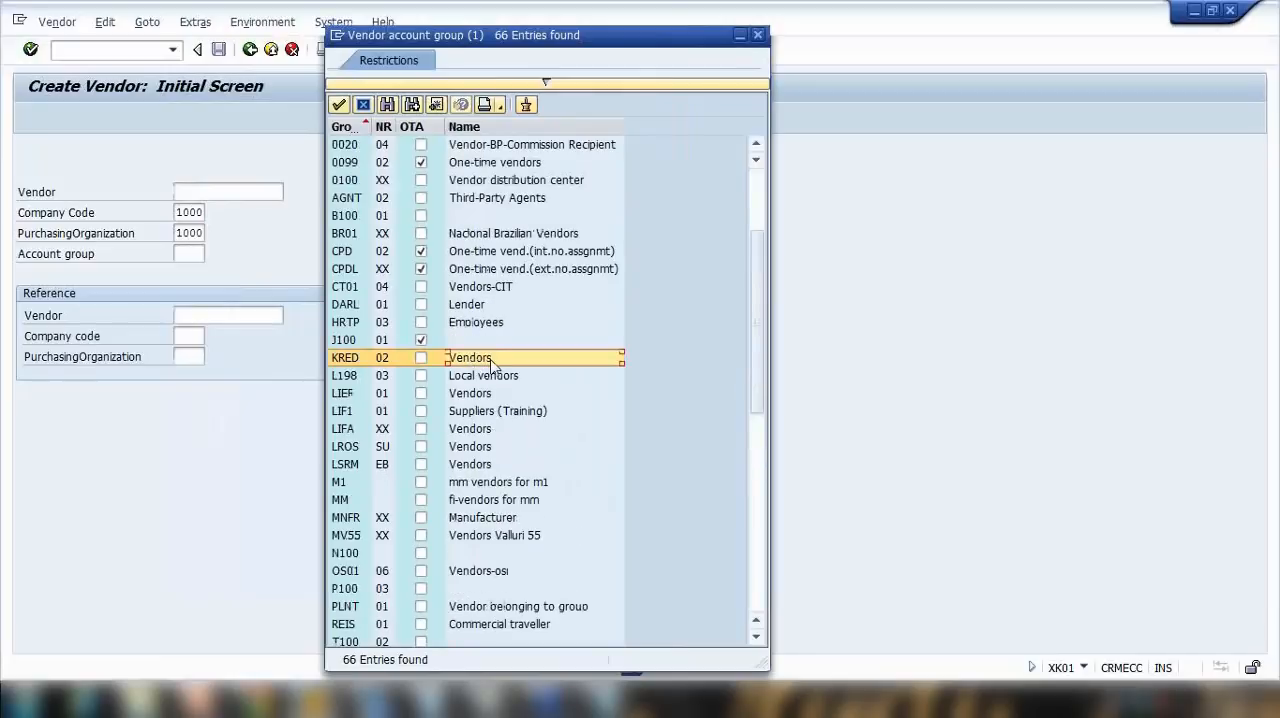
double_click(491, 366)
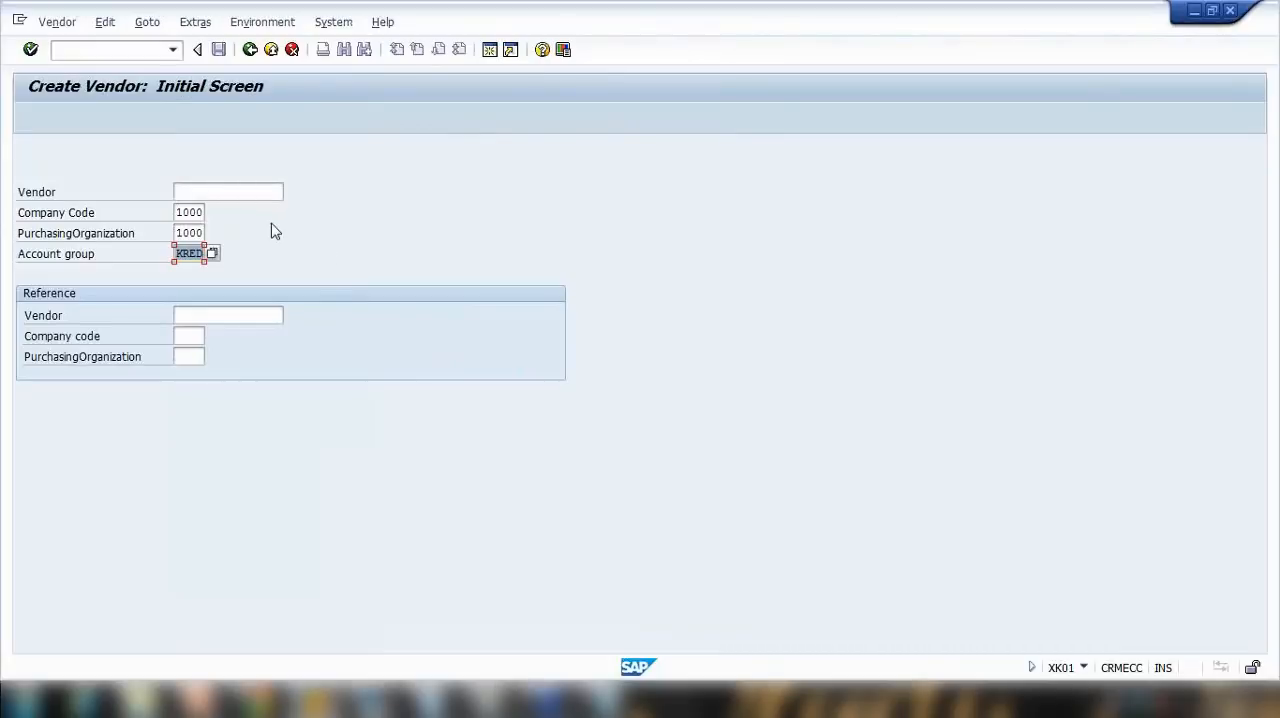
key(Return)
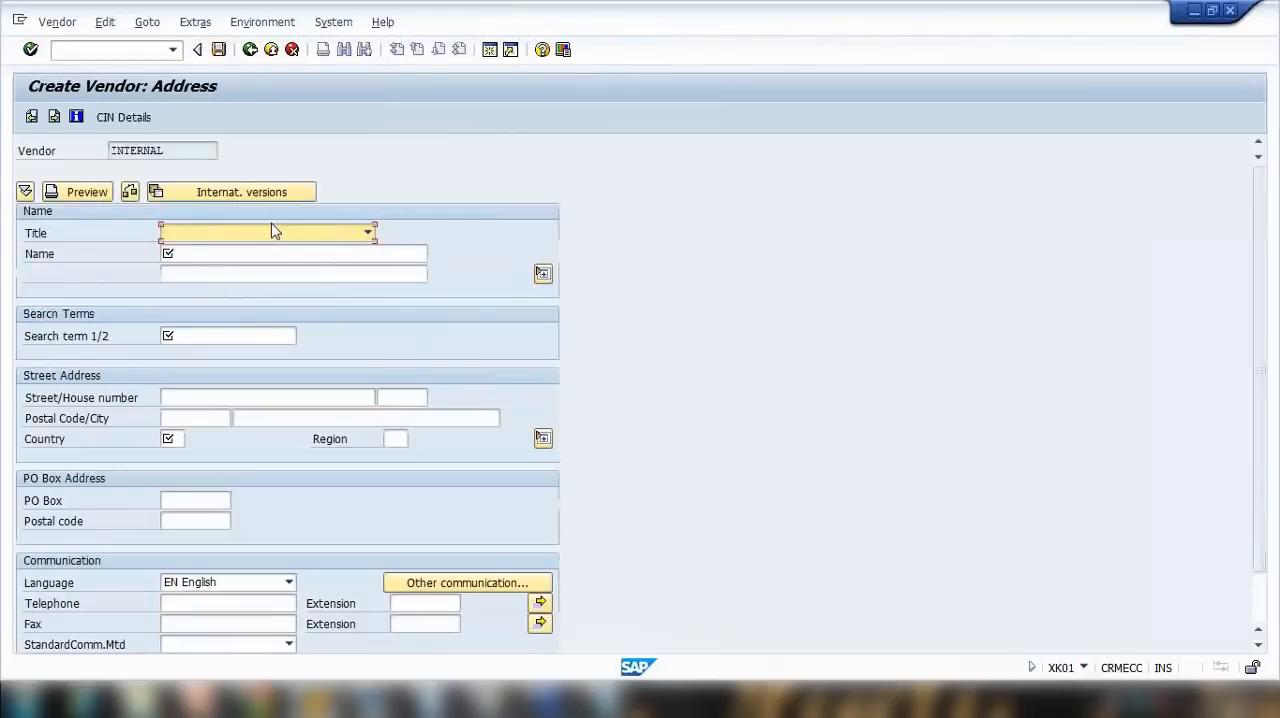
Step: Enter XYZ vendor ltd as the vendor's name and xyz as its search term
click(238, 254)
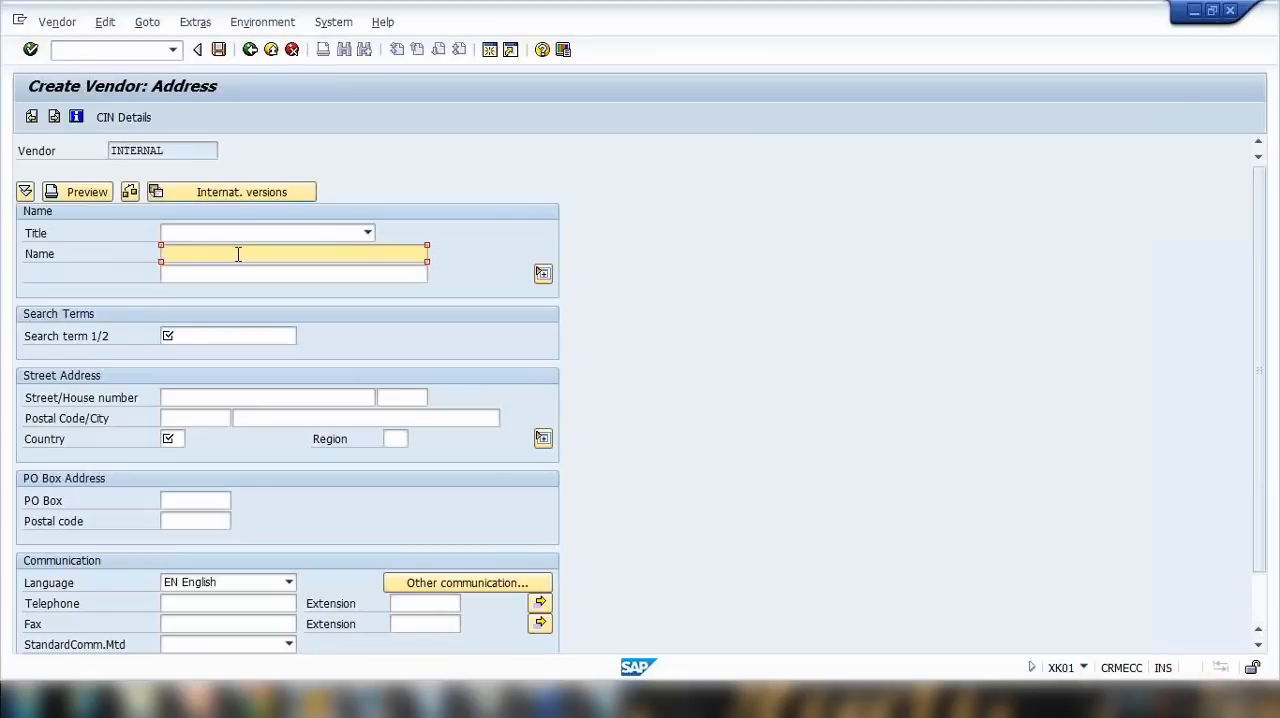
text(XYZ vendor ltd)
click(167, 338)
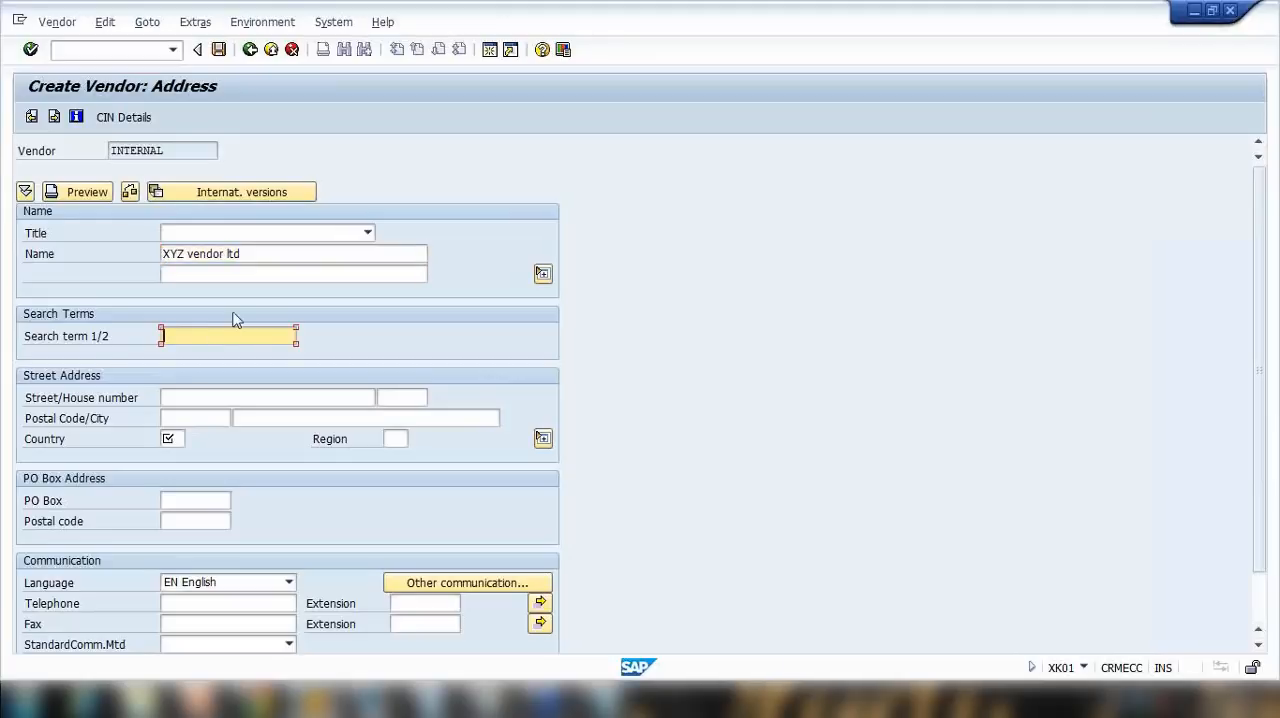
text(xyz)
Step: Set the country to AU and the region to vic in the vendor's street address
click(168, 438)
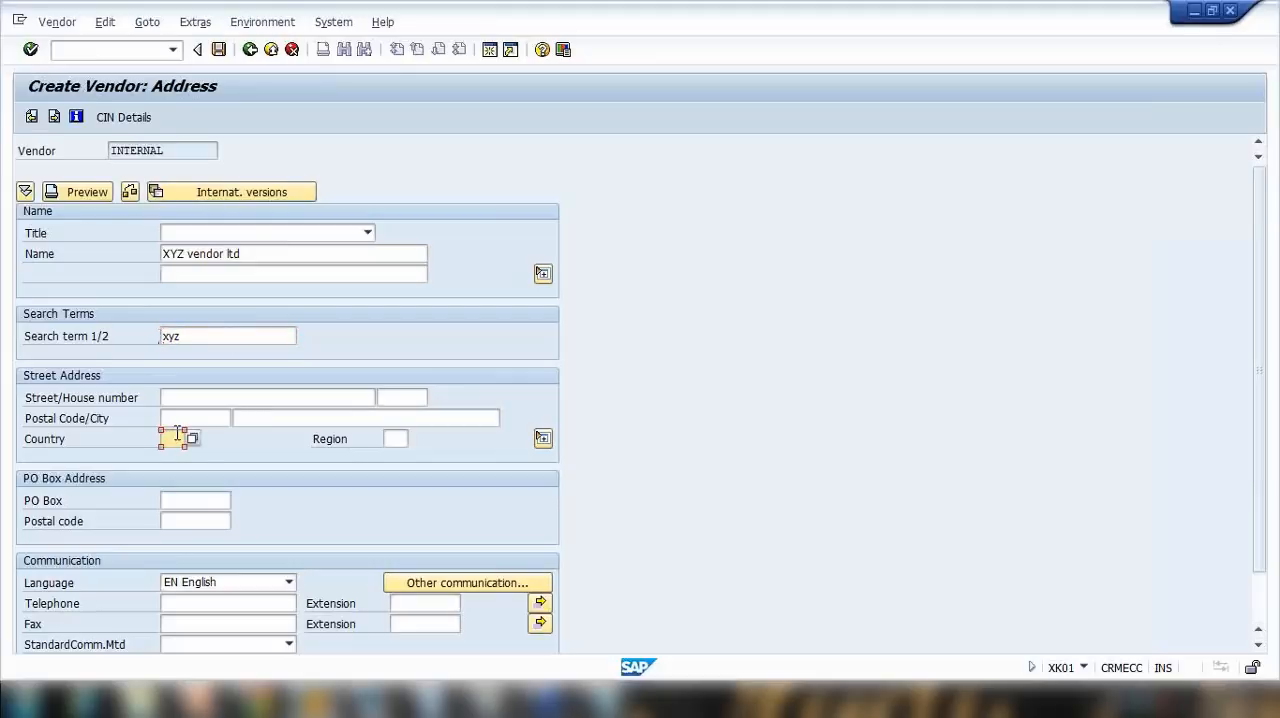
text(AU)
click(390, 438)
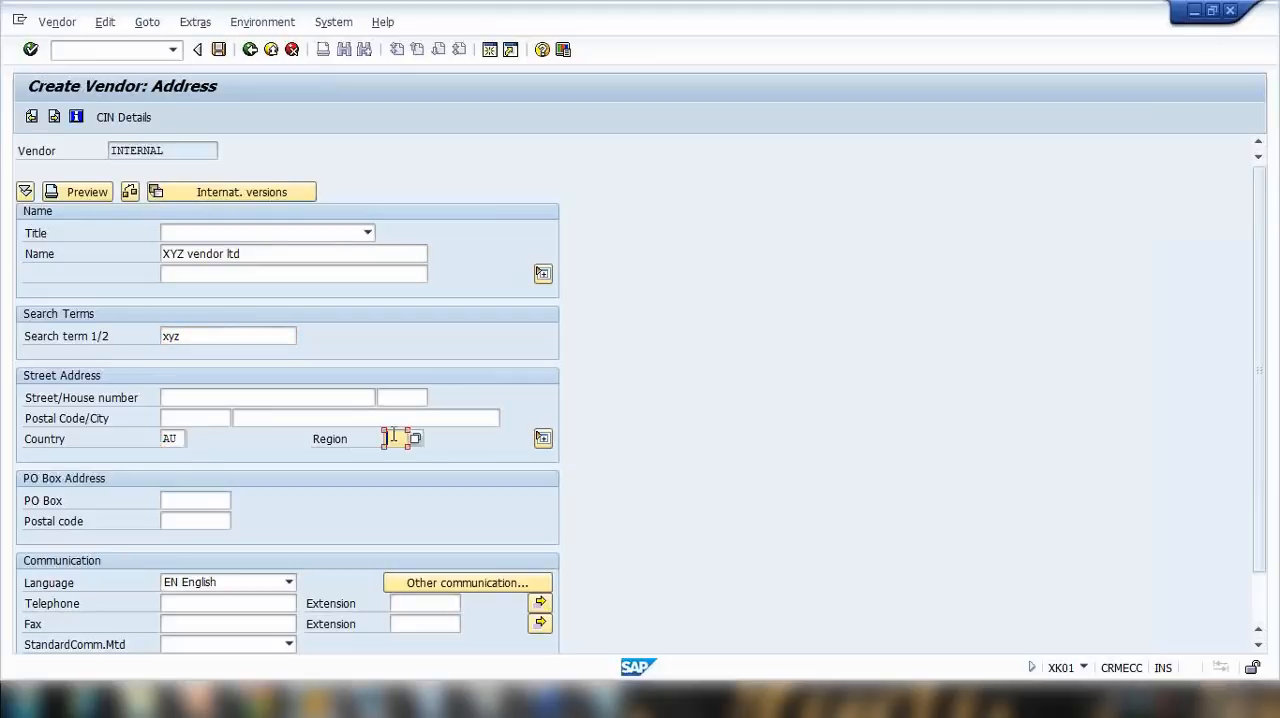
text(v)
key(Down)
key(Return)
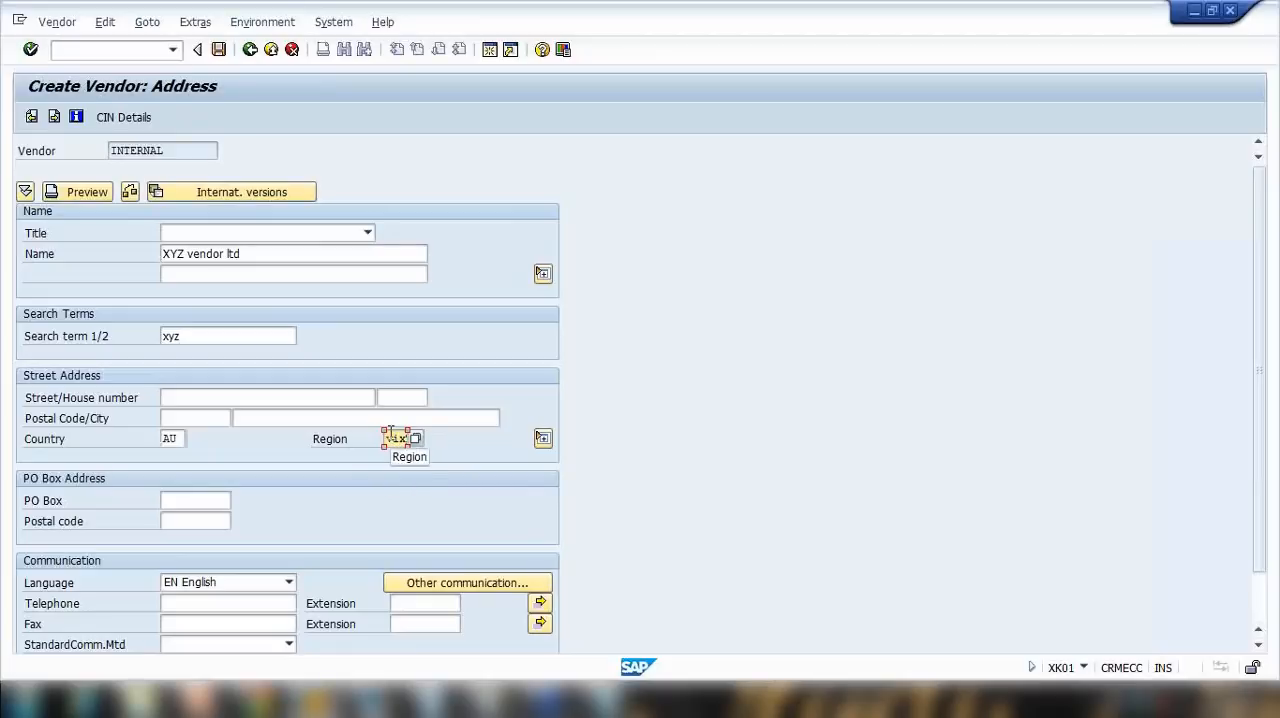
click(292, 420)
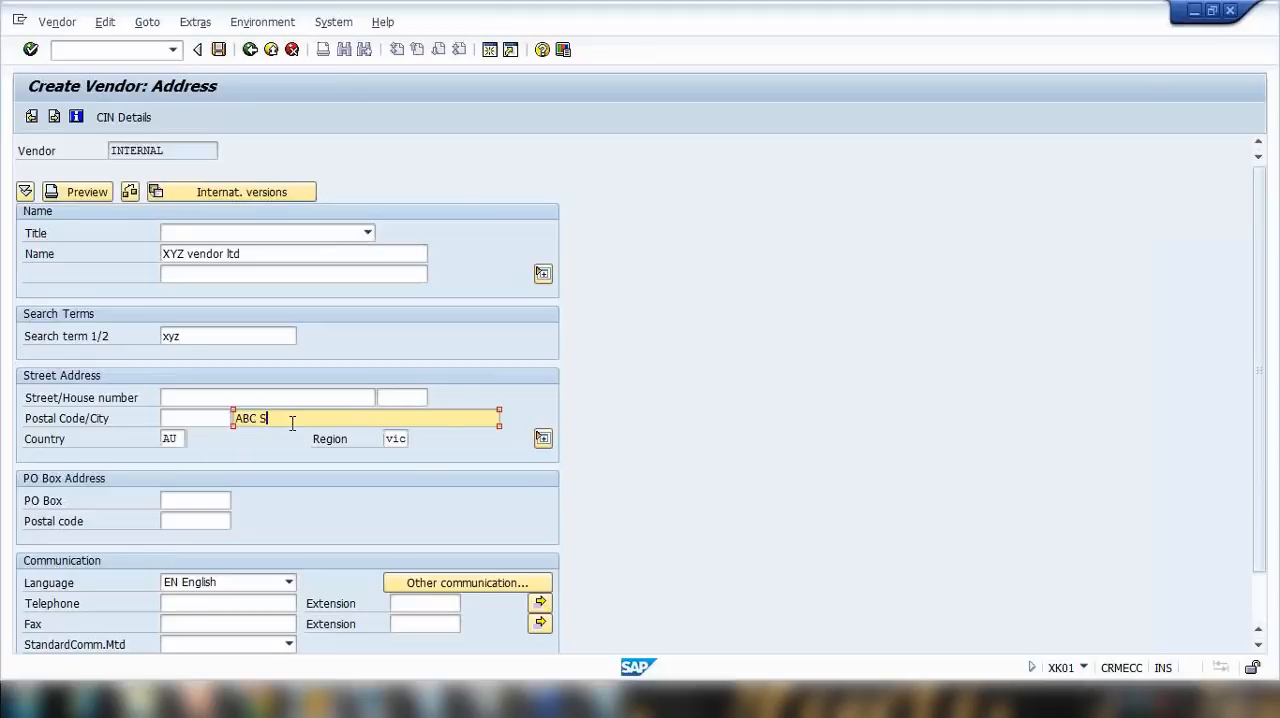
text(ABC Street)
click(269, 395)
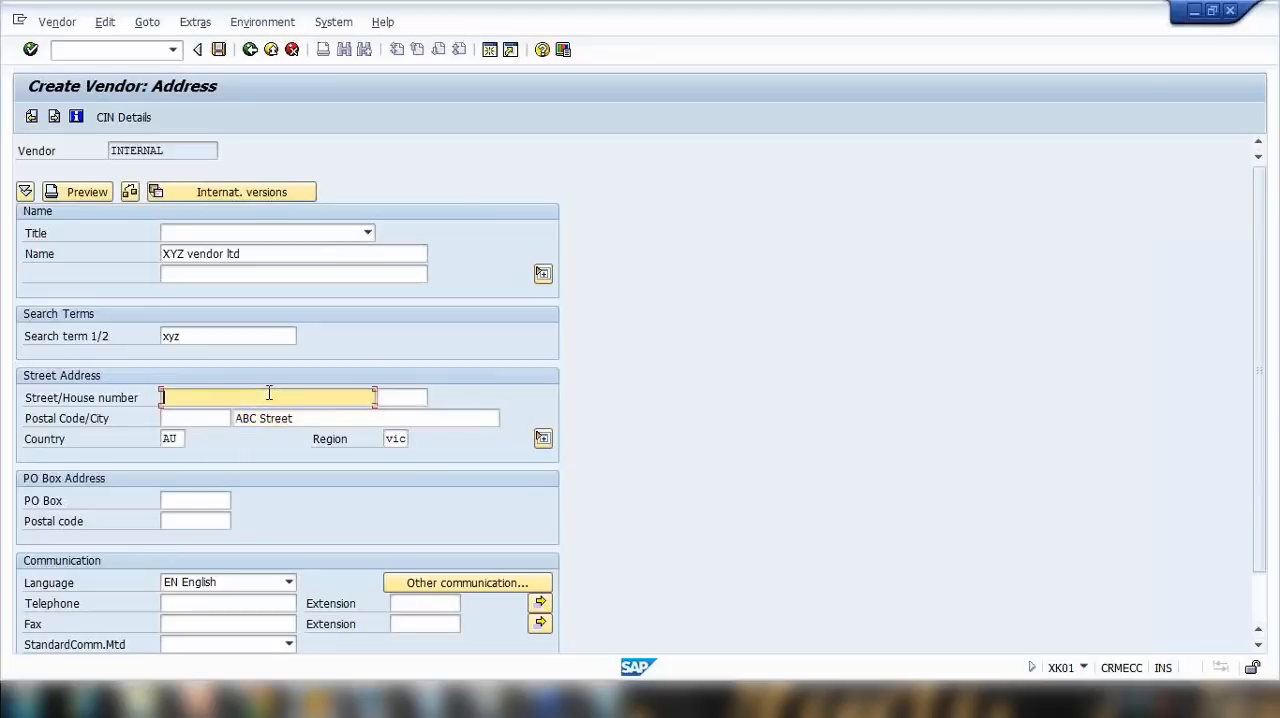
drag(312, 417, 209, 389)
key(BackSpace)
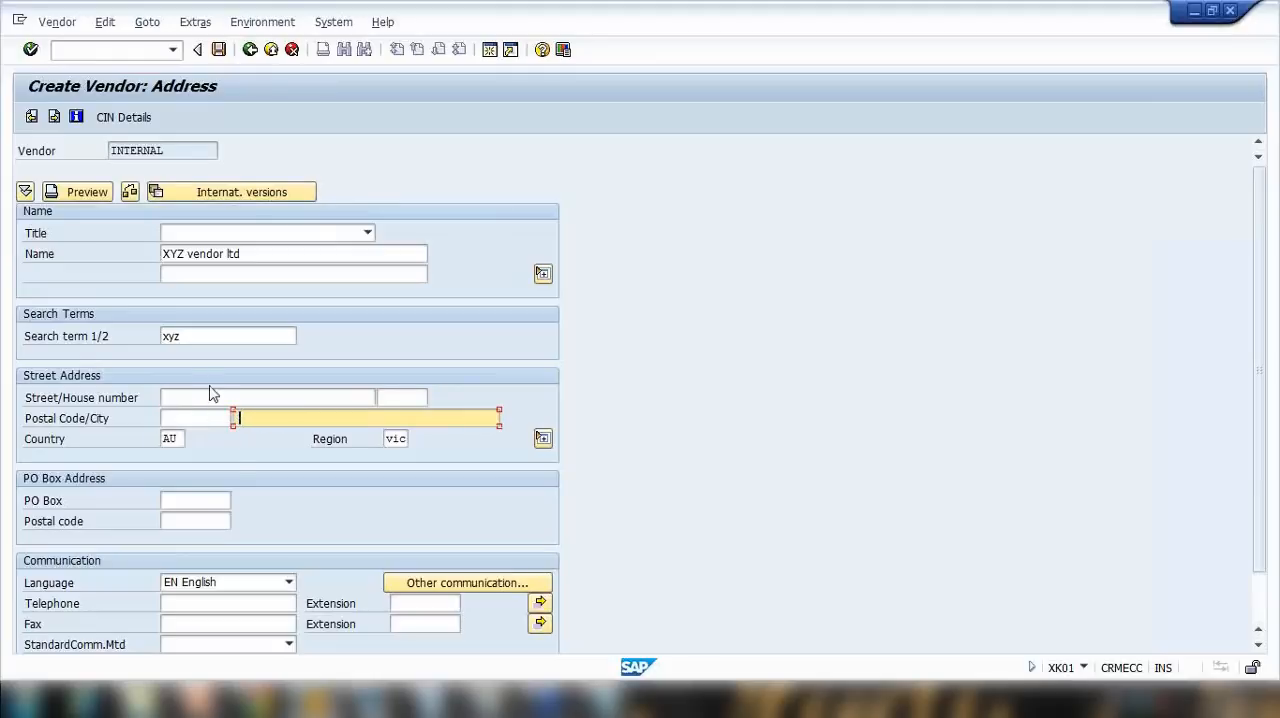
Step: Fill in the vendor's city, street, house number and postal code in the street address
click(240, 430)
click(235, 397)
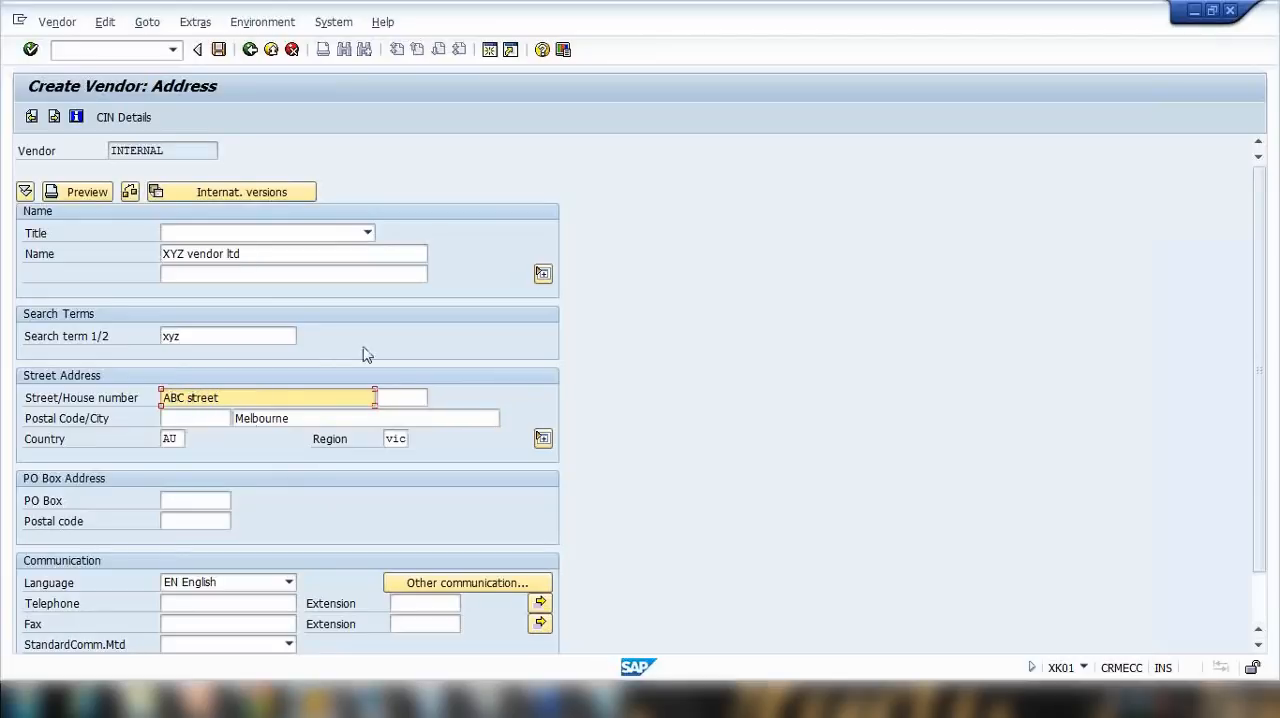
click(402, 395)
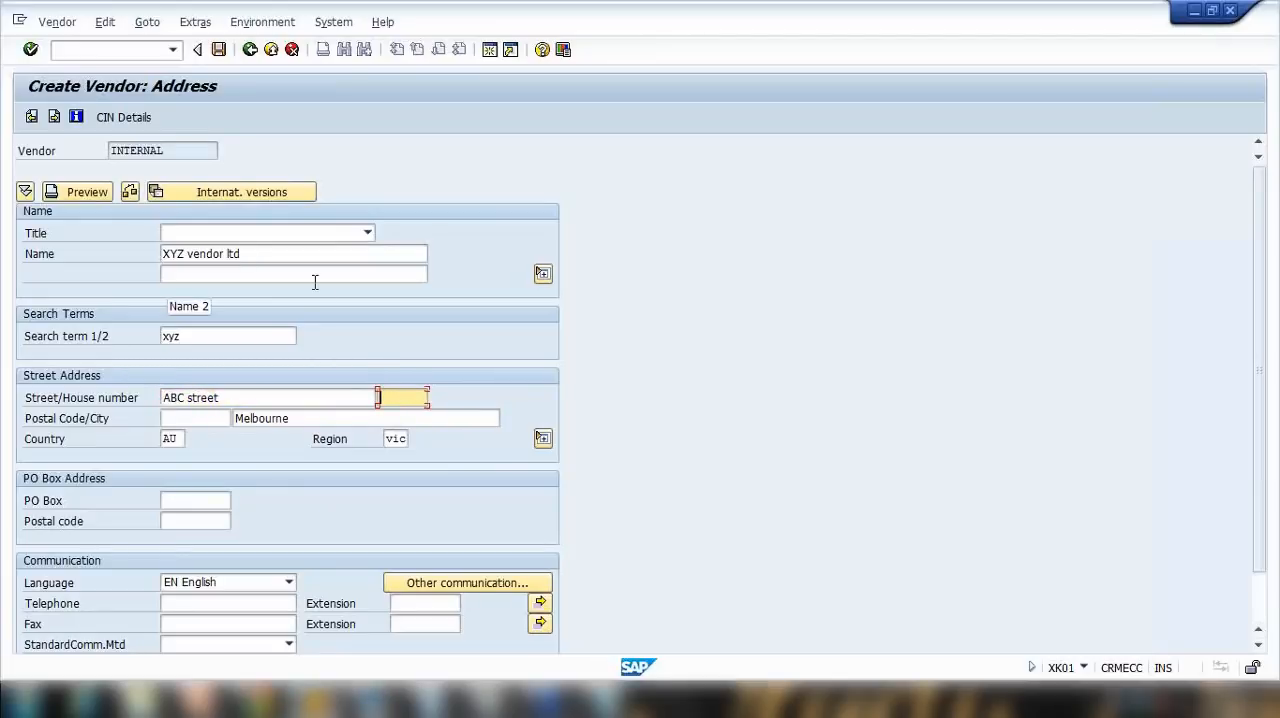
text(120)
click(190, 418)
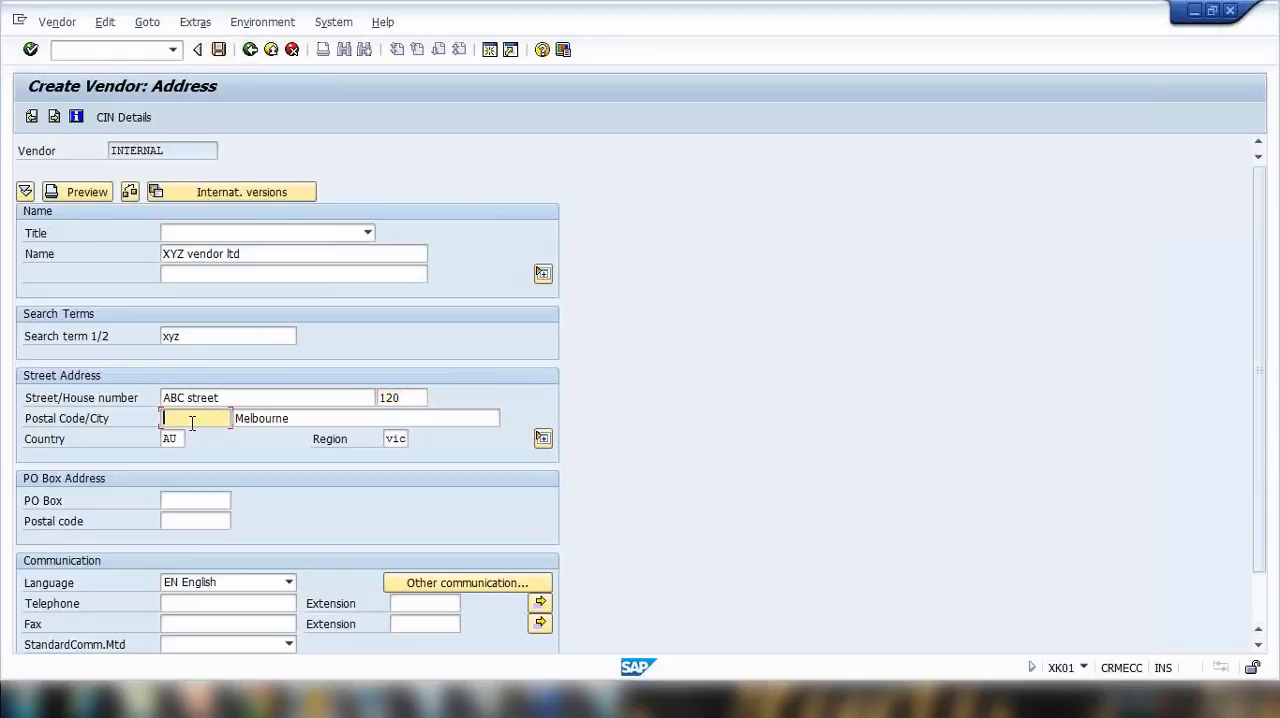
text(3000)
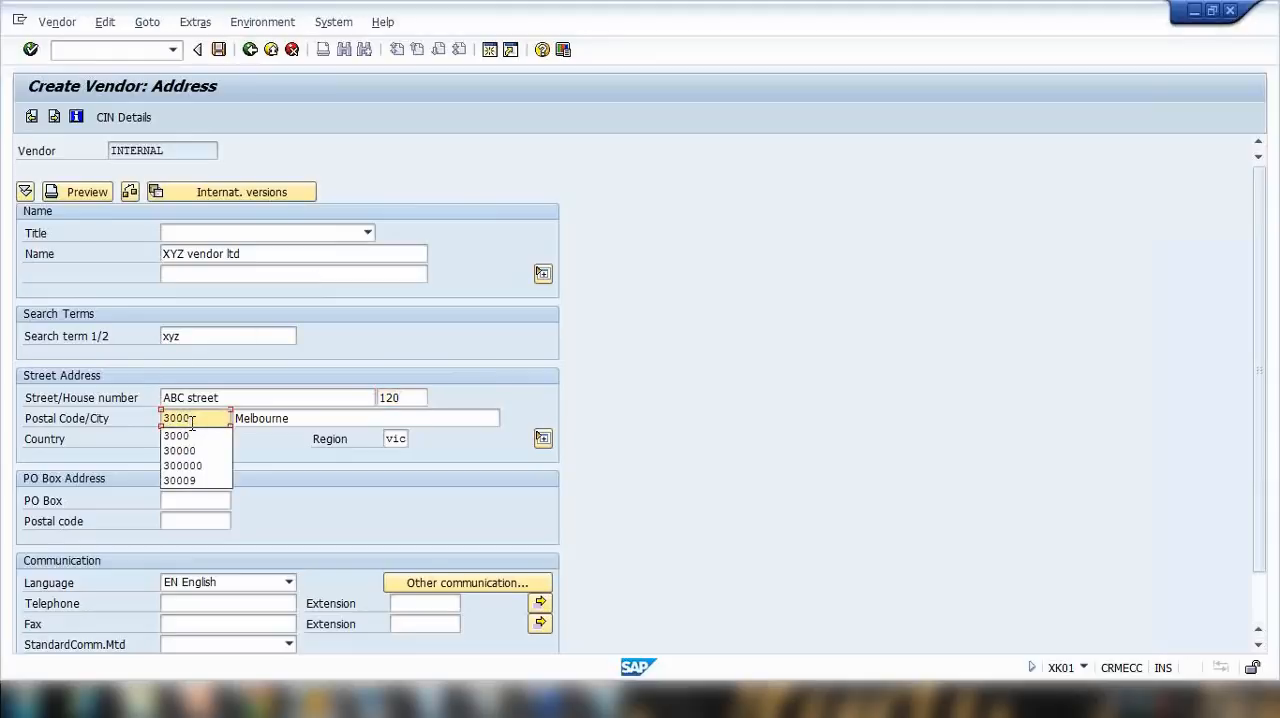
click(720, 439)
Step: Enter the vendor's telephone and fax numbers and continue to the control data
scroll(713, 437, down, 1)
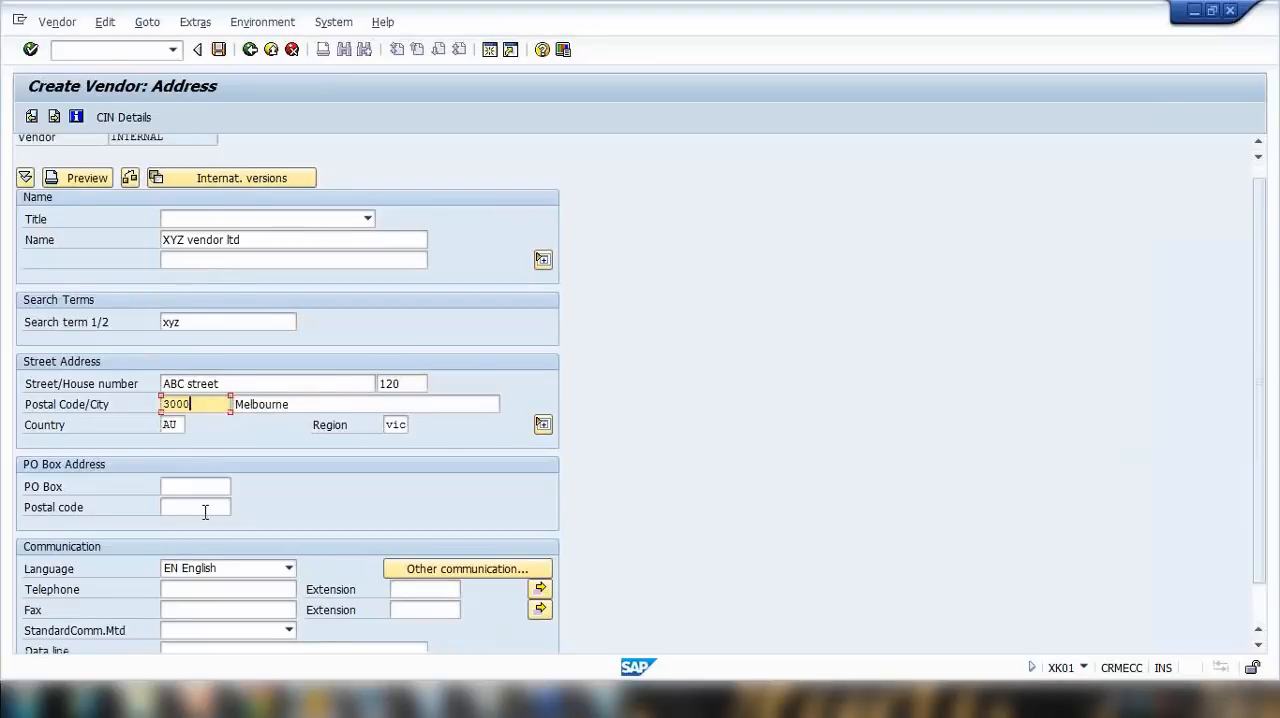
scroll(205, 512, down, 1)
click(204, 544)
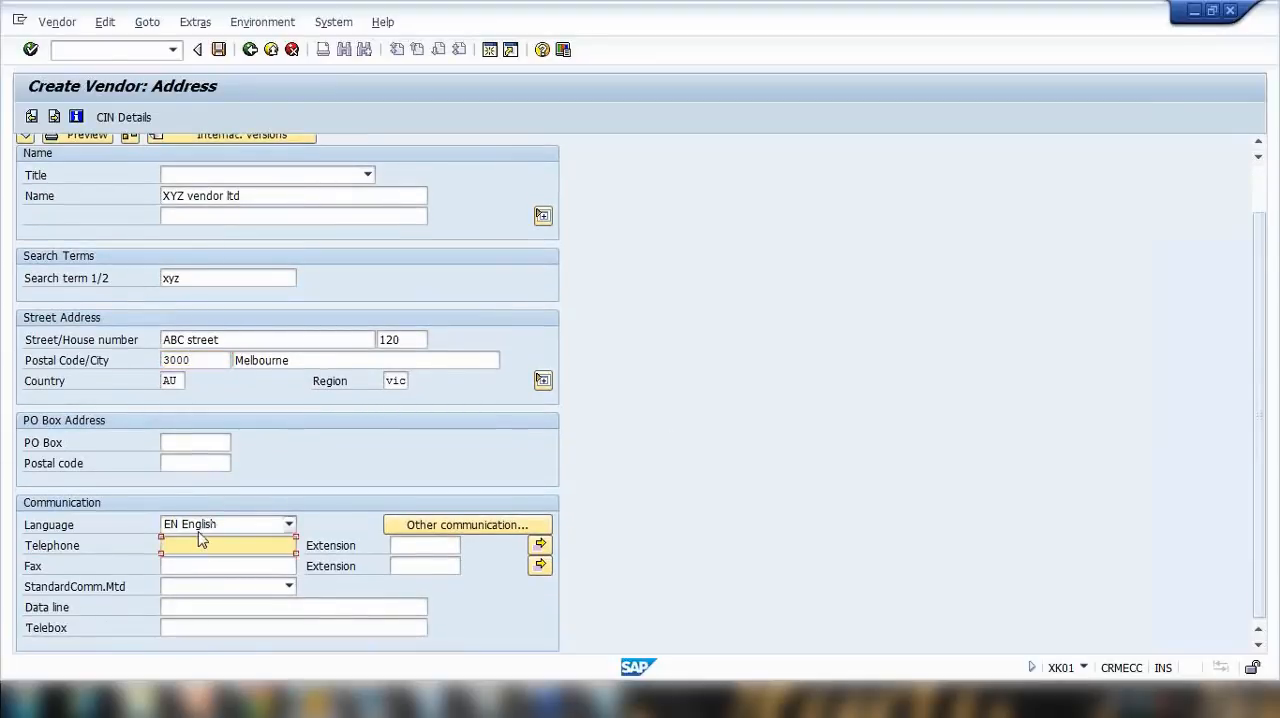
text(34556777)
click(186, 567)
text(678)
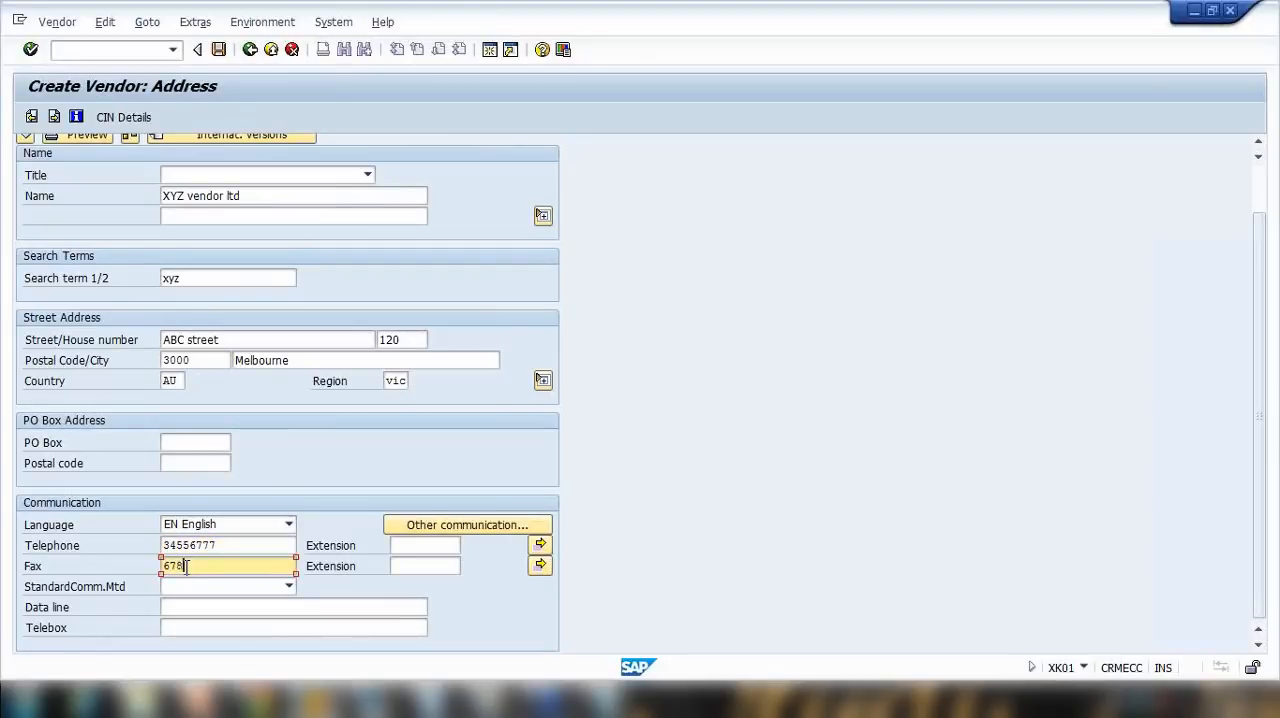
text(899999)
scroll(1262, 397, up, 1)
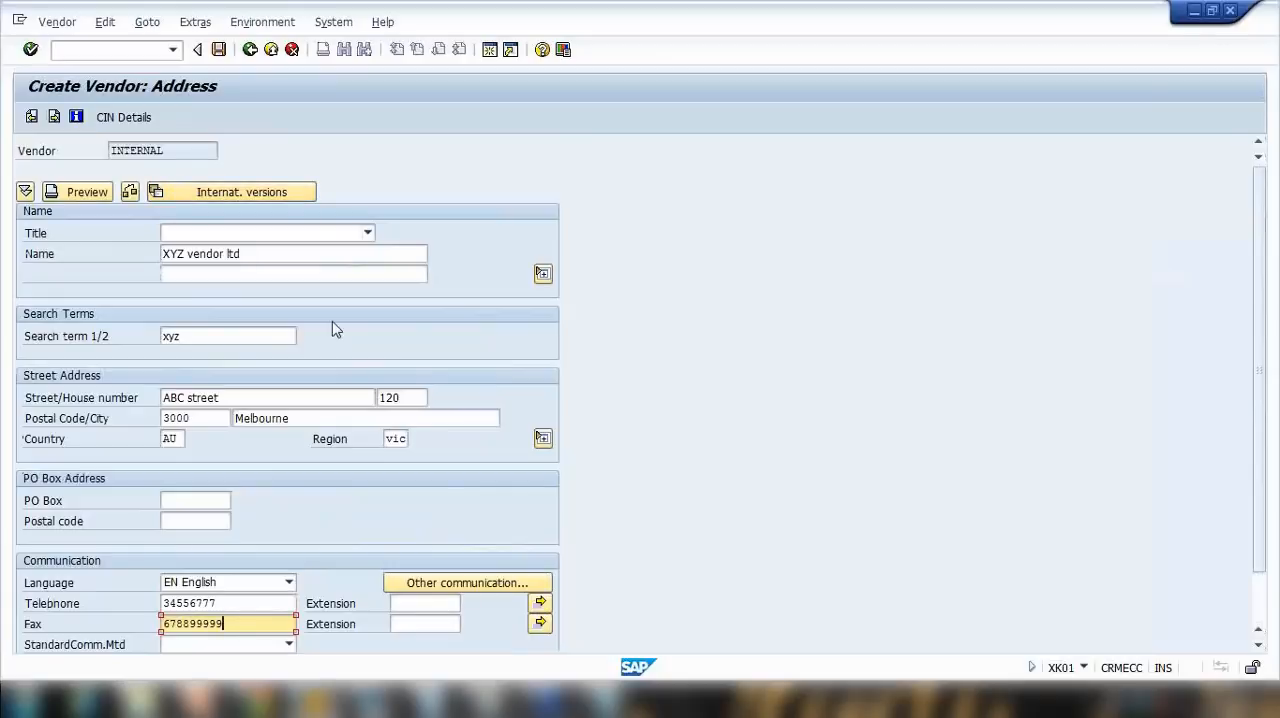
key(Return)
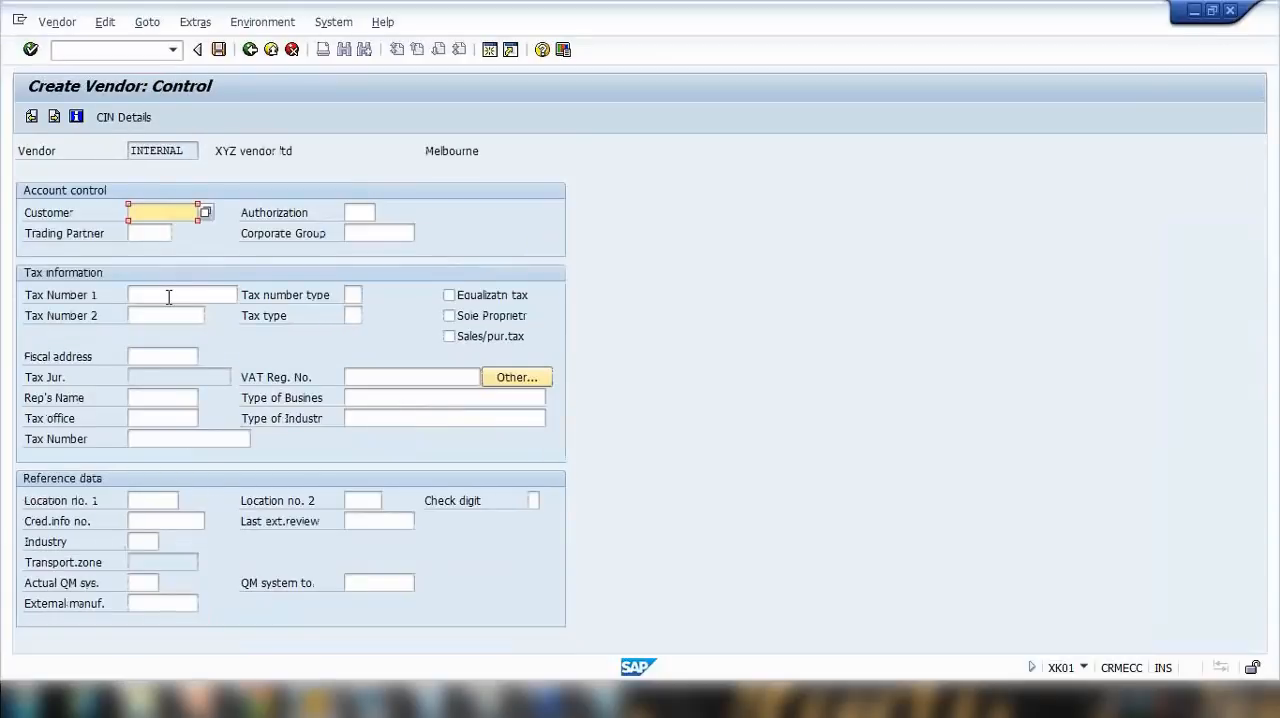
click(355, 377)
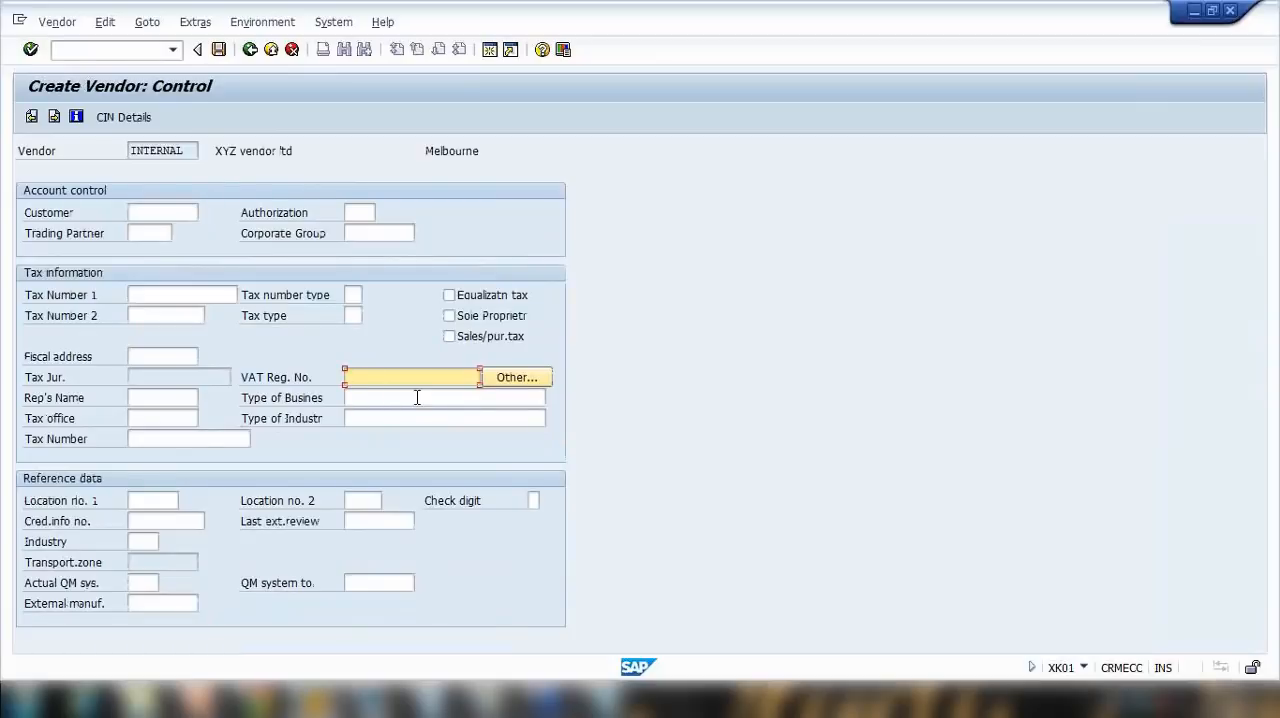
text(124667)
key(Return)
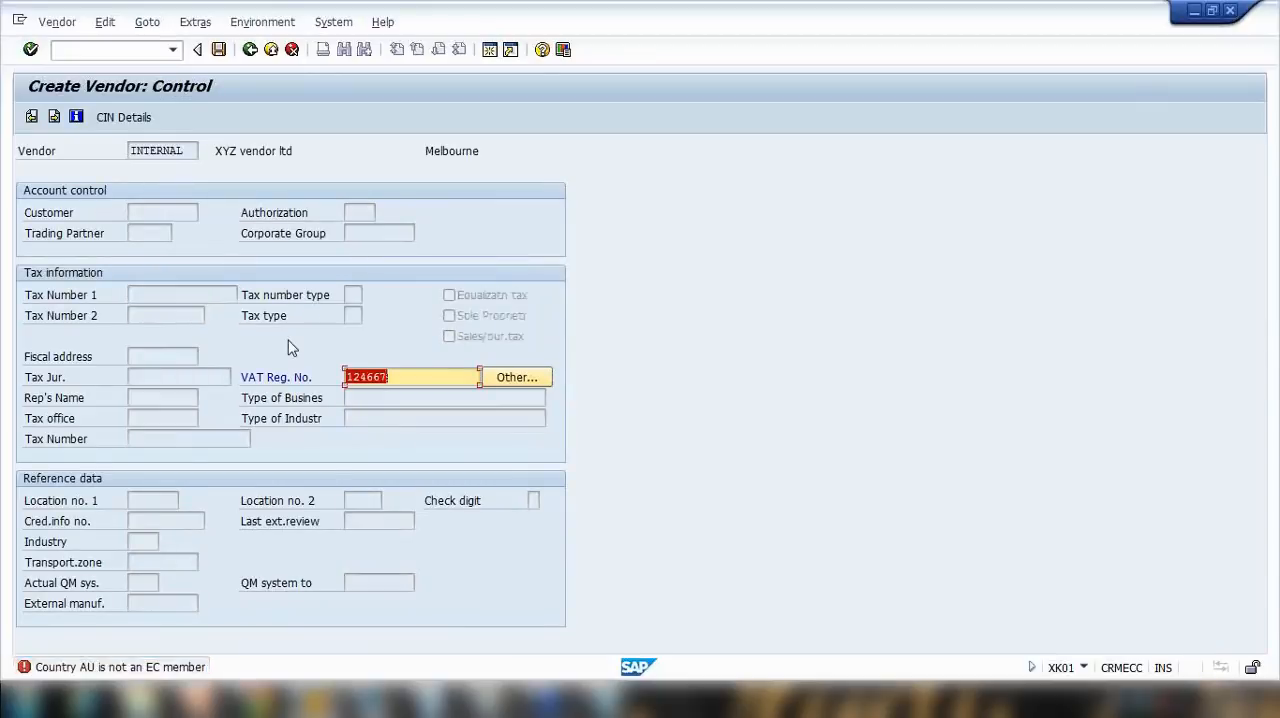
key(BackSpace)
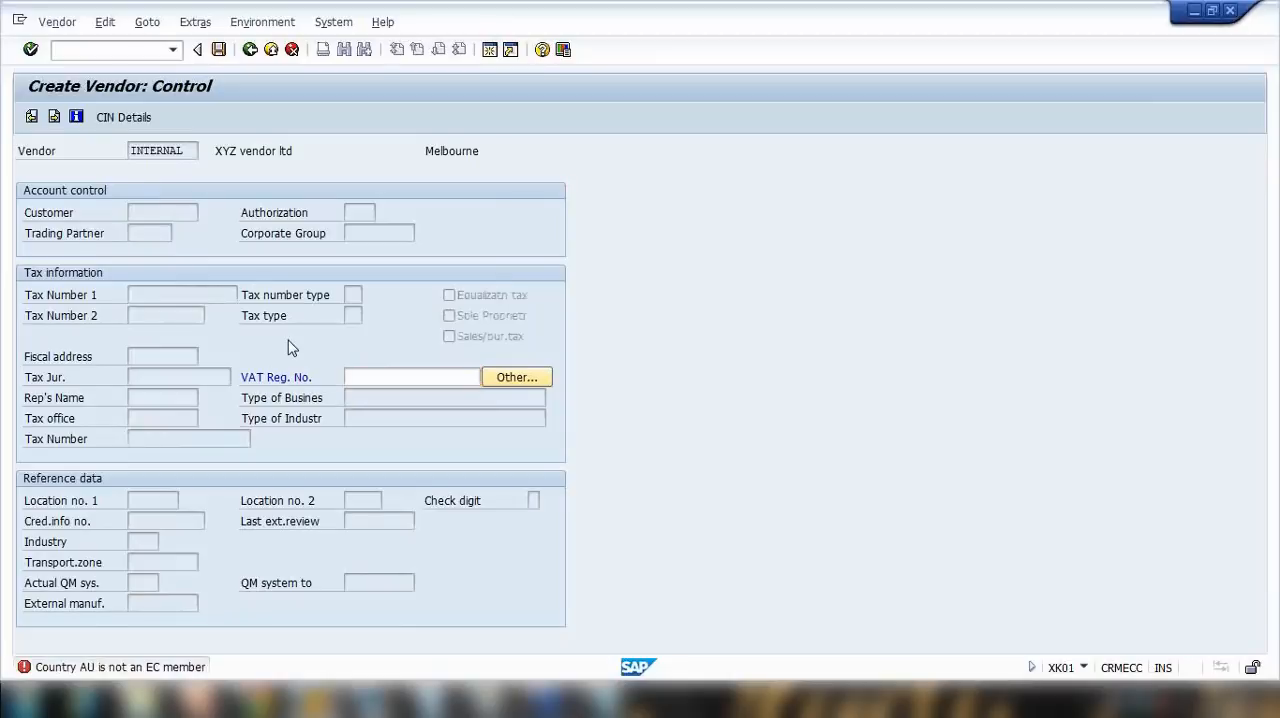
Step: Leave the tax information and bank details empty and continue to the vendor's contact persons
key(Return)
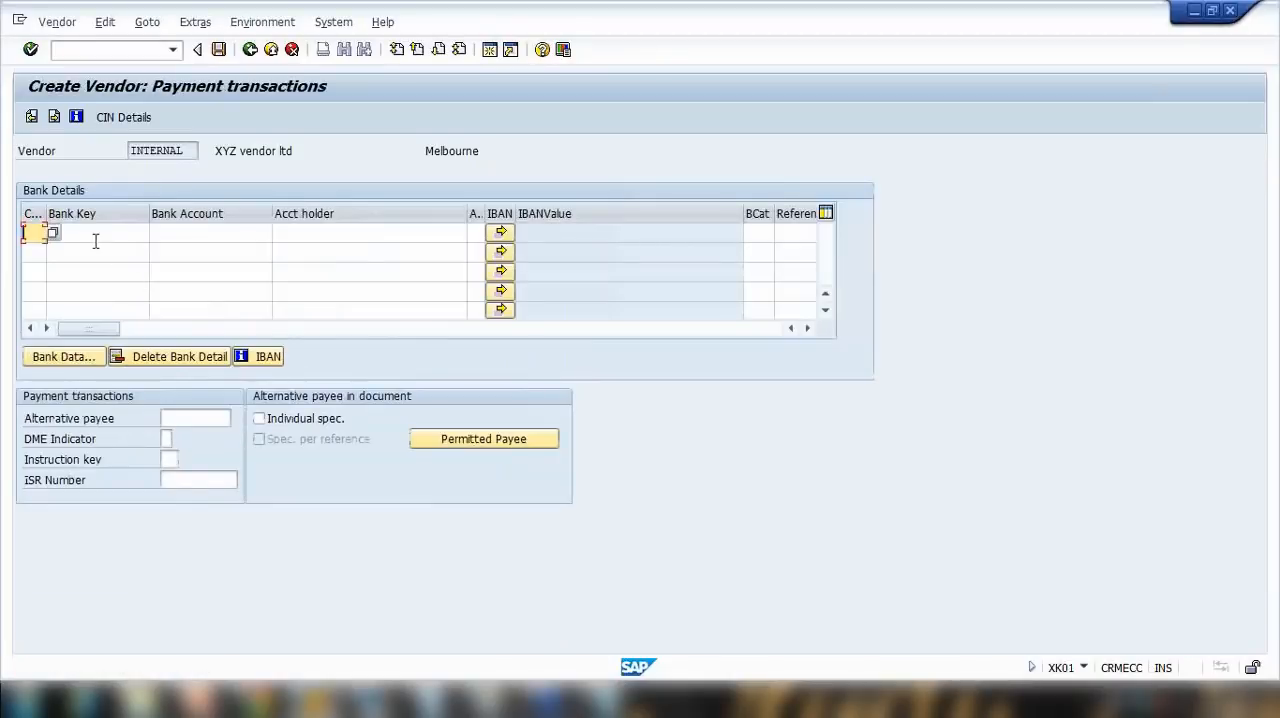
click(207, 235)
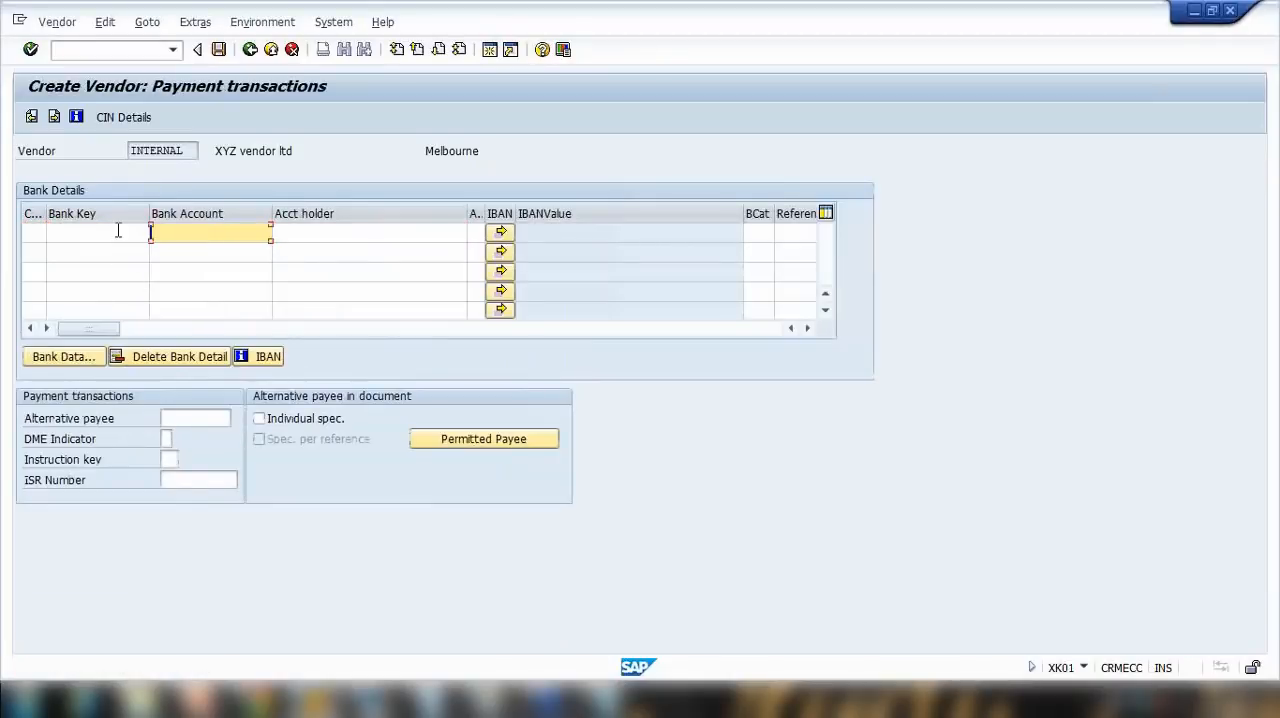
click(113, 231)
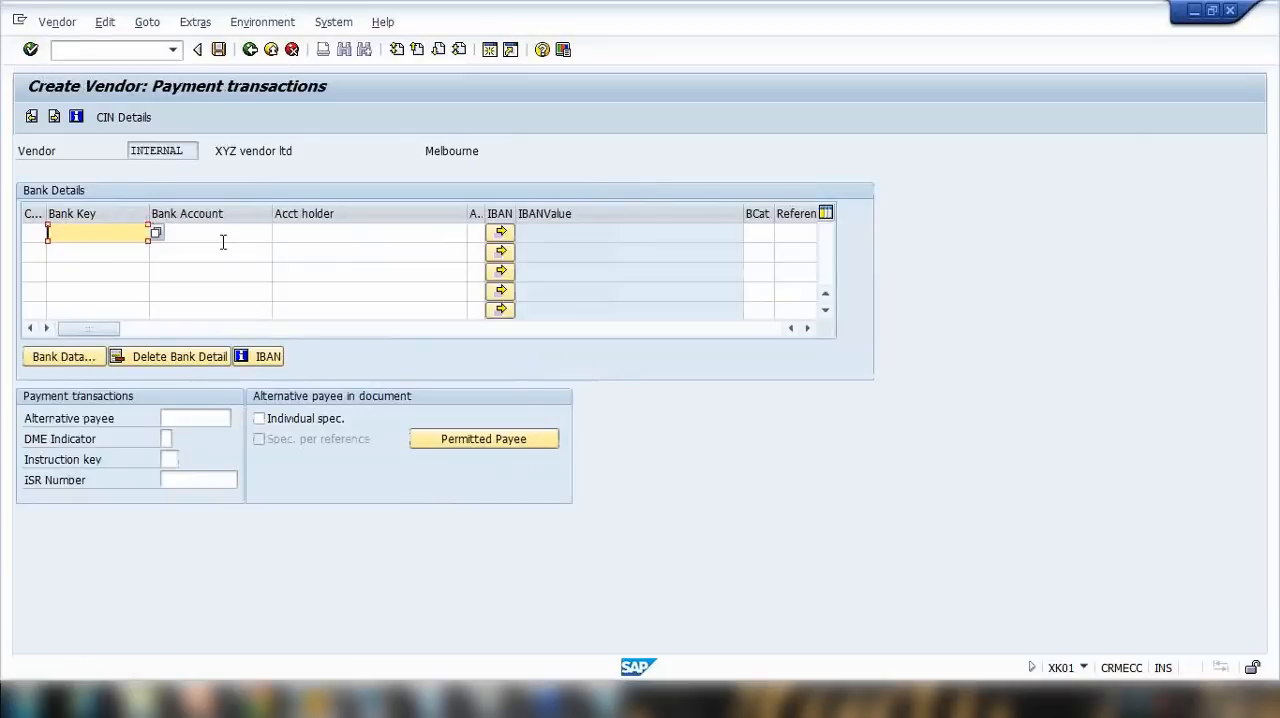
key(Return)
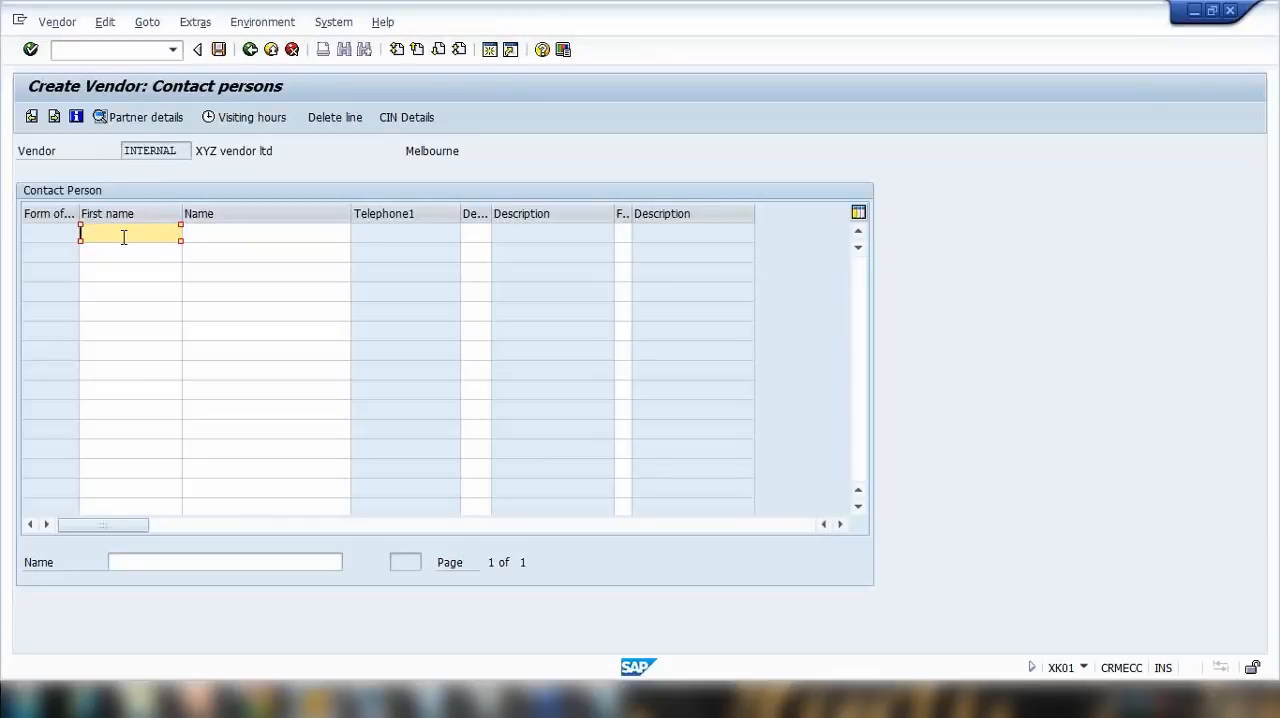
Step: Enter the contact person's first name and surname in the first row and continue to the accounting information
text(John)
click(193, 231)
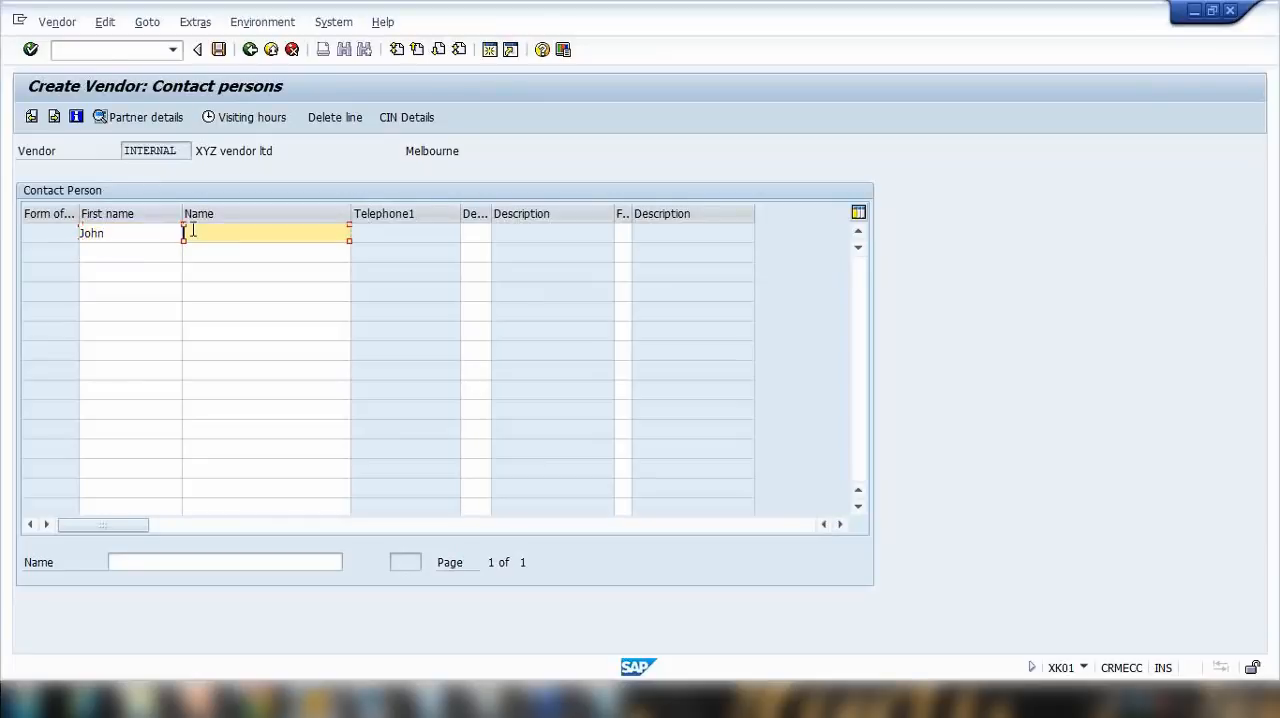
text(Smith)
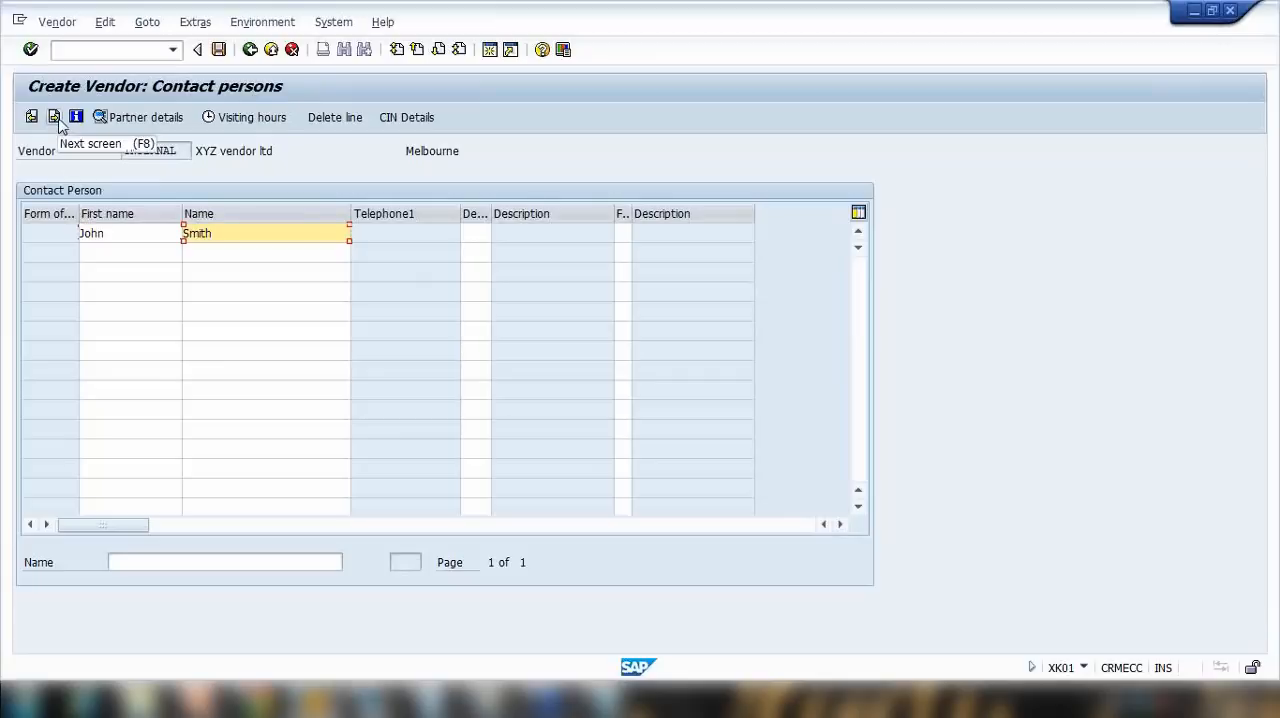
click(180, 237)
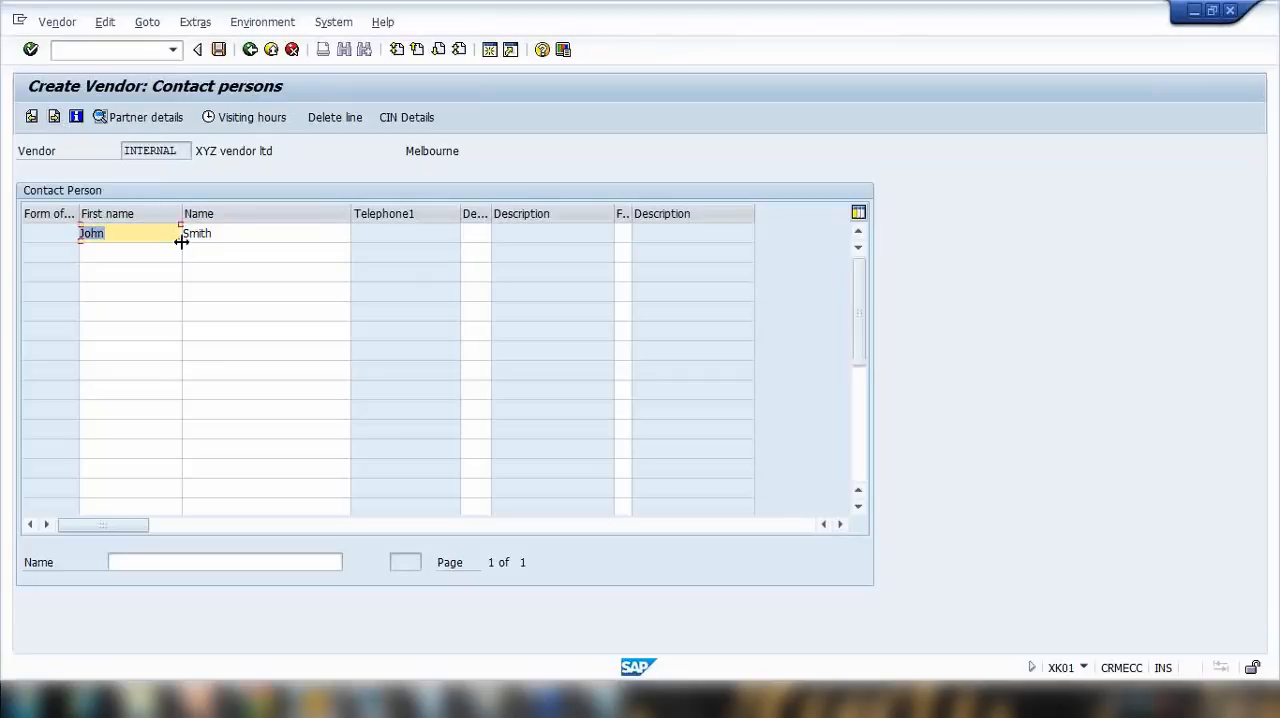
click(54, 117)
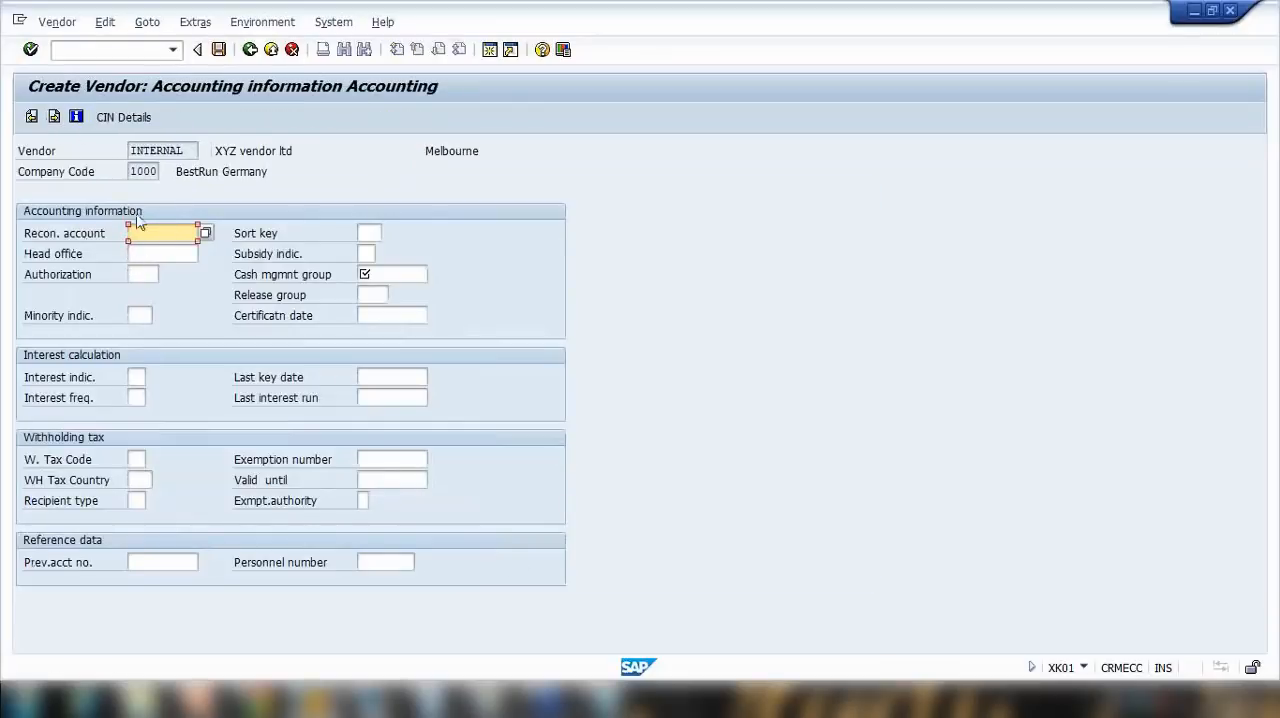
Step: Choose Trade Payables - domestic as the reconciliation account and A1 (Domestic payments) as the cash management group
click(205, 235)
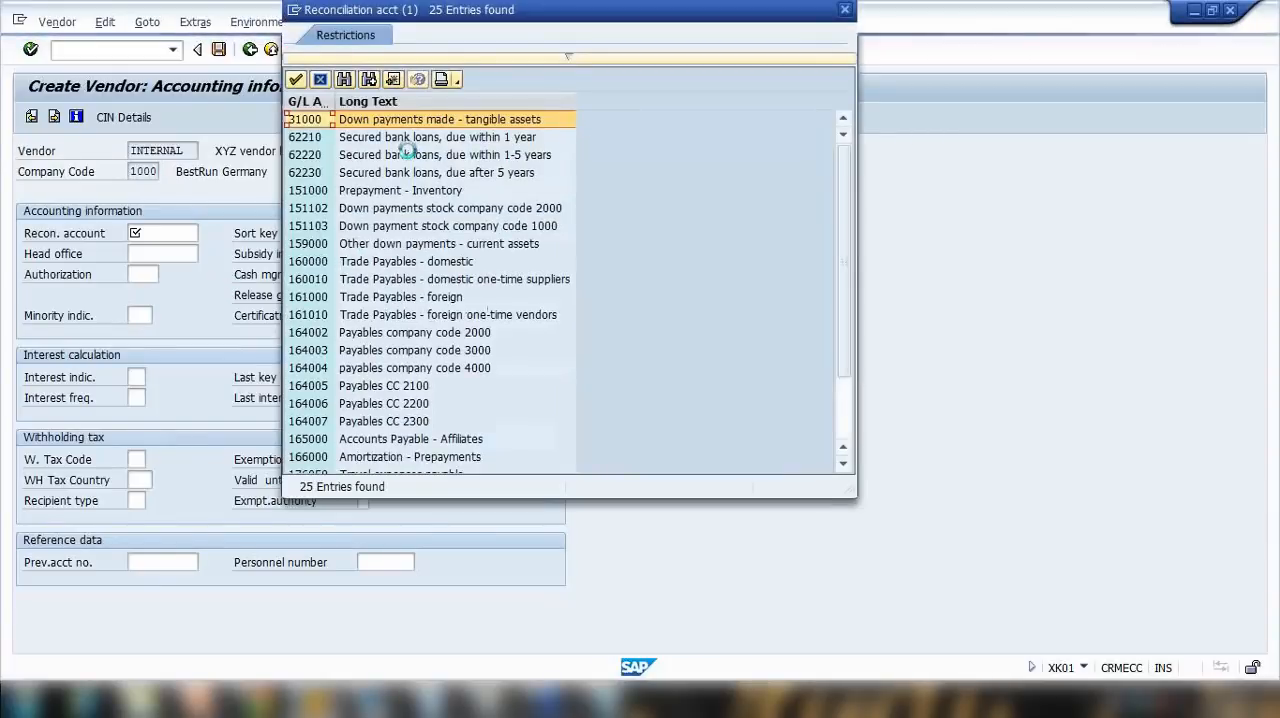
double_click(387, 263)
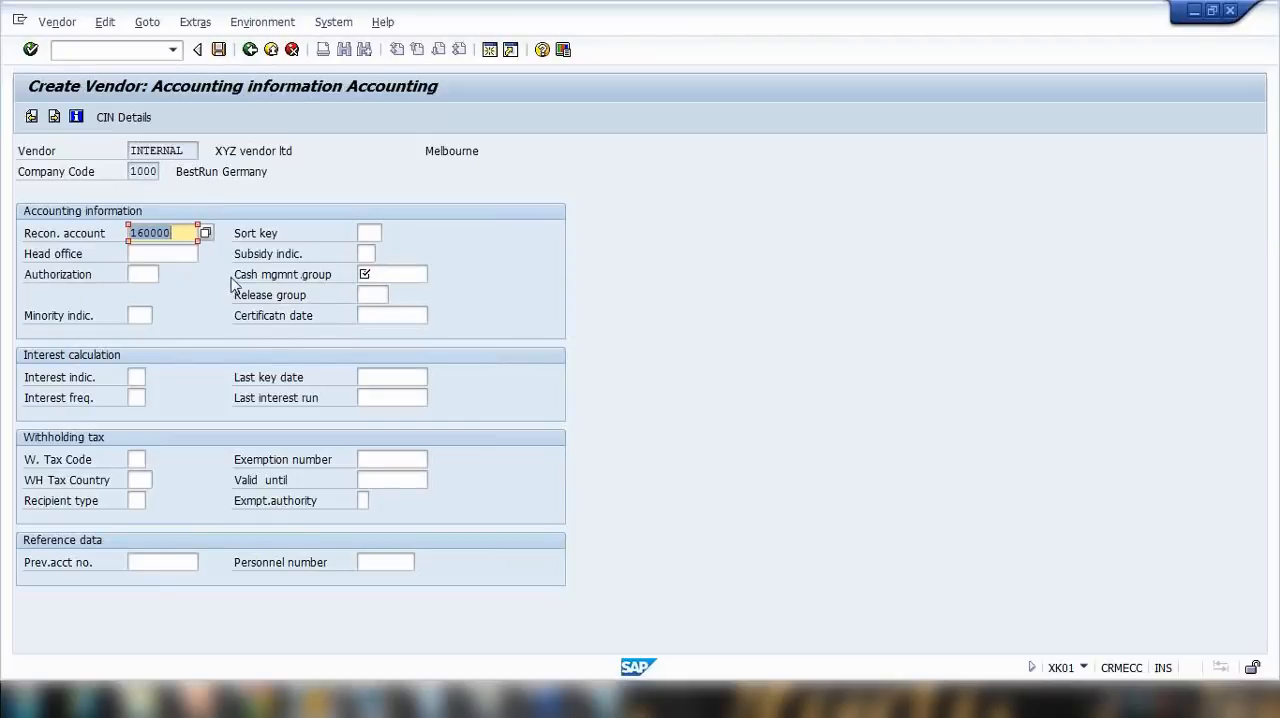
key(Return)
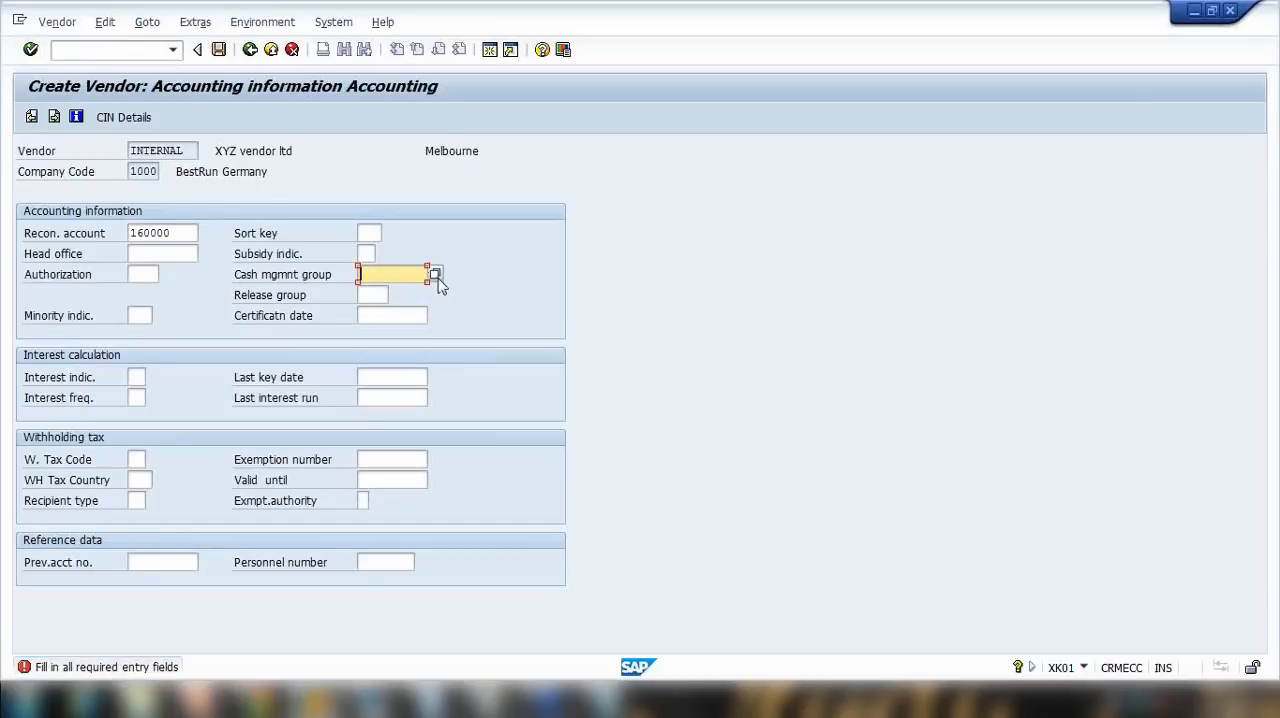
click(434, 273)
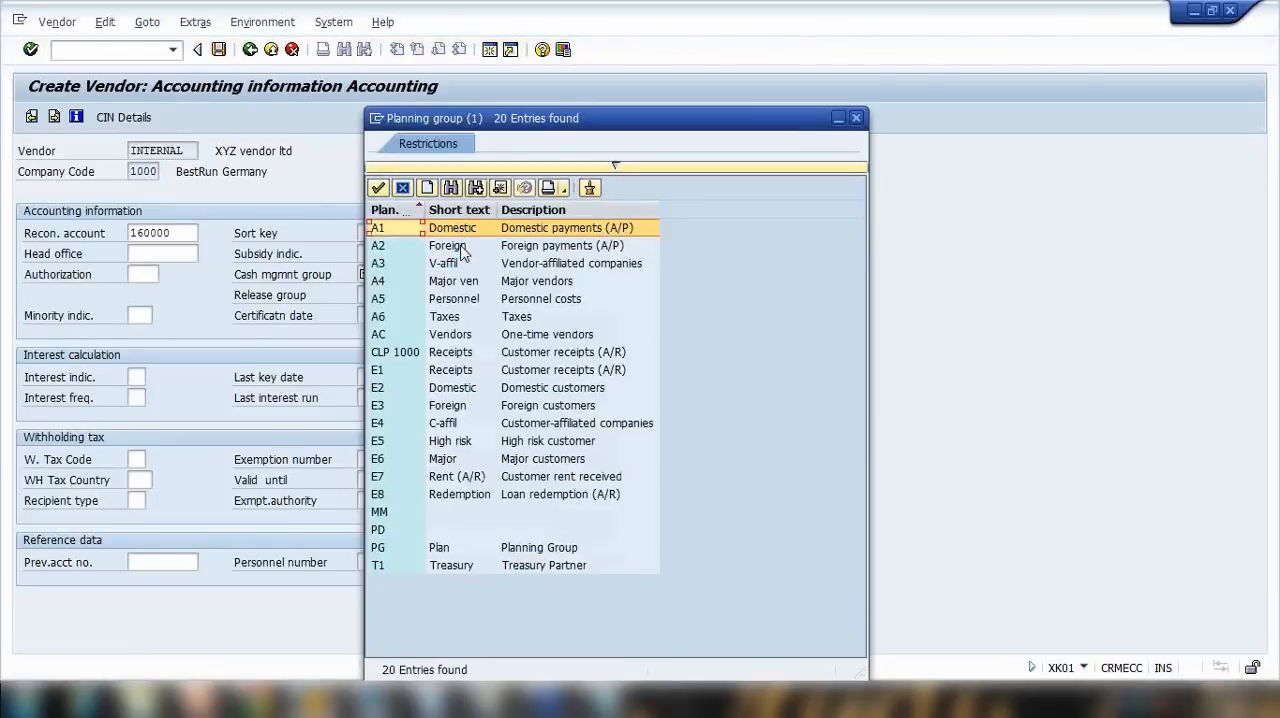
double_click(480, 230)
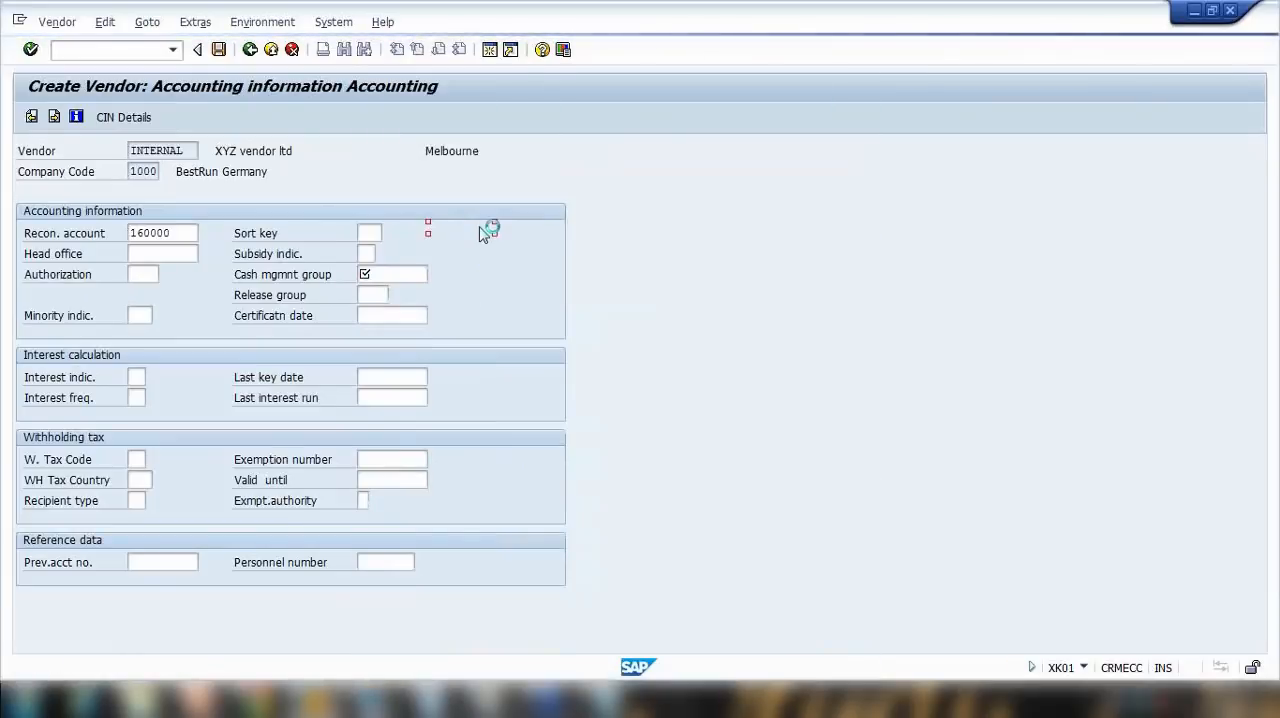
Step: Continue to the payment transactions, choose payment terms 0002, and continue to the correspondence data
key(Return)
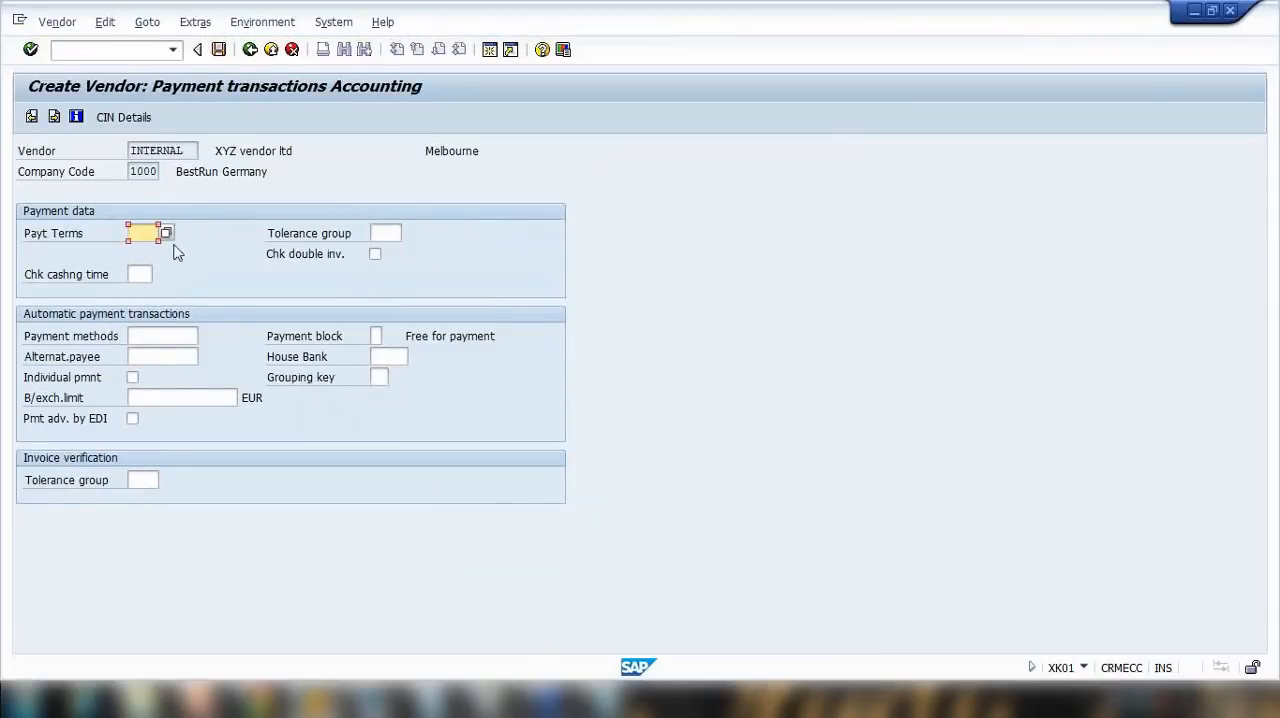
key(Return)
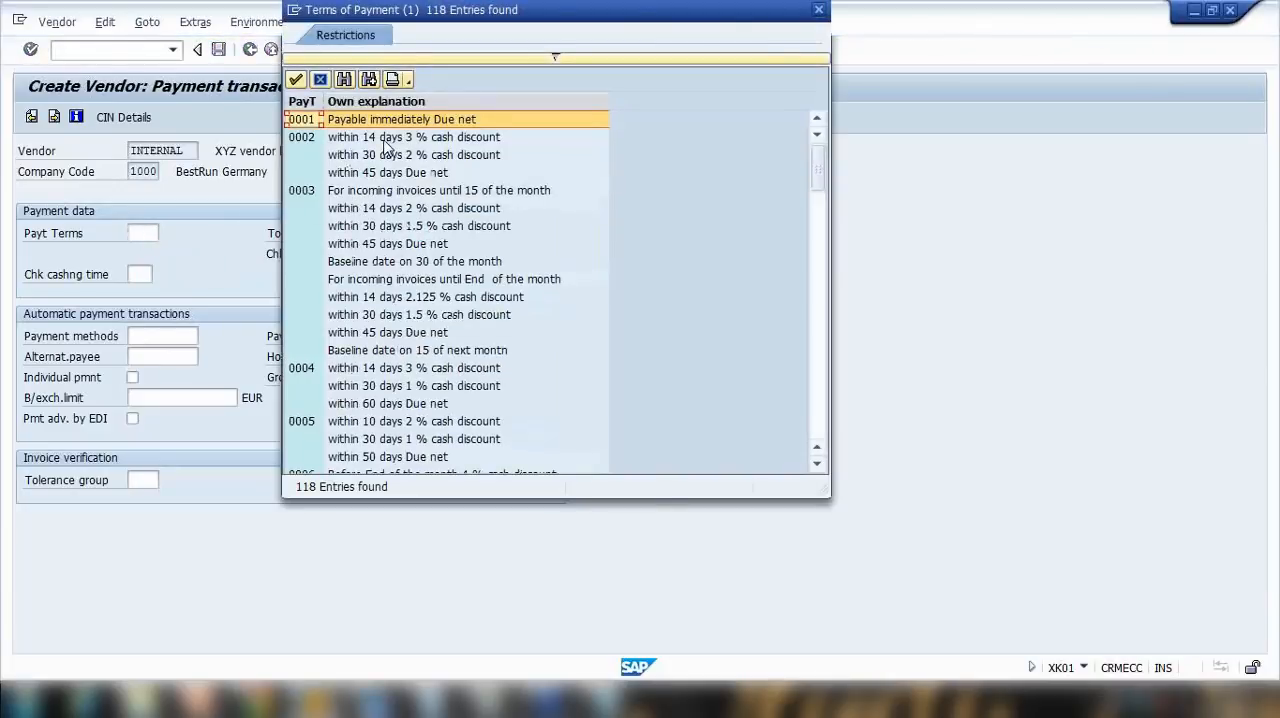
double_click(388, 145)
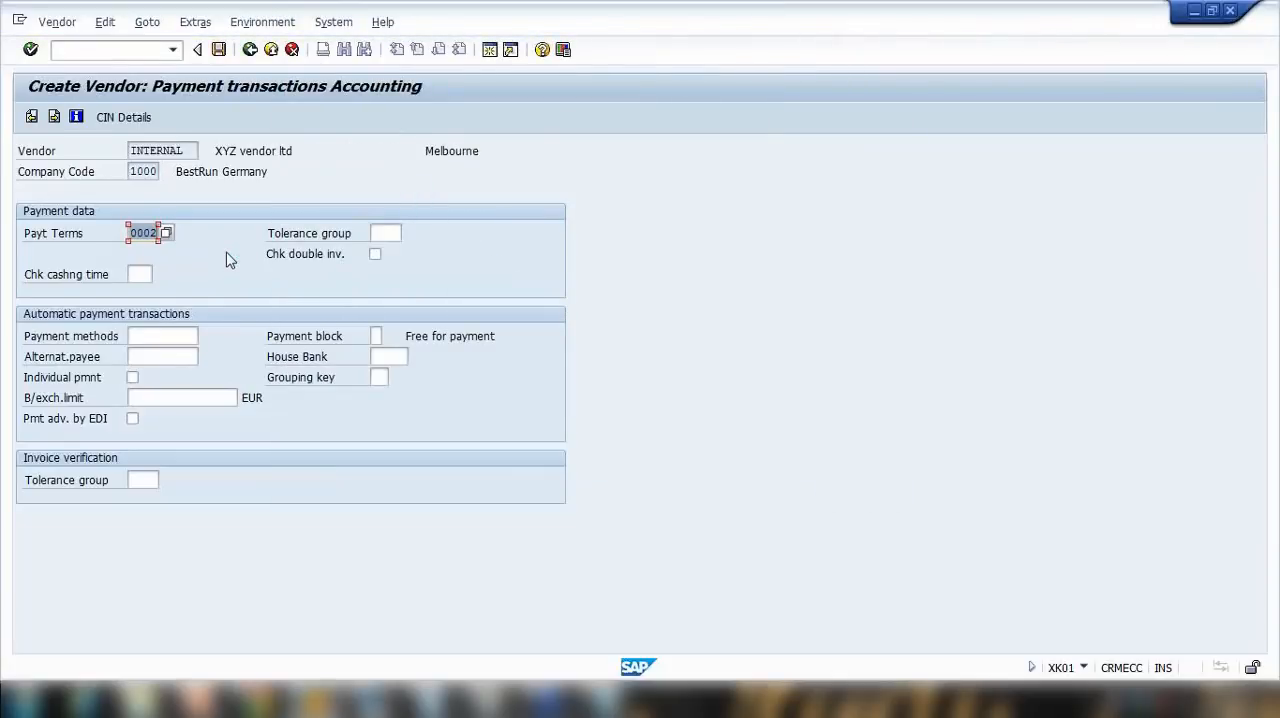
key(Return)
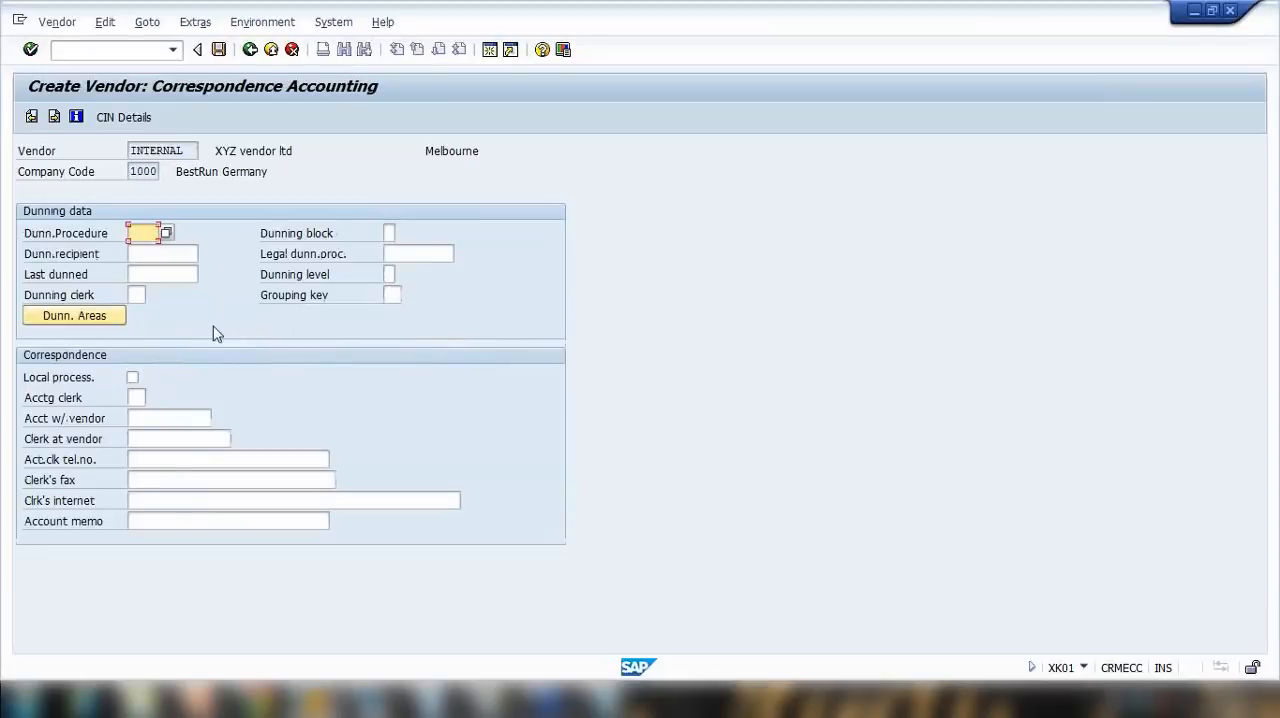
Step: Enter the vendor clerk's name, telephone number, fax number and e-mail in the correspondence data and continue to the purchasing data
click(151, 438)
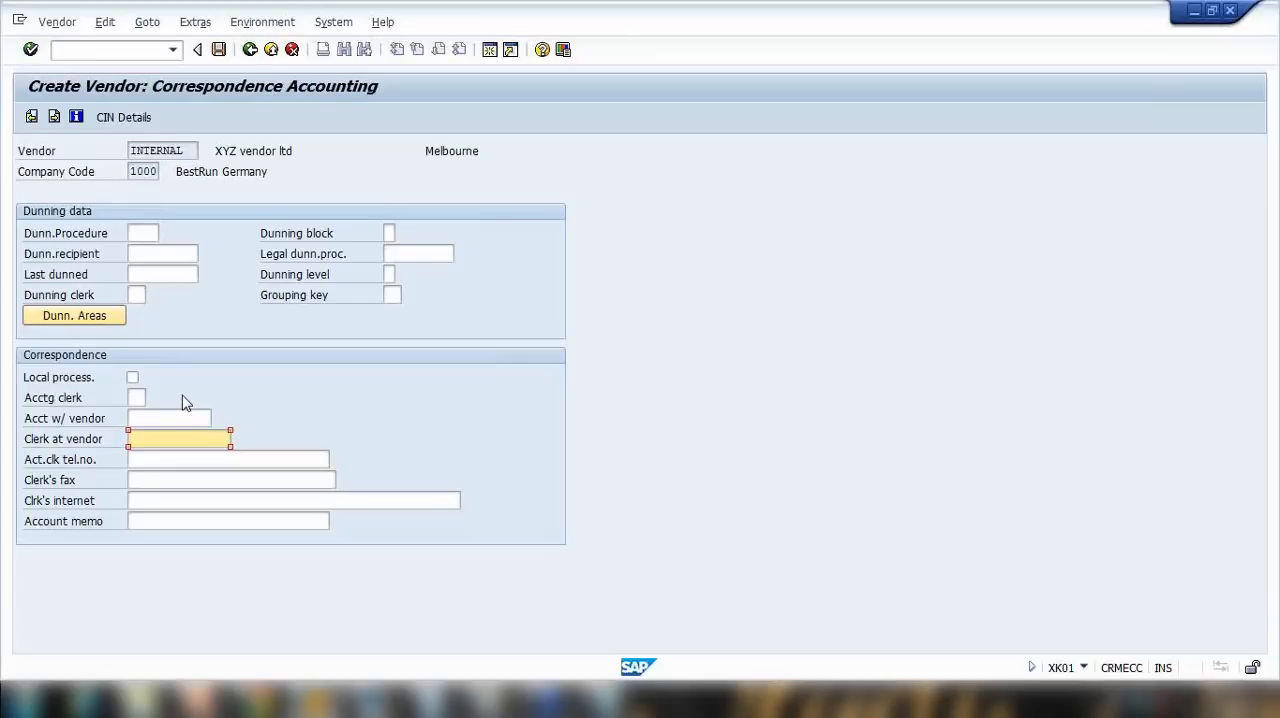
click(190, 458)
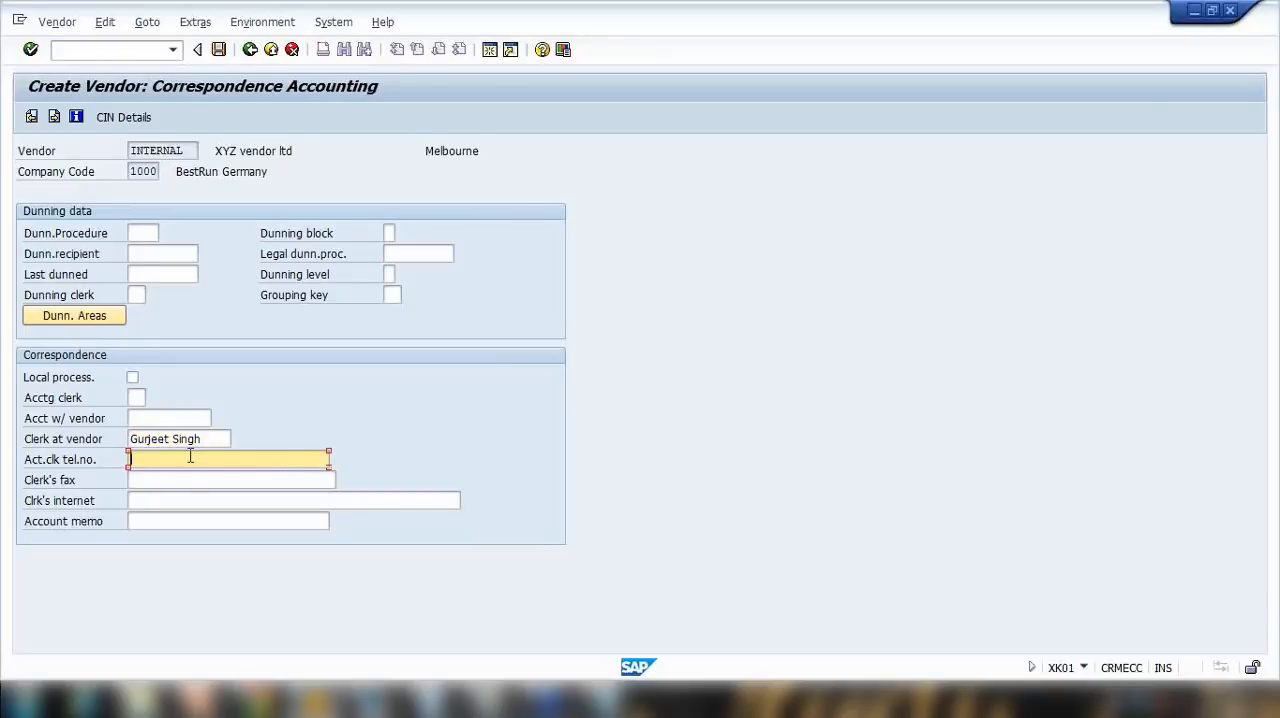
text(775556668)
click(168, 480)
text(53)
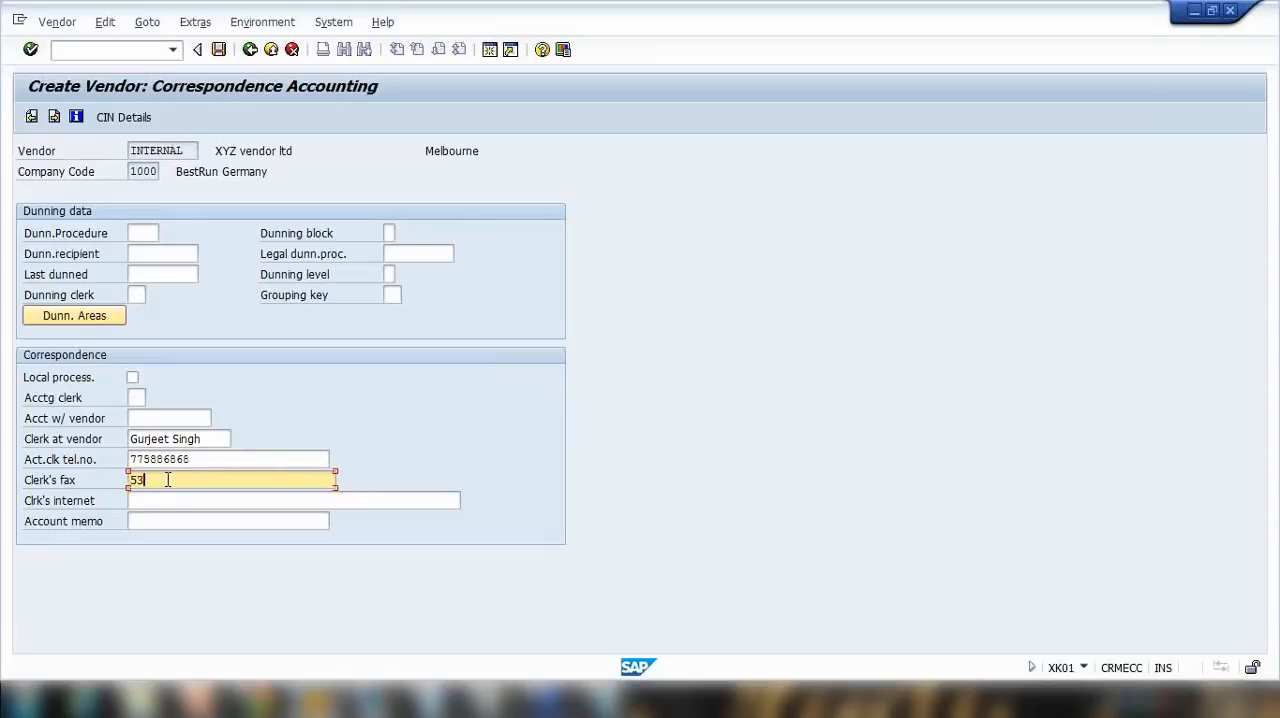
text(647578)
click(172, 500)
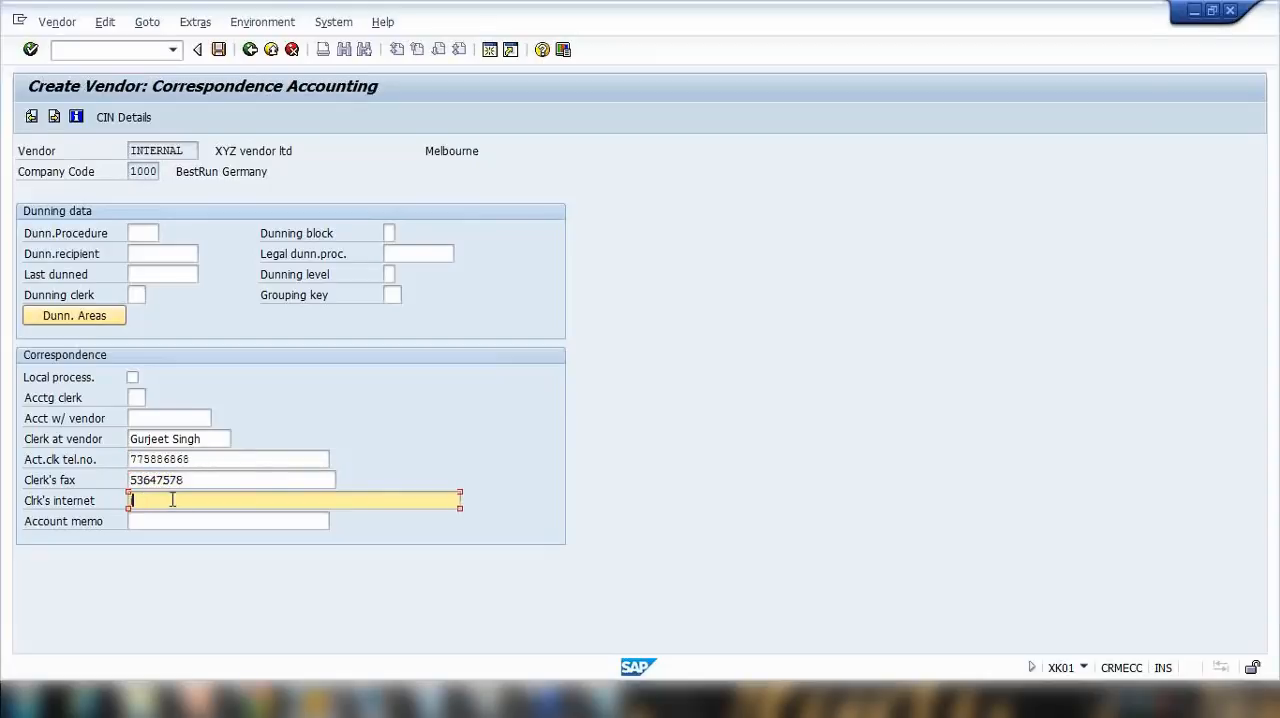
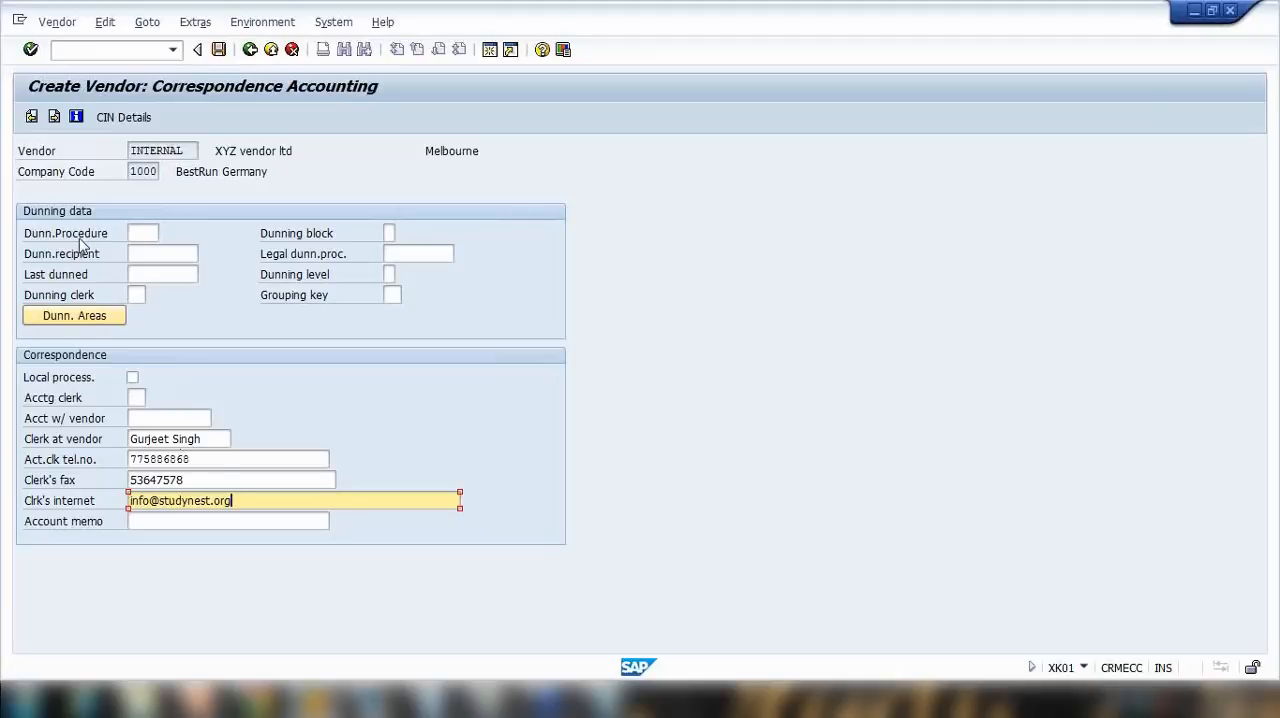
key(Return)
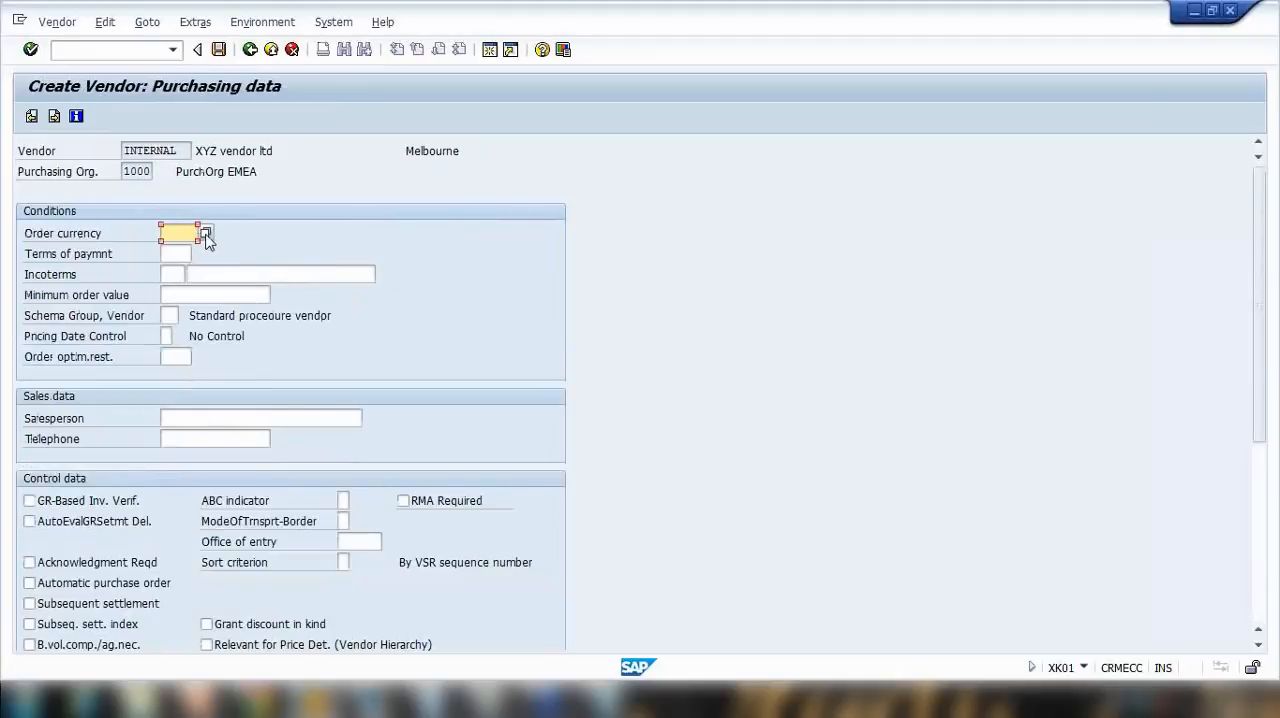
Step: Set the order currency to AUD (Australian Dollar) and the purchasing terms of payment to 0002
click(205, 234)
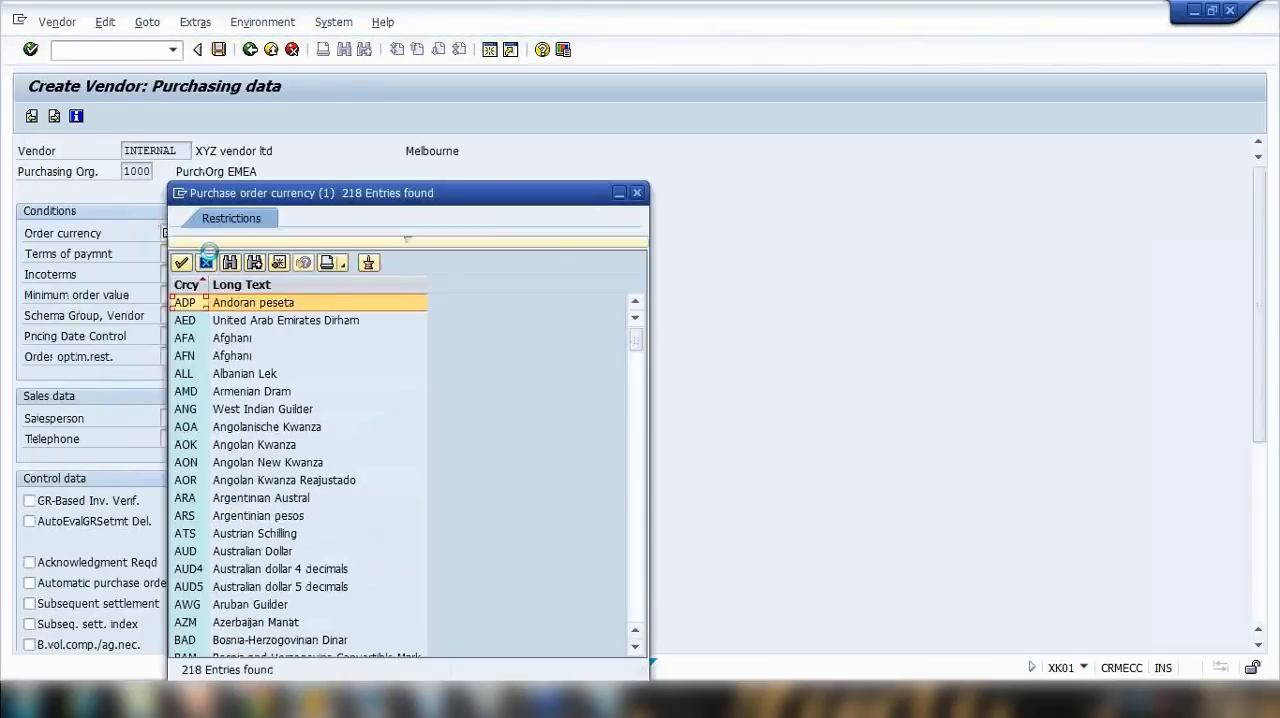
scroll(266, 375, down, 14)
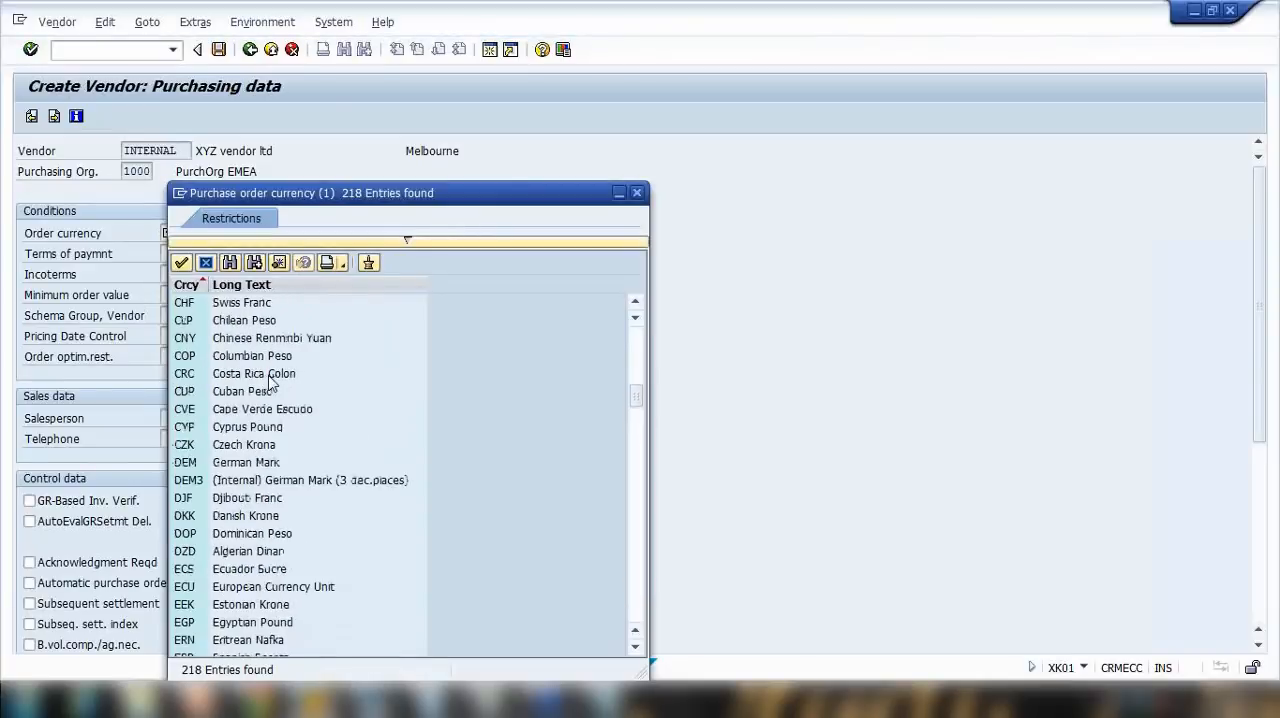
scroll(270, 383, down, 3)
scroll(258, 350, up, 16)
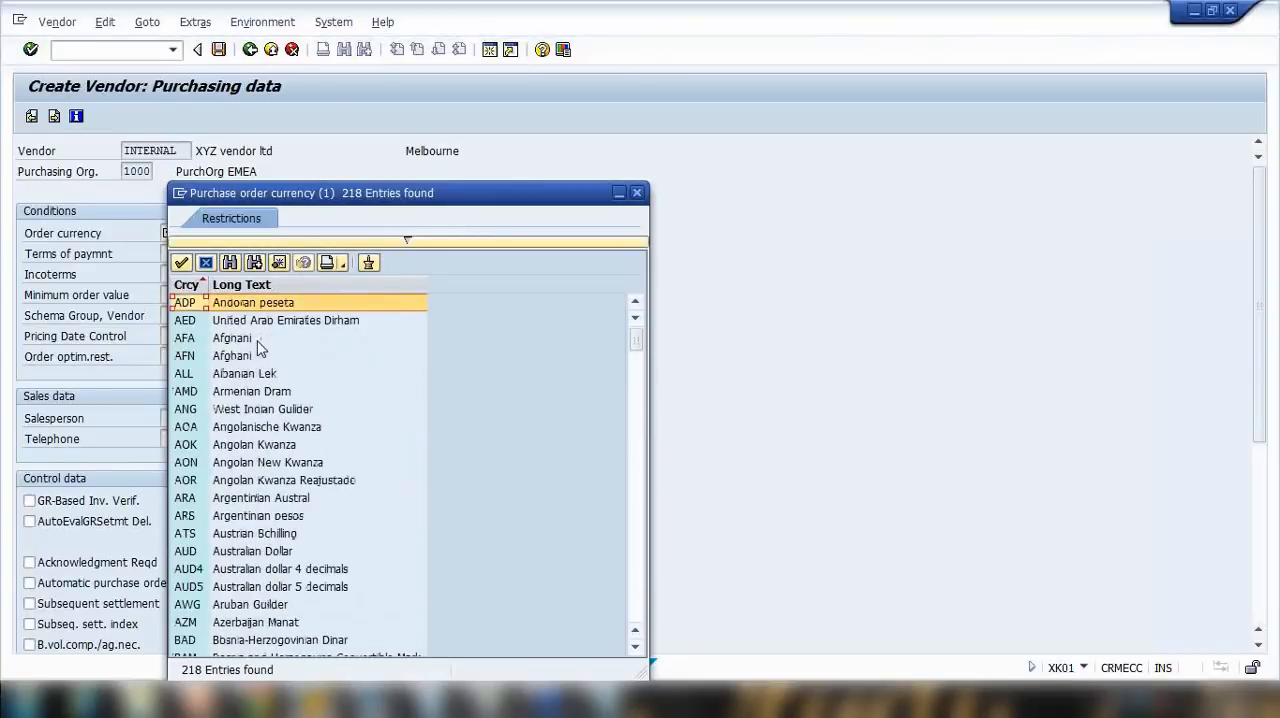
scroll(234, 446, down, 2)
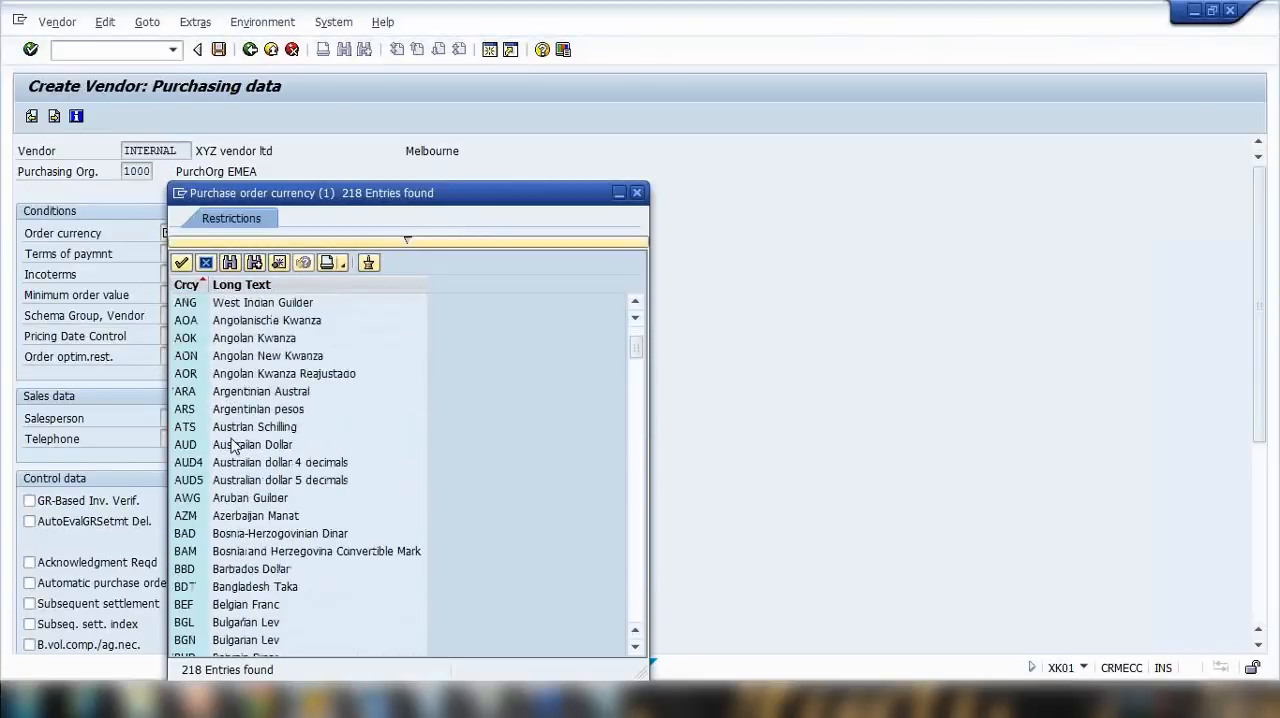
double_click(233, 446)
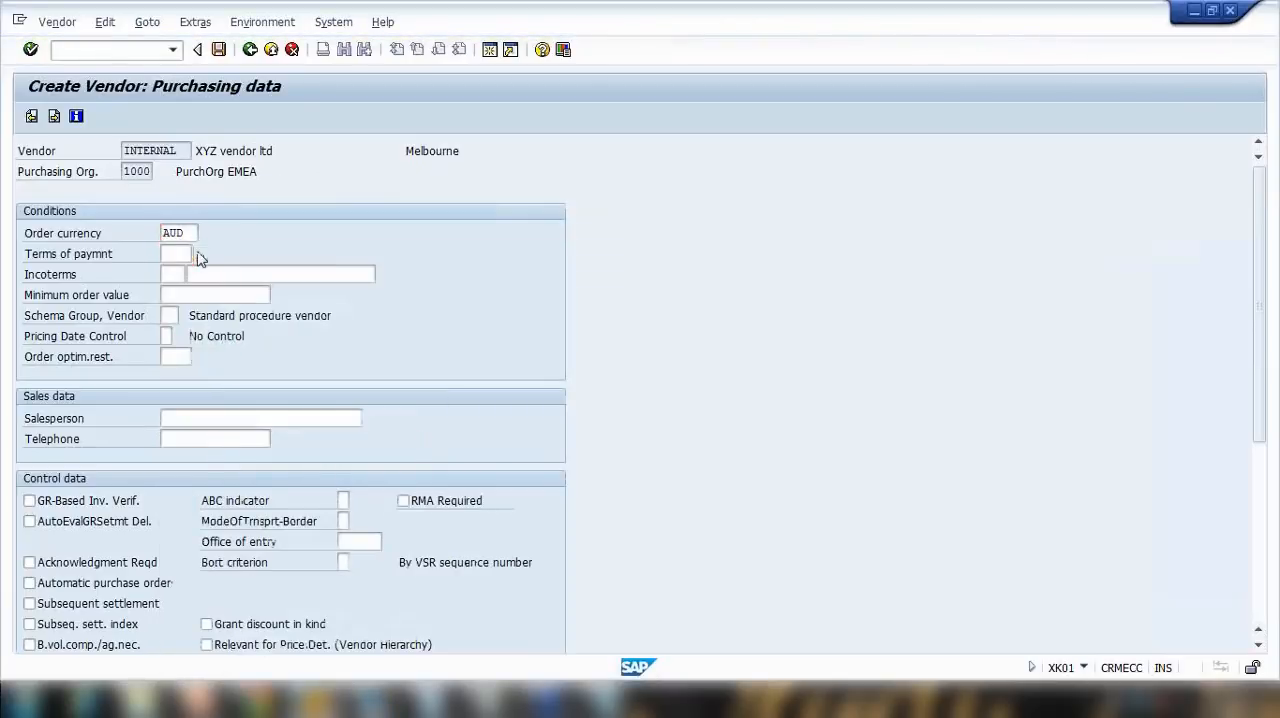
click(197, 256)
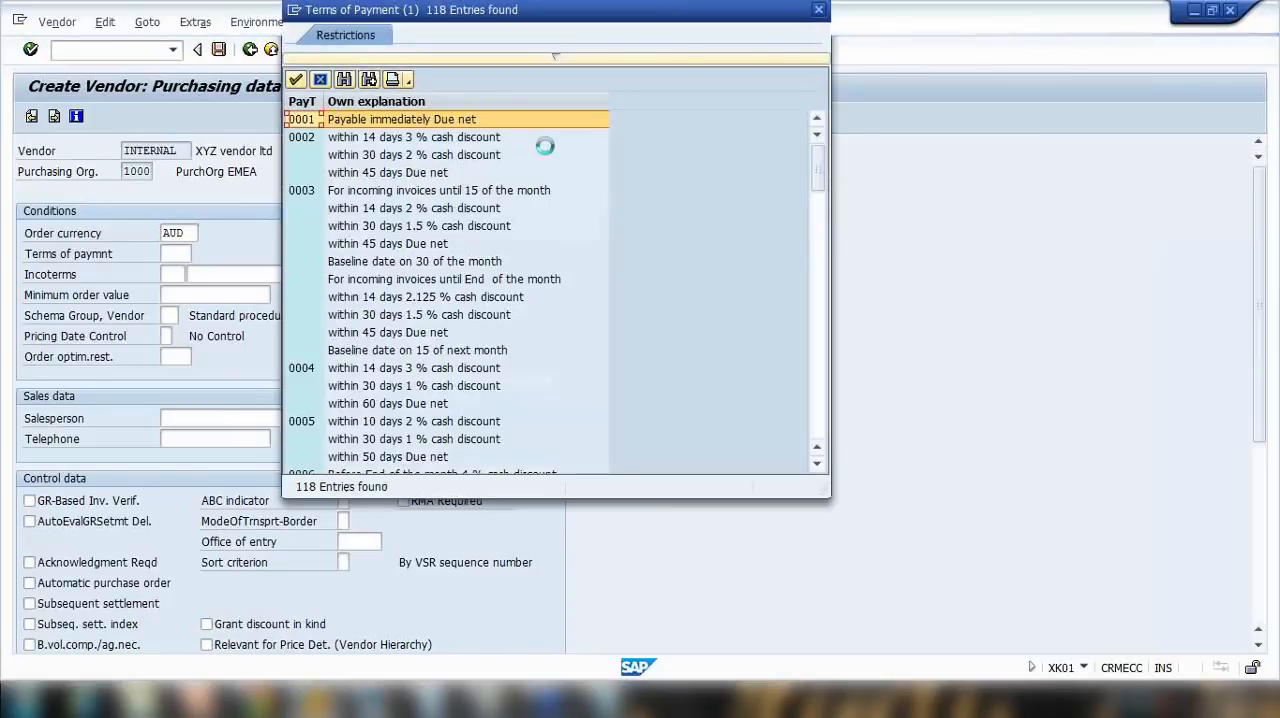
click(365, 139)
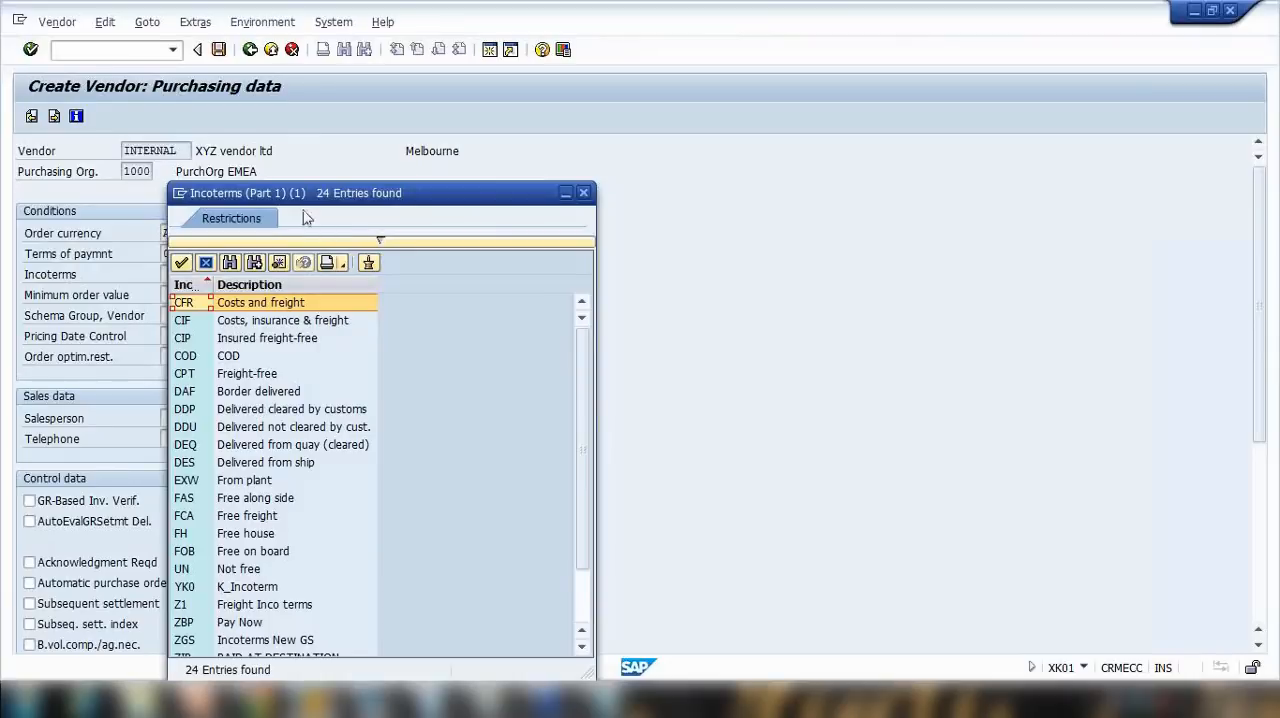
Step: Choose COD as the Incoterms, enter the second part of the Incoterms starting with "Cash on", and continue to the partner functions
drag(308, 196, 424, 115)
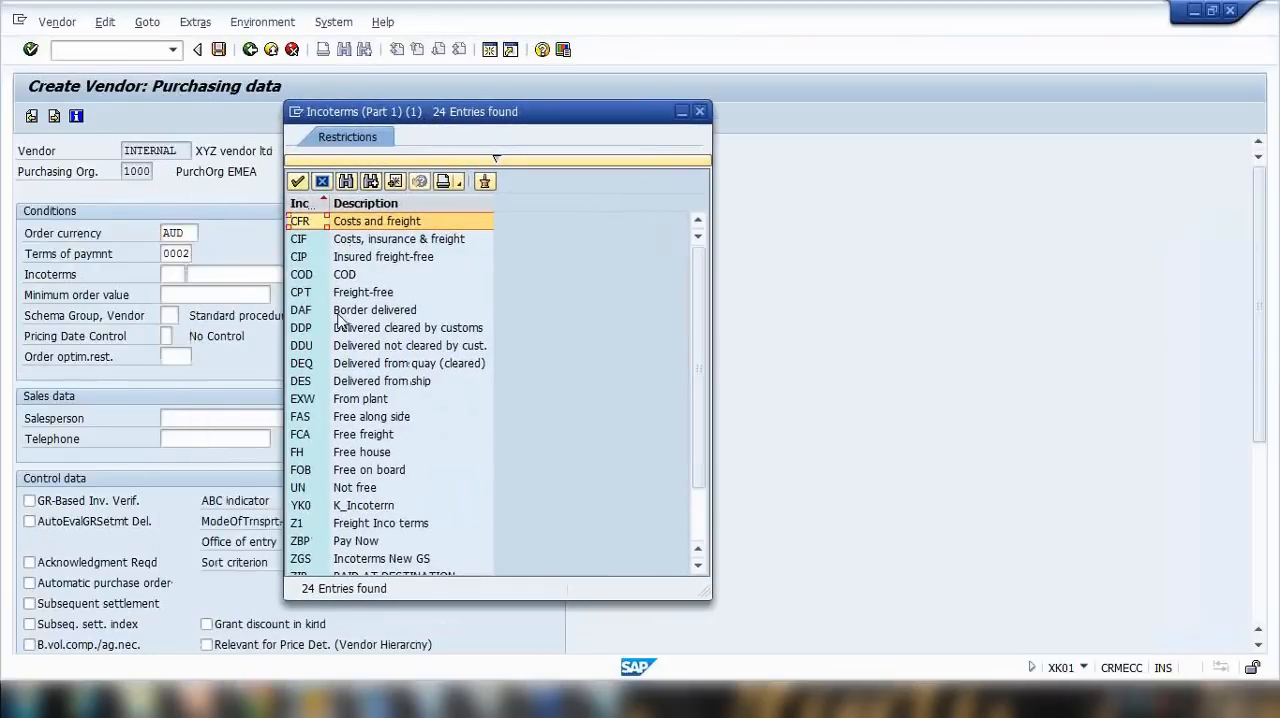
click(379, 258)
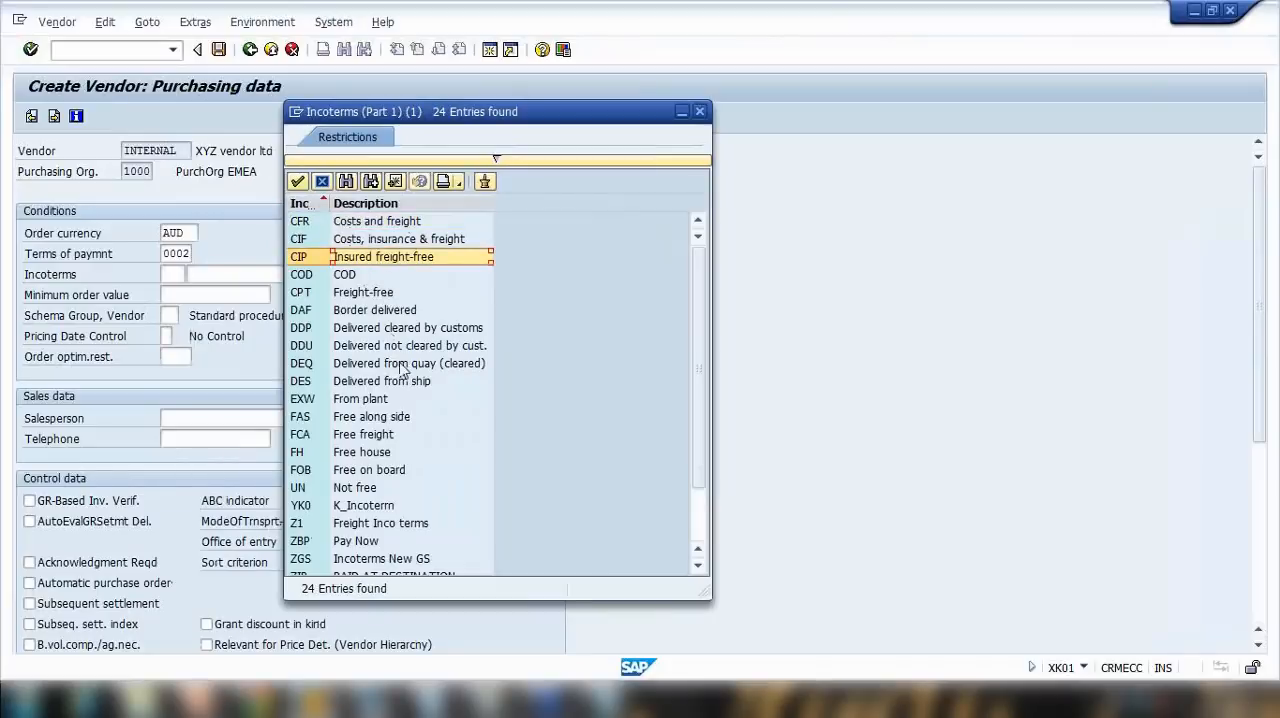
double_click(356, 274)
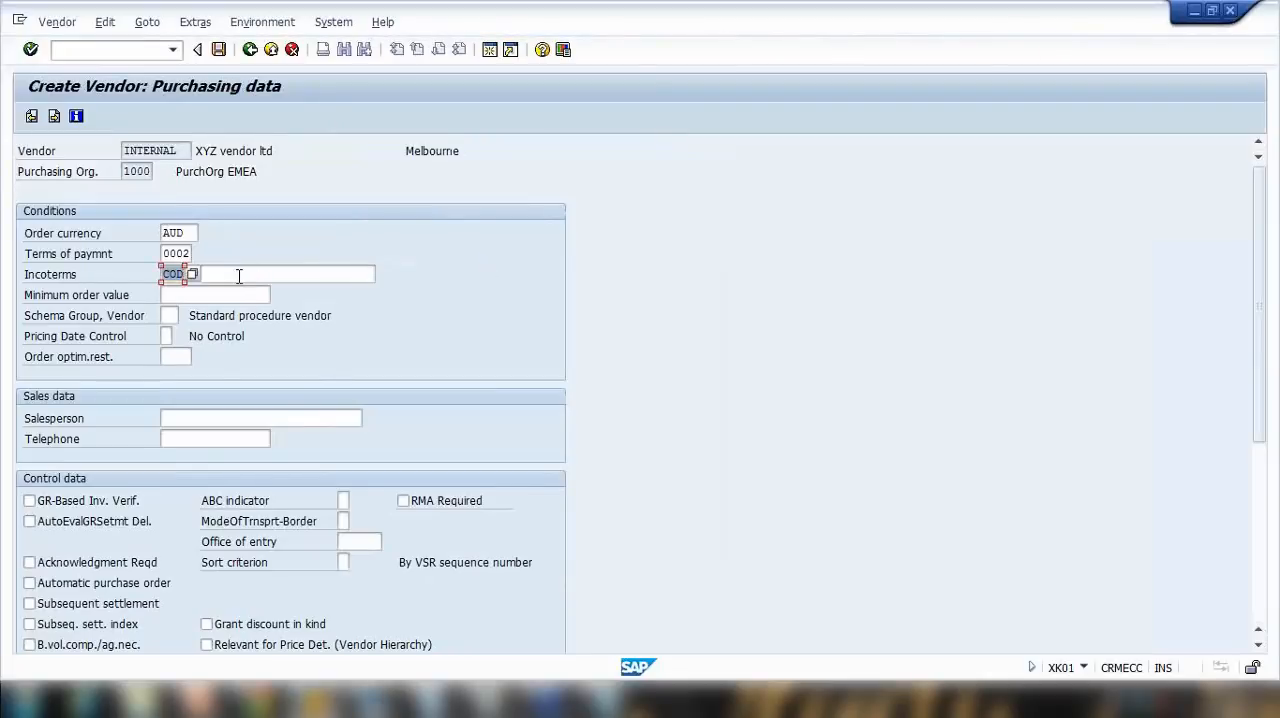
key(Return)
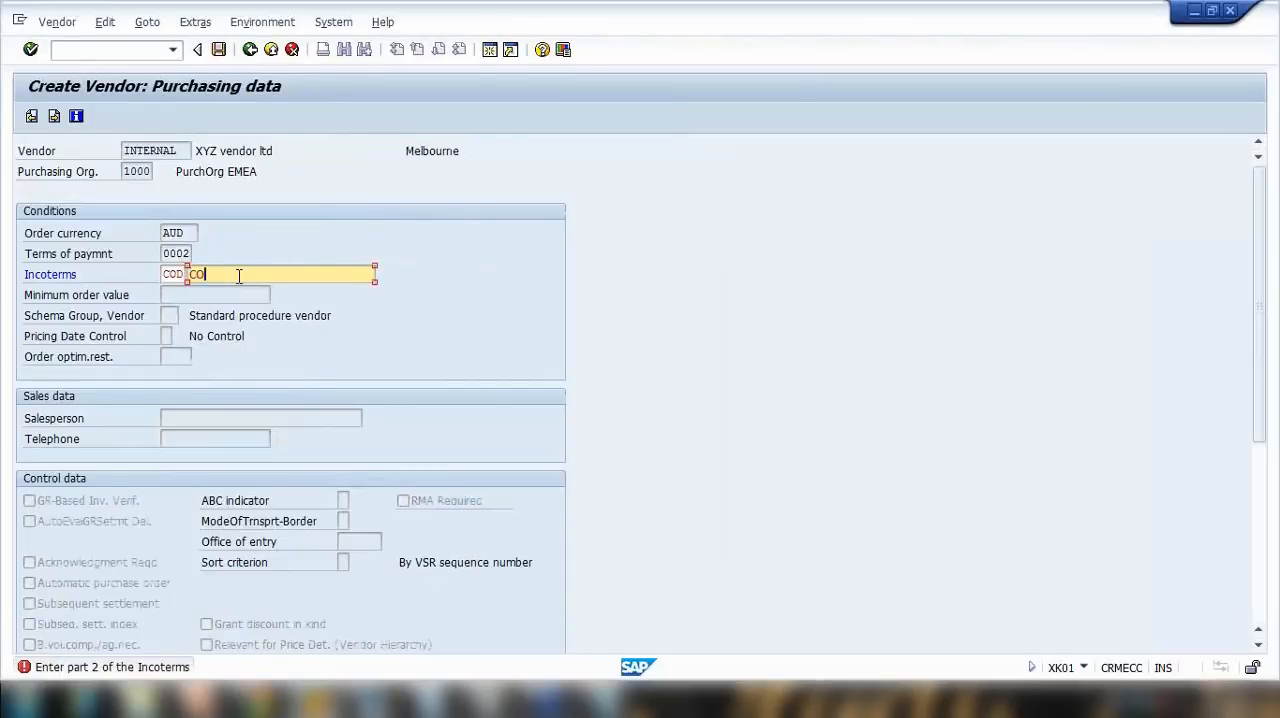
text(CO)
key(BackSpace)
text(Cash on delivery)
key(Return)
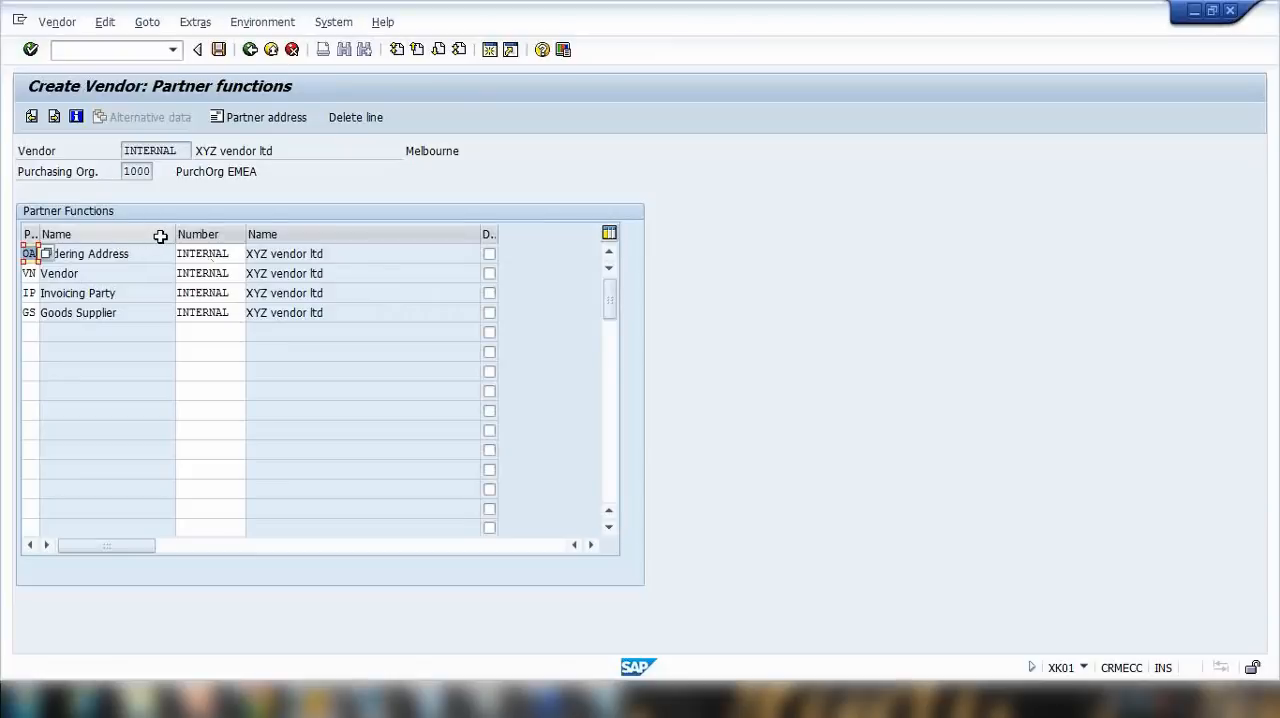
Step: Save the vendor with the proposed partner functions and highlight the new vendor number in the creation message's details
key(Return)
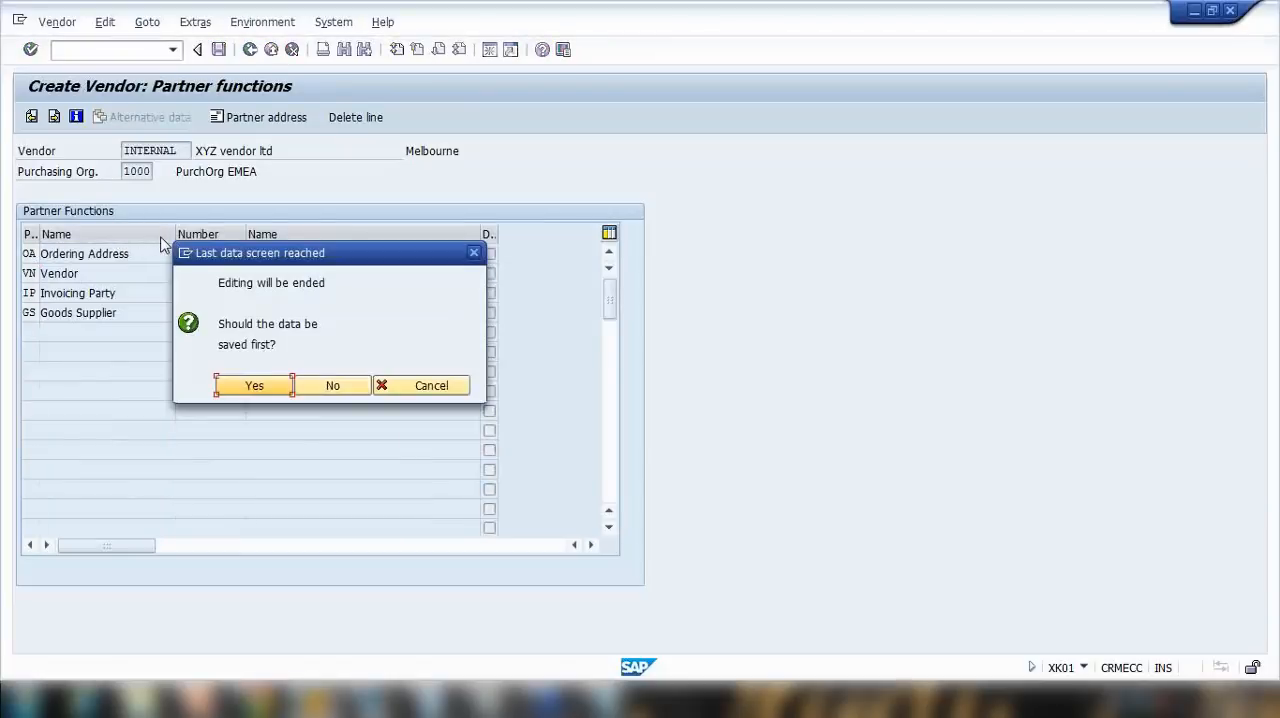
click(254, 389)
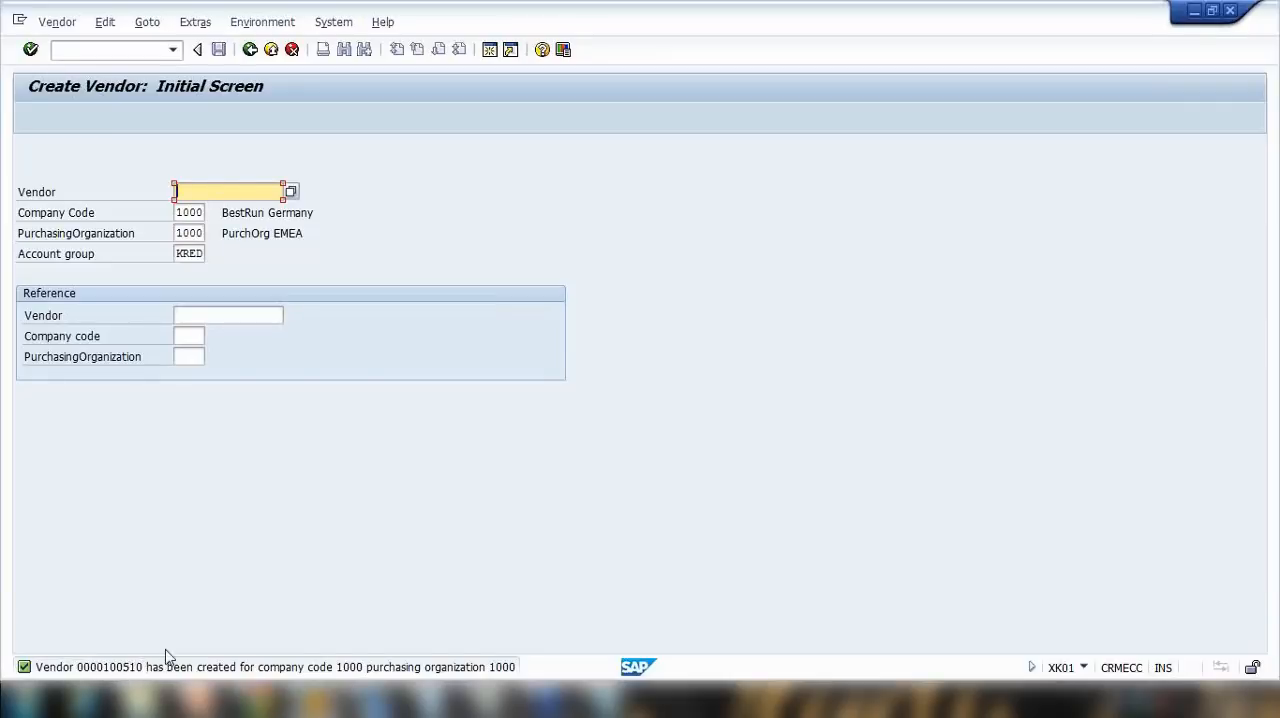
click(26, 667)
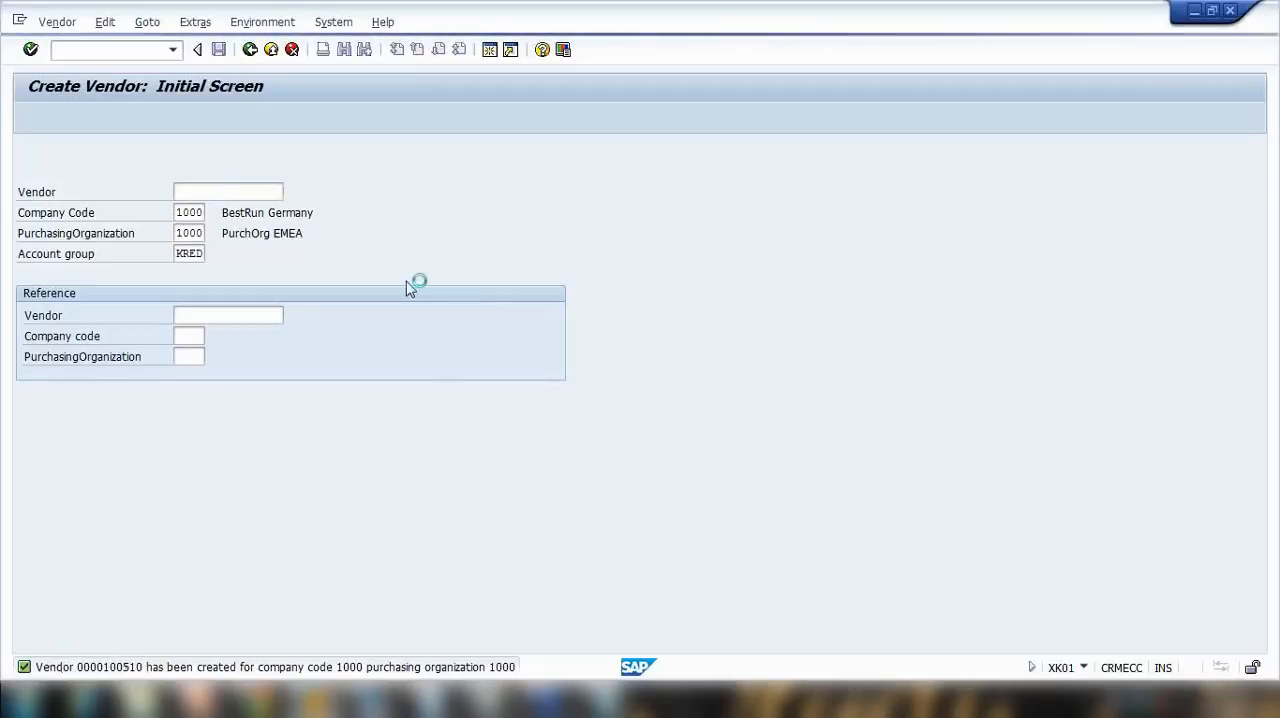
drag(632, 214, 724, 216)
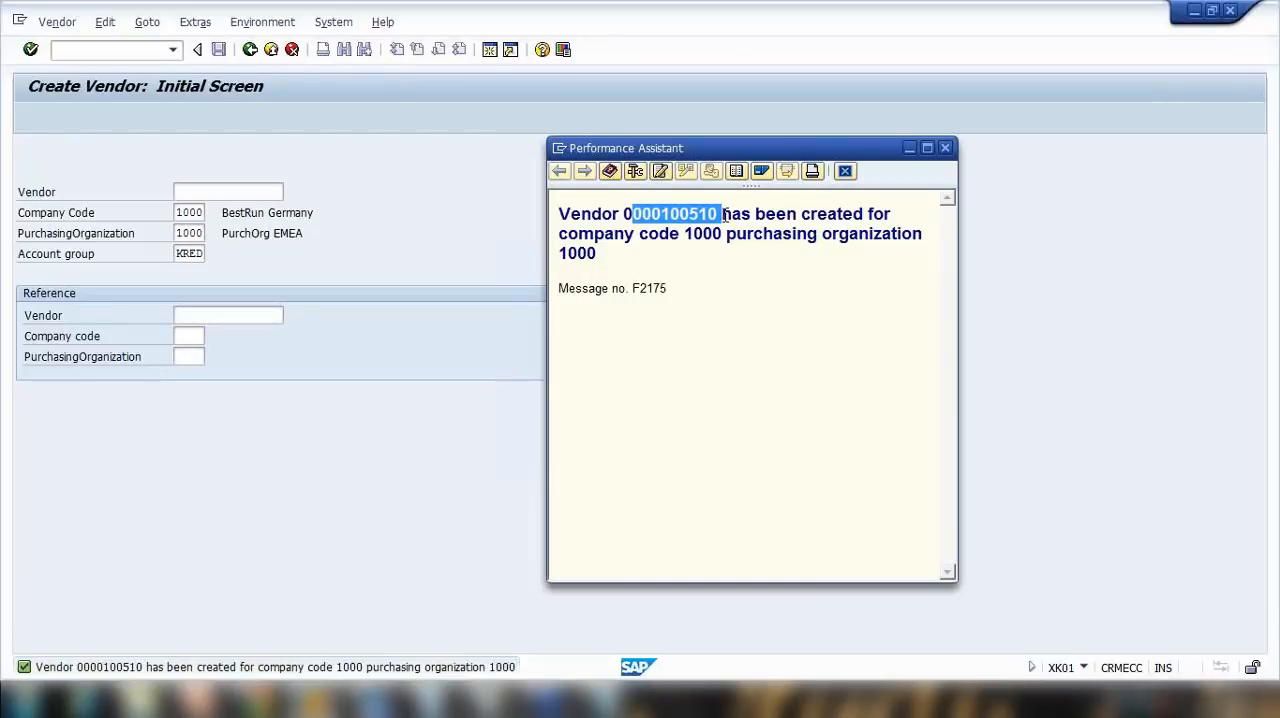
Step: Switch to Notepad and replace the existing notes with "Vendor no -" followed by the number of the created vendor
click(608, 700)
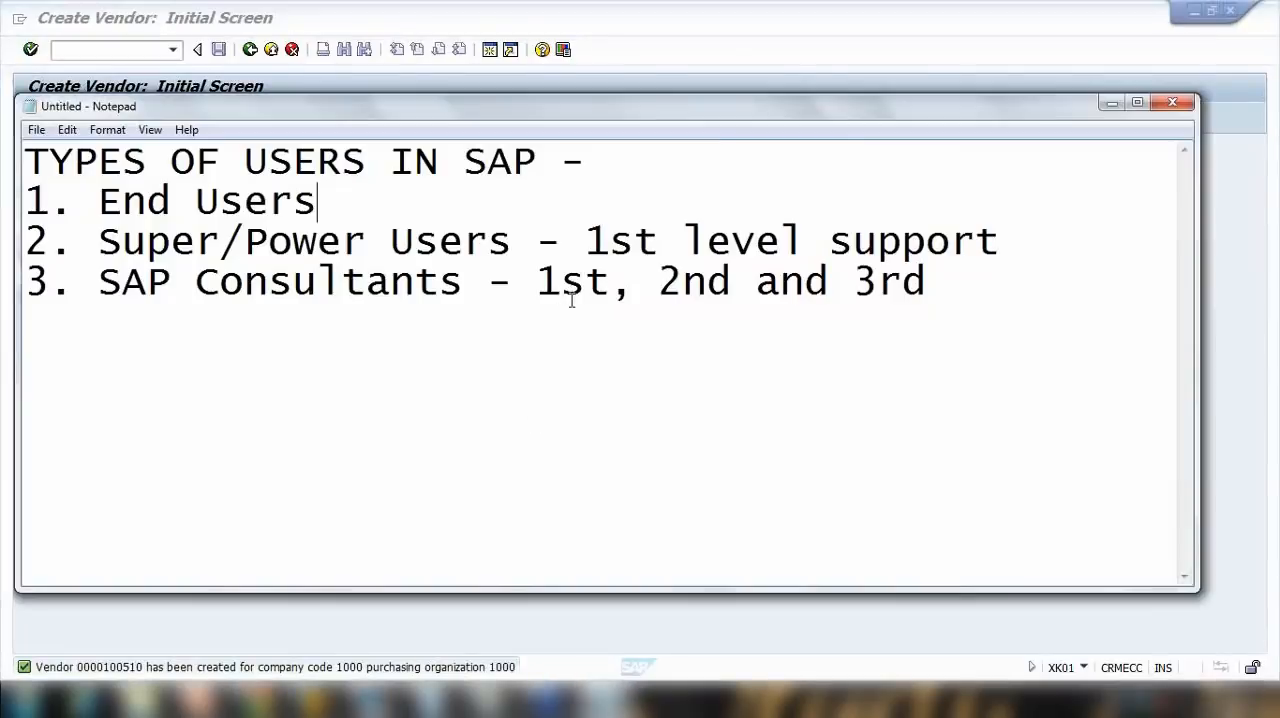
click(954, 280)
key(ctrl+a)
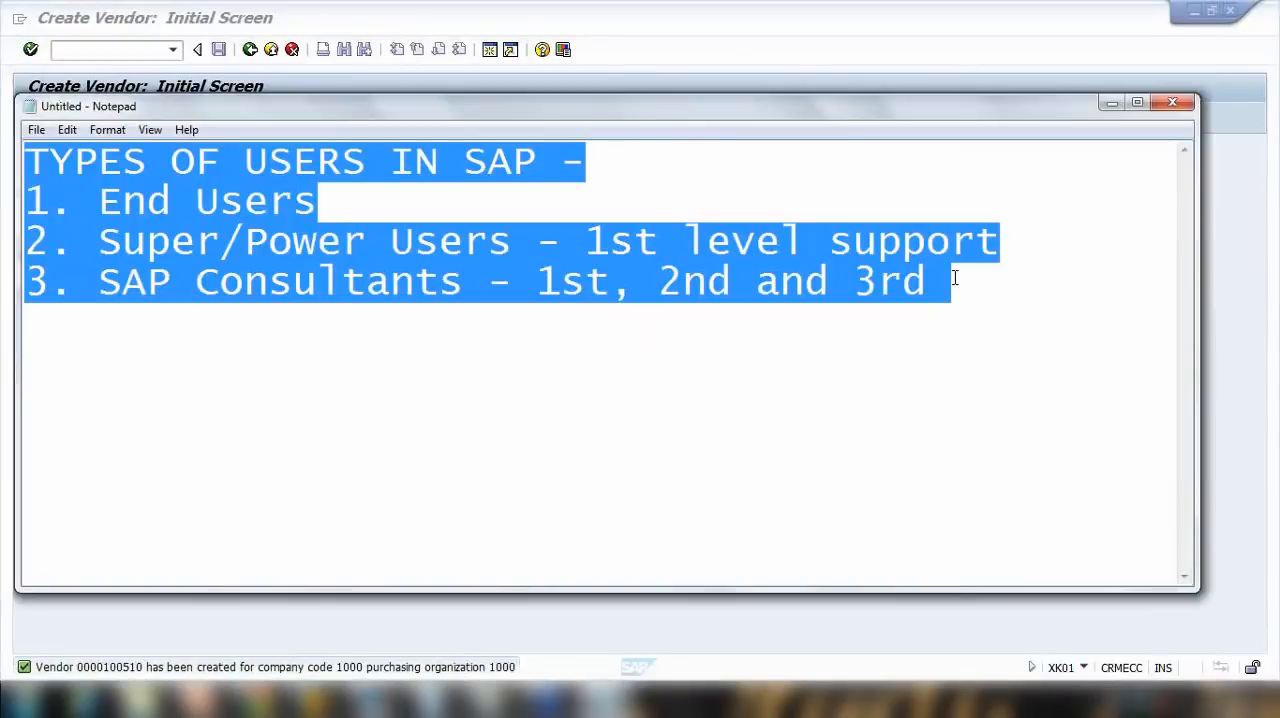
text(Vendr)
key(BackSpace)
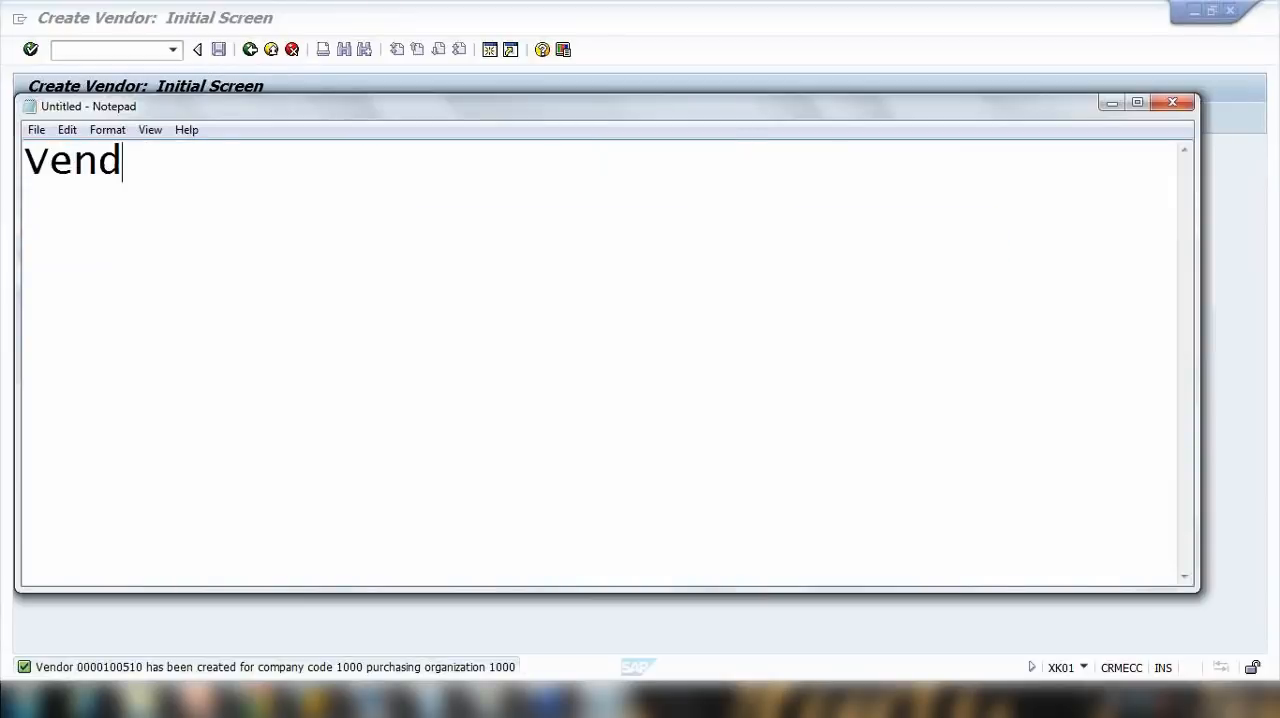
text(or no -)
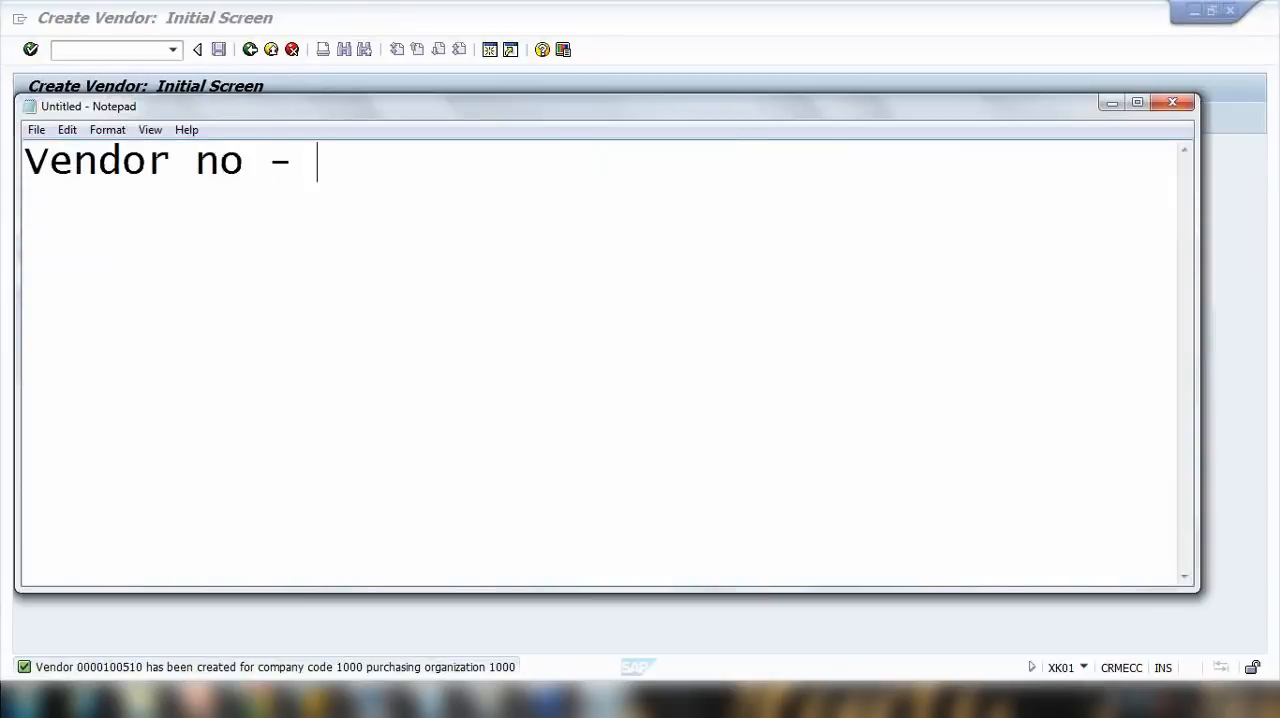
click(1111, 104)
key(alt+Tab)
text(100510)
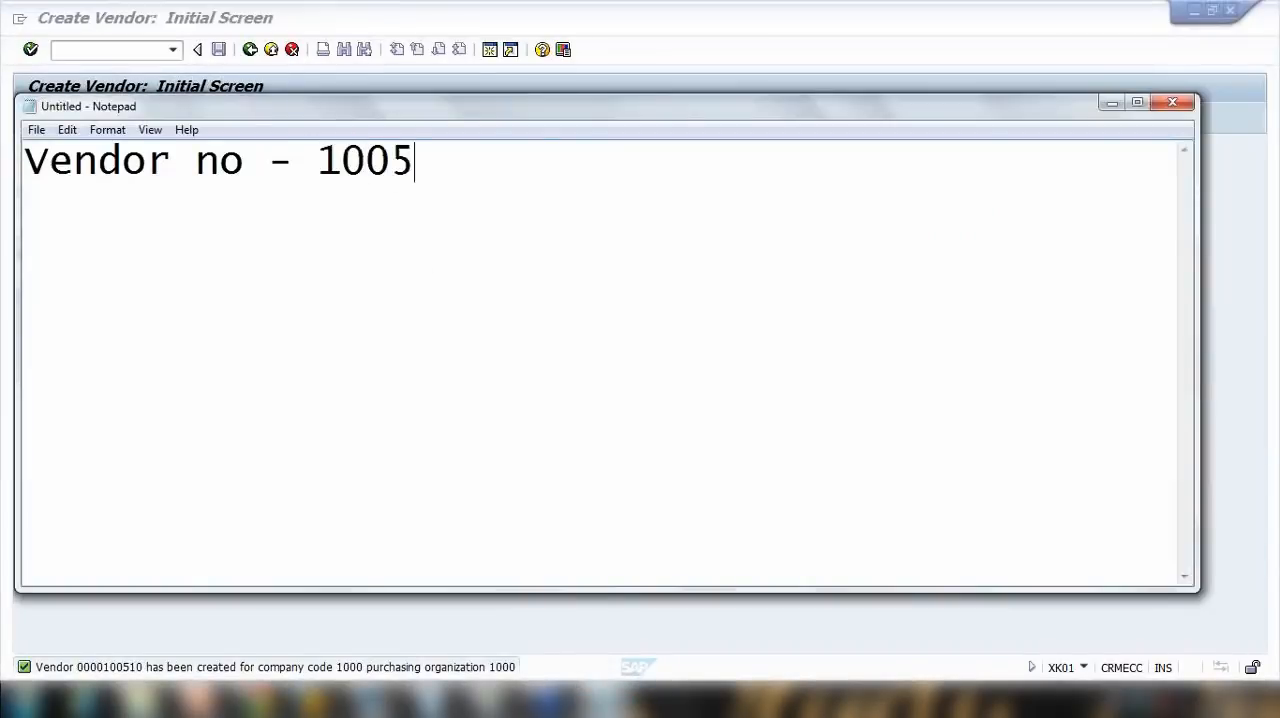
click(1111, 104)
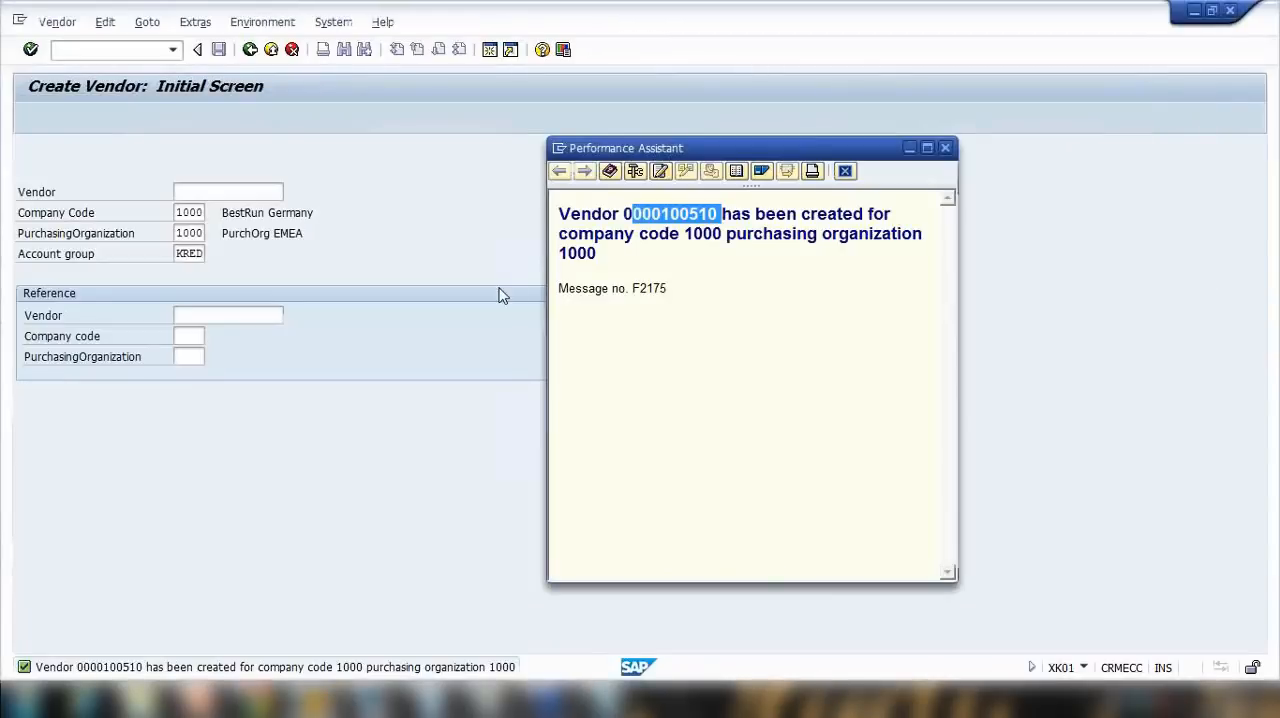
Step: Exit vendor creation to SAP Easy Access and switch back to the vendor number note in Notepad
click(944, 148)
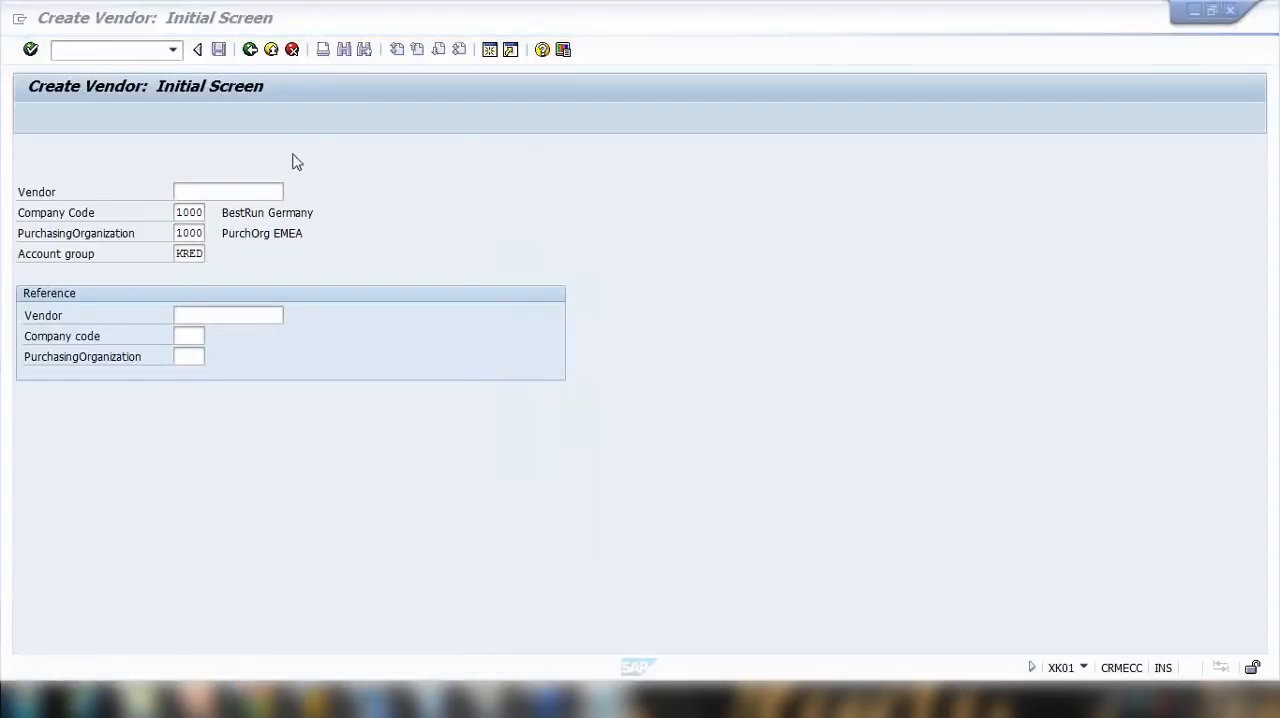
click(270, 52)
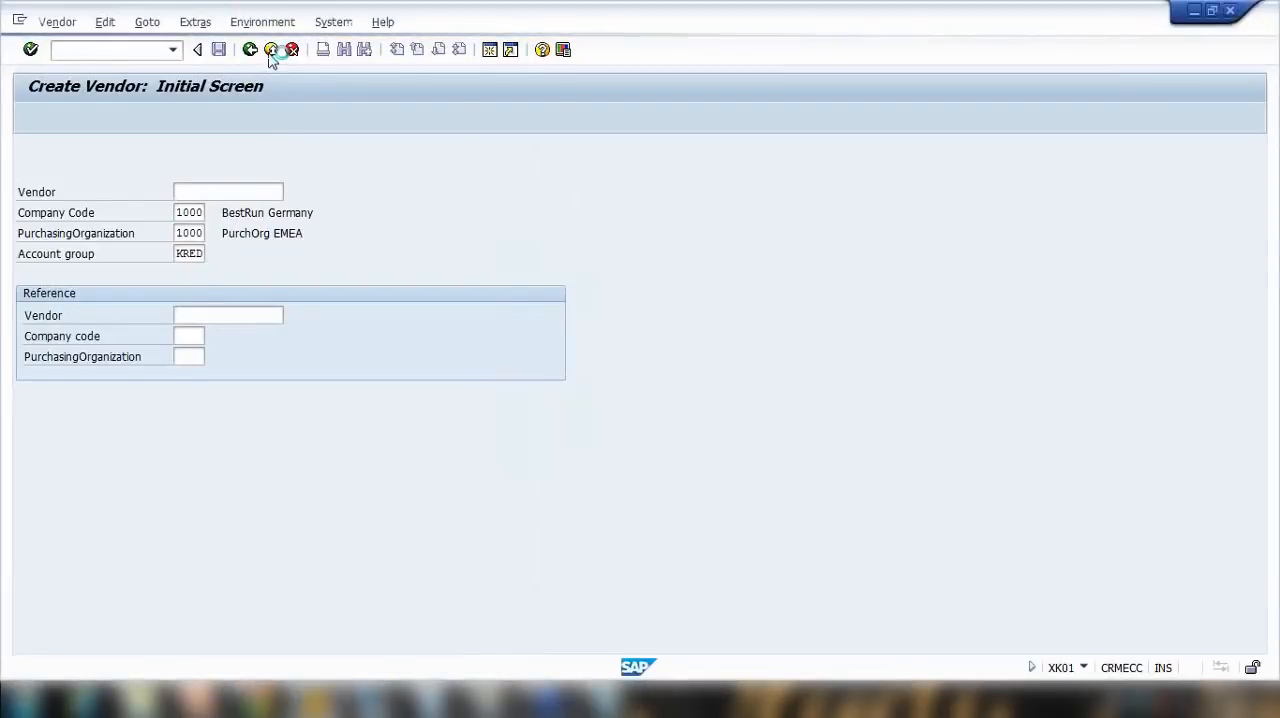
click(606, 698)
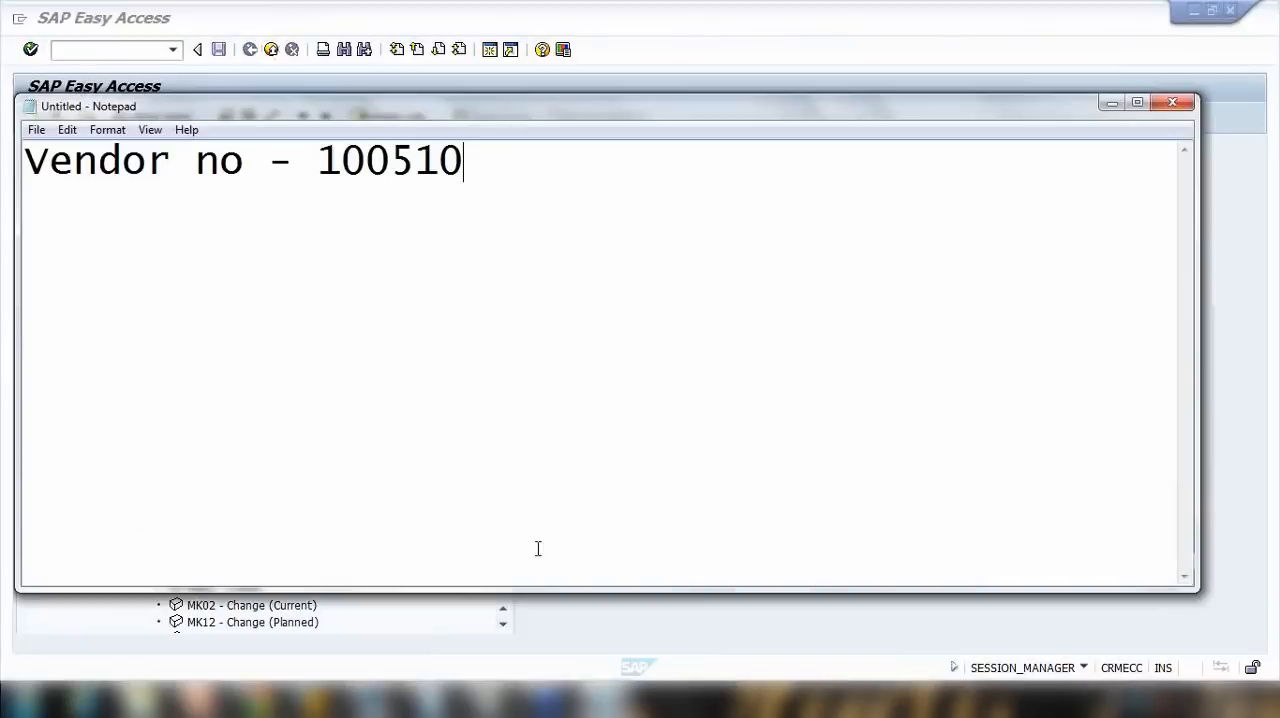
Step: Highlight the noted vendor number in Notepad, switch back to SAP Easy Access and open XK02 - Change vendor (centrally)
drag(318, 162, 590, 162)
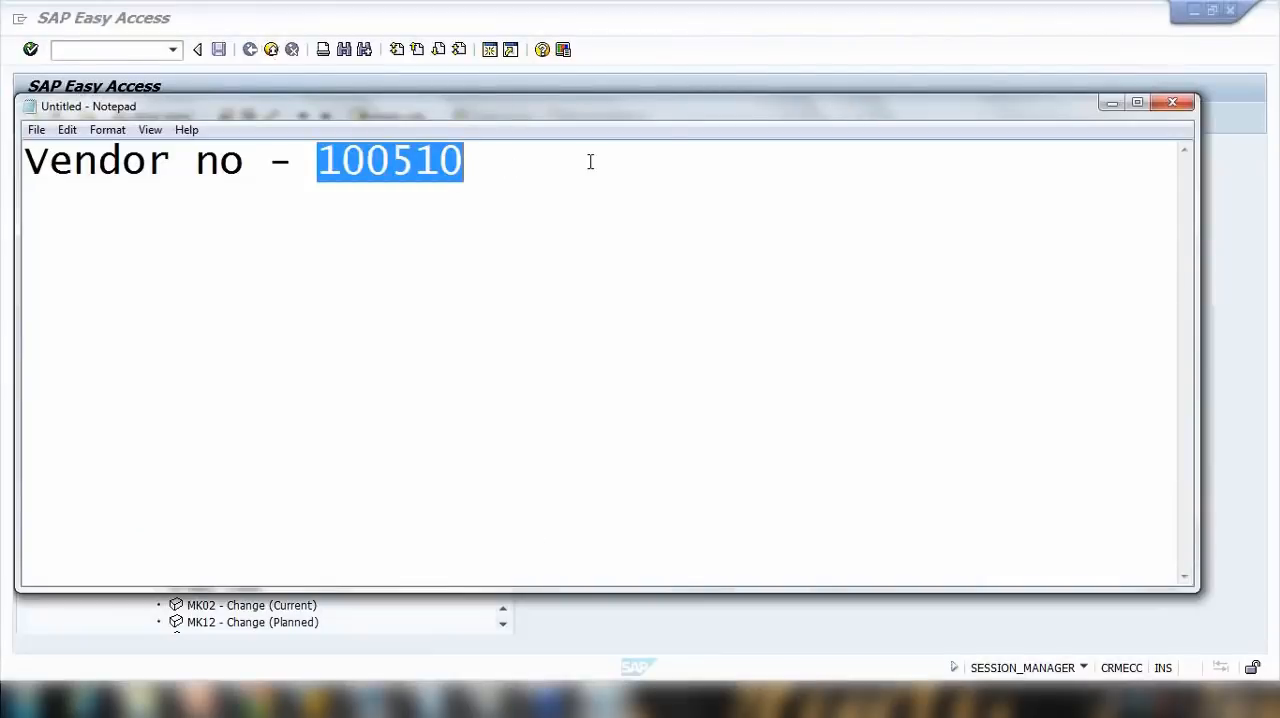
click(1112, 104)
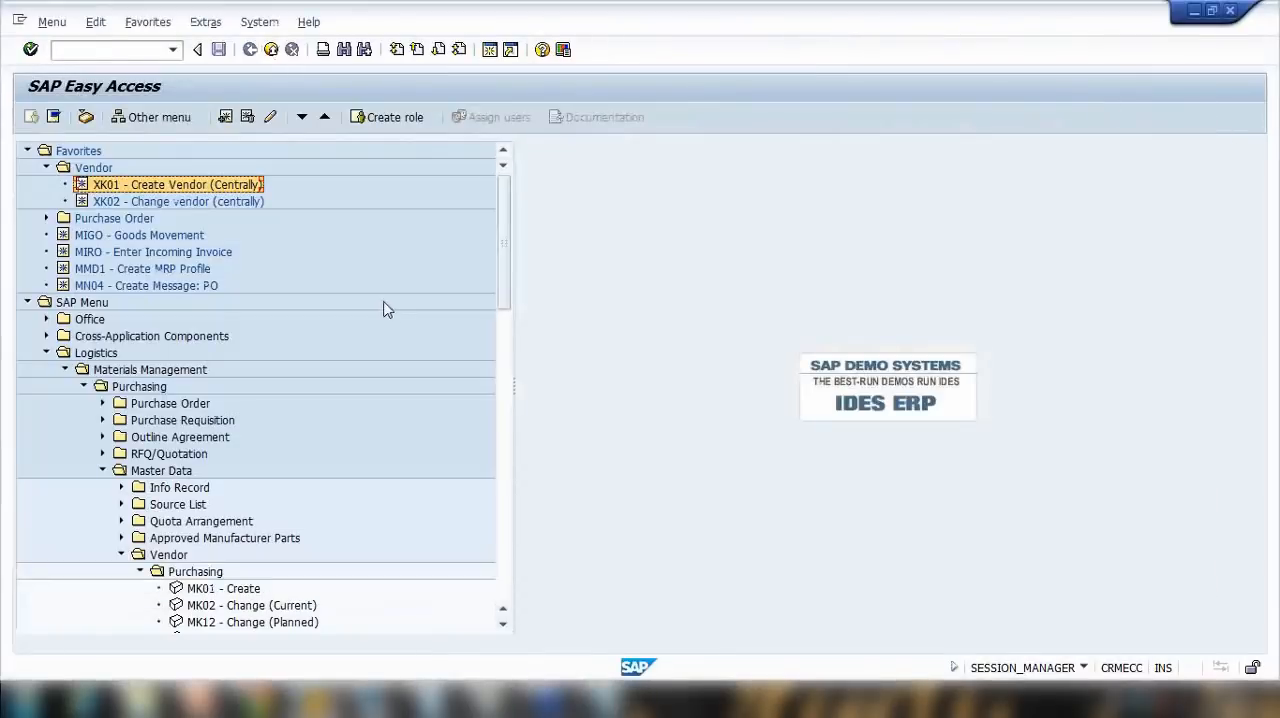
double_click(106, 202)
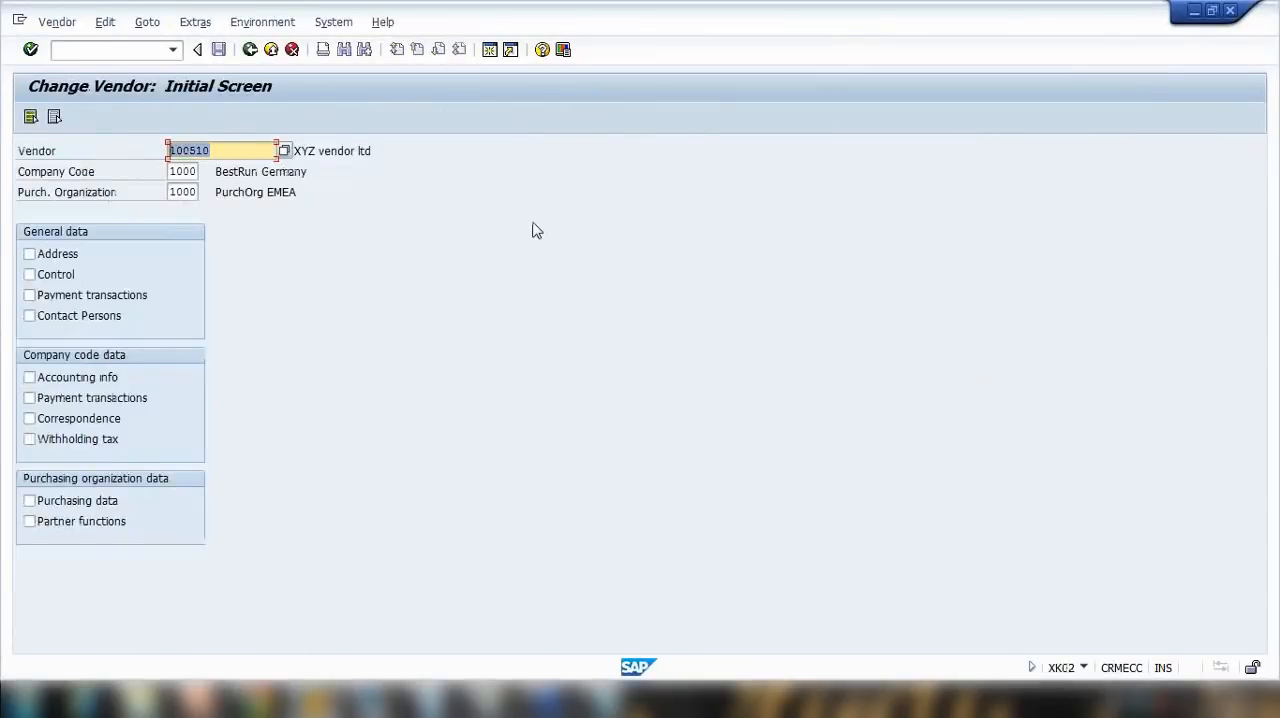
Step: Clear the vendor number on the change vendor initial screen and open the vendor search help
key(BackSpace)
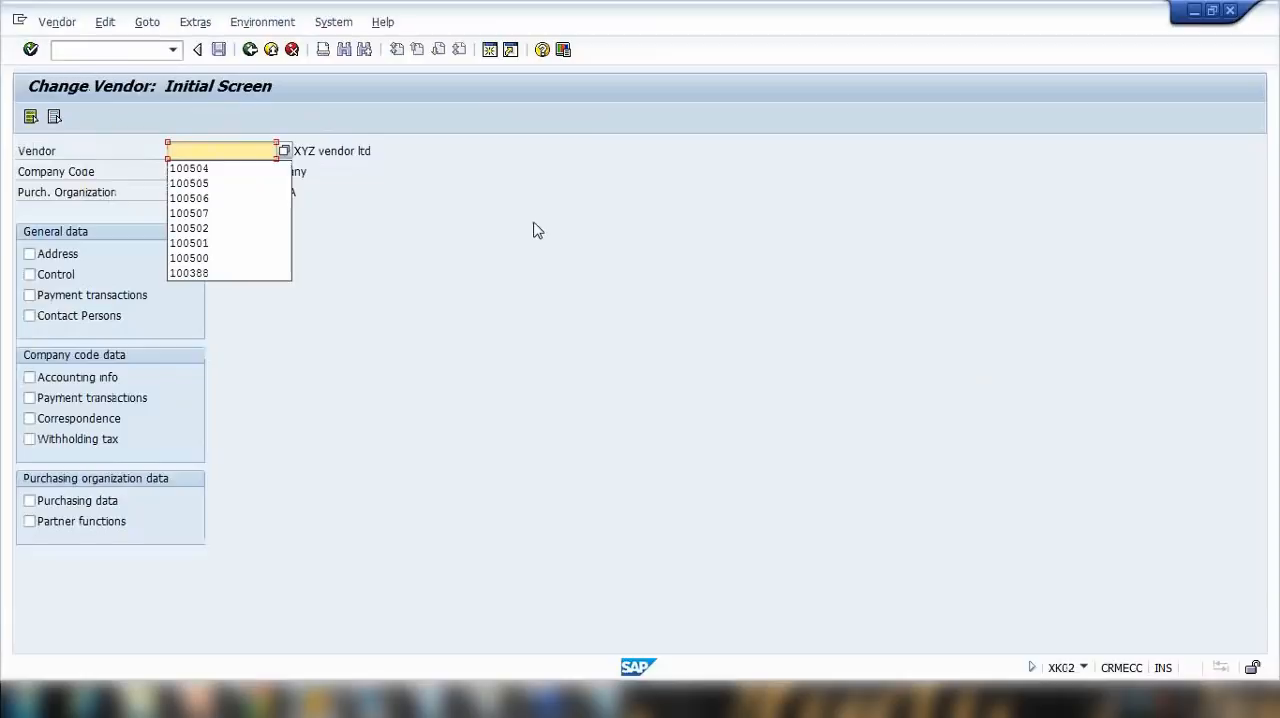
click(538, 230)
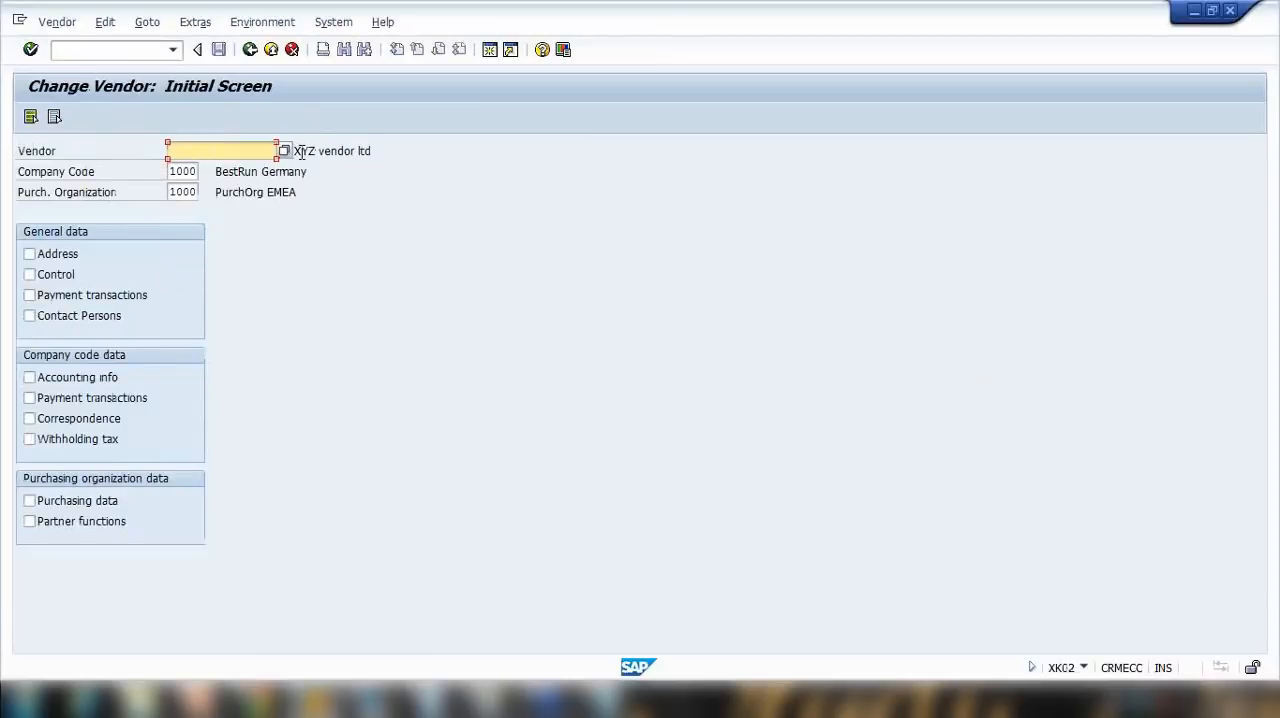
click(328, 153)
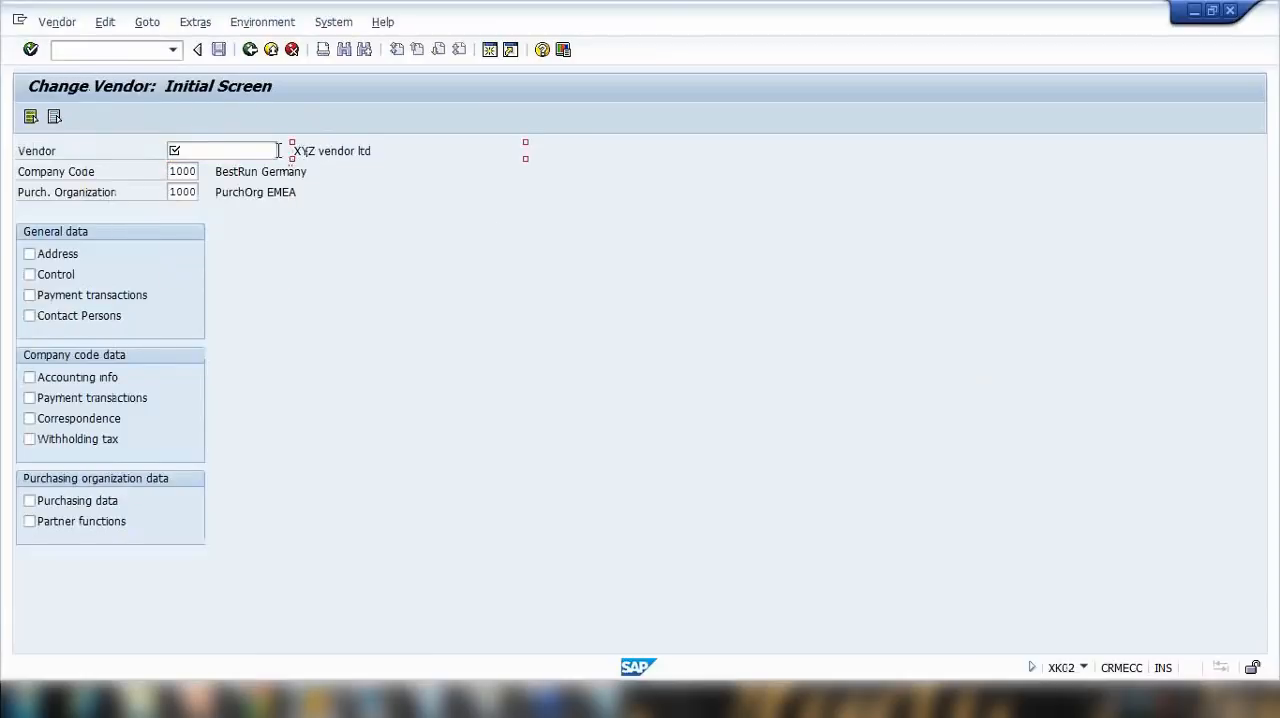
click(267, 152)
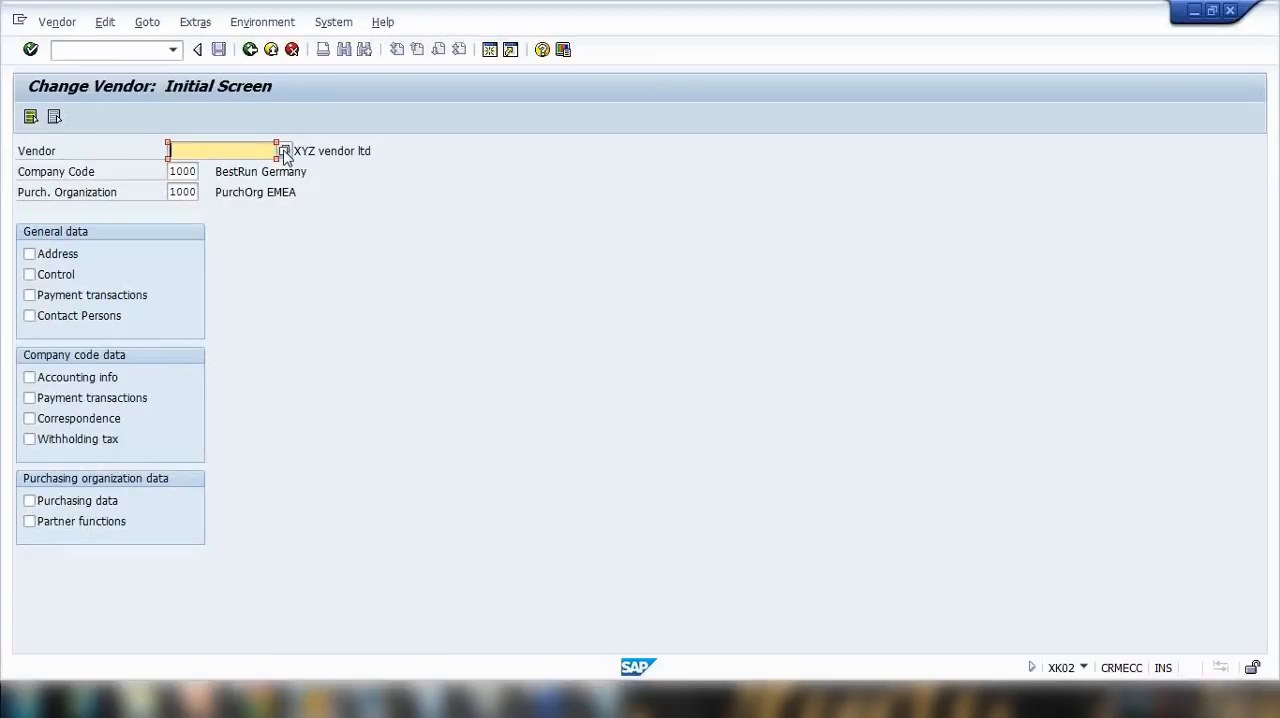
click(286, 153)
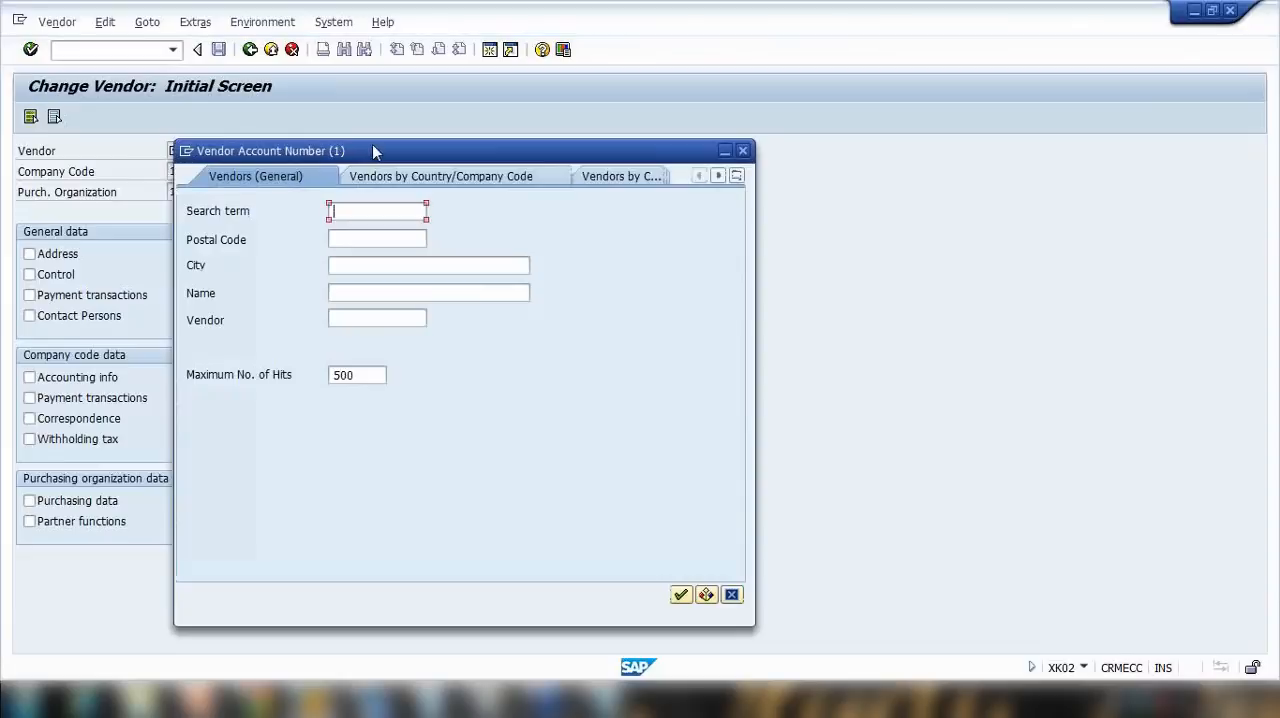
Step: Search for vendors by the name "xyz vendor*" and take the XYZ VENDOR LTD entry into the Vendor field
drag(372, 150, 544, 142)
click(596, 289)
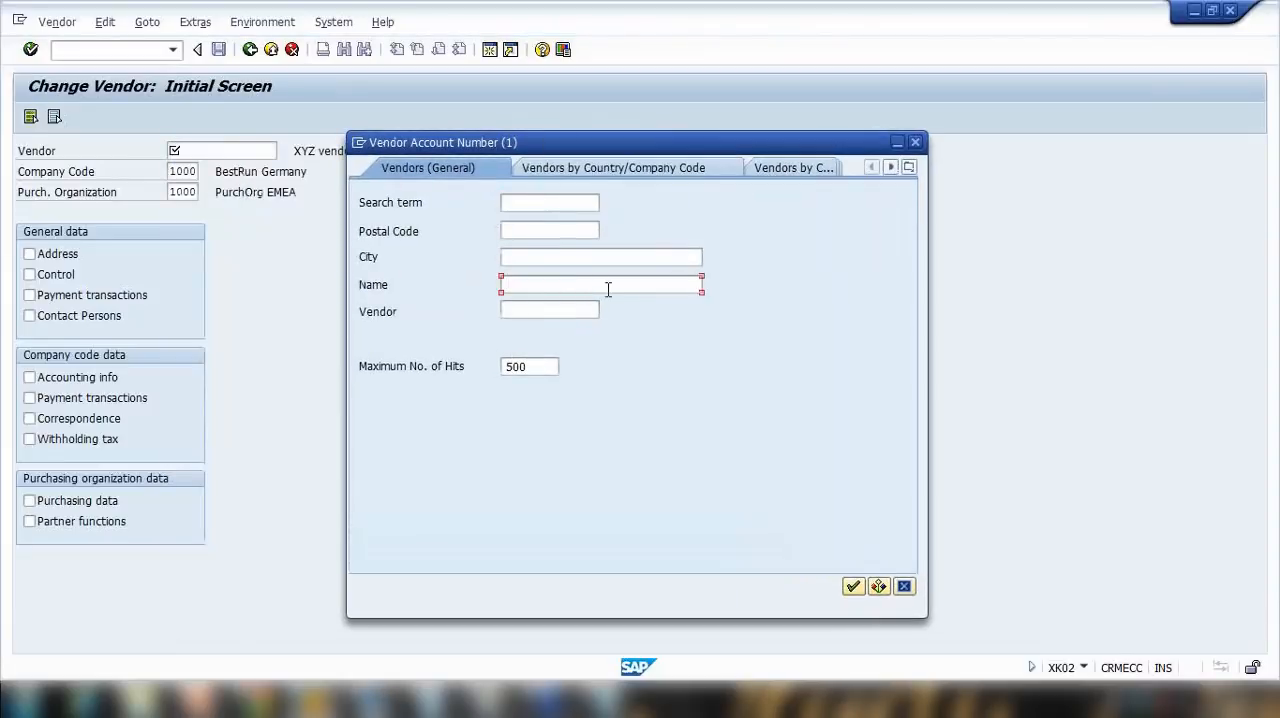
text(xyz vendor*)
key(Return)
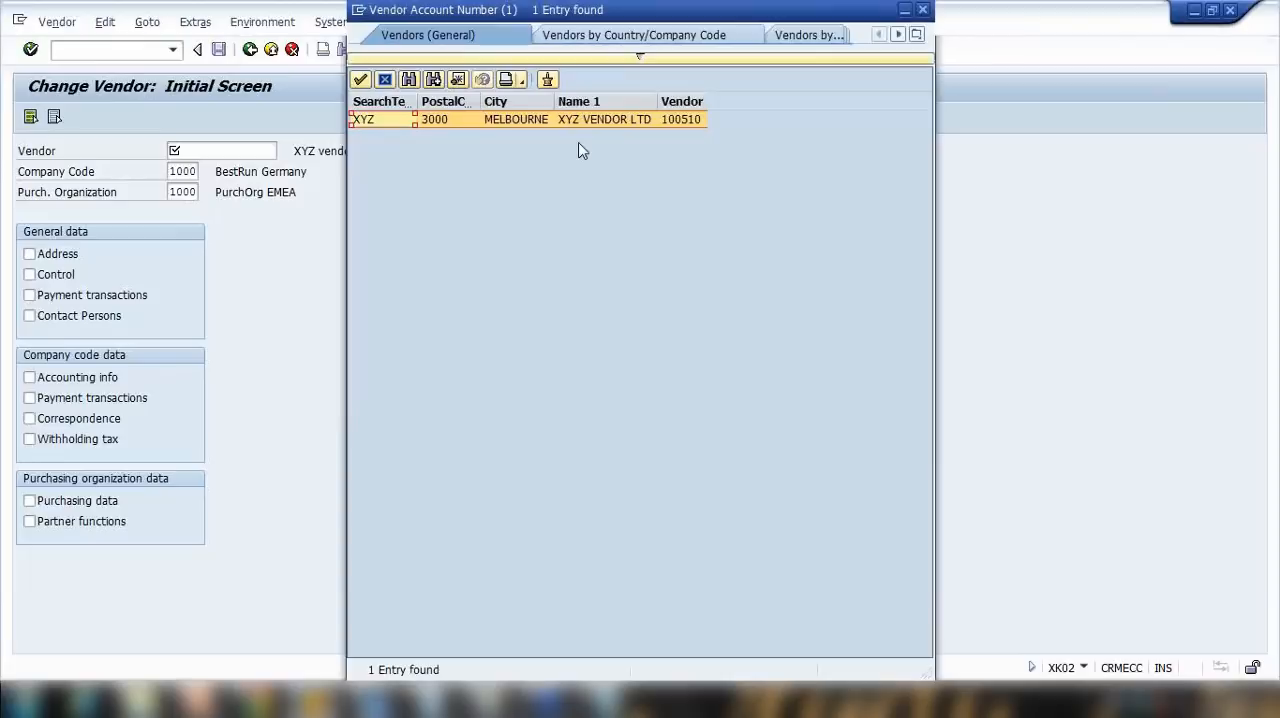
double_click(655, 119)
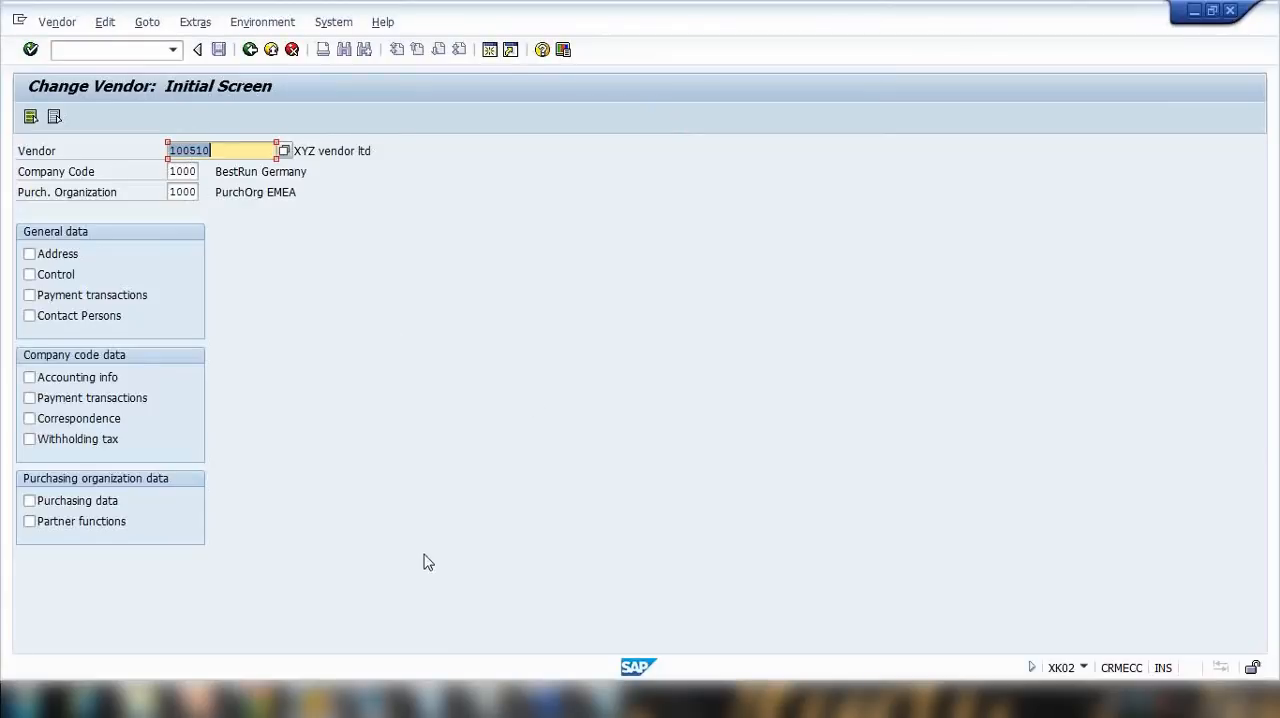
Step: Consult the Vendor Master Data slide in PowerPoint, then select Address, Control, Payment transactions and Contact Persons for the vendor in SAP
click(202, 700)
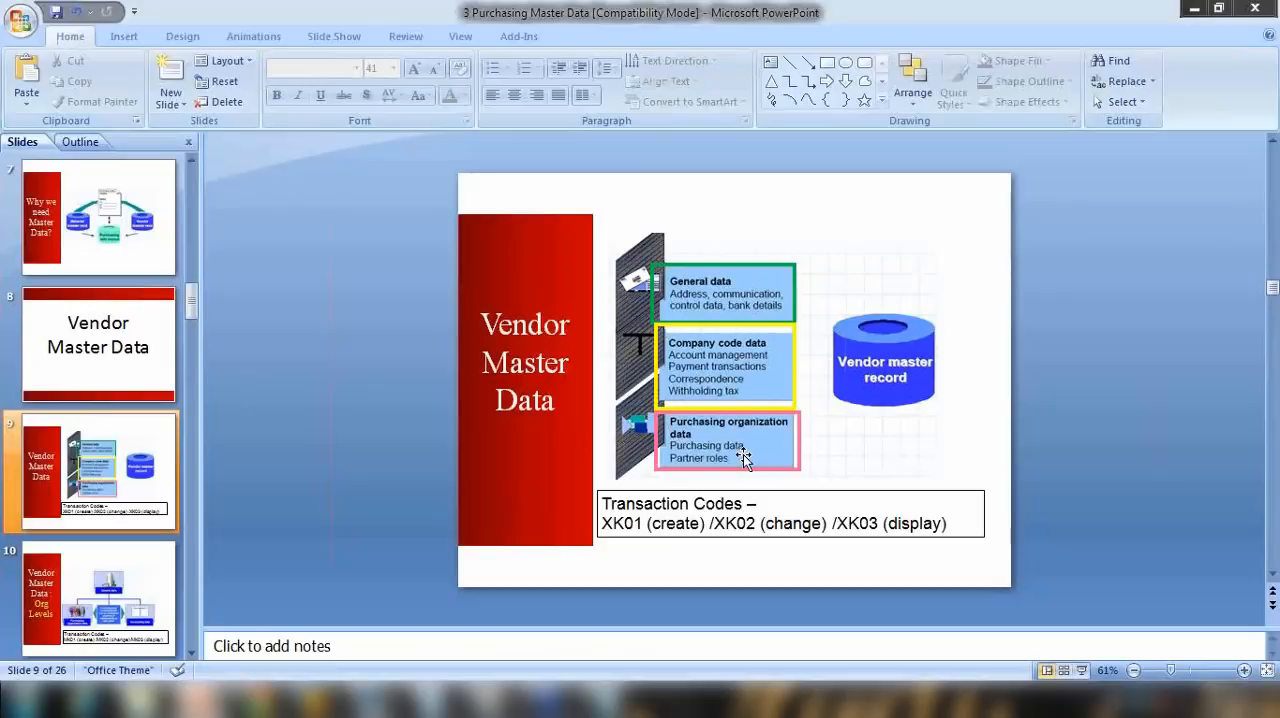
click(1195, 10)
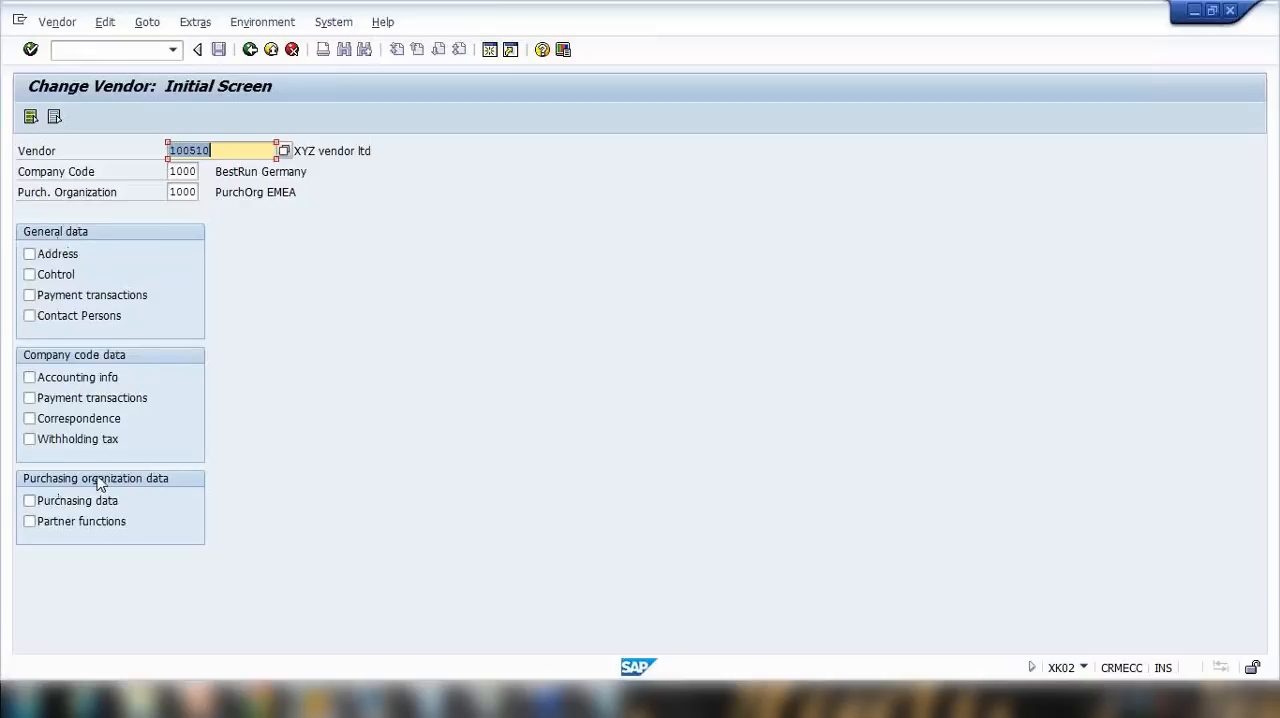
click(29, 255)
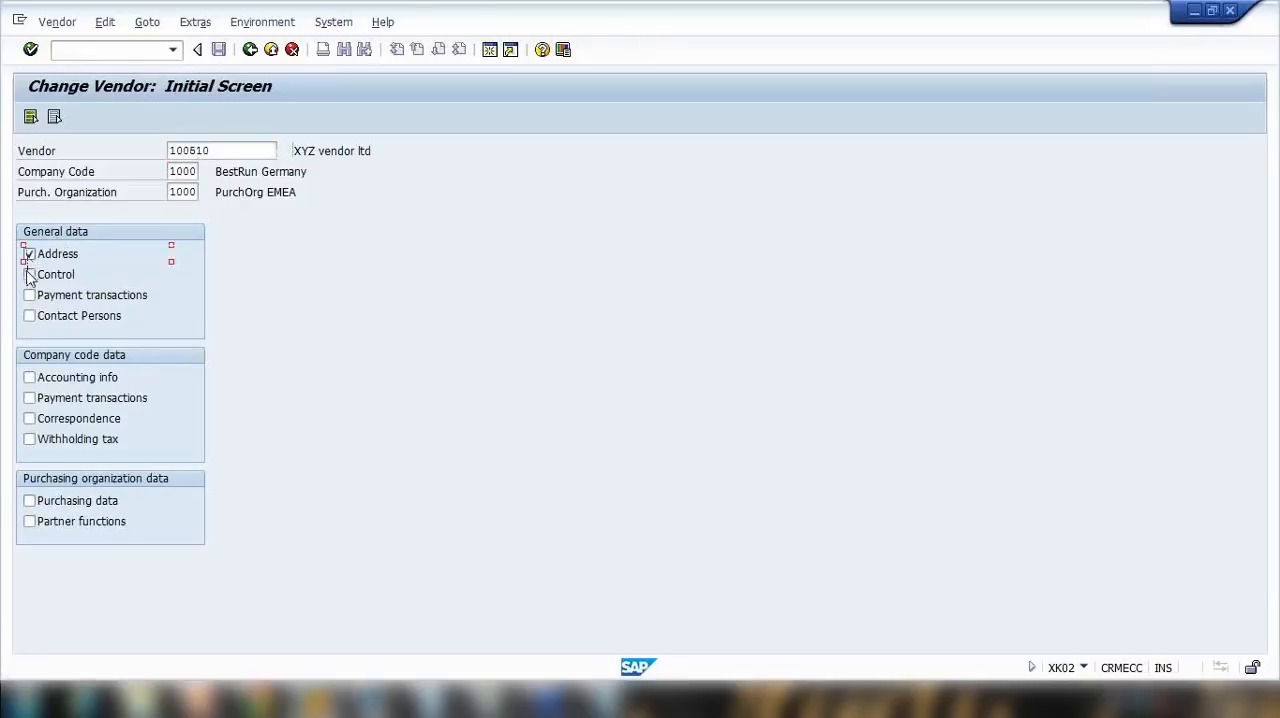
click(29, 275)
click(29, 295)
click(30, 316)
Step: Review the vendor's address, control, payment transactions and contact persons screens, then exit editing to the initial screen
key(Return)
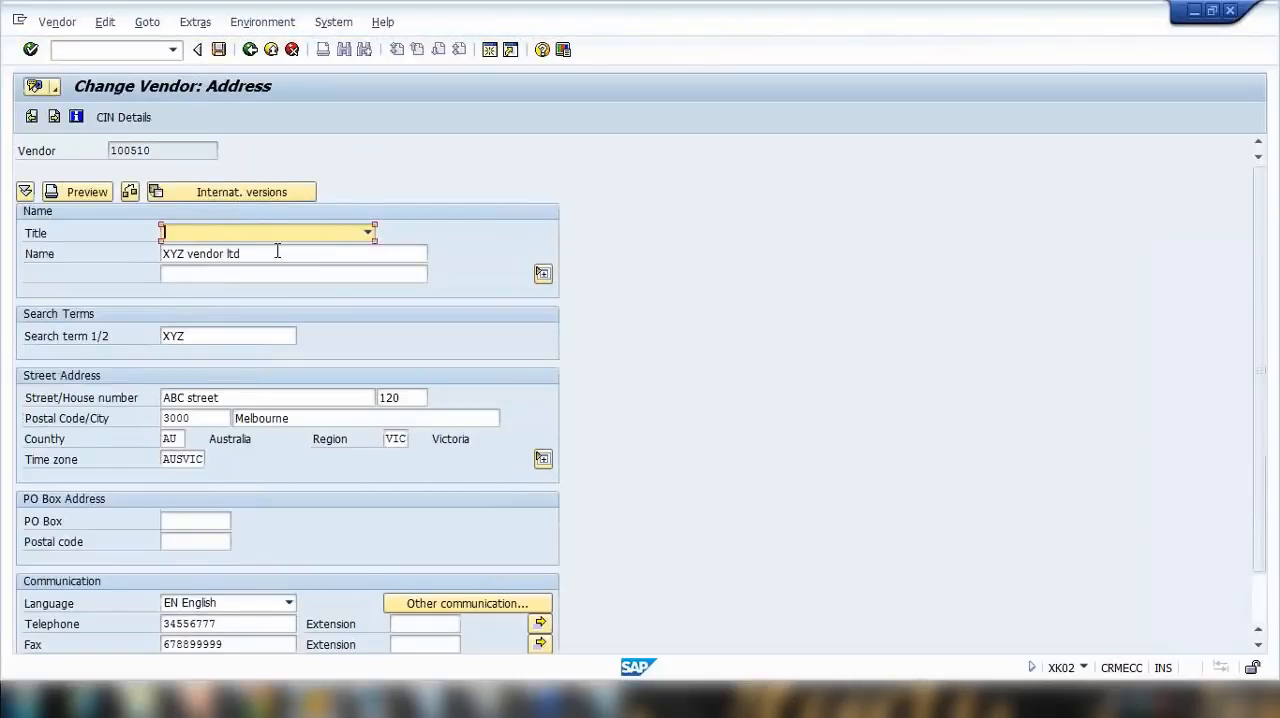
key(Return)
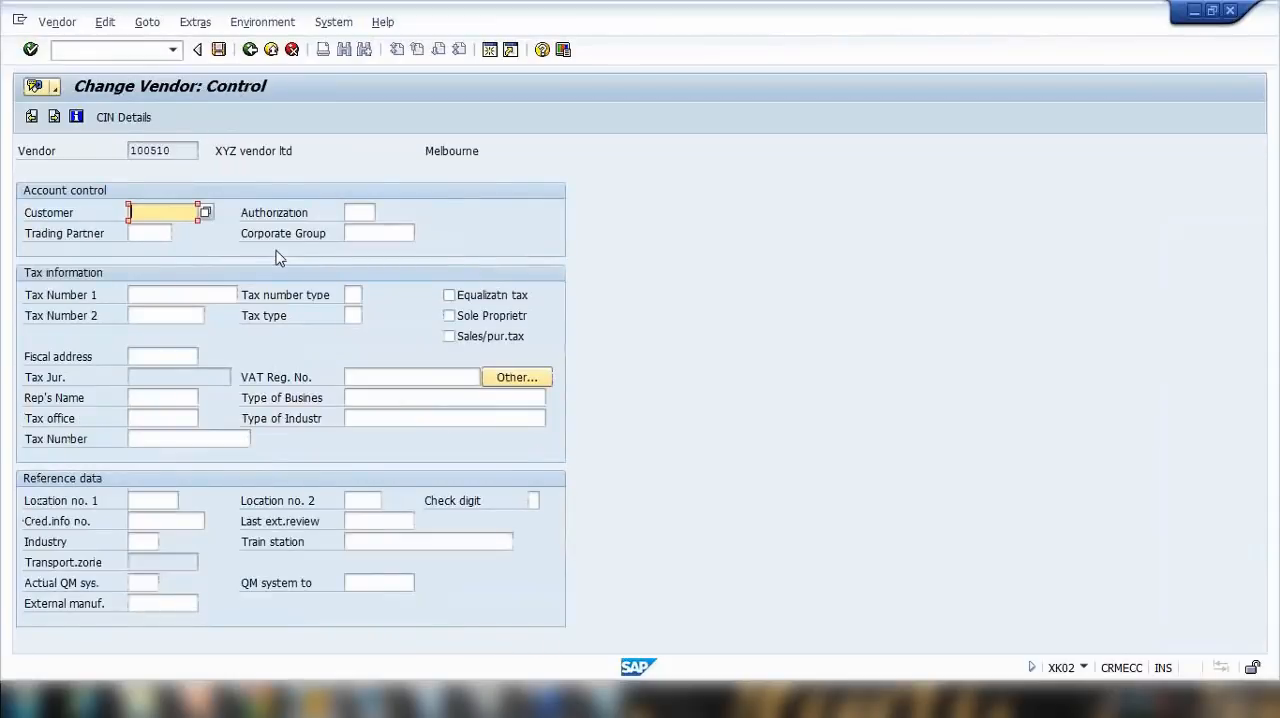
key(Return)
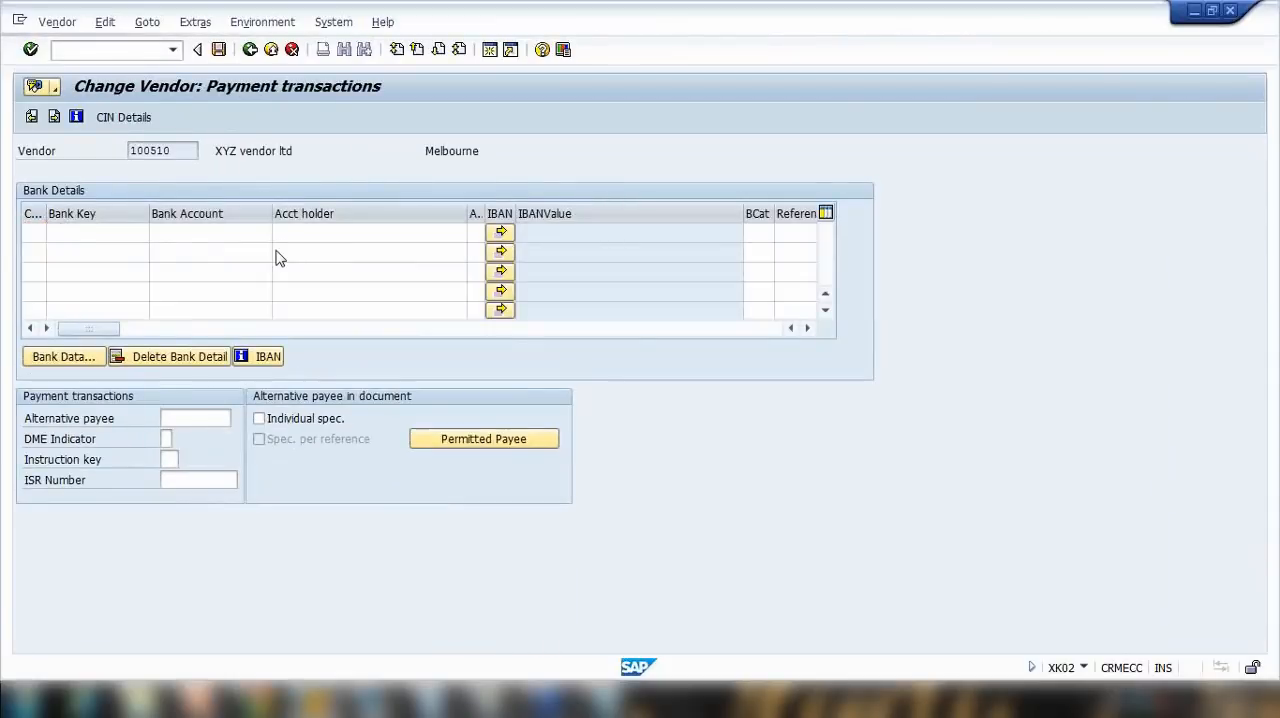
key(Return)
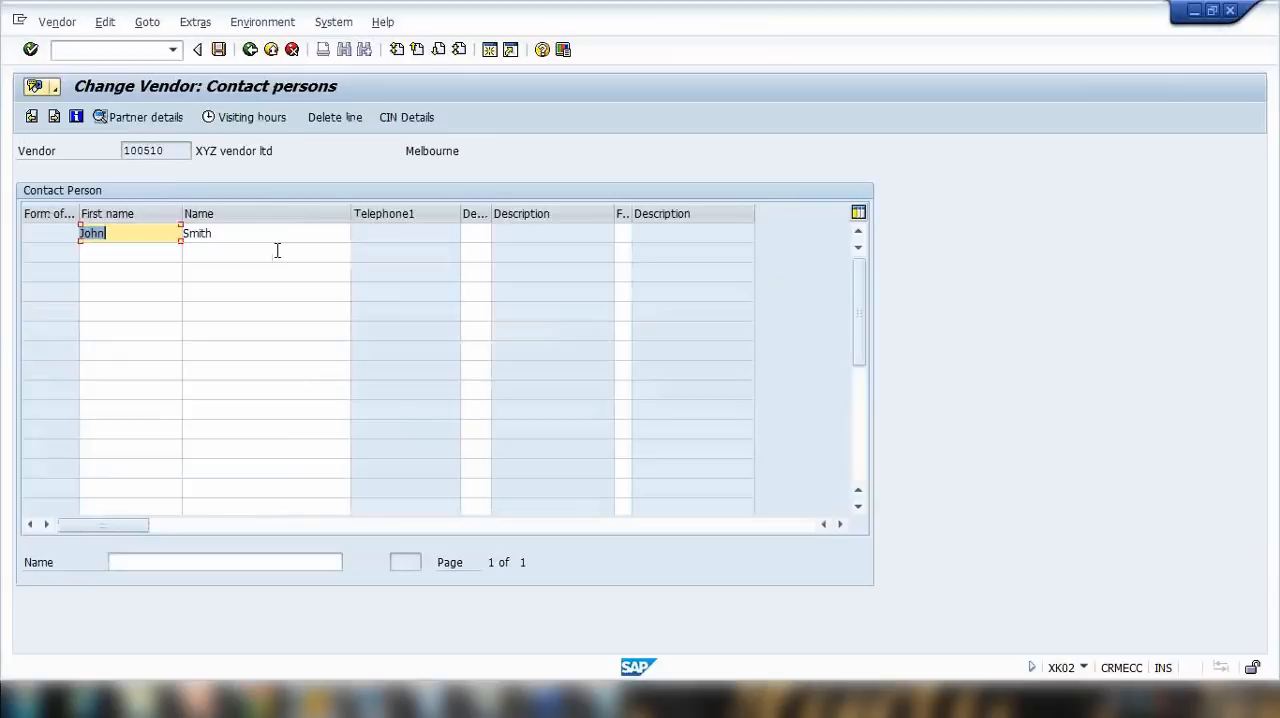
key(Return)
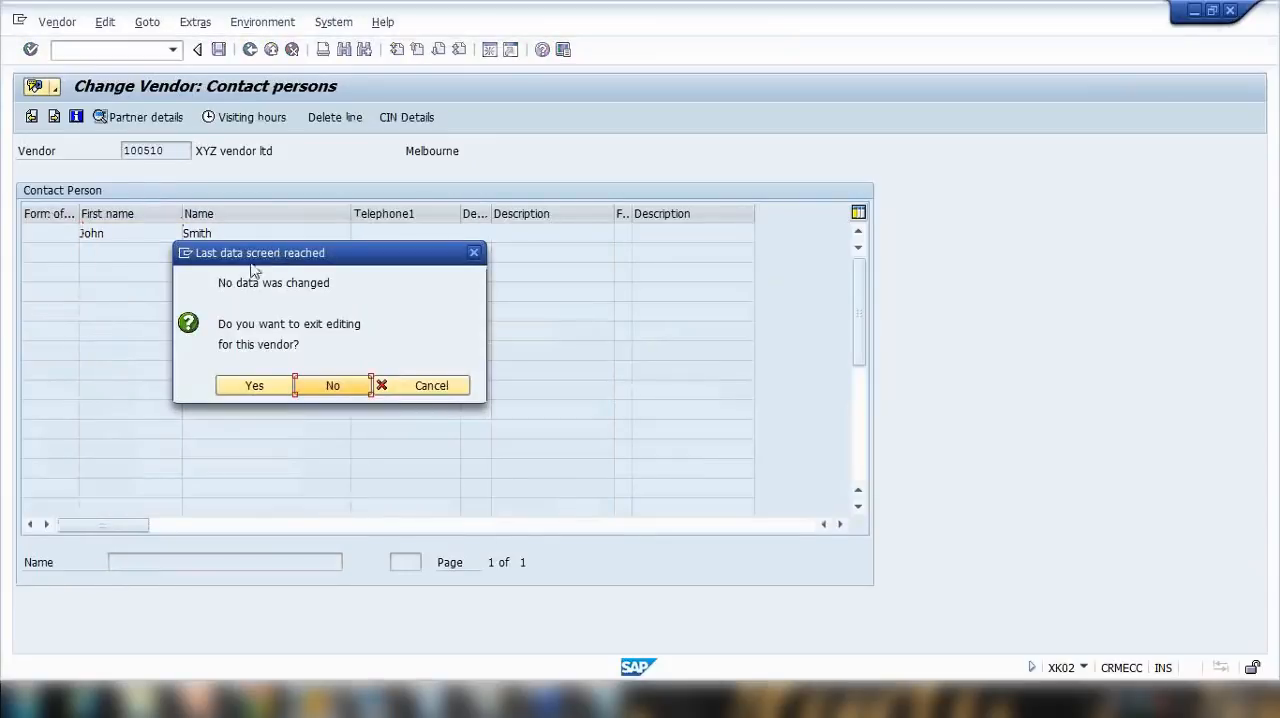
click(254, 388)
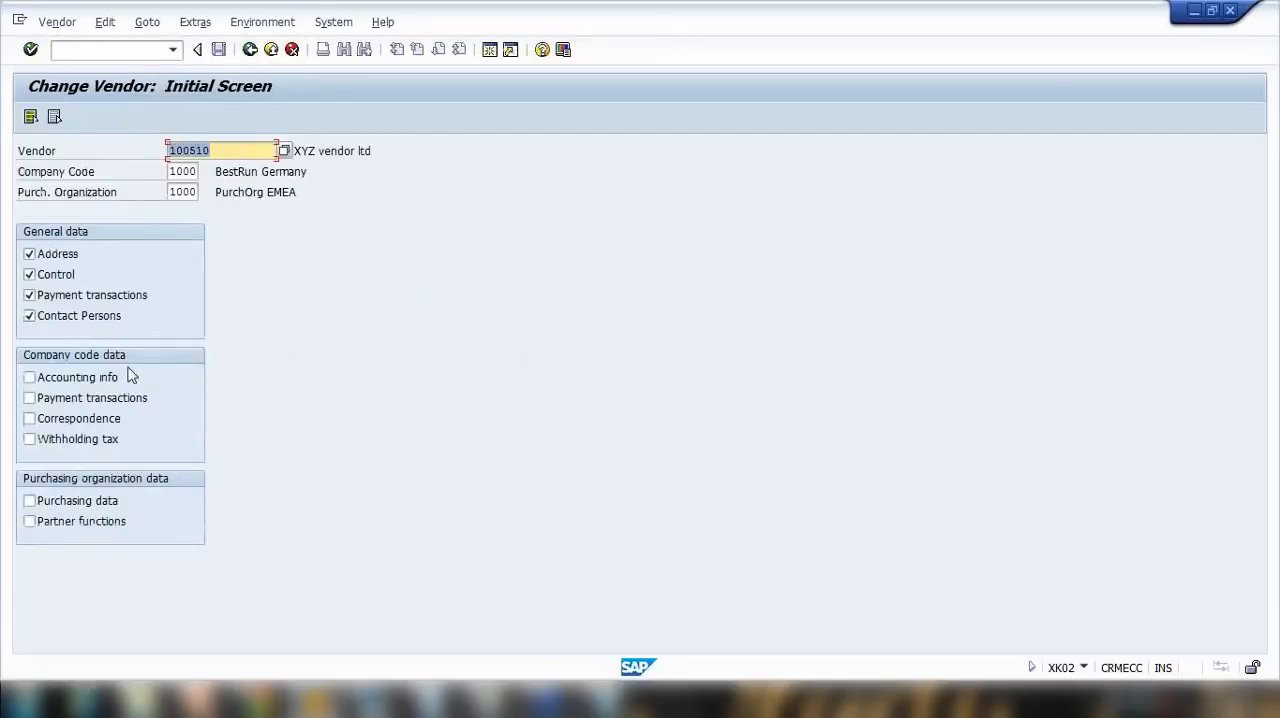
Step: Select all vendor data views except Withholding tax and open the vendor for change
click(29, 378)
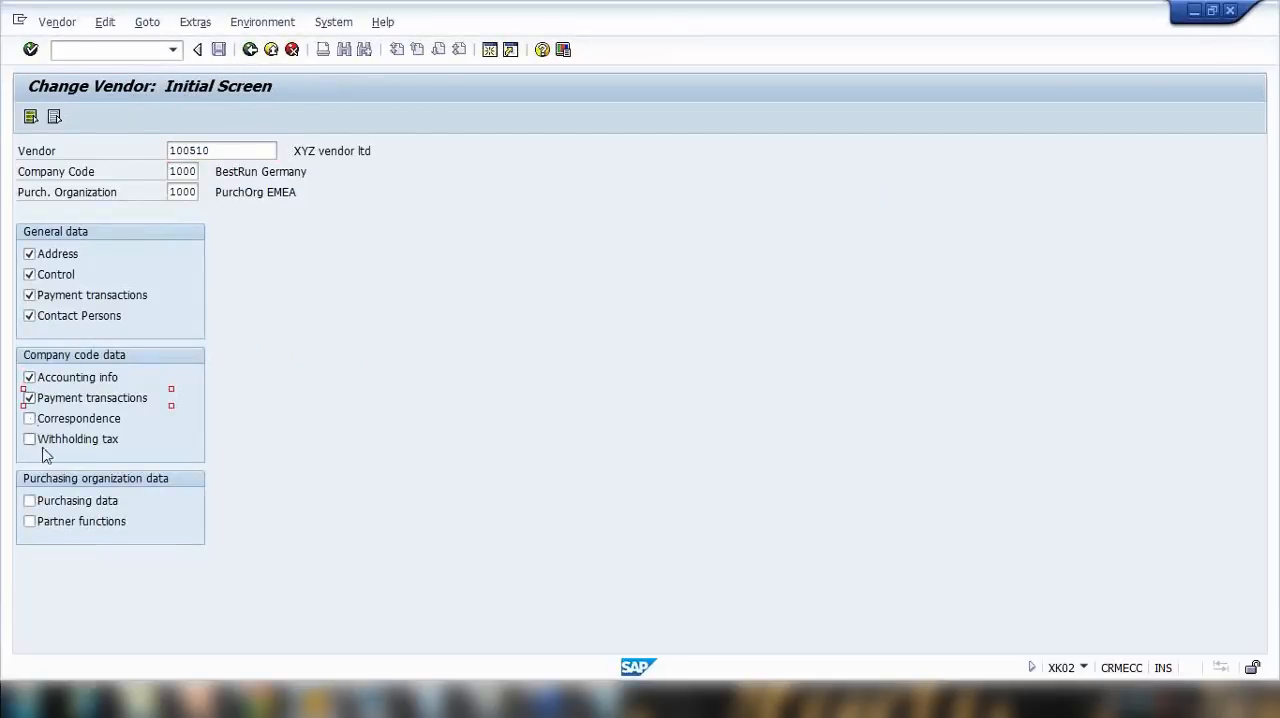
click(31, 117)
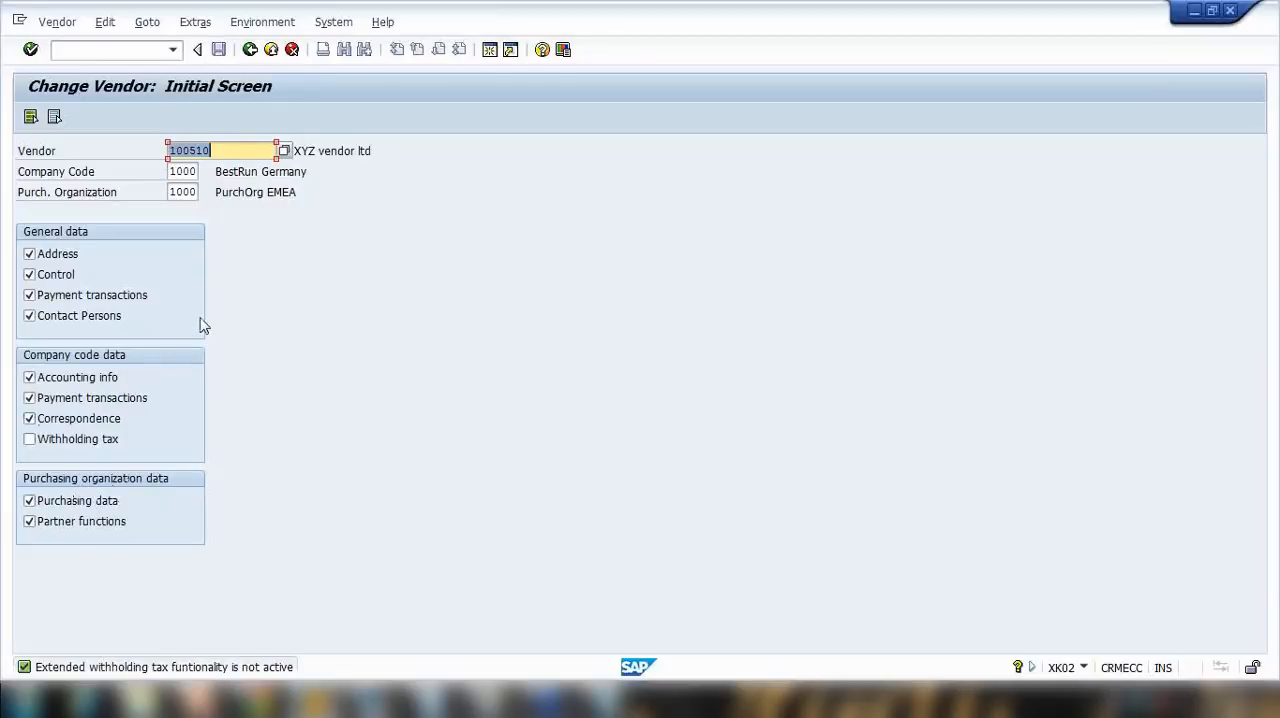
key(Return)
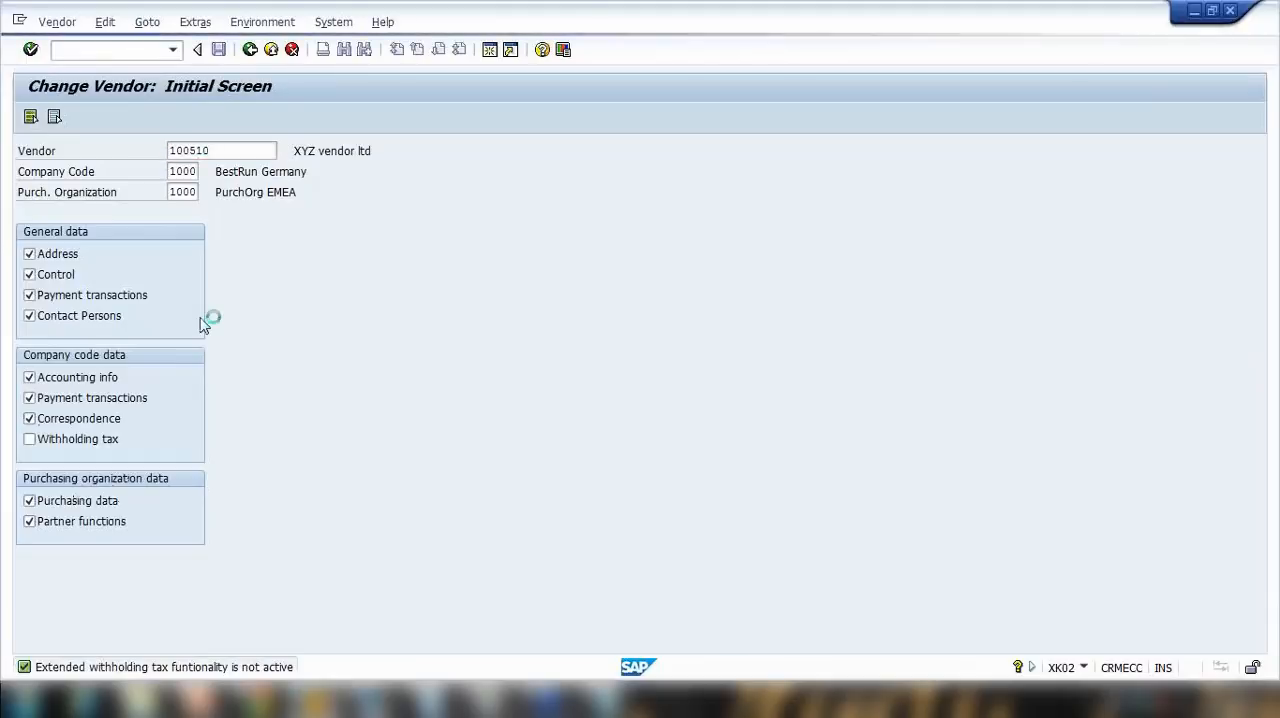
Step: Page through the vendor's general data up to the contact persons and go back to the initial screen
key(Return)
key(Return)
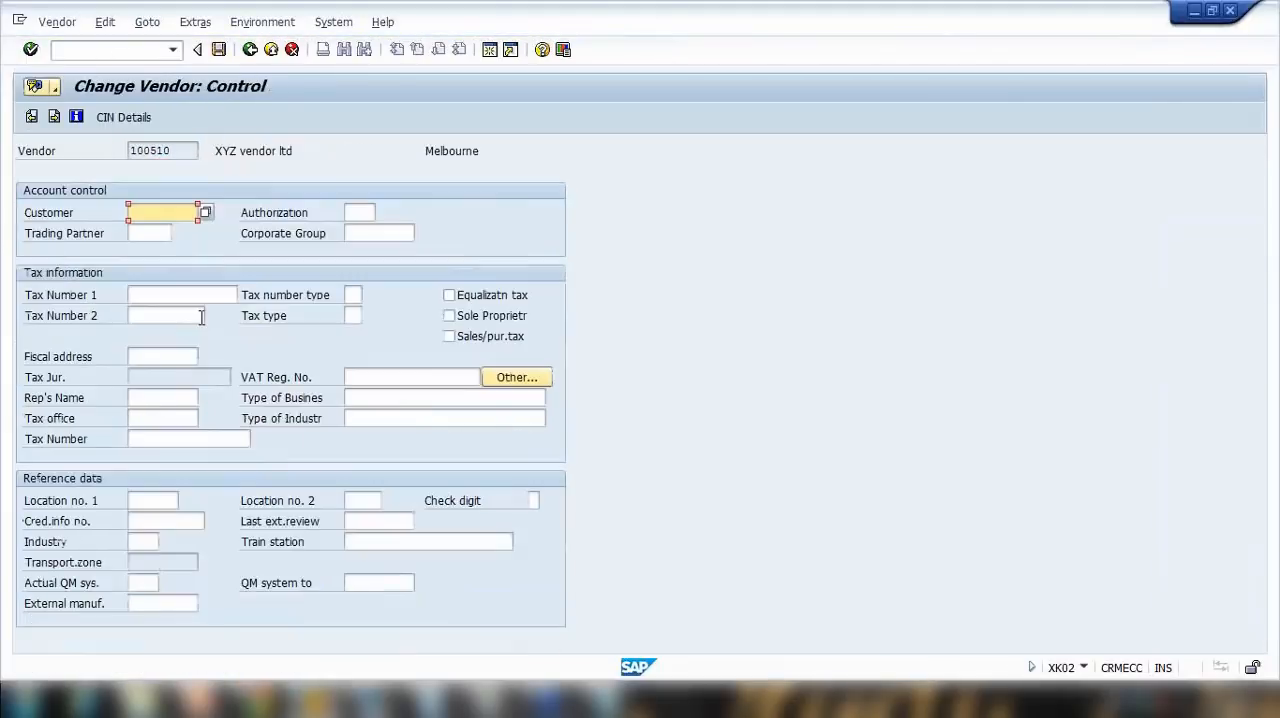
key(Return)
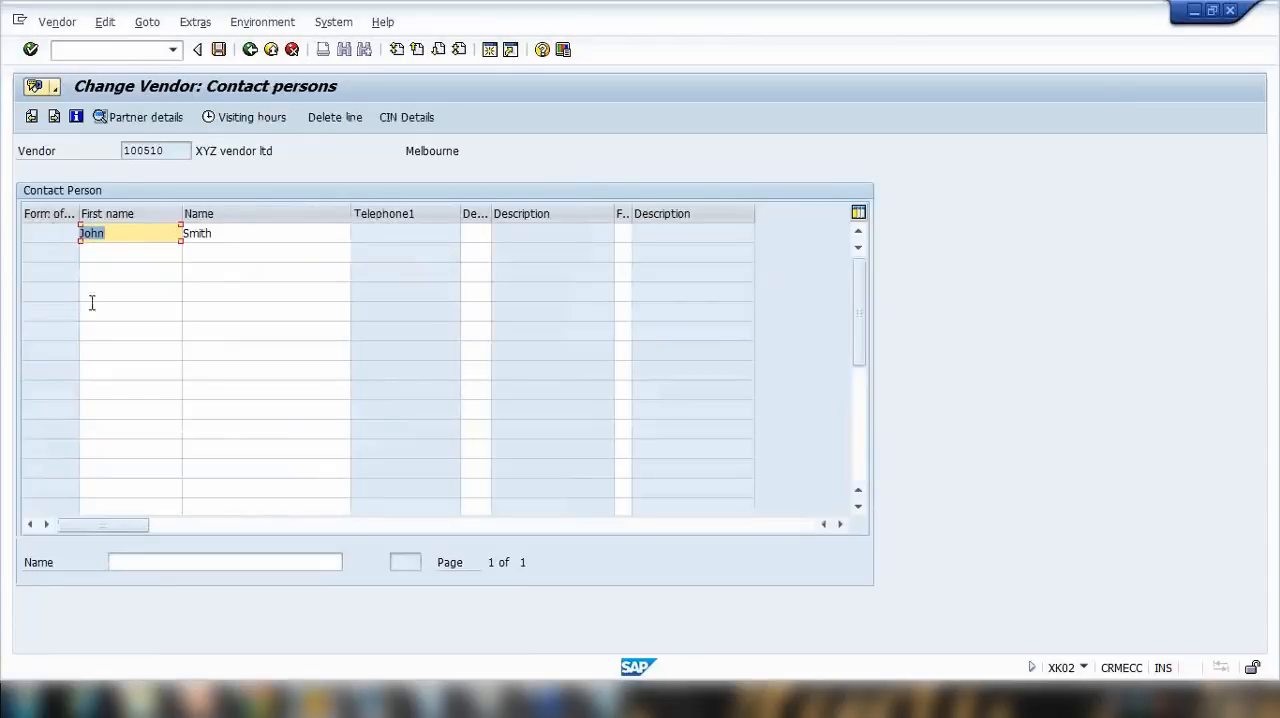
click(250, 49)
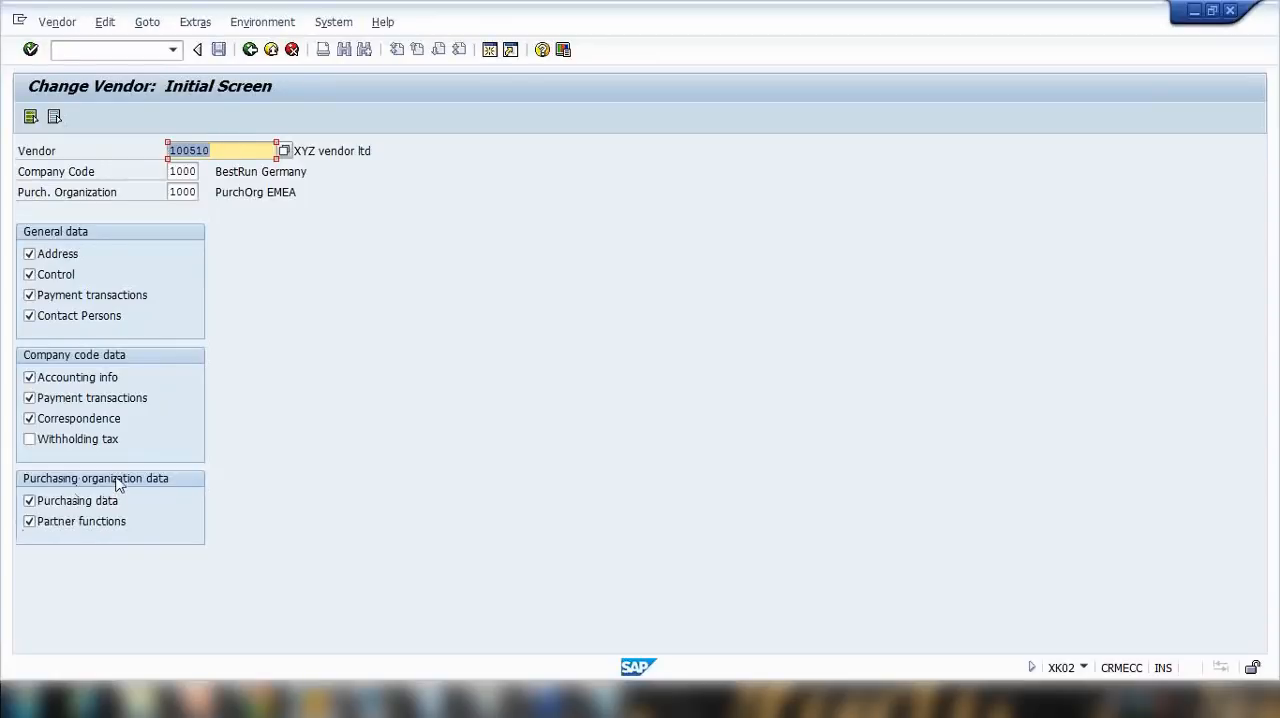
Step: Reopen the vendor with the selected views and advance through the general data to the accounting information
key(Return)
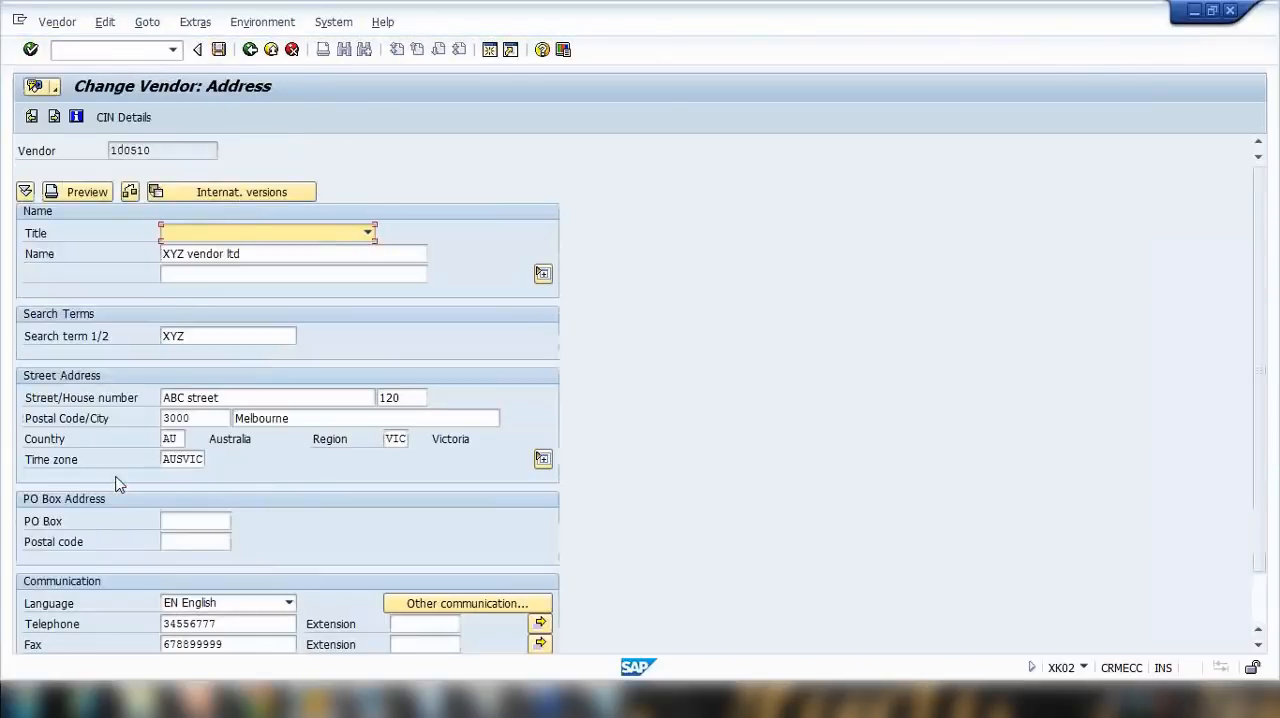
key(Return)
key(Return)
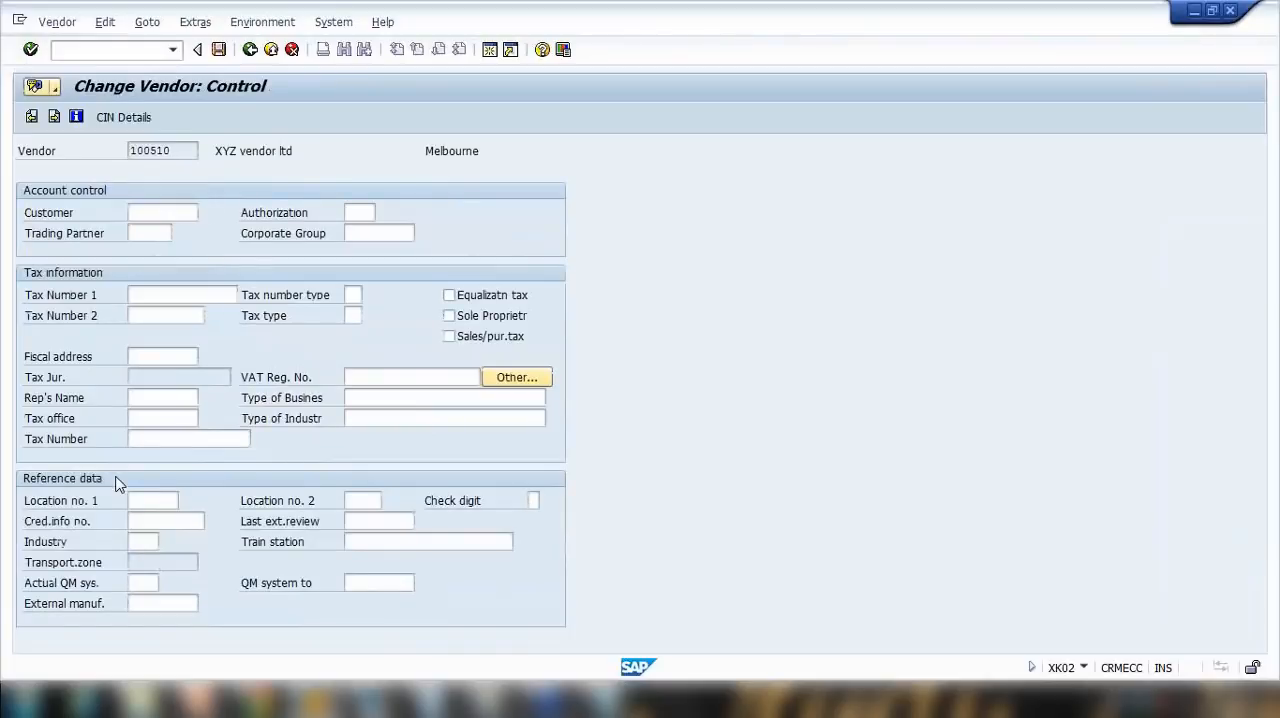
key(Return)
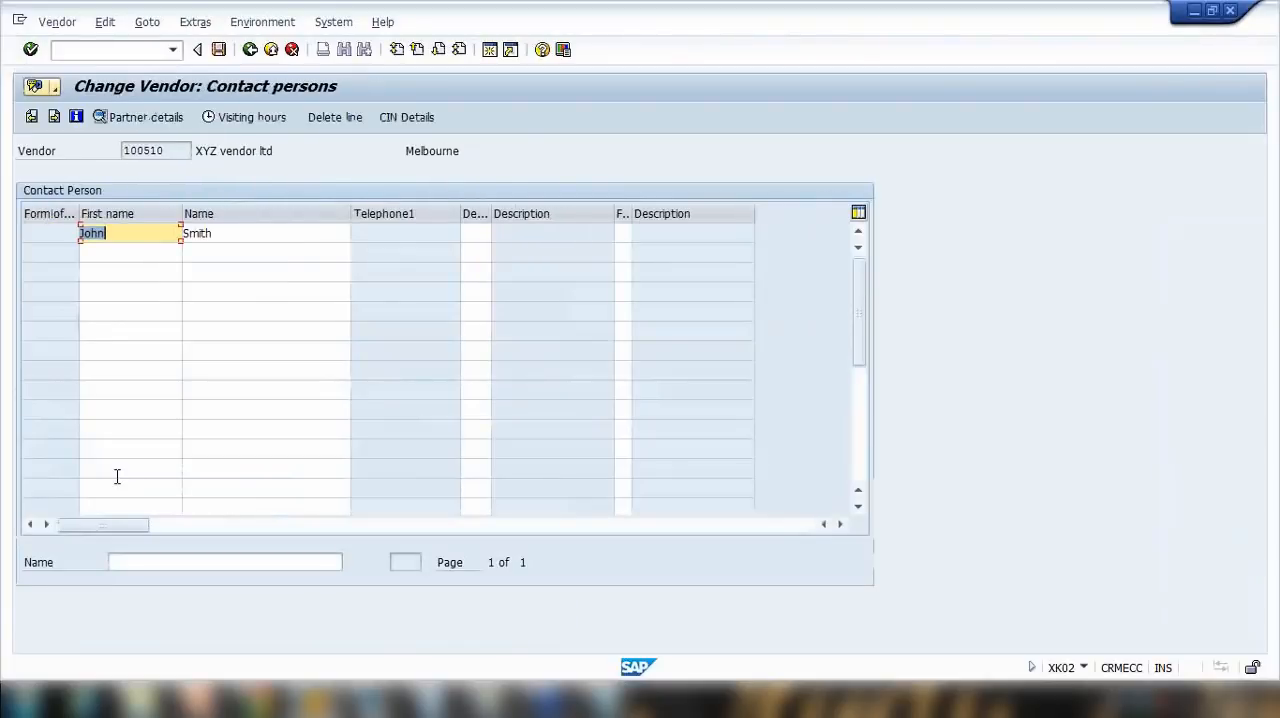
key(Return)
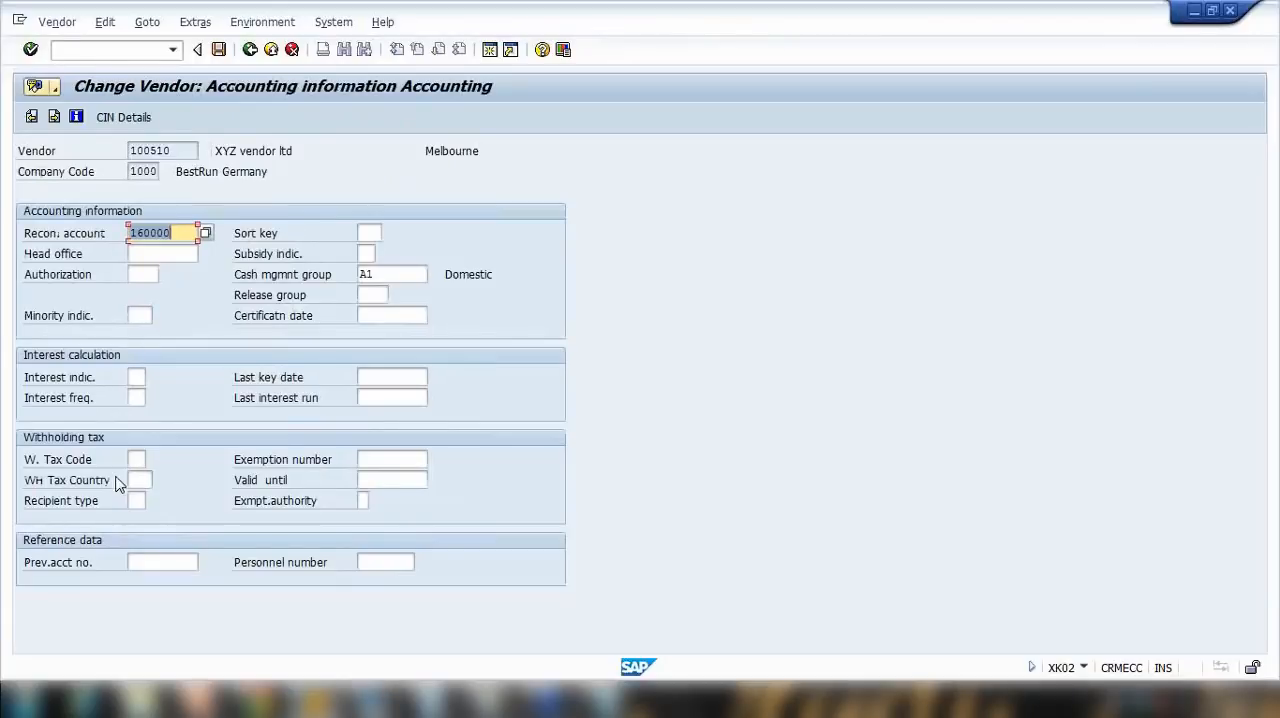
Step: Examine the cash management group, then continue through the payment and correspondence accounting screens to the purchasing data
click(398, 274)
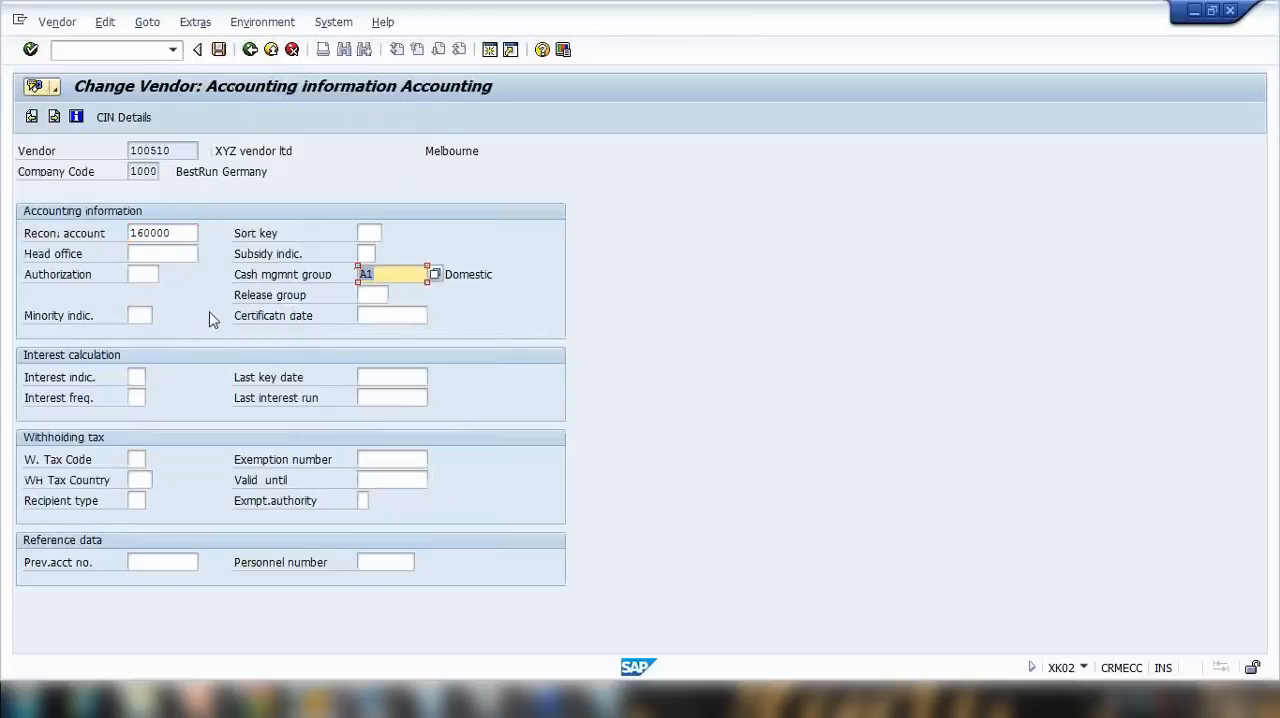
key(Return)
key(Return)
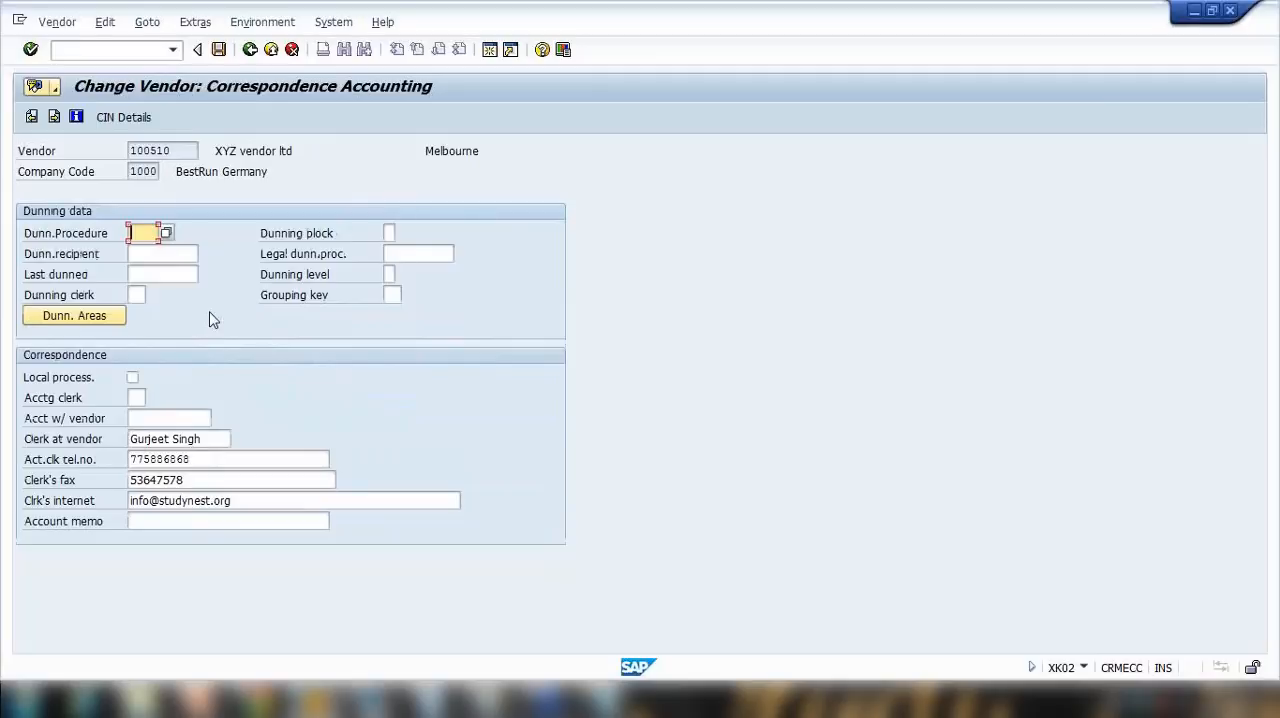
key(Return)
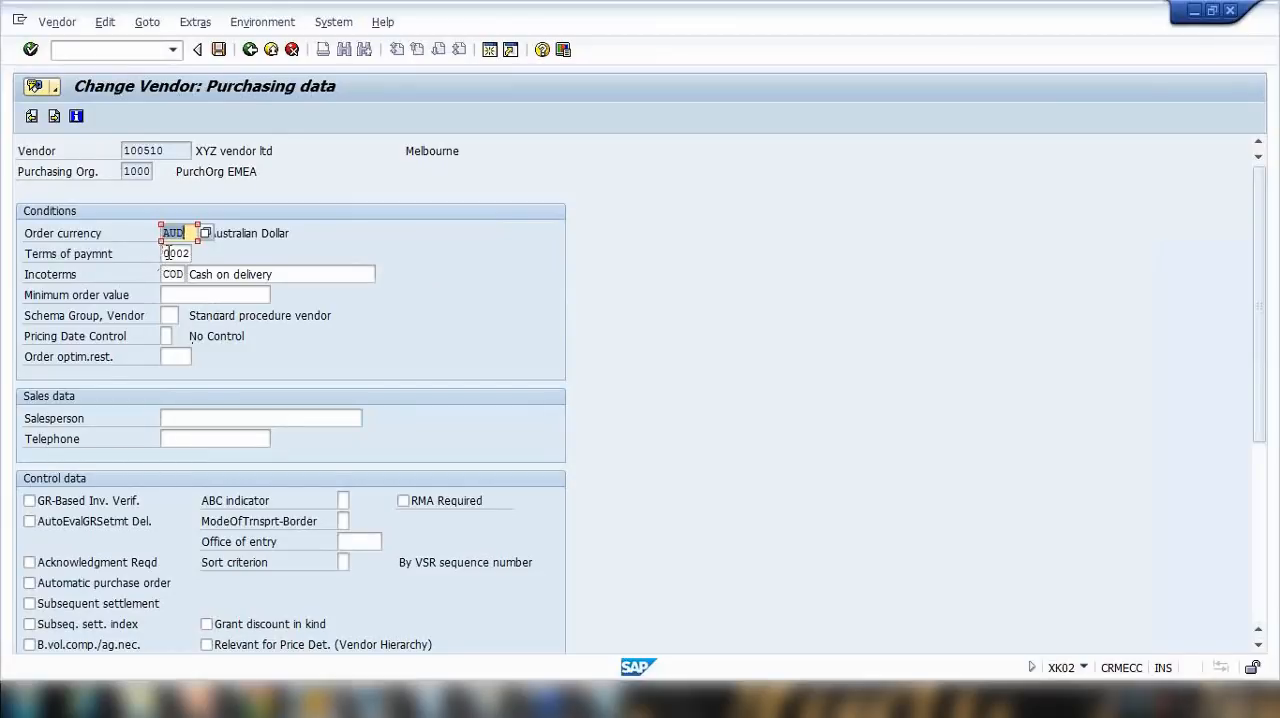
Step: Review the order currency, terms of payment and Incoterms, then the control and default material data of the purchasing data
key(Tab)
key(Tab)
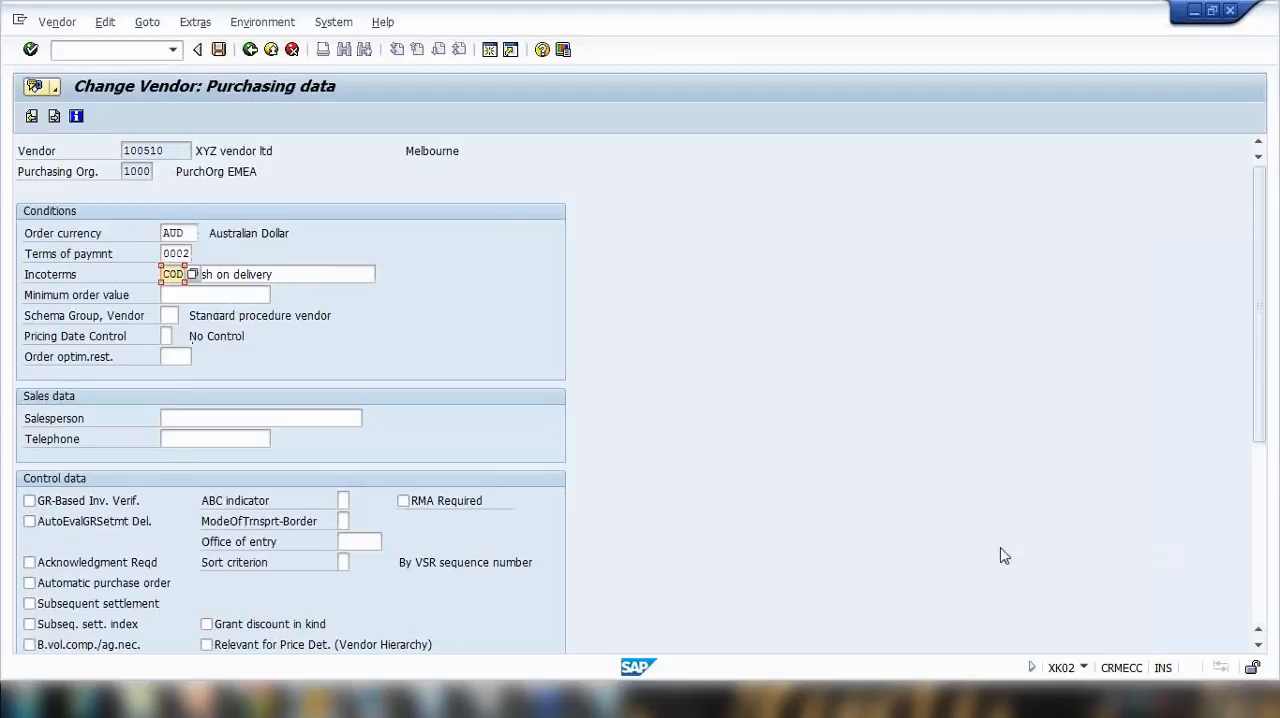
click(1260, 590)
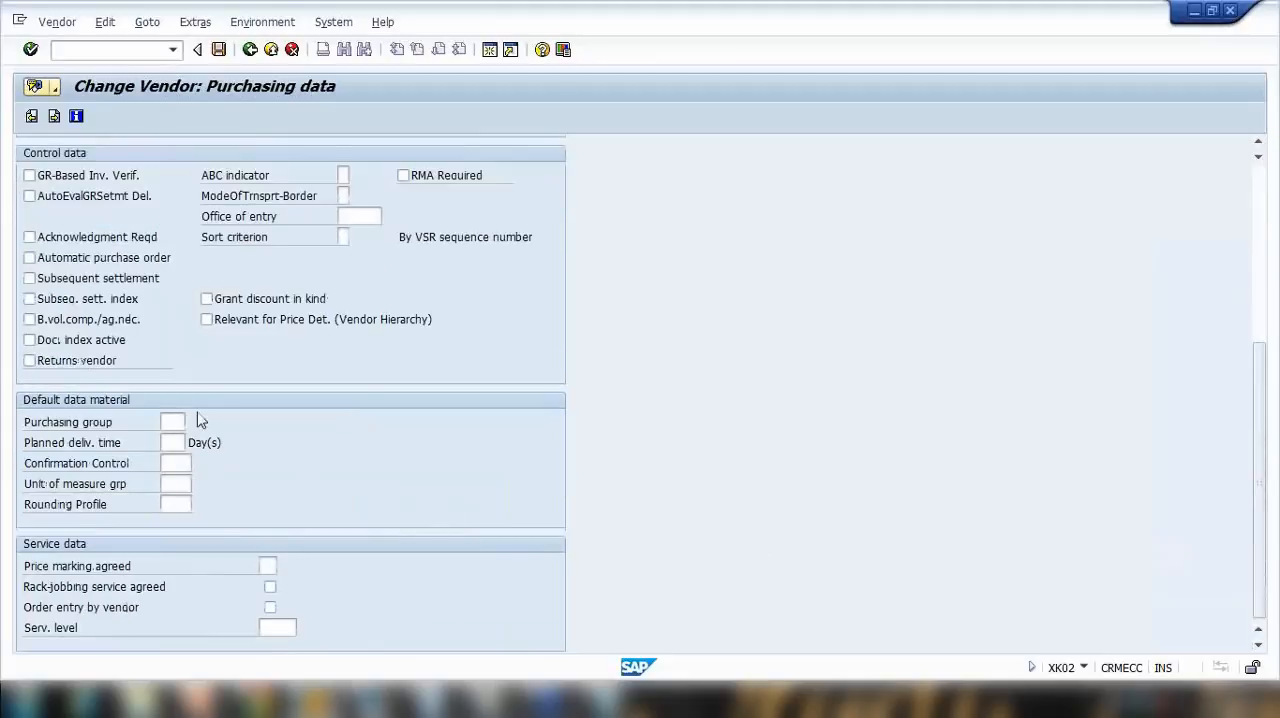
Step: Review the vendor's partner functions, then page back through the purchasing, correspondence and payment screens to the accounting information
scroll(200, 421, up, 5)
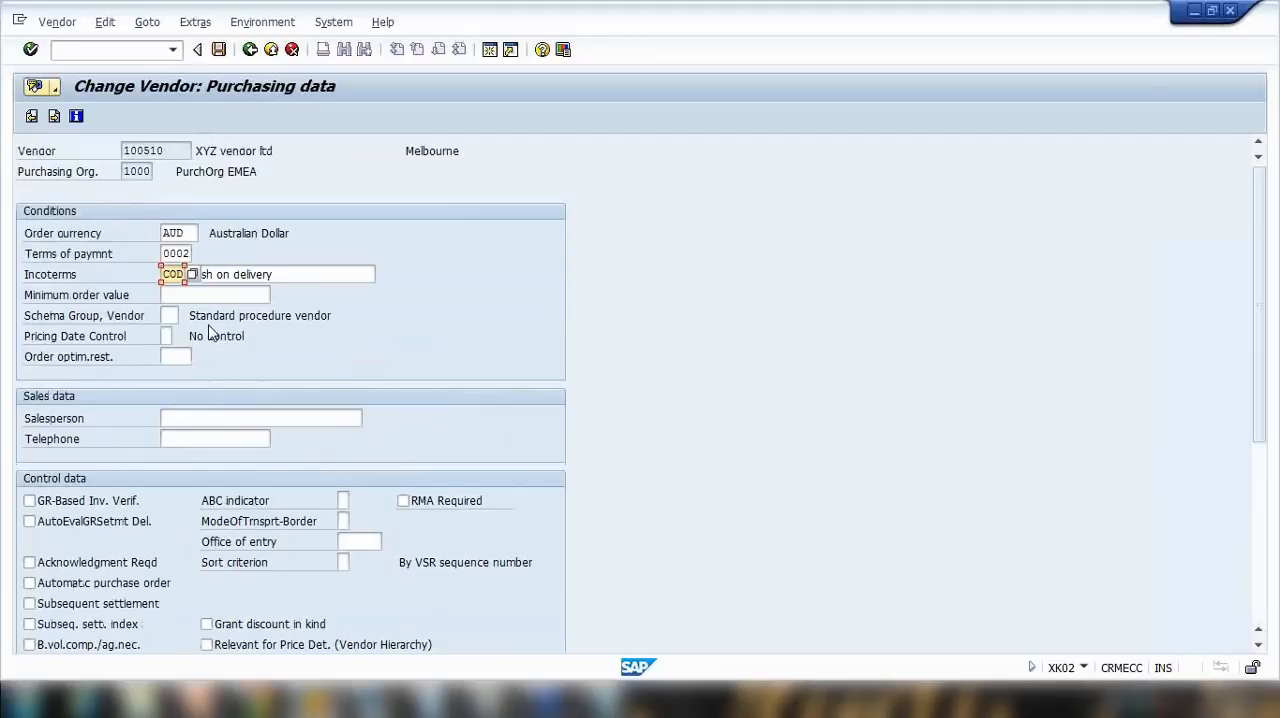
key(Return)
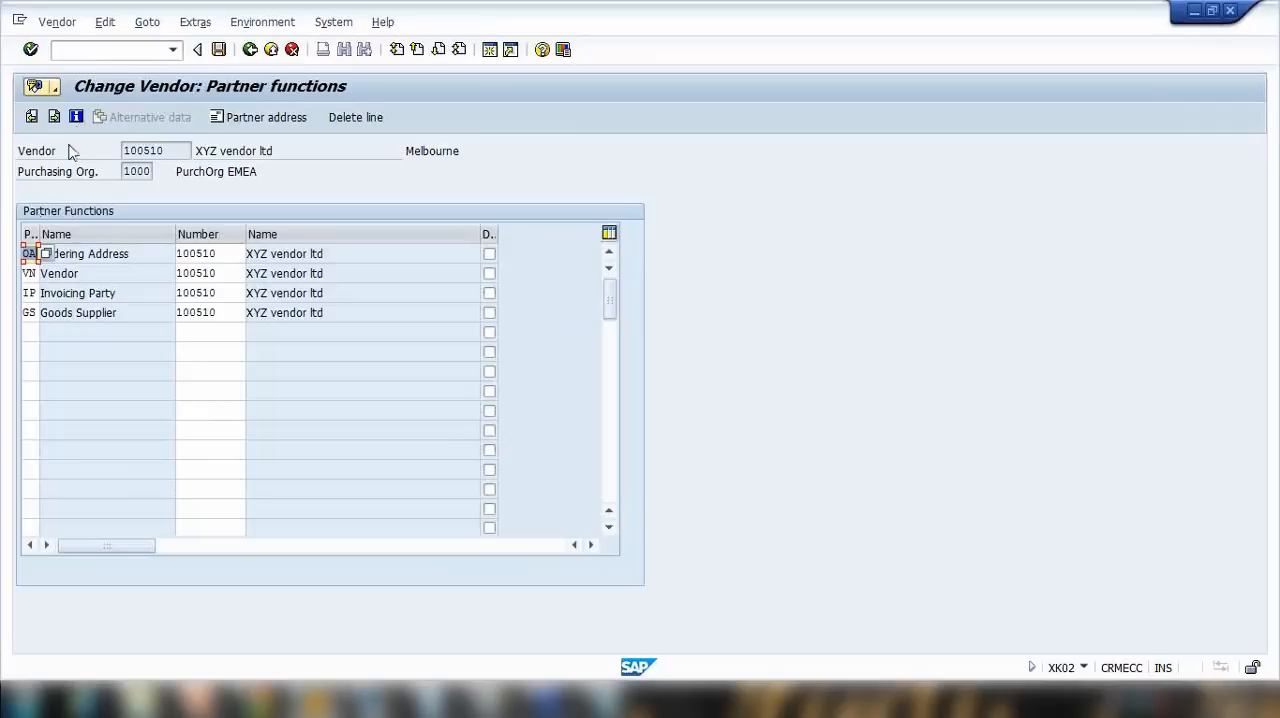
click(32, 117)
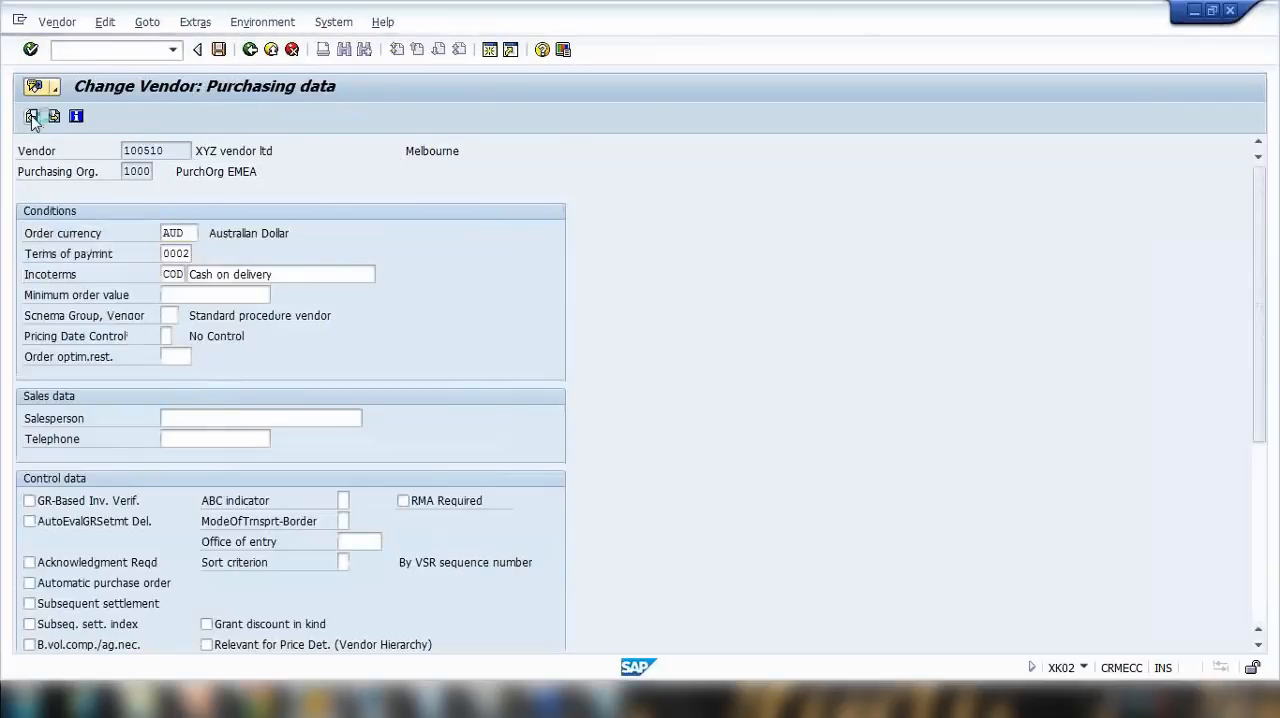
click(32, 117)
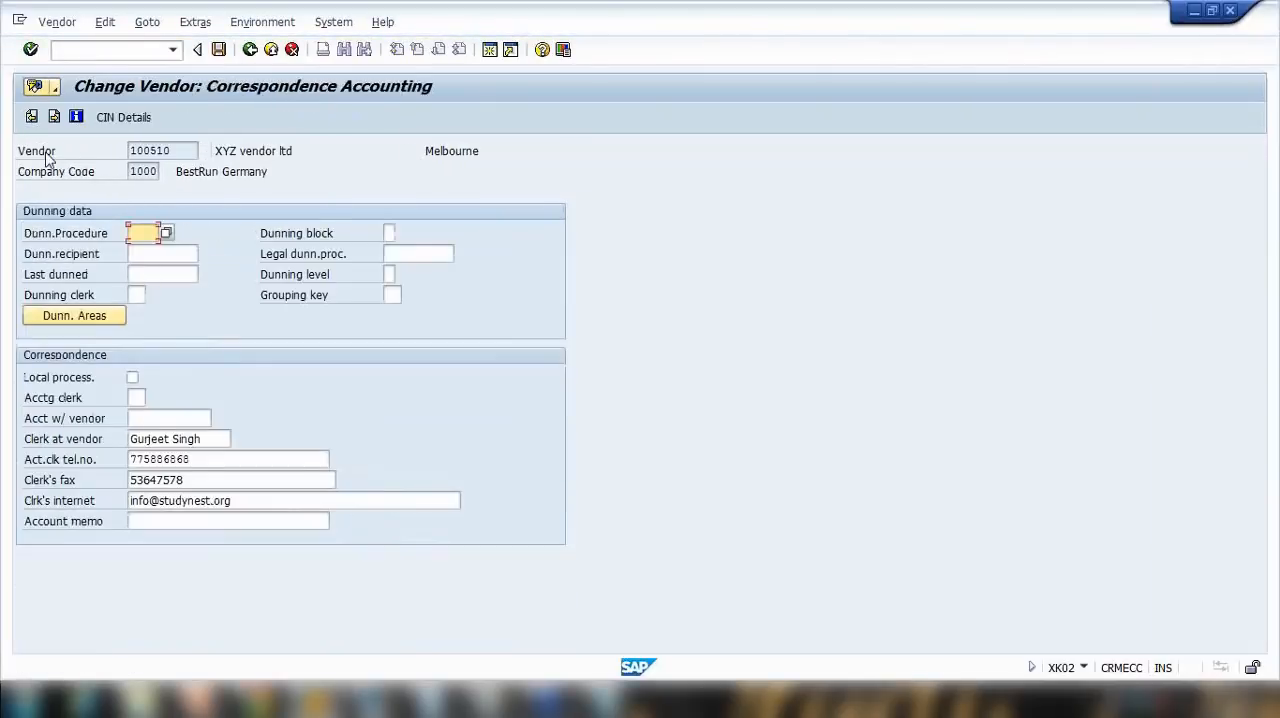
click(32, 117)
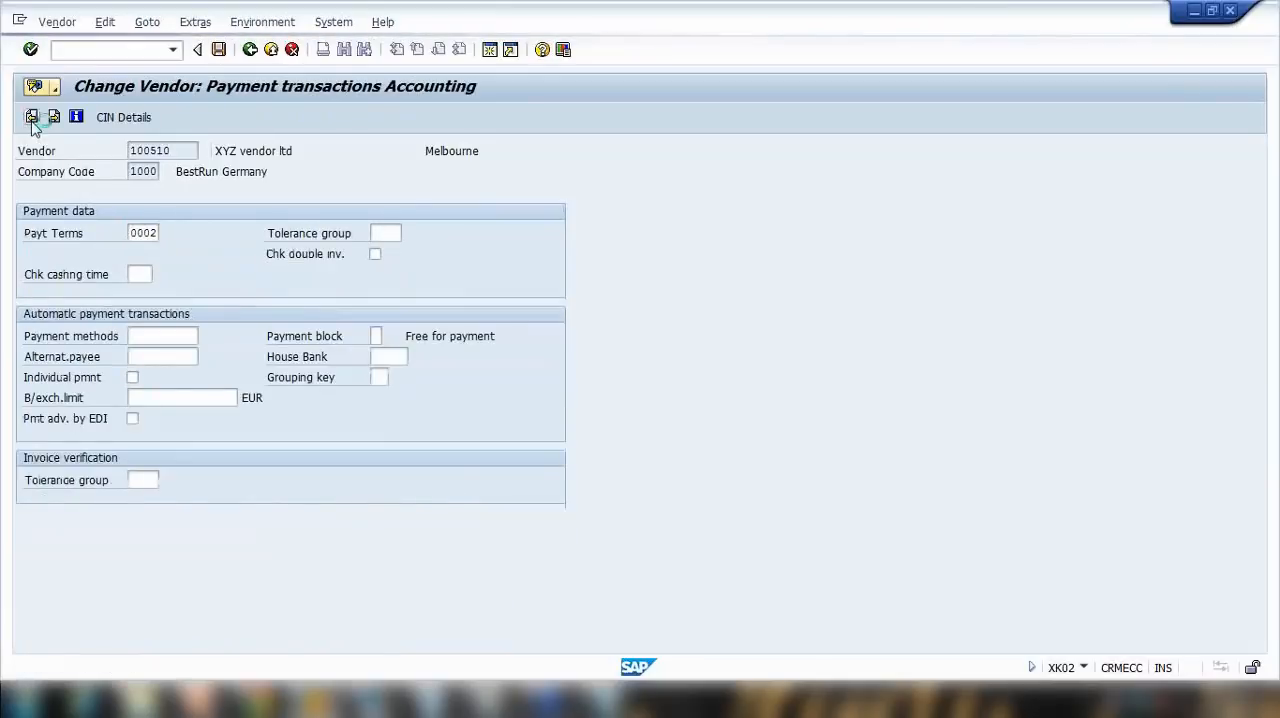
click(32, 117)
click(32, 117)
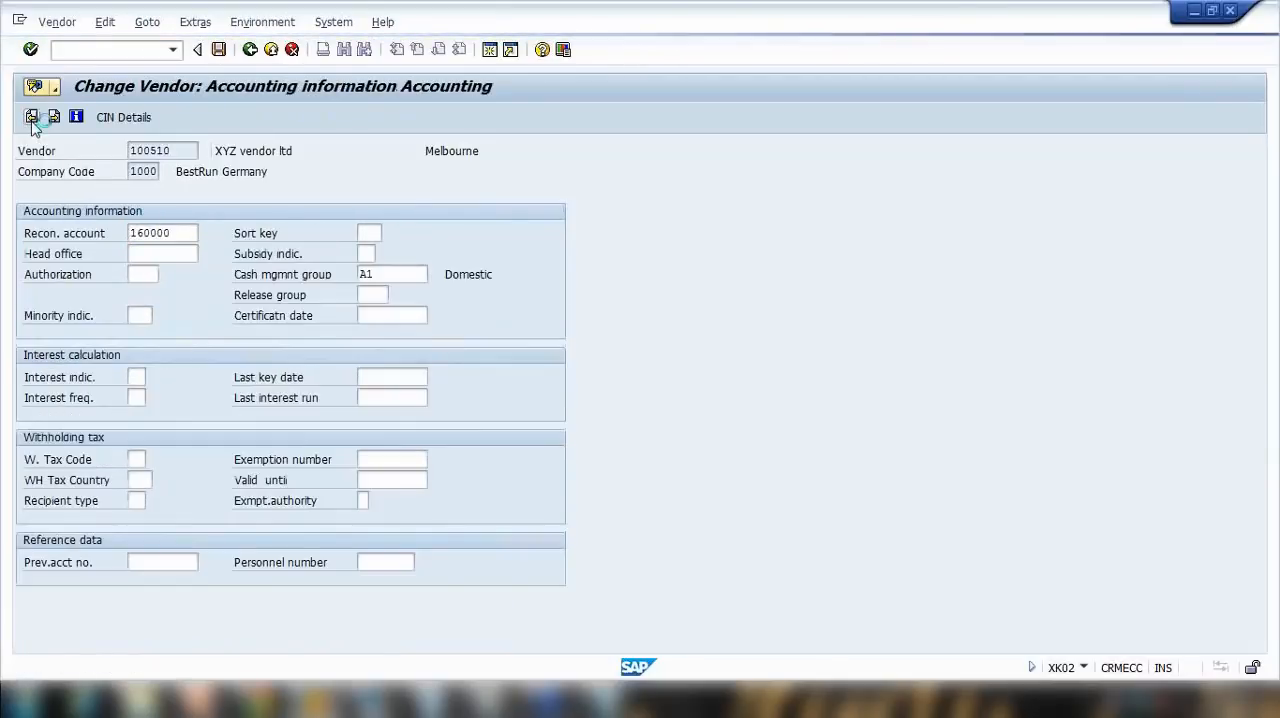
Step: Go back to the vendor's address data, change the name to "XYZ vendor ltd." and save the vendor
click(32, 119)
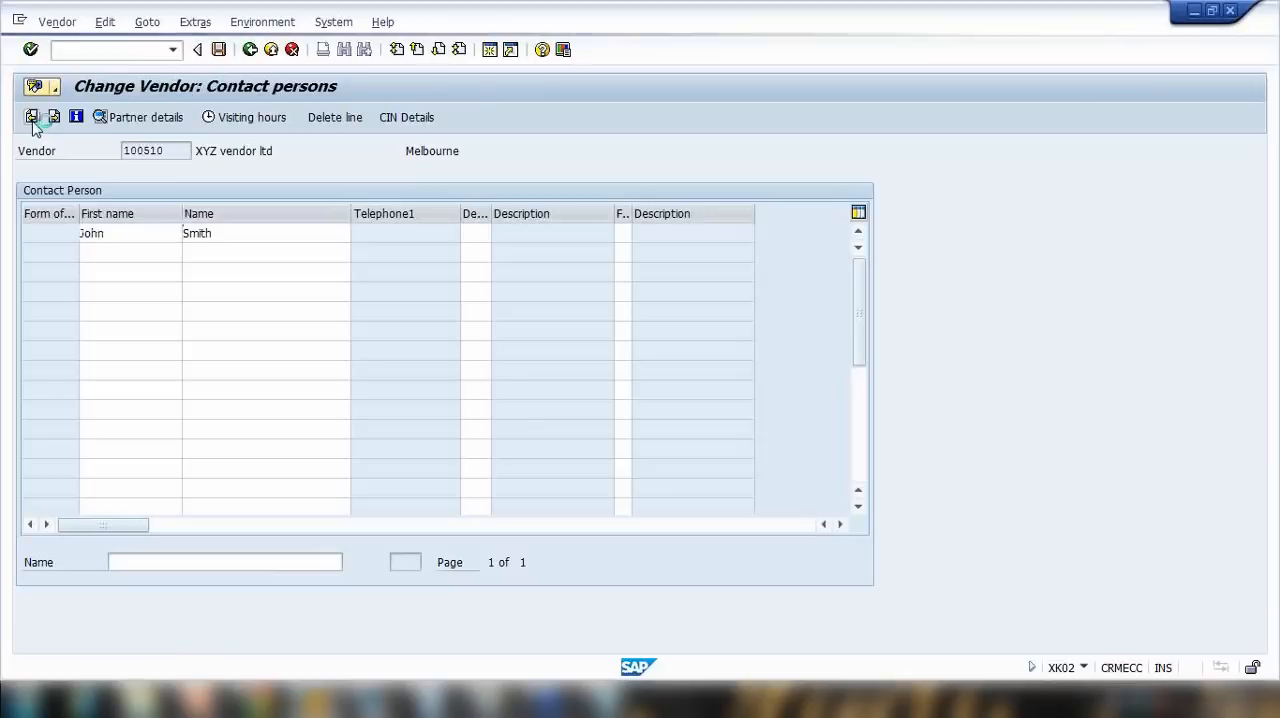
click(32, 117)
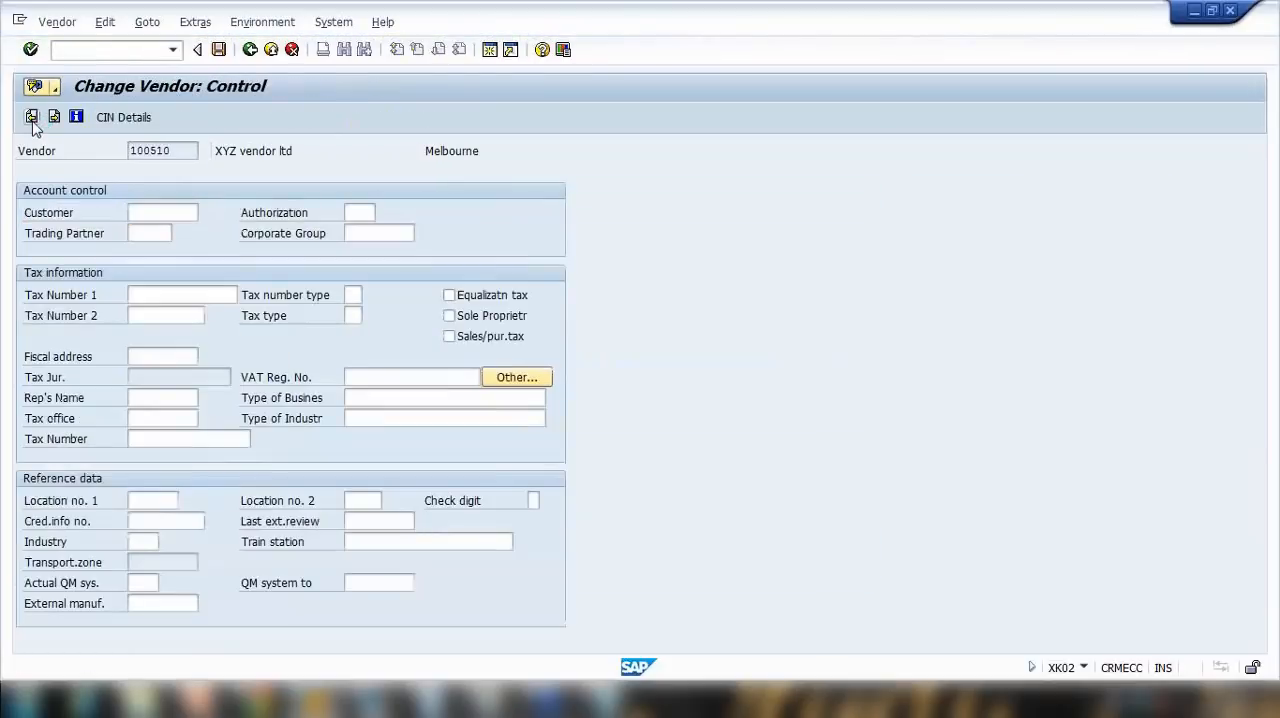
click(32, 117)
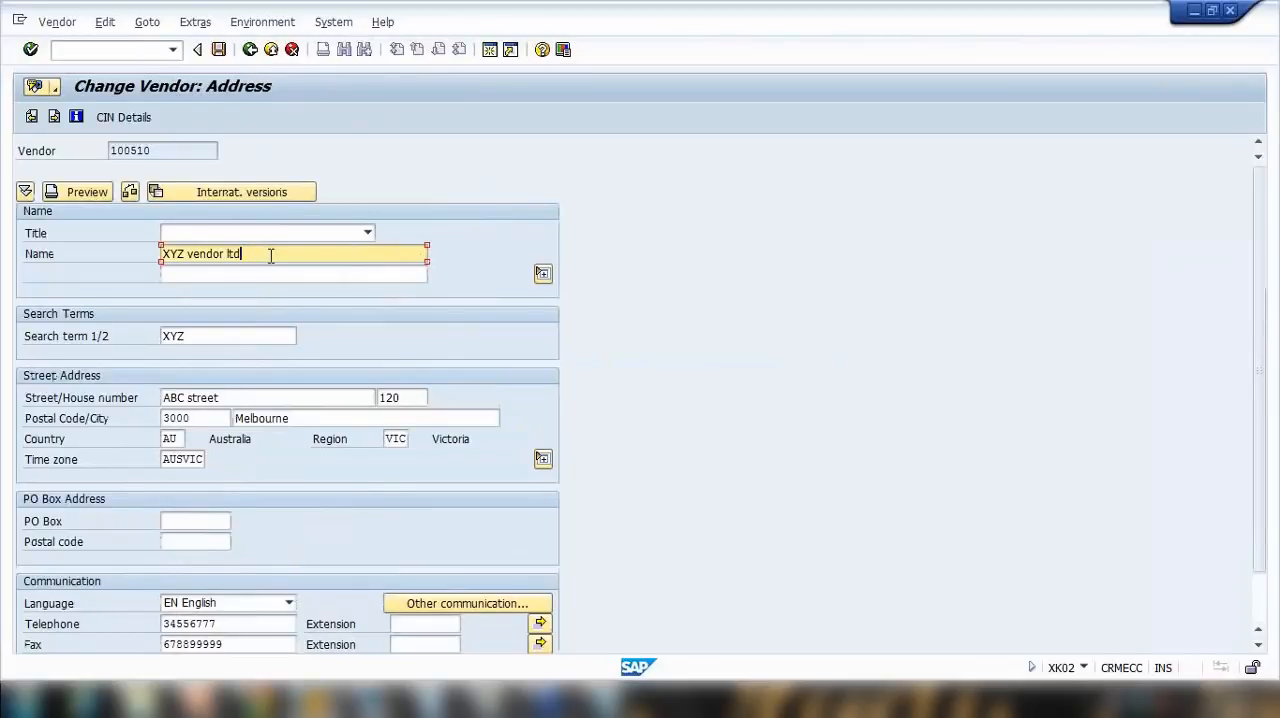
click(218, 51)
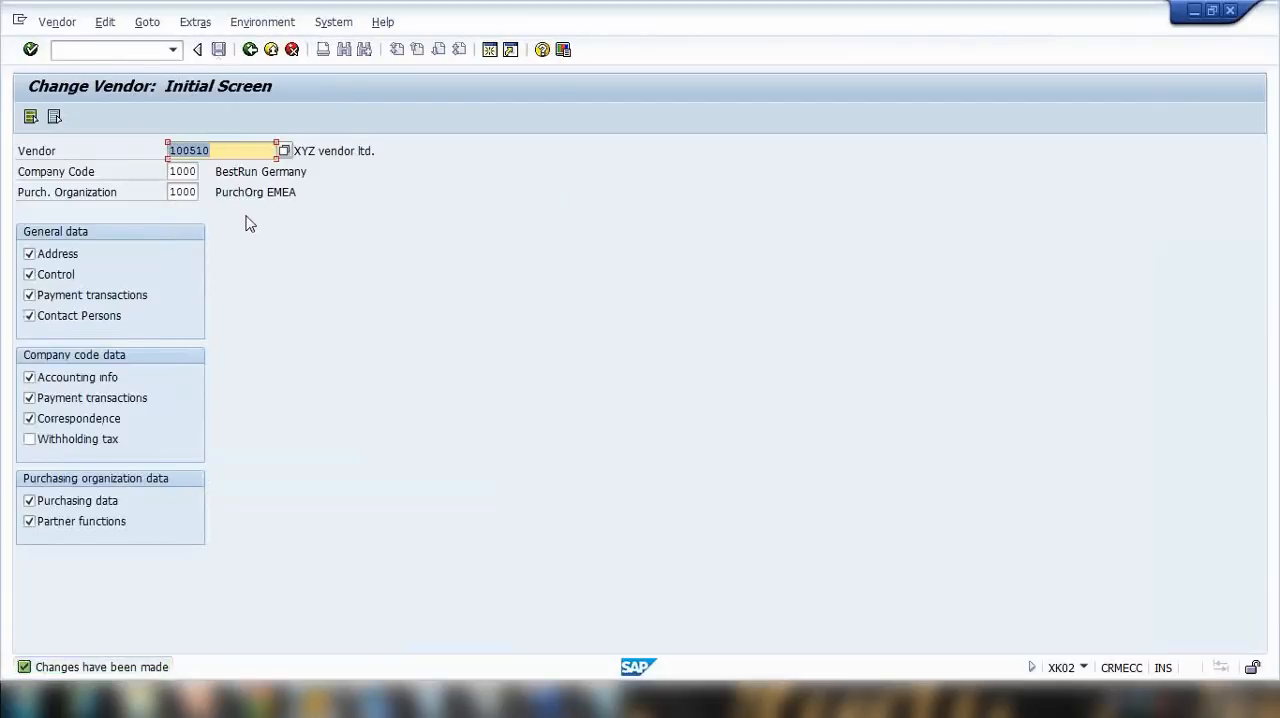
click(197, 700)
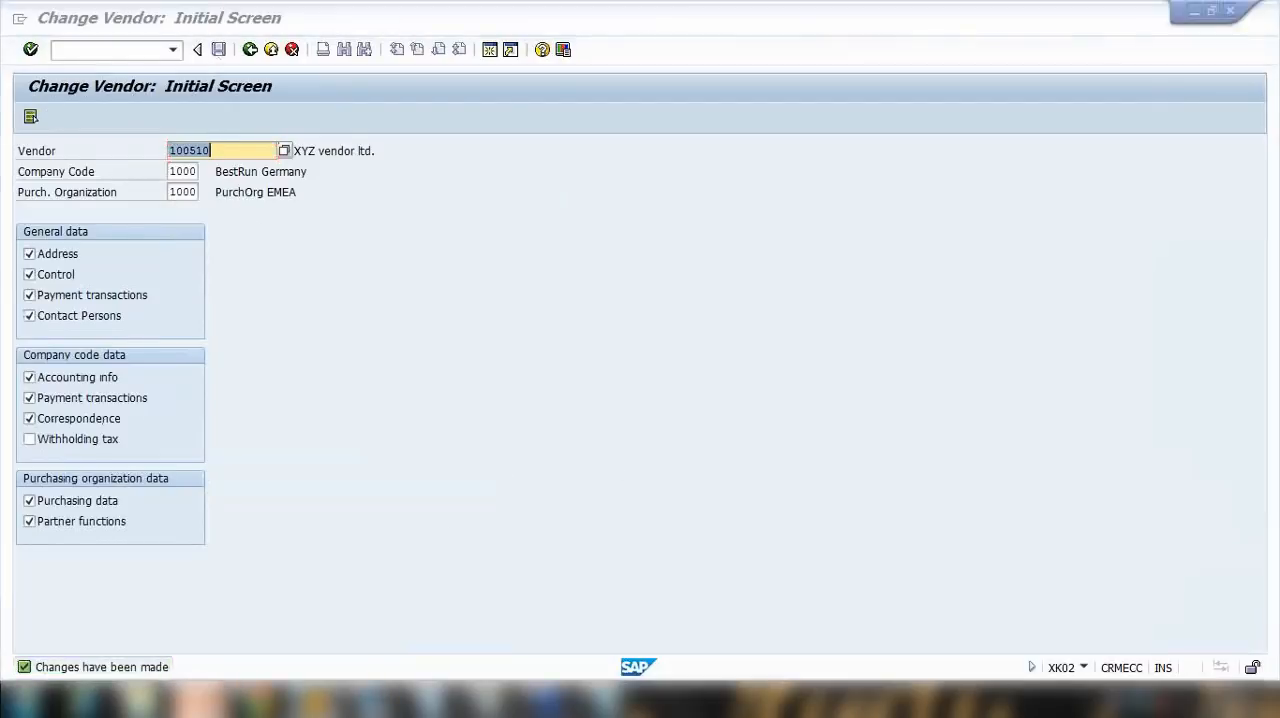
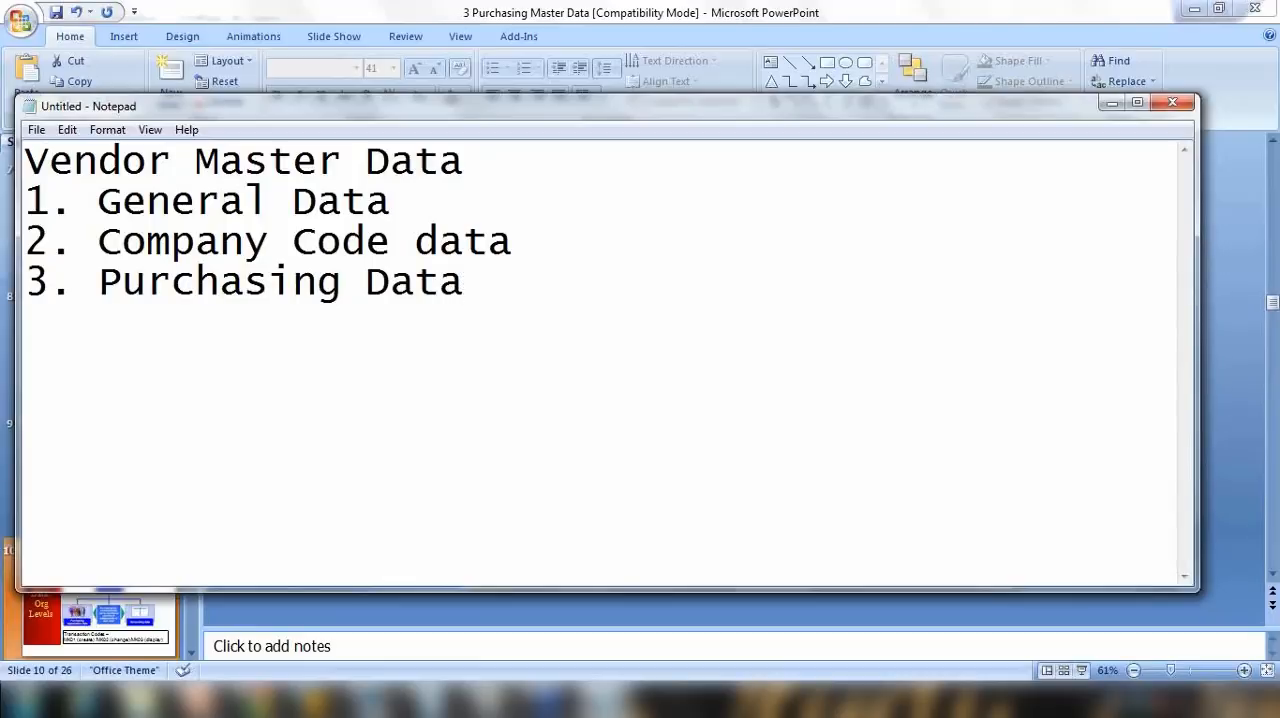
Step: Highlight the General Data, Company Code data and Purchasing Data entries in the vendor master notes
drag(98, 200, 470, 282)
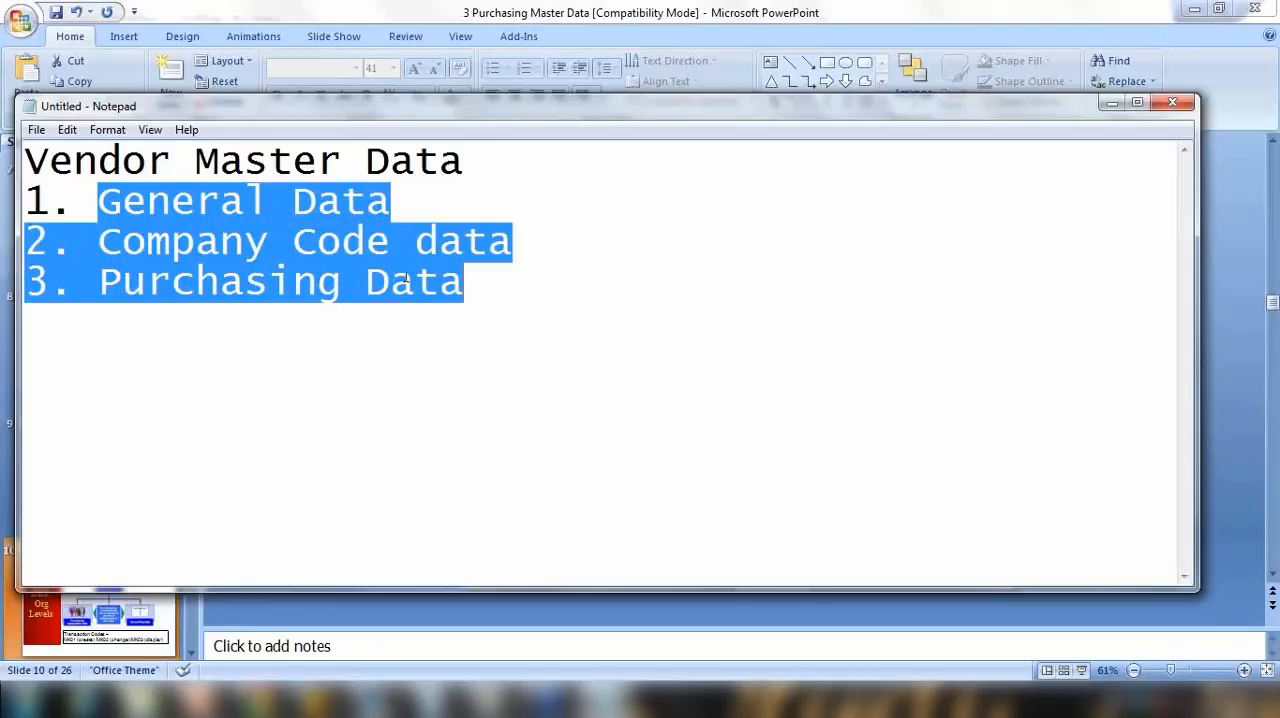
click(366, 283)
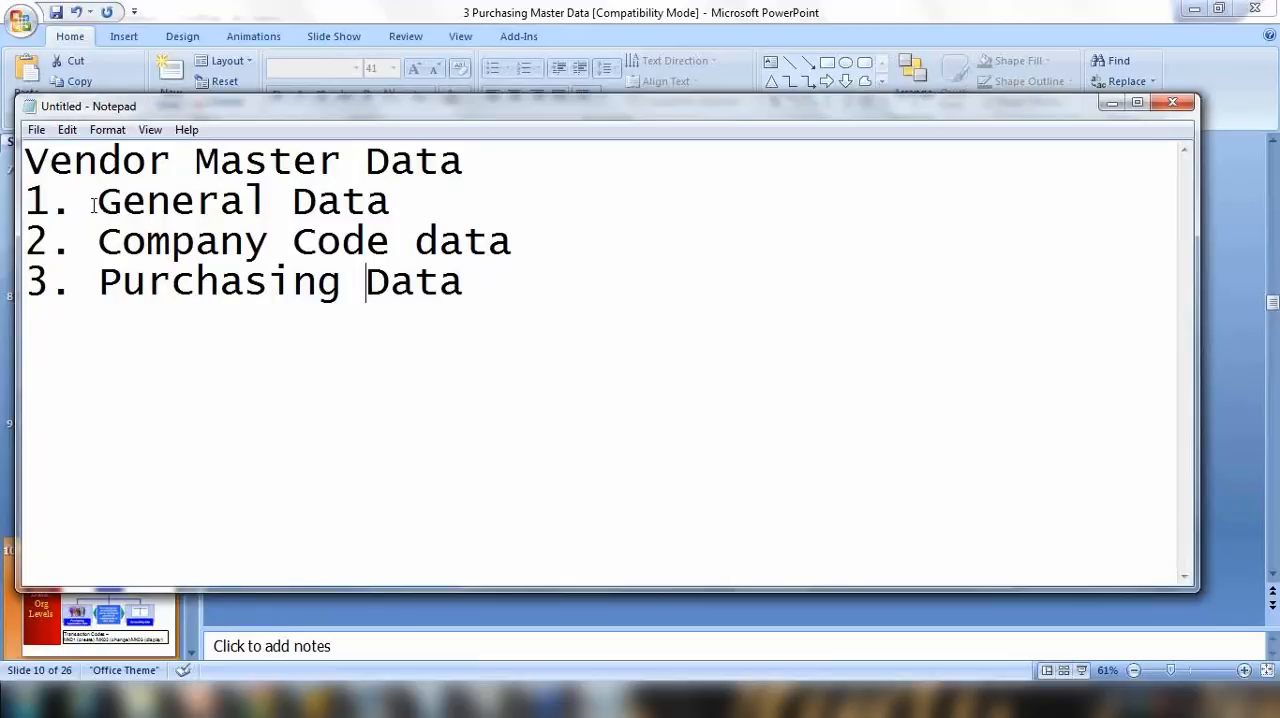
drag(97, 203, 465, 298)
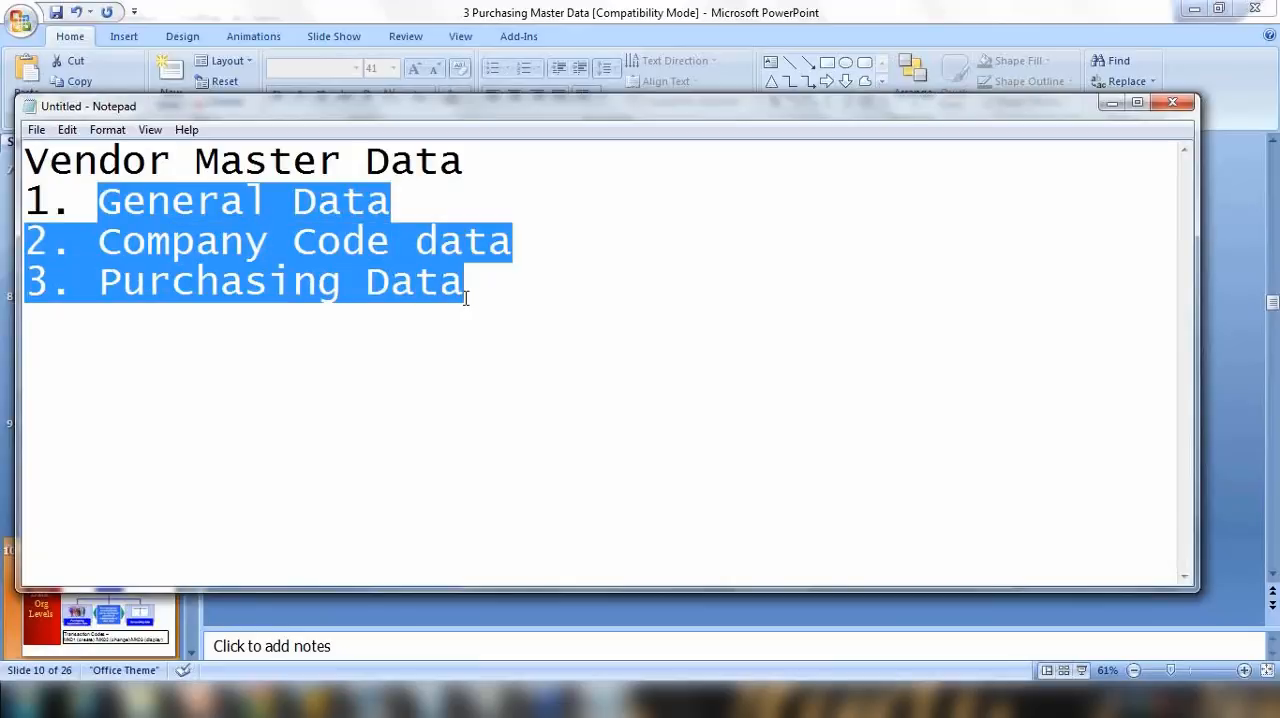
click(320, 282)
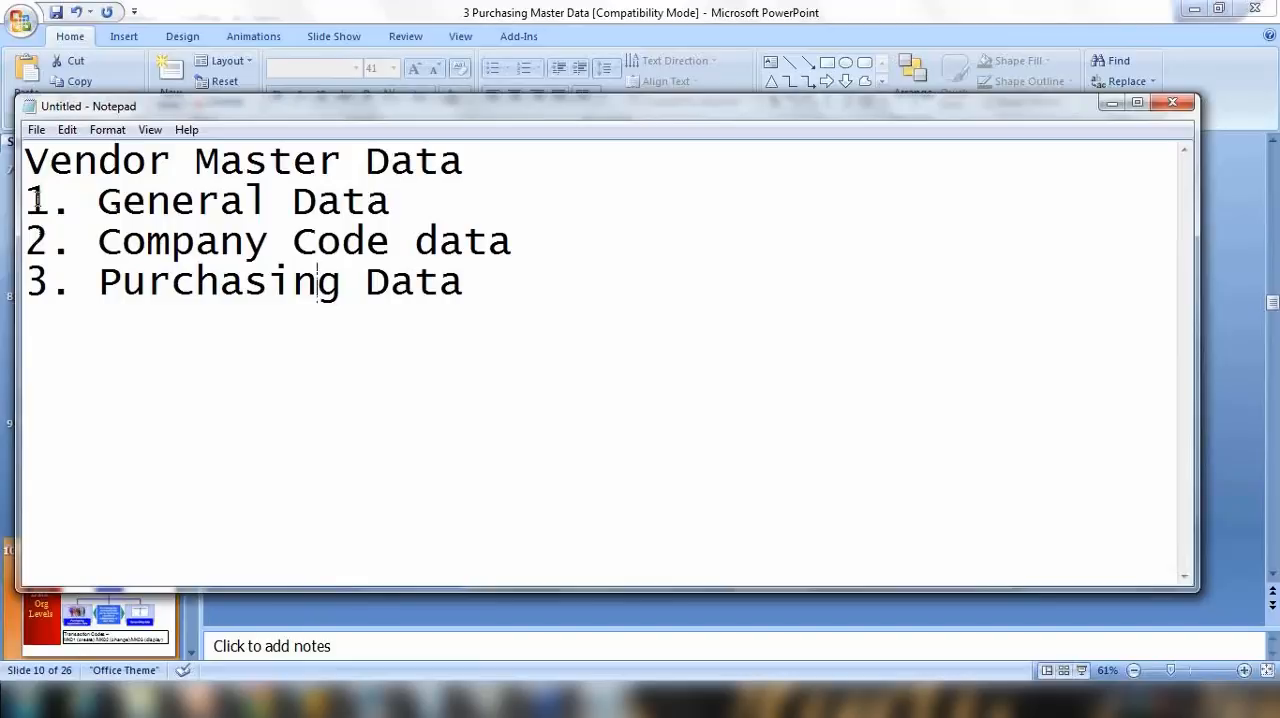
drag(29, 201, 399, 212)
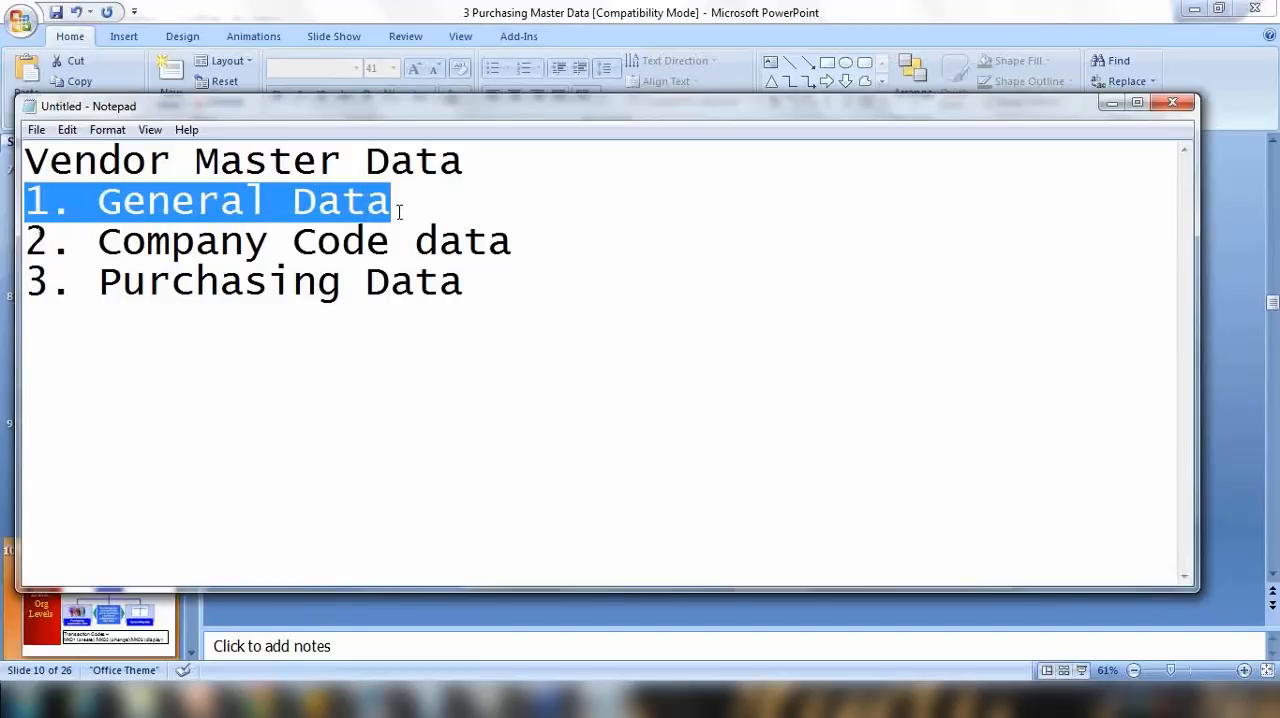
drag(482, 283, 4, 278)
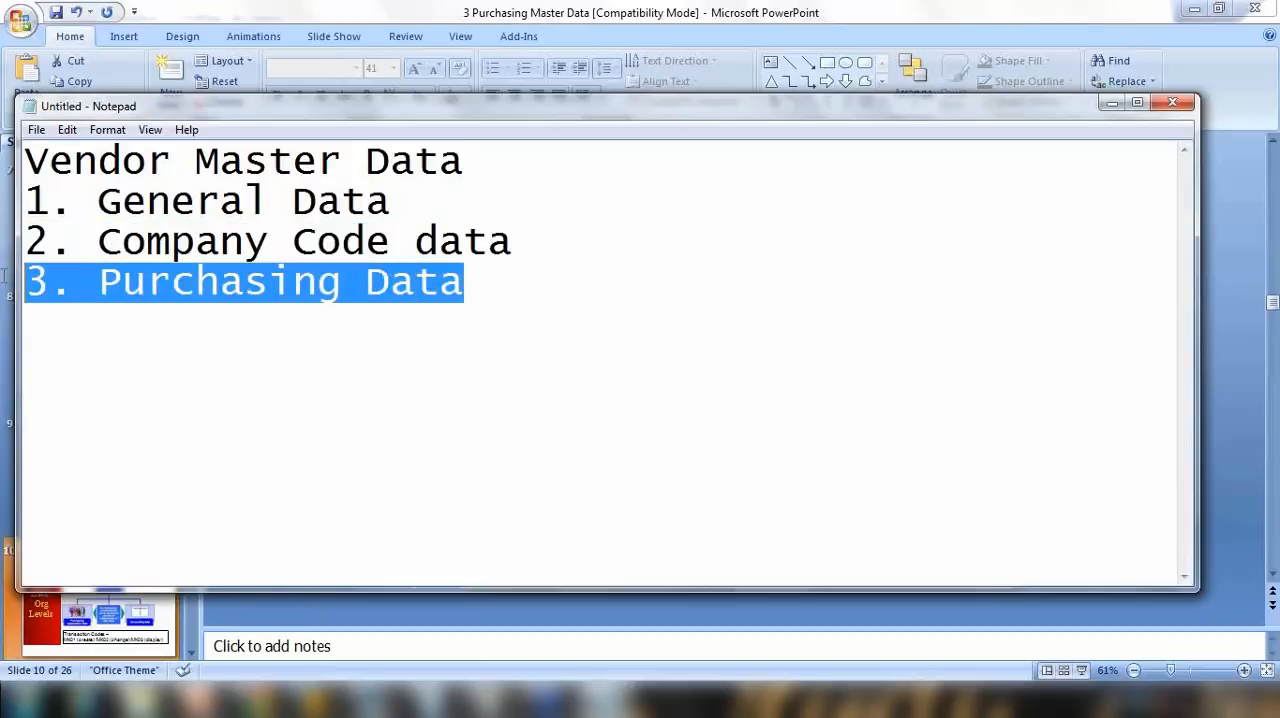
drag(96, 240, 561, 244)
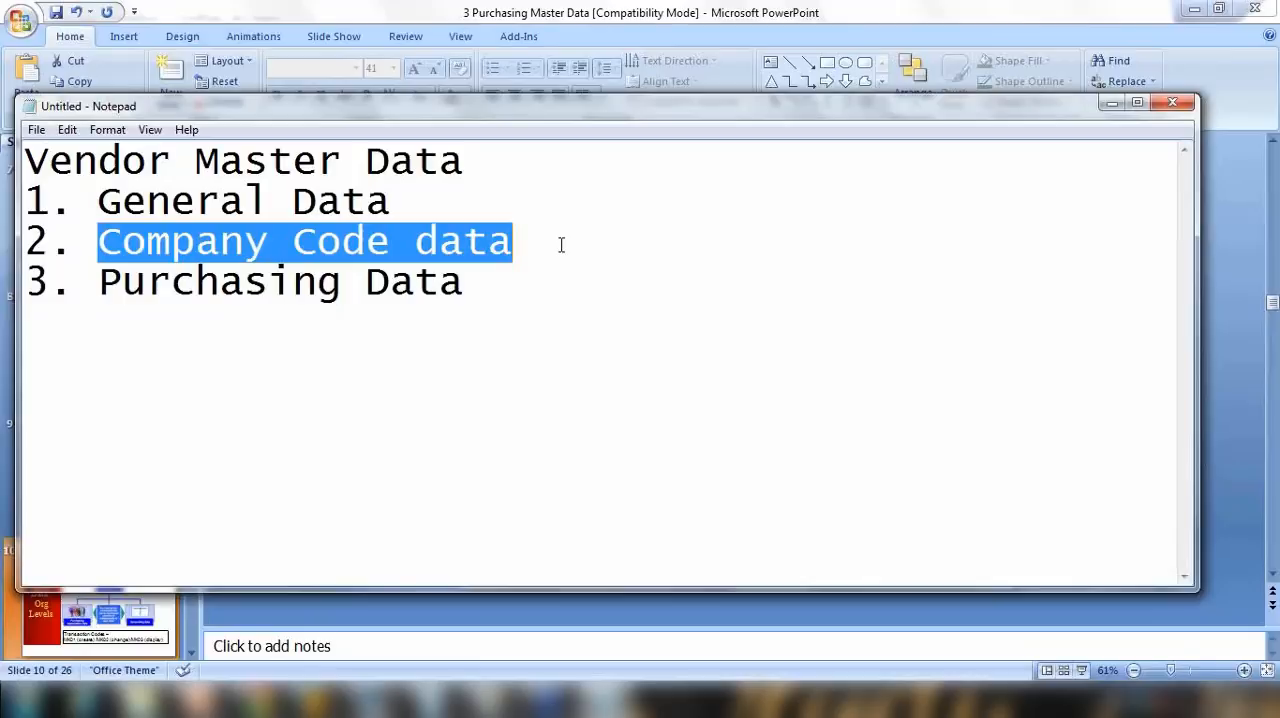
Step: Append "(Financial)" to the Company Code data line of the notes
click(552, 248)
text((Fu)
key(BackSpace)
text(inan)
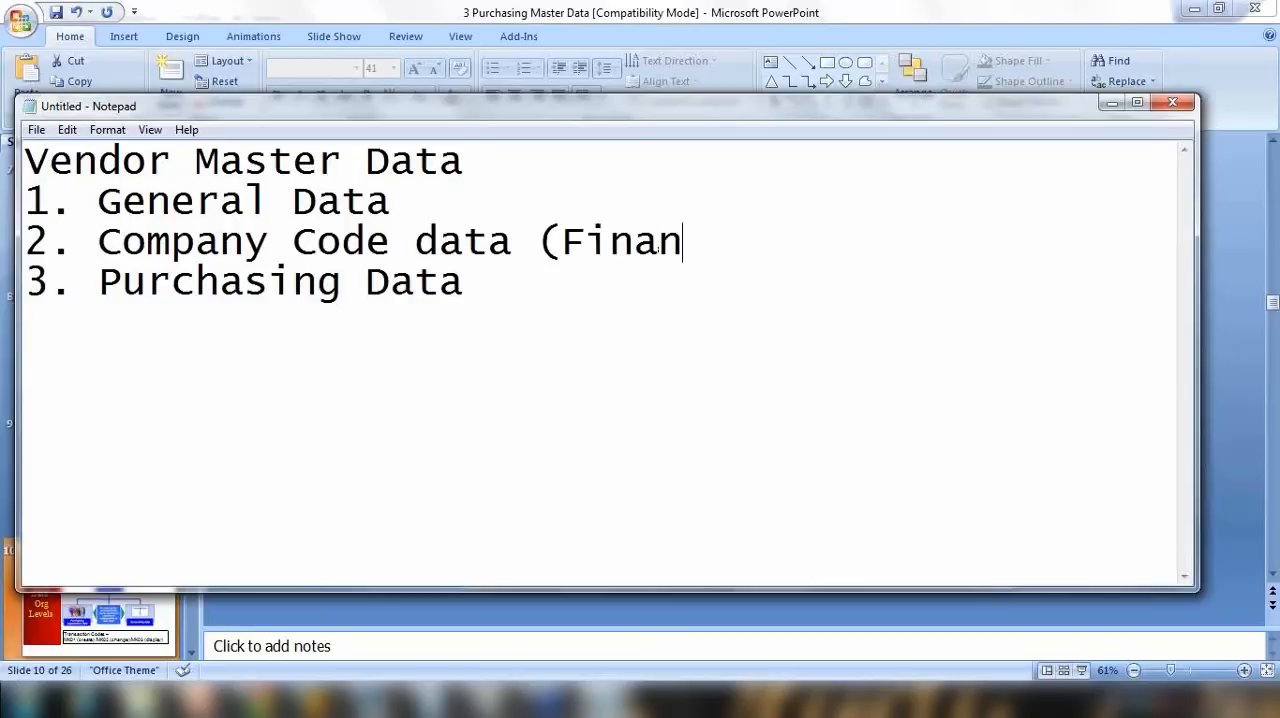
text(cial))
Step: Append "(Purchasing)" to the General Data line and copy the same label to the end of the Purchasing Data line
click(430, 203)
text(()
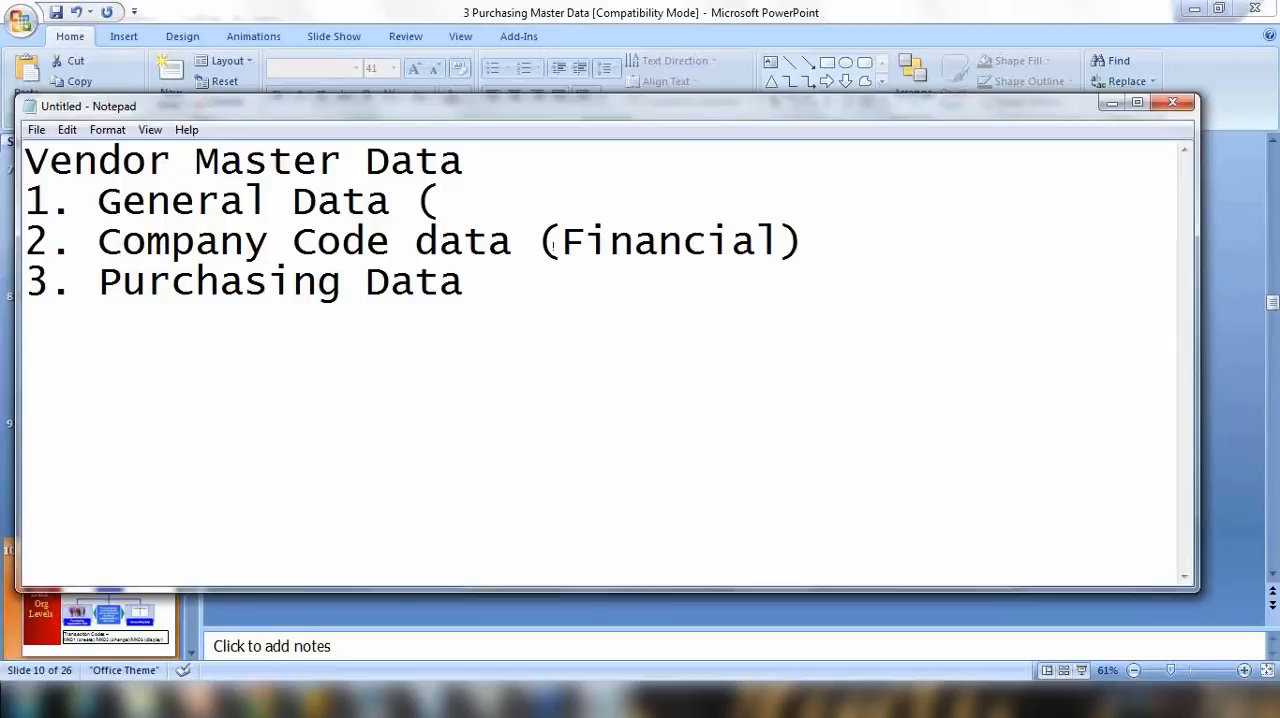
text(Purc)
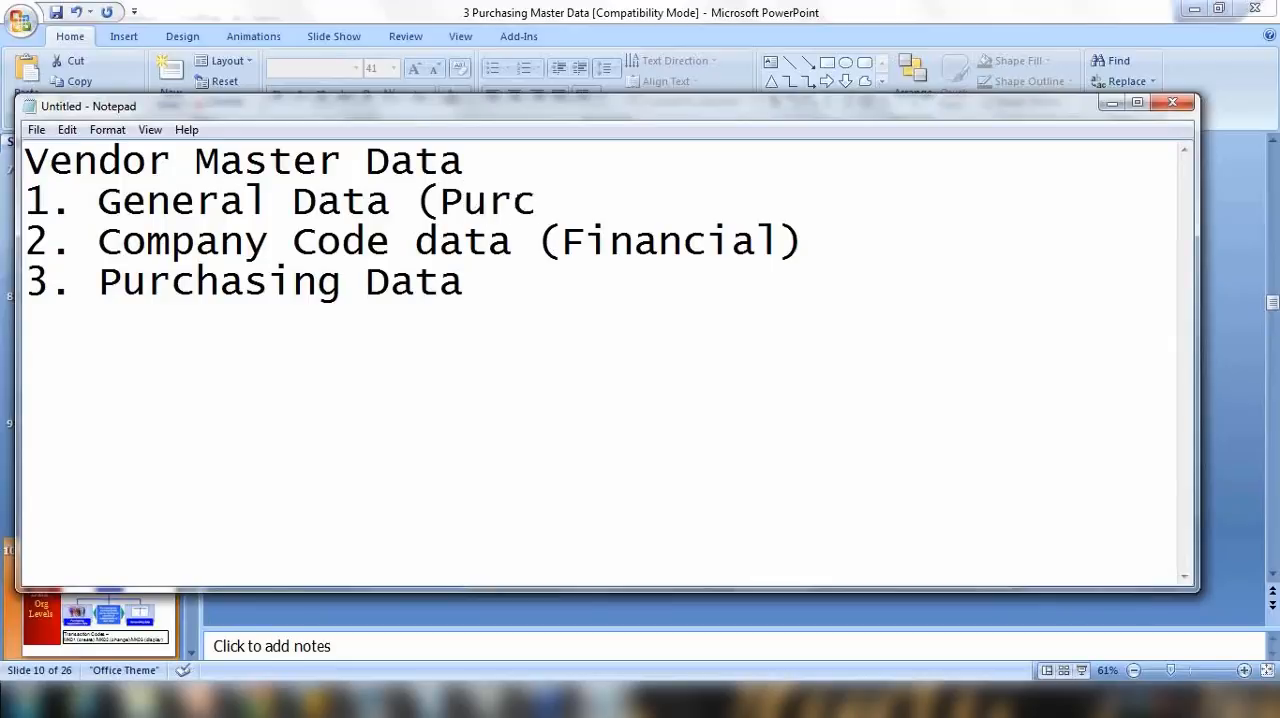
text(hasing)
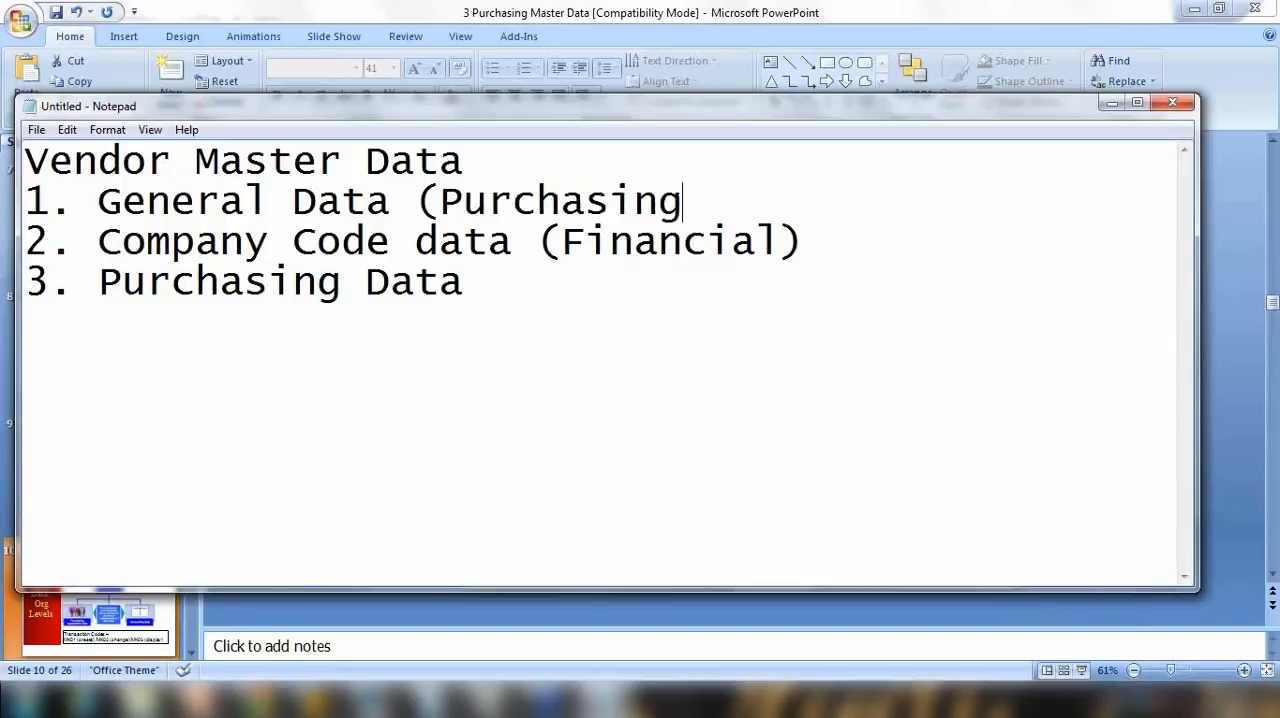
text())
drag(416, 201, 708, 201)
key(ctrl+c)
click(576, 275)
key(ctrl+v)
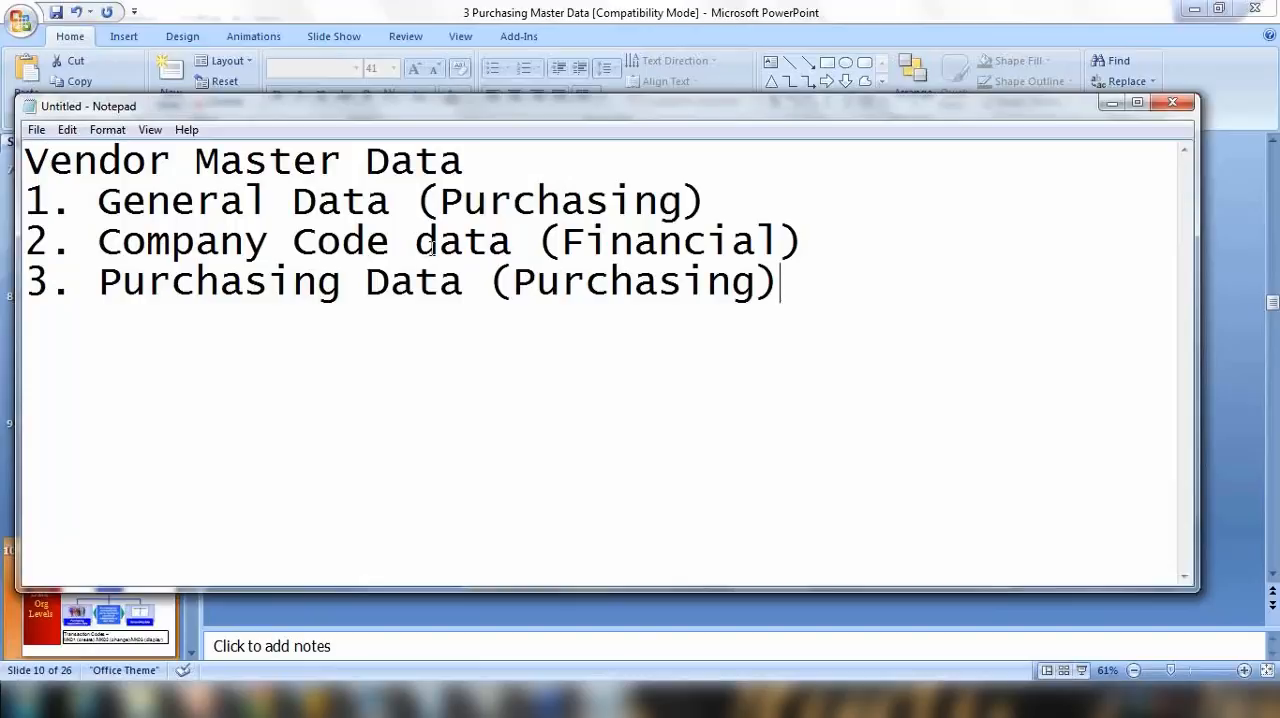
Step: Compare the Financial and Purchasing labels by highlighting each of the three labelled lines in the notes
drag(488, 240, 806, 238)
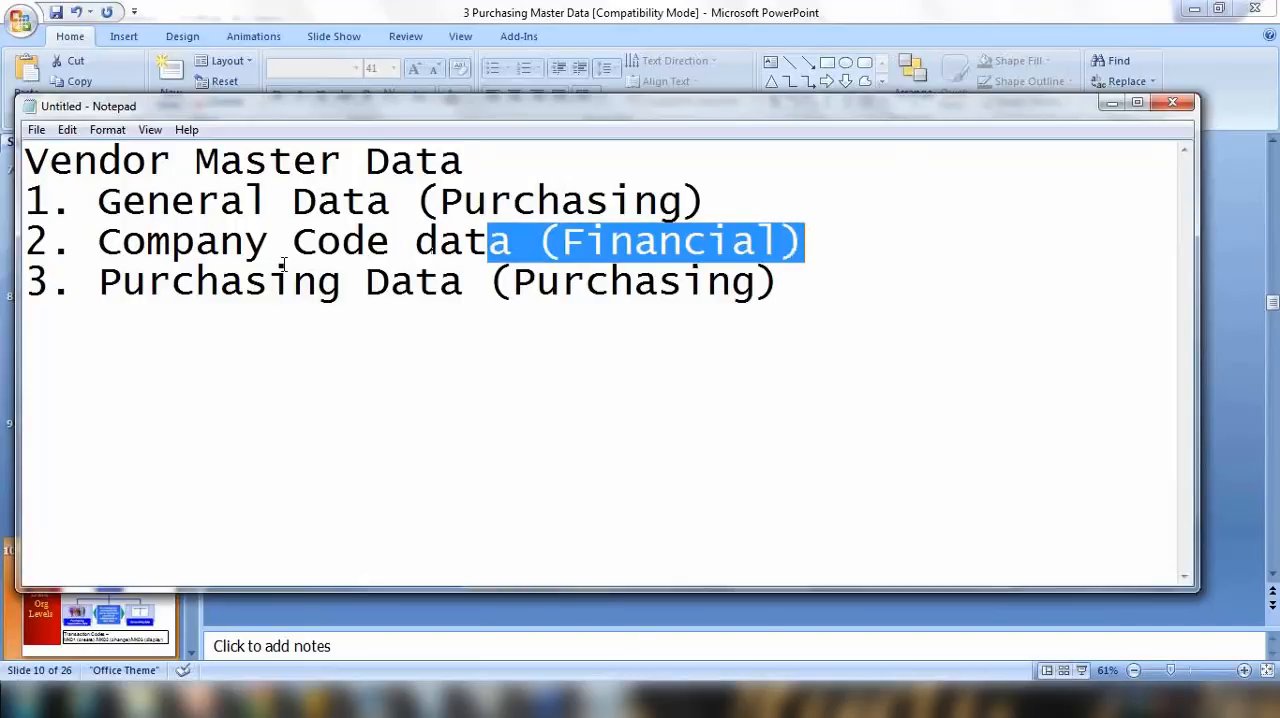
drag(96, 244, 820, 240)
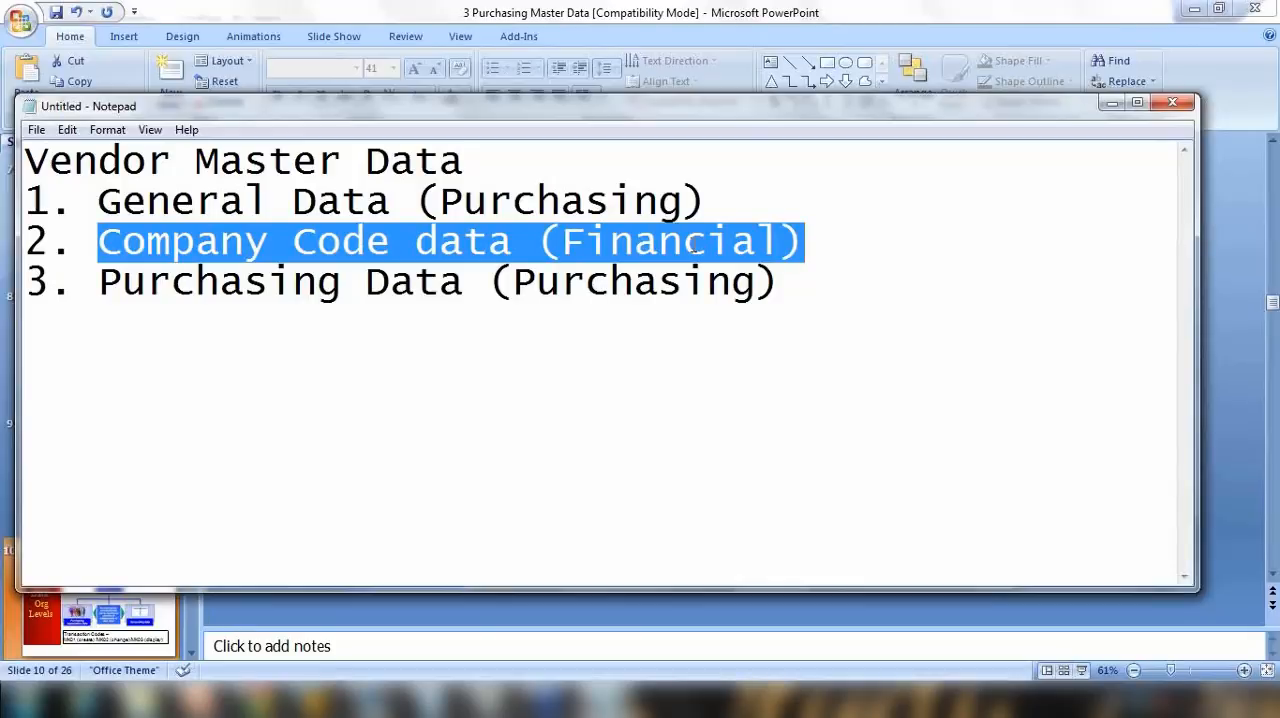
drag(121, 202, 727, 202)
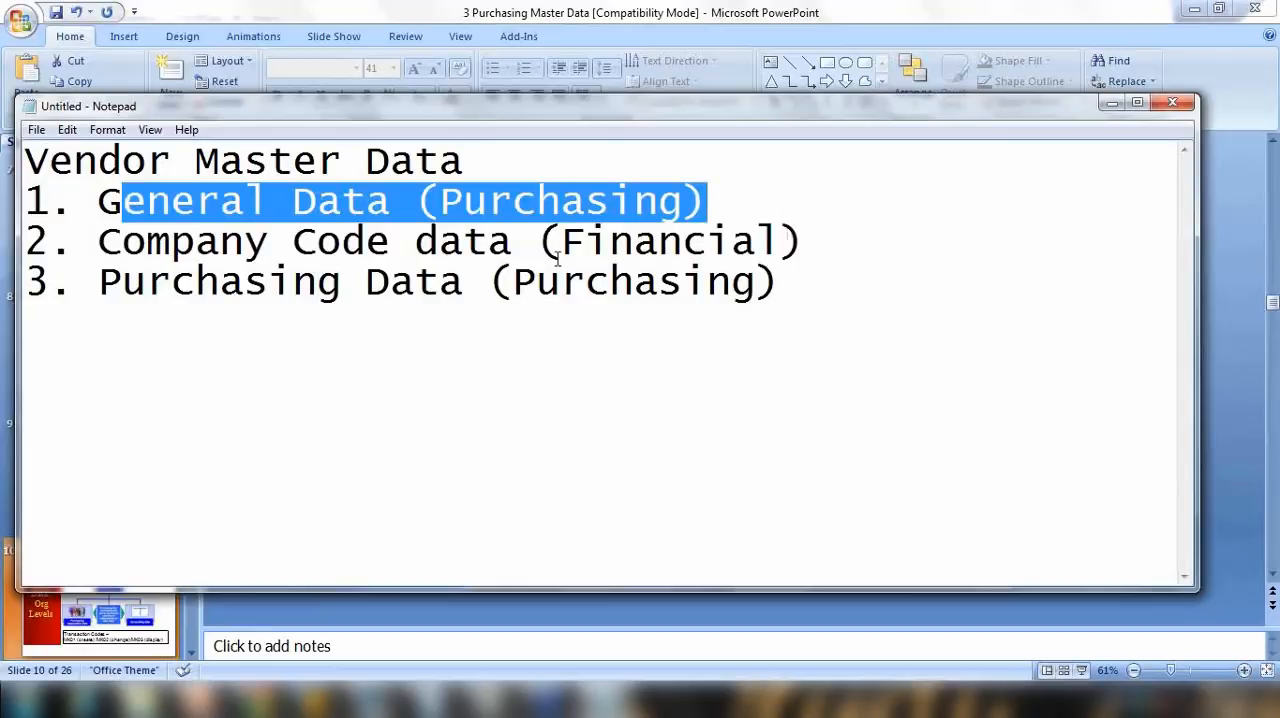
drag(121, 282, 738, 284)
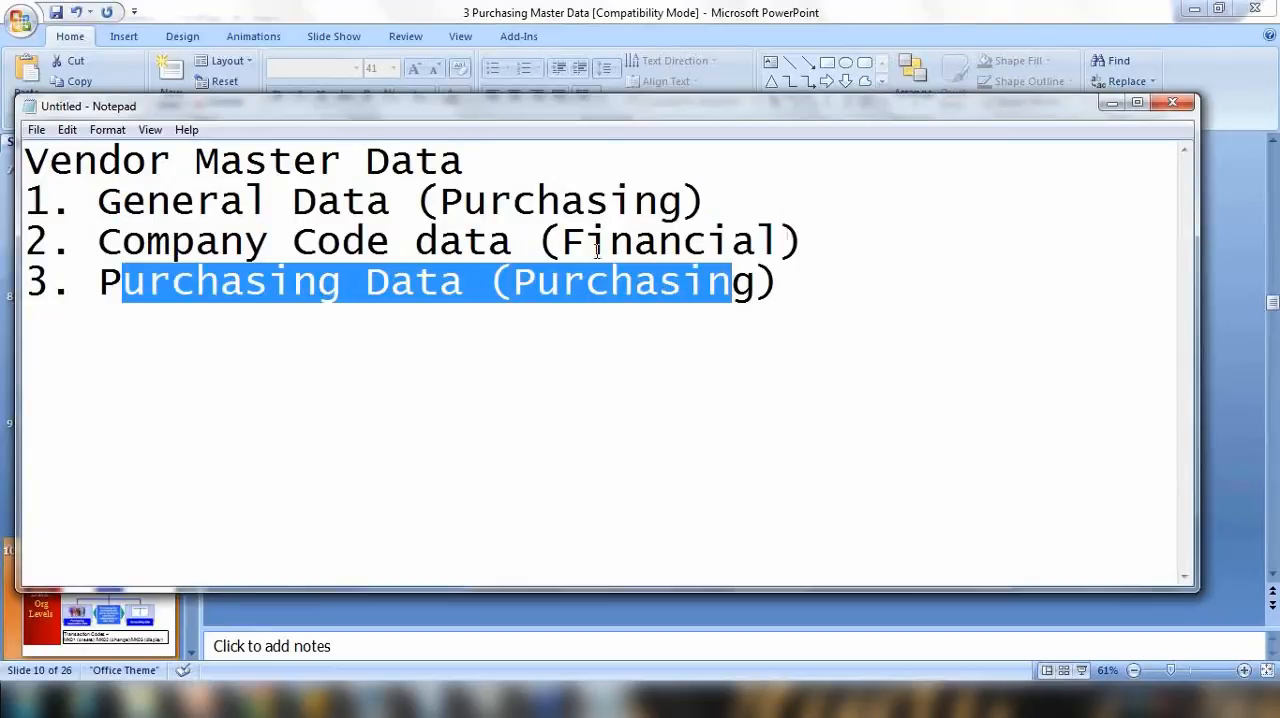
drag(487, 242, 837, 253)
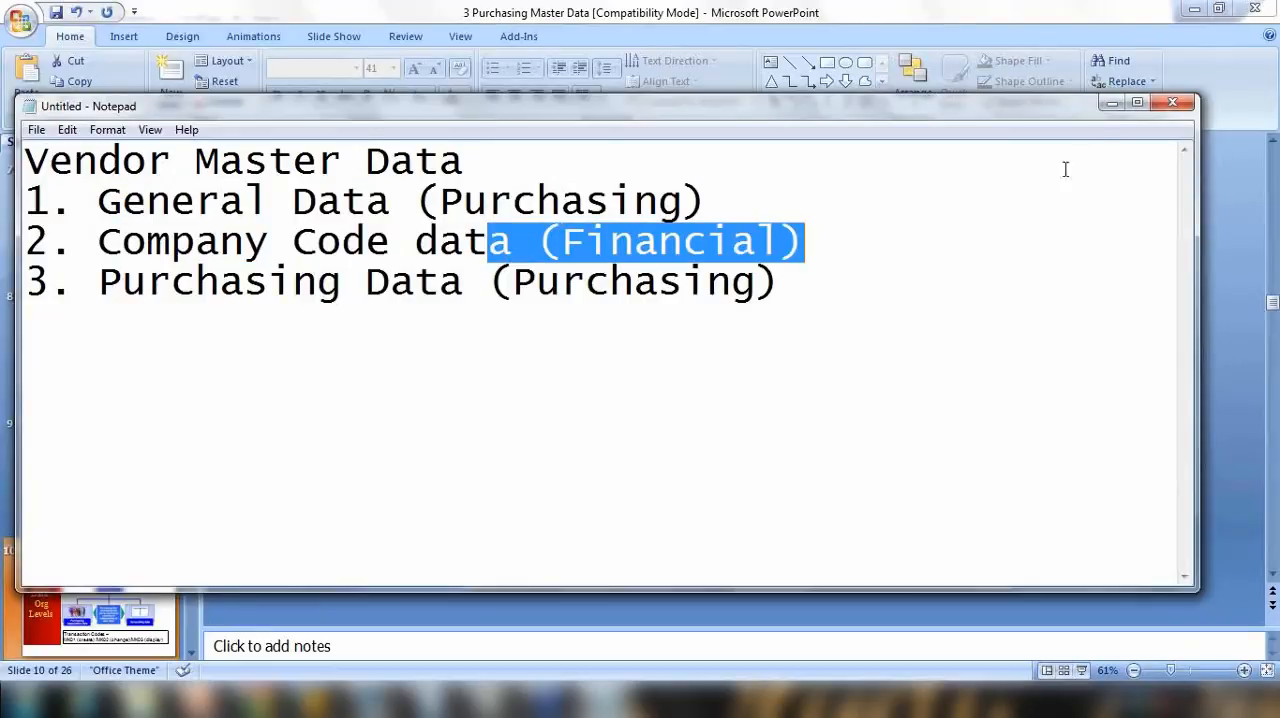
Step: Minimise the notes, switch to SAP and return to the SAP Easy Access menu
click(1111, 103)
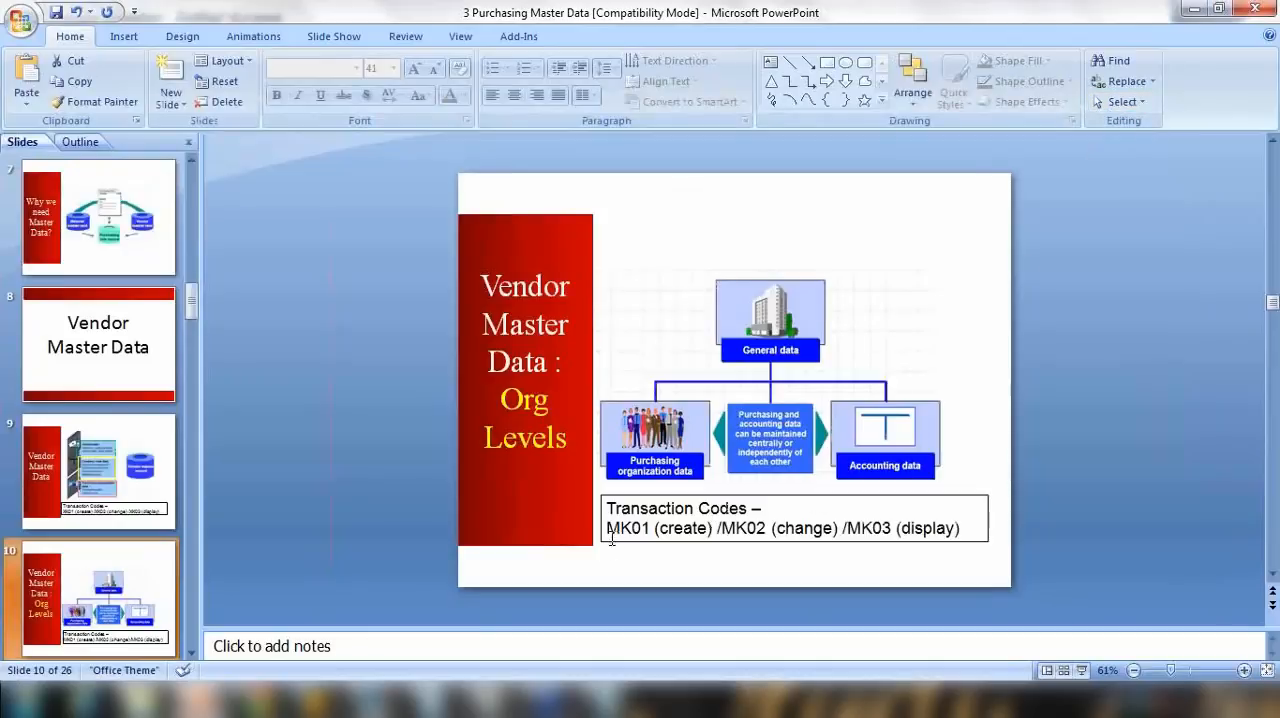
click(314, 700)
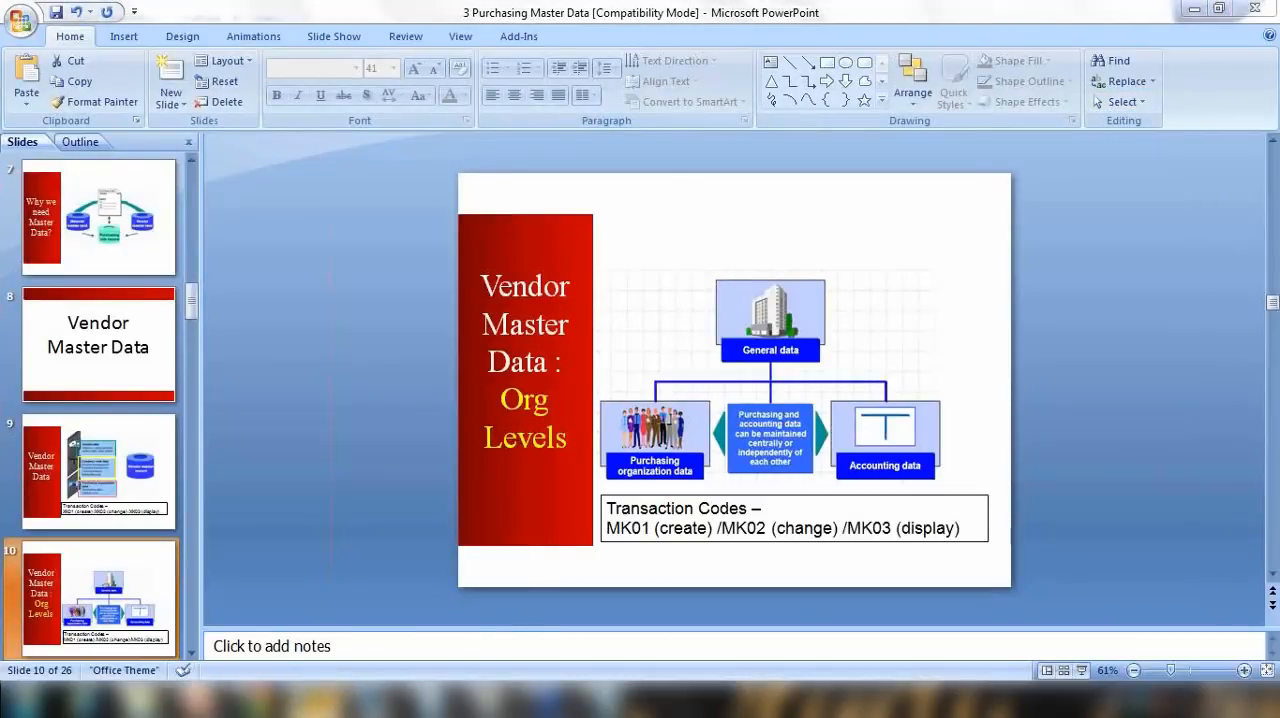
click(400, 614)
click(271, 51)
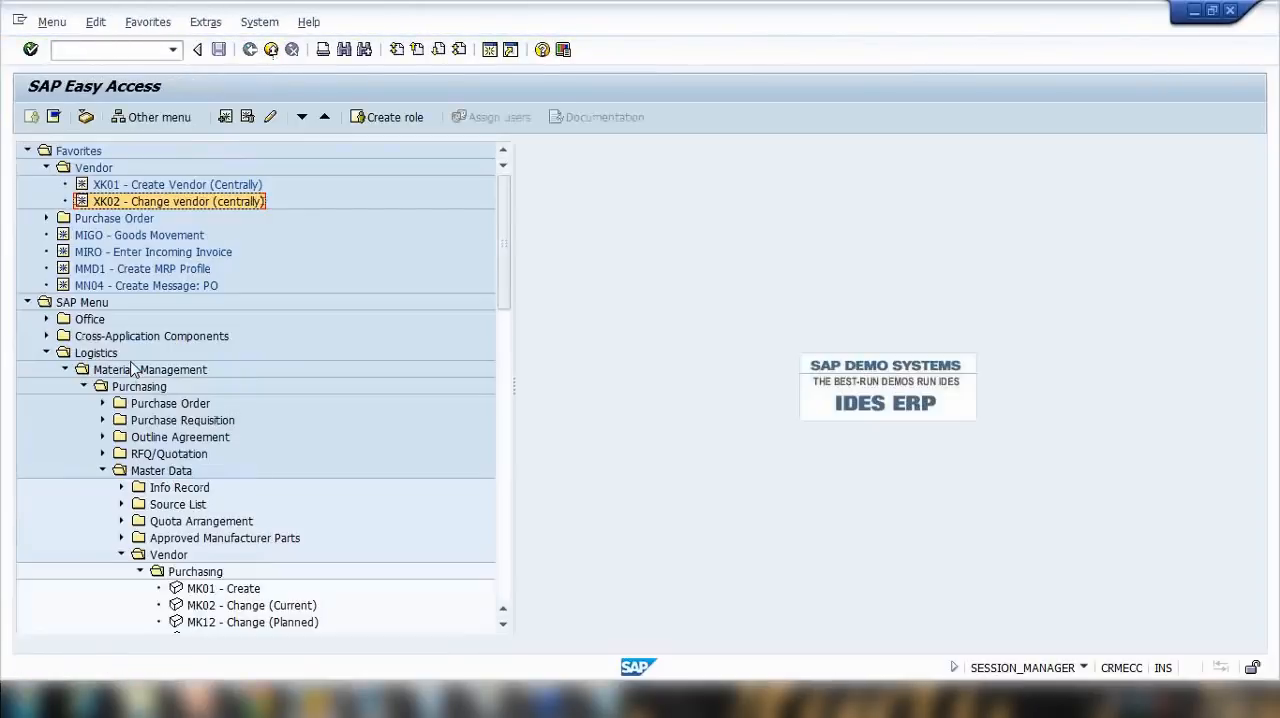
Step: Collapse the vendor's Purchasing and Central folders, then expand both to compare MK01 - Create with XK01 - Create
scroll(133, 369, down, 5)
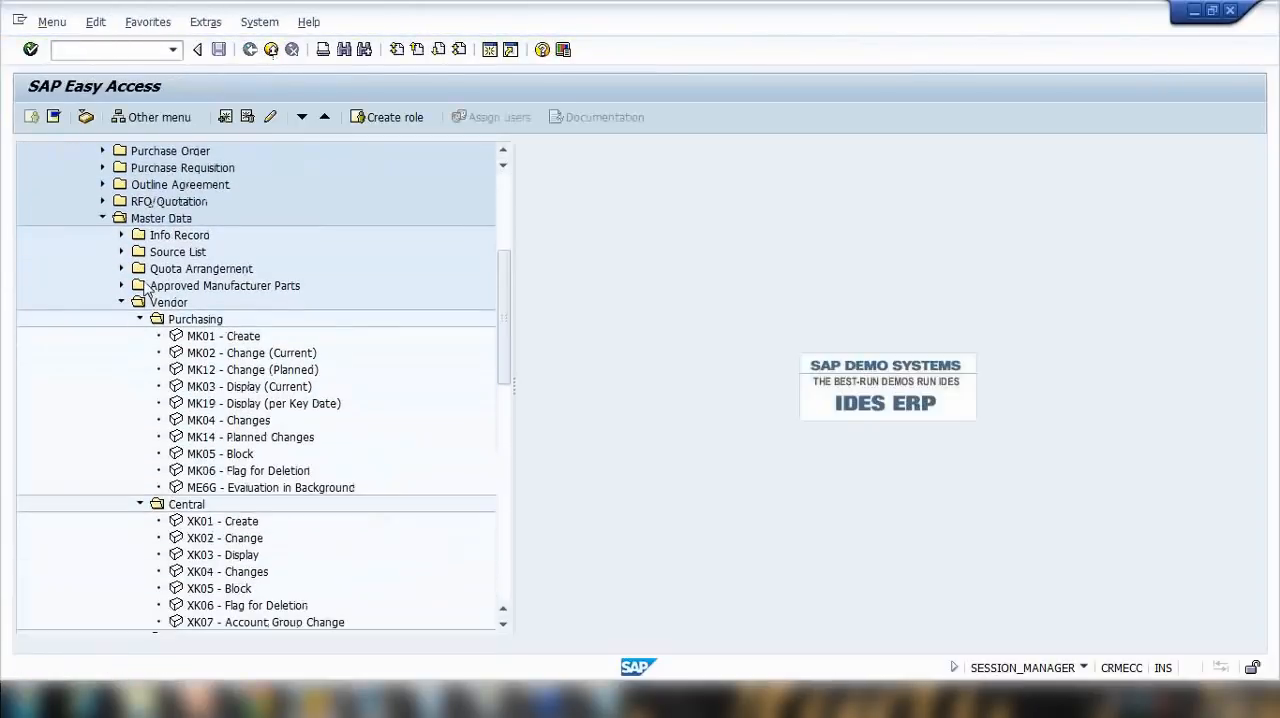
click(140, 319)
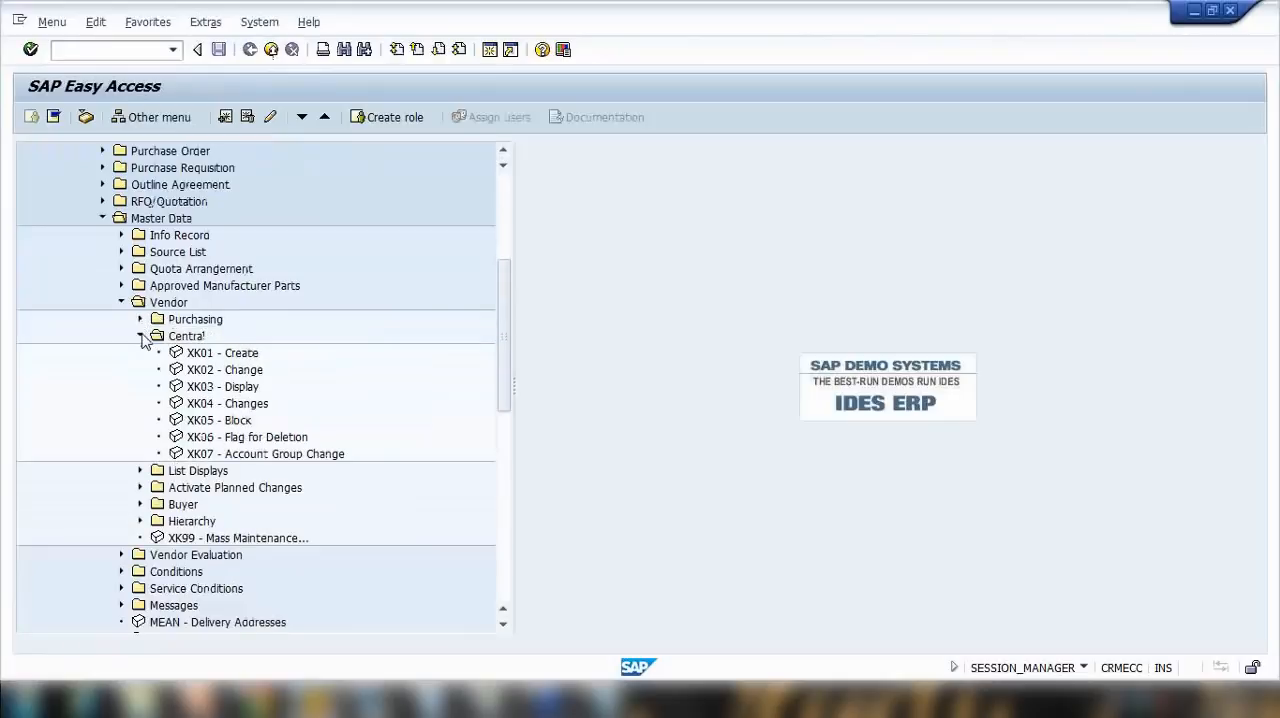
click(140, 336)
click(164, 307)
click(186, 321)
click(174, 338)
click(140, 319)
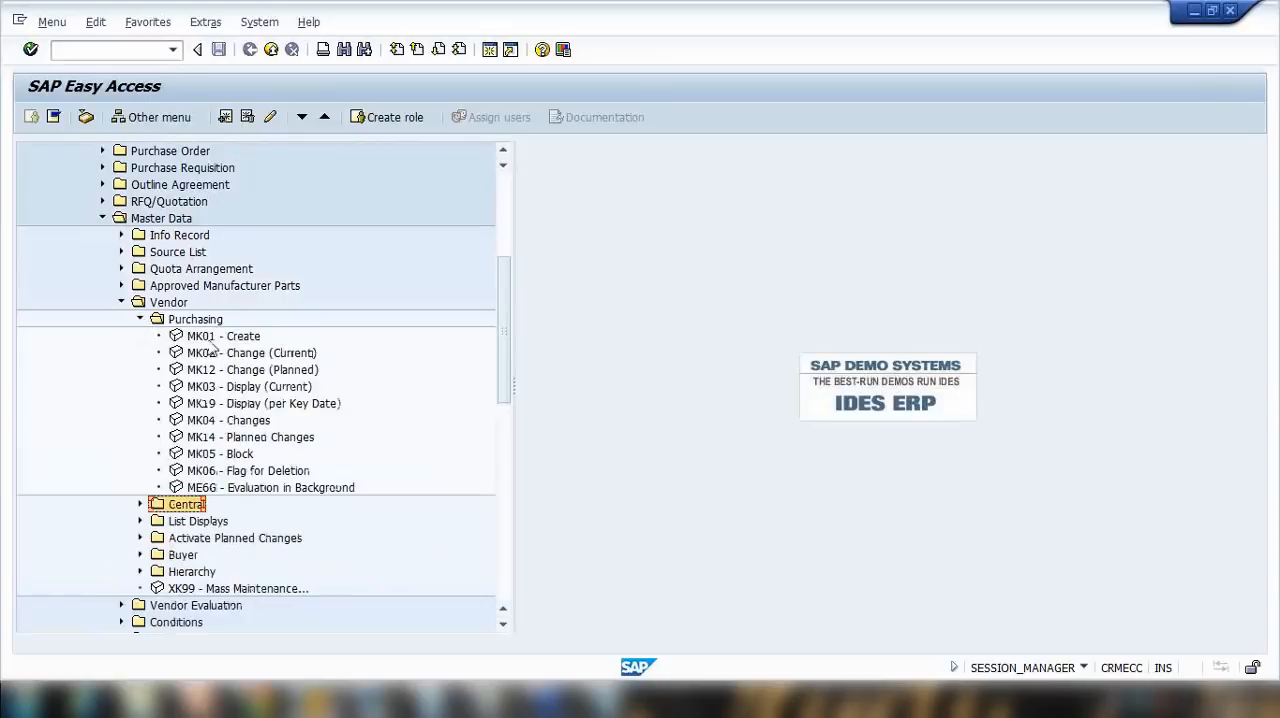
click(208, 340)
scroll(226, 413, down, 2)
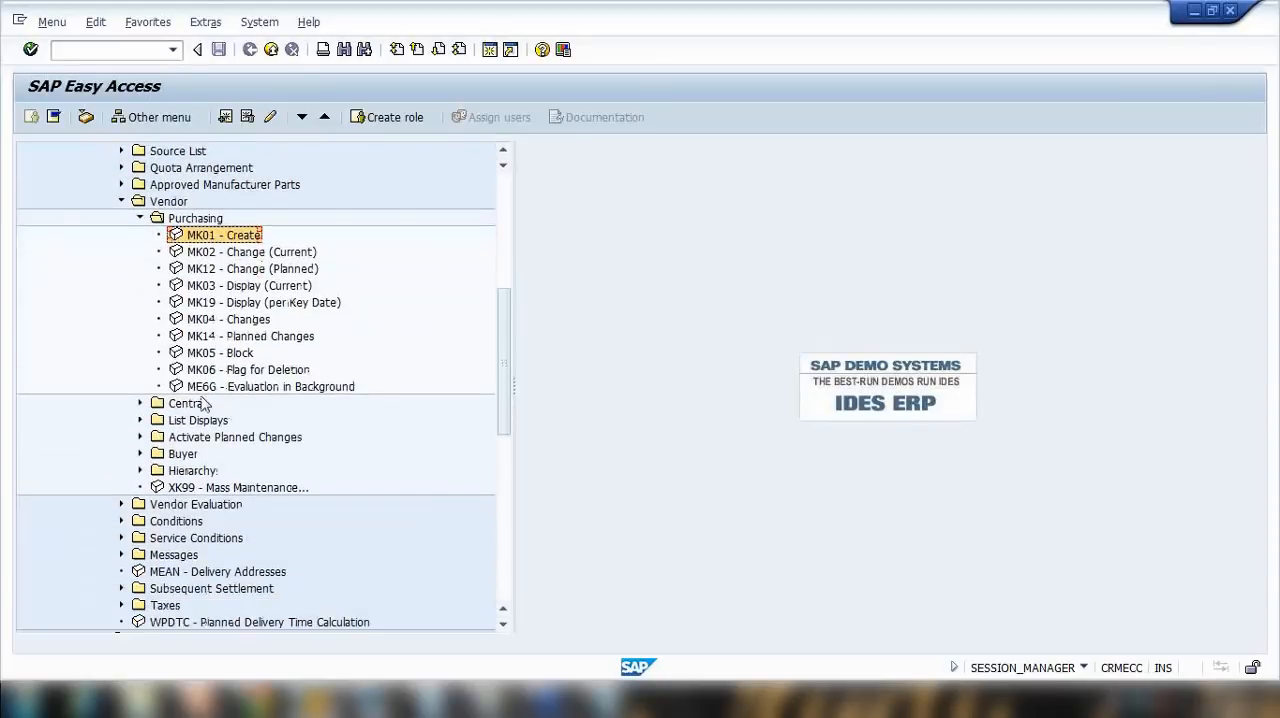
click(140, 403)
click(219, 424)
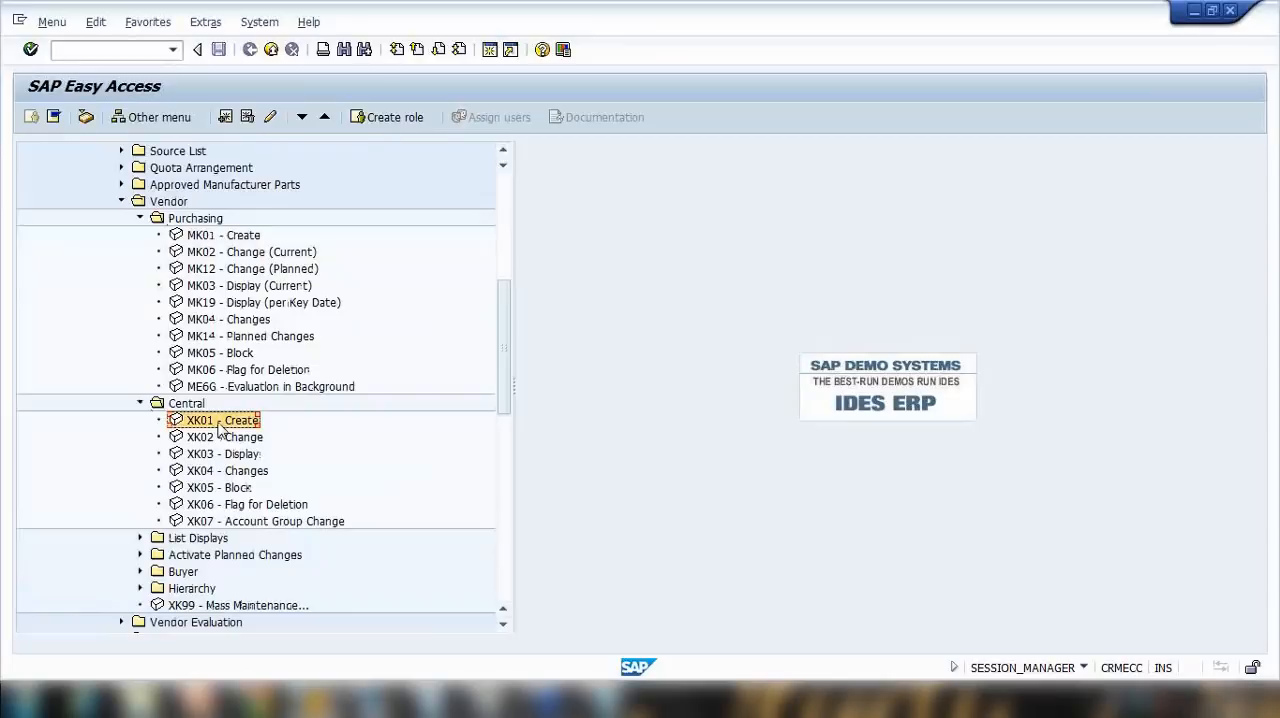
Step: Open XK01 - Create, review the company code and purchasing organization fields on its initial screen, and return to the menu
double_click(219, 424)
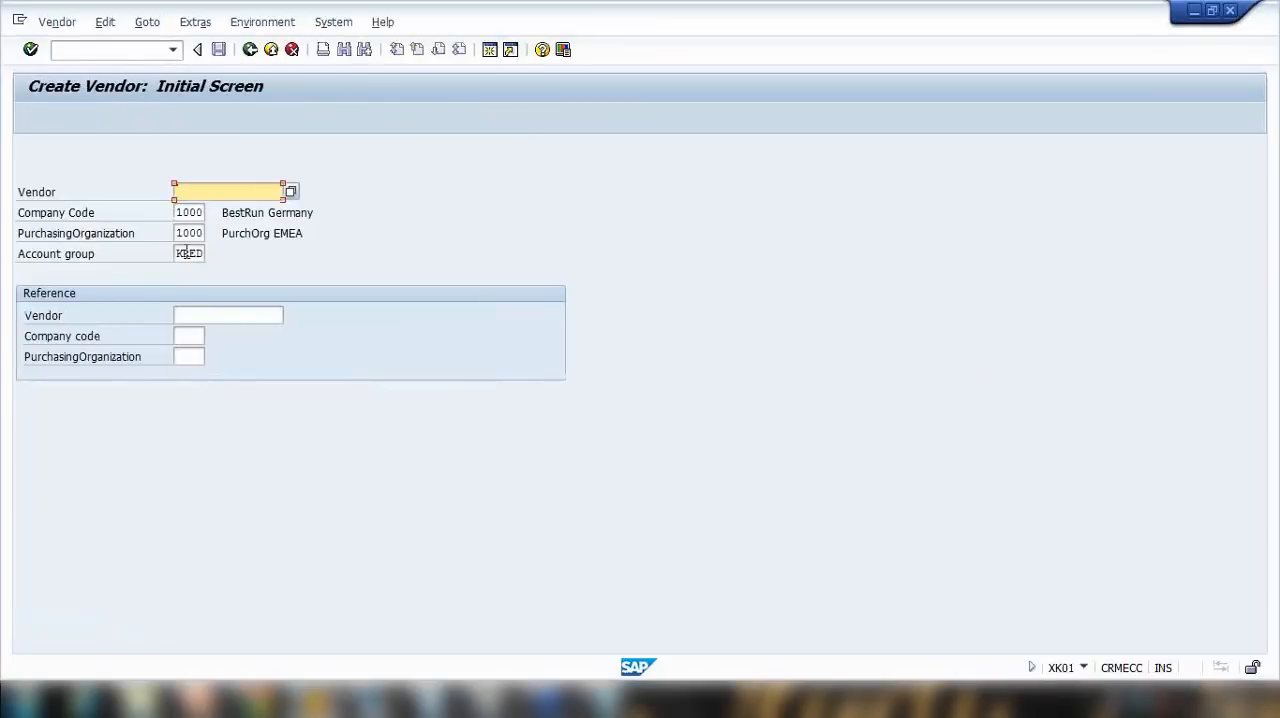
click(250, 49)
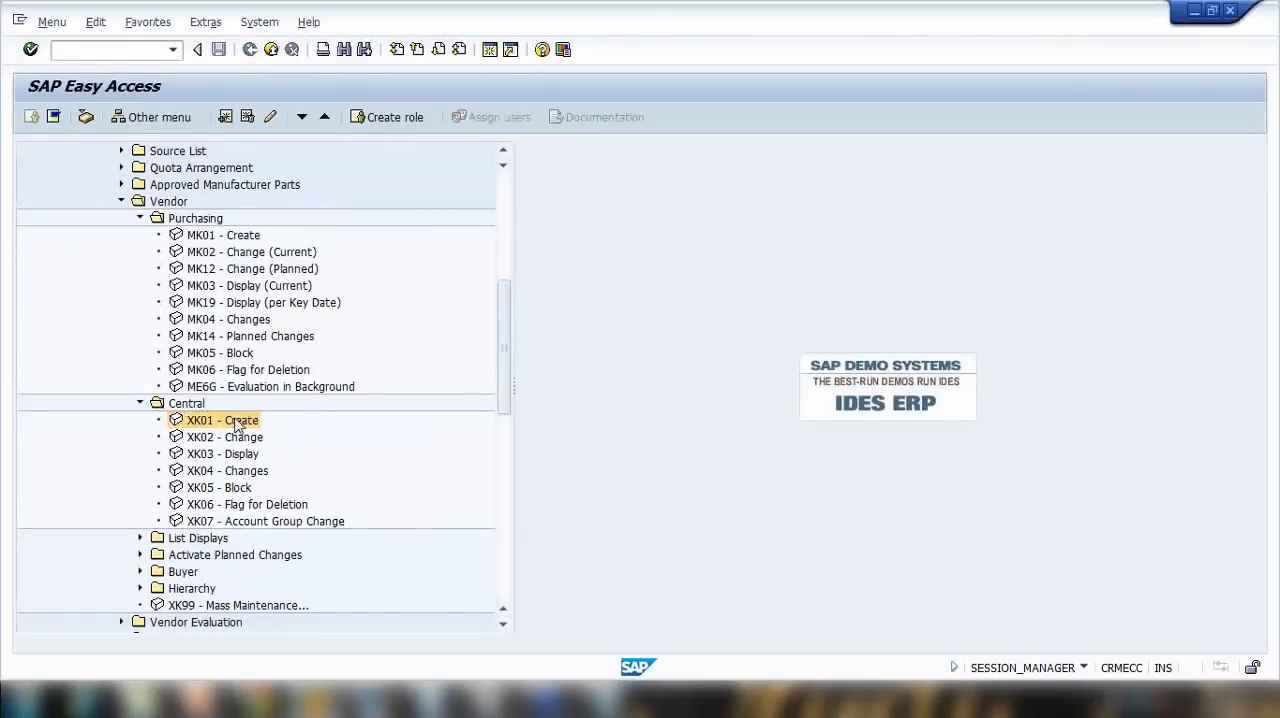
double_click(237, 427)
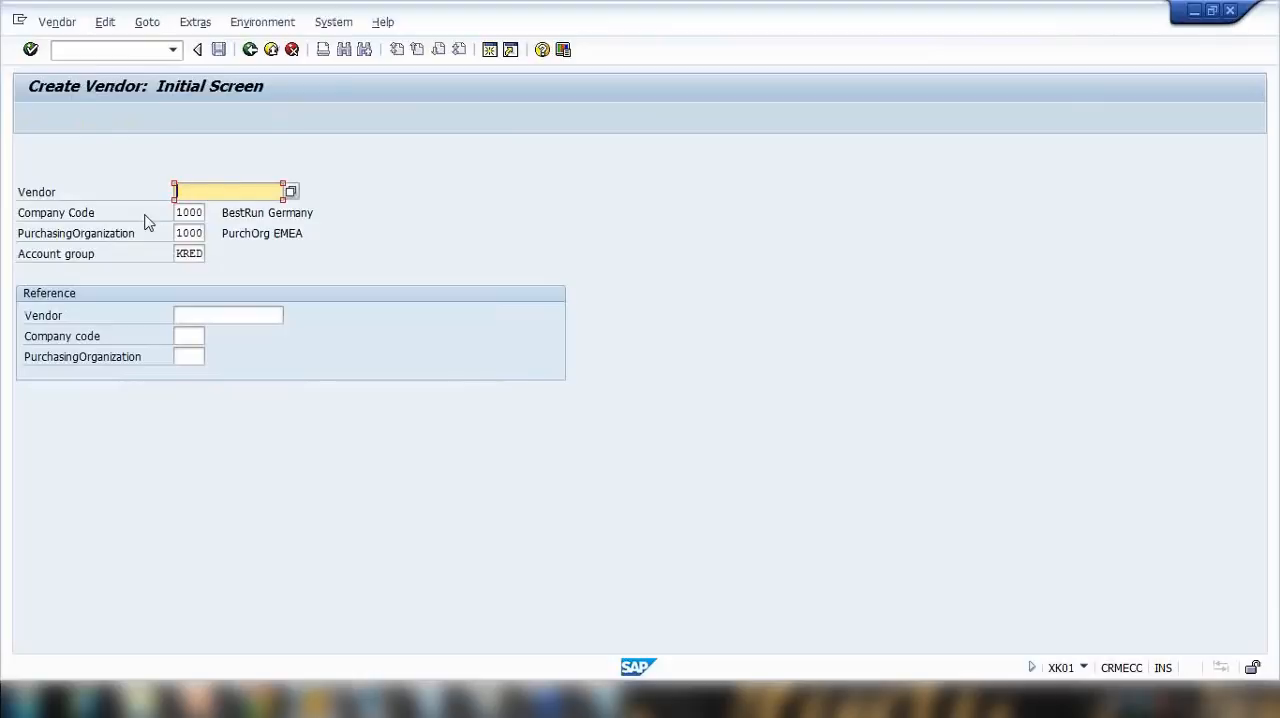
double_click(184, 213)
double_click(184, 232)
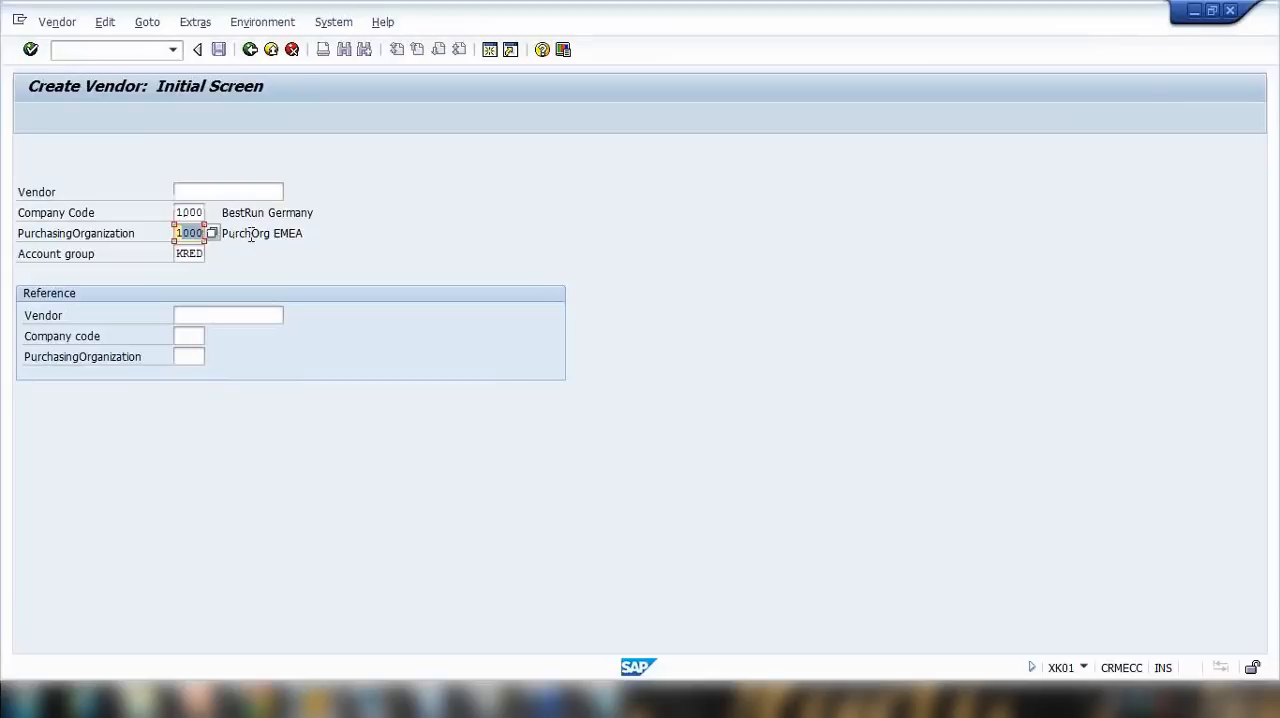
click(80, 213)
click(80, 234)
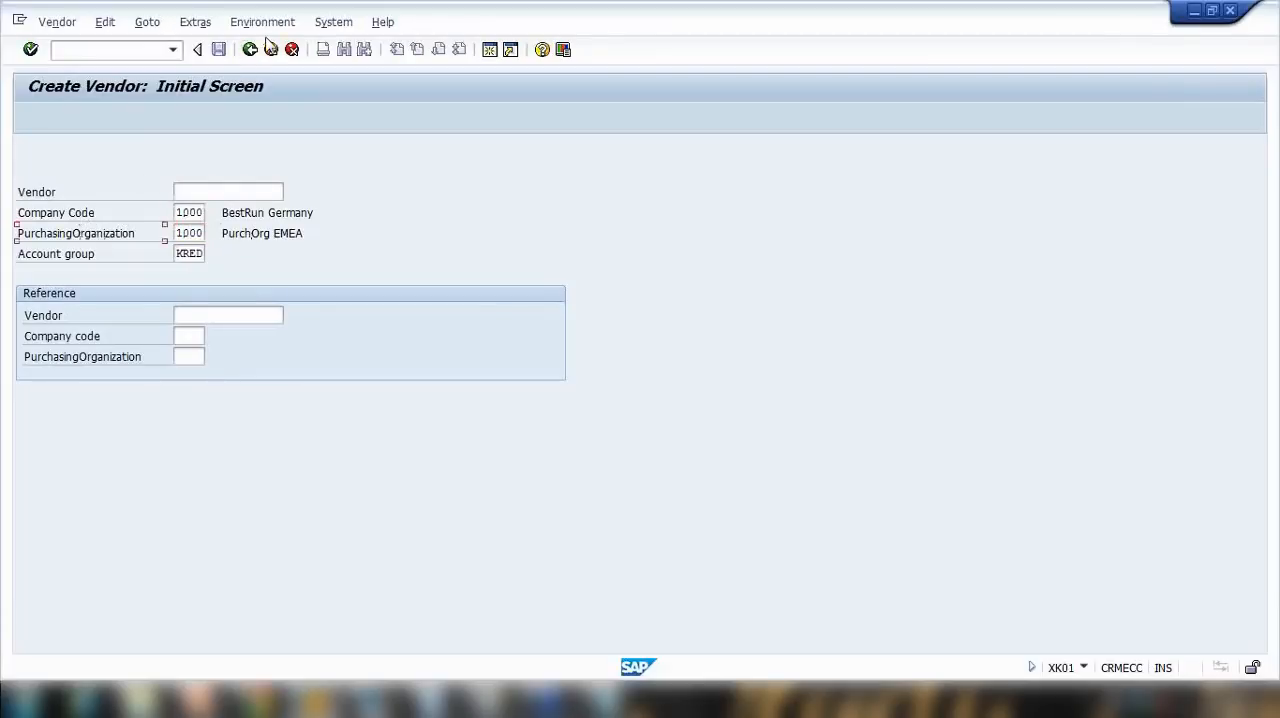
click(250, 50)
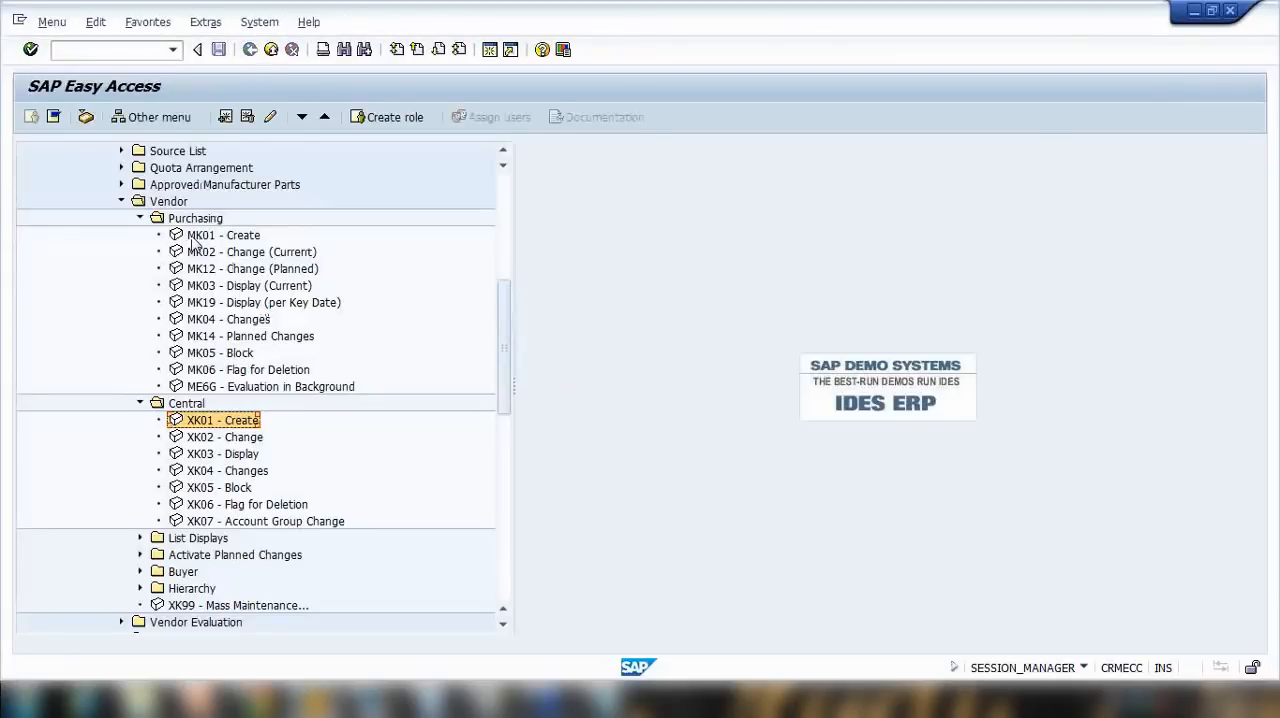
Step: Open MK01 - Create from the vendor's Purchasing folder and review the purchasing organization field on its initial screen
click(197, 238)
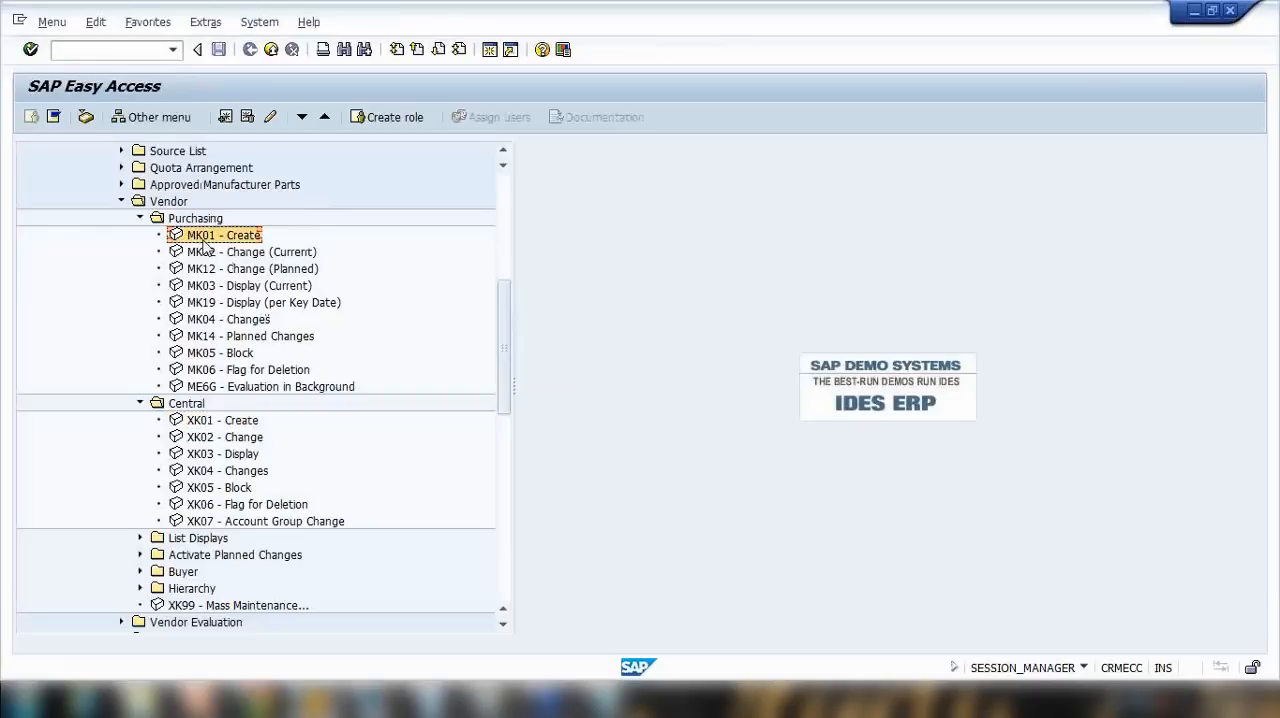
double_click(203, 239)
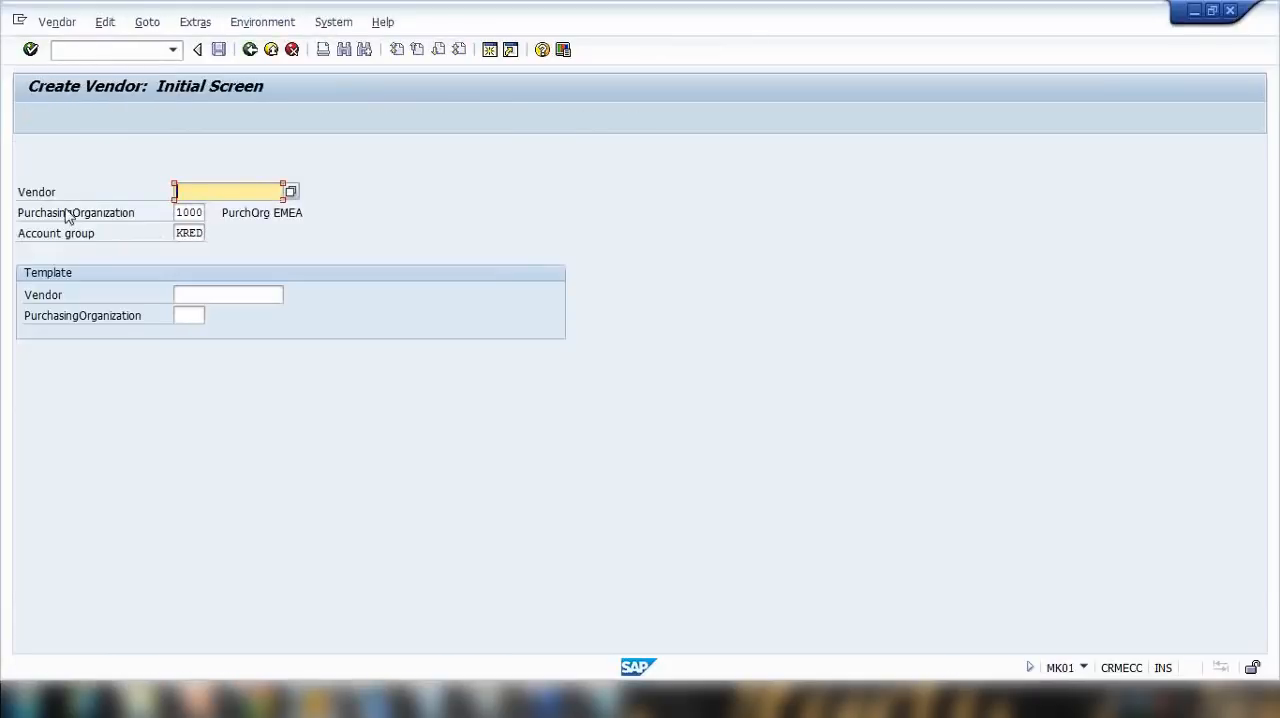
double_click(190, 212)
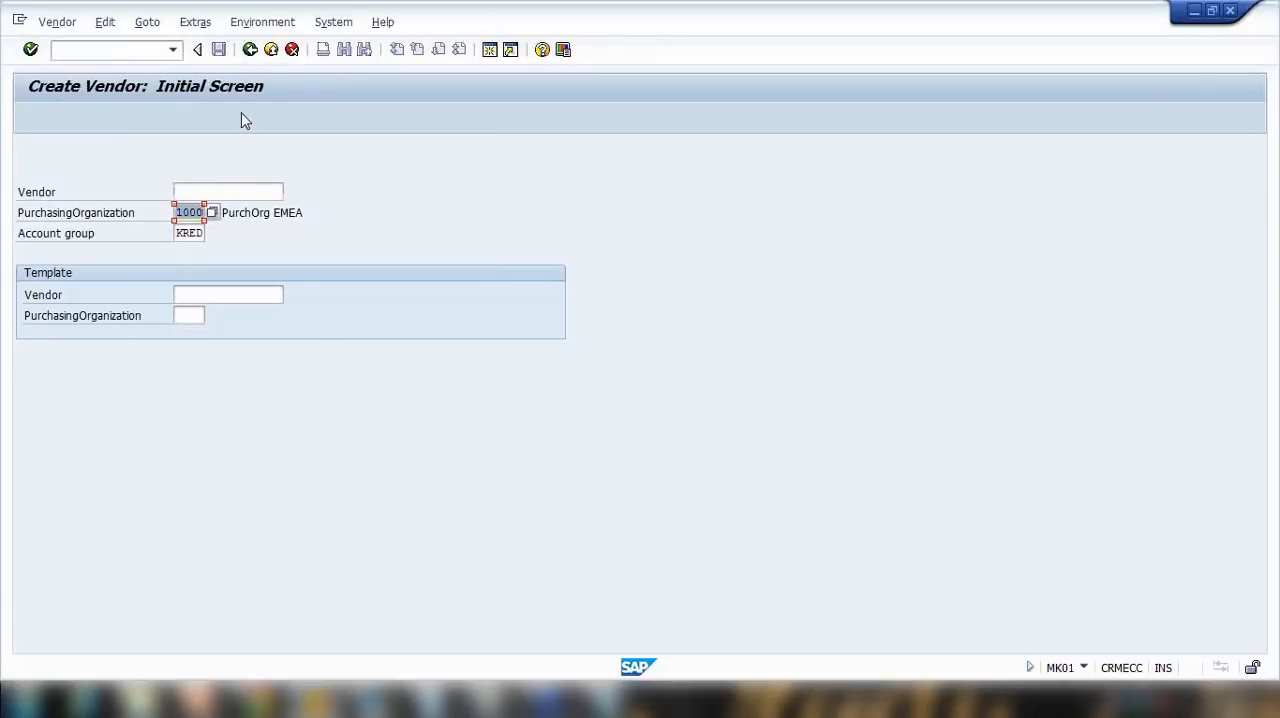
click(606, 700)
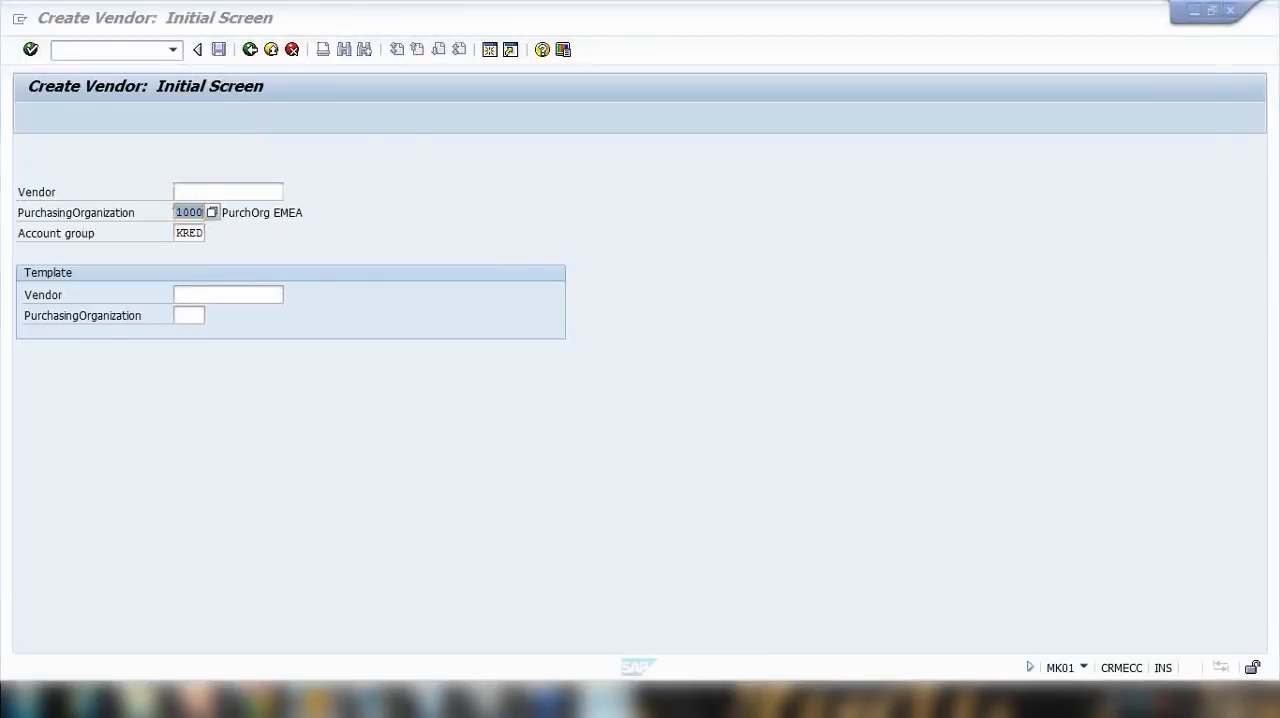
Step: Highlight the company code, general and purchasing data lines in the vendor master notes, and minimise the notes
drag(293, 241, 706, 245)
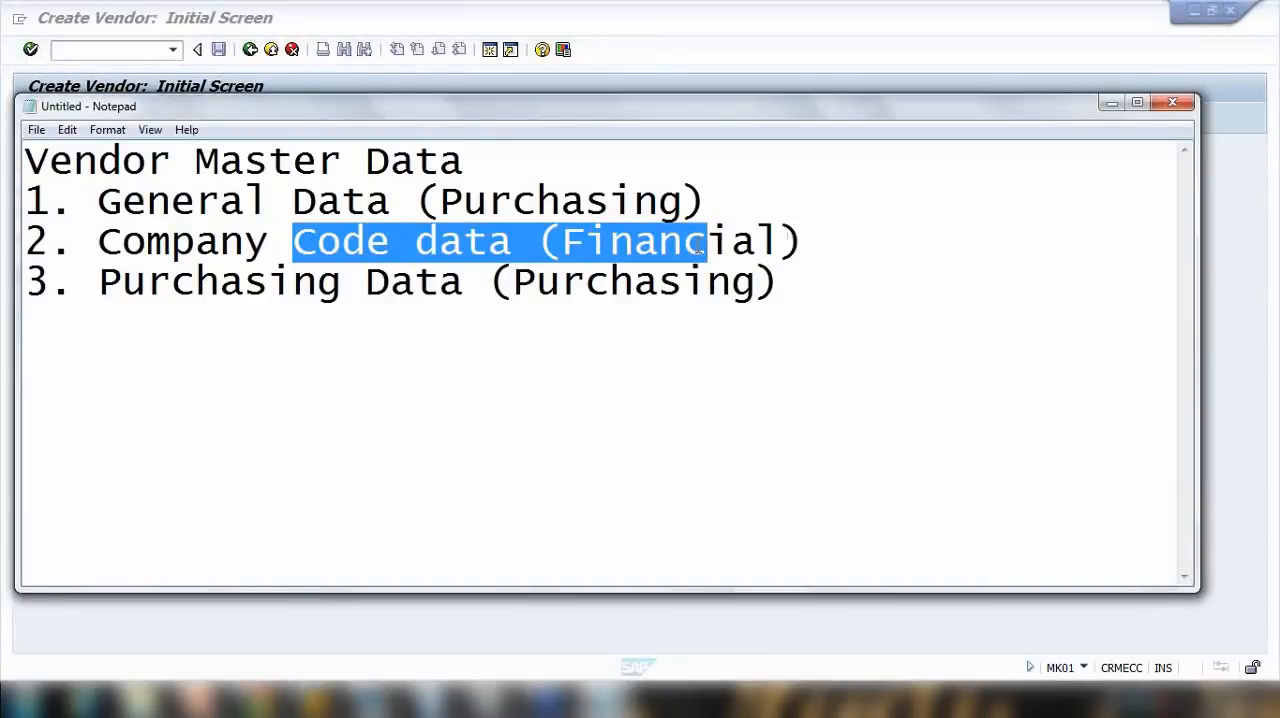
drag(197, 201, 463, 201)
drag(146, 282, 610, 282)
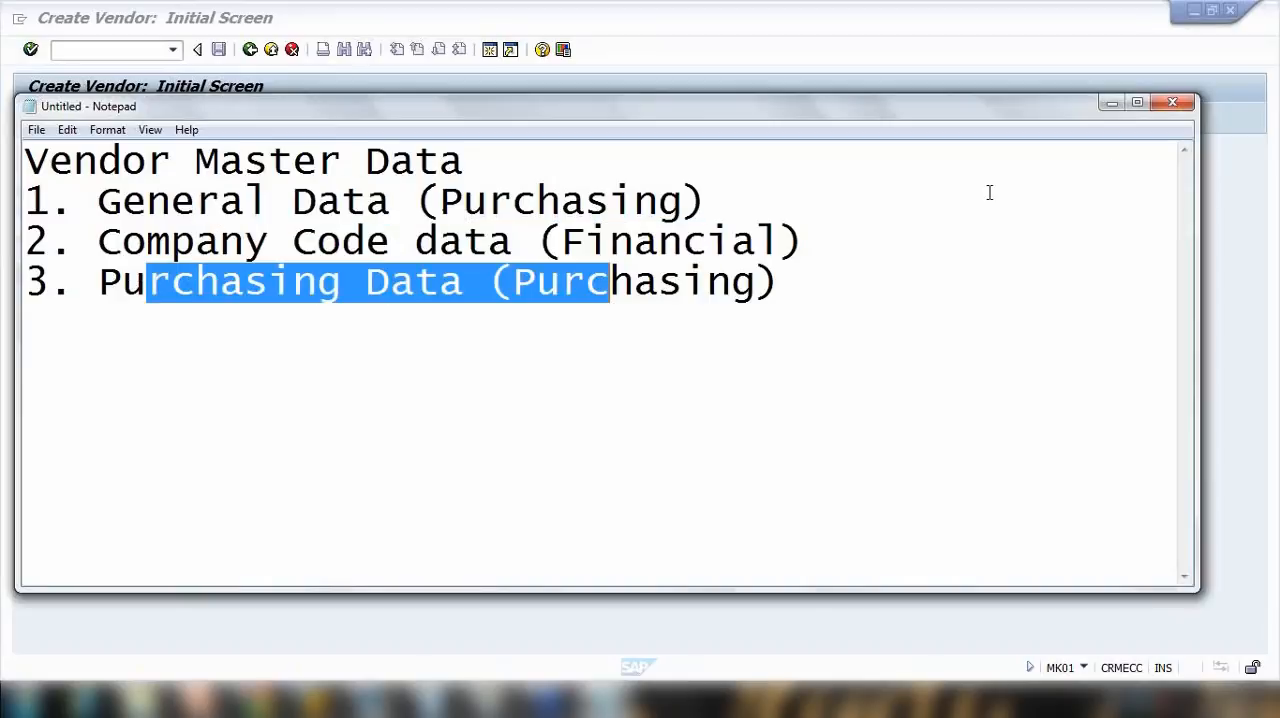
click(1111, 103)
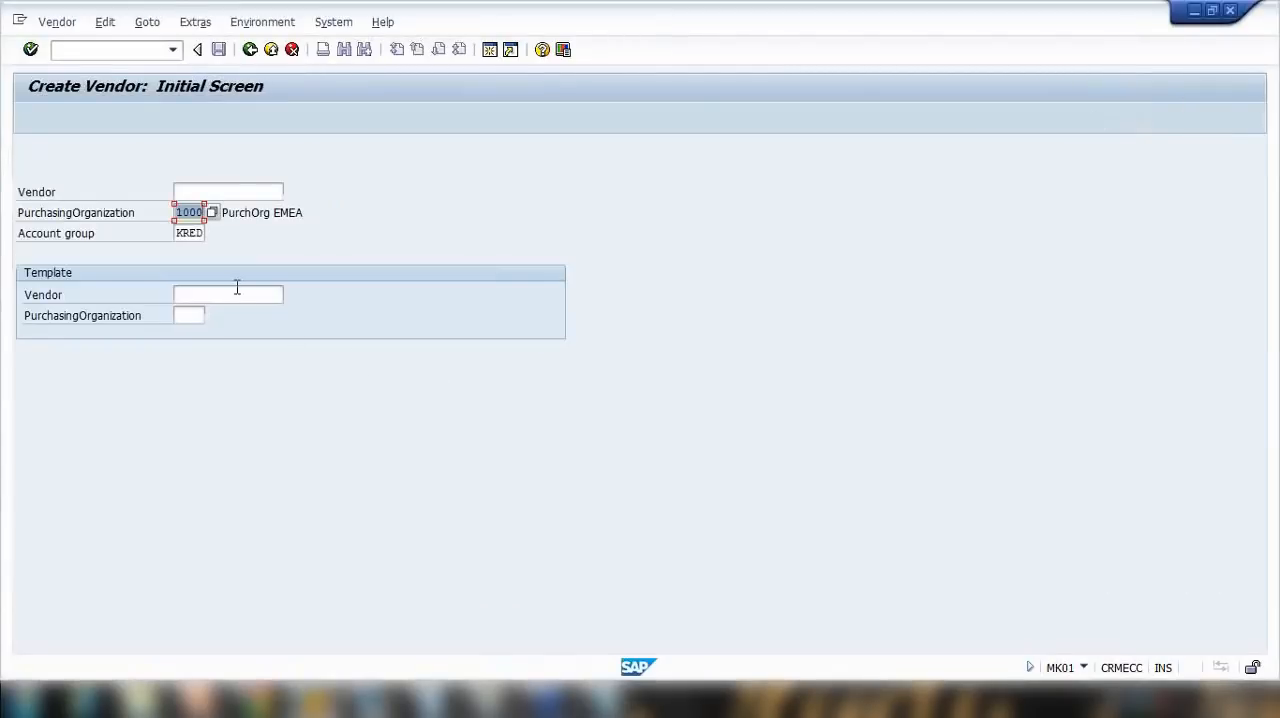
Step: Leave the MK01 initial screen for the SAP Easy Access menu and select MK02 - Change (Current)
click(250, 49)
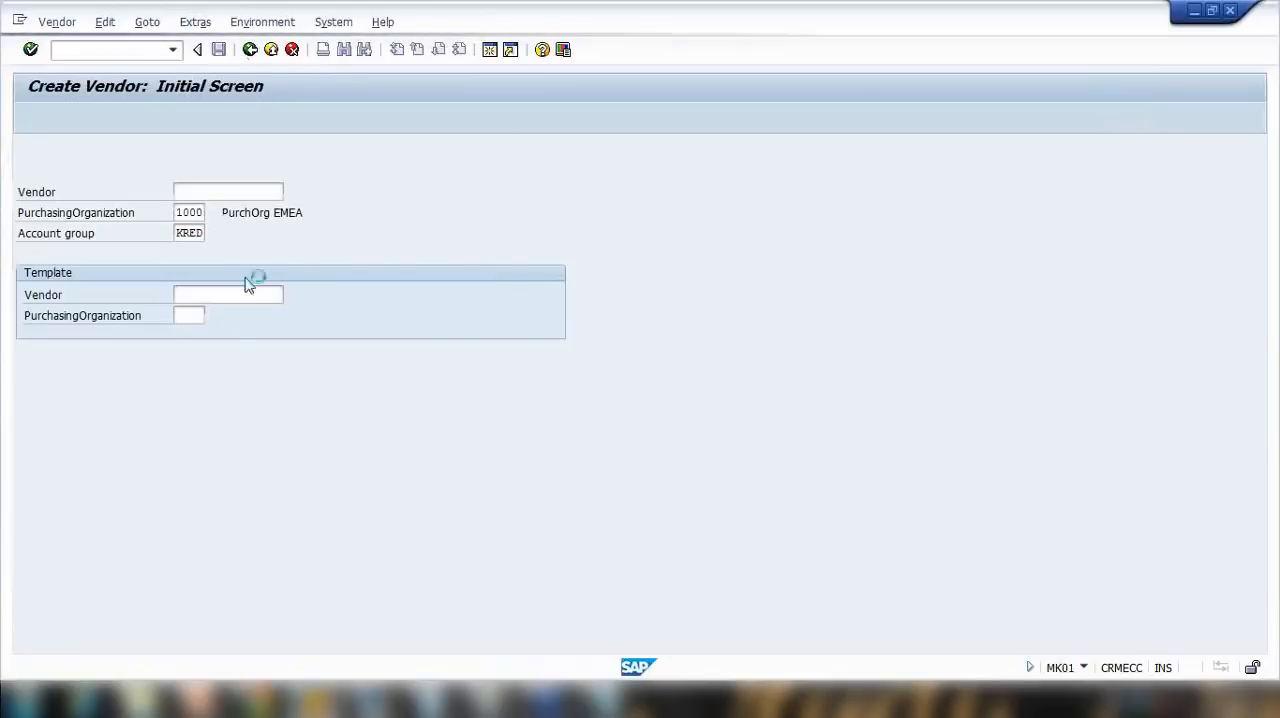
double_click(198, 236)
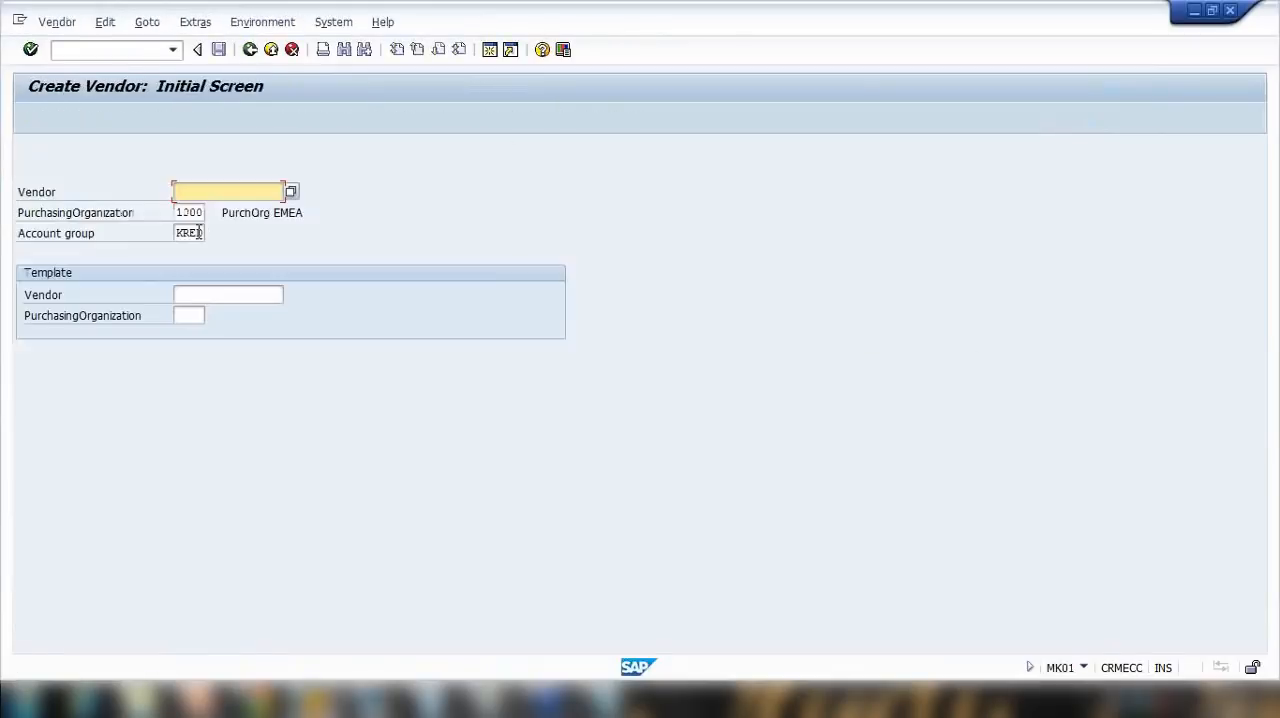
click(250, 49)
click(202, 256)
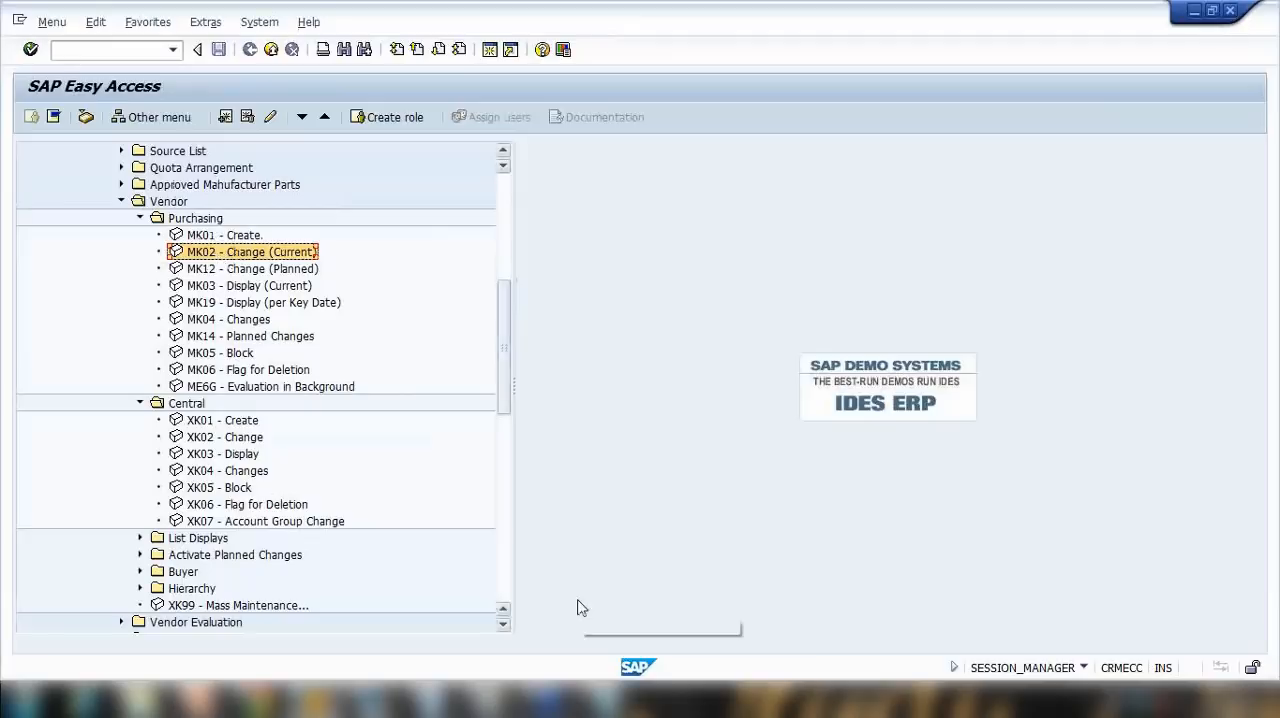
Step: Bring up the notes again, highlight the three vendor master data levels for comparison, and minimise the notes
click(608, 700)
drag(131, 240, 611, 243)
drag(145, 200, 491, 200)
drag(196, 282, 660, 284)
drag(196, 241, 805, 242)
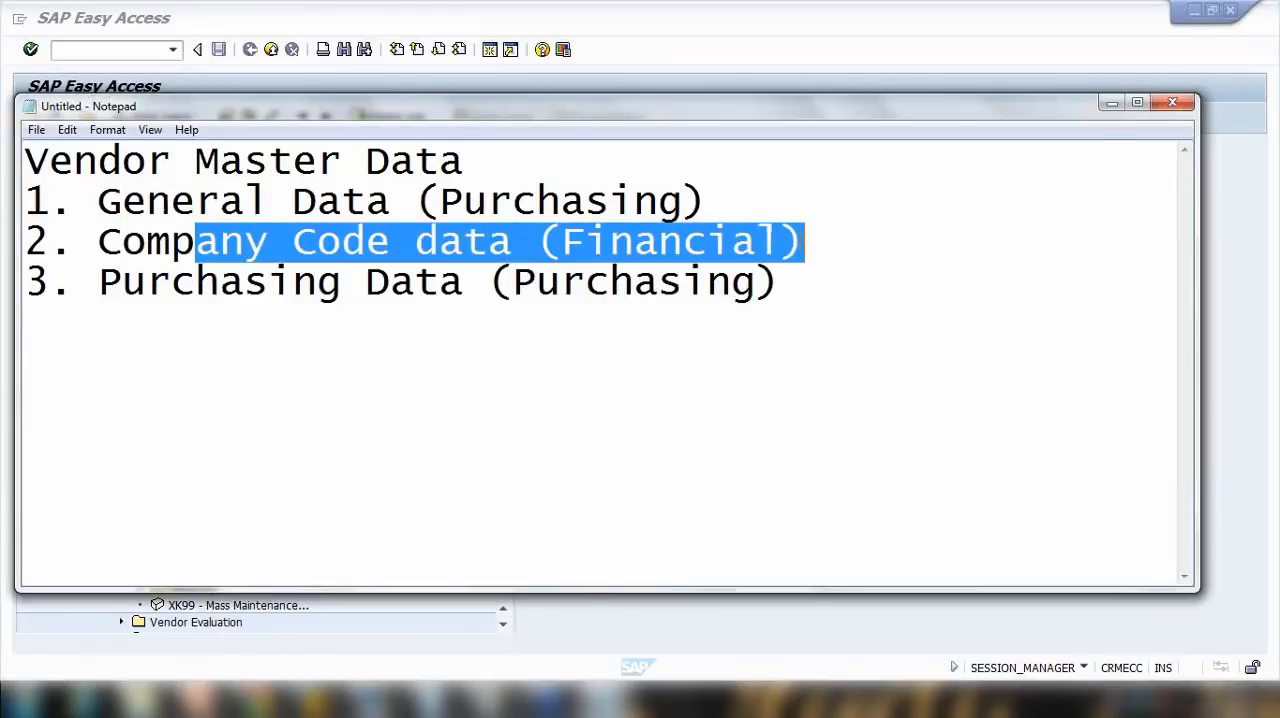
click(1111, 104)
Step: Open MK02 - Change (Current), page through all of the vendor's data screens up to Partner functions, and exit editing
double_click(246, 251)
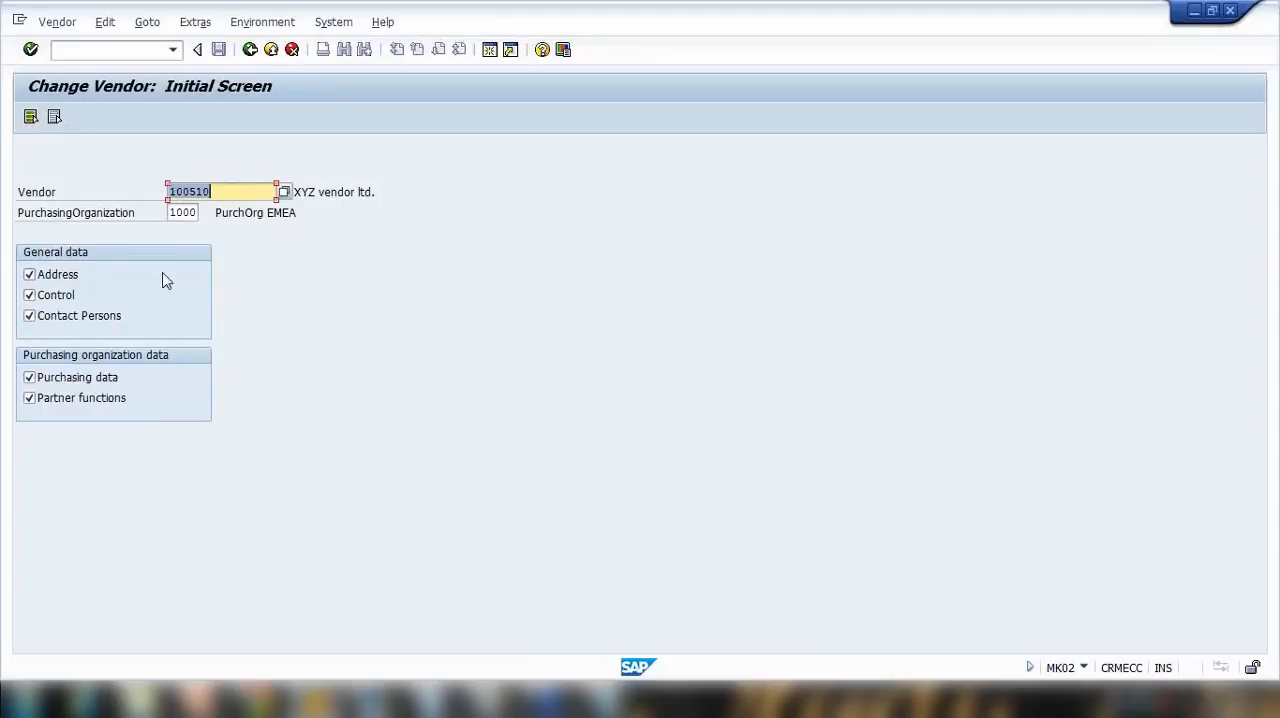
key(Return)
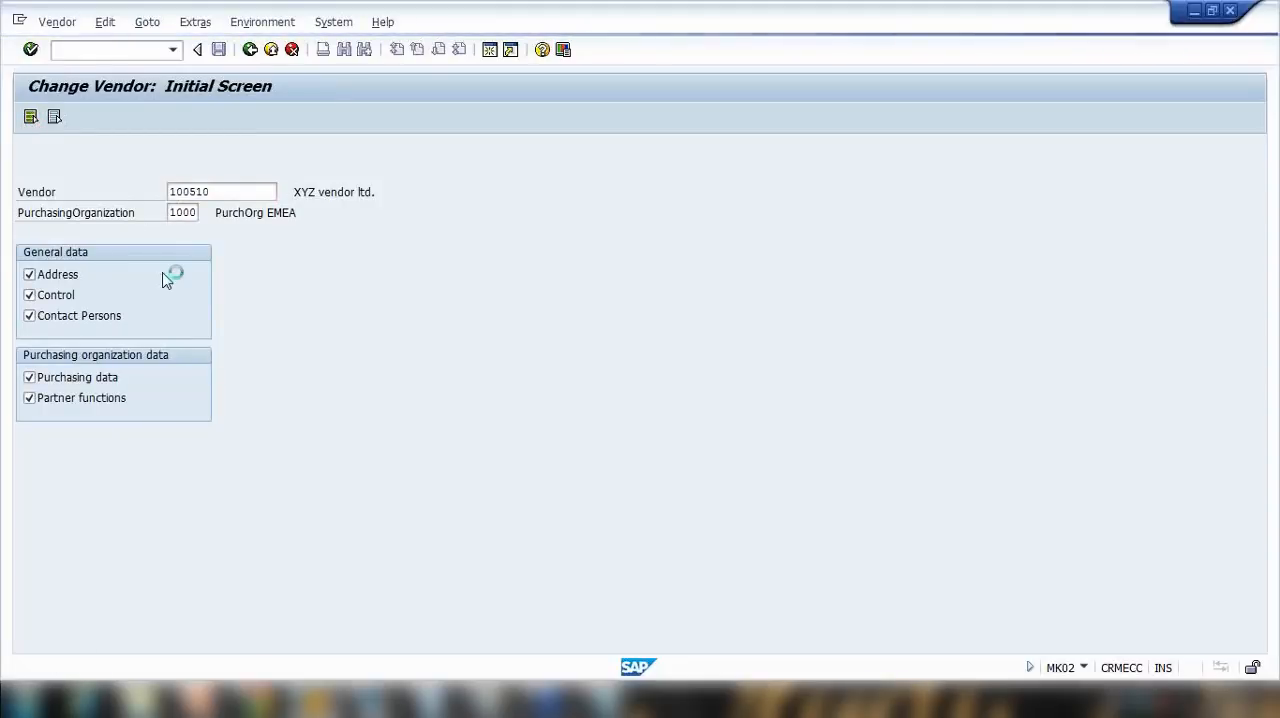
key(Return)
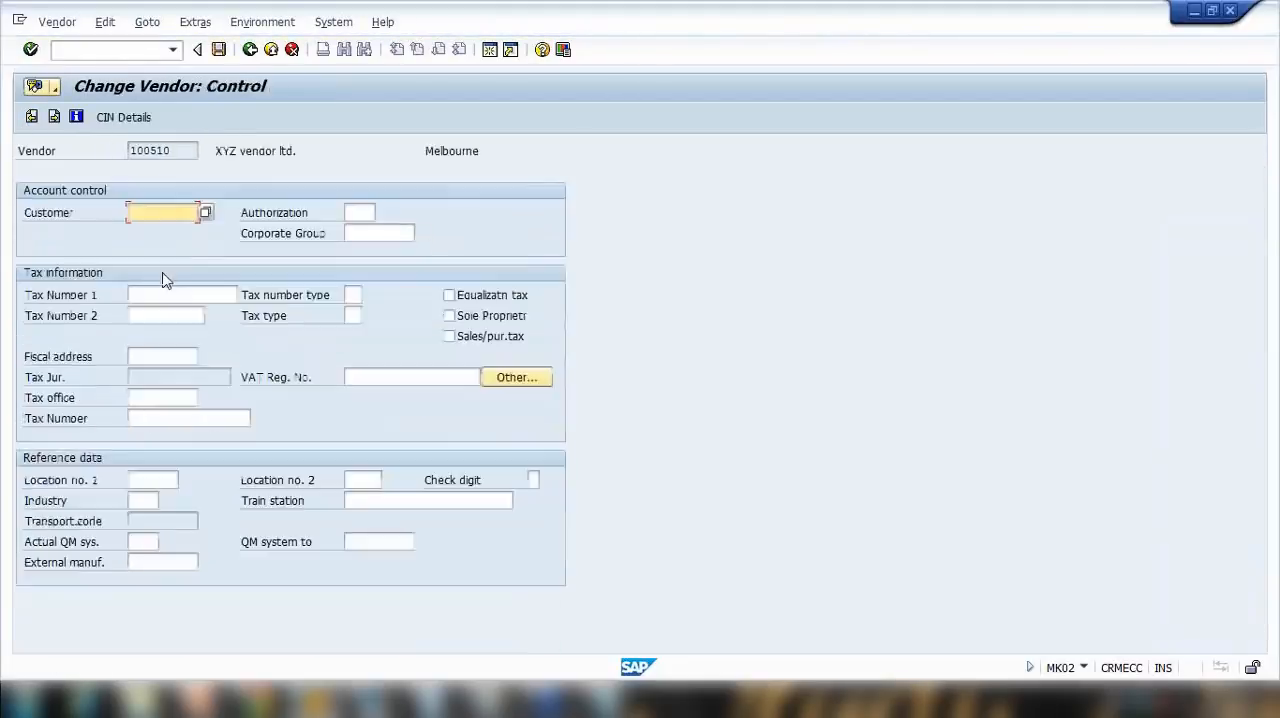
key(Return)
key(Return)
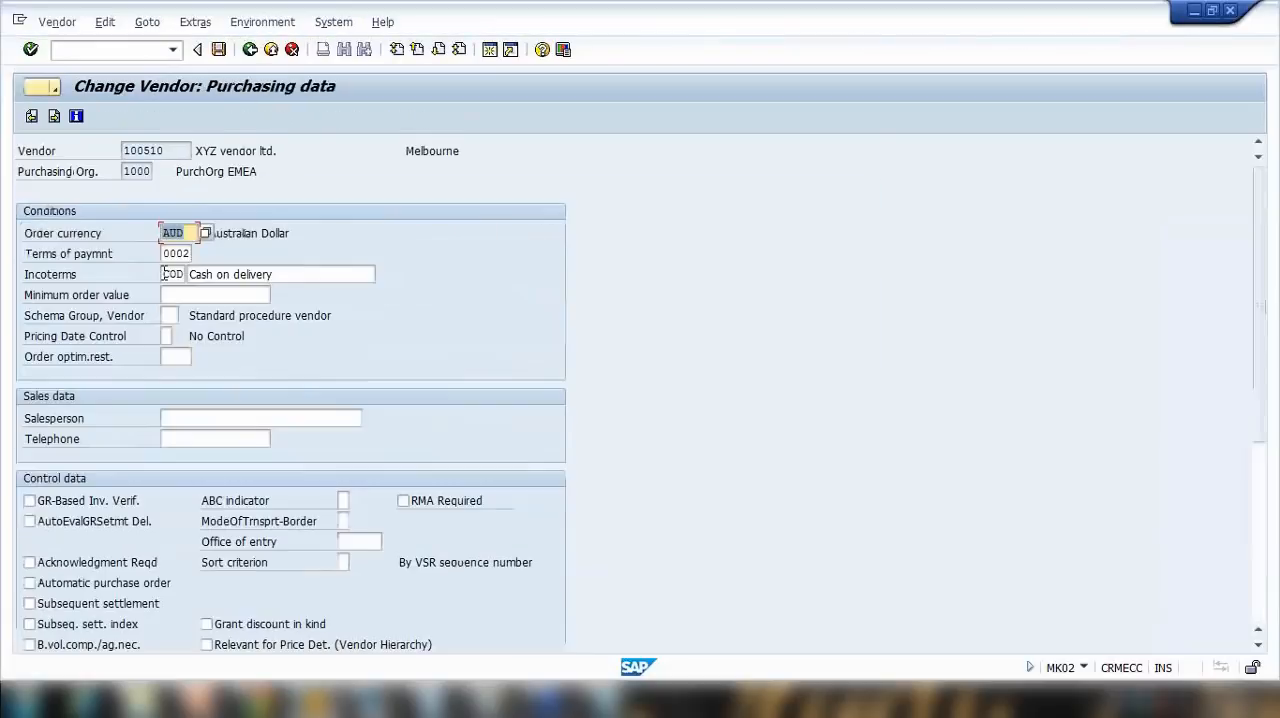
key(Return)
key(Return)
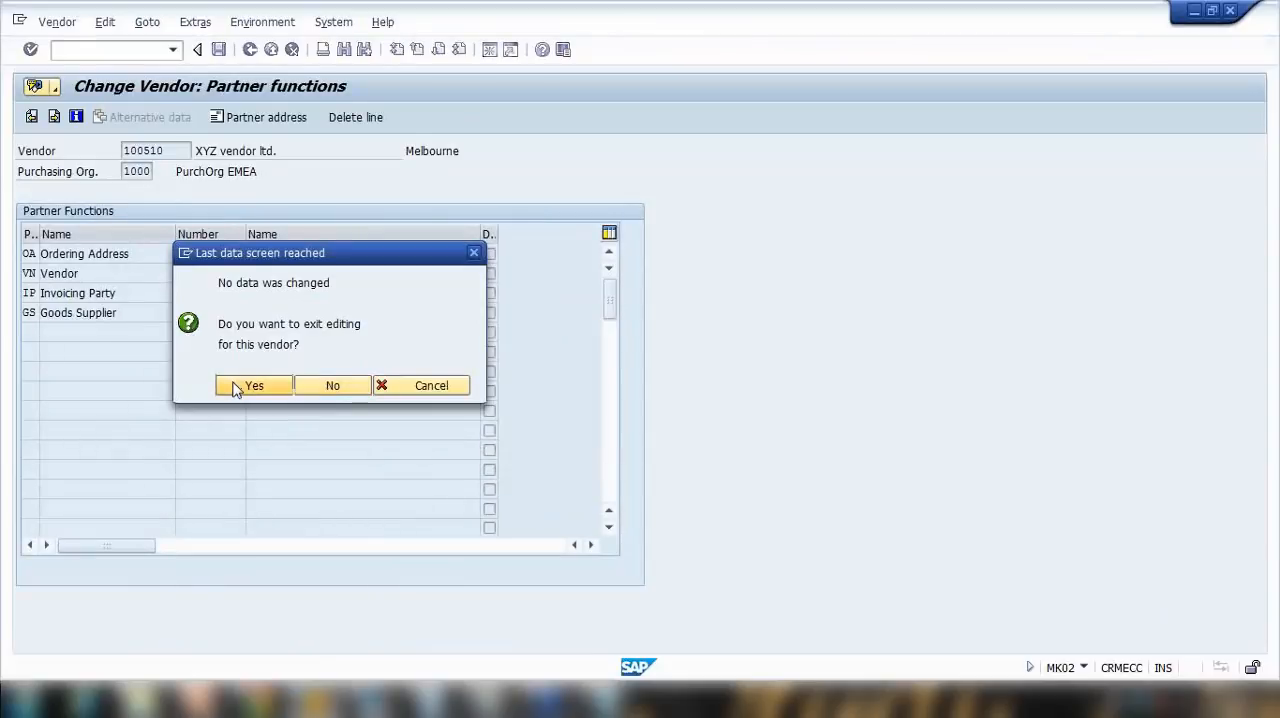
click(248, 386)
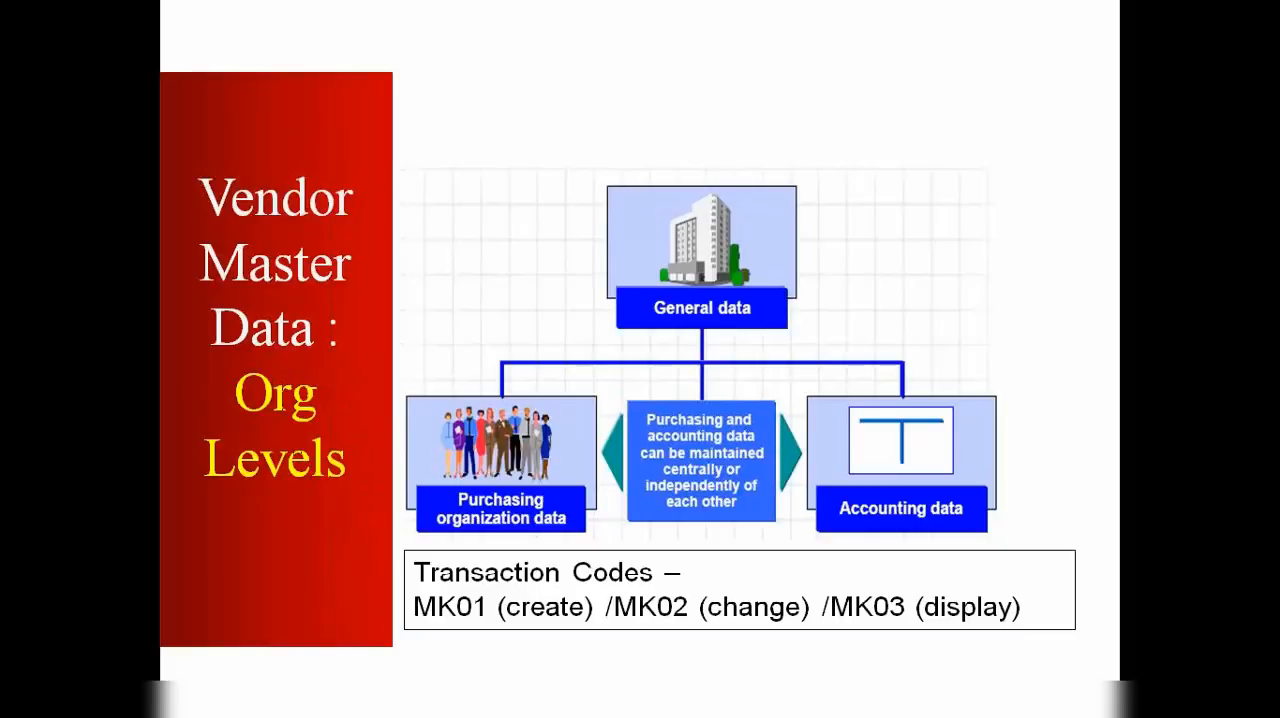
Step: Advance the presentation from the Org Levels slide to Account Group, end the slide show and switch to SAP
key(Right)
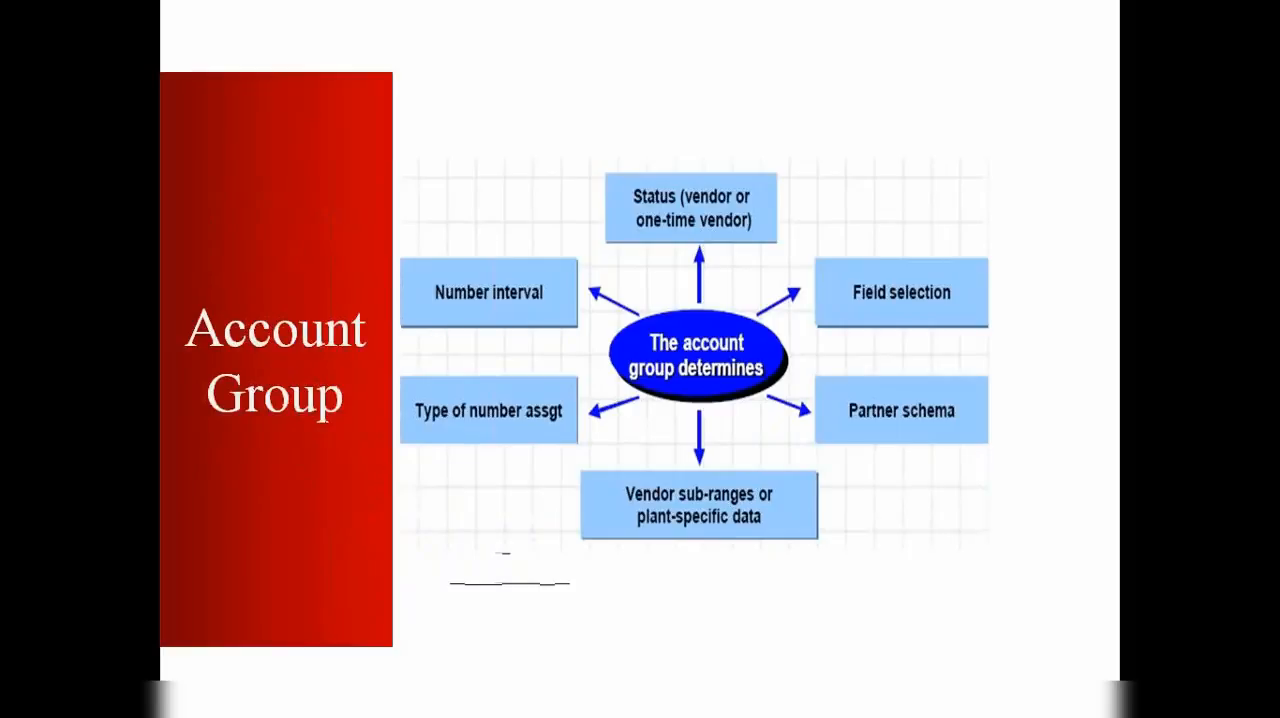
key(Escape)
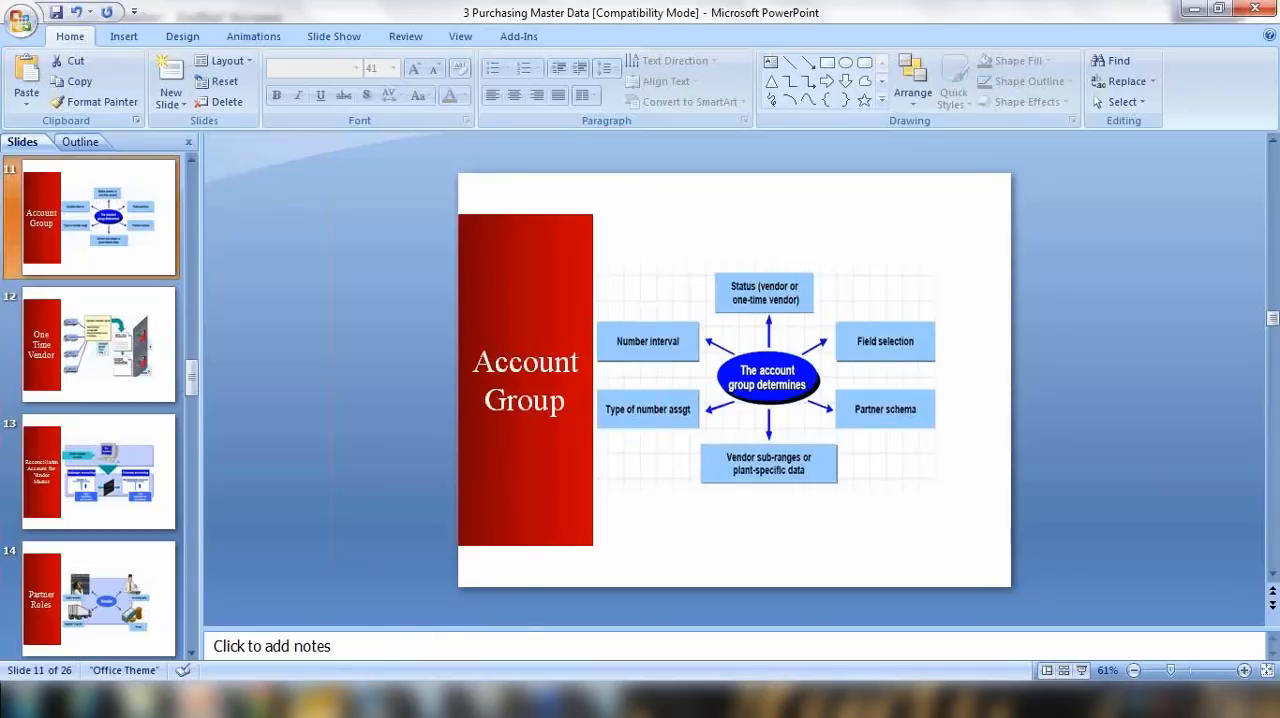
click(398, 616)
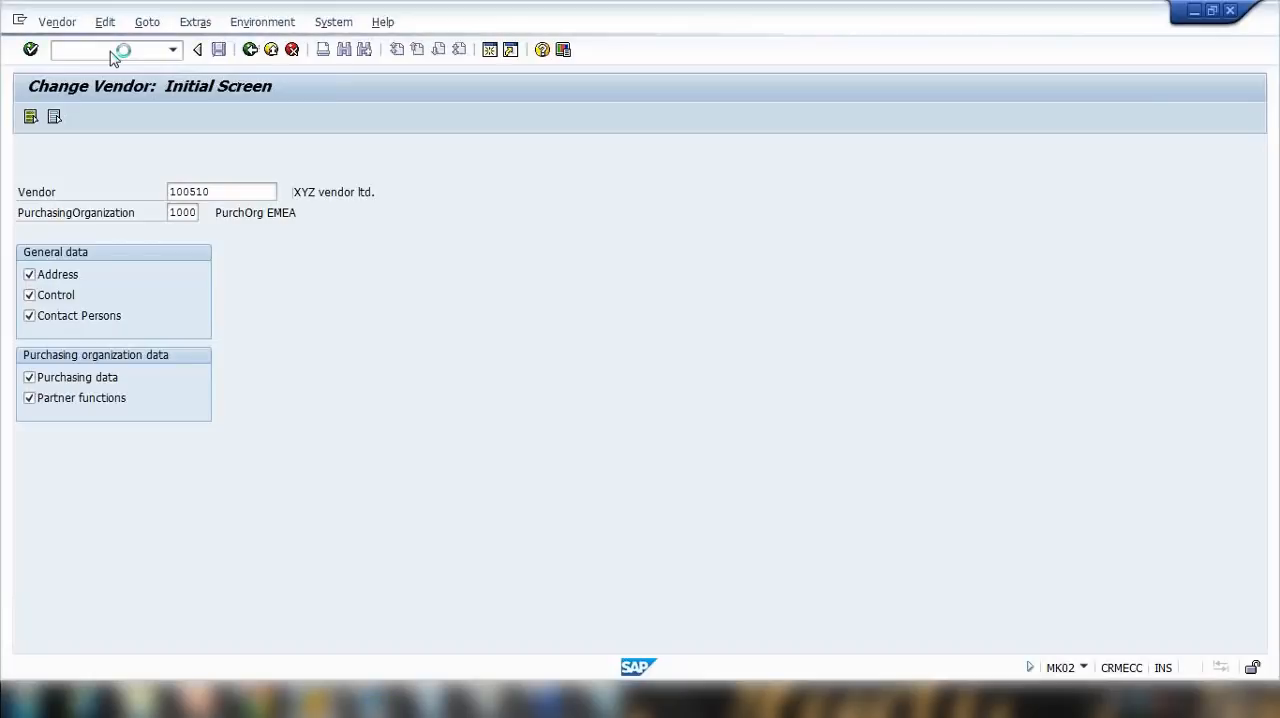
Step: Start transaction XK01 from the SAP Easy Access menu and display the list of possible vendor account groups
click(112, 51)
text(x)
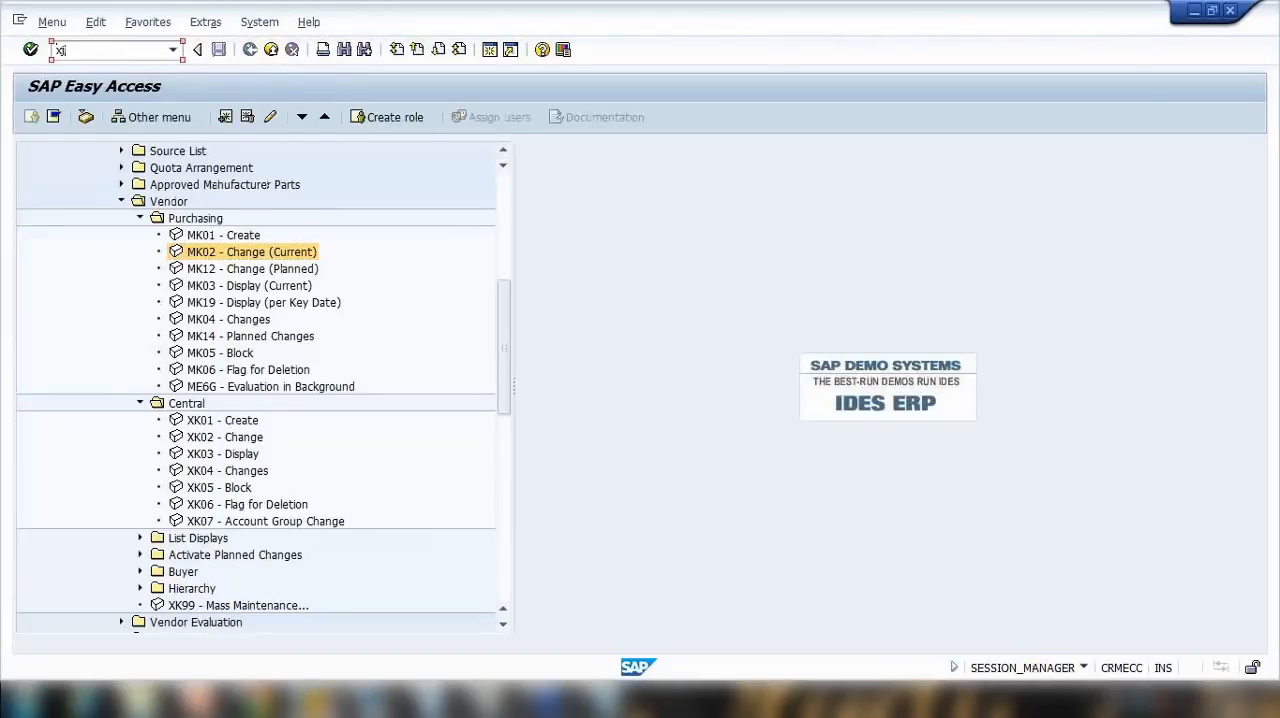
text(k01)
key(Return)
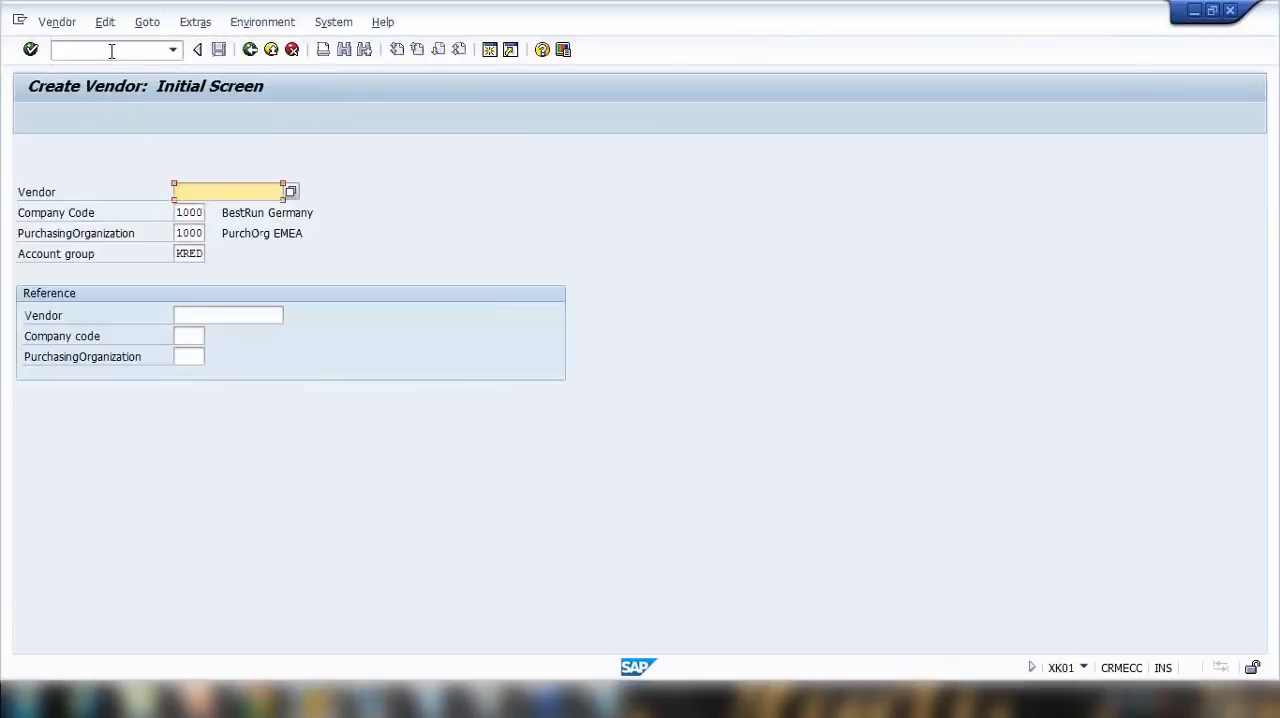
double_click(177, 254)
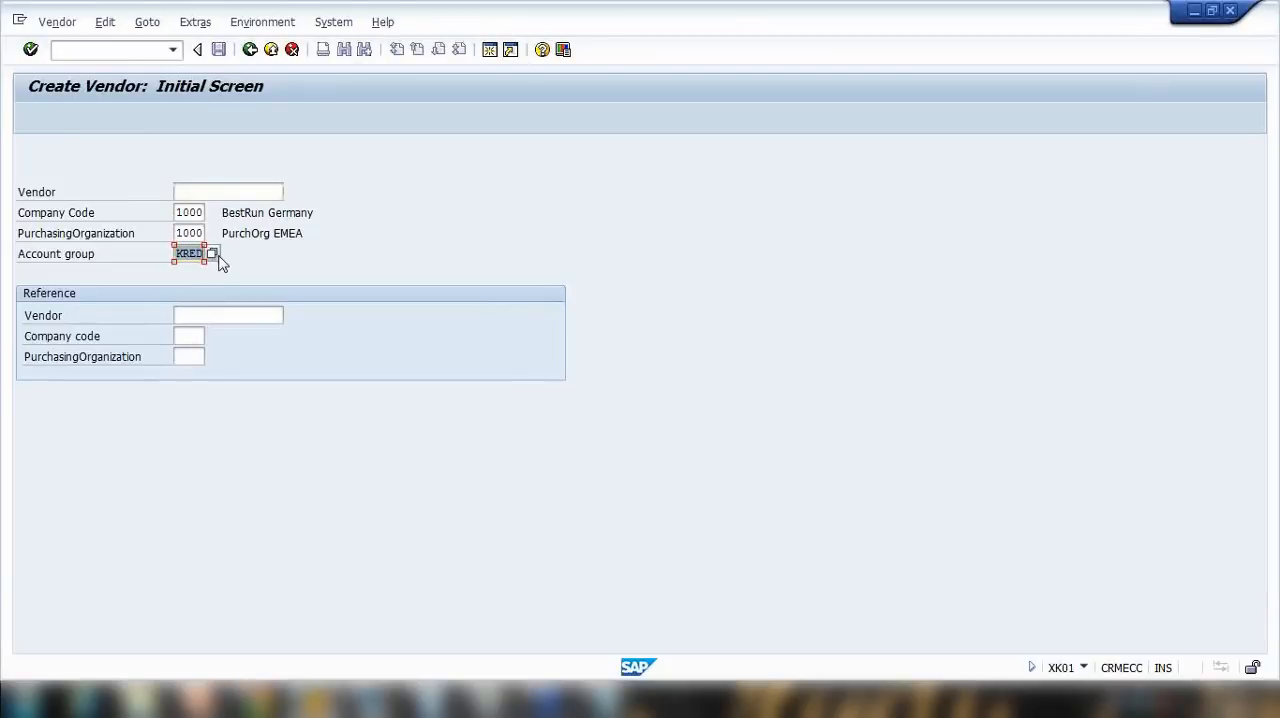
key(Return)
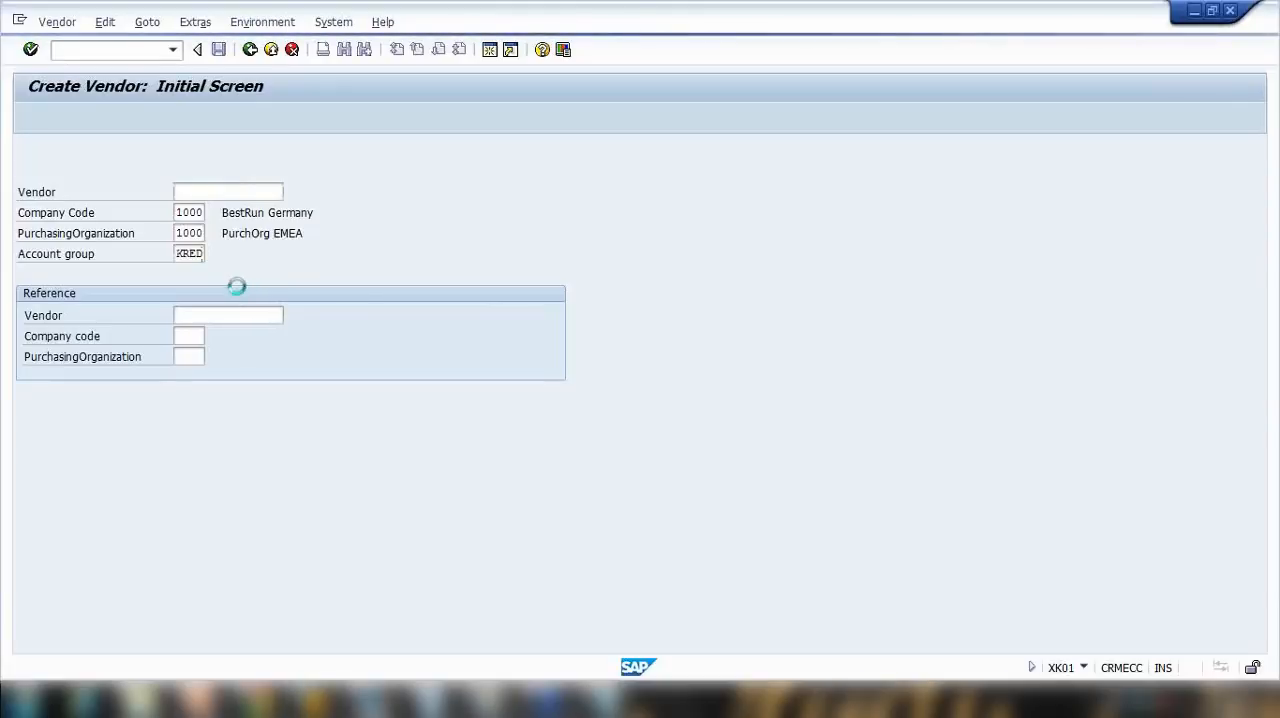
drag(335, 50, 468, 40)
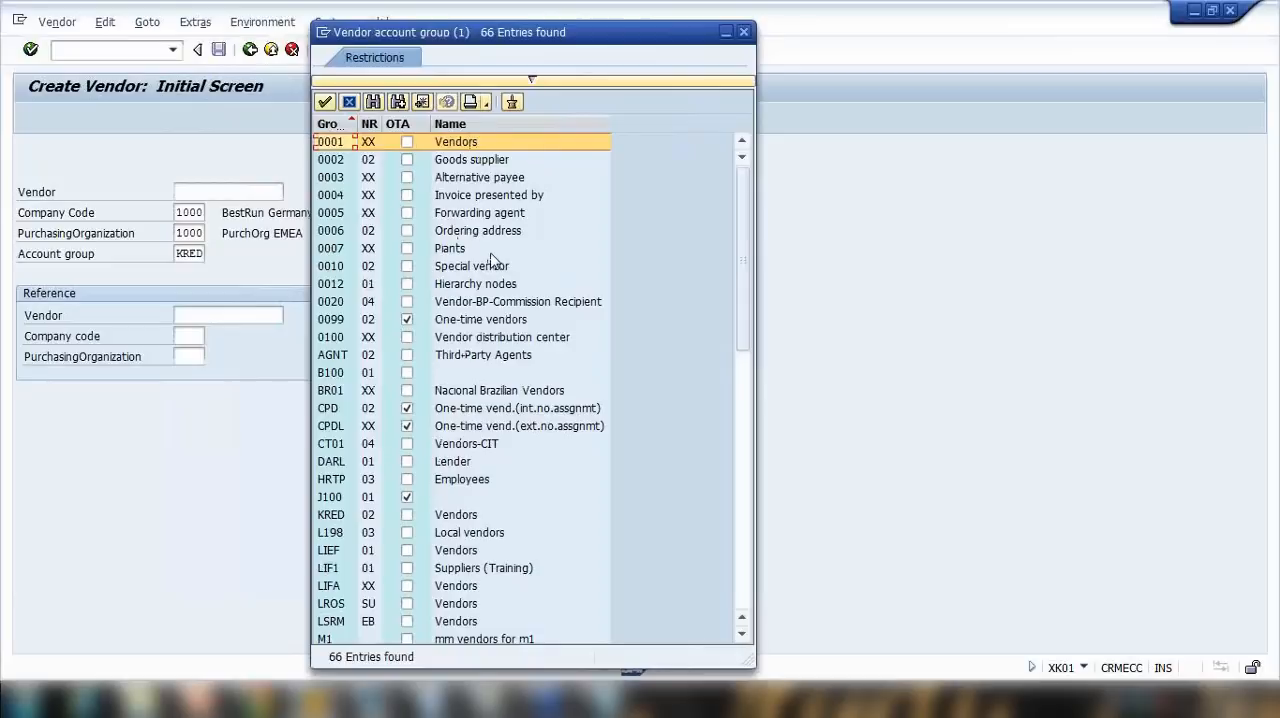
Step: Examine account groups such as Goods supplier, Ordering address, Forwarding agent, Plants and KRED in the list
click(470, 163)
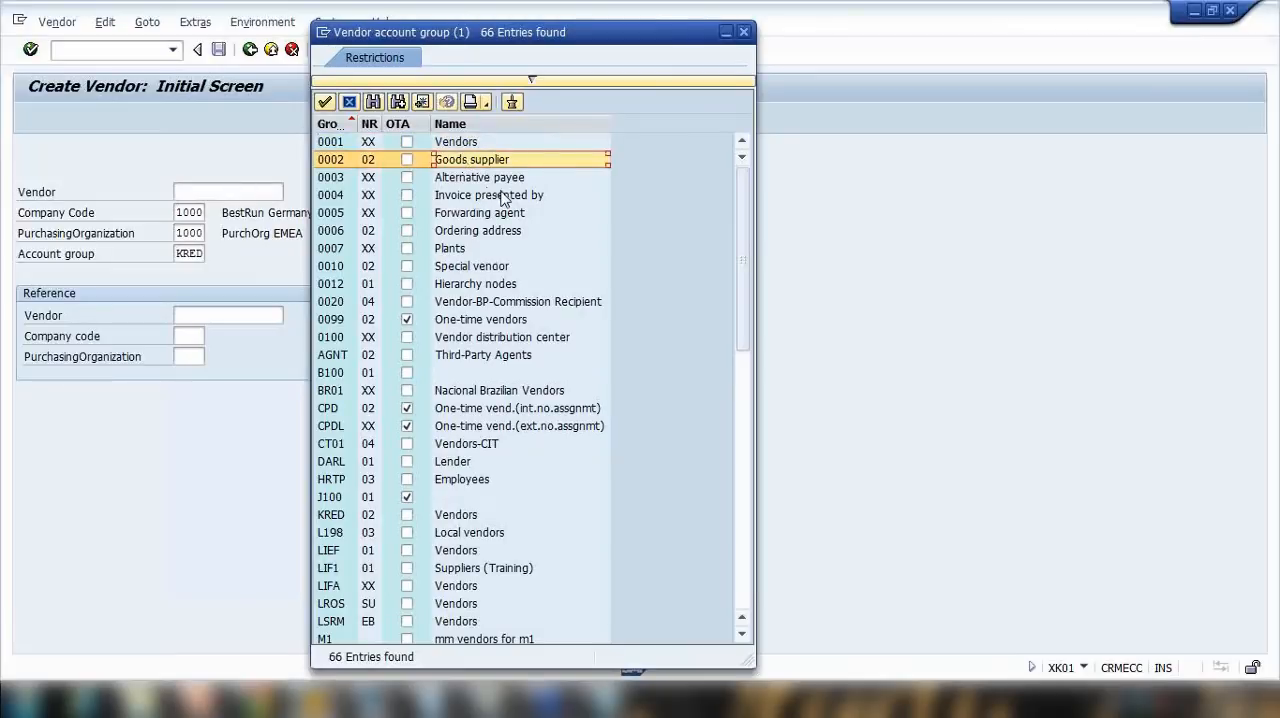
click(468, 231)
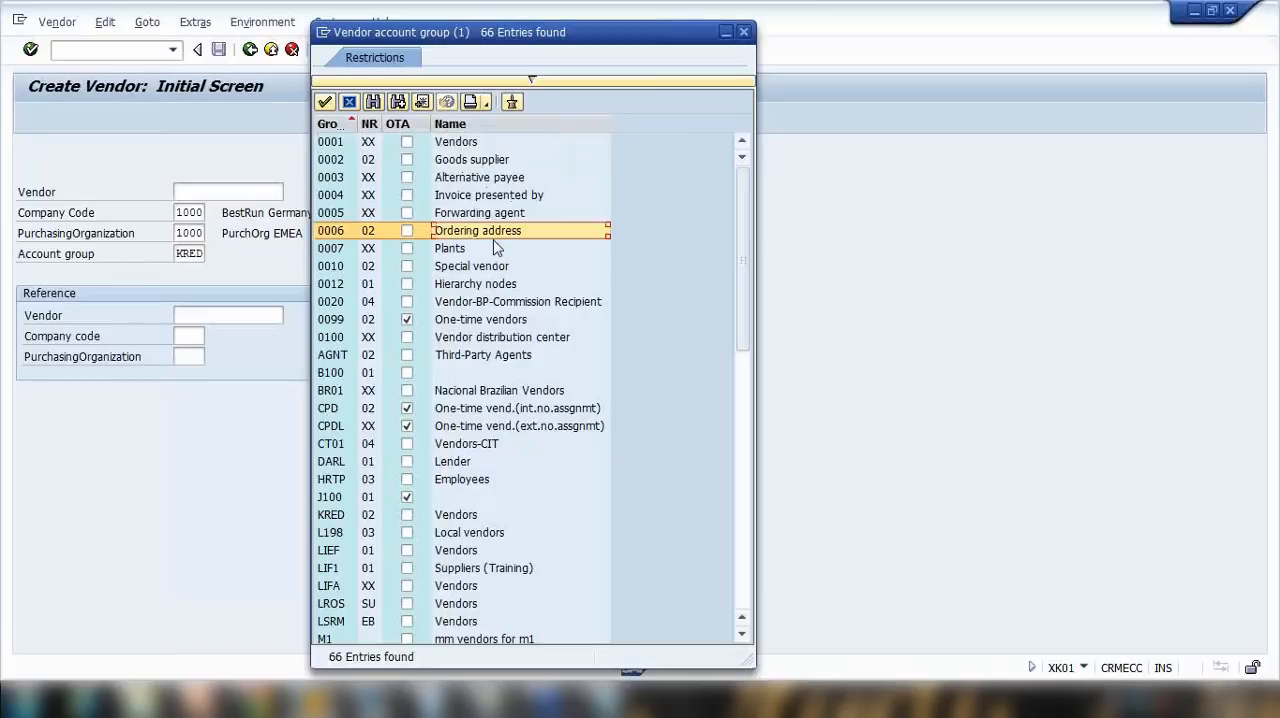
click(483, 213)
click(467, 250)
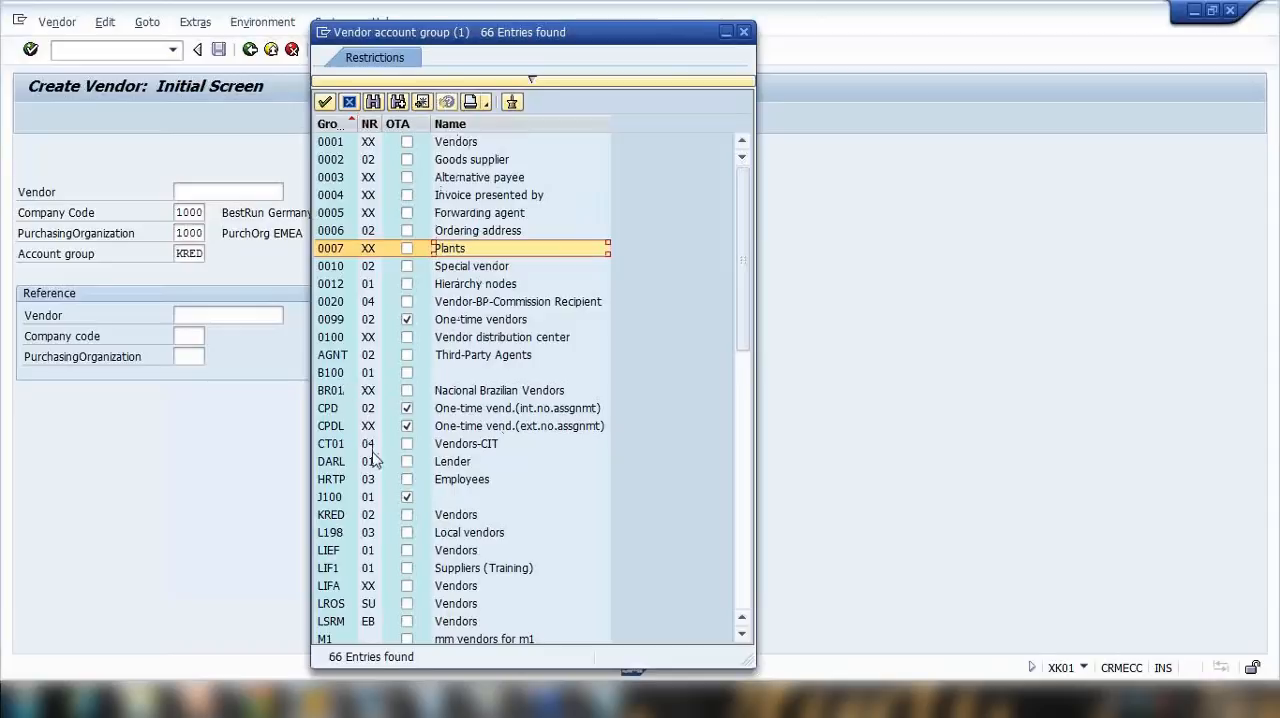
scroll(420, 458, down, 3)
click(448, 360)
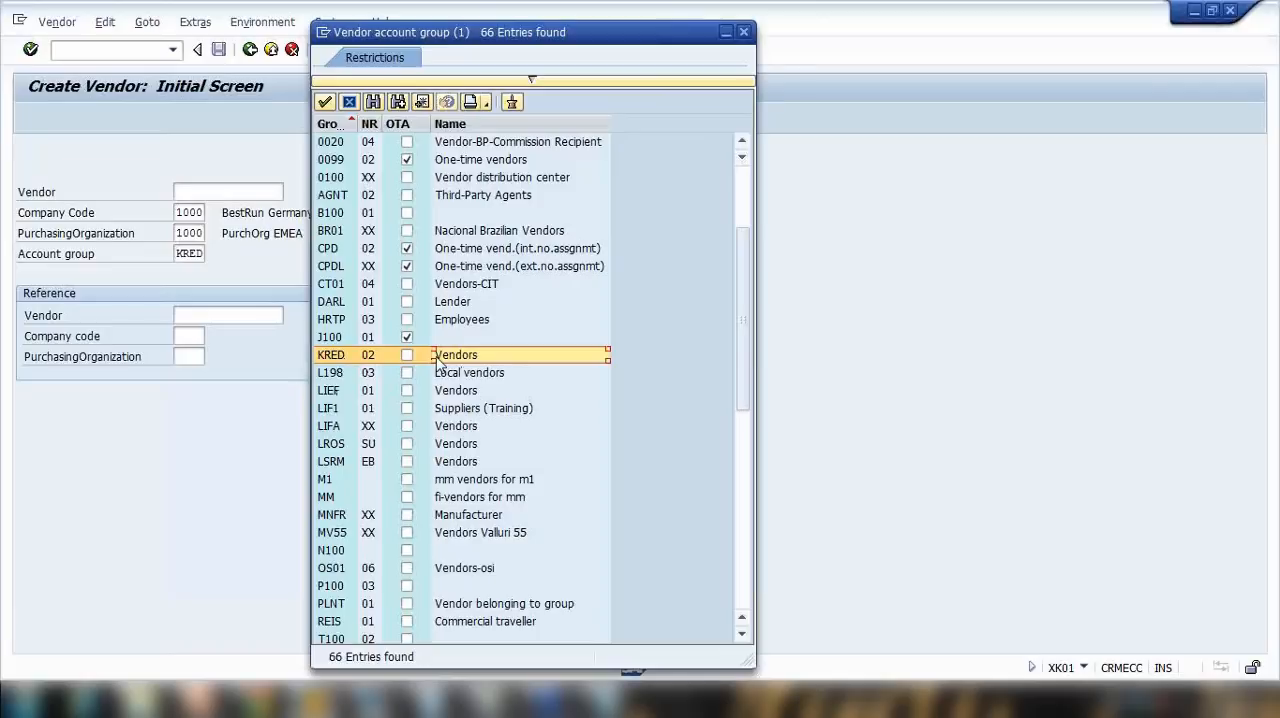
scroll(437, 362, up, 3)
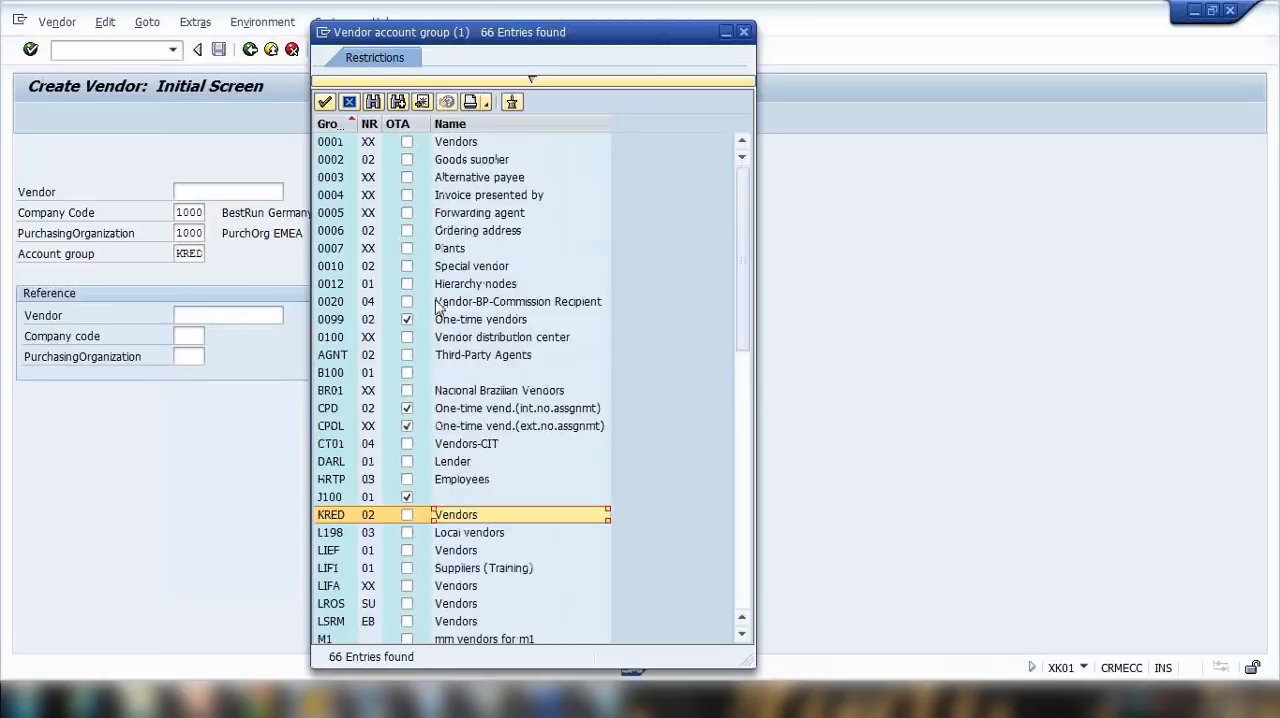
Step: Go through the first account groups again, comparing Vendors, Goods supplier, Alternative payee, Invoice presented by, Forwarding agent, Ordering address and Plants
click(468, 162)
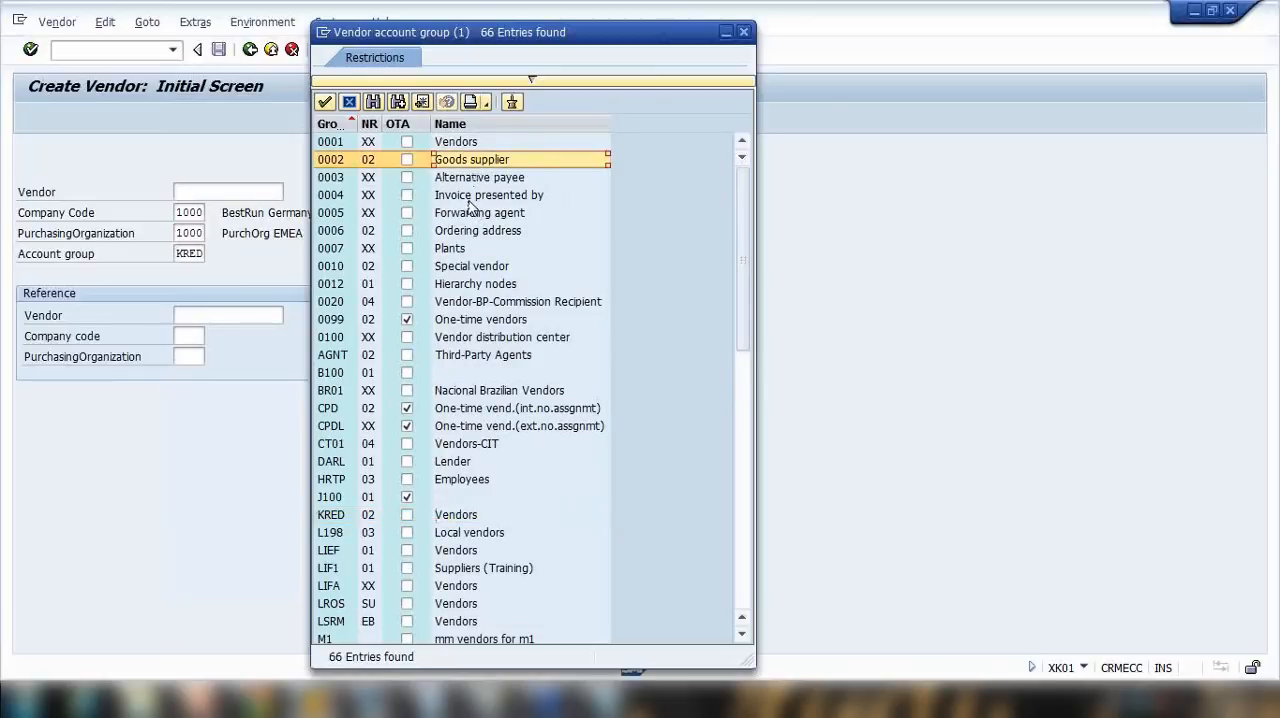
click(470, 197)
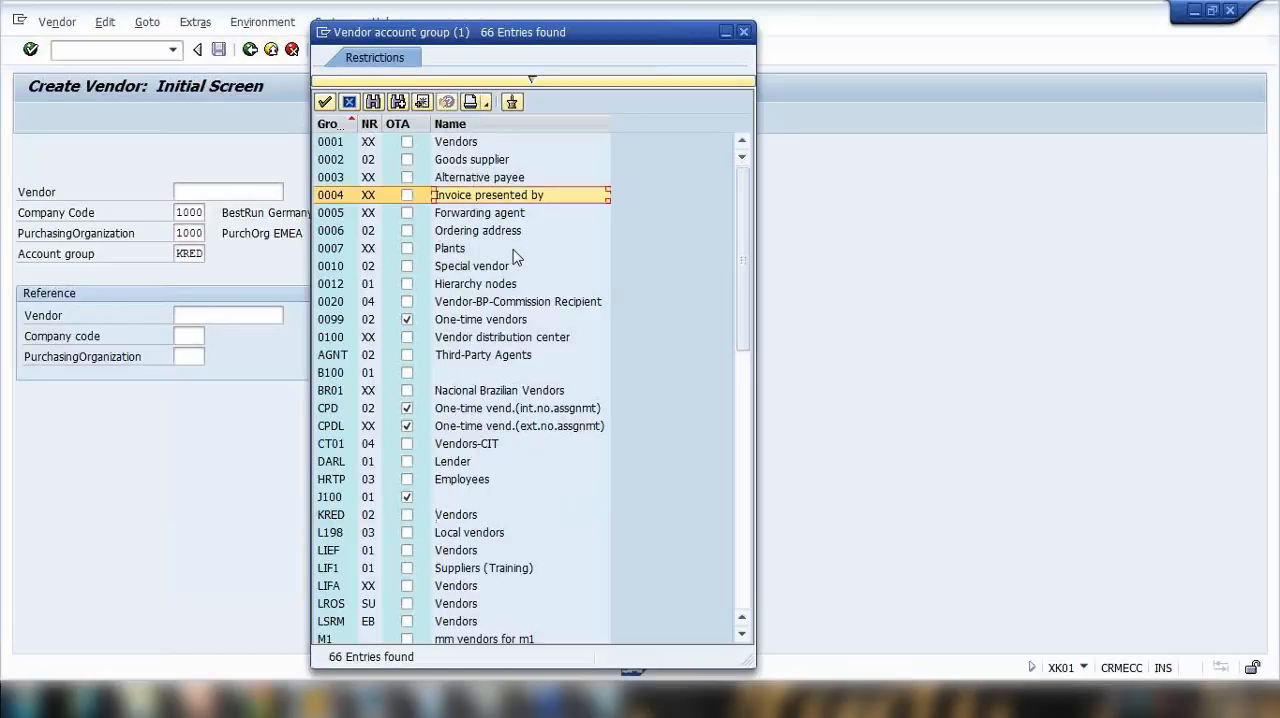
click(514, 232)
click(497, 250)
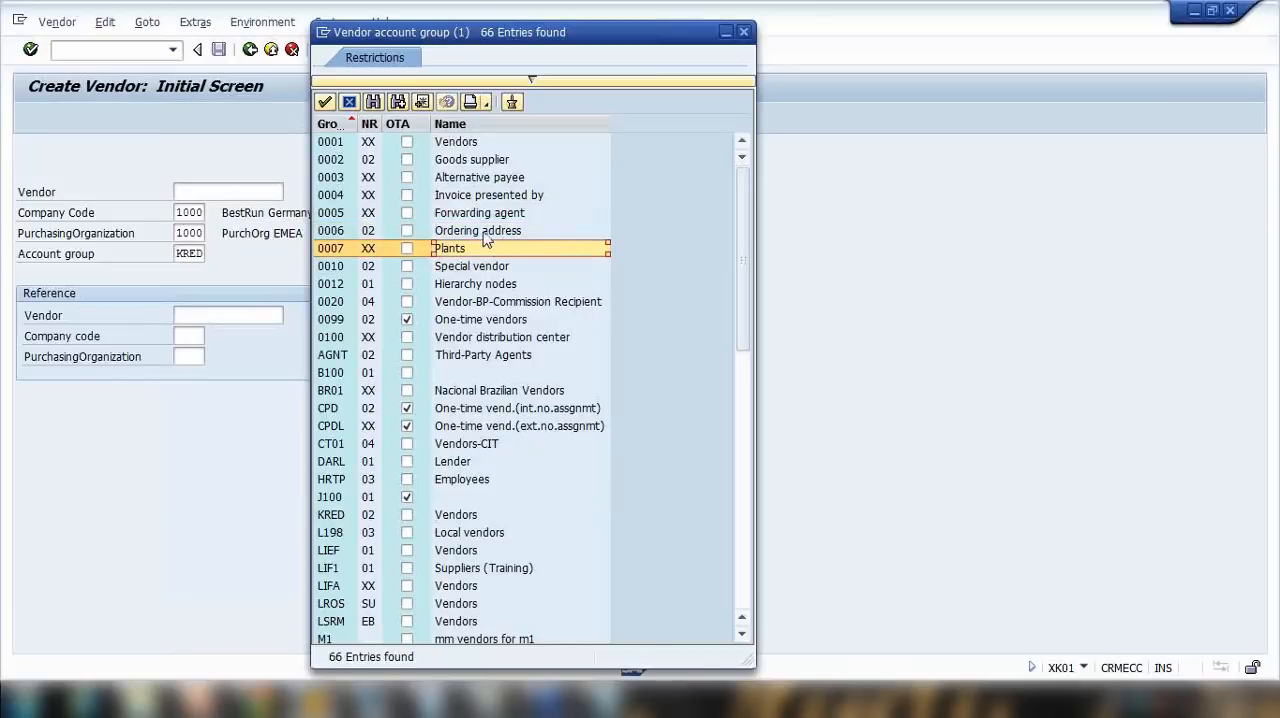
scroll(478, 250, down, 3)
scroll(478, 250, up, 3)
click(456, 146)
click(460, 213)
click(458, 163)
click(468, 177)
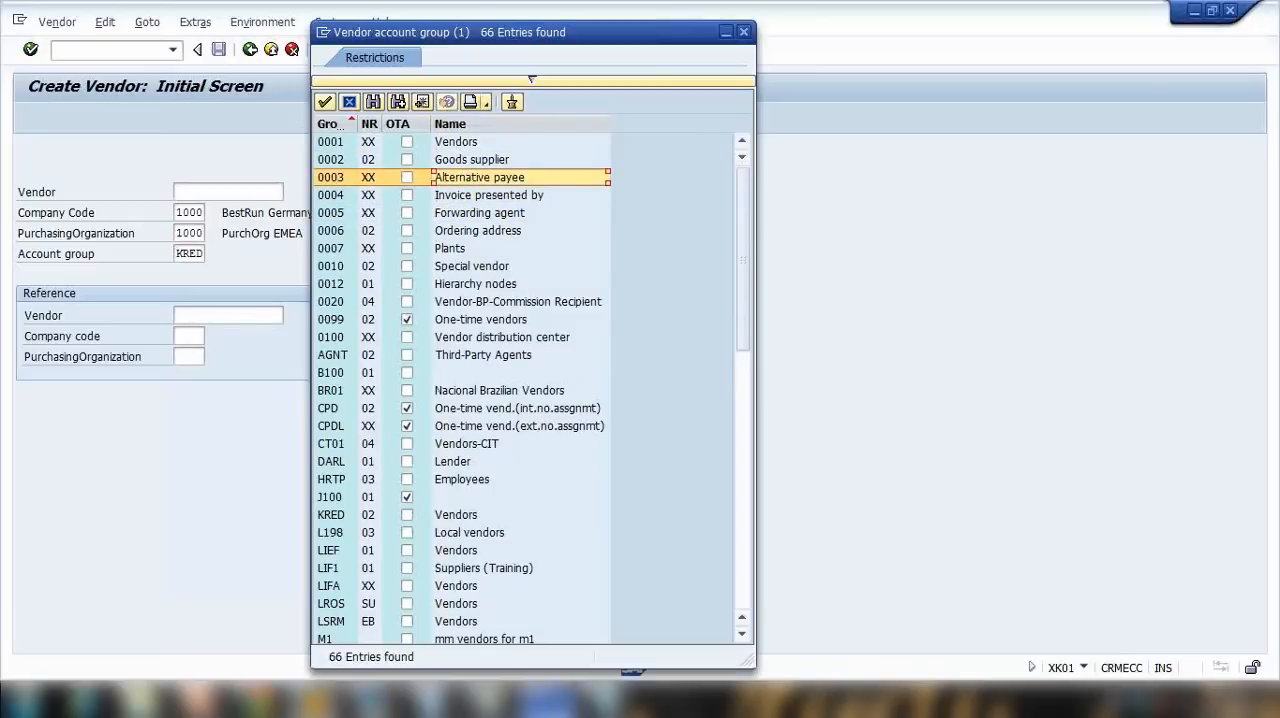
Step: Switch to PowerPoint, present the Account Group slide full screen to review what the group determines, and end the show
click(198, 700)
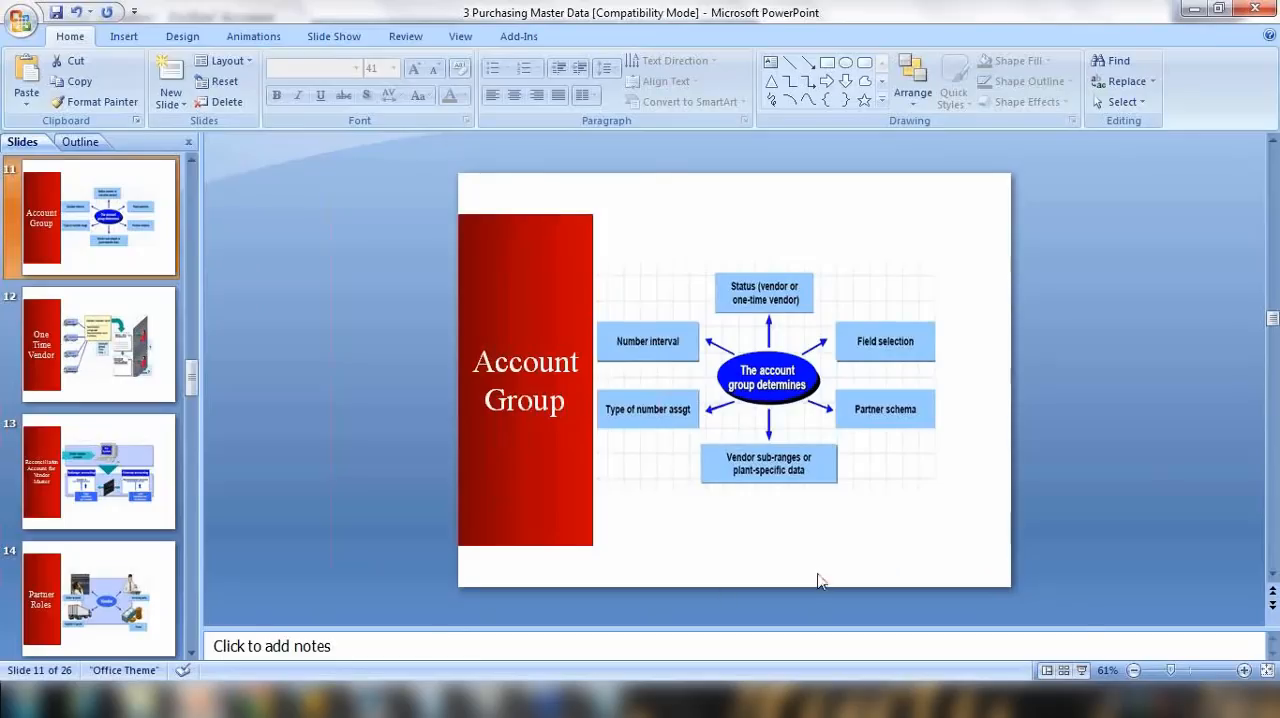
click(1082, 671)
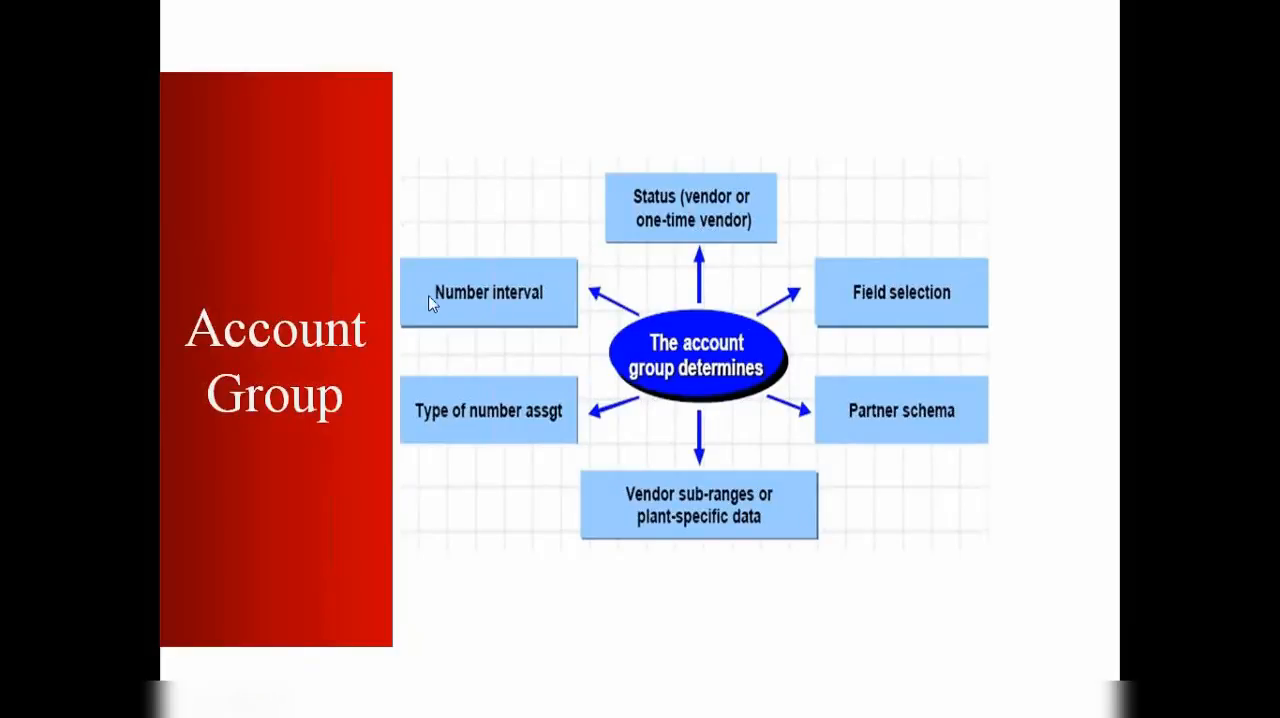
key(Escape)
Step: Add a line to the notes below the three data levels with the vendor number followed by "- KRED account grp"
click(607, 700)
click(520, 167)
click(846, 292)
key(Return)
key(Return)
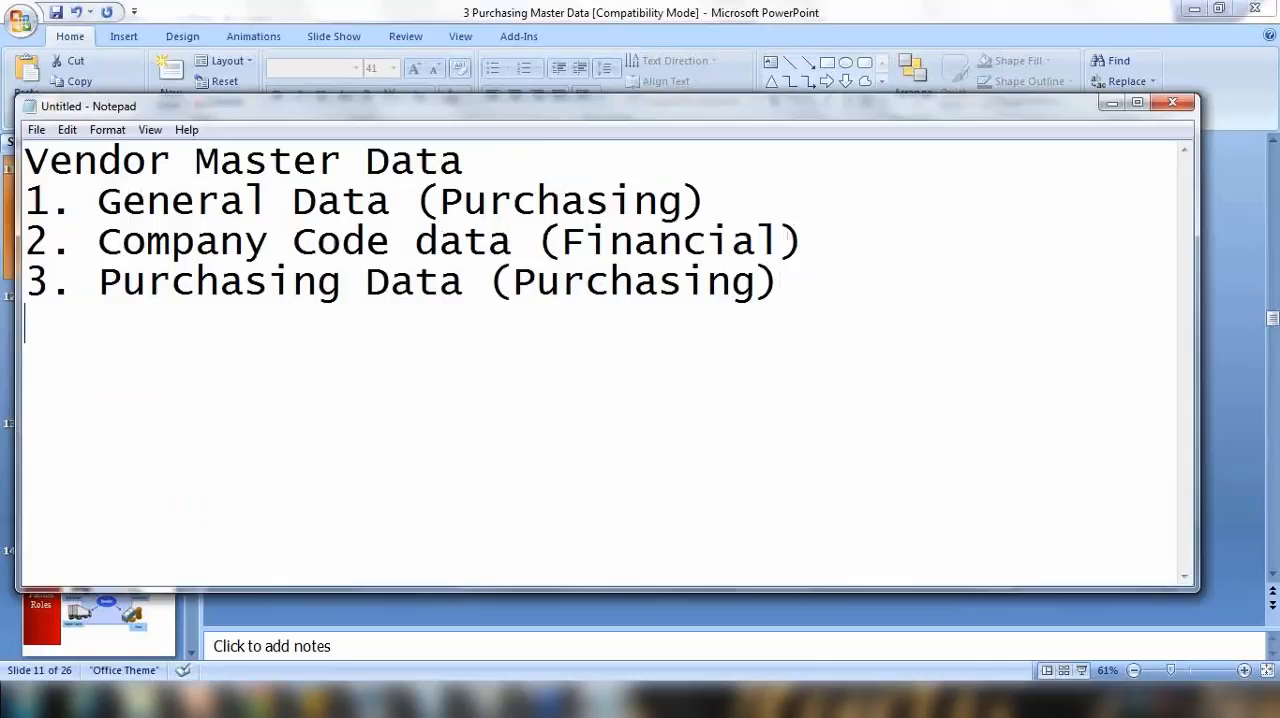
text(100510)
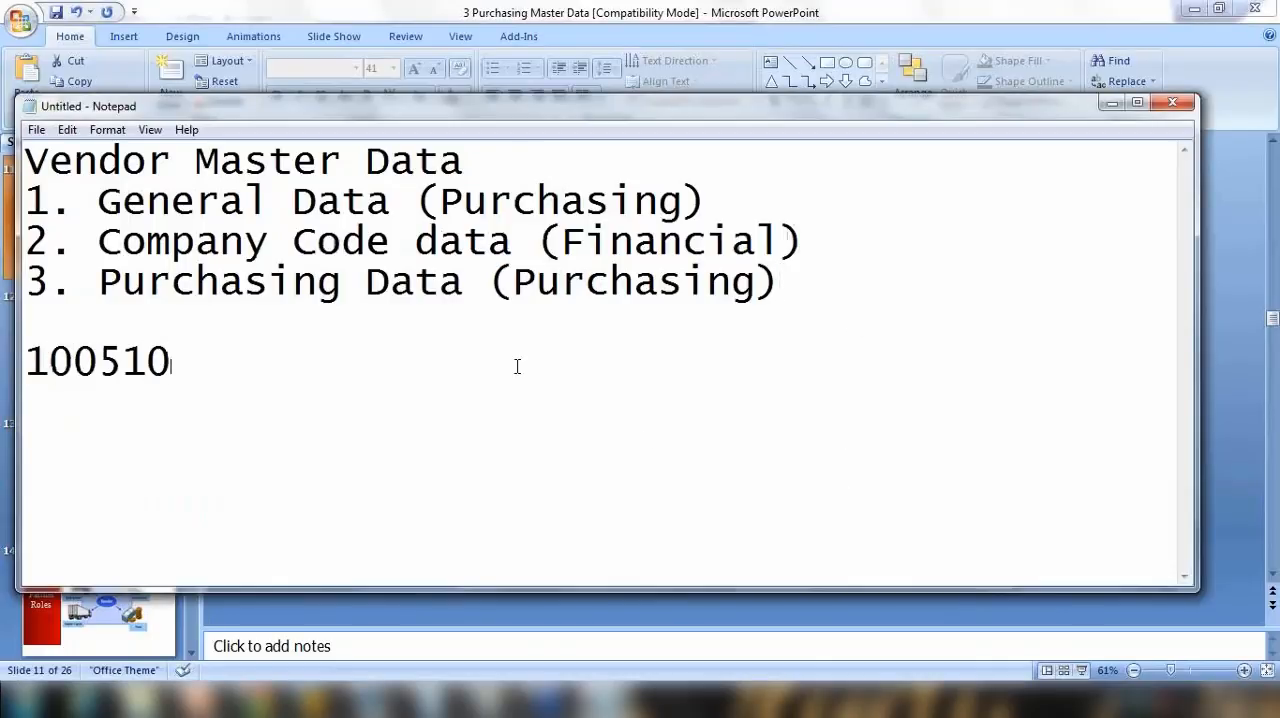
text( - KRED account grp)
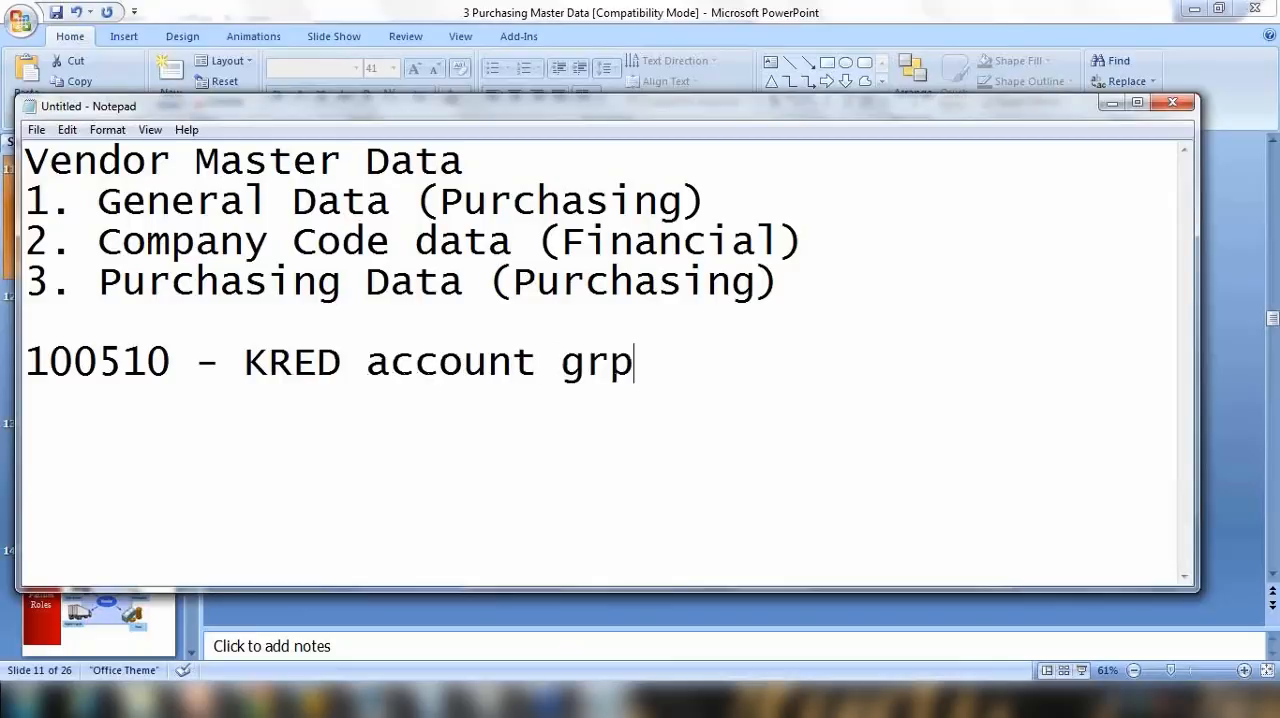
Step: Finish the KRED line in the notes so that it ends with "account group"
key(BackSpace)
text(oup)
key(Return)
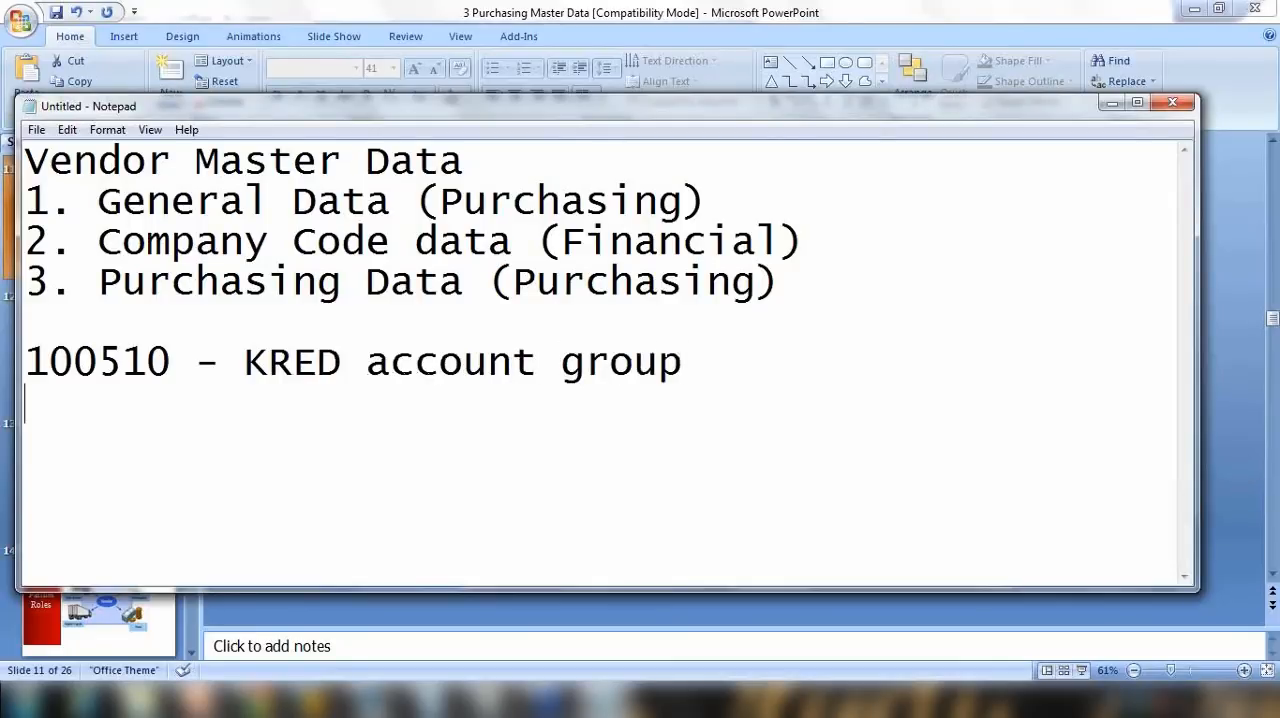
drag(246, 362, 348, 362)
click(711, 372)
text((100000)
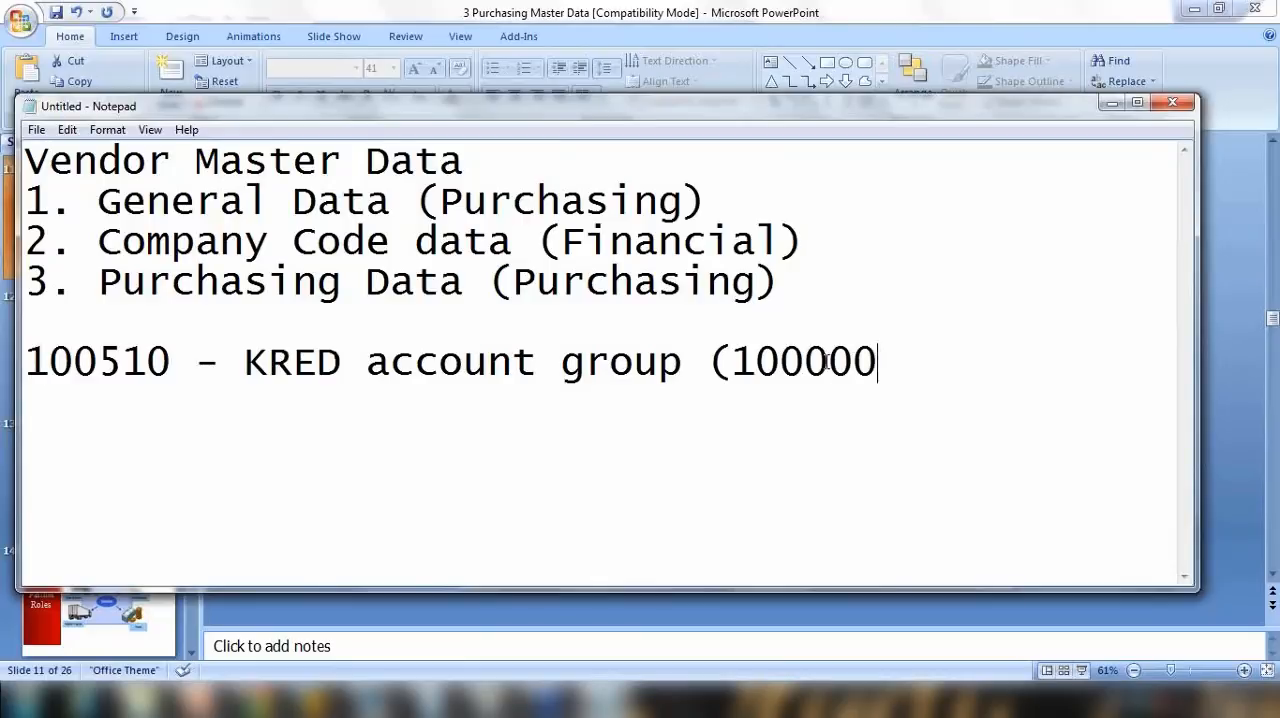
drag(731, 362, 878, 364)
click(896, 365)
text(-19)
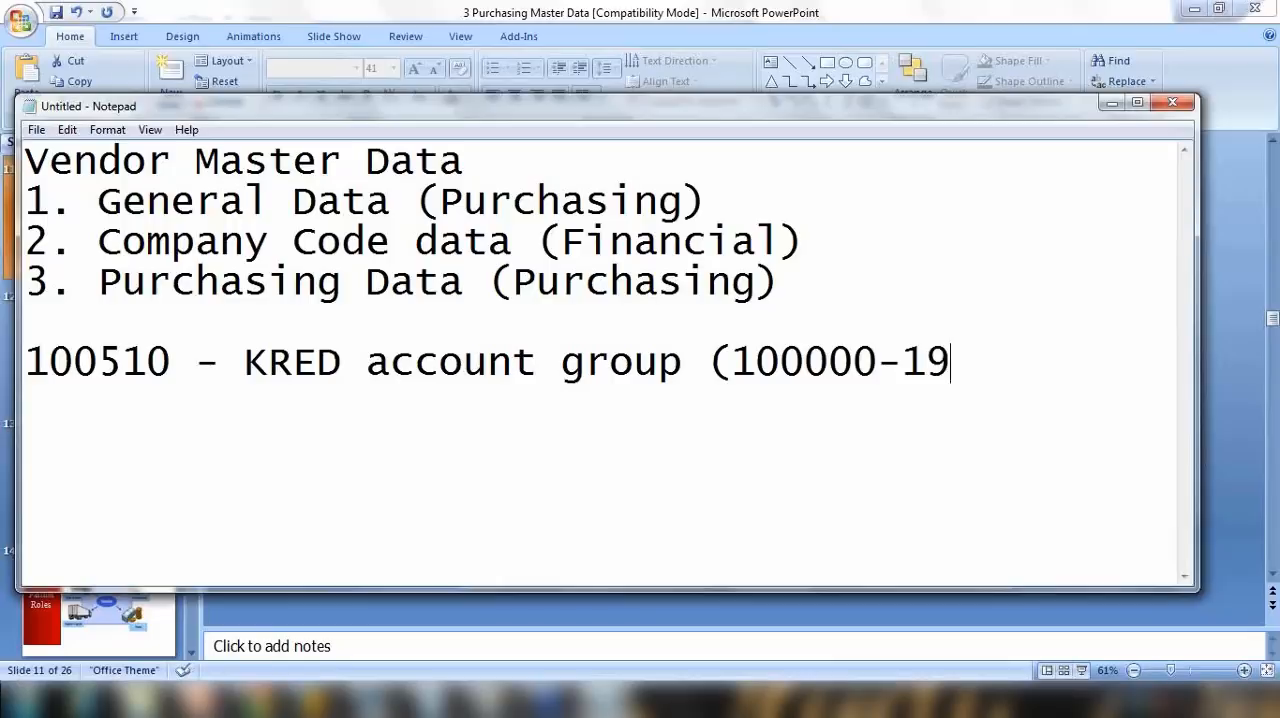
text(9999))
key(Return)
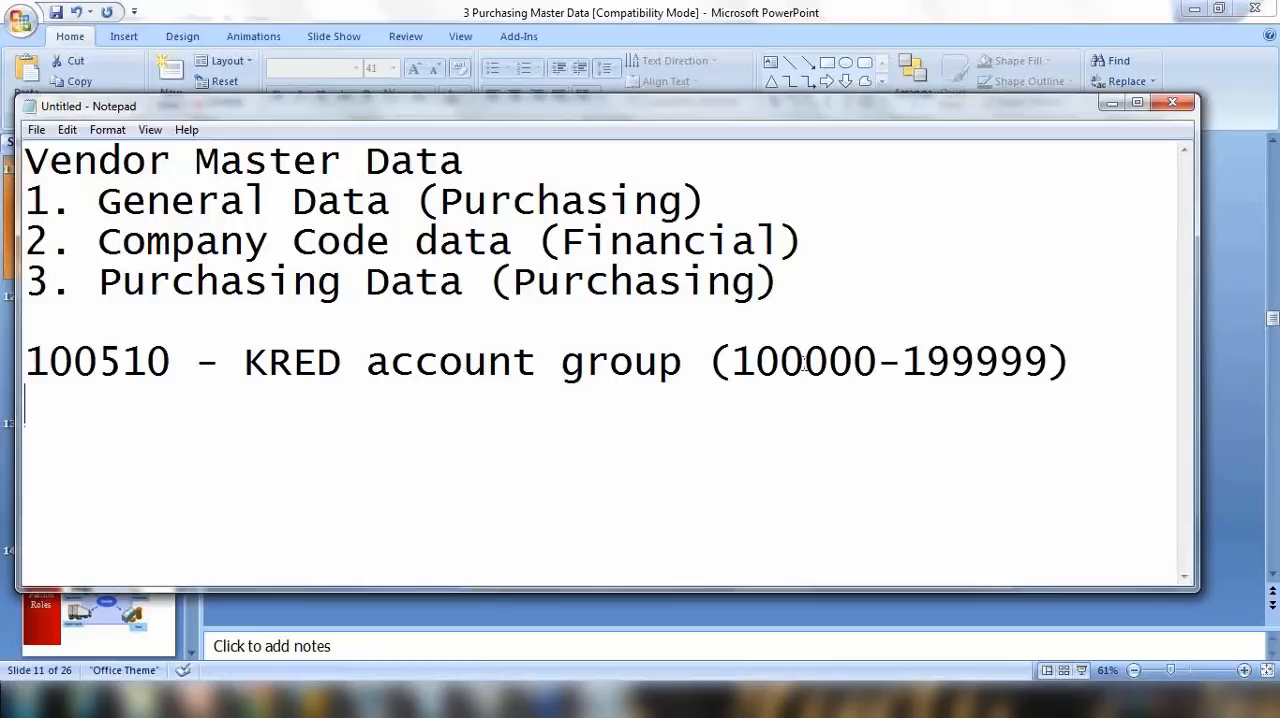
Step: Switch to the vendor account group list in SAP and pick out group 0002, Goods supplier
click(312, 700)
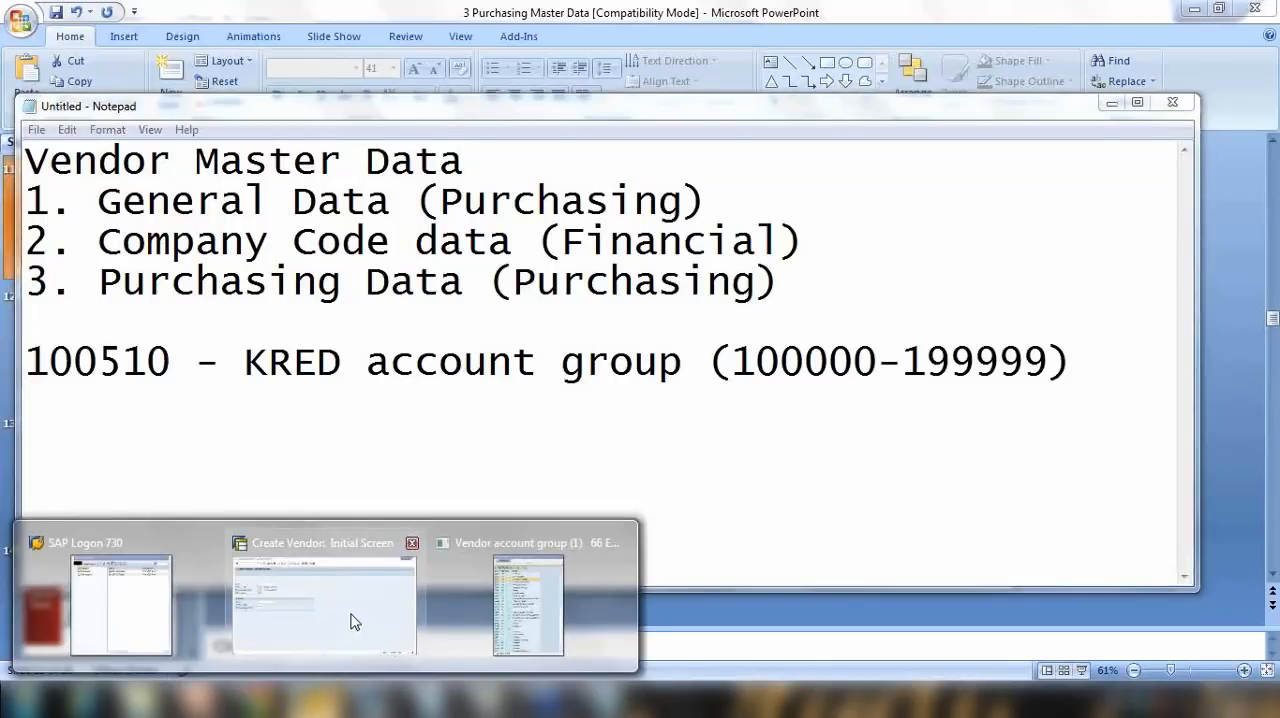
click(350, 622)
click(440, 142)
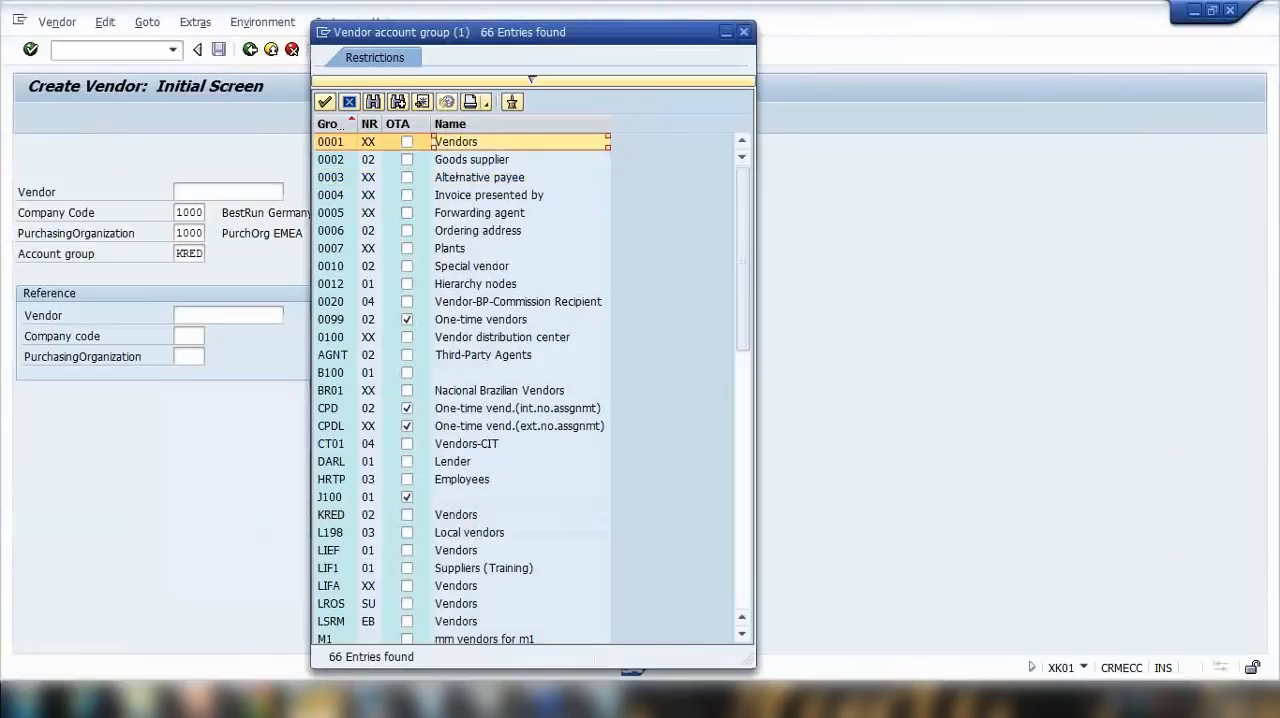
click(606, 700)
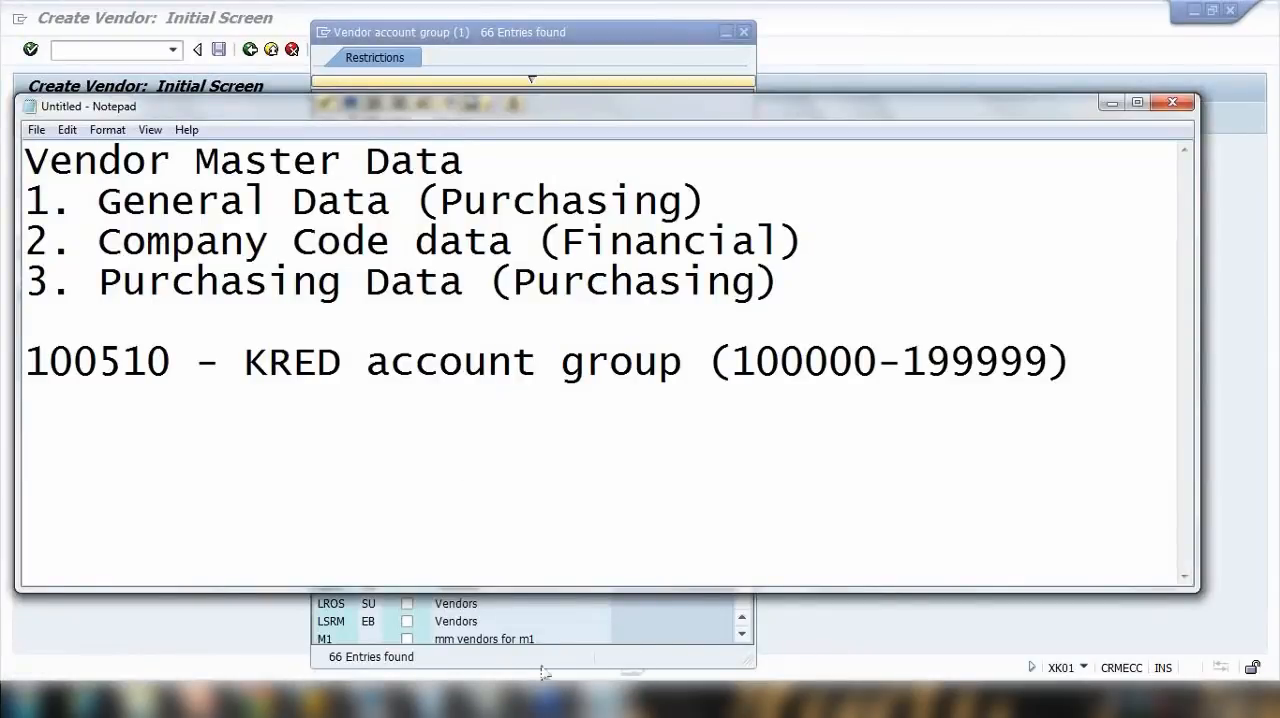
mouse_move(315, 700)
click(512, 637)
click(450, 161)
Step: Return to the Notepad notes and add an indented line "- 0002 (Goods supplier)" below the KRED line
key(alt+Tab)
key(Return)
key(BackSpace)
text(- 0002 )
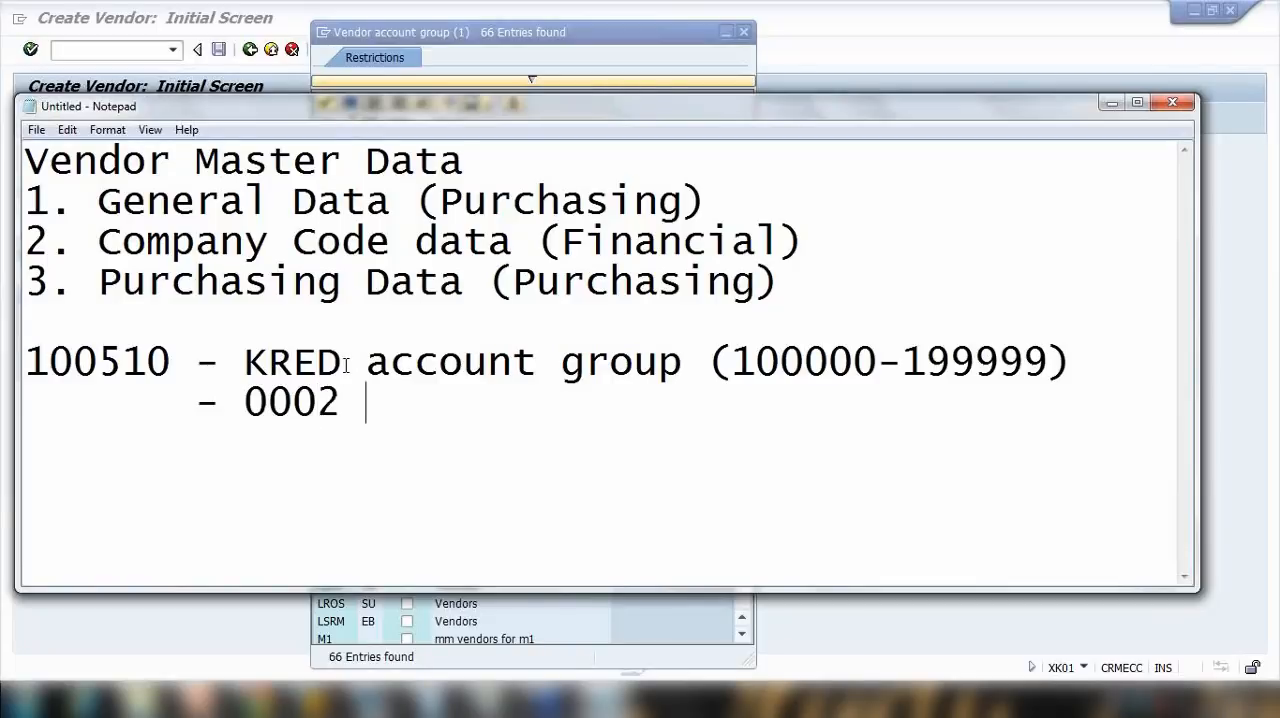
text((Goods)
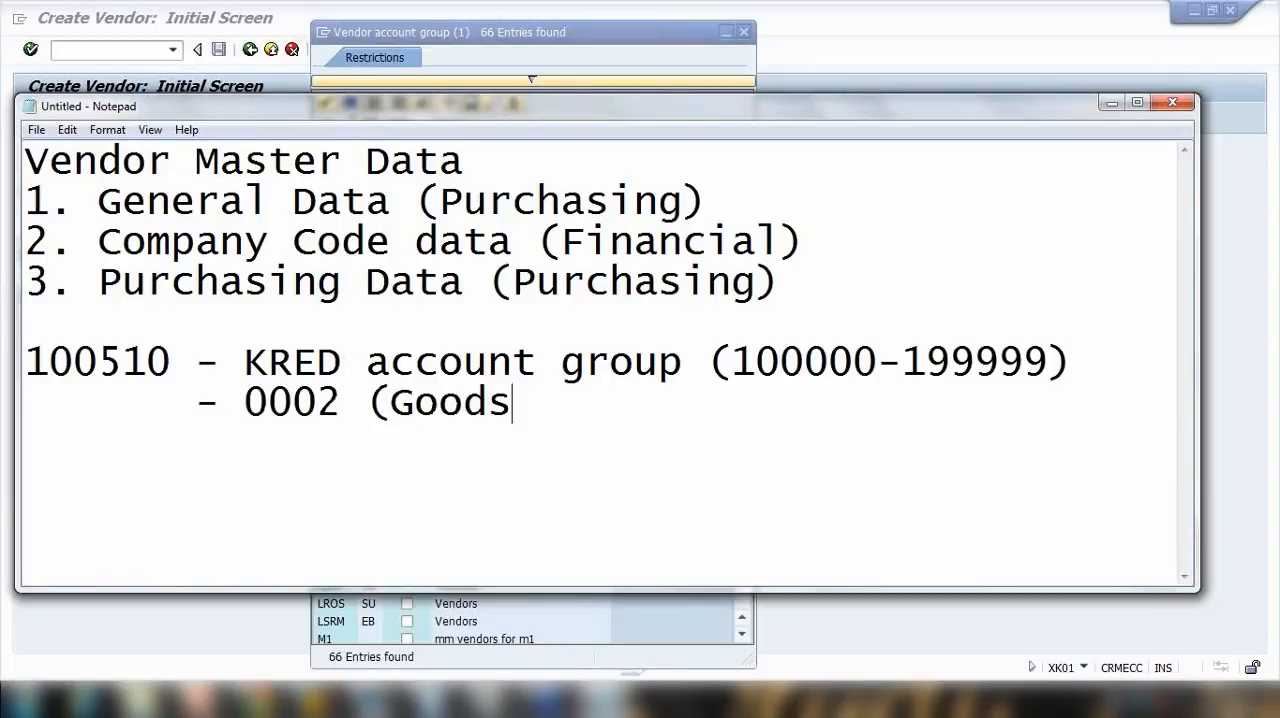
text( supplier))
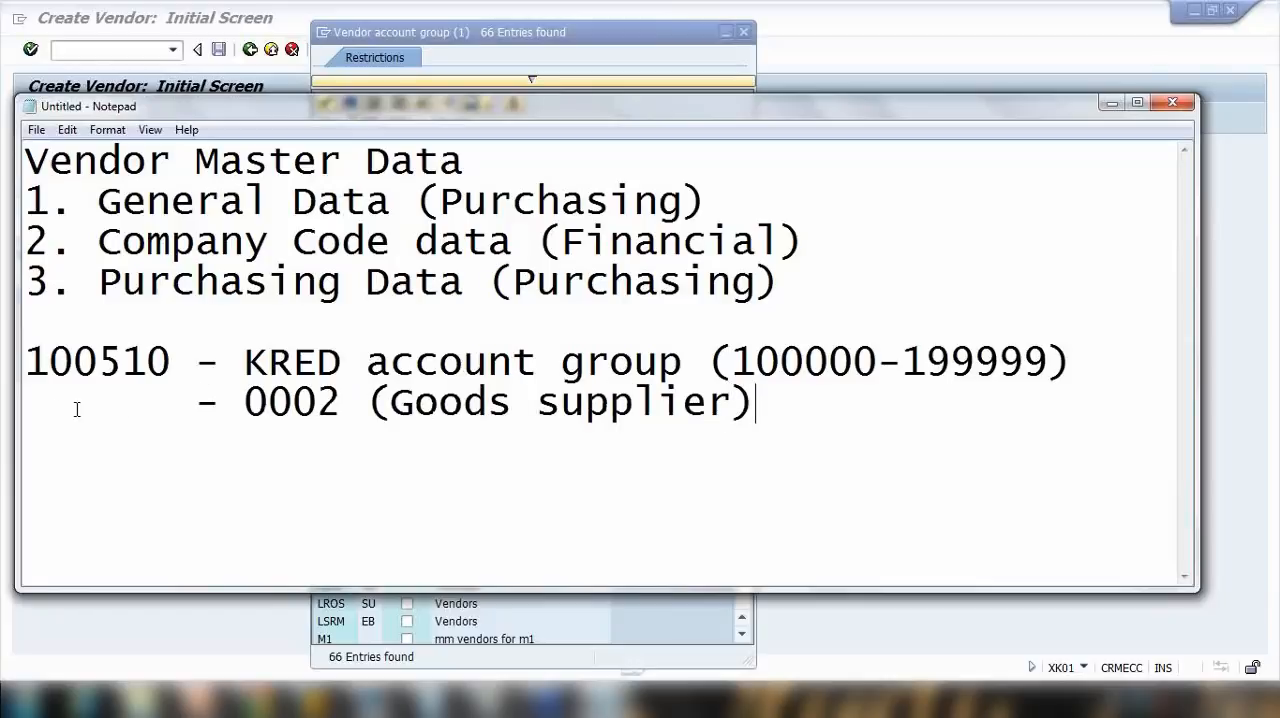
Step: Replace the closing bracket after "Goods supplier" with a copy of the KRED line's number range
drag(49, 403, 219, 403)
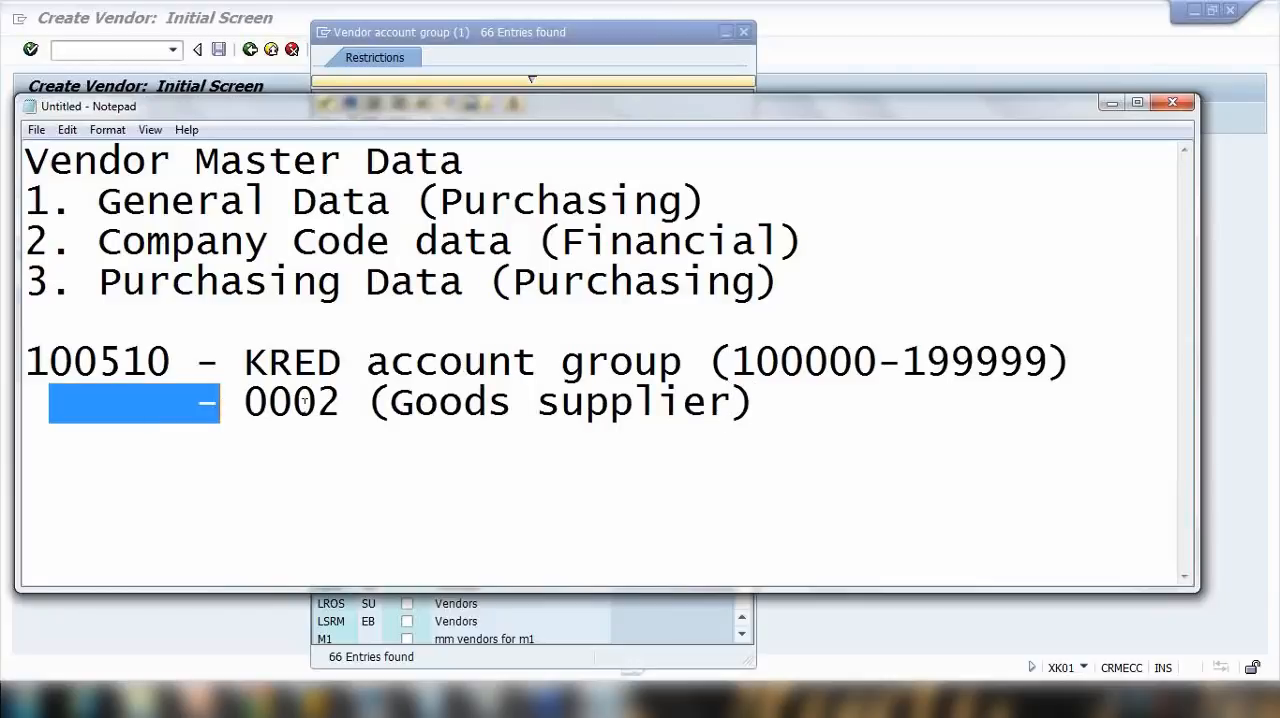
click(764, 404)
drag(738, 401, 788, 406)
text(()
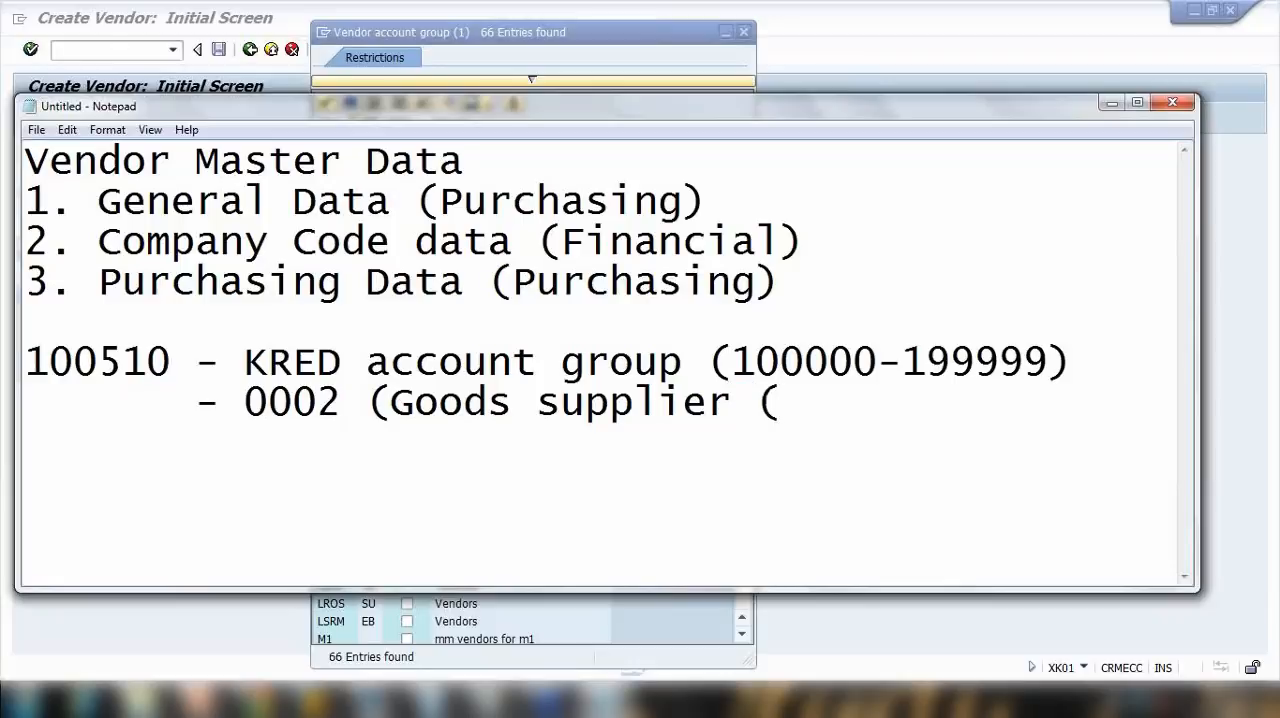
drag(712, 360, 1092, 360)
key(ctrl+c)
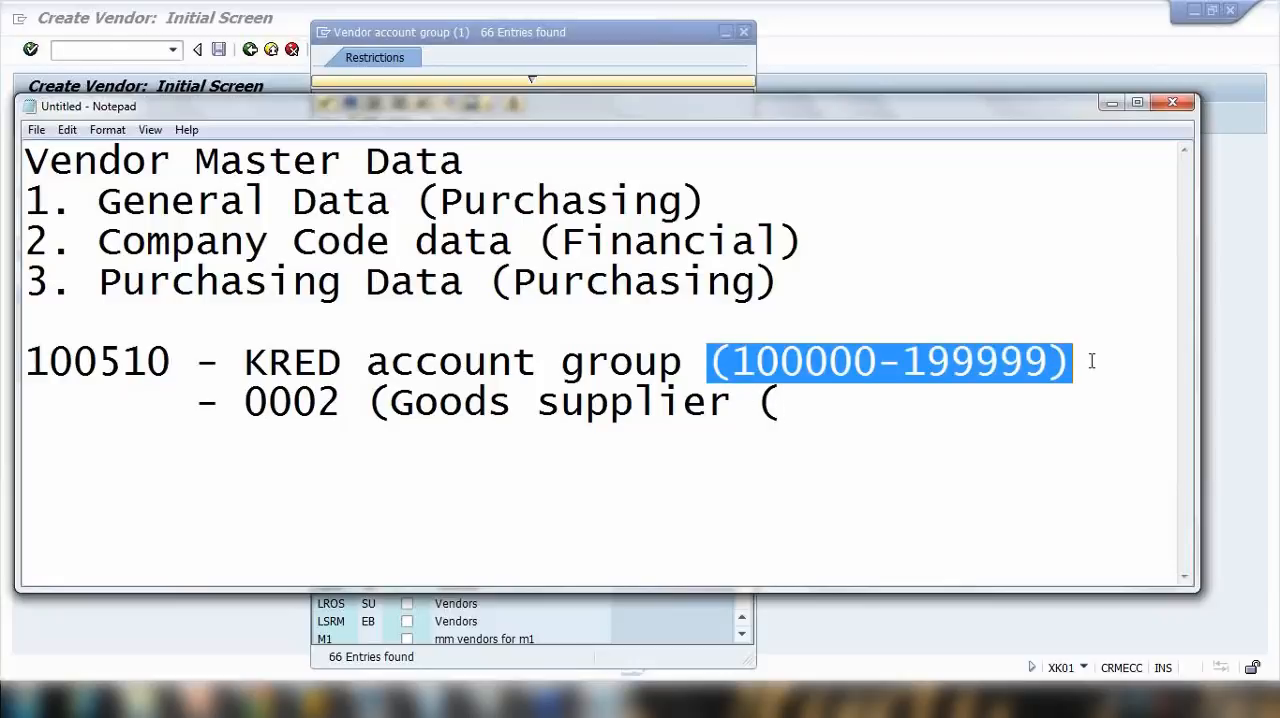
click(828, 395)
key(shift+Left)
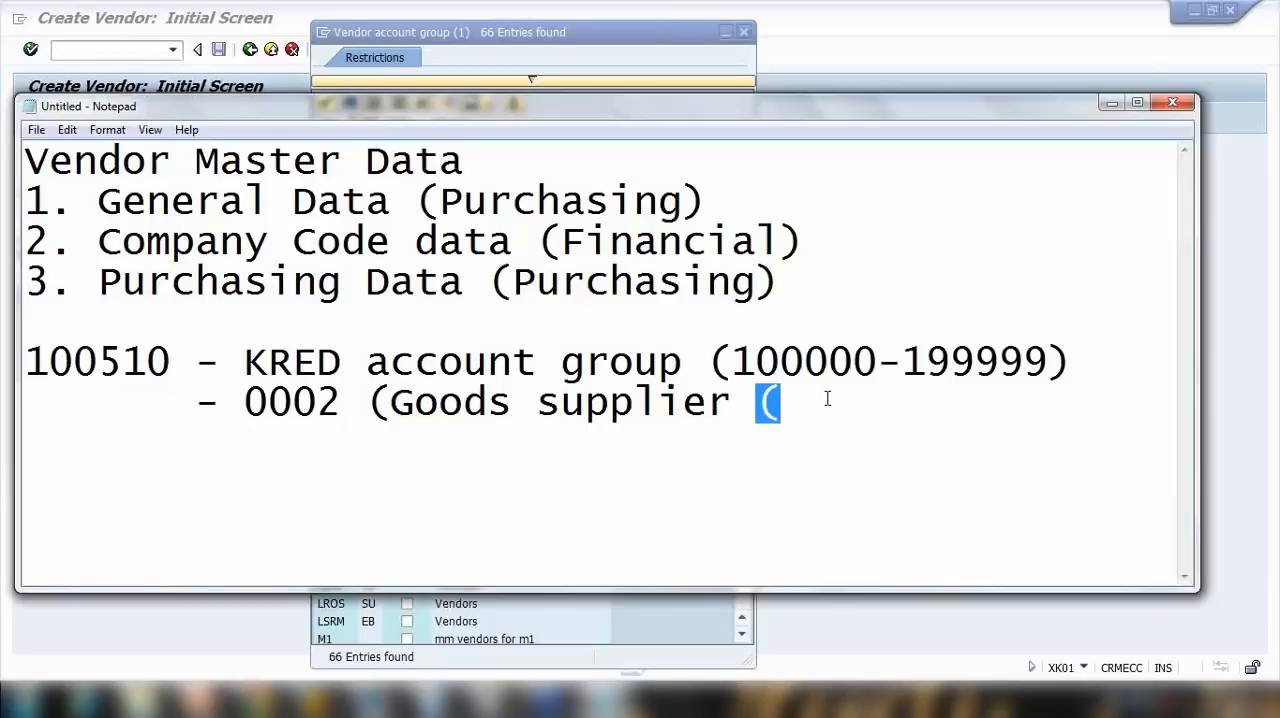
key(BackSpace)
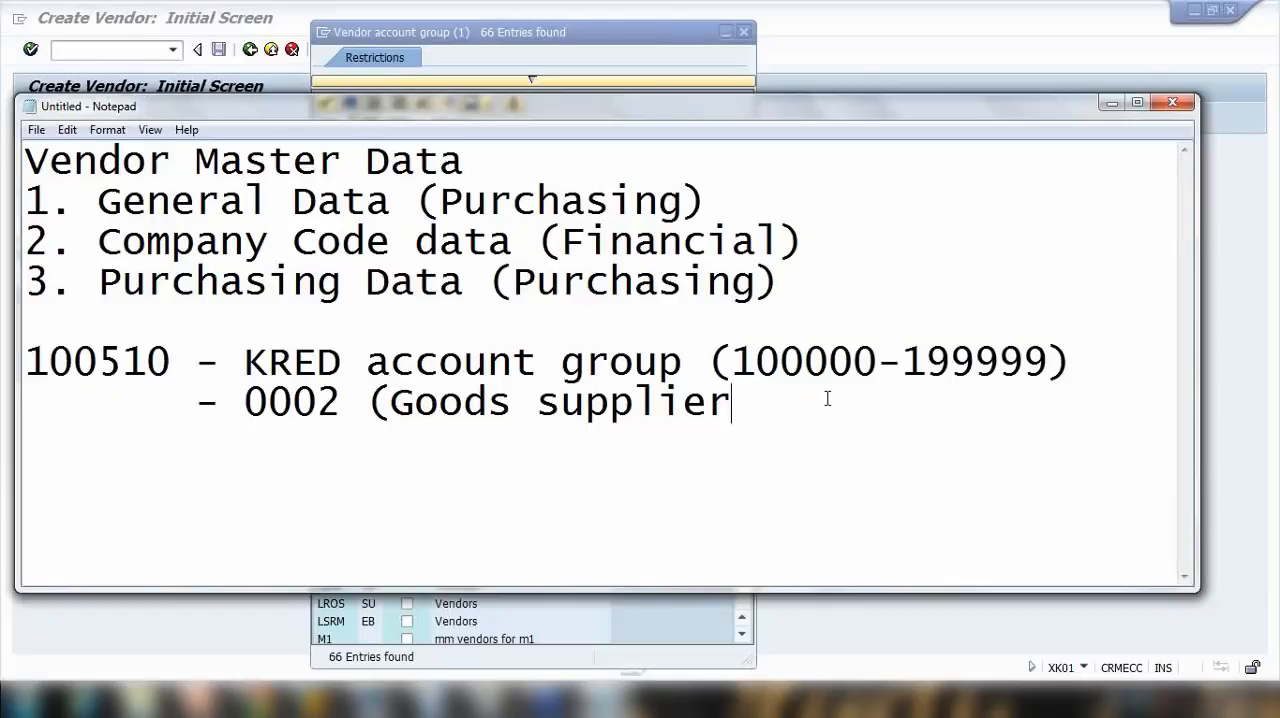
key(ctrl+v)
click(804, 400)
key(shift+Left)
text(5)
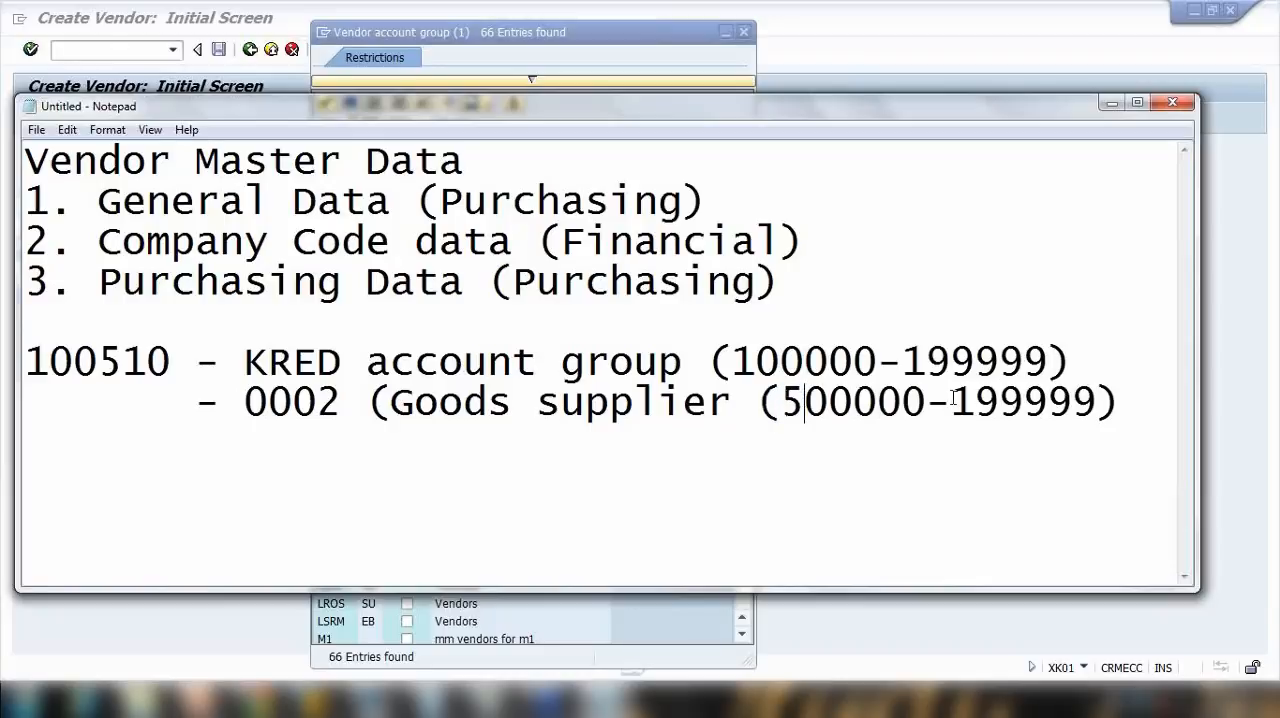
drag(977, 402, 957, 402)
text(5)
click(284, 448)
Step: Replace the indent of the 0002 line with an example vendor number from its range, aligned with the line above
drag(50, 403, 147, 403)
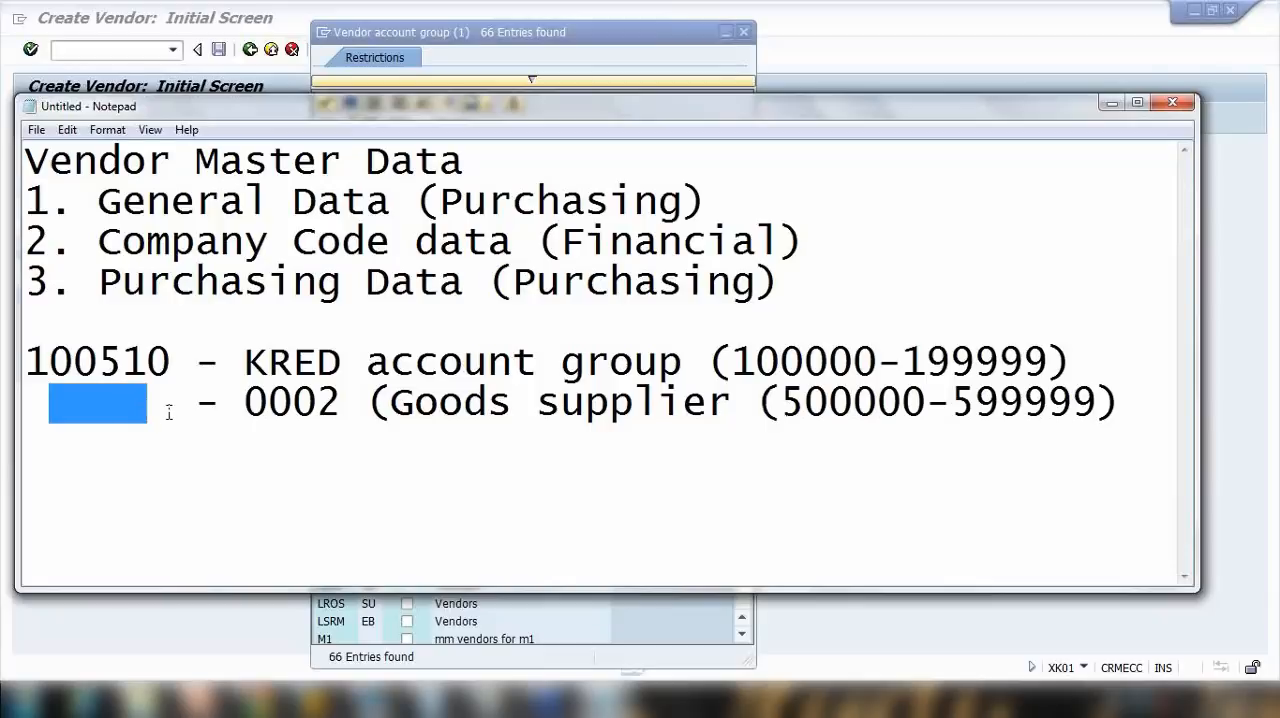
click(130, 410)
key(BackSpace)
key(BackSpace)
key(BackSpace)
key(BackSpace)
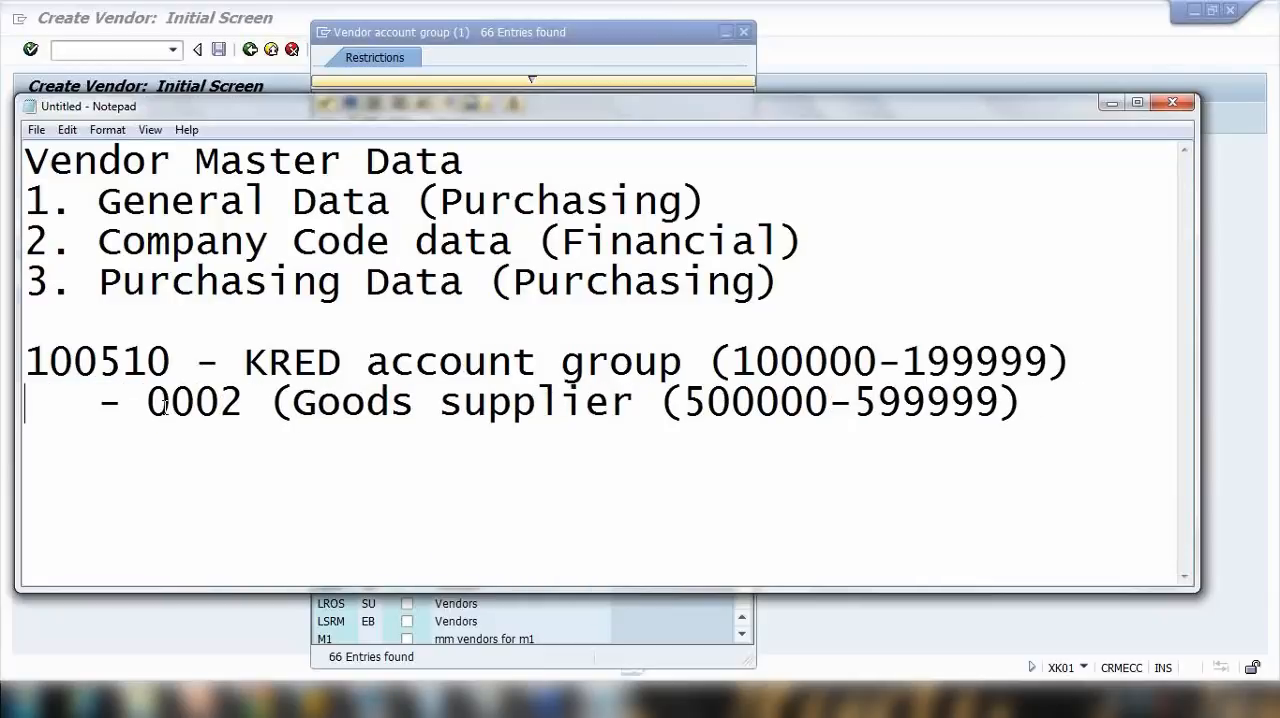
text(500)
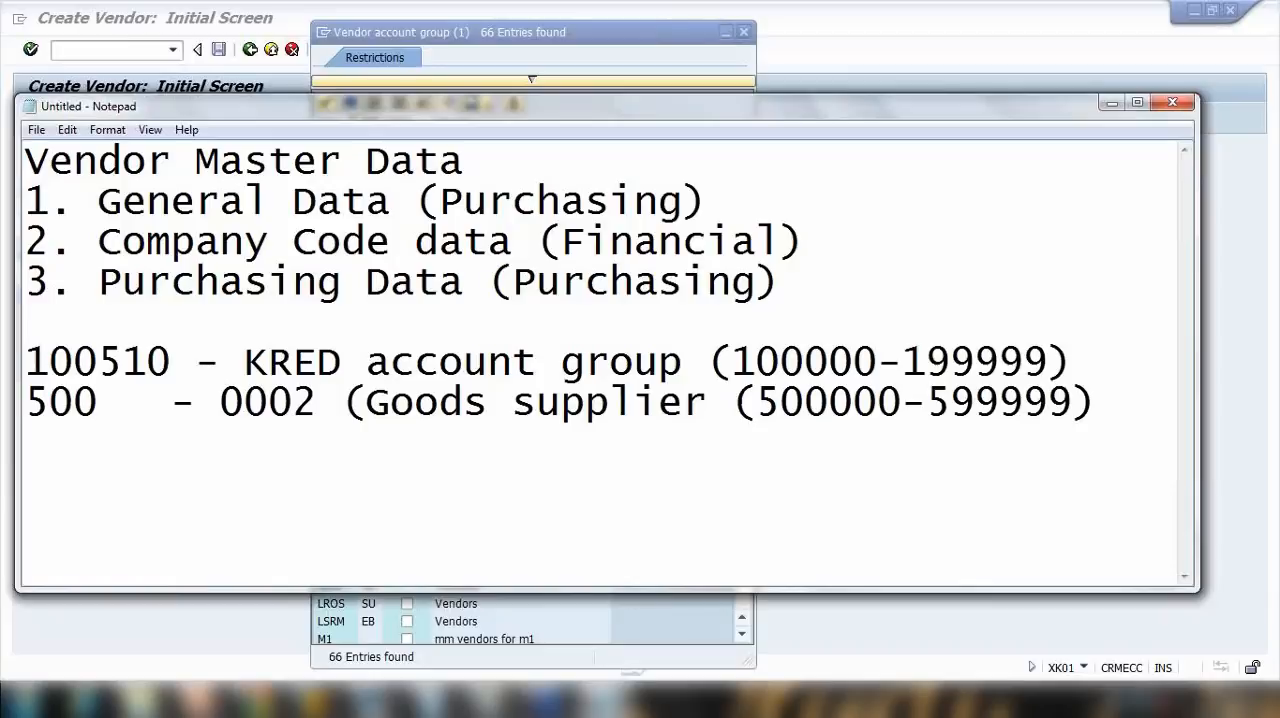
text(199)
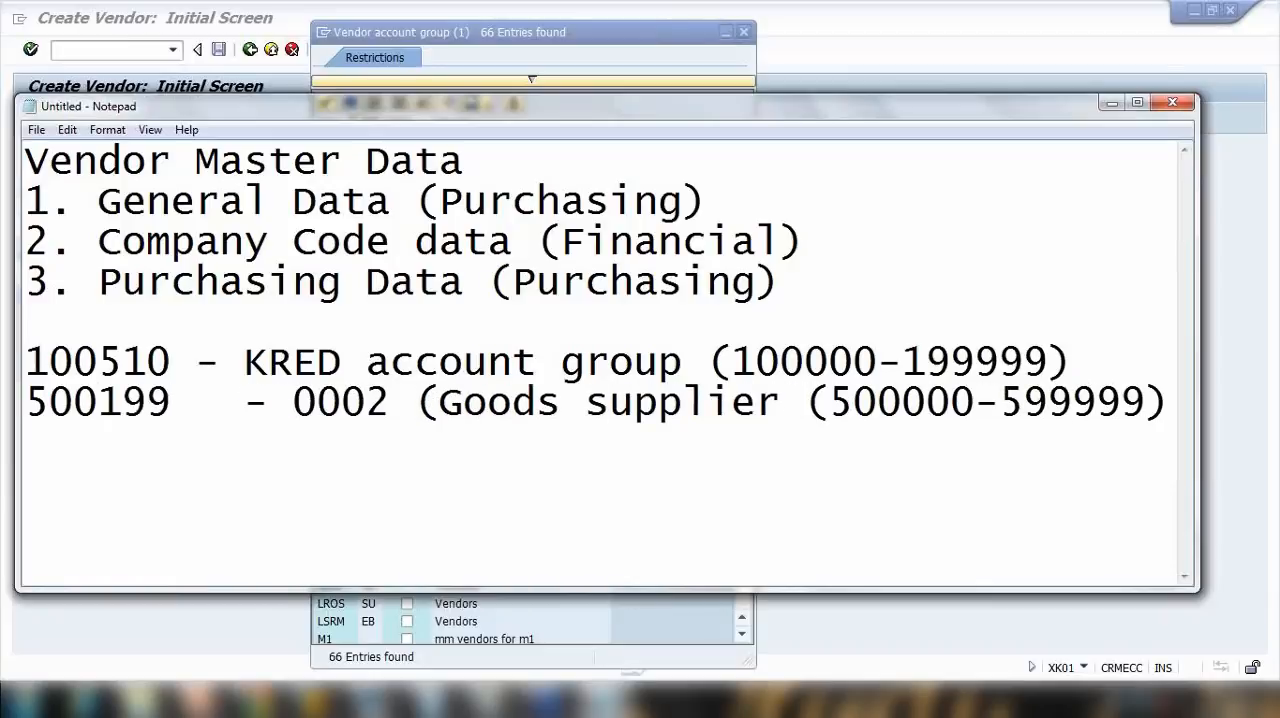
key(Delete)
key(Delete)
key(Delete)
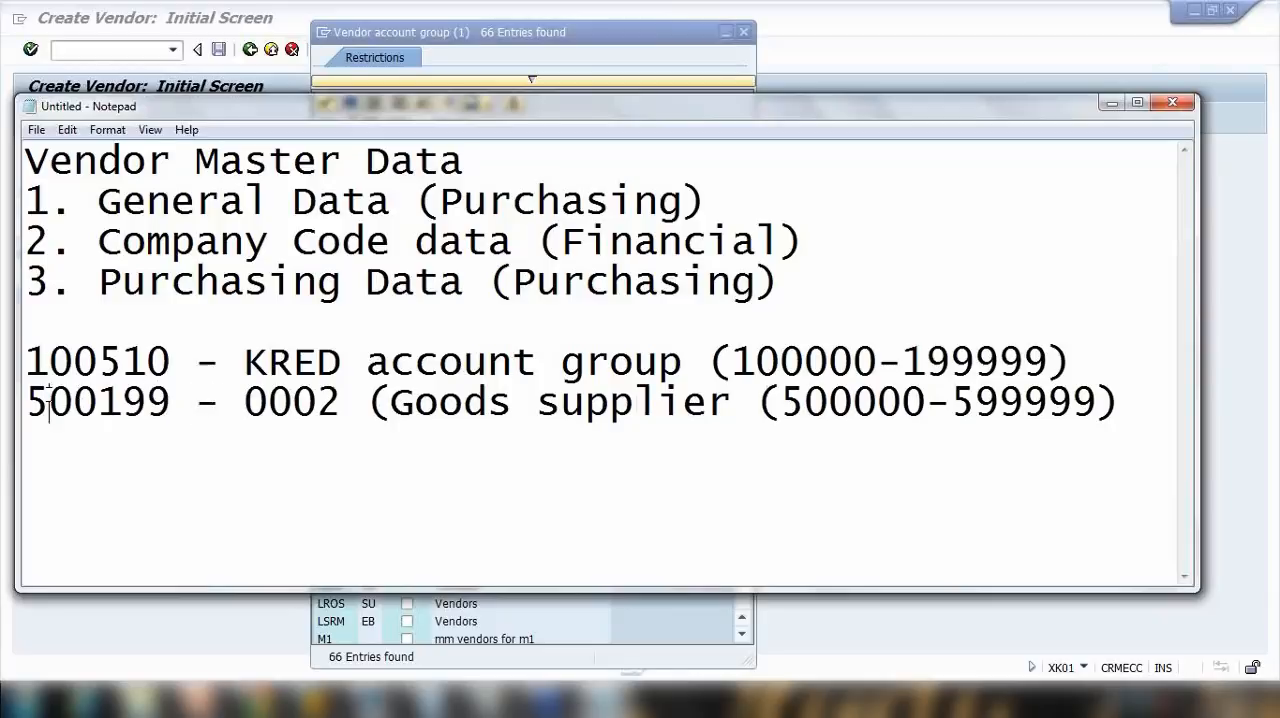
Step: Switch to PowerPoint, present the Account Group slide full screen to review the determined items, and end the show
drag(48, 401, 737, 414)
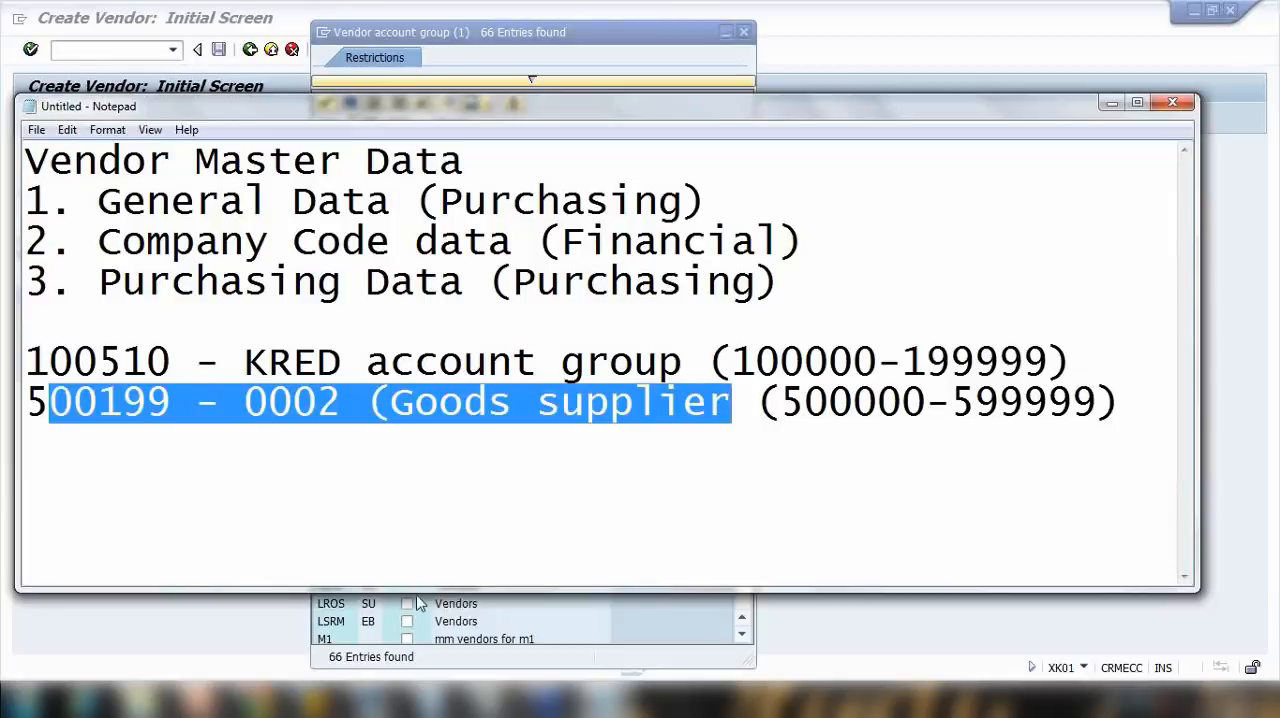
click(196, 700)
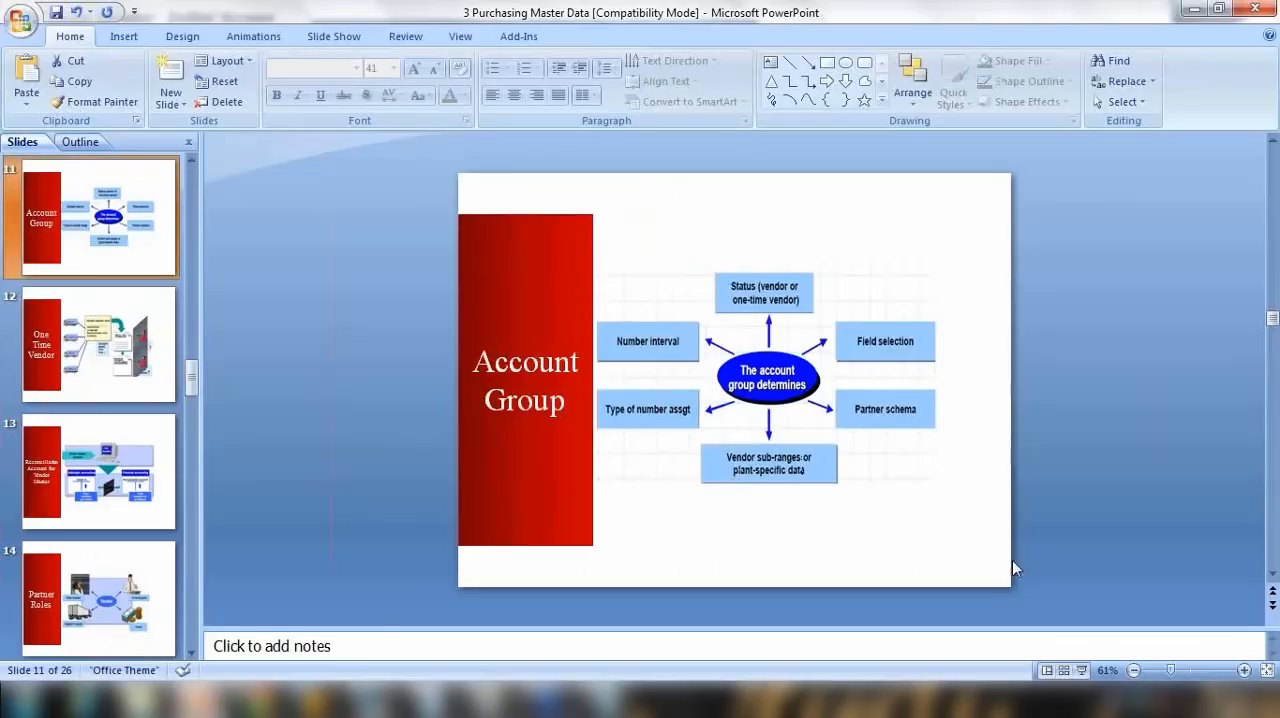
click(1081, 668)
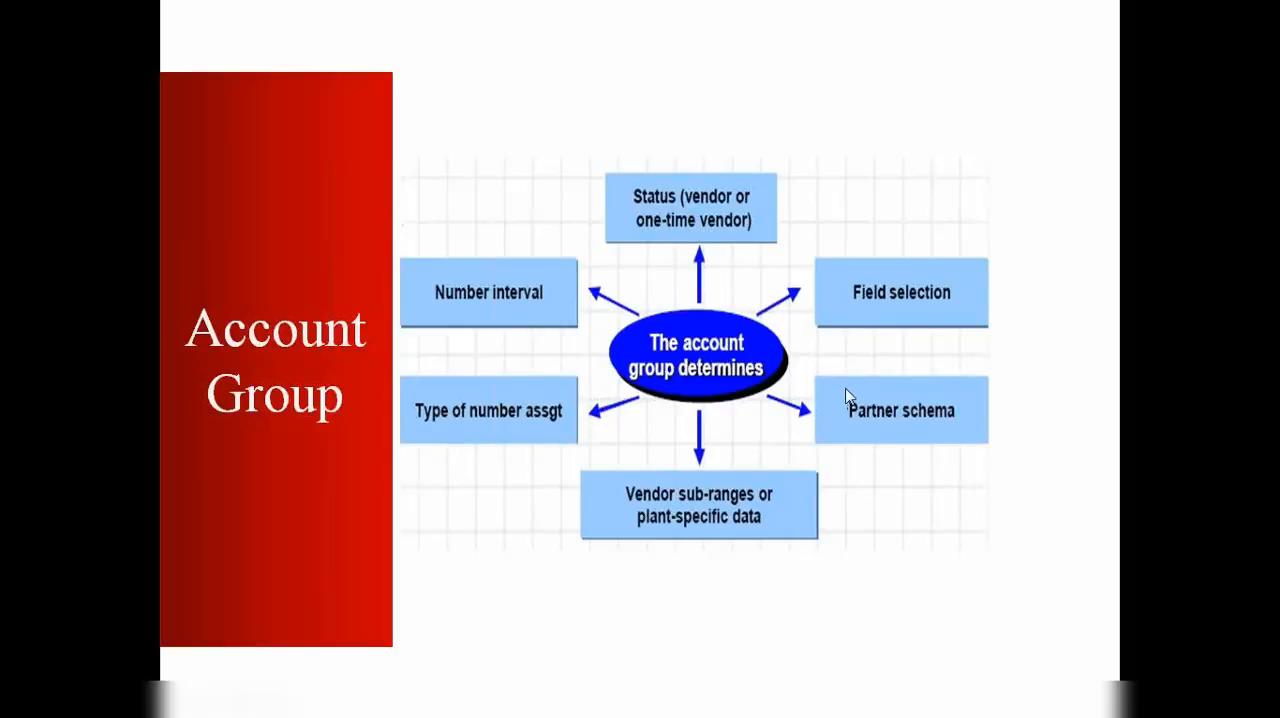
key(Escape)
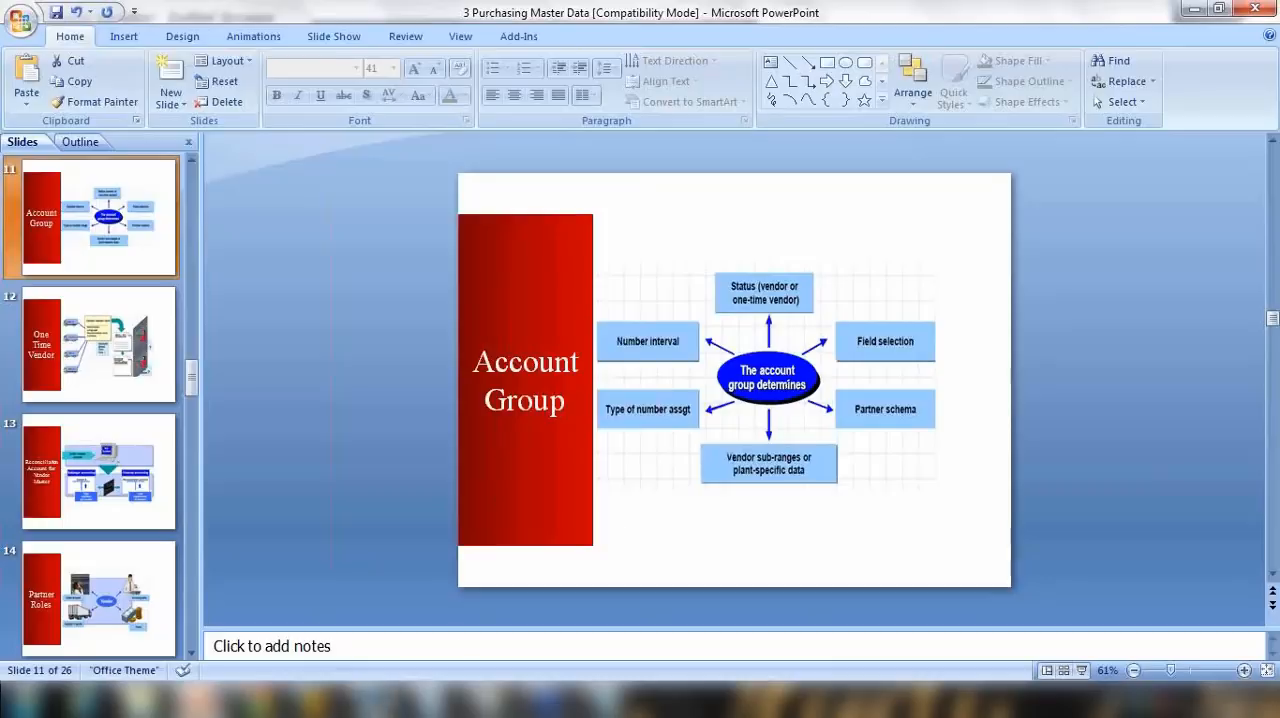
Step: Return to SAP, close the account group list, and open the vendor's address data for change with transaction /nxk02
click(371, 622)
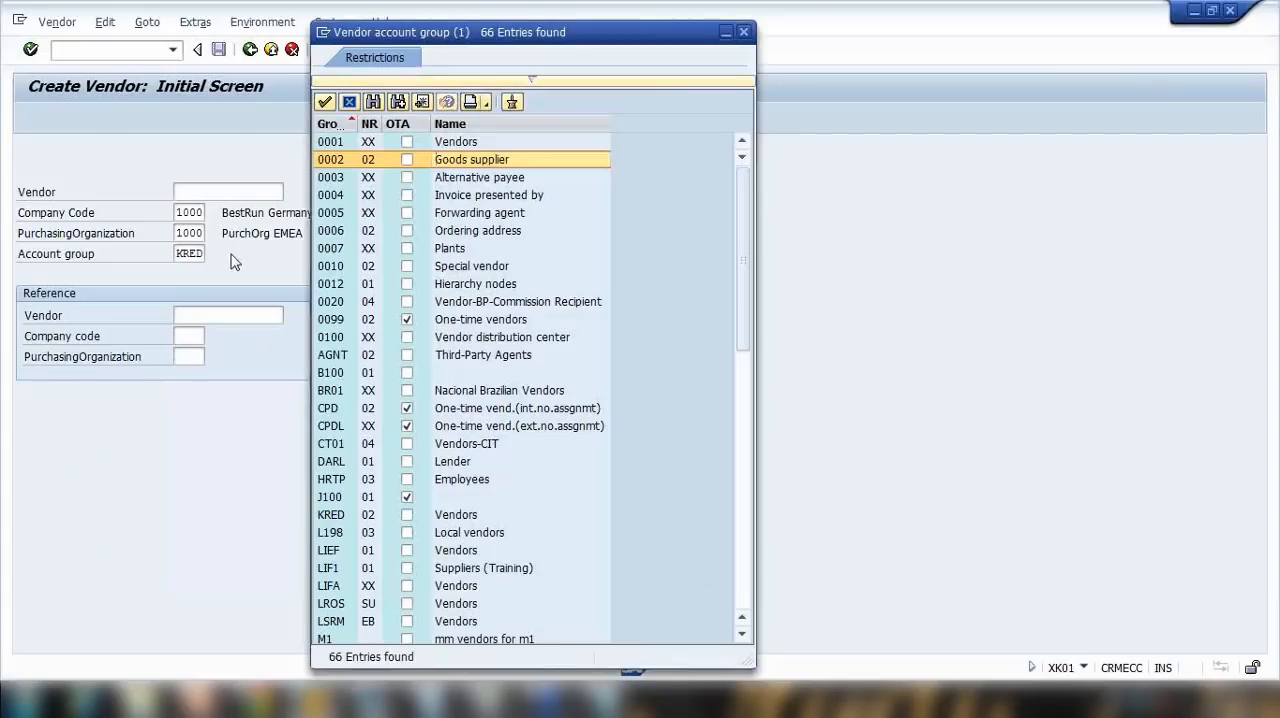
click(743, 32)
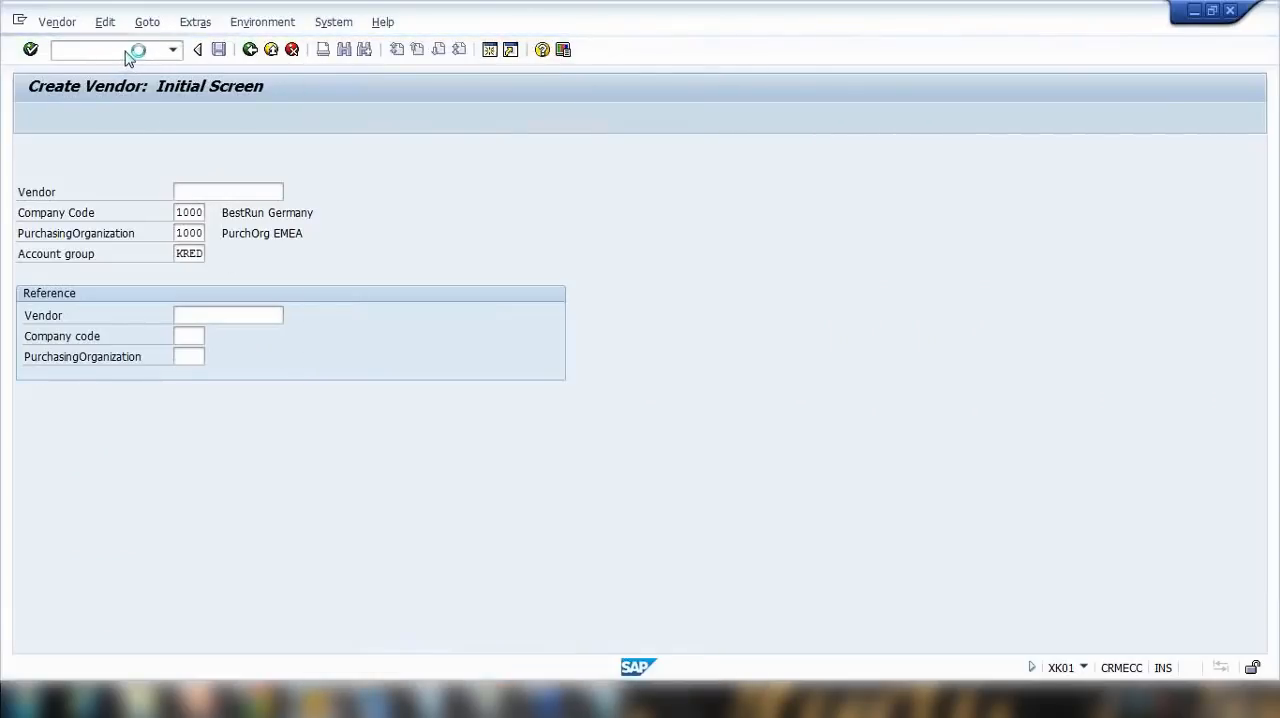
click(80, 50)
text(/n)
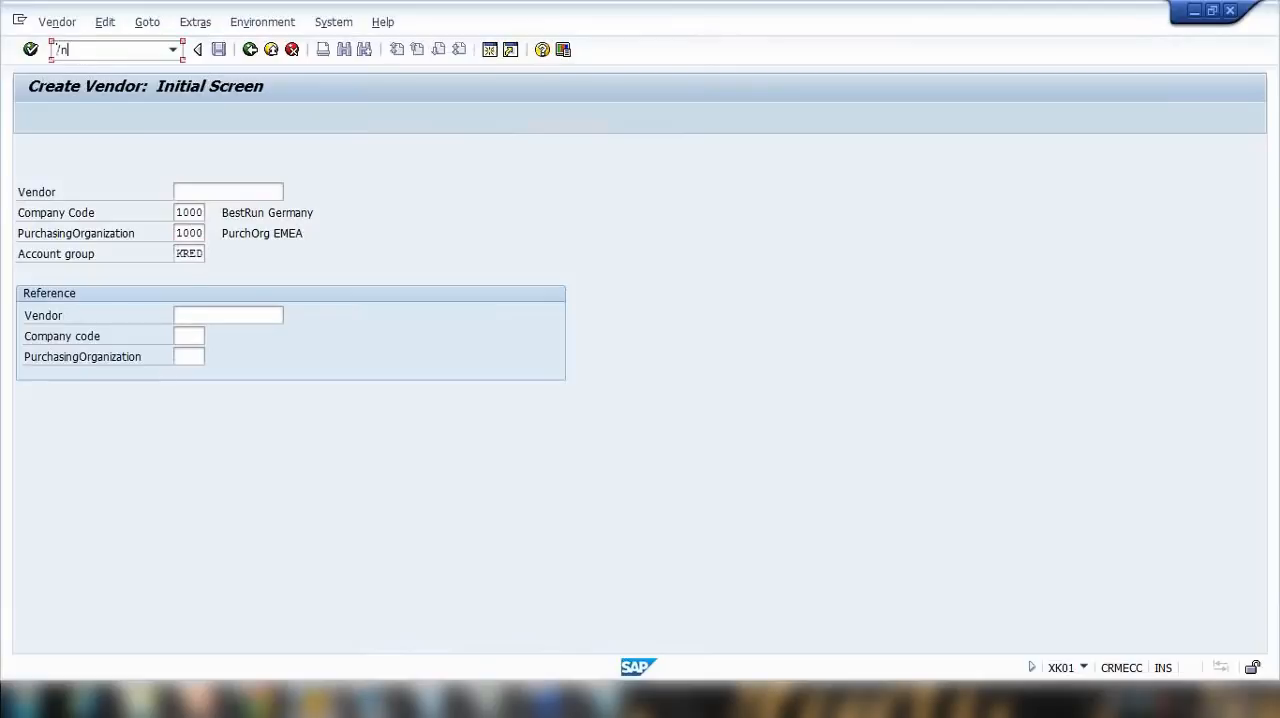
text(xk02)
key(Return)
key(Return)
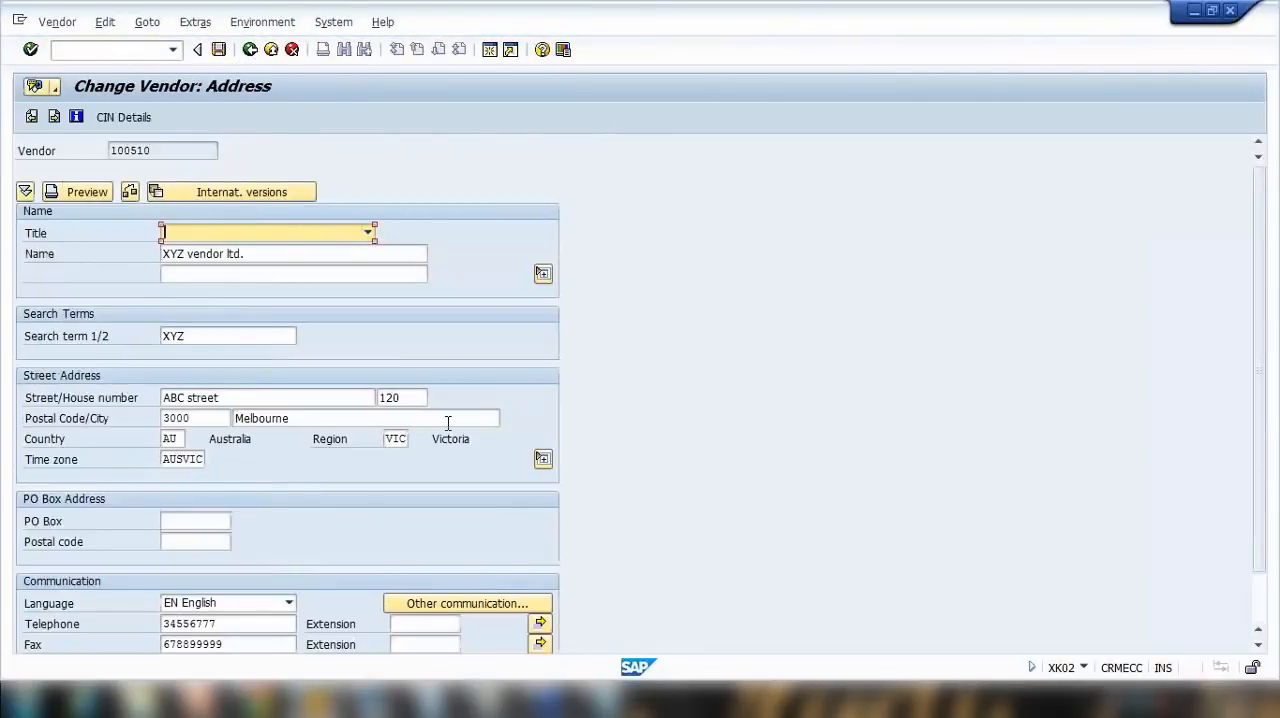
Step: Review the street and city in the vendor's address data
drag(251, 400, 92, 395)
drag(310, 419, 155, 417)
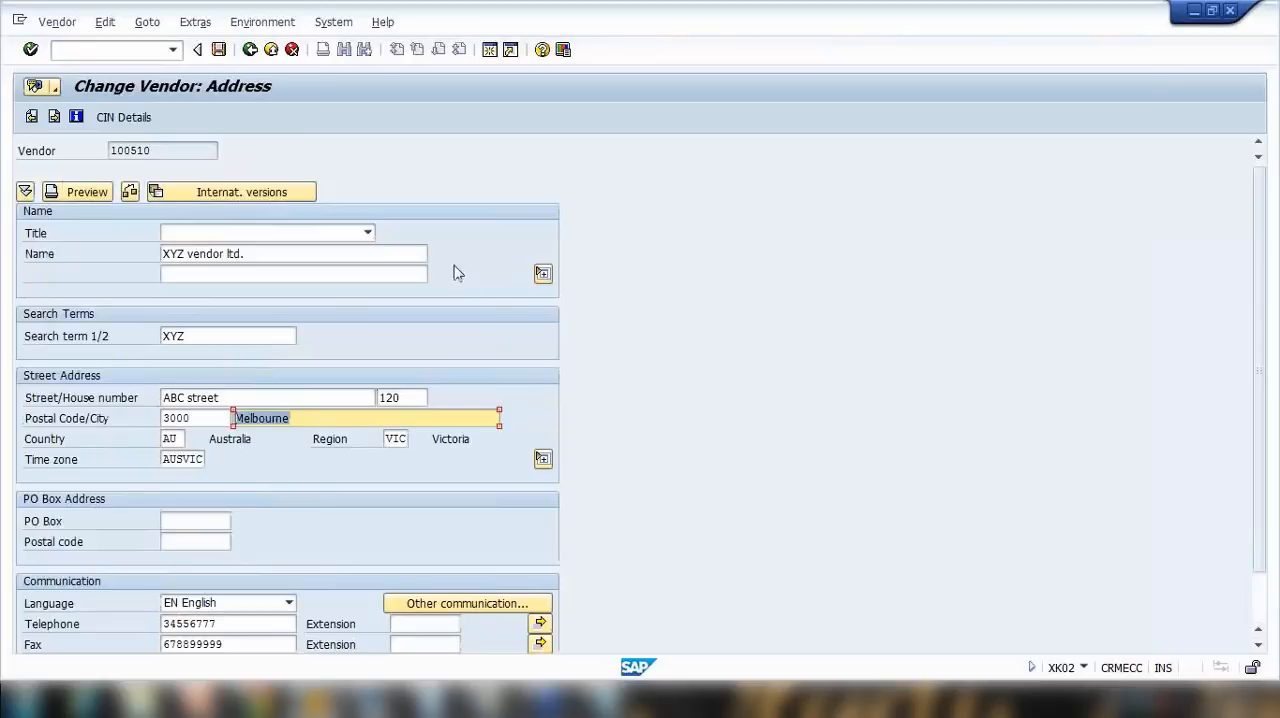
key(Right)
key(Right)
key(Right)
key(Right)
key(Right)
key(Right)
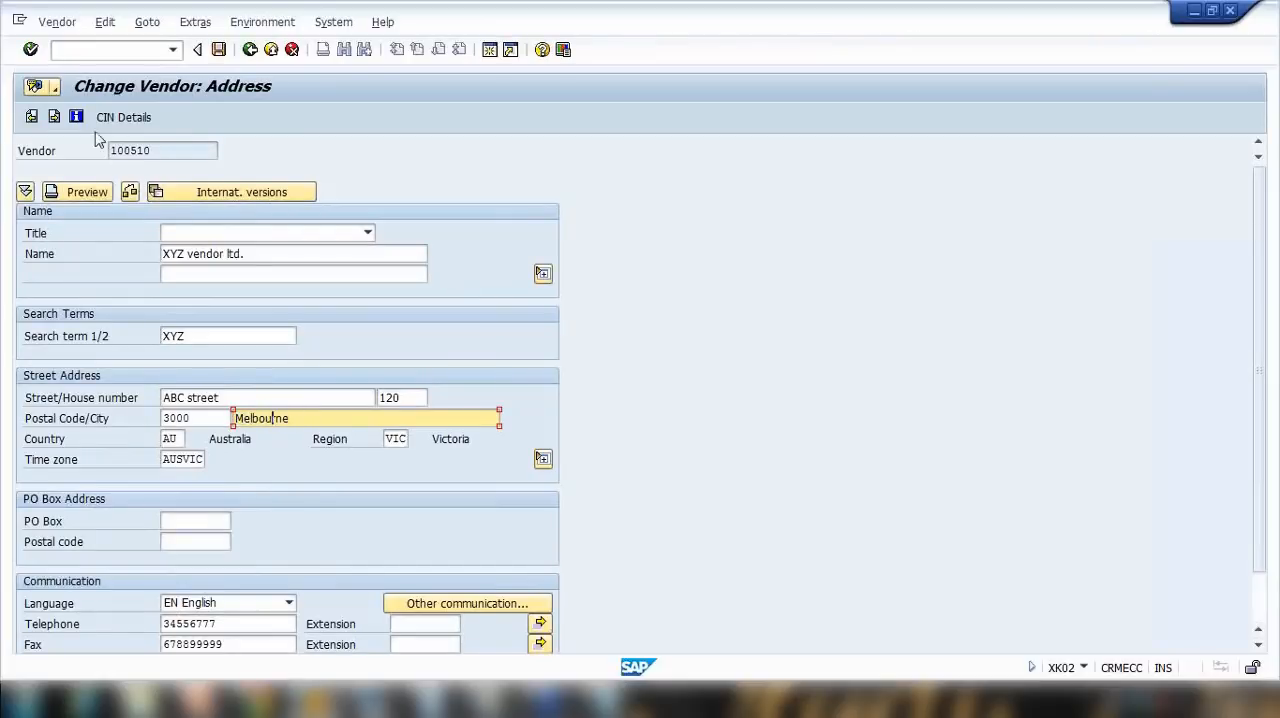
Step: Page forward through the vendor's control and contact person data to the Partner functions screen
click(58, 119)
click(56, 118)
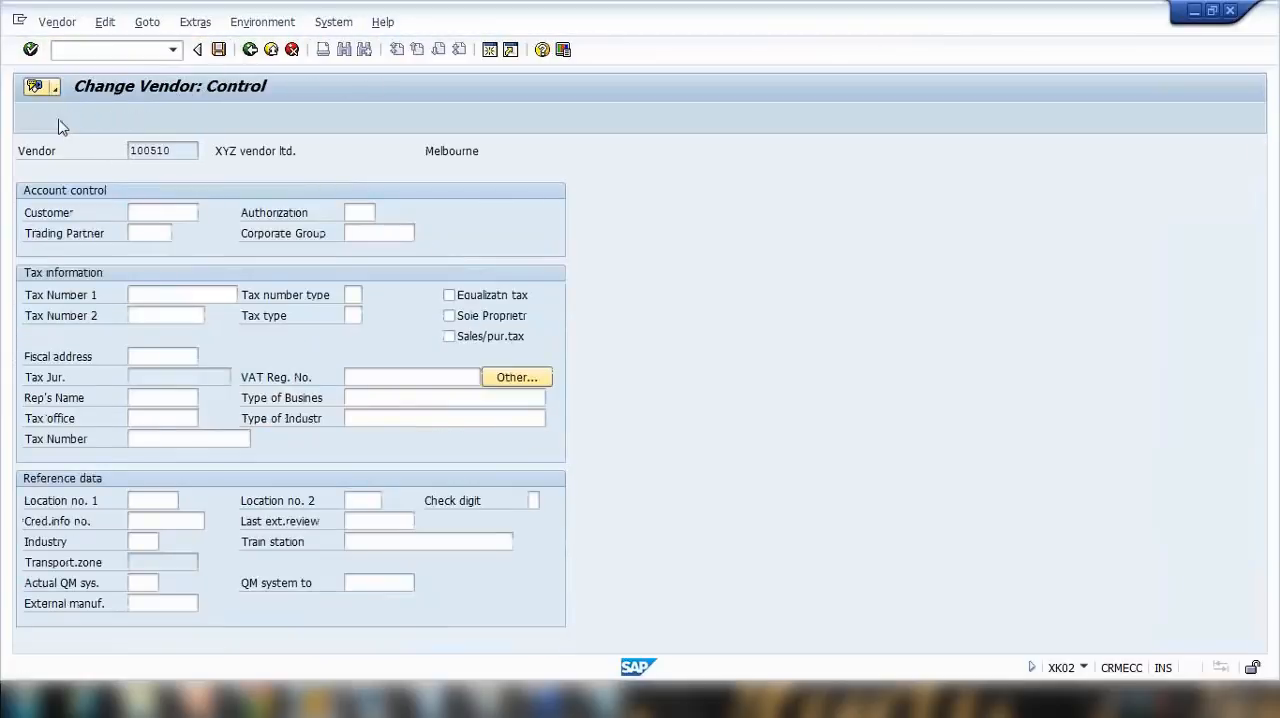
click(56, 118)
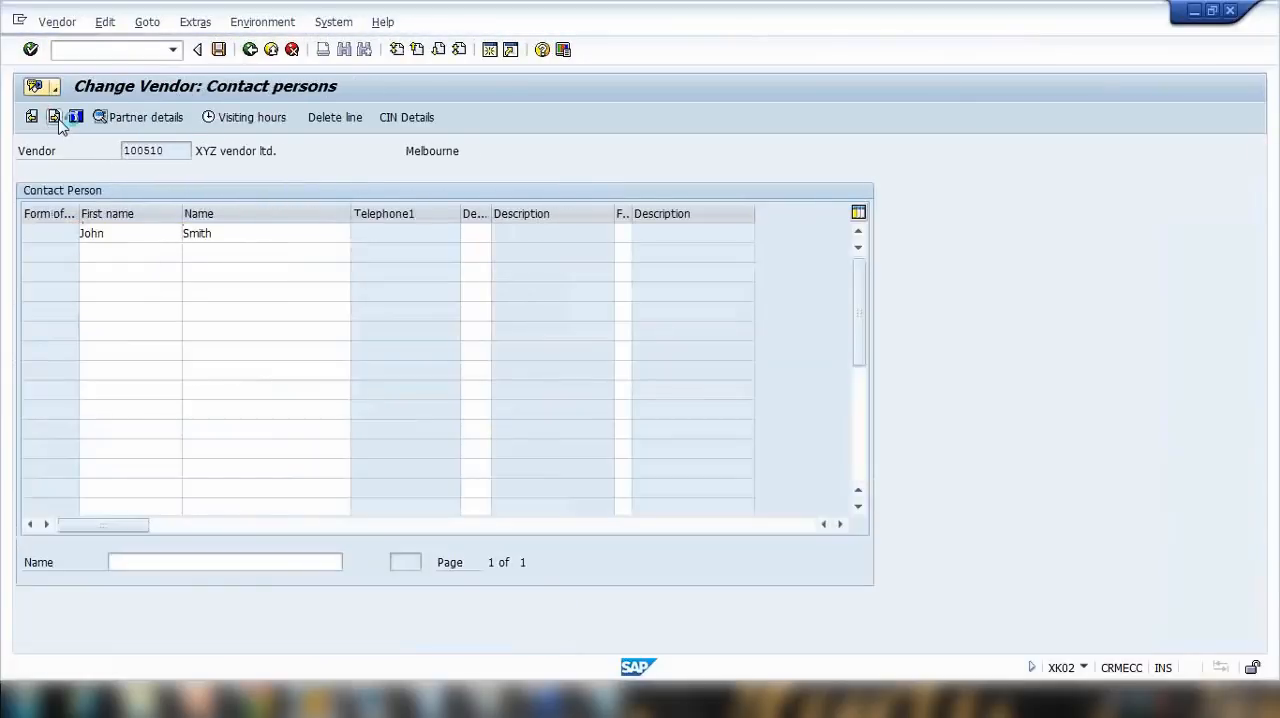
click(56, 118)
click(56, 118)
Step: Examine the vendor's partner functions: Ordering Address, Vendor, Invoicing Party and Goods Supplier
drag(132, 254, 42, 274)
drag(124, 292, 46, 314)
drag(134, 252, 40, 255)
drag(82, 274, 25, 275)
drag(118, 293, 36, 298)
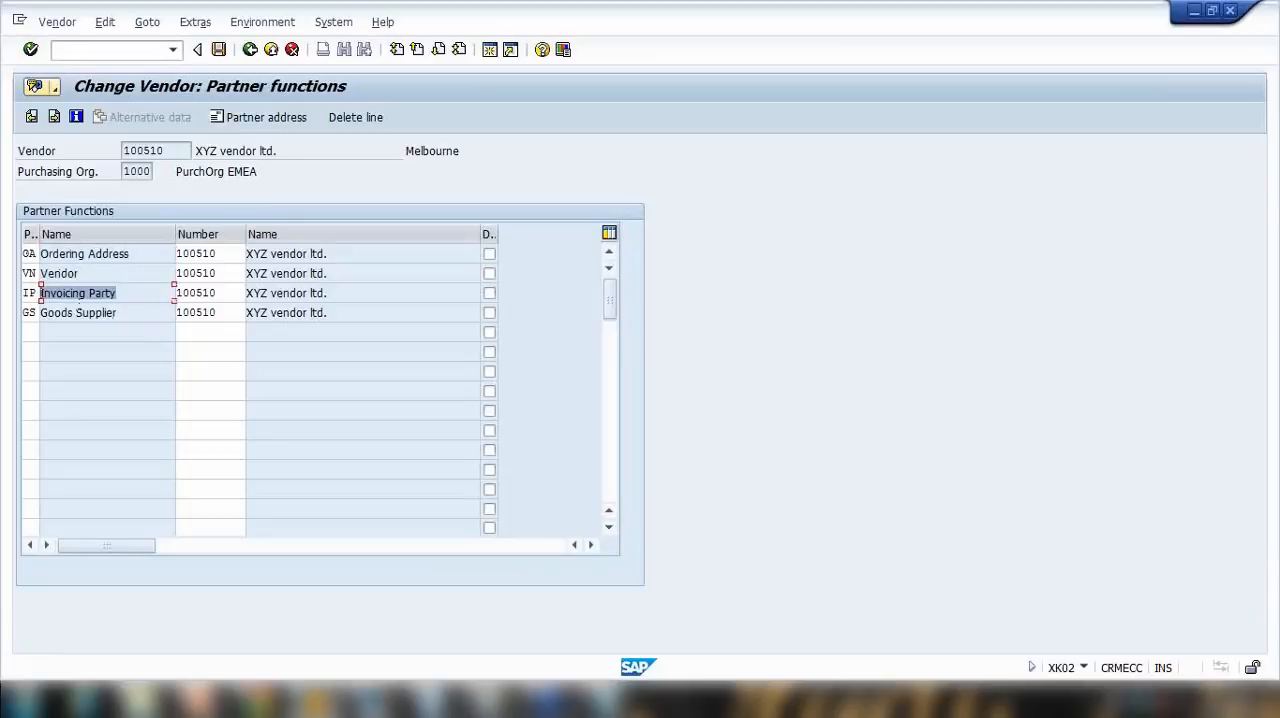
click(180, 327)
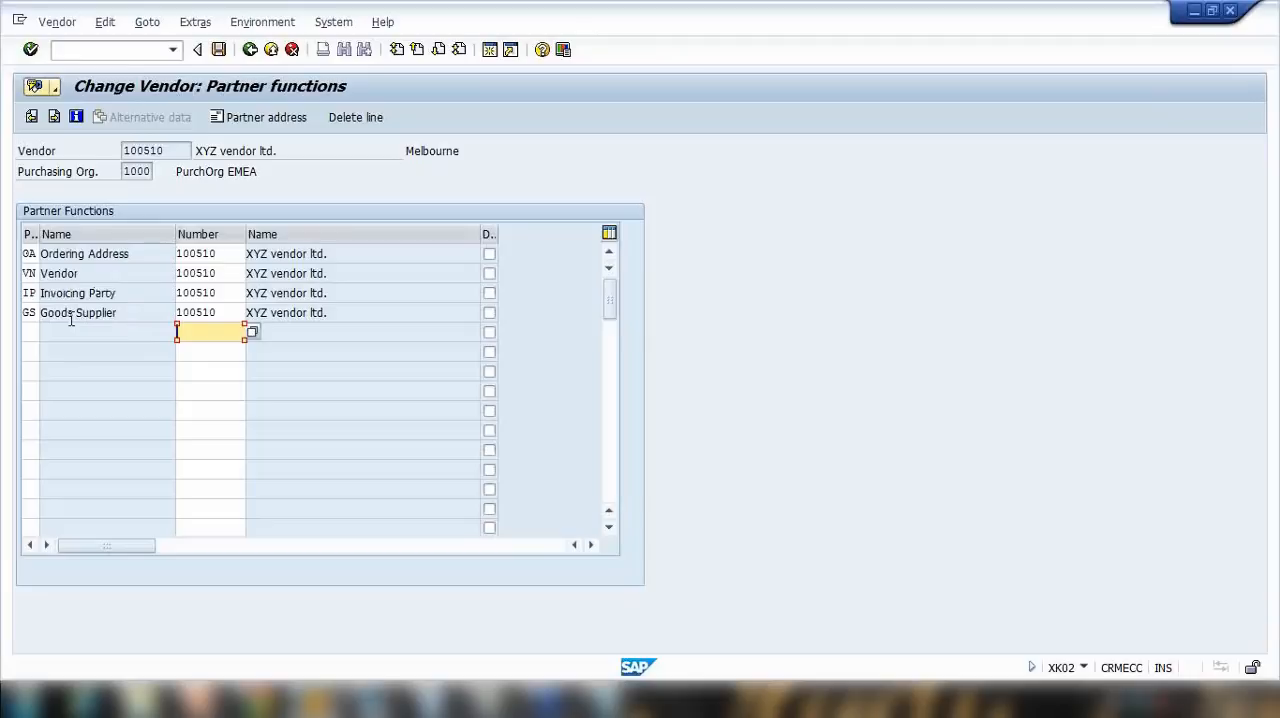
Step: Switch to PowerPoint, present the Account Group slide full screen, advance to the One Time Vendor slide and end the show
drag(135, 254, 41, 256)
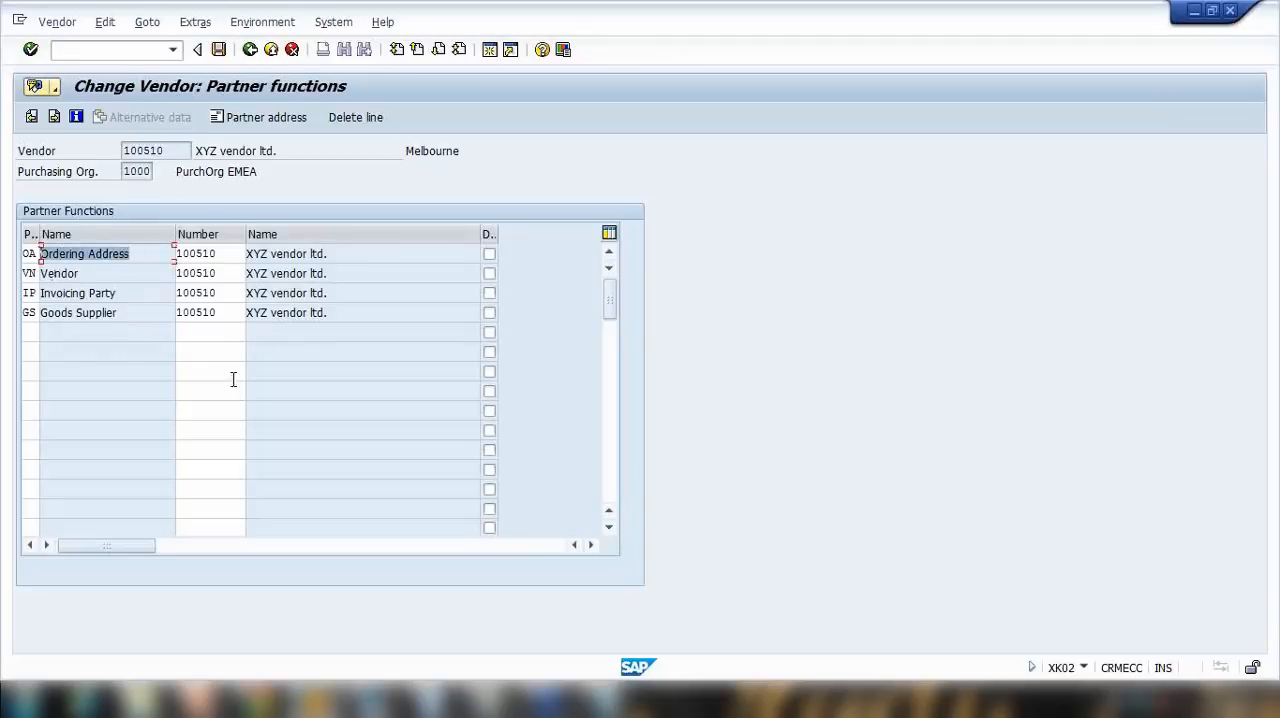
click(200, 700)
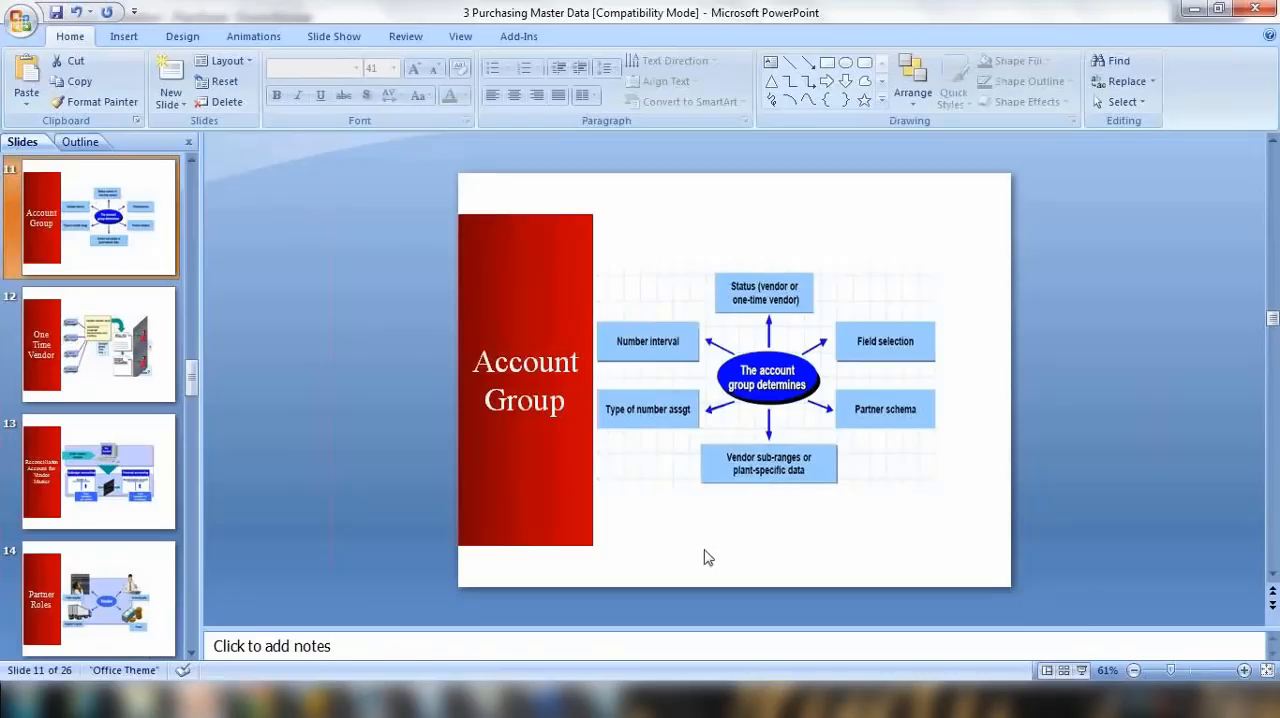
click(1081, 670)
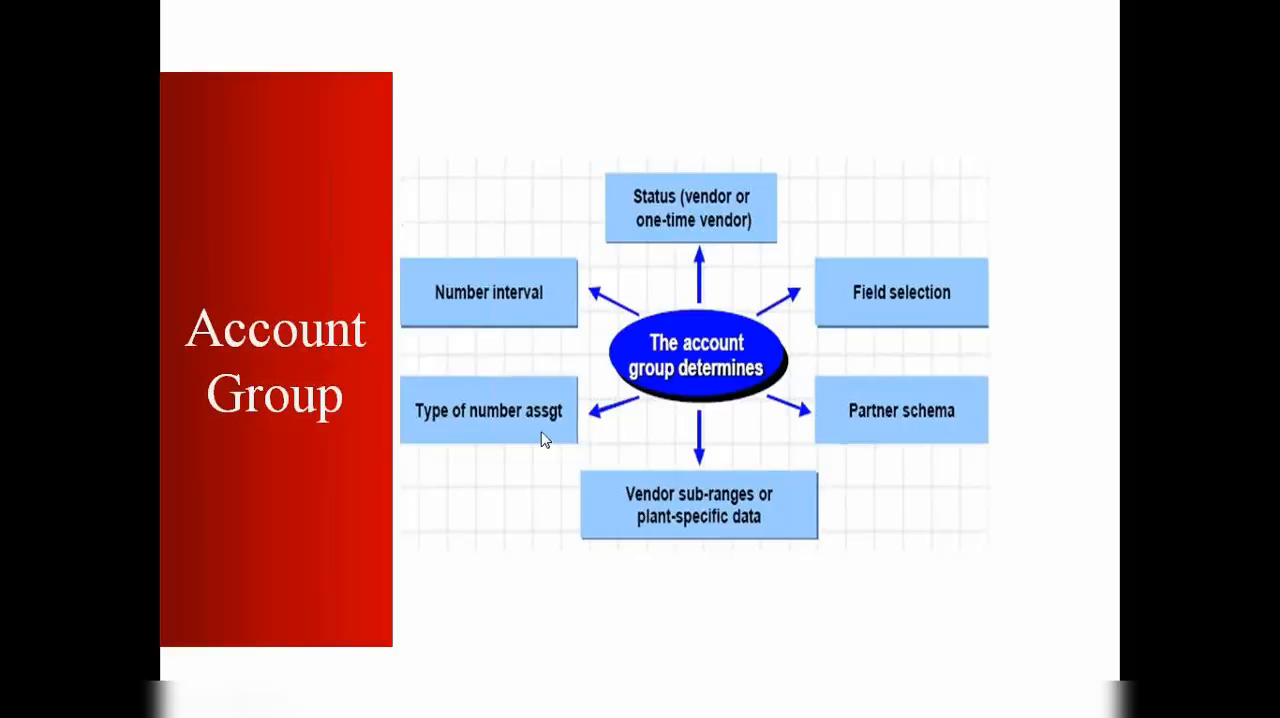
key(Right)
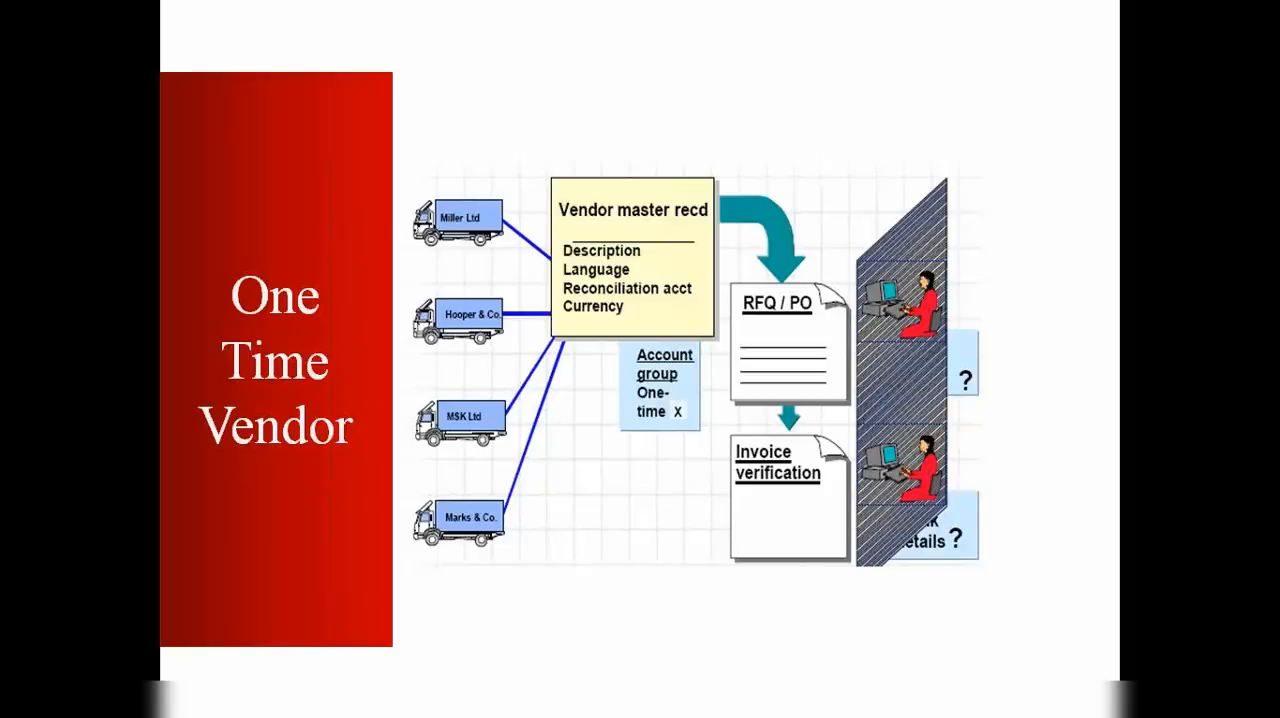
key(Escape)
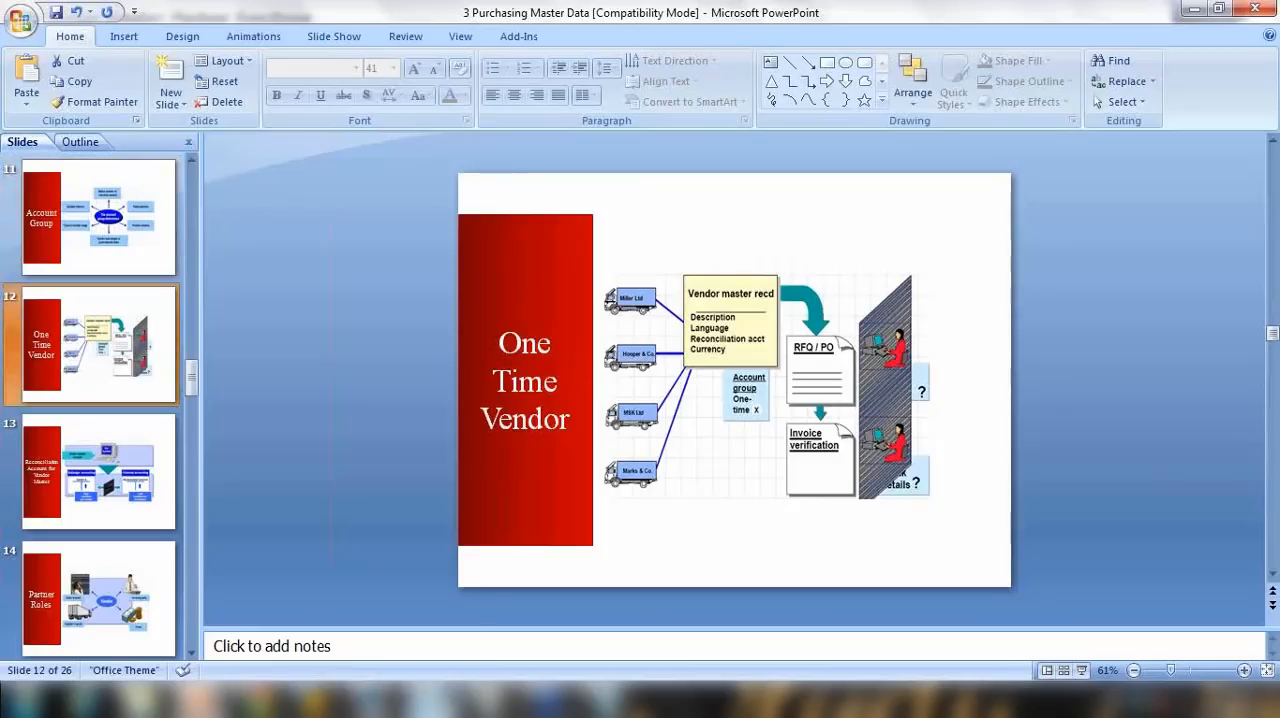
Step: Replace all the notes in Notepad with the heading "One time vendor-" followed by a sample vendor number
click(606, 700)
click(367, 333)
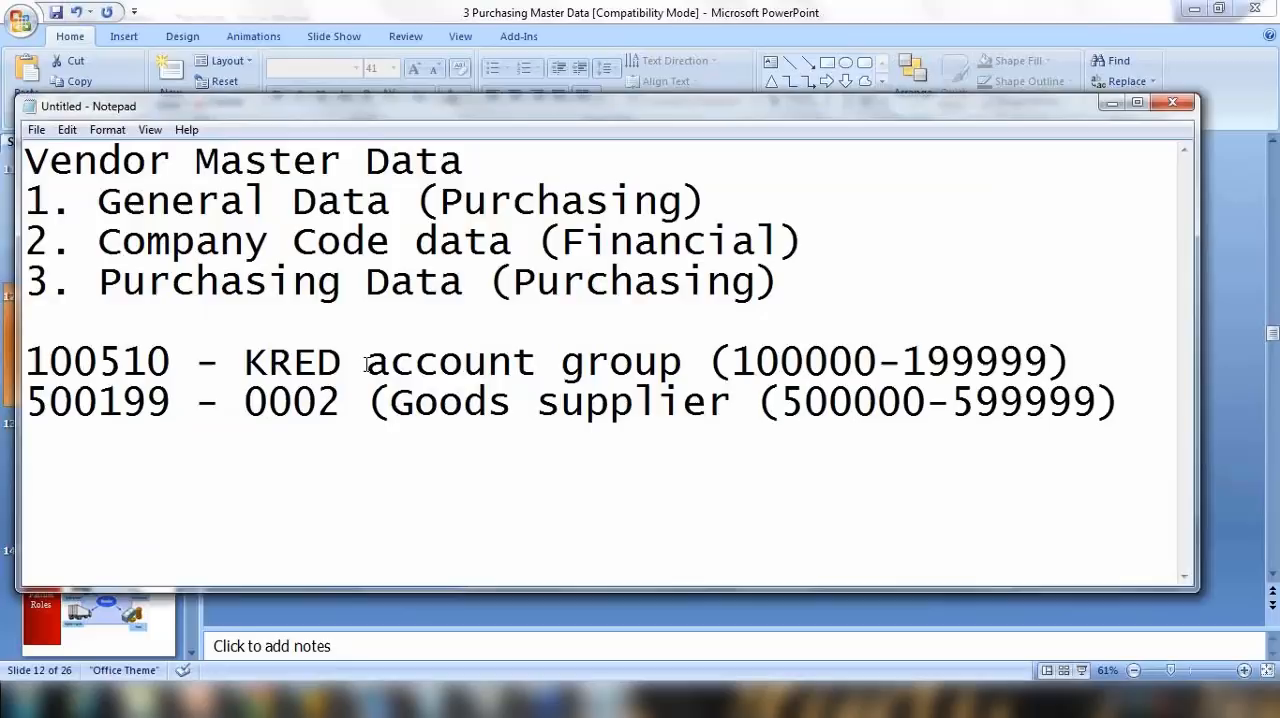
drag(48, 195, 872, 451)
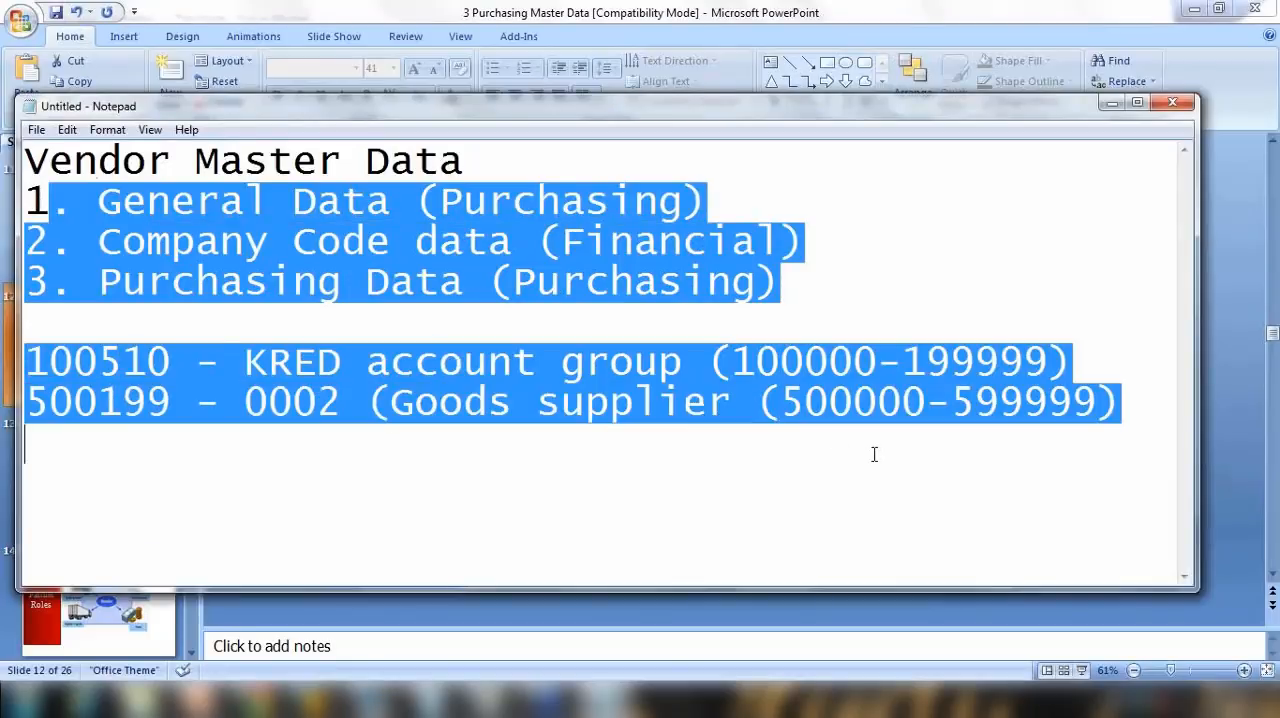
key(BackSpace)
key(BackSpace)
key(ctrl+a)
text(One ti)
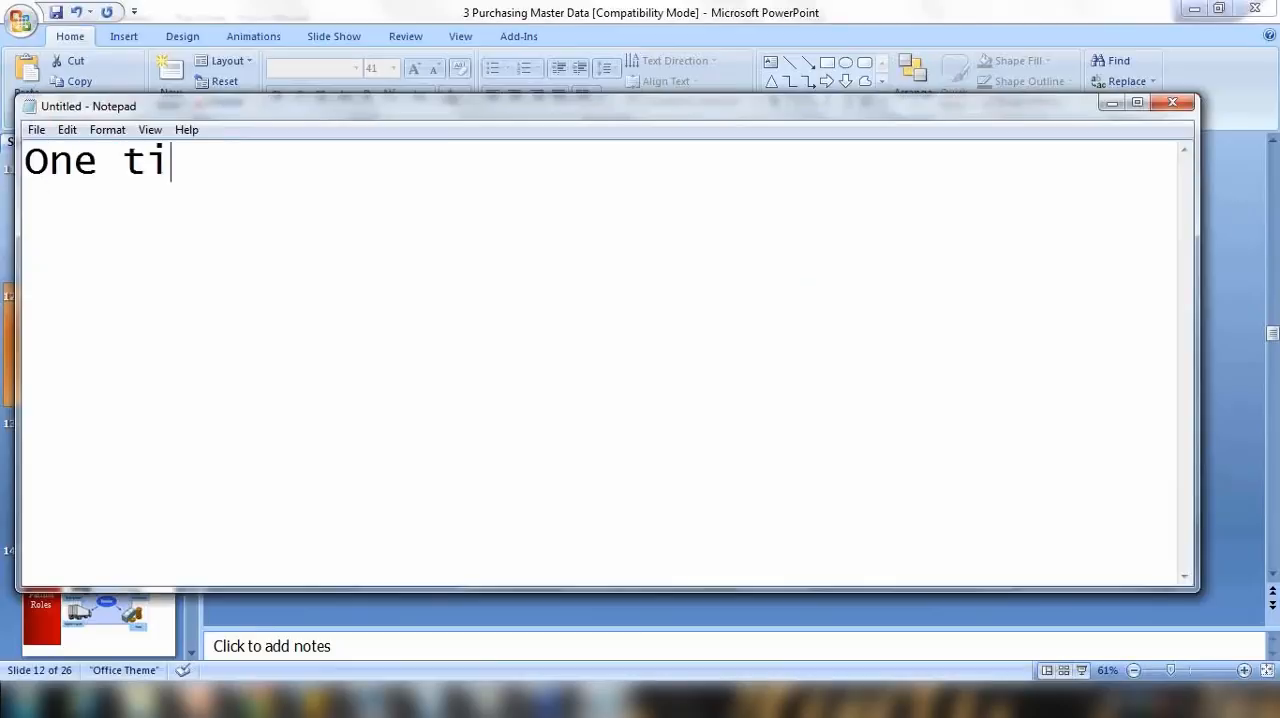
text(me vendor- 100)
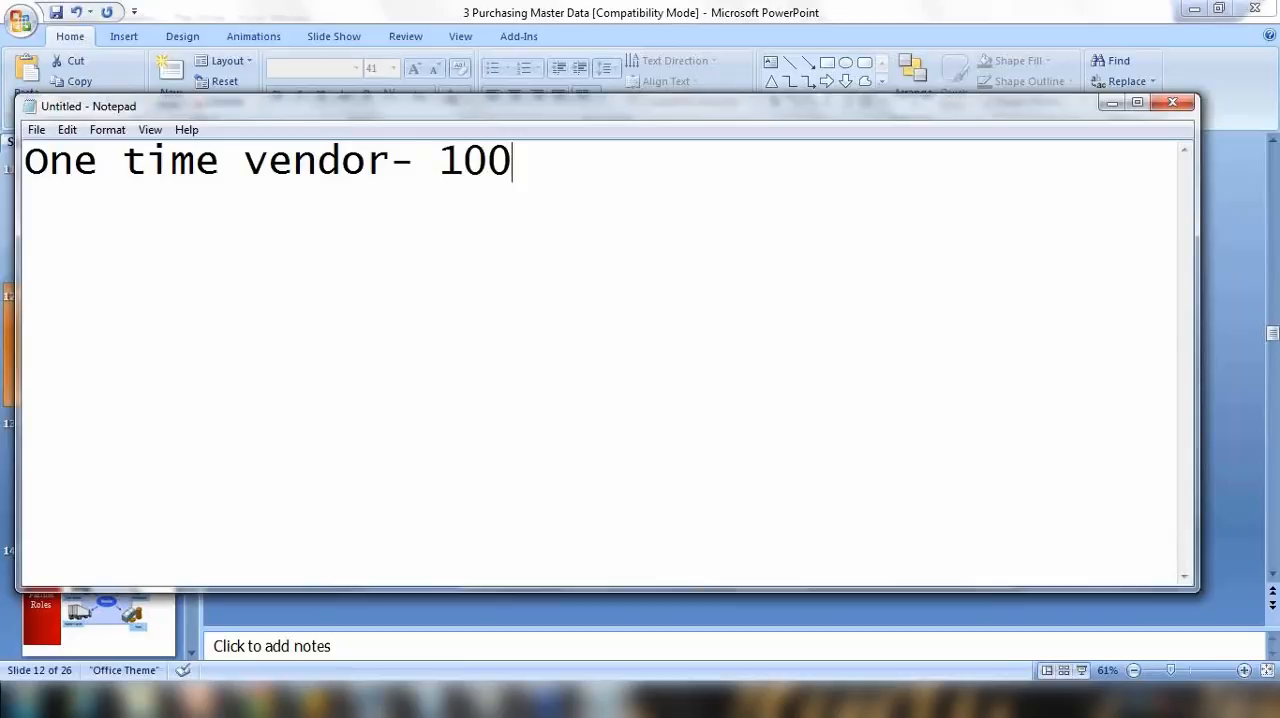
text(999)
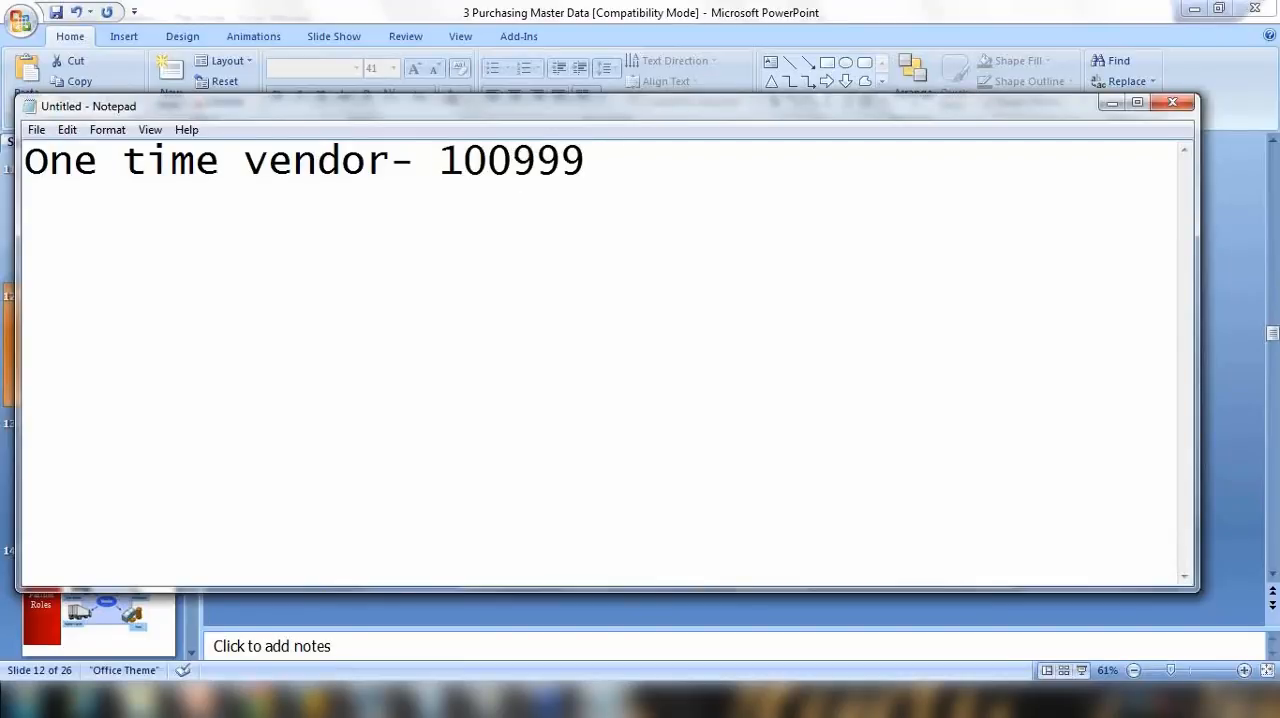
Step: List "1. Electrician" and "2. Order stationary" beneath the one-time vendor heading
key(Return)
text(1. Electrician)
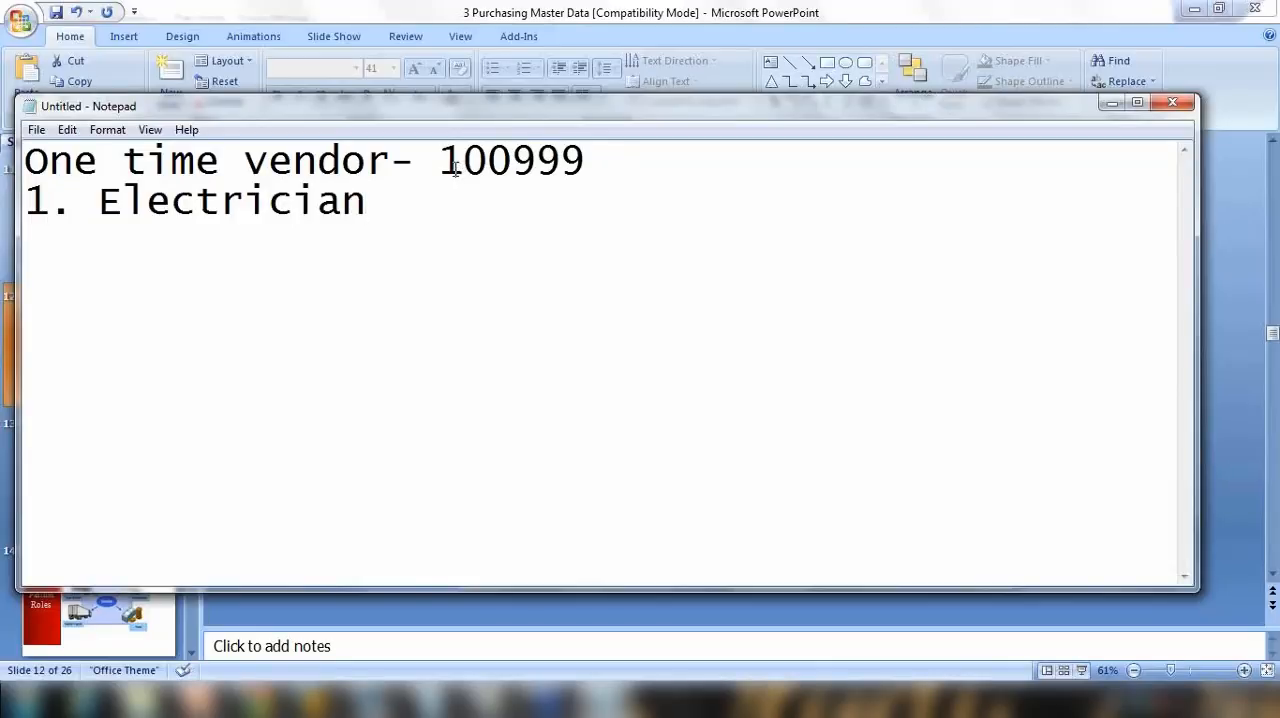
drag(461, 166, 634, 168)
drag(440, 165, 726, 180)
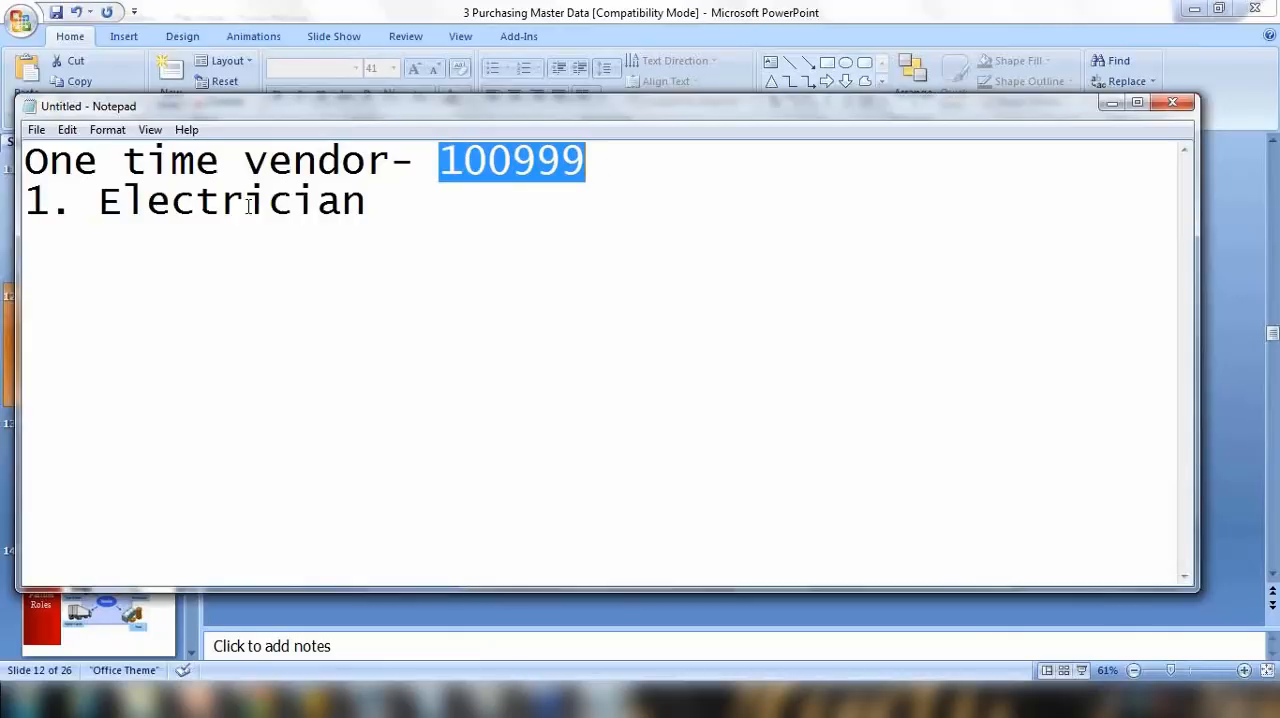
click(424, 210)
key(Return)
text(2. )
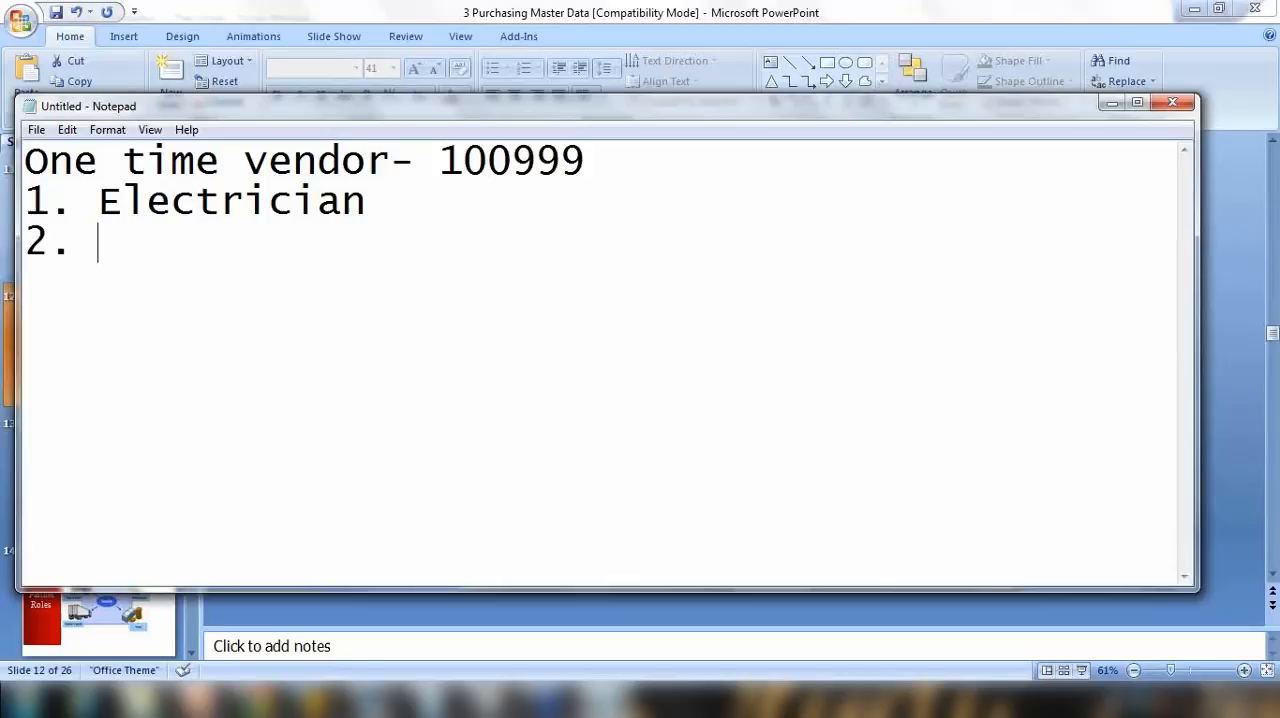
text(Order )
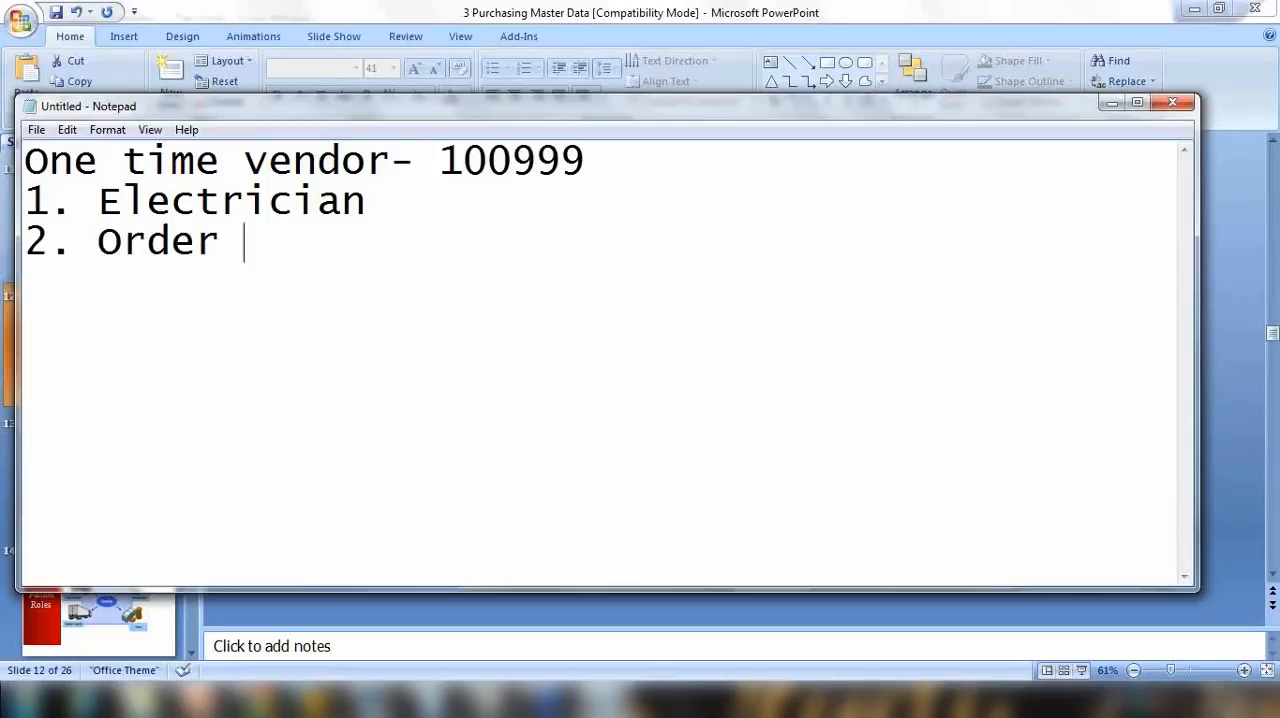
text(stationary)
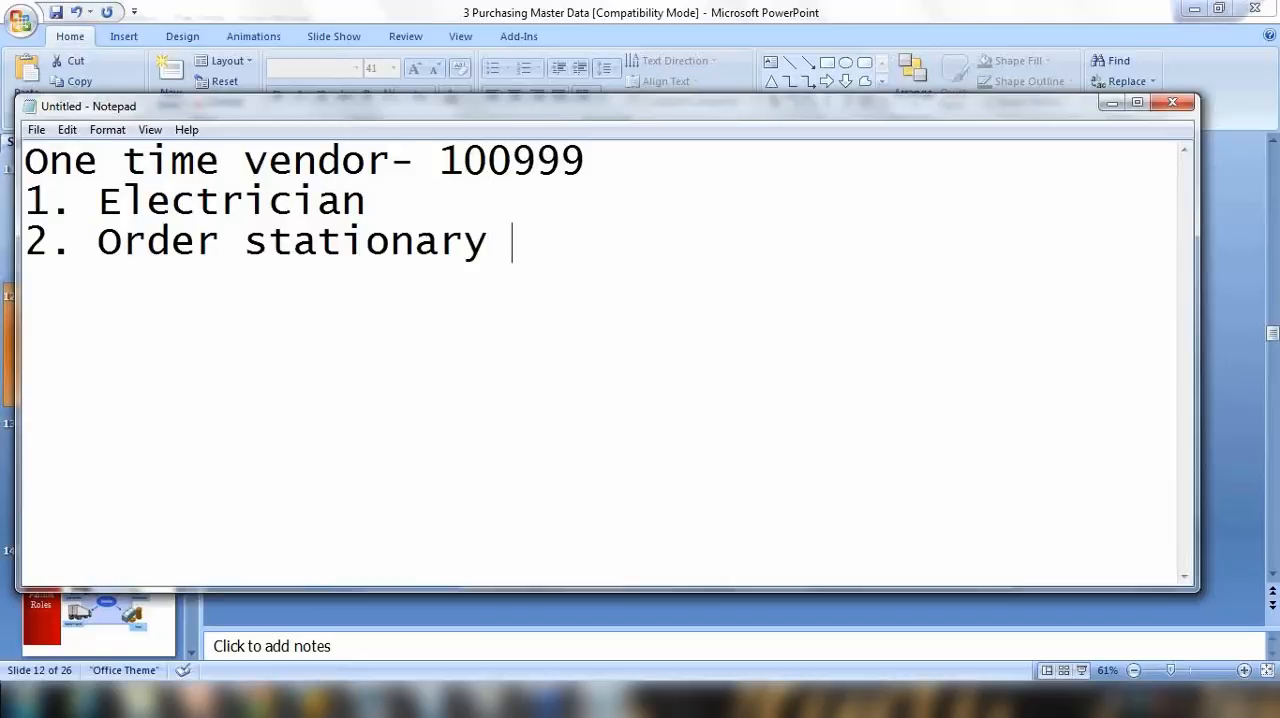
Step: Add "3. Plumber" as the third item in the one-time vendor list
drag(440, 160, 630, 172)
click(560, 246)
key(Return)
text(3. Plum)
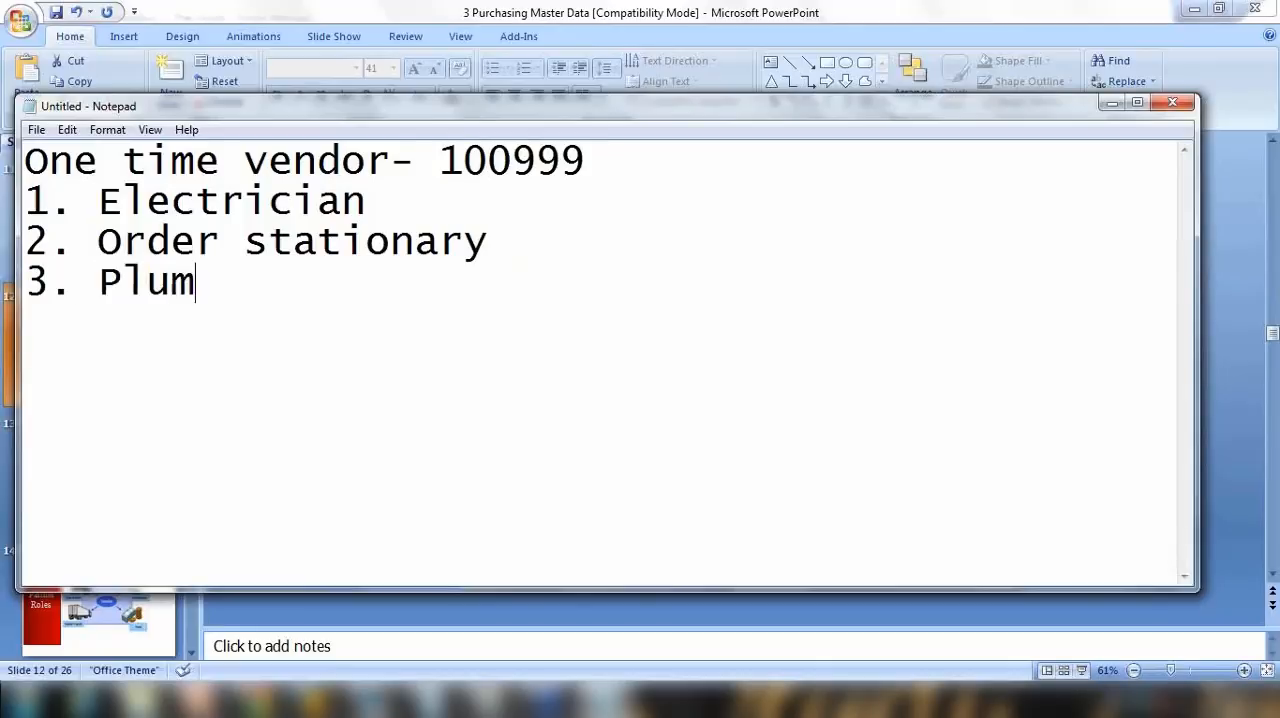
text(ber)
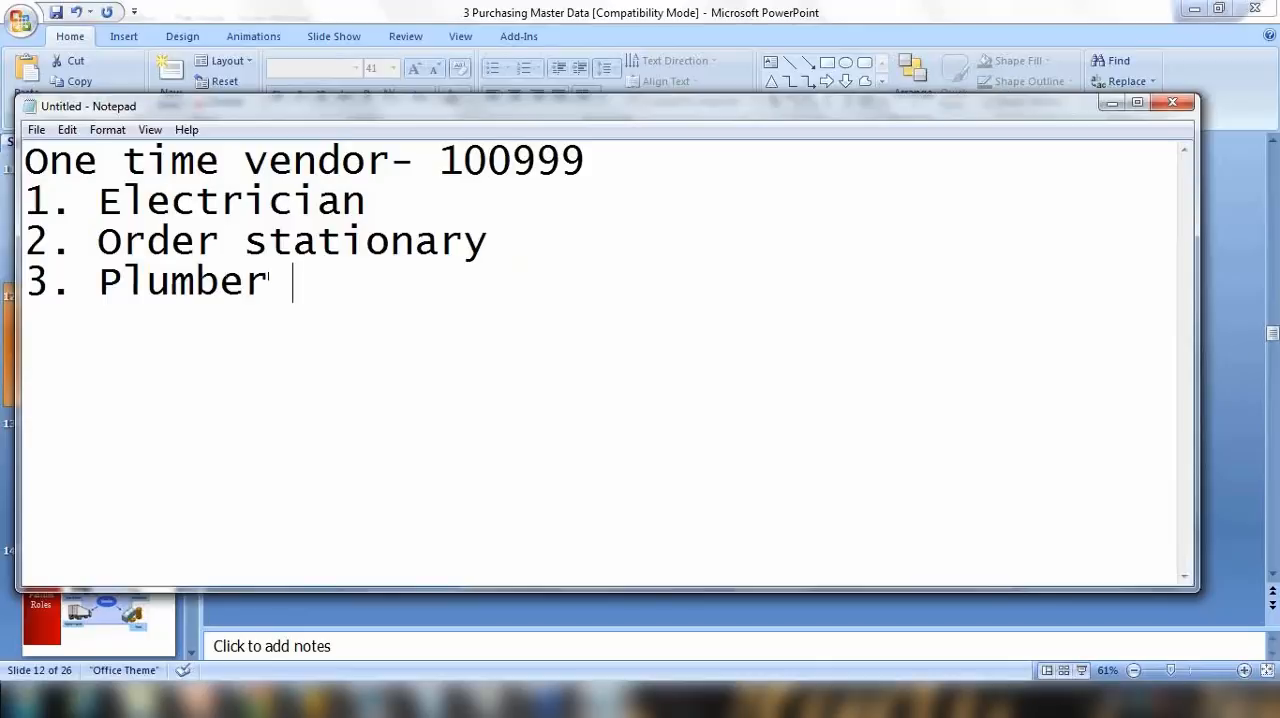
Step: Highlight the one-time vendor number and the three example suppliers to compare them
double_click(447, 162)
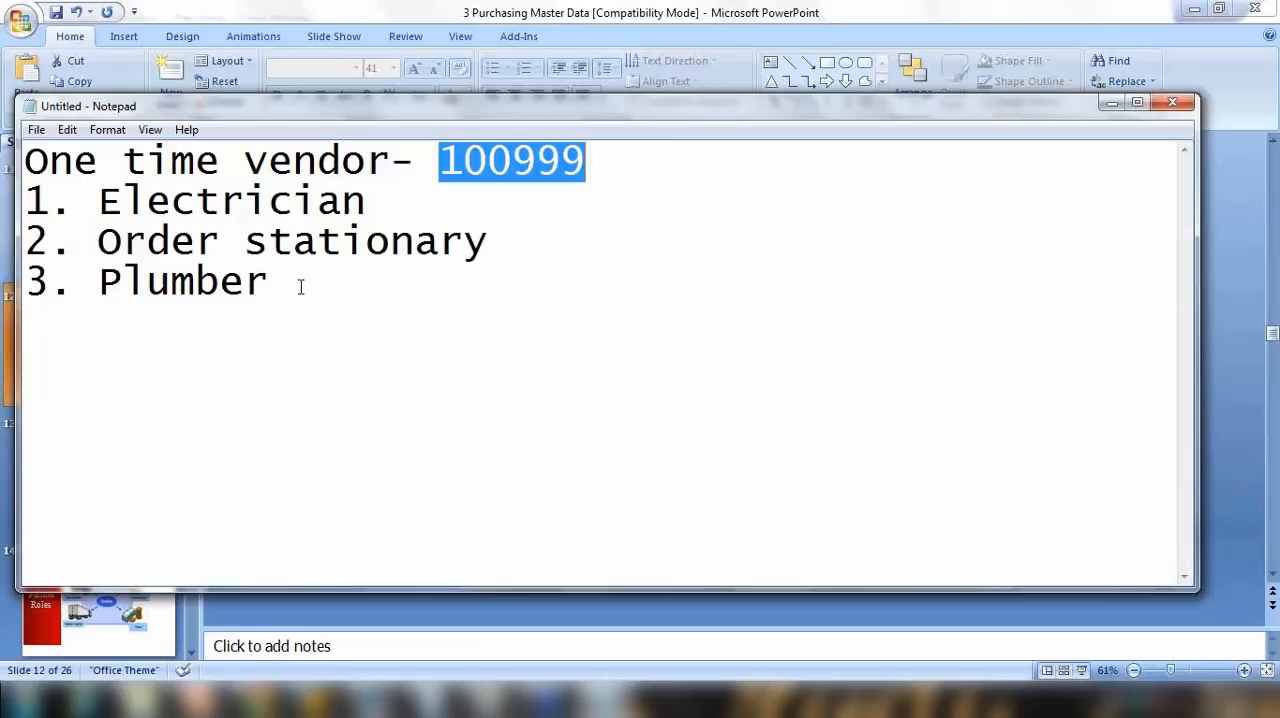
drag(438, 162, 617, 160)
drag(99, 200, 293, 279)
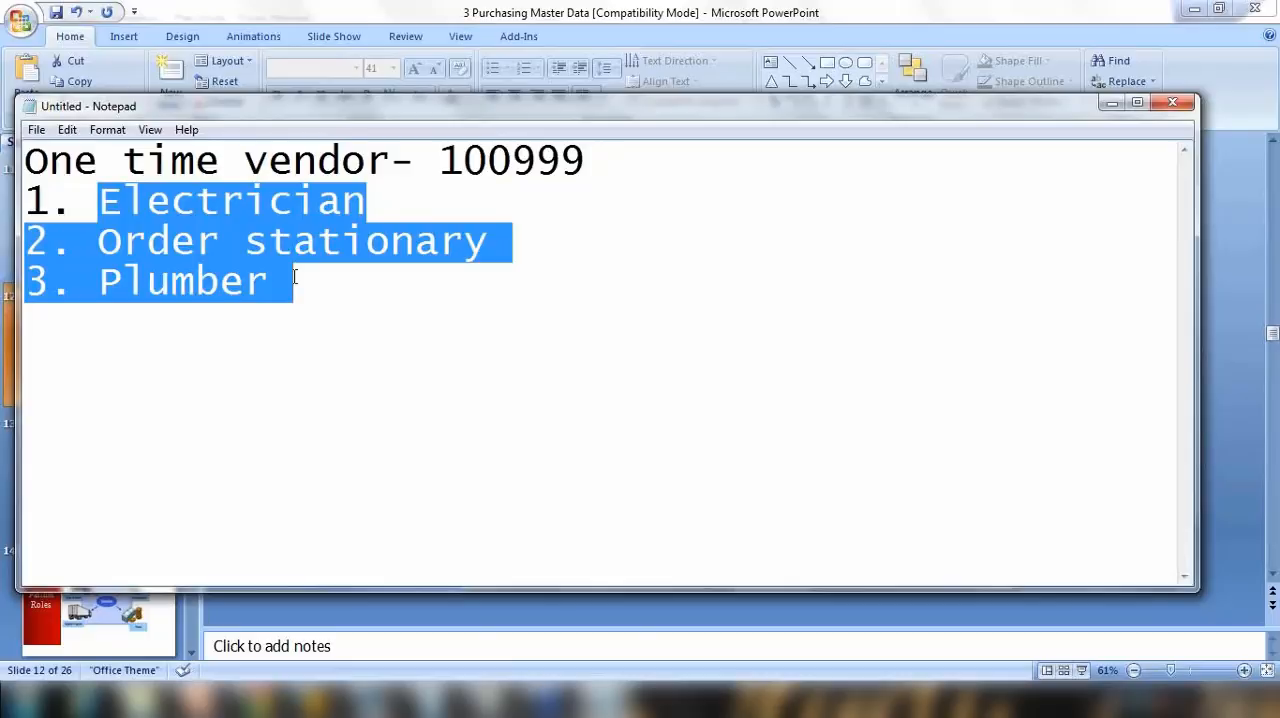
click(442, 345)
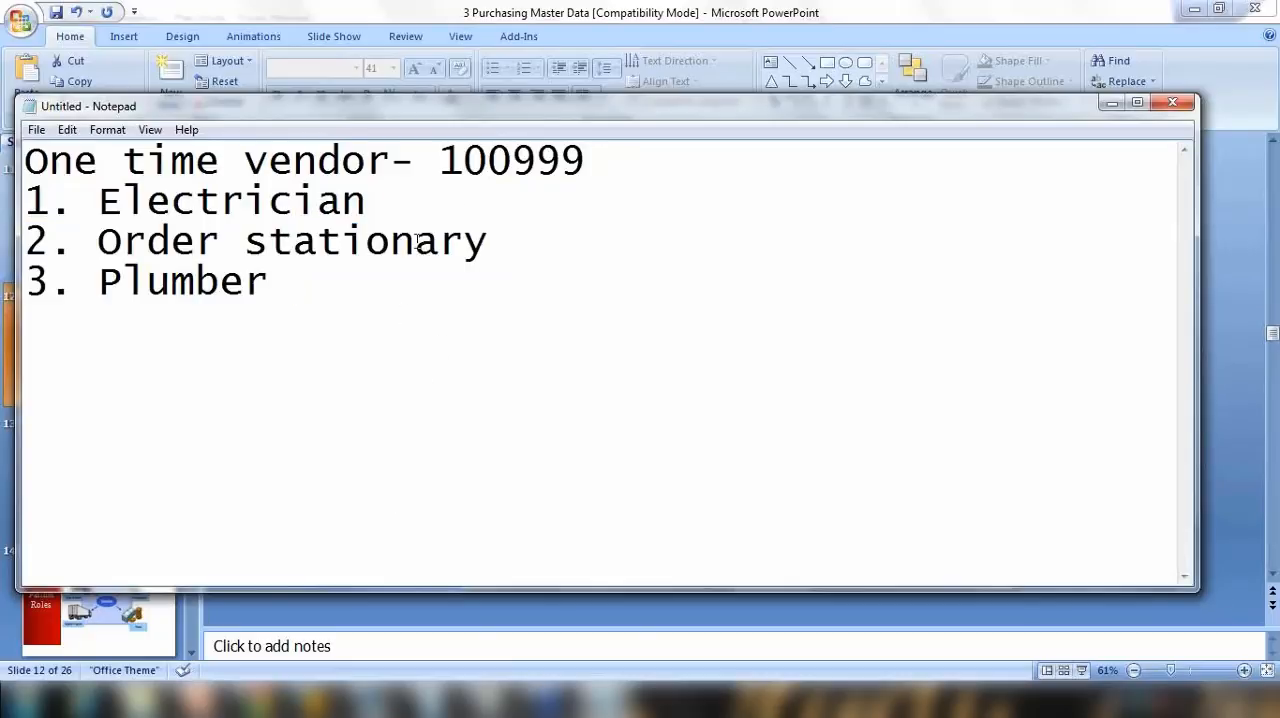
Step: Switch to the SAP Easy Access session and start central vendor creation with XK01 - Create
click(314, 700)
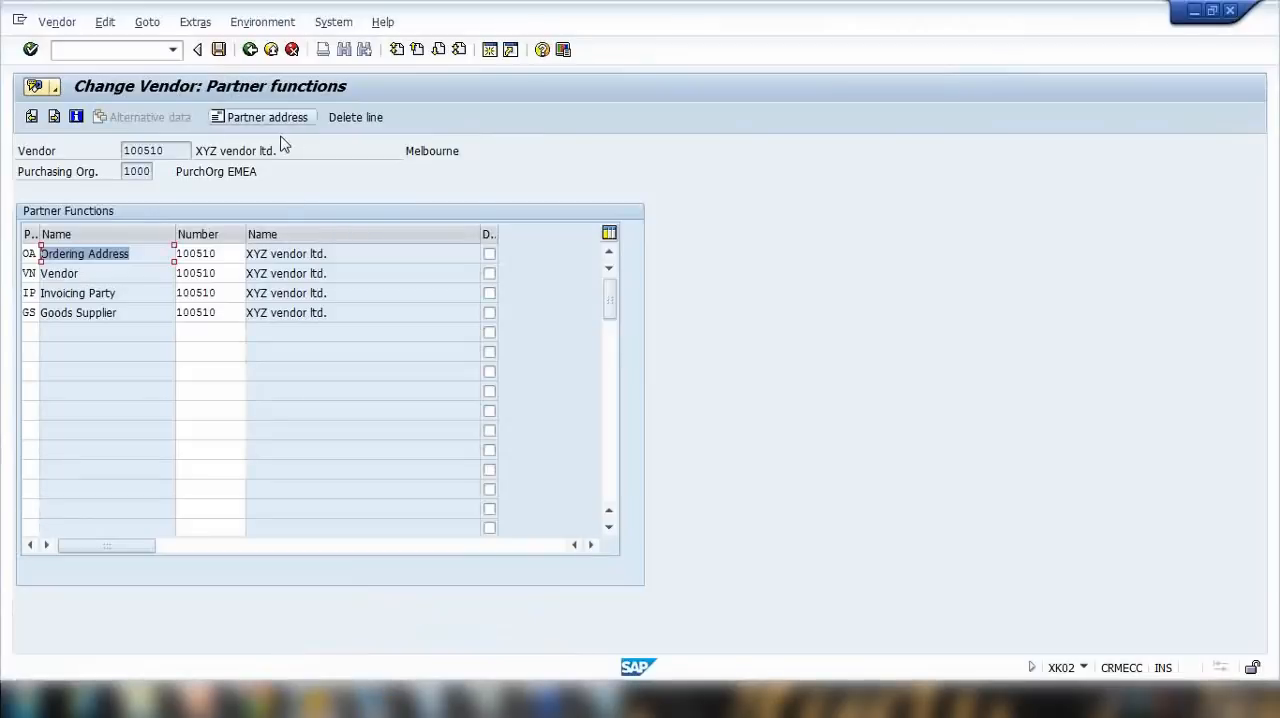
click(316, 699)
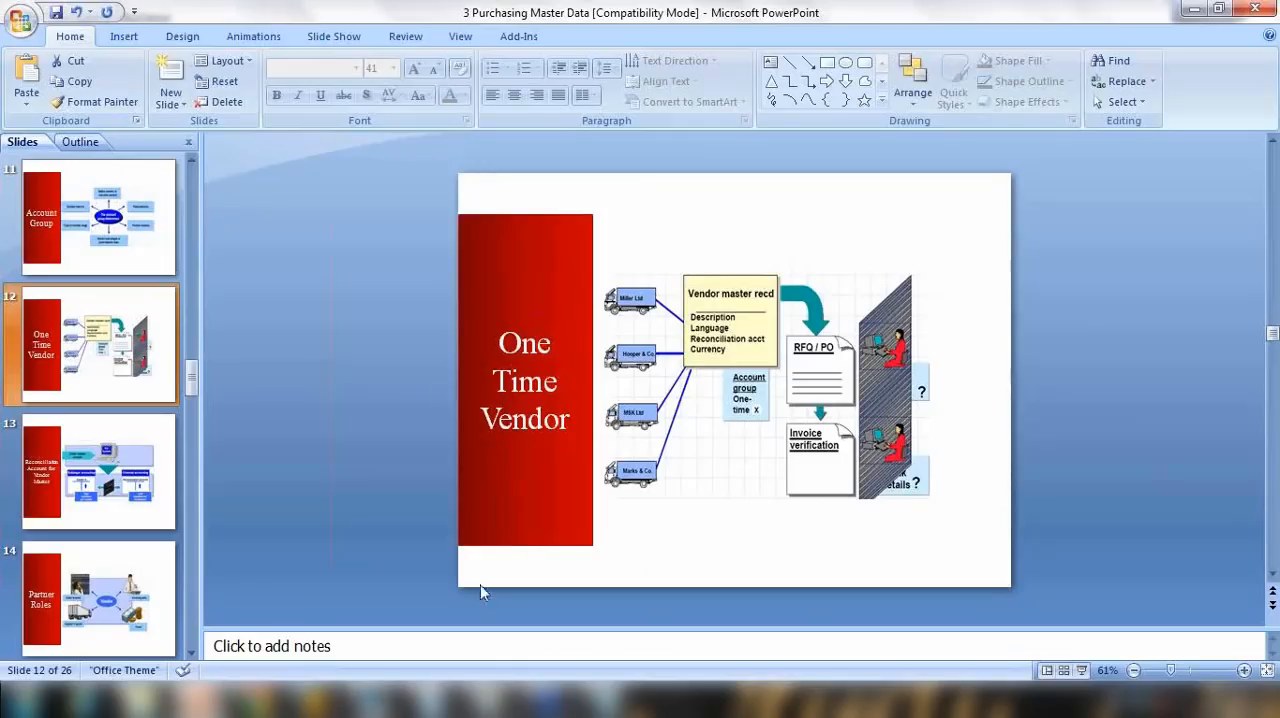
mouse_move(316, 699)
click(400, 608)
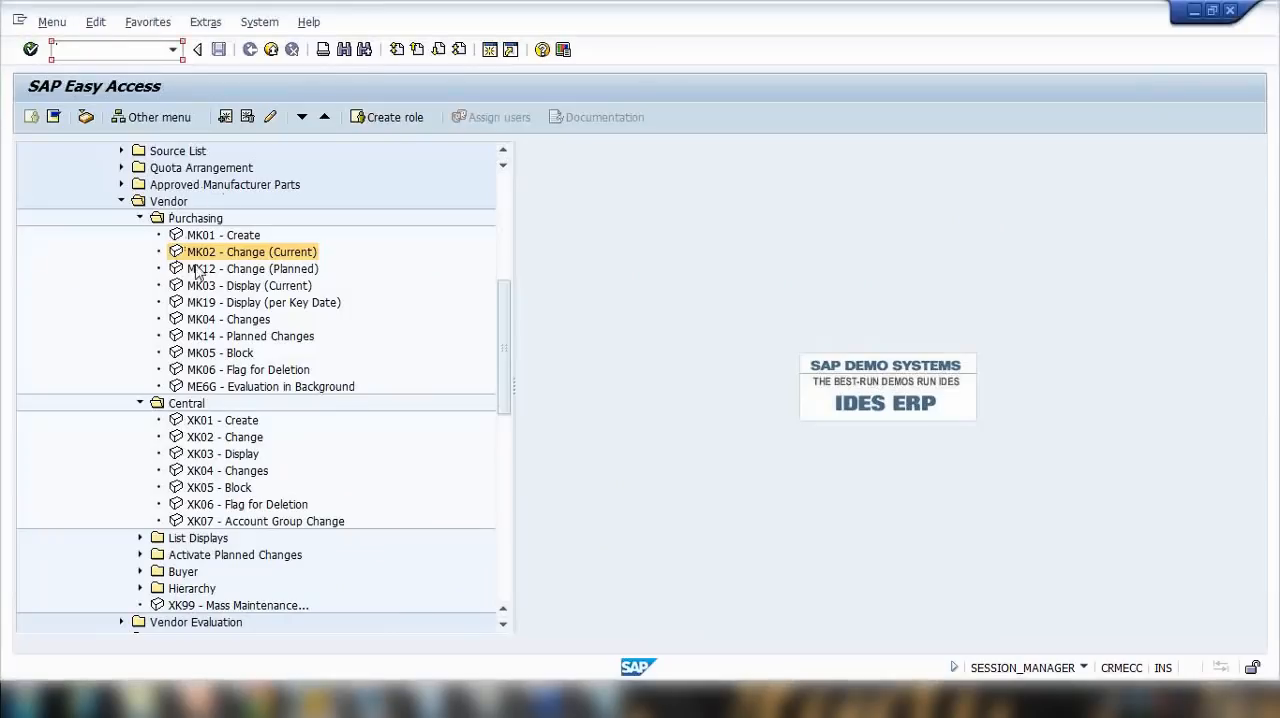
click(208, 421)
double_click(208, 421)
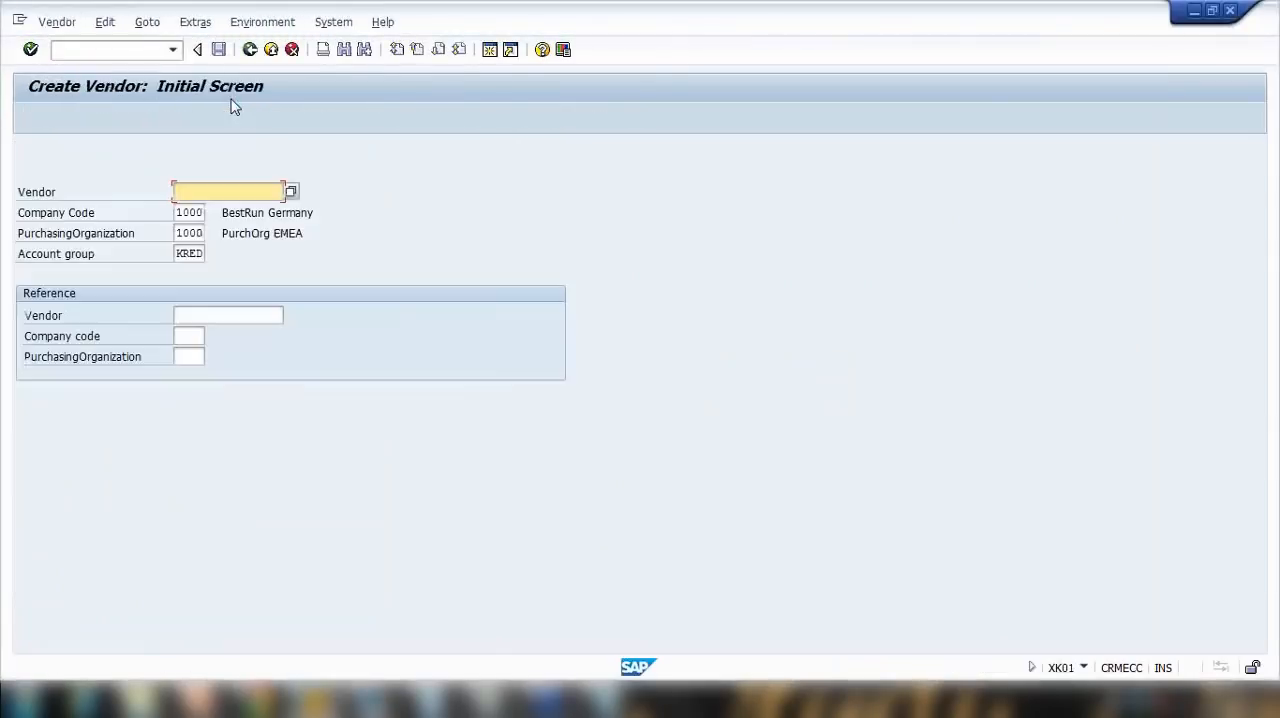
Step: Set the new vendor's account group to CPD, One-time vend.(int.no.assgnmt), from the list of possible entries
drag(181, 255, 229, 257)
click(212, 257)
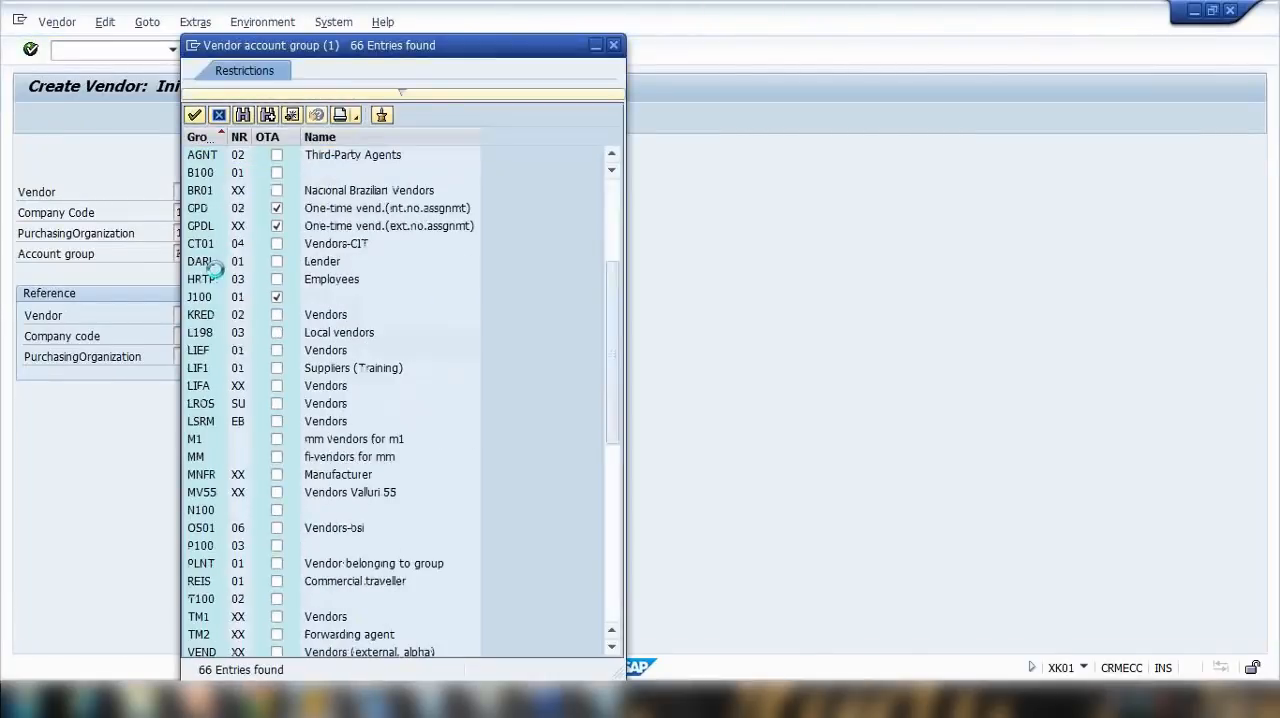
scroll(320, 327, up, 3)
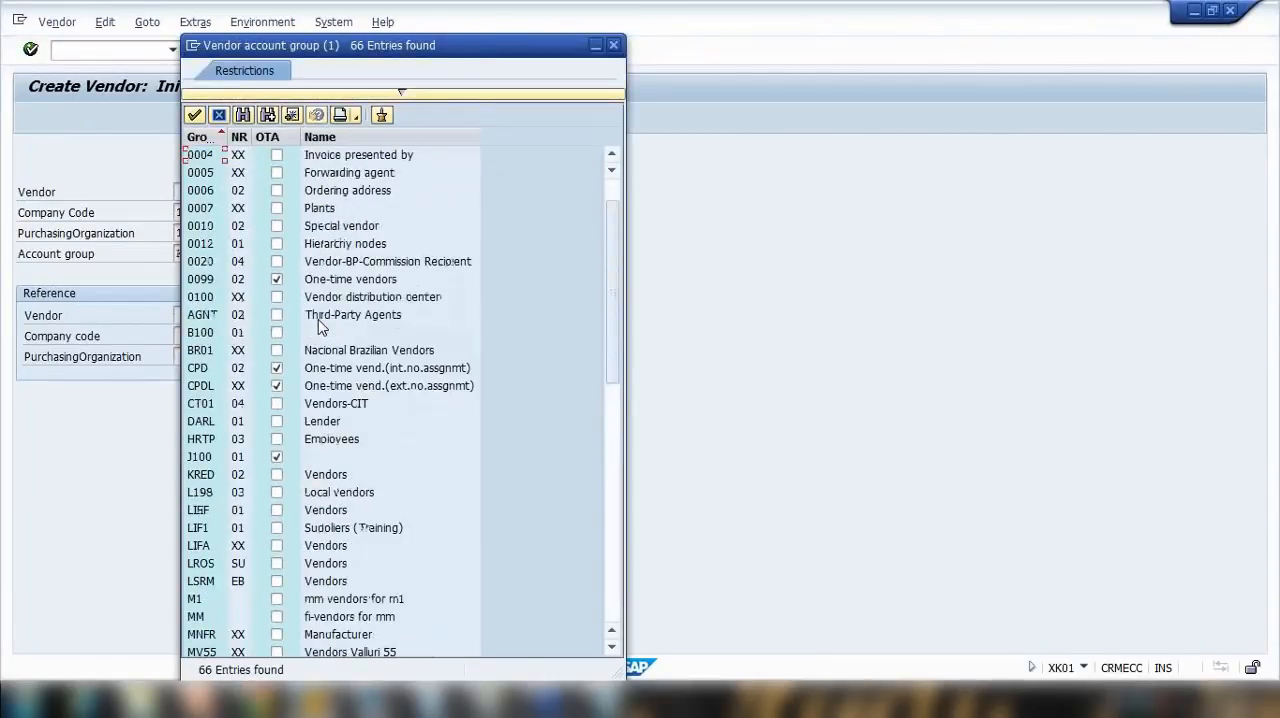
scroll(320, 327, down, 2)
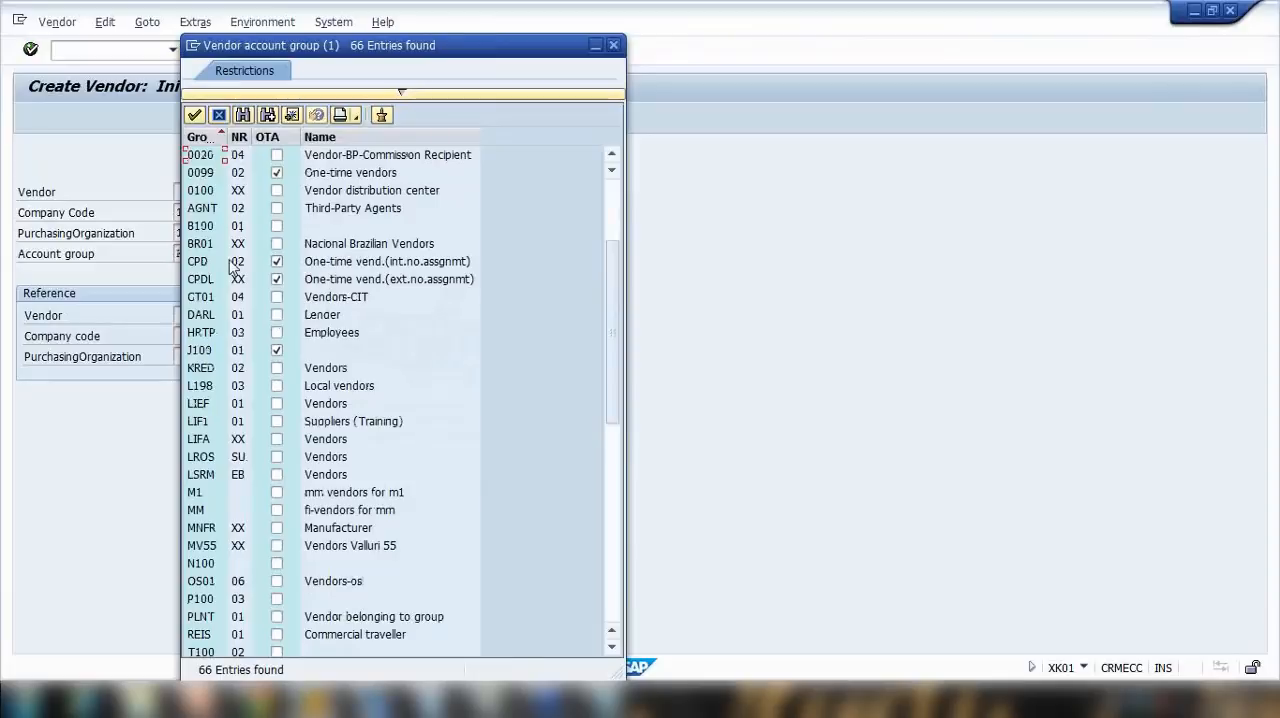
click(355, 264)
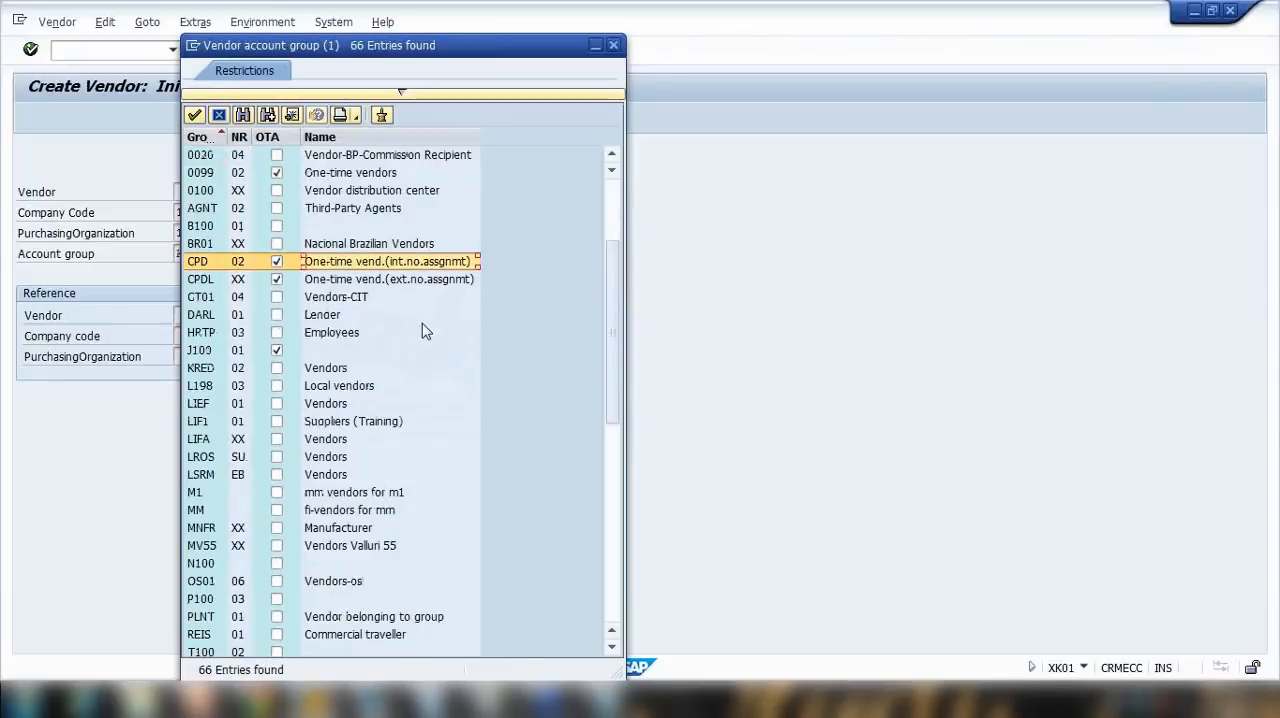
double_click(345, 264)
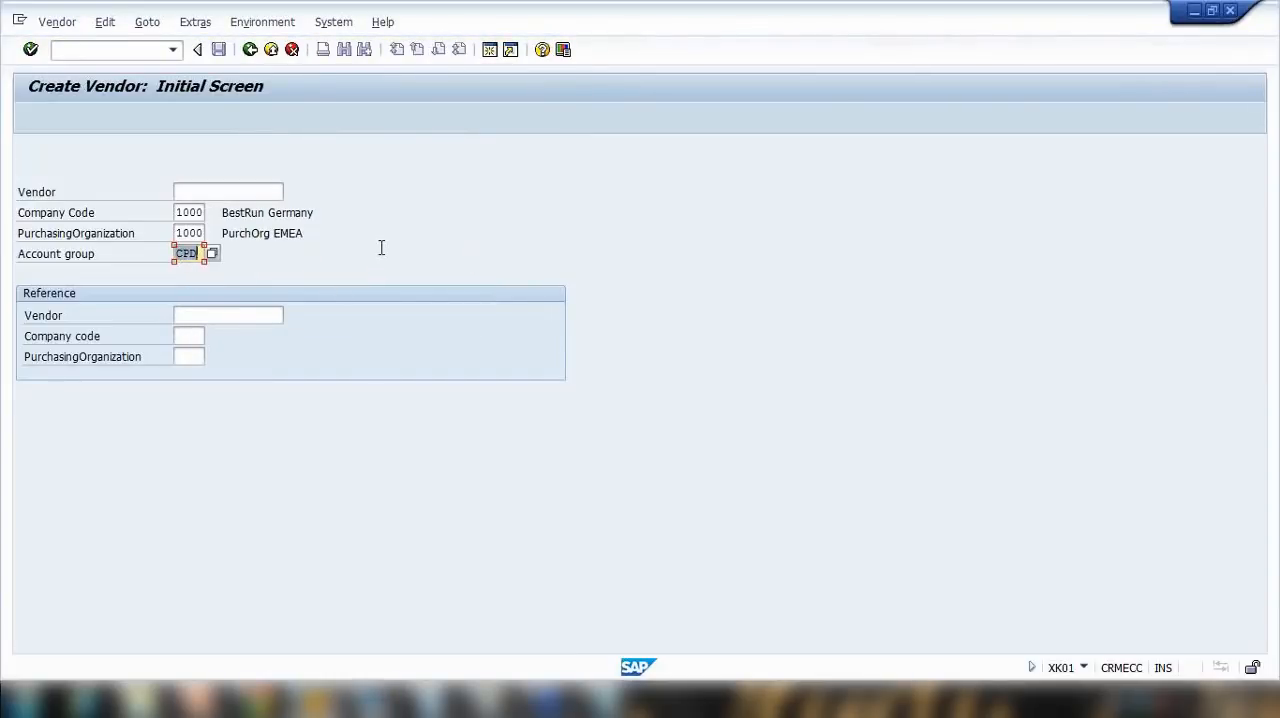
Step: Continue to the address data and enter the name "One time vendor", search term "onetime" and country "Au"
key(Return)
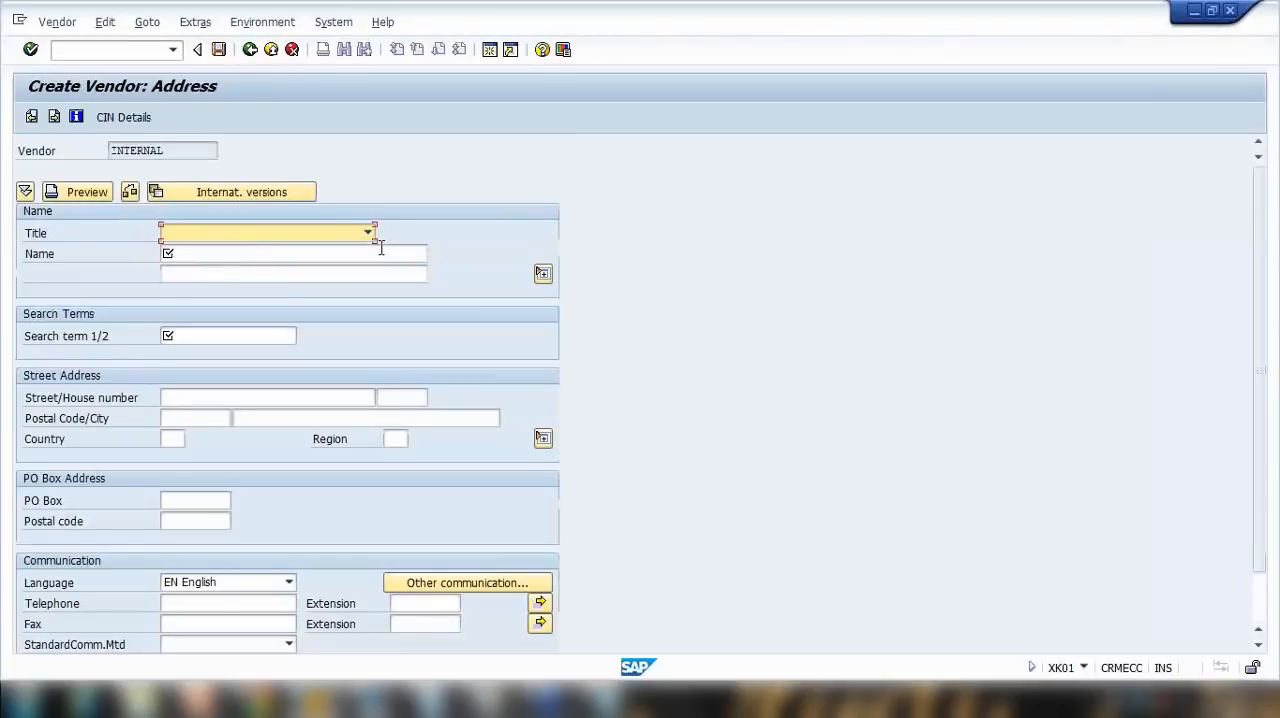
click(205, 254)
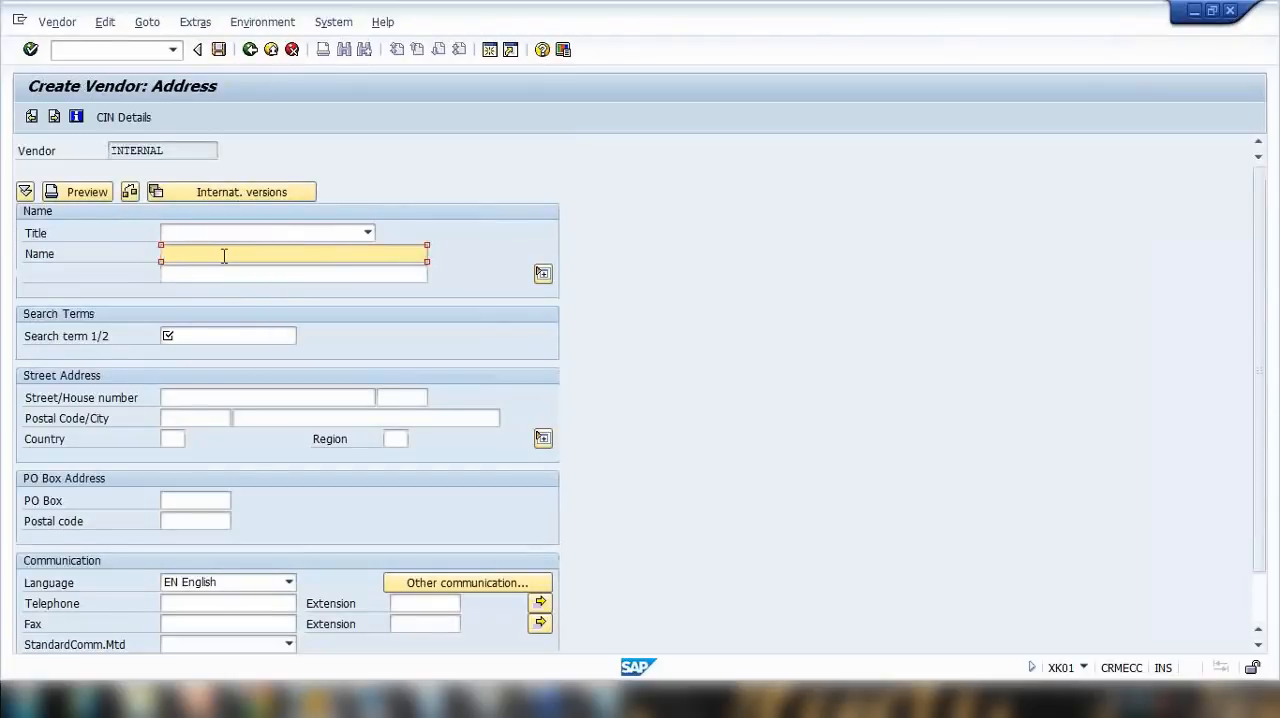
text(One time vendor)
click(188, 336)
text(onetime)
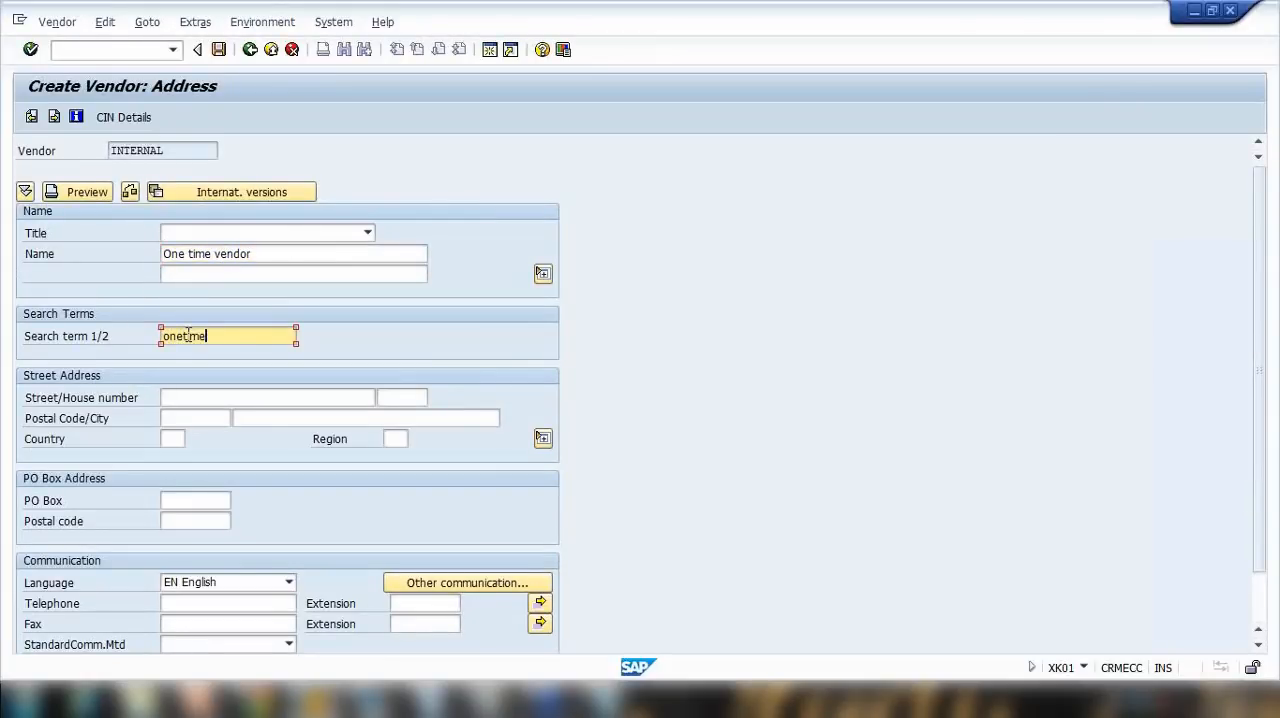
click(178, 440)
click(185, 457)
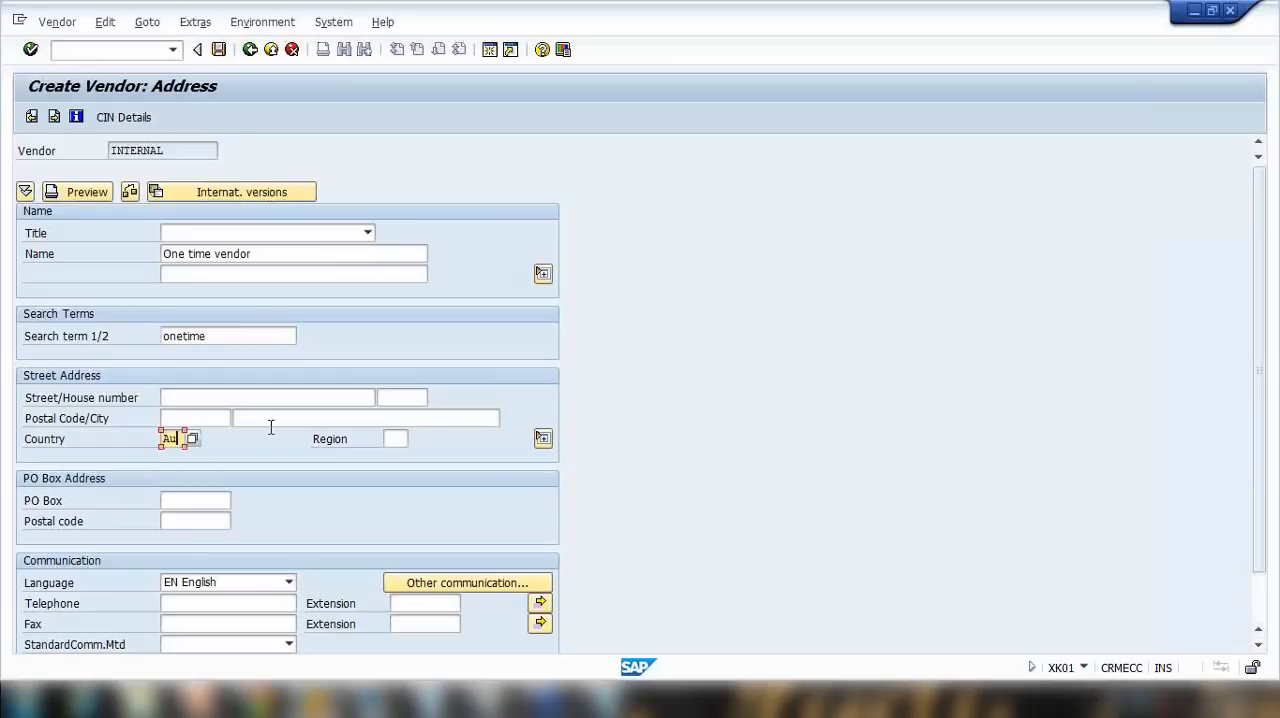
Step: Close the duplicate vendor check, change the name to "One time vendor1" and continue to the control data
key(Return)
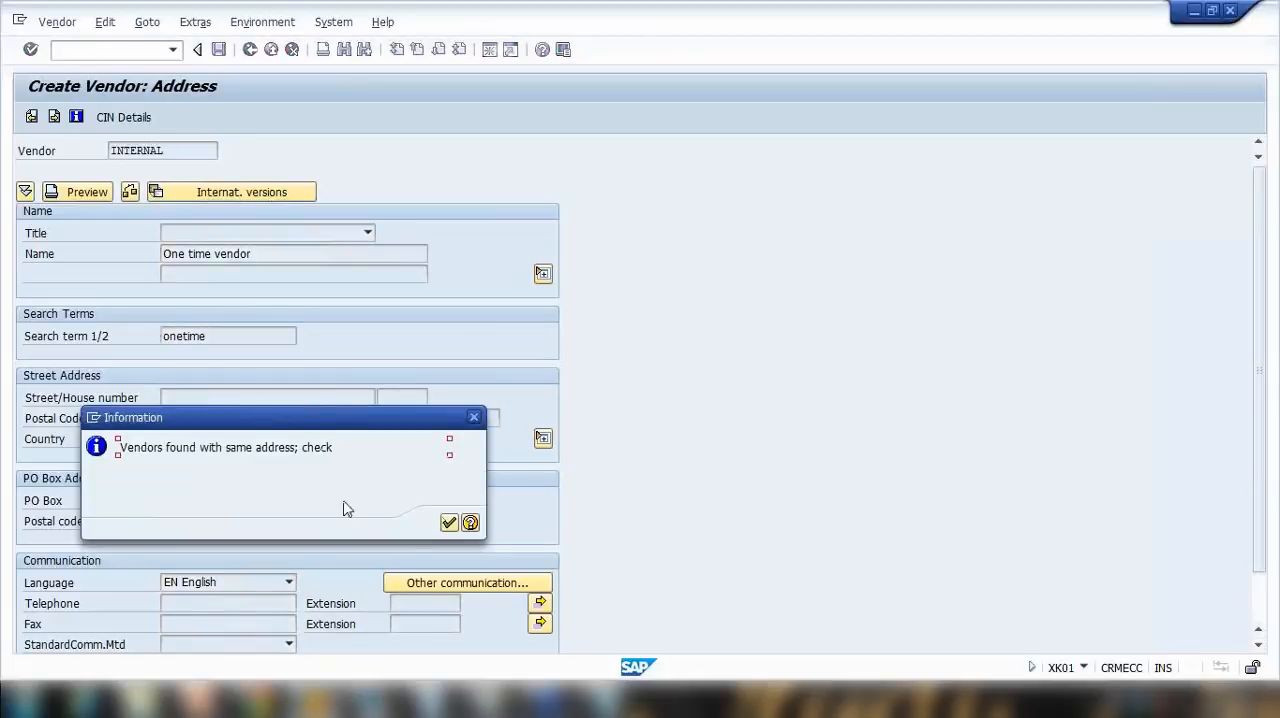
click(449, 522)
drag(206, 221, 22, 231)
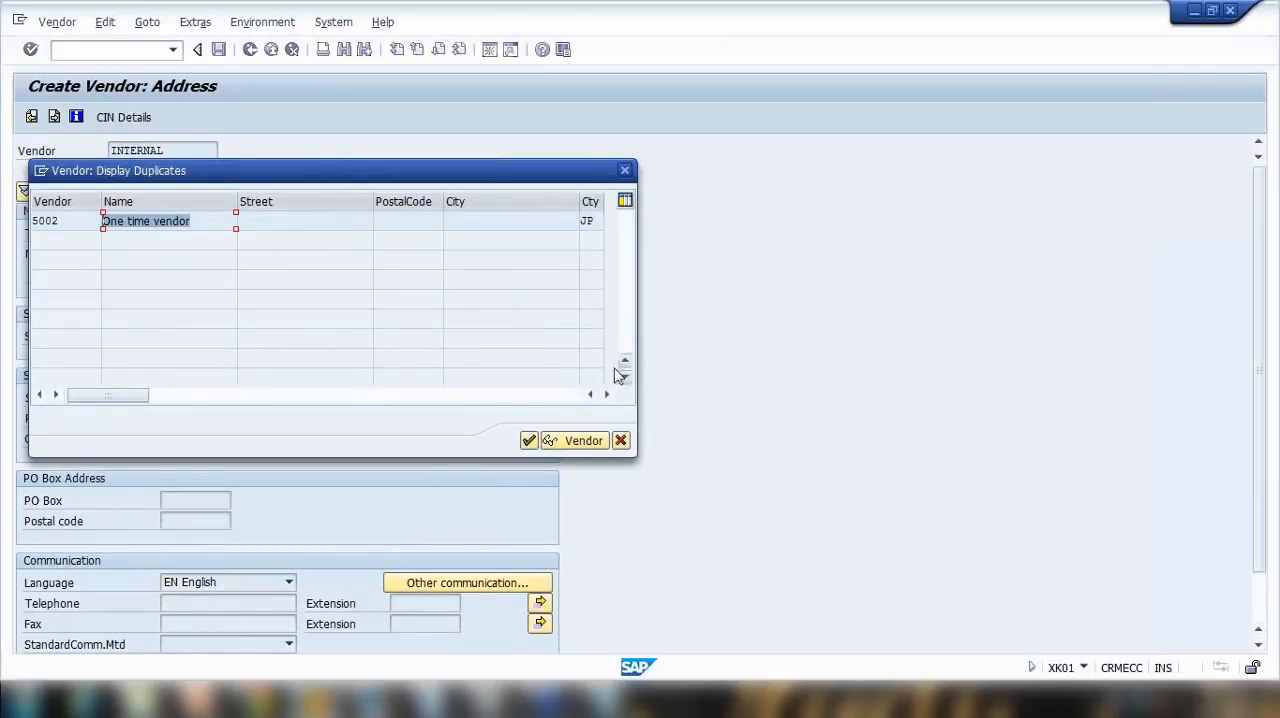
click(621, 442)
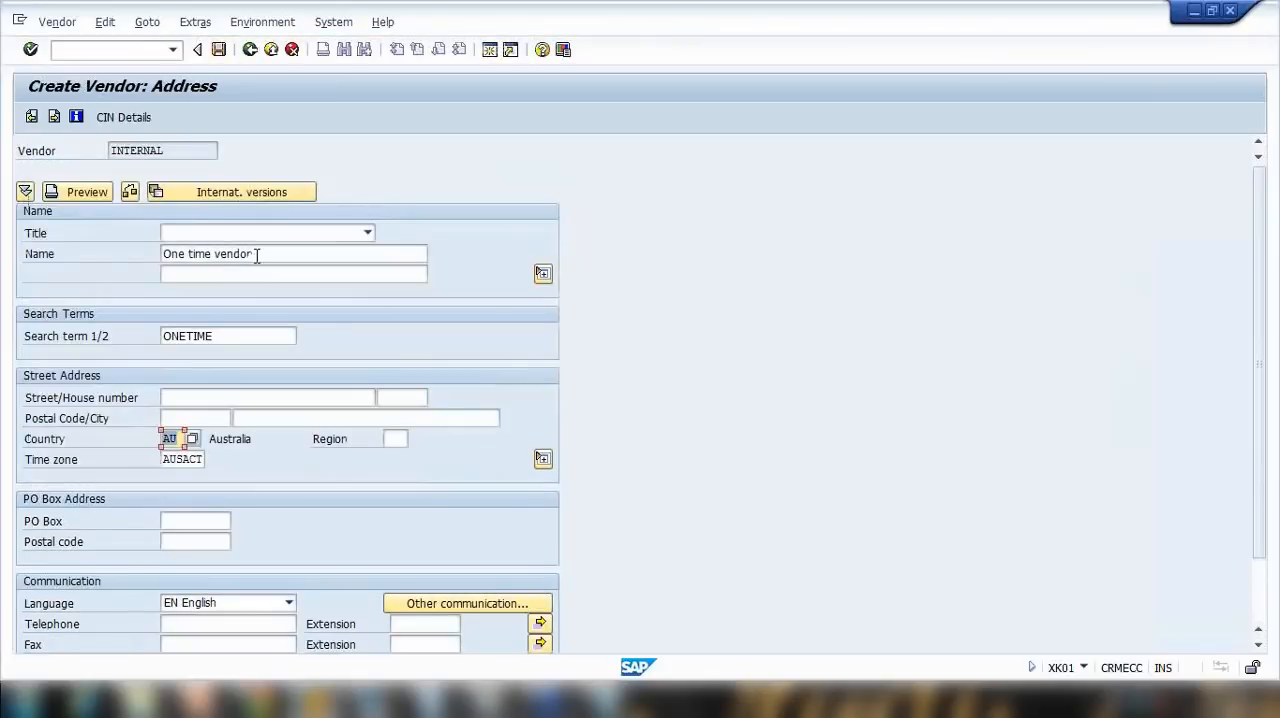
text(1)
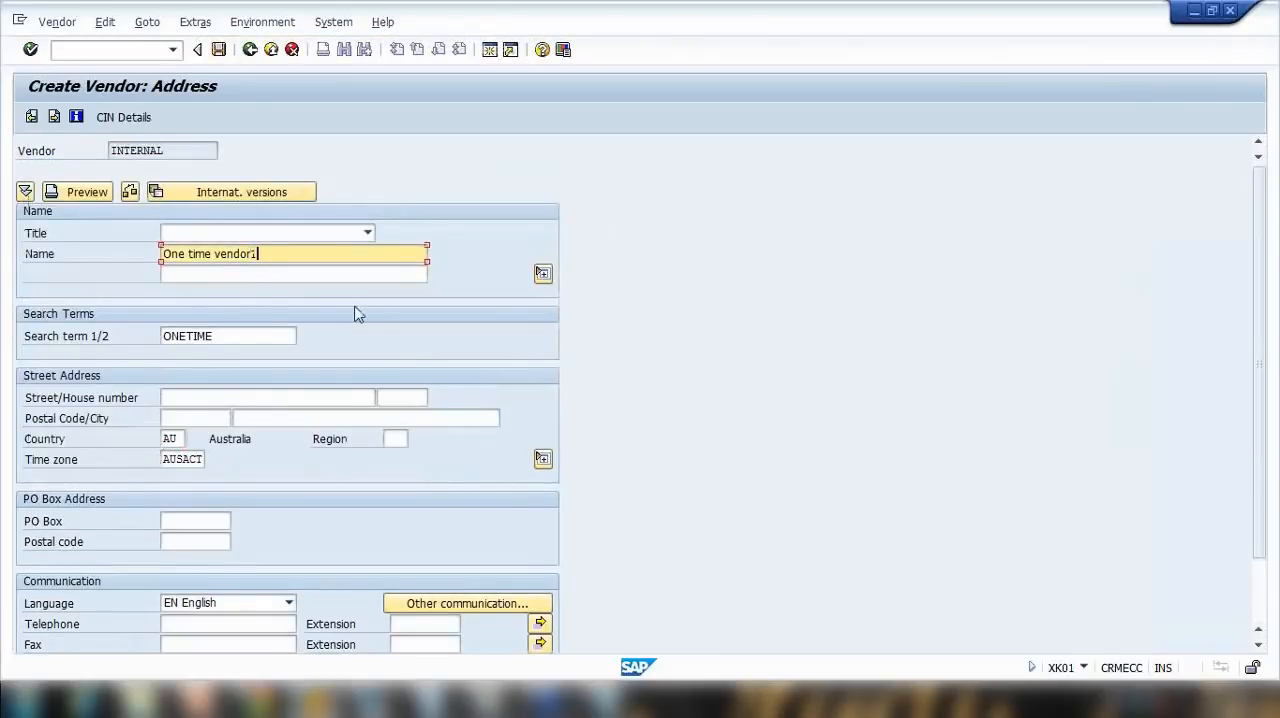
key(Return)
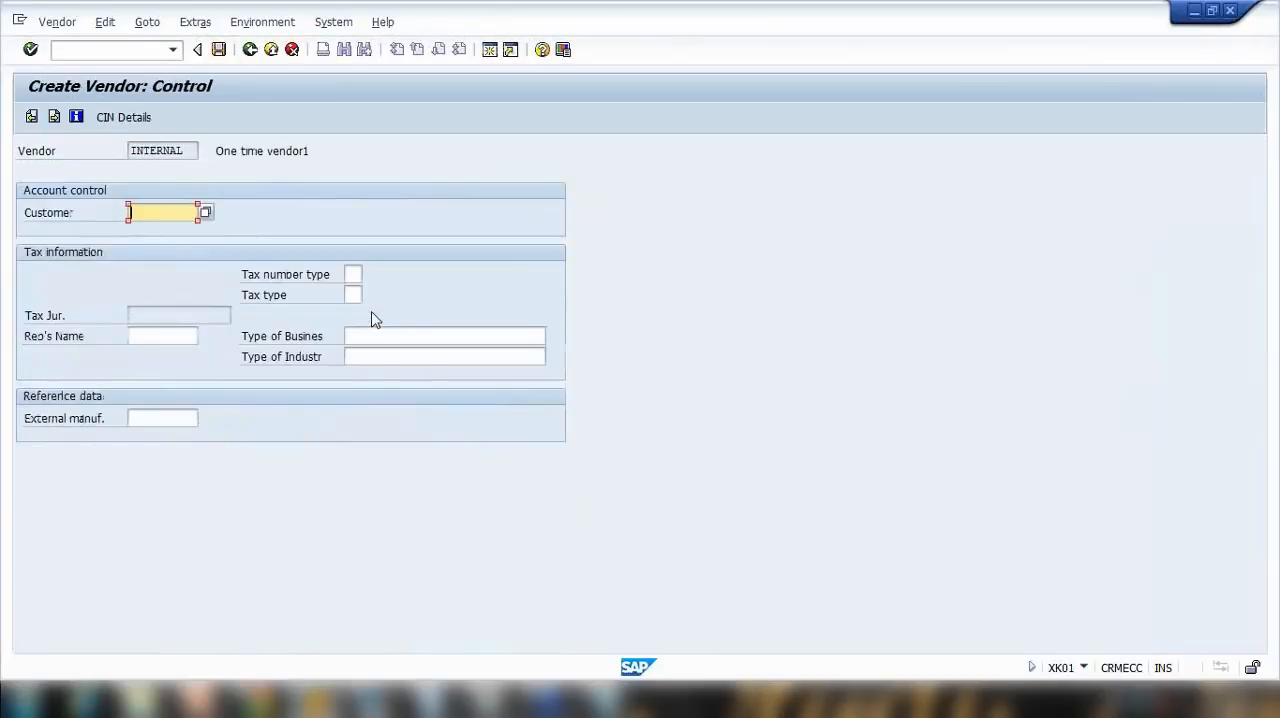
Step: Skip the control, payment and contact person data, set the reconciliation account to 160000, and continue past correspondence to the purchasing data
key(Return)
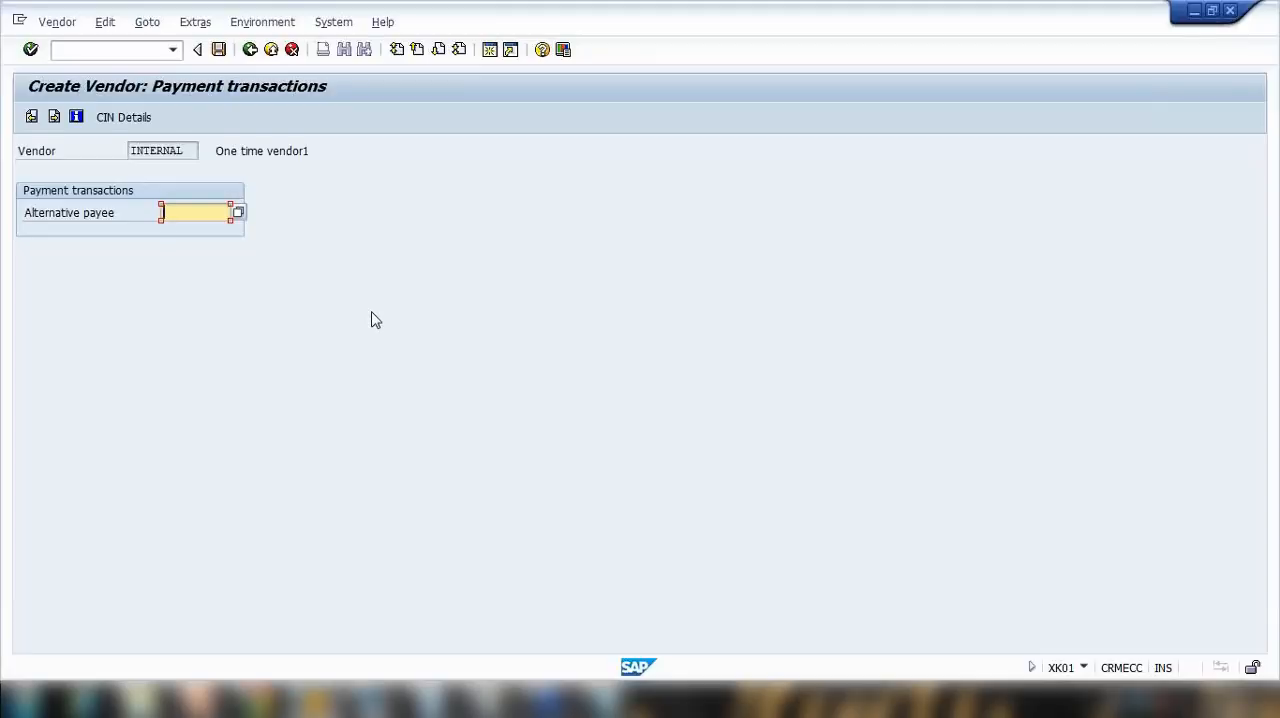
key(Return)
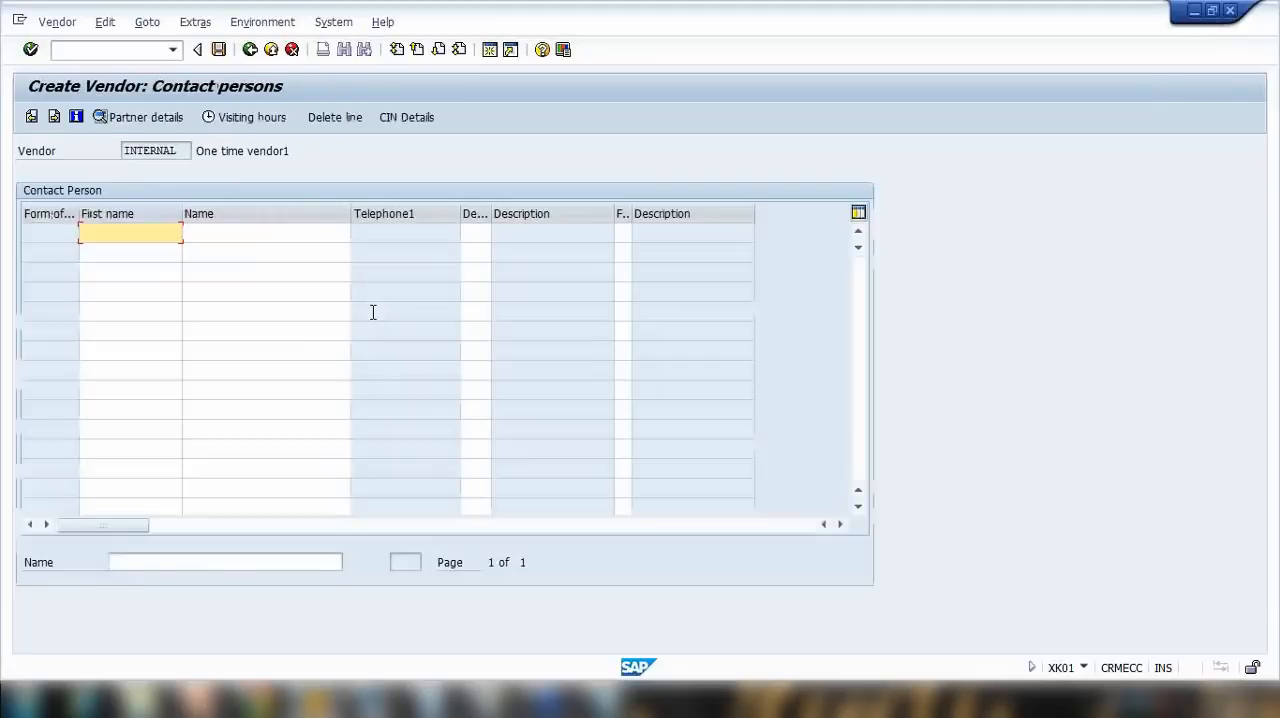
key(Return)
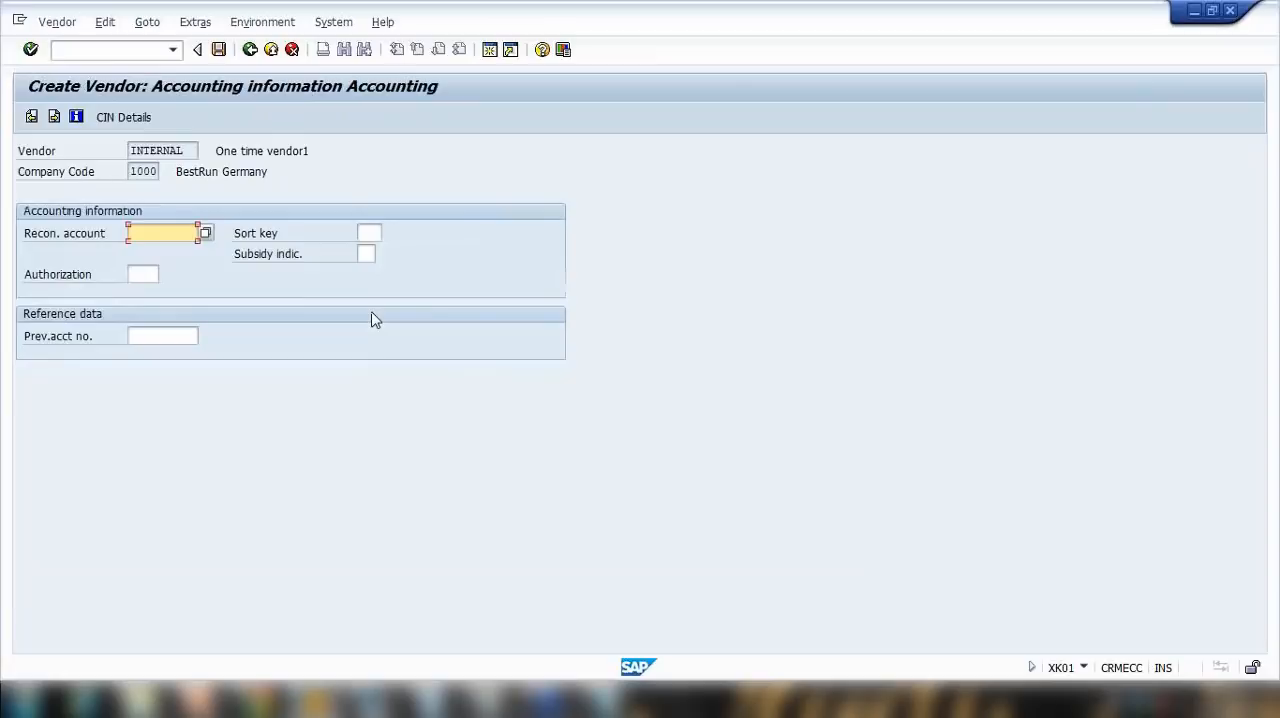
text(1)
key(Down)
key(Return)
key(Return)
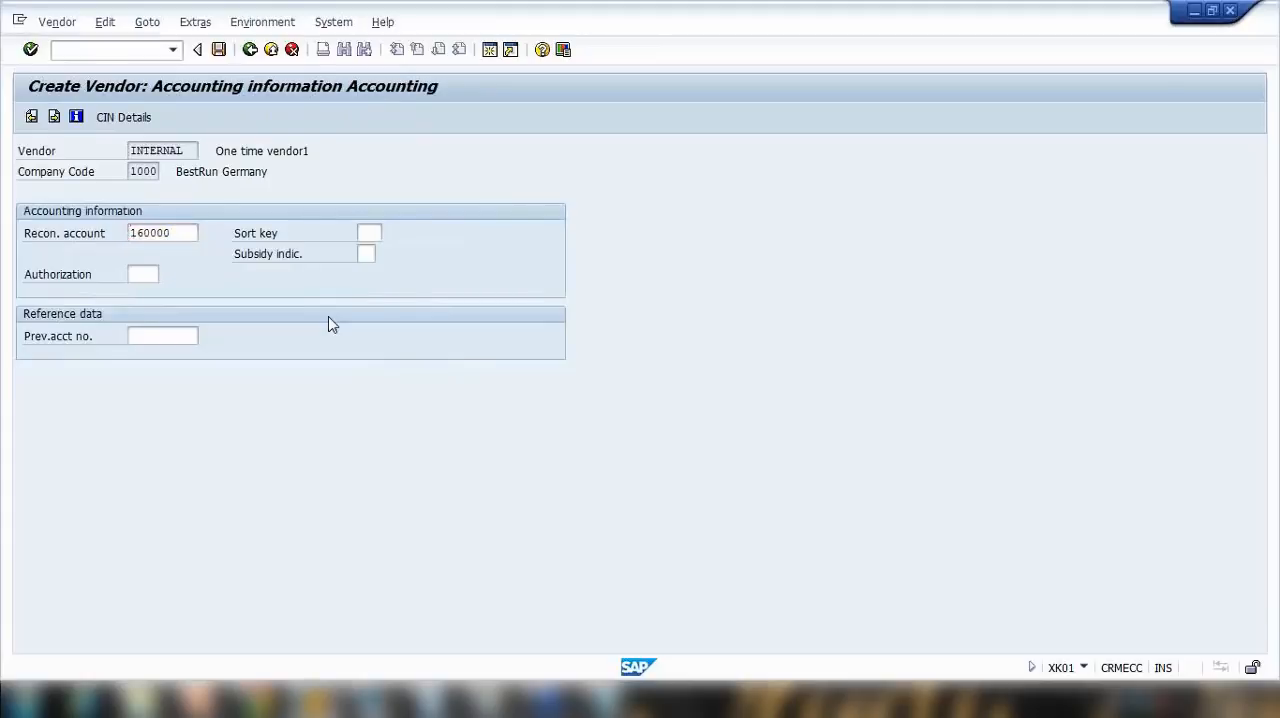
key(space)
click(162, 253)
key(Return)
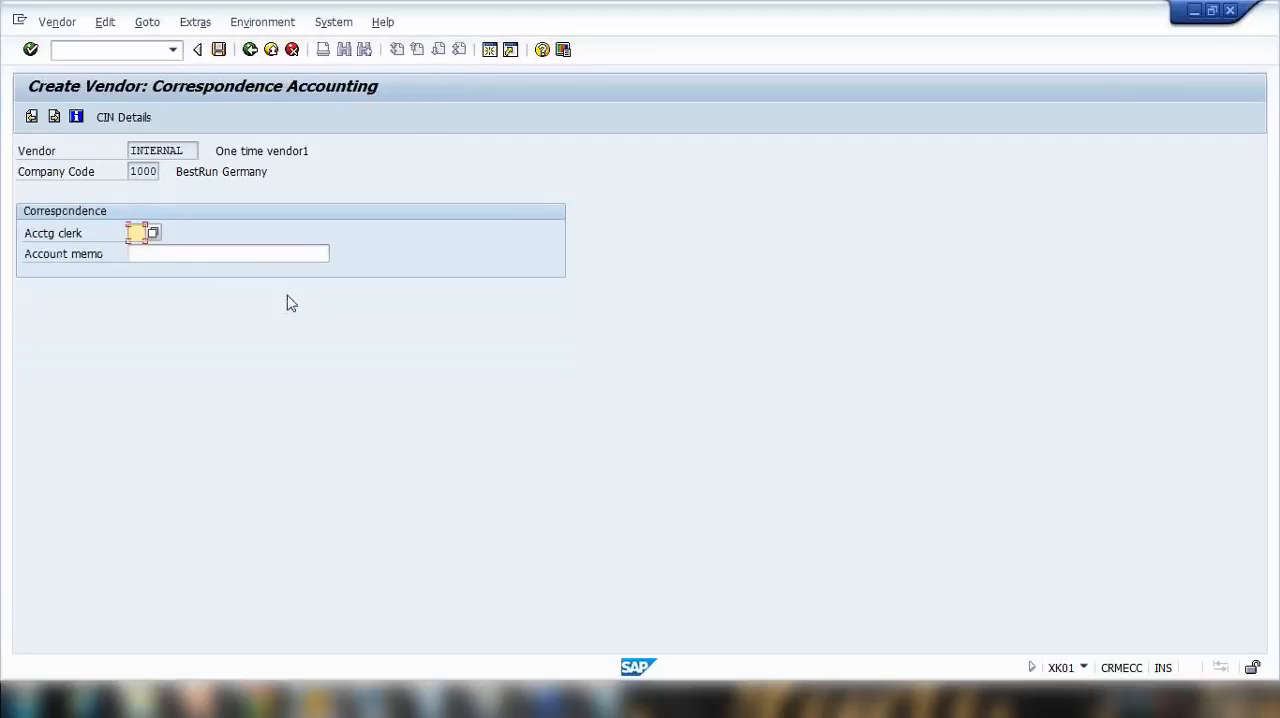
key(Return)
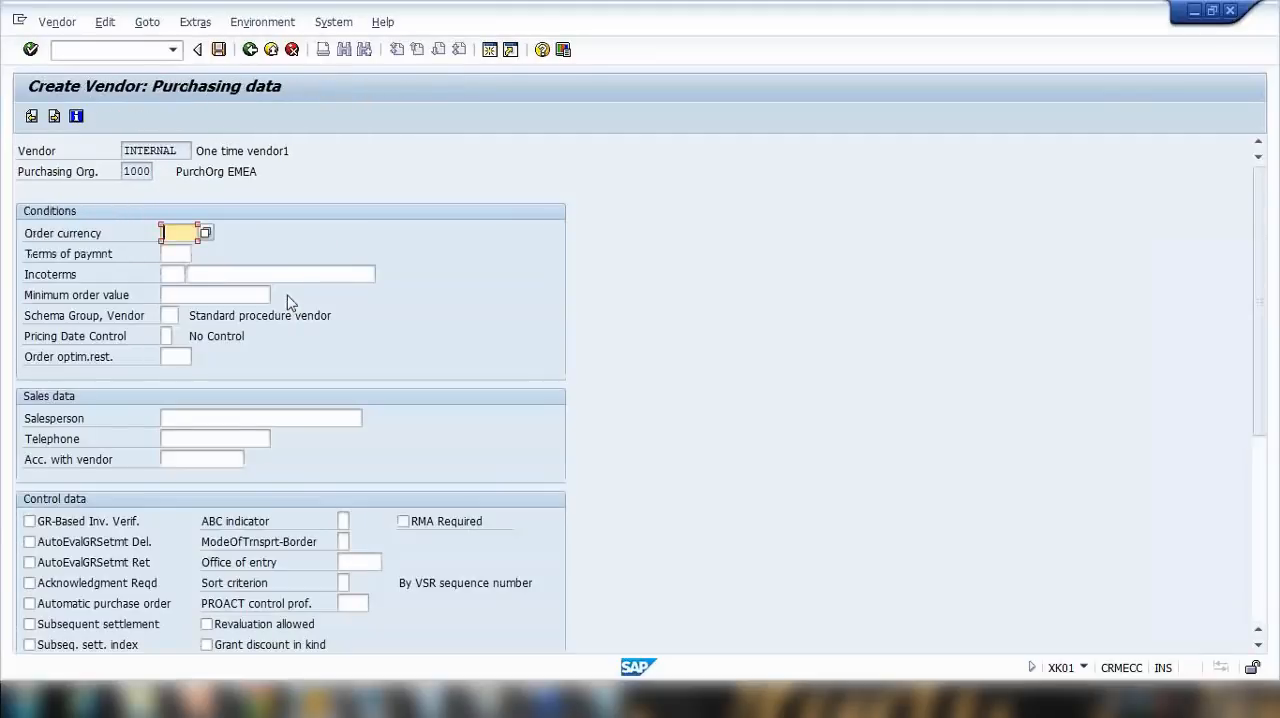
Step: Enter order currency AUD, terms of payment 0002 and Incoterms COD with the description "Cash on delivery" in the purchasing data
text(aud)
click(172, 254)
text(0002)
click(171, 275)
text(COD)
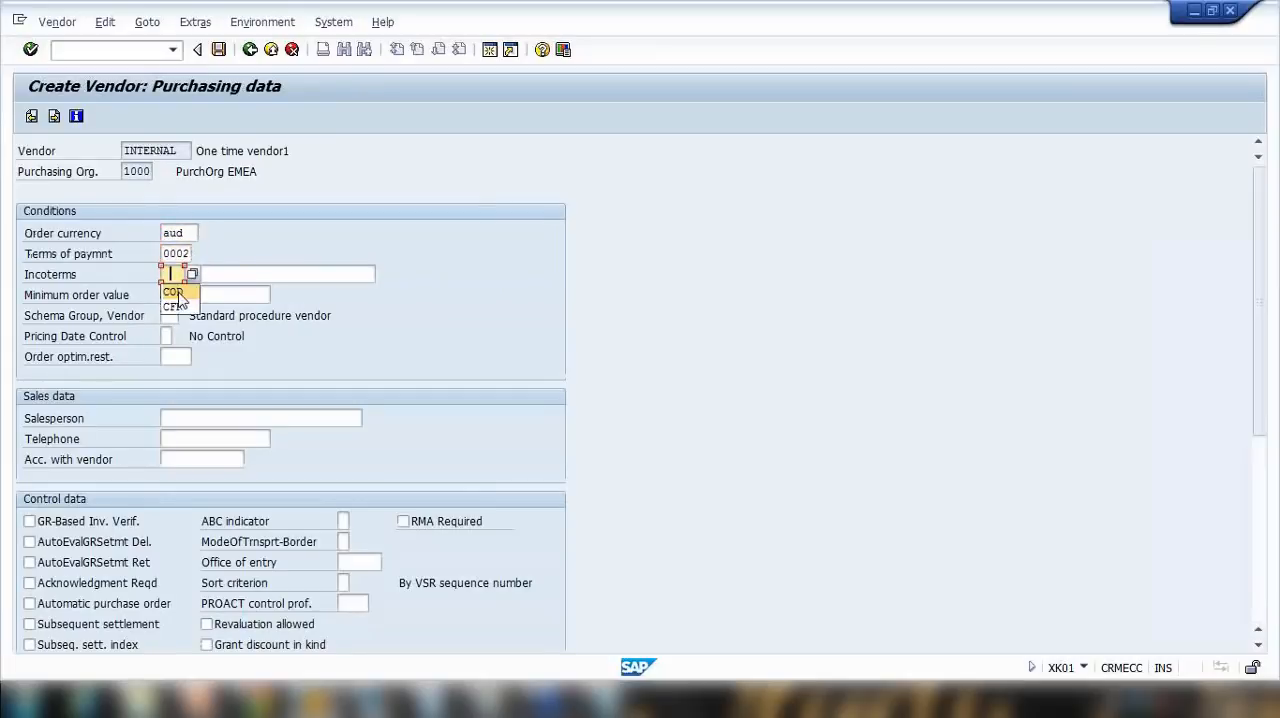
click(228, 277)
text(Cash on delivery)
Step: Finish the last data screen and save the new one-time vendor
key(Return)
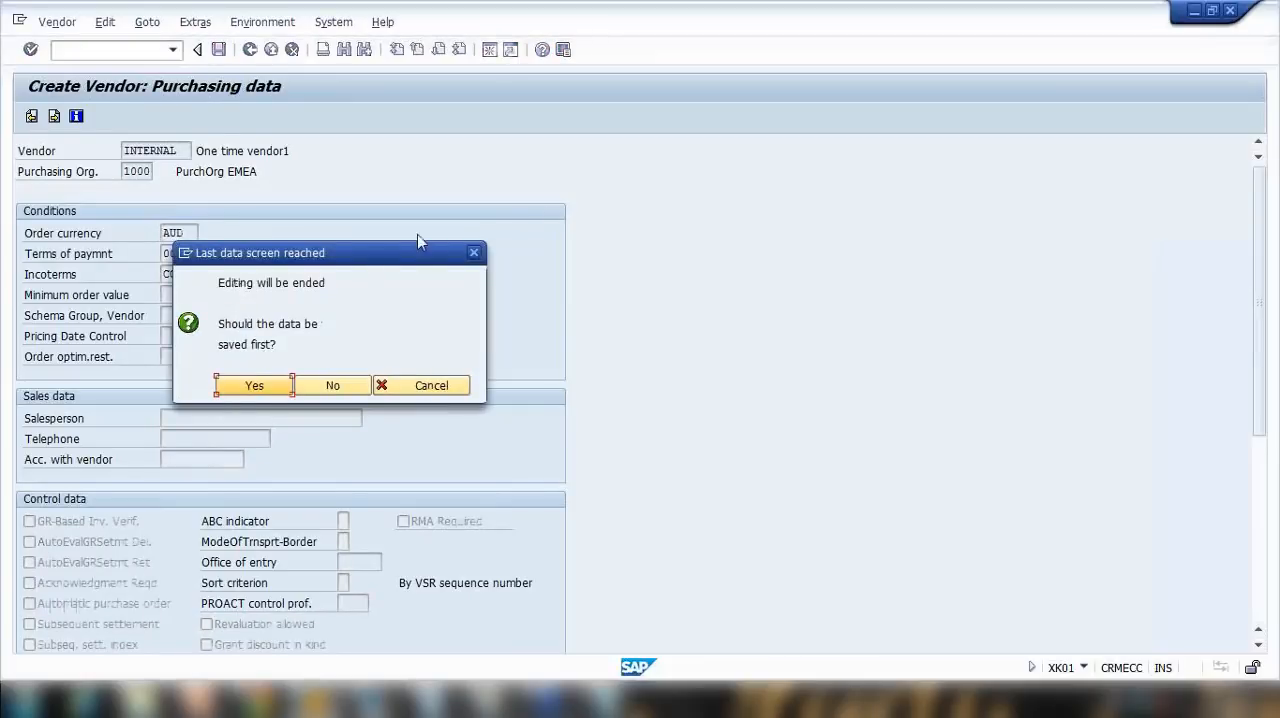
drag(420, 252, 594, 172)
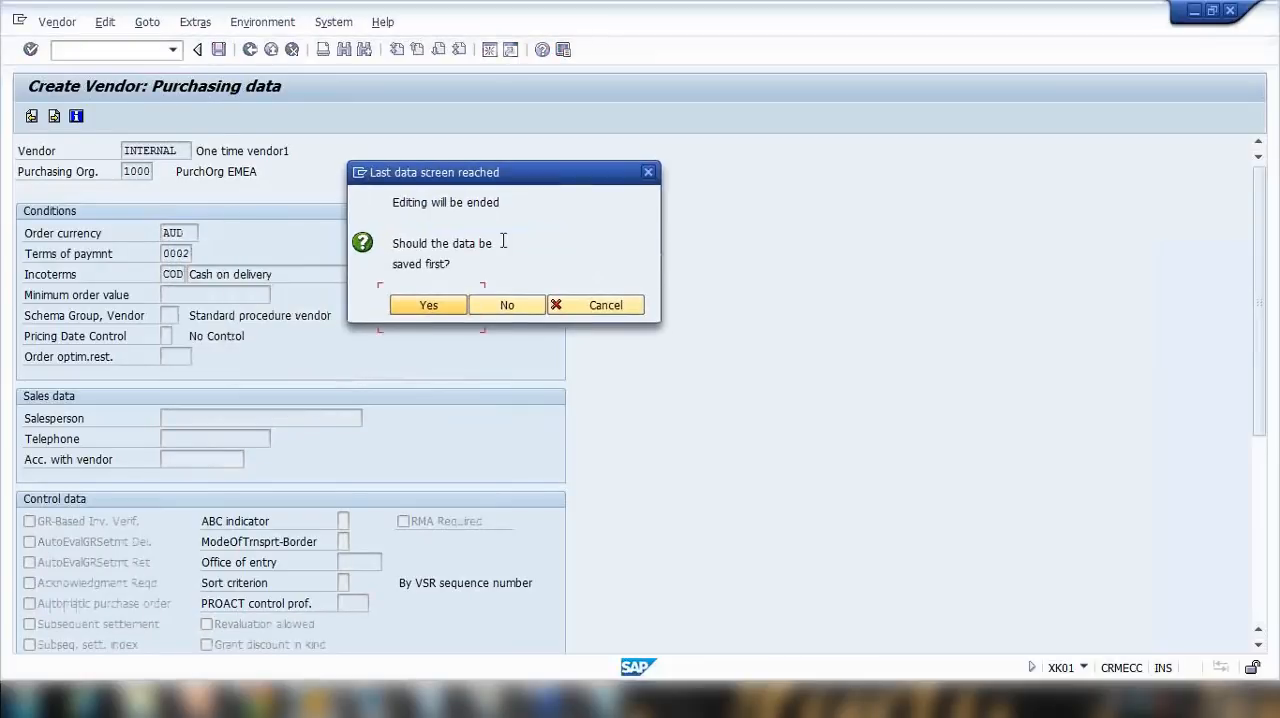
click(428, 305)
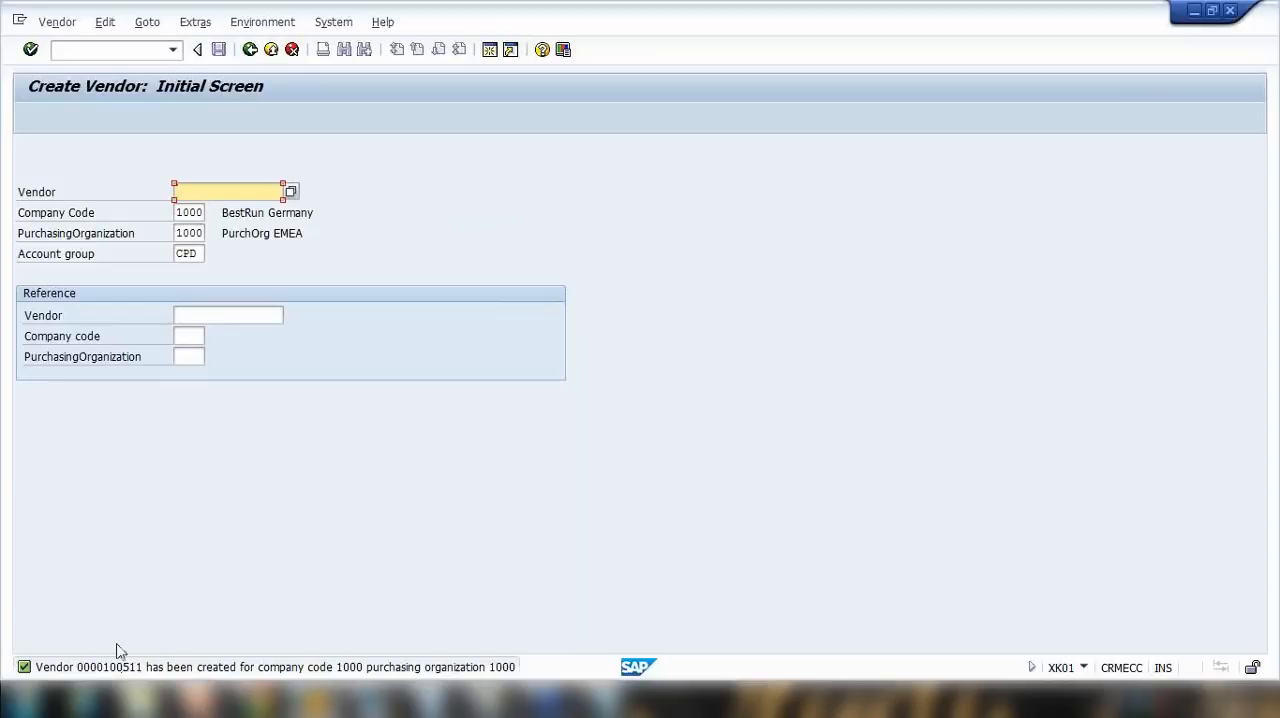
Step: Switch to Notepad, replace the example one-time vendor number with the newly created vendor's number, and highlight it
click(606, 700)
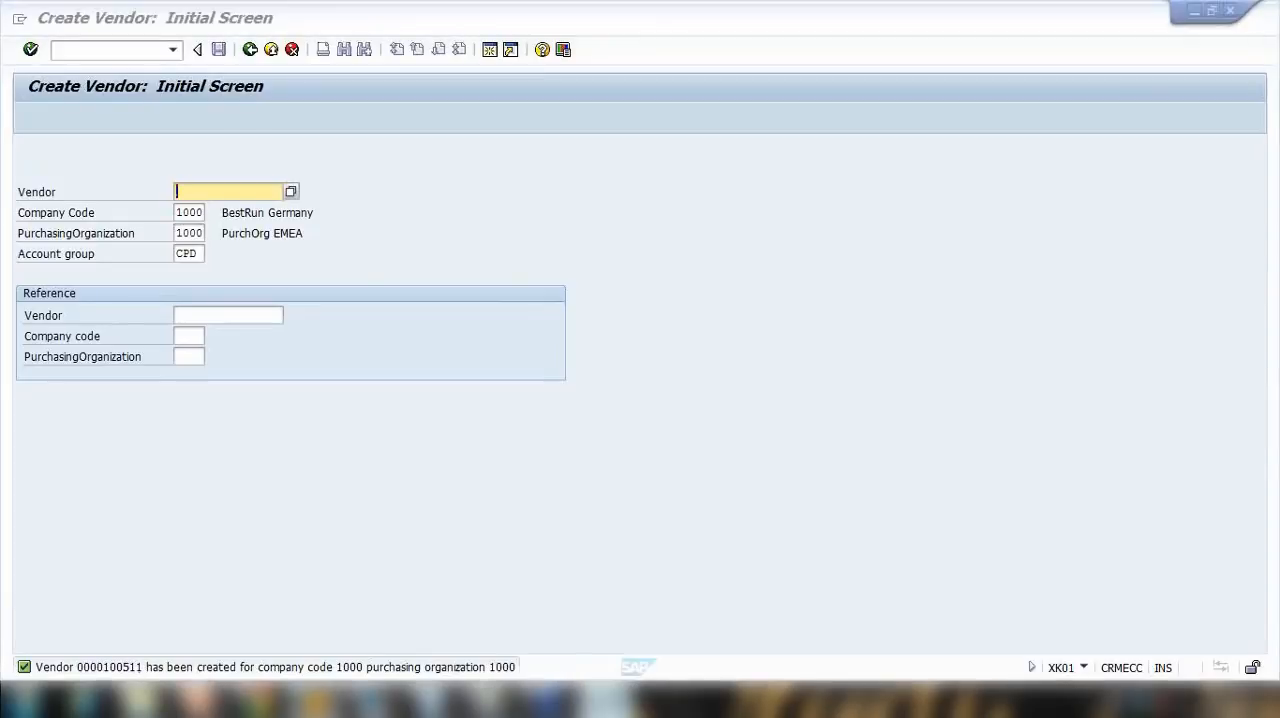
drag(527, 160, 645, 169)
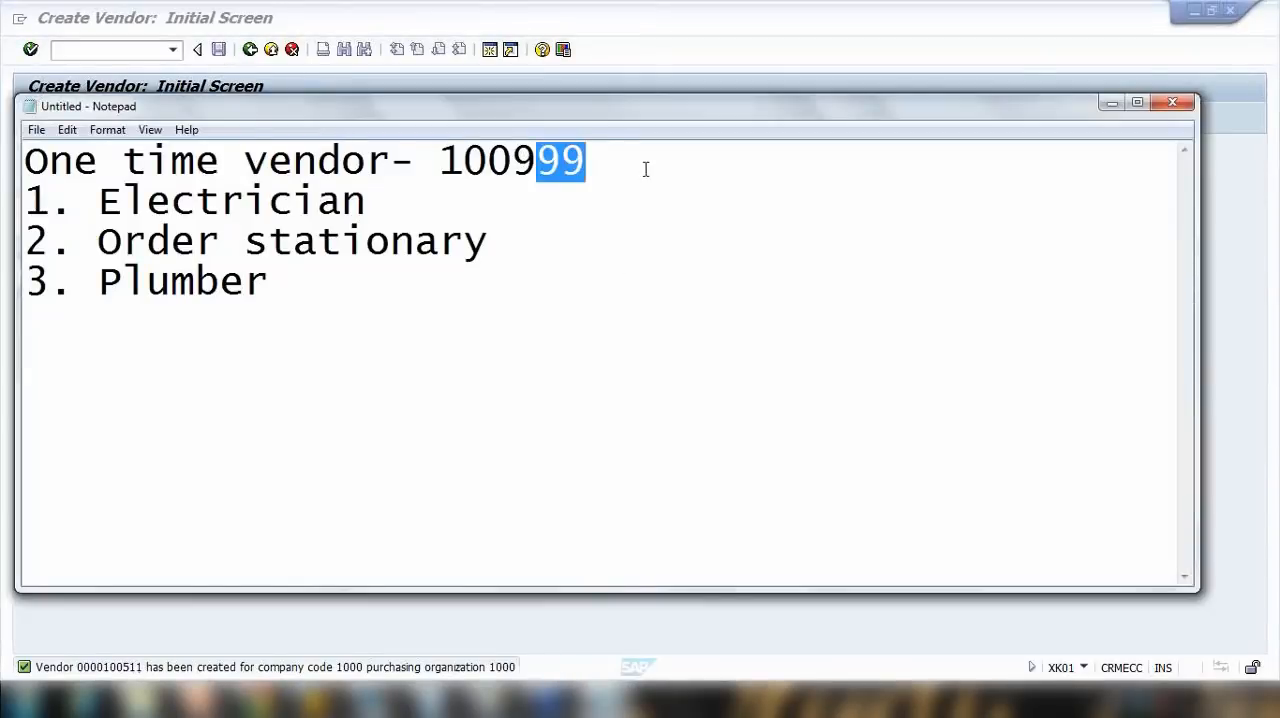
key(BackSpace)
key(BackSpace)
text(511)
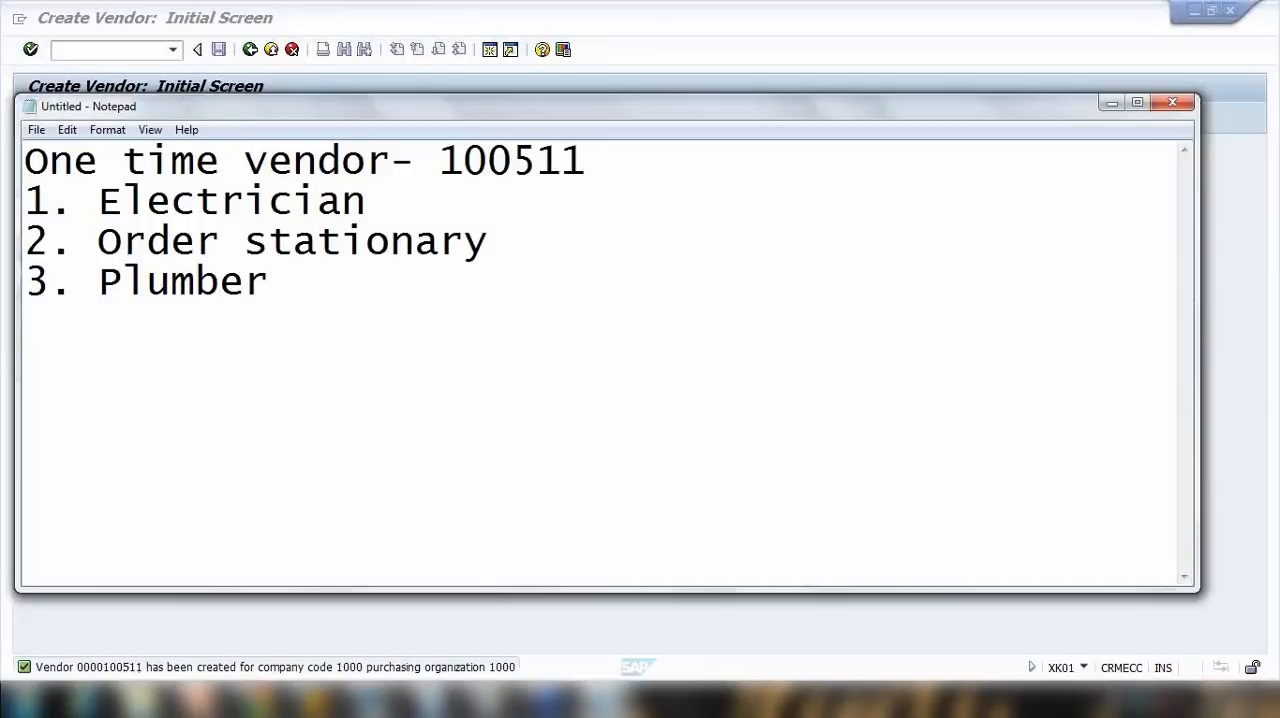
drag(440, 160, 588, 163)
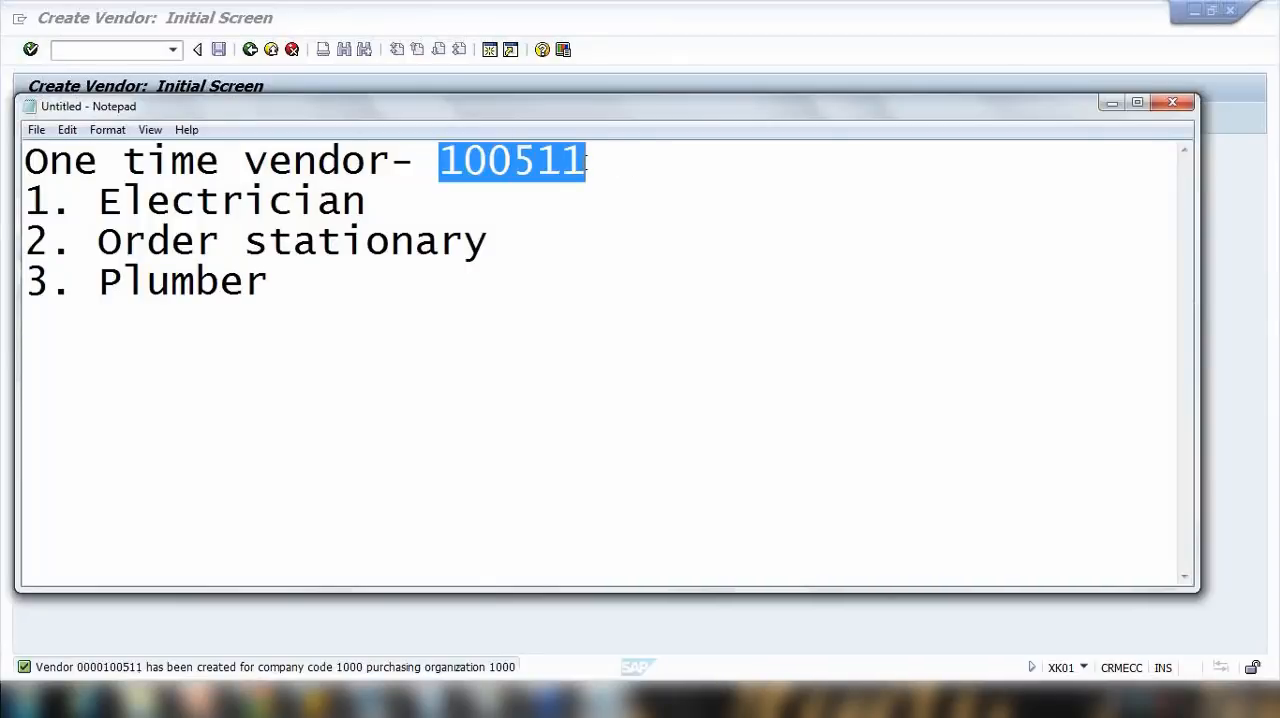
drag(444, 164, 589, 163)
Step: Return to SAP, leave vendor creation and start purchase order creation with transaction ME21N
click(673, 46)
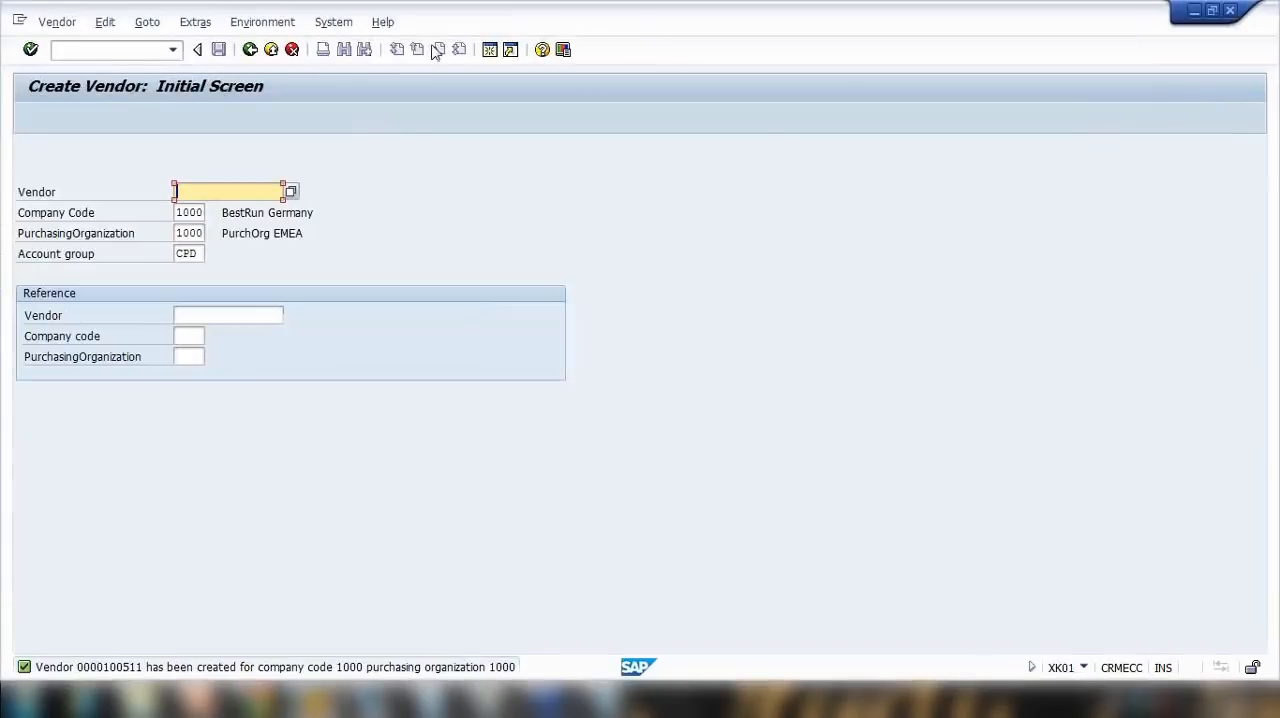
click(271, 50)
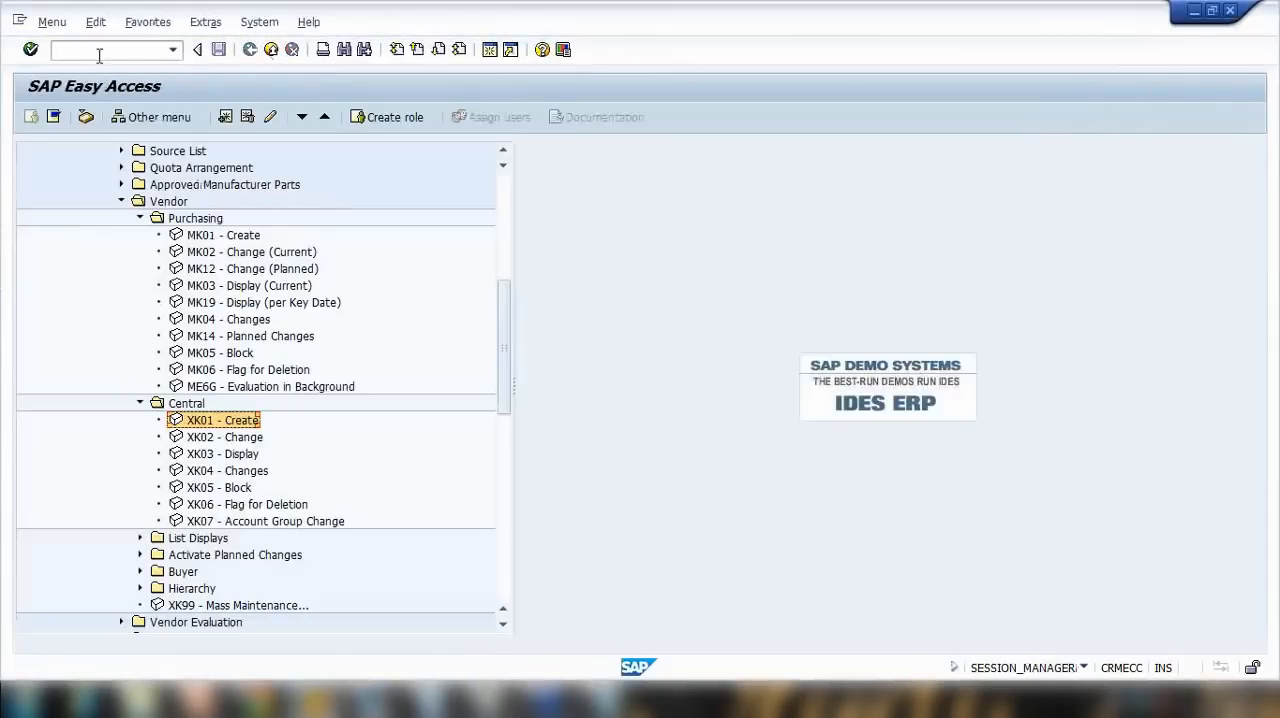
click(85, 58)
text(me)
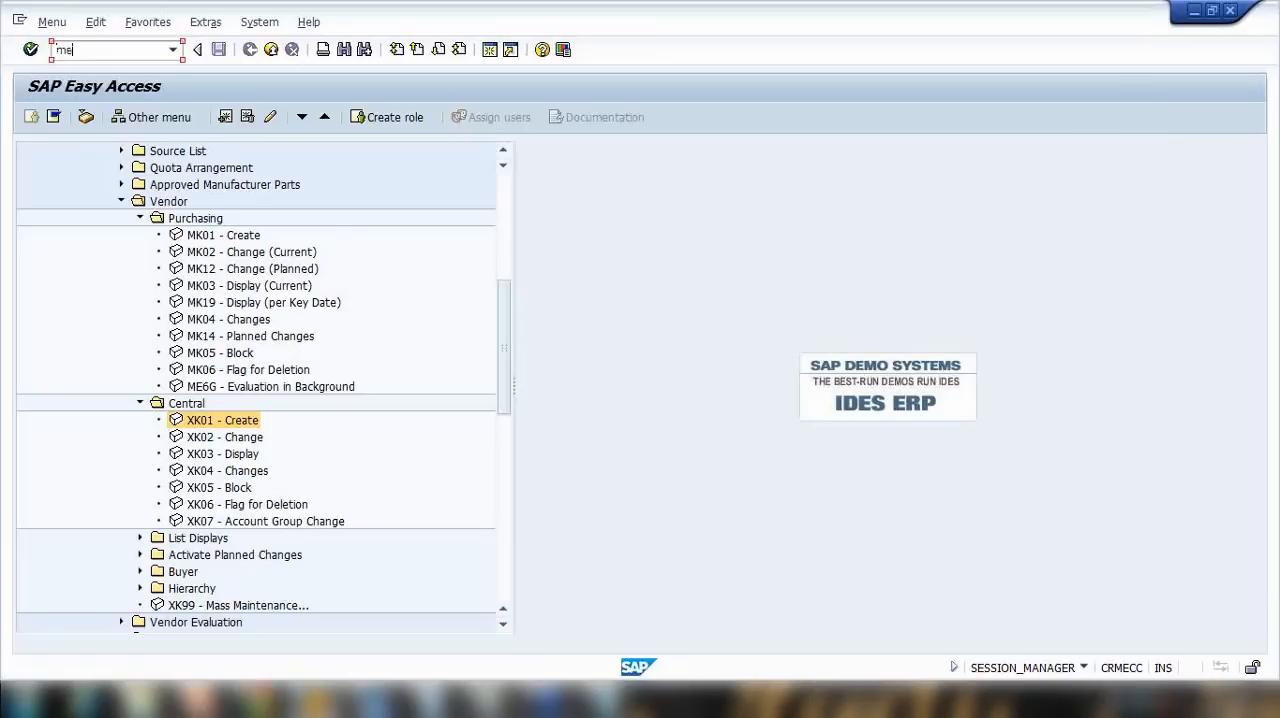
text(21n)
key(Return)
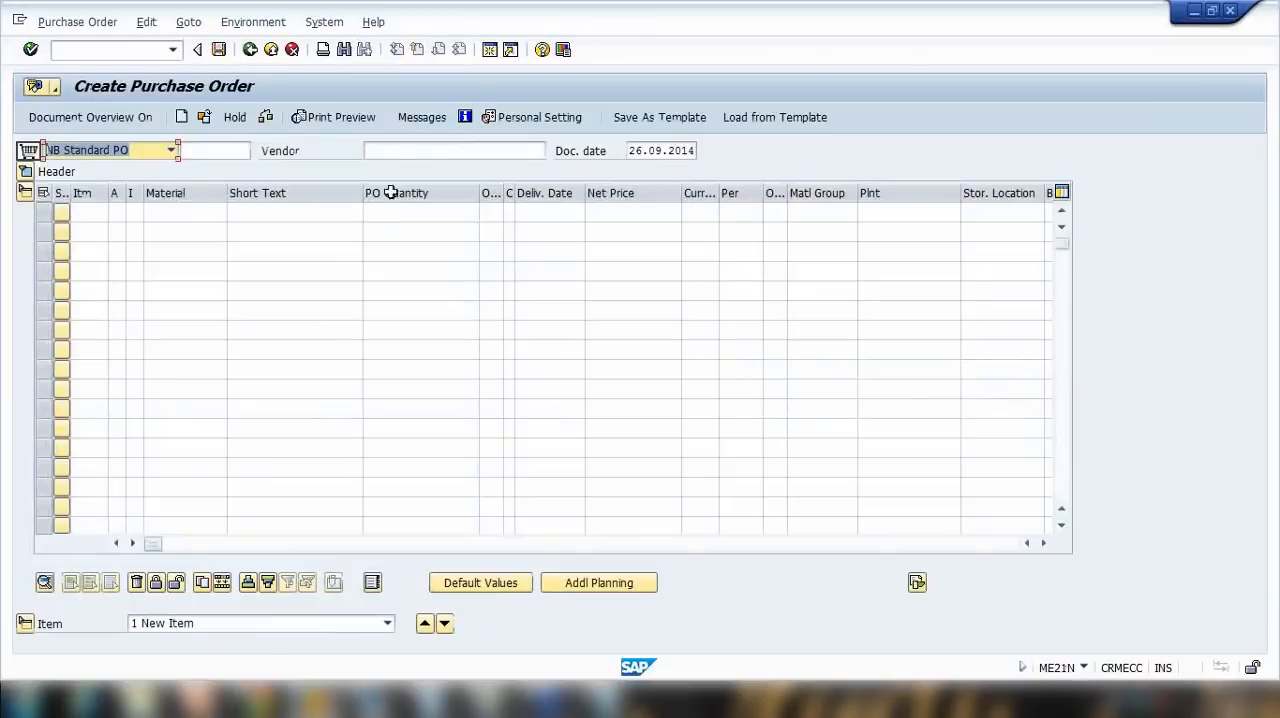
Step: Look up the one-time vendor number in Notepad and enter it as the vendor of the standard purchase order
click(400, 151)
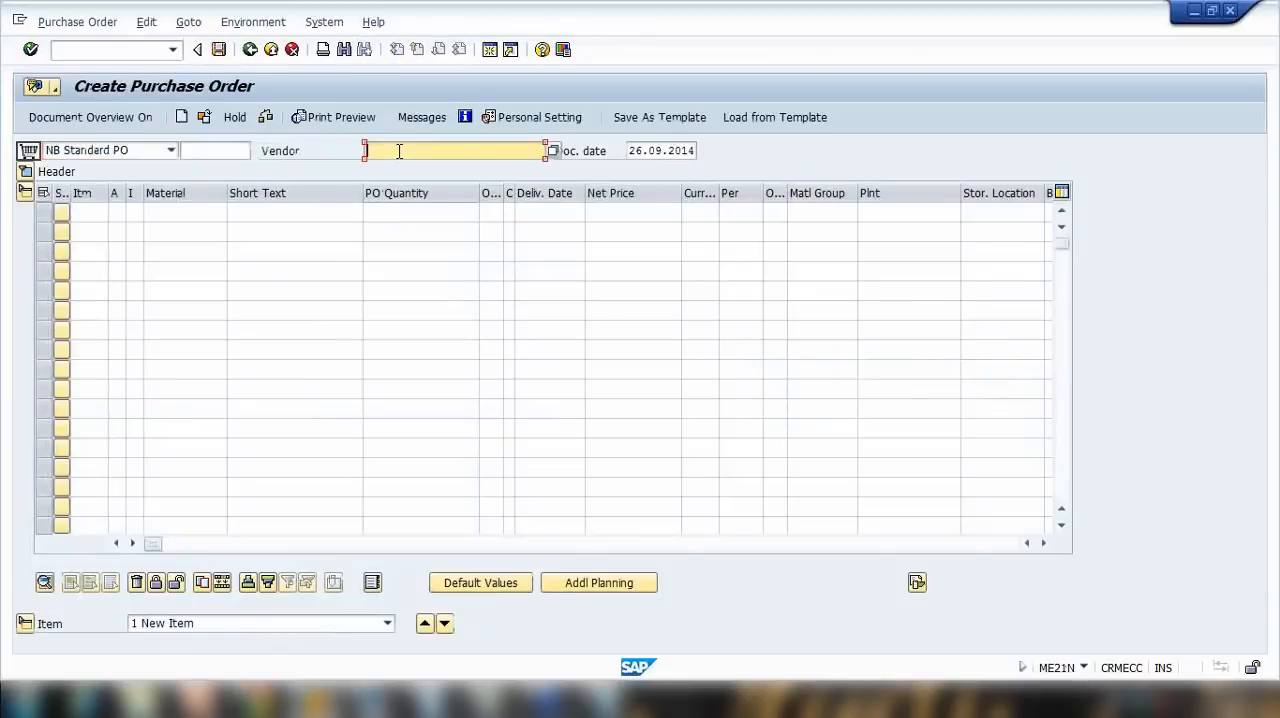
key(alt+Tab)
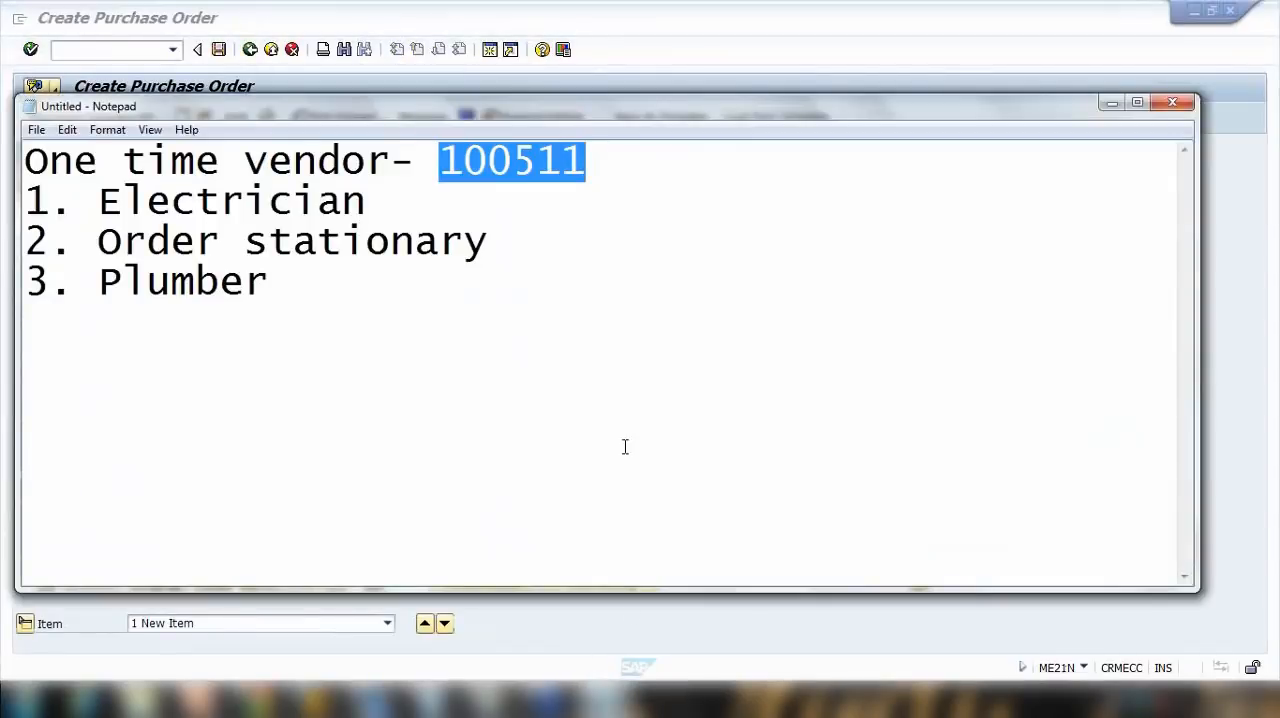
key(alt+Tab)
text(100511)
key(Return)
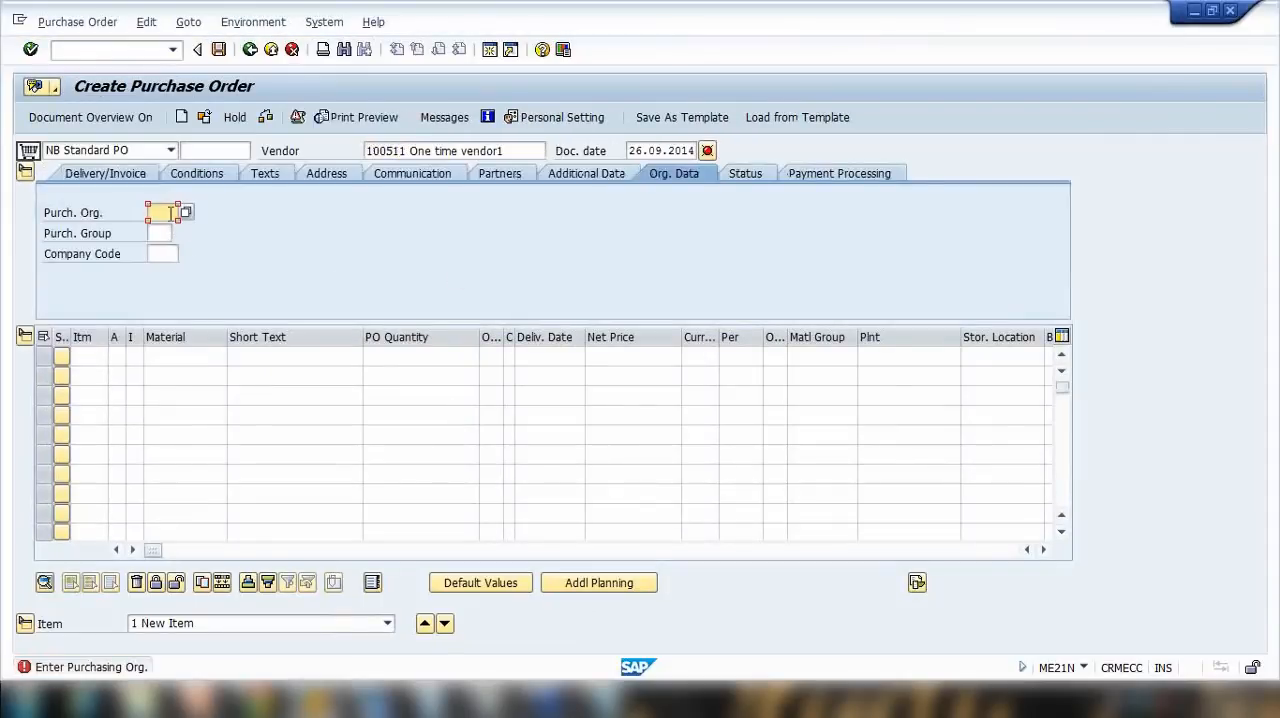
Step: Set the purchase order's purchasing organization to 1000, purchasing group to 000 and company code to 1000
click(168, 232)
click(167, 234)
click(169, 251)
click(169, 254)
click(175, 275)
key(Return)
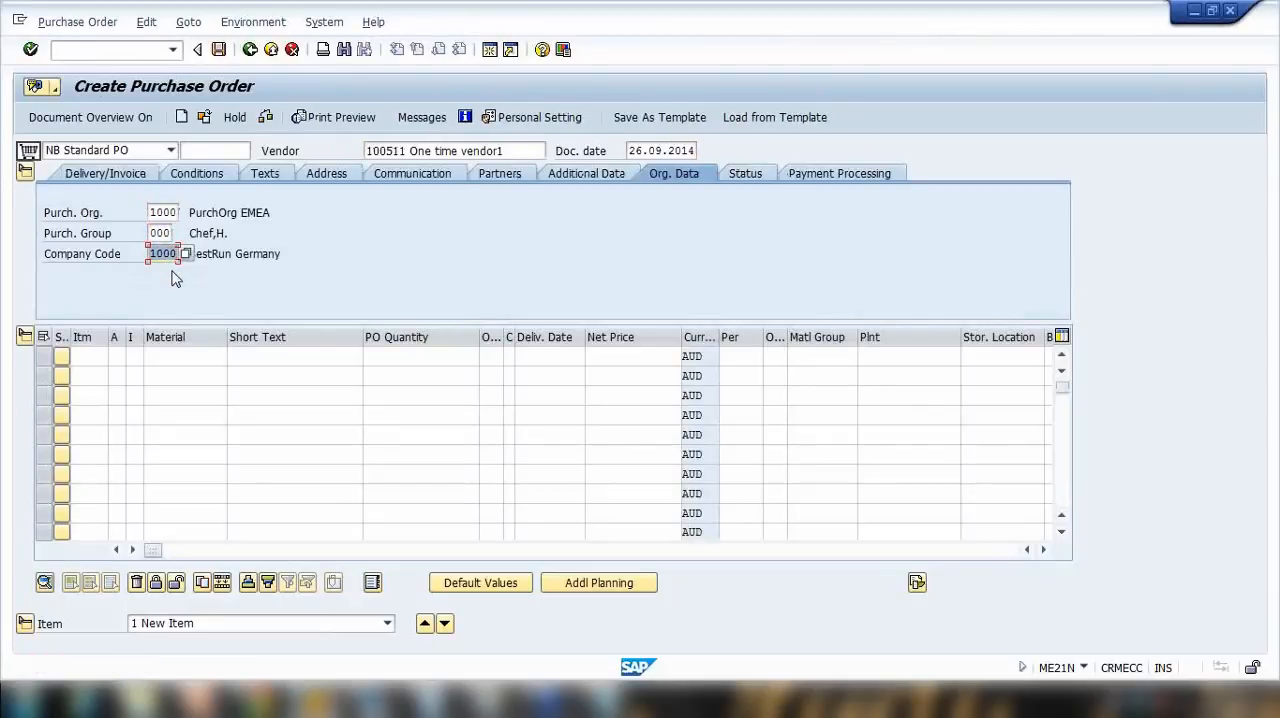
Step: Add an item for material ABC123 with quantity 100, plant 1000 and a gross price of 33 AUD
click(185, 361)
click(180, 368)
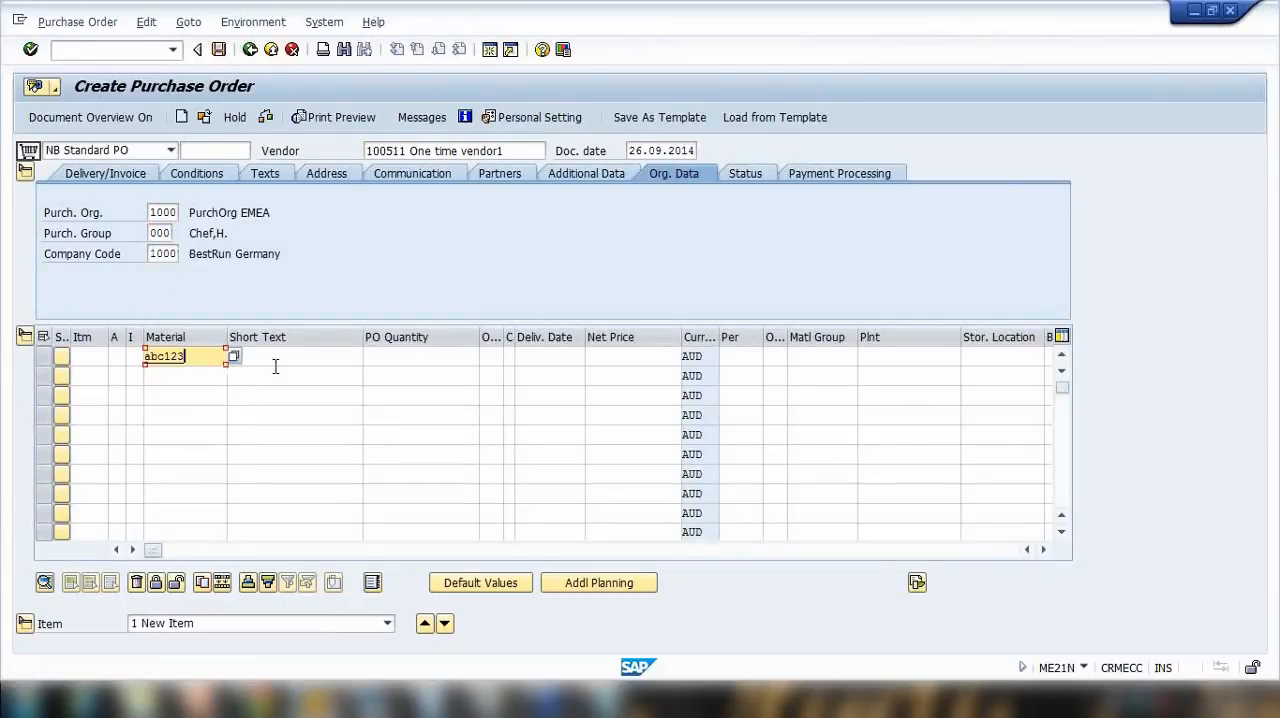
click(413, 365)
click(414, 371)
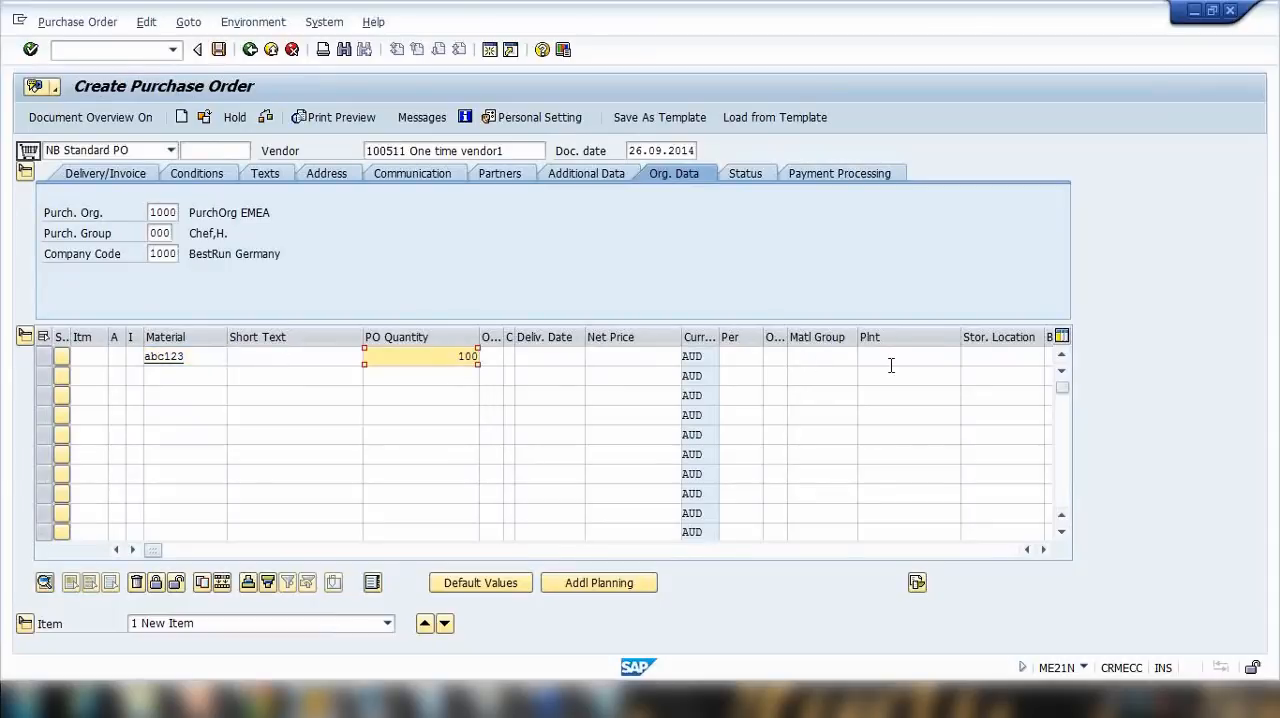
click(899, 364)
click(895, 373)
double_click(193, 357)
key(Return)
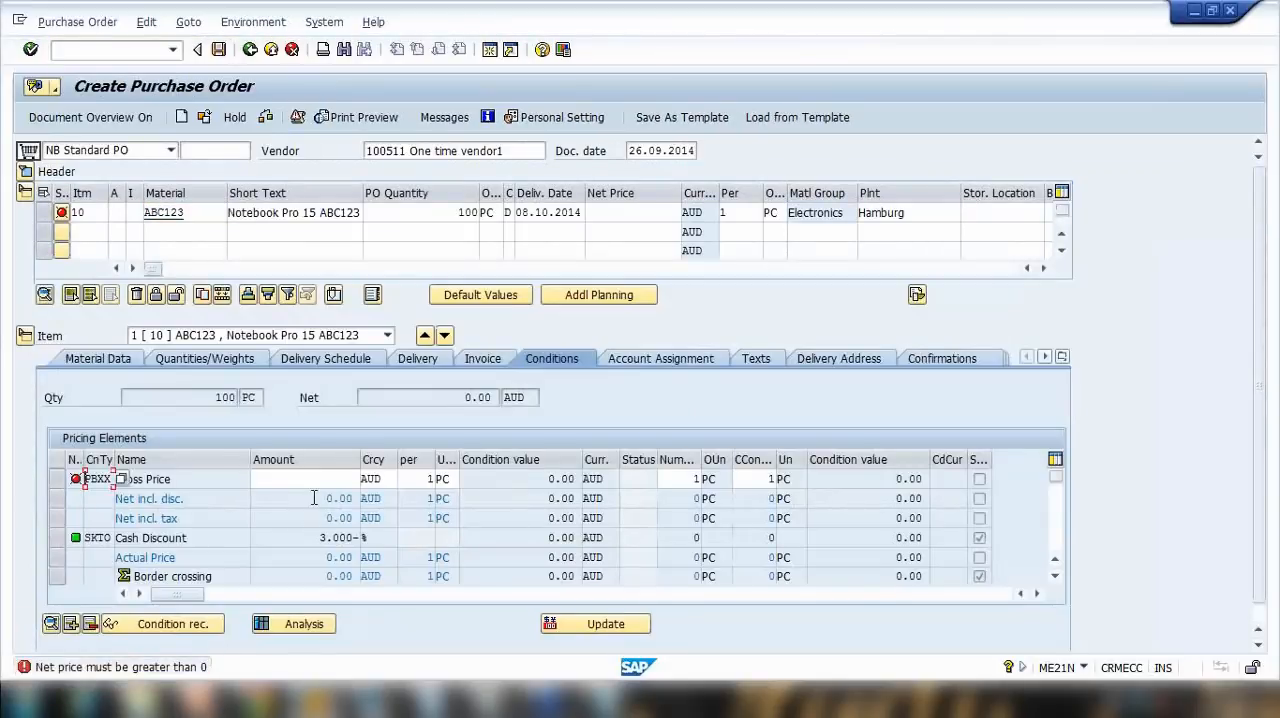
click(312, 485)
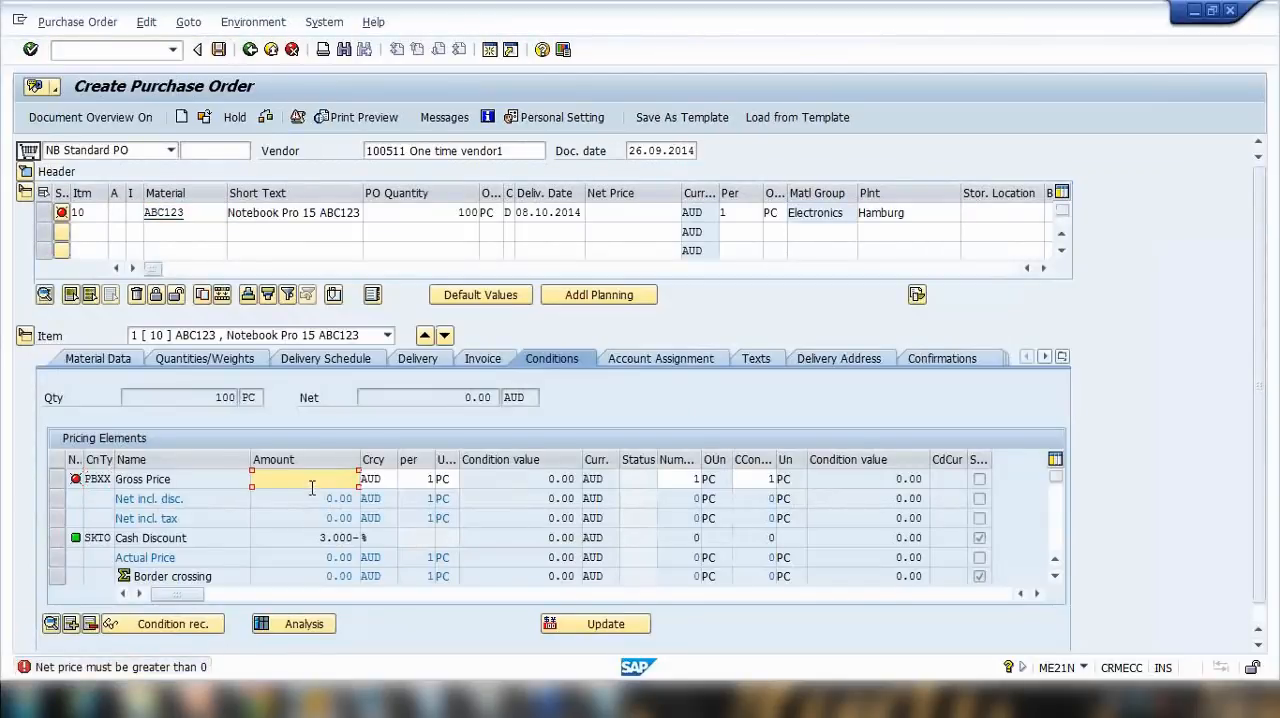
key(Return)
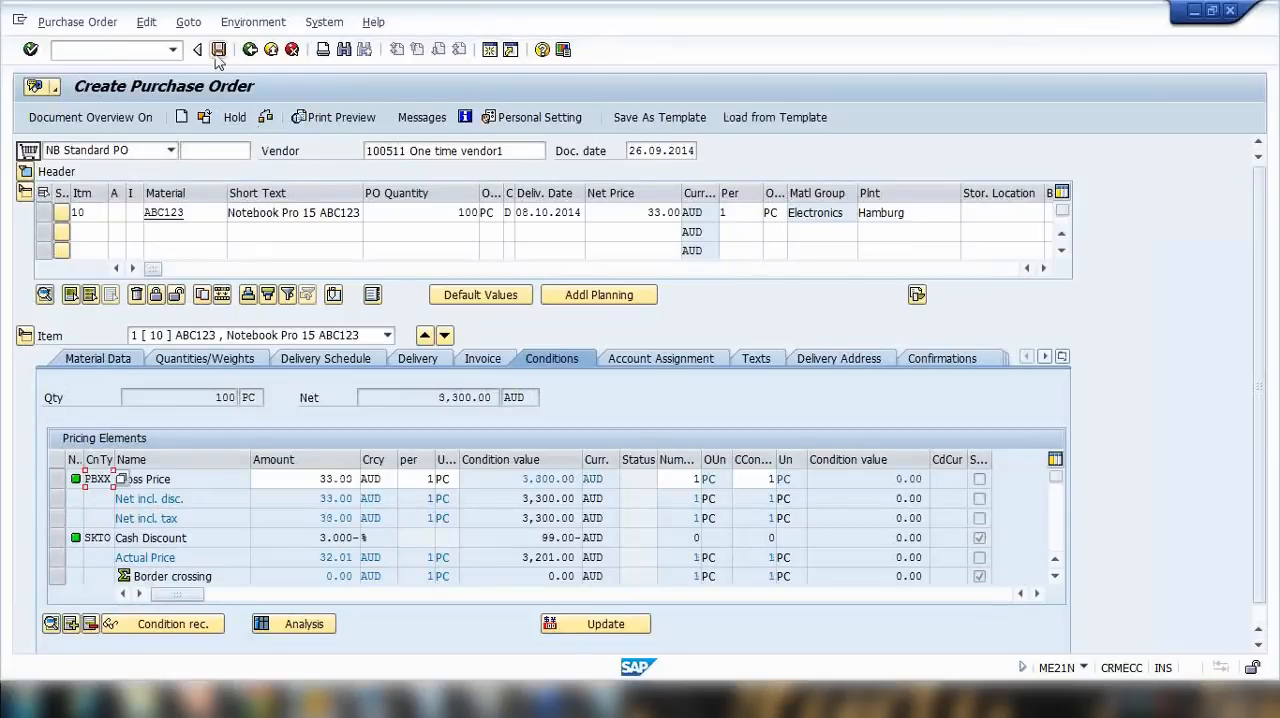
Step: Check the purchase order, close the message list and open the vendor address data in the header
click(267, 121)
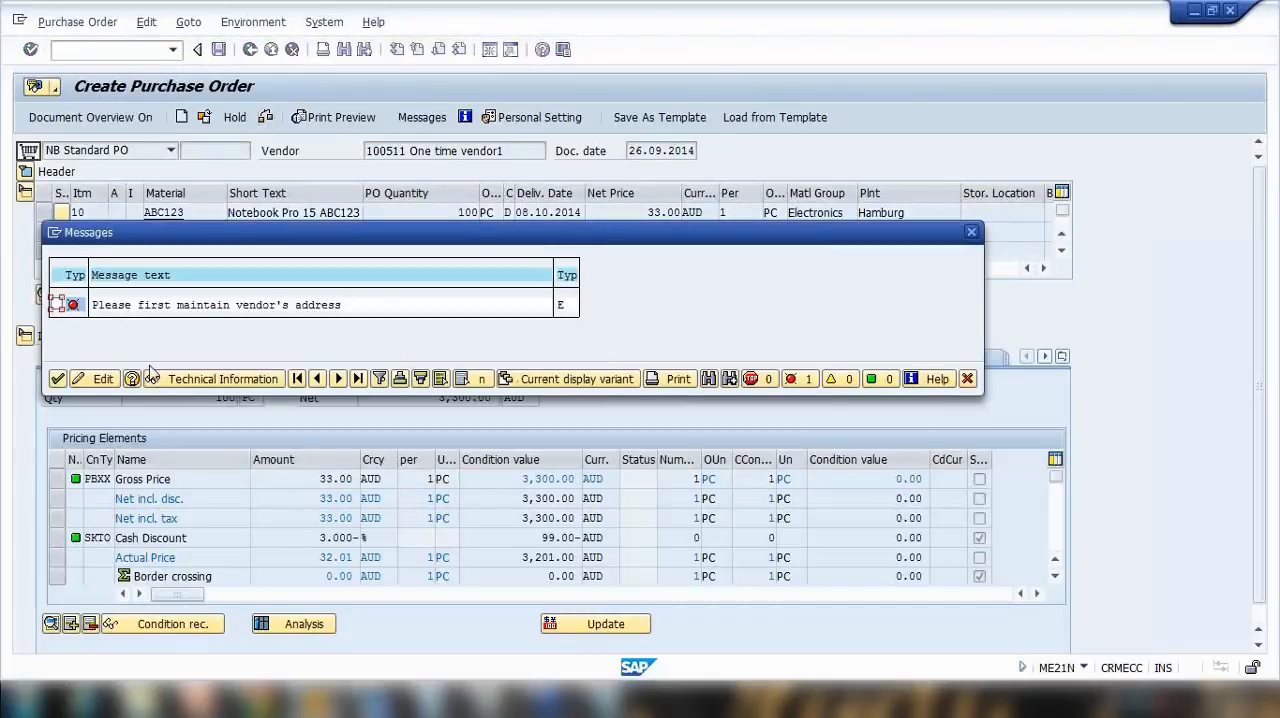
click(136, 306)
click(967, 378)
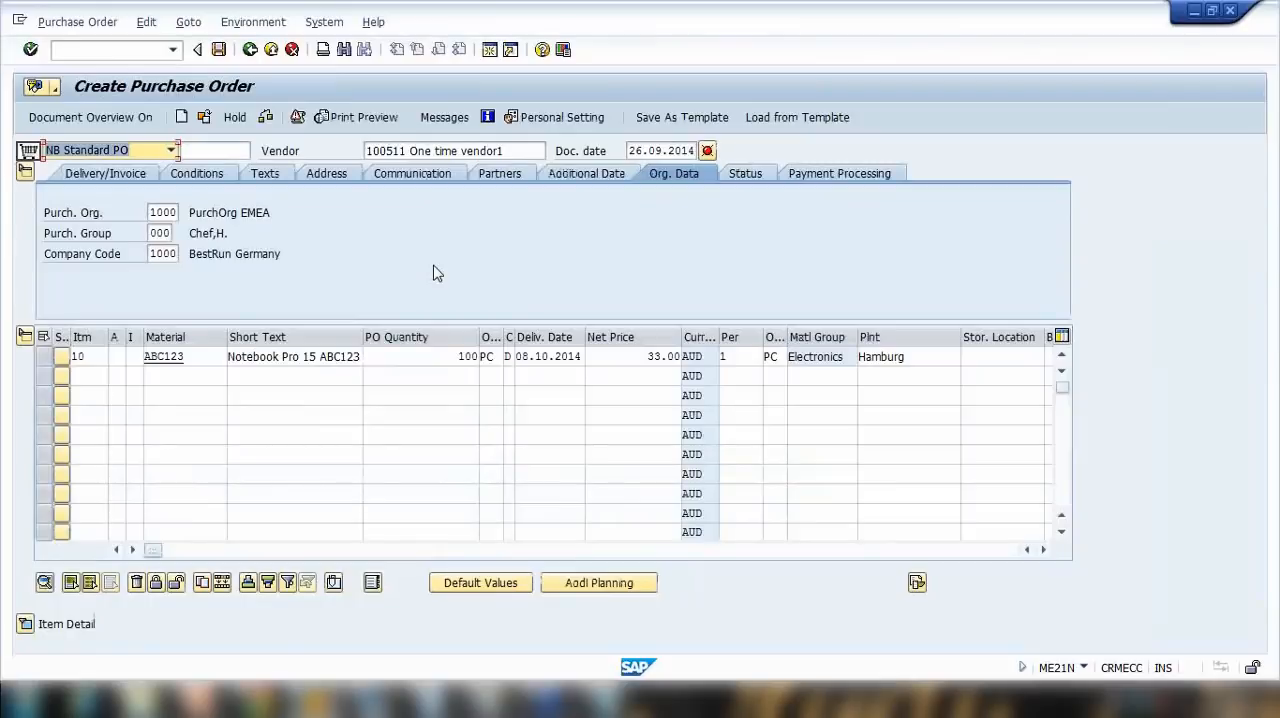
click(326, 175)
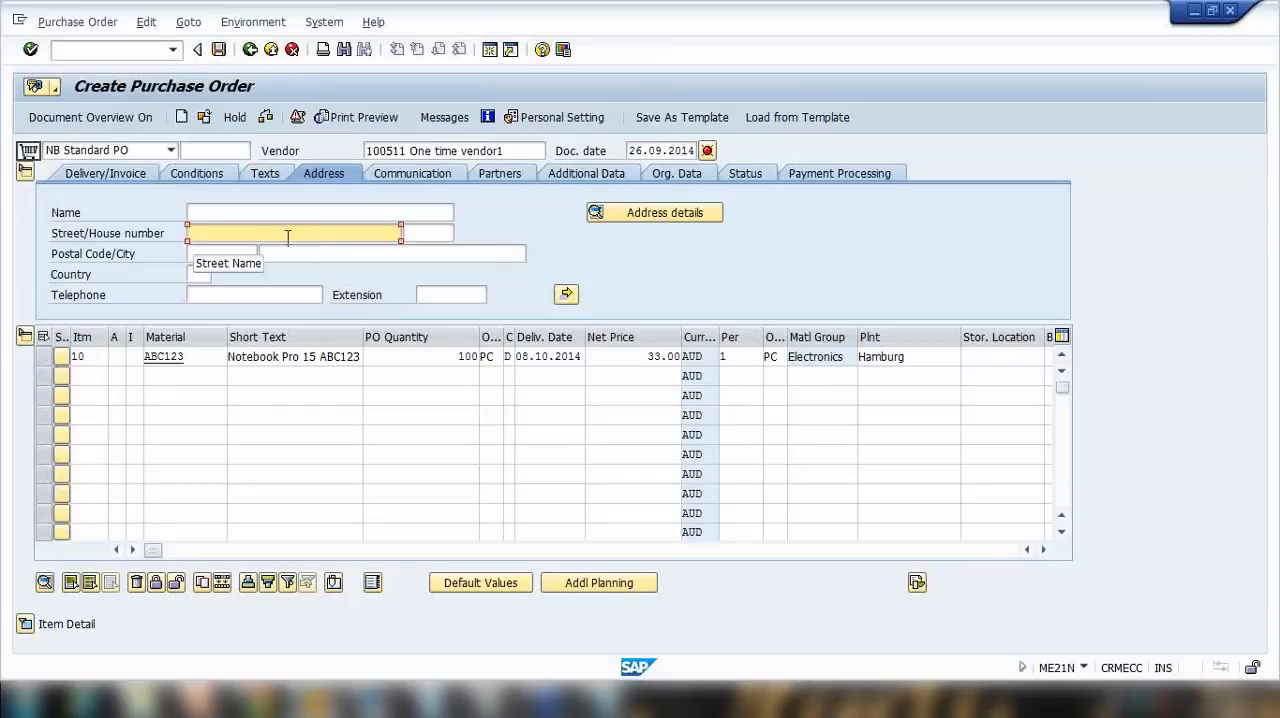
Step: Enter PLumbing ABC ltd as the one-time vendor's name and fill in its street and house number
click(208, 213)
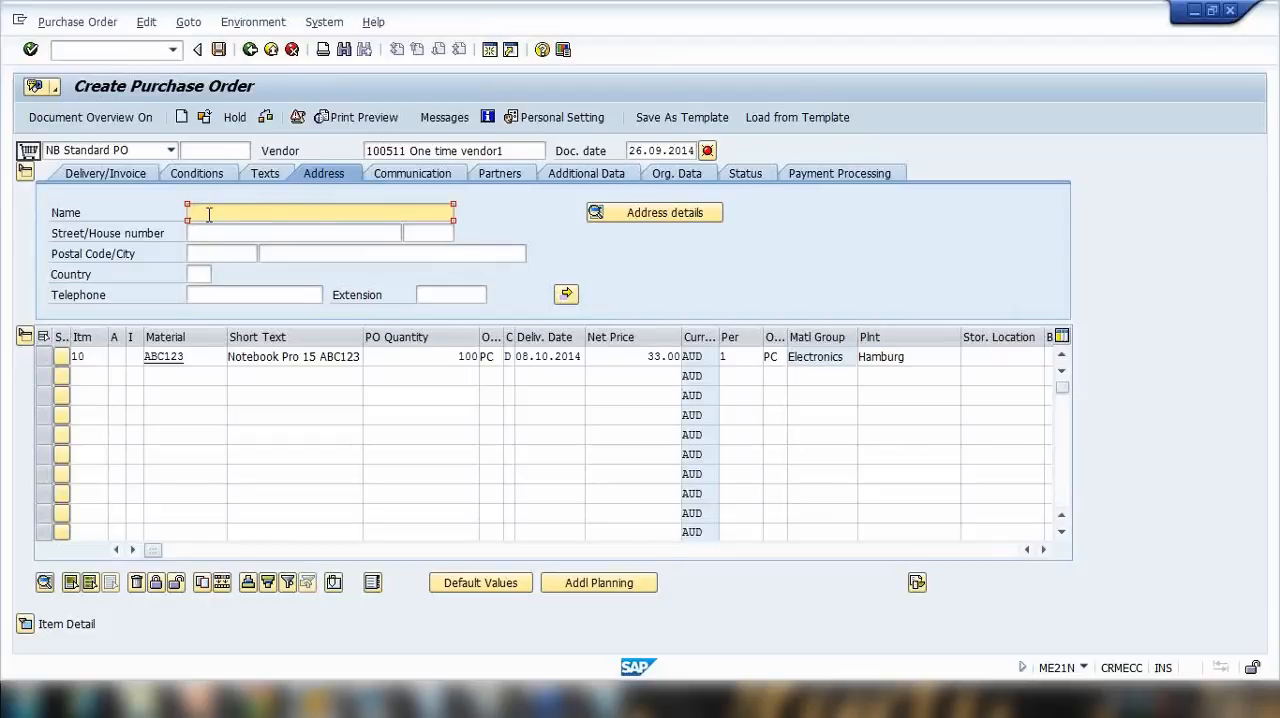
text(PLumbing ABC ltd)
click(210, 234)
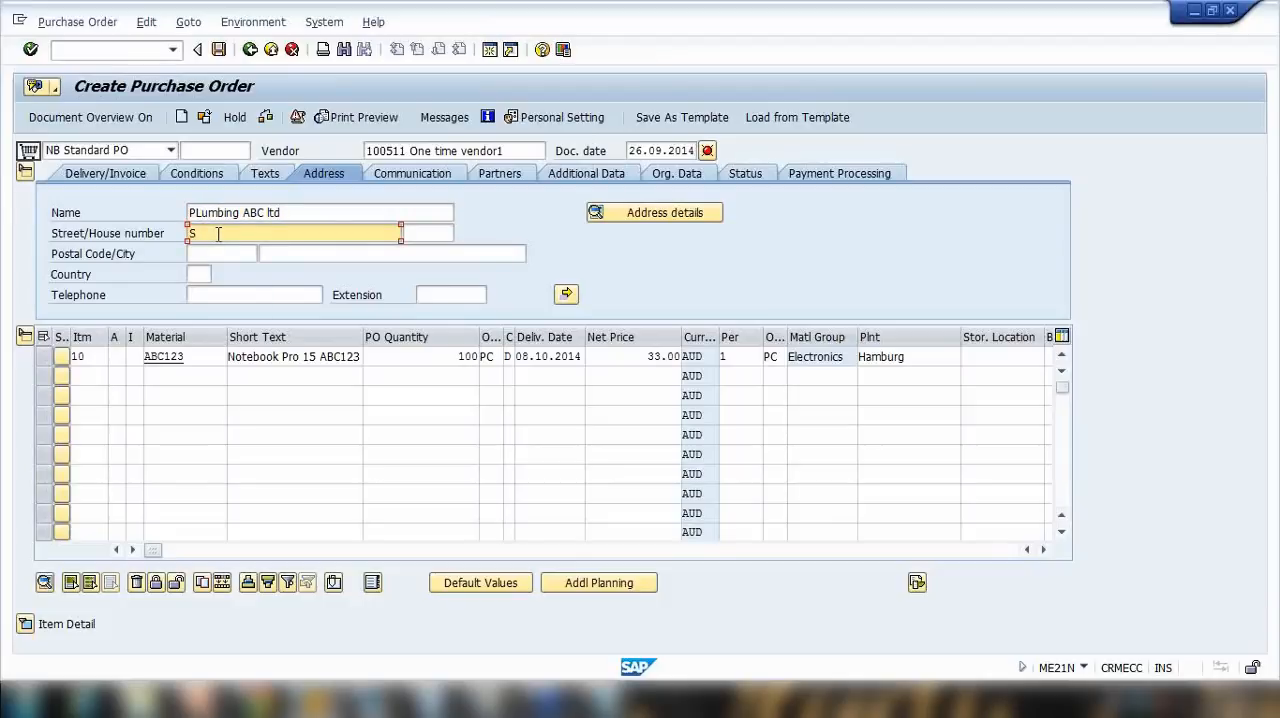
text(CCC street)
key(Tab)
text(100)
Step: Complete the one-time vendor's address with postal code, city, country AU and telephone number, and save the purchase order on exit
click(214, 254)
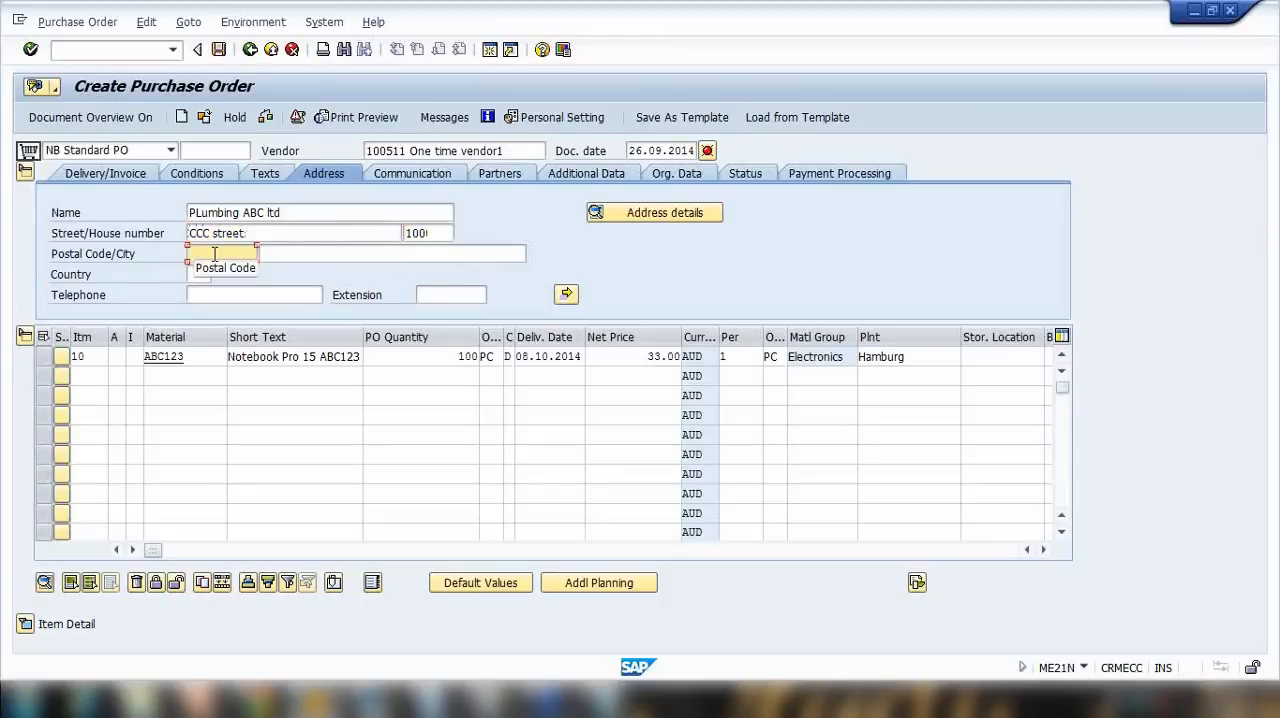
text(300)
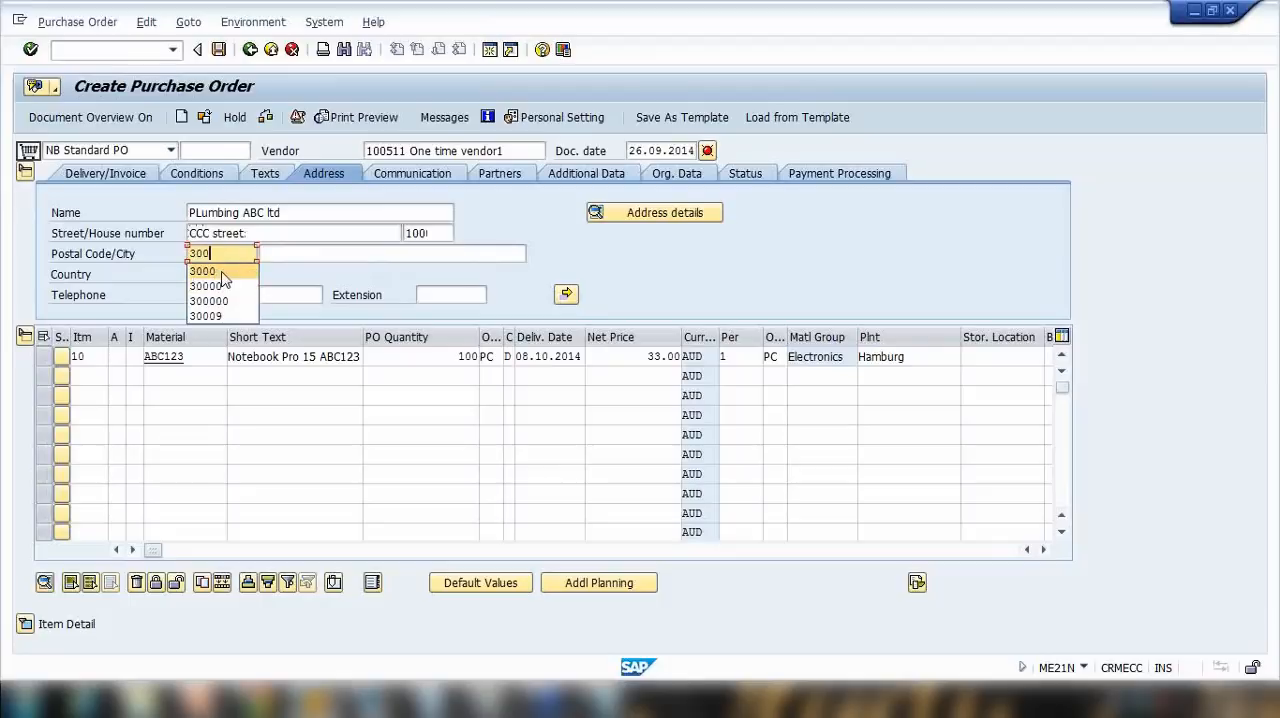
click(240, 270)
click(299, 256)
text(Melbourne)
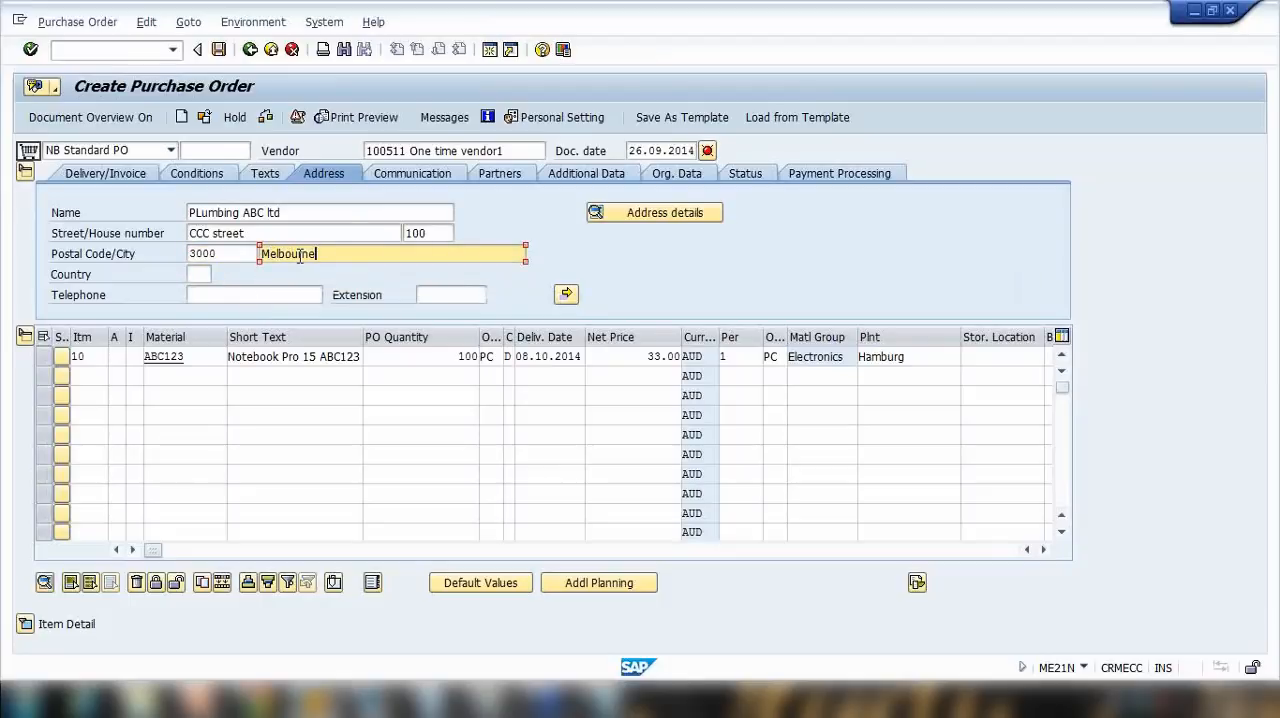
click(203, 275)
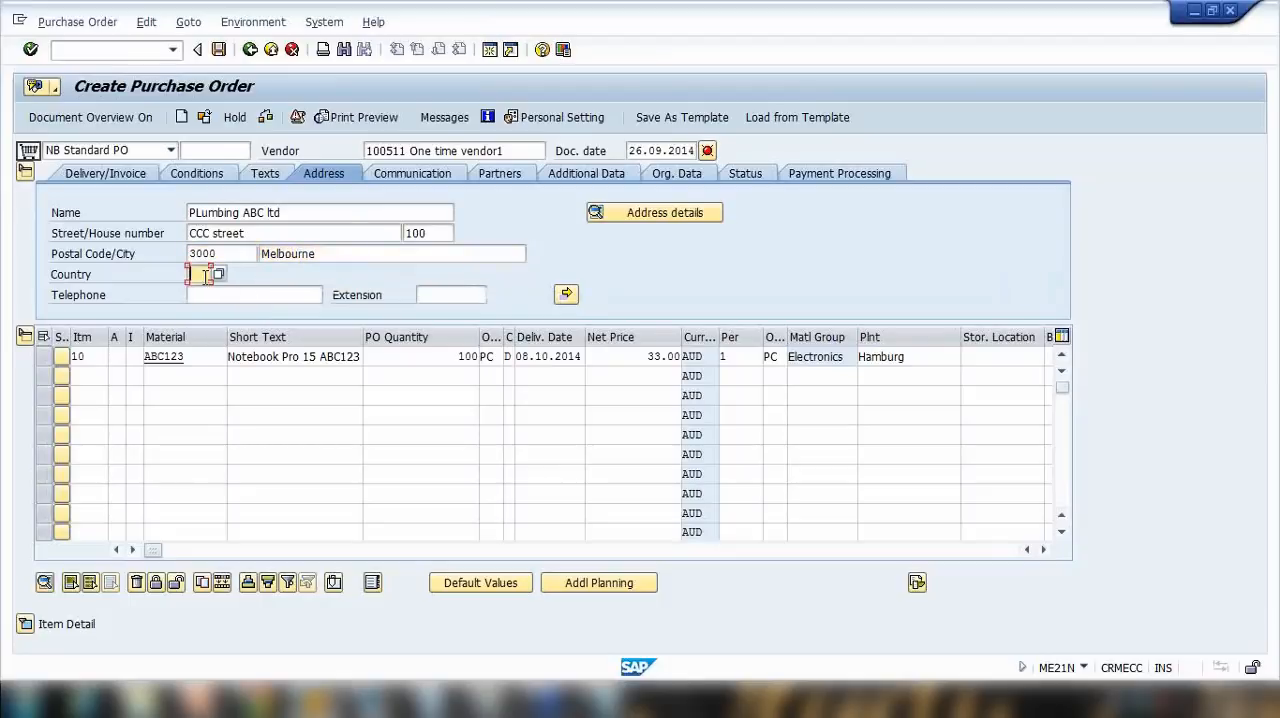
text(Au)
click(212, 295)
text(2424)
key(F3)
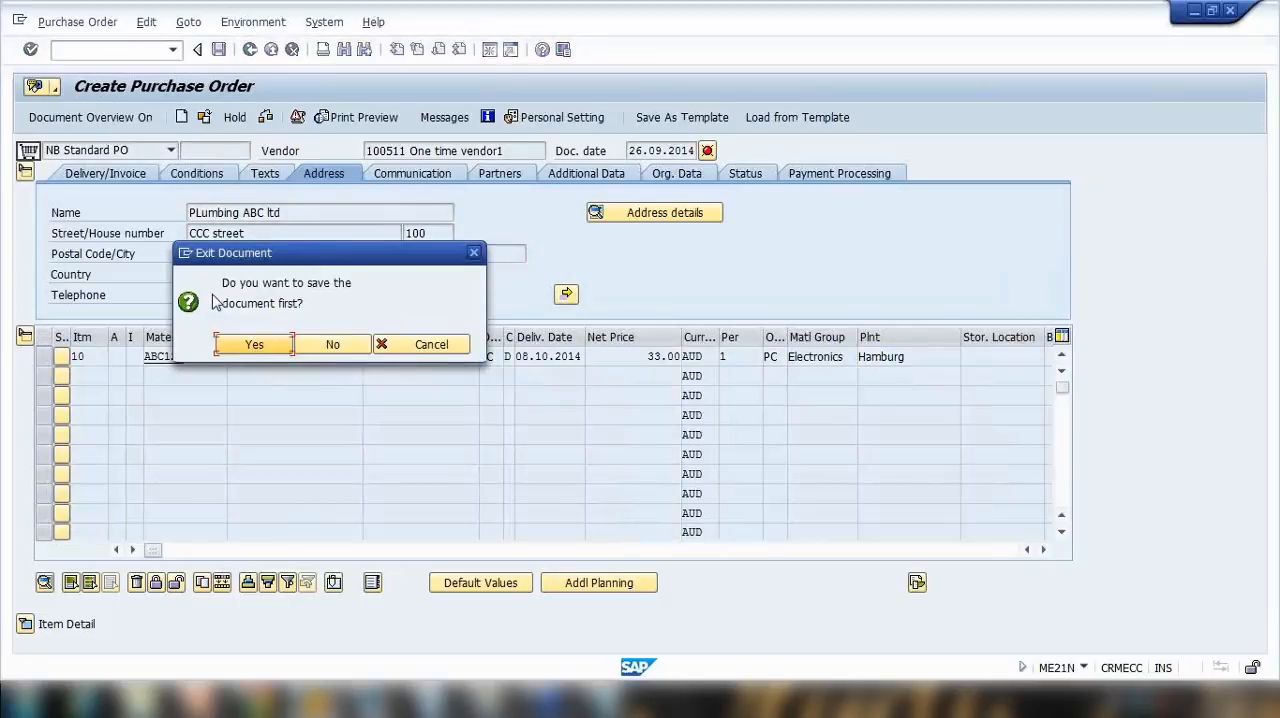
click(276, 348)
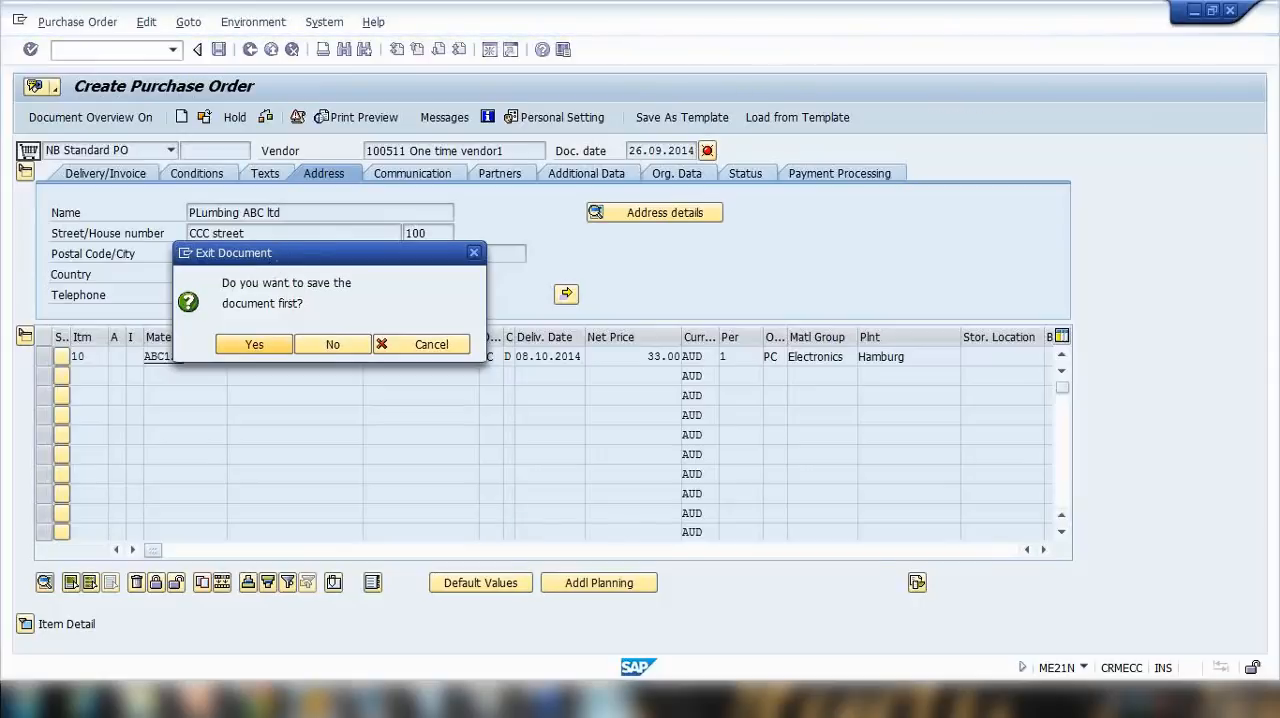
Step: Review the one-time vendor number and the list of one-time purchases in Notepad, highlighting the number
click(607, 700)
click(417, 210)
drag(126, 158, 586, 161)
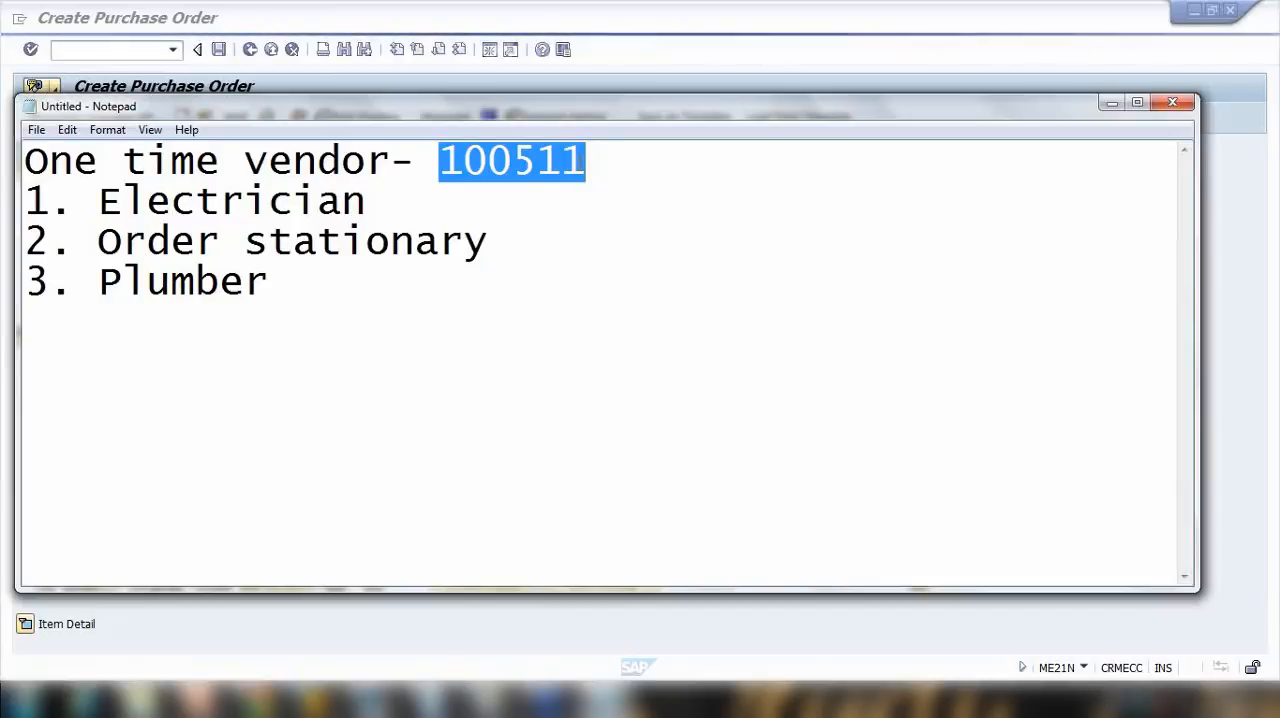
click(1111, 103)
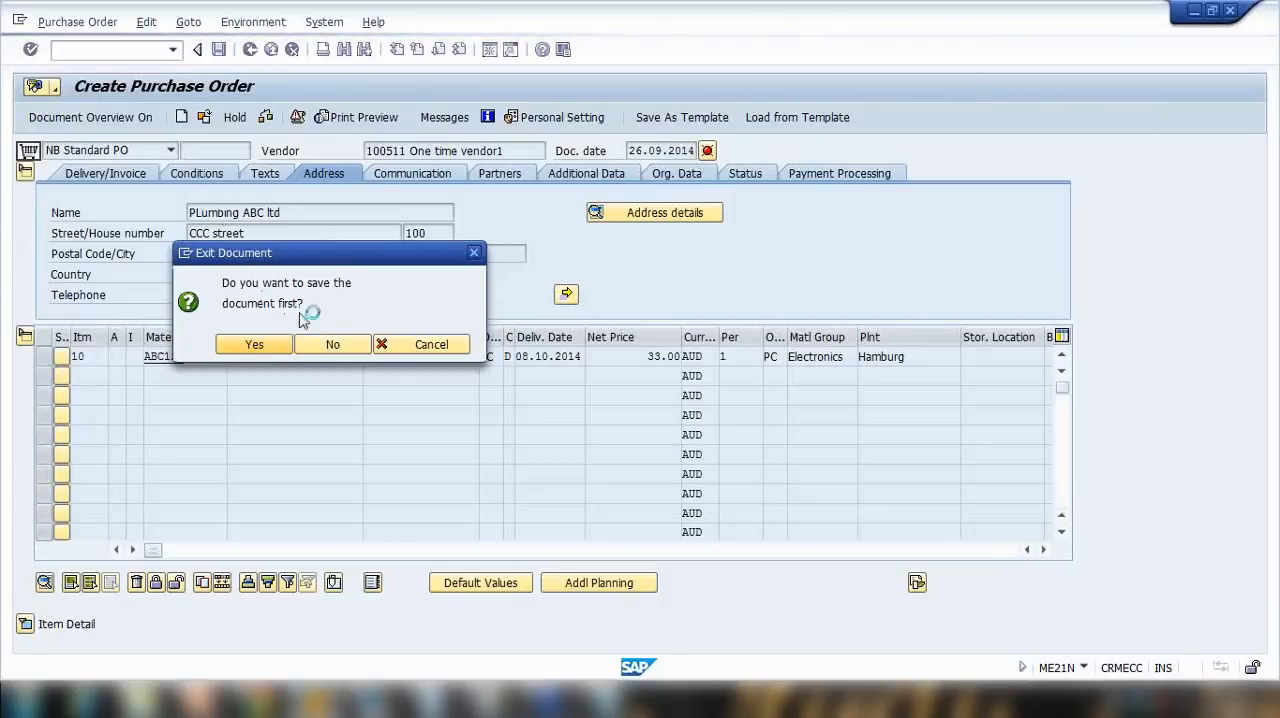
Step: Switch to PowerPoint, show the One Time Vendor slide full screen and return to SAP
click(196, 702)
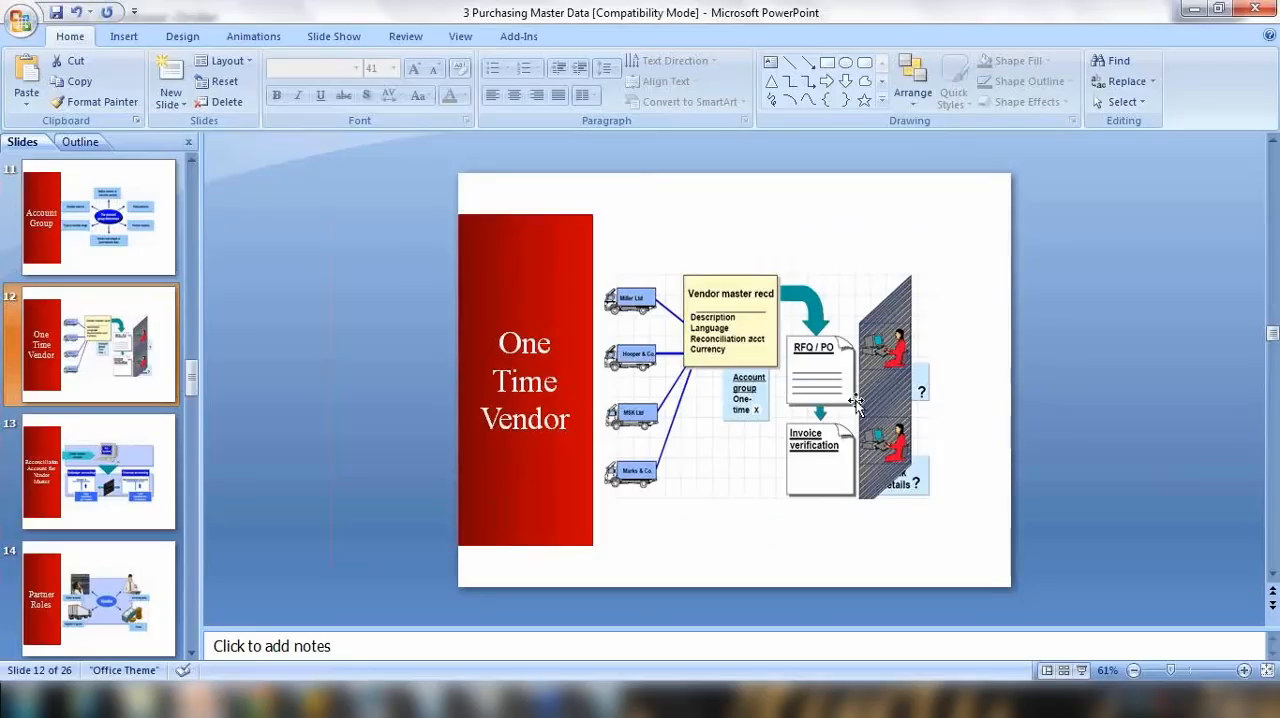
click(1080, 670)
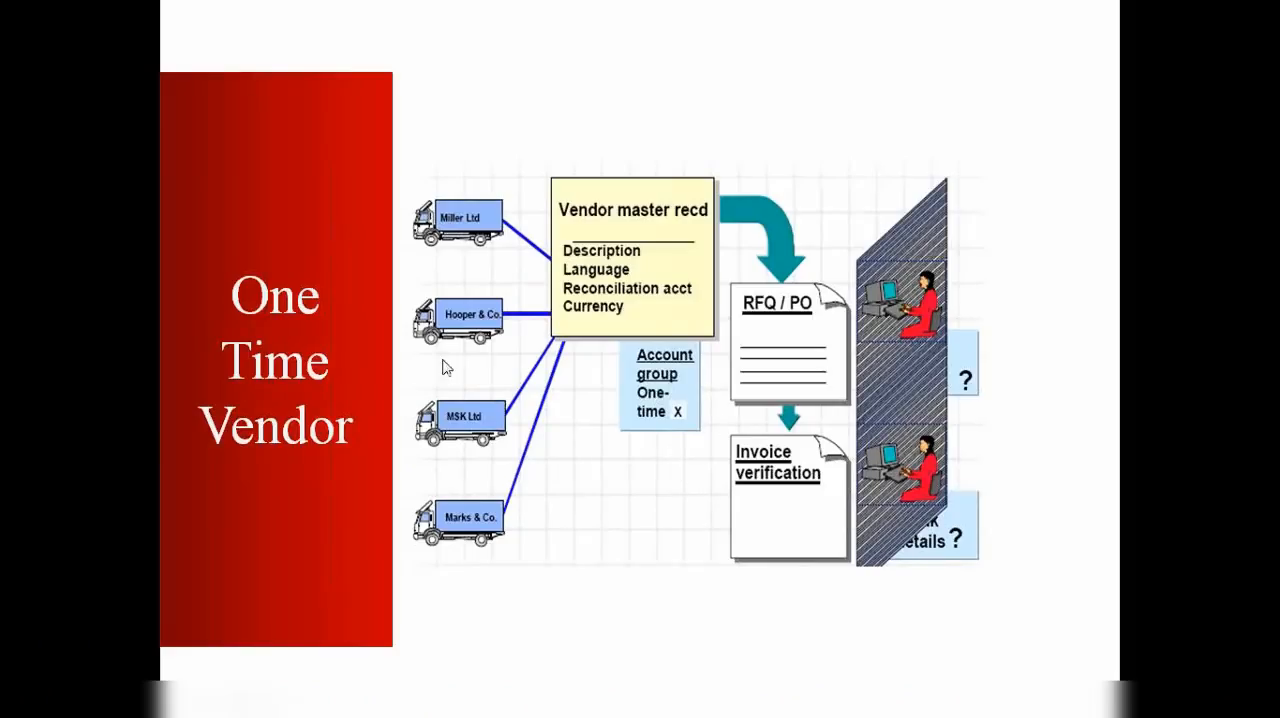
key(Escape)
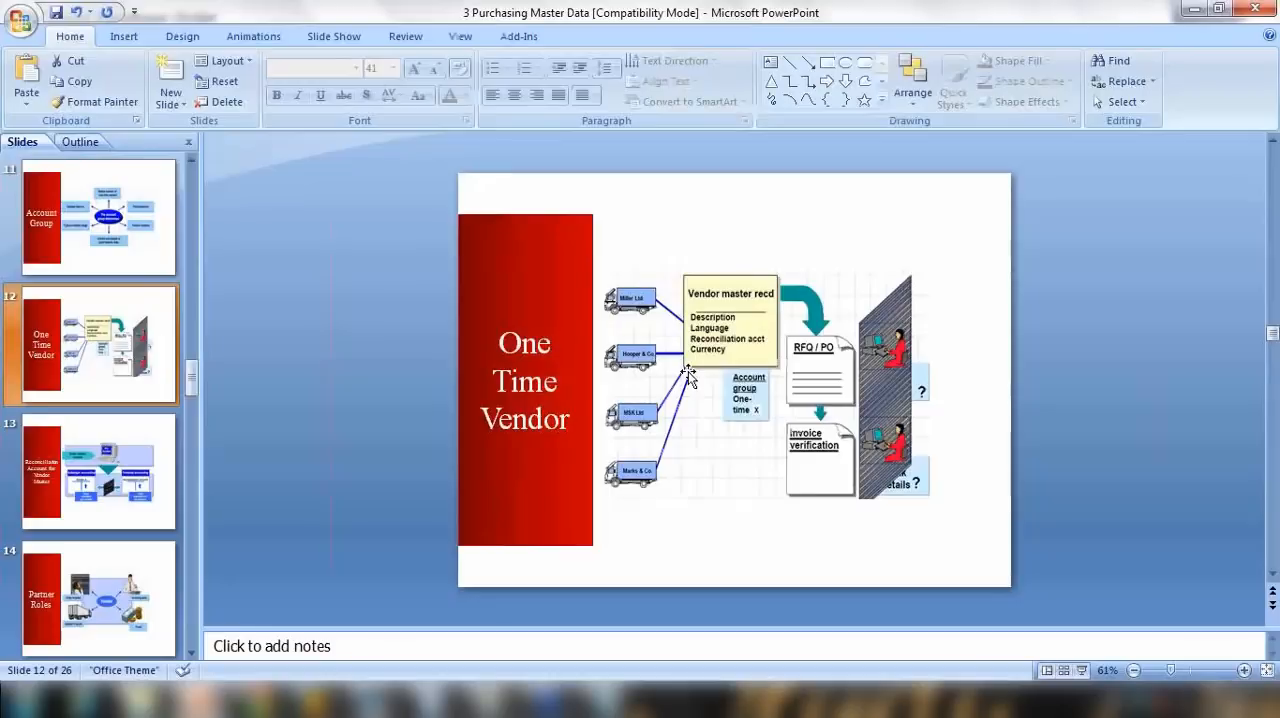
click(1195, 11)
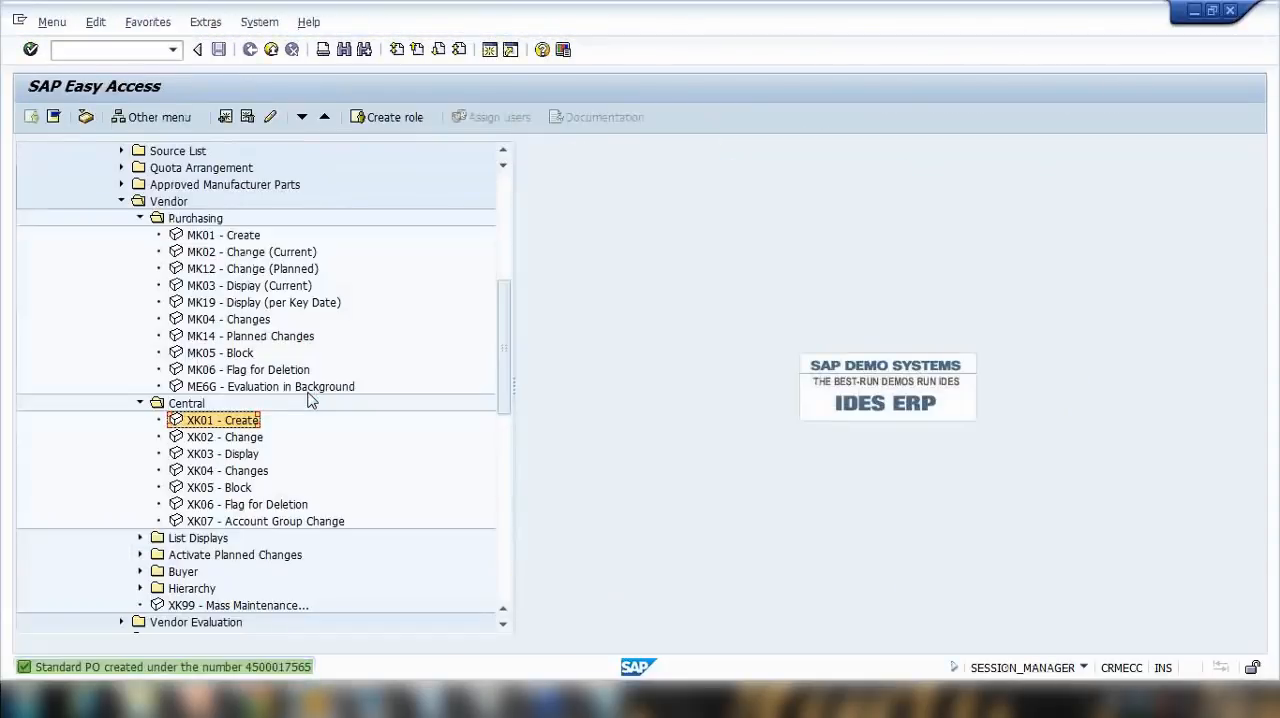
Step: View the details of the purchase order creation message and start a new purchase order with ME21N
click(277, 670)
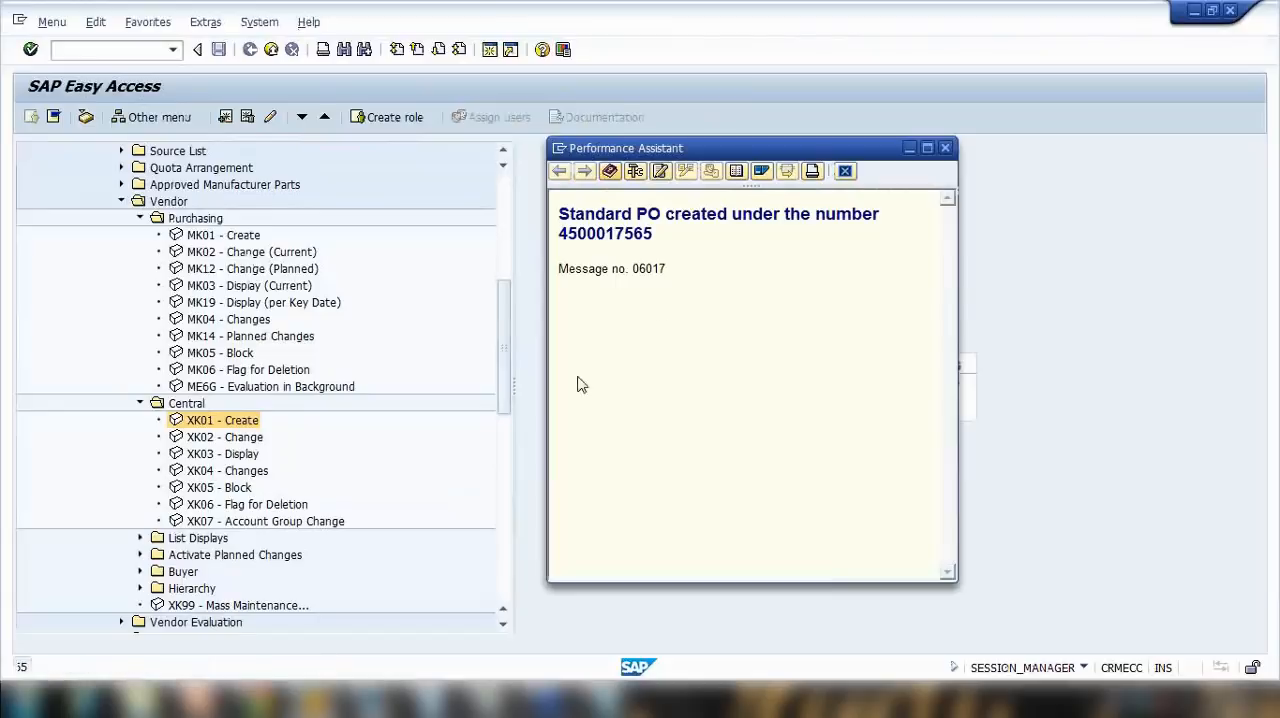
double_click(583, 232)
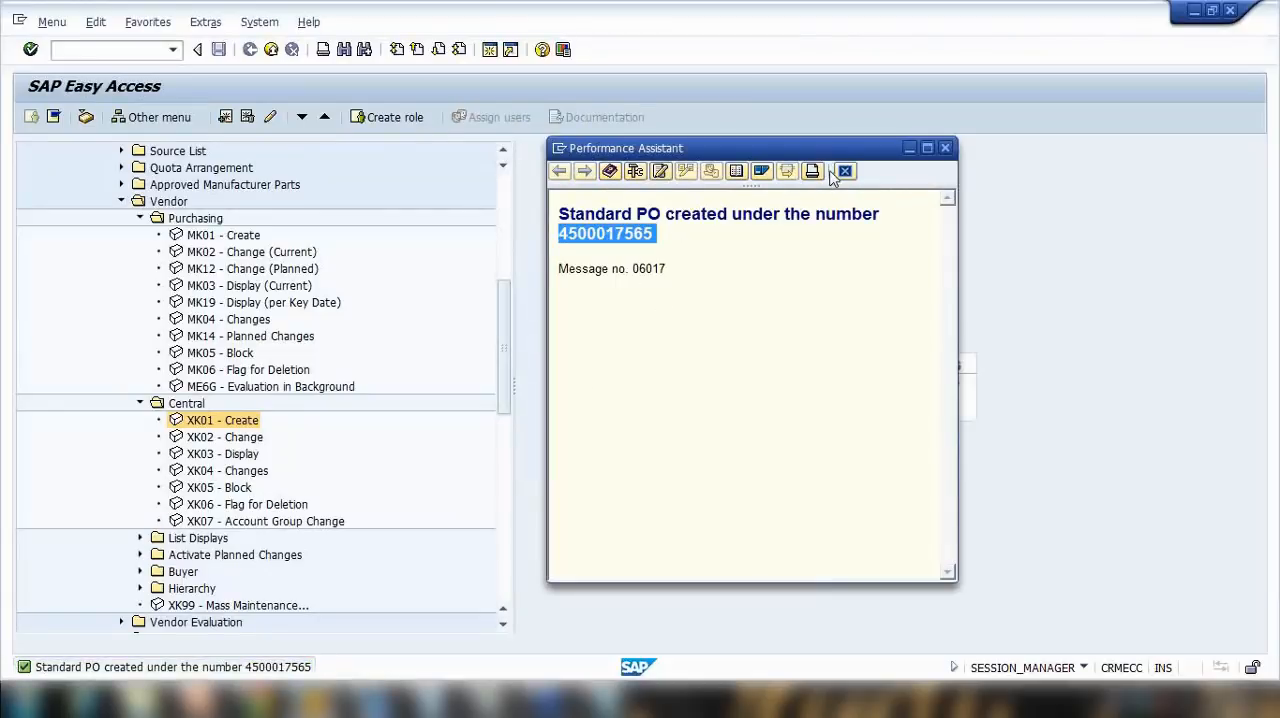
click(123, 54)
text(me21n)
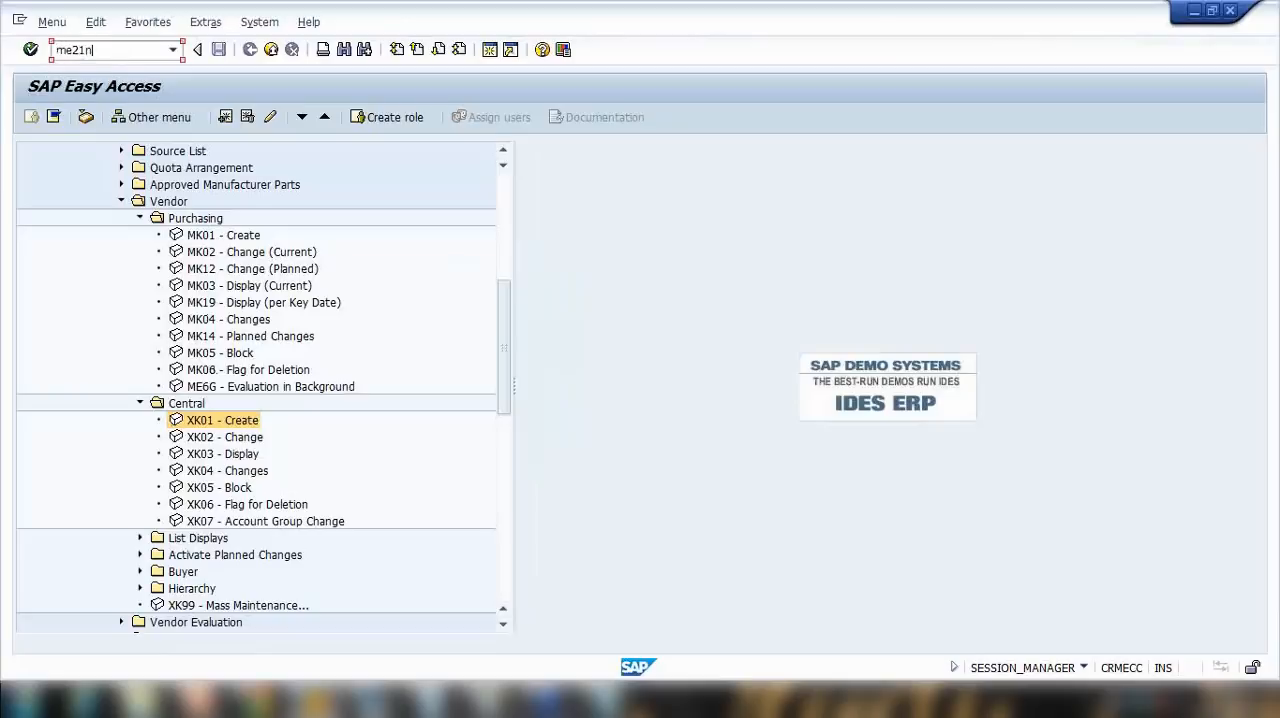
key(Return)
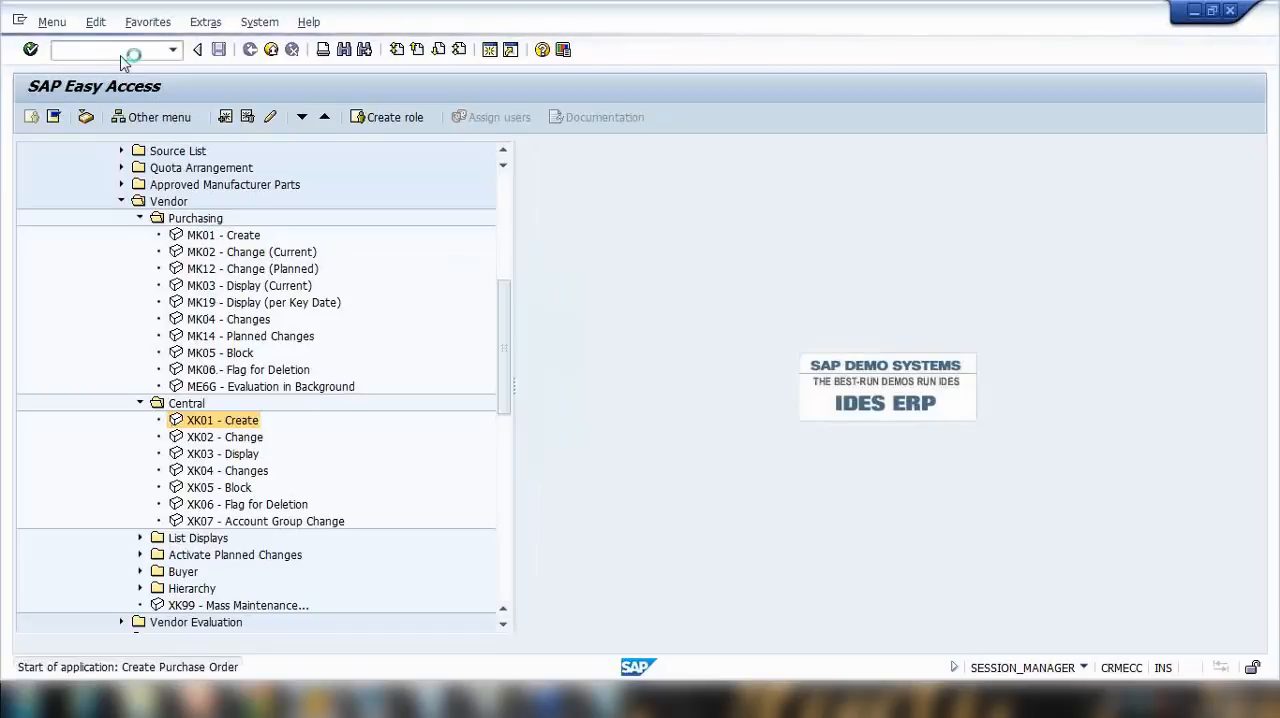
Step: Enter the regular vendor Study Nest Vendor New as the vendor of the new purchase order
click(372, 150)
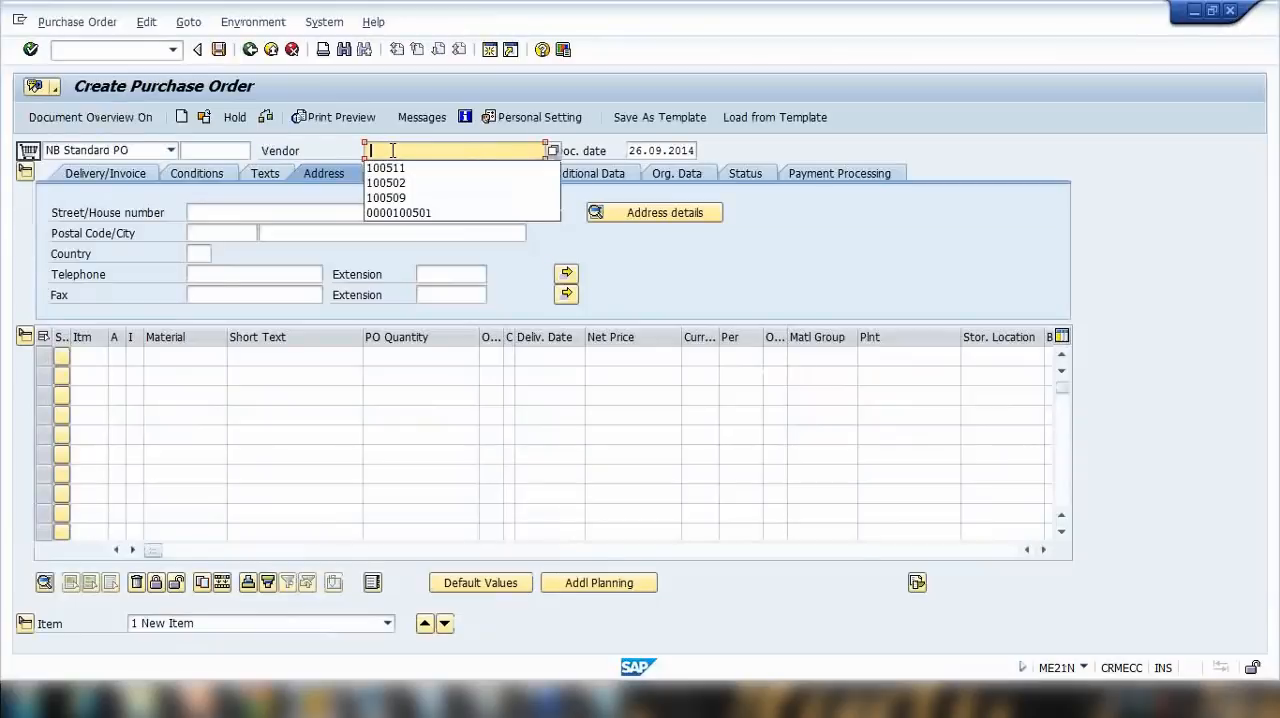
click(388, 183)
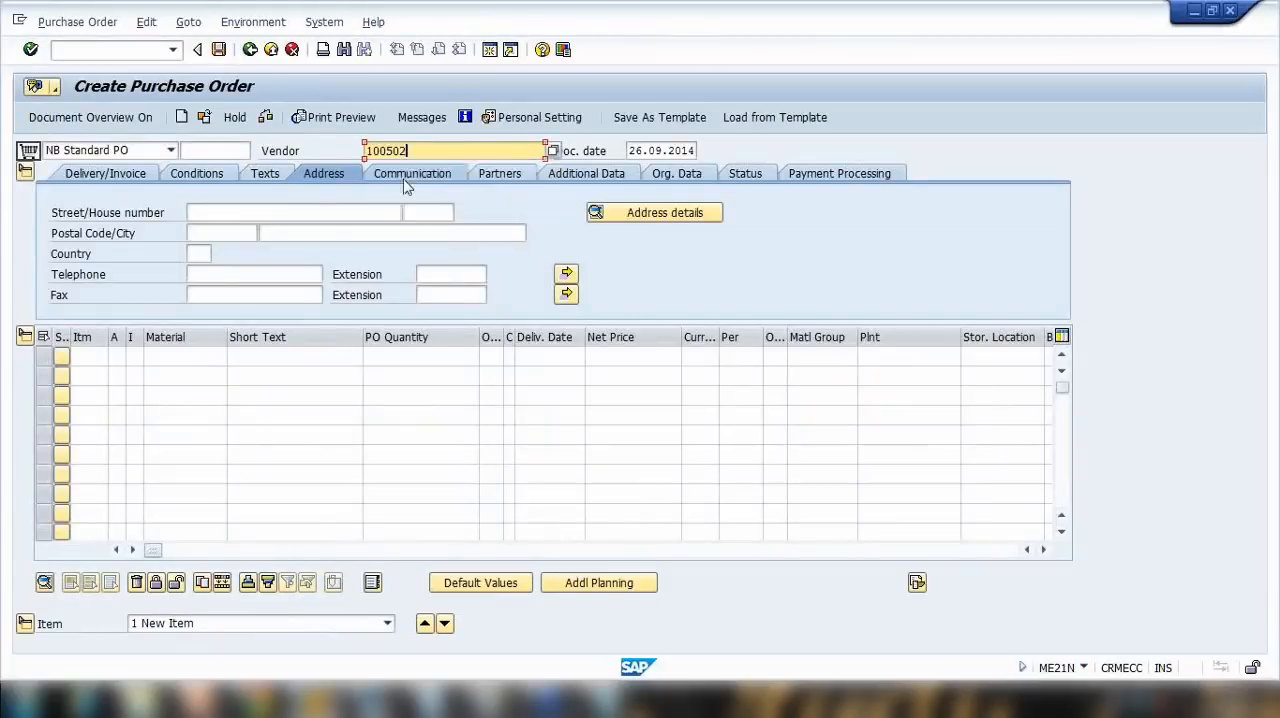
drag(410, 150, 281, 152)
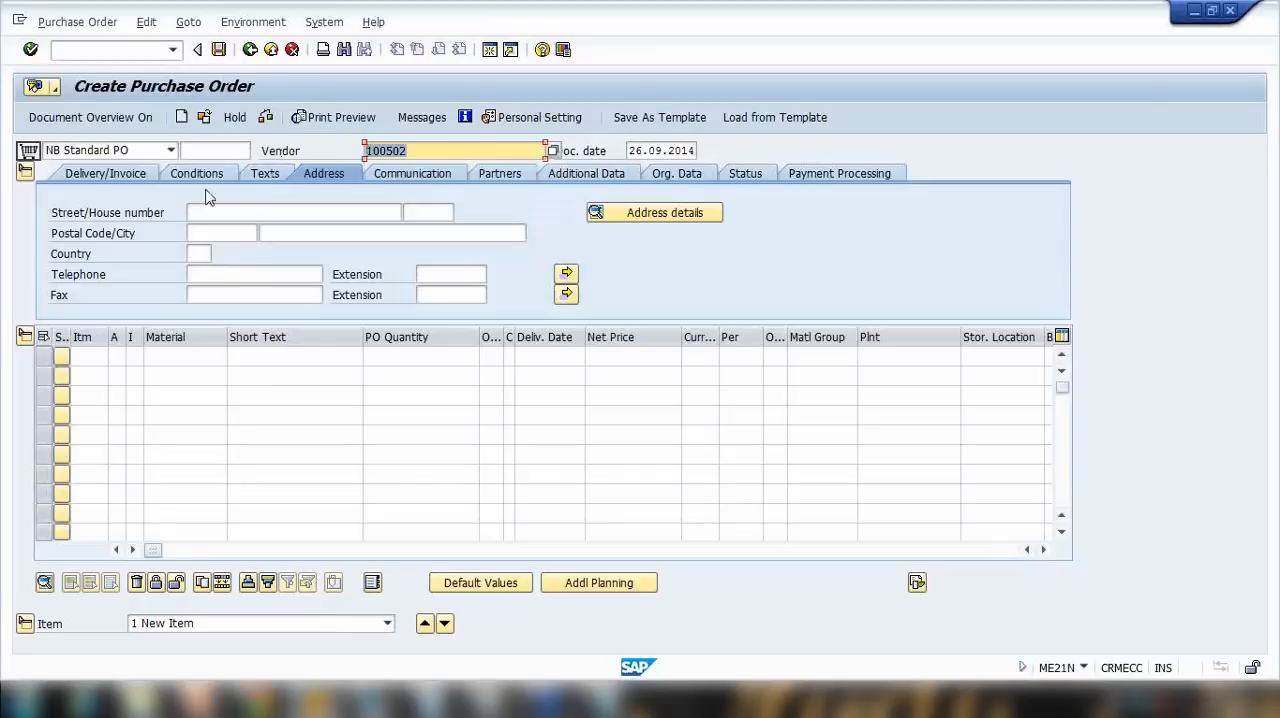
key(Return)
Step: Set the new purchase order's purchasing organization to 1000, purchasing group to 000 and company code to 1000
click(167, 212)
click(166, 232)
click(167, 233)
click(168, 252)
click(168, 254)
click(173, 274)
key(Return)
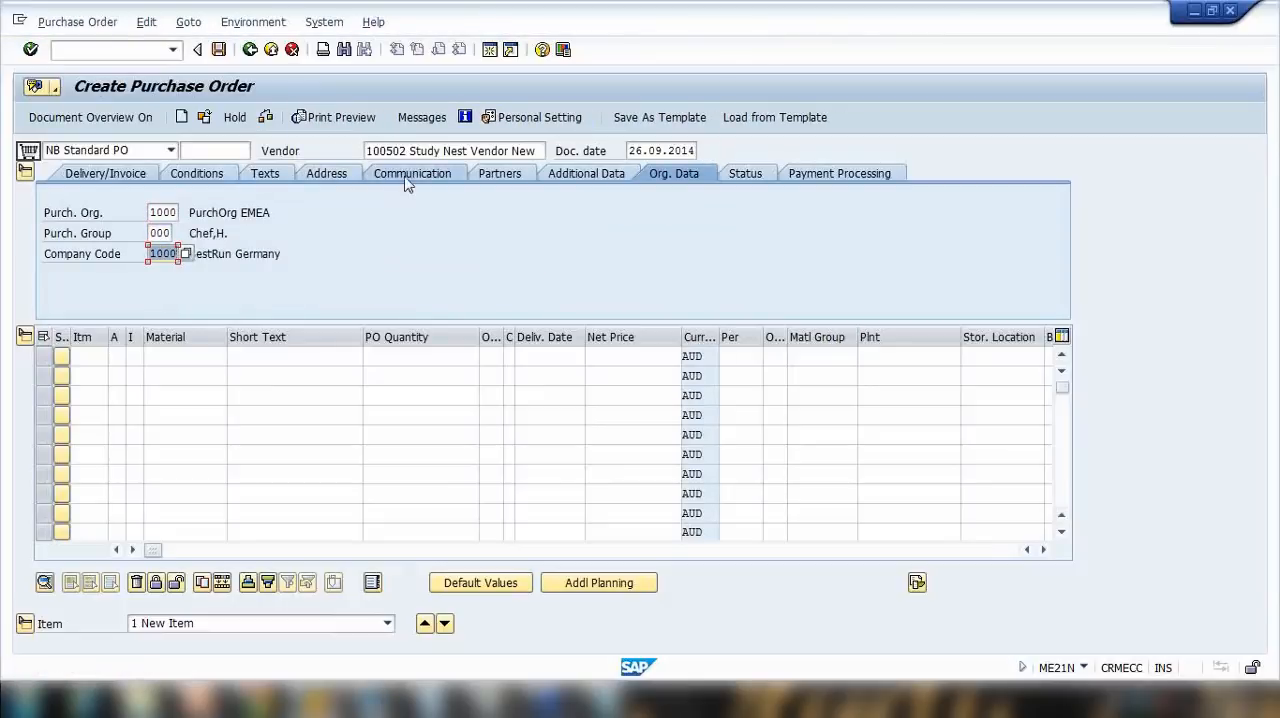
Step: View the regular vendor's address data and replace the vendor with One time vendor1 to compare the address fields
click(333, 175)
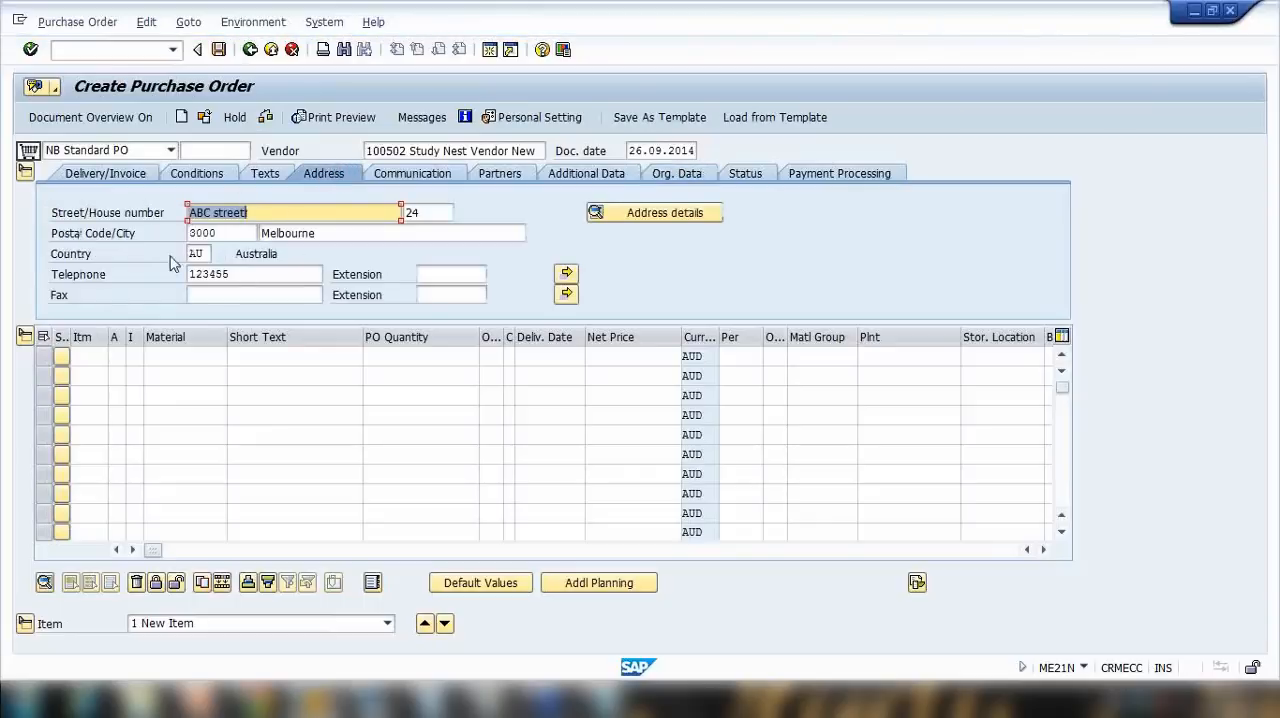
drag(366, 151, 543, 152)
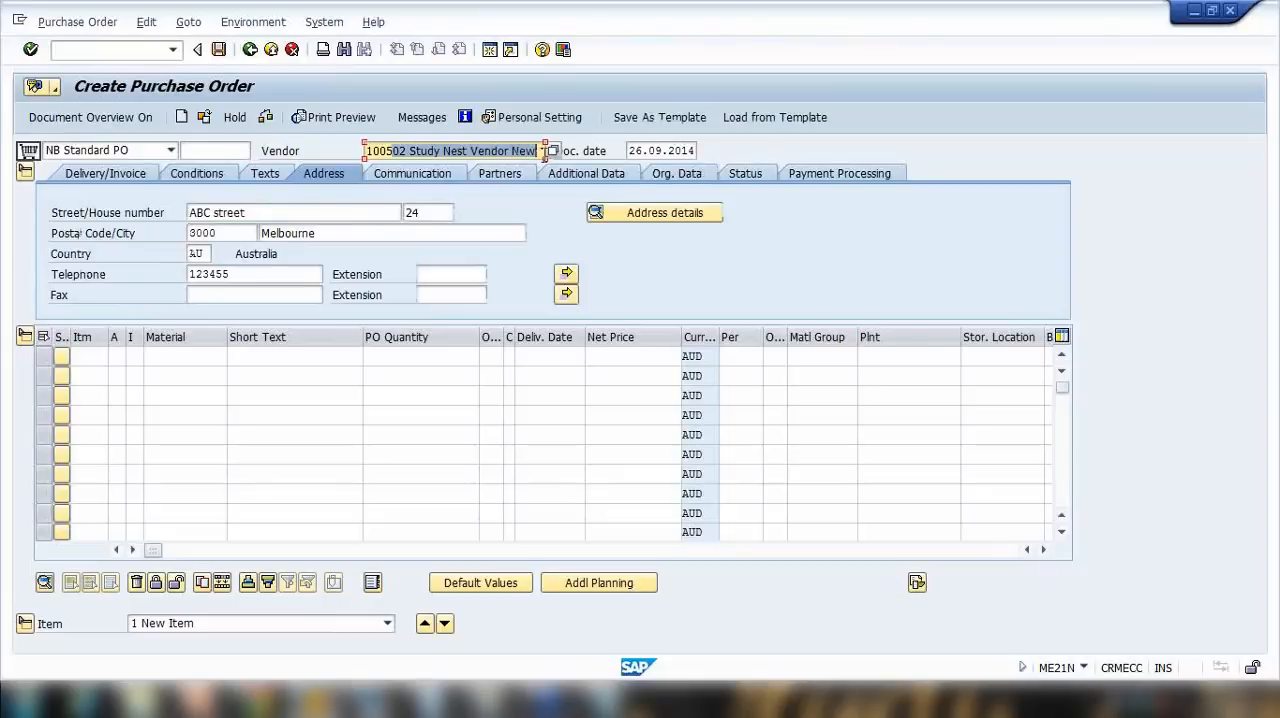
text(100511)
key(Return)
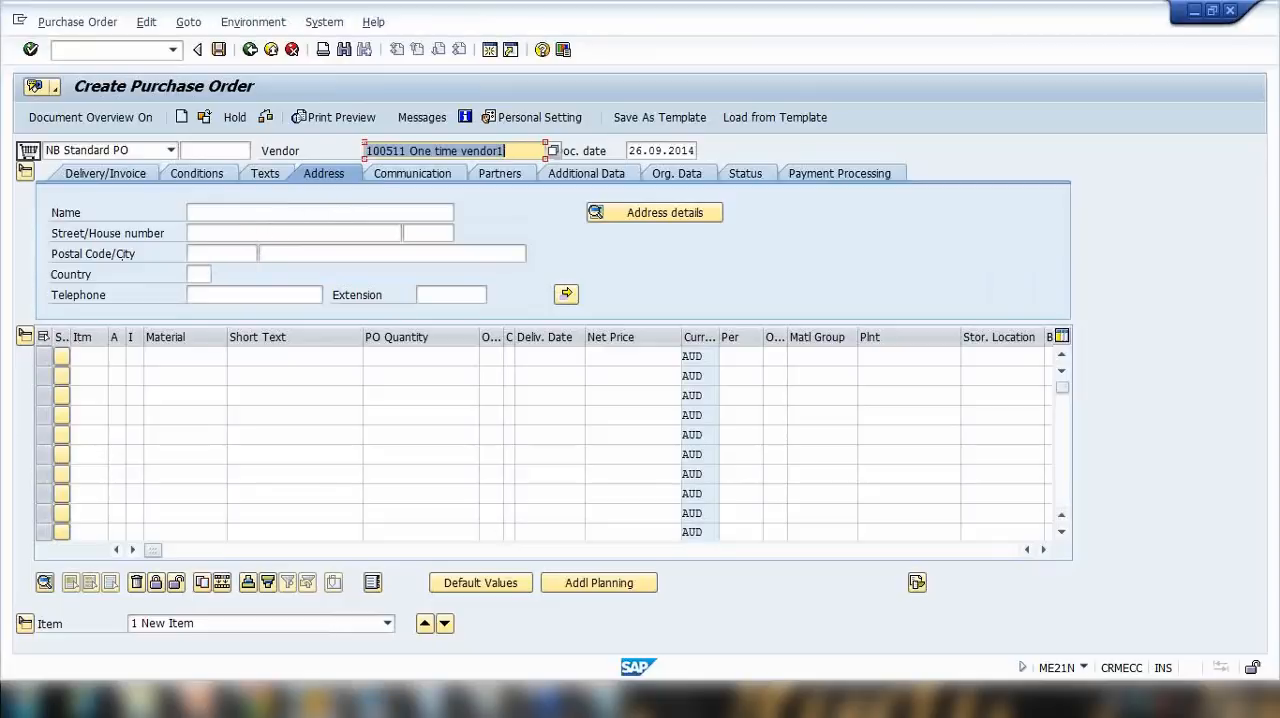
Step: Present the One Time Vendor slide in PowerPoint, advance to the Reconciliation Account for Vendor Master slide and return to SAP
click(246, 700)
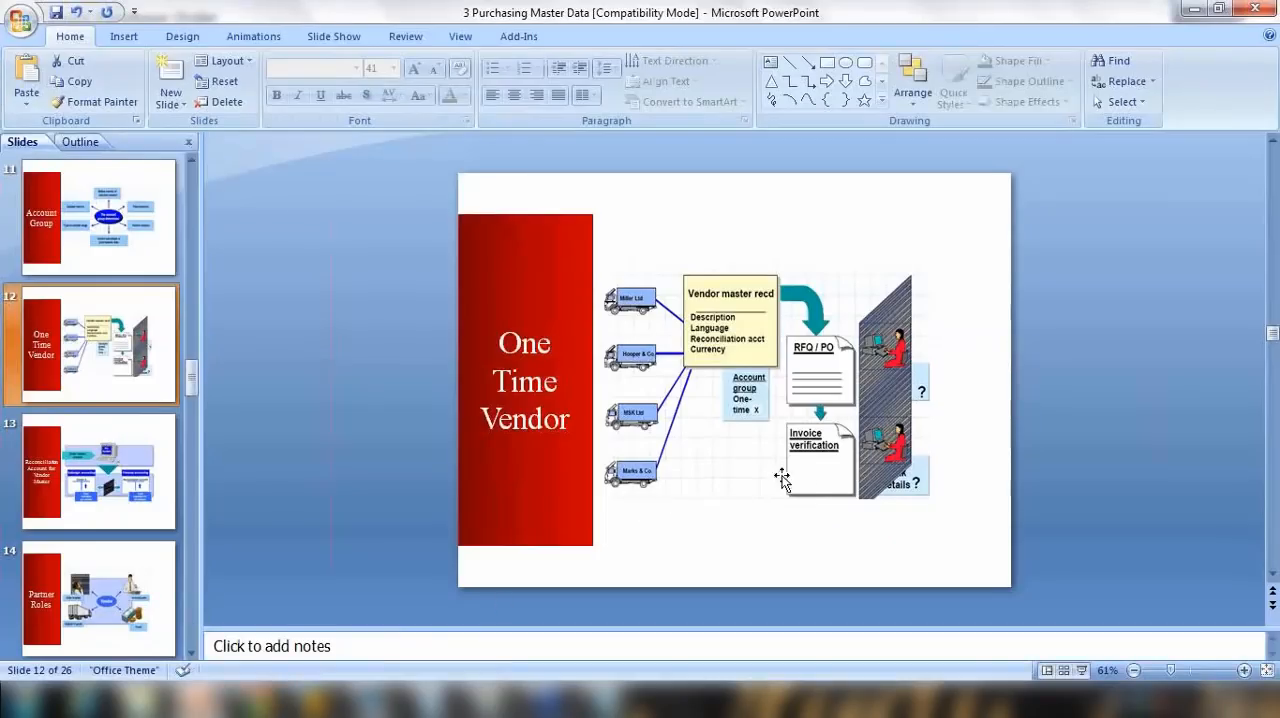
click(1081, 670)
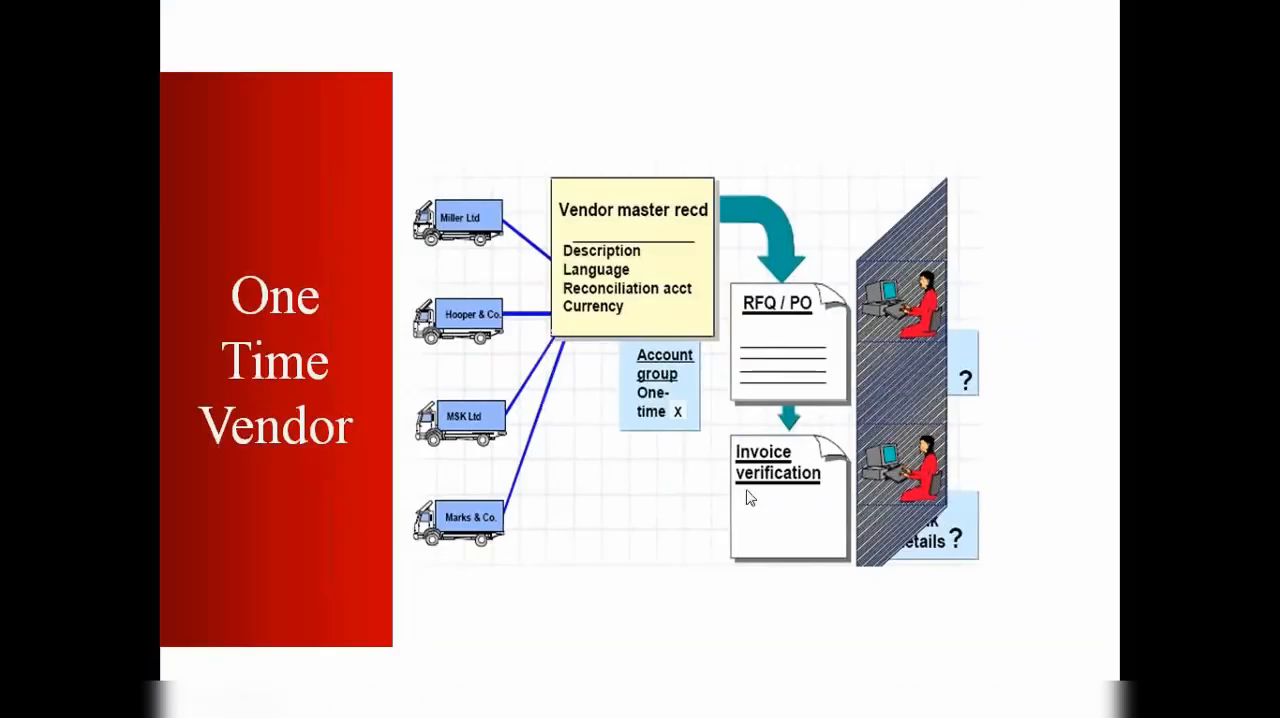
click(641, 473)
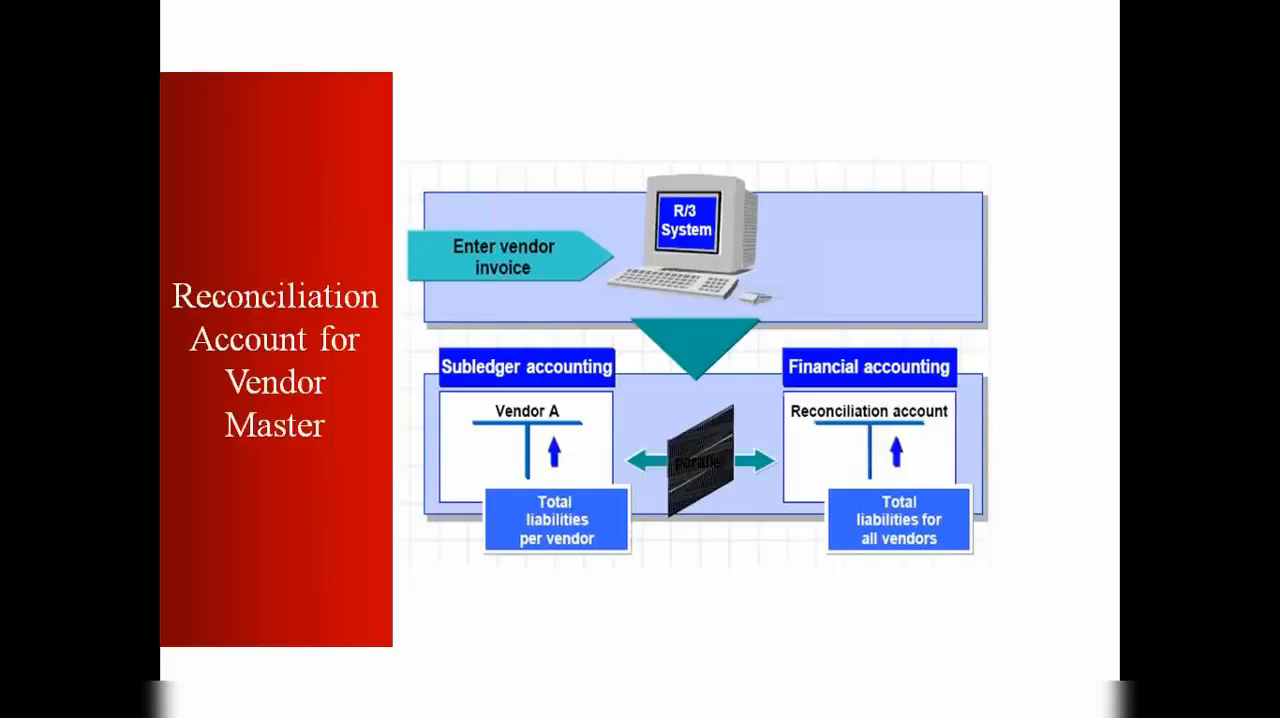
key(Escape)
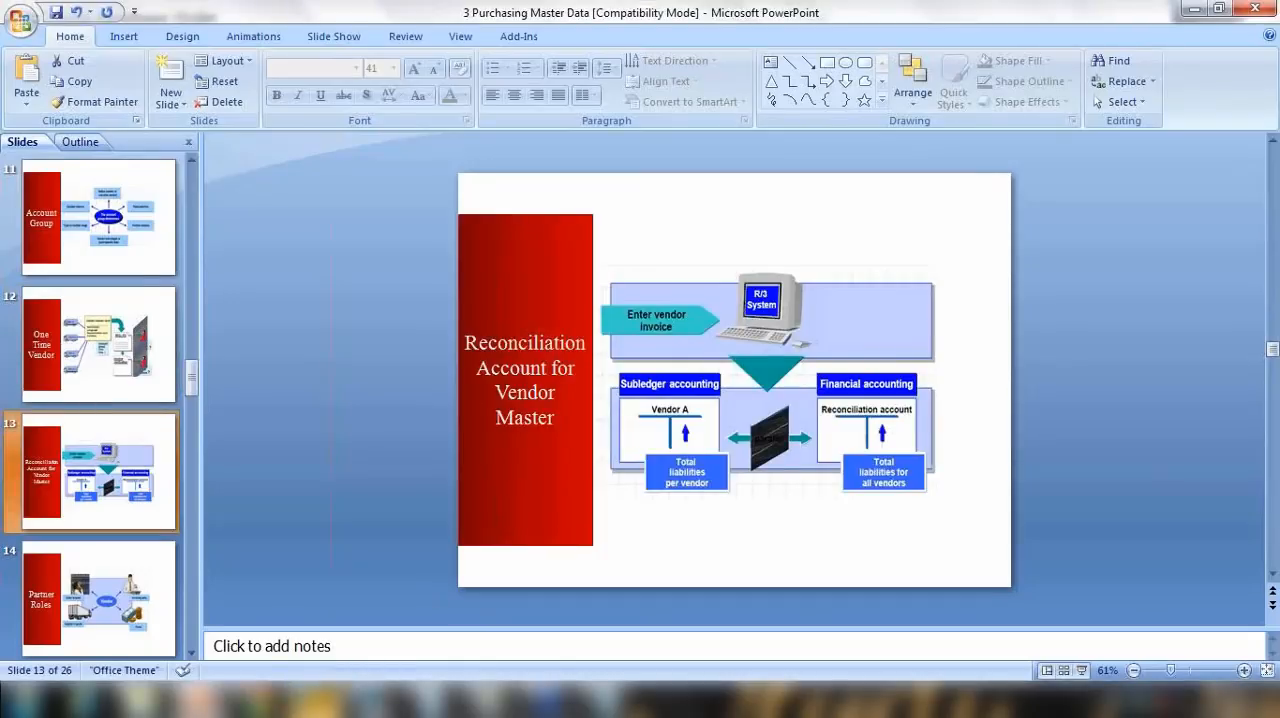
mouse_move(316, 700)
click(436, 614)
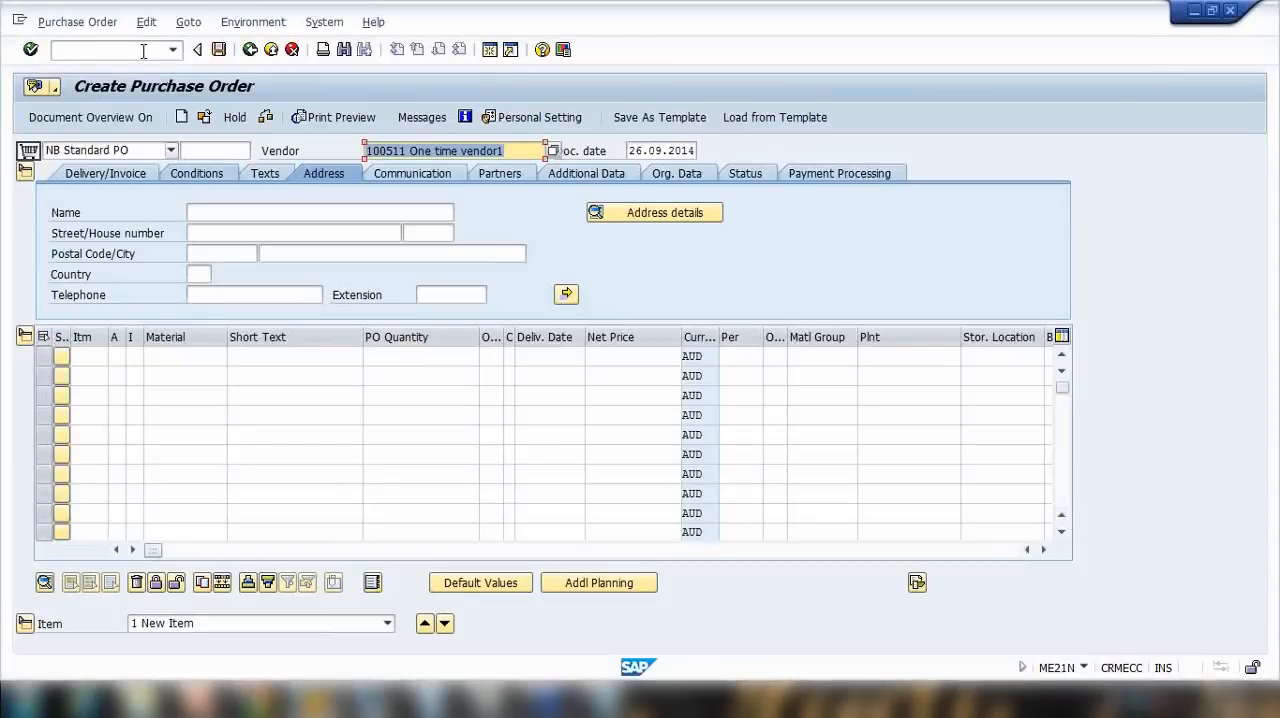
Step: Leave the purchase order without saving and open XK02 Change vendor (centrally) from the favorites
click(272, 50)
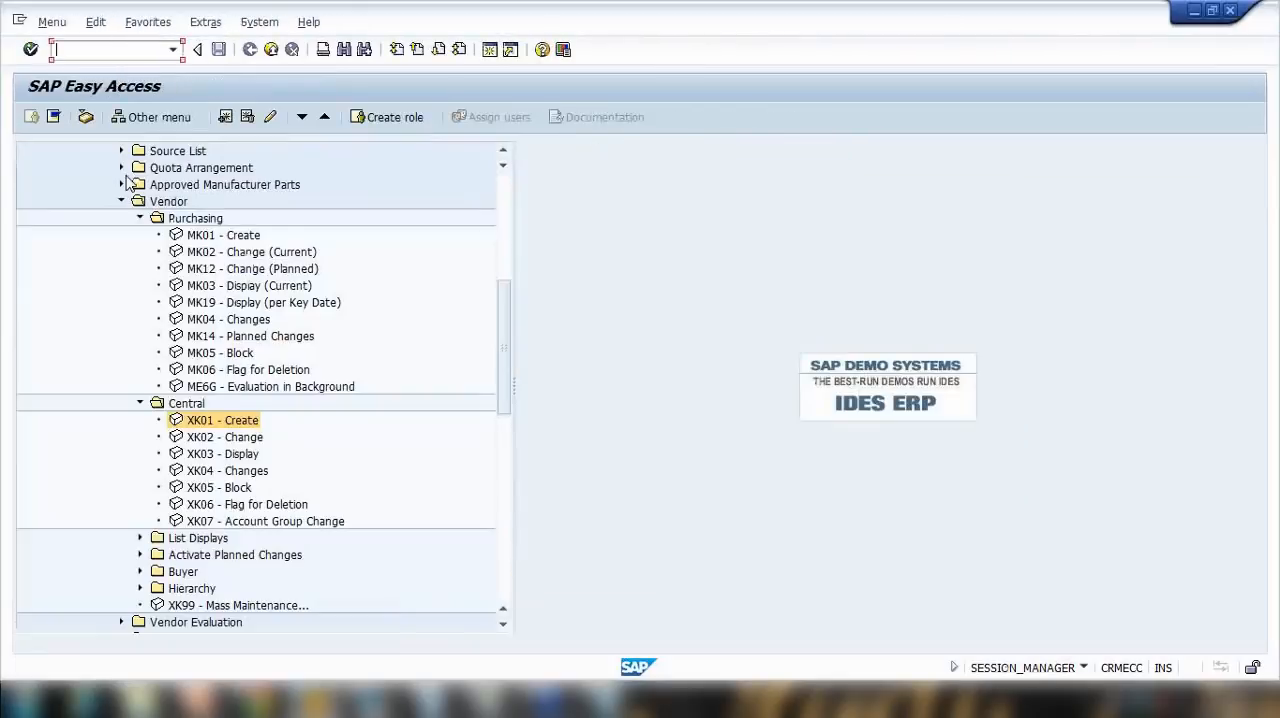
click(121, 201)
scroll(121, 201, up, 5)
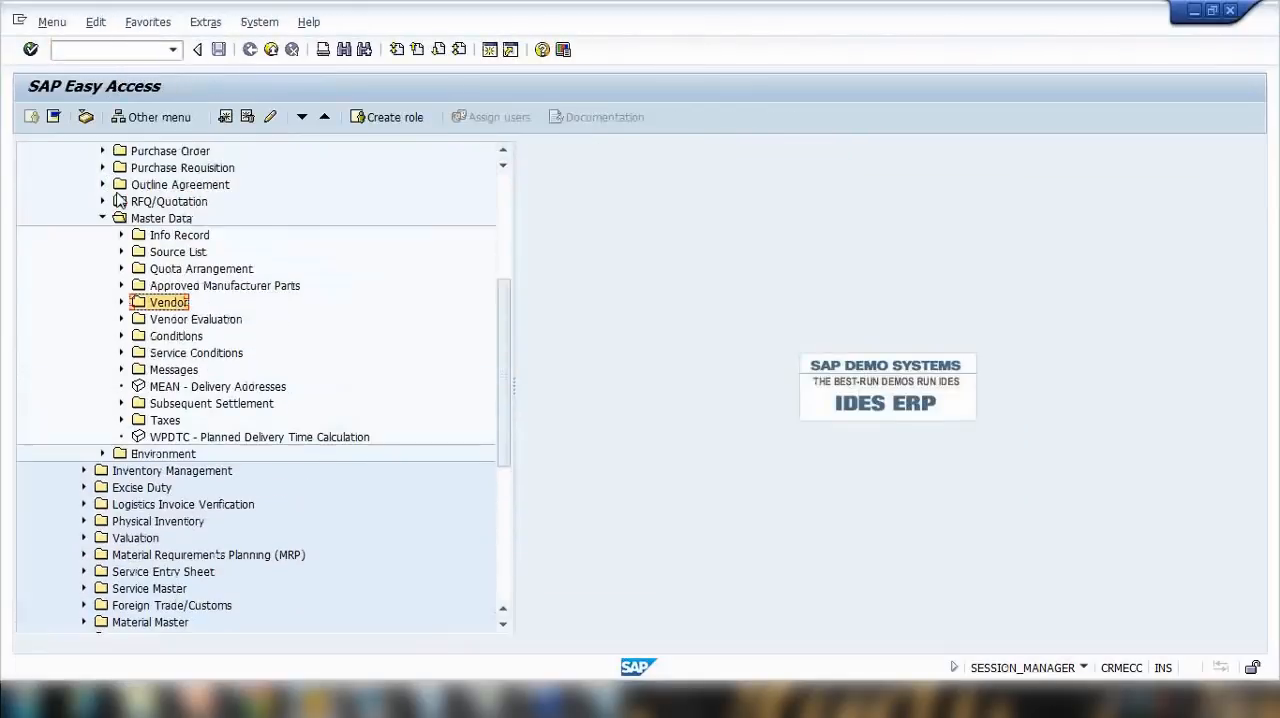
scroll(55, 185, up, 3)
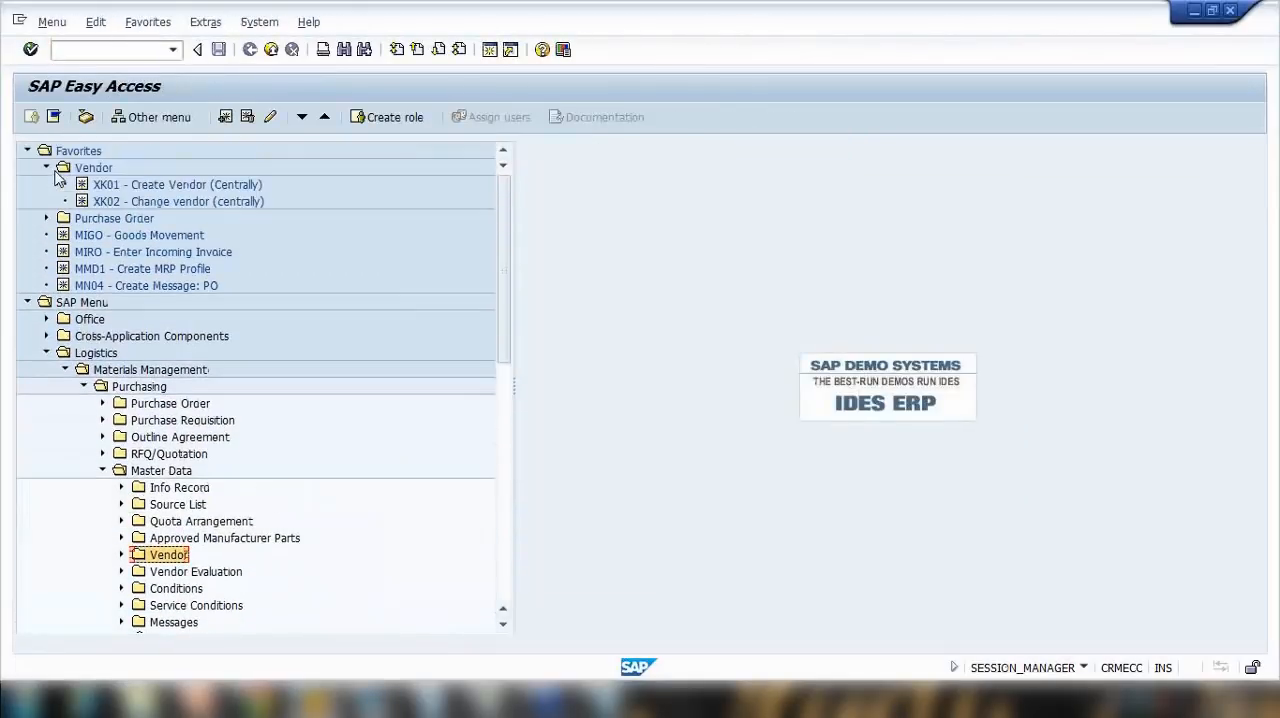
double_click(127, 203)
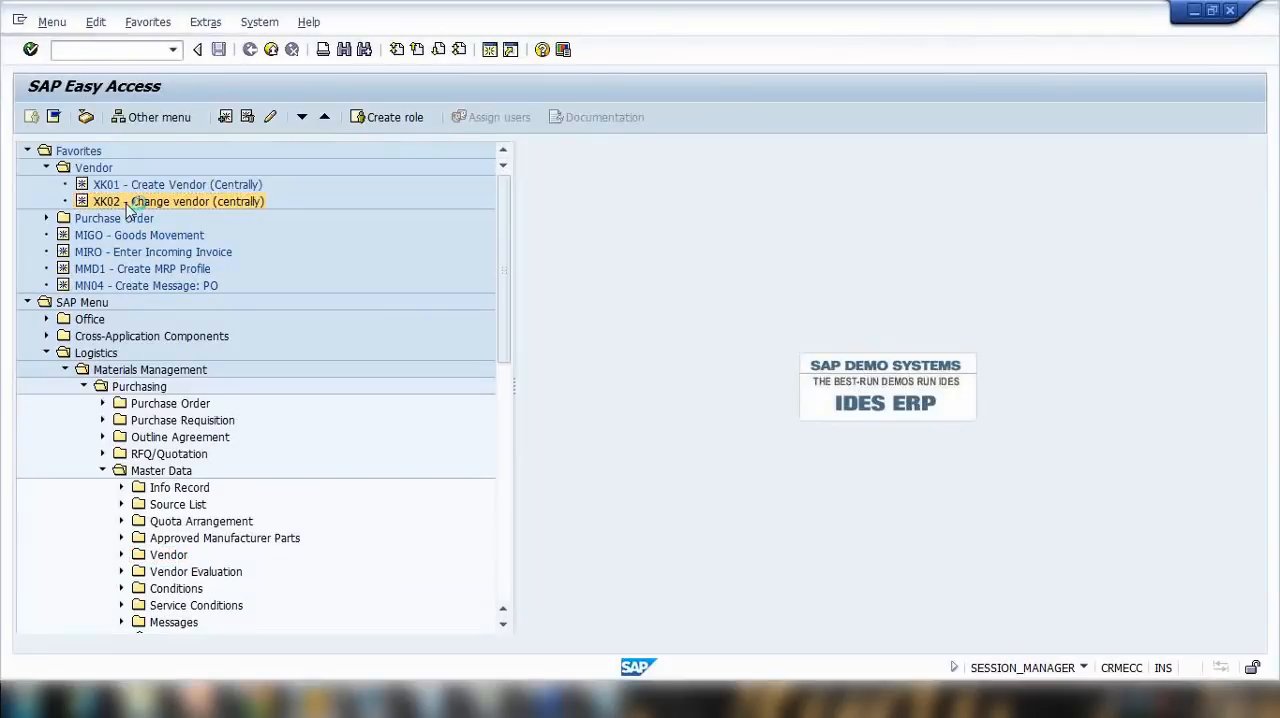
Step: Enter the vendor number of XYZ vendor ltd. and select all general, company code and purchasing organization data views for changing
click(221, 152)
key(BackSpace)
text(00510)
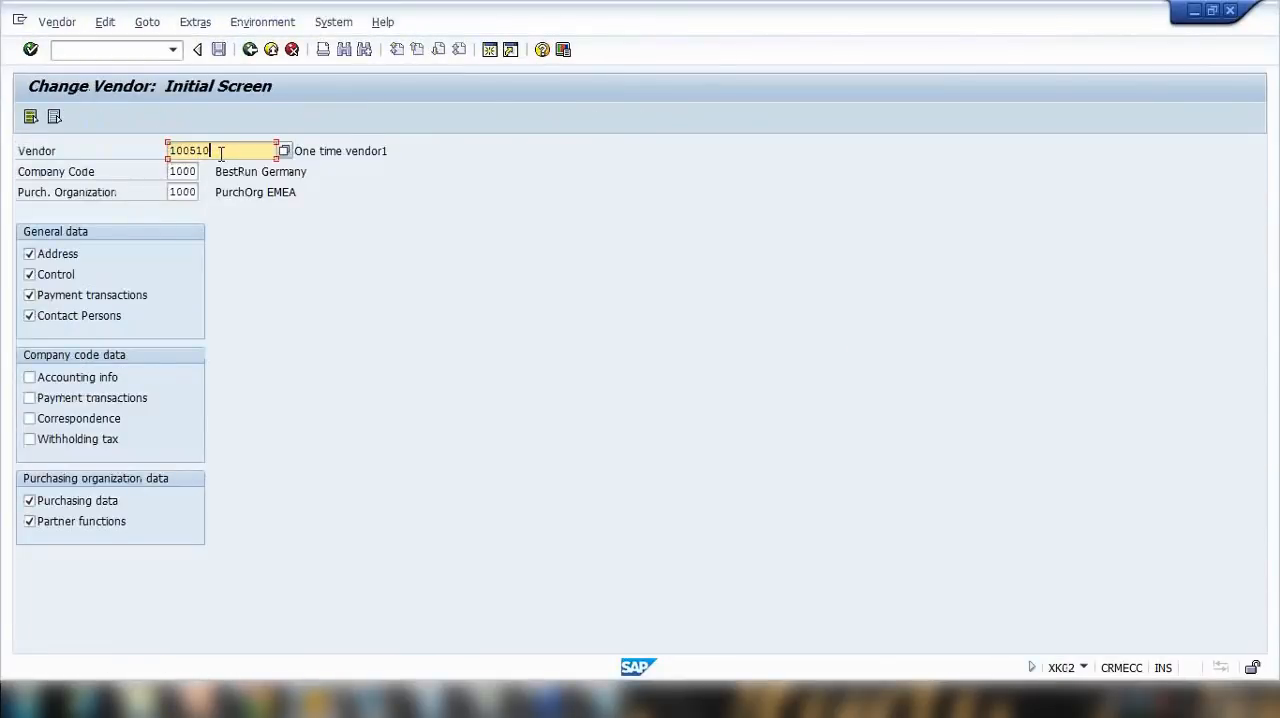
click(30, 118)
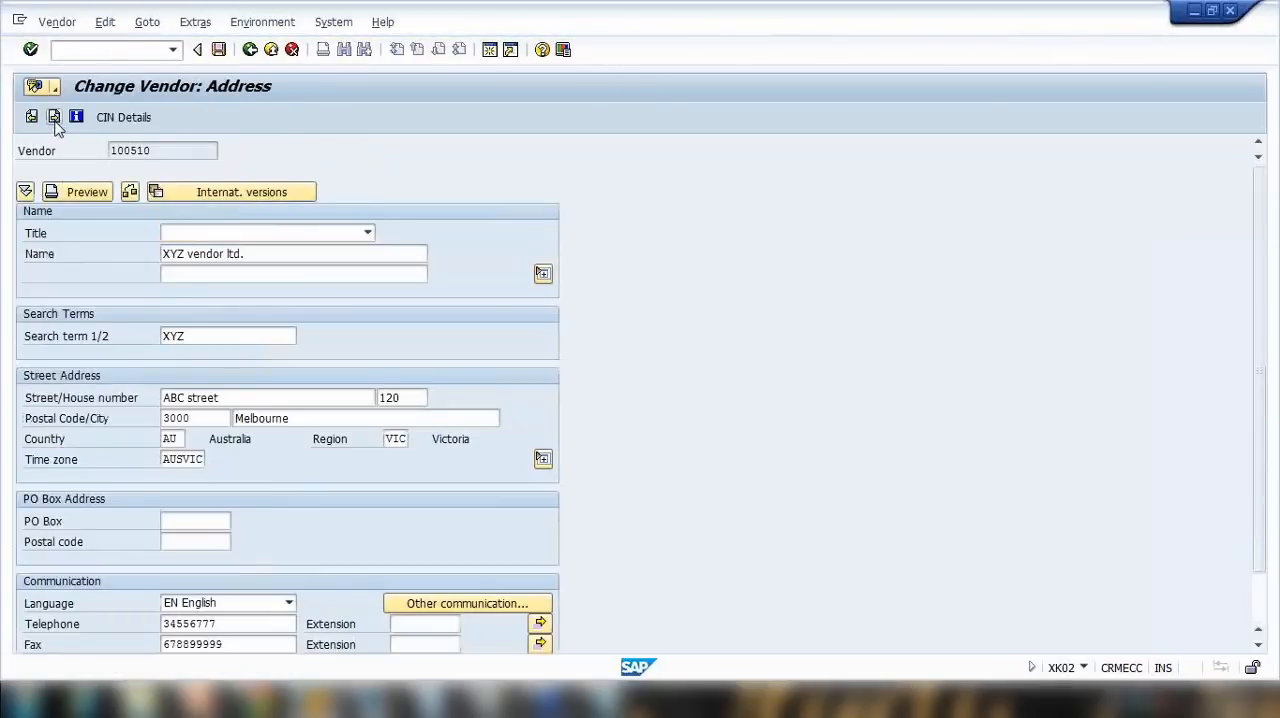
Step: Open the XYZ vendor ltd. master record and advance through its general data screens to the accounting information for company code 1000
click(54, 117)
click(54, 117)
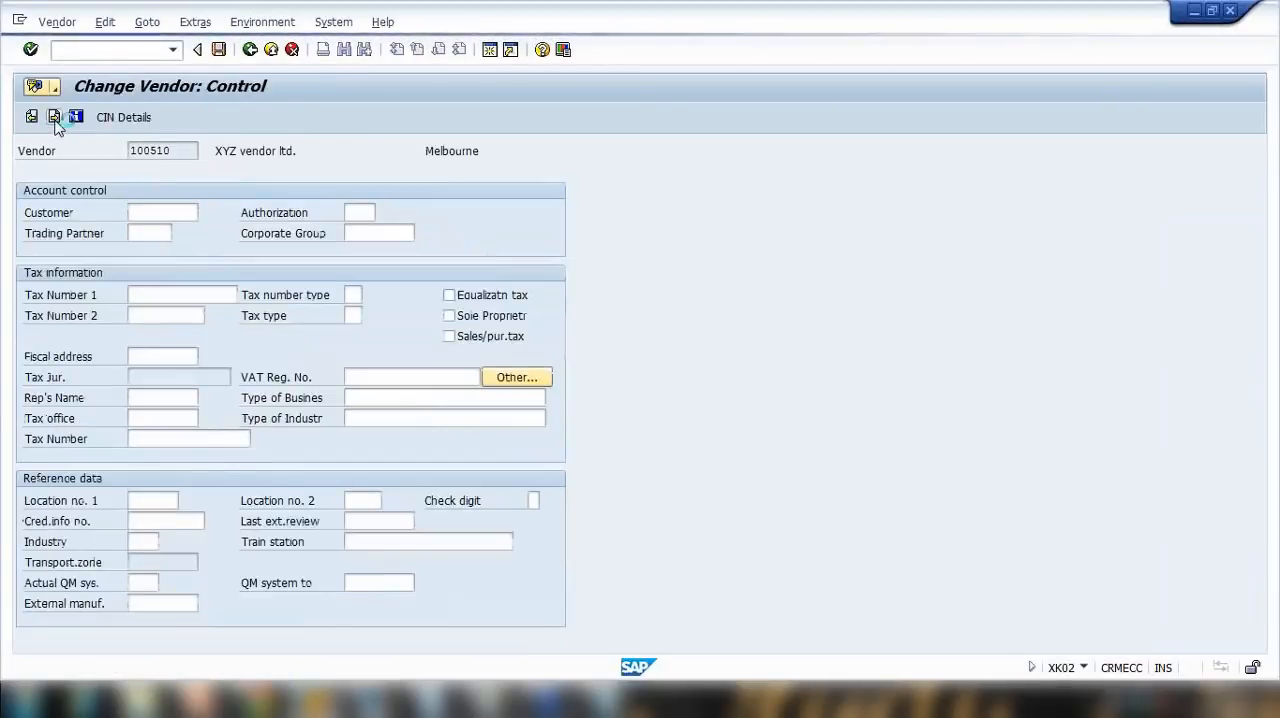
click(54, 117)
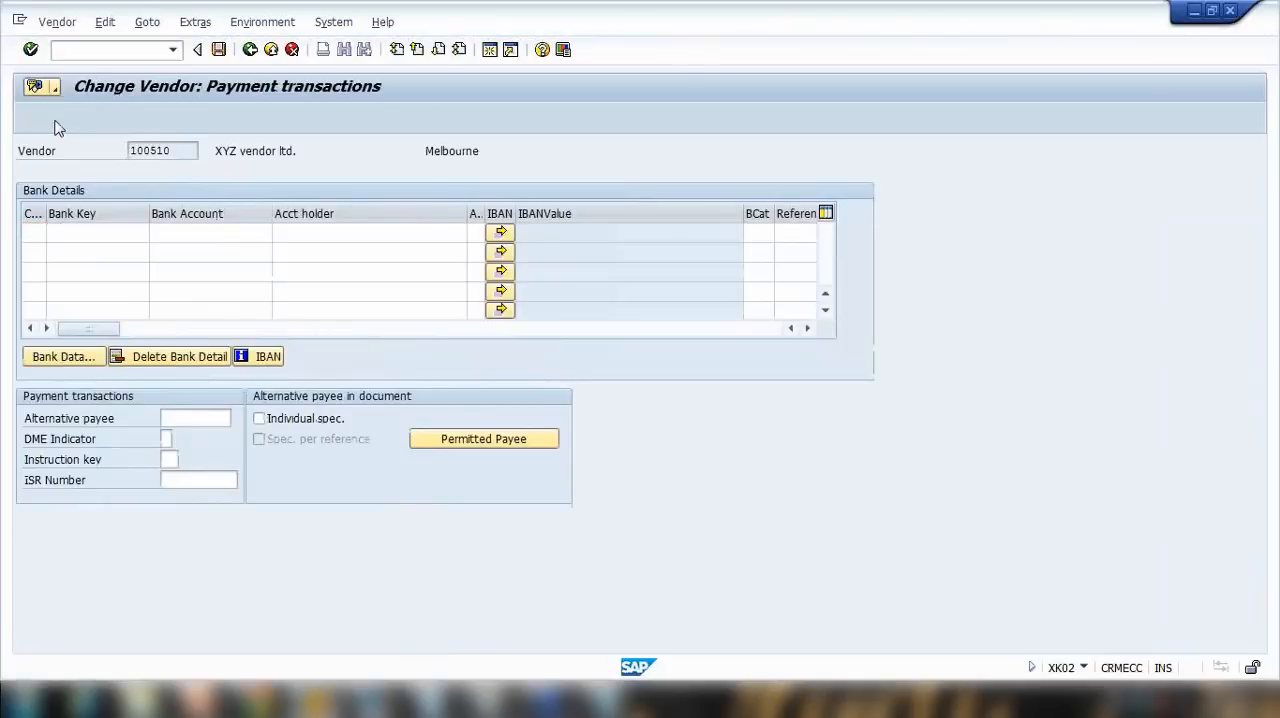
click(54, 117)
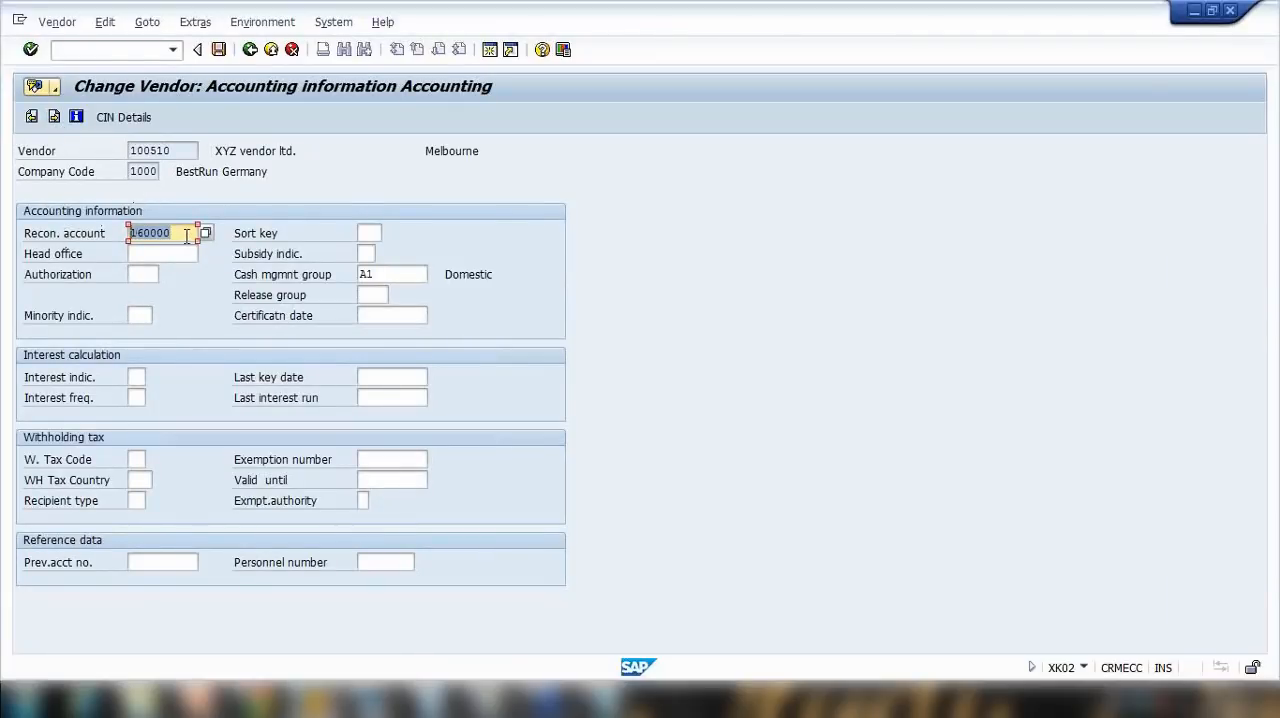
Step: Try to continue with an empty reconciliation account, then restore the value 160000
key(Delete)
key(Return)
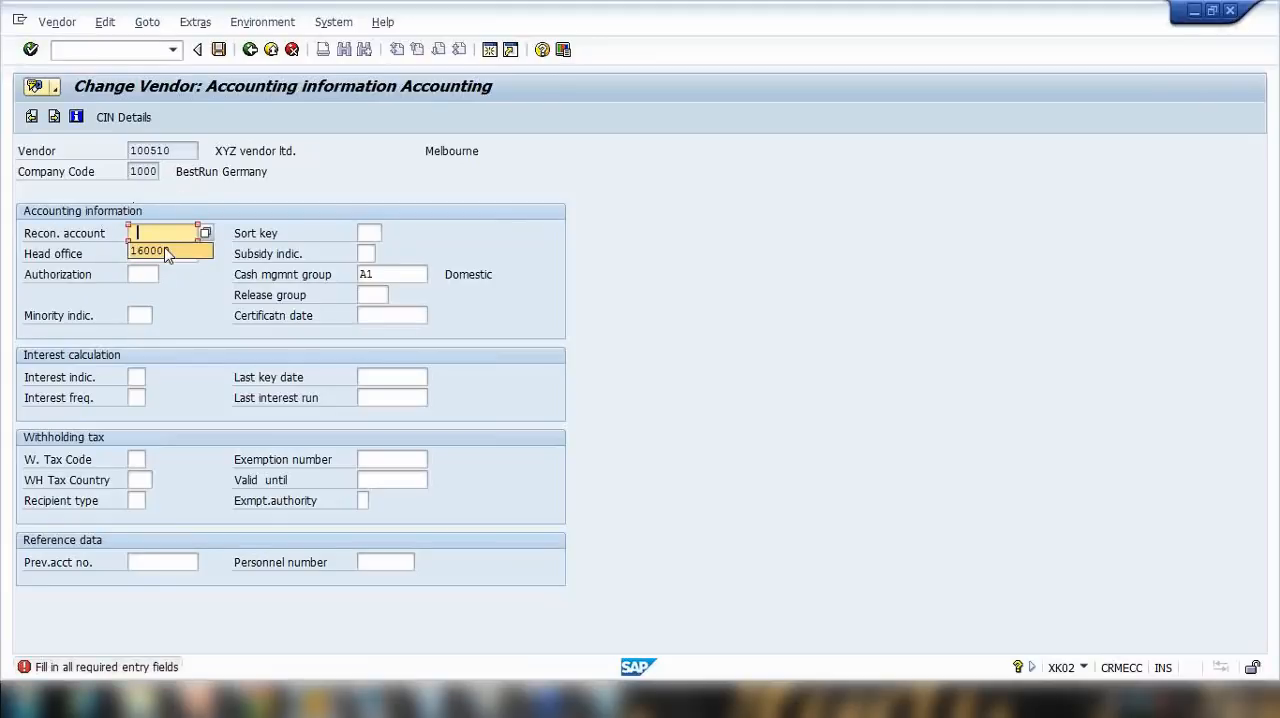
click(167, 251)
key(Return)
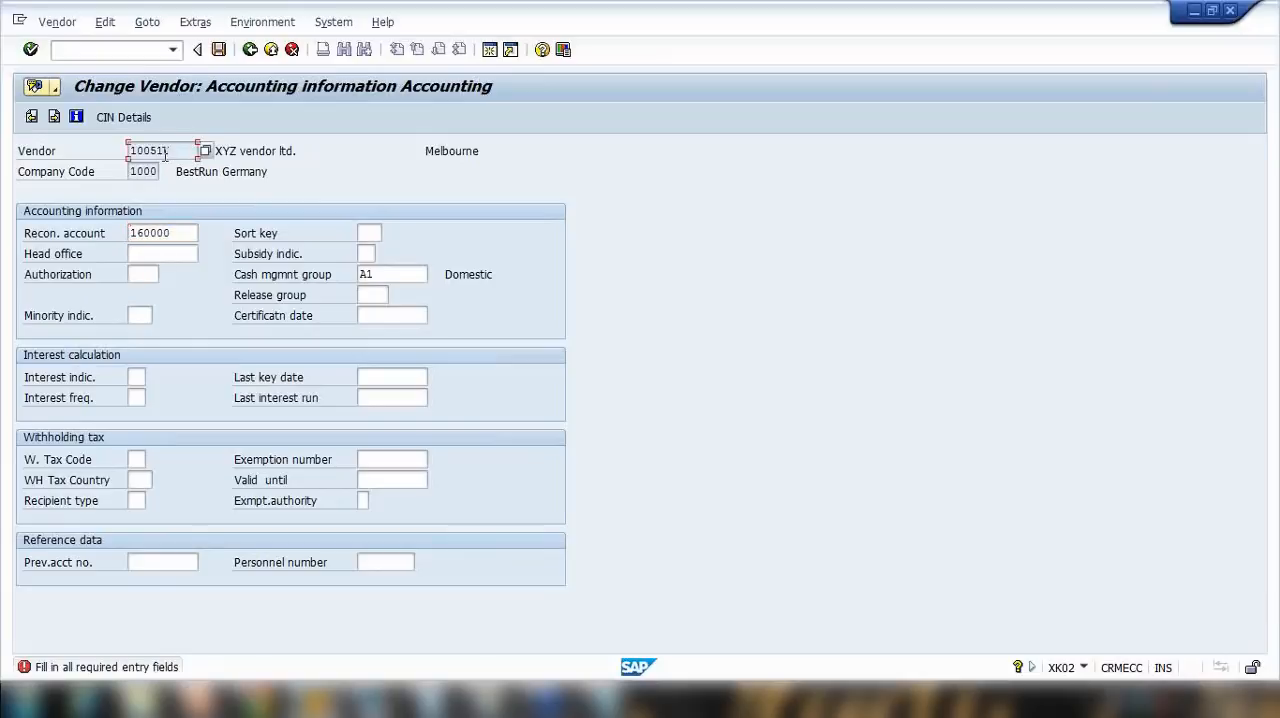
Step: Examine the vendor number and the reconciliation account assigned to it in the accounting information
drag(180, 234, 75, 241)
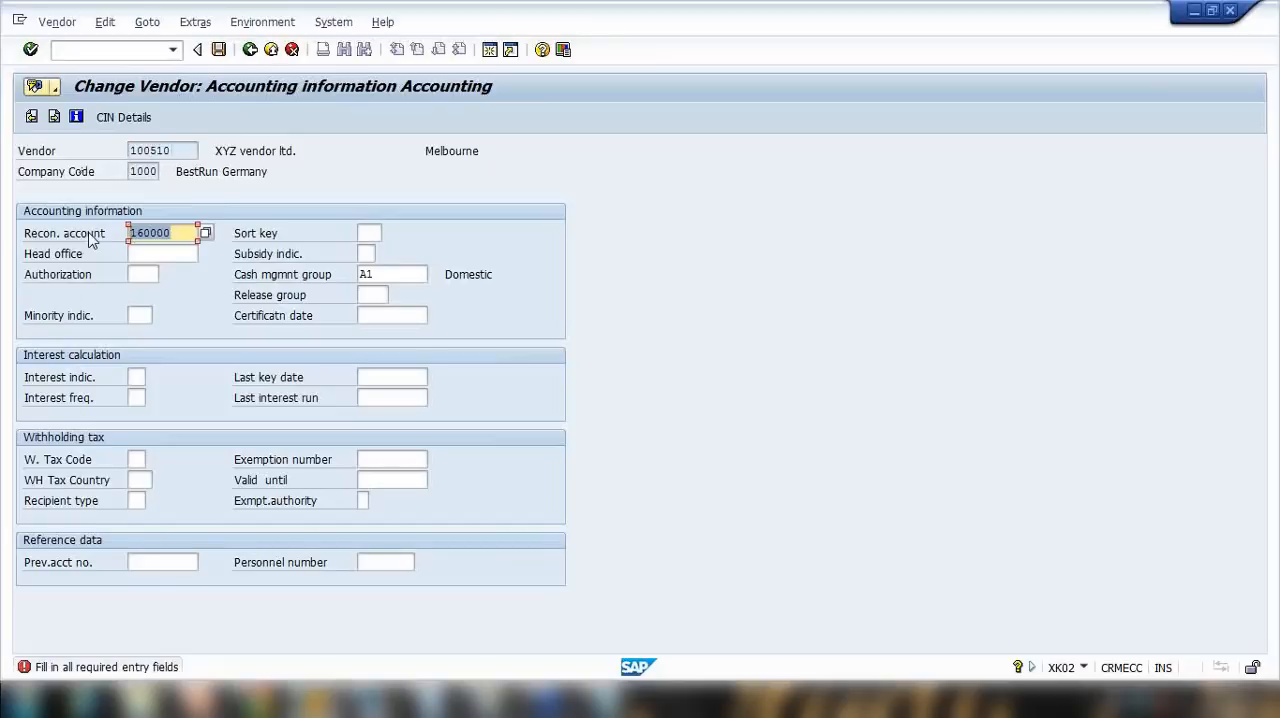
drag(184, 151, 93, 157)
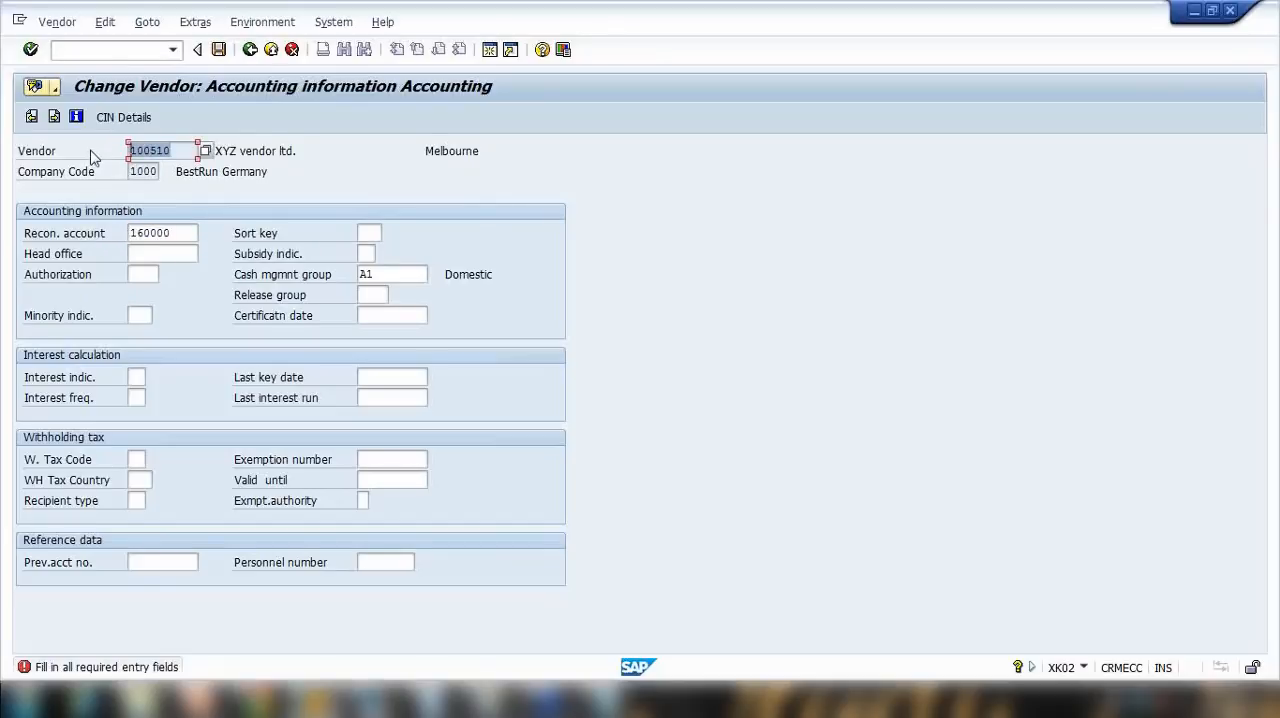
drag(182, 151, 102, 153)
double_click(180, 233)
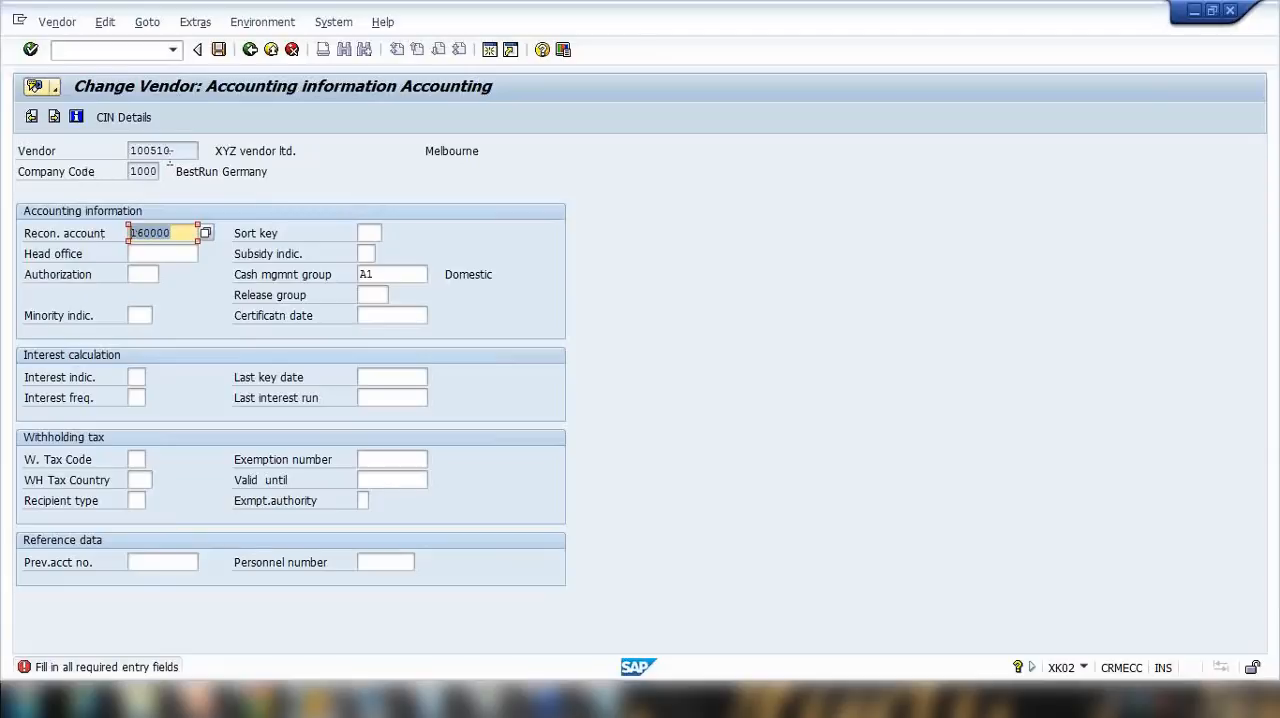
Step: Switch to the Purchasing Master Data presentation in PowerPoint and view the Partner Roles slide as a slide show
click(185, 152)
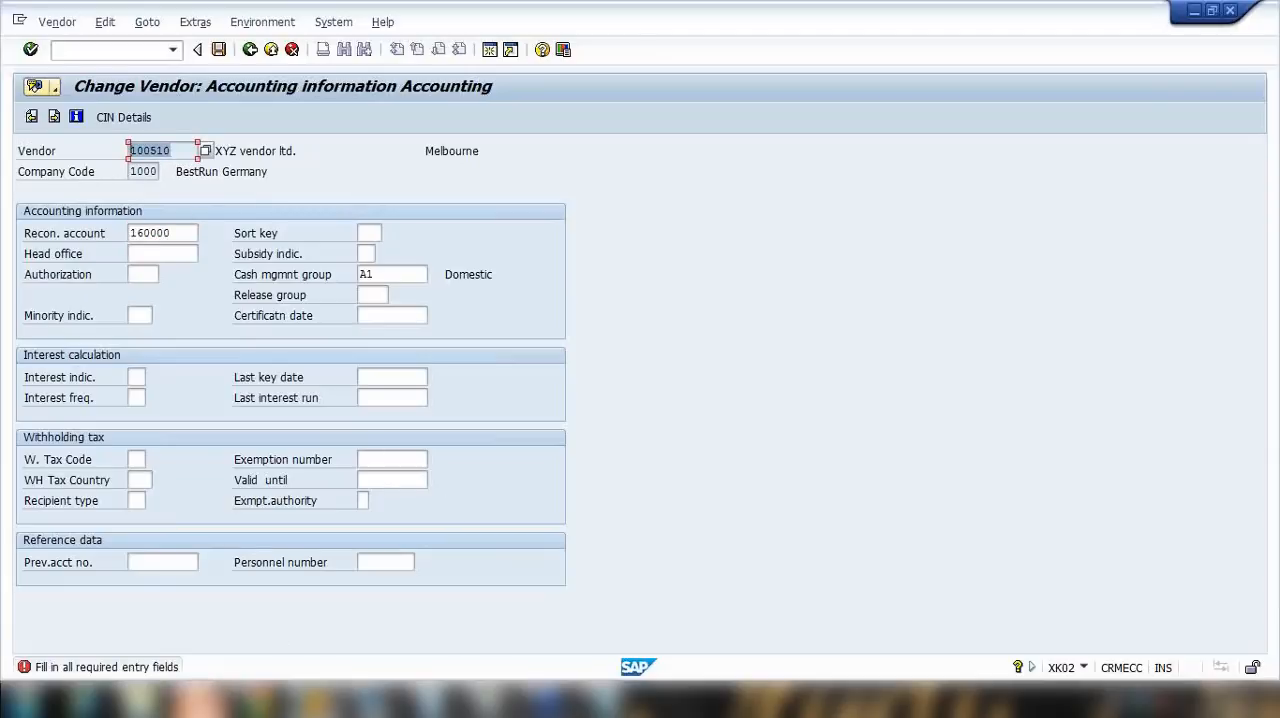
click(200, 600)
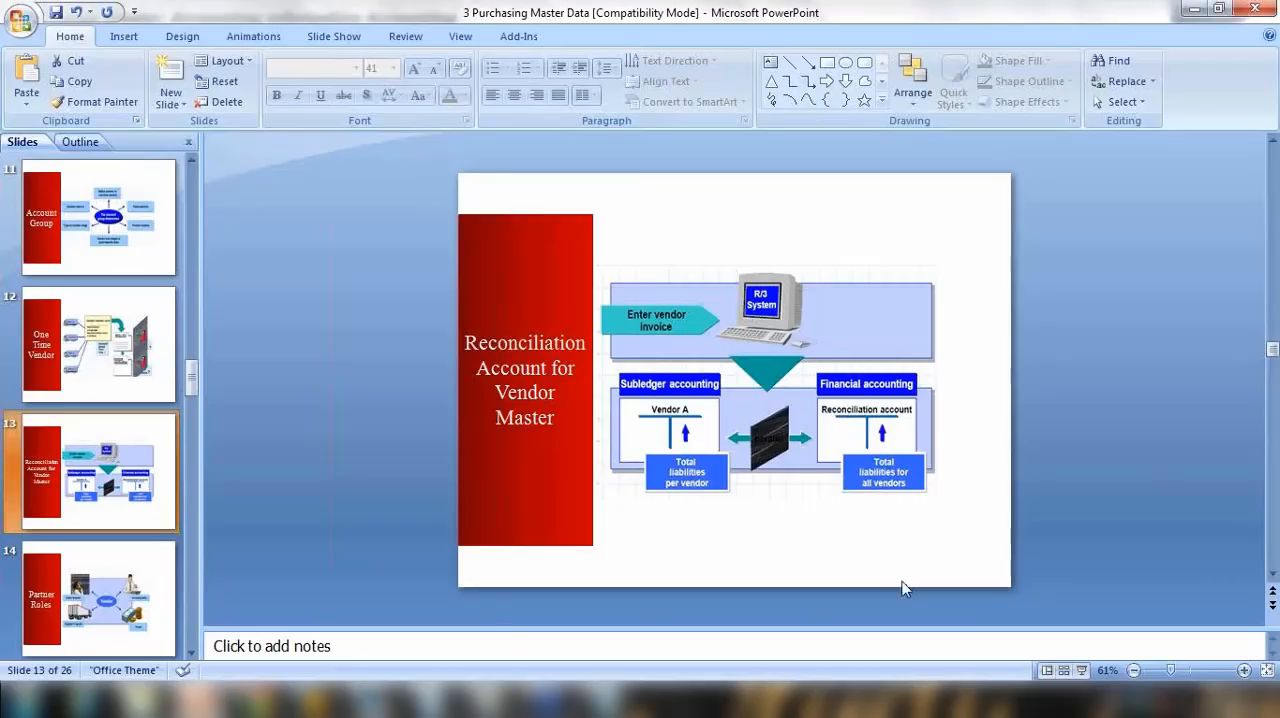
click(1082, 670)
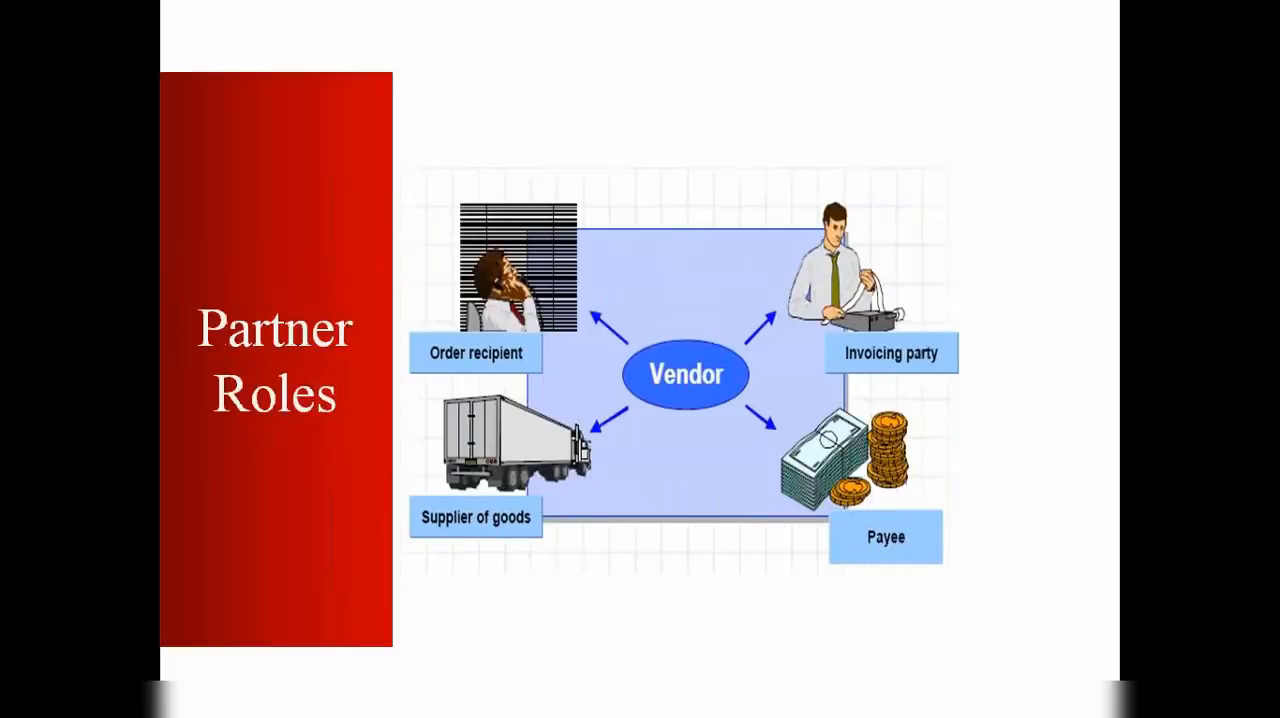
key(Escape)
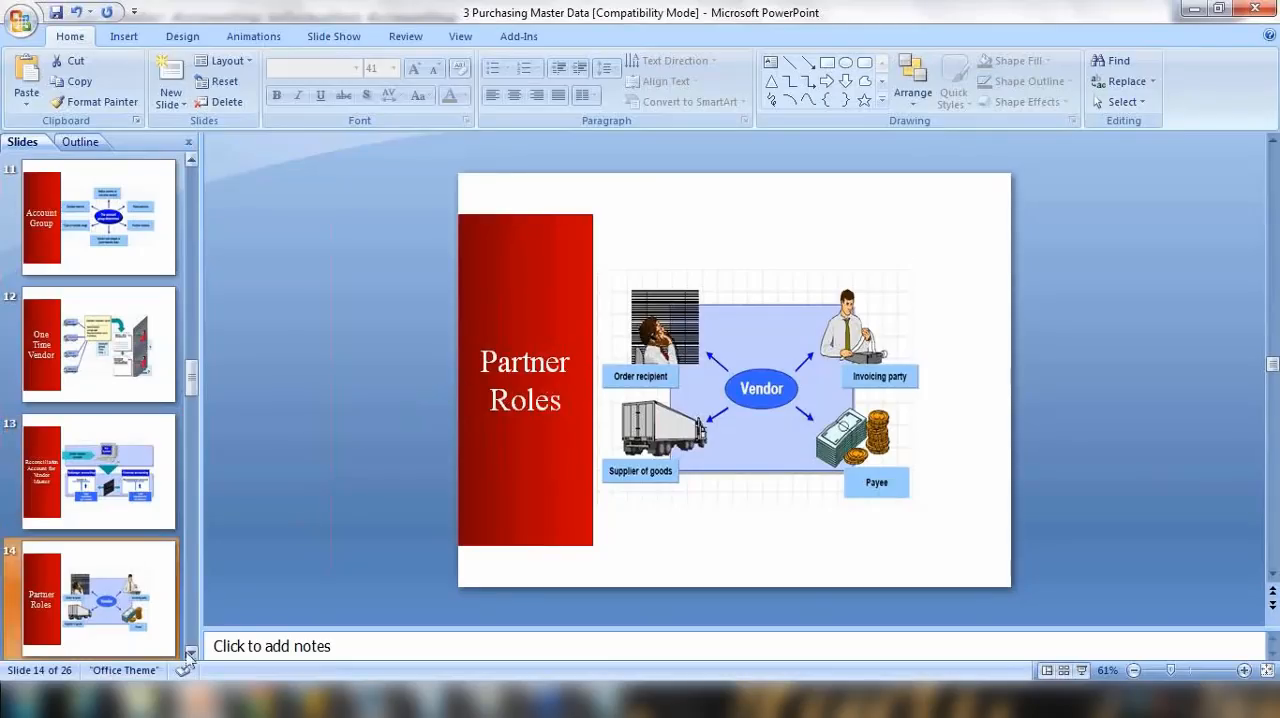
scroll(375, 455, down, 2)
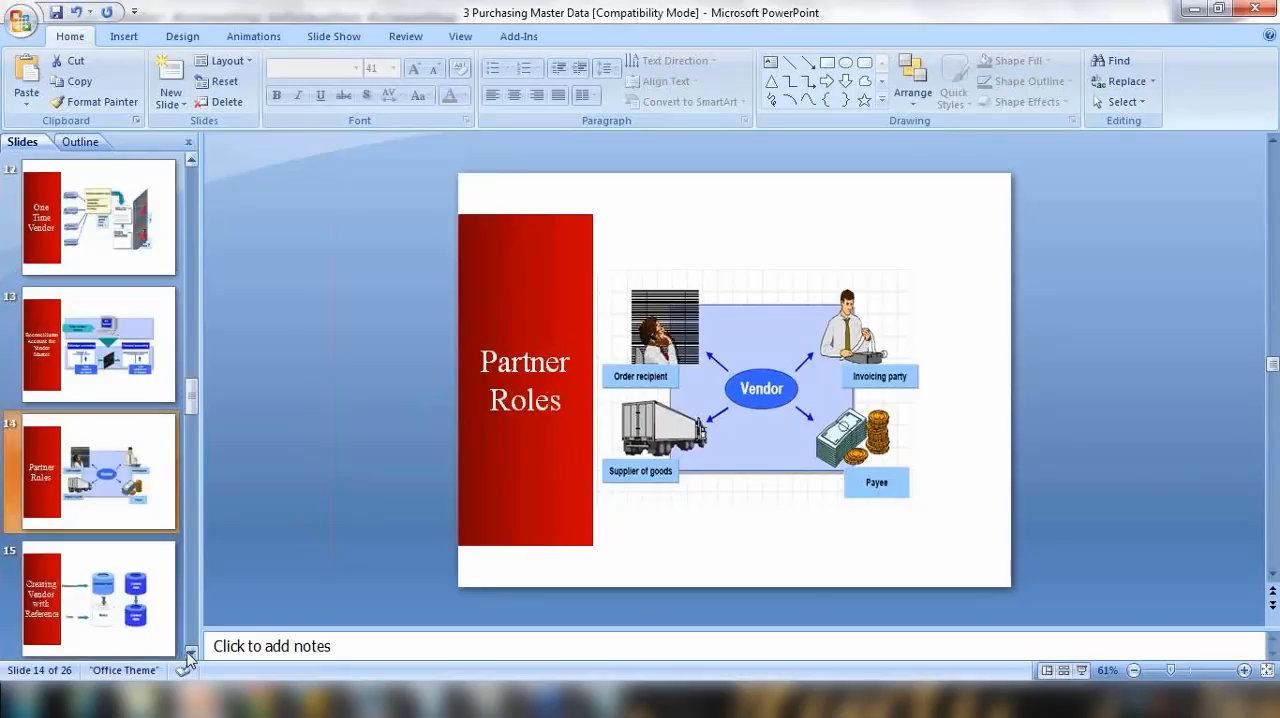
Step: Return to the XYZ vendor ltd. record in SAP and advance from the accounting information to the partner functions of purchasing organization 1000
mouse_move(316, 700)
click(372, 622)
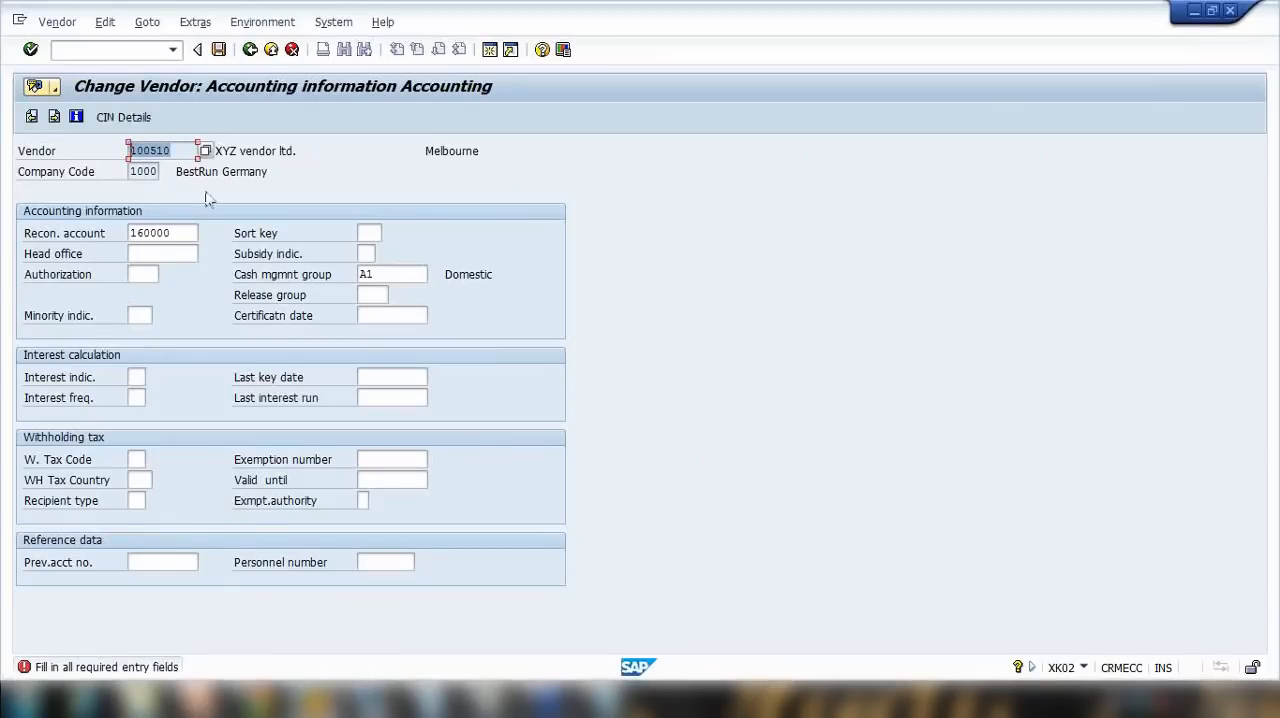
click(55, 121)
click(55, 121)
click(55, 121)
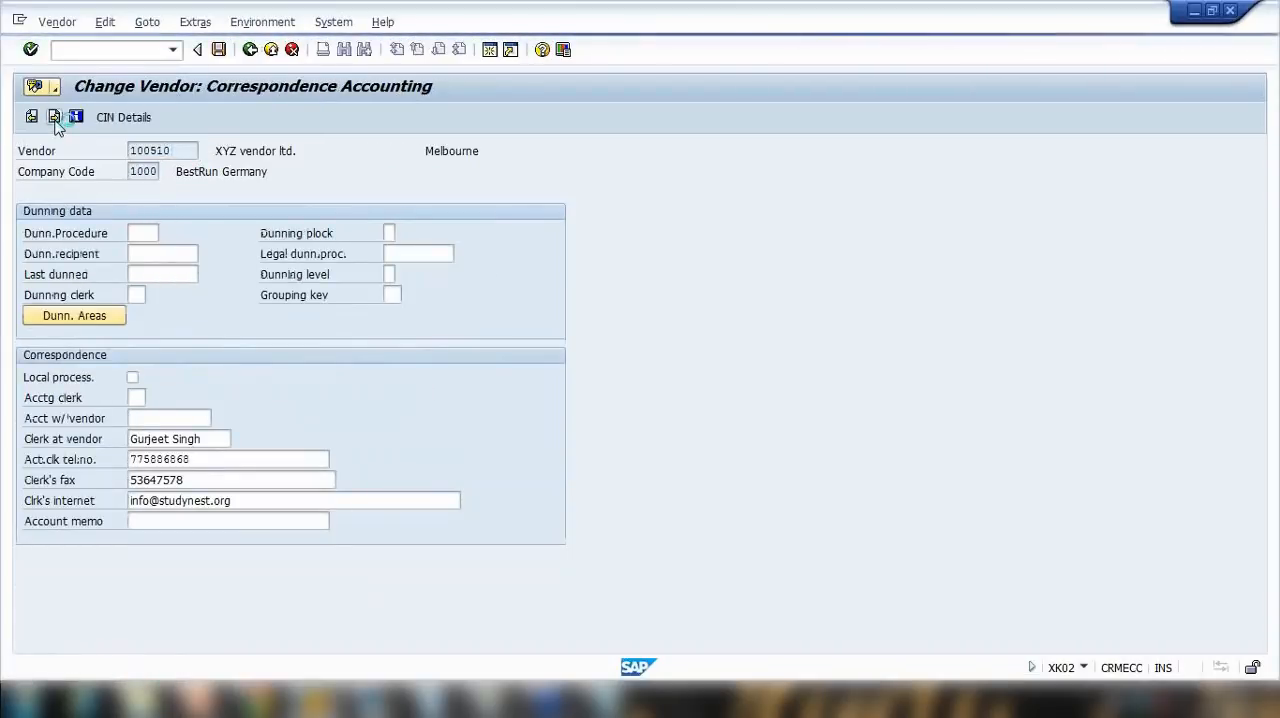
click(55, 121)
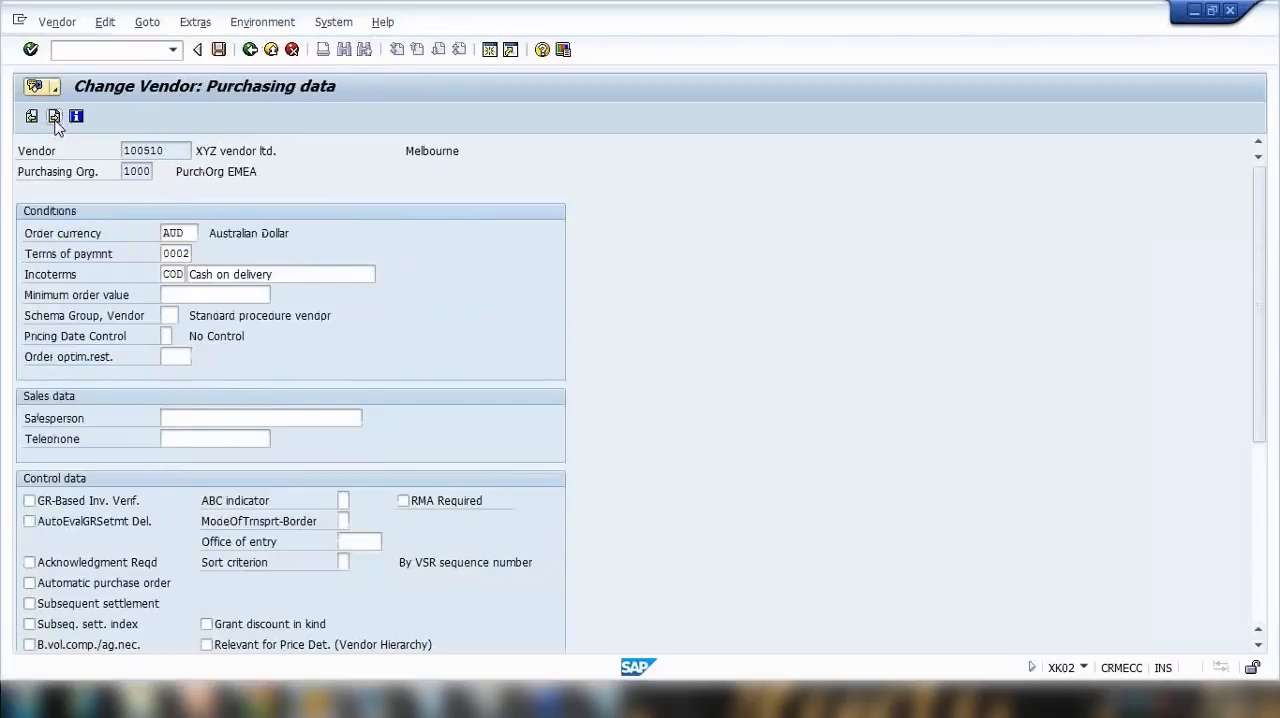
Step: Examine the ordering address, vendor, invoicing party and goods supplier entries in the partner functions table
drag(149, 256, 48, 254)
drag(122, 273, 40, 293)
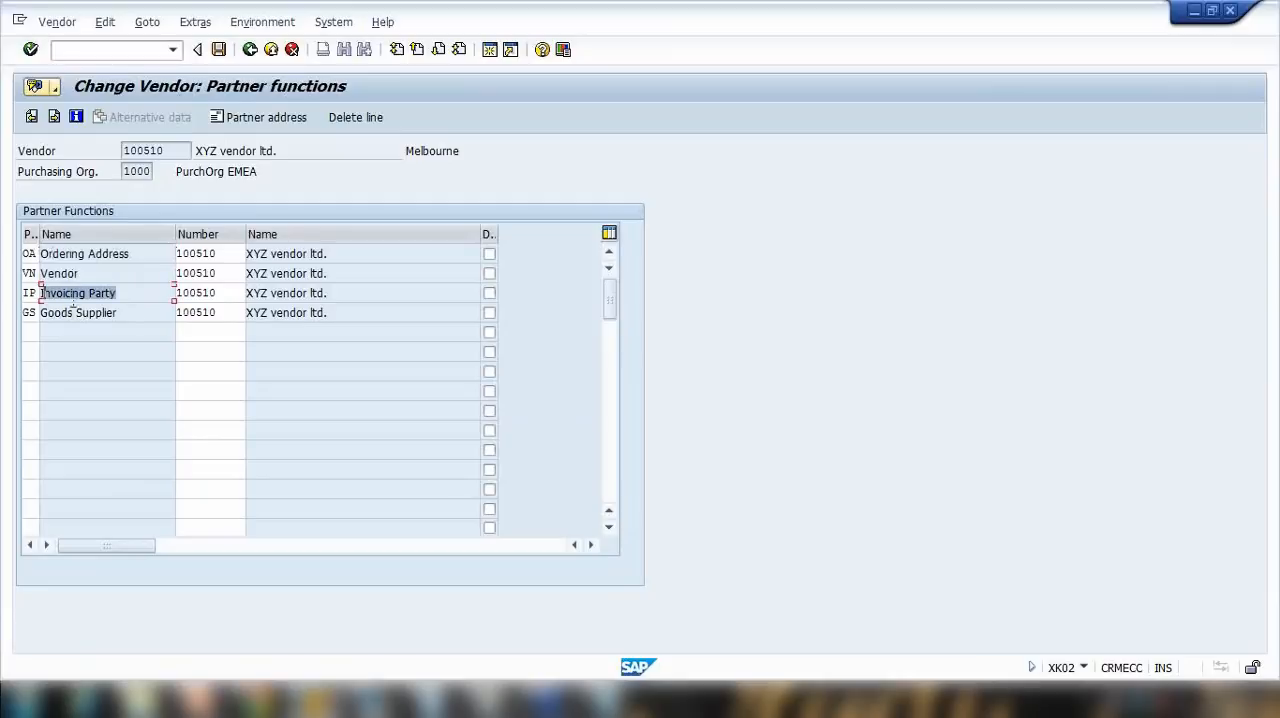
drag(140, 312, 36, 312)
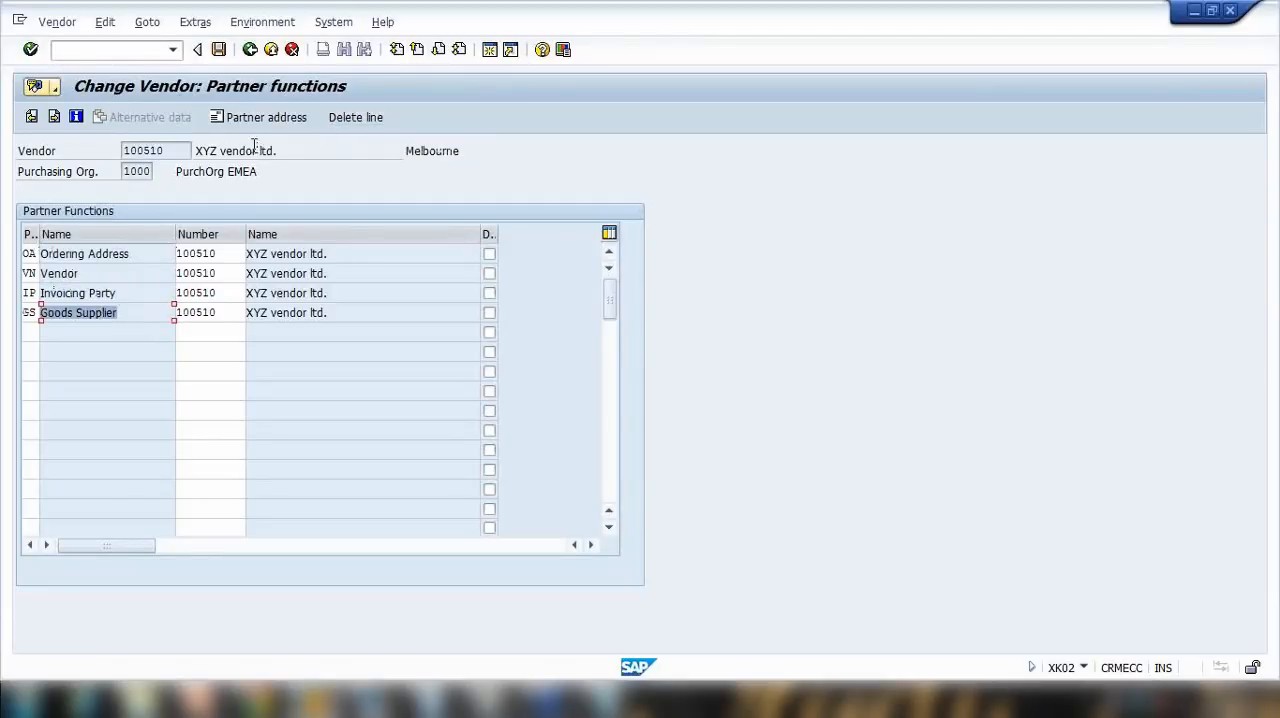
drag(140, 256, 3, 258)
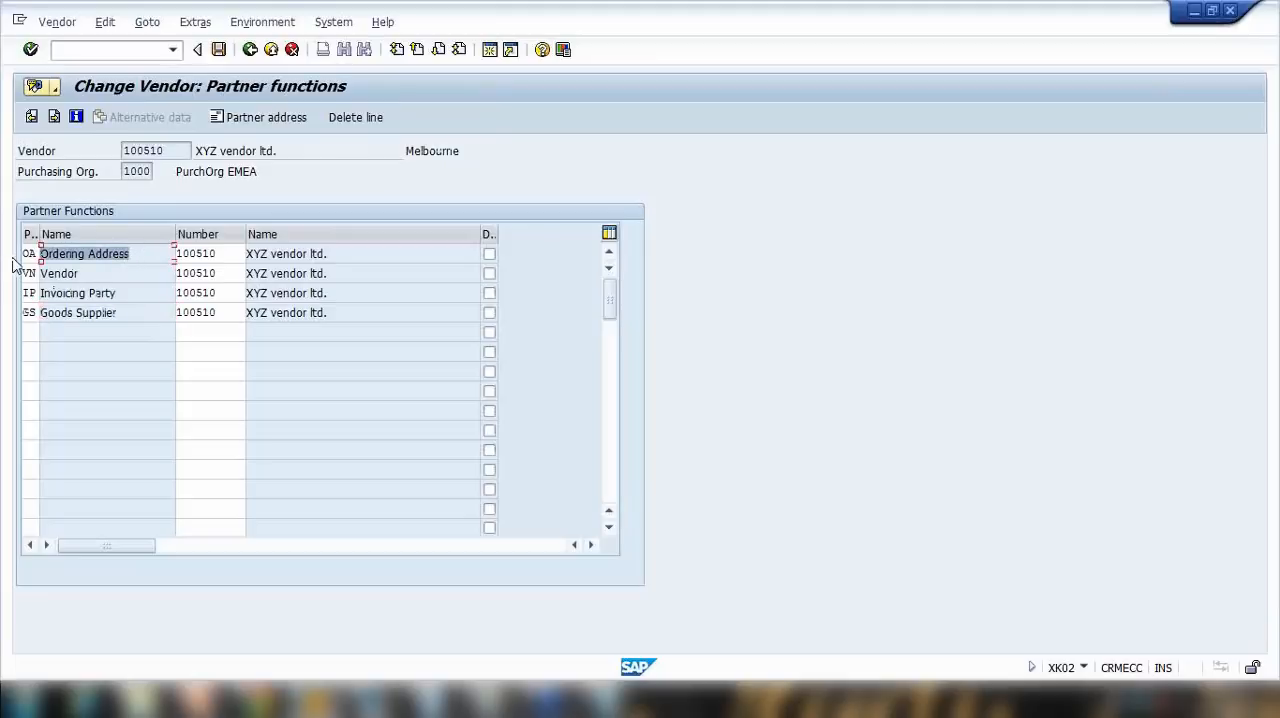
click(112, 273)
drag(112, 273, 33, 275)
drag(146, 291, 22, 310)
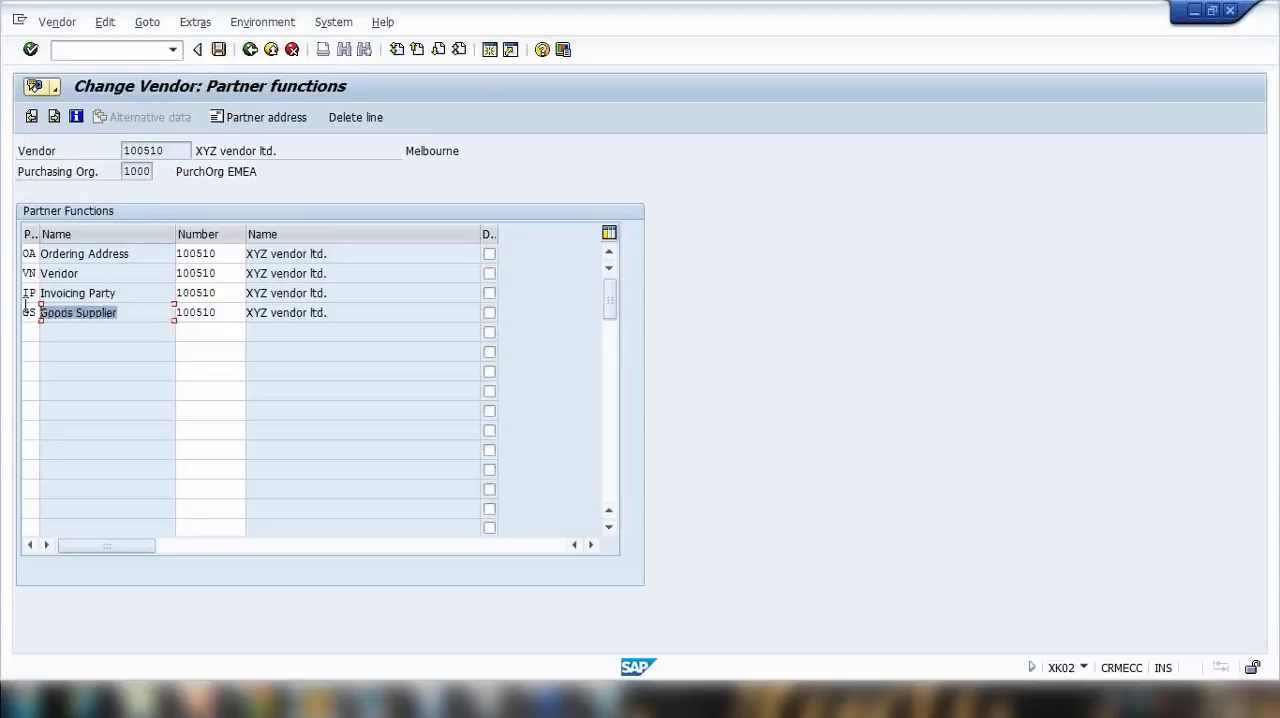
Step: Compare the vendor number in the record header with the numbers assigned to each partner function
drag(170, 150, 122, 150)
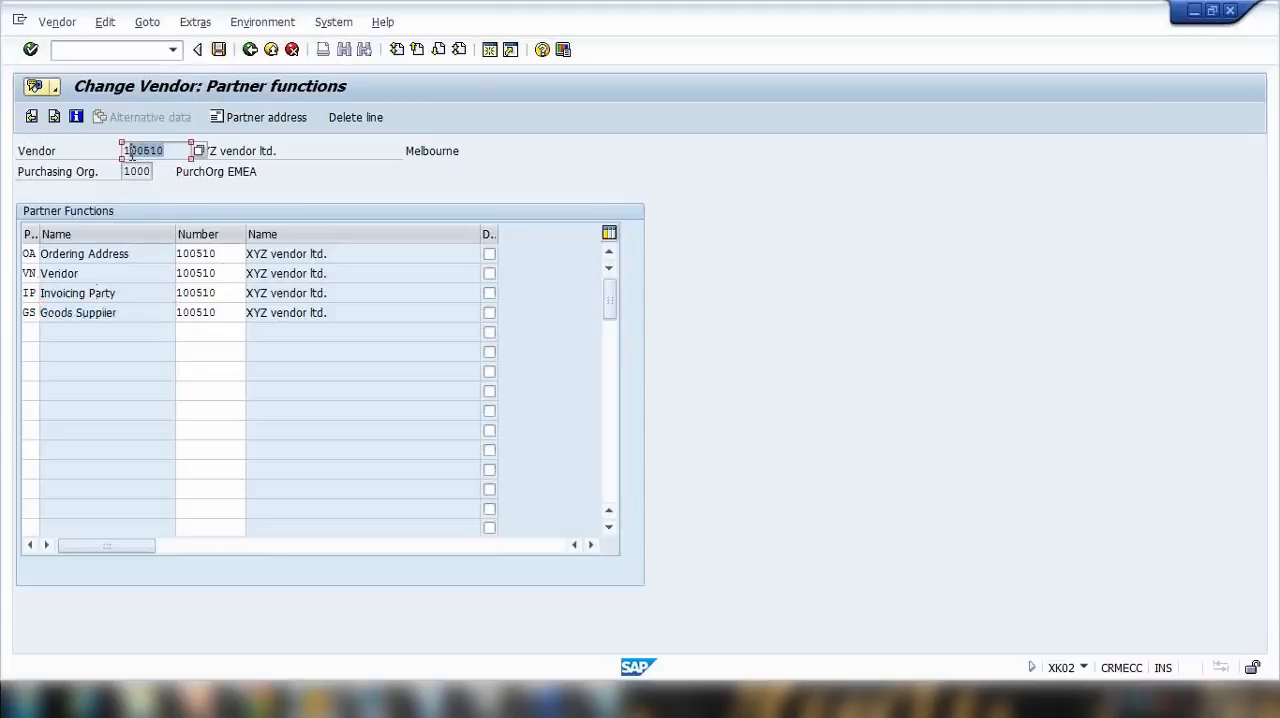
drag(228, 255, 143, 260)
drag(232, 277, 176, 313)
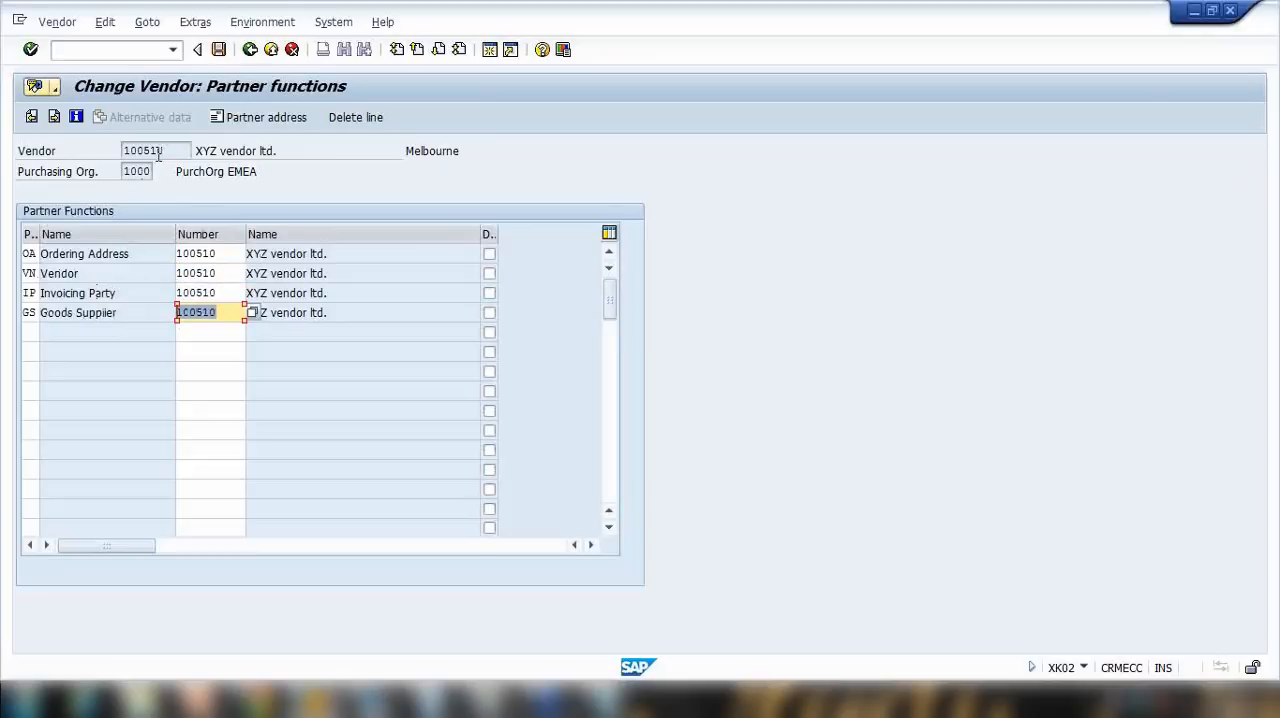
drag(178, 152, 72, 160)
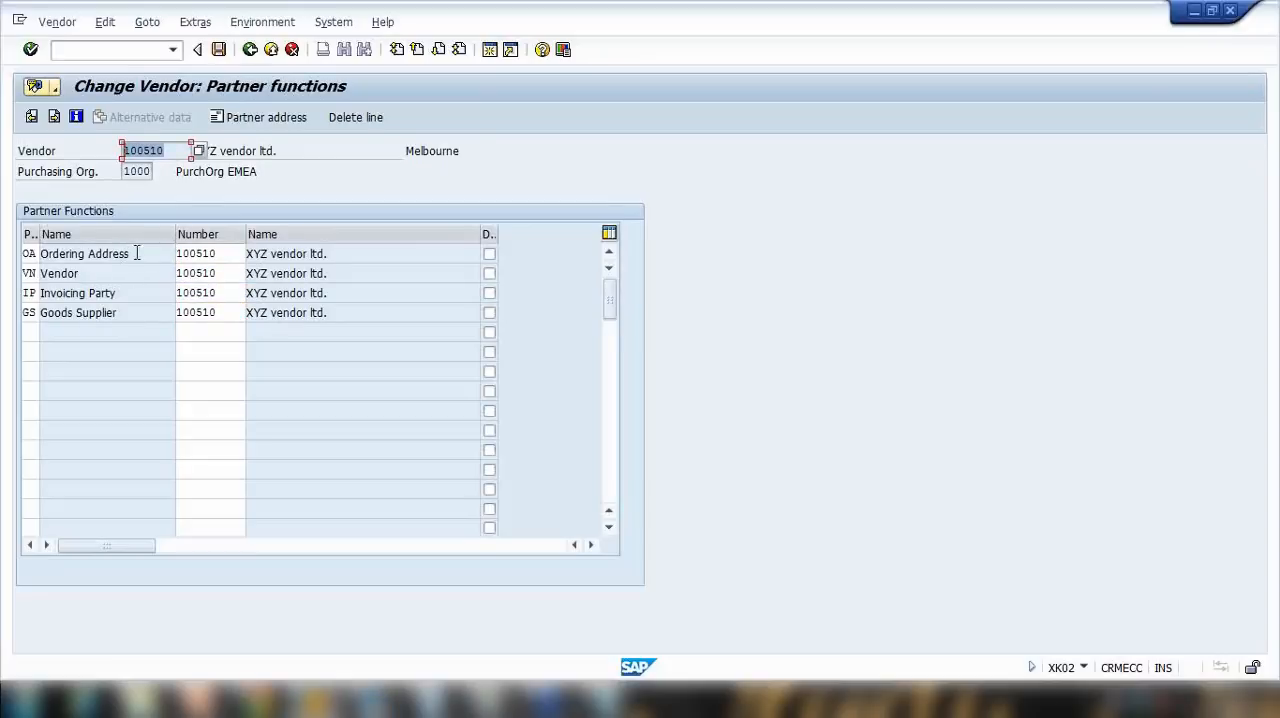
drag(134, 253, 40, 254)
drag(157, 274, 42, 274)
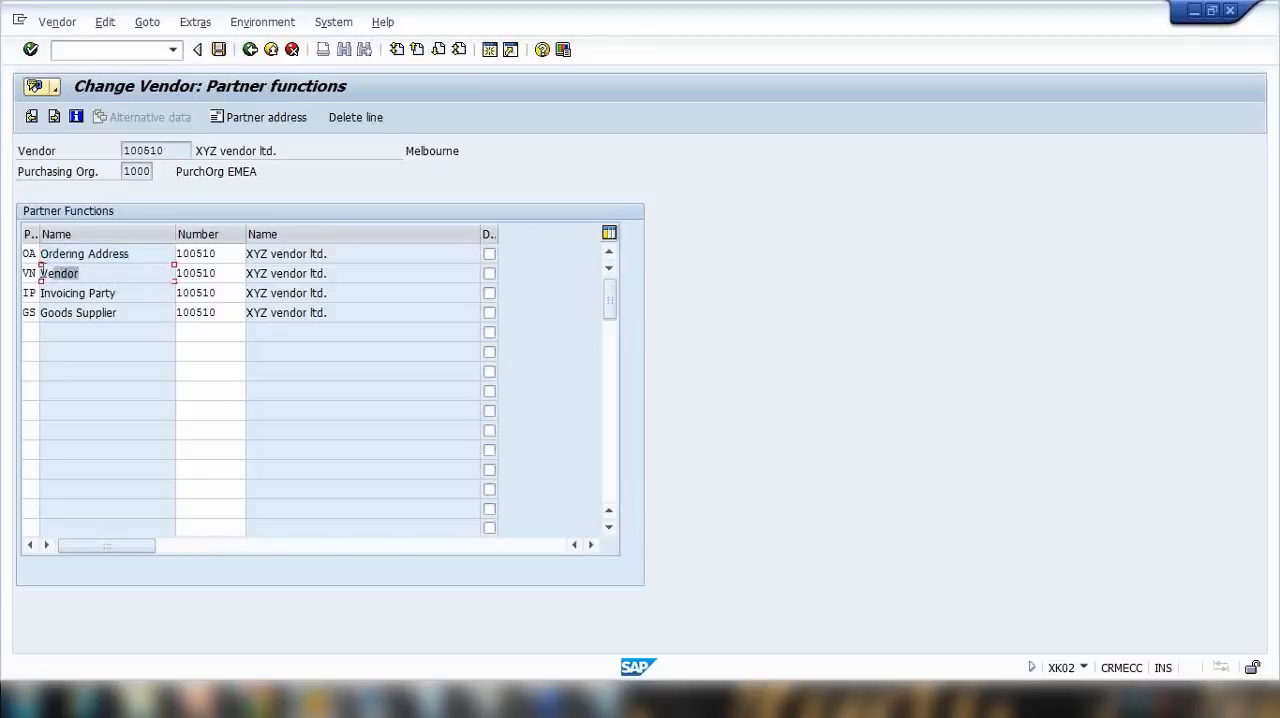
drag(140, 292, 26, 293)
drag(116, 312, 40, 313)
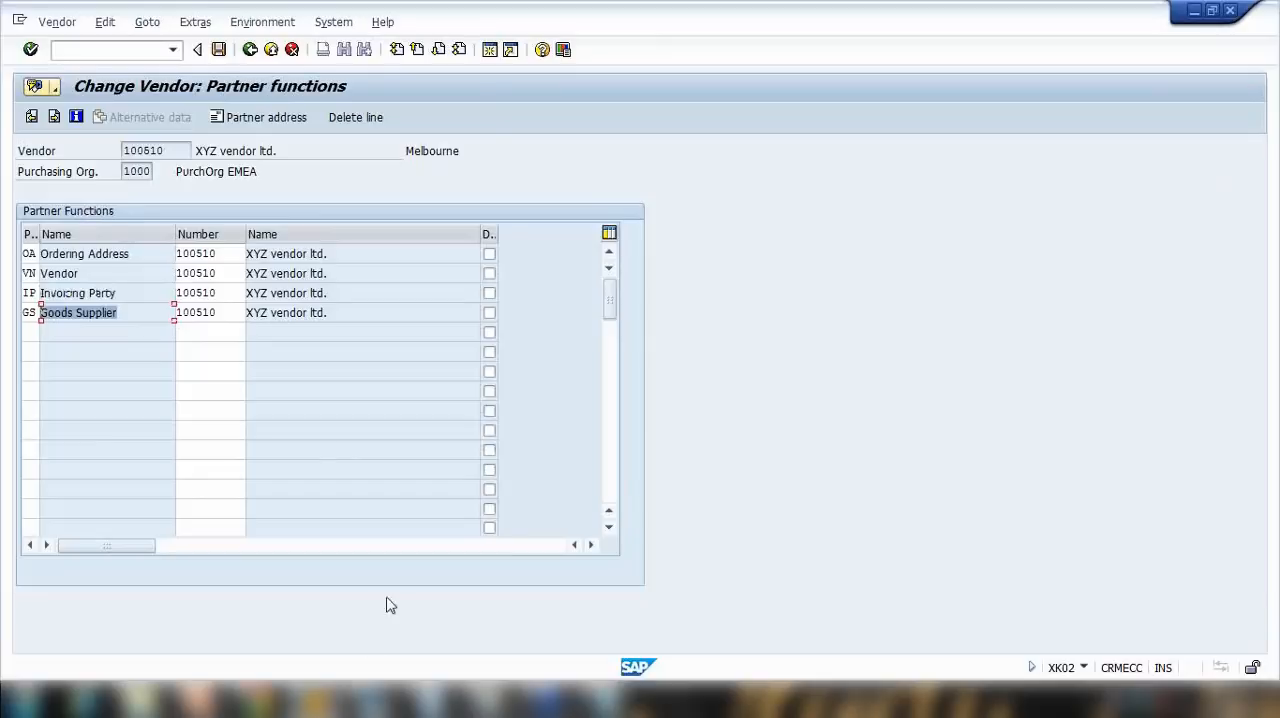
Step: Switch to Notepad and replace the one-time vendor notes with the heading "Partner Function/Role -"
click(643, 704)
drag(250, 114, 522, 109)
click(457, 196)
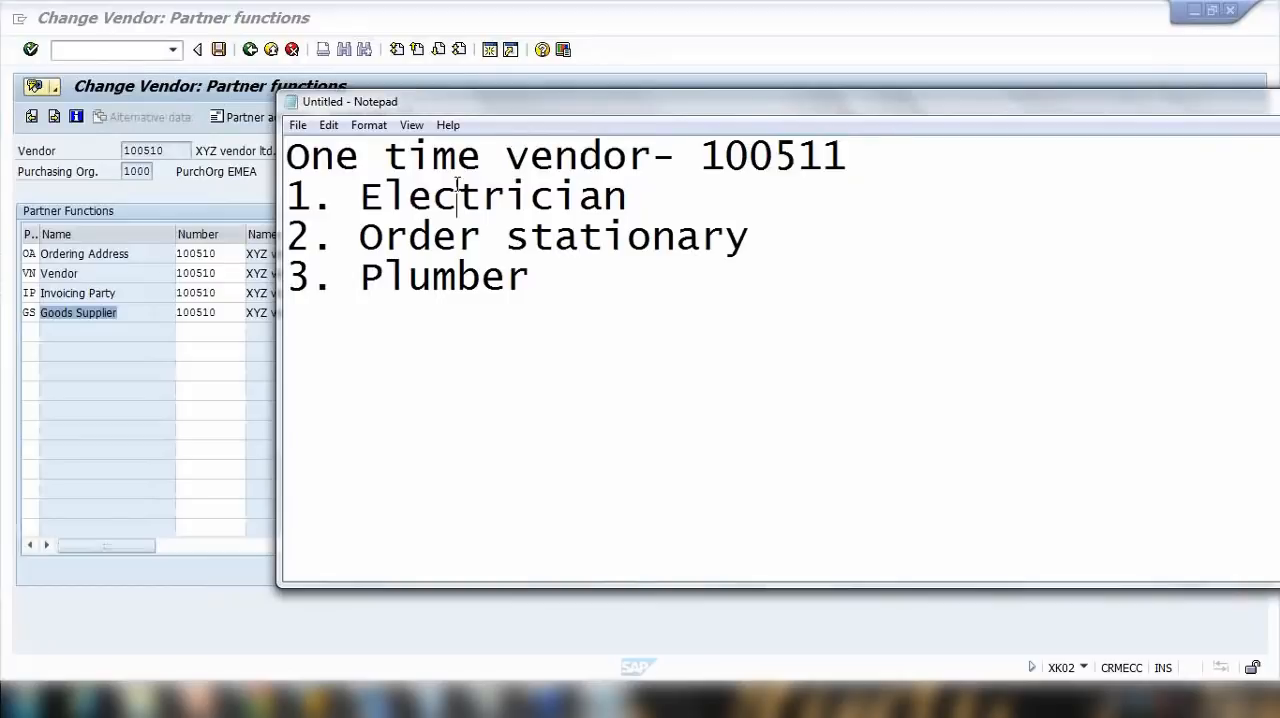
key(ctrl+a)
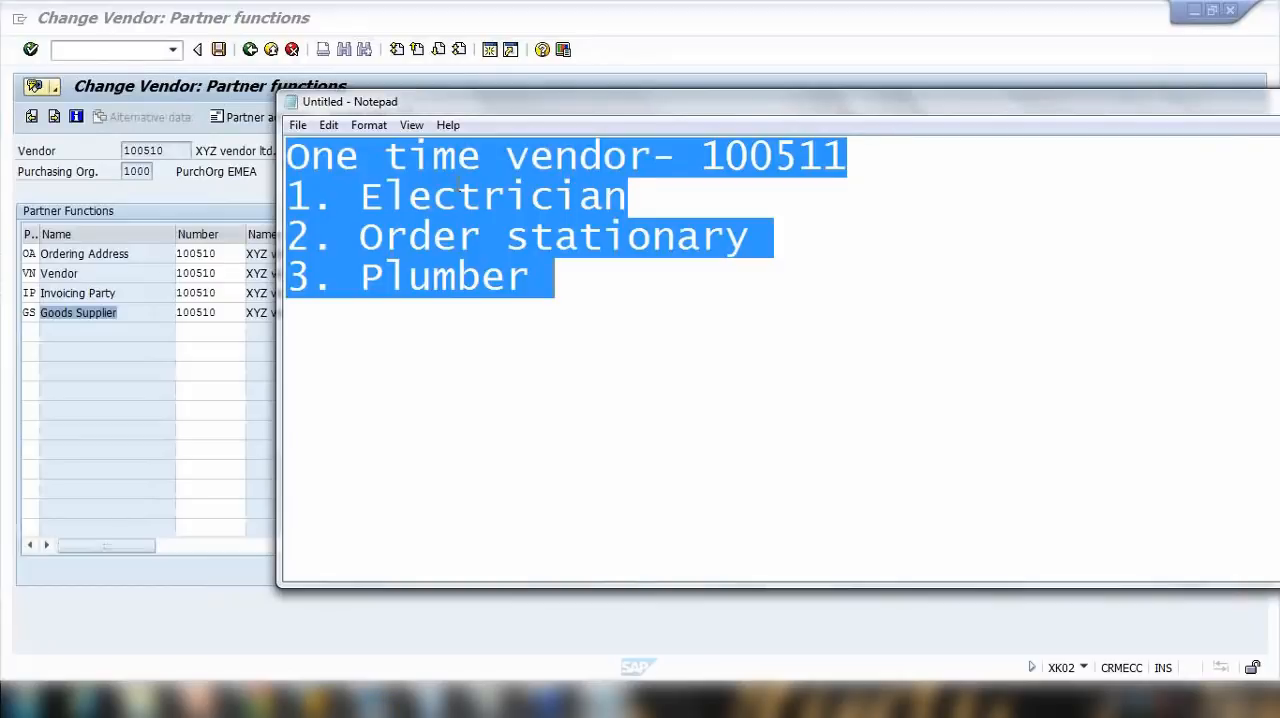
text(Partner Function)
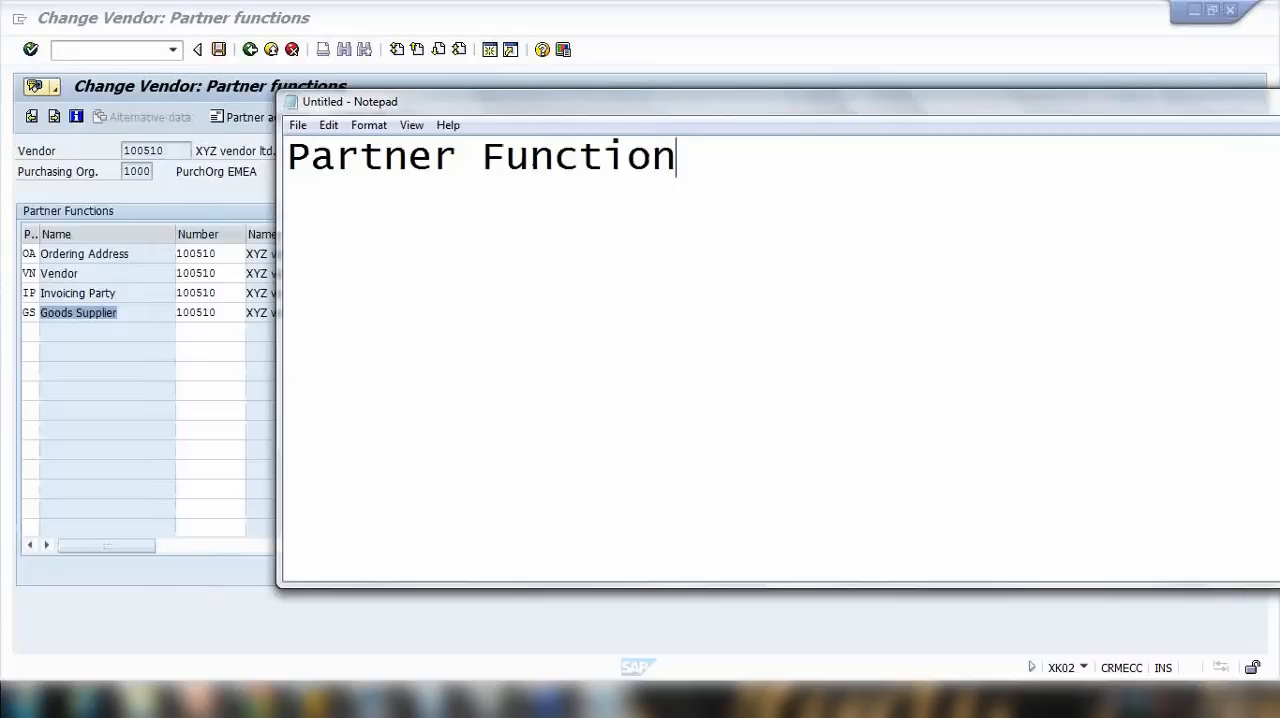
text(/Role -)
key(Return)
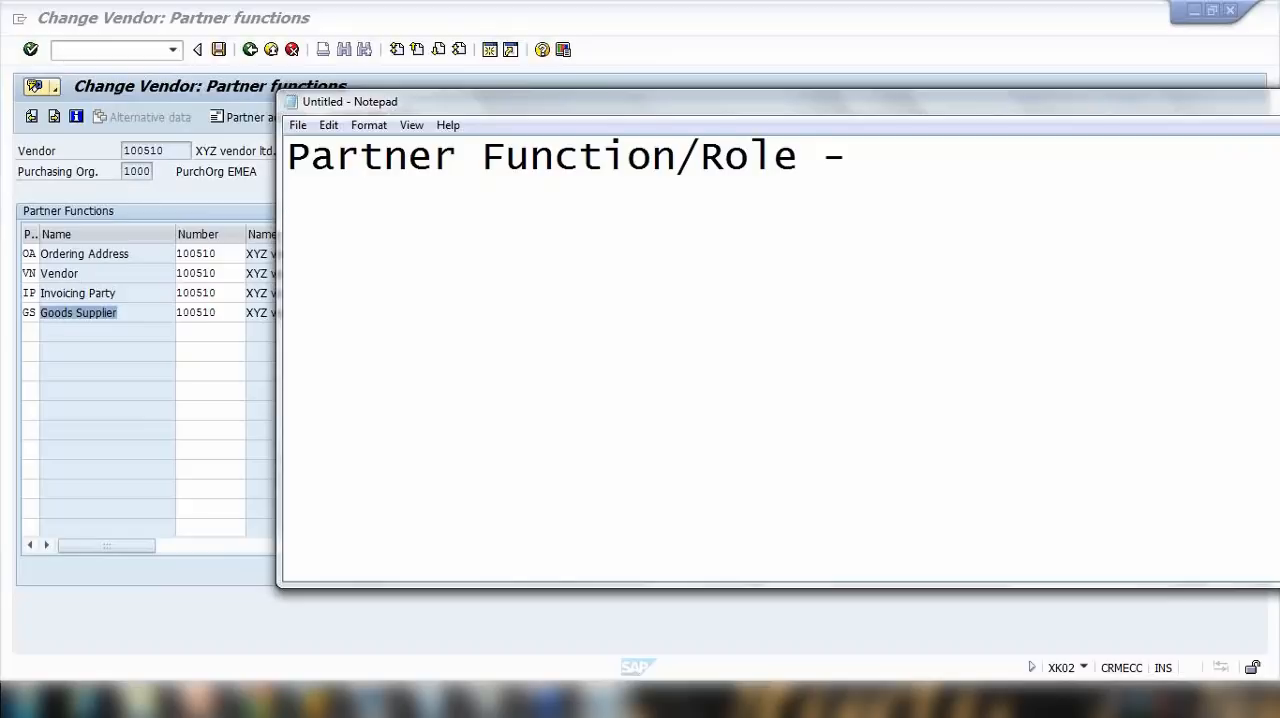
Step: Add the first list item "1. Vendor - USA" under the partner function heading
key(Return)
key(BackSpace)
text(1. Ven)
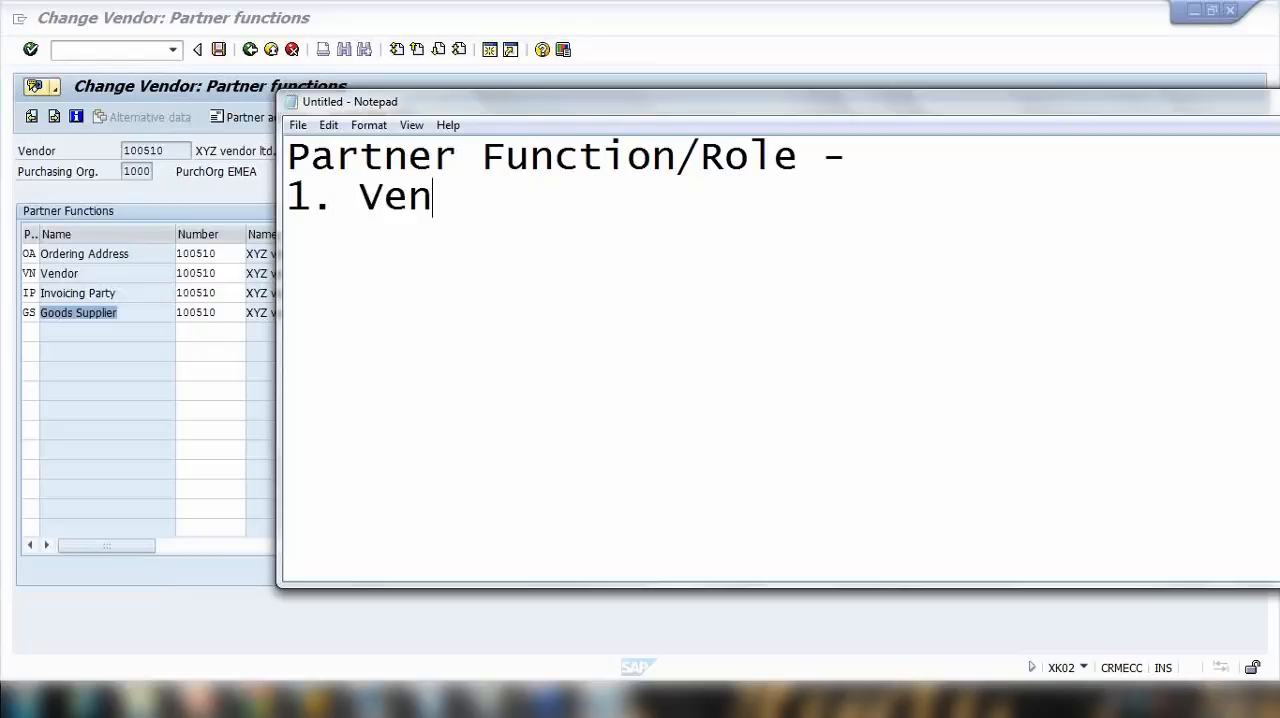
text(dor - USA)
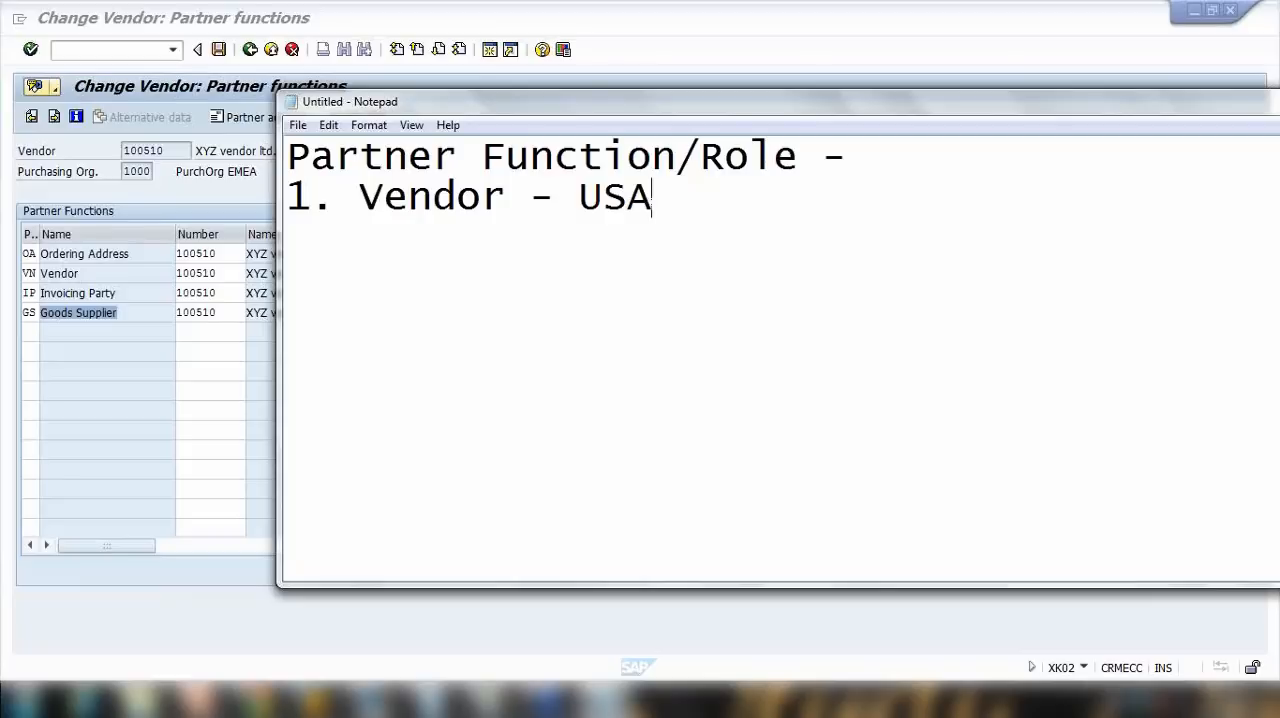
key(Return)
Step: Add the second list item "2. Ordering Address - Canada" and highlight the vendor role and the ordering country
text(2.)
text(Canada)
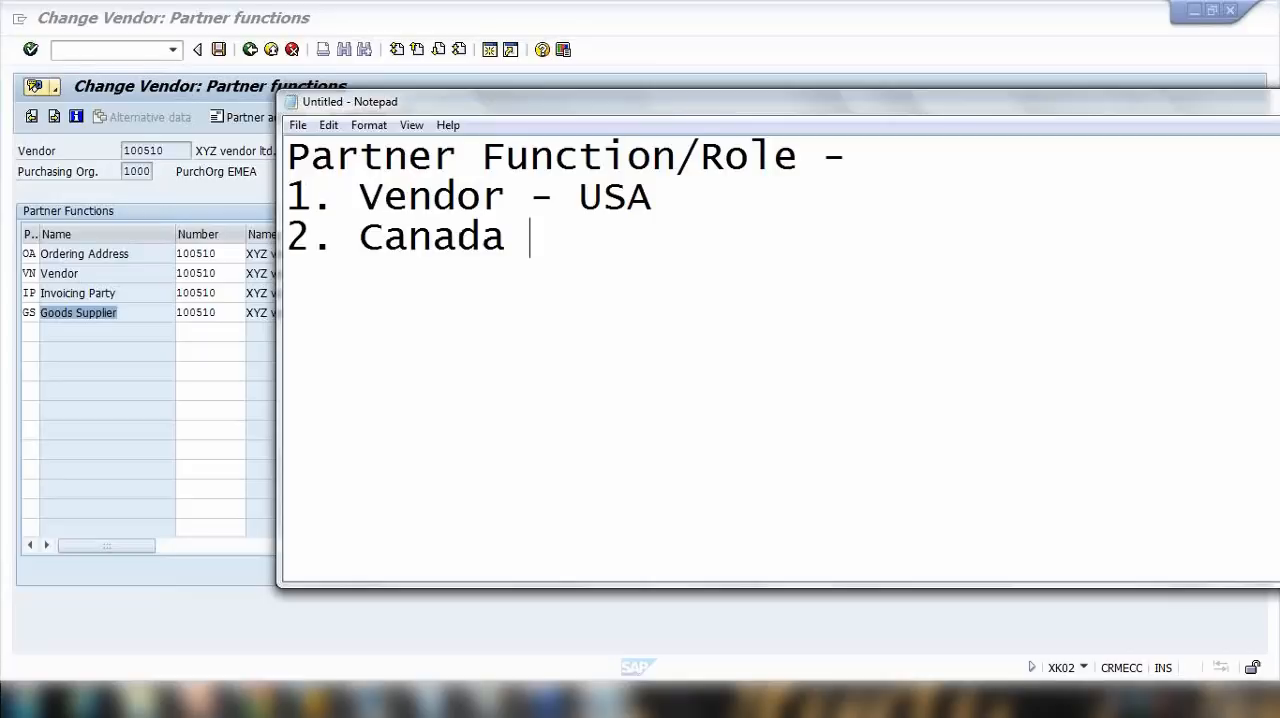
mouse_move(361, 233)
mouse_down()
mouse_move(398, 236)
mouse_move(366, 236)
mouse_up()
click(383, 236)
click(369, 236)
text(Ordering Address -)
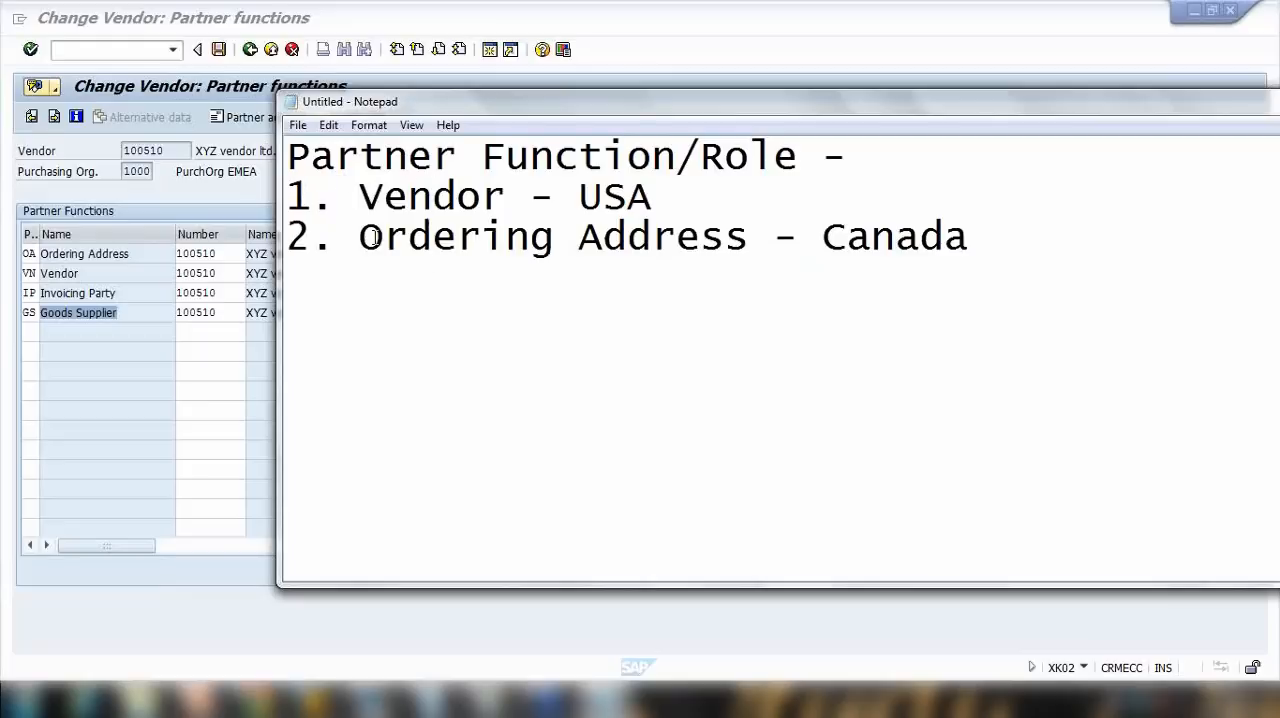
drag(359, 196, 530, 197)
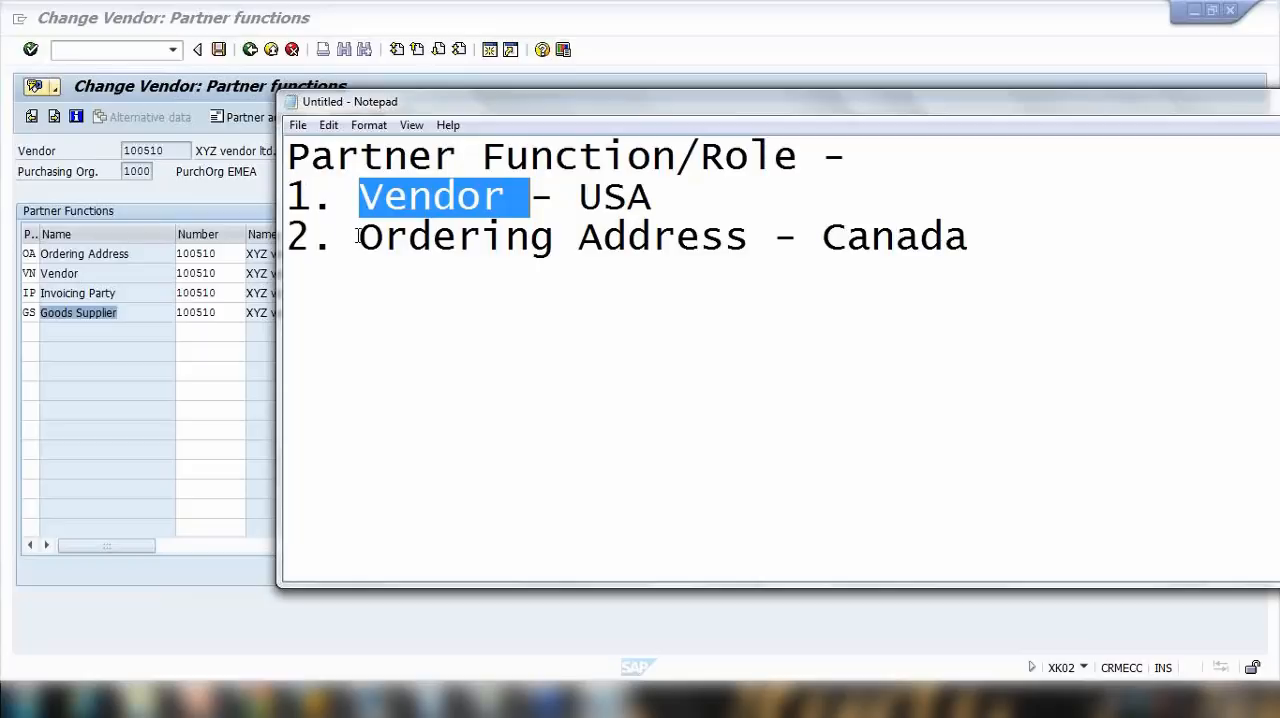
drag(822, 237, 996, 248)
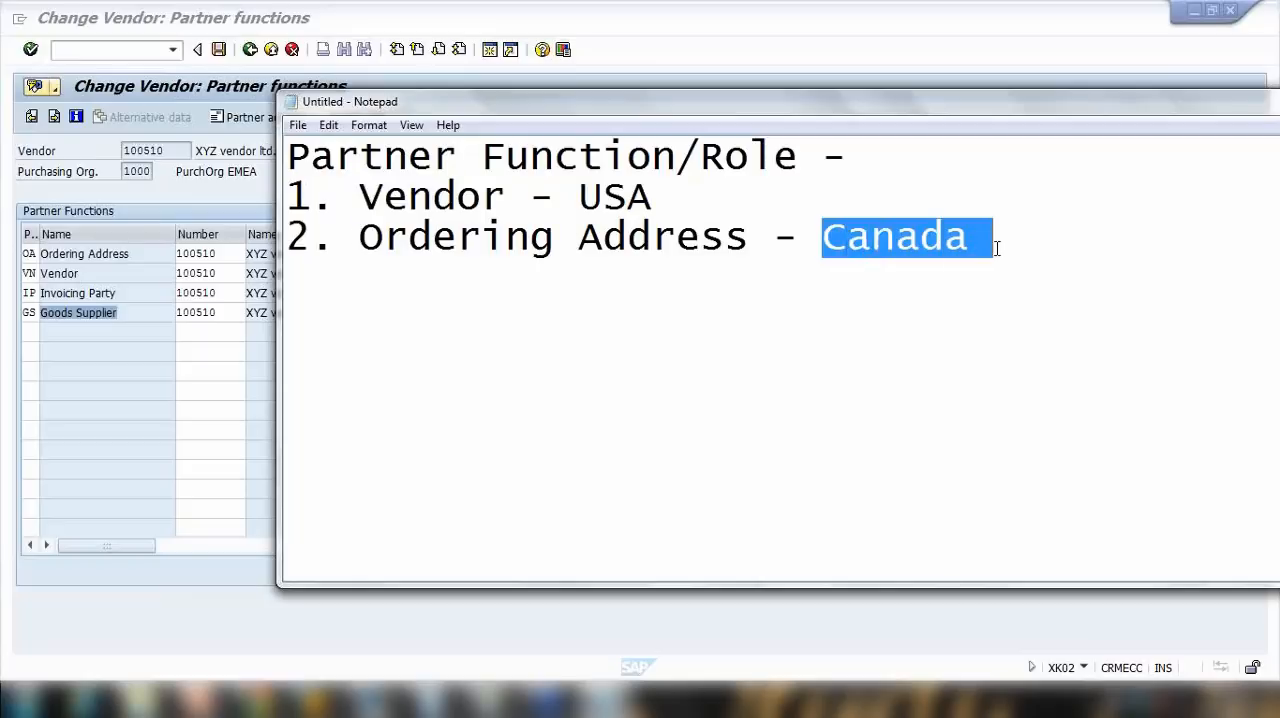
Step: Add the third list item "3. Invoicing Party - Australian" below the ordering address
click(993, 245)
key(Return)
text(3. )
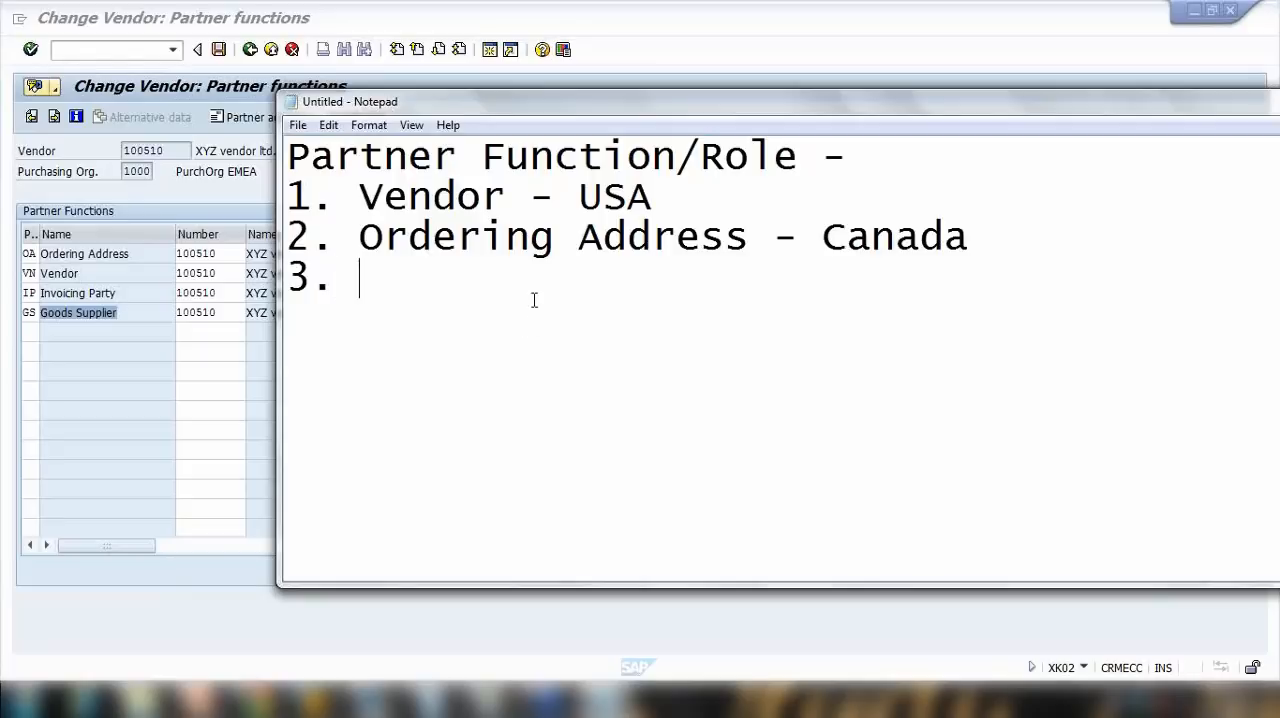
text(Invoicing)
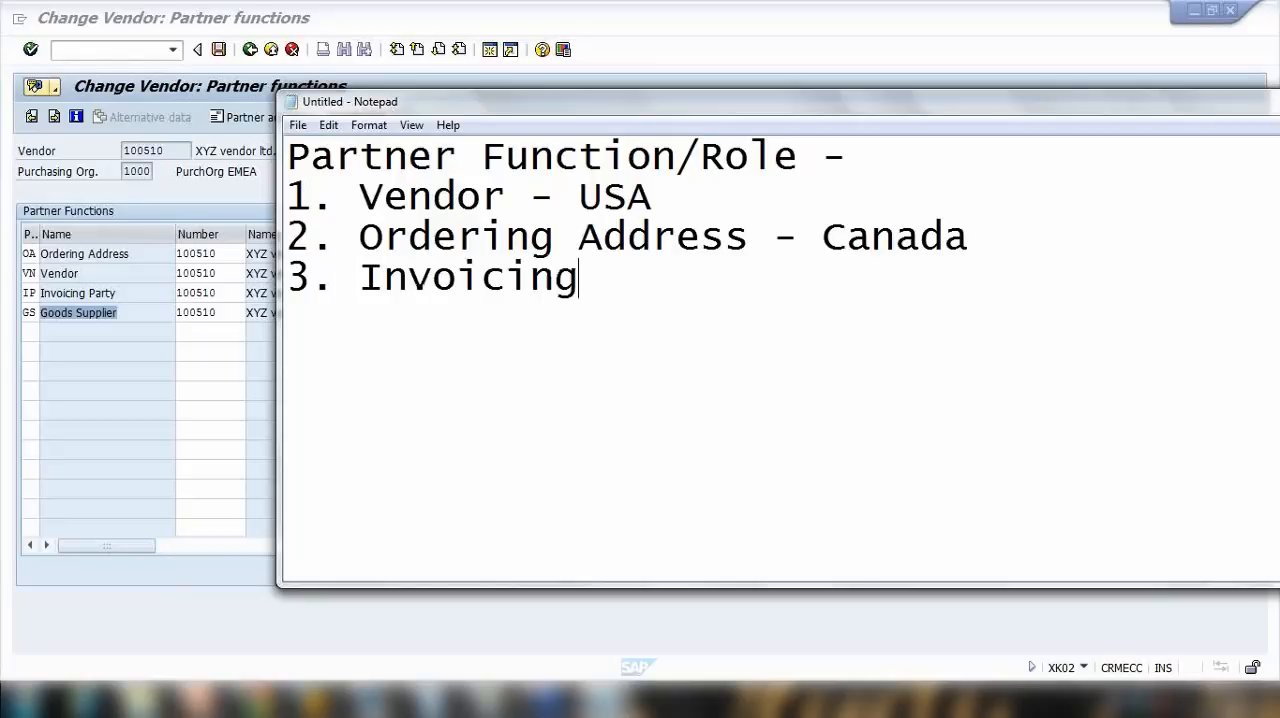
text( Party )
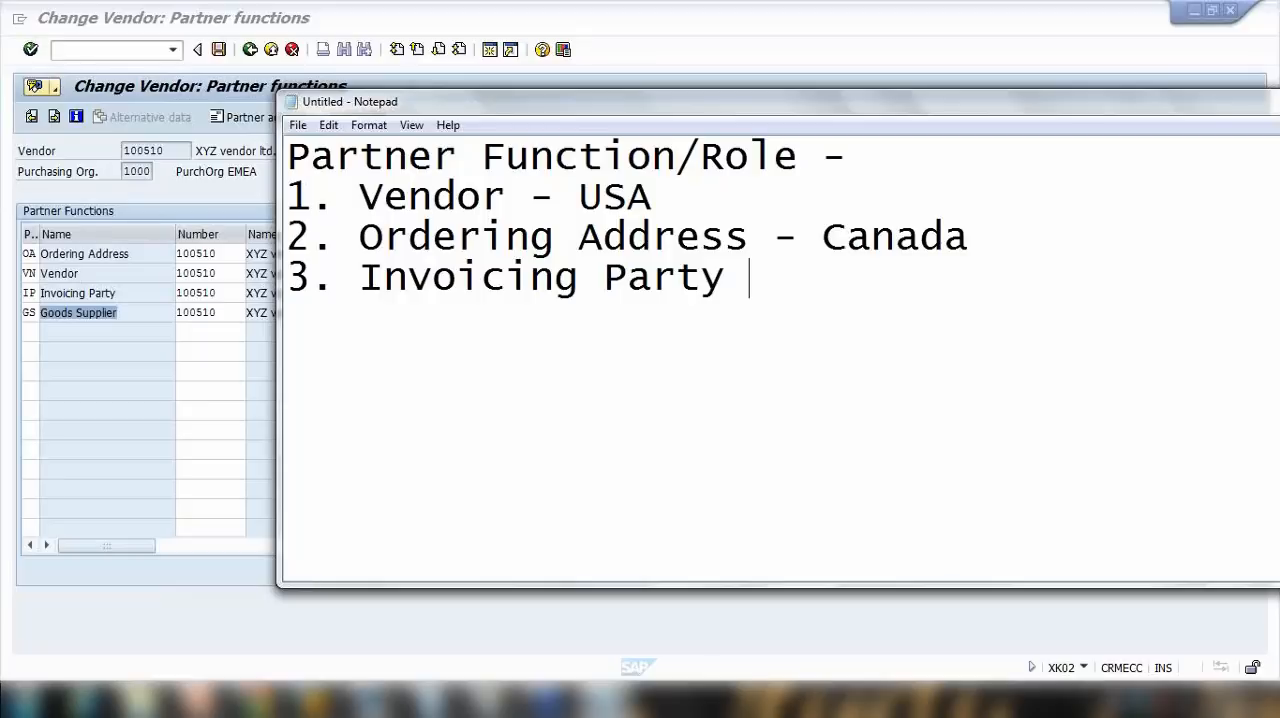
text(- Australian)
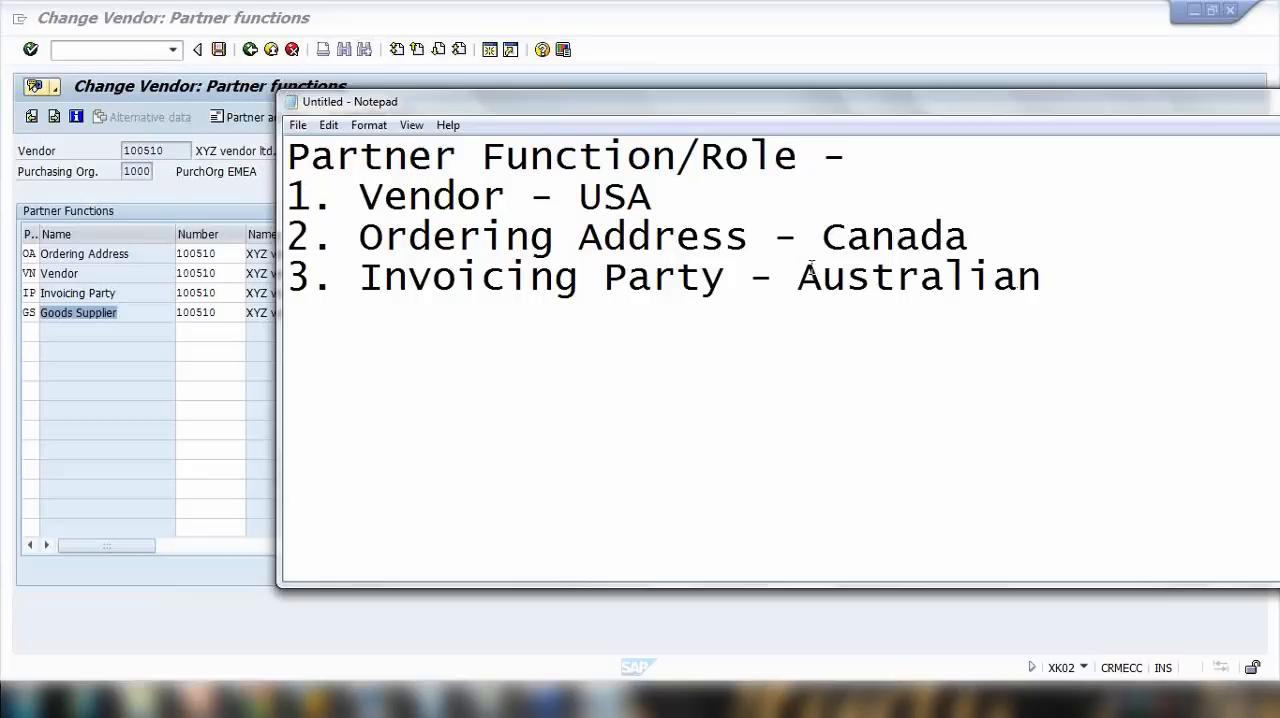
Step: Review the invoicing party role and the country noted for each of the three partner functions
drag(362, 278, 722, 278)
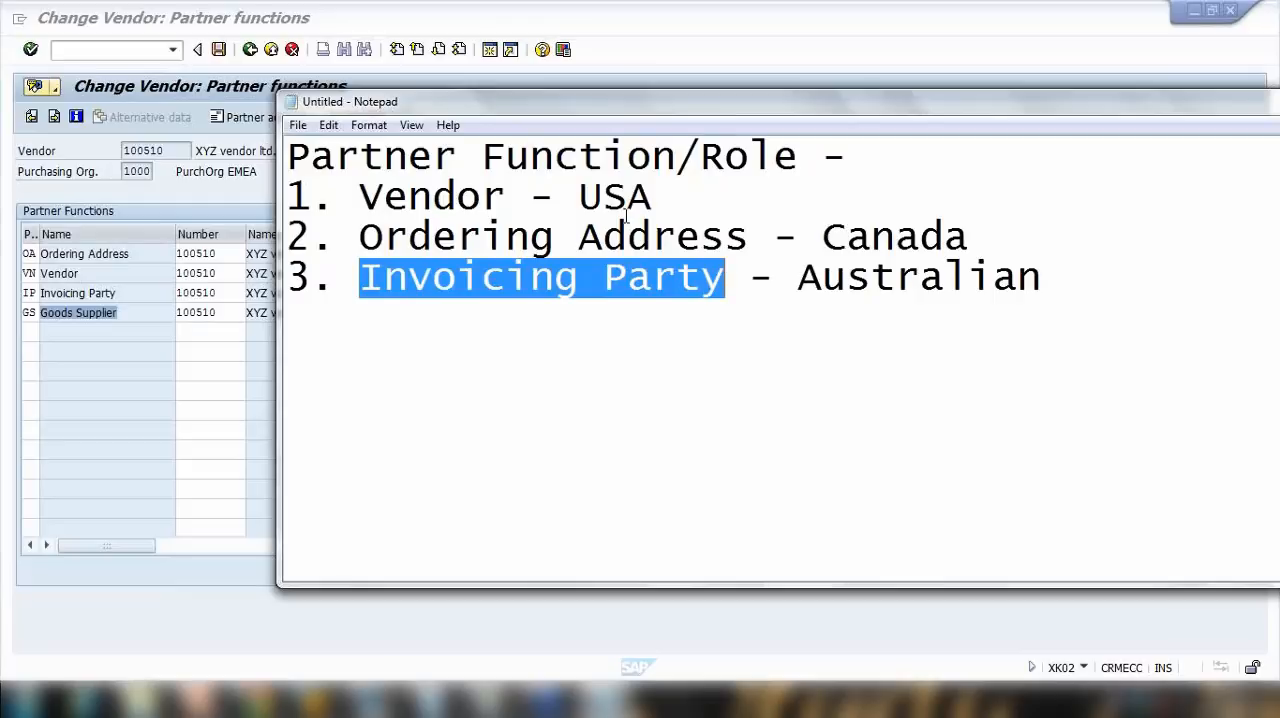
drag(598, 196, 656, 197)
drag(826, 208, 946, 238)
drag(800, 269, 1006, 270)
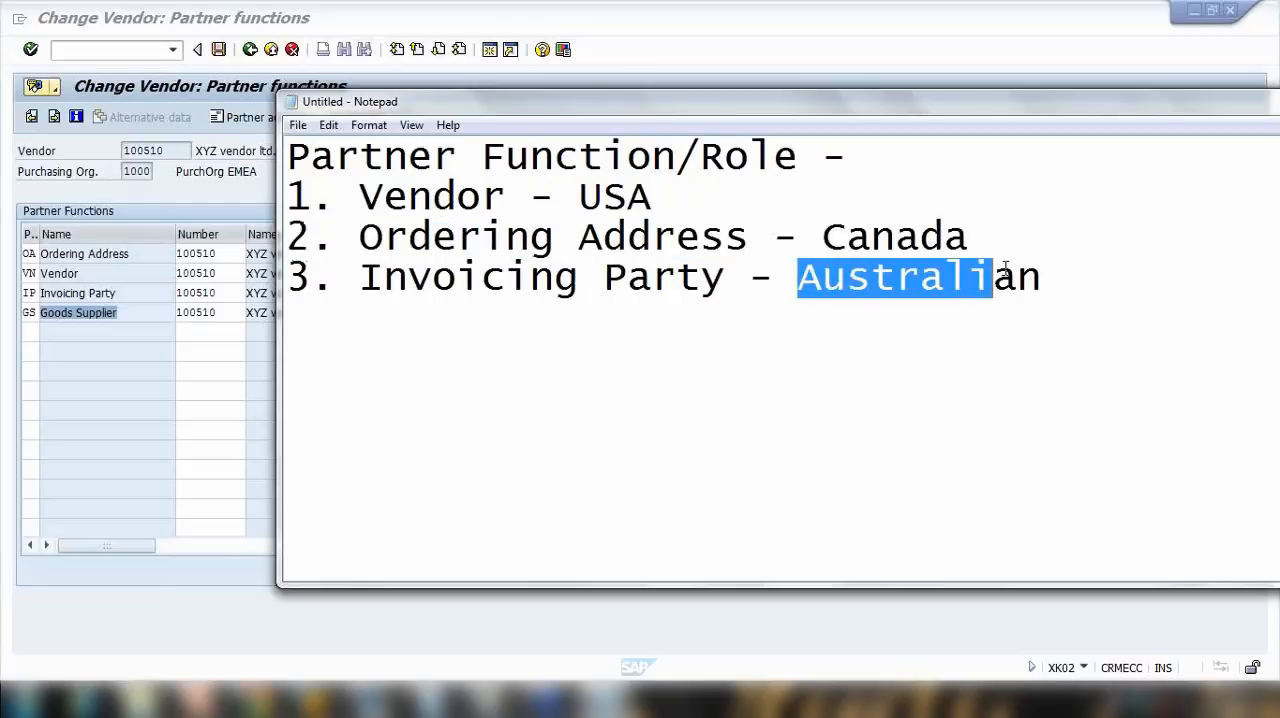
click(1083, 283)
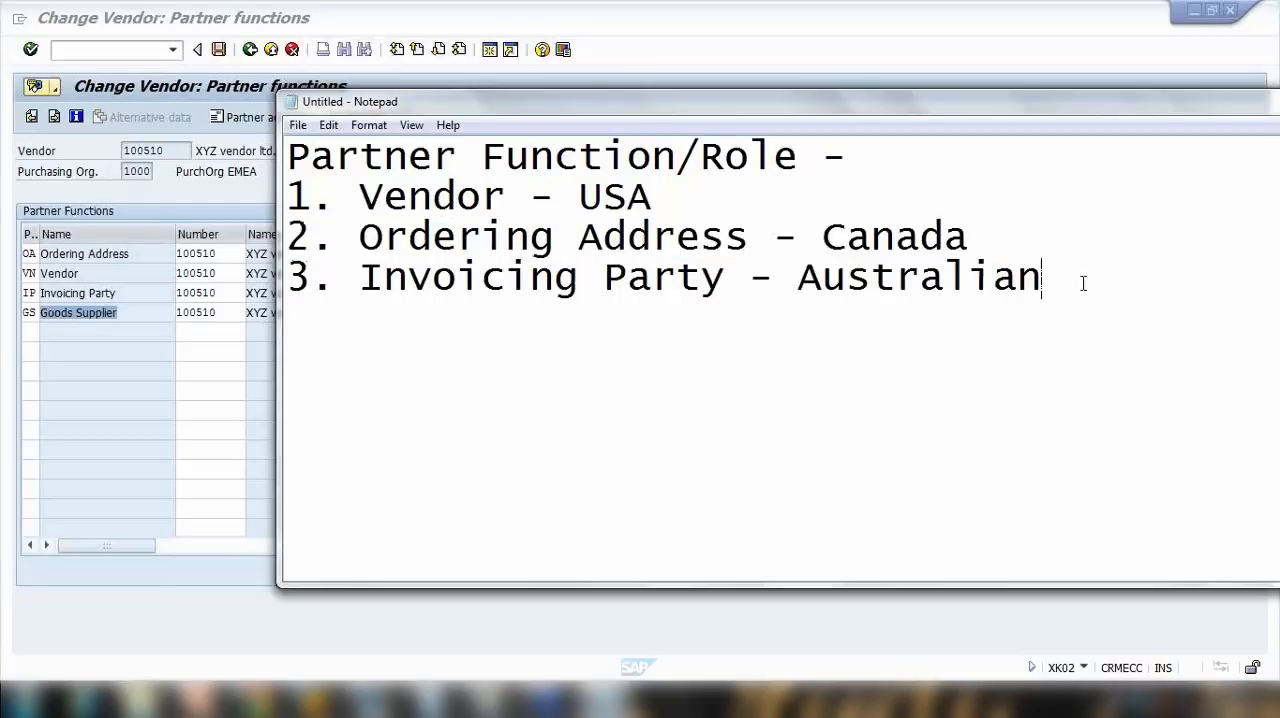
Step: Add the fourth list item "4. Goods Supplier - China" below the invoicing party
key(Return)
text(4. Goods )
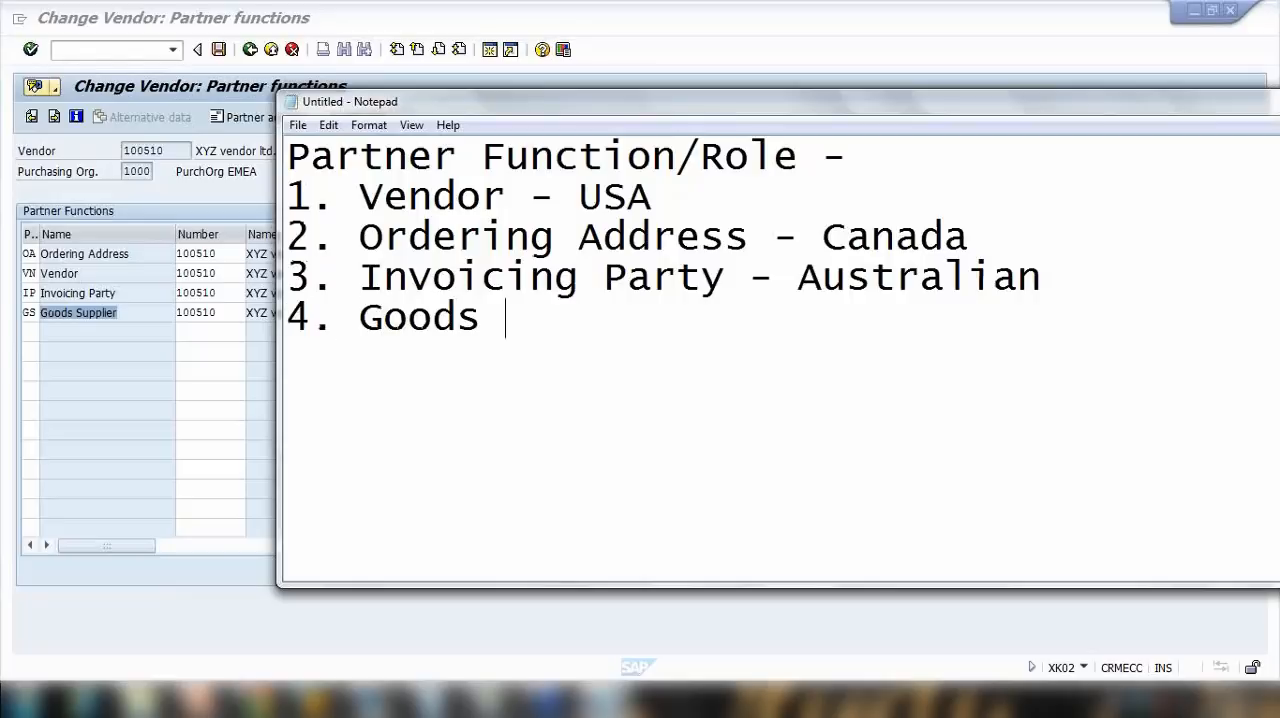
text(Supplier - )
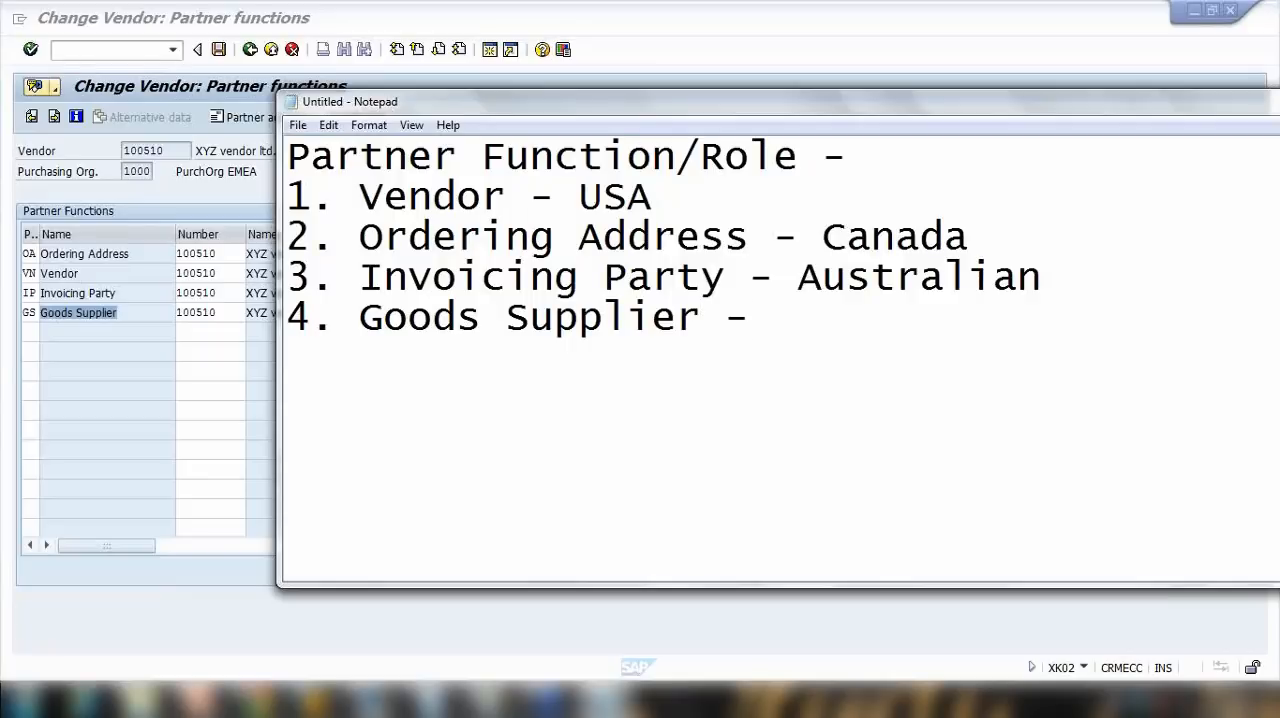
text(China)
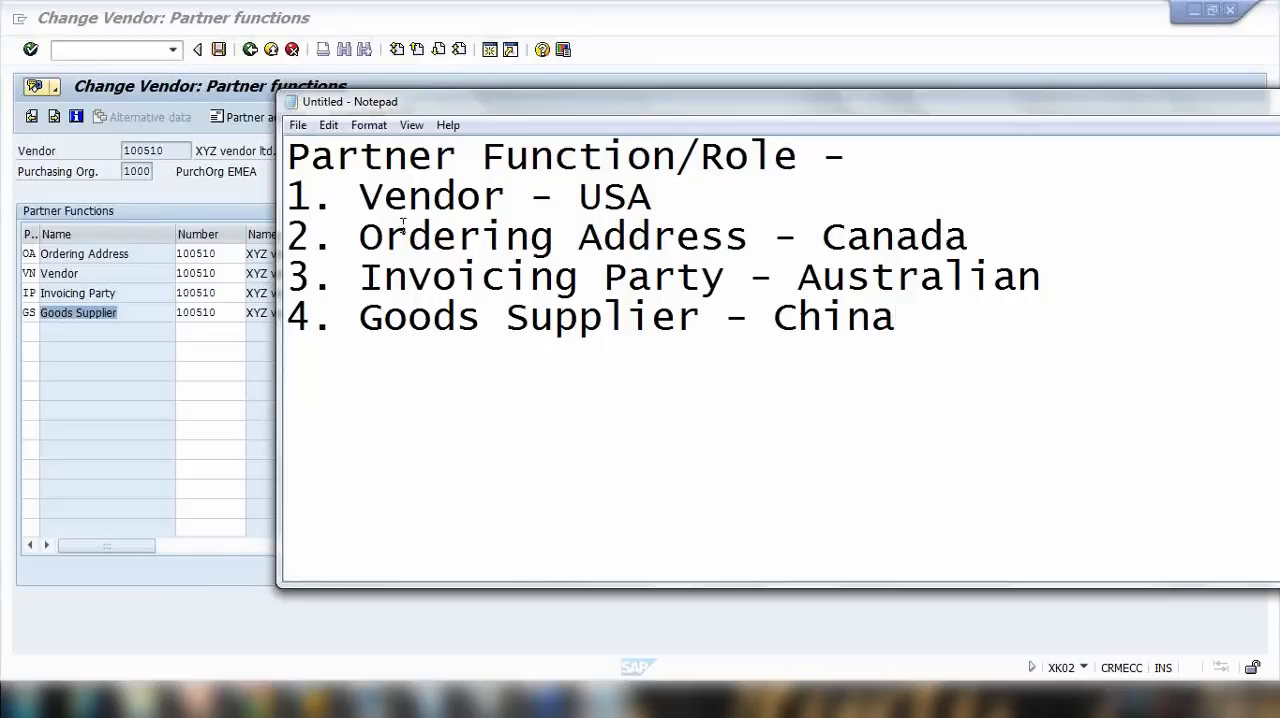
Step: Compare the ordering address row in the vendor's partner functions with the ordering address, invoicing party and vendor roles in the notes
drag(143, 254, 17, 254)
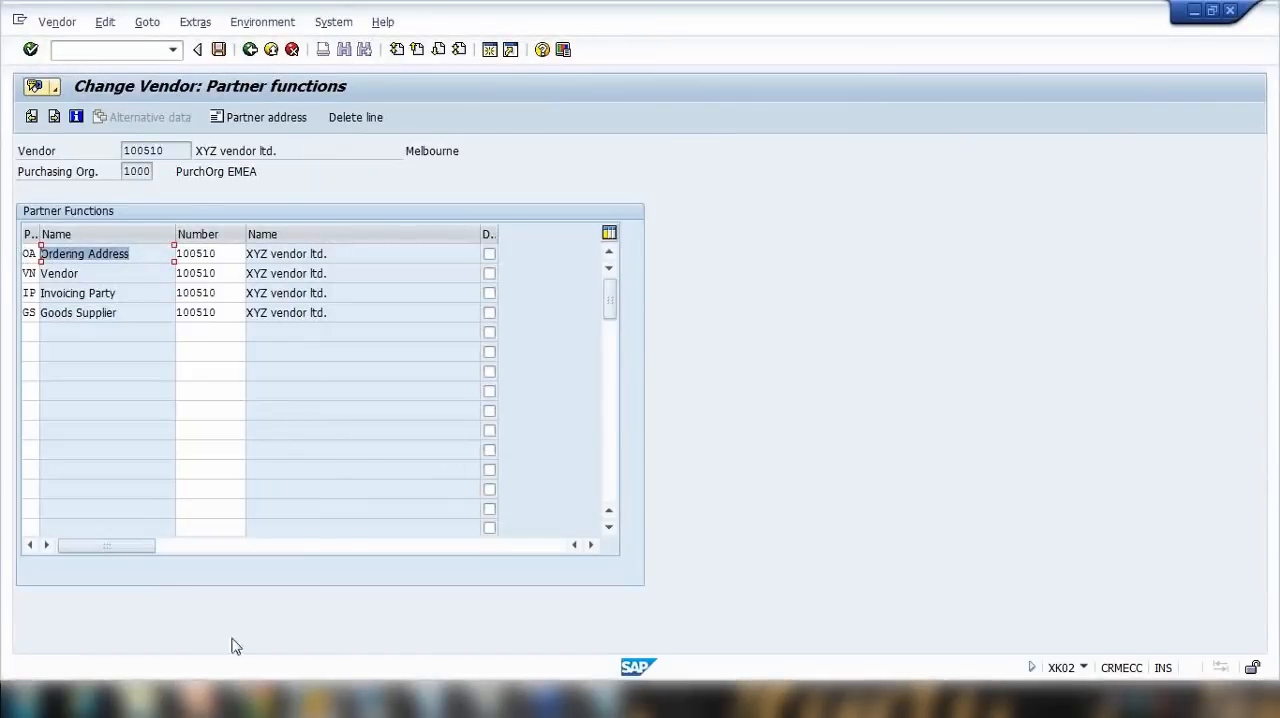
click(604, 681)
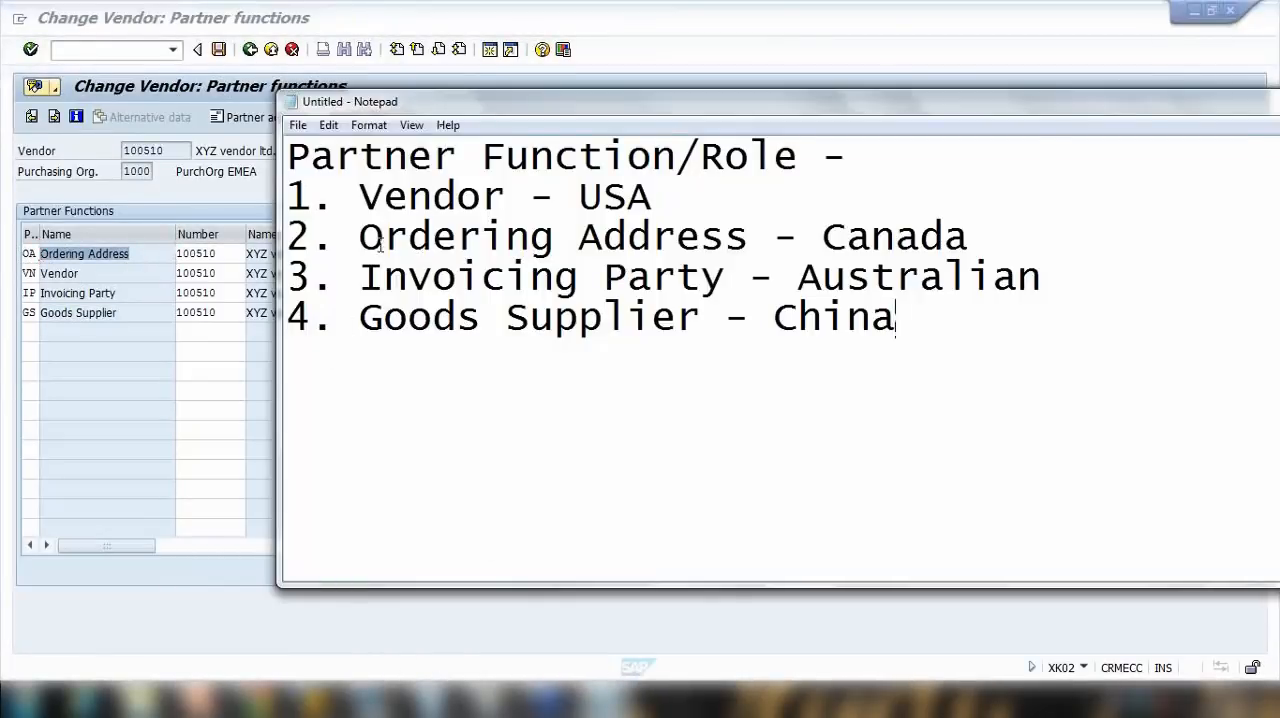
drag(365, 238, 778, 252)
drag(364, 277, 708, 277)
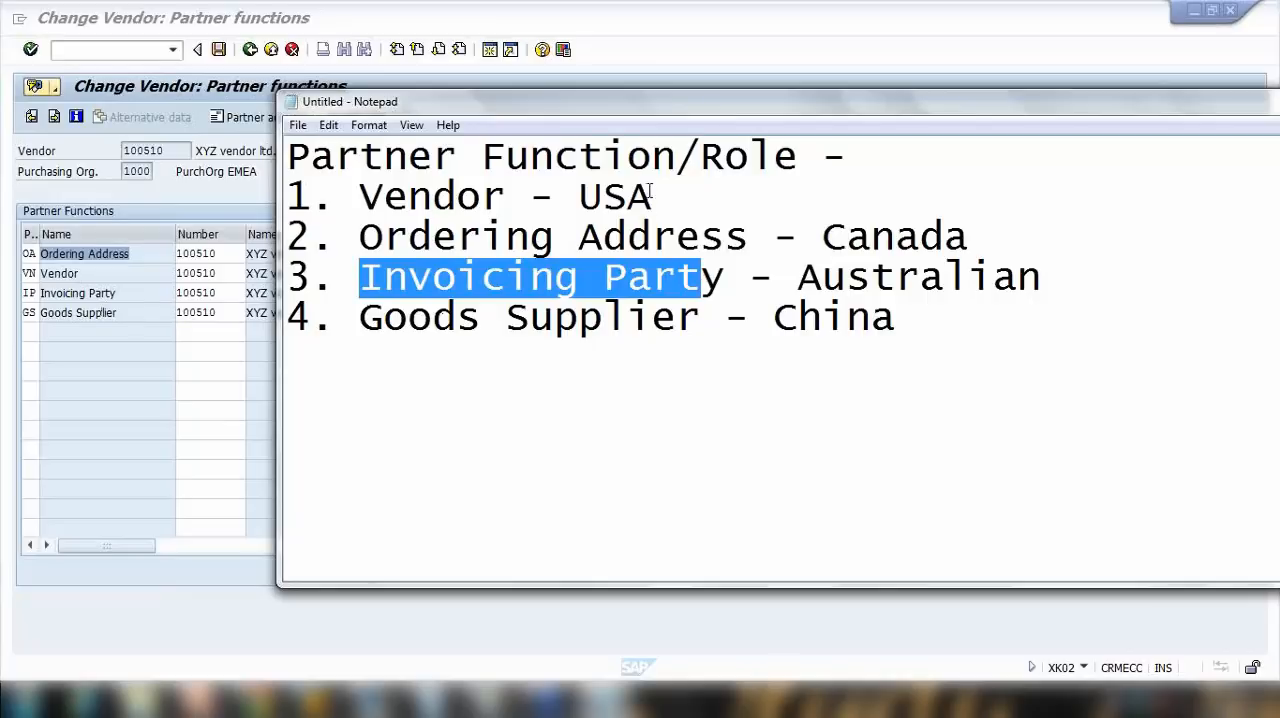
drag(652, 196, 386, 200)
Step: Examine the vendor numbers assigned to the ordering address, vendor, invoicing party and goods supplier functions in the vendor record
double_click(93, 273)
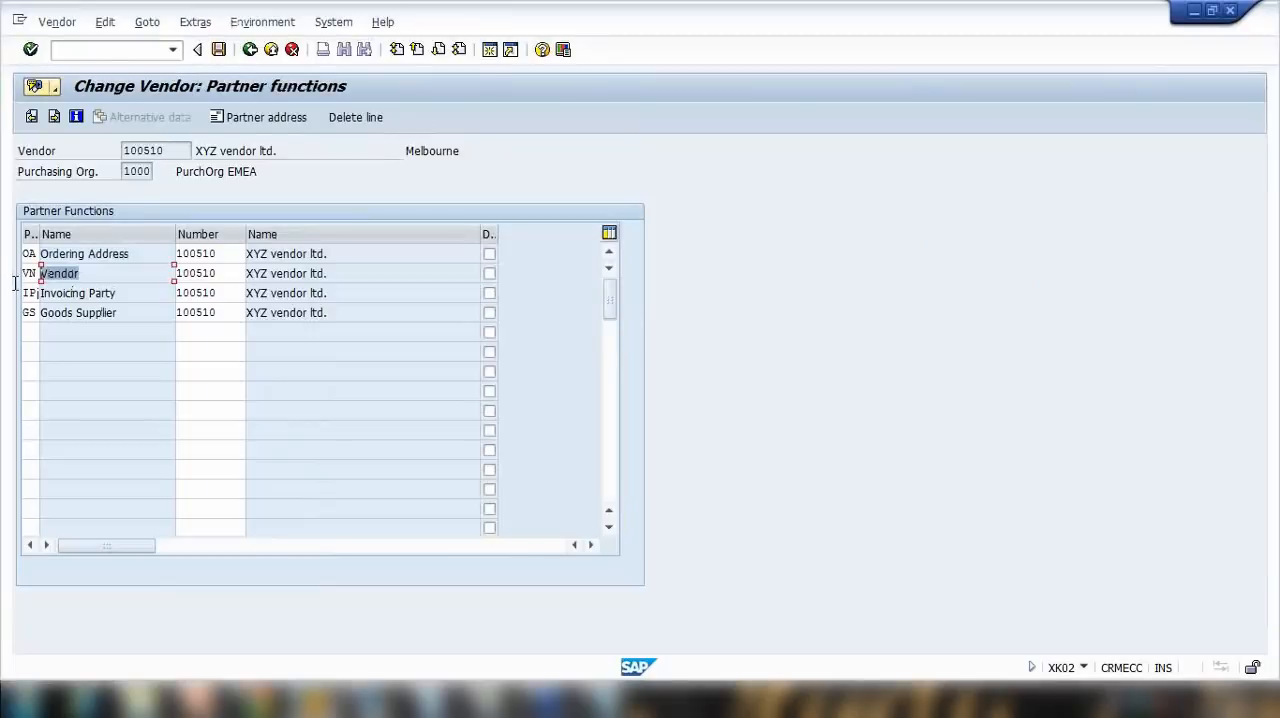
double_click(221, 274)
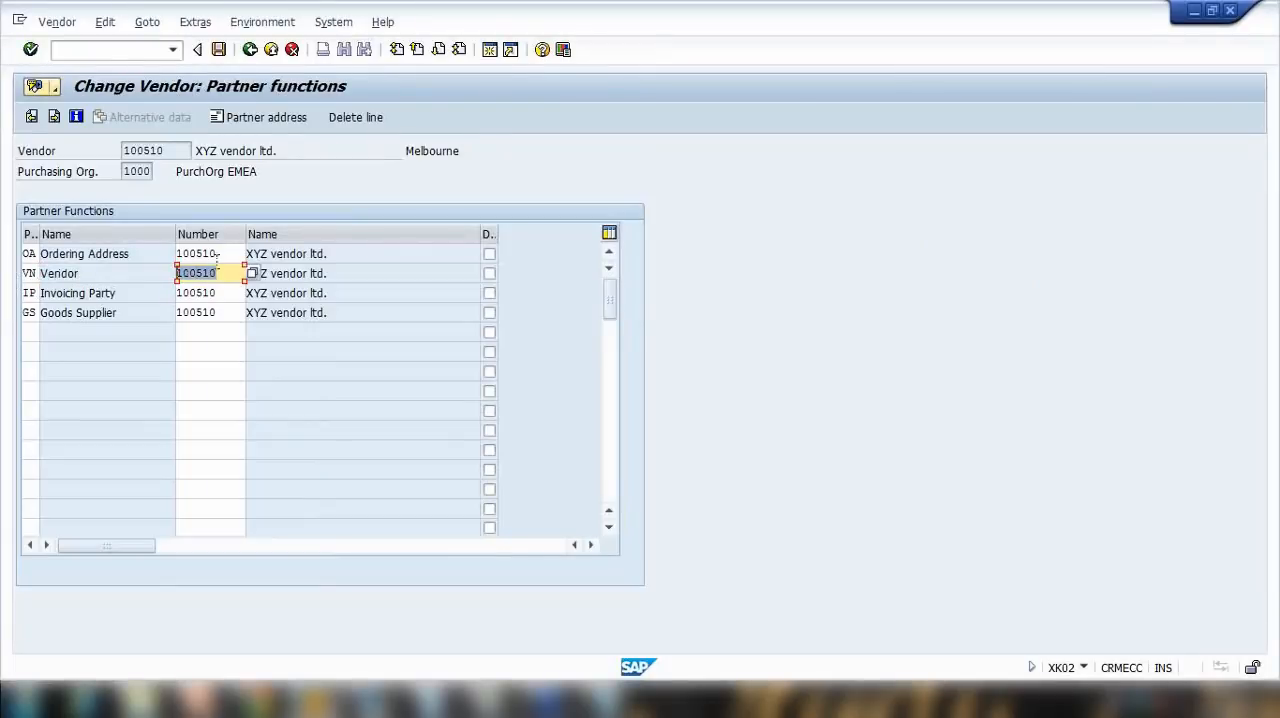
double_click(214, 256)
double_click(220, 292)
double_click(185, 312)
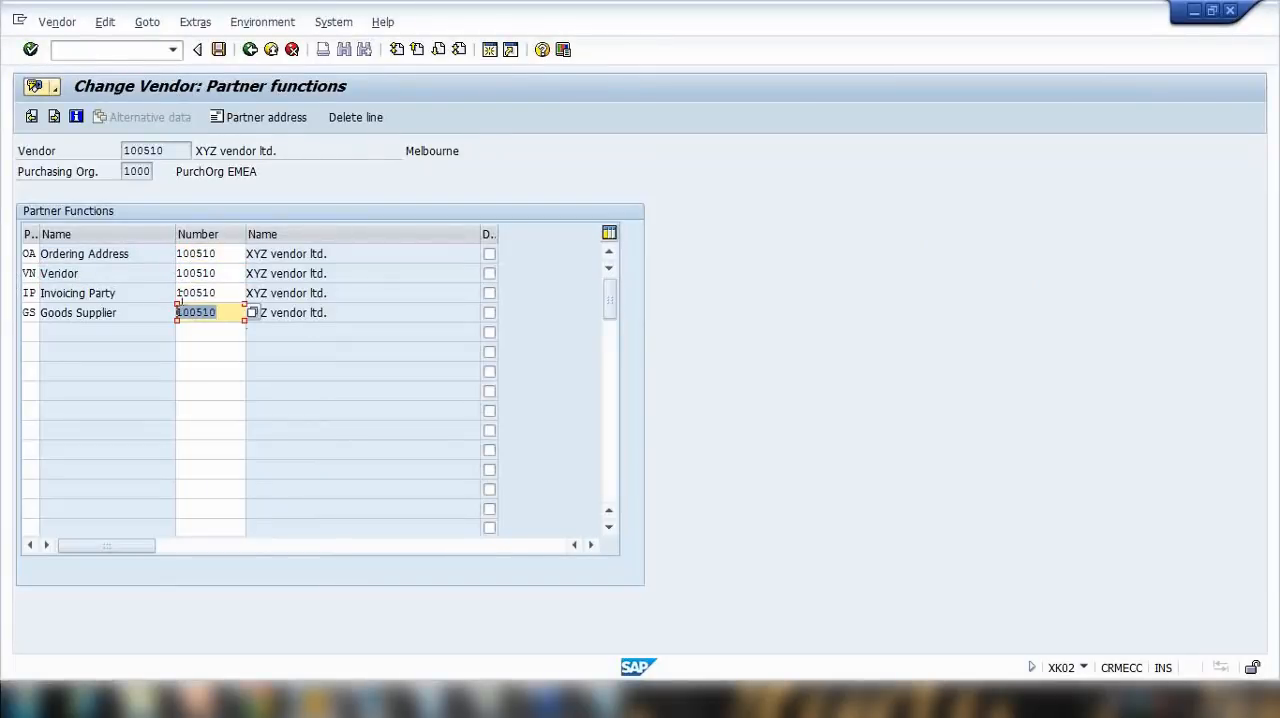
double_click(220, 273)
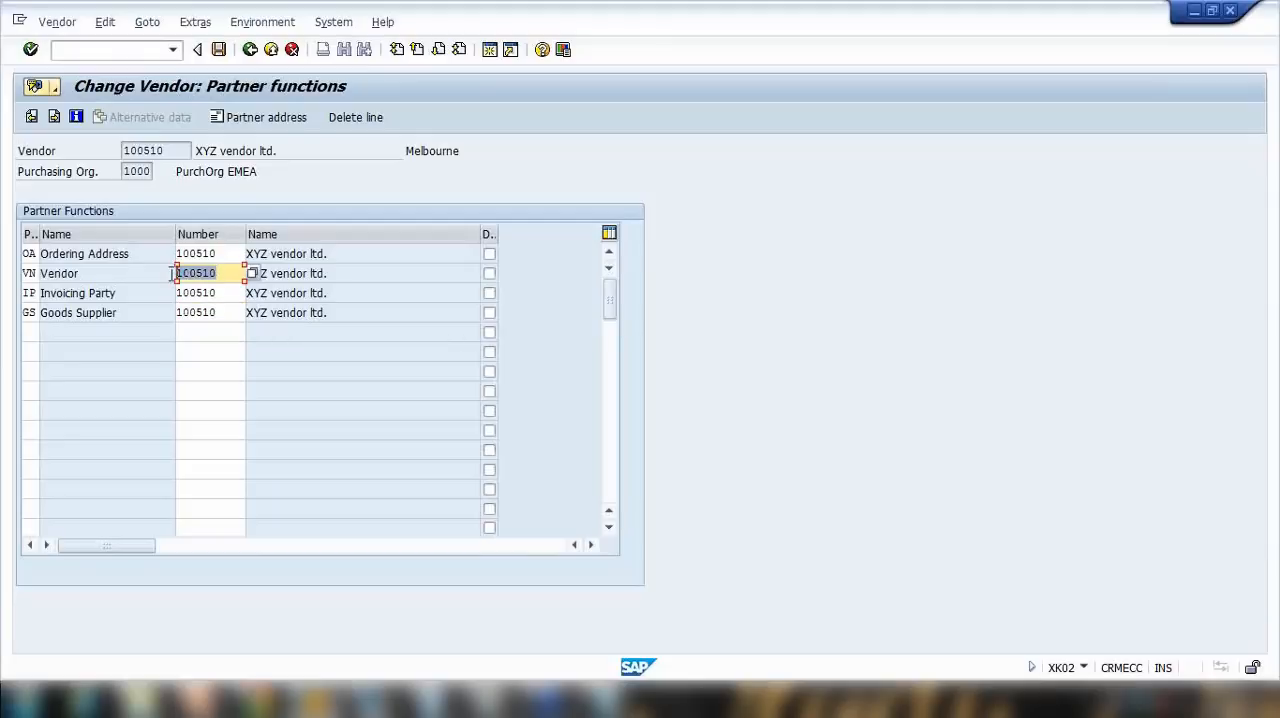
double_click(233, 256)
double_click(217, 293)
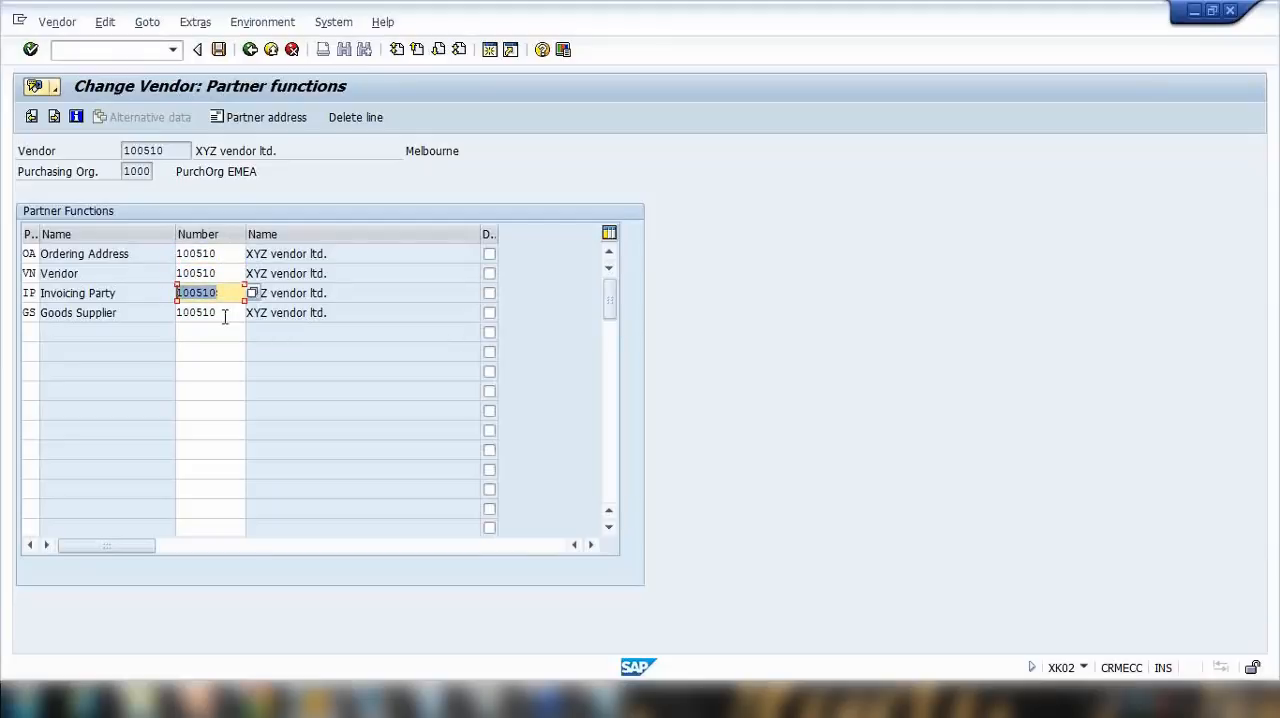
double_click(224, 313)
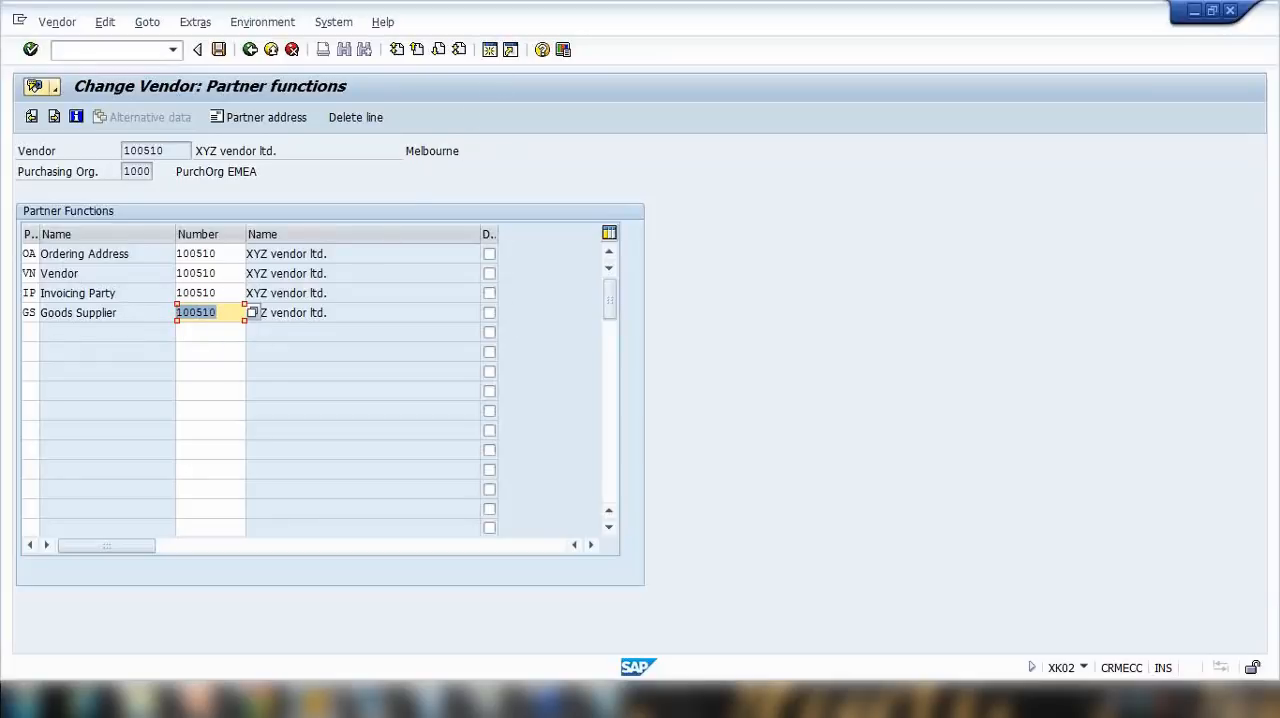
Step: Open a new SAP session beside the current one and start vendor creation with transaction xk01
click(490, 51)
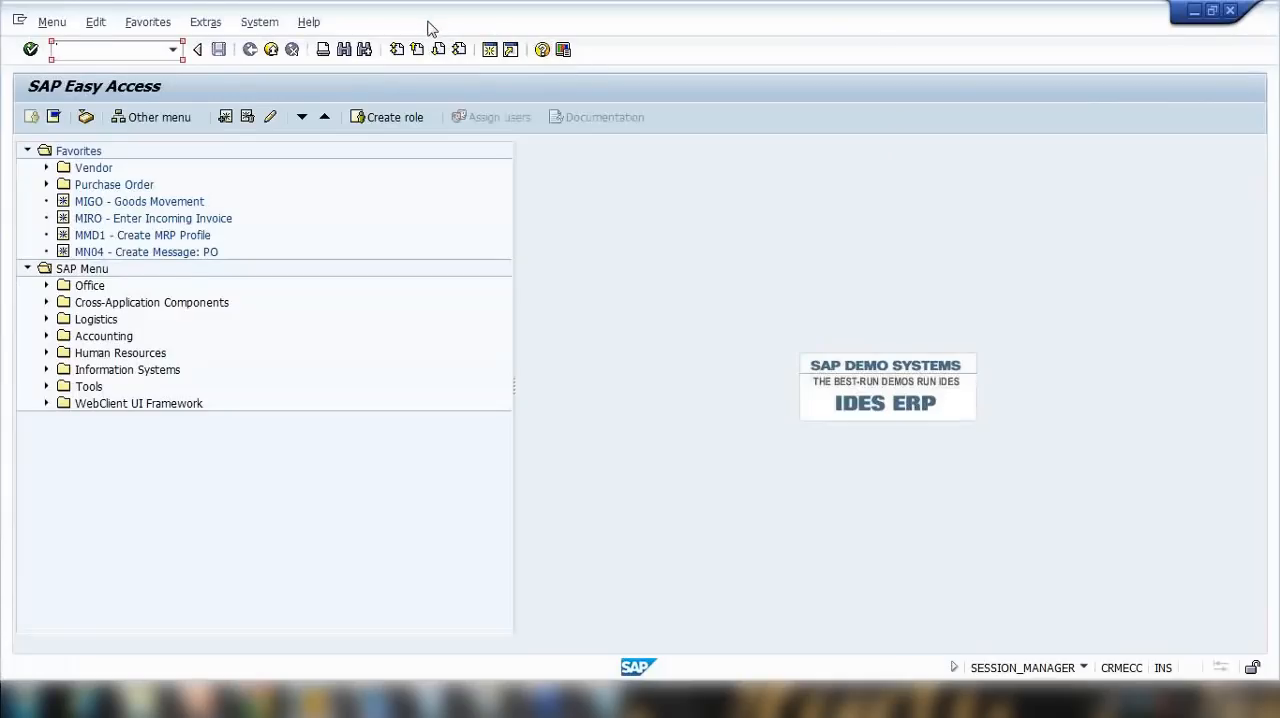
drag(427, 20, 823, 42)
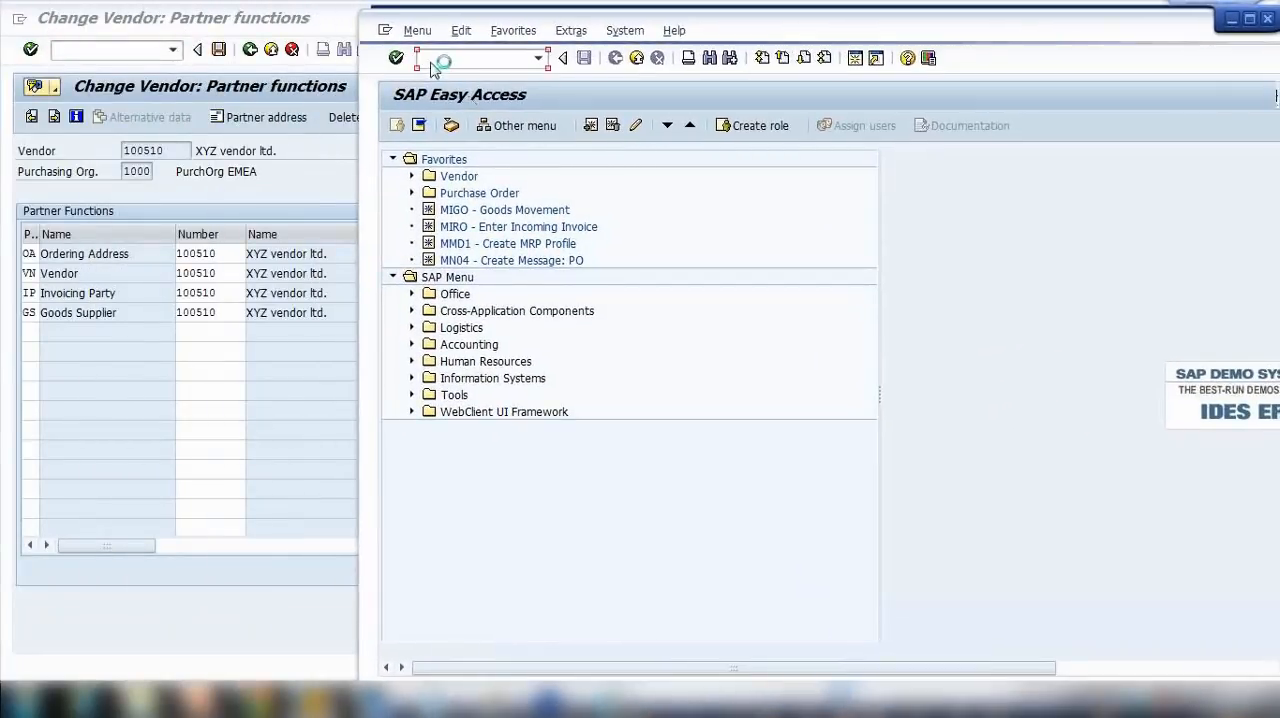
text(xk01)
key(Return)
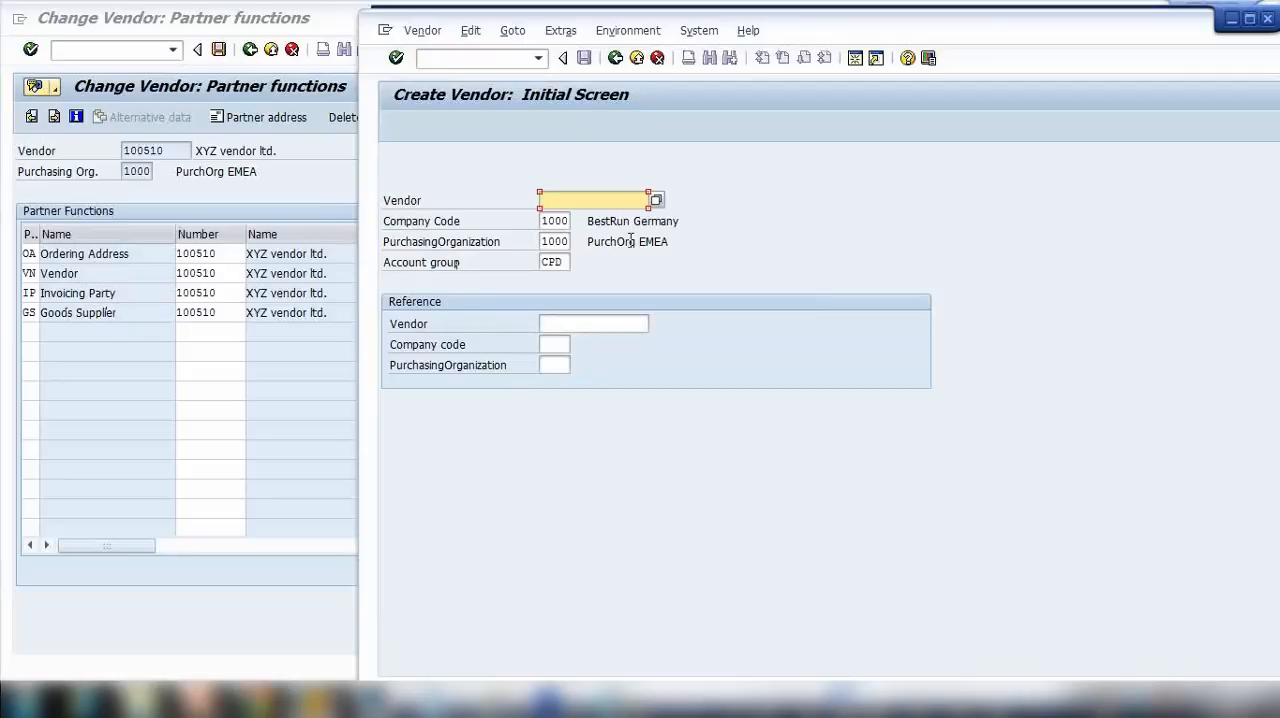
Step: Choose account group 0002 (Goods supplier) for the new vendor and continue to its address data
click(556, 260)
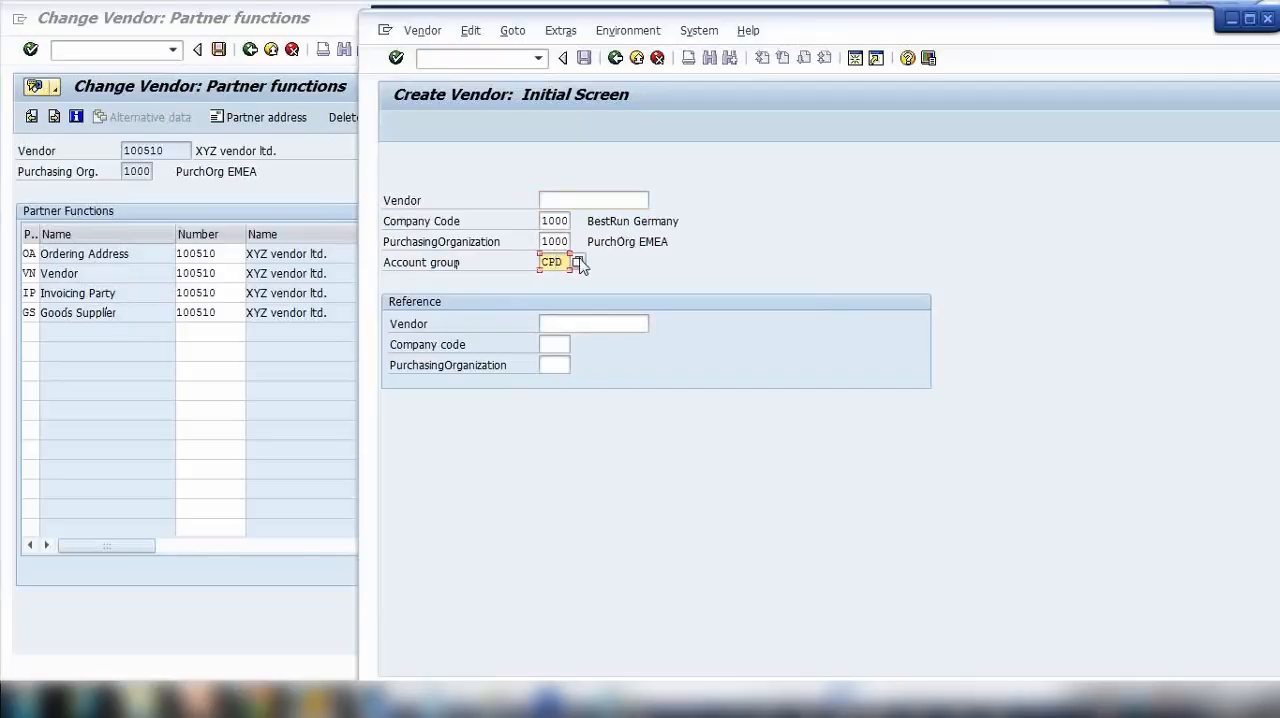
click(577, 262)
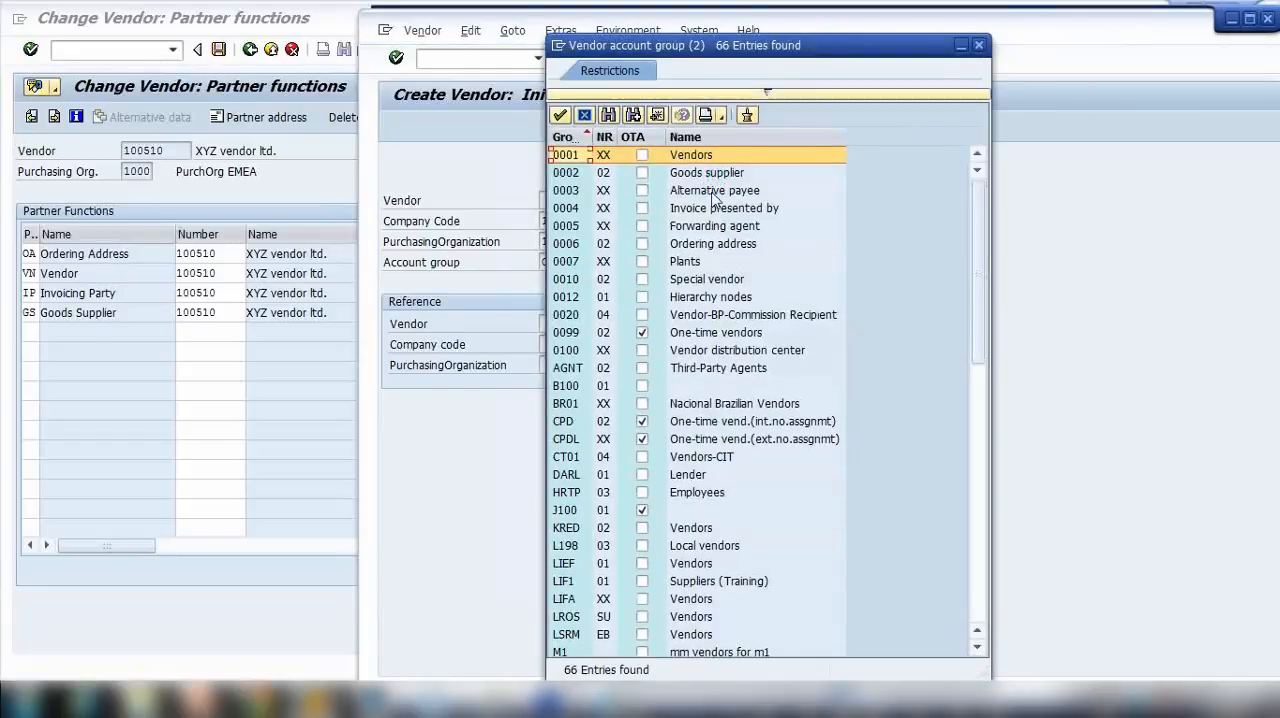
click(716, 174)
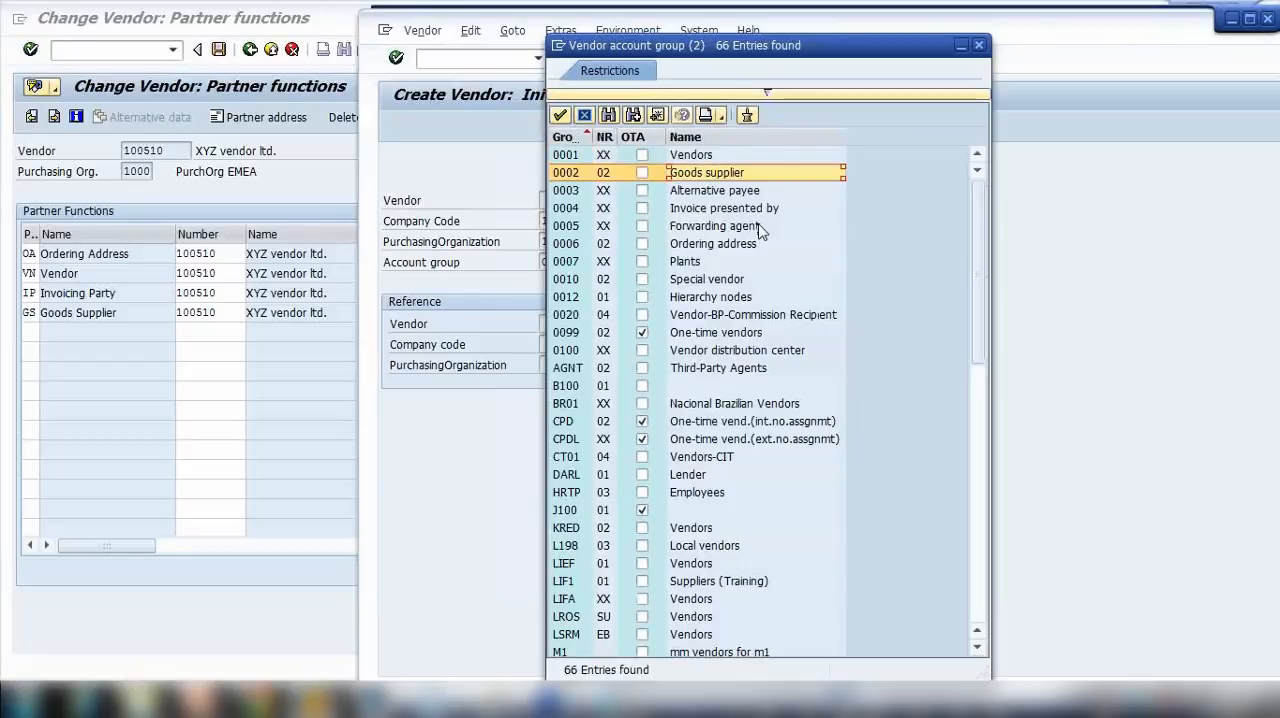
double_click(726, 176)
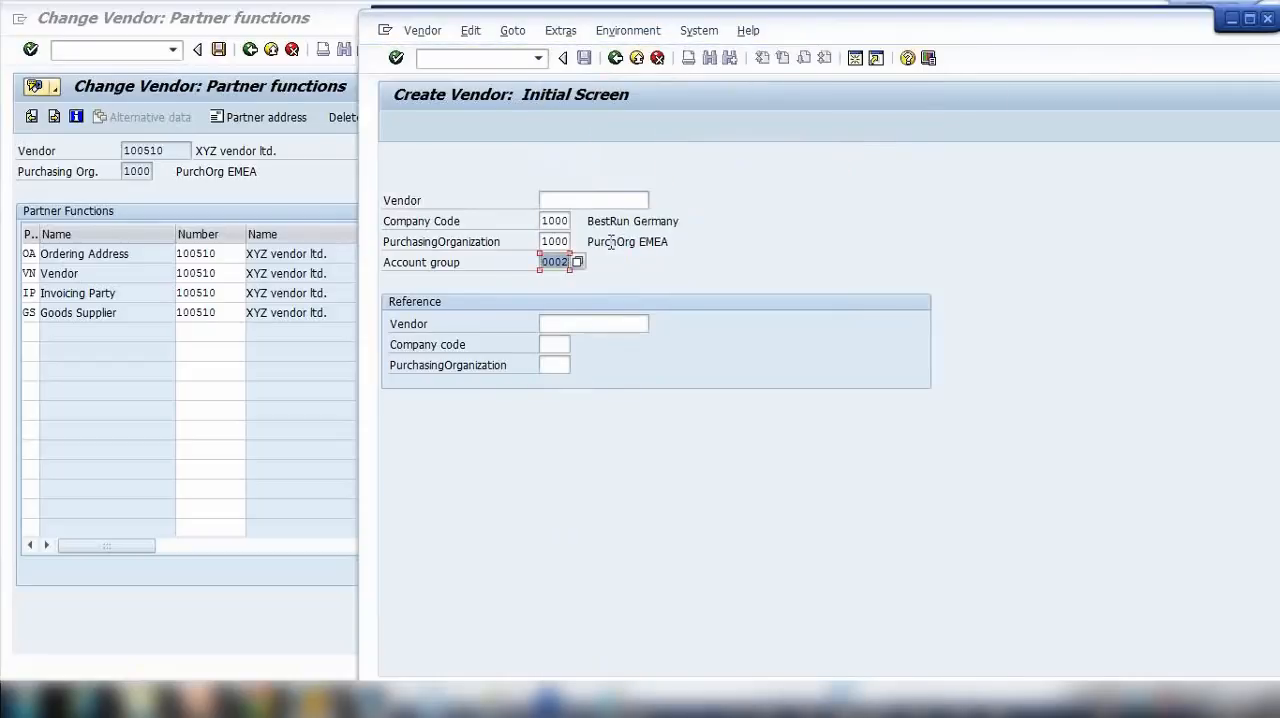
key(Return)
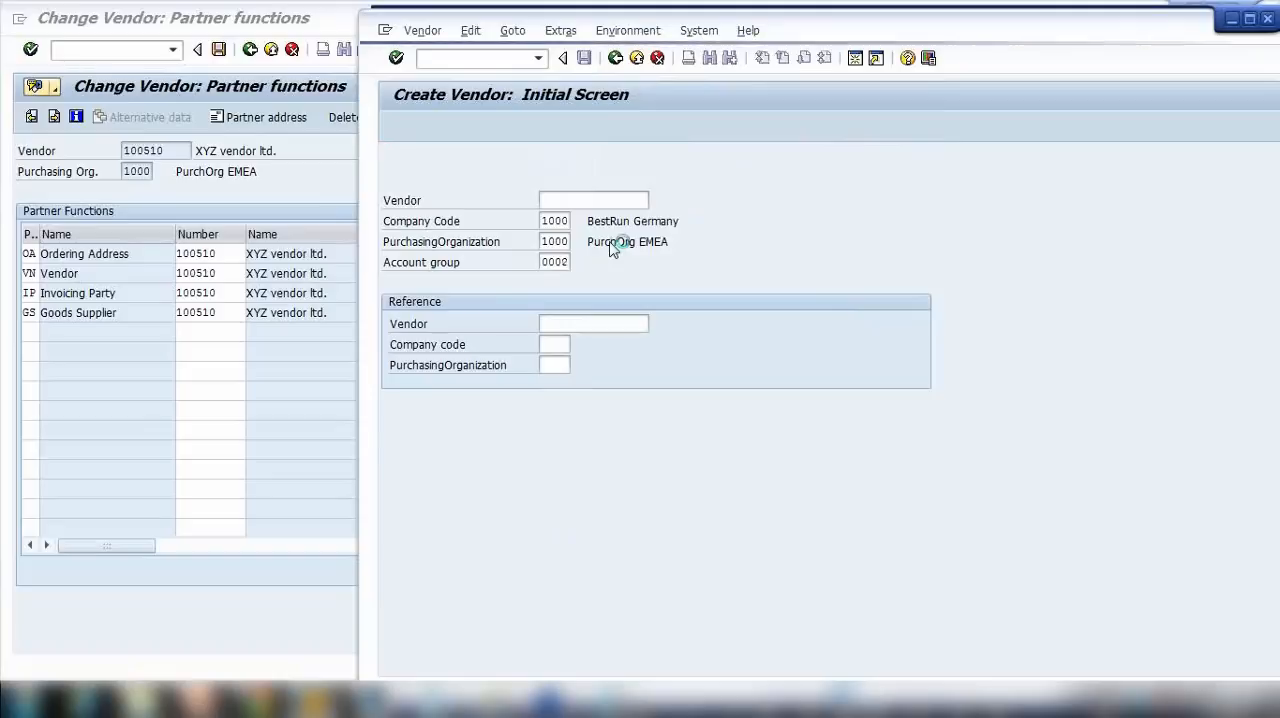
Step: Enter "XYZ Goods Supplier ltd" as the new vendor's name
click(575, 262)
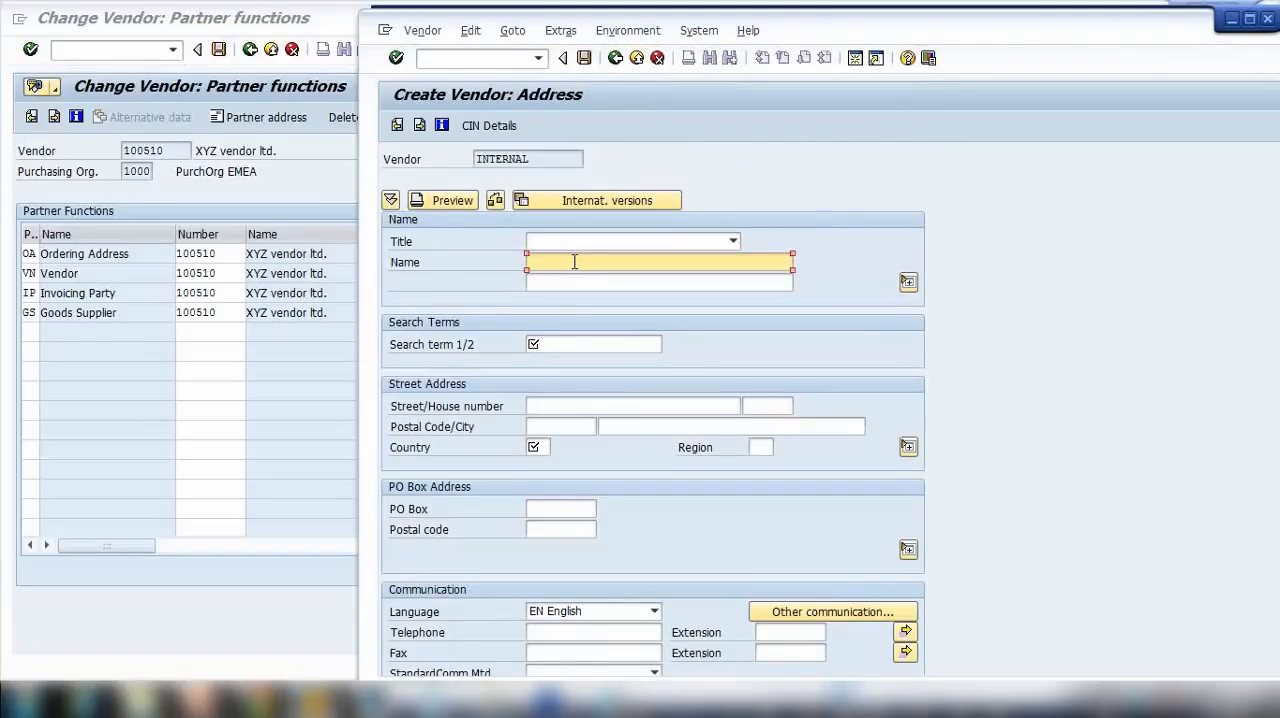
text(ZYX)
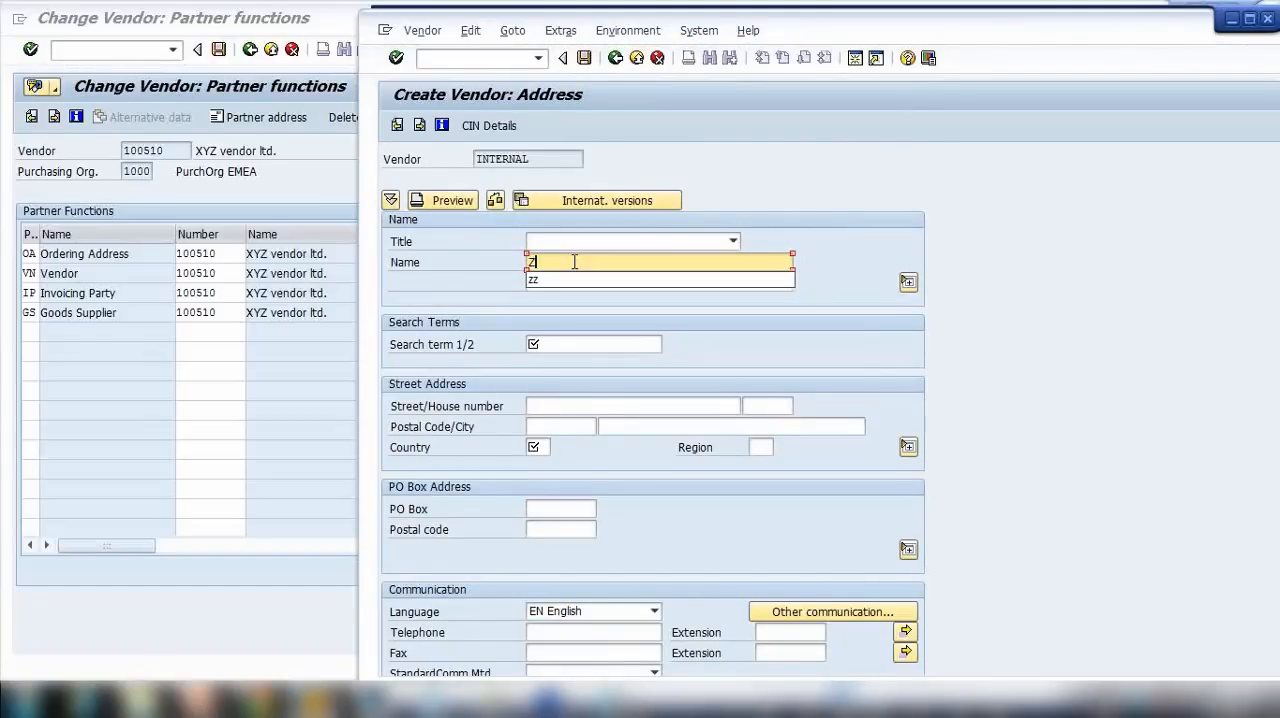
key(BackSpace)
key(BackSpace)
key(BackSpace)
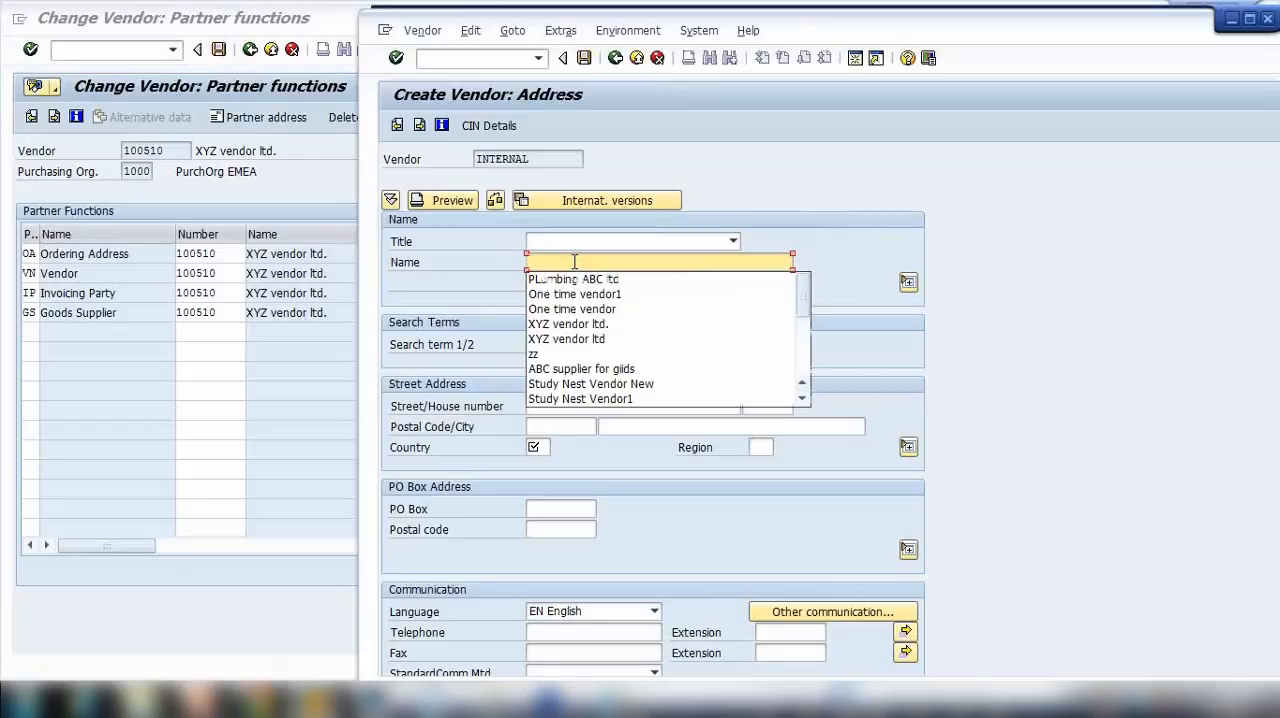
text(XY)
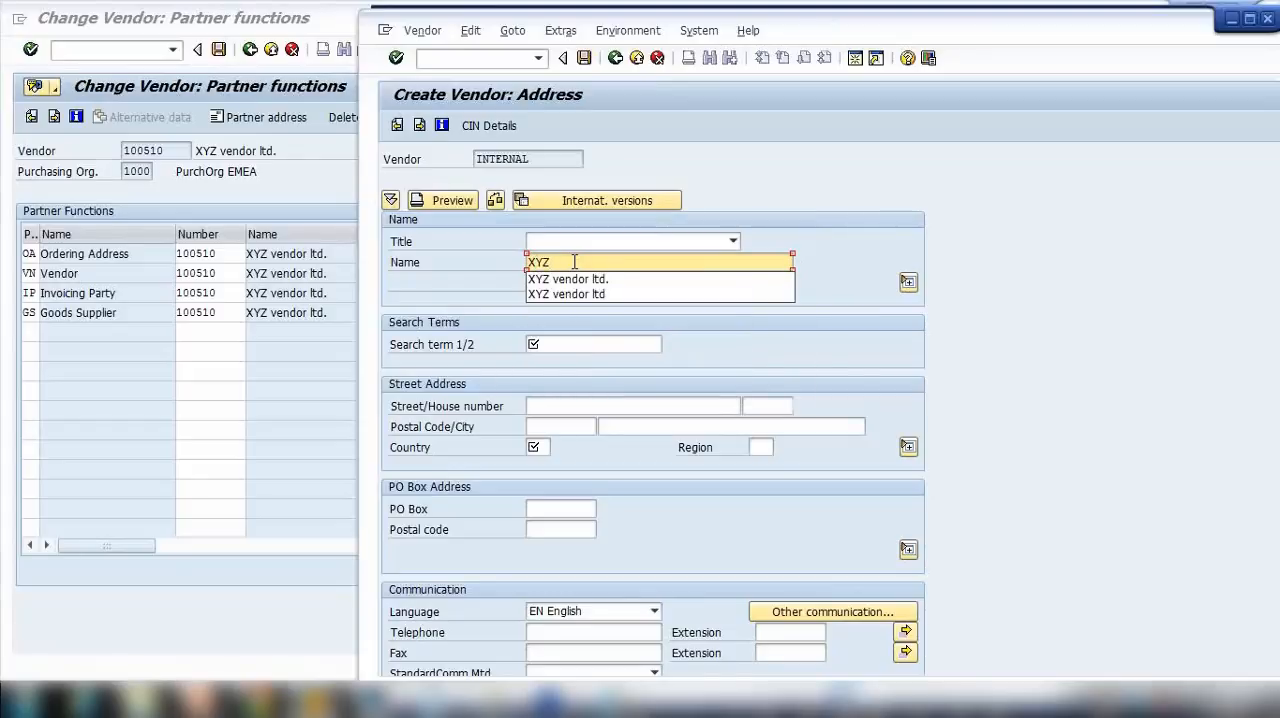
text(Z Goo)
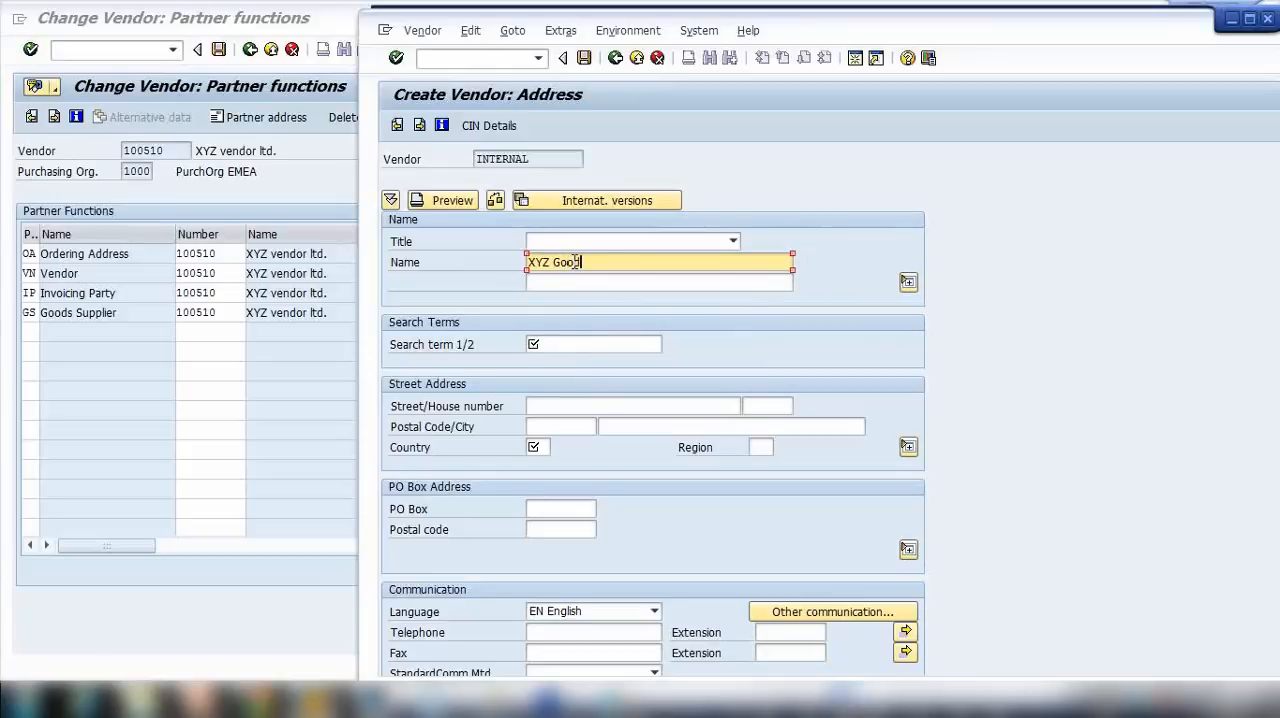
text(ds Supplier )
text(lts)
key(BackSpace)
key(BackSpace)
text(ts)
Step: Set the new vendor's search term to XYZ and its country to AU
click(608, 343)
text(XYZ)
click(541, 447)
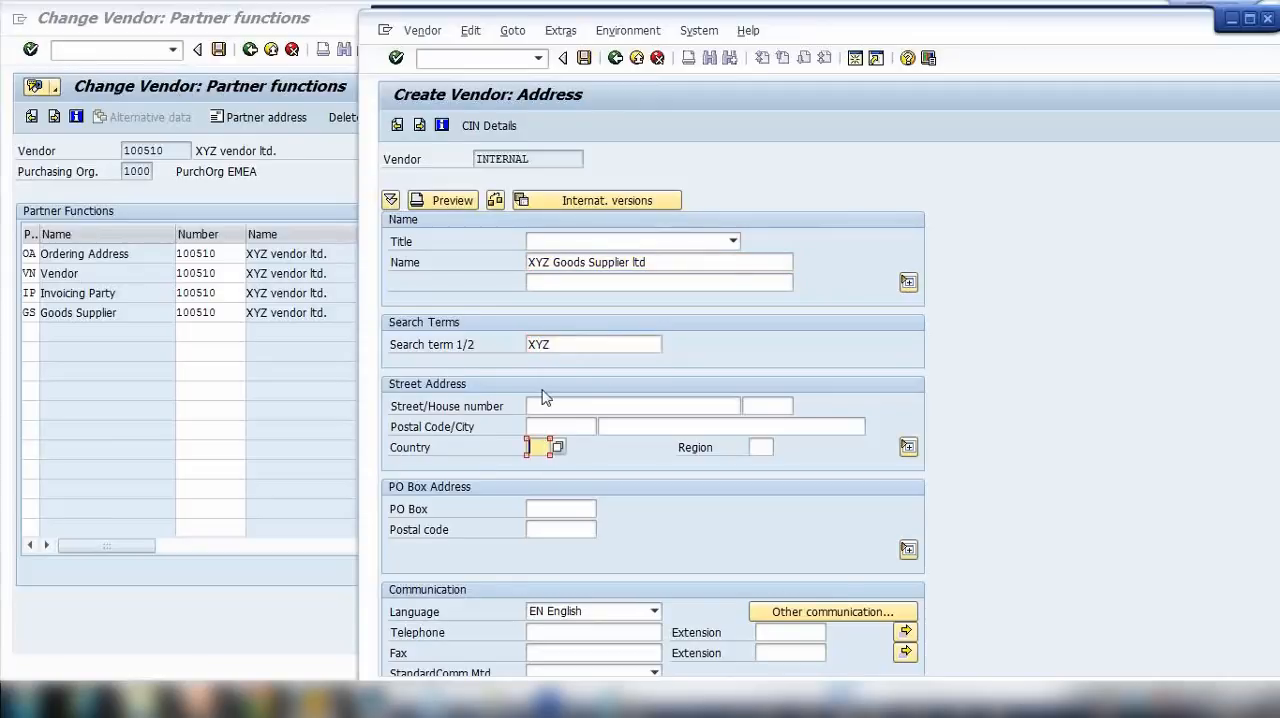
text(AU)
Step: Fill in the new vendor's city, postal code, street and house number, and set the region to vic
click(648, 427)
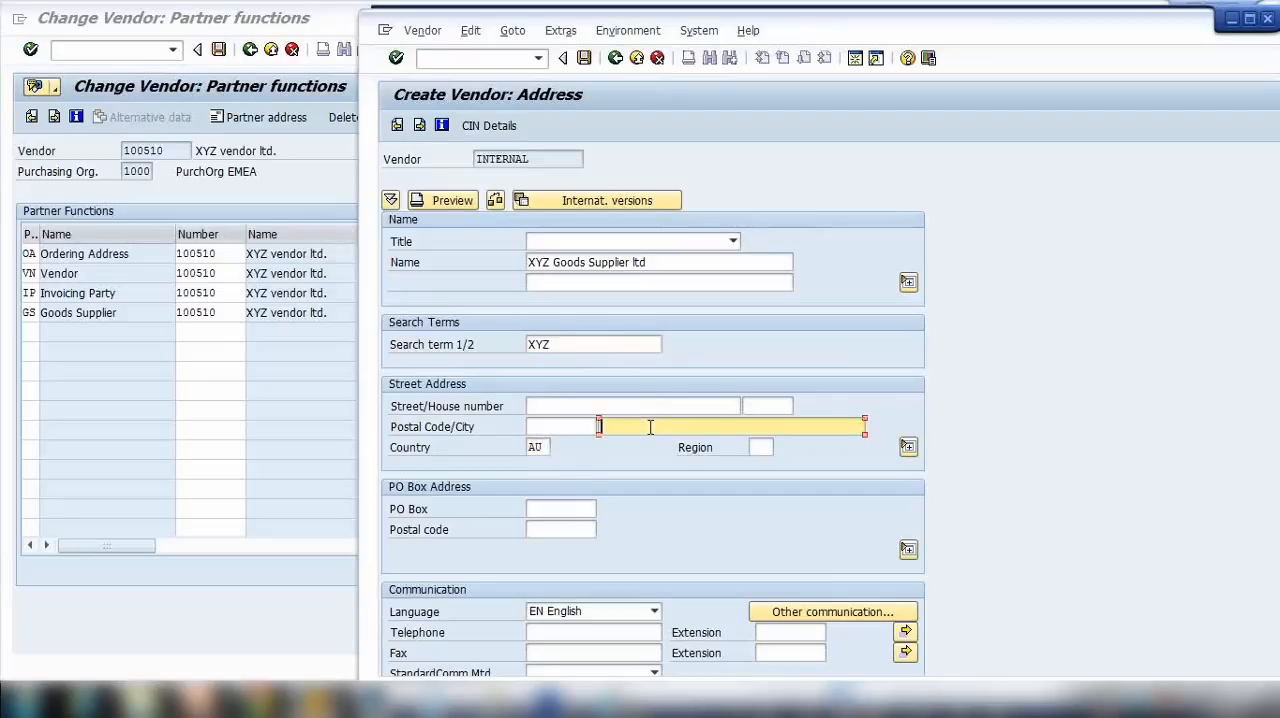
click(655, 443)
click(556, 426)
click(561, 444)
click(566, 407)
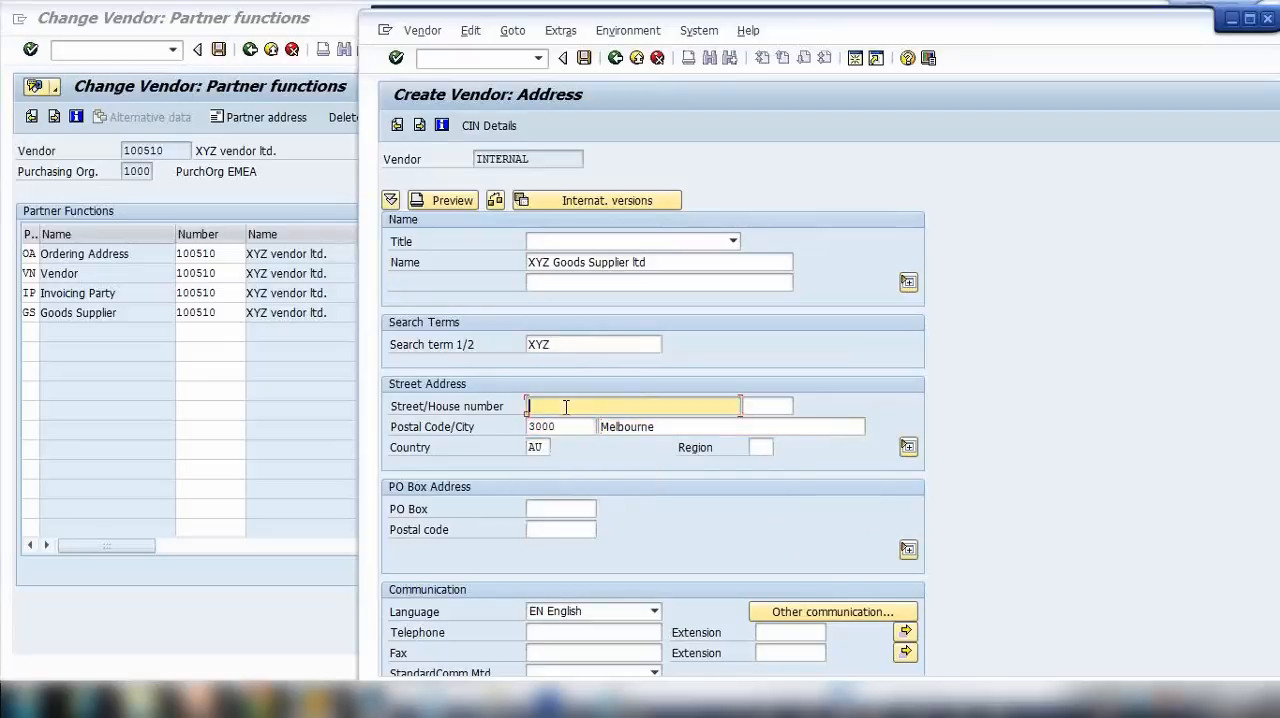
text(ZZZ street)
key(Tab)
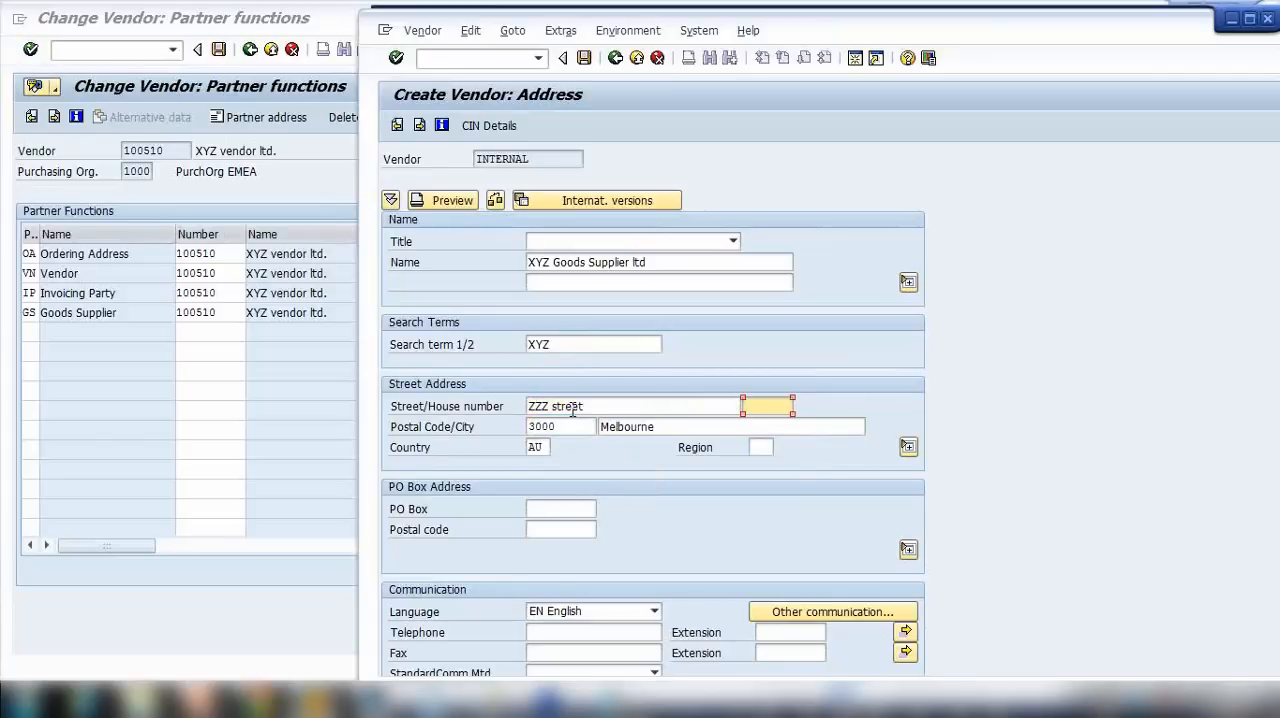
text(33)
click(759, 448)
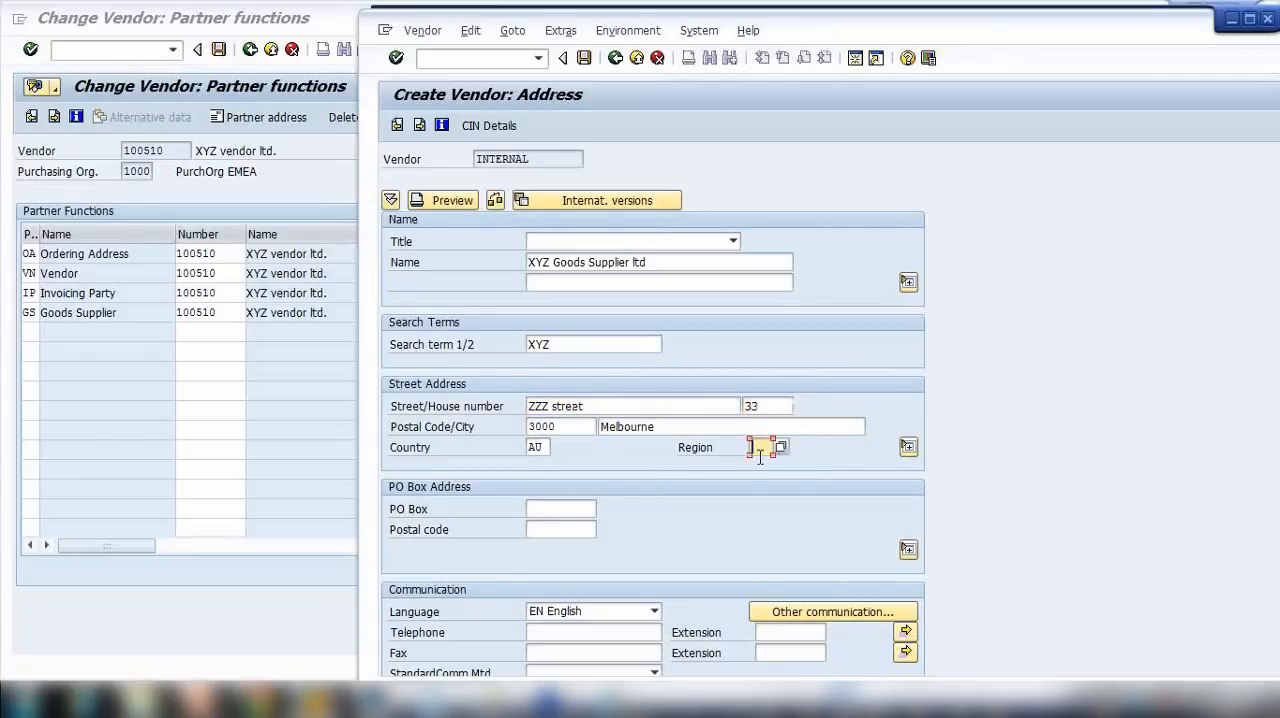
click(762, 466)
Step: Enter the new vendor's telephone number and continue to its control data
scroll(612, 519, down, 2)
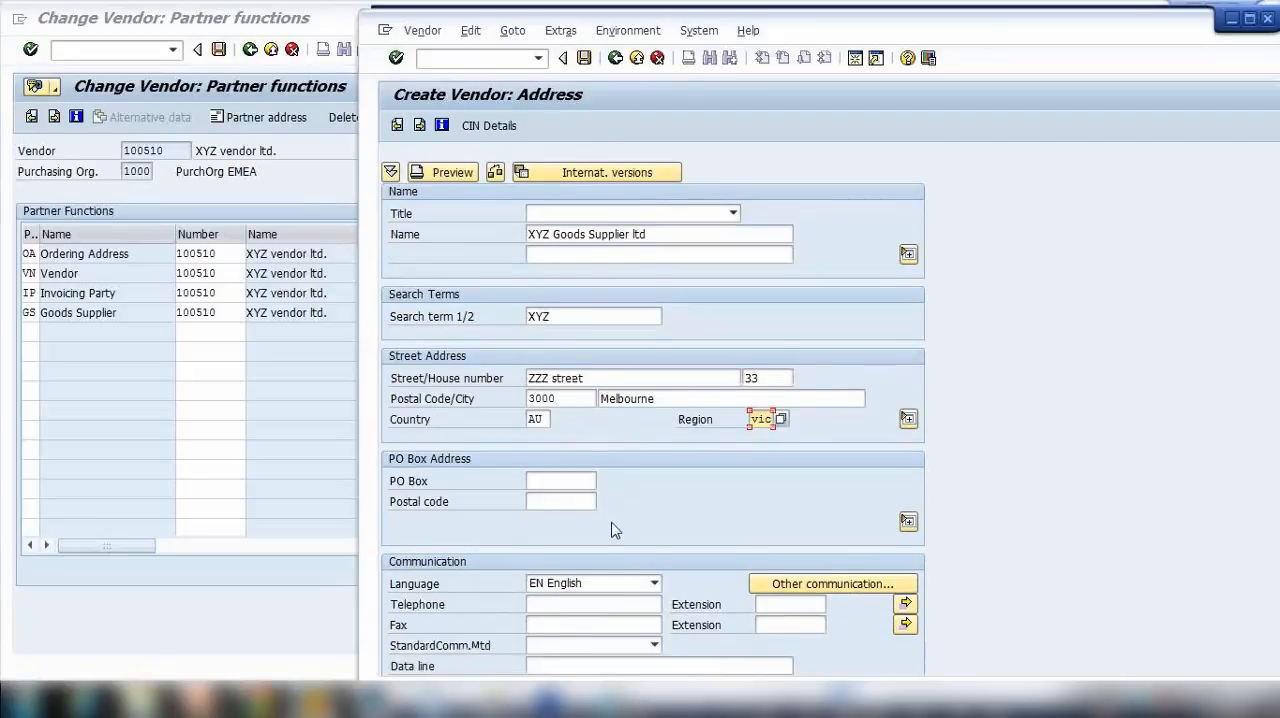
click(550, 568)
text(afegfeg)
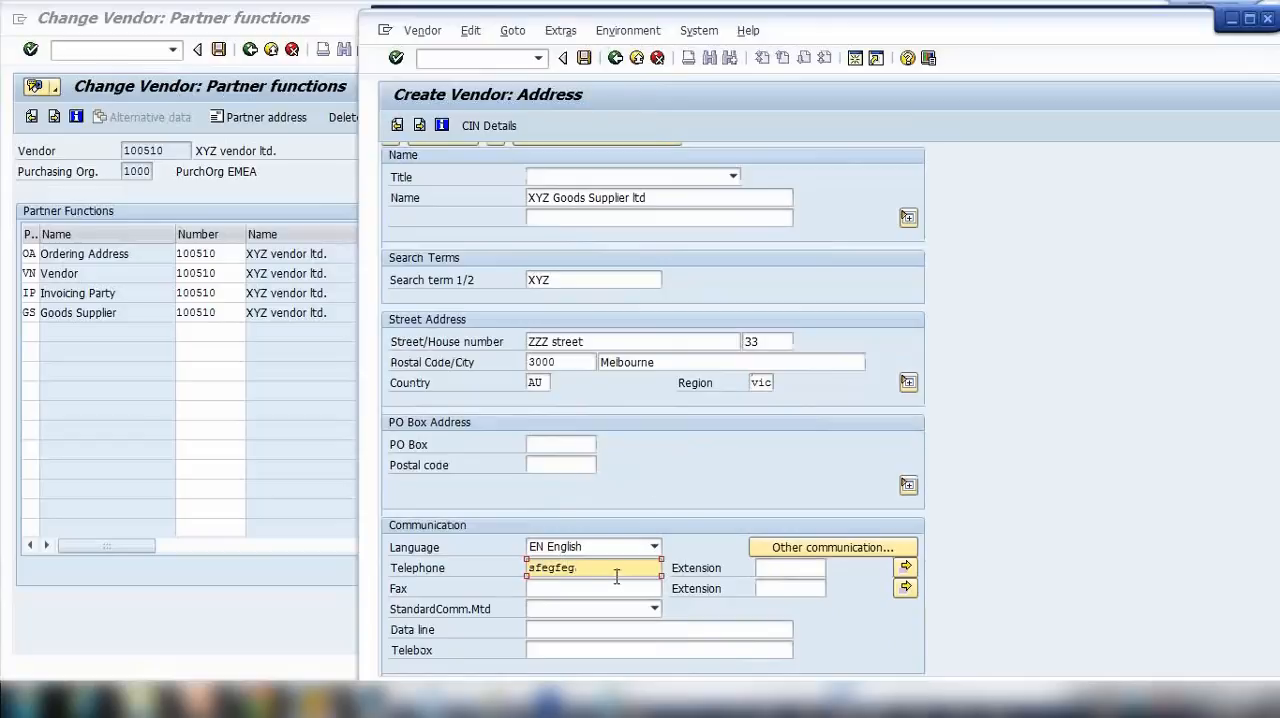
drag(617, 576, 478, 574)
text(5435436)
scroll(605, 394, up, 2)
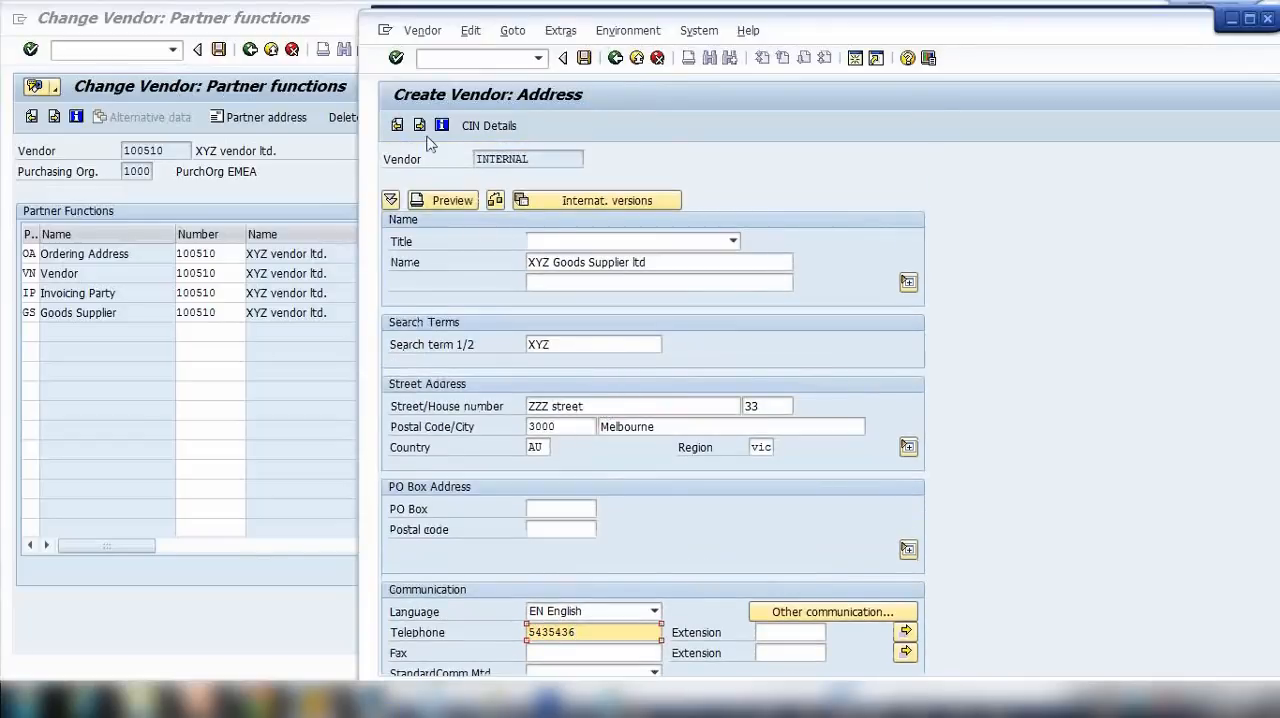
scroll(431, 240, down, 1)
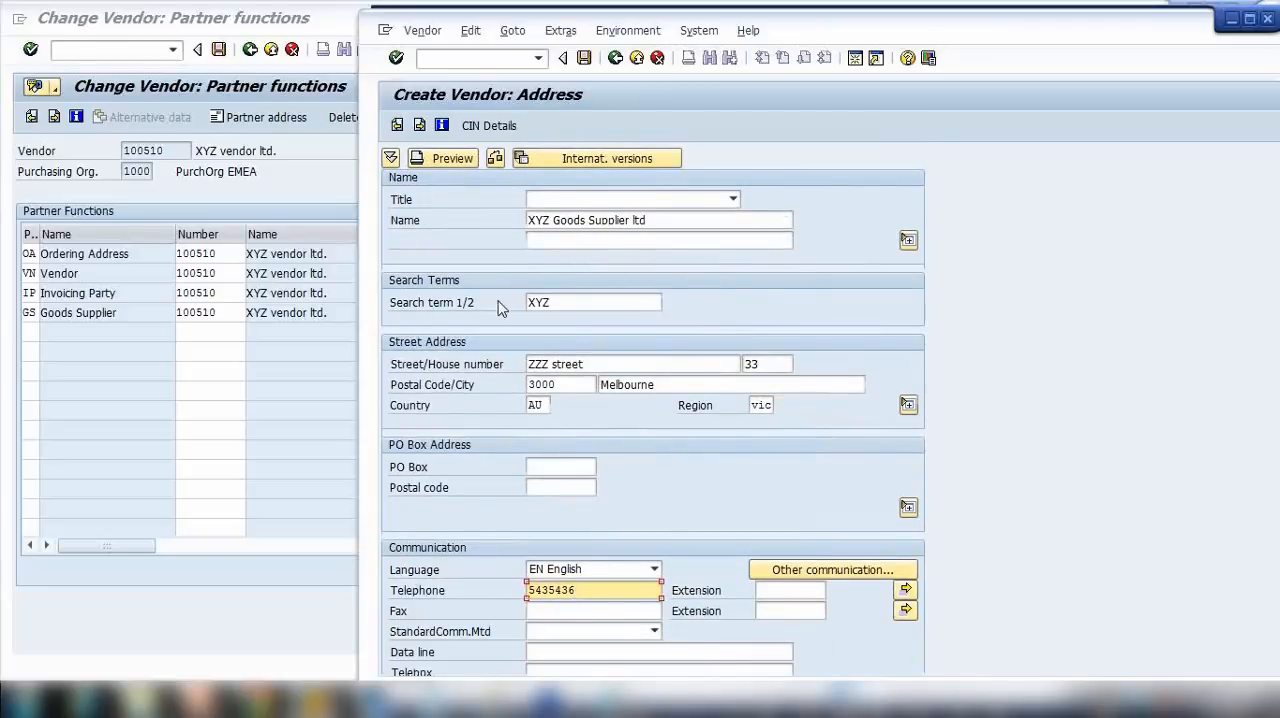
key(Return)
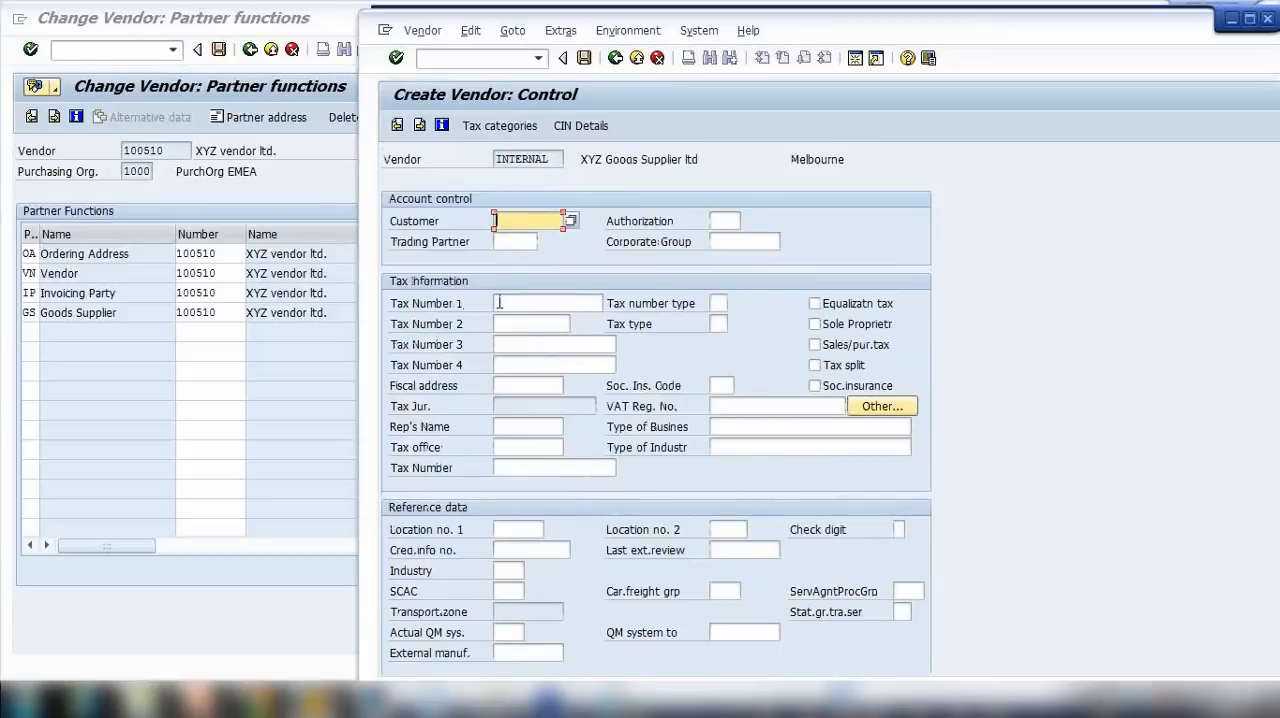
Step: Continue past the control and payment data without entries and enter the contact person's first and last name
key(Return)
key(Return)
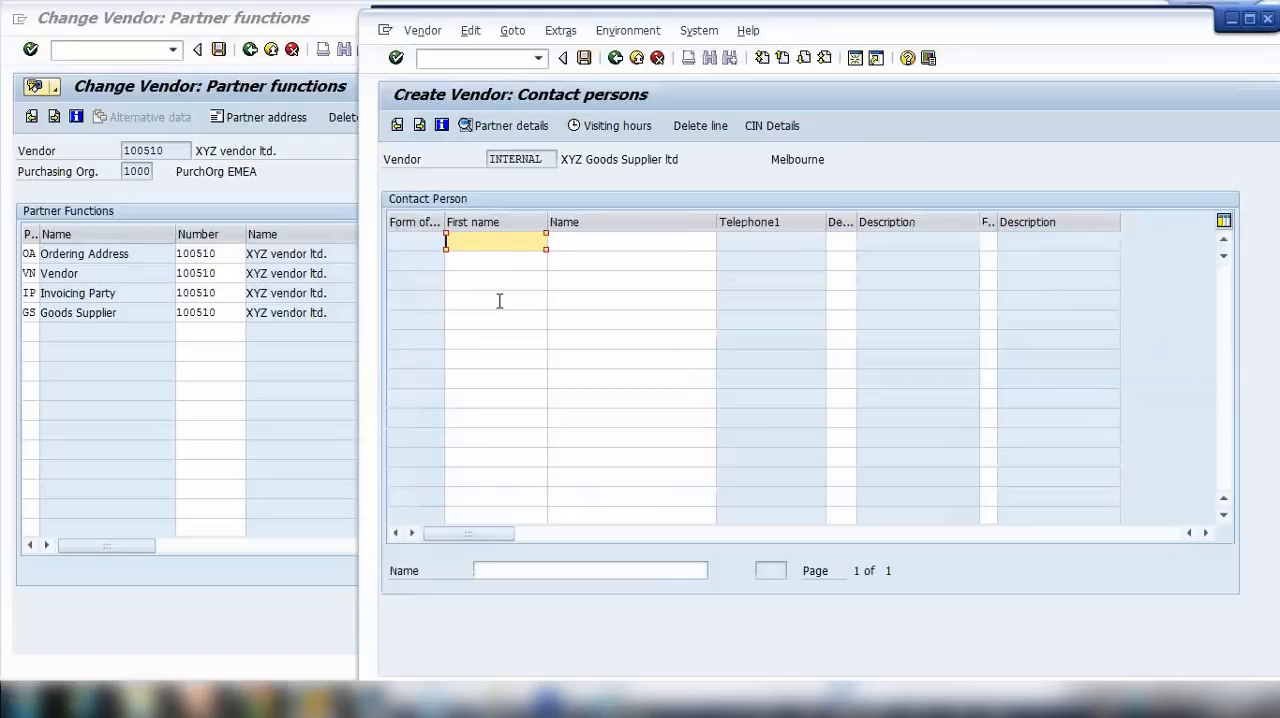
key(Tab)
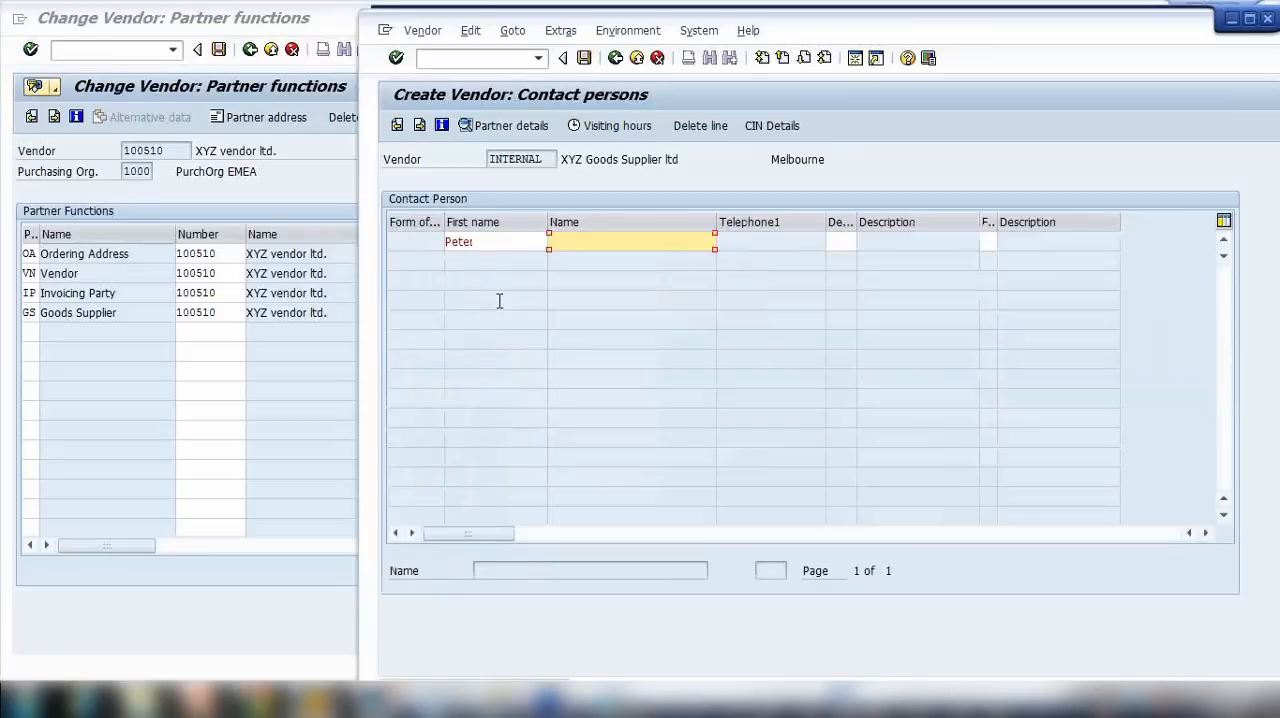
key(Return)
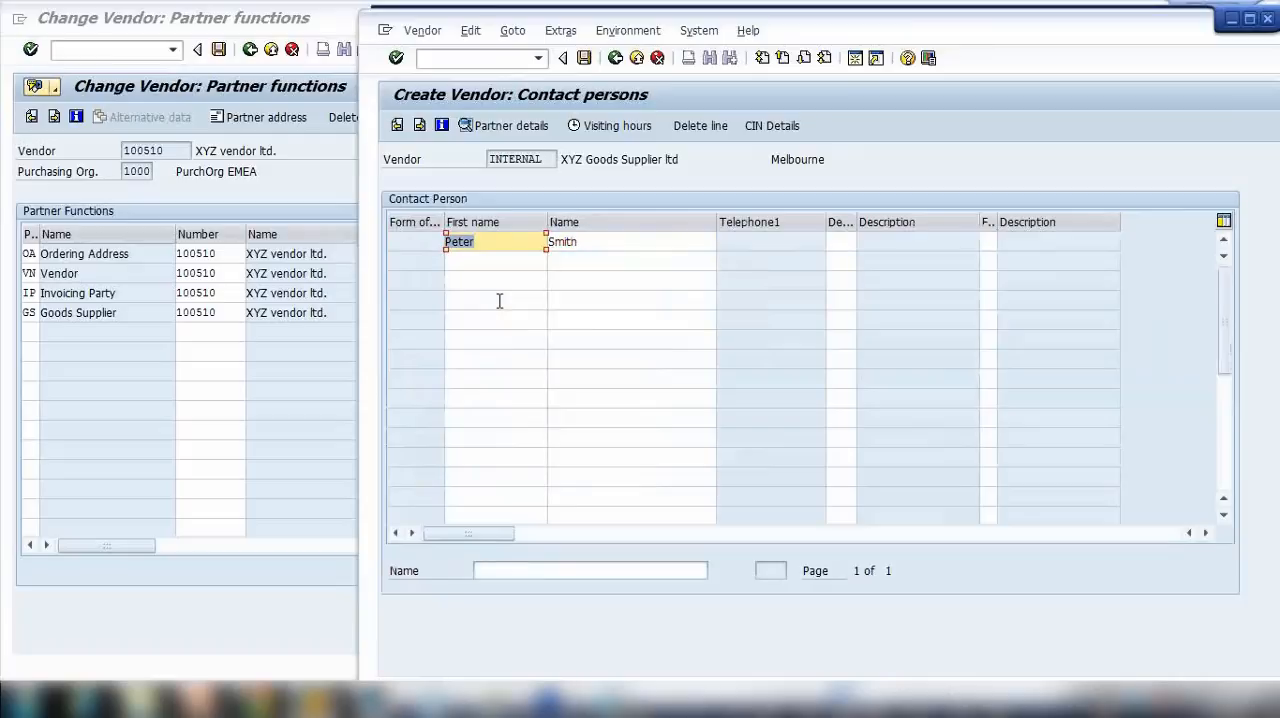
Step: Set the new vendor's reconciliation account to 160000 and its cash management group to A1 in the accounting information, and continue
key(Return)
text(160000)
click(525, 264)
click(746, 286)
text(A1)
click(735, 303)
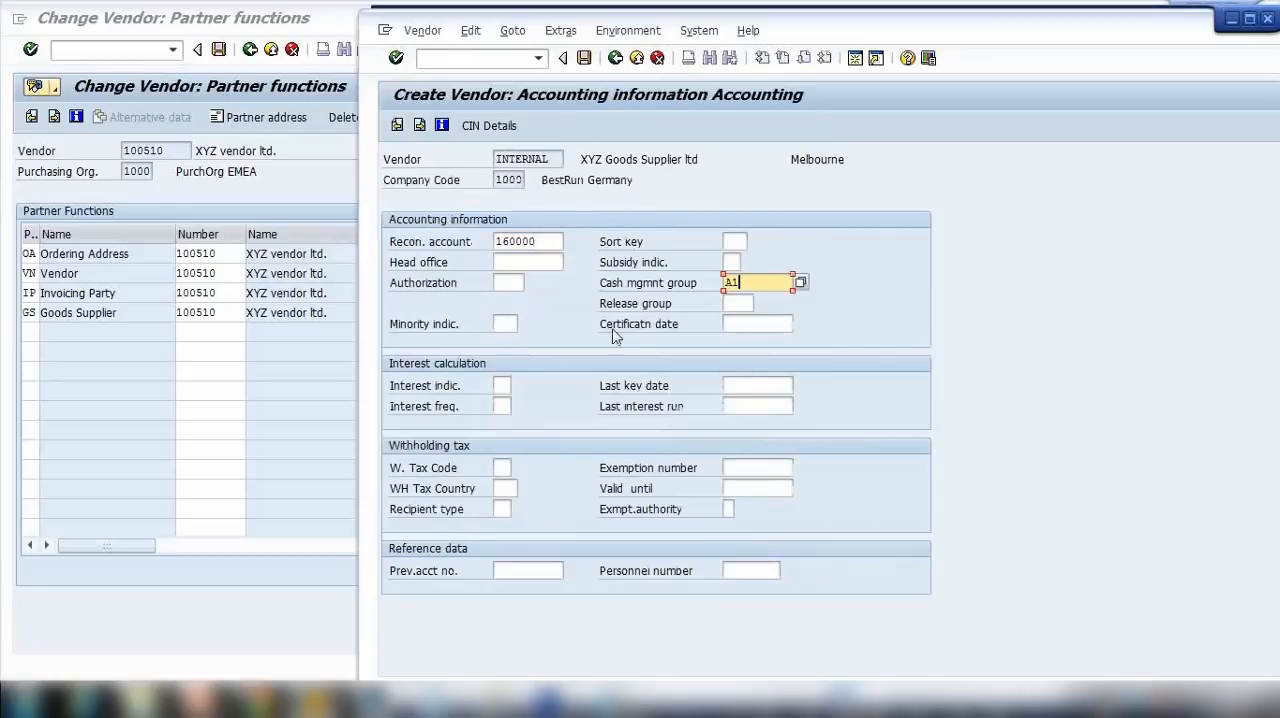
key(Return)
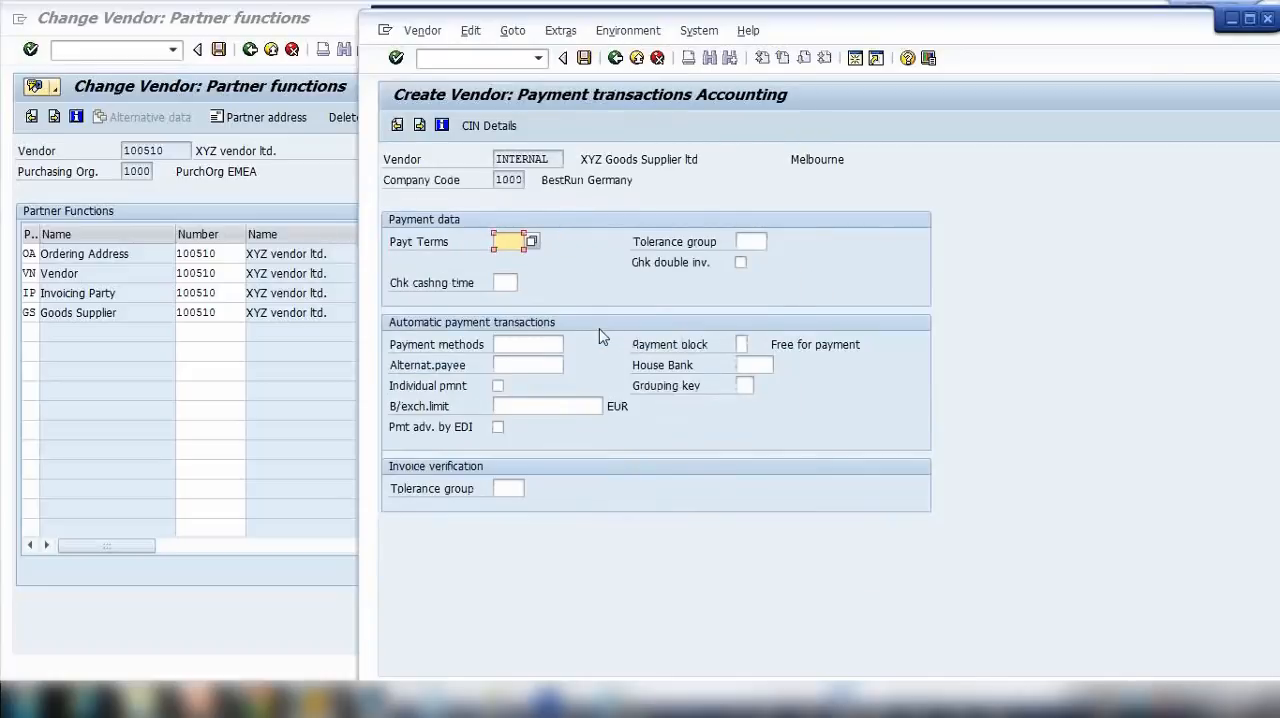
Step: Choose the payment terms for the accounting payment transactions and continue past the correspondence data to the purchasing data
key(space)
click(517, 259)
key(Return)
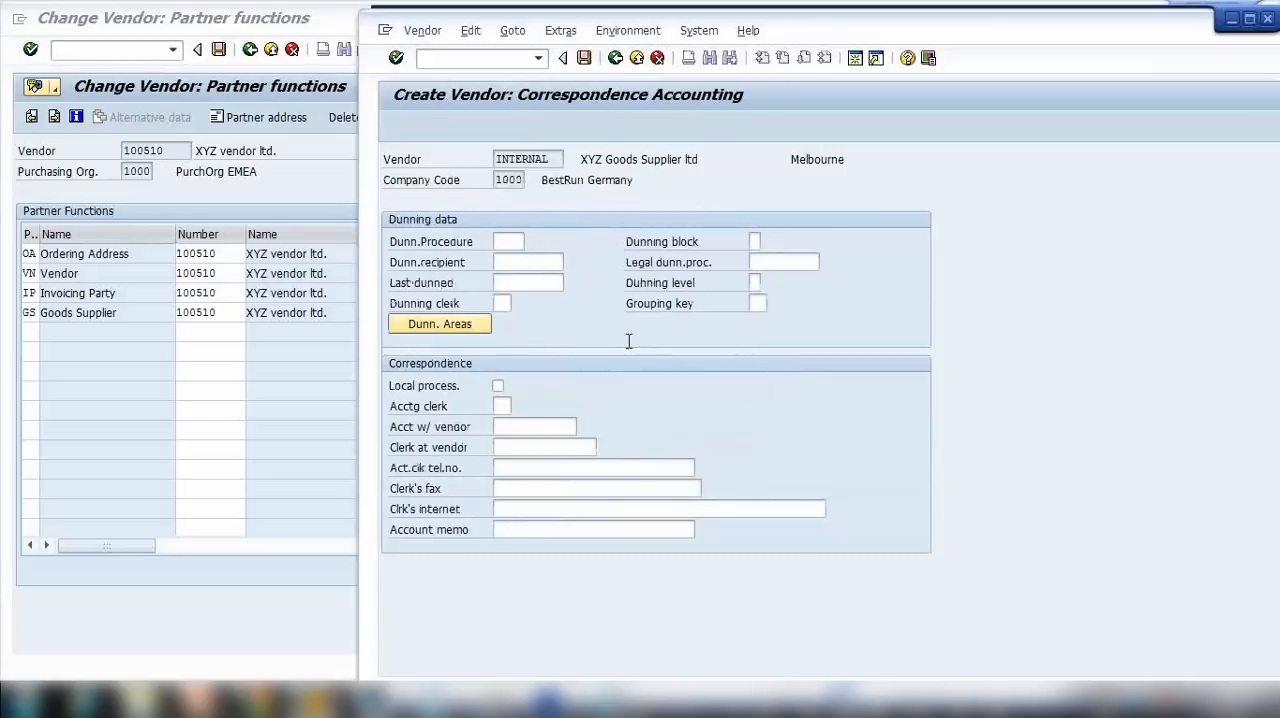
key(Return)
Step: Fill in the order currency, terms of payment, incoterms and incoterms description in the purchasing data, and save the new vendor
key(space)
click(553, 262)
key(Tab)
key(space)
click(542, 280)
key(Tab)
key(space)
click(540, 300)
click(600, 288)
key(space)
click(601, 299)
key(Return)
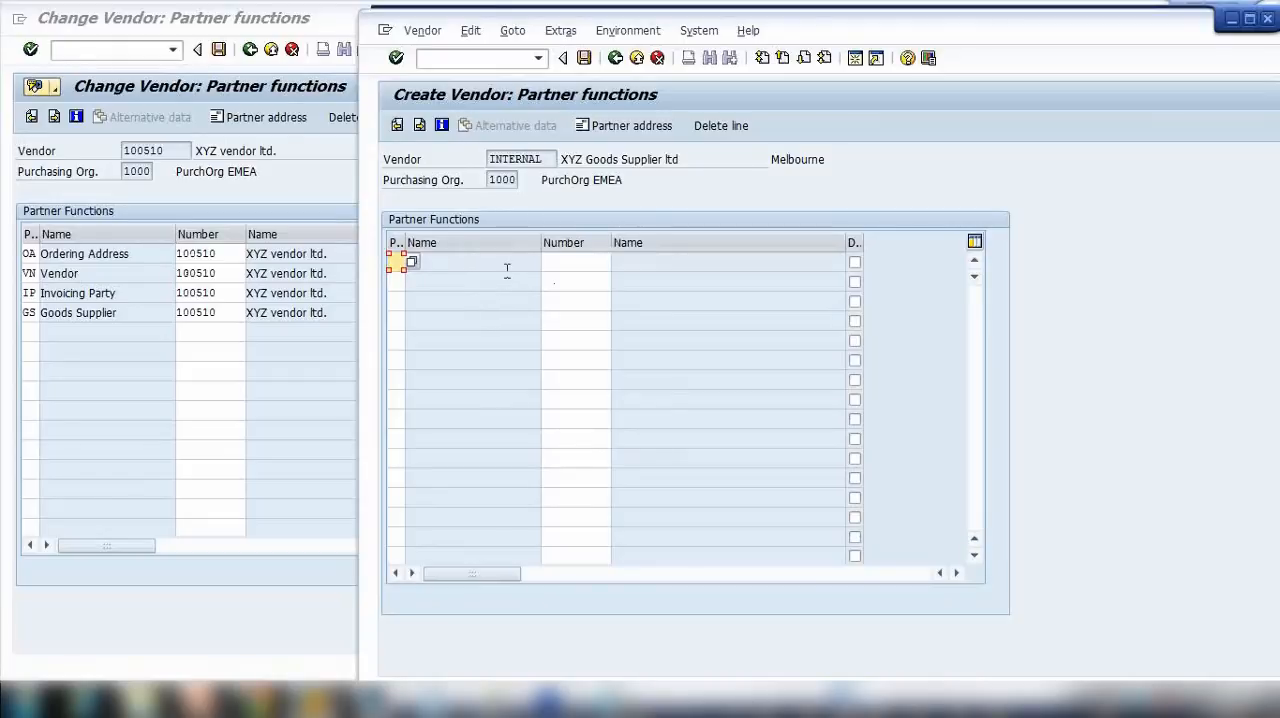
click(584, 57)
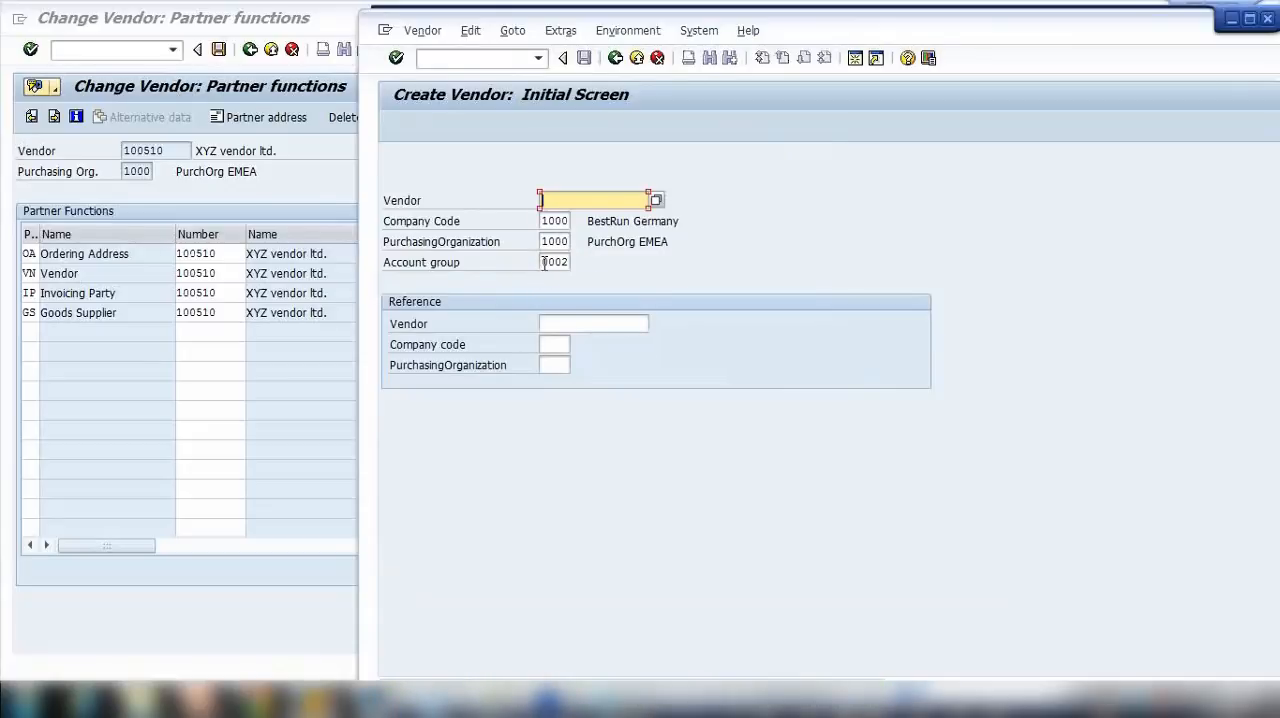
Step: Assign XYZ Goods Supplier ltd as the Goods Supplier partner of XYZ vendor ltd. by entering its new vendor number
double_click(545, 262)
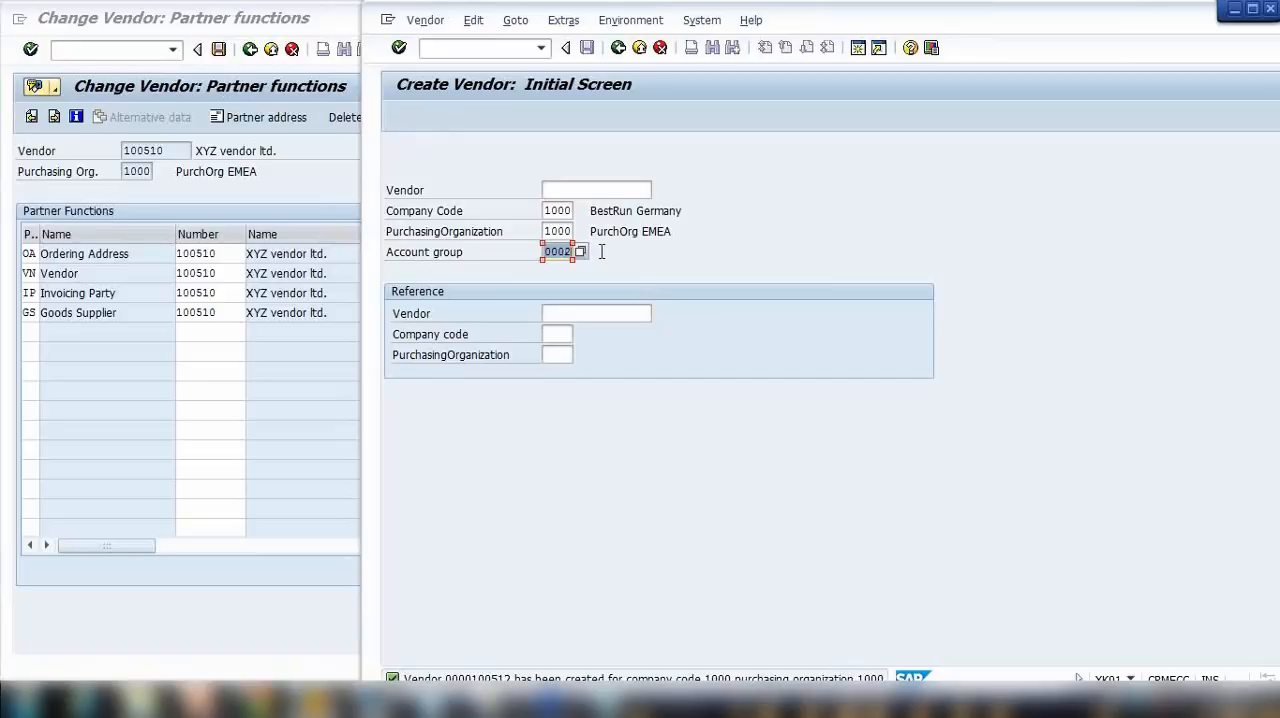
click(218, 314)
key(BackSpace)
text(2)
key(Return)
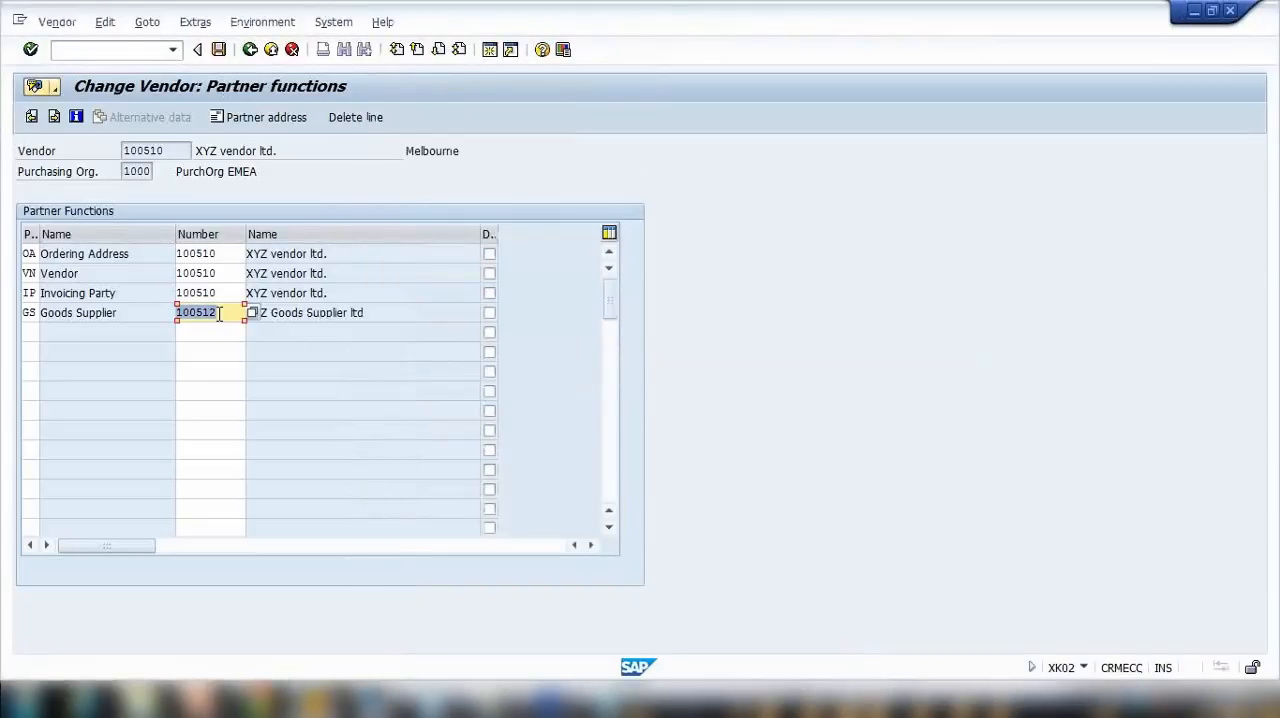
click(320, 313)
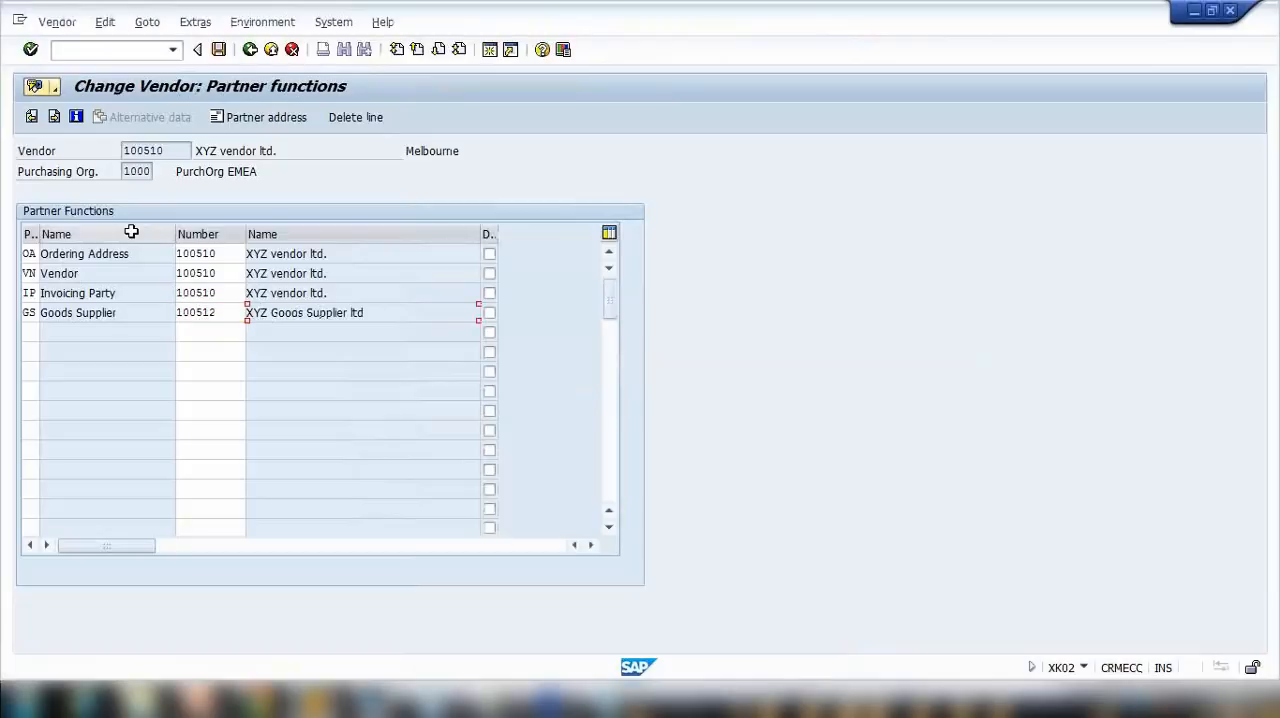
Step: Check the ordering address, vendor, invoicing party and goods supplier rows, and save the changes to XYZ vendor ltd
drag(112, 271, 38, 267)
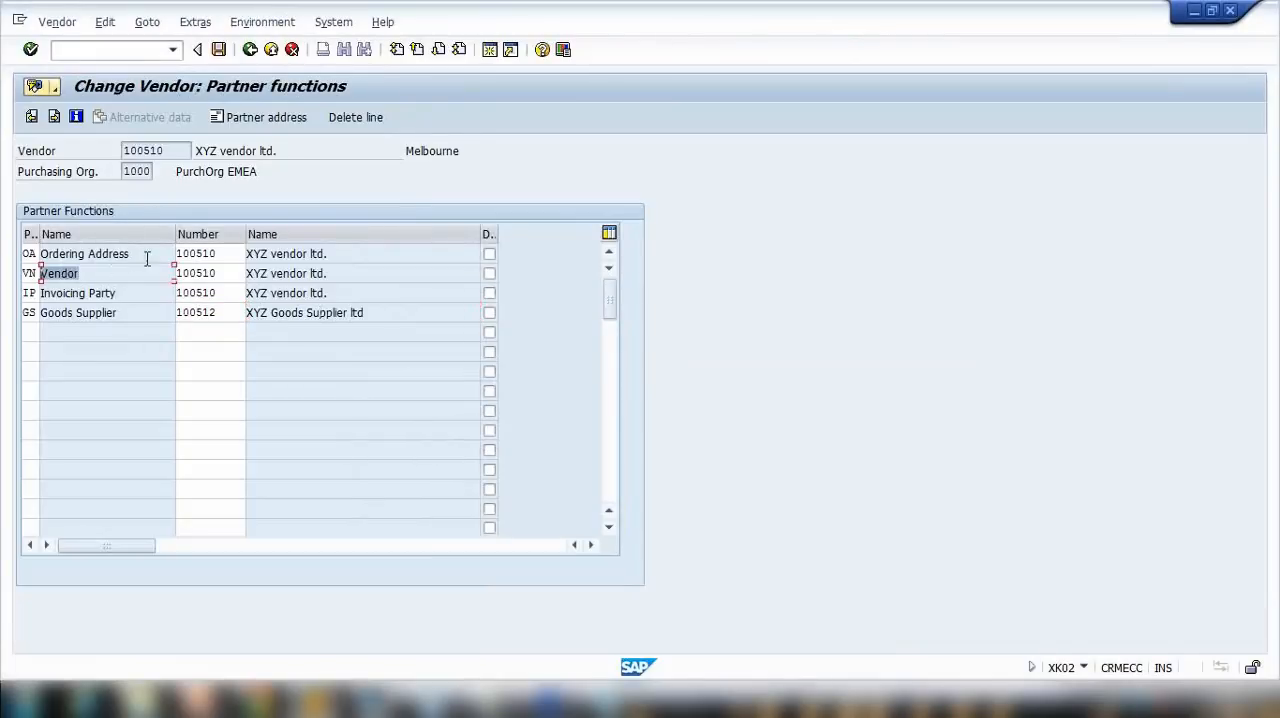
drag(143, 257, 40, 255)
drag(141, 291, 70, 292)
drag(214, 291, 30, 312)
drag(227, 312, 88, 312)
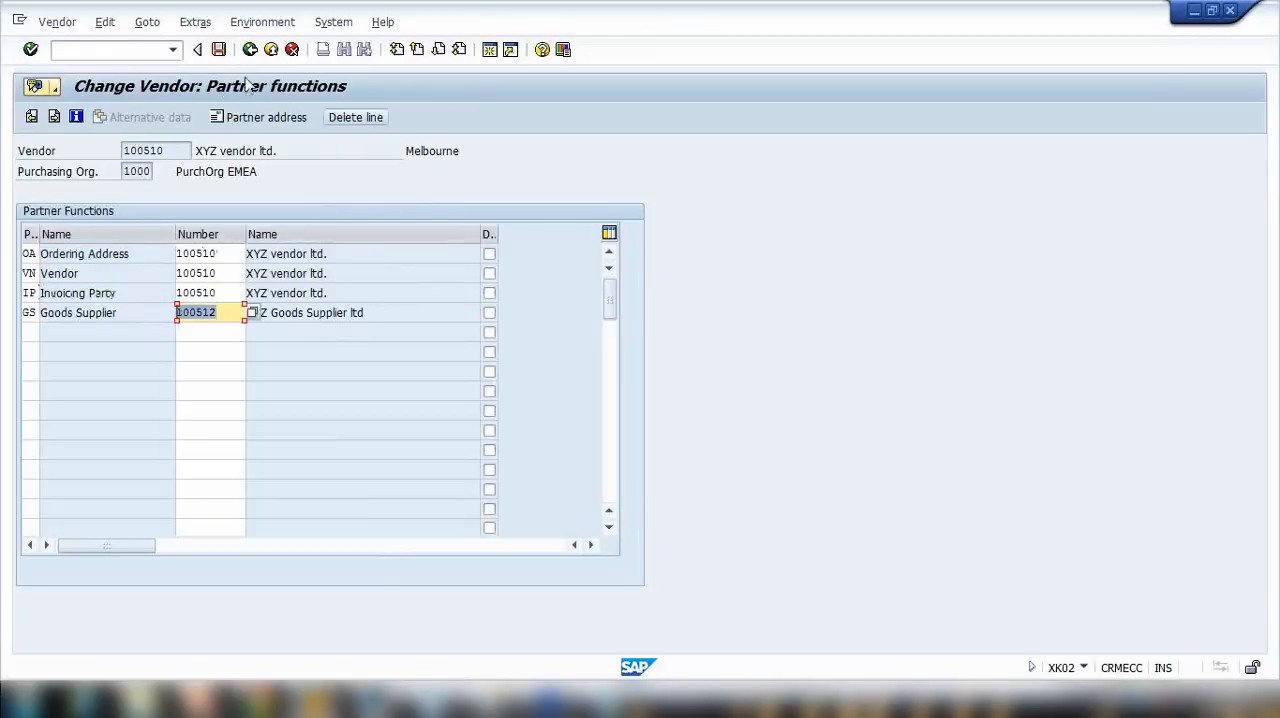
click(218, 49)
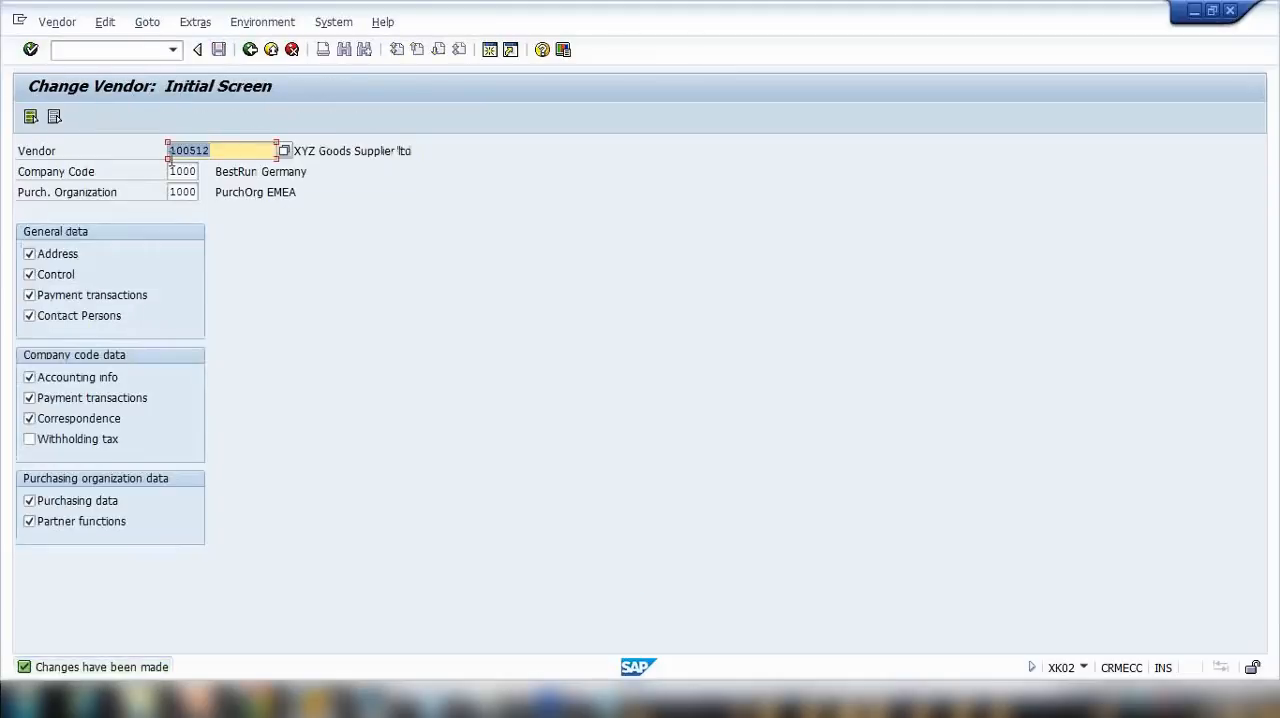
Step: Reopen XYZ vendor ltd. for changing and go through its data screens to check the Goods Supplier entry in its partner functions
click(224, 151)
key(BackSpace)
text(0)
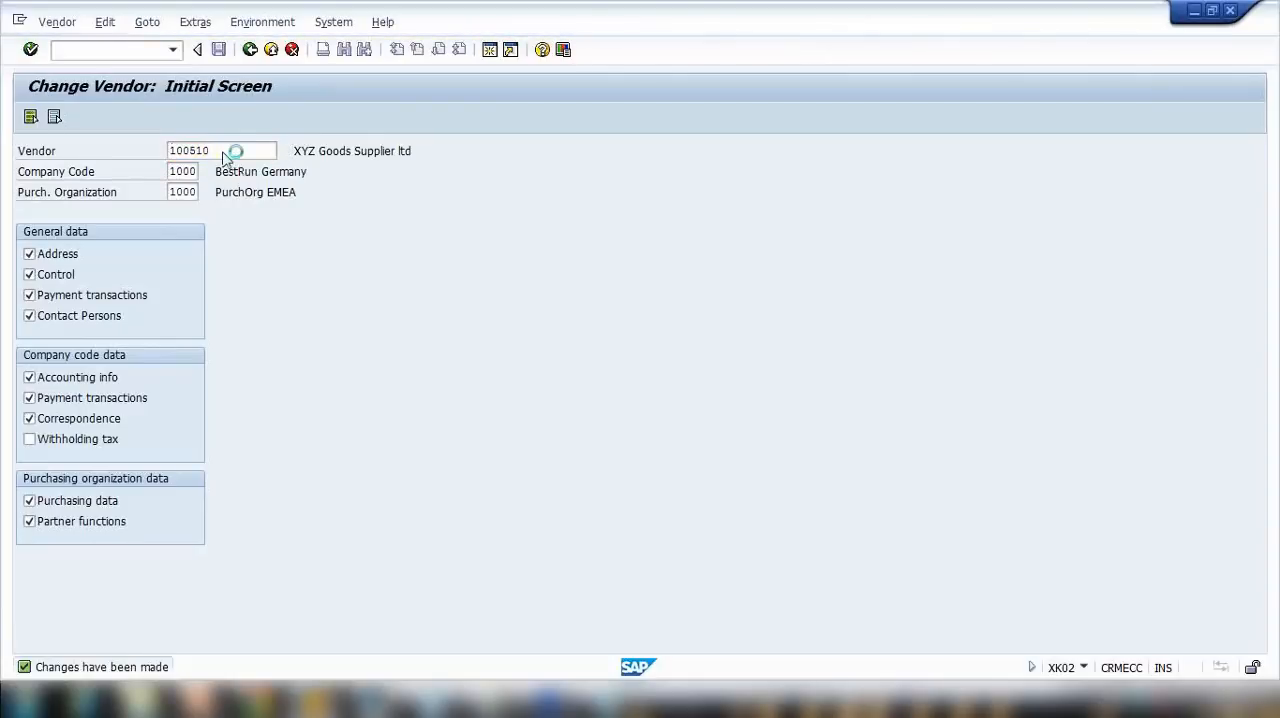
key(Return)
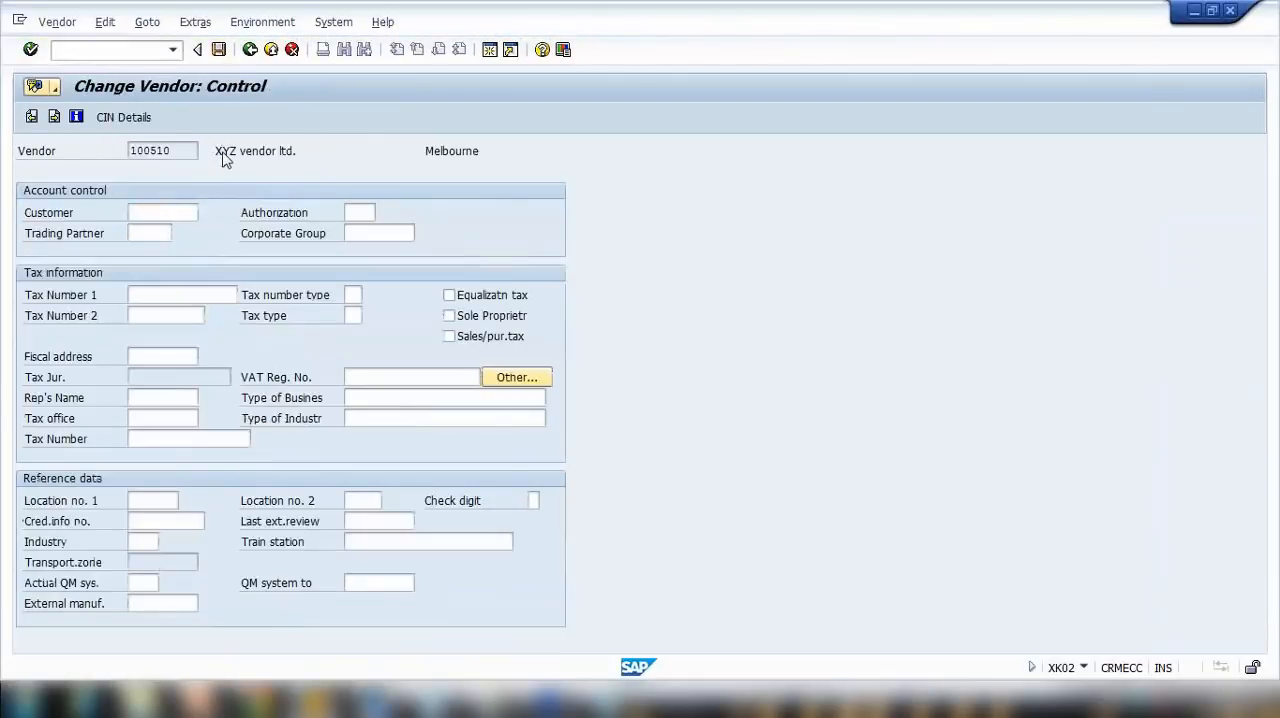
key(Return)
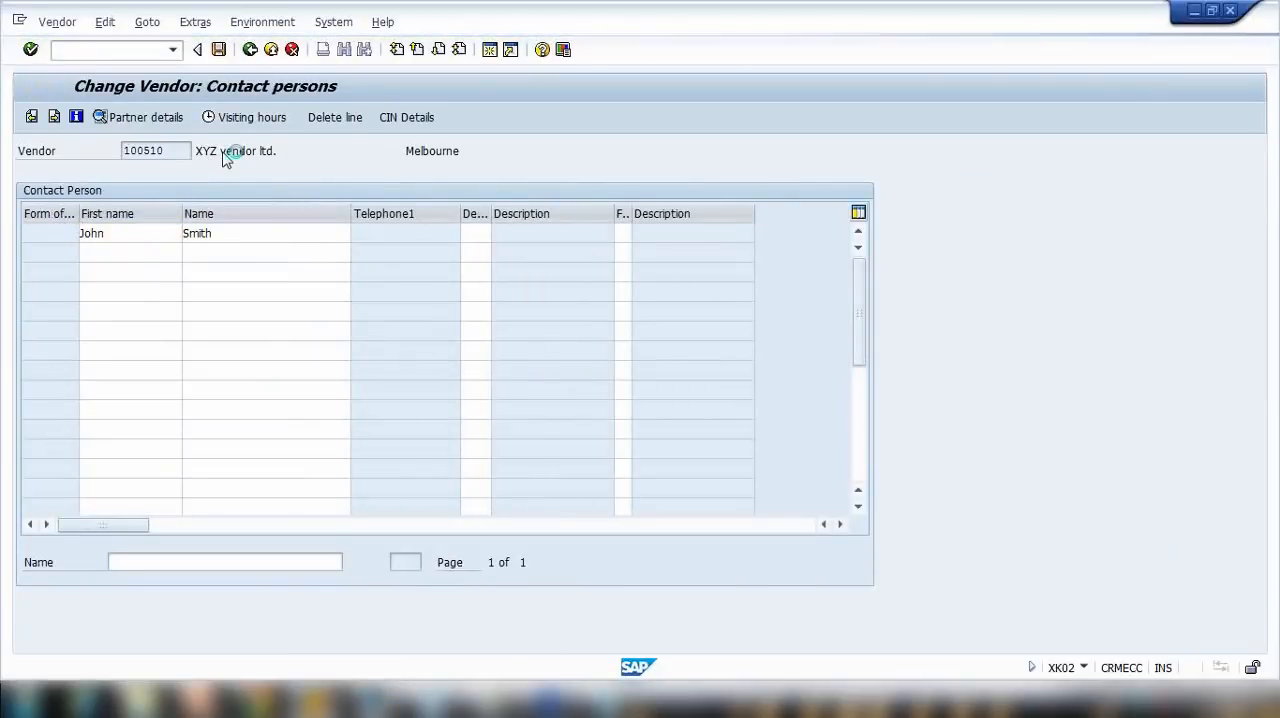
key(Return)
key(Return)
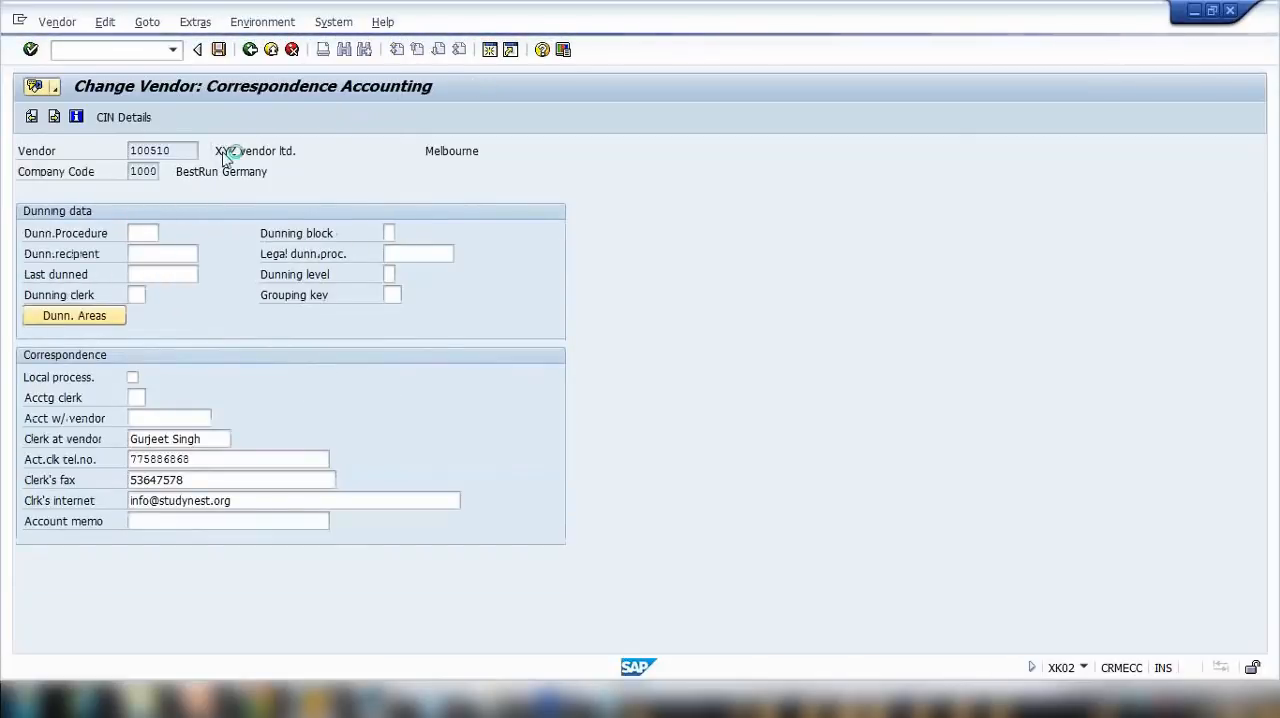
key(Return)
key(Return)
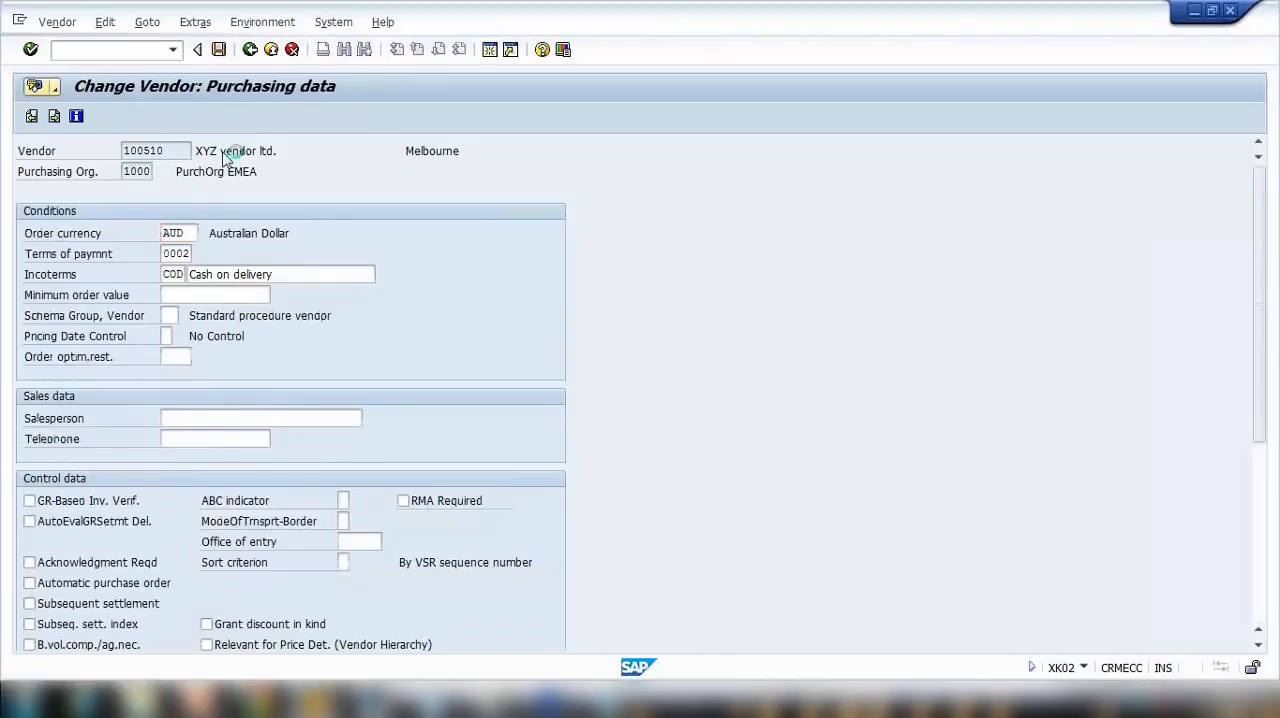
click(228, 314)
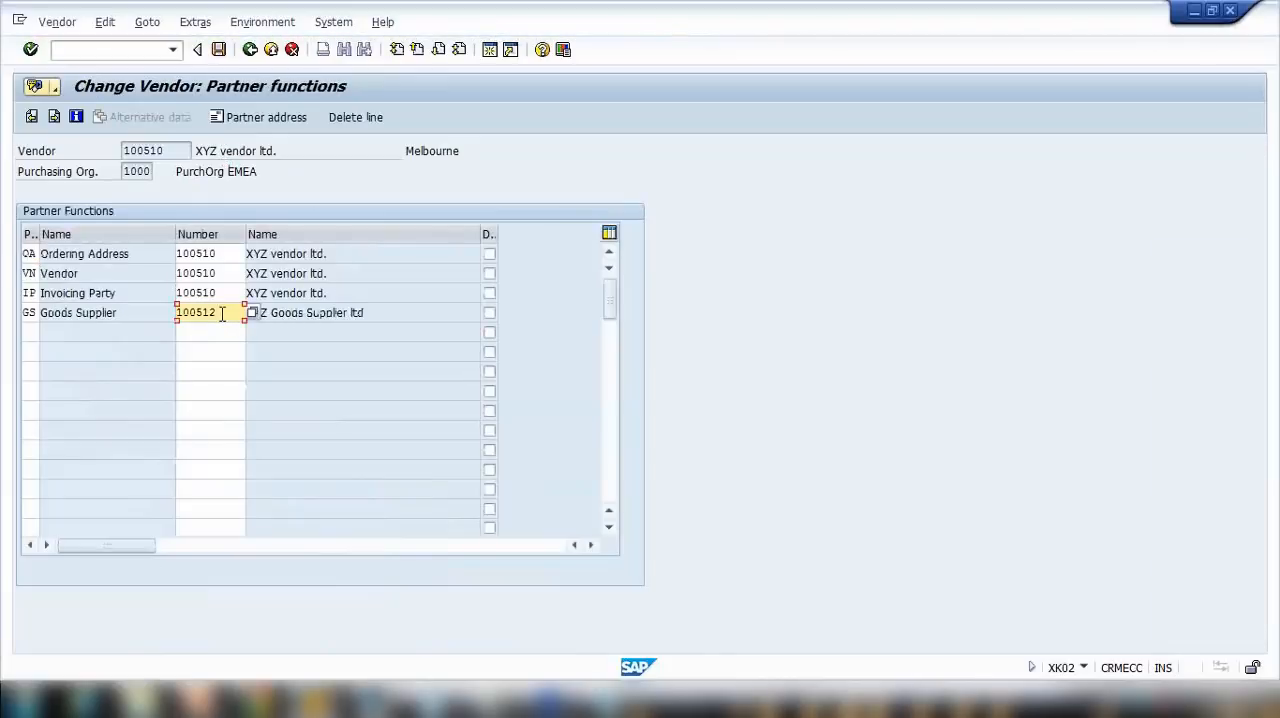
click(127, 315)
key(Tab)
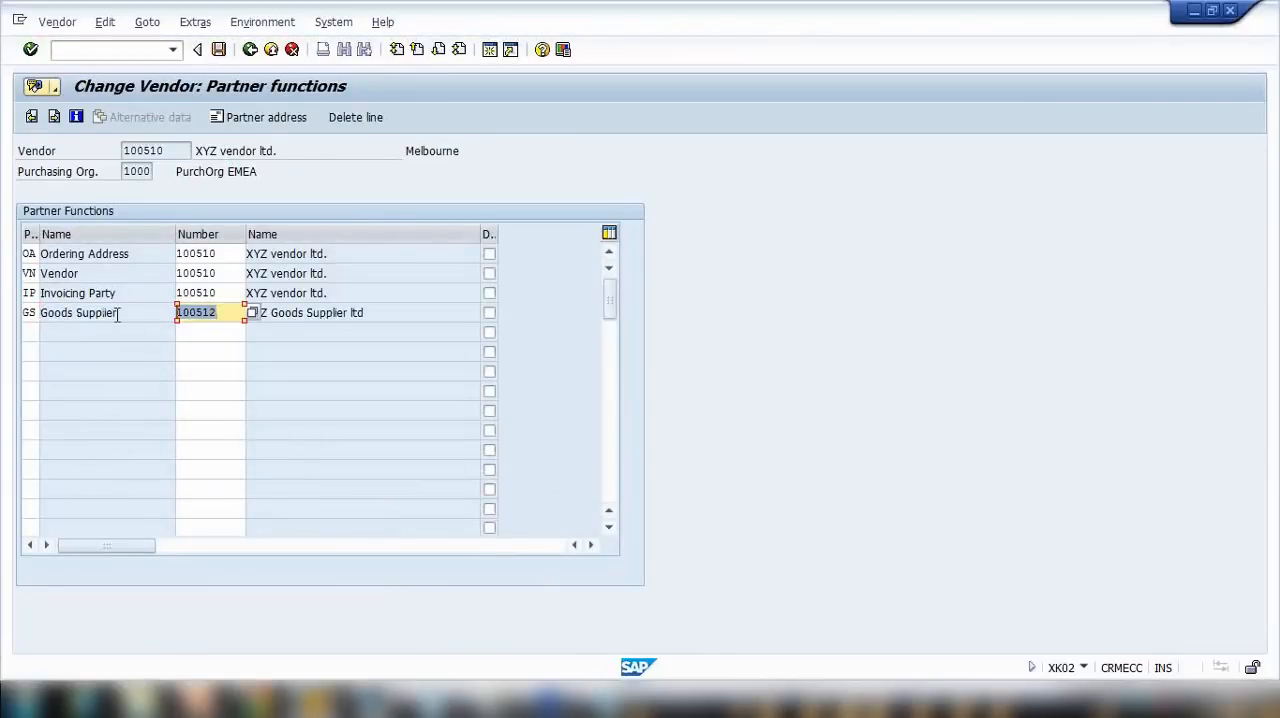
Step: List the account groups available for creating a vendor, highlight 0006 Ordering address, and return to the Ordering Address row in the partner functions
click(318, 700)
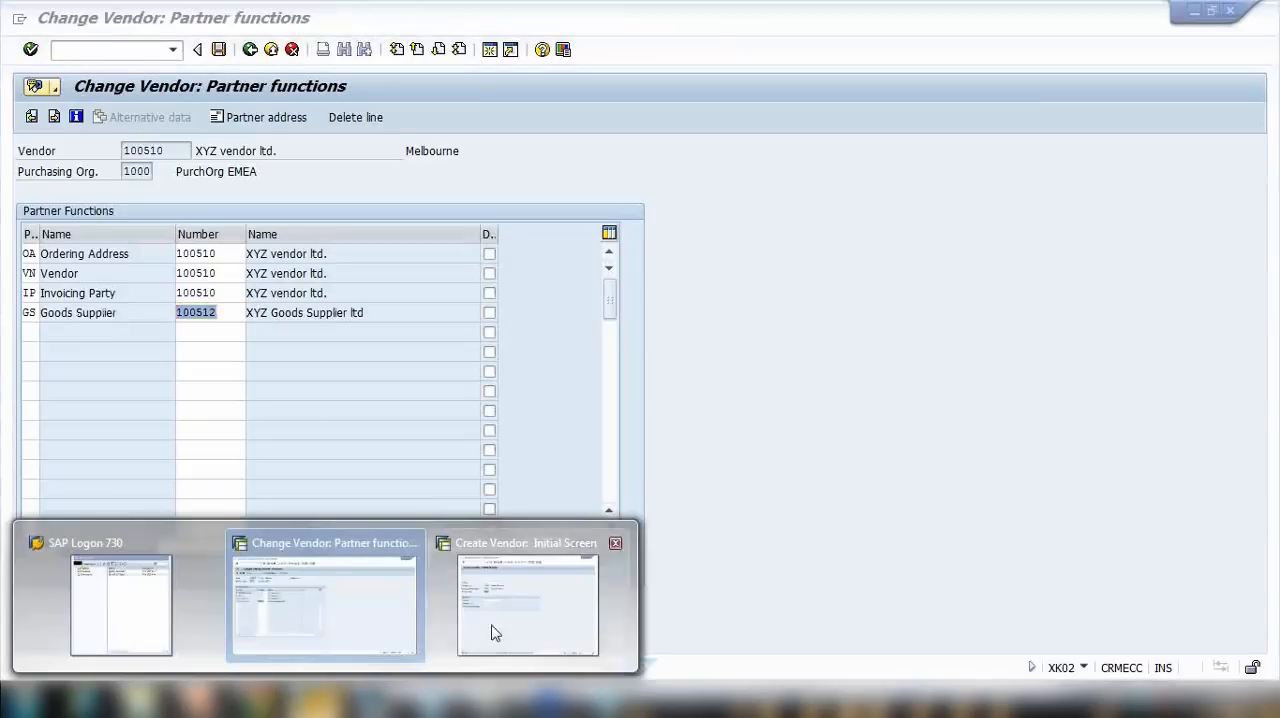
click(491, 611)
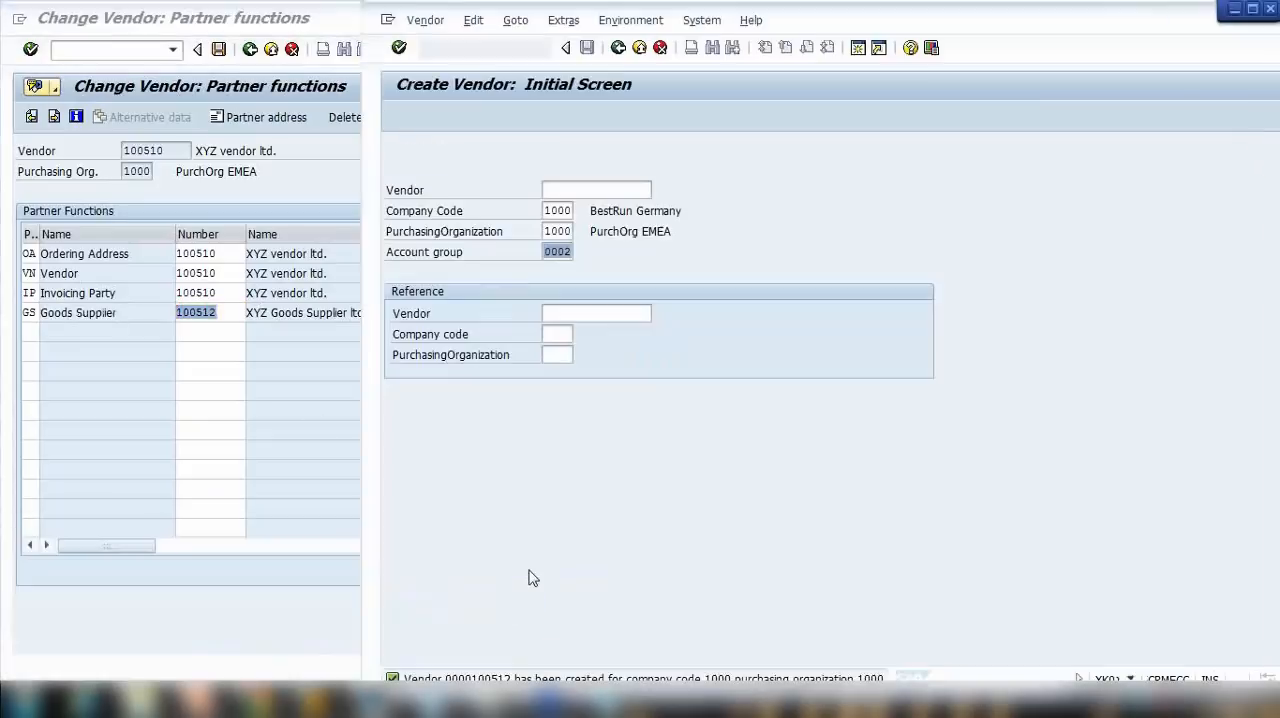
click(550, 253)
key(F4)
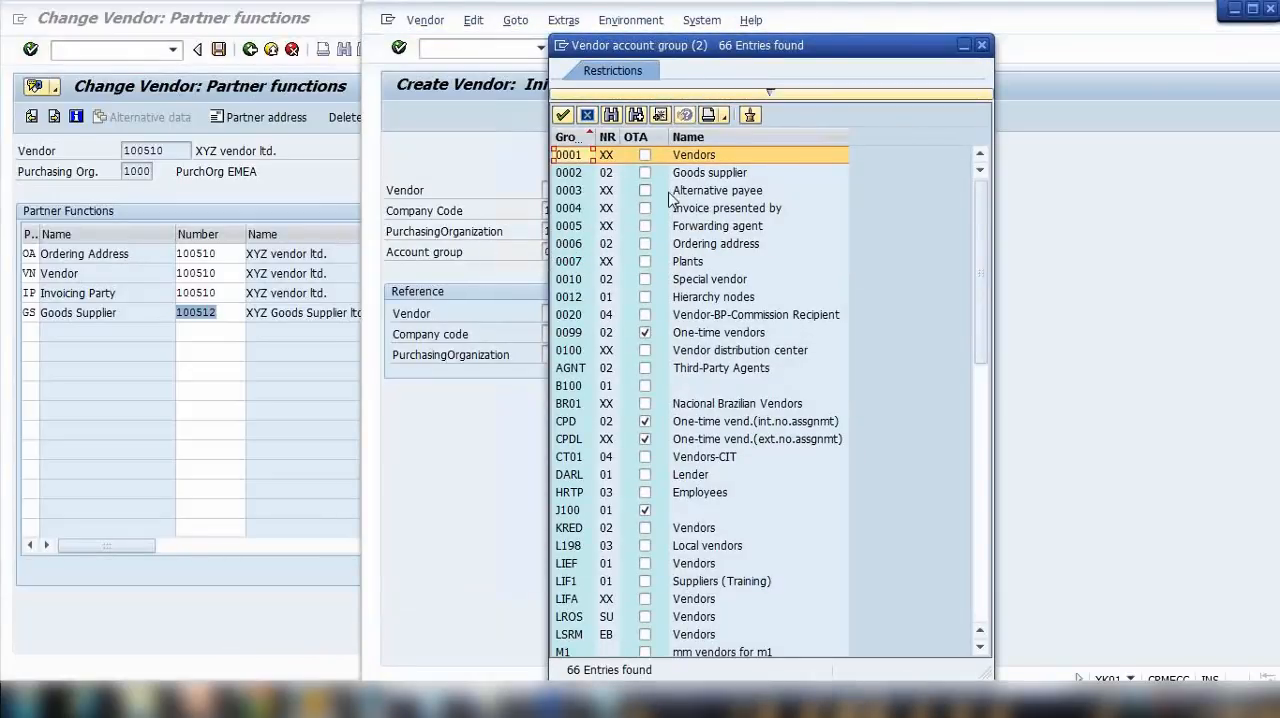
click(710, 245)
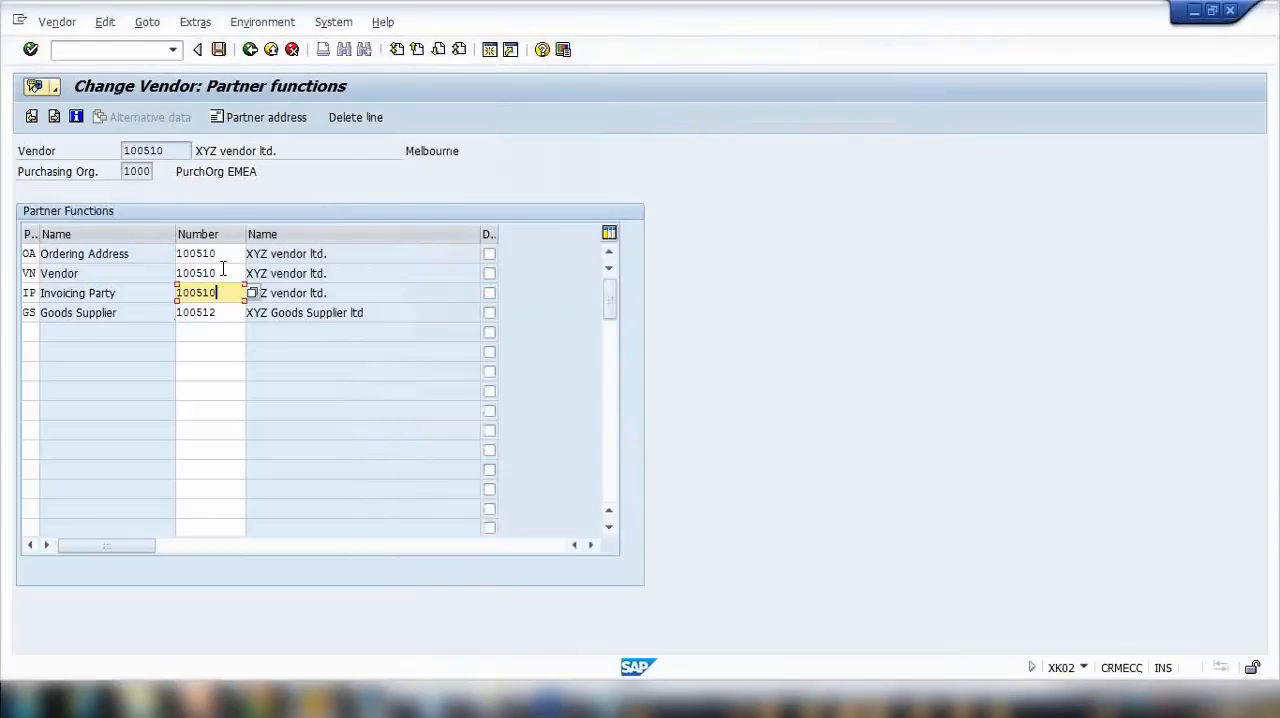
key(Up)
key(Up)
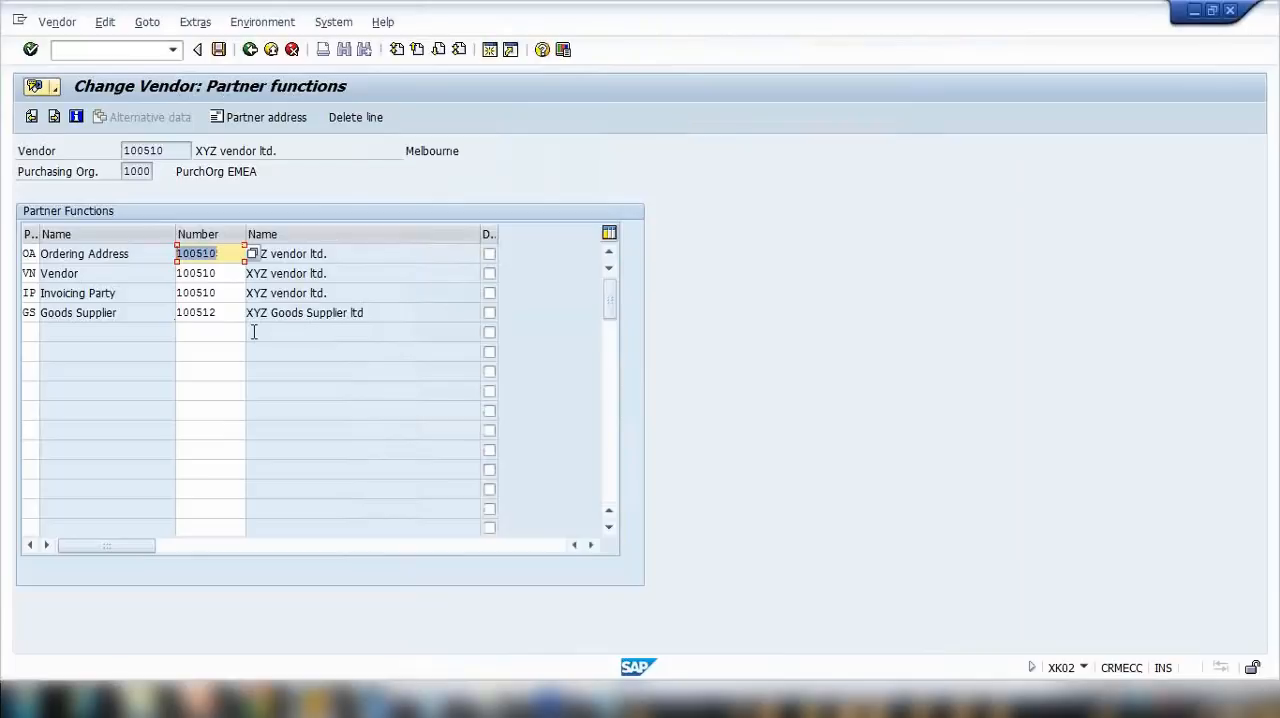
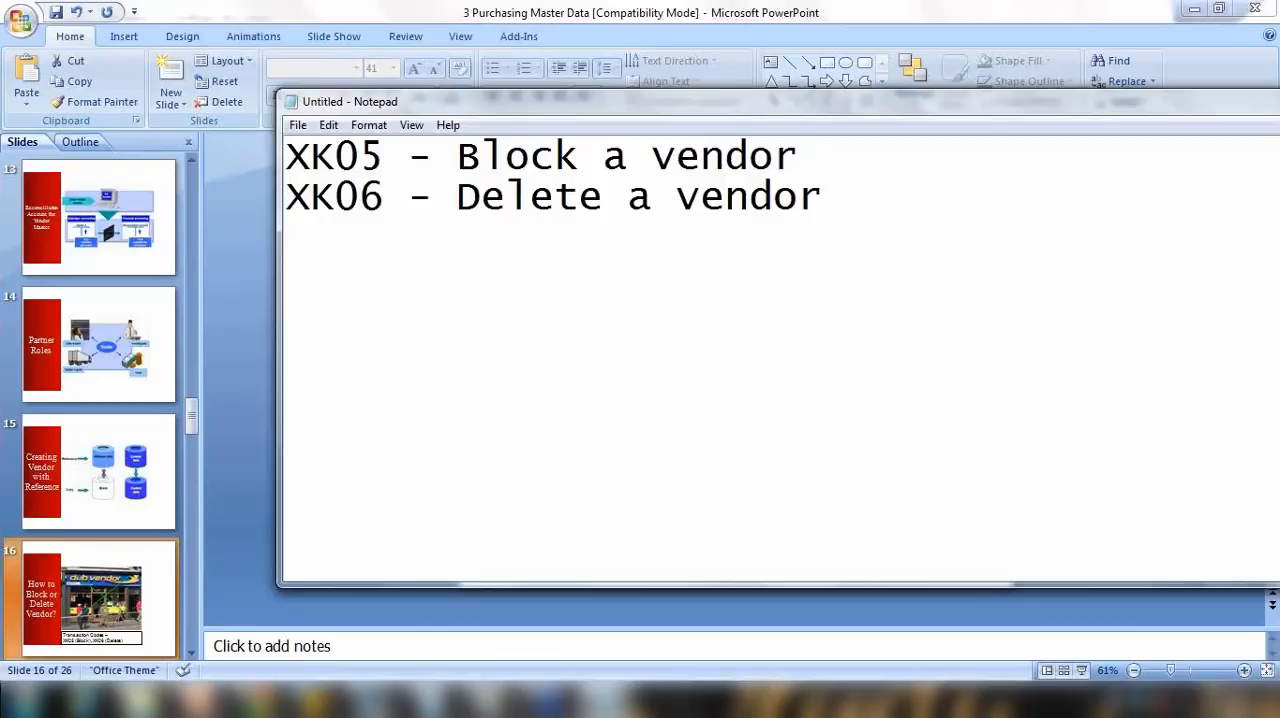
Step: Examine the Notepad lines on blocking and deleting a vendor, highlighting the transaction codes XK05 and XK06
drag(458, 156, 702, 158)
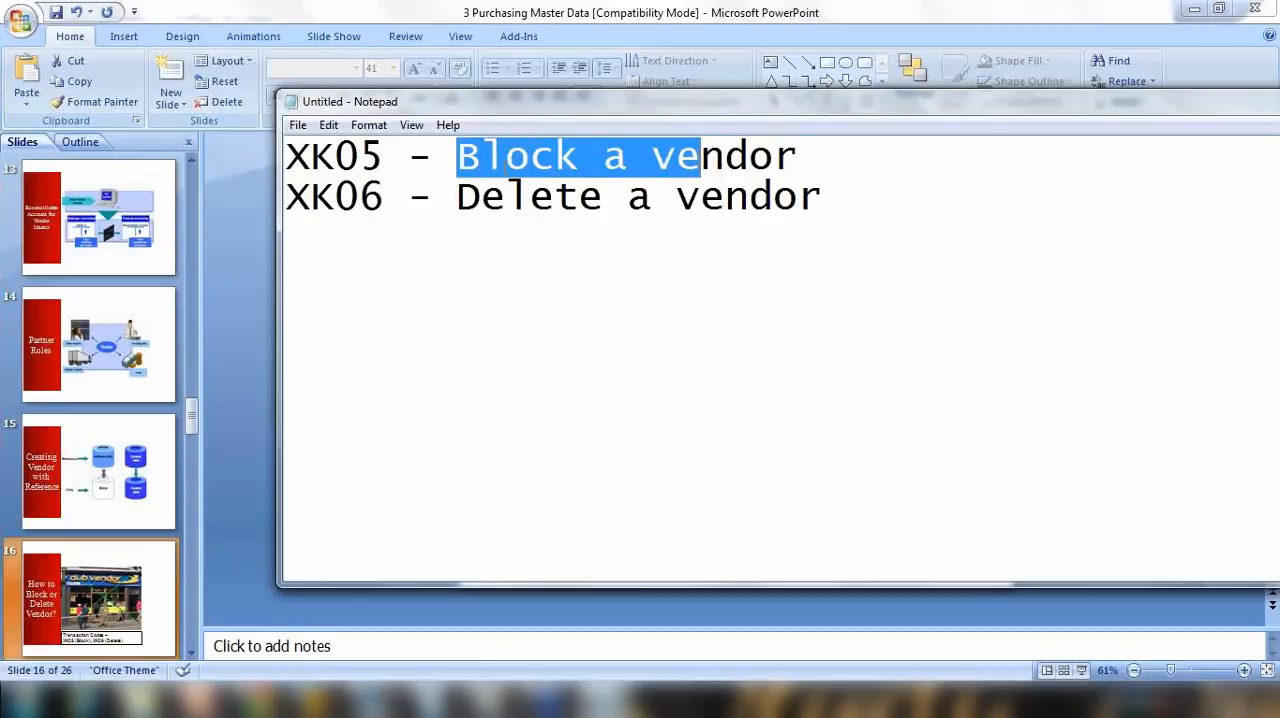
drag(457, 156, 628, 158)
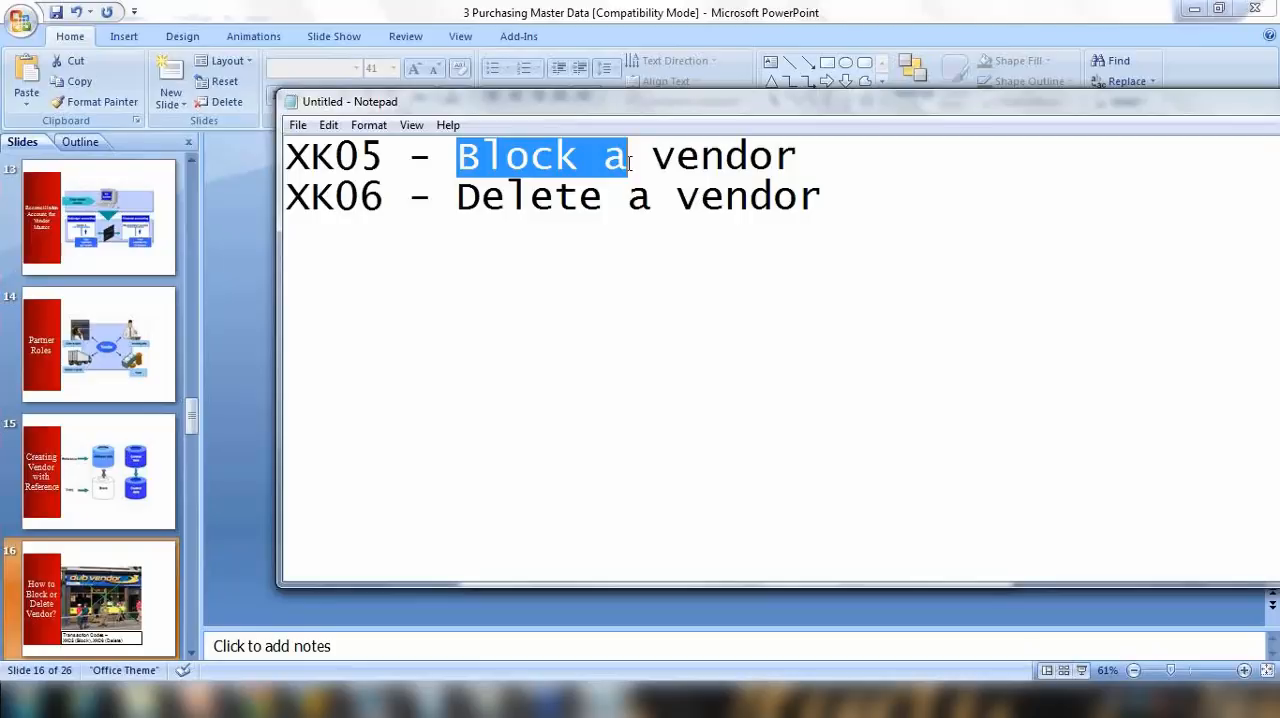
drag(458, 160, 578, 174)
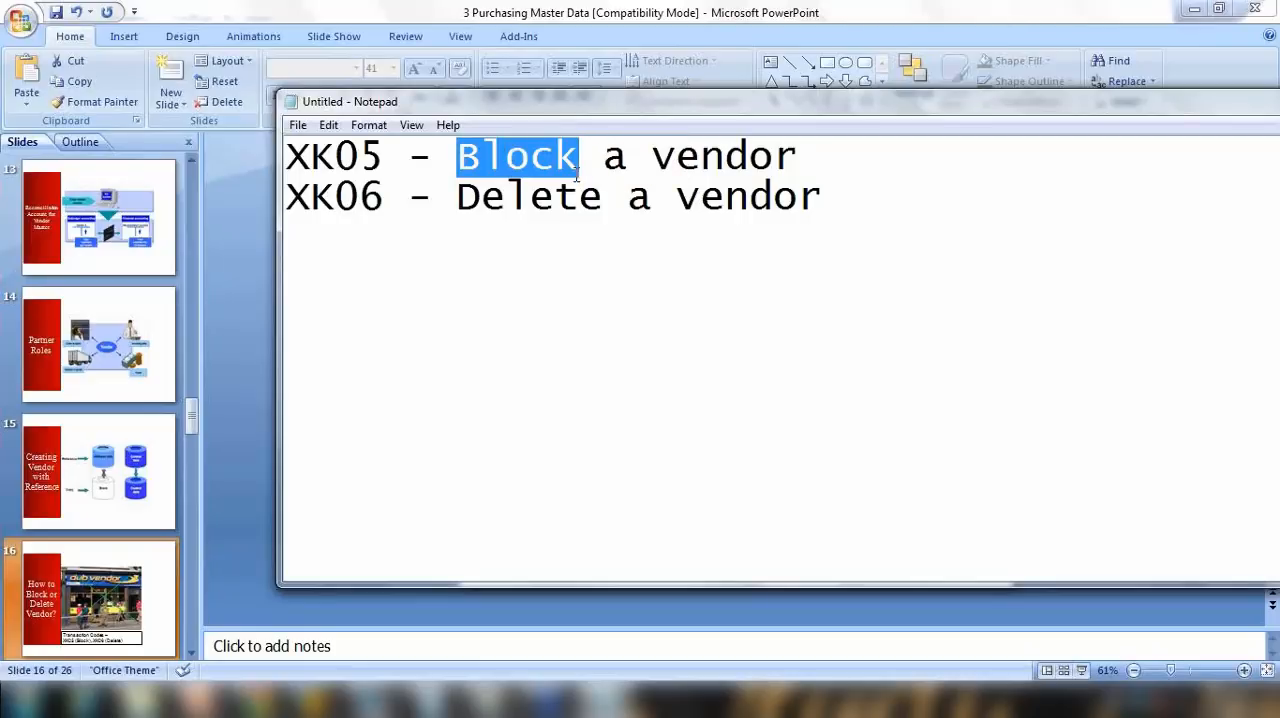
drag(458, 198, 601, 205)
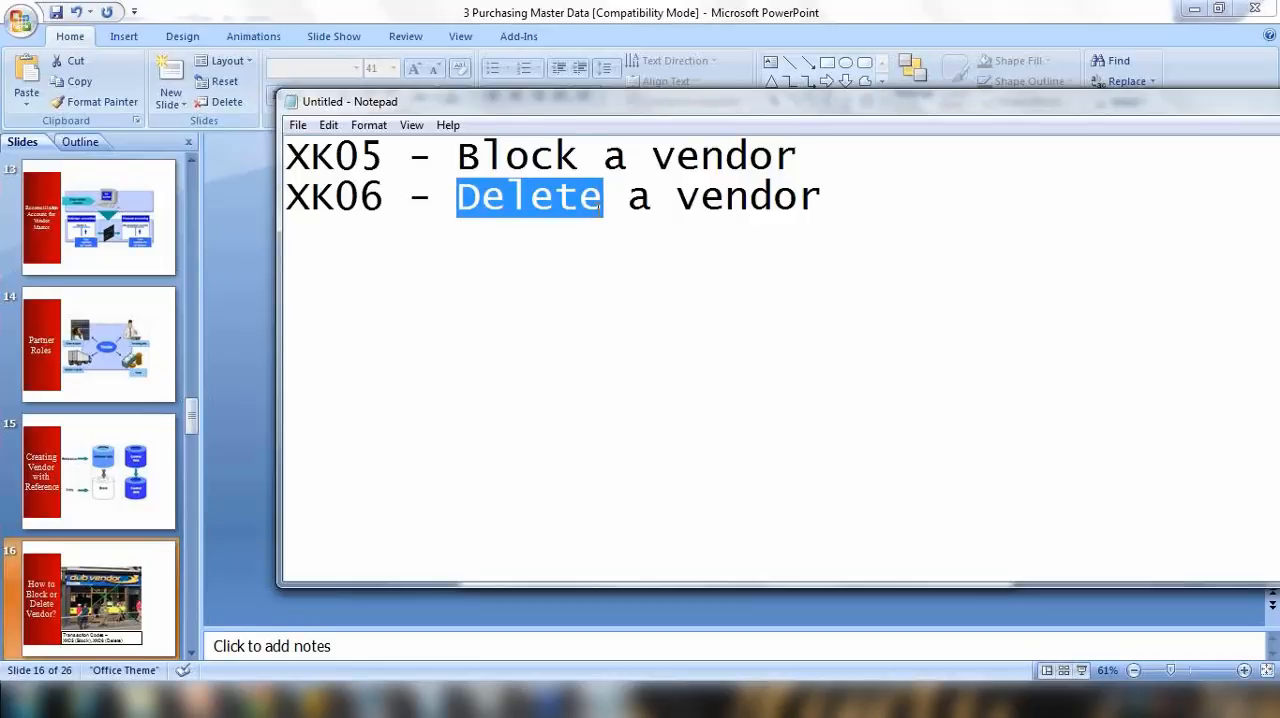
click(546, 222)
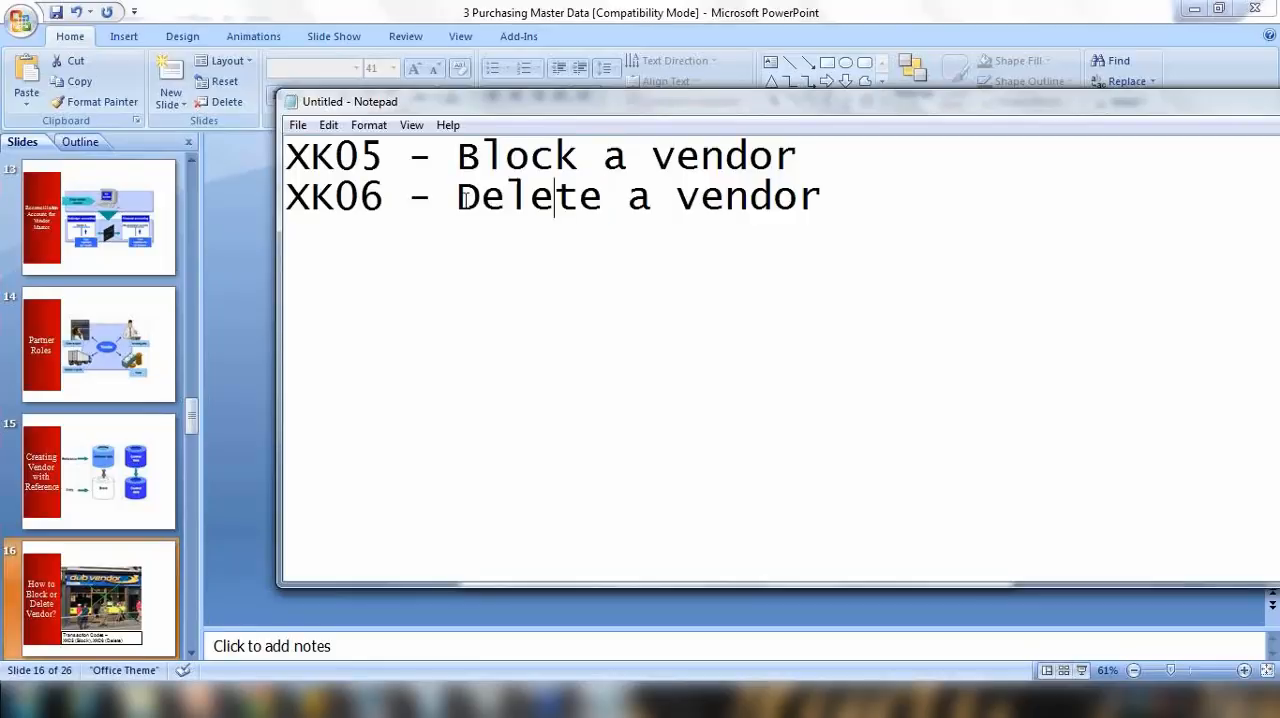
drag(462, 200, 656, 205)
drag(287, 157, 383, 157)
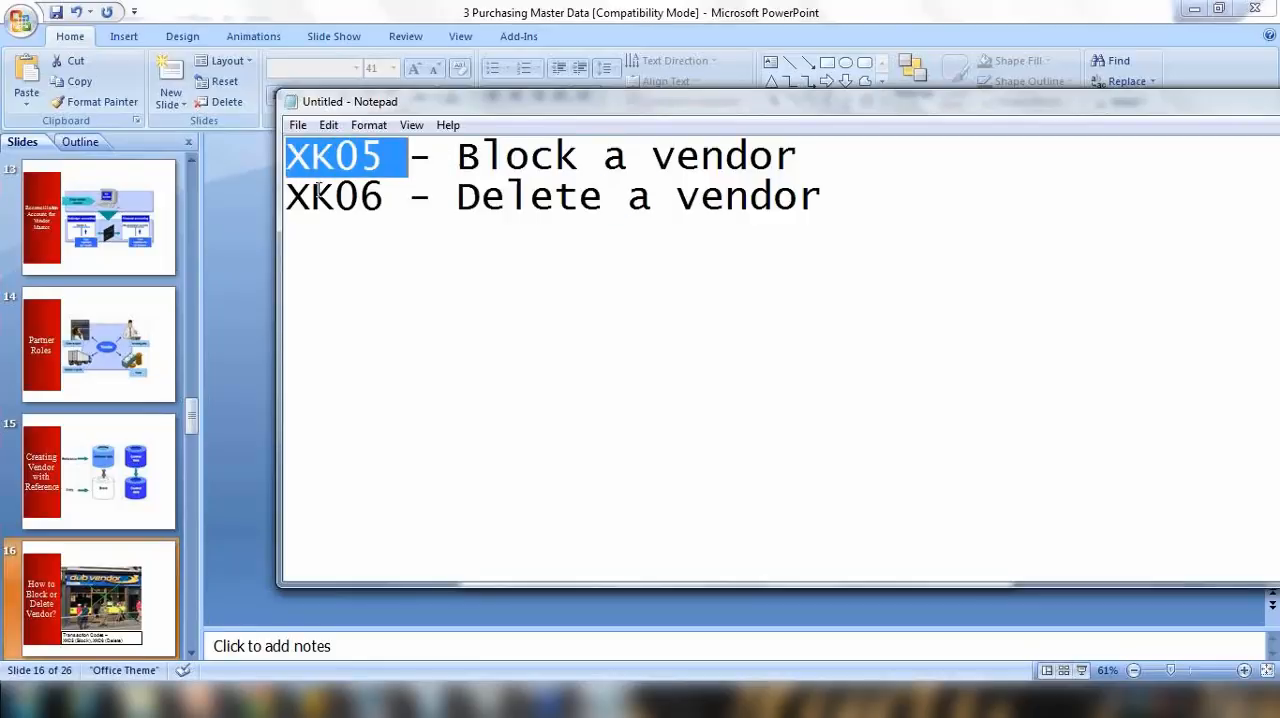
drag(312, 197, 430, 197)
drag(335, 157, 457, 157)
Step: Switch to the SAP session for creating vendors, start transaction XK05, and open the block details of New vendor 123
mouse_move(313, 699)
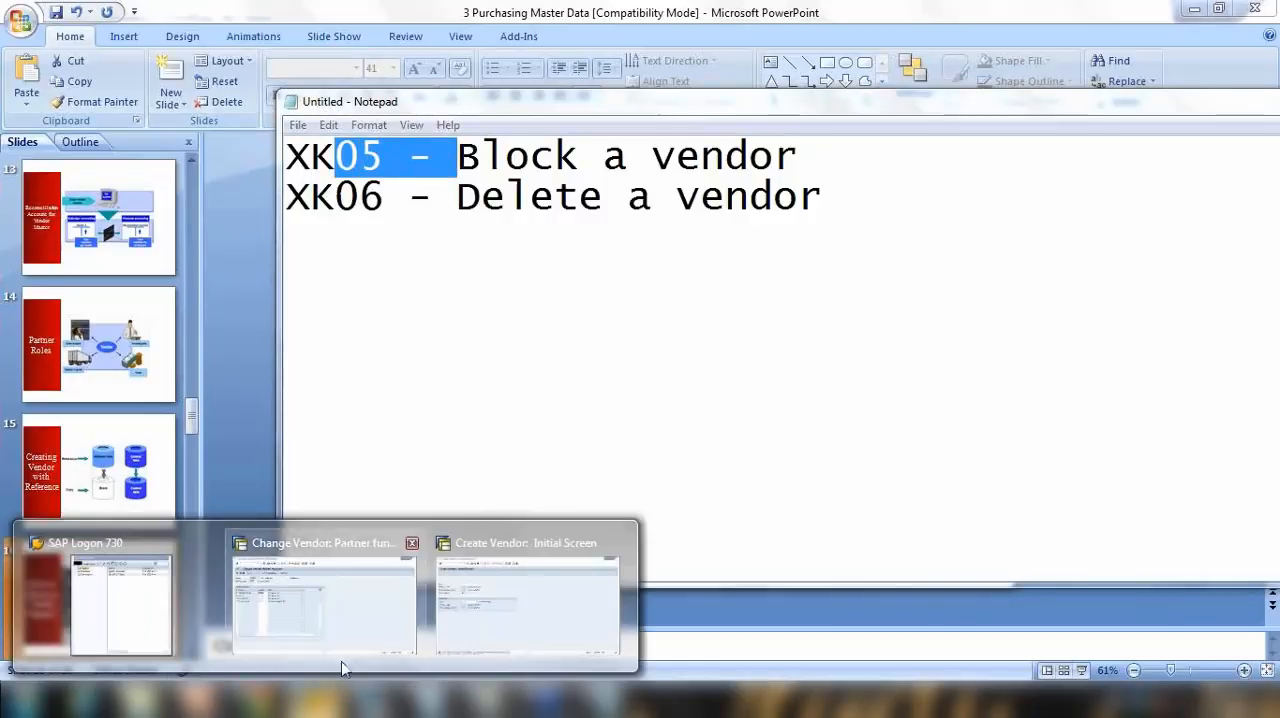
click(500, 609)
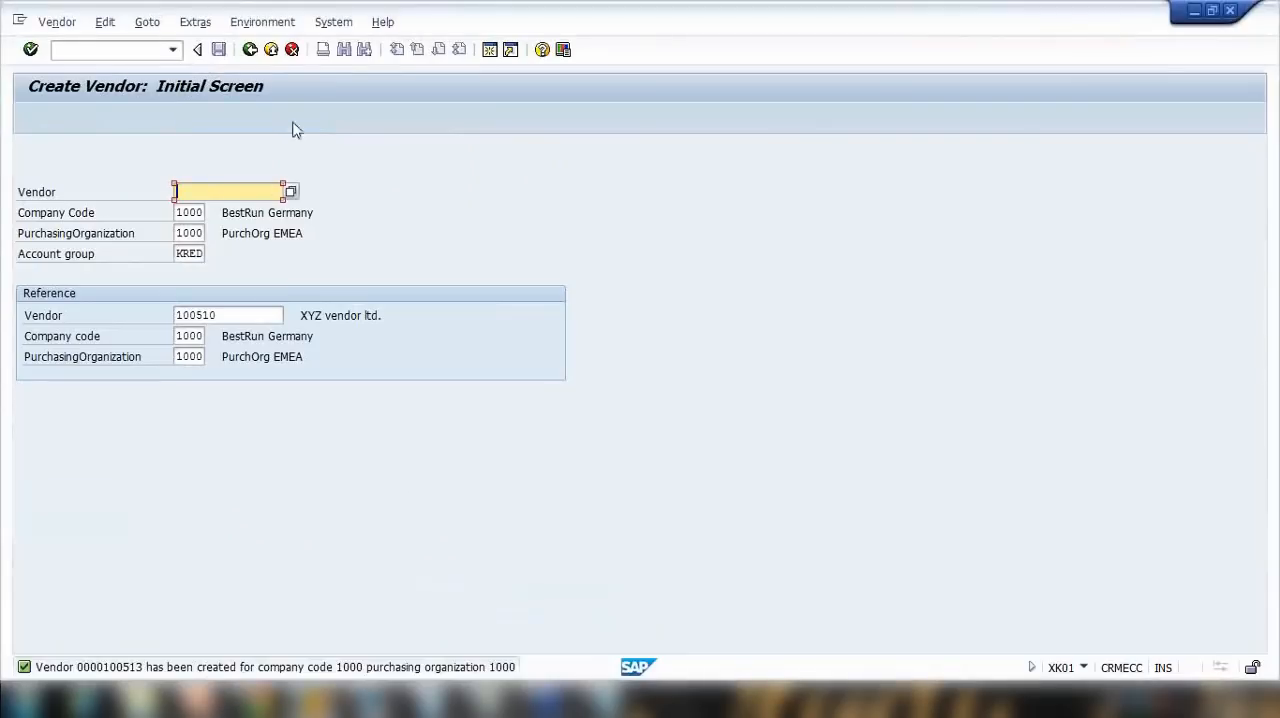
click(250, 50)
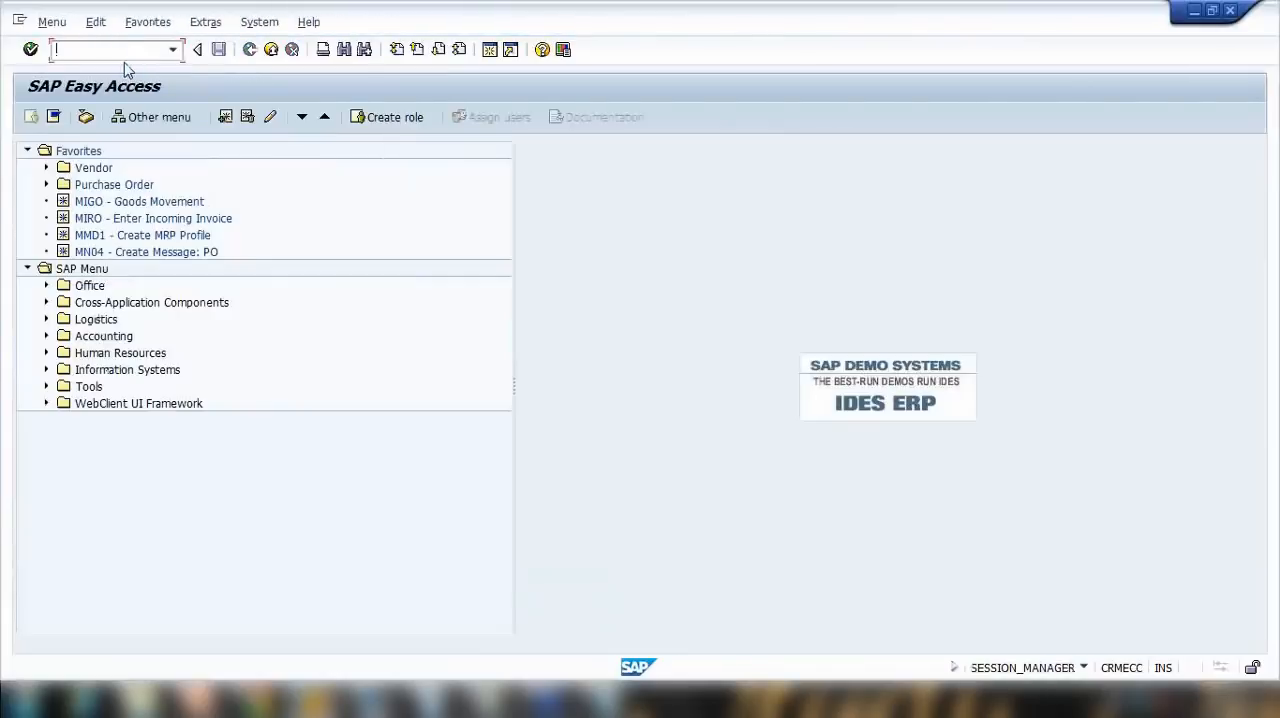
text(xk05)
key(Return)
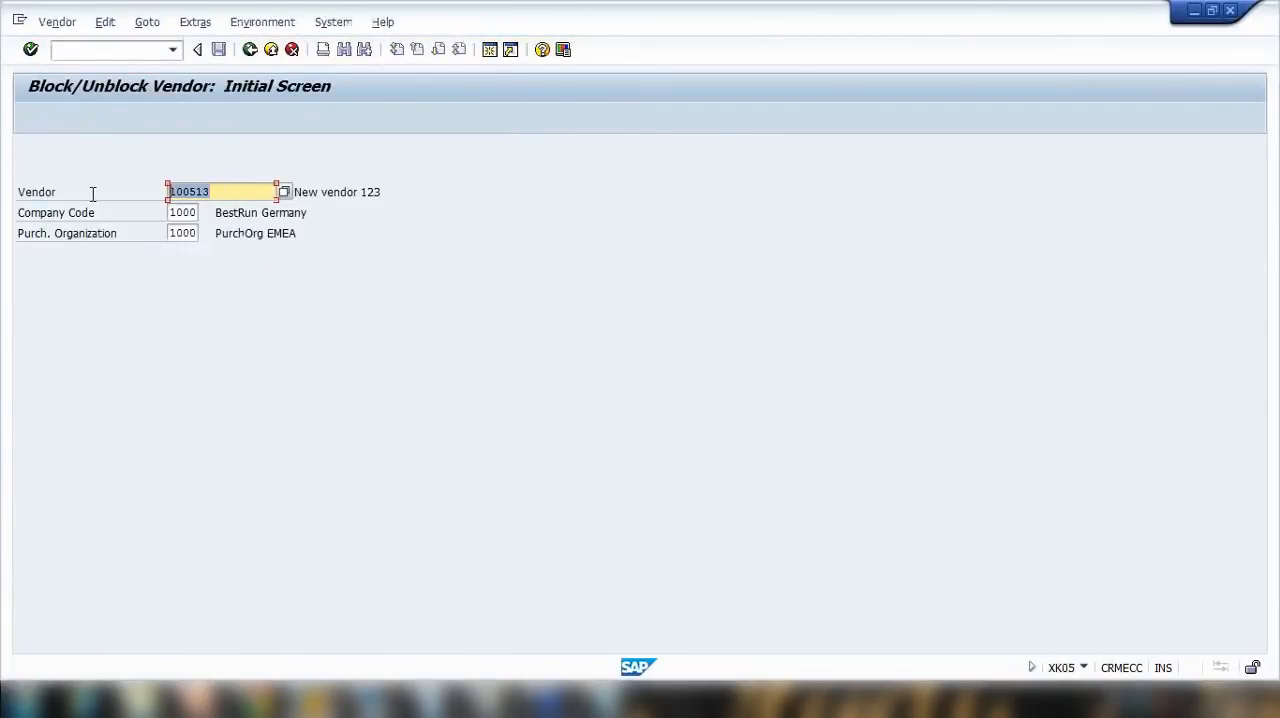
key(Return)
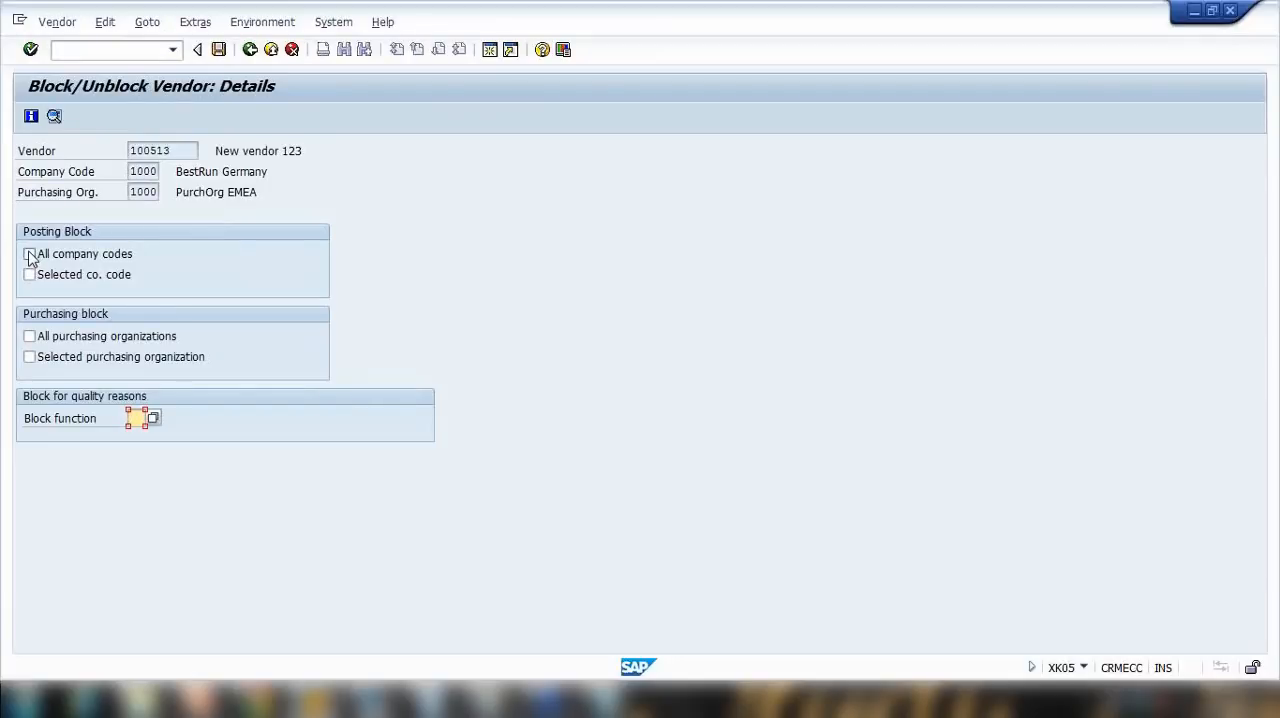
Step: Set the posting block for all and selected company codes and the purchasing block for all and selected purchasing organizations
click(30, 254)
click(30, 274)
click(30, 337)
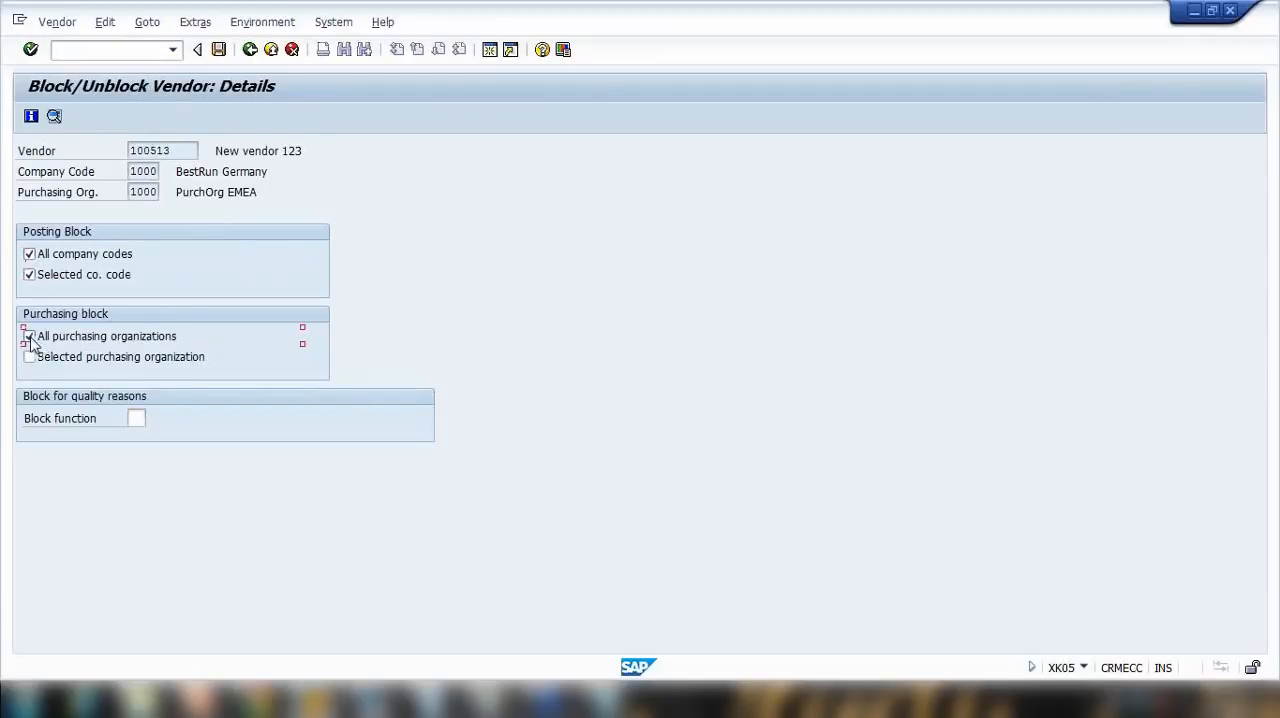
click(30, 357)
click(30, 254)
click(30, 274)
click(29, 254)
Step: Choose block function 01 Block purchase order for quality reasons and save the vendor block
click(137, 418)
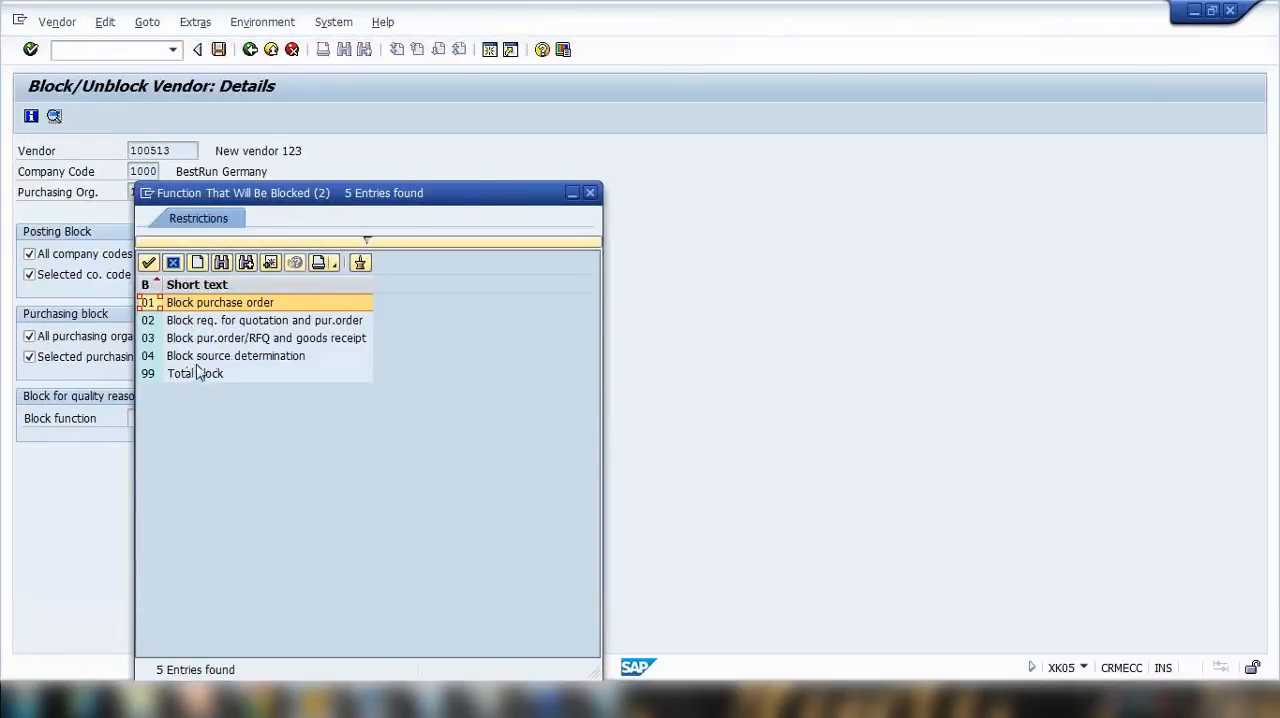
click(201, 358)
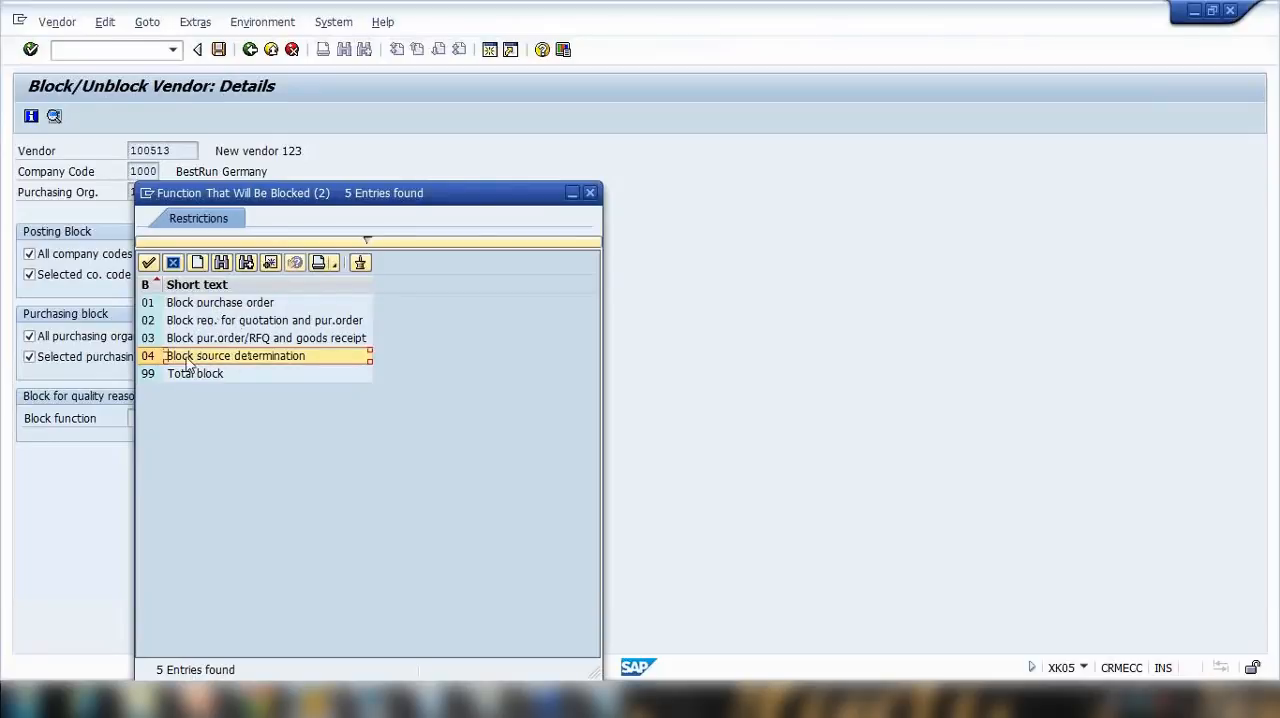
drag(319, 194, 393, 170)
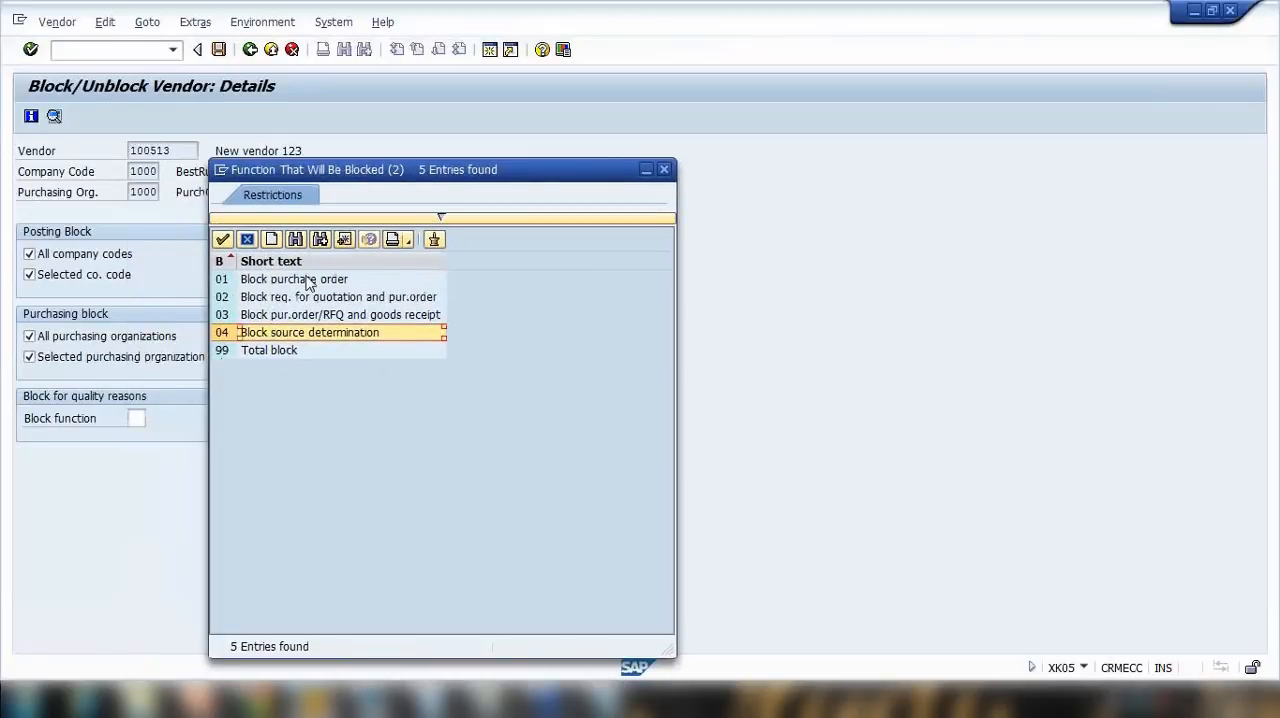
click(298, 280)
key(Escape)
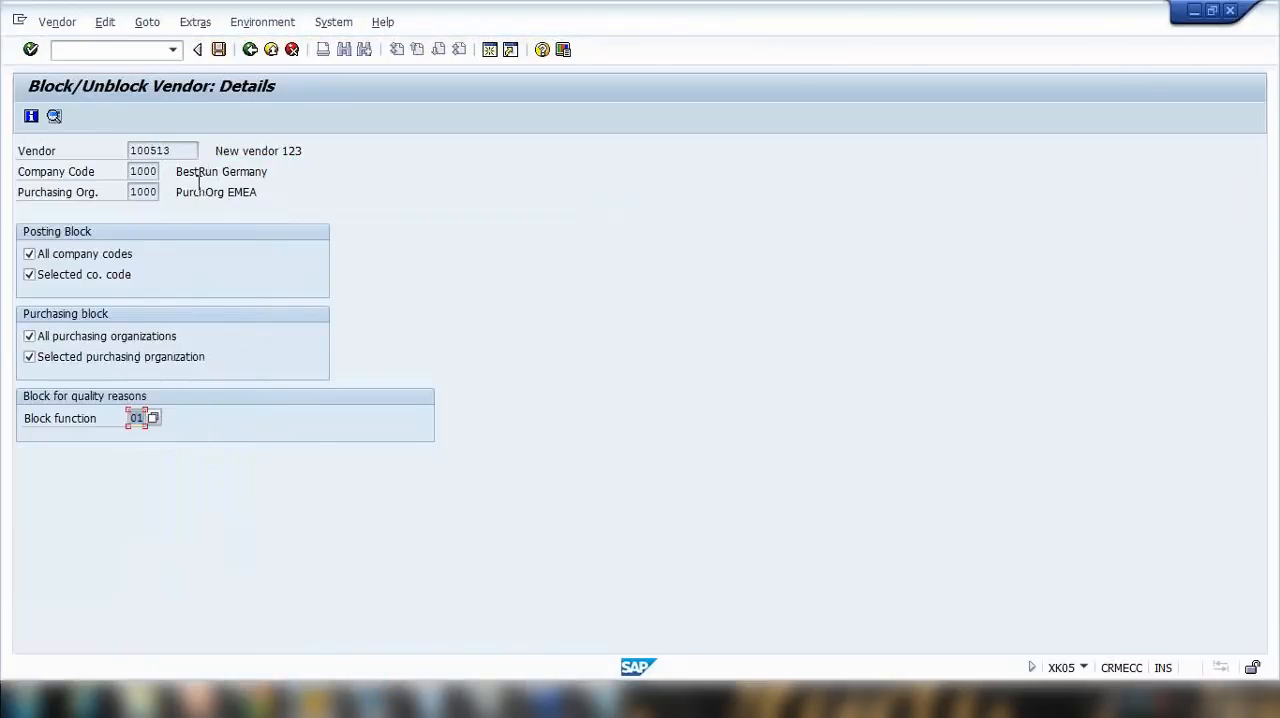
click(218, 49)
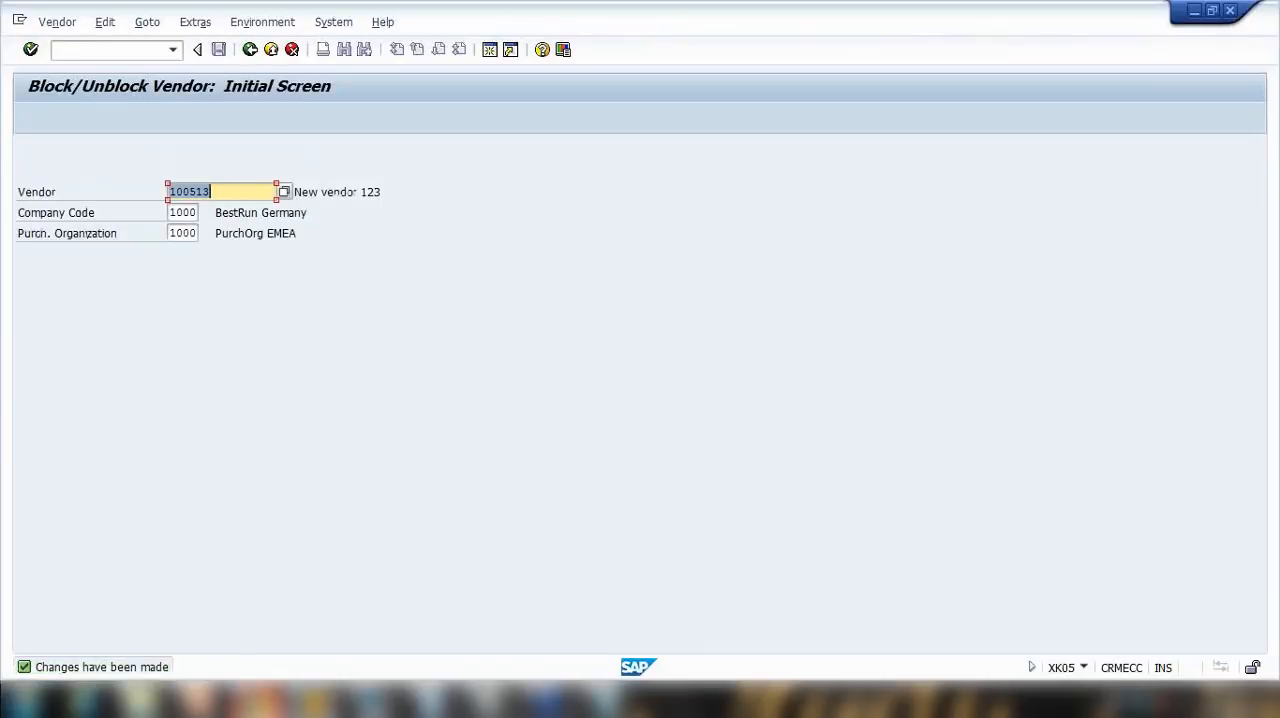
Step: Switch to the SAP session showing the partner functions and start purchase order creation there with /nme21n
mouse_move(313, 700)
click(309, 618)
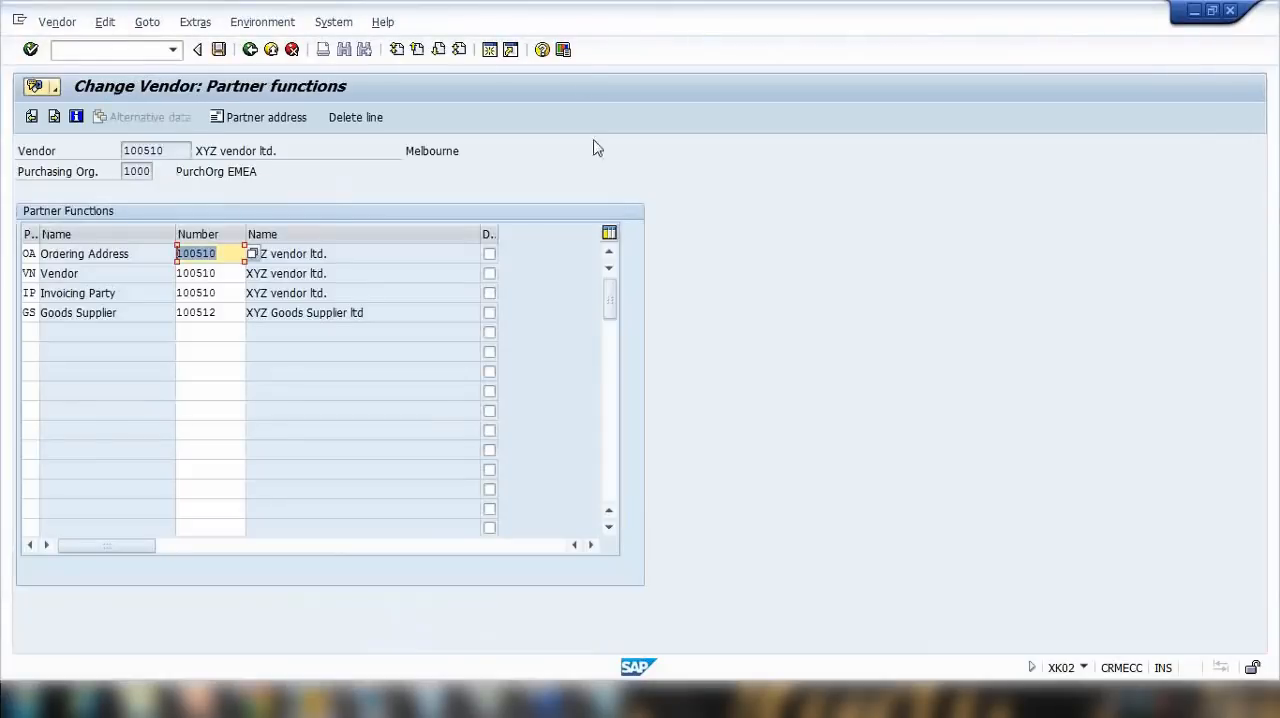
double_click(555, 28)
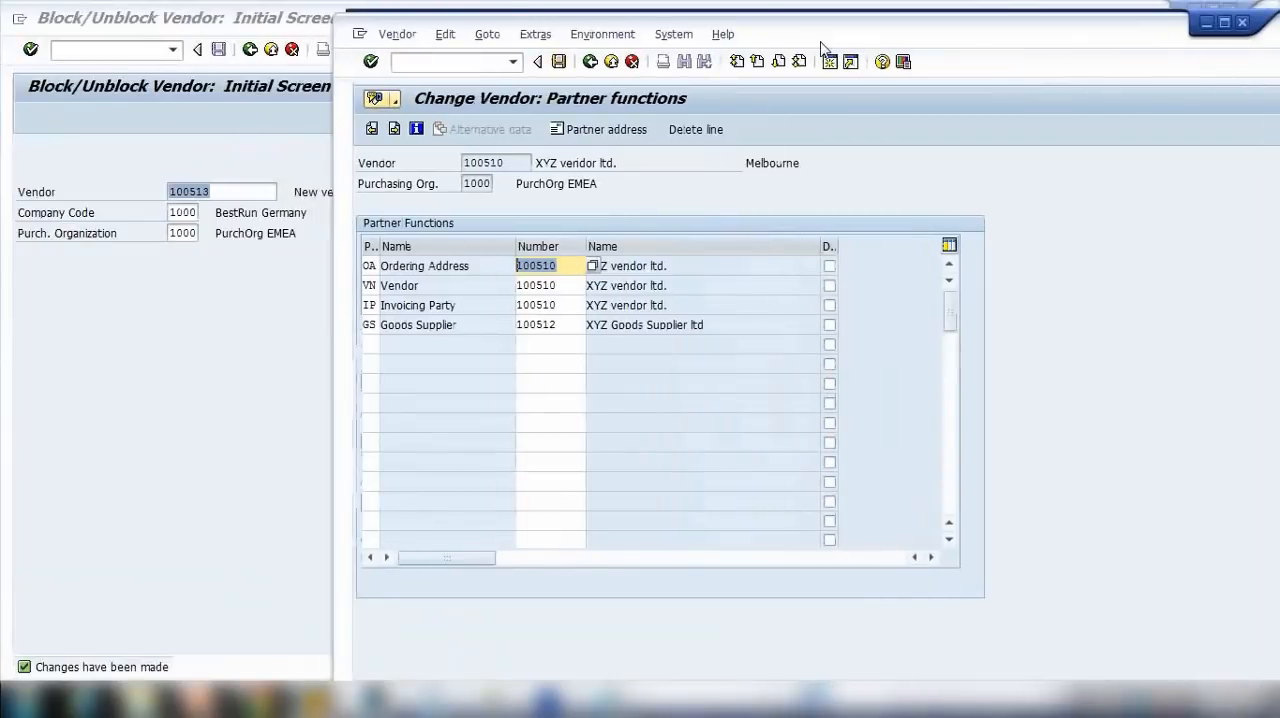
click(456, 64)
text(/nm)
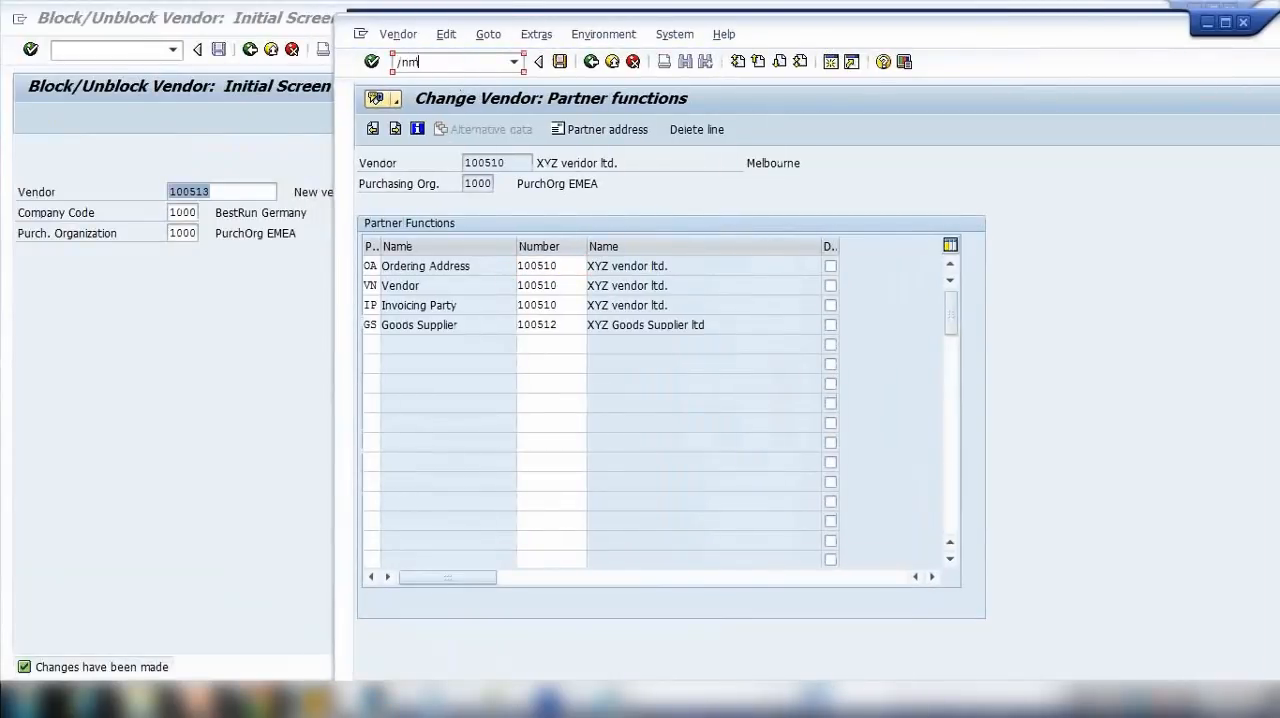
text(e21n)
key(Return)
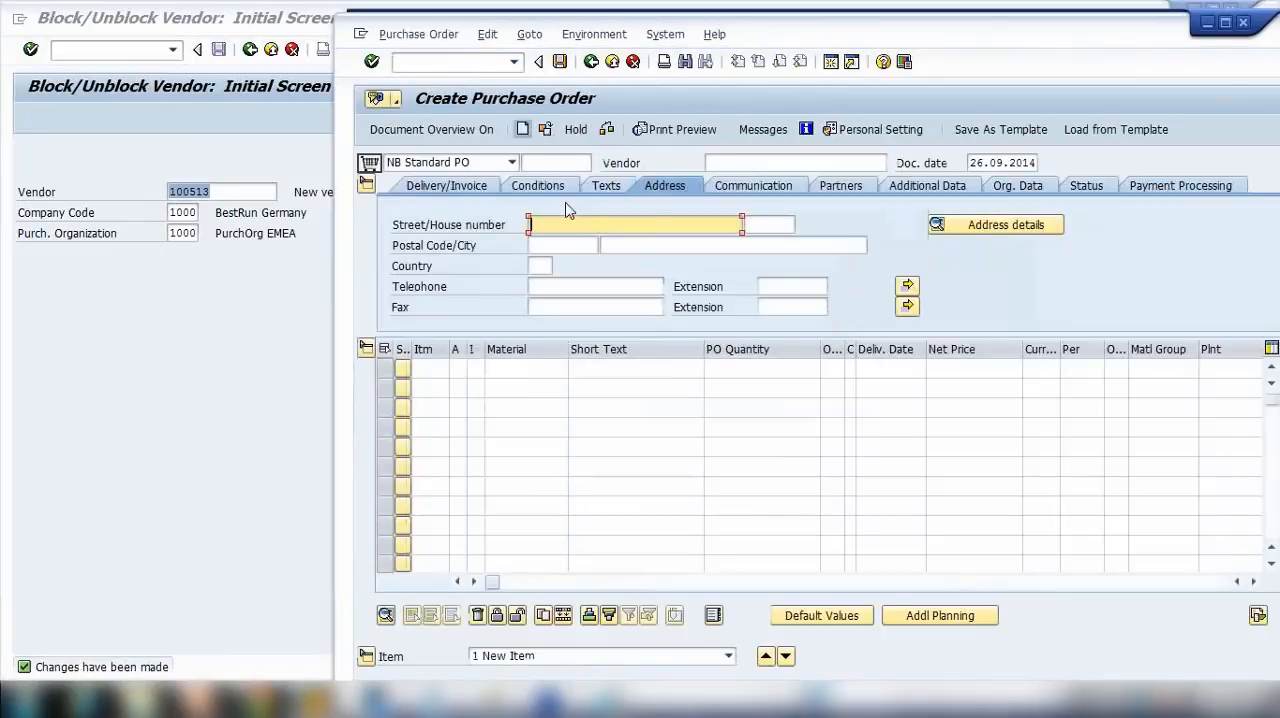
Step: Enter the number of New vendor 123 as the vendor of the standard purchase order
click(755, 164)
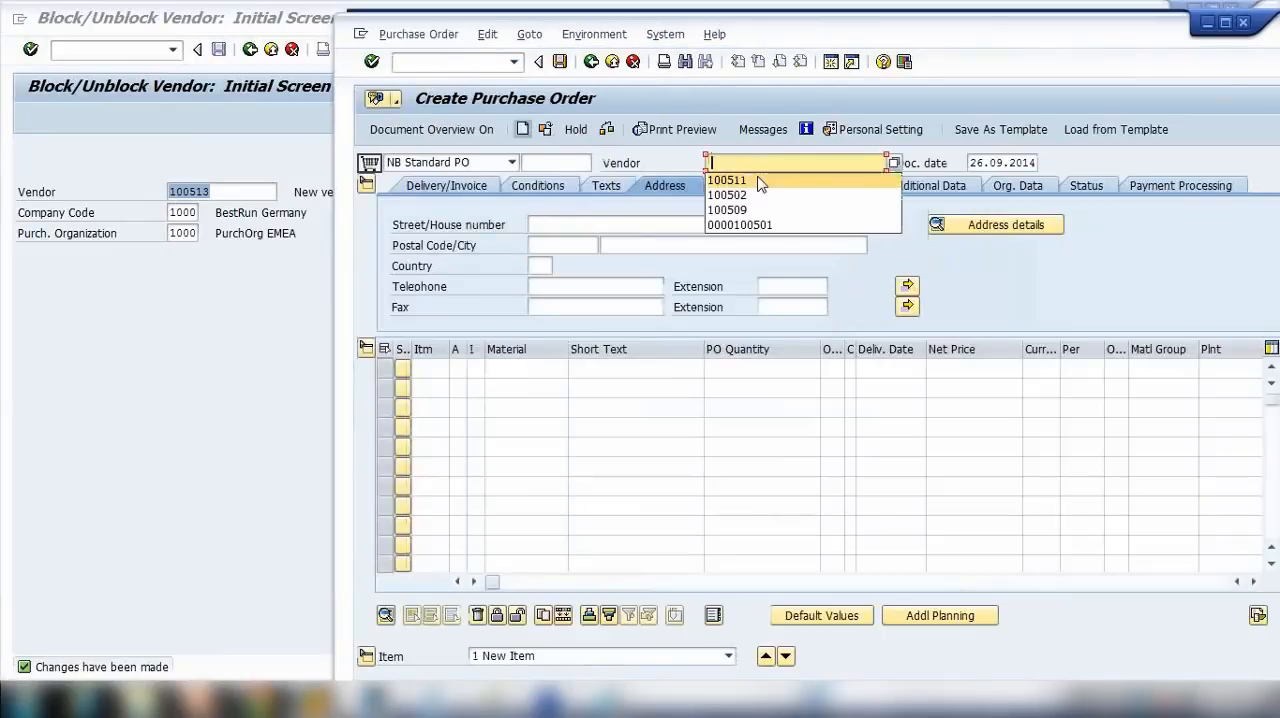
click(760, 181)
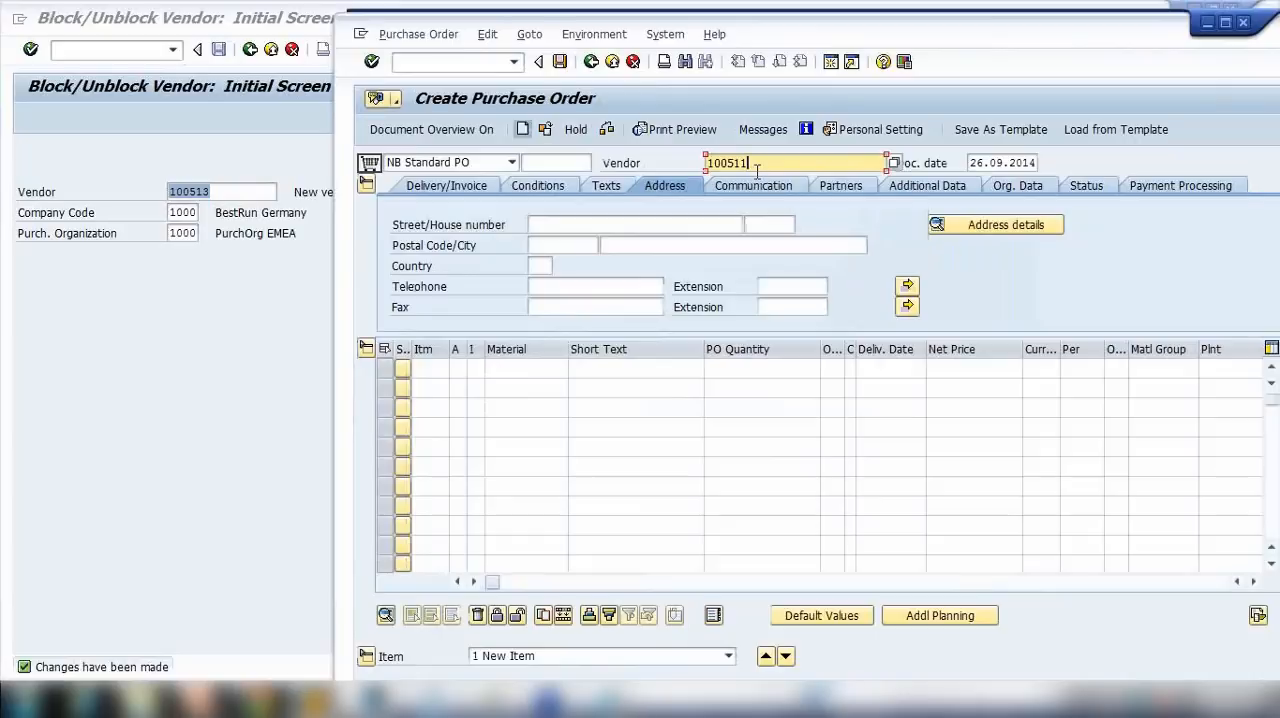
key(BackSpace)
text(3)
key(Return)
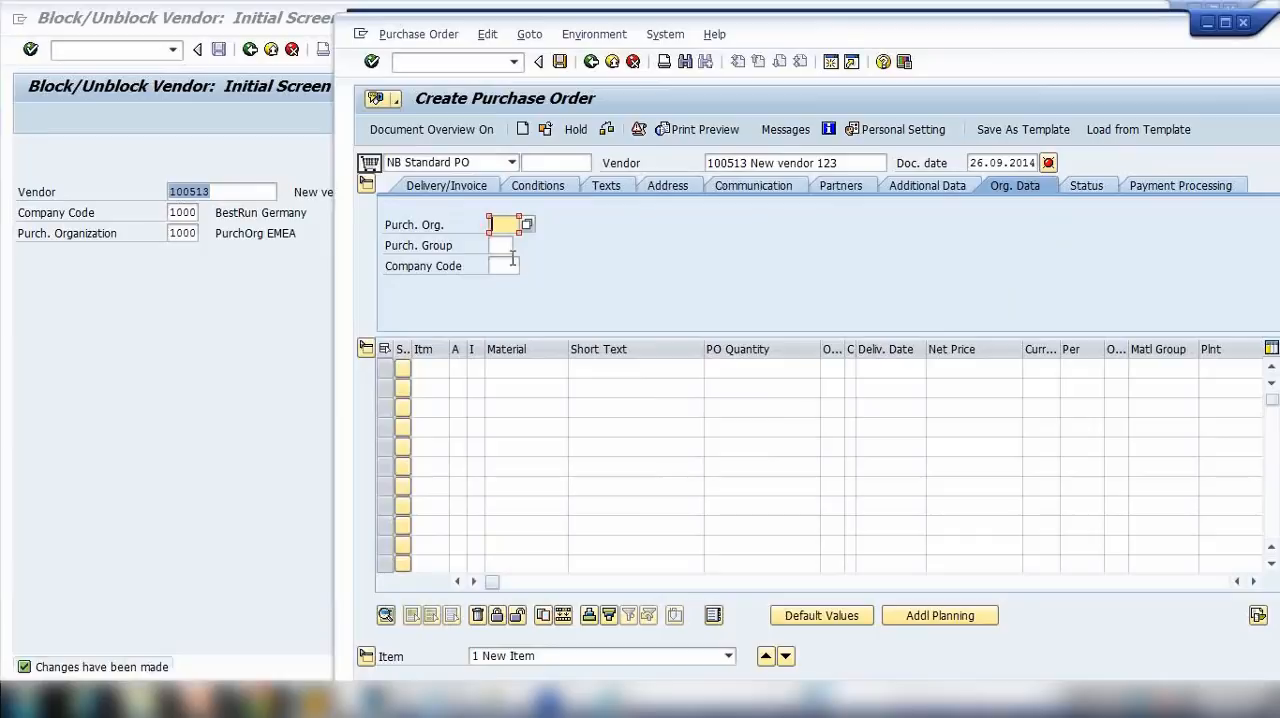
Step: Set the purchase order's purchasing organization to 1000, purchasing group to 000 and company code to 1000
text(1000)
key(Tab)
text(000)
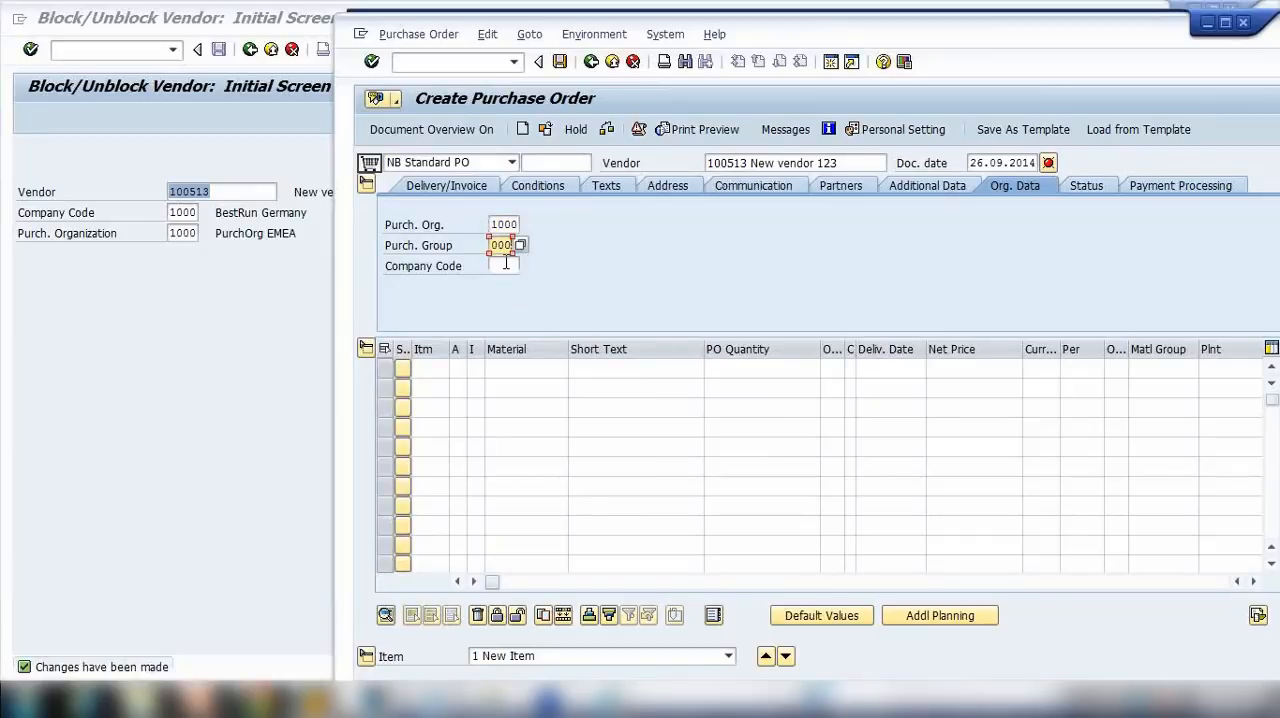
click(506, 265)
text(1000)
key(Return)
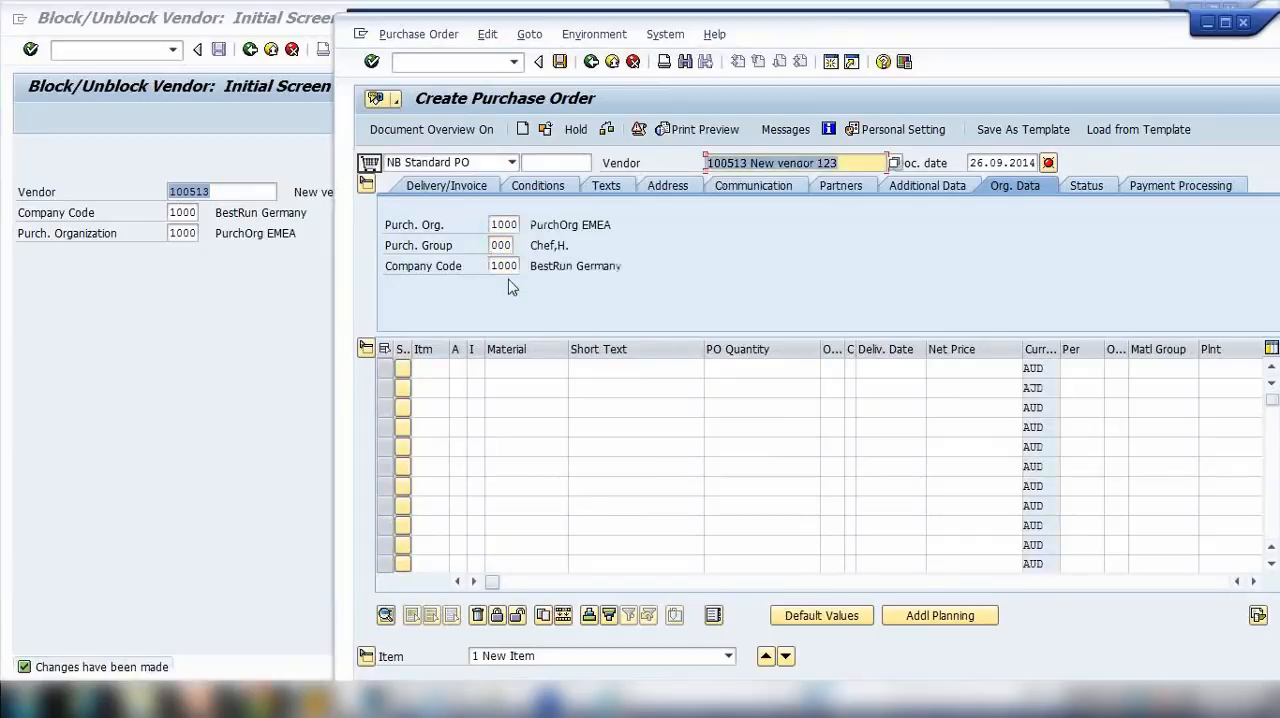
drag(758, 33, 787, 25)
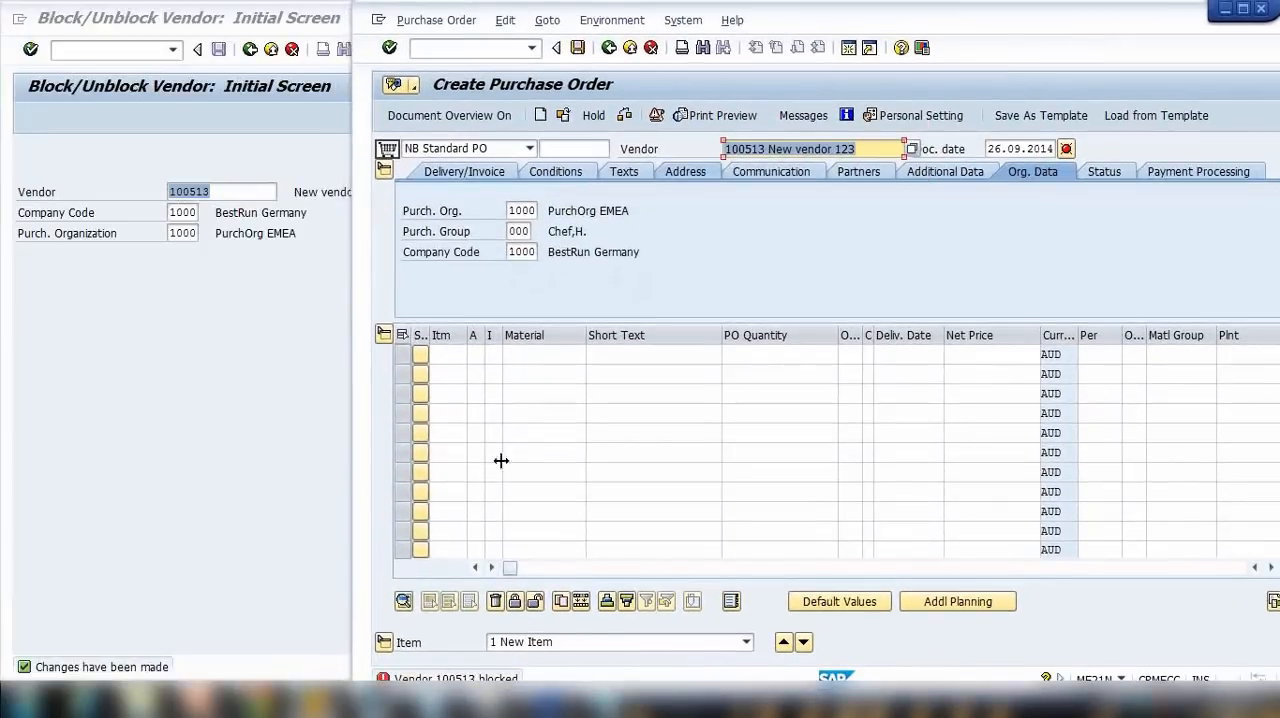
key(Return)
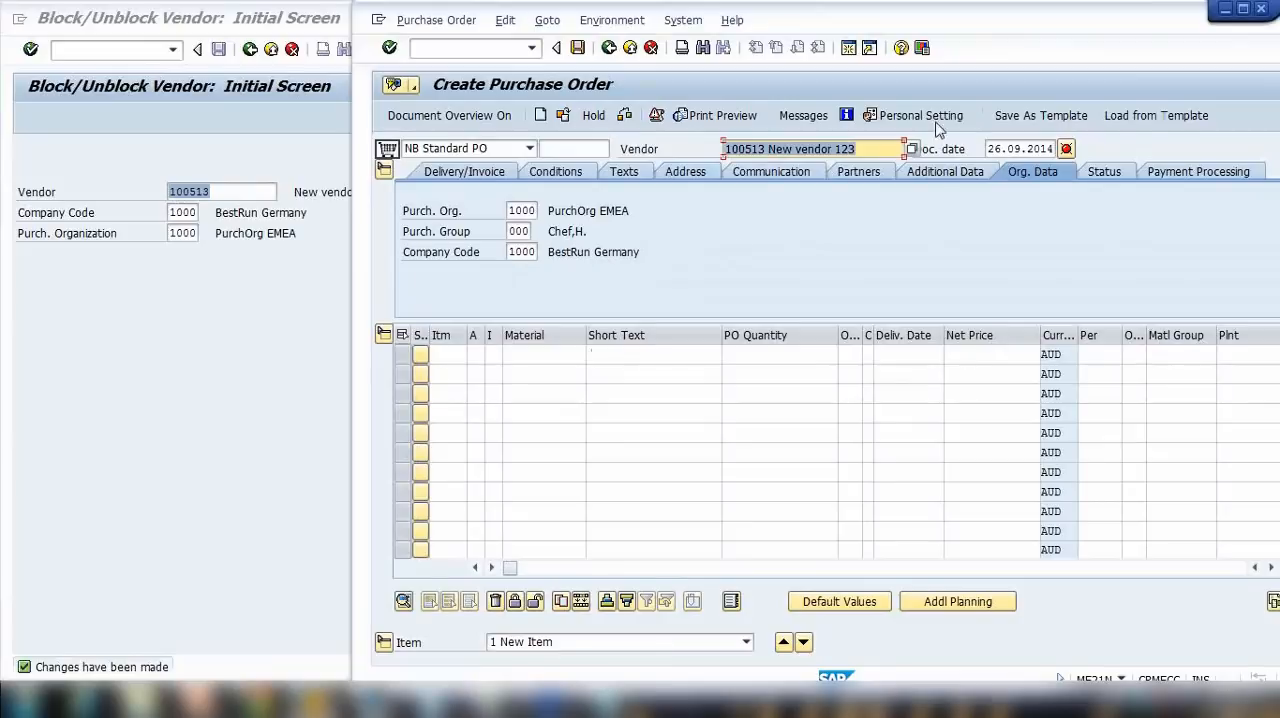
Step: Open the purchase order's messages and examine the error text about the vendor
mouse_move(1012, 38)
mouse_down()
mouse_move(1028, 24)
mouse_move(1004, 62)
mouse_up()
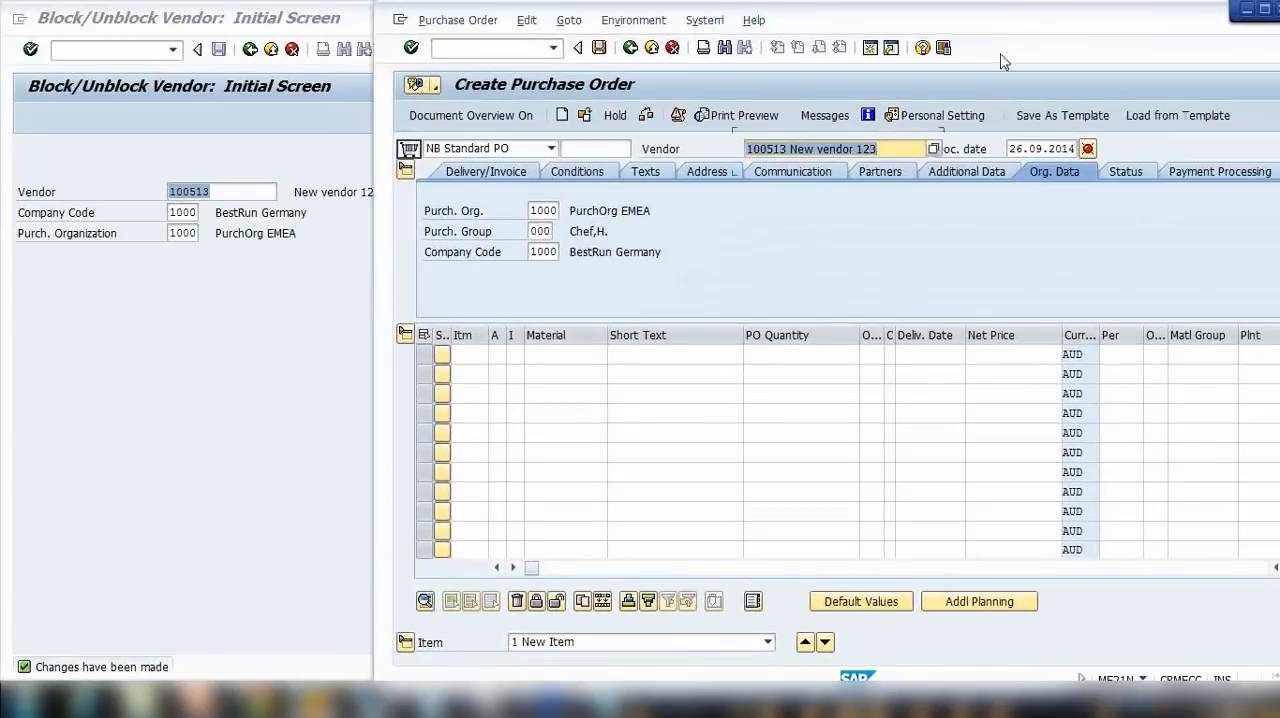
click(1087, 150)
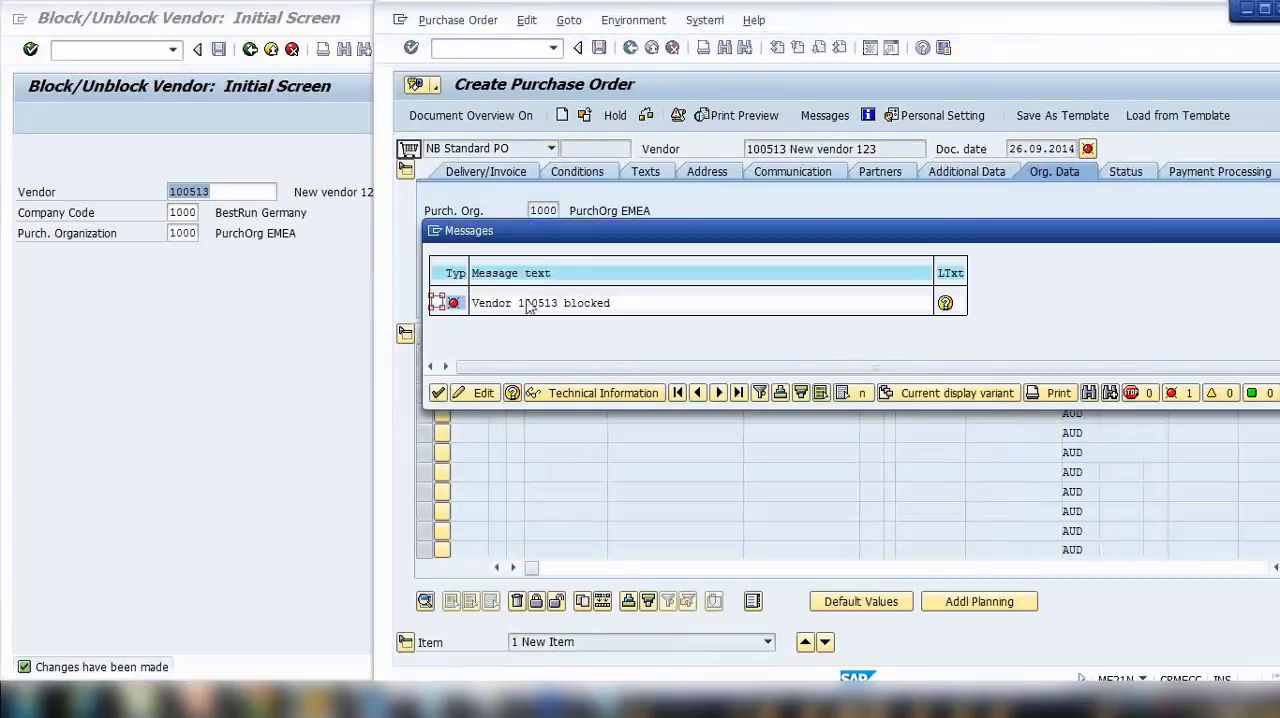
click(480, 303)
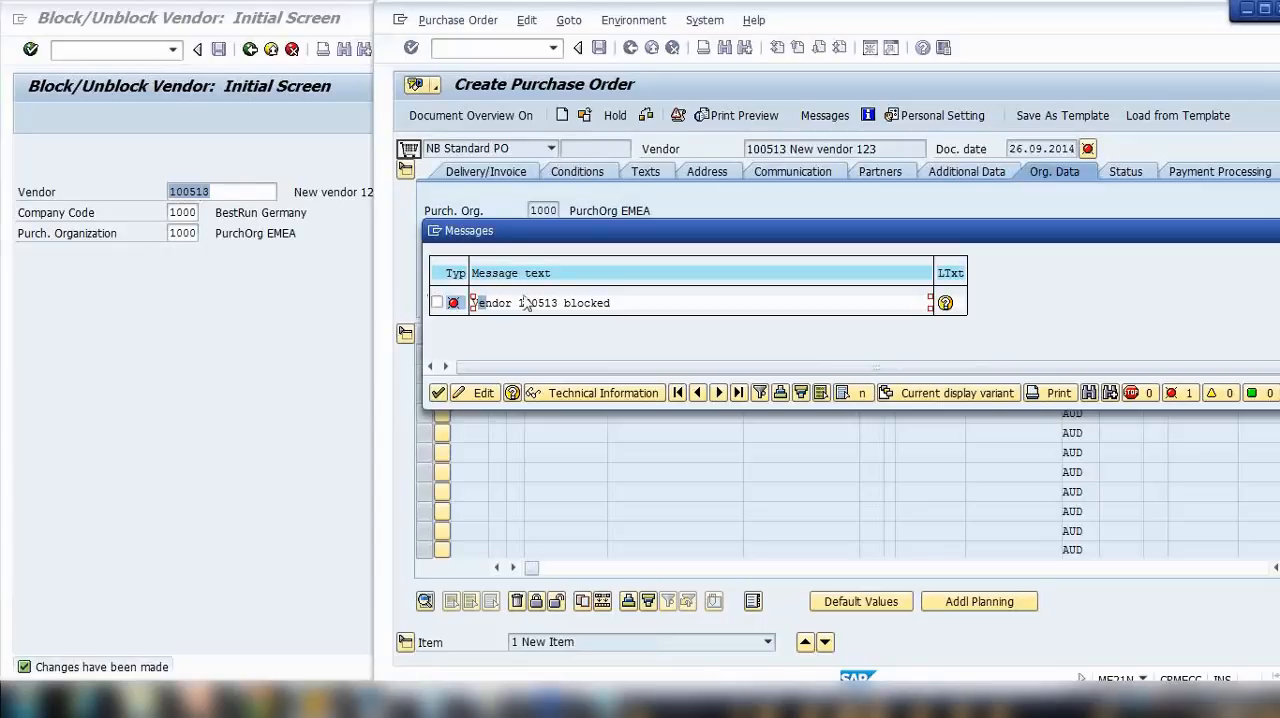
Step: Bring up the Notepad notes, highlight the XK05 and XK06 transaction codes, and return to the Block/Unblock Vendor screen
click(308, 276)
drag(606, 702, 446, 374)
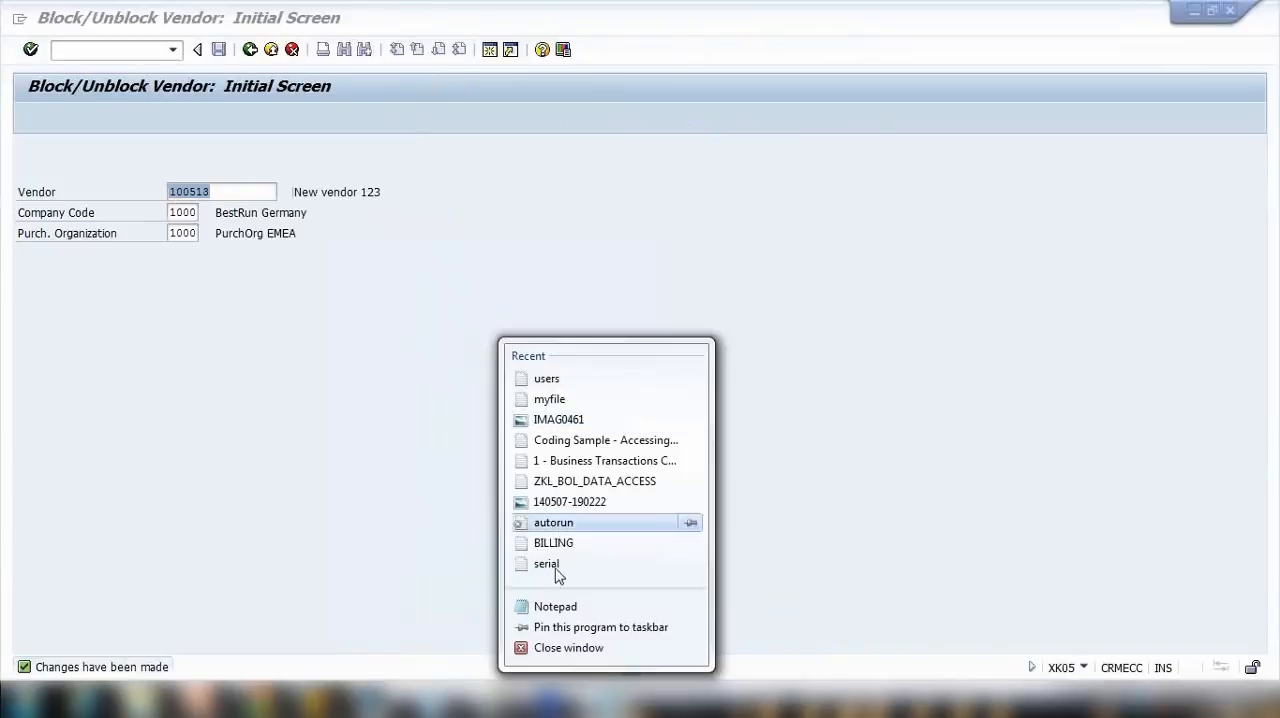
click(606, 704)
click(606, 704)
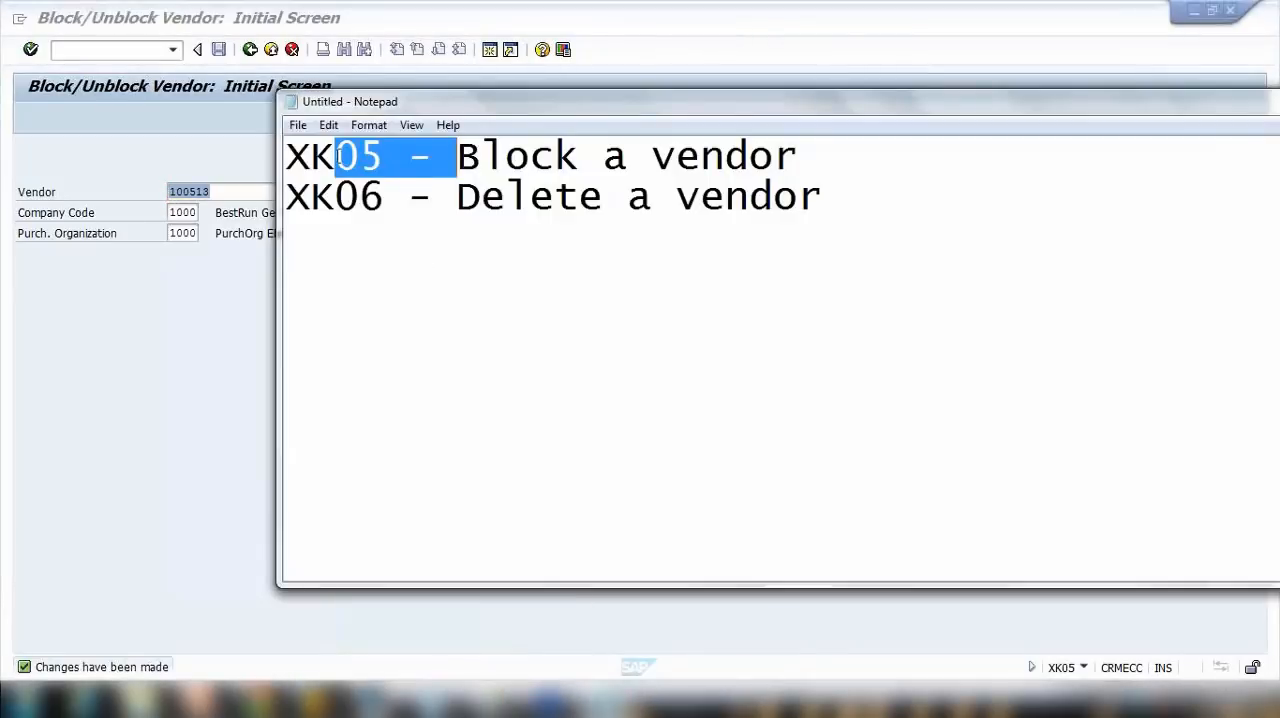
drag(311, 158, 460, 159)
drag(309, 194, 512, 203)
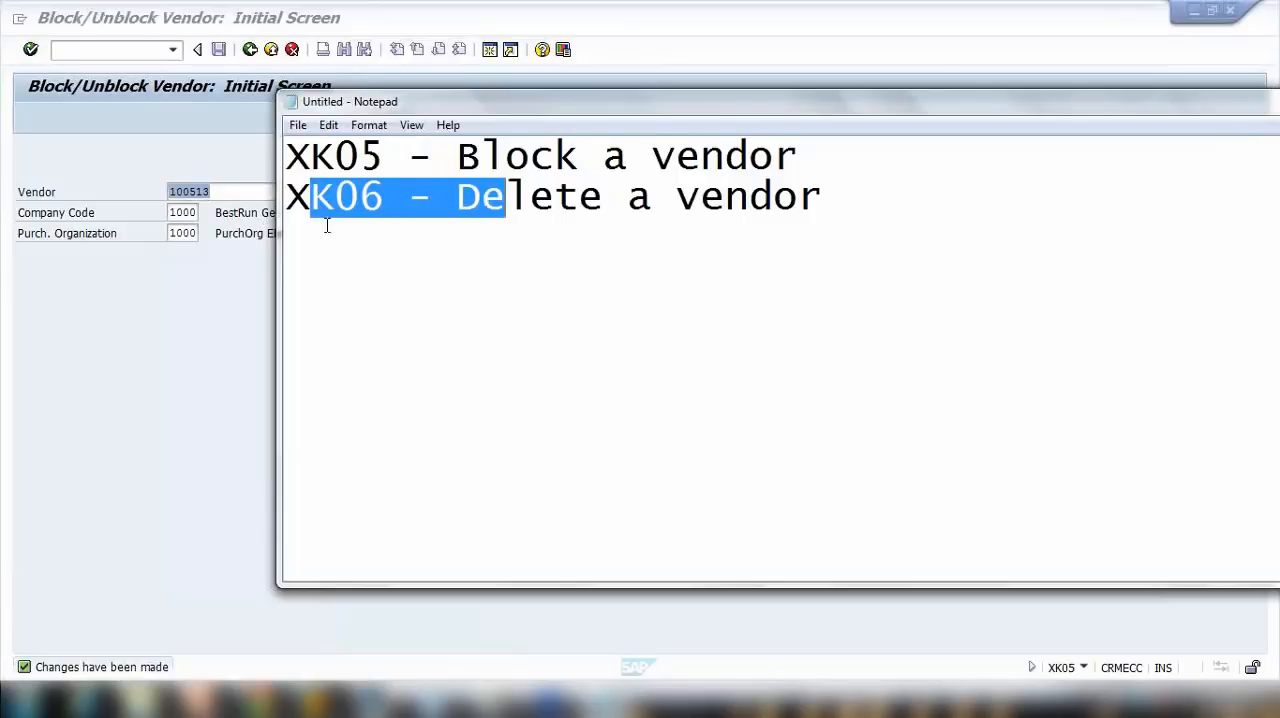
drag(287, 198, 382, 200)
click(171, 297)
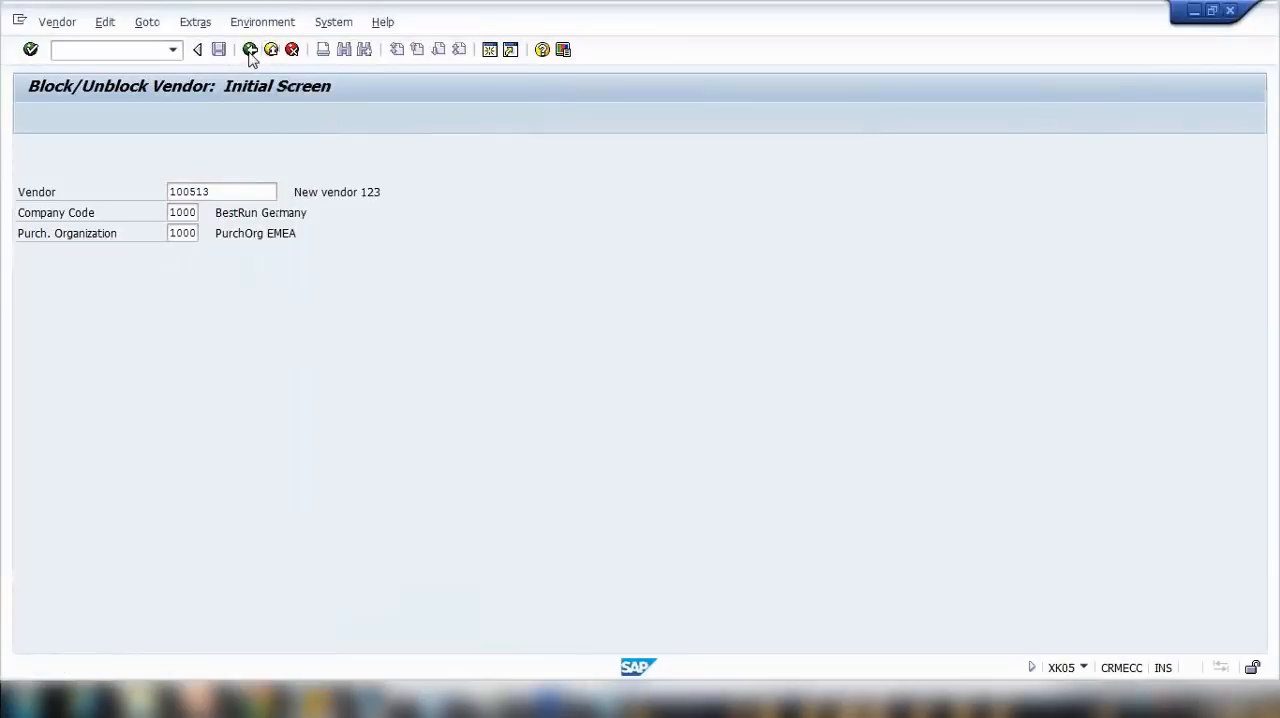
Step: Start transaction XK06 and open the deletion details of New vendor 123 for company code 1000 and purchasing organization 1000
click(250, 50)
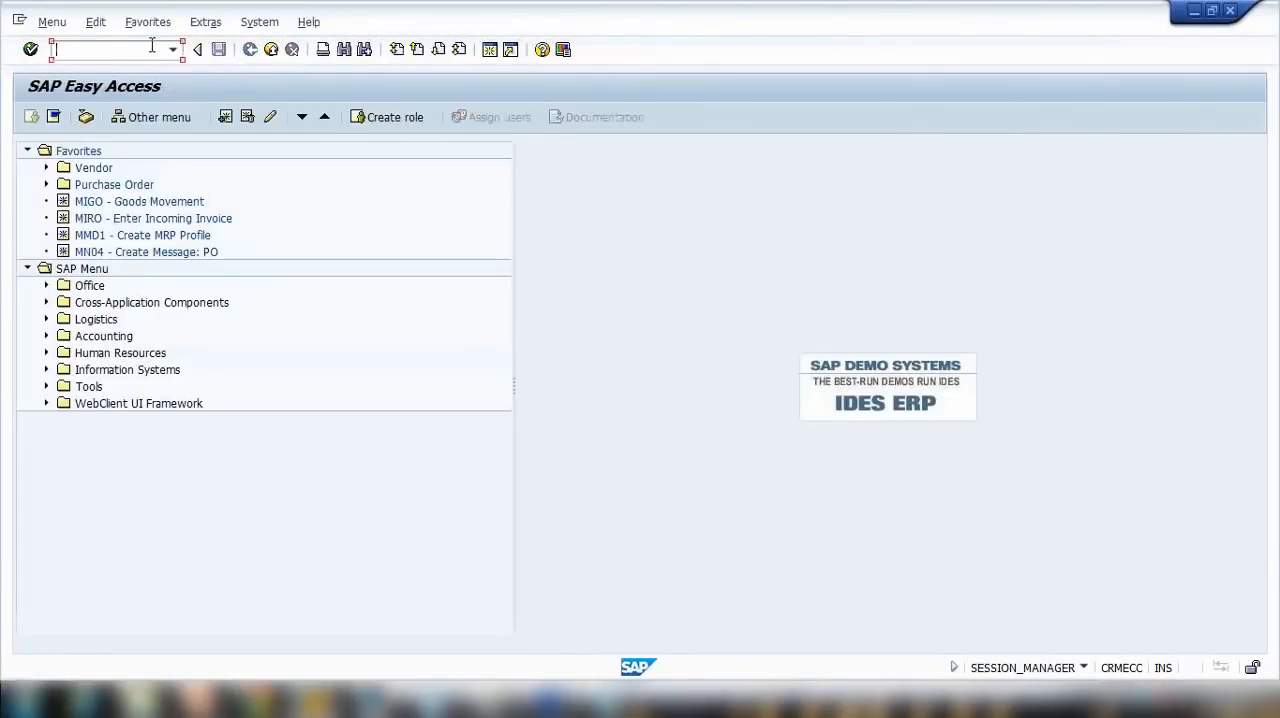
text(xk06)
key(Return)
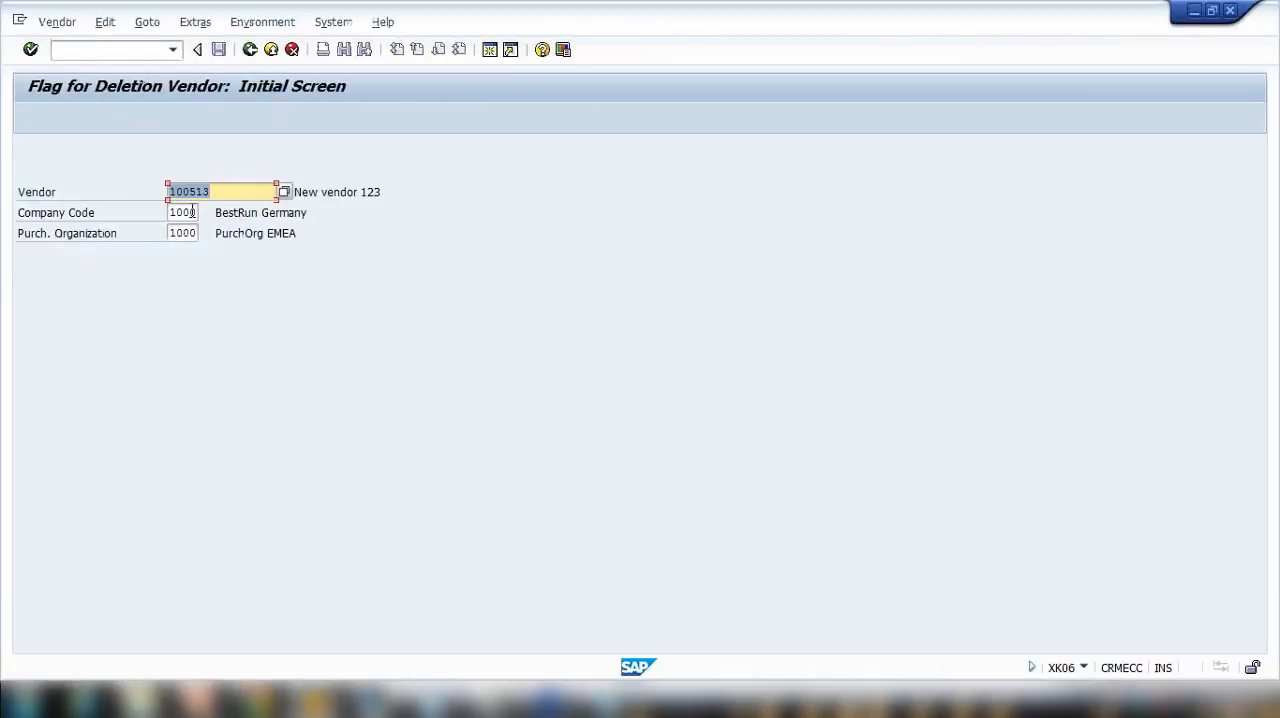
key(Return)
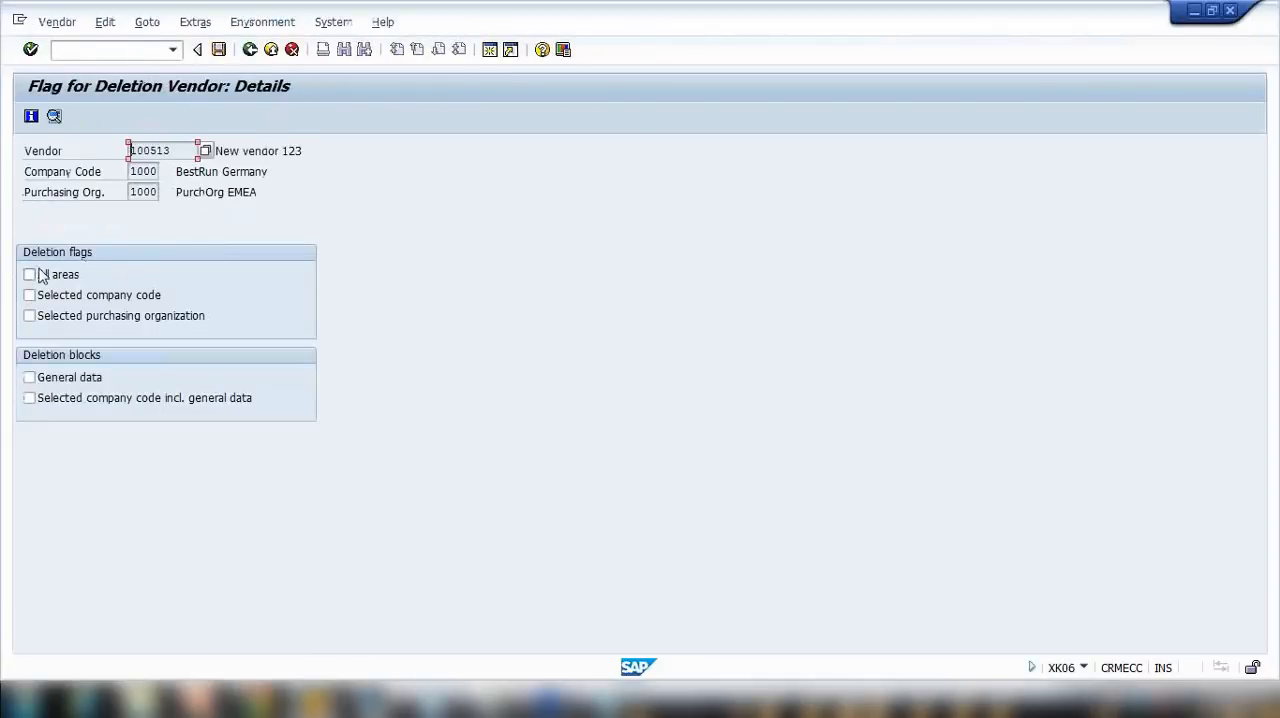
click(38, 275)
click(30, 295)
click(30, 315)
click(250, 49)
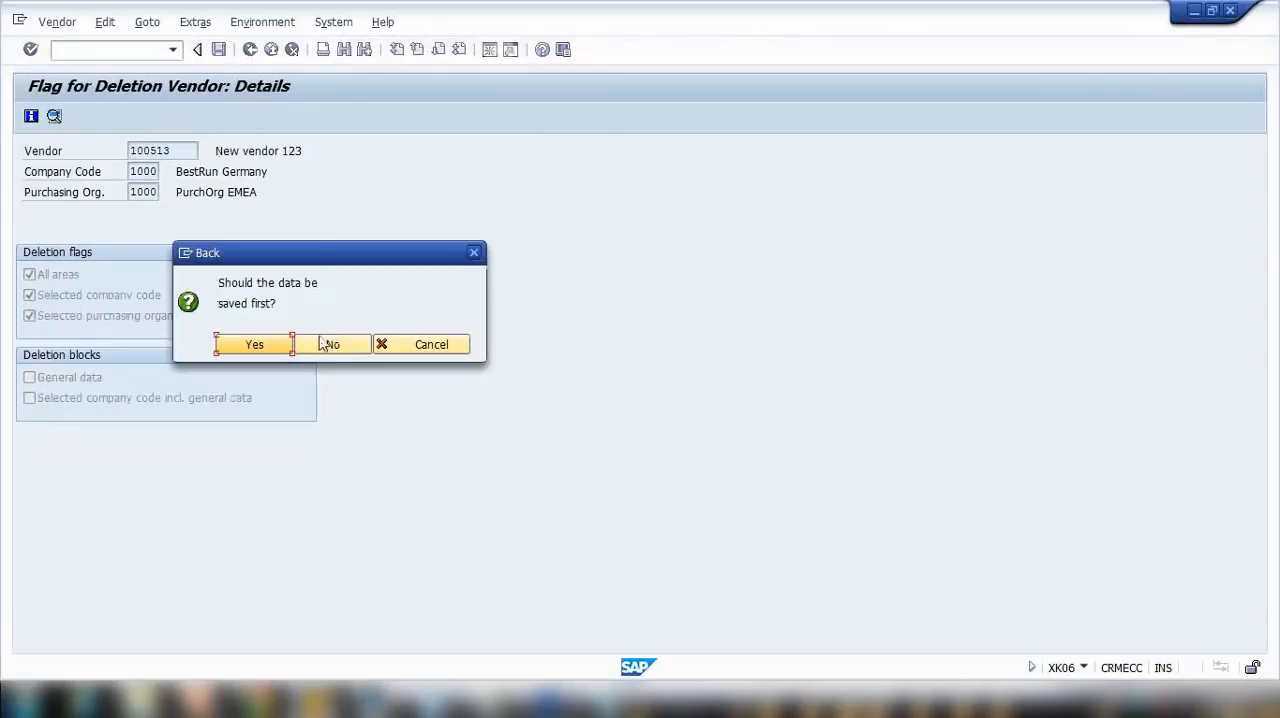
click(328, 344)
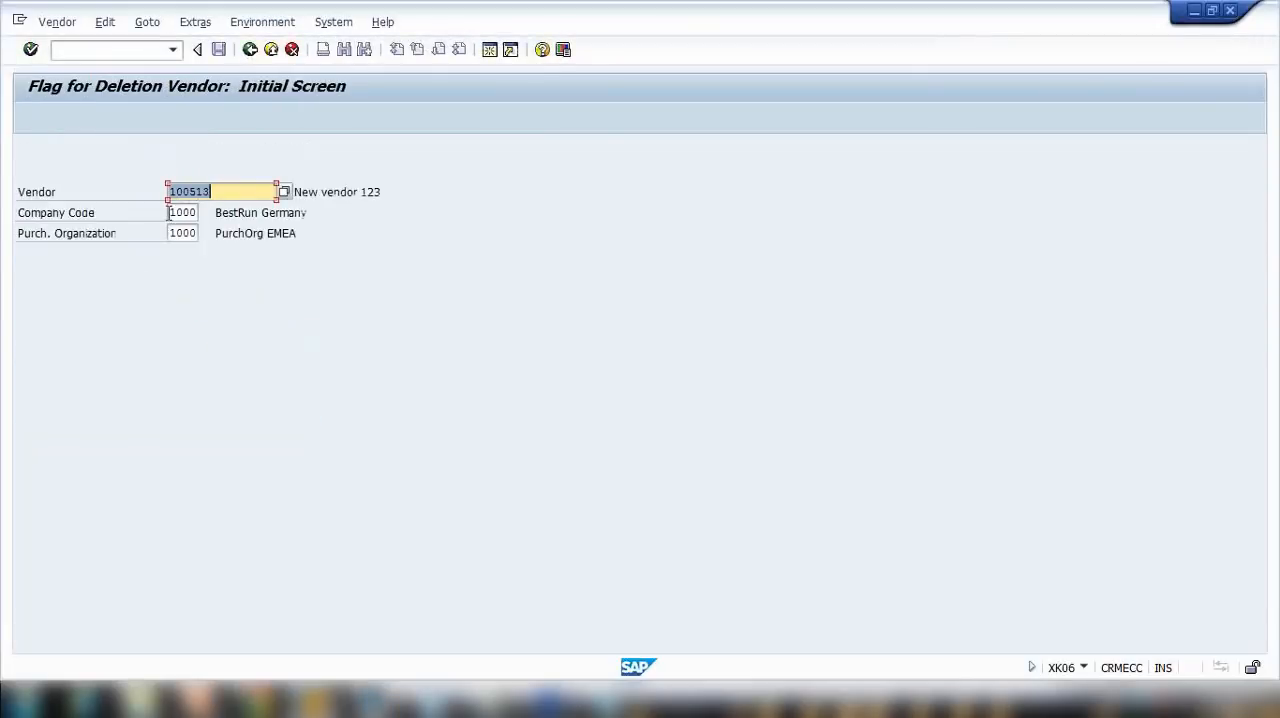
Step: Flag New vendor 123 for deletion in all areas, the selected company code and the selected purchasing organization, and save
key(Tab)
key(Tab)
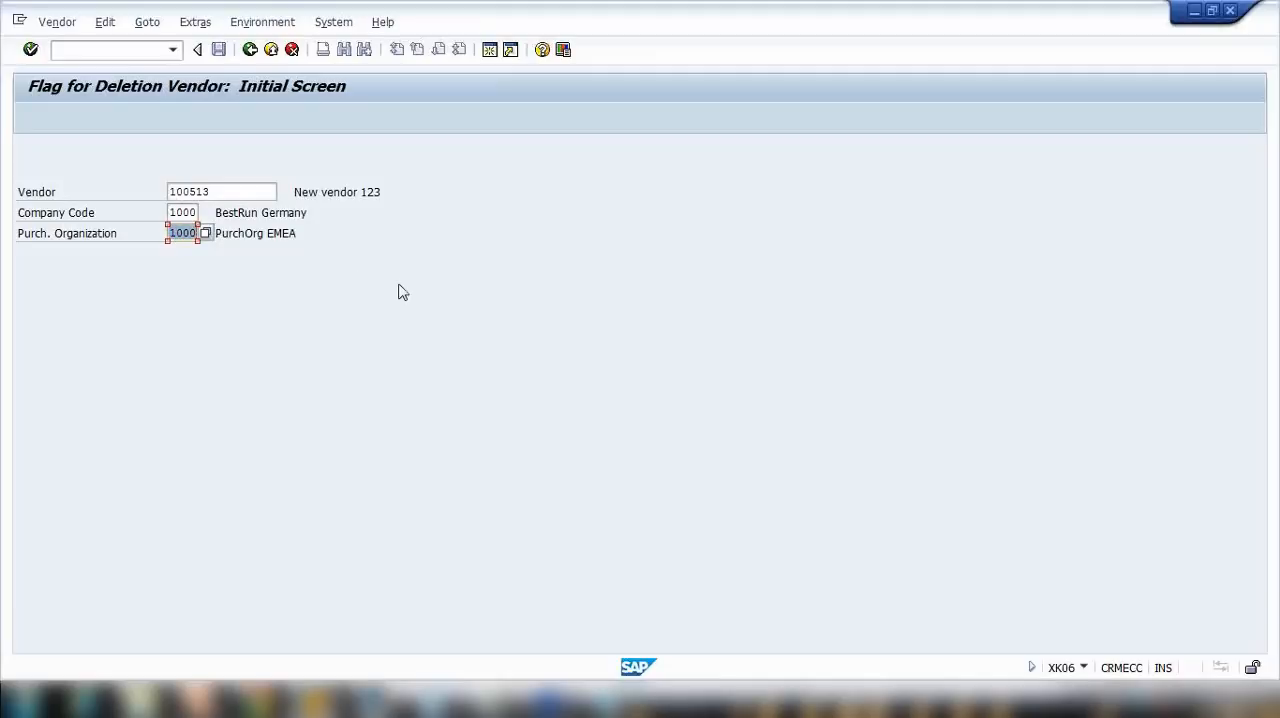
key(Return)
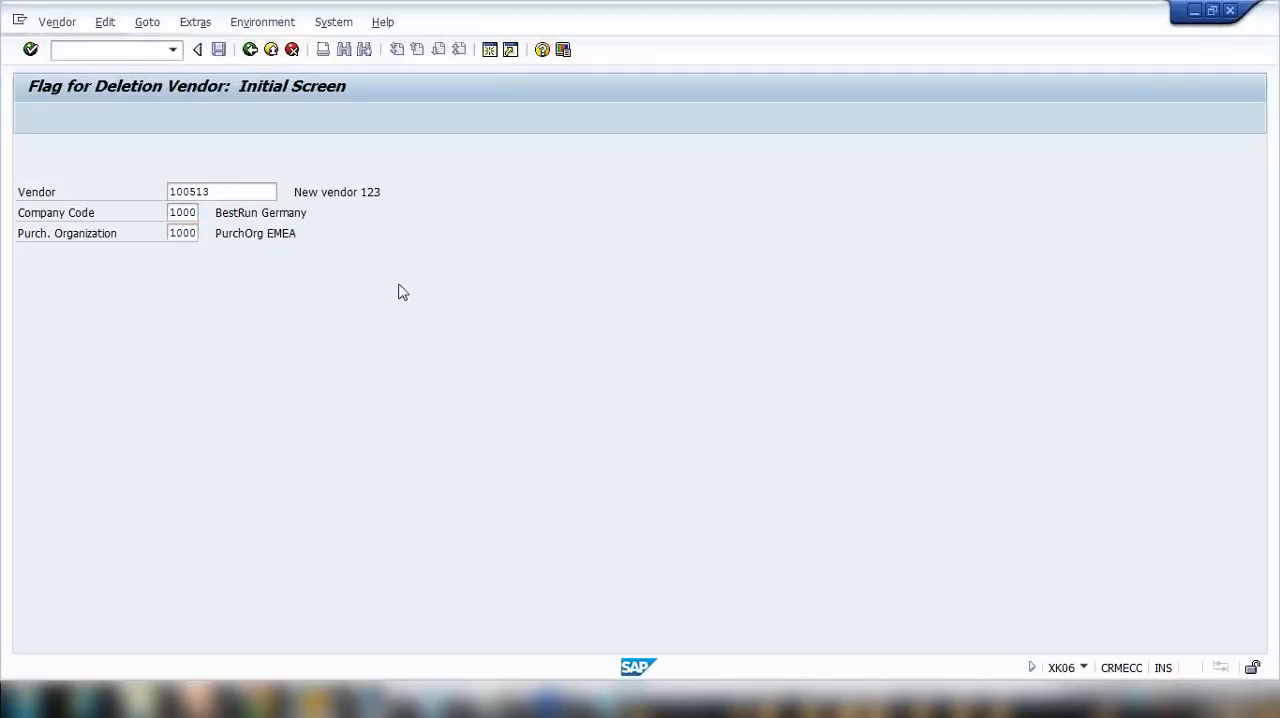
click(30, 275)
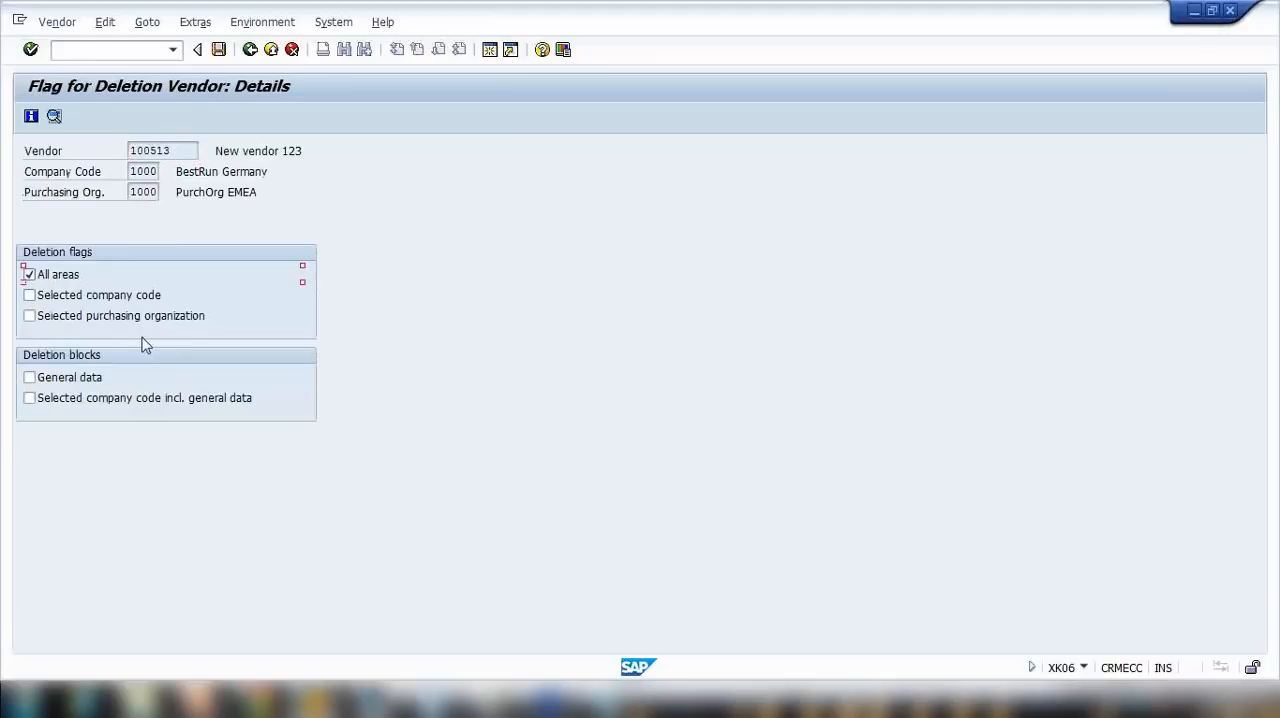
click(30, 315)
click(30, 275)
drag(132, 192, 167, 192)
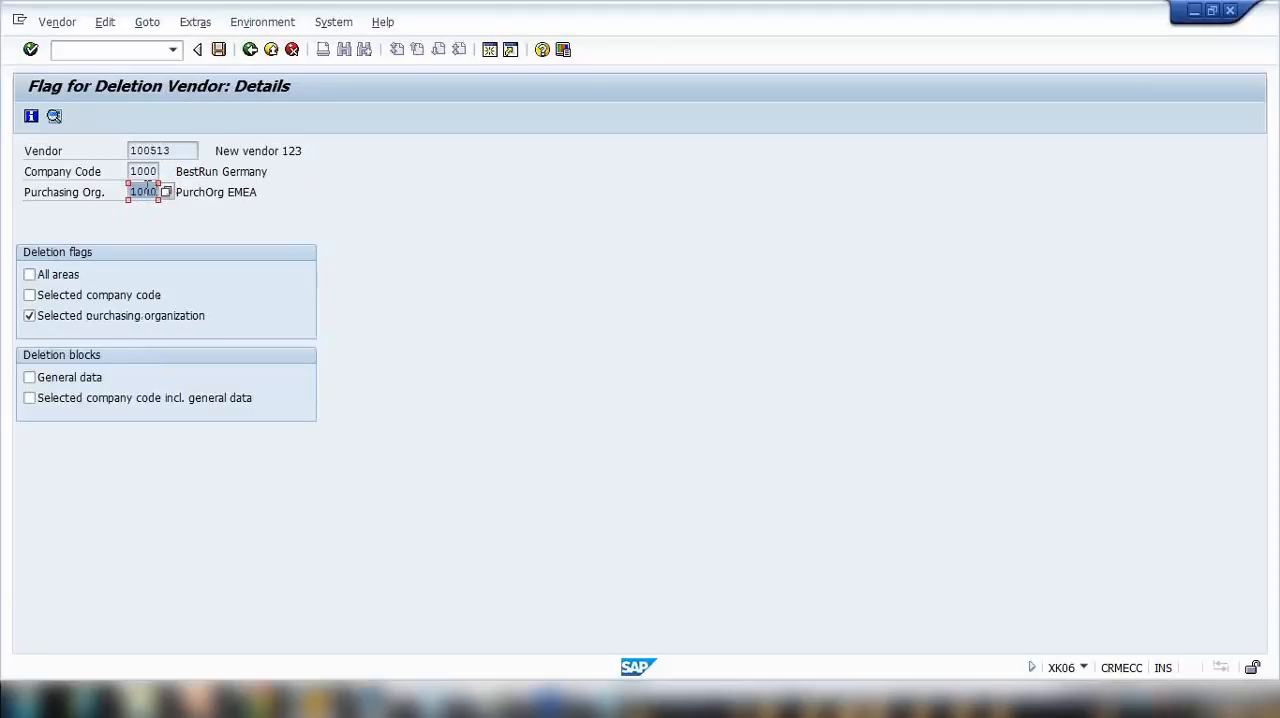
click(30, 275)
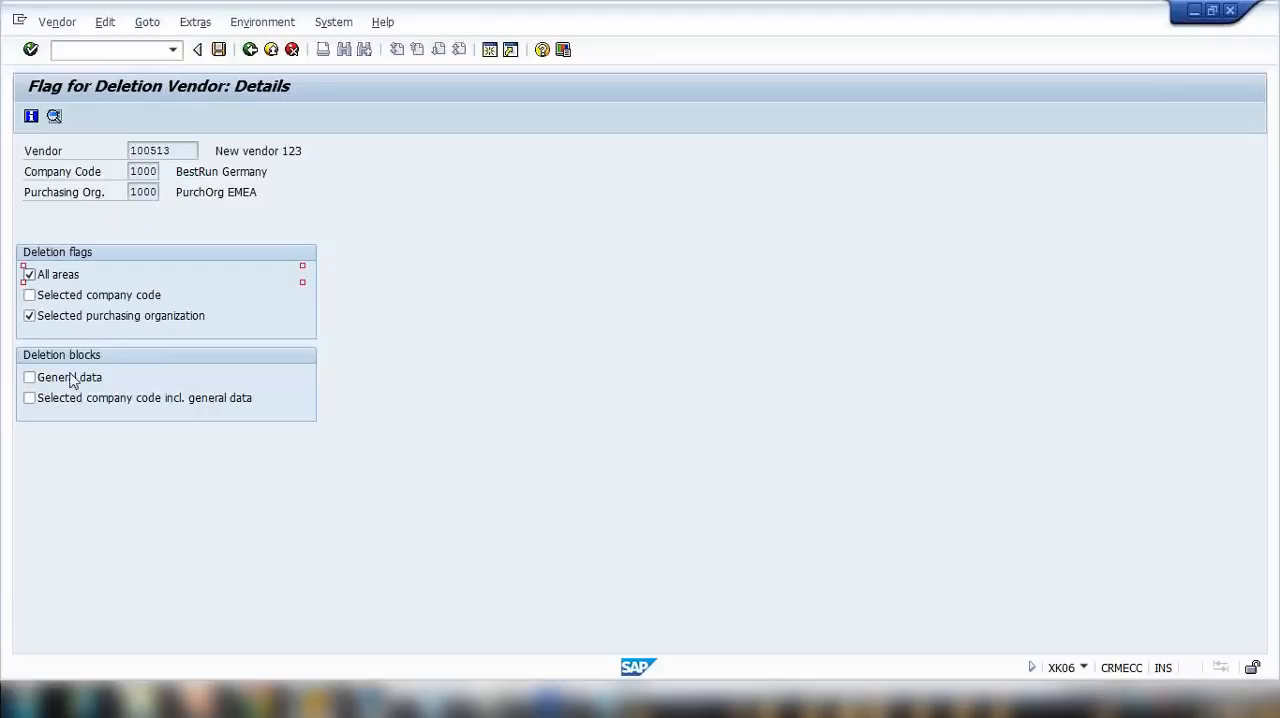
click(43, 300)
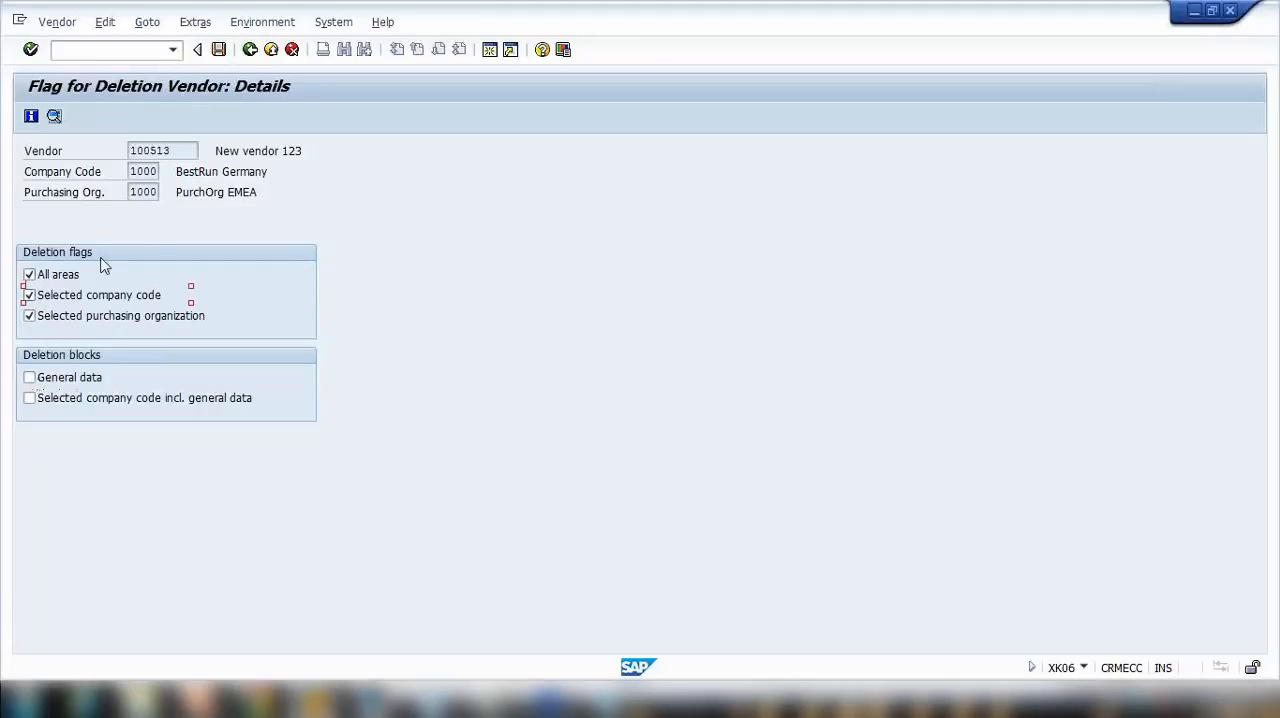
click(219, 50)
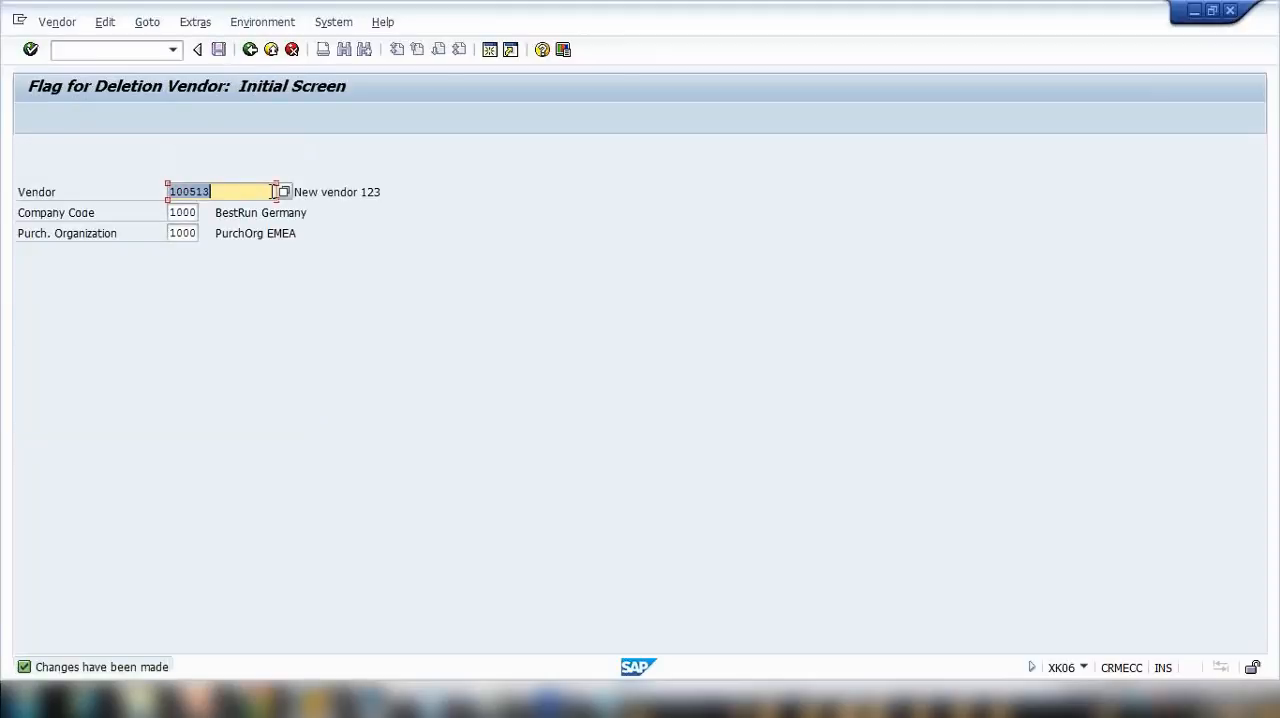
Step: Reopen the vendor's deletion flags for checking, and restart purchase order creation with ME21N in the other SAP window
key(Return)
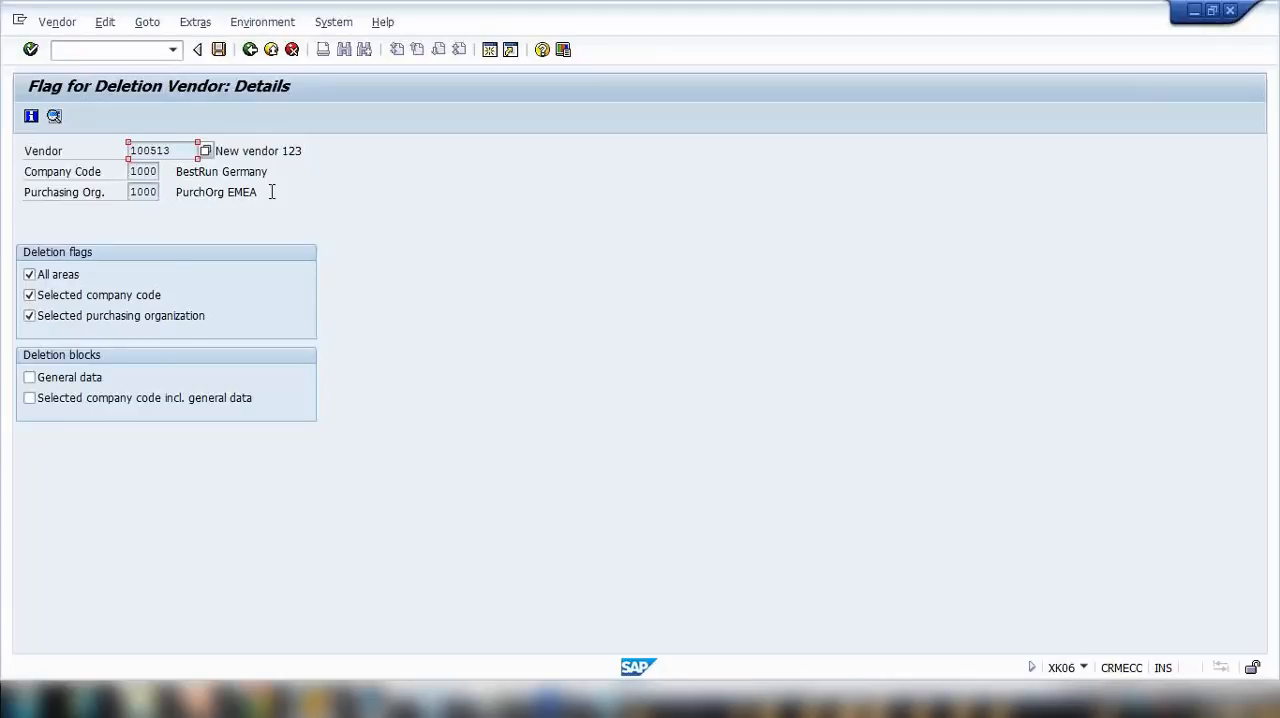
mouse_move(319, 699)
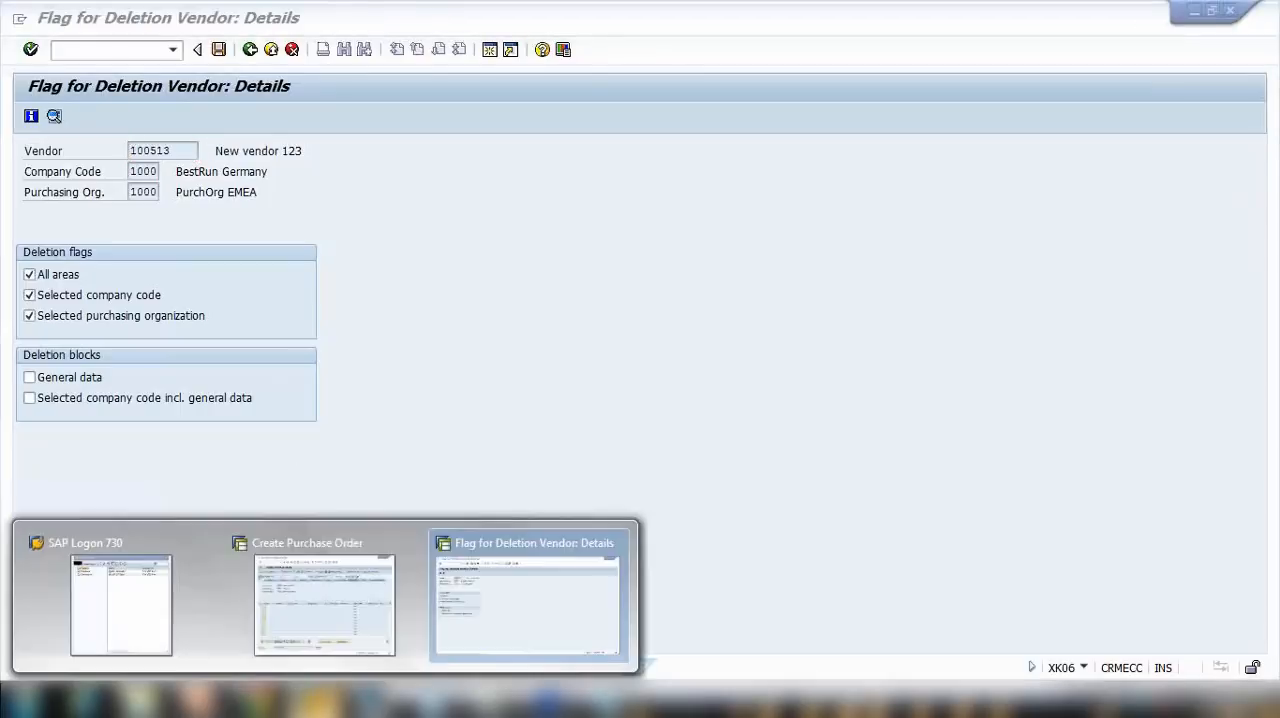
click(358, 603)
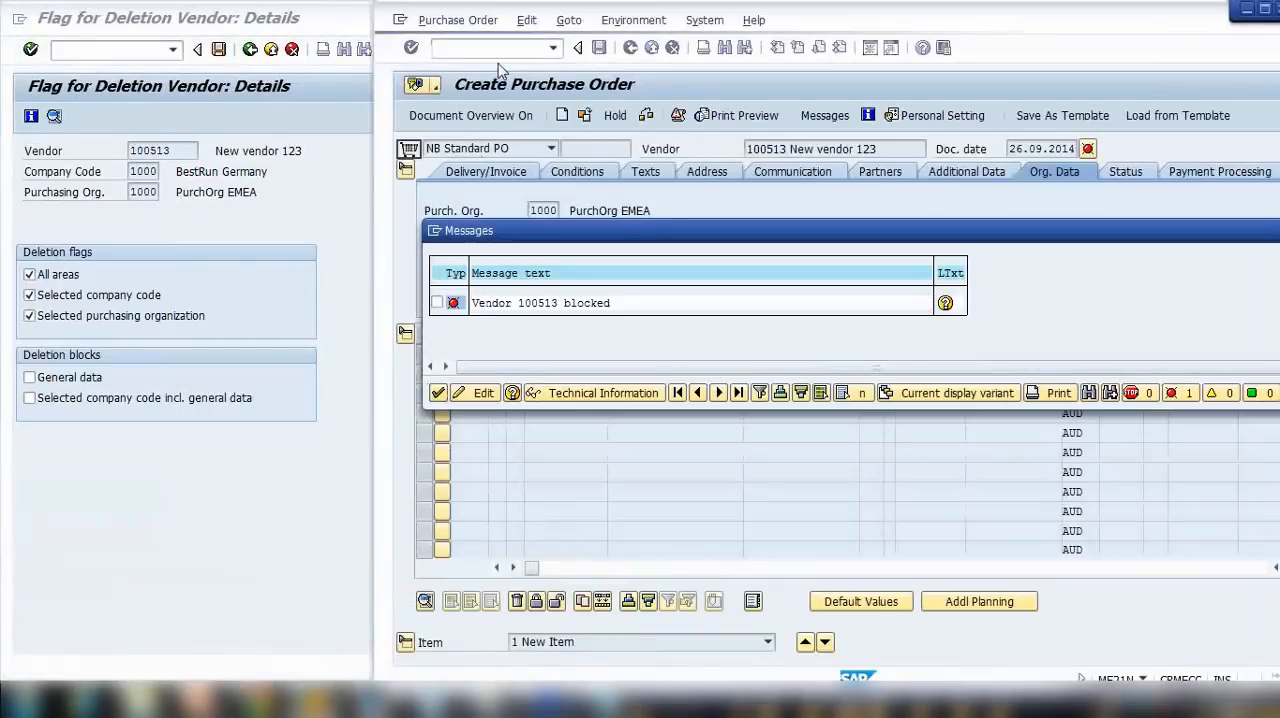
key(Return)
key(Delete)
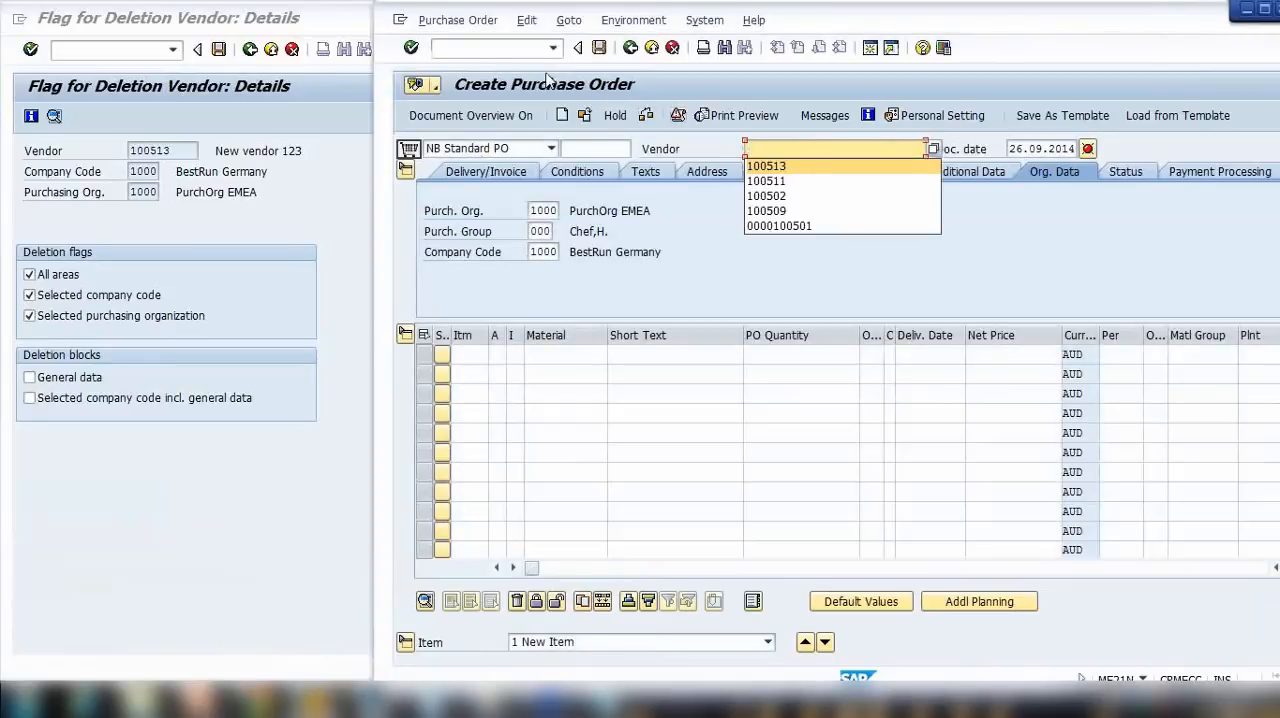
click(496, 53)
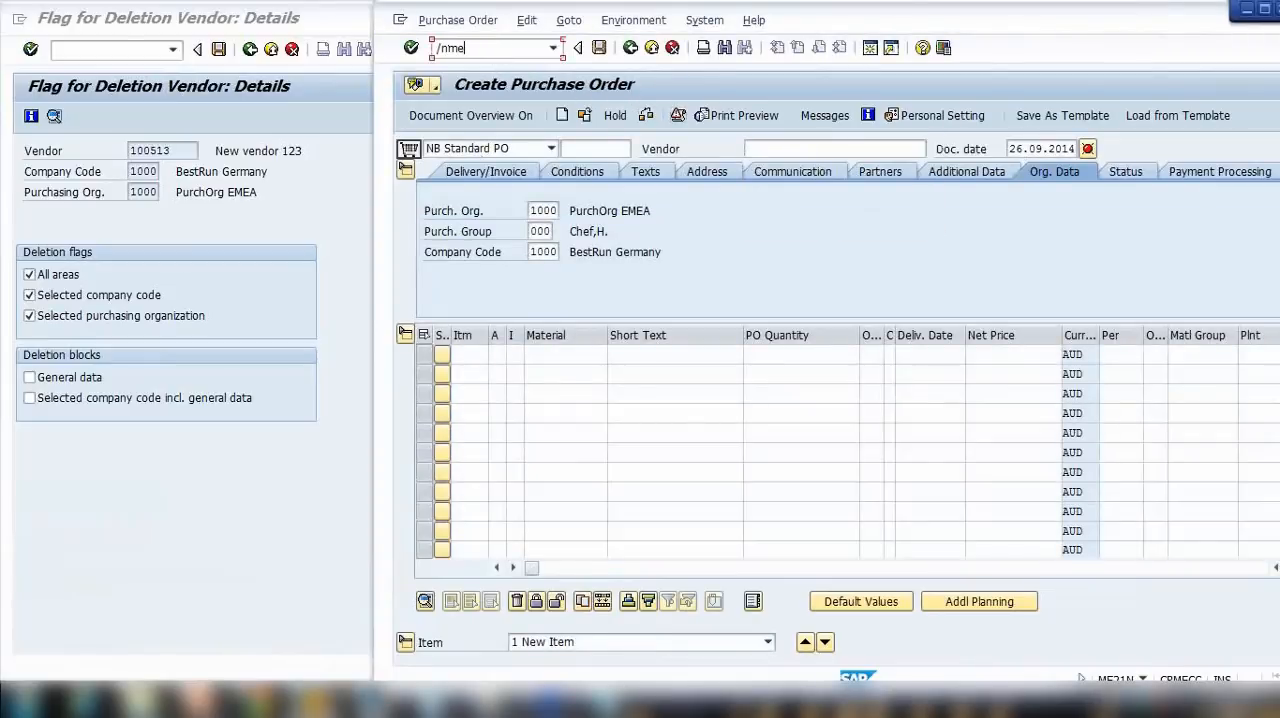
text(/nme21n)
key(Return)
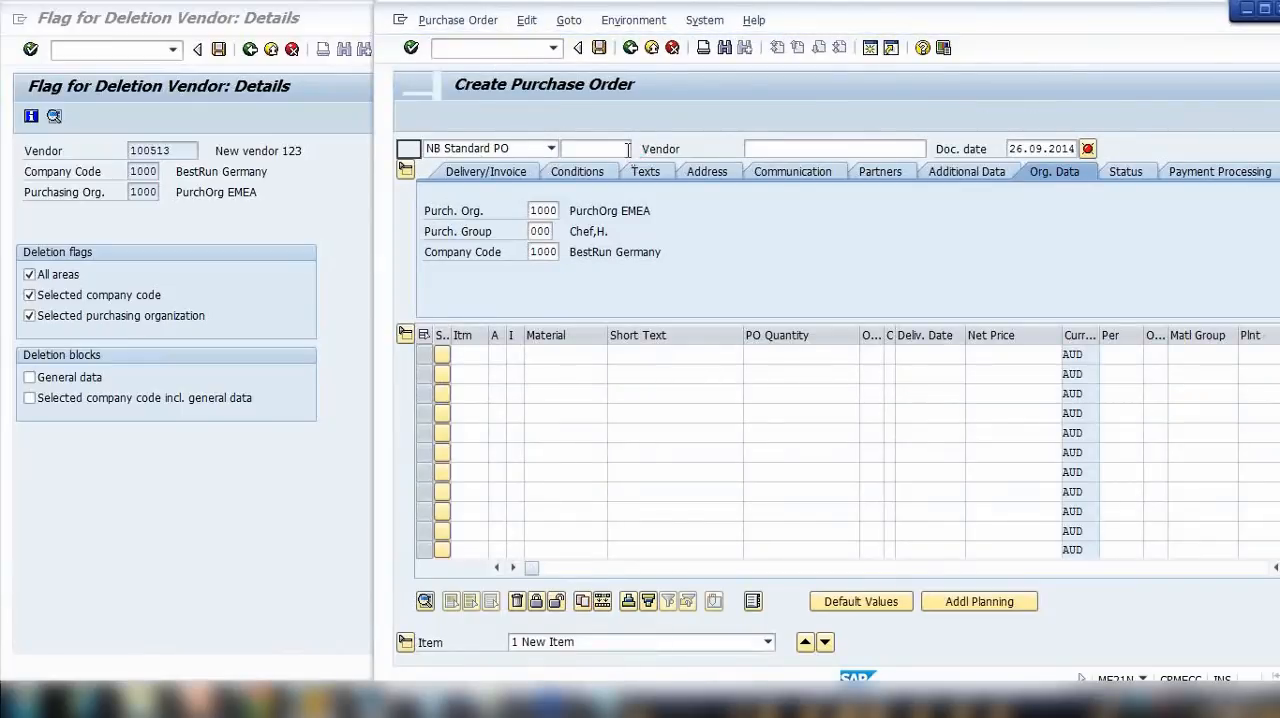
Step: Enter New vendor 123 as the vendor of the new standard purchase order
click(795, 150)
click(795, 151)
click(800, 170)
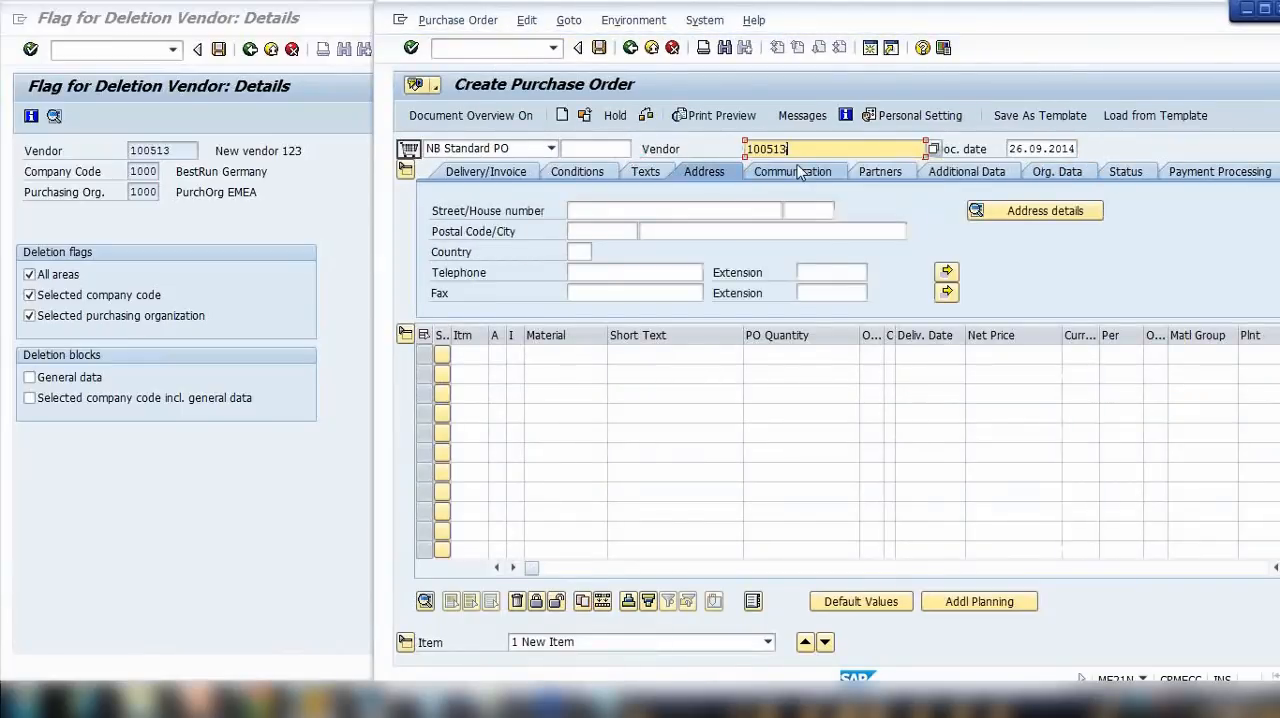
key(Return)
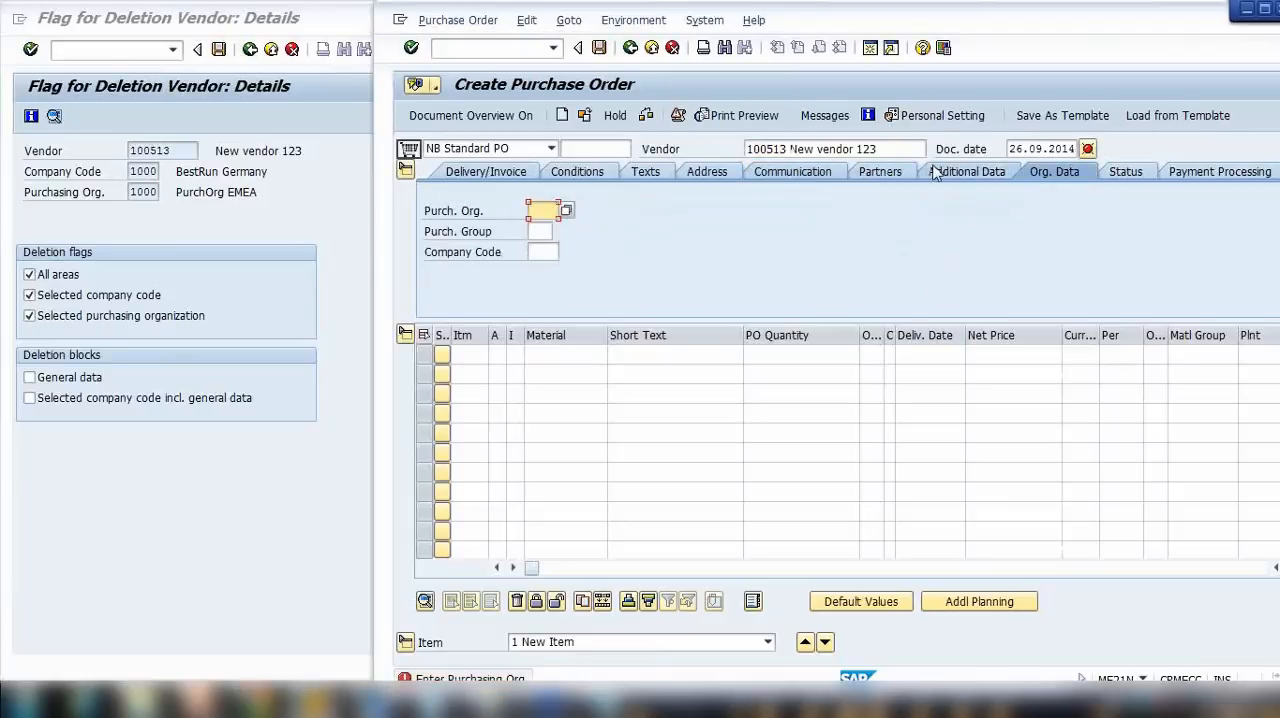
Step: Set the order's purchasing organization to 1000, purchasing group to 000 and company code to 1000, and validate the entries
click(544, 211)
click(549, 229)
click(549, 231)
click(545, 252)
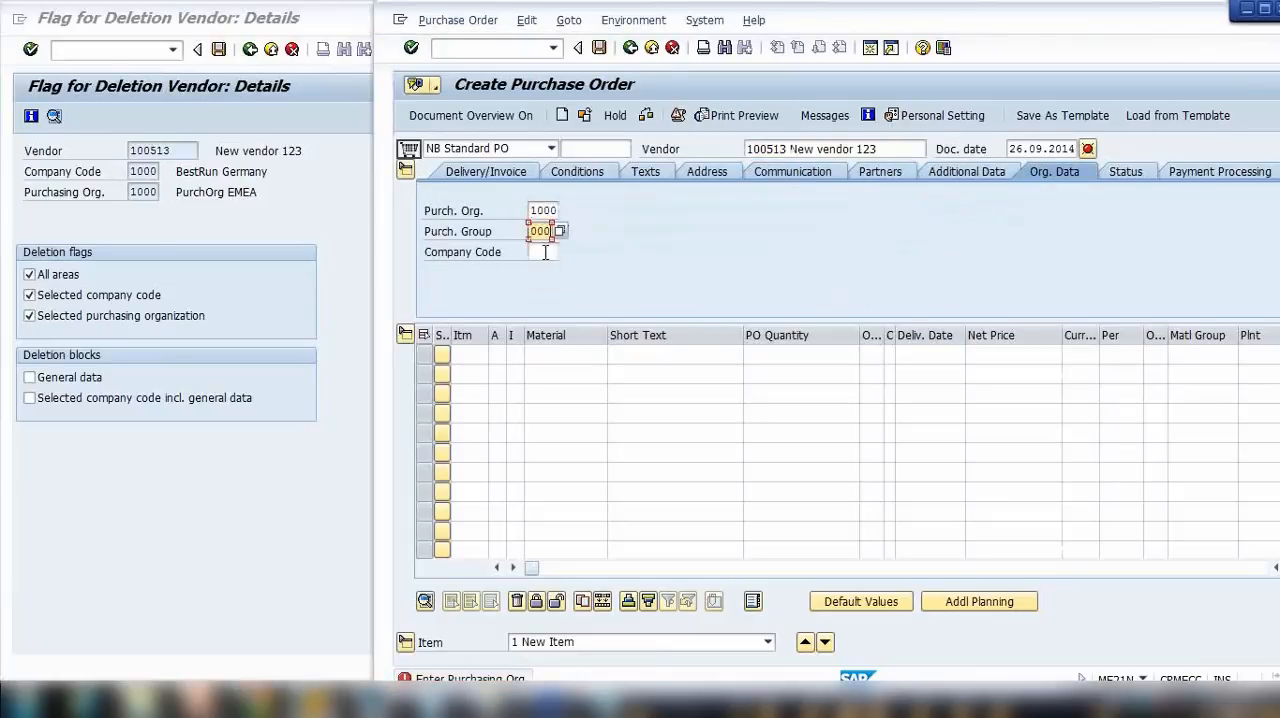
click(547, 266)
key(Return)
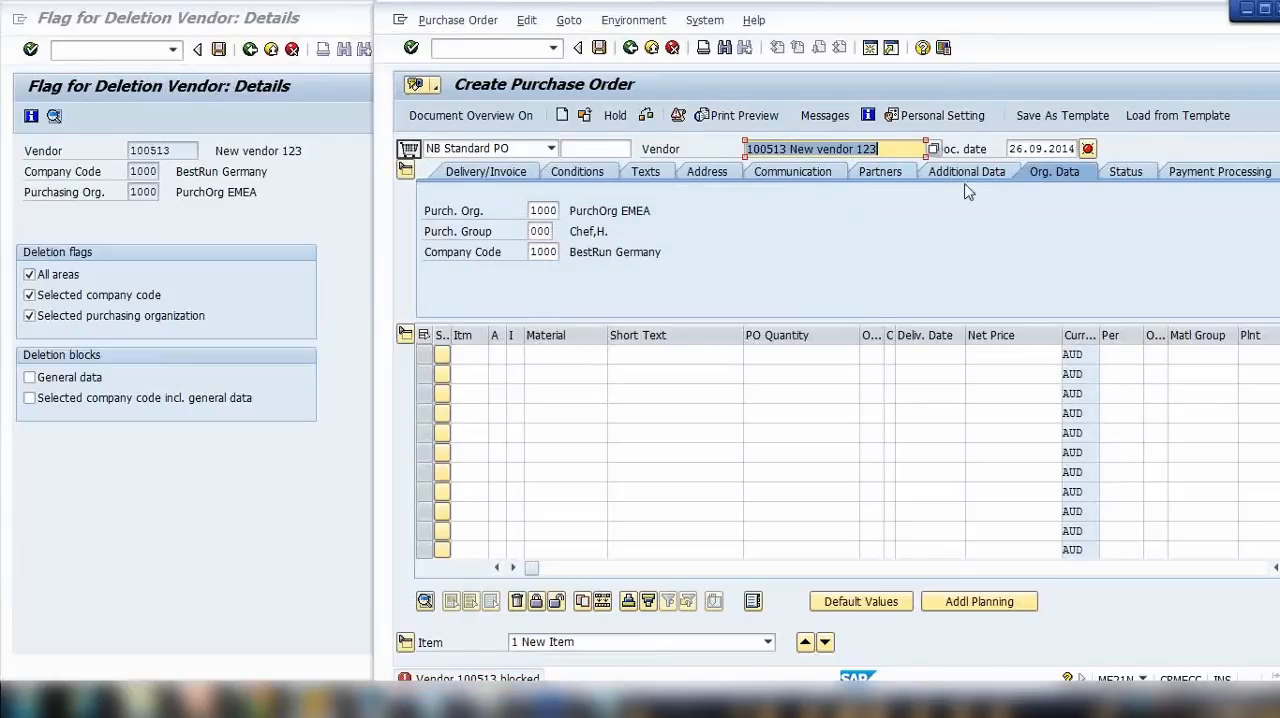
Step: Try to open the block details of New vendor 123 with XK05 from the purchase order window
click(475, 48)
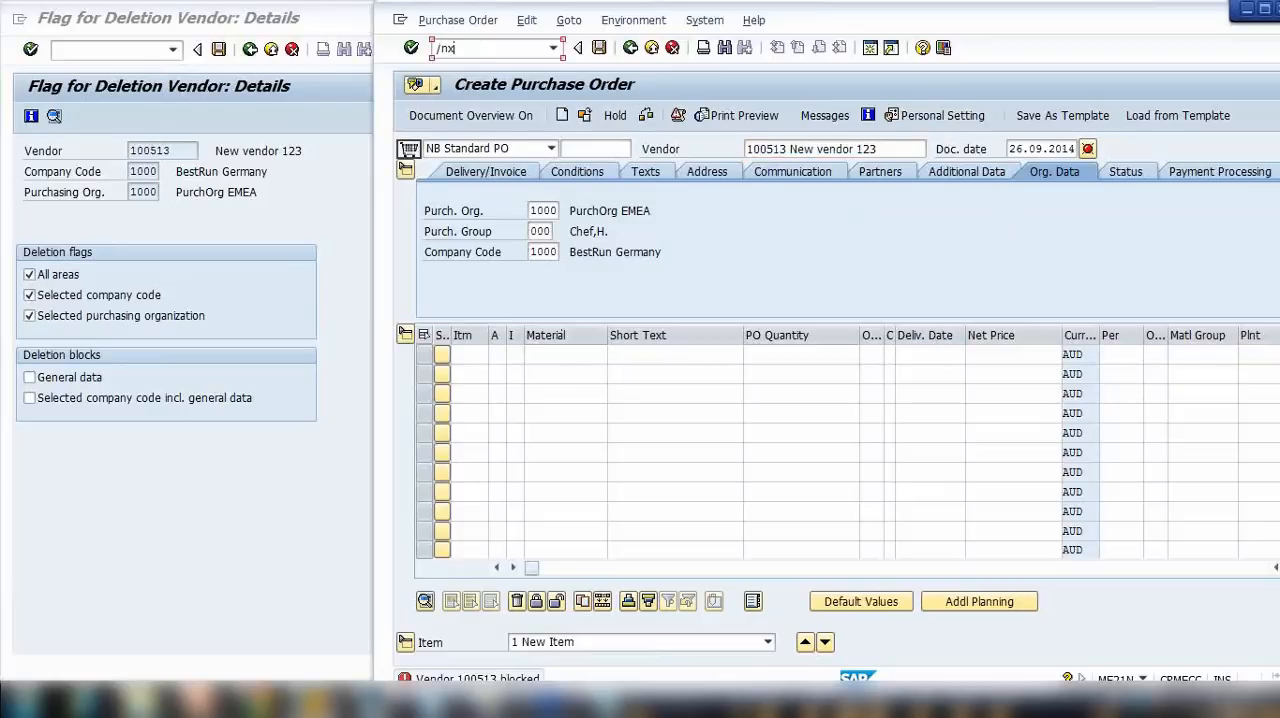
text(/nxk05)
key(Return)
key(Return)
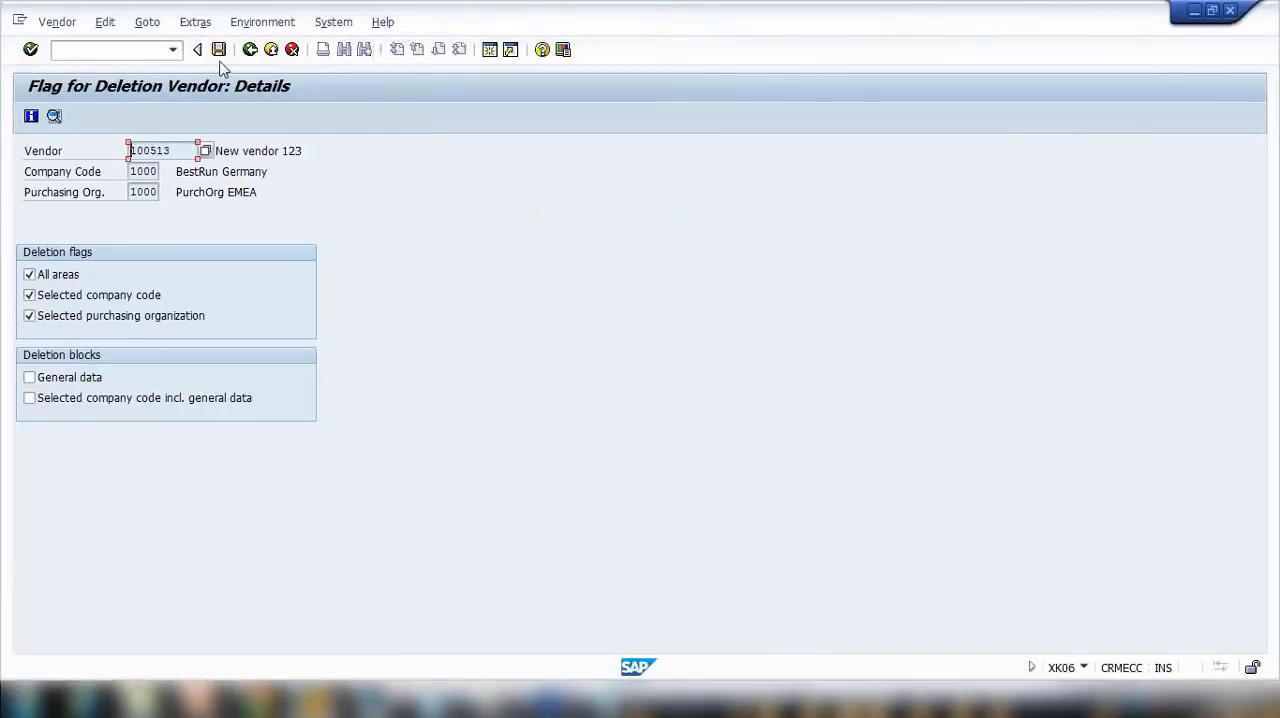
Step: Leave the deletion details in the other SAP window and open the block details of New vendor 123 with XK05
click(250, 49)
key(F3)
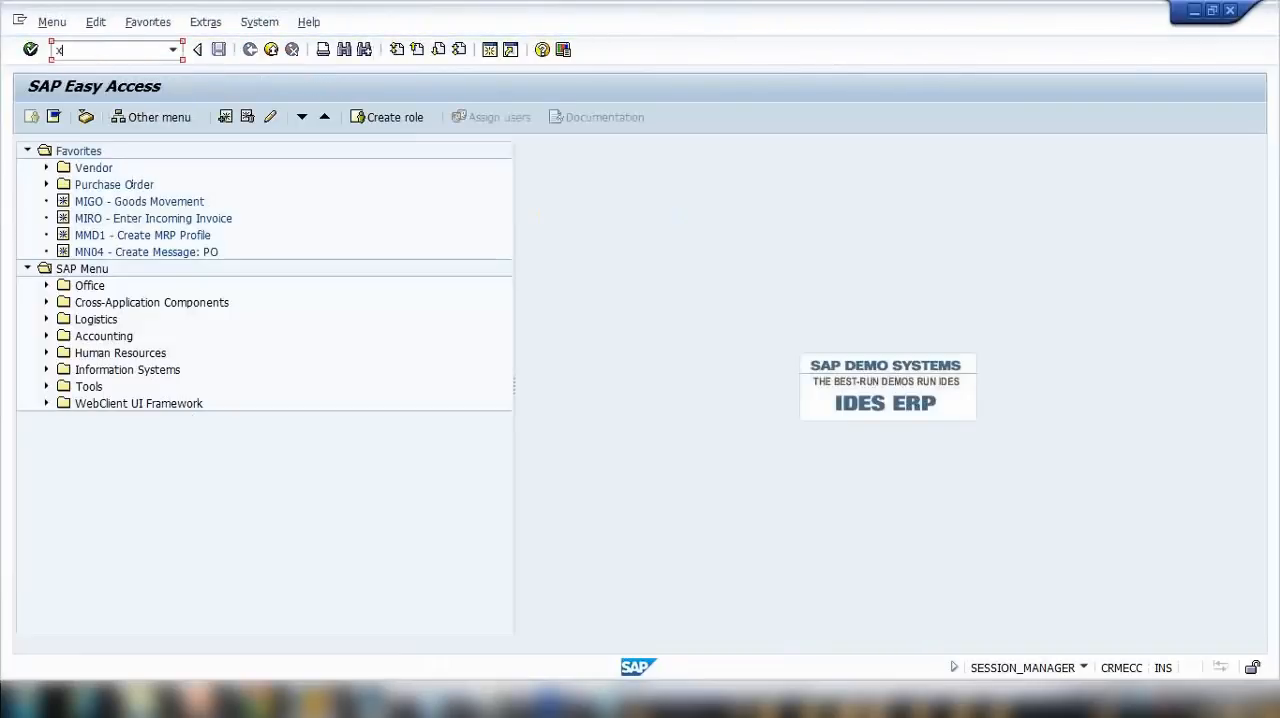
text(xk05)
key(Return)
key(Return)
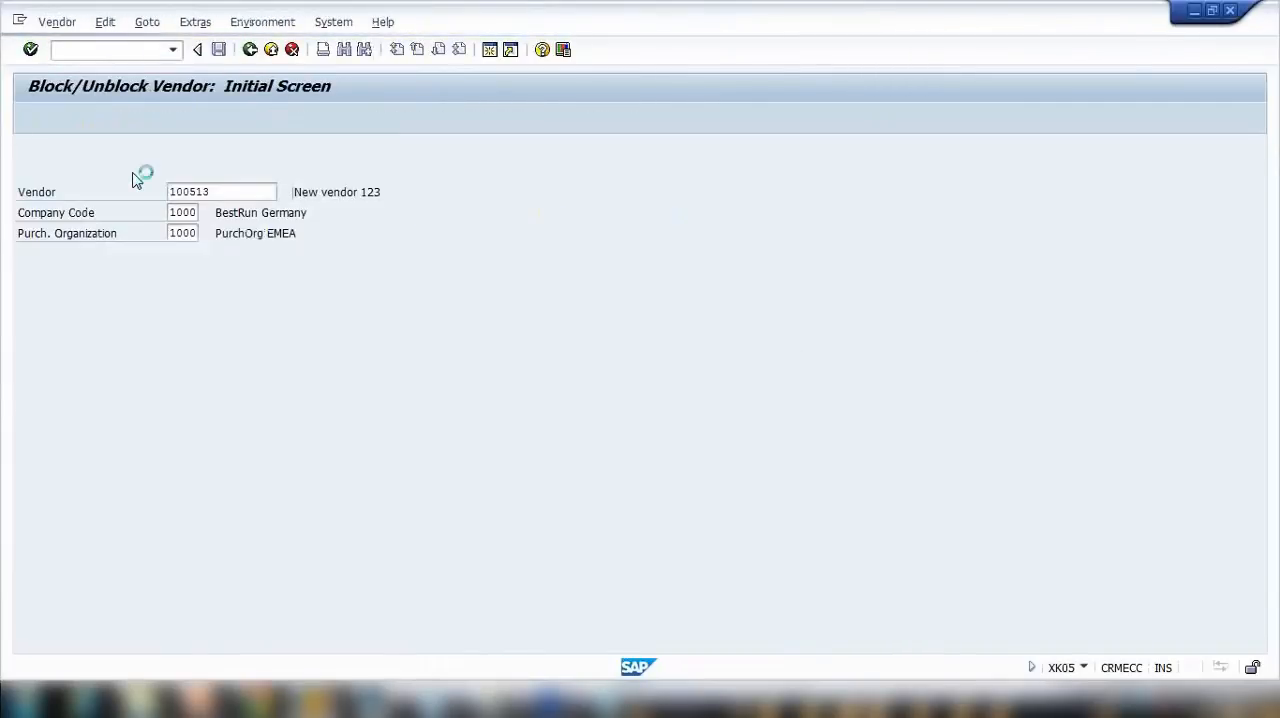
Step: Remove the vendor's posting blocks and purchasing blocks, empty the quality block function, and save
click(30, 254)
click(45, 275)
click(48, 336)
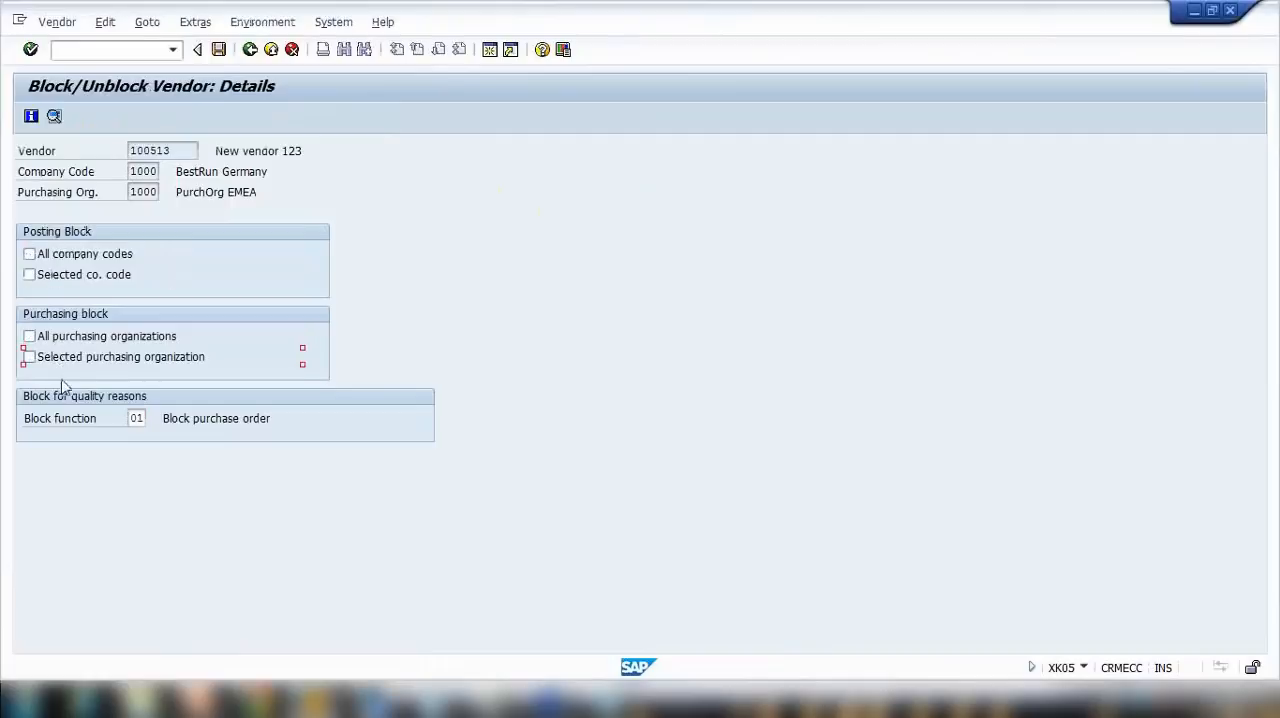
click(40, 357)
click(131, 418)
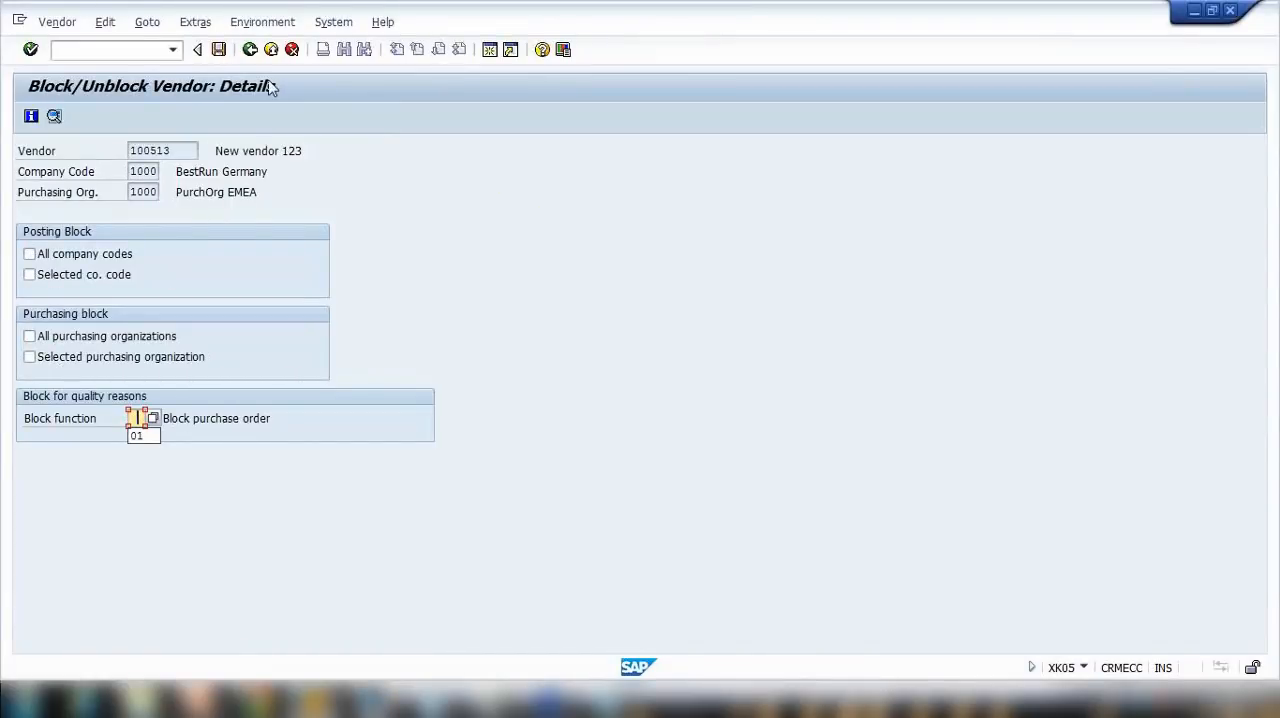
click(218, 49)
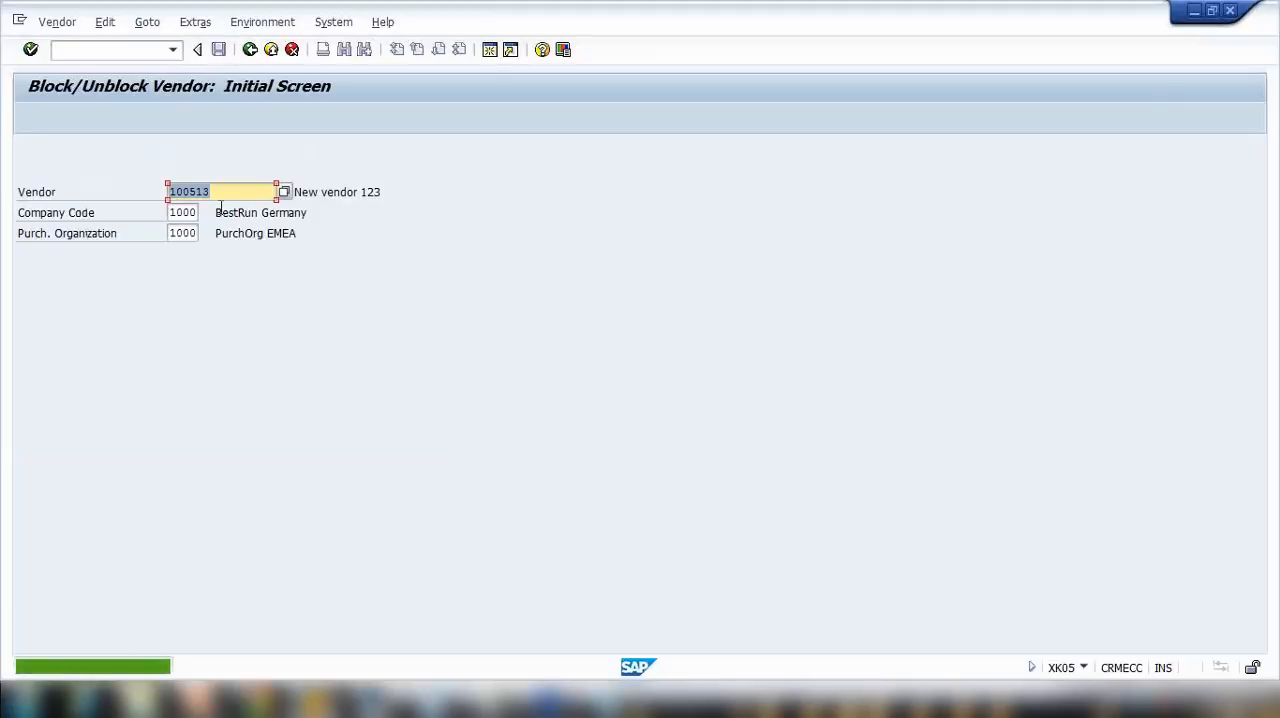
Step: Reopen the vendor's block details for checking, and start a new purchase order with ME21N in the other SAP window
key(Return)
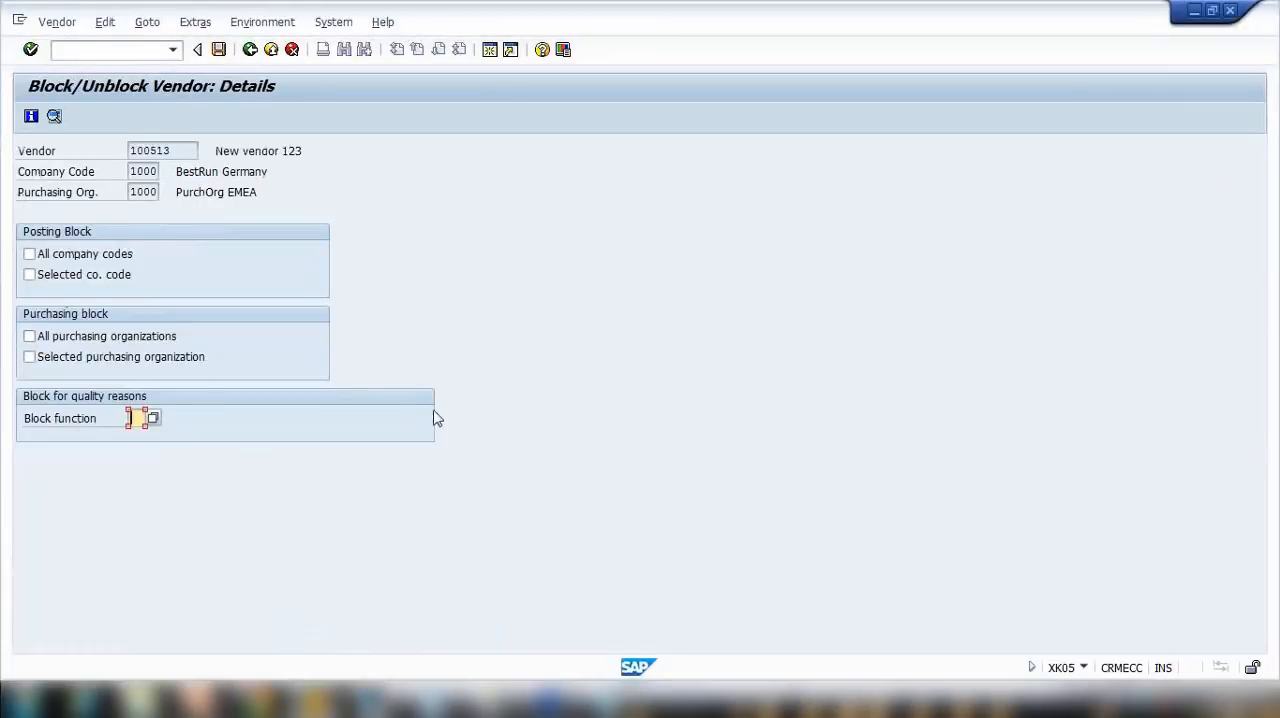
click(320, 592)
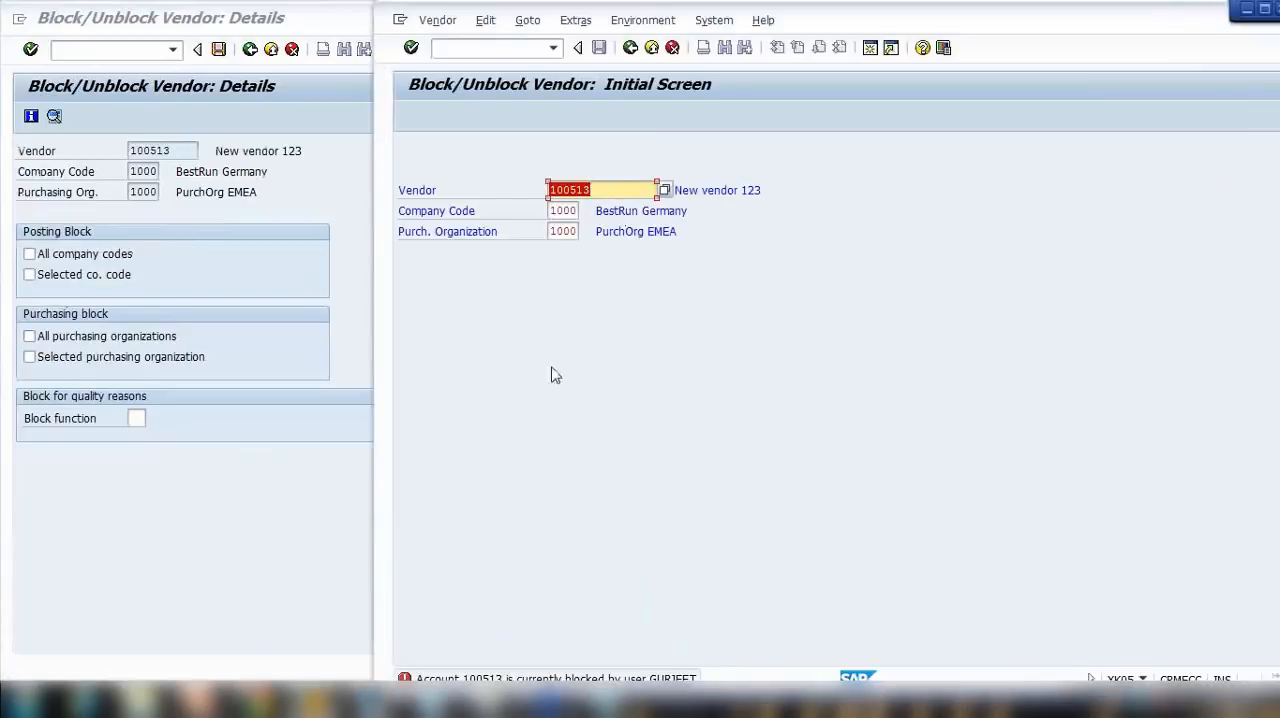
click(477, 50)
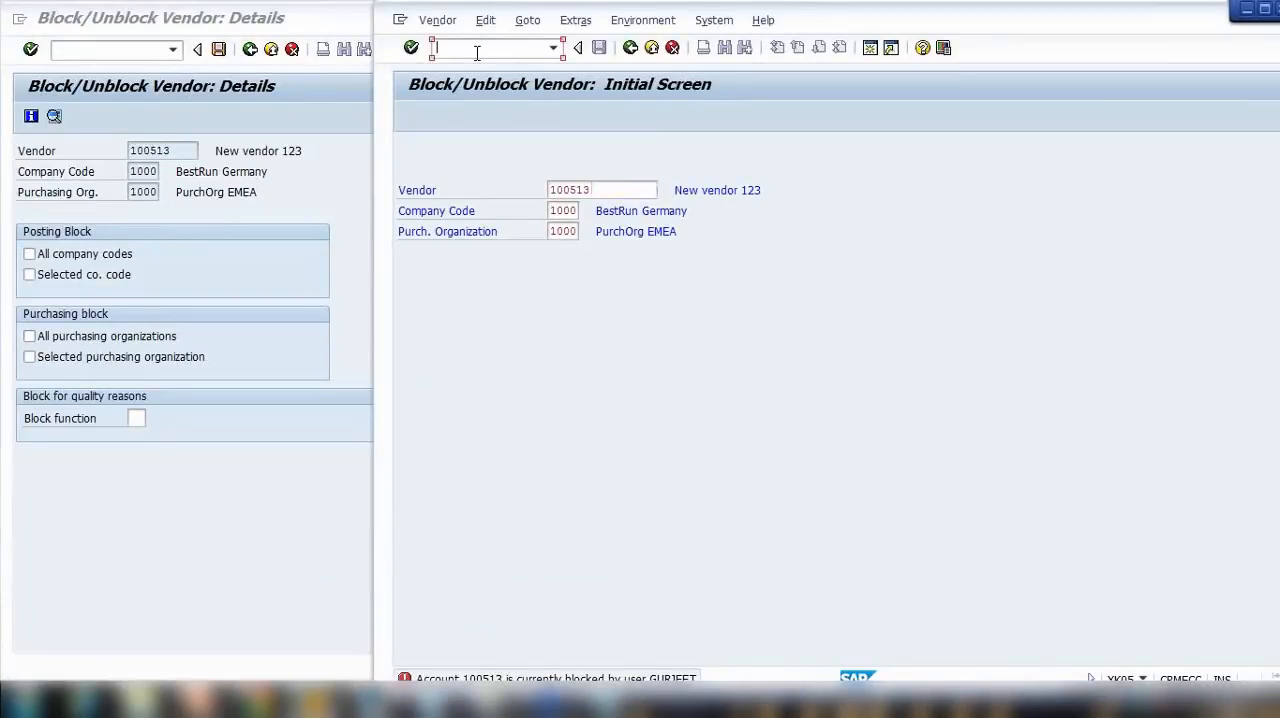
text(/nme21n)
key(Return)
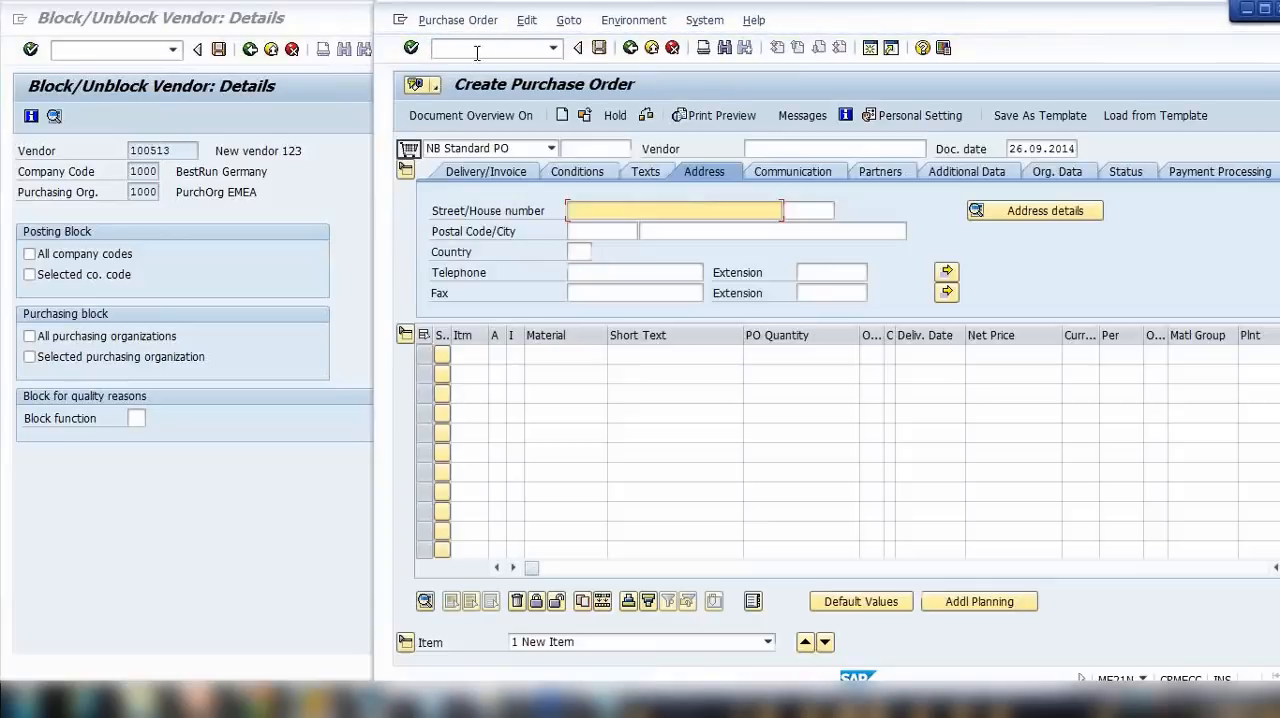
Step: Choose the number of New vendor 123 as the vendor of the standard purchase order
click(750, 150)
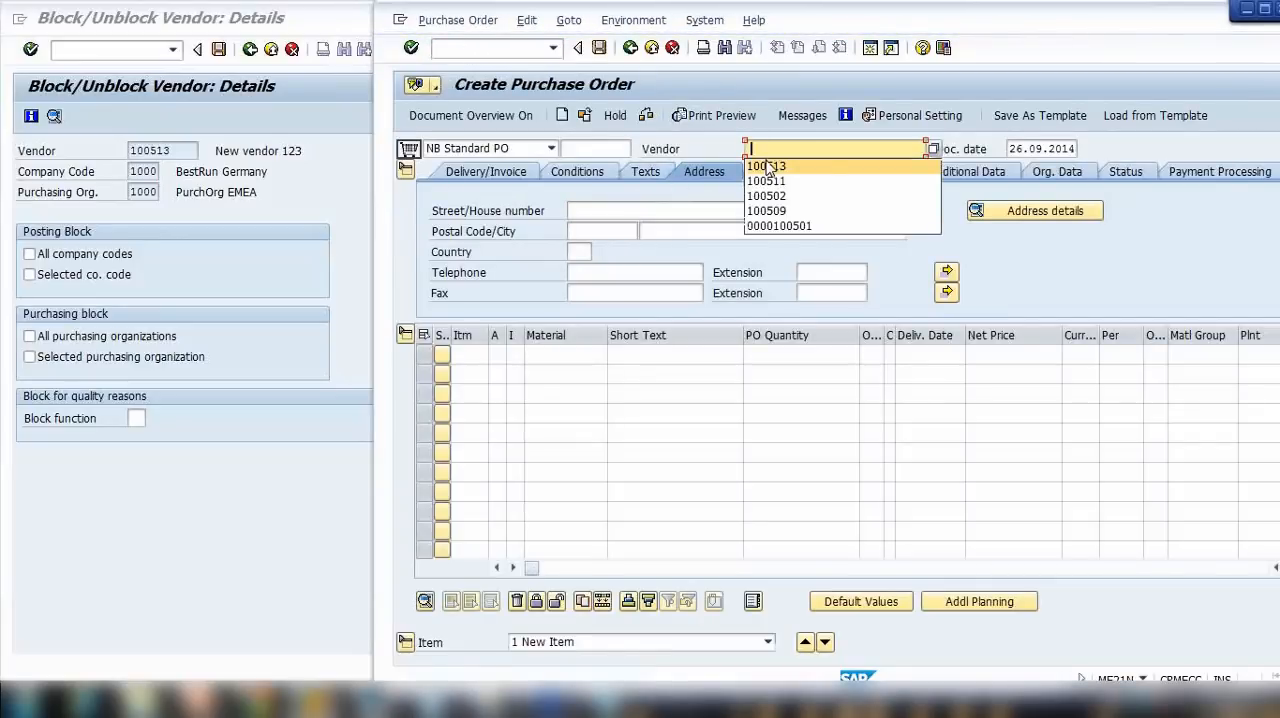
click(770, 166)
key(Return)
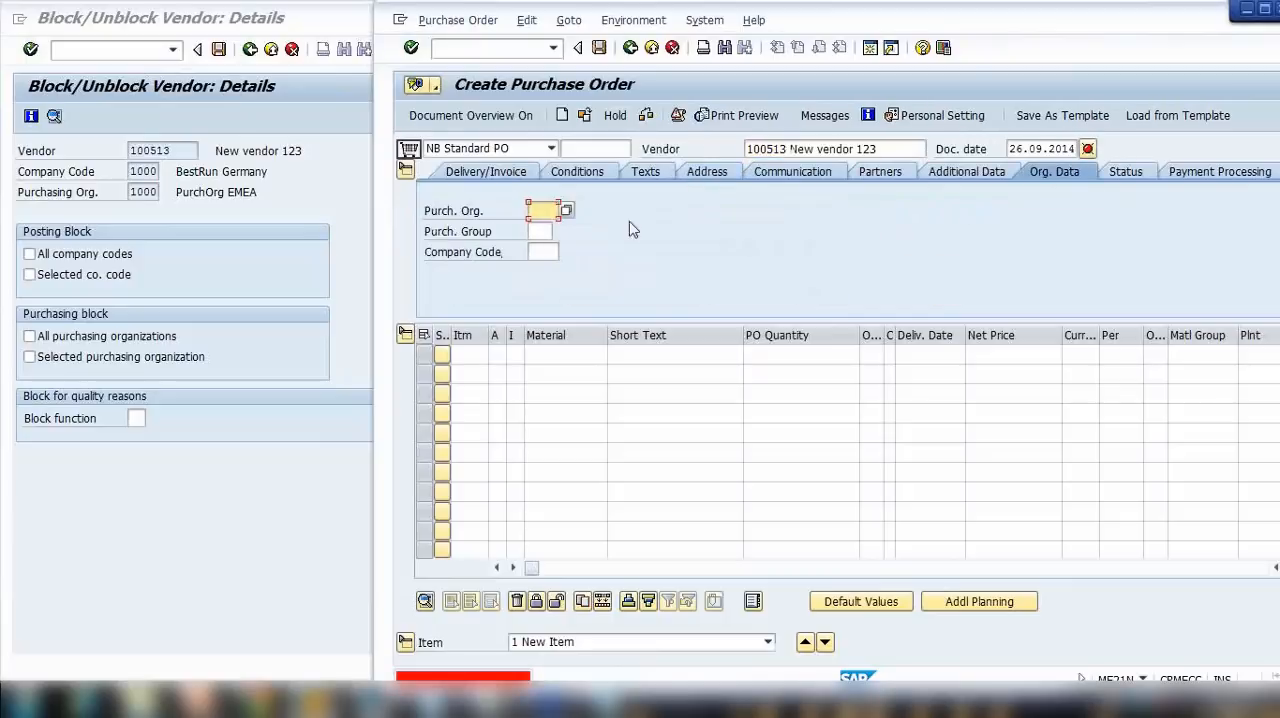
Step: Fill the order's organizational data with purchasing organization 1000, purchasing group 000 and company code 1000, and validate it
click(540, 211)
click(540, 230)
click(540, 232)
click(541, 252)
click(541, 253)
click(546, 271)
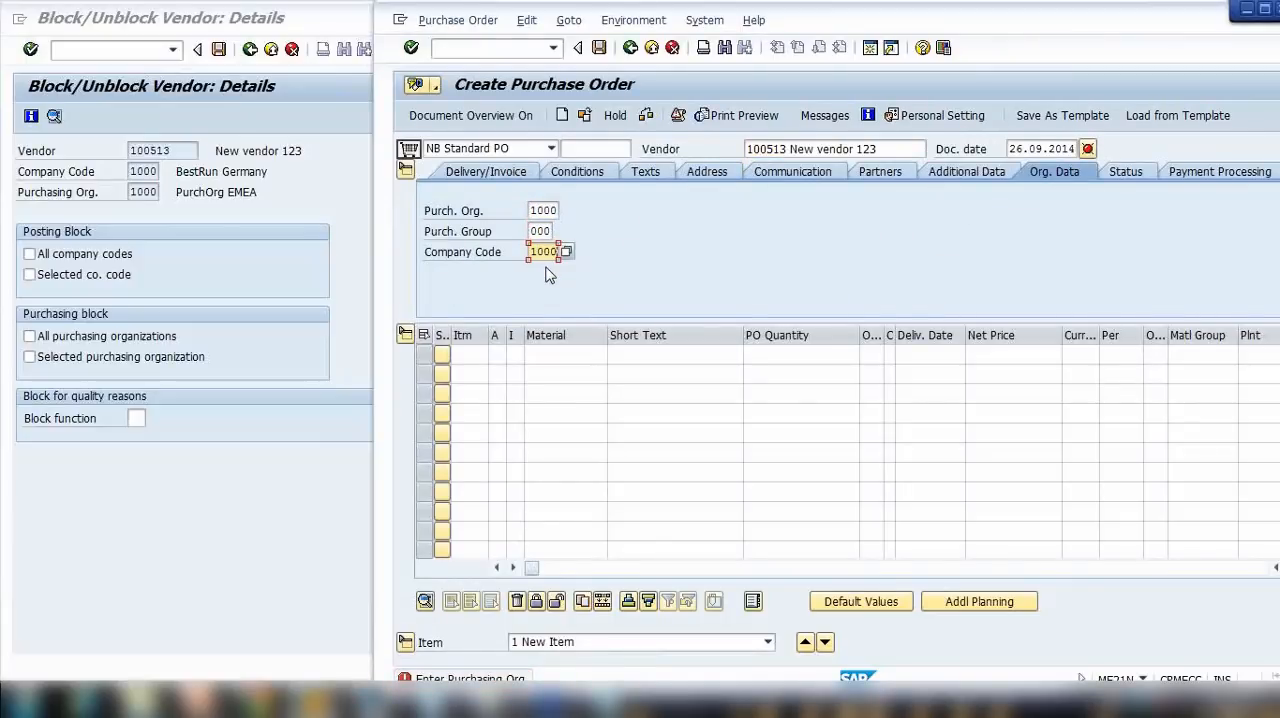
key(Return)
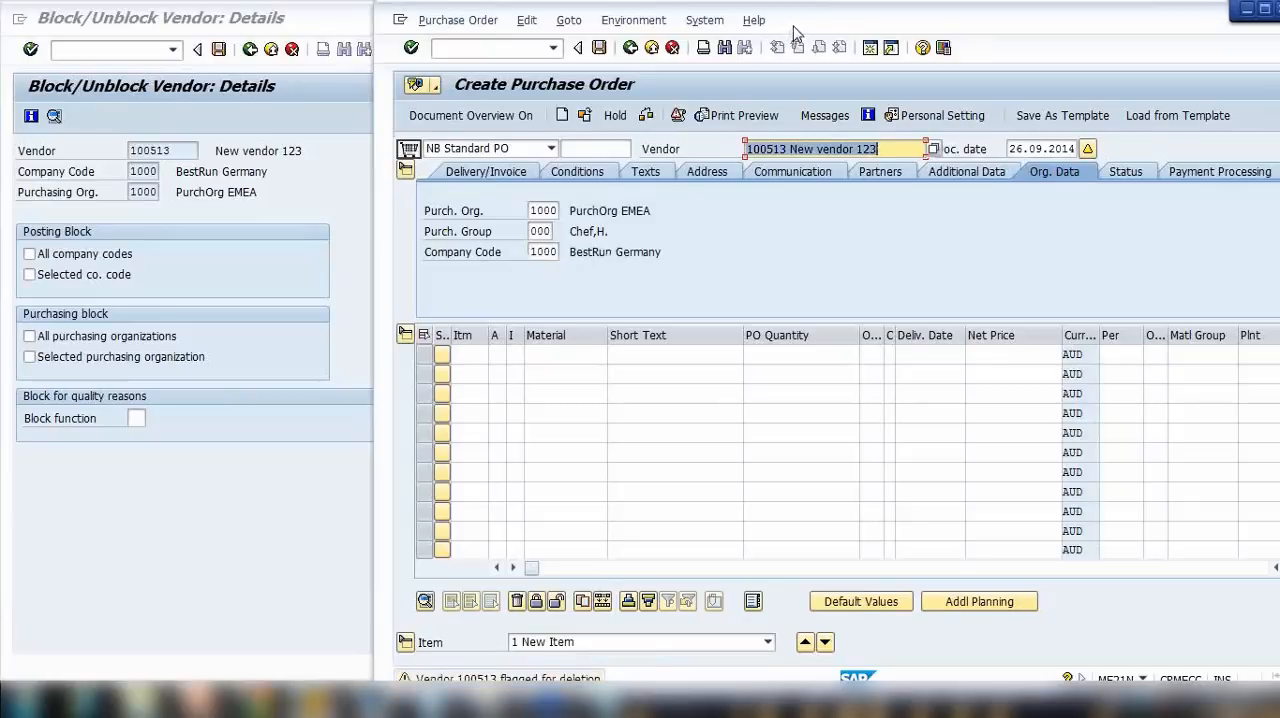
Step: Open the purchase order's messages, examine the warning texts about the vendor, and close the message list
drag(795, 35, 795, 31)
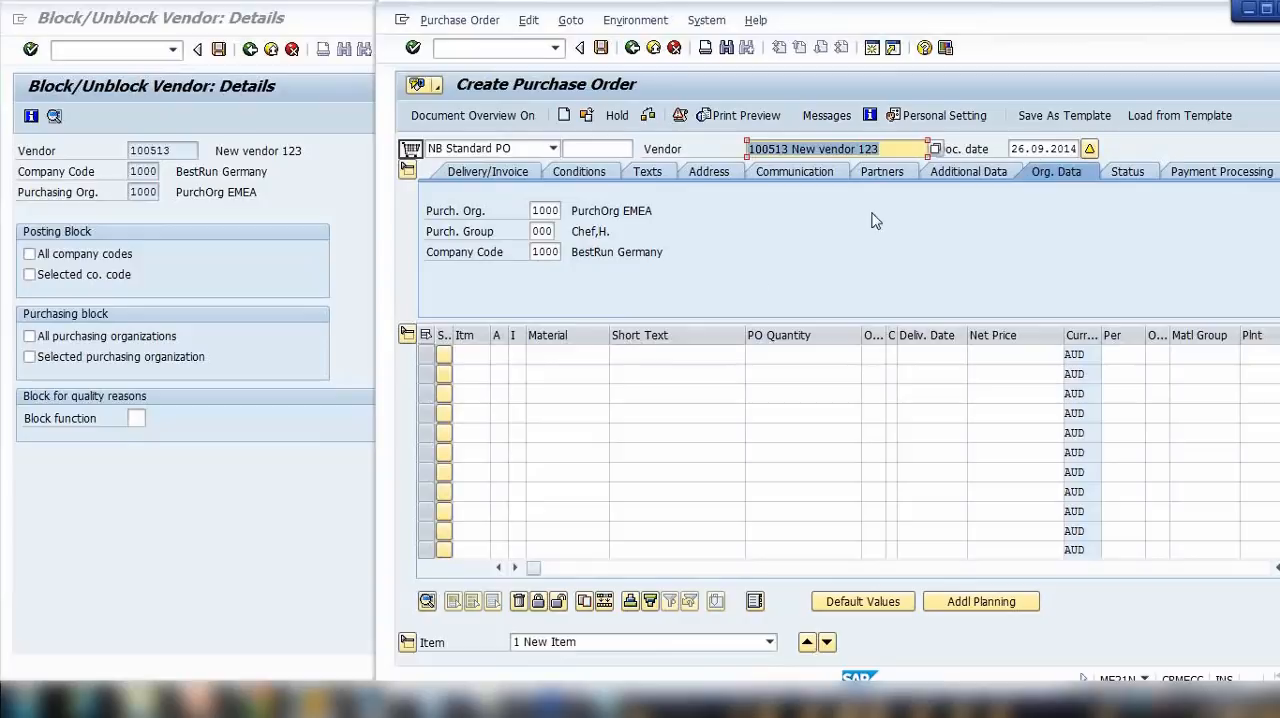
click(1089, 151)
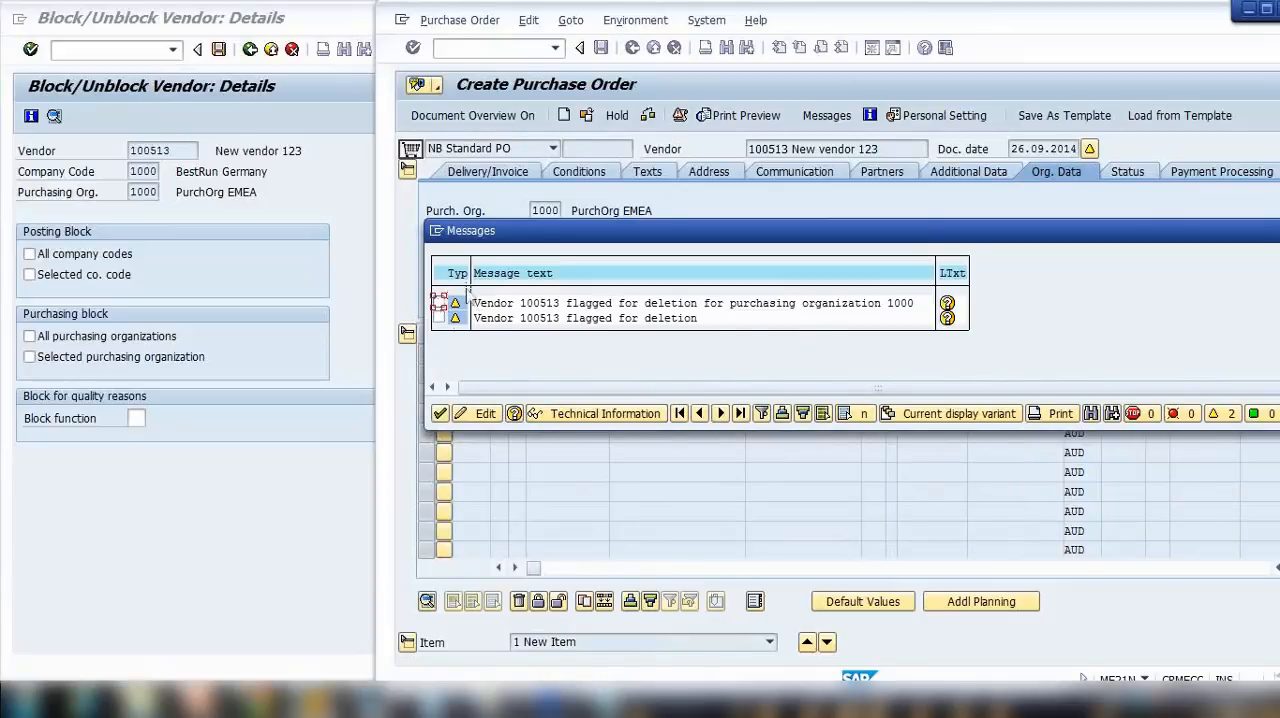
click(441, 413)
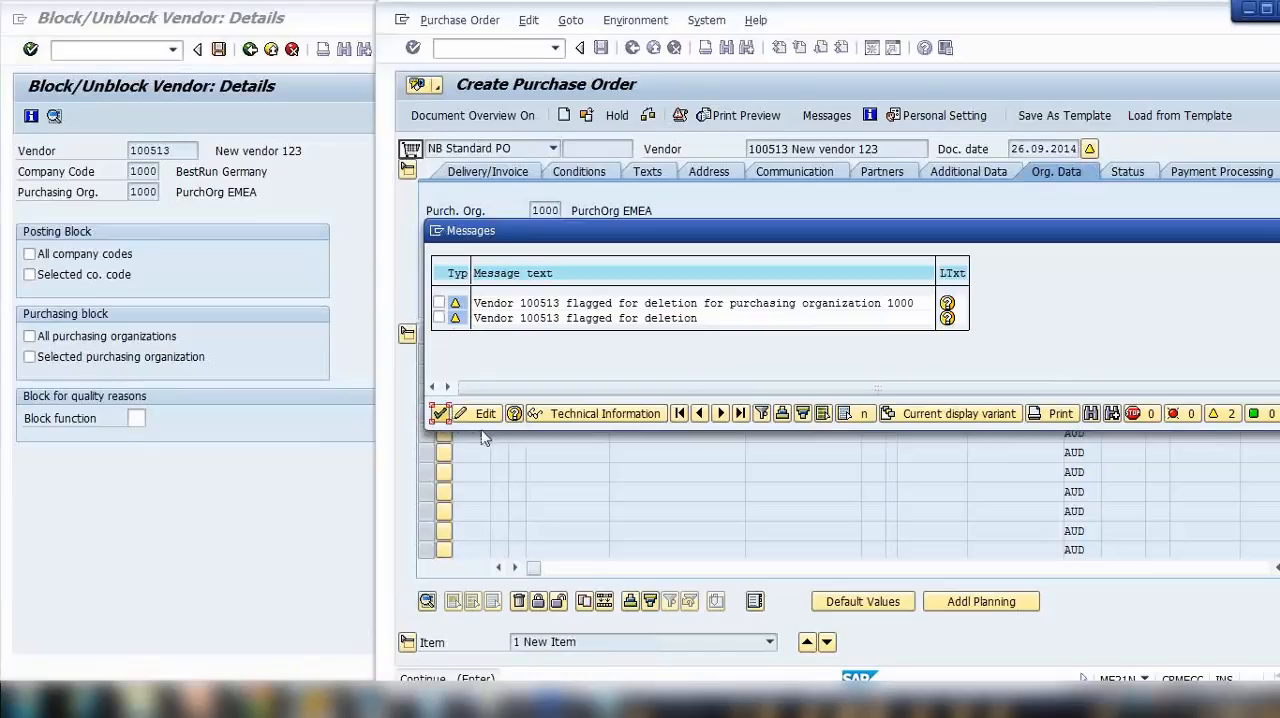
key(Return)
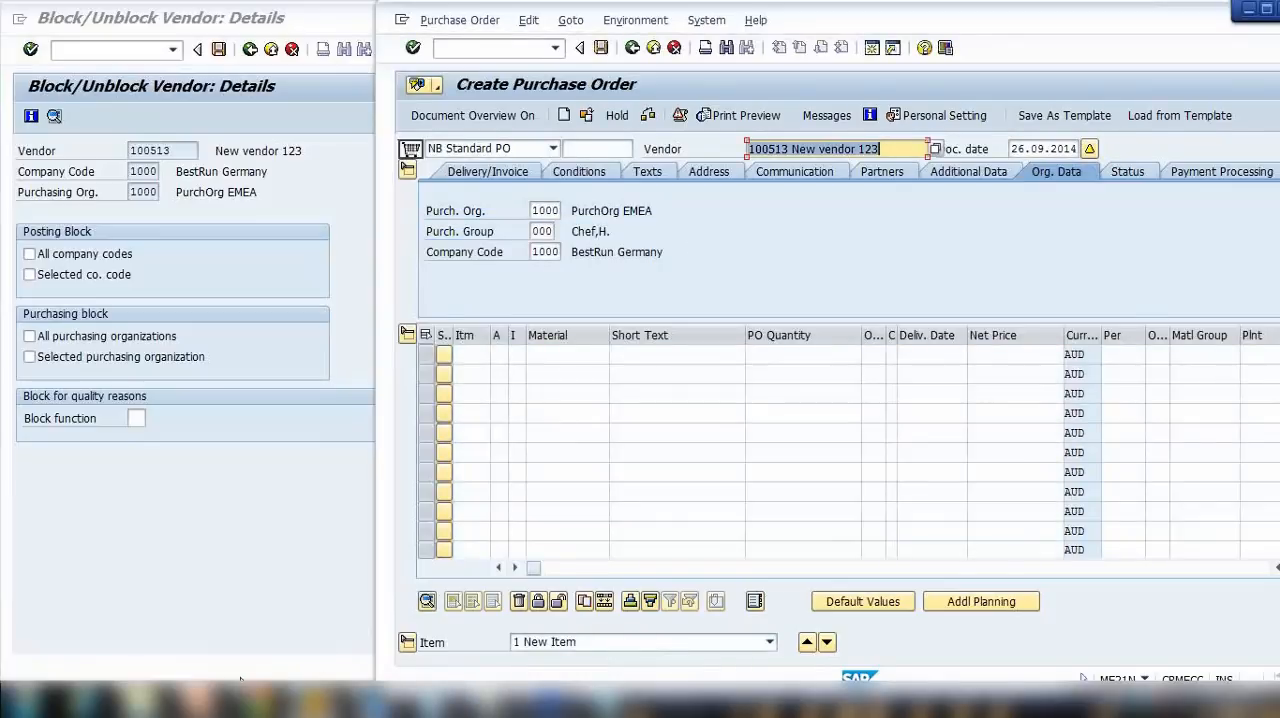
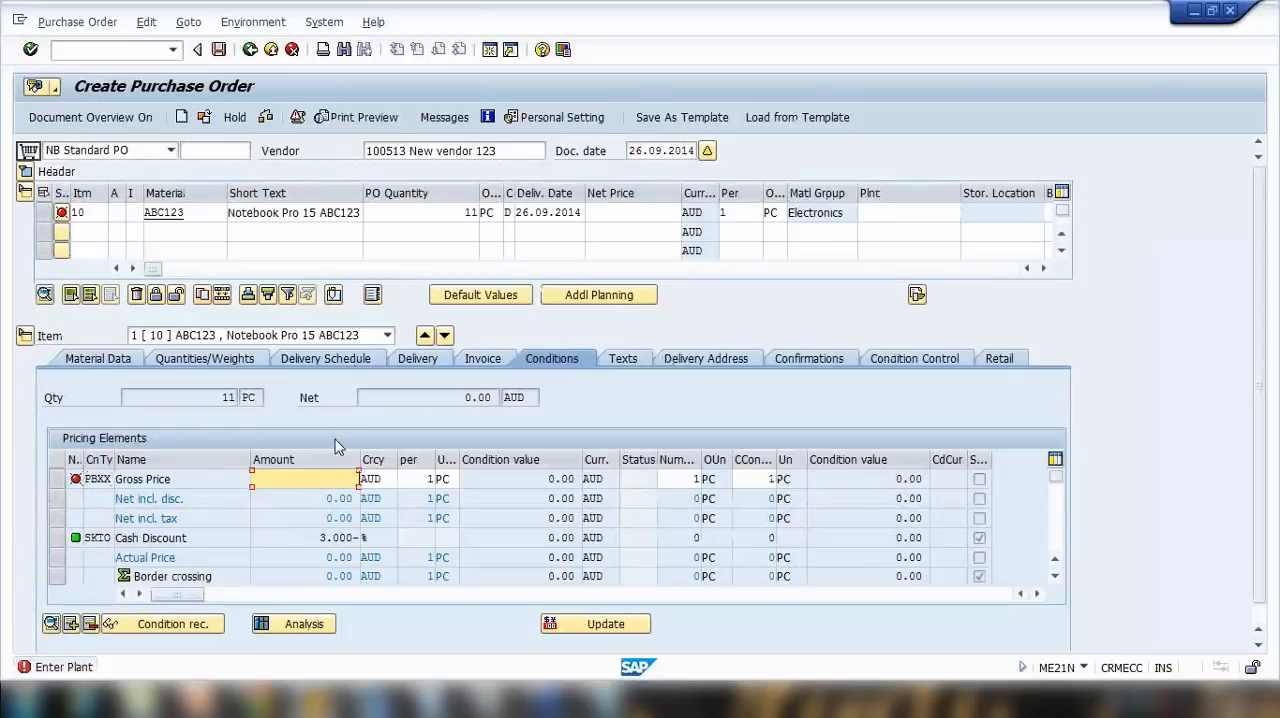
Step: Set order item 10's gross price to 222 AUD and its plant to 1000, validating each entry
text(22)
key(Return)
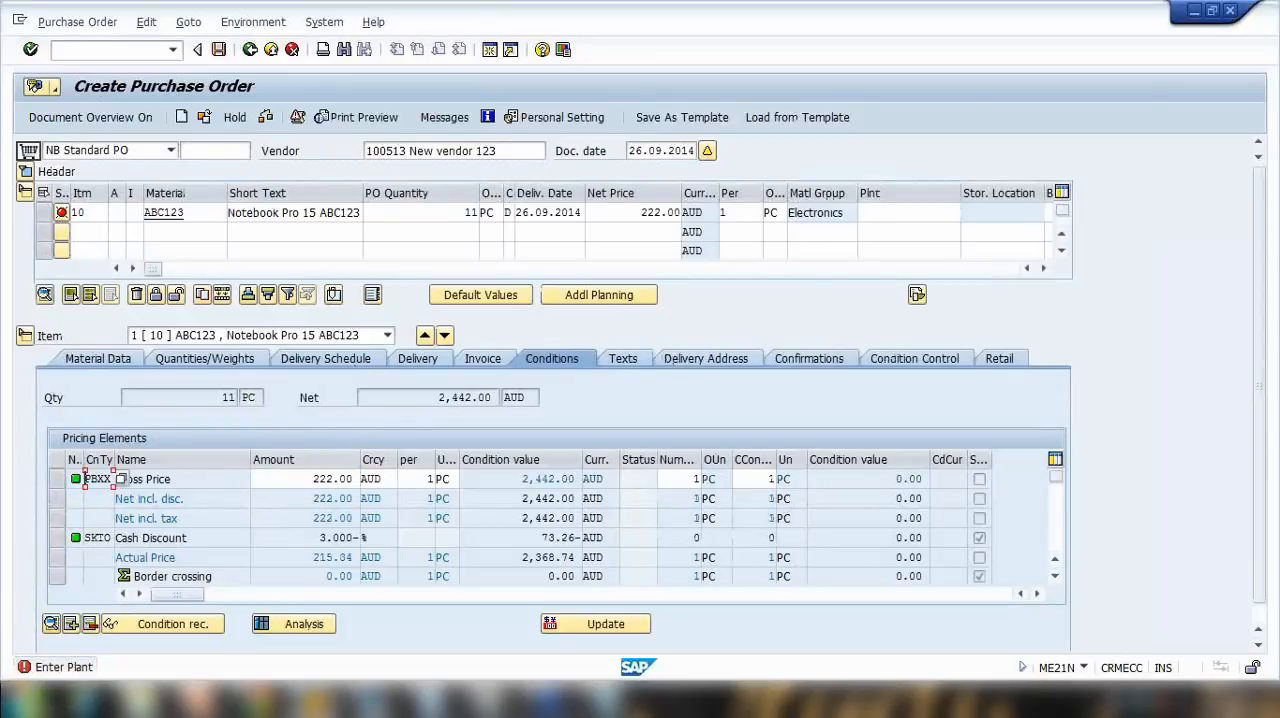
click(881, 218)
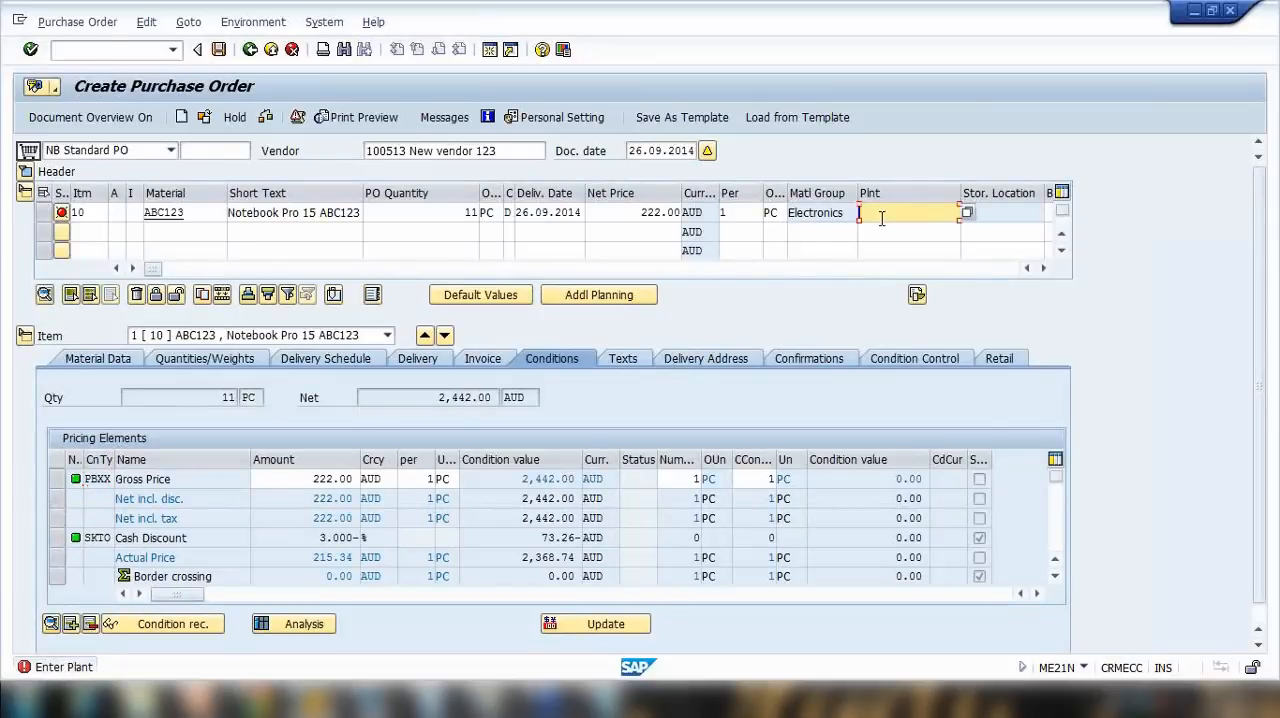
text(1000)
key(Return)
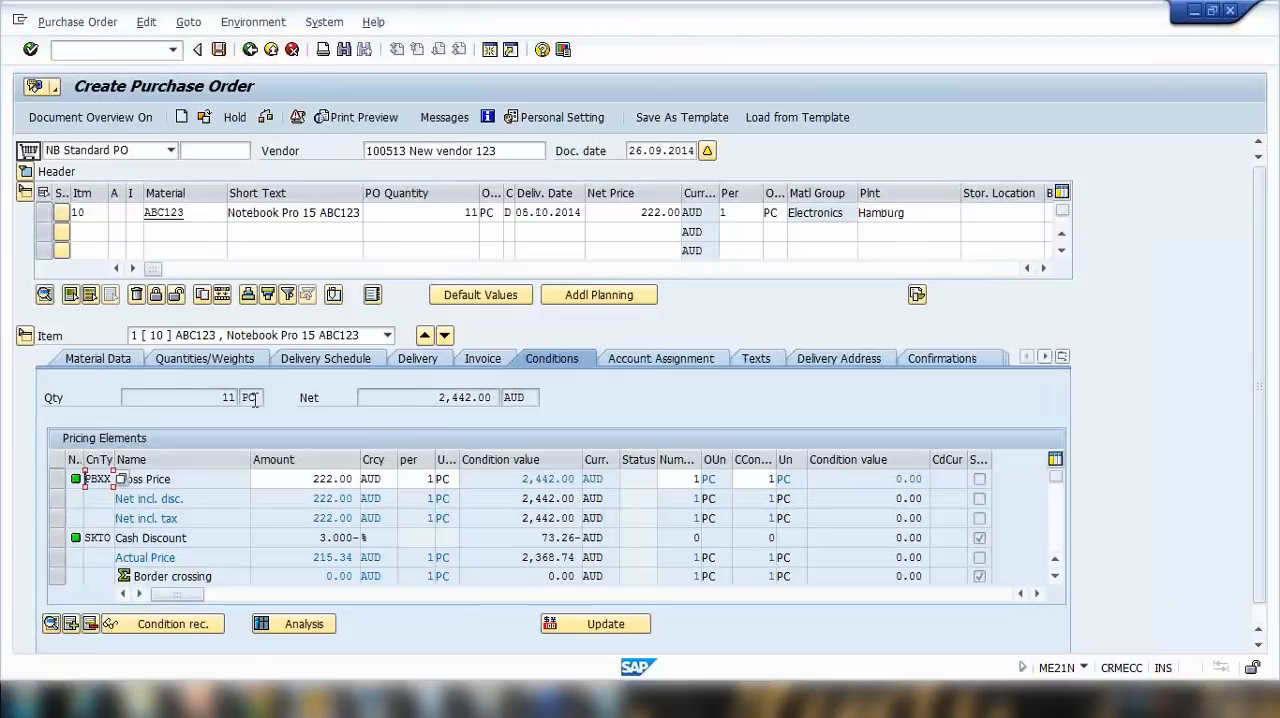
Step: Examine item 10's material, short text and order unit, plus its material data and its quantities and weights
double_click(204, 213)
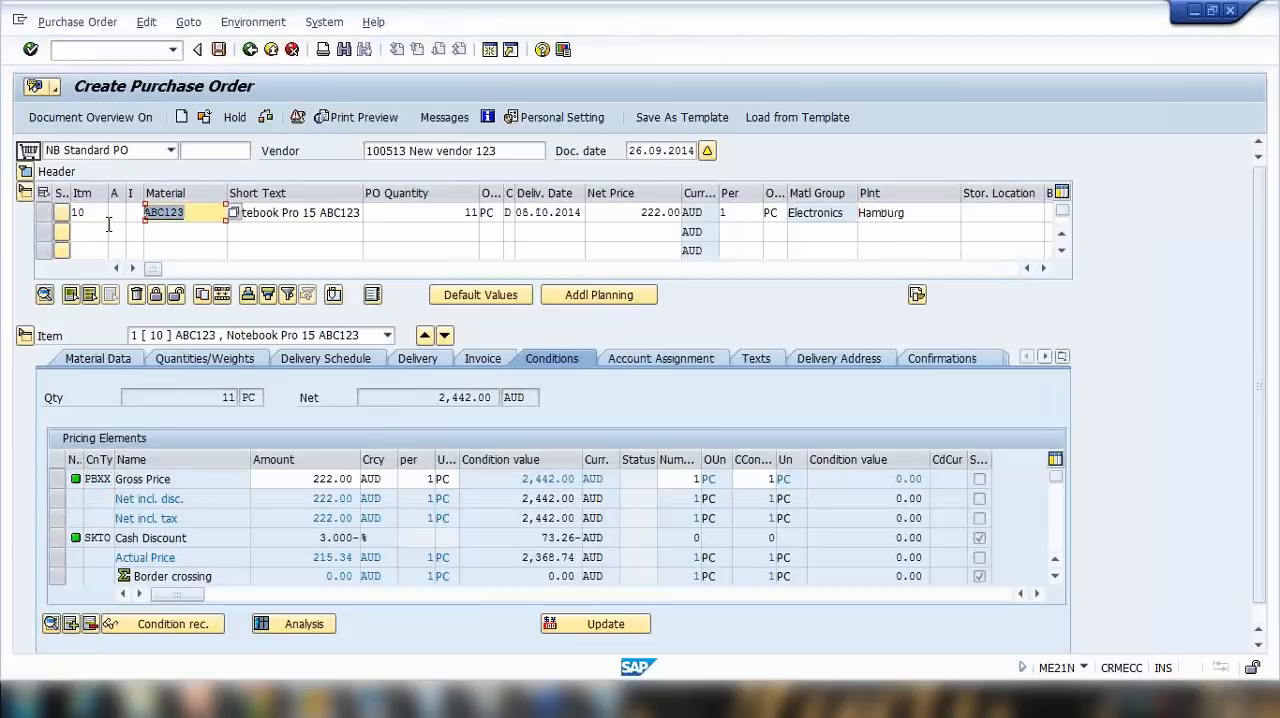
drag(252, 213, 364, 214)
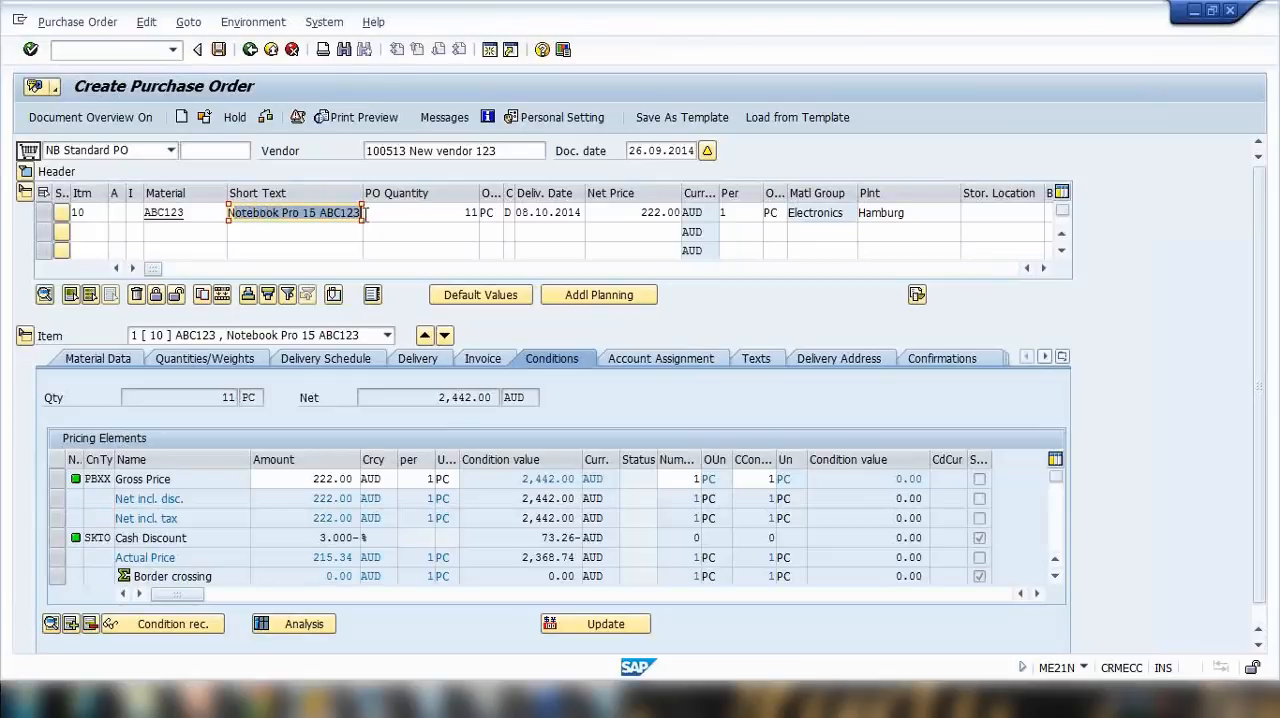
click(498, 212)
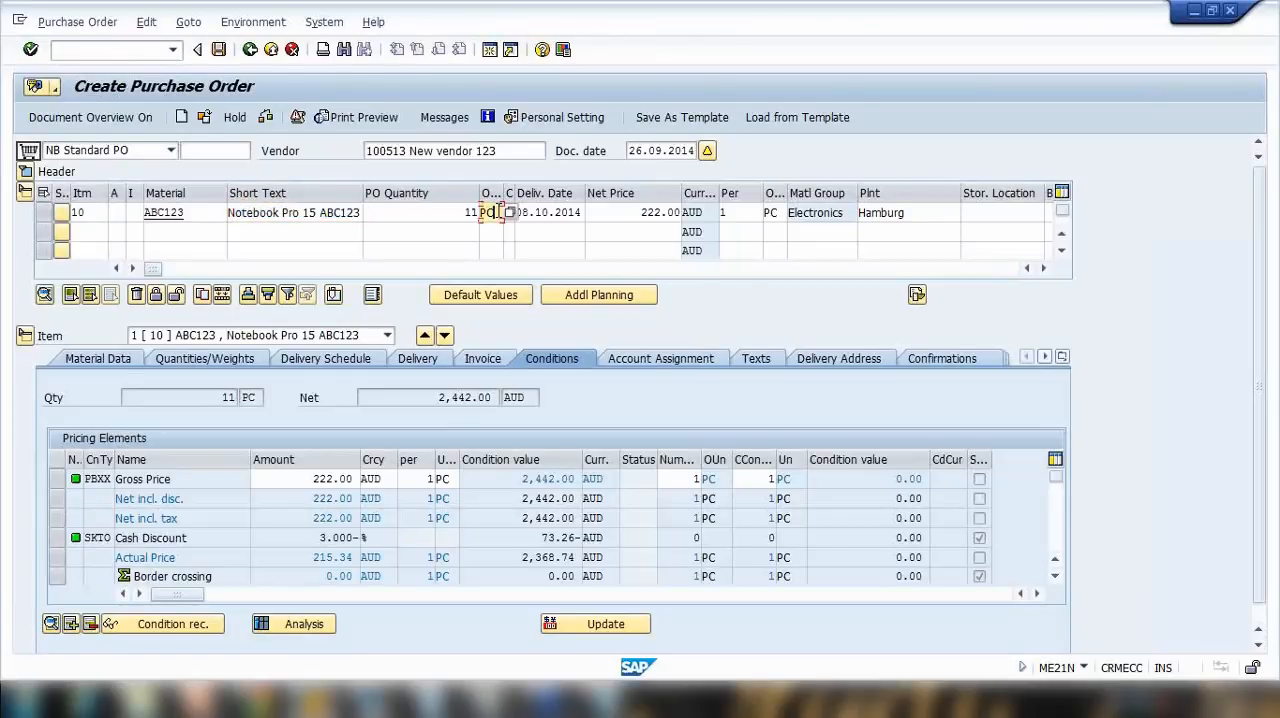
click(100, 359)
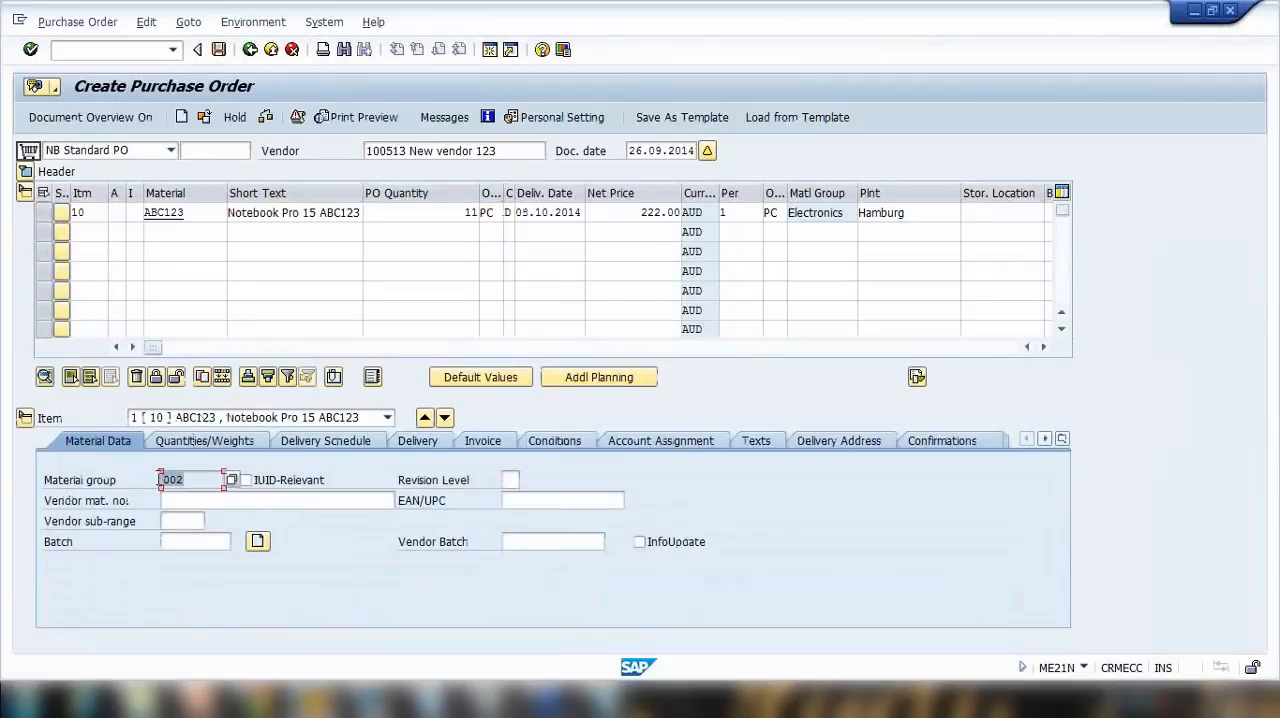
click(201, 442)
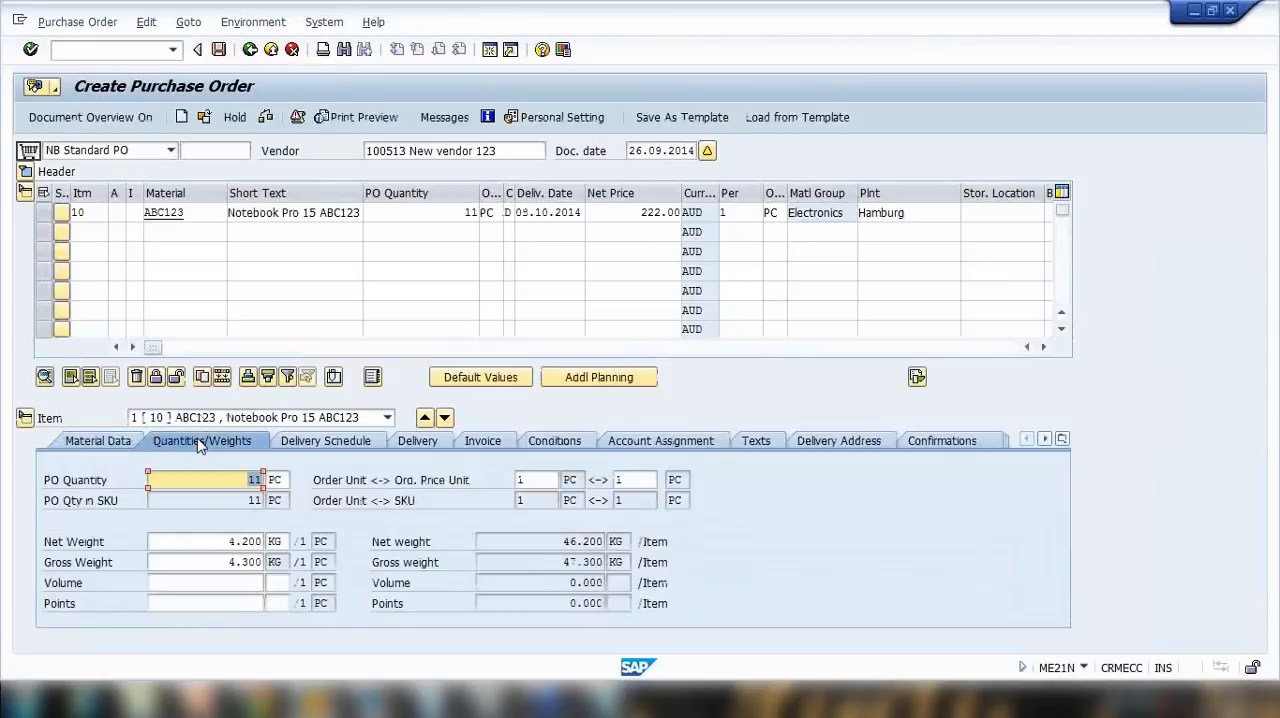
click(222, 545)
click(232, 562)
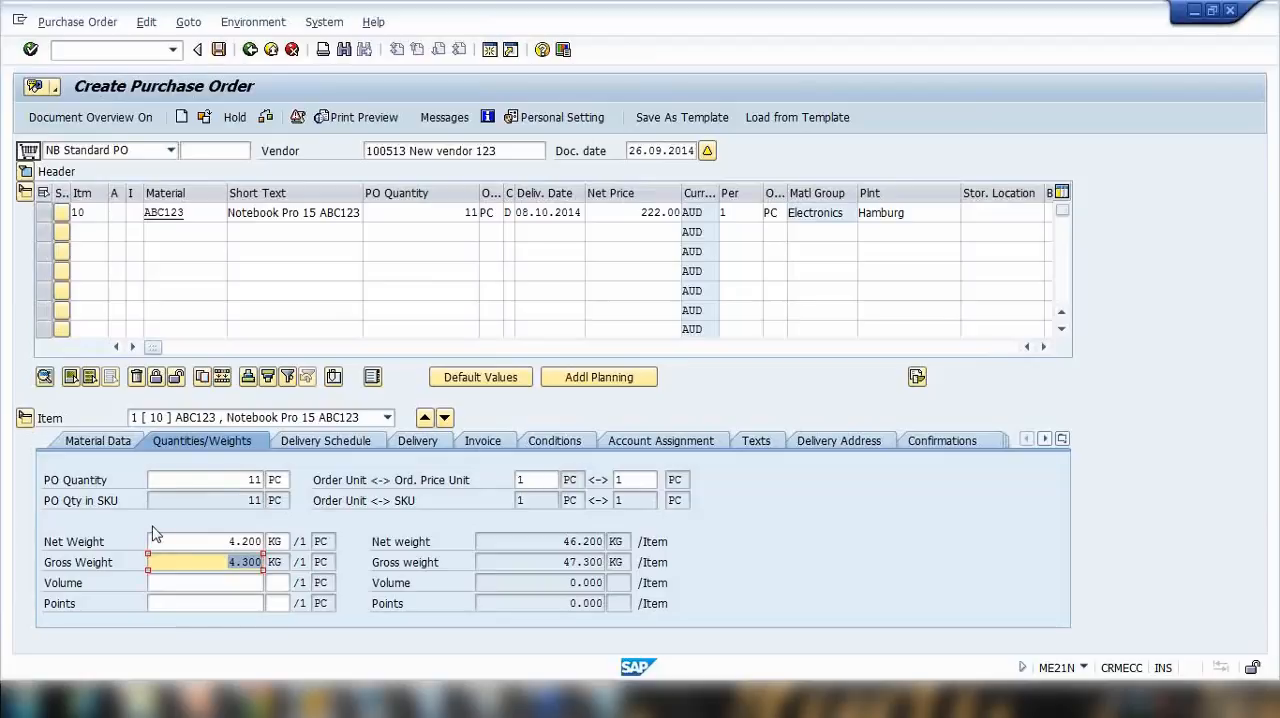
Step: Switch to PowerPoint, present the Material Master Data title slide and the Material Master overview slide, and end the slide show
click(256, 700)
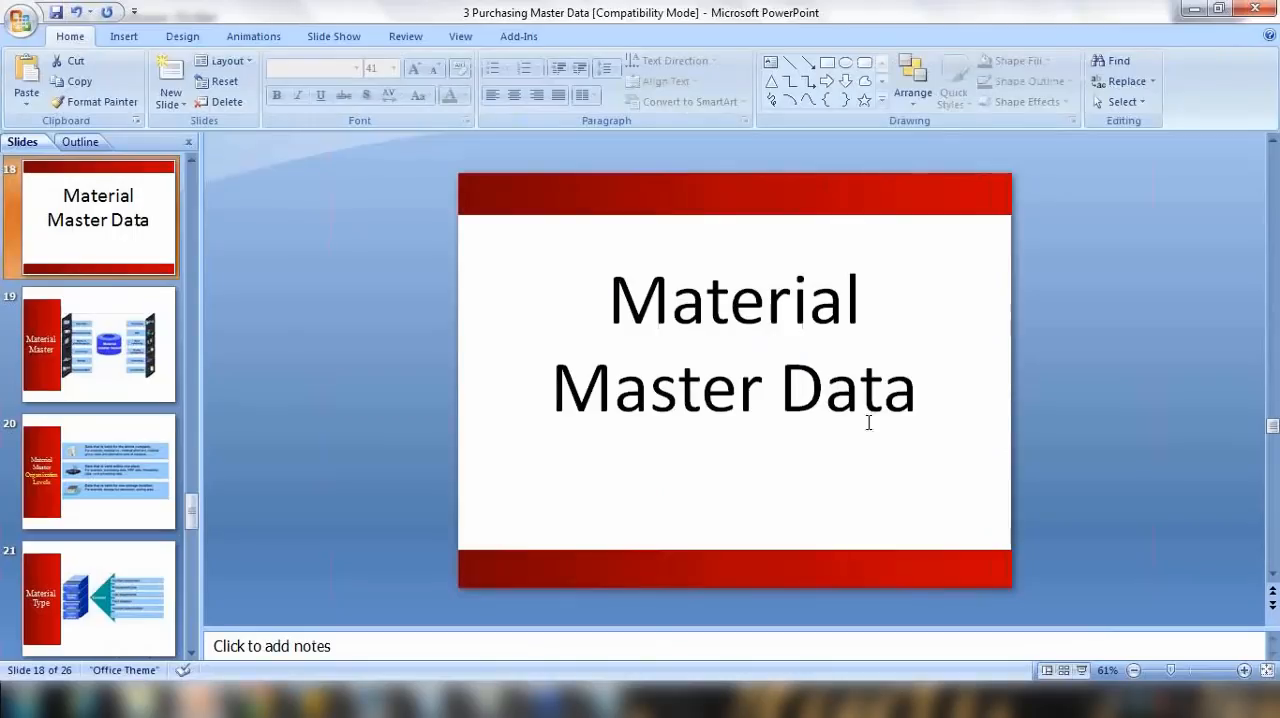
click(1081, 670)
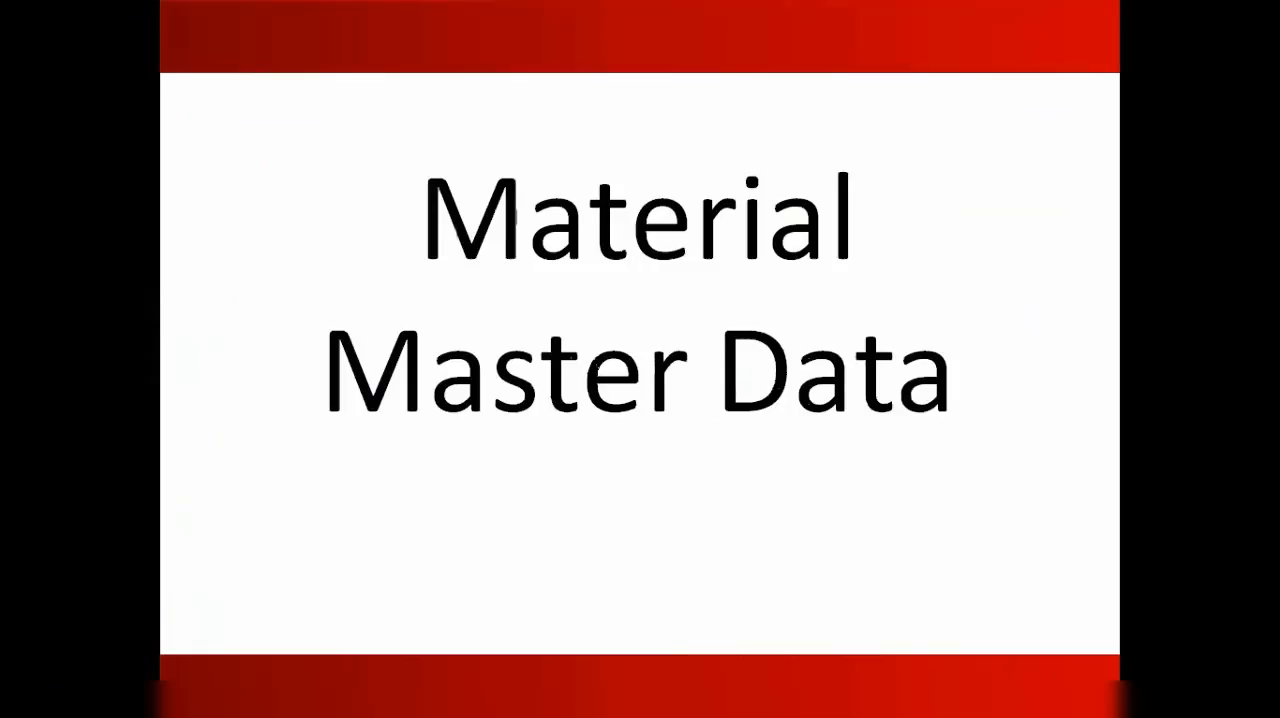
click(430, 339)
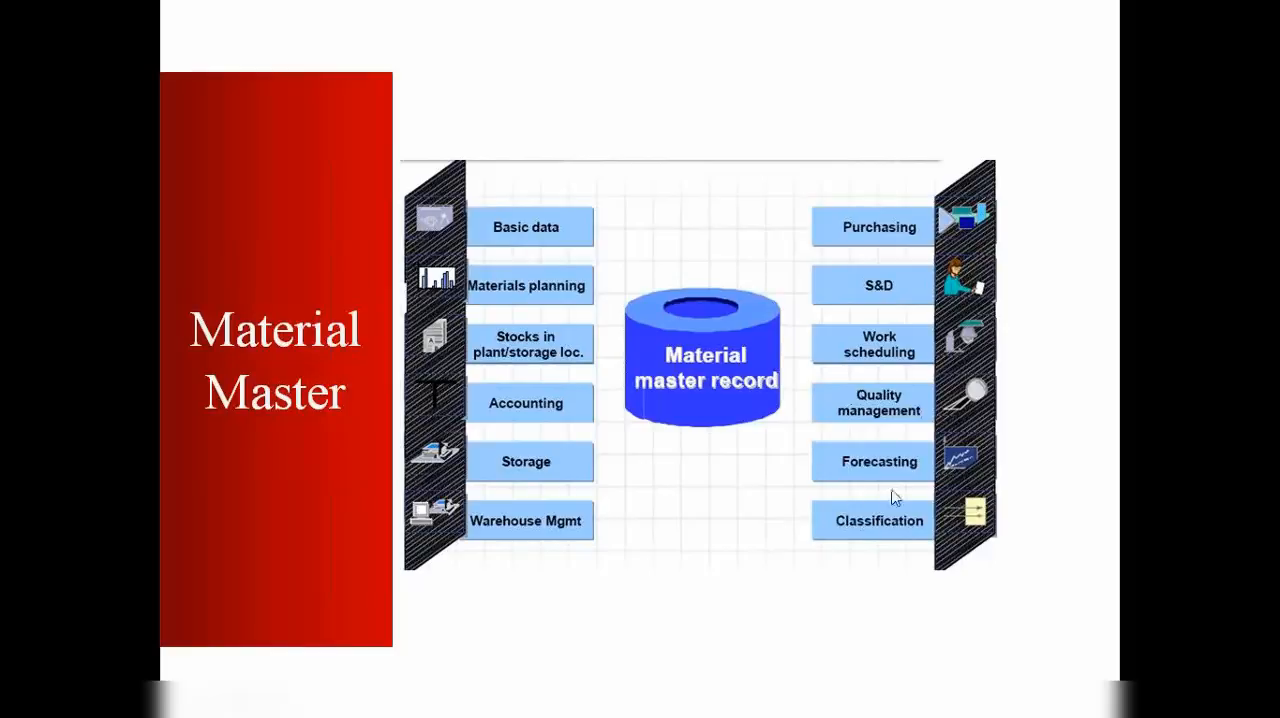
key(Escape)
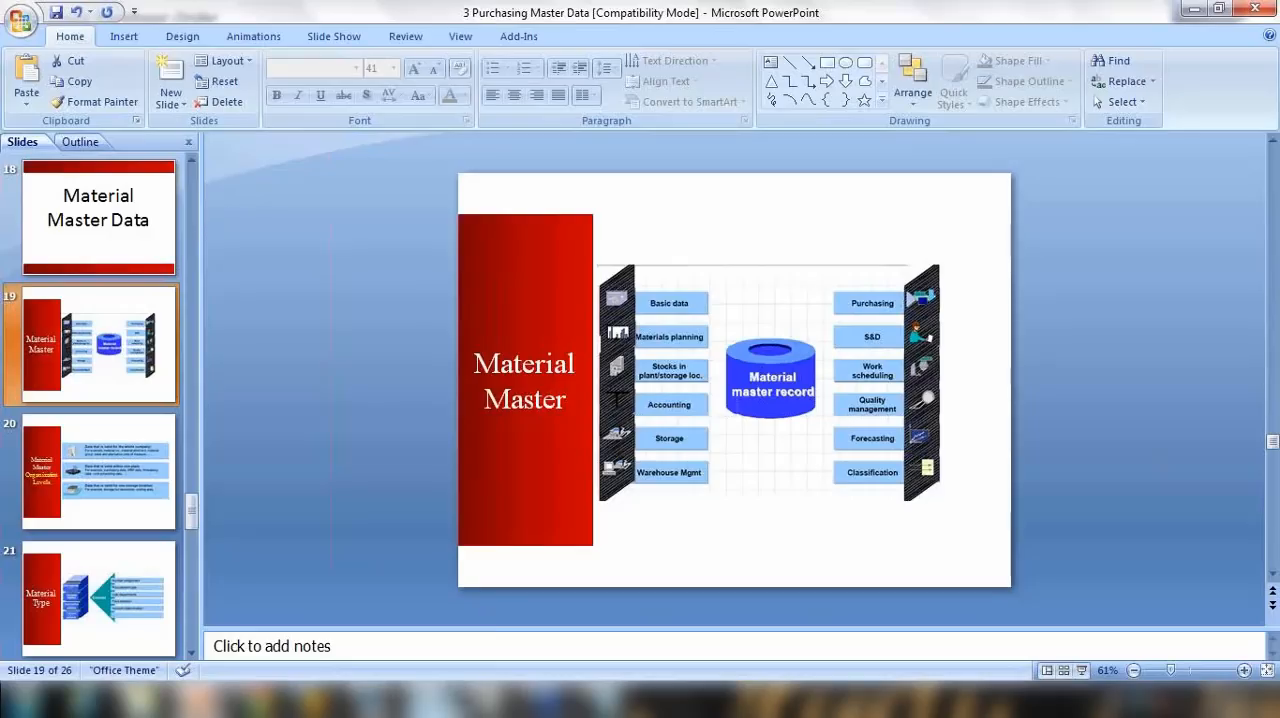
Step: Switch to Notepad and replace all the notes with the heading "MATERIAL MASTER DATA -" and a second line starting with "1"
click(612, 701)
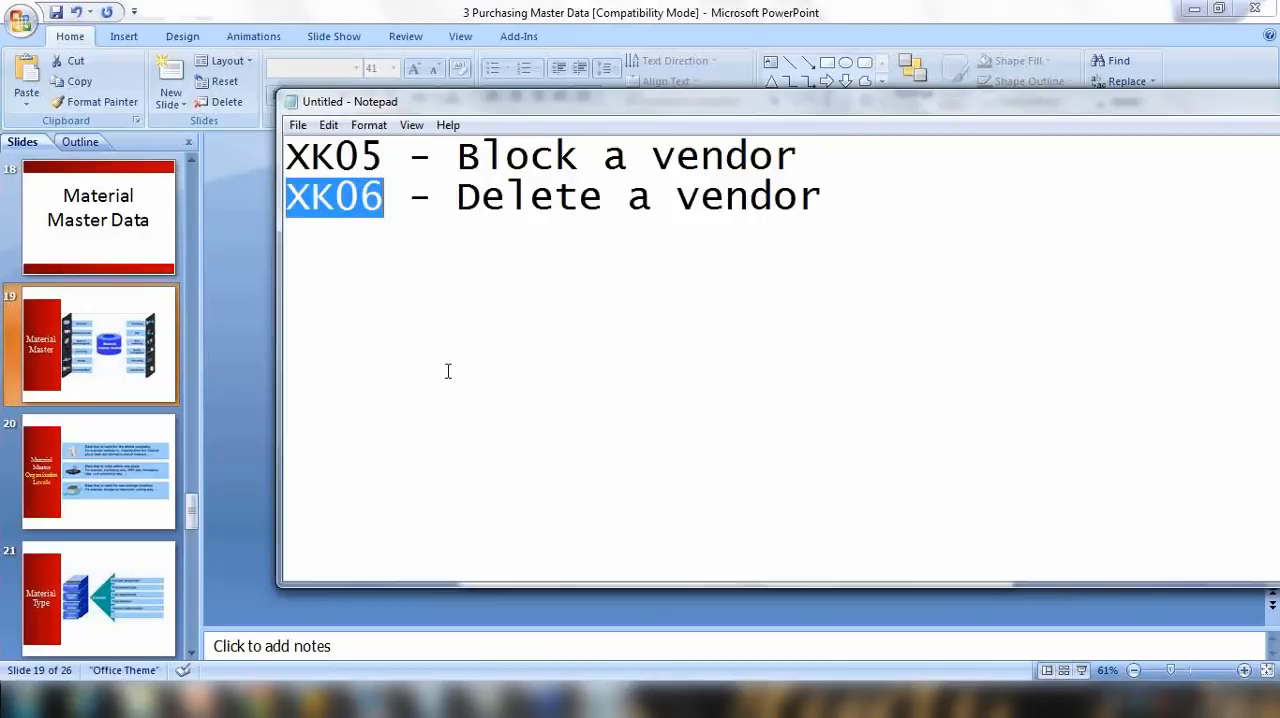
click(443, 252)
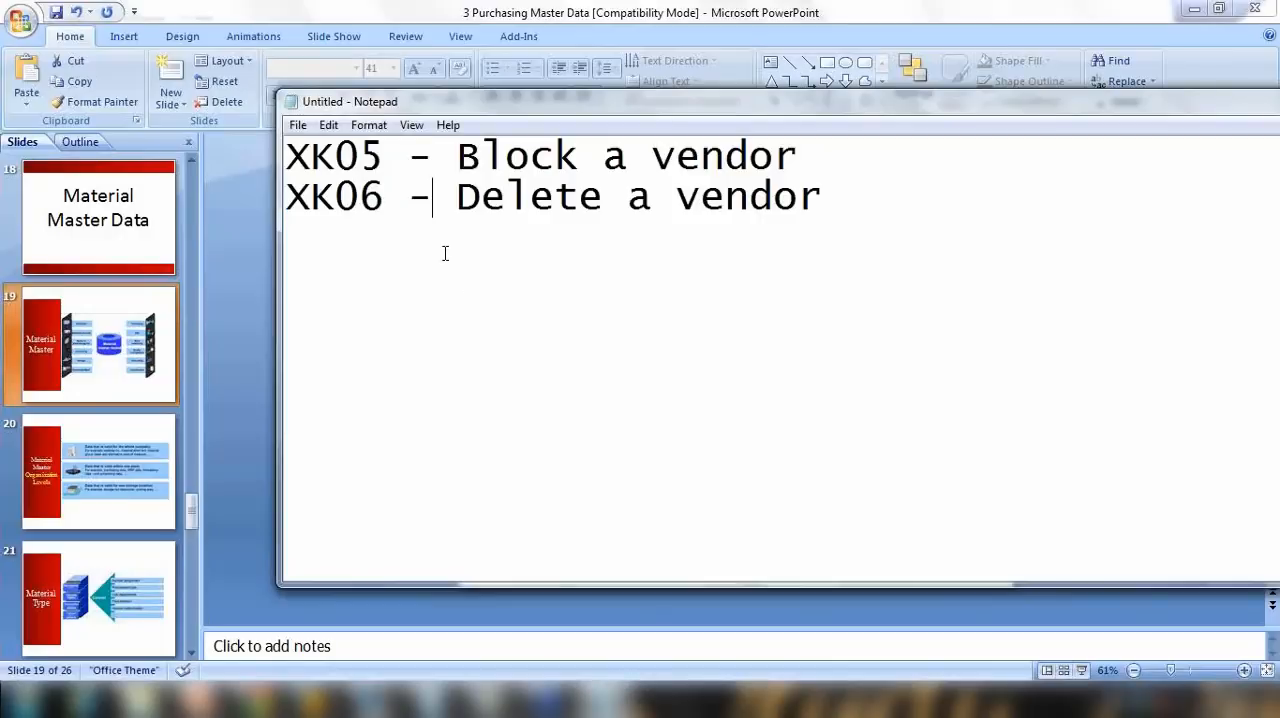
key(ctrl+a)
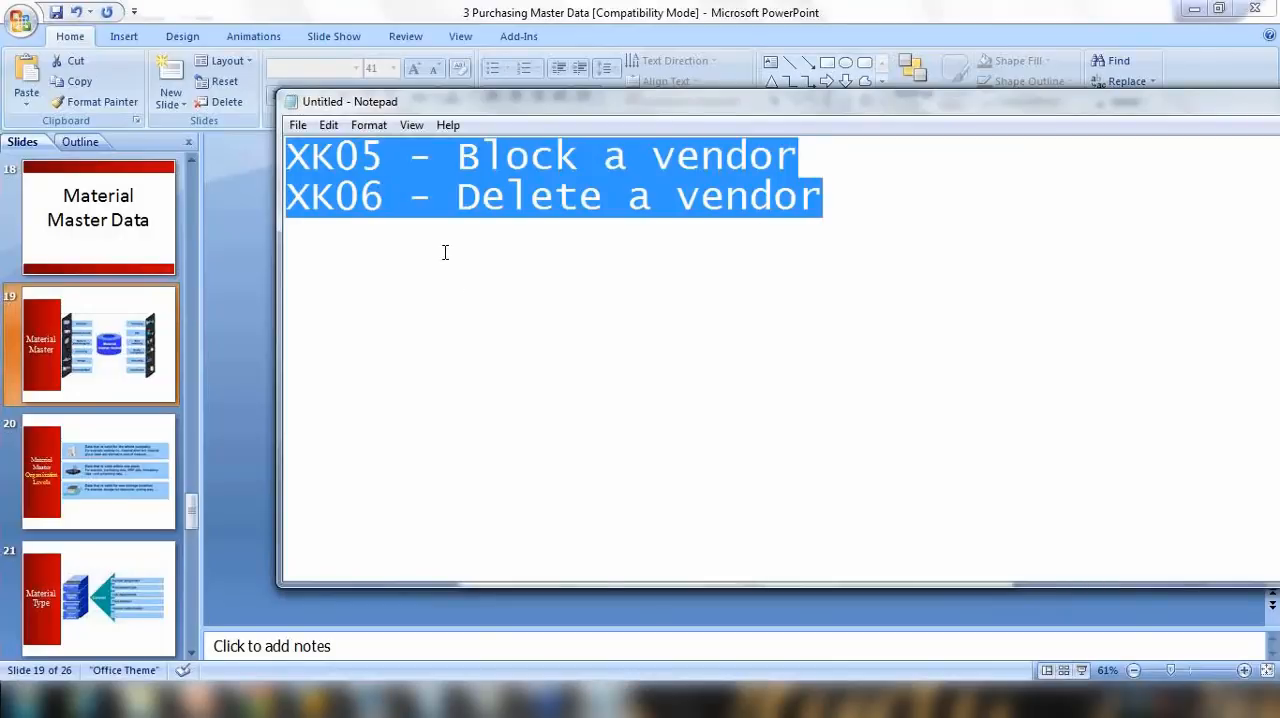
text(MATERIAL MAS)
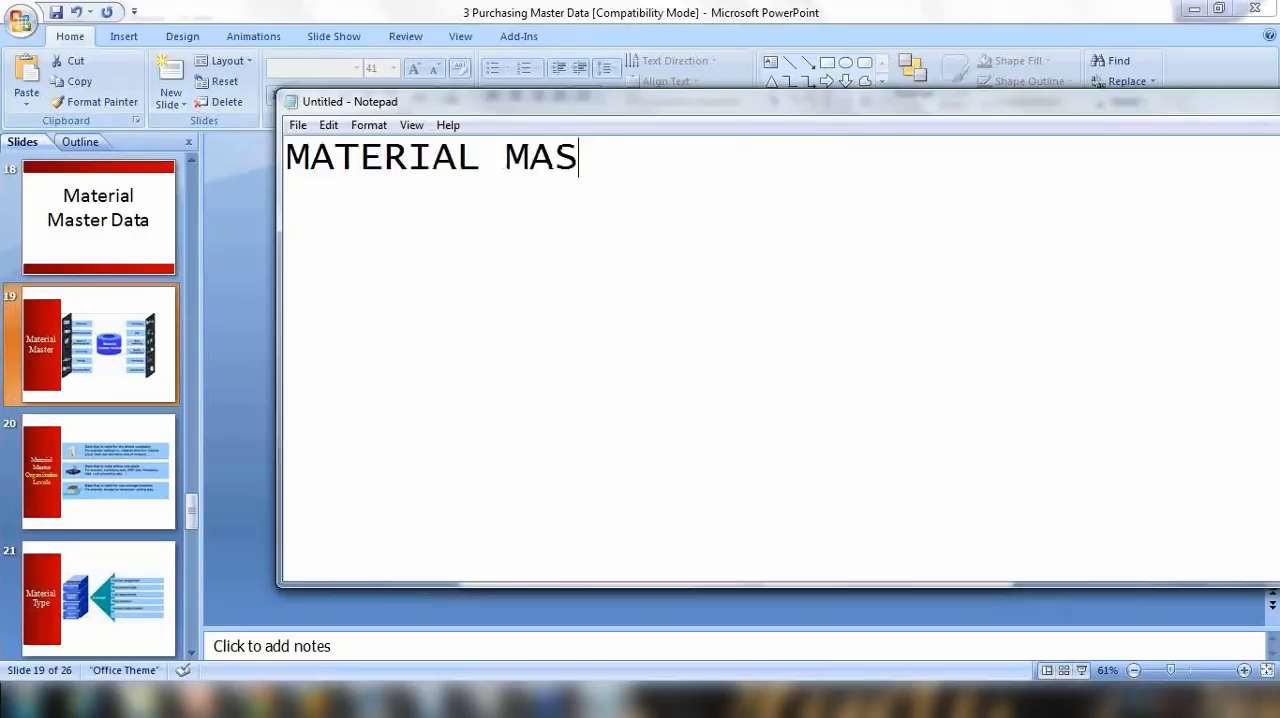
text(TER DATA )
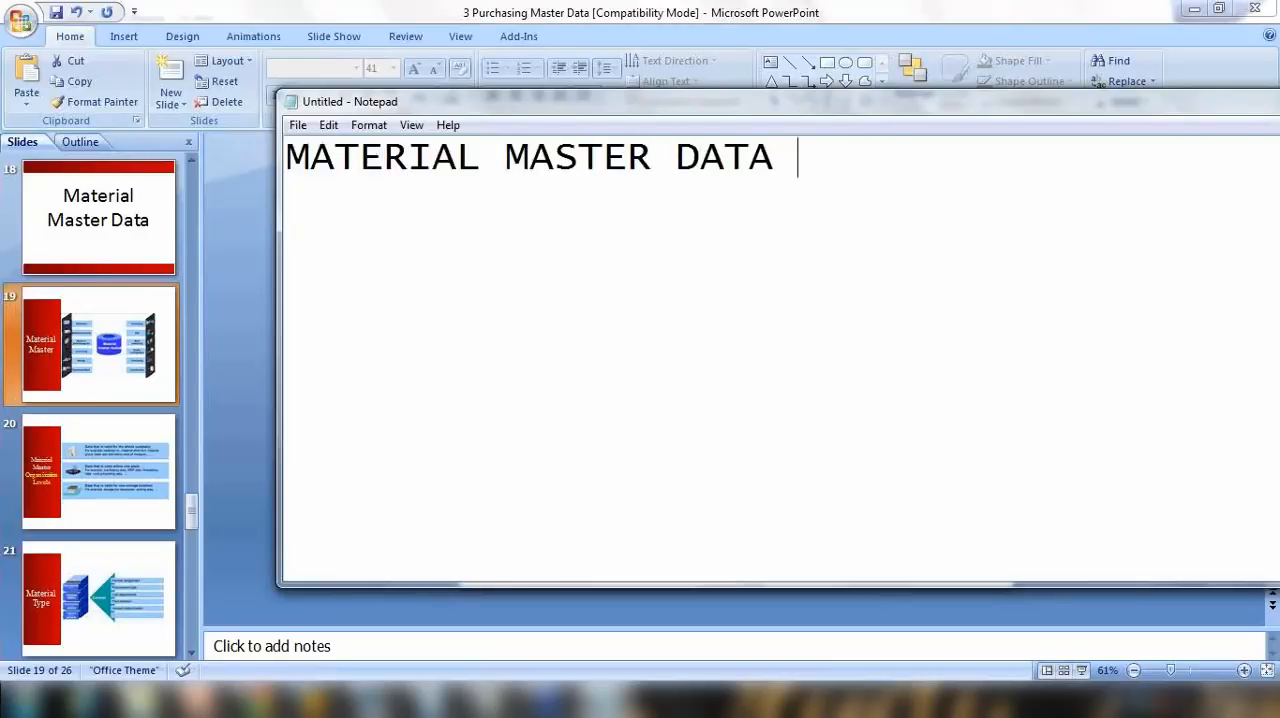
text(-)
key(Return)
text(1)
Step: Complete the heading with "ABC123 (Notebook 15")" and move the notes window so the whole line fits on screen
click(877, 145)
text(ABC)
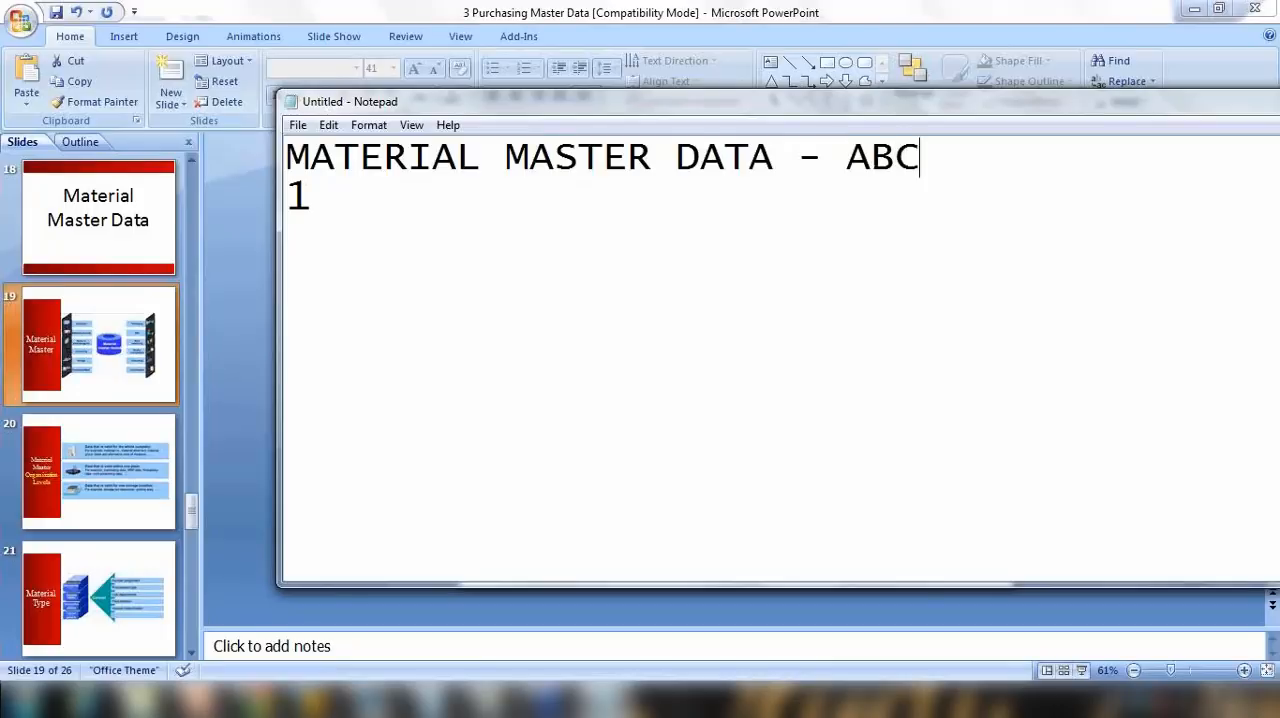
text(123 (N)
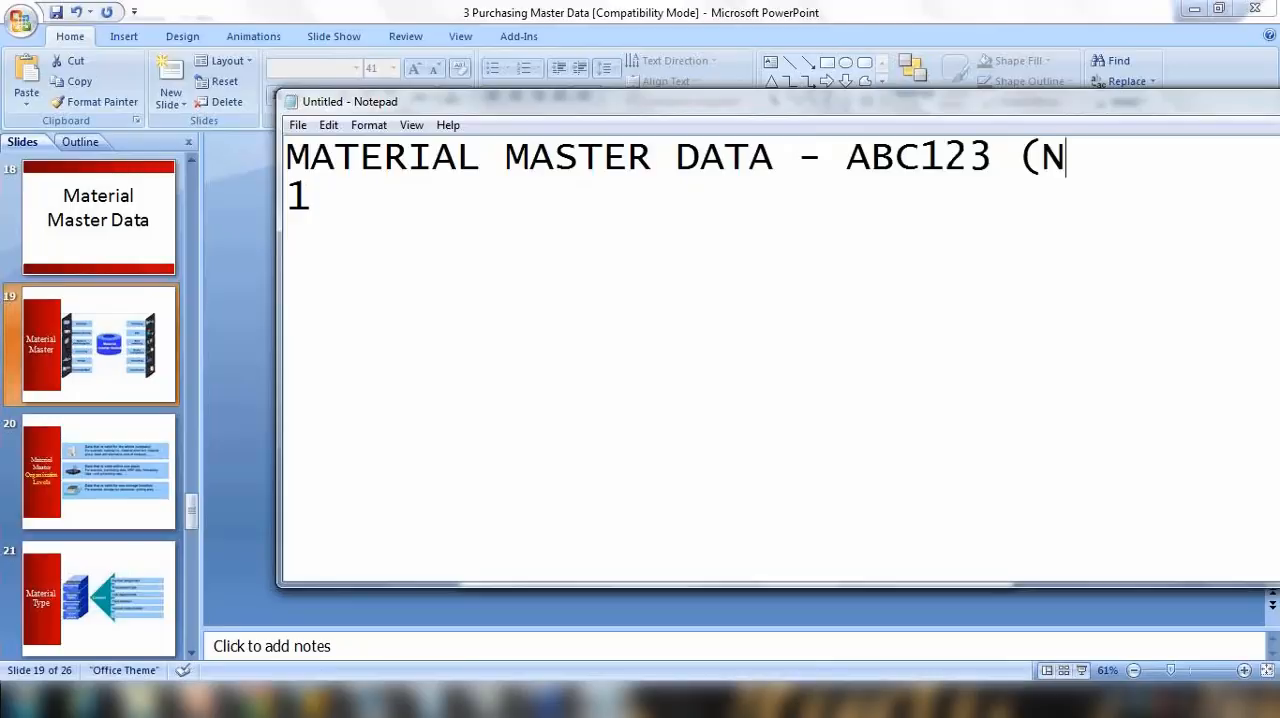
text(otebo)
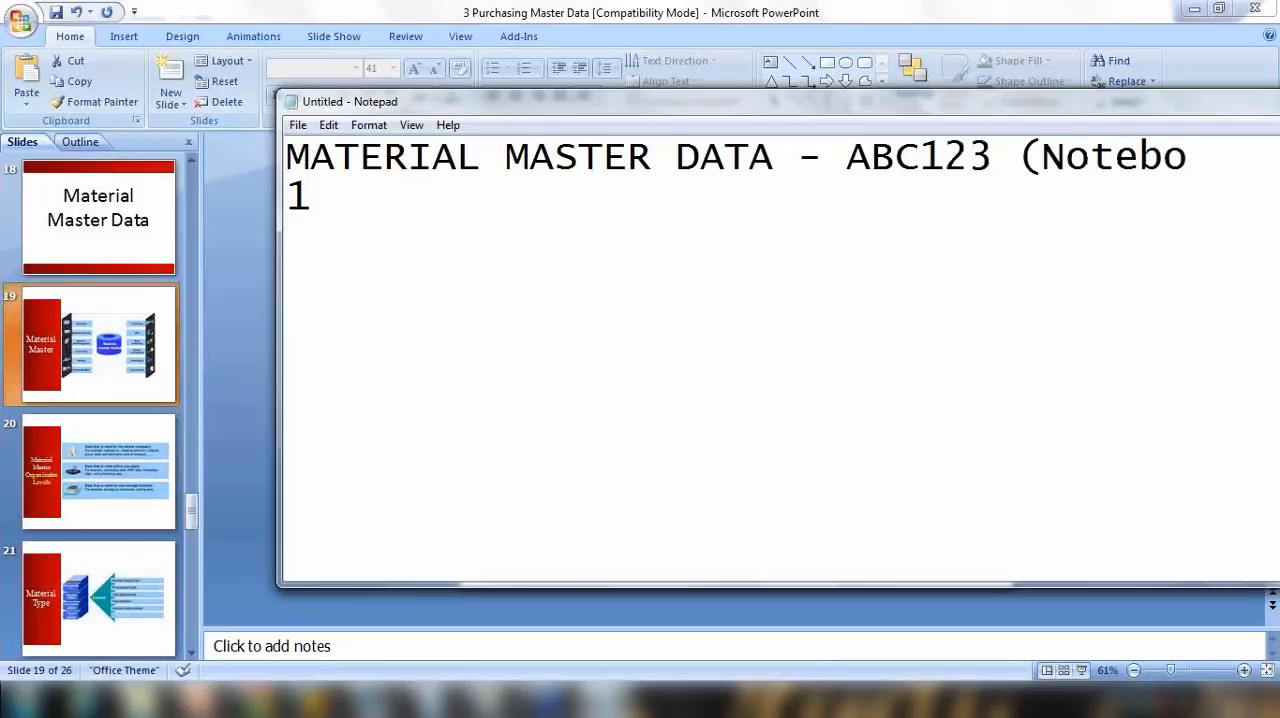
text(ok 1)
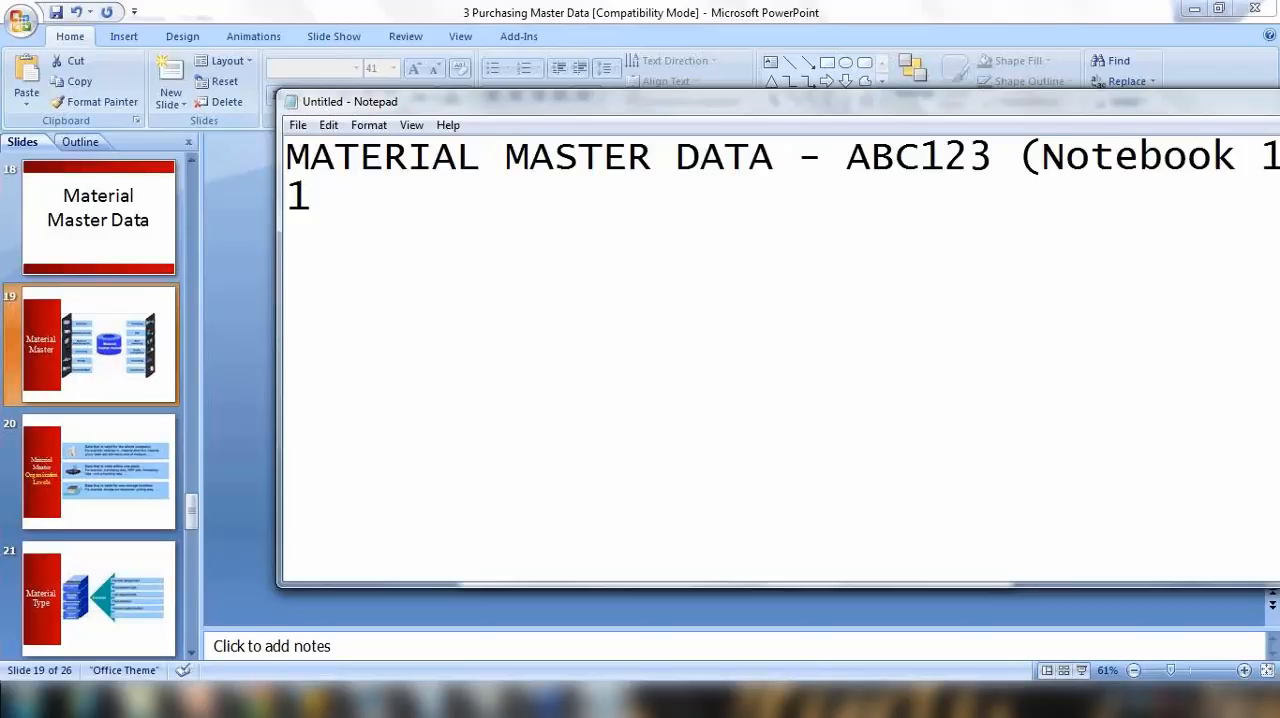
drag(820, 115, 658, 114)
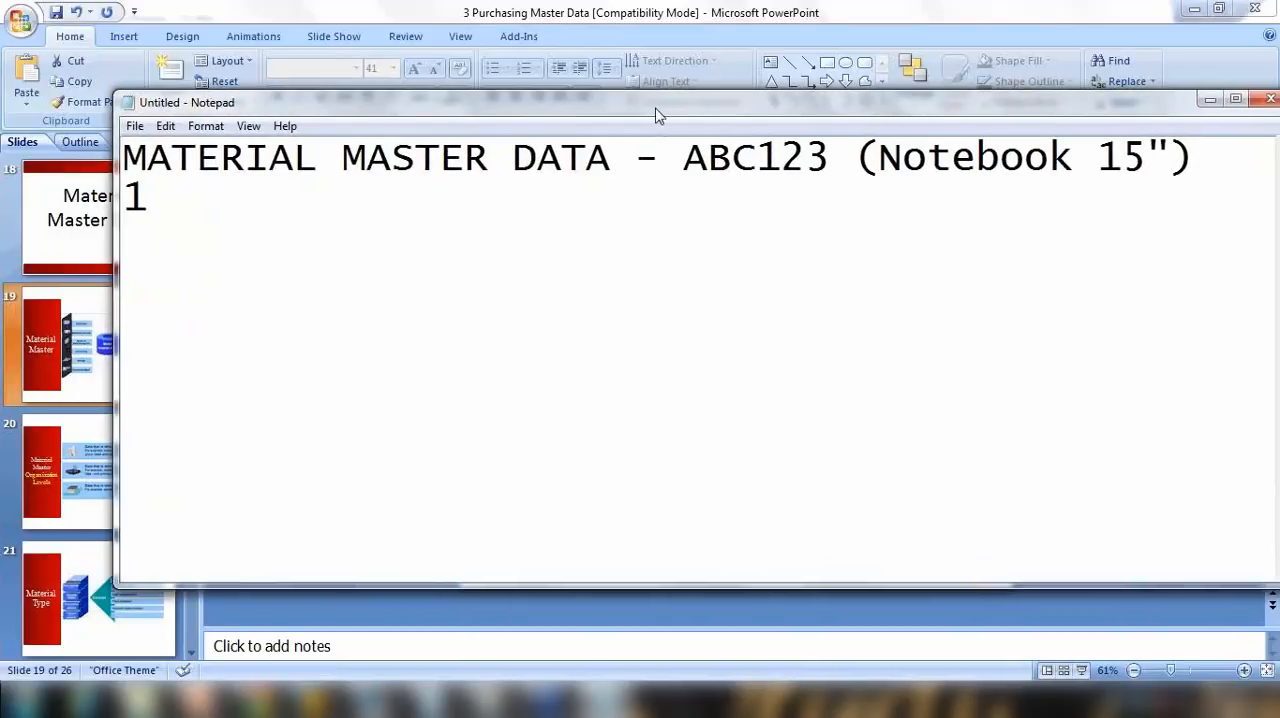
Step: Highlight the material ABC123 (Notebook 15") in the heading and complete the first list entry as "1. Sales"
click(245, 197)
double_click(688, 157)
drag(897, 162, 1200, 171)
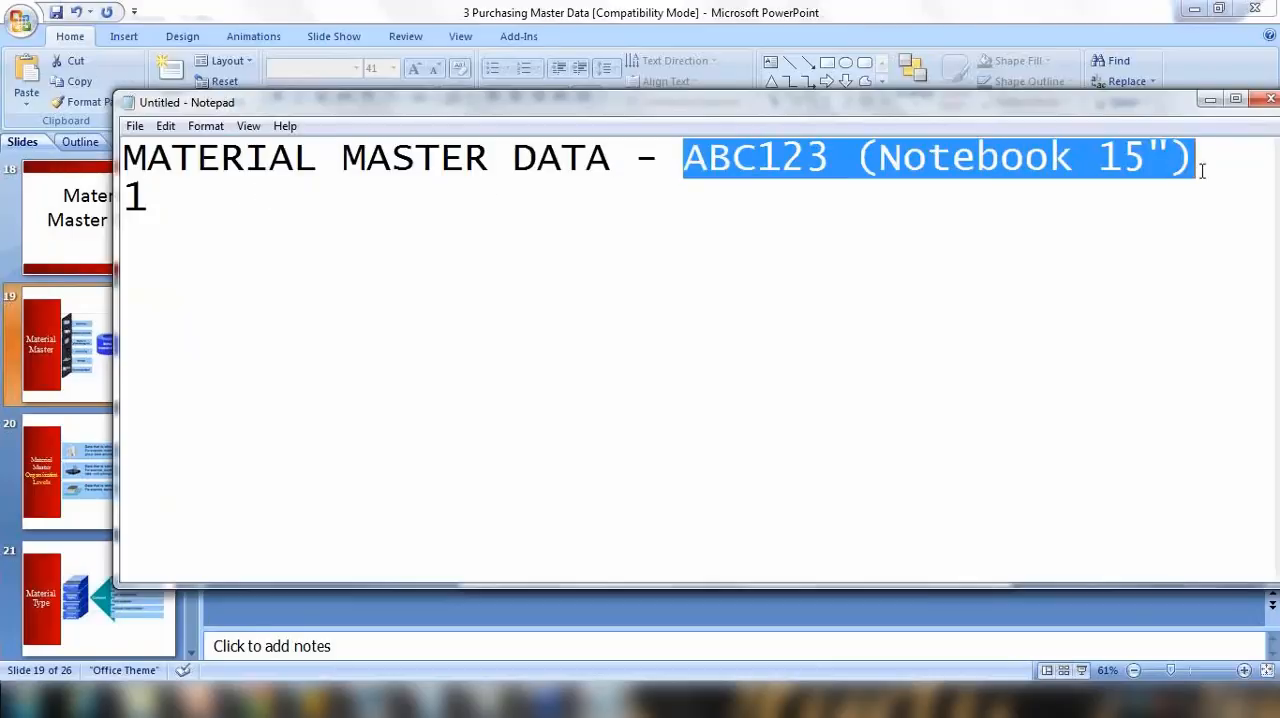
click(245, 204)
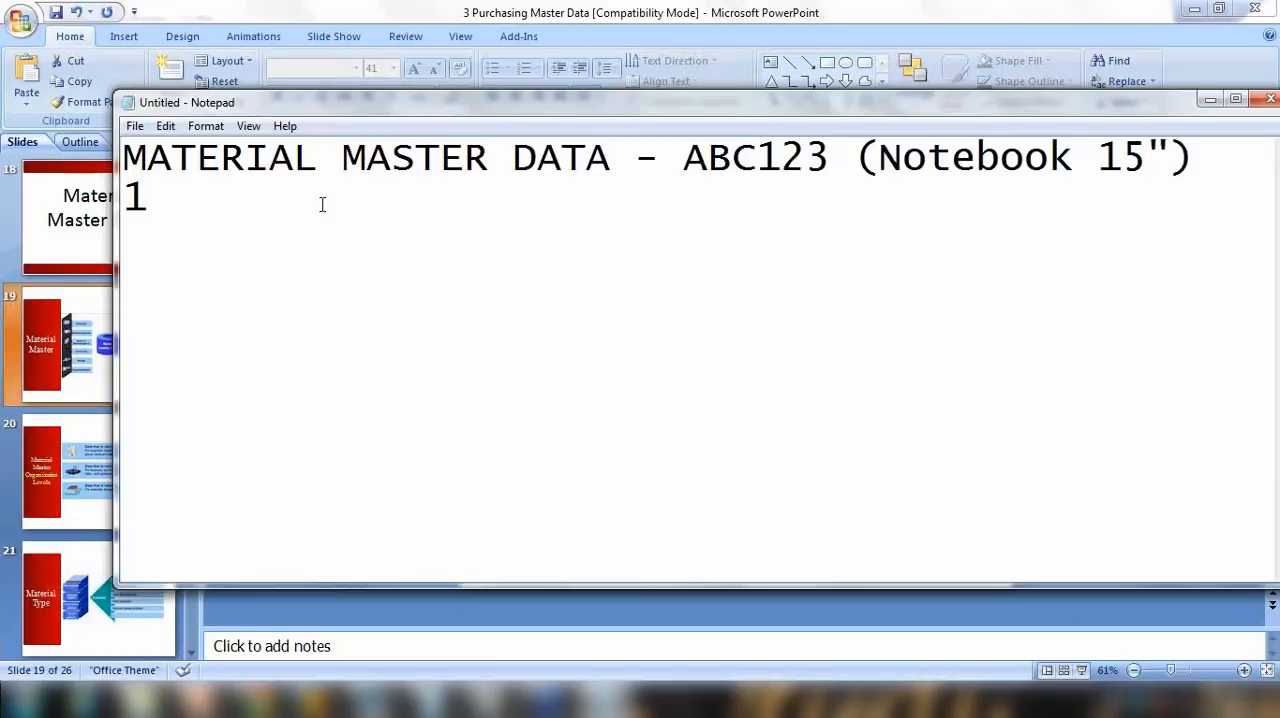
text(. Sales)
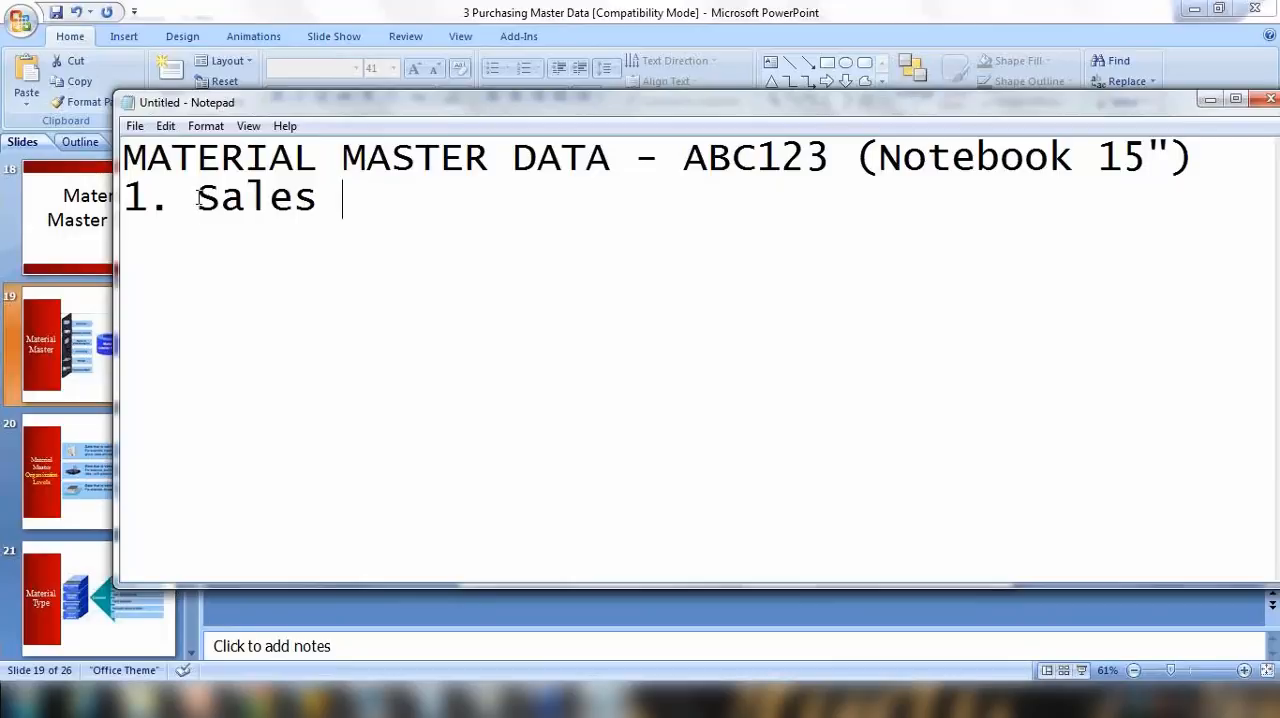
drag(198, 197, 270, 197)
drag(679, 160, 792, 158)
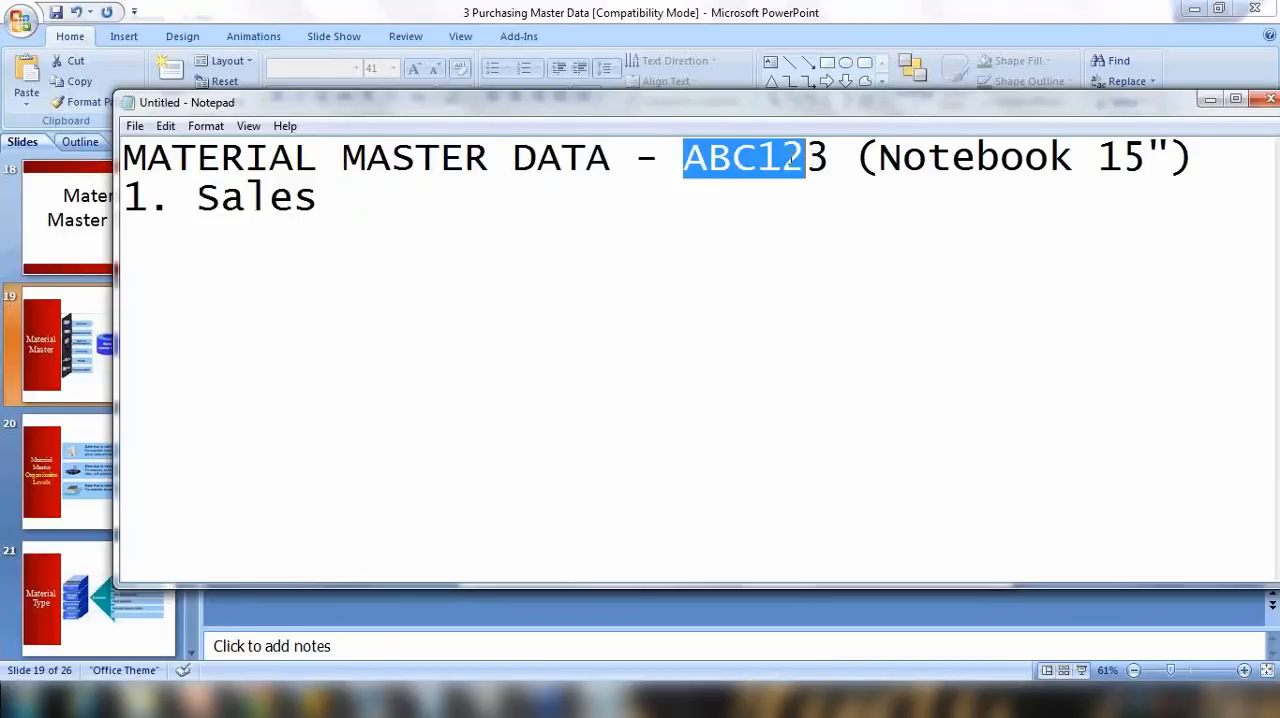
Step: Add "2. Material management" as the second entry of the list of departments
click(333, 199)
key(Return)
text(2)
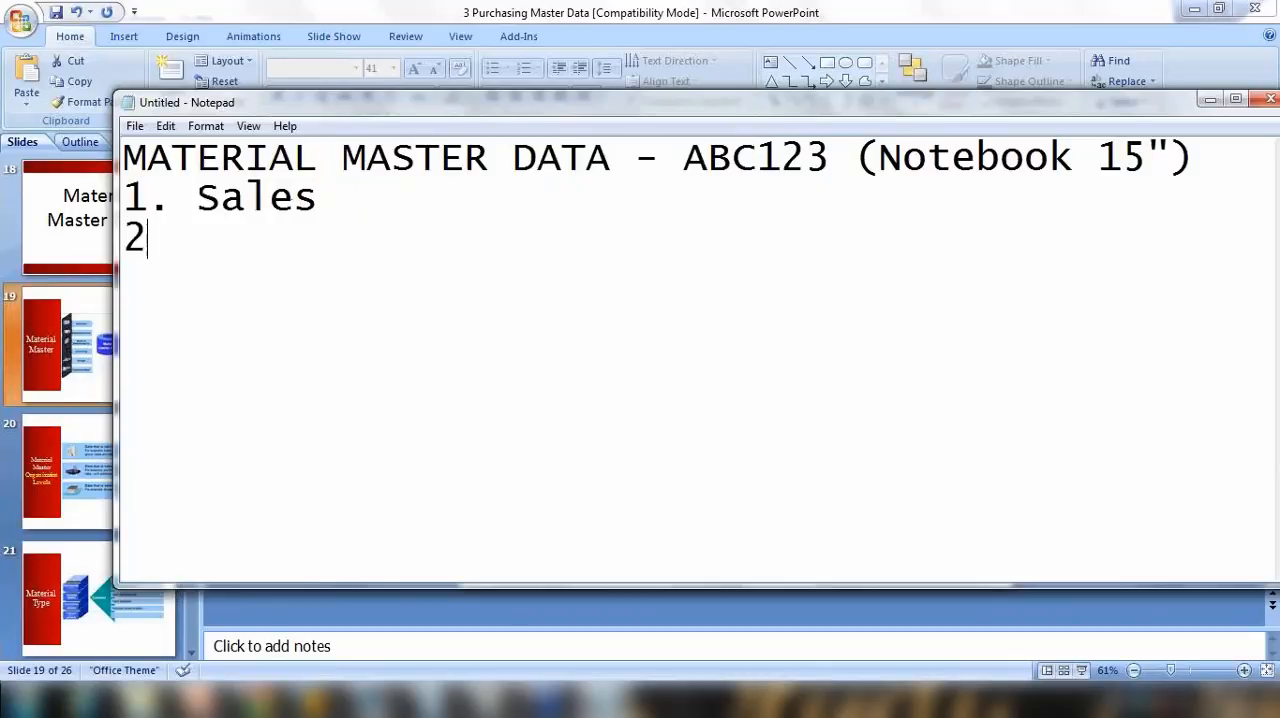
text(. Mat)
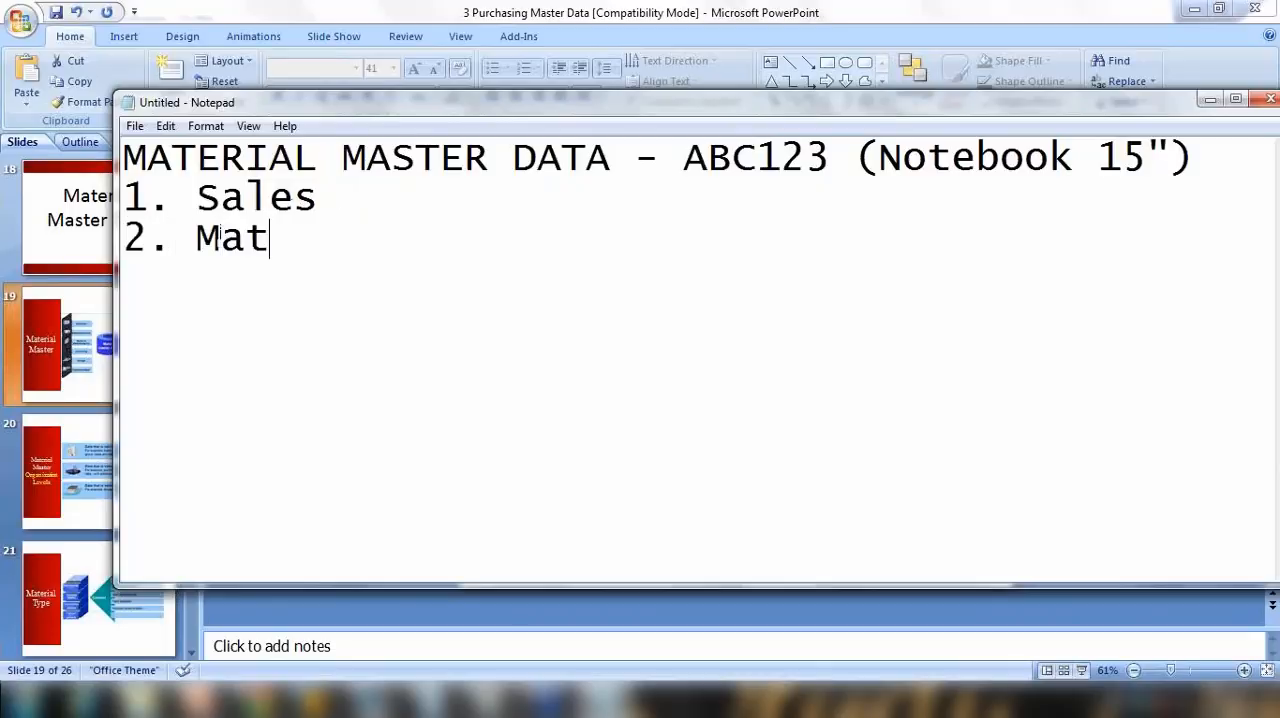
text(erial)
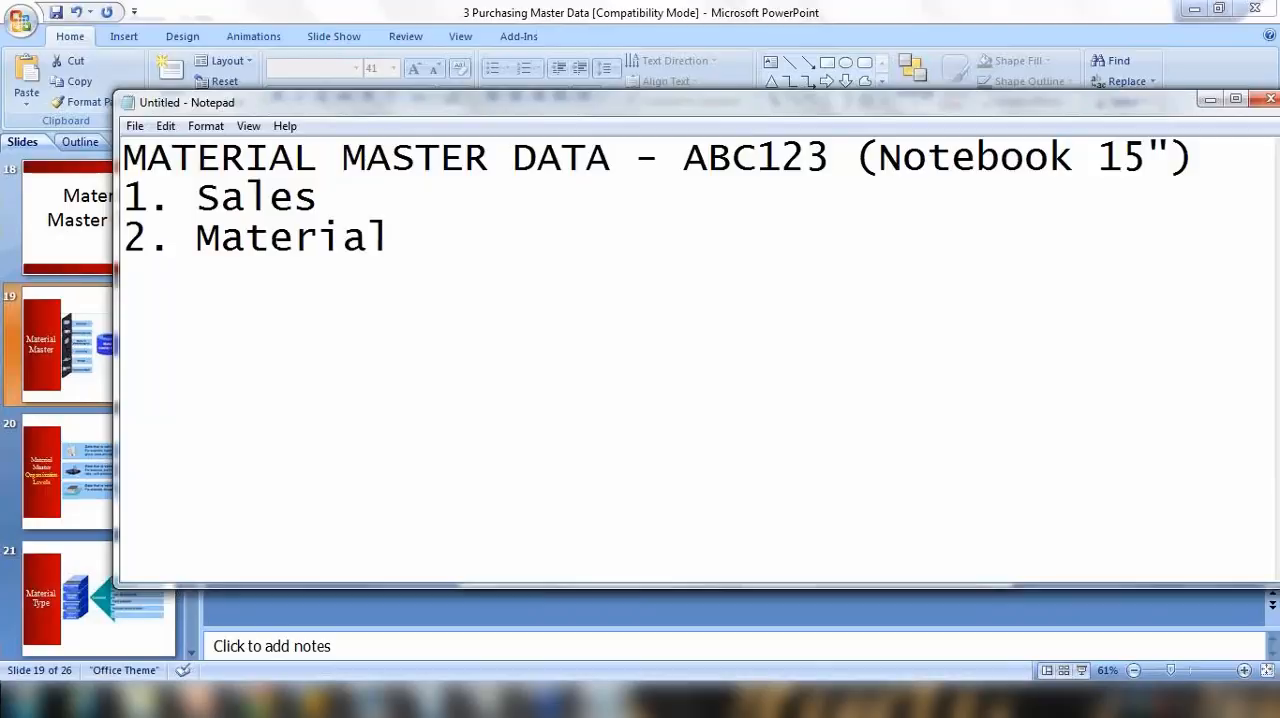
text( management)
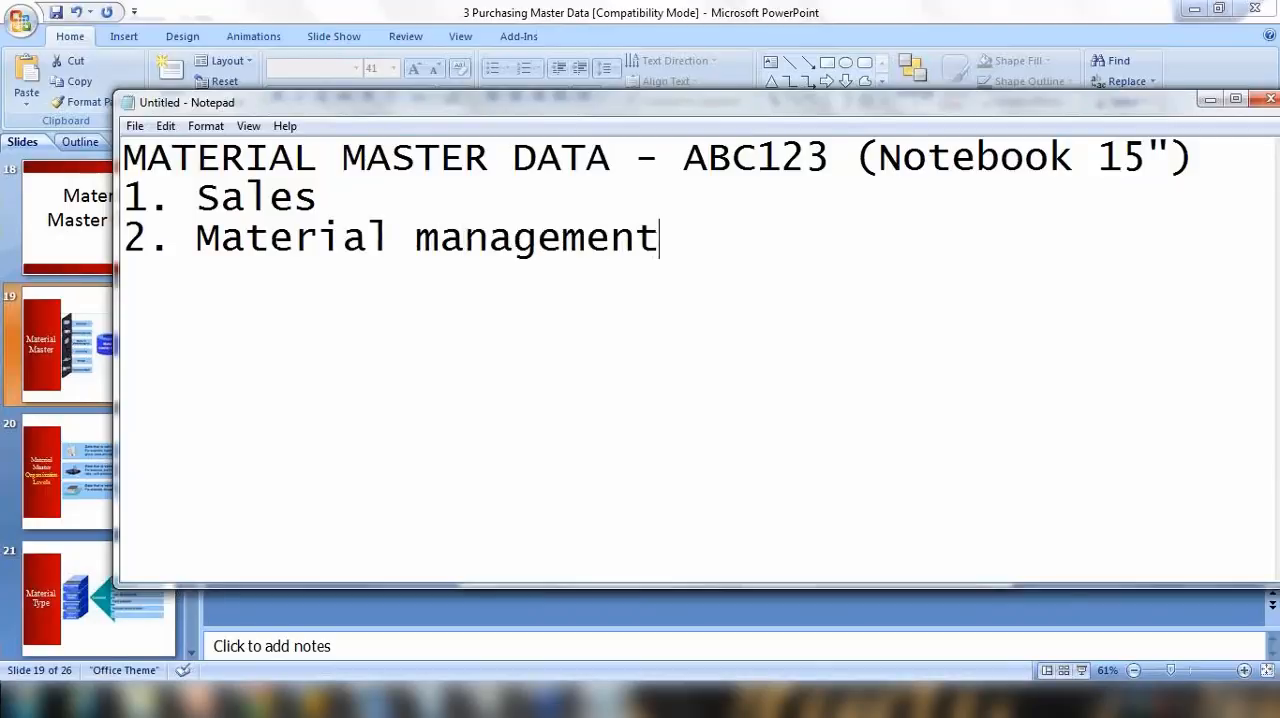
Step: Add the entries "3. Production", "4. Accounting" and "5. WM" to the list below Material management
key(Return)
text(3. Production )
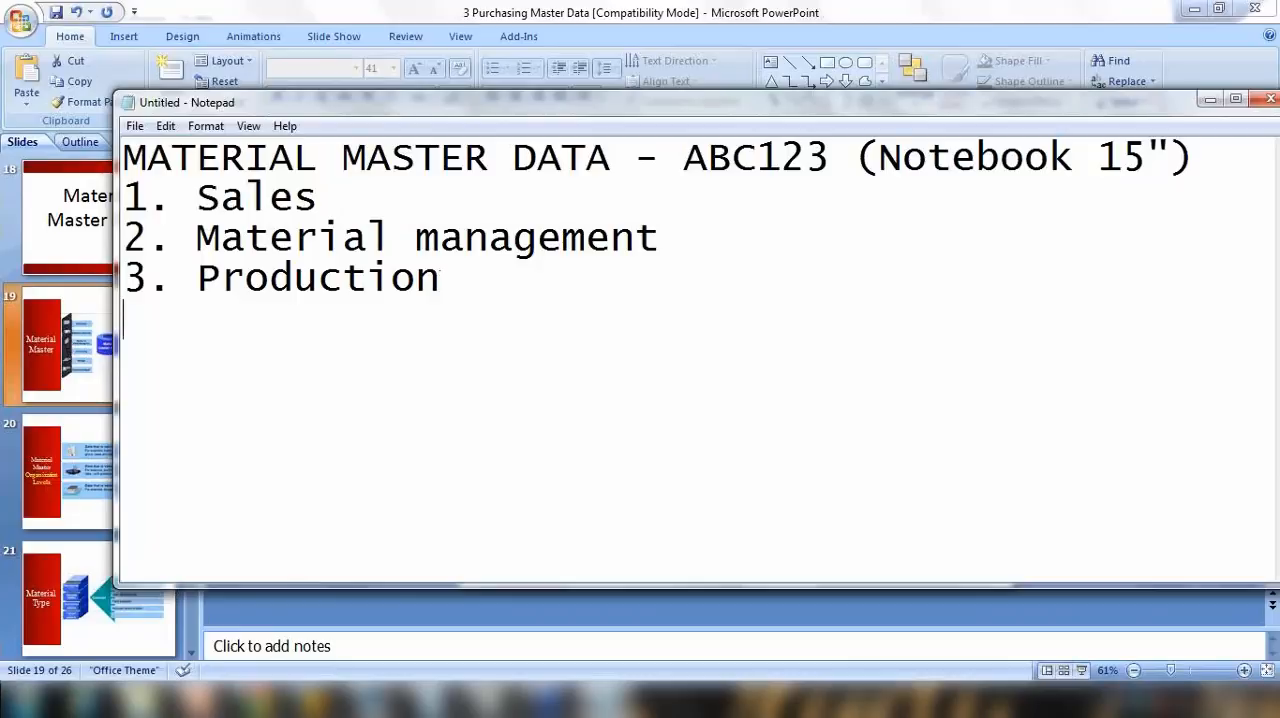
text(4. Ac)
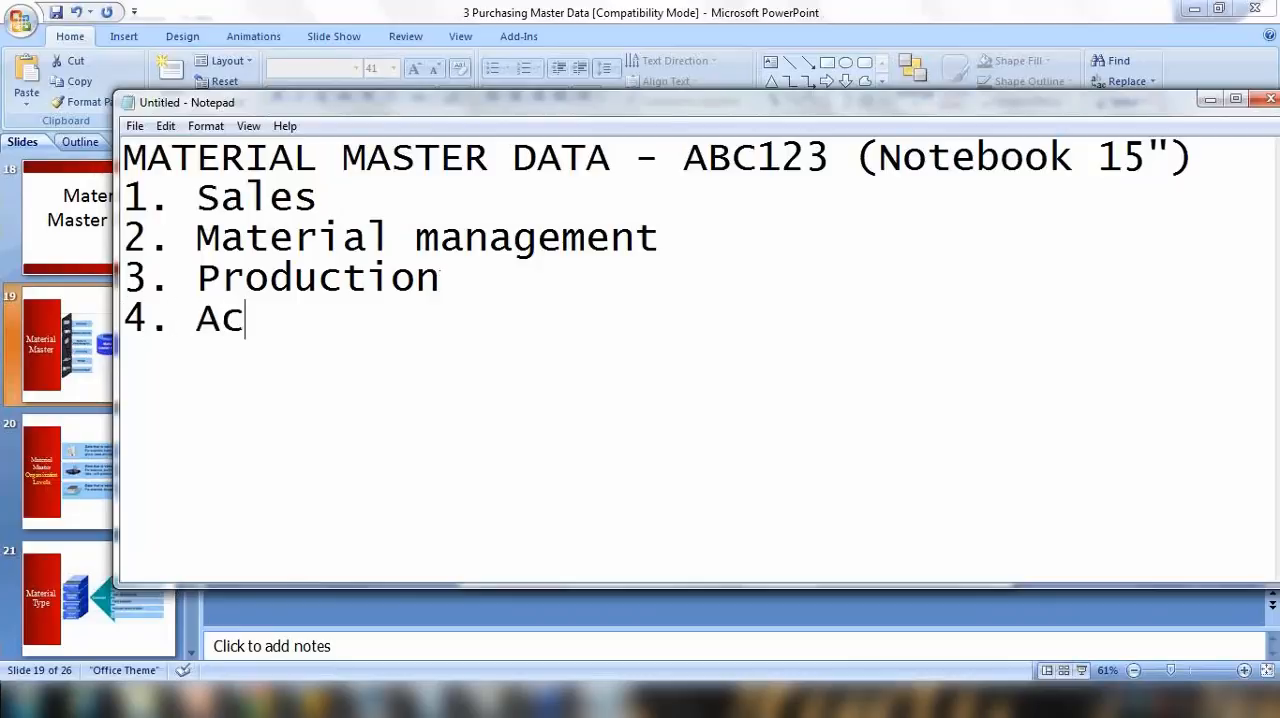
text(counting )
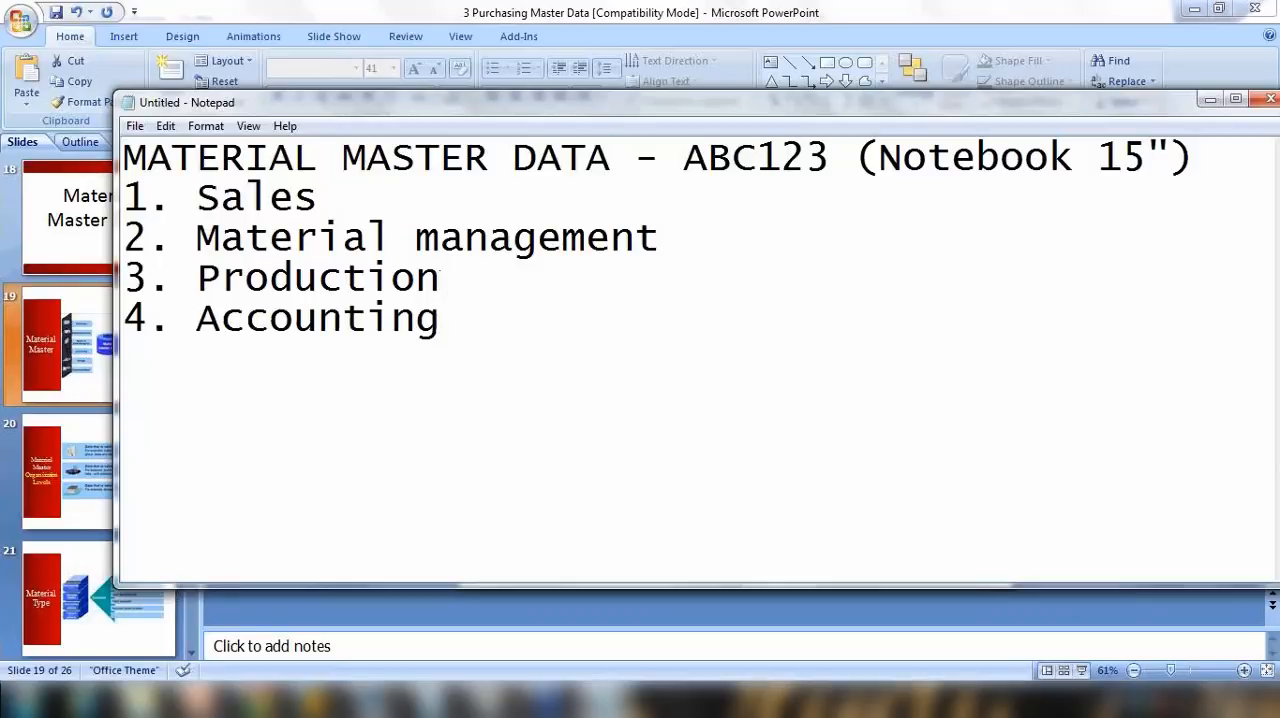
text(5. WM)
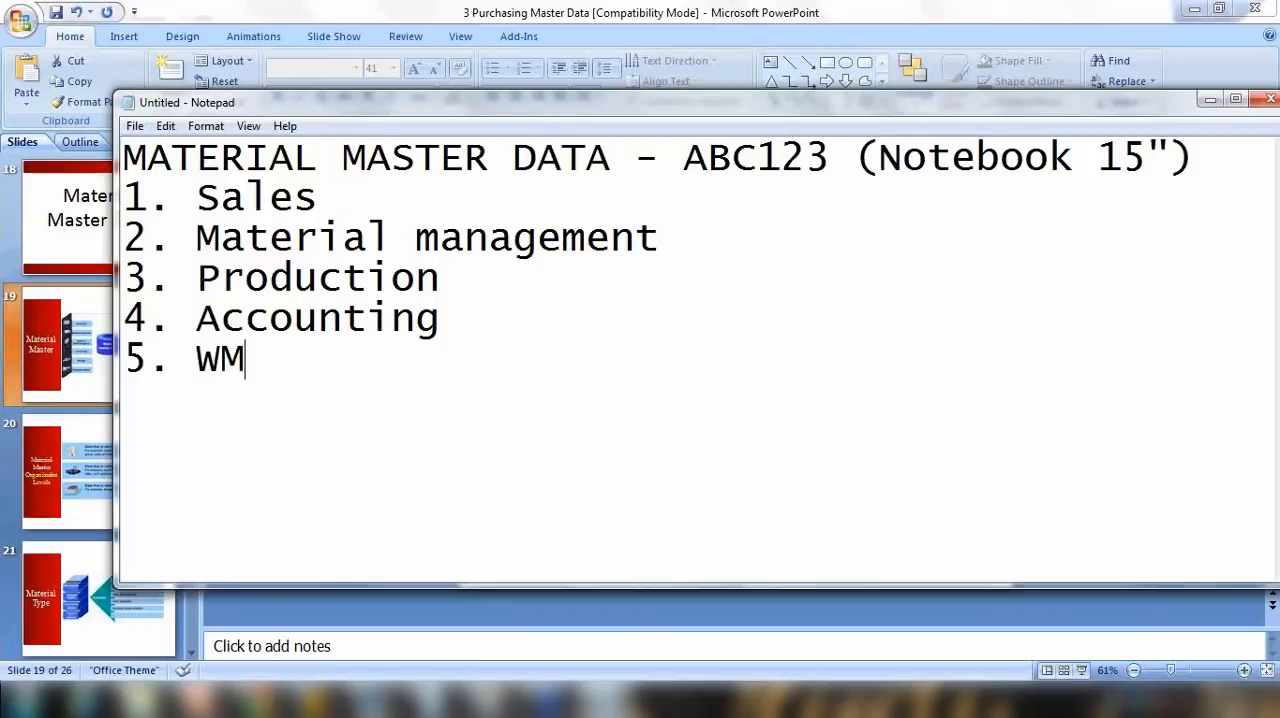
Step: Add "6. Forecasting" as the sixth department and a closing line "..........more......." below it
key(Return)
text(5)
key(BackSpace)
text(6. Forecast)
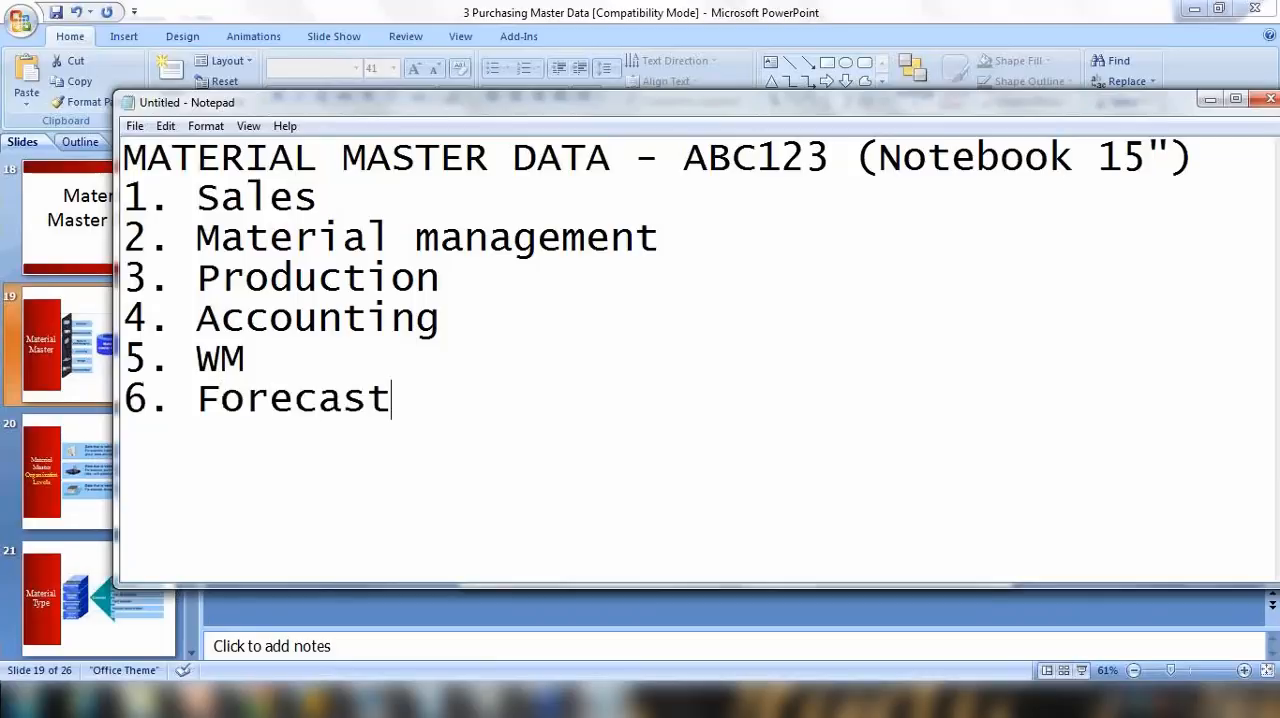
text(ing)
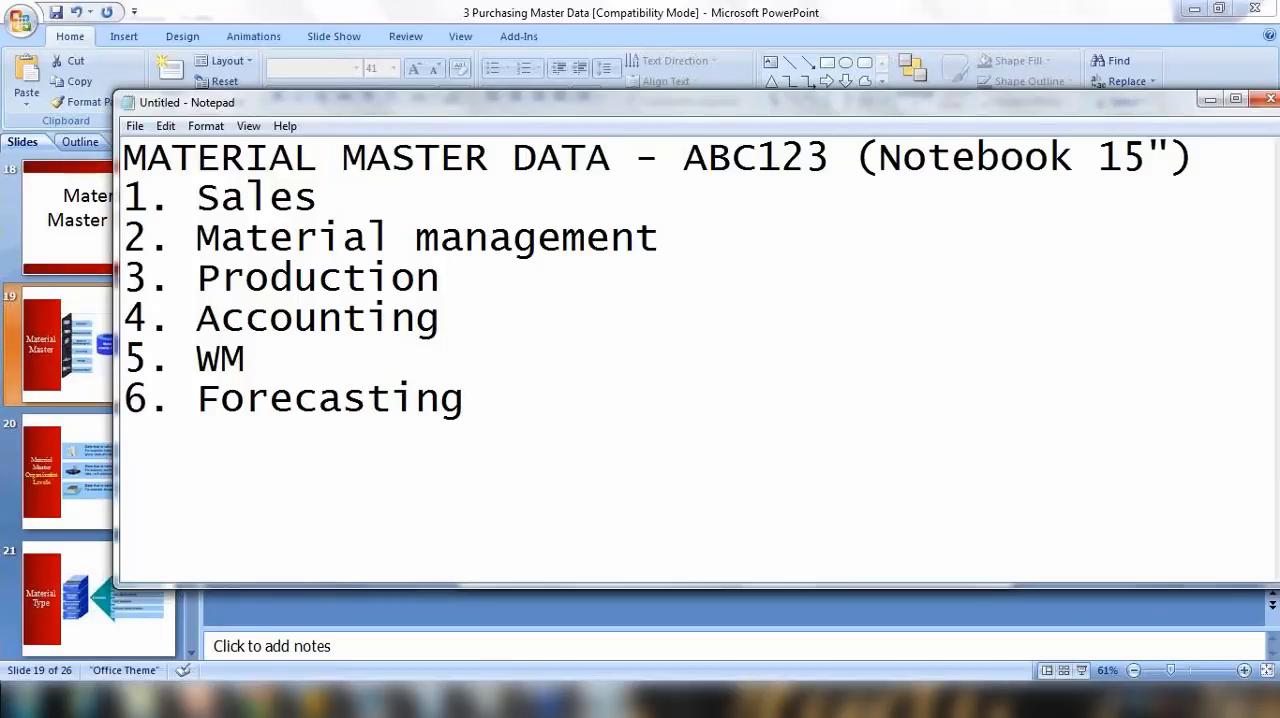
text(..........more.......)
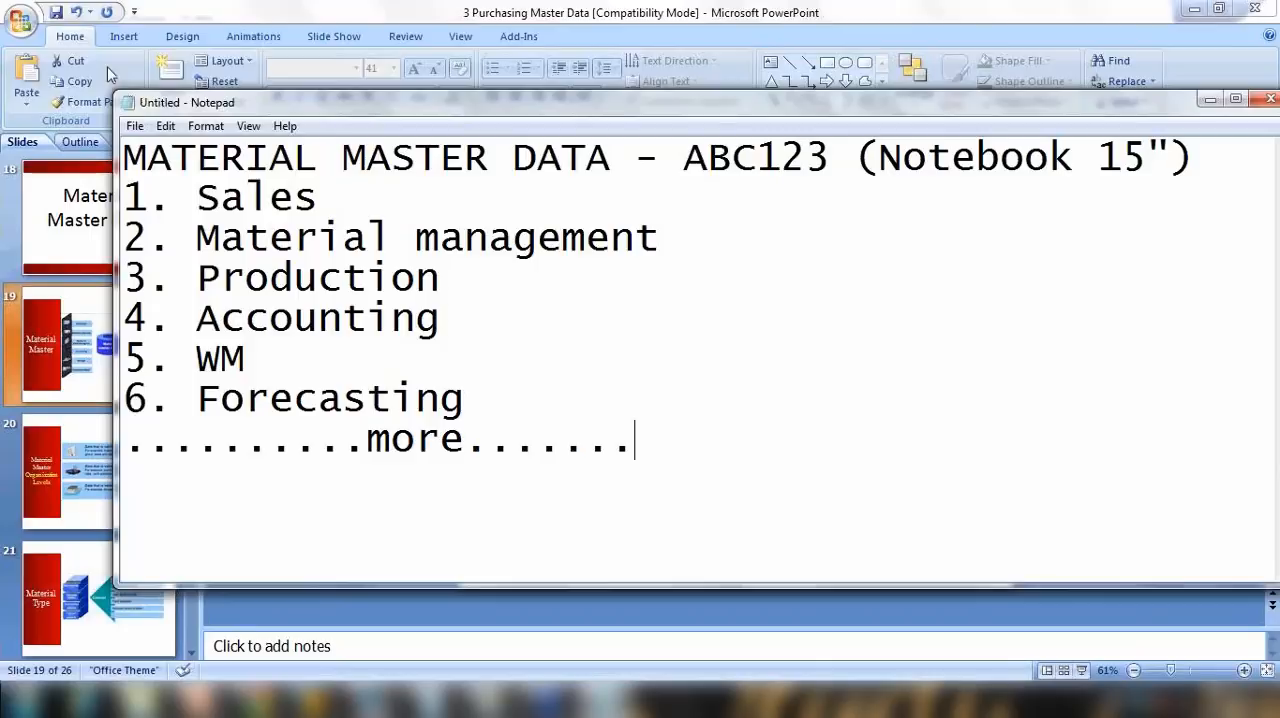
Step: Highlight the whole department list and ABC123 in the heading, followed by the Sales, Material management and Production entries one by one
click(207, 198)
drag(207, 198, 548, 438)
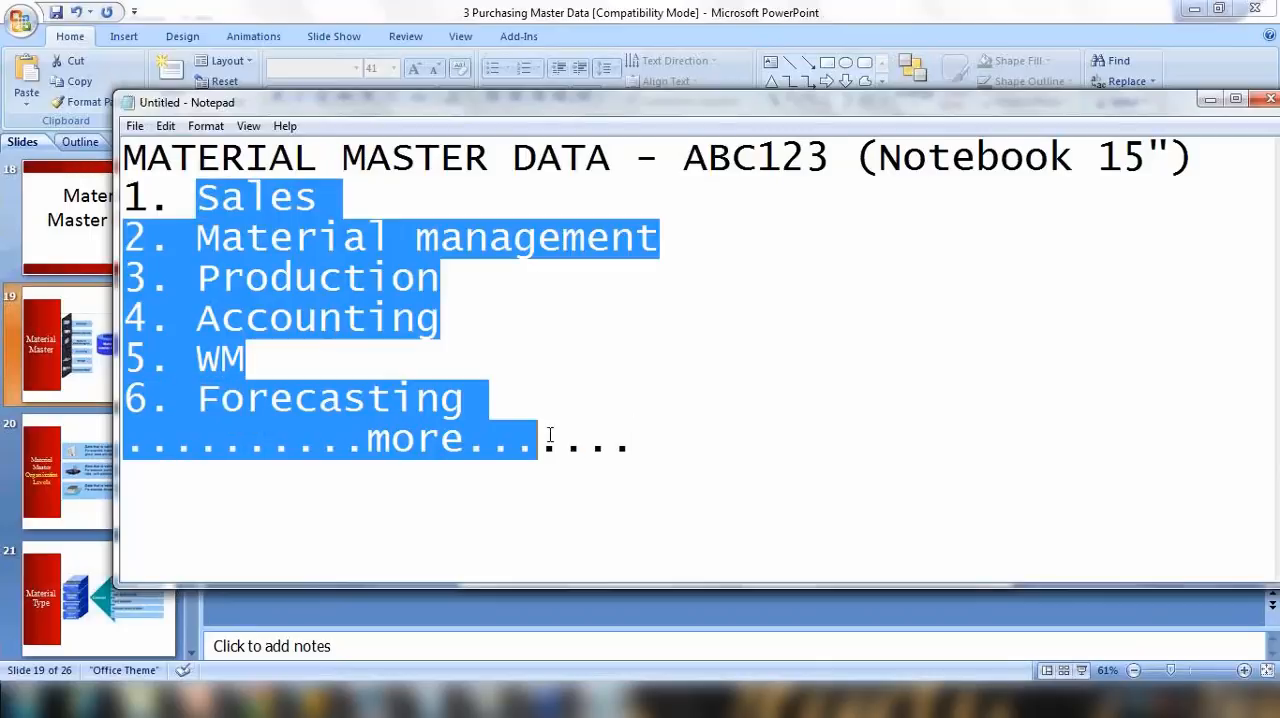
click(732, 328)
drag(686, 162, 832, 160)
drag(220, 198, 343, 200)
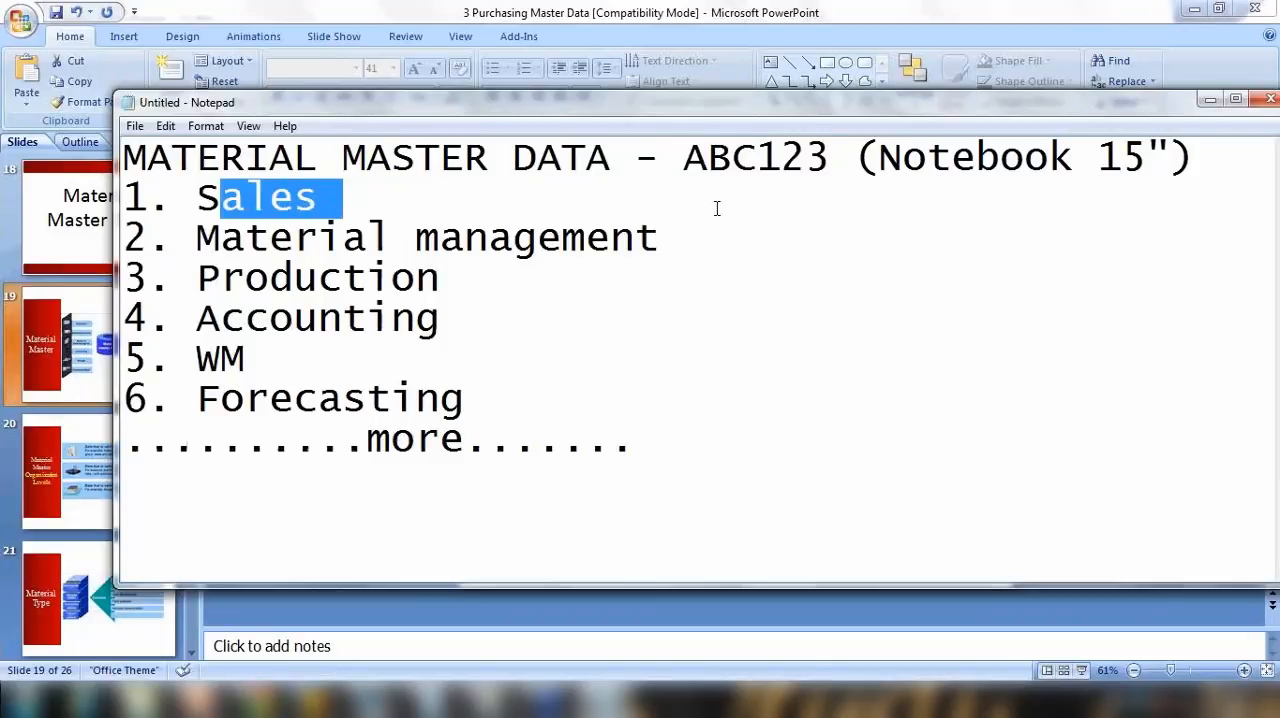
drag(245, 238, 489, 240)
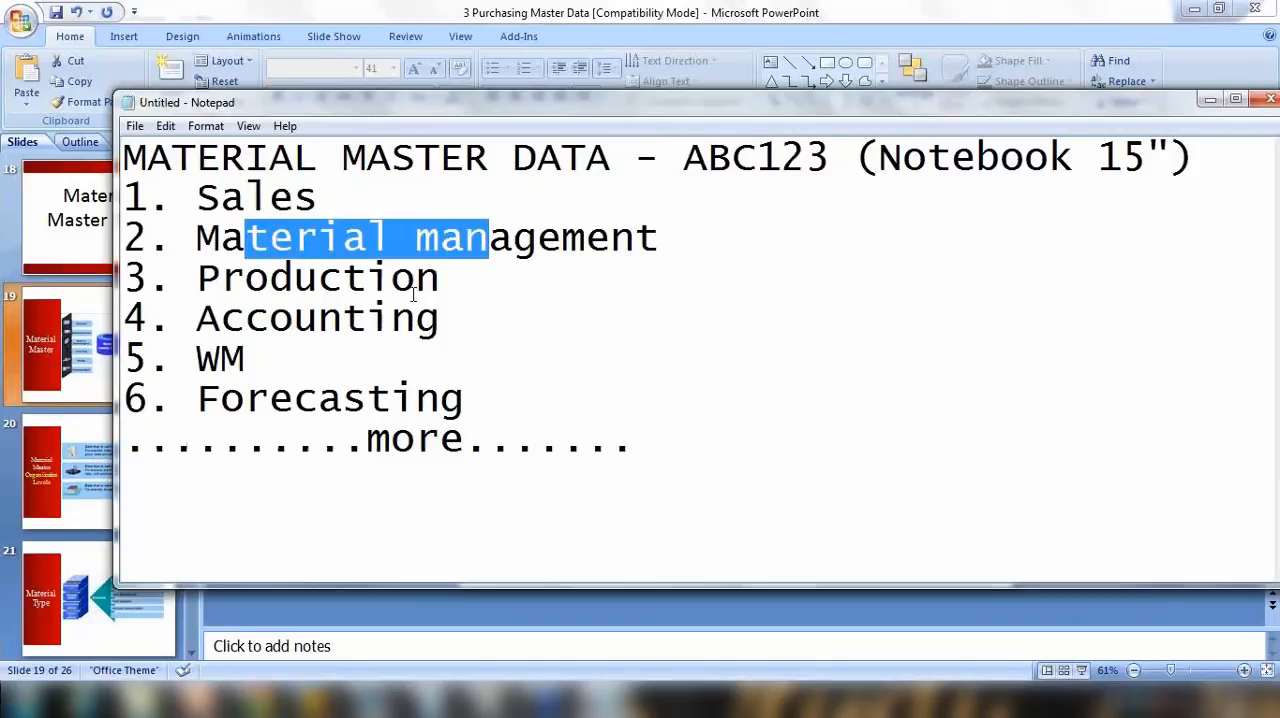
drag(246, 278, 536, 276)
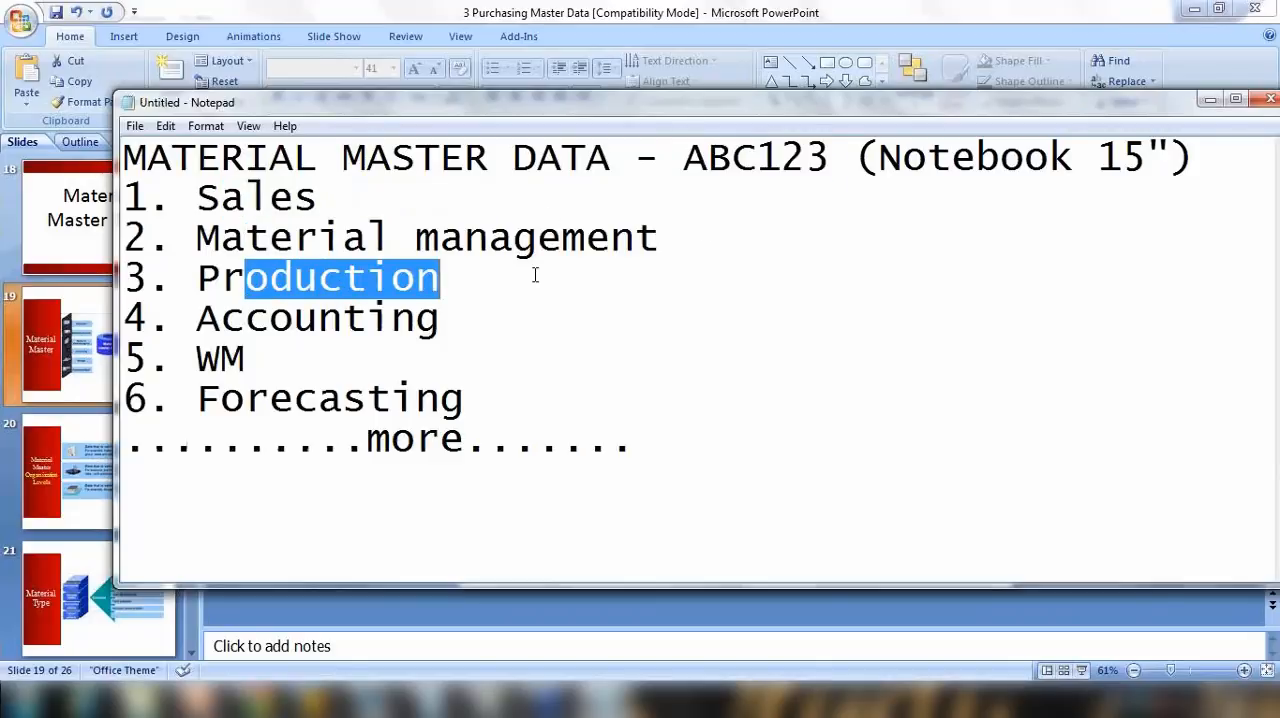
Step: Highlight ABC123 in the heading and the complete department list alternately to relate the material to all departments
click(685, 162)
drag(686, 162, 828, 164)
drag(197, 198, 506, 465)
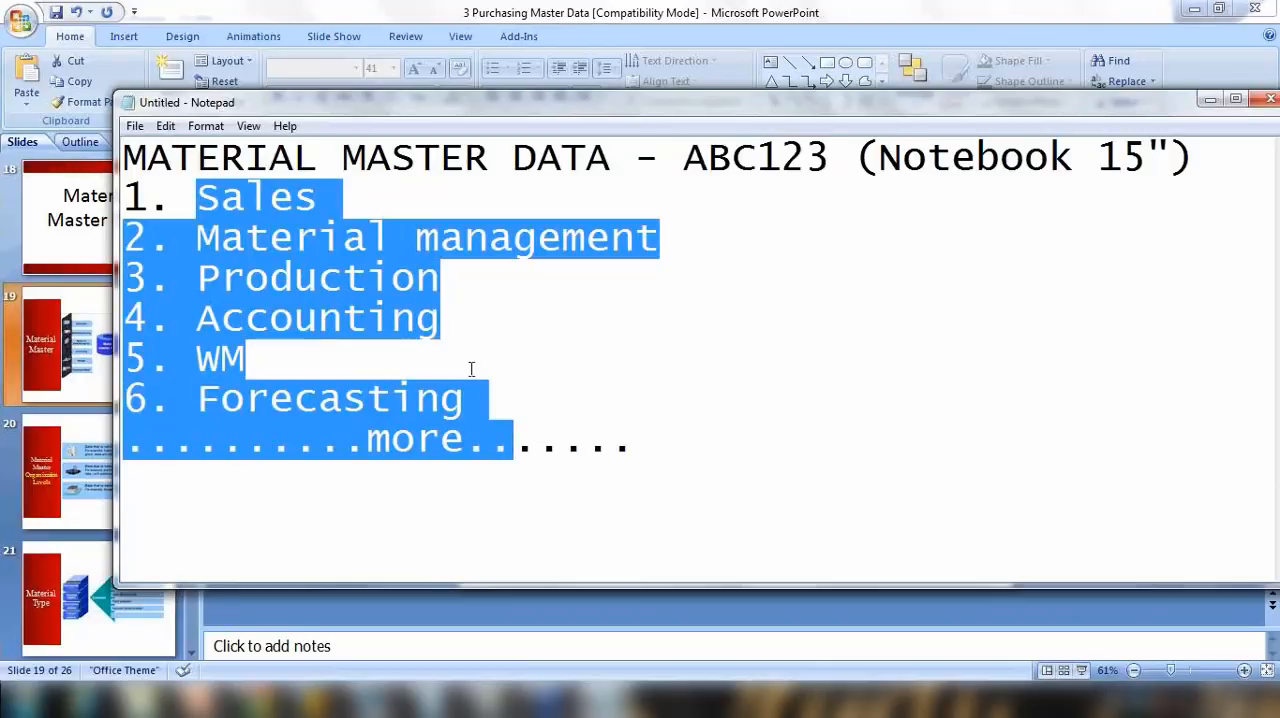
click(510, 277)
drag(202, 198, 565, 443)
drag(686, 160, 830, 163)
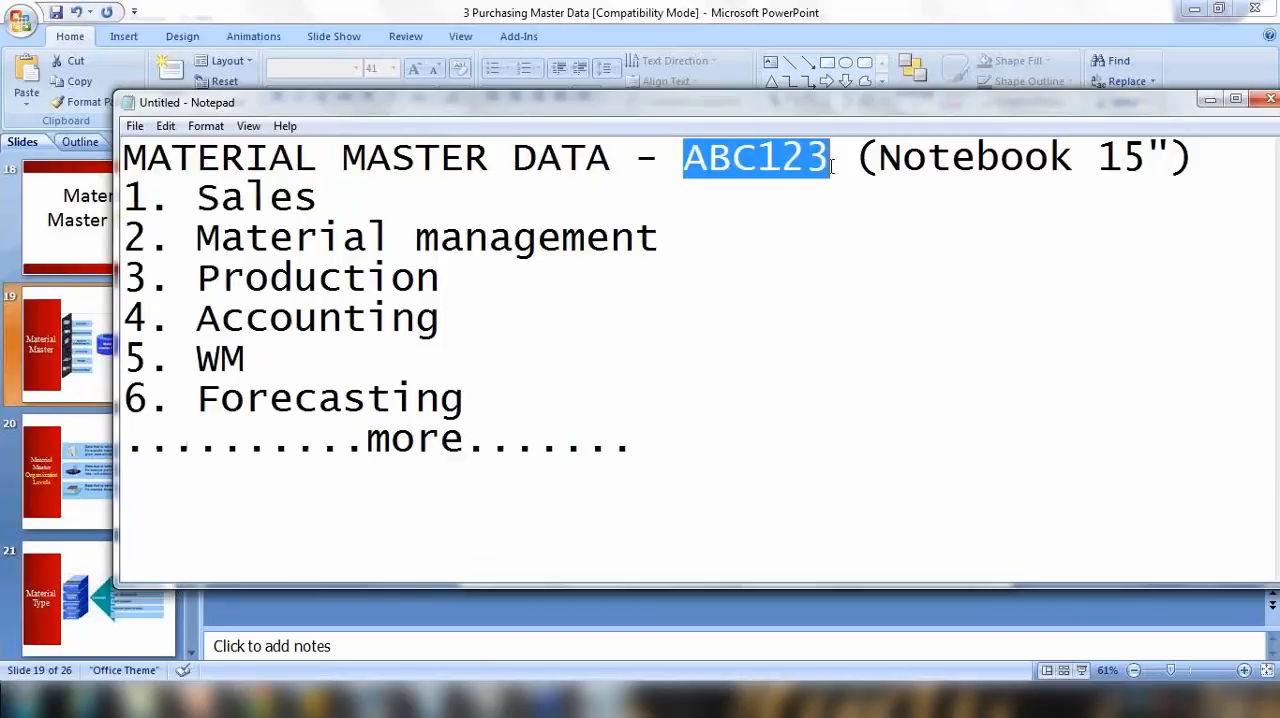
Step: Highlight the entries Sales, Material management, Production, Accounting and WM one after another
drag(190, 203, 344, 200)
drag(270, 238, 490, 238)
drag(244, 278, 440, 278)
drag(462, 320, 272, 326)
drag(214, 358, 250, 358)
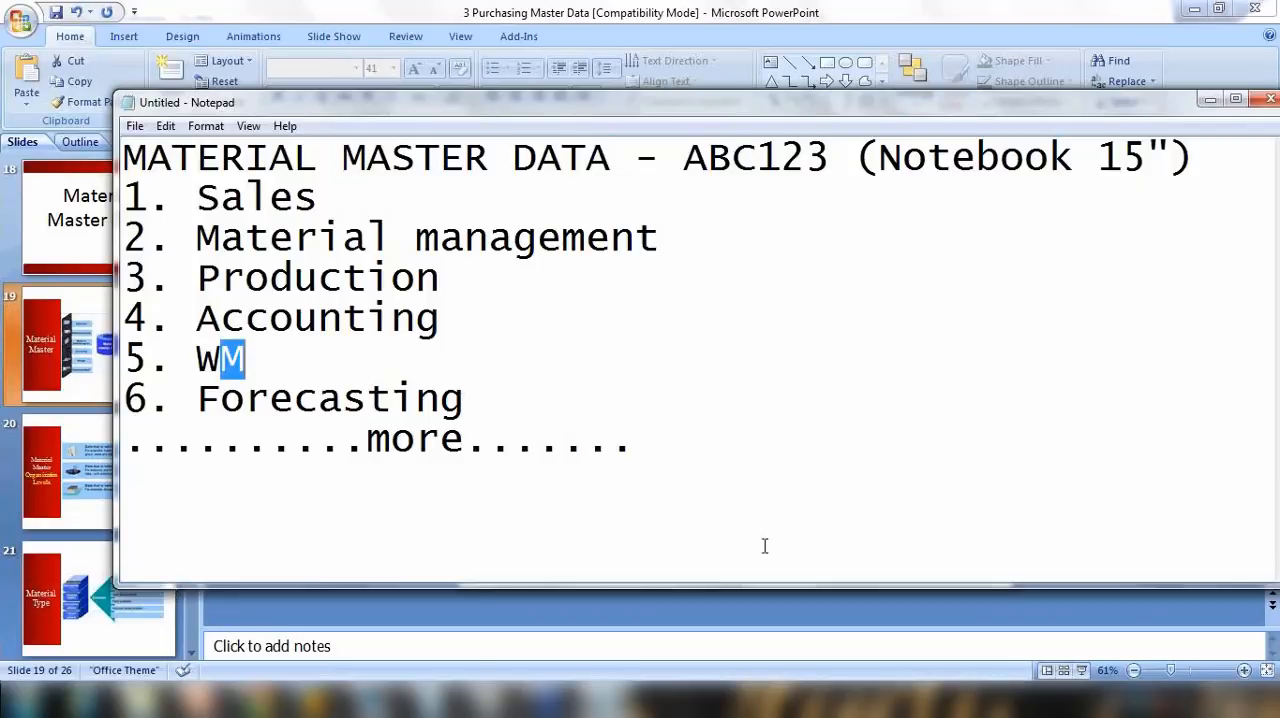
Step: Switch to PowerPoint, present the Material Master slide full screen, and glance at the Material Master Organization Levels slide before returning
click(789, 604)
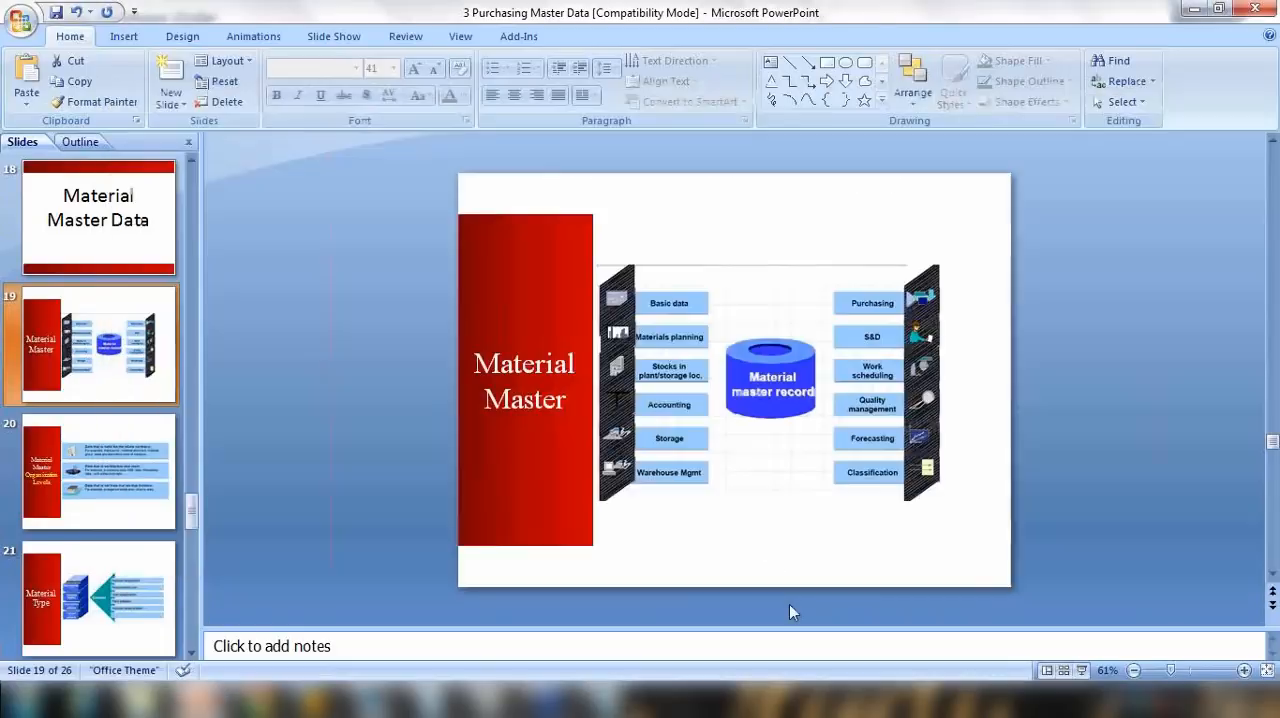
click(1081, 670)
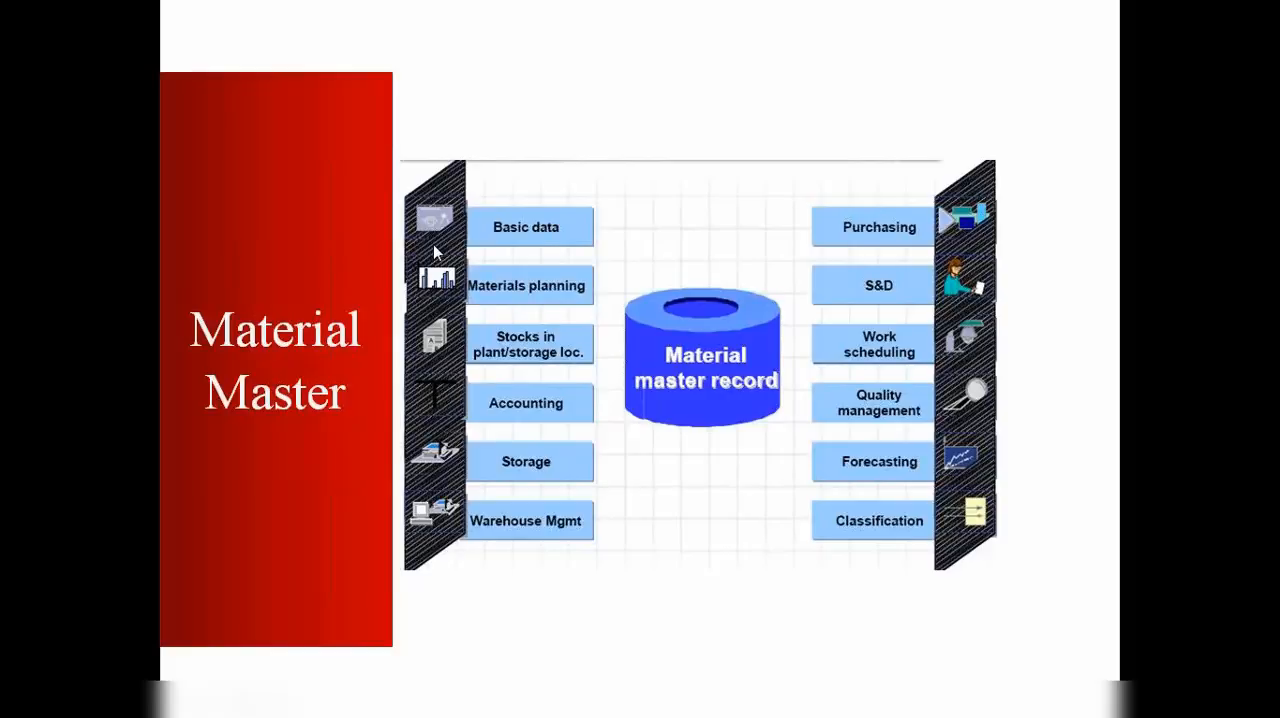
key(Escape)
click(146, 428)
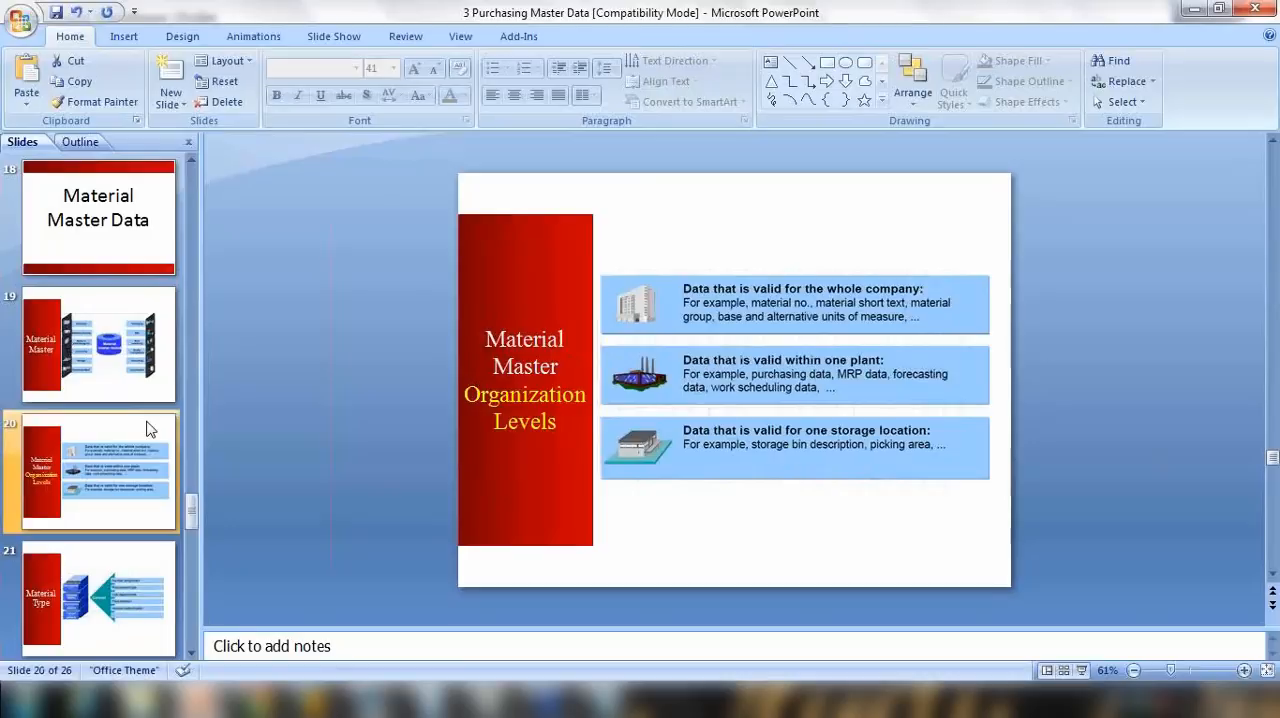
click(145, 362)
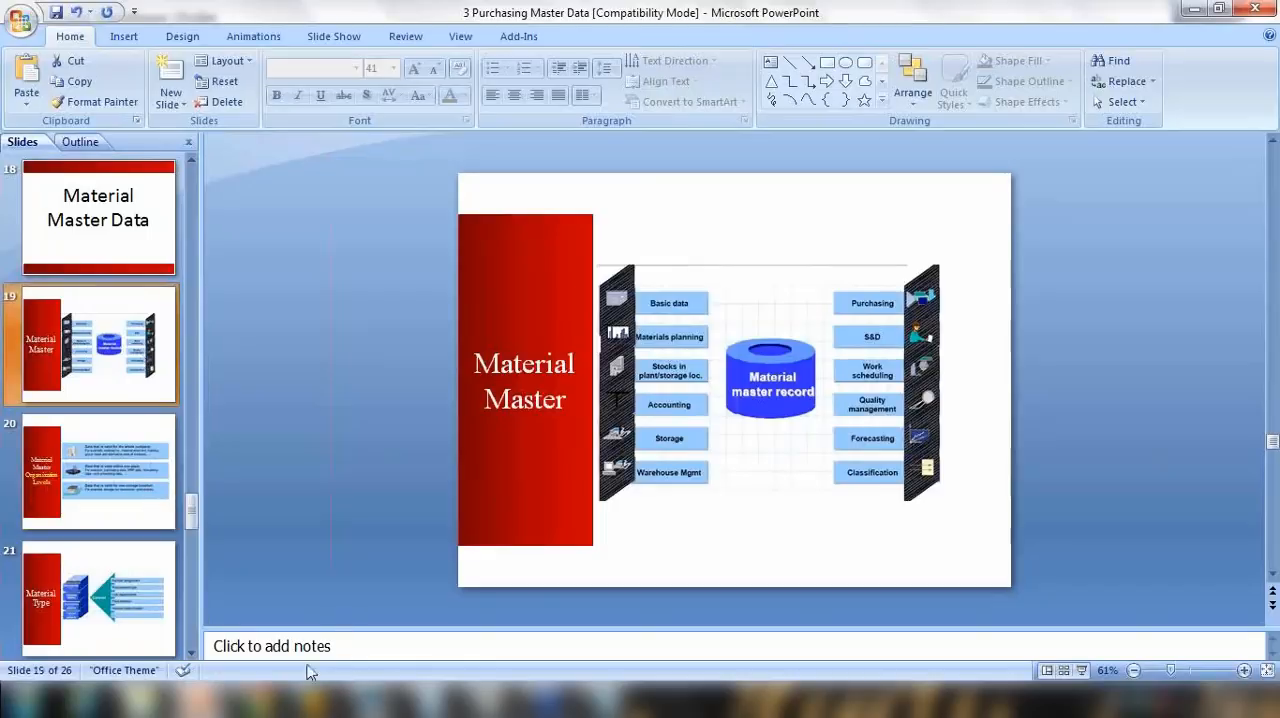
Step: Switch to SAP, leave the Create Purchase Order transaction for SAP Easy Access, and collapse the Master Data folder under Purchasing
mouse_move(320, 700)
click(325, 592)
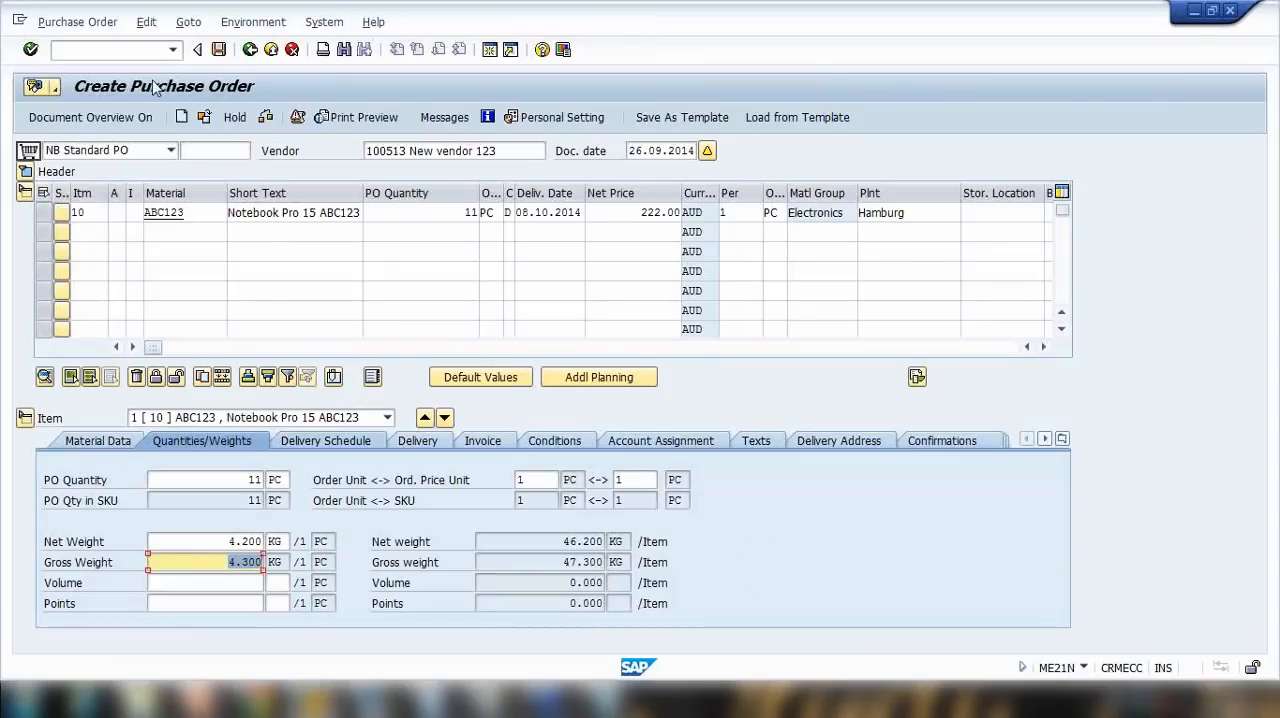
text(/n)
key(Return)
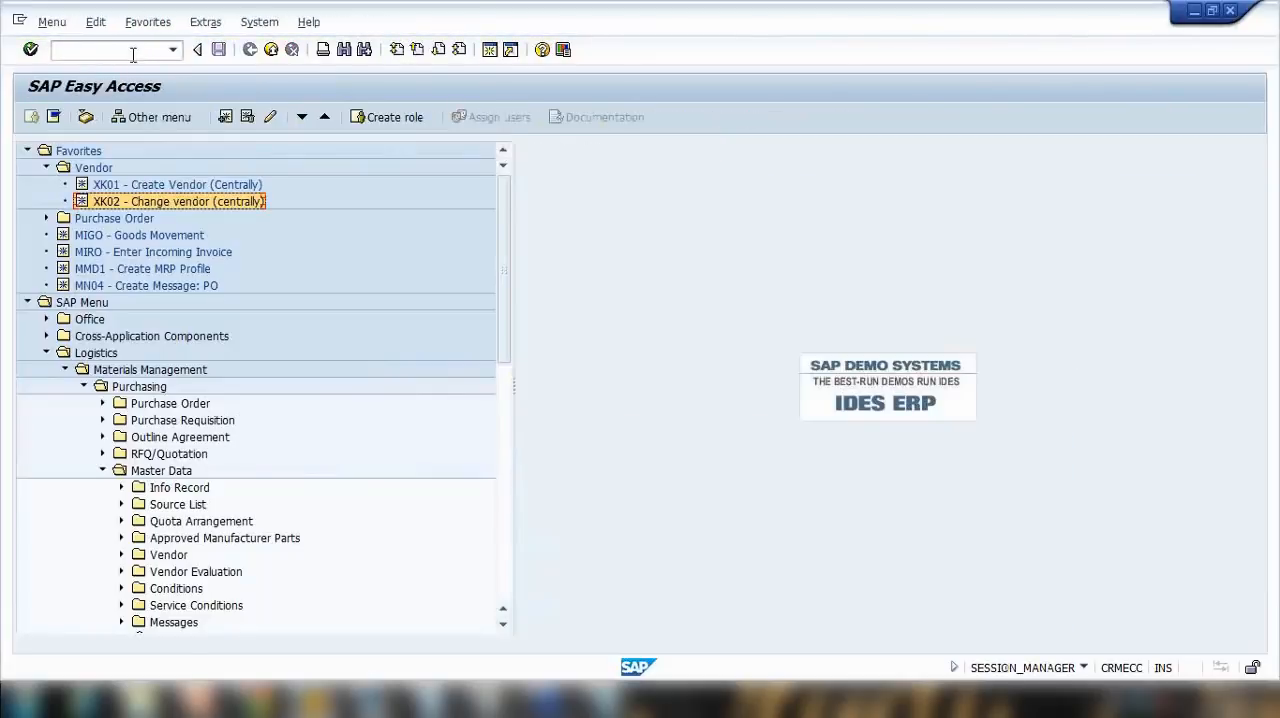
click(102, 470)
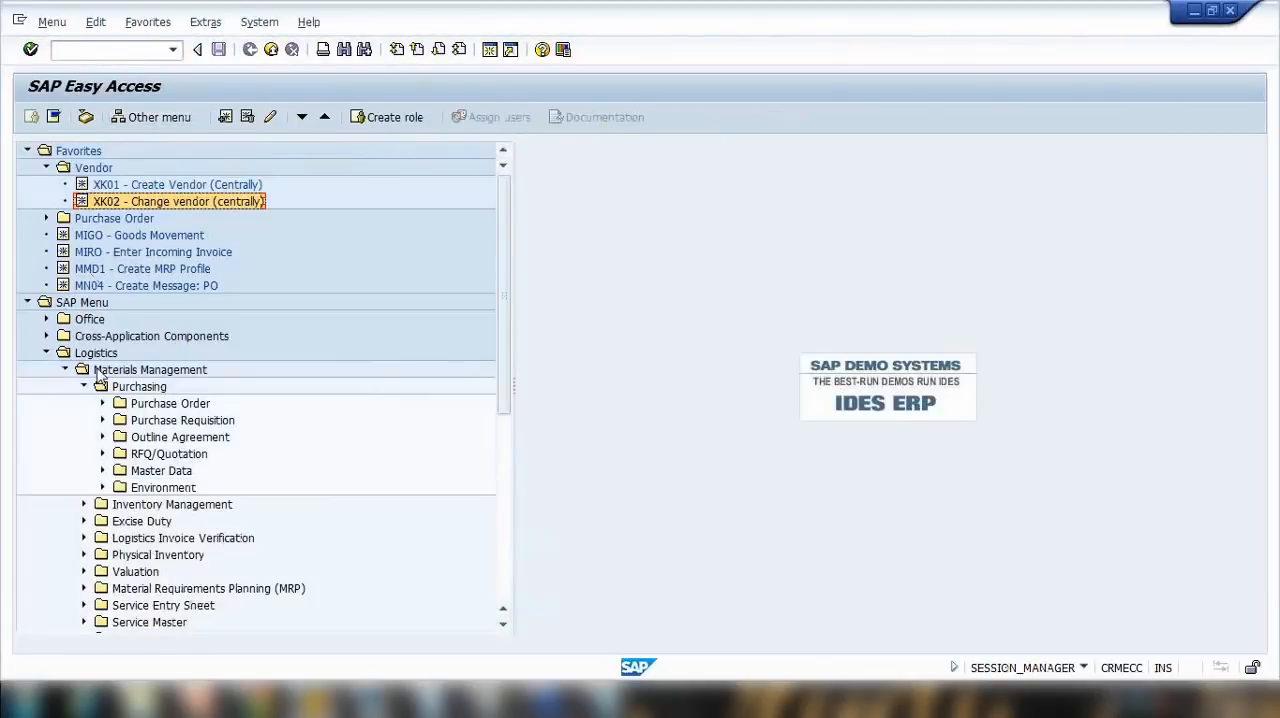
scroll(100, 375, down, 3)
scroll(100, 370, up, 2)
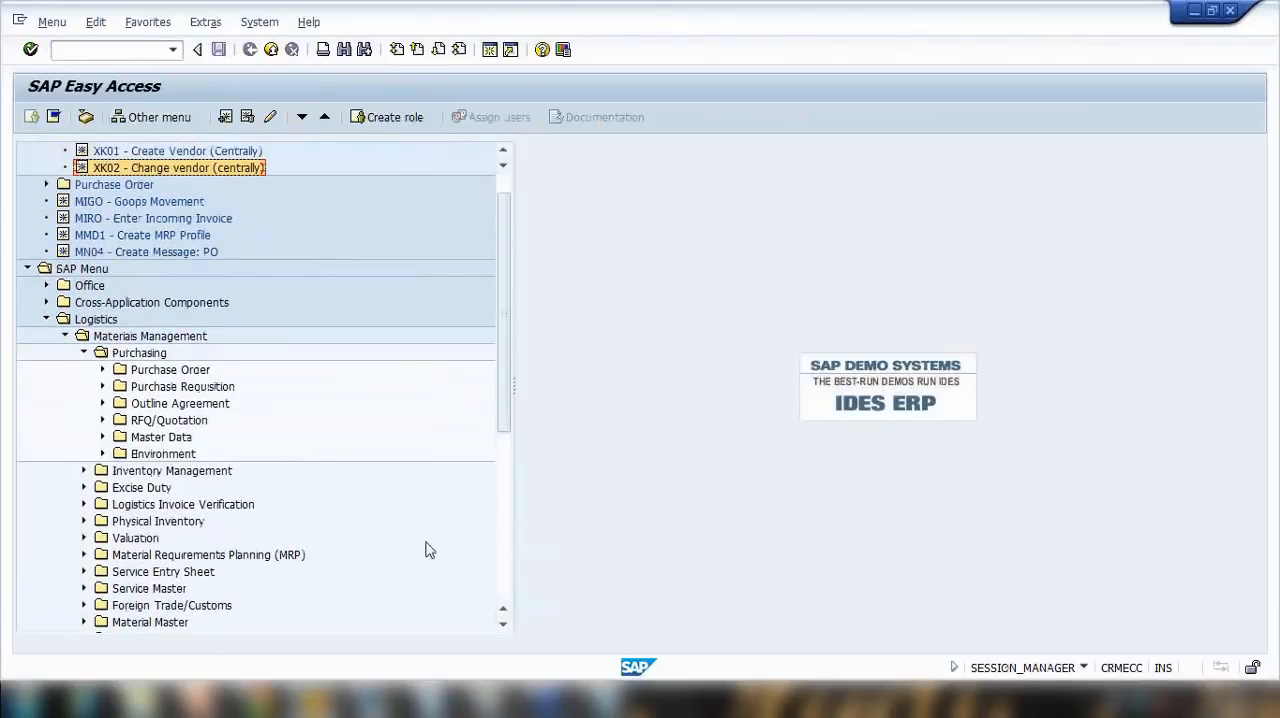
Step: Switch to the Notepad notes and delete the whole department list below the heading
click(607, 700)
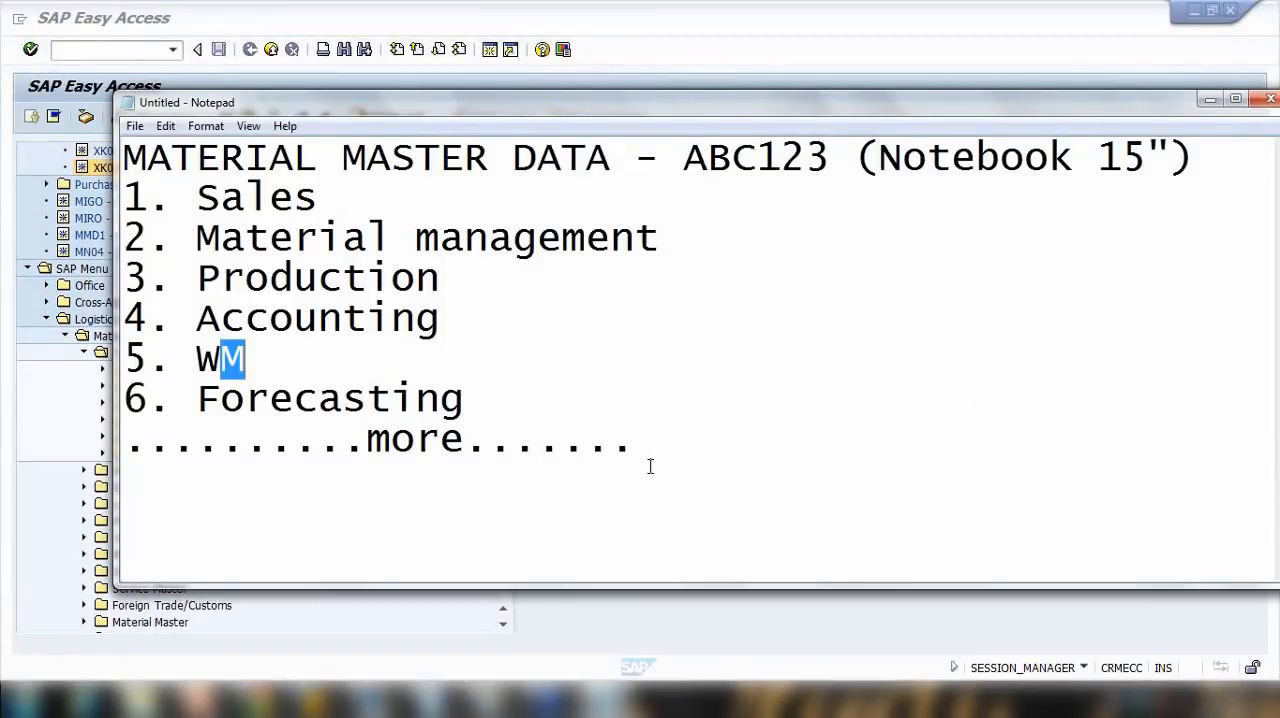
click(650, 466)
key(Return)
key(Return)
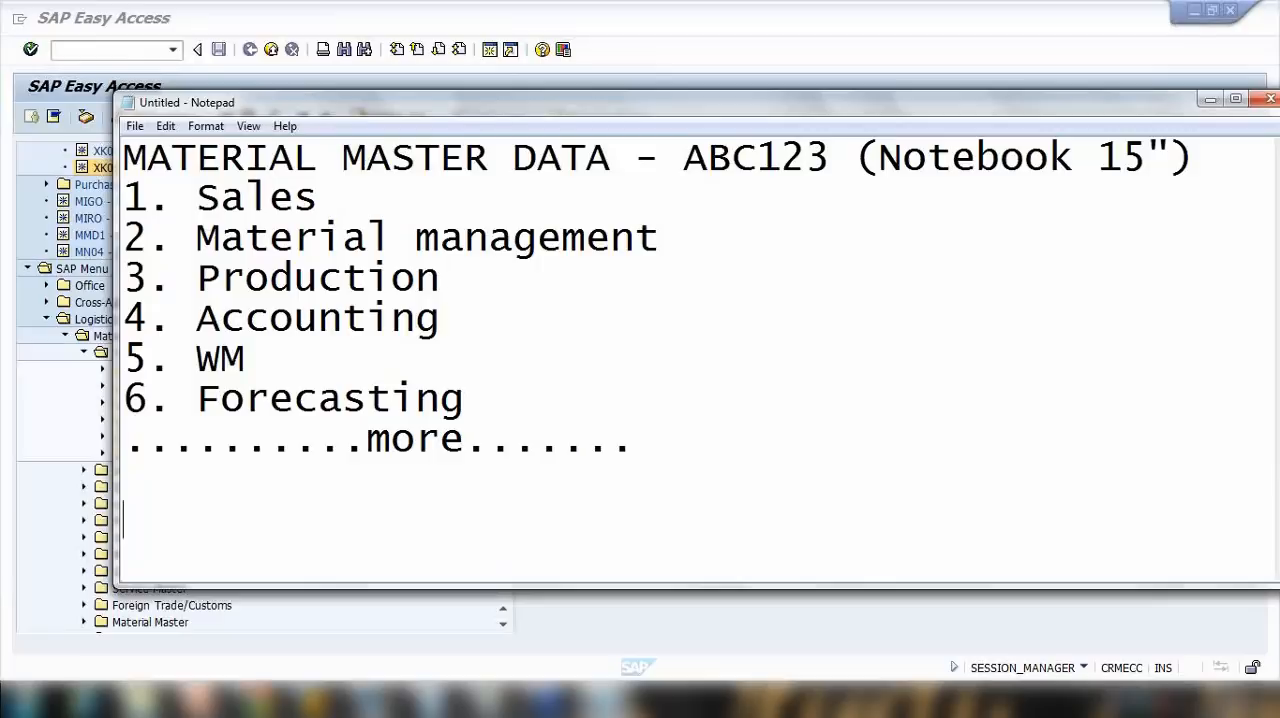
drag(124, 197, 618, 472)
key(Delete)
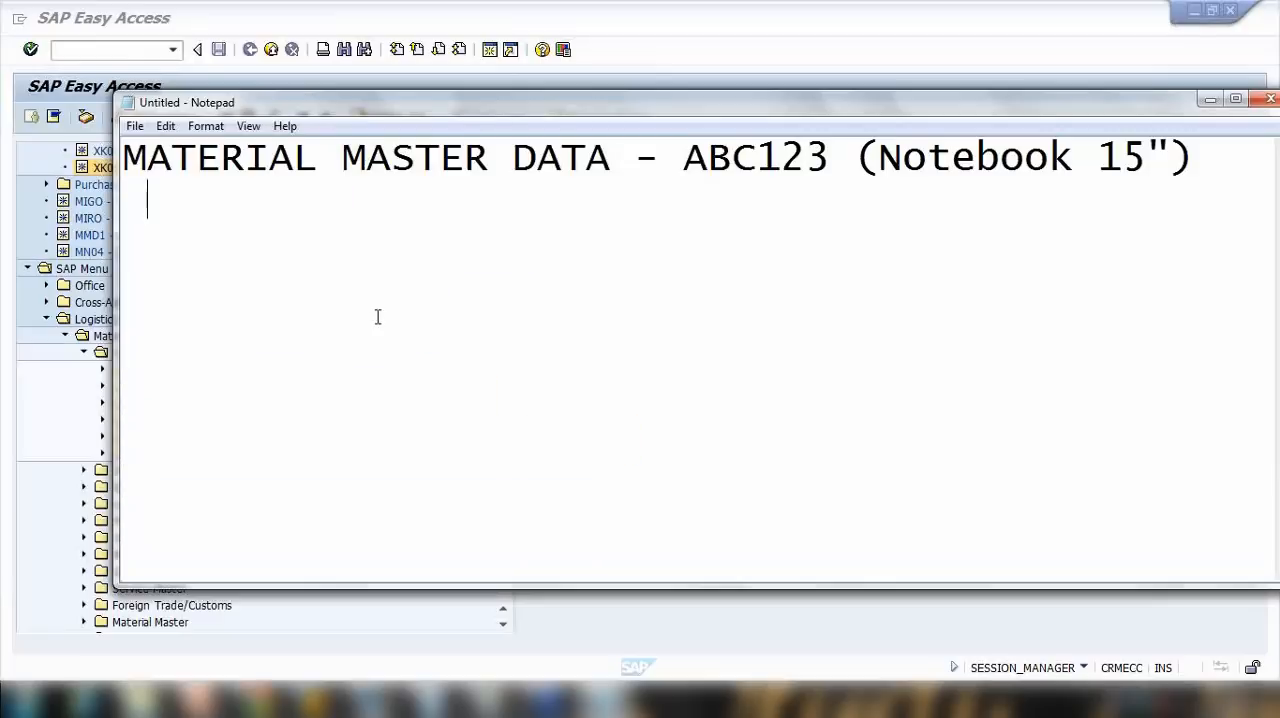
Step: Add the line "Transaction MM01 (Create)" below the heading, separated by an empty line
key(Return)
text(Transa)
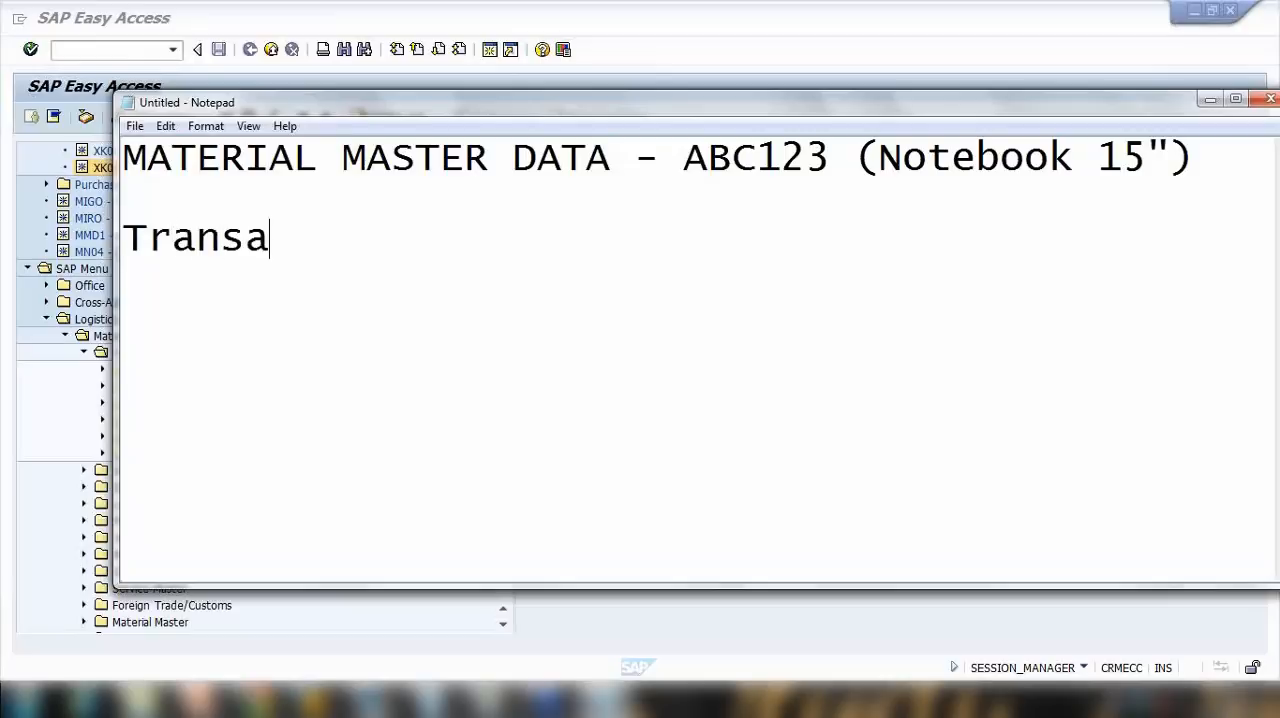
text(ction MM)
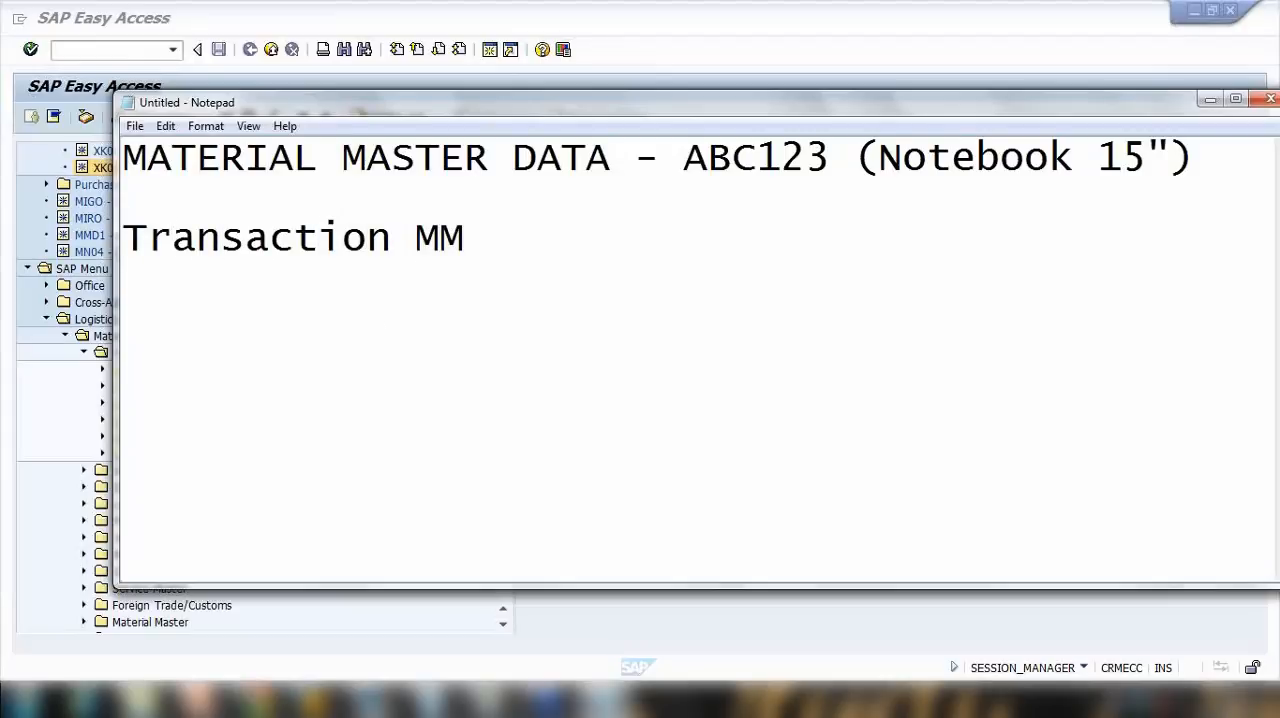
text(01 ()
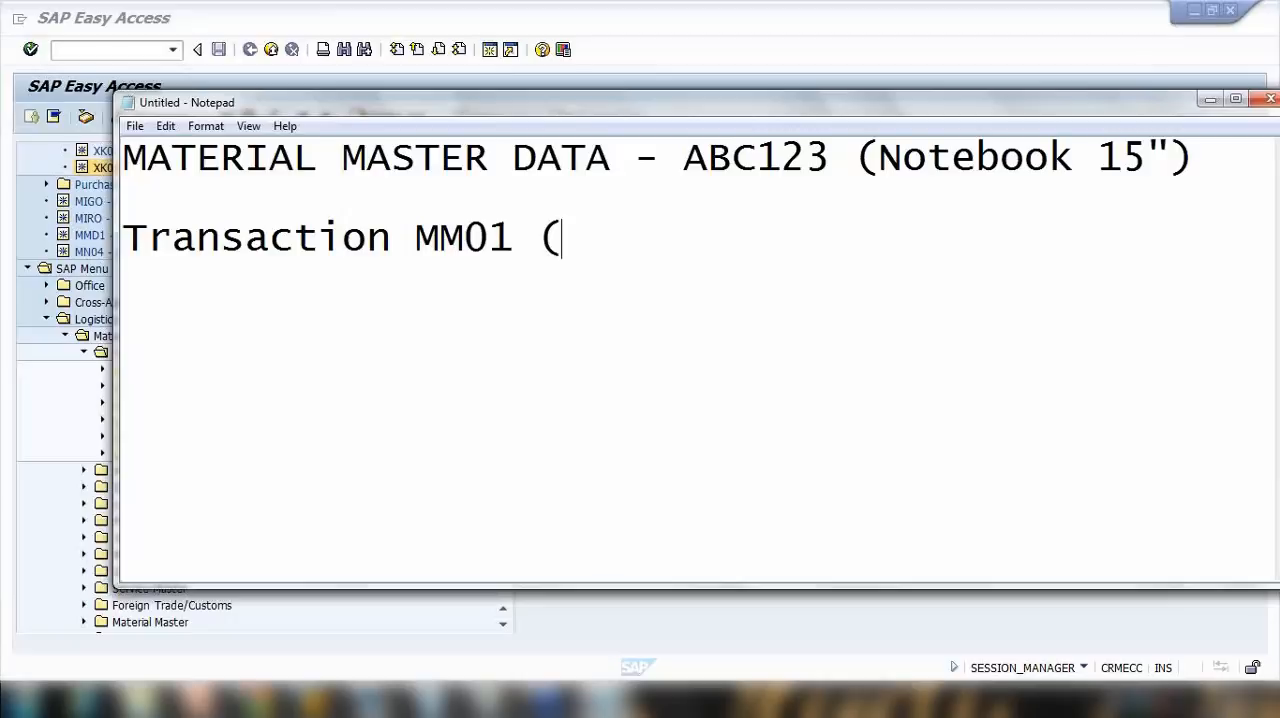
text(CREATE)
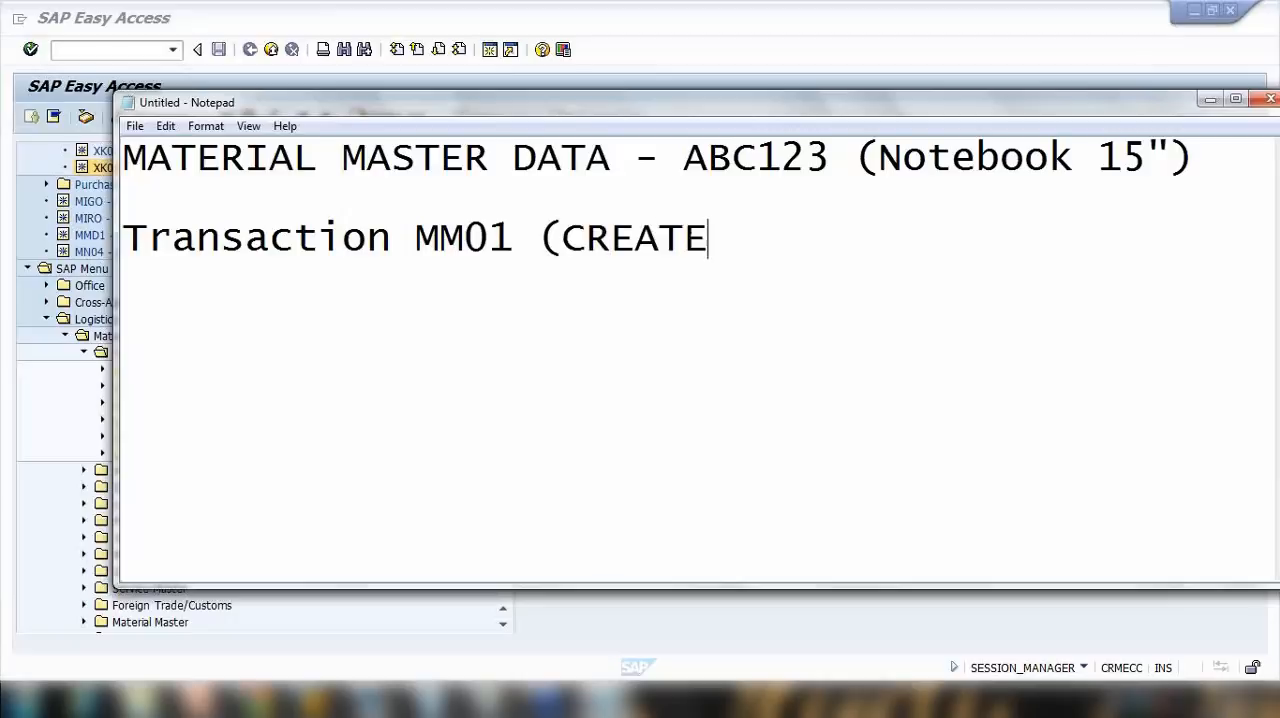
key(BackSpace)
key(BackSpace)
key(BackSpace)
key(BackSpace)
key(BackSpace)
text(ret)
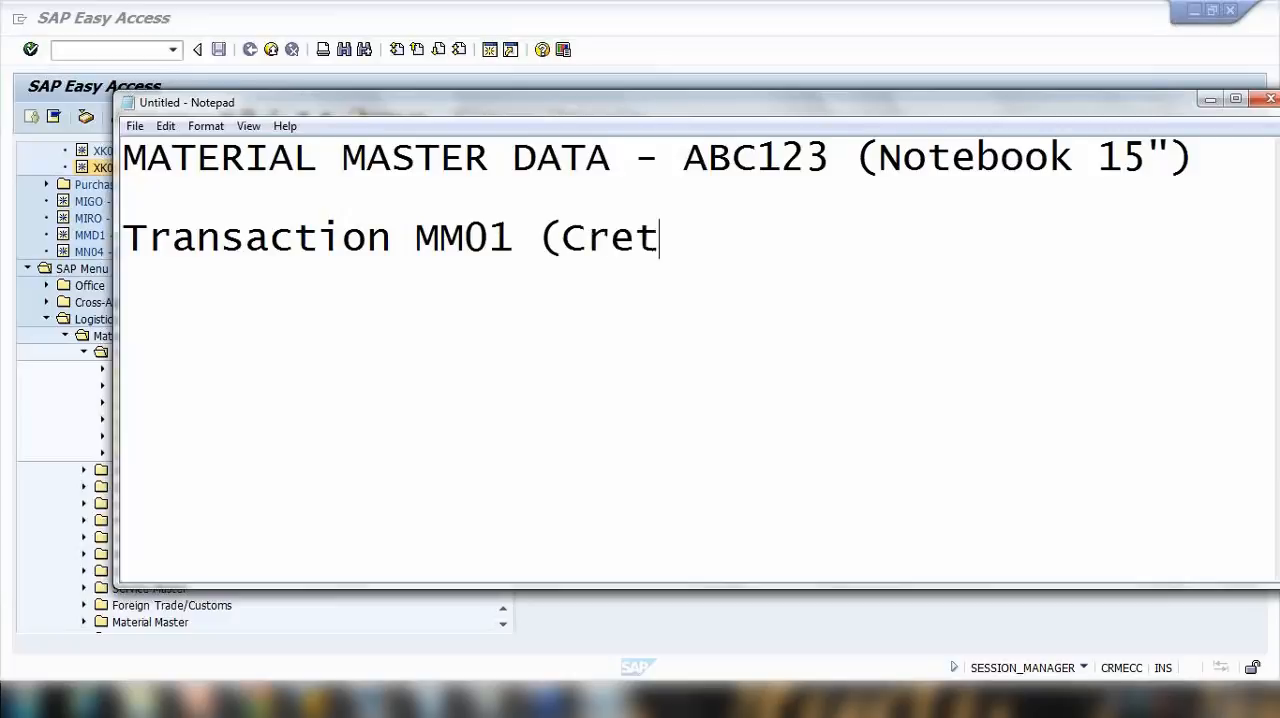
key(BackSpace)
text(ate)
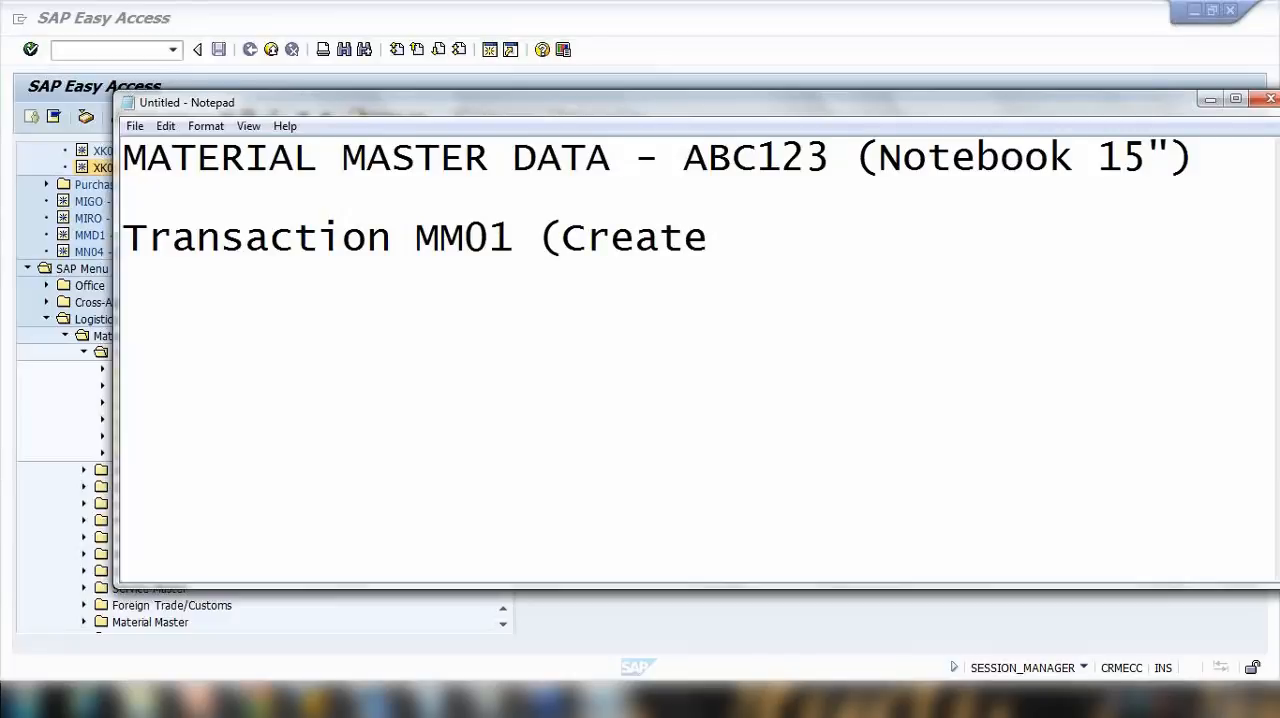
text())
Step: Add a dash after "Transaction", move "MM01 (Create)" to its own line and append "MM02(Change)"
click(400, 245)
text(-)
key(Return)
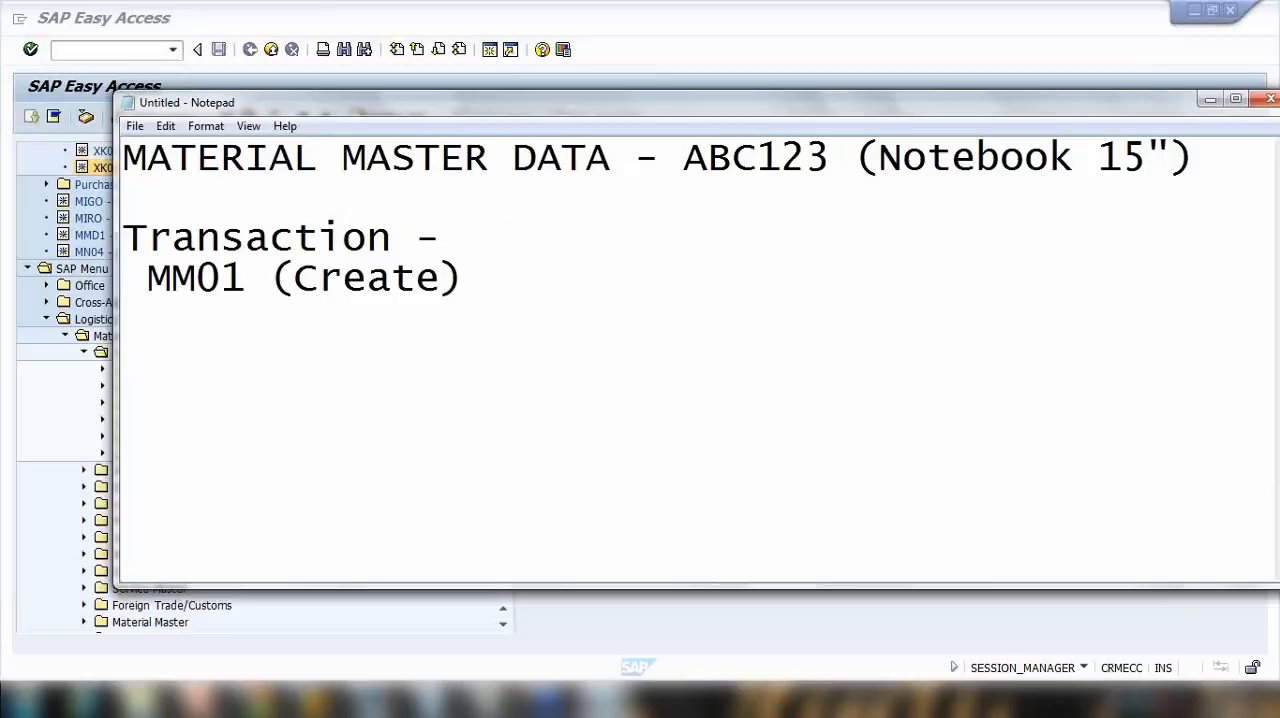
click(480, 273)
text(MM02(C)
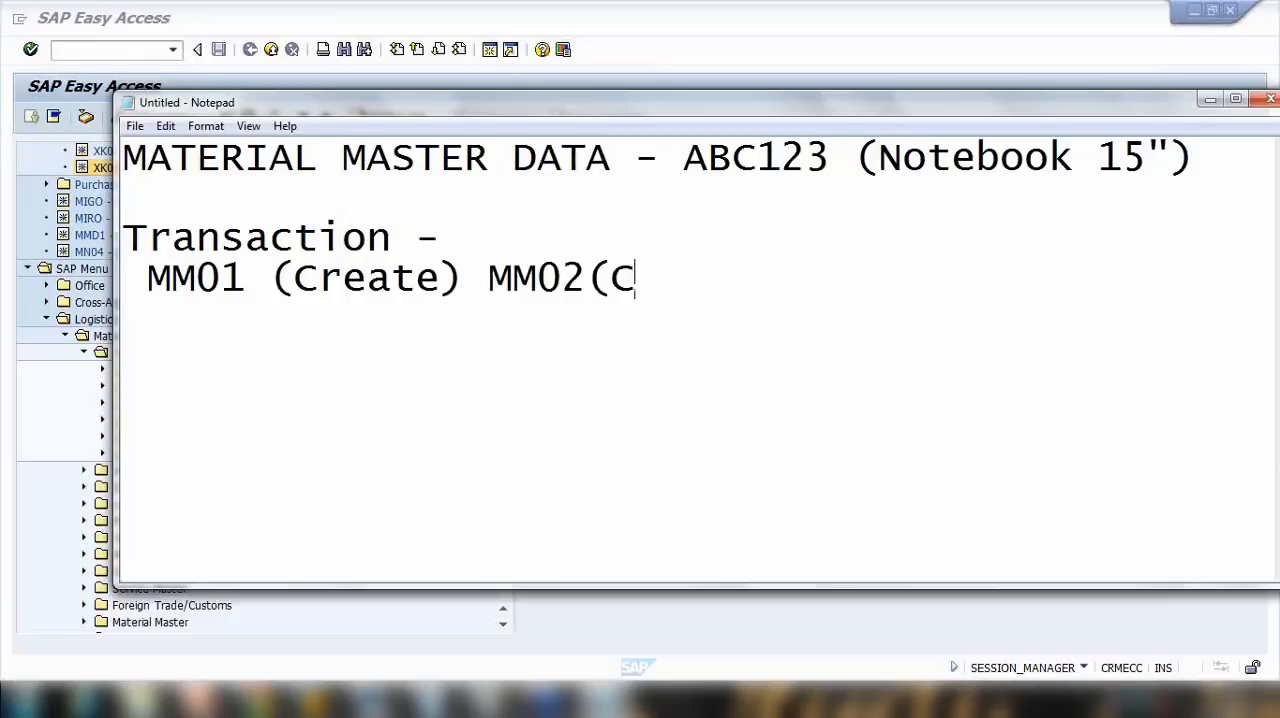
text(hange))
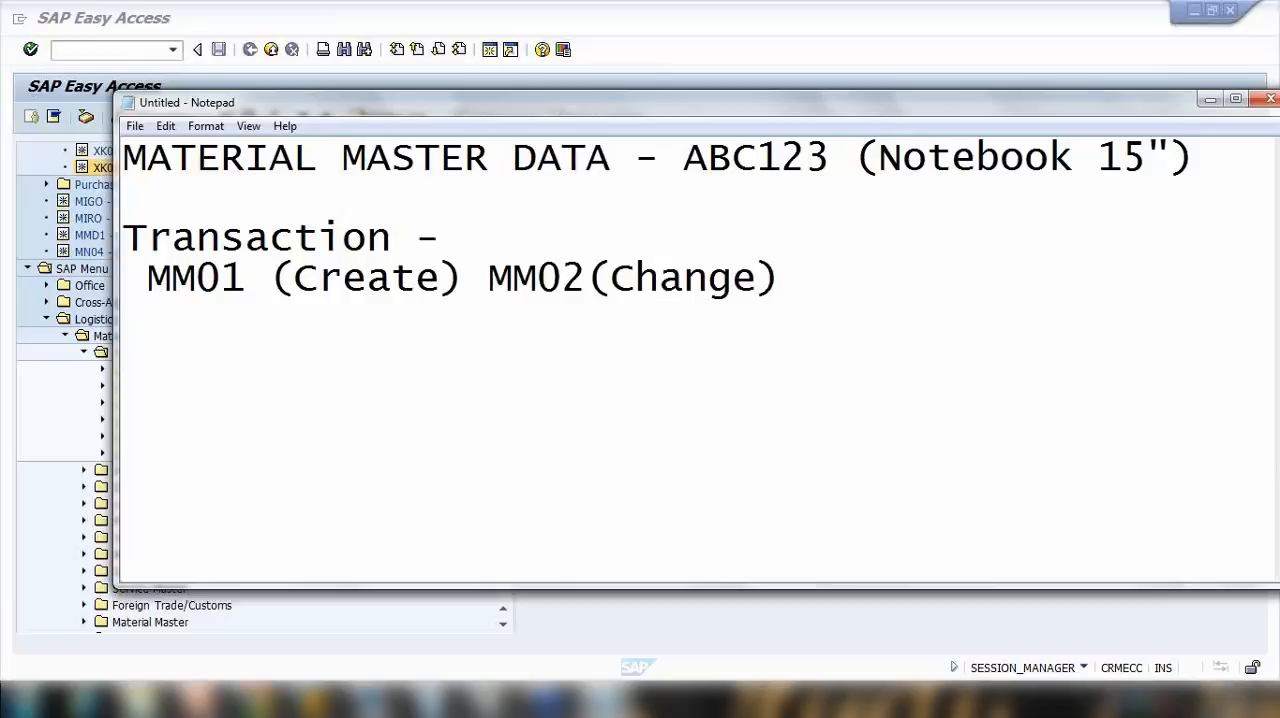
Step: Switch to SAP and browse the Materials Management menu, expanding the Master Data folder under Purchasing to examine its subfolders
click(660, 40)
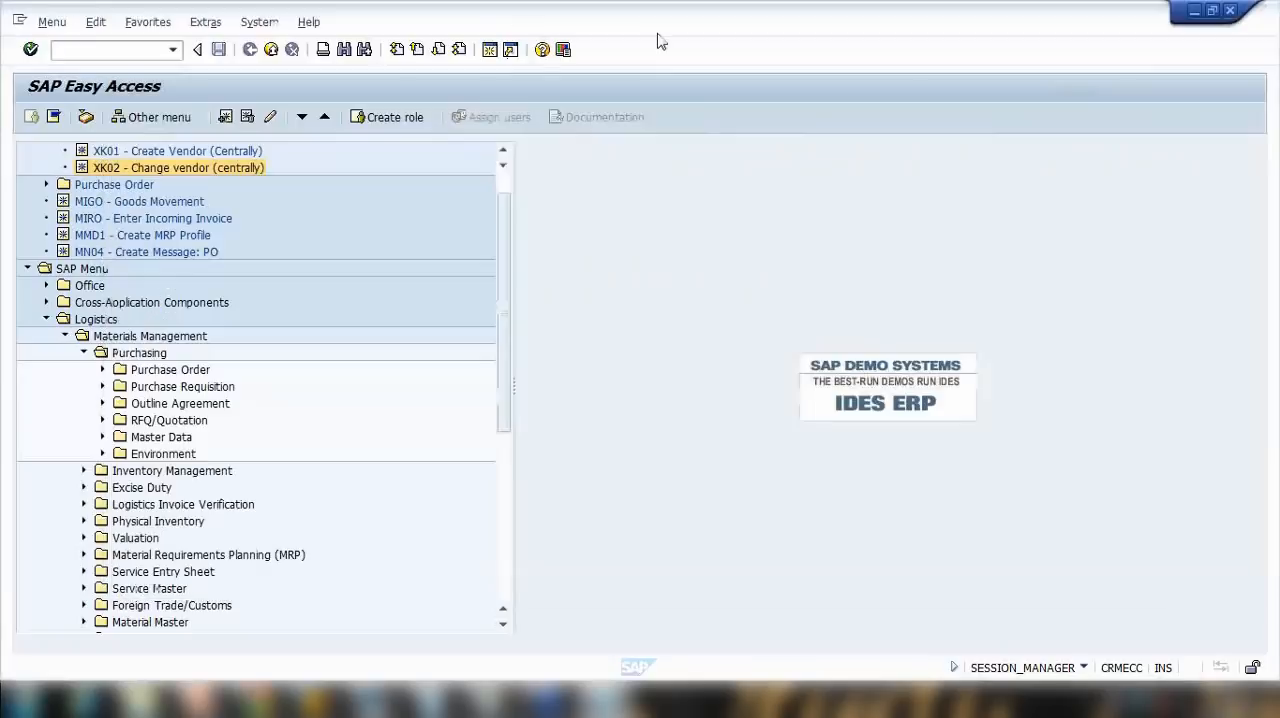
click(103, 437)
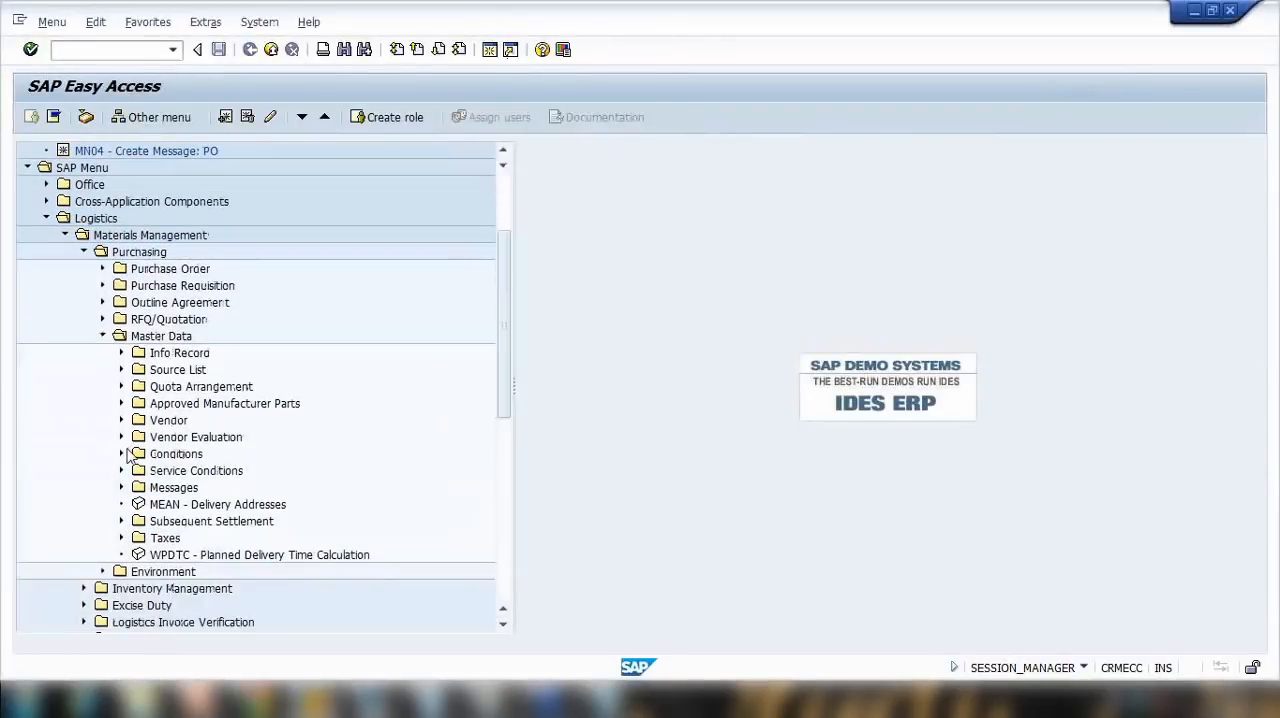
click(105, 340)
scroll(115, 390, down, 3)
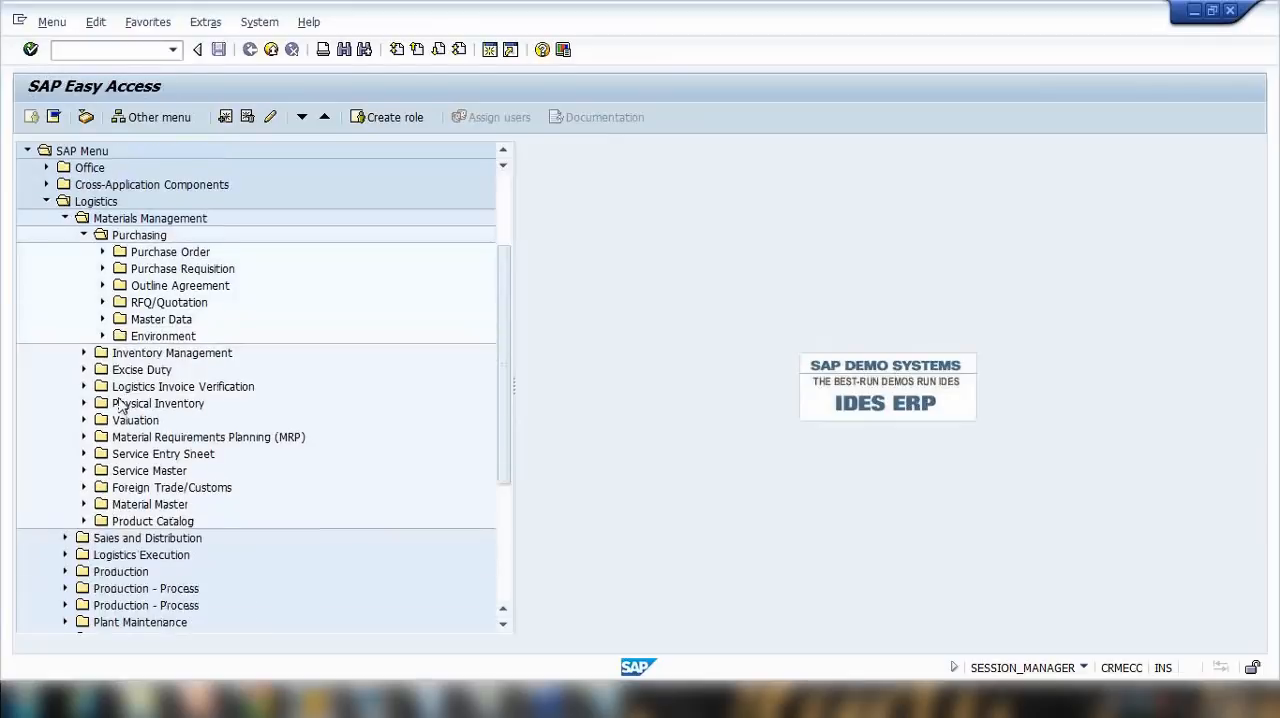
scroll(118, 401, up, 4)
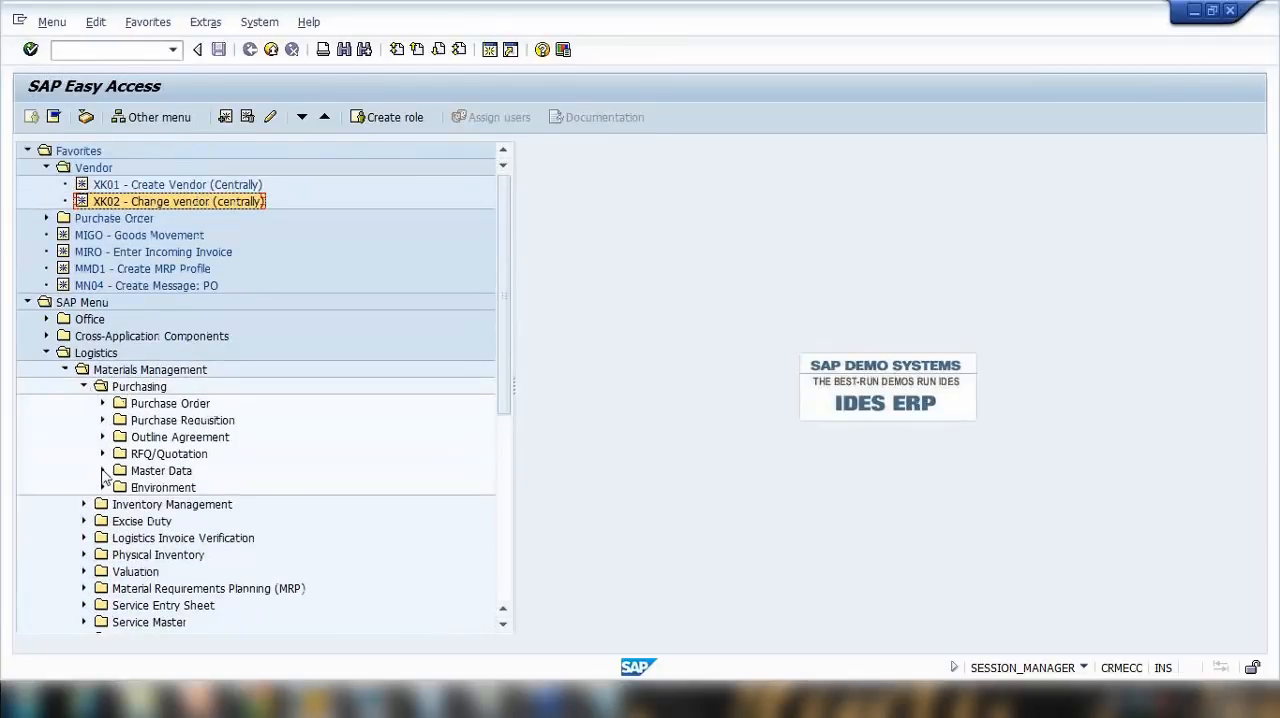
click(104, 487)
click(104, 487)
click(103, 470)
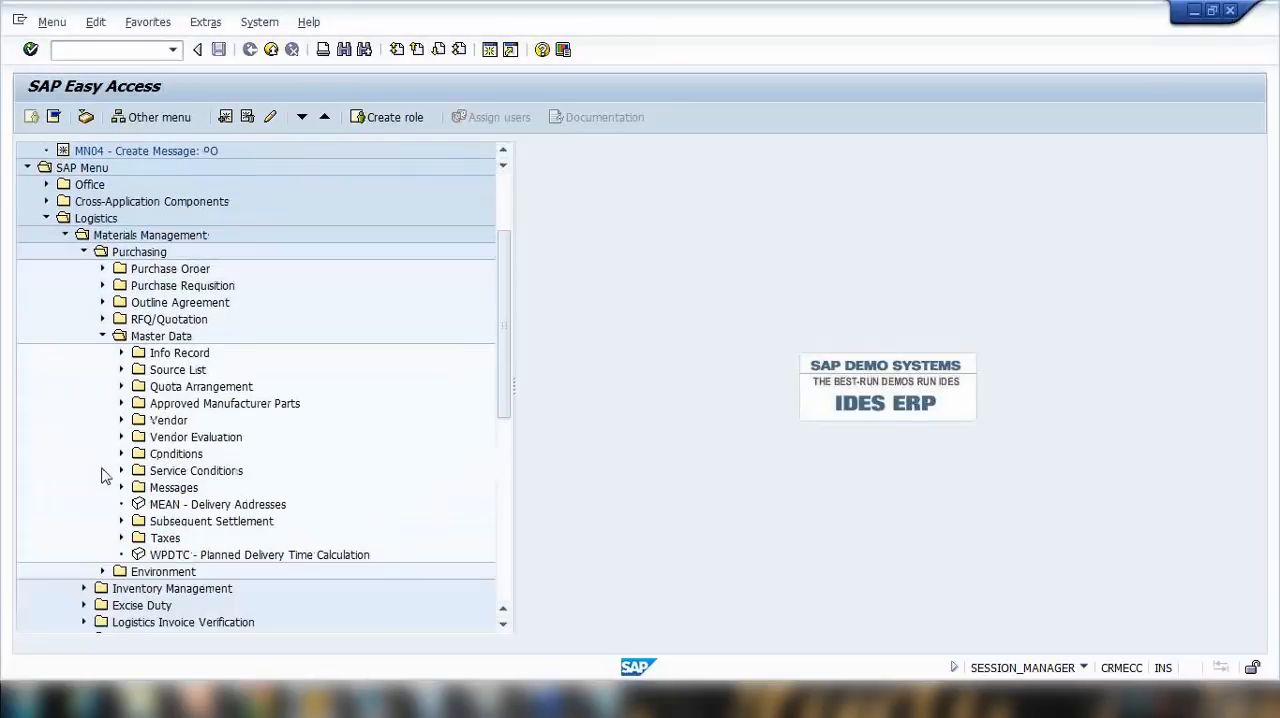
Step: Examine the Info Record transactions under Purchasing Master Data, collapse Master Data, and check the Purchase Order folder
click(123, 354)
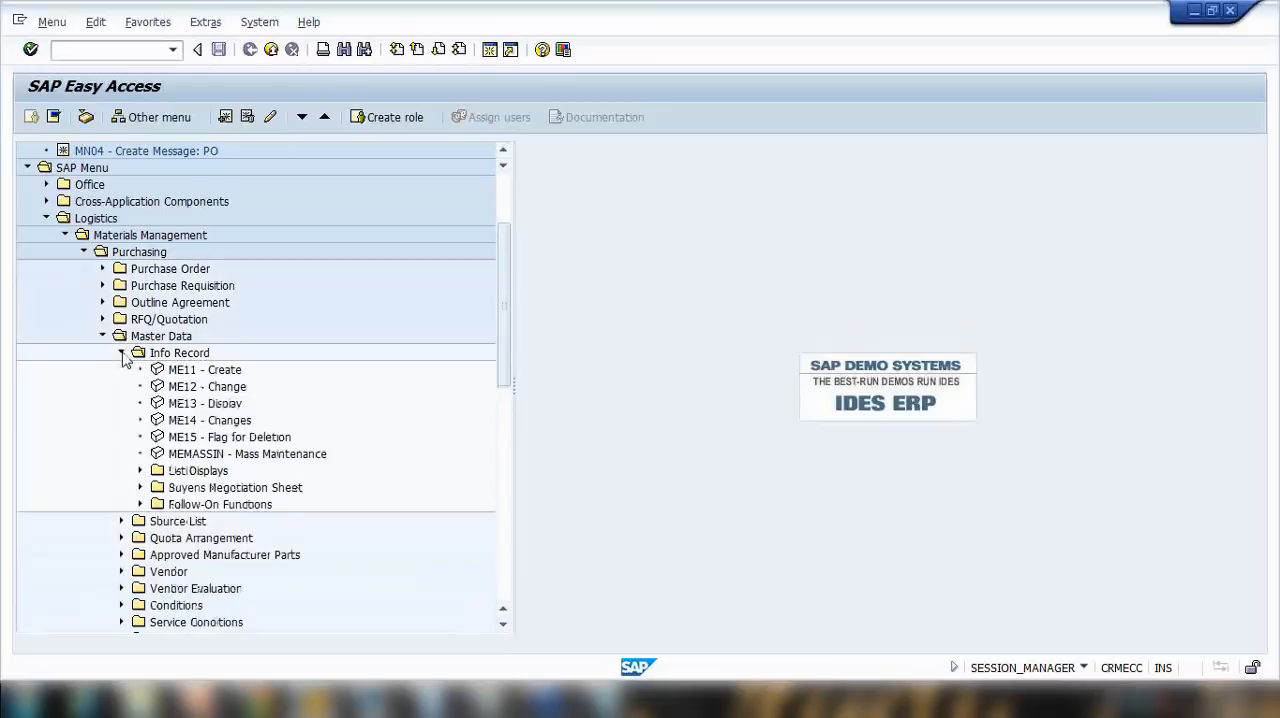
click(123, 354)
scroll(116, 420, down, 1)
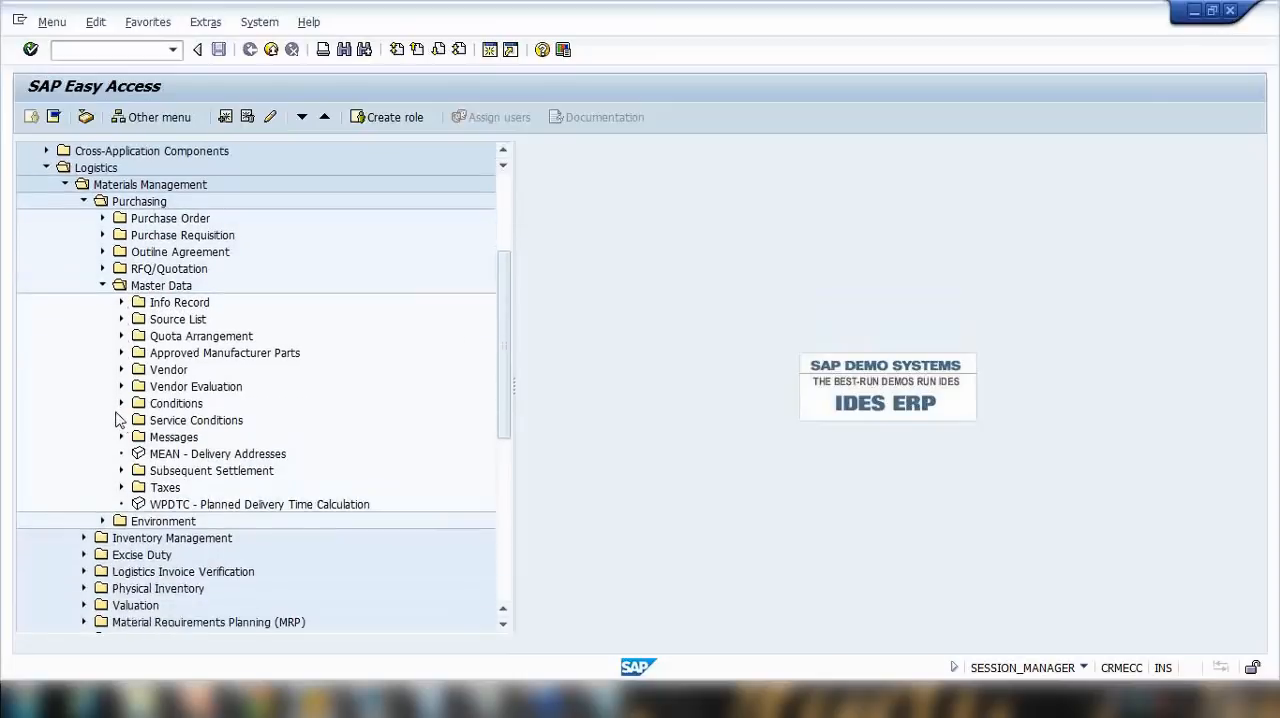
click(104, 288)
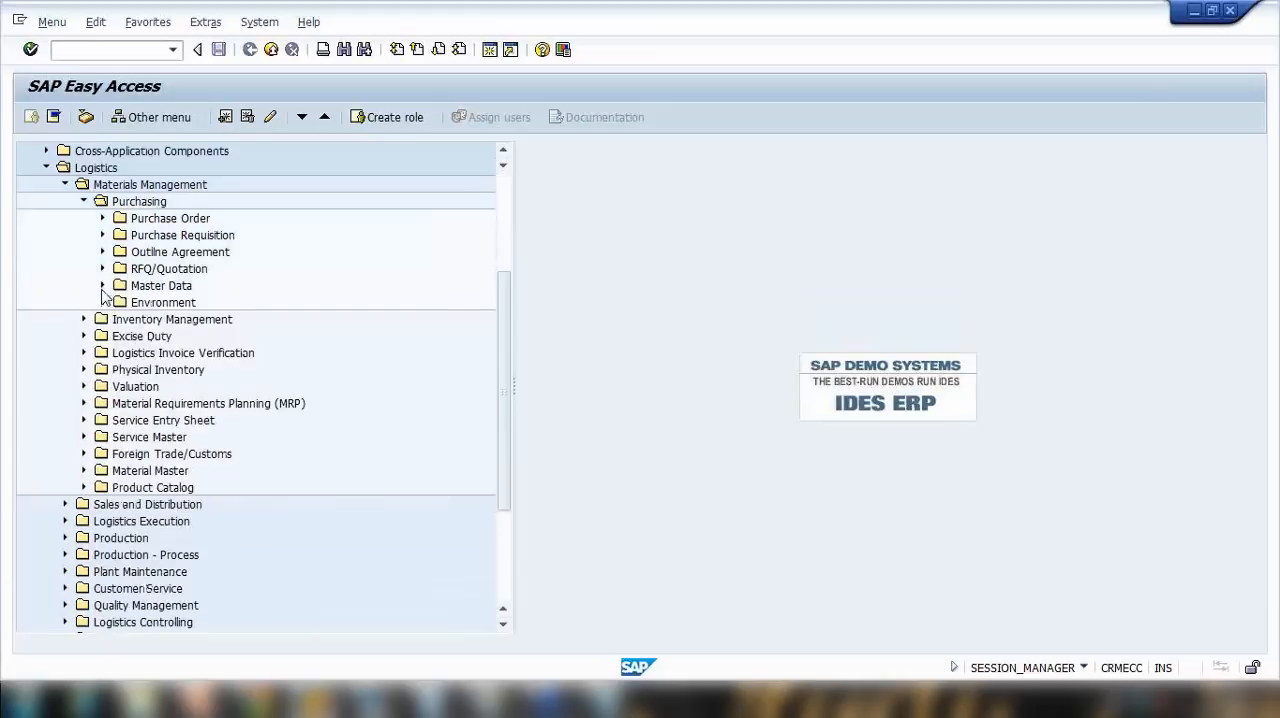
click(102, 218)
click(102, 219)
scroll(85, 469, down, 1)
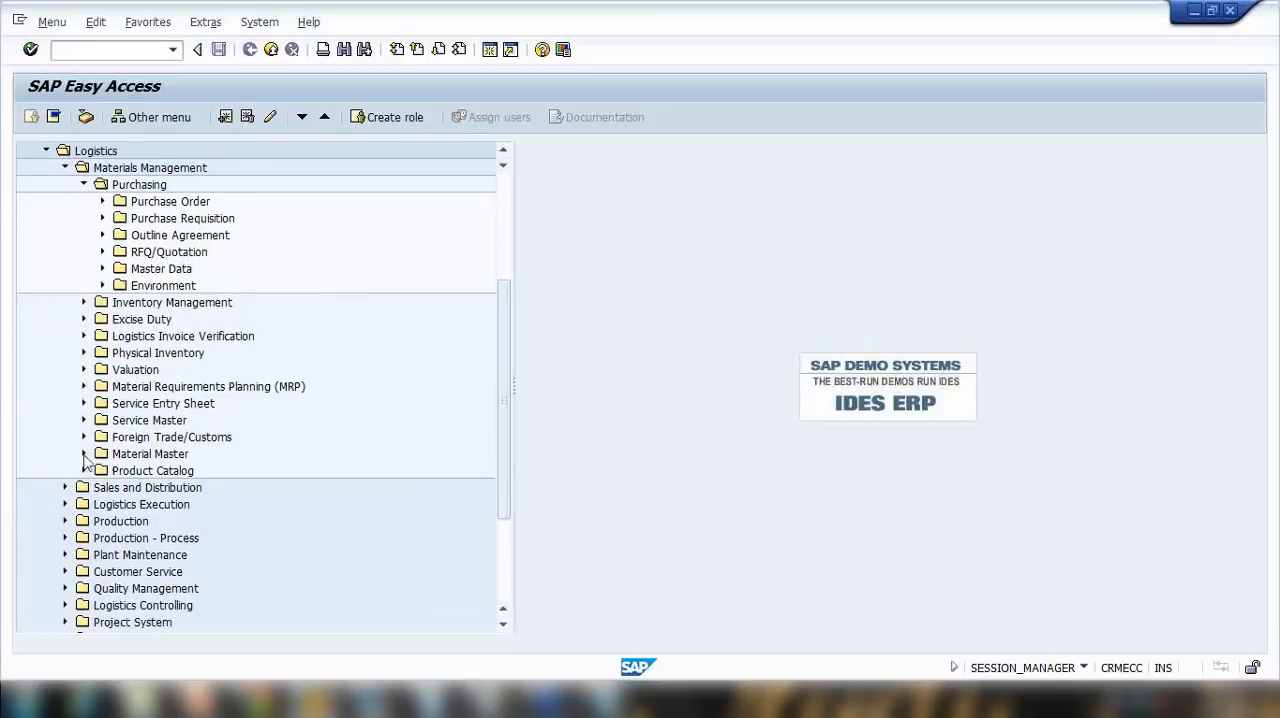
Step: Locate MM01 under Material Master, Material, Create (General), and examine the material-specific transactions in Create (Special)
click(85, 455)
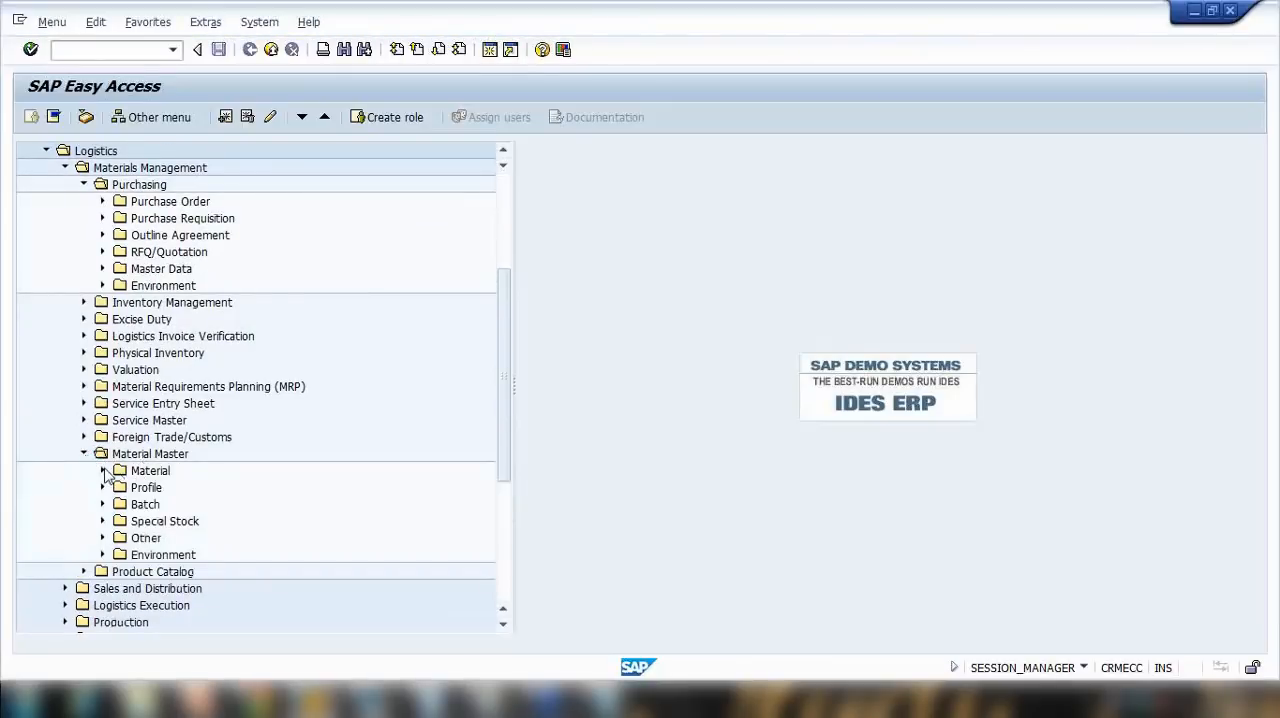
click(102, 470)
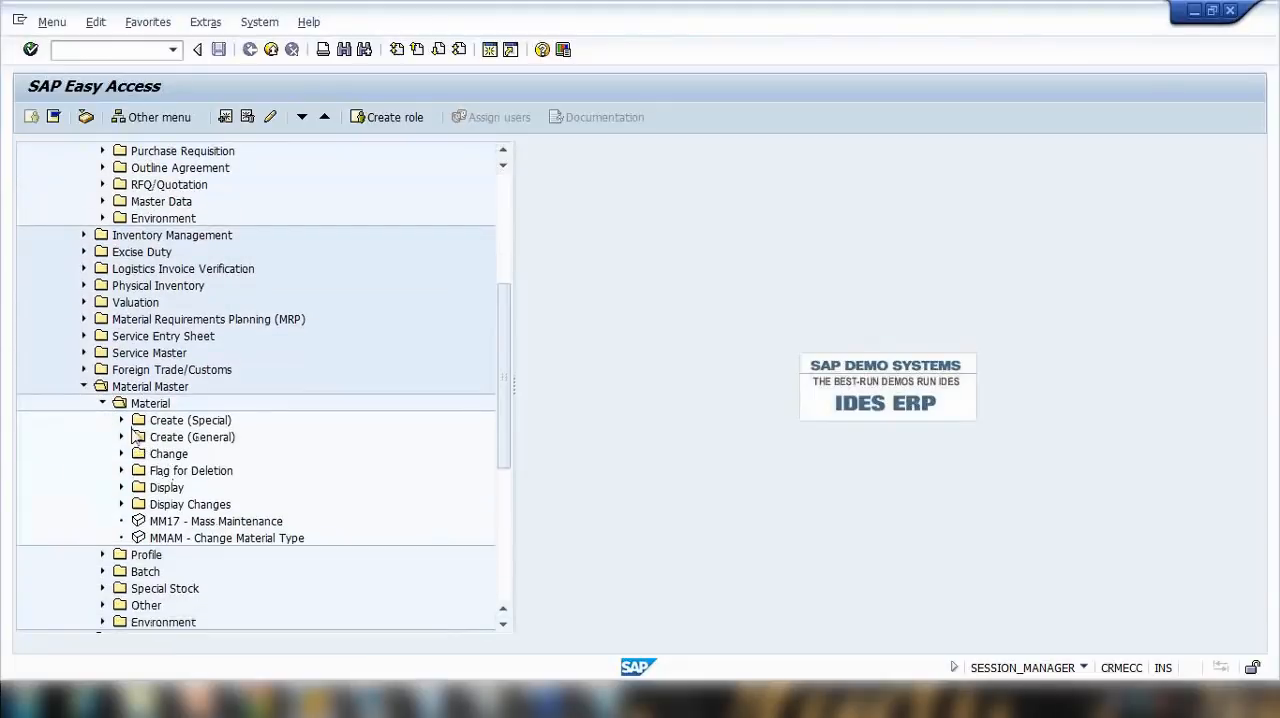
click(121, 437)
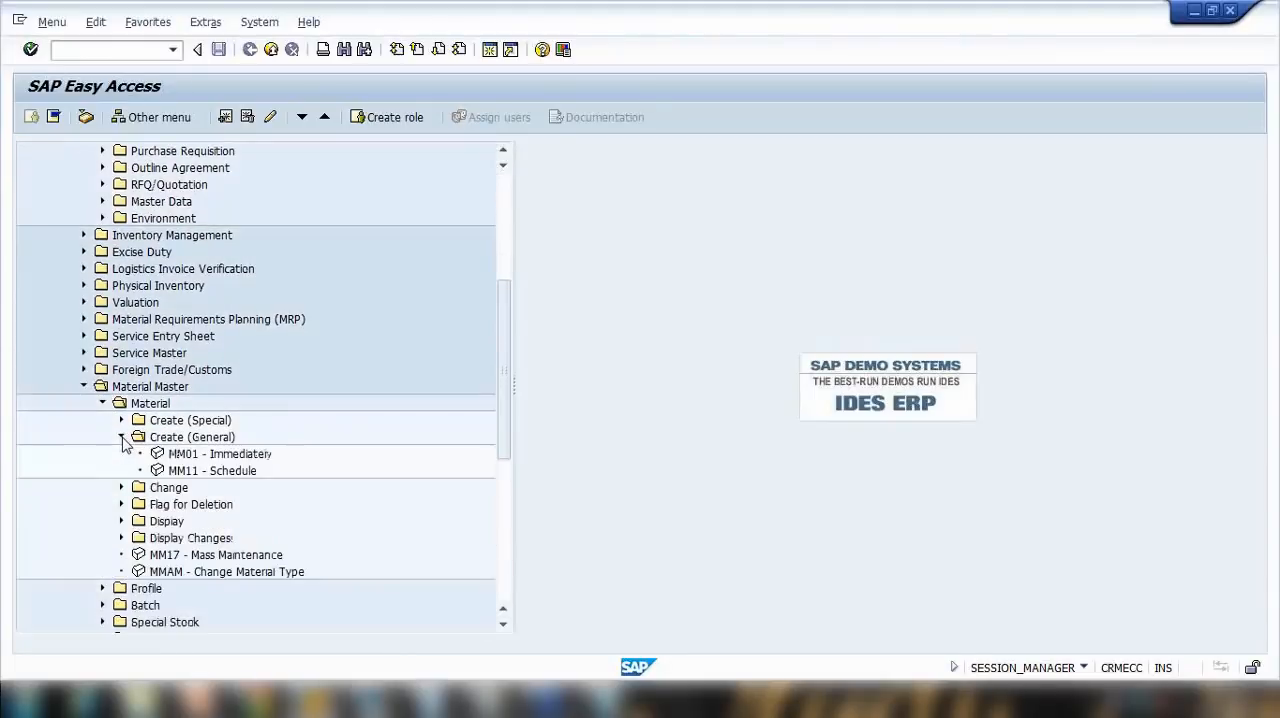
click(190, 454)
scroll(245, 452, down, 3)
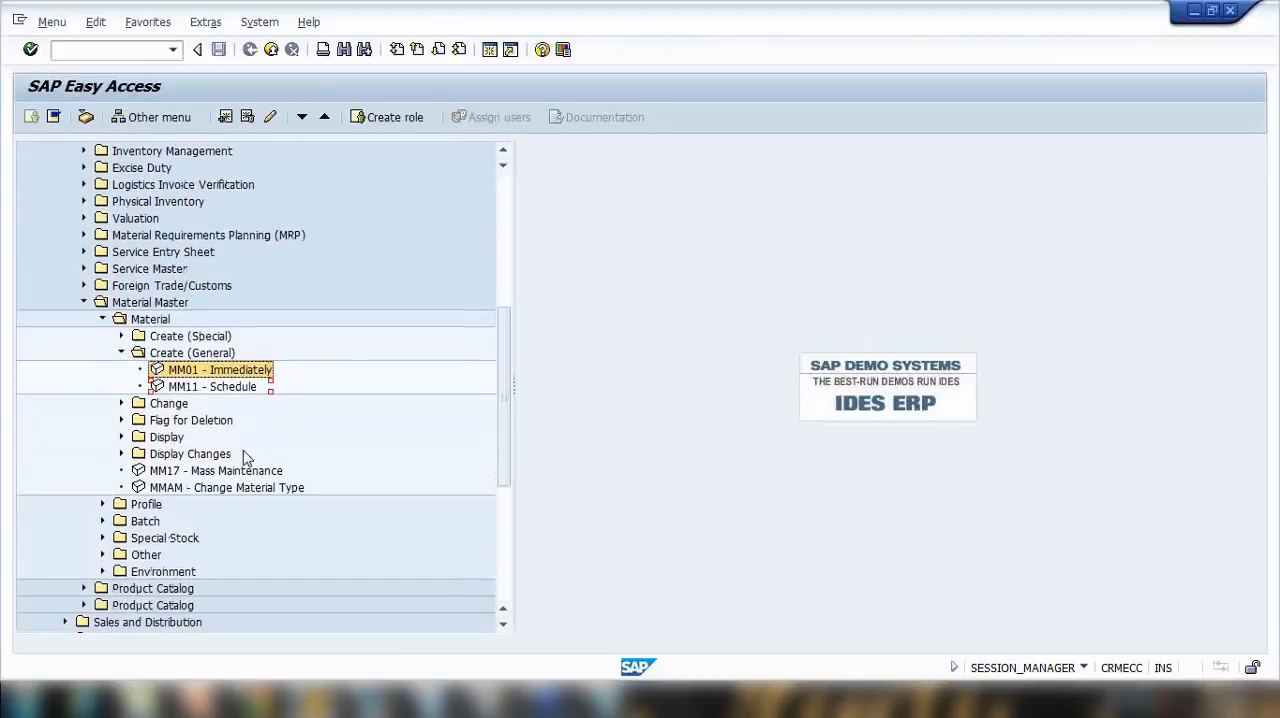
click(121, 303)
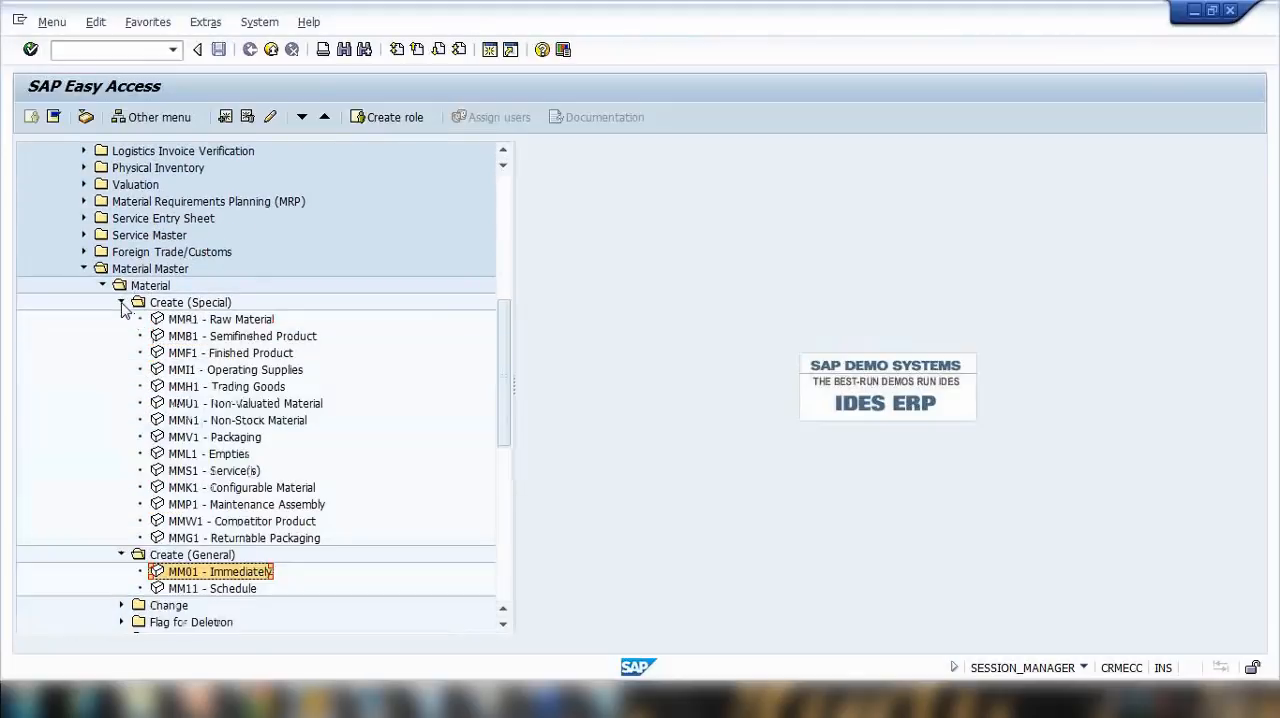
click(121, 303)
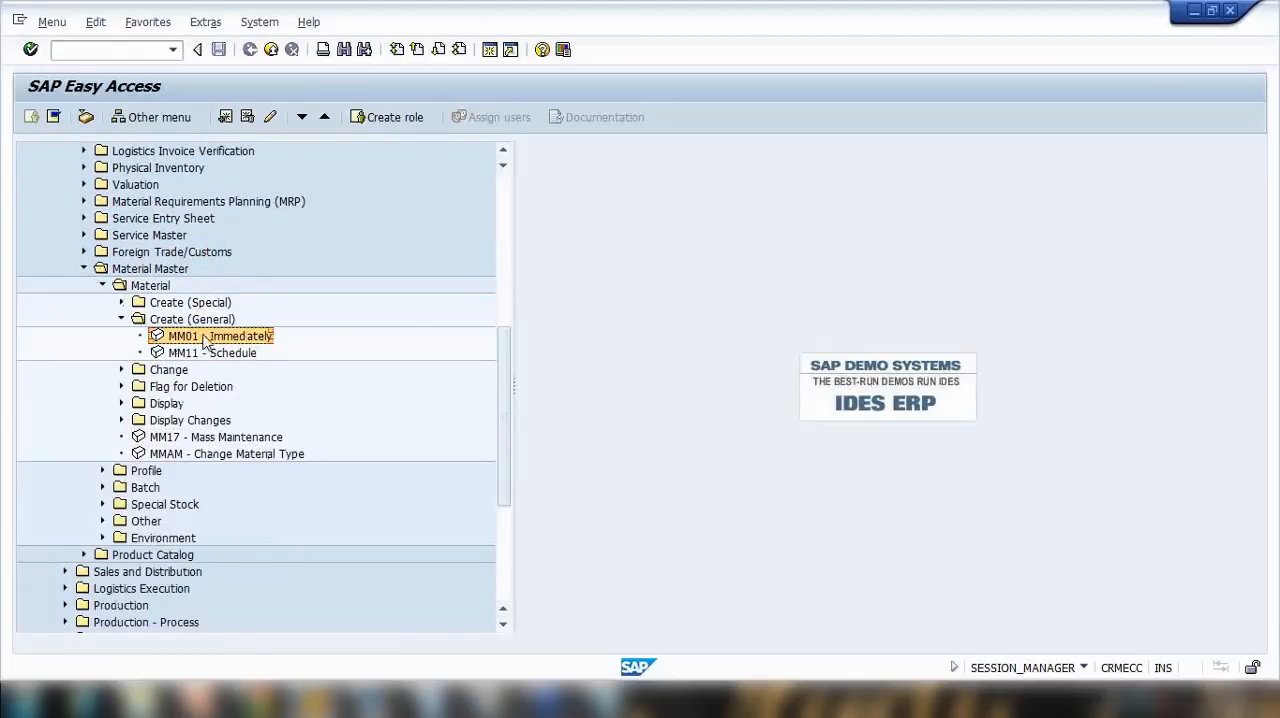
Step: Collapse the Vendor folder in Favorites and add transaction MM01 to the favorites list
scroll(86, 150, up, 8)
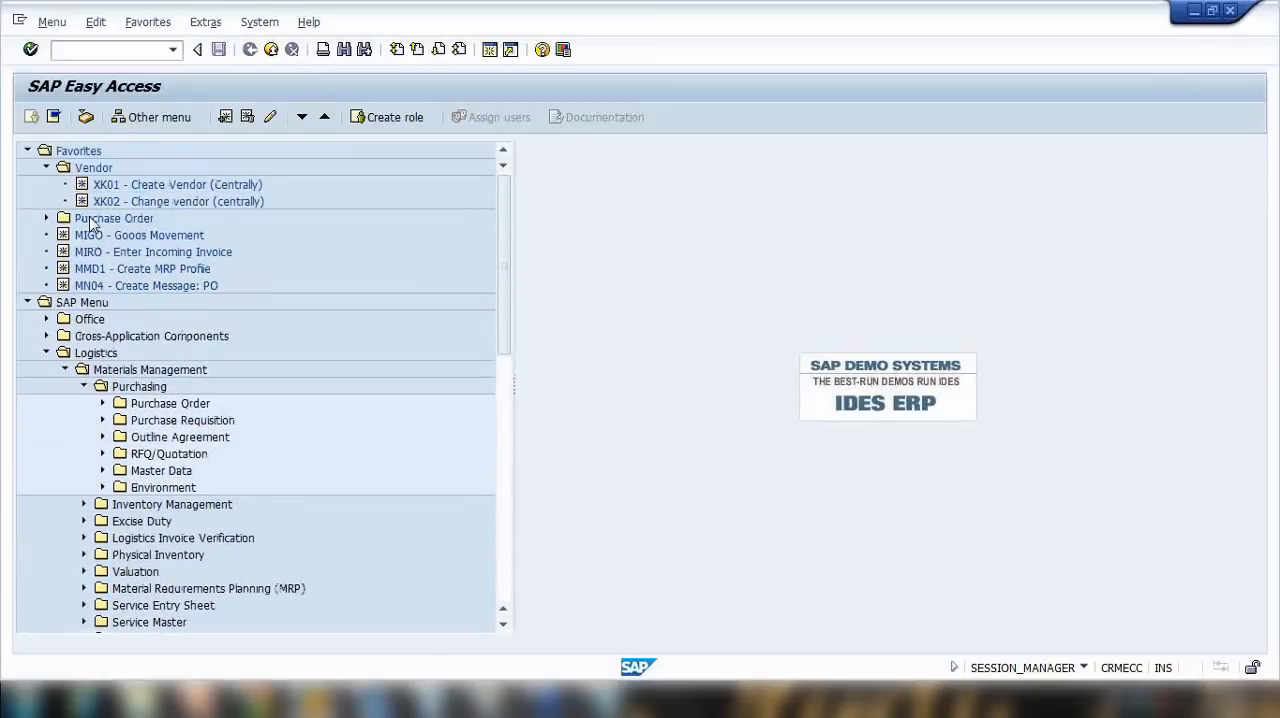
click(47, 168)
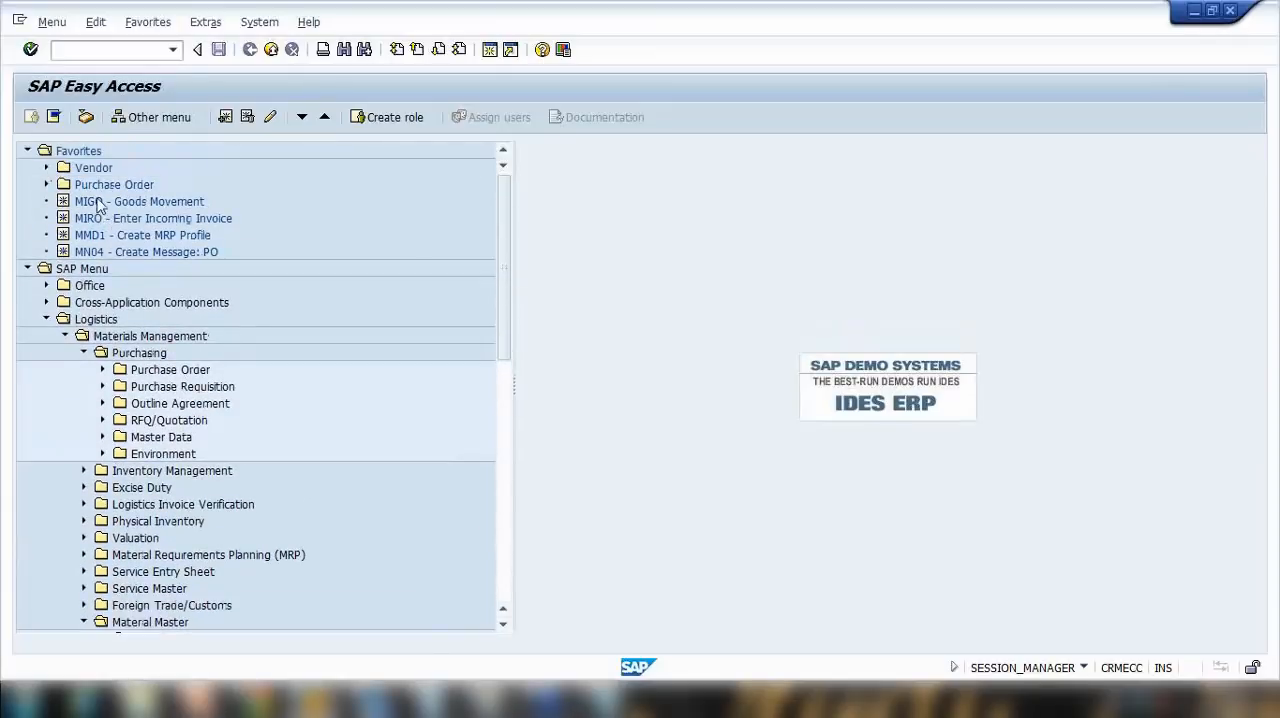
click(80, 153)
right_click(83, 160)
click(135, 229)
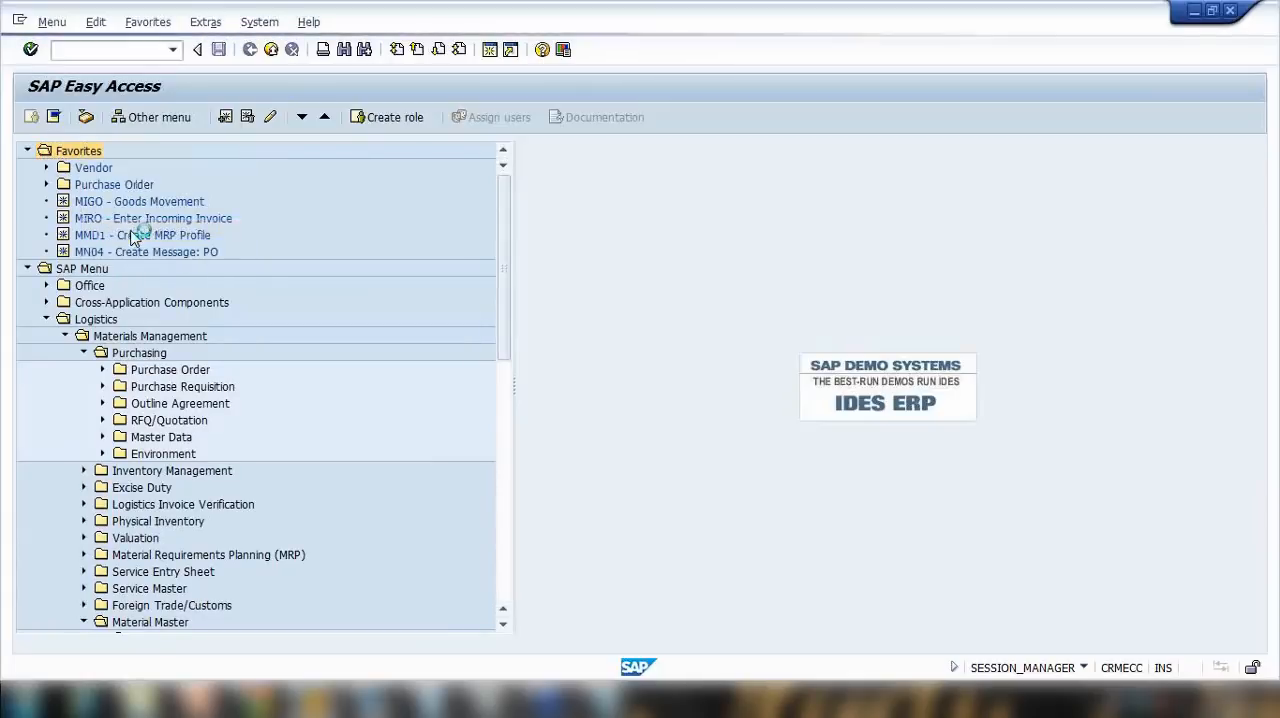
text(mm01)
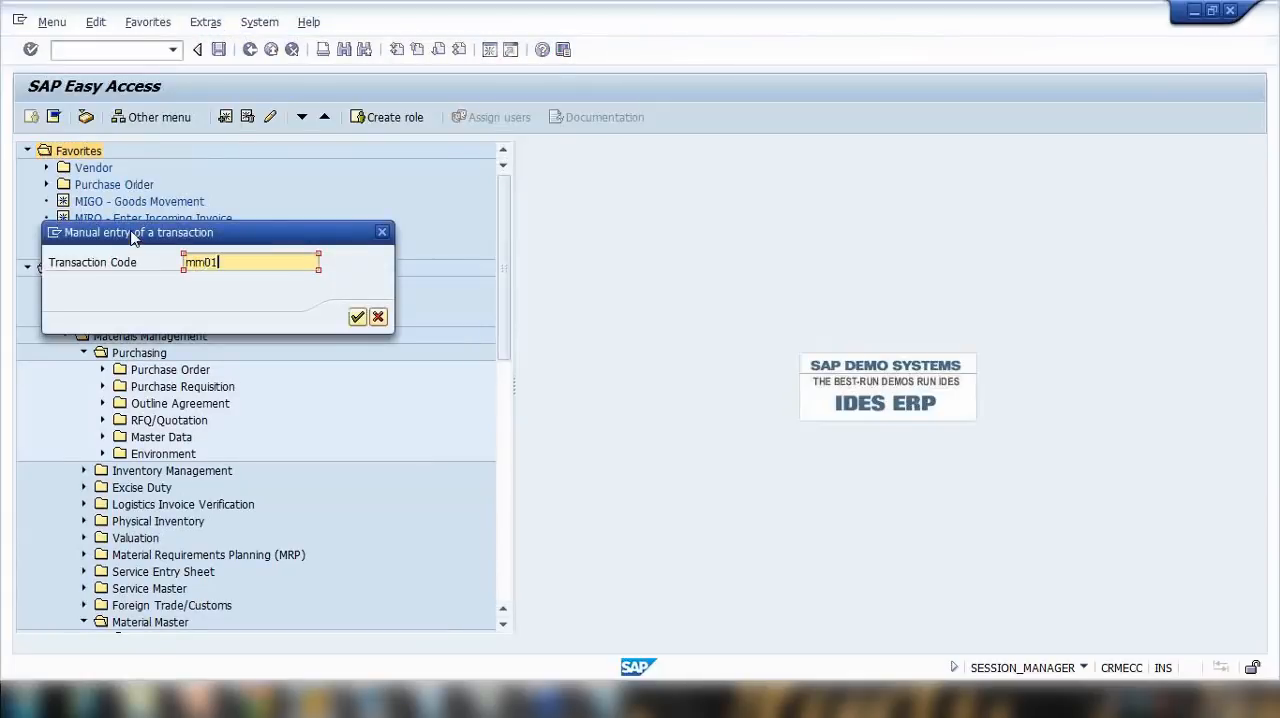
key(Return)
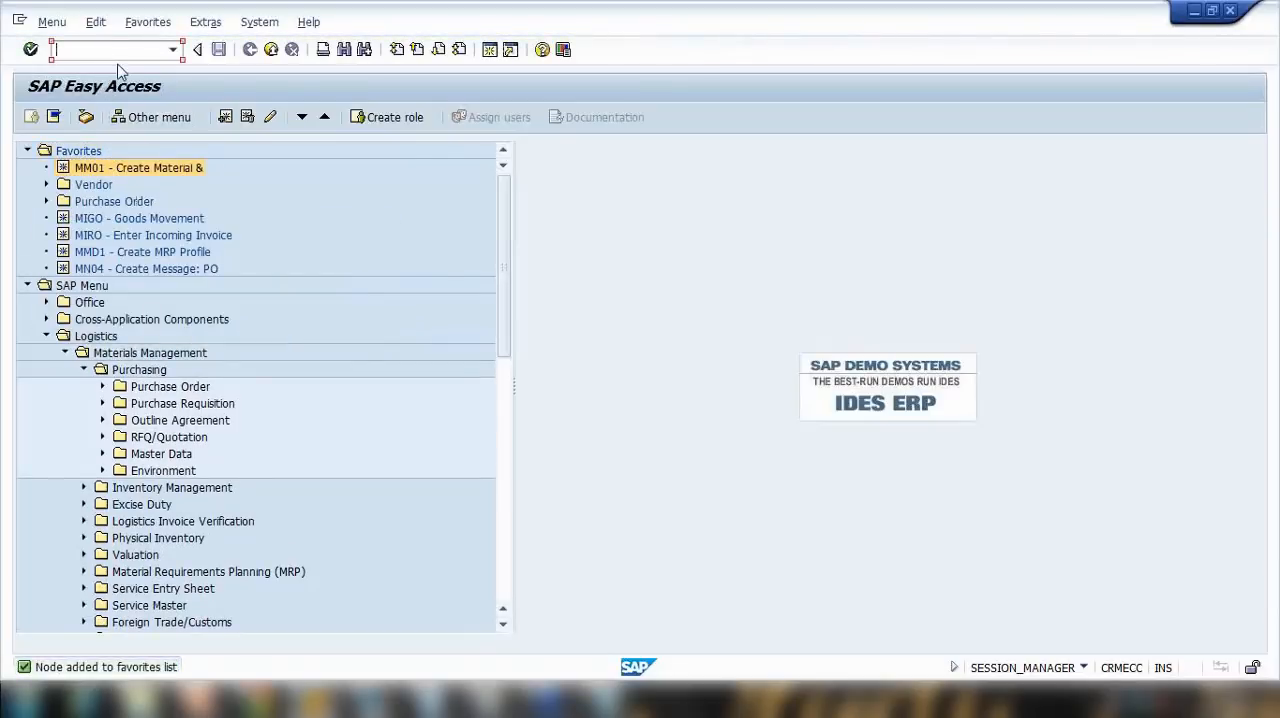
Step: Run transaction MM01 and enter NOTEBOOK1 as the material
text(mm01)
key(Return)
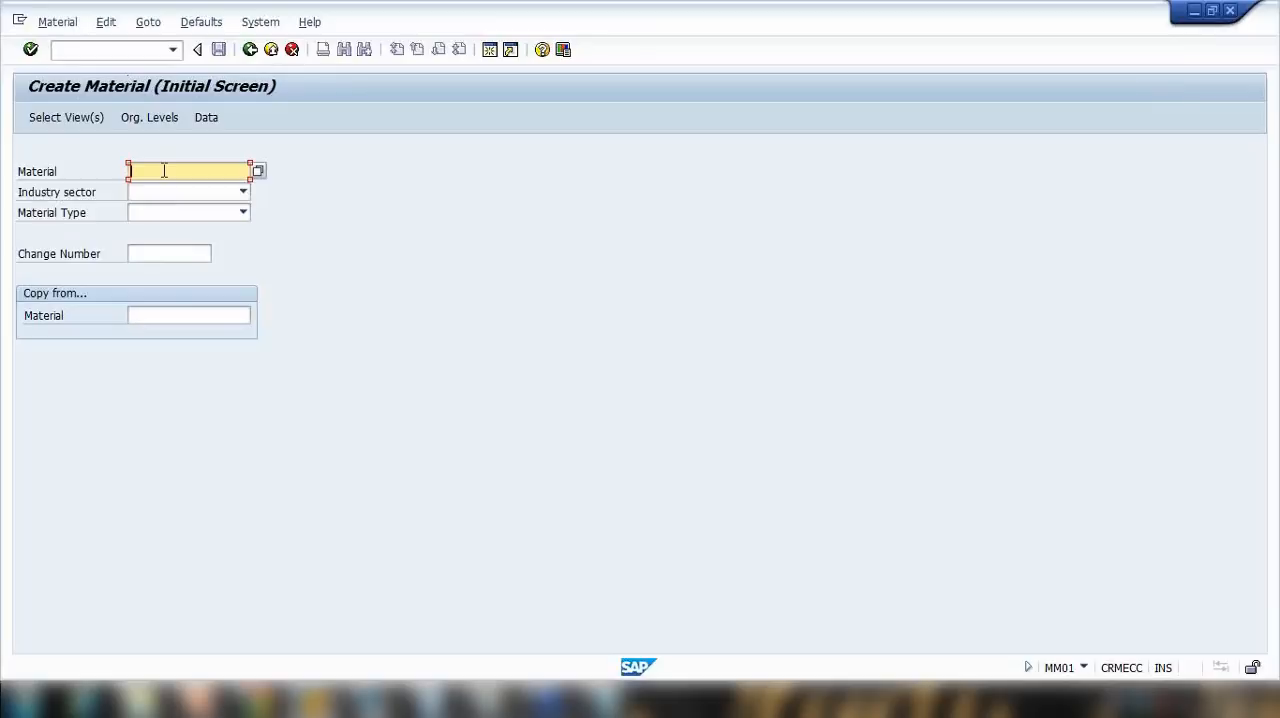
text(NOTEBOOK1)
Step: Set the industry sector of the new material to M Mechanical Engineering
click(195, 195)
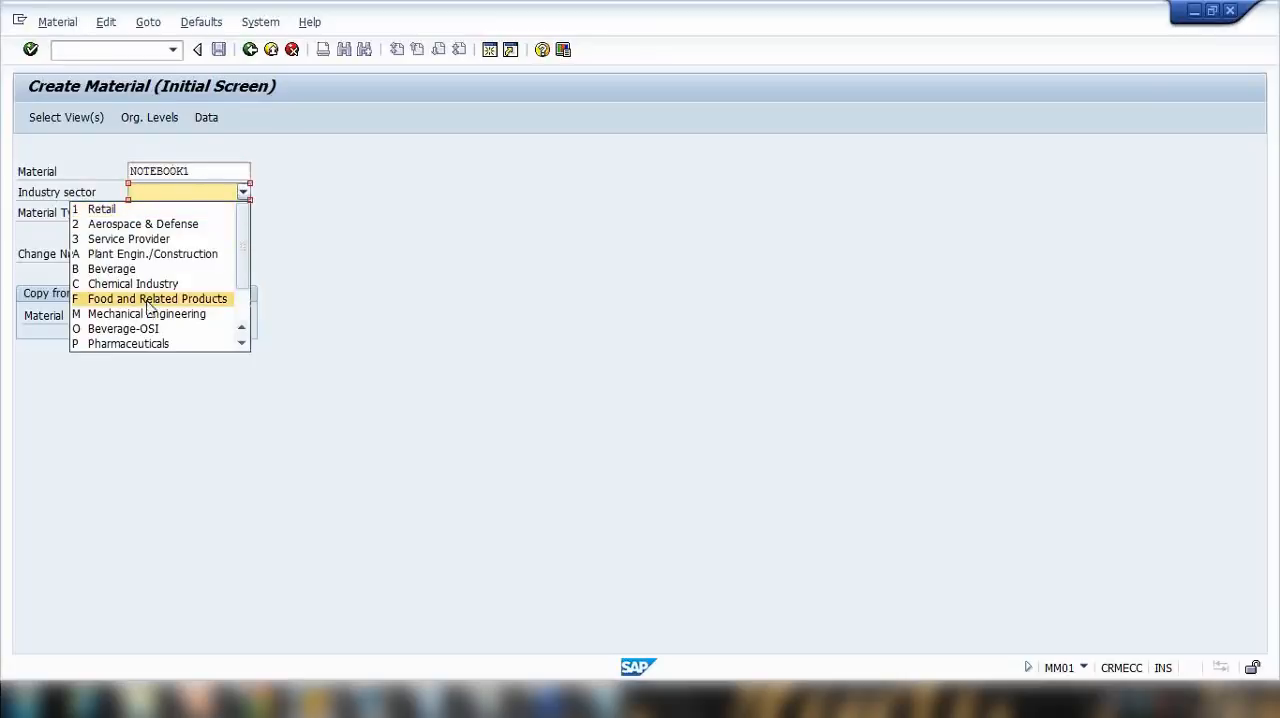
scroll(150, 287, down, 2)
scroll(150, 287, up, 2)
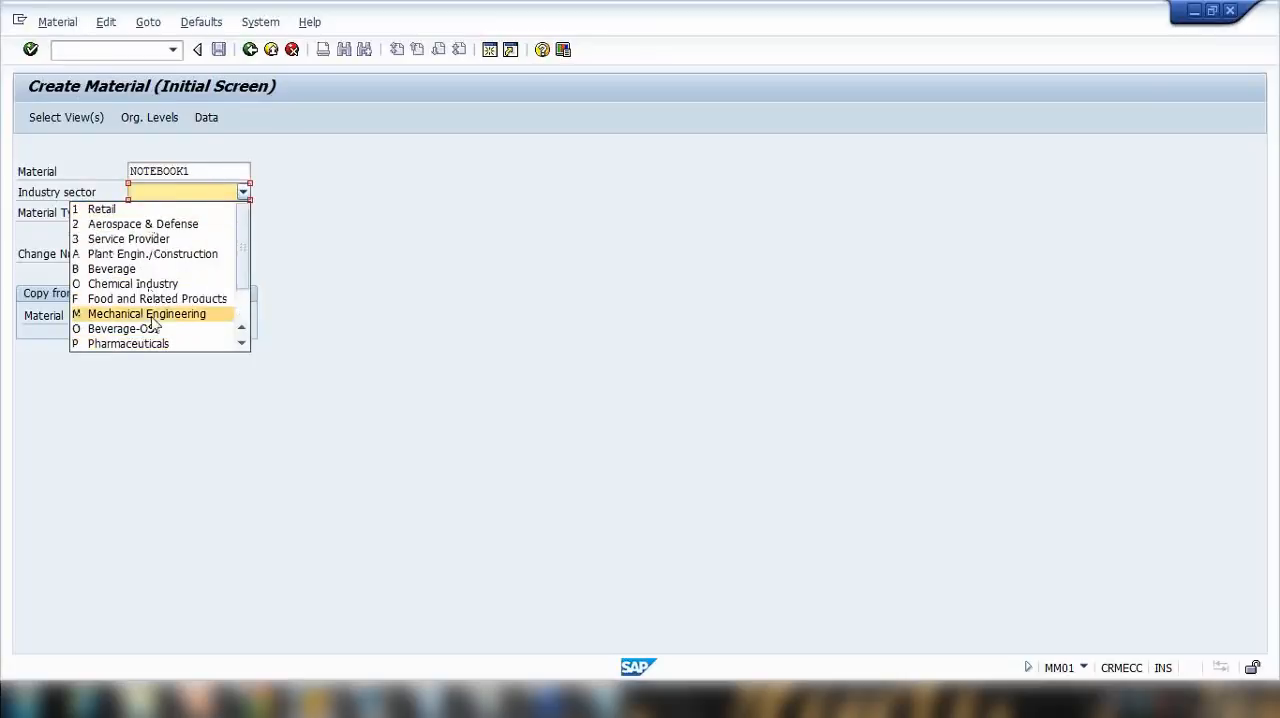
scroll(130, 283, down, 2)
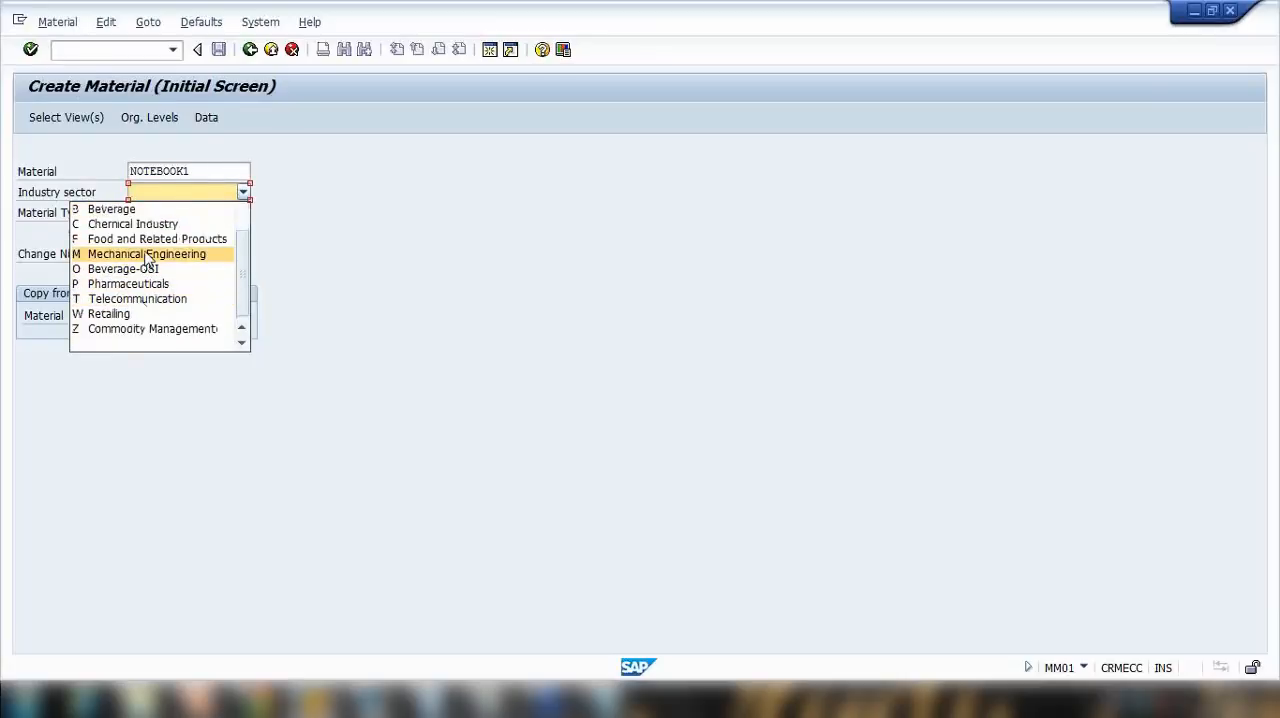
click(140, 253)
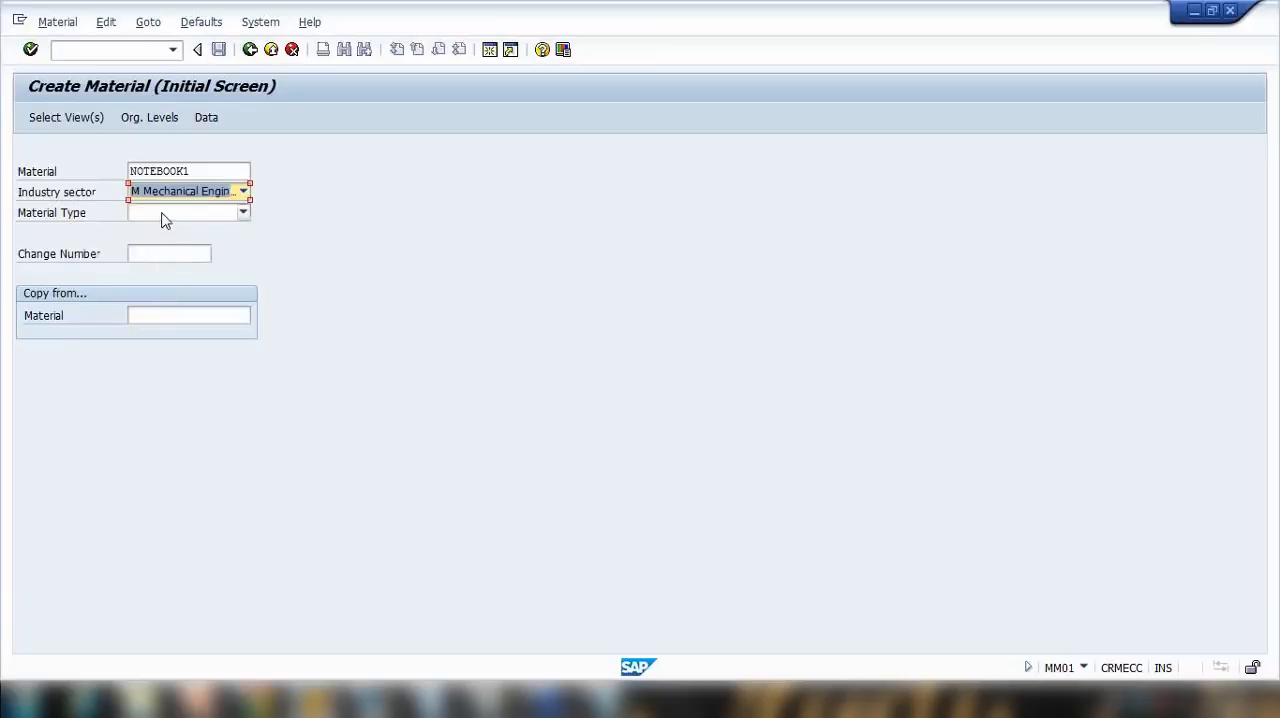
Step: Look through the available material types and set the new material's type to FERT Finished product
click(163, 213)
scroll(136, 289, down, 6)
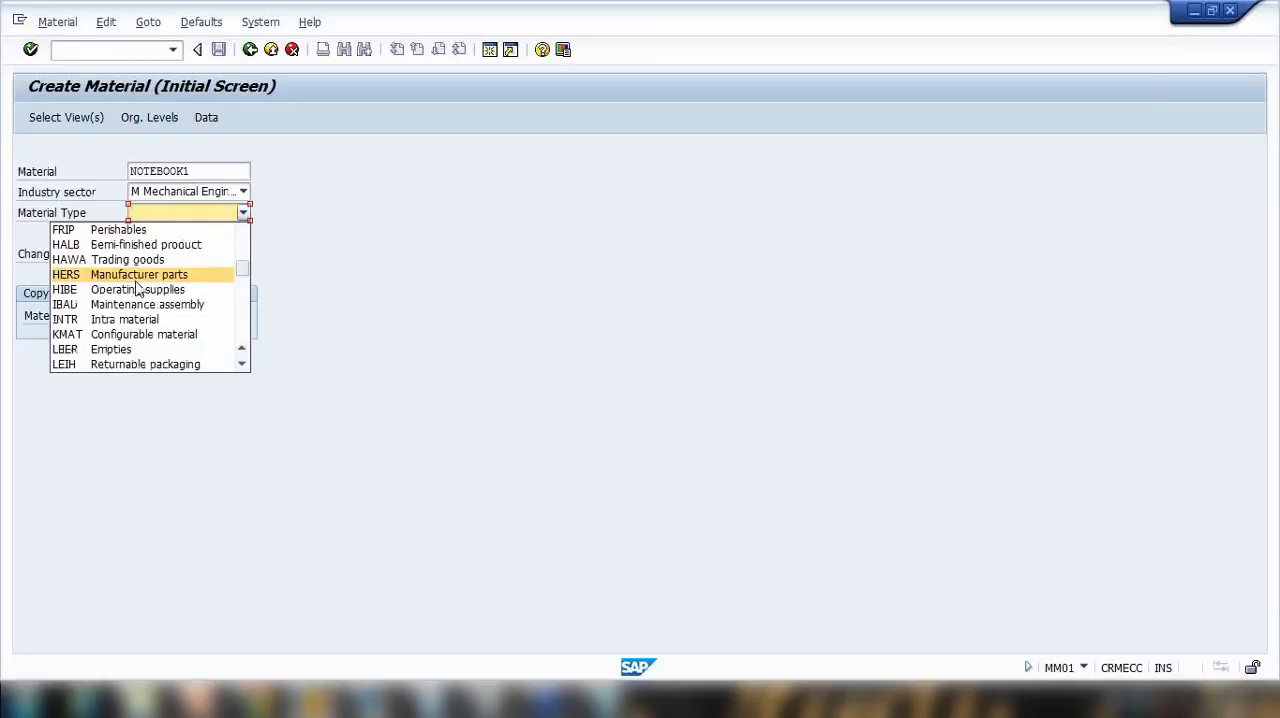
scroll(136, 289, down, 3)
scroll(140, 288, down, 2)
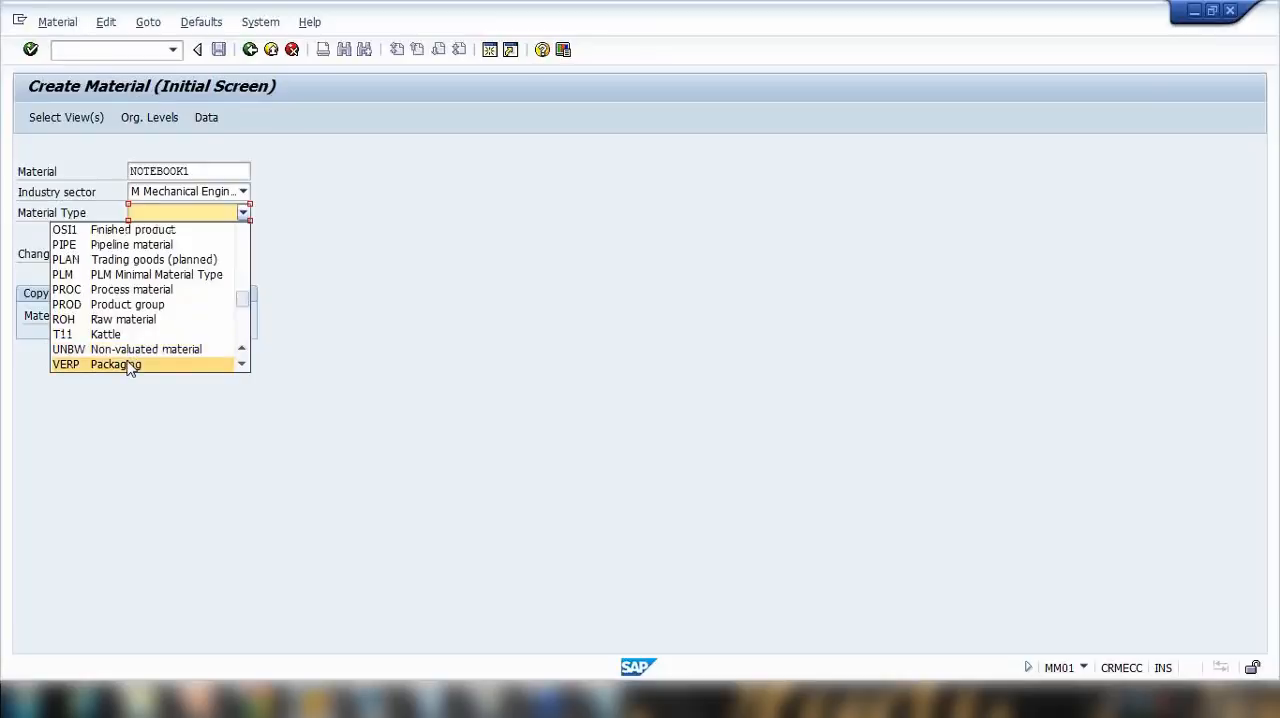
scroll(130, 368, down, 2)
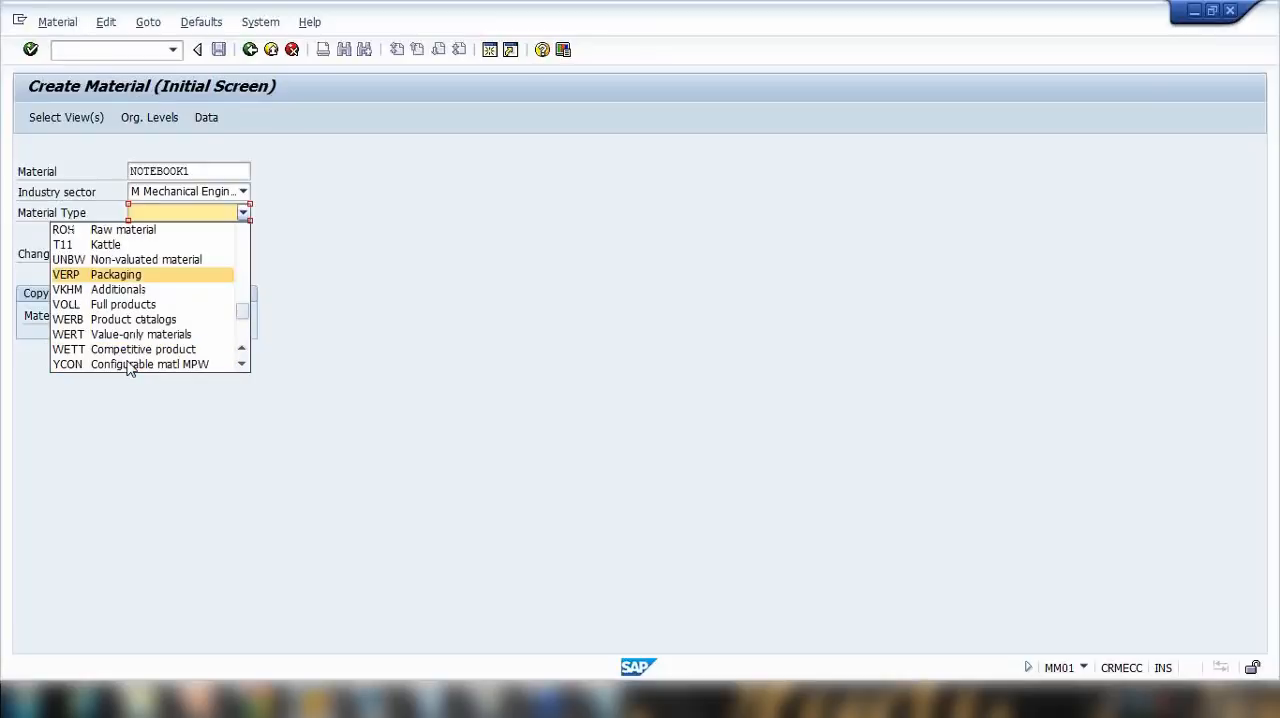
scroll(130, 366, up, 5)
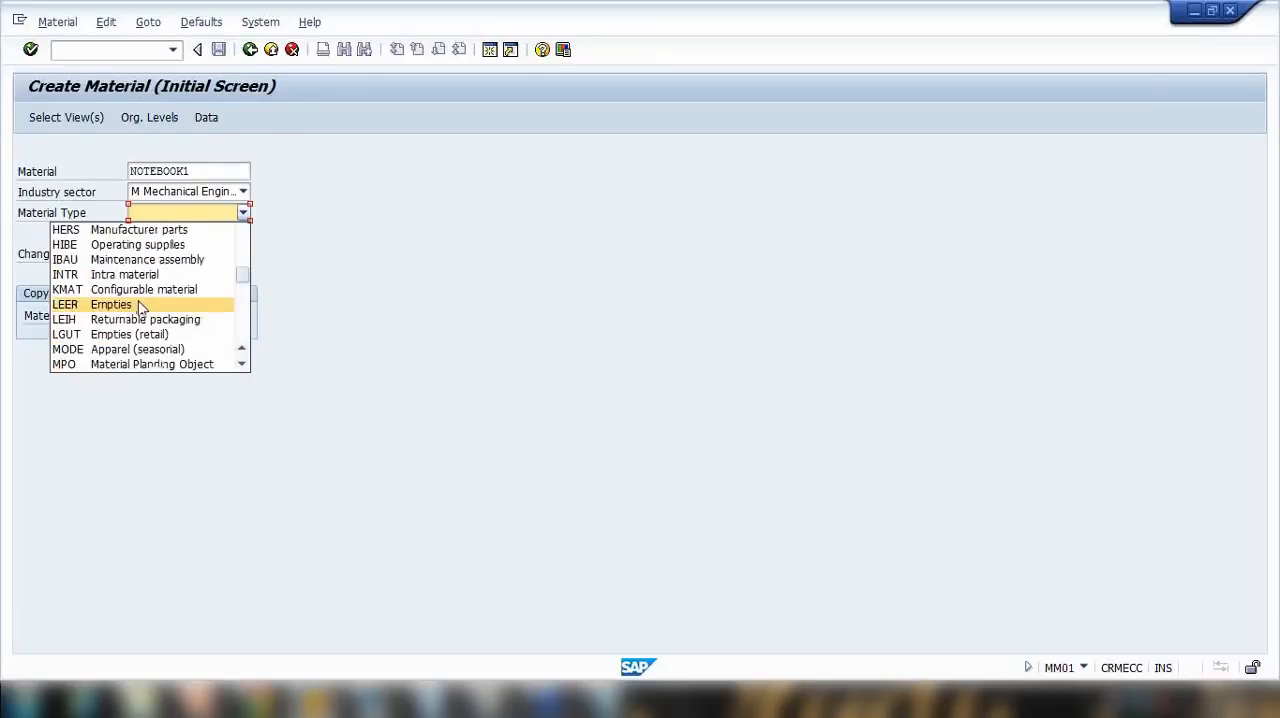
scroll(140, 309, up, 2)
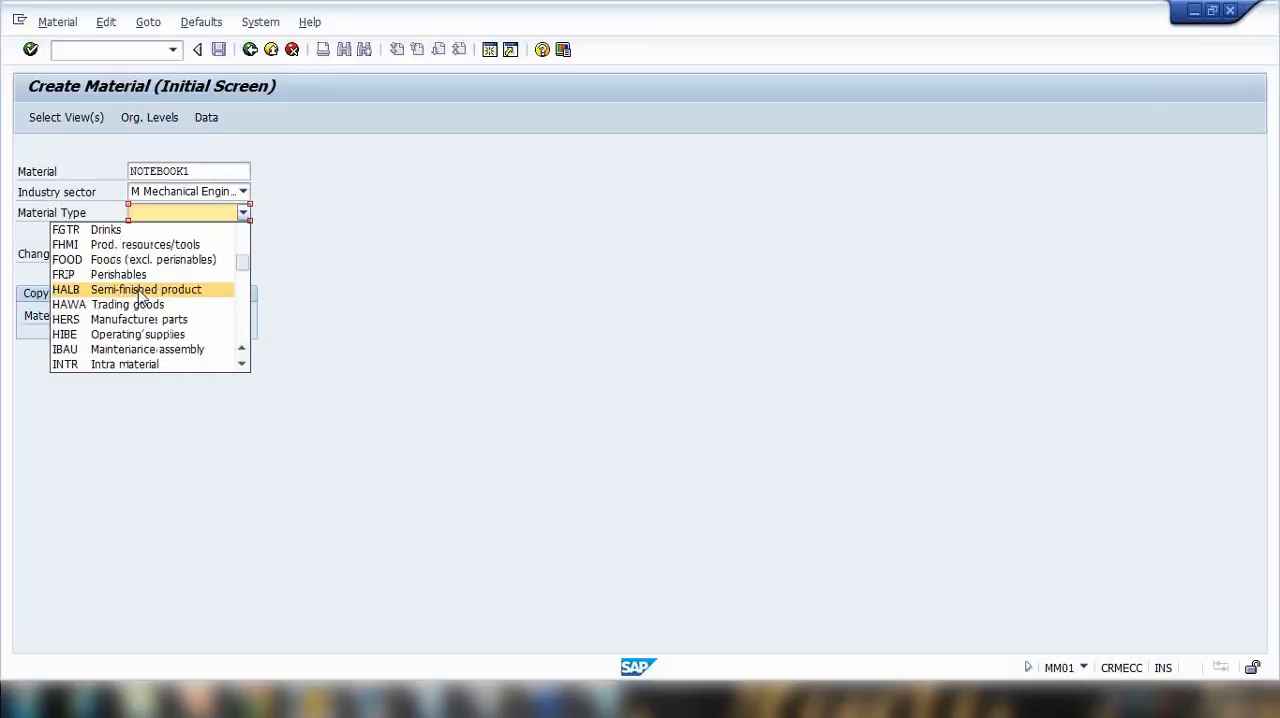
scroll(141, 294, down, 3)
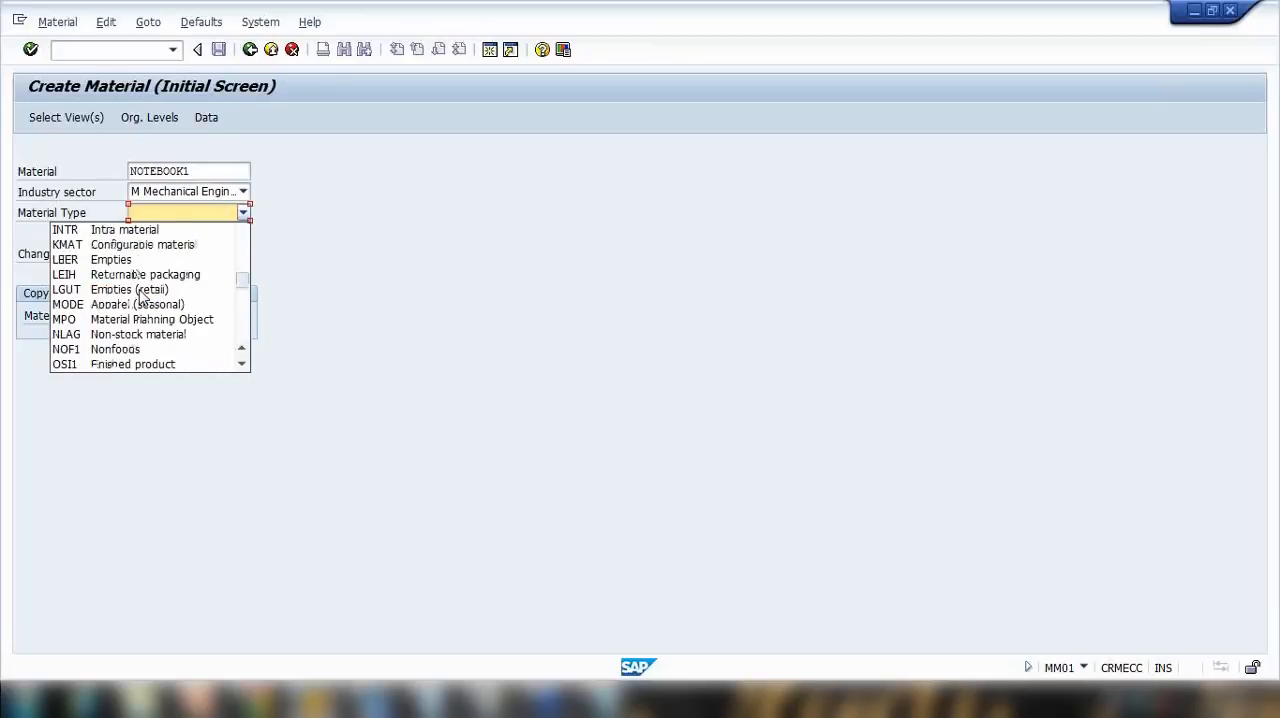
scroll(141, 296, up, 4)
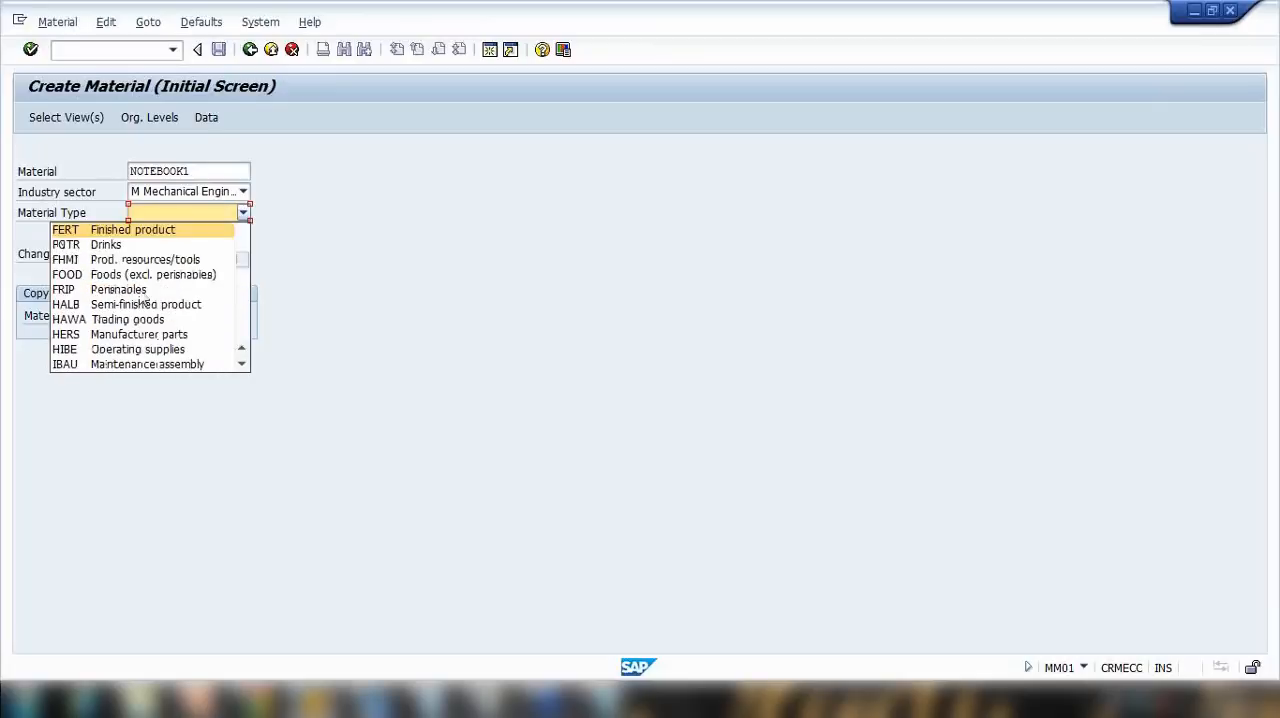
click(138, 230)
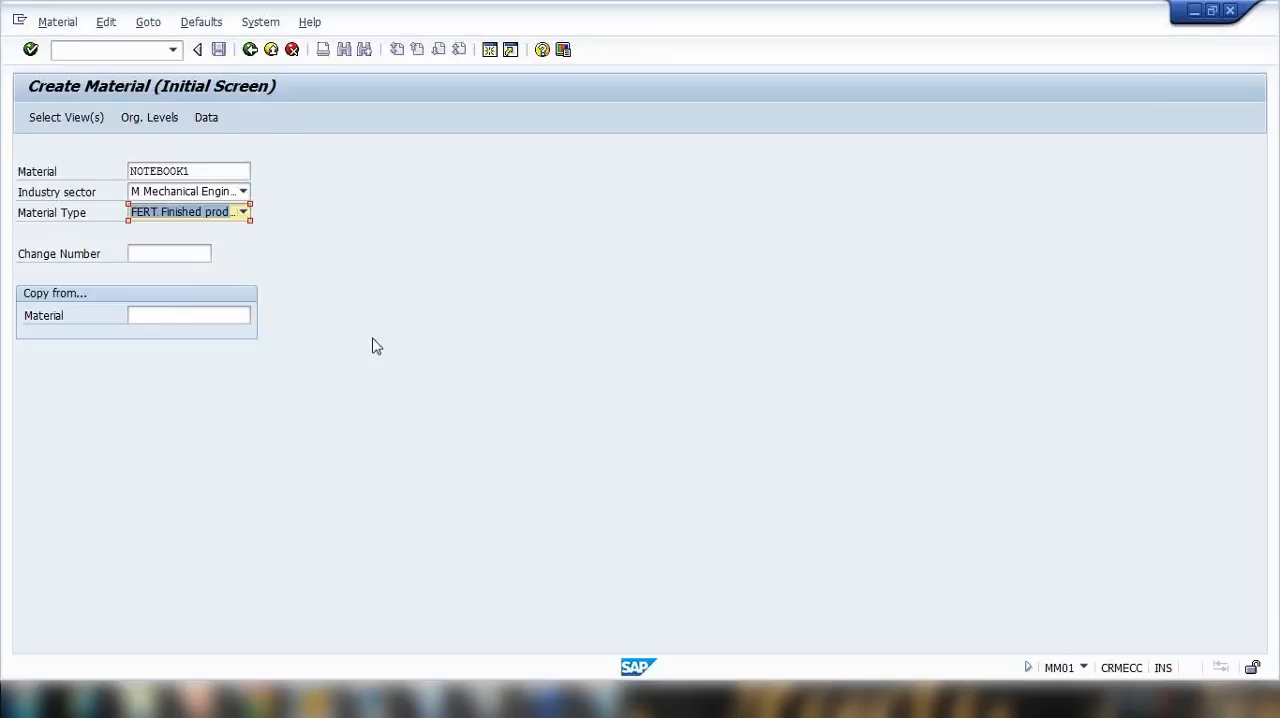
Step: Open the view selection for NOTEBOOK1 and examine which material master views are available and preselected
key(Return)
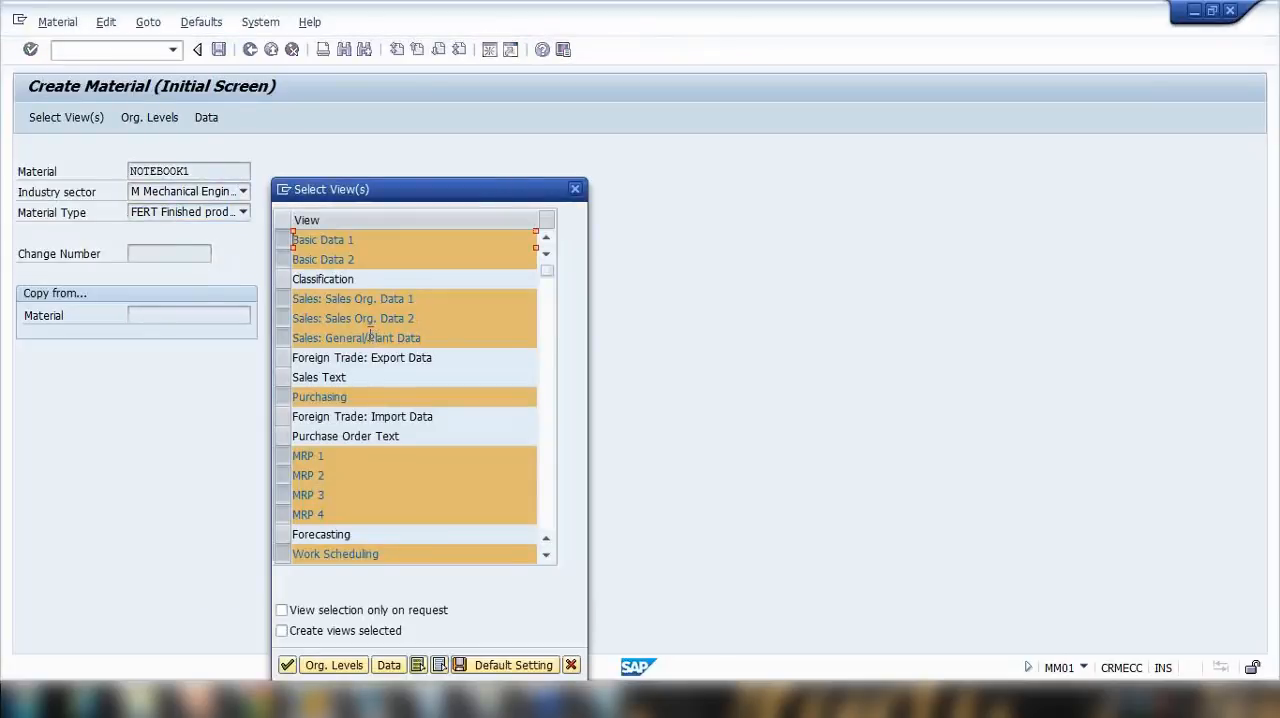
drag(421, 199, 474, 127)
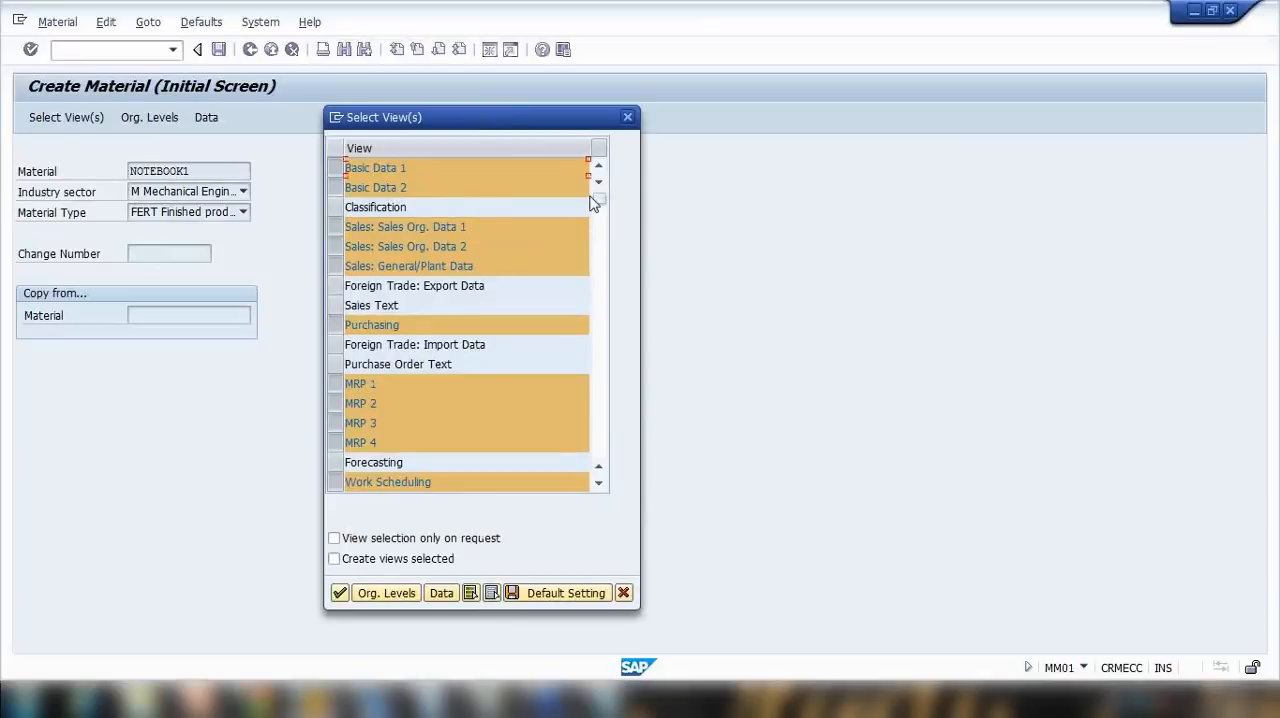
click(605, 426)
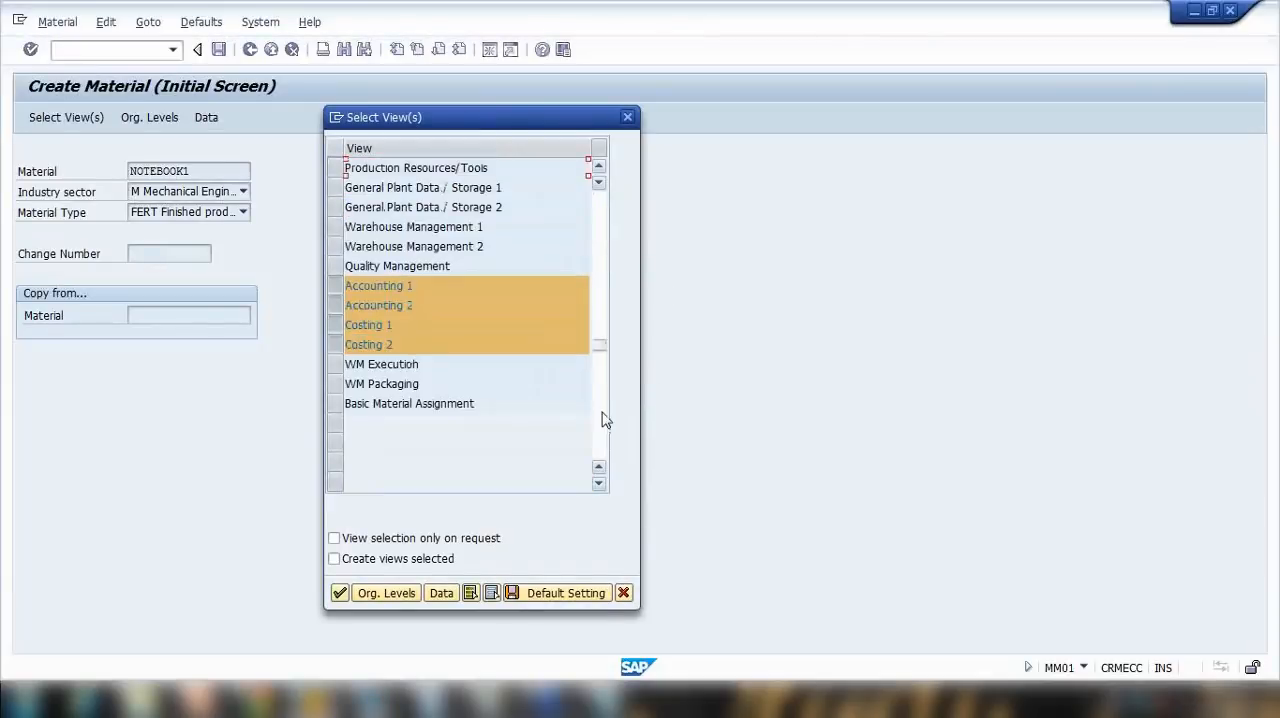
click(599, 218)
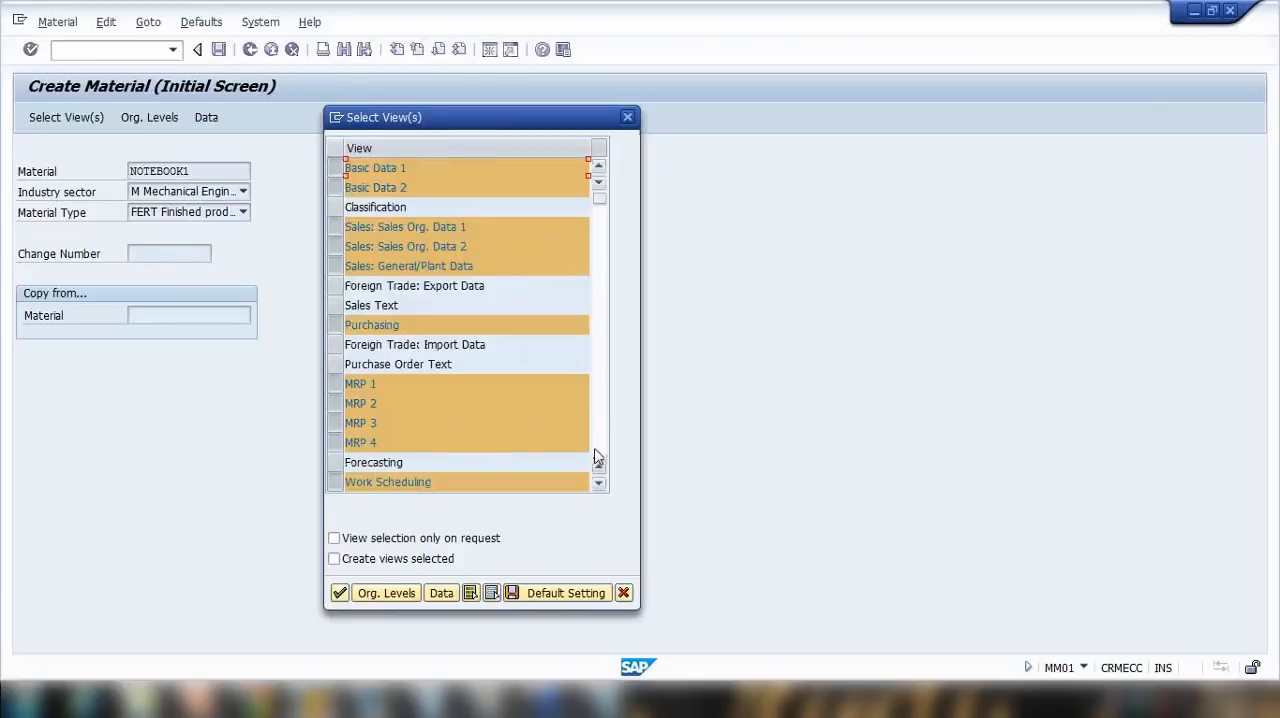
click(600, 485)
click(600, 485)
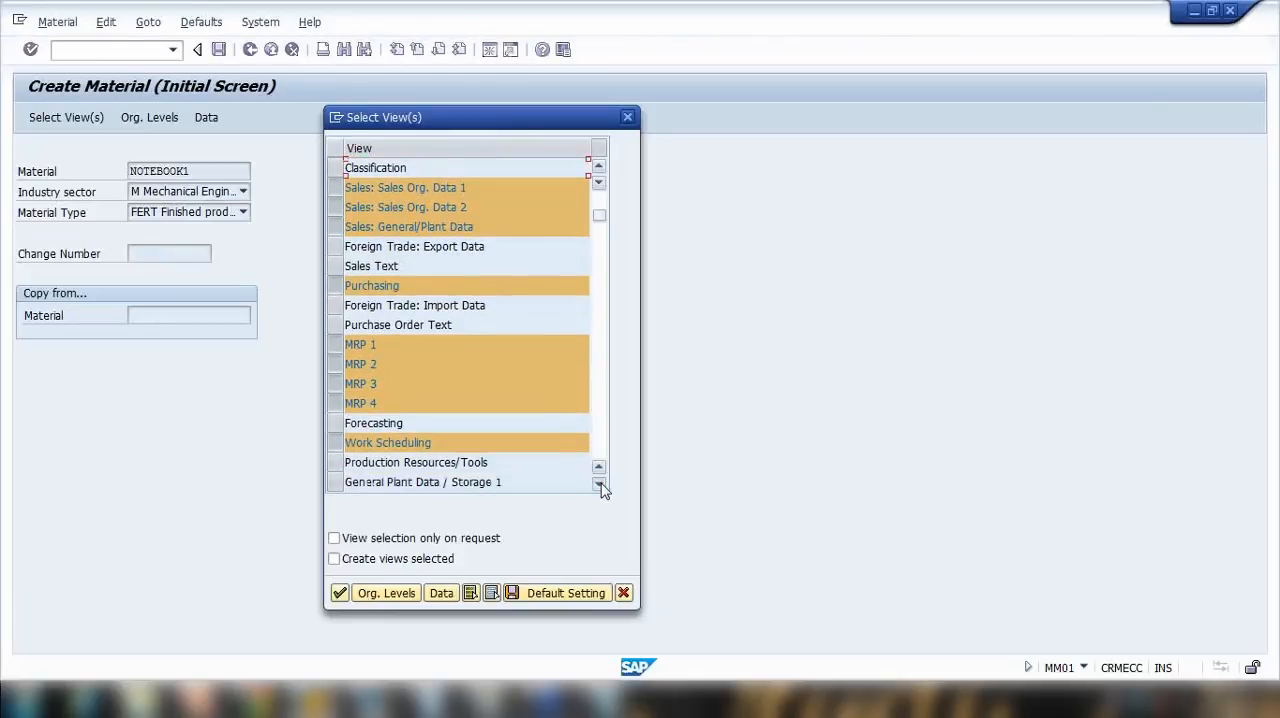
click(600, 485)
click(600, 485)
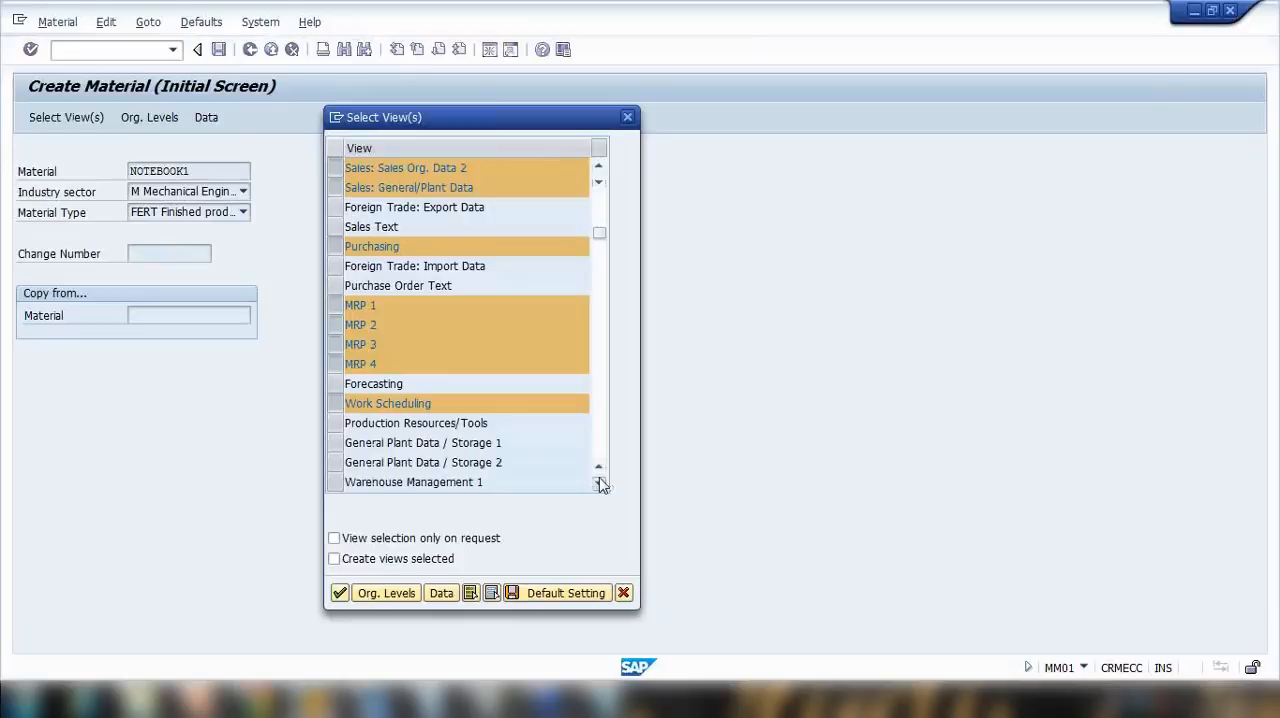
click(600, 485)
click(600, 485)
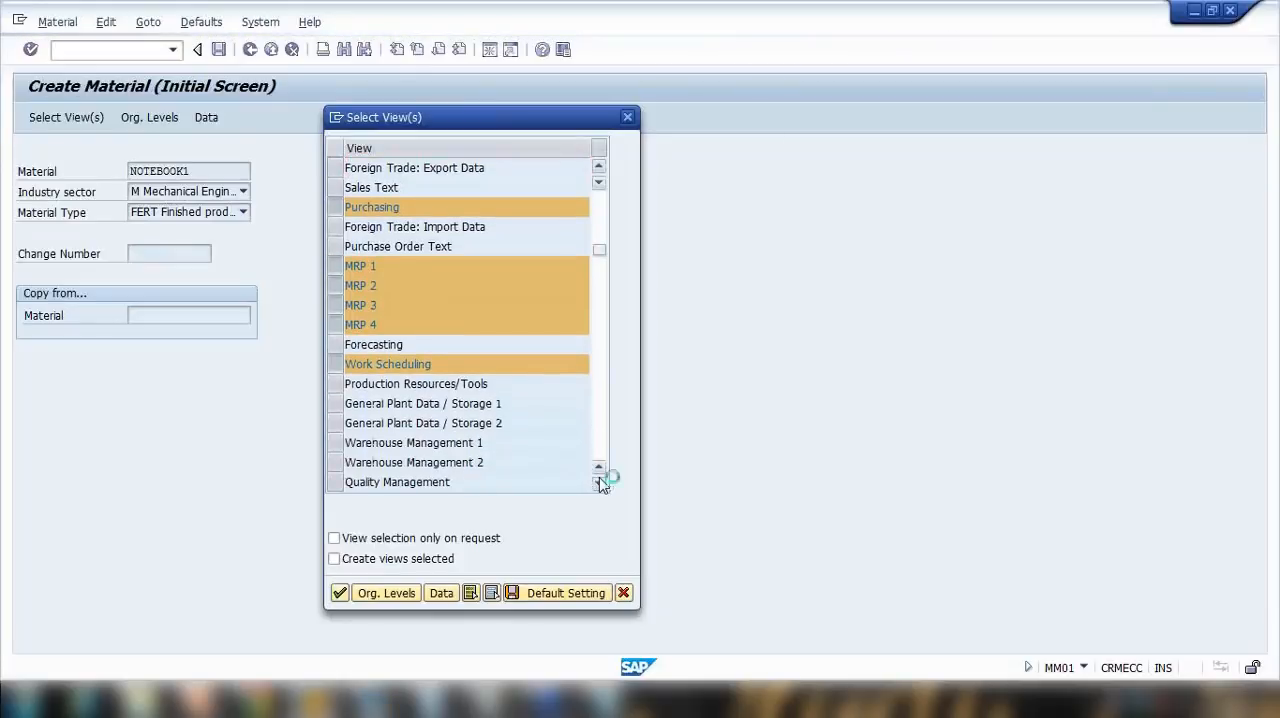
click(600, 485)
click(600, 485)
click(600, 485)
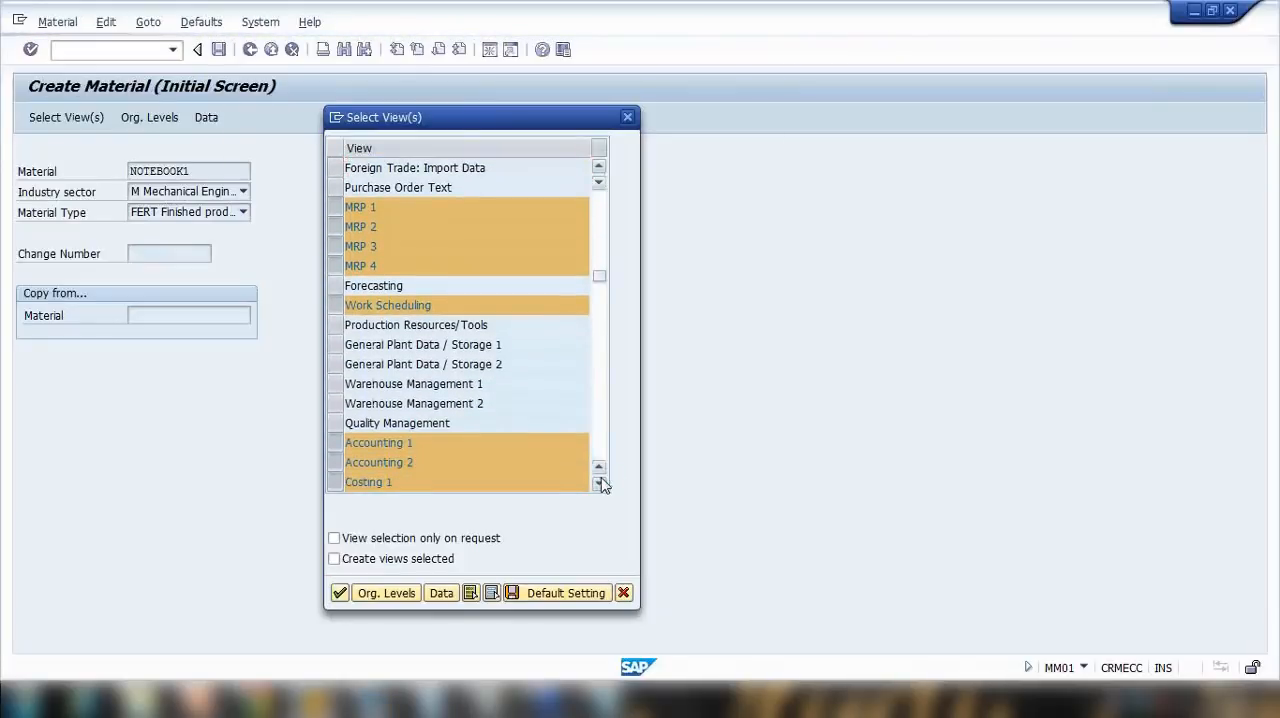
click(600, 485)
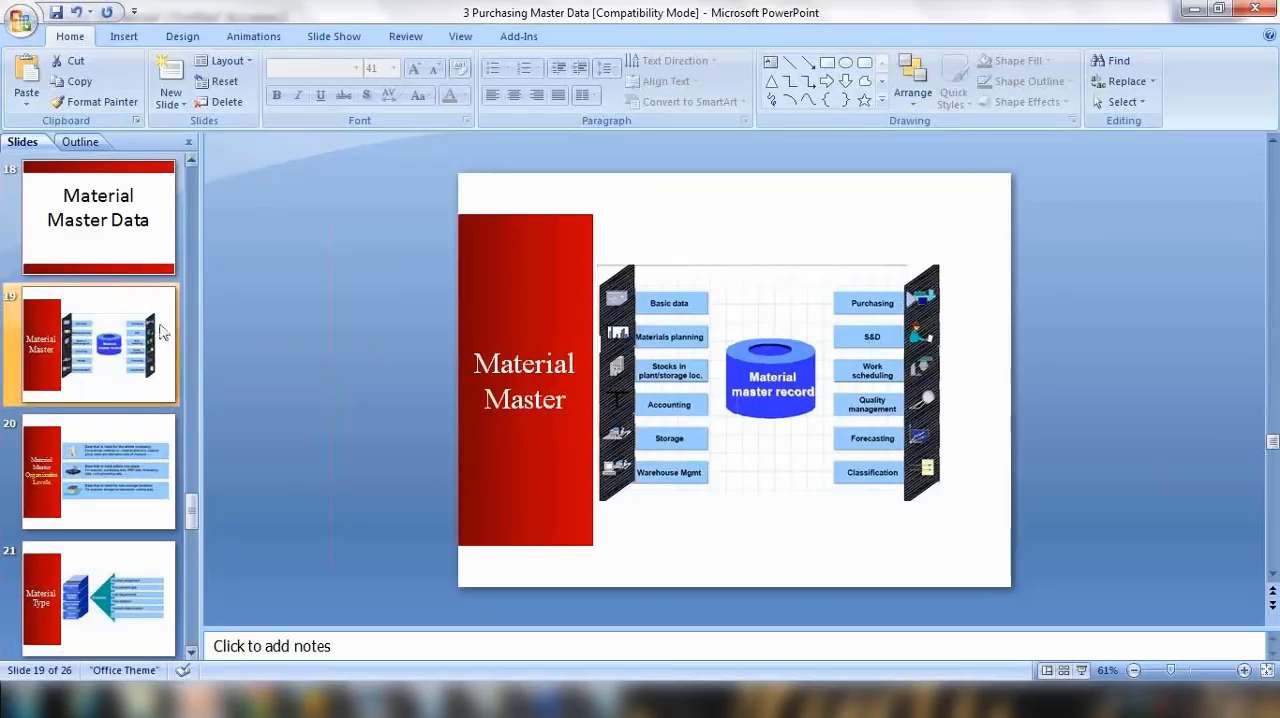
Step: Check the Material Master slide in PowerPoint, then return to SAP and review the rest of the view list
click(163, 333)
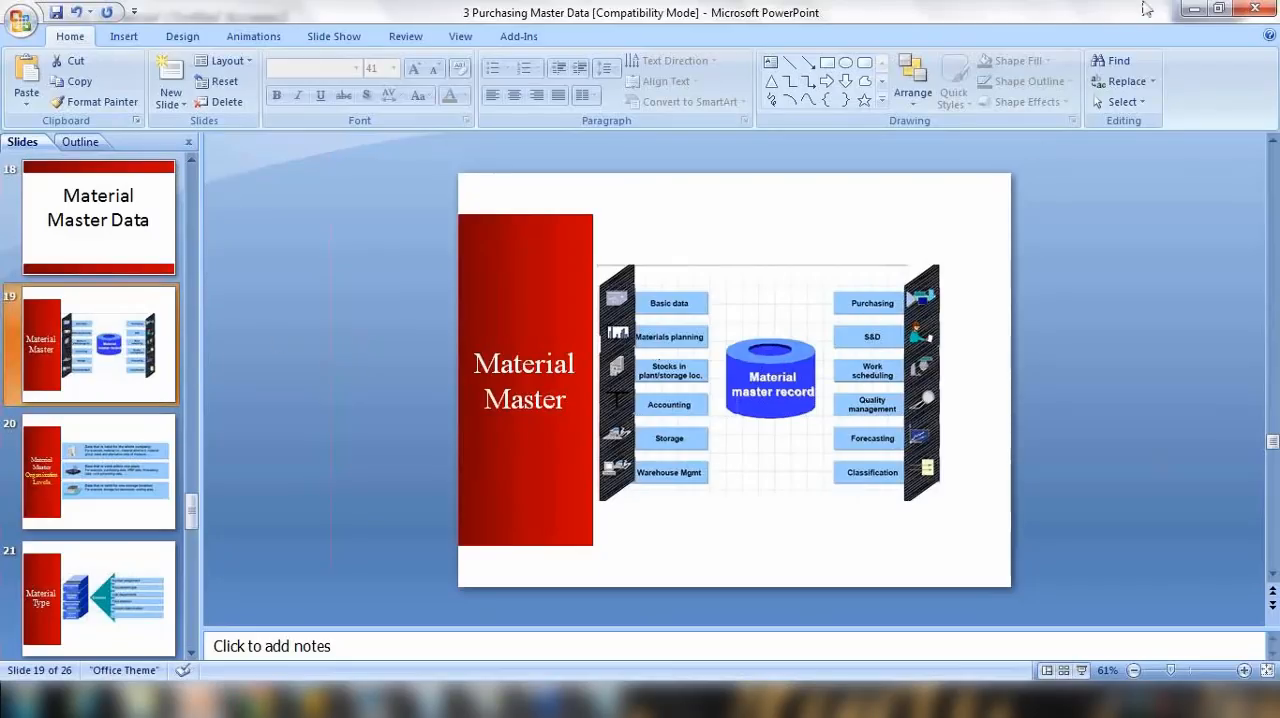
click(1193, 9)
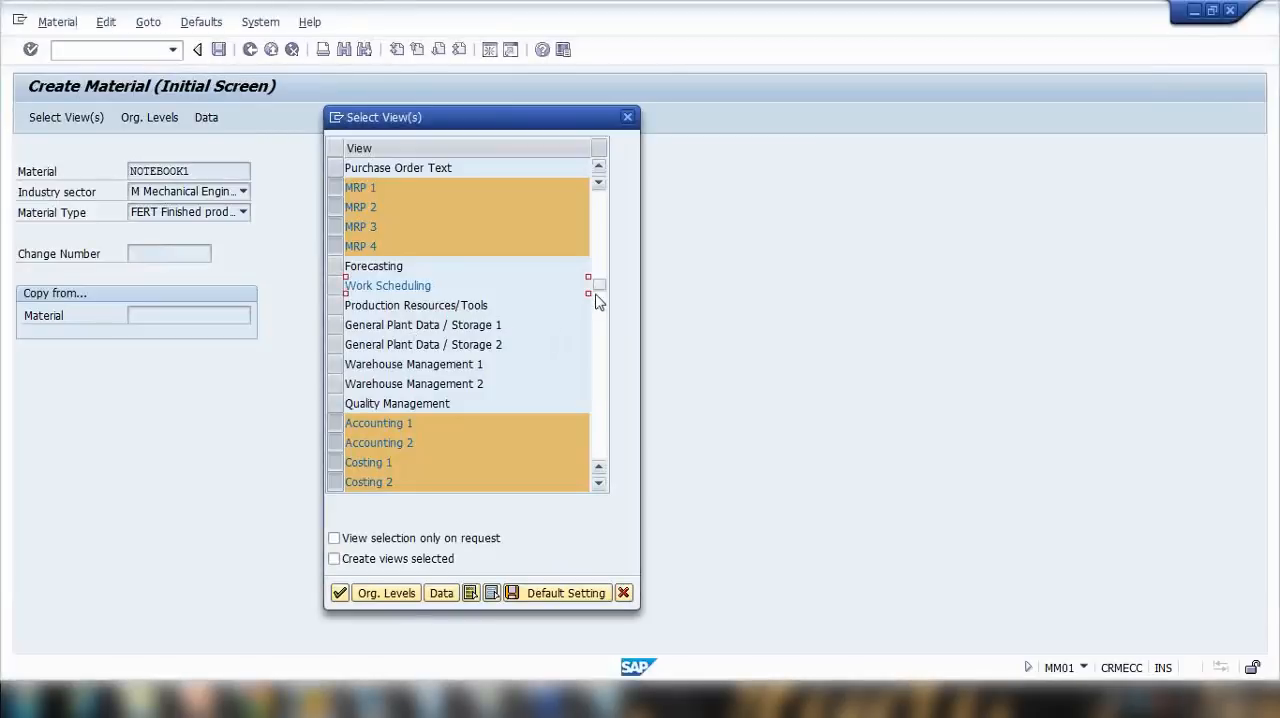
click(601, 452)
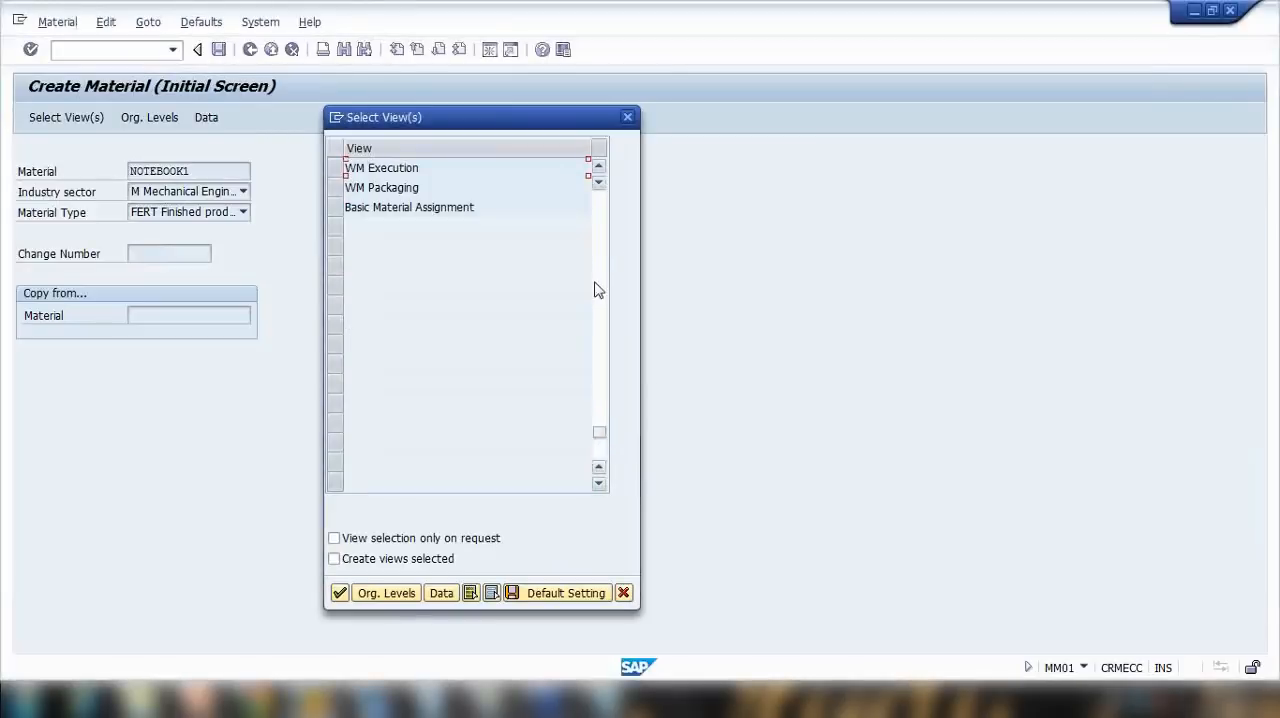
click(601, 216)
scroll(567, 218, up, 4)
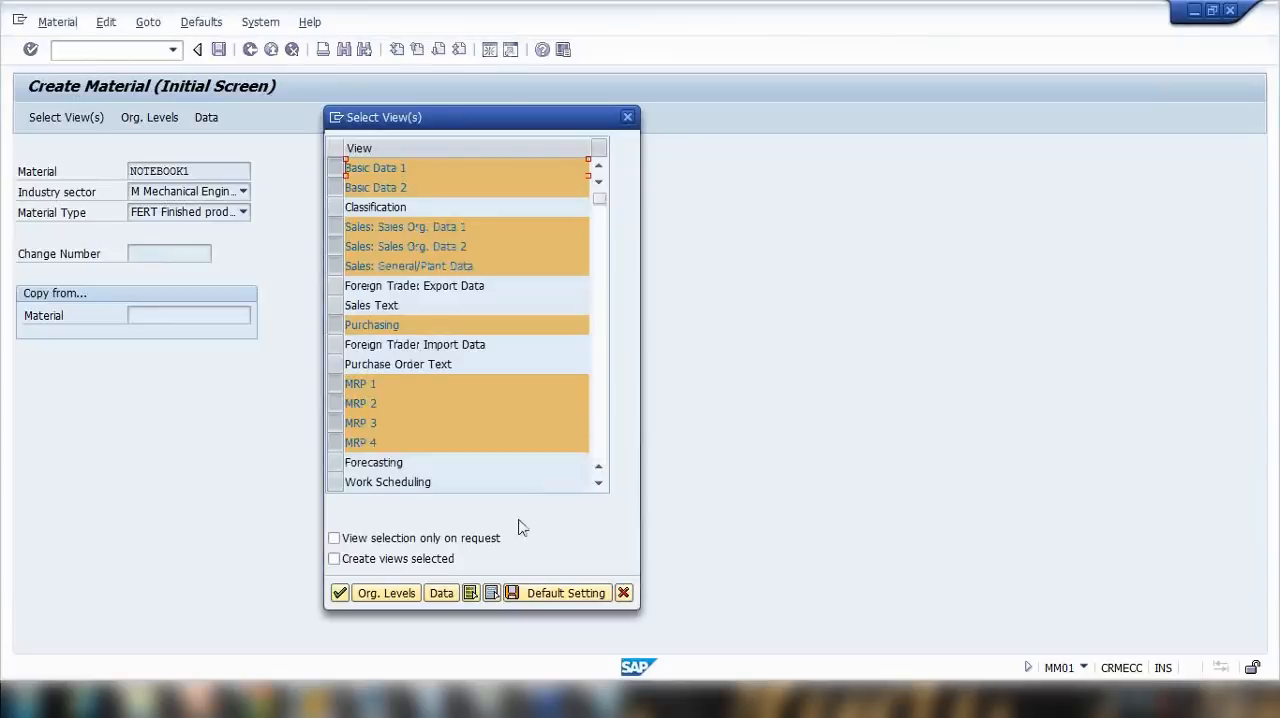
Step: Clear the preselected views and select Basic Data 1 and 2, Sales Org. Data 1 and 2, and Sales: General/Plant Data
click(491, 593)
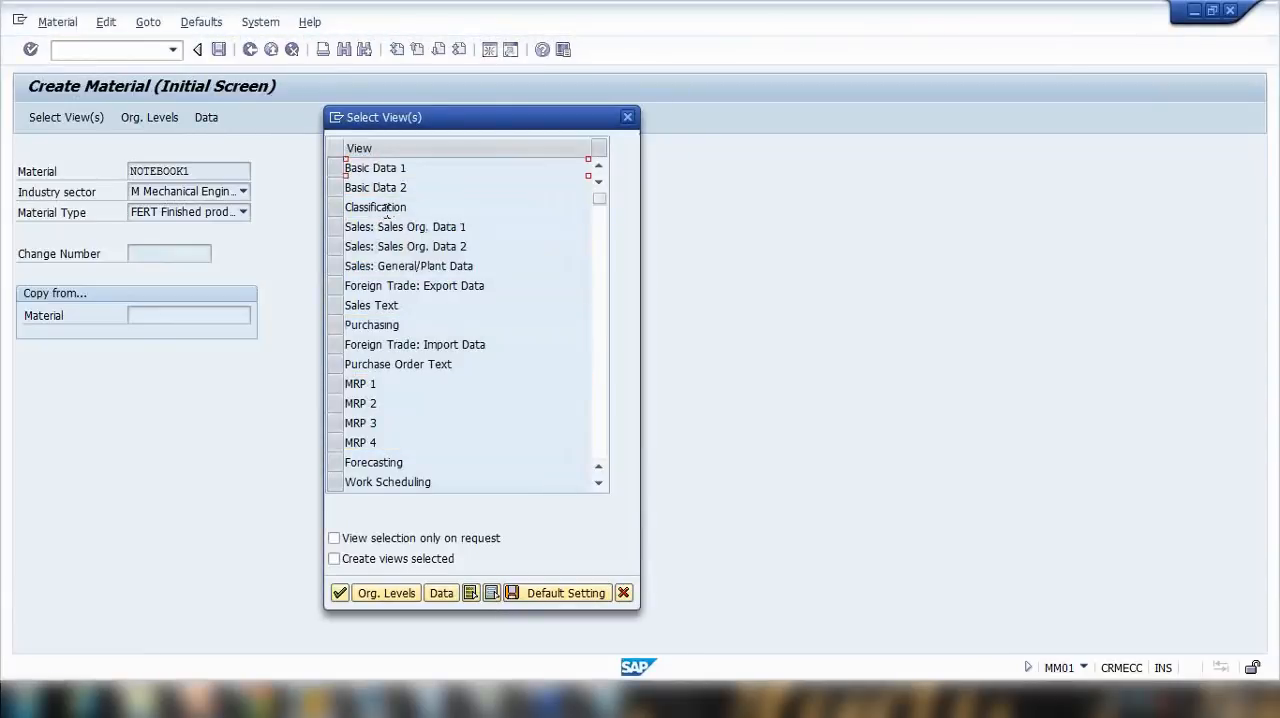
drag(337, 168, 336, 188)
click(335, 228)
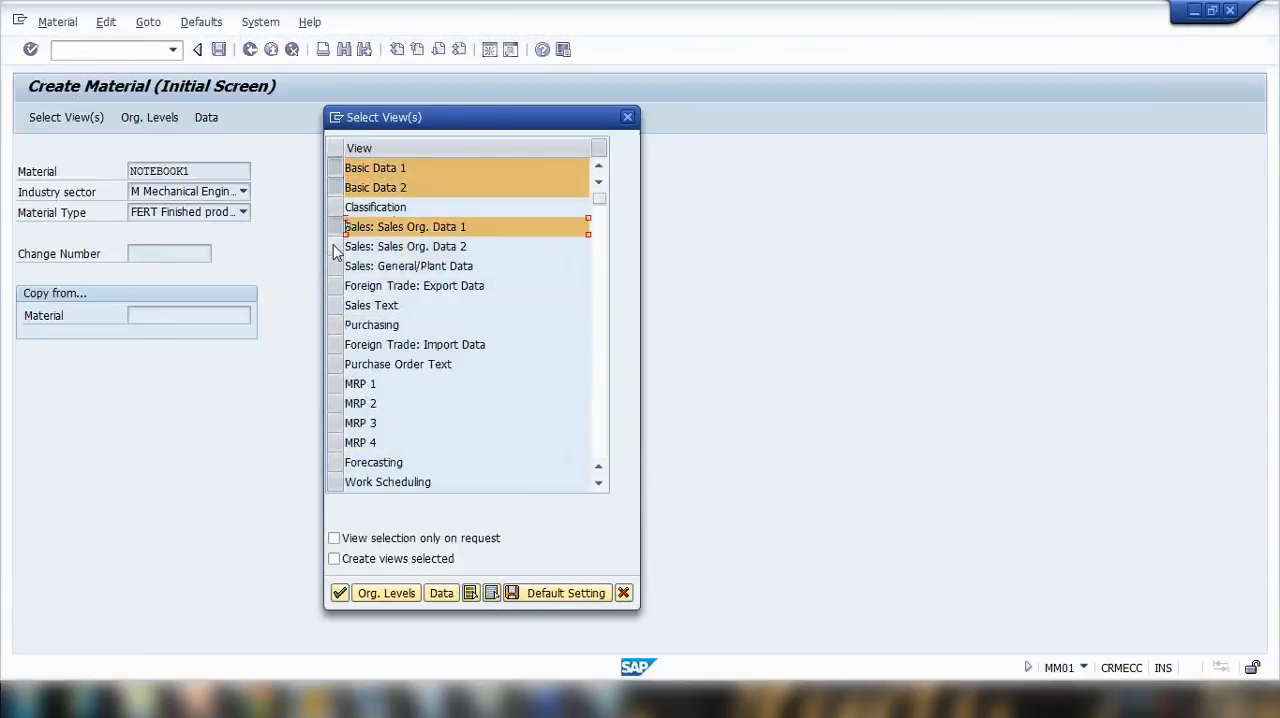
click(336, 250)
click(336, 266)
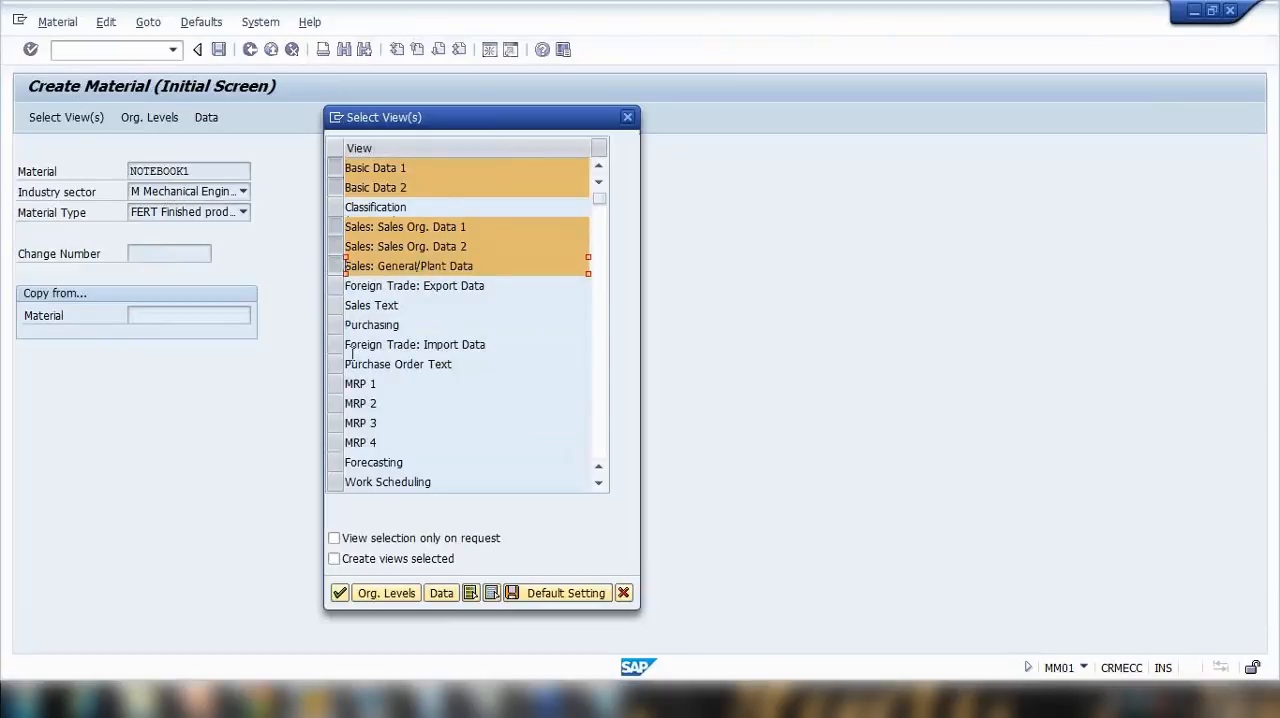
Step: Add the Purchasing, MRP 1 to 4, Accounting 1 and 2, and Costing 1 and 2 views, and confirm the selection
click(336, 325)
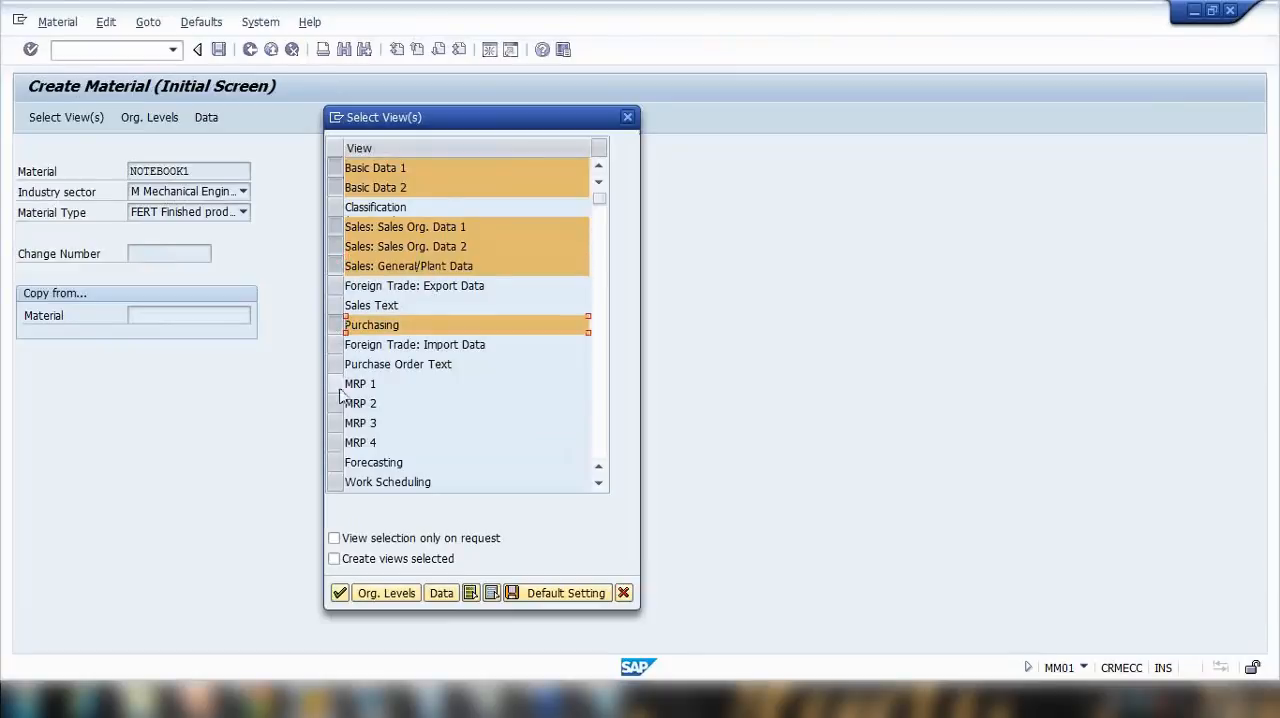
drag(337, 385, 343, 442)
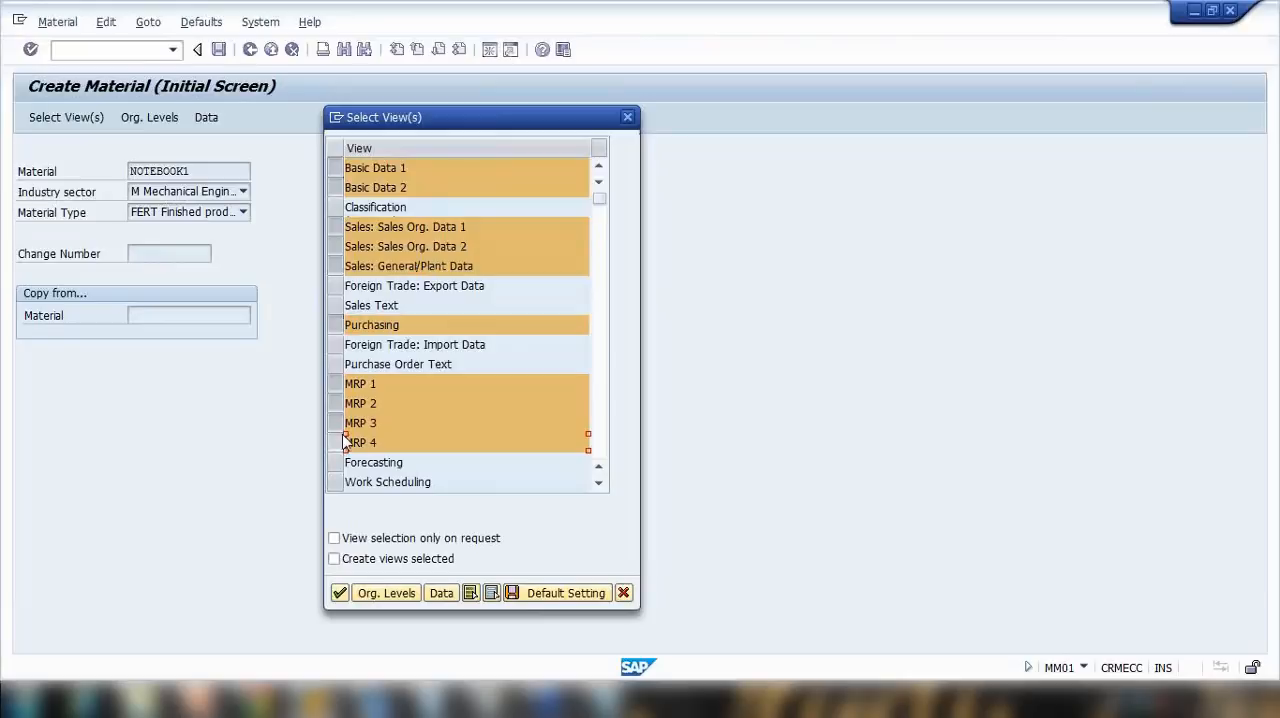
scroll(343, 442, down, 3)
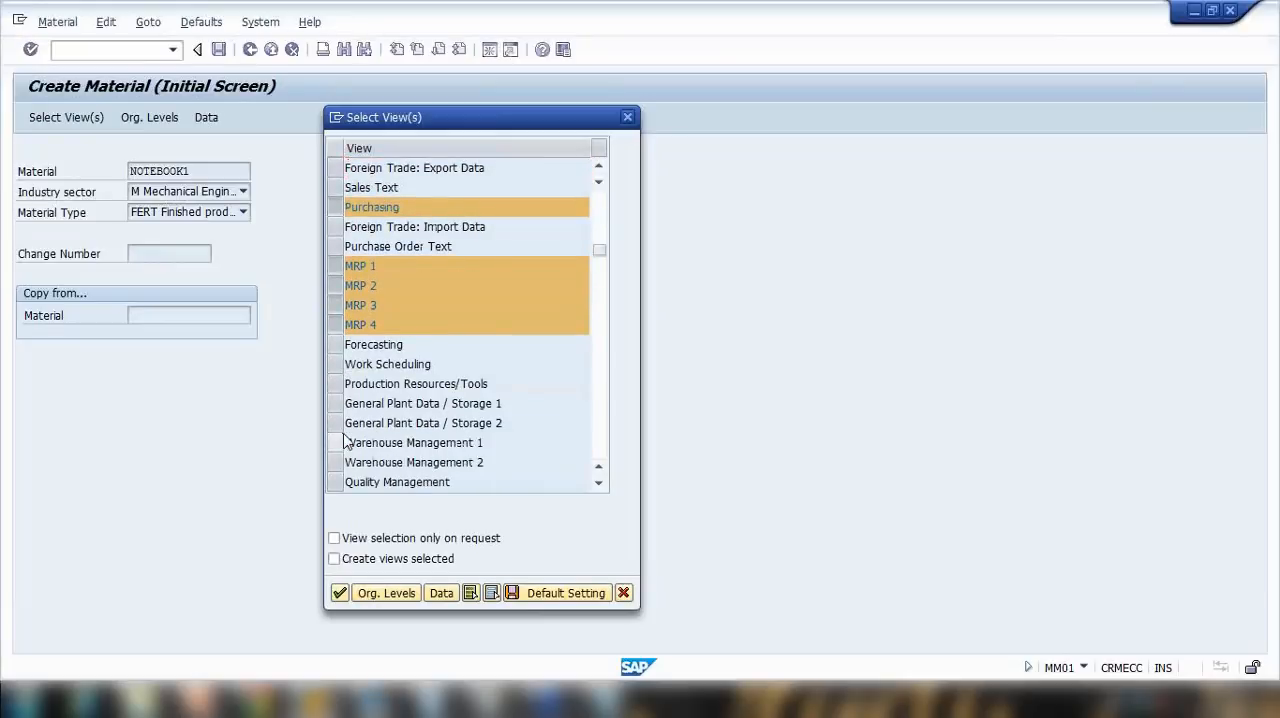
scroll(343, 442, down, 1)
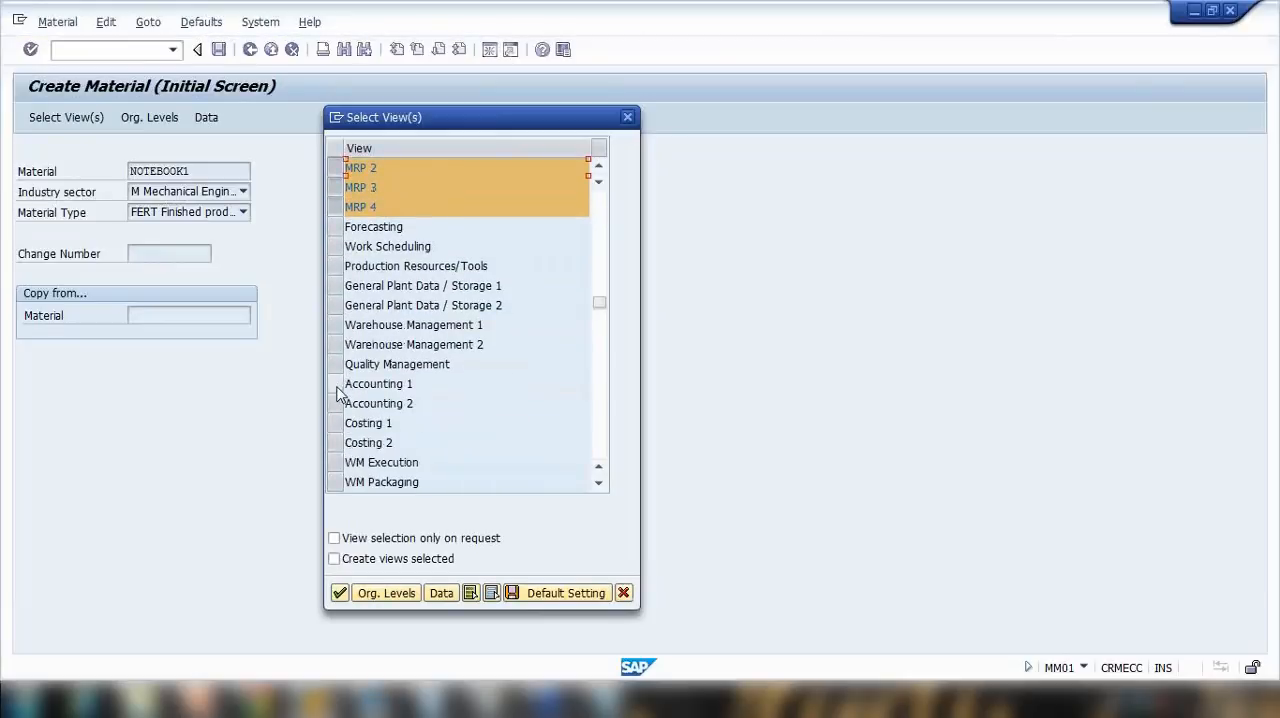
drag(337, 385, 342, 443)
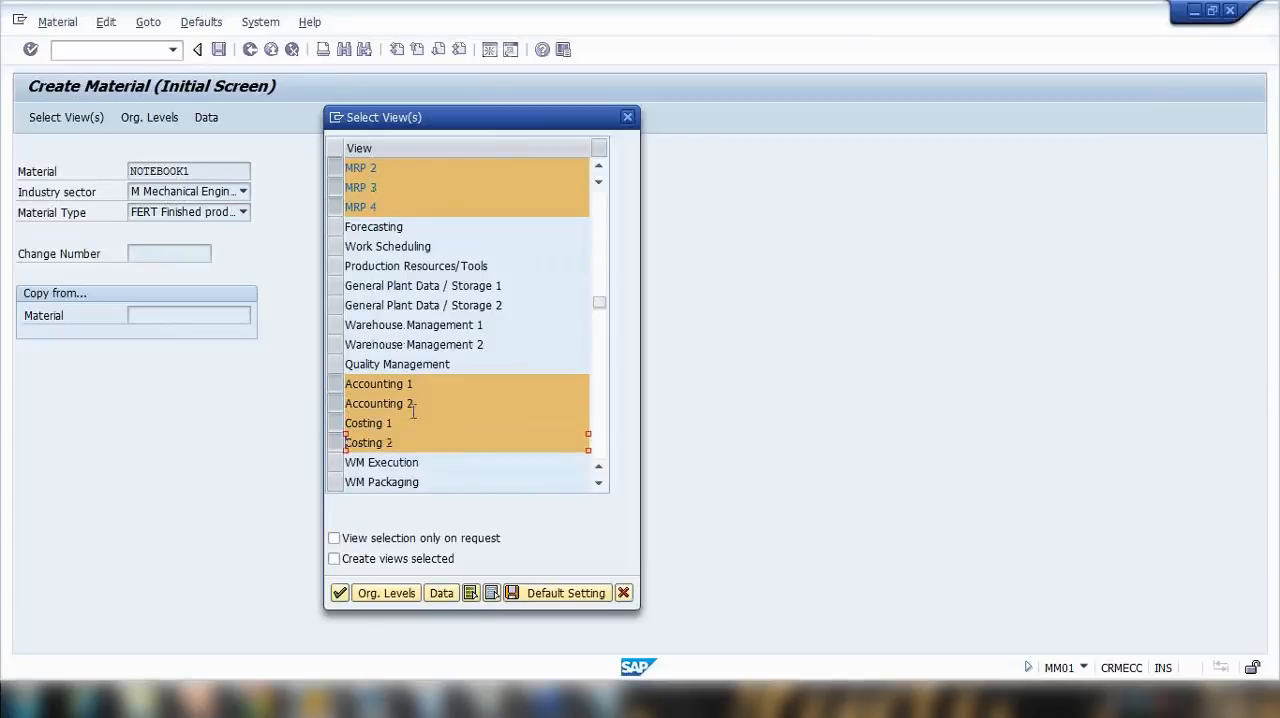
click(340, 593)
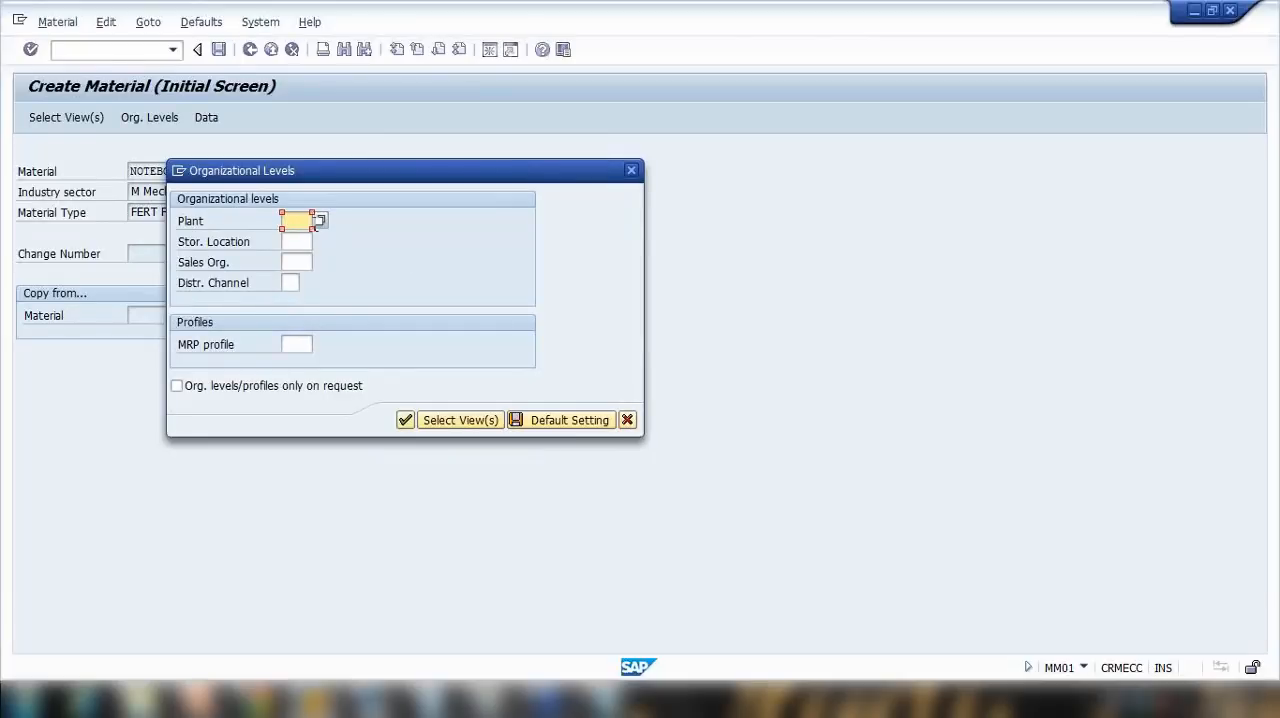
Step: Set the organizational levels to plant 1000, storage location 0001, sales organization 1000 and distribution channel 10, and confirm them
click(321, 222)
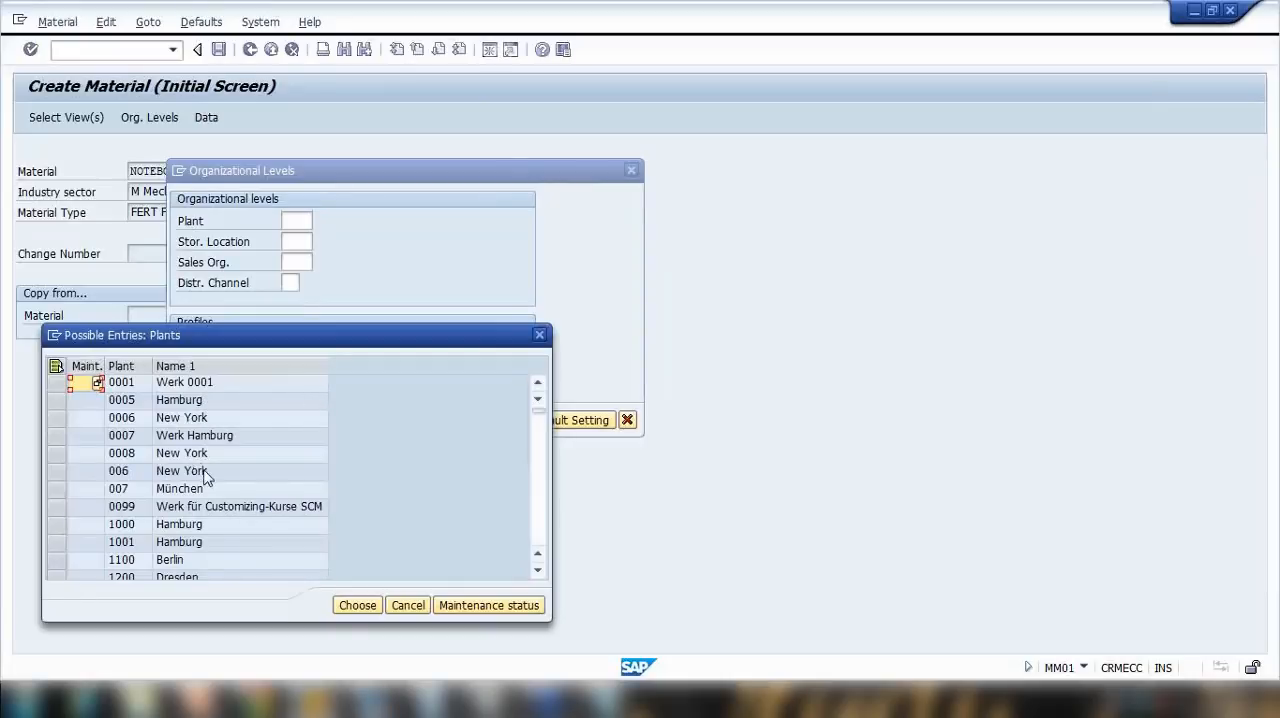
double_click(215, 526)
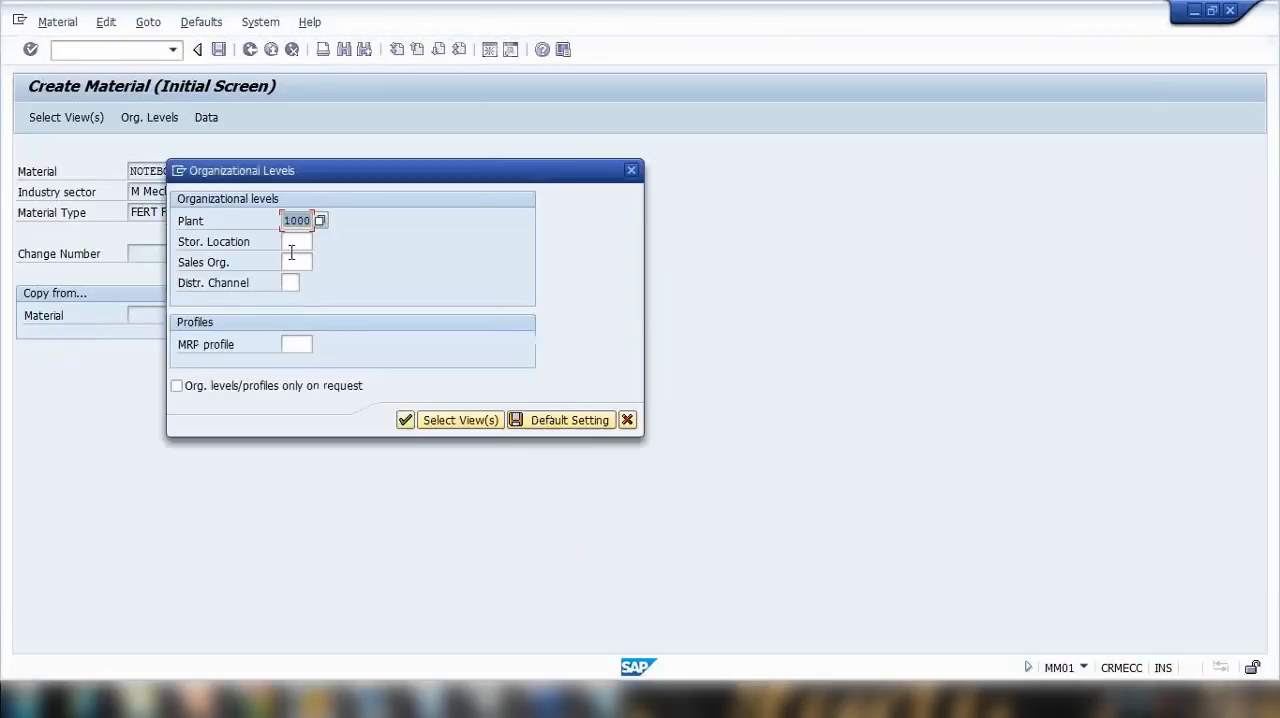
click(295, 242)
click(306, 256)
click(300, 262)
click(306, 265)
click(296, 276)
click(290, 283)
click(296, 301)
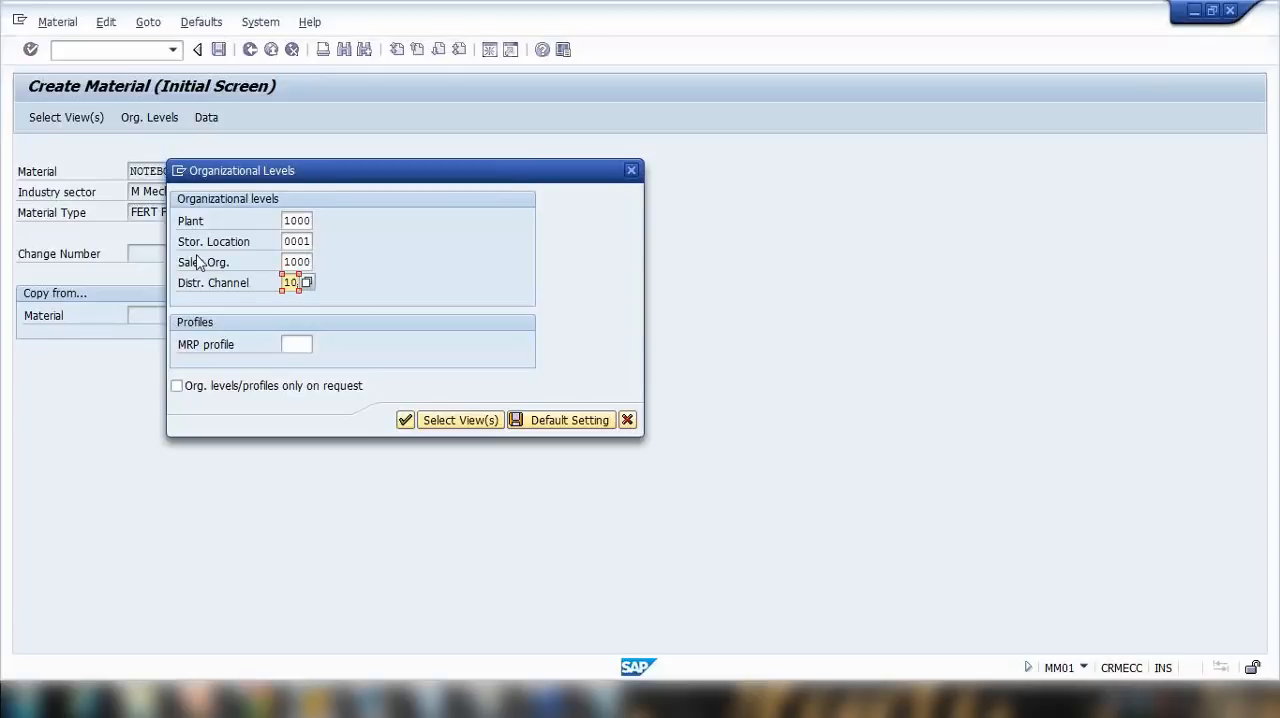
click(405, 421)
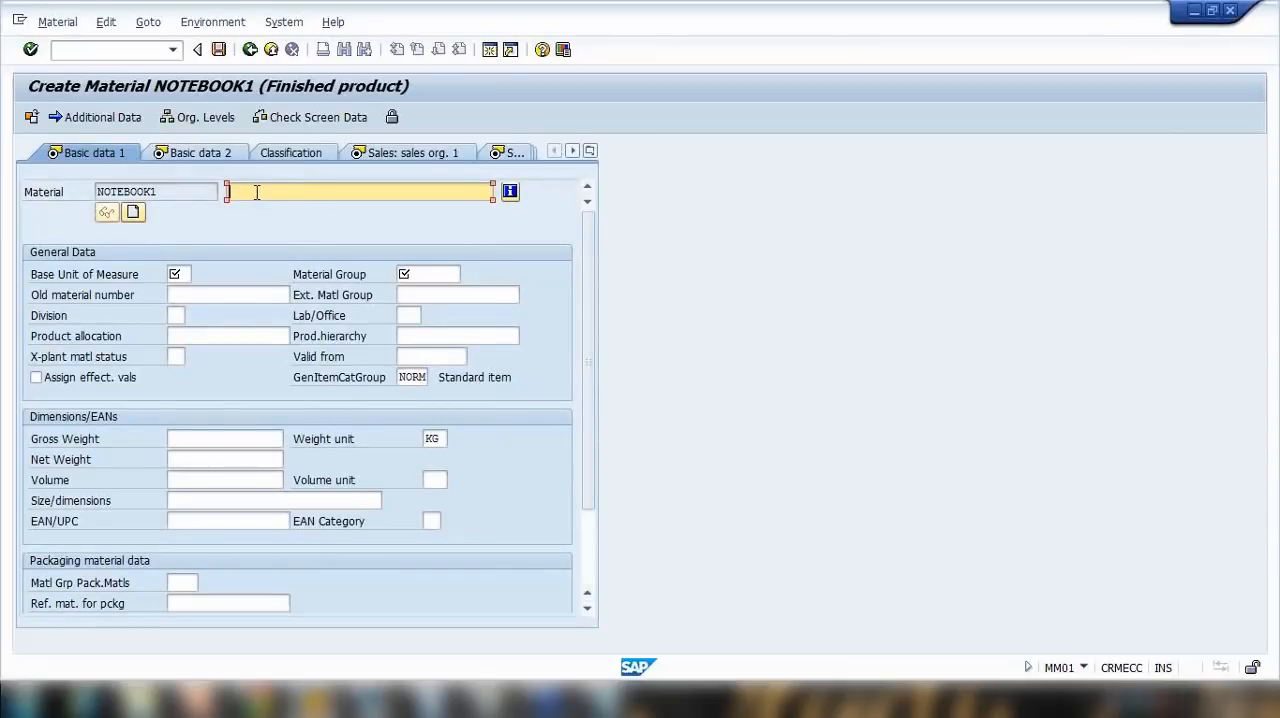
Step: Enter the material description Notebook1 14 inch and choose piece(s) as the base unit of measure
text(Notebo)
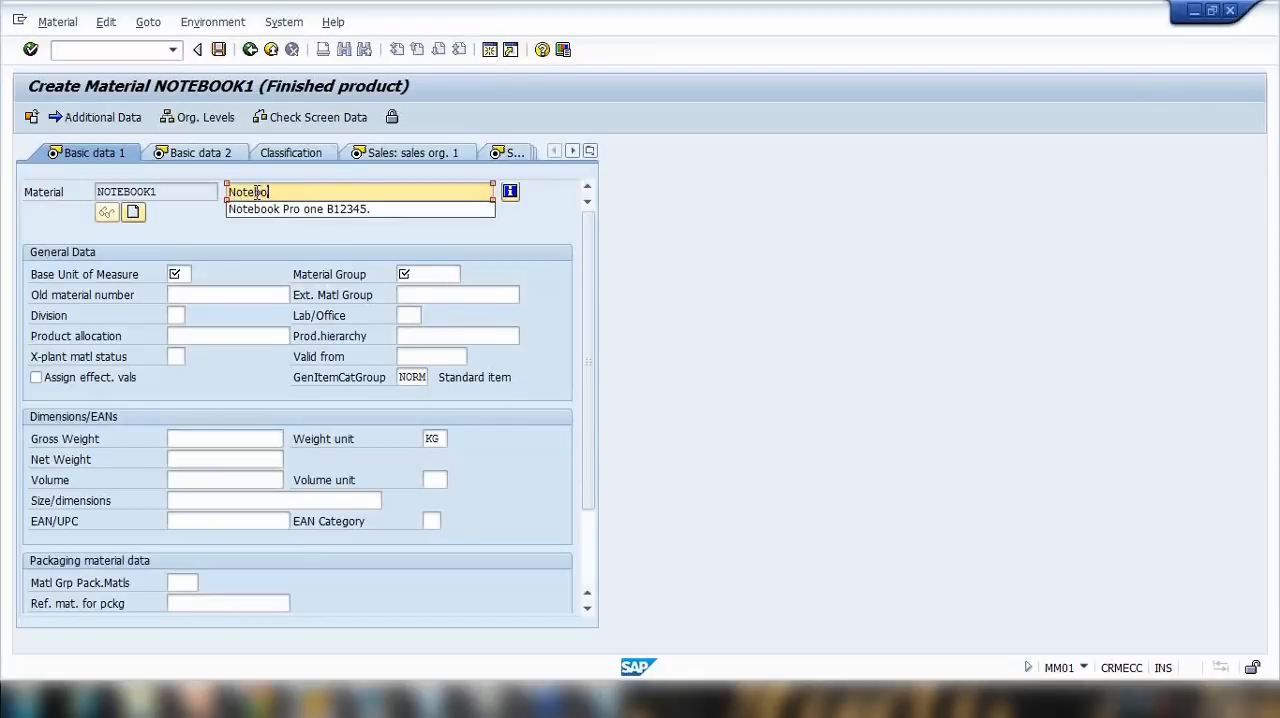
text(ok1 14 inch)
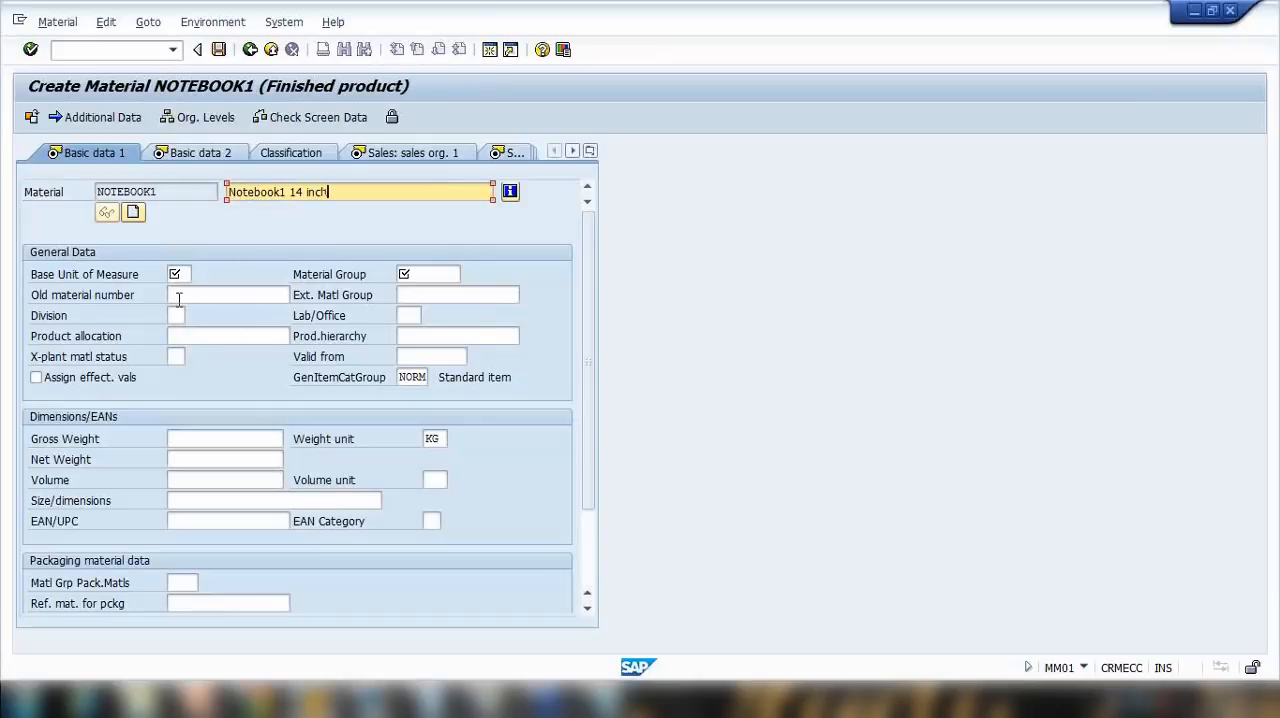
click(180, 274)
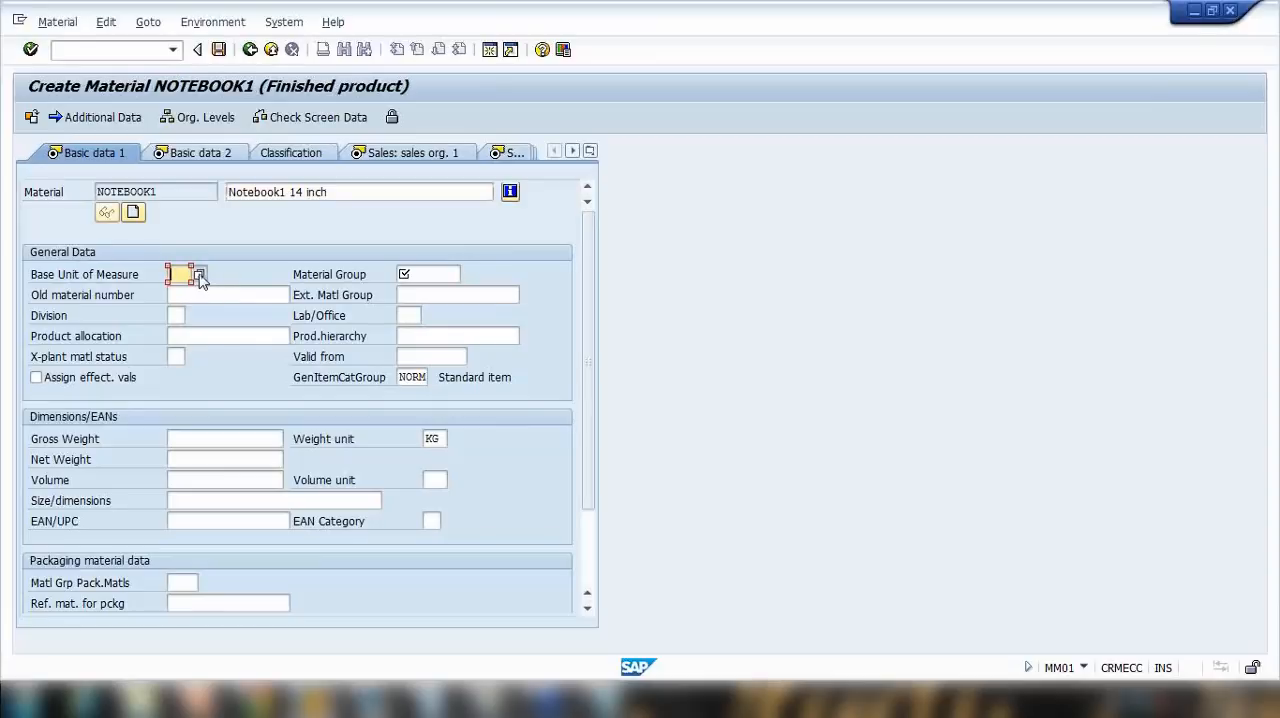
click(199, 275)
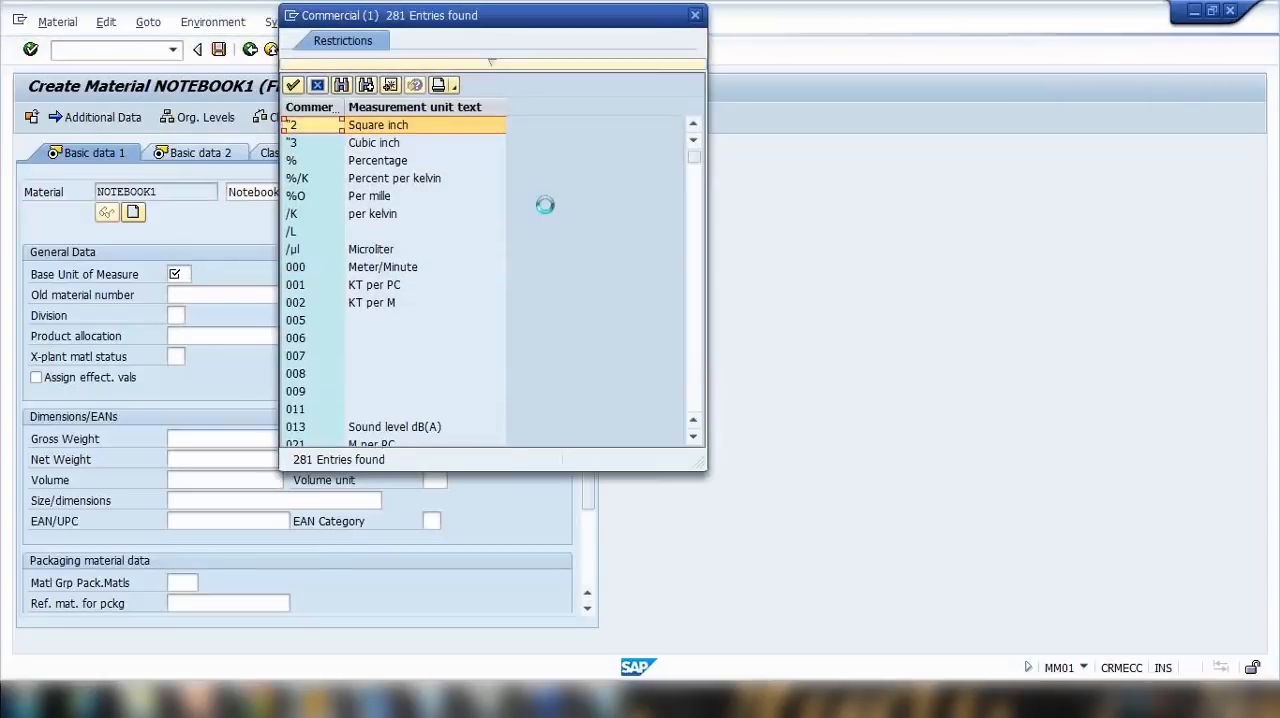
scroll(510, 229, down, 15)
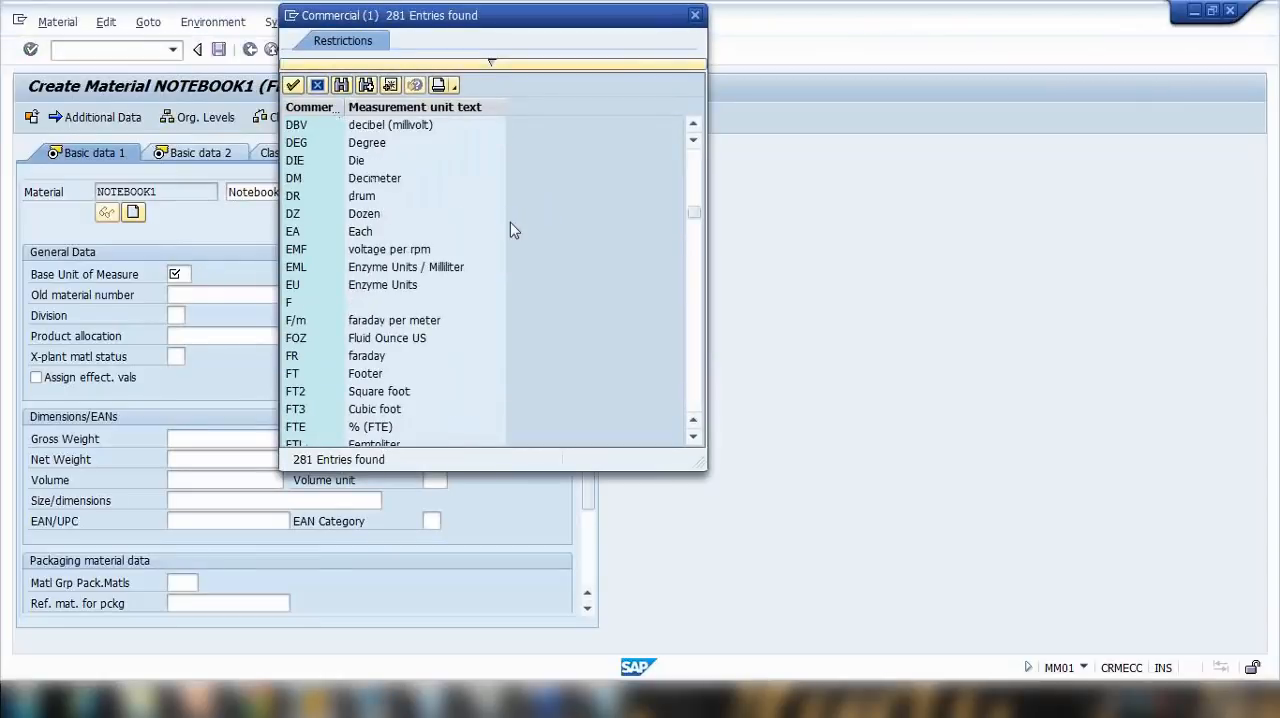
scroll(510, 230, down, 20)
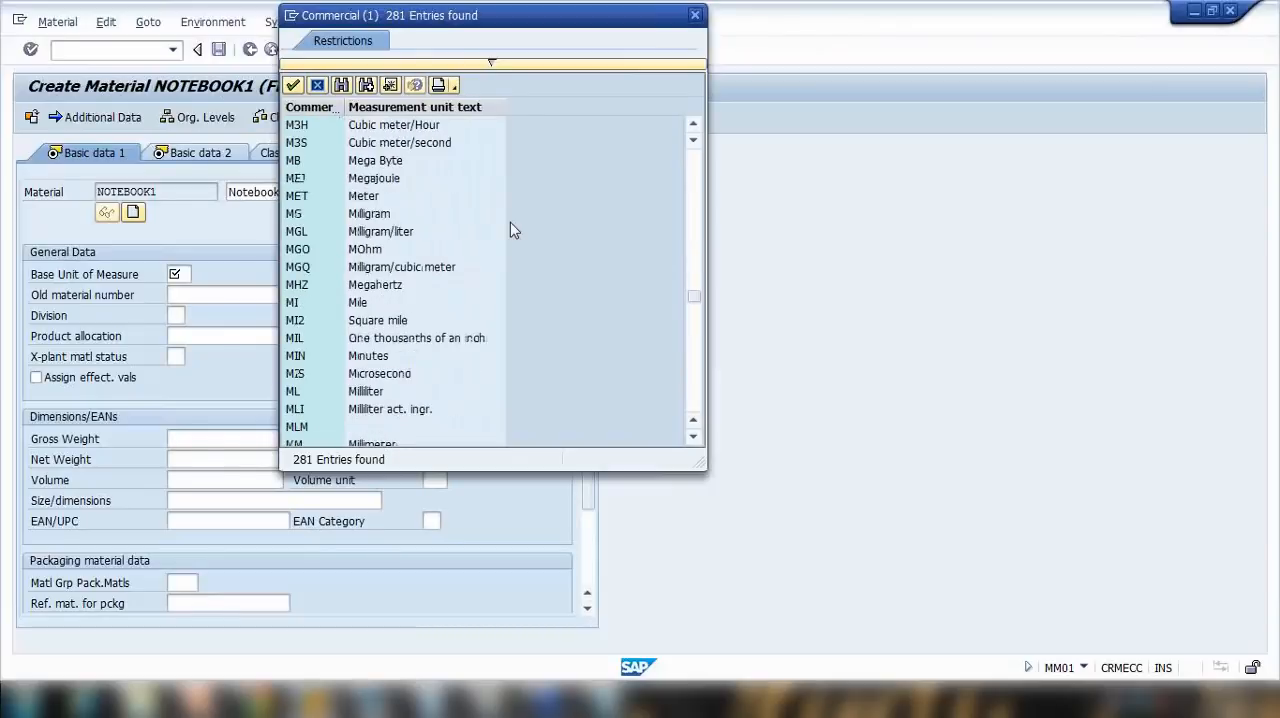
scroll(510, 230, down, 15)
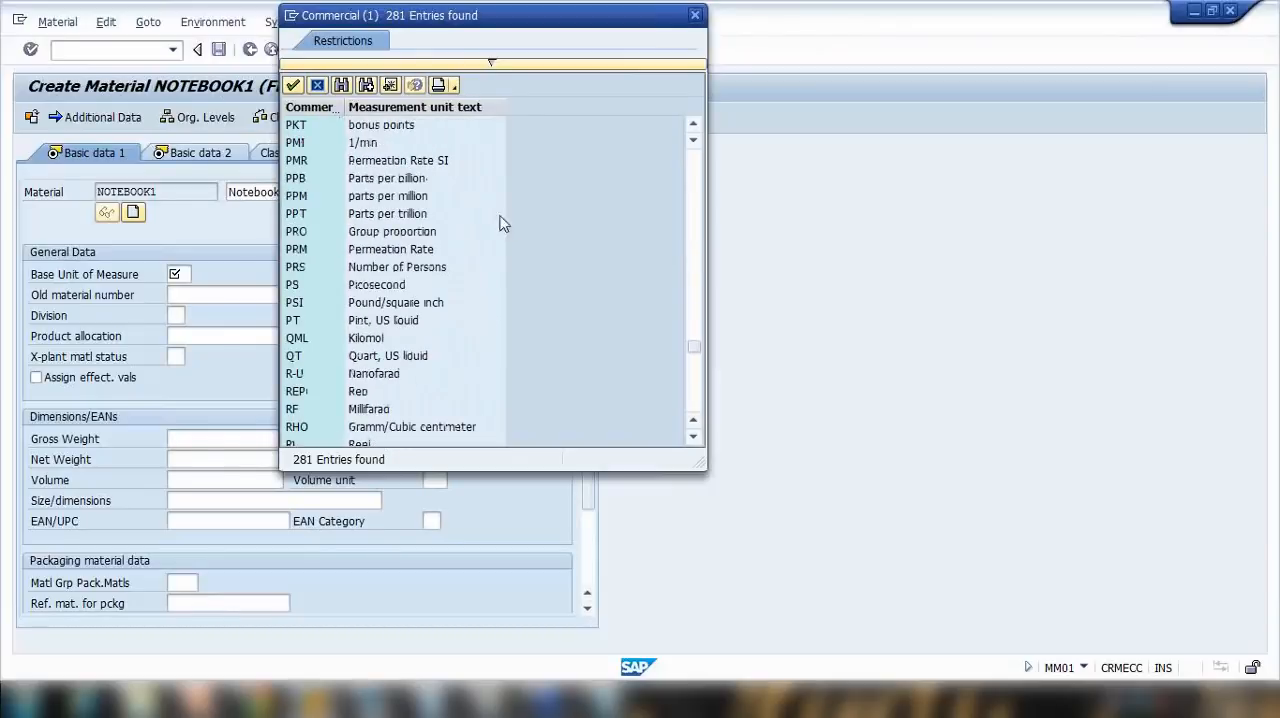
scroll(481, 211, up, 4)
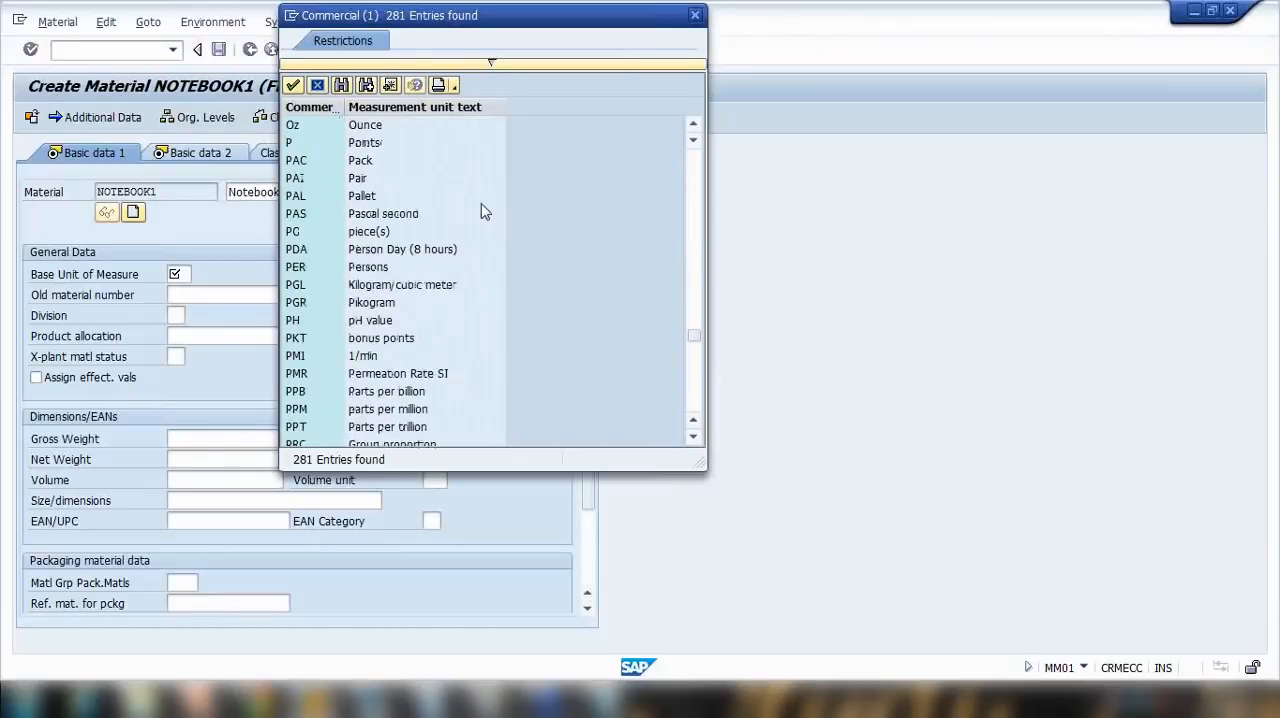
double_click(386, 232)
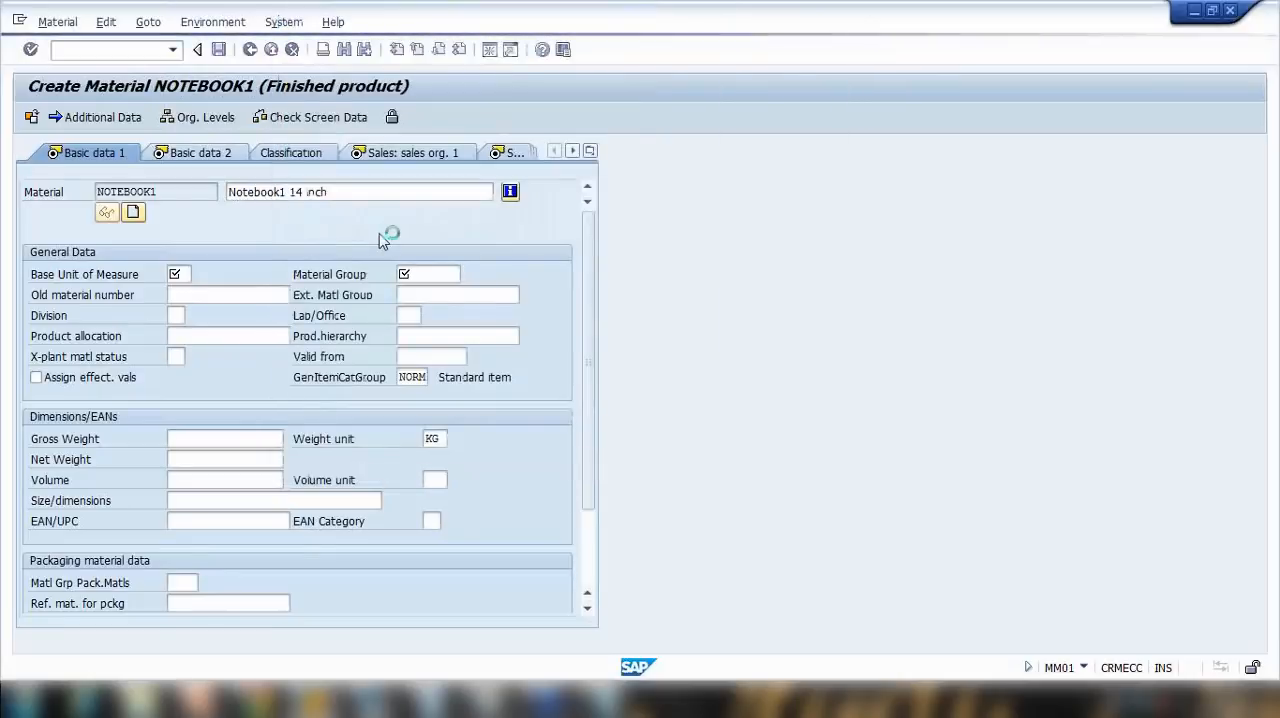
Step: Assign material group 00103 (Electronics) to the material in its general data
click(436, 274)
click(467, 275)
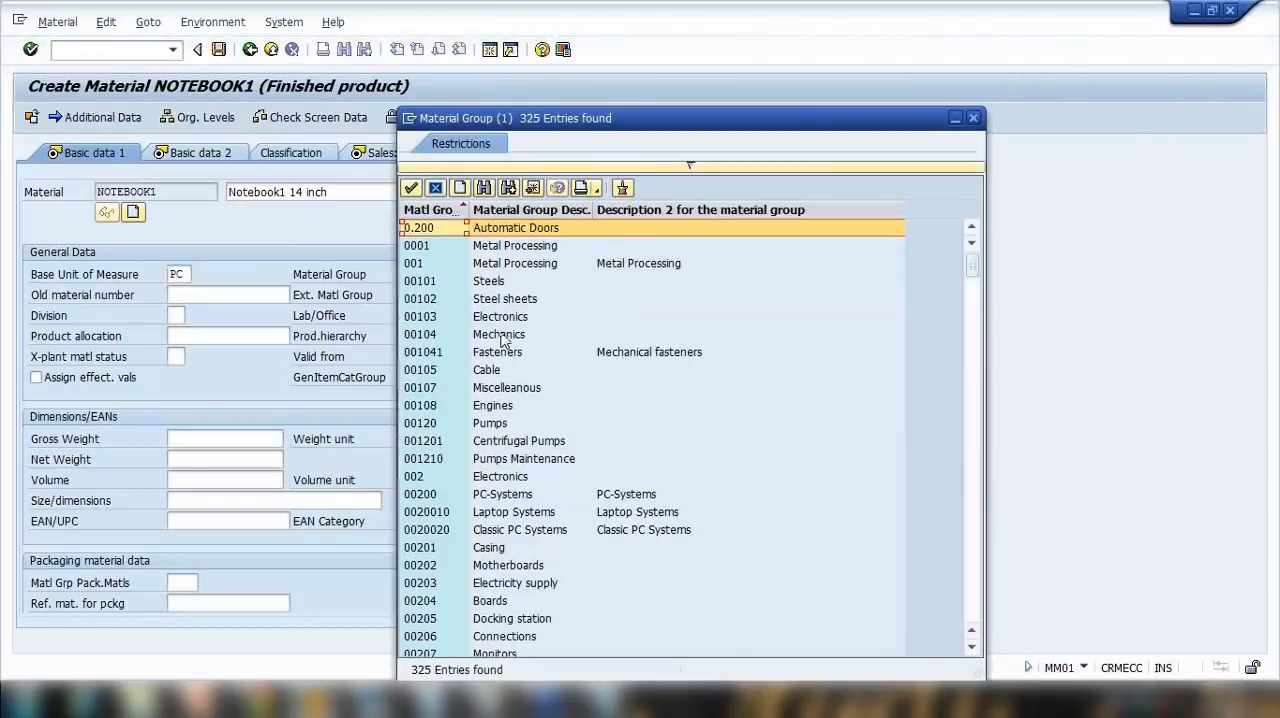
scroll(505, 340, down, 1)
click(508, 266)
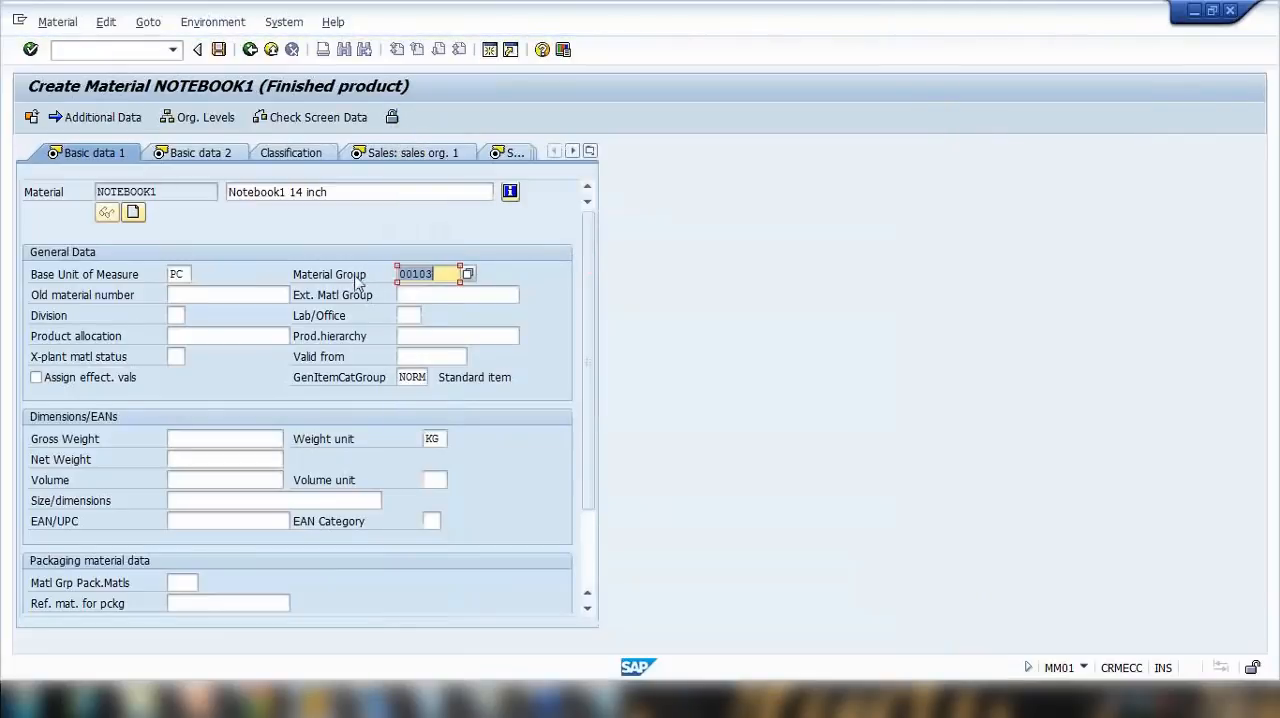
Step: Set the gross weight and net weight to 2 KG, confirm, and review the Basic data 1 and Basic data 2 views
click(586, 555)
click(208, 336)
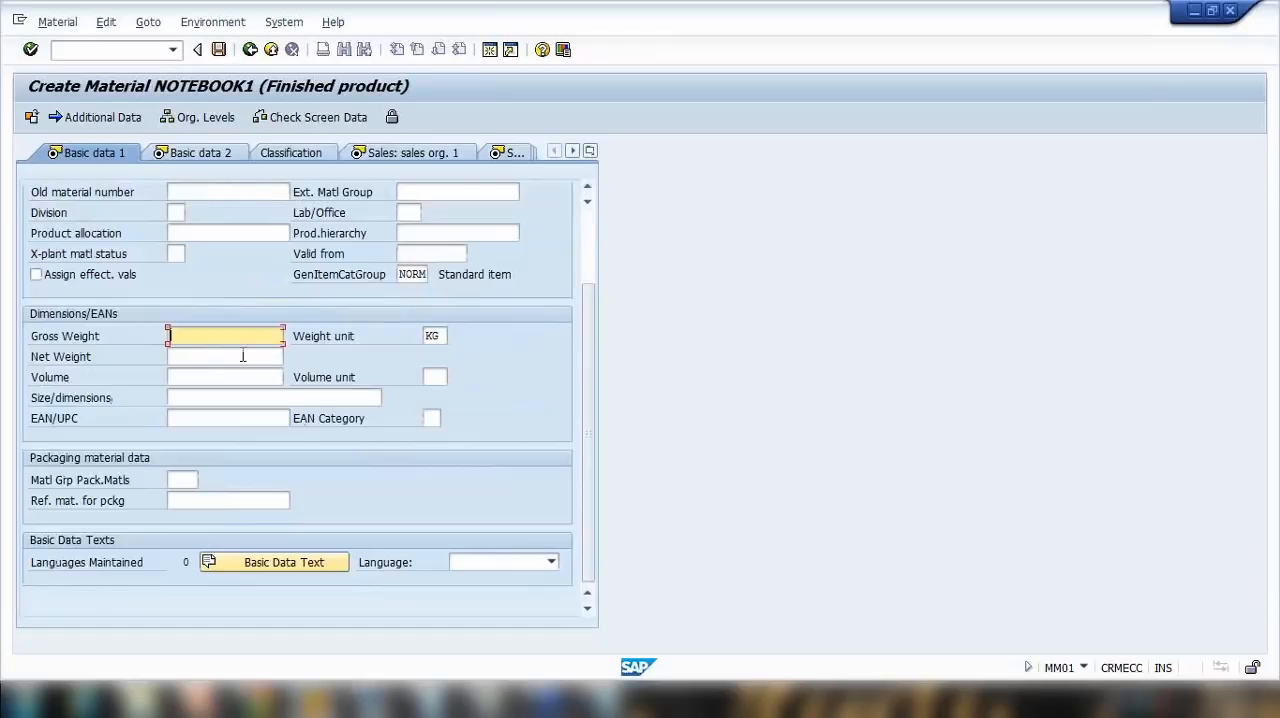
text(2)
click(240, 356)
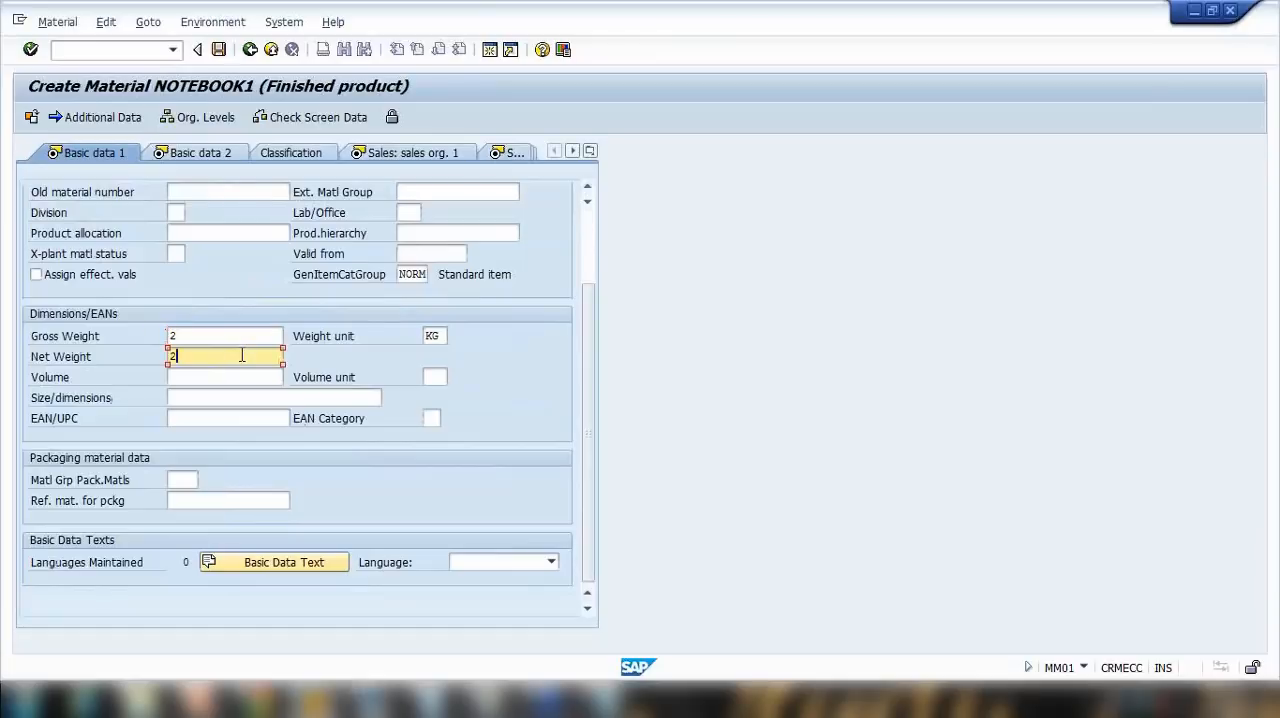
click(229, 376)
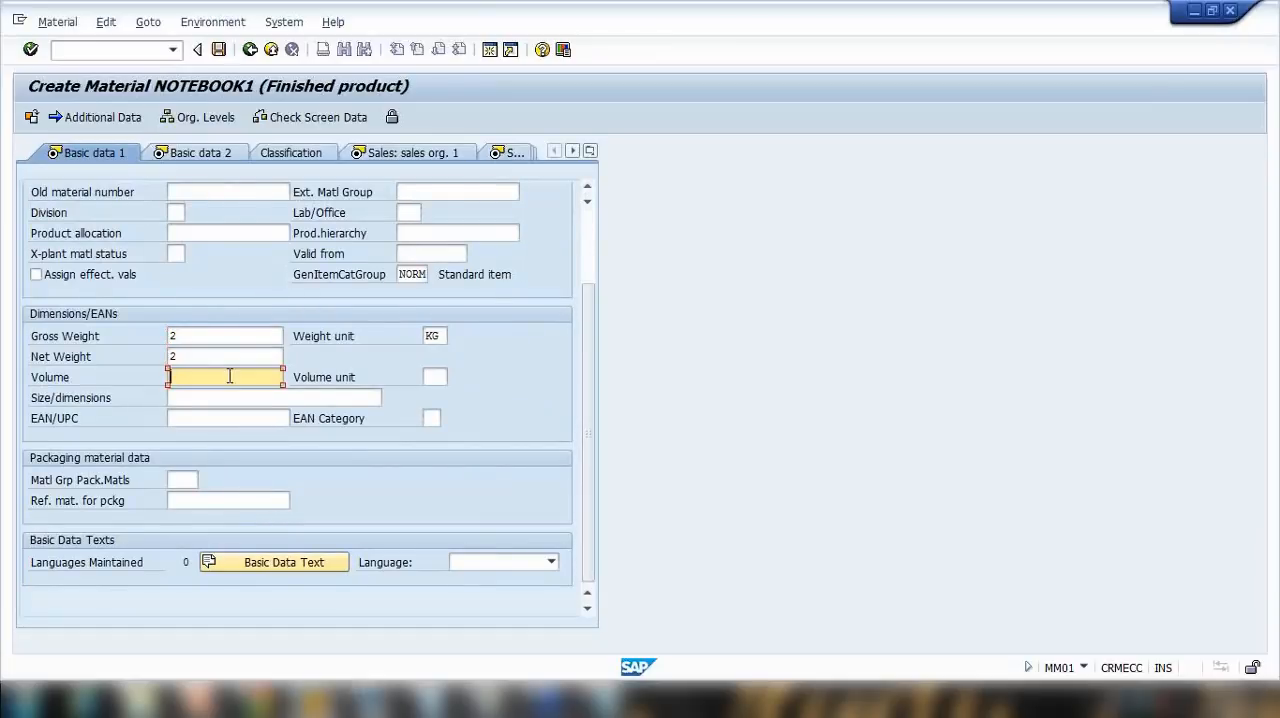
key(Return)
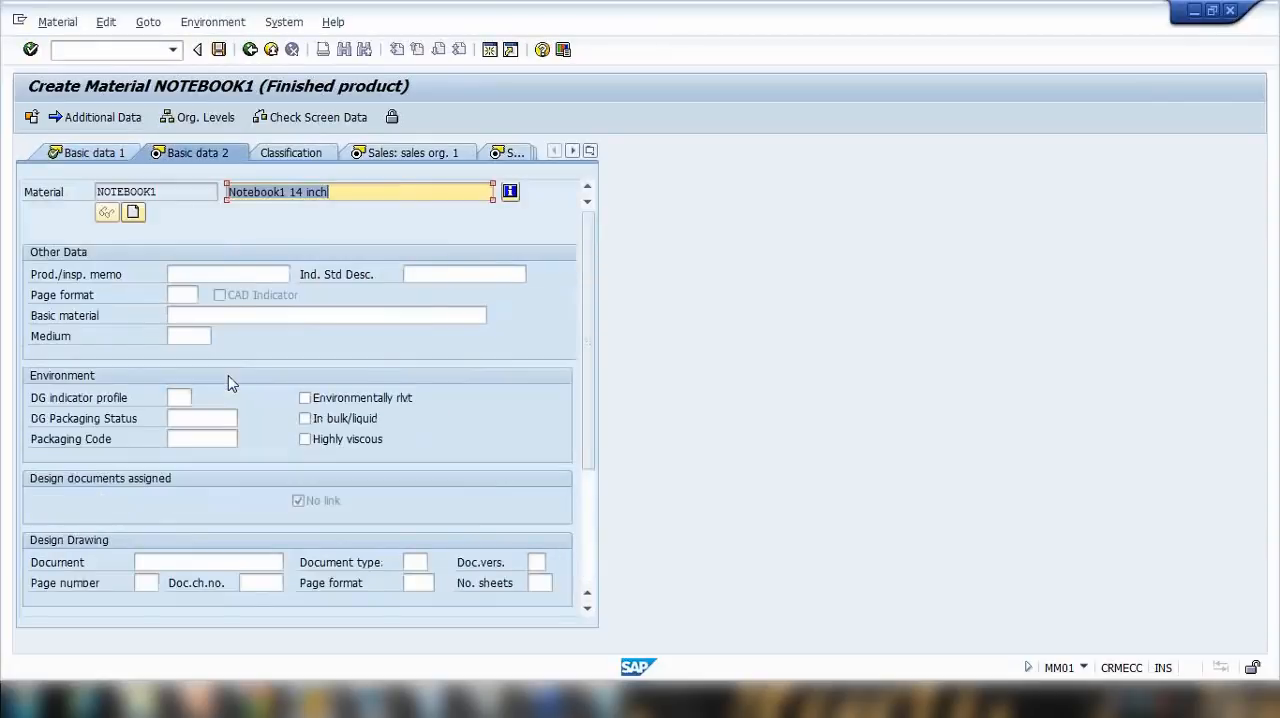
click(90, 154)
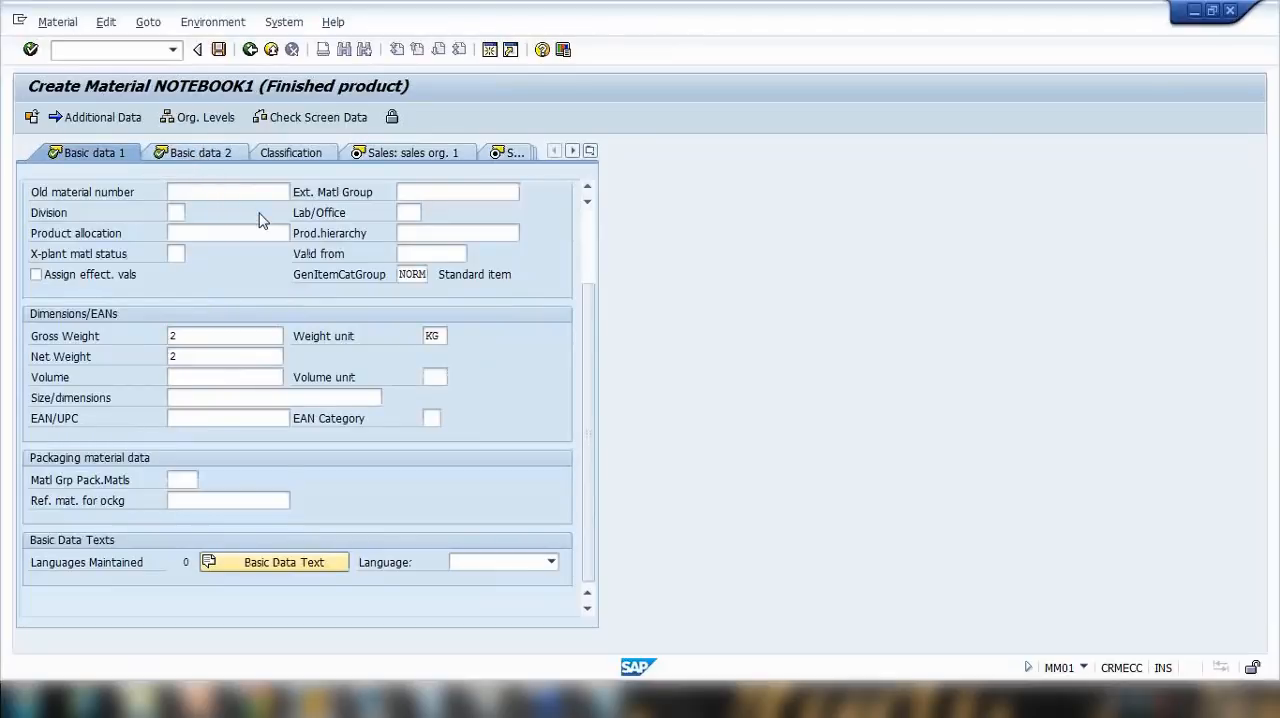
click(208, 158)
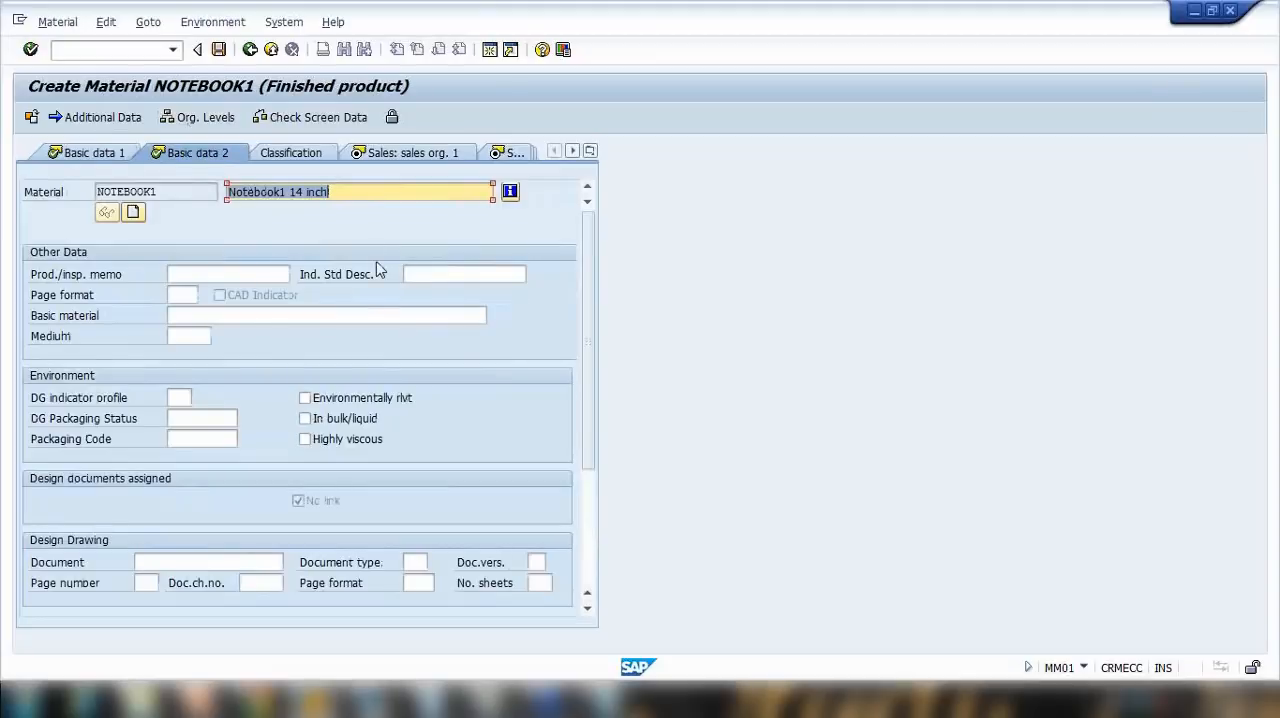
Step: In the Sales: sales org. 1 view, set the minimum order quantity to 50 PC and the minimum delivery quantity to 20 PC
click(420, 160)
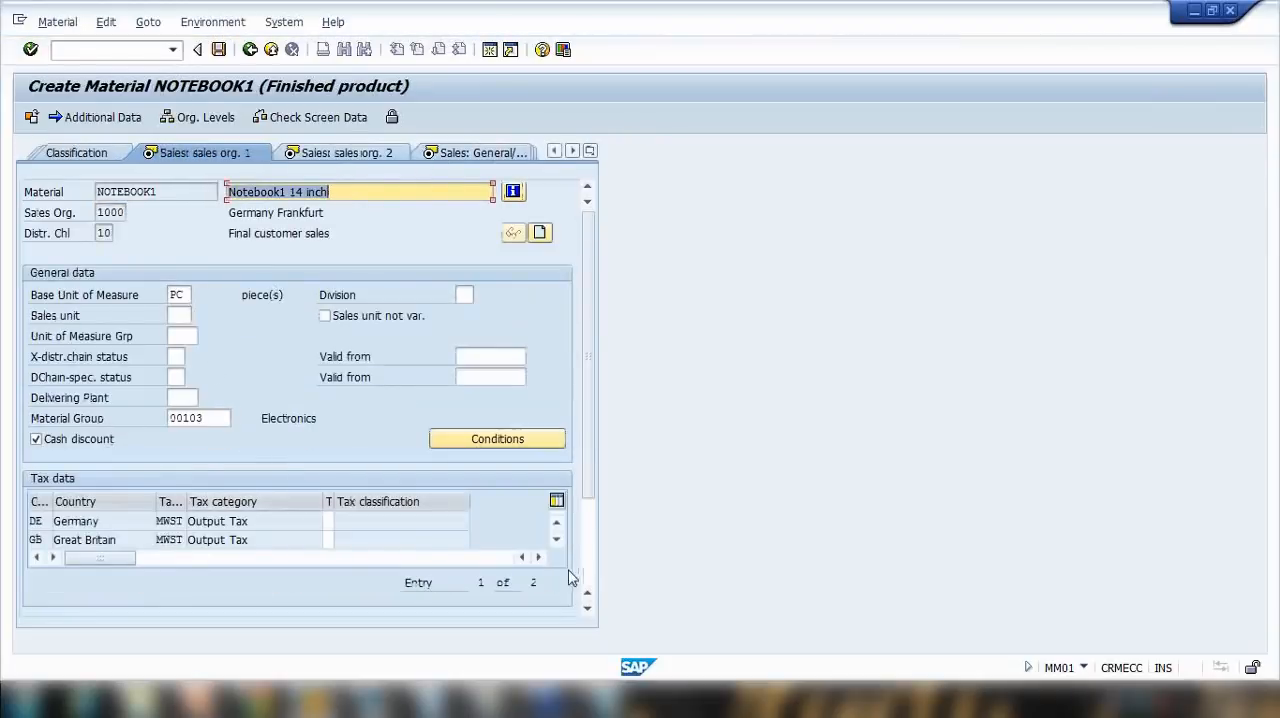
click(591, 611)
click(591, 611)
click(591, 611)
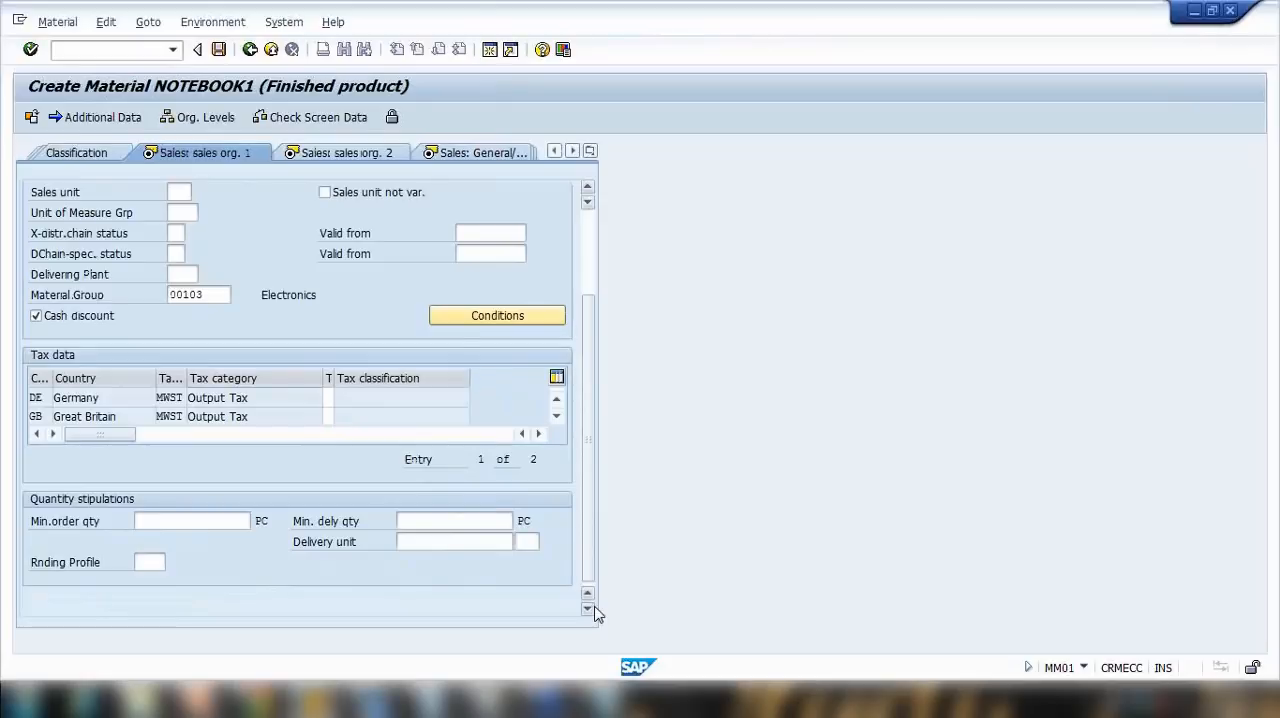
click(193, 518)
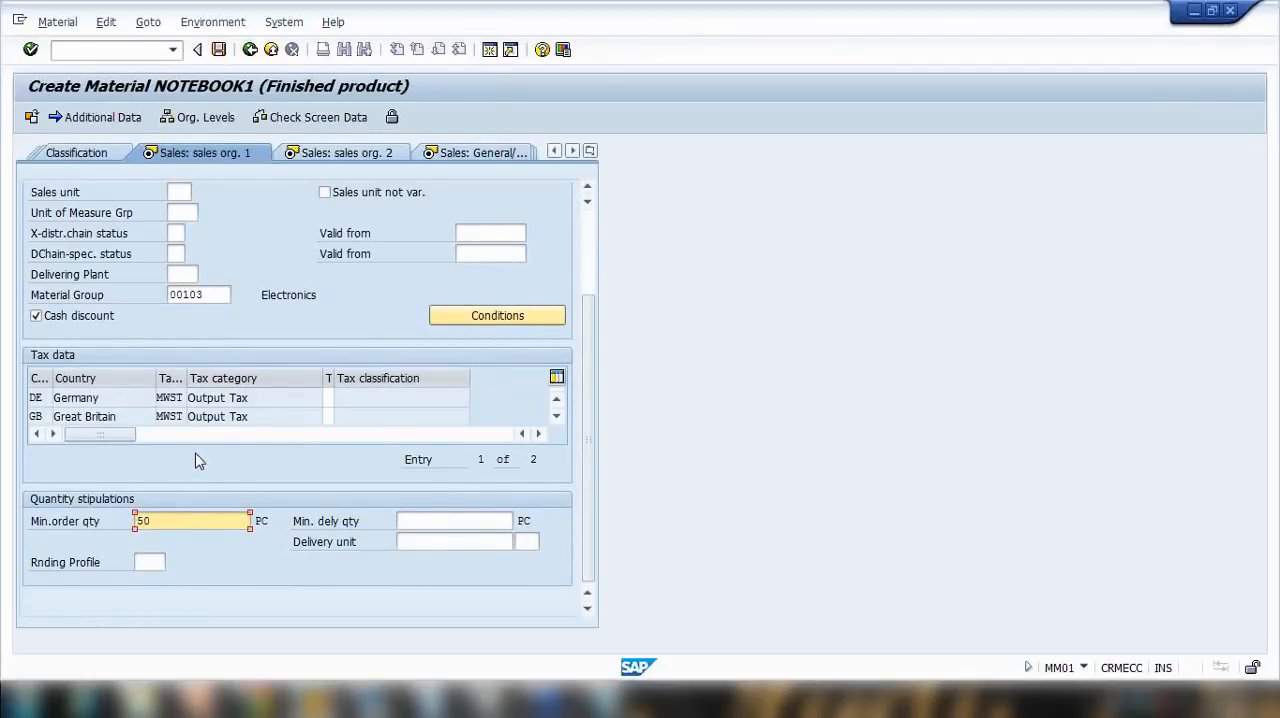
click(411, 520)
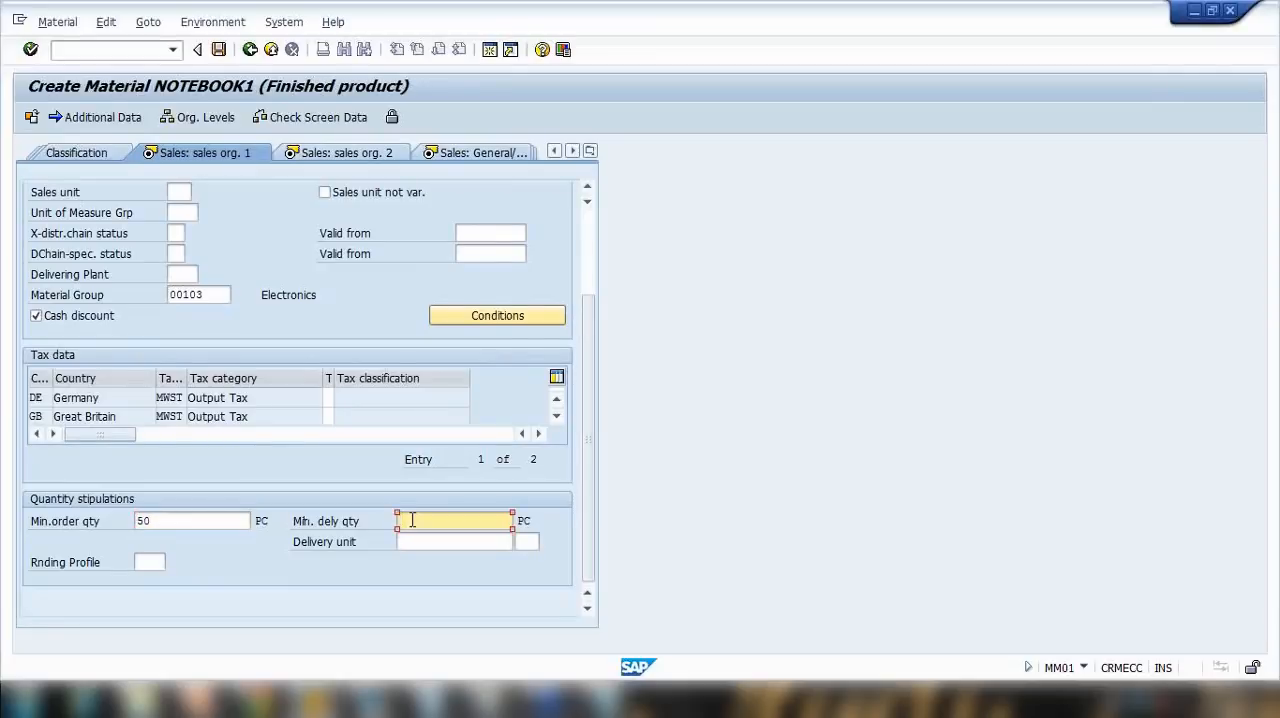
text(20)
Step: Set the output tax classification to 1 (Full Tax) for Germany and Great Britain, and confirm the sales view
click(328, 397)
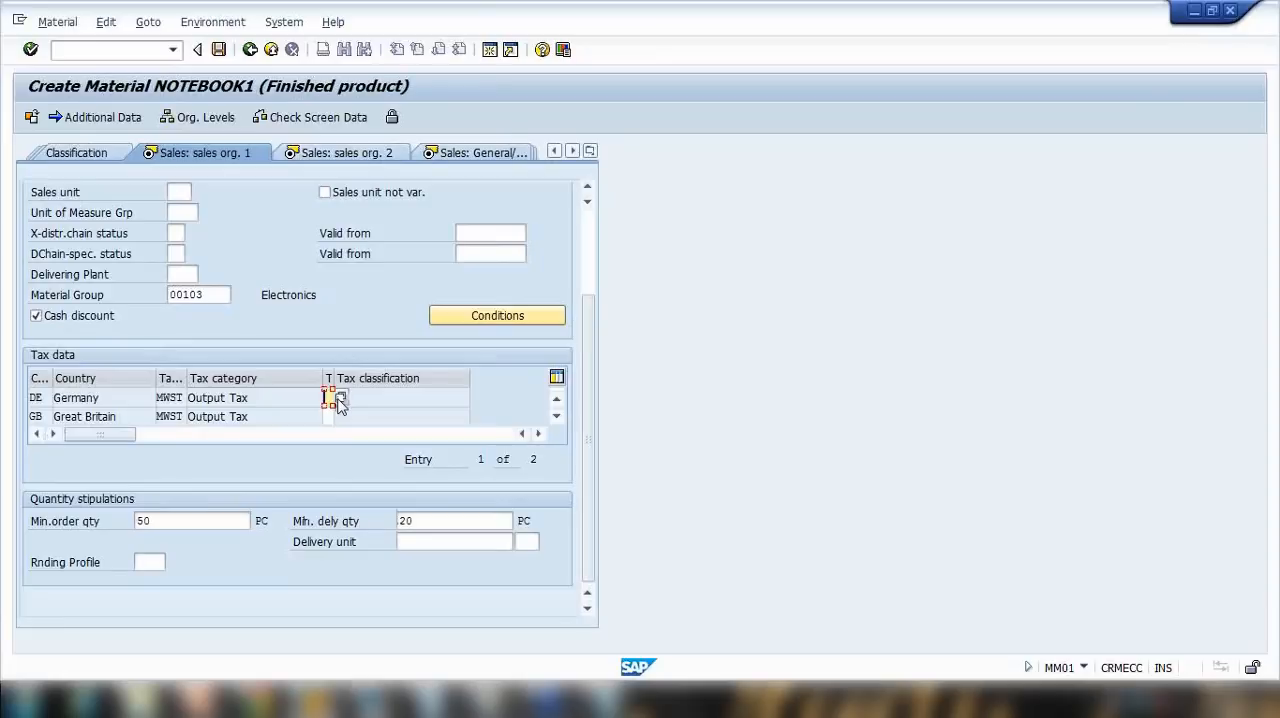
click(340, 399)
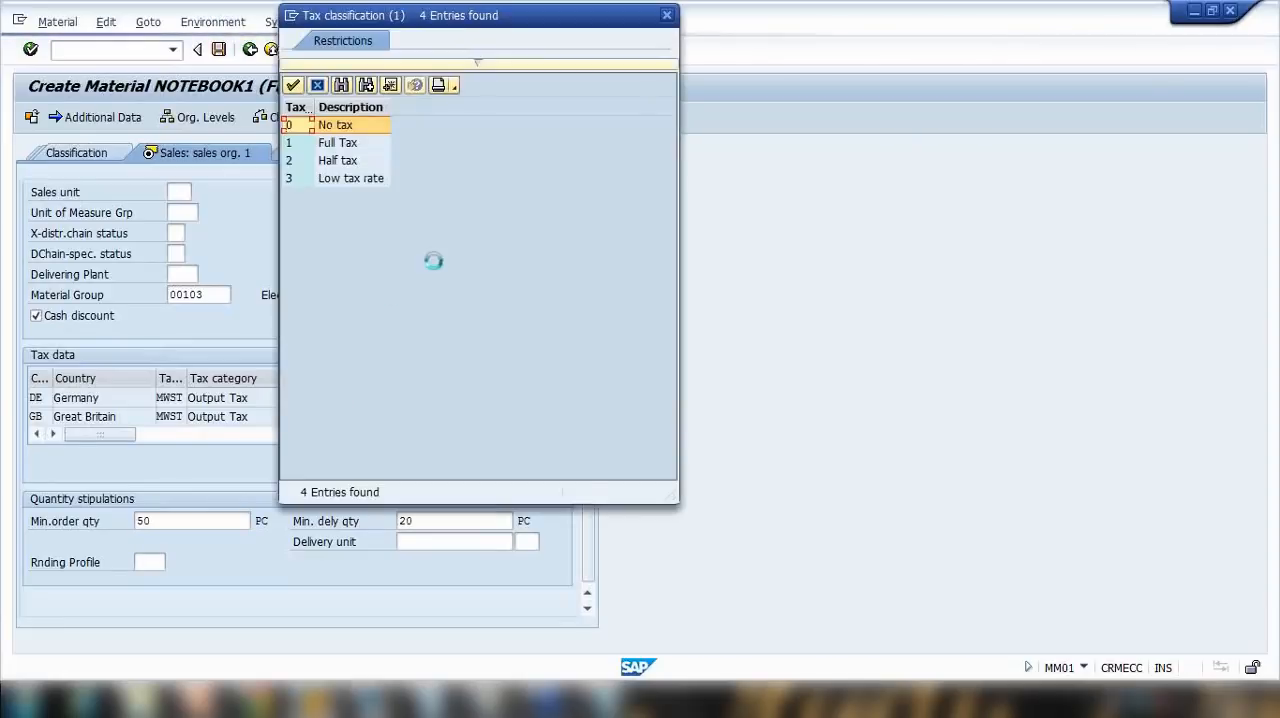
double_click(338, 143)
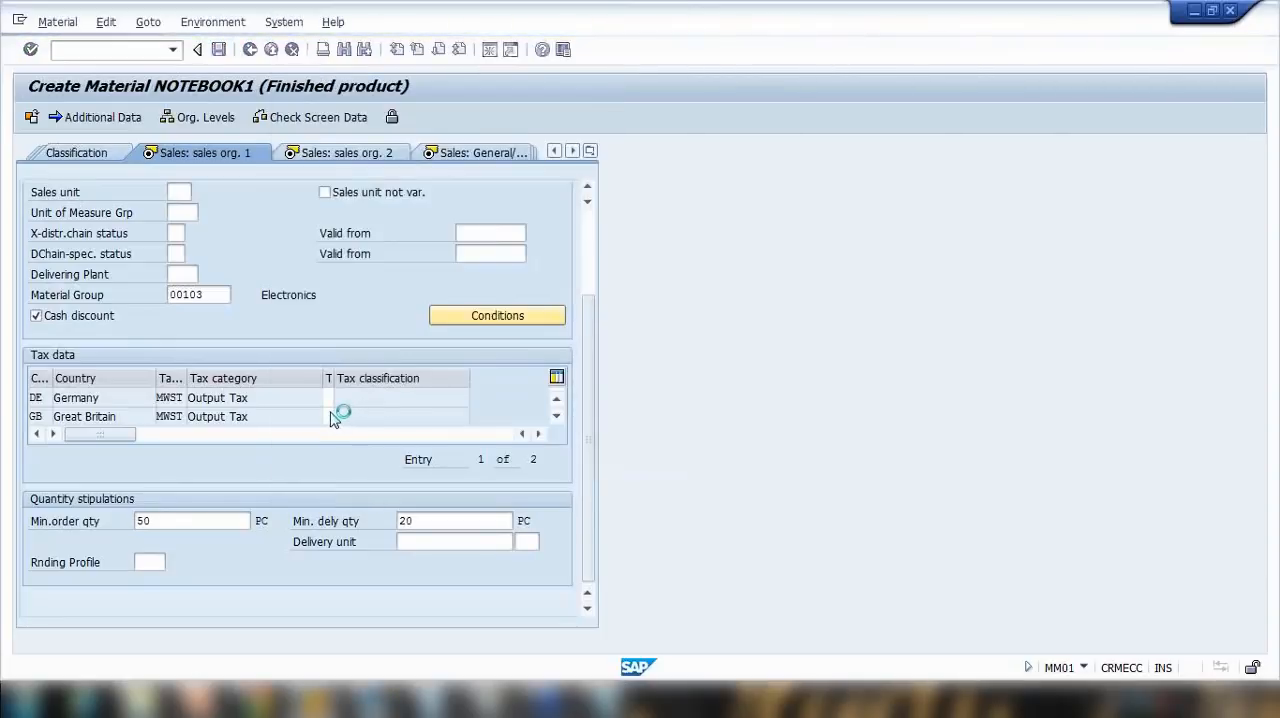
click(330, 415)
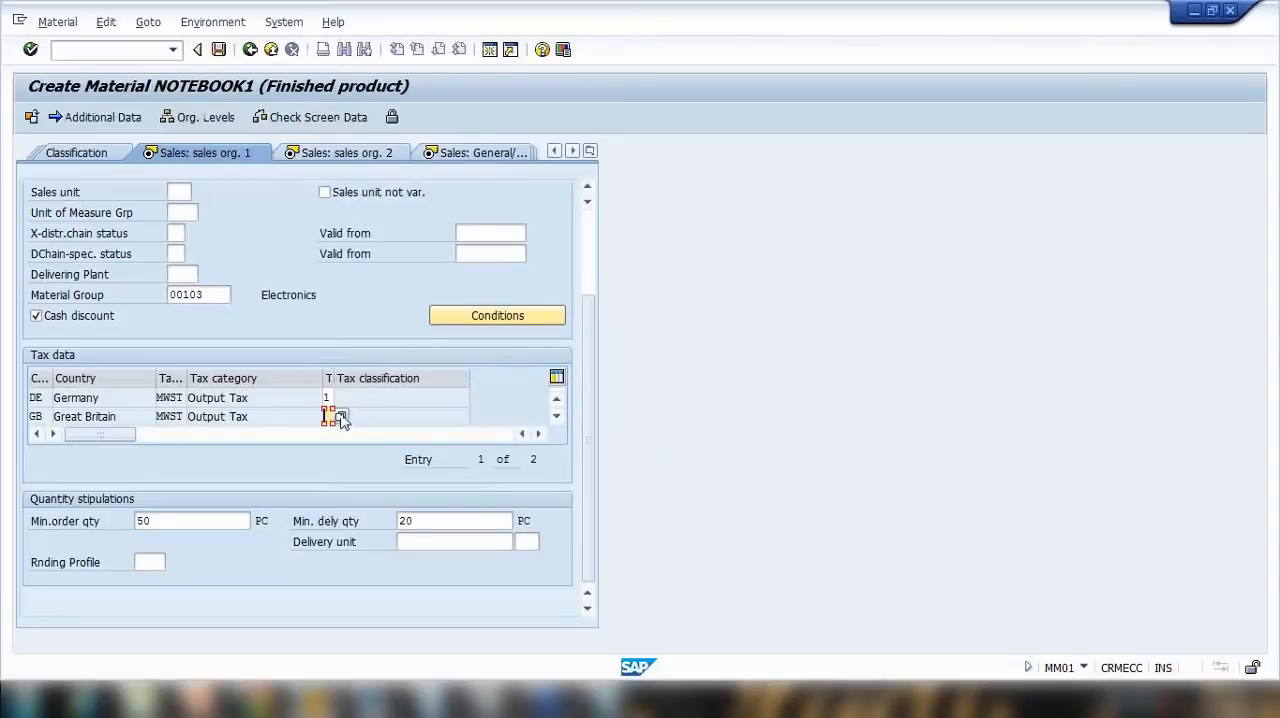
text(1)
key(Return)
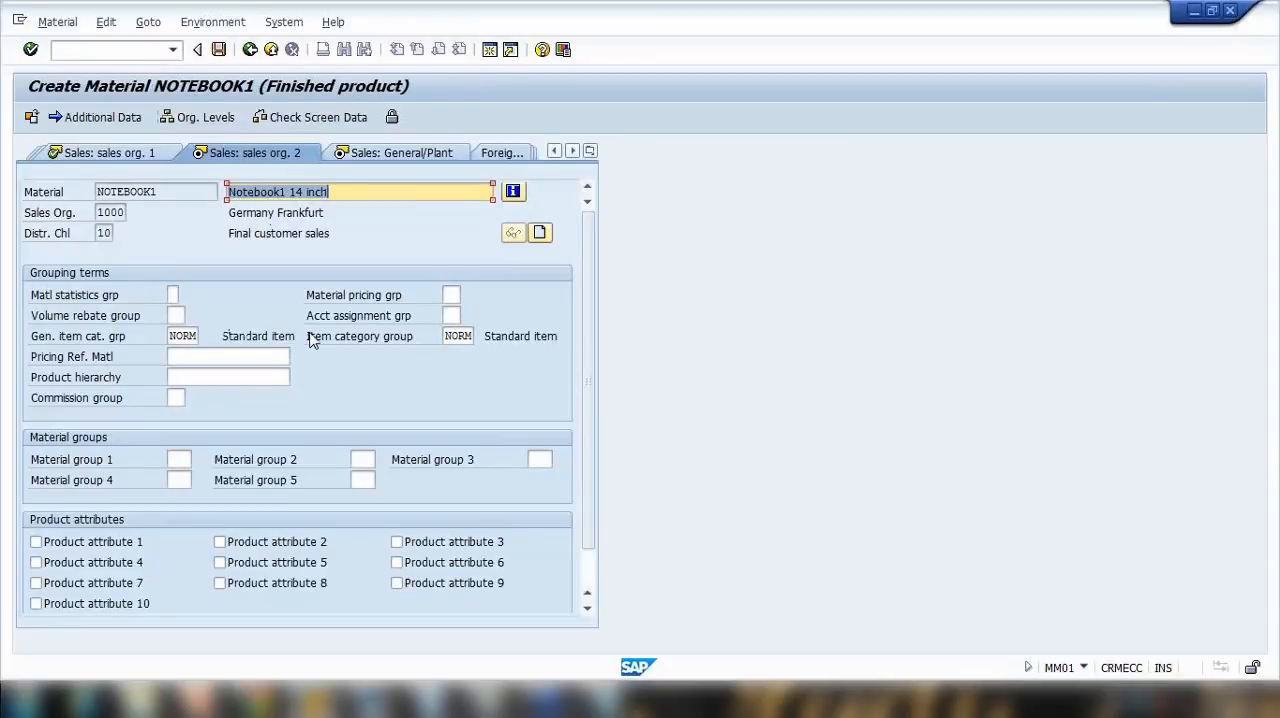
Step: In the Sales: General/Plant view, choose transportation group 0001 (On palettes) and loading group 0001 (Crane), and confirm
key(Return)
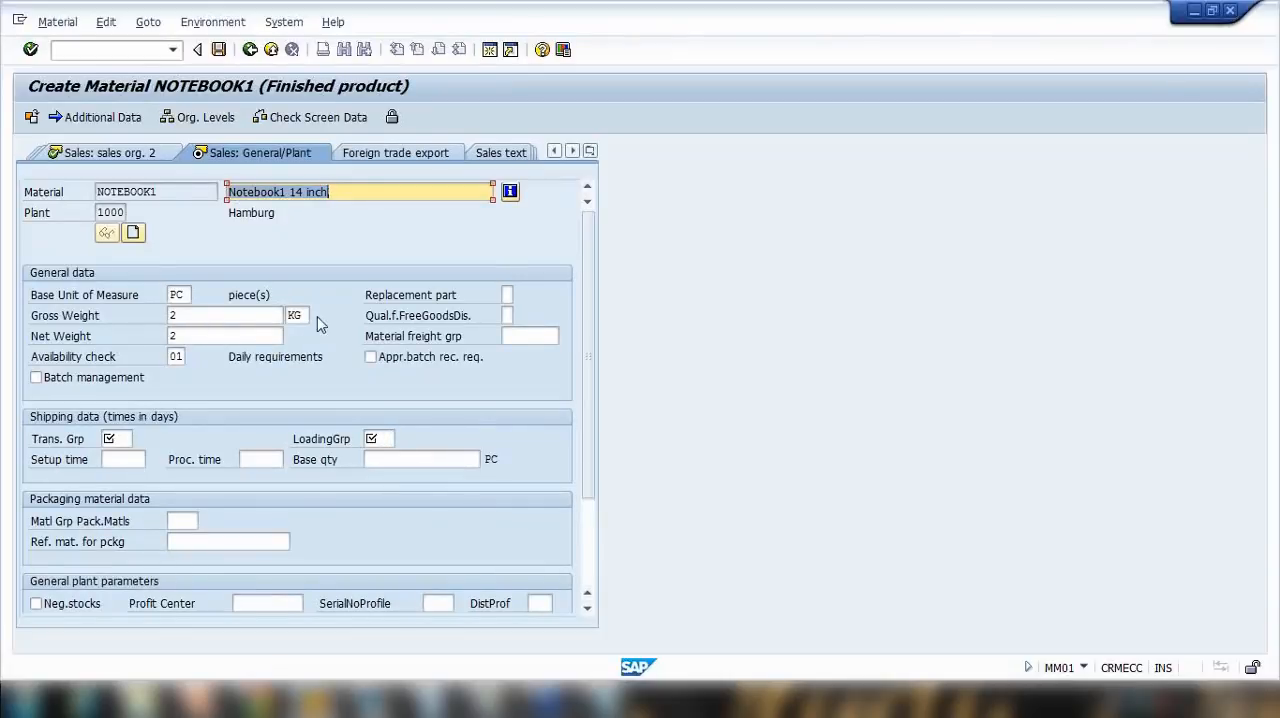
key(Return)
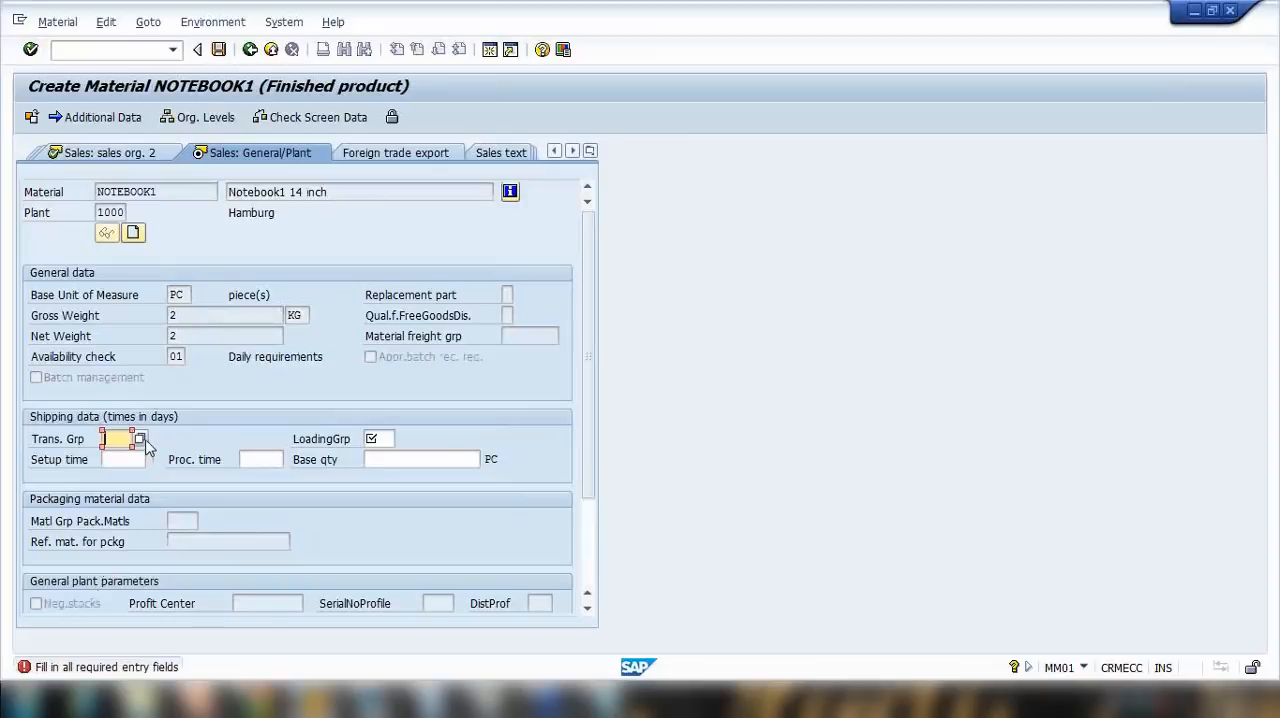
click(142, 439)
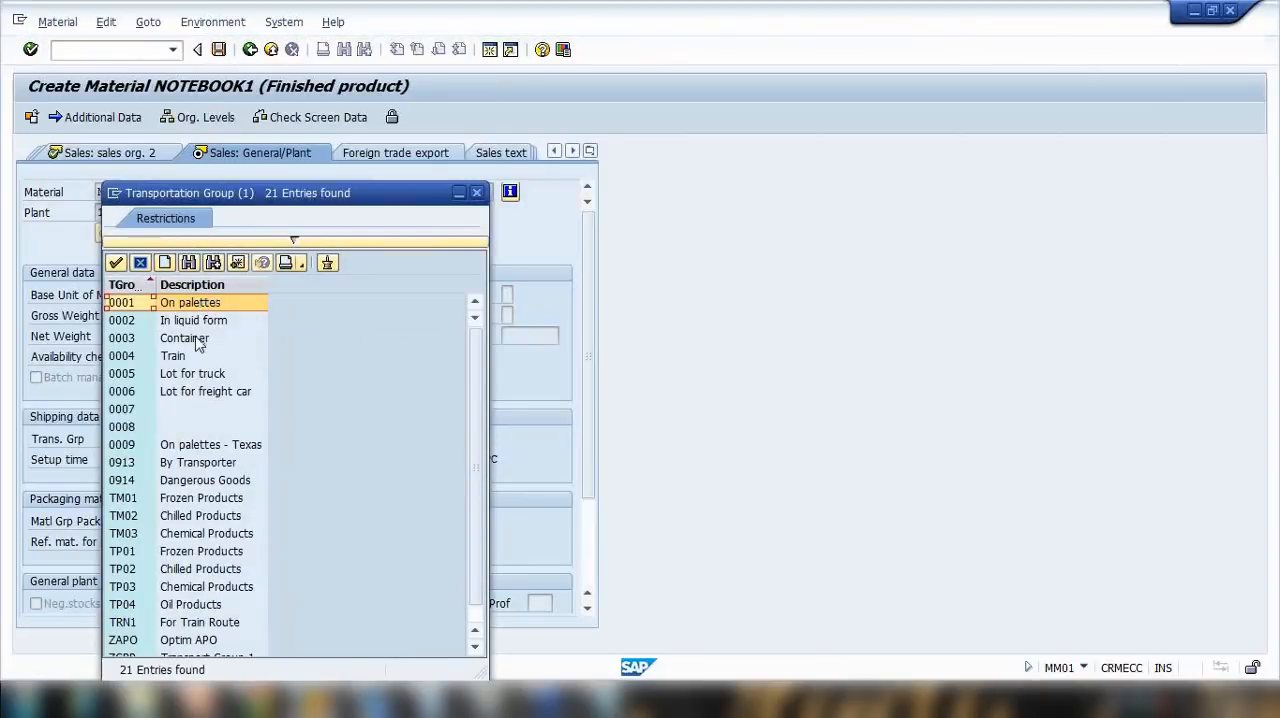
click(216, 308)
double_click(216, 308)
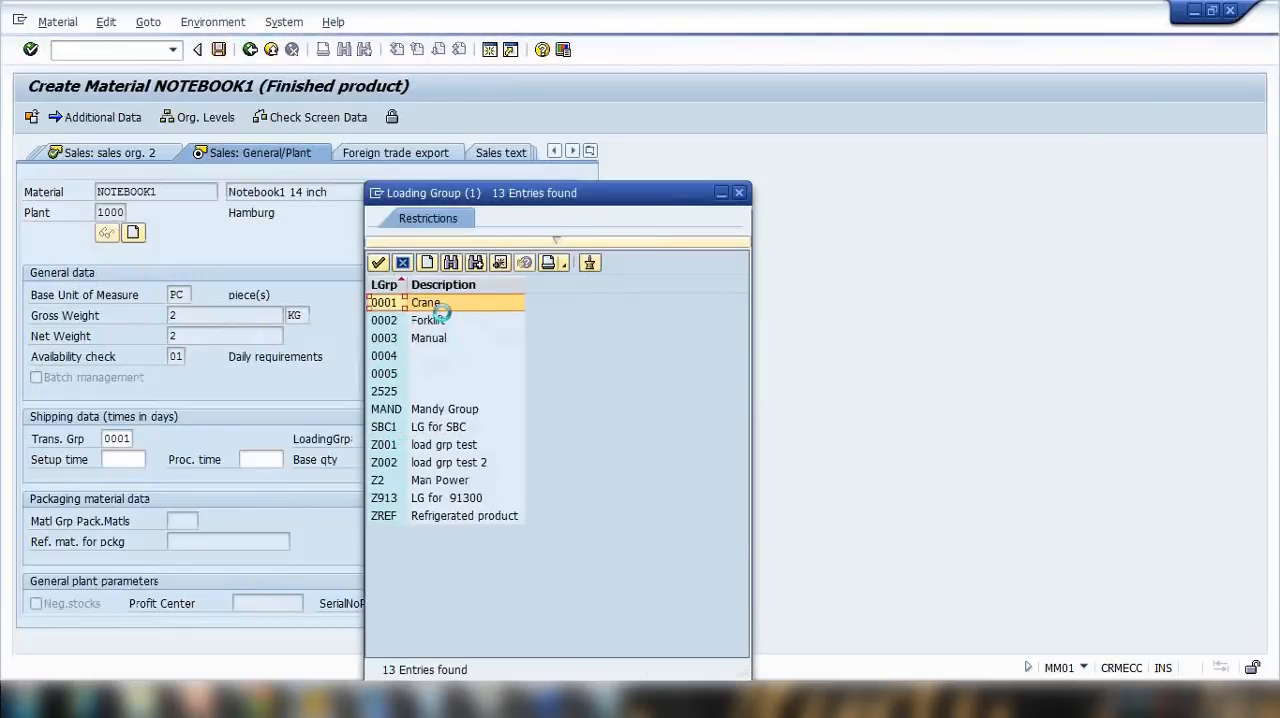
double_click(447, 304)
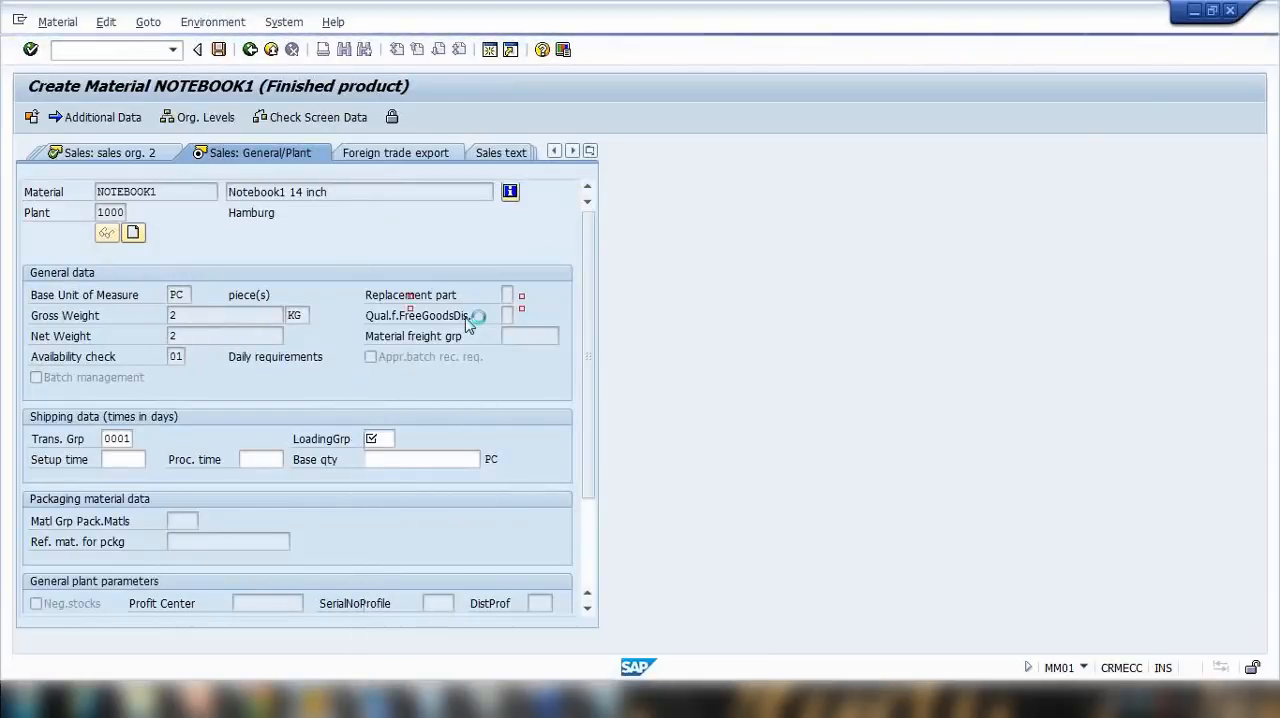
key(Return)
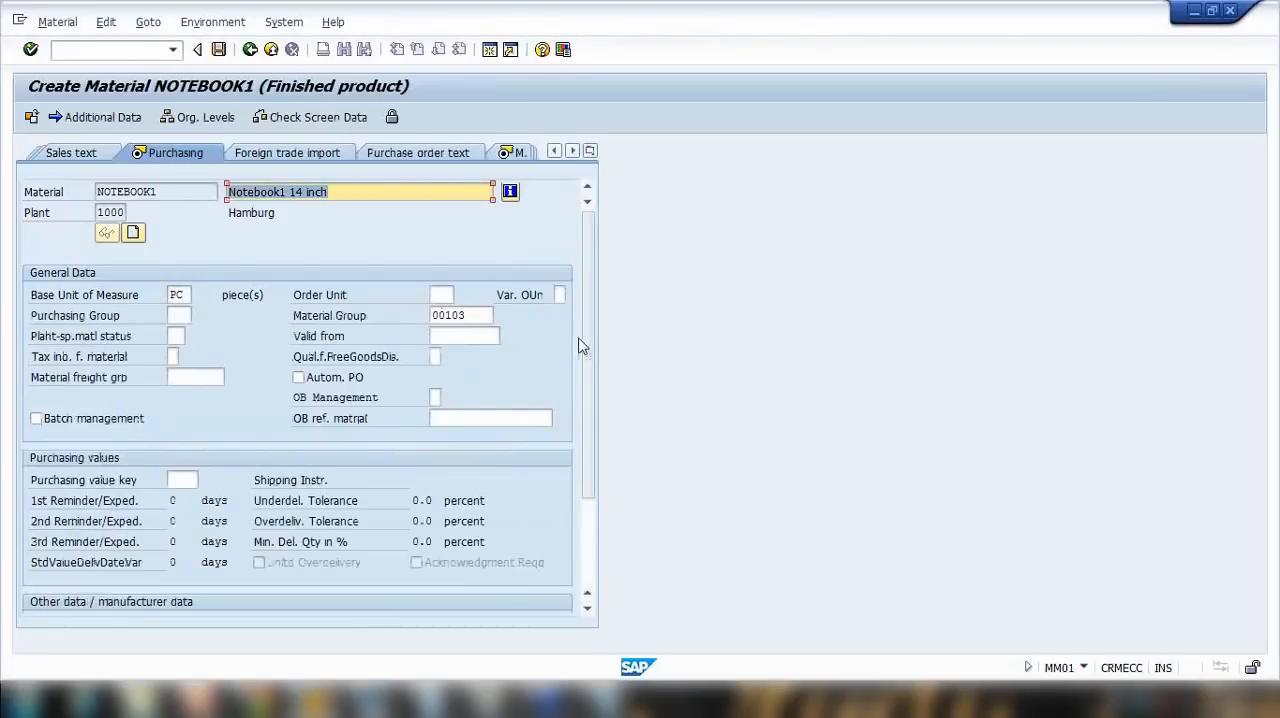
Step: Choose purchasing value key 1 in the Purchasing view and confirm the purchasing data
scroll(590, 374, down, 3)
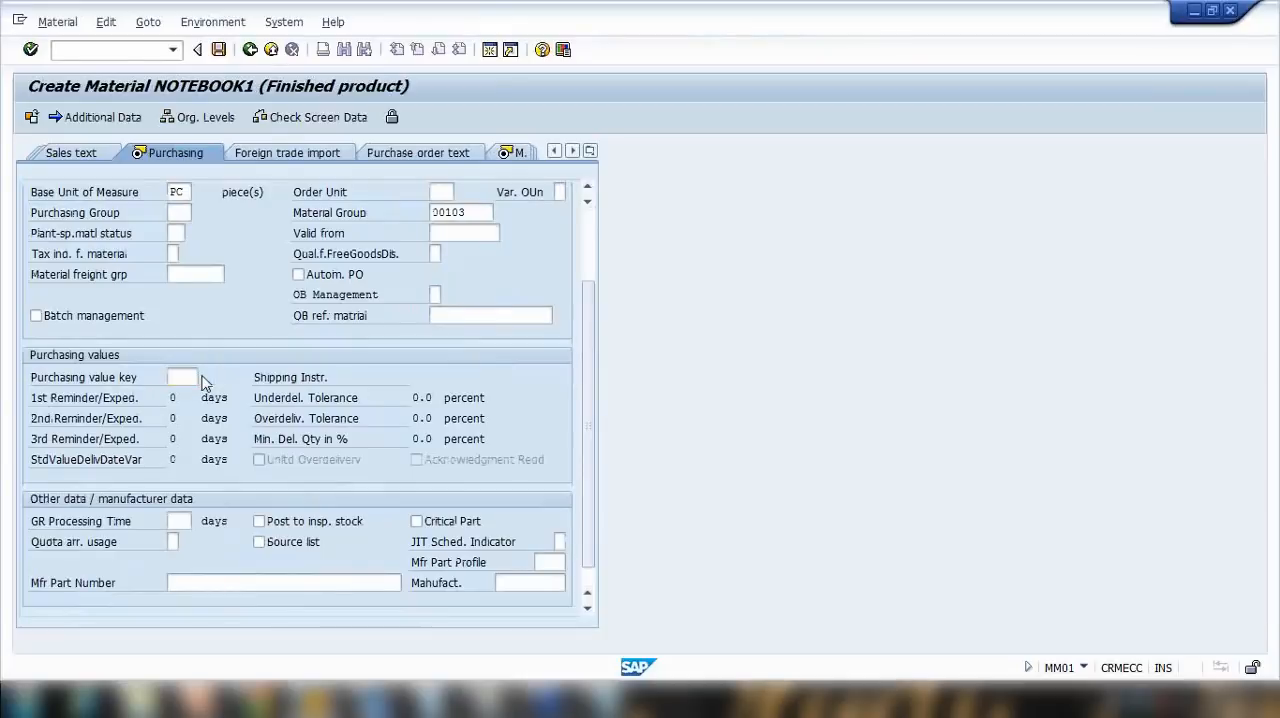
click(204, 377)
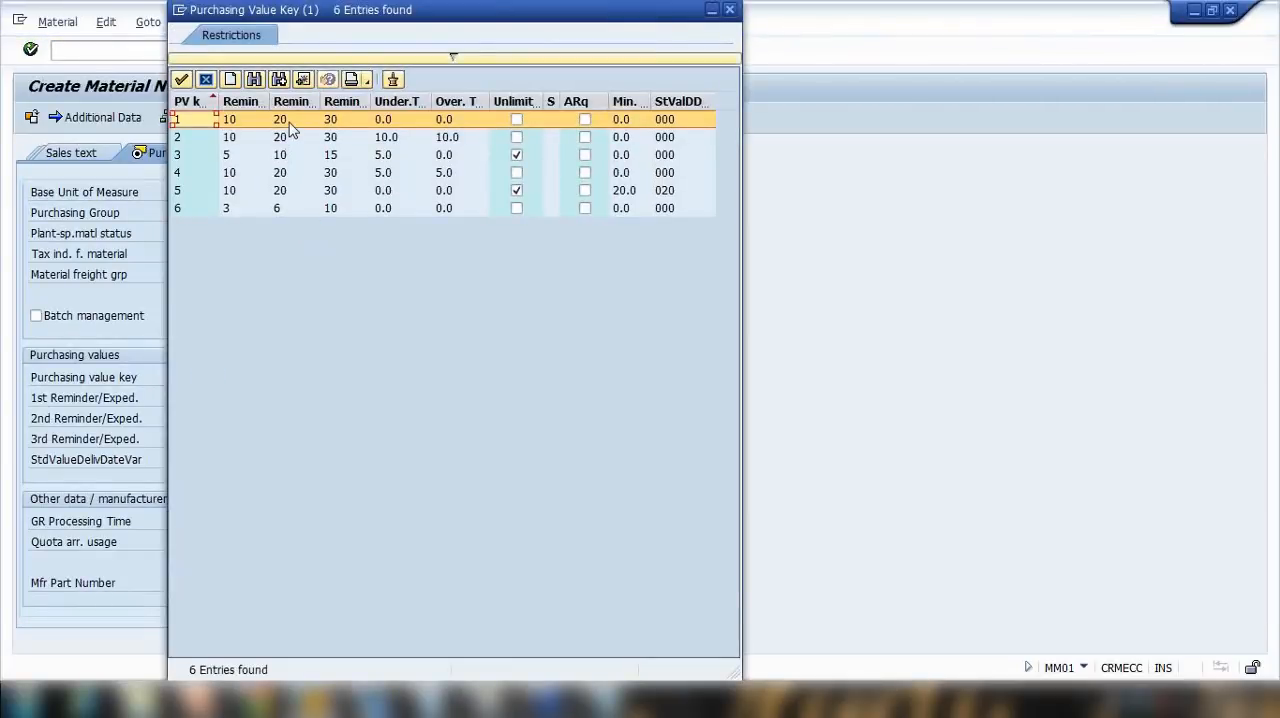
double_click(288, 122)
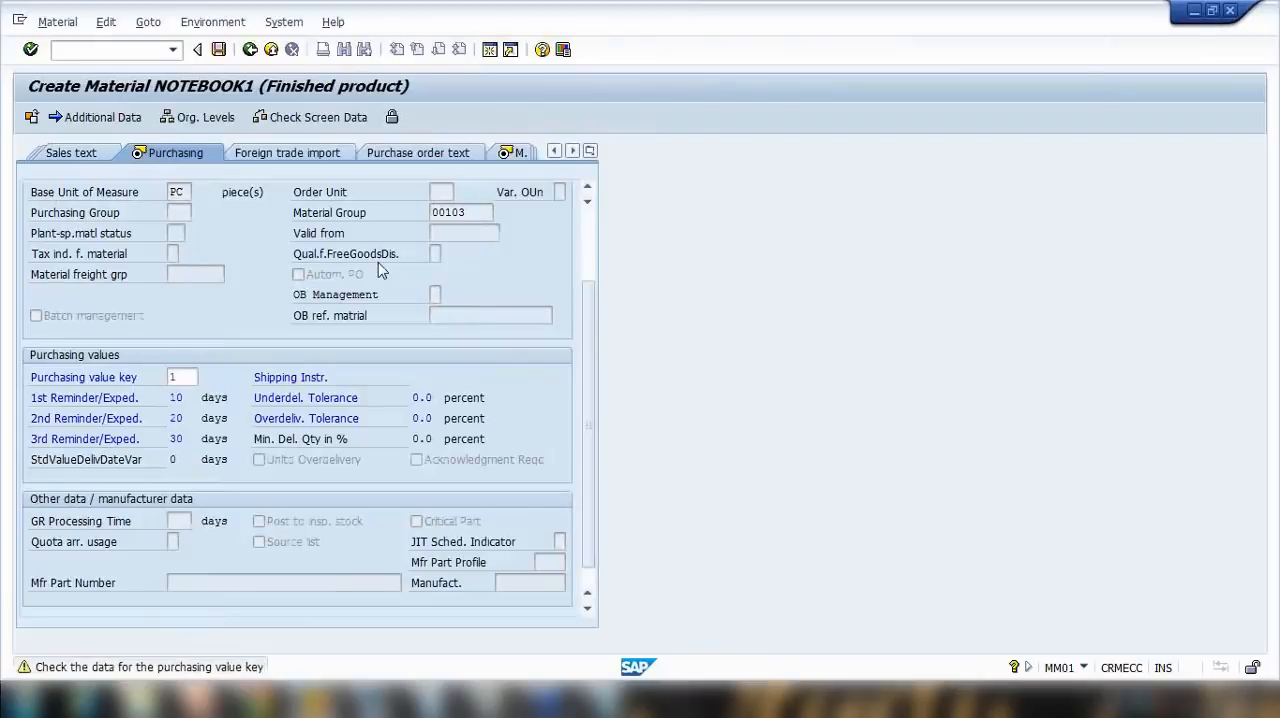
key(Return)
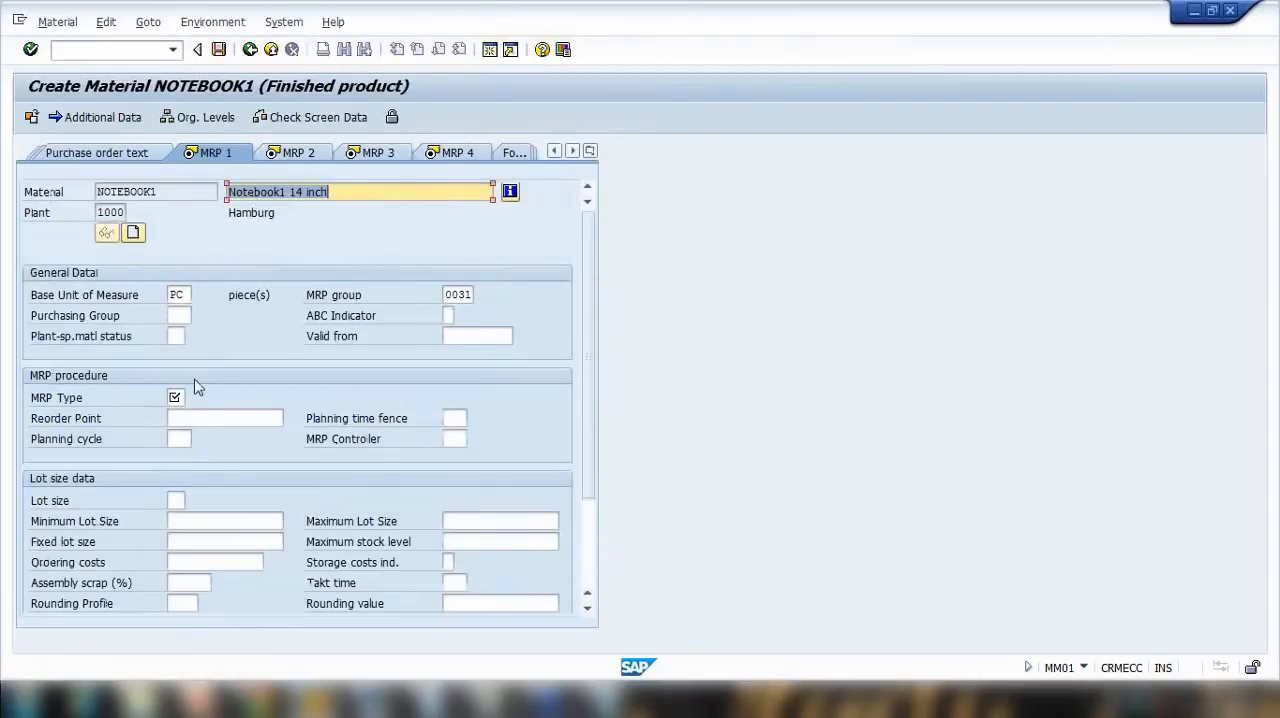
Step: In the MRP 1 view, set the MRP type to PD (MRP) and the MRP controller to 003
click(174, 397)
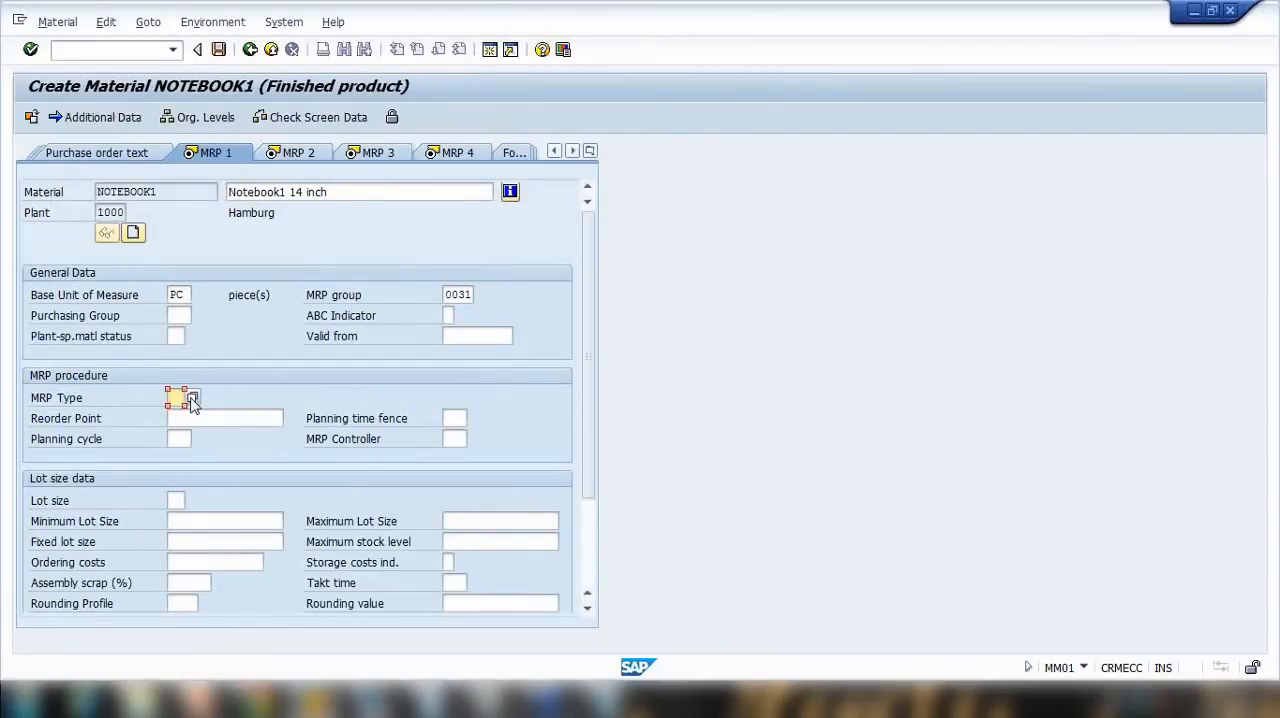
click(192, 398)
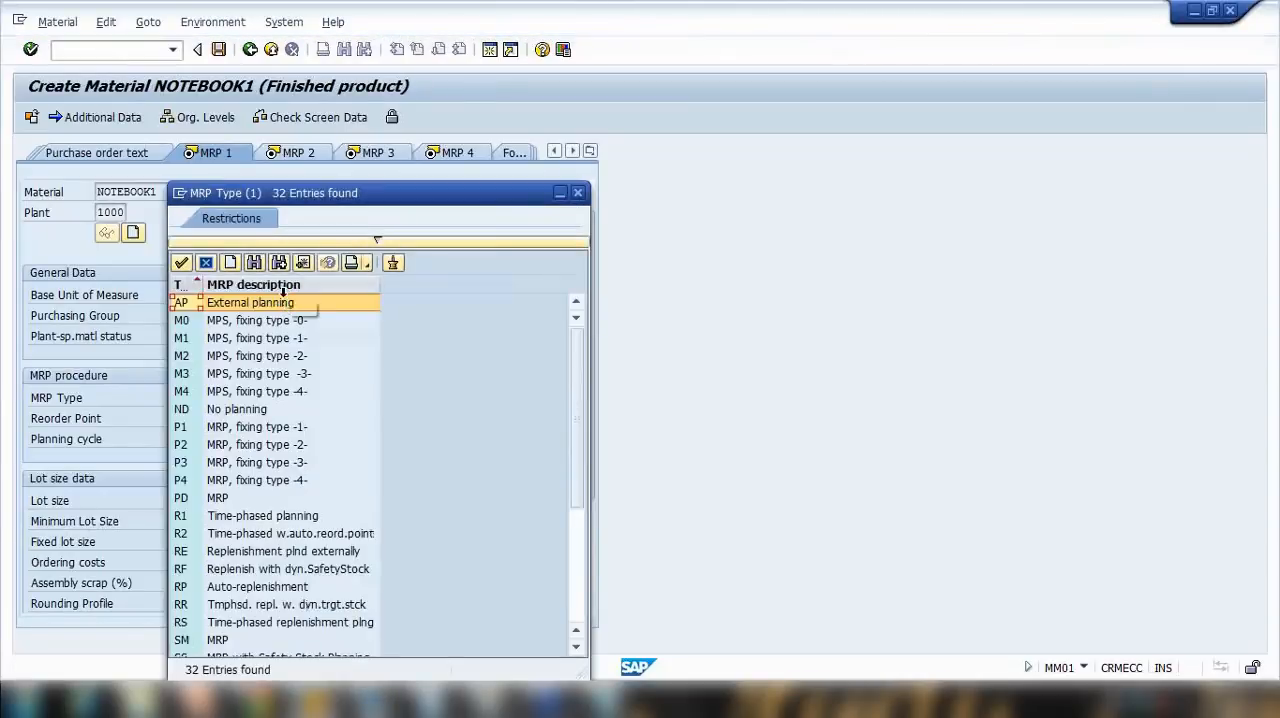
scroll(213, 432, down, 2)
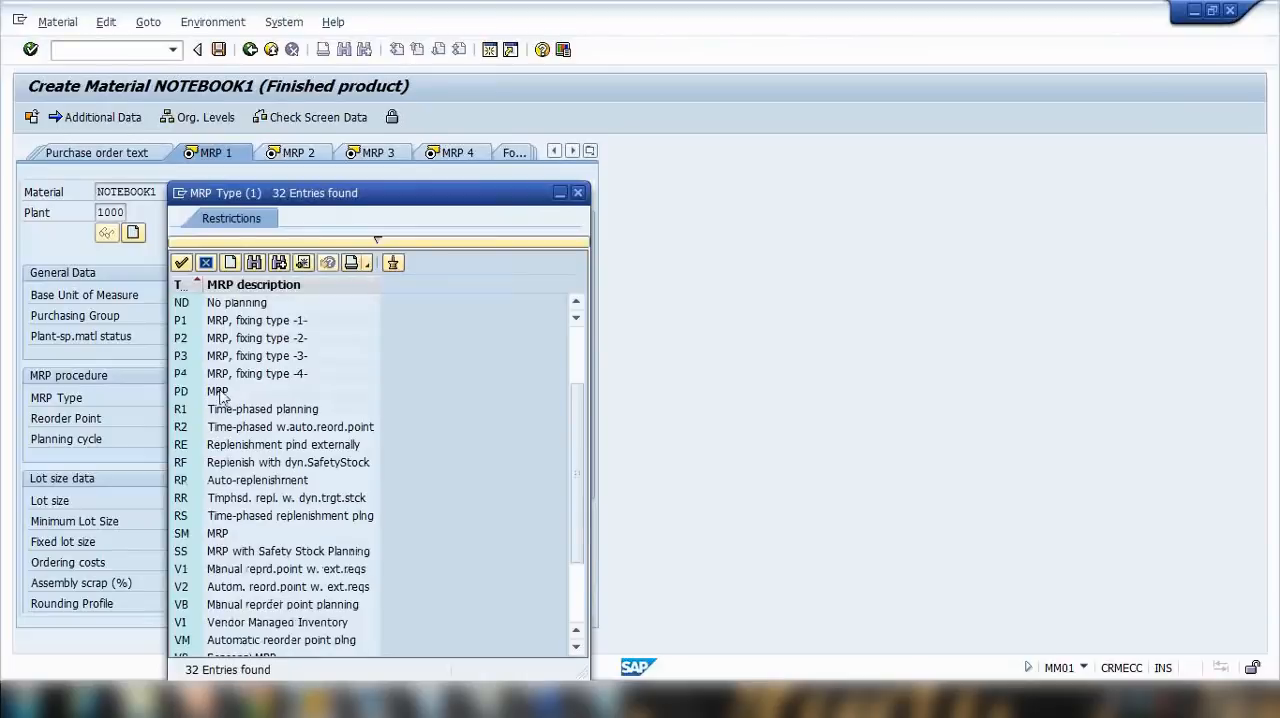
double_click(218, 391)
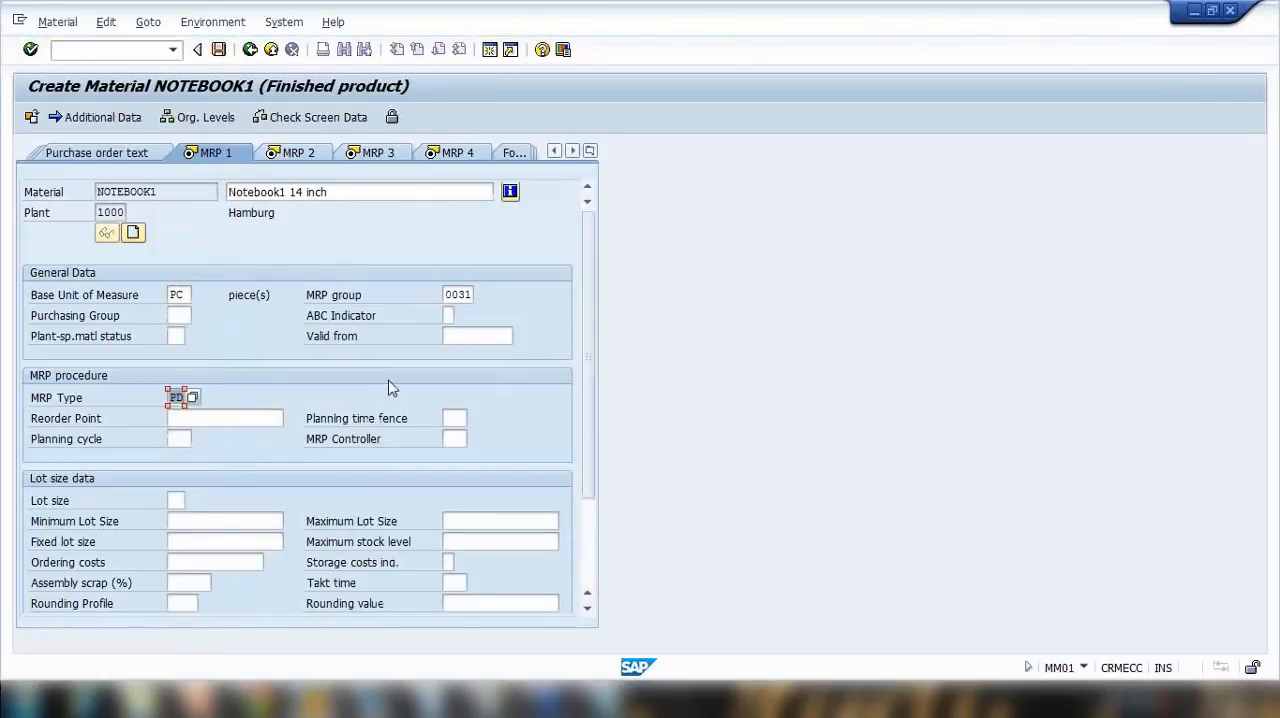
key(Return)
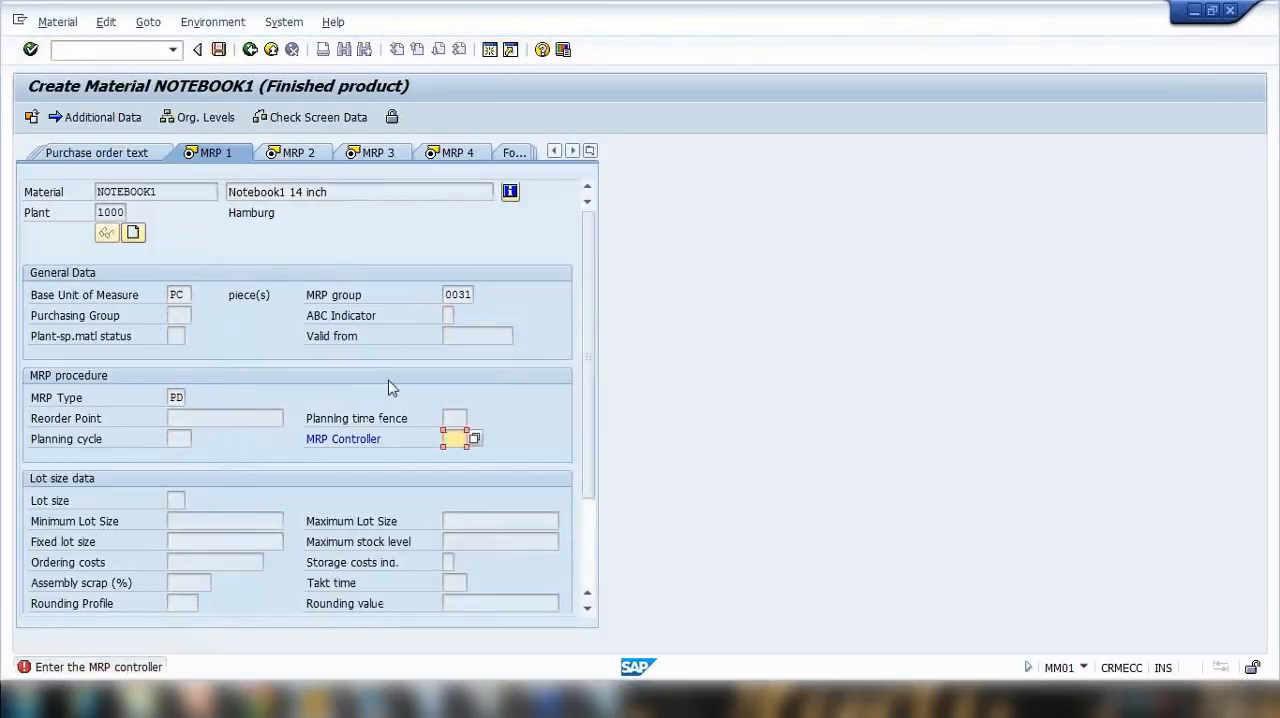
click(475, 439)
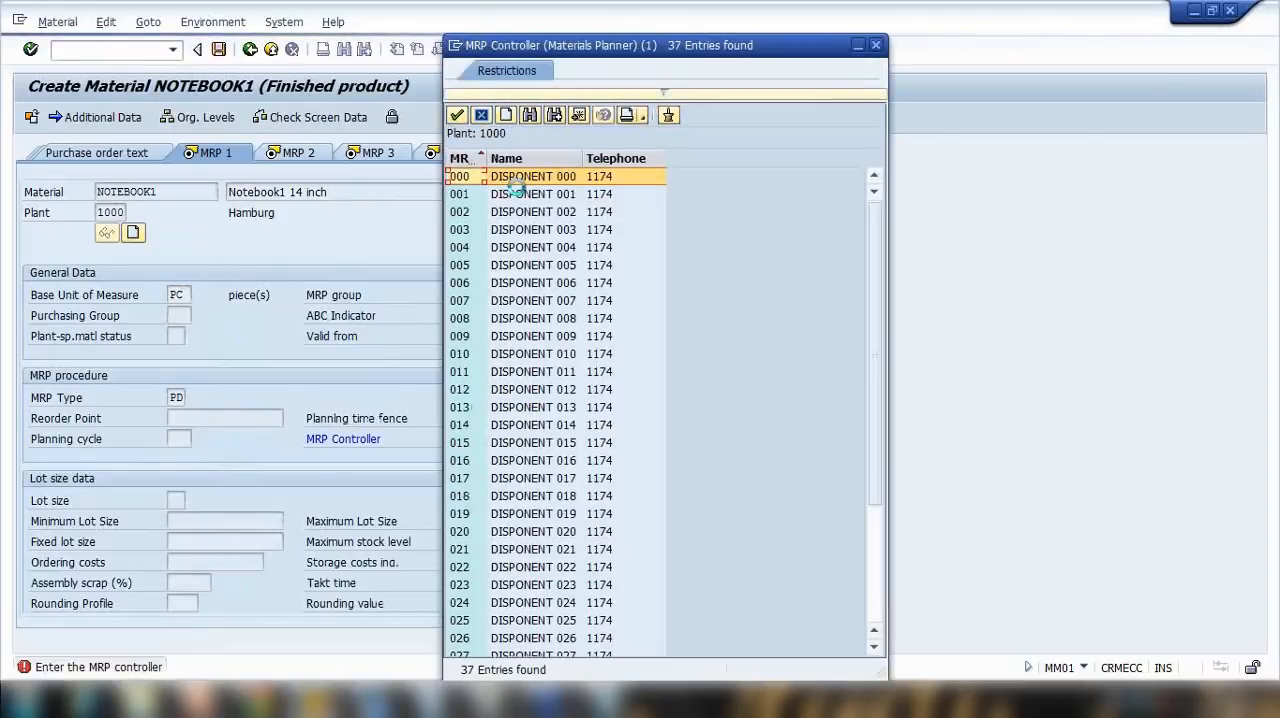
click(515, 230)
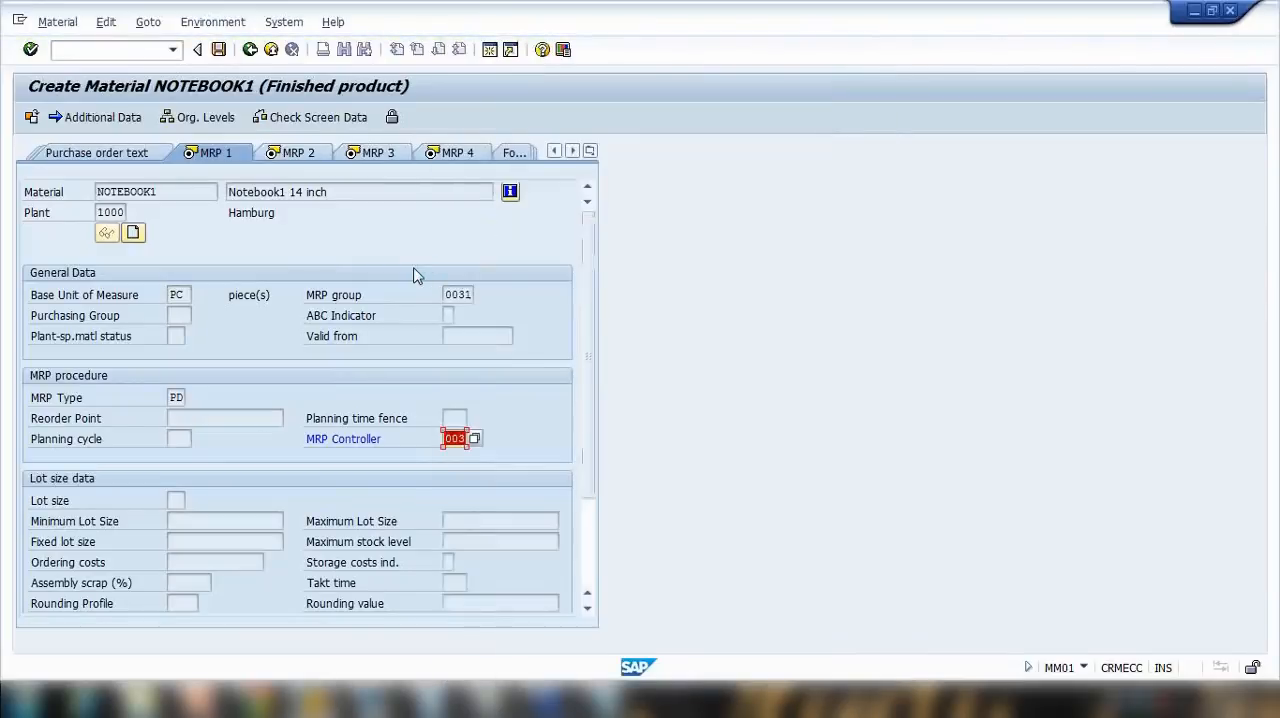
key(Tab)
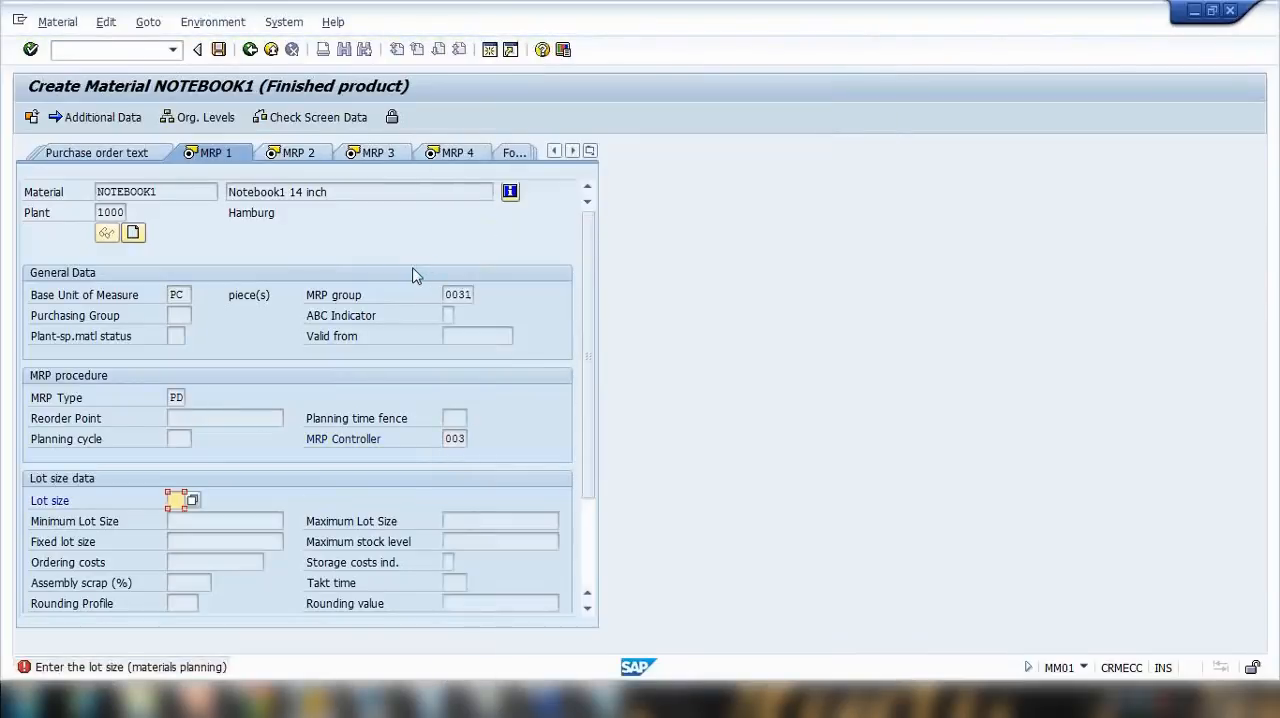
Step: Choose lot size MB (Monthly lot size) in the MRP 1 view and confirm the view
click(192, 500)
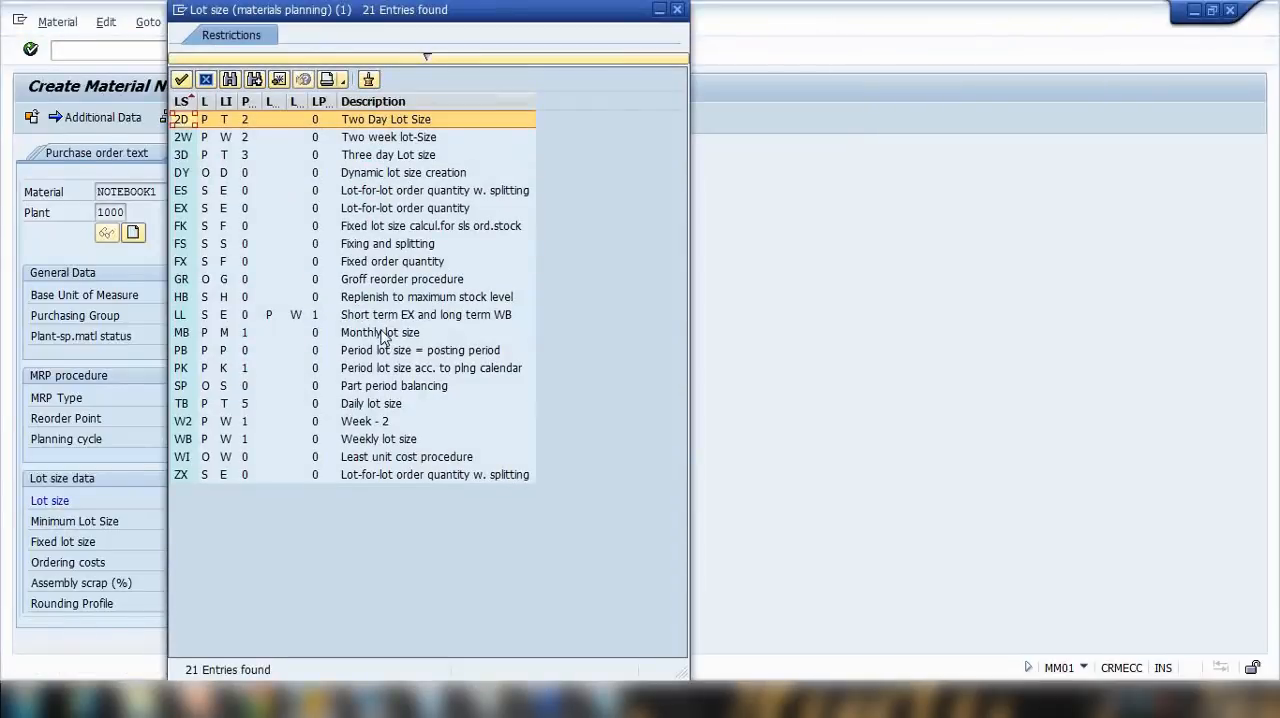
double_click(384, 333)
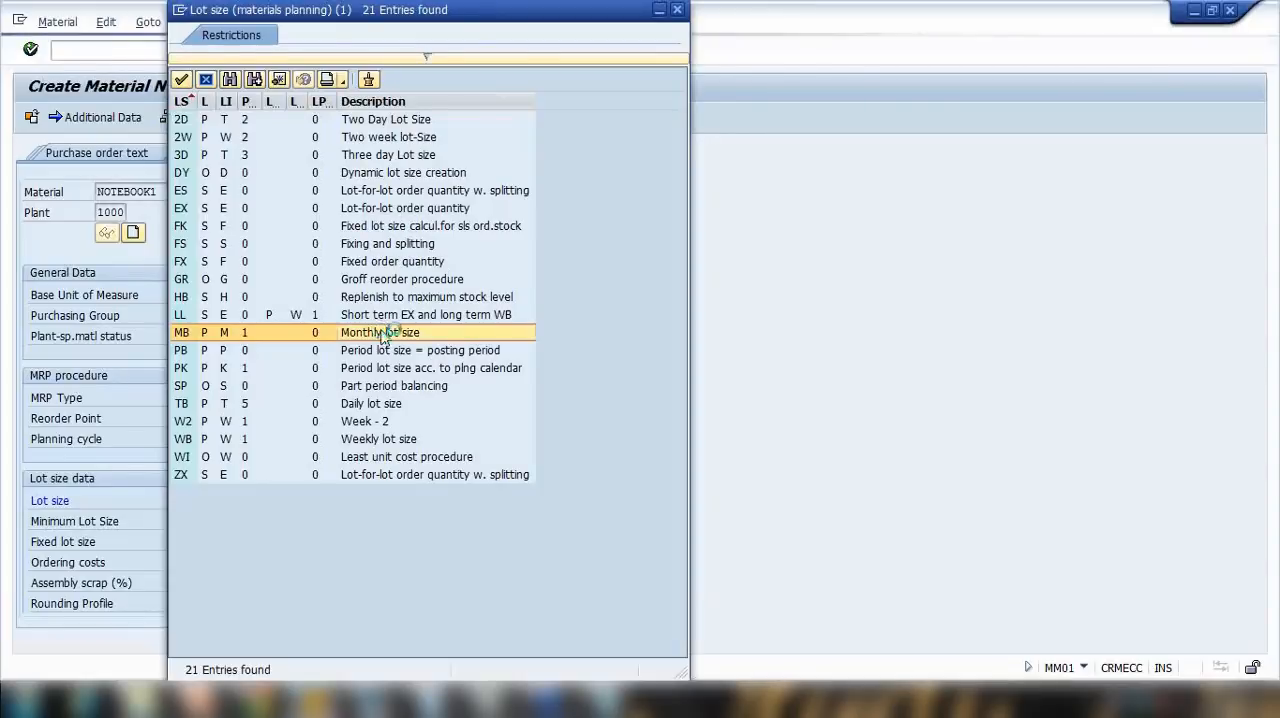
key(Return)
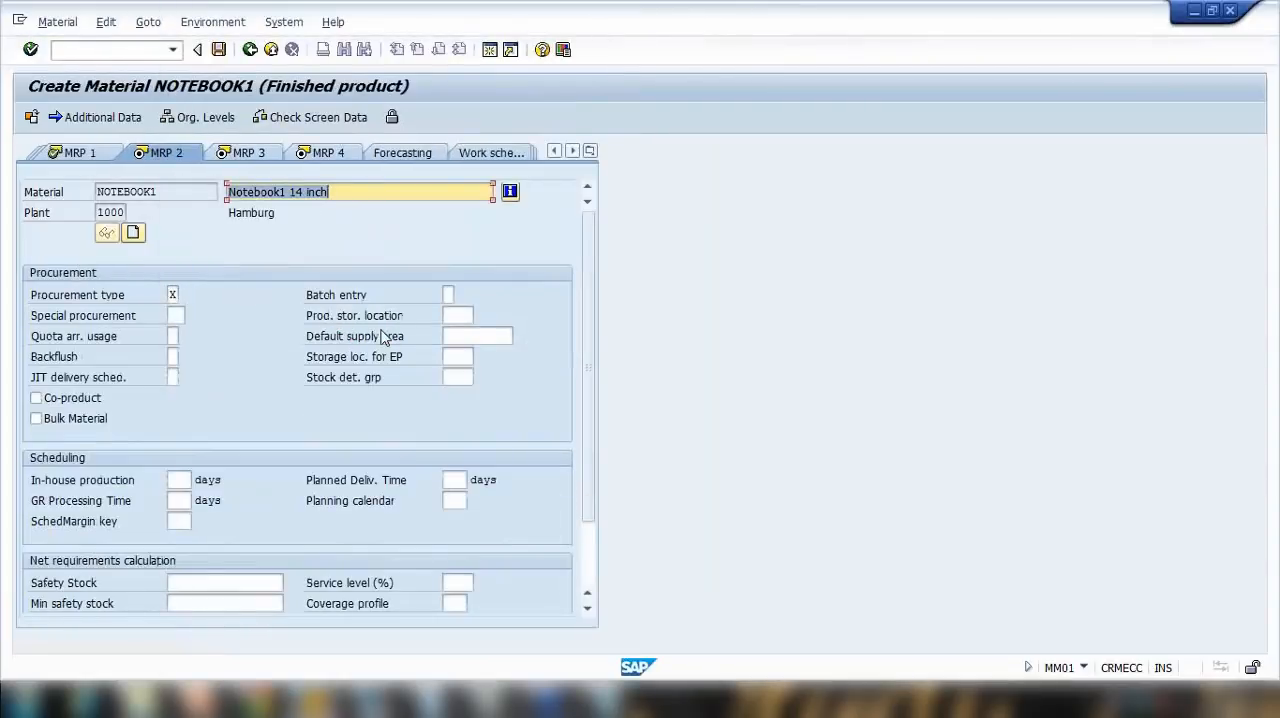
Step: In the MRP 2 view, change the procurement type to F (External procurement)
click(173, 293)
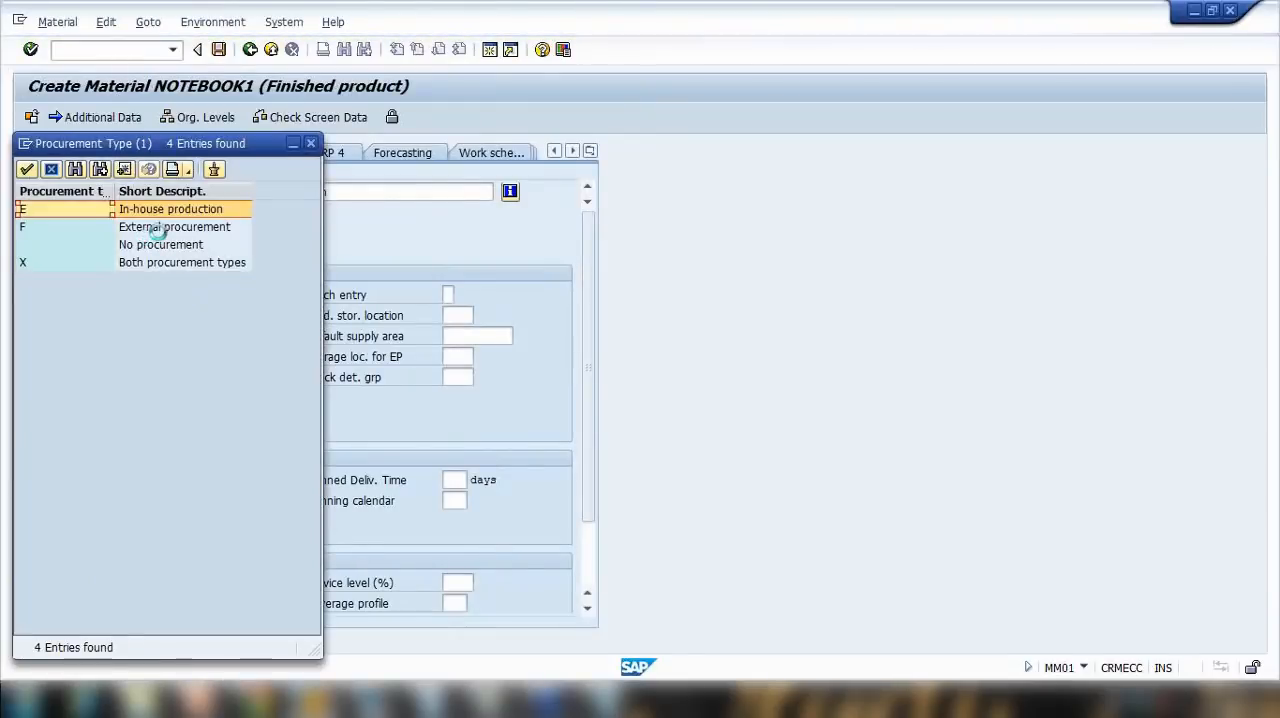
click(160, 228)
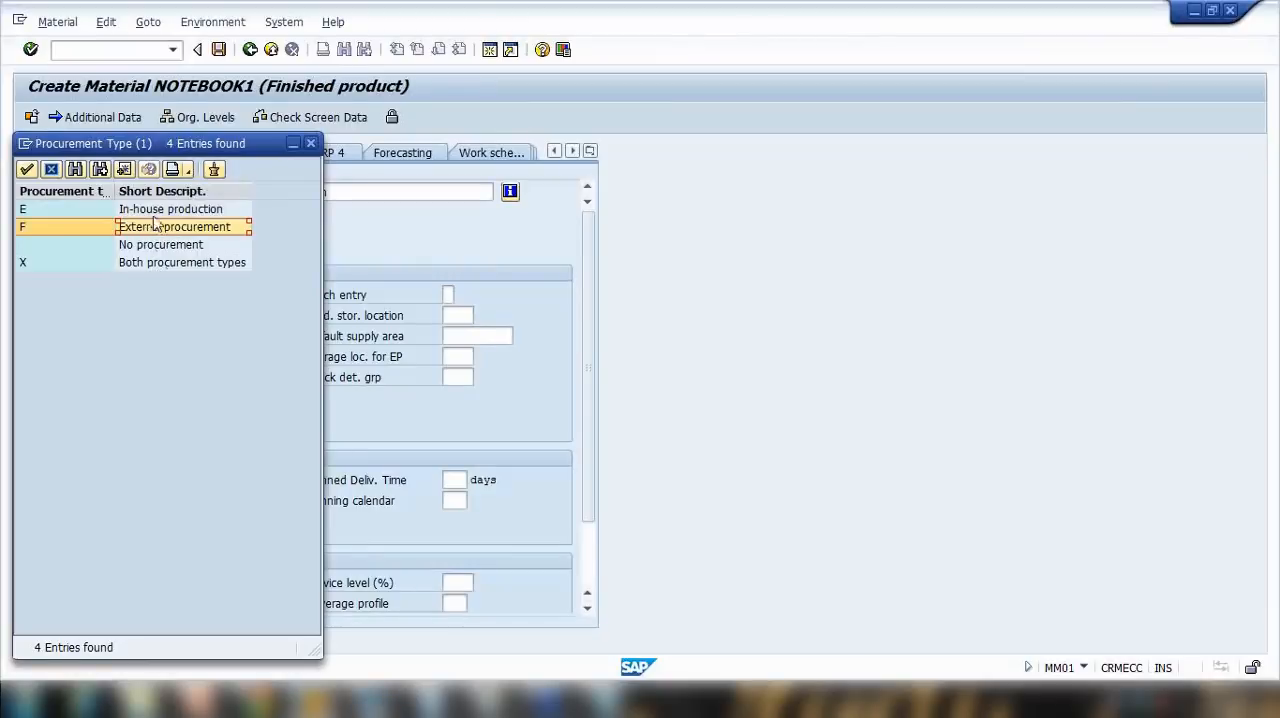
click(160, 210)
click(157, 264)
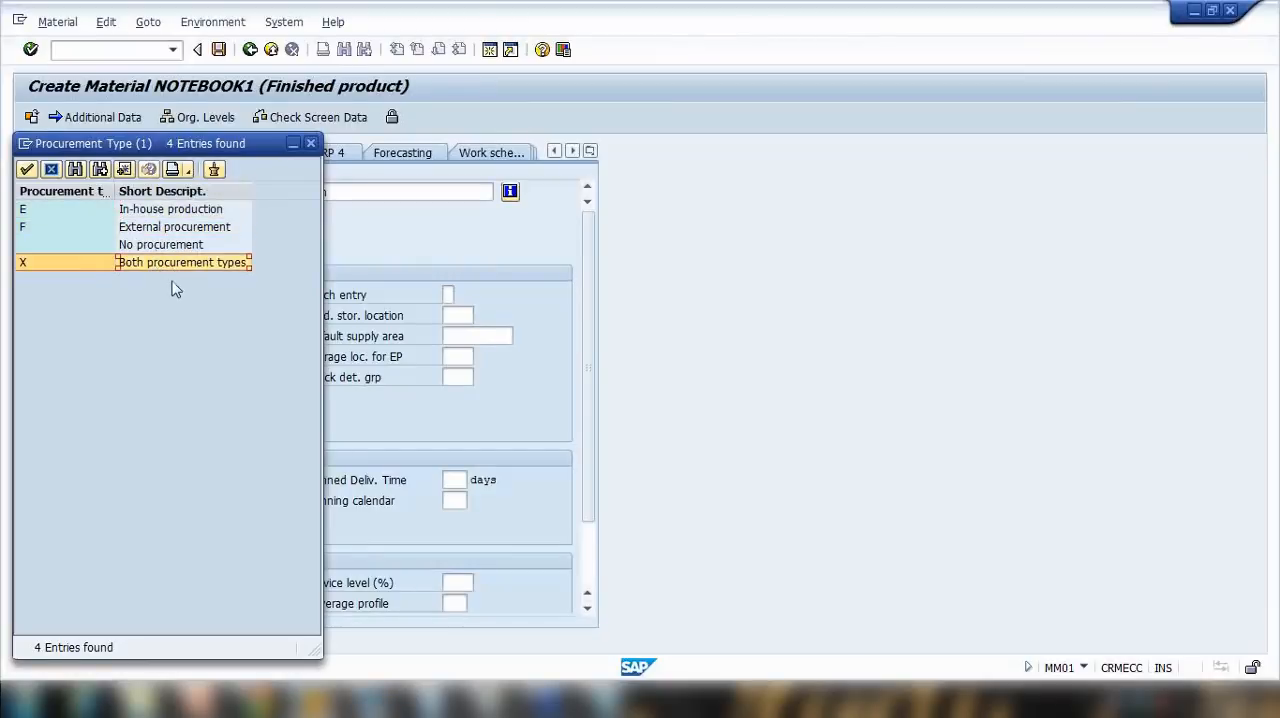
double_click(150, 230)
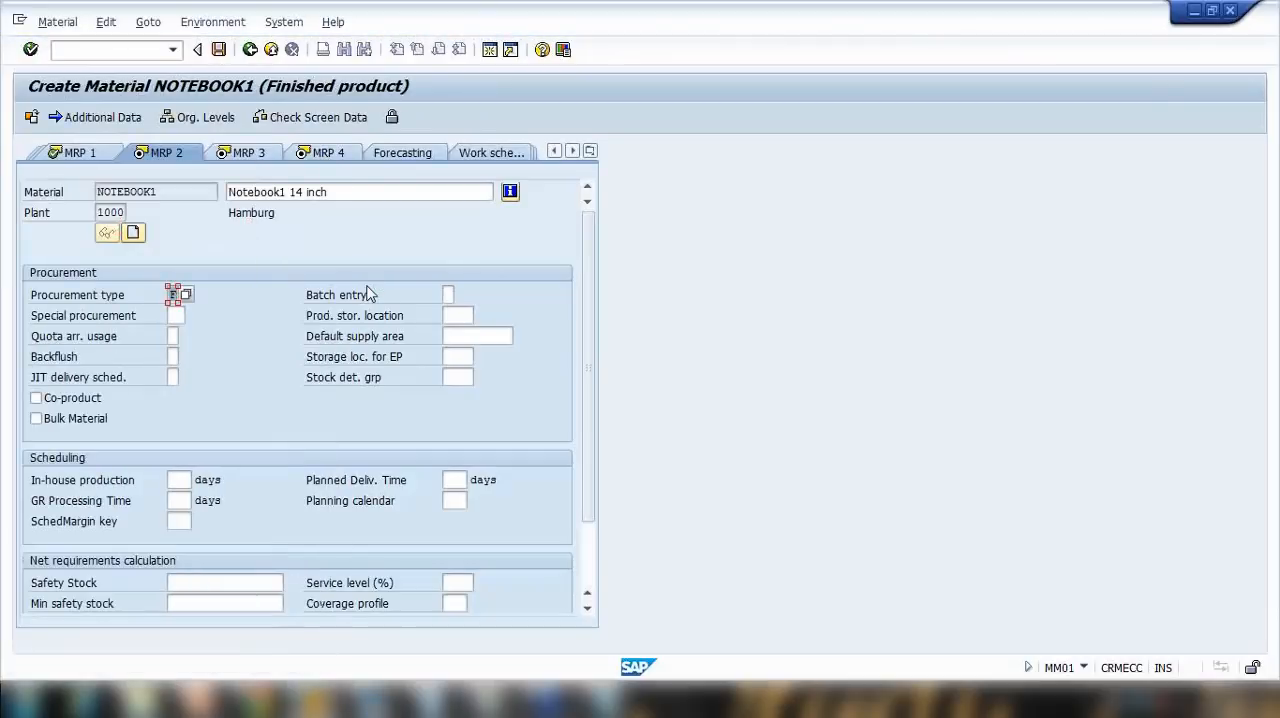
Step: Set the planned delivery time to 10 days and the scheduling margin key to 001, and confirm the MRP 2 view
click(460, 480)
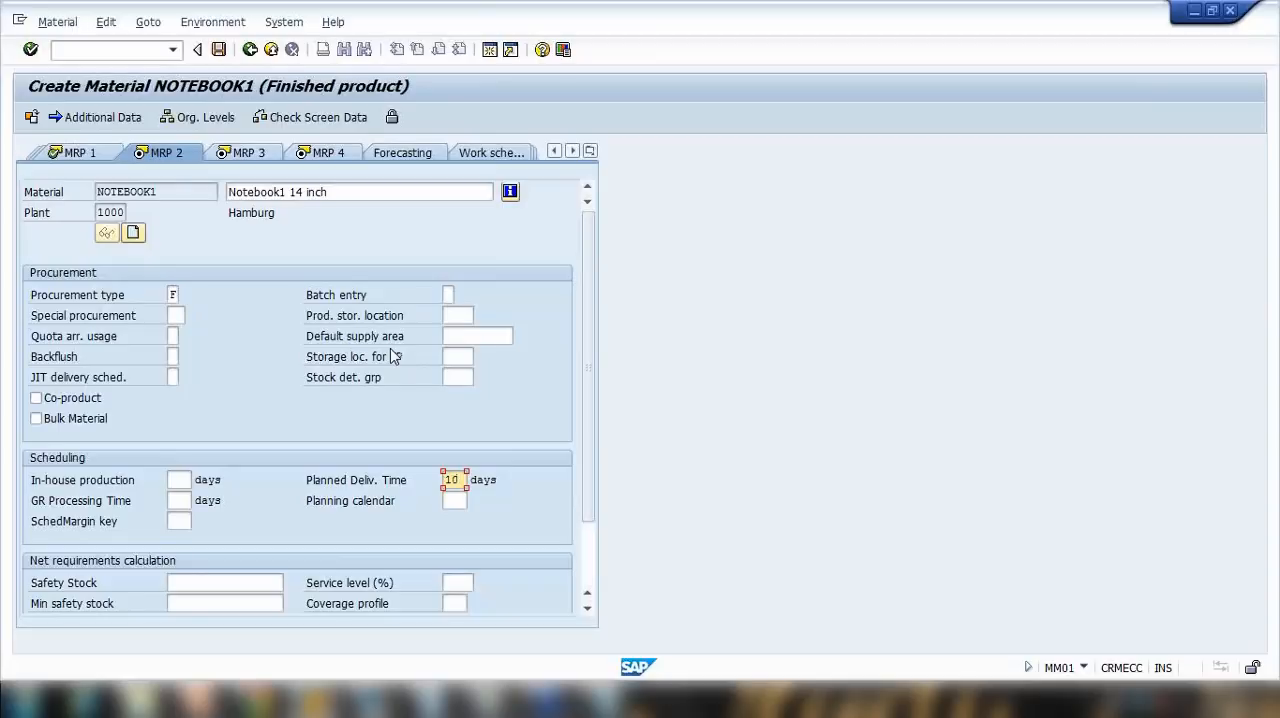
key(Return)
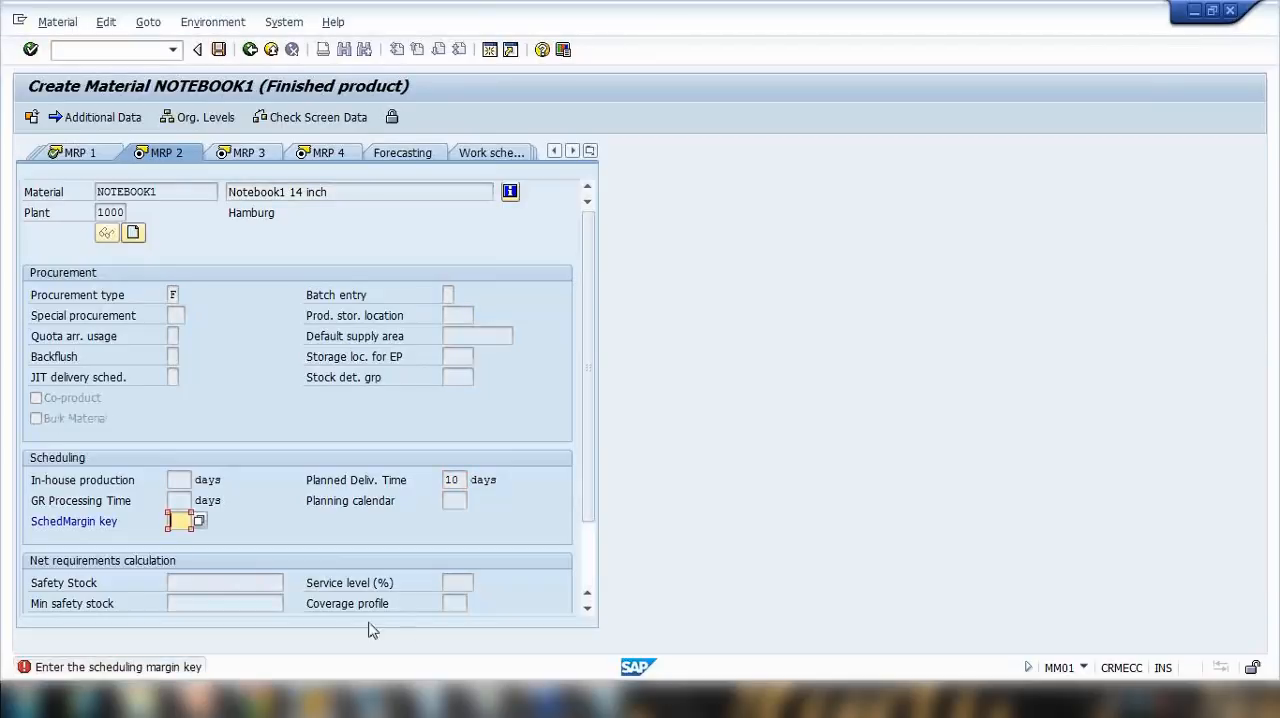
click(200, 522)
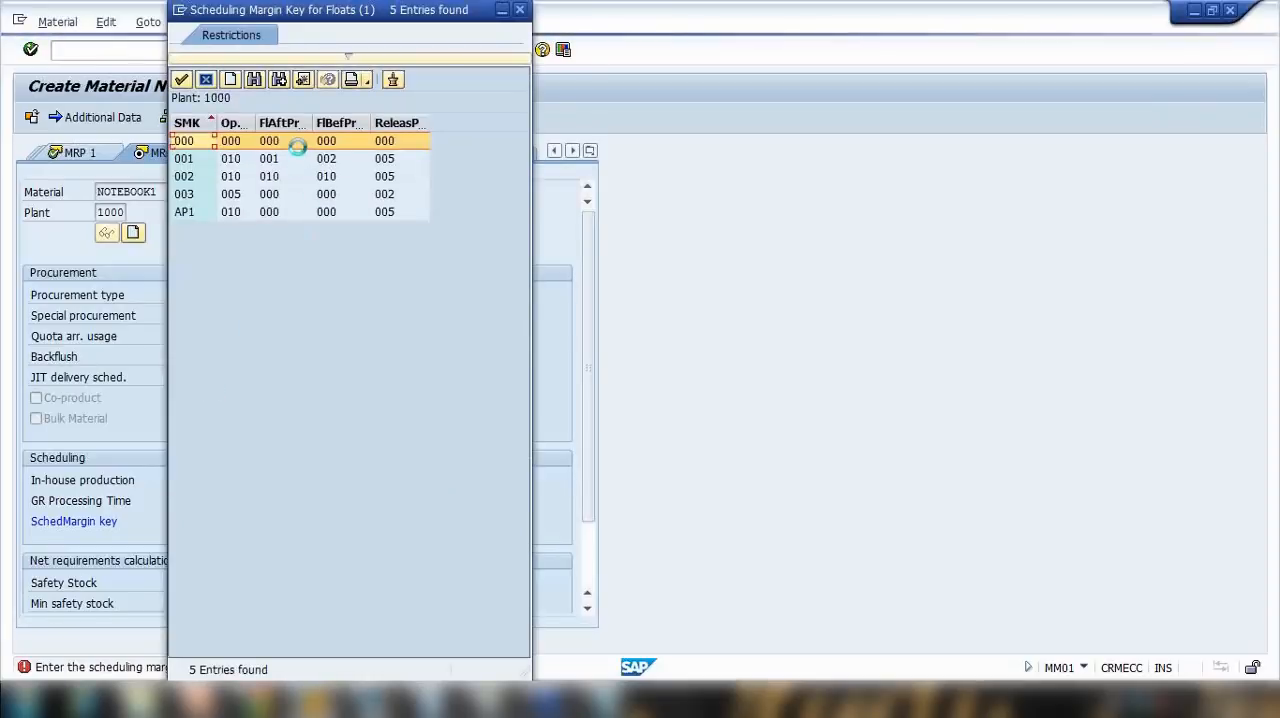
double_click(281, 160)
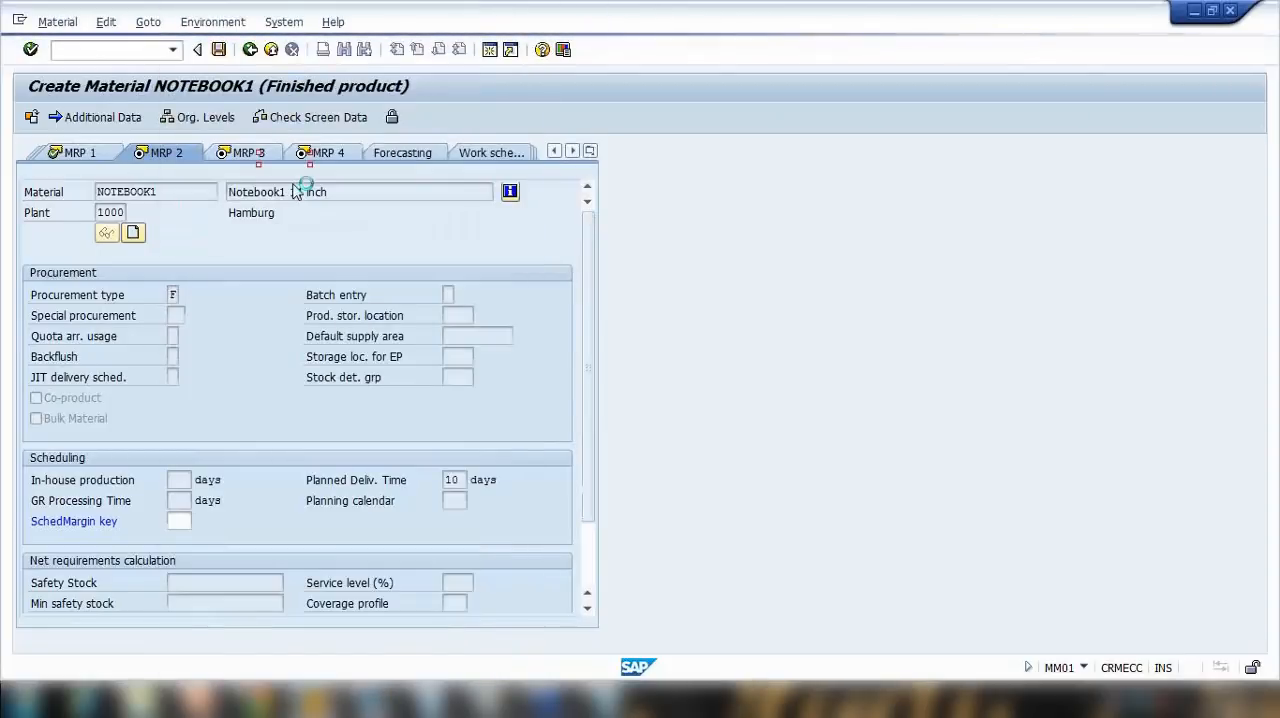
key(Return)
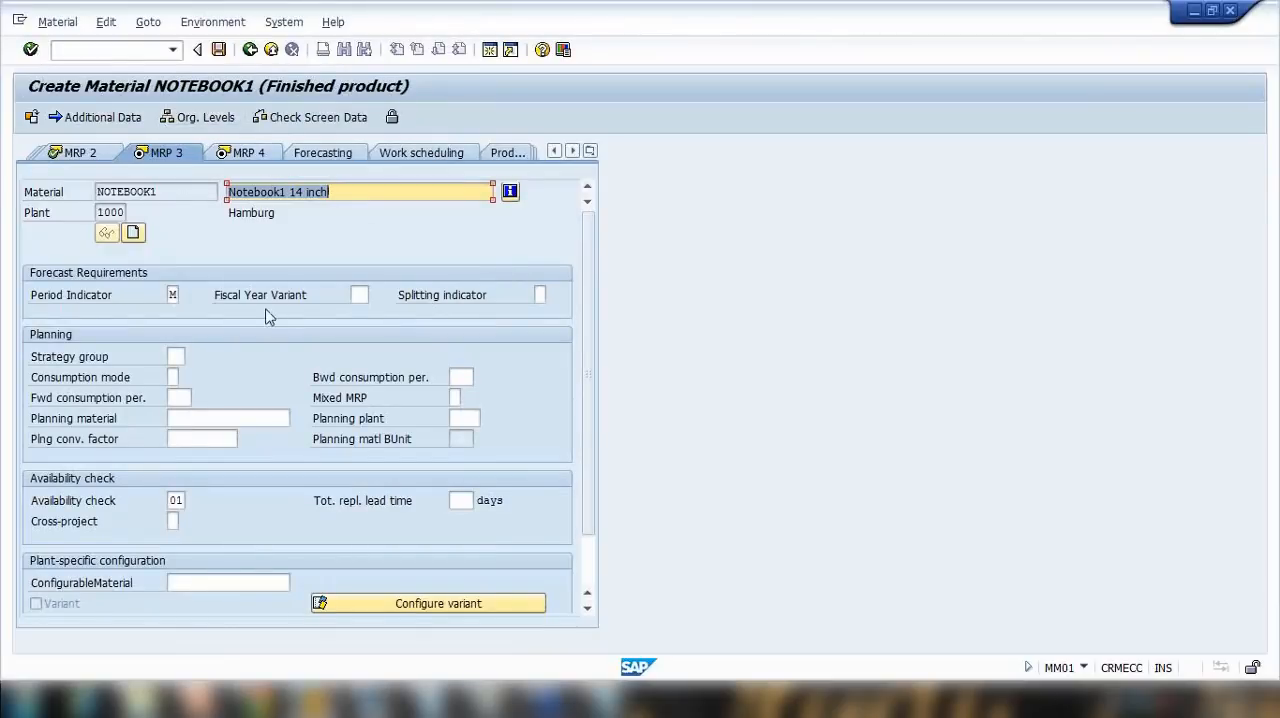
Step: Accept the MRP 3 and MRP 4 views as they are, and set valuation class 7920 in the Accounting 1 view
key(Return)
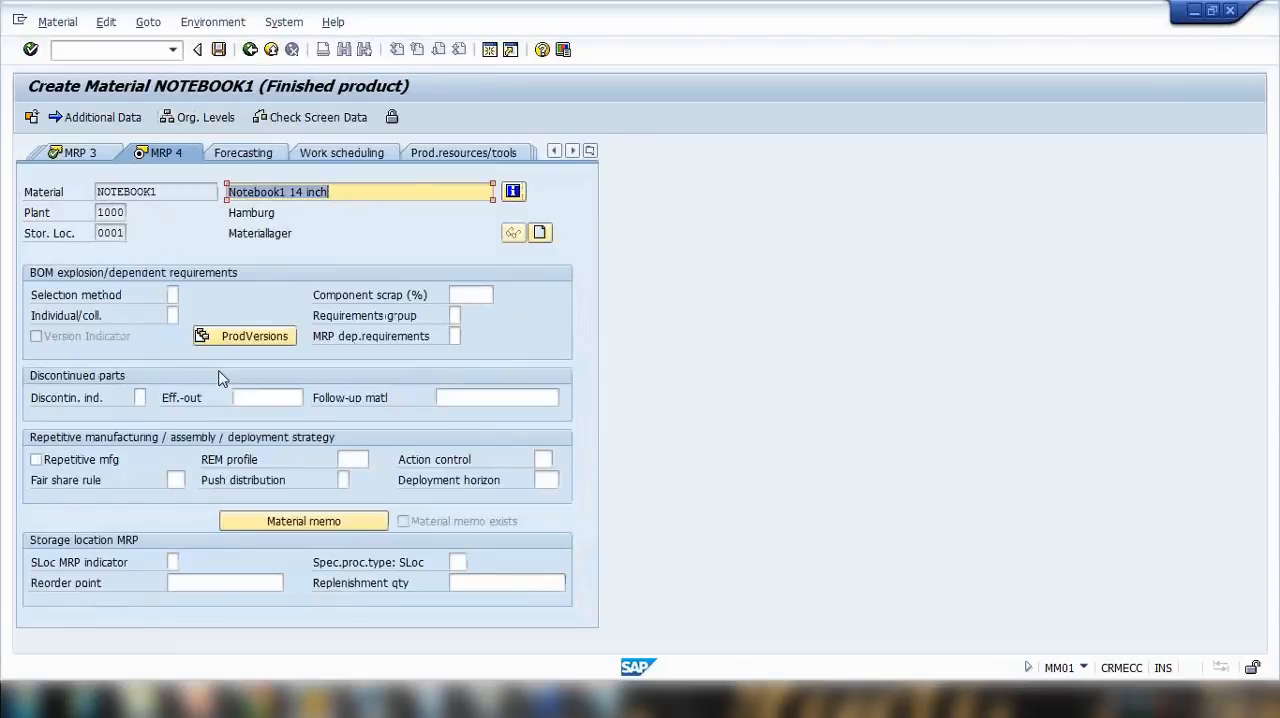
key(Return)
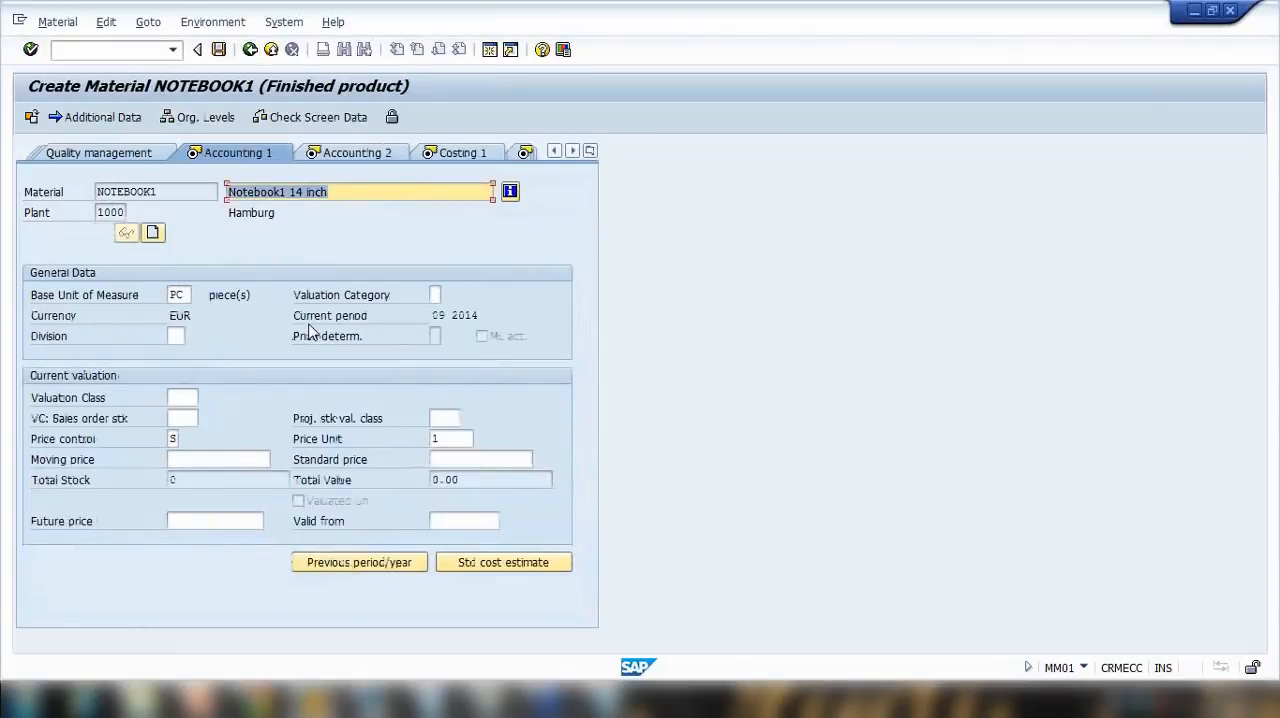
key(Return)
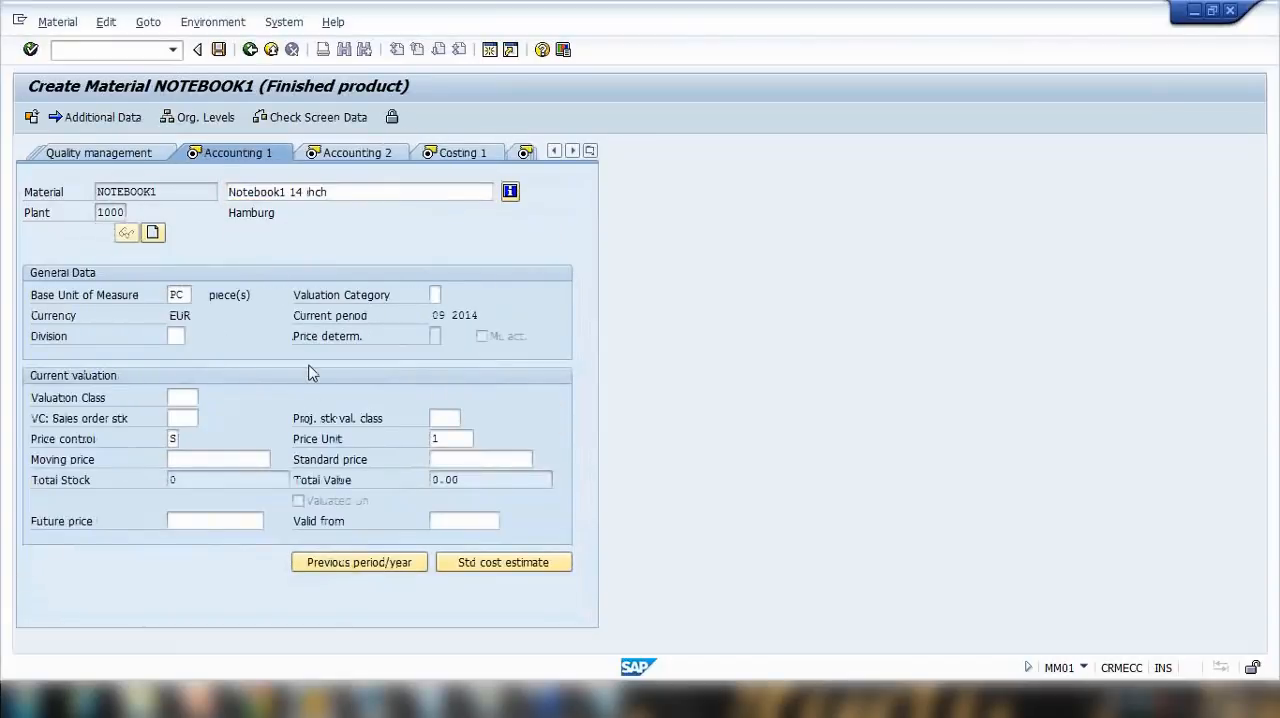
click(205, 399)
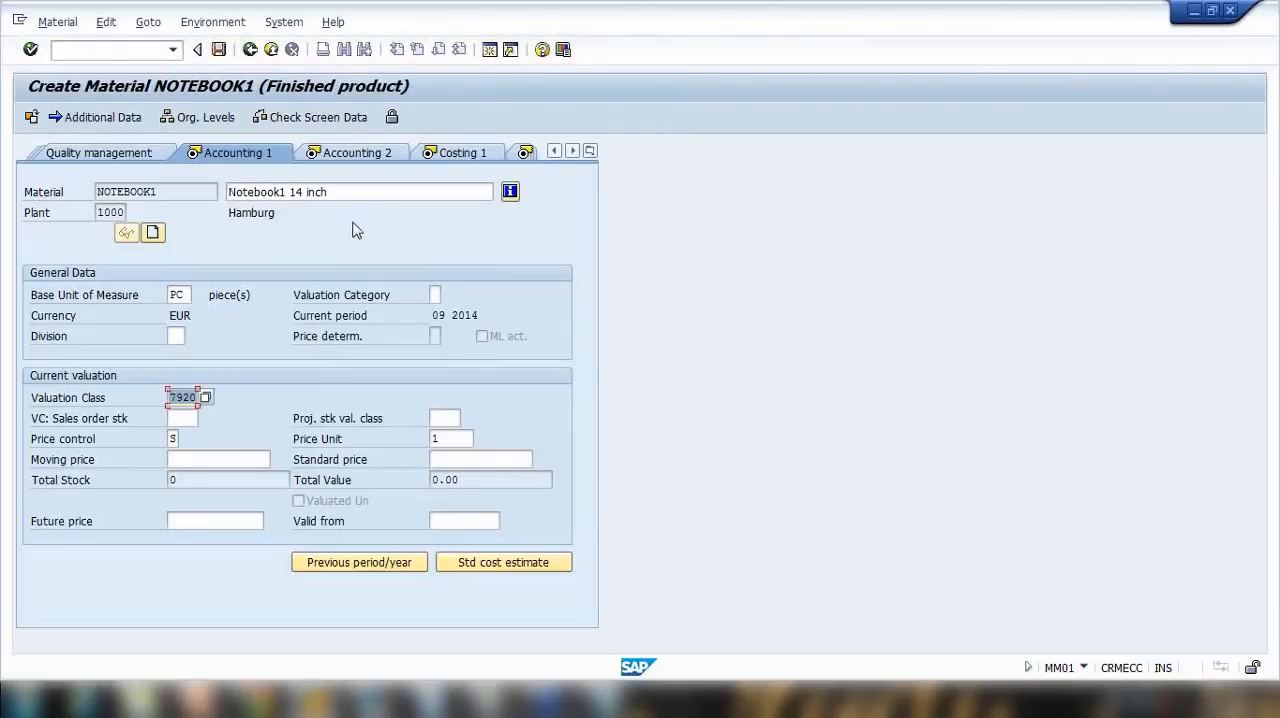
key(Return)
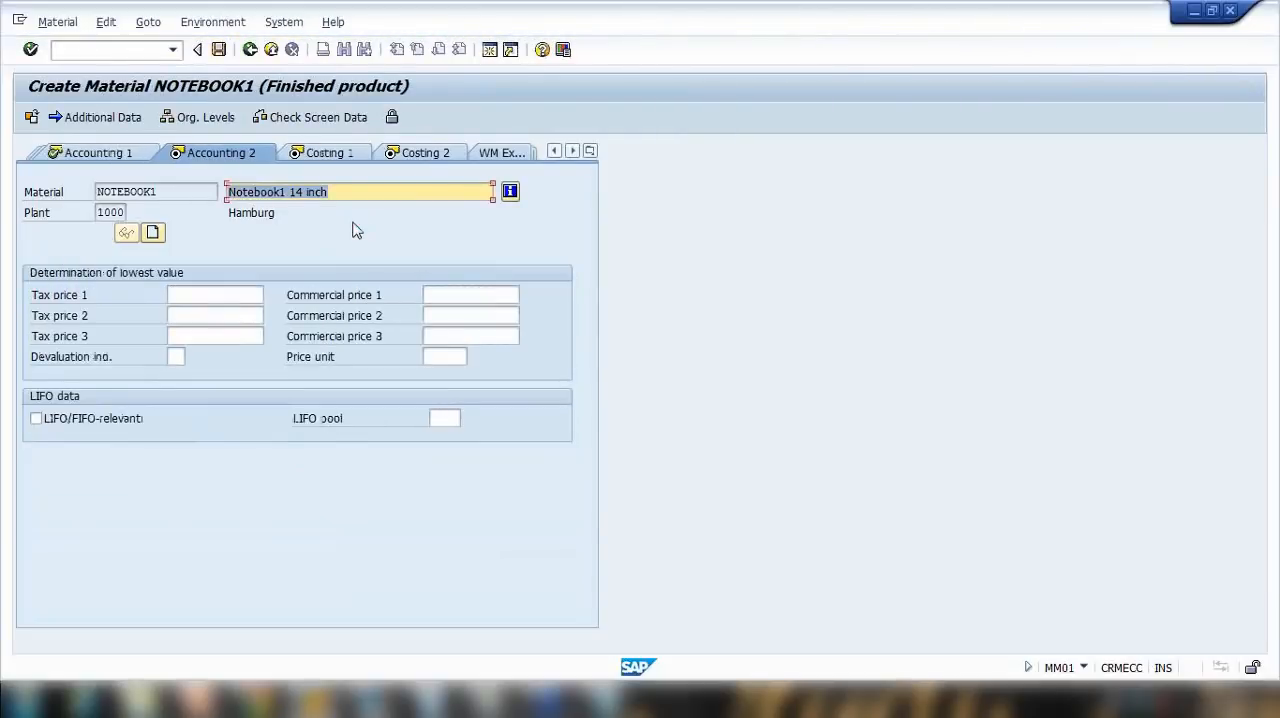
Step: Accept the Accounting 2, Costing 1 and Costing 2 views as they are, and save the new material
key(Return)
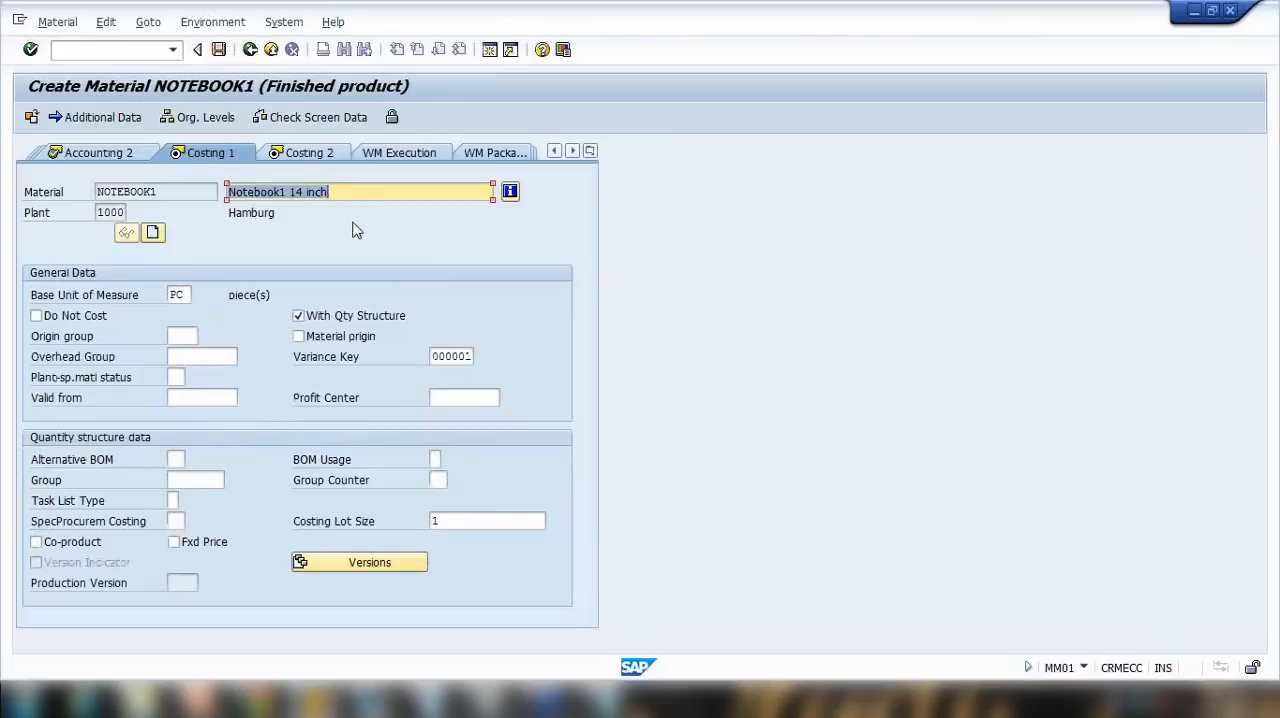
key(Return)
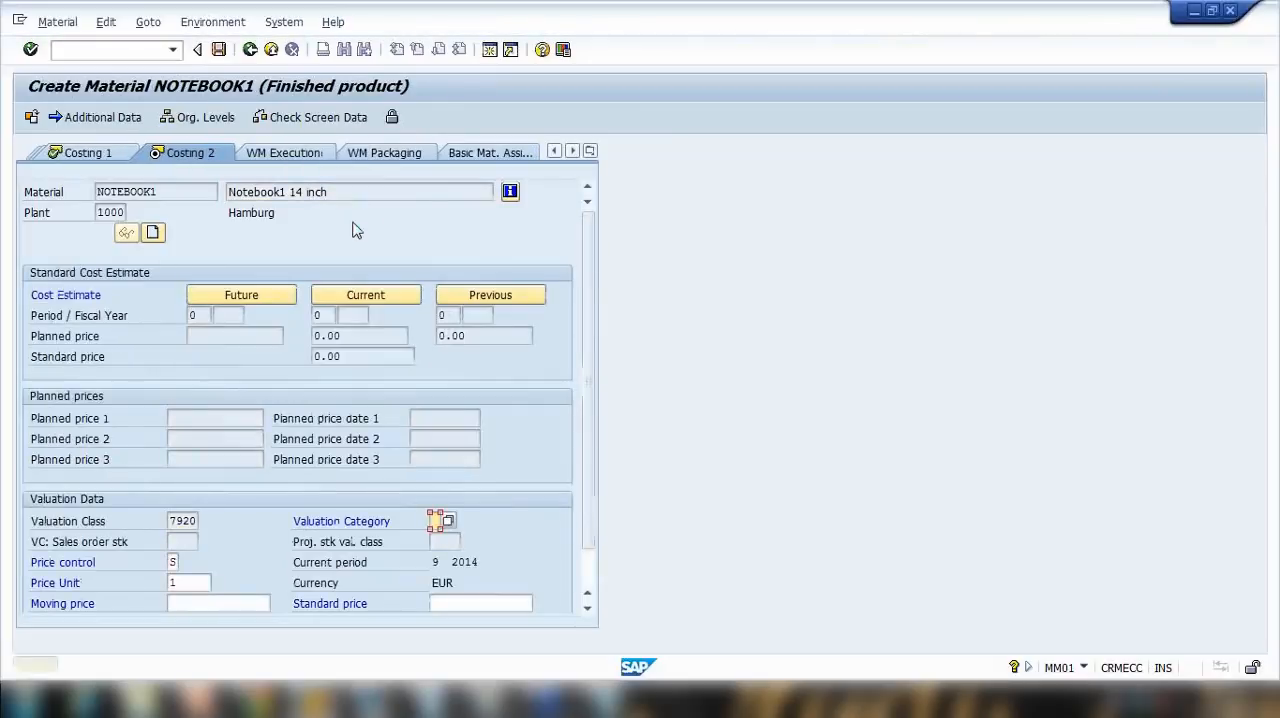
key(Return)
key(Return)
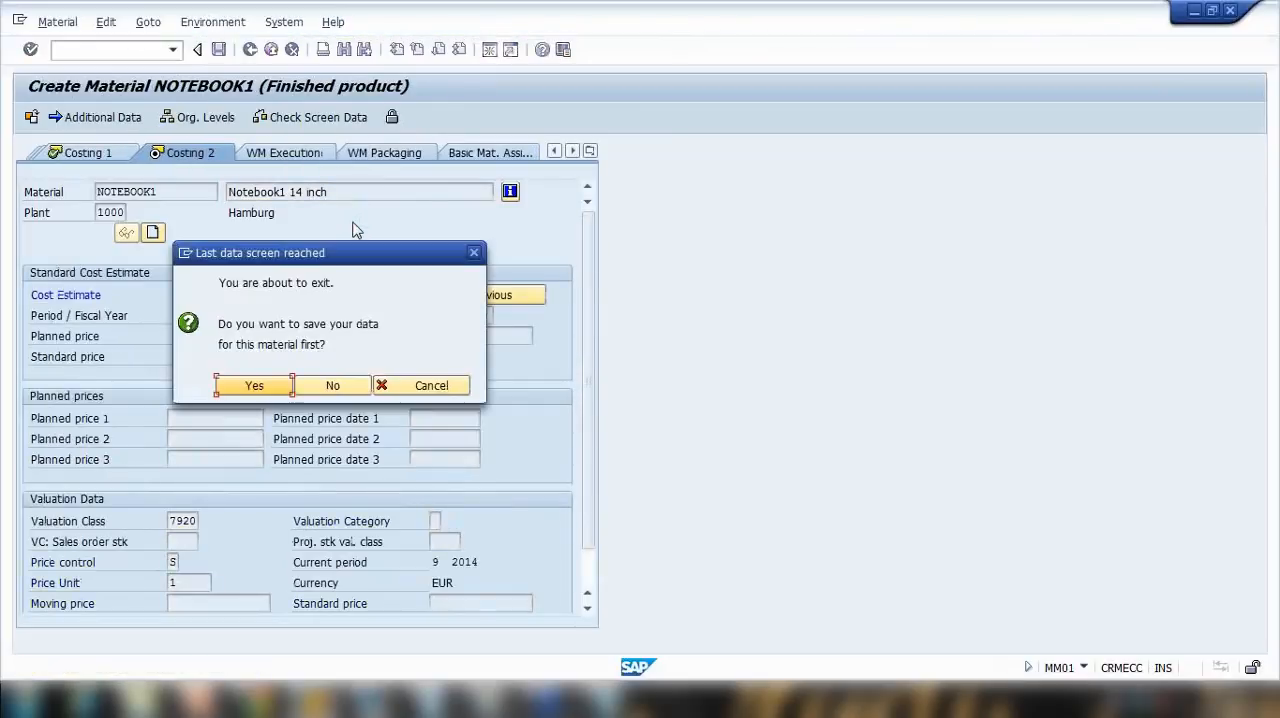
click(247, 386)
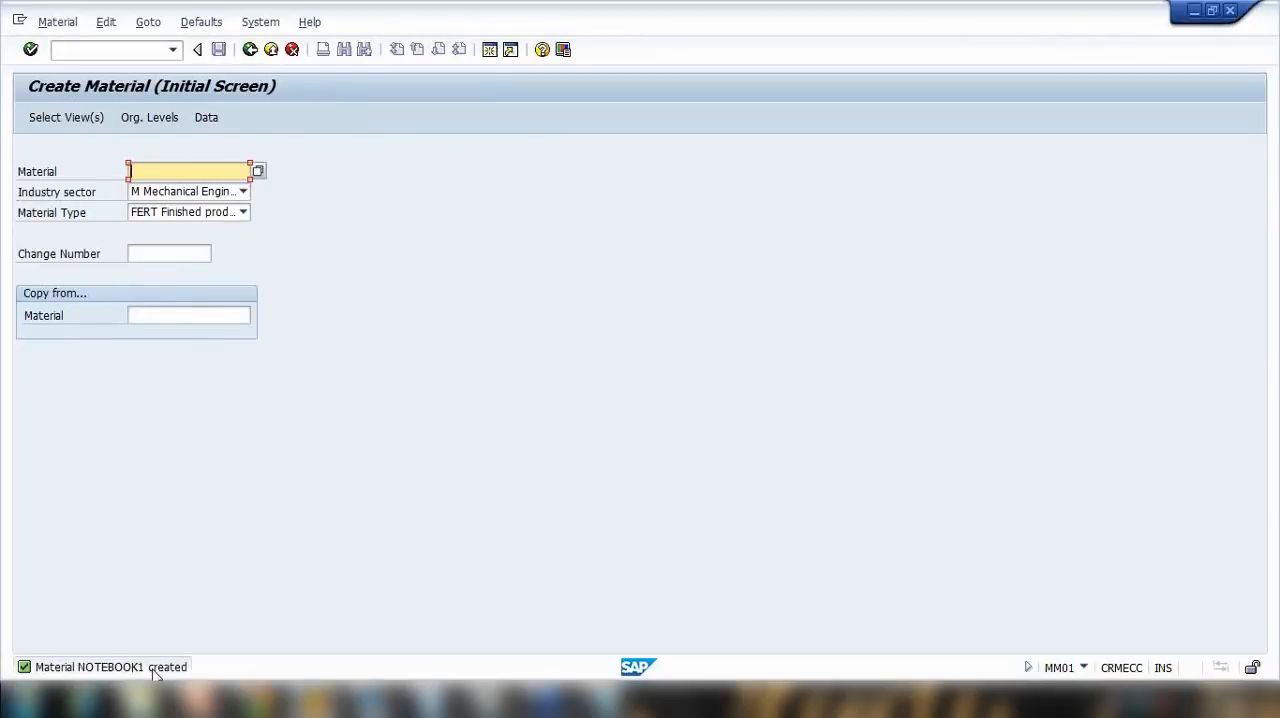
Step: Highlight the MM02 (Change) transaction in the Notepad notes, and start transaction MM02 in SAP
click(88, 50)
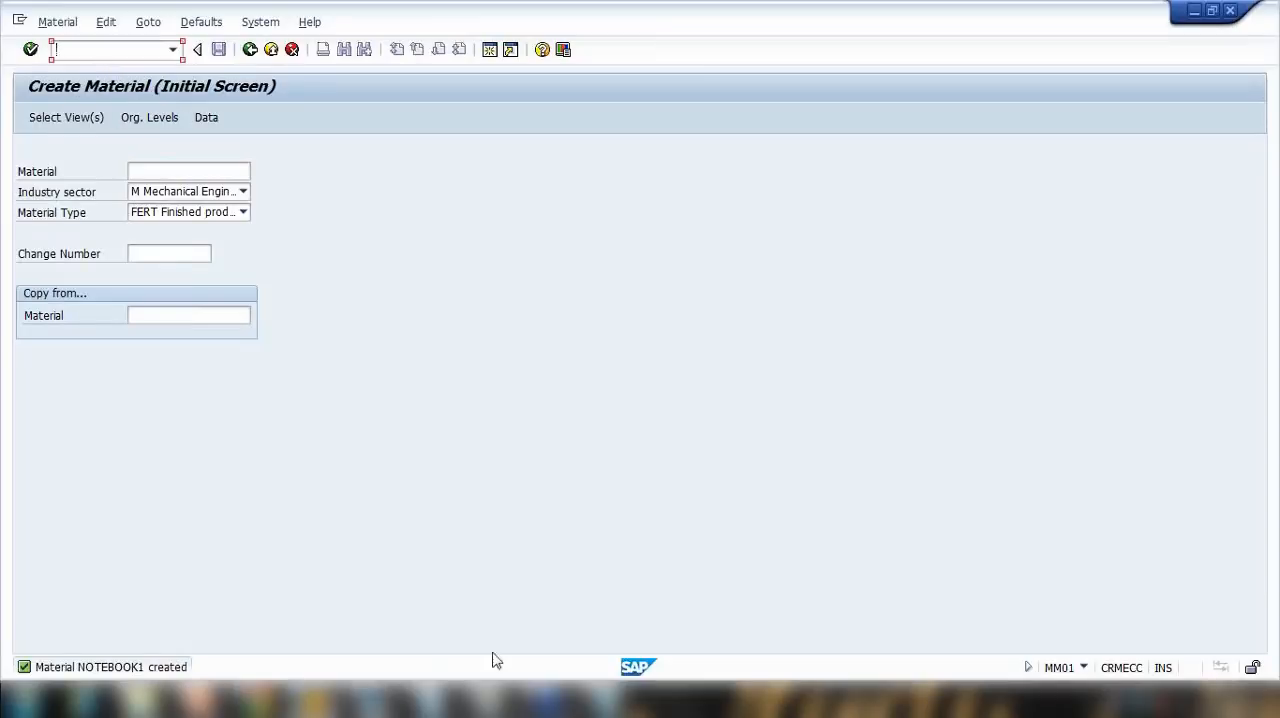
click(605, 700)
drag(490, 278, 612, 430)
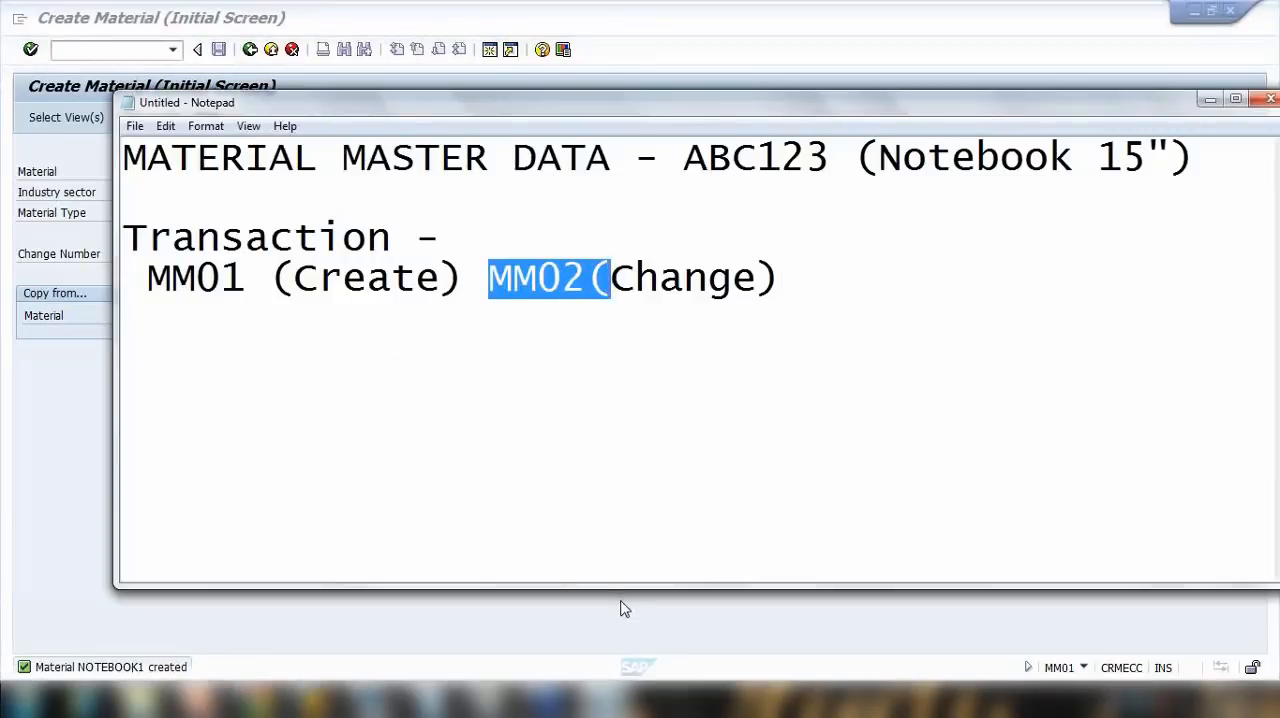
click(620, 608)
click(132, 55)
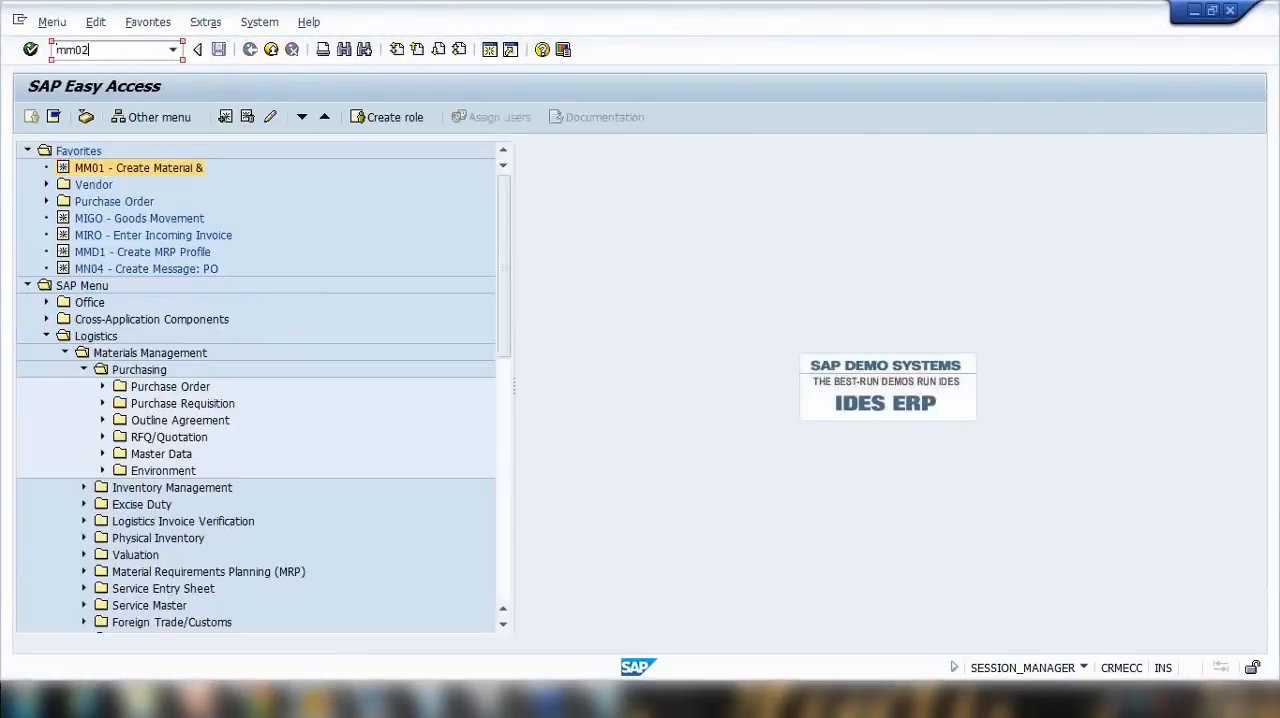
key(Return)
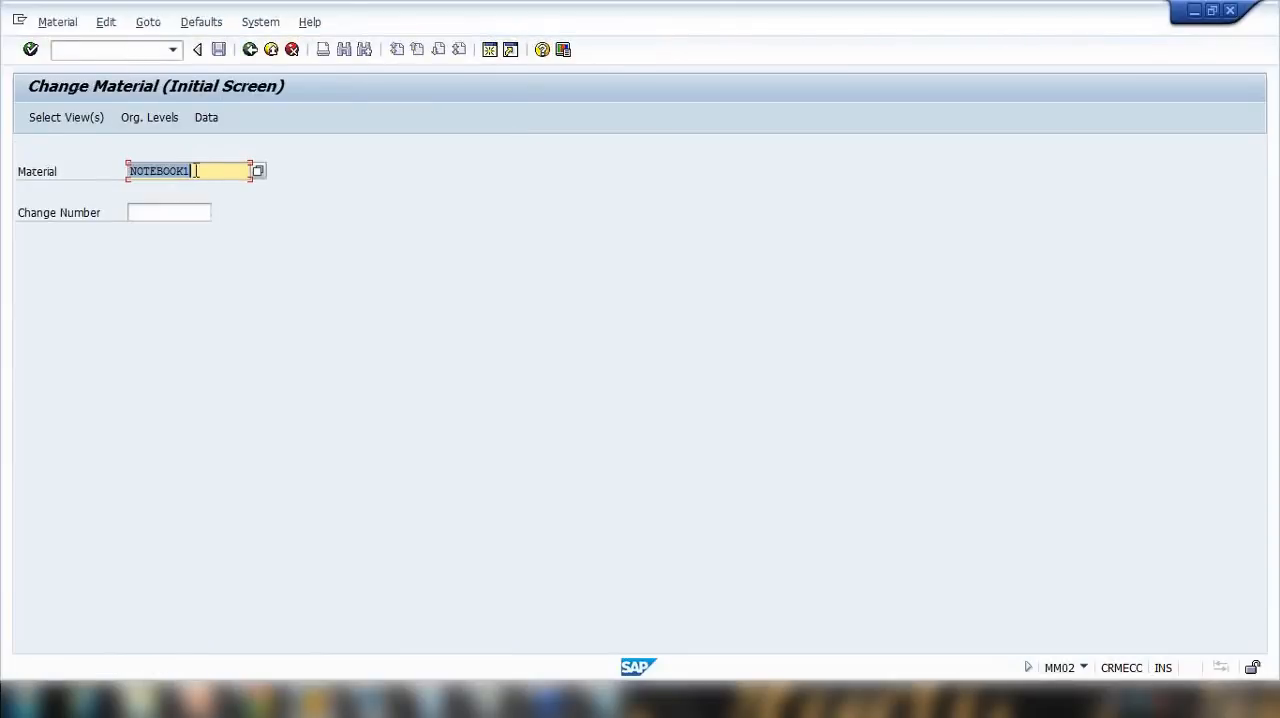
key(Return)
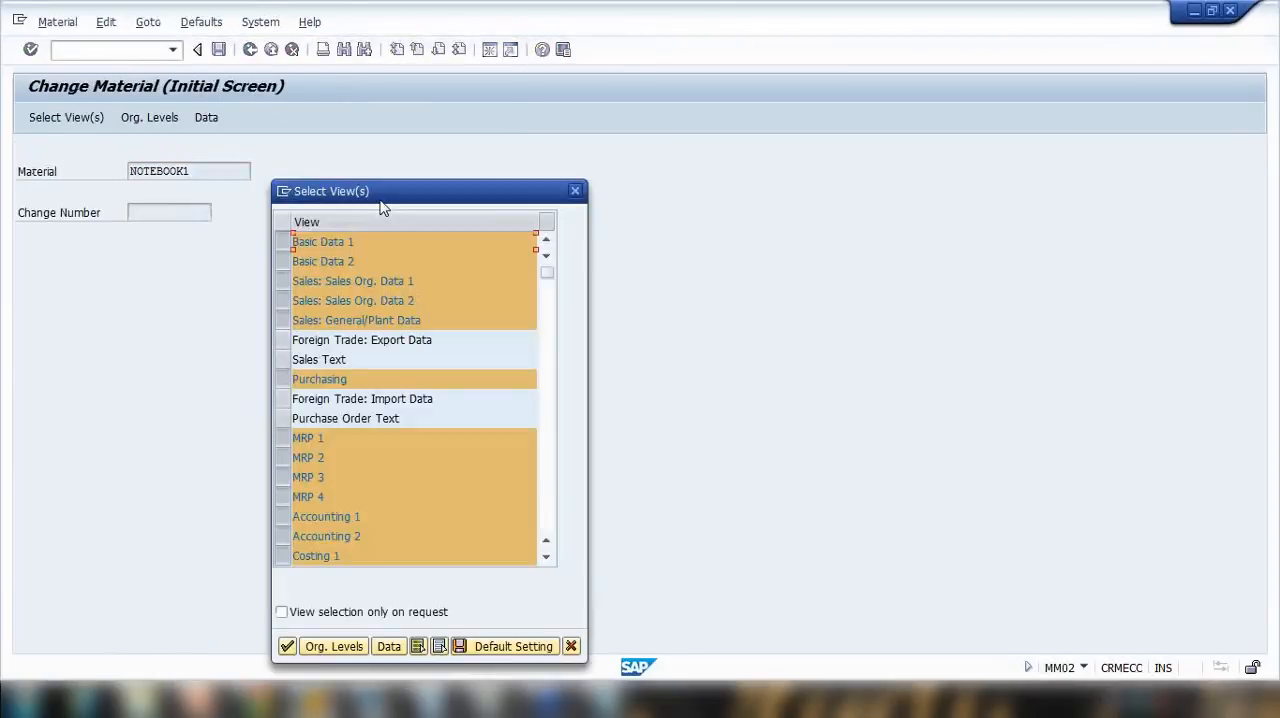
key(Return)
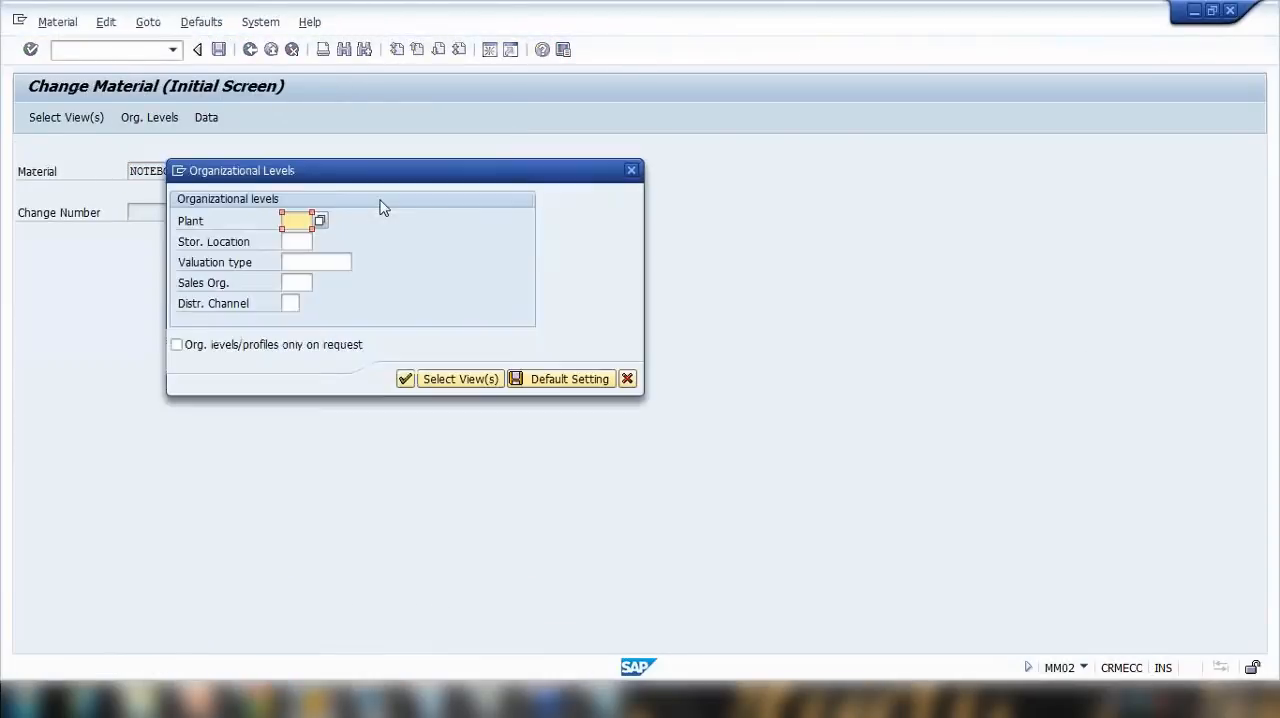
click(626, 379)
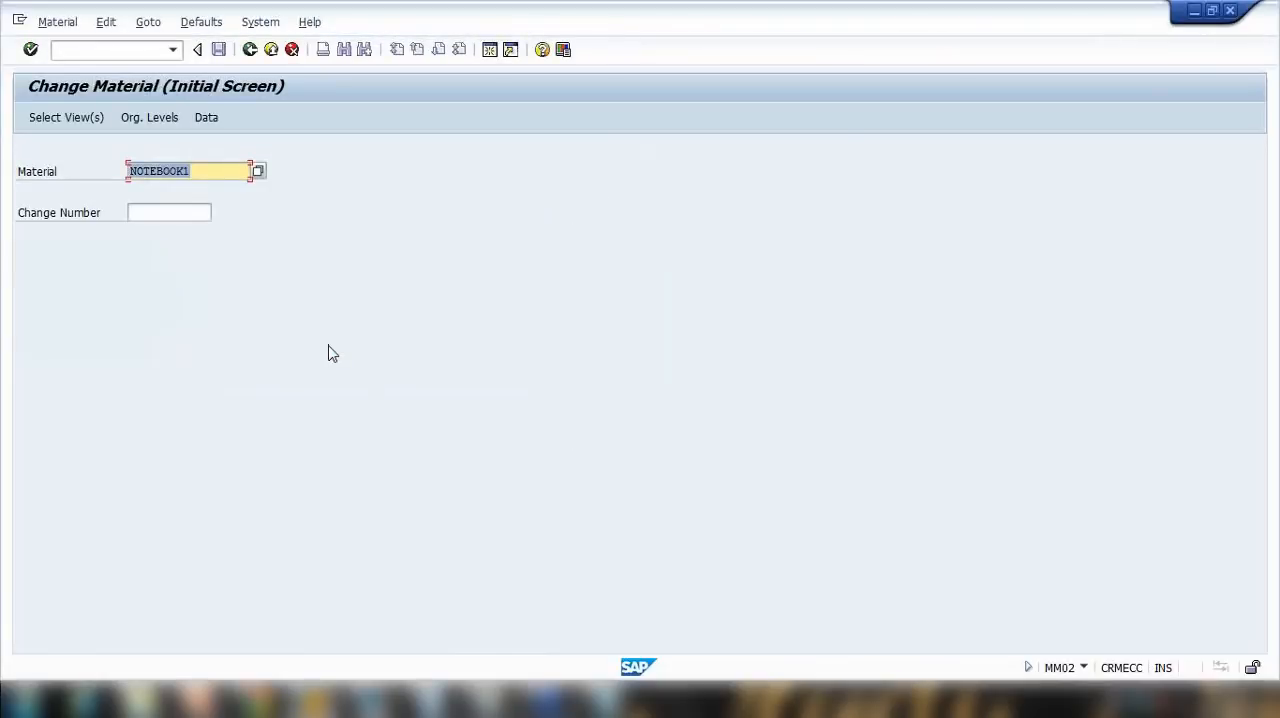
Step: For NOTEBOOK1, clear the preselected views and select Basic Data 1 and 2, the three Sales views and Purchasing
key(Return)
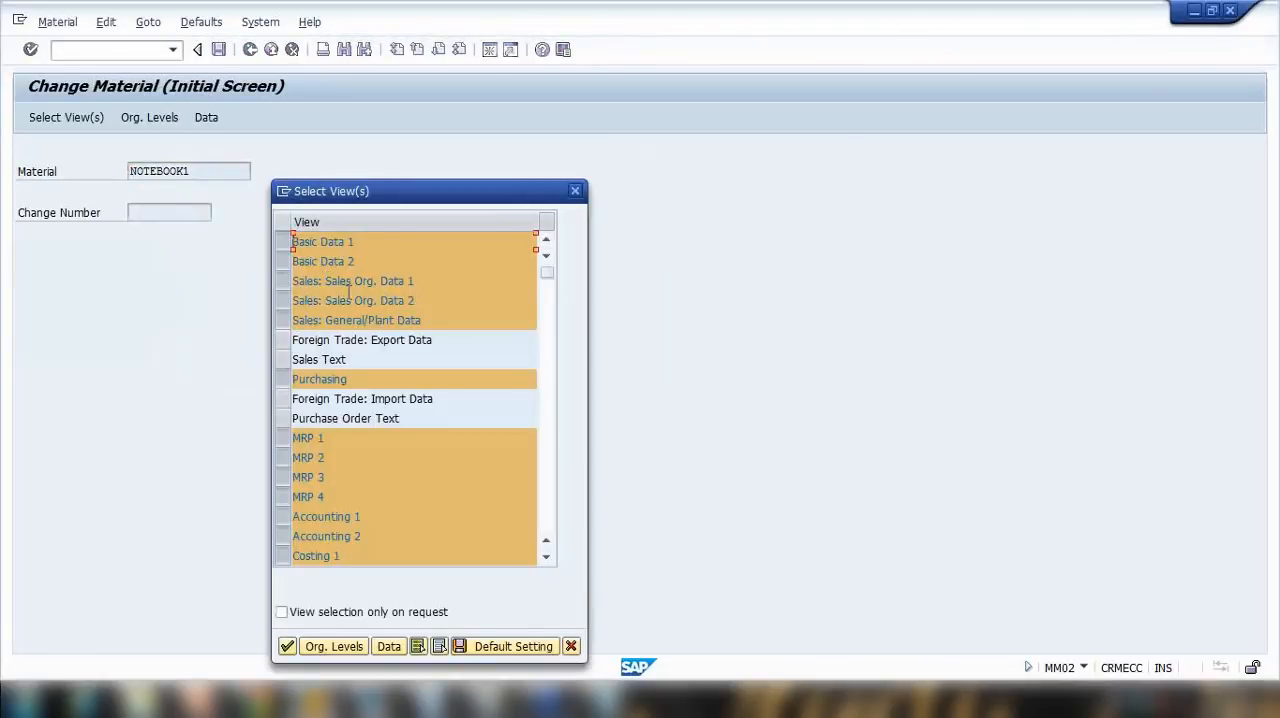
click(439, 647)
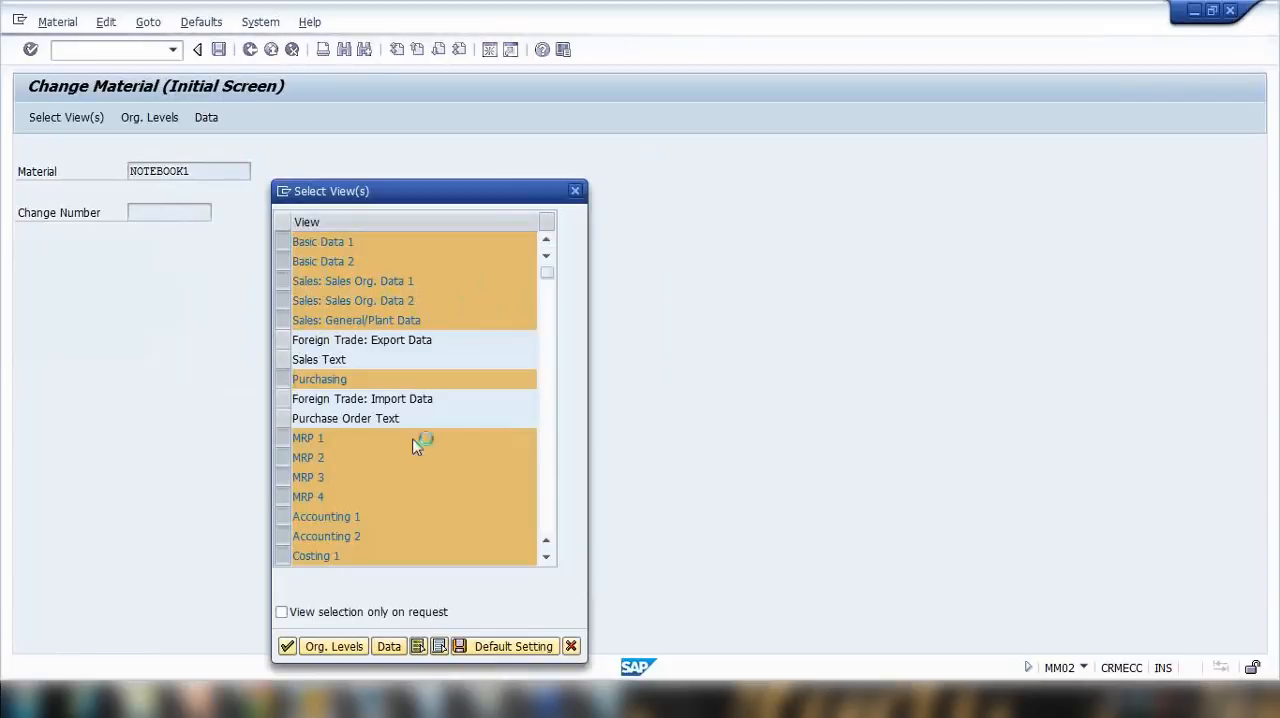
drag(285, 248, 284, 298)
click(283, 385)
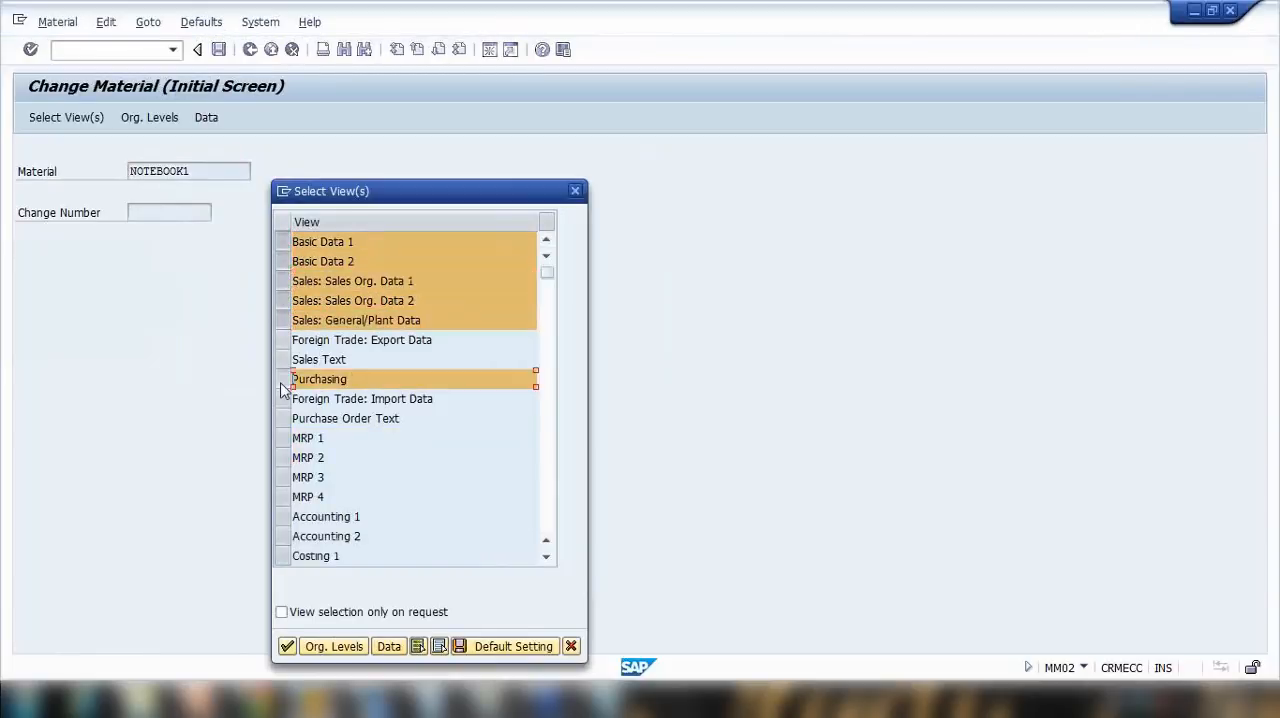
Step: Add MRP 1 to 4, Accounting 1 and 2, and Costing 1 and 2 to the view selection
scroll(286, 395, down, 1)
drag(285, 385, 285, 438)
scroll(285, 420, down, 1)
scroll(288, 410, down, 1)
click(287, 418)
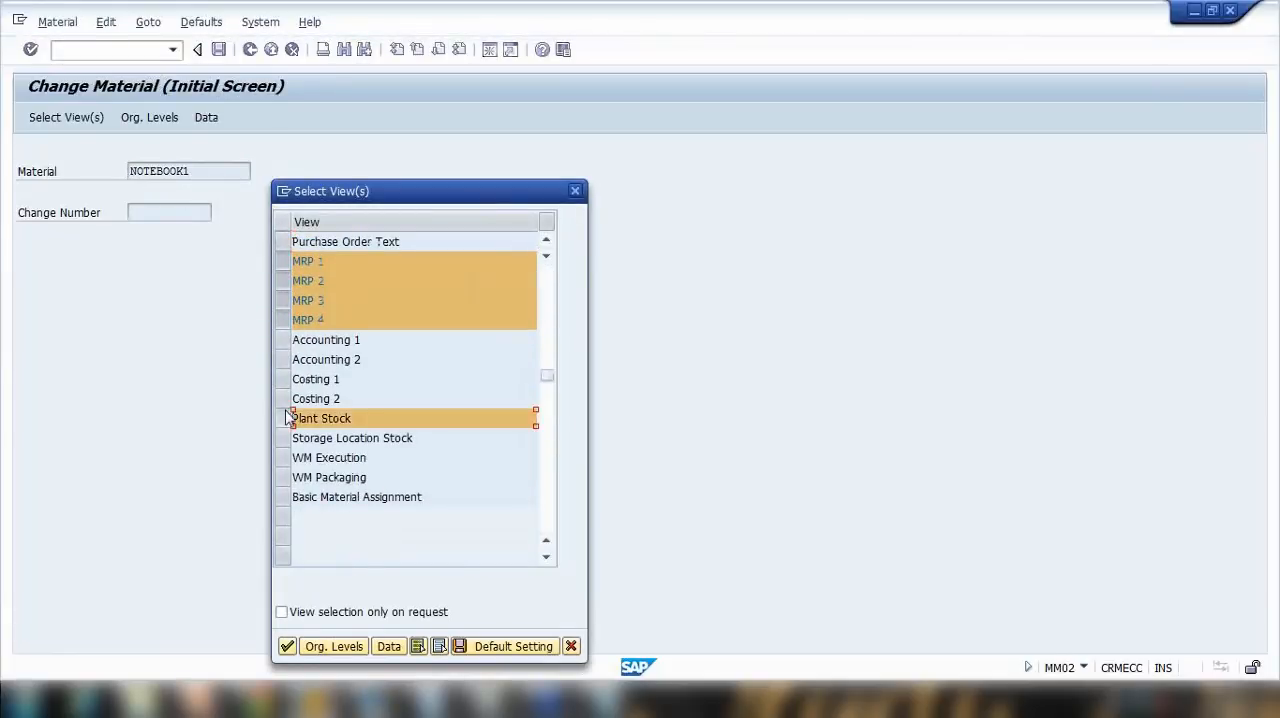
click(287, 418)
click(291, 400)
drag(289, 400, 293, 345)
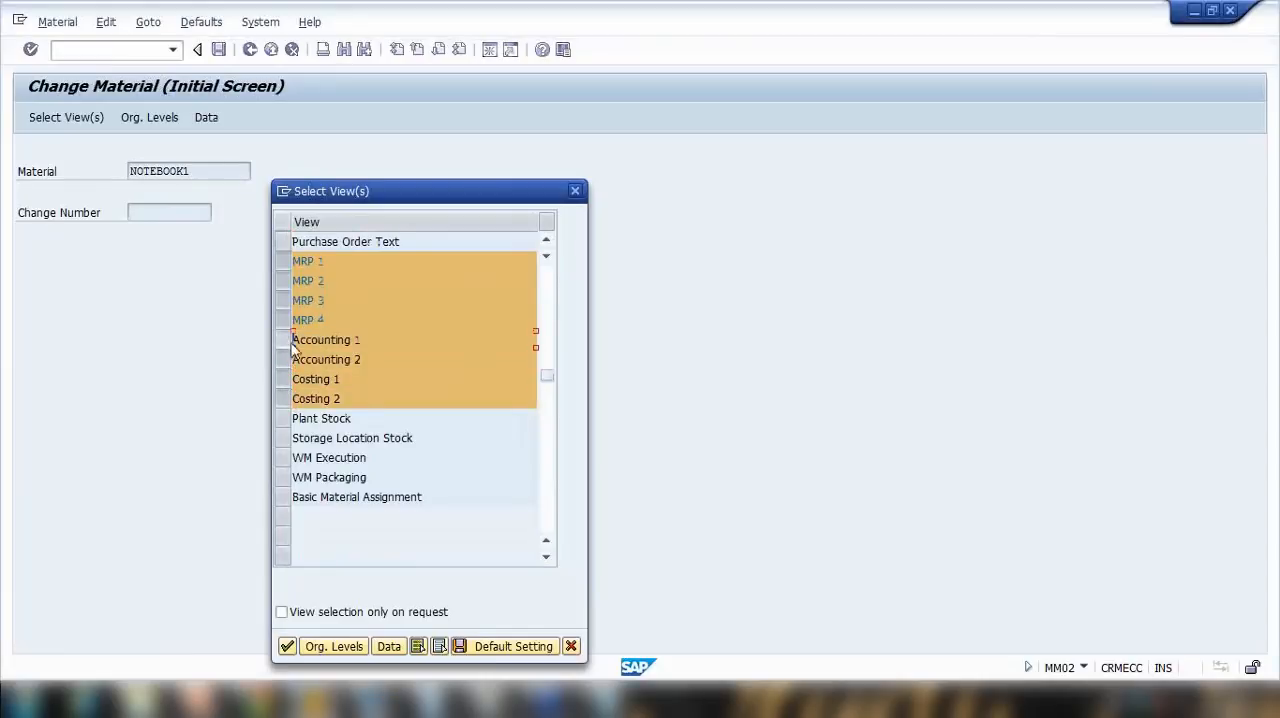
Step: Accept the selected views and enter organizational levels plant 1000, storage location 0001, sales organization 1000 and distribution channel 10
click(289, 646)
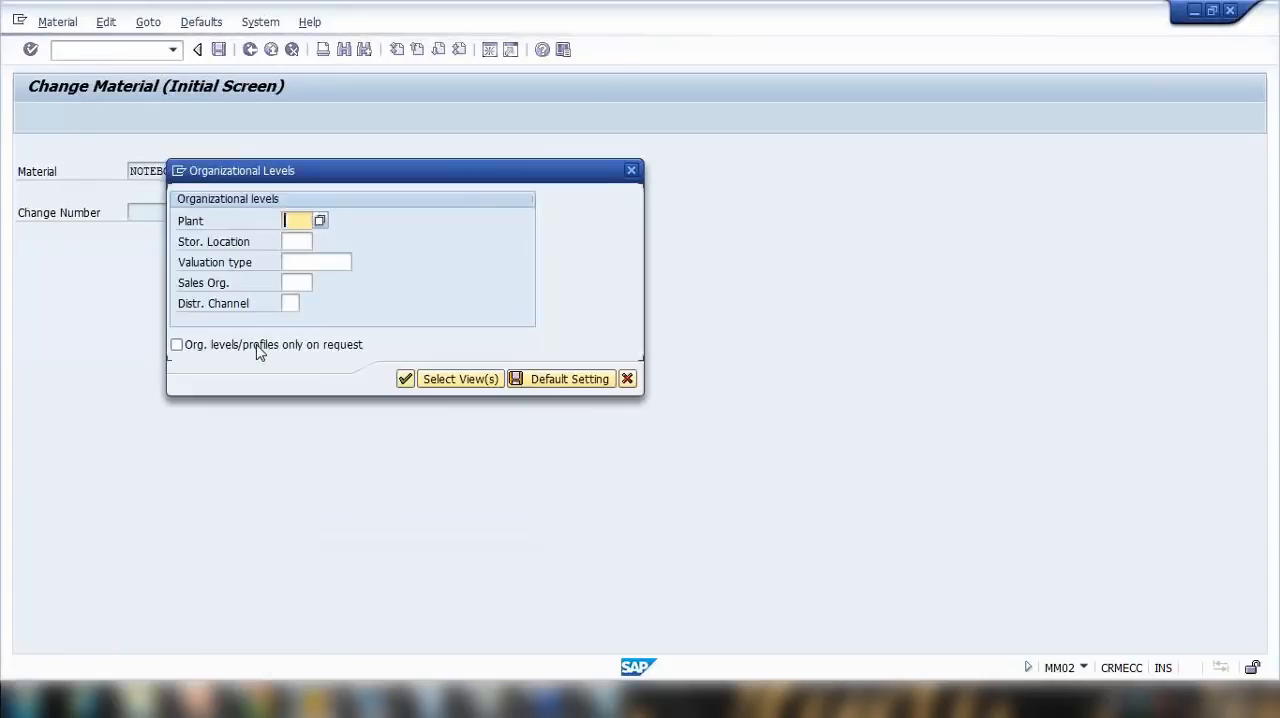
click(303, 241)
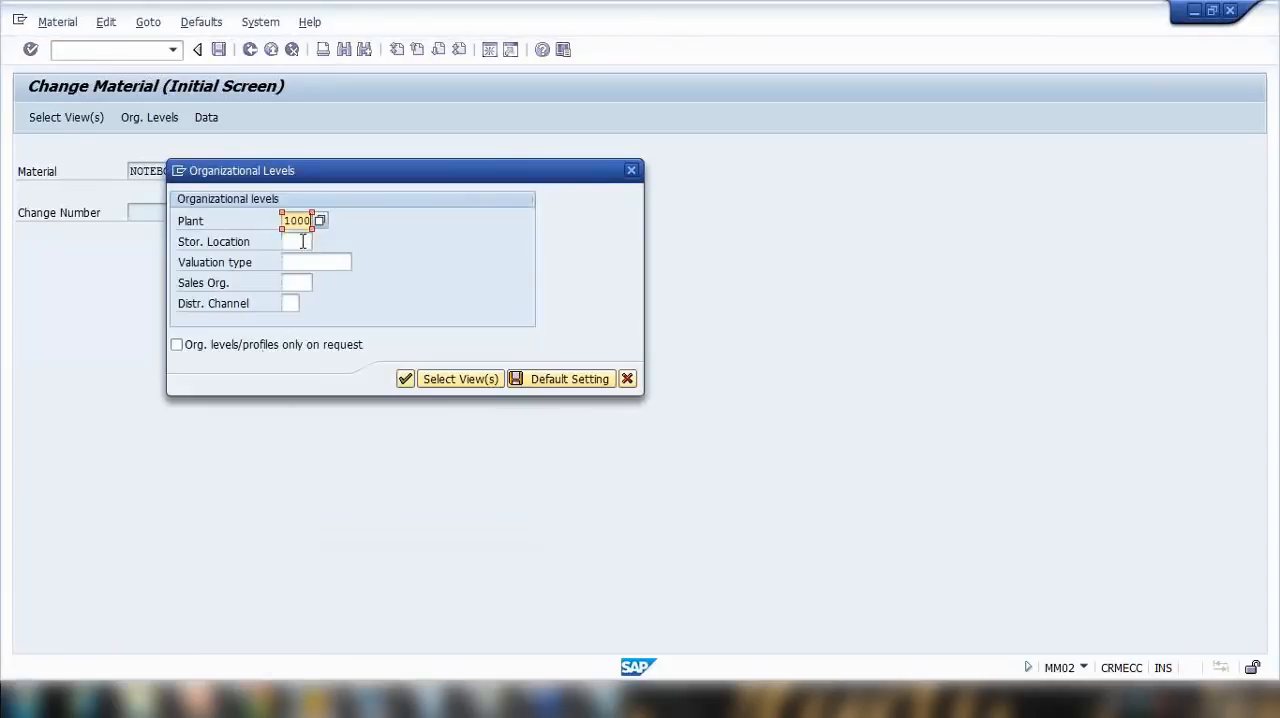
click(303, 241)
click(306, 262)
click(300, 284)
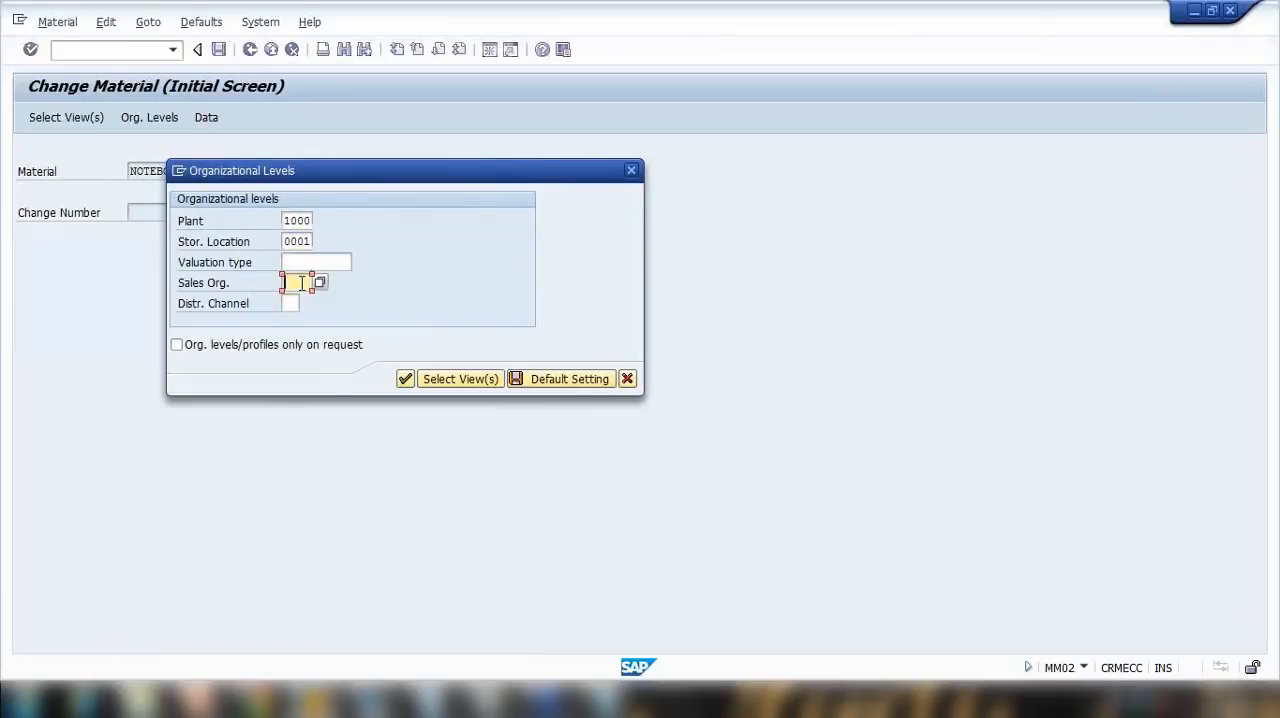
click(297, 297)
click(296, 304)
click(300, 319)
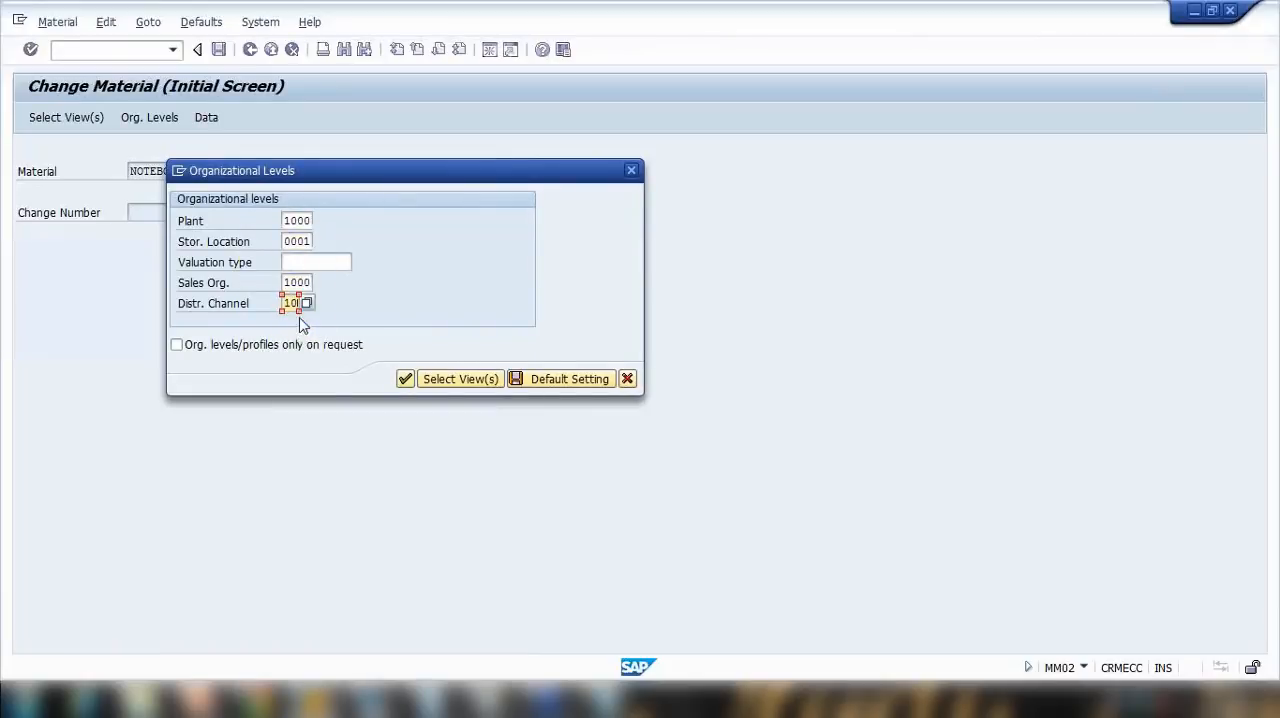
click(406, 385)
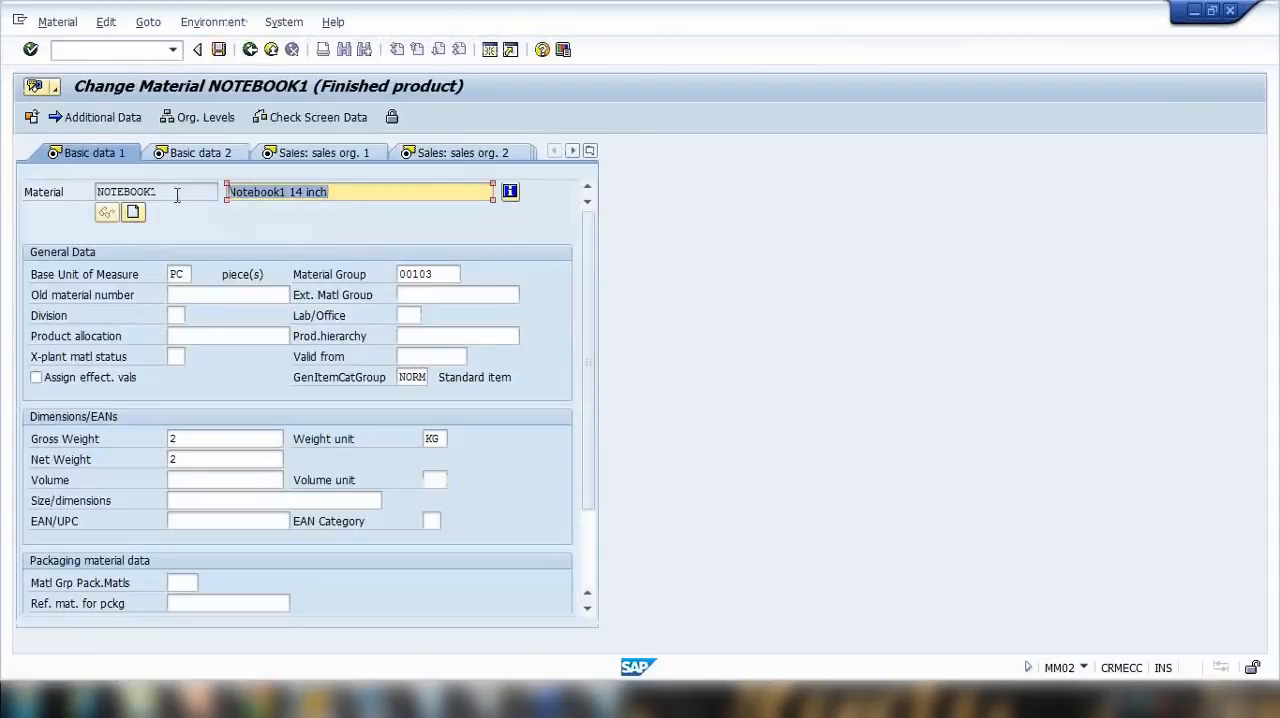
Step: Change the material description to "Notebook1 14 inch.", and look at the MRP 1 view before returning to Basic data 1
click(354, 194)
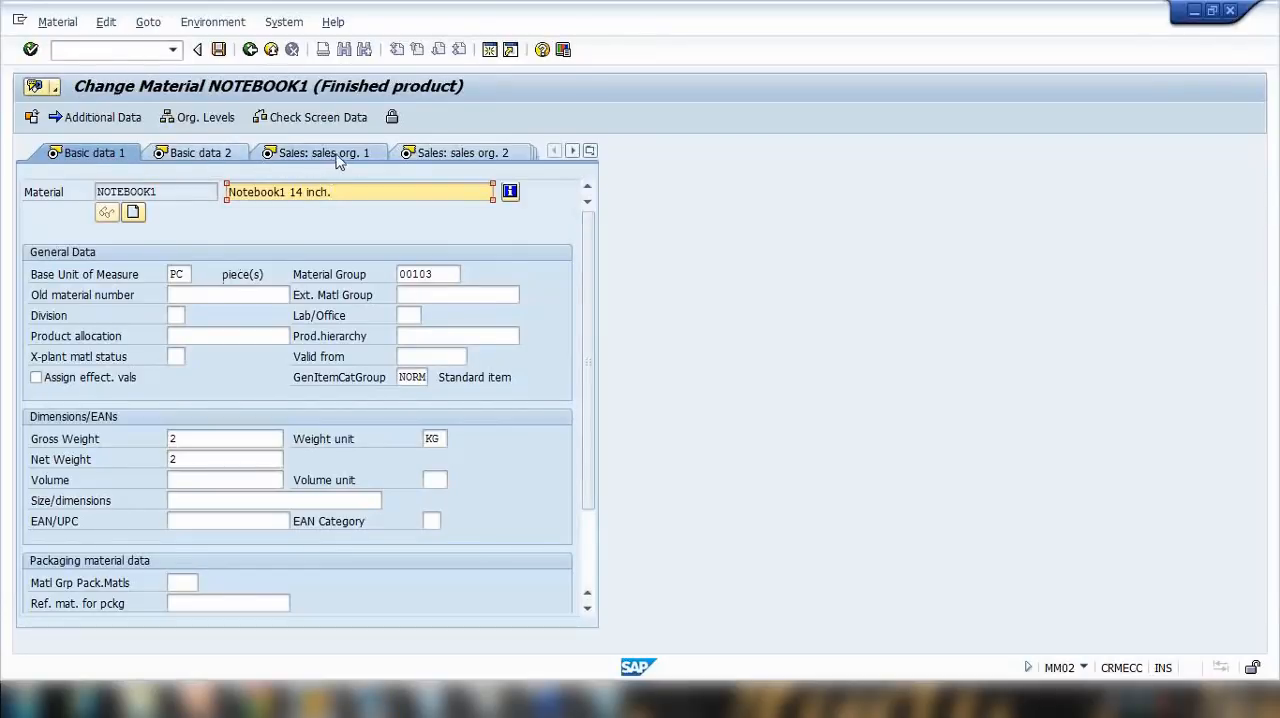
click(573, 152)
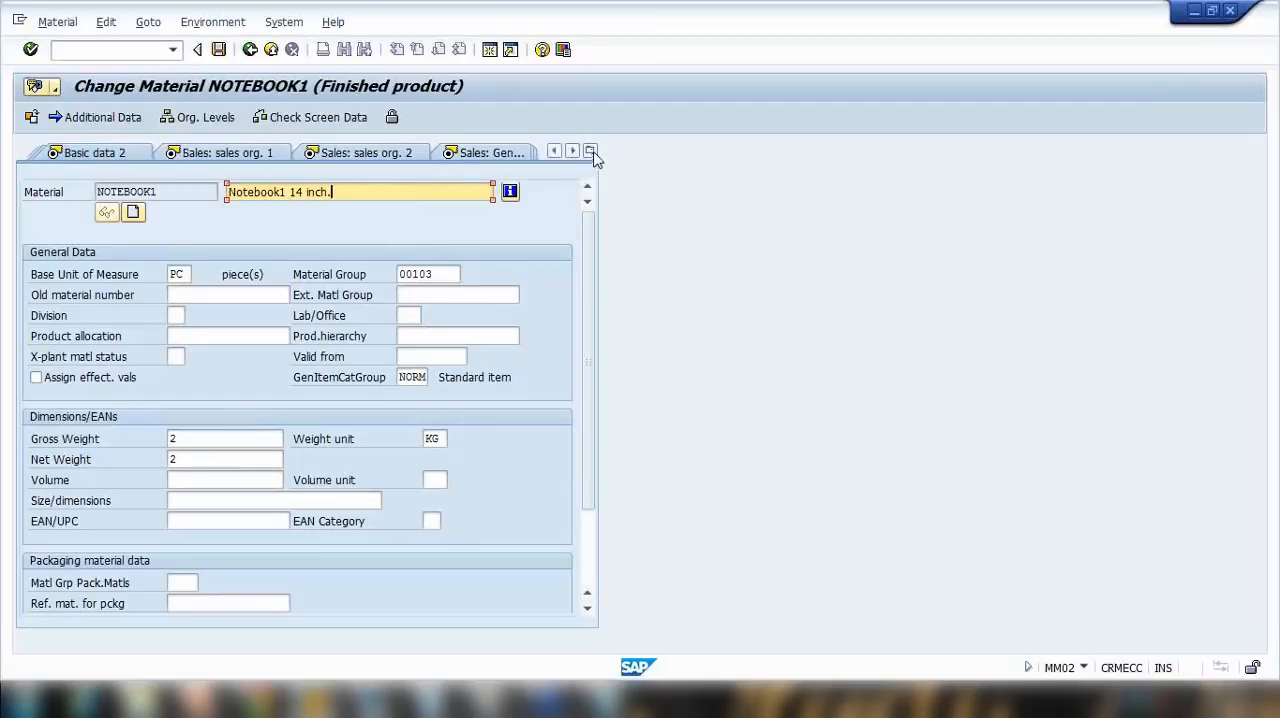
click(591, 152)
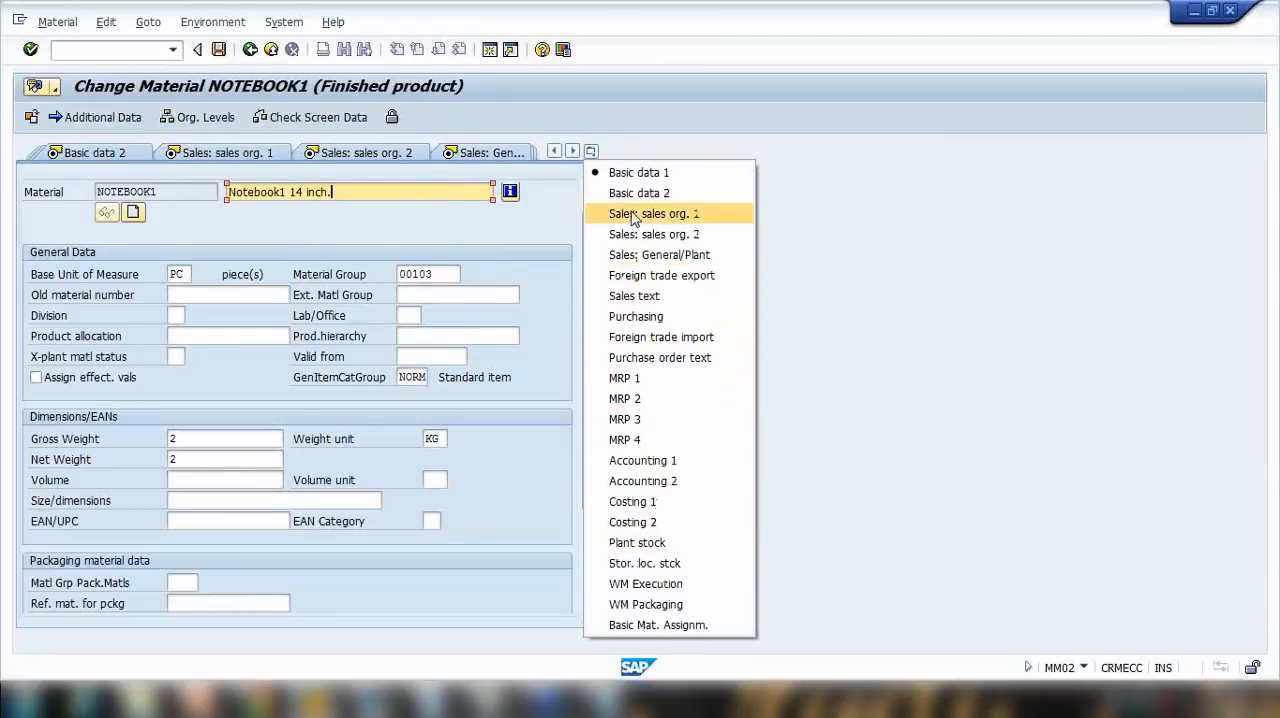
click(652, 379)
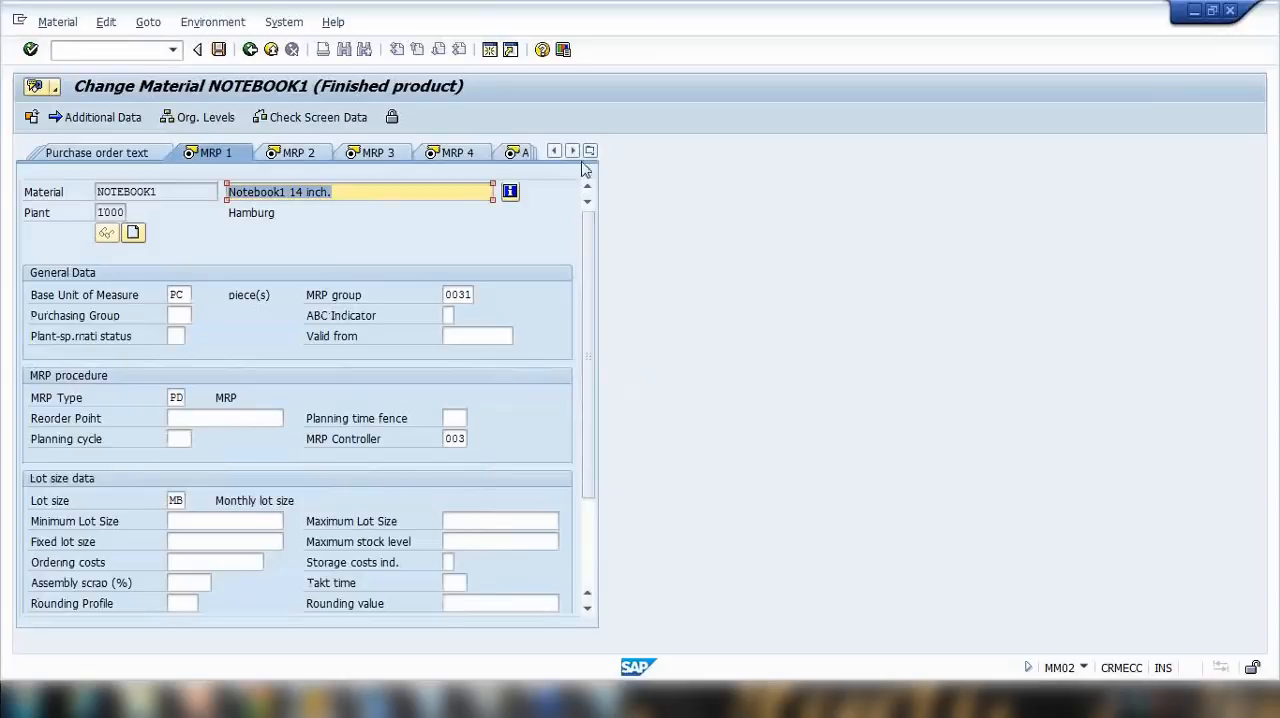
click(590, 151)
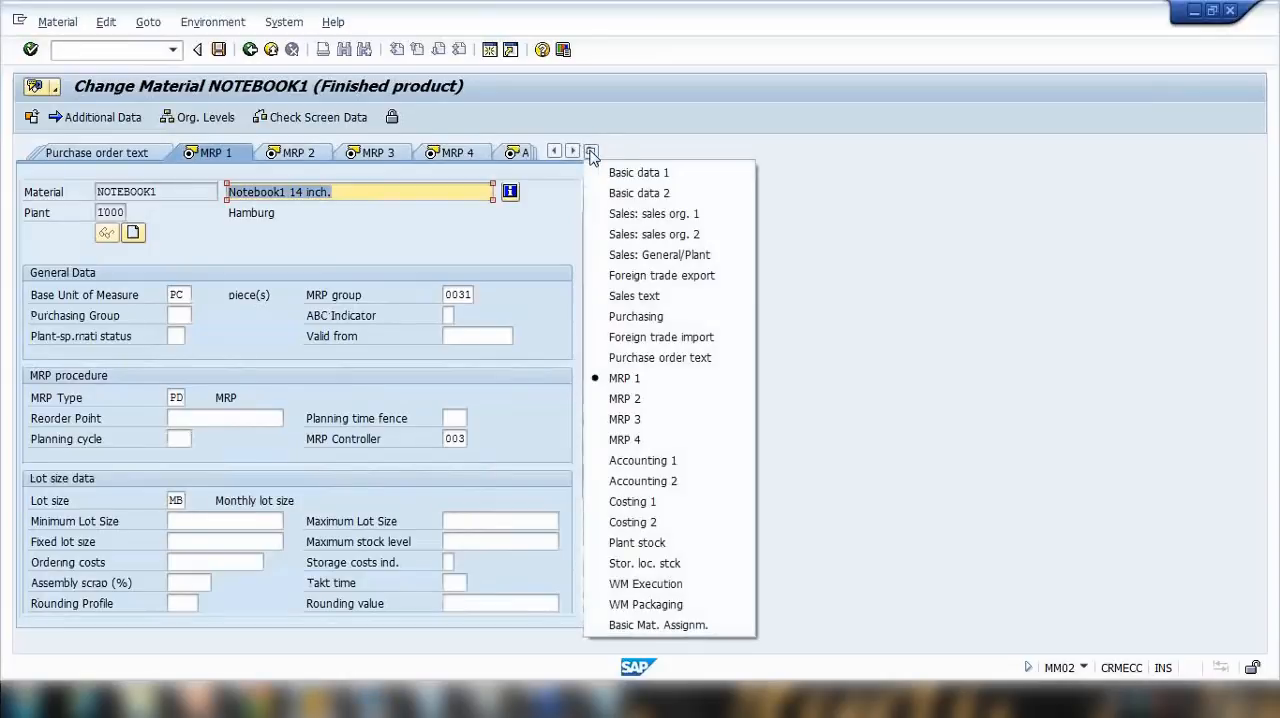
click(686, 178)
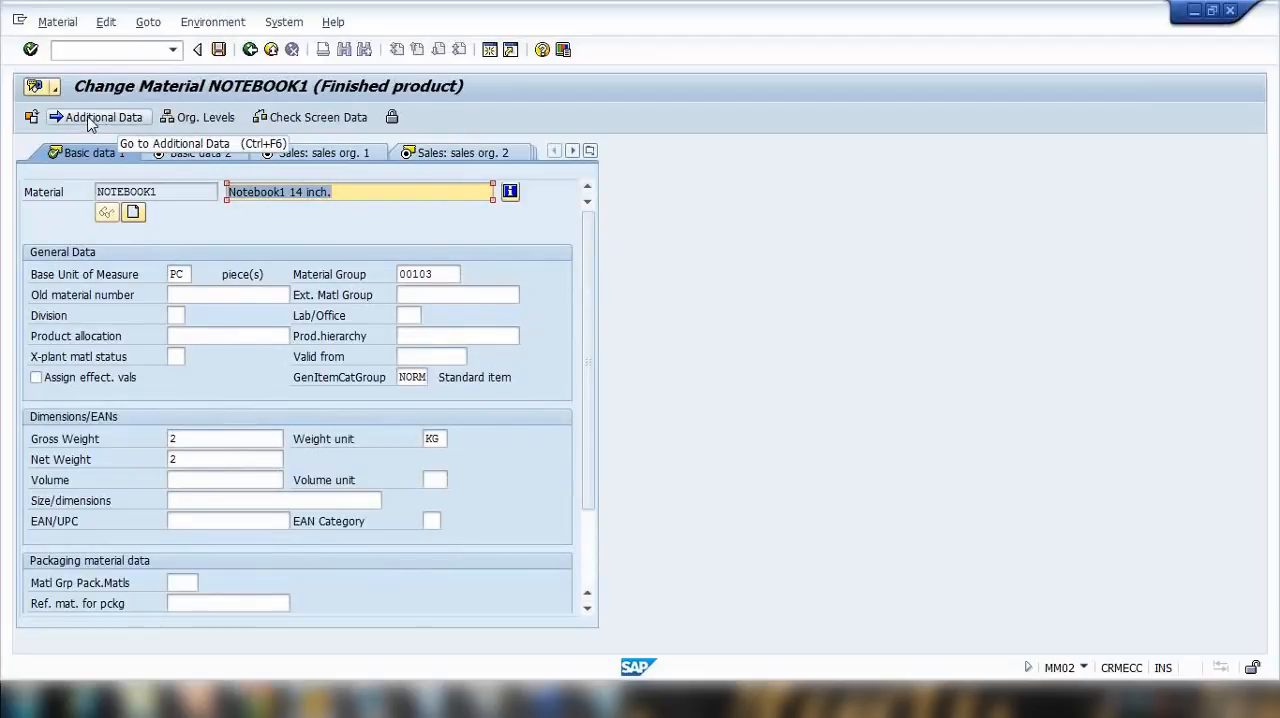
Step: Open the units of measure in the material's additional data and start a new conversion line with quantity 1
click(122, 122)
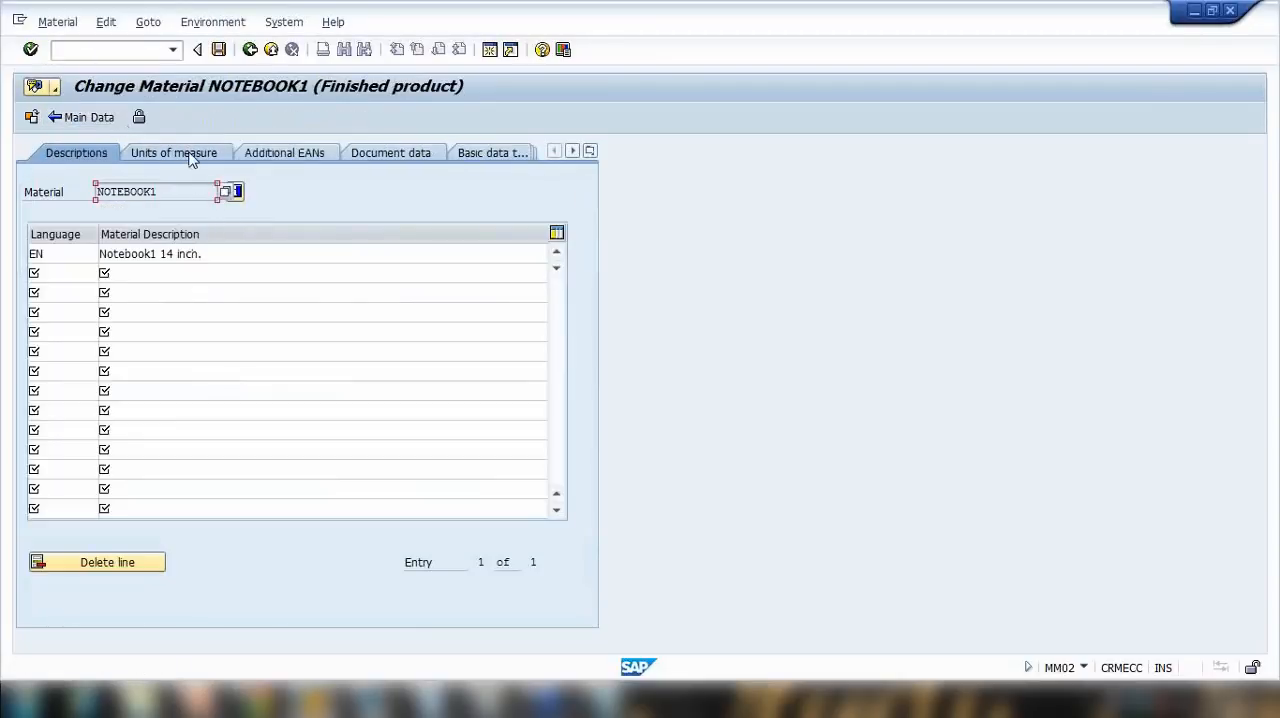
click(189, 156)
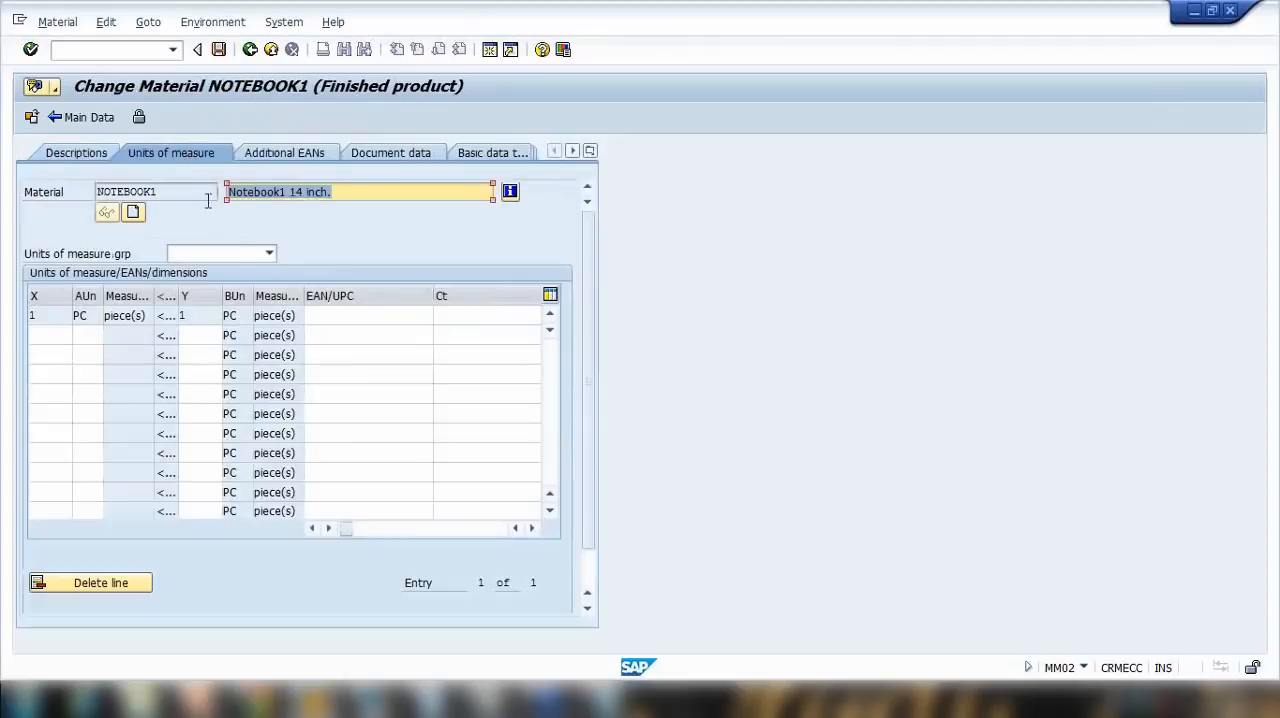
click(31, 340)
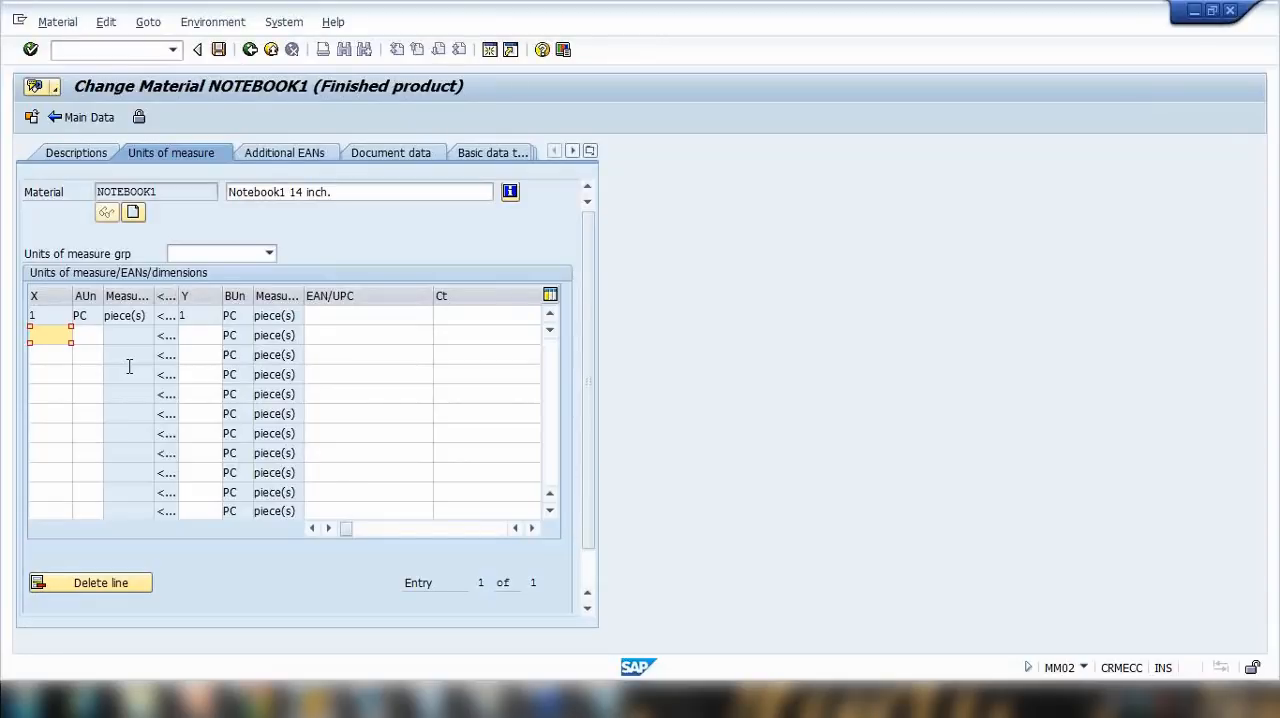
text(1)
click(88, 337)
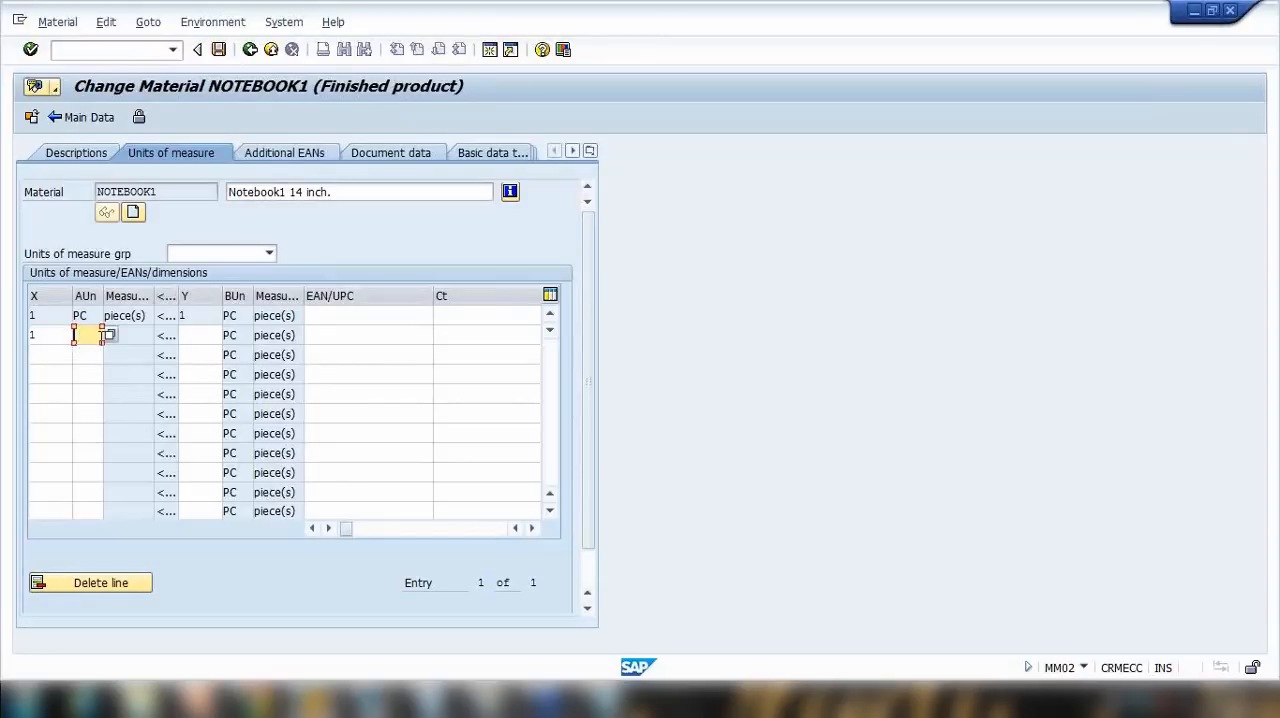
Step: Browse the list of commercial units available as alternative unit for the new conversion line
click(109, 335)
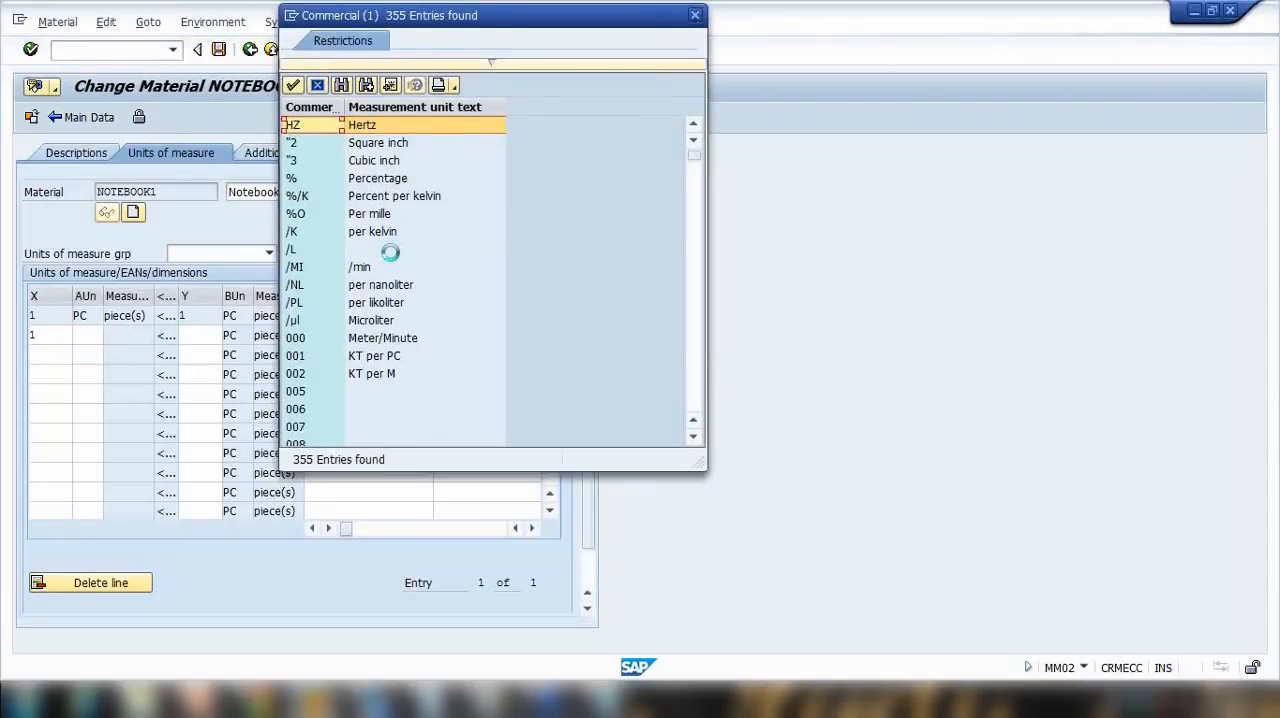
scroll(390, 253, down, 10)
scroll(393, 266, down, 7)
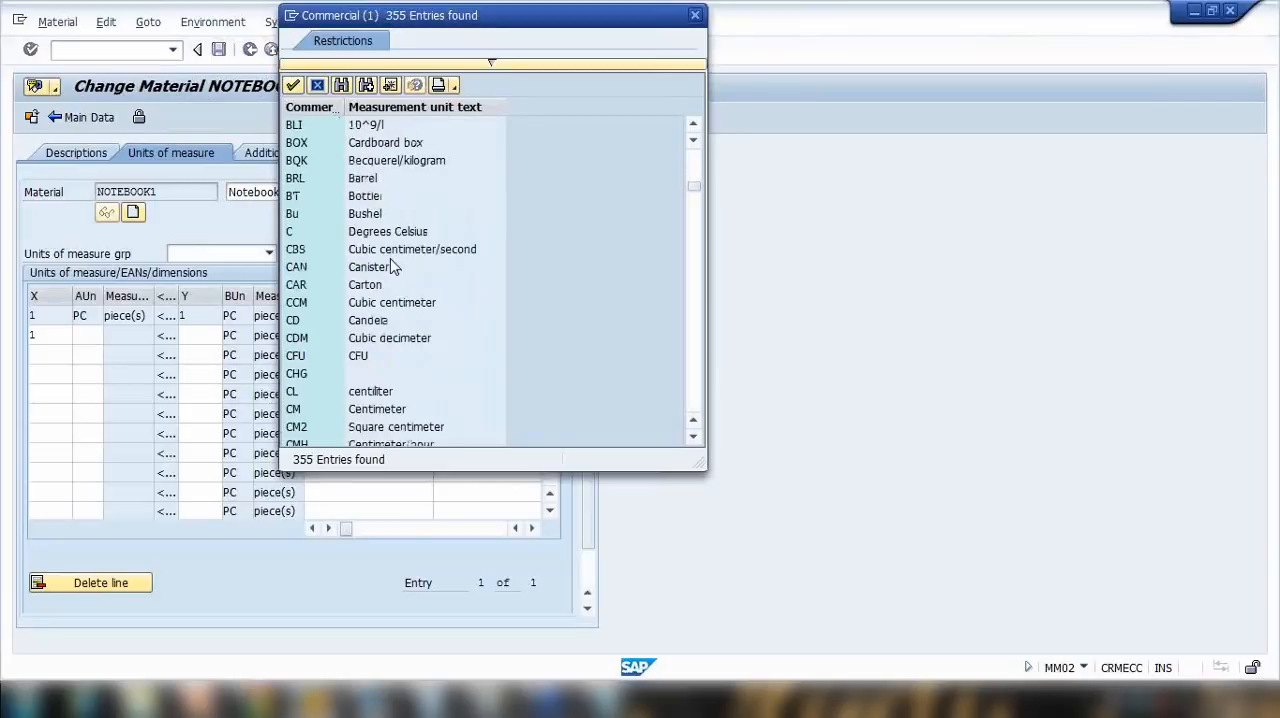
scroll(393, 266, down, 2)
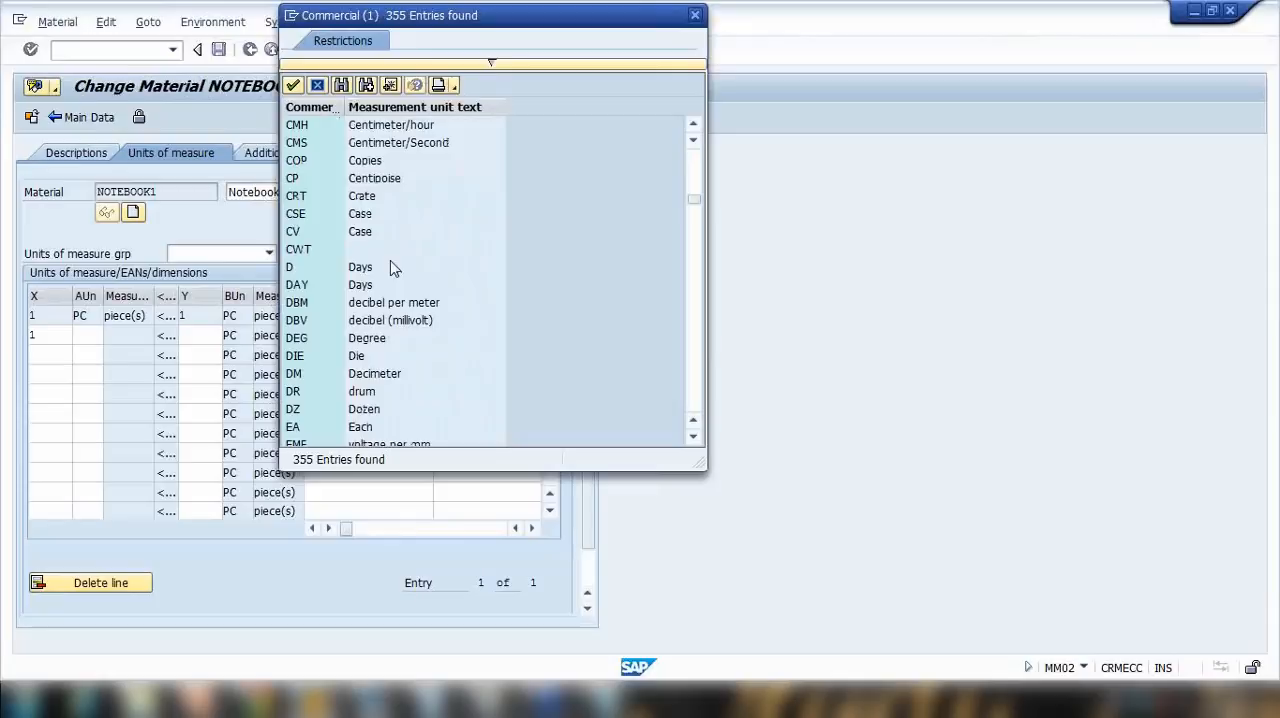
scroll(393, 268, up, 2)
scroll(393, 268, up, 3)
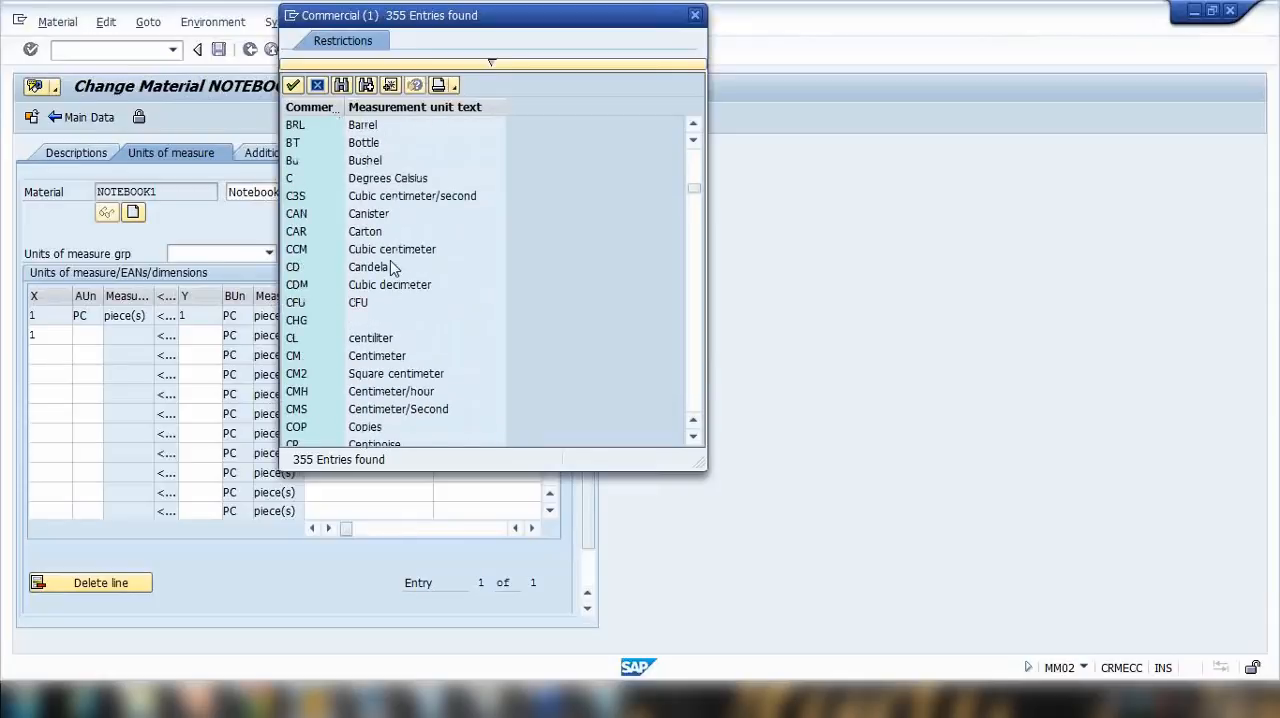
scroll(390, 260, down, 8)
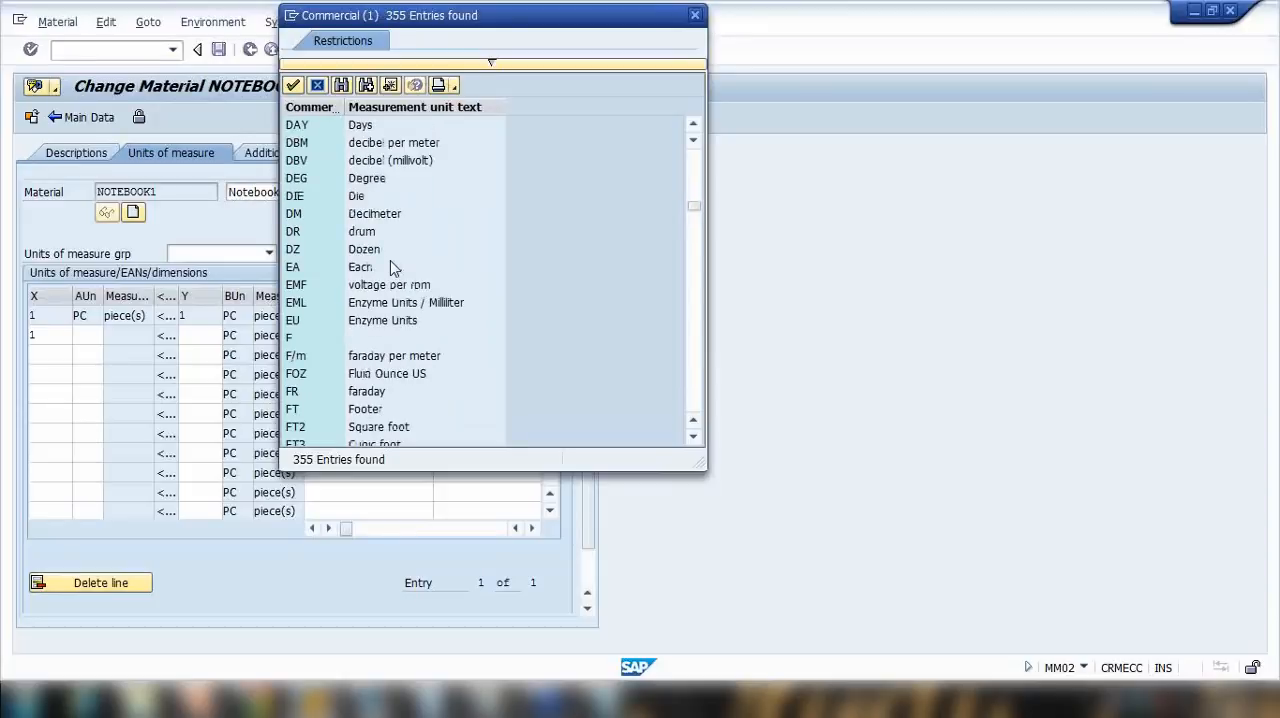
scroll(390, 266, down, 3)
scroll(392, 266, down, 2)
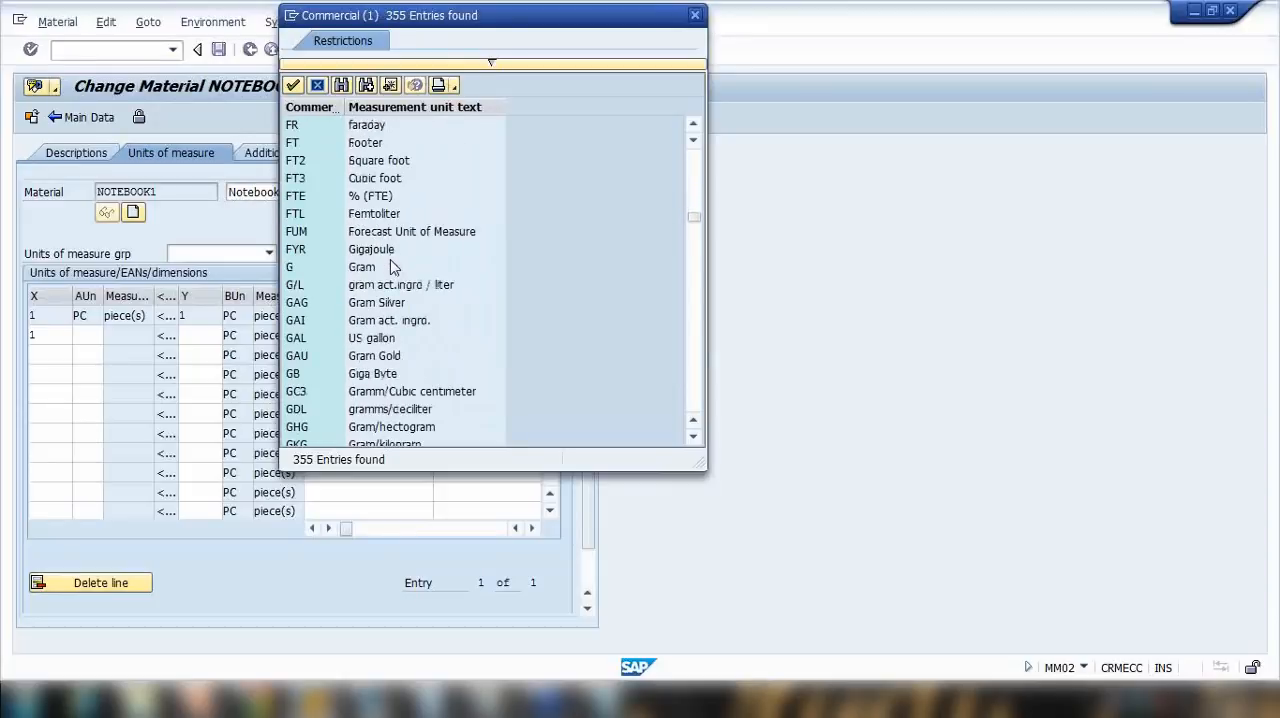
Step: Search the unit list for "ca", choose CAR (Carton) as the alternative unit, and set 1 carton equal to 6 PC
click(341, 86)
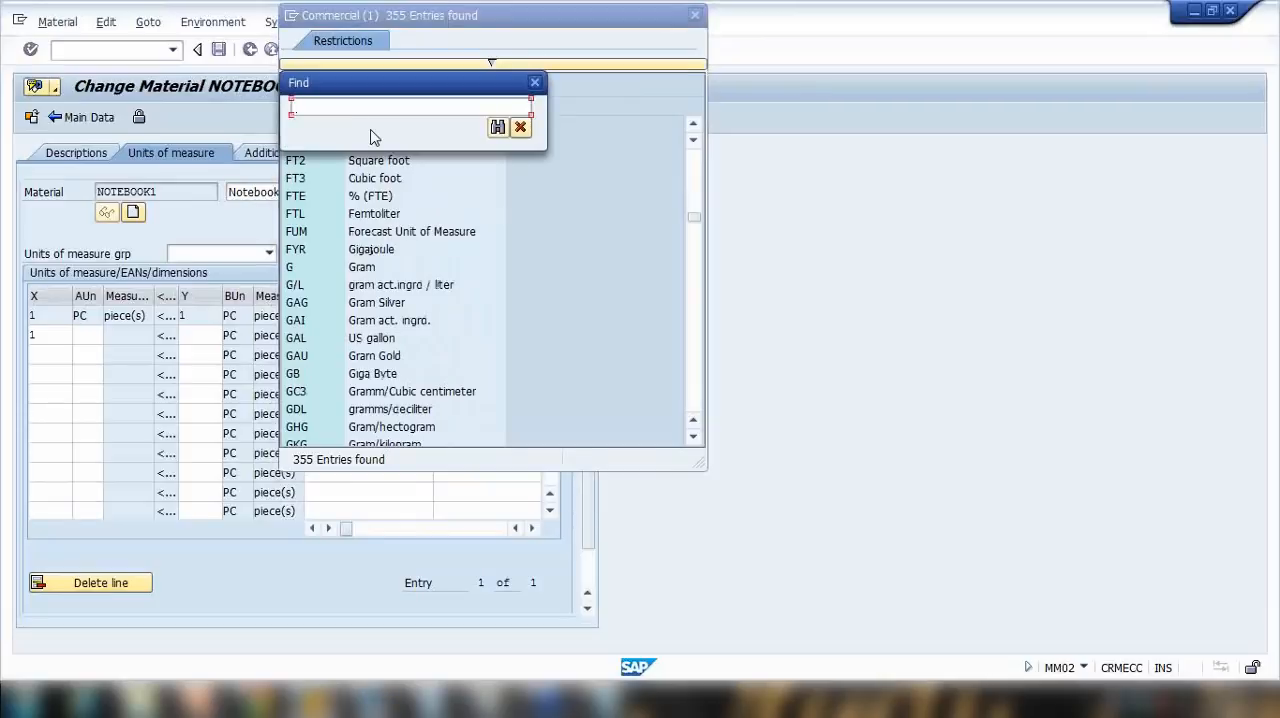
text(carton)
key(Return)
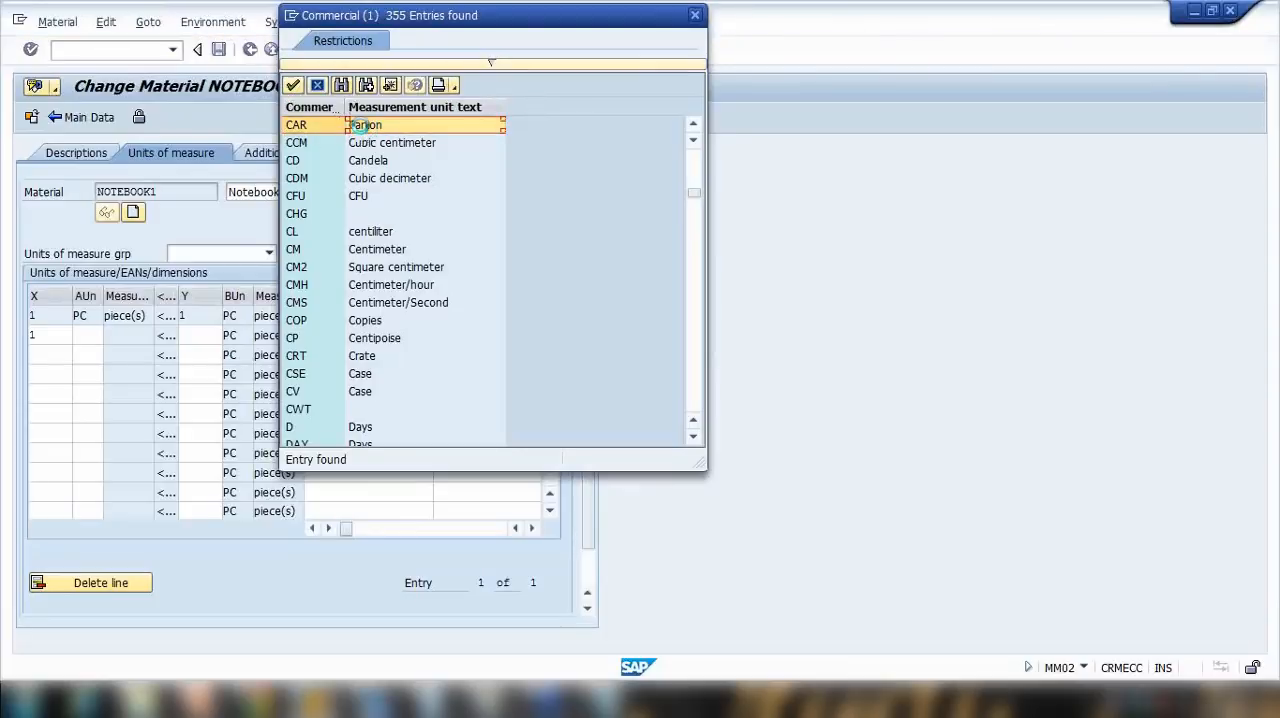
double_click(365, 128)
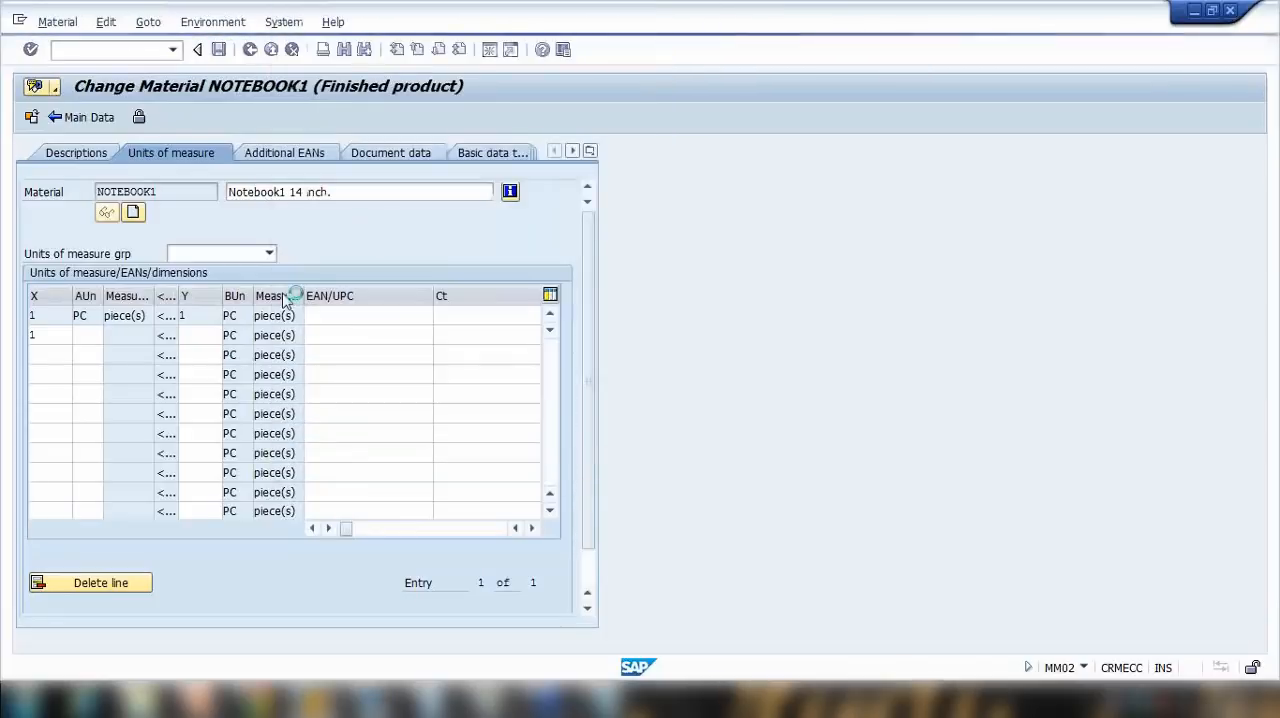
click(202, 337)
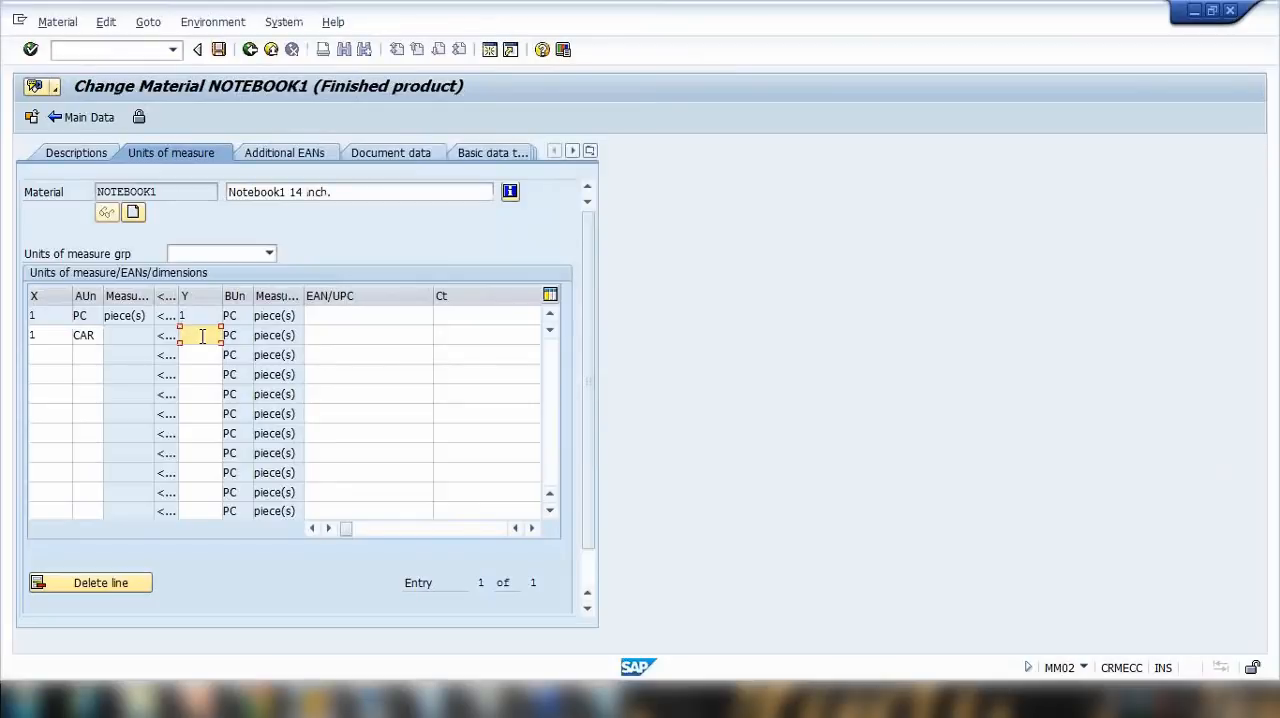
text(6)
key(Return)
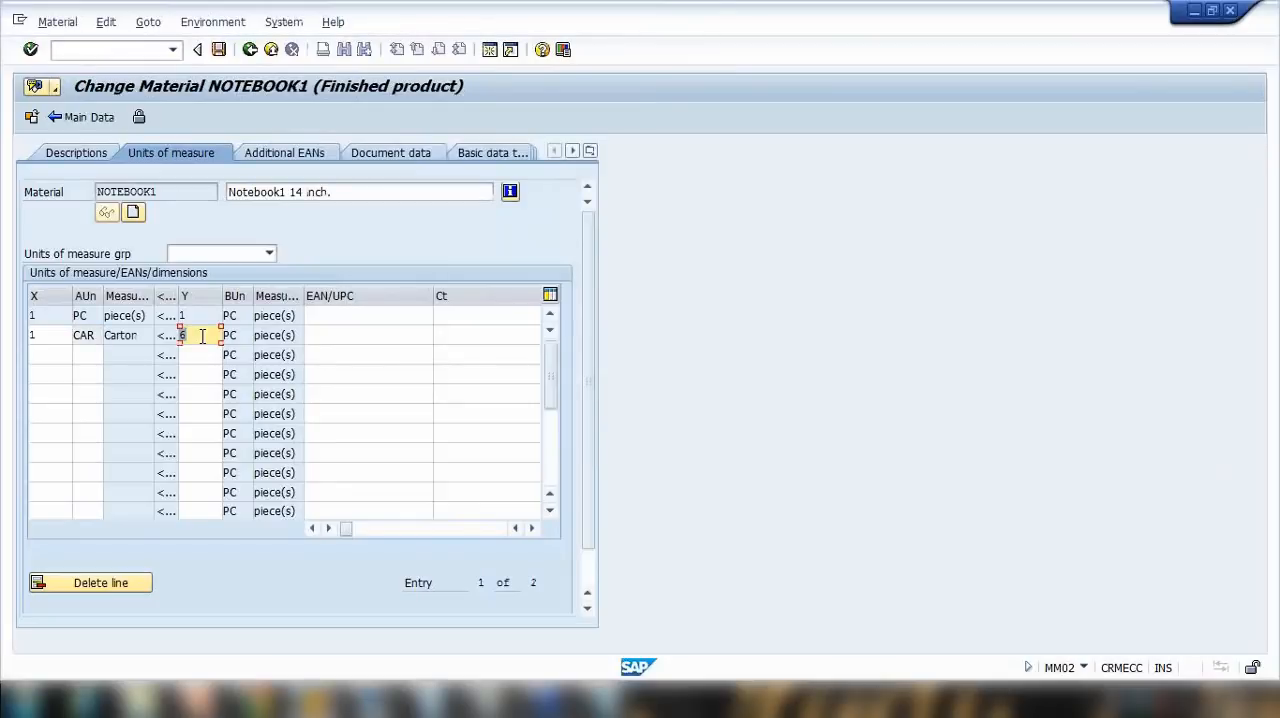
Step: Add another conversion line that sets 1 PAL (Pallet) equal to 30 PC
click(32, 355)
text(1)
key(Tab)
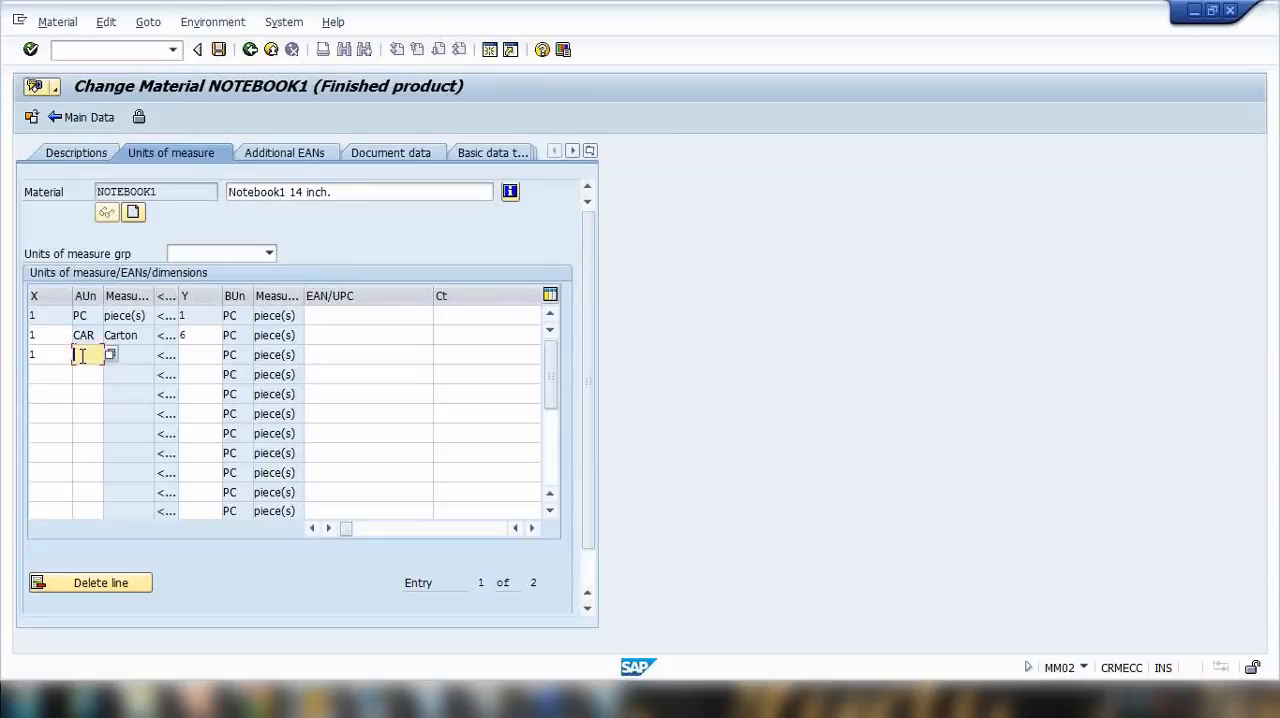
text(pa)
text(i)
click(199, 356)
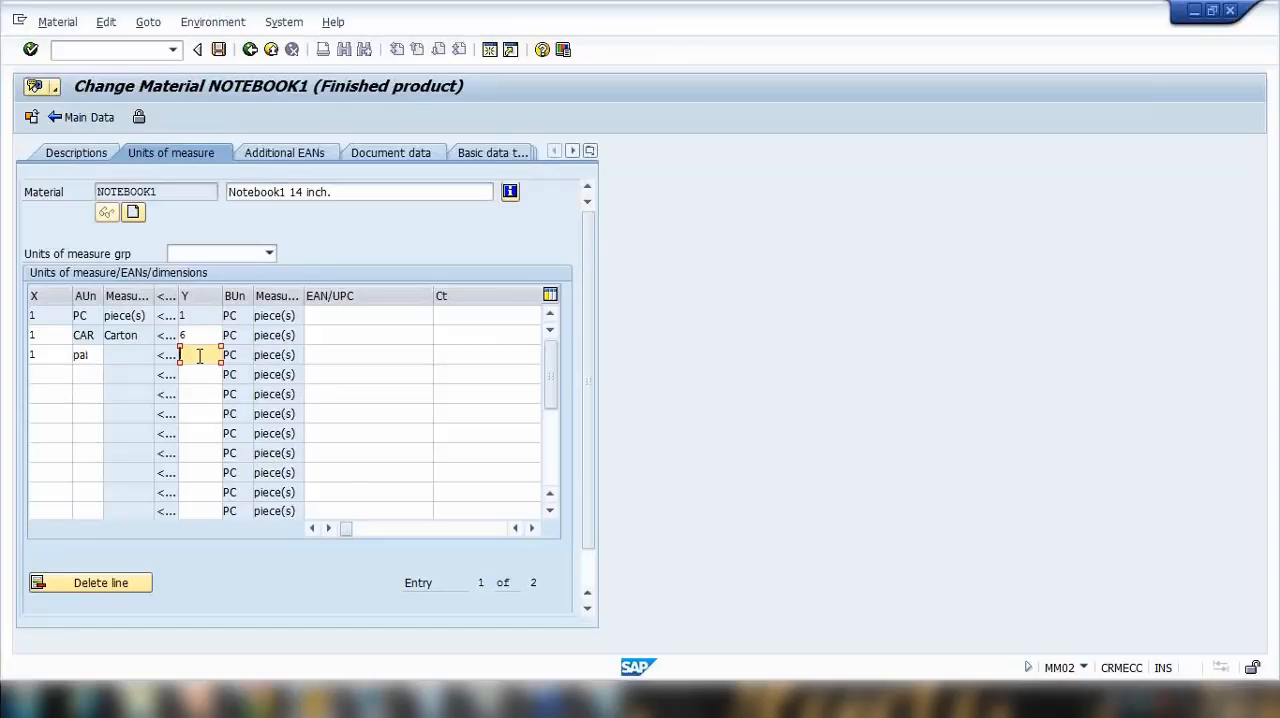
key(Return)
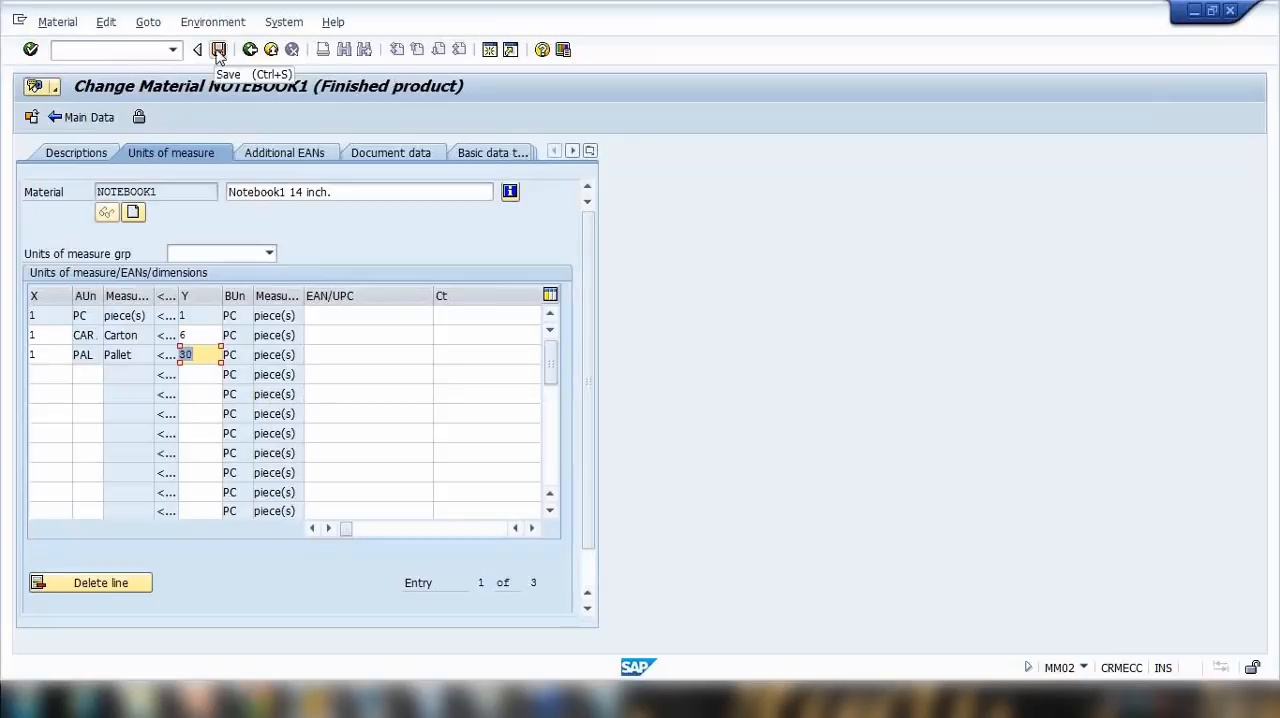
Step: Return to the main data, recheck the units of measure in the additional data, and save the changed material
click(88, 118)
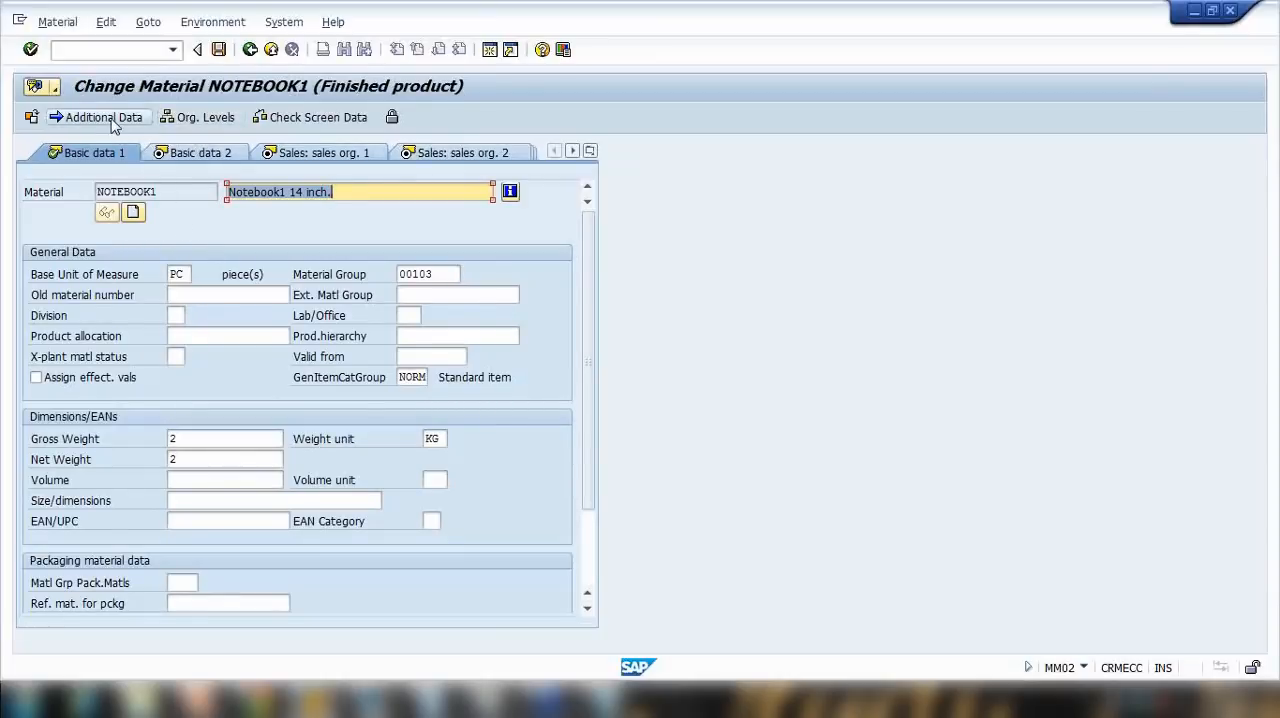
click(114, 122)
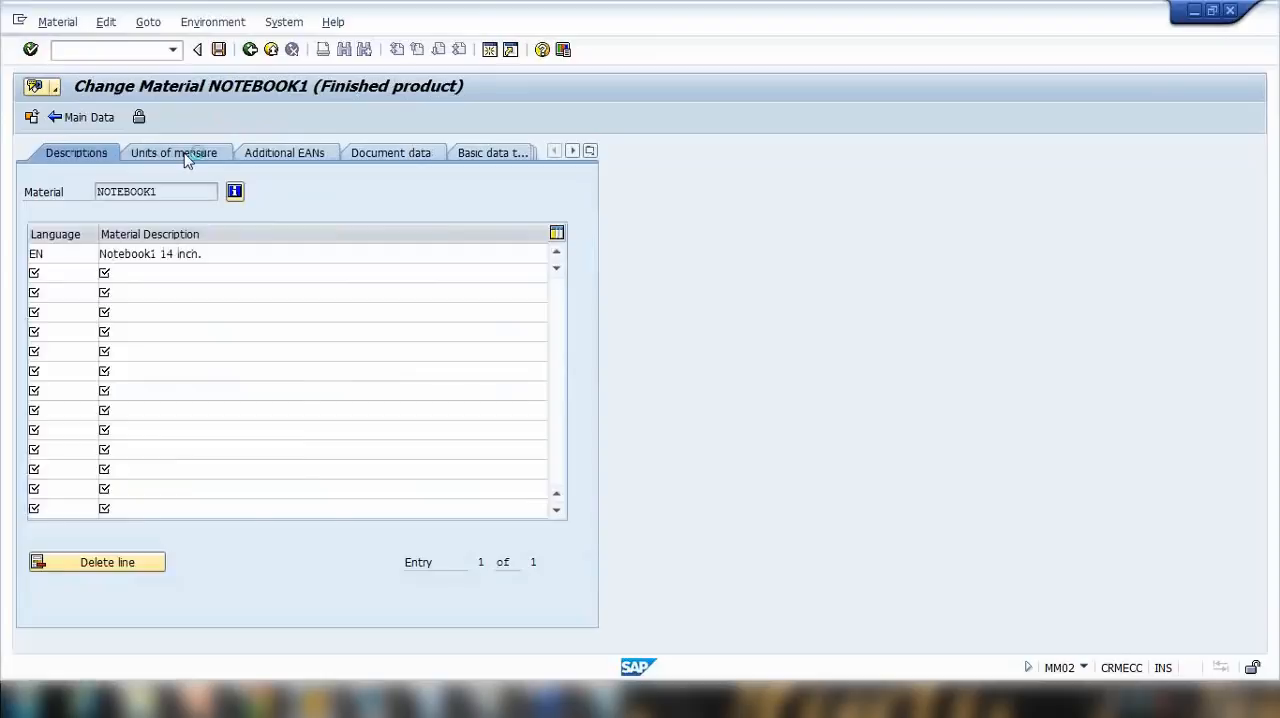
click(185, 158)
click(87, 117)
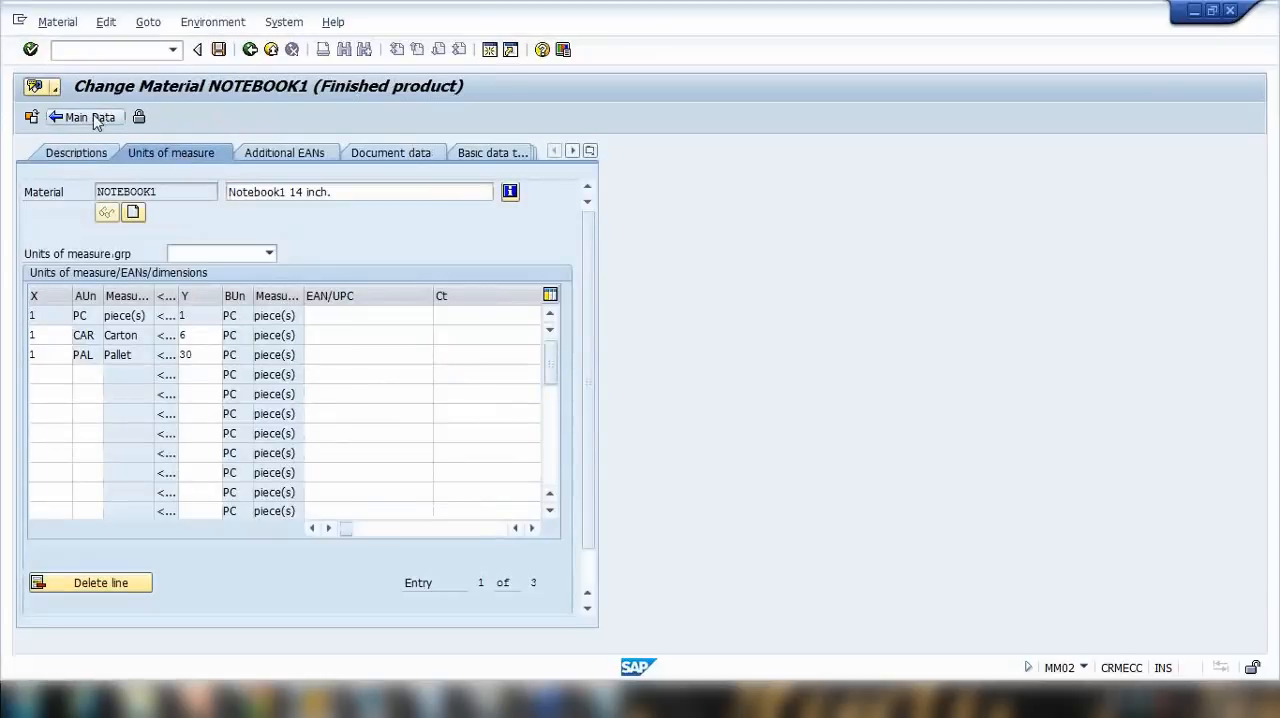
click(218, 49)
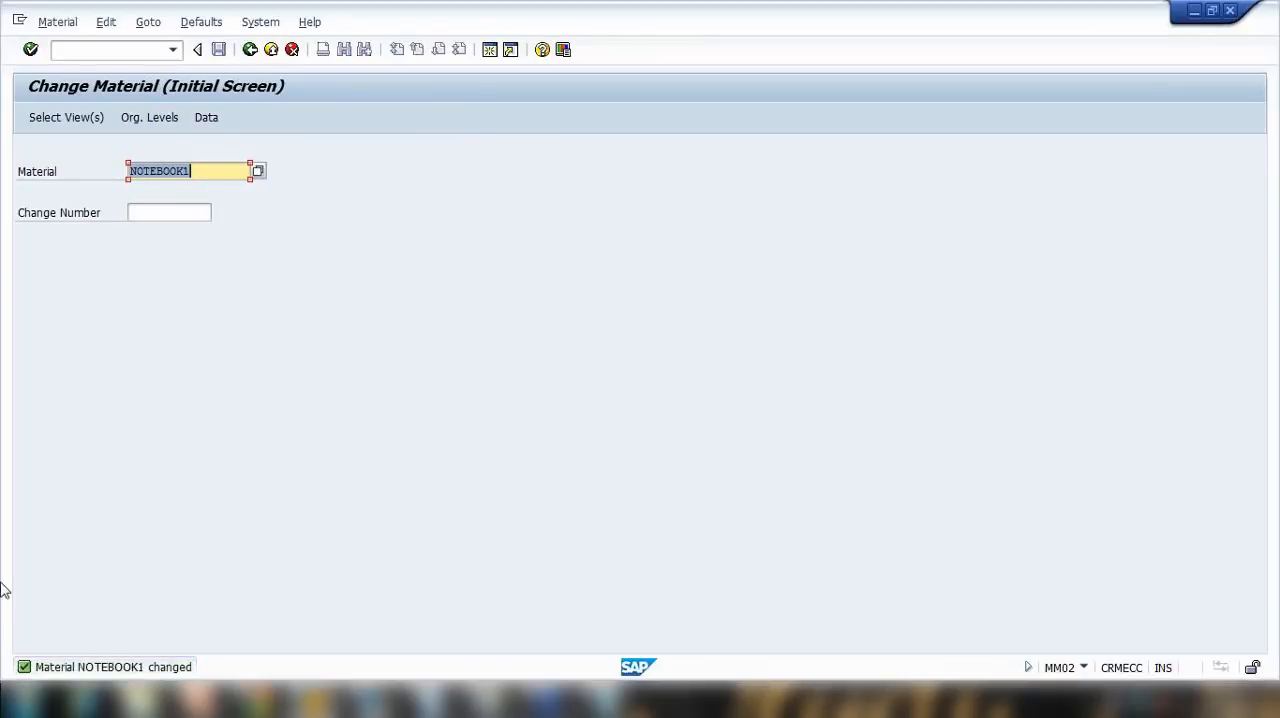
Step: Switch to the Purchasing Master Data presentation in PowerPoint and start the slide show at the Material Master slide
click(200, 701)
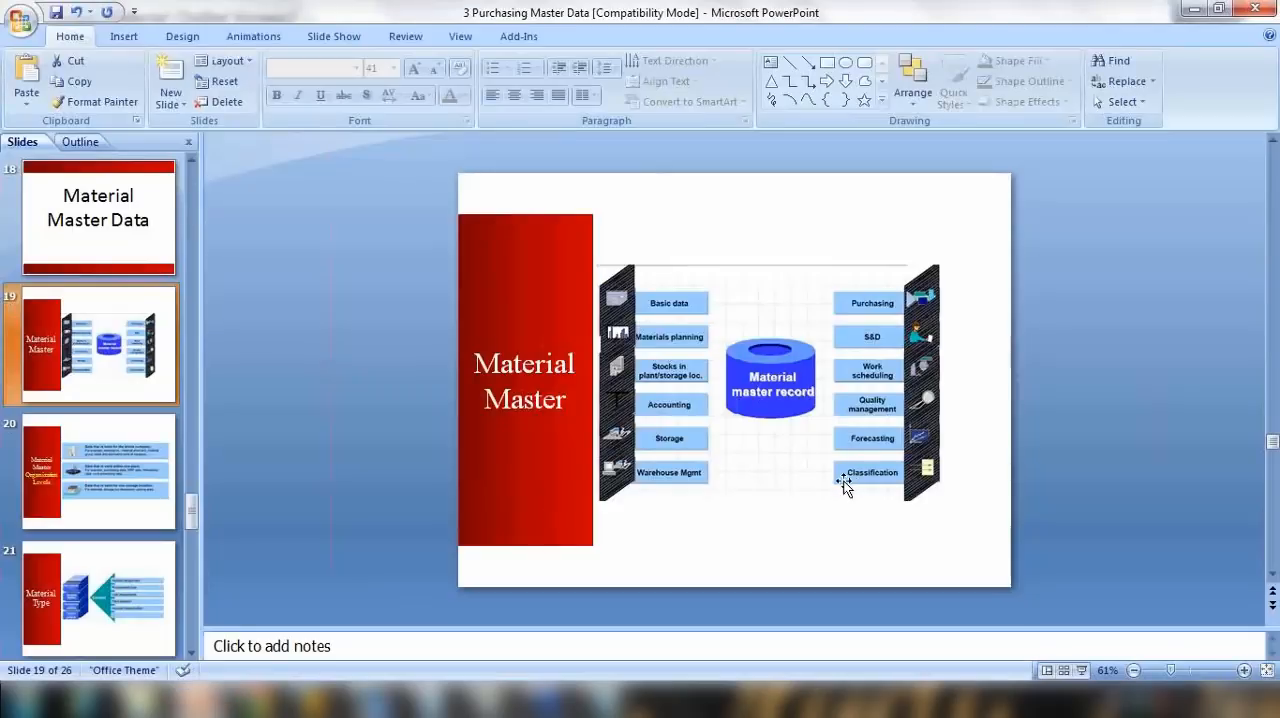
click(1081, 670)
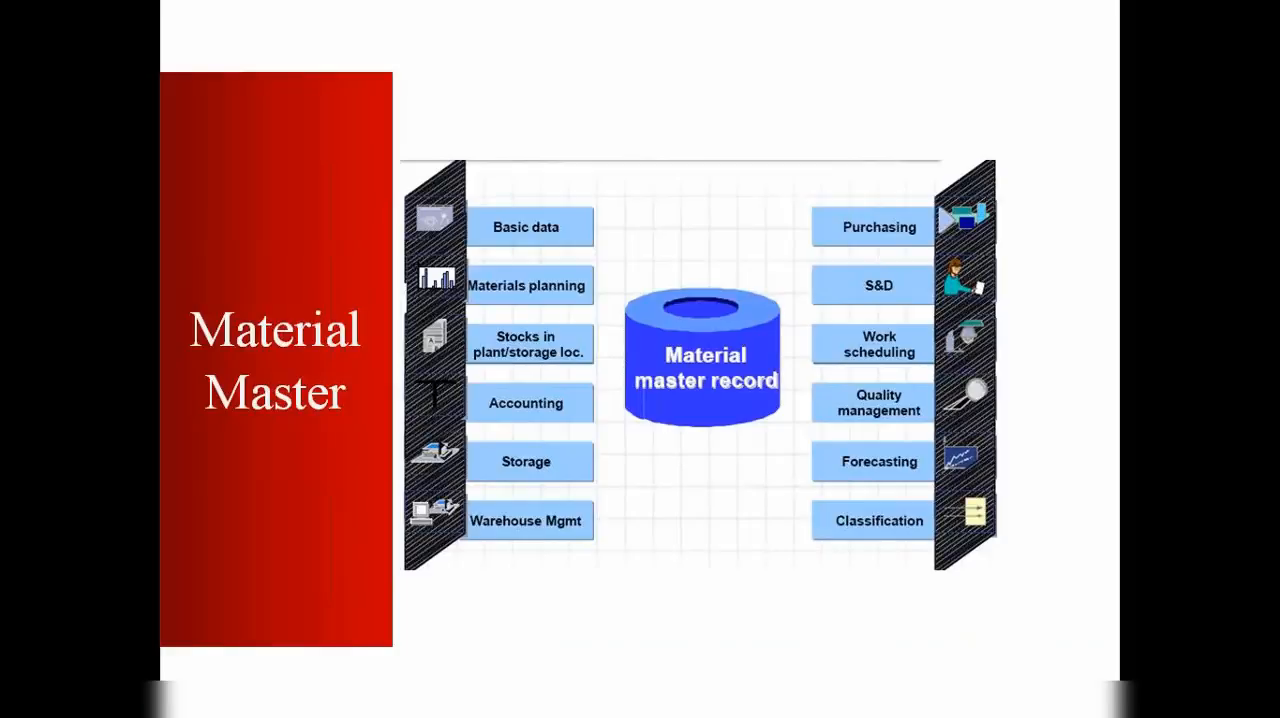
Step: Advance the slide show to the Material Master Organization Levels slide and end the show
key(Right)
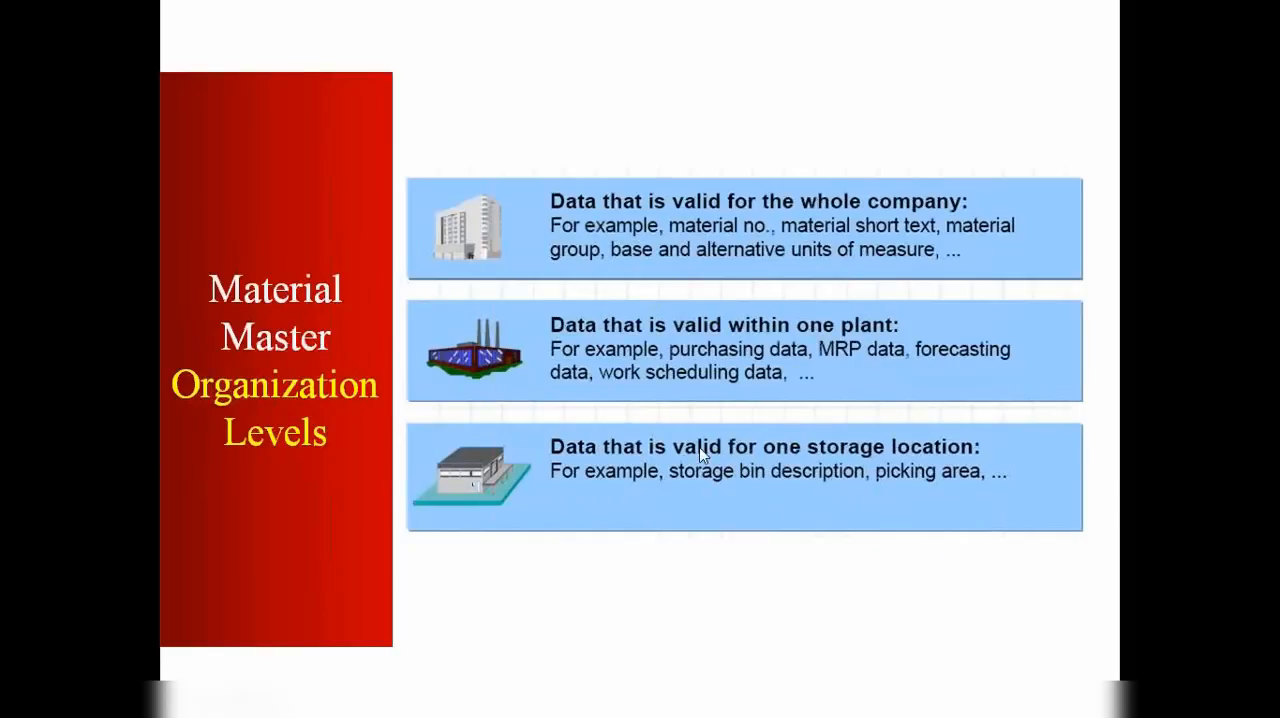
key(Escape)
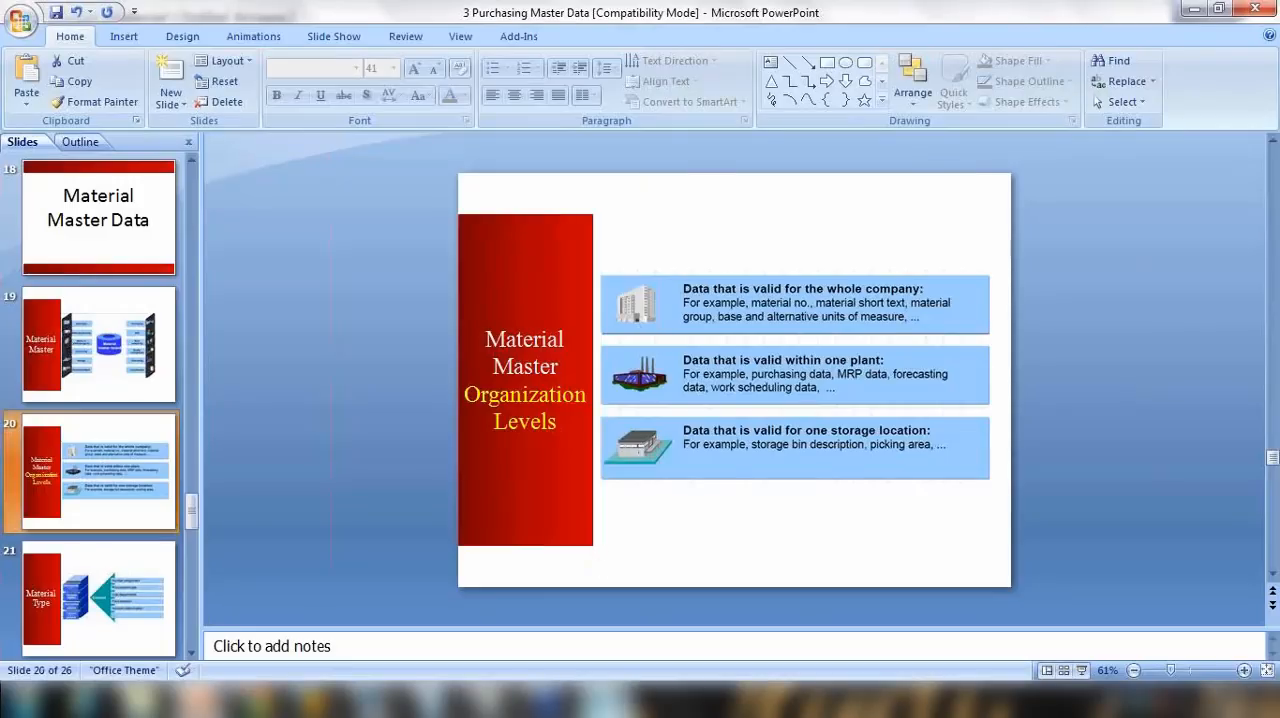
Step: Switch to the Notepad notes and add the lines "NOTEBOOK1" and "Plant -1" below the transactions, separated by a blank line
click(605, 700)
click(440, 378)
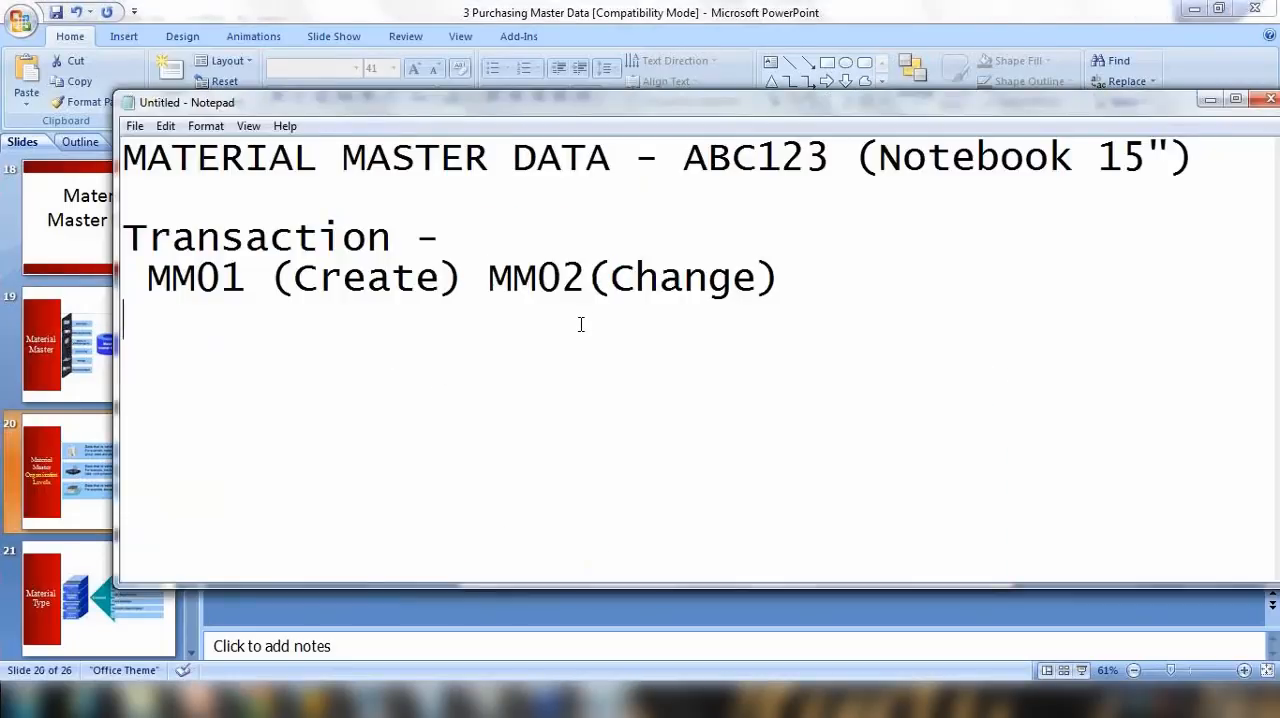
key(Return)
text(NOYE)
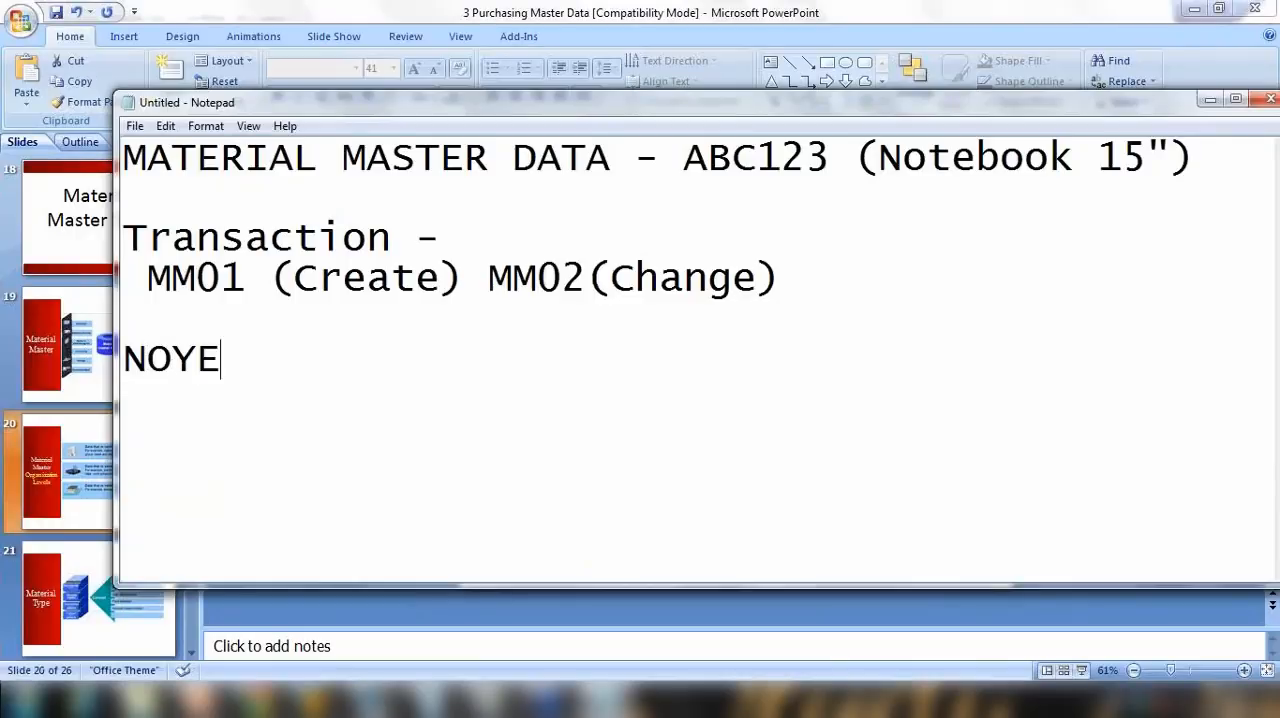
key(BackSpace)
key(BackSpace)
text(TEBOOK1)
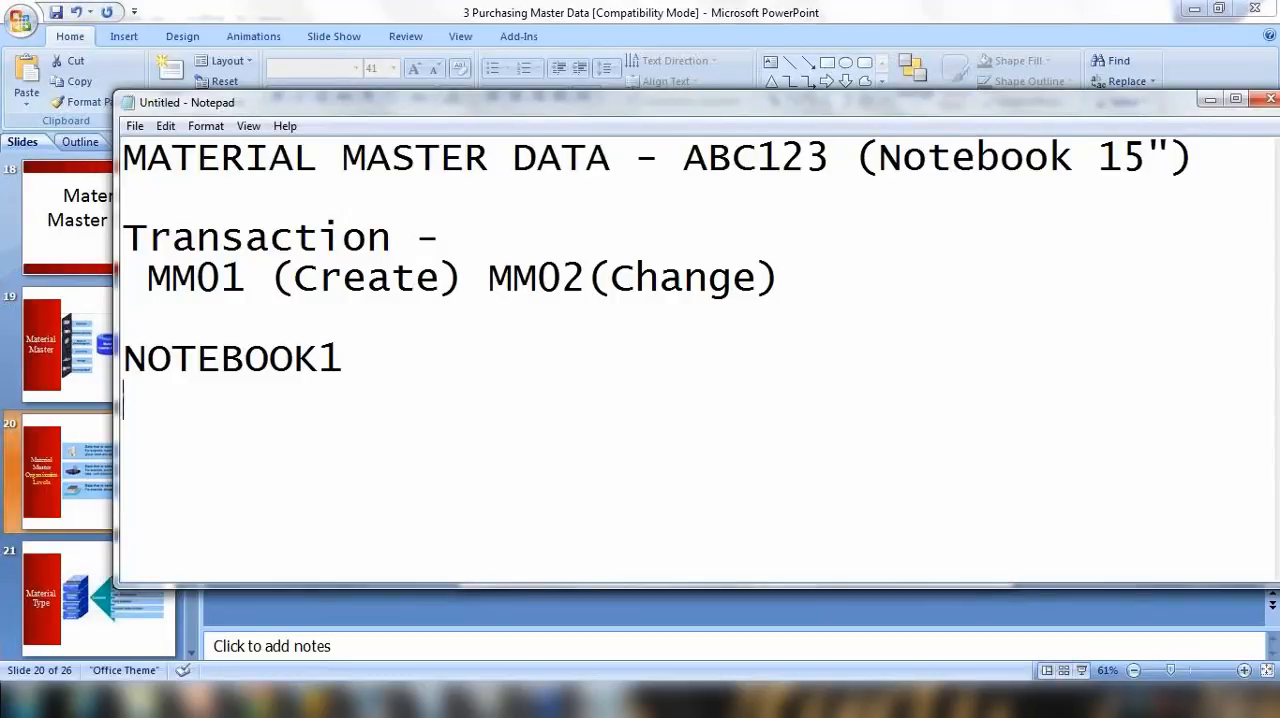
text(Plant 0)
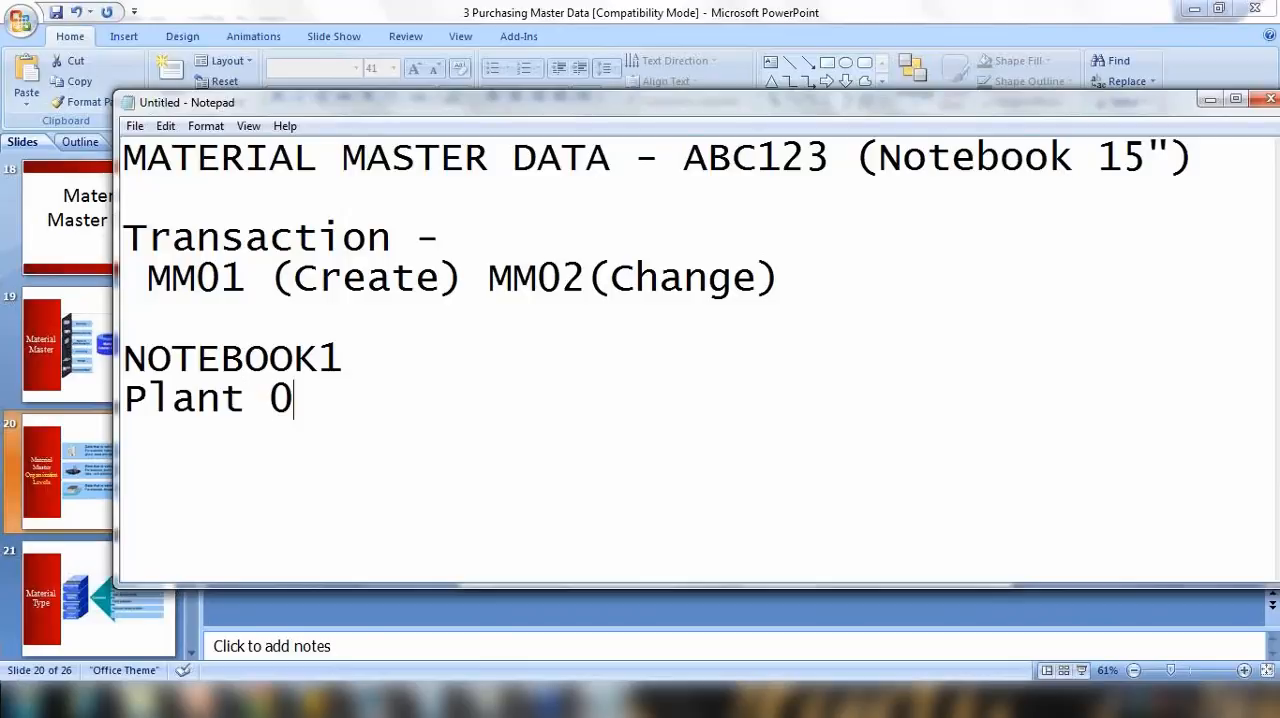
key(BackSpace)
text(-1)
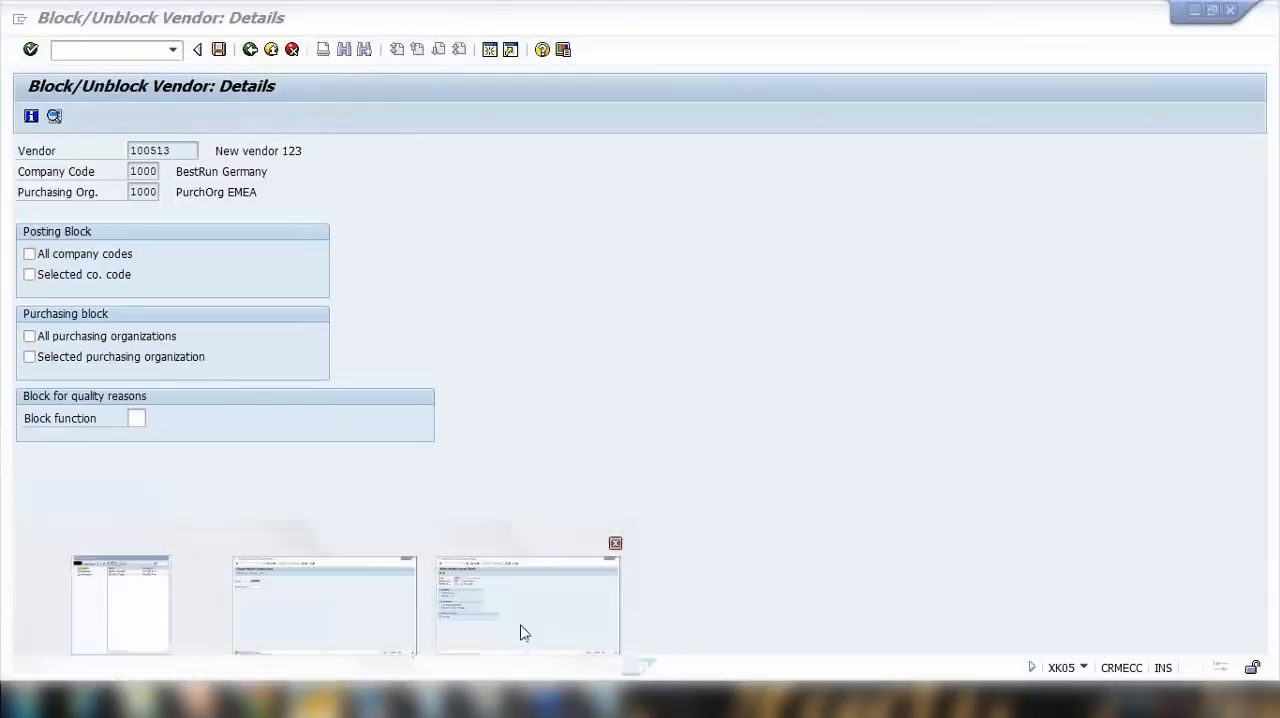
Step: Switch to the SAP vendor block session, start transaction MM02 for NOTEBOOK1, and accept the preselected views
click(520, 628)
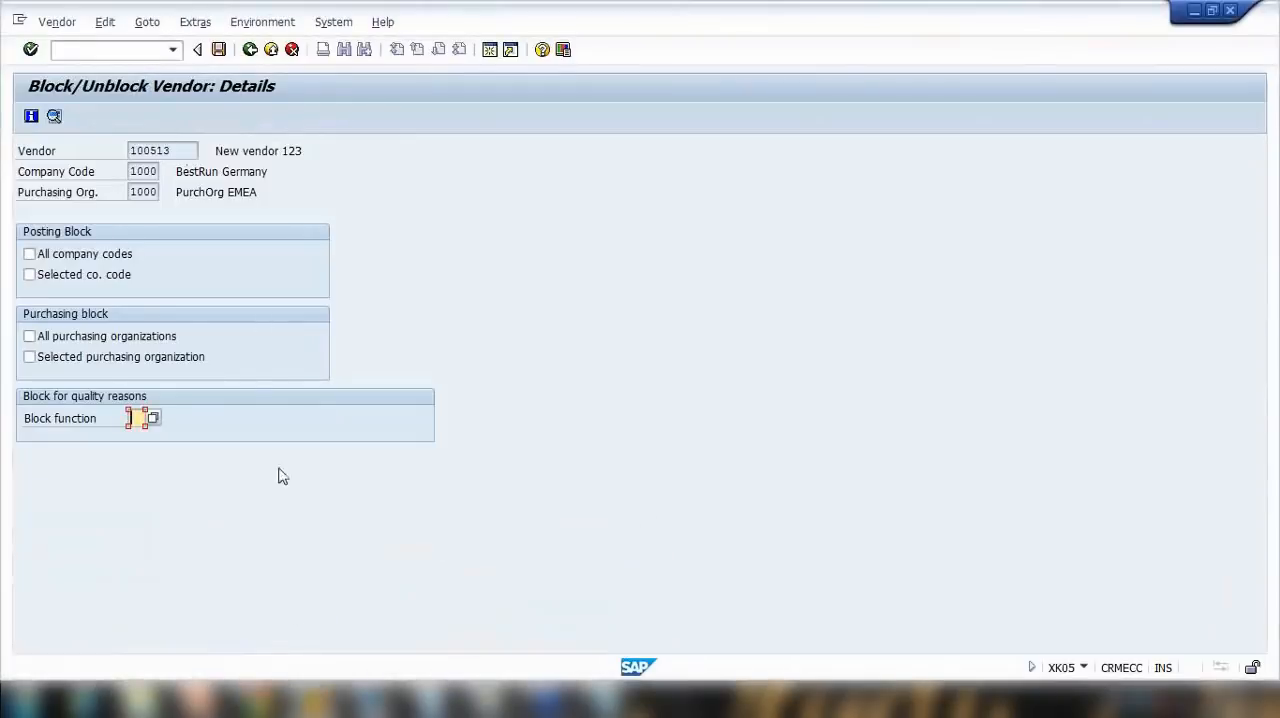
click(120, 55)
text(/nmm0)
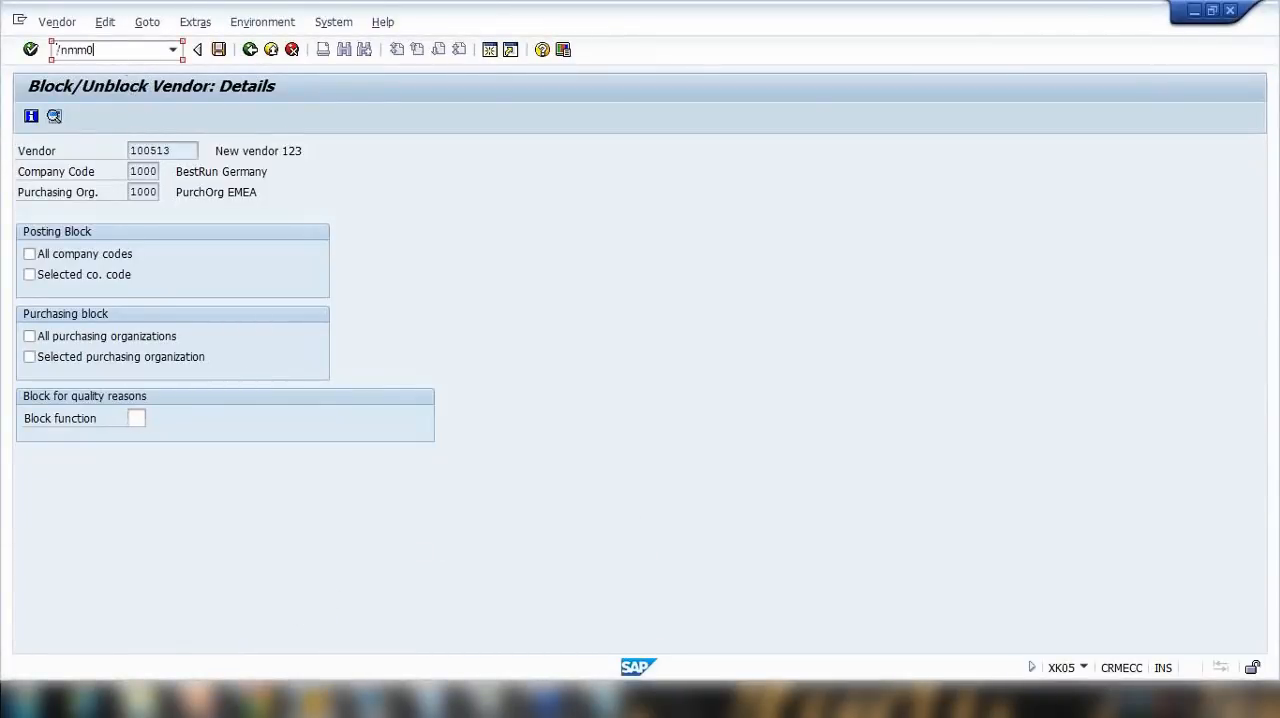
text(2)
key(Return)
key(Return)
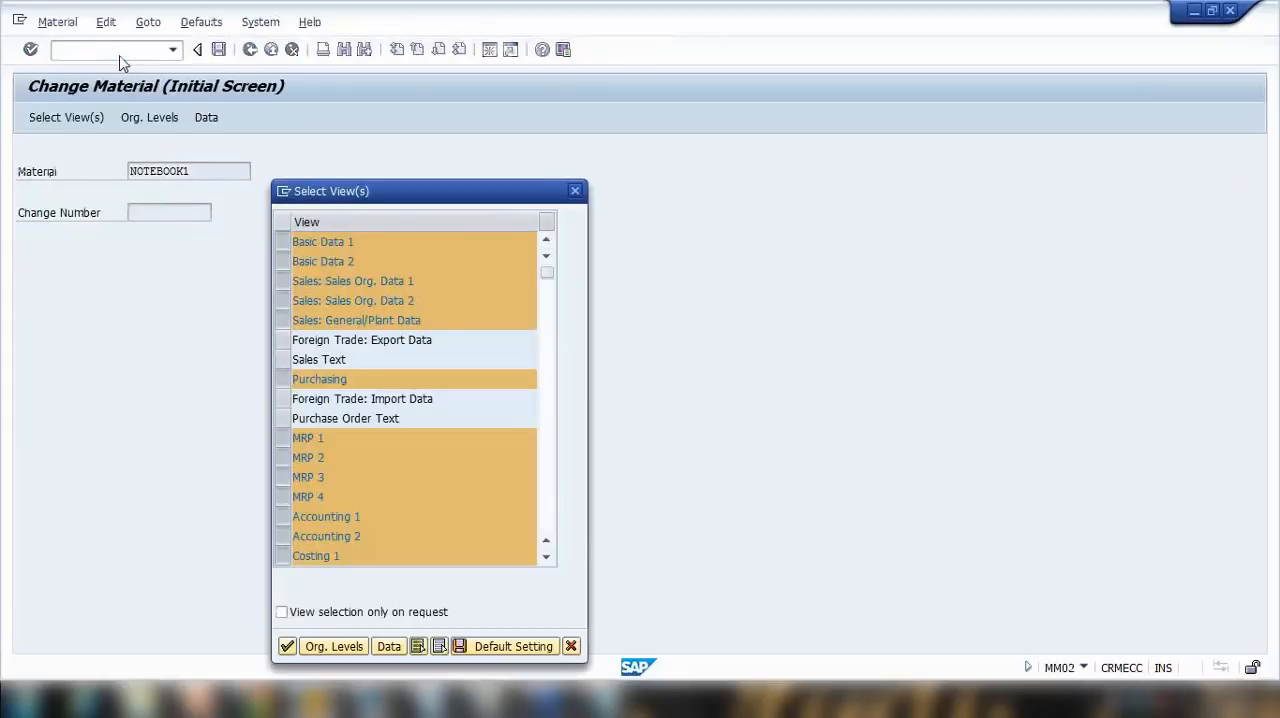
key(Return)
Step: Set the organizational levels to plant 1000, storage location 0001, sales organization 1000 and distribution channel 10
click(292, 222)
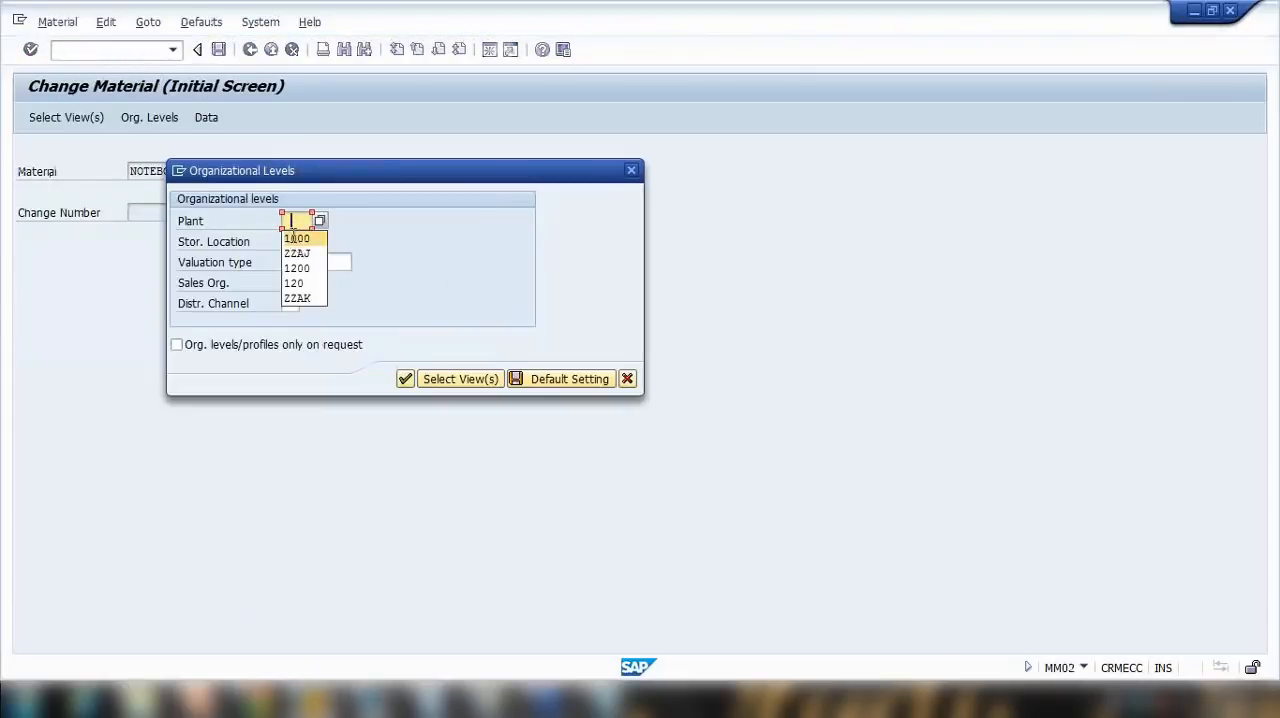
click(292, 238)
click(296, 241)
click(303, 262)
click(296, 283)
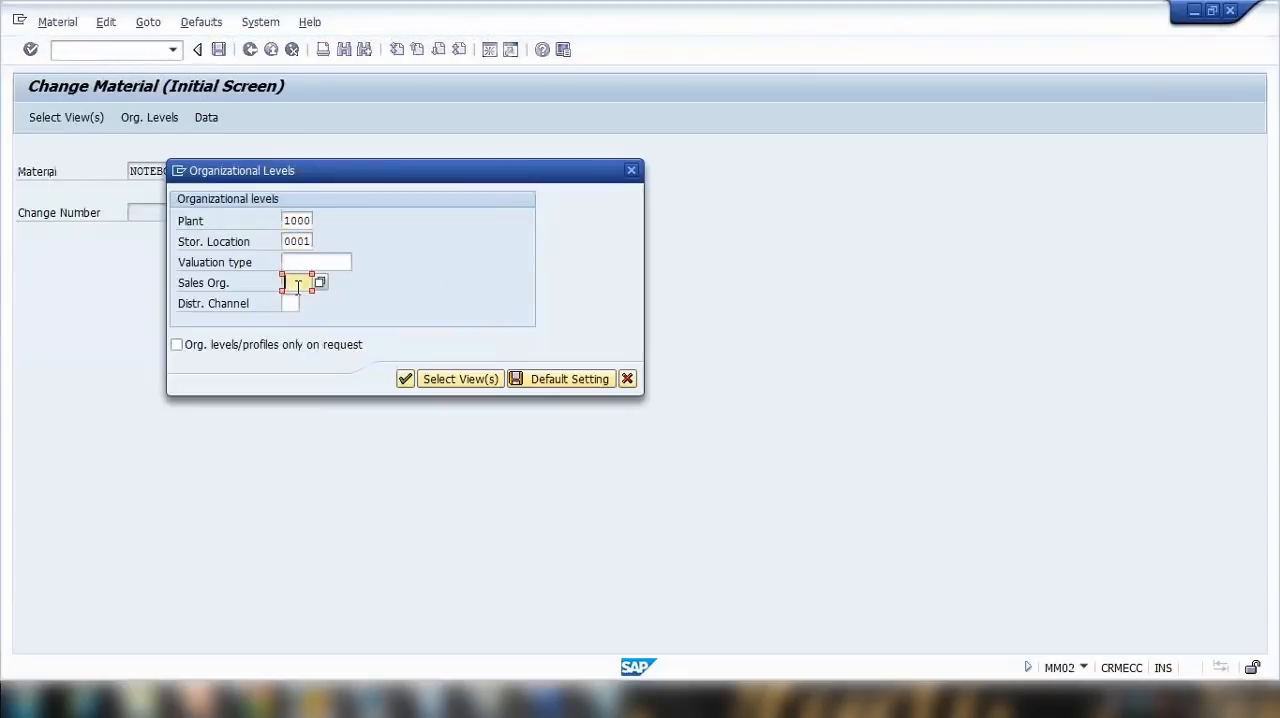
click(298, 300)
click(290, 303)
click(292, 321)
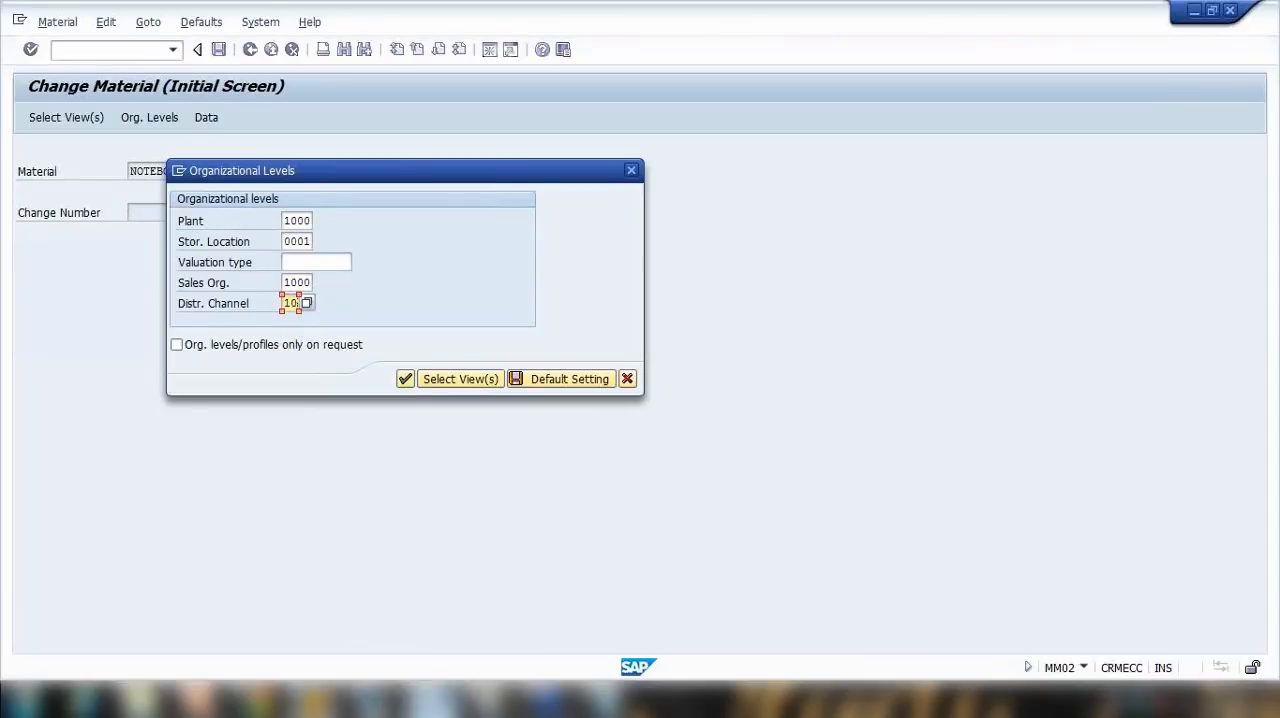
Step: Switch to Notepad, move its window clear of the organizational level values, and complete the plant line as "Plant -1000"
click(606, 700)
drag(398, 110, 637, 94)
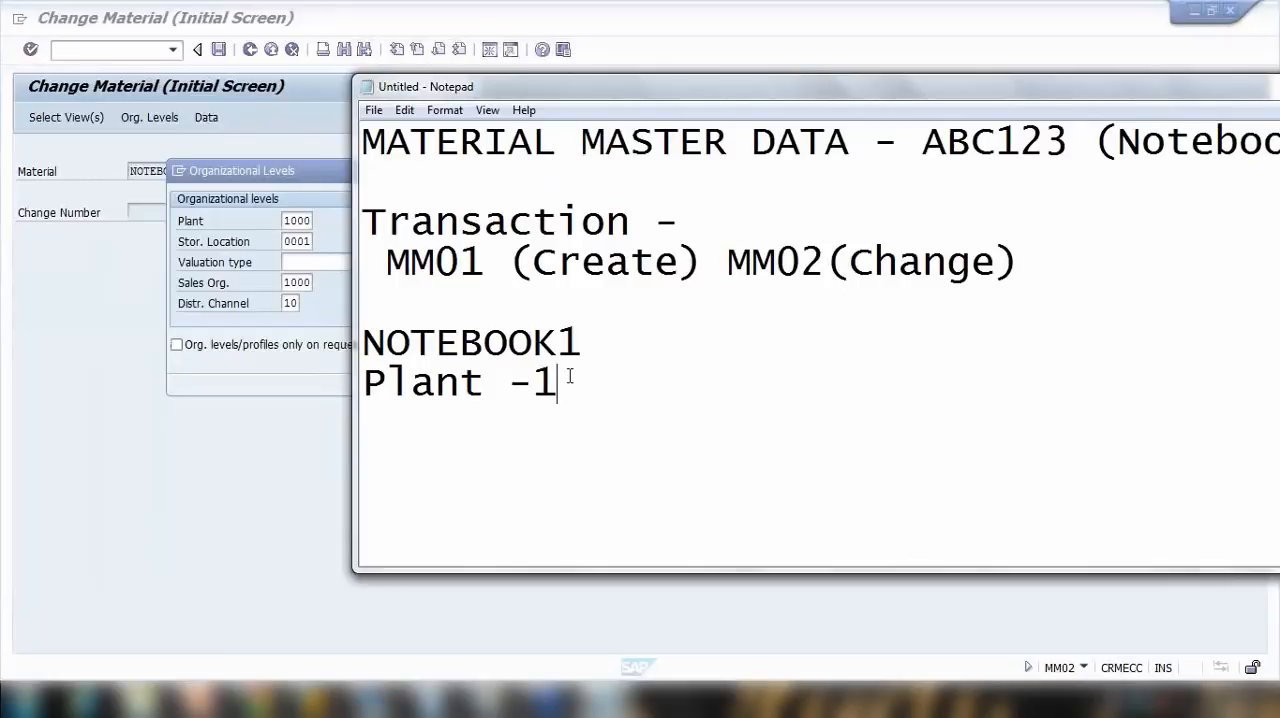
text(100)
key(BackSpace)
key(BackSpace)
key(BackSpace)
text(000)
key(Return)
Step: Add the note lines "St loc - 0001", "Sales org - 1000" and "Dist Ch - 10", and highlight the organizational level lines
text(St)
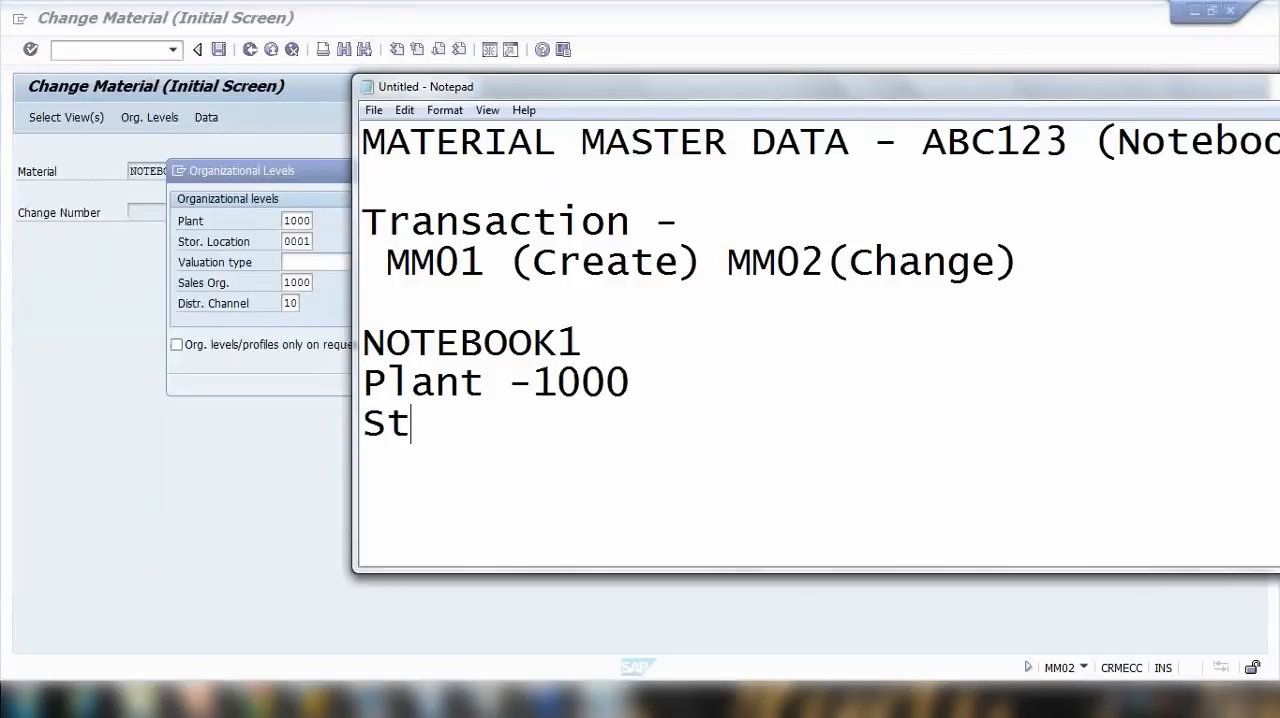
text( loc -)
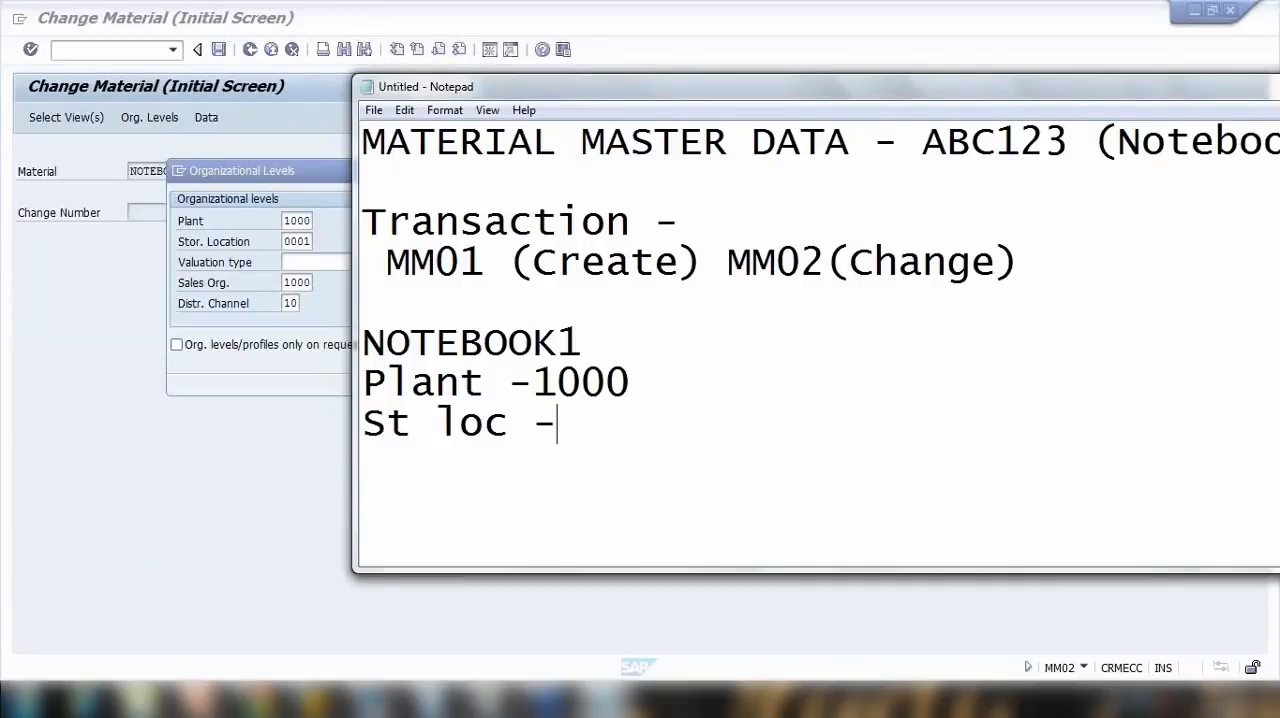
text( 0001)
key(Return)
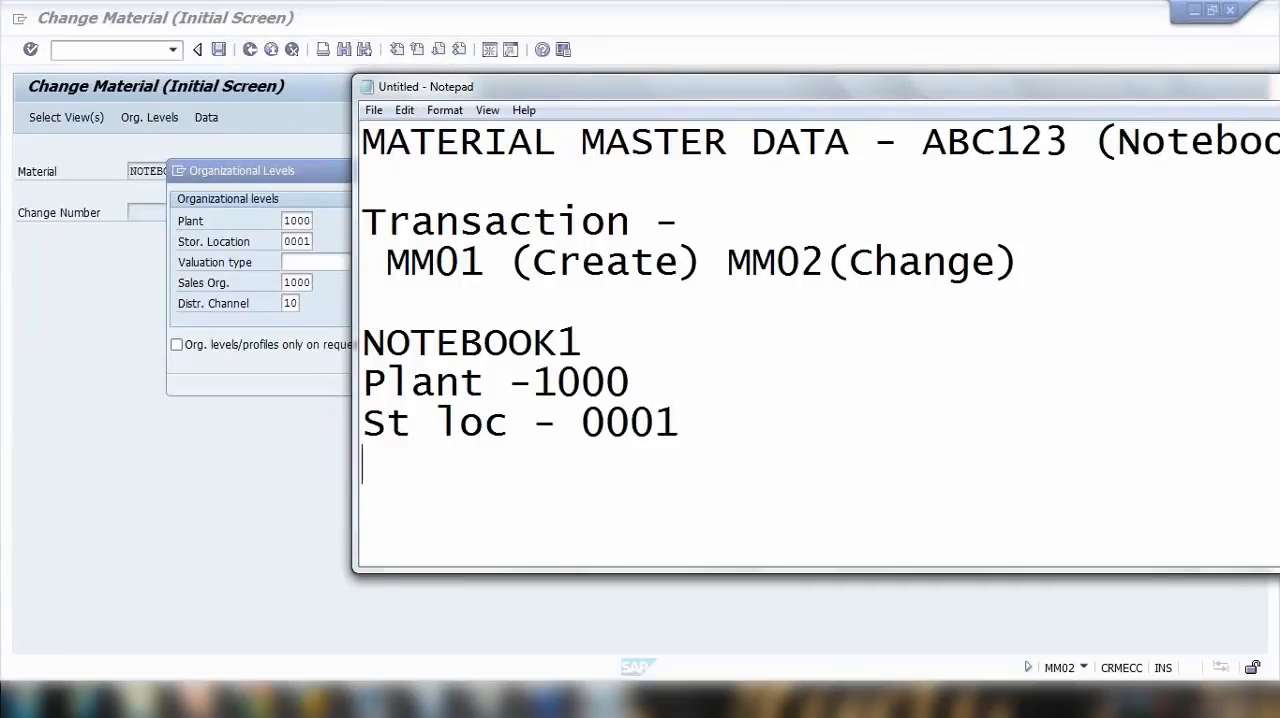
text(Sales or)
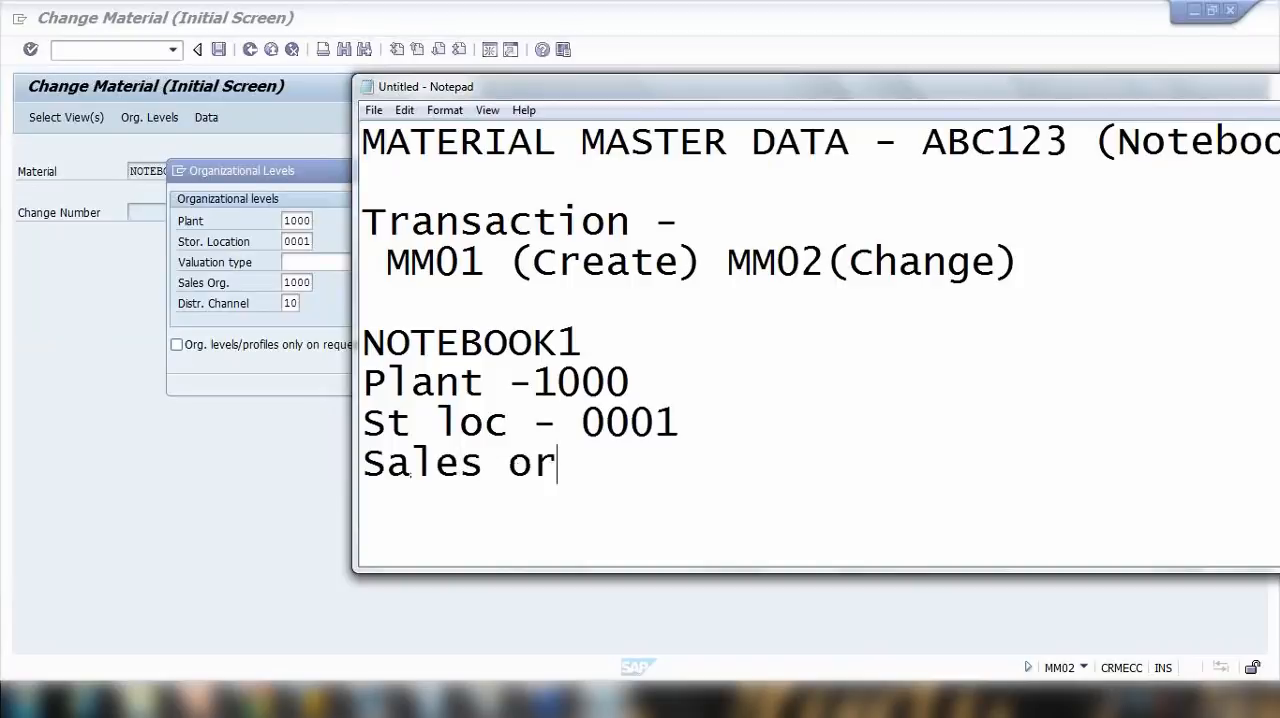
text(g - 1000)
key(Return)
text(D)
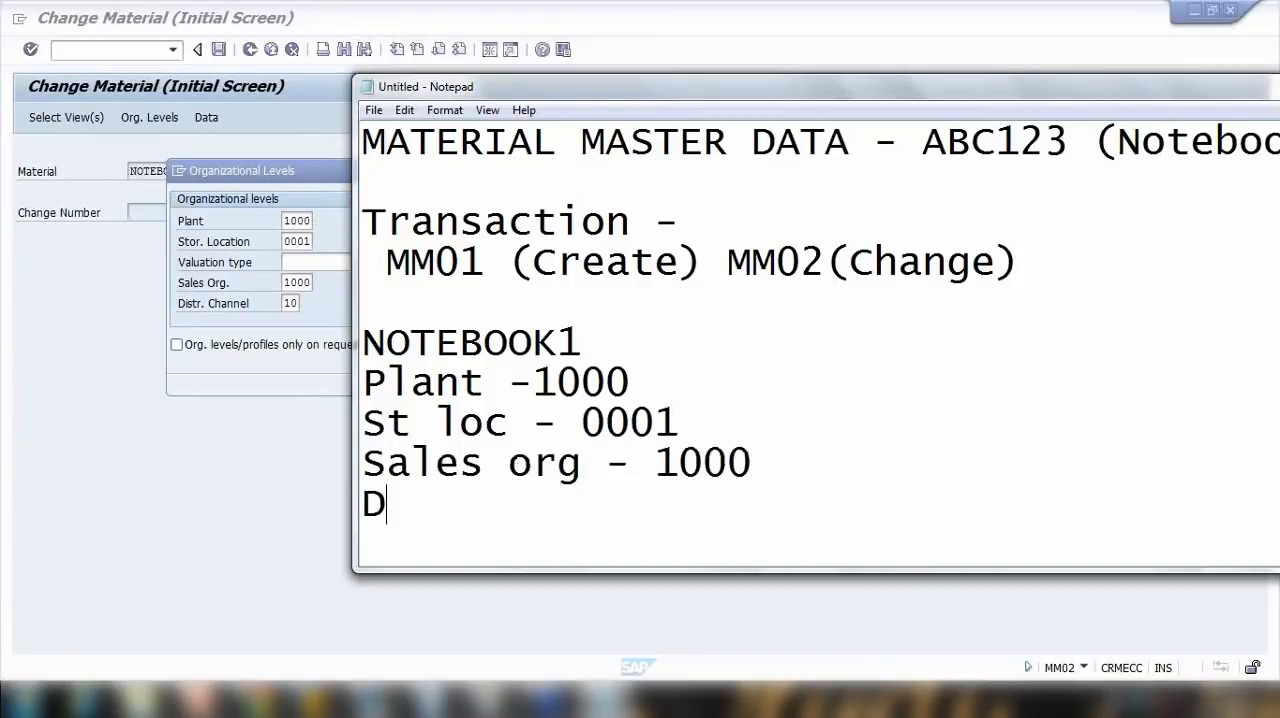
text(ist Ch - 10)
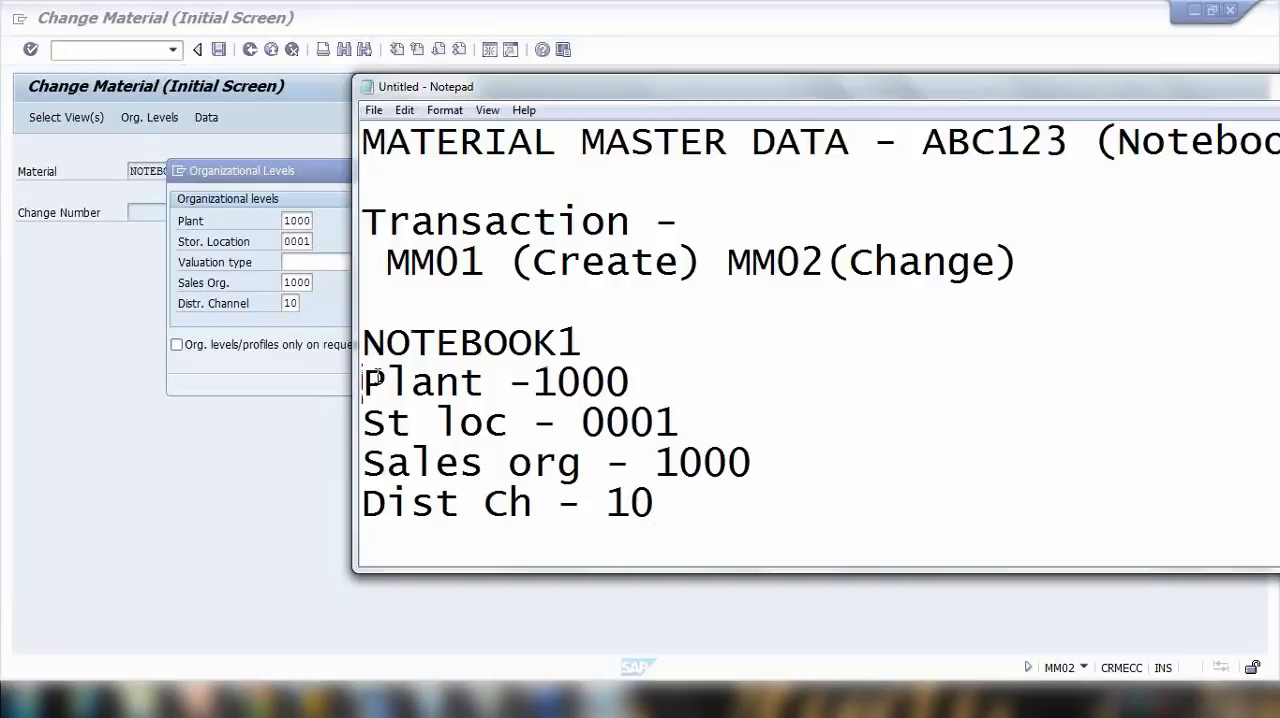
drag(364, 380, 660, 455)
Step: Switch to the PowerPoint presentation, show the Organization Levels slide full screen, end the show, and open the Extending Material Master slide
click(196, 701)
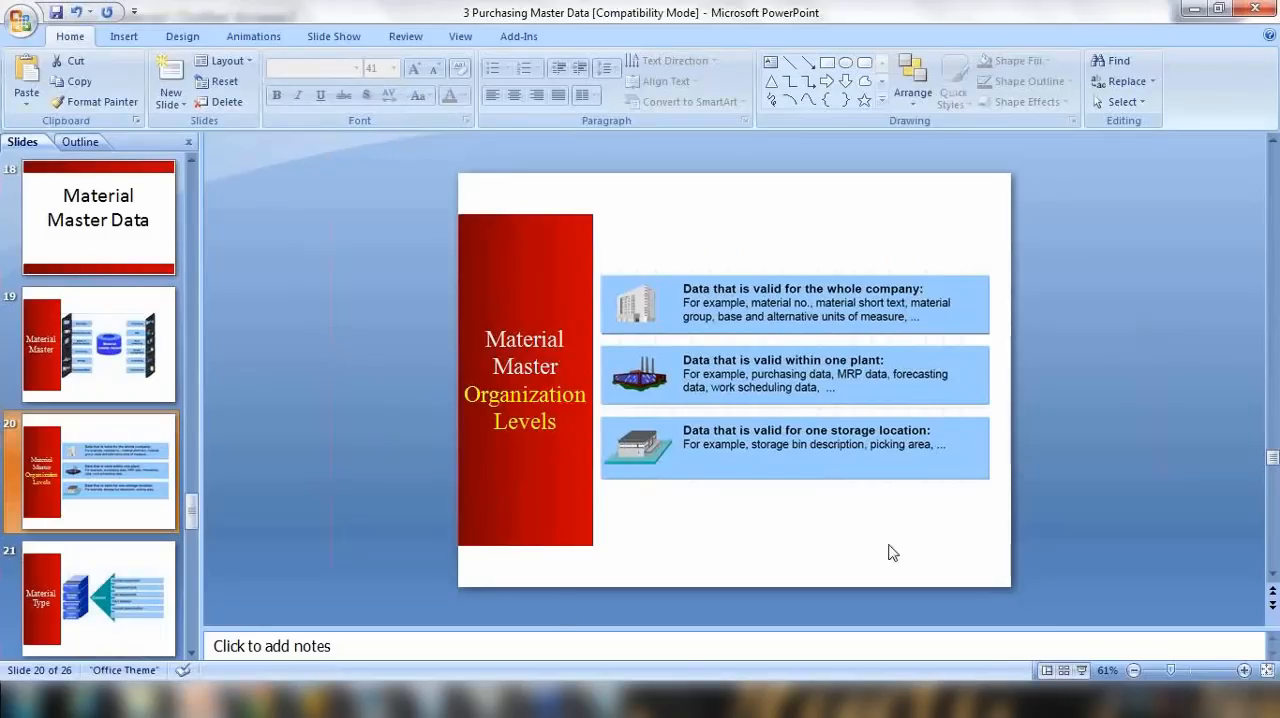
click(1081, 670)
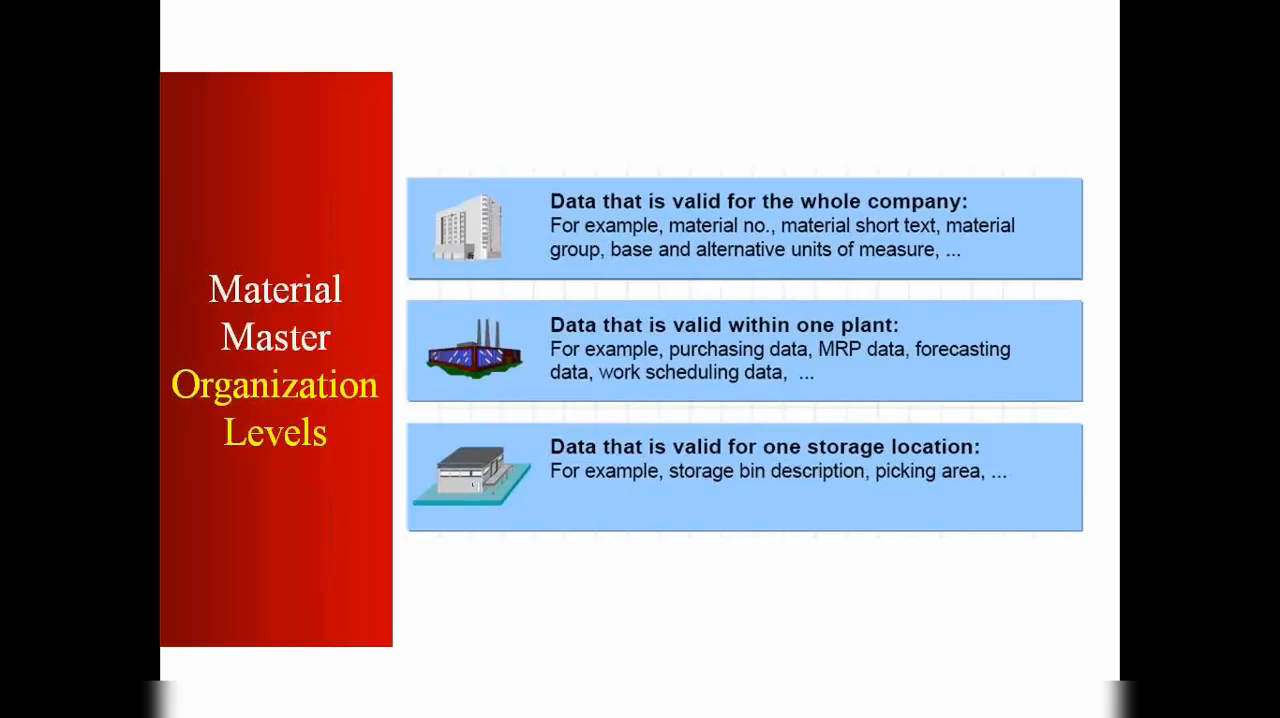
key(Escape)
scroll(157, 543, down, 3)
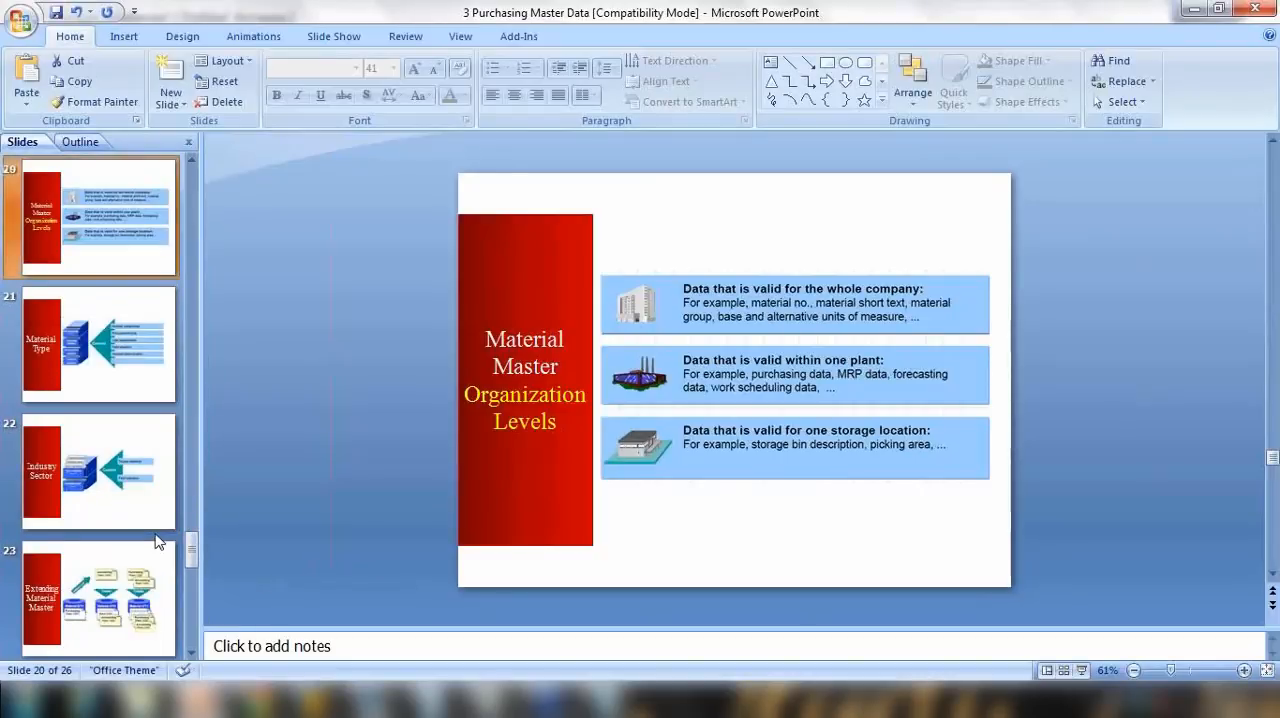
click(125, 593)
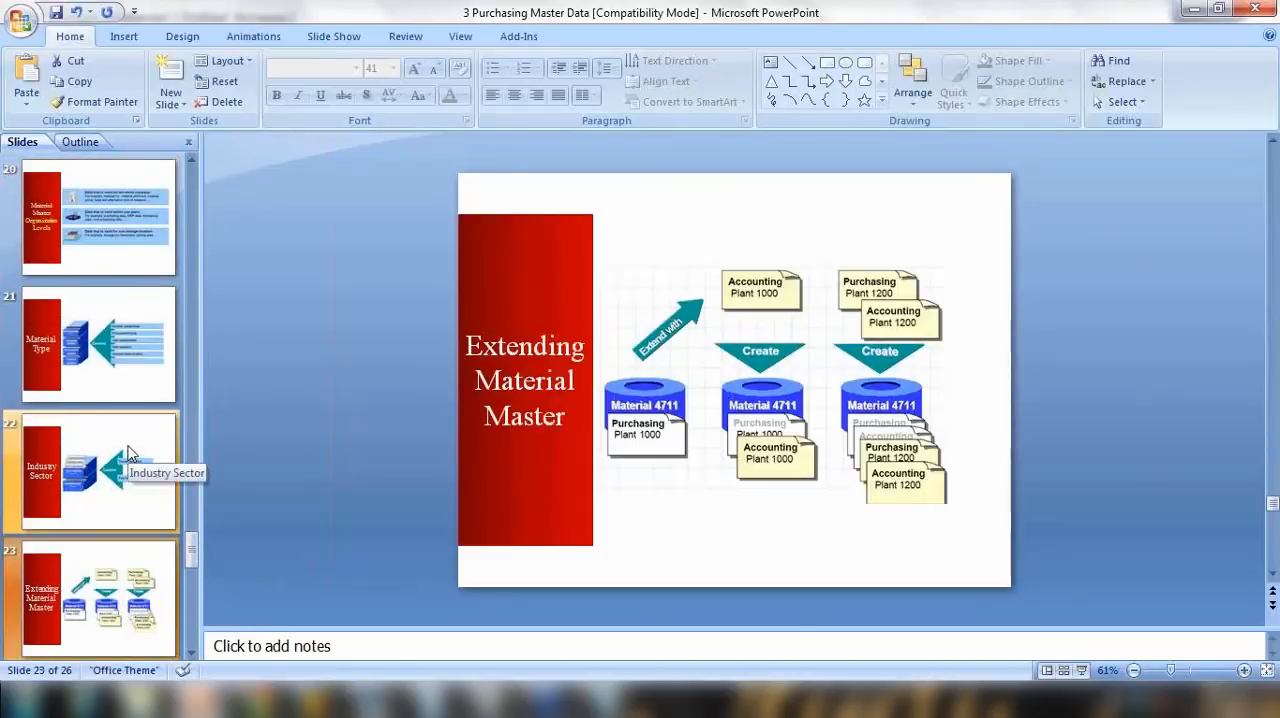
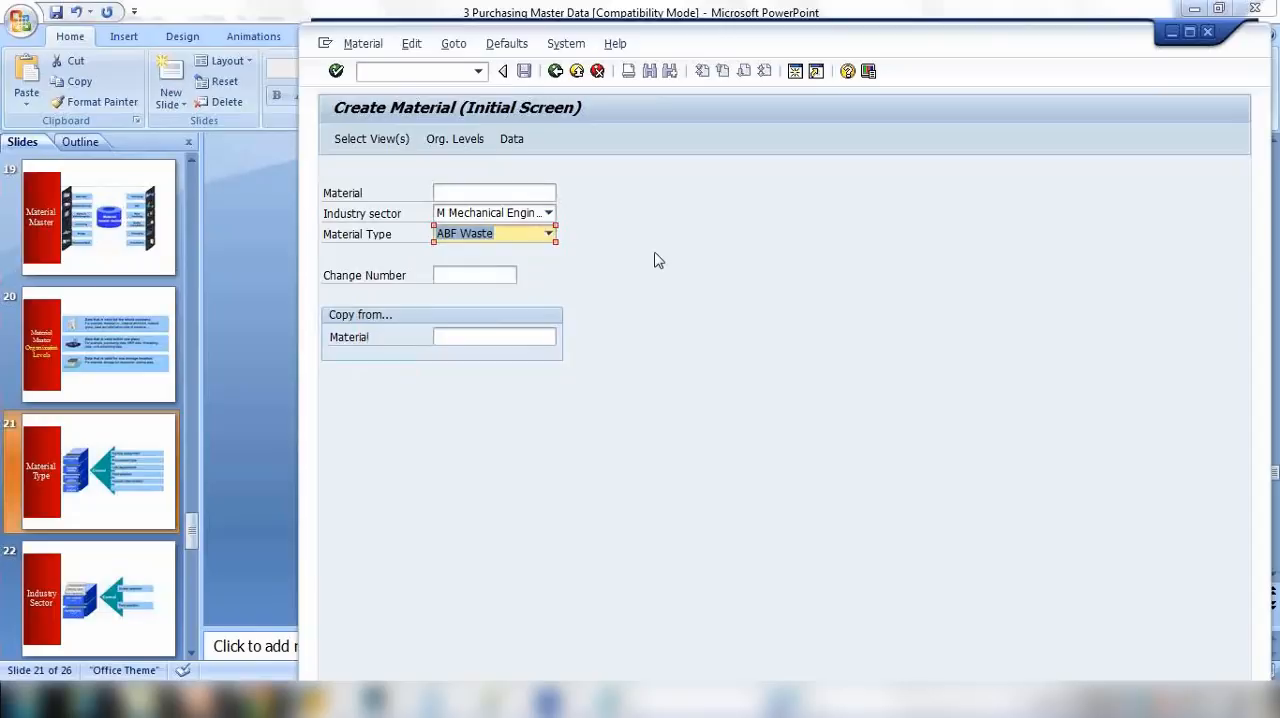
Step: Check the views offered for material type ABF Waste with the material number left blank, and cancel the view selection
click(508, 243)
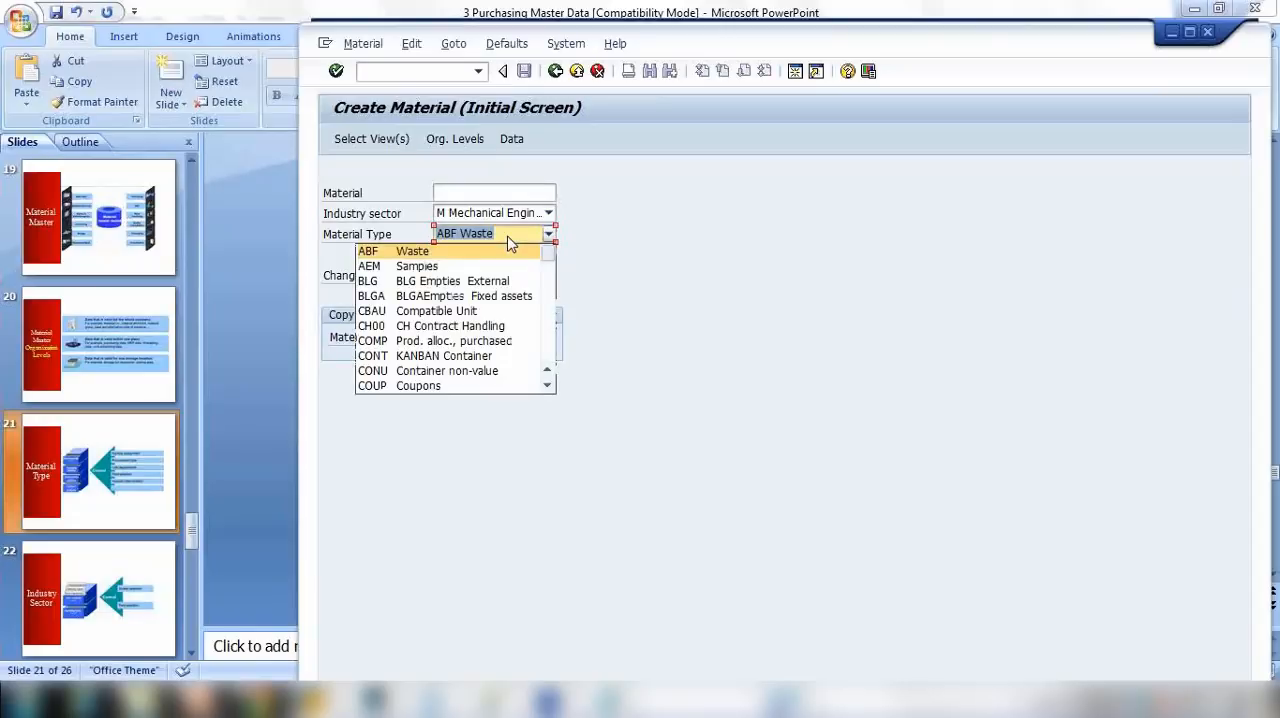
click(620, 233)
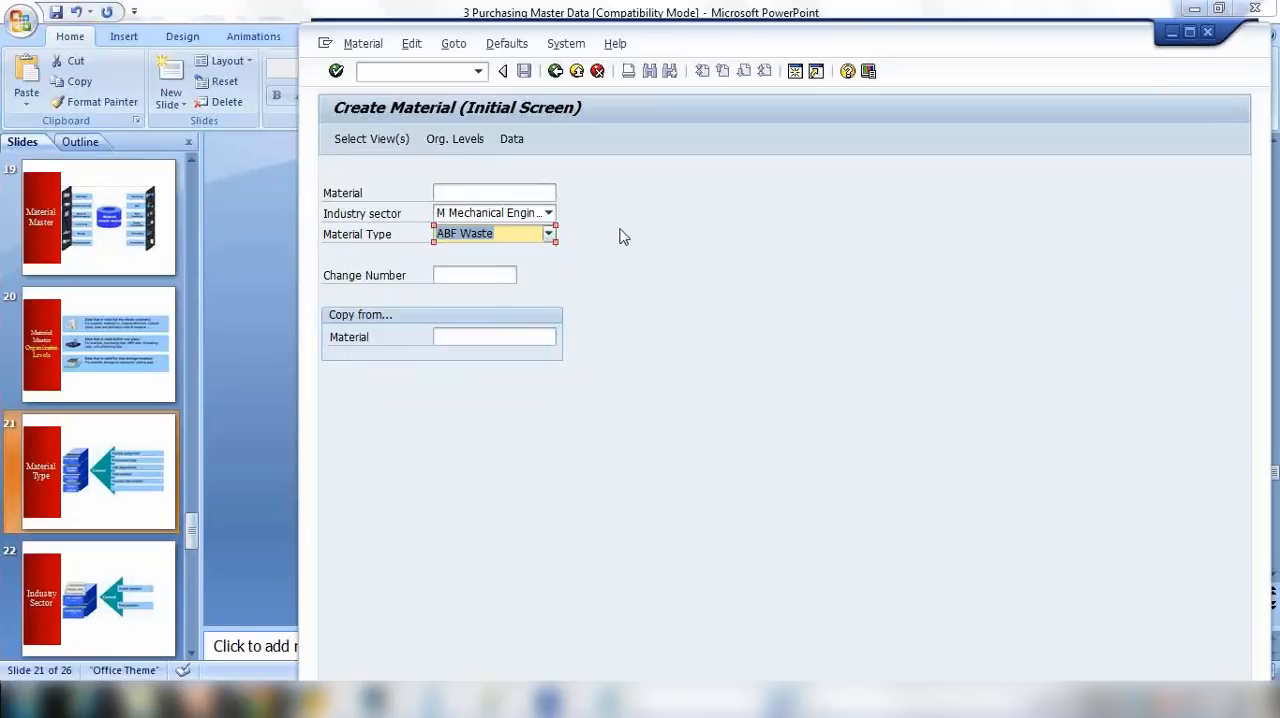
key(Return)
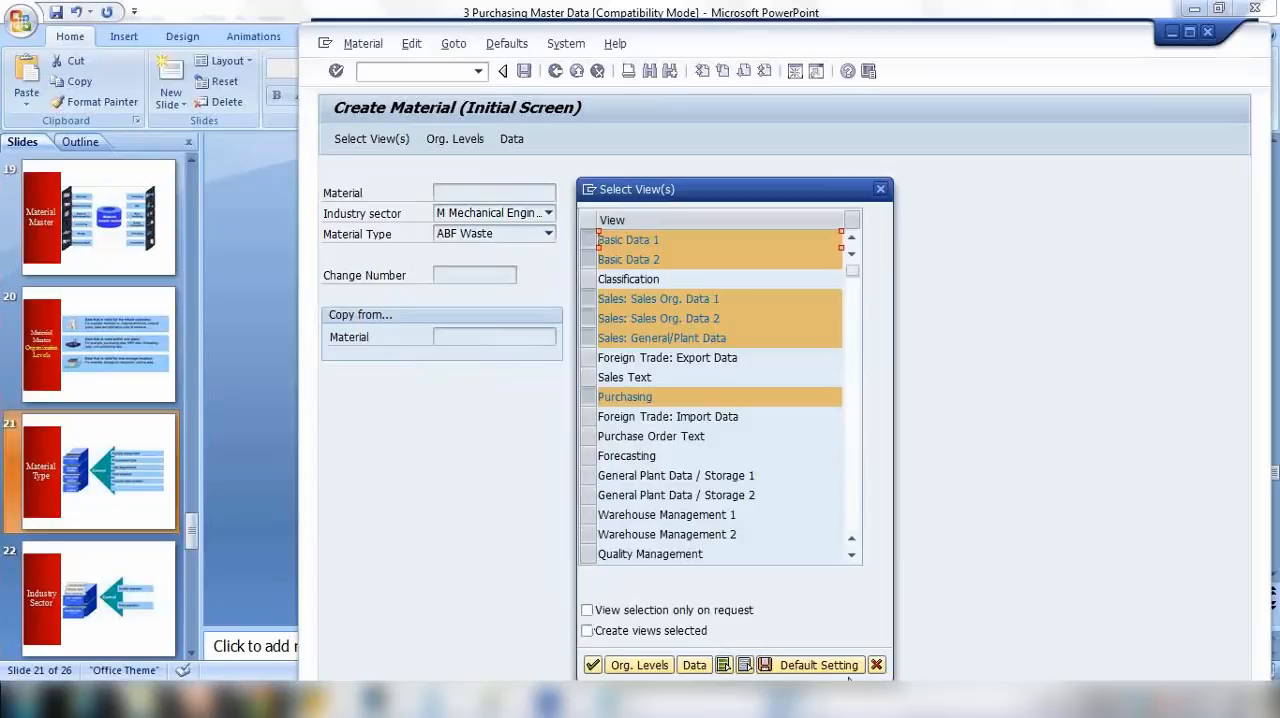
click(876, 665)
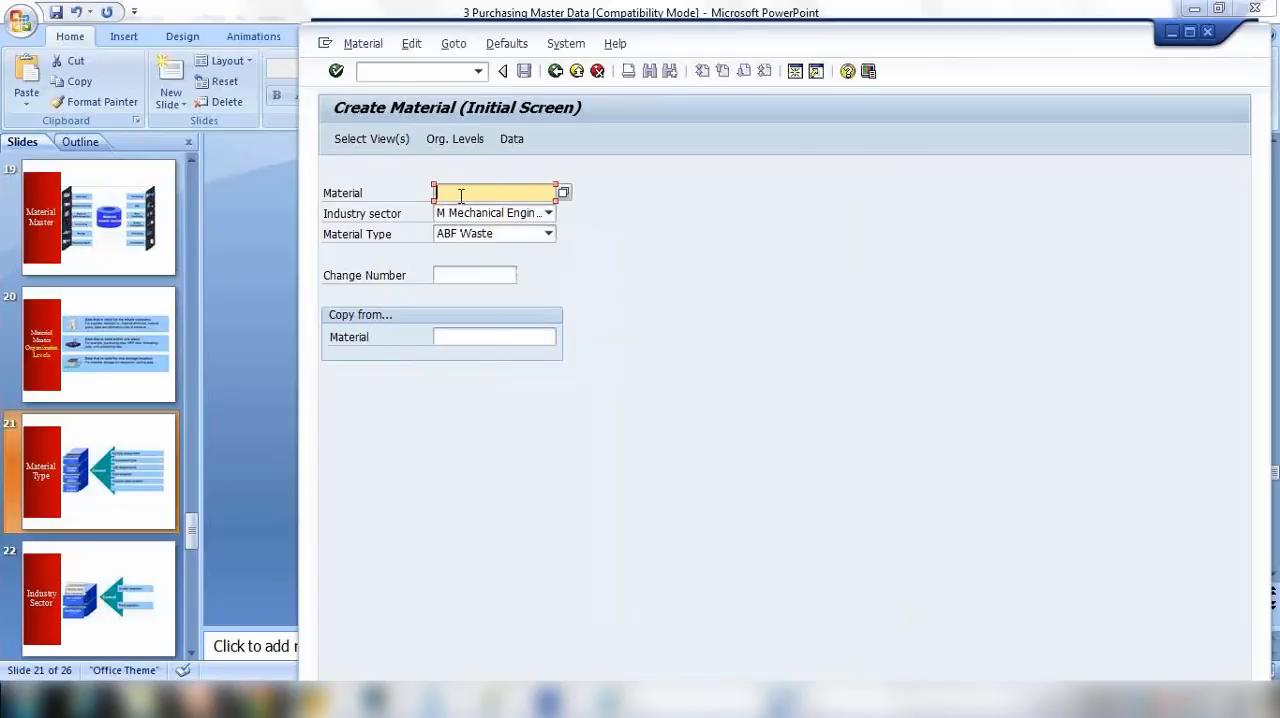
Step: Enter NOTEBOOK2 as the material number, check the views offered for the ABF Waste type, and cancel the view selection
text(N)
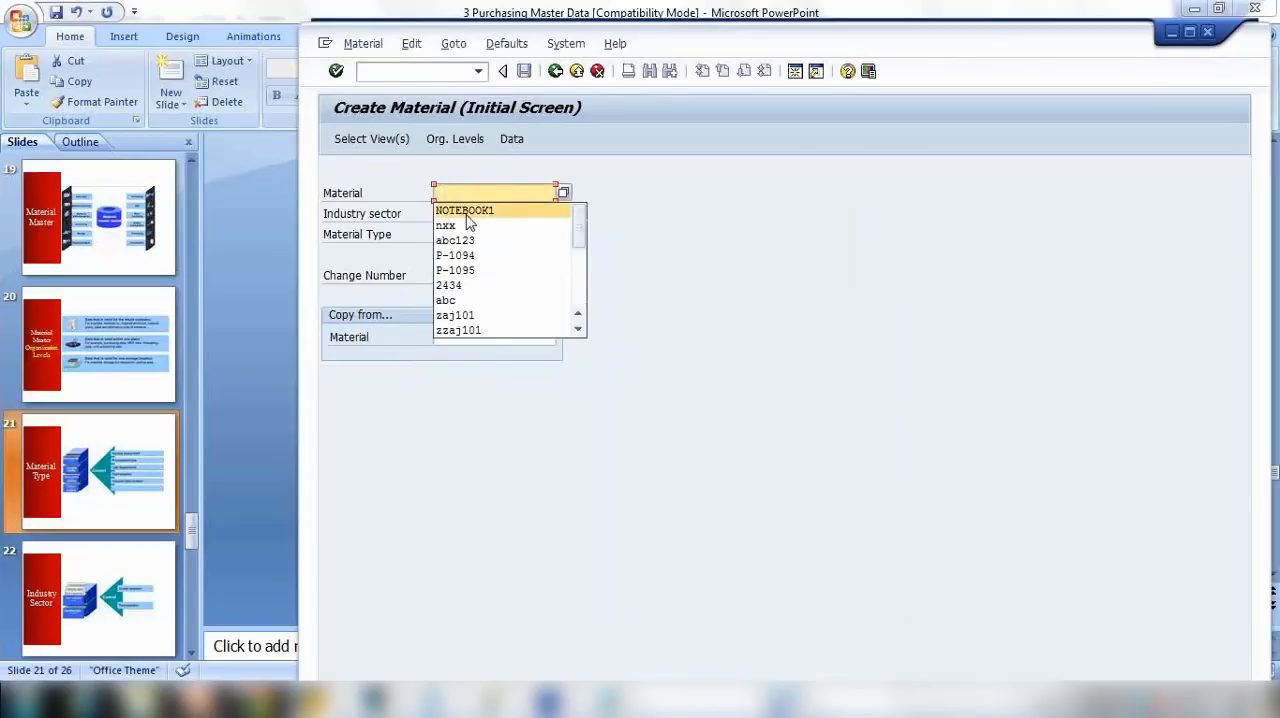
click(470, 210)
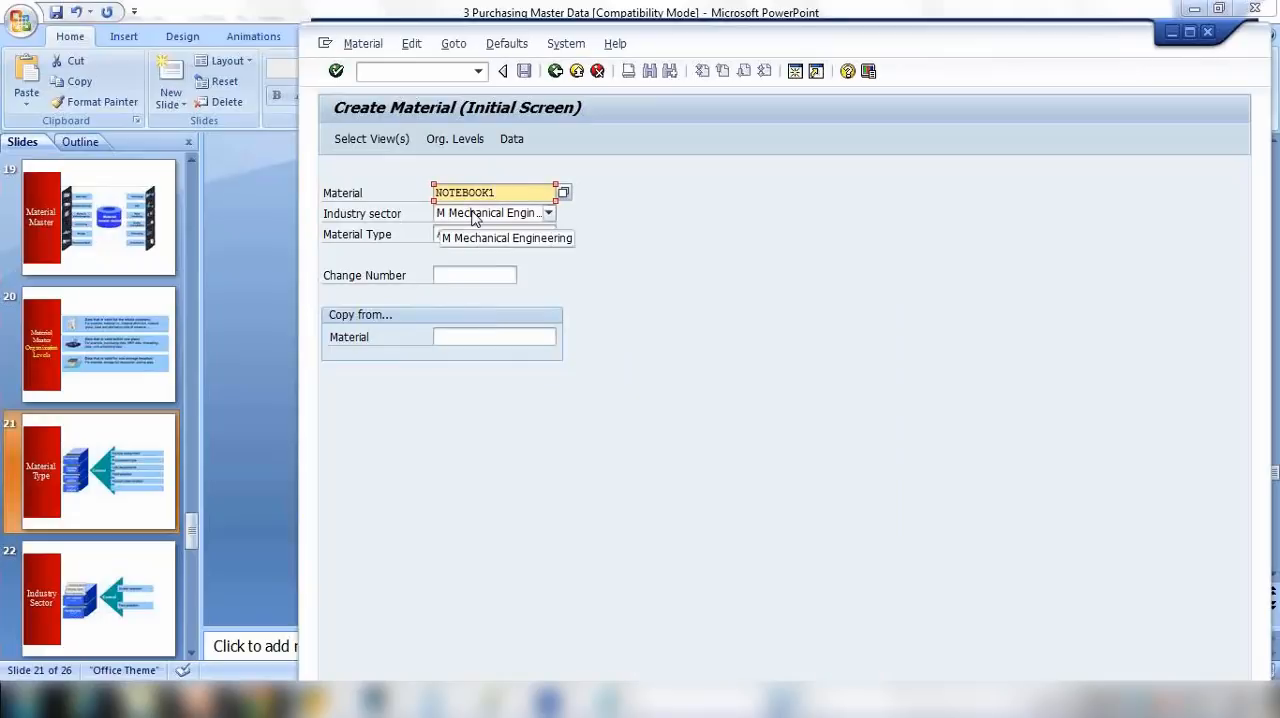
key(BackSpace)
text(2)
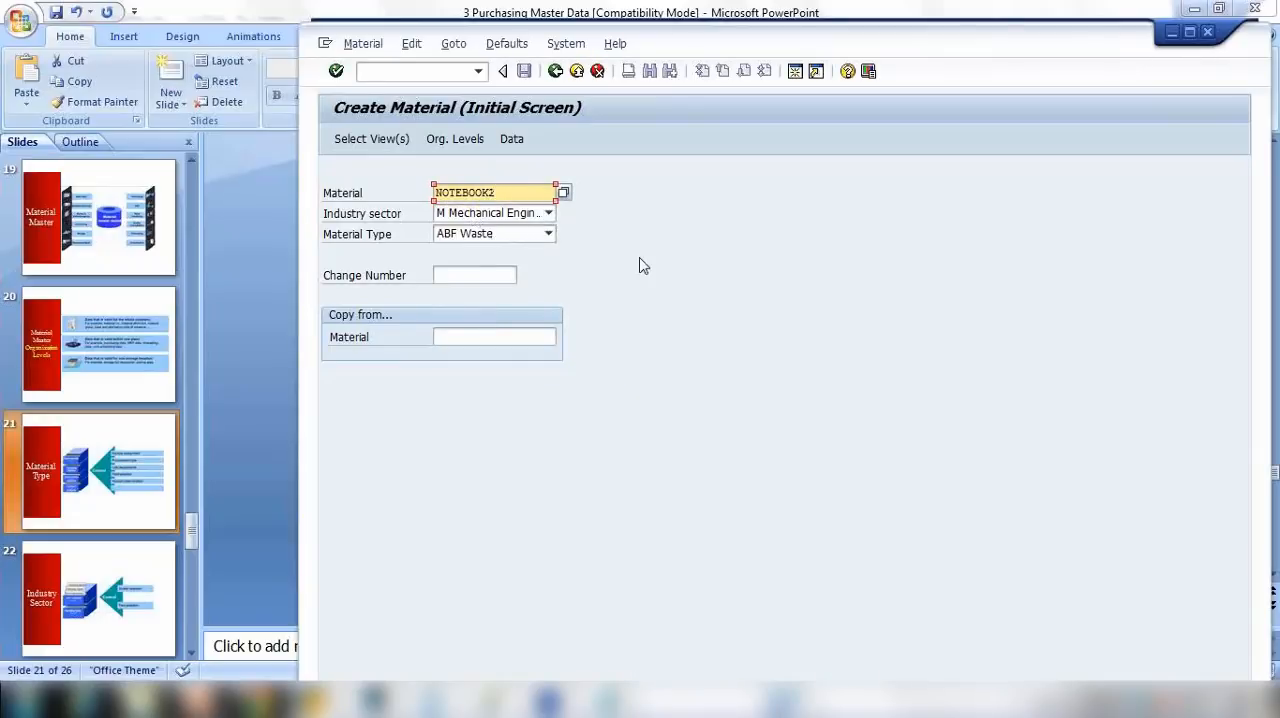
key(Return)
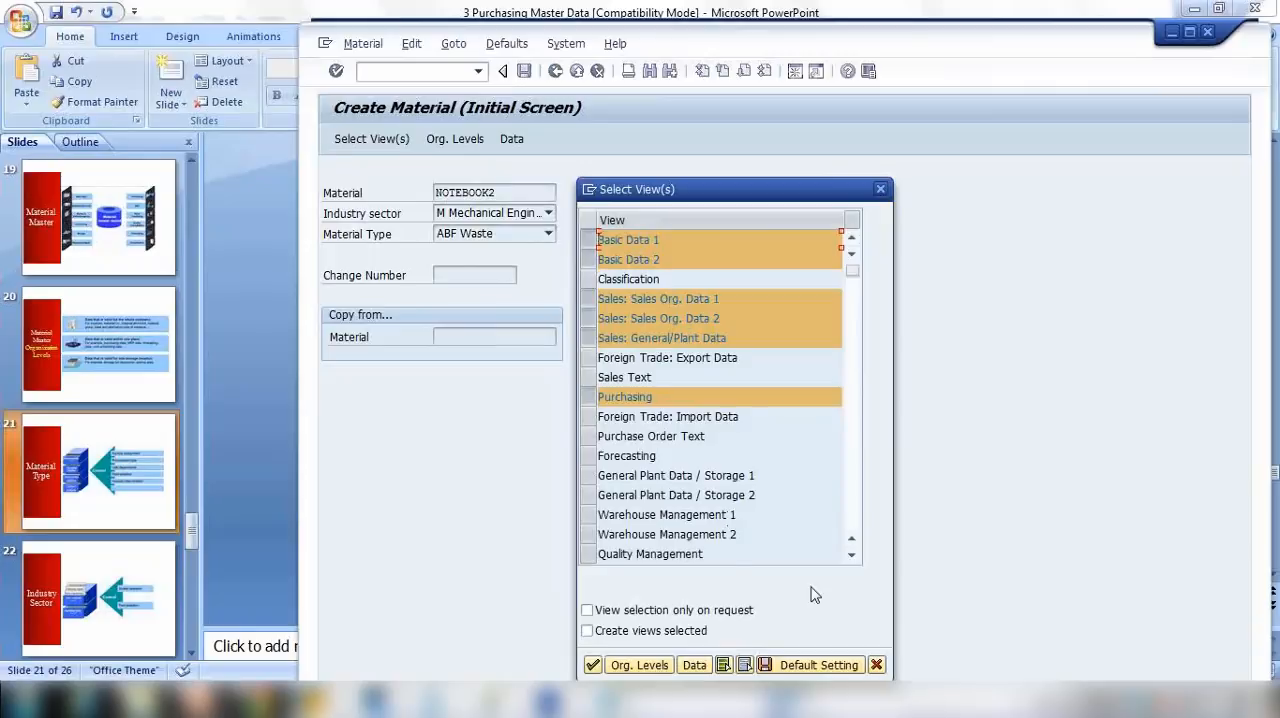
click(877, 667)
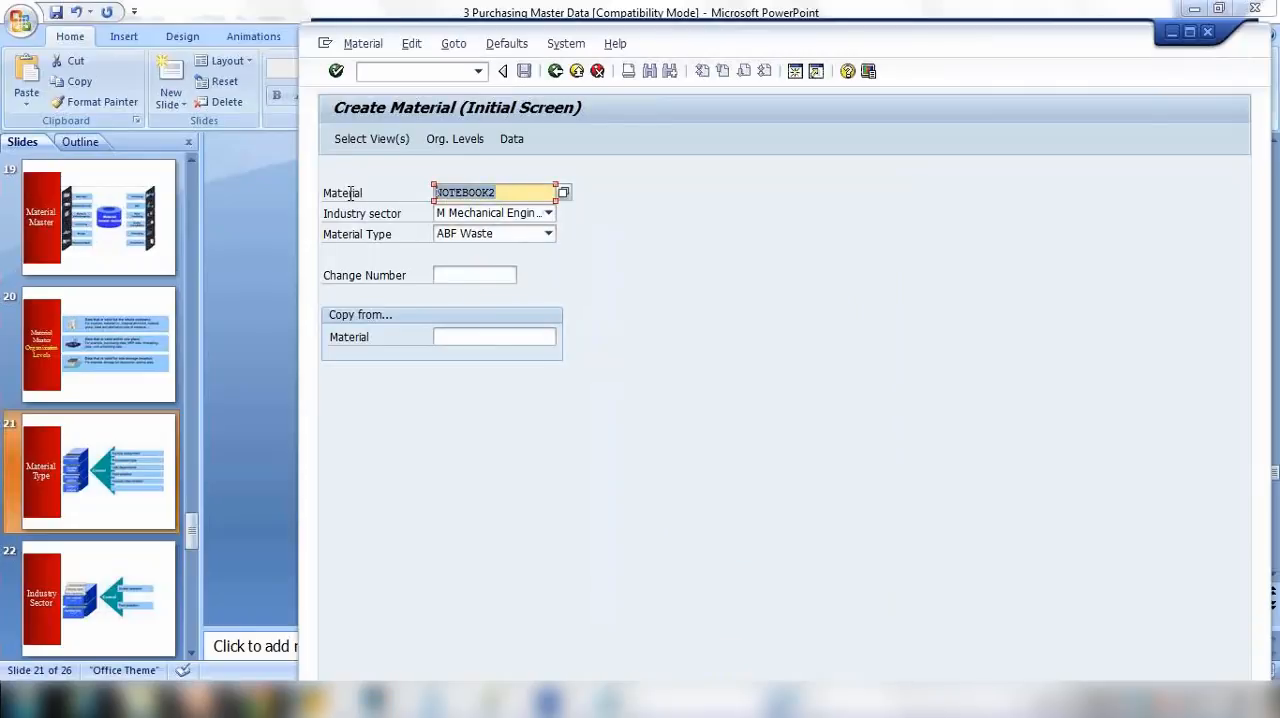
Step: Clear the material number and re-enter NOTEBOOK2 from the previously used values
key(BackSpace)
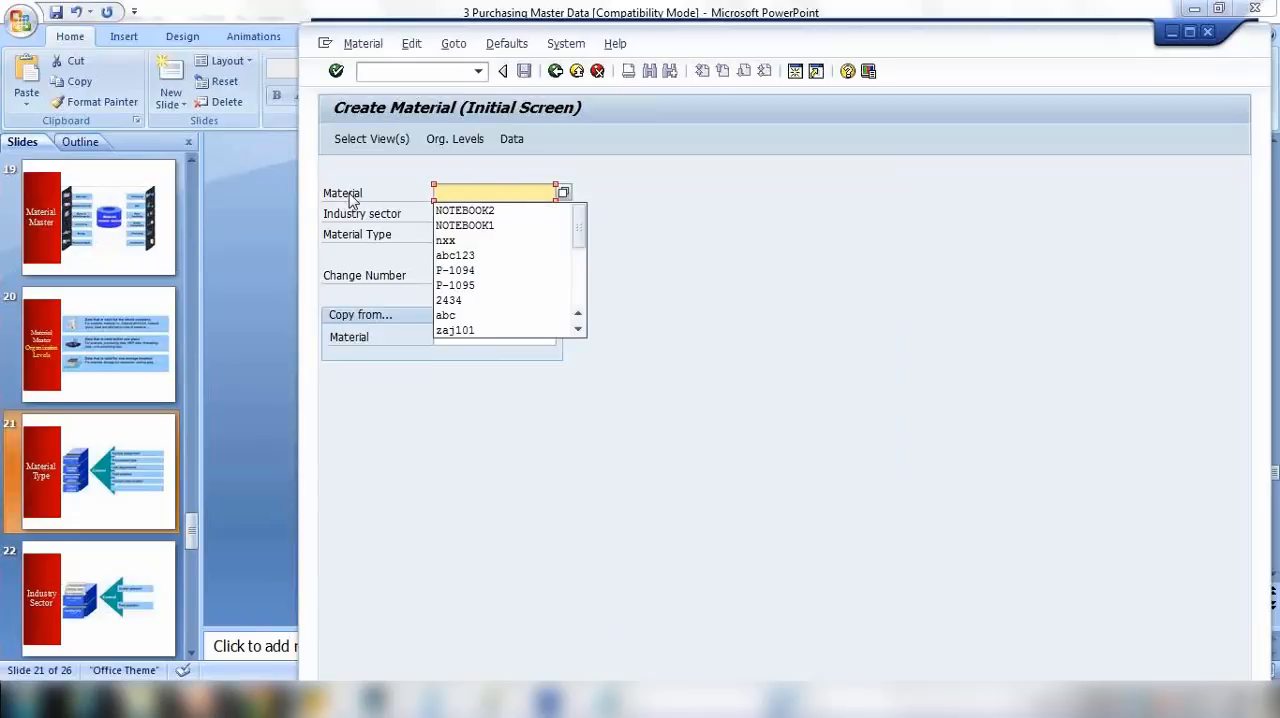
click(624, 201)
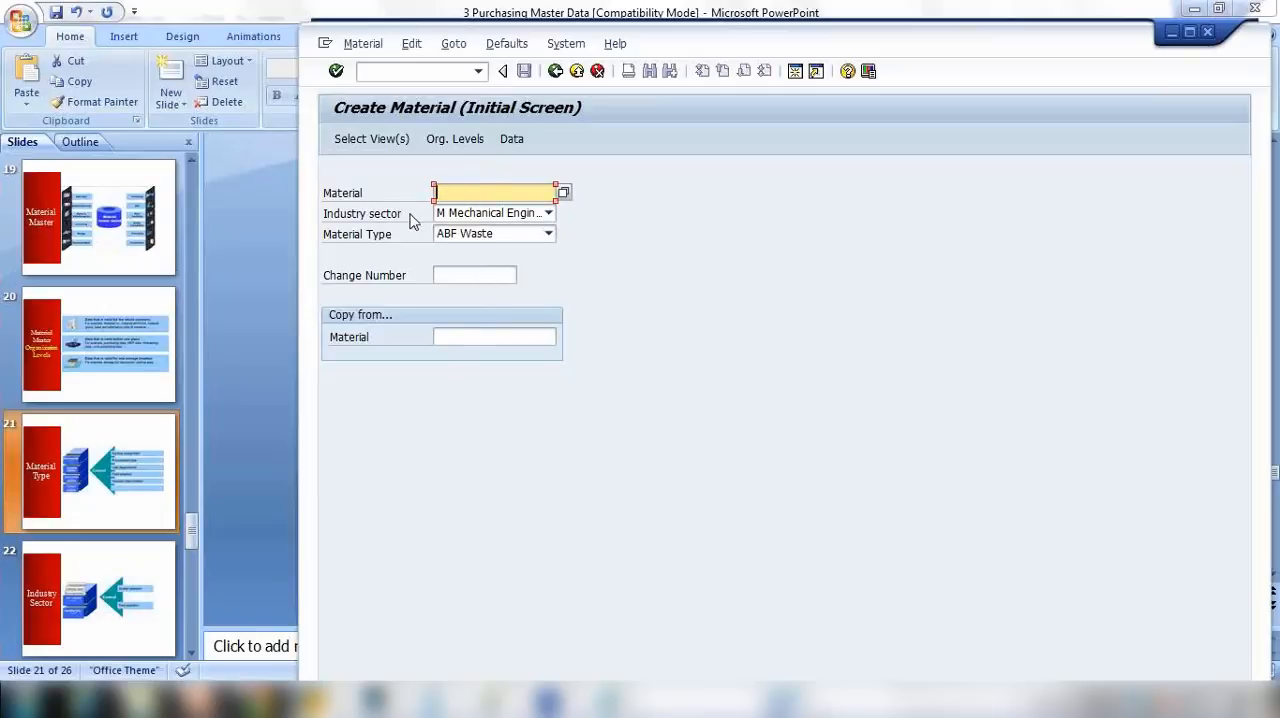
click(481, 188)
click(484, 215)
drag(510, 193, 390, 193)
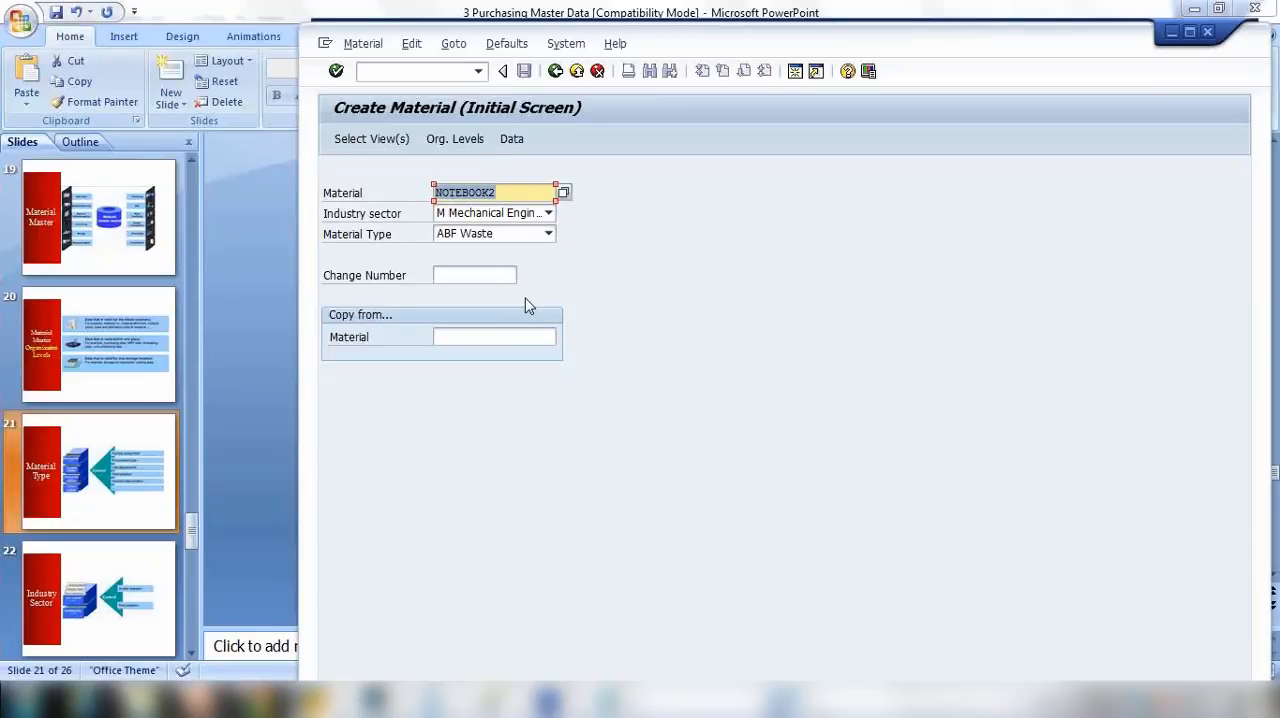
Step: Change the material type to ROH Raw material
click(548, 233)
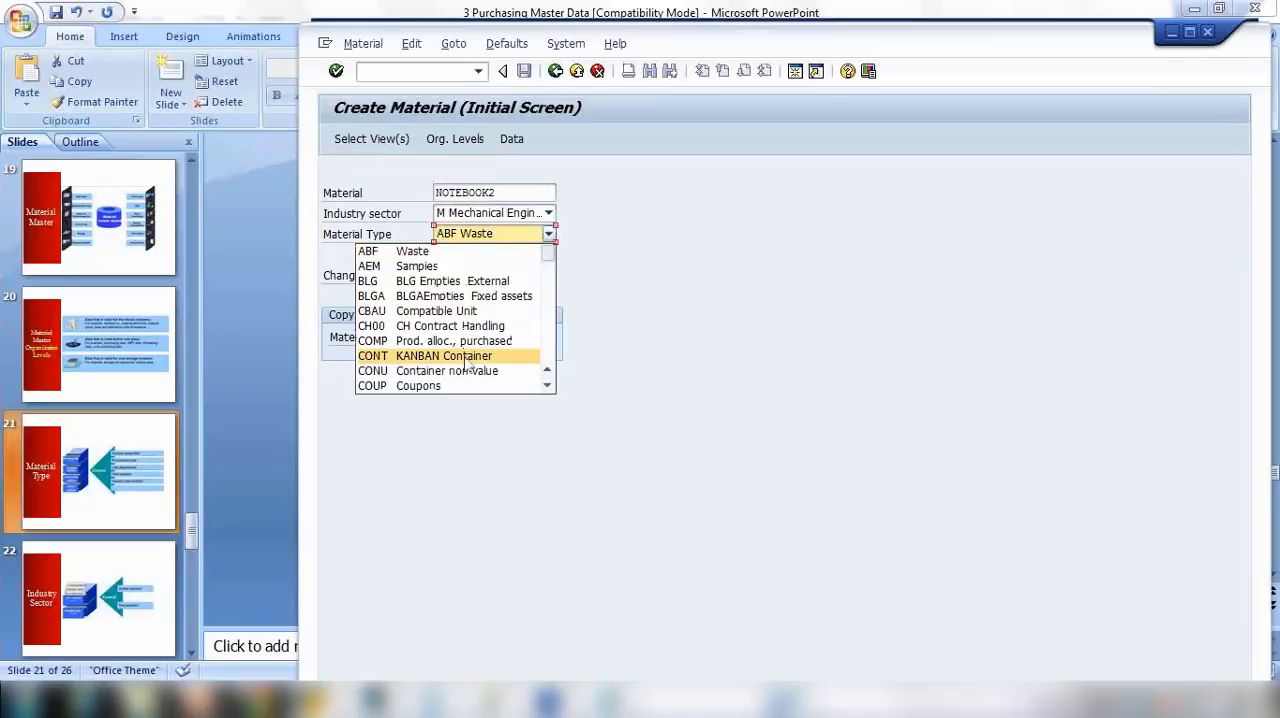
scroll(467, 362, down, 2)
scroll(467, 362, down, 2)
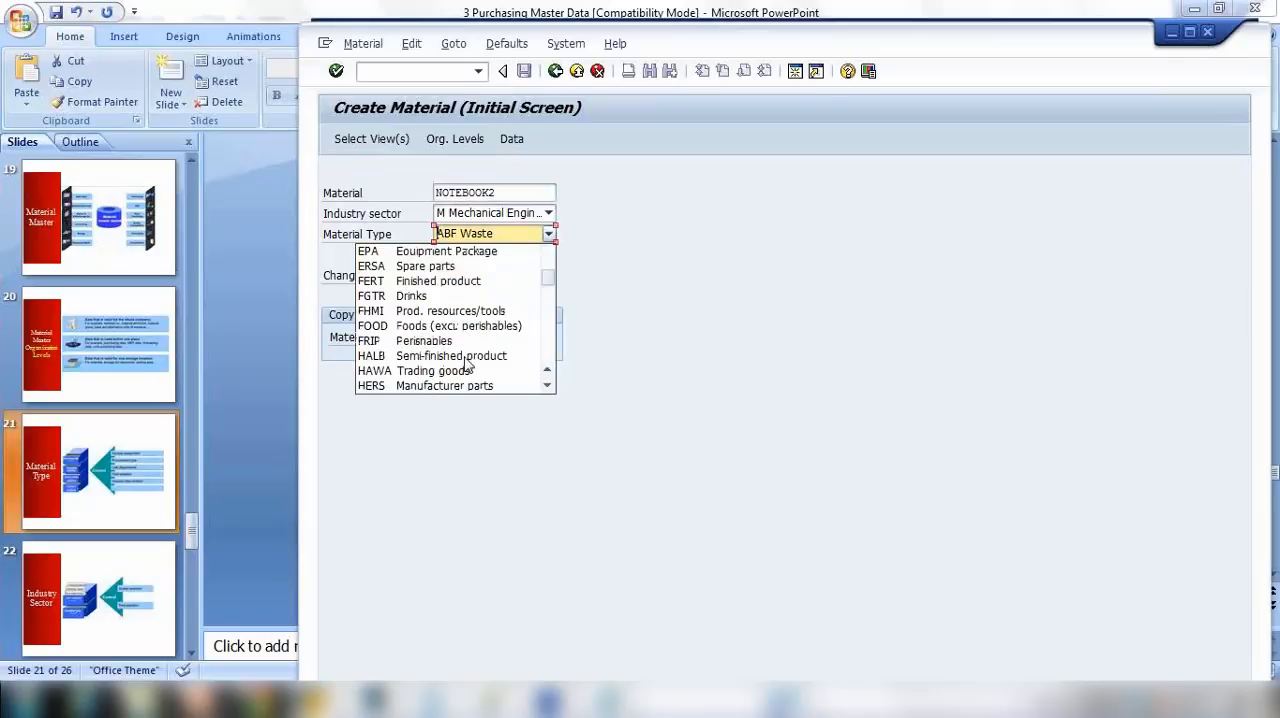
scroll(467, 364, up, 1)
scroll(467, 364, up, 2)
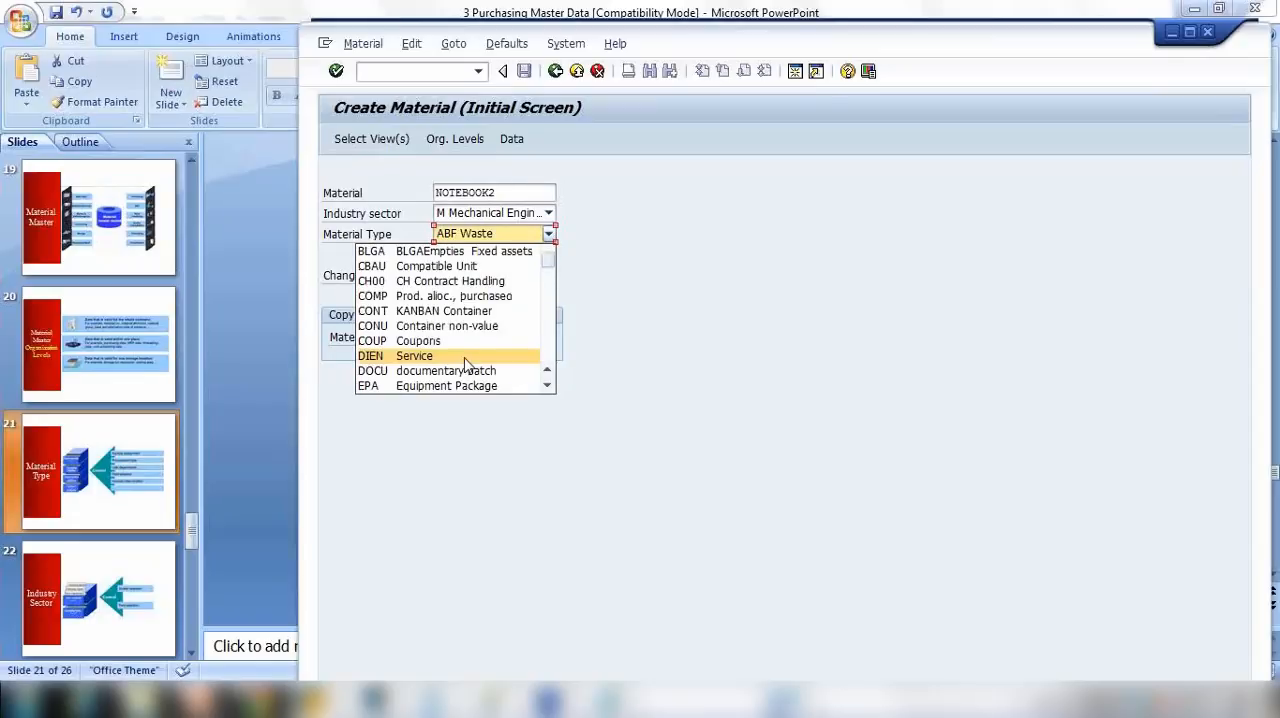
scroll(467, 364, down, 5)
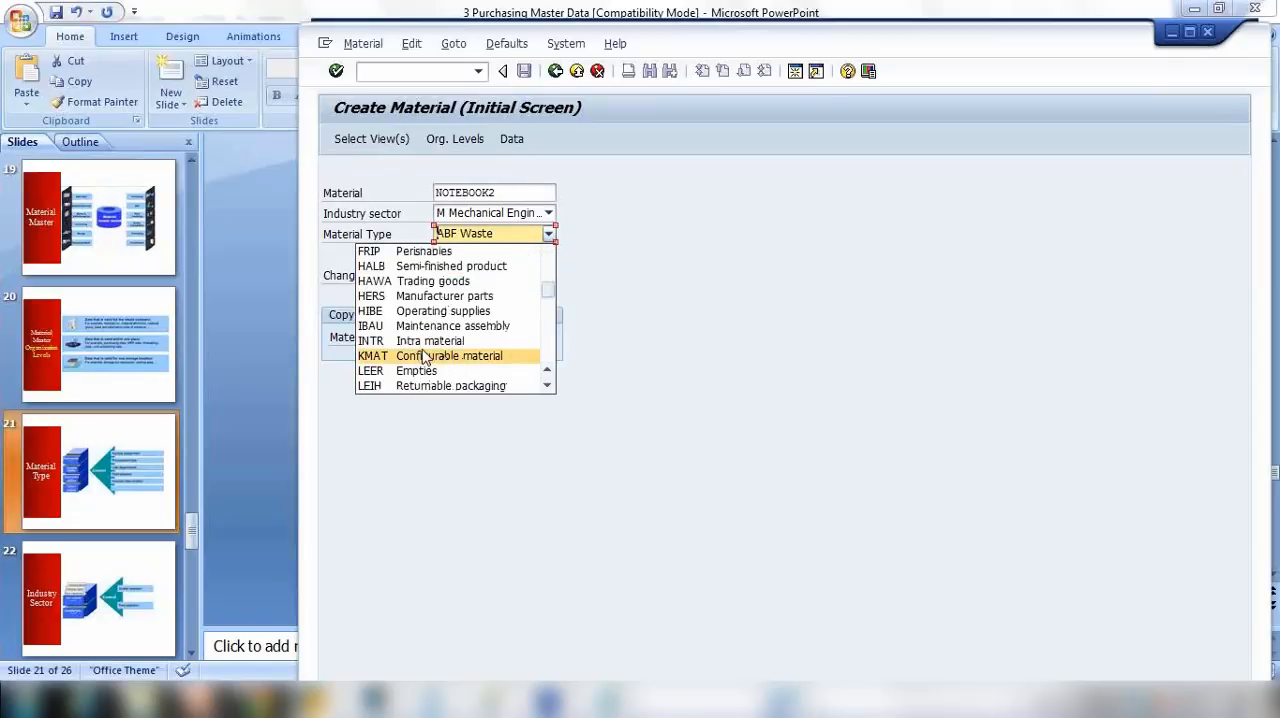
scroll(425, 358, down, 4)
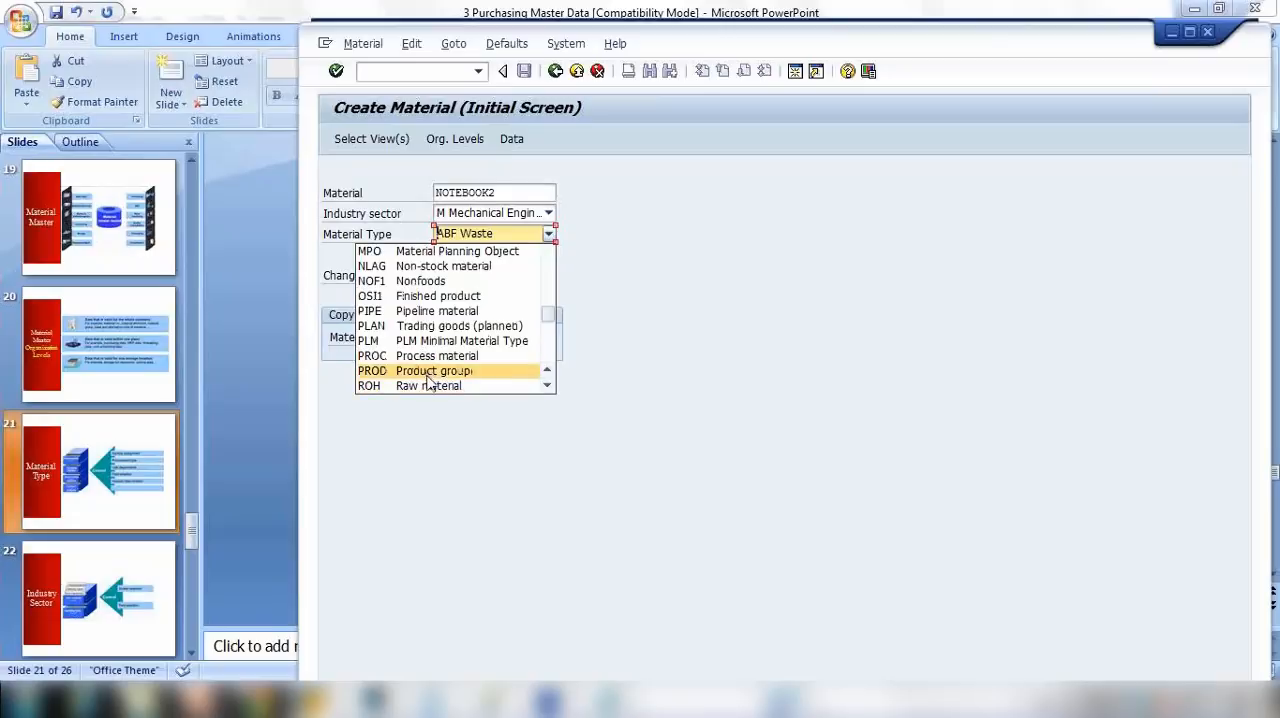
click(432, 384)
Step: Check the views offered for raw material NOTEBOOK2 and cancel the view selection
drag(505, 199, 465, 197)
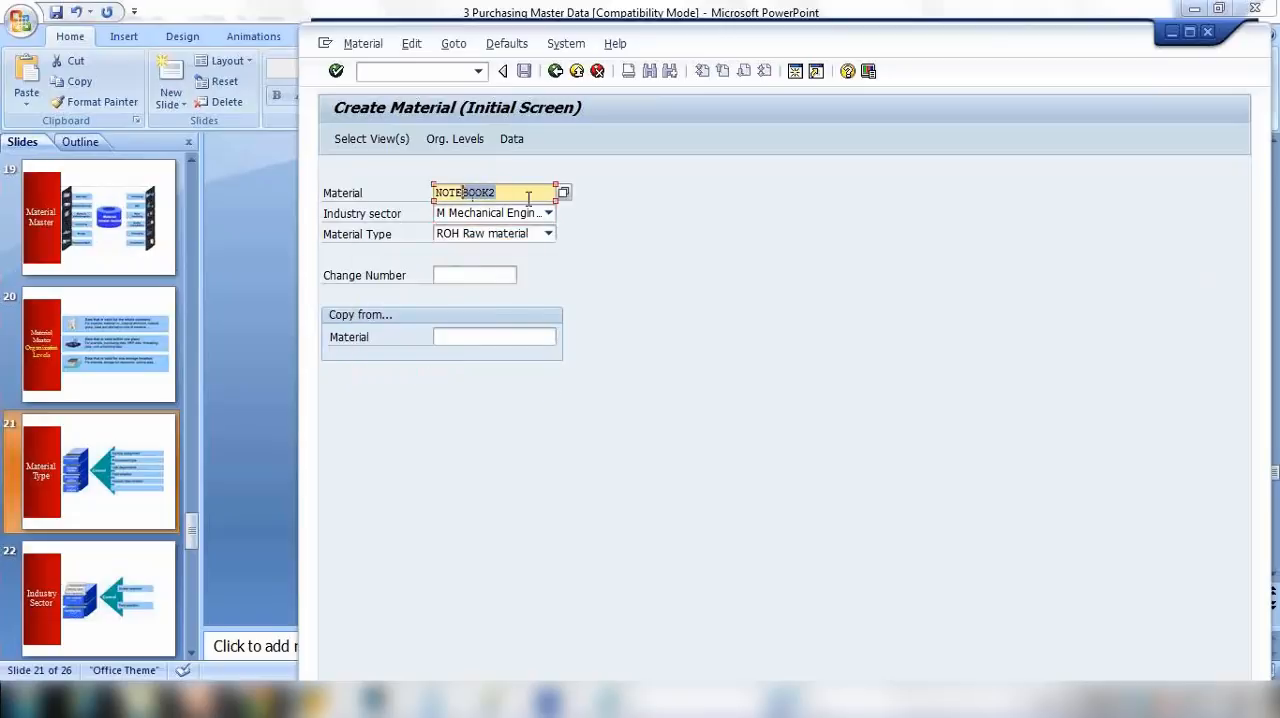
key(Return)
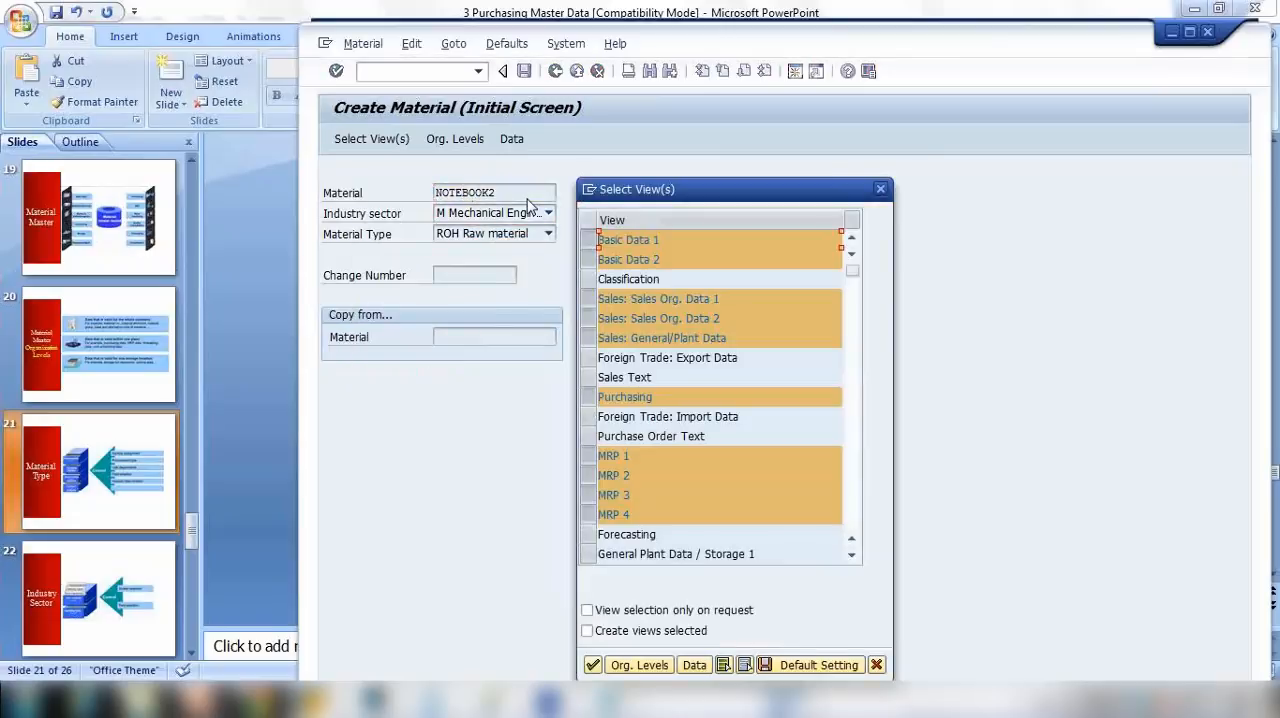
click(877, 665)
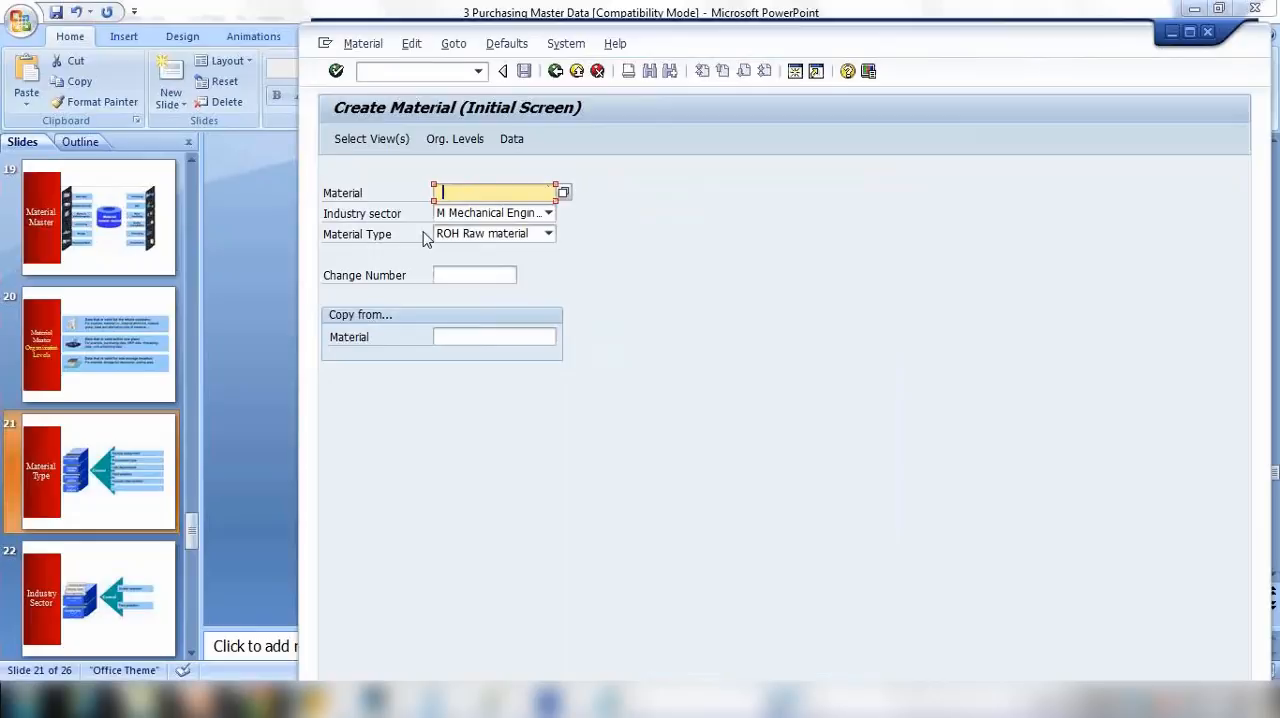
Step: Accept the preselected views with the material number left blank, and set plant 1000 and storage location 0001
key(Return)
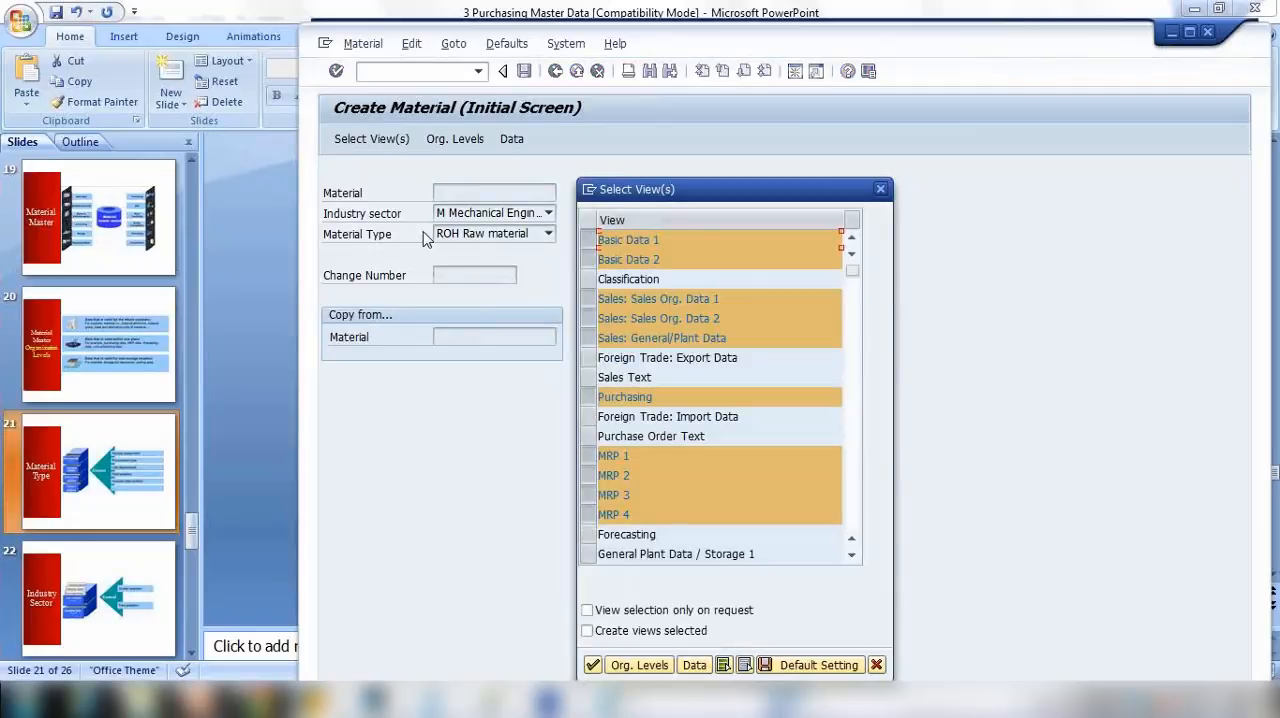
key(Return)
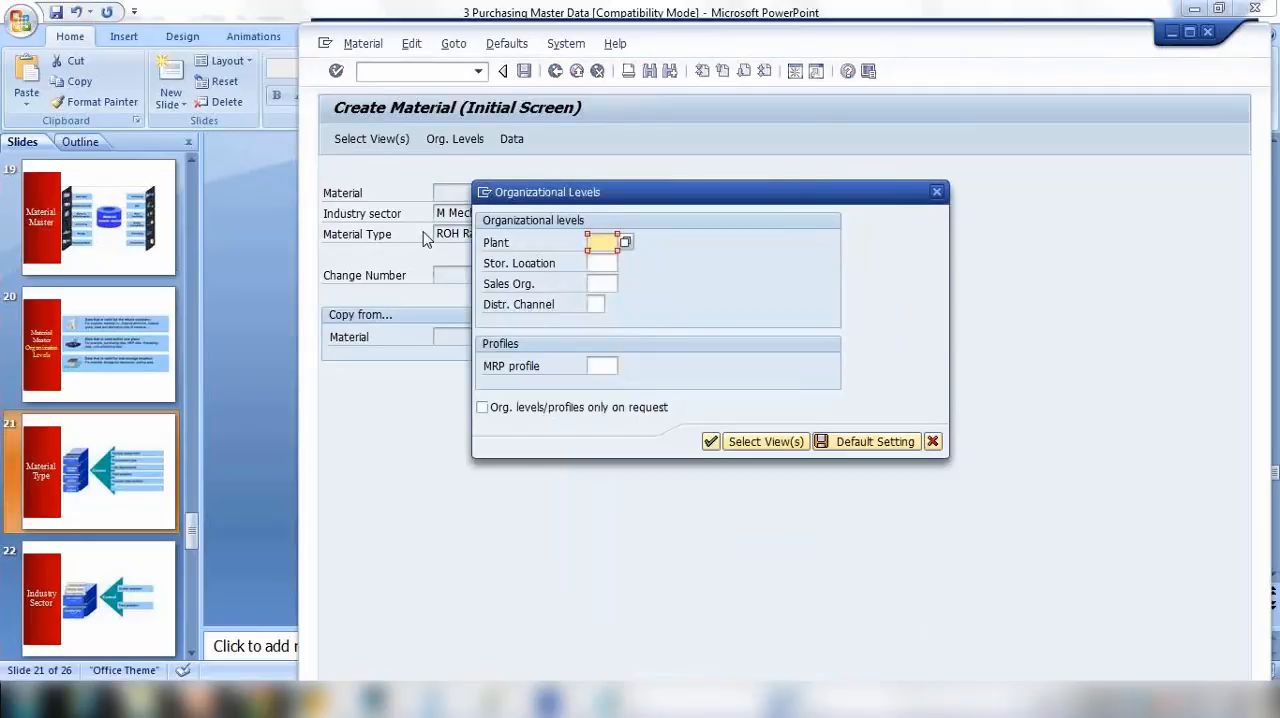
text(1000)
key(Tab)
text(1)
key(BackSpace)
text(0)
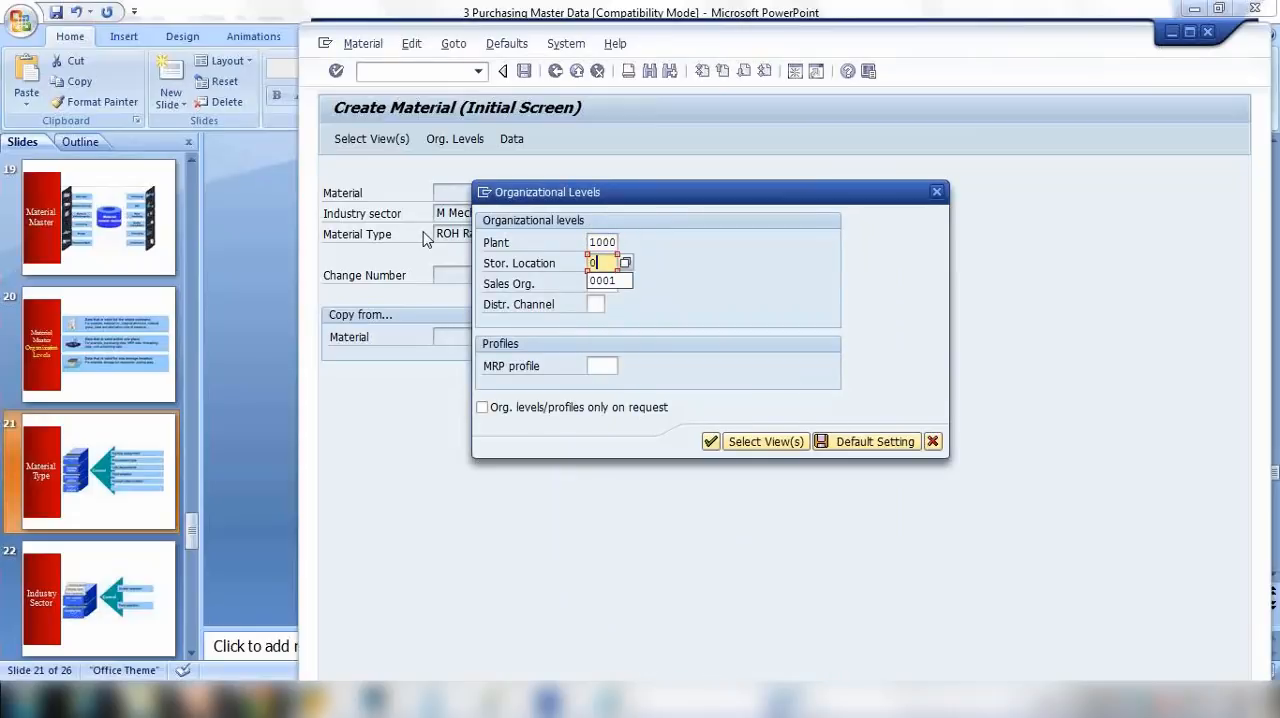
key(Down)
Step: Set the sales organization to 1000, pick a previously used distribution channel, and confirm the organizational levels
key(Tab)
text(1)
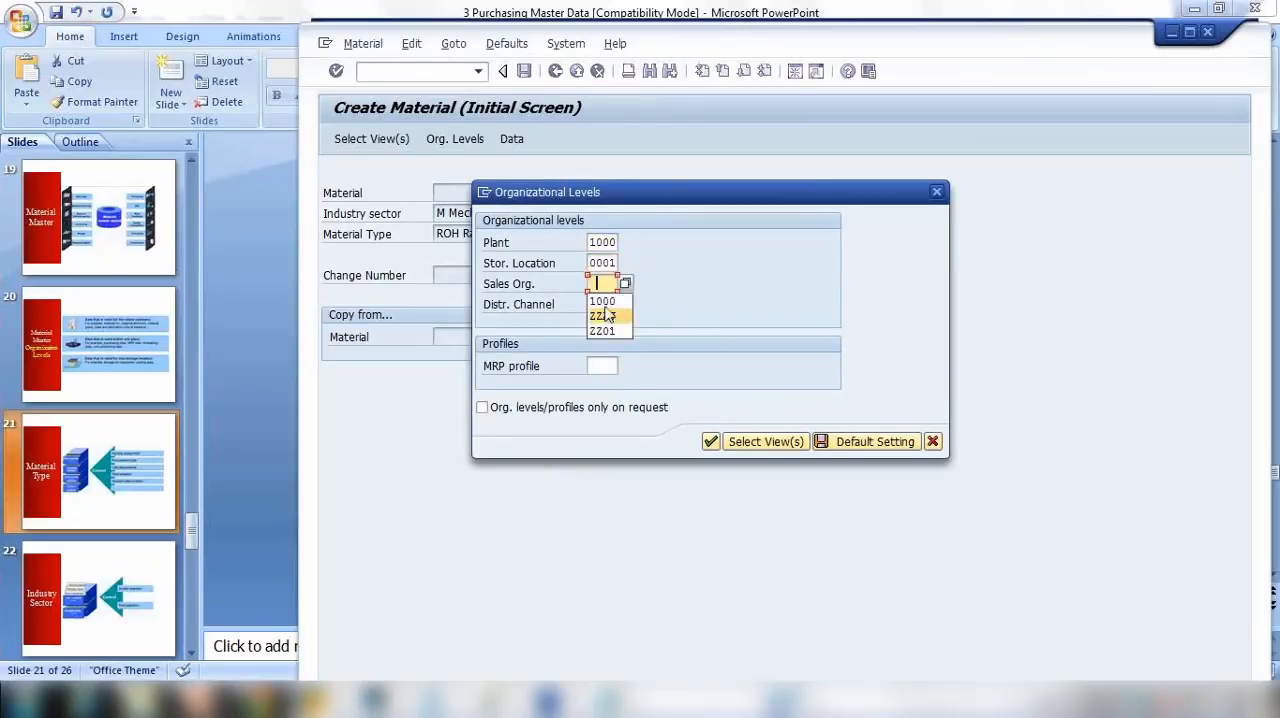
click(600, 303)
click(595, 304)
text(1000)
click(609, 324)
click(713, 442)
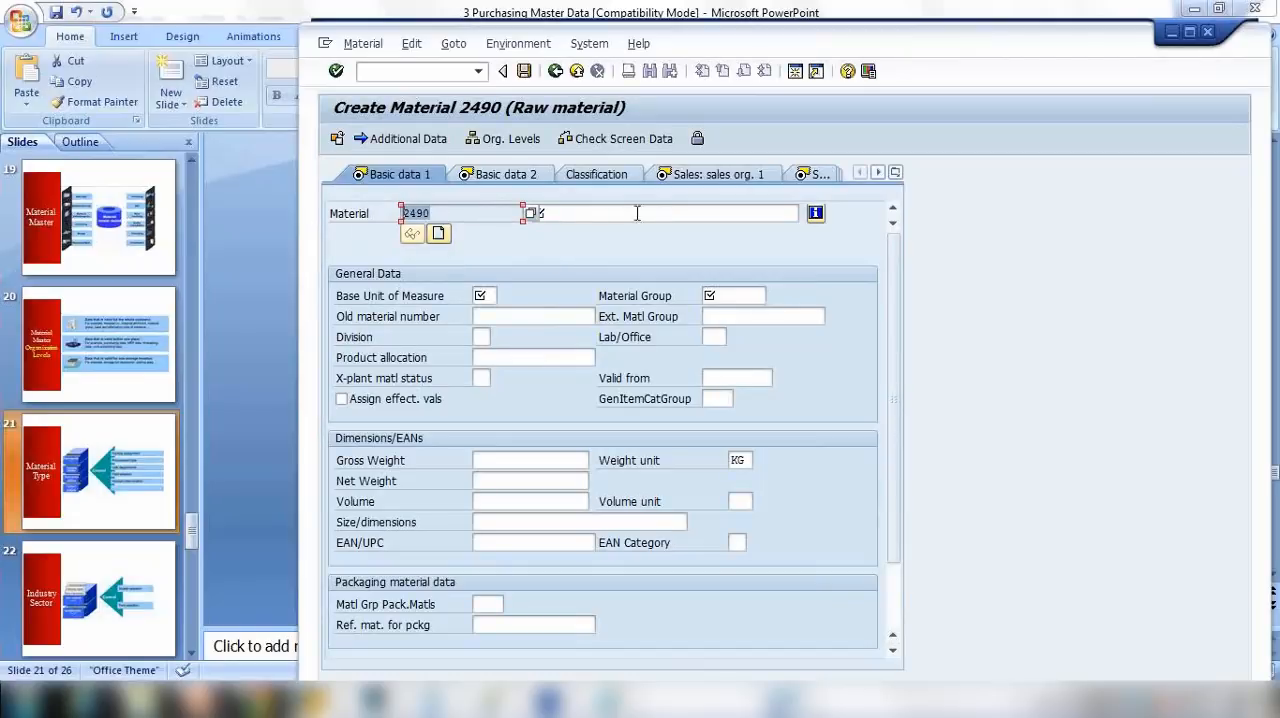
Step: Describe the material as Raw mat1 with base unit of measure PC and material group 00103, and save it
click(573, 213)
text(Raw mat1)
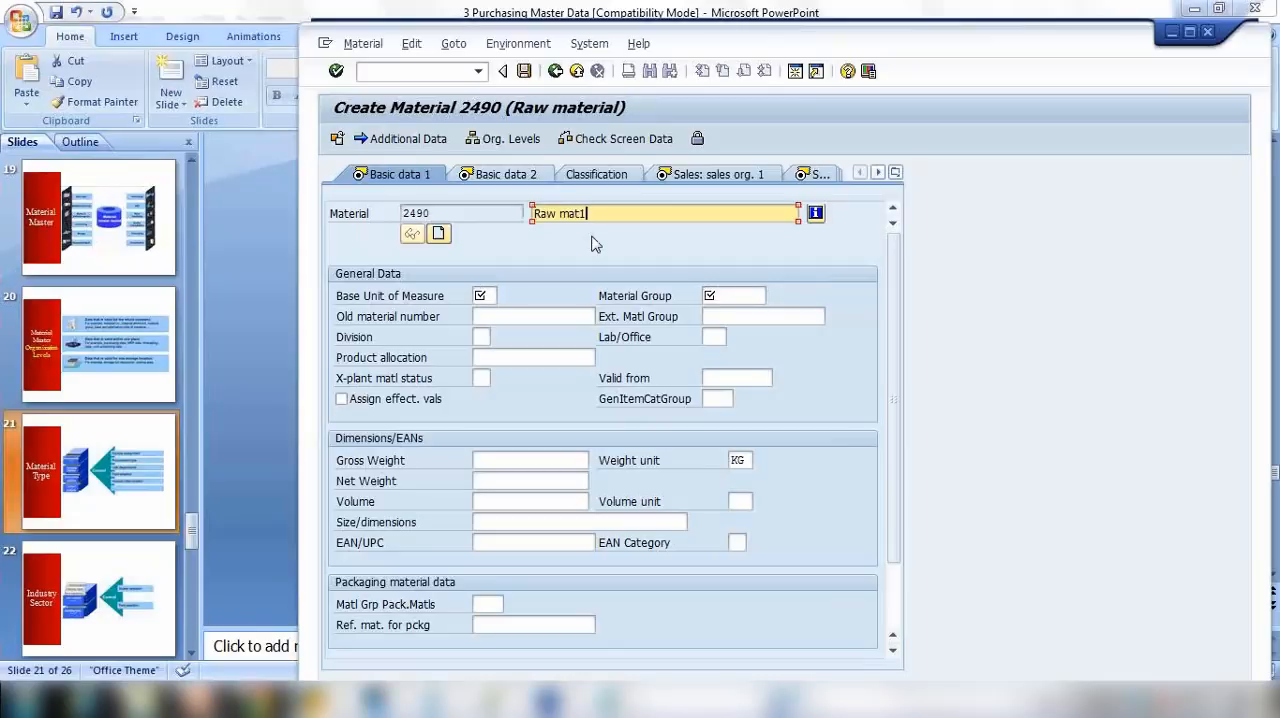
click(484, 296)
text(PC)
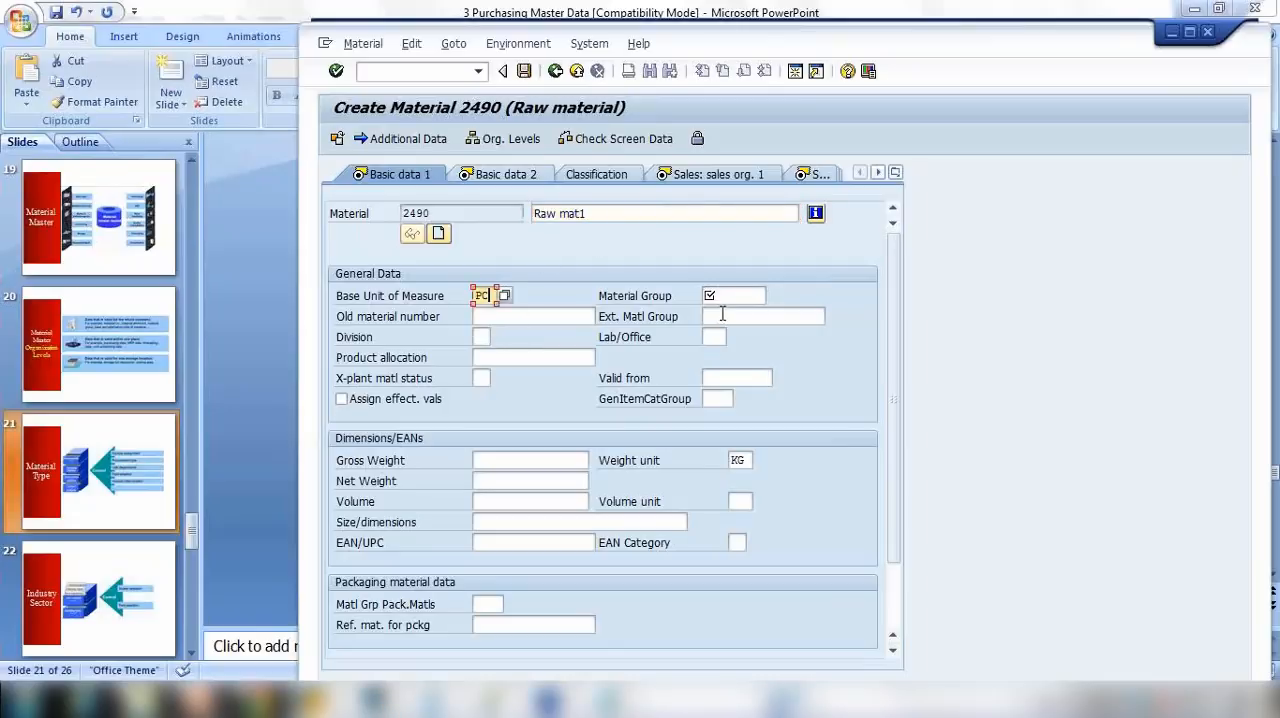
click(720, 296)
click(722, 312)
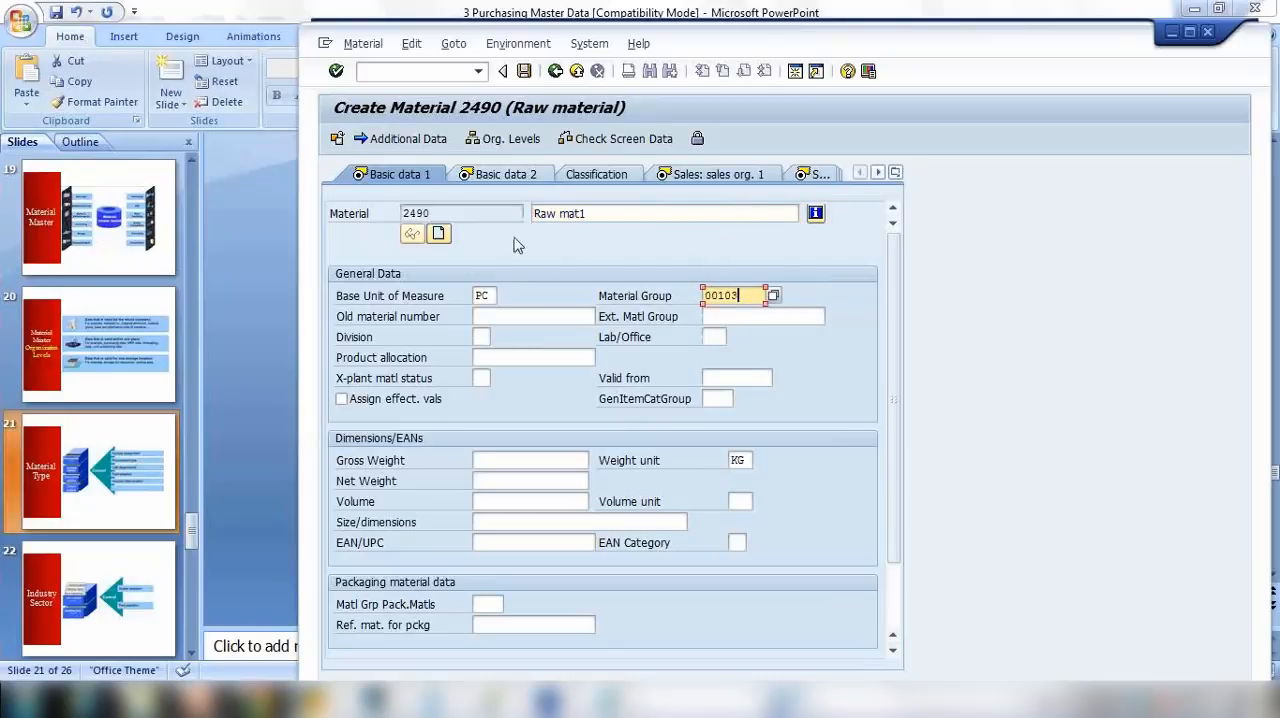
click(523, 72)
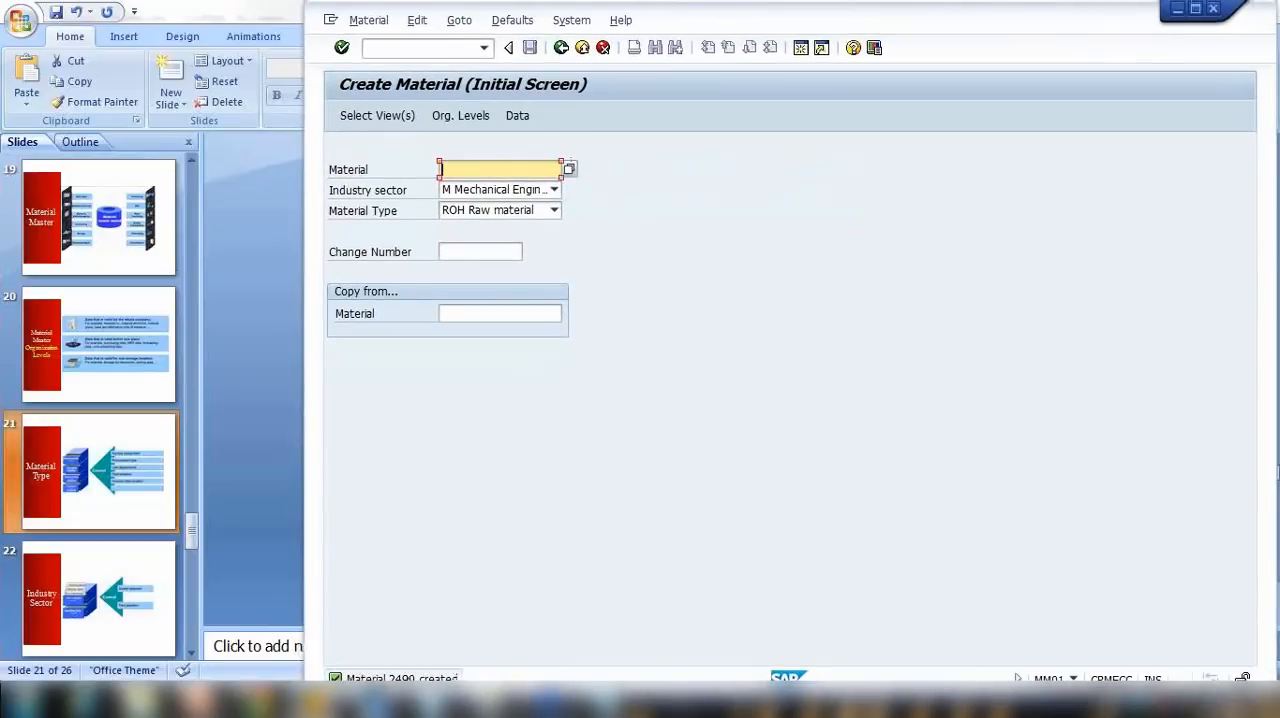
Step: Leave material creation and start the Change Material transaction MM02
click(559, 51)
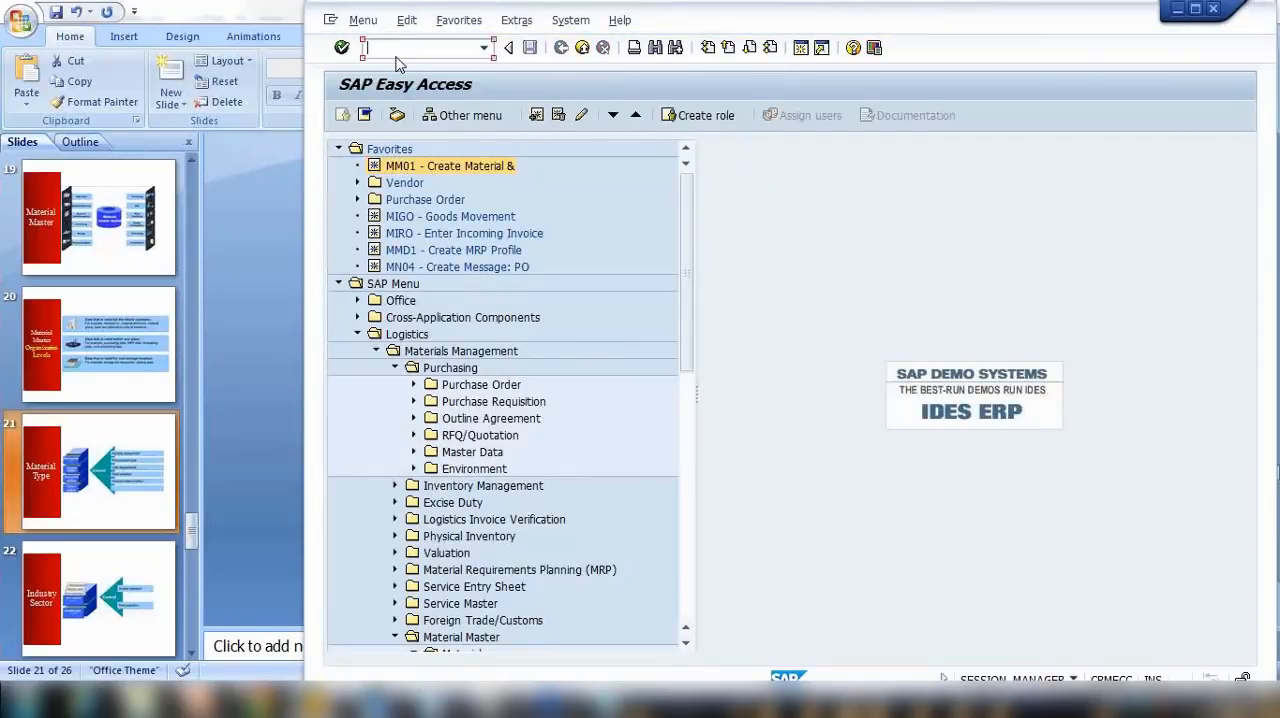
text(mm02)
key(Return)
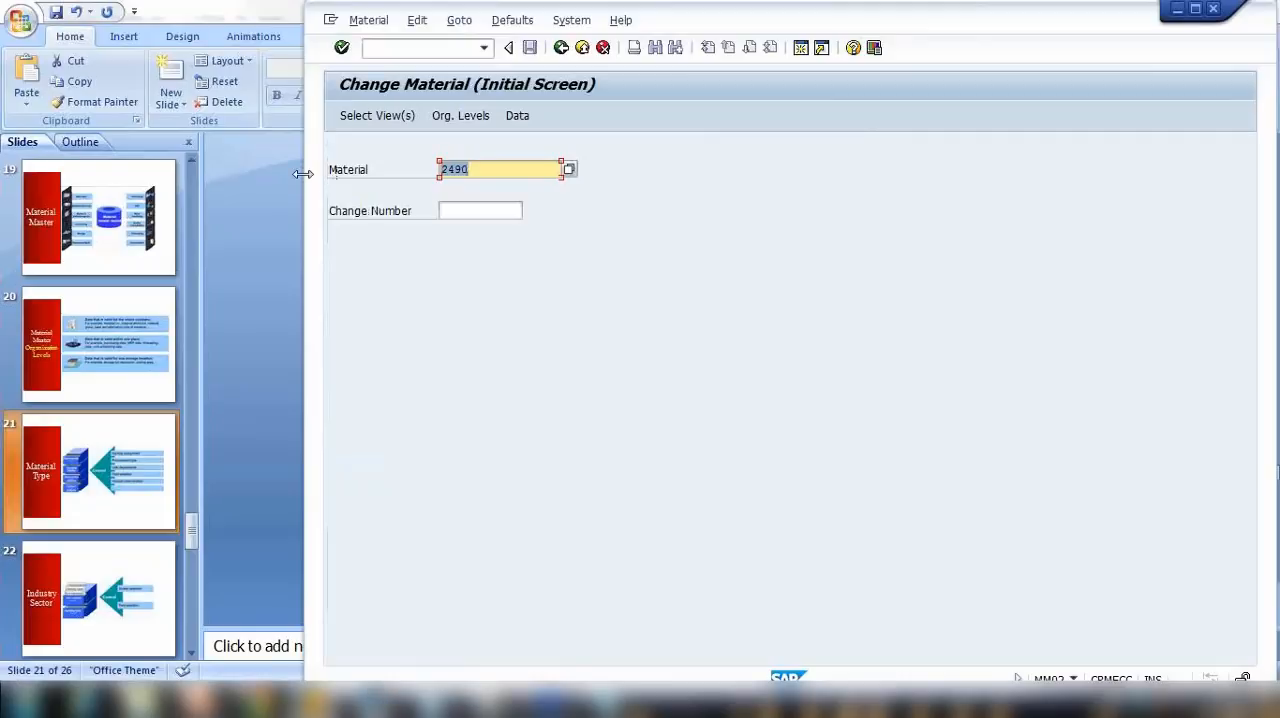
Step: Open the material number search by material type and choose ROH Raw material as the type
key(Return)
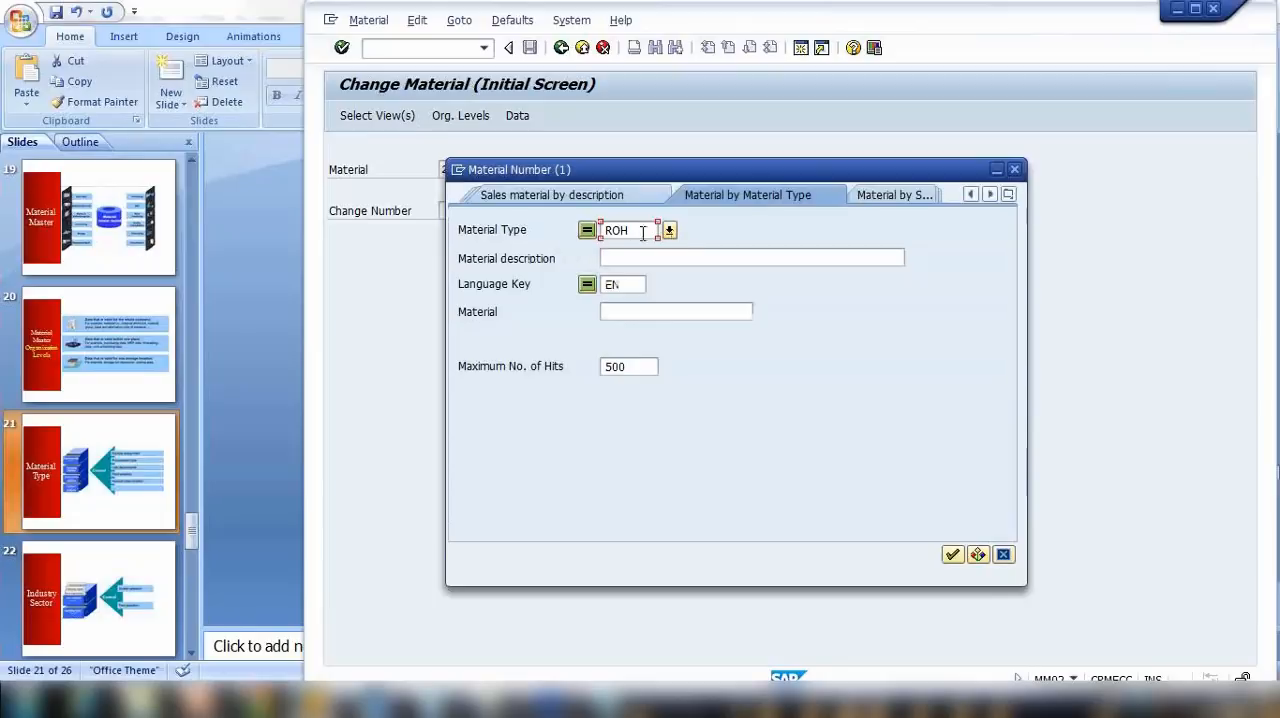
click(669, 231)
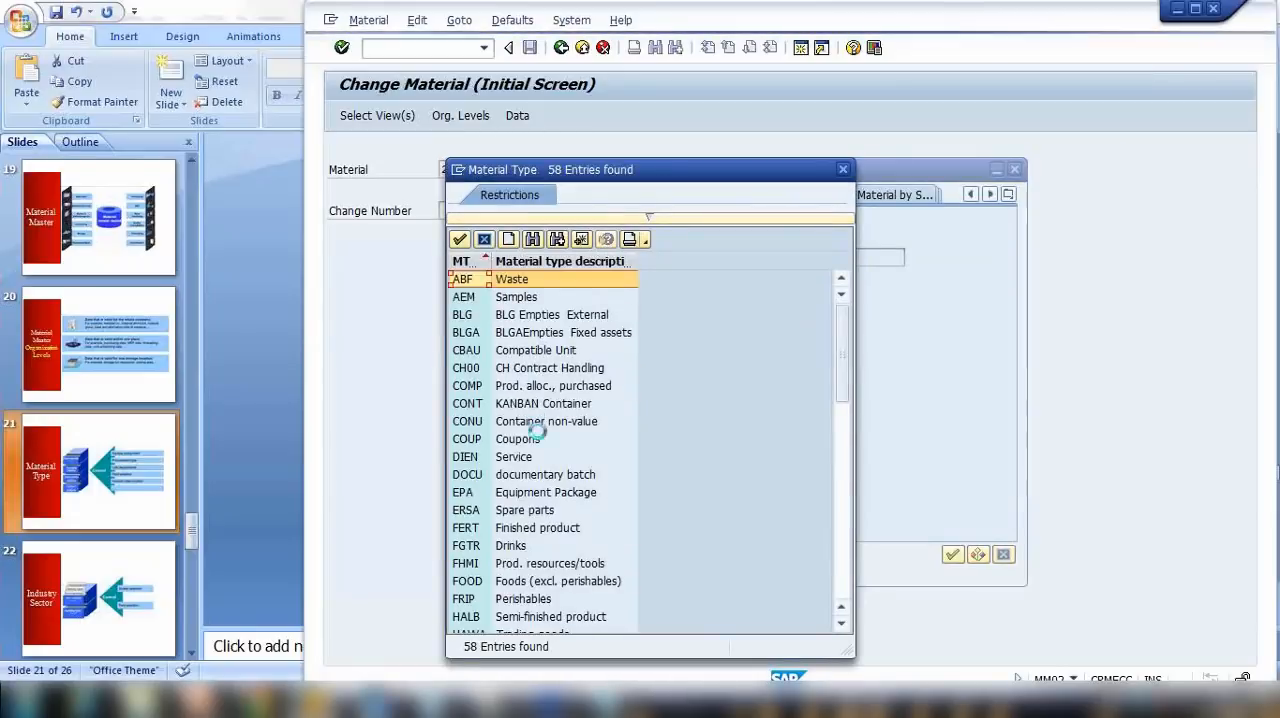
scroll(537, 437, down, 5)
scroll(505, 447, up, 3)
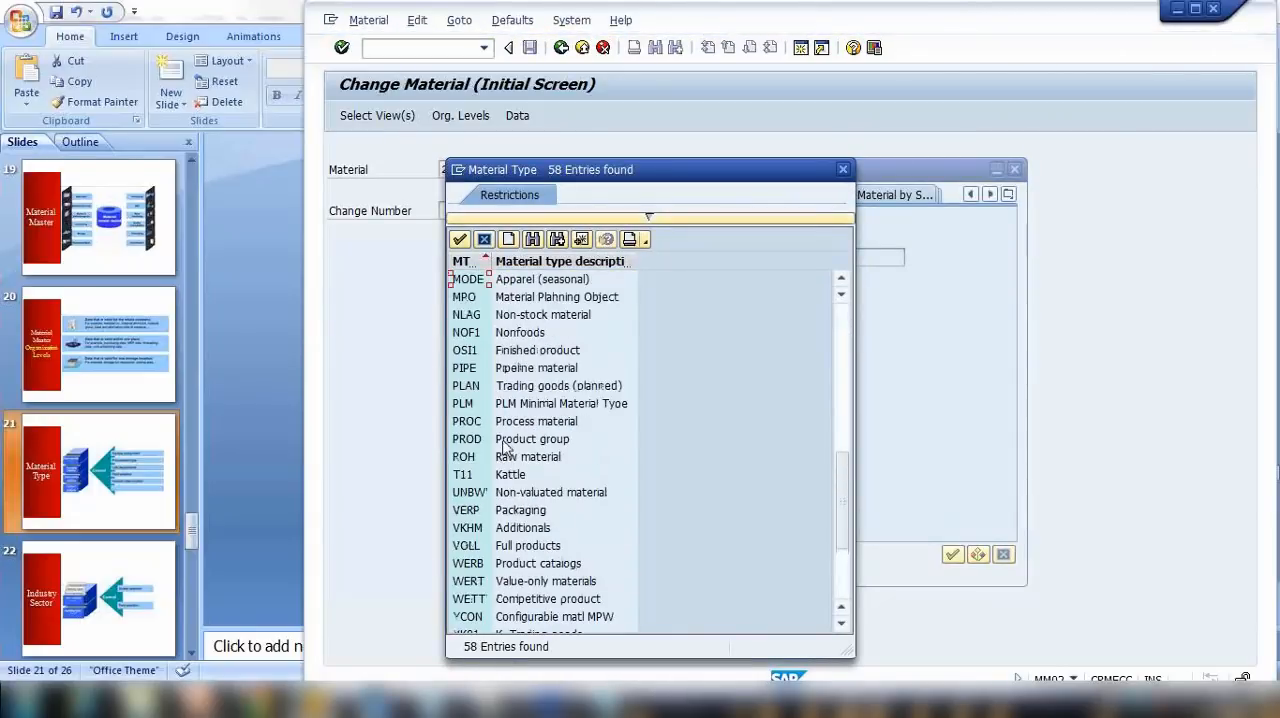
double_click(510, 457)
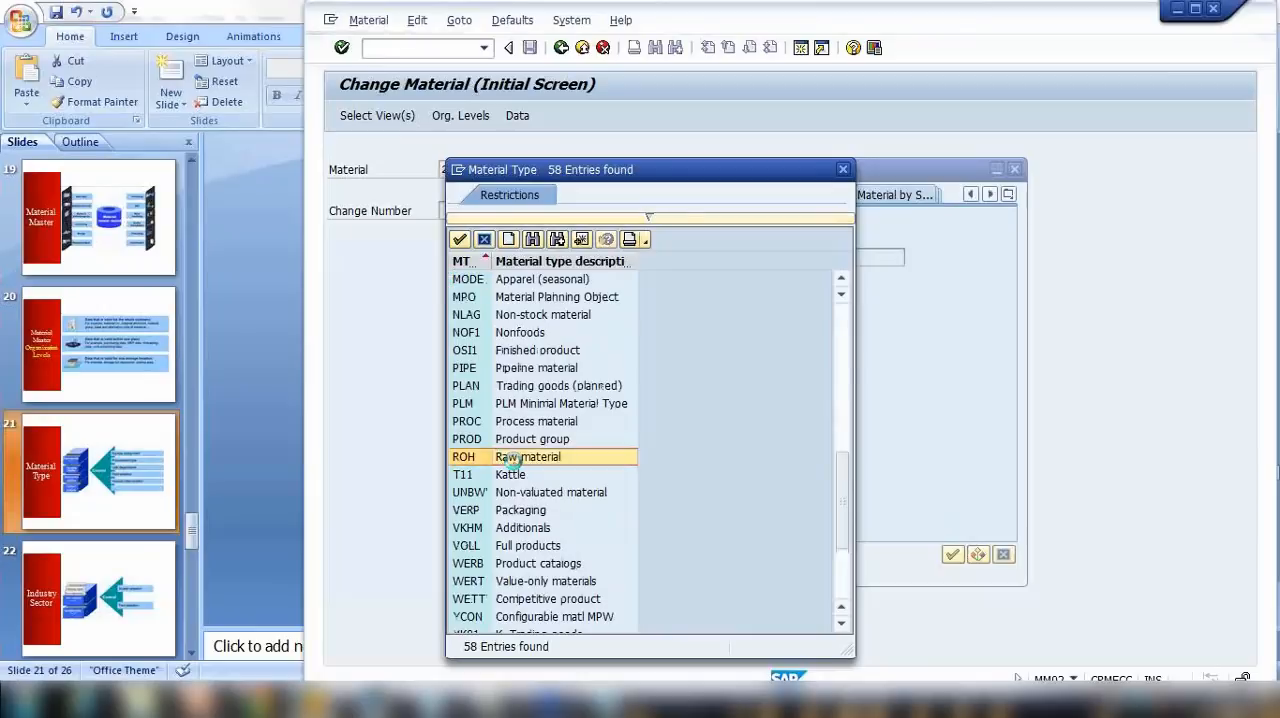
Step: Search the ROH materials for the description raw mat* and choose the RAW MAT1 entry
click(630, 260)
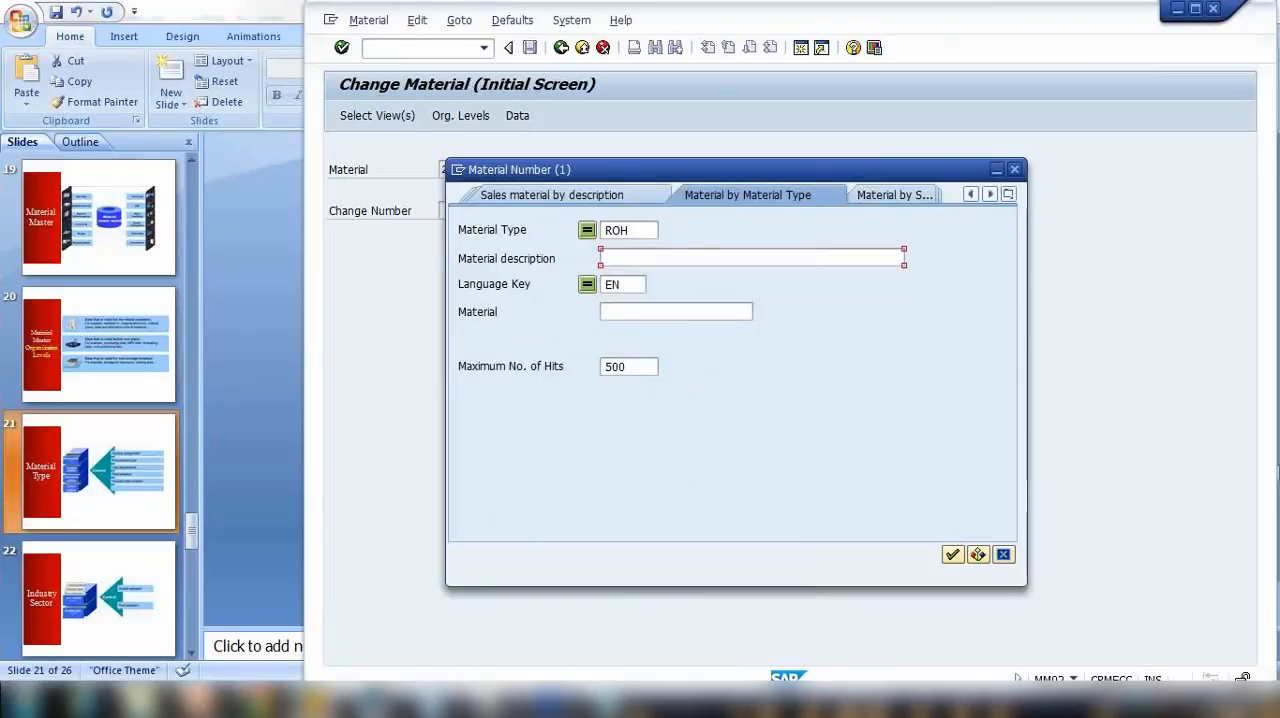
text(raw mat)
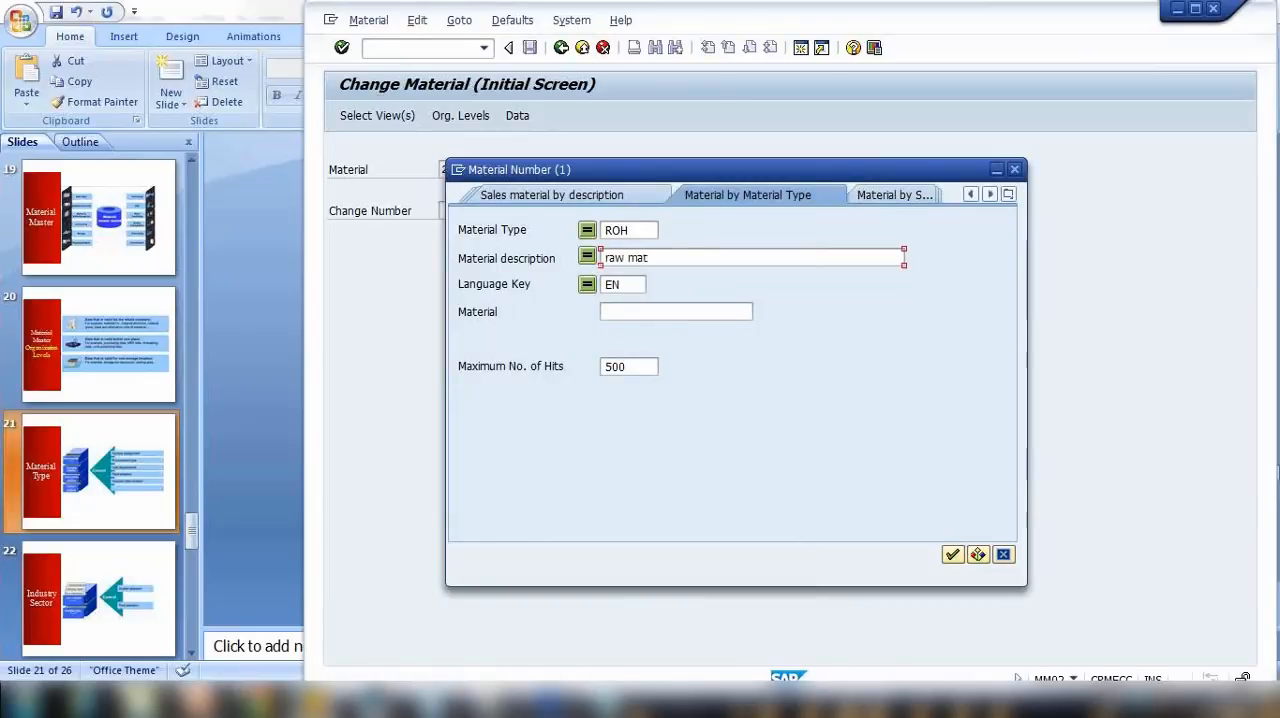
text(*)
key(Return)
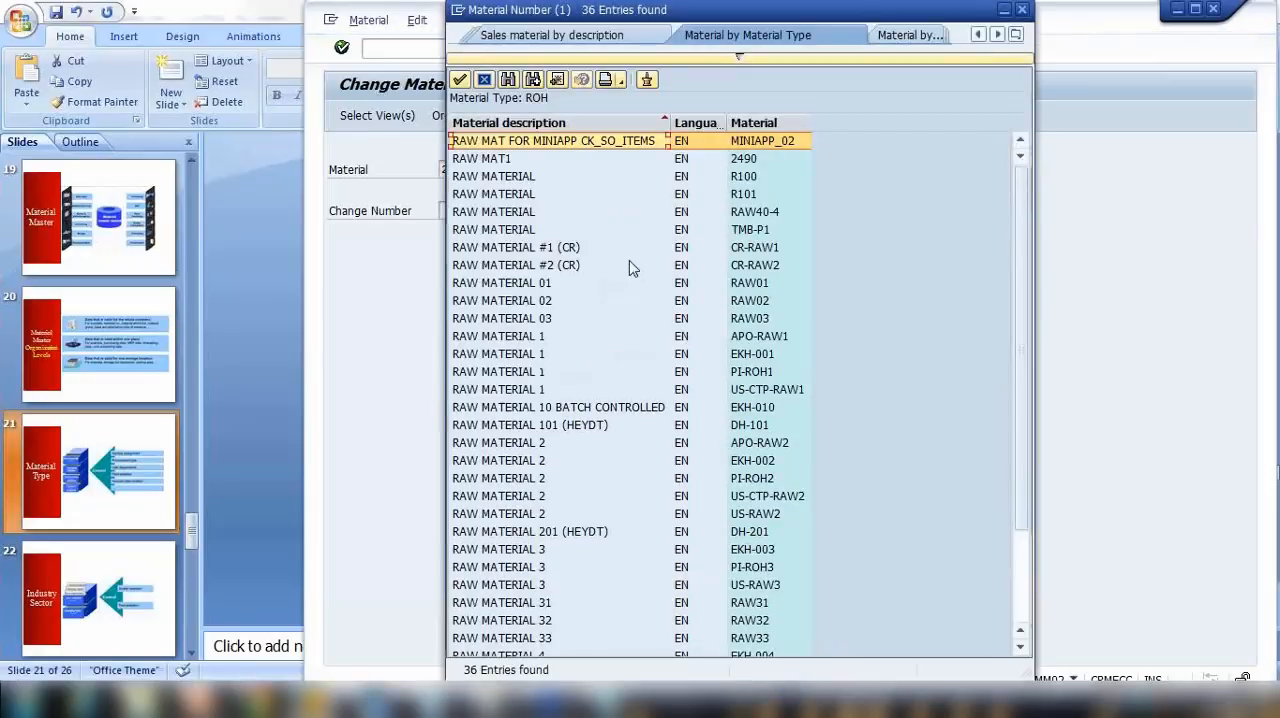
click(538, 162)
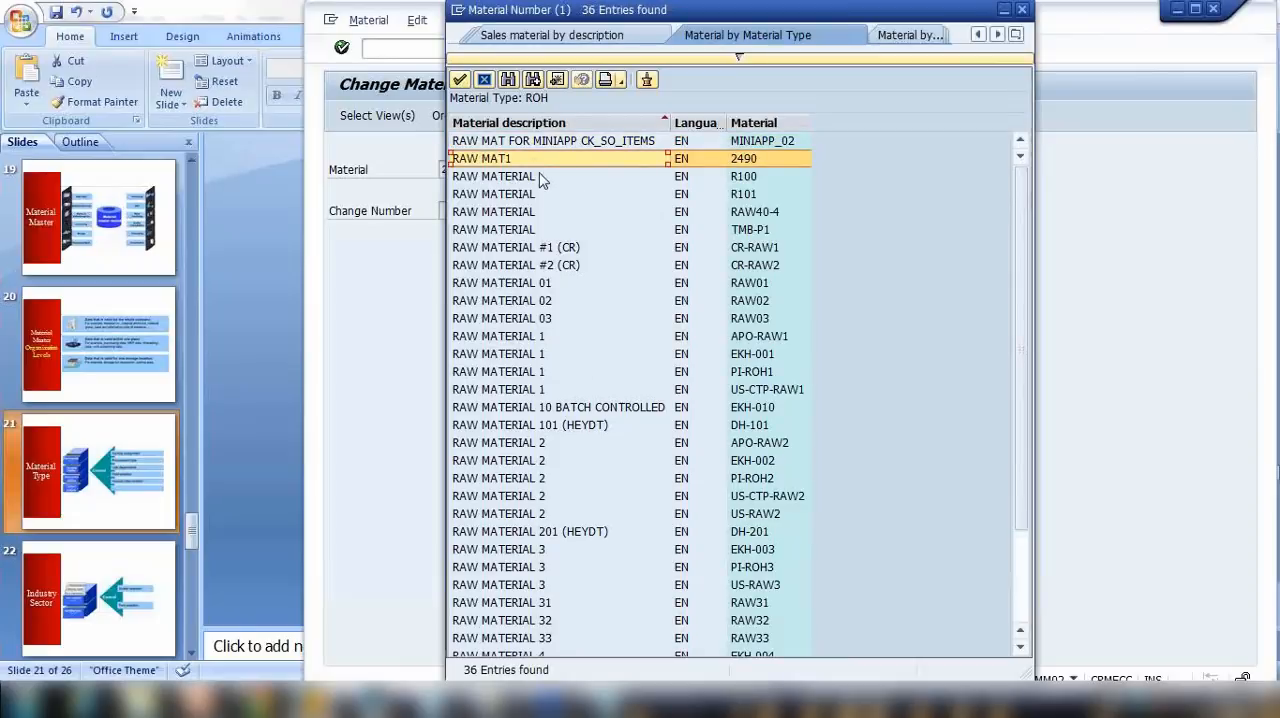
double_click(750, 159)
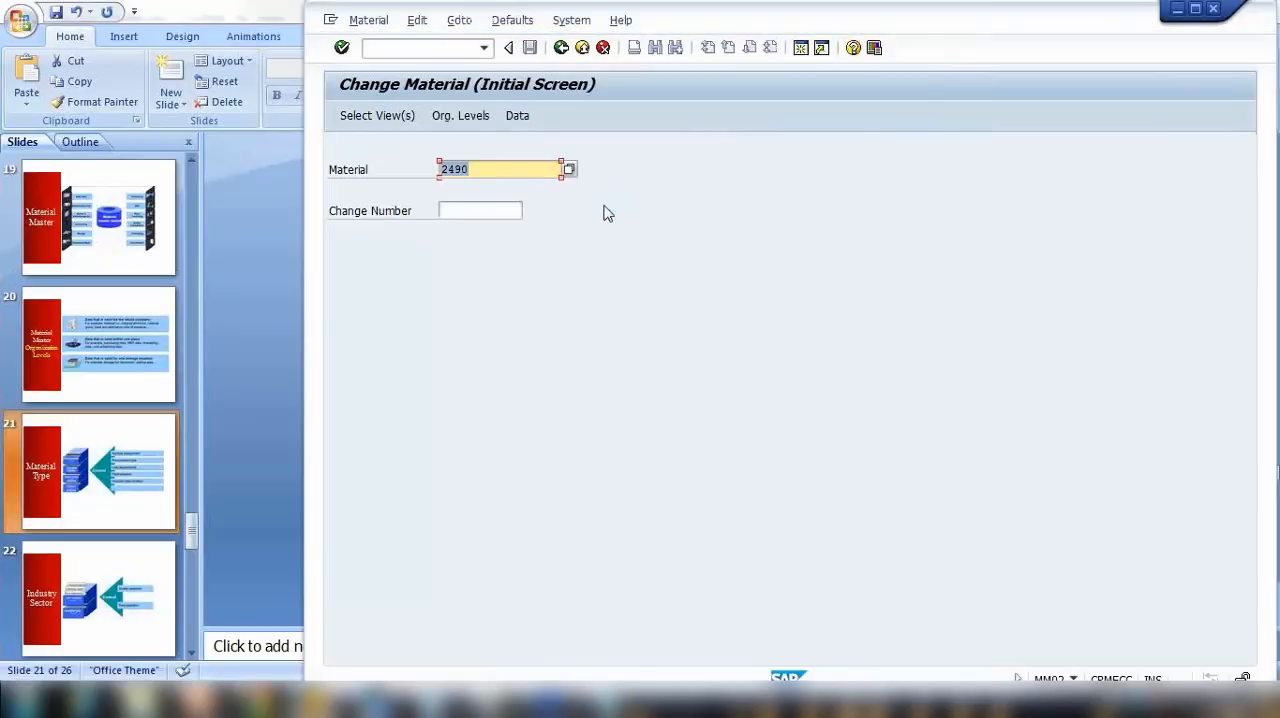
Step: Call up the view selection for the chosen material, cancel it and leave Change Material
key(Return)
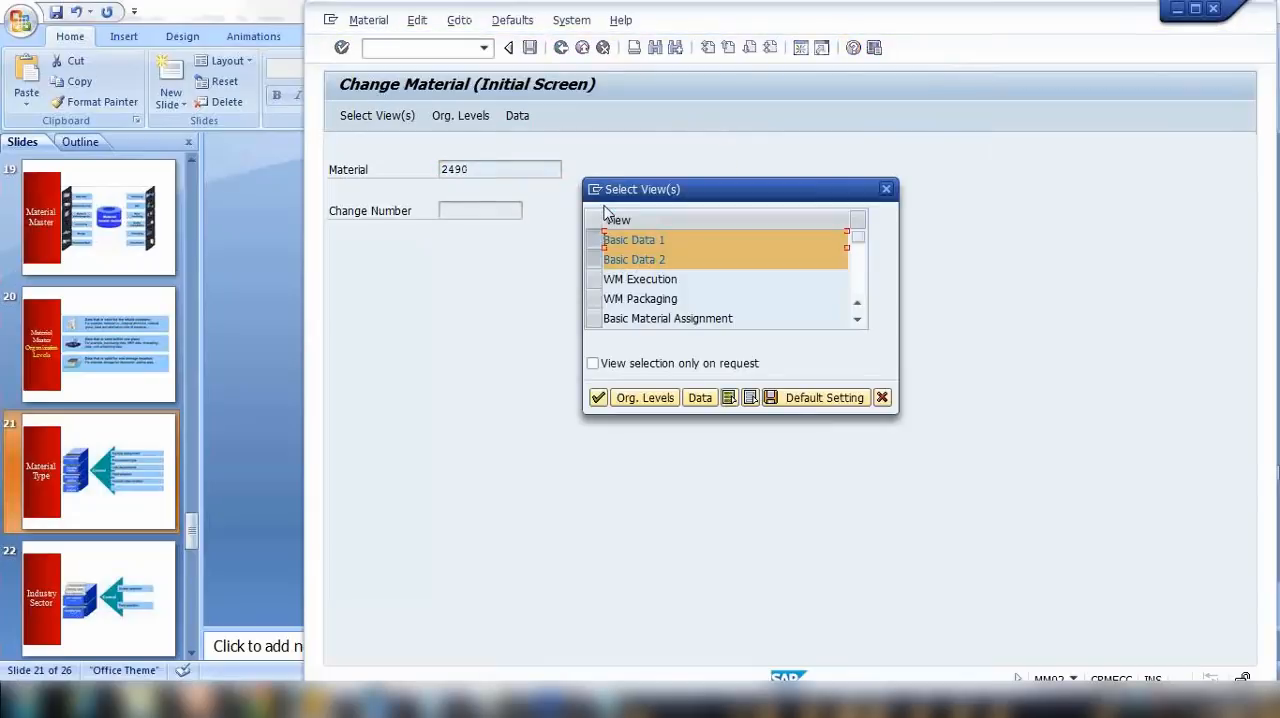
click(882, 398)
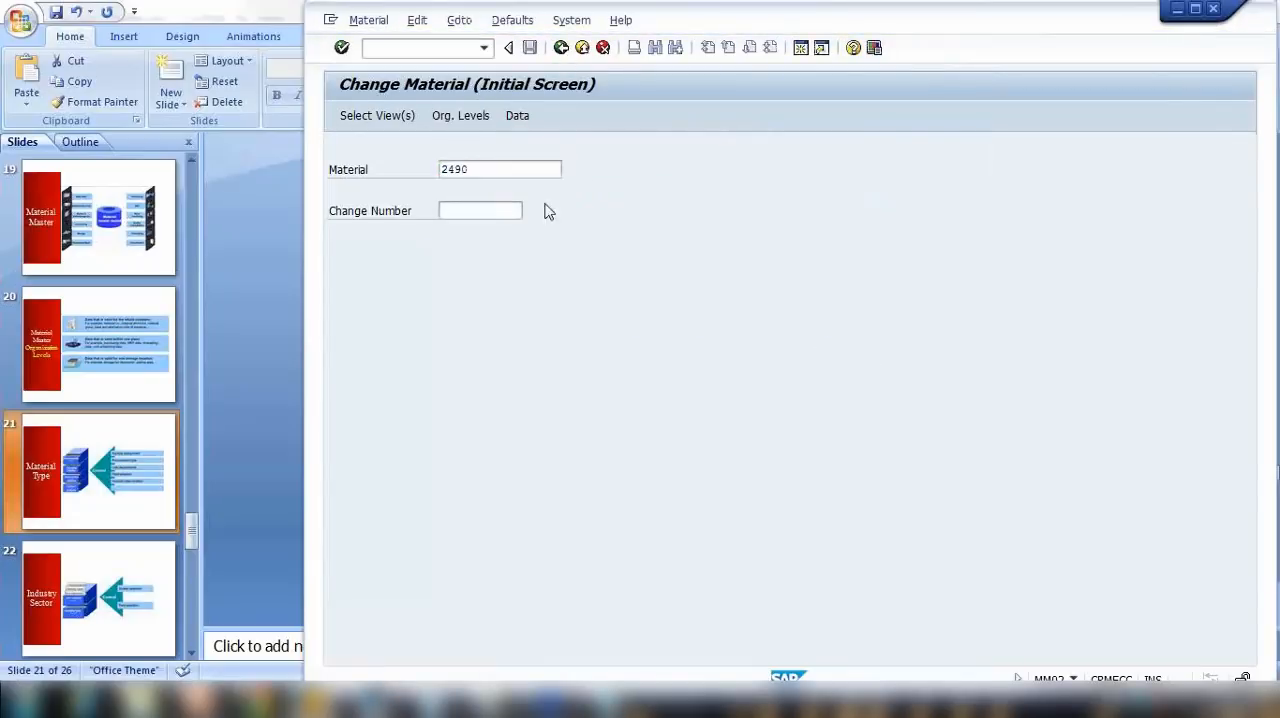
key(F3)
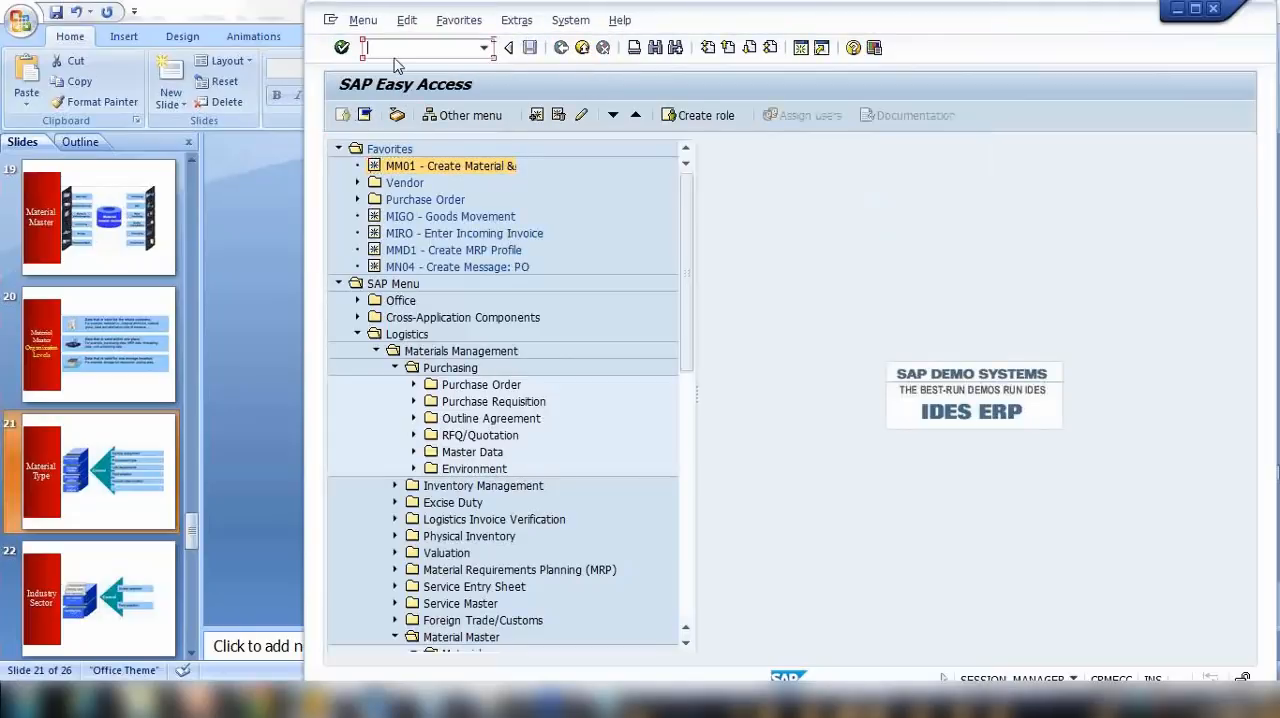
Step: Start the Create Material transaction MM01 and review the available material types, keeping ROH Raw material
text(mm01)
key(Return)
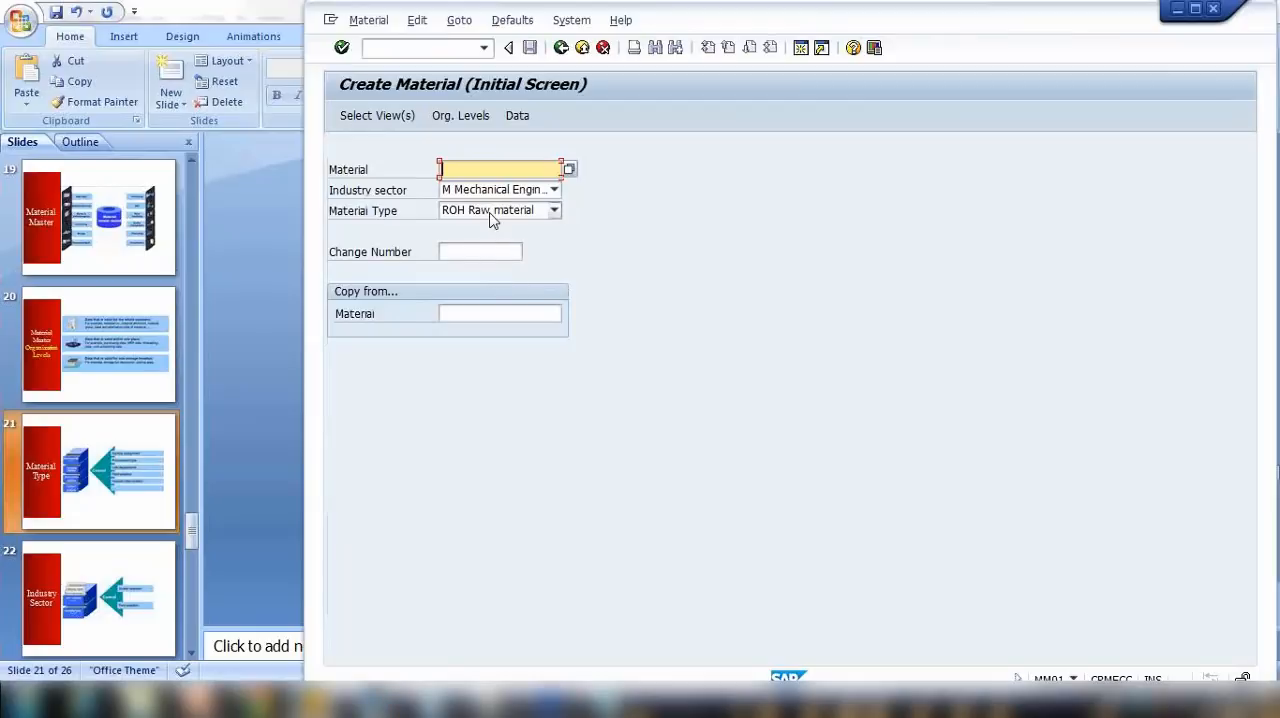
click(490, 211)
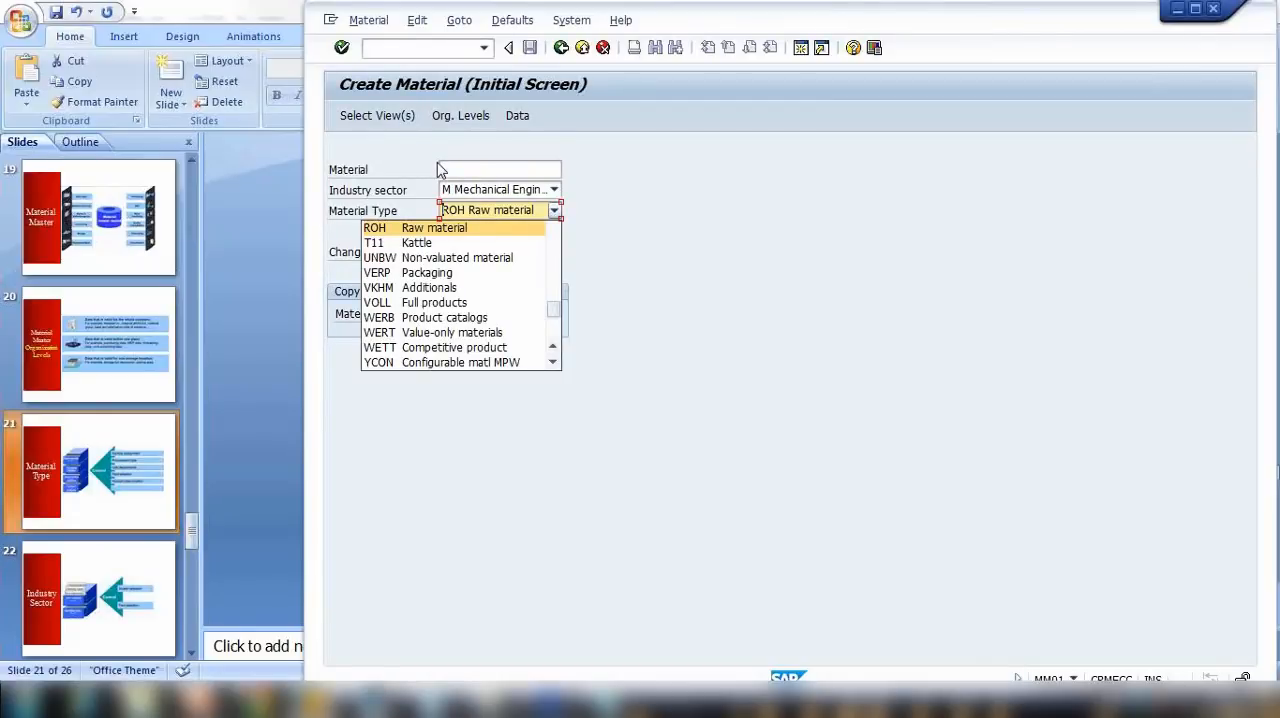
click(640, 236)
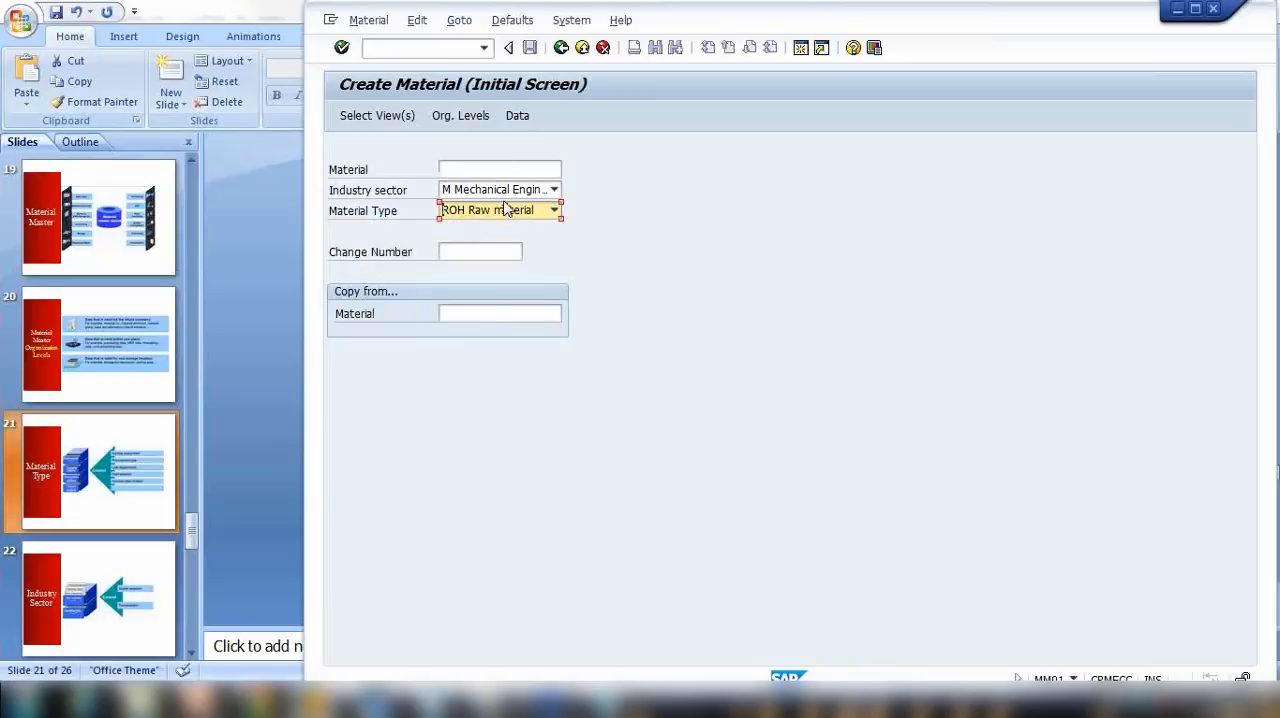
Step: Switch to the PowerPoint presentation, run the slide show on to the Industry Sector slide and end the show
click(266, 383)
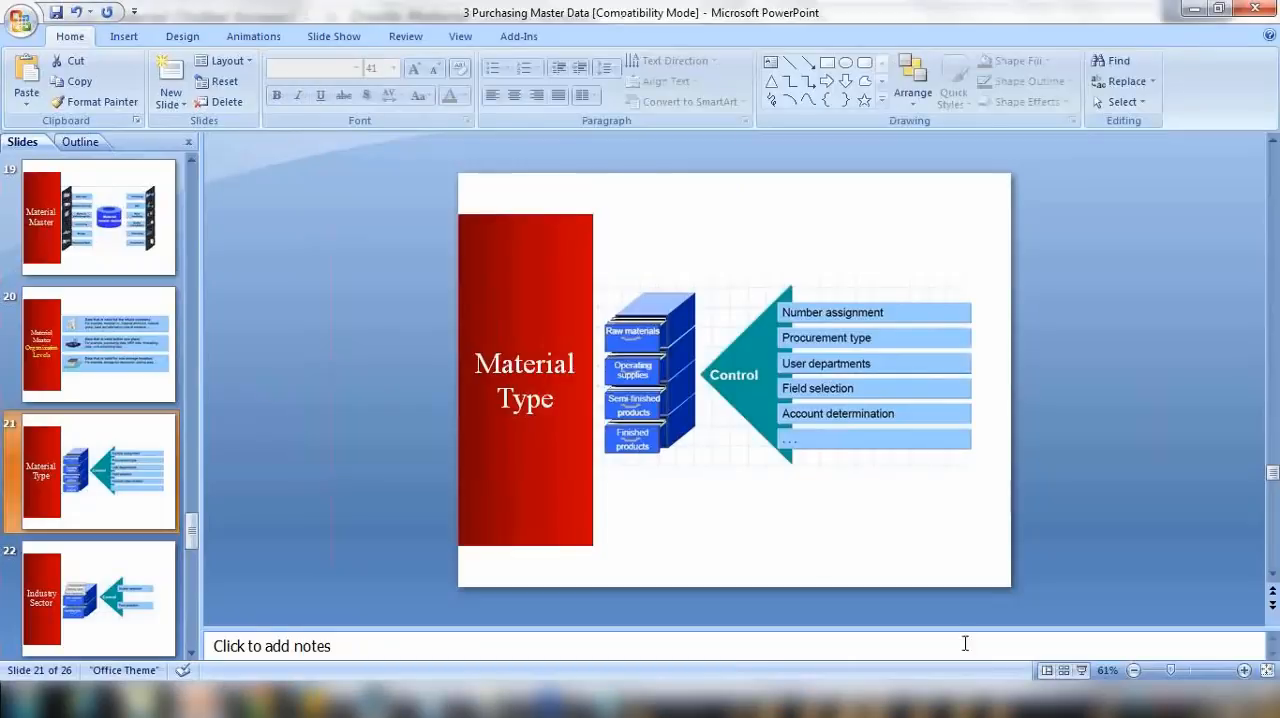
click(1081, 670)
key(Right)
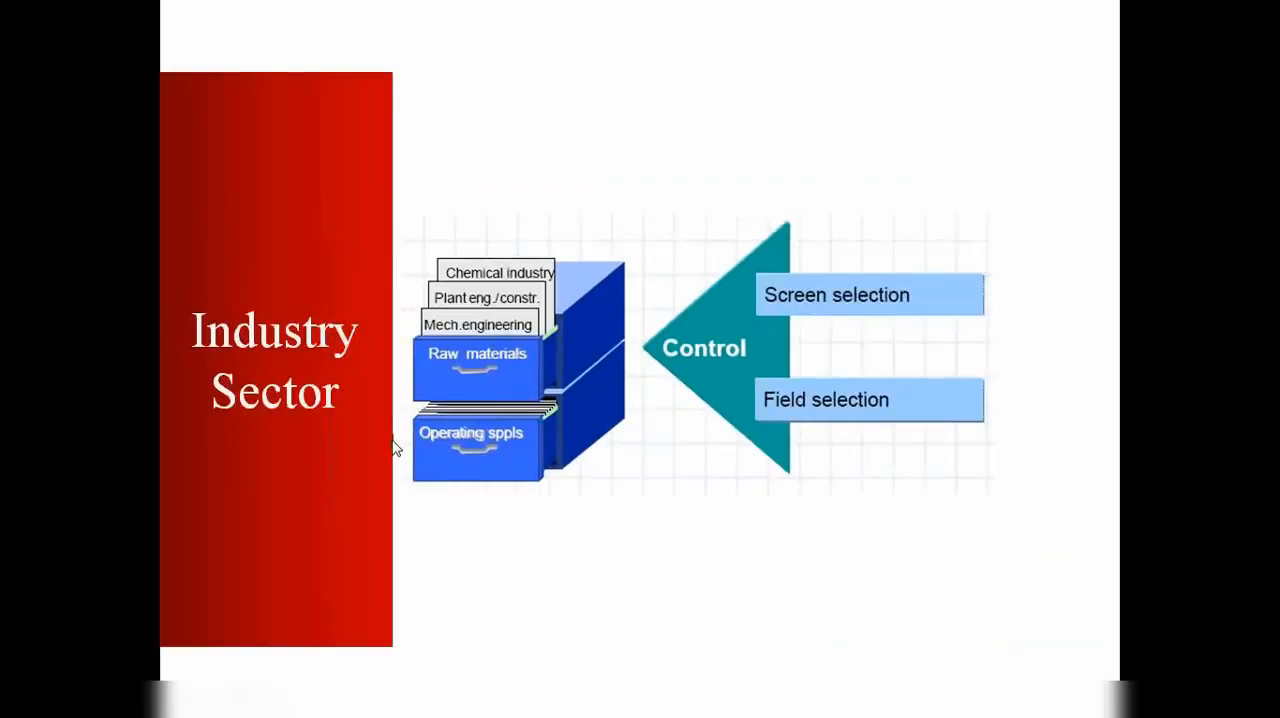
key(Escape)
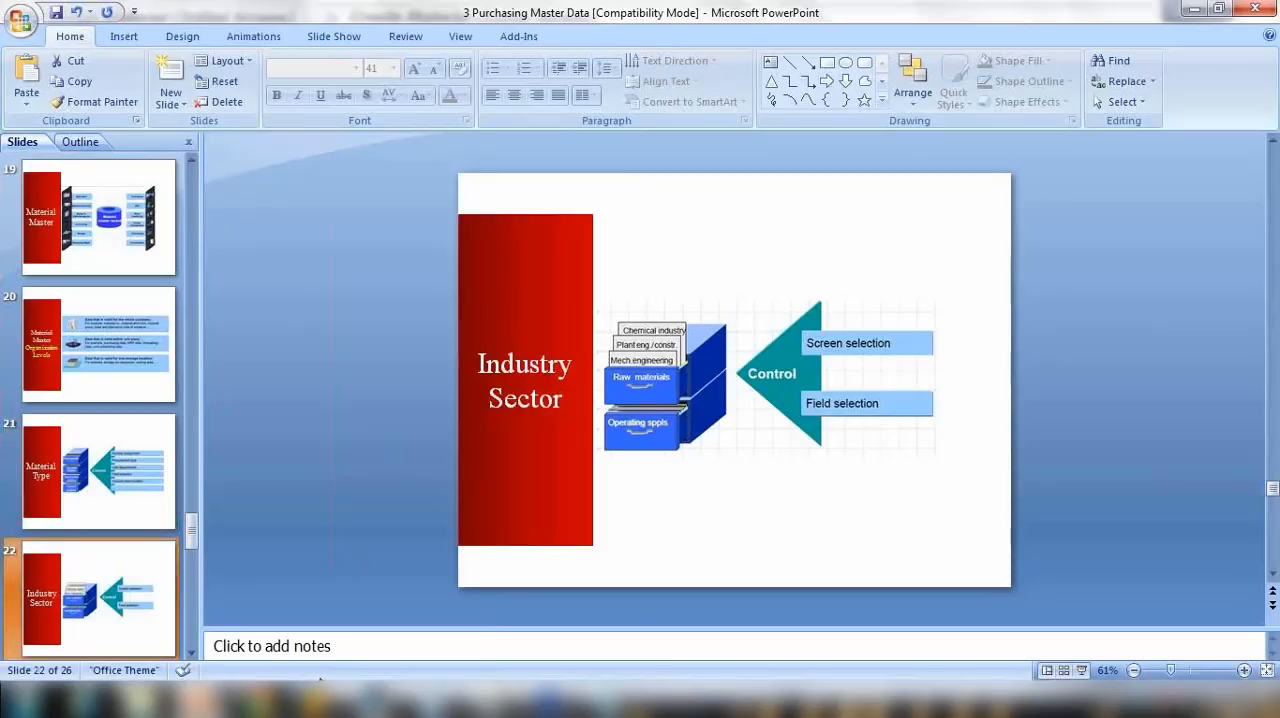
Step: Switch back to the SAP Create Material session and review the available industry sectors, keeping M Mechanical Engineering
mouse_move(316, 702)
click(461, 635)
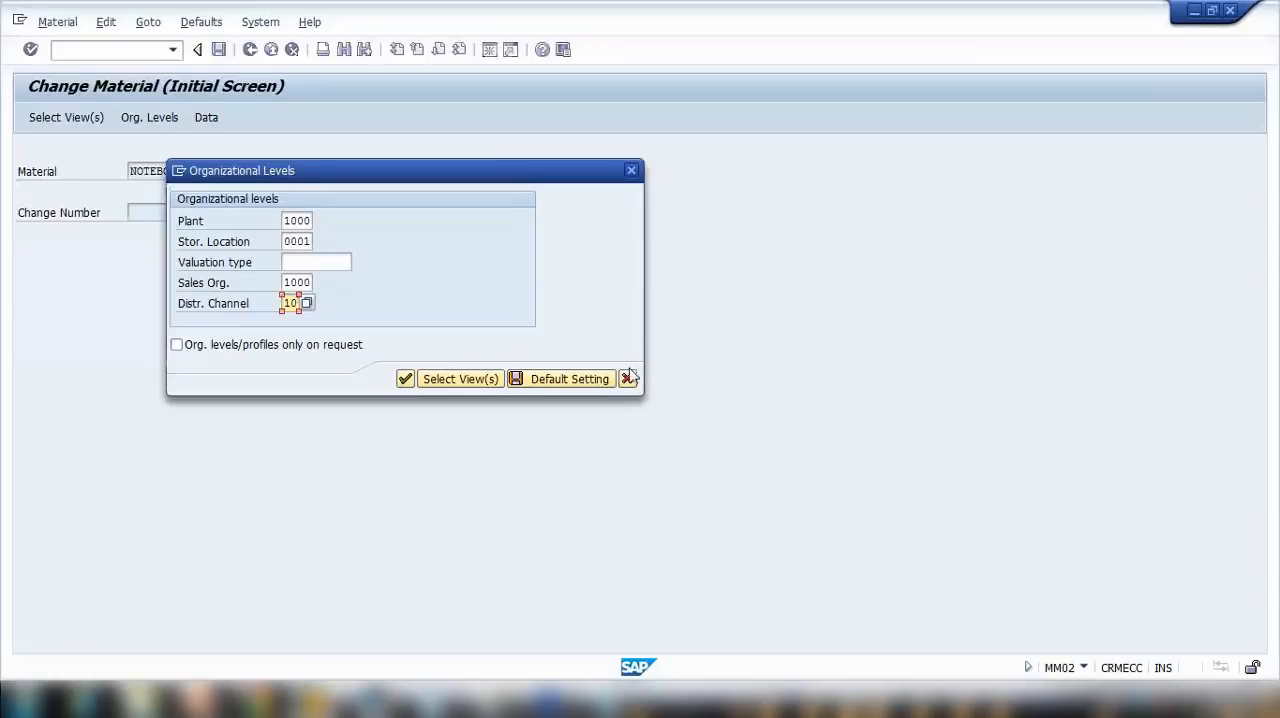
mouse_move(316, 700)
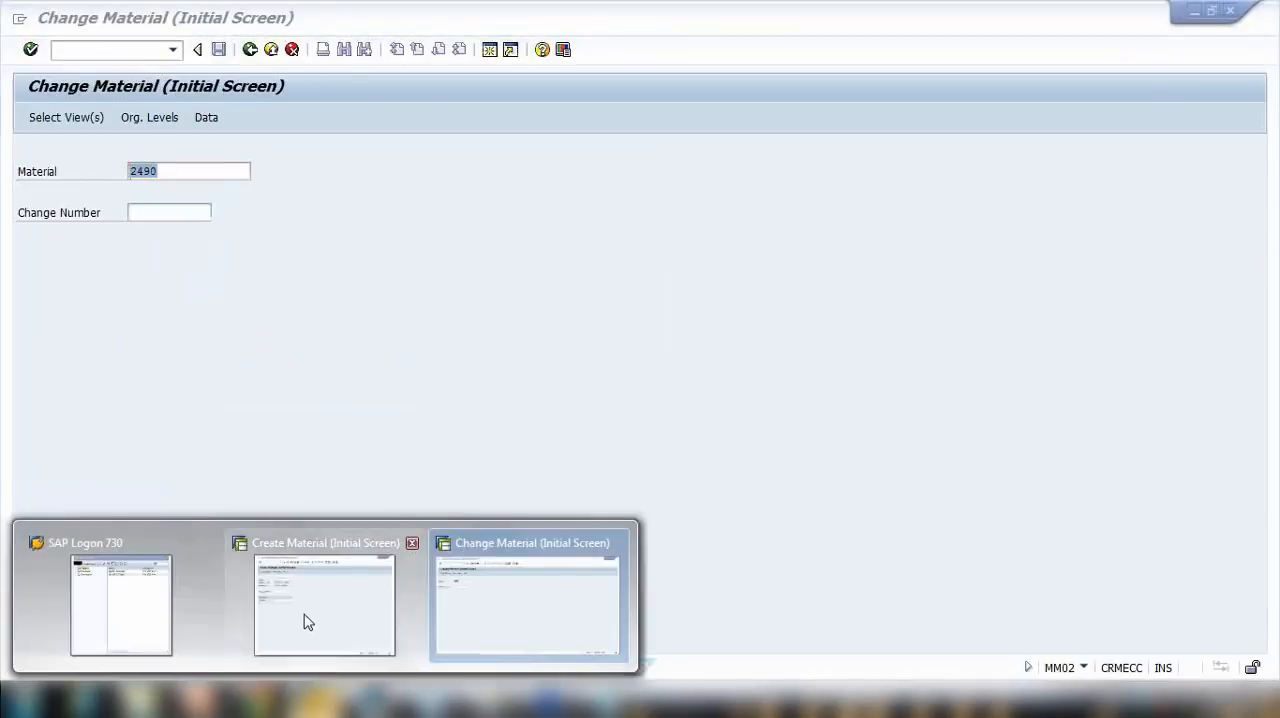
click(306, 617)
click(497, 193)
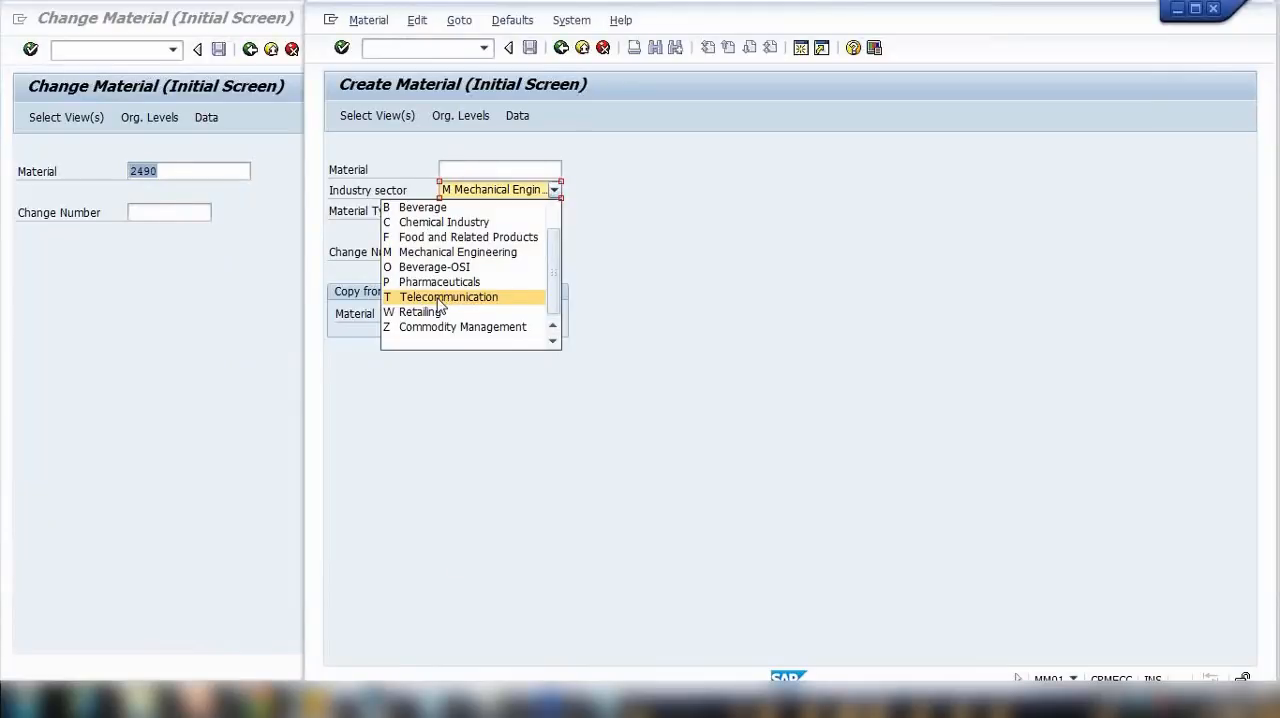
click(422, 252)
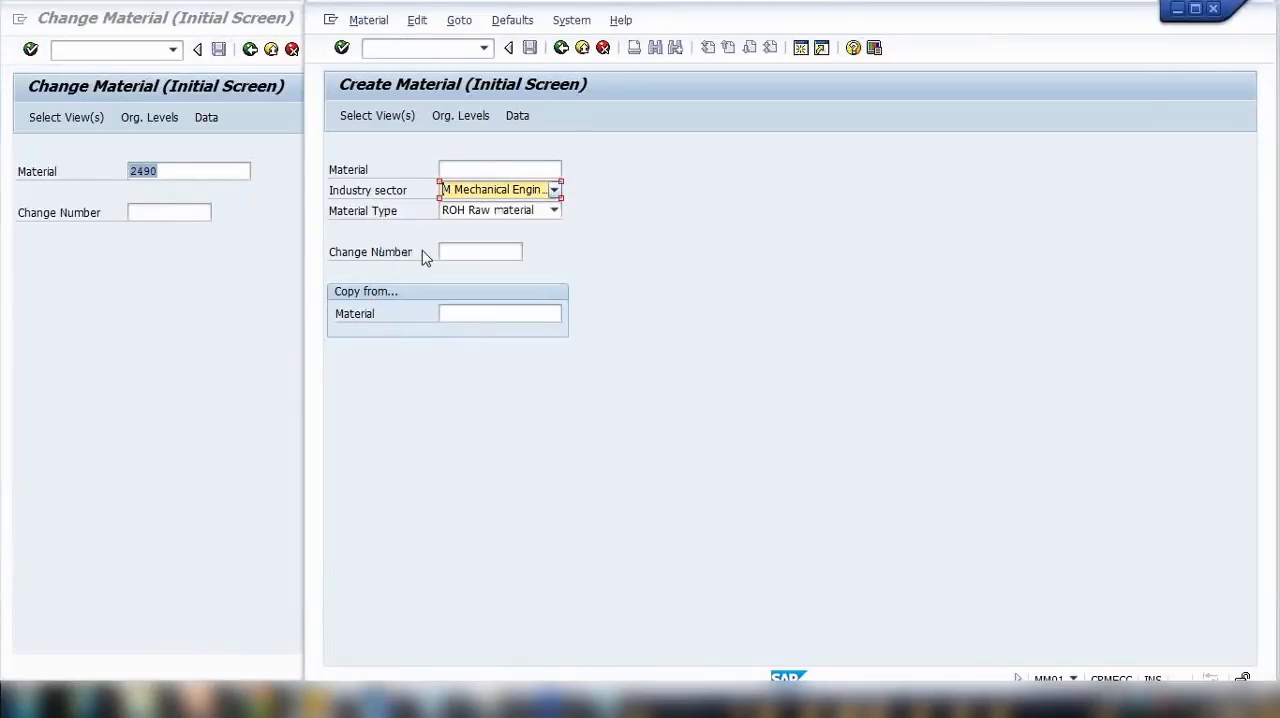
click(503, 191)
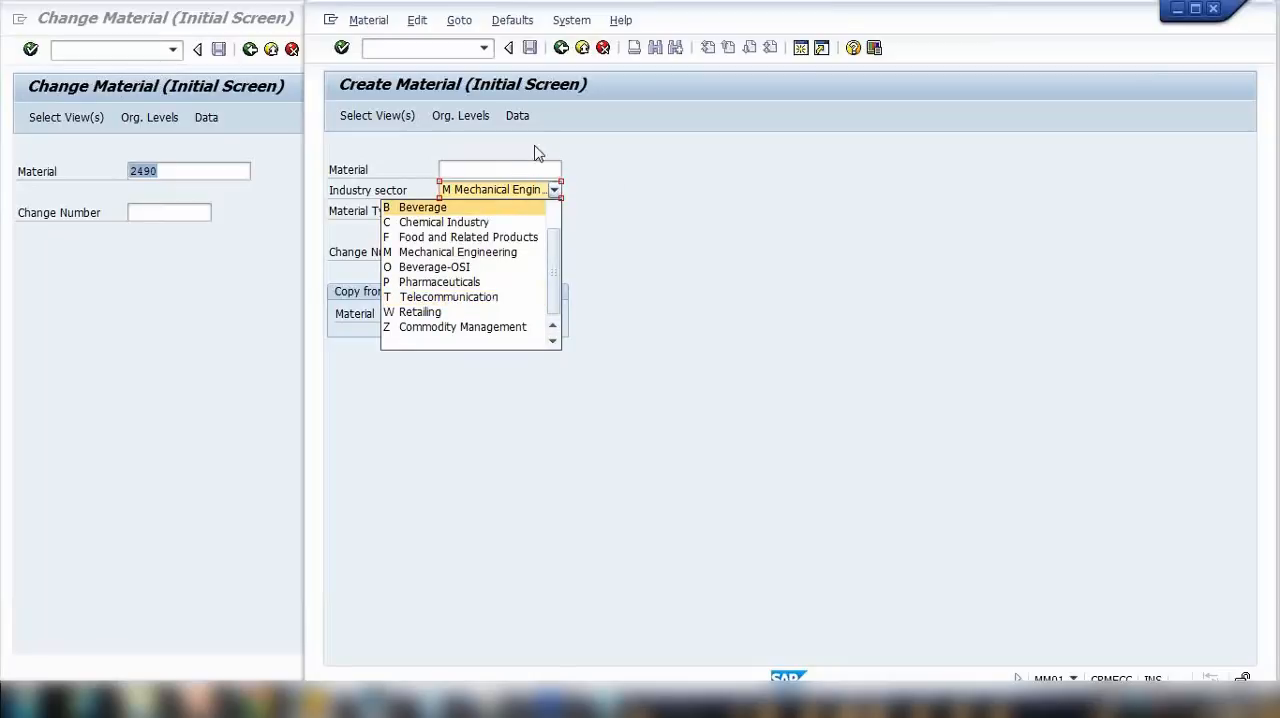
click(630, 206)
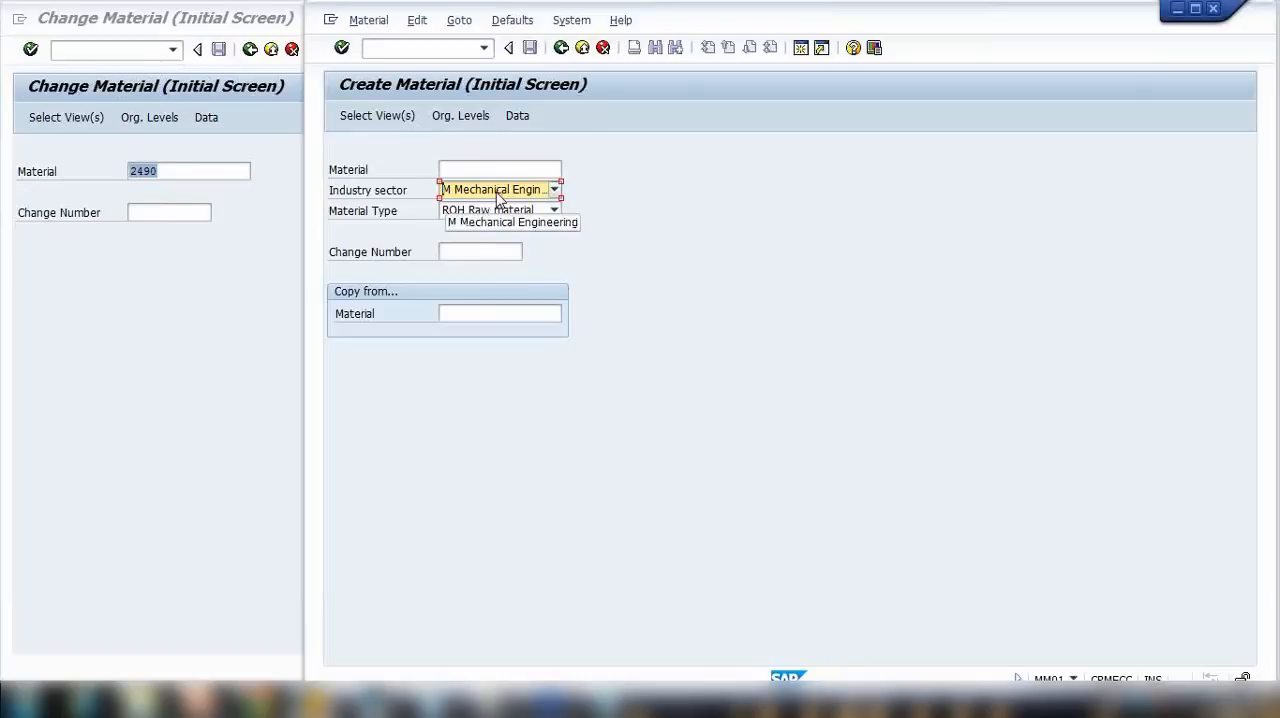
Step: Switch back to the PowerPoint presentation and display the Industry Sector slide
click(606, 703)
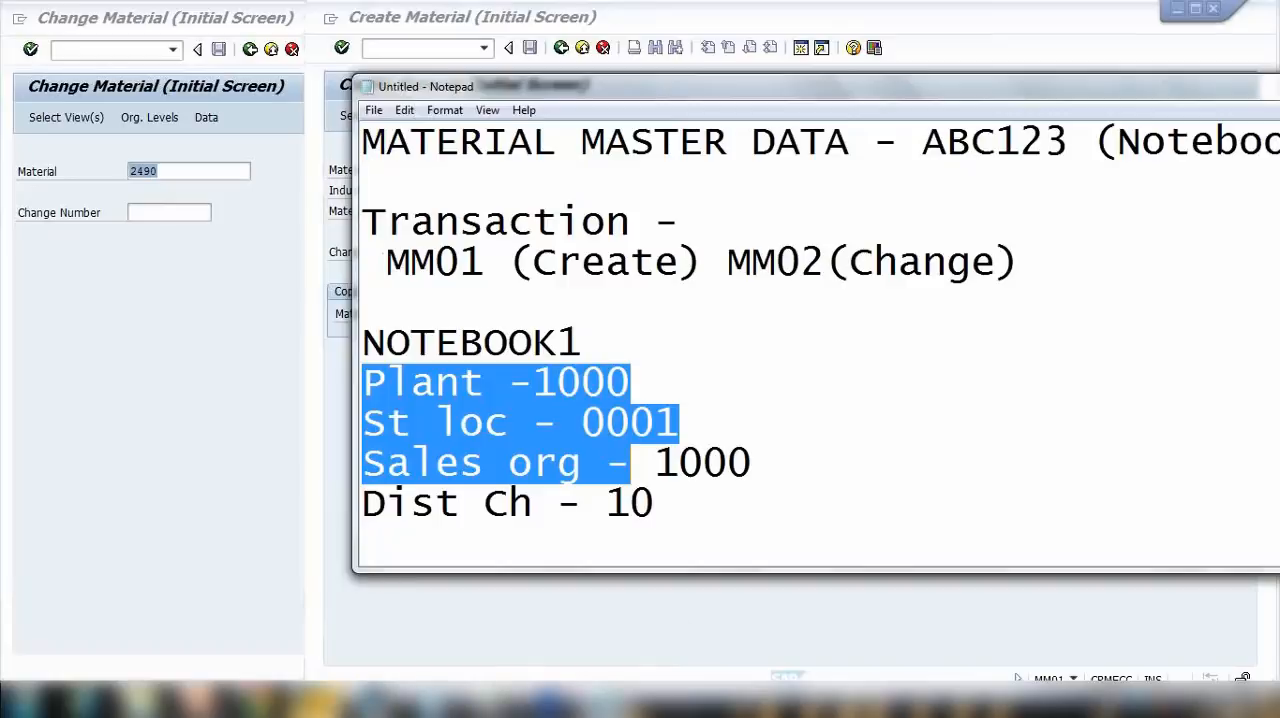
click(310, 703)
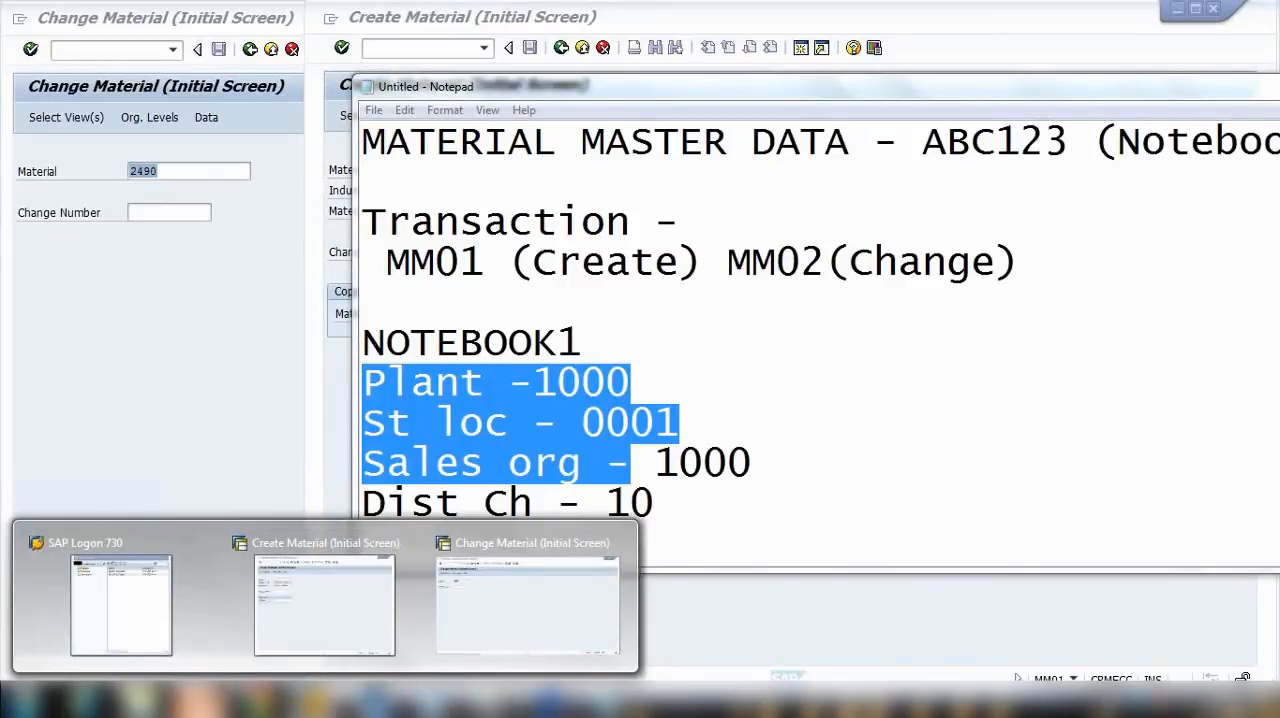
click(200, 703)
click(125, 448)
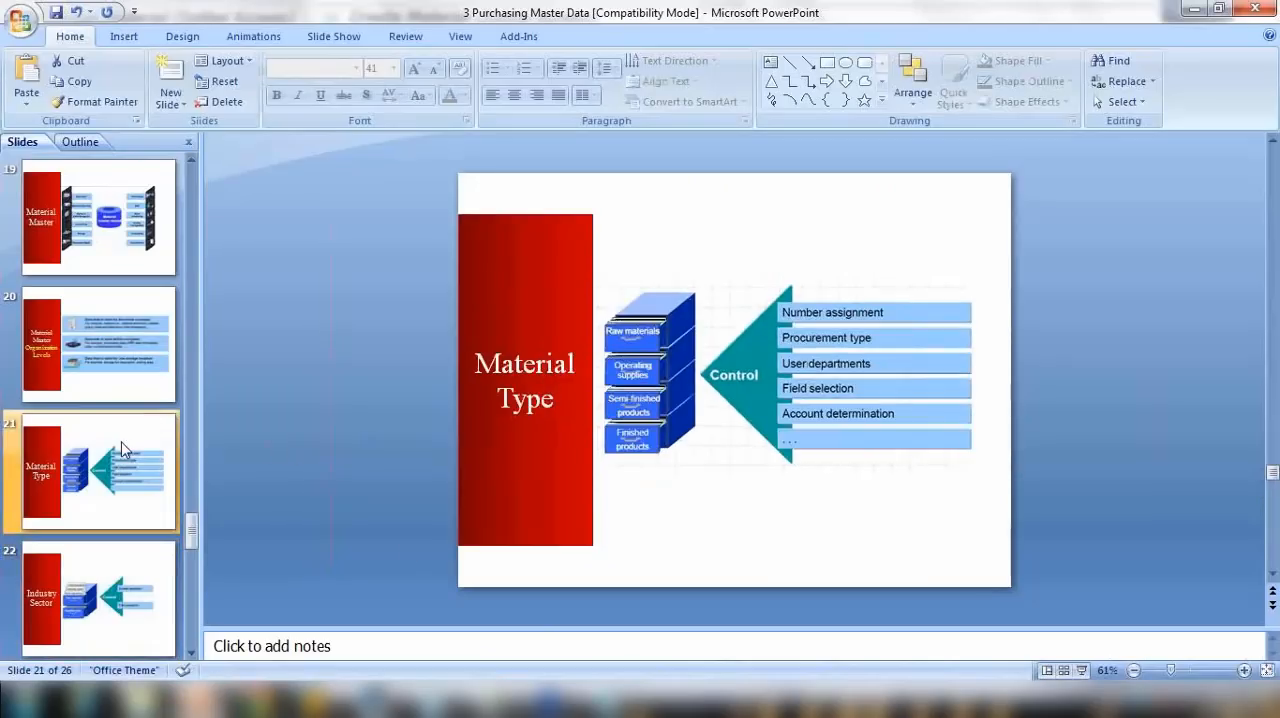
scroll(125, 448, down, 2)
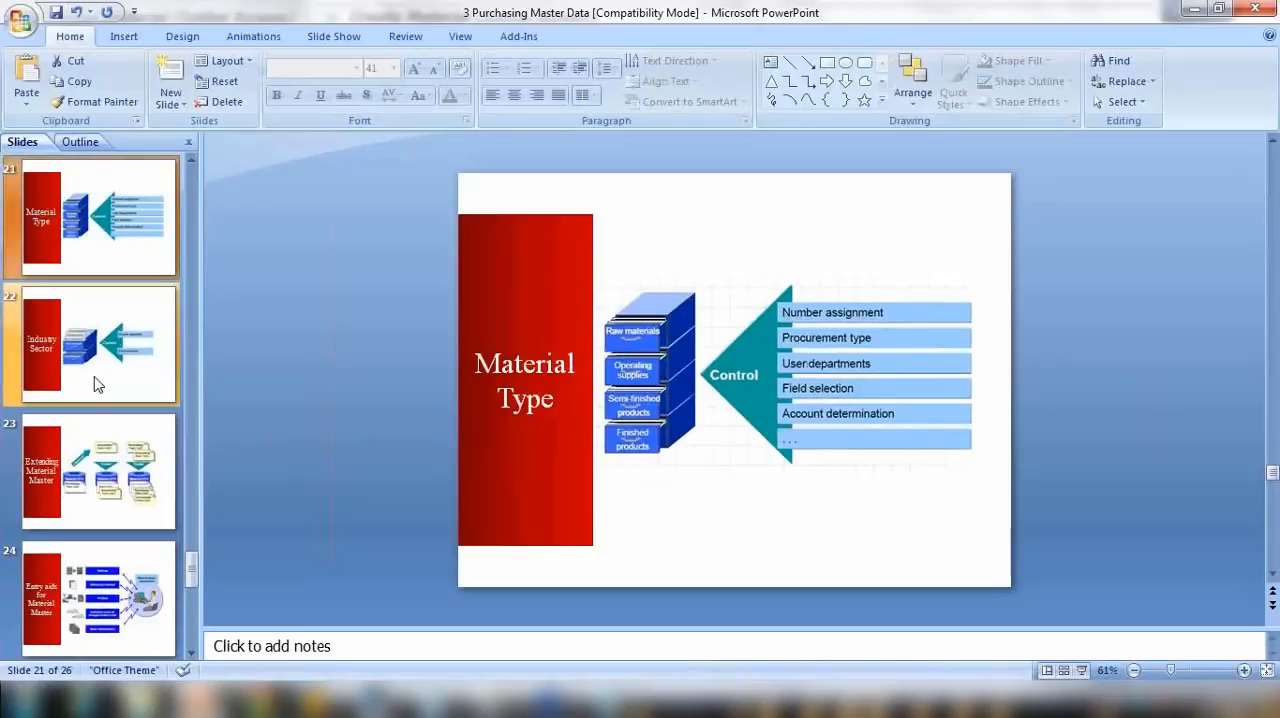
click(108, 452)
click(112, 357)
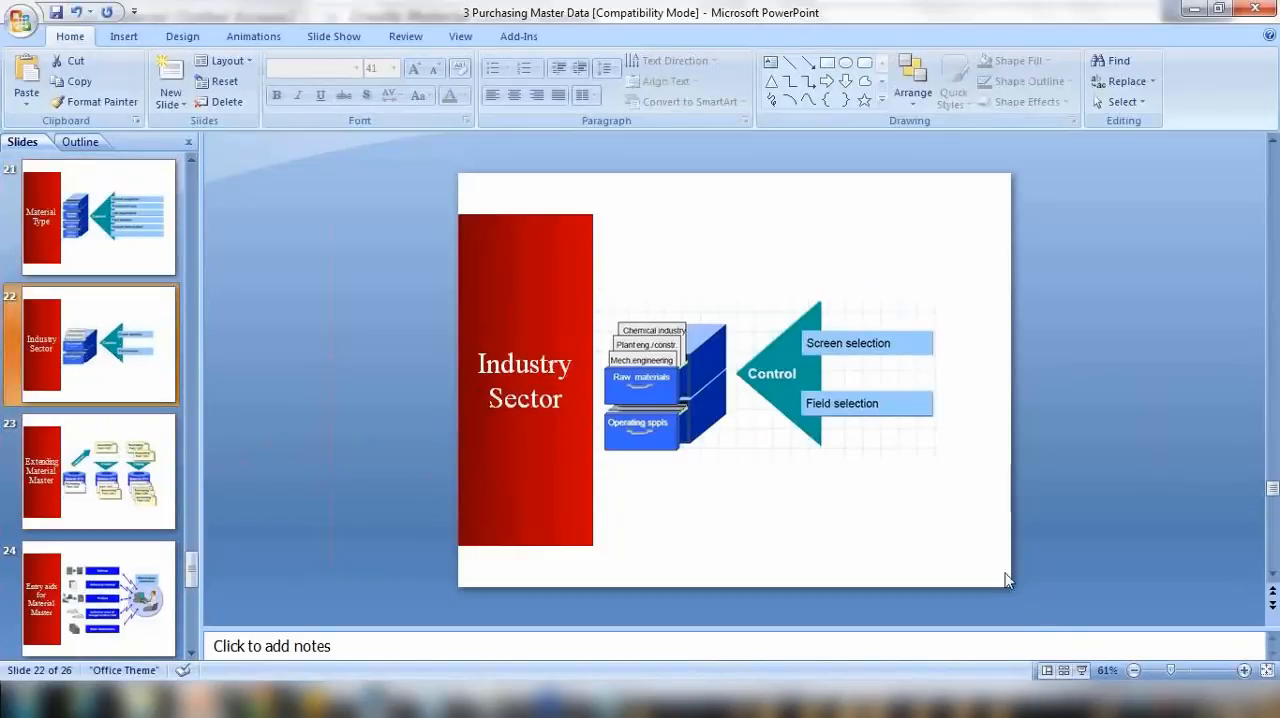
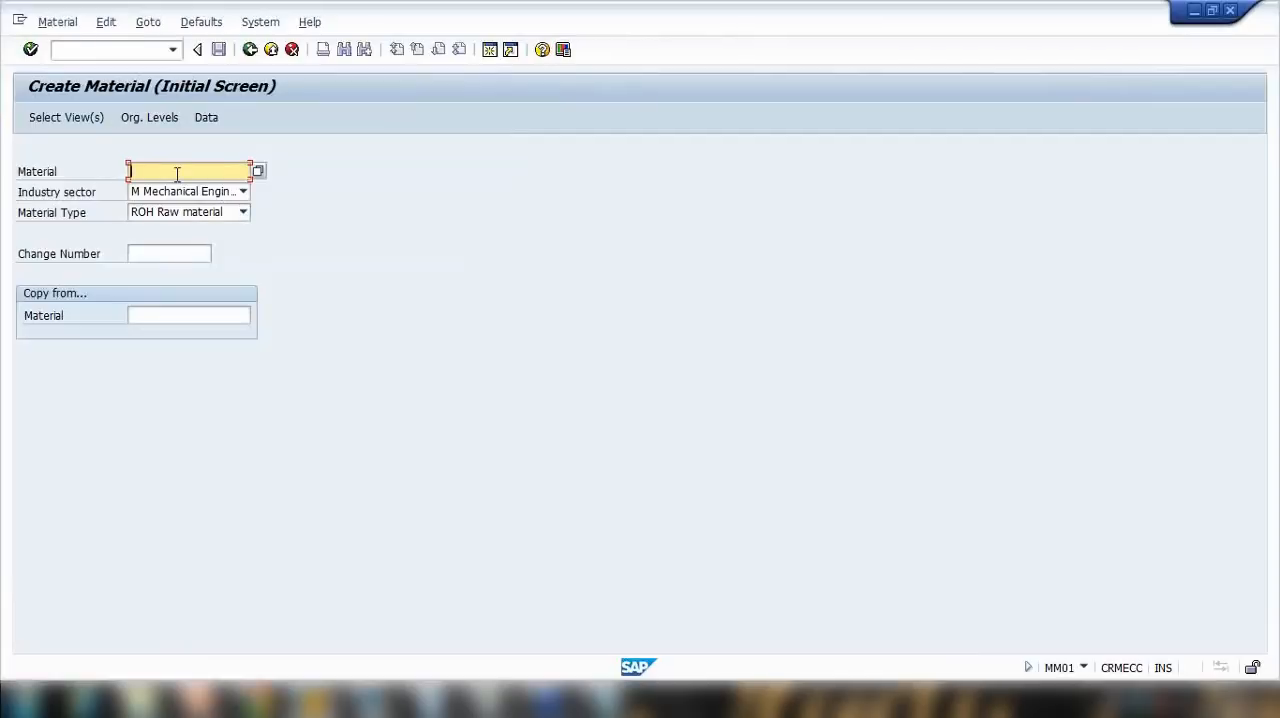
Step: Switch to the SAP Create Material screen, enter NOTEBOOK1 as the material and accept the preselected views
text(ot)
click(166, 204)
key(Return)
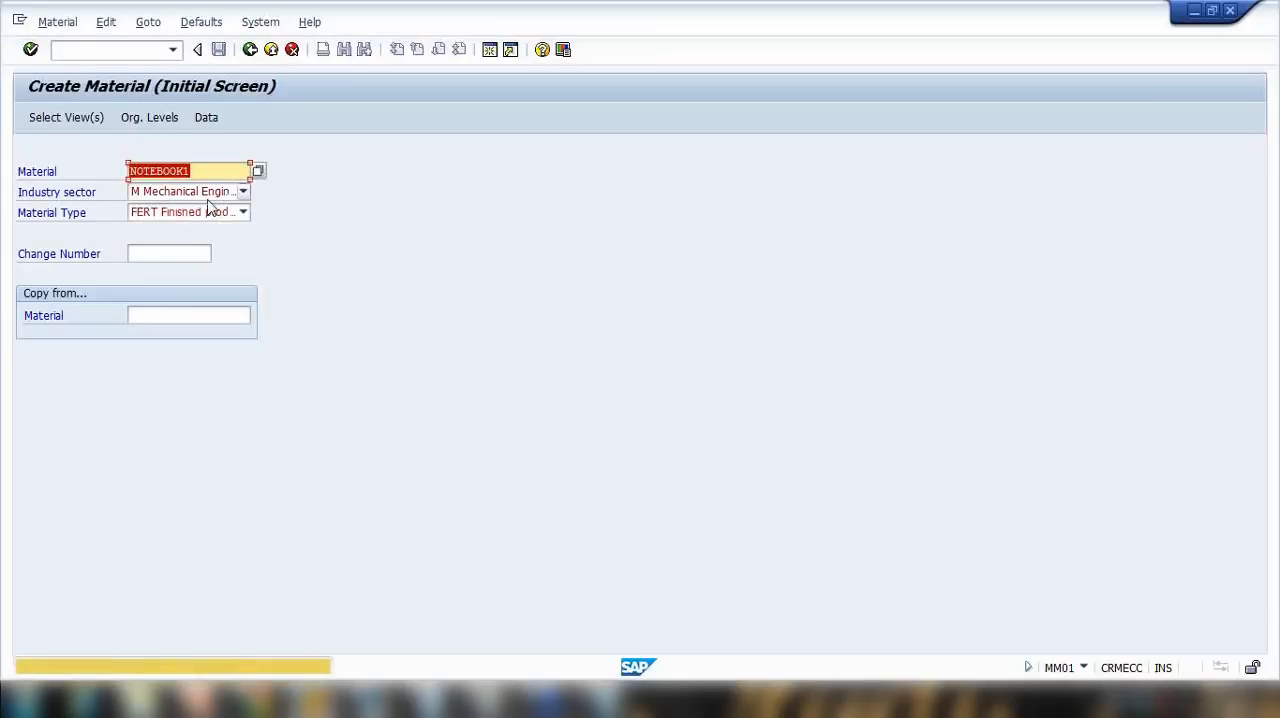
key(Return)
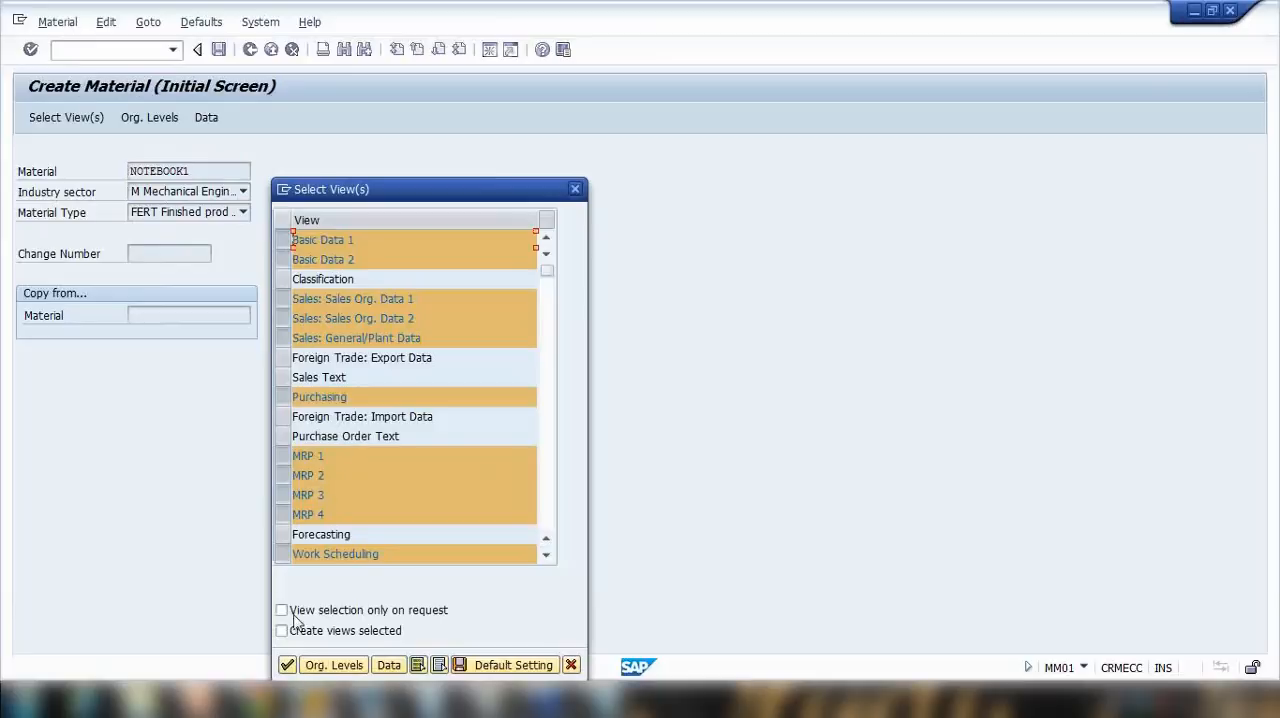
click(287, 665)
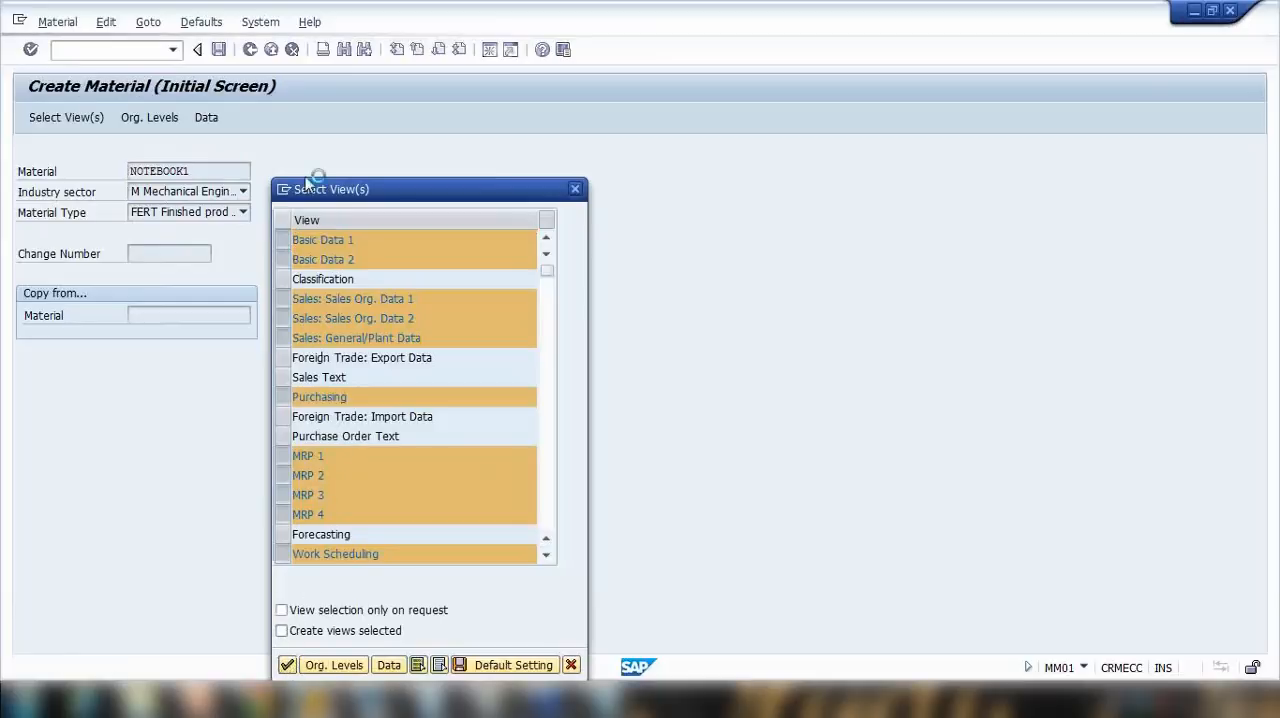
Step: Choose plant 1200 Dresden from the possible plants for the organizational levels
click(319, 221)
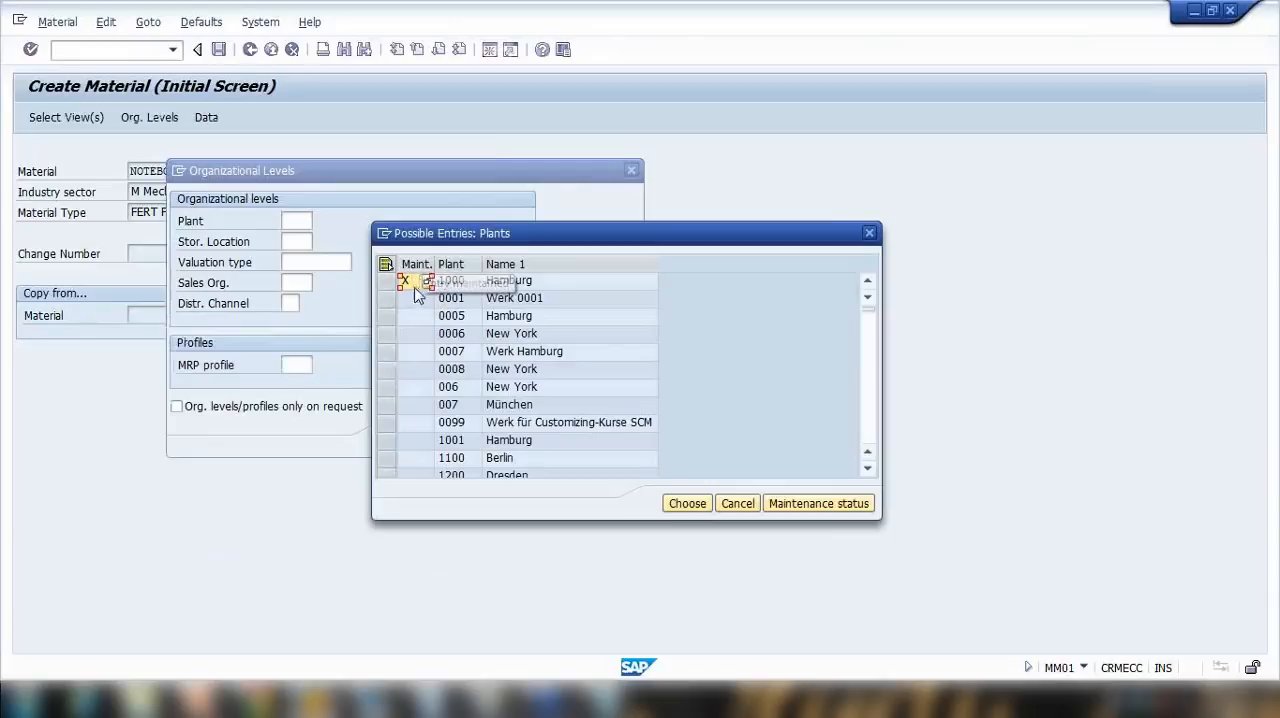
scroll(470, 356, down, 3)
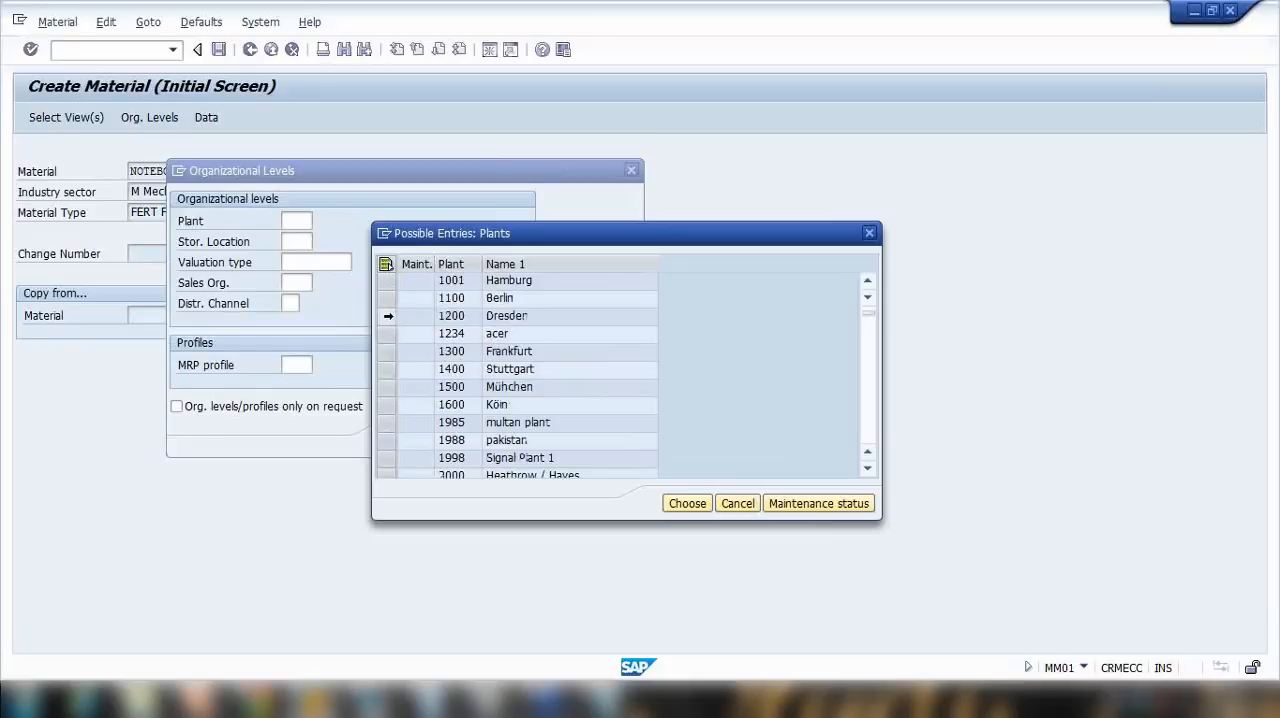
click(388, 315)
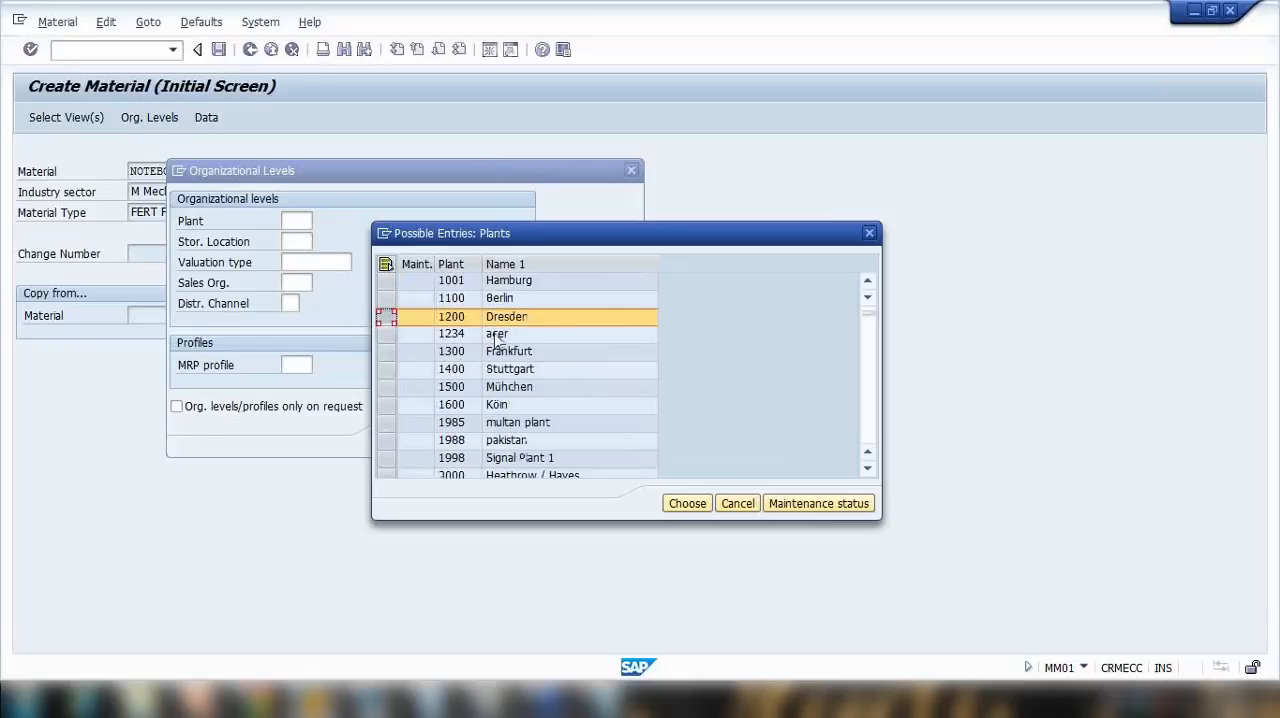
click(687, 503)
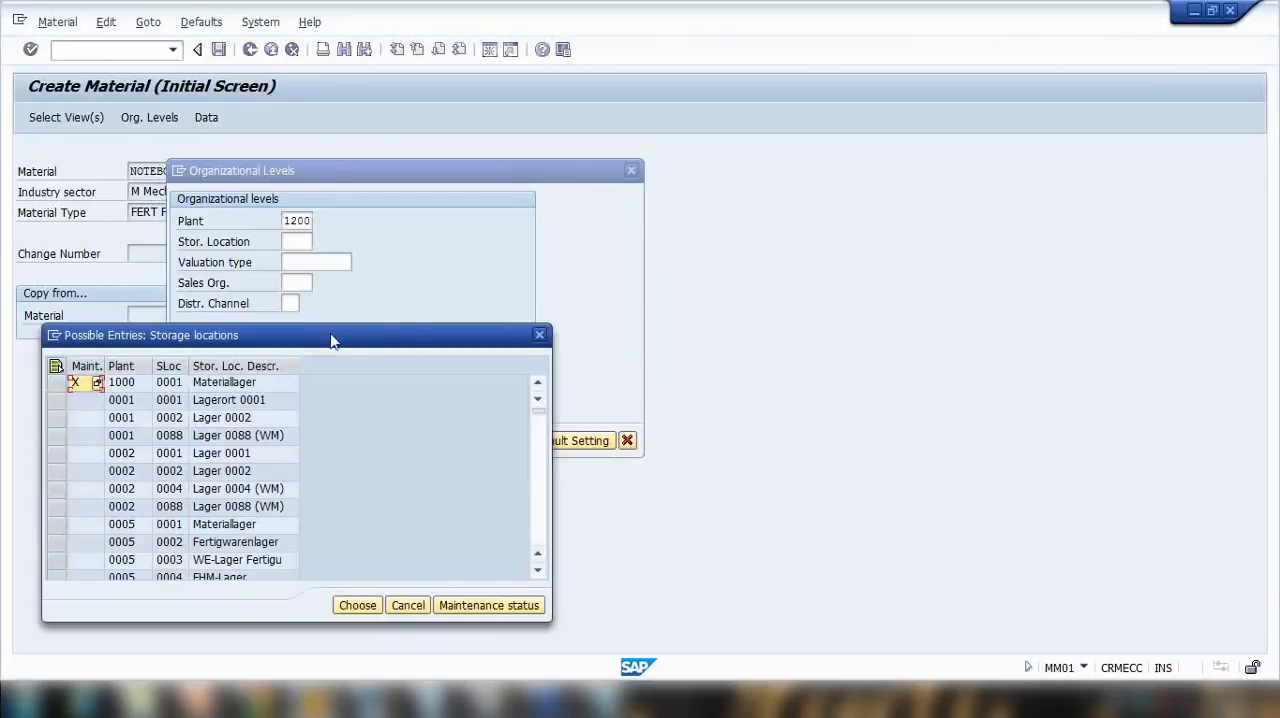
Step: Choose storage location 0001 (Lagerort 0001) of plant 0001 from the possible storage locations
drag(332, 341, 598, 290)
click(343, 352)
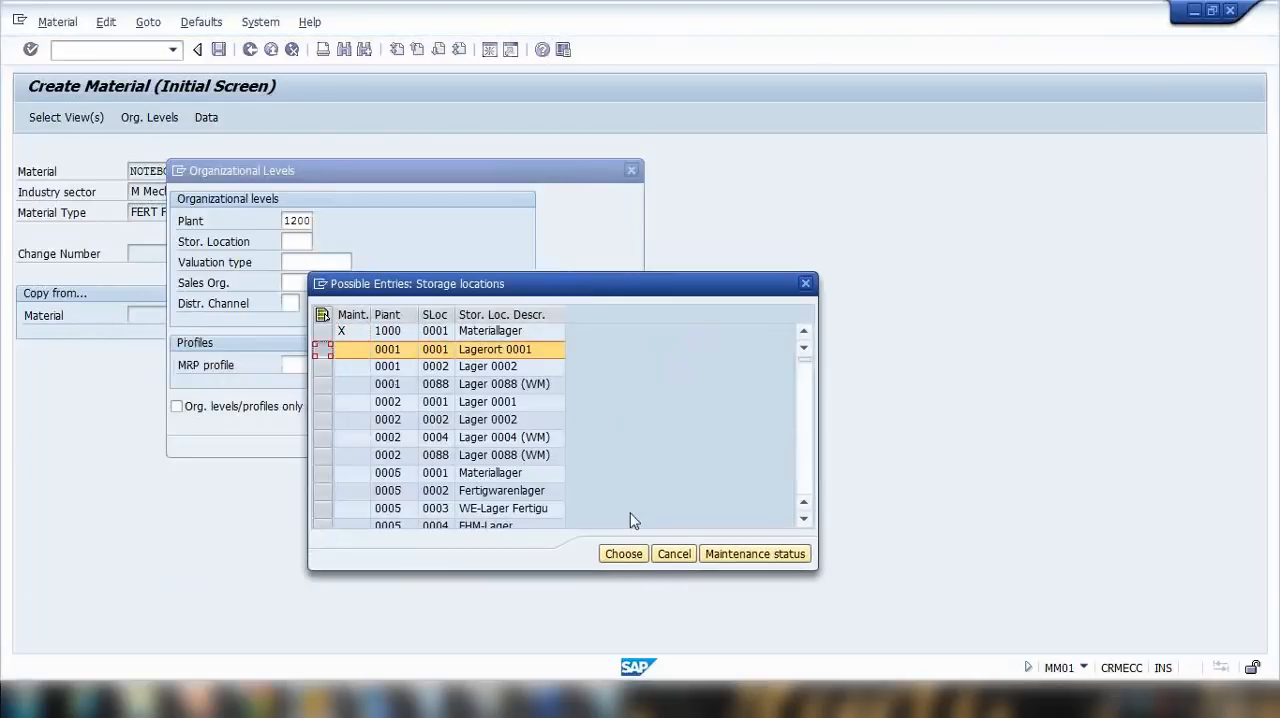
double_click(334, 349)
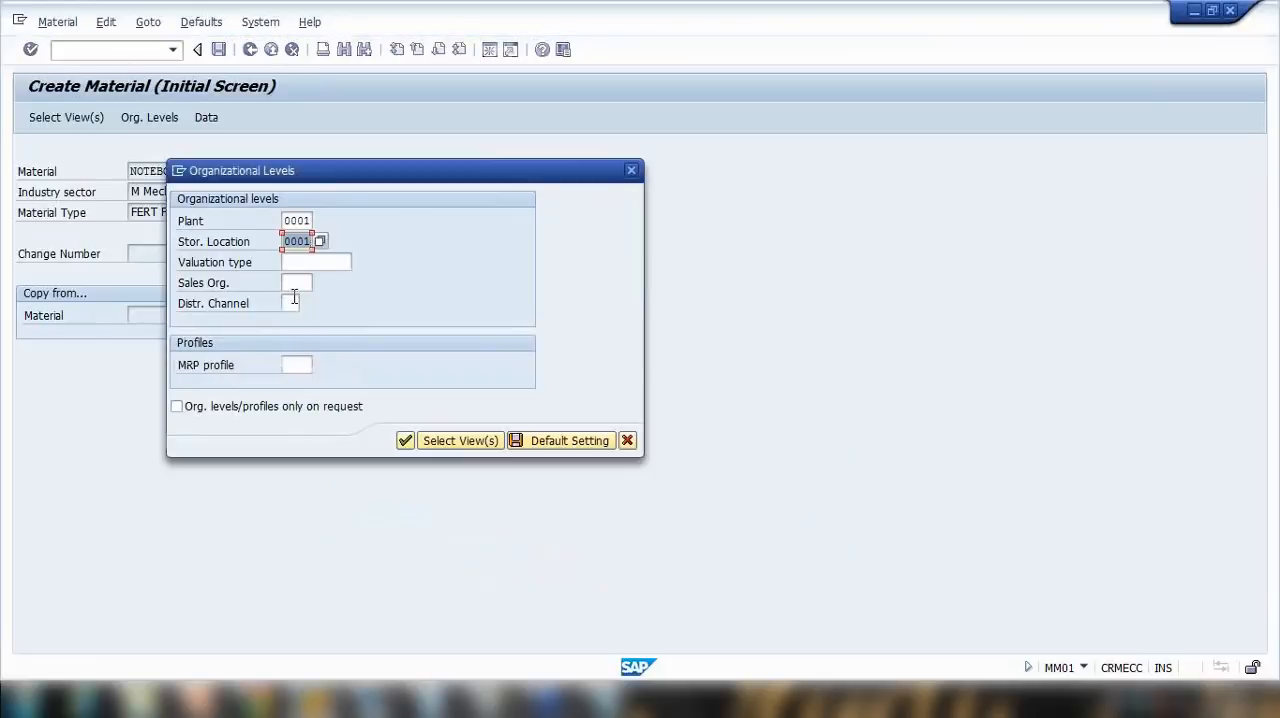
Step: Check the organizational levels noted for NOTEBOOK1 in Notepad, and return to SAP to set the plant to 0012
click(295, 283)
click(606, 701)
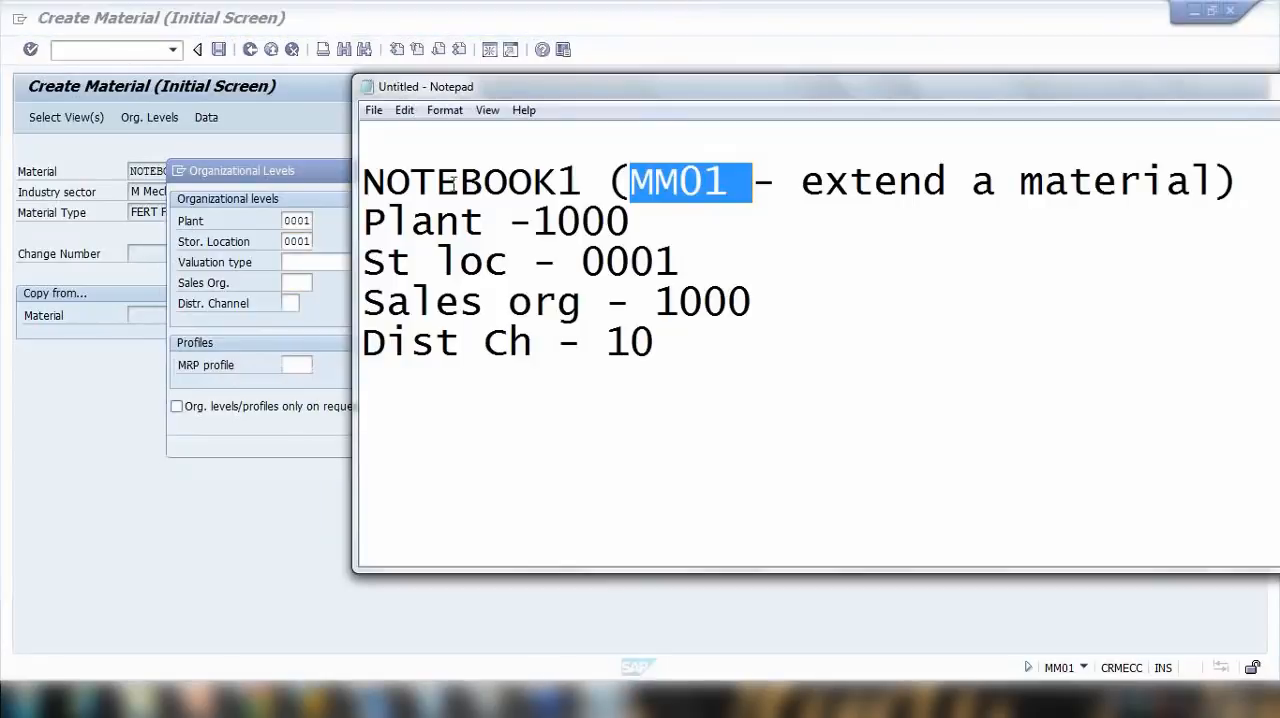
click(295, 222)
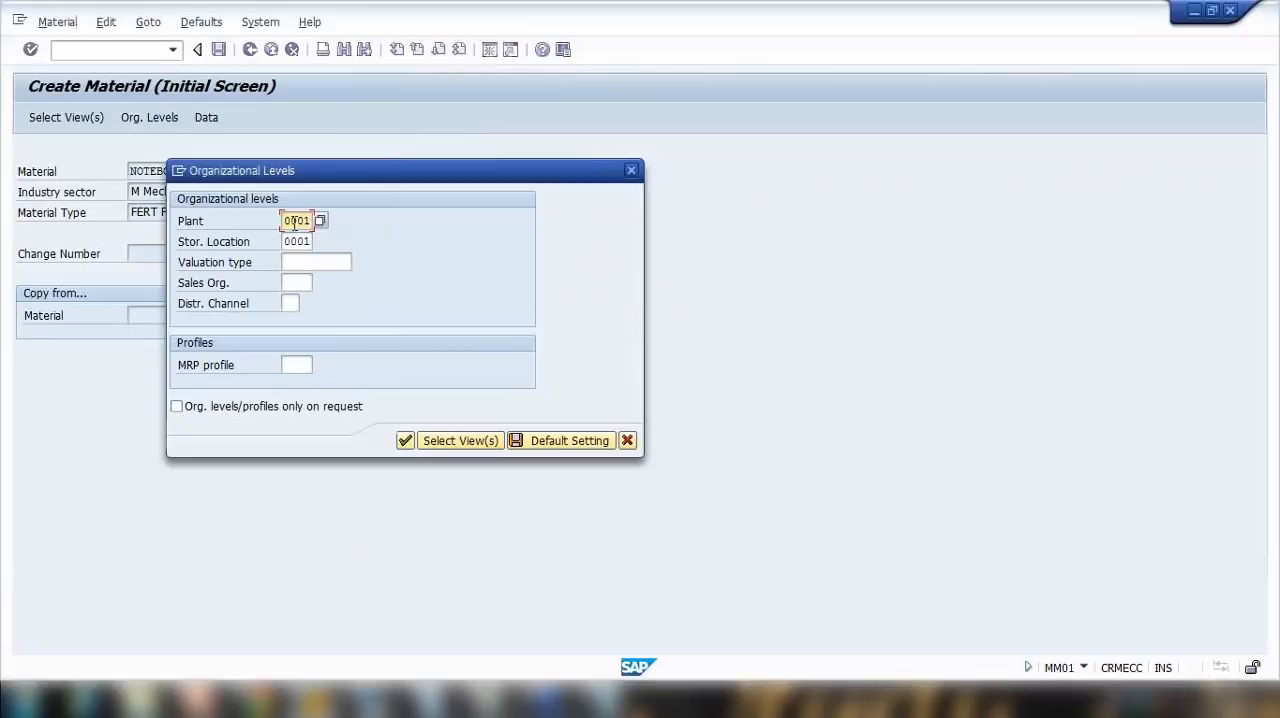
double_click(298, 221)
text(0012)
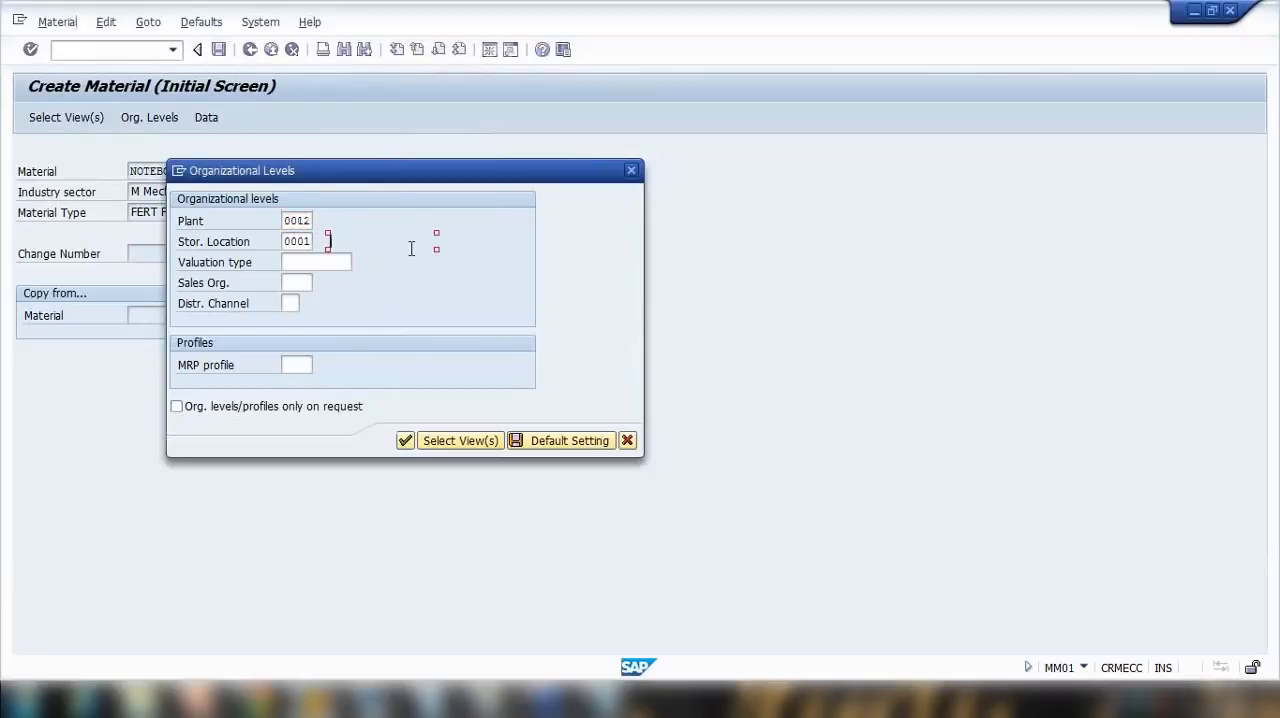
Step: Switch to Notepad and check the sales organization noted for NOTEBOOK1
click(298, 281)
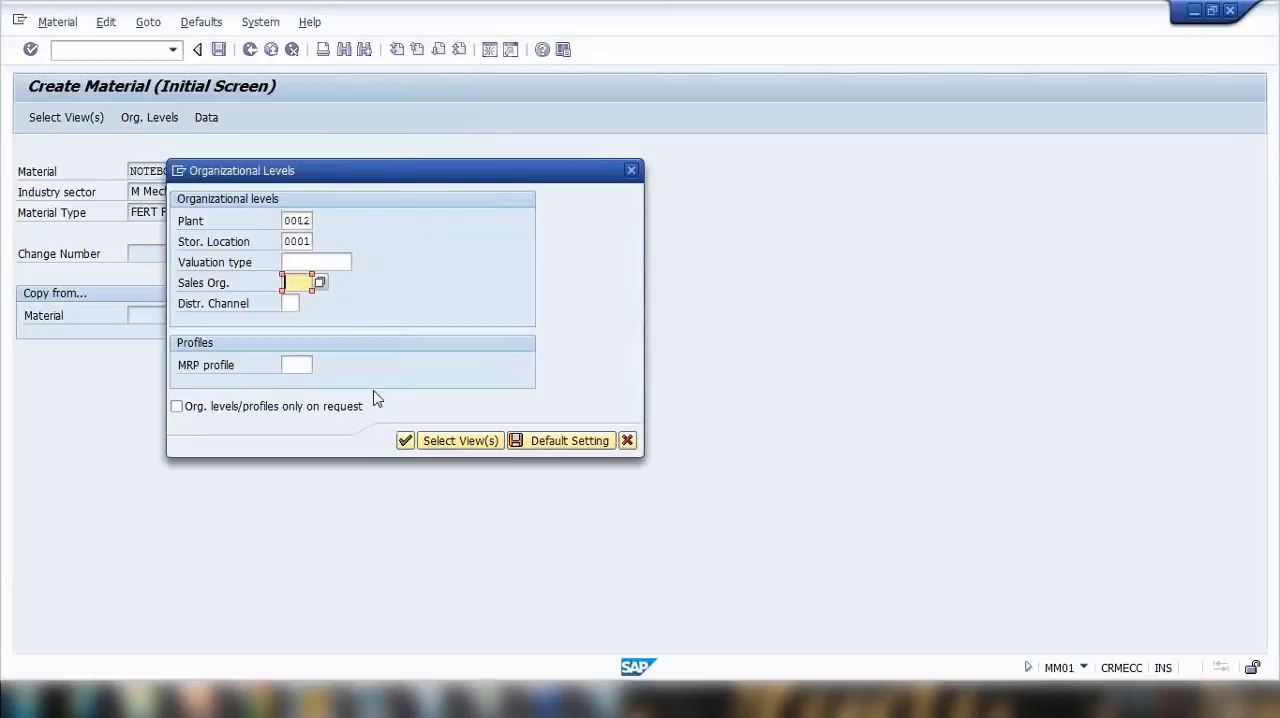
click(612, 700)
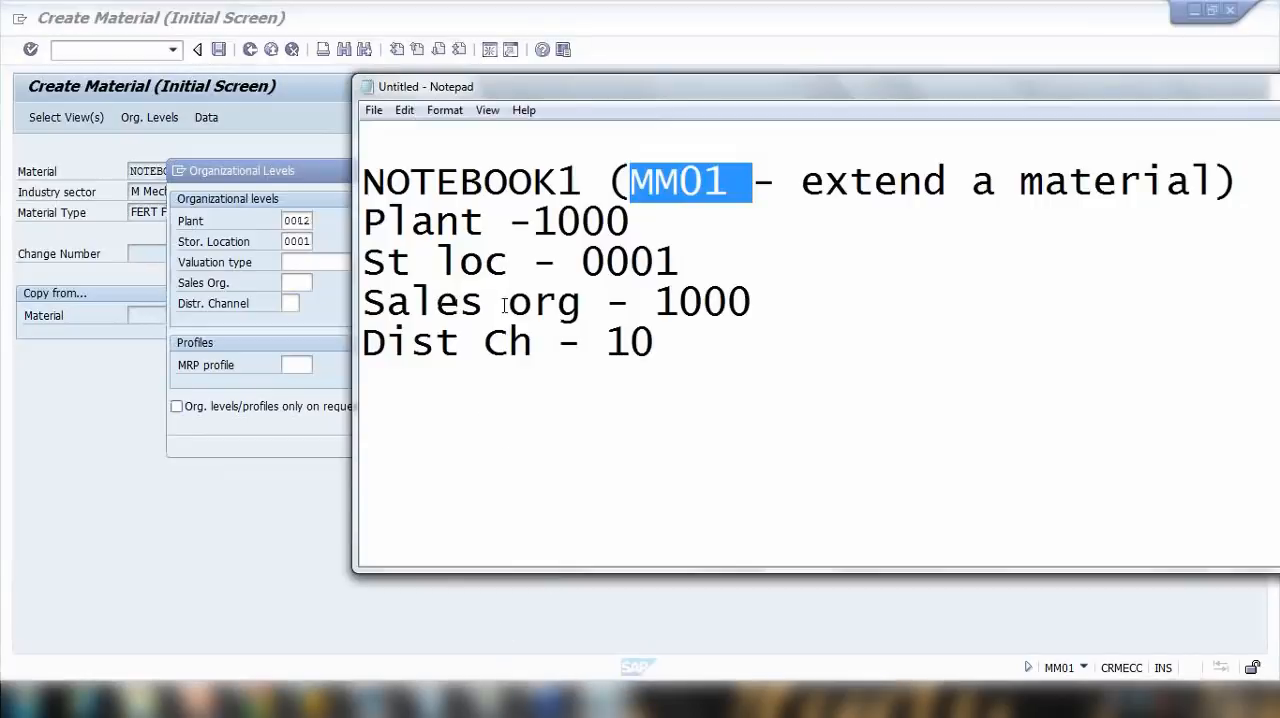
drag(483, 301, 796, 296)
Step: Return to SAP, choose sales organization 1020 Germany Berlin with distribution channel 20 Store chain, and submit the organizational levels
click(288, 284)
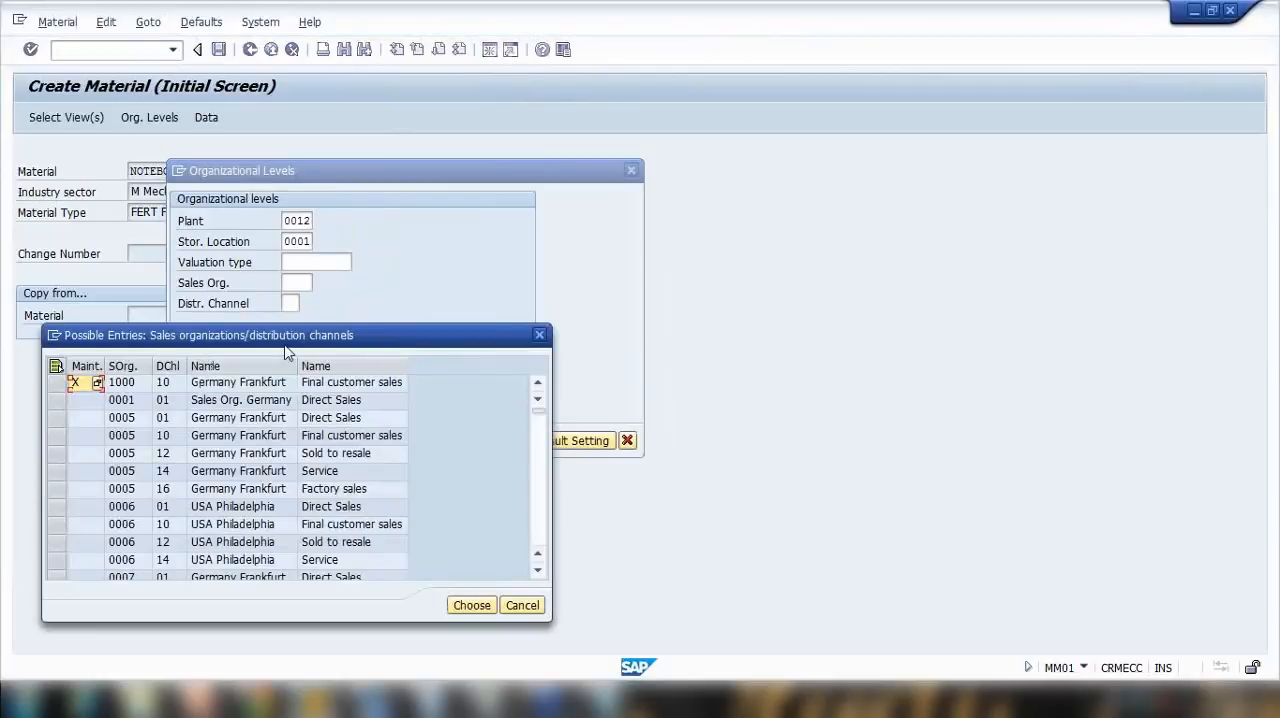
scroll(457, 400, down, 10)
scroll(460, 398, up, 3)
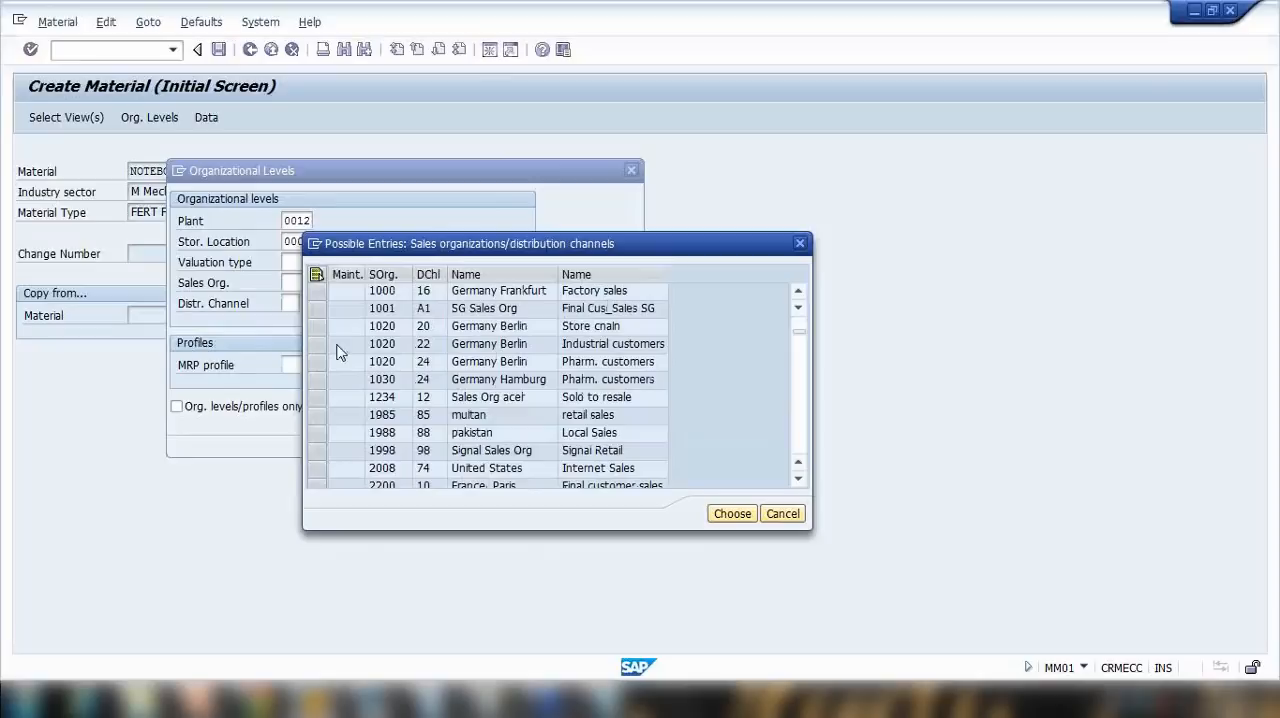
scroll(349, 358, down, 3)
scroll(349, 358, up, 1)
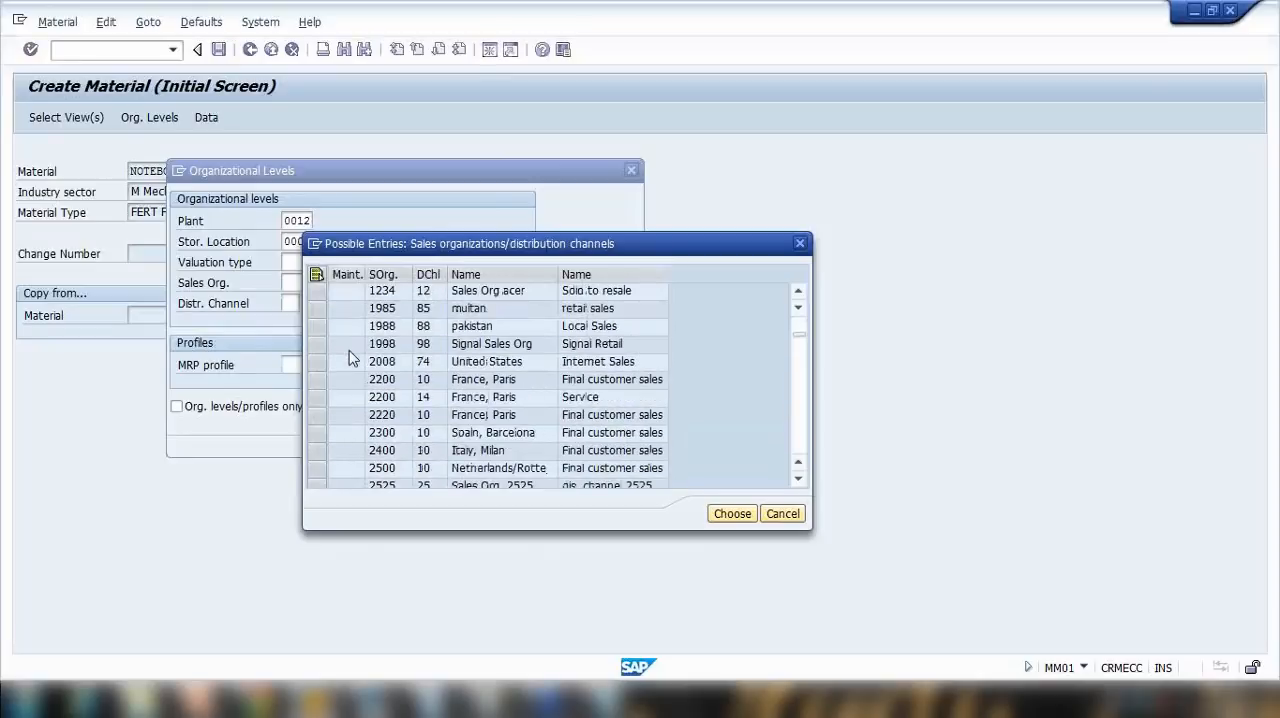
scroll(336, 374, up, 3)
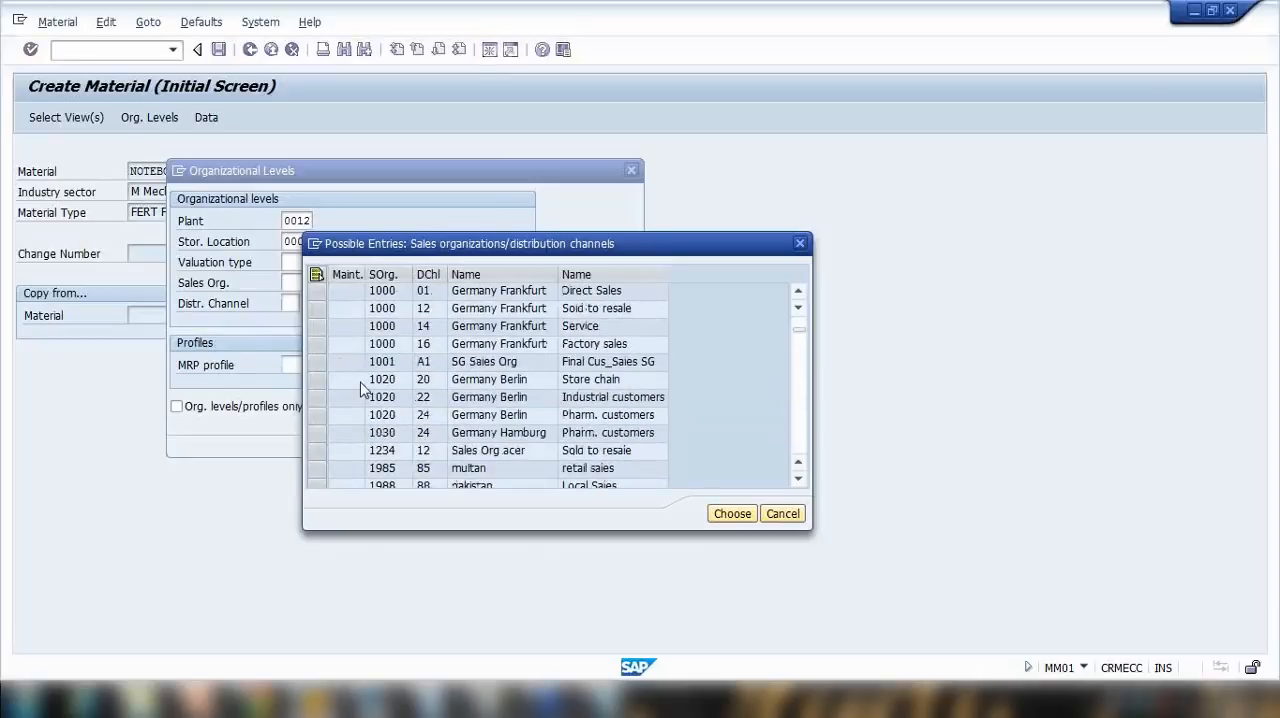
scroll(355, 390, down, 1)
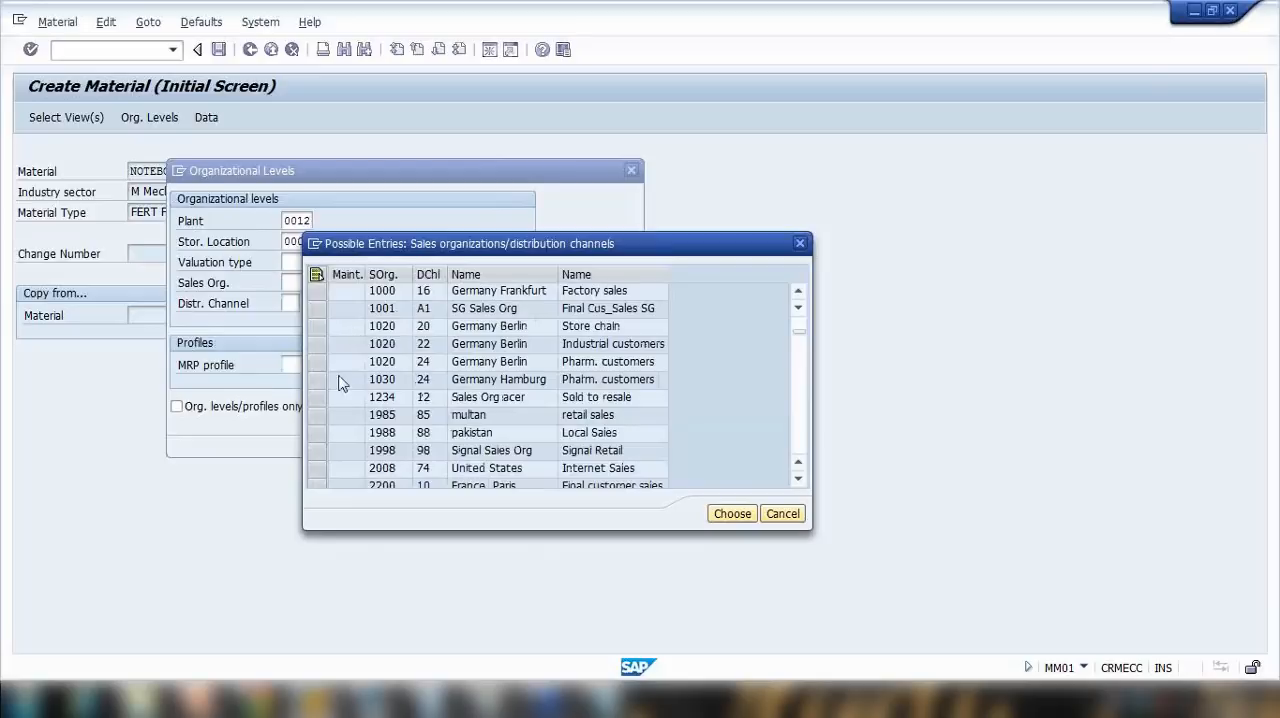
scroll(344, 360, up, 1)
click(324, 374)
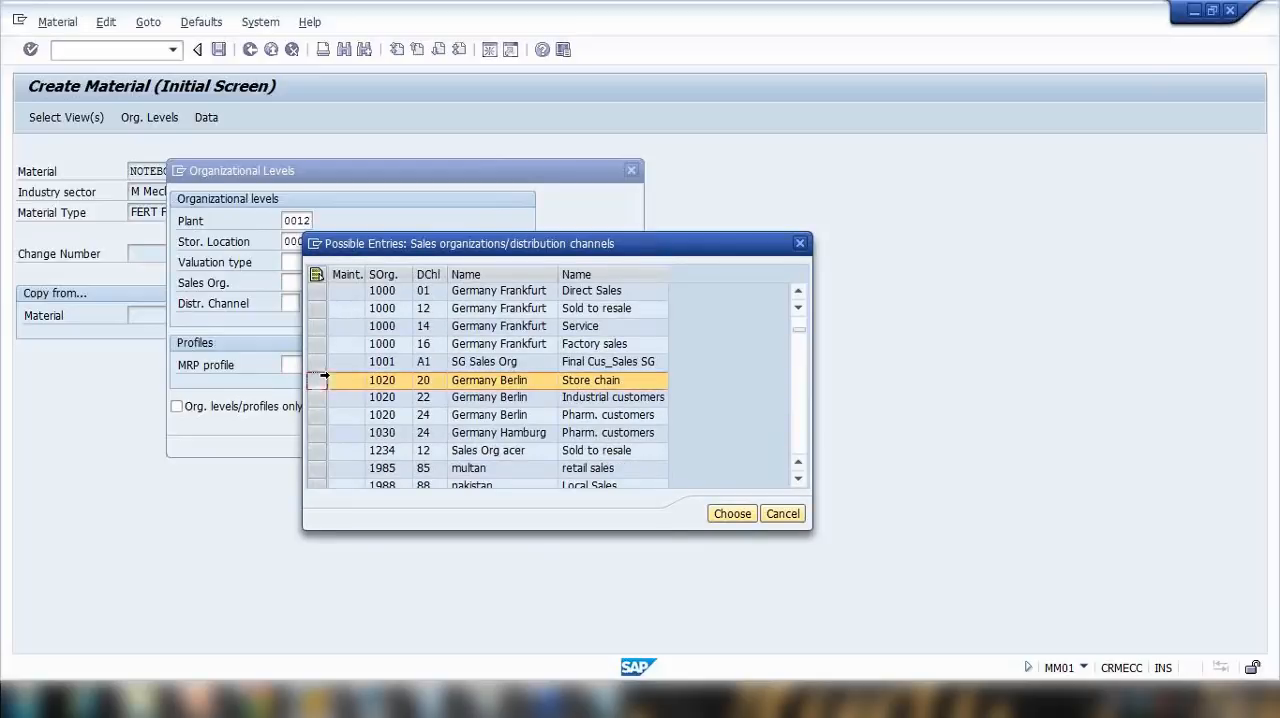
click(731, 513)
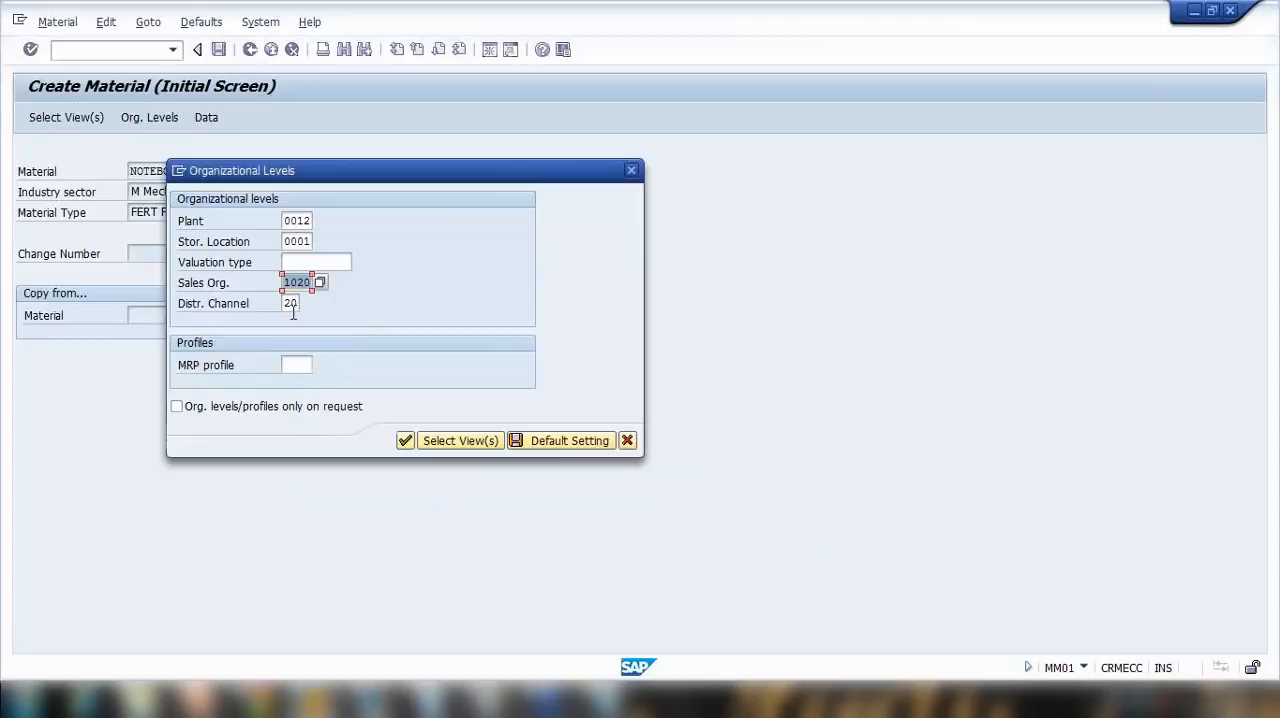
key(Tab)
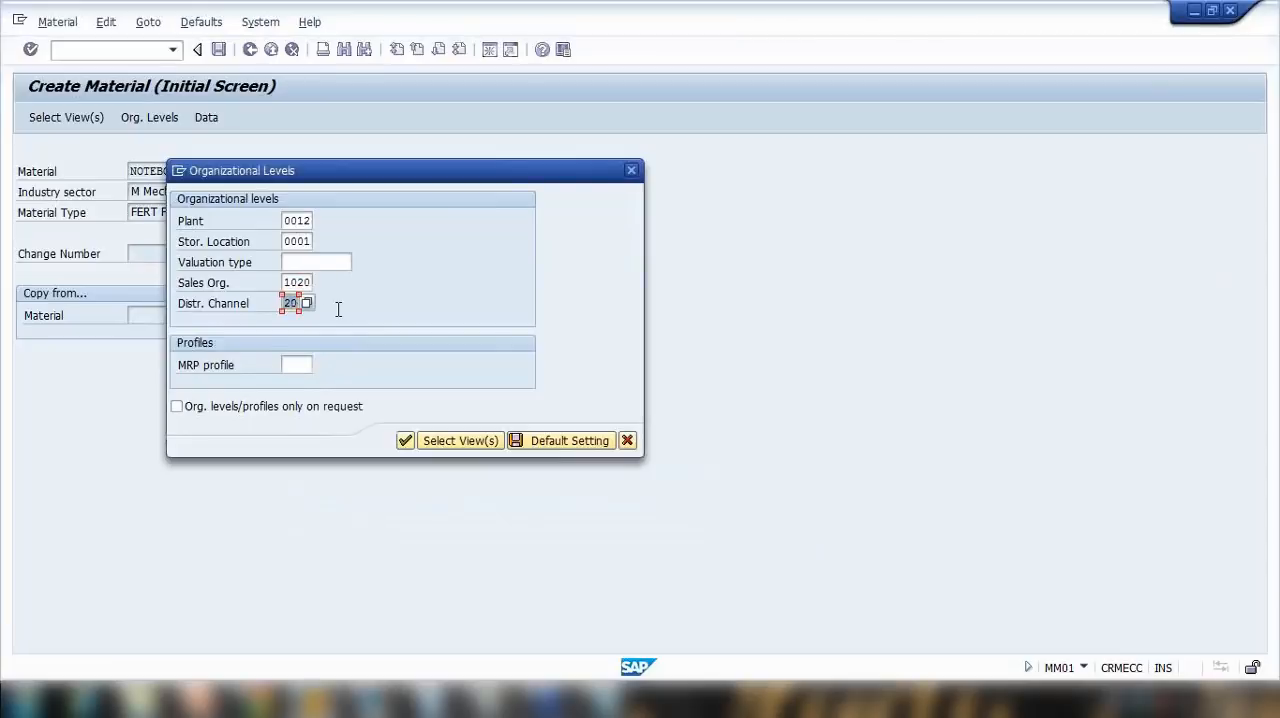
click(405, 441)
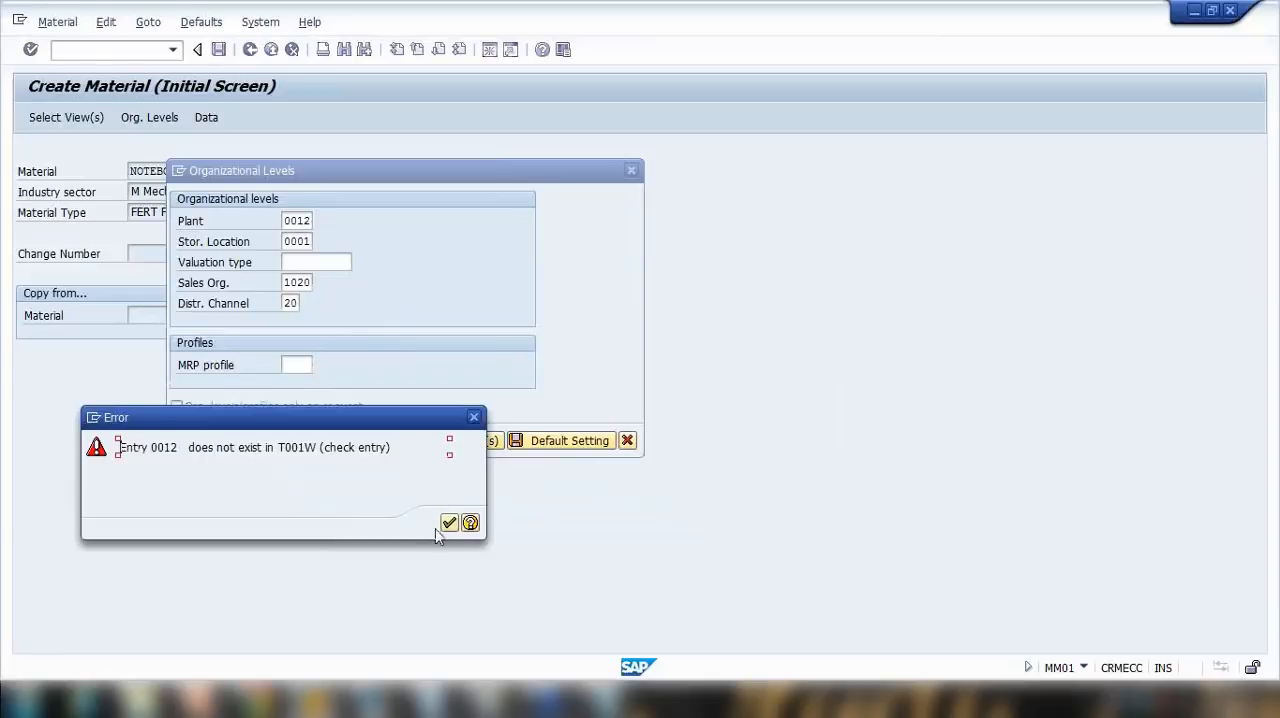
Step: Dismiss the error message and choose plant 2000 Heathrow / Hayes from the possible plants
click(449, 522)
click(320, 226)
scroll(308, 475, down, 3)
scroll(214, 466, down, 3)
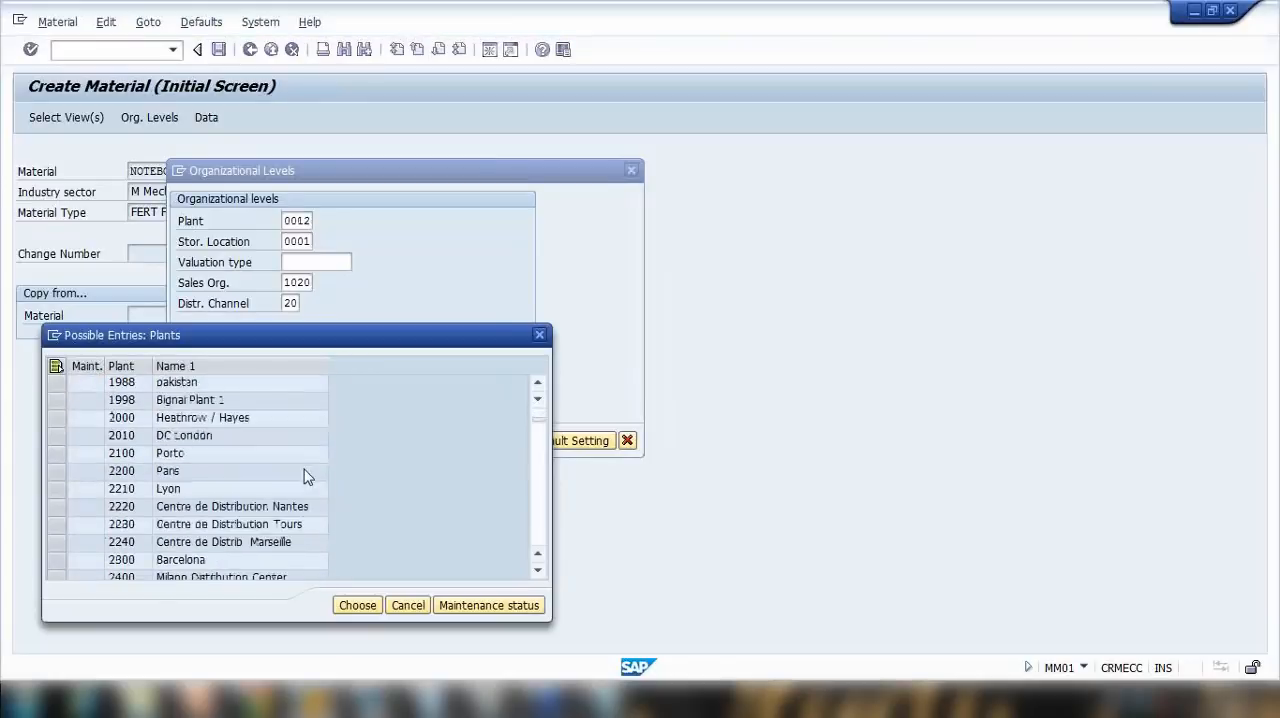
scroll(183, 458, up, 2)
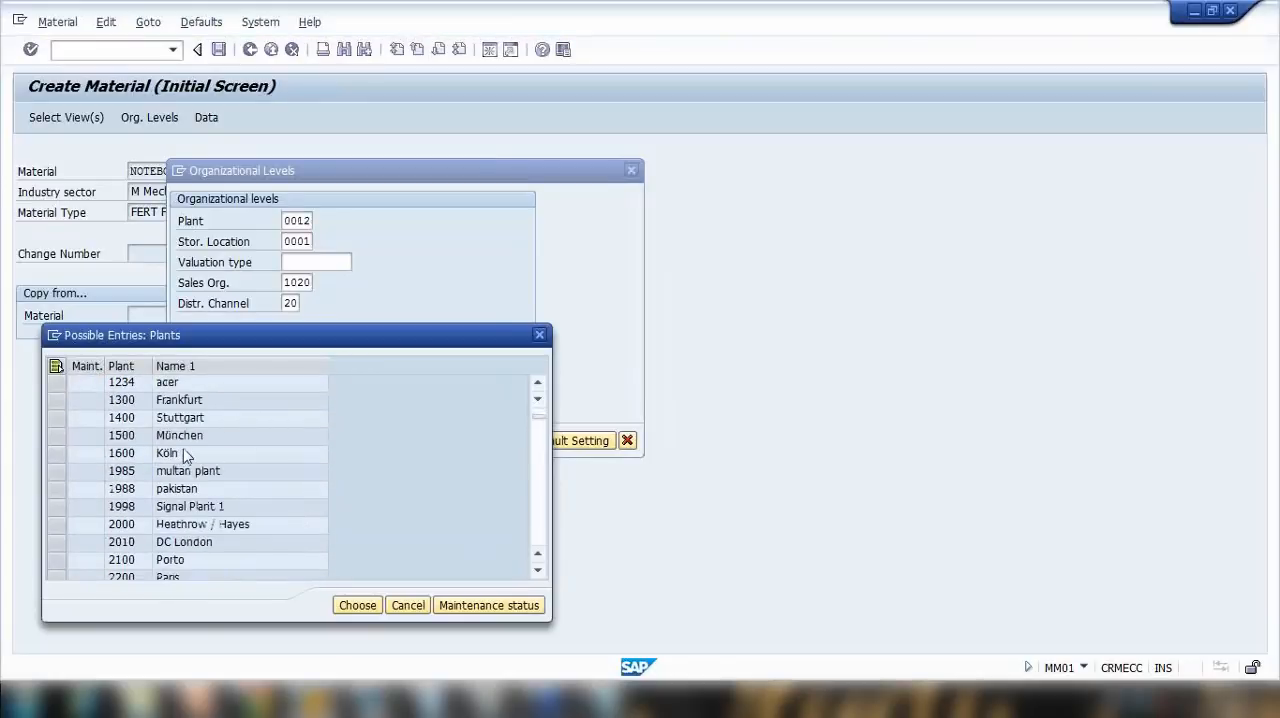
double_click(235, 526)
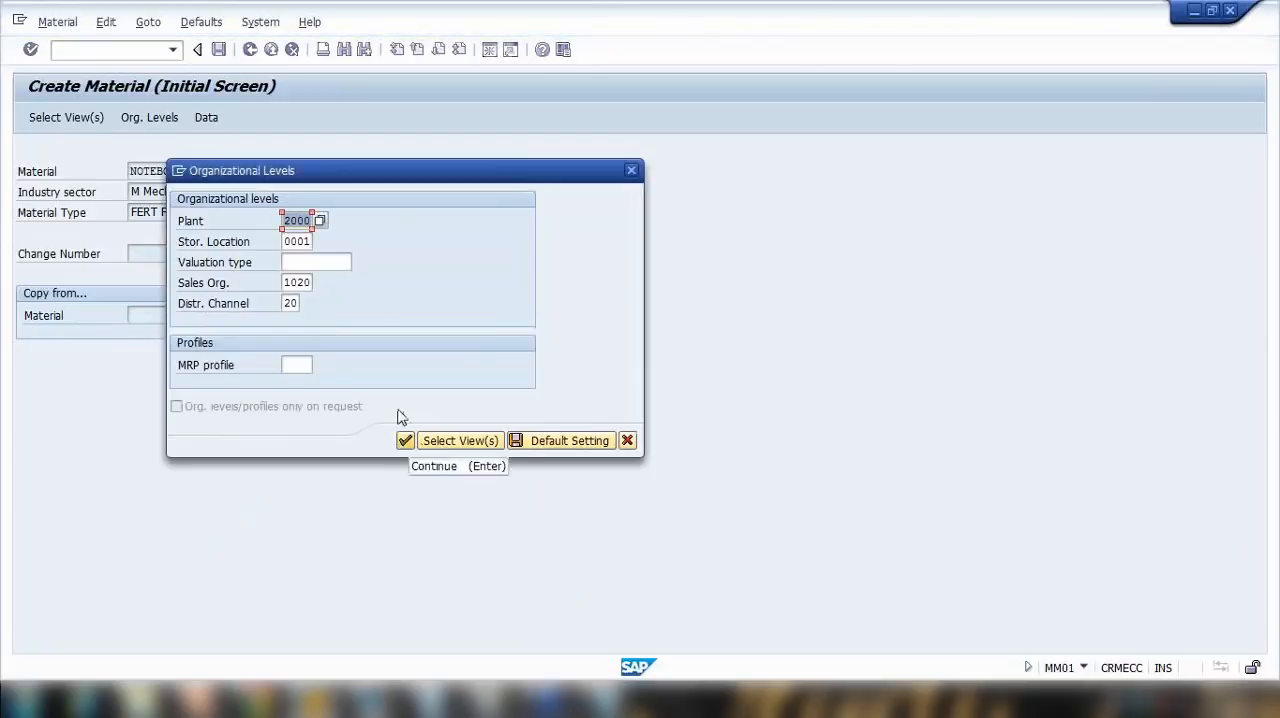
Step: Reselect storage location 0001 belonging to plant 0001 from the possible storage locations
click(301, 244)
click(320, 243)
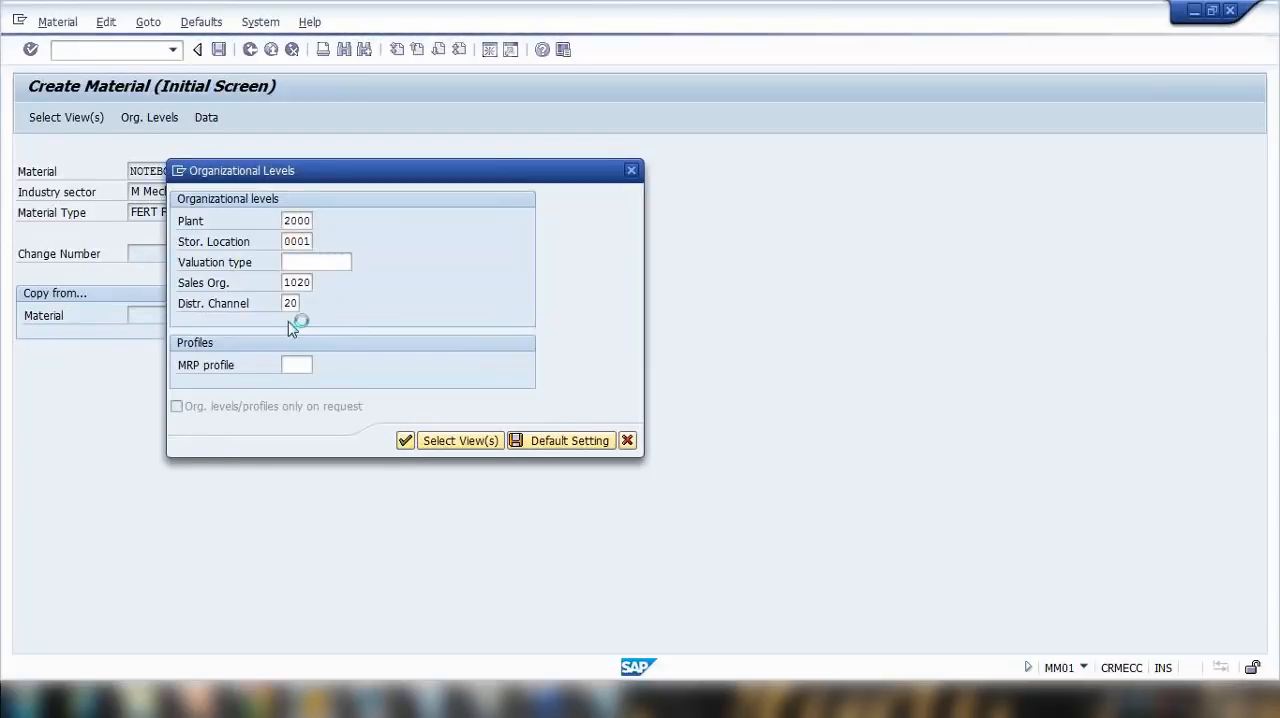
double_click(234, 406)
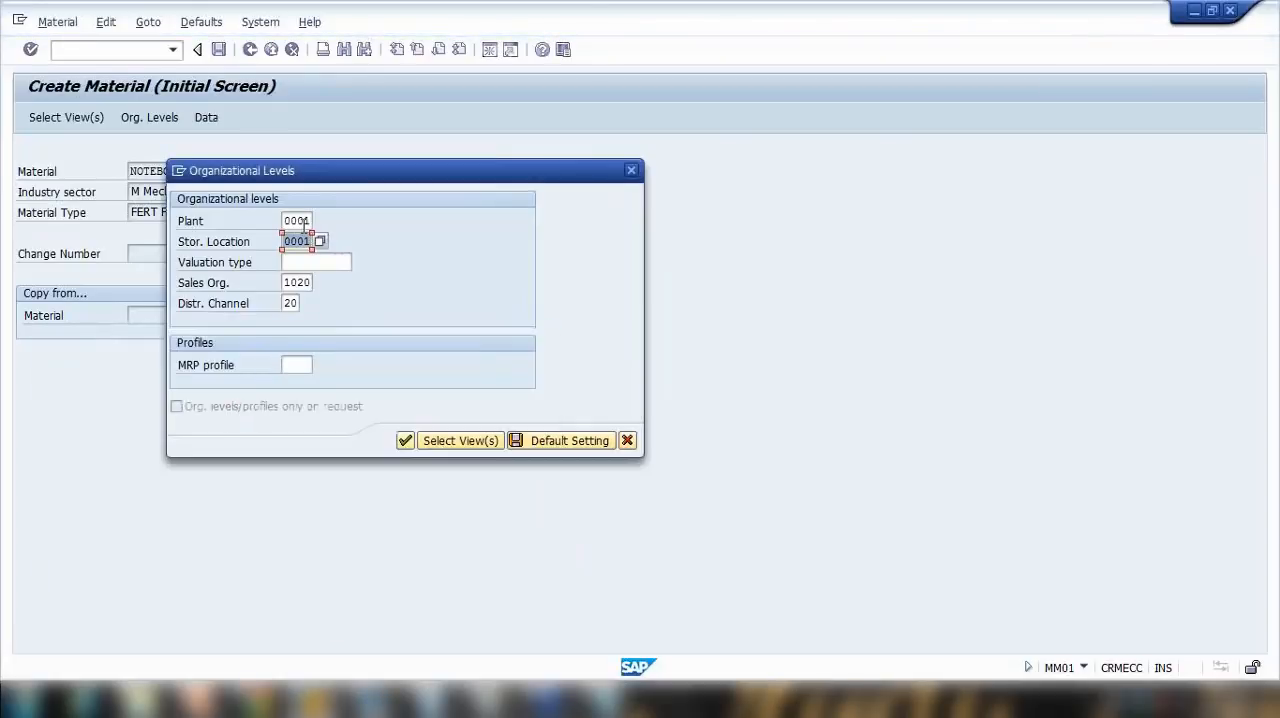
Step: Choose plant 1100 Berlin from the possible plants and confirm the organizational levels to open the NOTEBOOK1 views
click(296, 221)
click(319, 221)
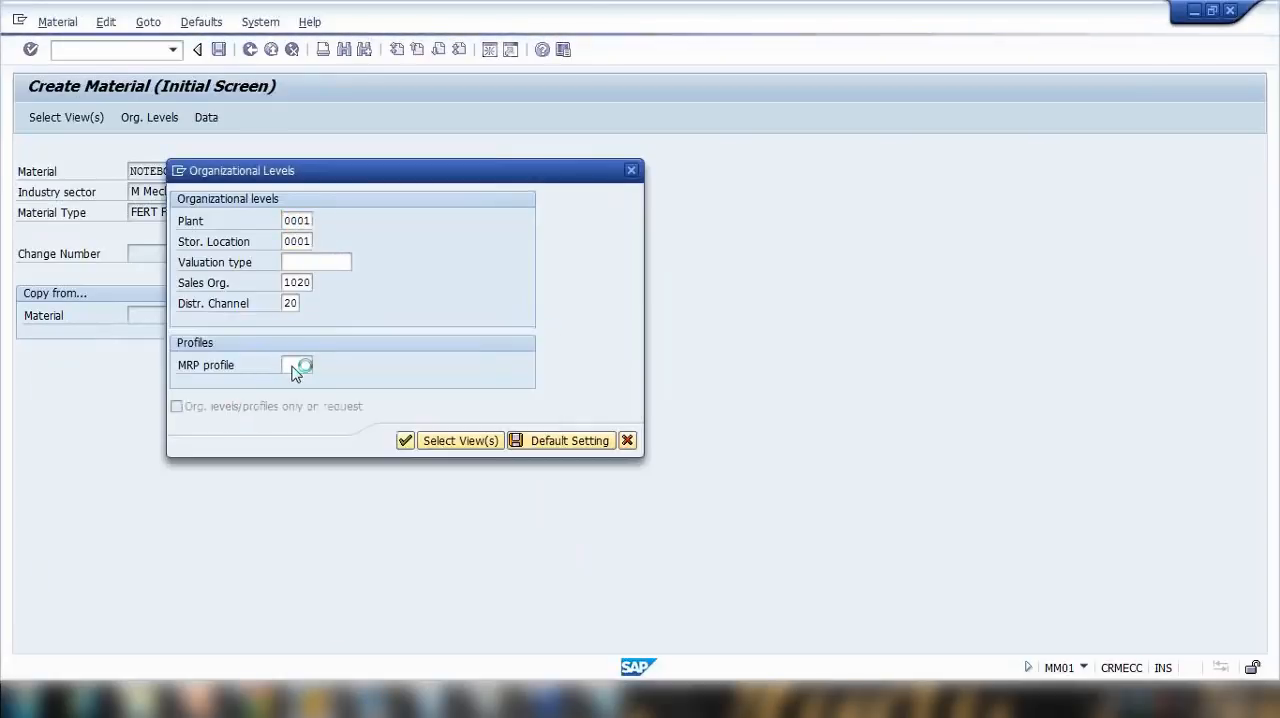
scroll(274, 443, down, 7)
scroll(274, 443, up, 7)
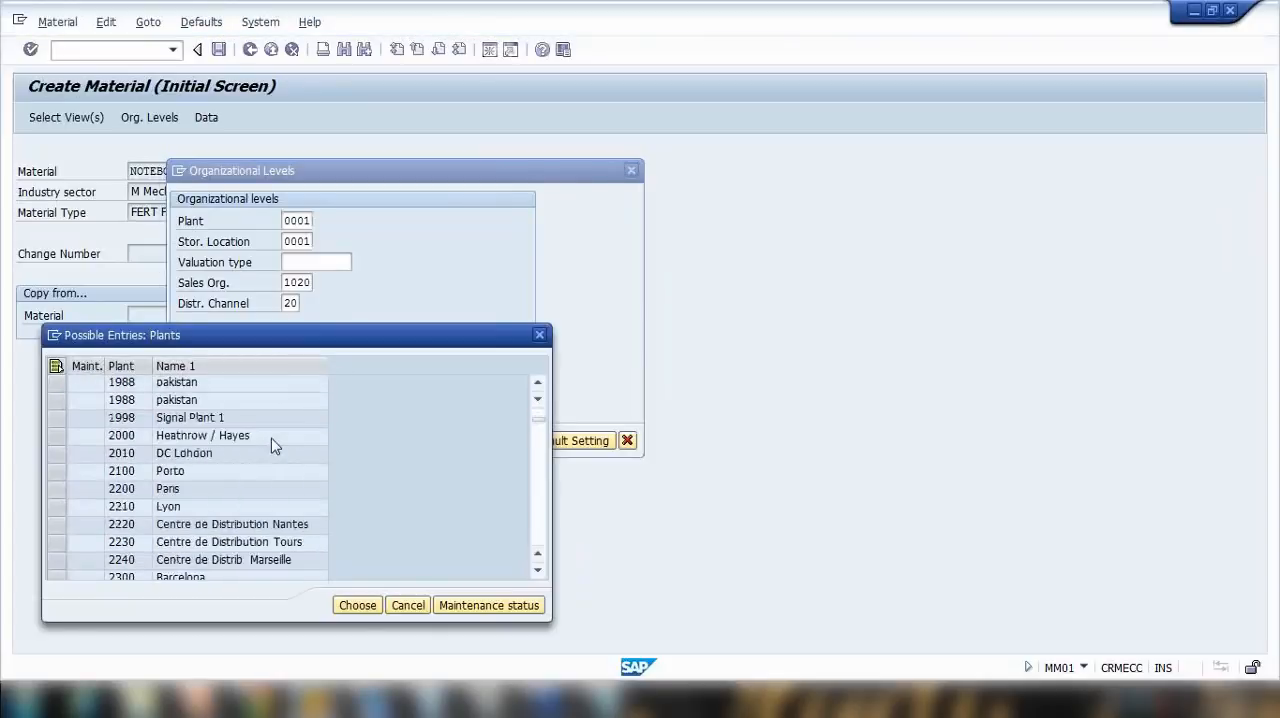
double_click(267, 455)
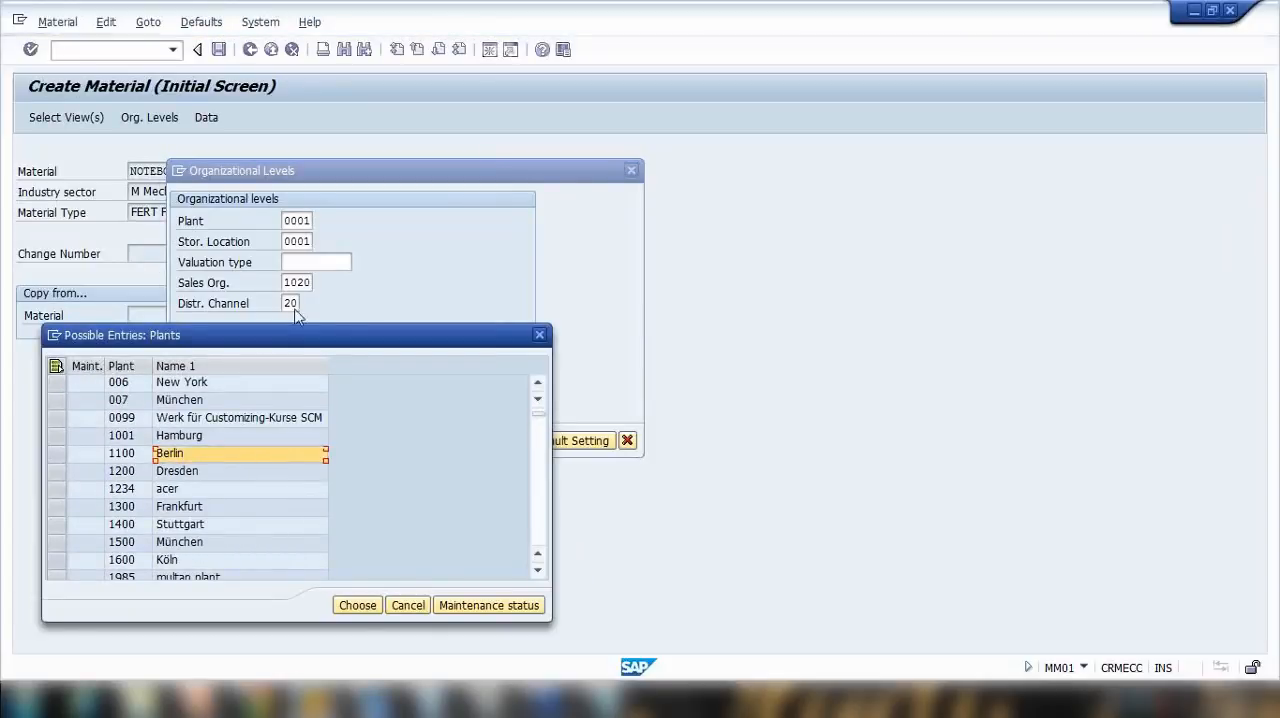
click(402, 438)
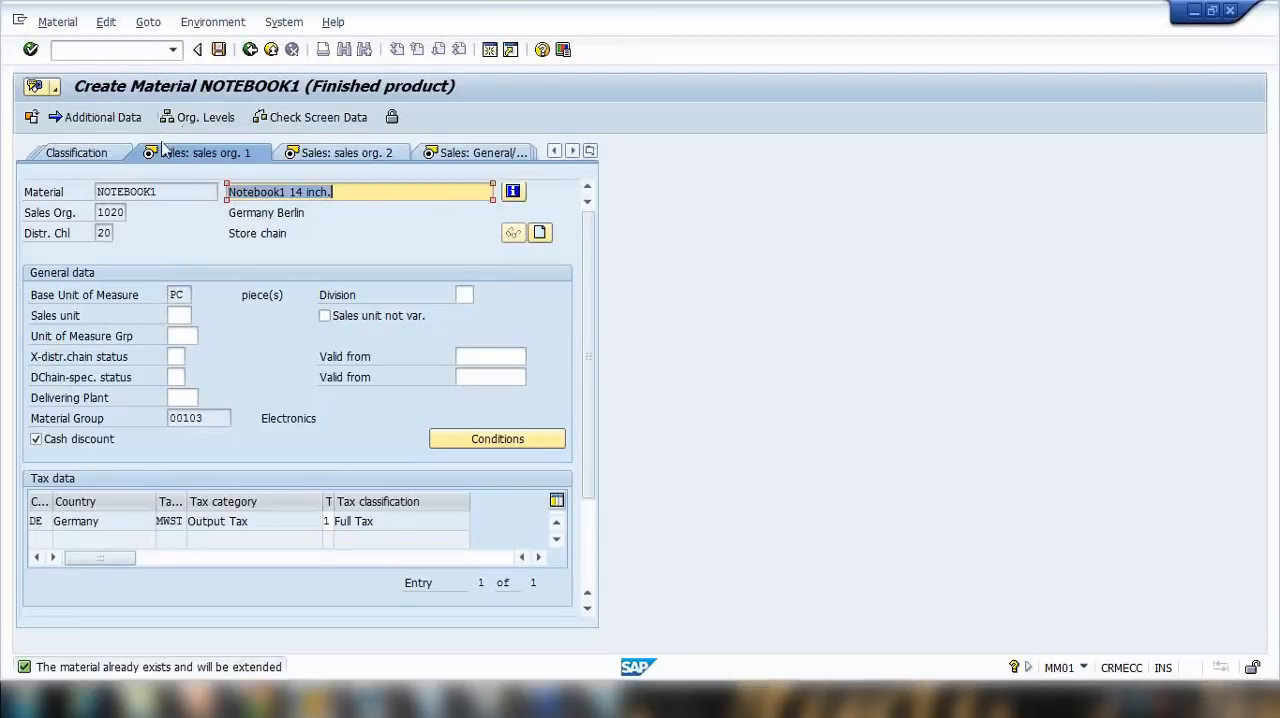
Step: Review the list of available material views and continue to the Sales: sales org. 2 view of NOTEBOOK1
click(590, 151)
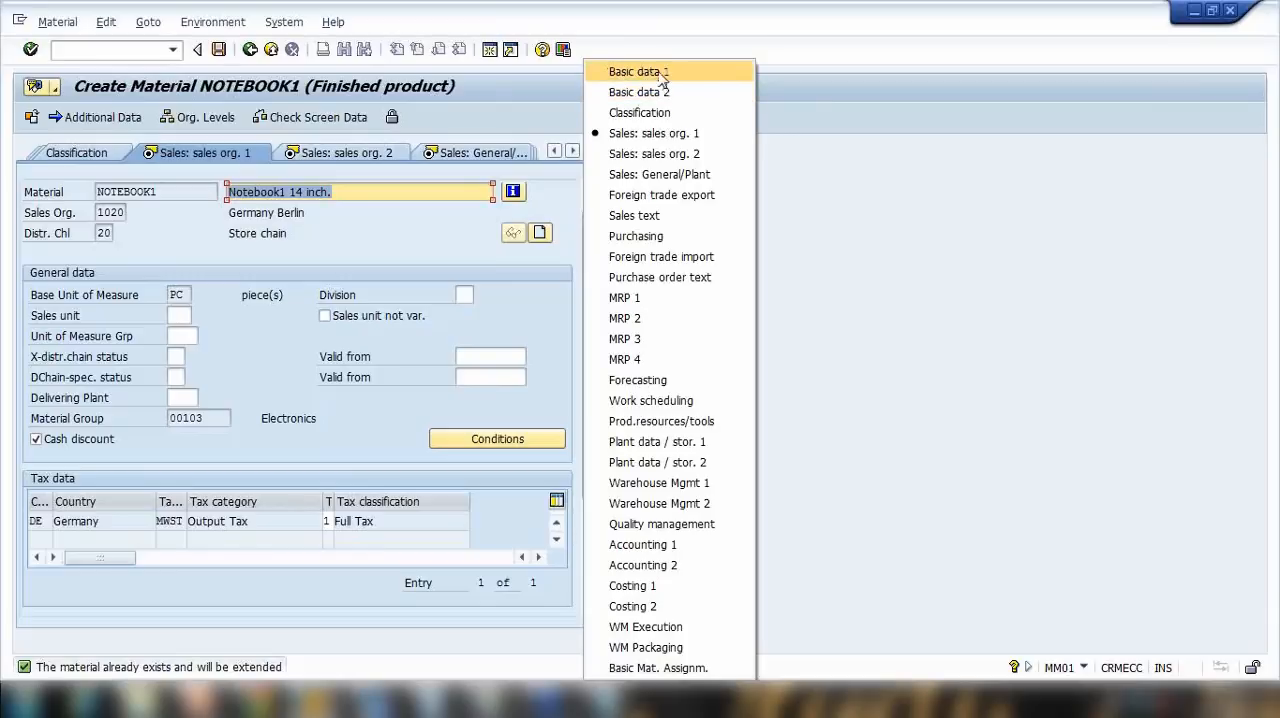
click(859, 136)
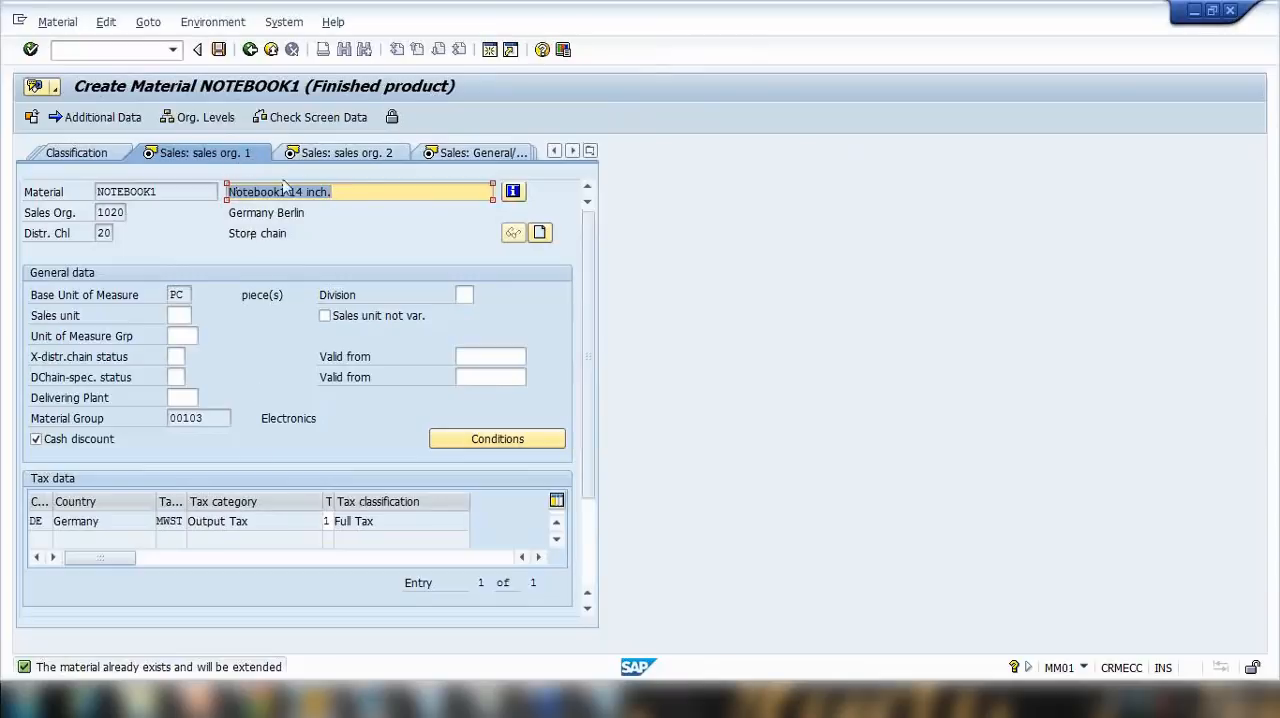
key(Return)
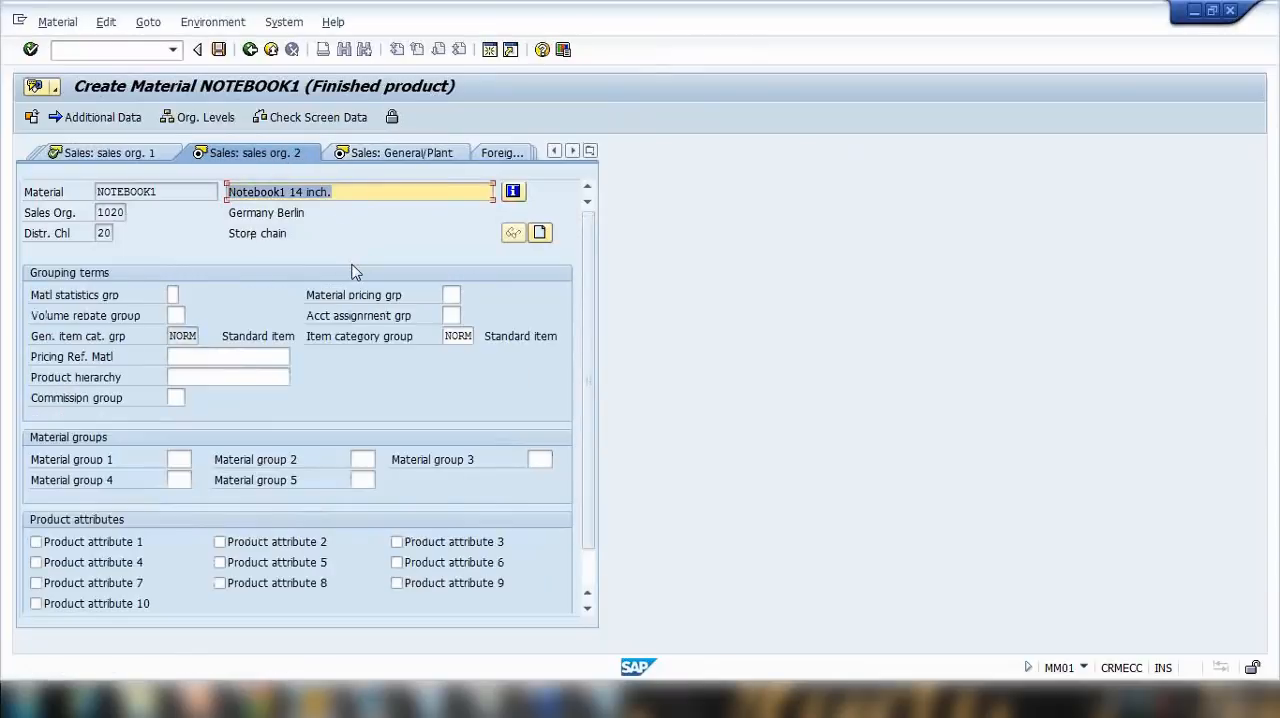
Step: Set the loading group to 0001 in the Sales: General/Plant view of NOTEBOOK1 and continue past Purchasing to MRP 1
key(Return)
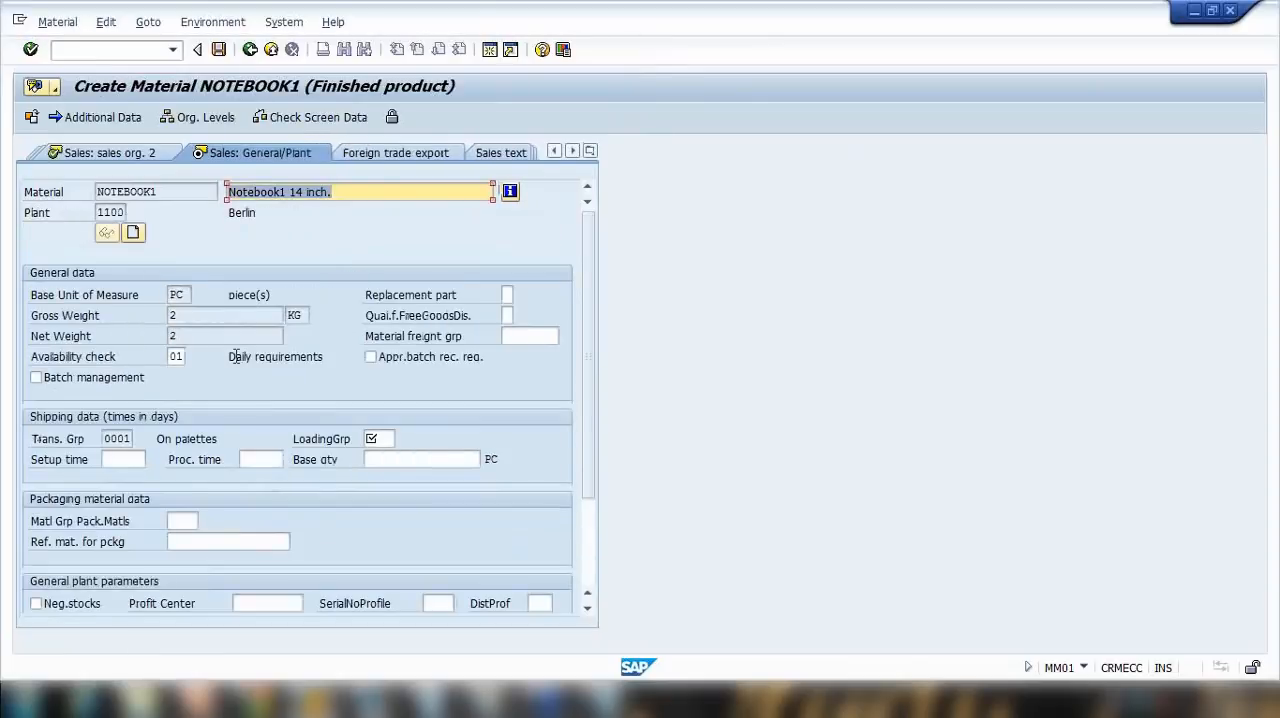
click(377, 437)
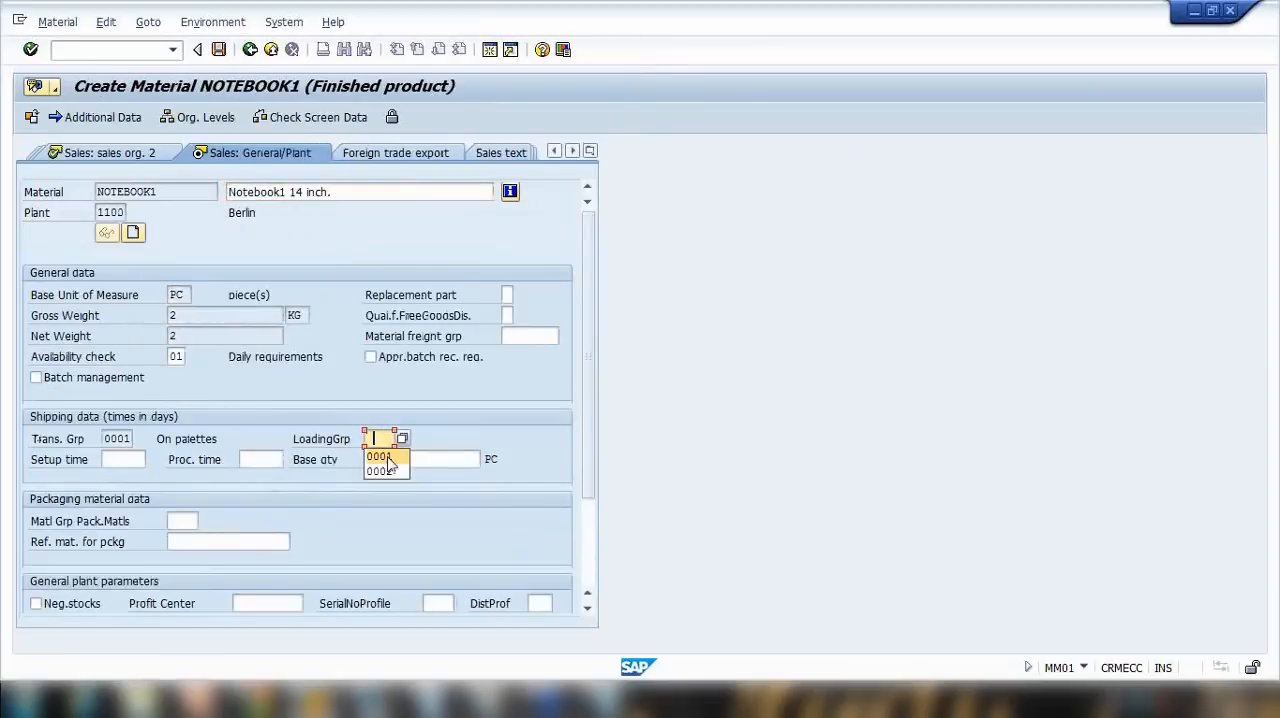
click(385, 453)
key(Return)
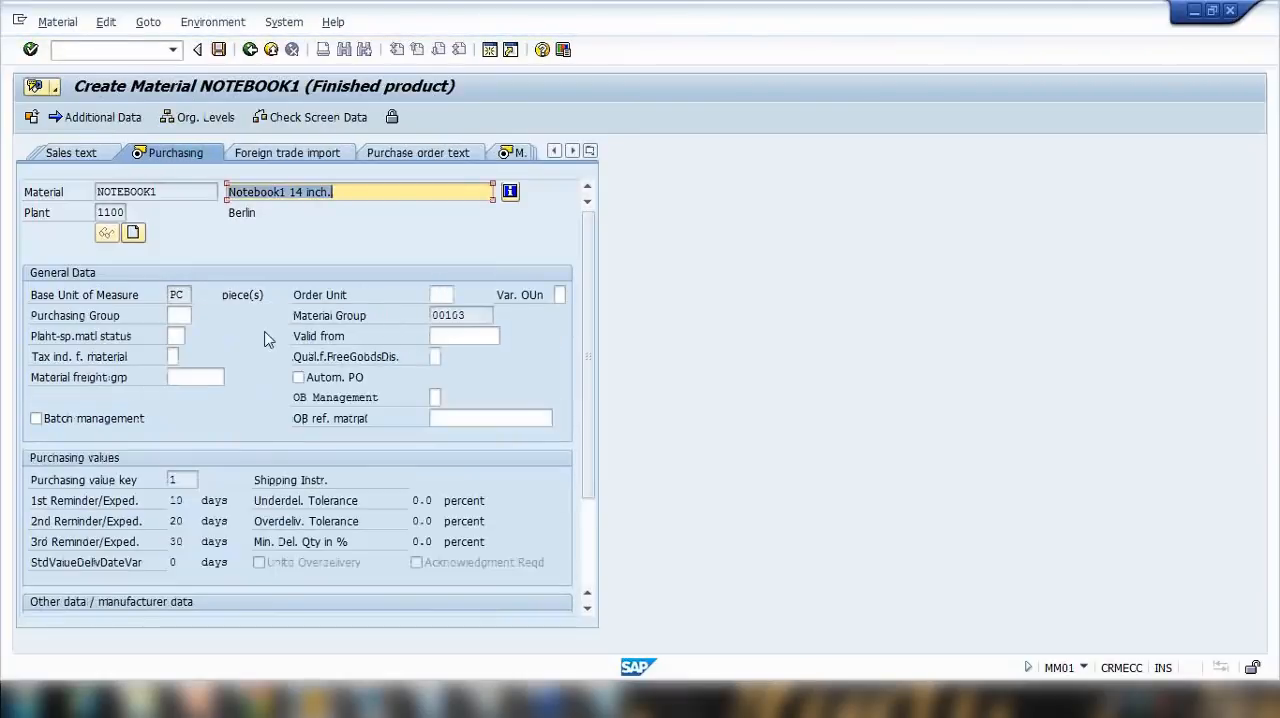
double_click(100, 212)
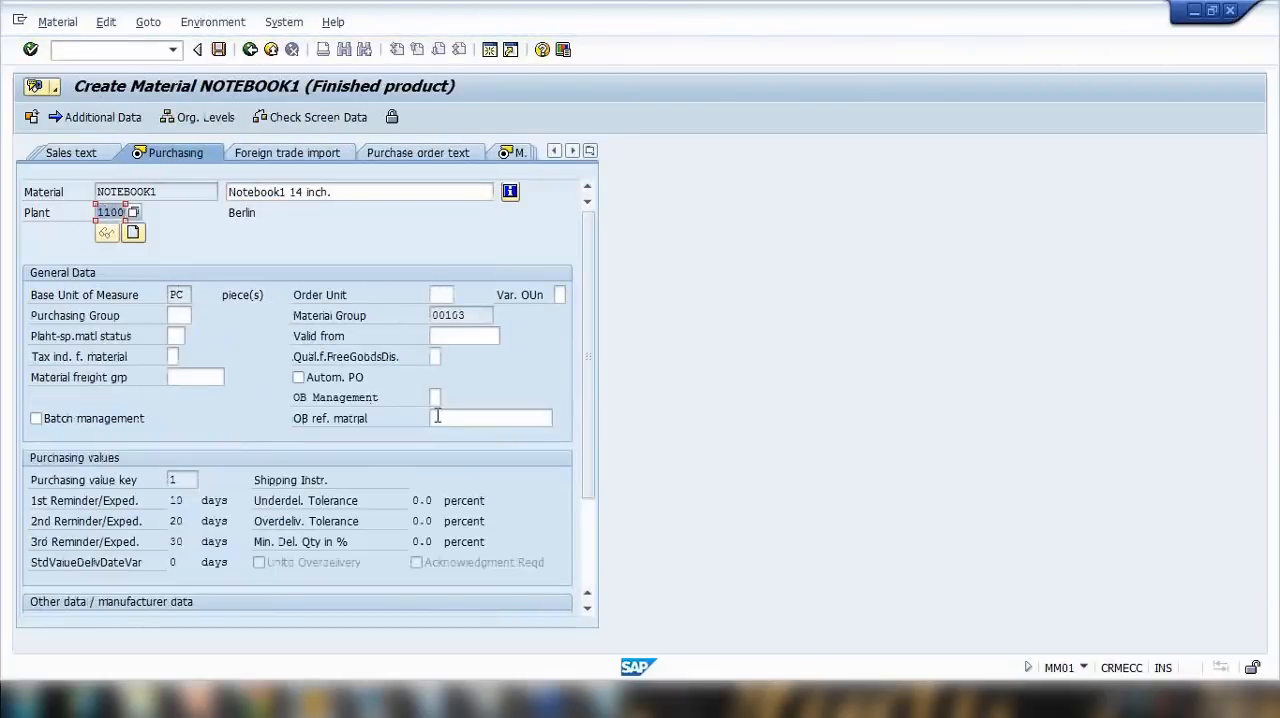
key(Return)
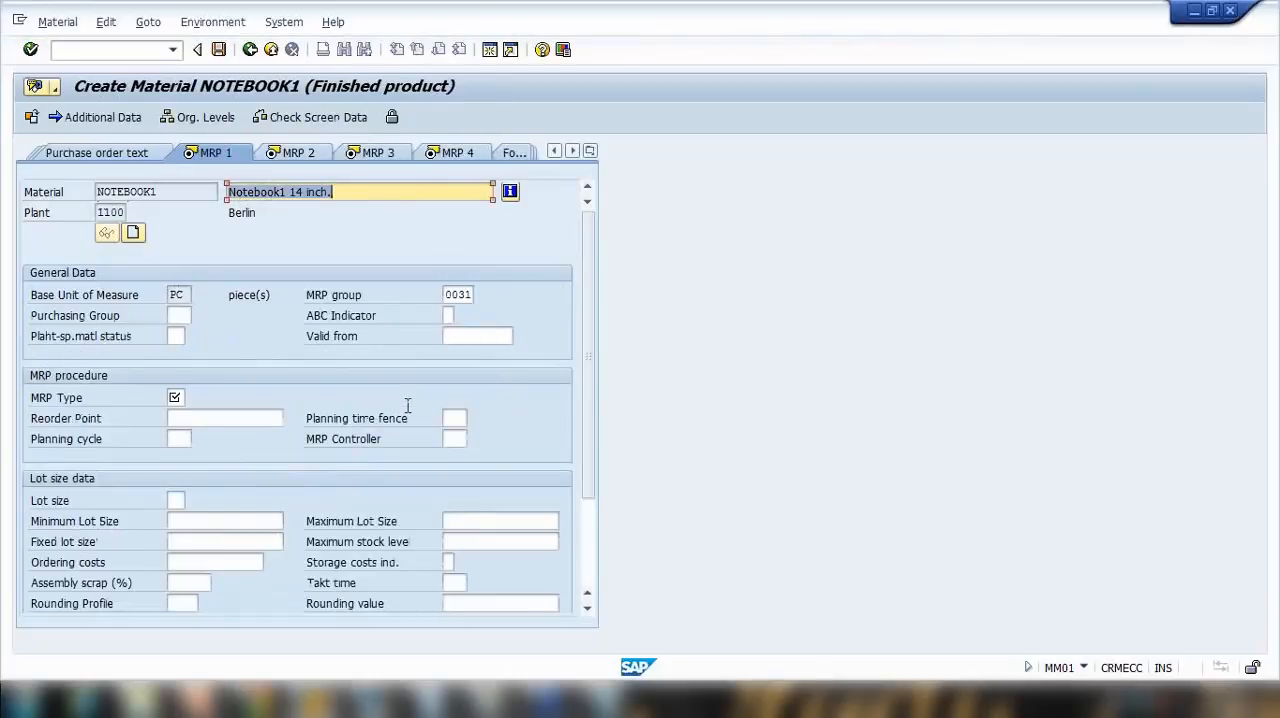
Step: Set the MRP type to PD and the MRP controller to 003 for plant 1100 in the MRP 1 view
click(174, 397)
text(pd)
key(Return)
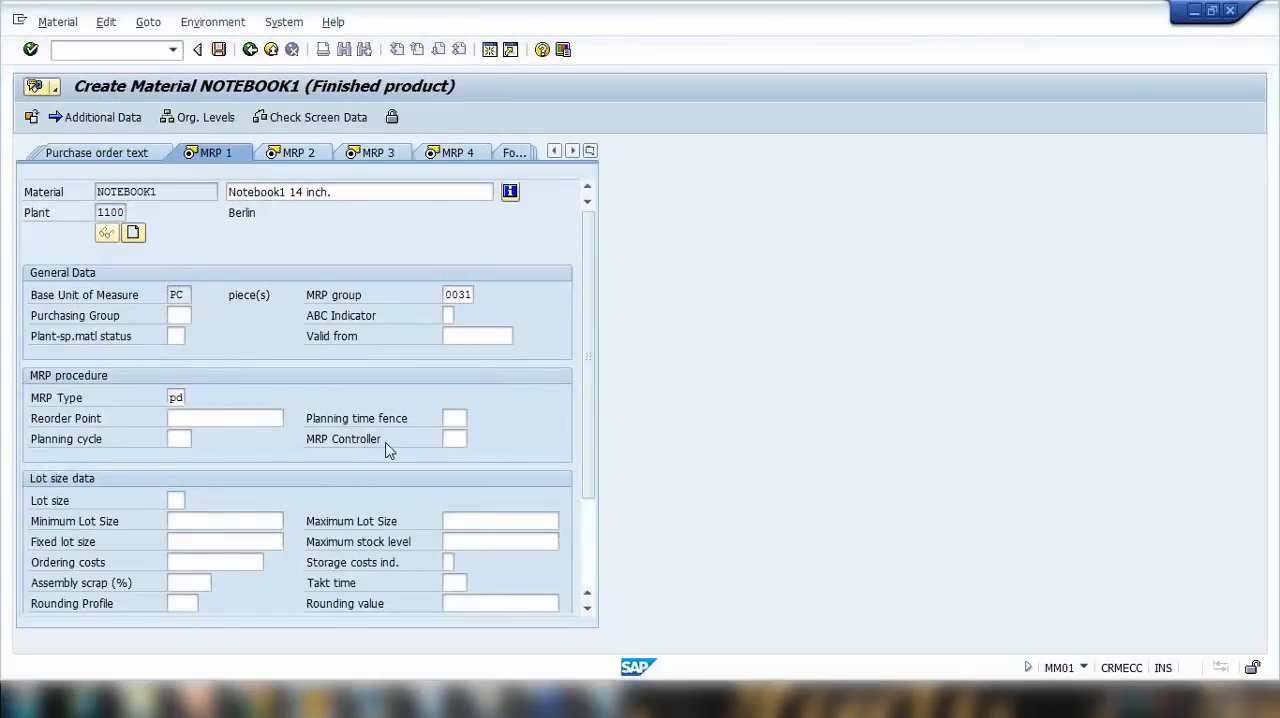
click(466, 457)
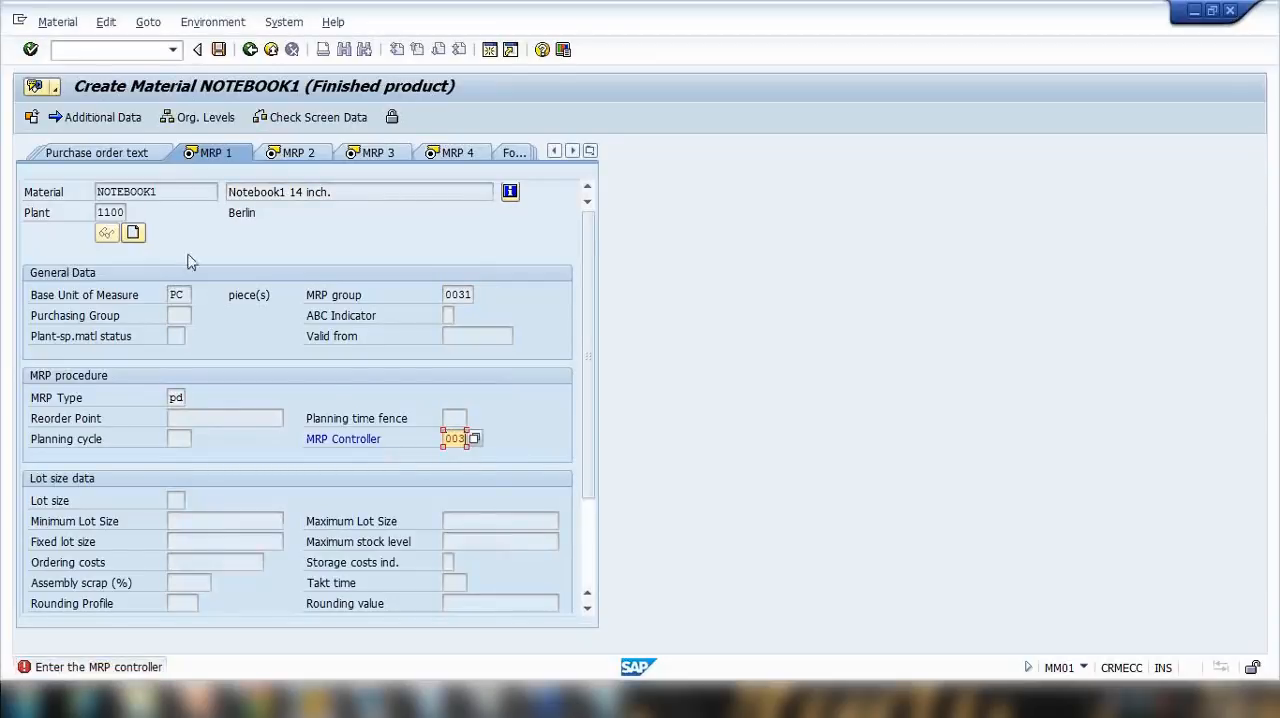
drag(97, 211, 185, 219)
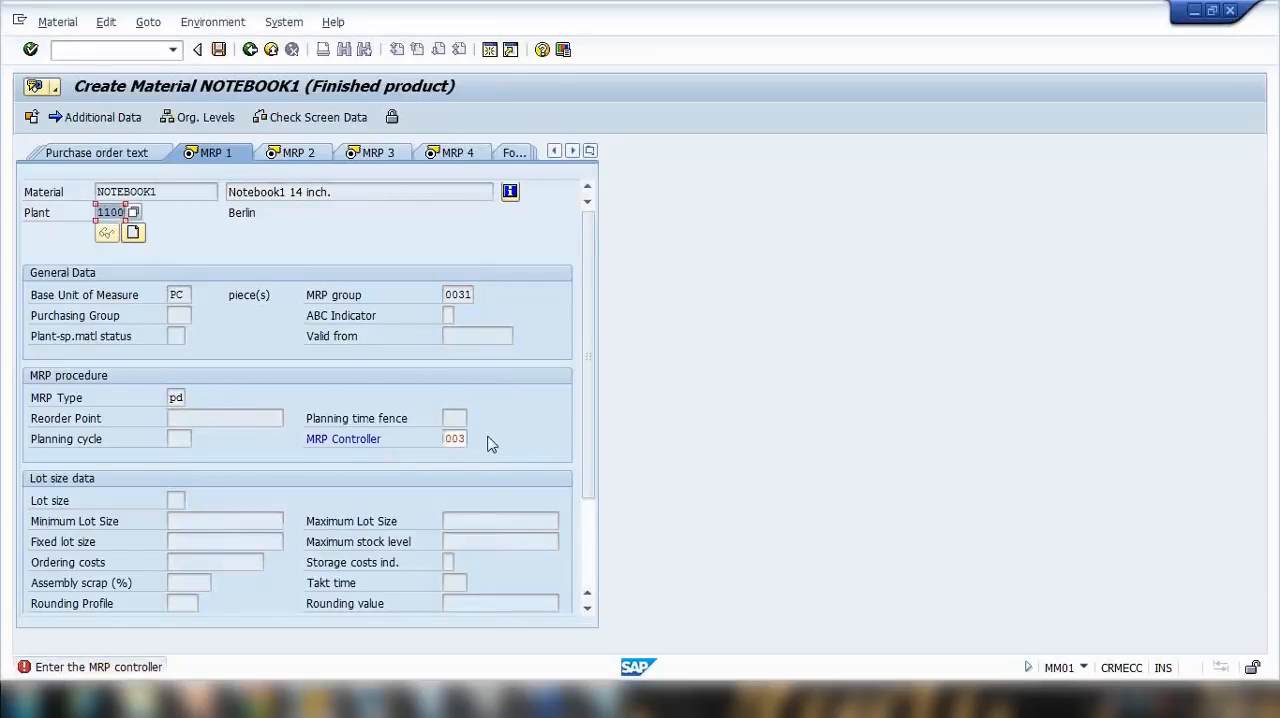
key(Return)
Step: Choose a suggested lot size key in the MRP 1 view and continue to MRP 2
click(178, 500)
click(176, 518)
key(Return)
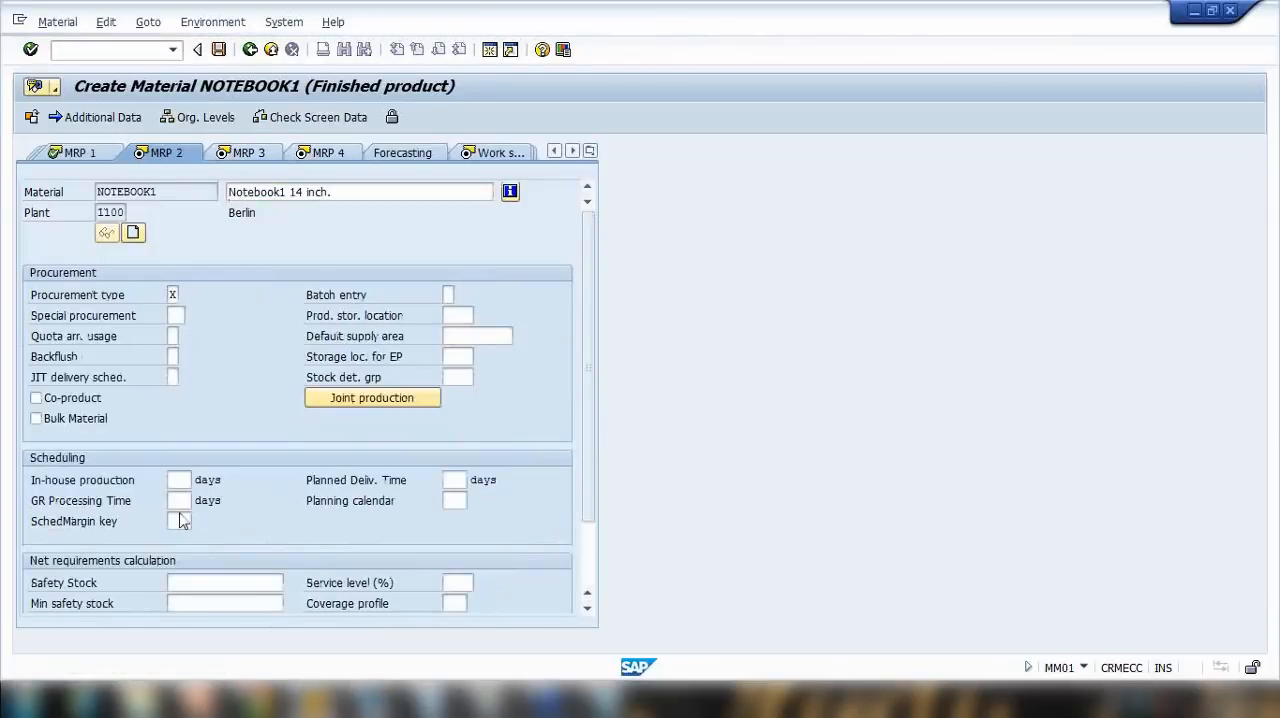
Step: Set the scheduling margin key to 001 and in-house production to 1 day in MRP 2, and continue to MRP 4
key(Return)
click(180, 515)
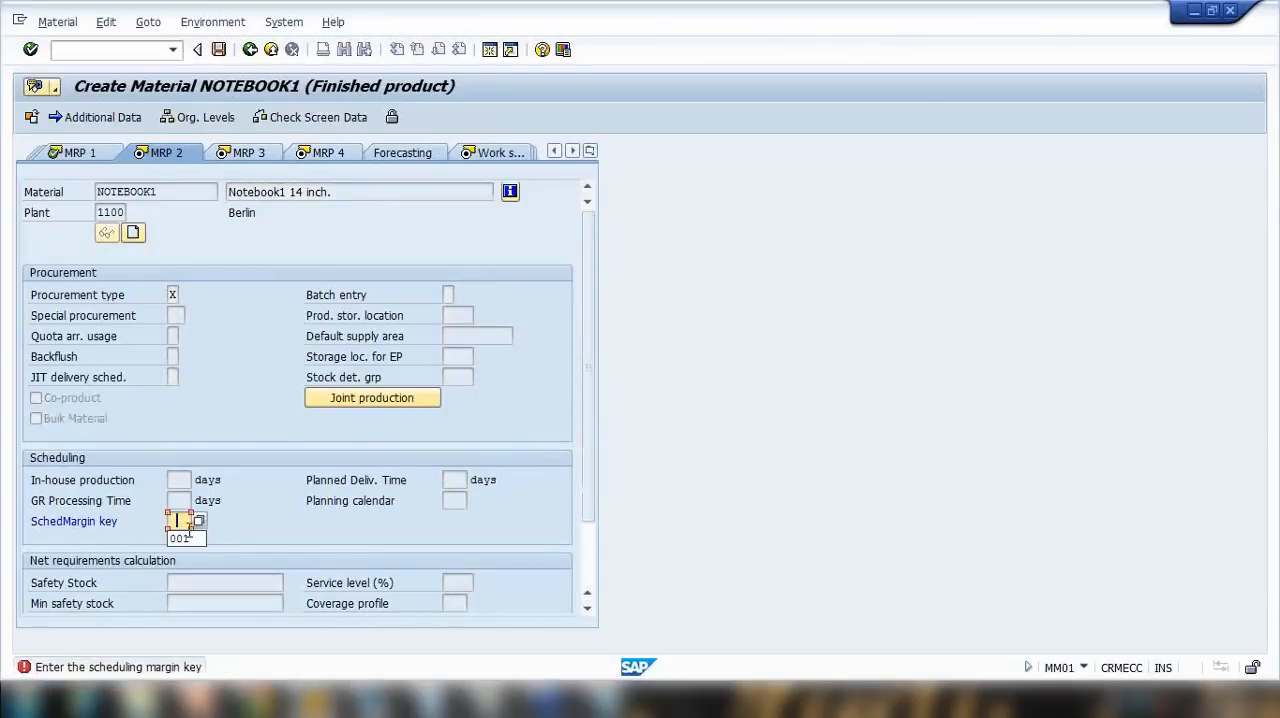
click(184, 532)
key(Return)
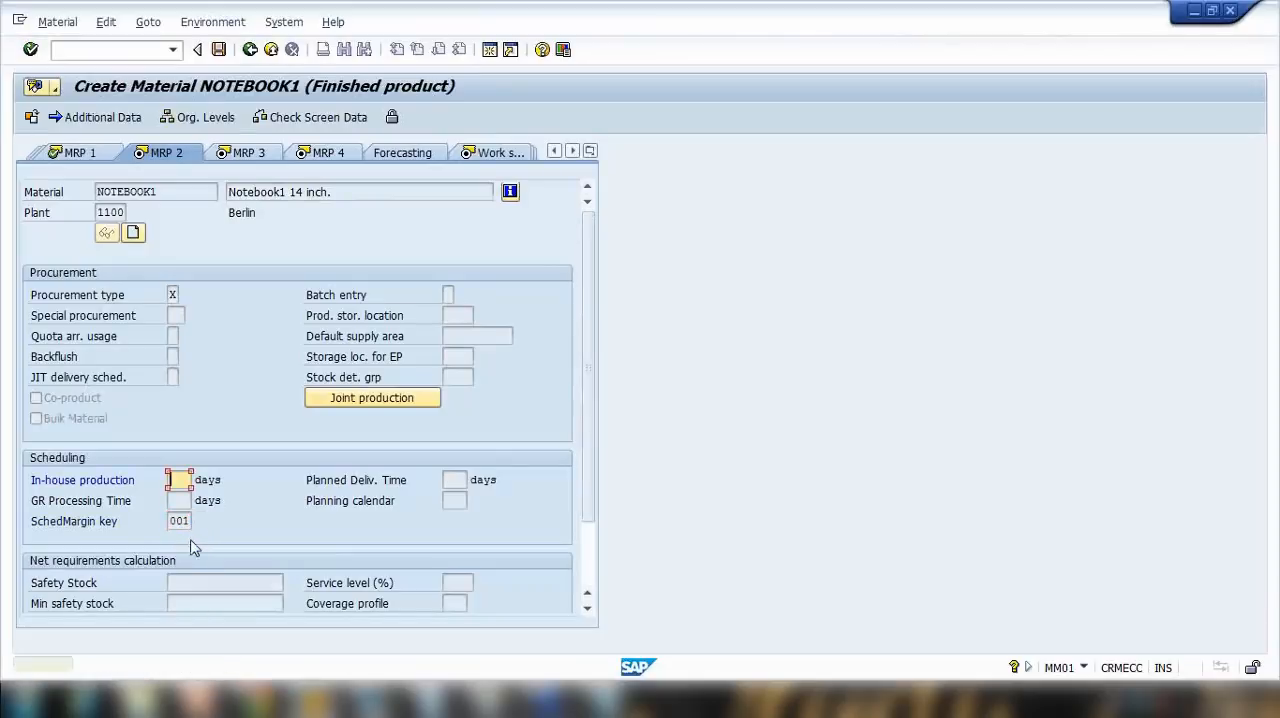
text(1)
key(Return)
key(Return)
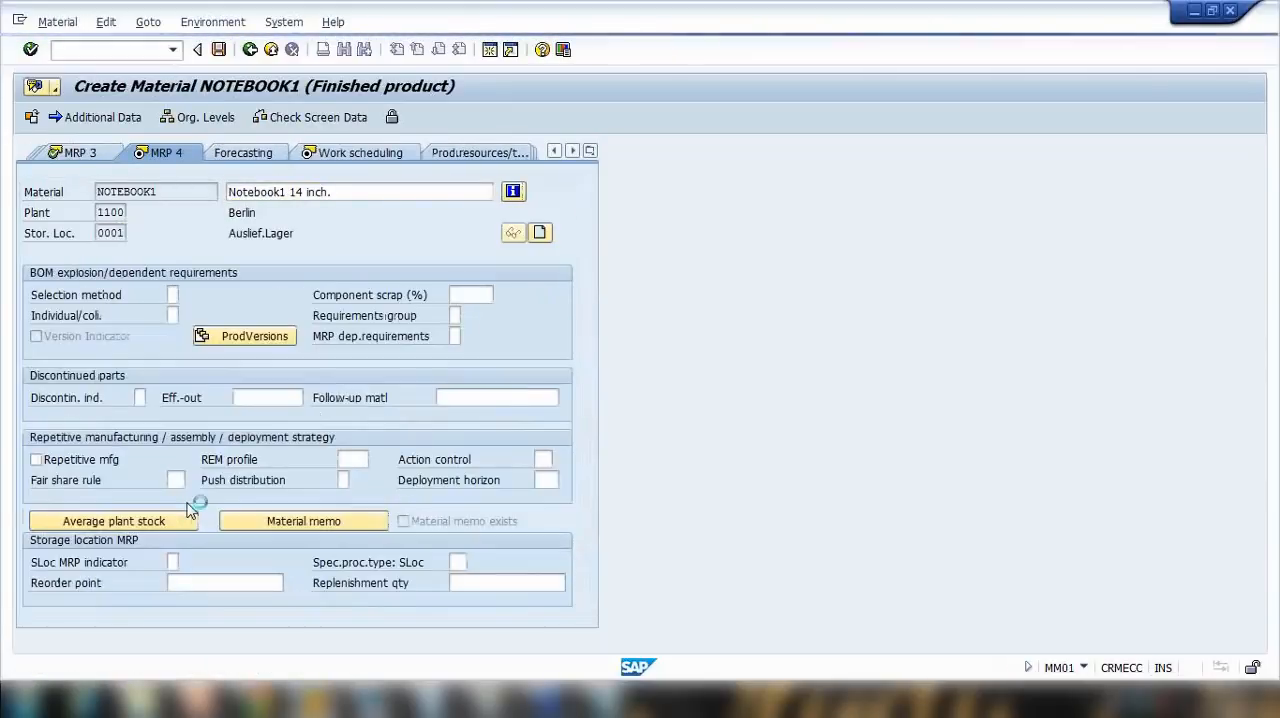
Step: Continue past MRP 4, set the valuation class to 7920, and proceed to the Costing 2 view
key(Return)
key(Return)
text(7)
click(190, 416)
key(Return)
key(Return)
Step: Finish the last data screen and save NOTEBOOK1 for plant 1100
key(Return)
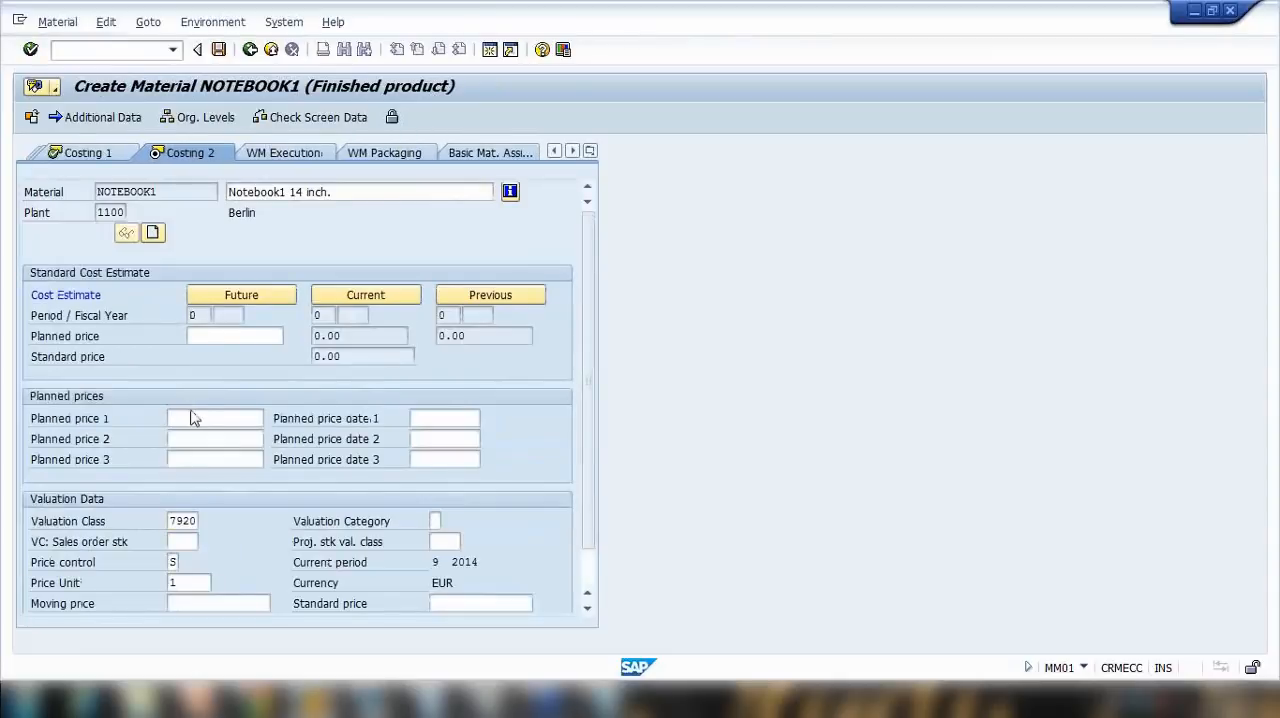
key(Return)
key(Return)
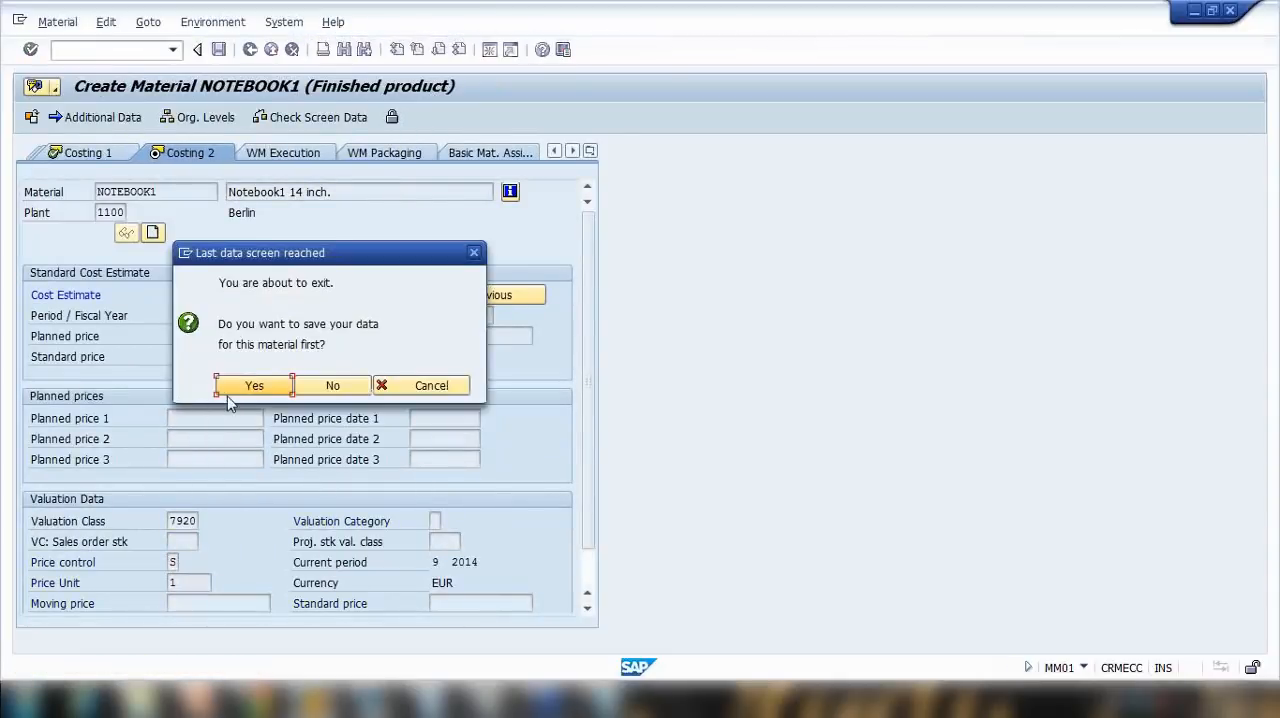
click(254, 387)
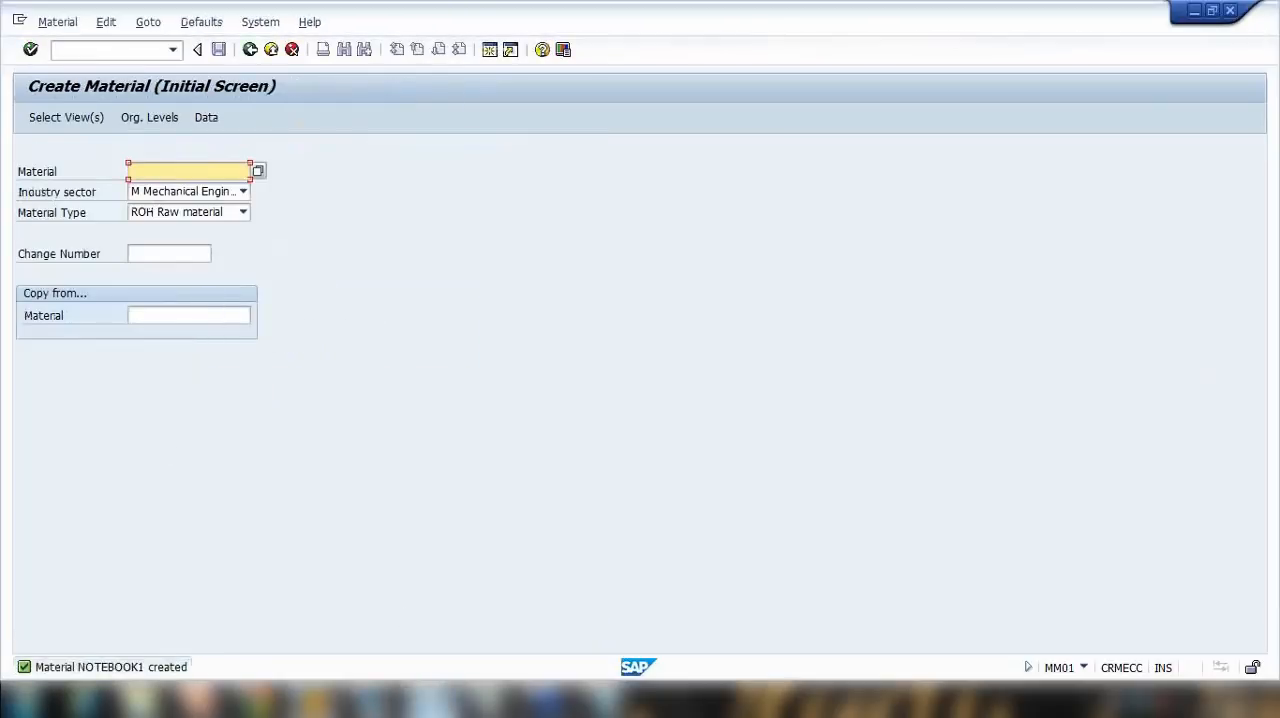
Step: Switch to the Notepad notes, append /1100 to the Plant line and a slash to the Sales org line
click(621, 671)
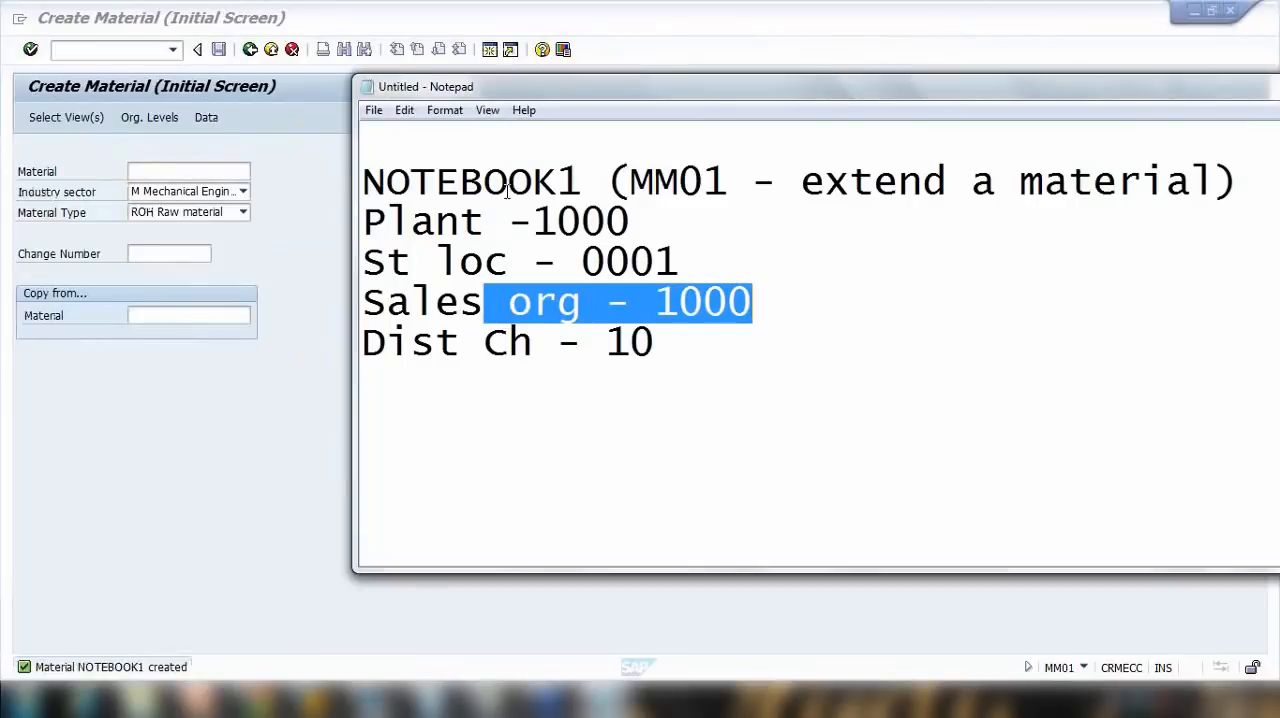
drag(483, 181, 606, 182)
click(642, 207)
text(/1100)
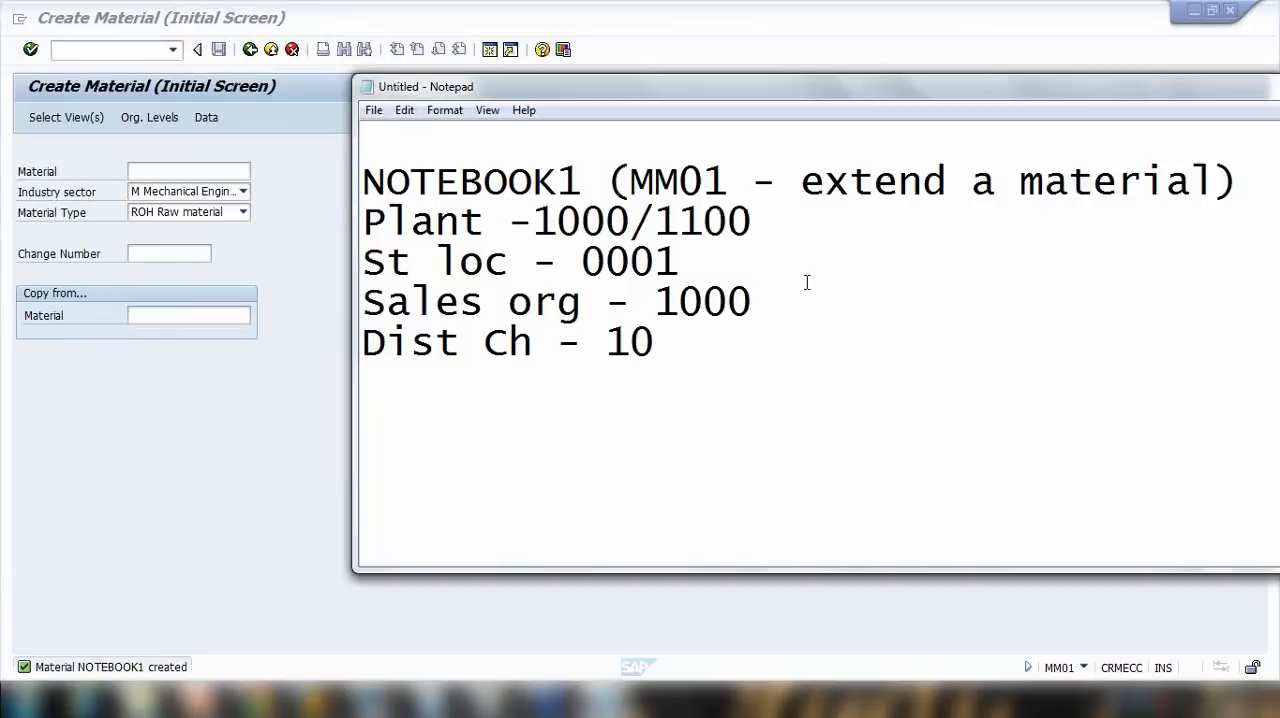
click(760, 305)
Step: Return to SAP, leave the Create Material transaction and start the Change Material transaction MM02
click(300, 322)
click(250, 50)
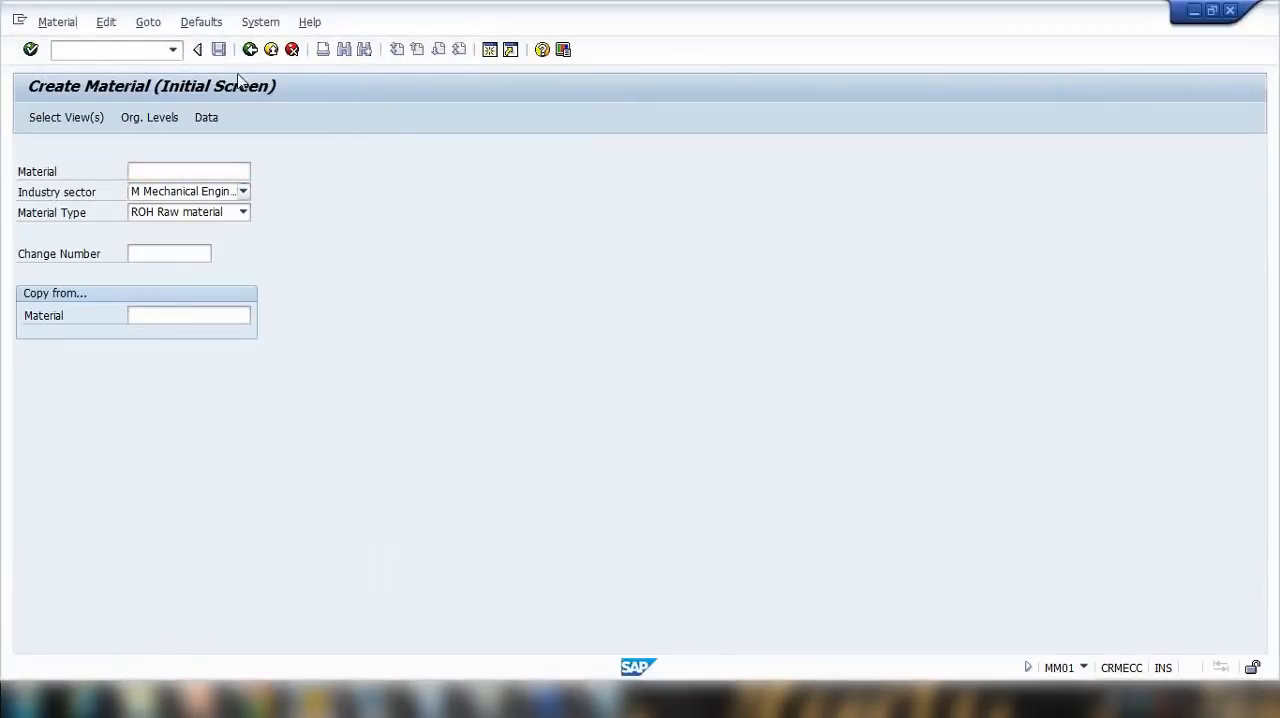
click(144, 50)
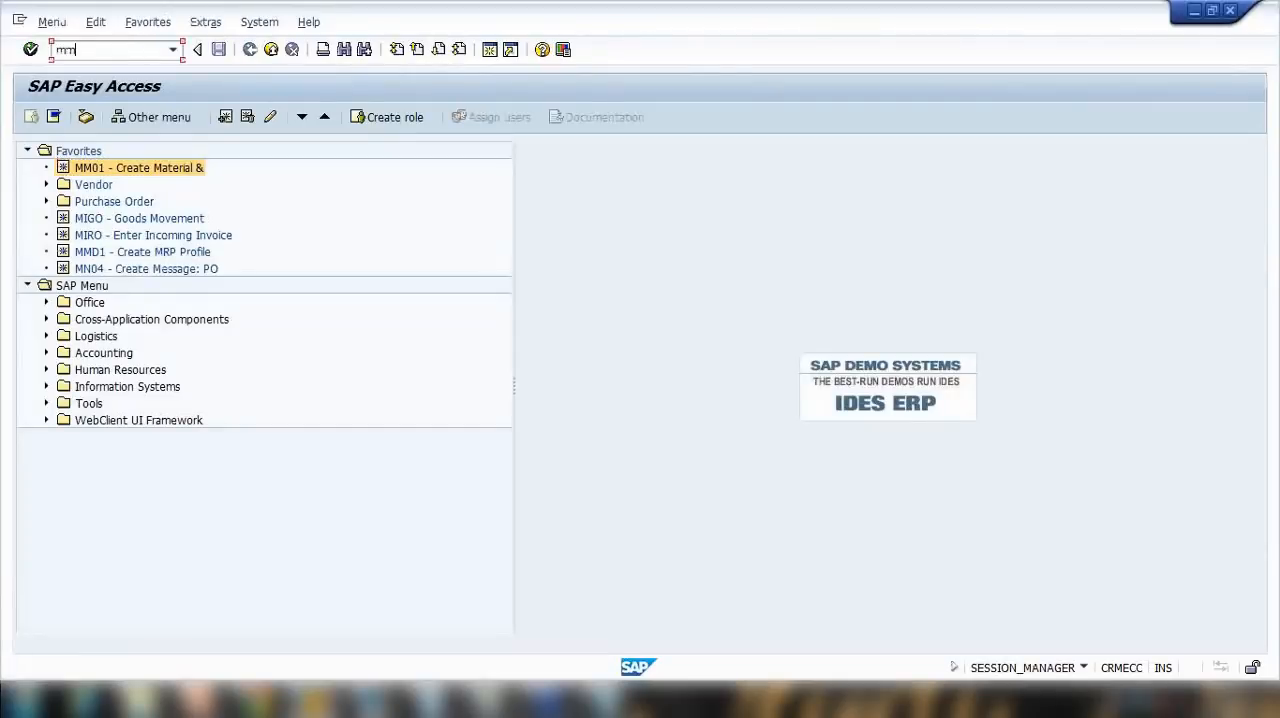
text(mm02)
key(Return)
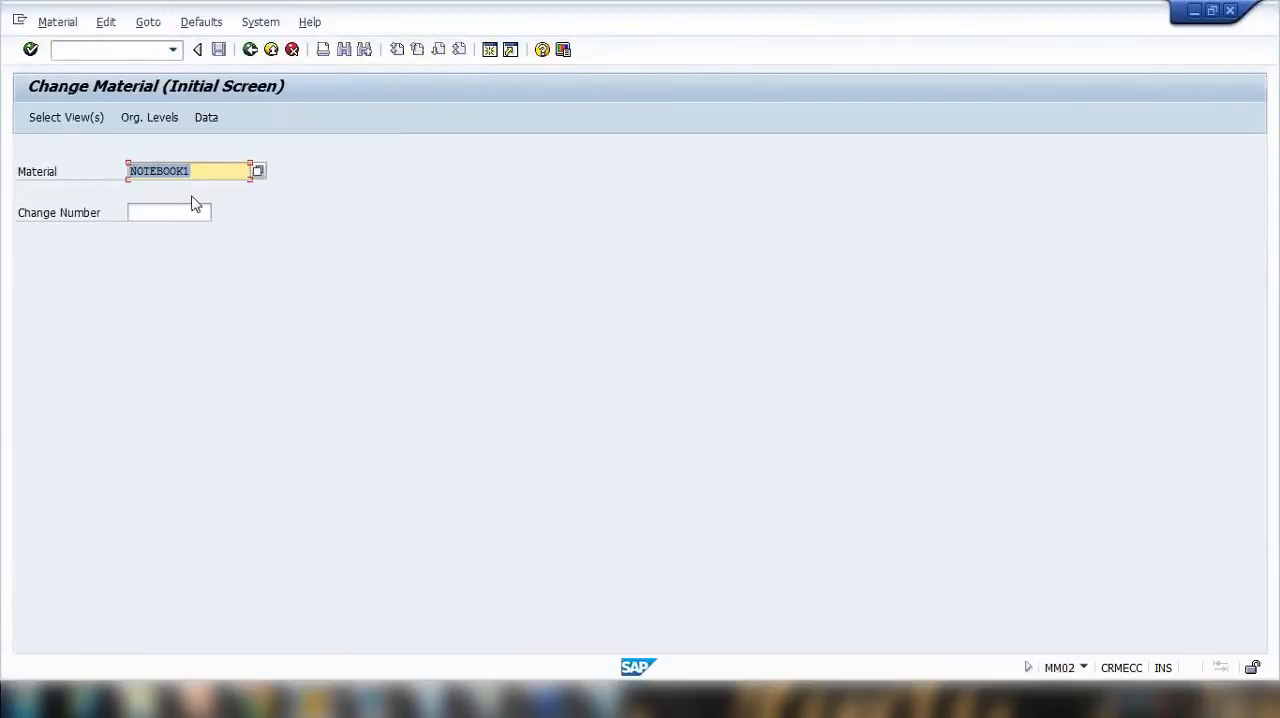
Step: Confirm NOTEBOOK1 with its preselected views and choose plant 1100 Berlin from the possible plants
key(Return)
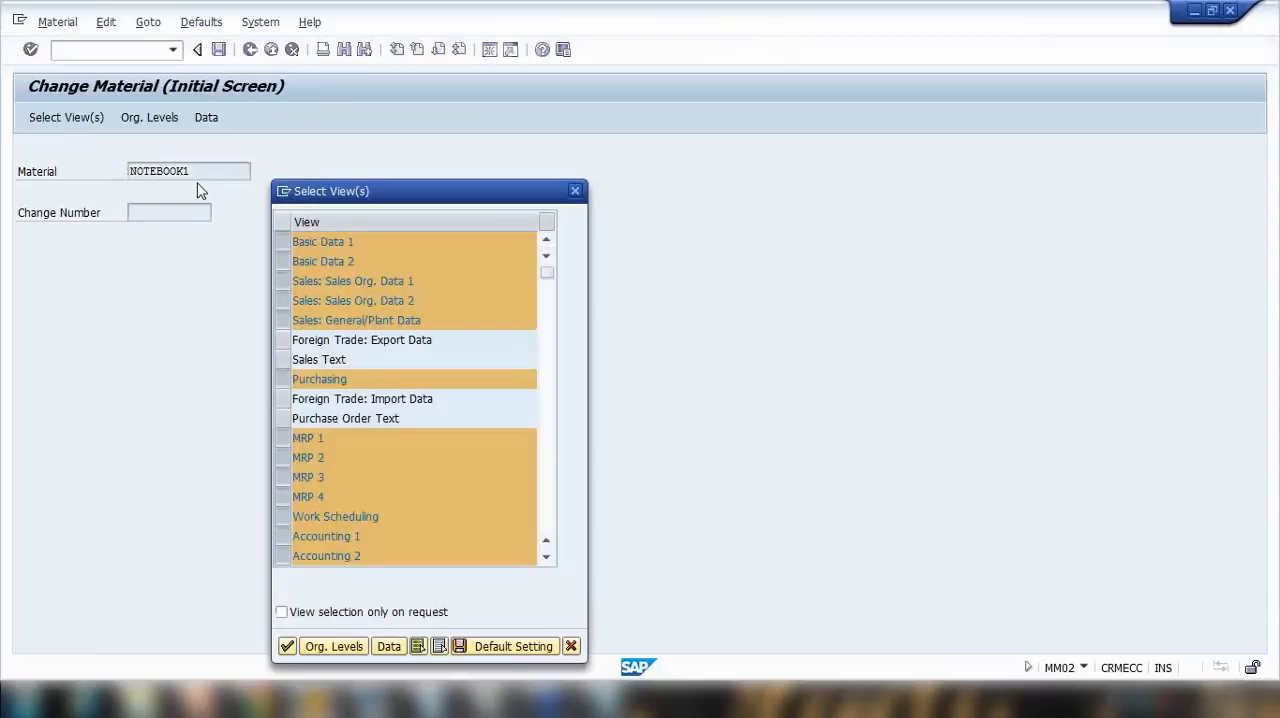
key(Return)
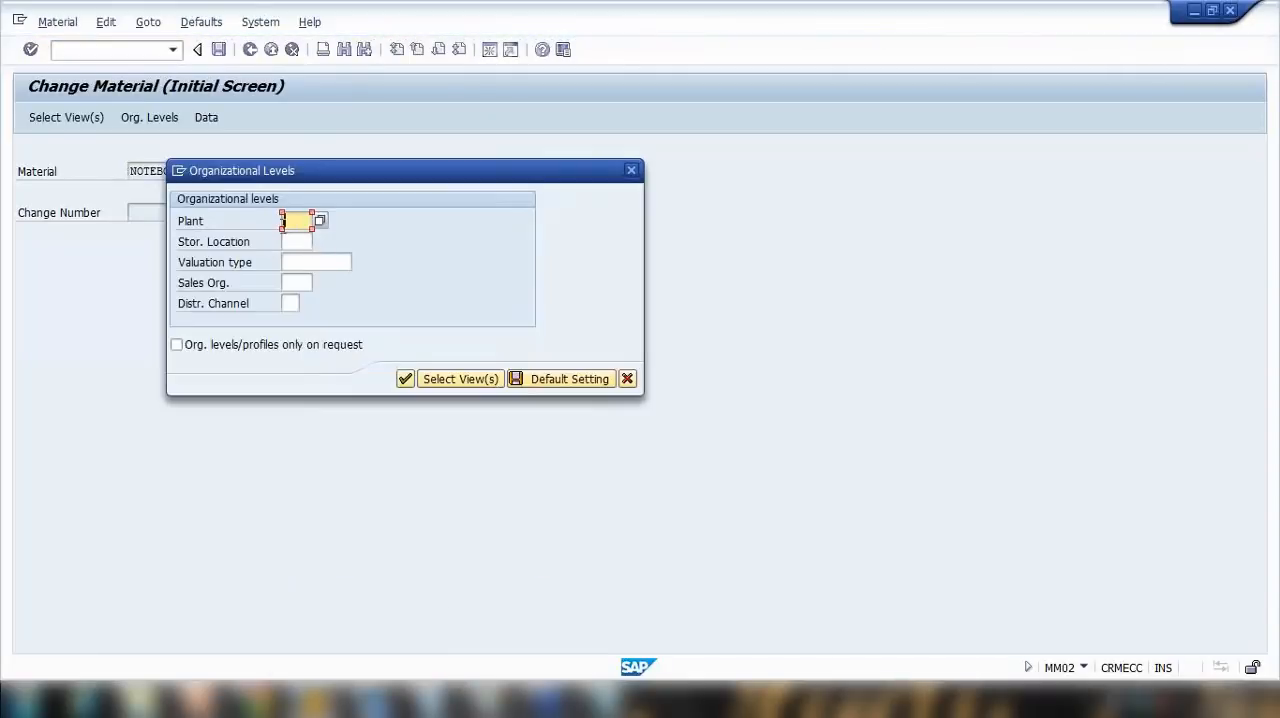
key(Return)
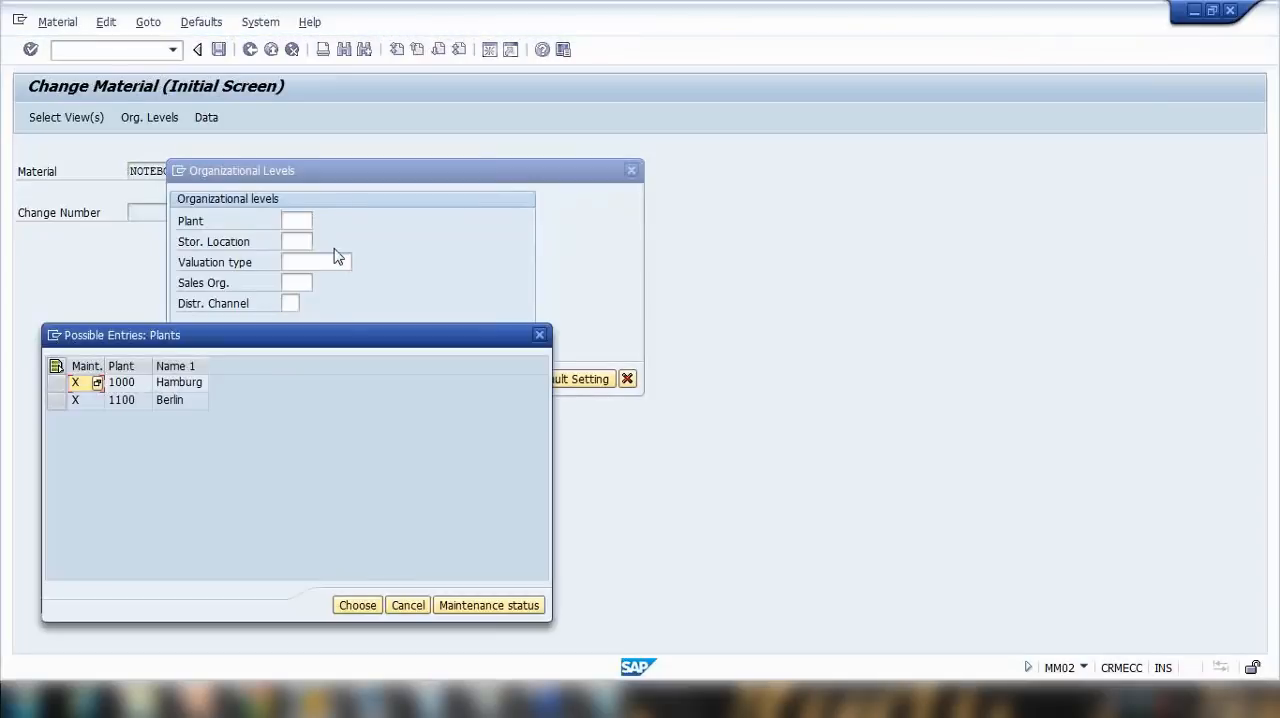
drag(293, 343, 599, 147)
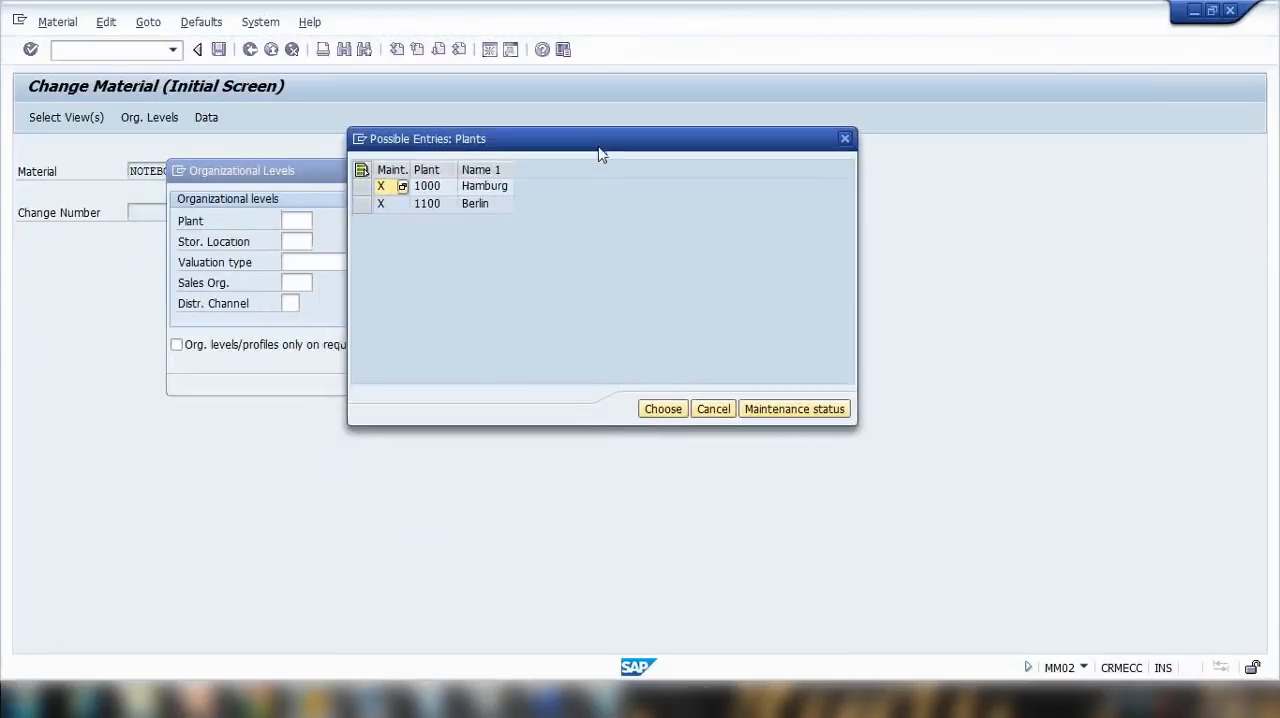
click(364, 187)
click(368, 205)
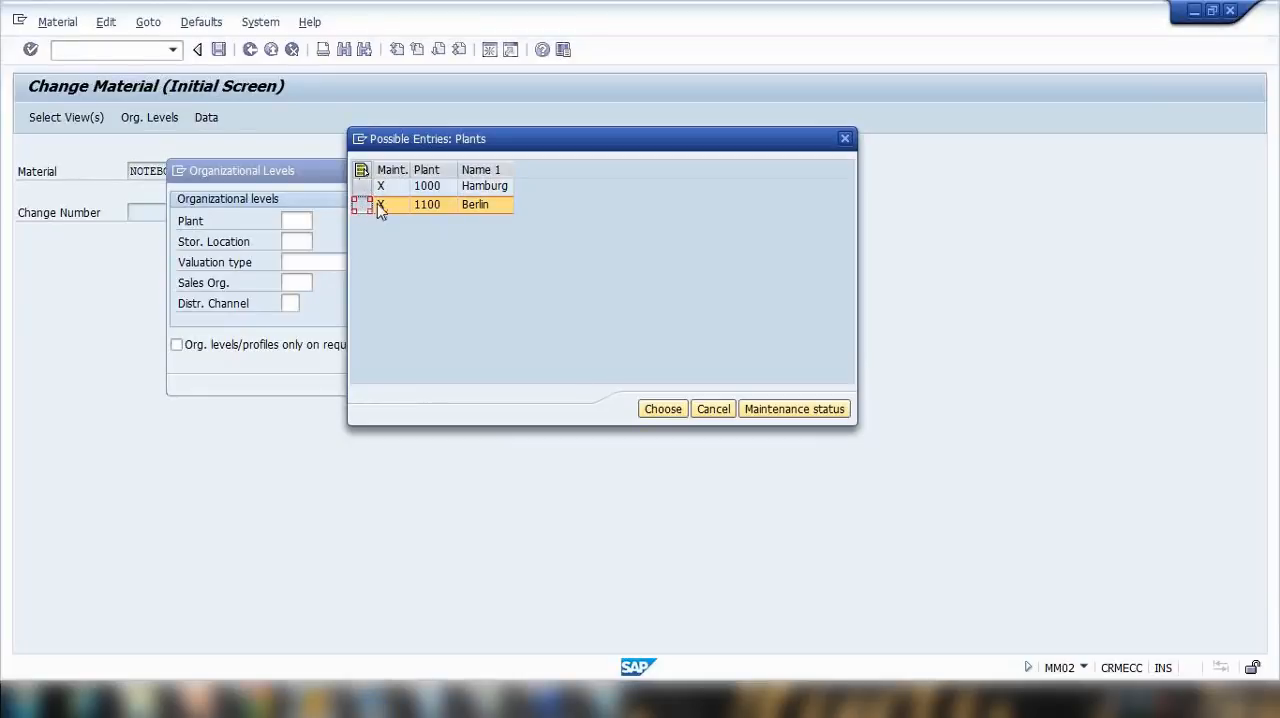
click(671, 409)
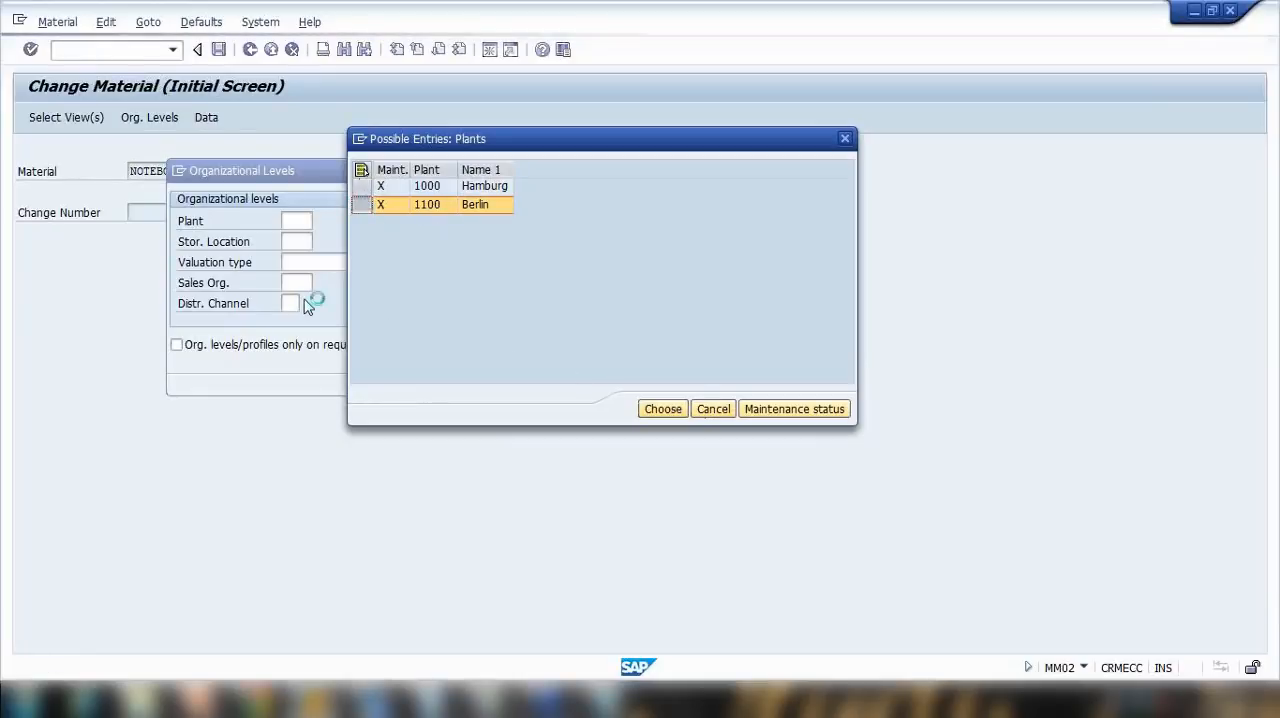
Step: List the possible sales organizations and select 1020 Germany Berlin with distribution channel 20 Store chain
click(303, 283)
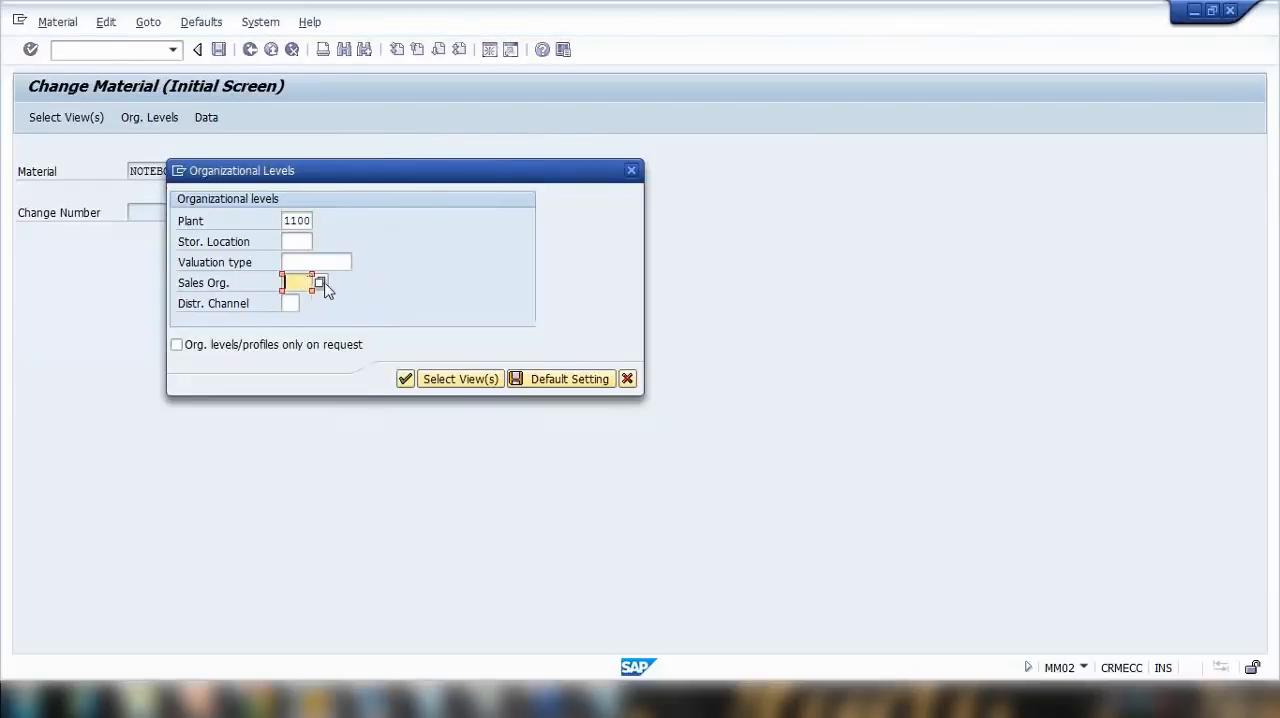
click(320, 283)
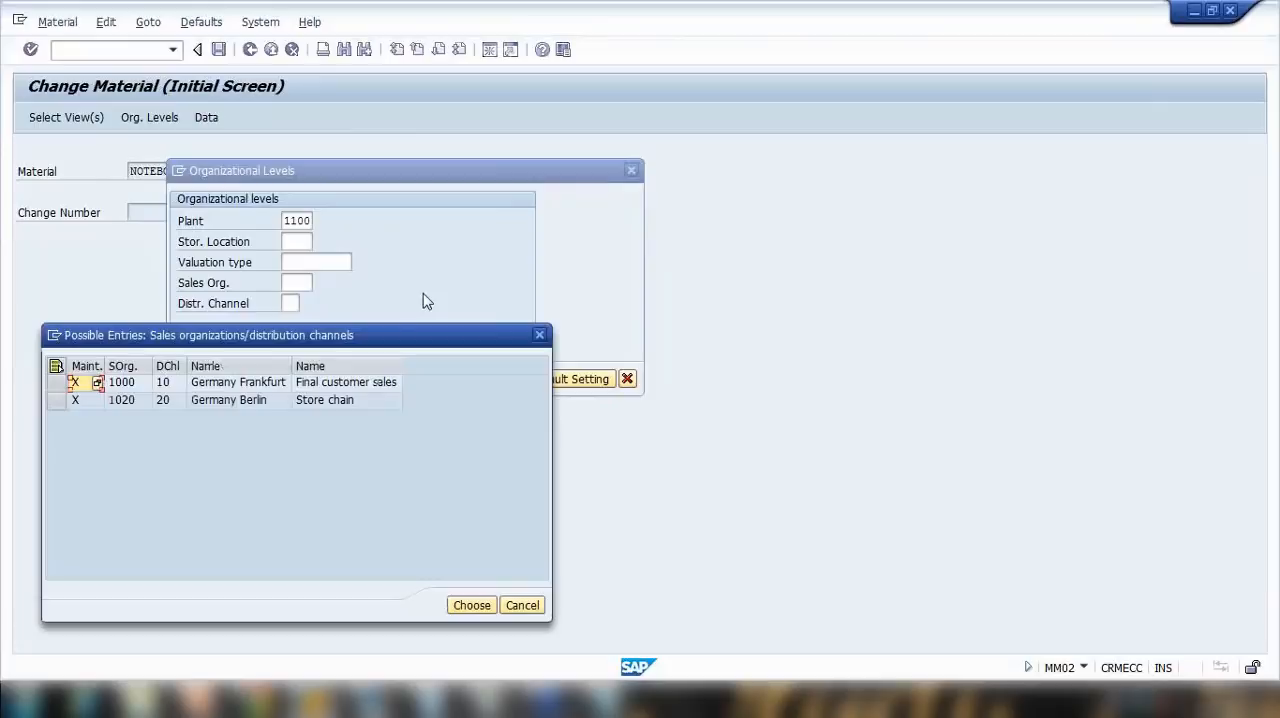
click(300, 255)
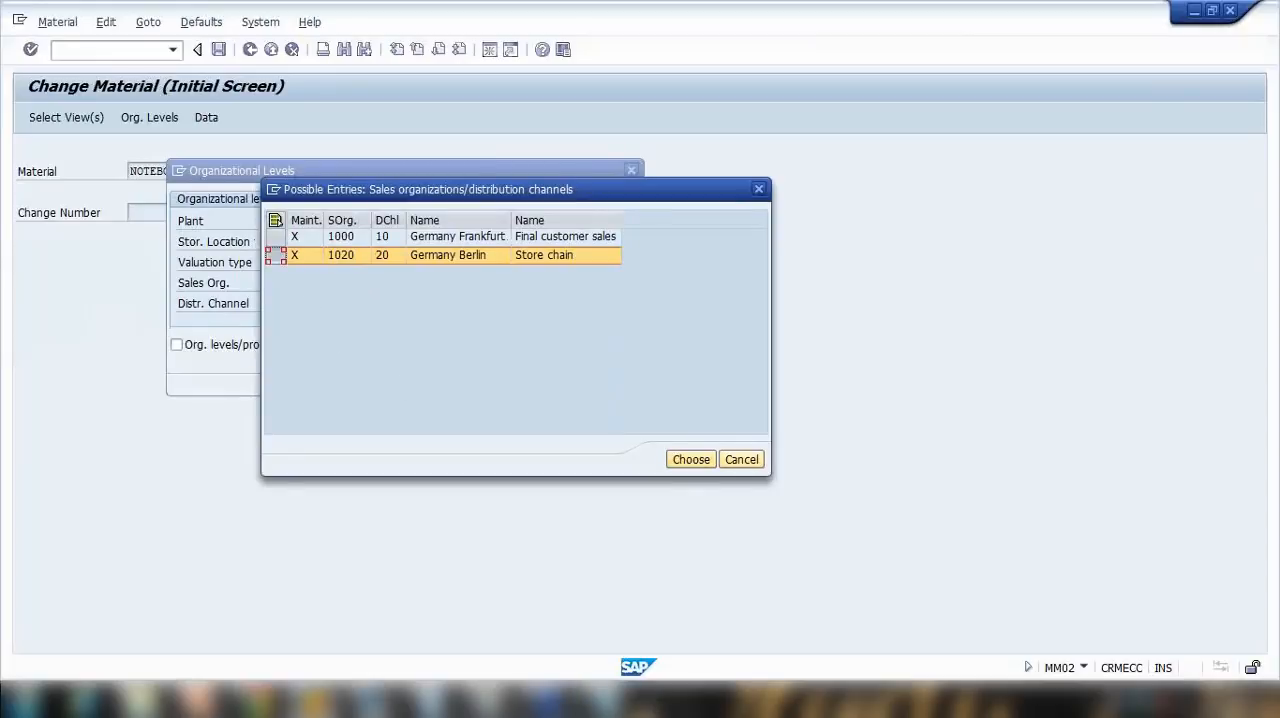
Step: In the Notepad notes, complete the Sales org line with 1020 and append /20 to the Dist Ch line
click(612, 702)
text(1020)
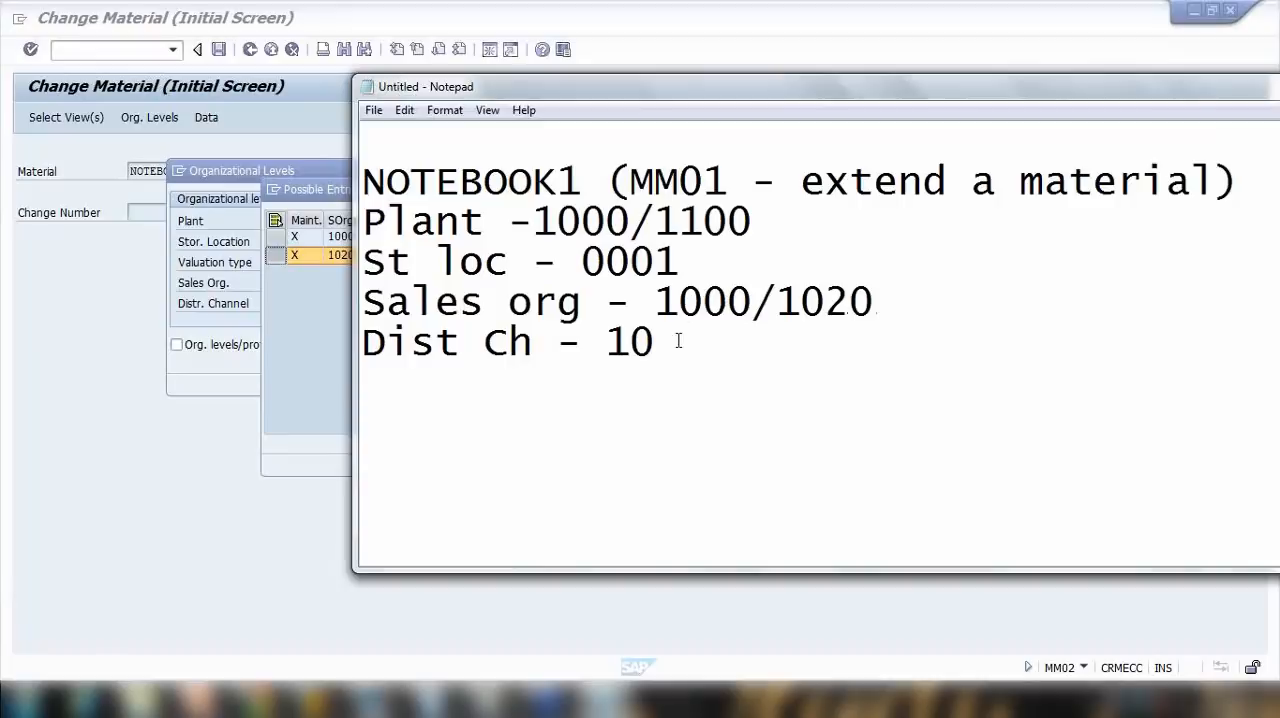
text(/20)
click(333, 349)
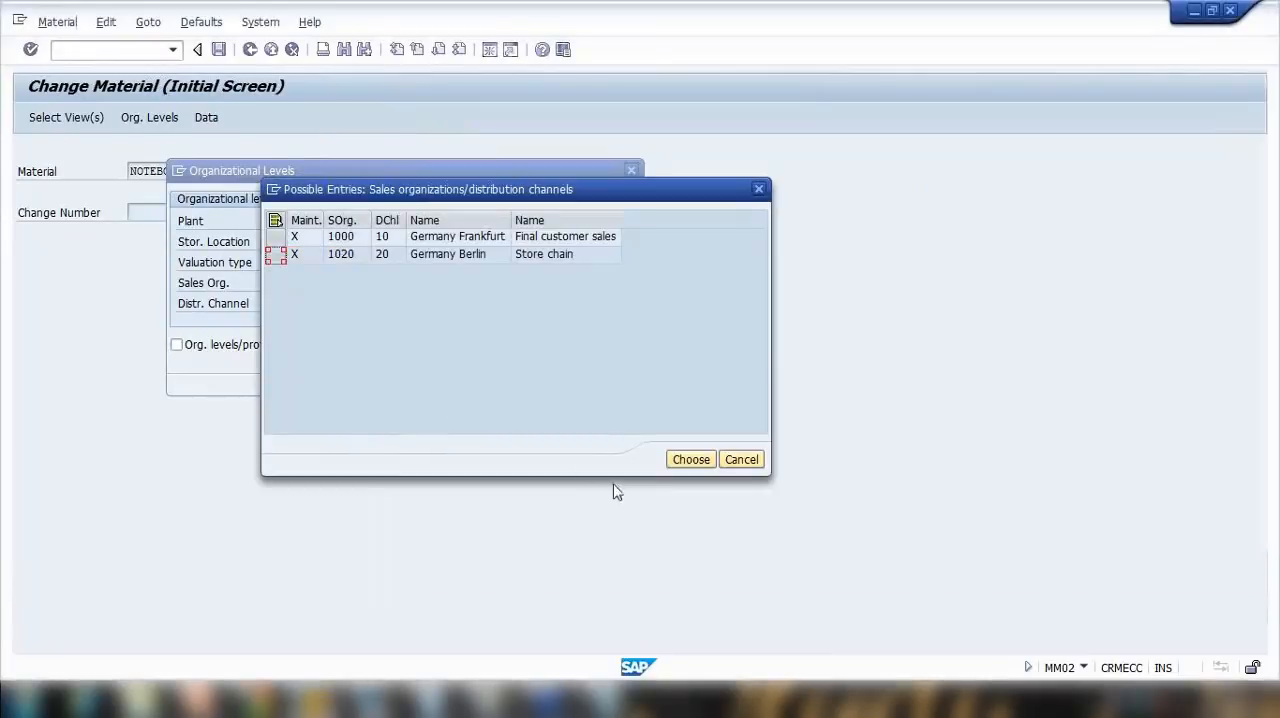
Step: Back in SAP, apply sales organization 1020, confirm the organizational levels, and open NOTEBOOK1's description for editing in Basic data 1
click(689, 459)
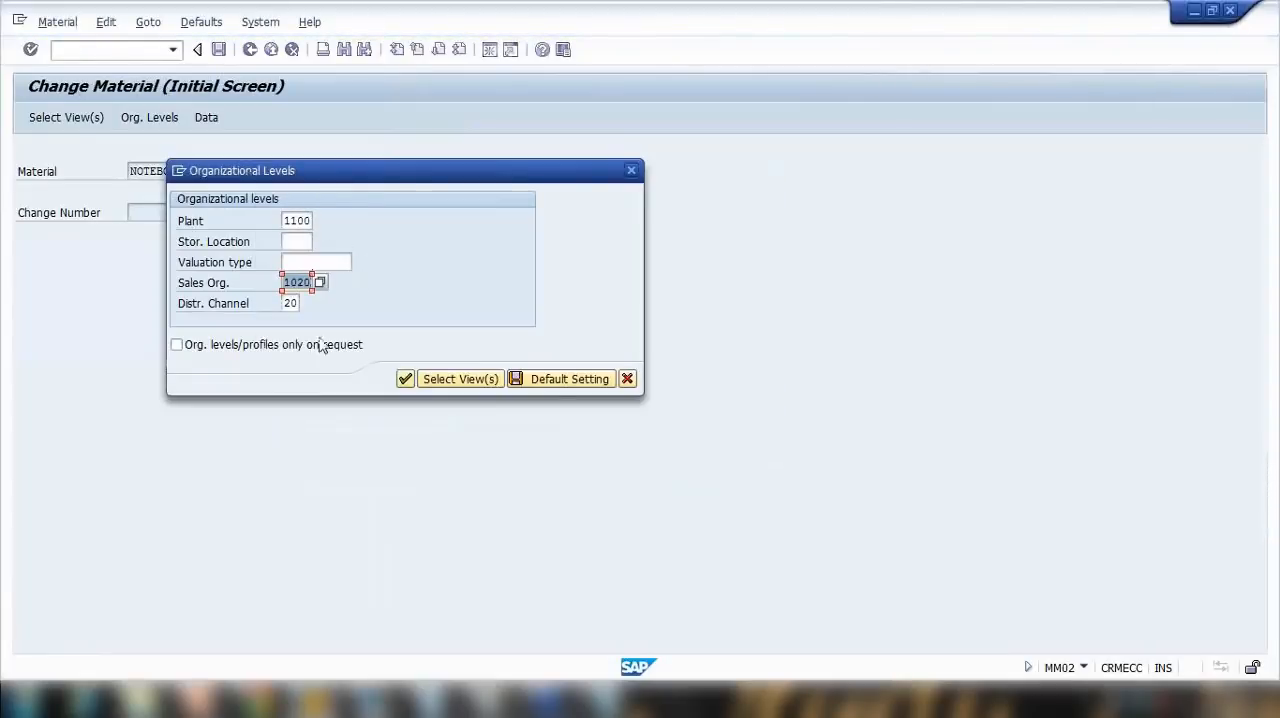
click(447, 385)
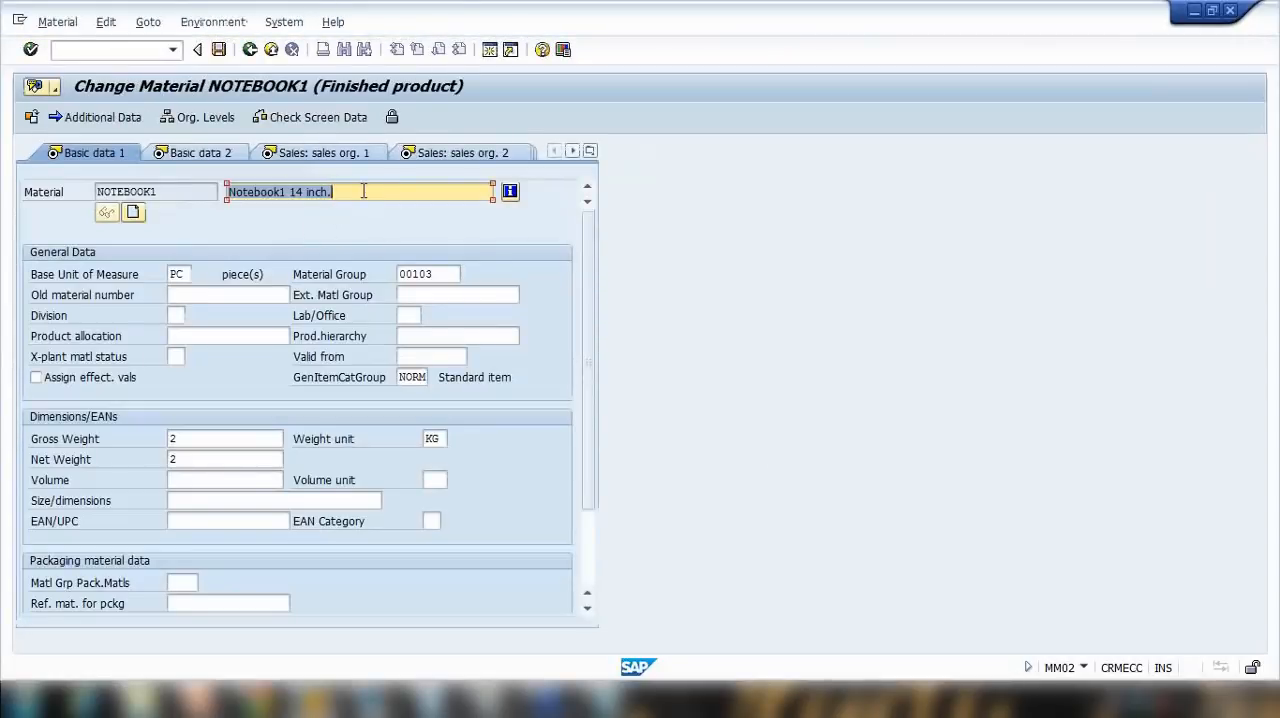
click(363, 191)
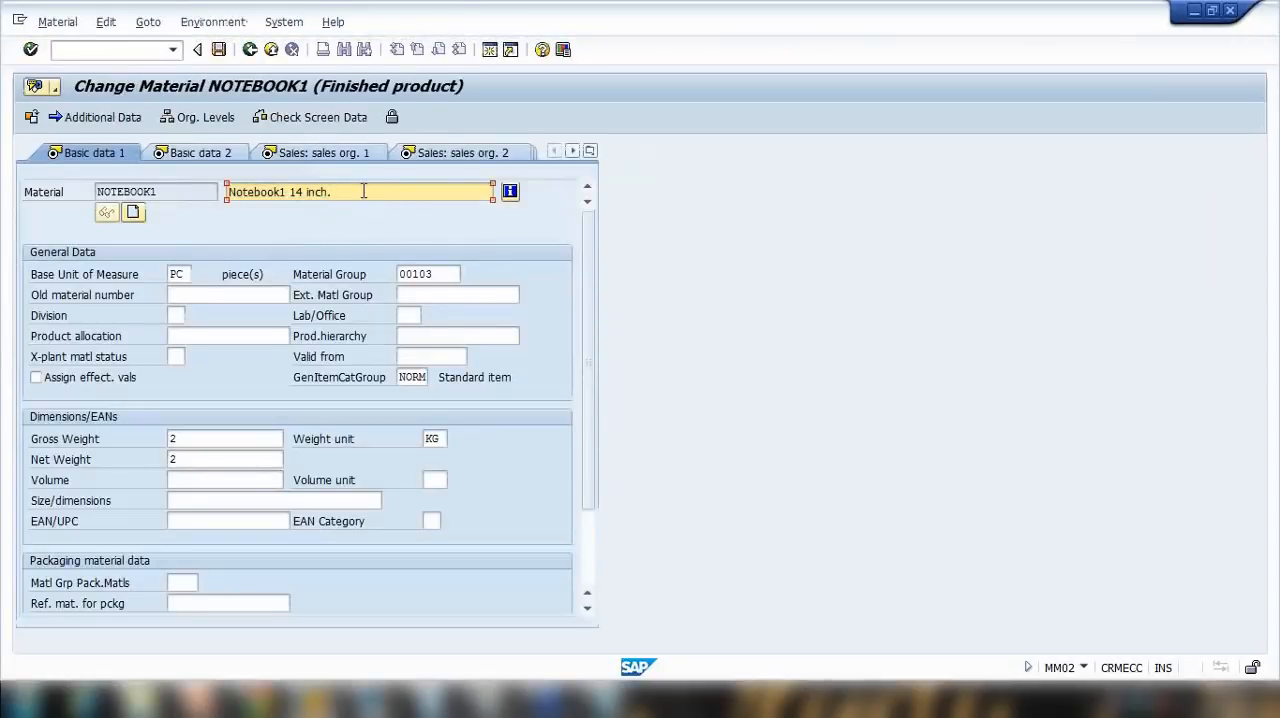
Step: Switch to PowerPoint and show the Extending Material Master slide full screen, then leave the slide show
click(200, 700)
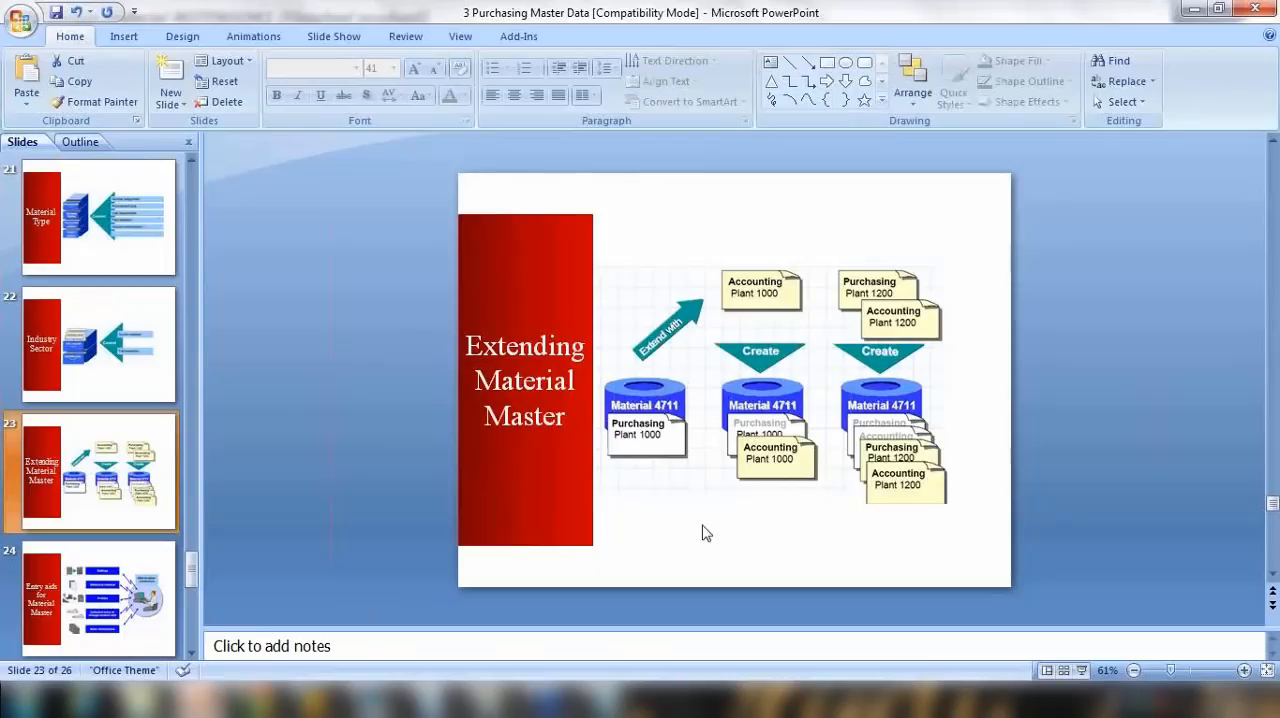
click(1081, 671)
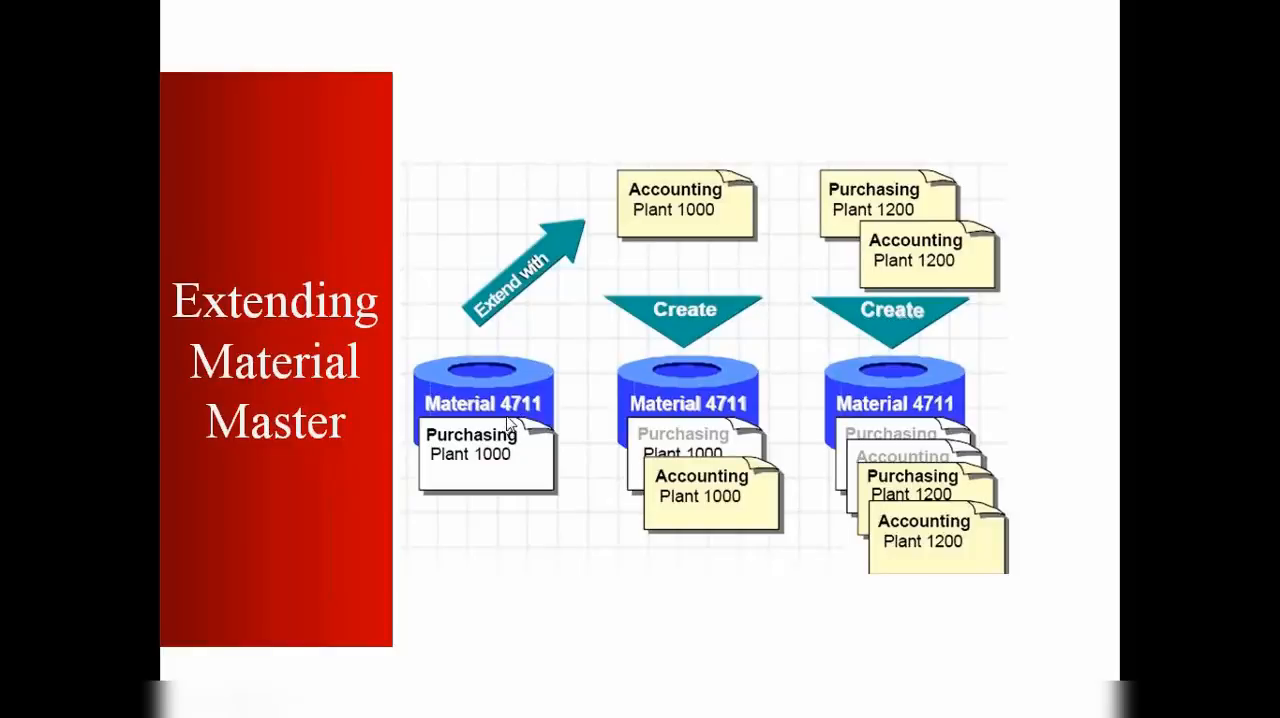
key(Escape)
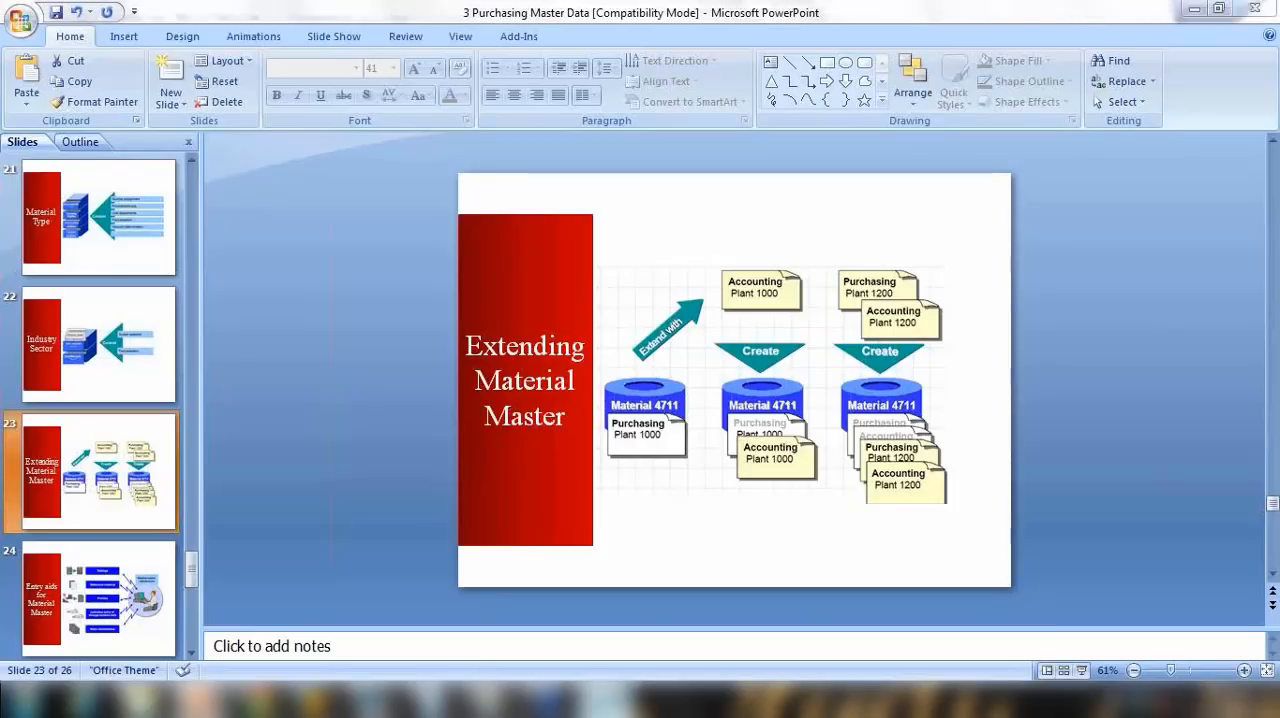
Step: In the Notepad notes, append /2000/300 to the Plant line and insert a blank line above it
click(605, 700)
click(785, 236)
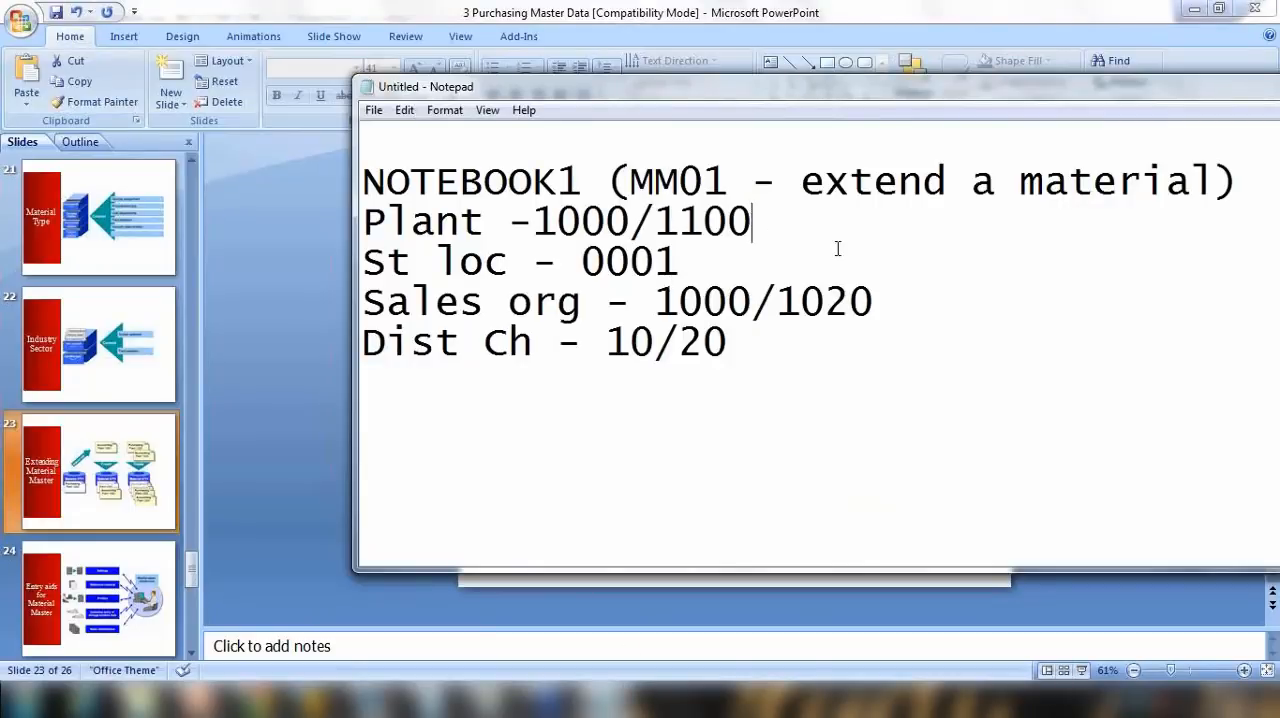
text(/)
text(2000)
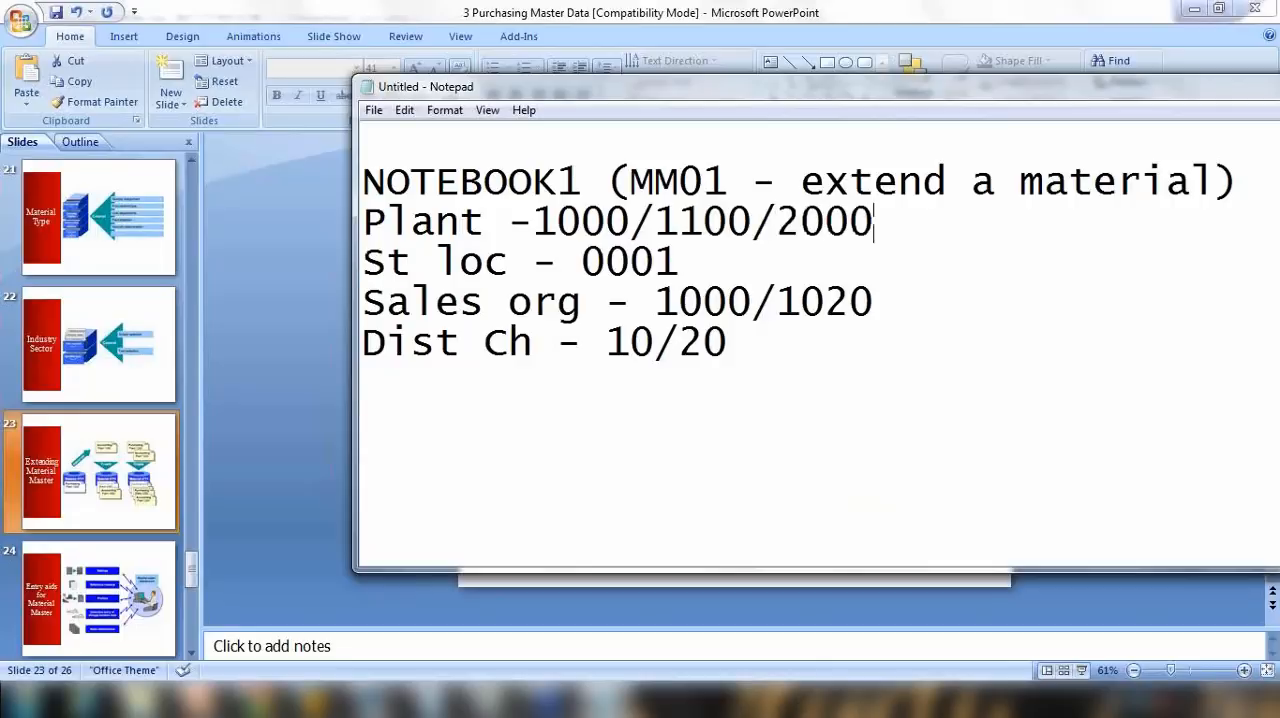
text(/300)
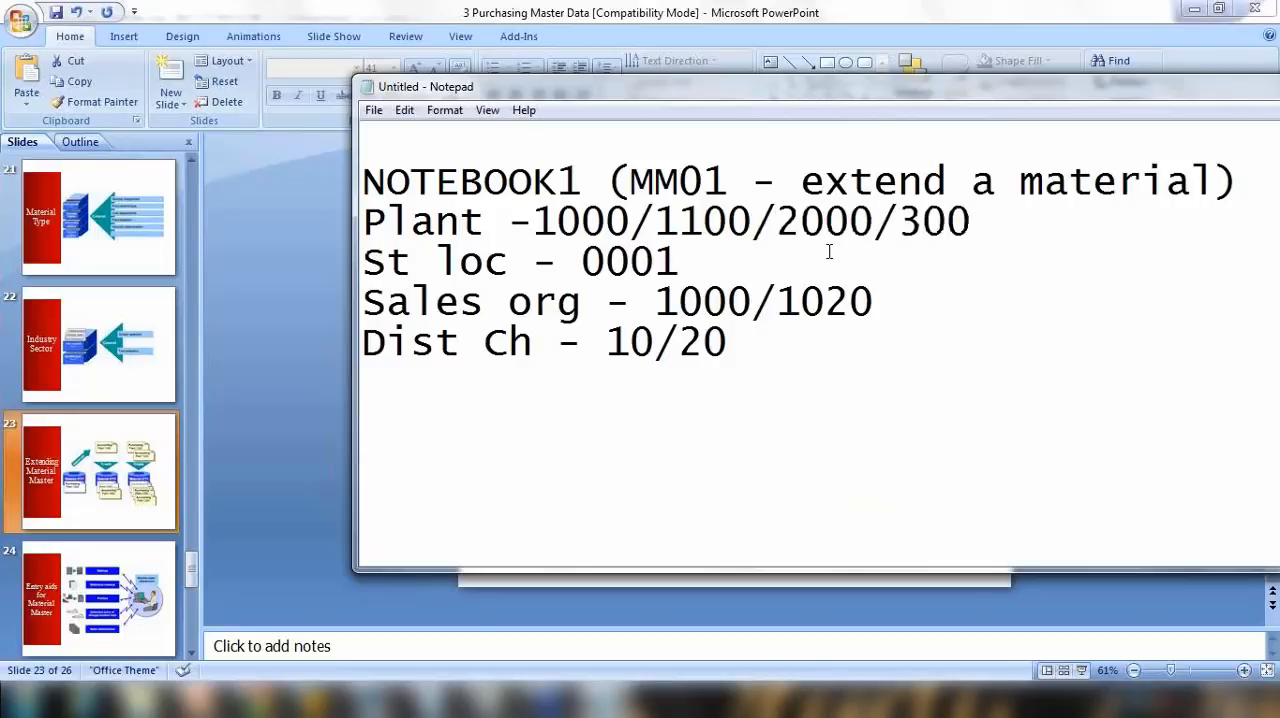
drag(409, 182, 584, 180)
click(374, 214)
key(Return)
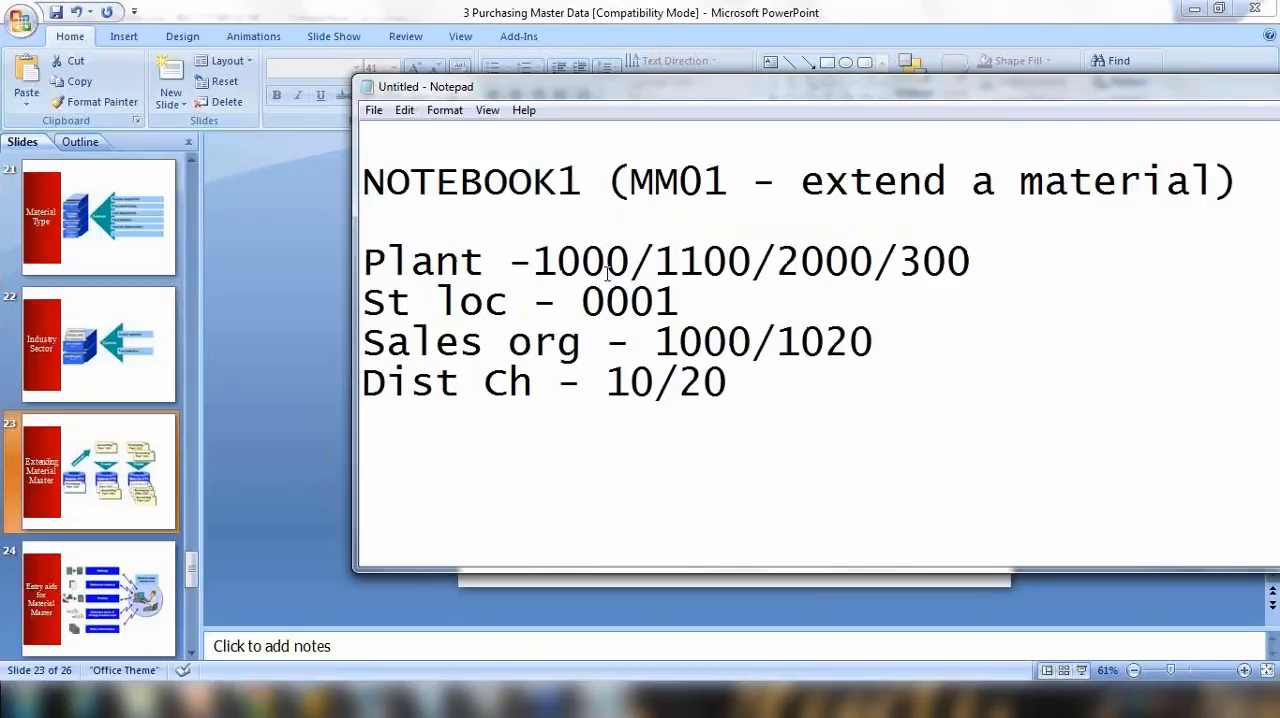
Step: Highlight the plant, storage location, sales organization and distribution channel lines, plus the MM01 code in the heading, to review them
drag(533, 264, 896, 280)
drag(372, 310, 737, 321)
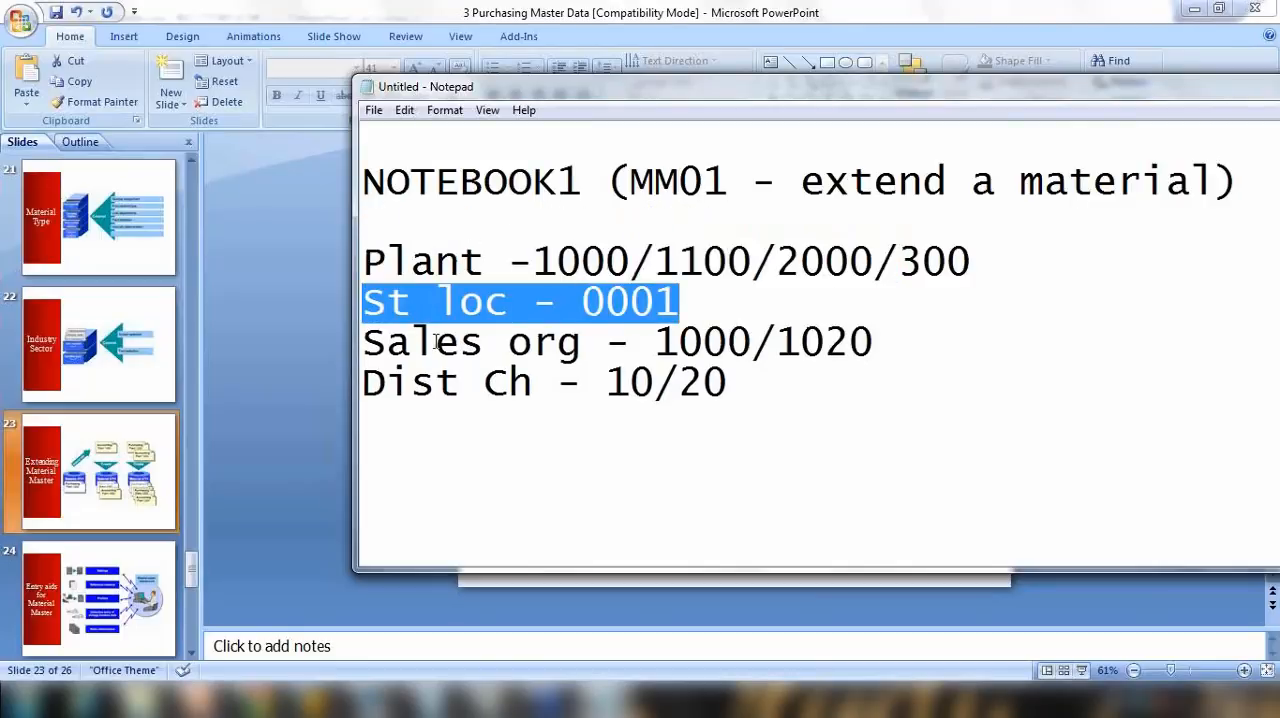
drag(437, 342, 927, 363)
drag(484, 382, 860, 408)
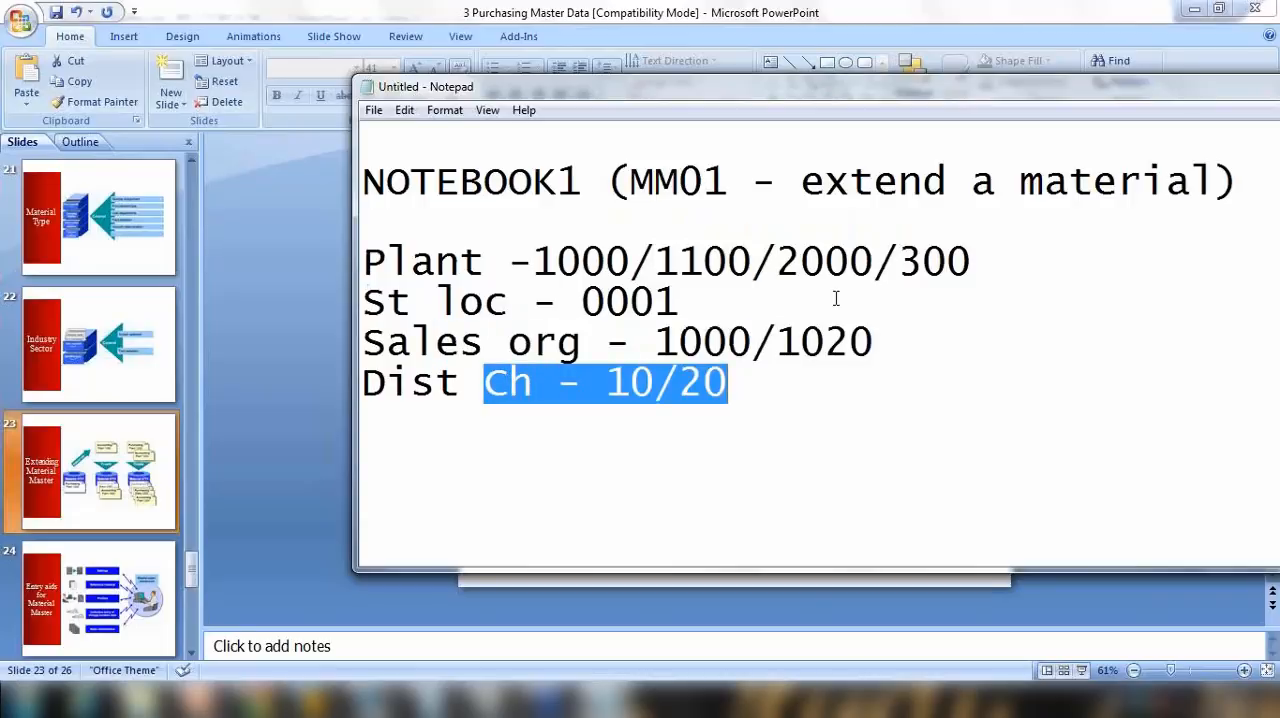
drag(630, 182, 727, 182)
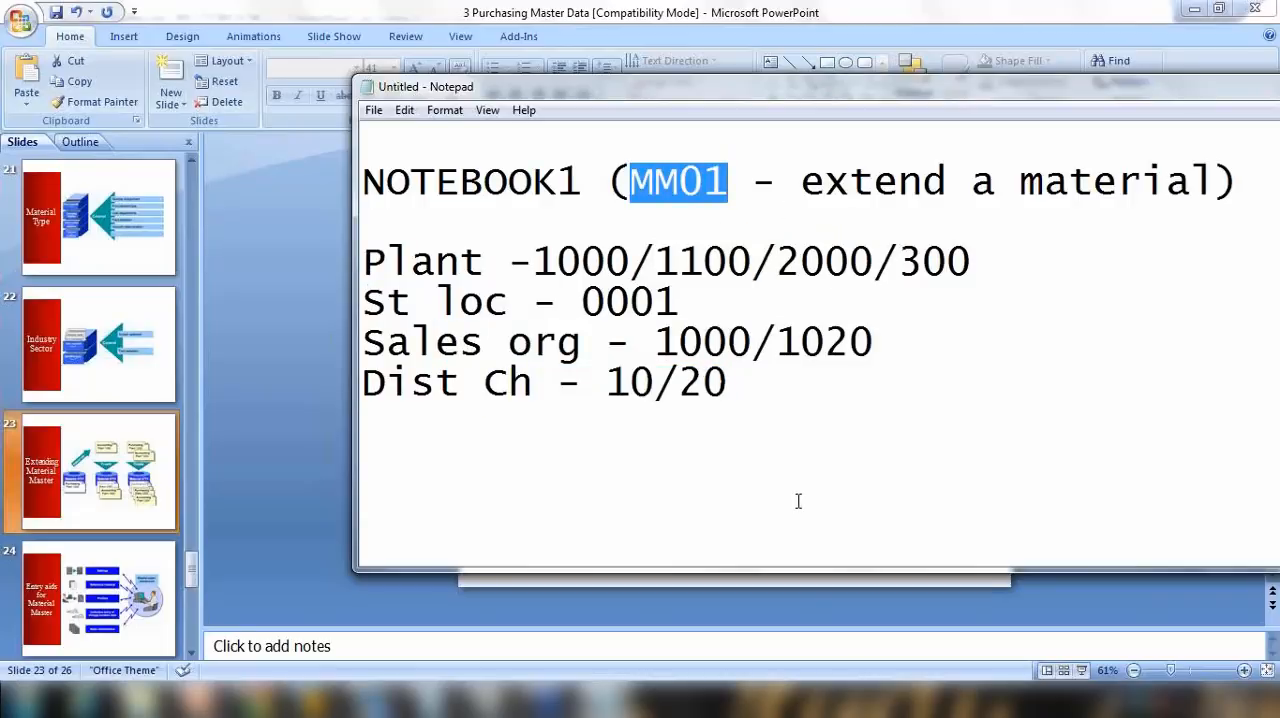
Step: Return to PowerPoint, look over the remaining slides and present from Extending Material Master on to Entry aids for Material Master
click(860, 617)
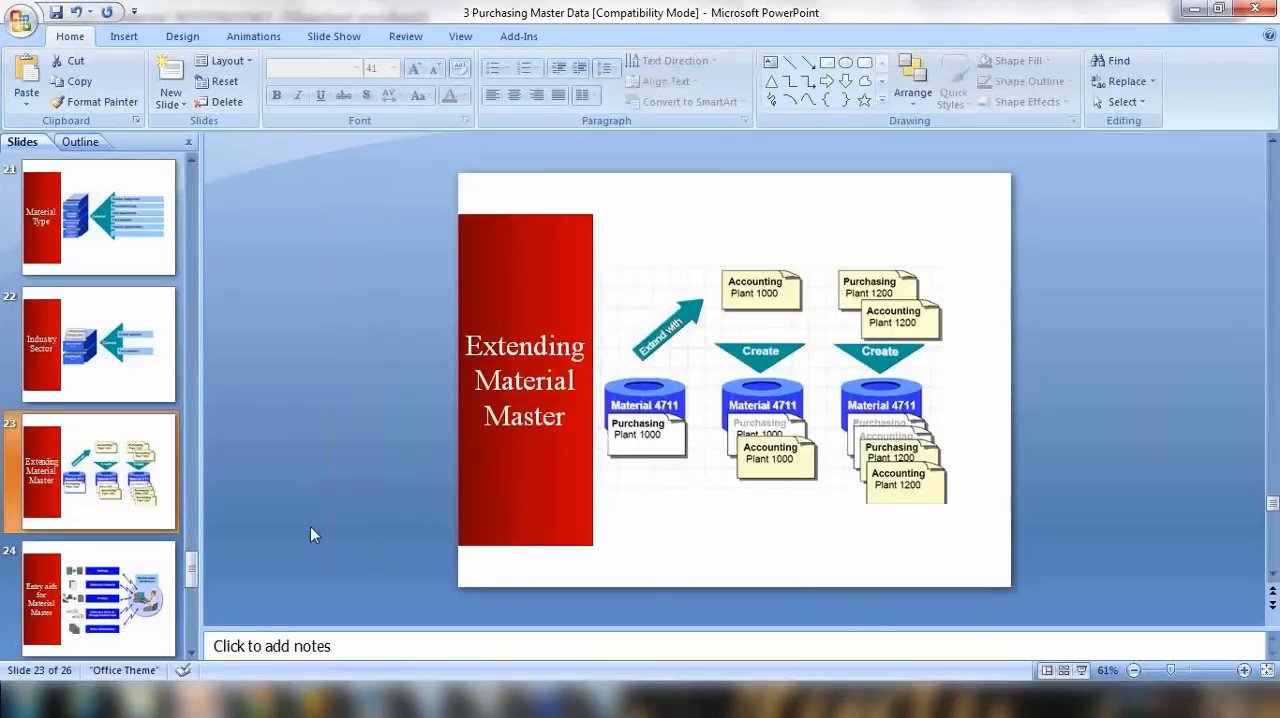
click(192, 651)
click(192, 651)
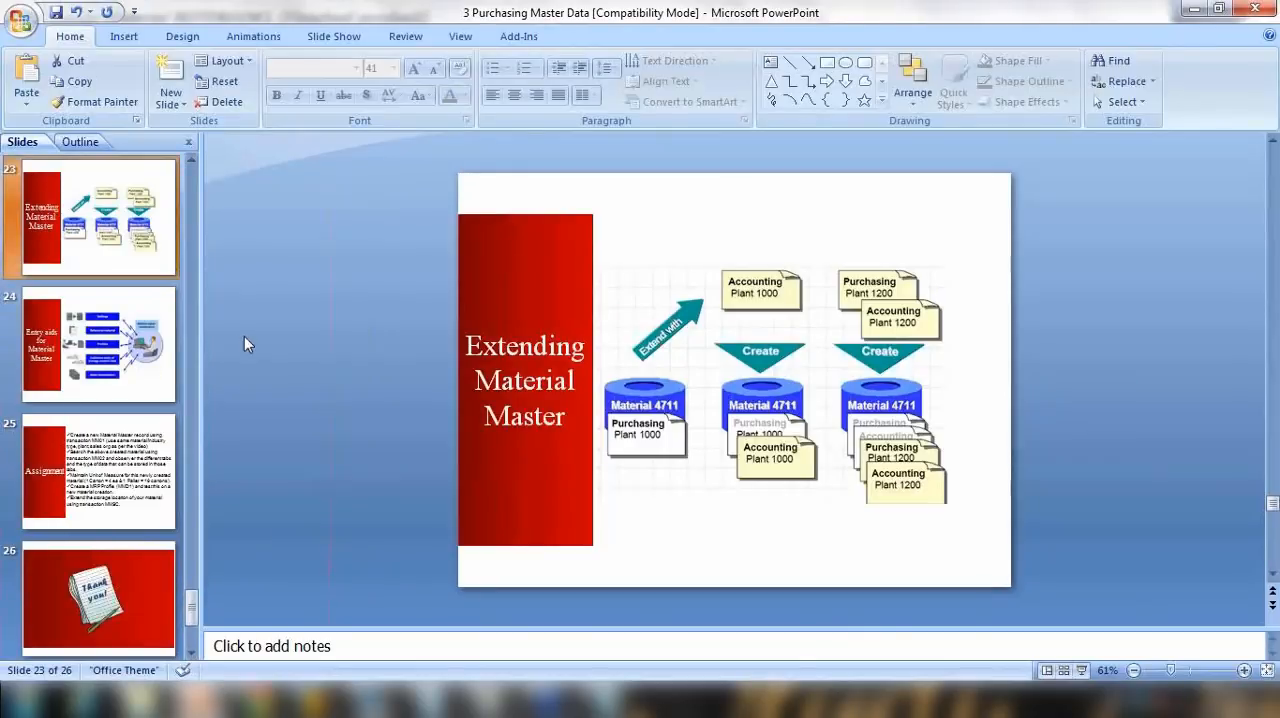
click(1081, 670)
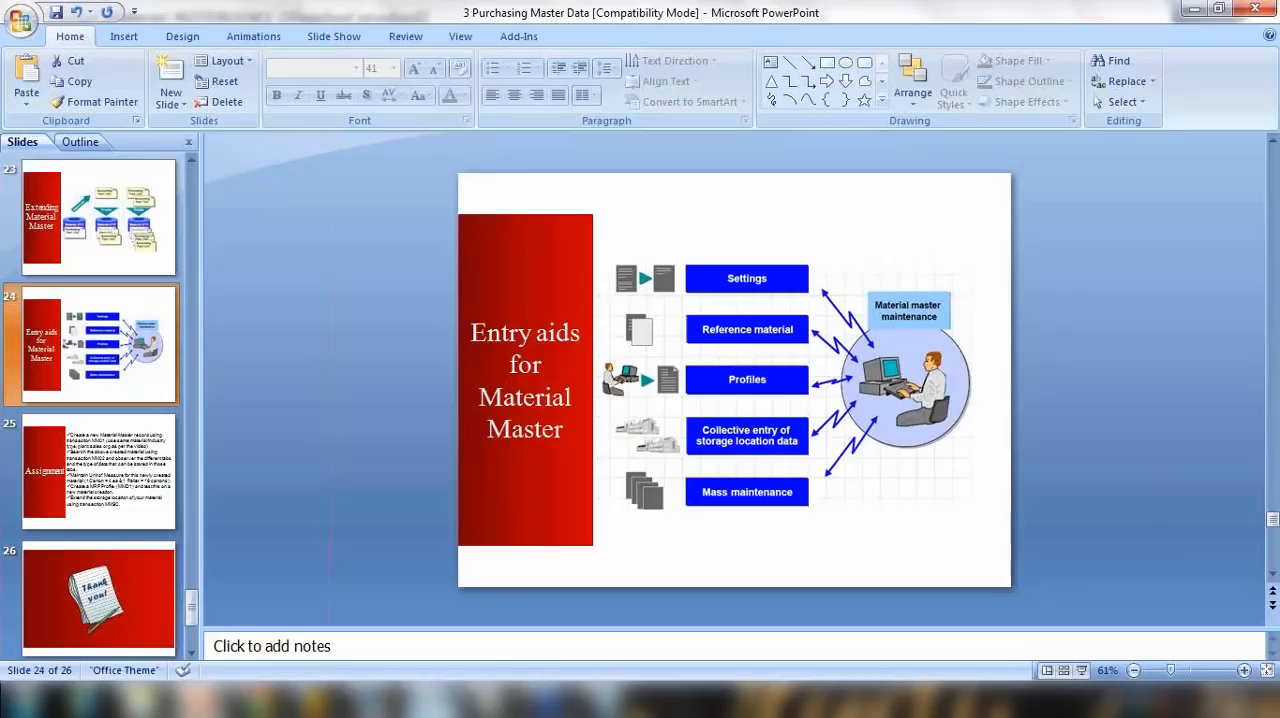
Step: Switch to SAP, leave the Change Material initial screen for SAP Easy Access and close the other session changing NOTEBOOK1
mouse_move(317, 700)
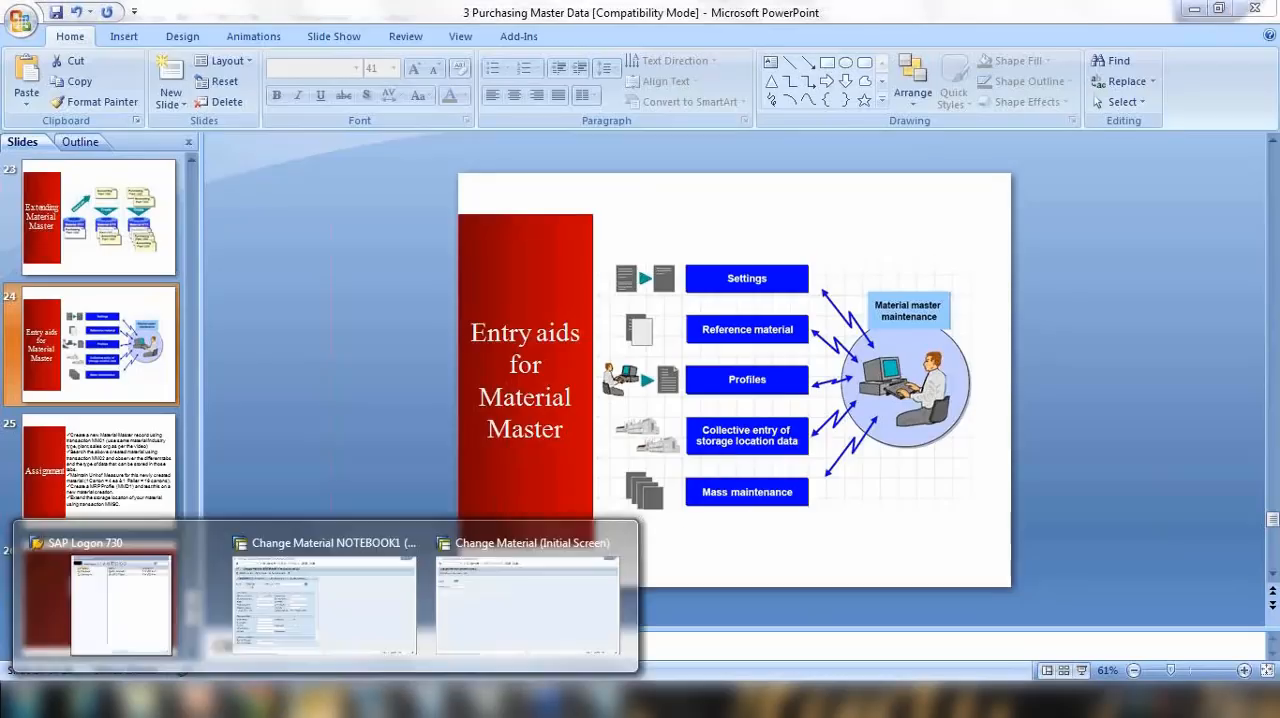
click(500, 583)
key(Return)
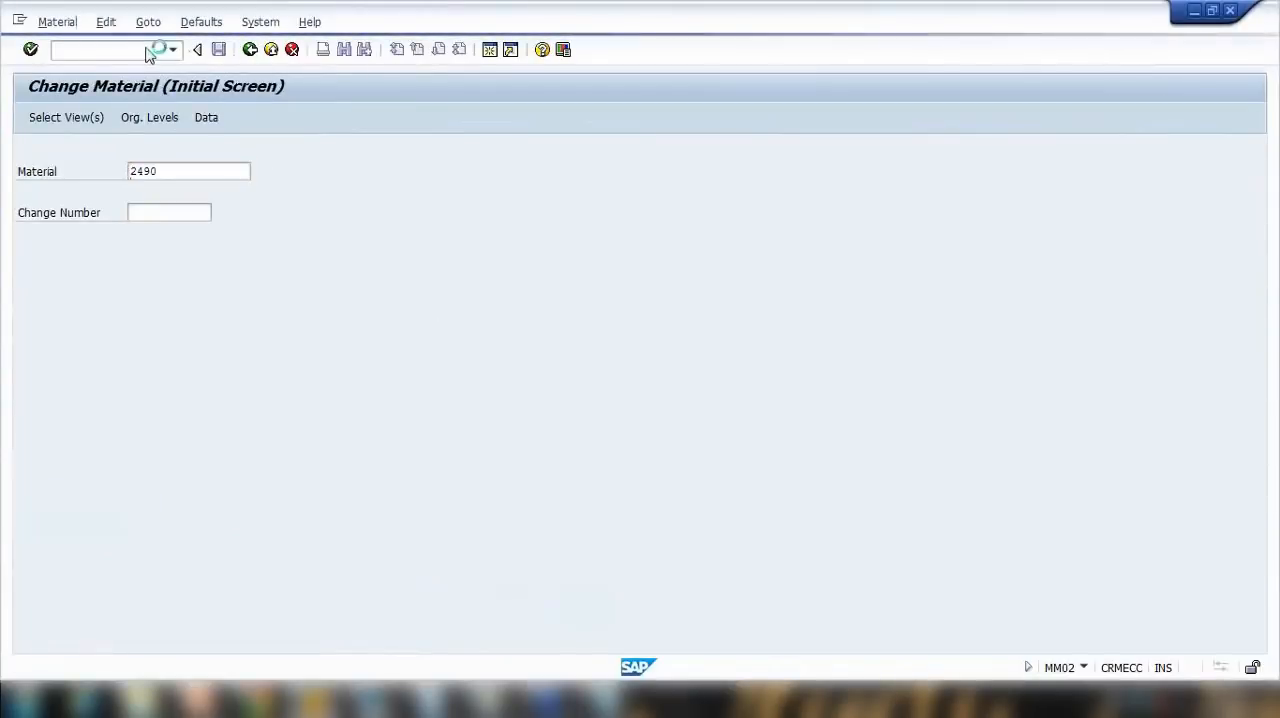
click(328, 692)
click(411, 544)
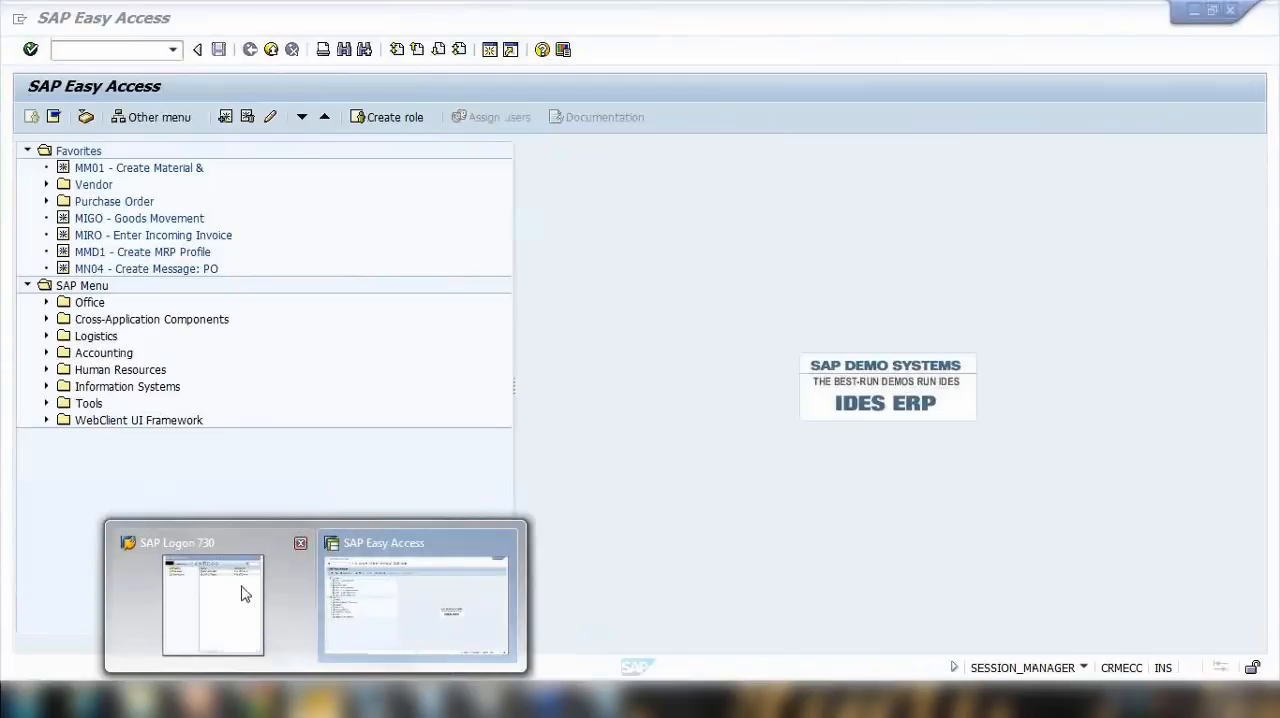
click(299, 546)
click(299, 552)
Step: Start transaction MM01 from SAP Easy Access
click(111, 49)
text(mm01)
key(Return)
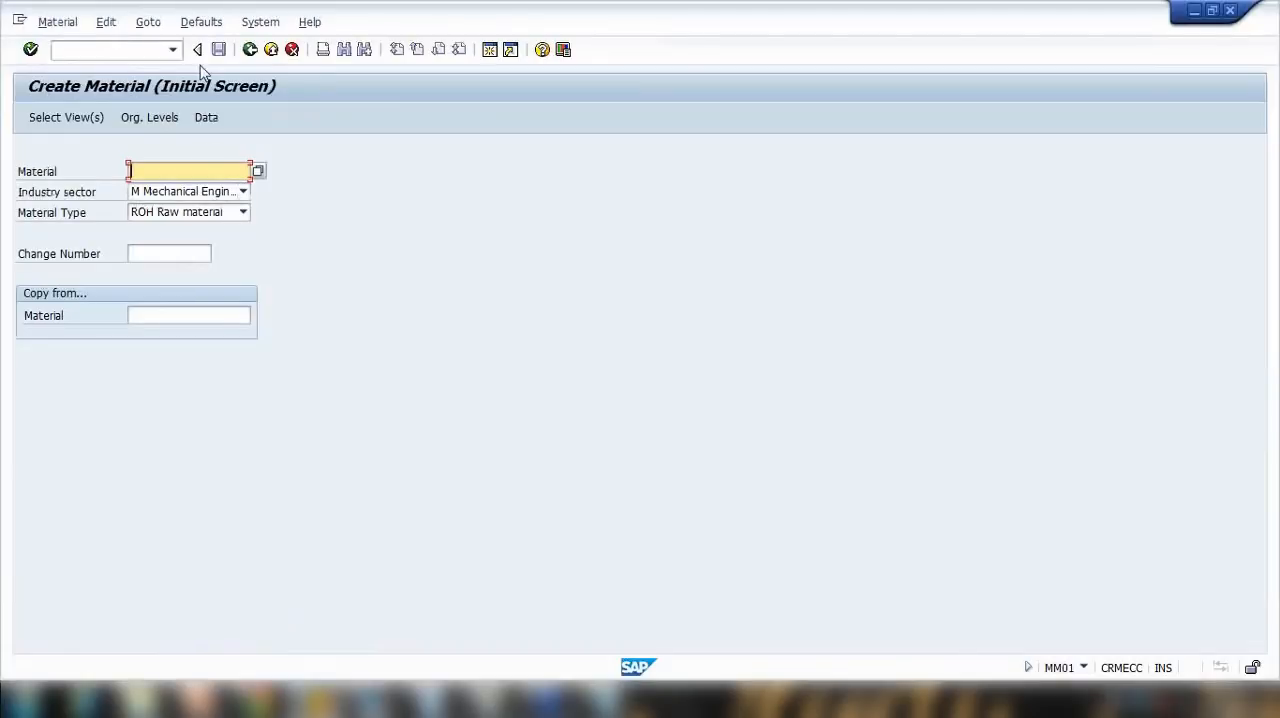
Step: Set the default industry sector to M Mechanical Engineering for creating materials and confirm the setting
click(205, 25)
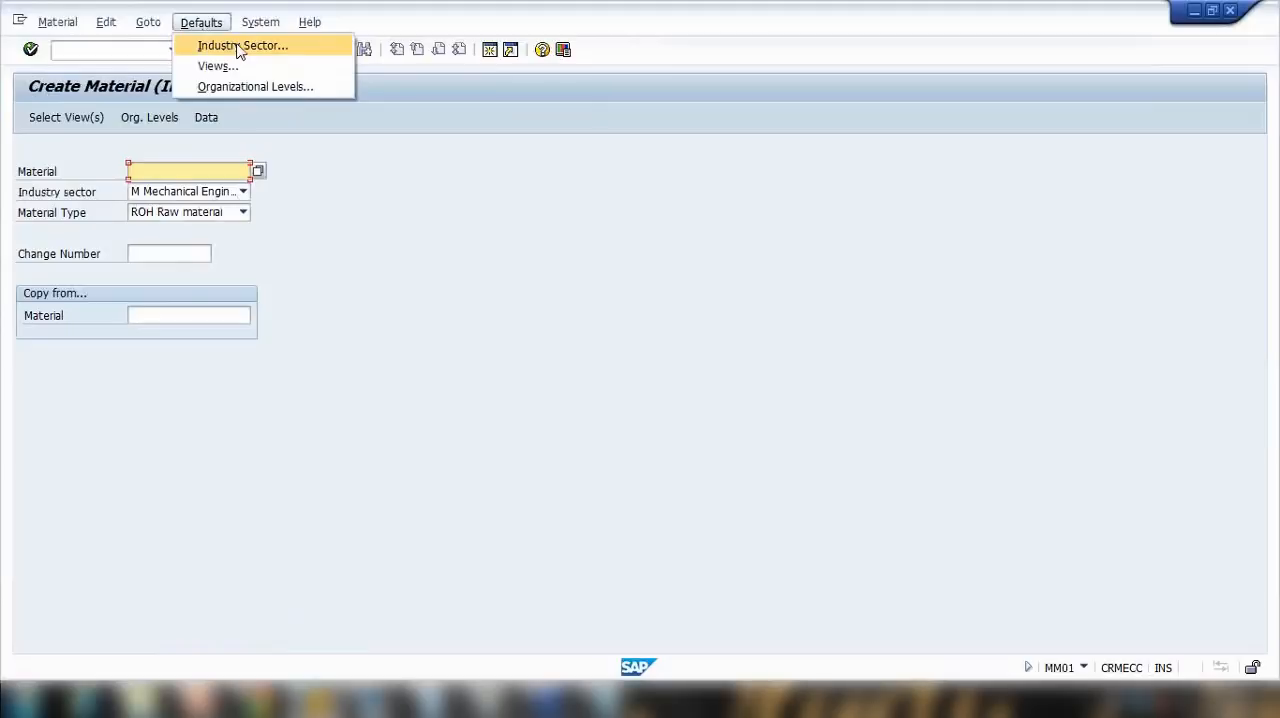
click(240, 48)
drag(386, 192, 483, 160)
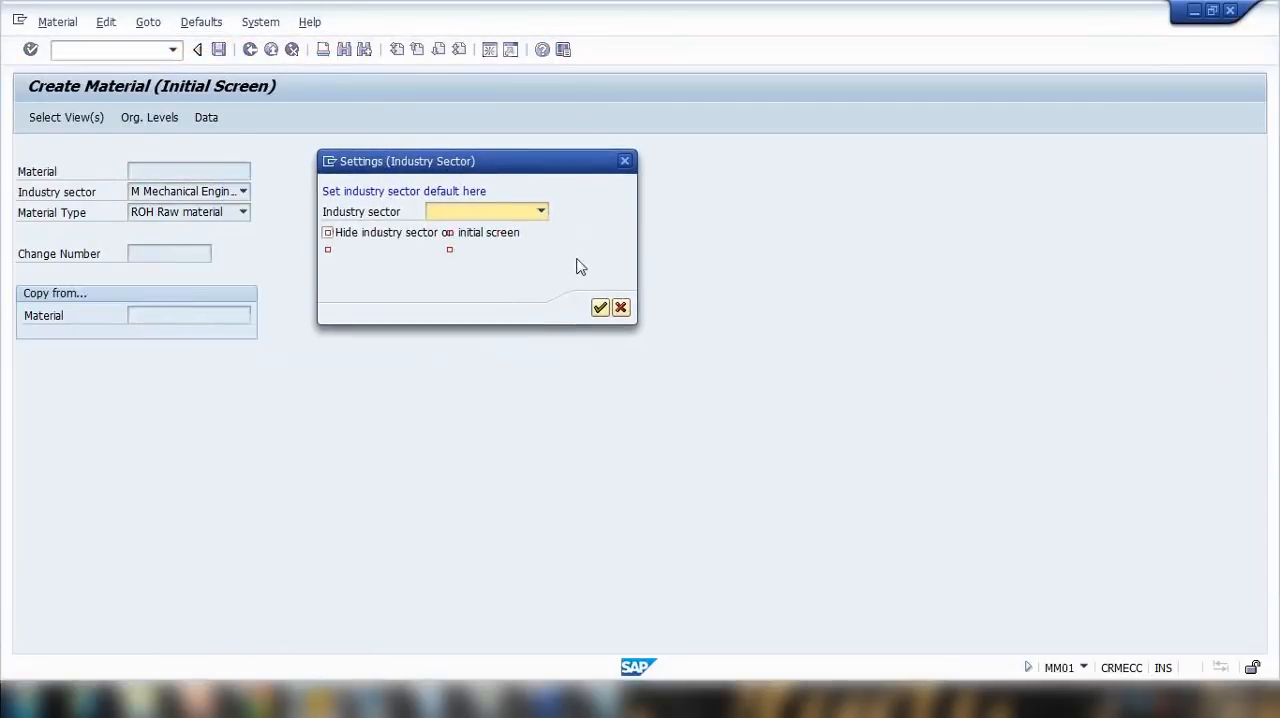
click(540, 211)
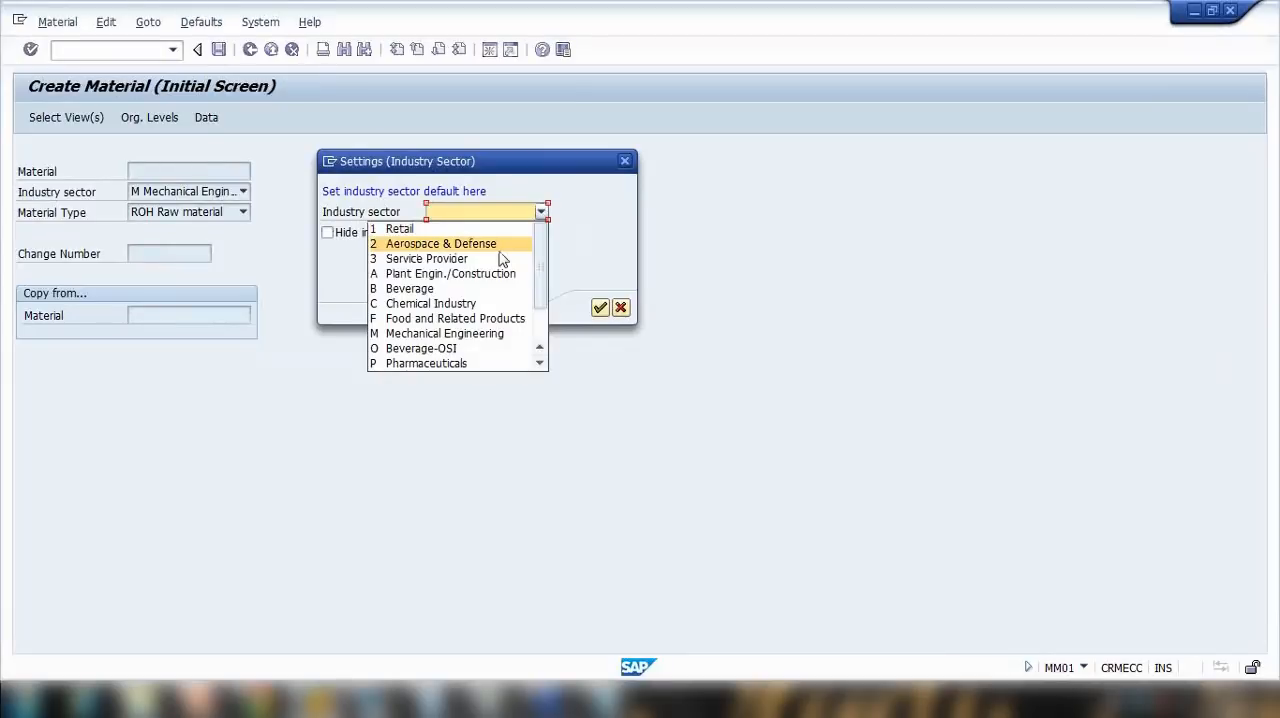
click(490, 333)
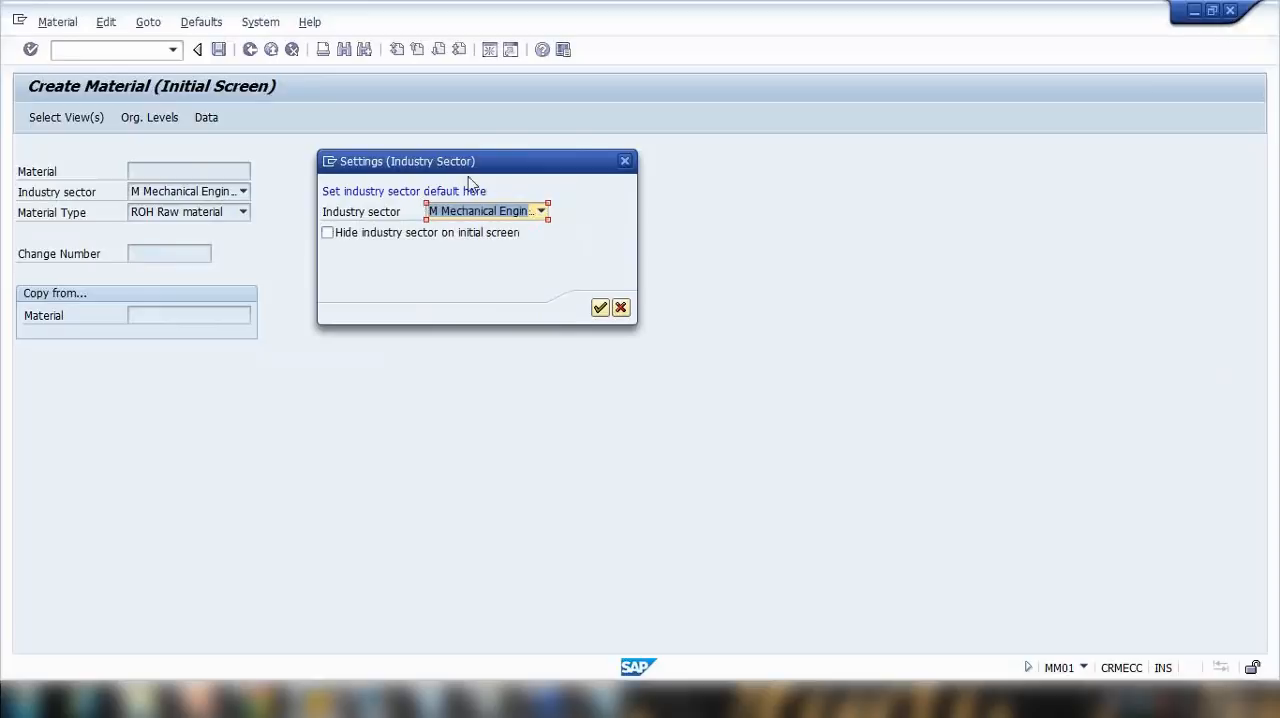
click(600, 309)
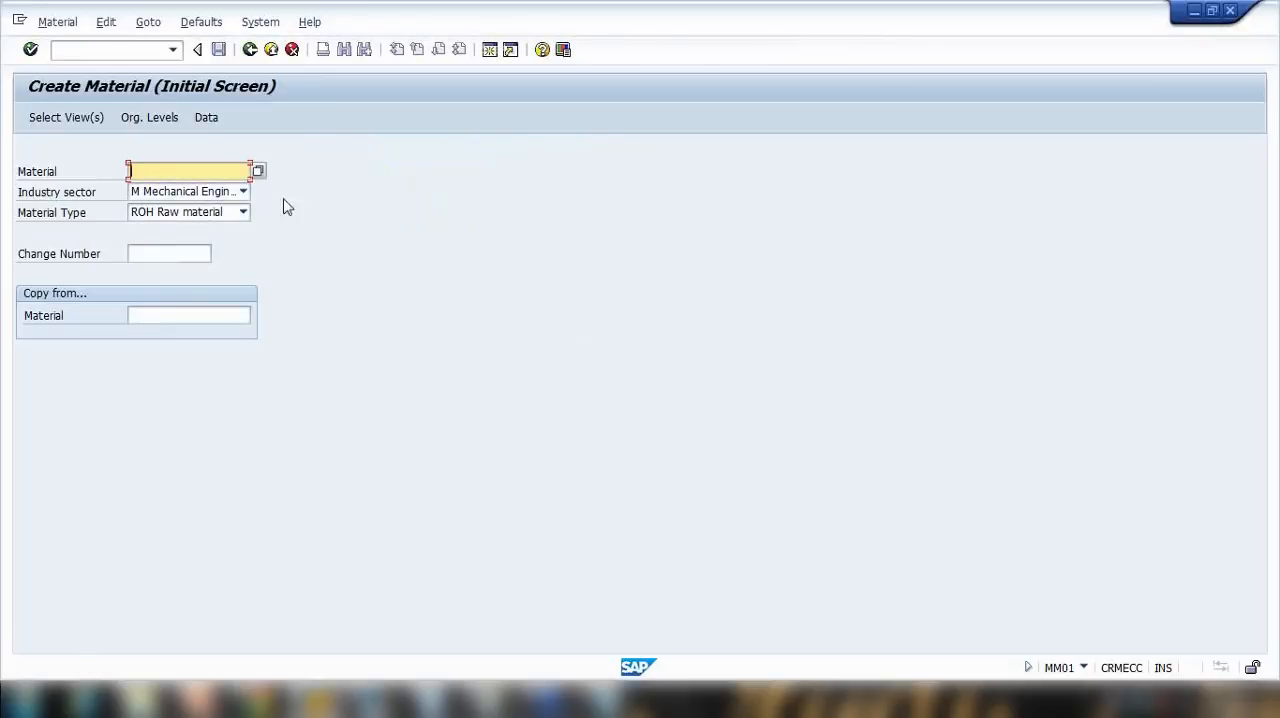
Step: Open the default views settings, check the preselected views and deselect all of them
click(203, 24)
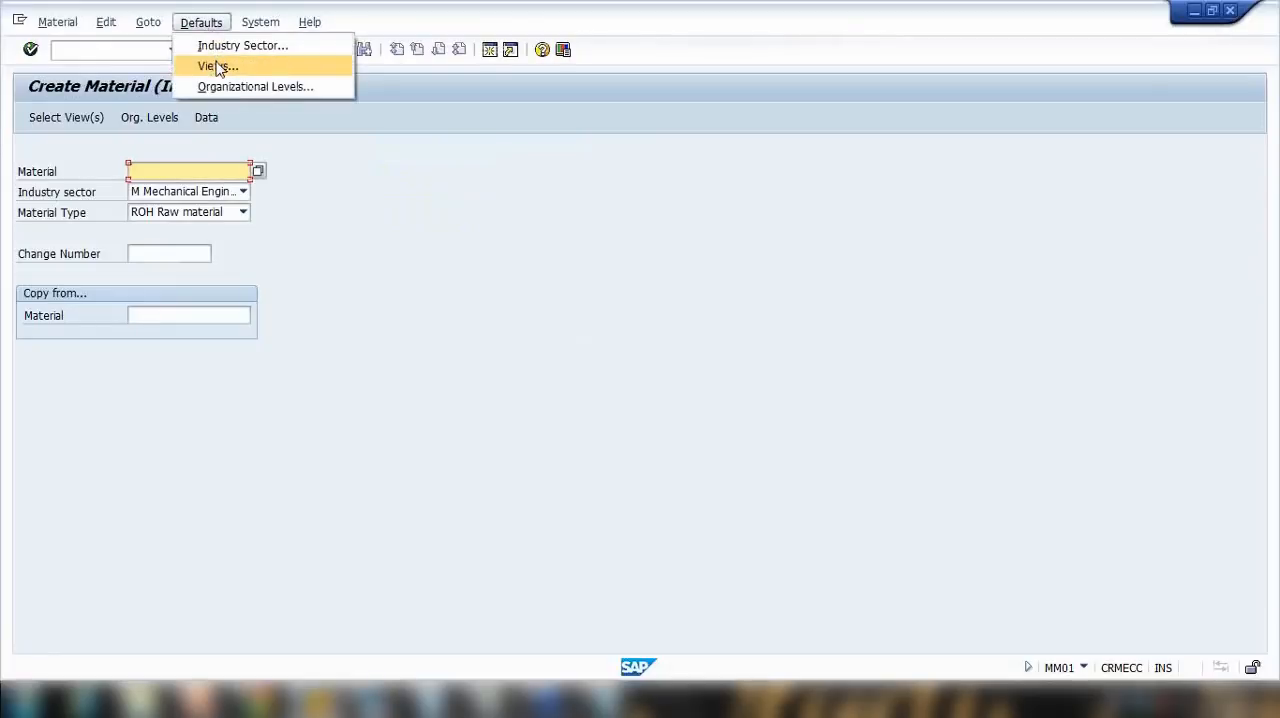
click(218, 67)
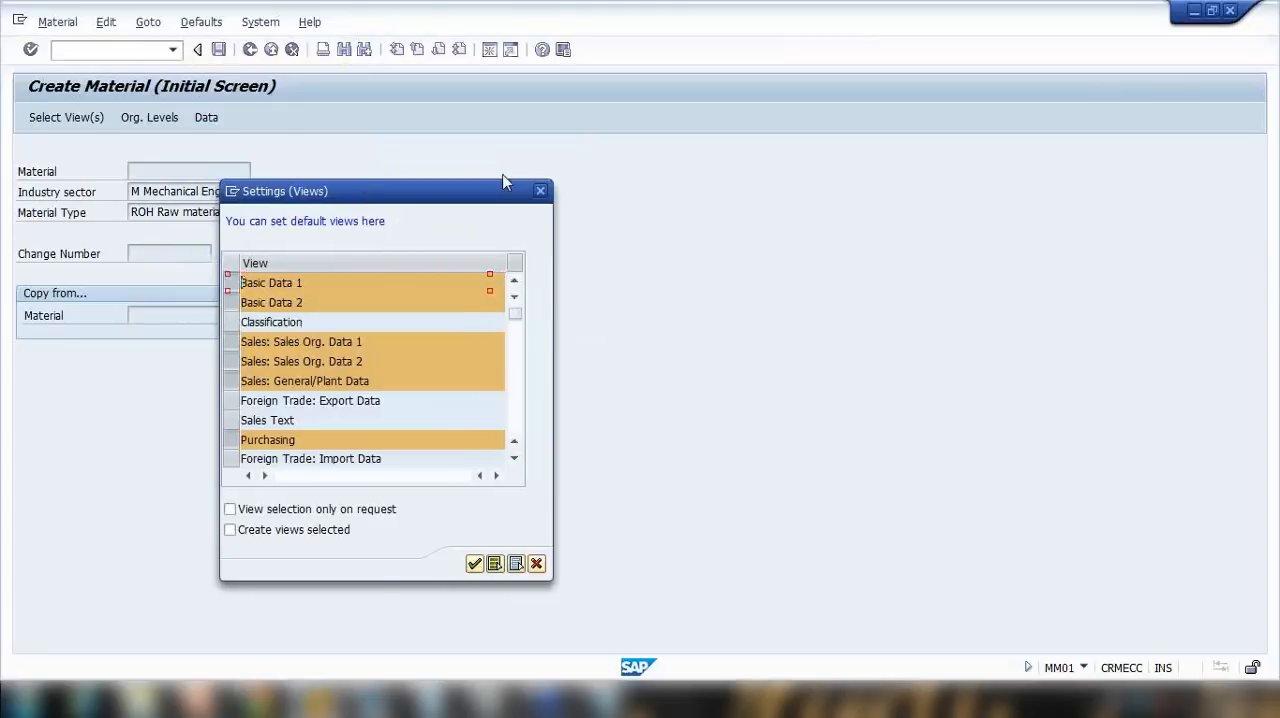
click(717, 431)
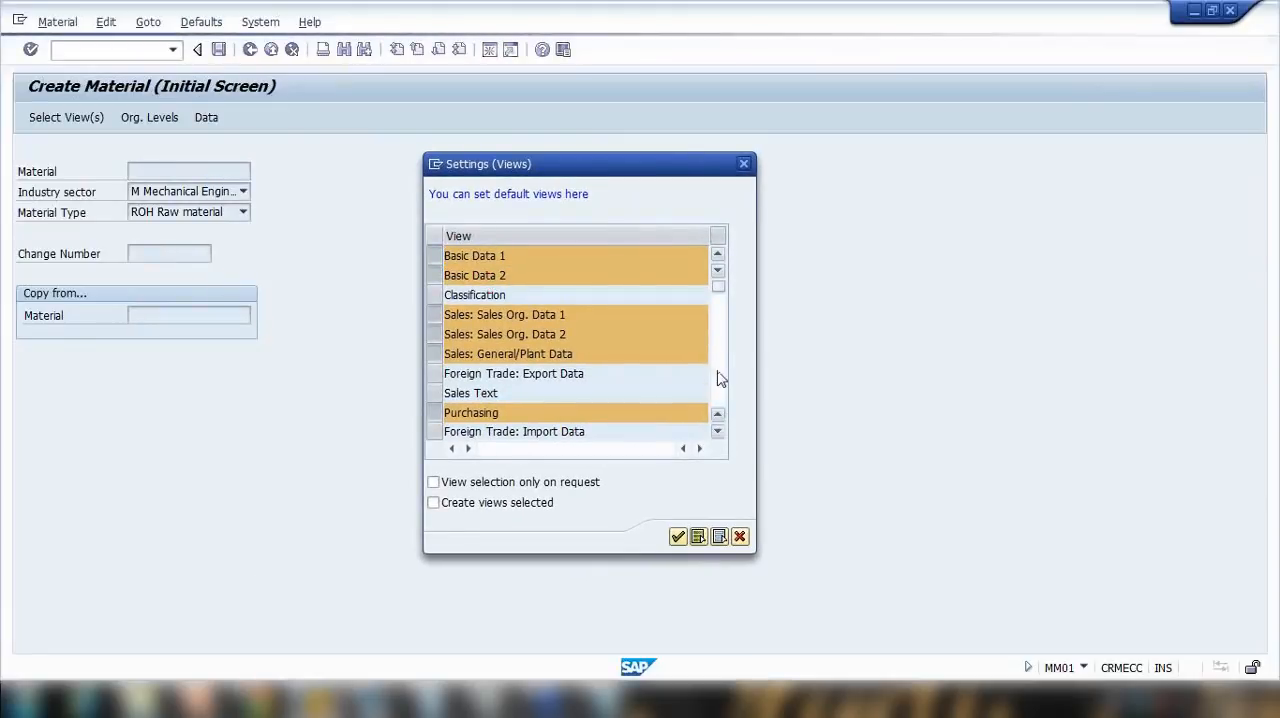
scroll(663, 420, down, 3)
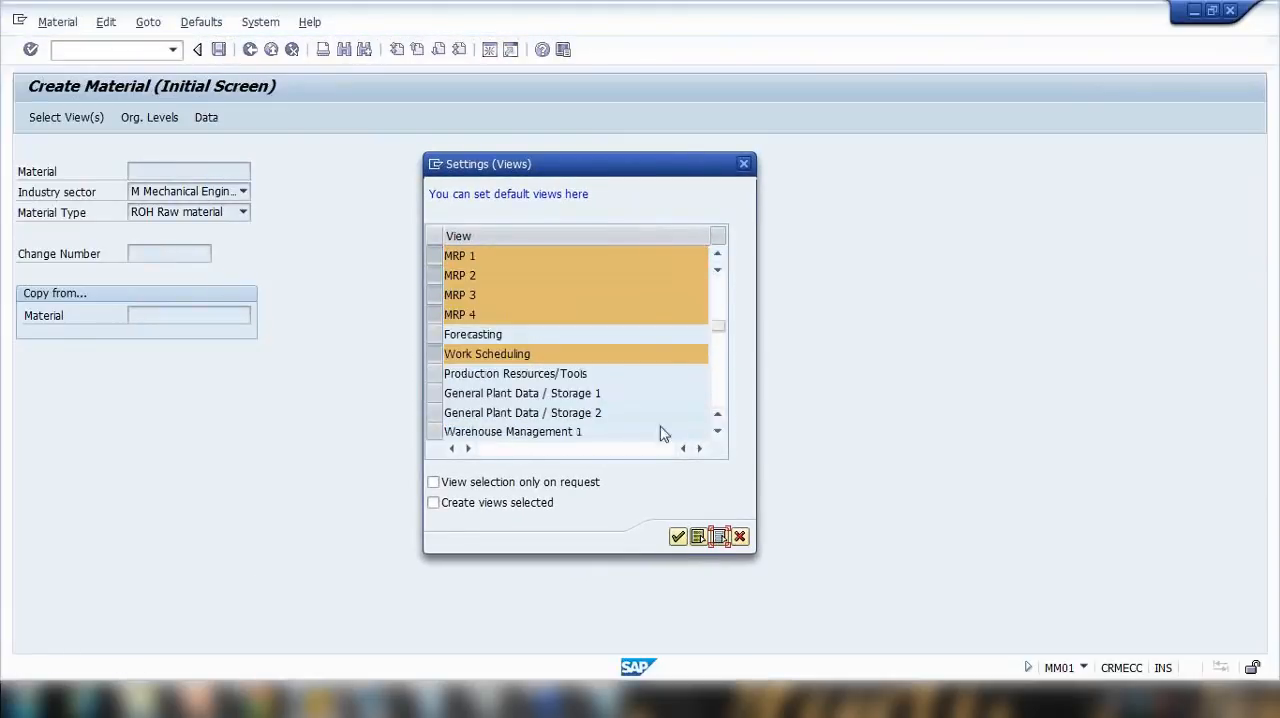
click(717, 292)
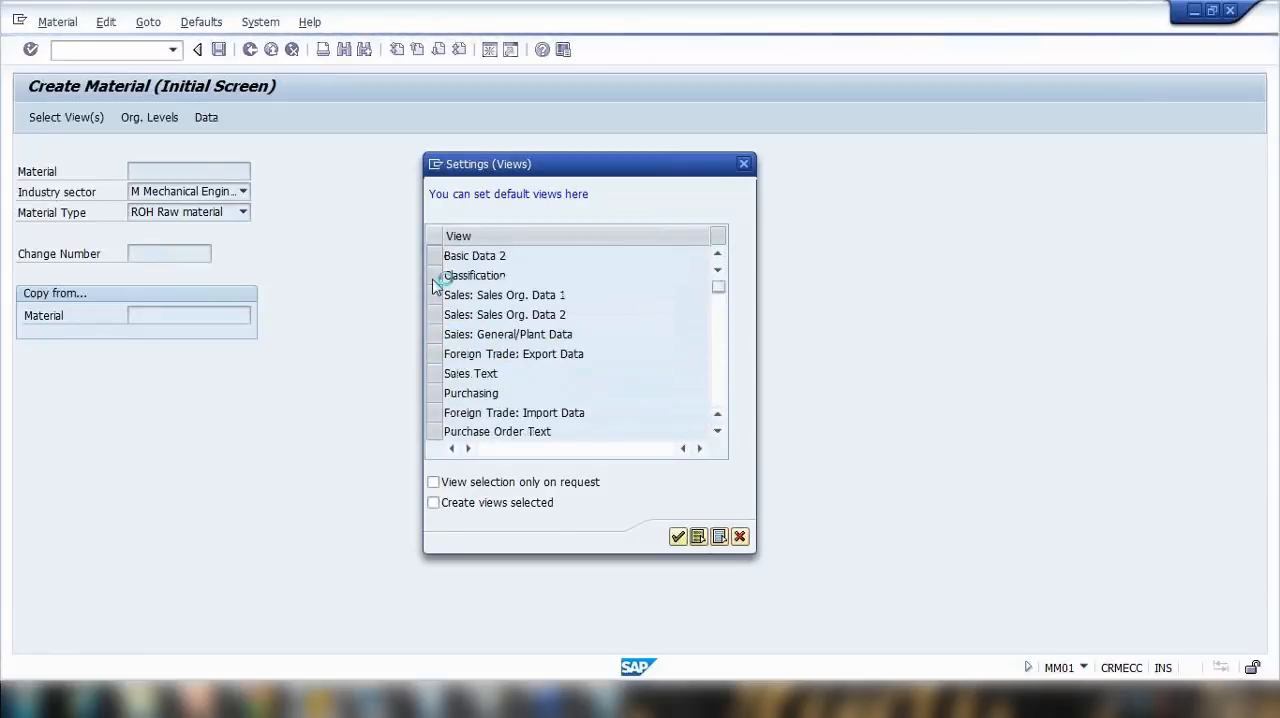
click(717, 256)
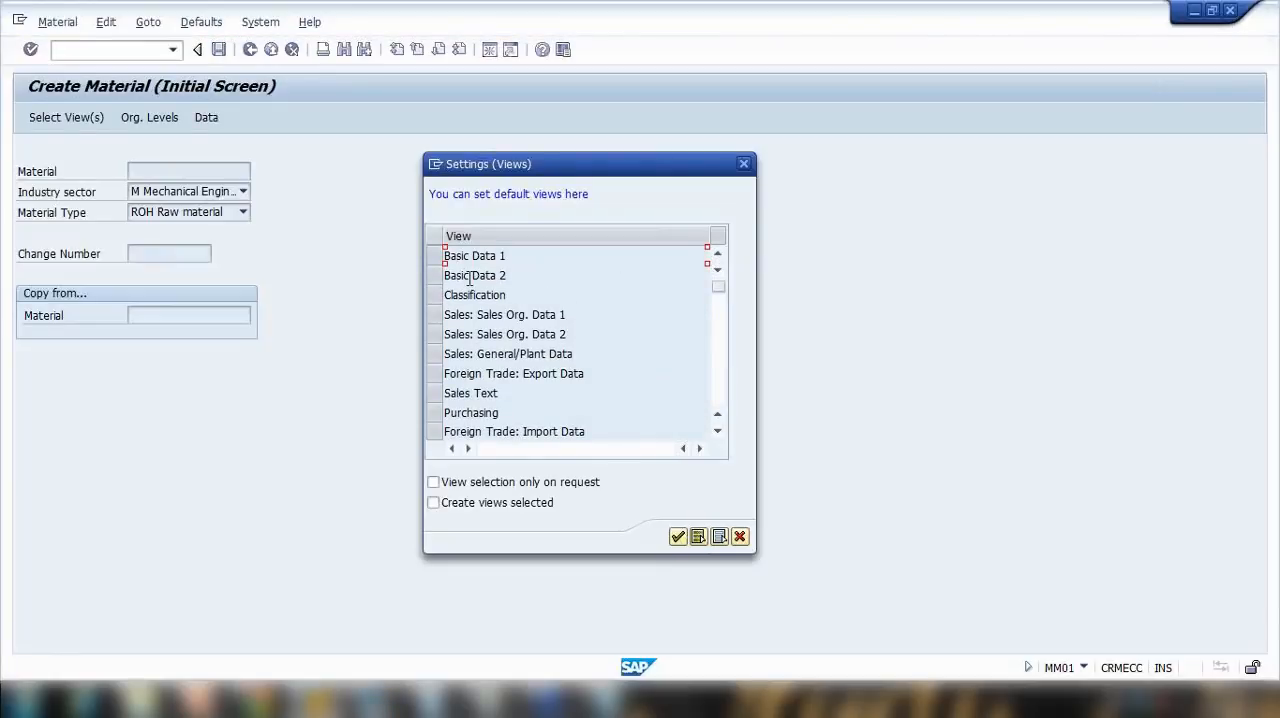
Step: Select Basic Data 1 and 2, Sales Org. Data 1 and 2, Sales General/Plant Data and Purchasing as default views
click(434, 256)
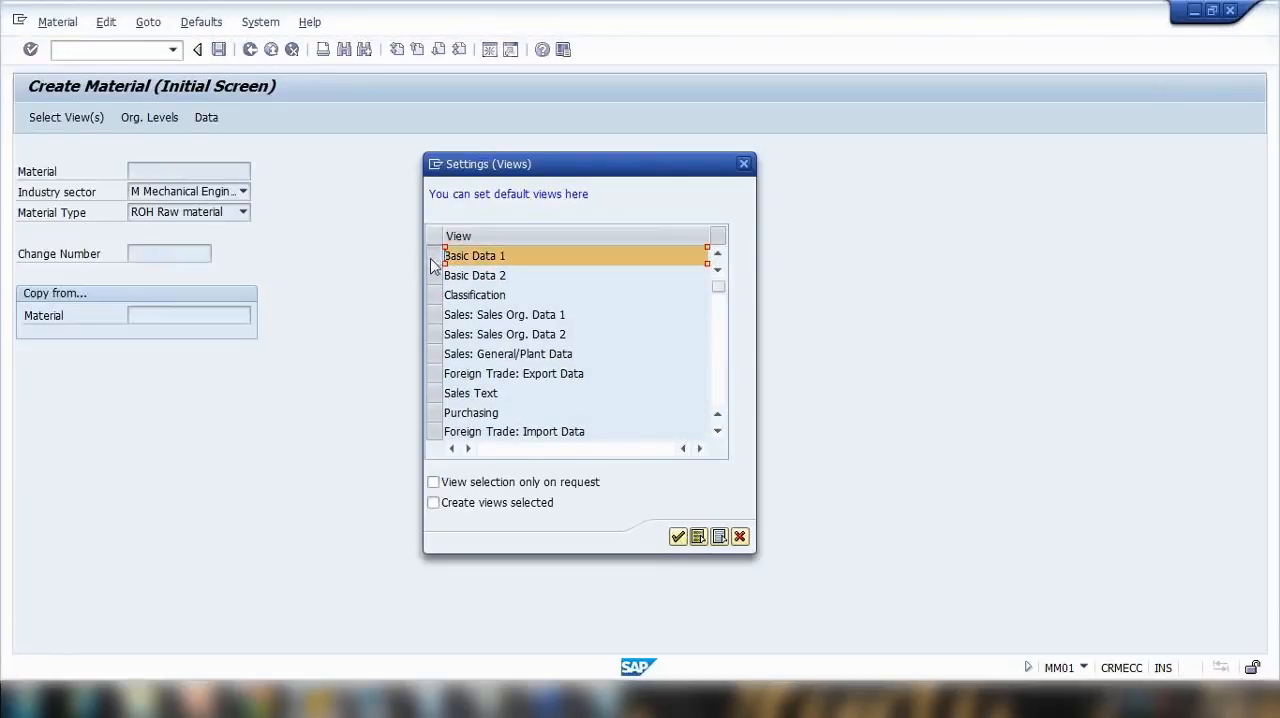
click(434, 275)
drag(434, 314, 434, 354)
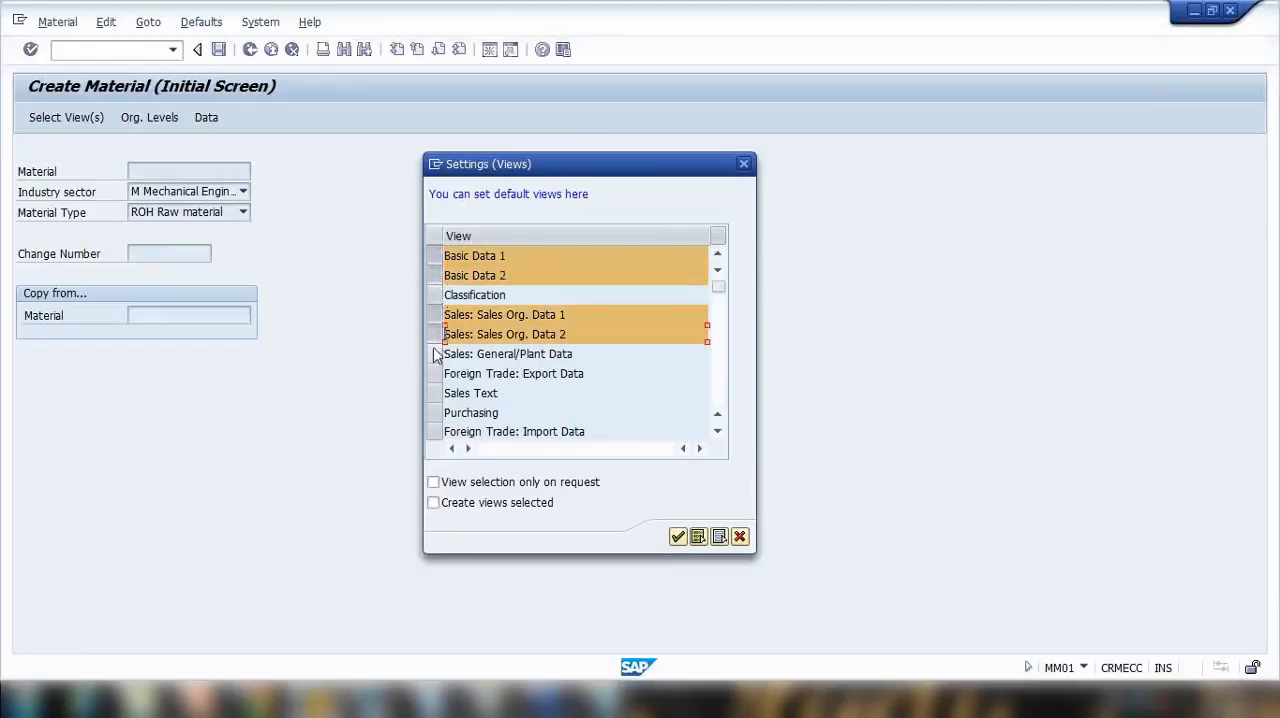
click(436, 413)
Step: Add MRP 1, MRP 2, MRP 3, MRP 4 and Work Scheduling to the default views
click(717, 431)
click(717, 431)
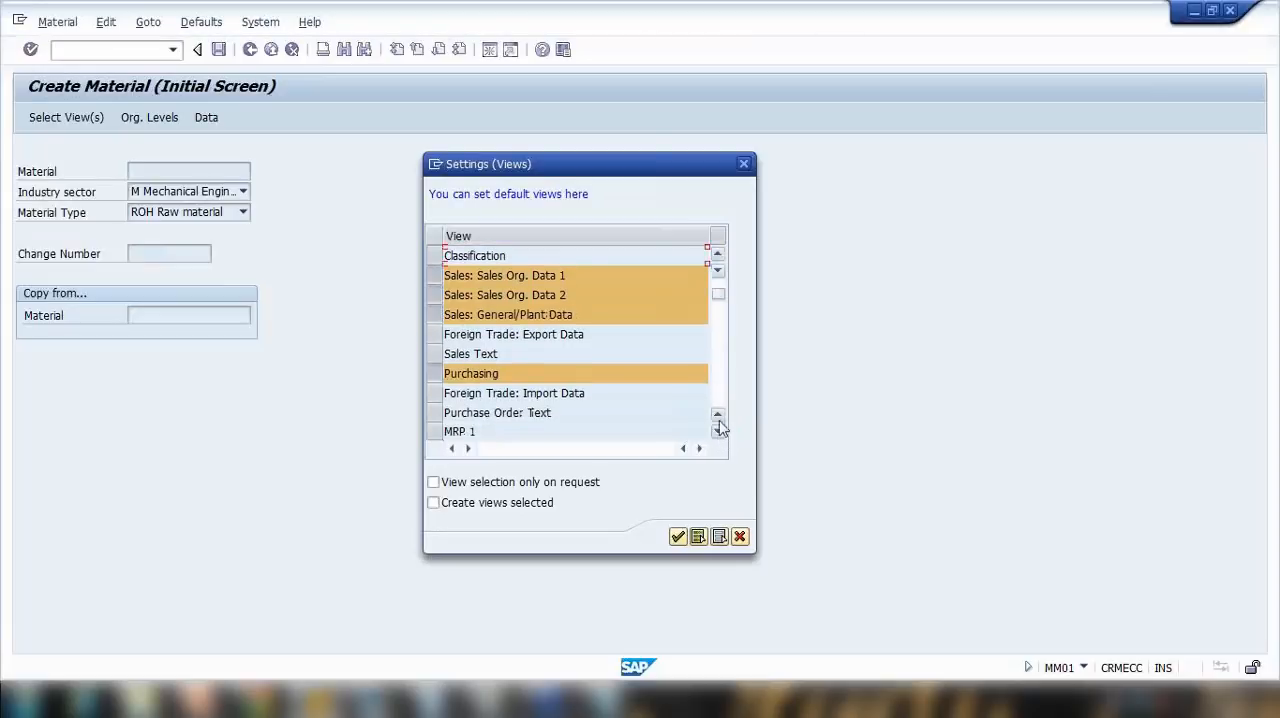
click(717, 405)
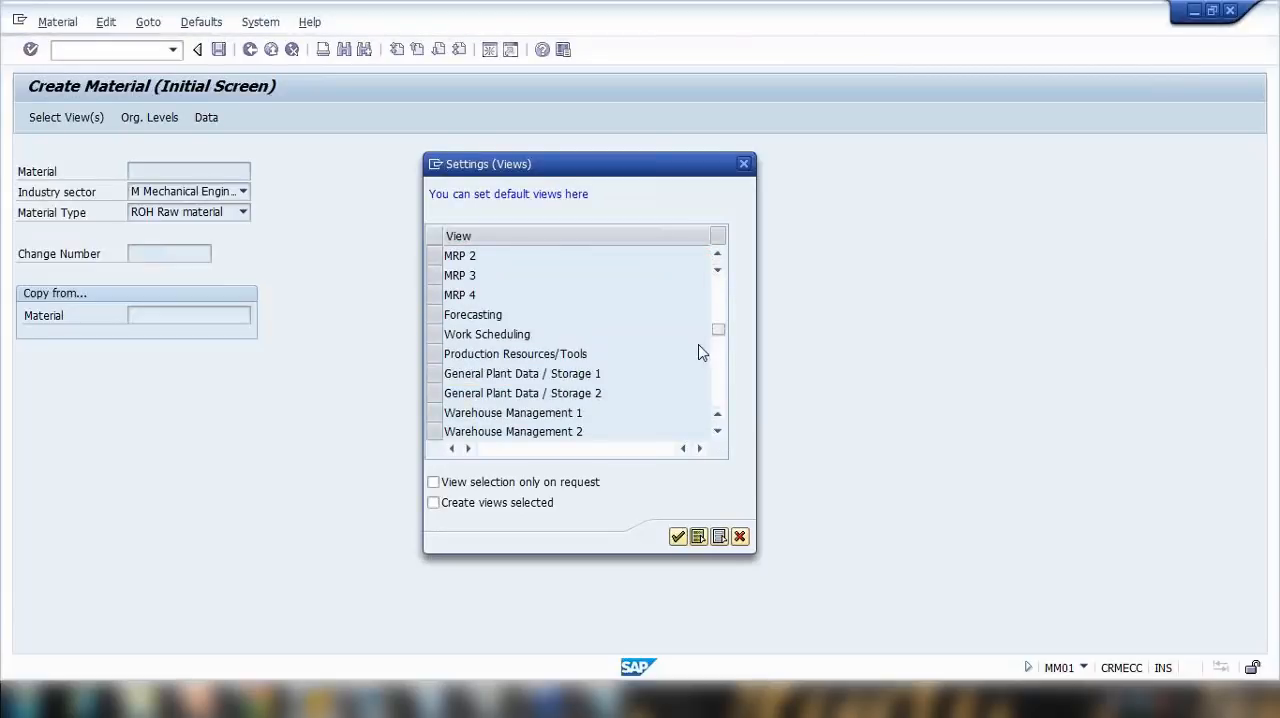
scroll(700, 351, up, 1)
drag(434, 295, 435, 355)
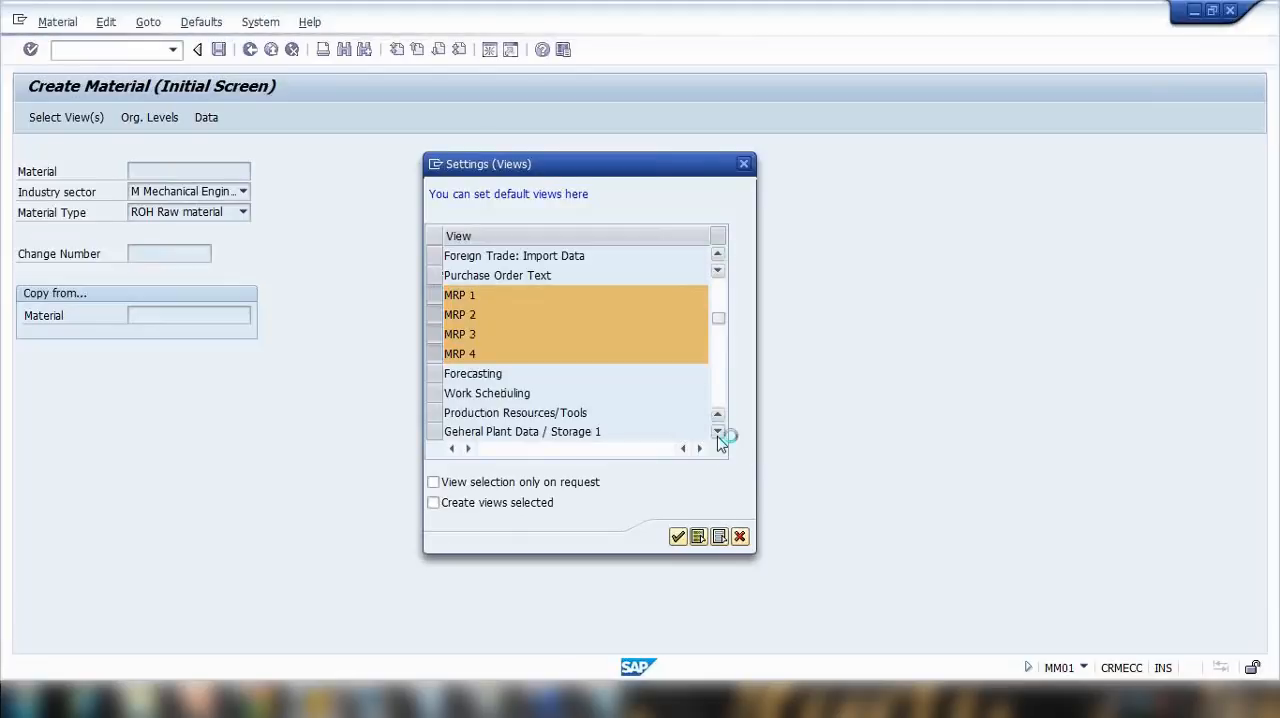
click(717, 431)
scroll(475, 370, down, 1)
click(441, 355)
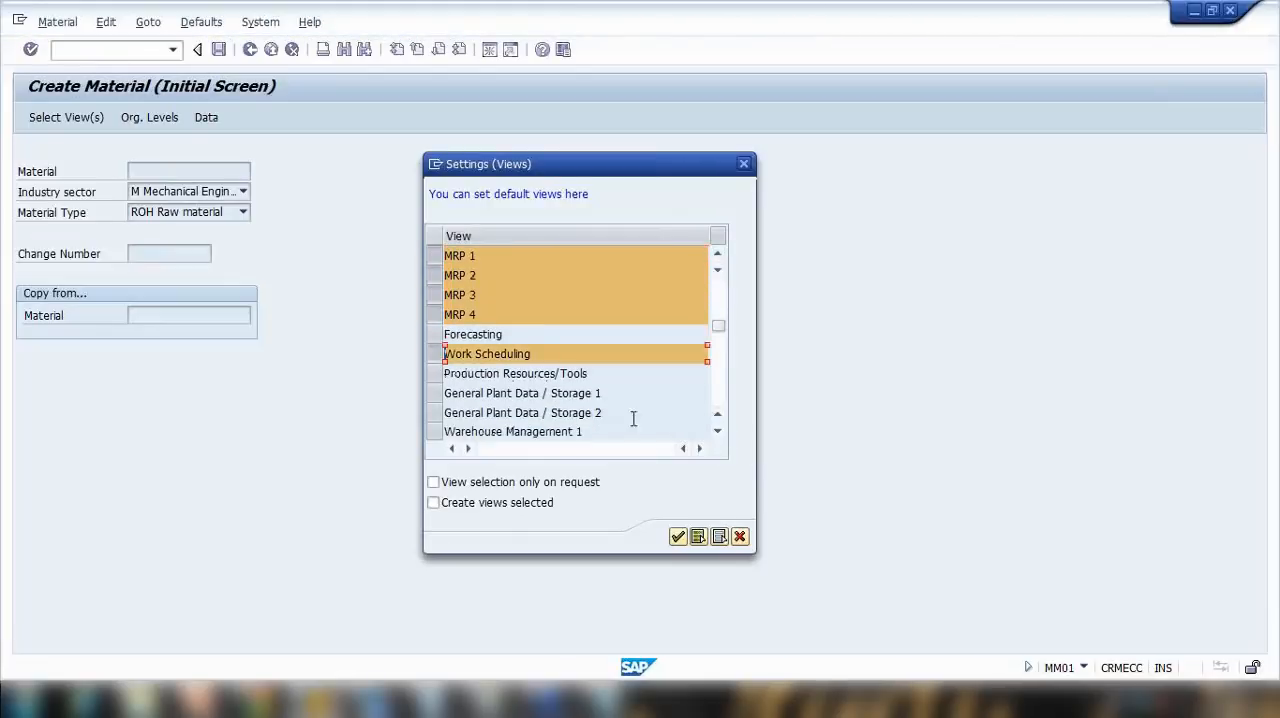
Step: Add Accounting 1 and 2 and Costing 1 and 2 to the default views and confirm the settings
click(717, 406)
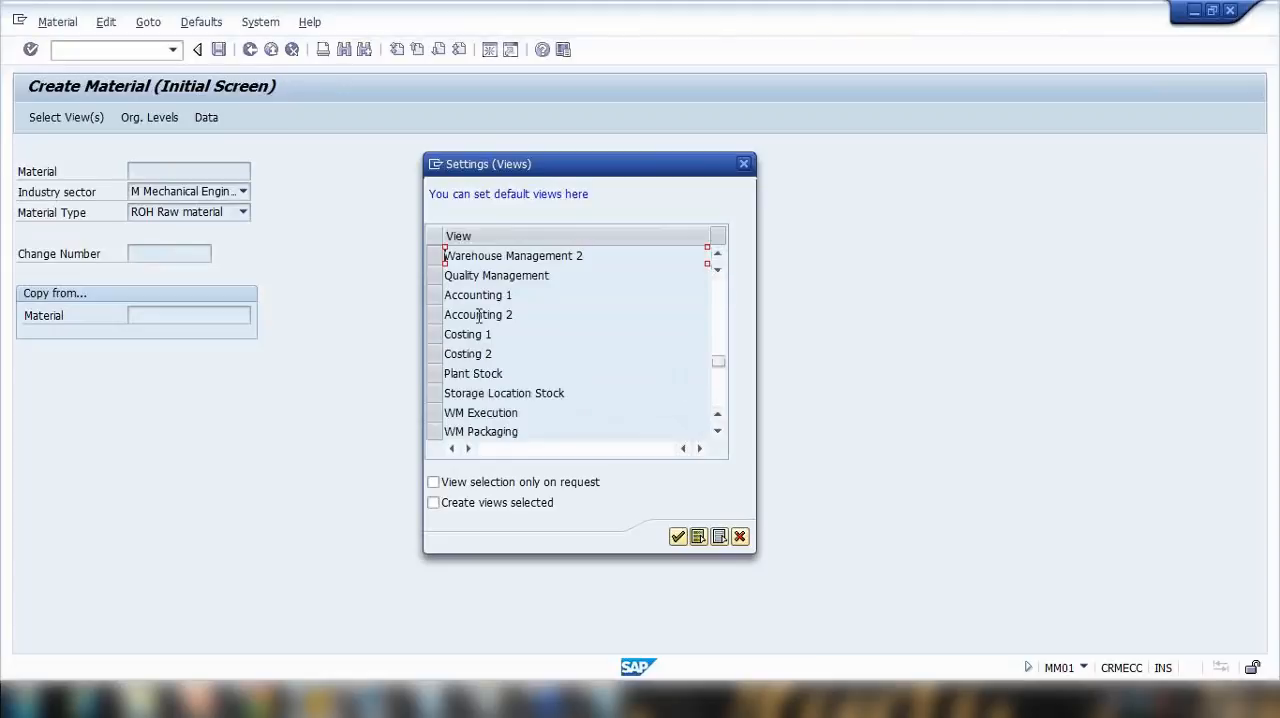
drag(434, 303, 434, 356)
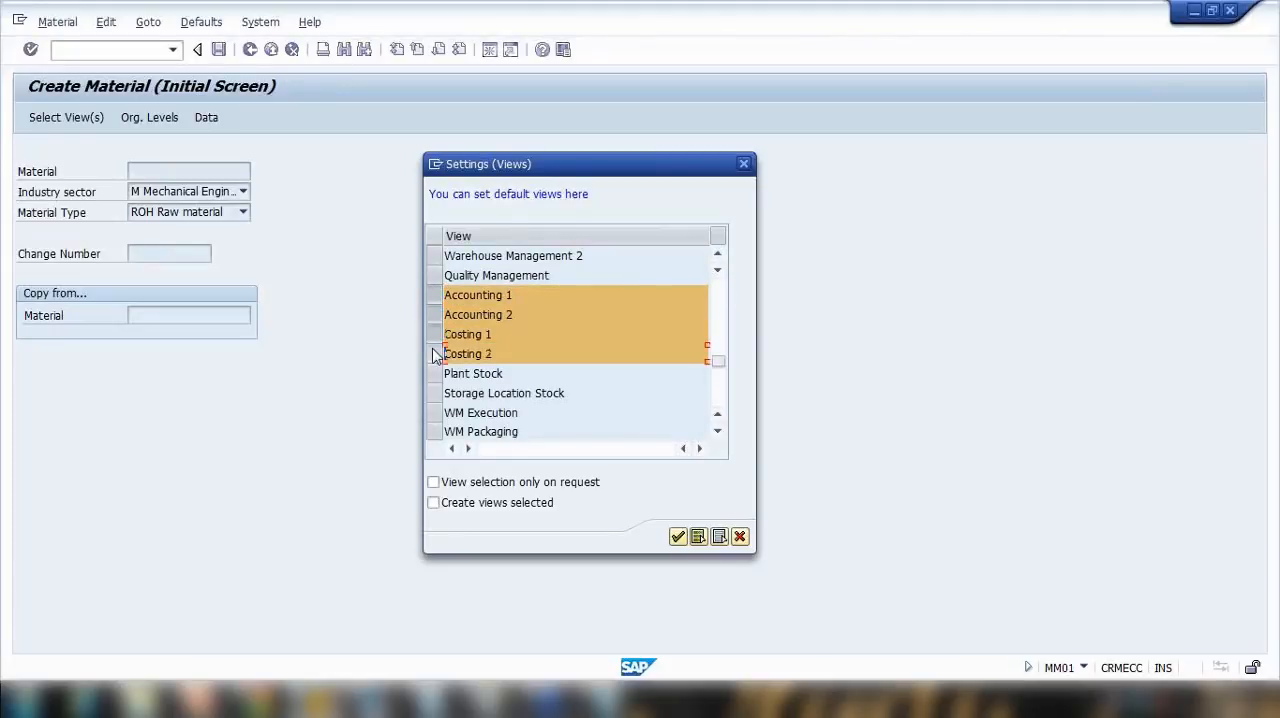
click(677, 538)
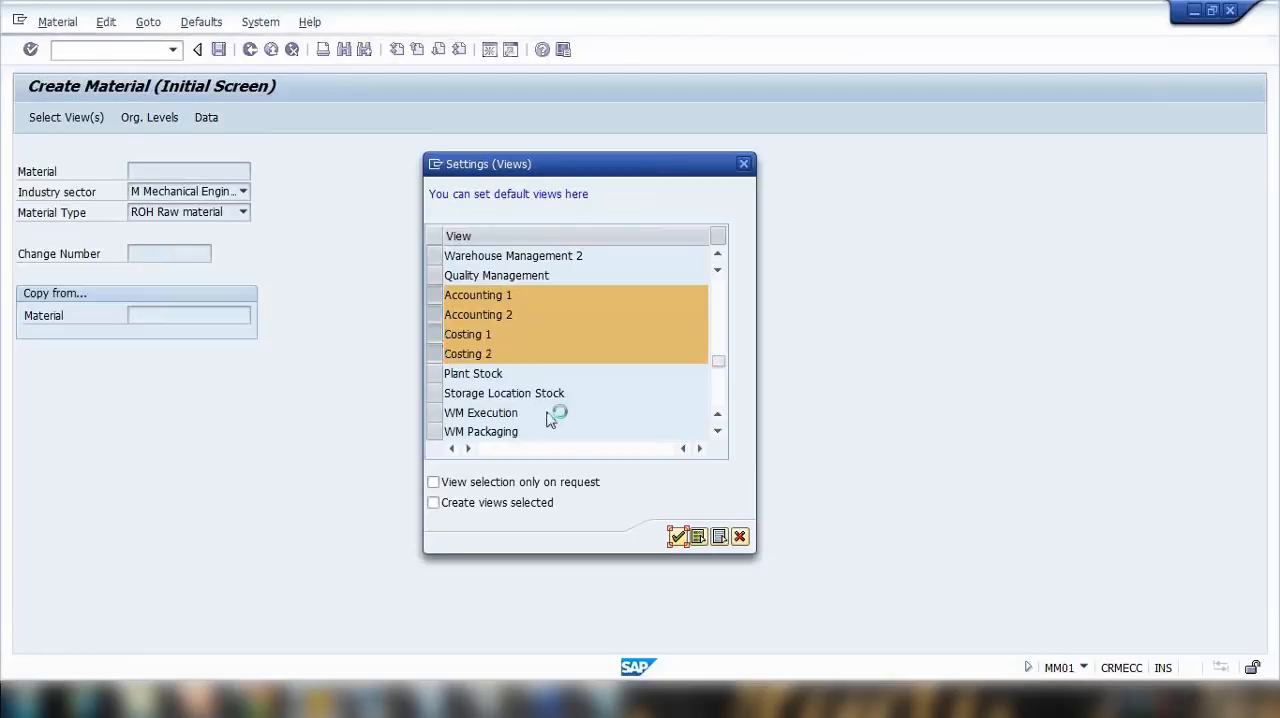
Step: Reopen the default views settings, check which views are selected and close them
click(201, 21)
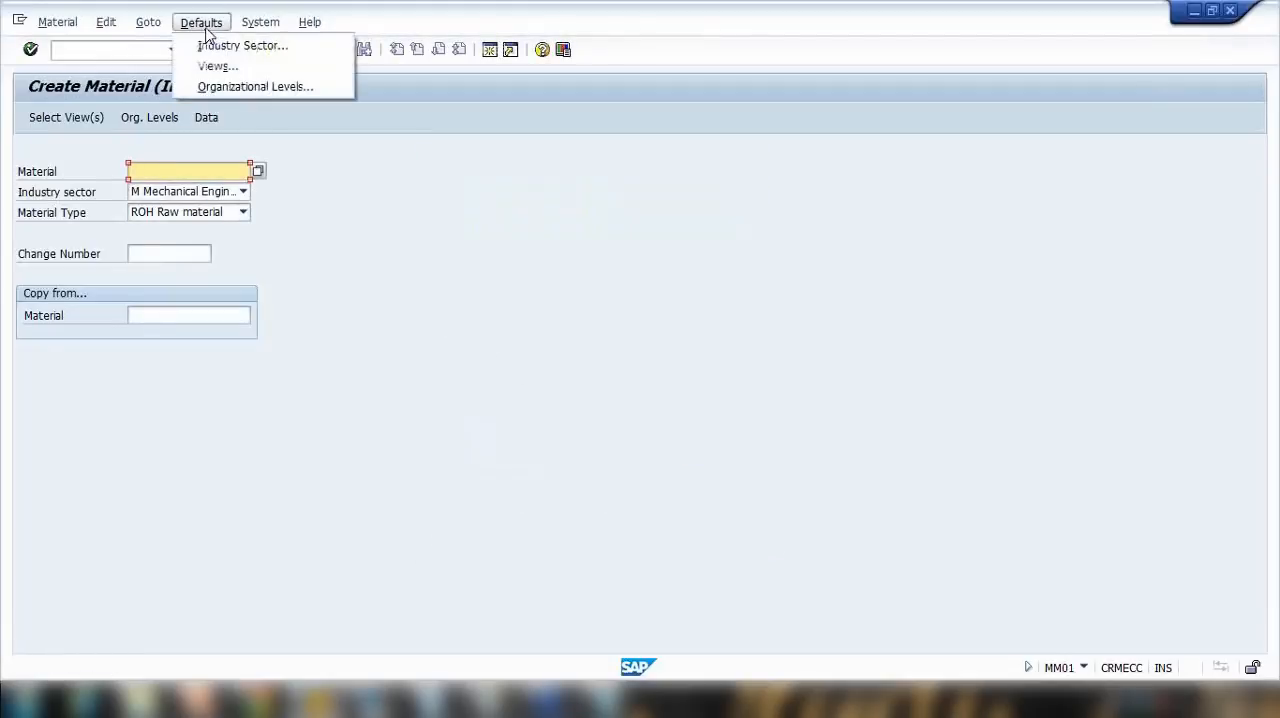
click(218, 66)
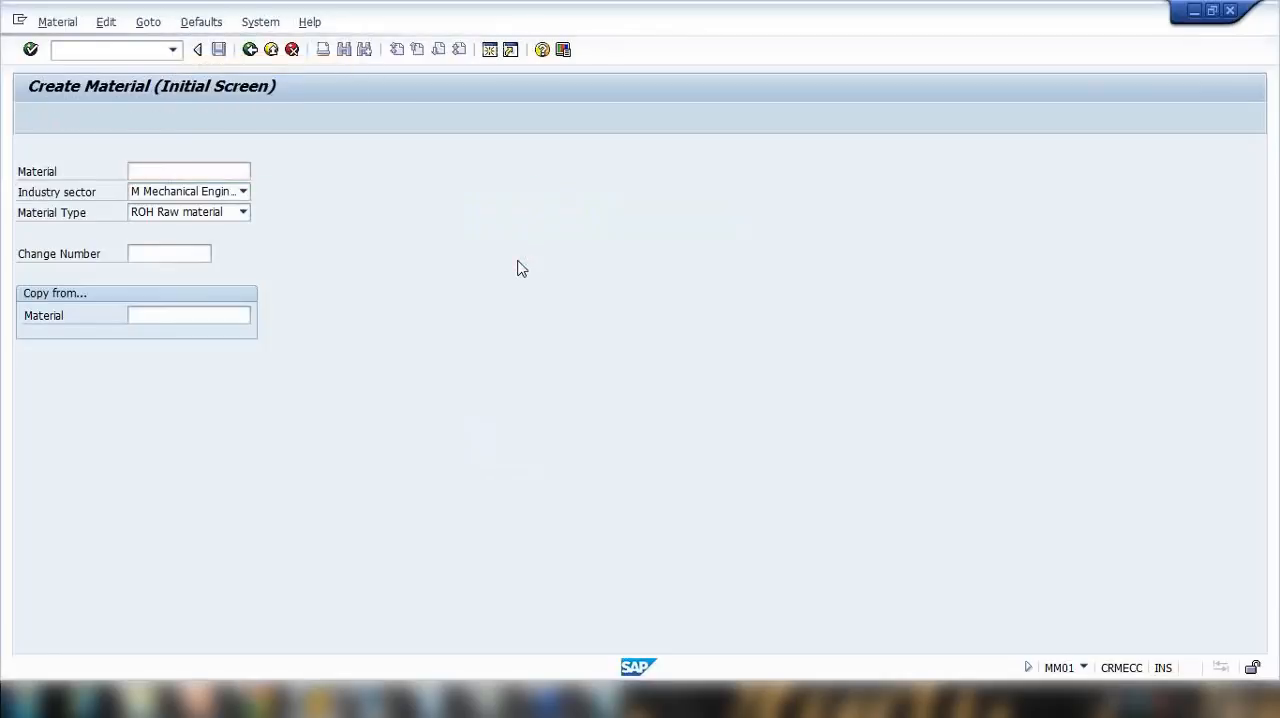
scroll(506, 316, up, 3)
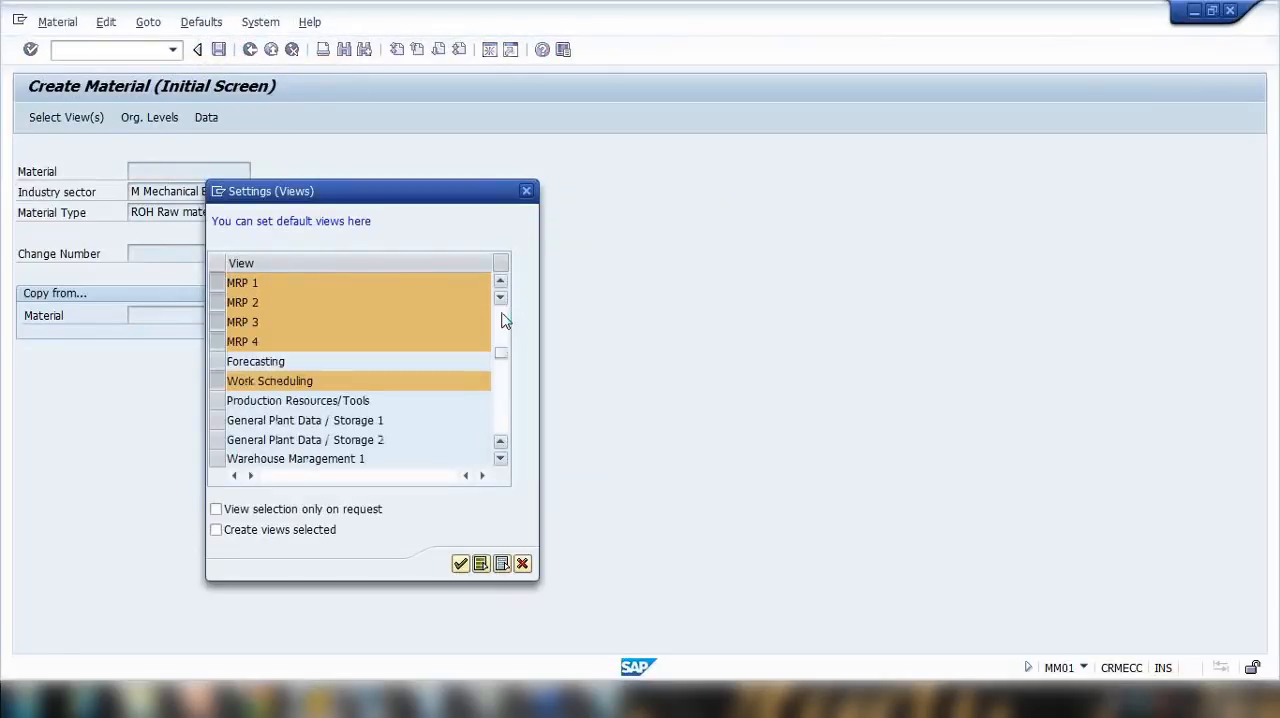
scroll(440, 318, up, 3)
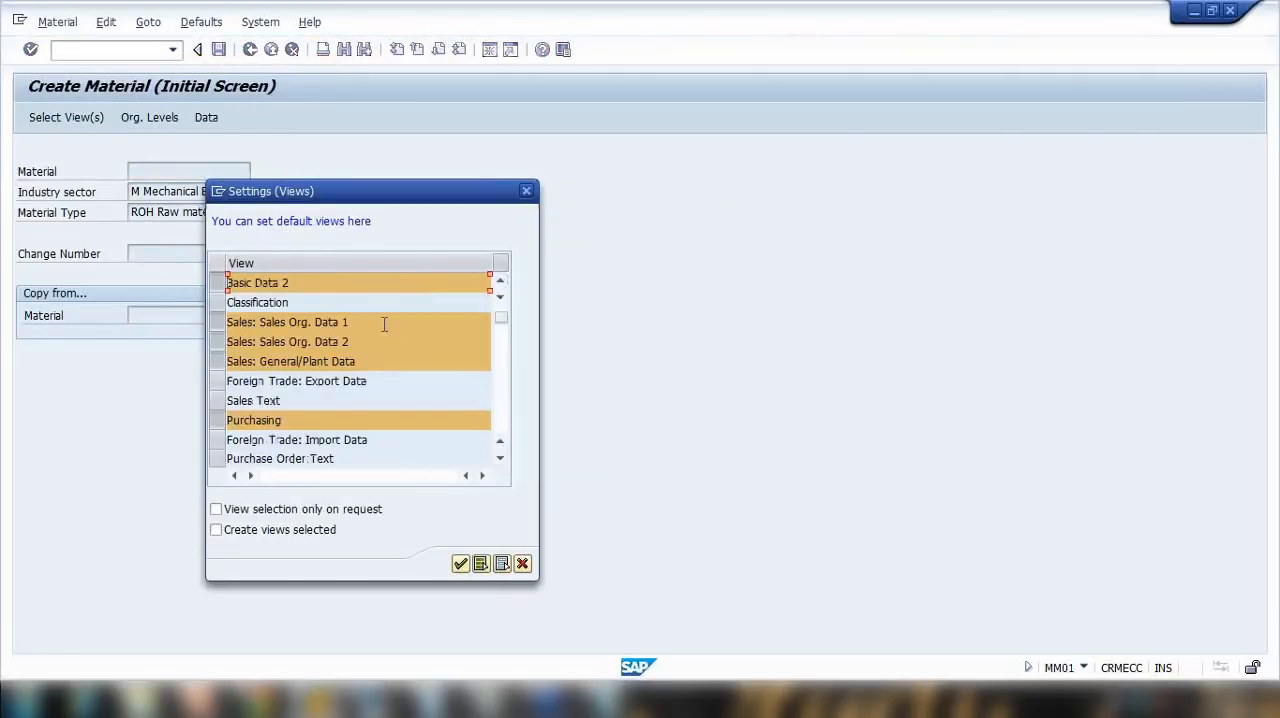
click(526, 191)
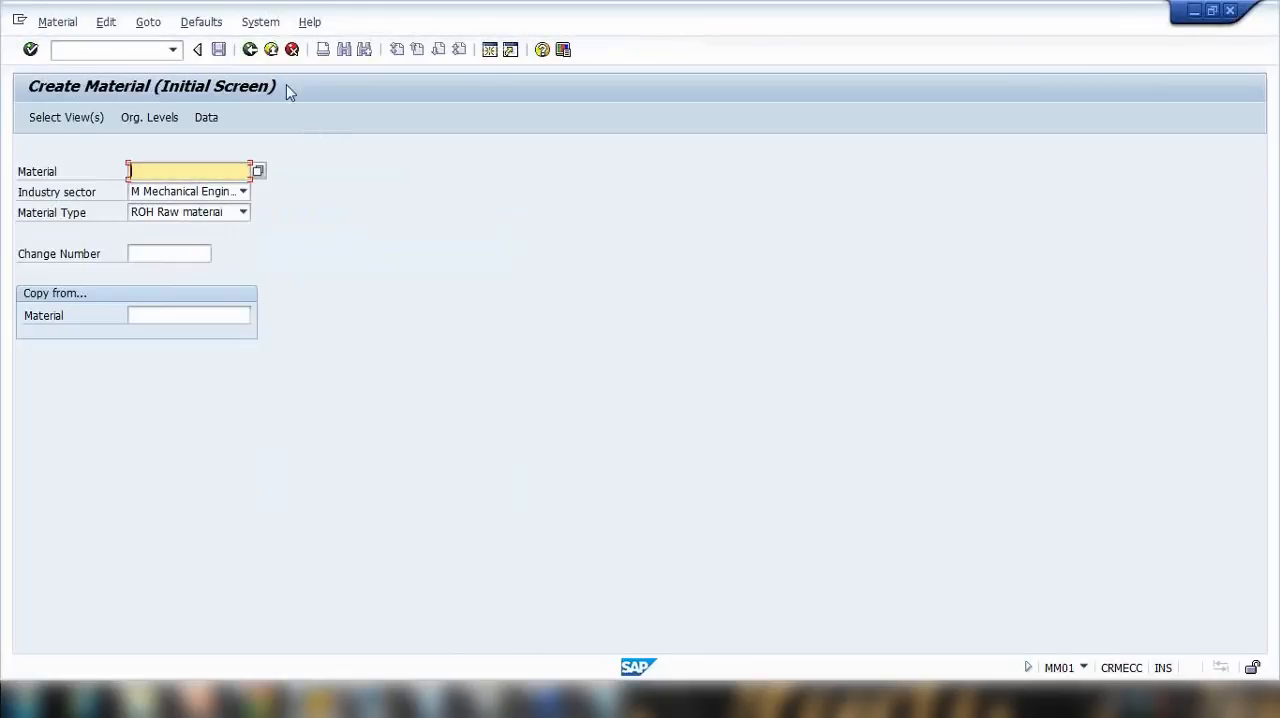
Step: Open the default organizational levels settings, review the fields and confirm them without entering any values
click(220, 26)
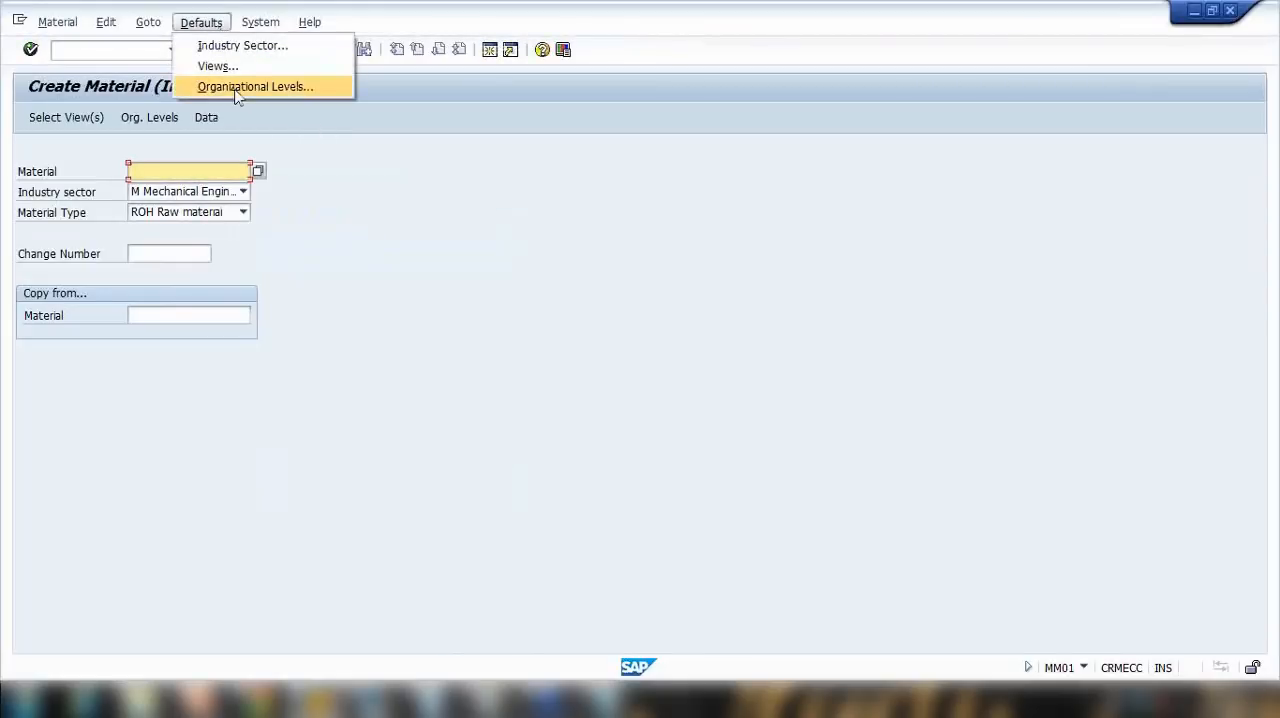
click(240, 88)
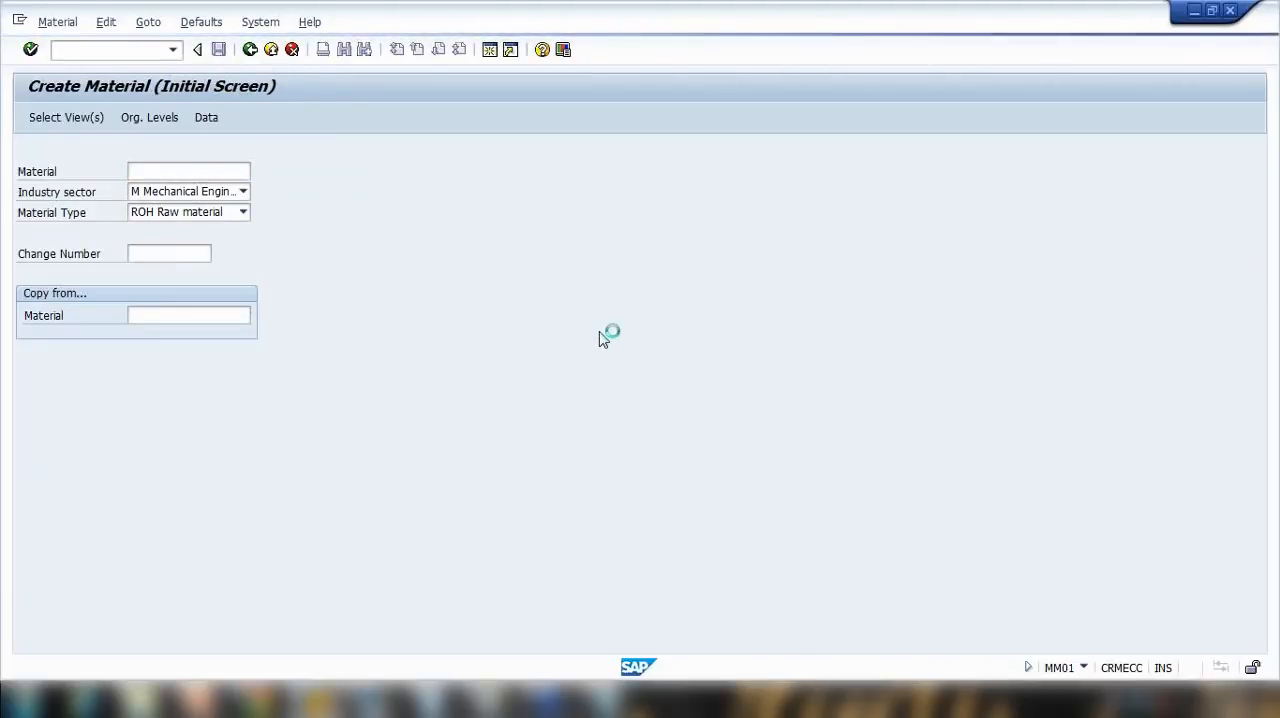
drag(311, 175, 670, 181)
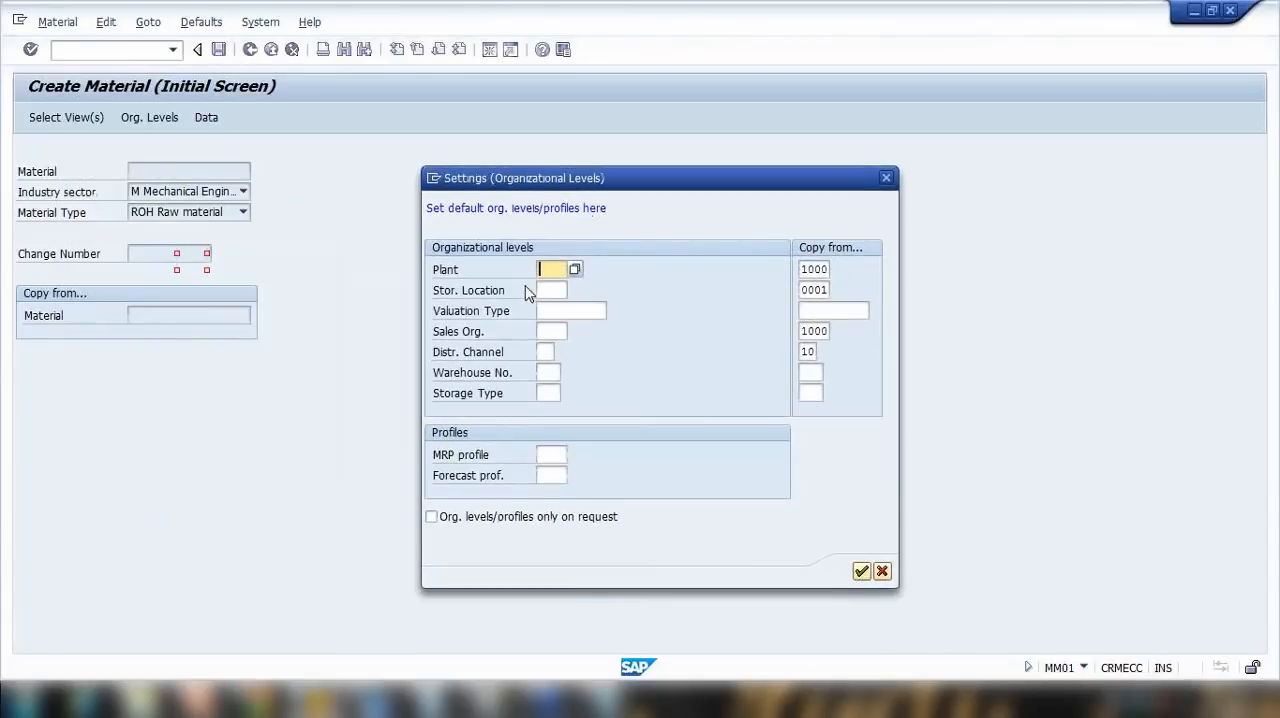
click(552, 273)
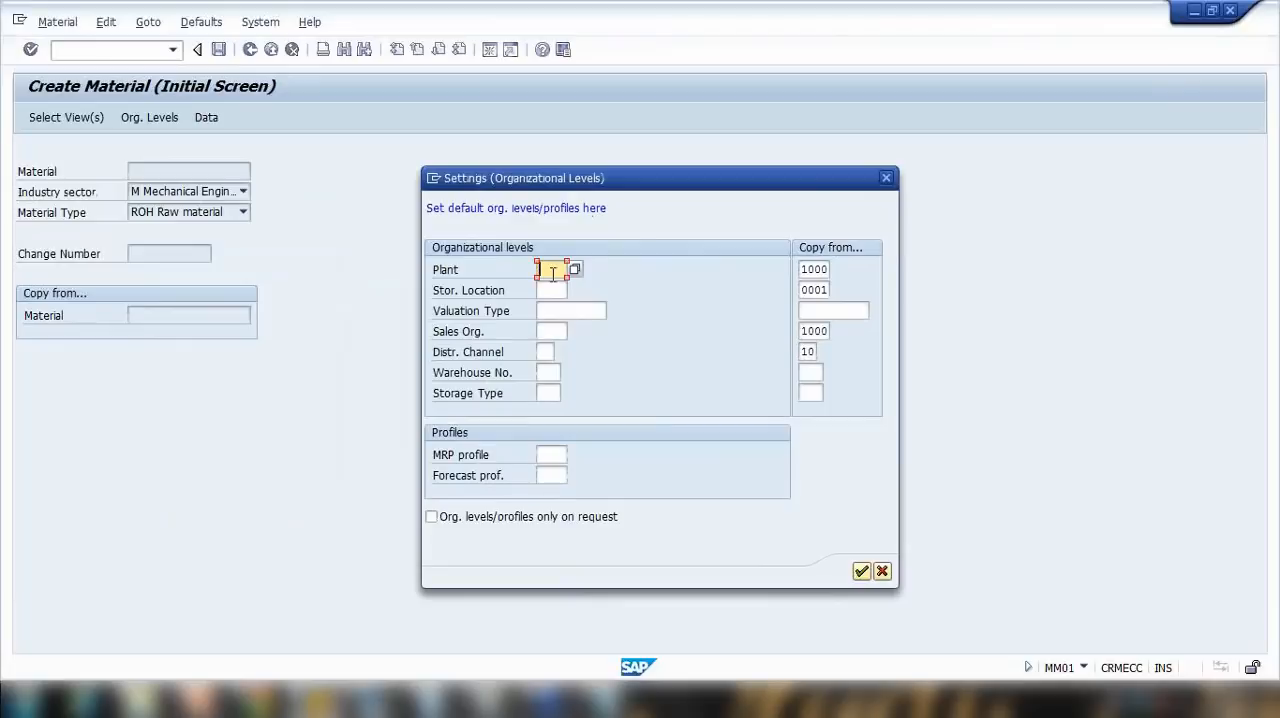
click(864, 571)
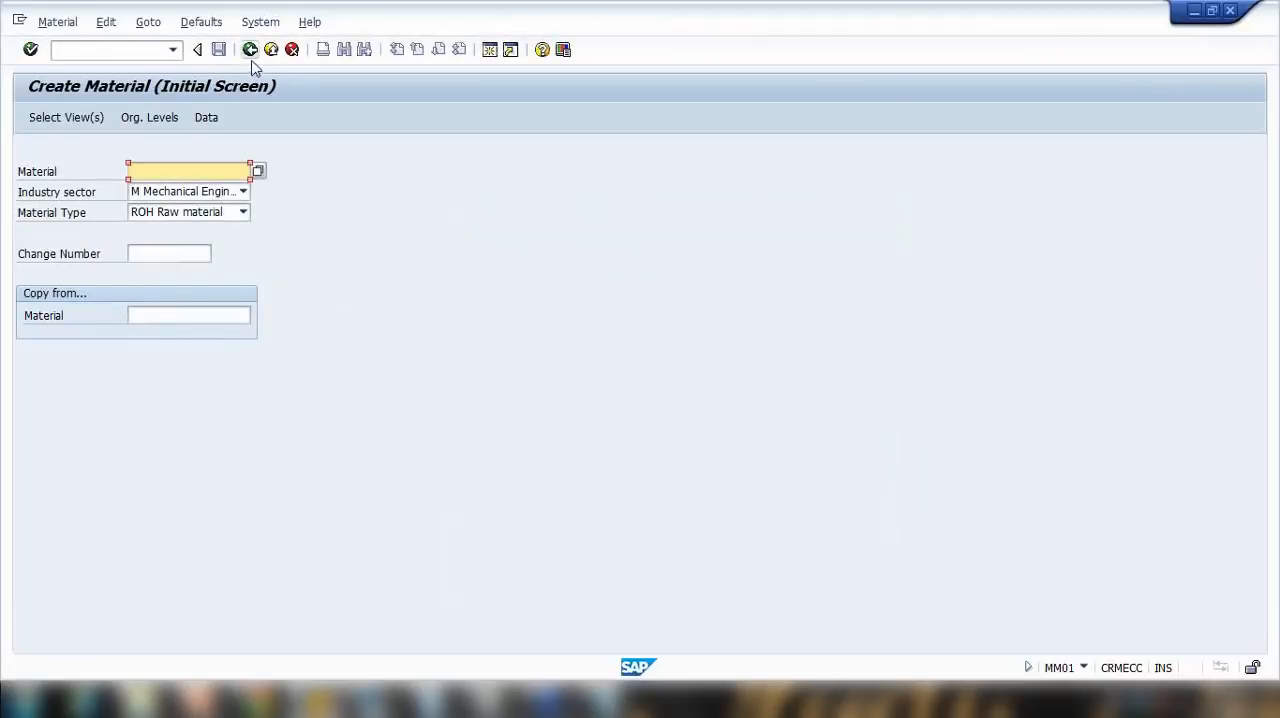
Step: Review the default industry sector setting, close it and open the default views settings for checking
click(201, 22)
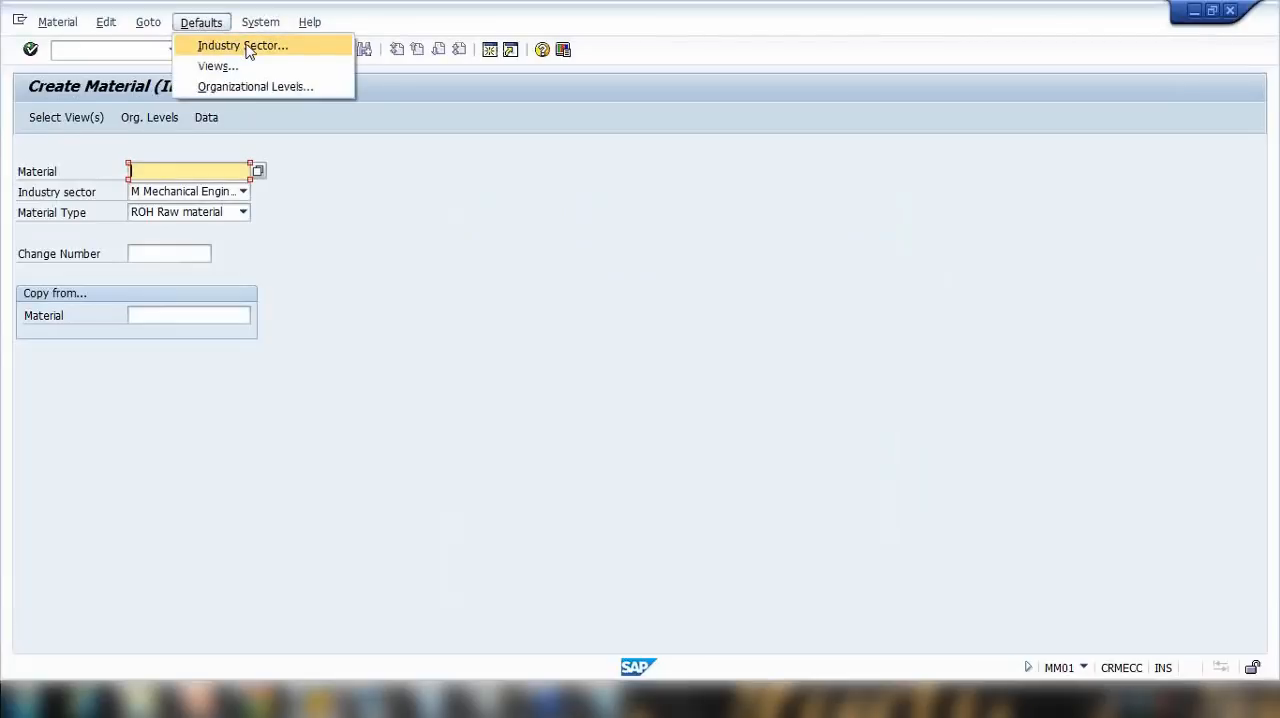
click(245, 46)
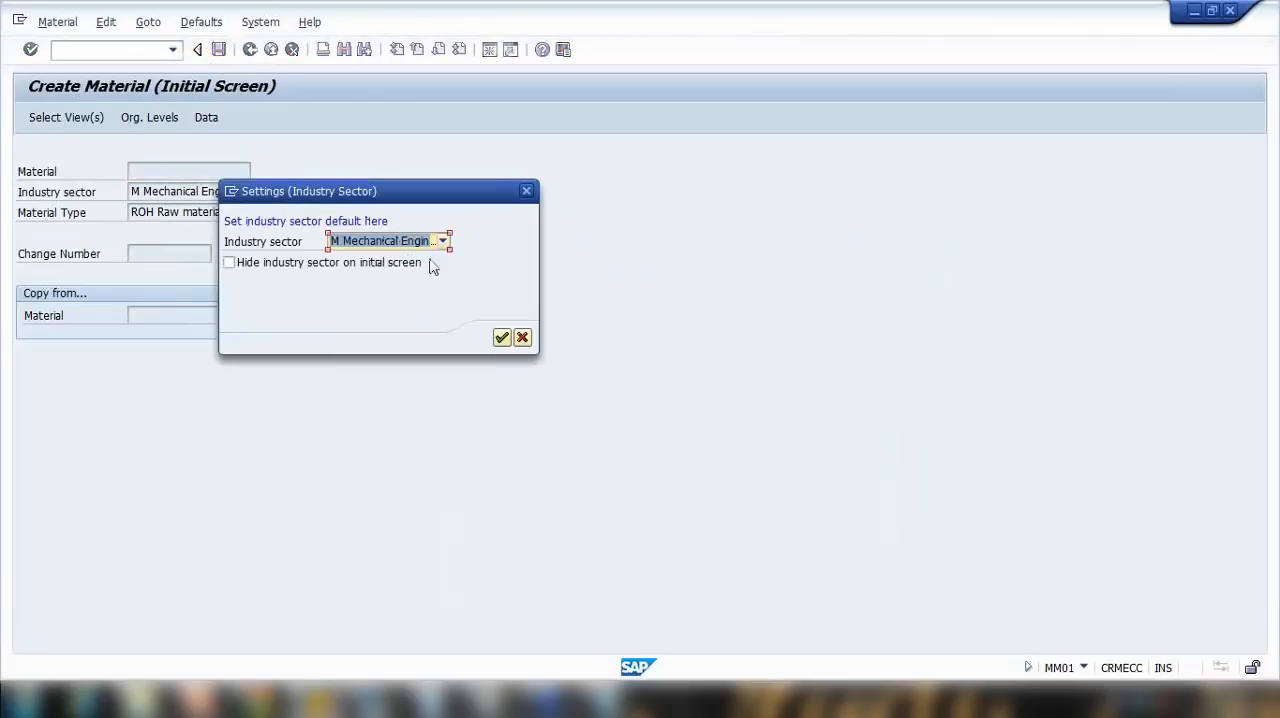
click(522, 338)
click(201, 22)
click(228, 67)
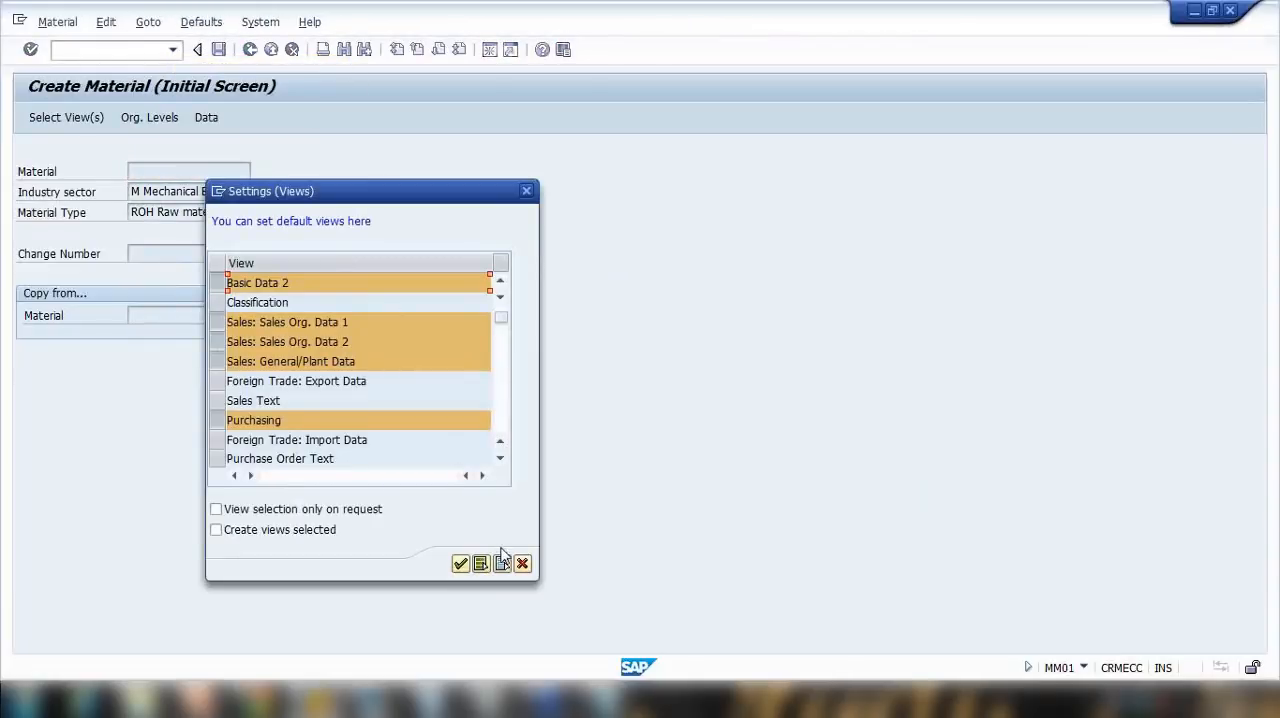
Step: Leave the material creation screen, restart transaction MM01 and check the preselected views in the view selection
click(250, 49)
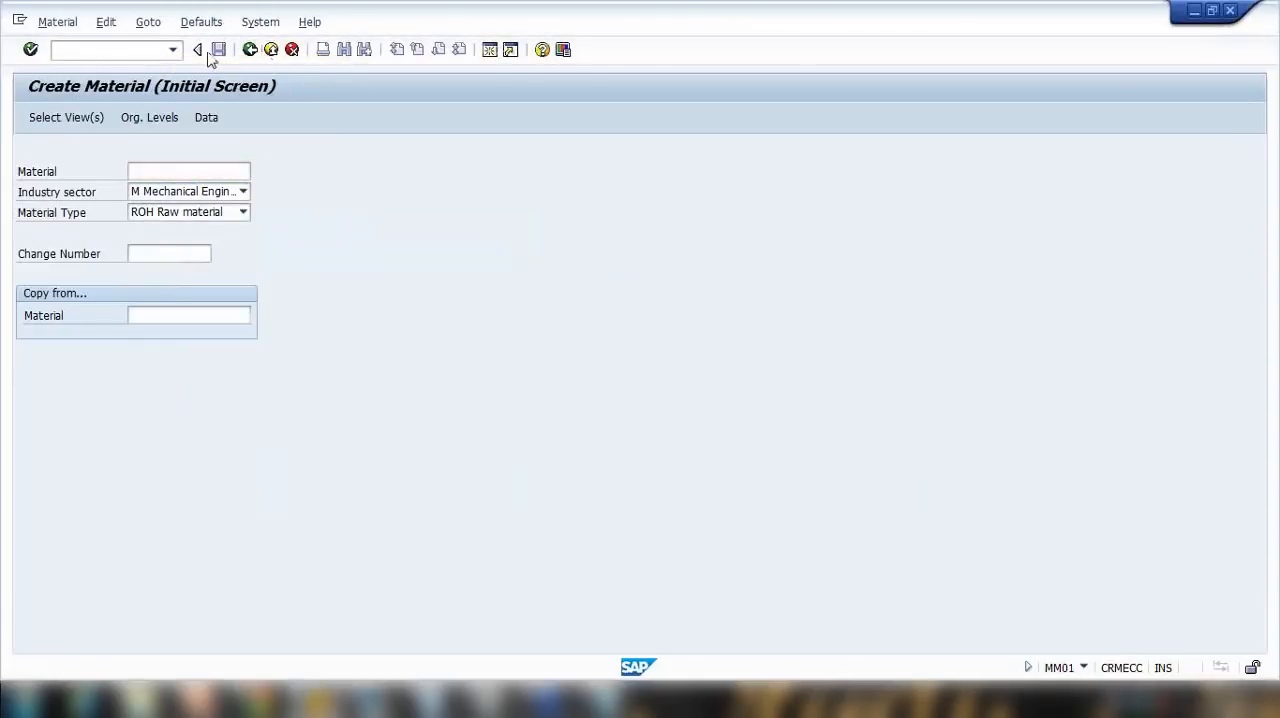
click(147, 51)
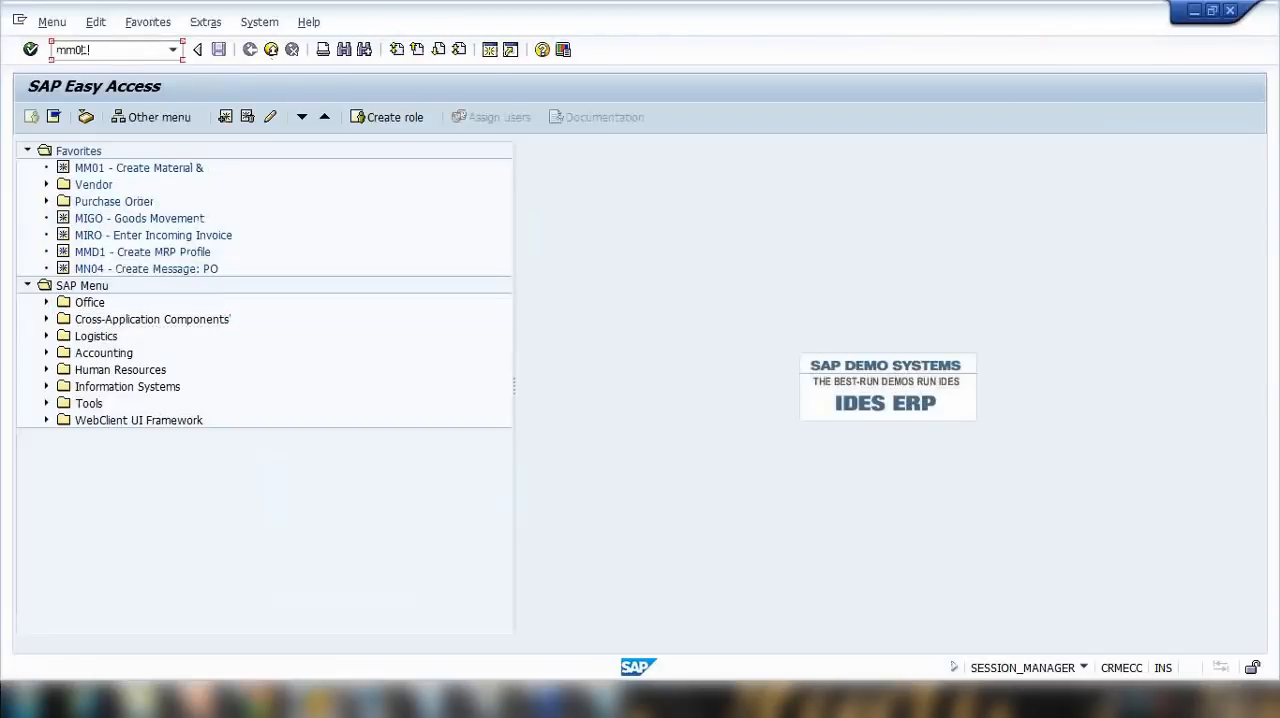
text(mm01)
key(Return)
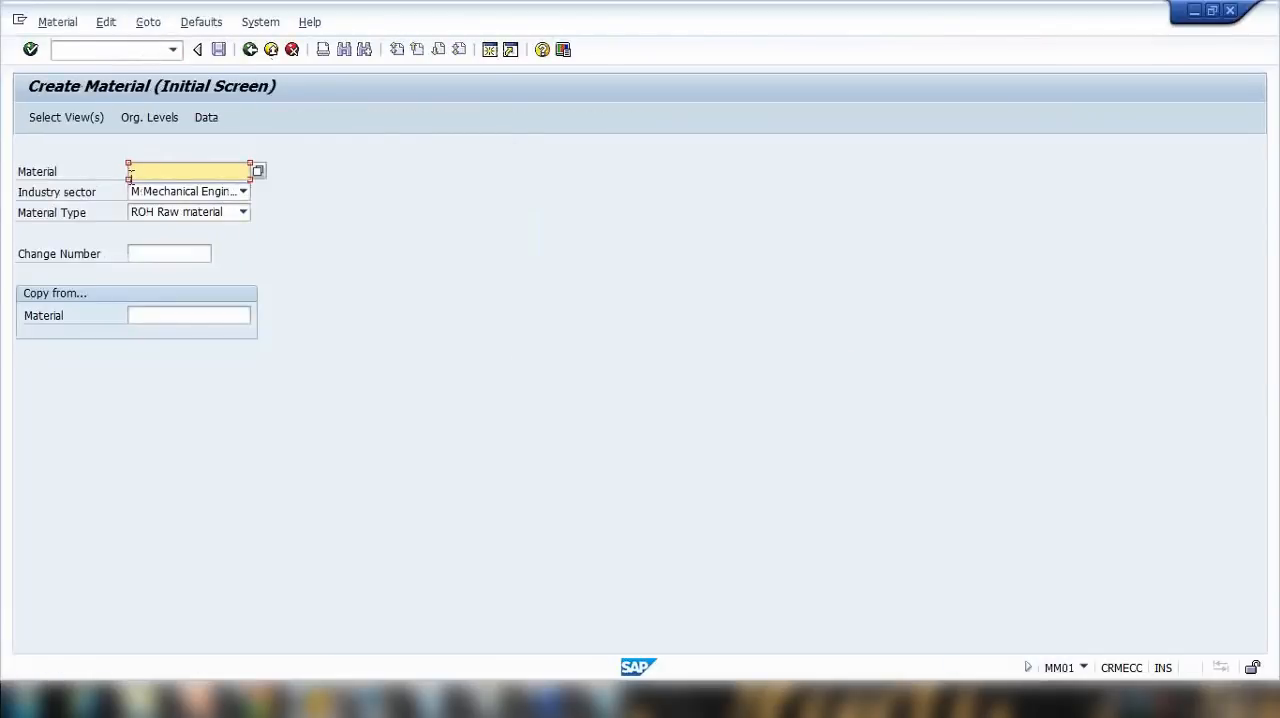
key(Return)
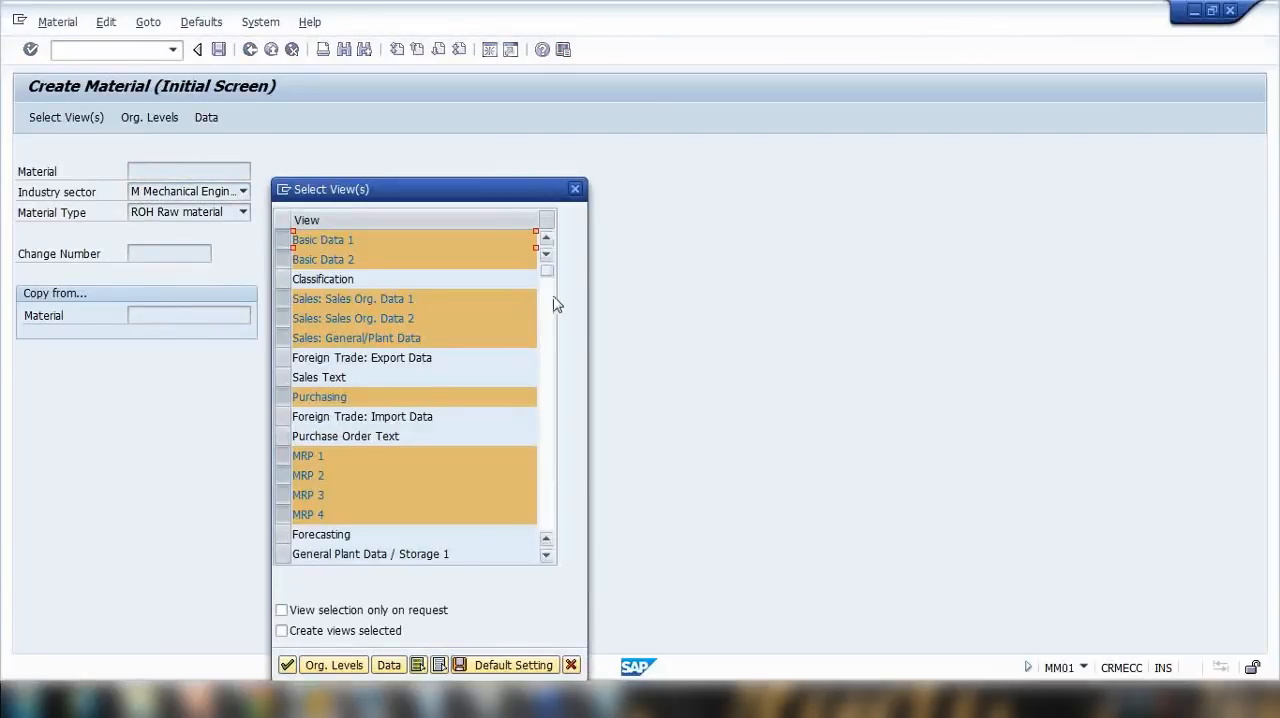
click(550, 462)
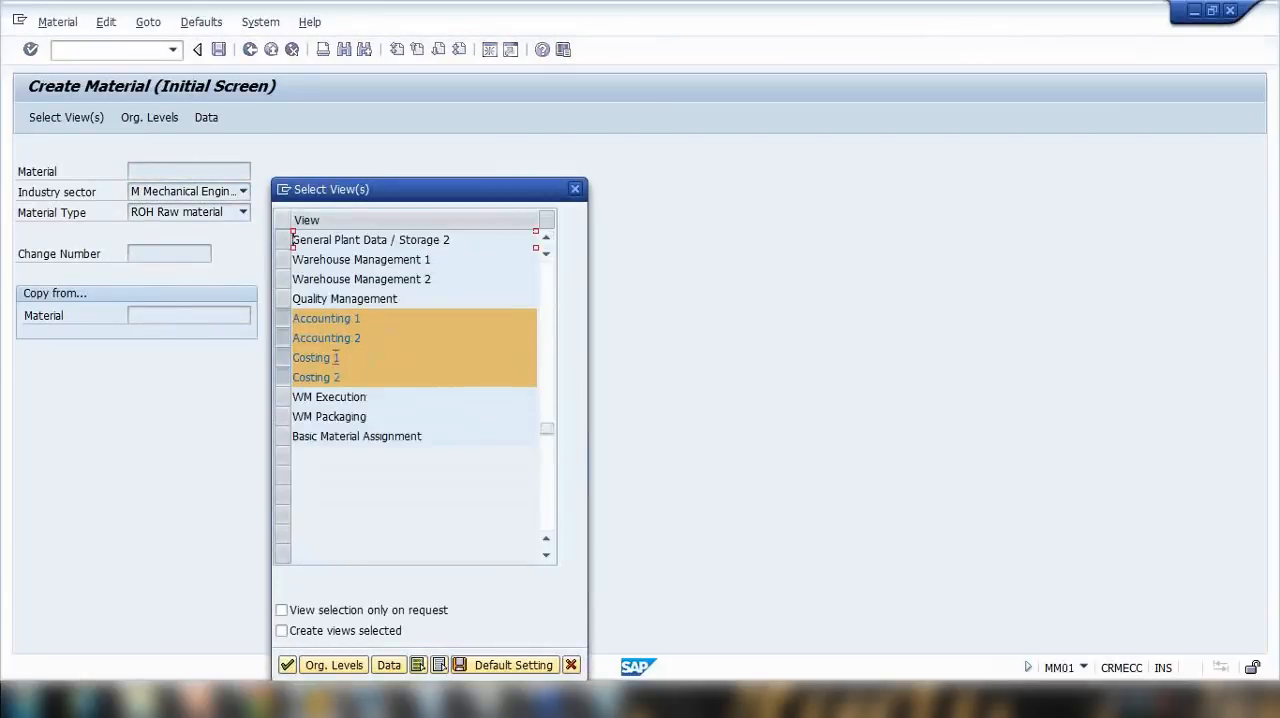
click(545, 286)
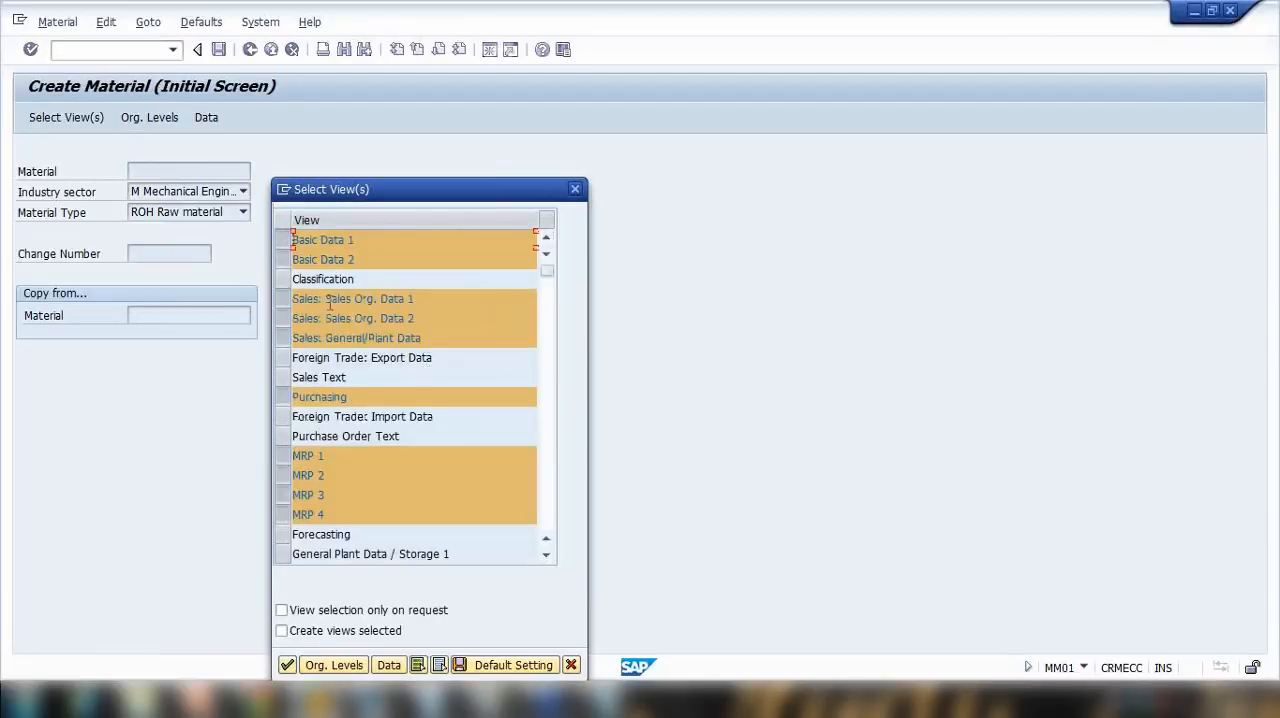
Step: Try deselecting the three Sales views and Basic Data 1 and 2 for this material, and cancel the view selection
click(282, 298)
click(282, 318)
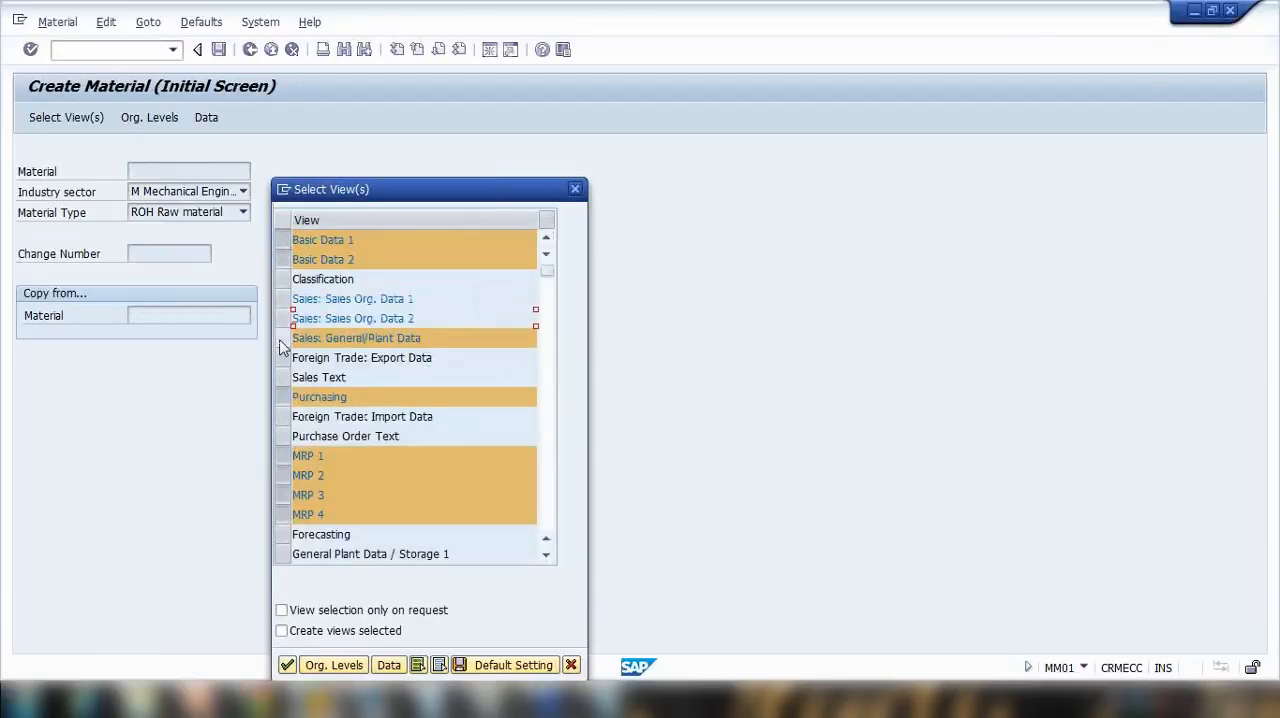
click(282, 338)
click(282, 259)
click(282, 240)
click(575, 189)
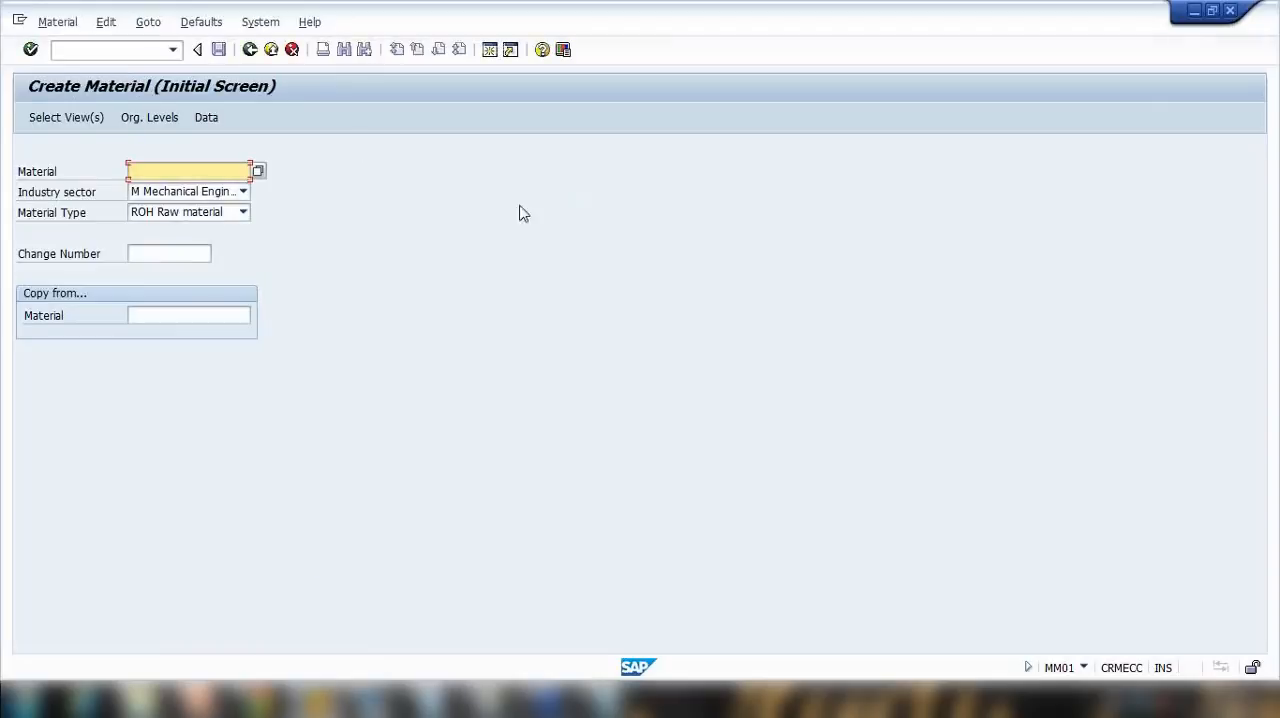
Step: Compare the default views settings with the material's view selection and cancel both dialogs
click(216, 24)
click(230, 70)
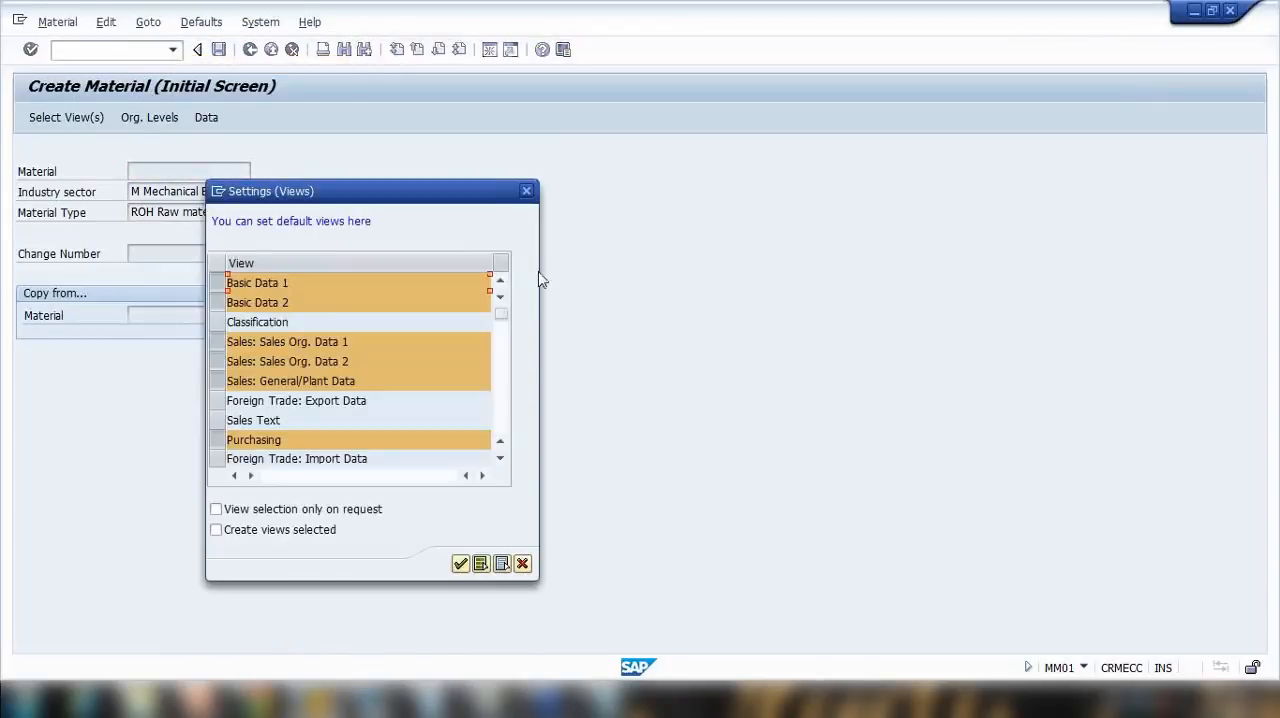
click(522, 564)
key(Return)
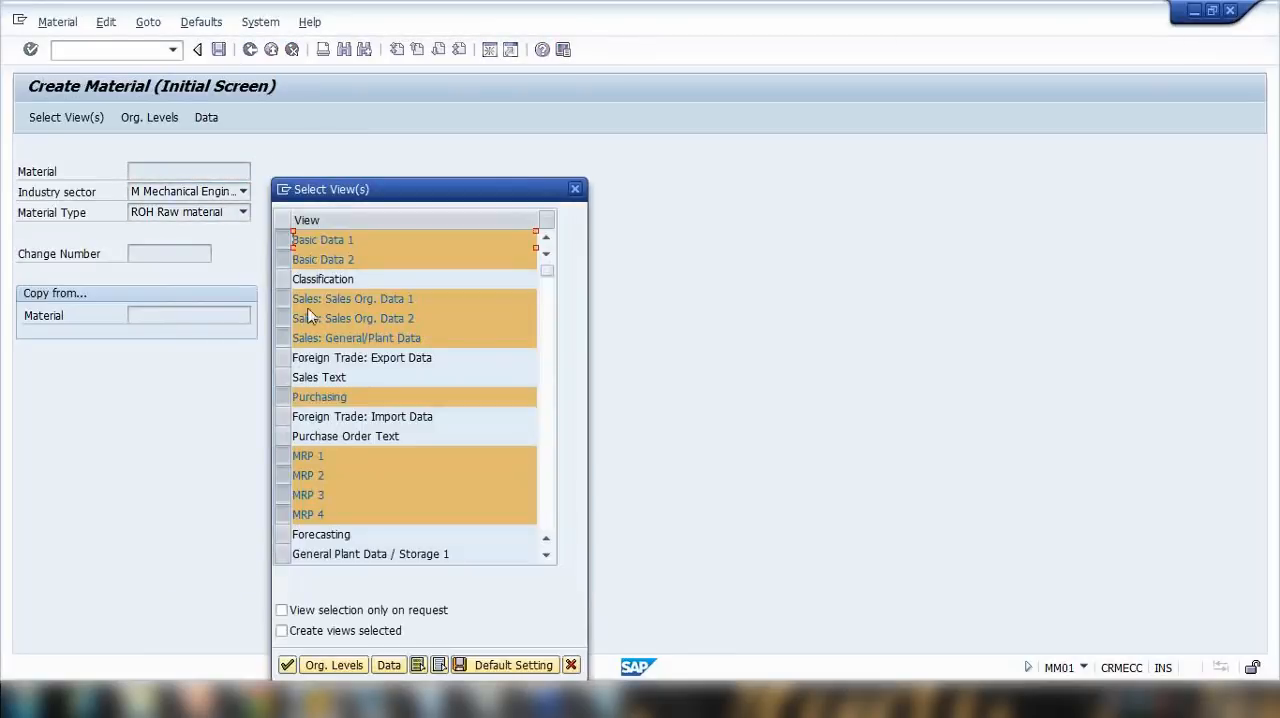
click(571, 665)
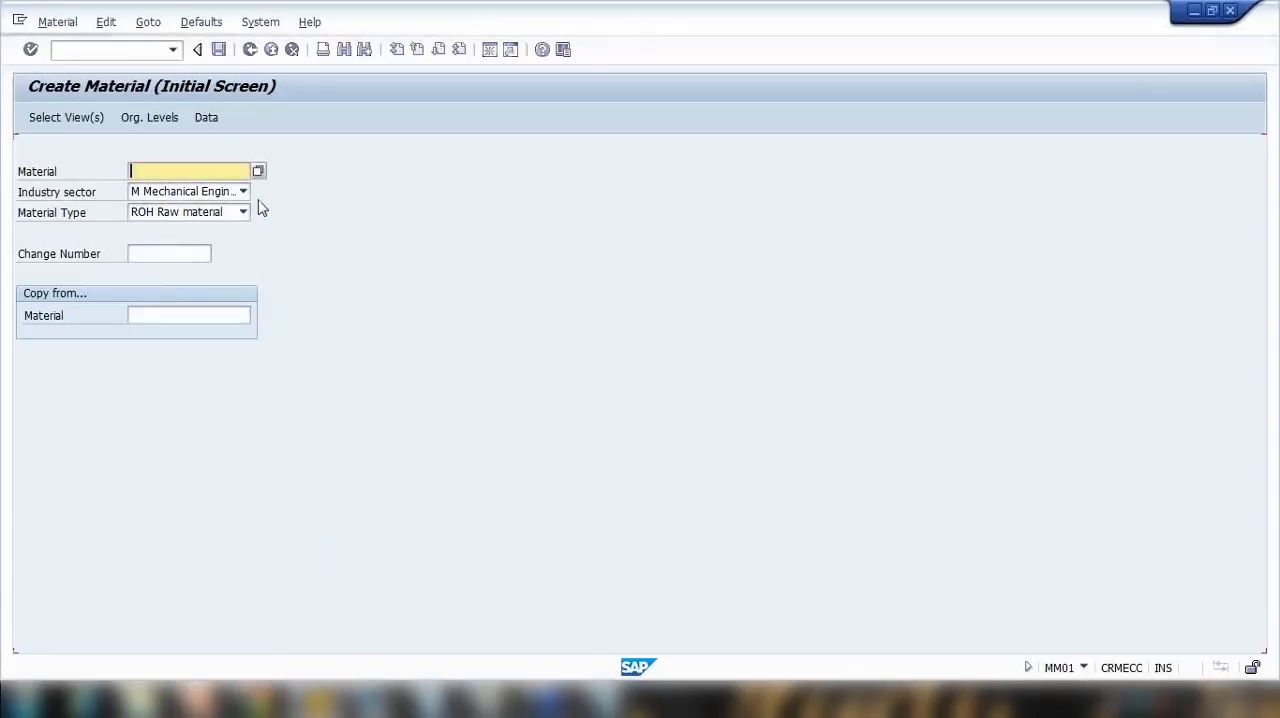
Step: Open the default organizational levels settings again and close them without changes
click(203, 22)
click(233, 87)
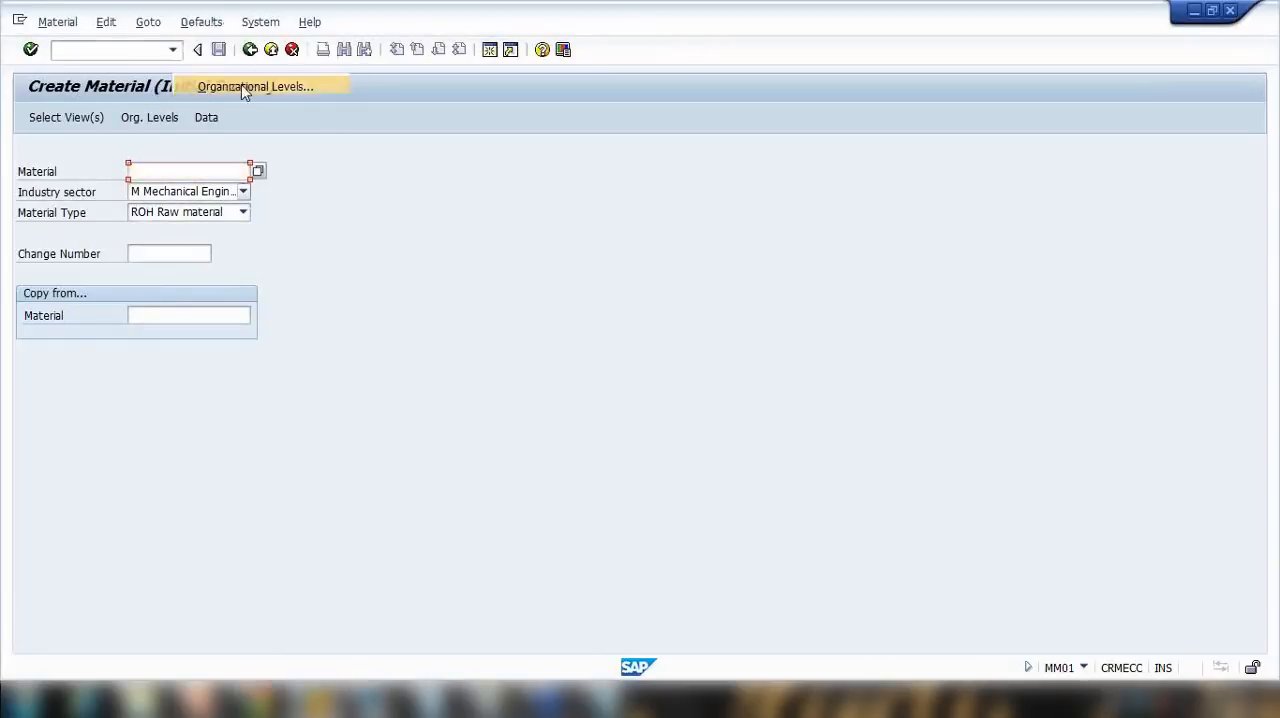
click(525, 171)
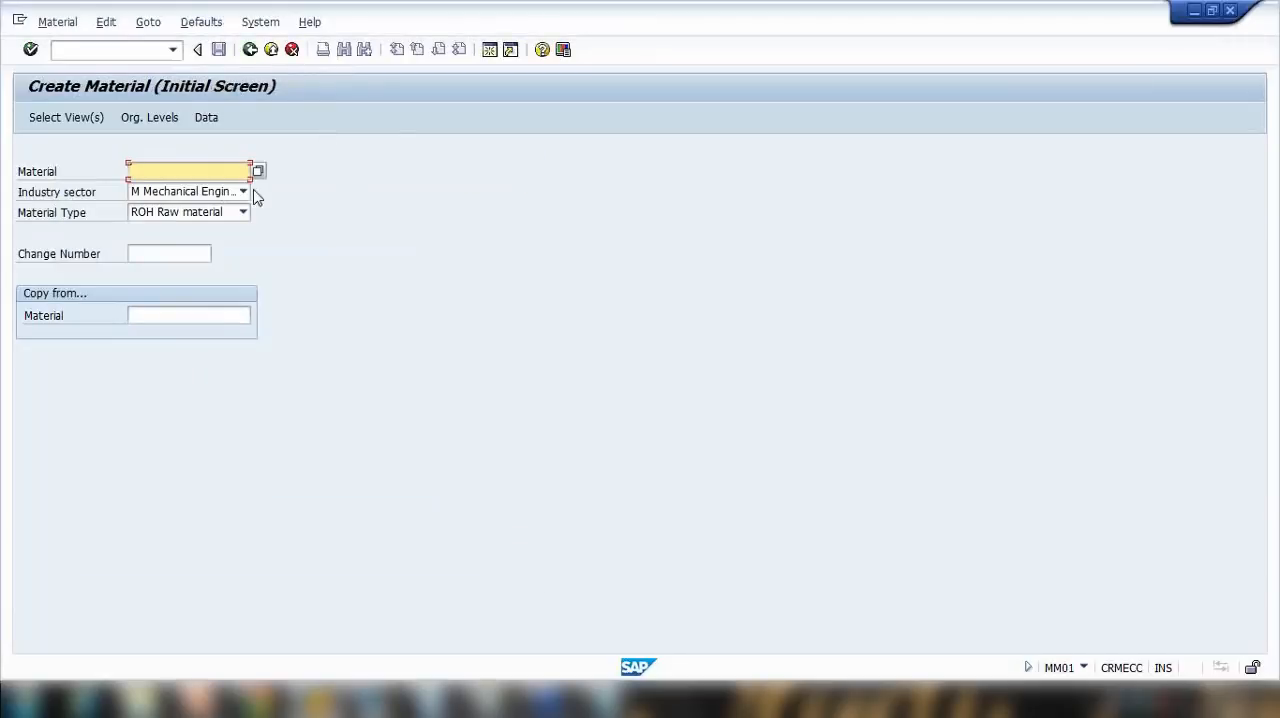
Step: Accept the preselected views and go through the Stor. Location, Sales Org. and Distr. Channel fields of the organizational levels
key(Return)
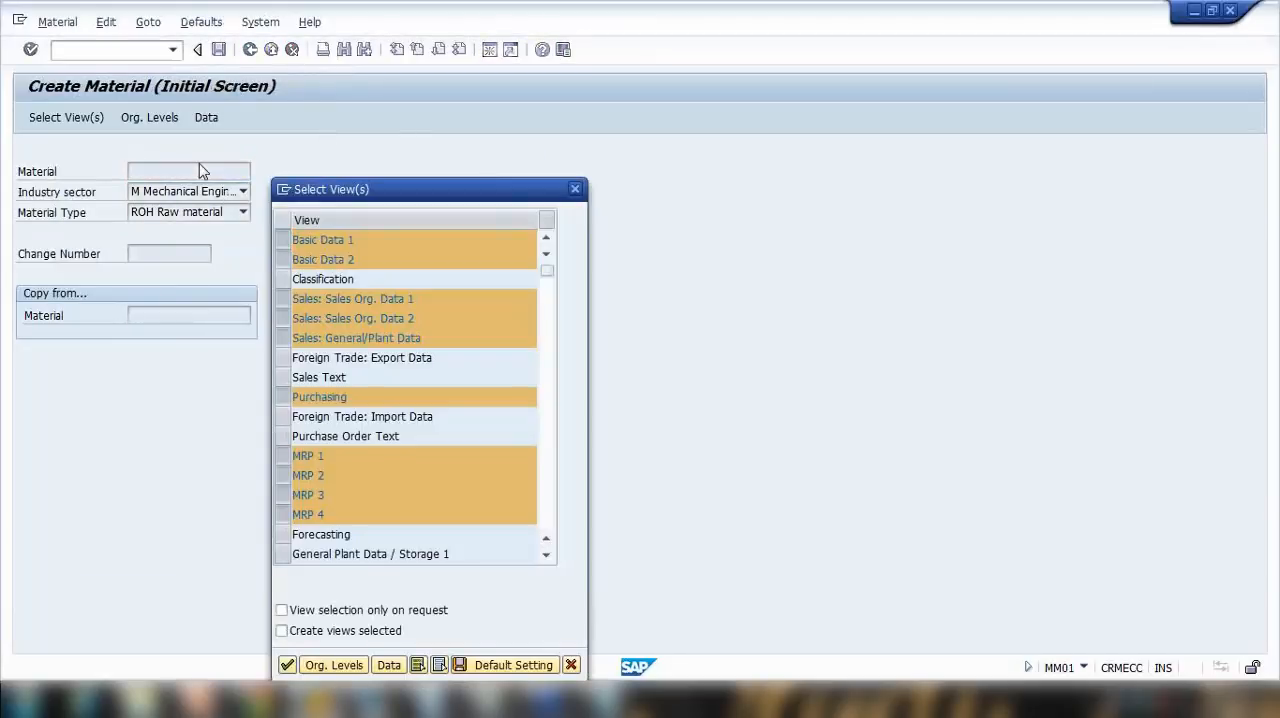
key(Return)
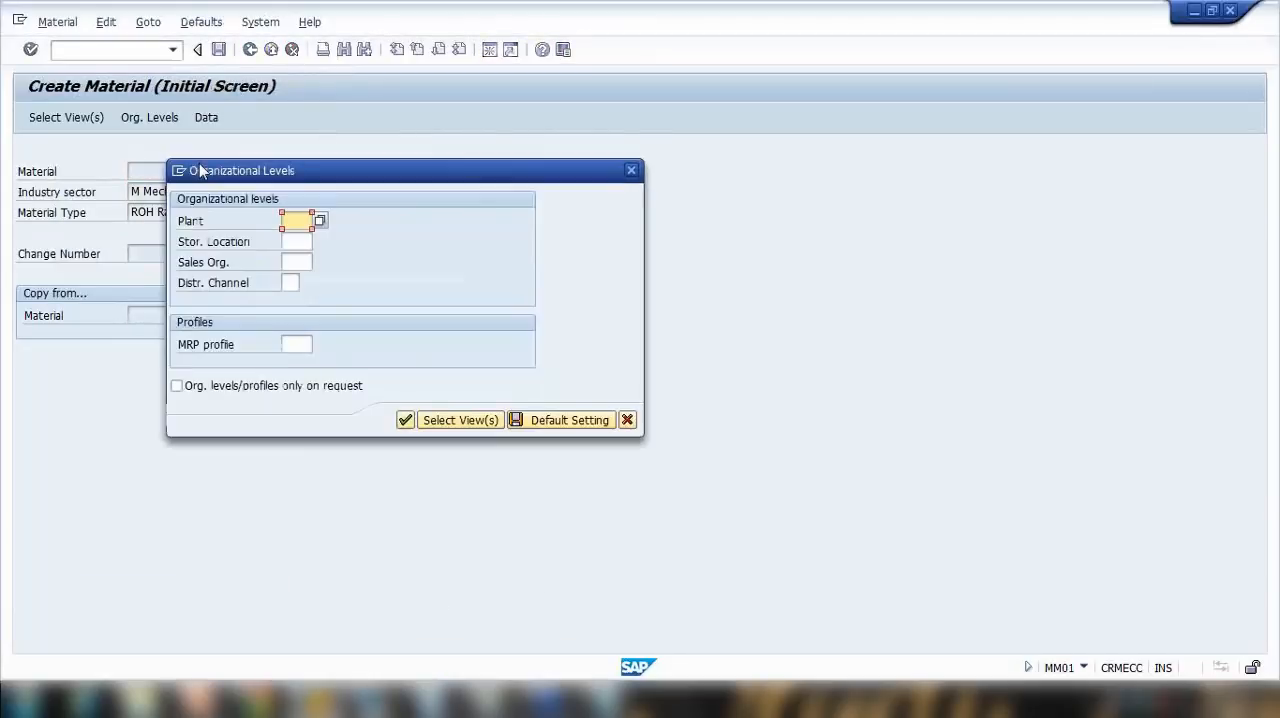
click(297, 242)
click(295, 262)
click(289, 282)
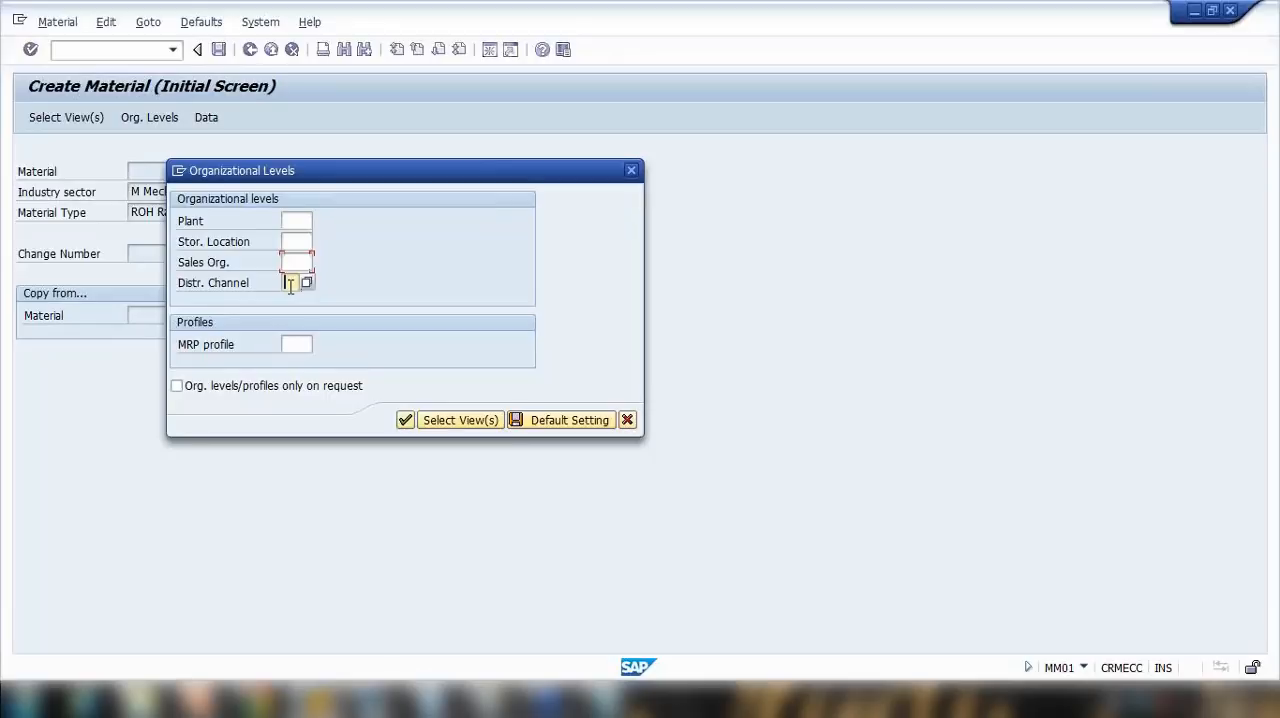
Step: Set the default organizational levels to Plant 1000, Stor. Location 0001, Sales Org. 1000 and Distr. Channel 10
click(627, 420)
click(201, 22)
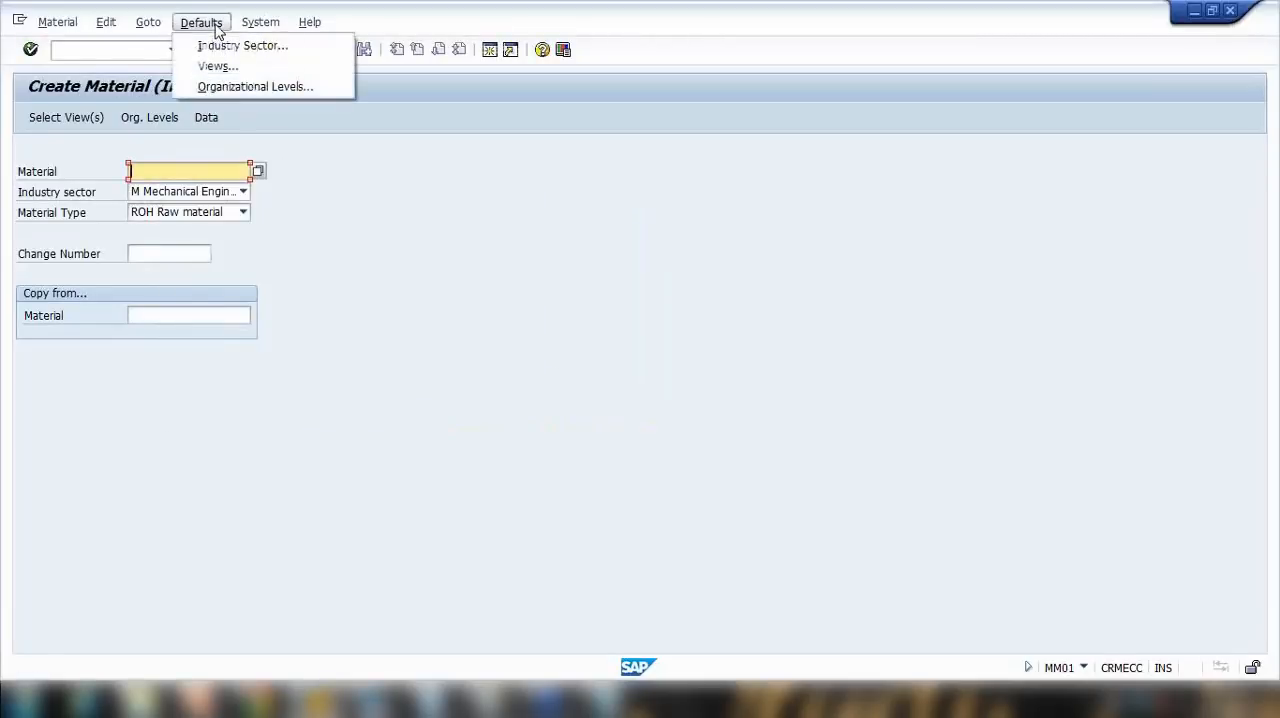
click(236, 88)
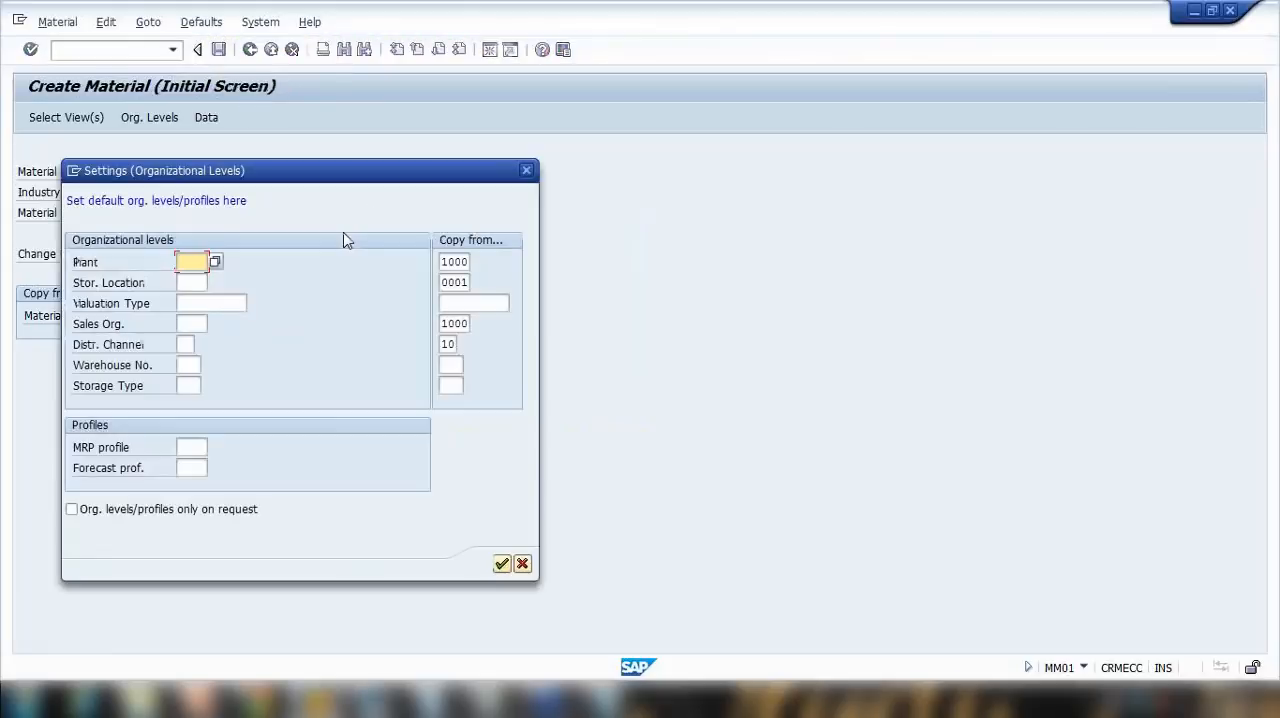
text(1000)
click(204, 283)
text(0001)
click(185, 327)
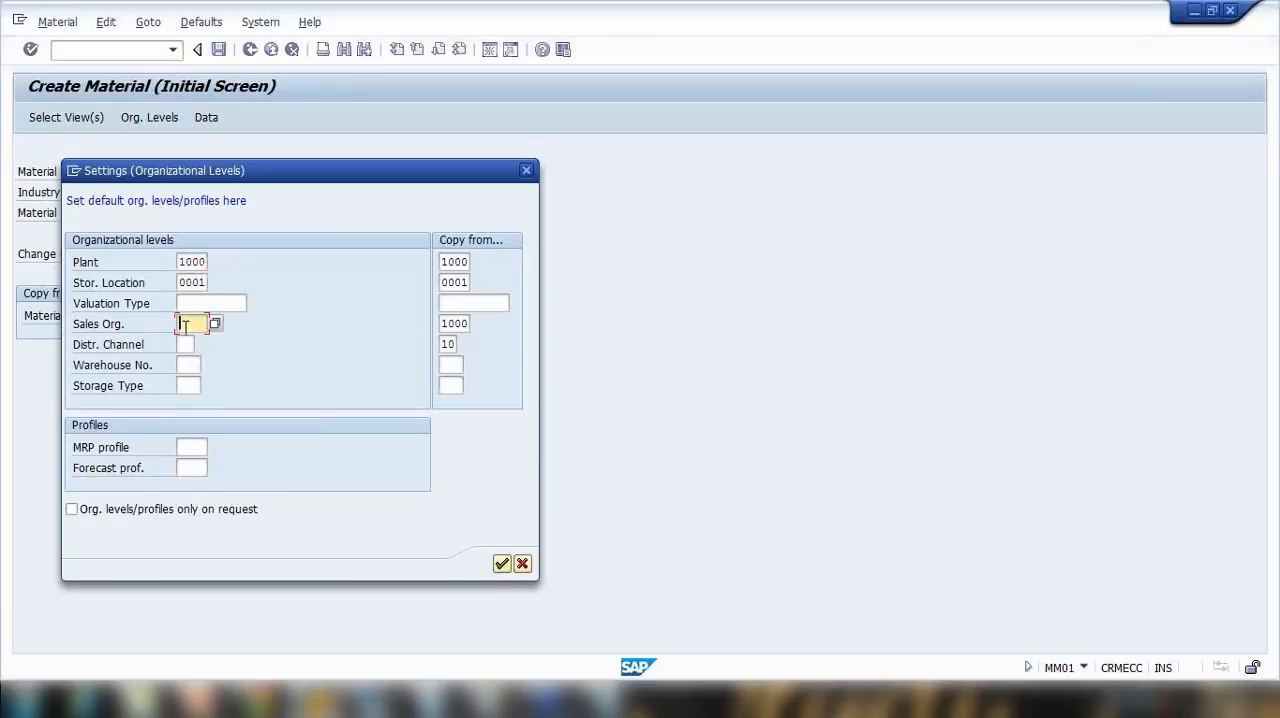
text(1000)
click(186, 345)
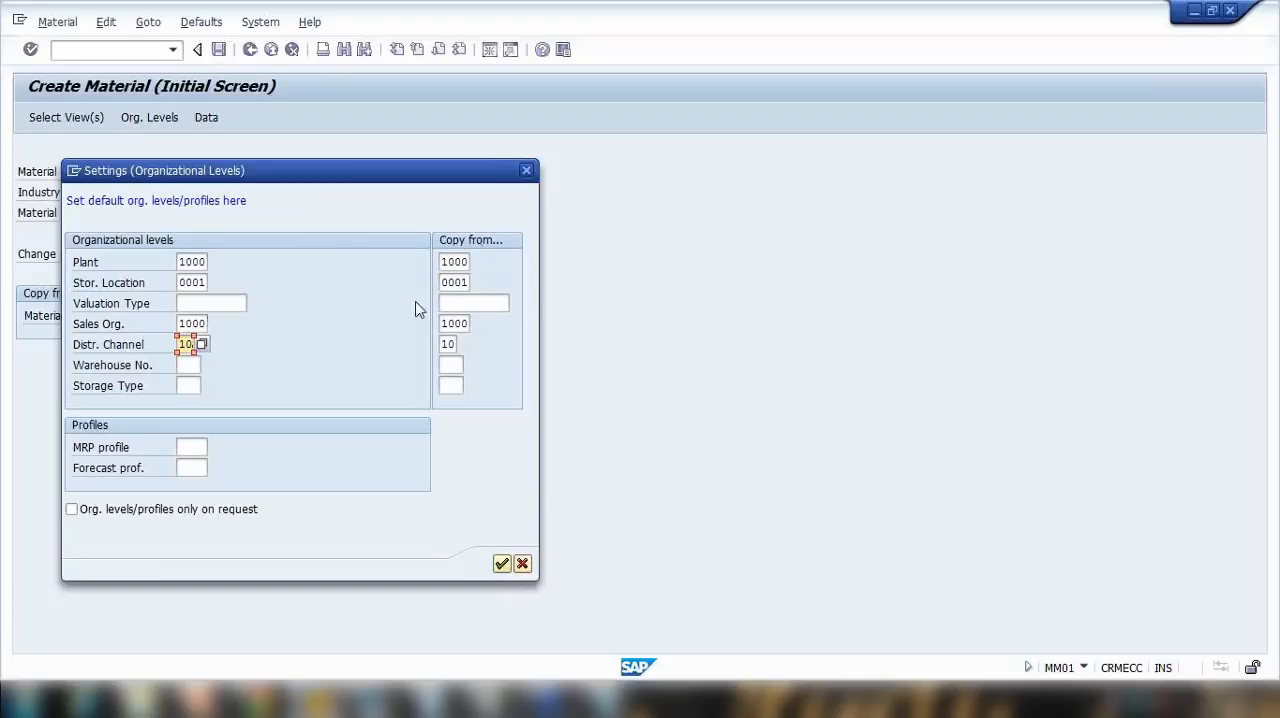
click(502, 566)
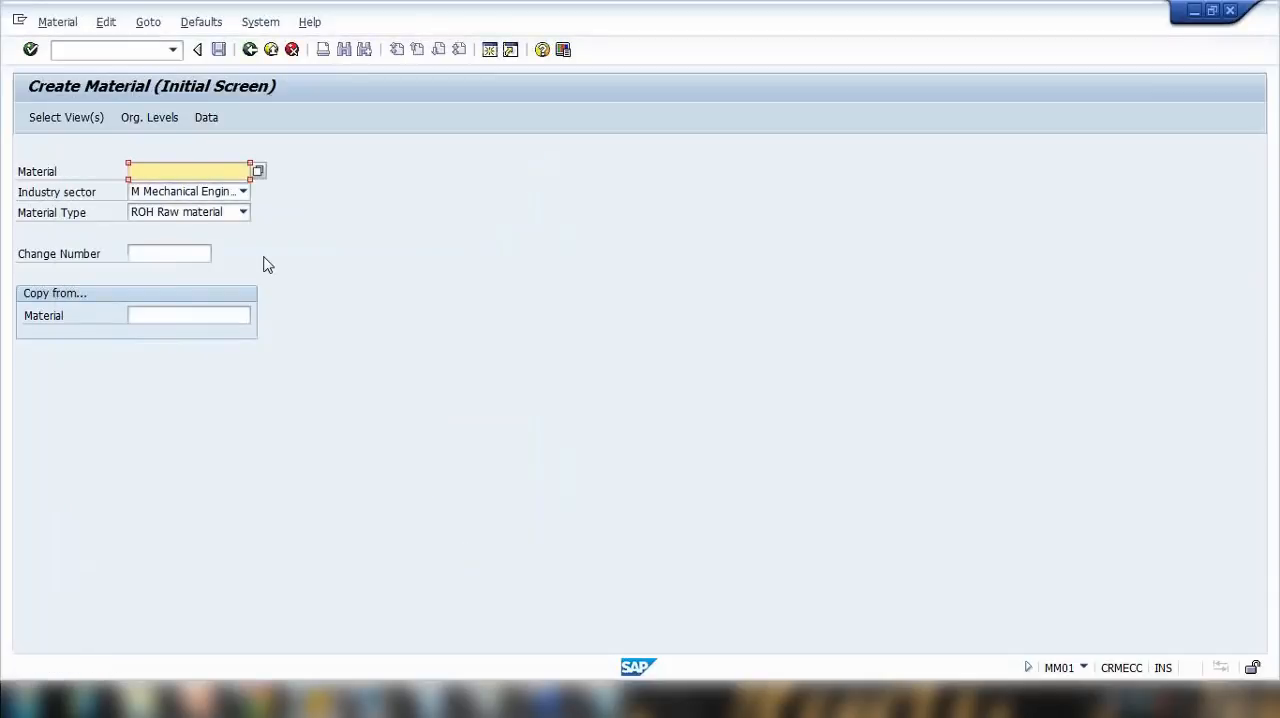
Step: Check the prefilled organizational levels for the material, cancel, and review the default organizational levels settings without changing them
key(Return)
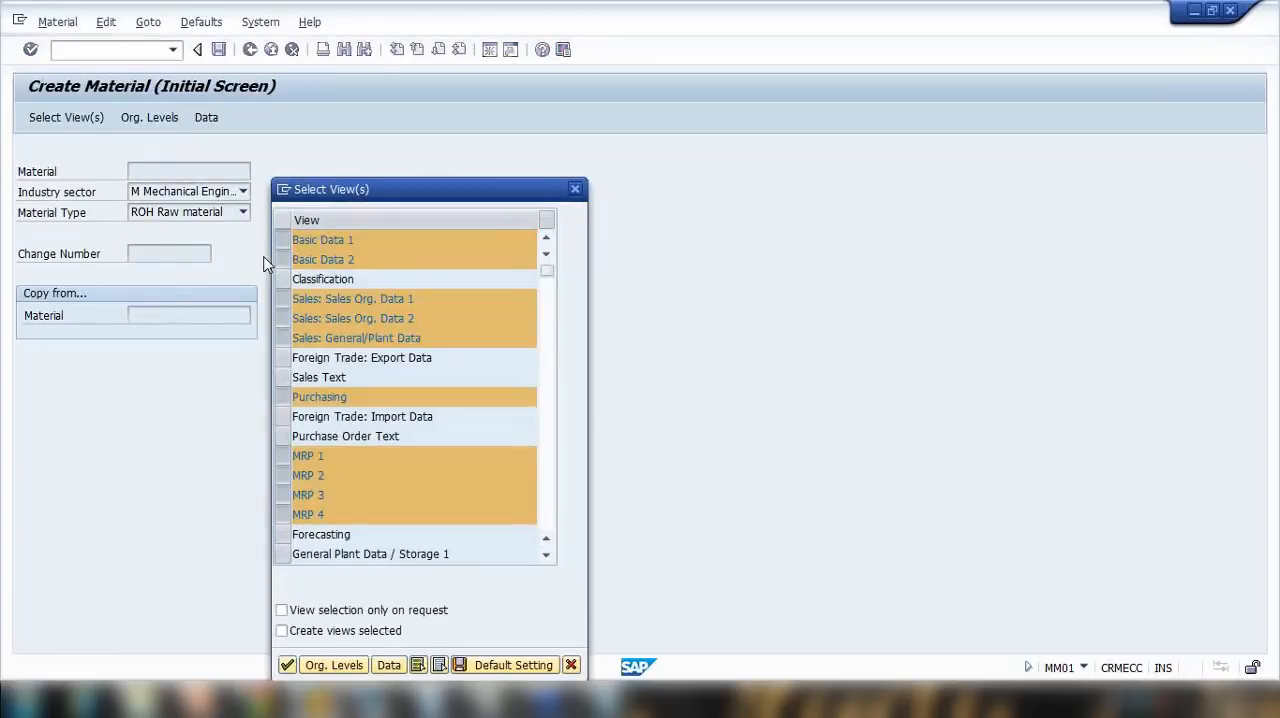
key(Return)
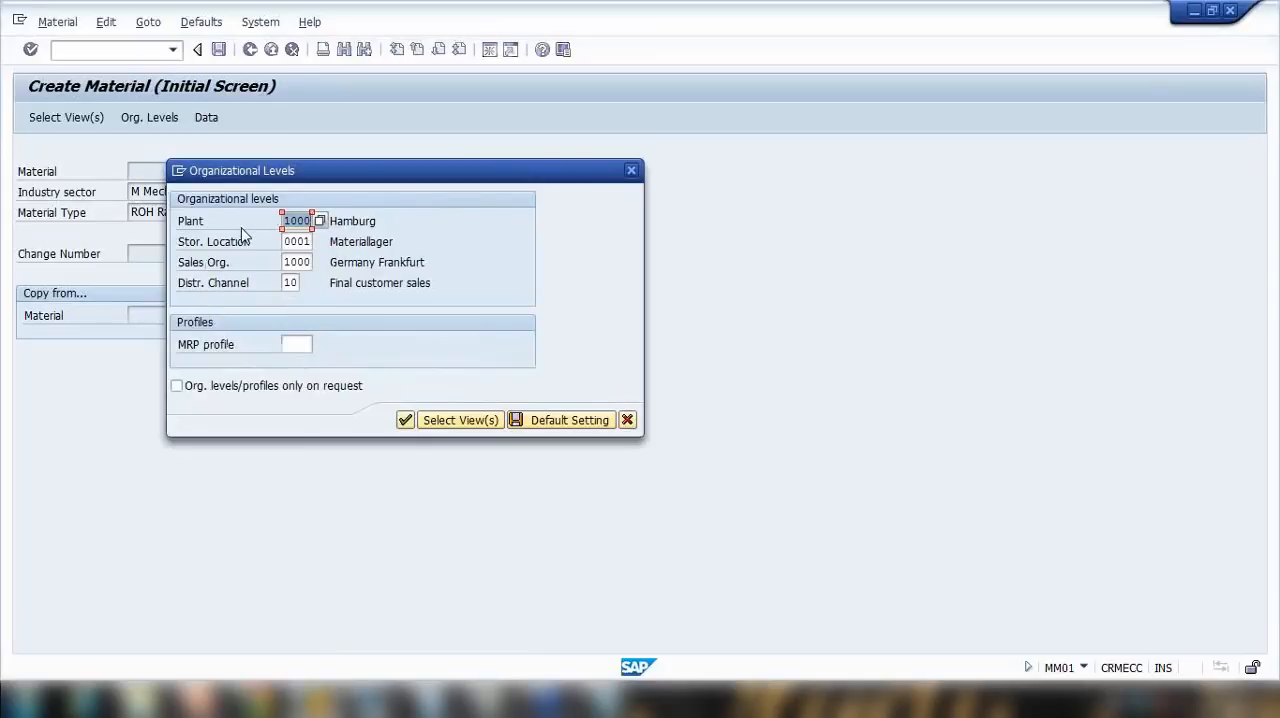
click(627, 420)
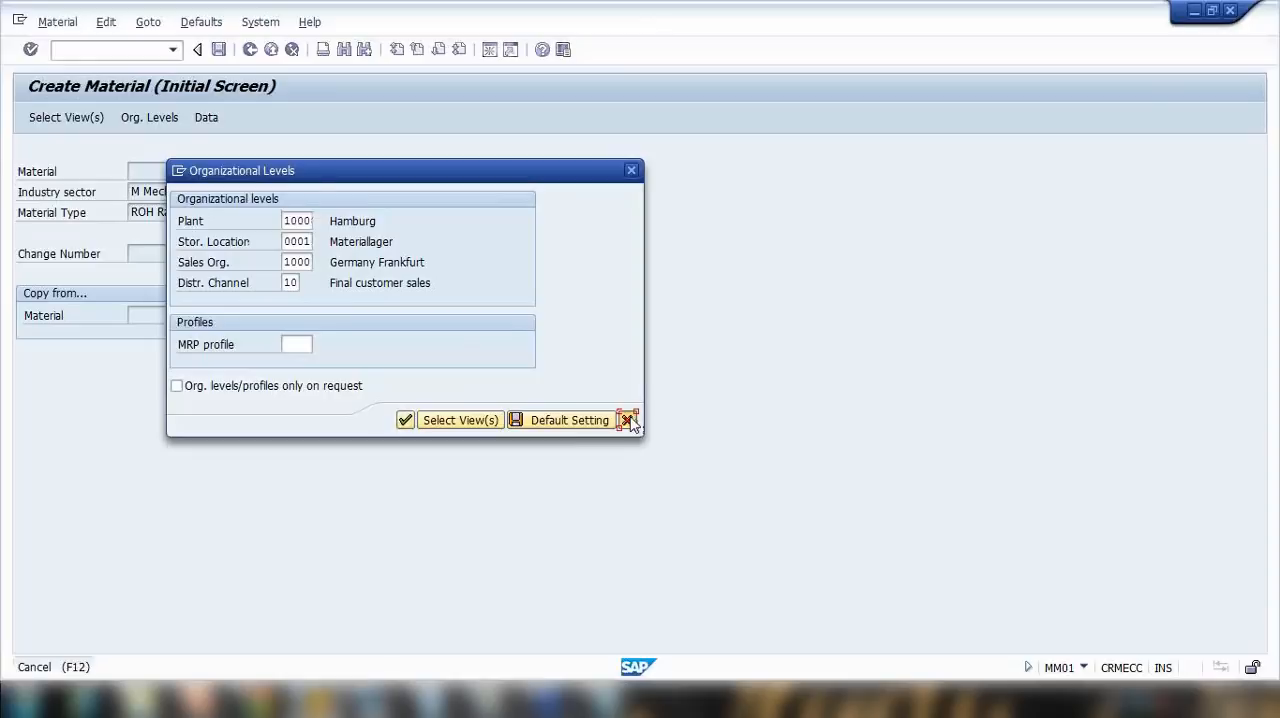
click(201, 22)
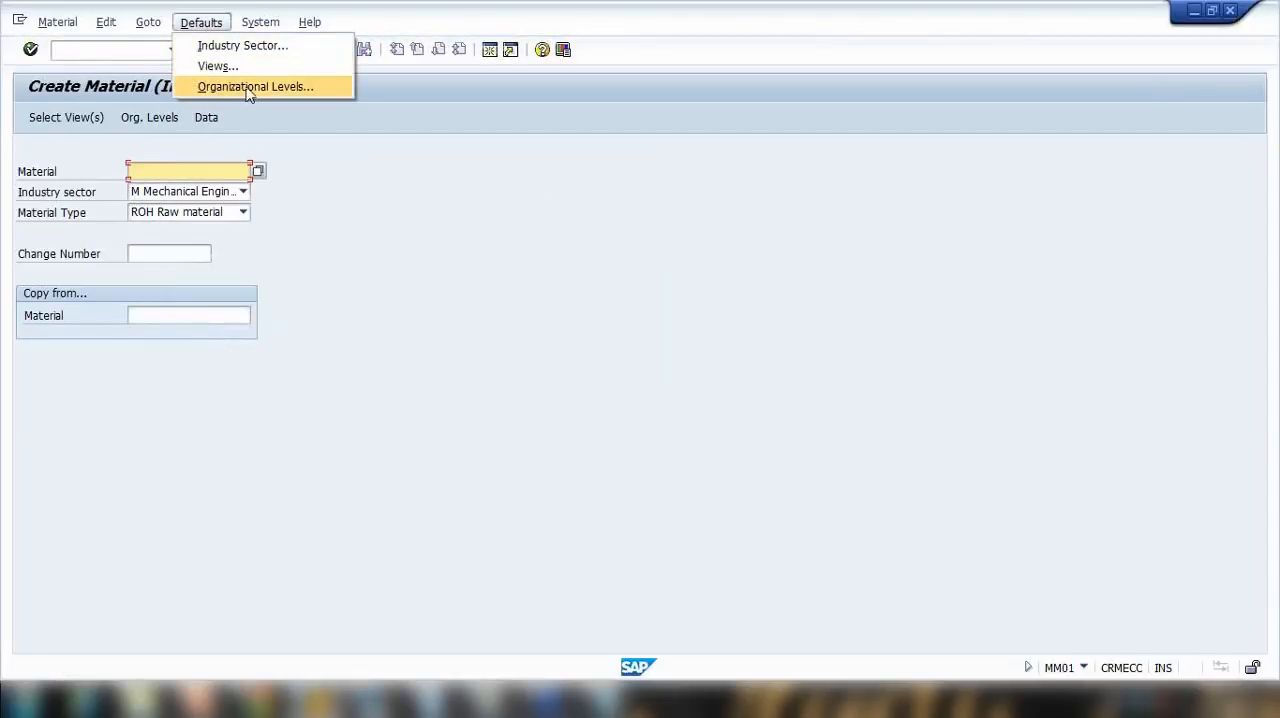
click(249, 88)
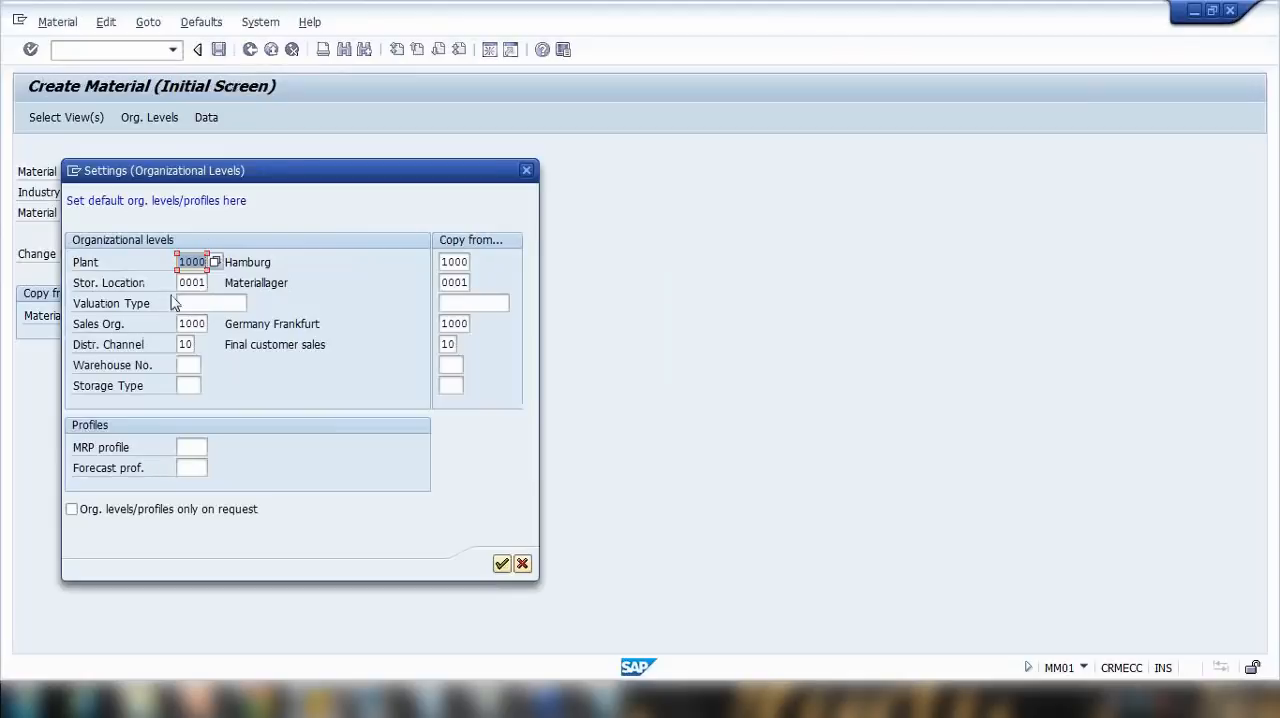
click(522, 565)
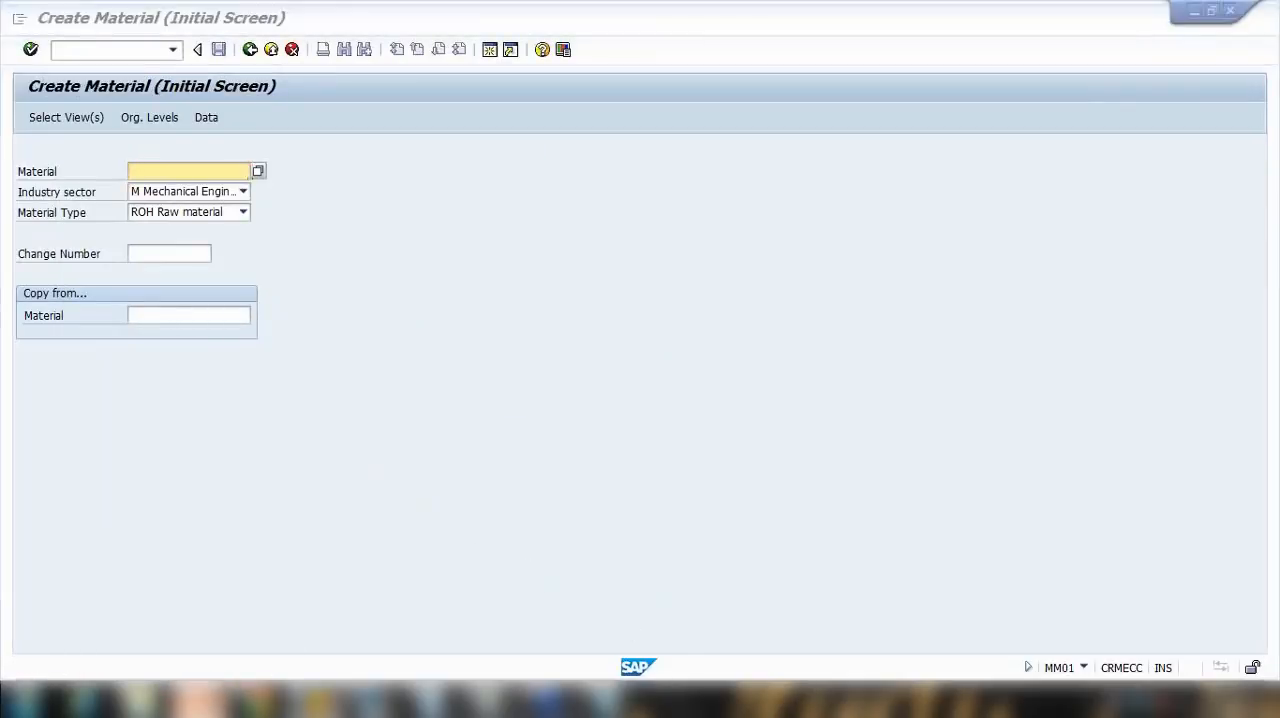
Step: Look at the Entry aids for Material Master slide in PowerPoint and return to the SAP material creation screen
click(316, 700)
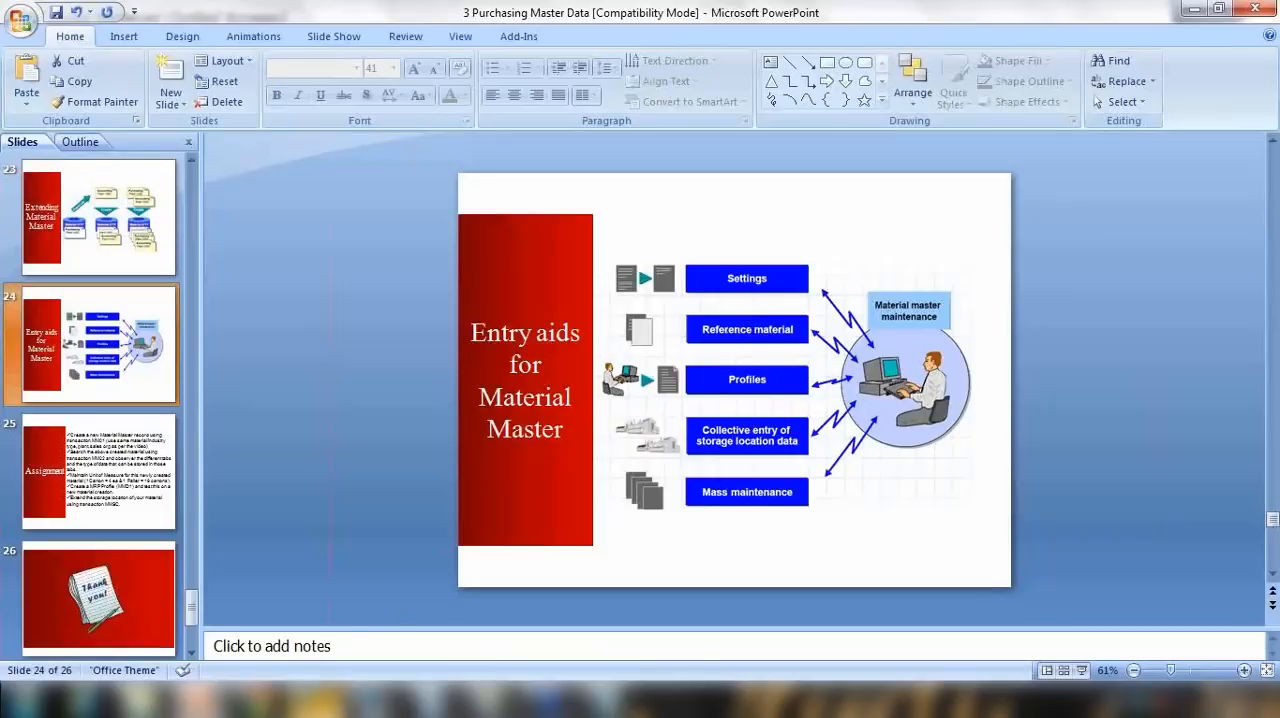
click(316, 700)
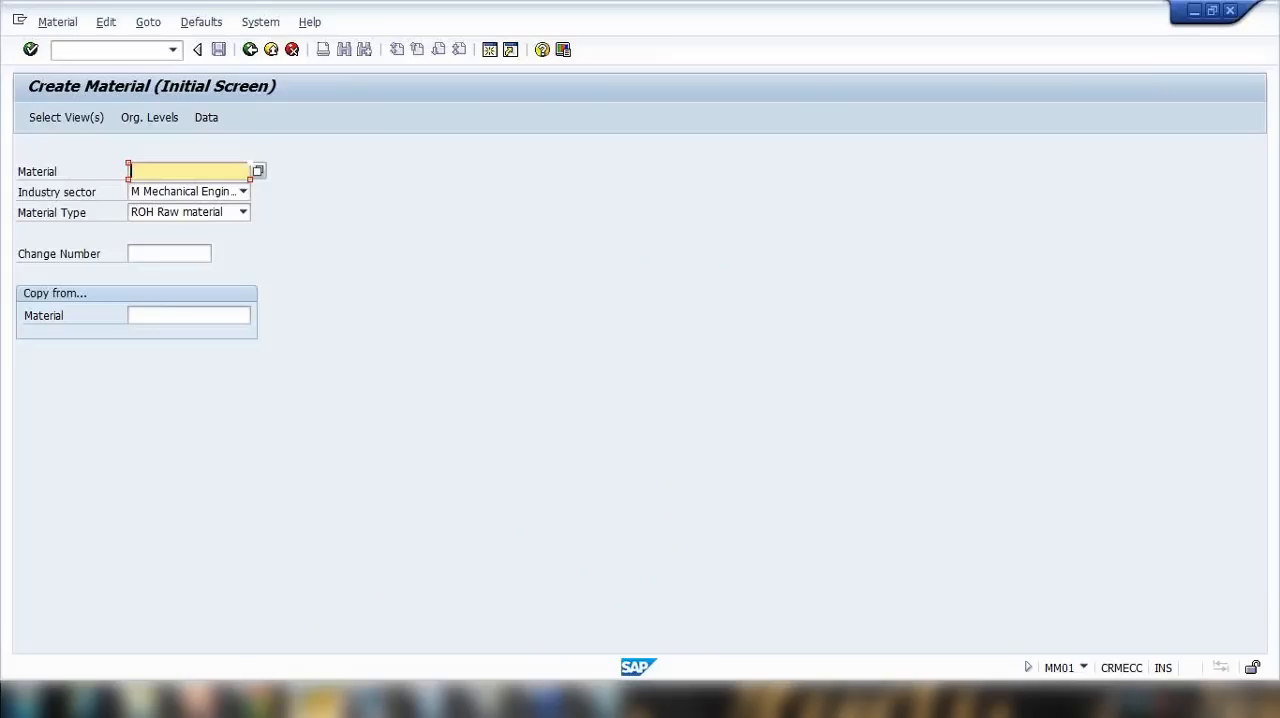
Step: Enter NOTEBOOK3 as the new material
click(192, 174)
click(184, 189)
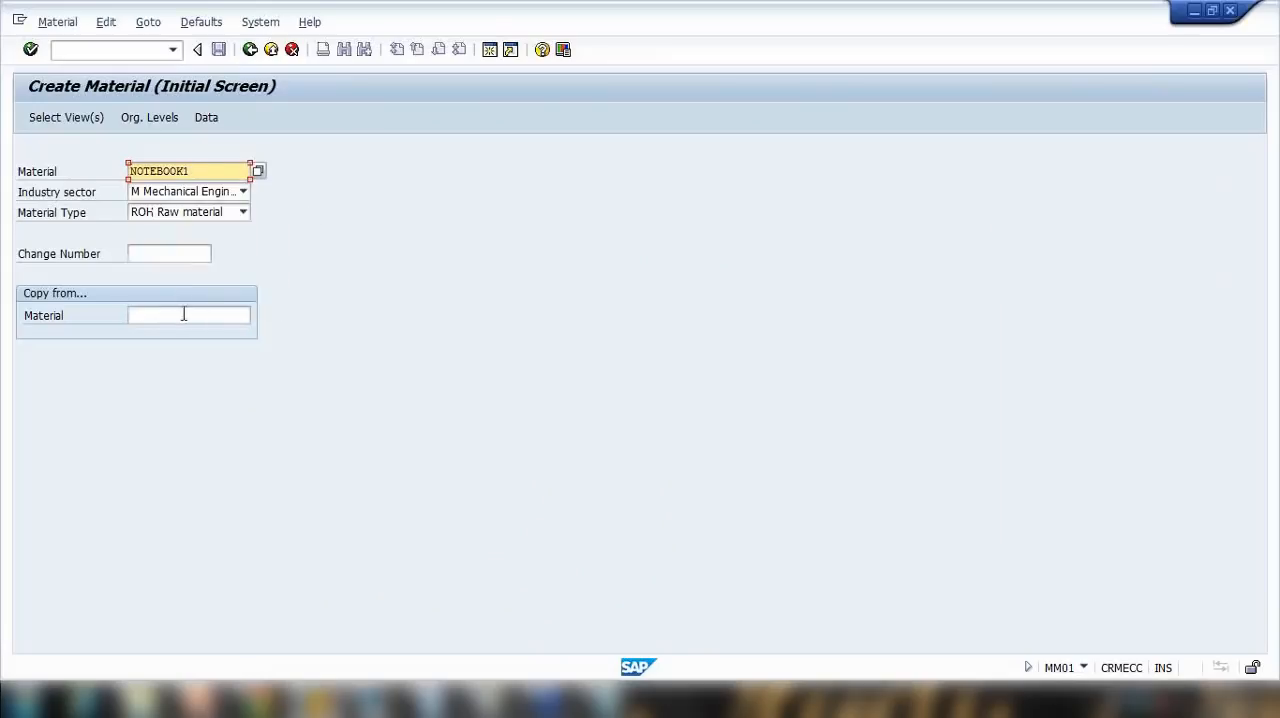
click(184, 315)
click(258, 262)
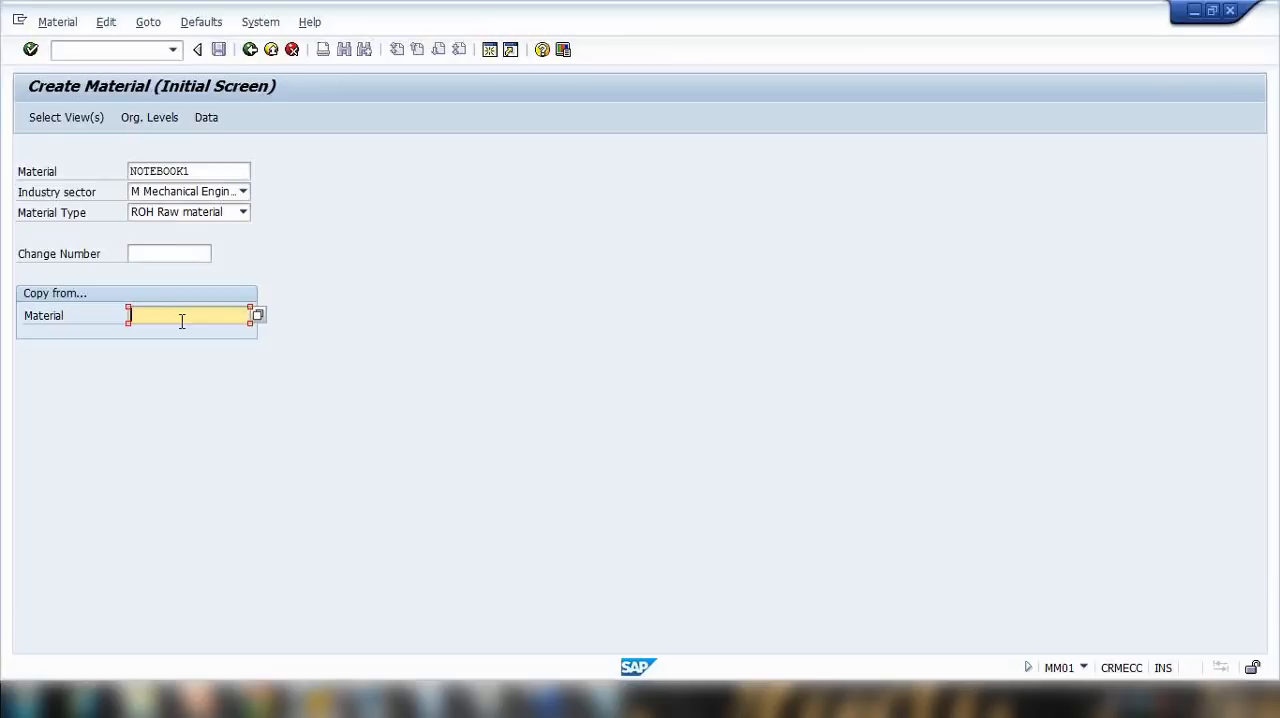
click(198, 171)
key(BackSpace)
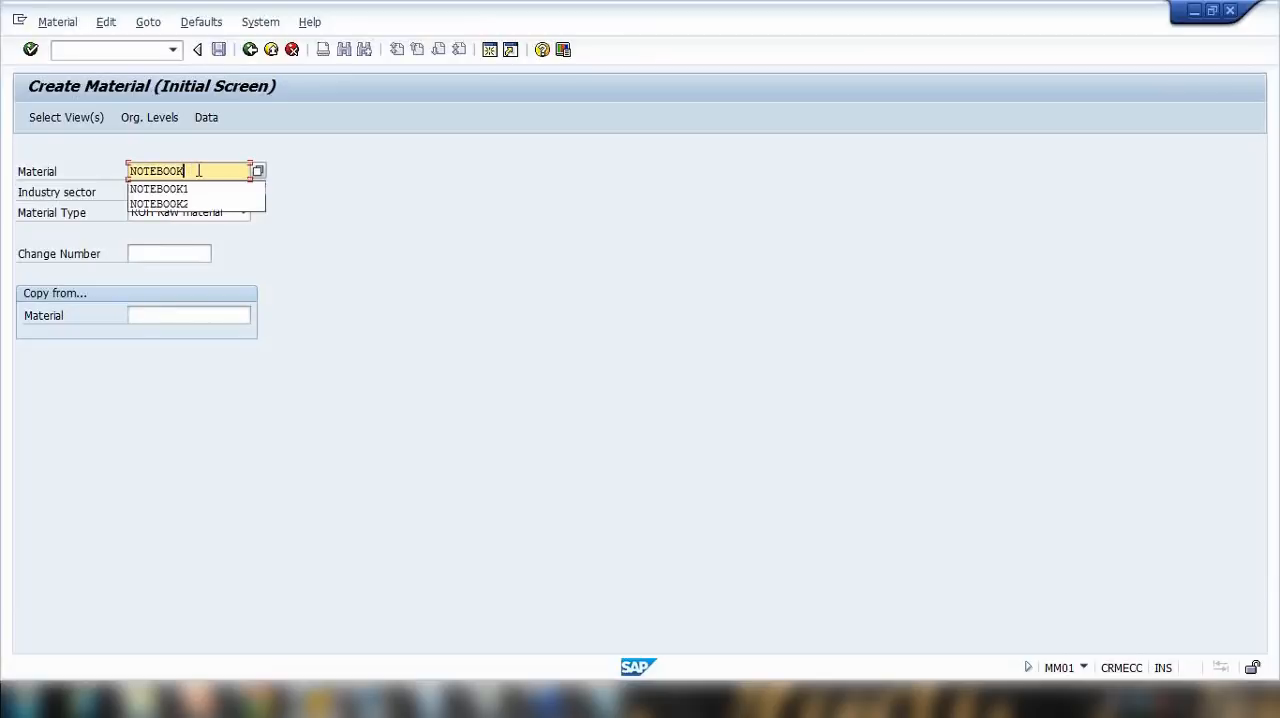
text(3)
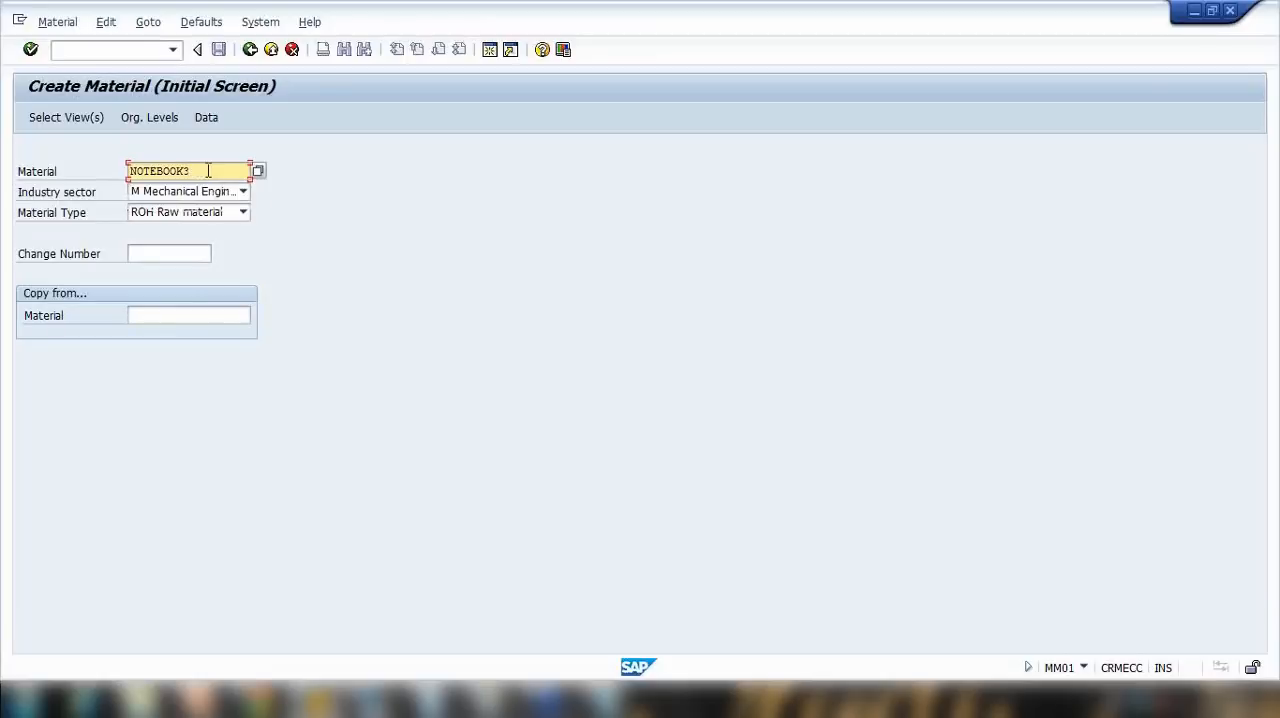
Step: Set NOTEBOOK1 as the reference material to copy from
click(196, 313)
text(NOTEBOO)
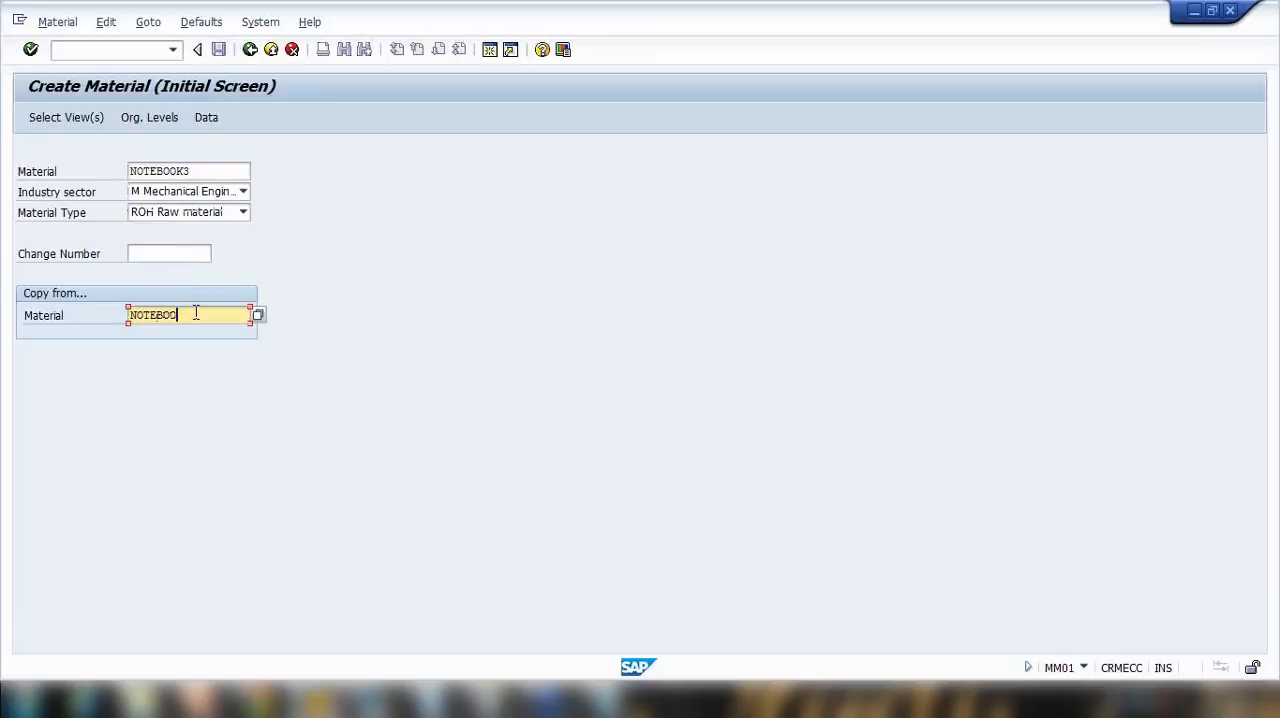
text(K1)
drag(213, 167, 46, 182)
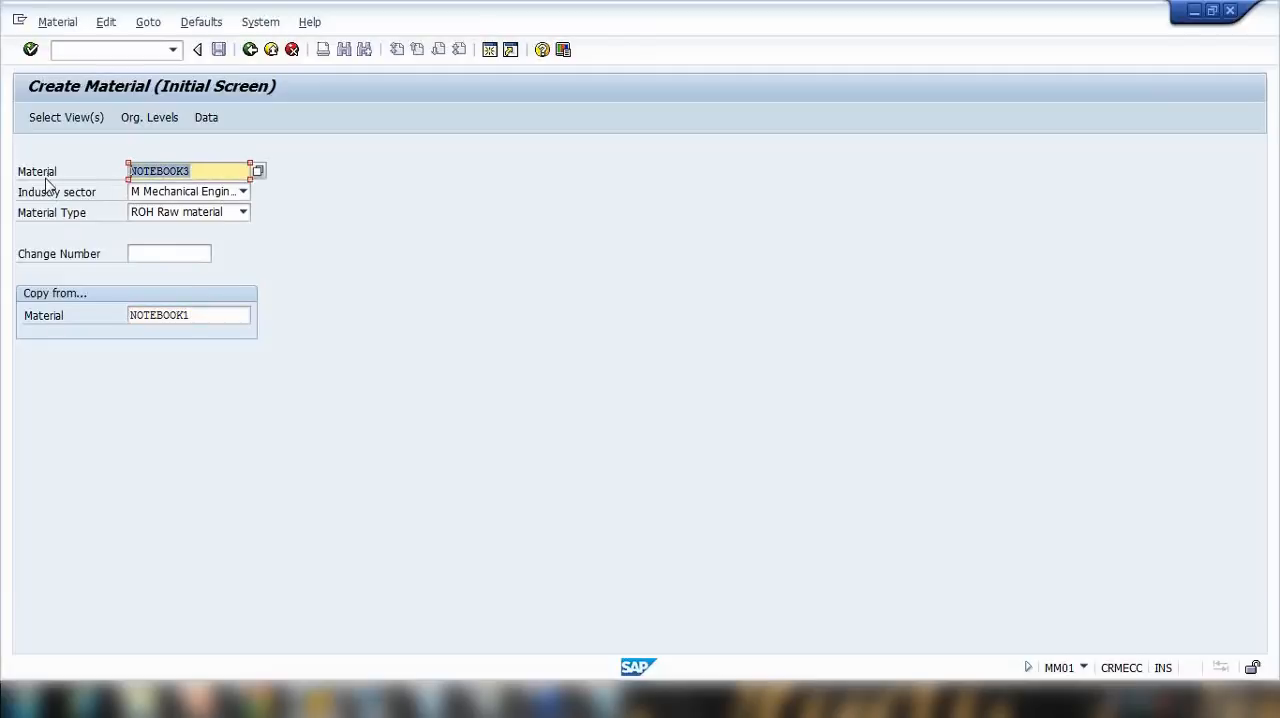
Step: Compare the organizational levels and copy-from values for NOTEBOOK3 with the default organizational levels settings, leaving the values as they are
key(Return)
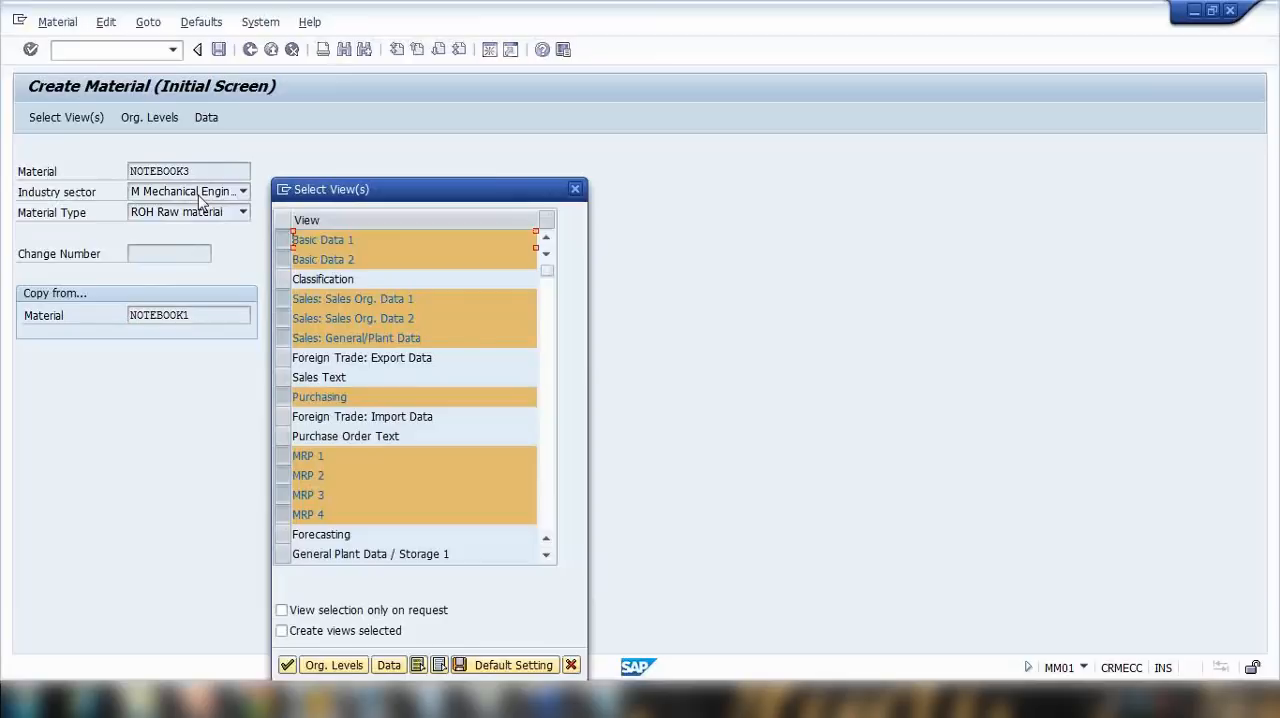
key(Return)
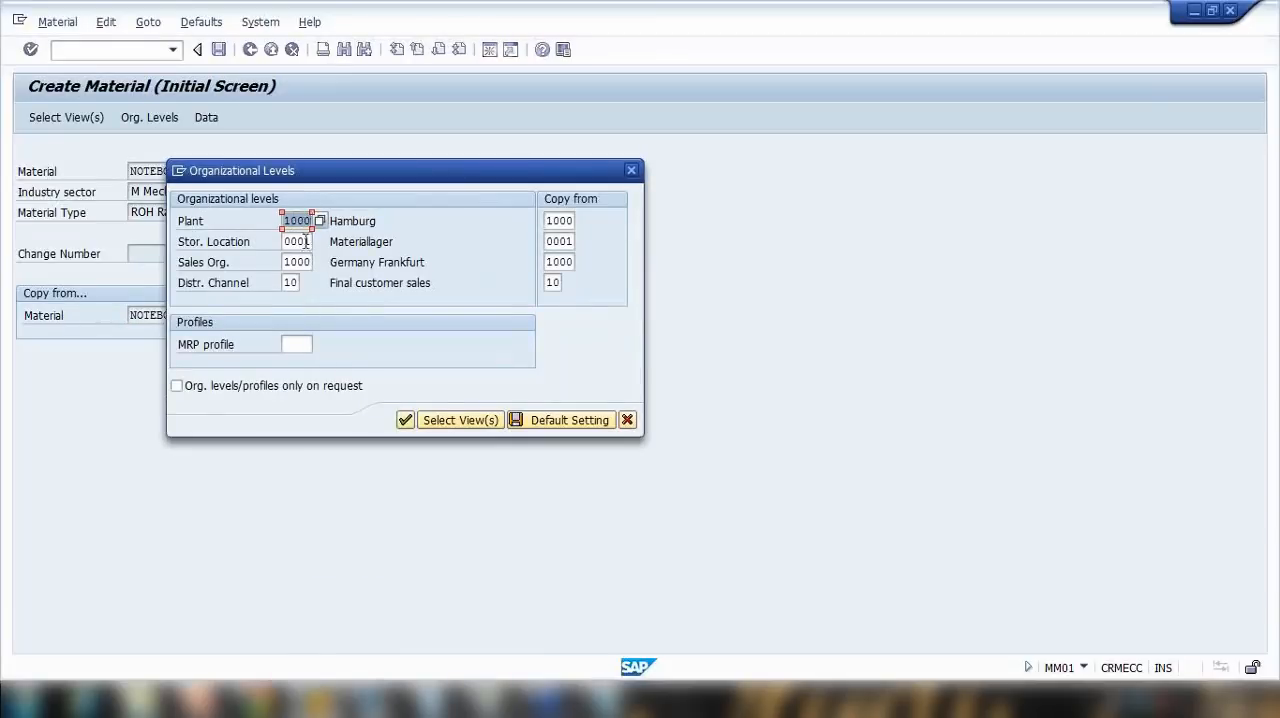
click(628, 420)
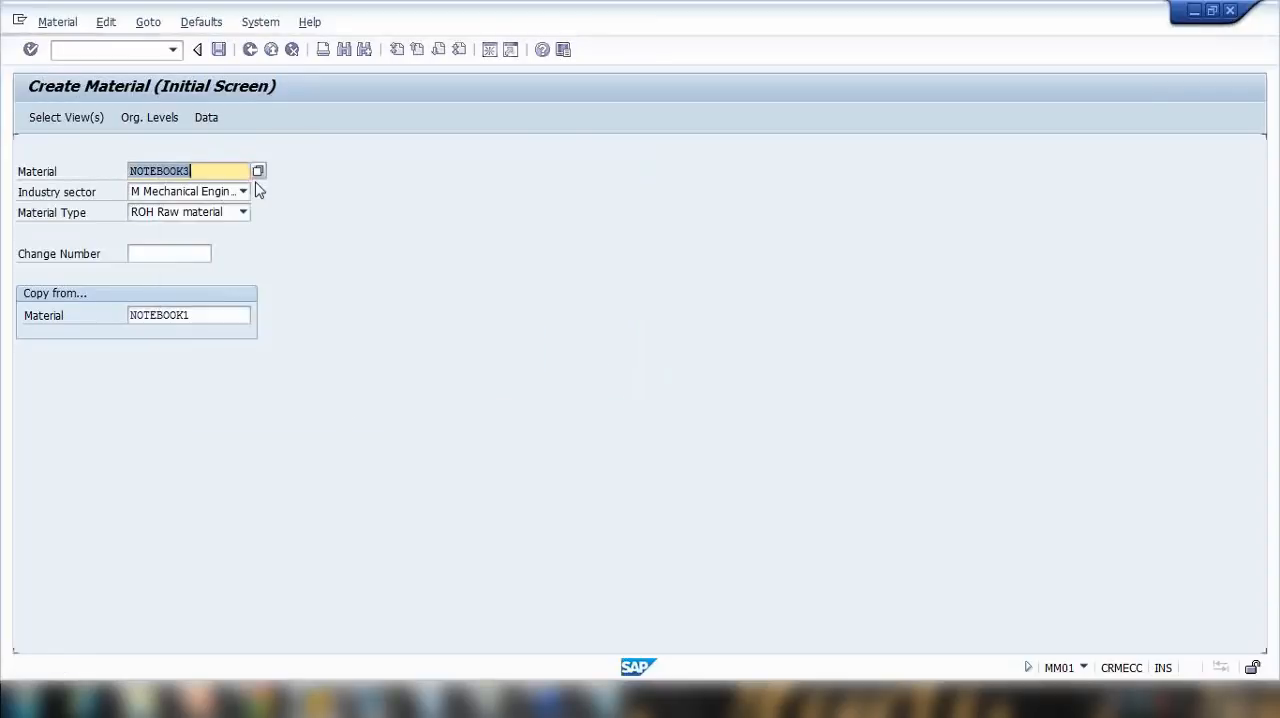
click(201, 22)
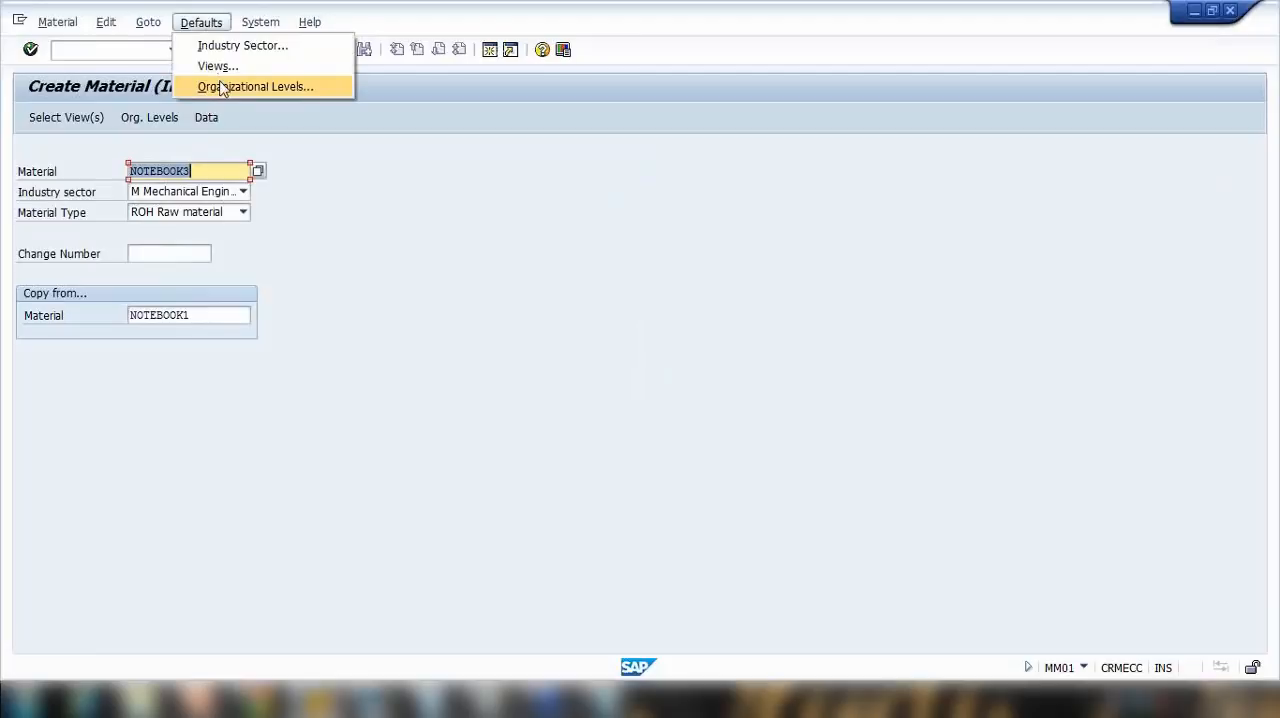
click(222, 88)
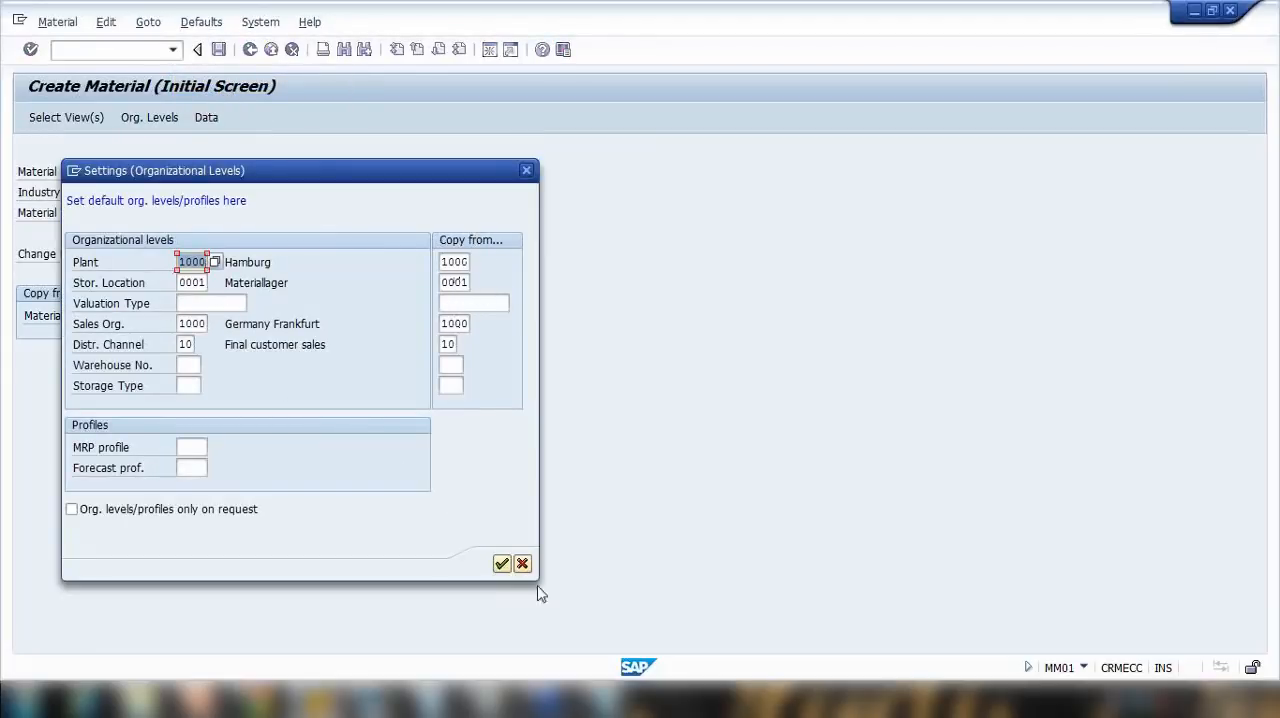
click(503, 562)
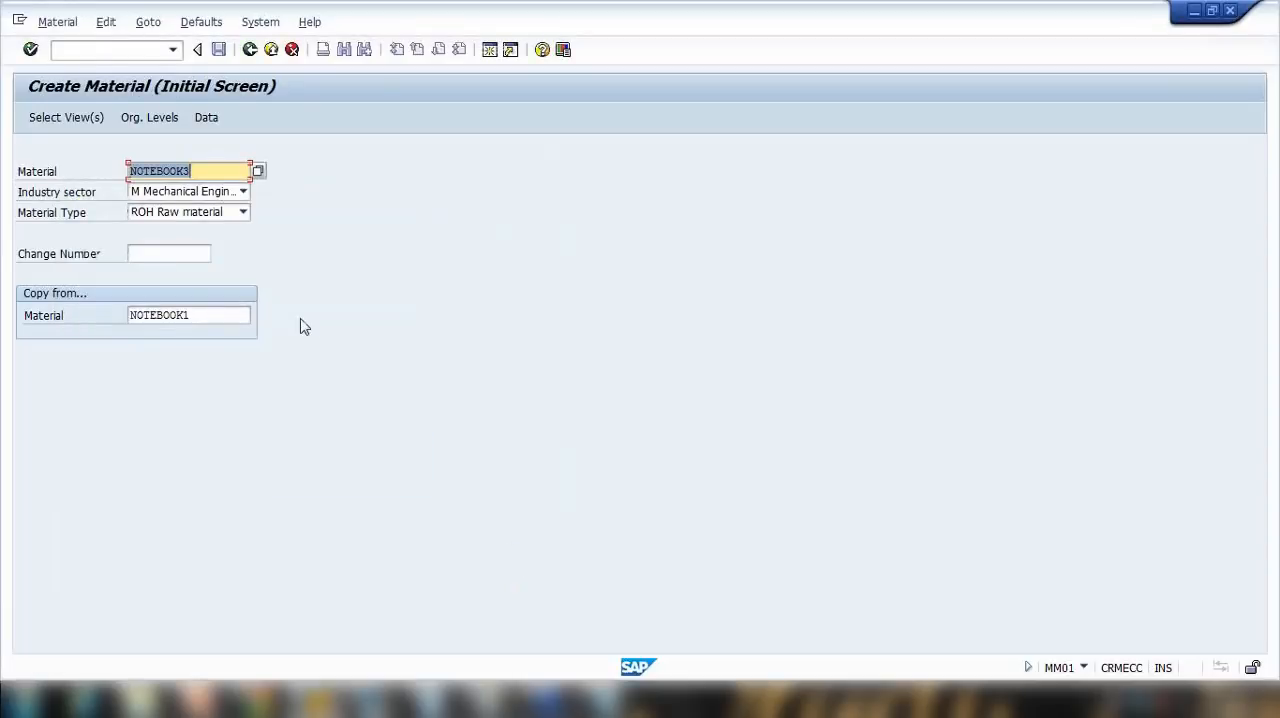
Step: Accept the preselected views and the prefilled organizational levels to open the NOTEBOOK3 material record
key(Return)
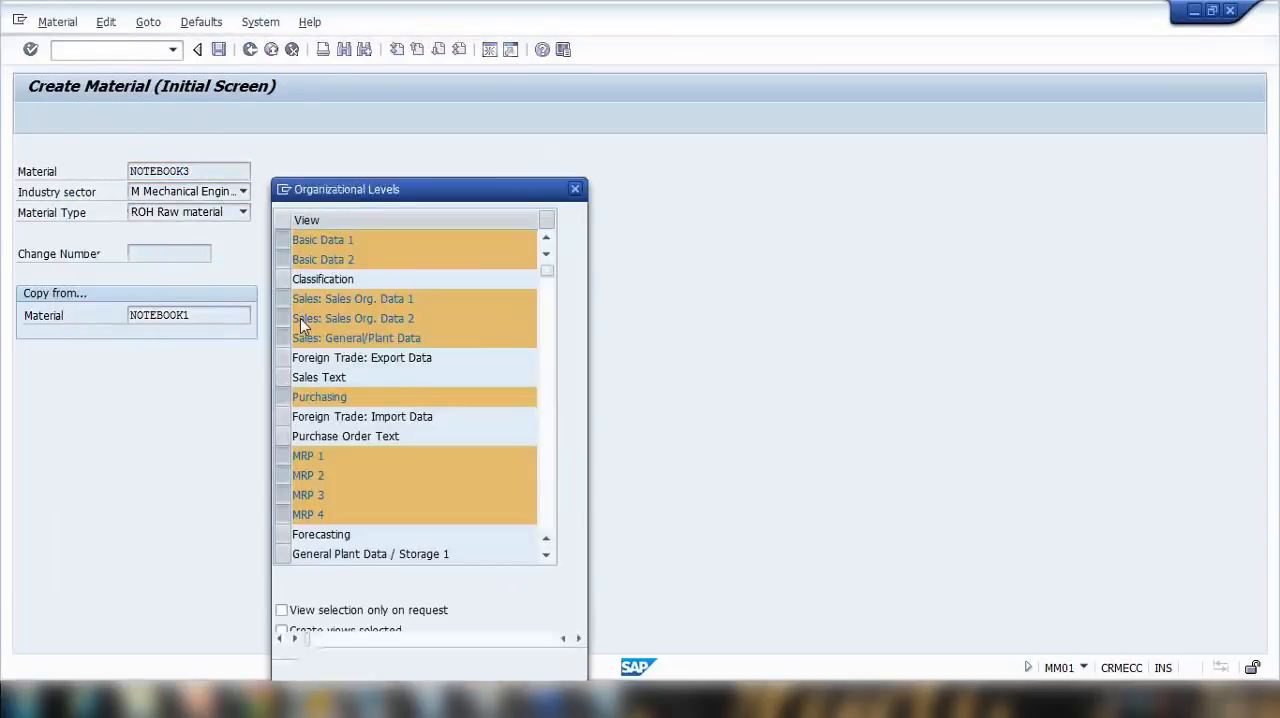
key(Return)
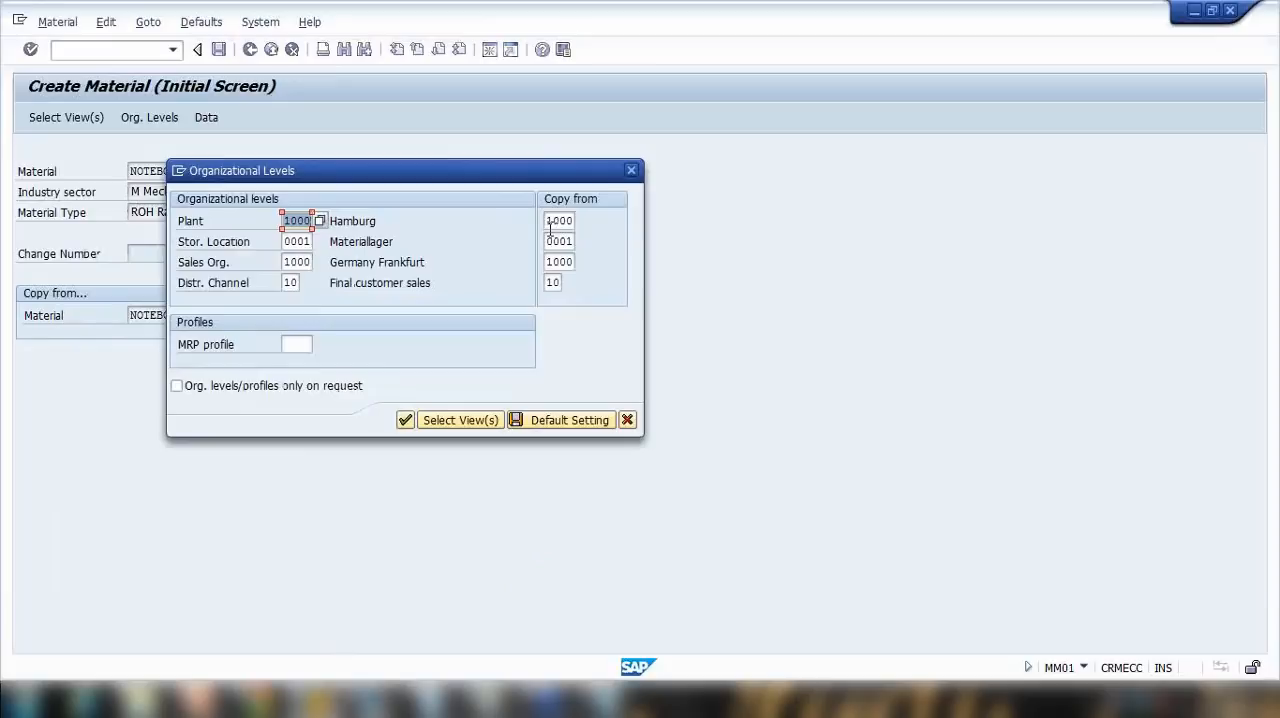
click(407, 422)
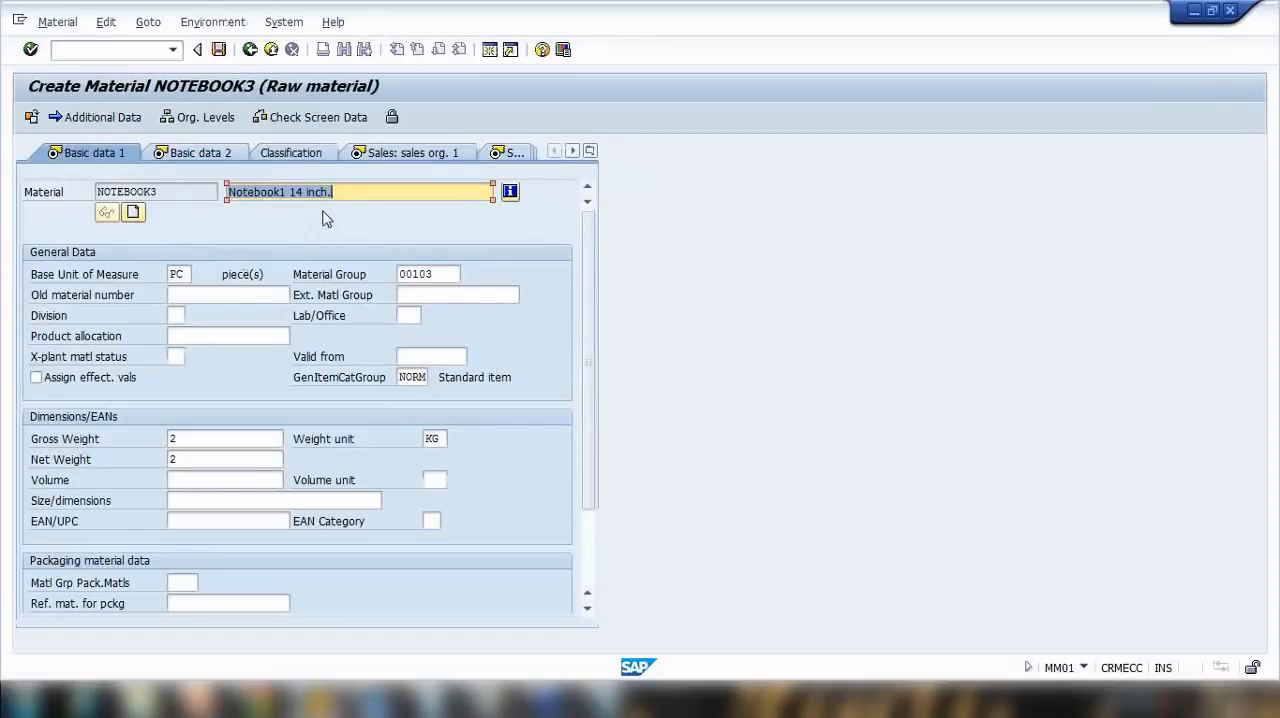
Step: Change the material description to "Notebook1 15Inch laptop" and go through the gross and net weight fields
drag(323, 197, 295, 194)
text(5I)
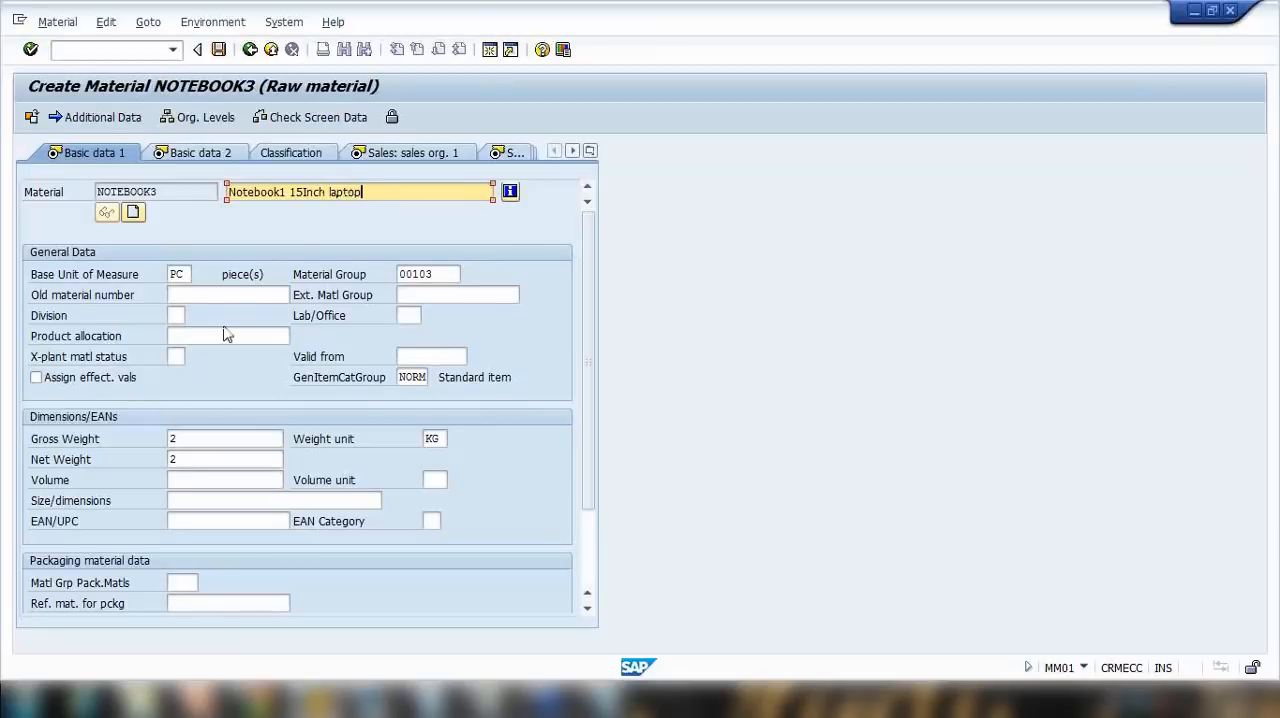
click(196, 440)
double_click(200, 459)
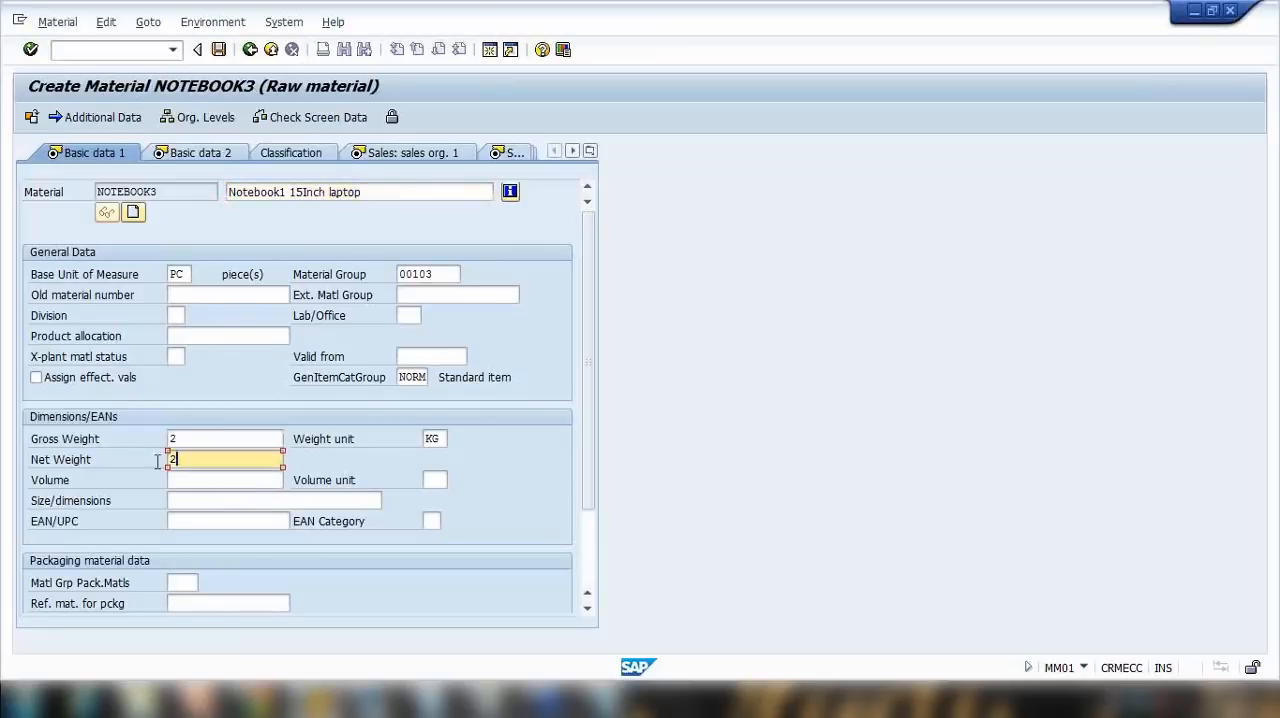
Step: Accept the copied basic data and sales views of NOTEBOOK3 unchanged and continue to the Purchasing view
key(Return)
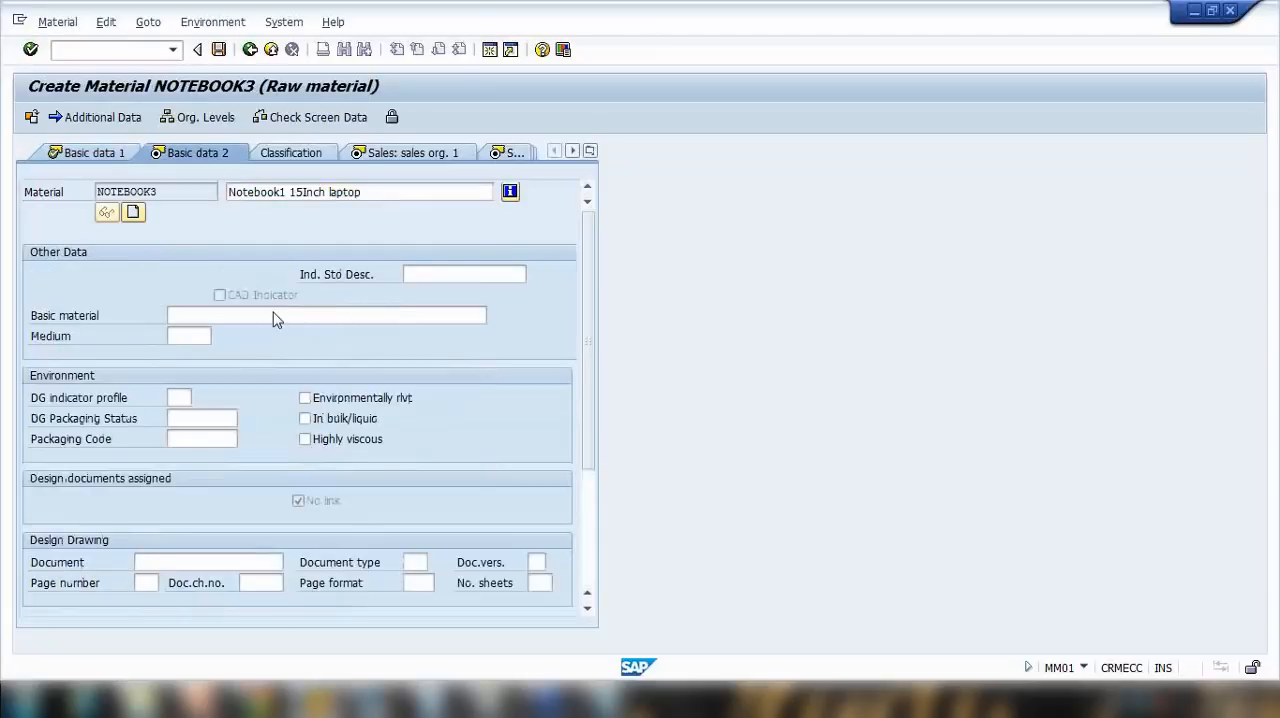
key(Return)
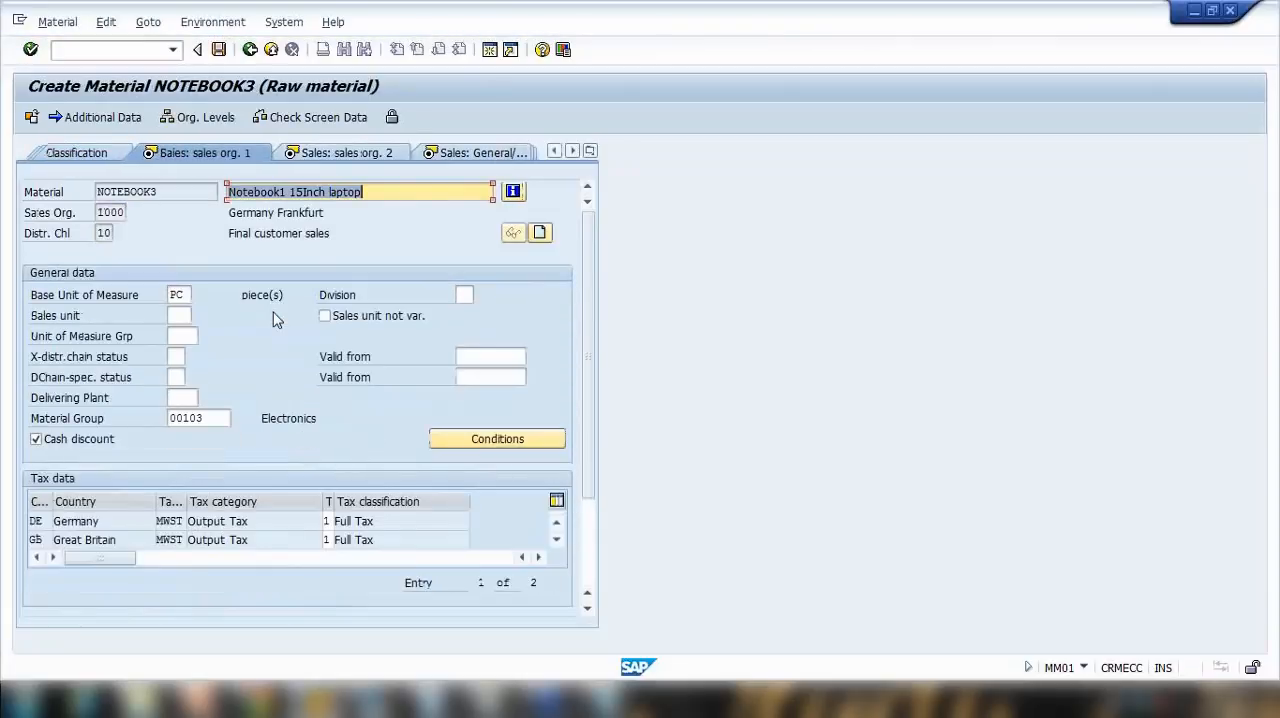
key(Return)
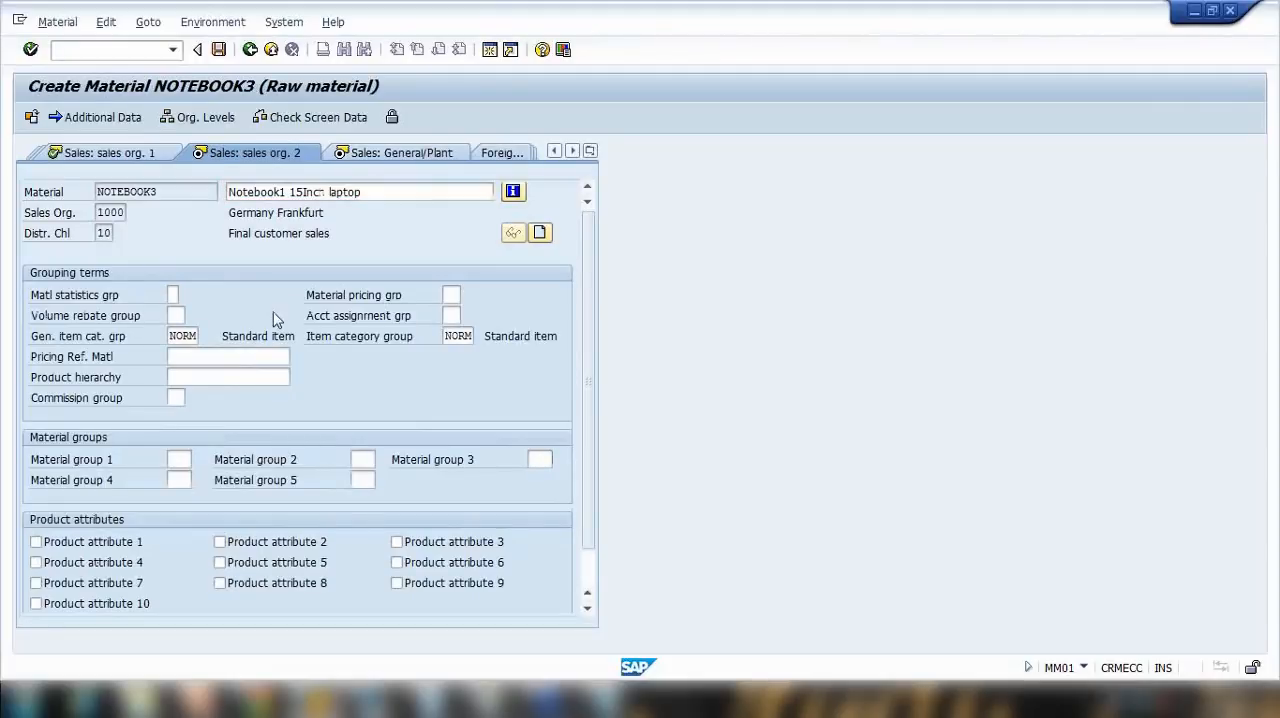
key(Return)
key(Return)
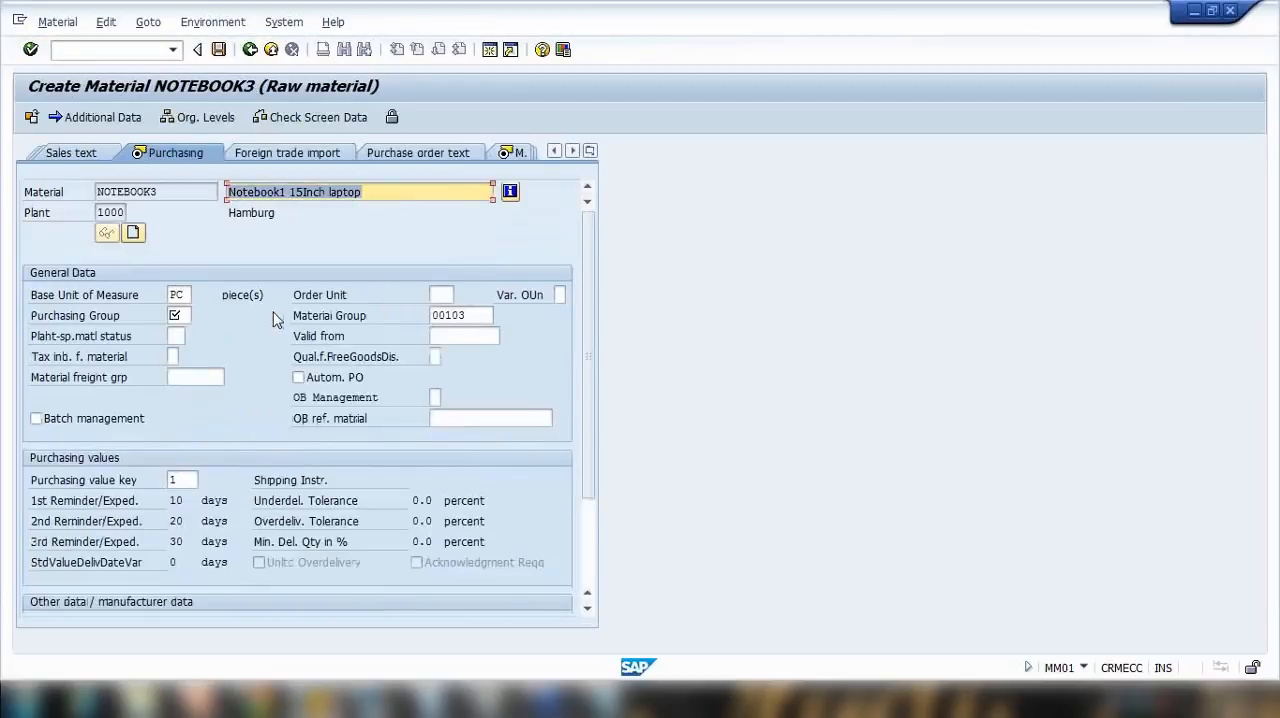
Step: Set the purchasing group of NOTEBOOK3 to 005 and accept the existing purchasing value key
click(178, 314)
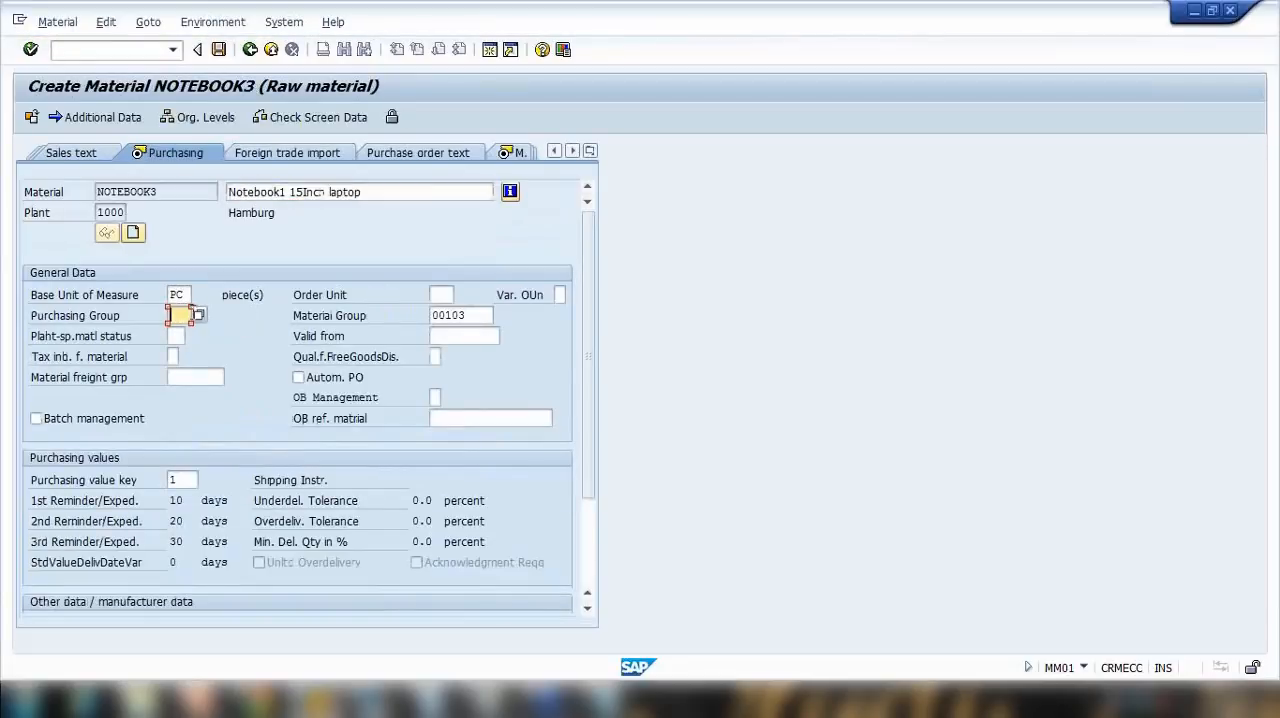
click(198, 316)
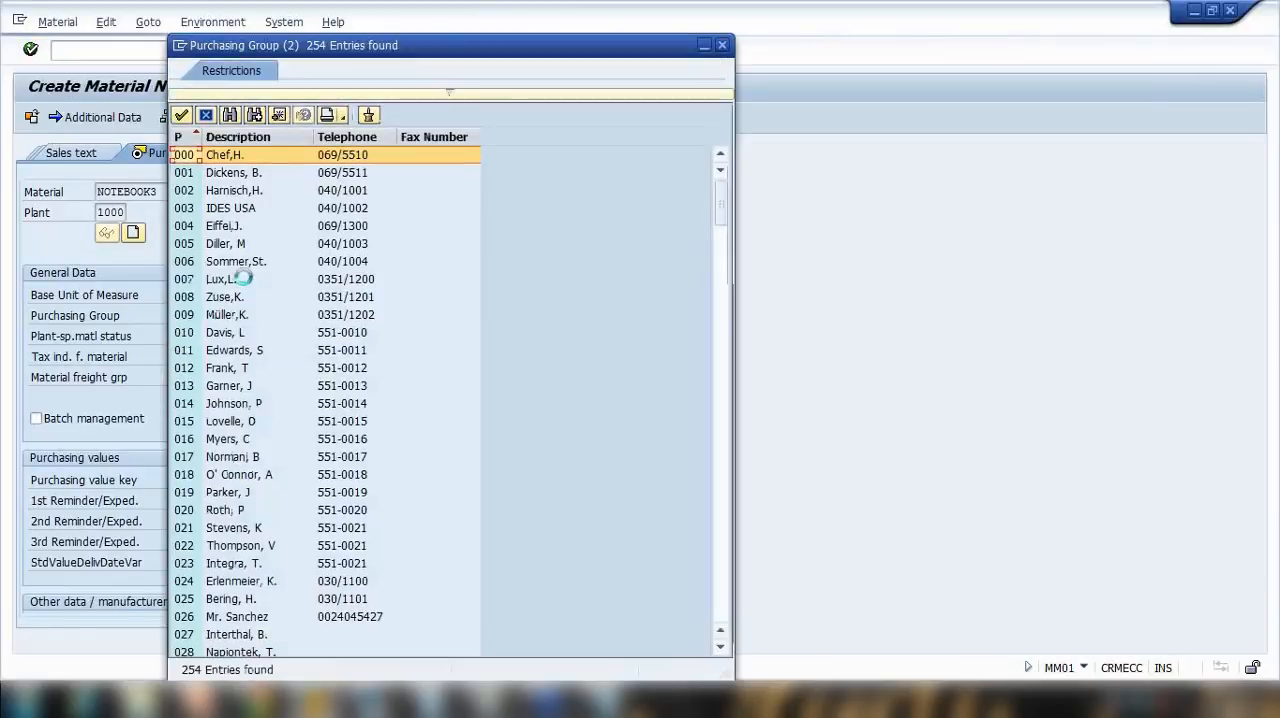
click(245, 245)
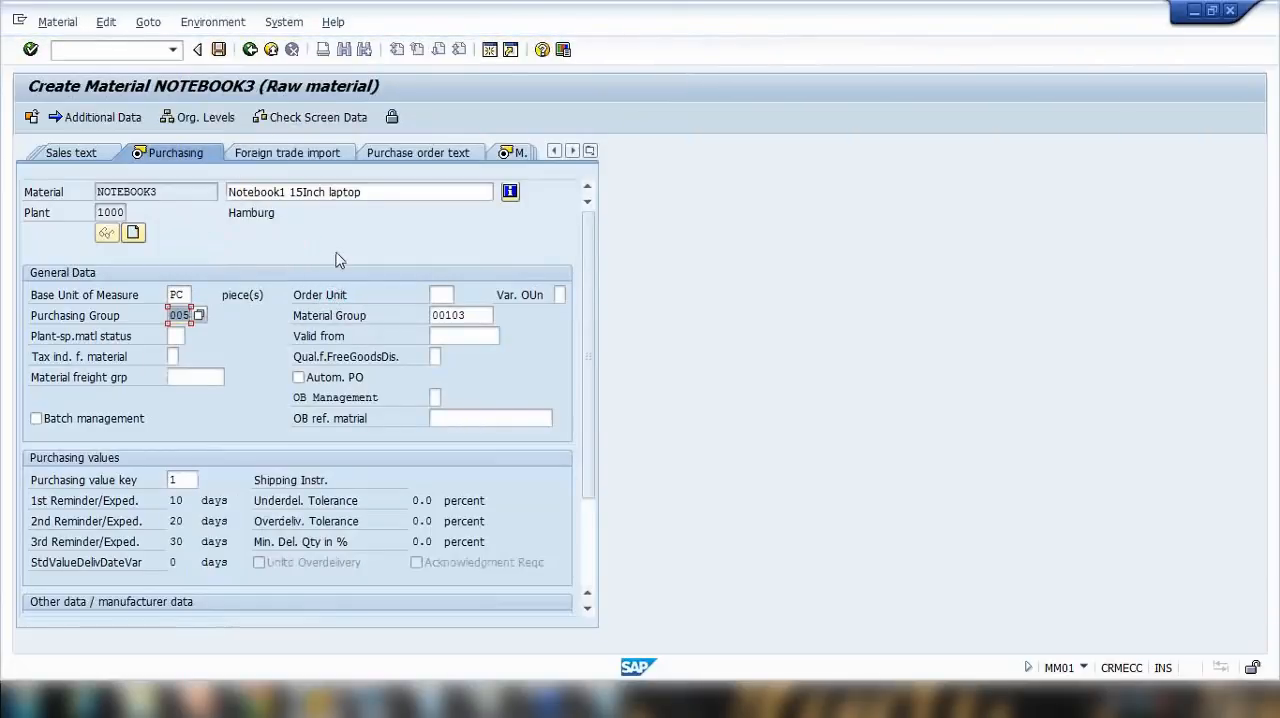
key(Return)
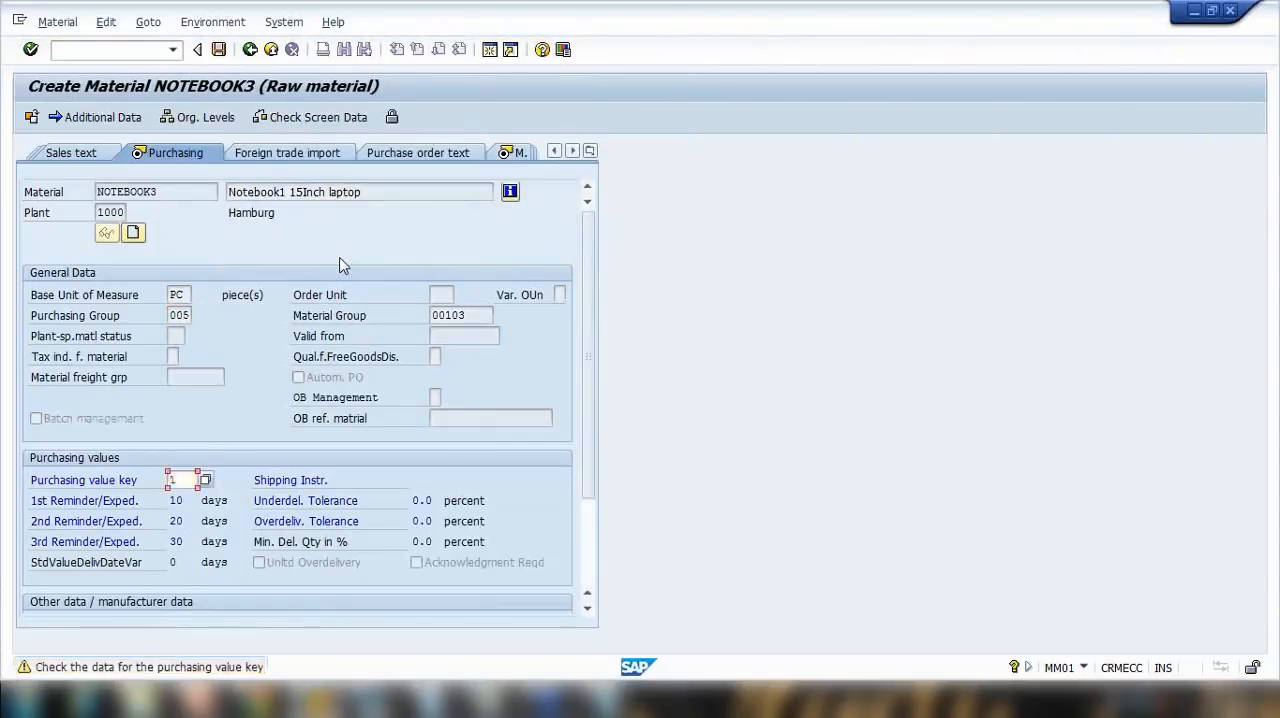
key(Return)
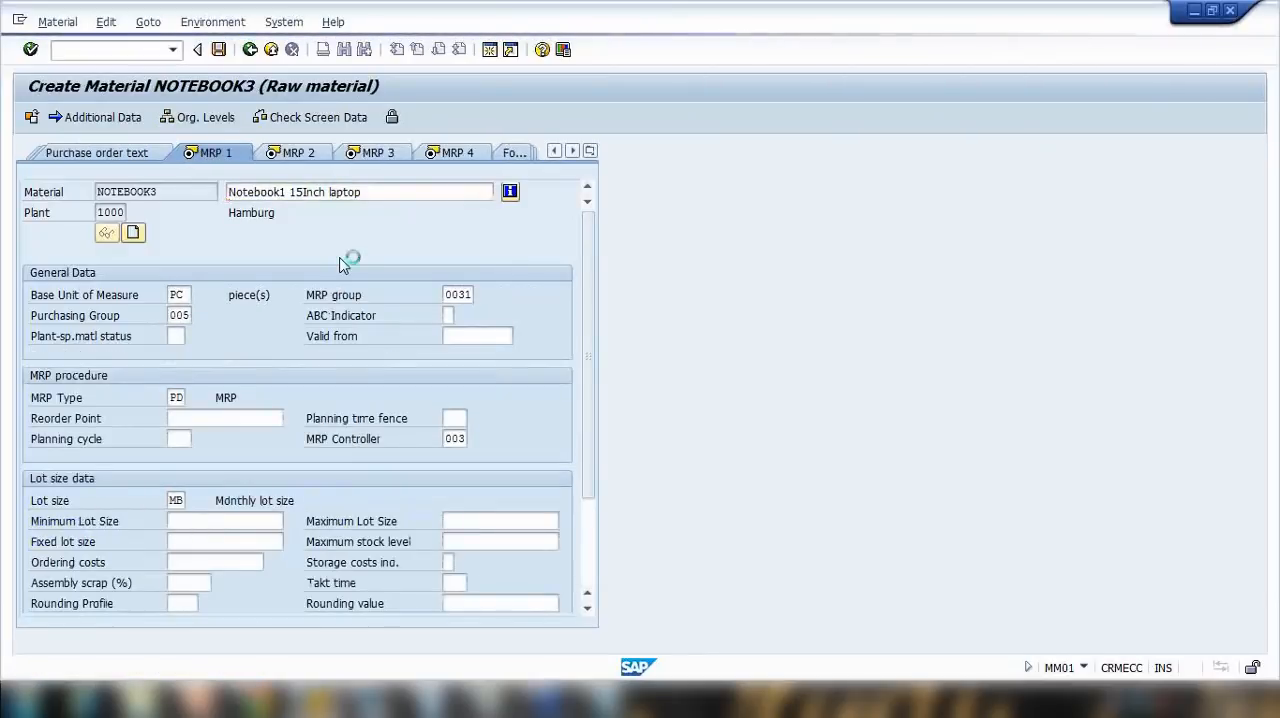
Step: Accept the copied MRP views and set the valuation class in Accounting 1 to 3000, Raw materials 1
key(Return)
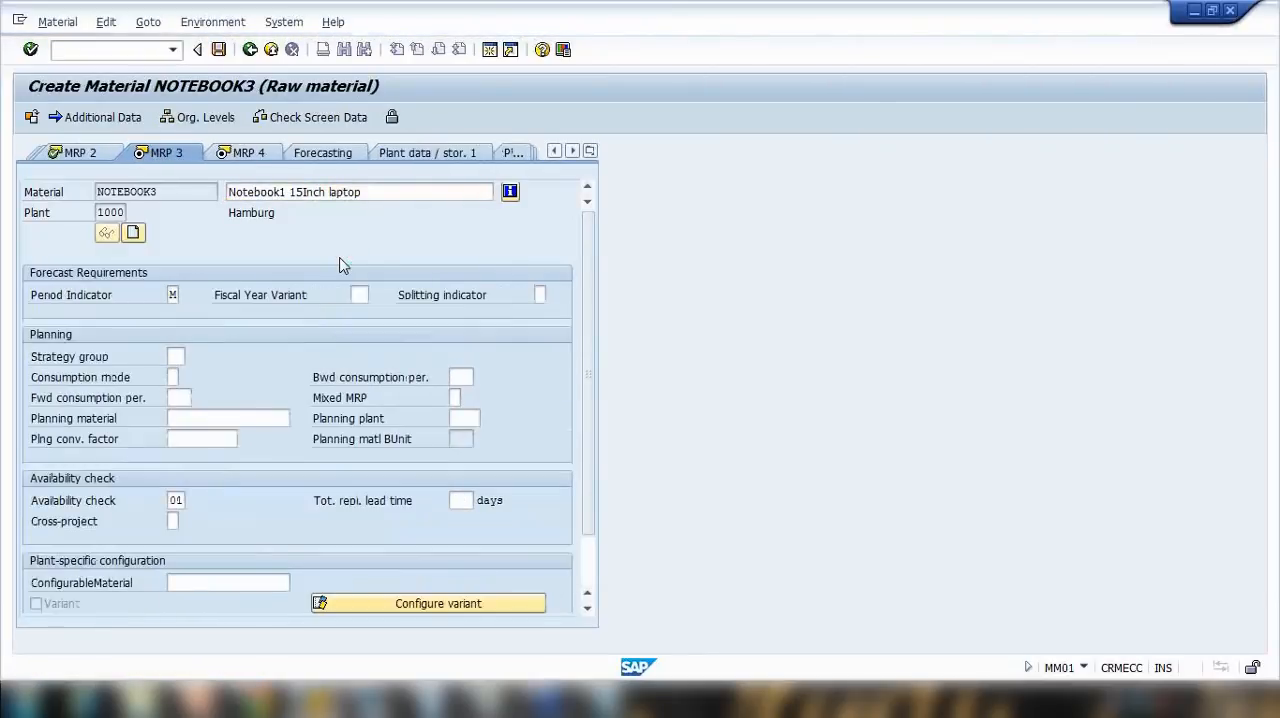
key(Return)
key(Return)
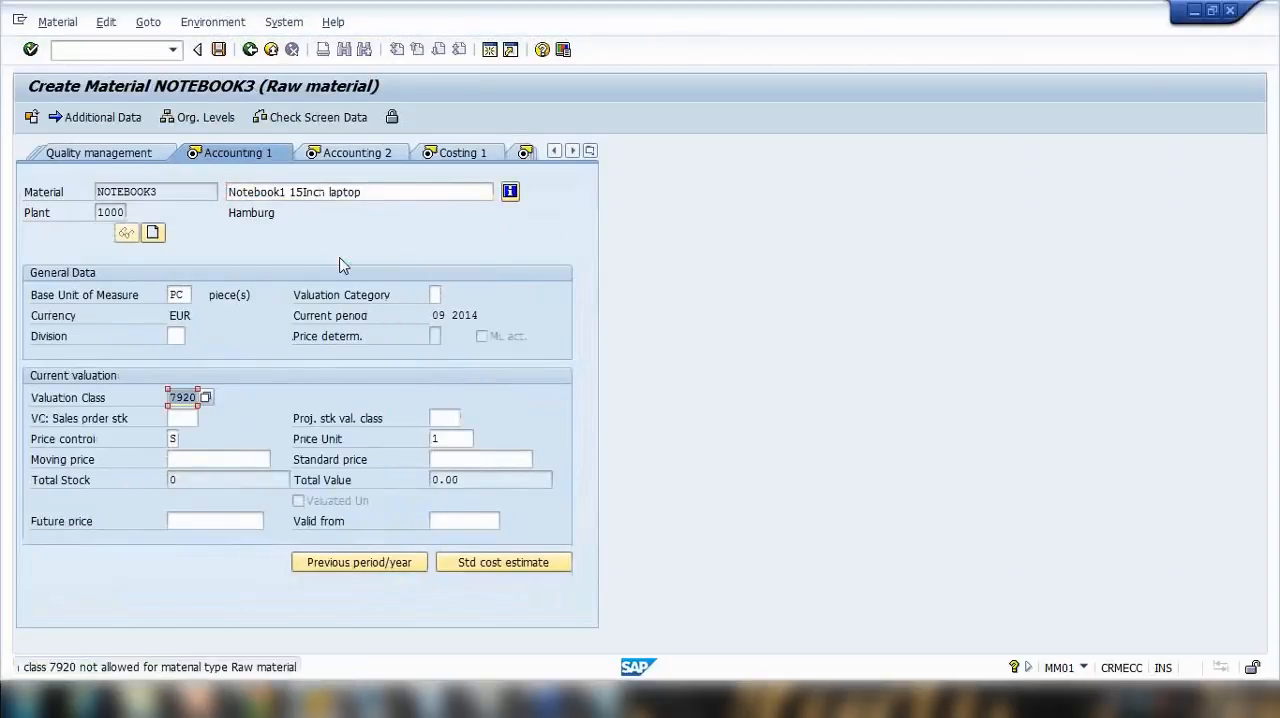
click(207, 398)
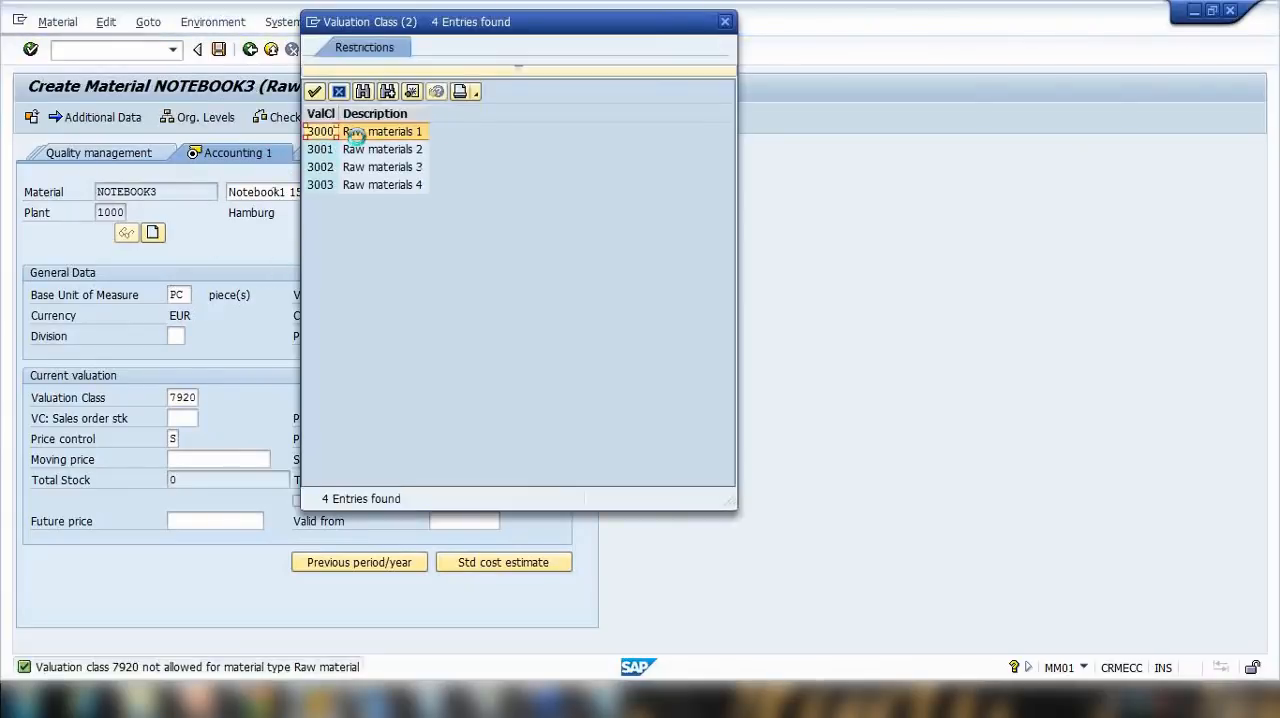
double_click(361, 132)
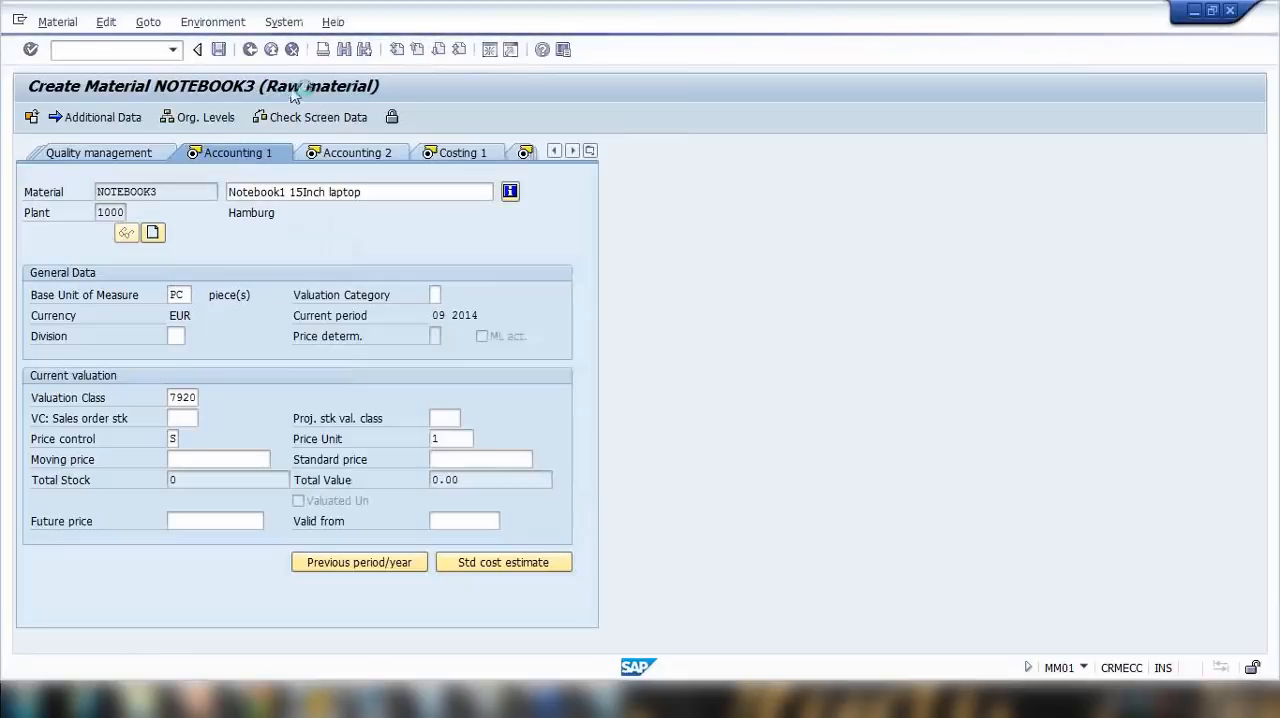
key(Return)
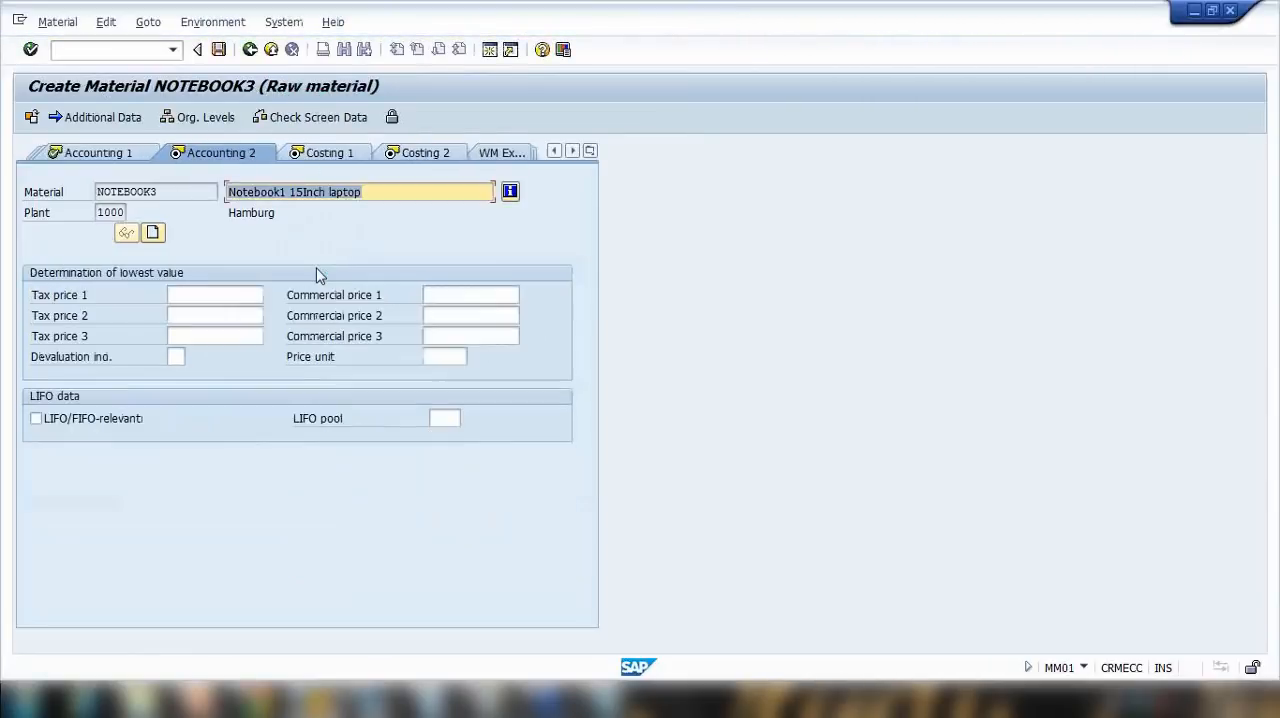
Step: Accept the remaining accounting and costing views without a standard price and save material NOTEBOOK3
key(Return)
key(Return)
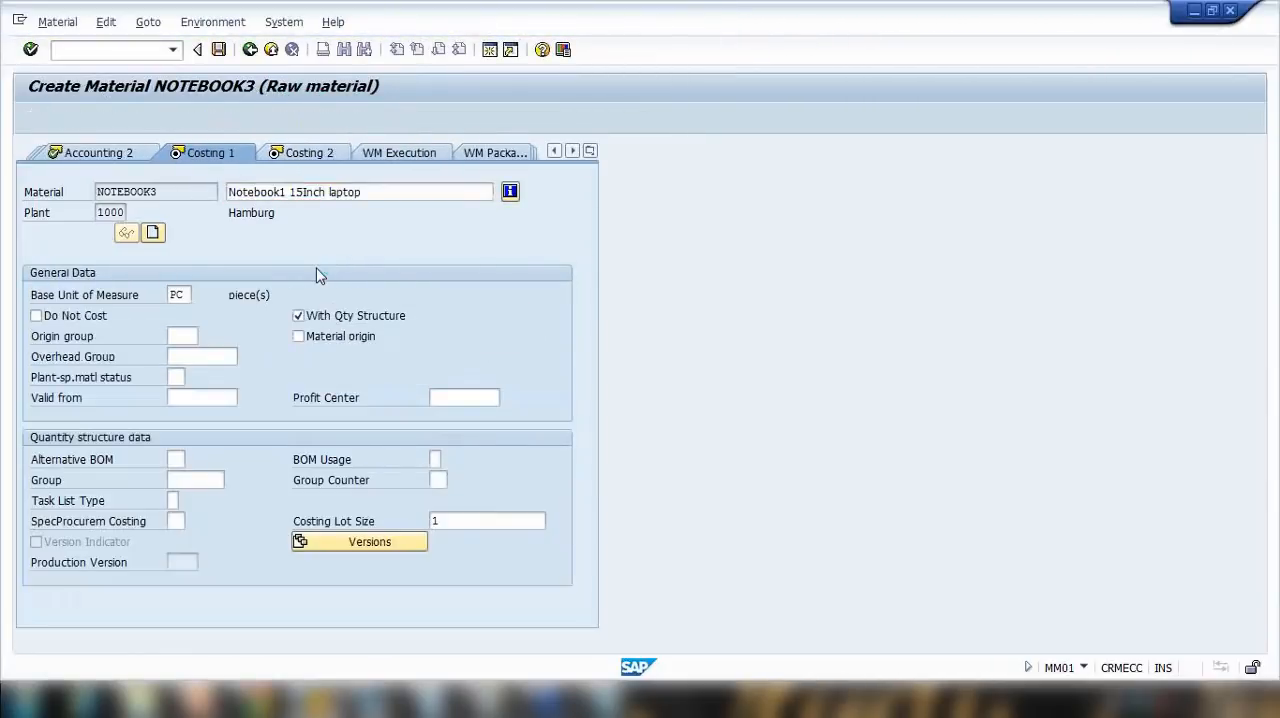
key(Return)
key(Return)
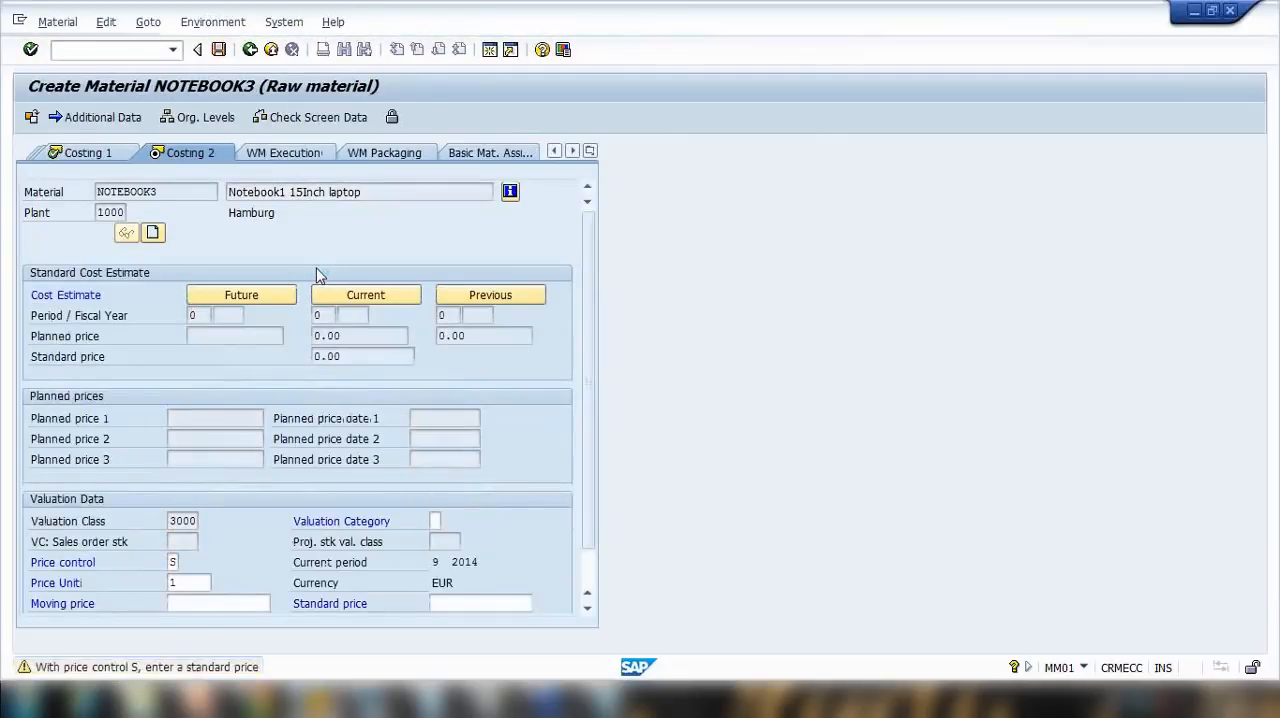
click(268, 384)
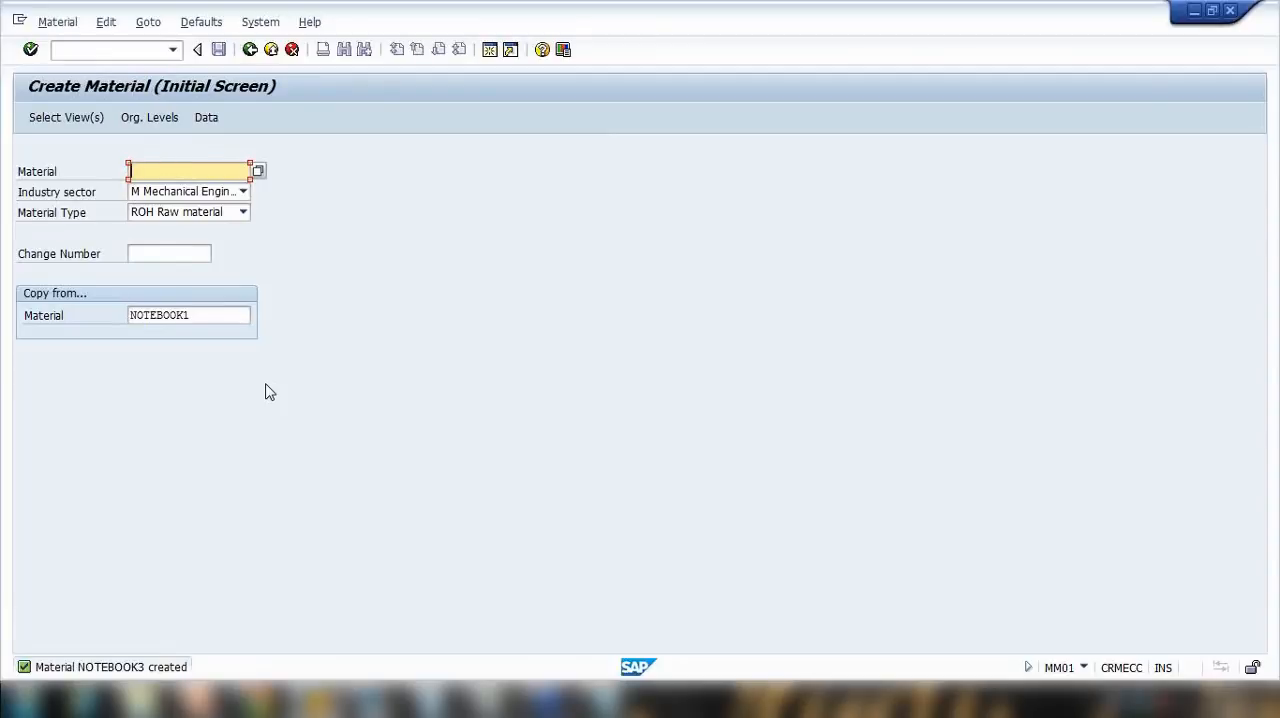
Step: Switch to PowerPoint to review the Entry aids for Material Master slide, and return to the material creation screen in SAP
click(196, 700)
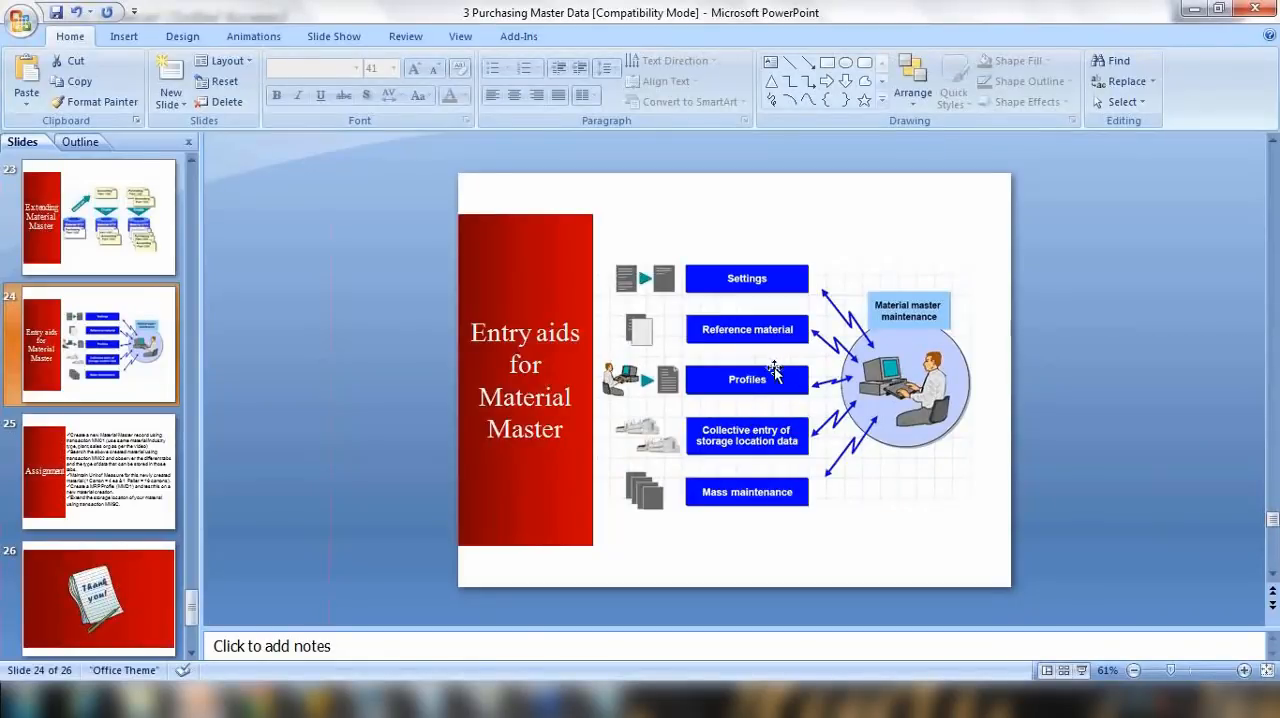
click(1193, 10)
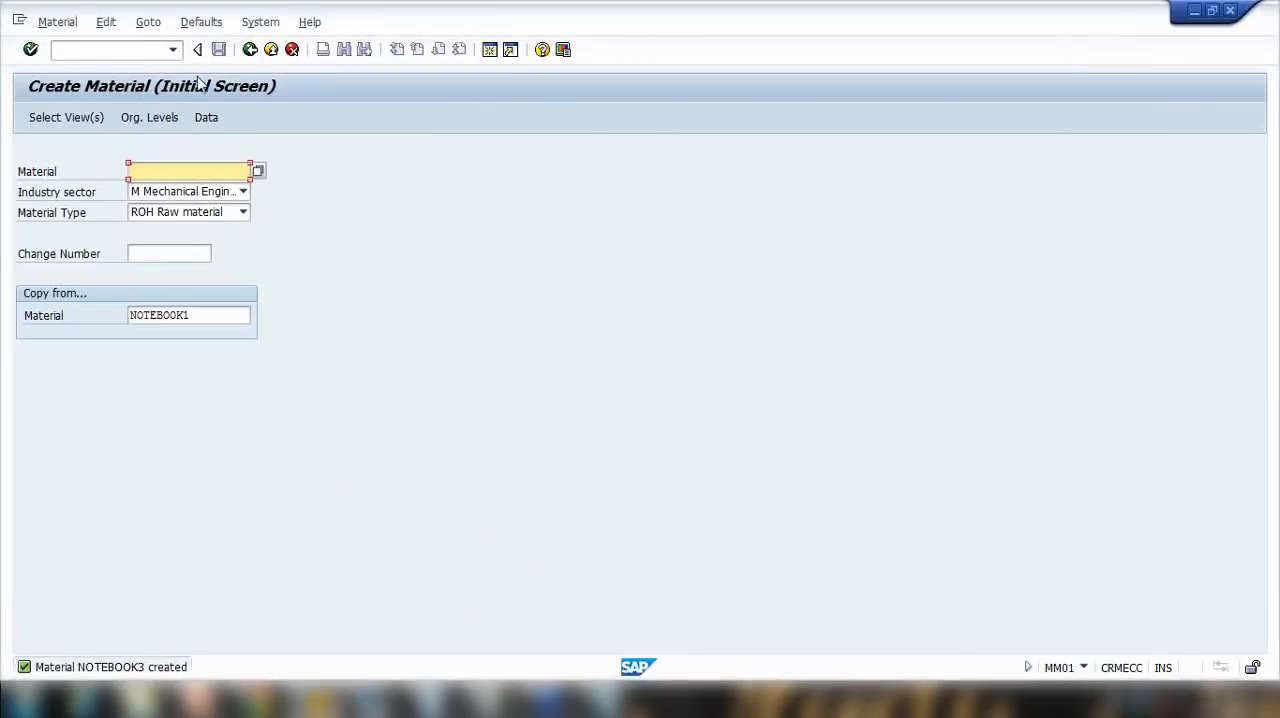
Step: Clear the copy-from reference material and enter NOTEBOOK4 as the new material
click(140, 51)
drag(206, 314, 88, 262)
key(Delete)
click(160, 171)
click(160, 171)
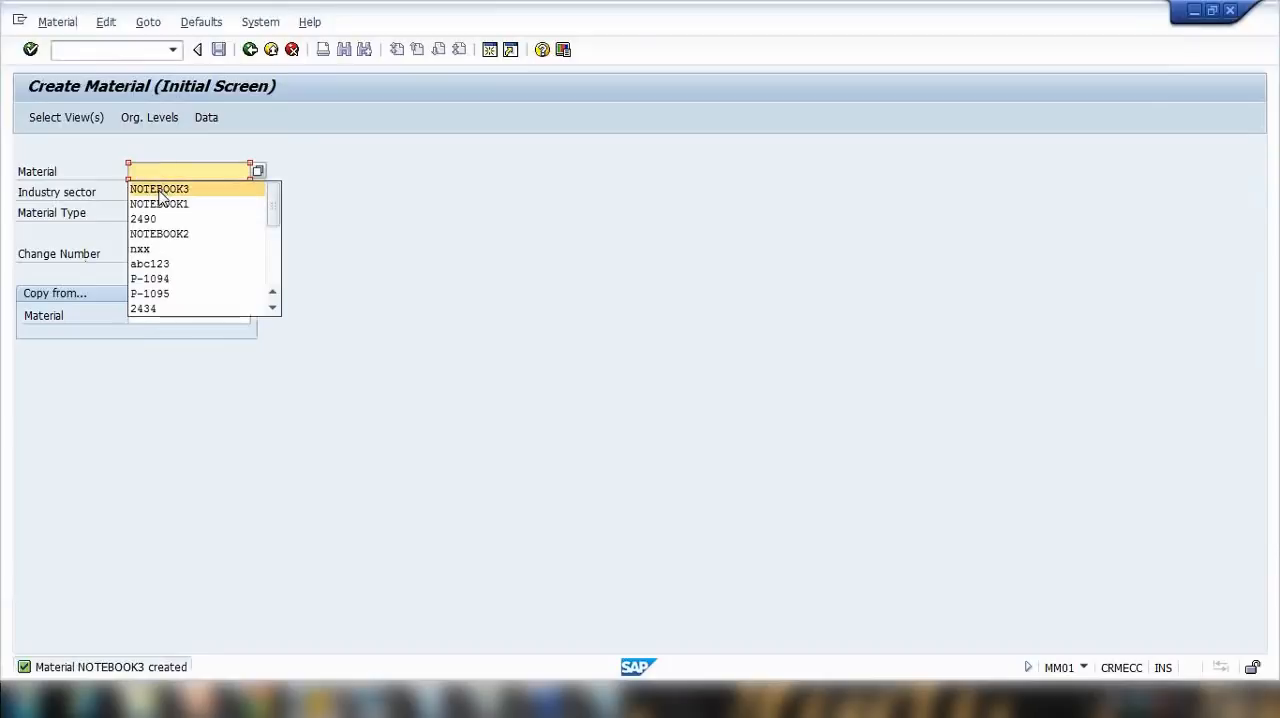
click(160, 189)
key(BackSpace)
text(4)
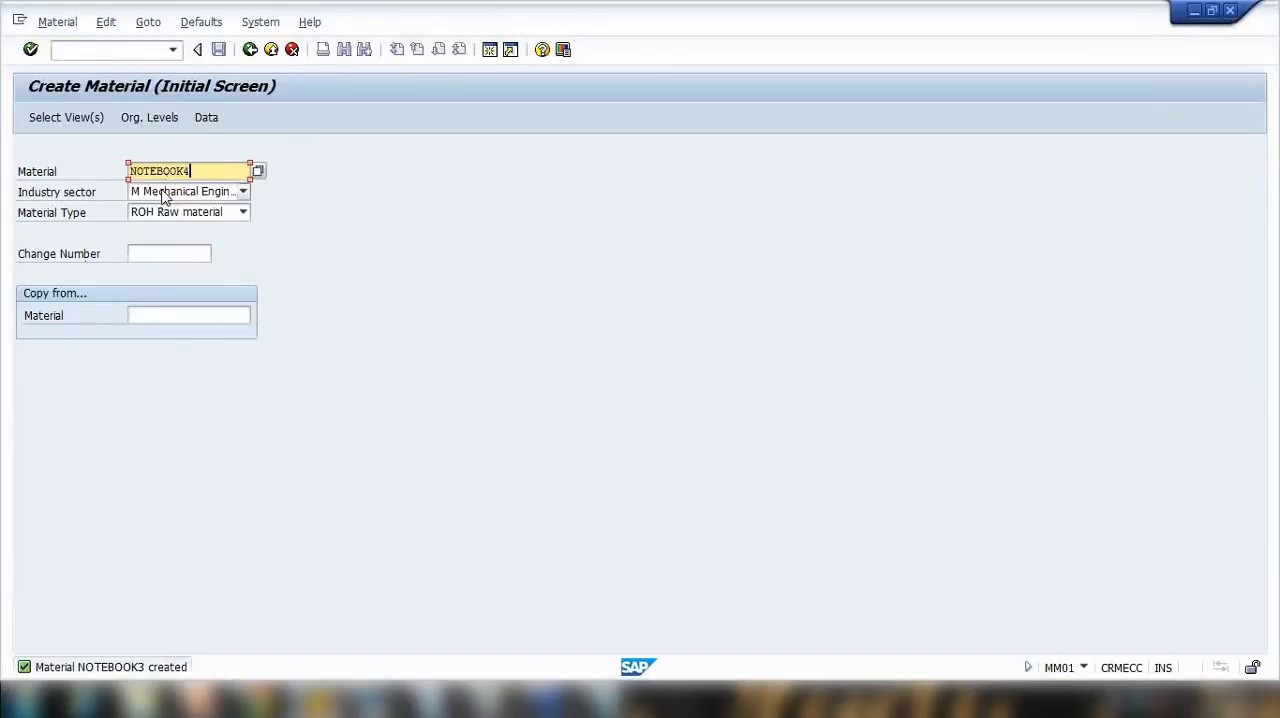
Step: Set the material type to FERT Finished product and accept the preselected views and default organizational levels
click(187, 214)
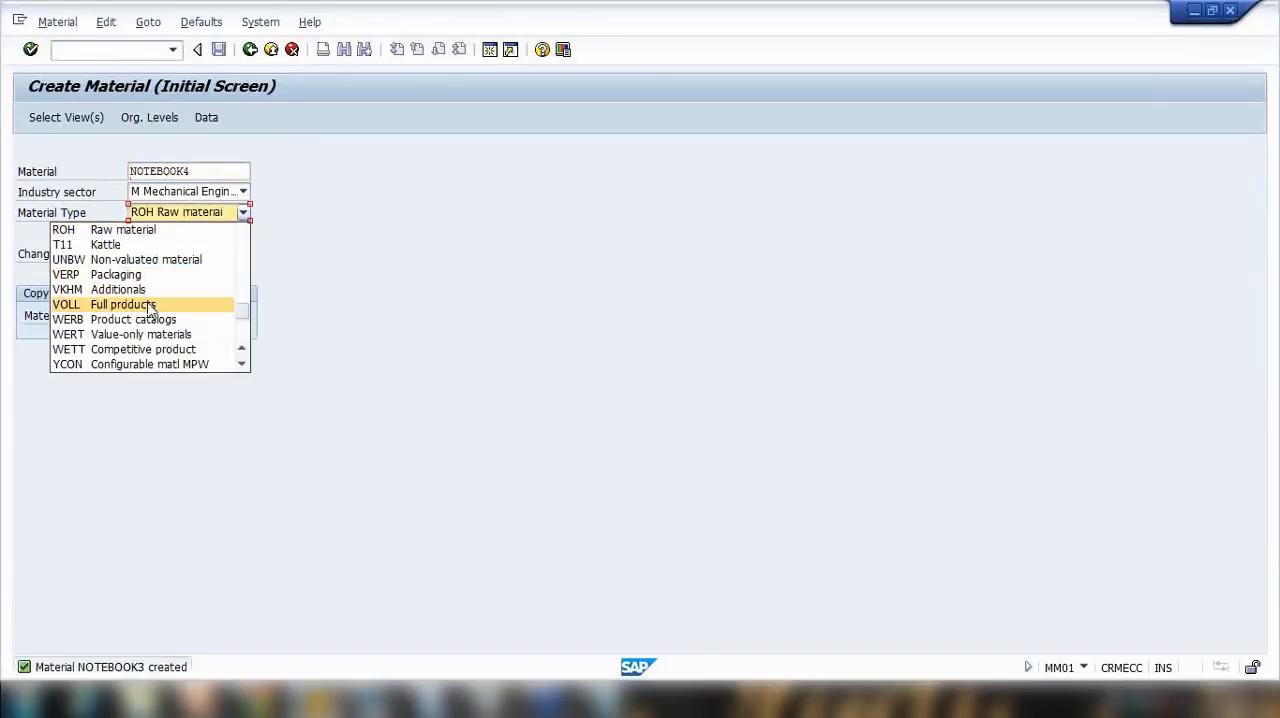
scroll(150, 313, up, 5)
click(150, 229)
key(Return)
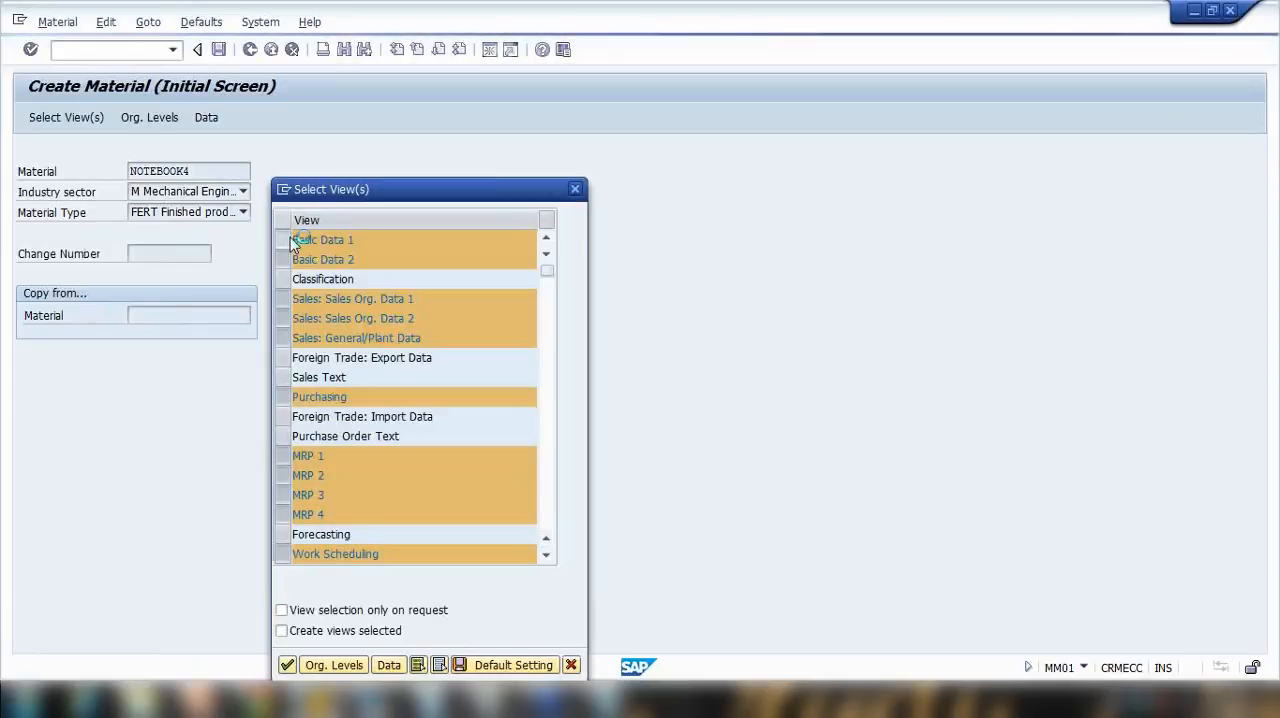
key(Return)
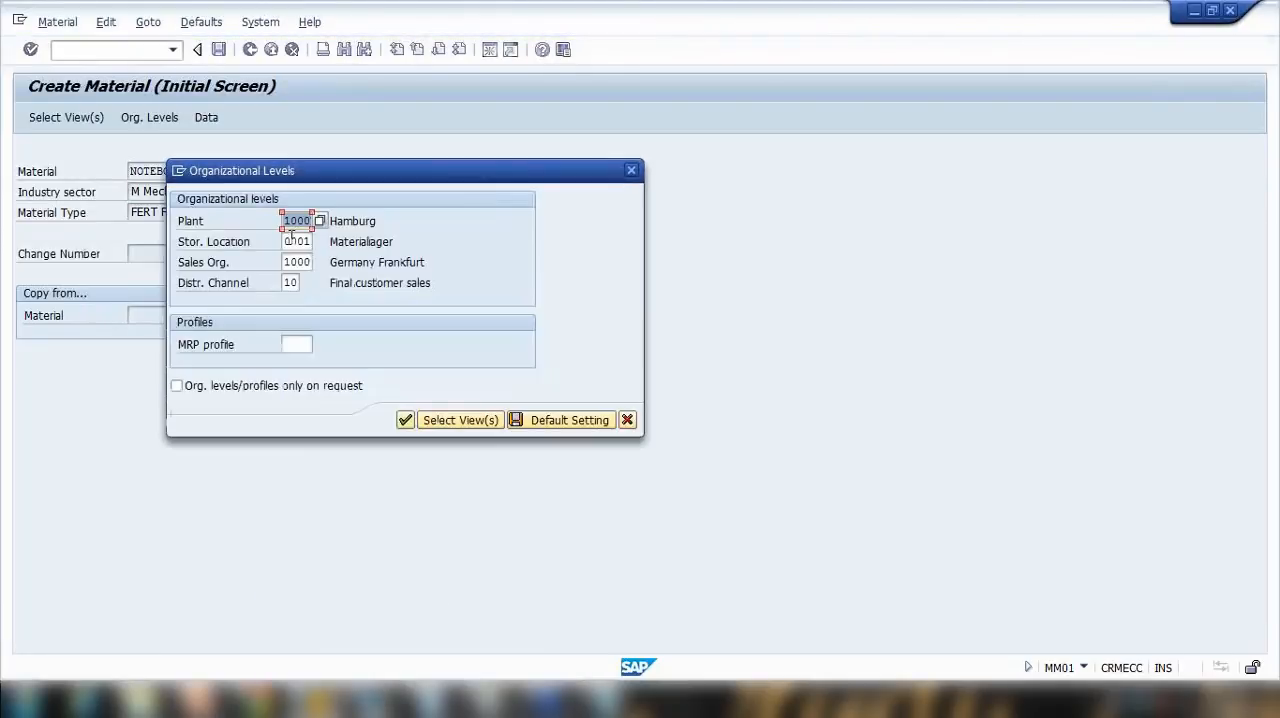
key(Return)
Step: Fill in NOTEBOOK4's basic data with description "Notebook1 15Inch laptop", base unit PC and material group 00103
key(Down)
key(Down)
key(Return)
click(180, 274)
key(Down)
key(Down)
key(Return)
click(453, 276)
text(00103)
key(Return)
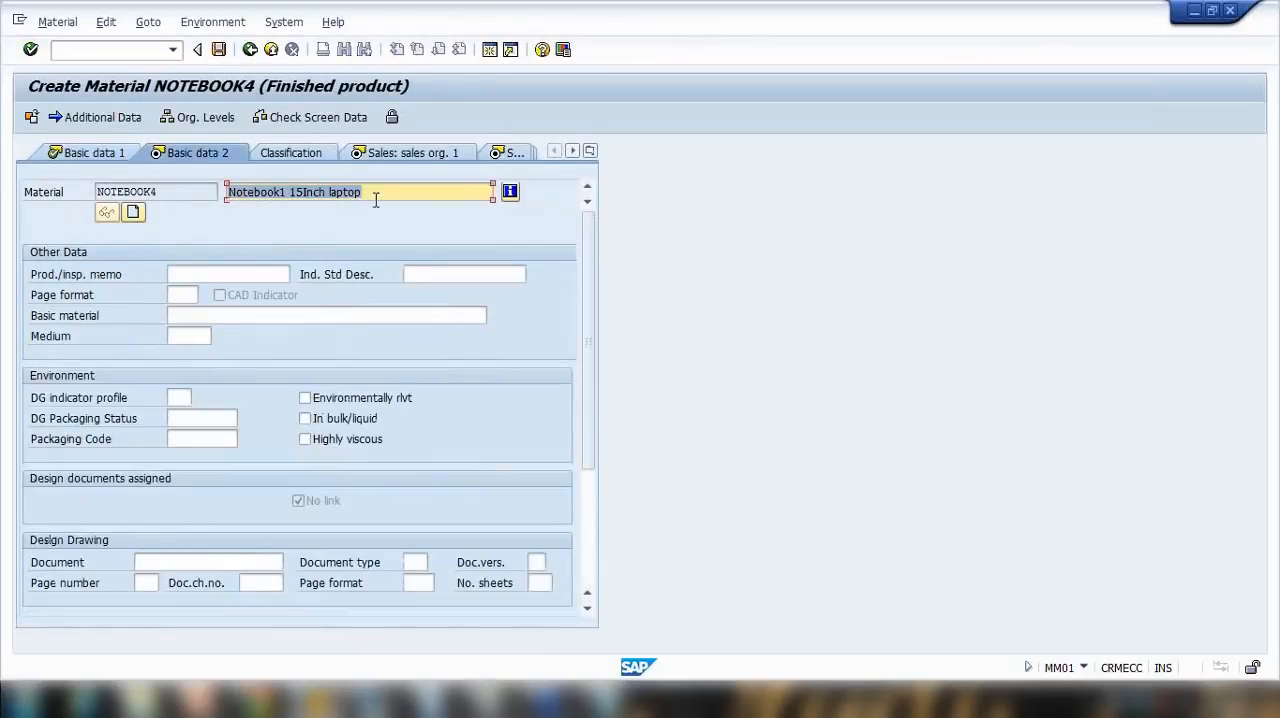
Step: Enter MRP type PD and MRP controller 003 in the MRP 1 view of NOTEBOOK4 and continue to MRP 2
click(589, 152)
click(633, 300)
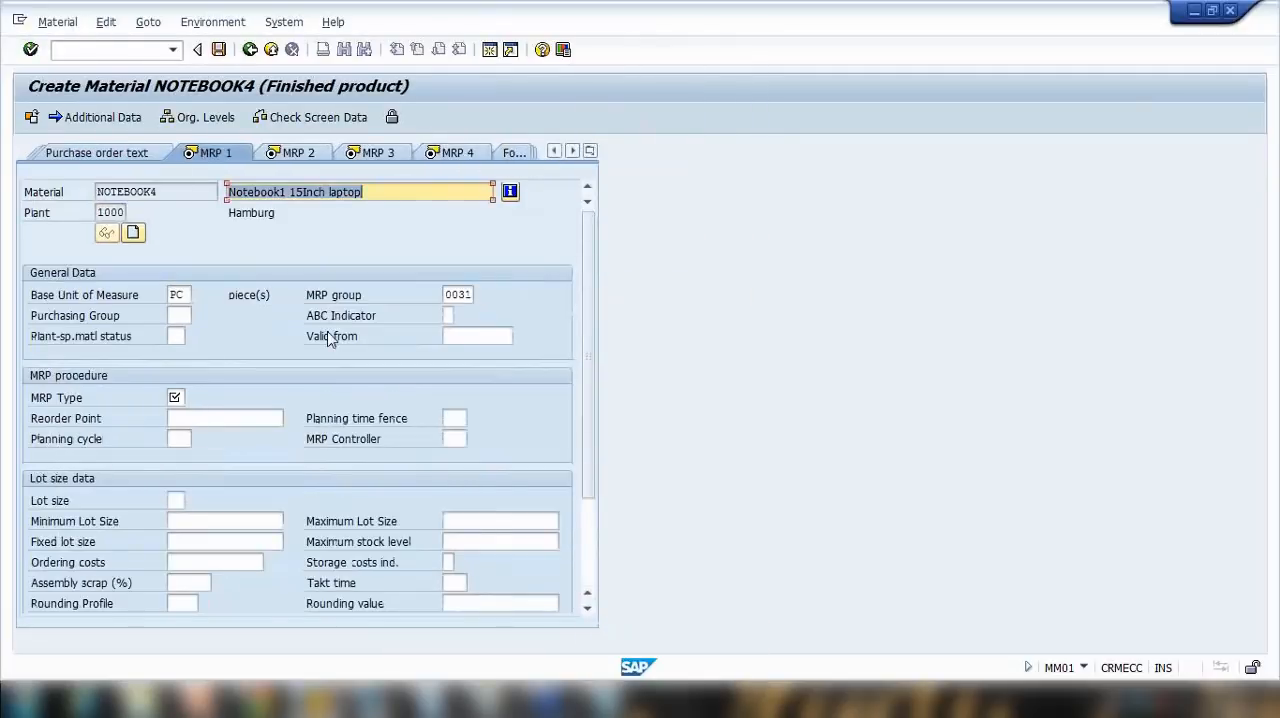
click(176, 397)
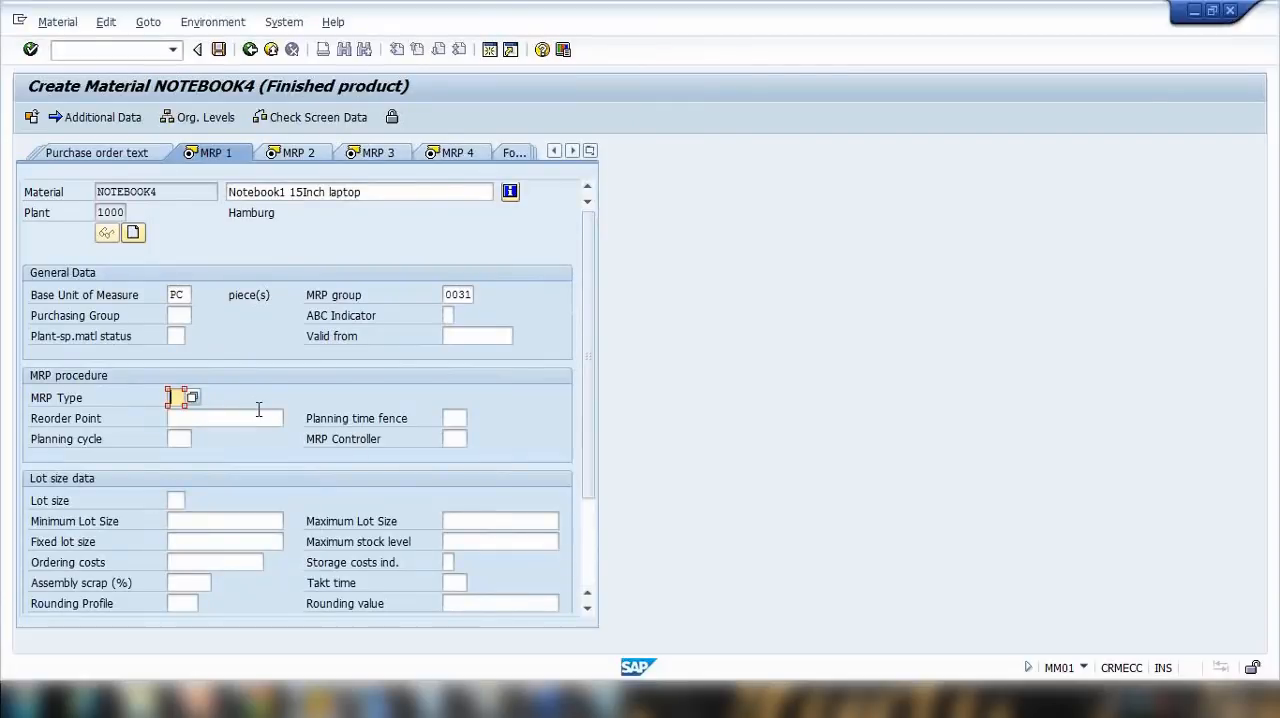
text(pd)
key(Return)
click(450, 439)
click(455, 456)
key(Tab)
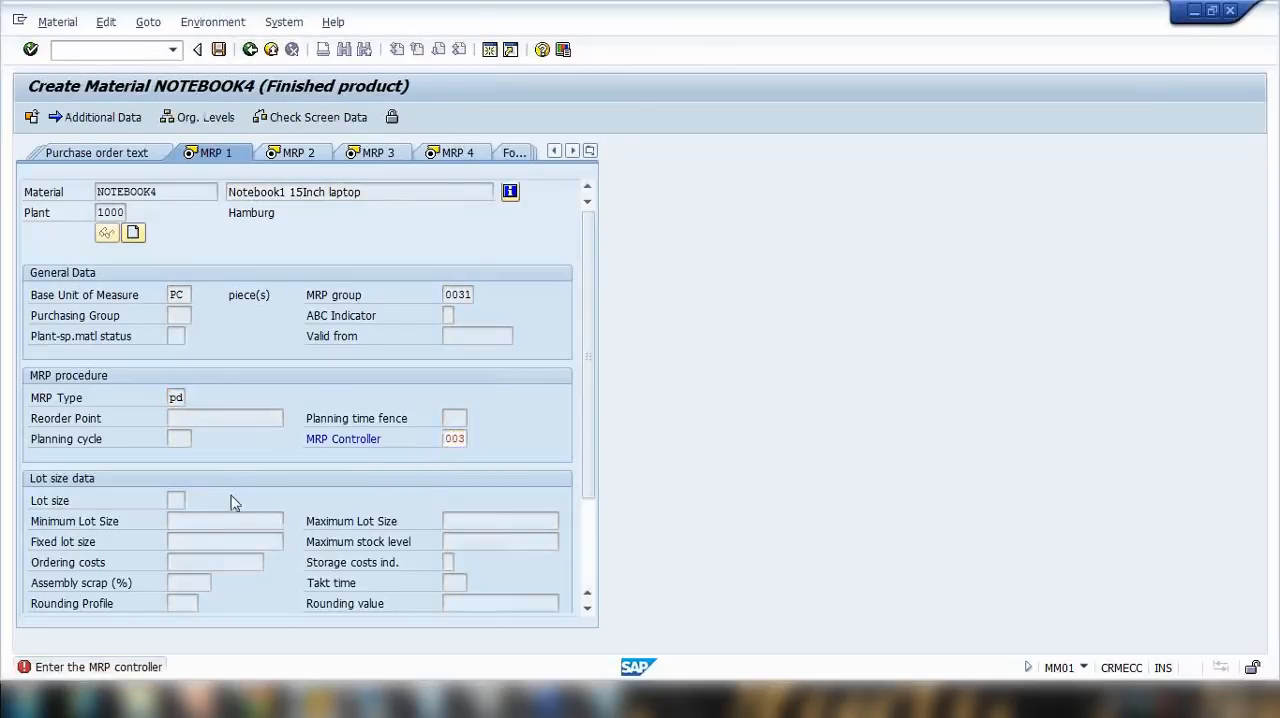
click(195, 518)
key(Return)
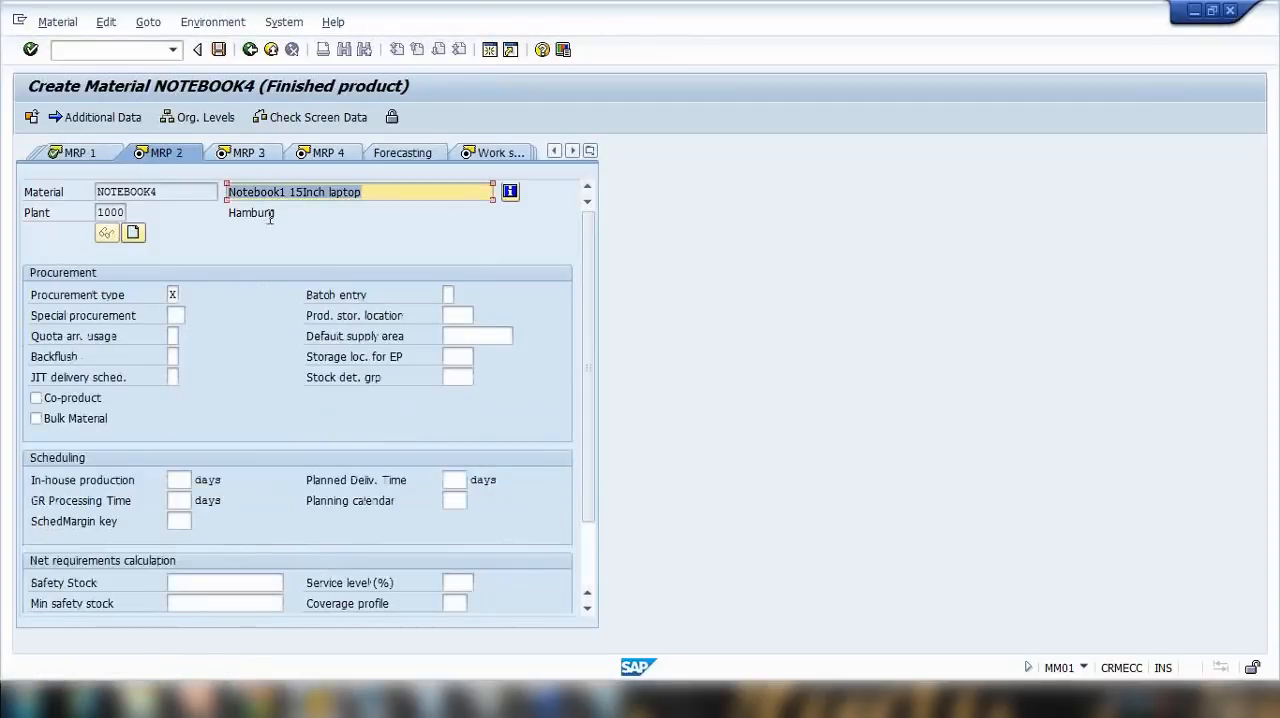
Step: Exit the NOTEBOOK4 record without saving its data and return to SAP Easy Access
click(85, 154)
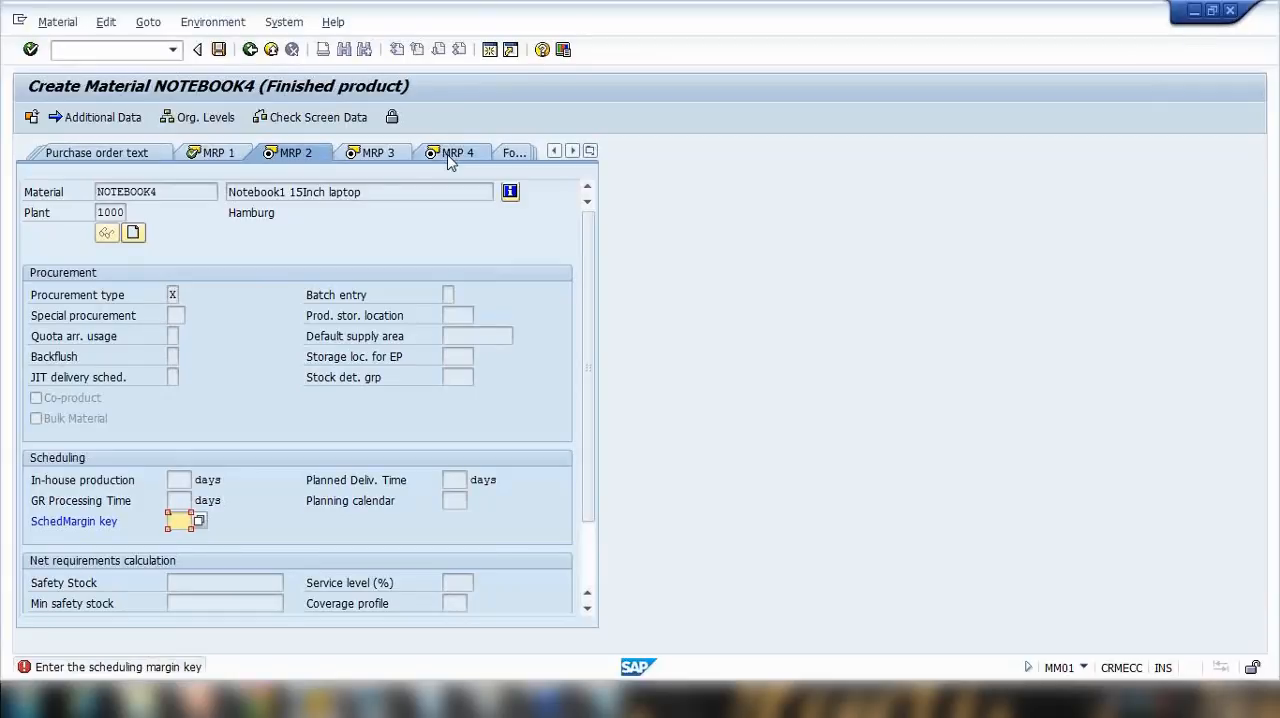
click(271, 50)
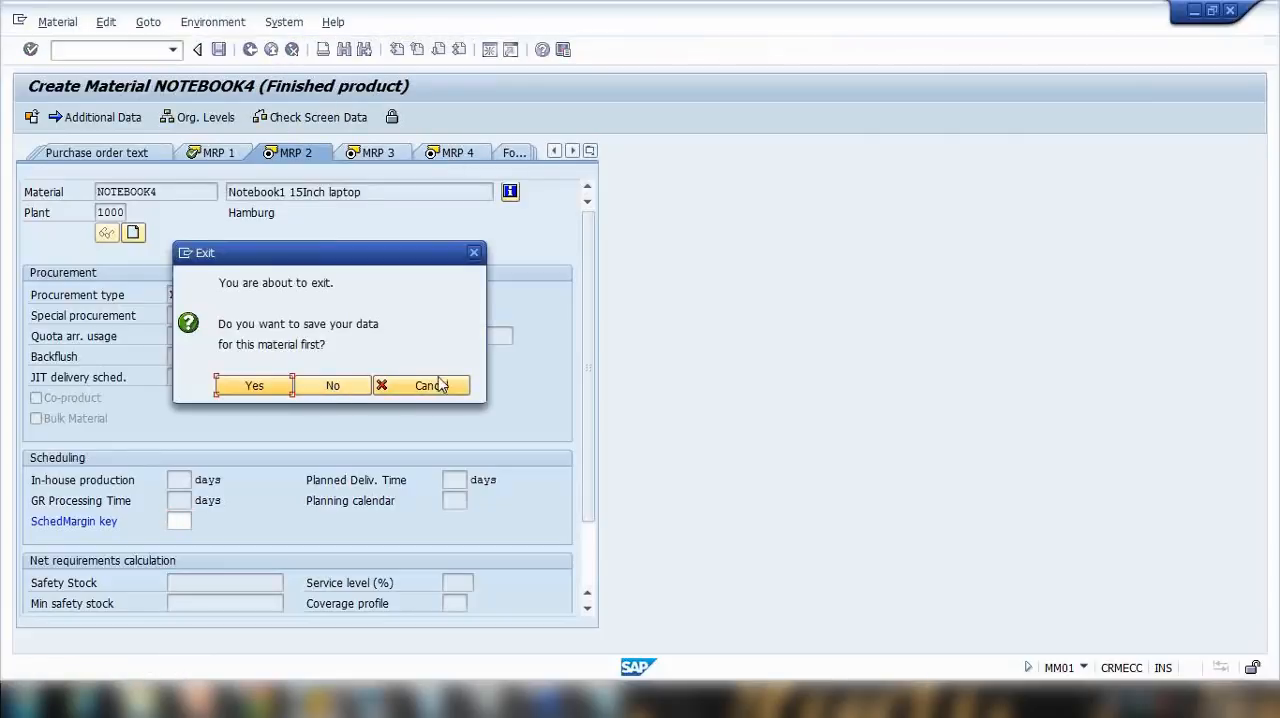
click(345, 385)
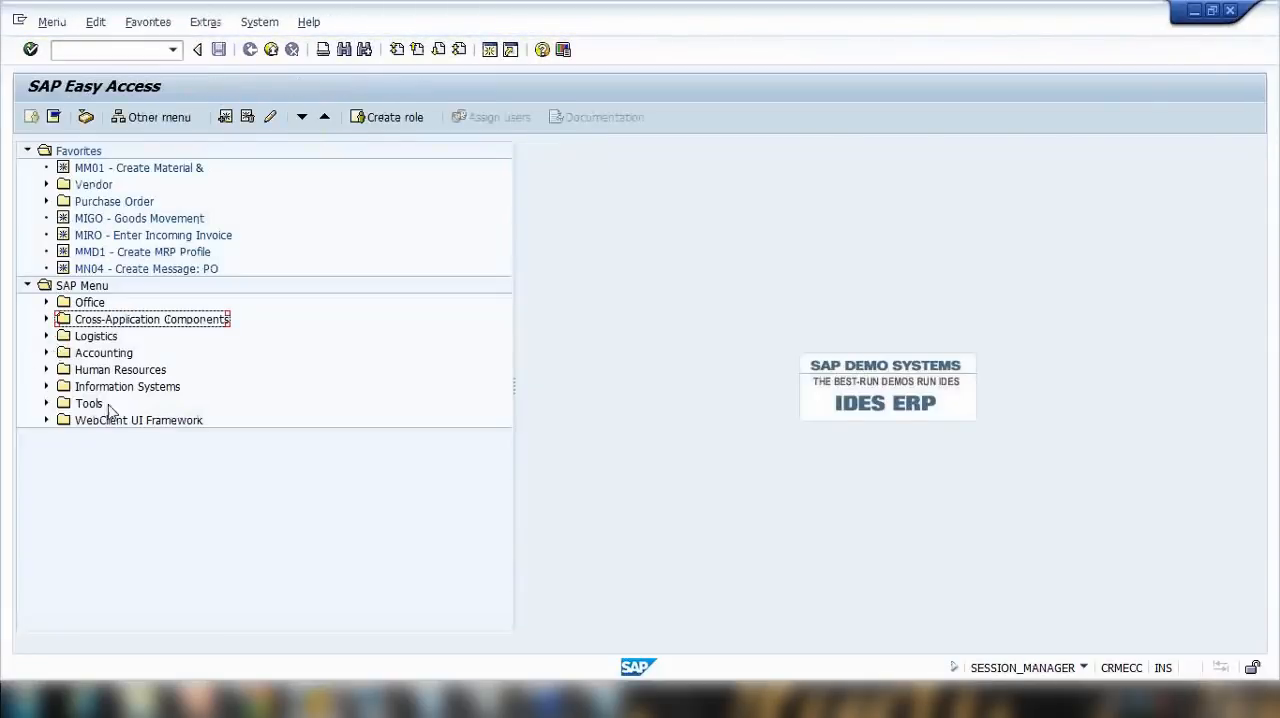
Step: Expand Logistics, Materials Management, Purchasing and Purchase Order in the SAP menu tree to examine the available transactions
click(46, 337)
click(65, 353)
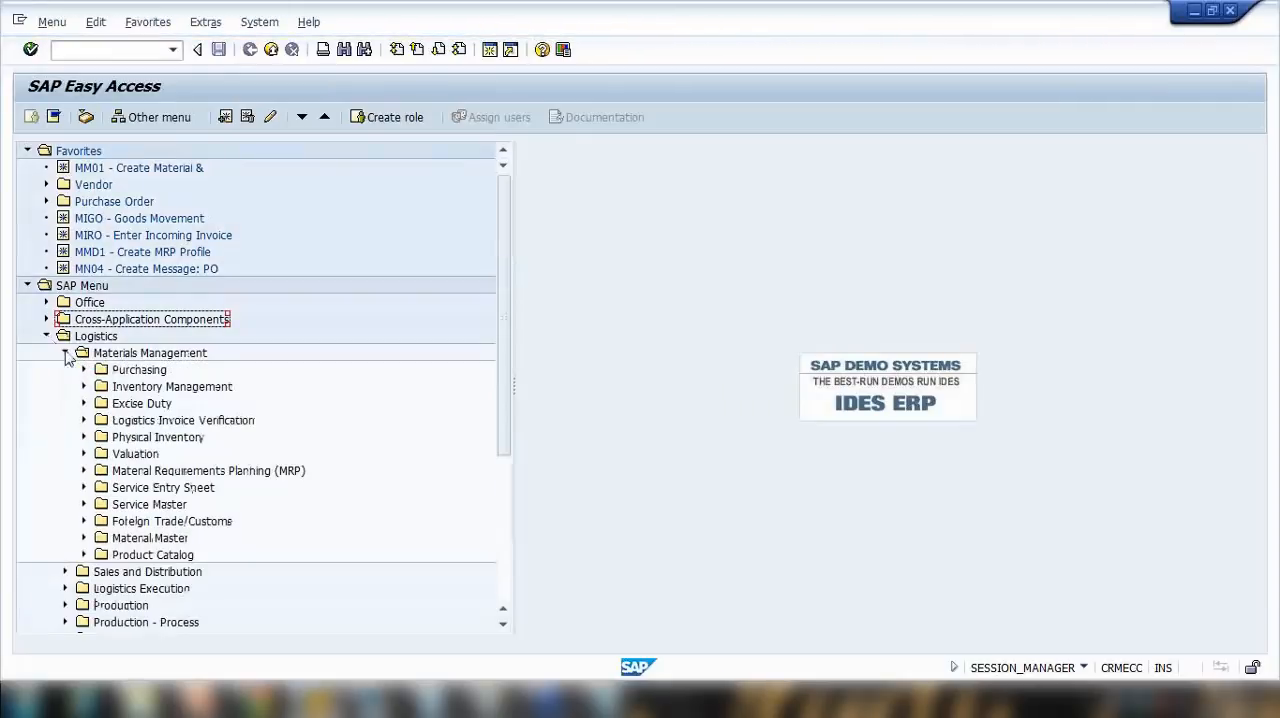
click(84, 370)
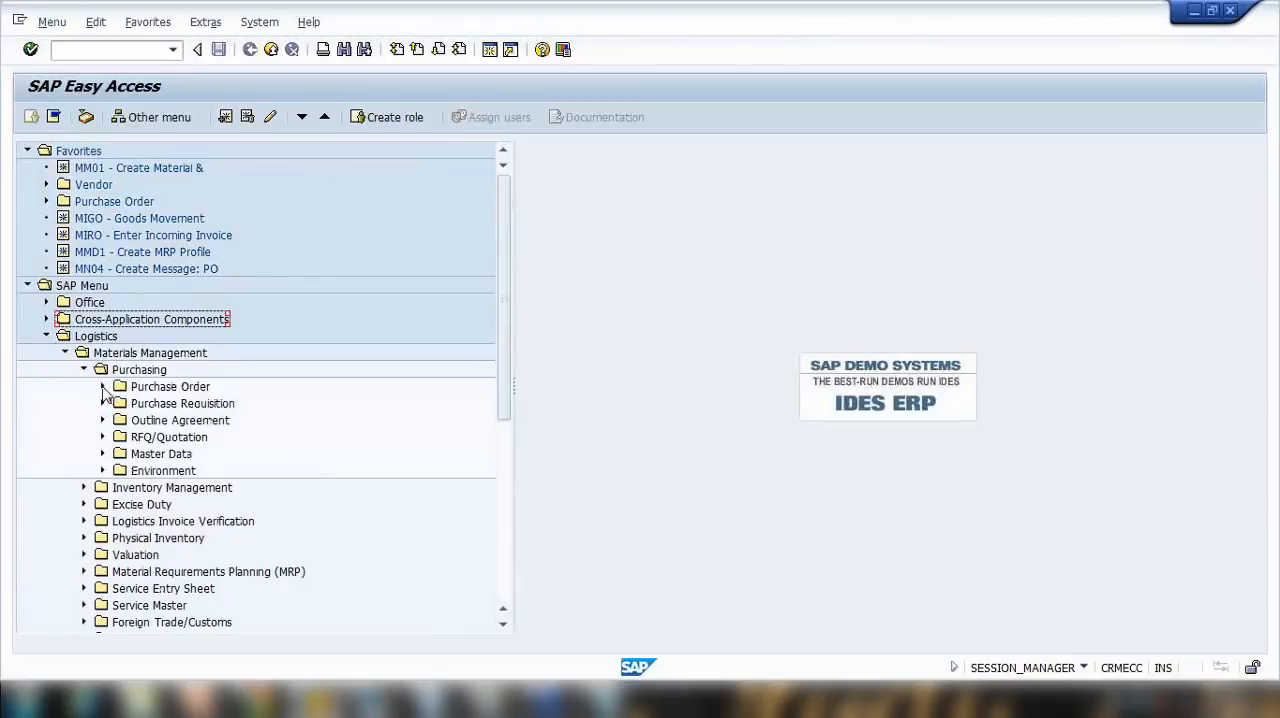
click(103, 387)
scroll(110, 432, down, 2)
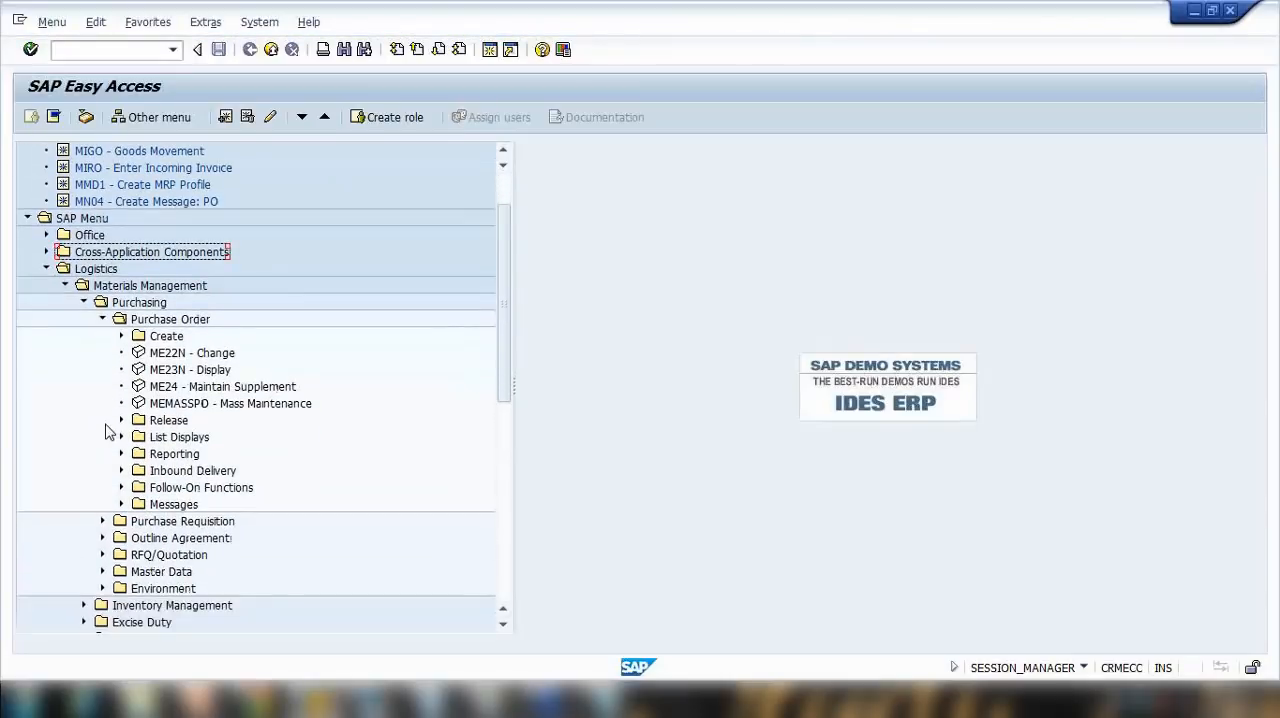
Step: Look through the Master Data and Environment folders under Purchasing in the SAP menu tree for the MRP profile transactions
click(102, 319)
click(102, 387)
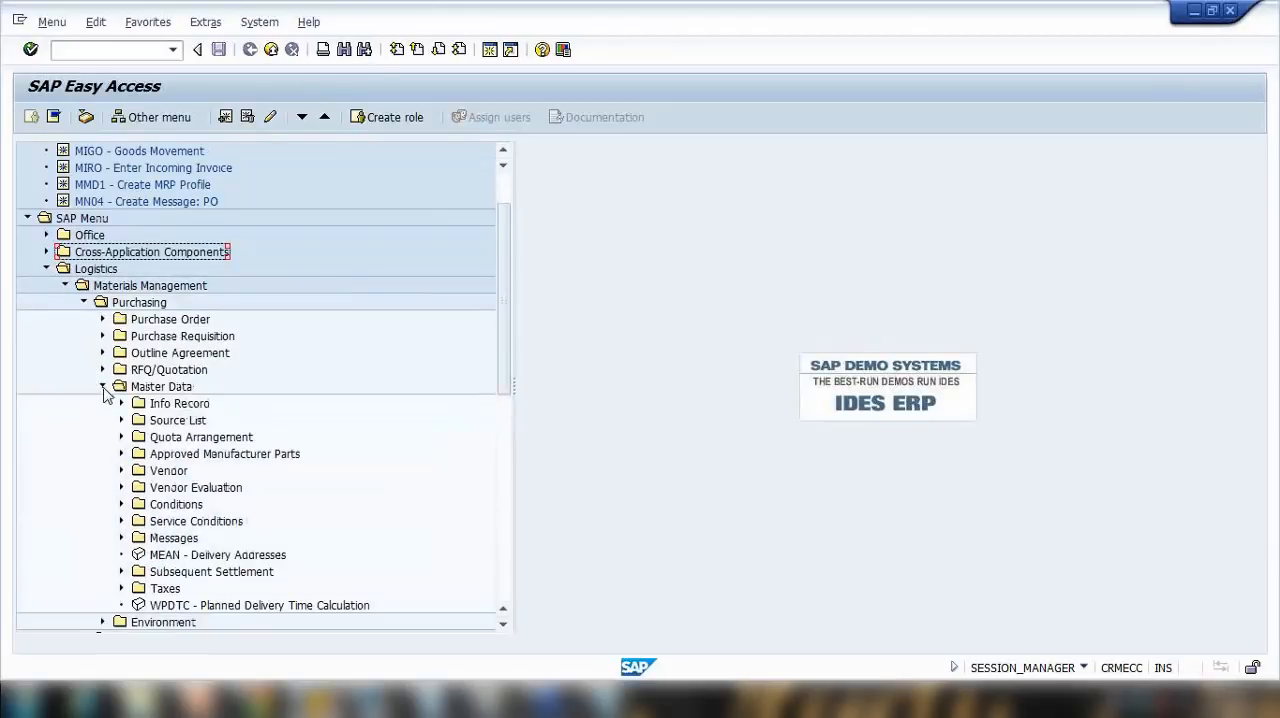
scroll(127, 460, down, 1)
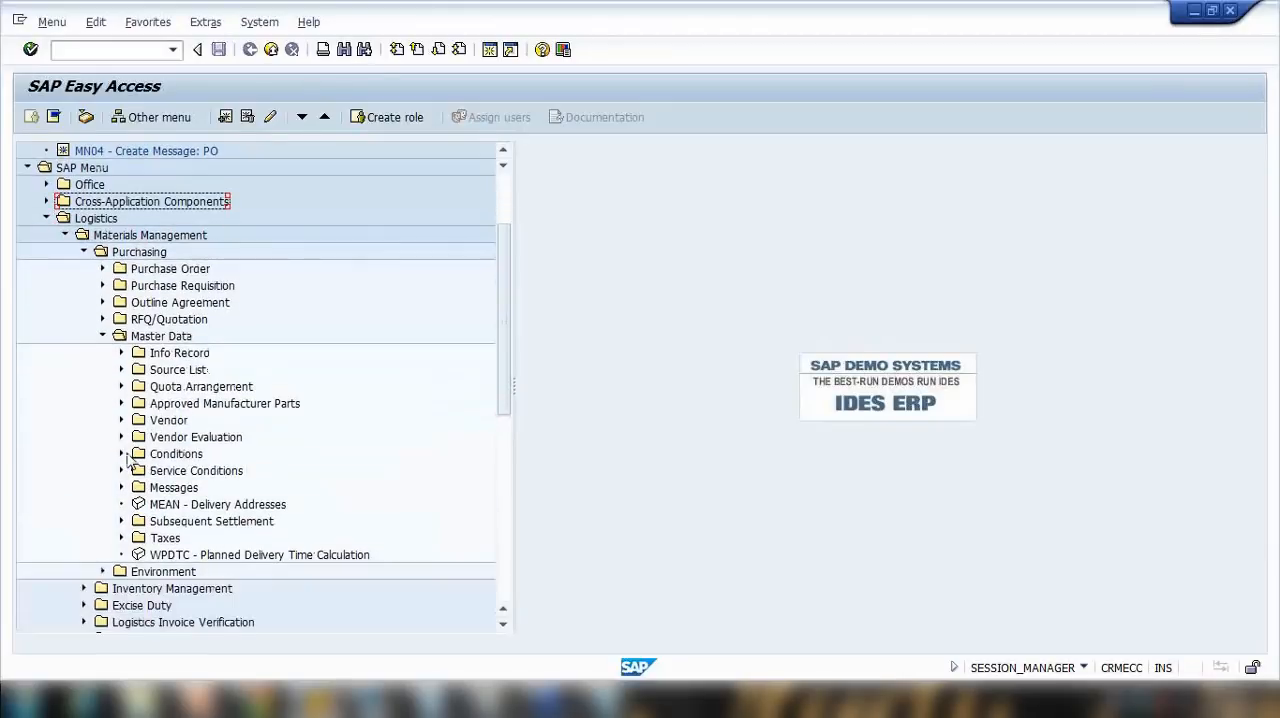
scroll(114, 408, down, 1)
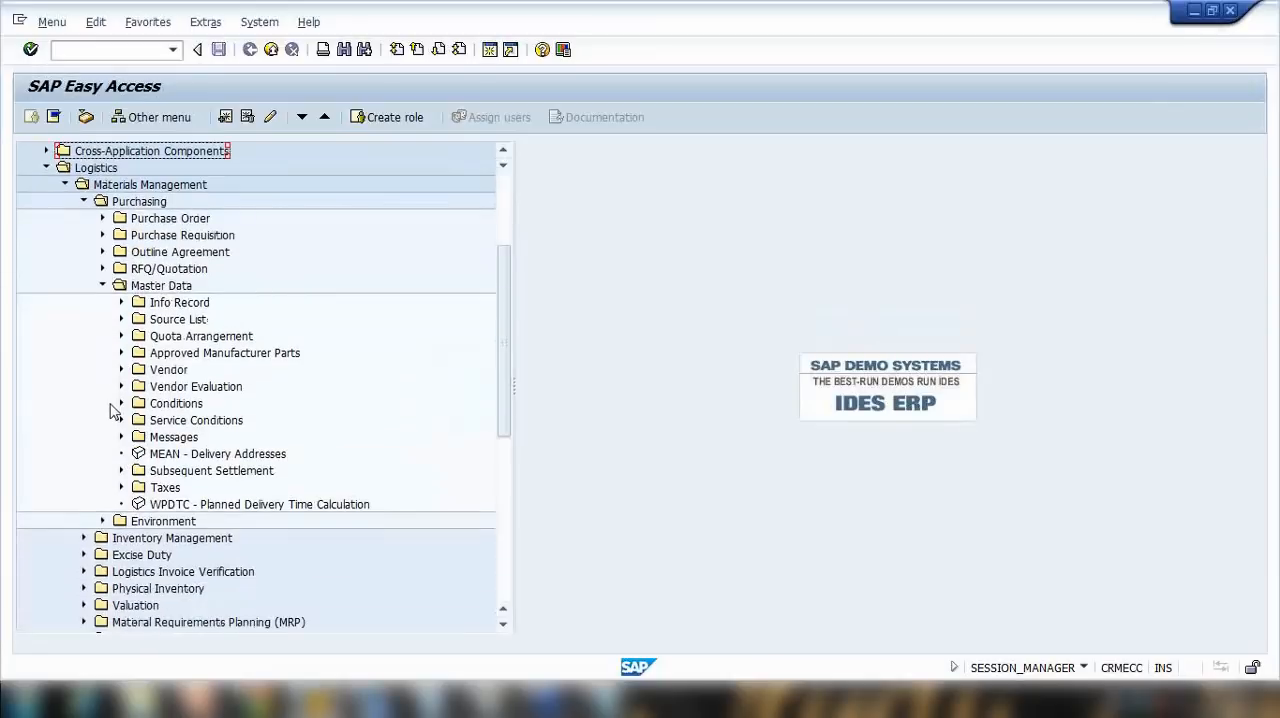
scroll(110, 412, down, 1)
click(103, 470)
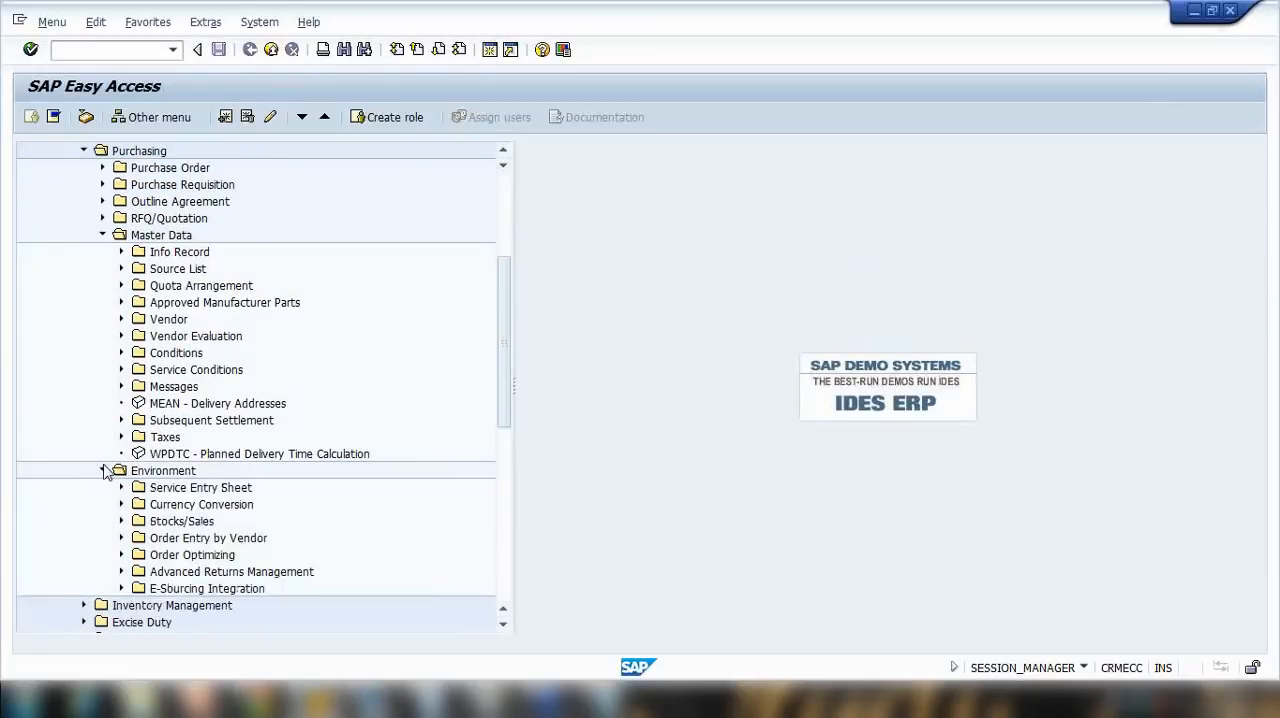
click(103, 470)
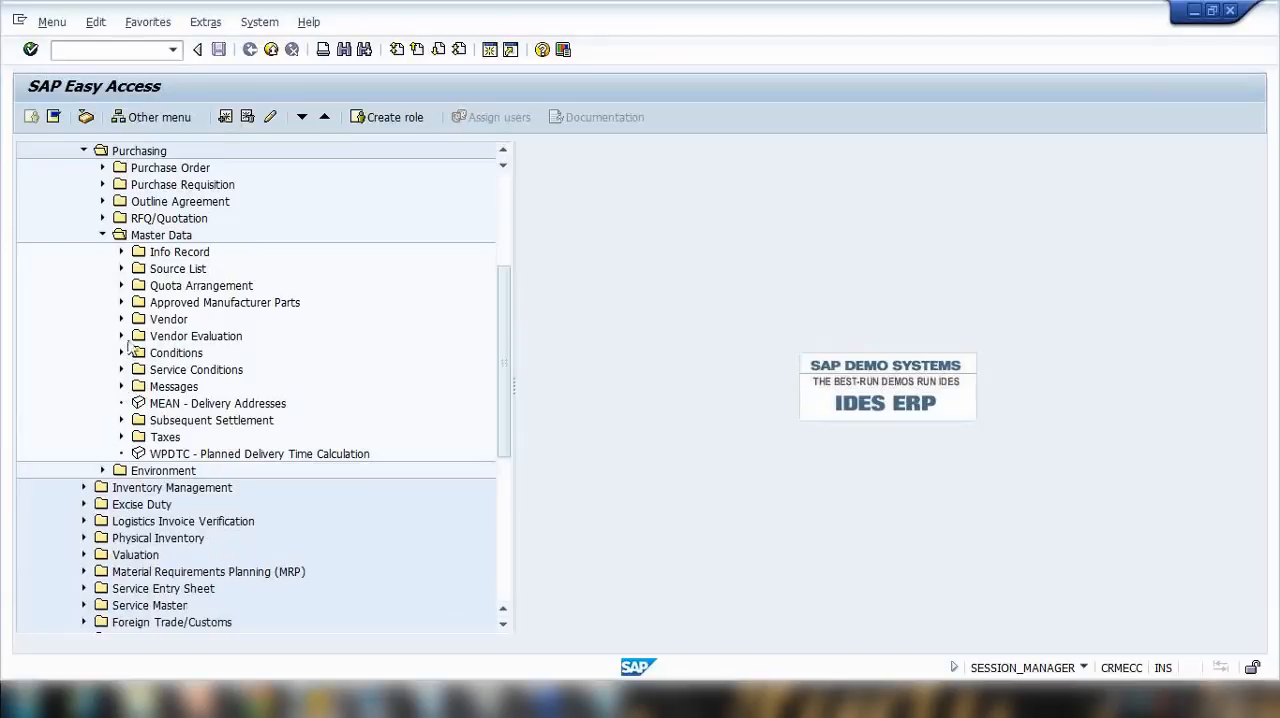
scroll(130, 320, up, 1)
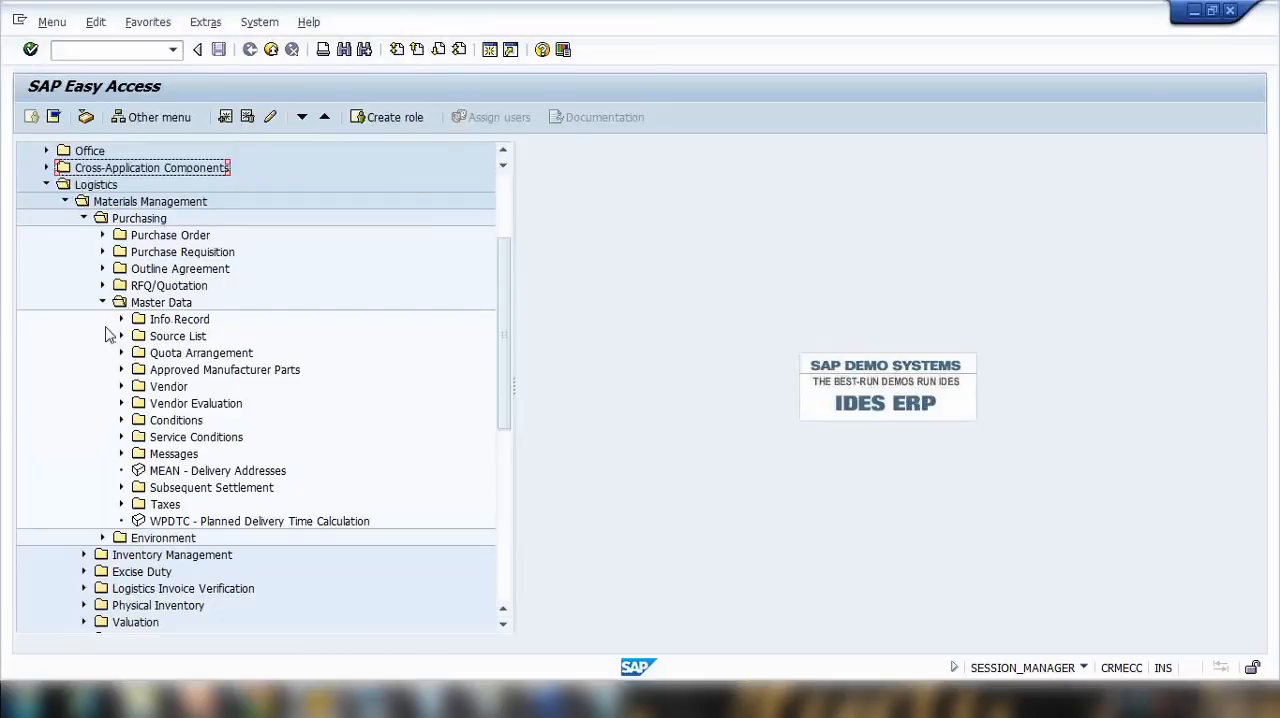
click(102, 303)
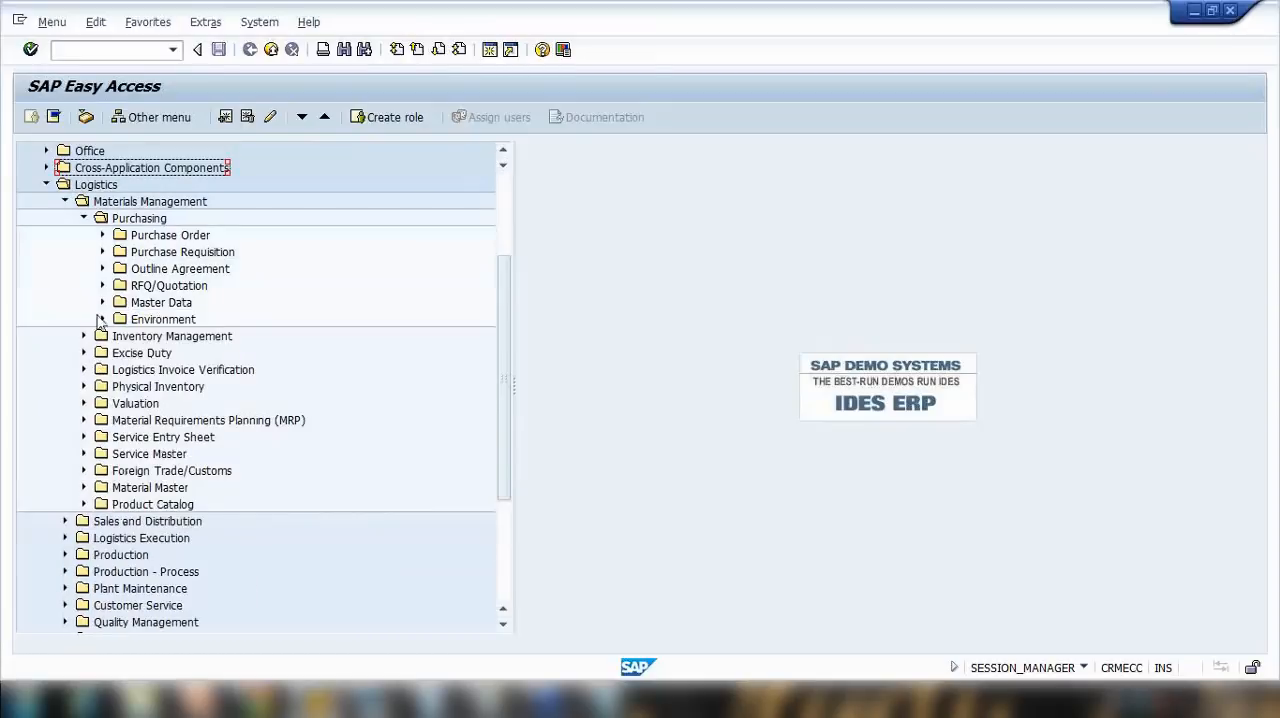
click(102, 319)
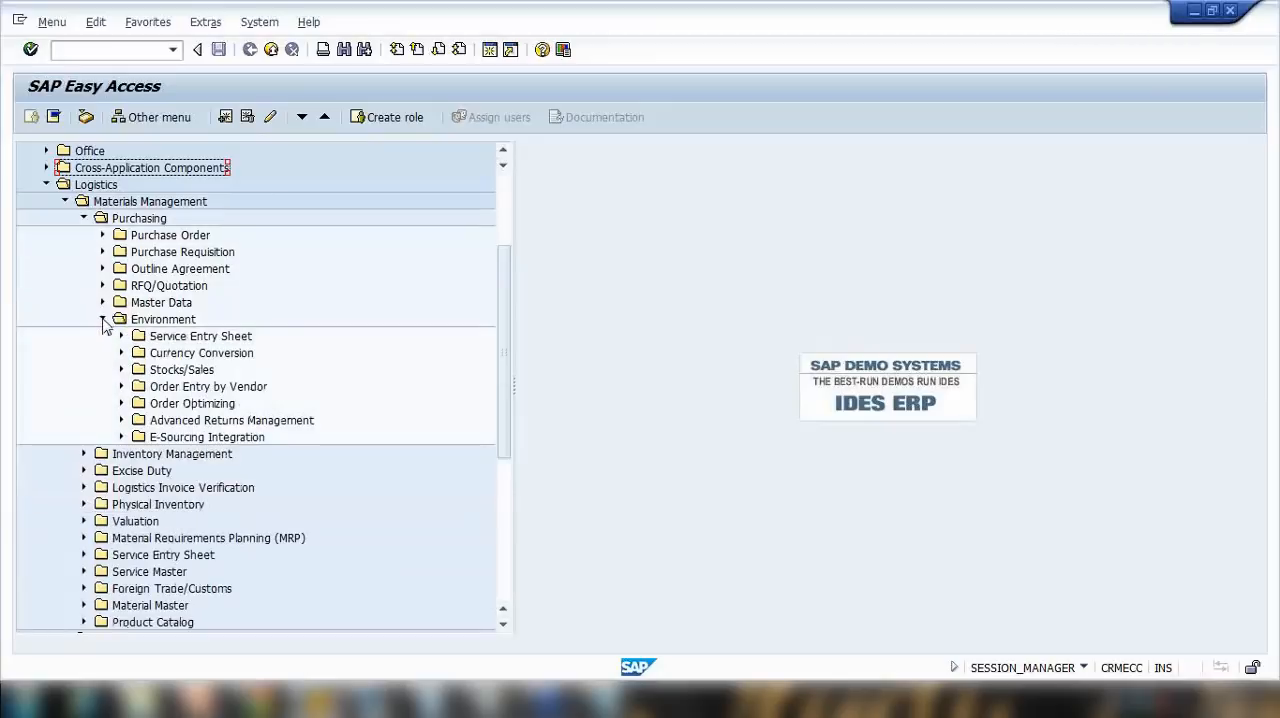
click(103, 320)
click(103, 304)
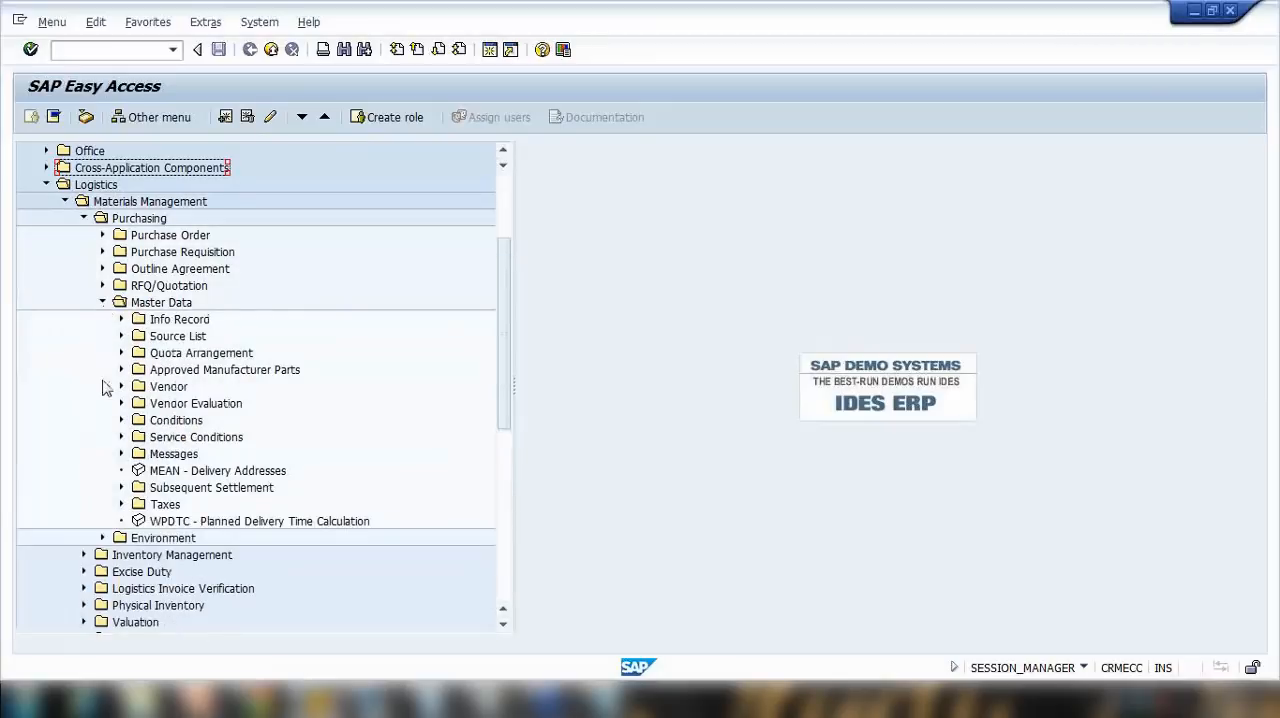
Step: Check the RFQ/Quotation, Outline Agreement, Purchase Requisition and Purchase Order folders for MRP profile transactions and collapse the Purchasing folder
click(103, 286)
click(103, 286)
click(103, 269)
click(103, 269)
click(103, 252)
click(103, 252)
click(102, 235)
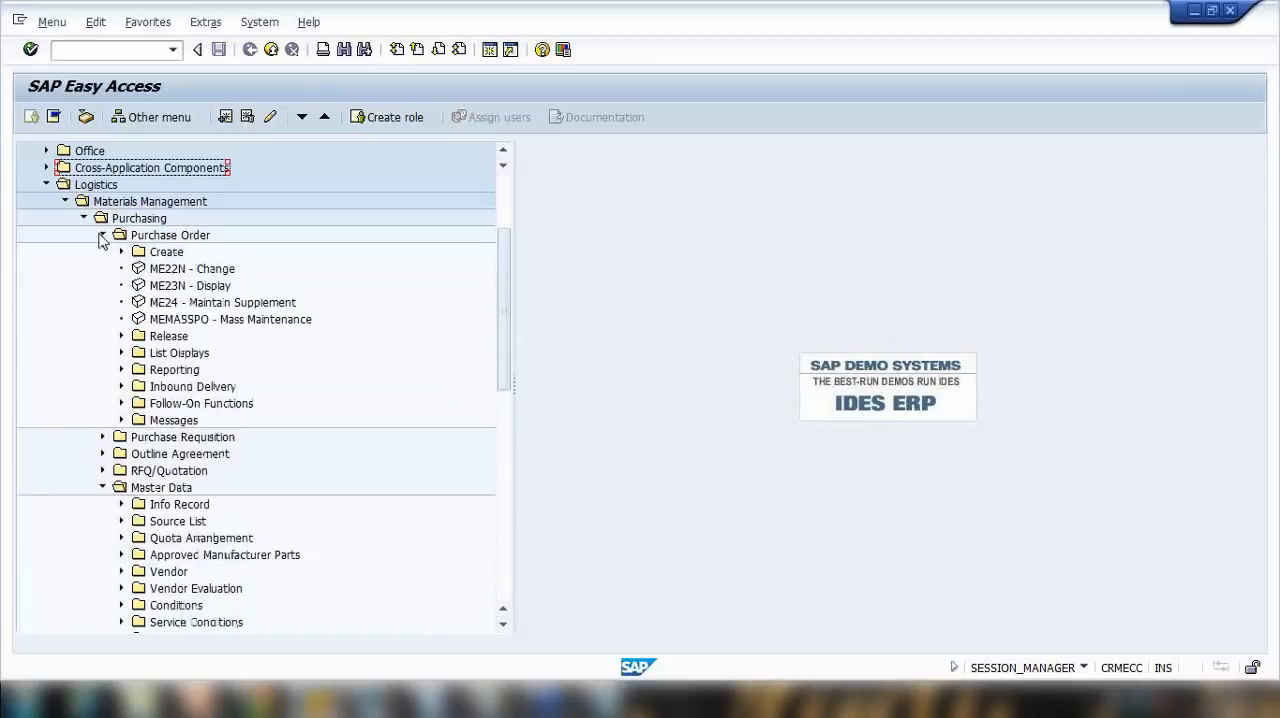
click(102, 235)
scroll(100, 375, down, 1)
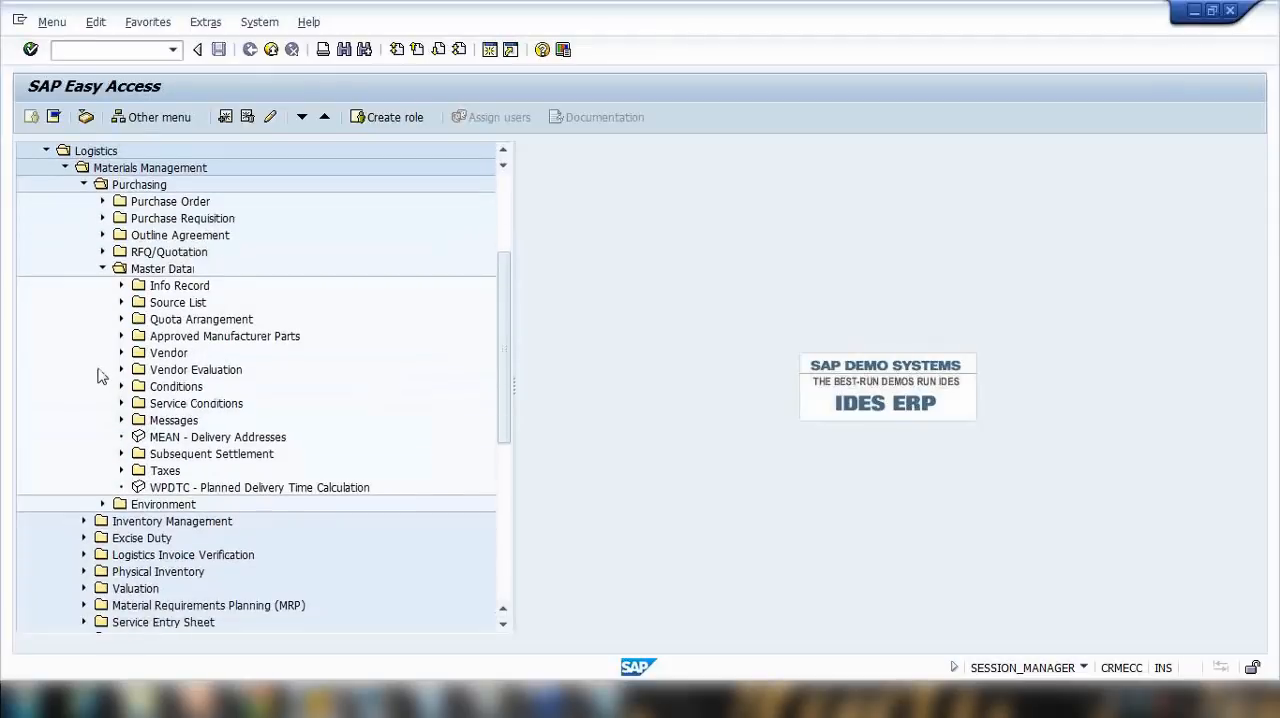
click(102, 268)
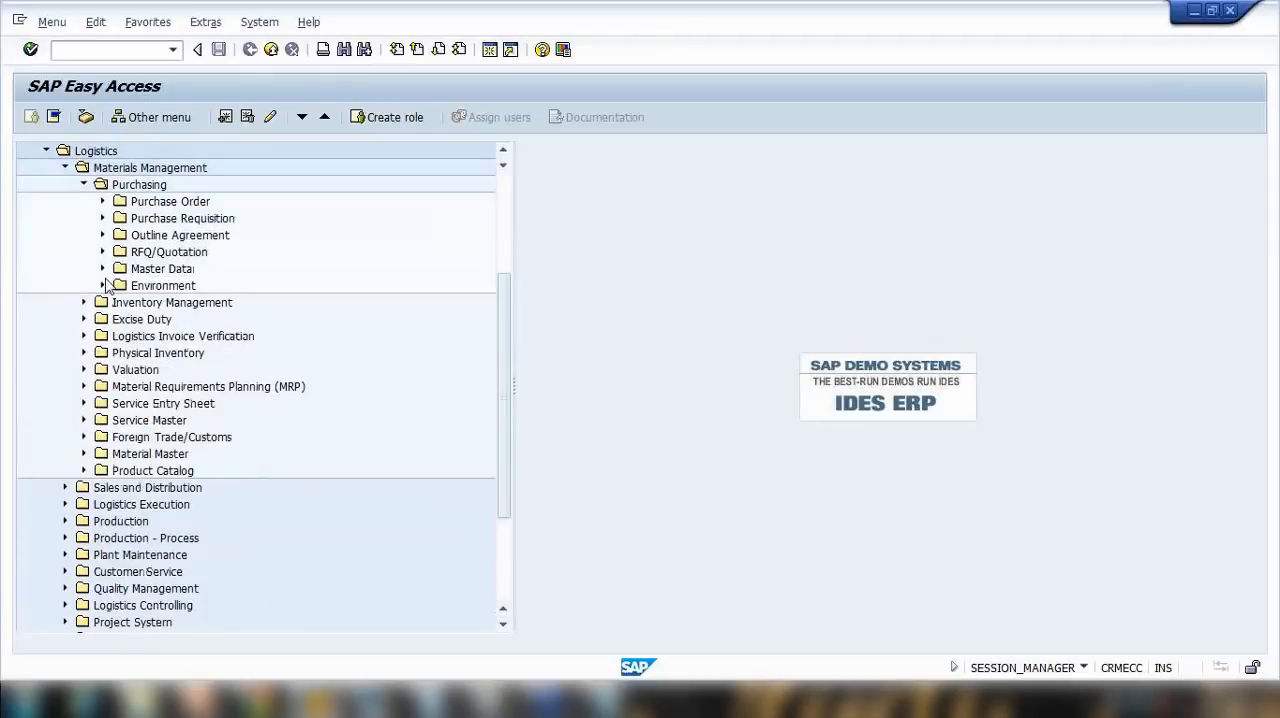
click(84, 185)
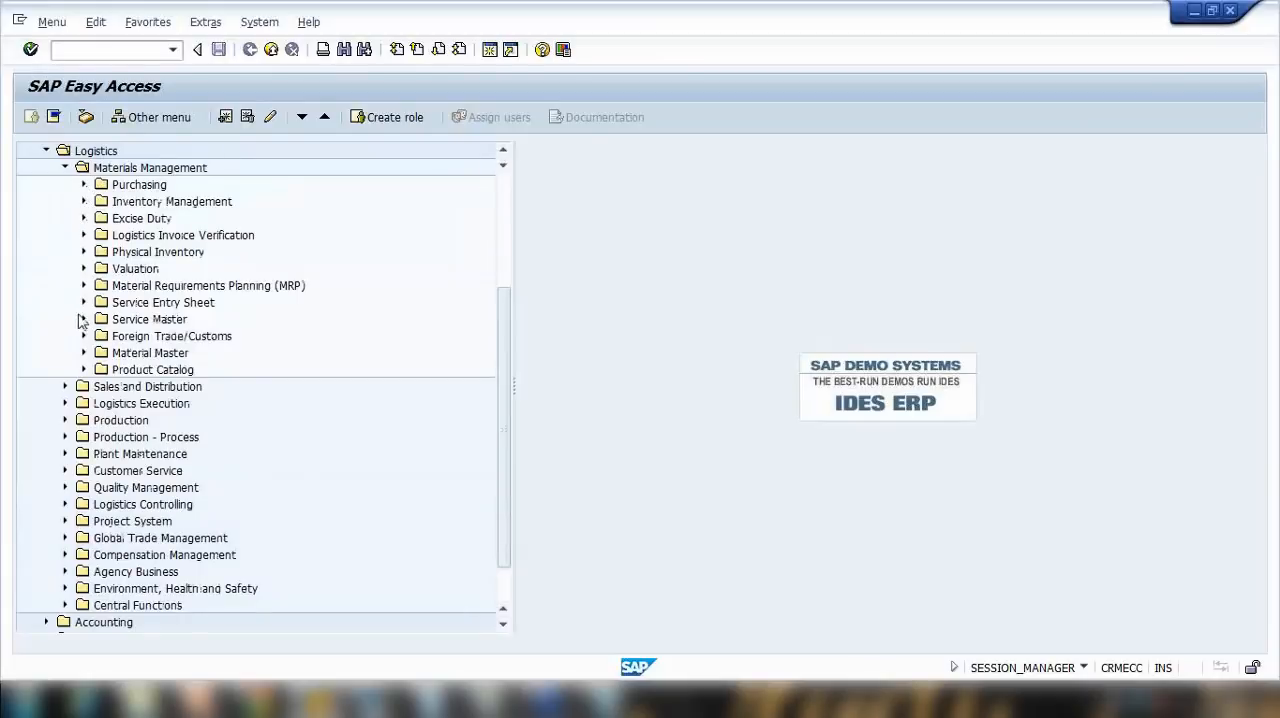
Step: Expand Material Master, Profile and MRP Profile under Materials Management and locate the transaction MMD1 - Create
click(85, 353)
click(102, 370)
click(102, 370)
click(140, 388)
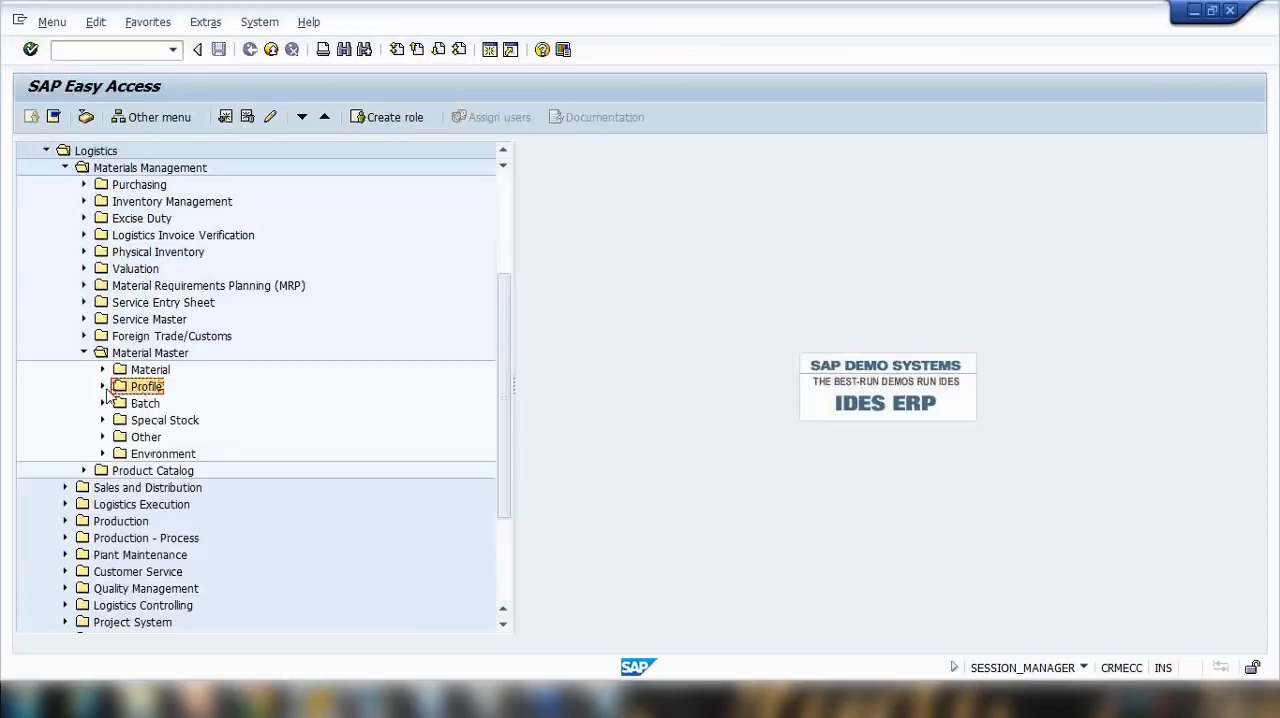
click(103, 387)
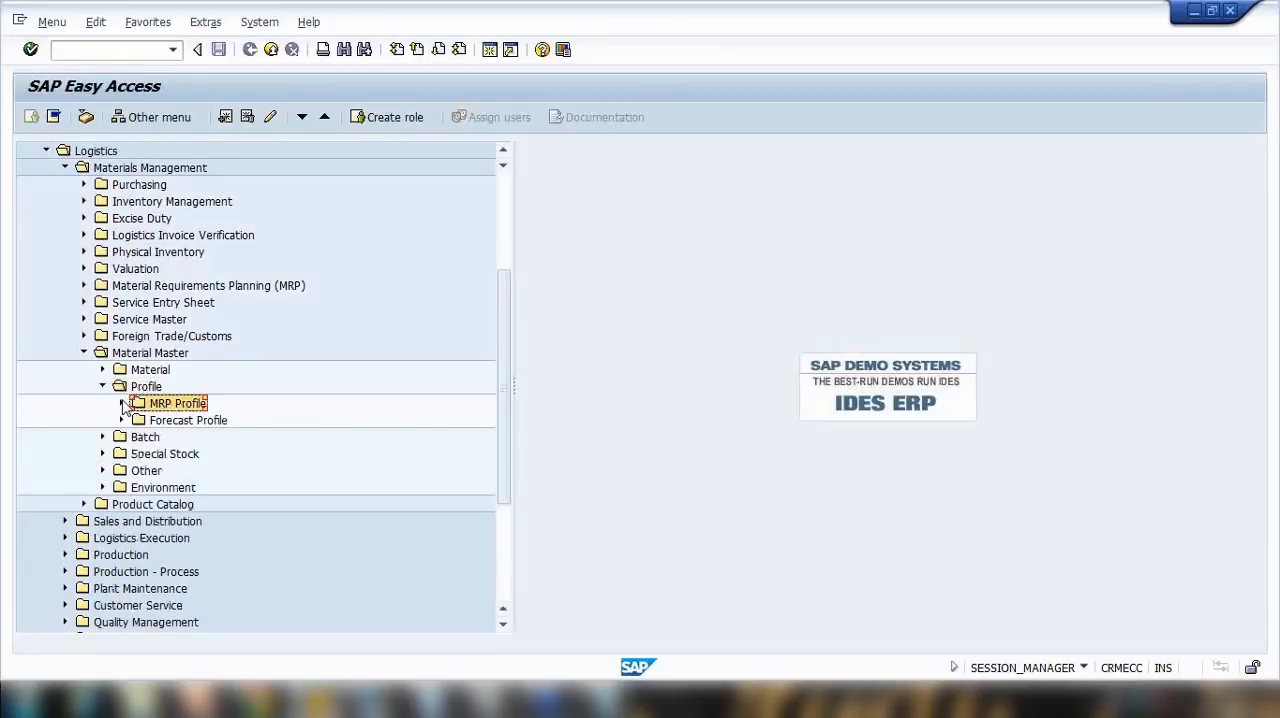
click(122, 404)
click(197, 424)
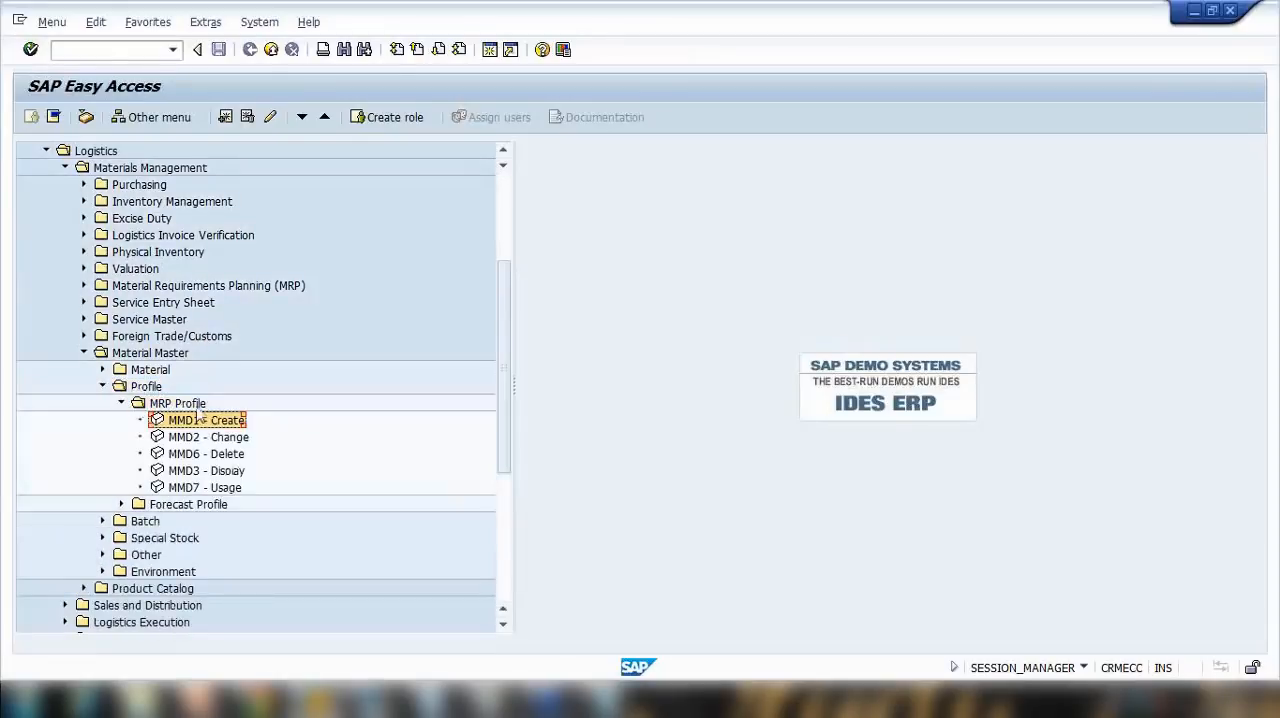
Step: Run transaction MMD1 and enter ZGS as the new MRP profile, continuing to its field selection screen
click(136, 52)
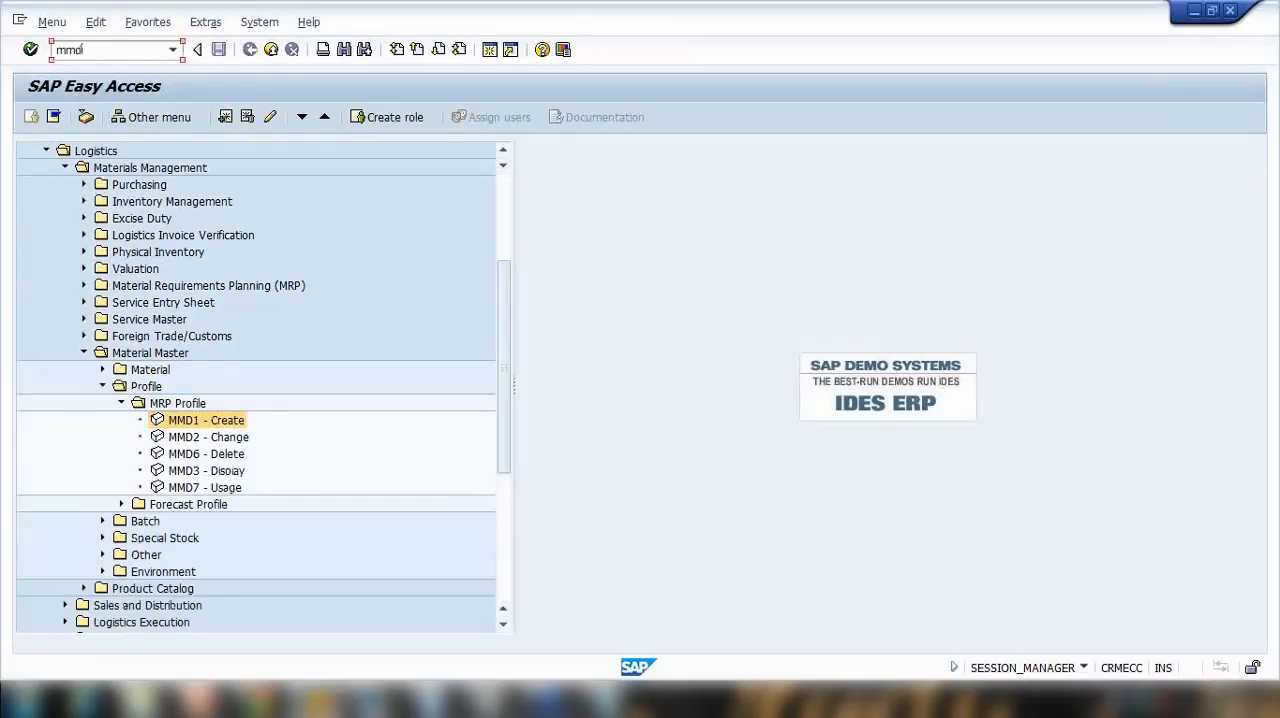
text(mmd1)
key(Return)
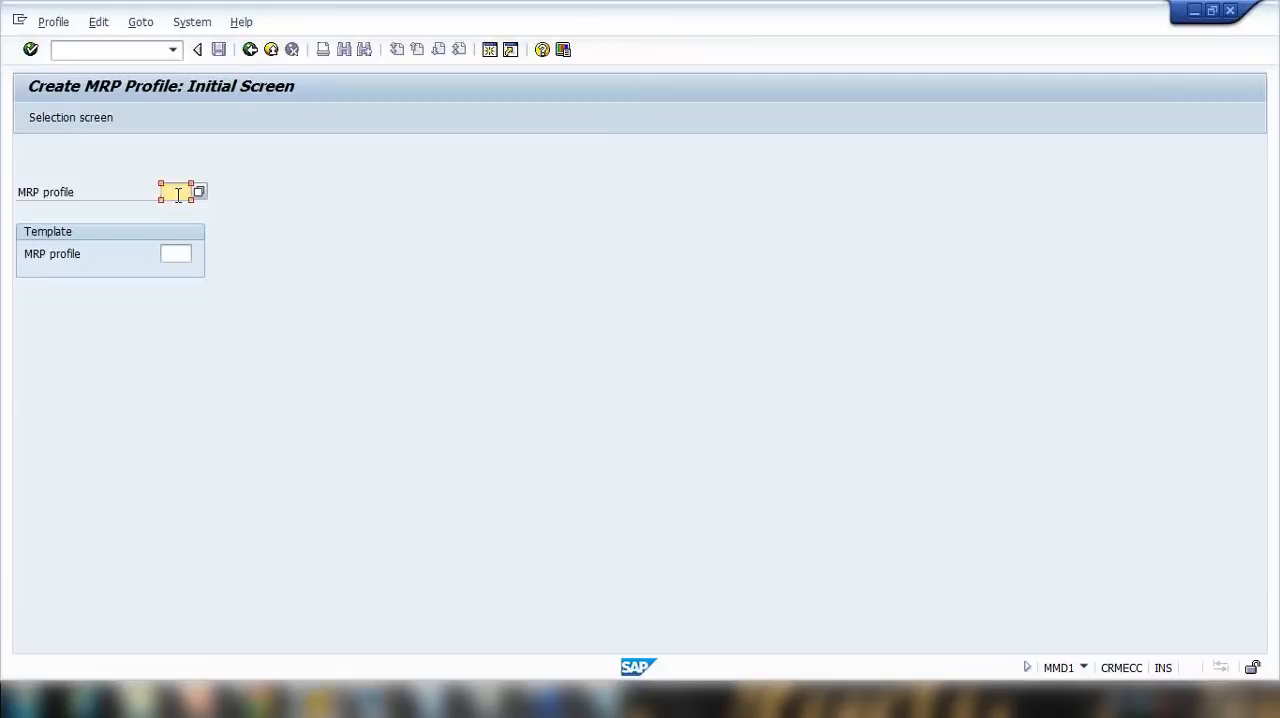
text(zg)
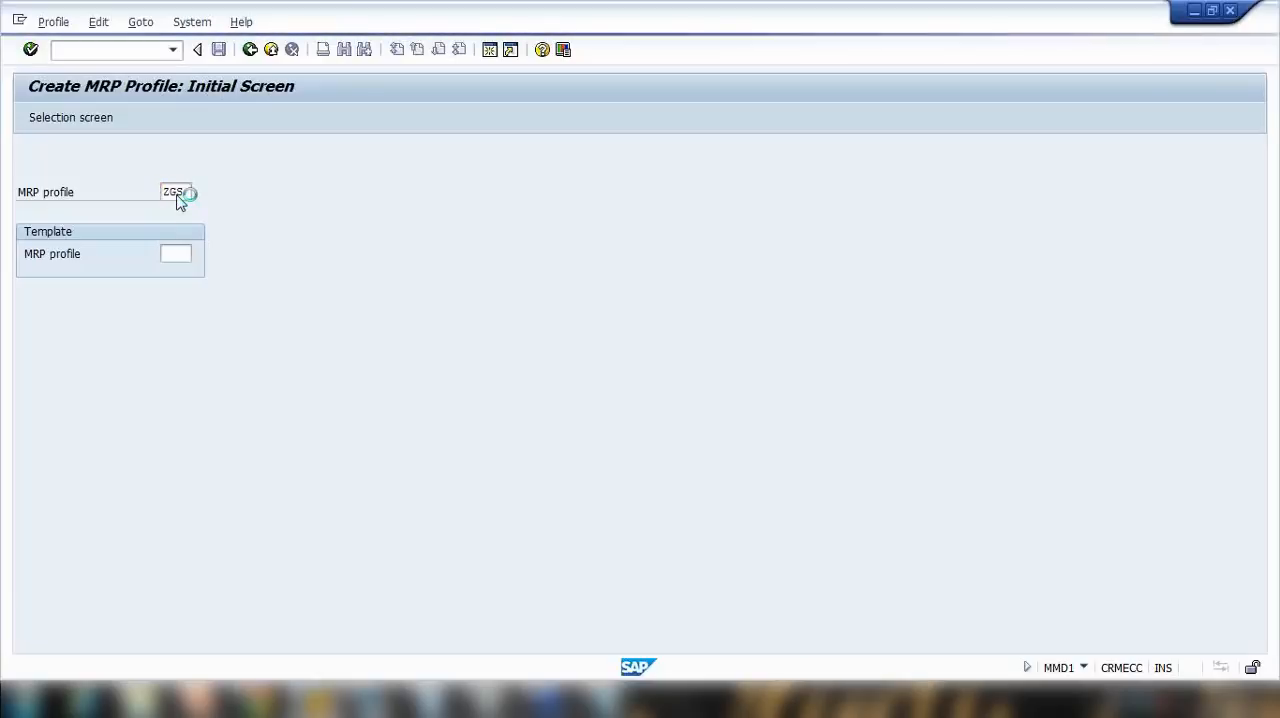
key(Return)
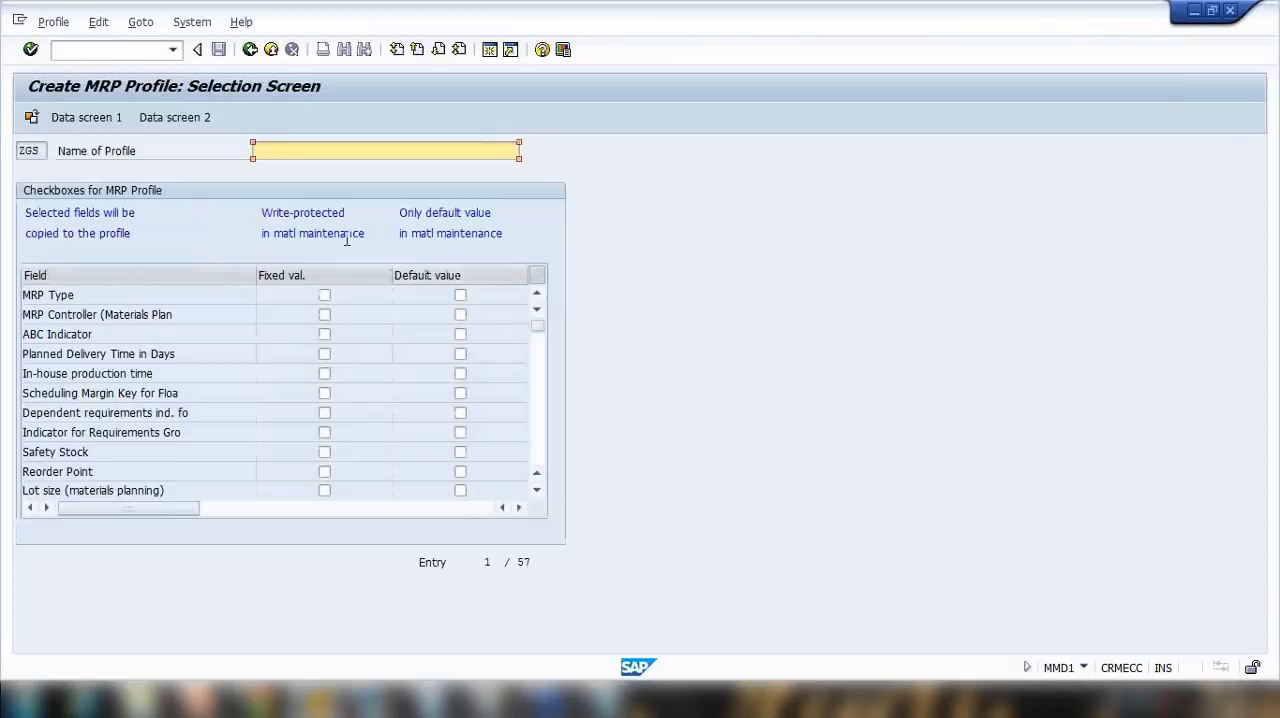
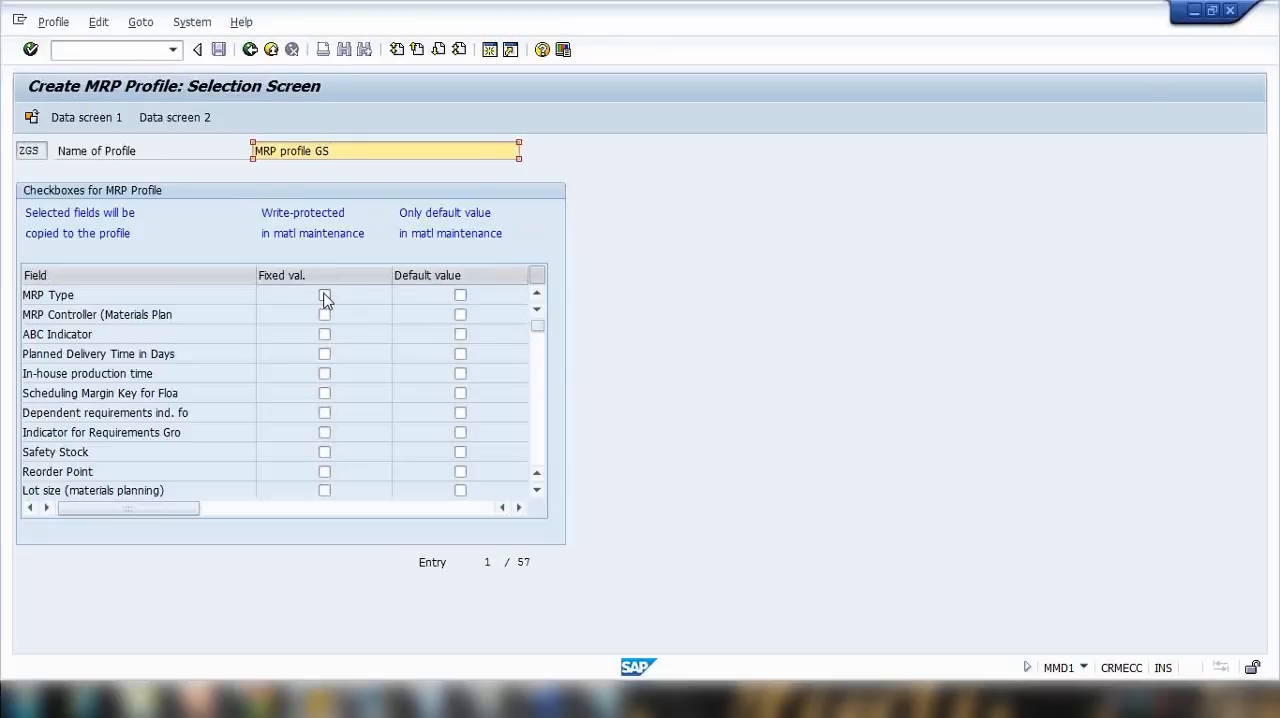
Step: Mark MRP Type and Planned Delivery Time in Days as default-value fields of the profile
click(460, 296)
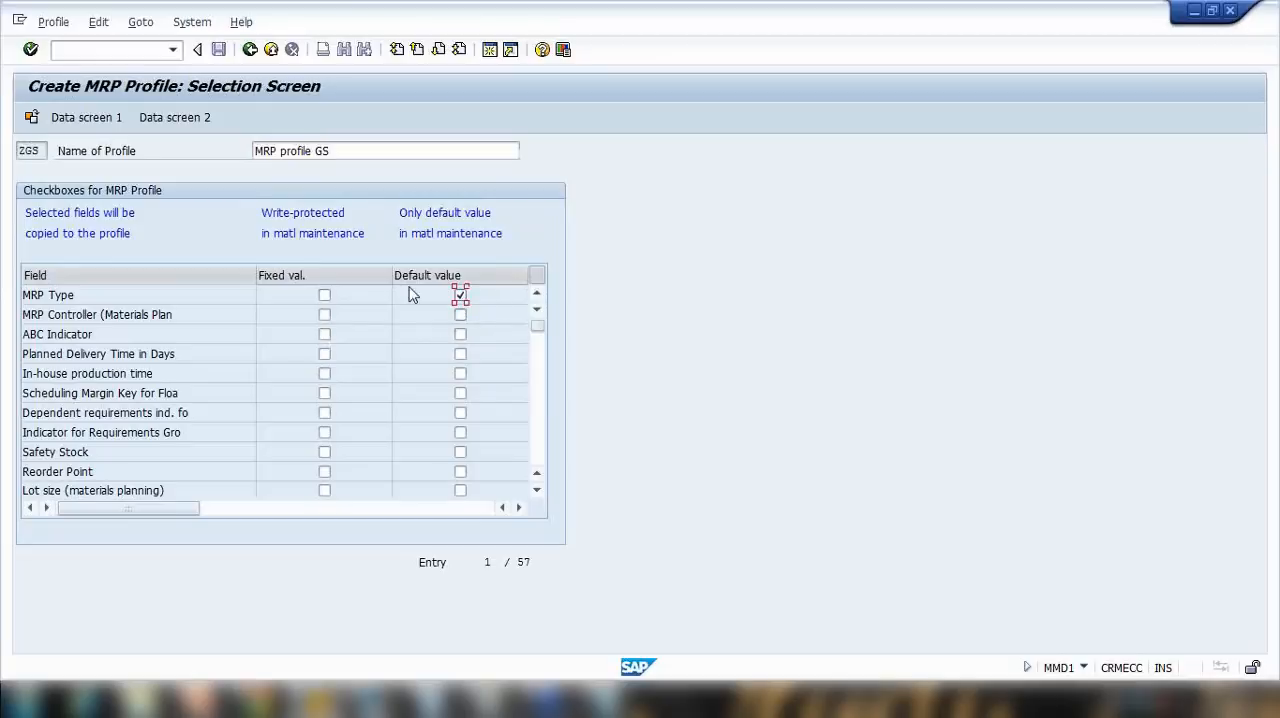
drag(104, 294, 33, 297)
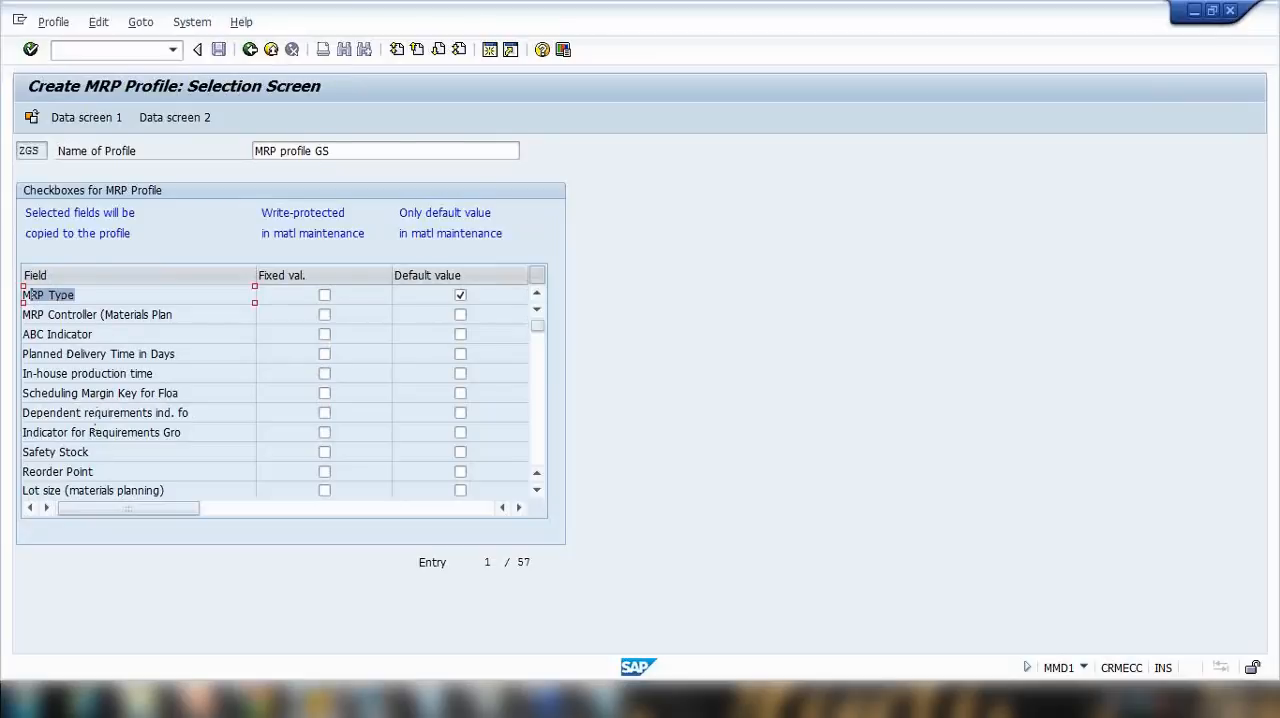
click(104, 338)
drag(180, 358, 30, 356)
click(460, 354)
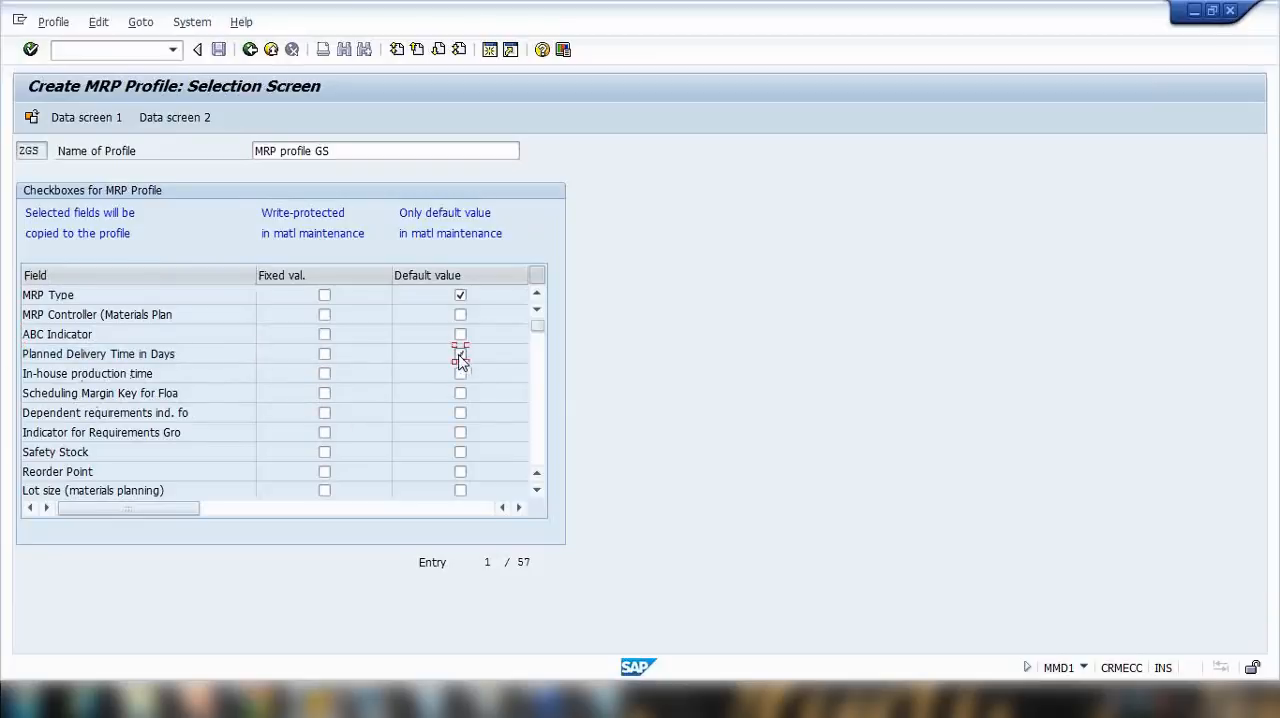
Step: Mark Lot size (materials planning) as a default-value field of the profile
click(537, 449)
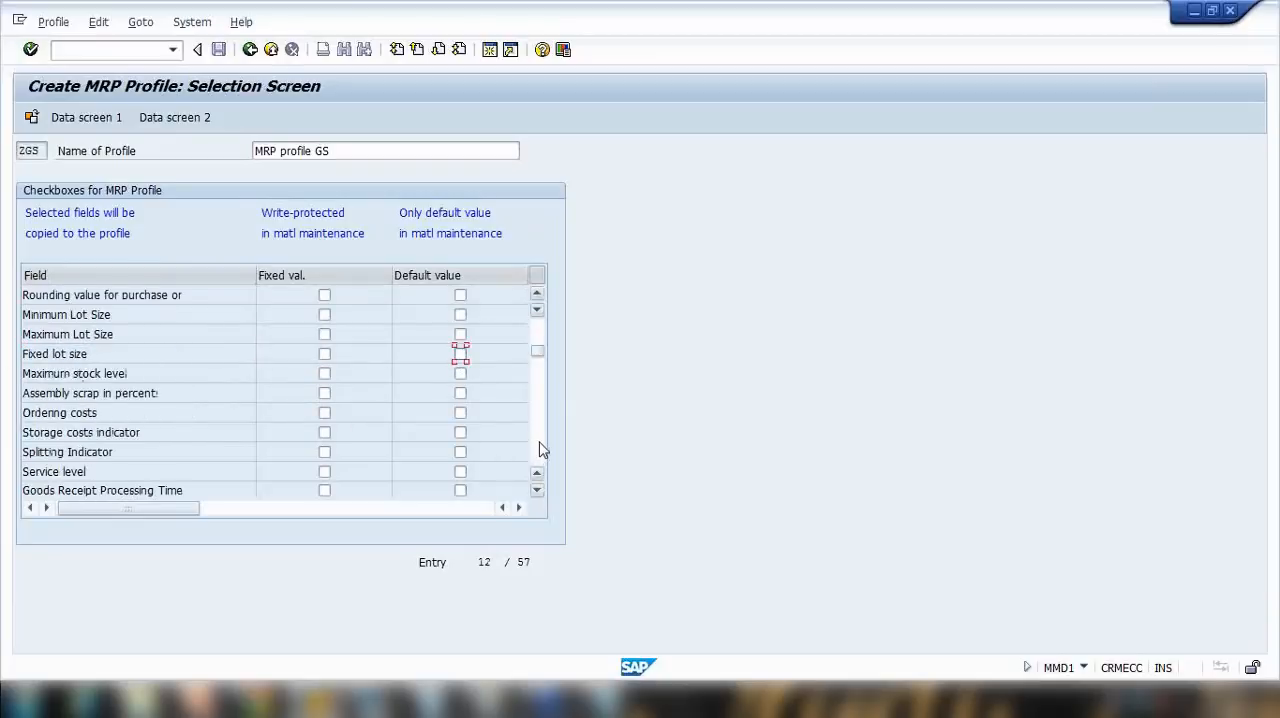
scroll(205, 378, up, 1)
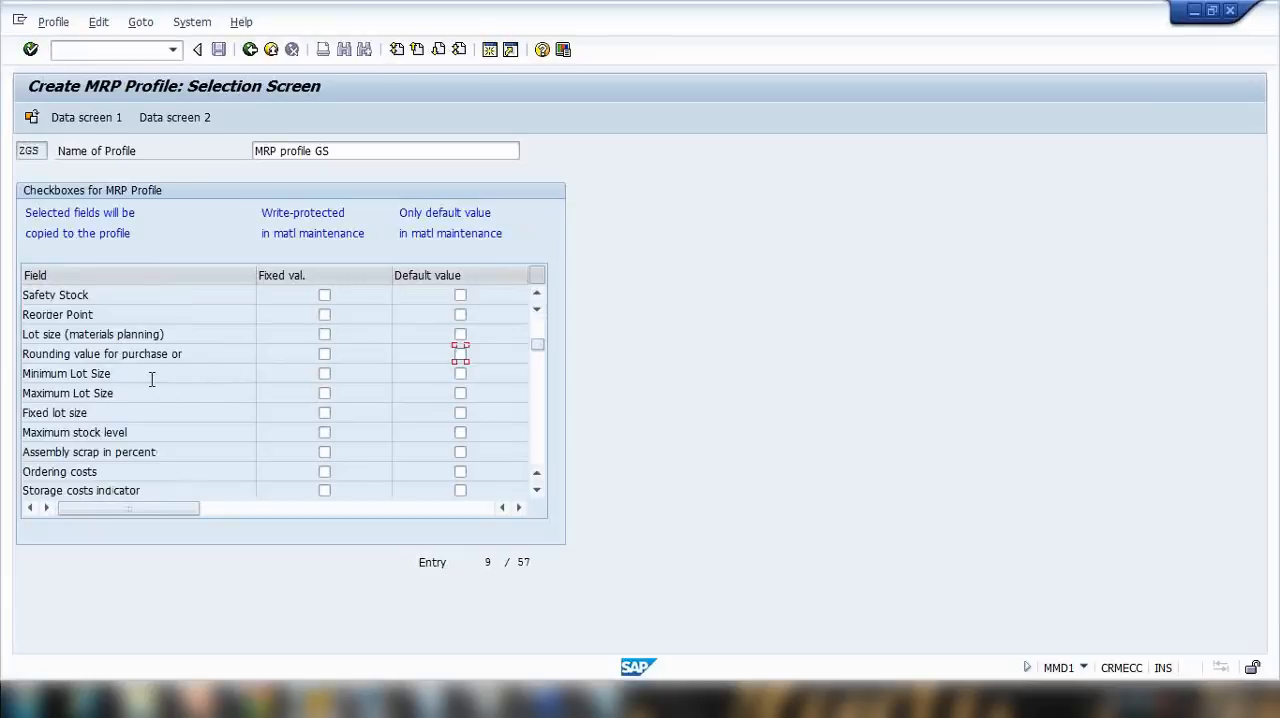
drag(166, 334, 24, 334)
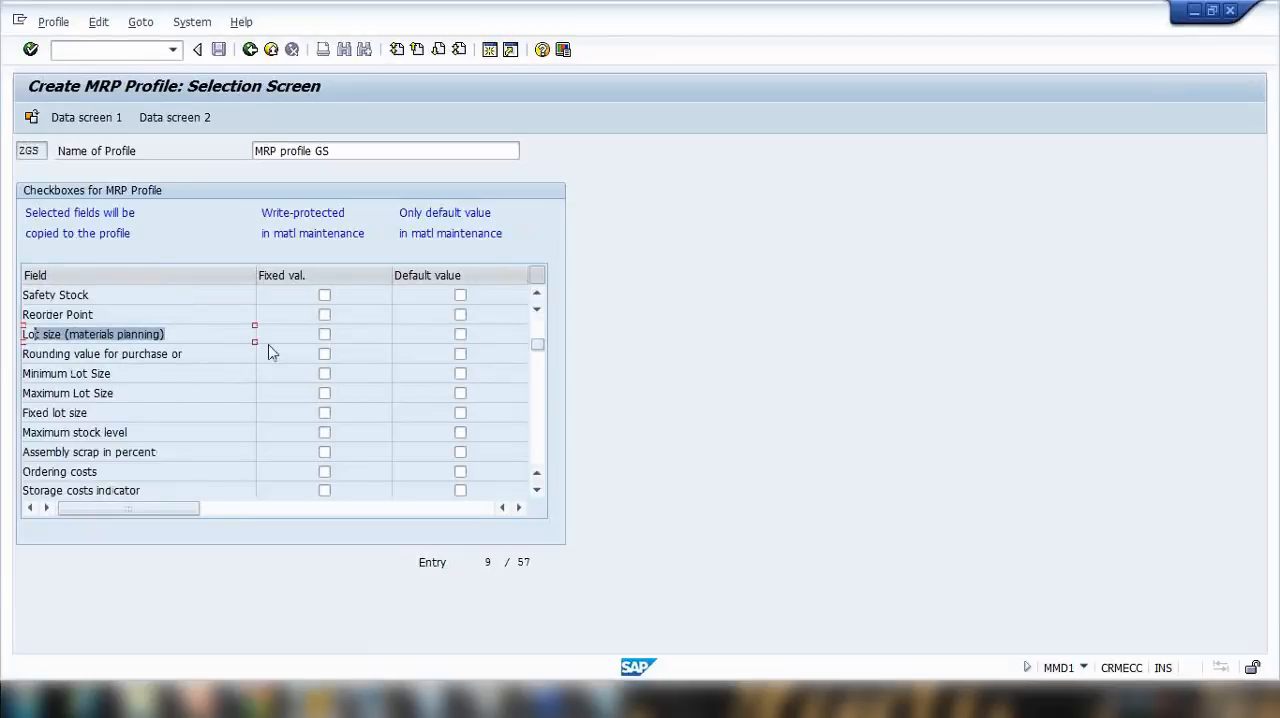
click(460, 334)
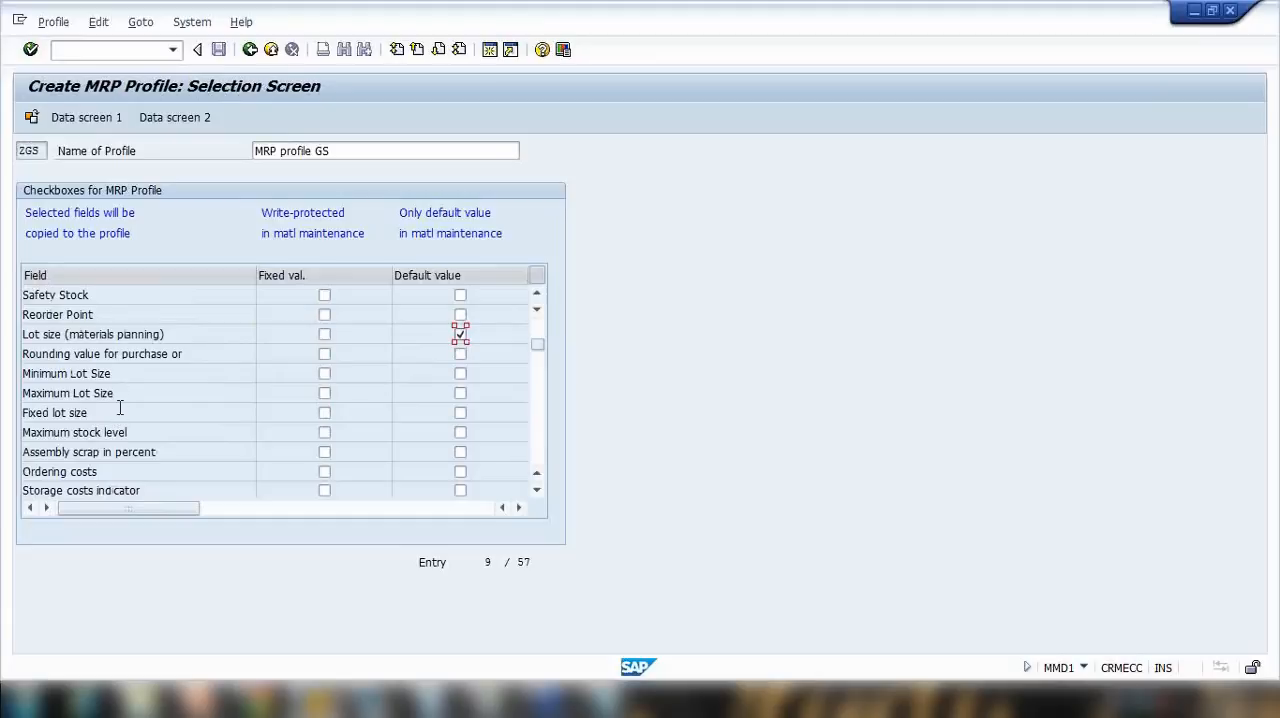
Step: Mark Safety Stock and Reorder Point as default-value fields of the profile
scroll(120, 408, down, 1)
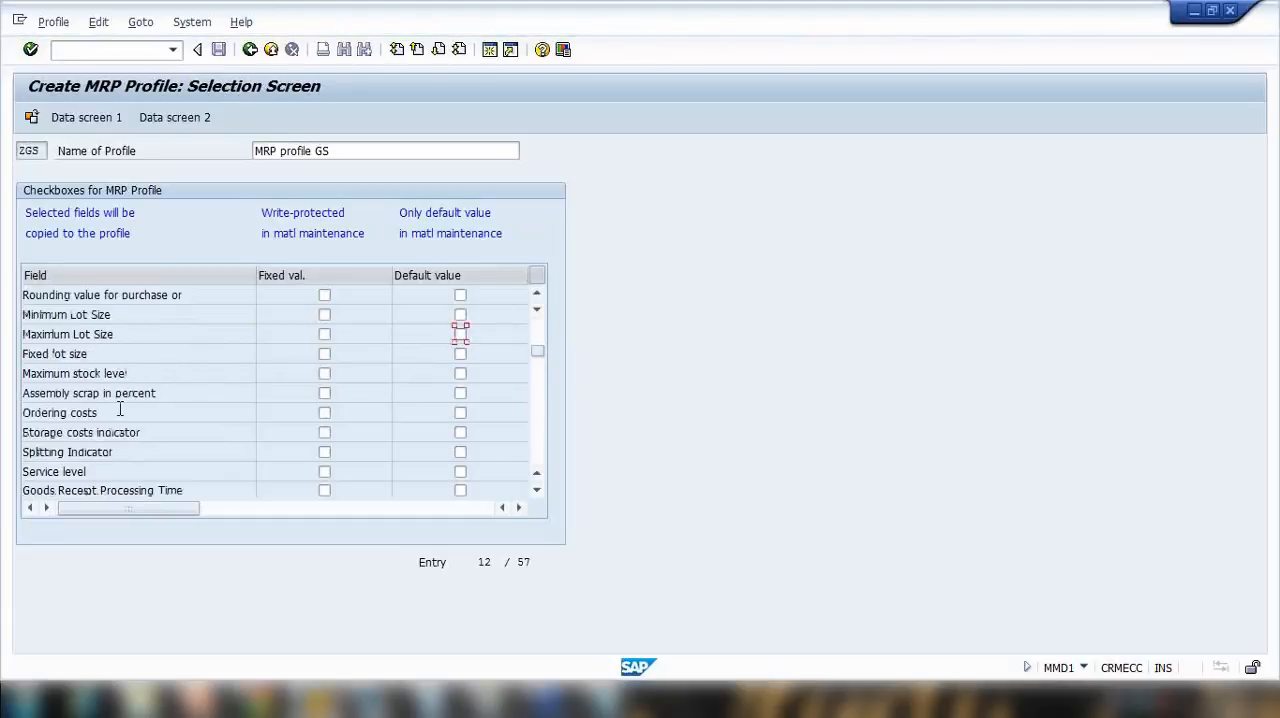
scroll(120, 408, up, 1)
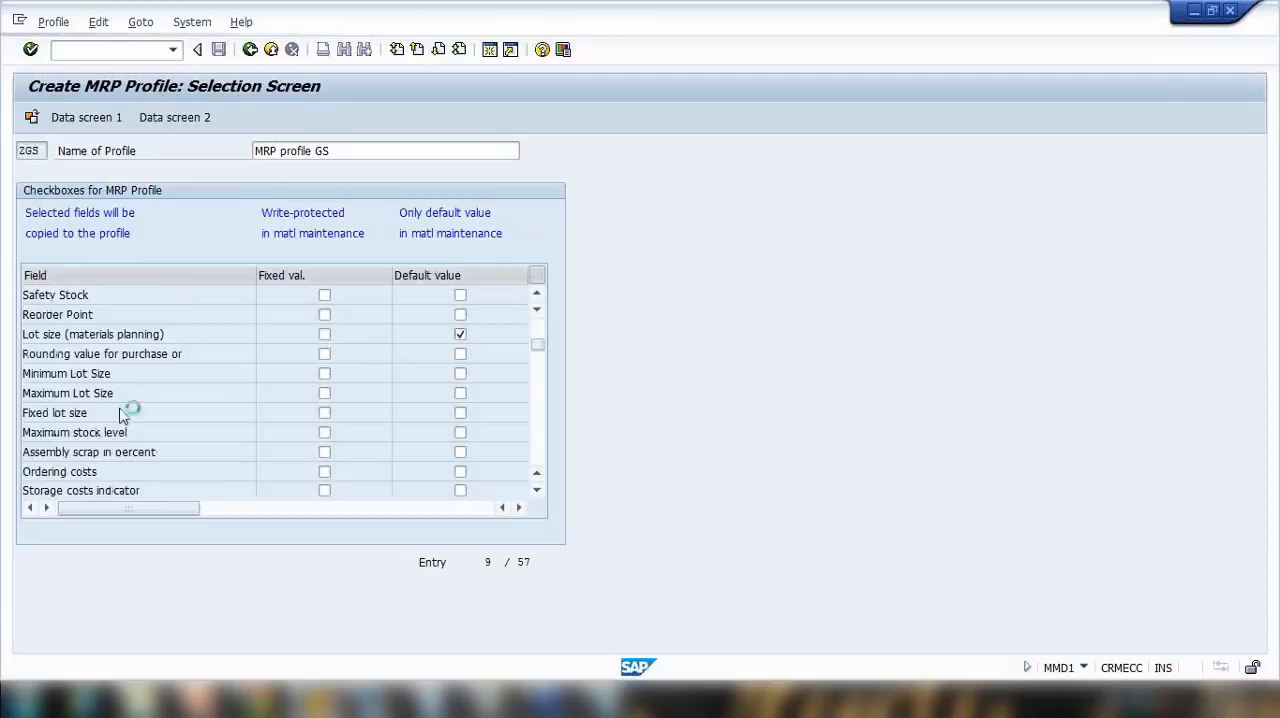
scroll(120, 412, up, 1)
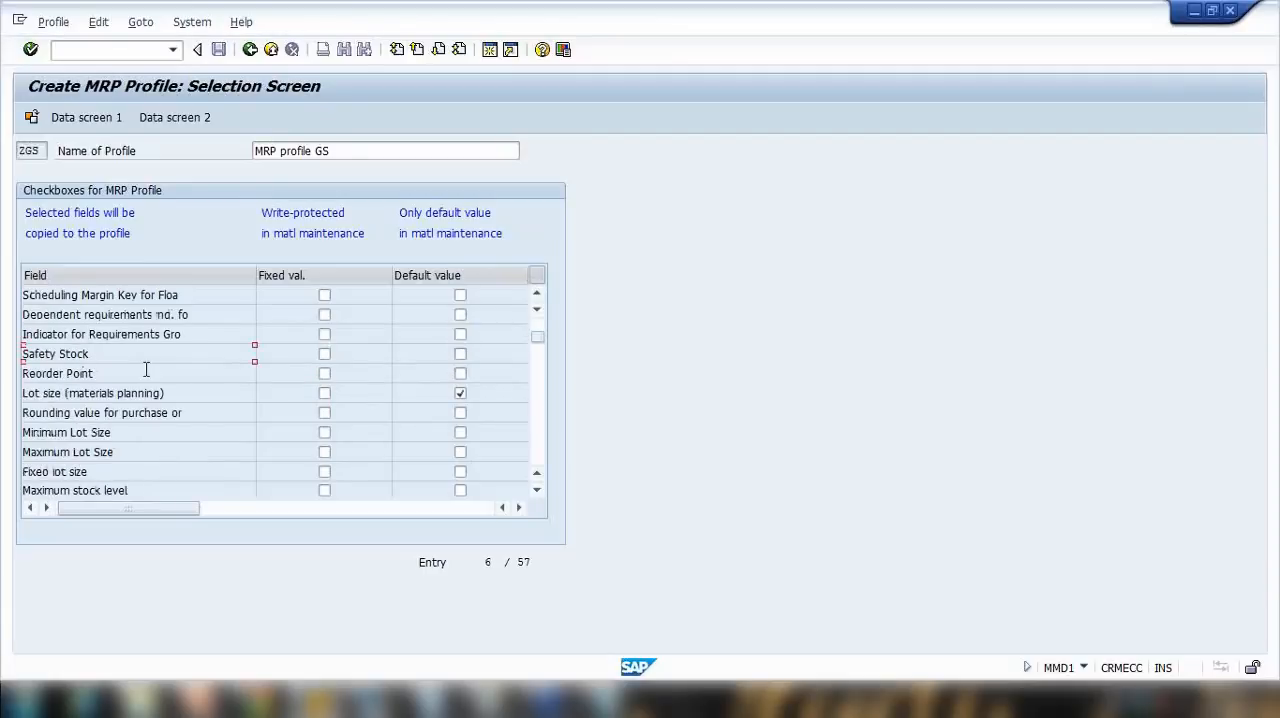
click(460, 354)
click(460, 373)
scroll(531, 349, up, 1)
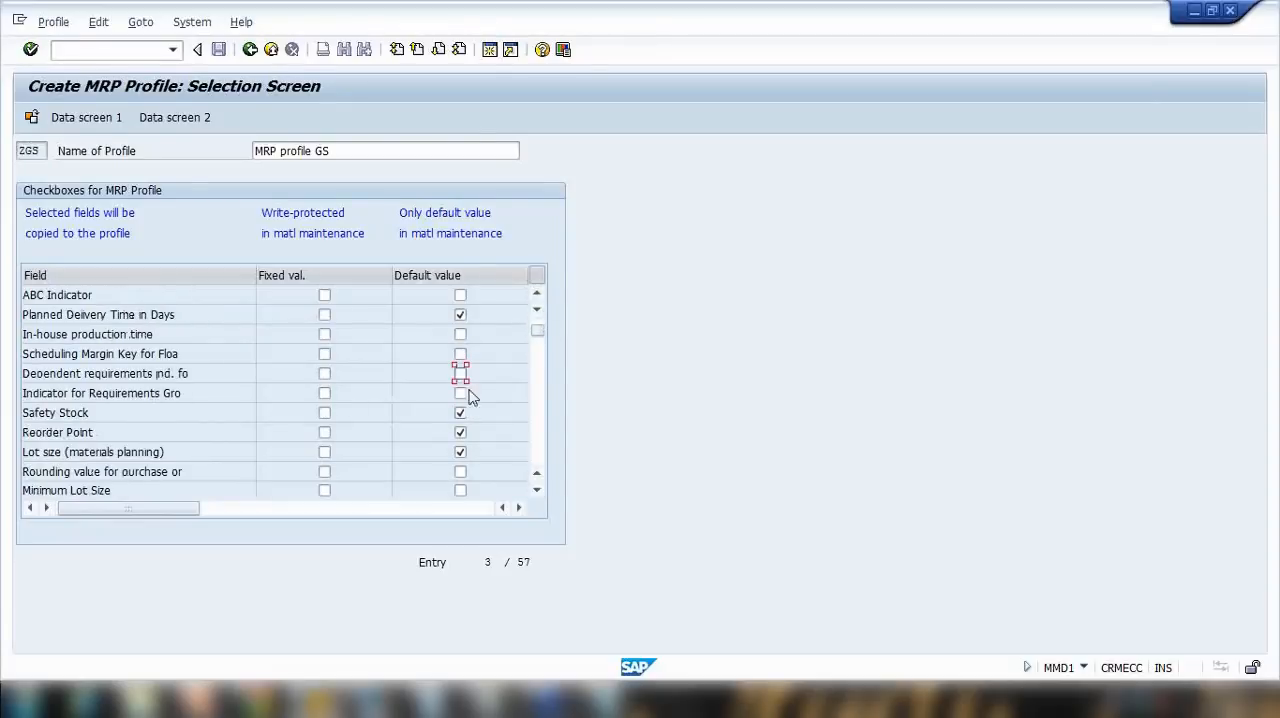
scroll(461, 380, up, 1)
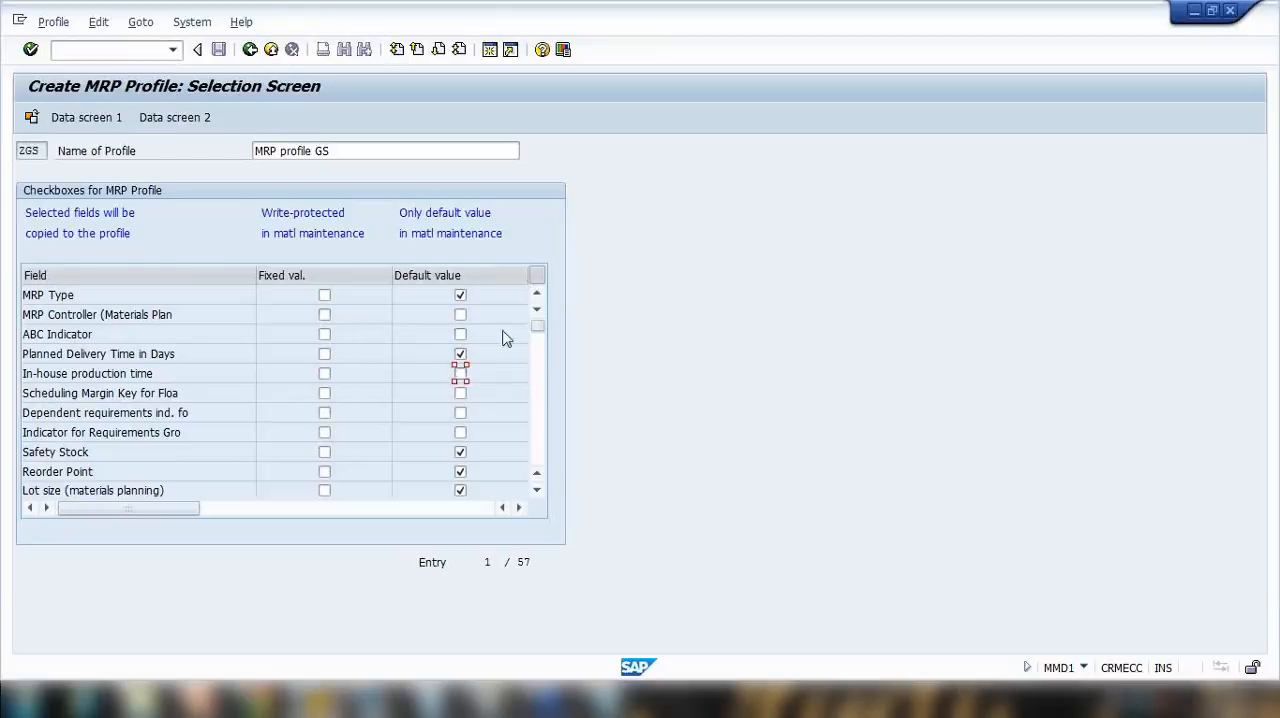
Step: Go to Data Screen 1 of the profile and choose PD (MRP) as the MRP type
click(87, 118)
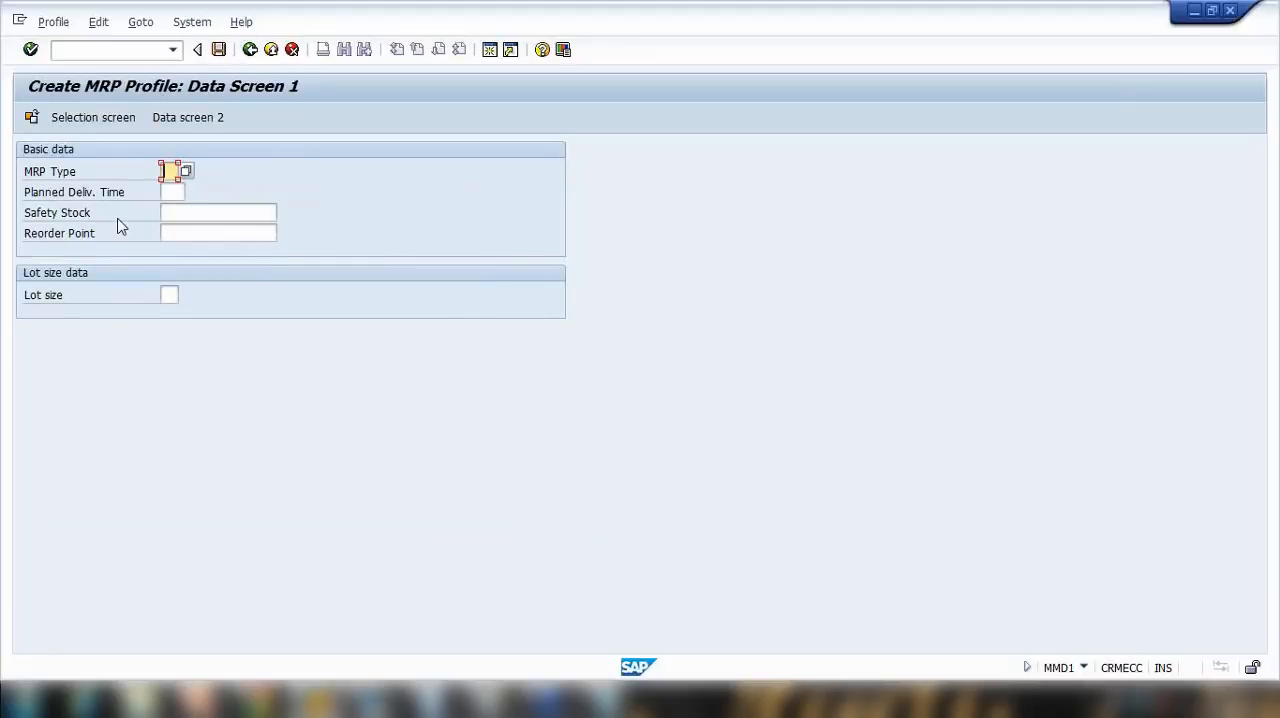
click(185, 173)
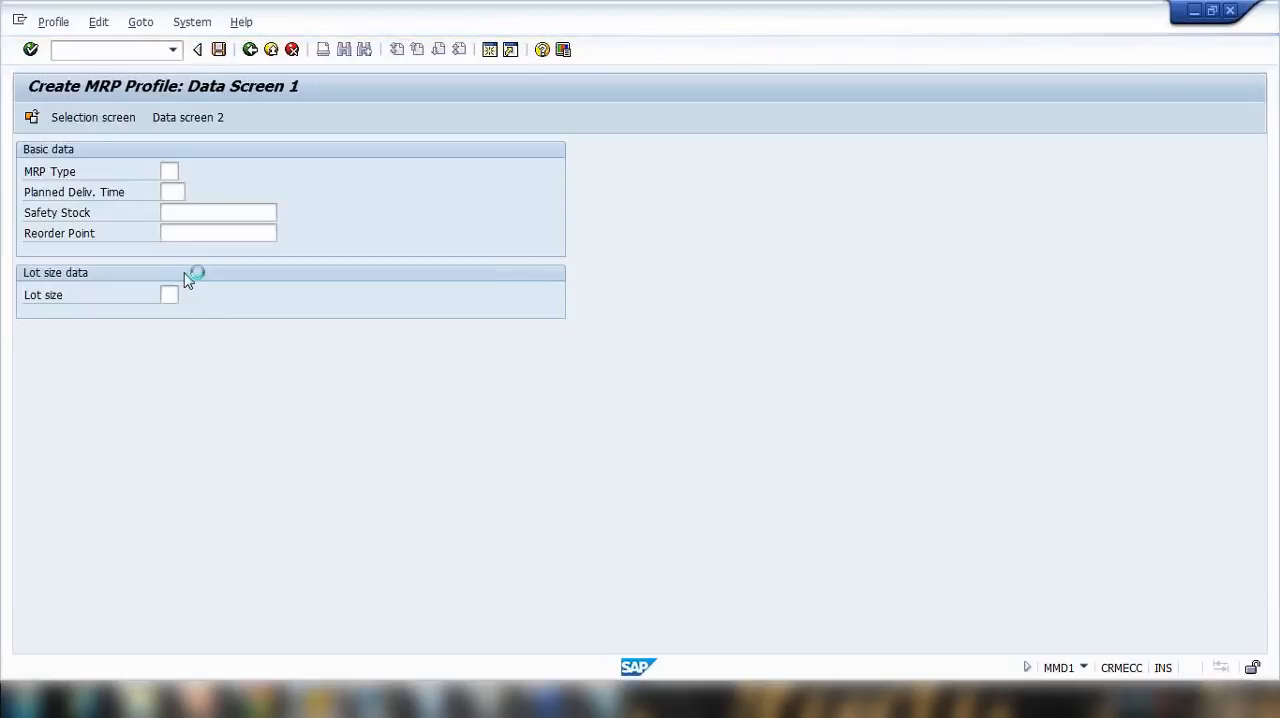
scroll(250, 425, down, 4)
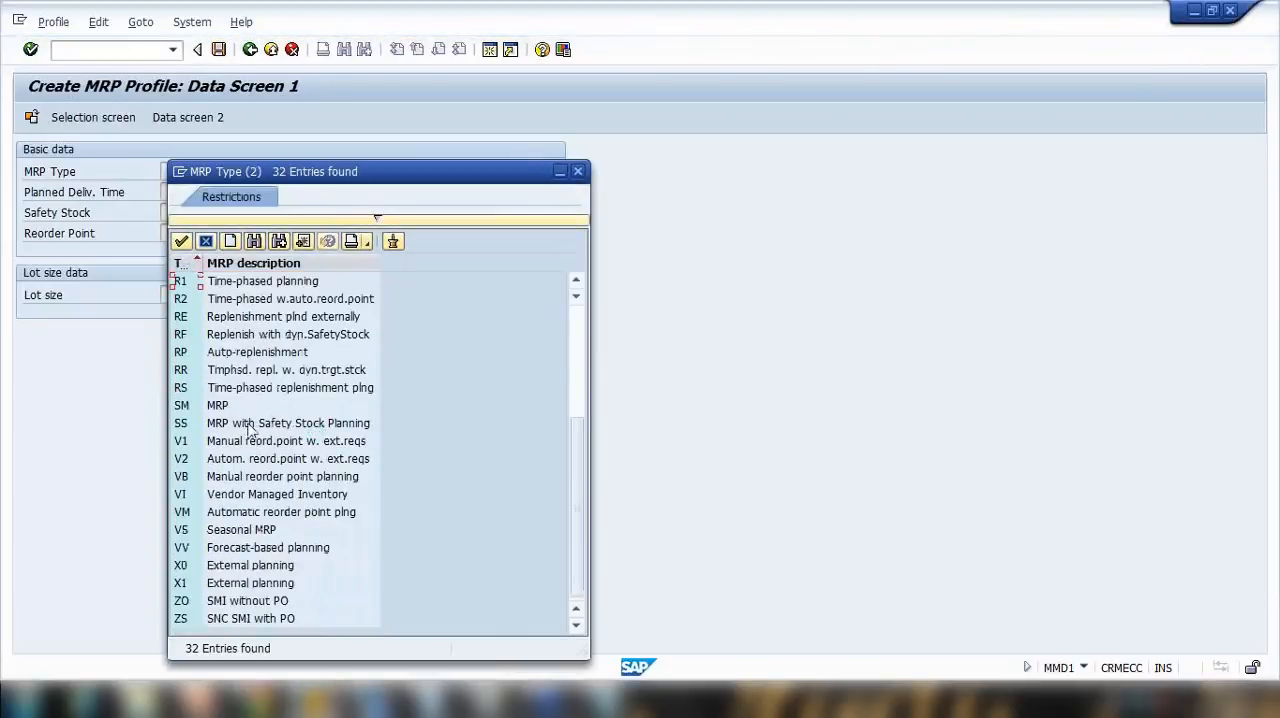
scroll(250, 428, up, 4)
click(235, 472)
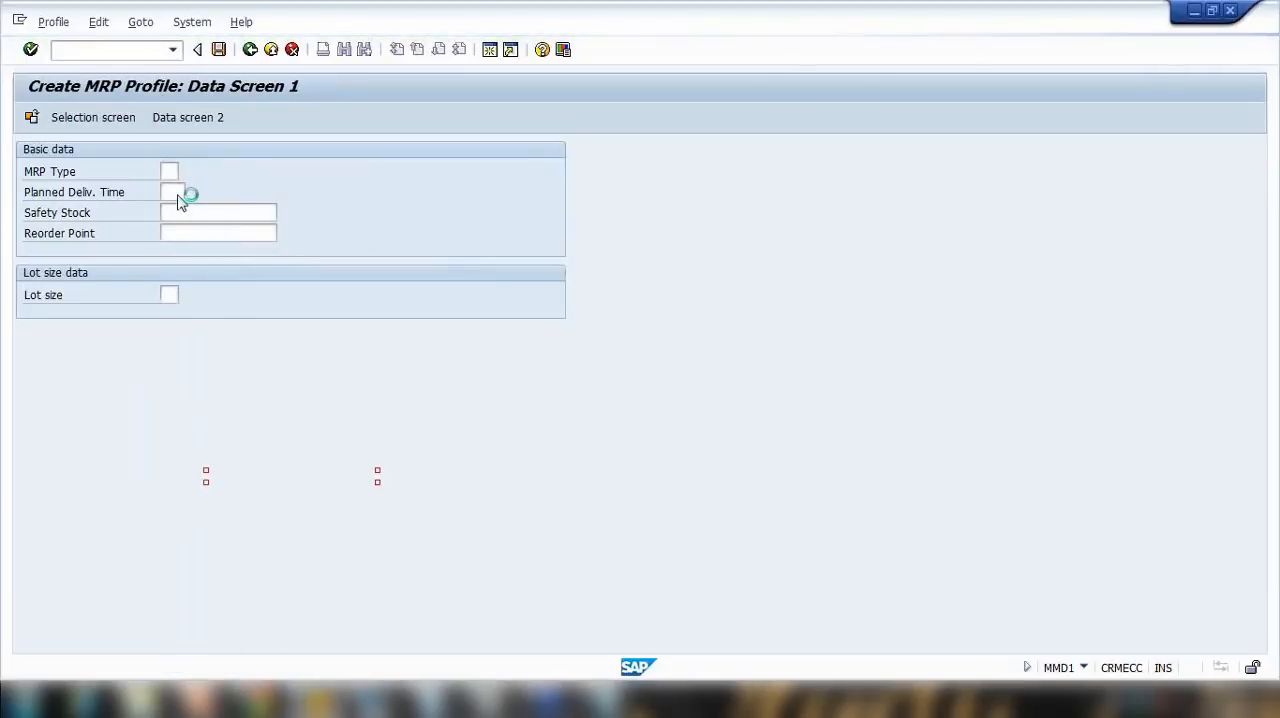
Step: Set the planned delivery time to 5, the safety stock to 100 and the reorder point to 20
click(176, 192)
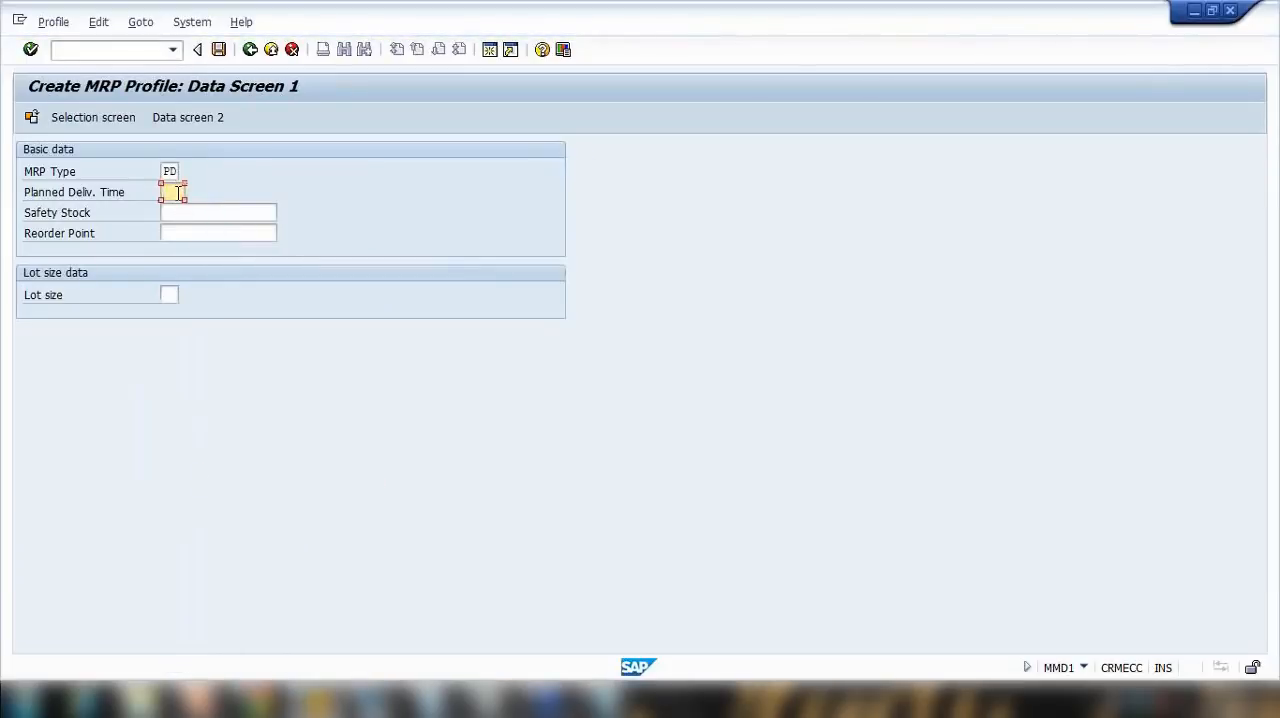
click(182, 214)
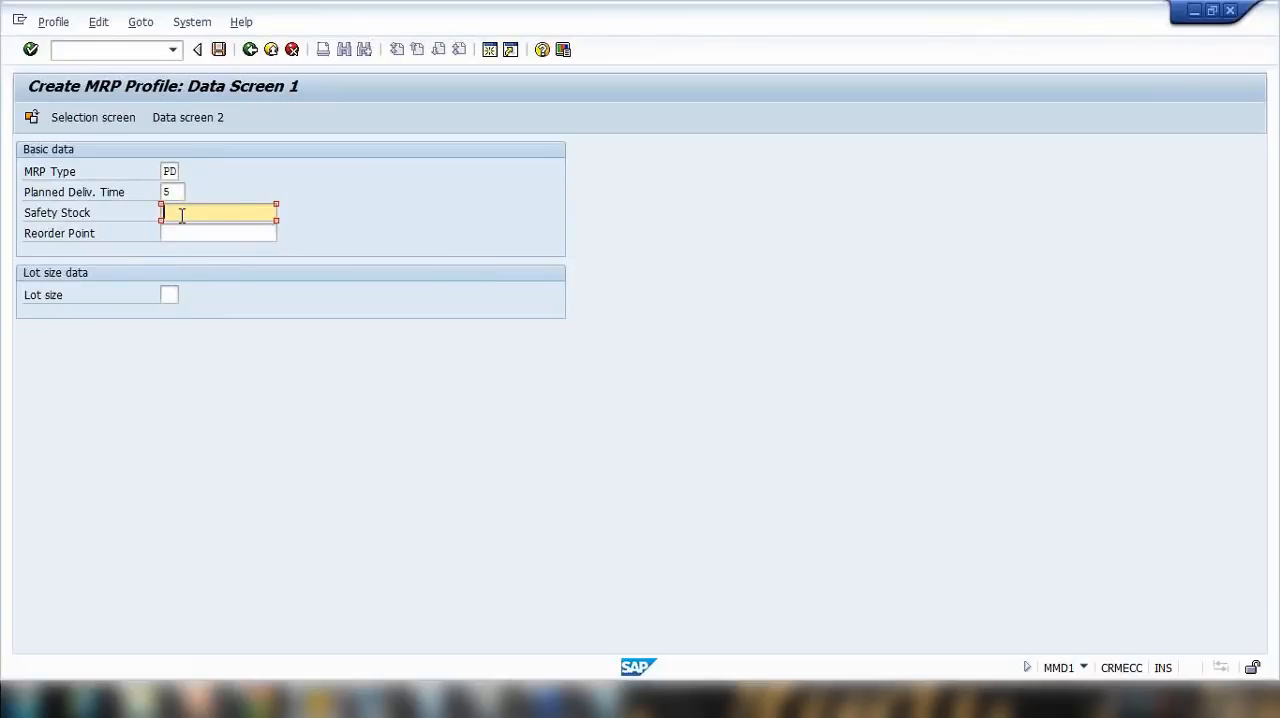
text(100)
click(195, 237)
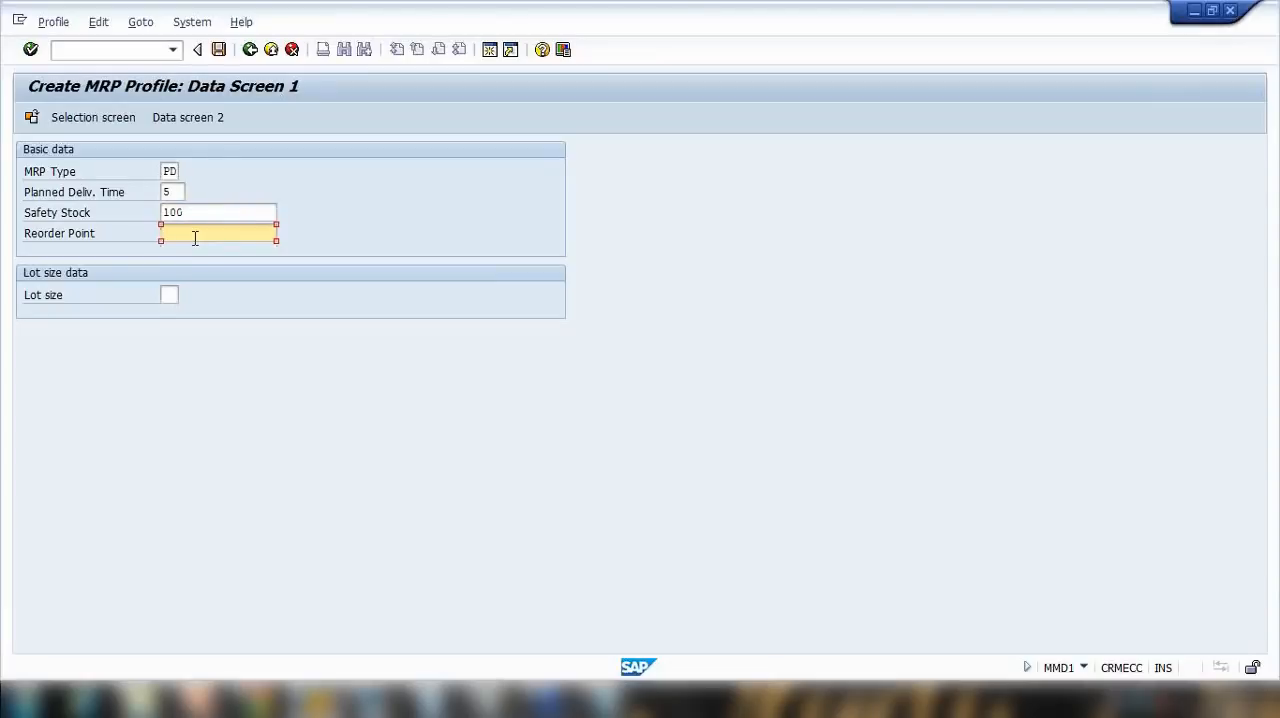
text(20)
Step: Choose MB (Monthly lot size) as the lot size and try to continue to Data Screen 2
click(169, 295)
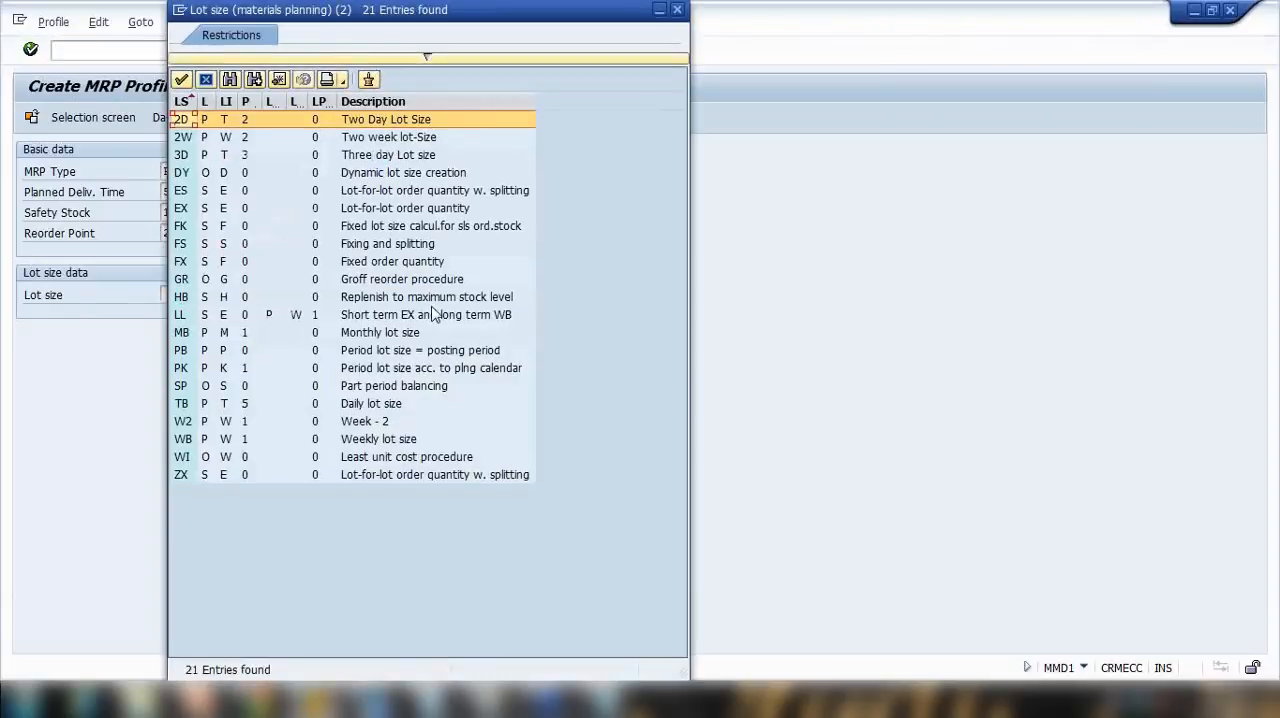
double_click(398, 335)
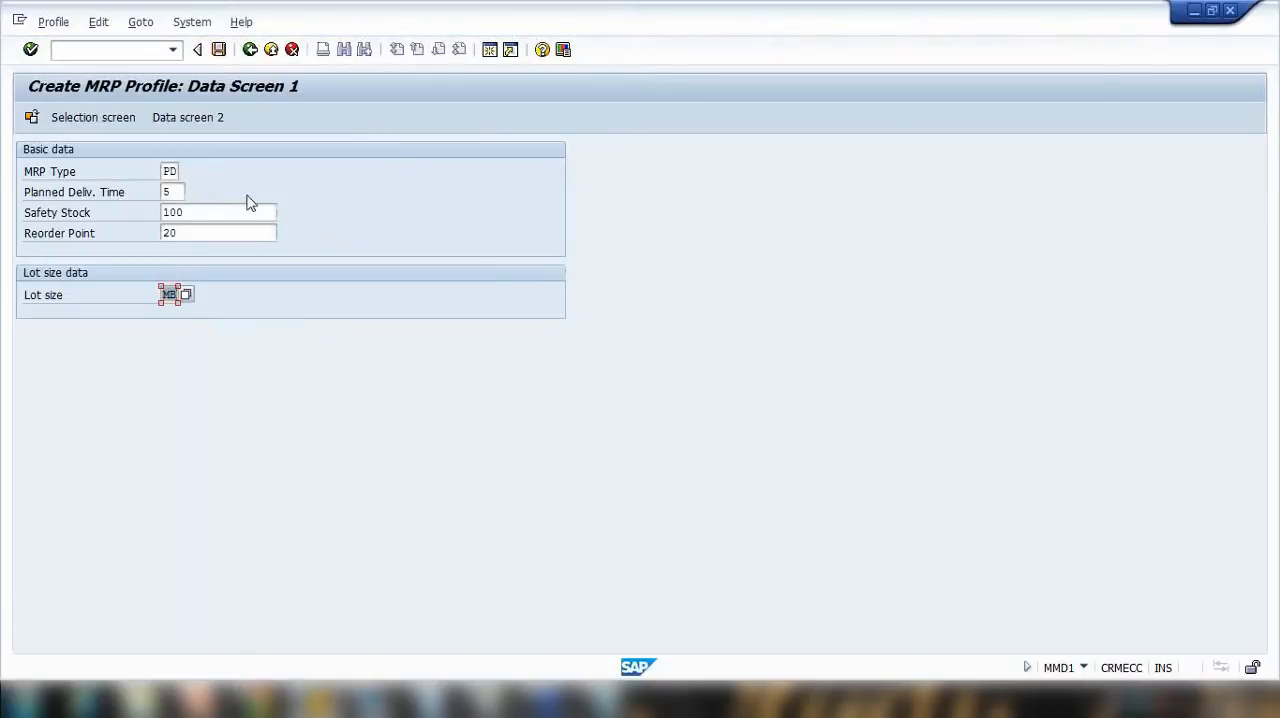
click(187, 120)
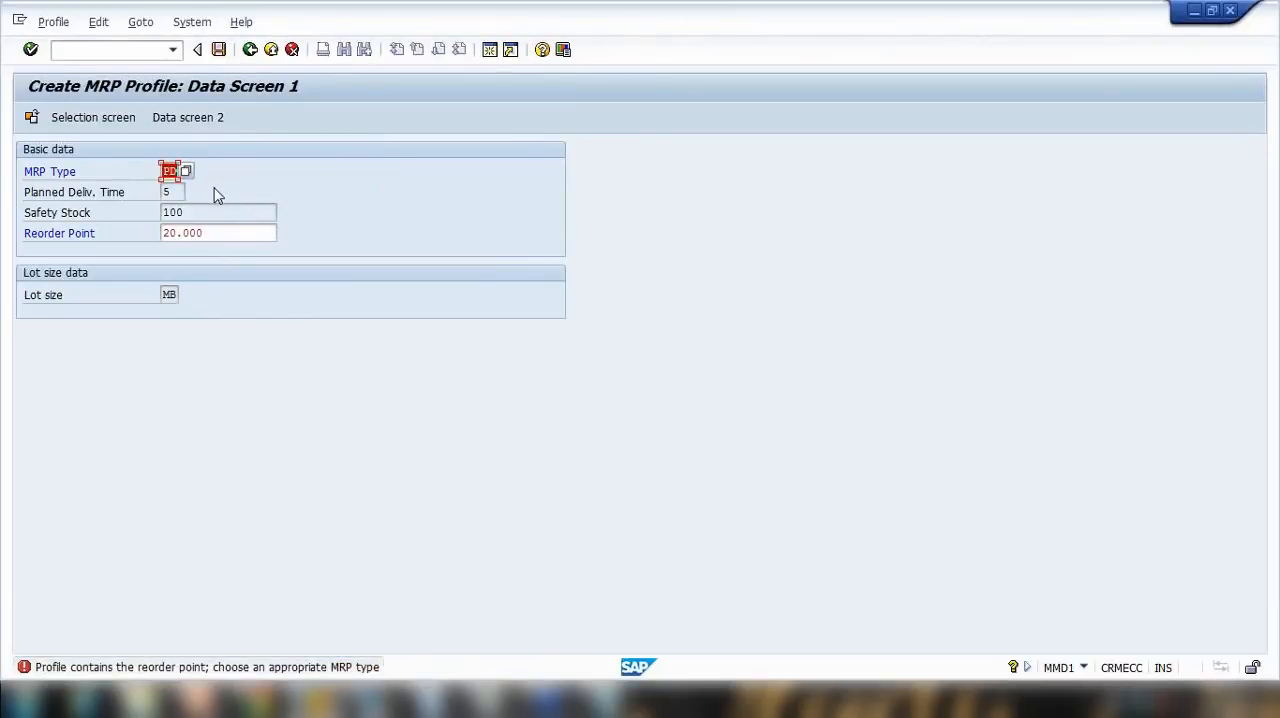
key(Return)
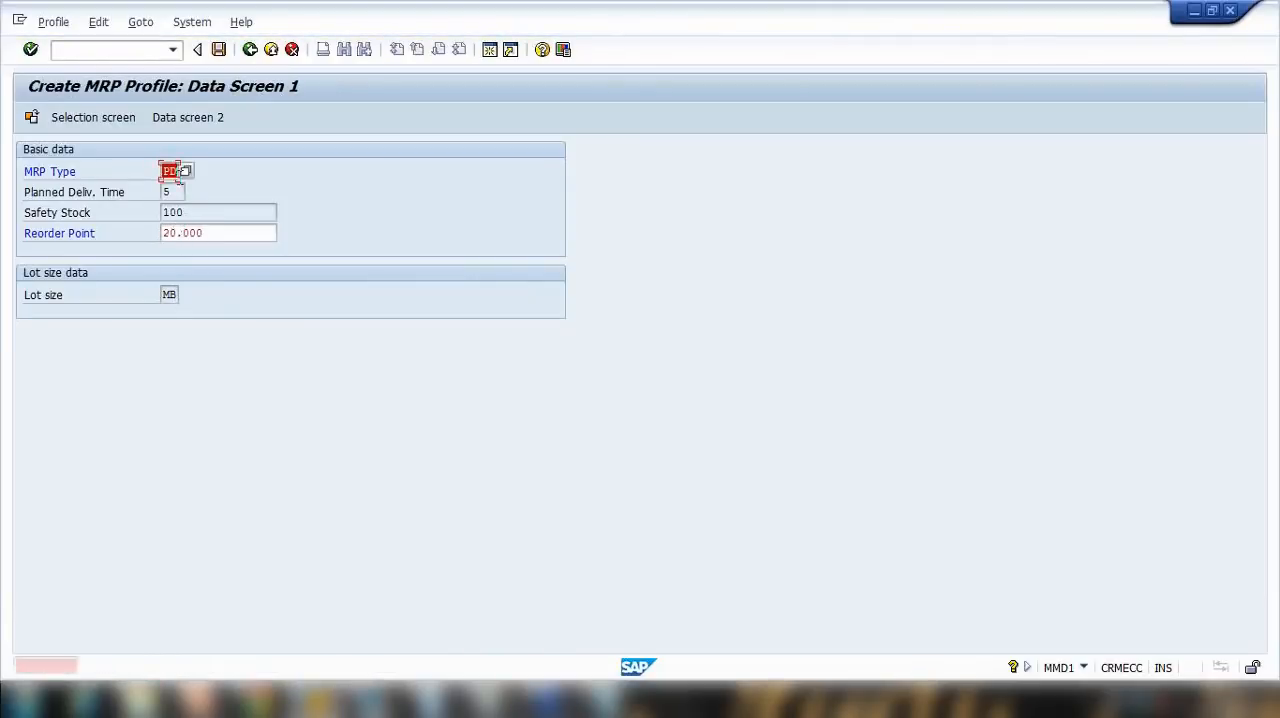
Step: Change the MRP type to P1 (MRP, fixing type -1-) and check the entries again
click(185, 173)
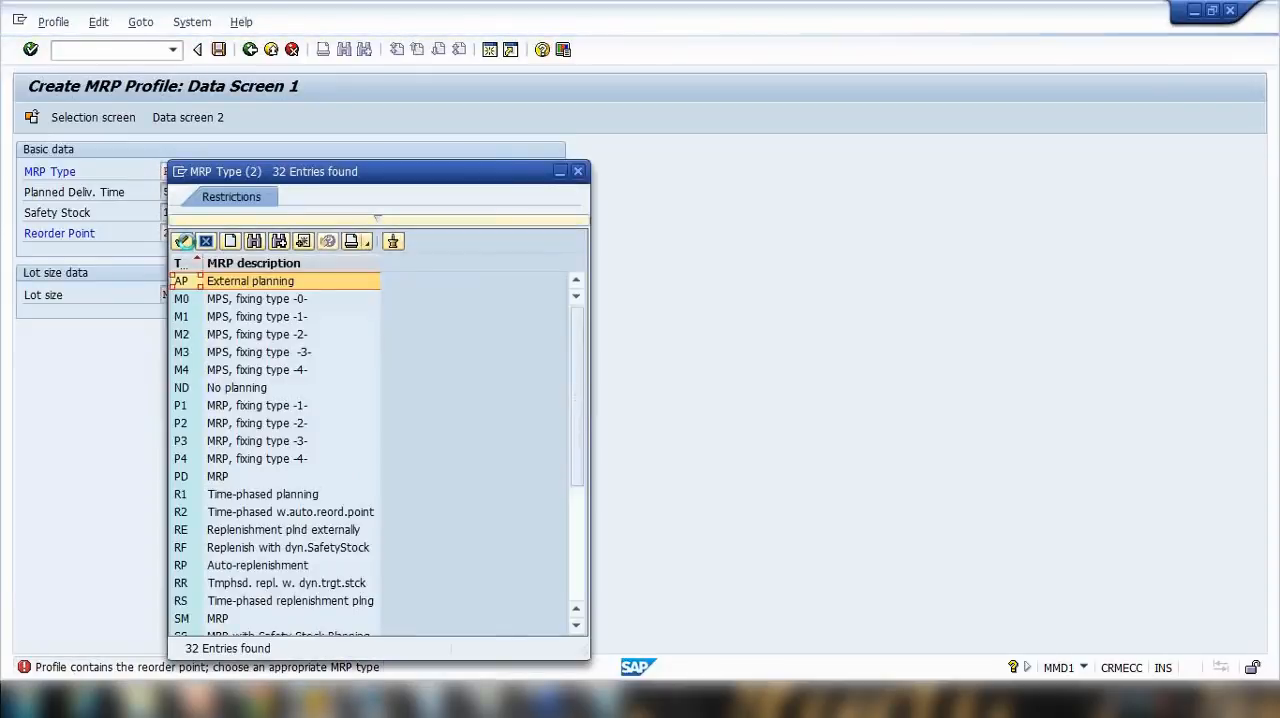
key(Page_Down)
key(Page_Up)
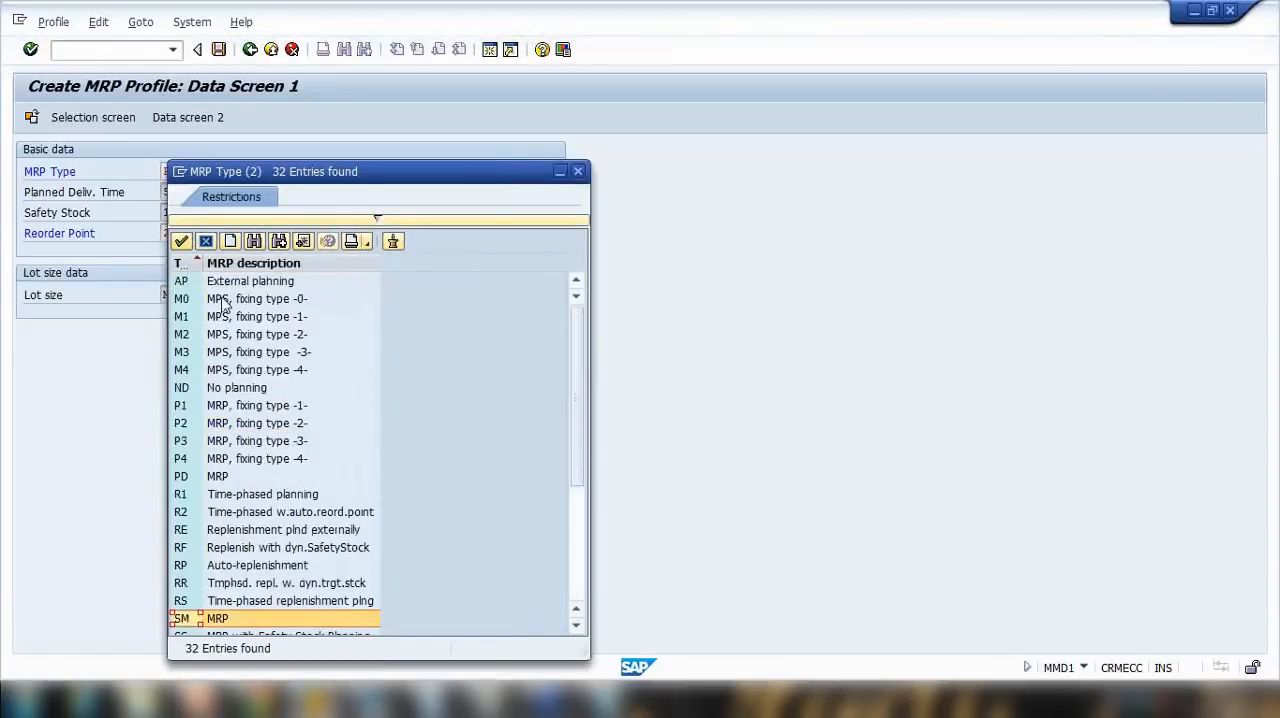
double_click(249, 406)
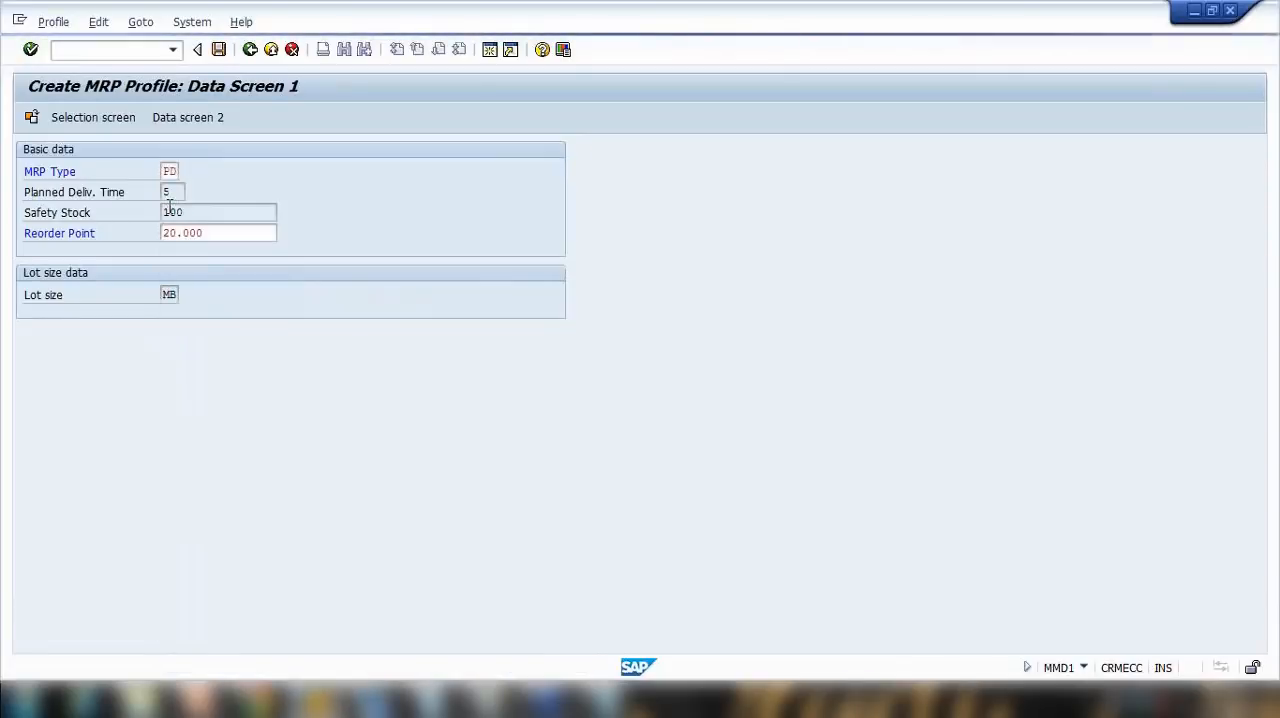
key(Return)
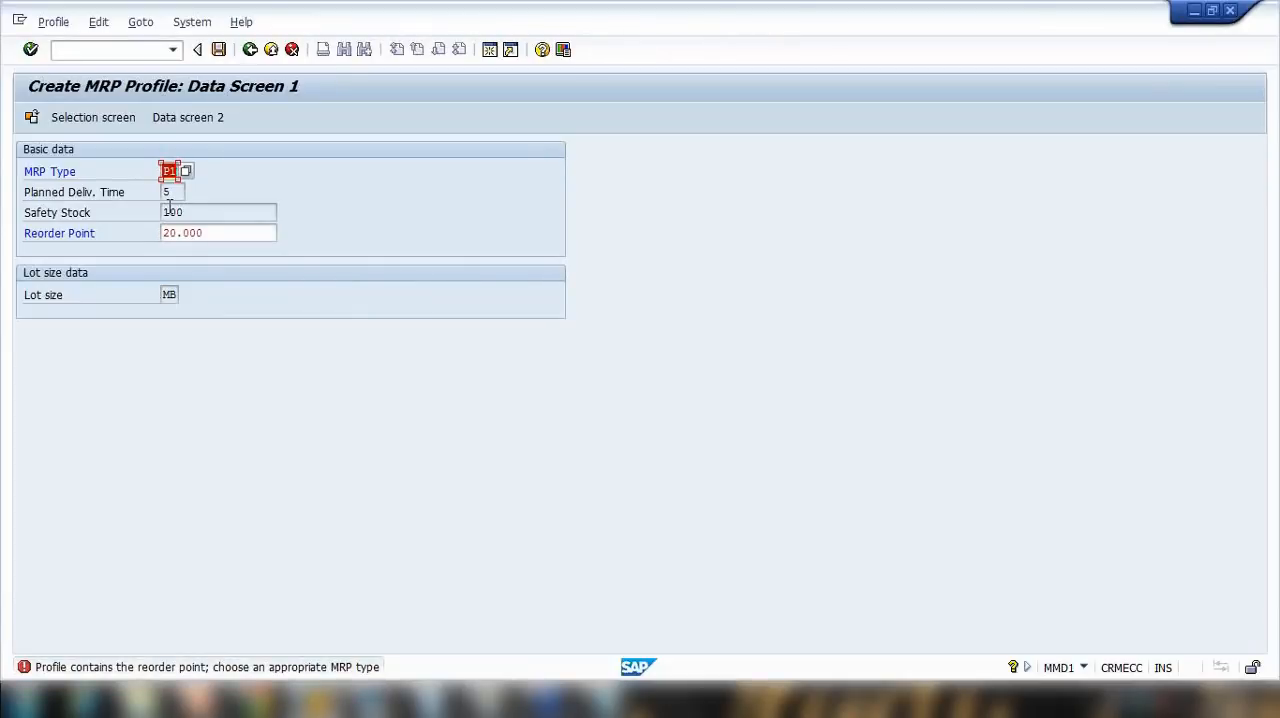
Step: Clear the reorder point and leave the profile without saving its data
drag(226, 236, 50, 240)
key(Delete)
key(Return)
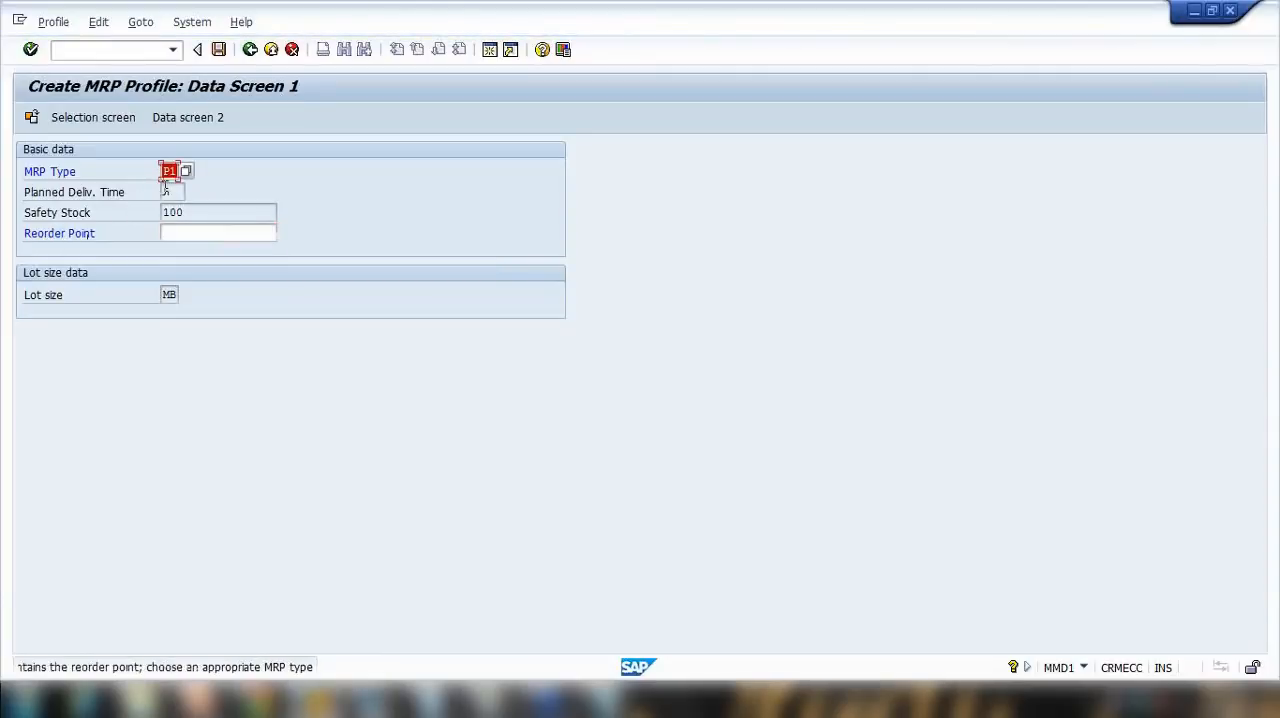
click(250, 49)
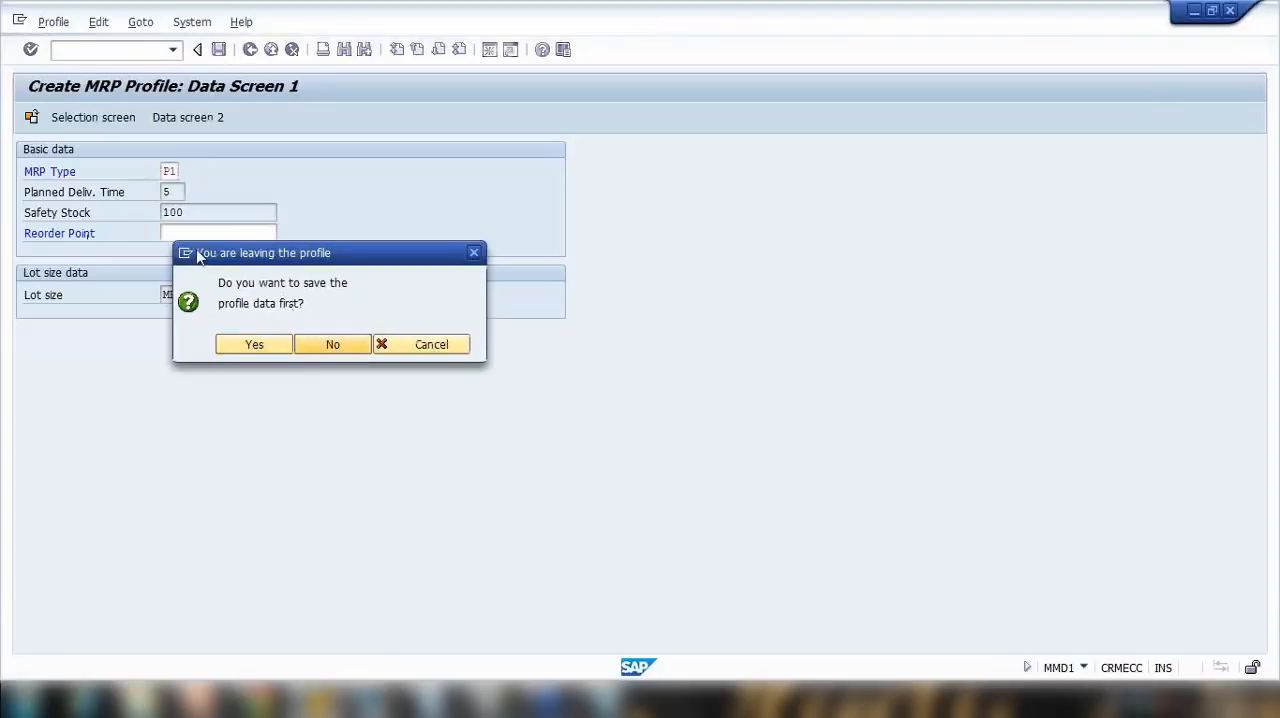
click(346, 349)
Step: Start creating profile ZGS again and name it "MRP profile GS"
click(175, 197)
click(180, 212)
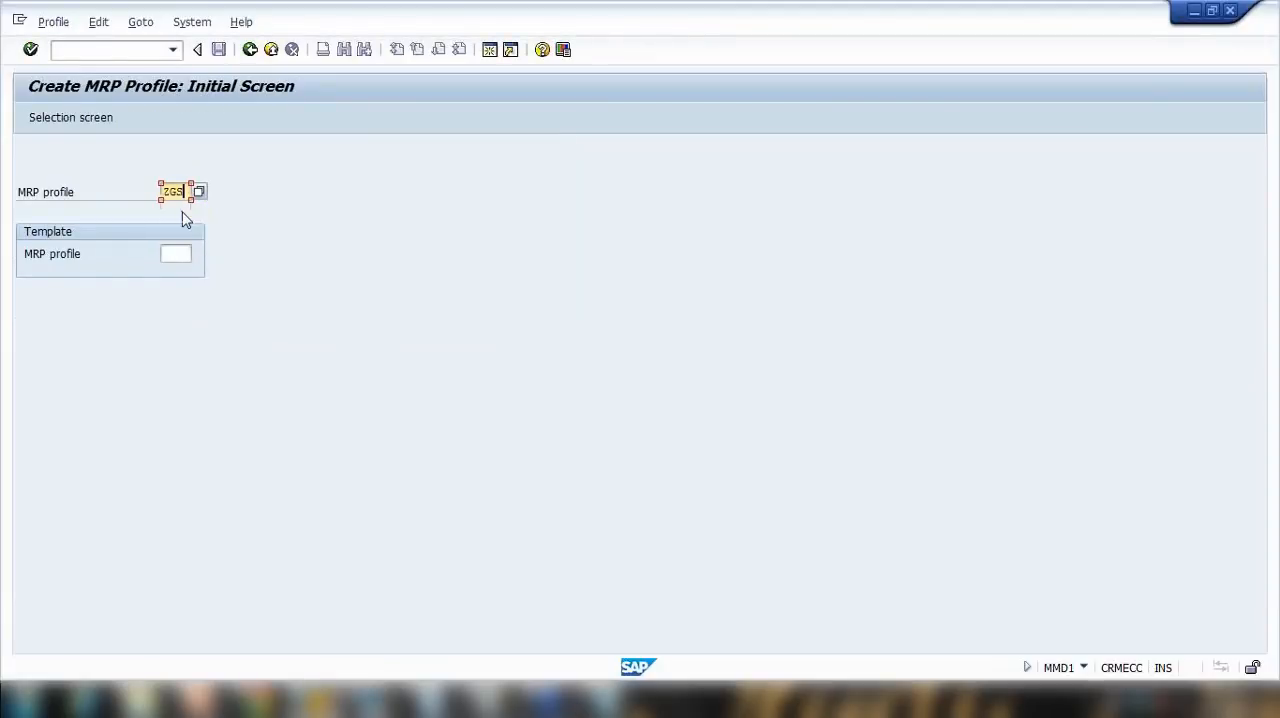
key(Return)
text(M)
click(292, 167)
Step: Mark only MRP Type, Planned Delivery Time in Days and In-house production time as default-value fields
click(460, 295)
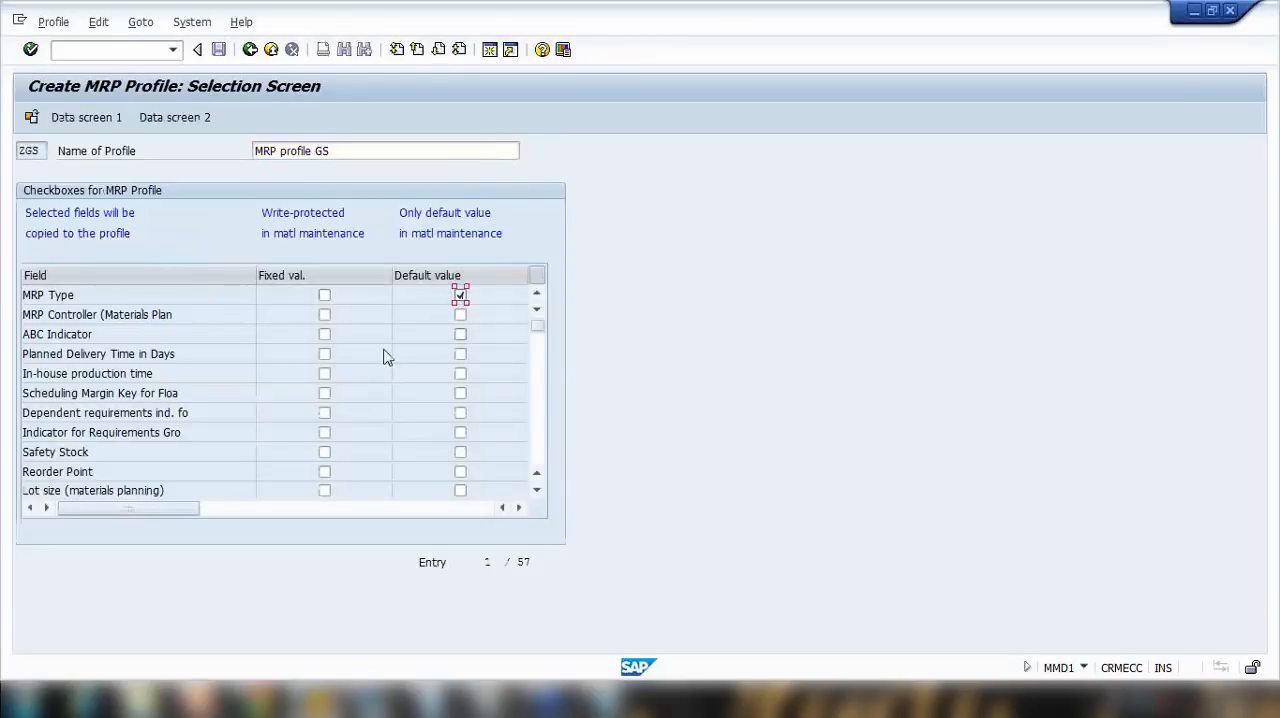
click(460, 334)
click(460, 354)
click(460, 490)
click(460, 490)
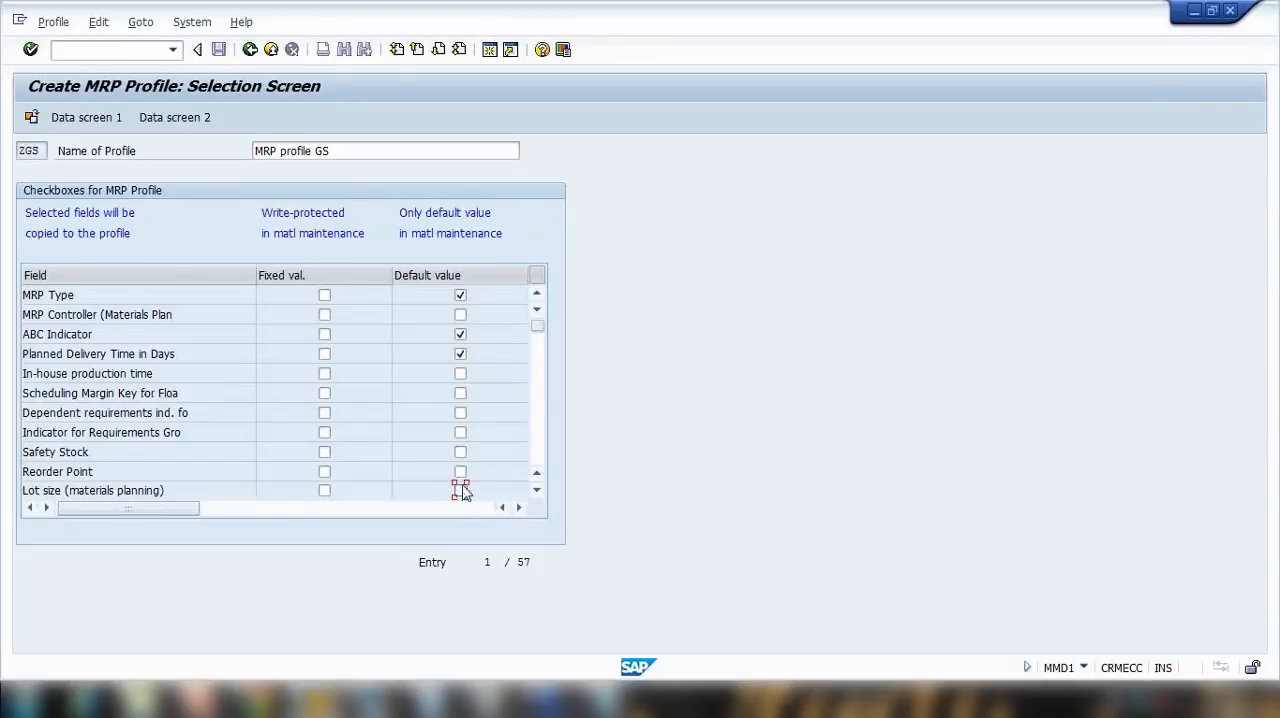
click(460, 376)
Step: On Data Screen 1, choose PD (MRP) as the MRP type and set the planned delivery time to 10
click(101, 122)
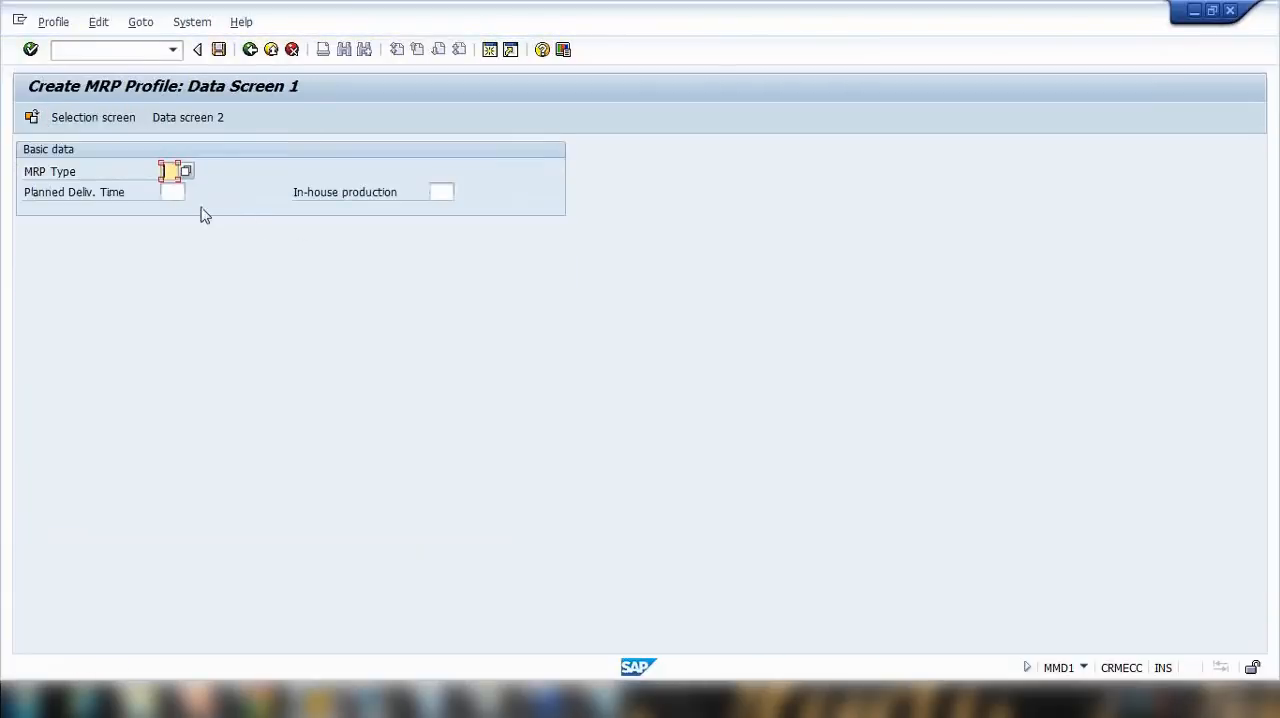
click(187, 172)
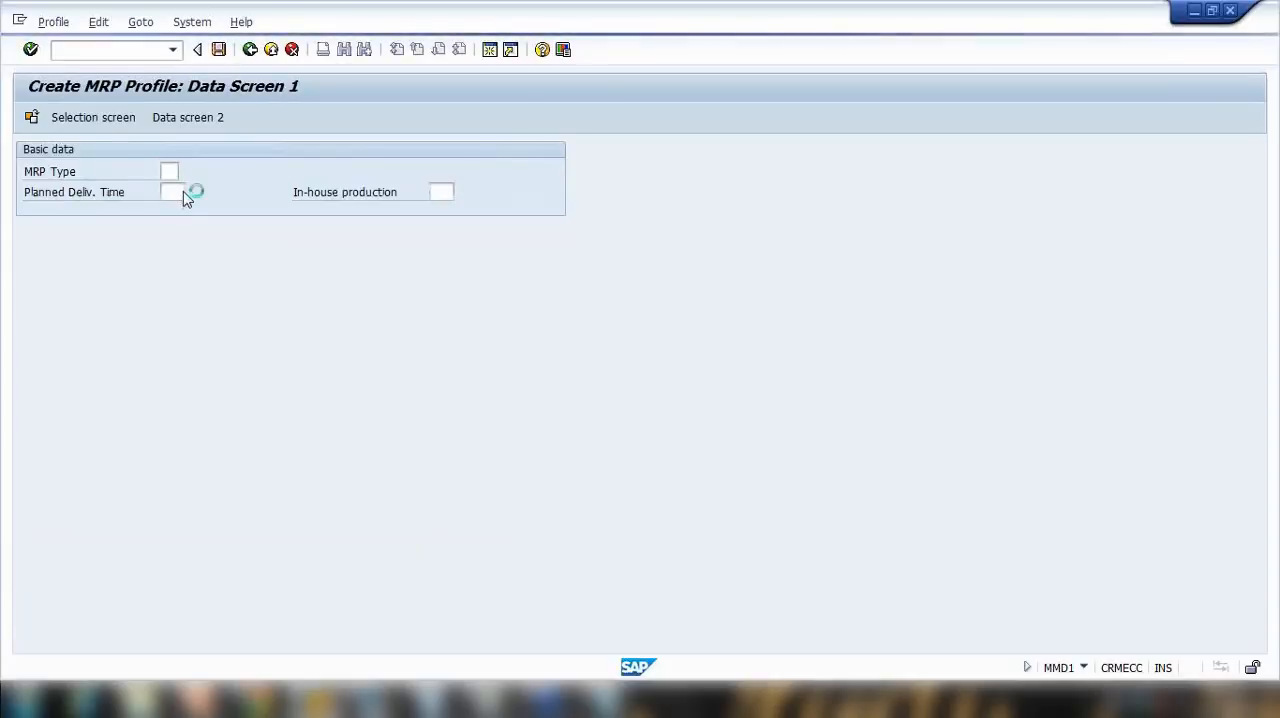
scroll(203, 314, down, 4)
scroll(252, 403, up, 3)
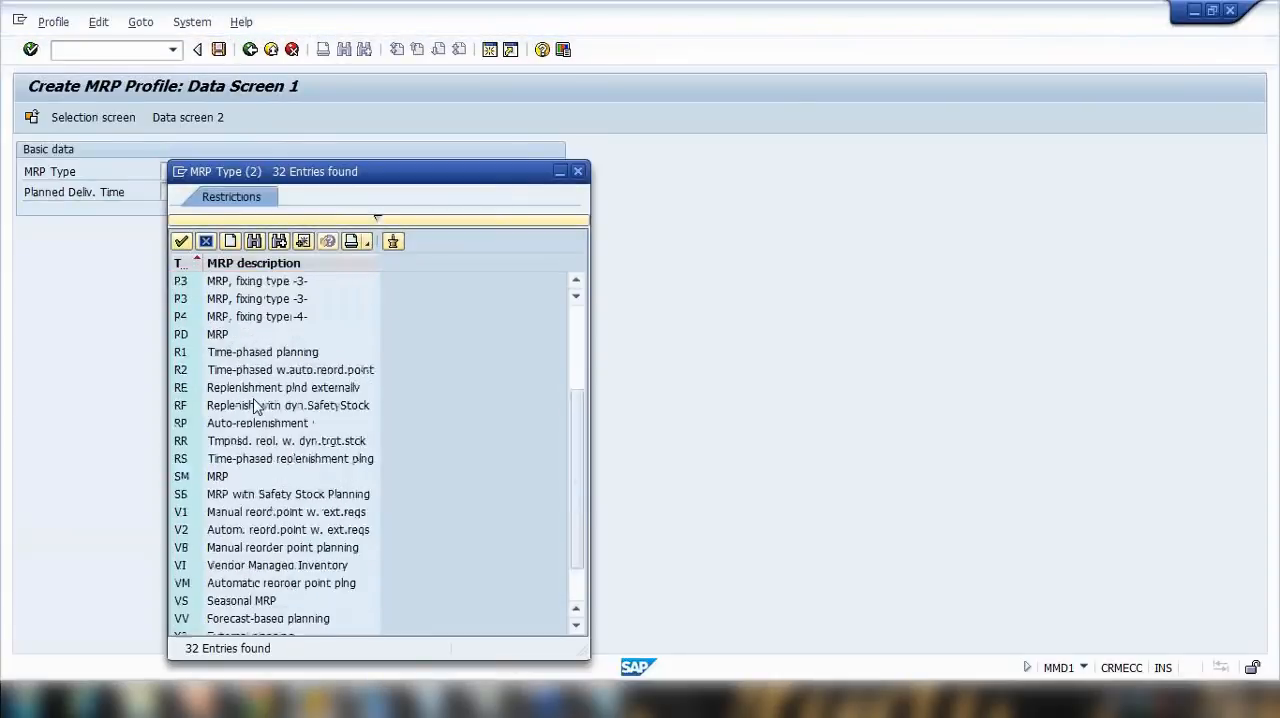
click(236, 372)
double_click(236, 374)
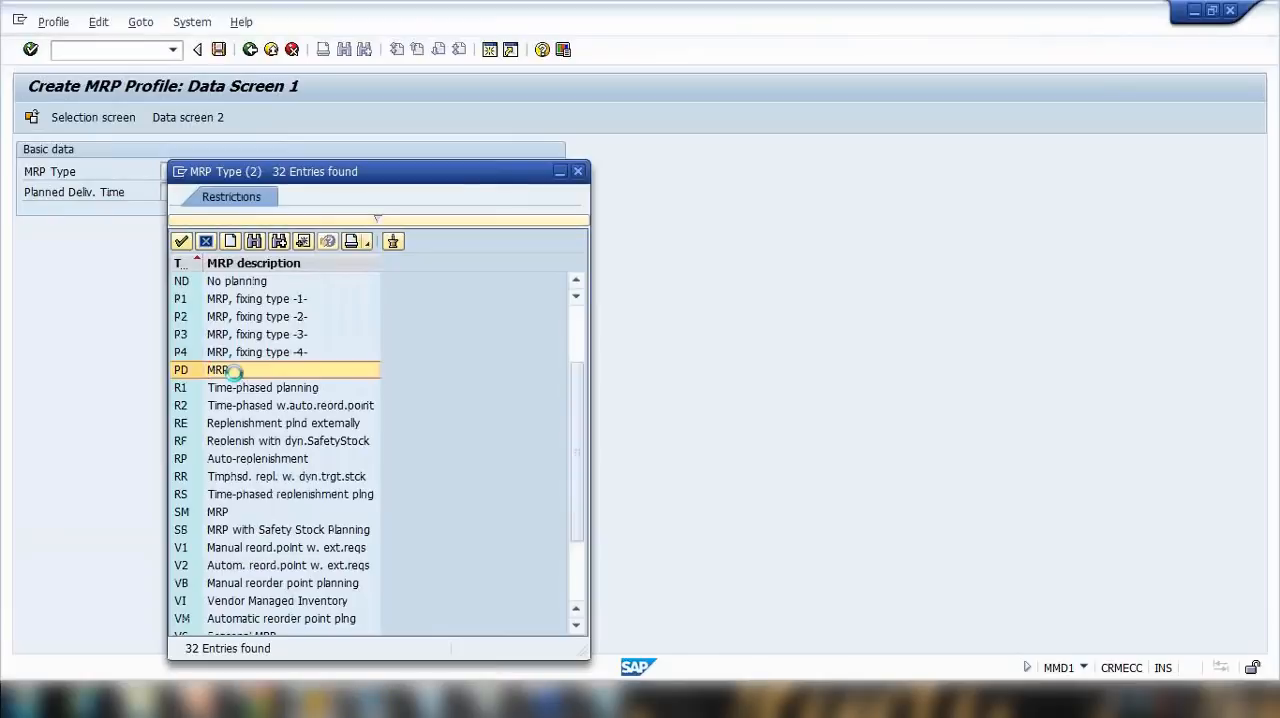
click(172, 192)
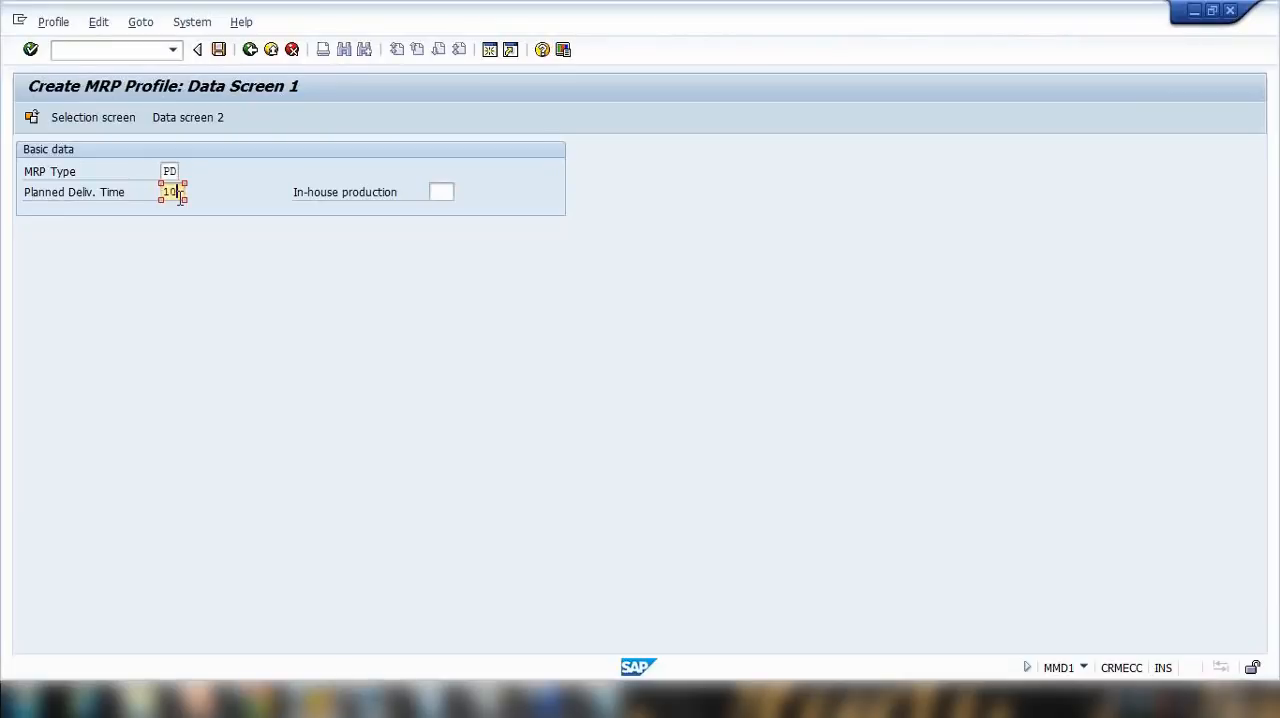
Step: Set in-house production to 5 and the ABC indicator to A, and save the MRP profile
click(433, 193)
text(5)
click(200, 118)
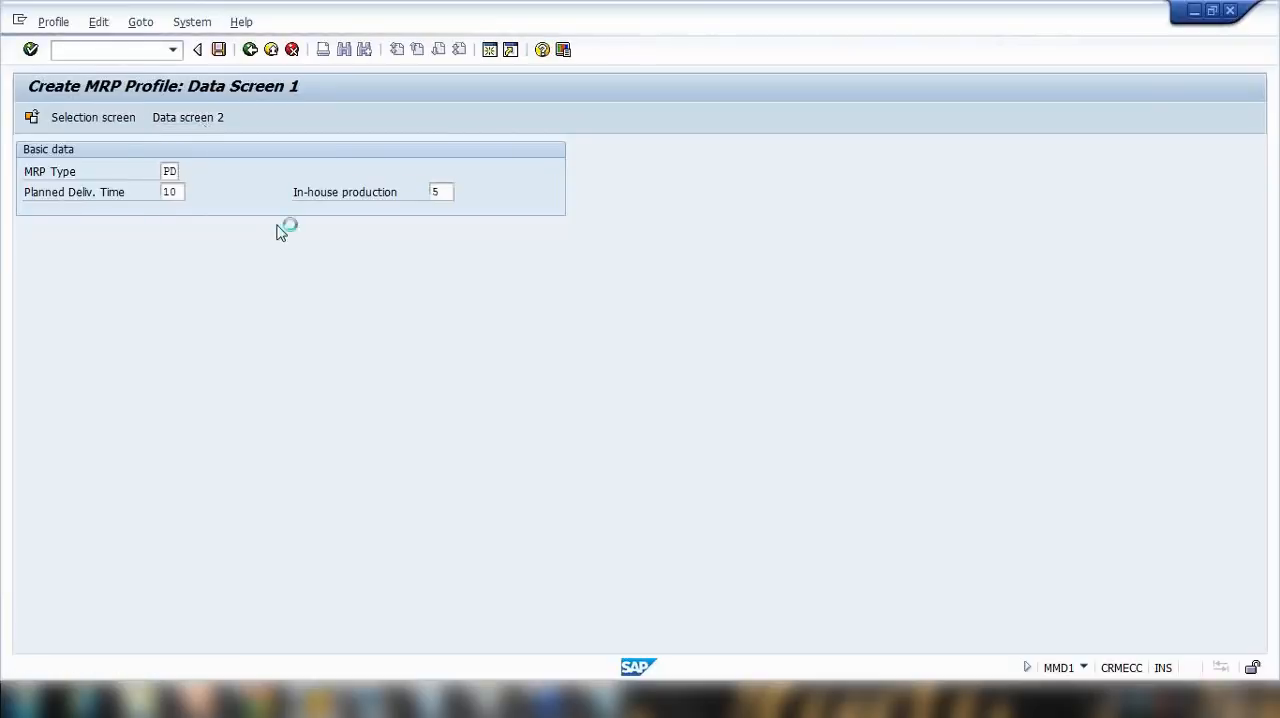
click(447, 172)
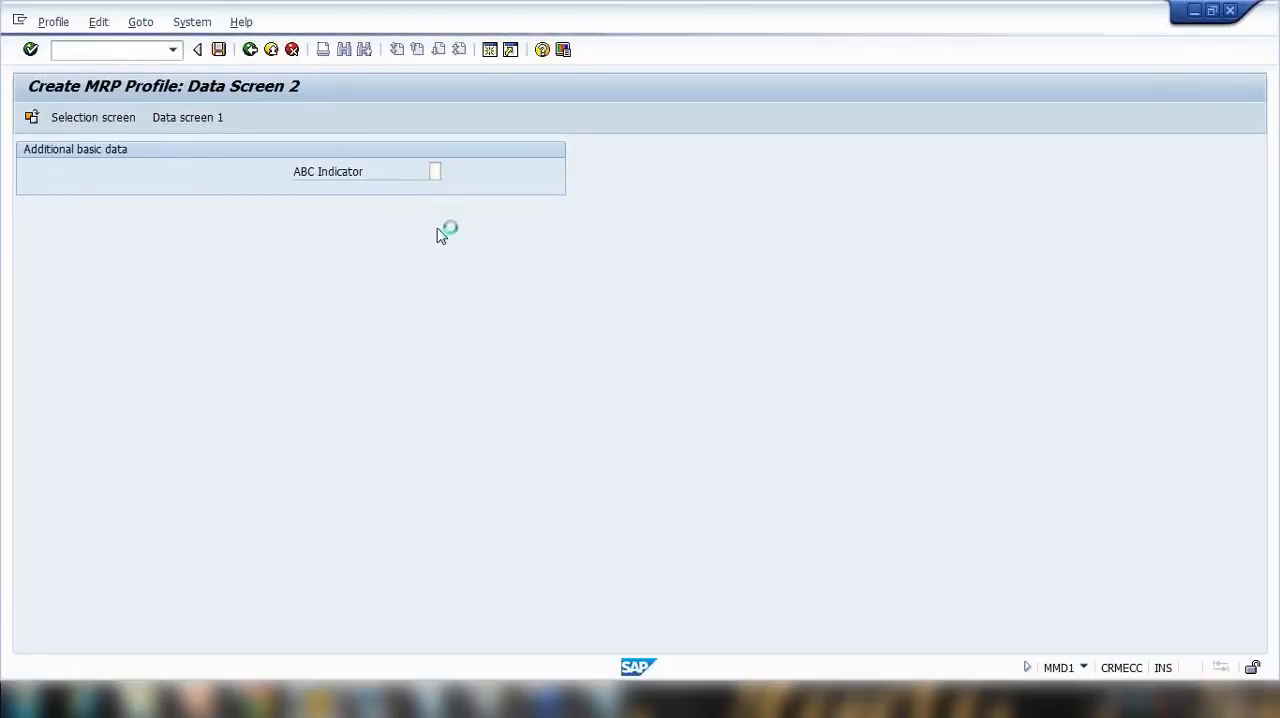
double_click(506, 287)
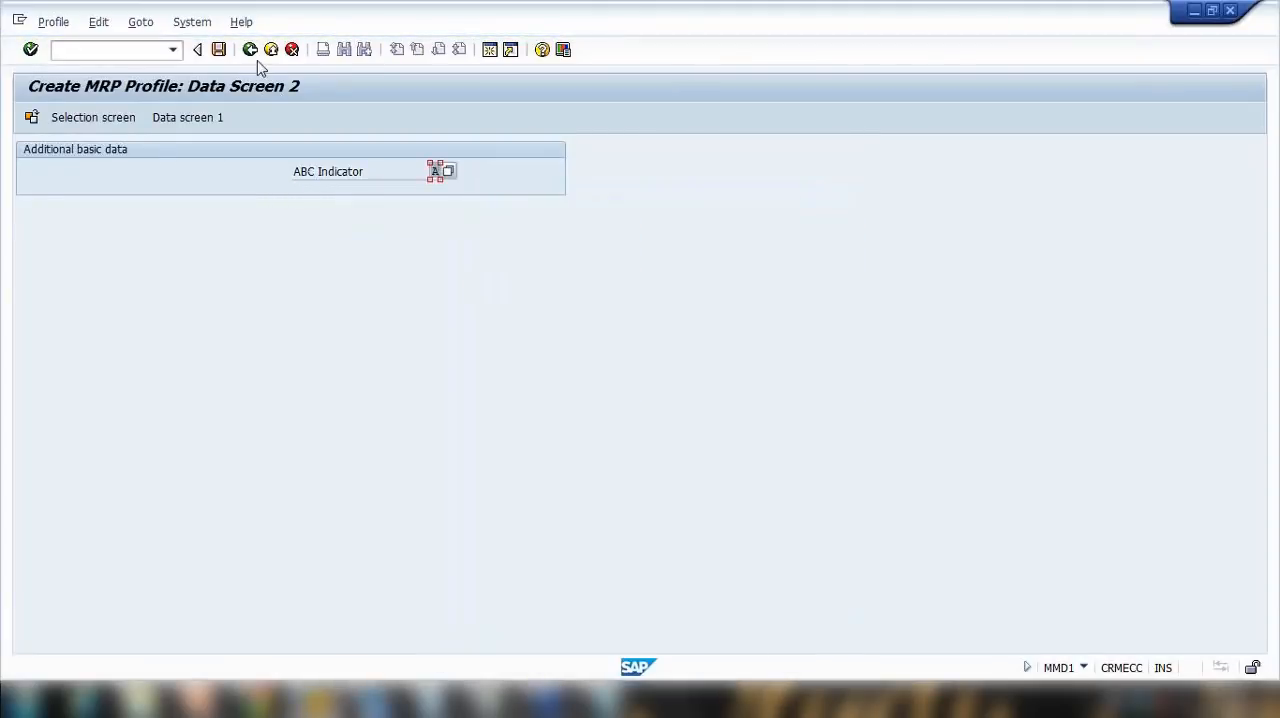
click(219, 50)
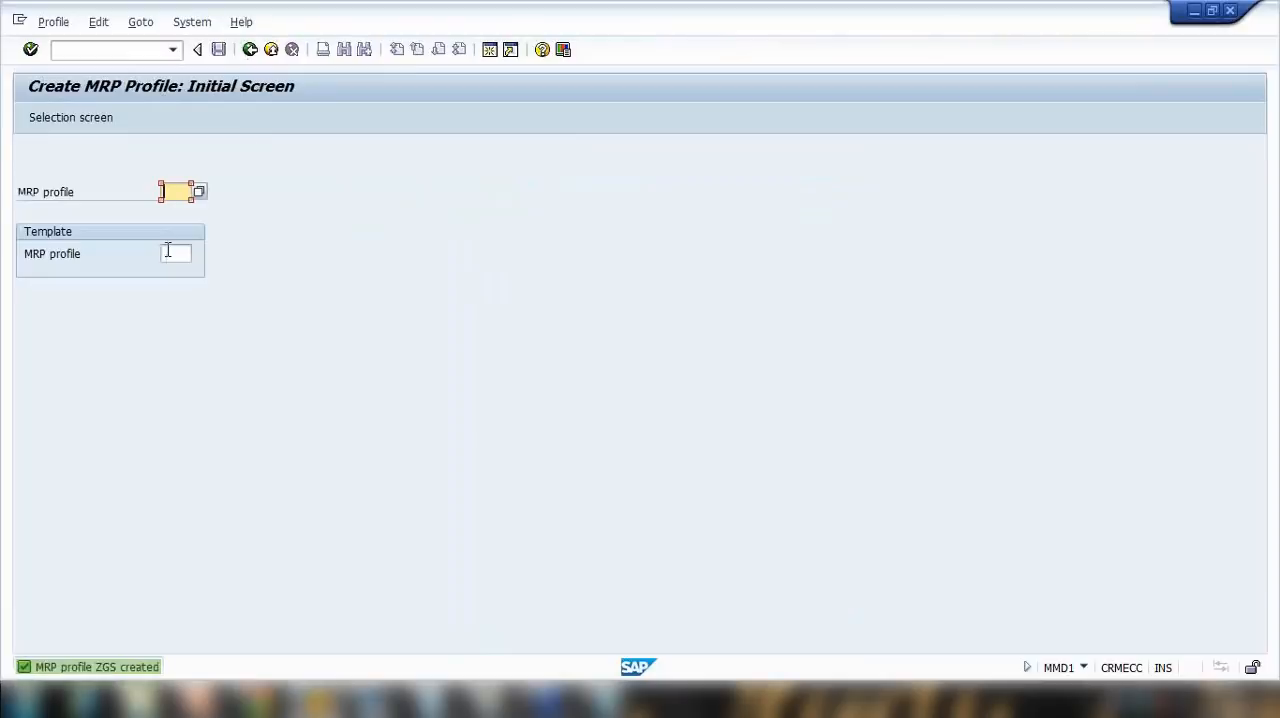
click(251, 53)
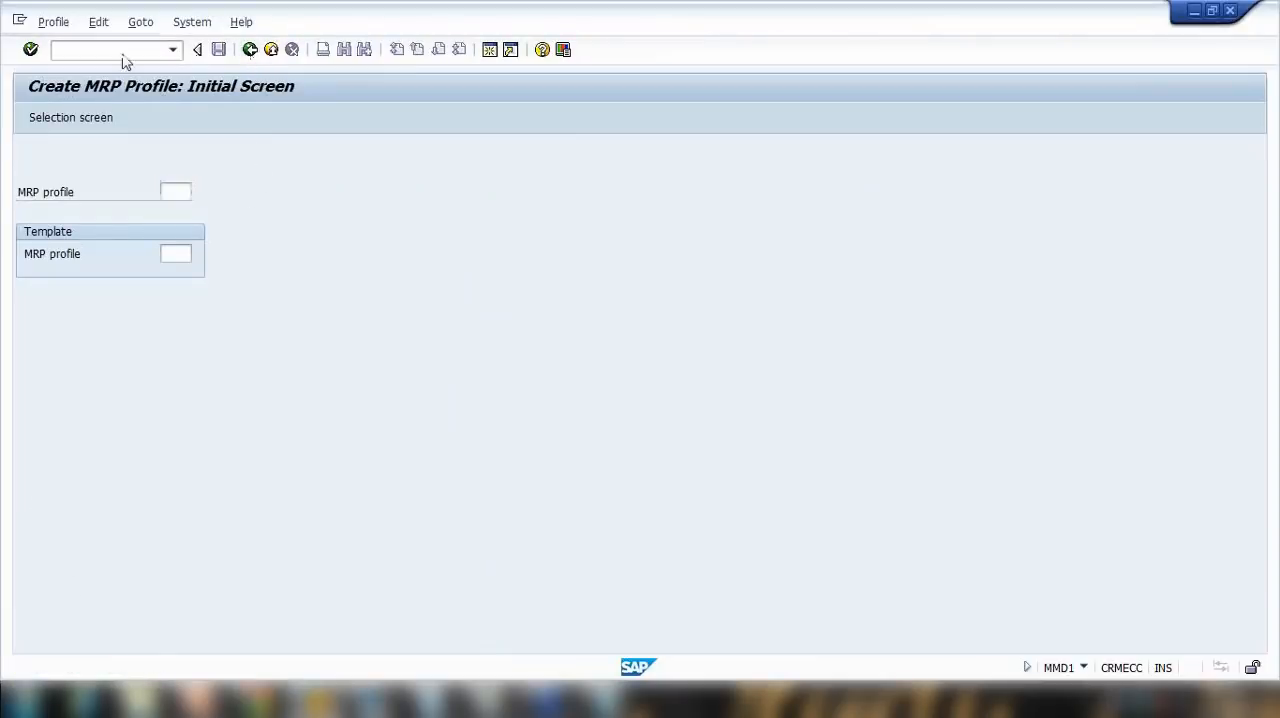
Step: Start transaction MM01 and create finished-product material NOTEBOOK5 with the preset views, continuing to its organizational levels
click(117, 53)
text(mm01)
key(Return)
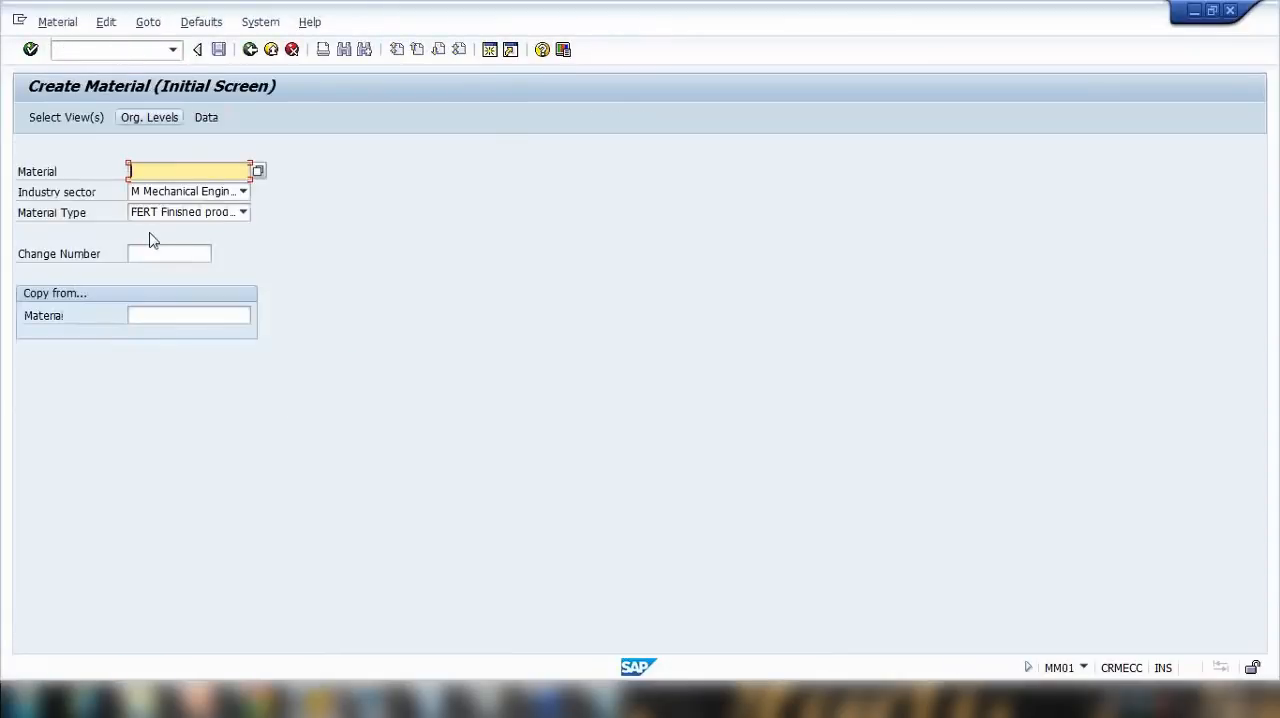
click(165, 172)
click(173, 183)
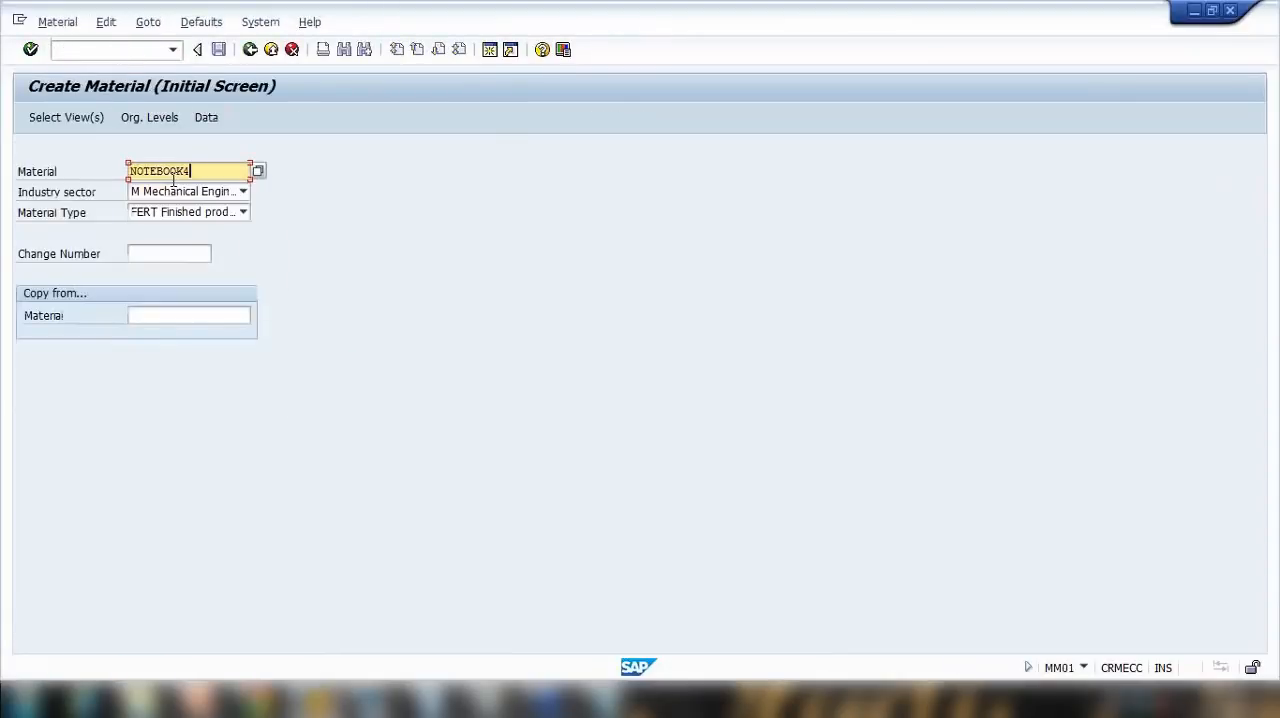
key(BackSpace)
text(5)
key(Return)
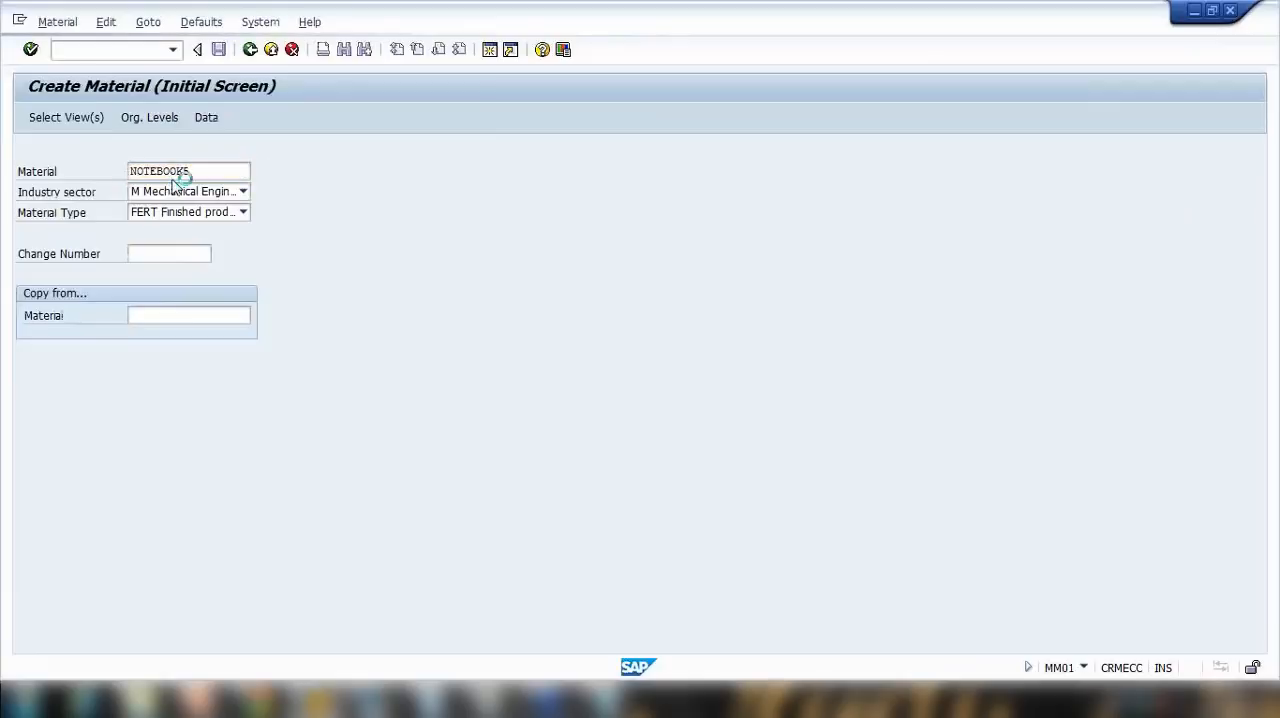
key(Return)
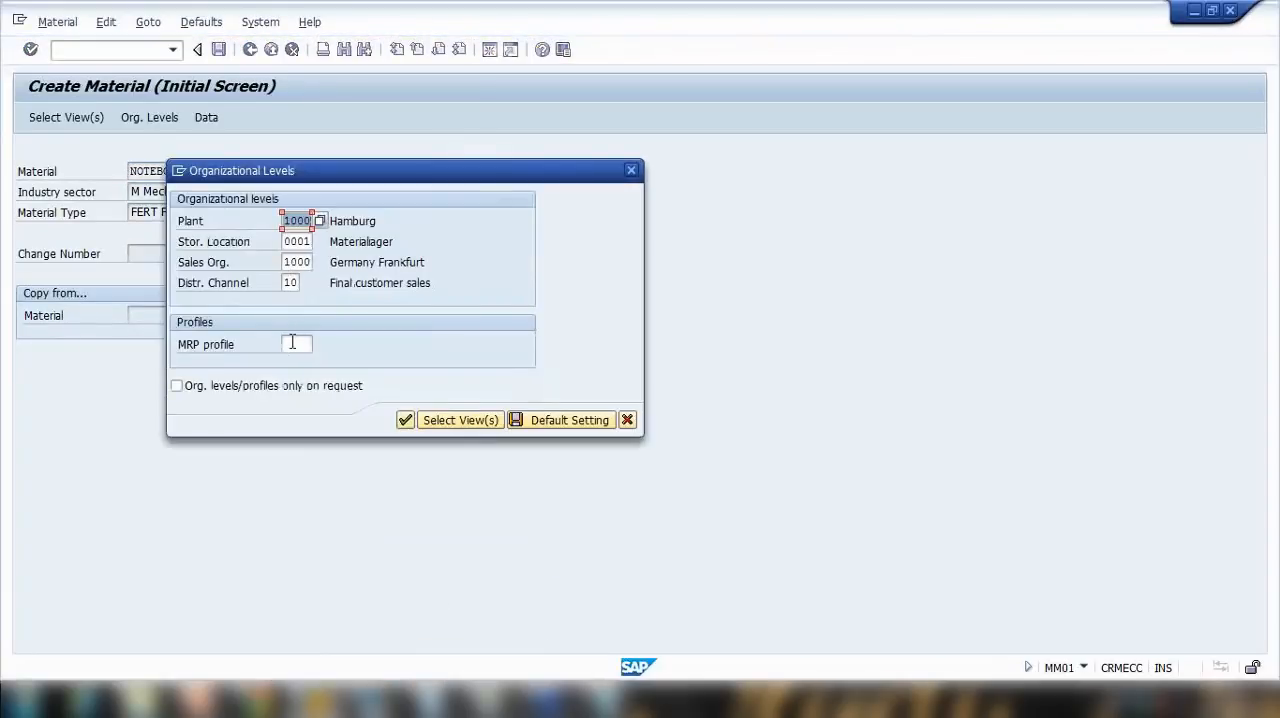
Step: Choose MRP profile ZGS for the new material and confirm the organizational levels
click(292, 343)
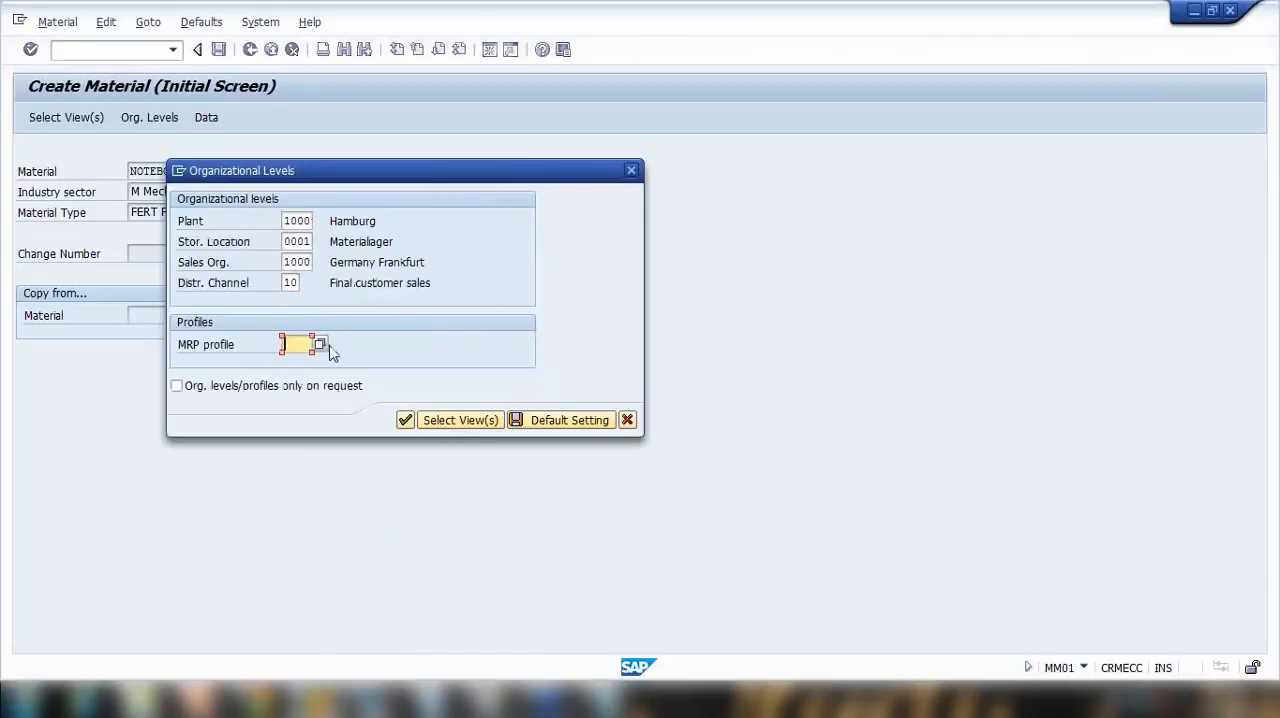
click(319, 345)
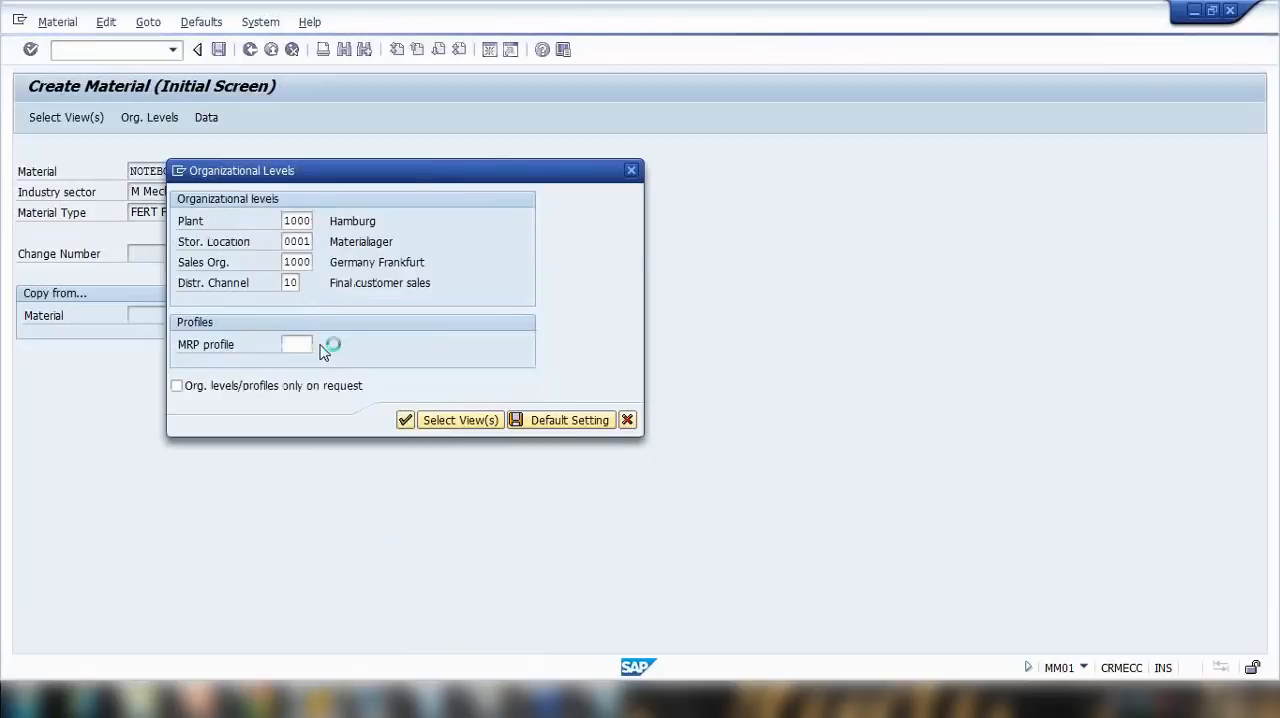
click(540, 536)
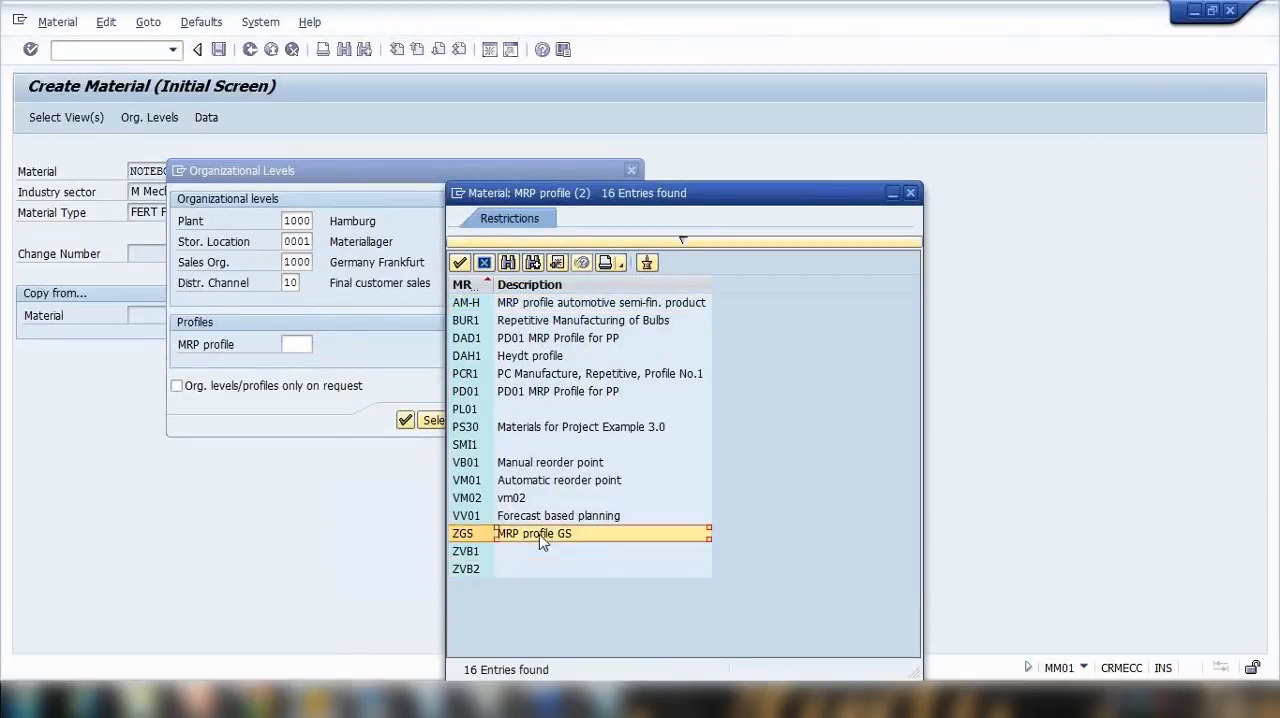
double_click(541, 536)
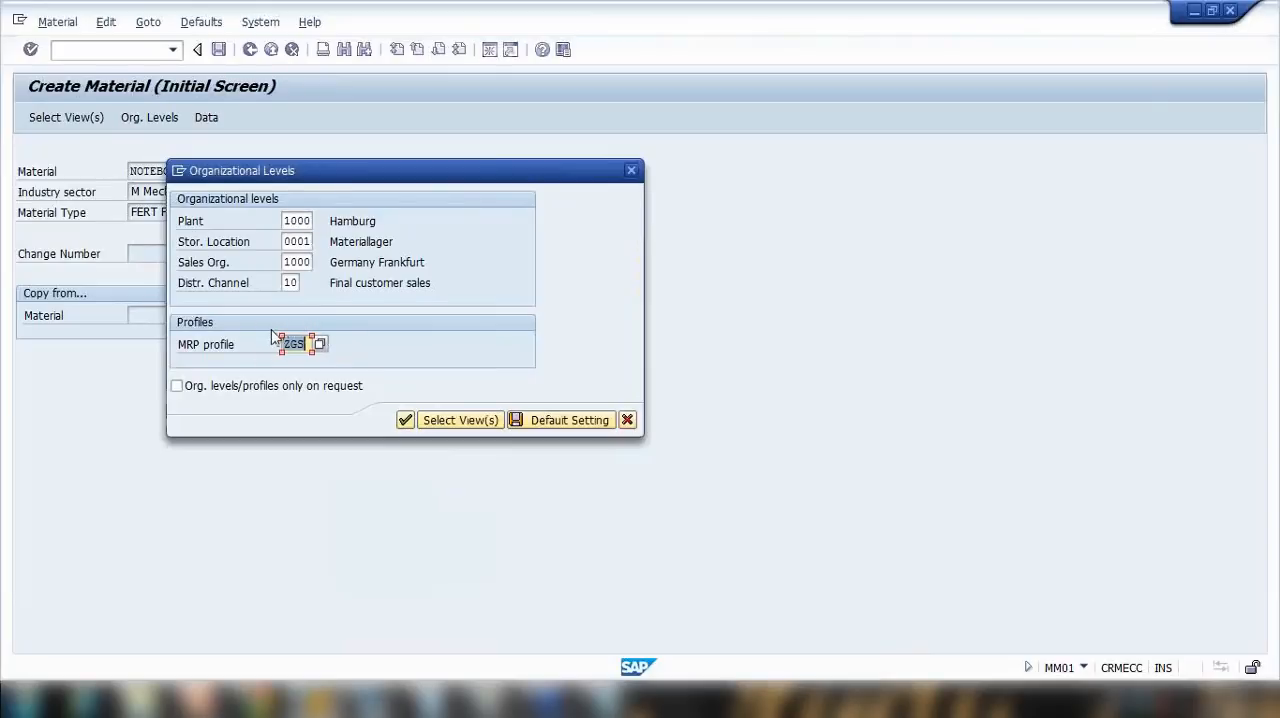
click(405, 420)
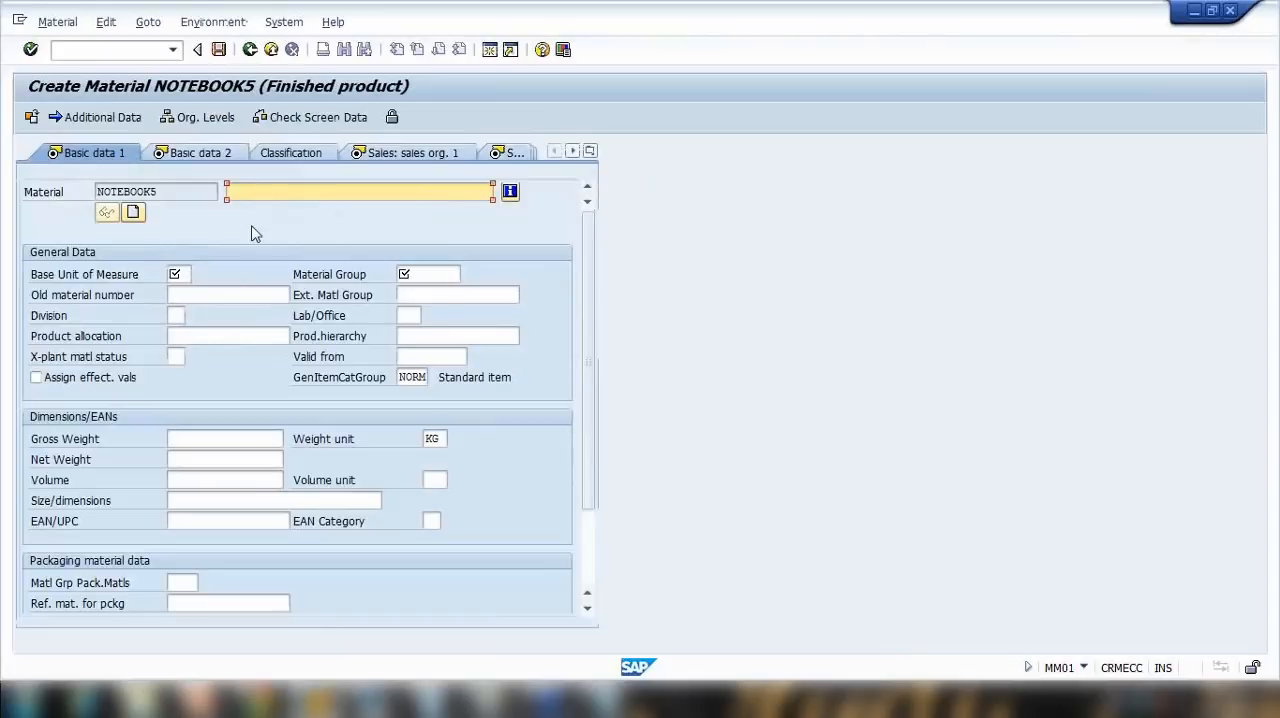
Step: Enter the description Notebook1 15Inch laptop1111, base unit of measure PC and material group 00103 for NOTEBOOK5
click(258, 198)
click(268, 208)
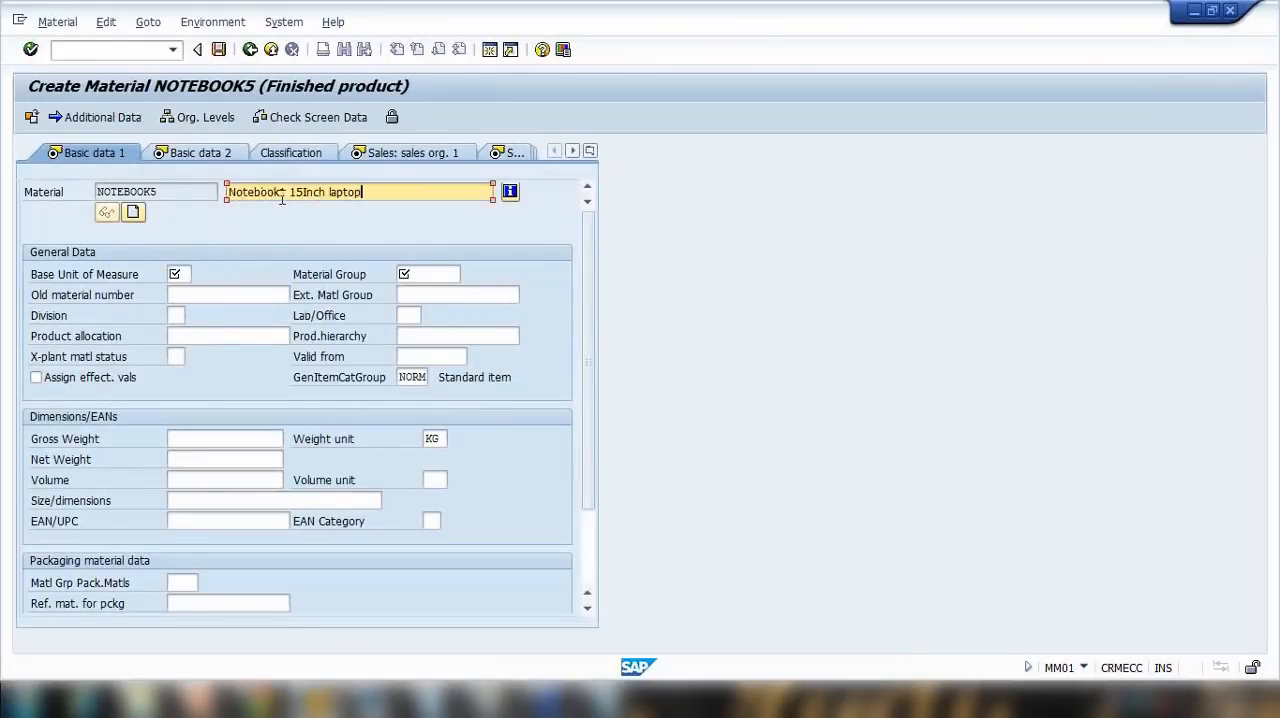
click(184, 273)
text(PC)
click(420, 274)
text(00103)
Step: In the MRP 1 view, fill in the MRP controller and lot size, and continue to MRP 2
click(590, 152)
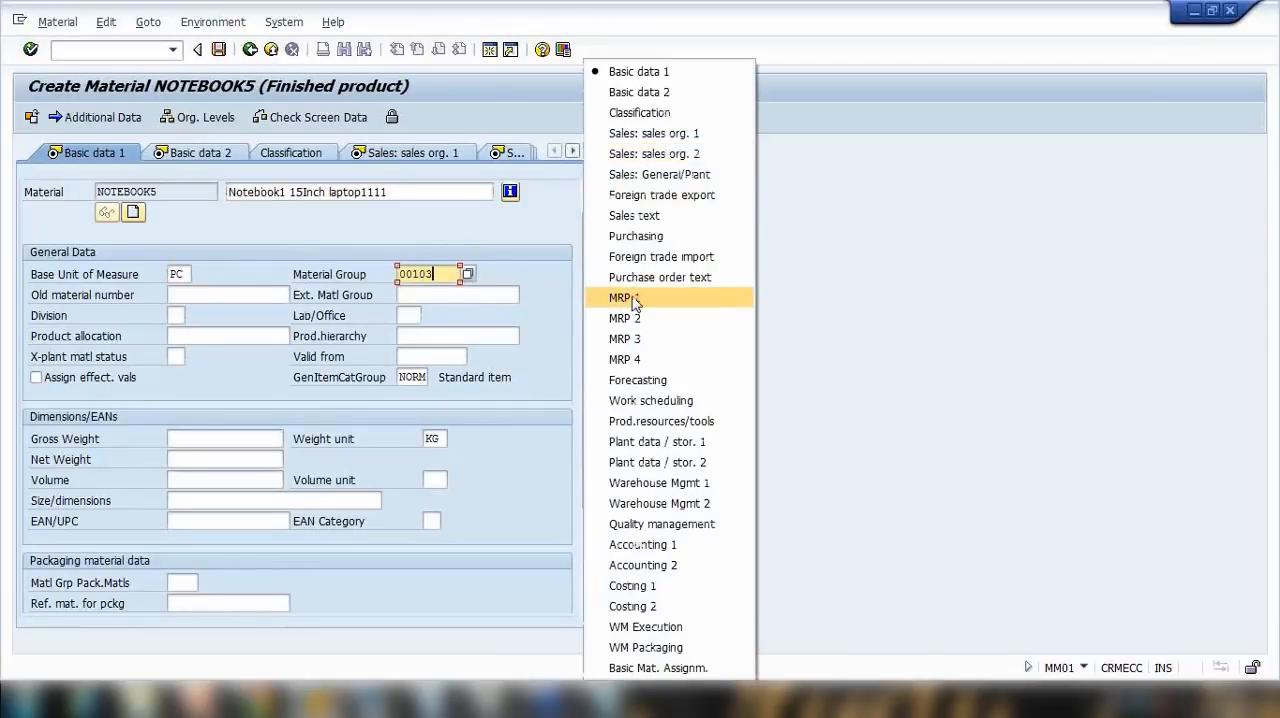
click(632, 302)
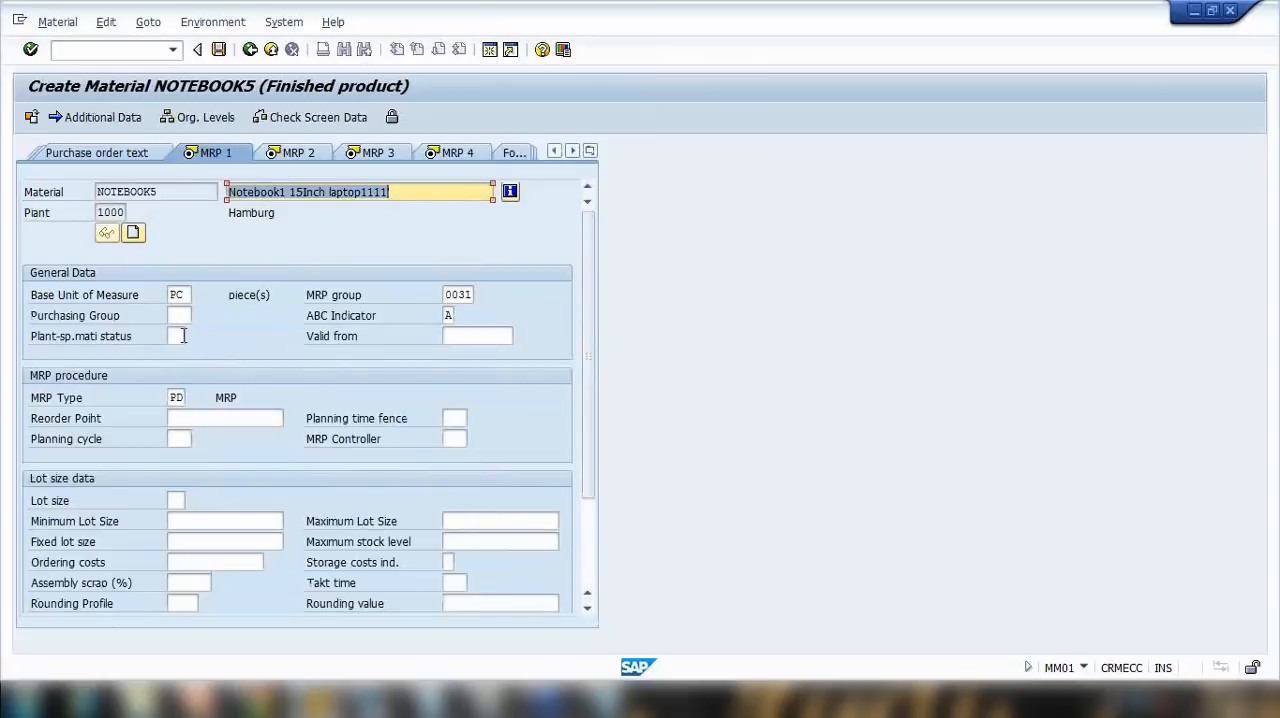
click(176, 397)
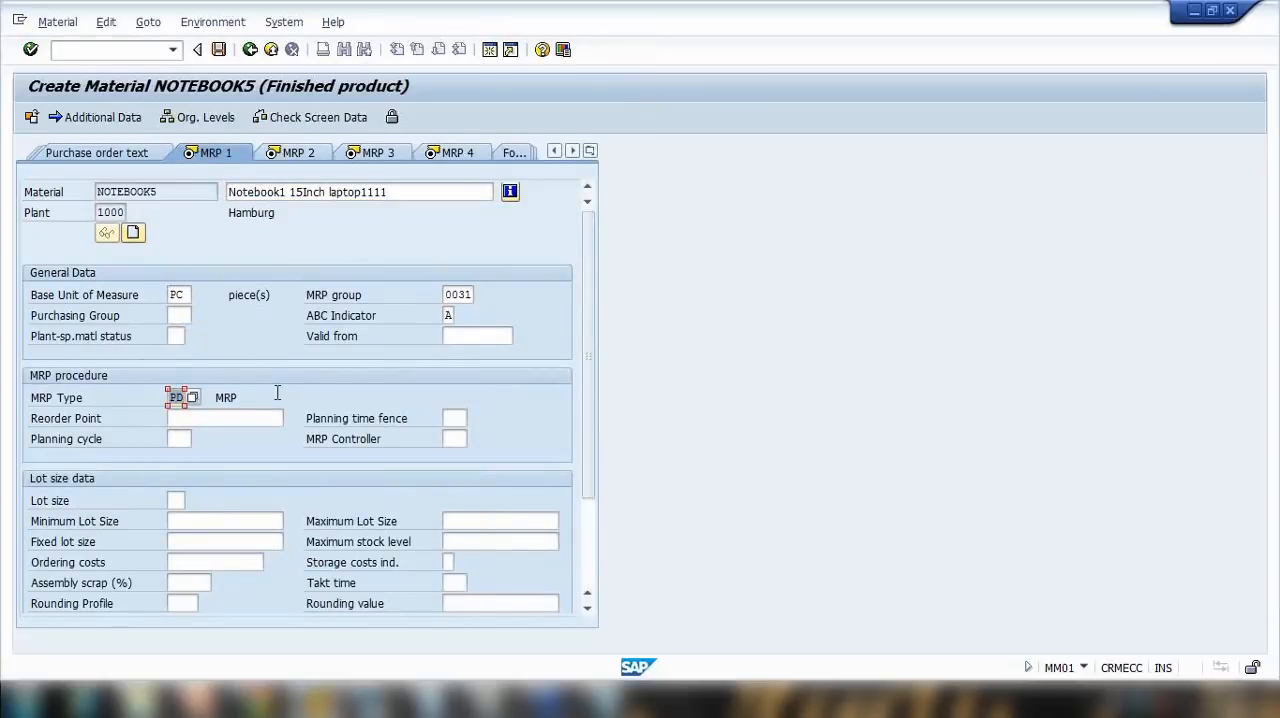
key(Return)
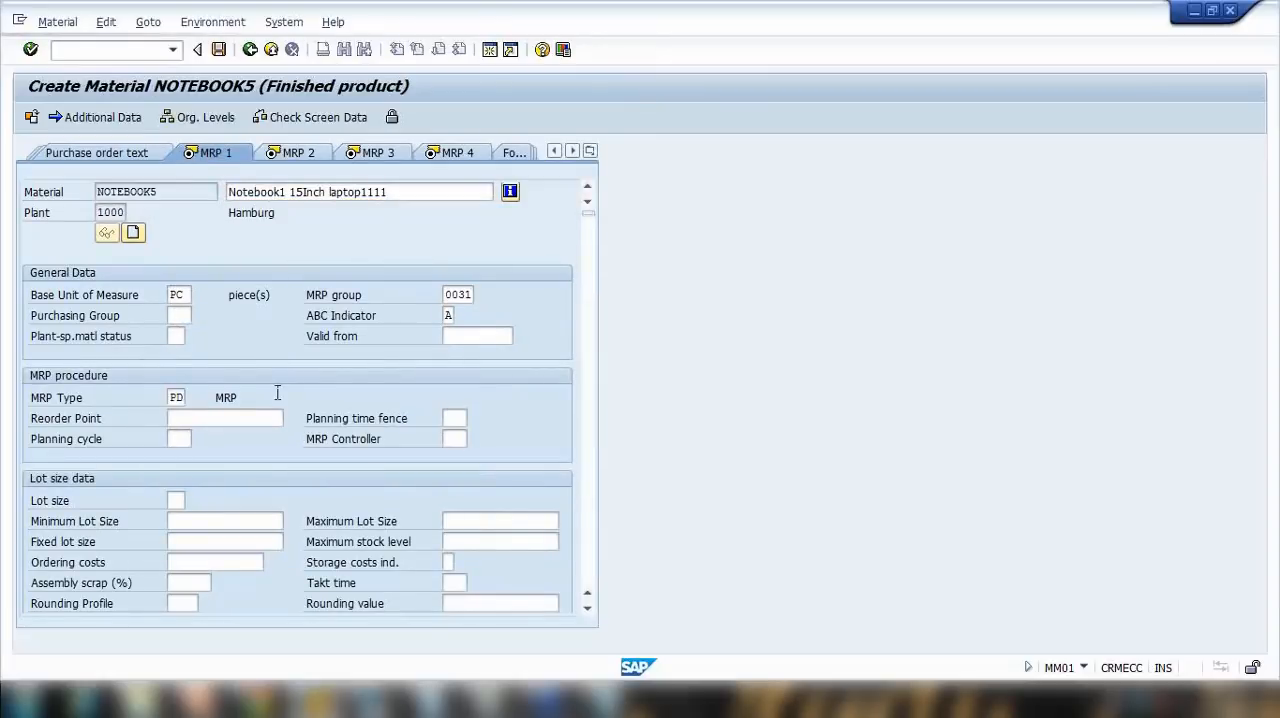
text(0)
click(456, 459)
key(Return)
text(MB)
click(181, 522)
key(Return)
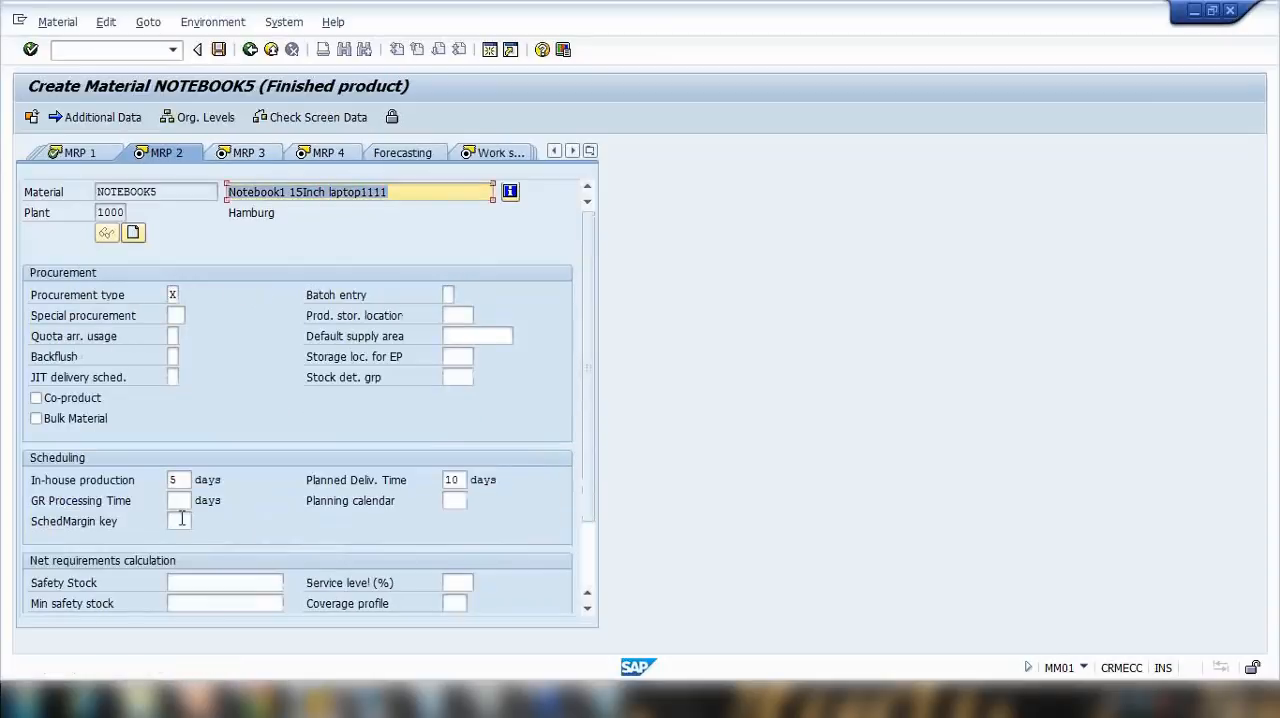
Step: Open MRP profile ZGS for change in a second SAP session with transaction MMD2
click(180, 479)
click(463, 482)
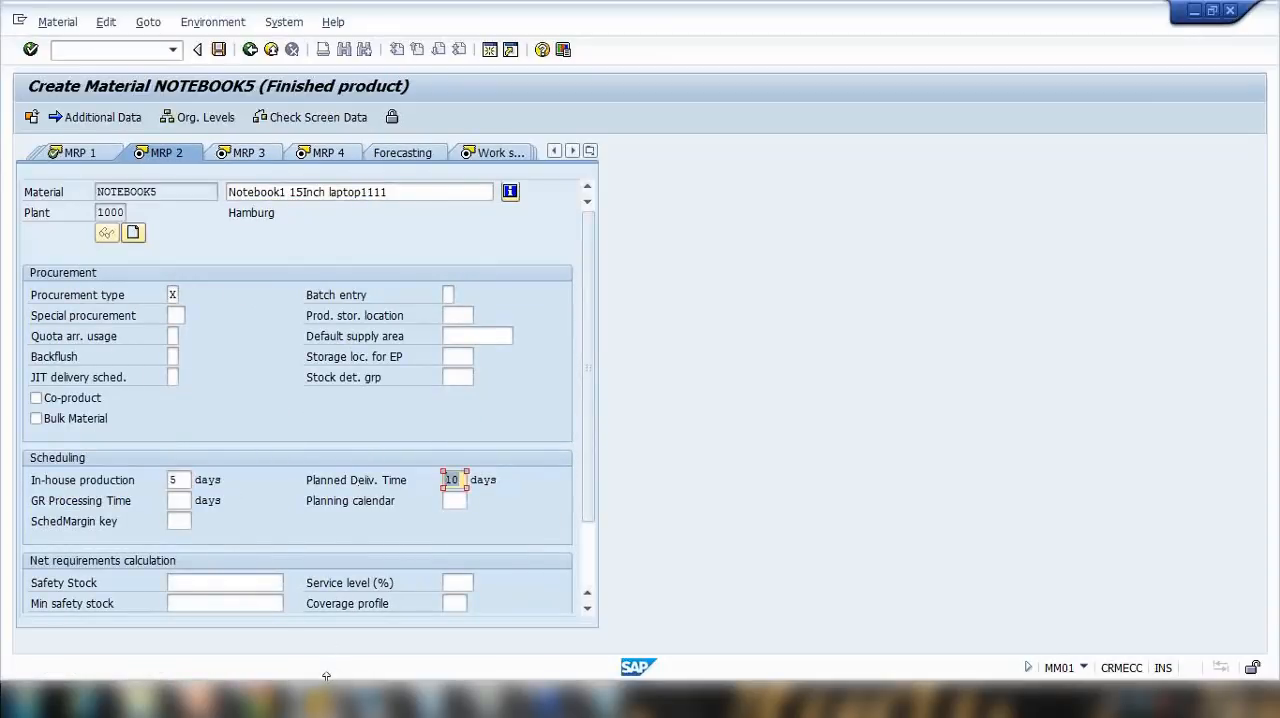
click(489, 49)
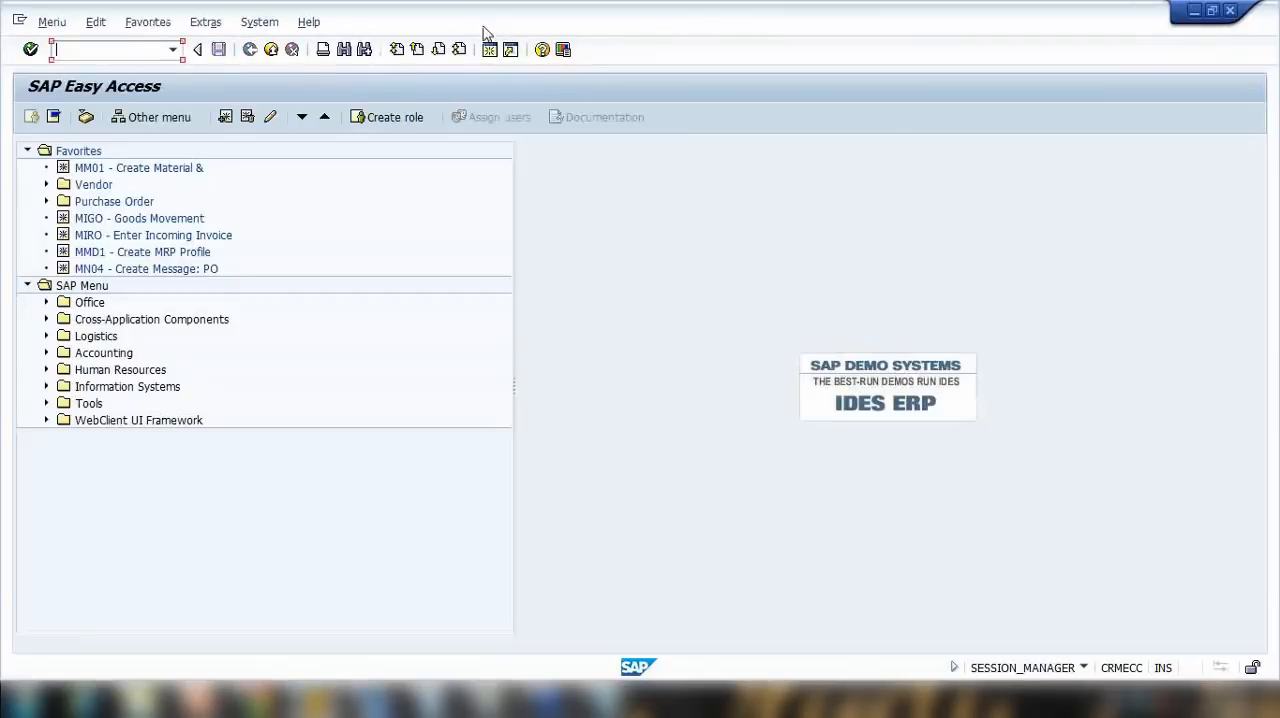
drag(483, 28, 1012, 55)
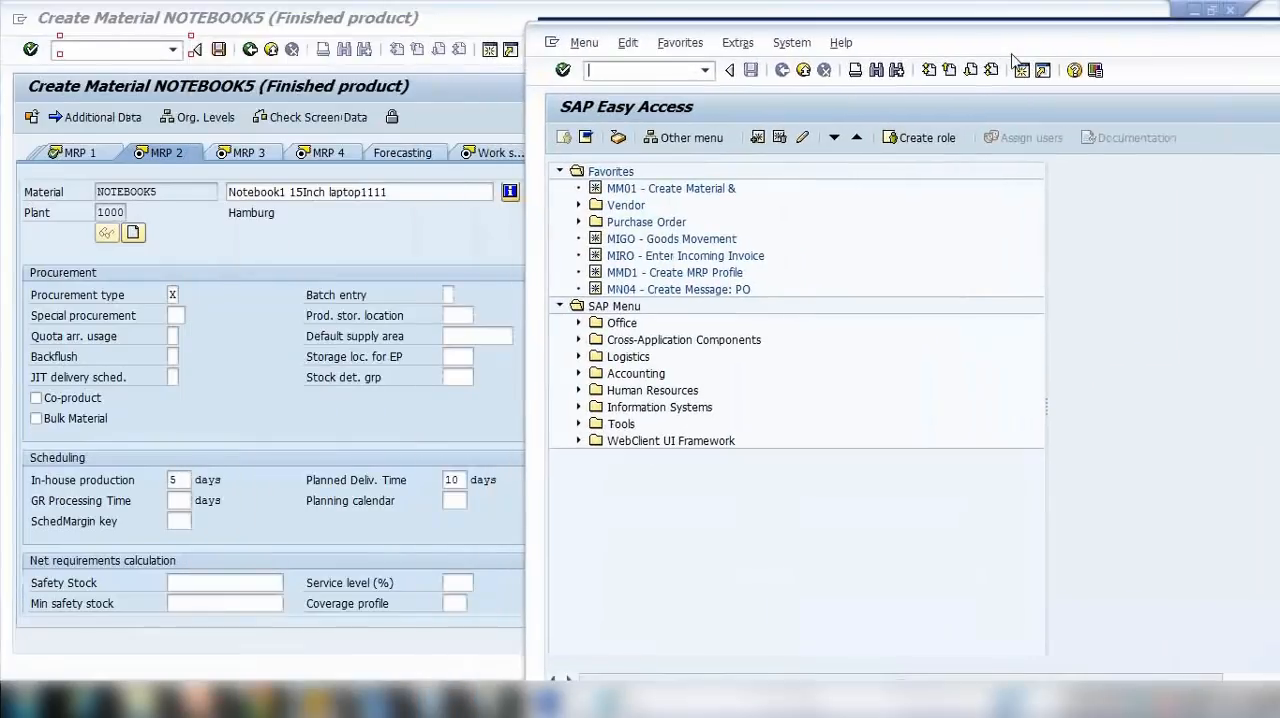
click(636, 270)
click(618, 78)
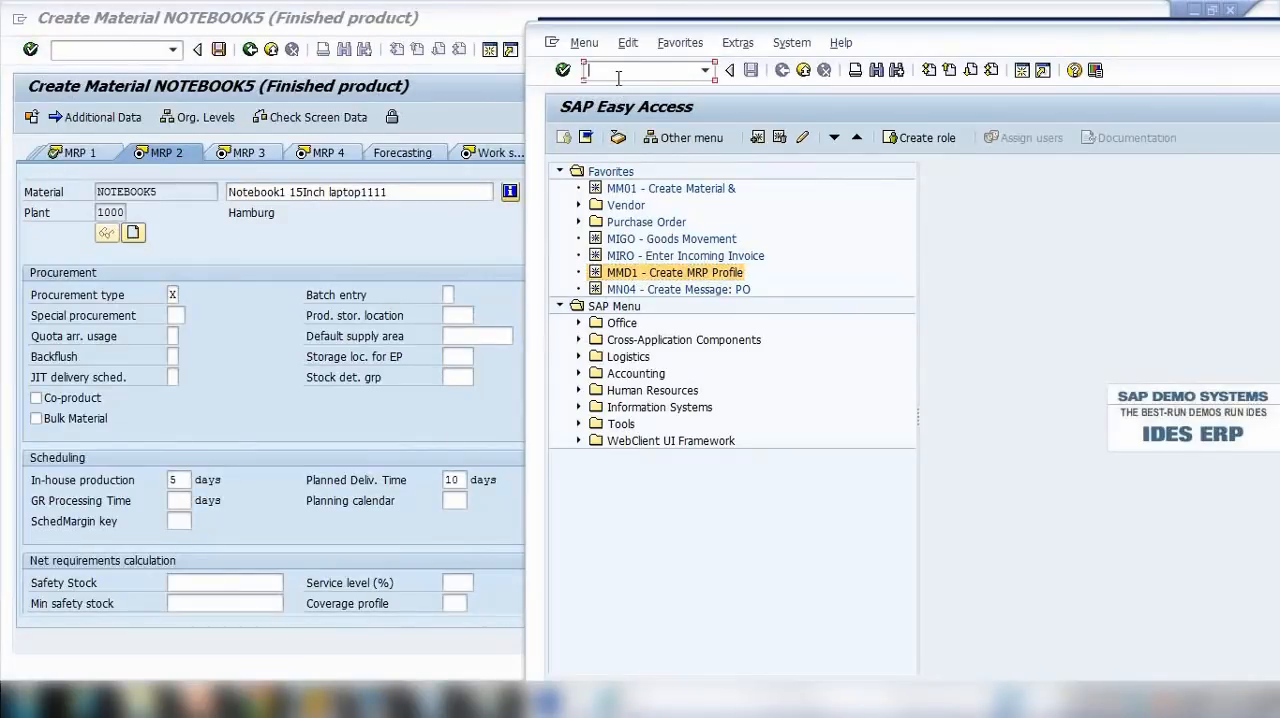
click(628, 277)
click(612, 73)
text(mmd2)
key(Return)
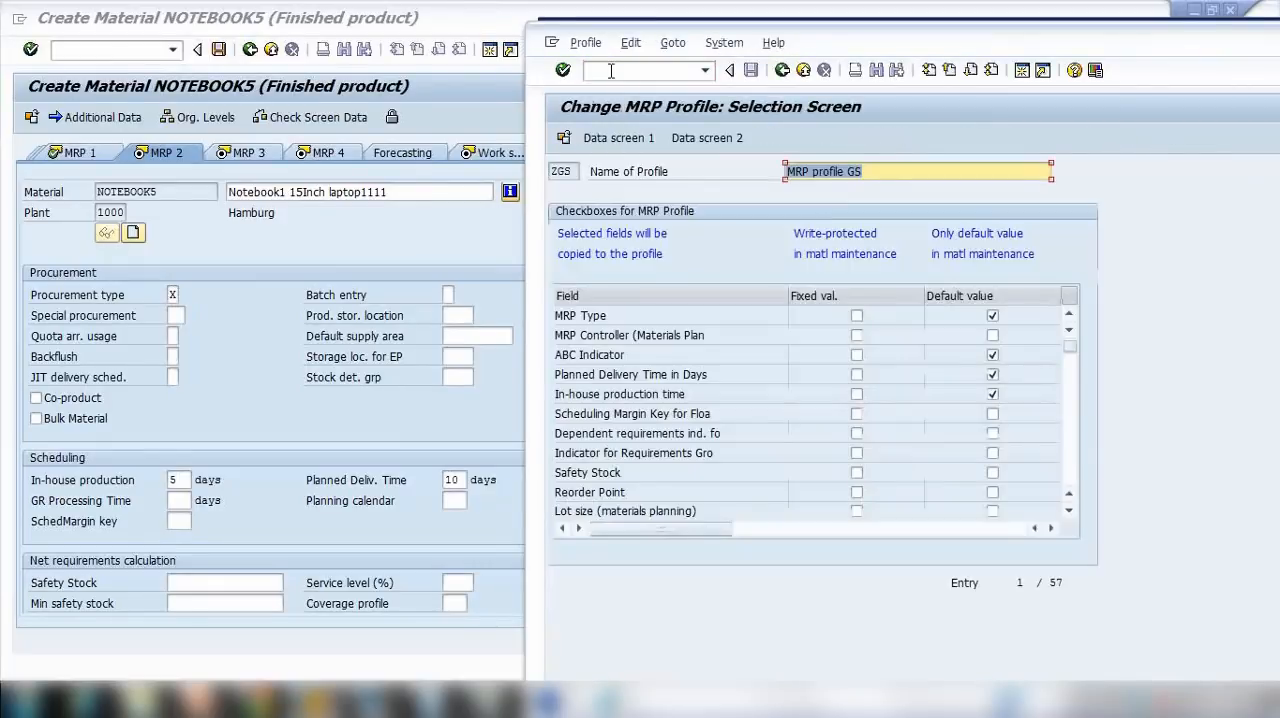
Step: Compare the planned delivery and in-house production times on the profile's Data Screen 1 with those in NOTEBOOK5's MRP 2 view
click(638, 138)
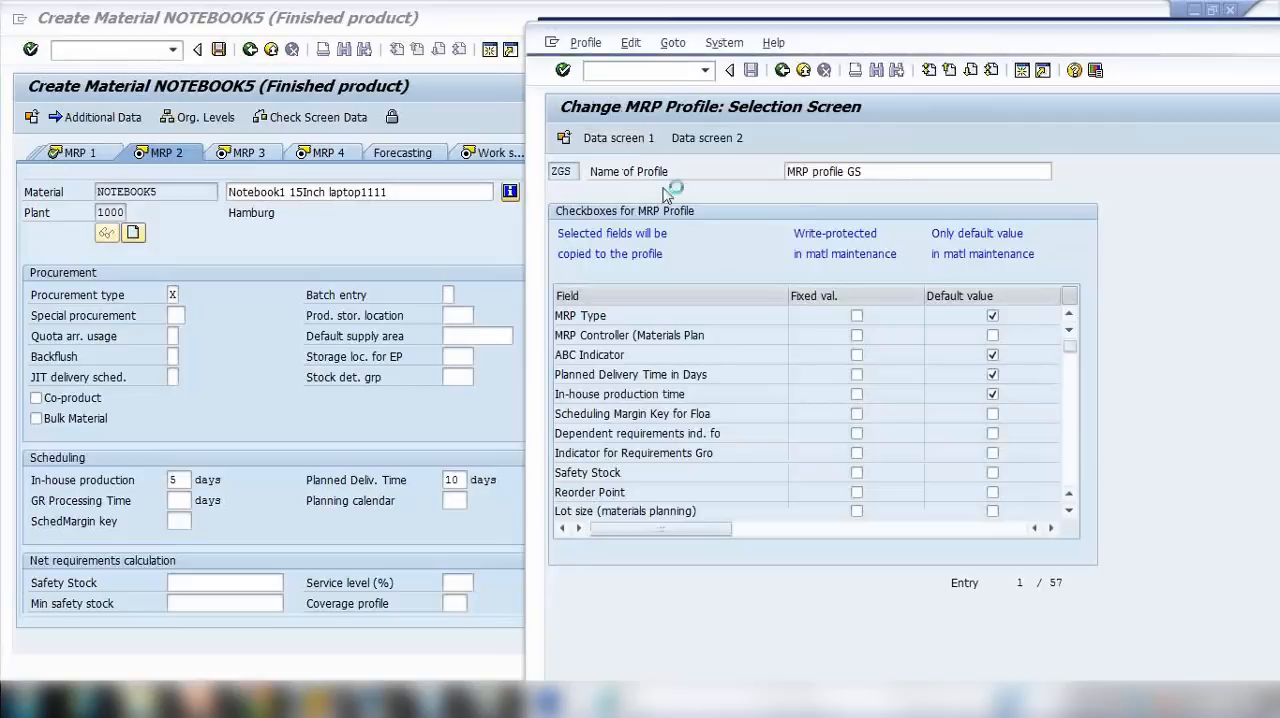
click(970, 211)
click(705, 212)
click(210, 479)
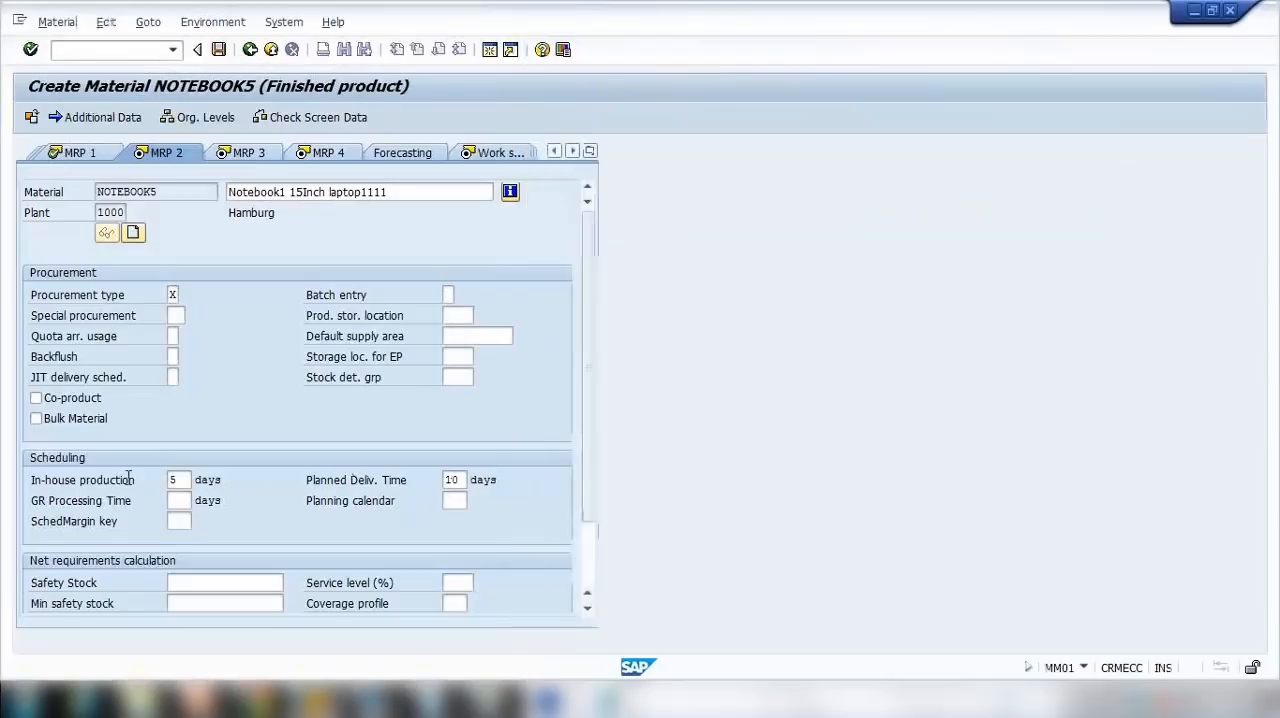
click(479, 483)
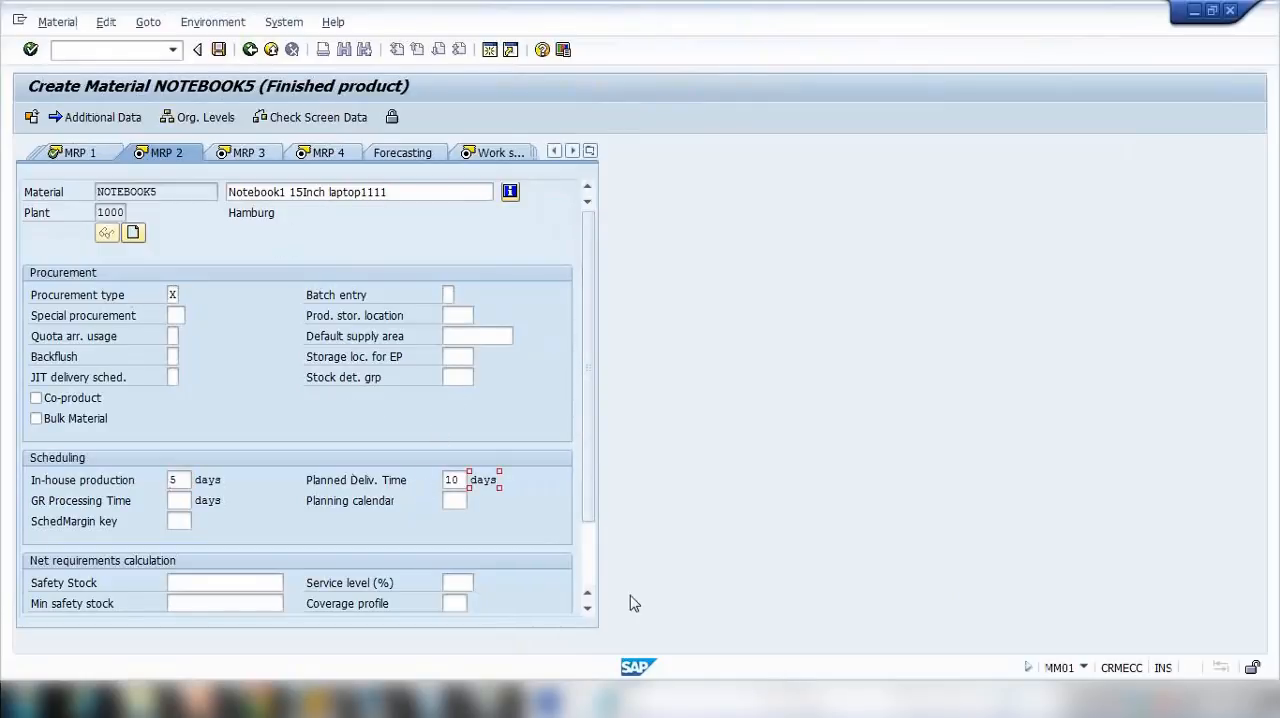
Step: Switch to PowerPoint to view the Entry aids for Material Master slide, and return to the NOTEBOOK5 screen in SAP
scroll(594, 563, down, 2)
scroll(590, 379, up, 2)
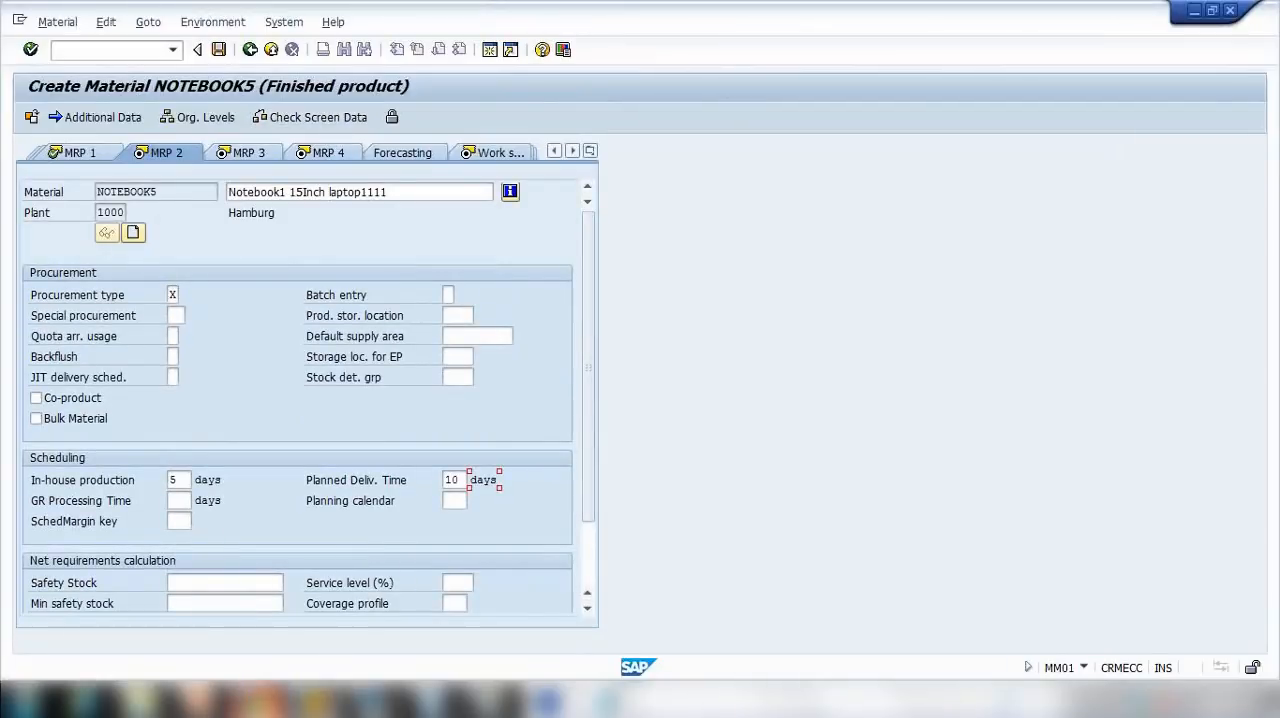
click(204, 698)
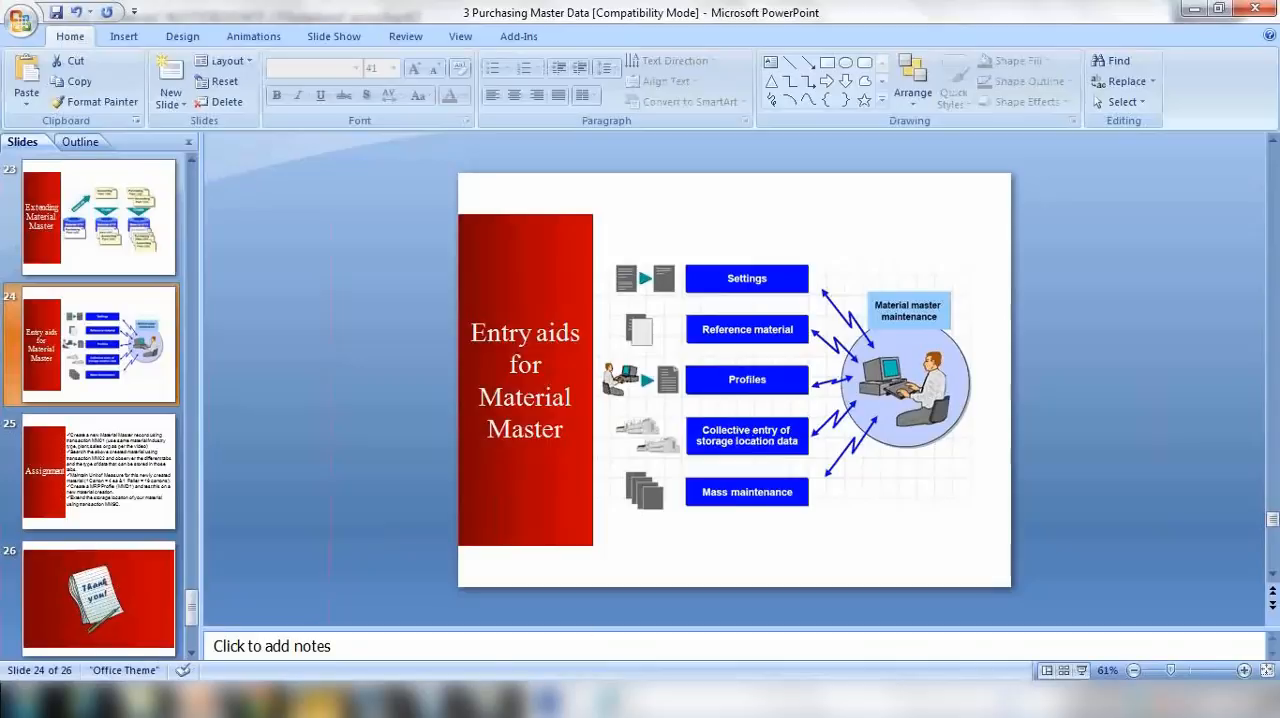
mouse_move(318, 698)
click(428, 632)
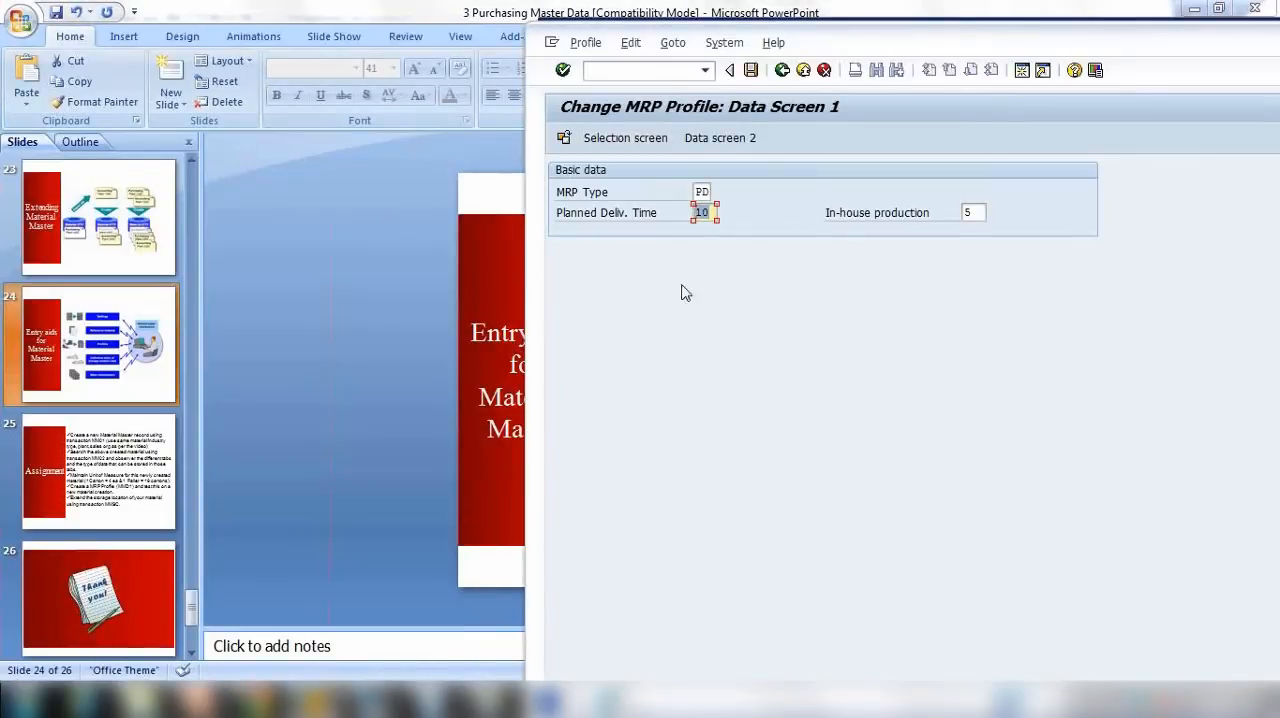
key(Return)
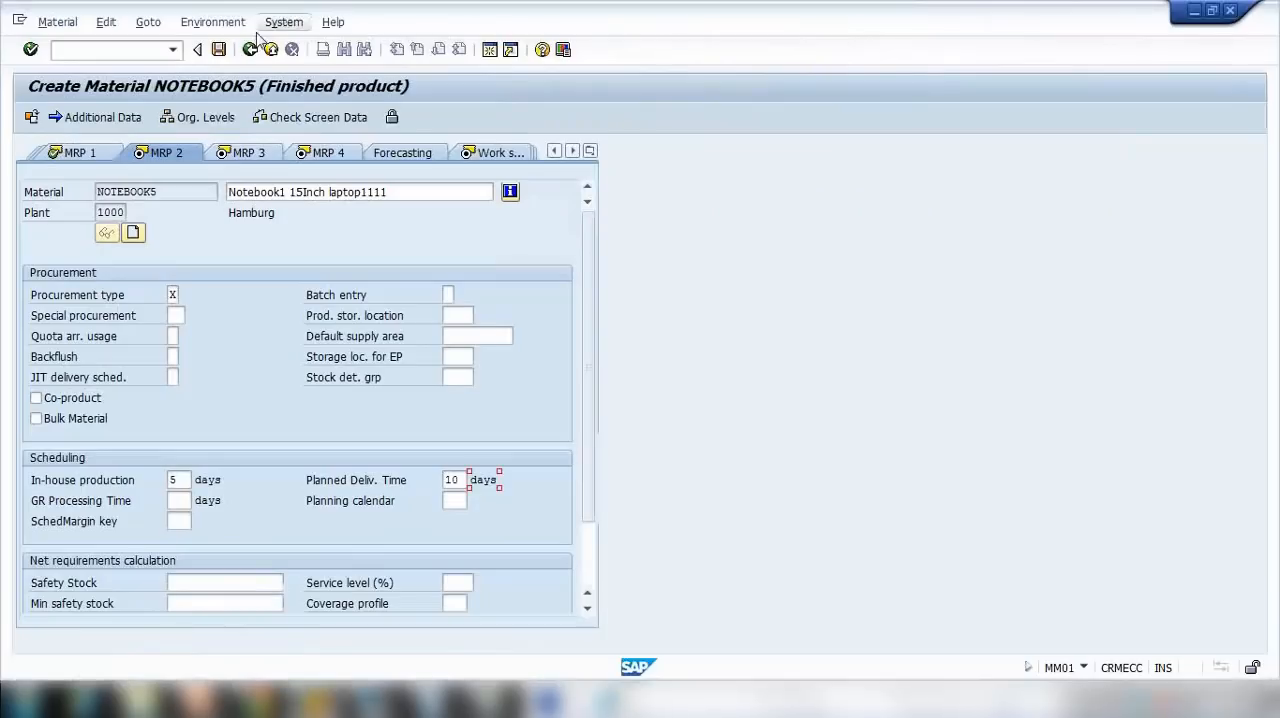
Step: Abandon NOTEBOOK5 without saving by restarting transaction MM01, and leave the Create Material screen
text(/nmm01)
key(Return)
click(188, 170)
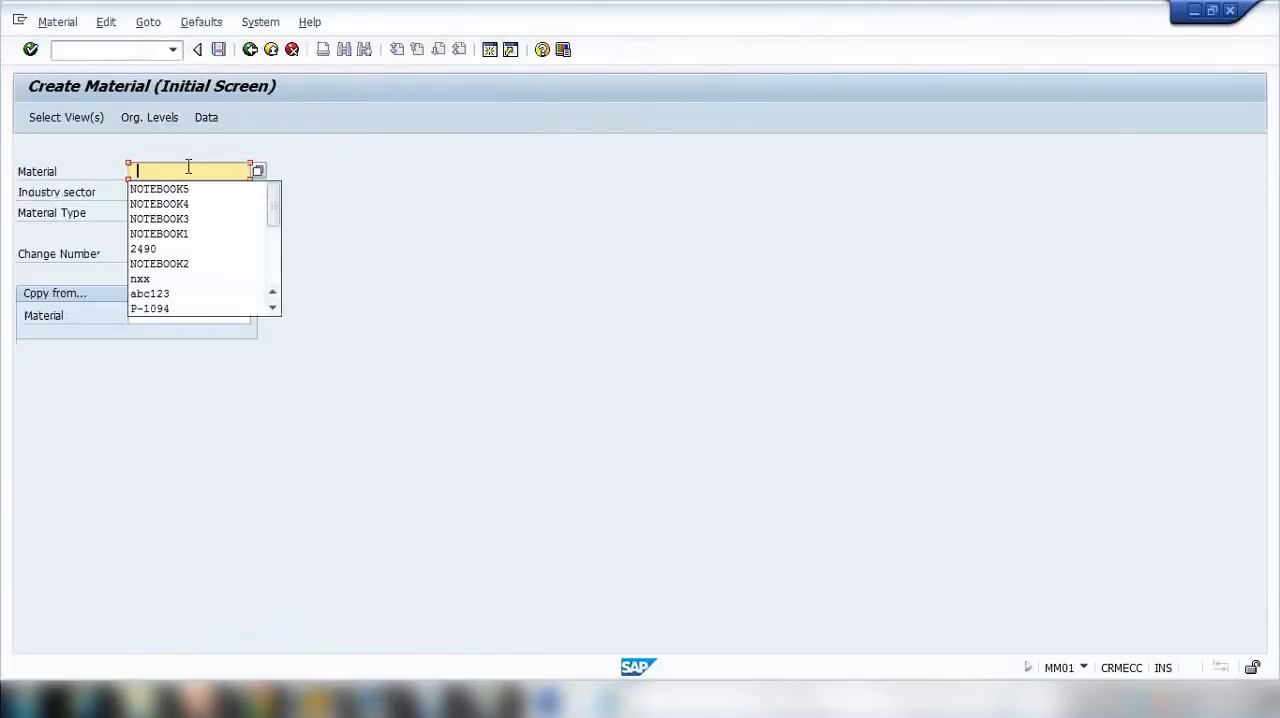
click(250, 50)
Step: Start transaction MM02 and open material NOTEBOOK1 for change, continuing to its organizational levels
click(129, 52)
text(mm02)
key(Return)
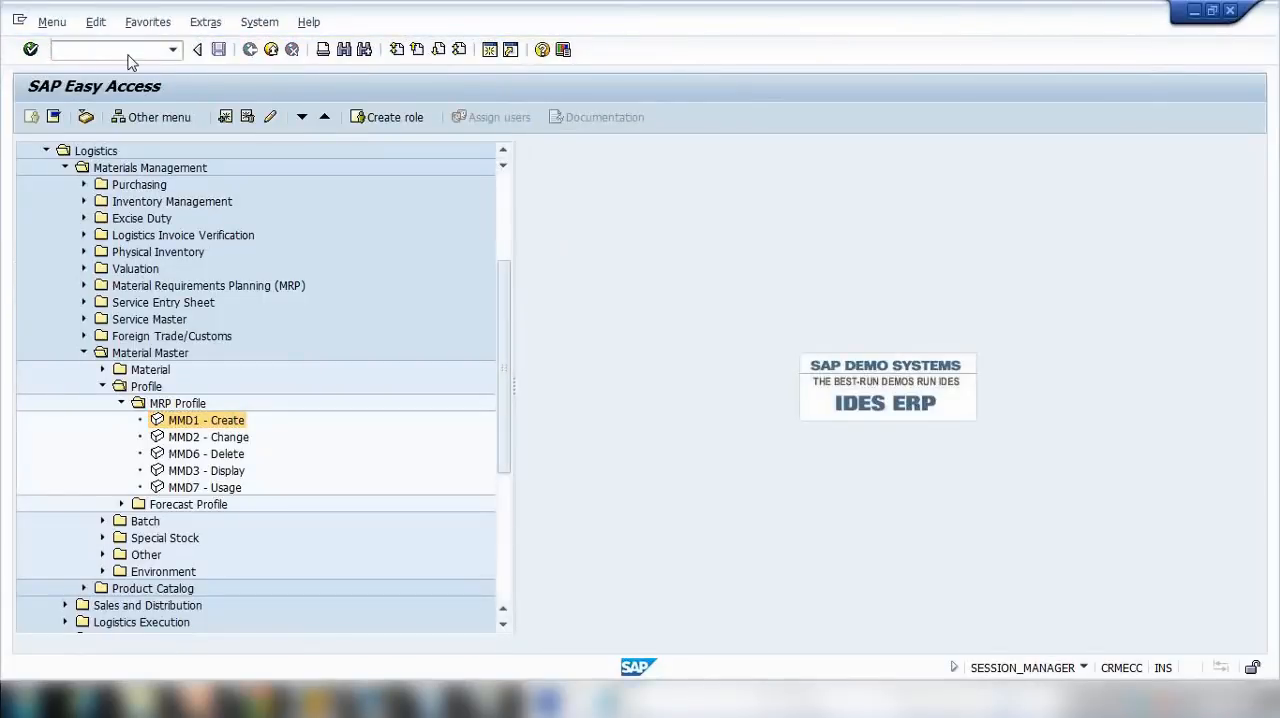
key(Return)
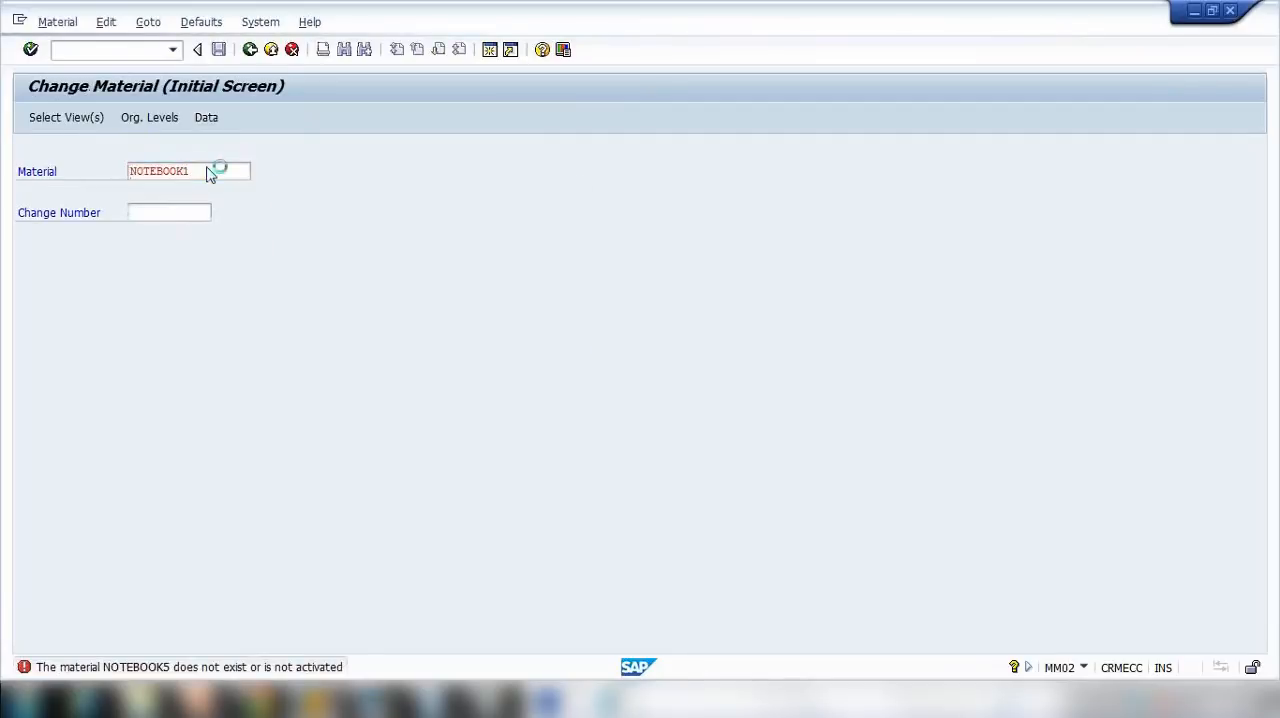
key(Return)
key(Return)
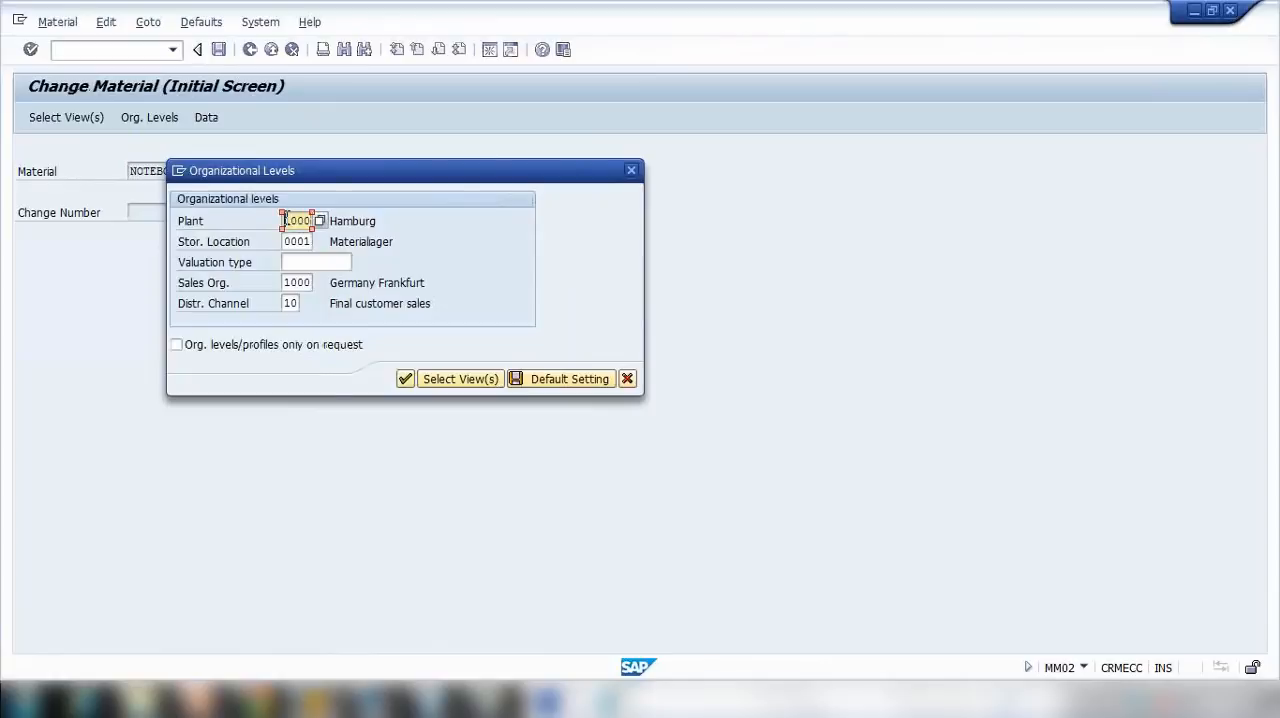
Step: Check the possible storage locations against plant 1000 in NOTEBOOK1's organizational levels, and cancel the change without continuing
click(293, 241)
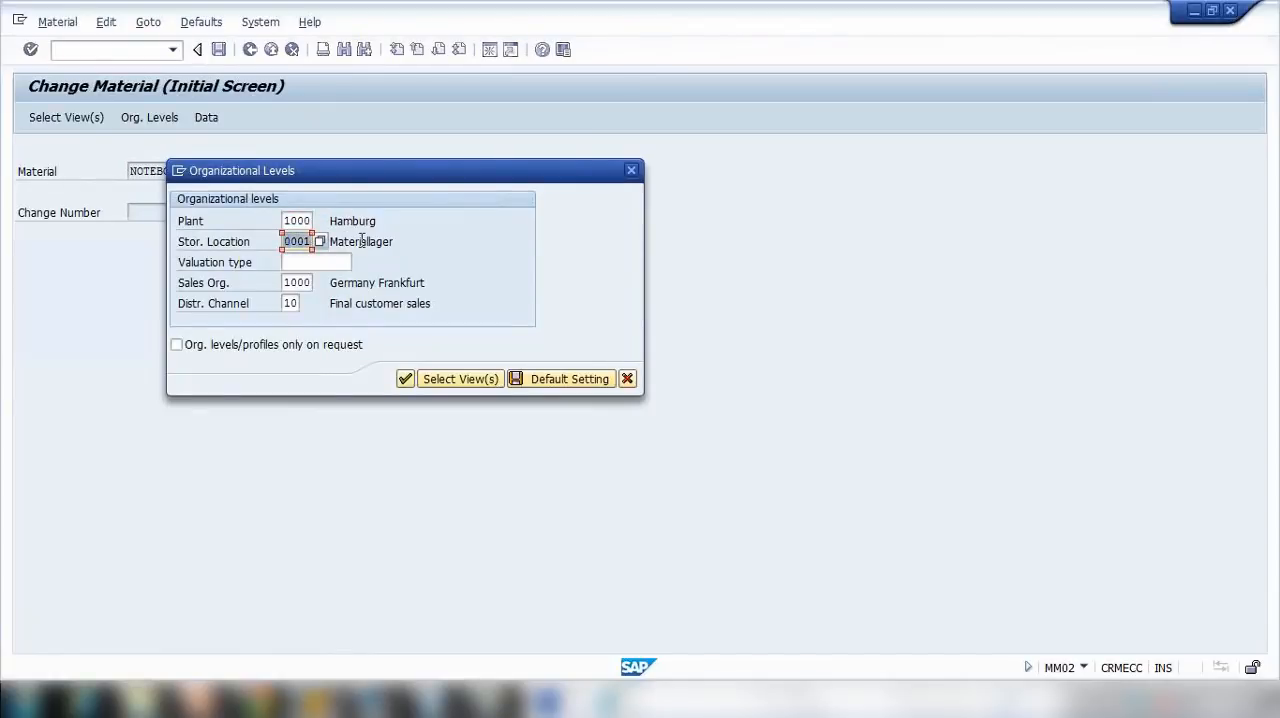
click(322, 241)
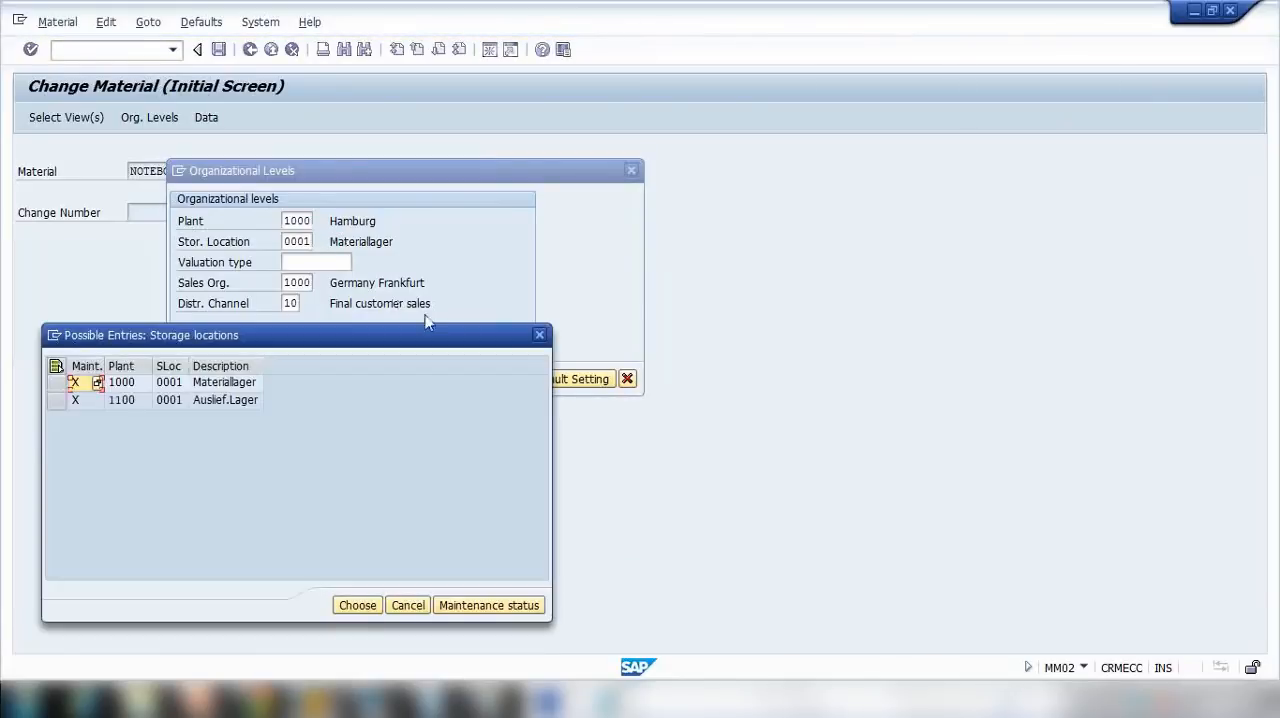
click(540, 337)
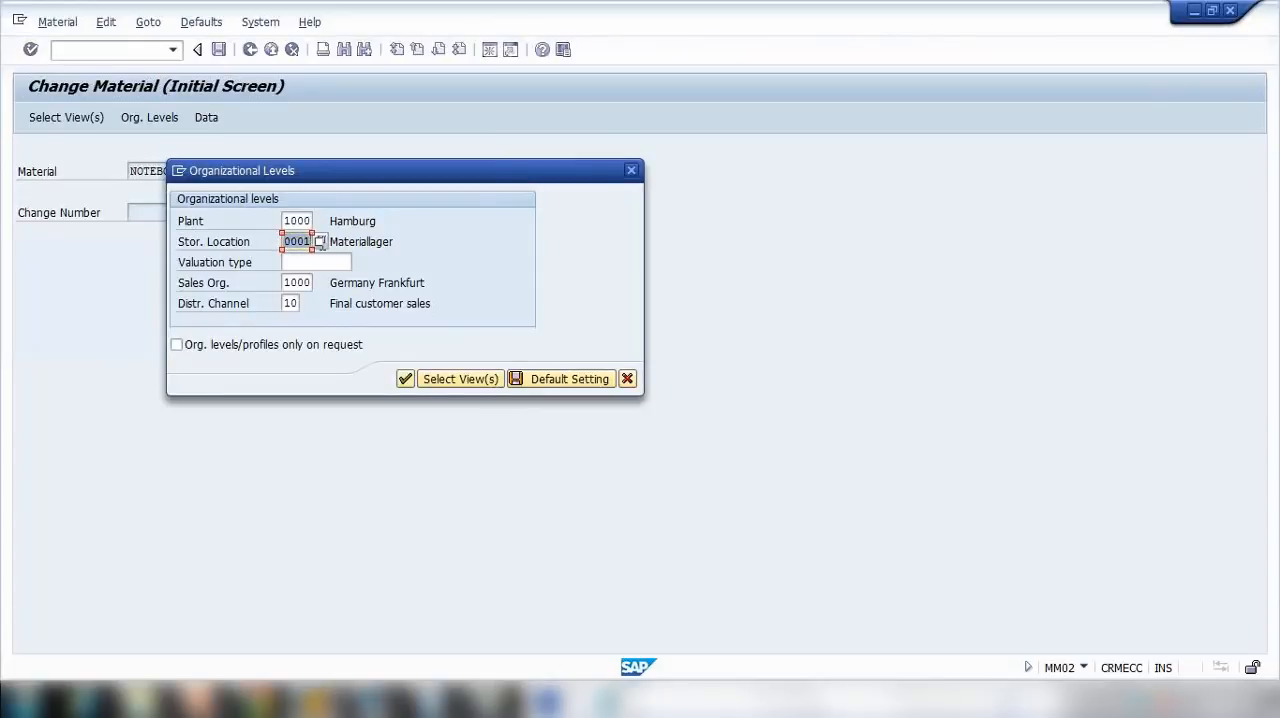
click(288, 221)
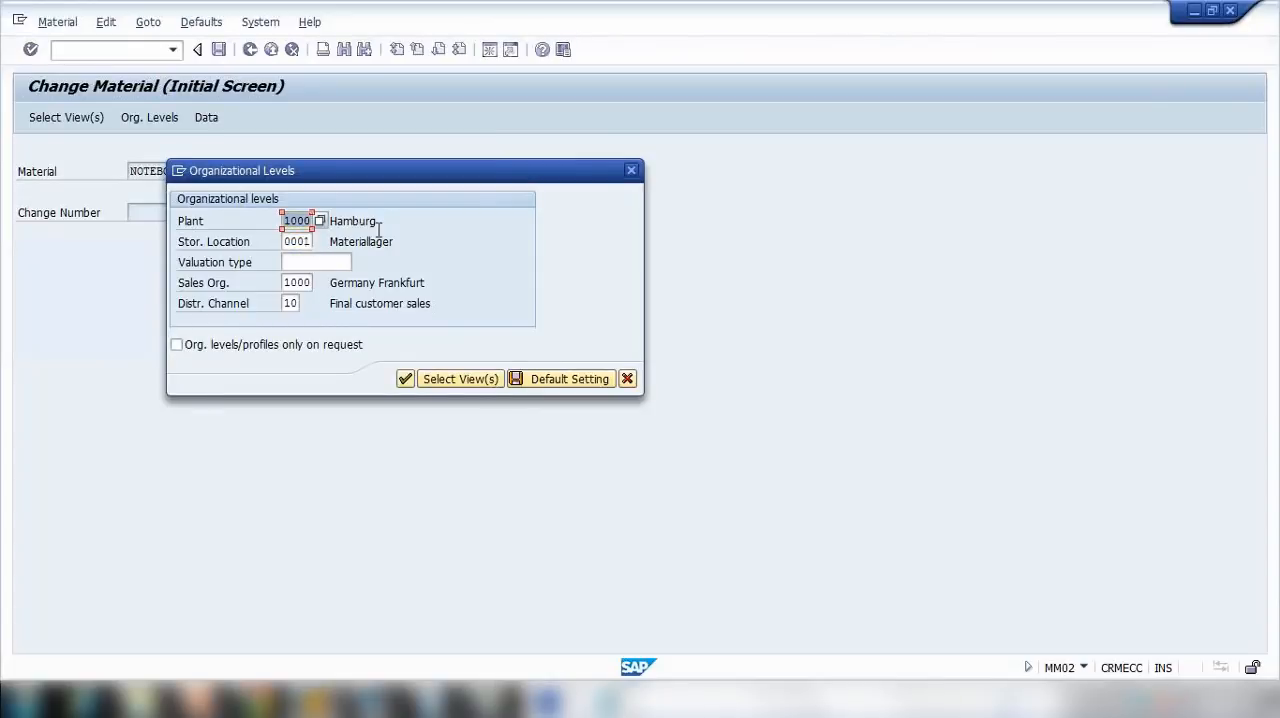
mouse_move(284, 240)
mouse_down()
mouse_move(325, 244)
mouse_move(291, 222)
mouse_move(330, 232)
mouse_move(306, 246)
mouse_up()
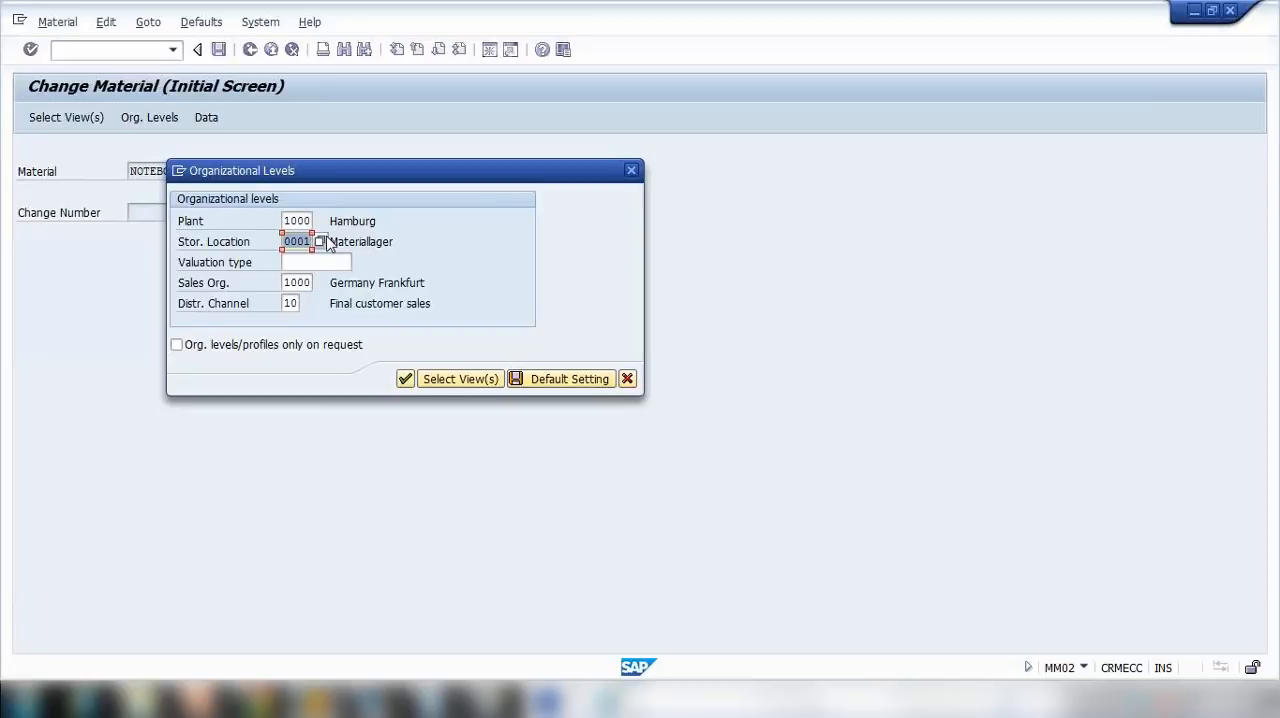
drag(287, 222, 320, 241)
drag(286, 168, 444, 156)
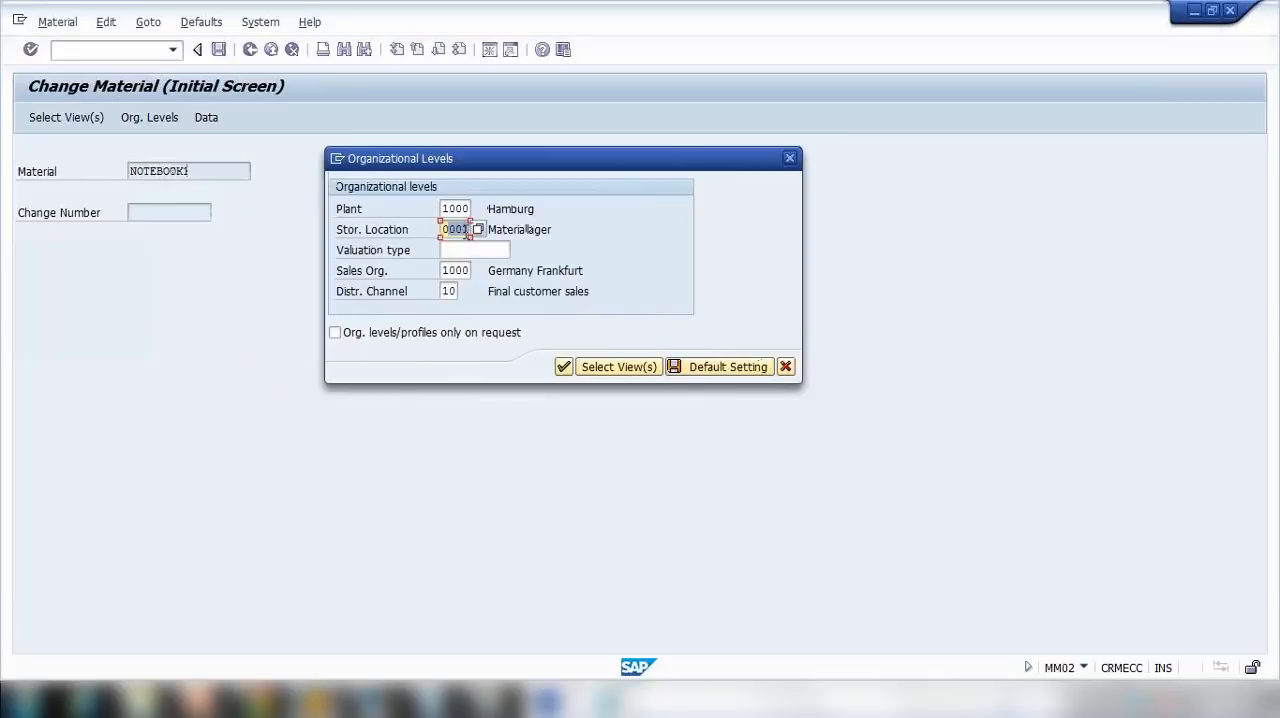
click(465, 232)
click(786, 366)
Step: Start transaction MM01 for material NOTEBOOK1 and continue through the preselected views to its organizational levels
click(123, 57)
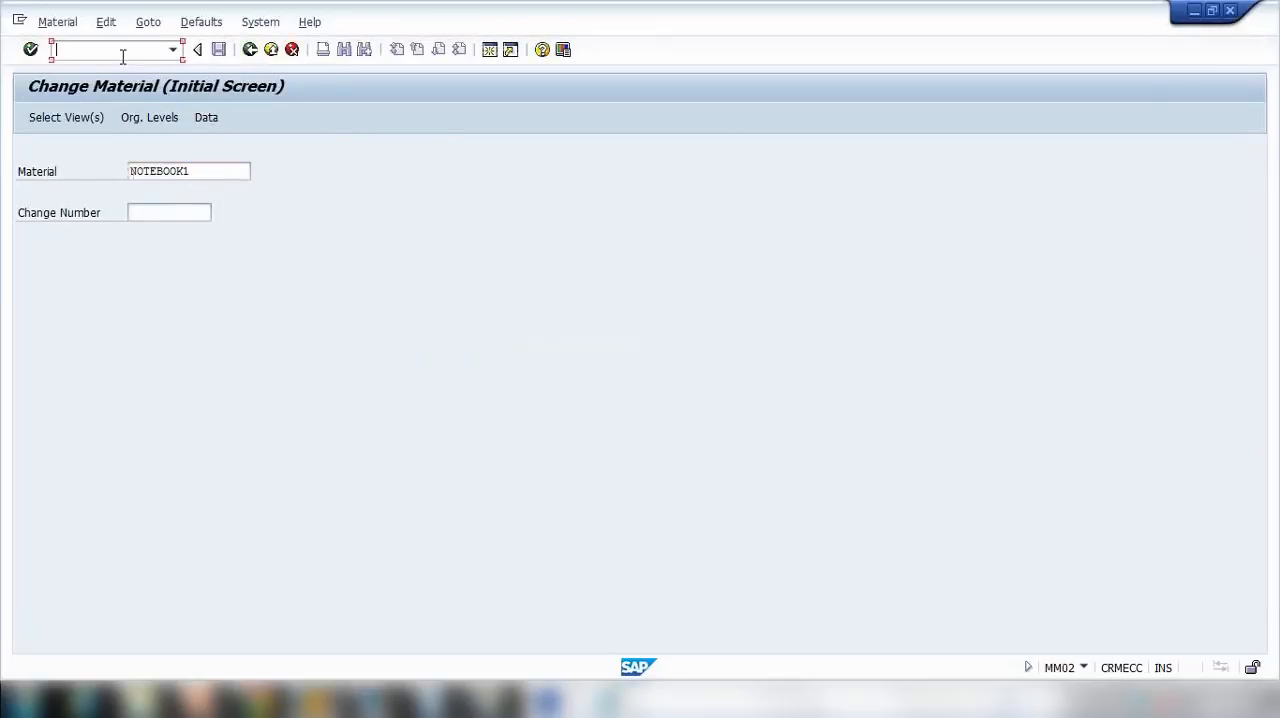
text(/nmm01)
key(Return)
click(128, 171)
click(184, 189)
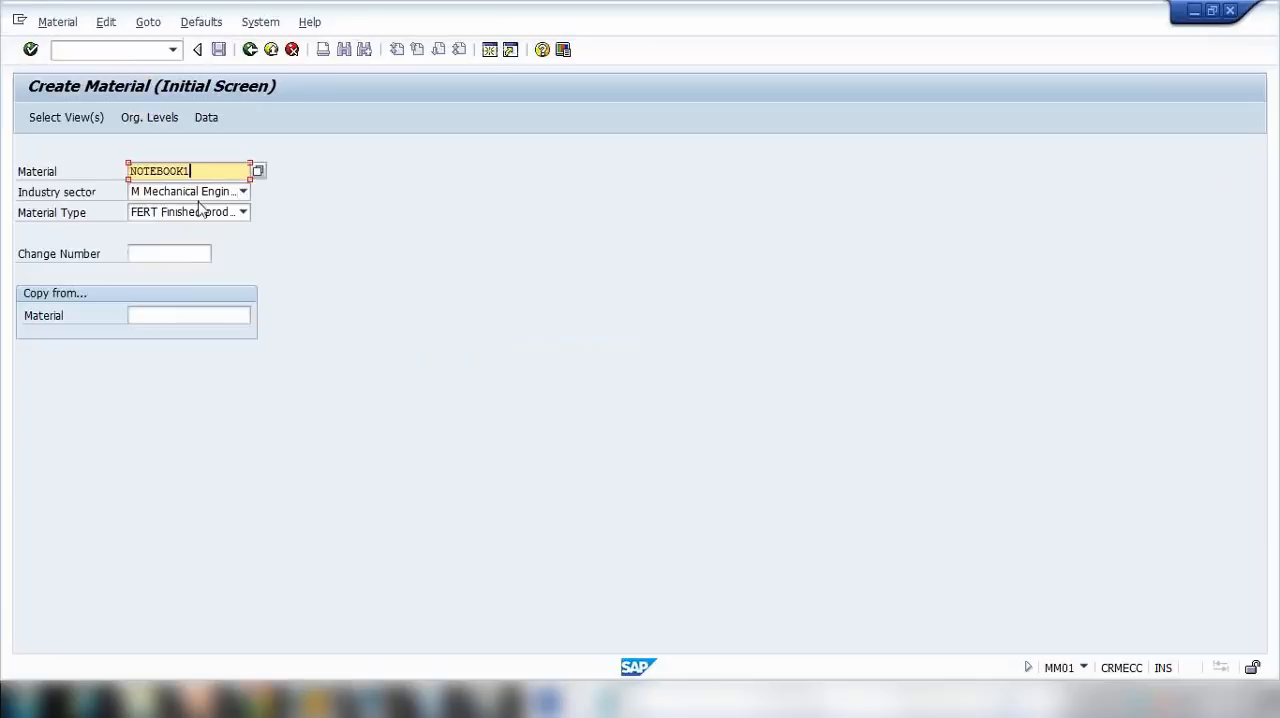
key(Return)
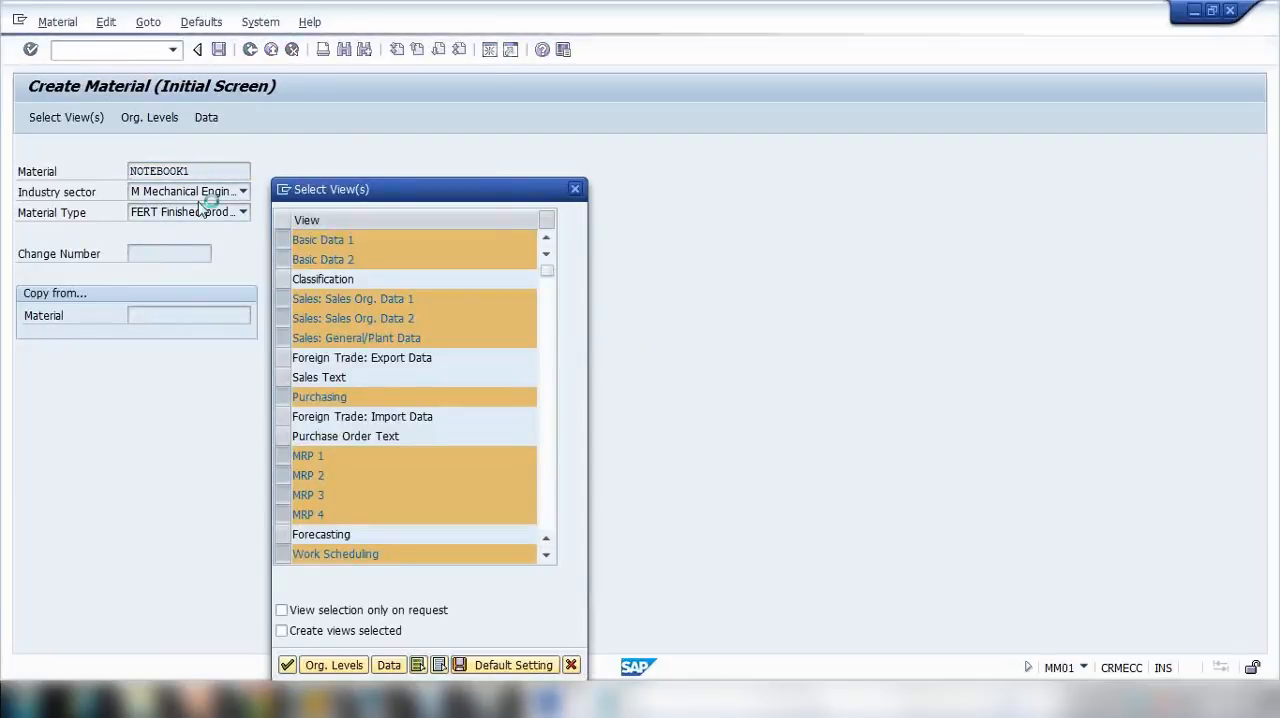
key(Return)
Step: Choose storage location 0002 from the possible entries, and set the plant to 1000
click(306, 242)
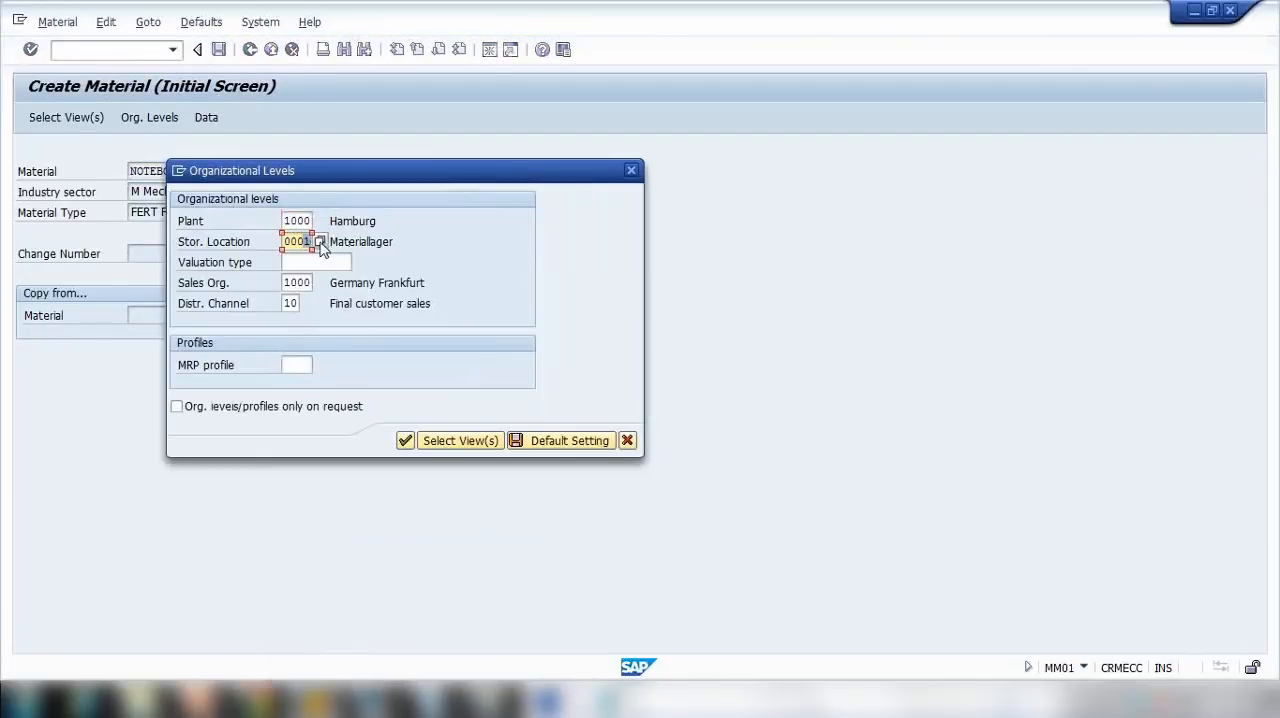
key(Return)
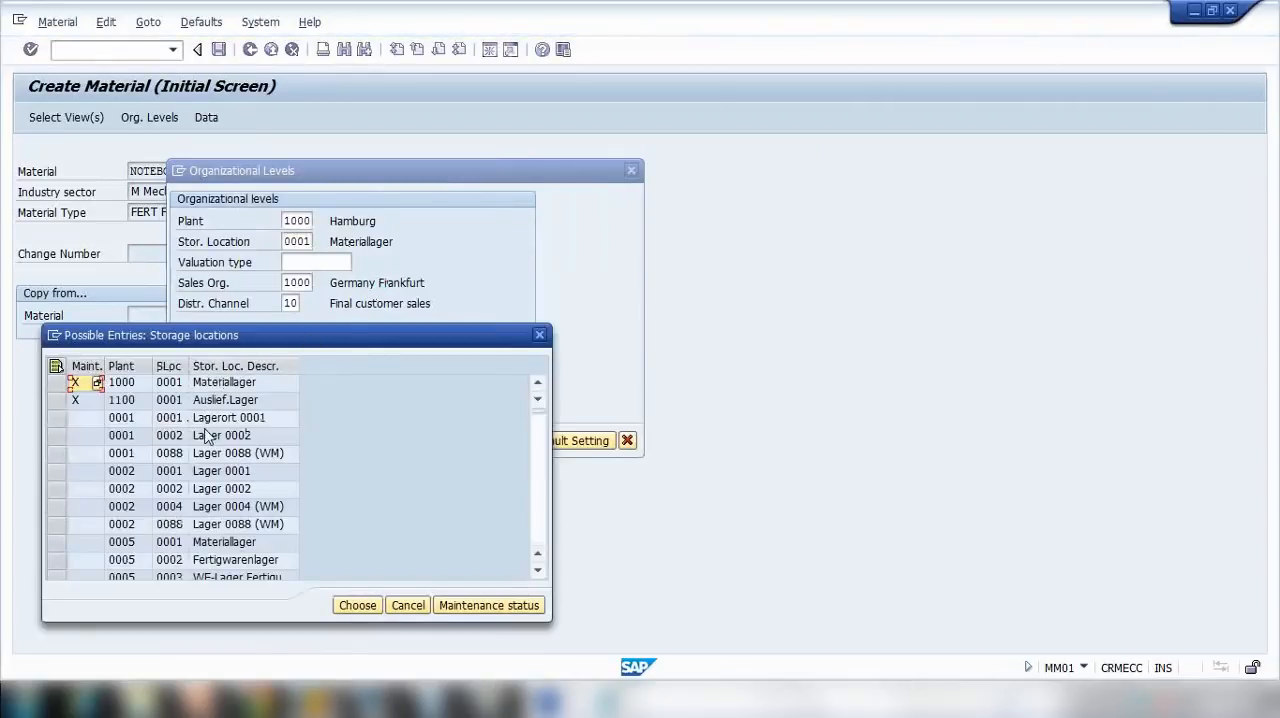
double_click(207, 441)
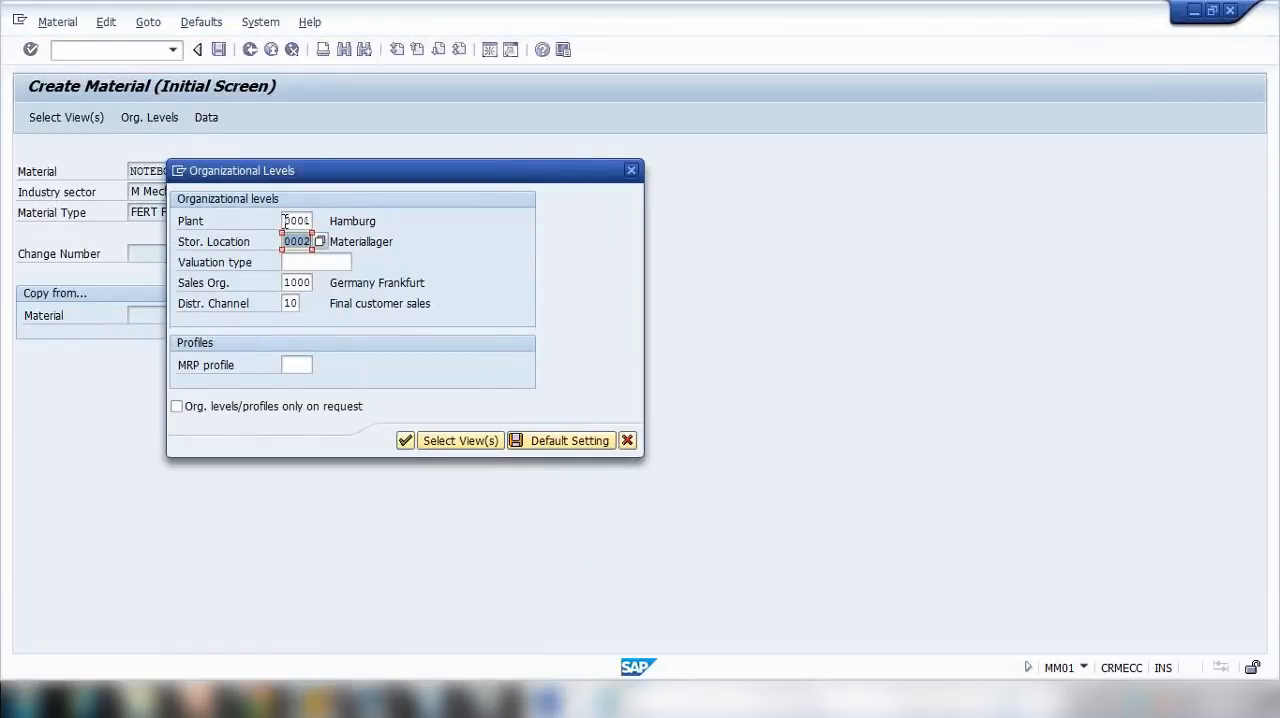
drag(285, 222, 308, 220)
text(1000)
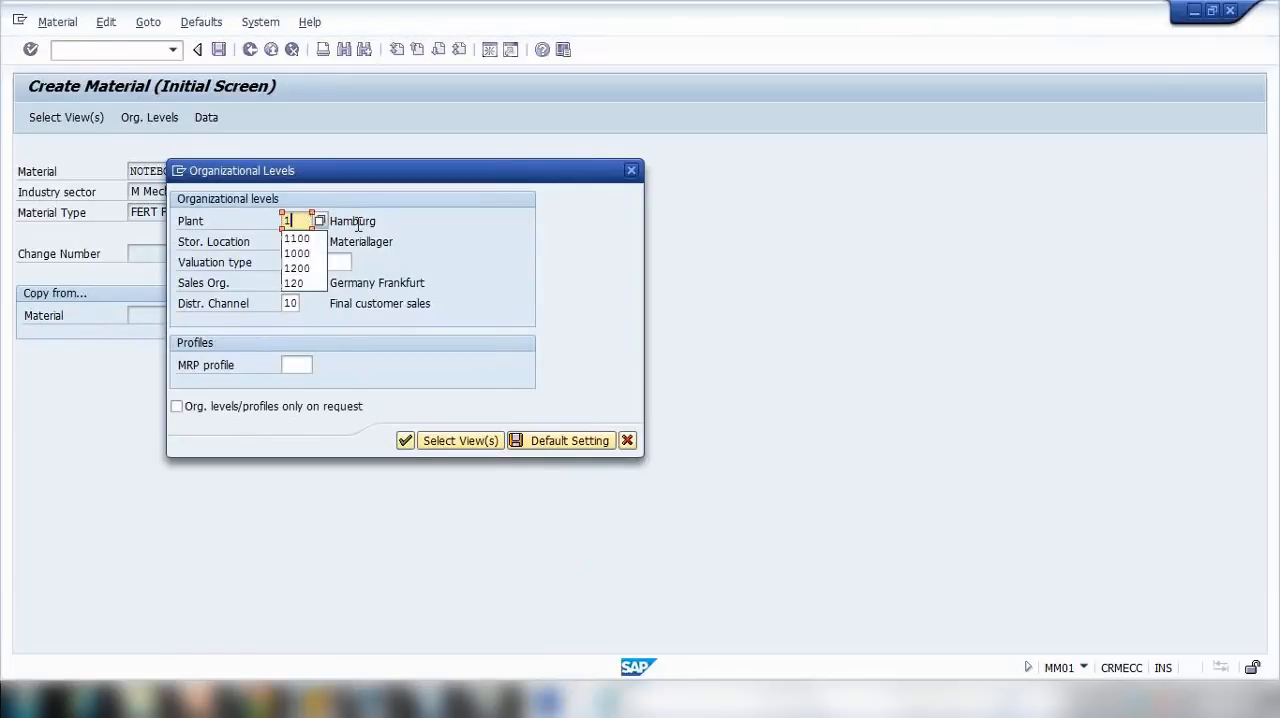
Step: Find plant 1000 in the possible storage locations and choose its location 0002, Fertigwarenlager
click(304, 240)
key(Return)
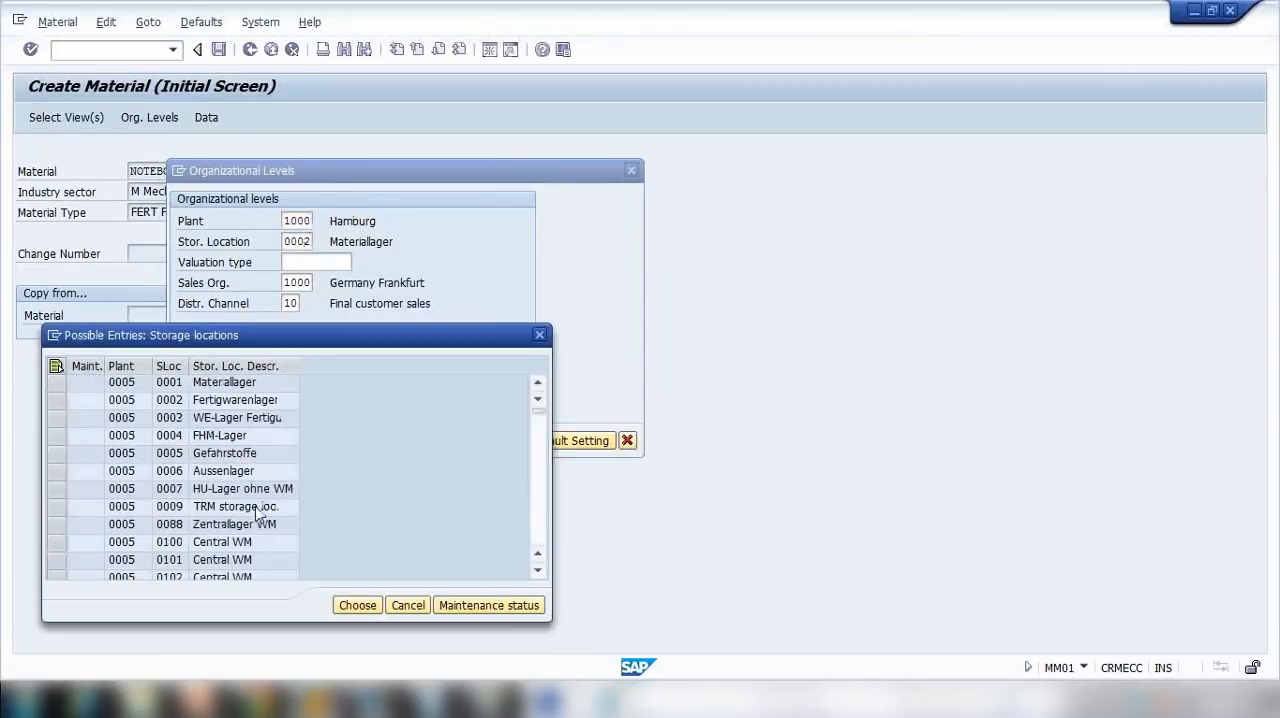
scroll(257, 510, down, 5)
scroll(235, 492, up, 8)
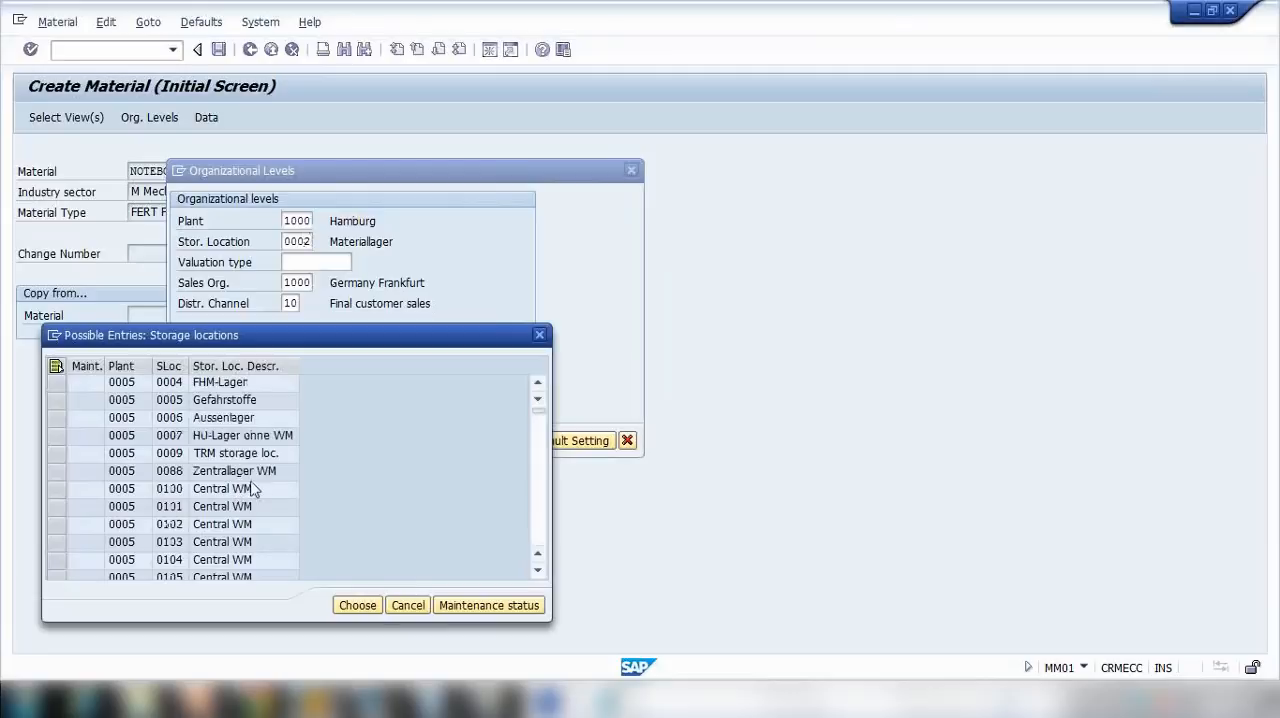
scroll(266, 465, down, 3)
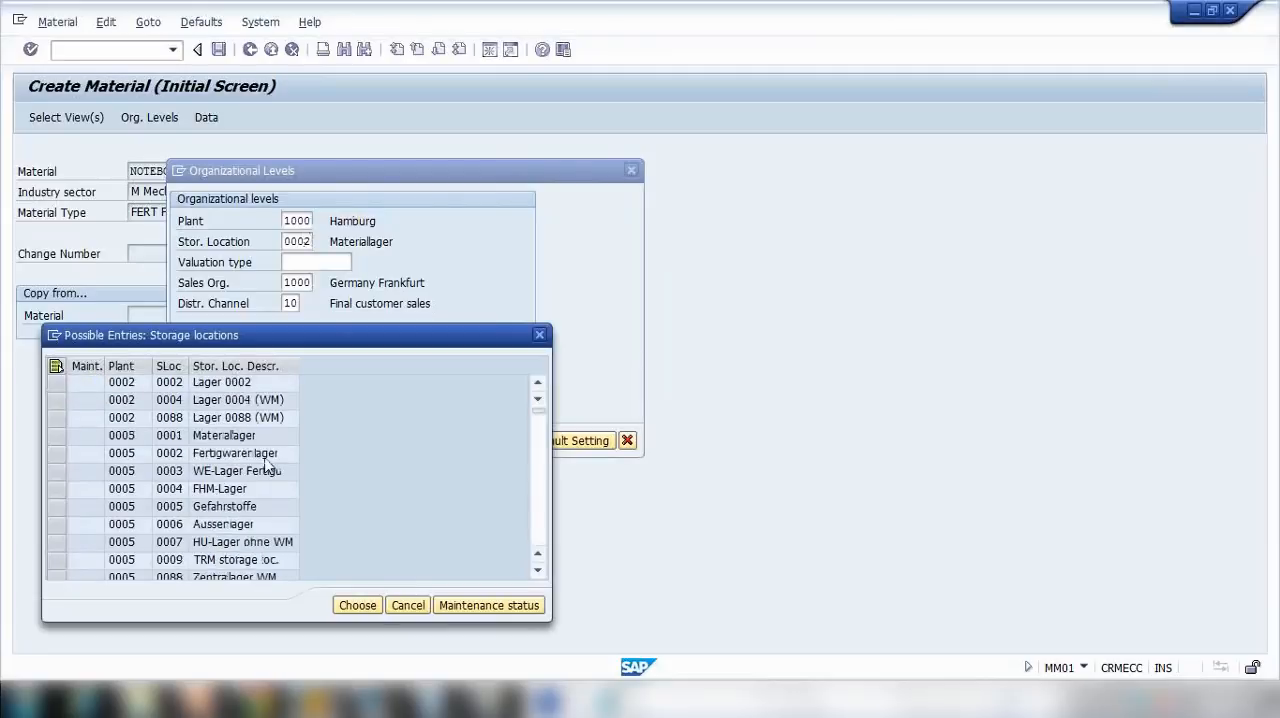
scroll(270, 463, up, 3)
scroll(270, 462, down, 4)
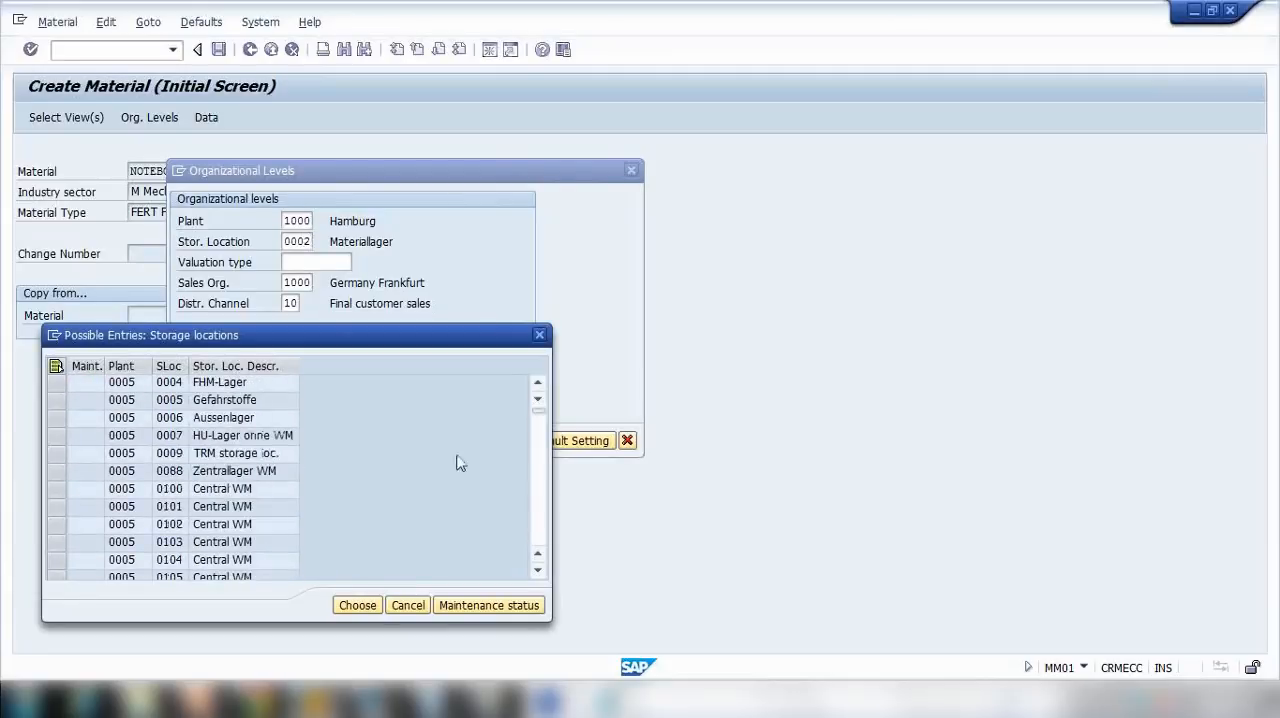
click(536, 507)
mouse_move(537, 406)
mouse_down()
mouse_move(537, 491)
mouse_move(548, 432)
mouse_move(537, 409)
mouse_up()
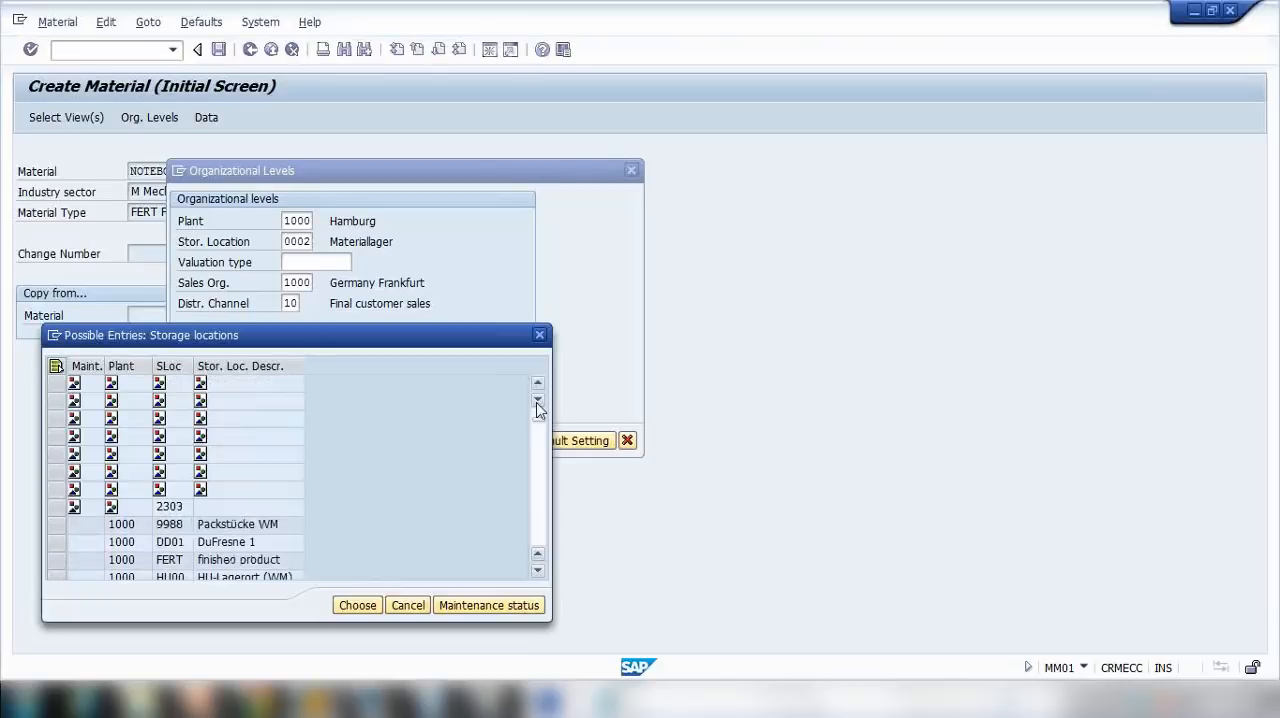
scroll(537, 407, up, 10)
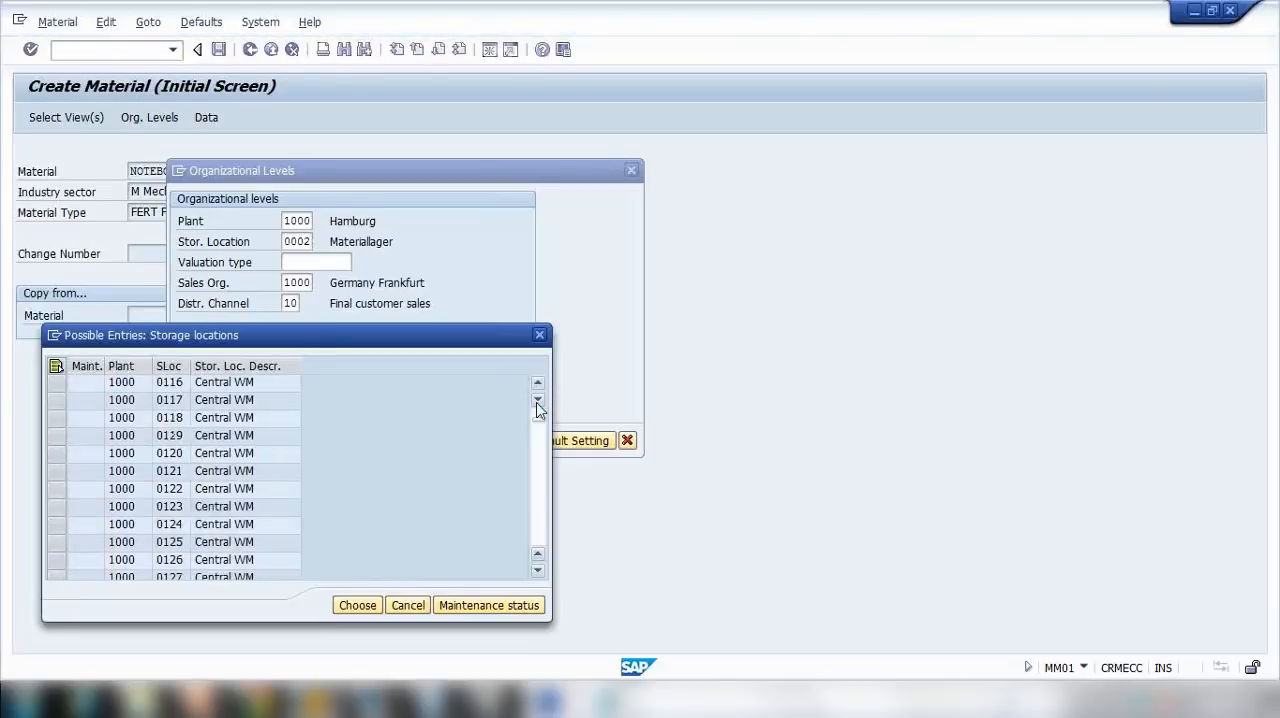
scroll(537, 407, up, 4)
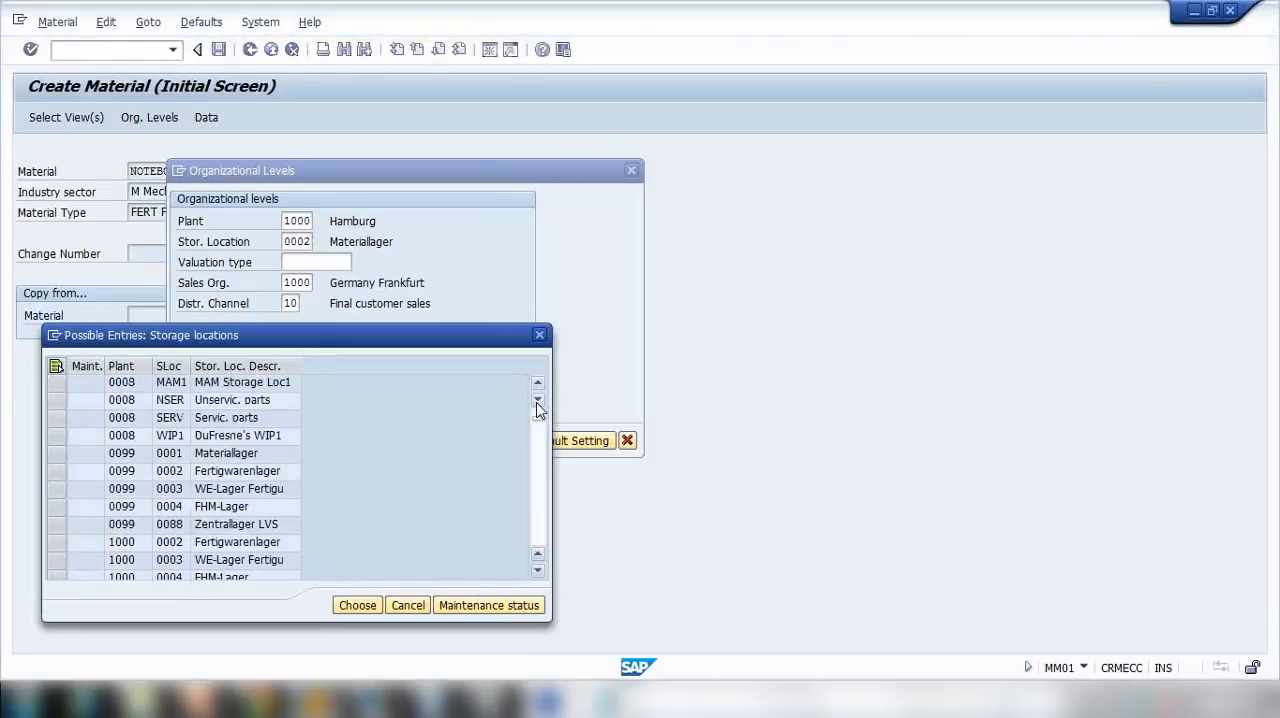
scroll(537, 405, down, 4)
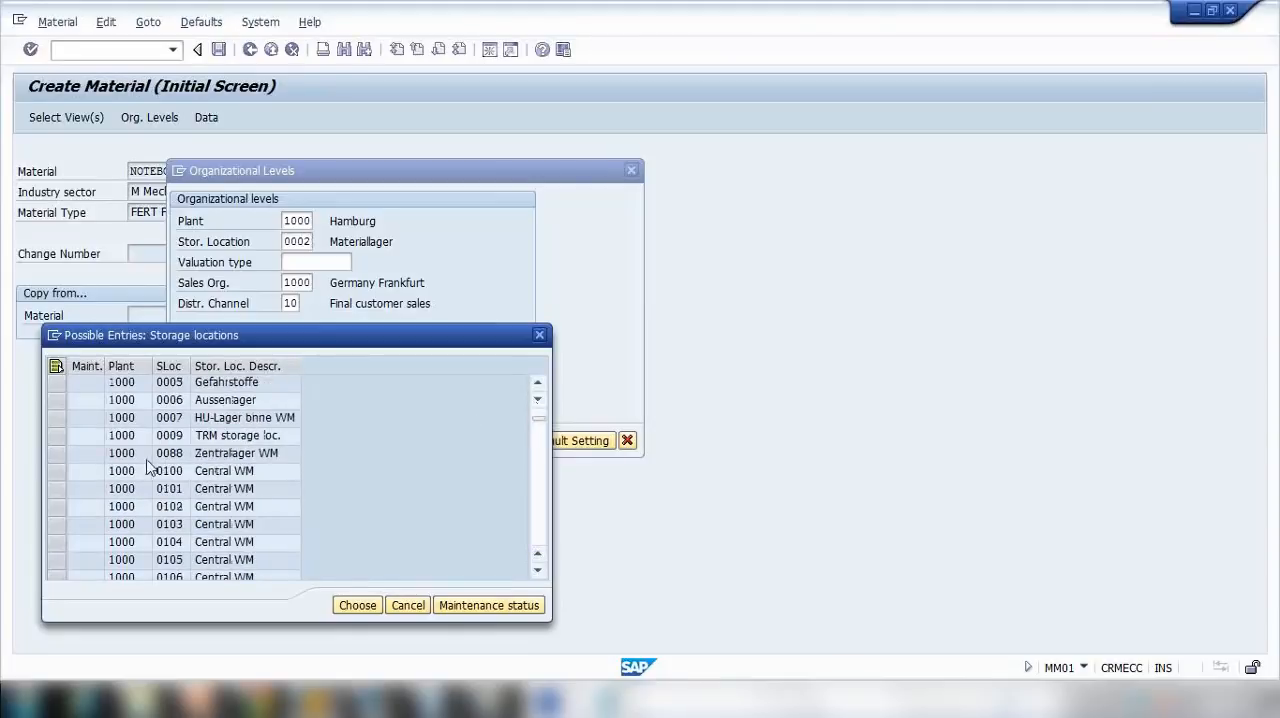
scroll(128, 428, up, 3)
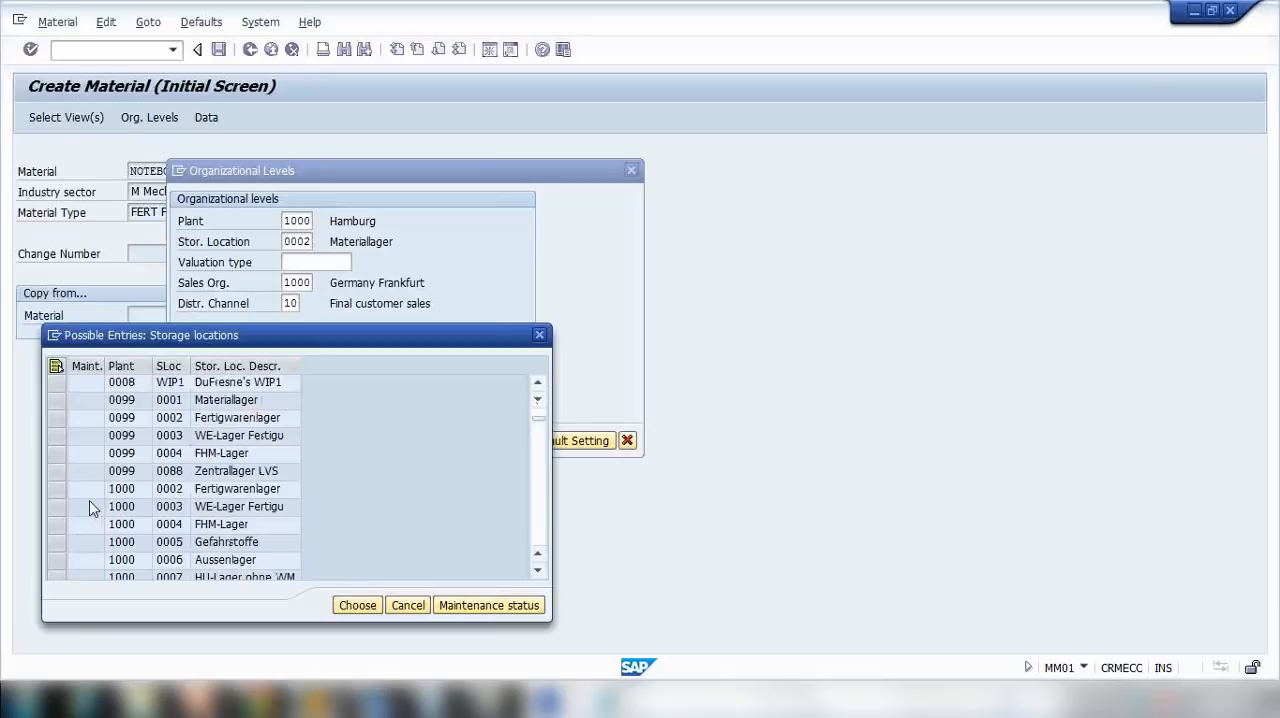
click(69, 488)
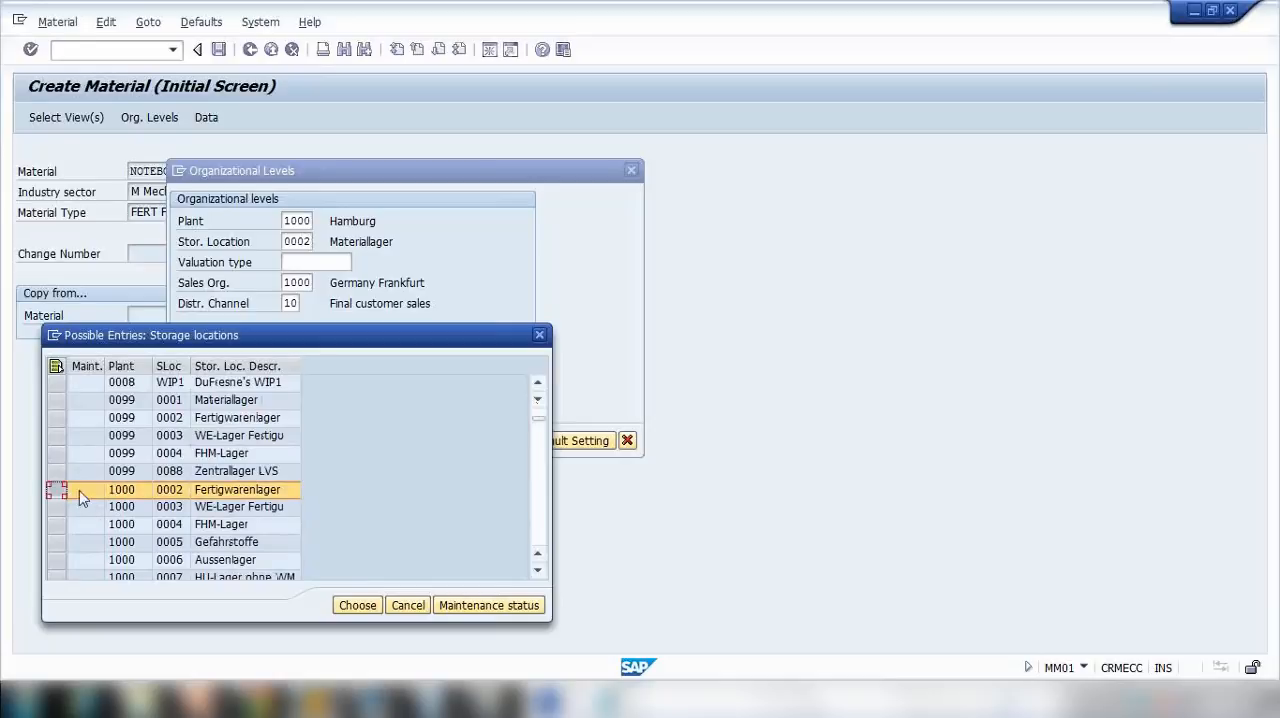
click(355, 606)
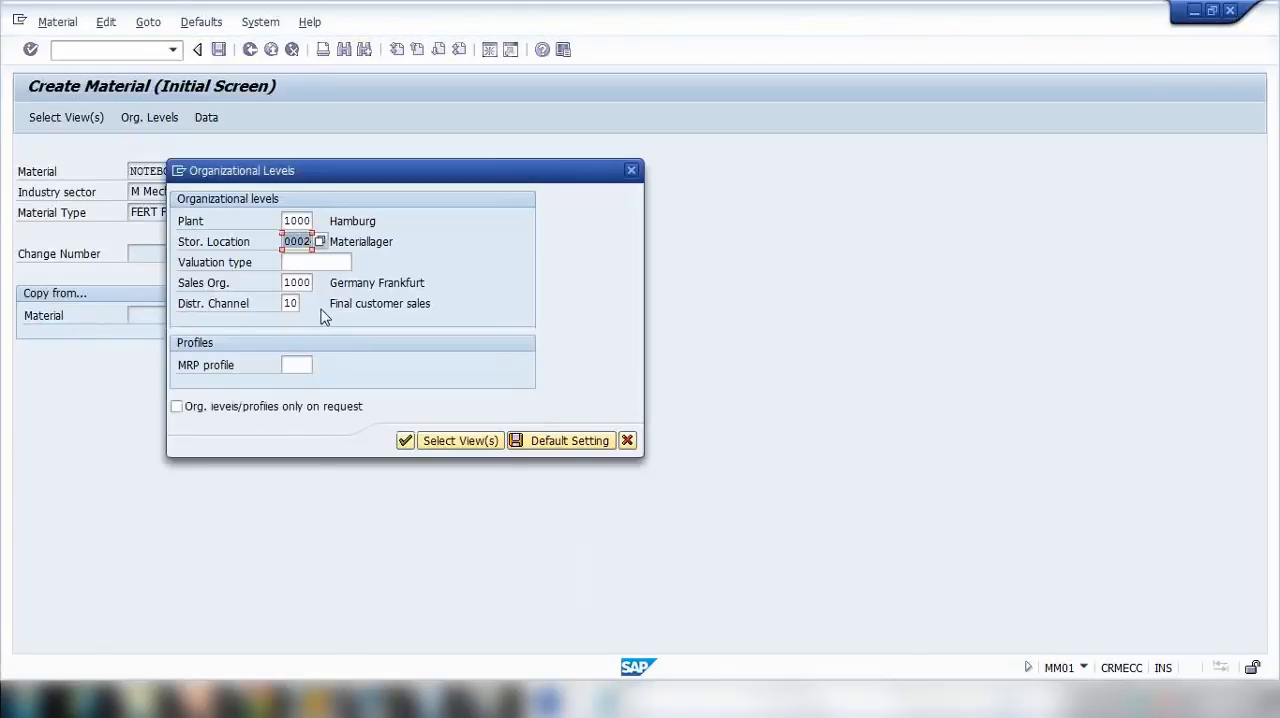
Step: Continue to NOTEBOOK1's MRP 1 view, and exit the material extension without saving
click(405, 441)
click(405, 441)
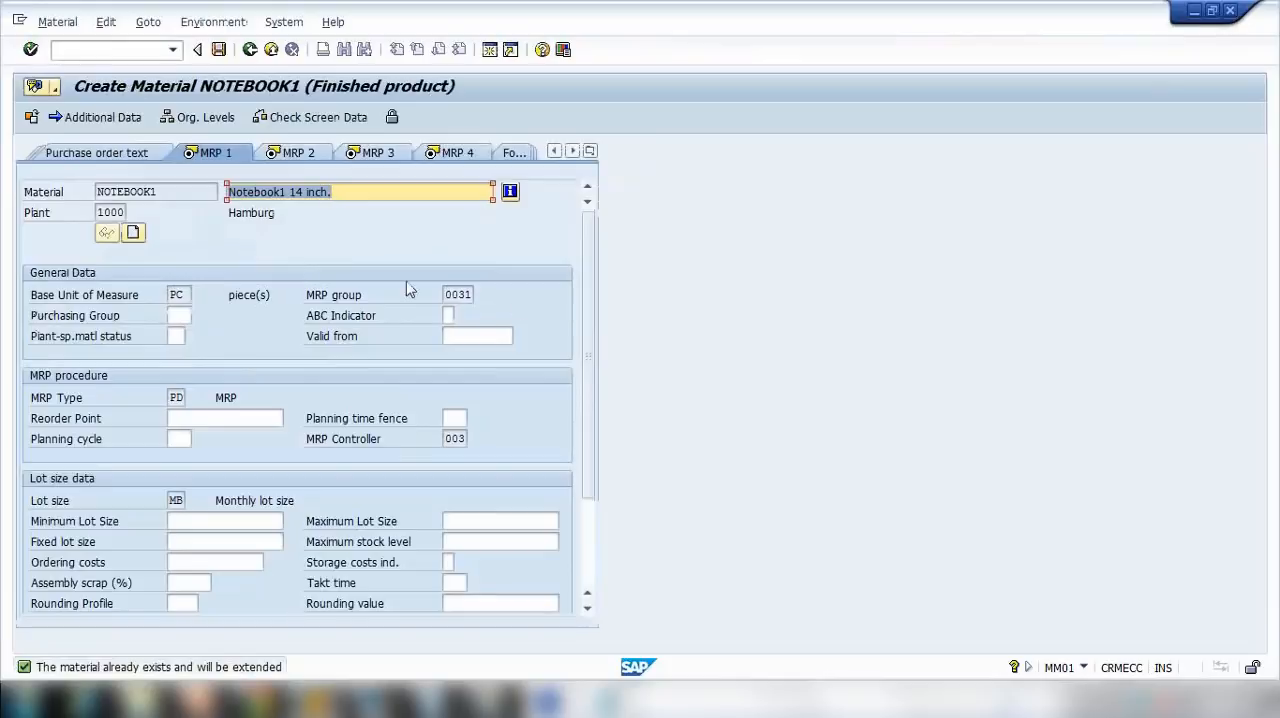
click(274, 52)
click(340, 384)
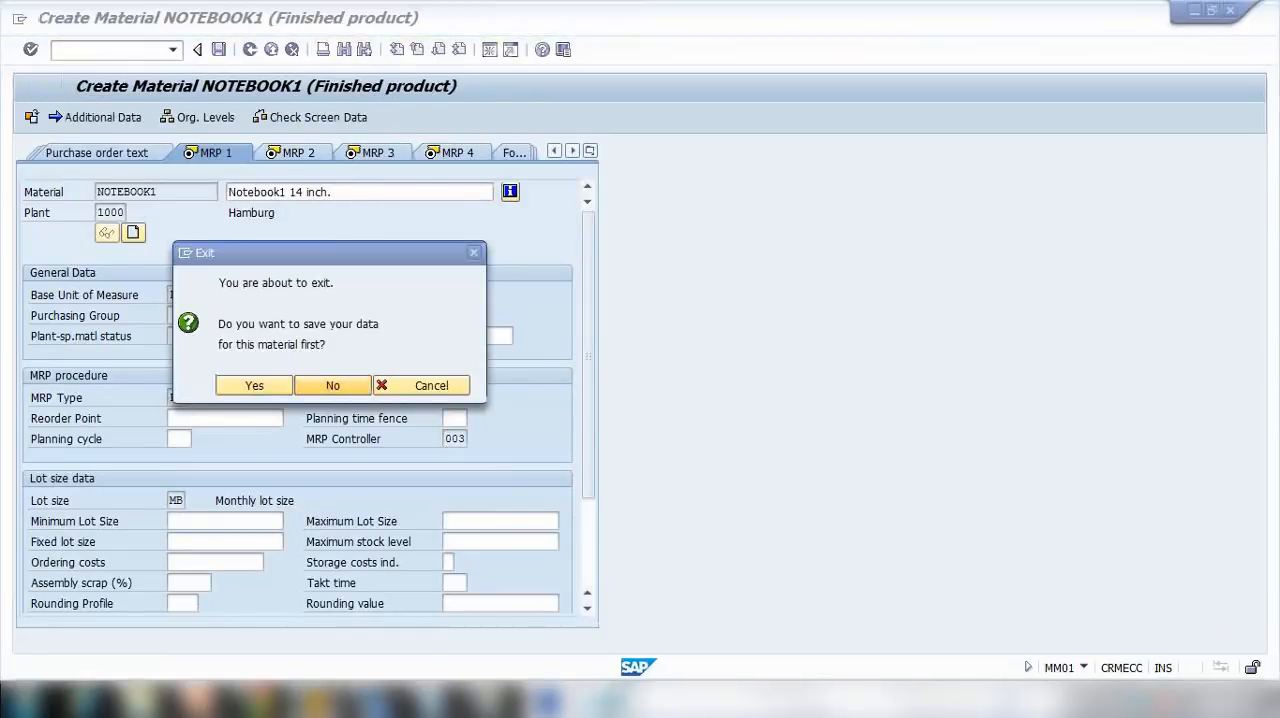
Step: Switch to Notepad and delete the plant, storage location, sales organization and distribution channel lines under the NOTEBOOK1 heading
click(605, 701)
click(786, 376)
drag(790, 376, 390, 153)
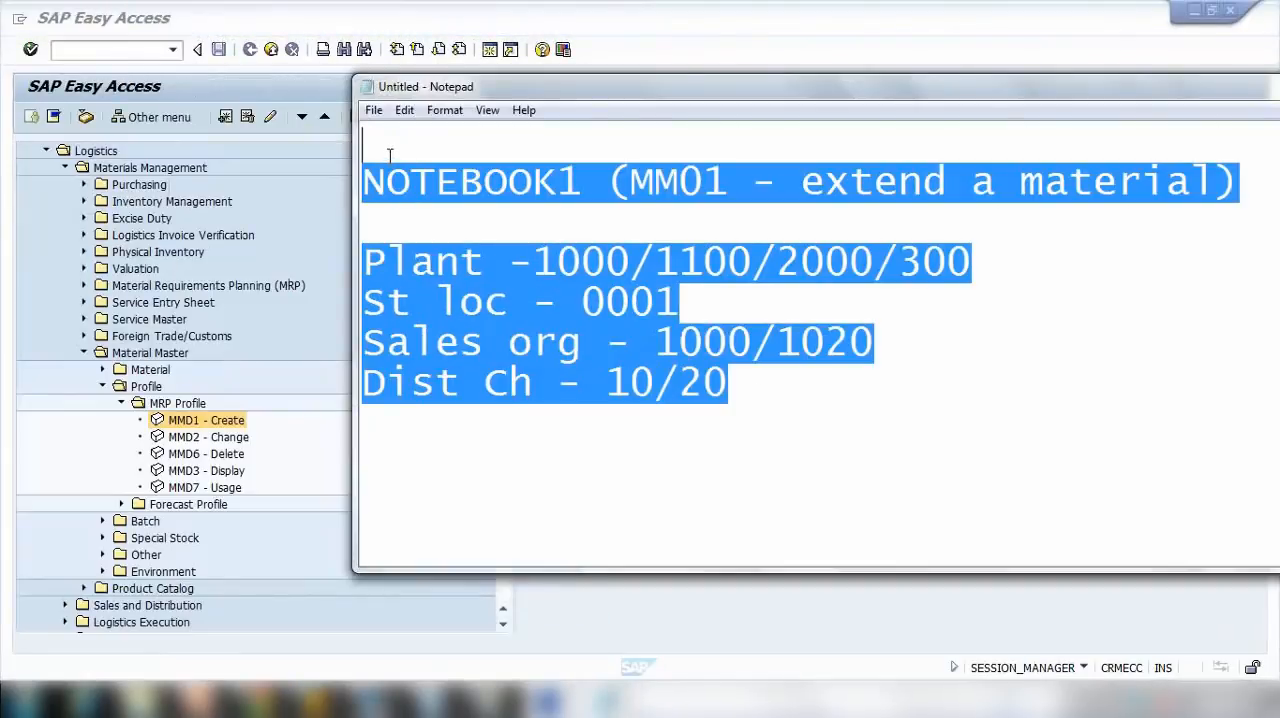
drag(364, 262, 857, 426)
key(Delete)
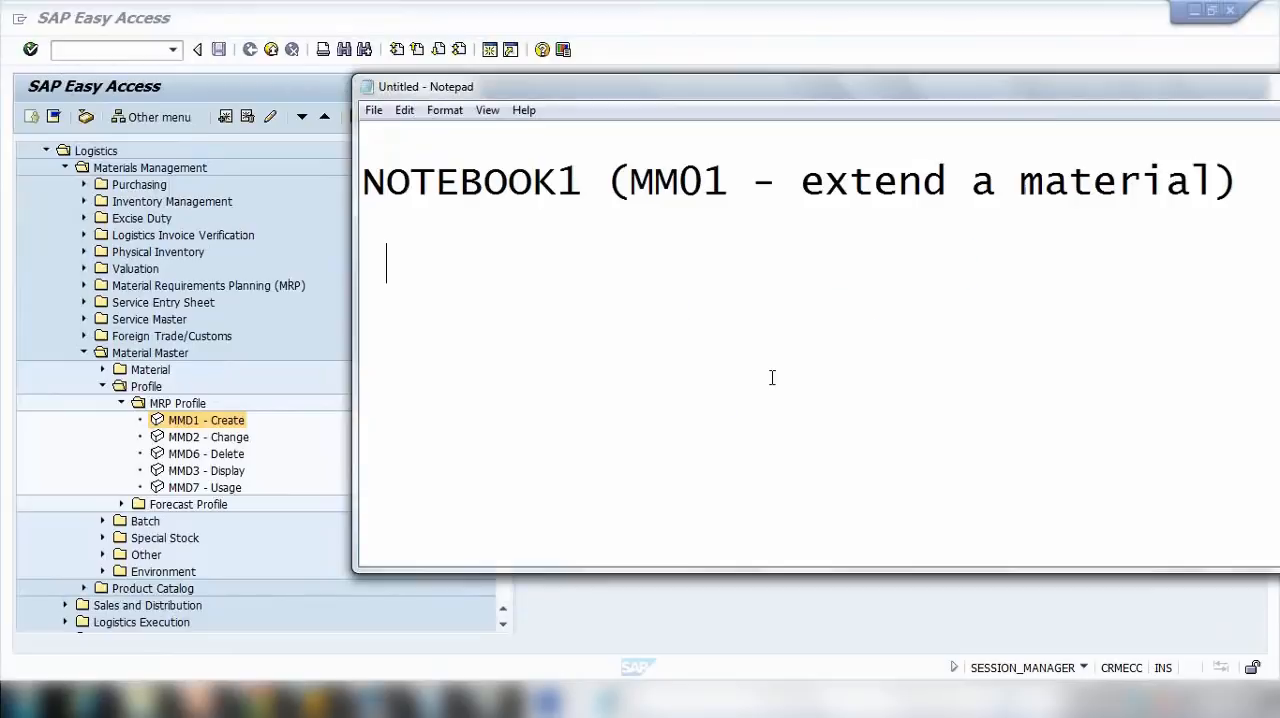
Step: Add the note "MMSC - Extend storage location of a material" below the NOTEBOOK1 heading, split over two lines
text(MMSC -)
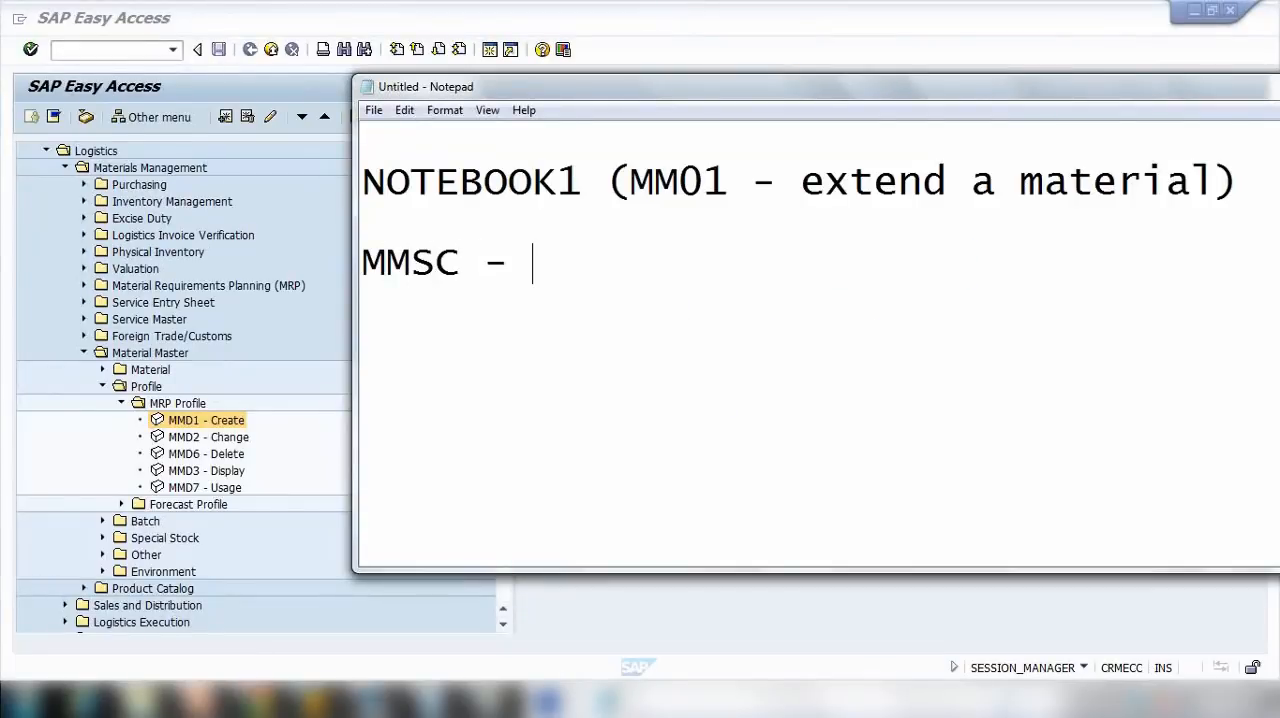
text( Extebd)
key(BackSpace)
key(BackSpace)
key(BackSpace)
text(nd st)
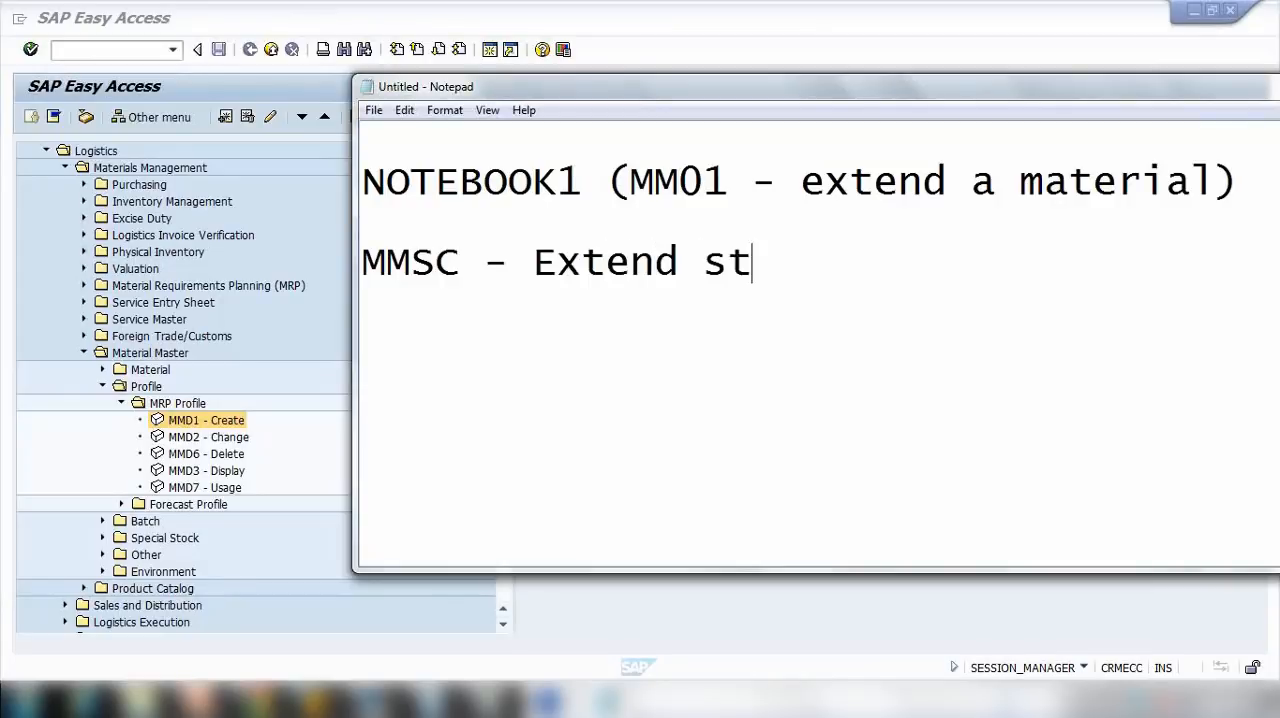
text(orage locat)
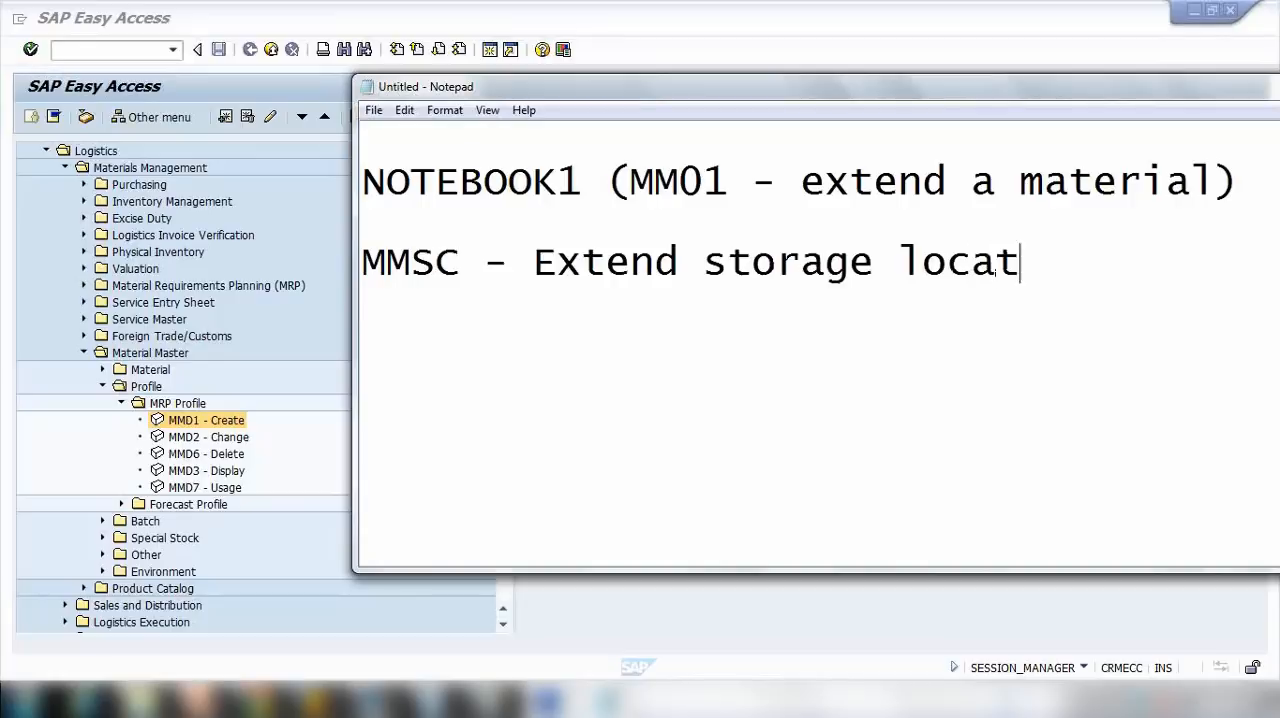
text(ion of)
key(Return)
text(a material)
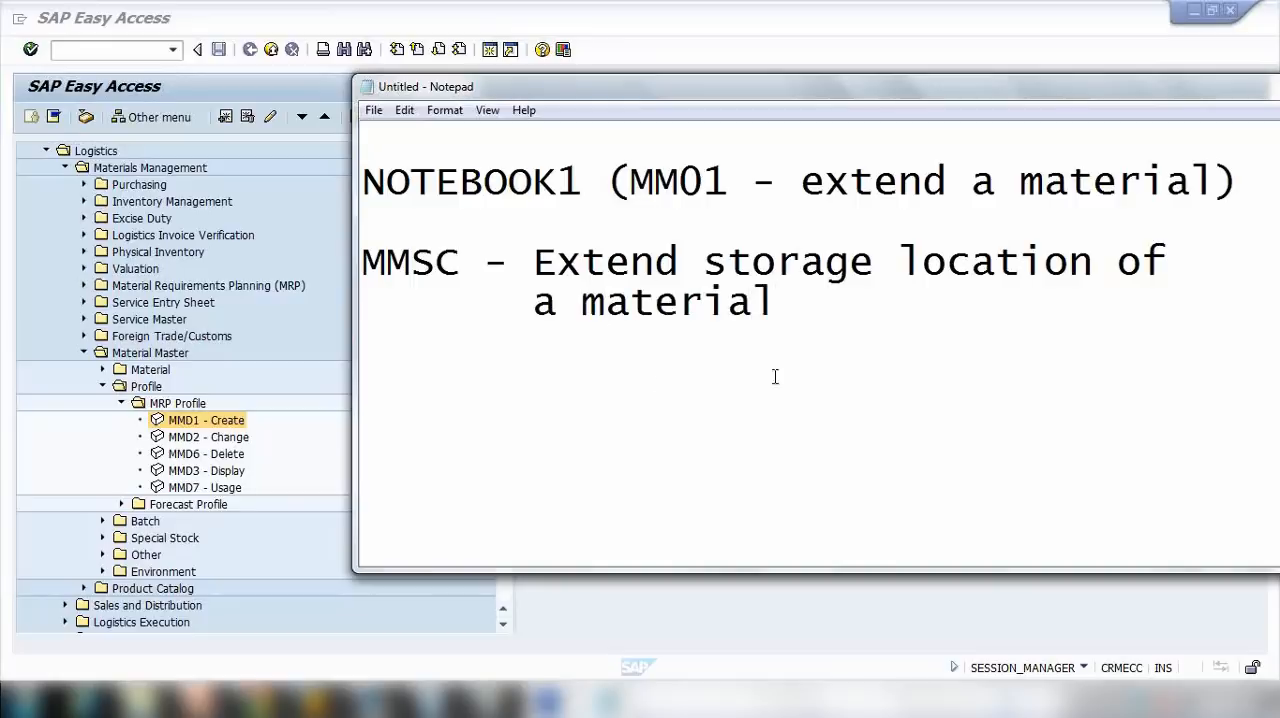
Step: Switch back to SAP, start transaction MMSC, and open the storage location list for NOTEBOOK1 in plant 1000
drag(385, 265, 466, 265)
click(104, 48)
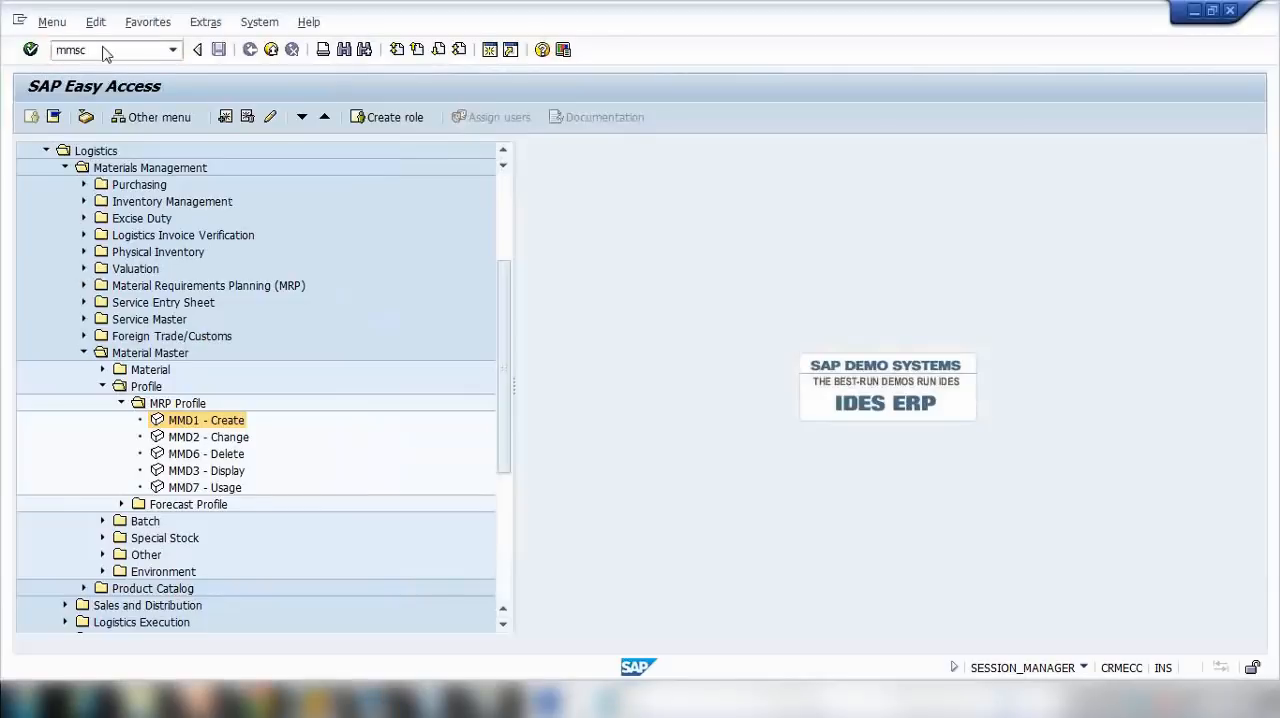
text(mmsc)
key(Return)
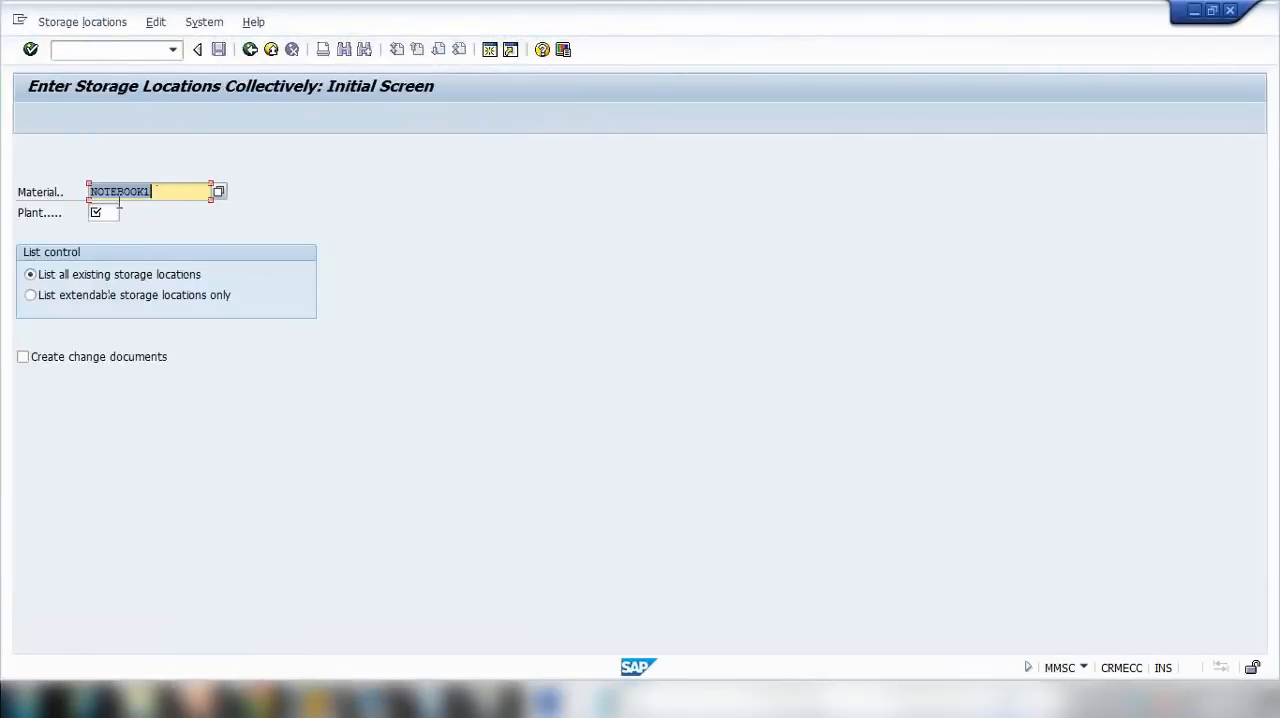
click(103, 212)
text(1000)
key(Return)
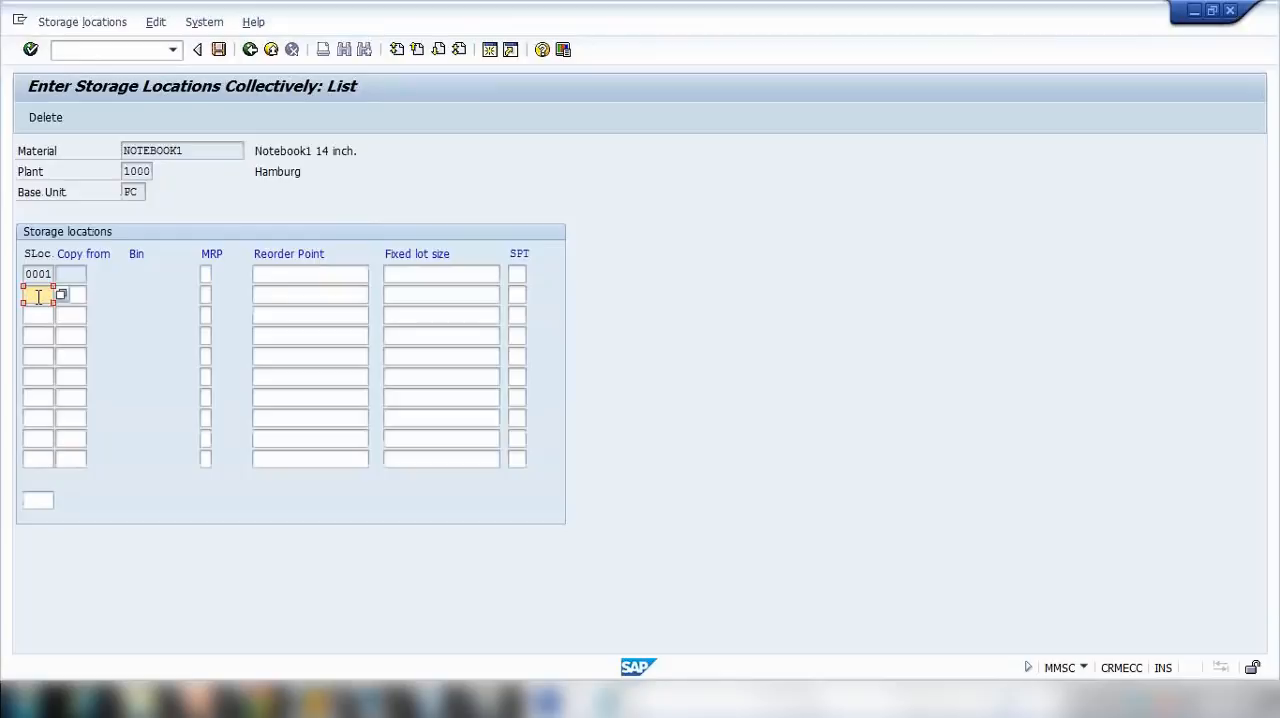
Step: Add storage location 0002 to NOTEBOOK1's list for plant 1000, save the extension, and leave transaction MMSC
click(37, 294)
text(0002)
click(36, 316)
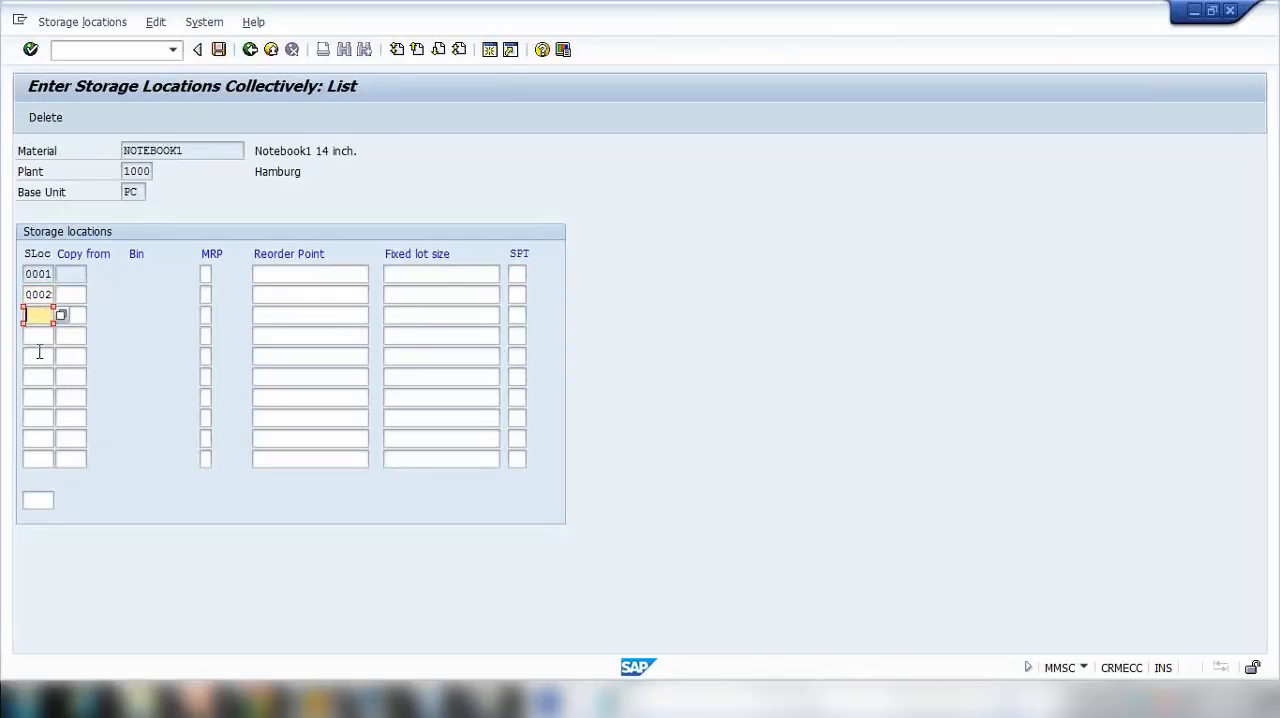
click(42, 359)
click(41, 418)
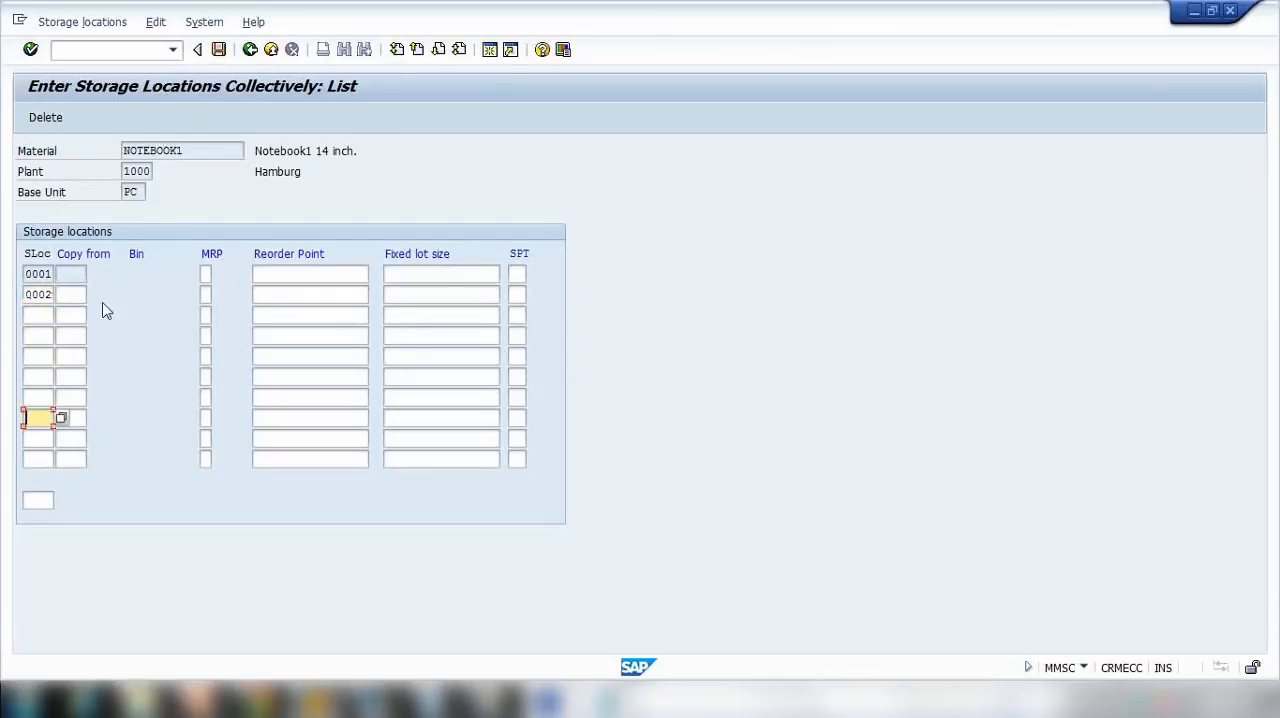
click(206, 295)
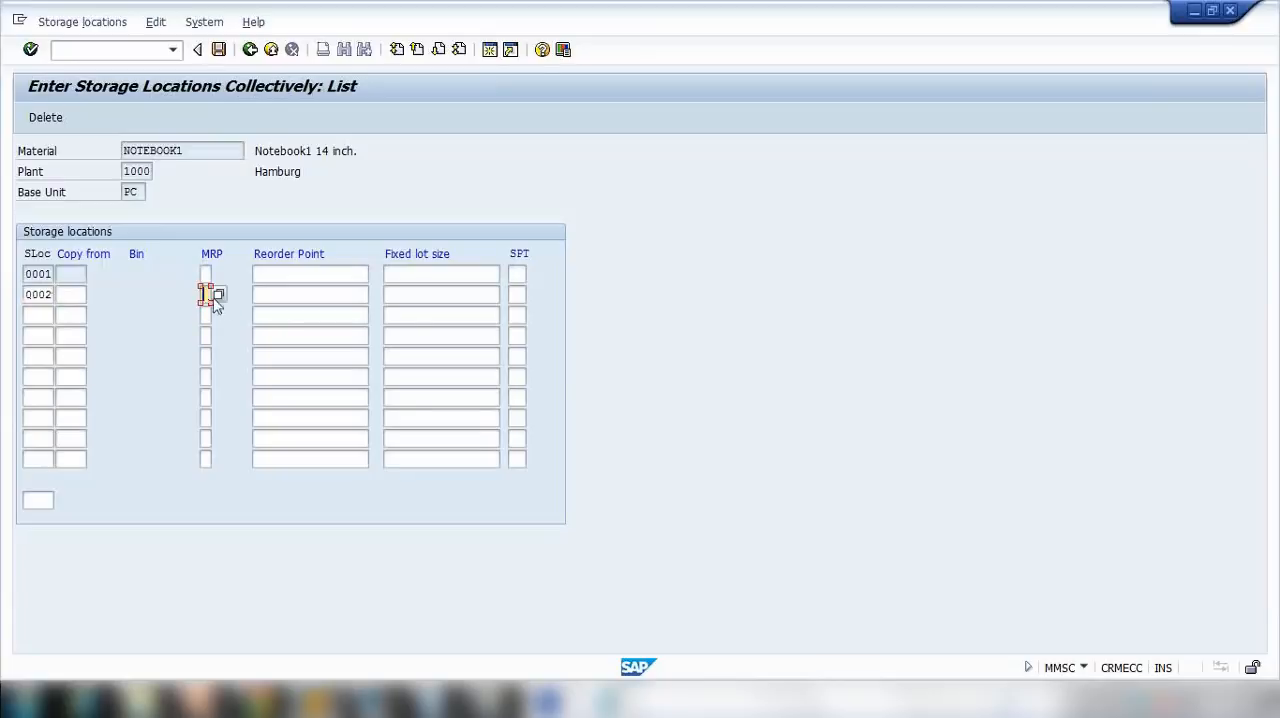
click(290, 291)
click(422, 295)
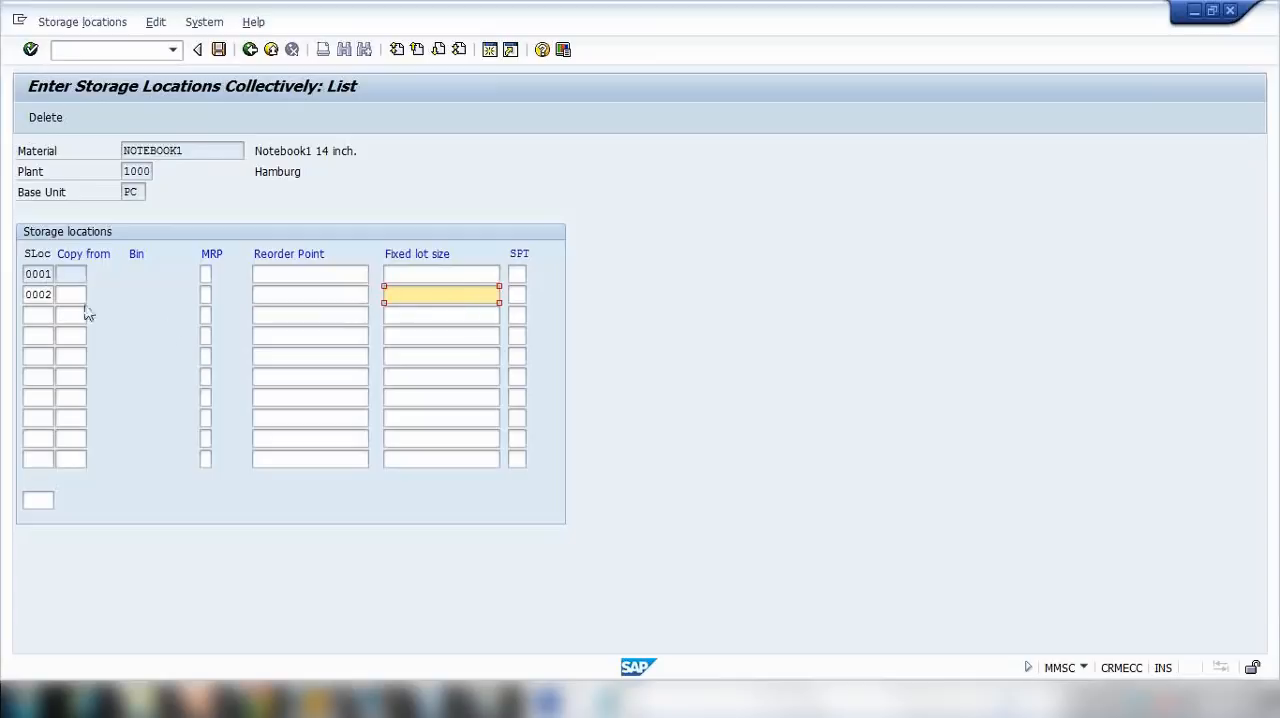
drag(25, 296, 91, 298)
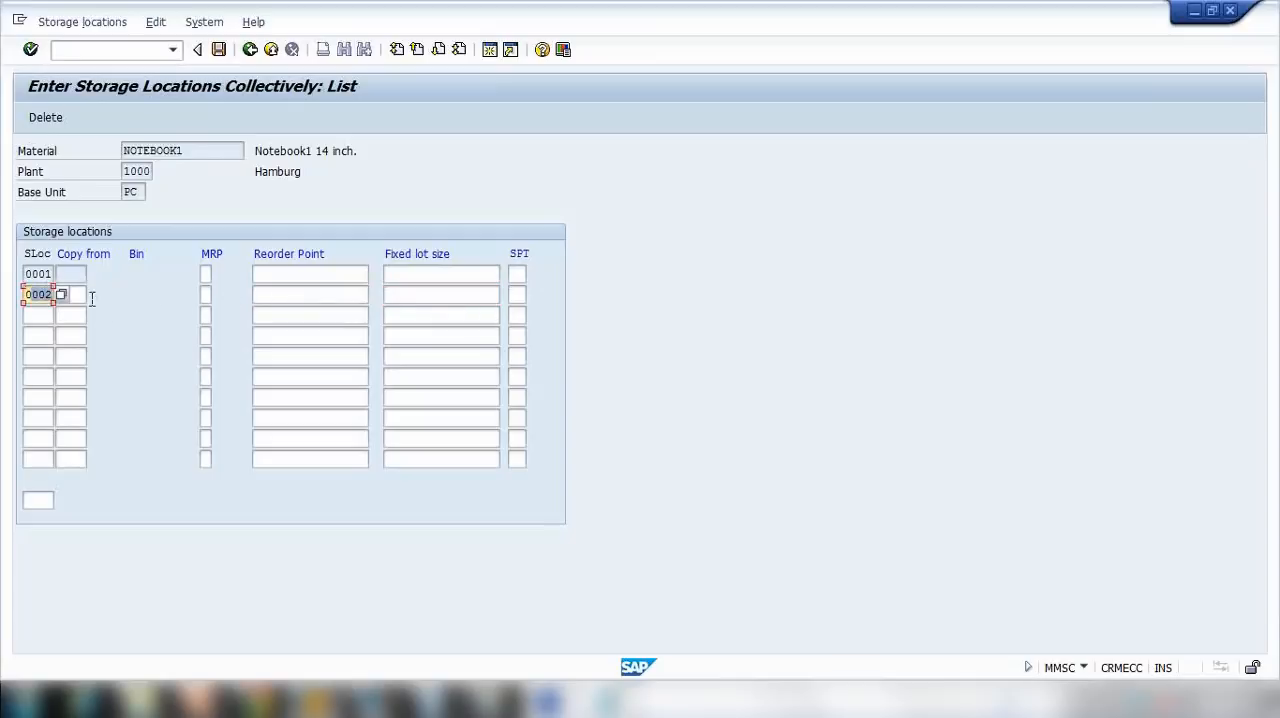
click(218, 49)
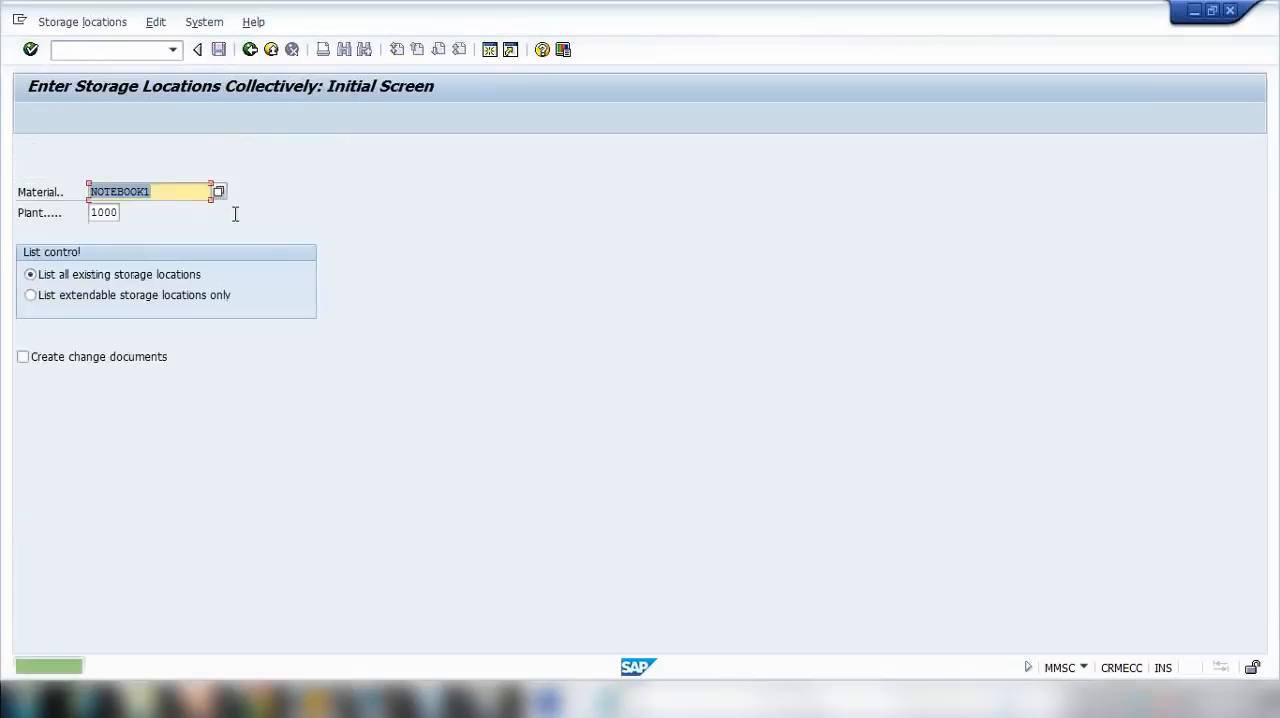
click(250, 50)
click(124, 54)
text(mm01)
key(Return)
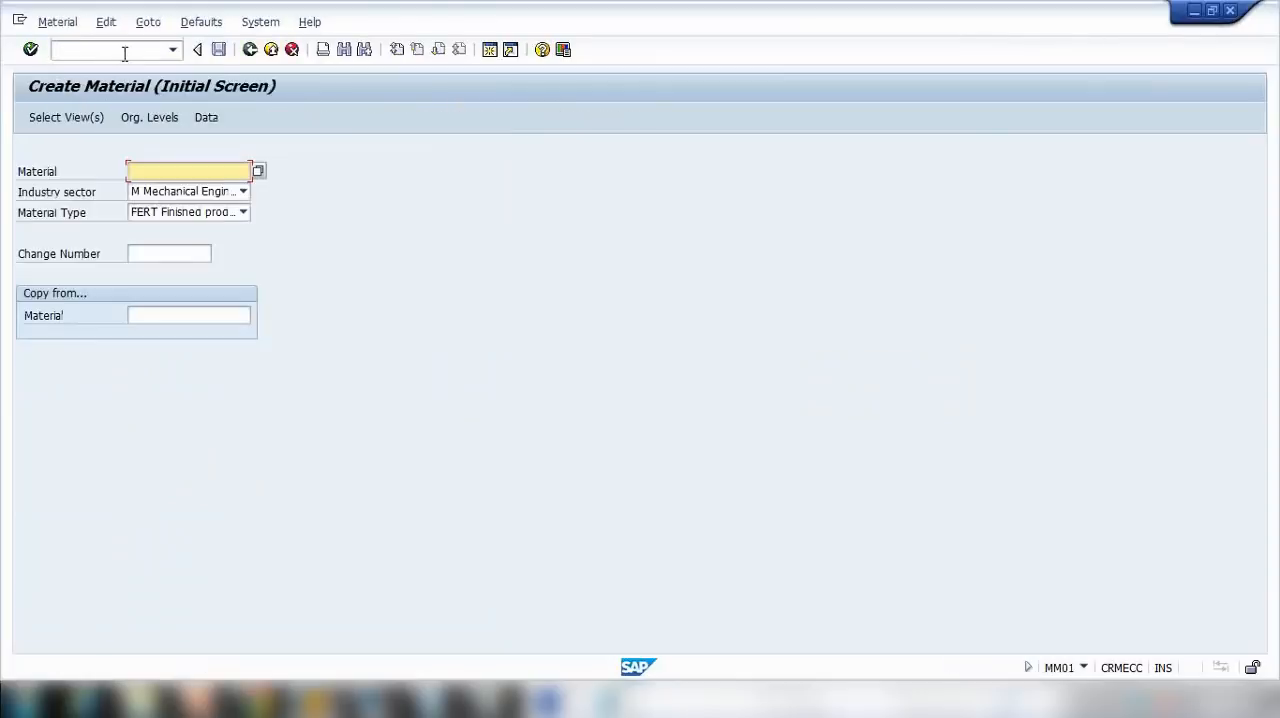
key(Return)
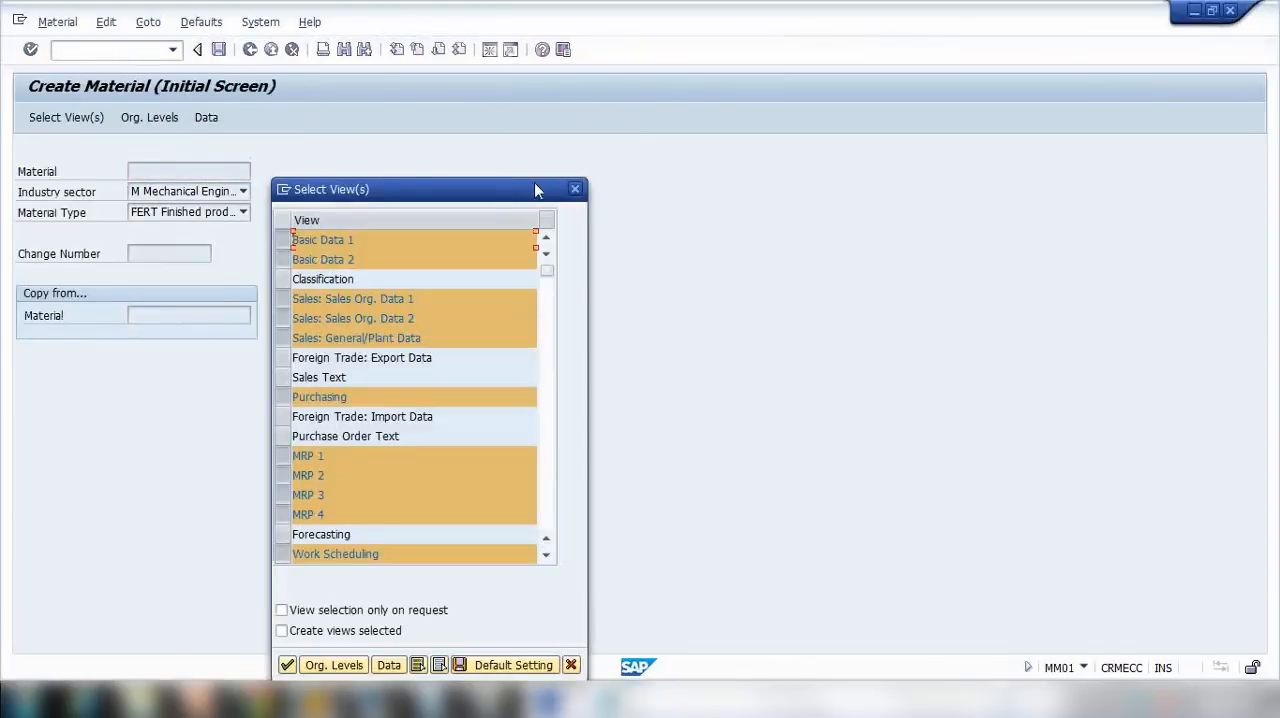
click(575, 189)
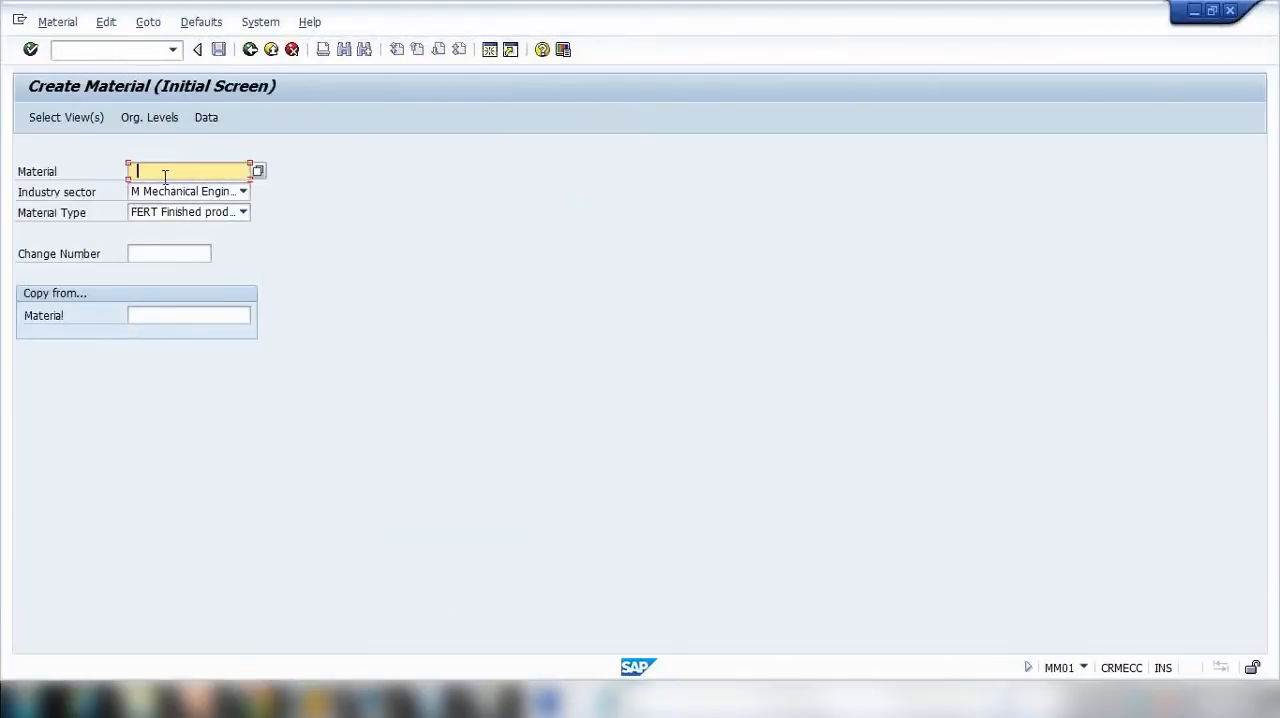
click(166, 191)
key(Return)
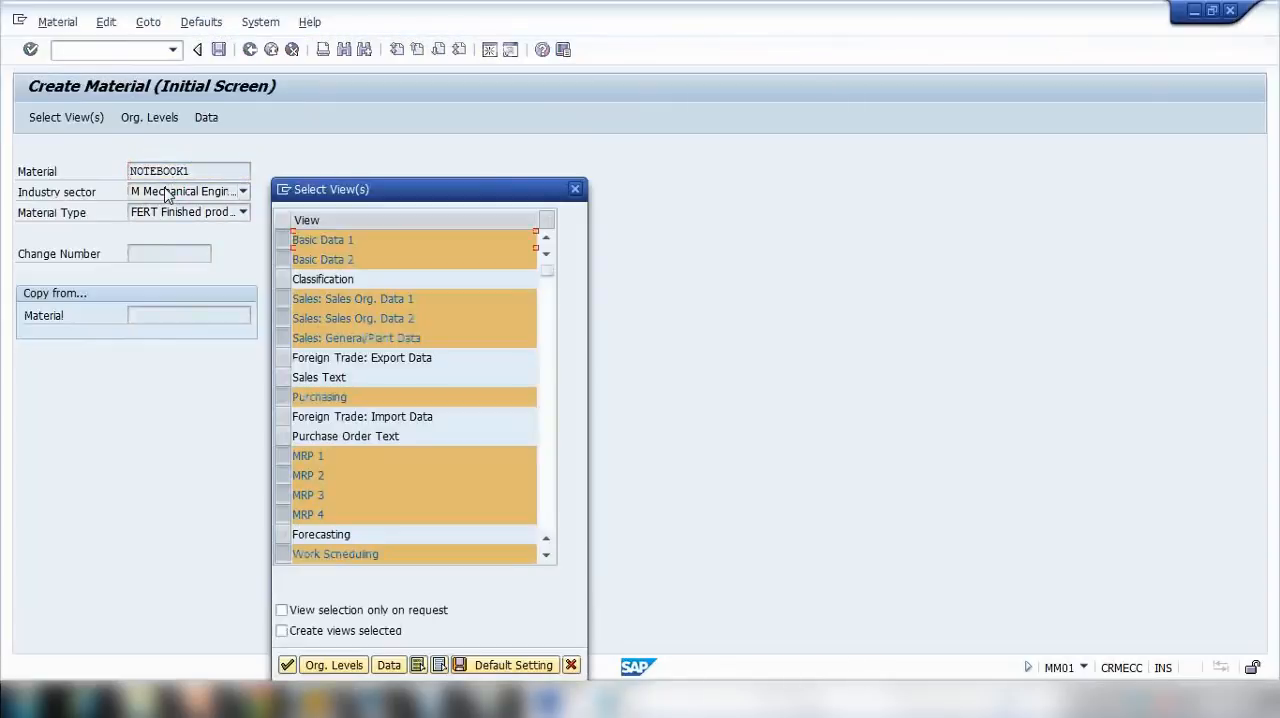
key(Return)
key(Tab)
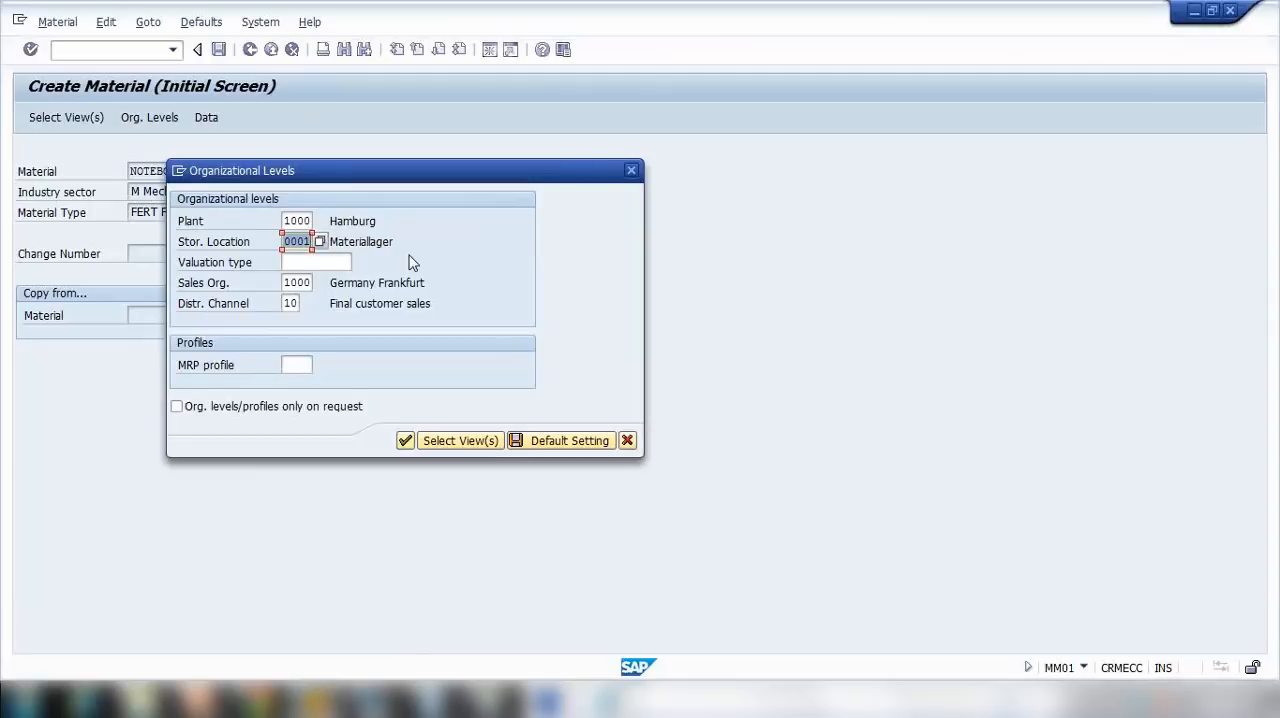
key(Escape)
key(Escape)
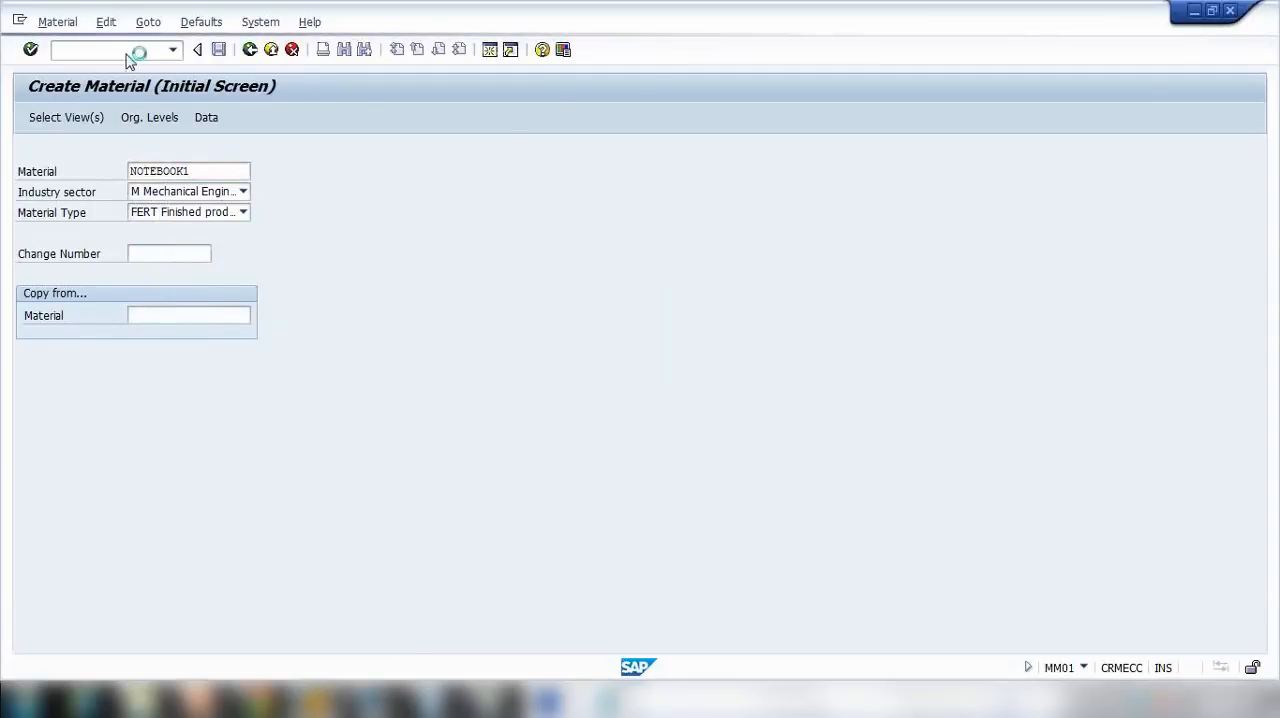
Step: Start transaction MM02 for NOTEBOOK1 and check for storage location 0002 among the possible storage locations at organizational level
click(127, 55)
text(mm02)
key(Return)
key(Return)
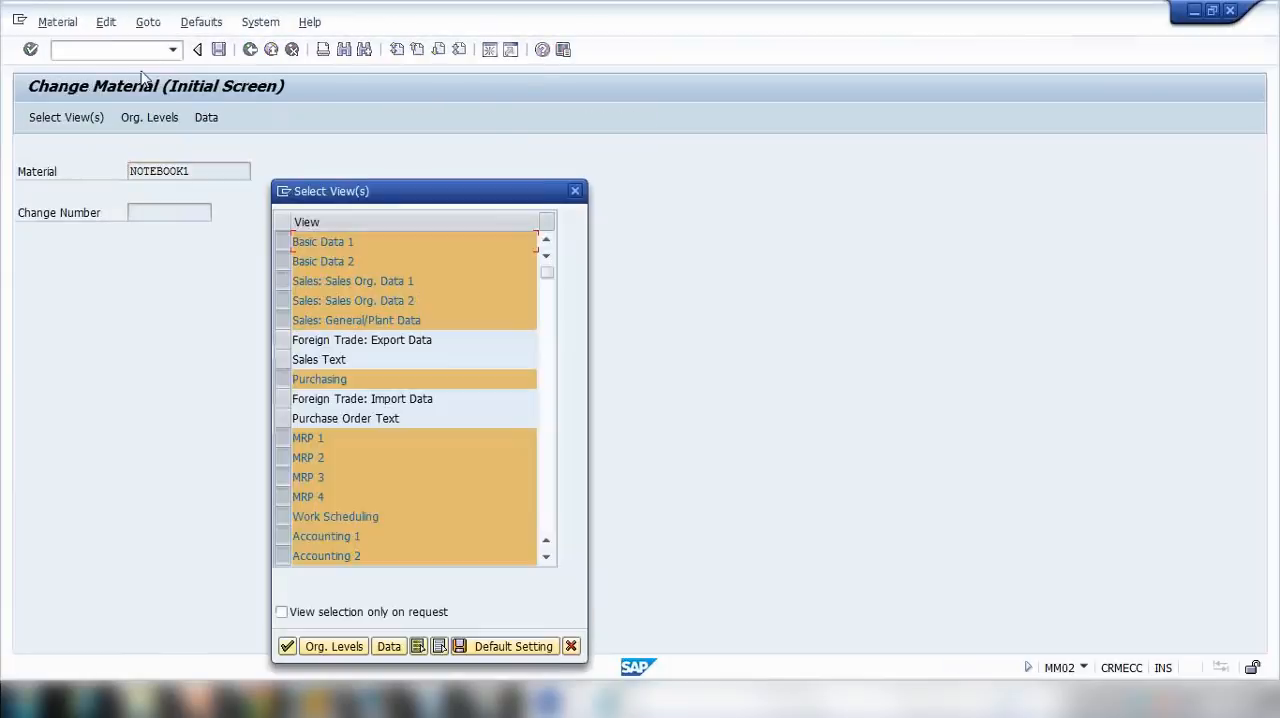
key(Return)
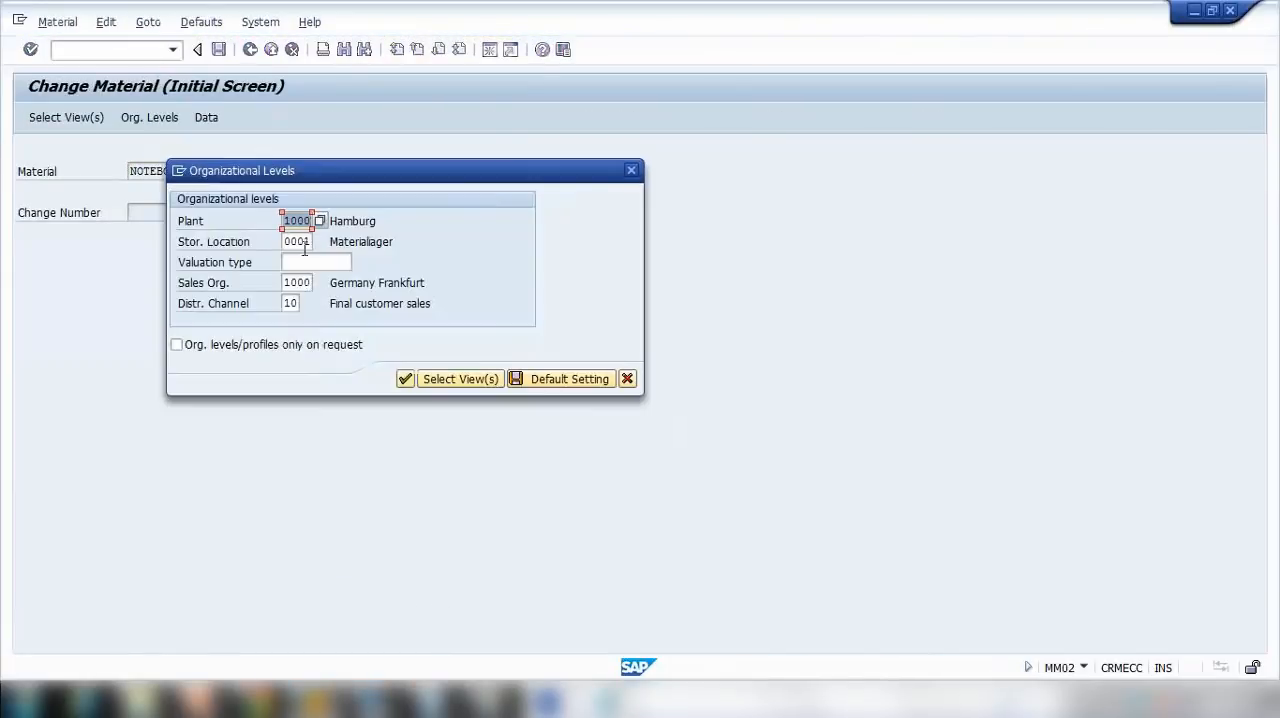
click(300, 242)
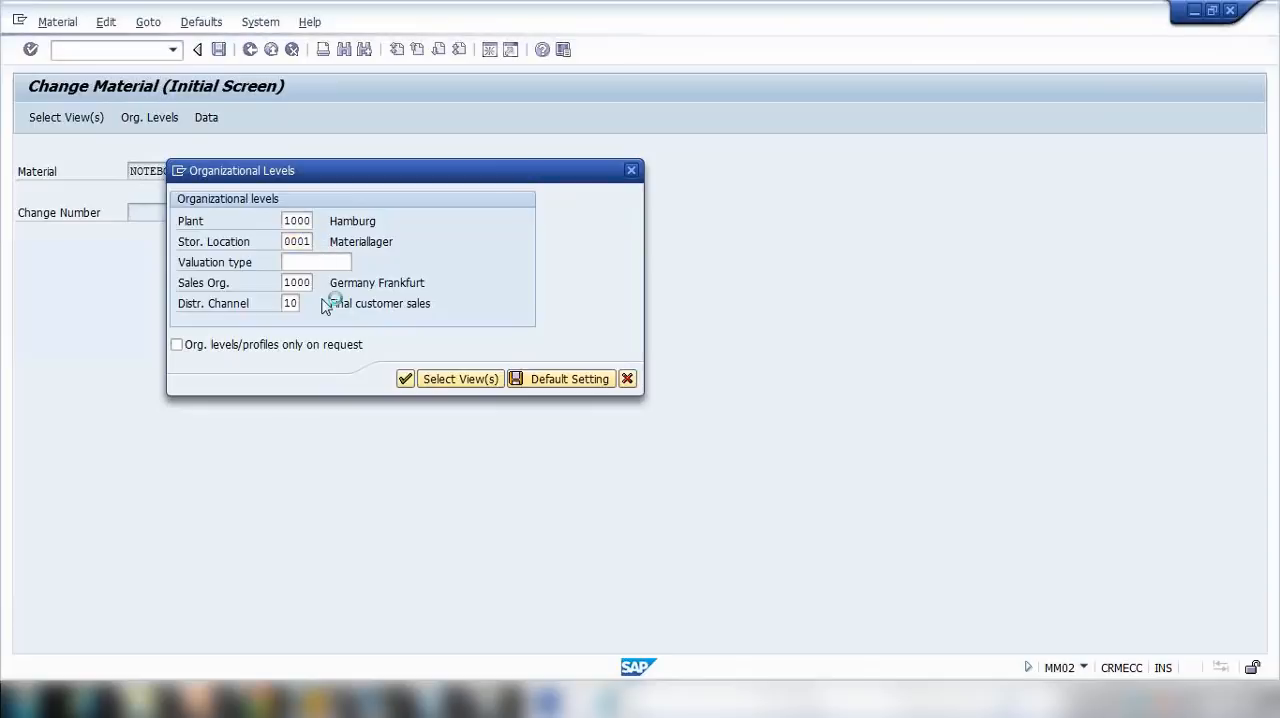
key(F4)
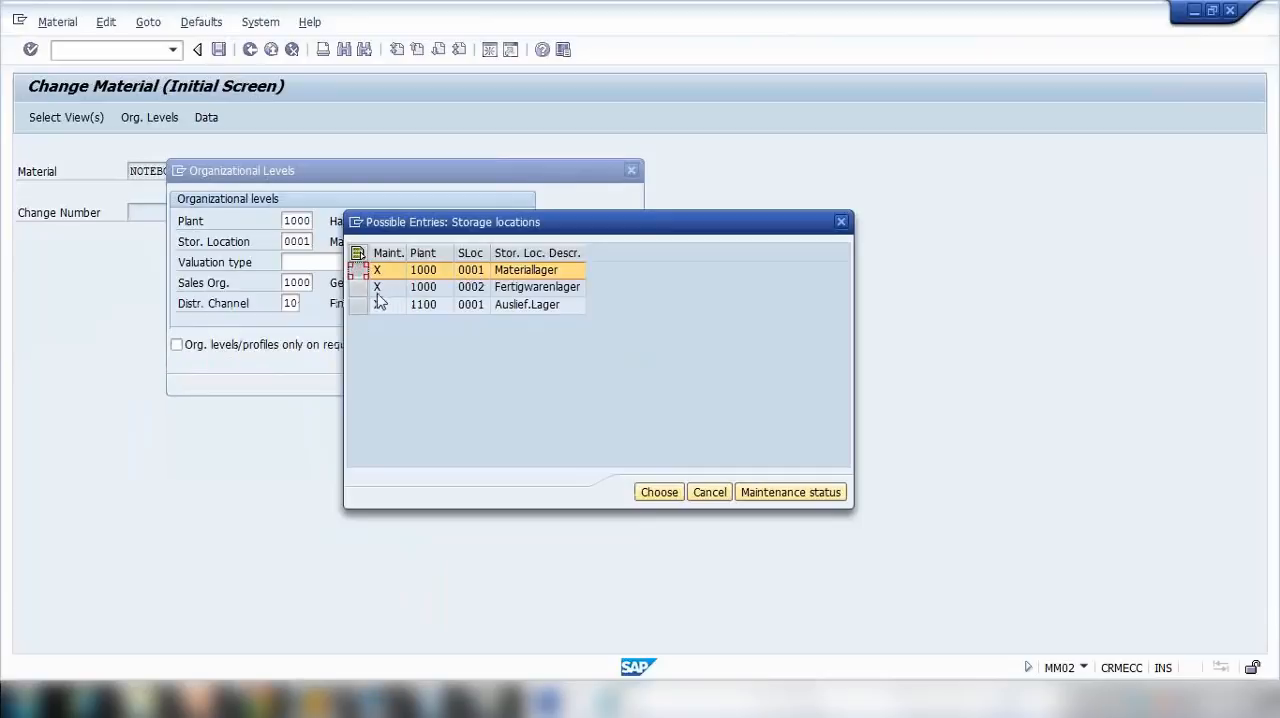
click(470, 288)
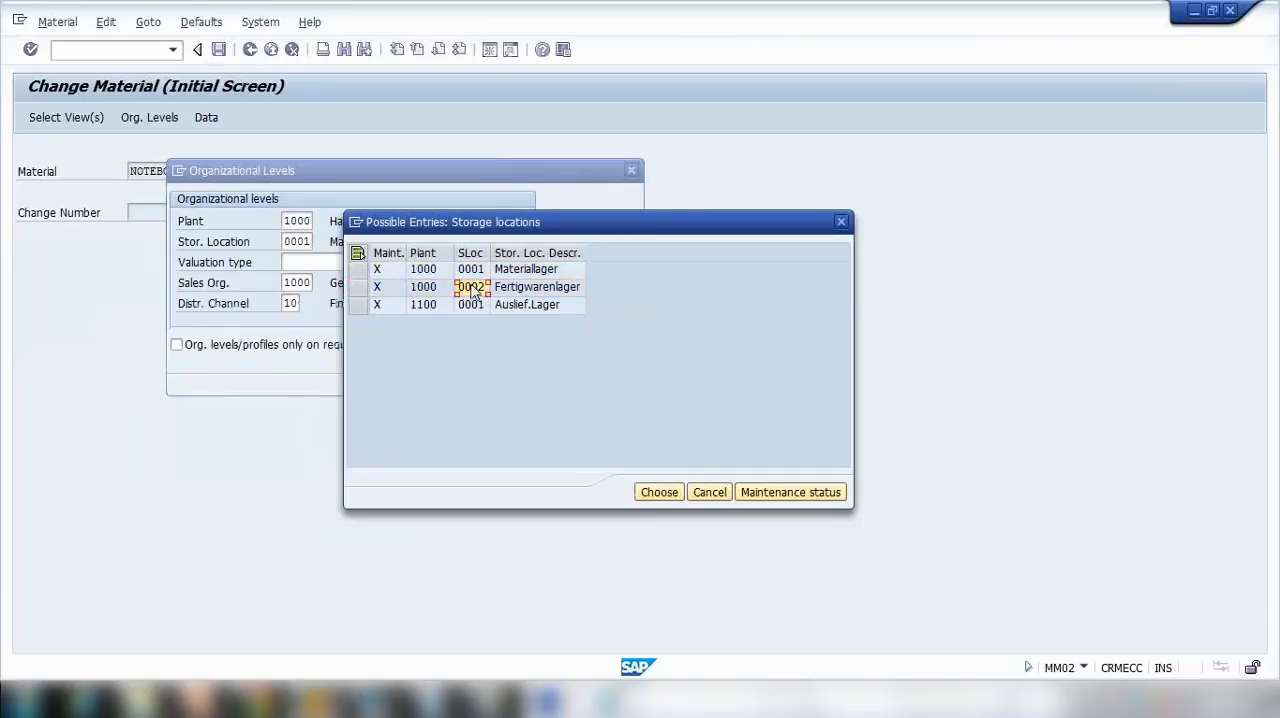
Step: Switch to Notepad to review the MMSC note, and return to SAP to close the storage location list without choosing an entry
click(600, 700)
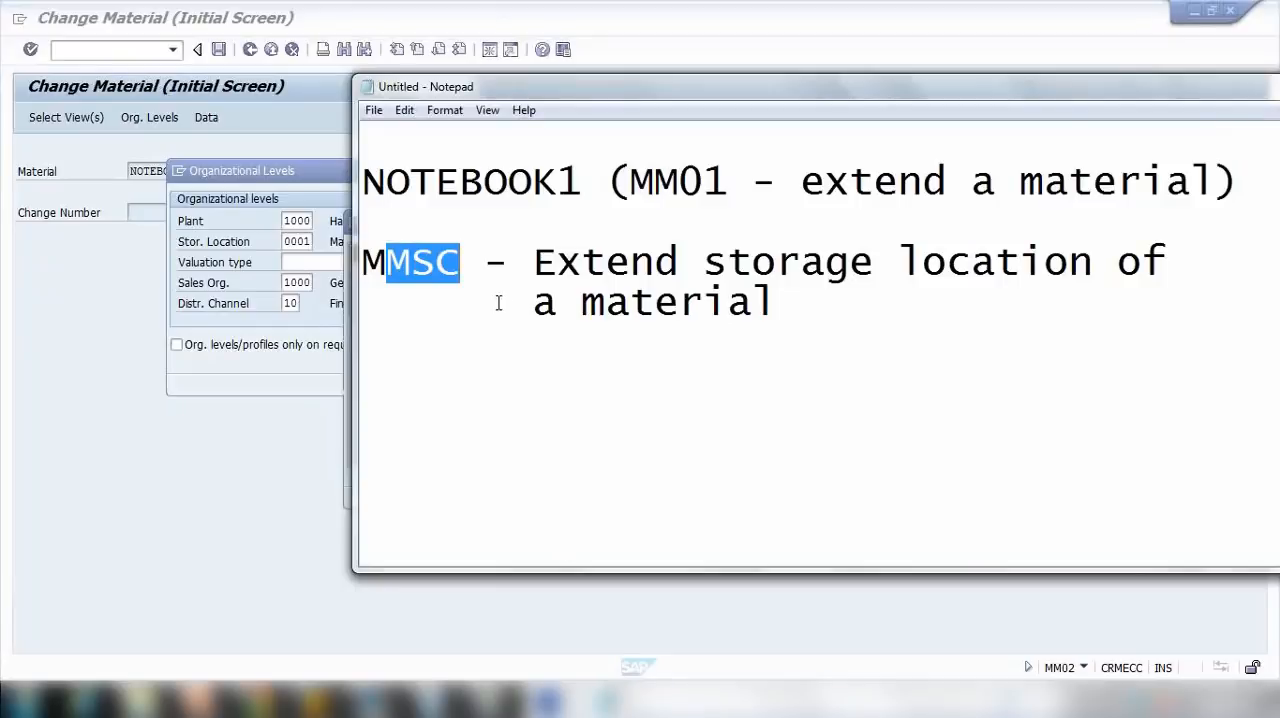
drag(388, 262, 484, 262)
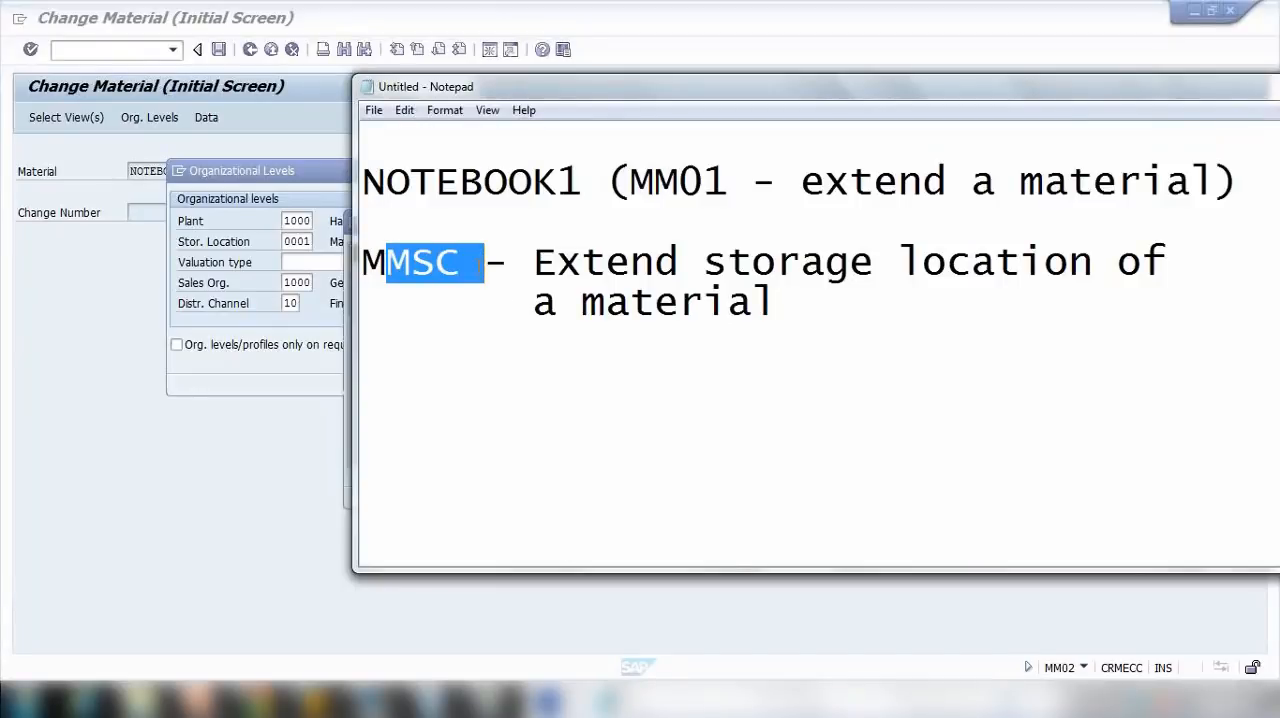
drag(706, 262, 1094, 264)
click(200, 237)
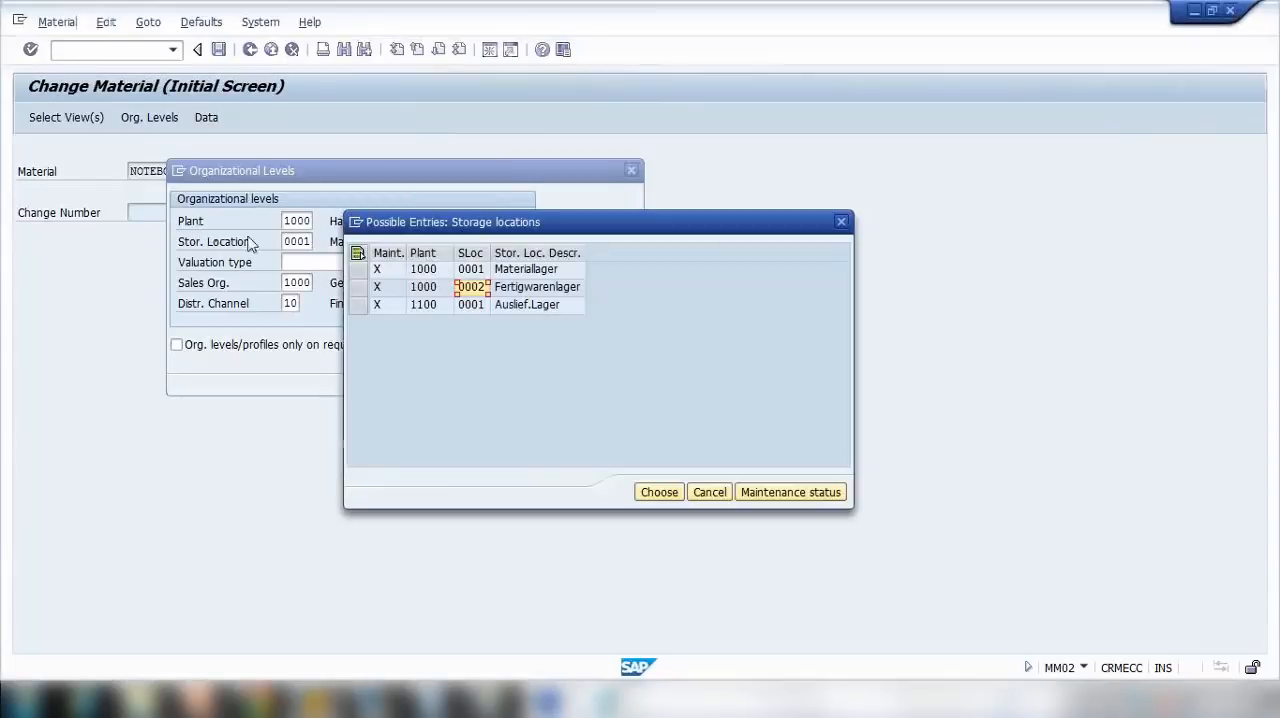
click(709, 492)
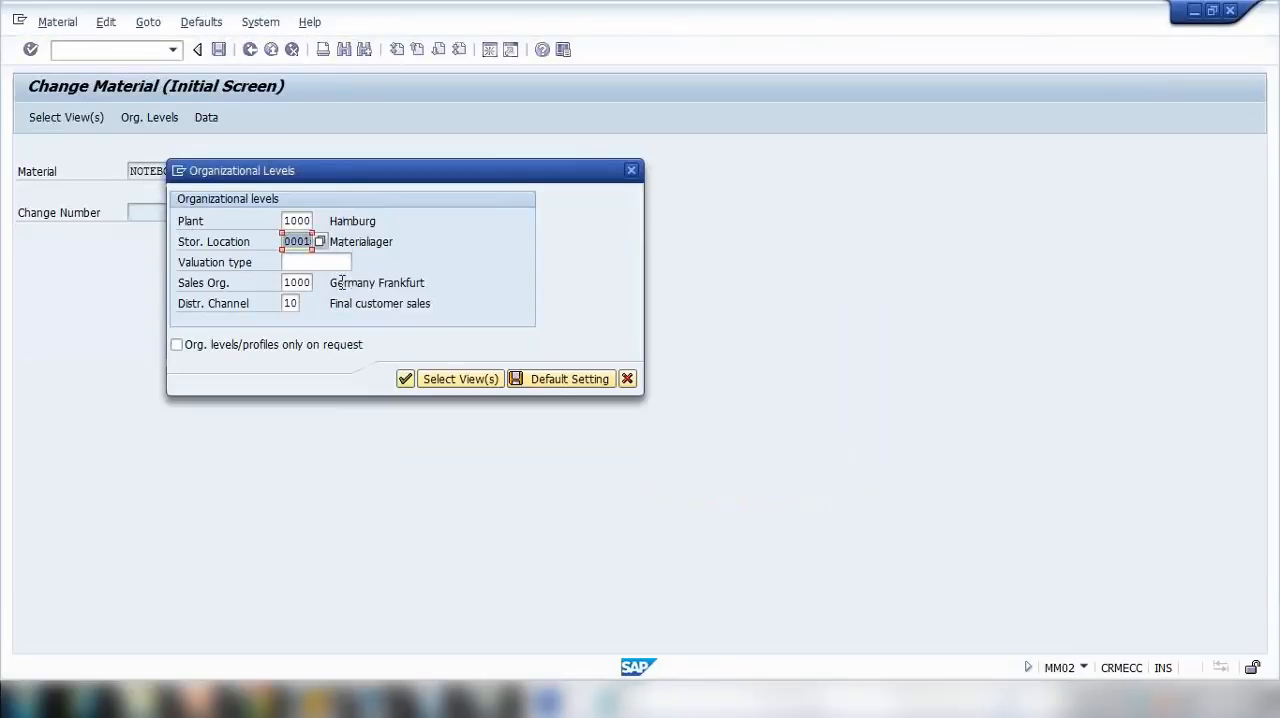
click(198, 700)
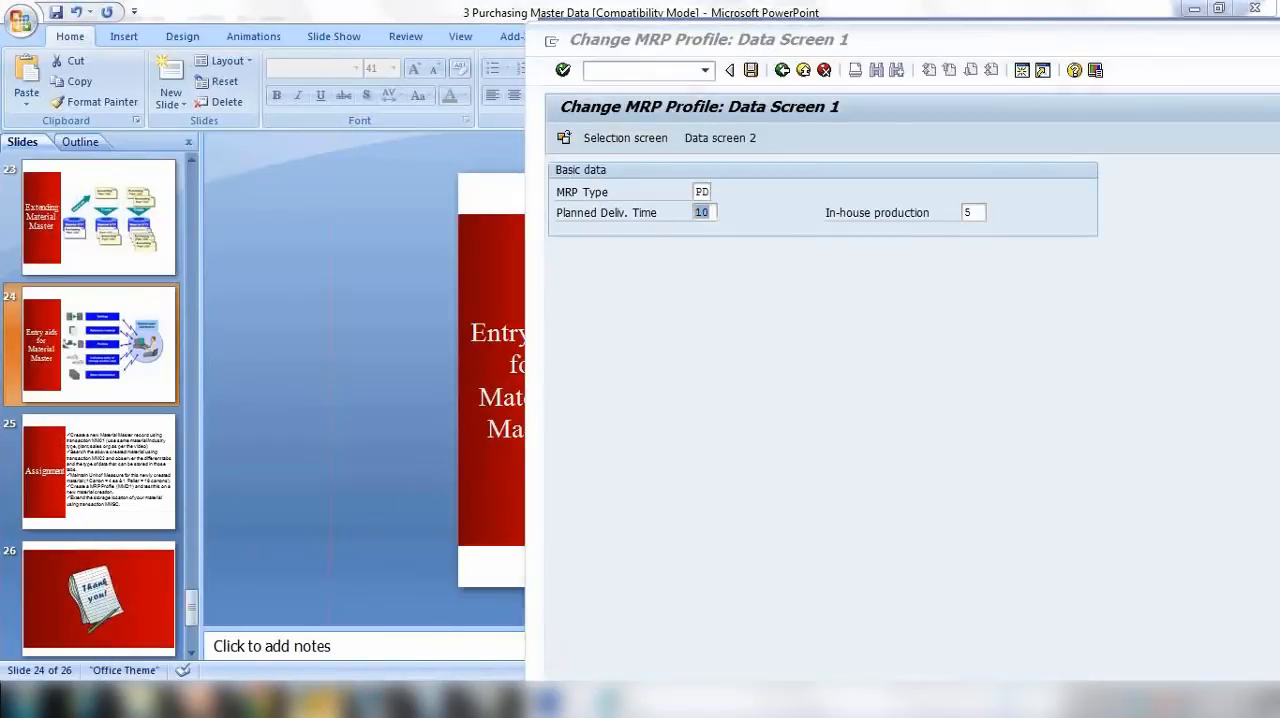
click(277, 634)
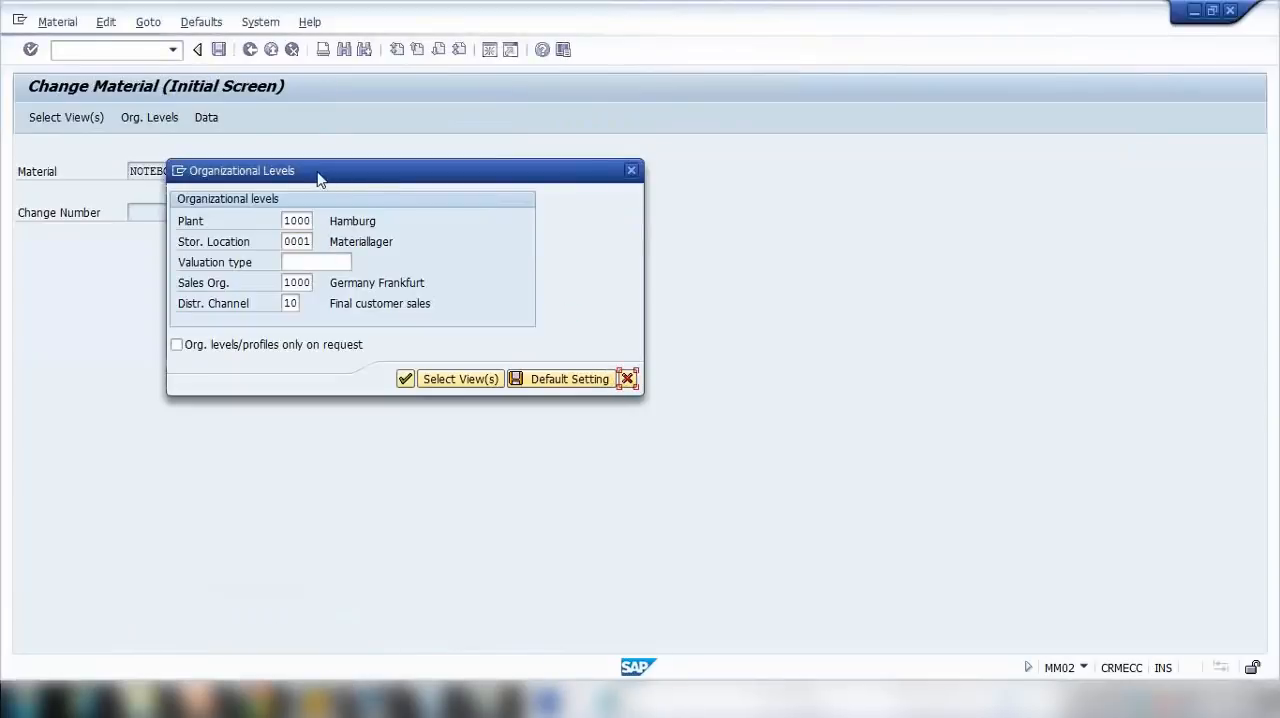
Step: Restart transaction MM02, open NOTEBOOK1's MRP 1 view for plant 1000 and storage location 0001, and look through its MRP and lot size data
key(Escape)
click(140, 52)
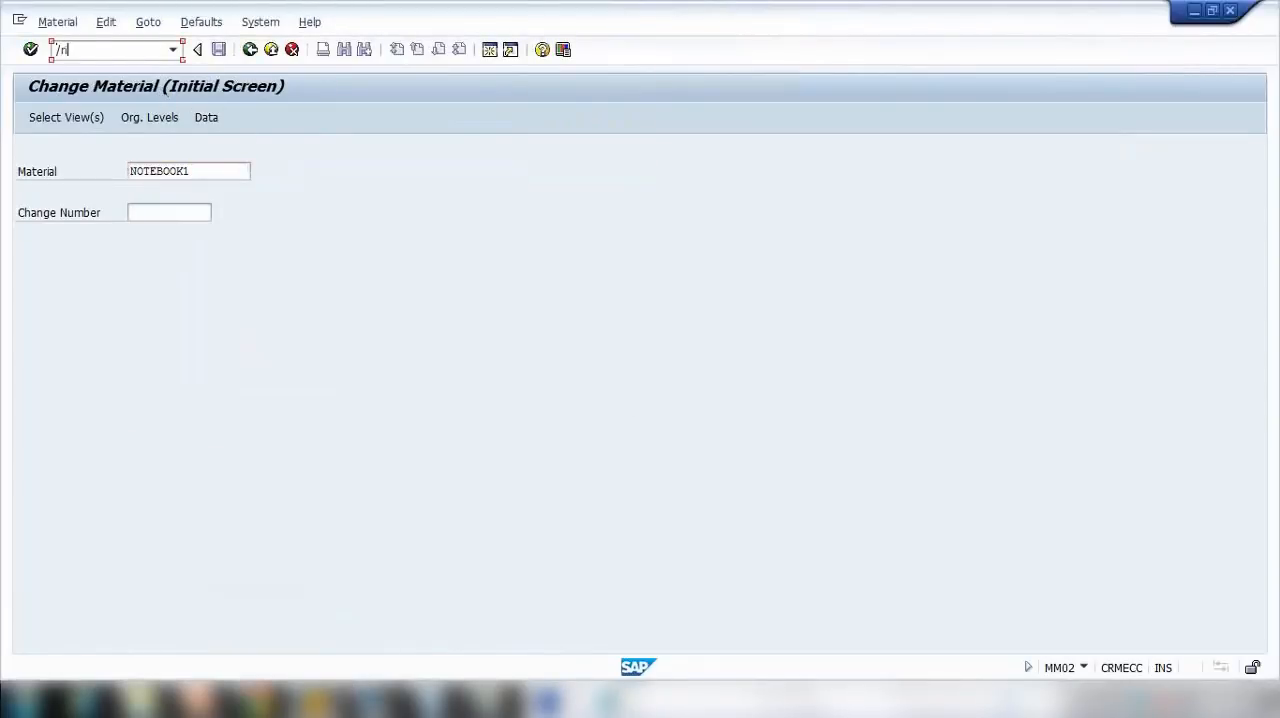
text(/nmm02)
key(Return)
key(Return)
key(Return)
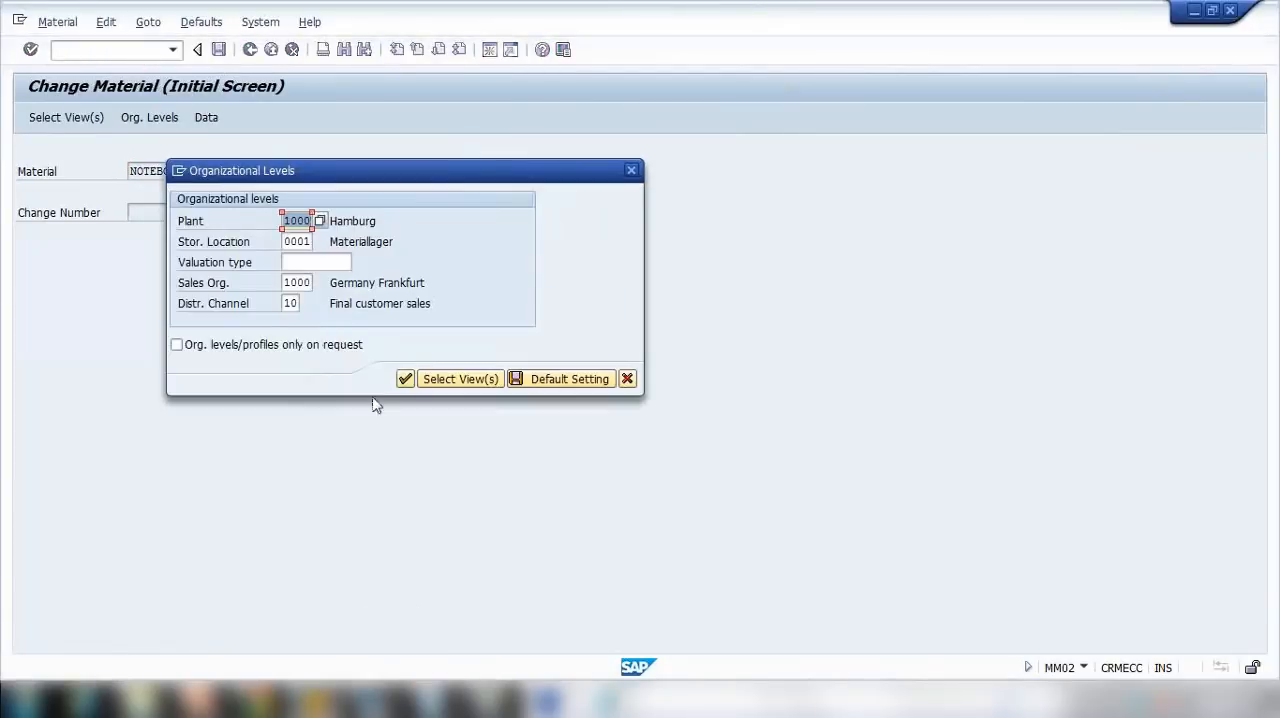
click(405, 378)
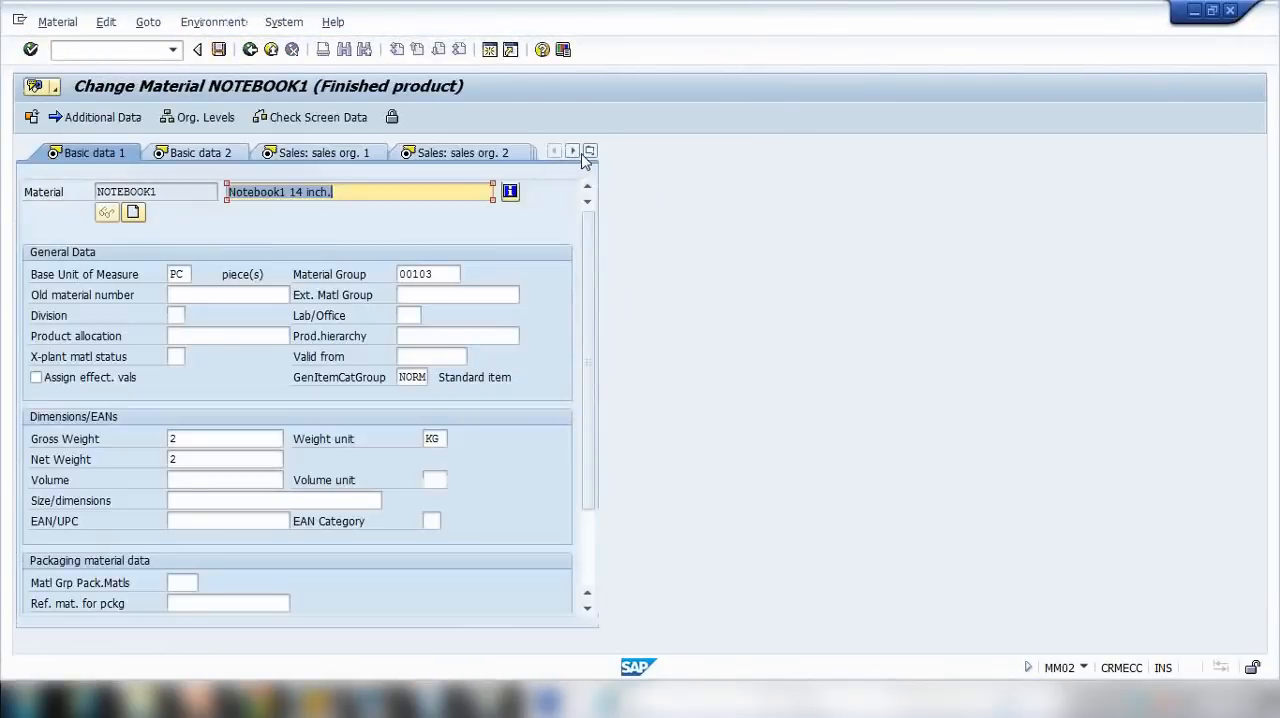
click(590, 151)
click(624, 378)
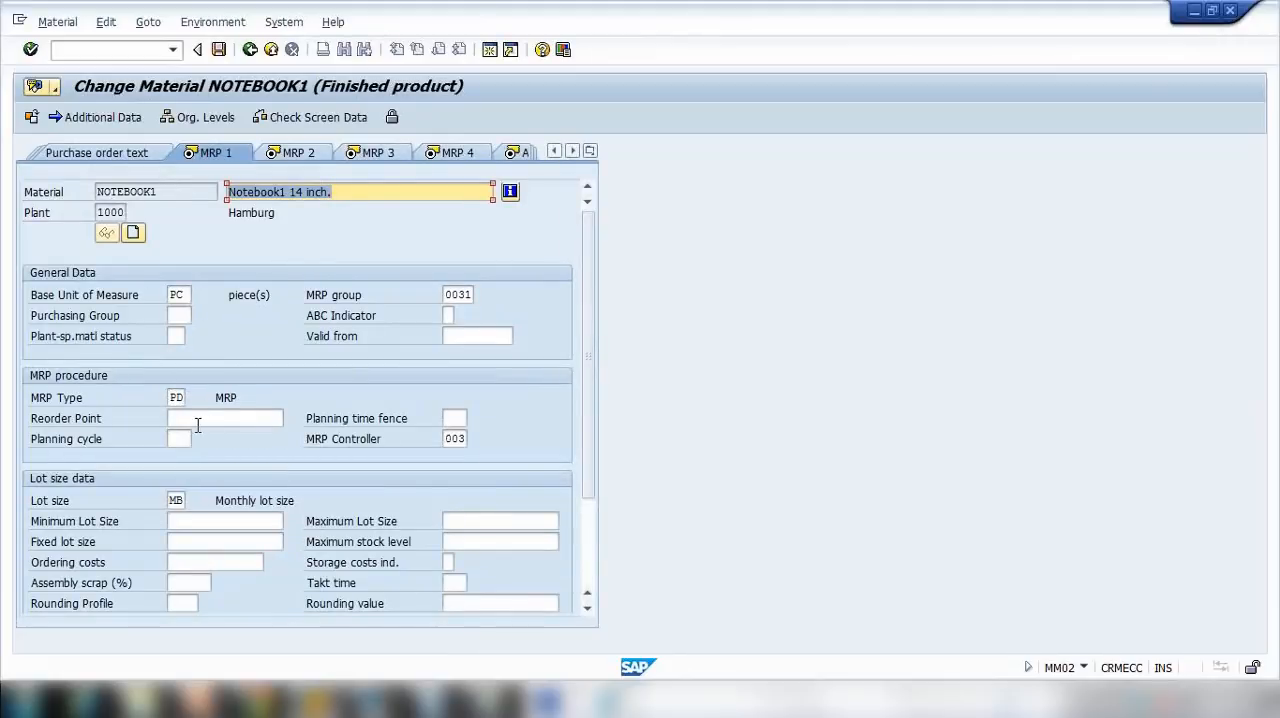
click(171, 397)
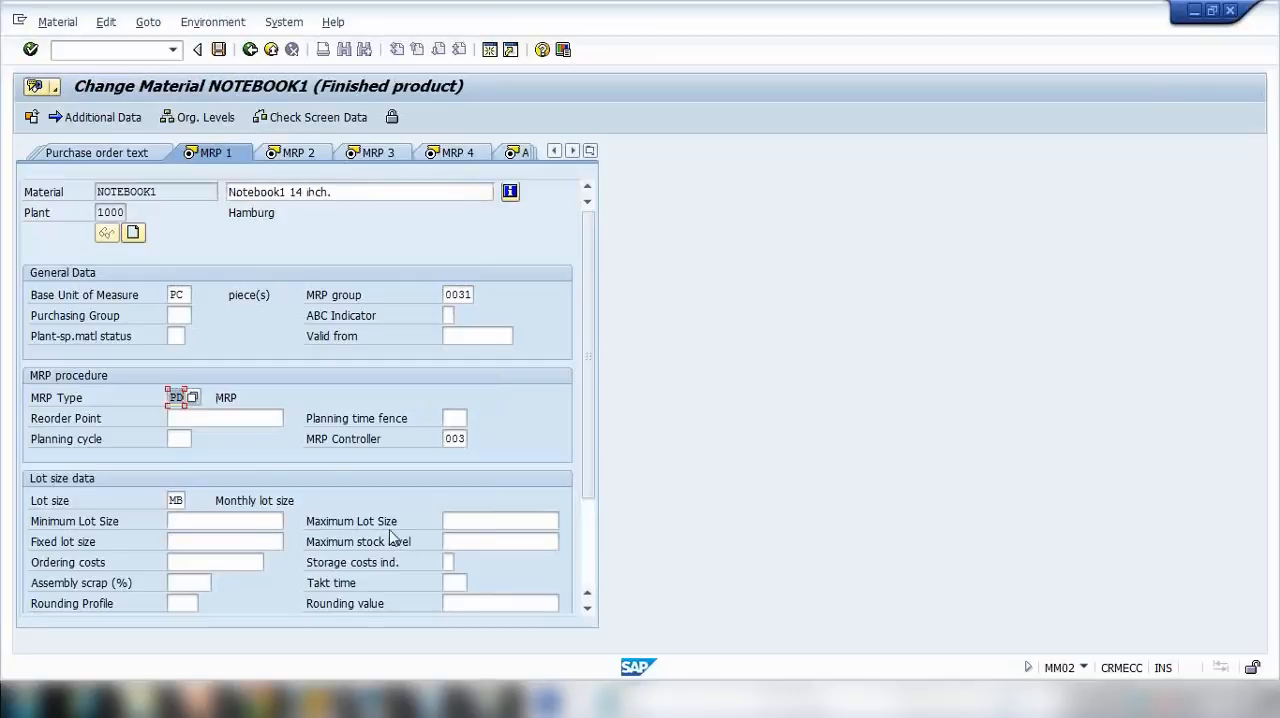
scroll(316, 406, down, 2)
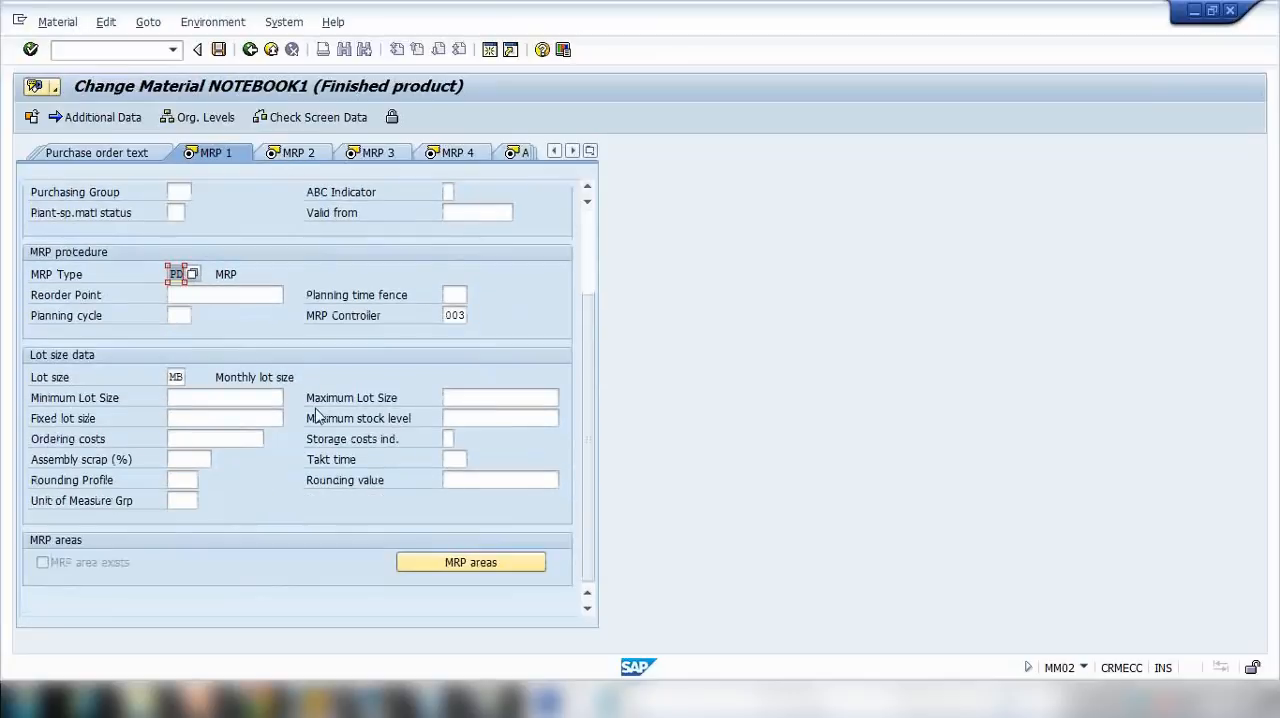
scroll(245, 338, up, 2)
Step: Continue to NOTEBOOK1's MRP 2 view, set the planned delivery time to 15 days, and save the material
key(Return)
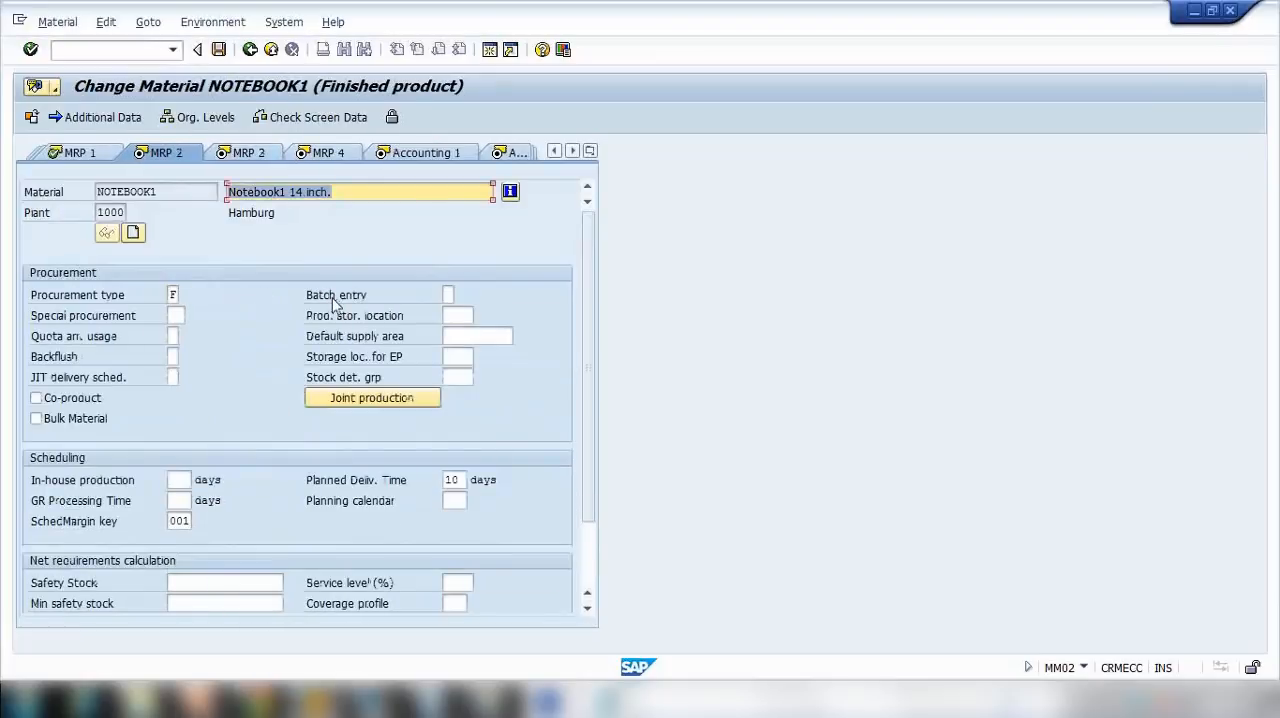
click(447, 480)
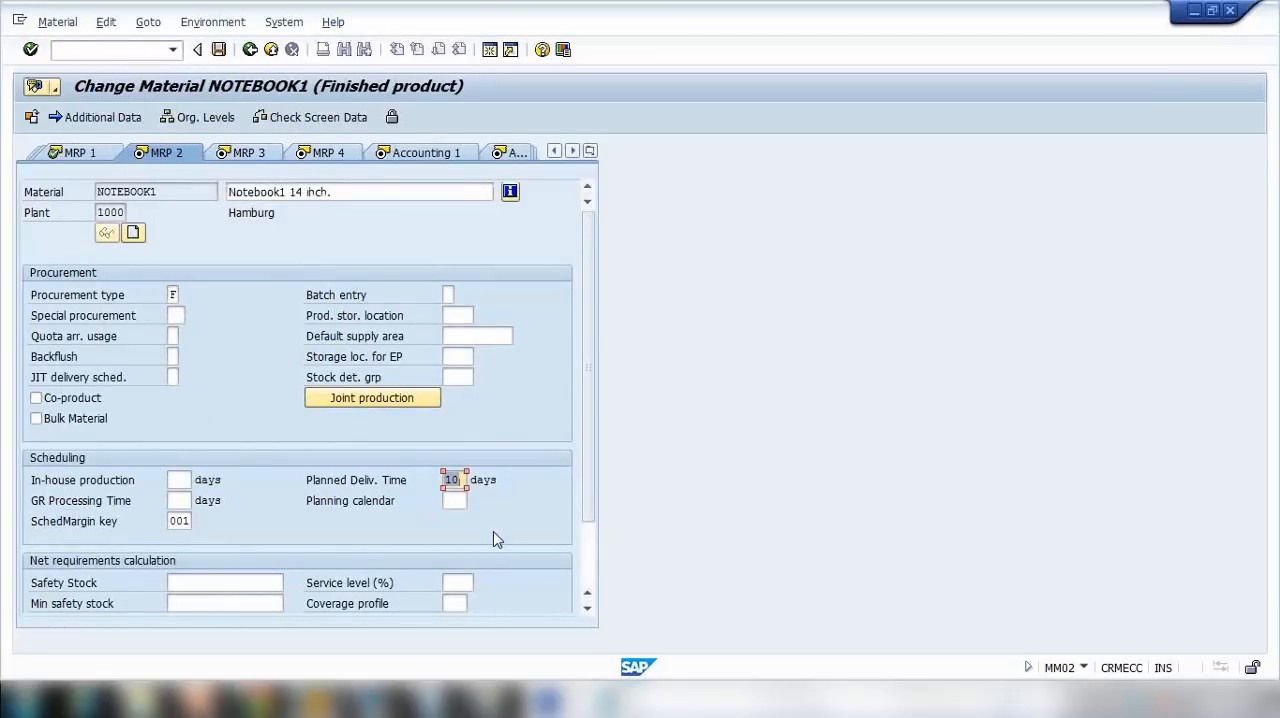
double_click(174, 192)
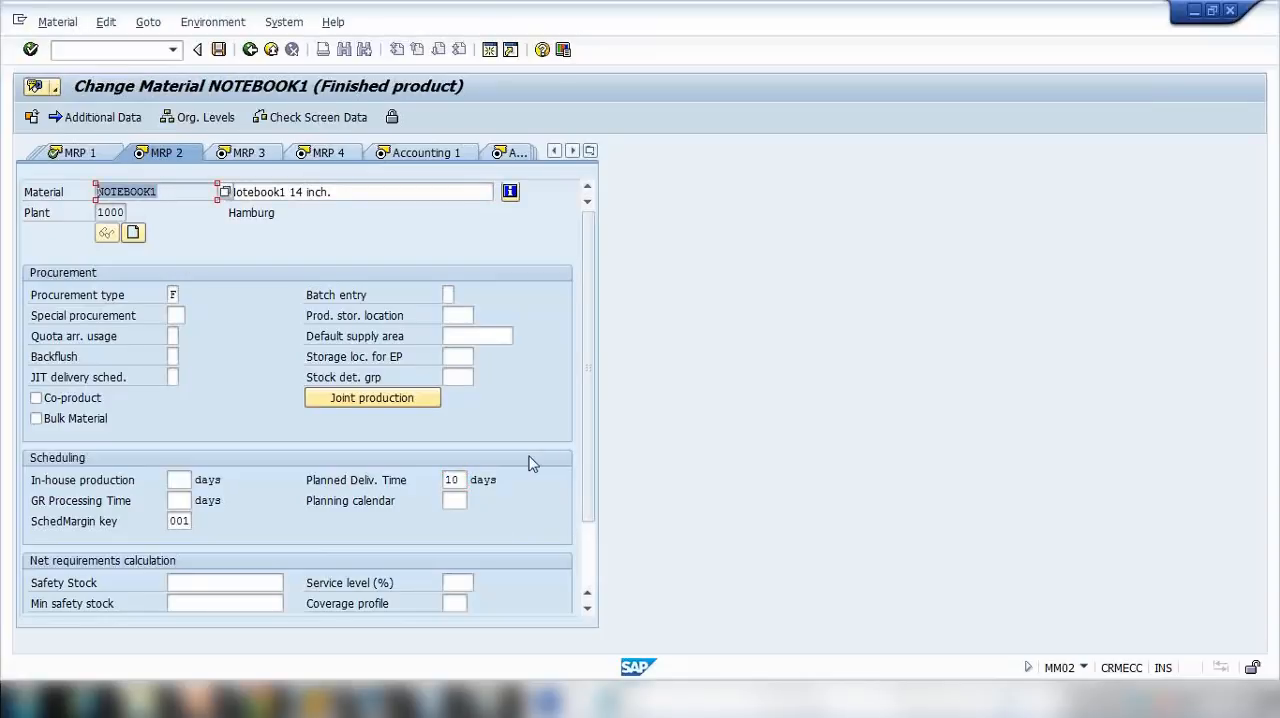
double_click(463, 481)
text(15)
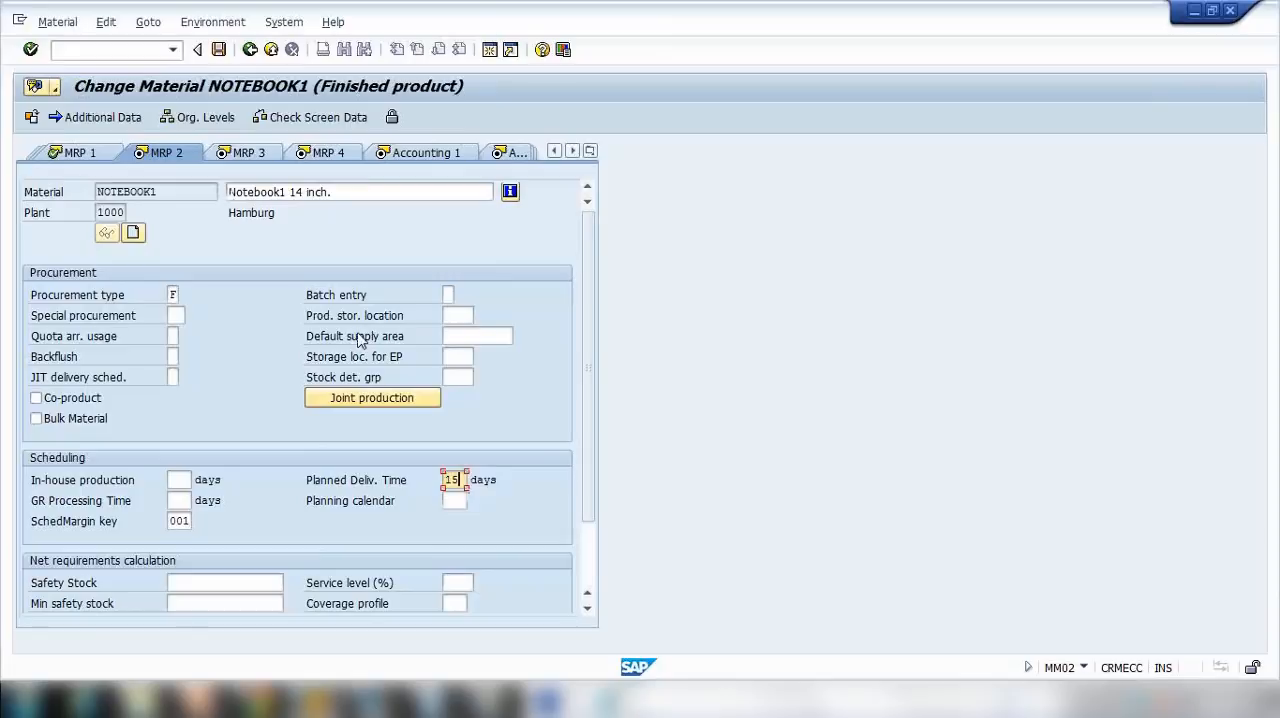
key(BackSpace)
text(0)
drag(461, 480, 363, 474)
text(15)
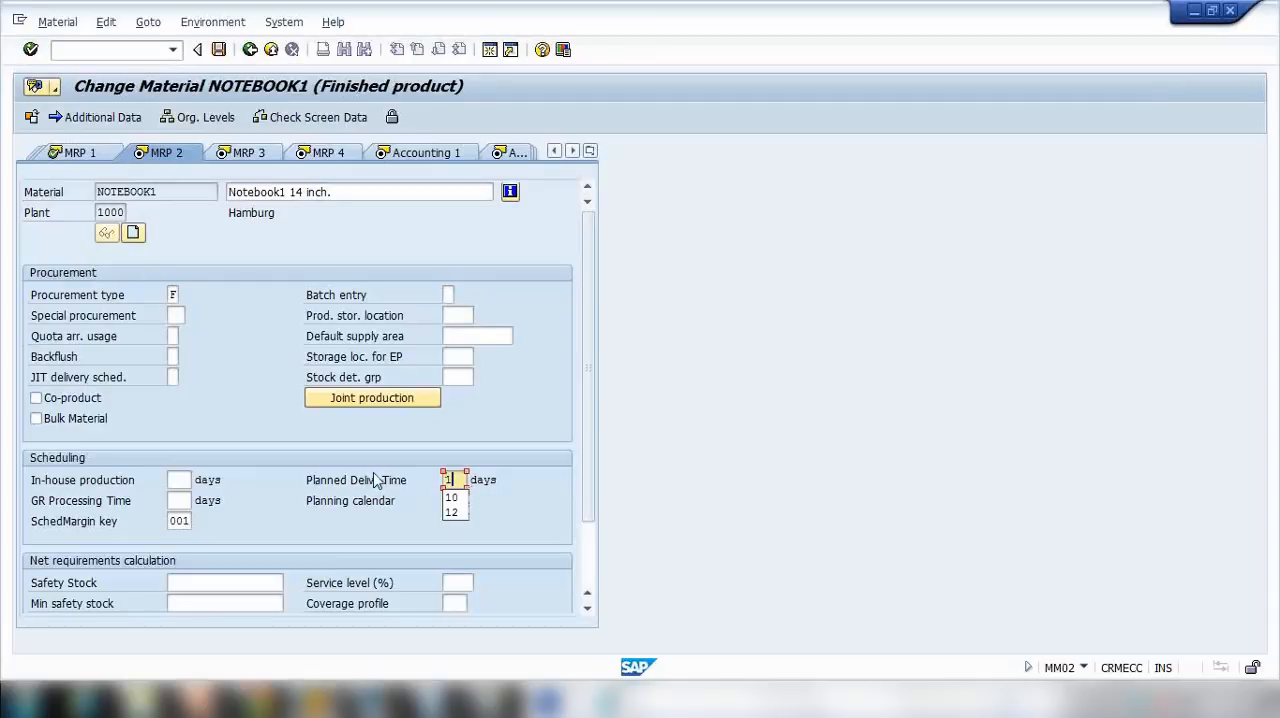
click(219, 50)
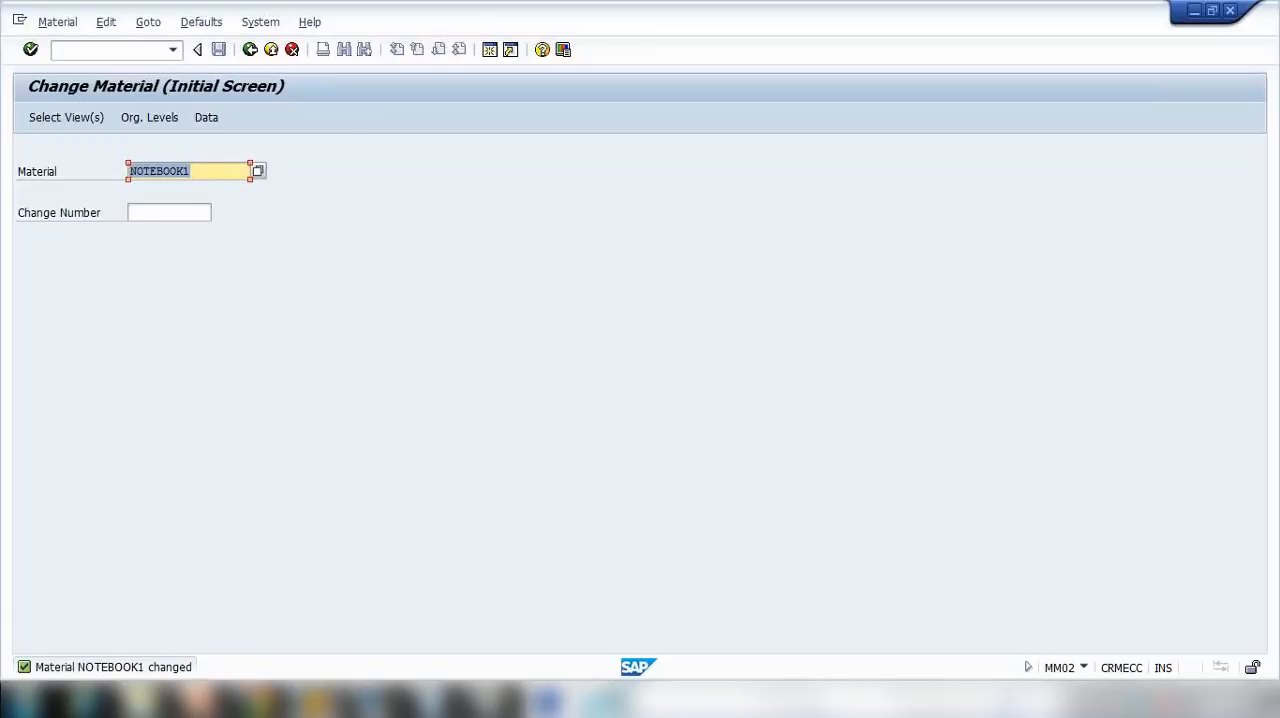
Step: Switch to Notepad and add the line "MASS - Mass Maintenance" below the MMSC note
click(605, 700)
click(787, 311)
key(Return)
key(Return)
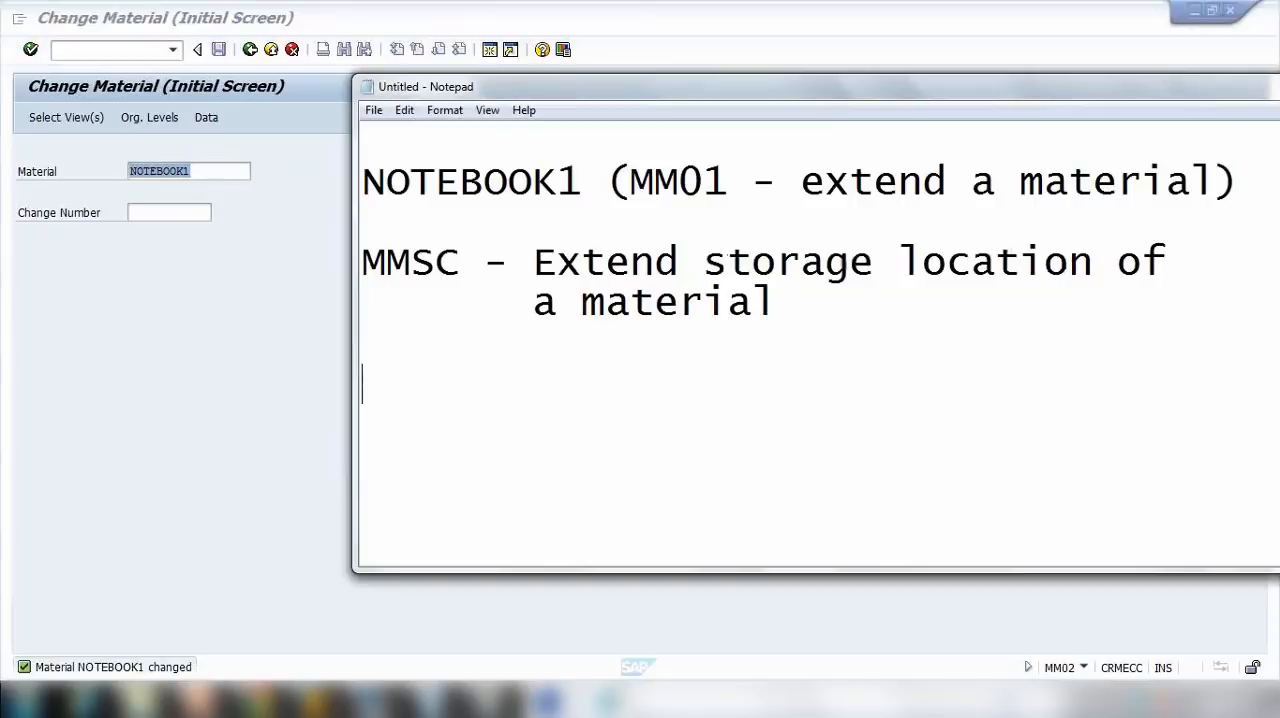
text(MASS O)
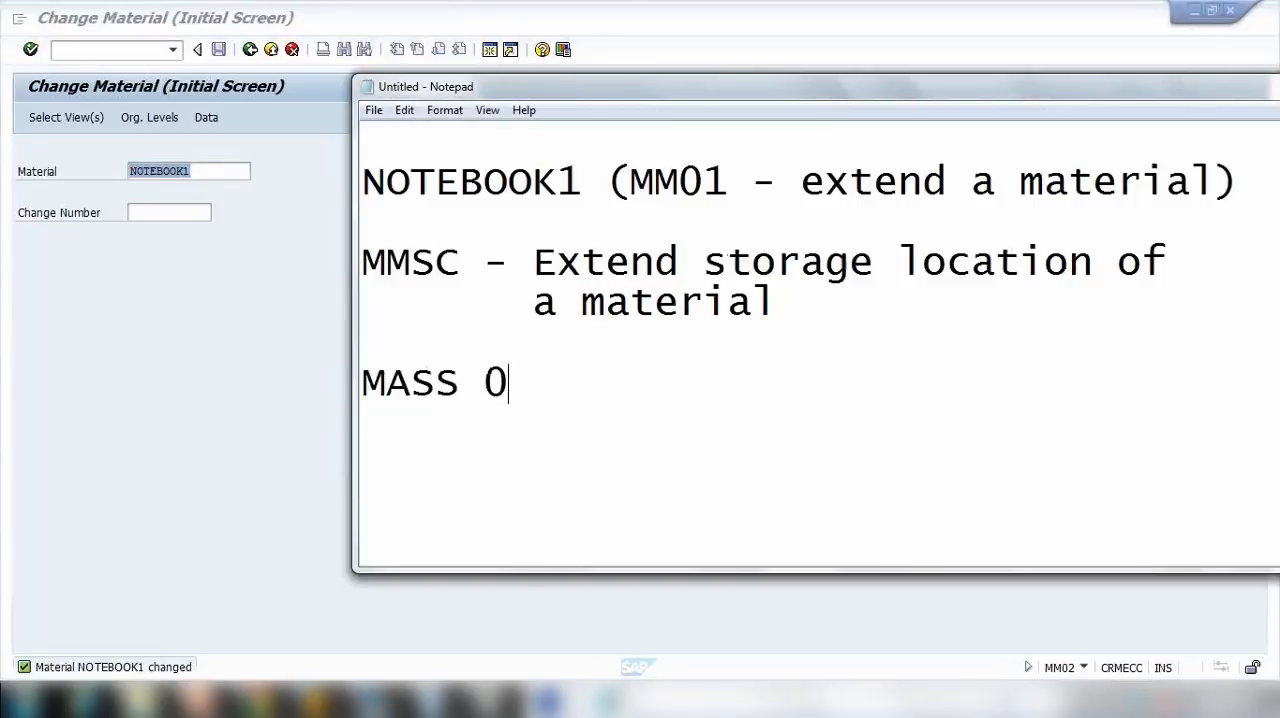
key(BackSpace)
text(- Massm)
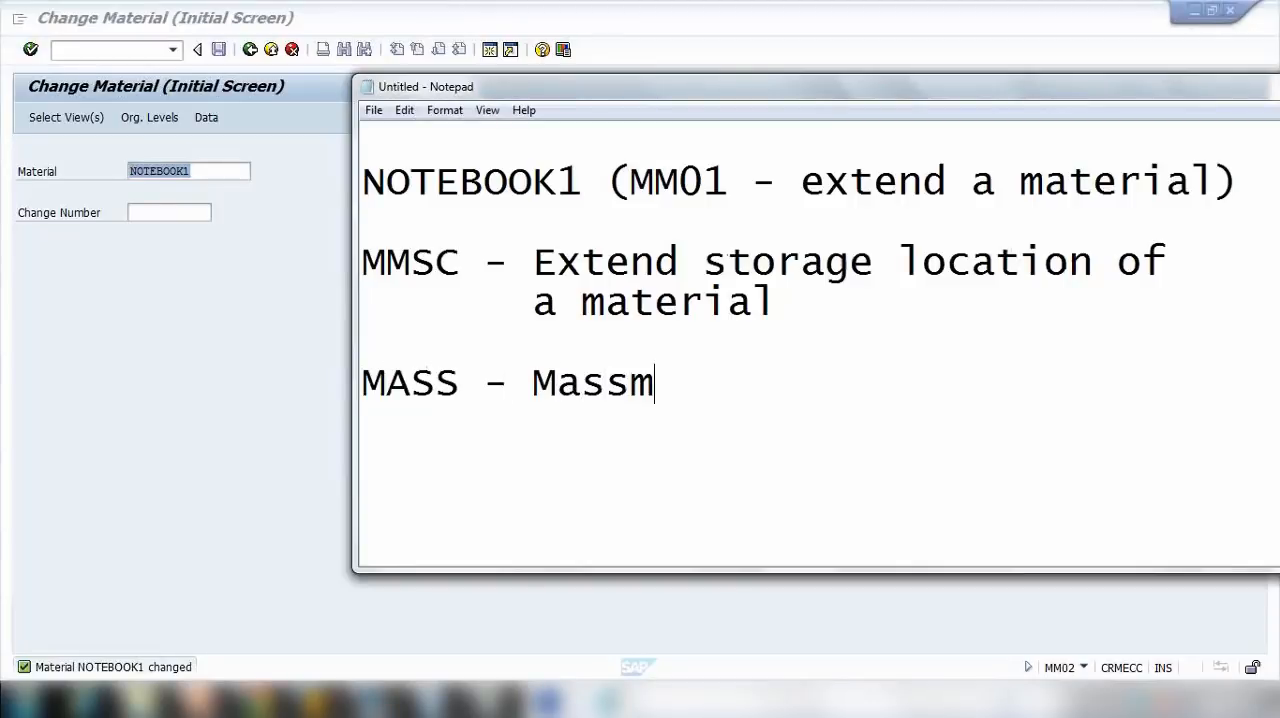
key(BackSpace)
text(Maint)
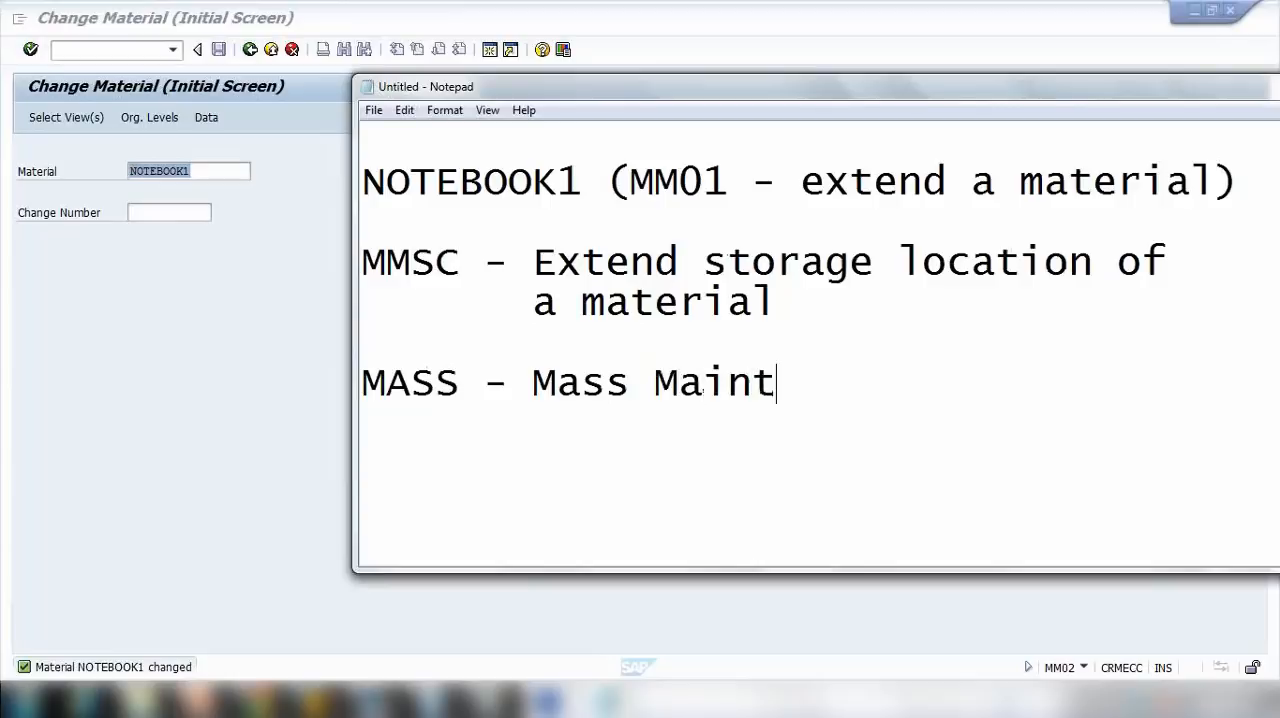
text(ena)
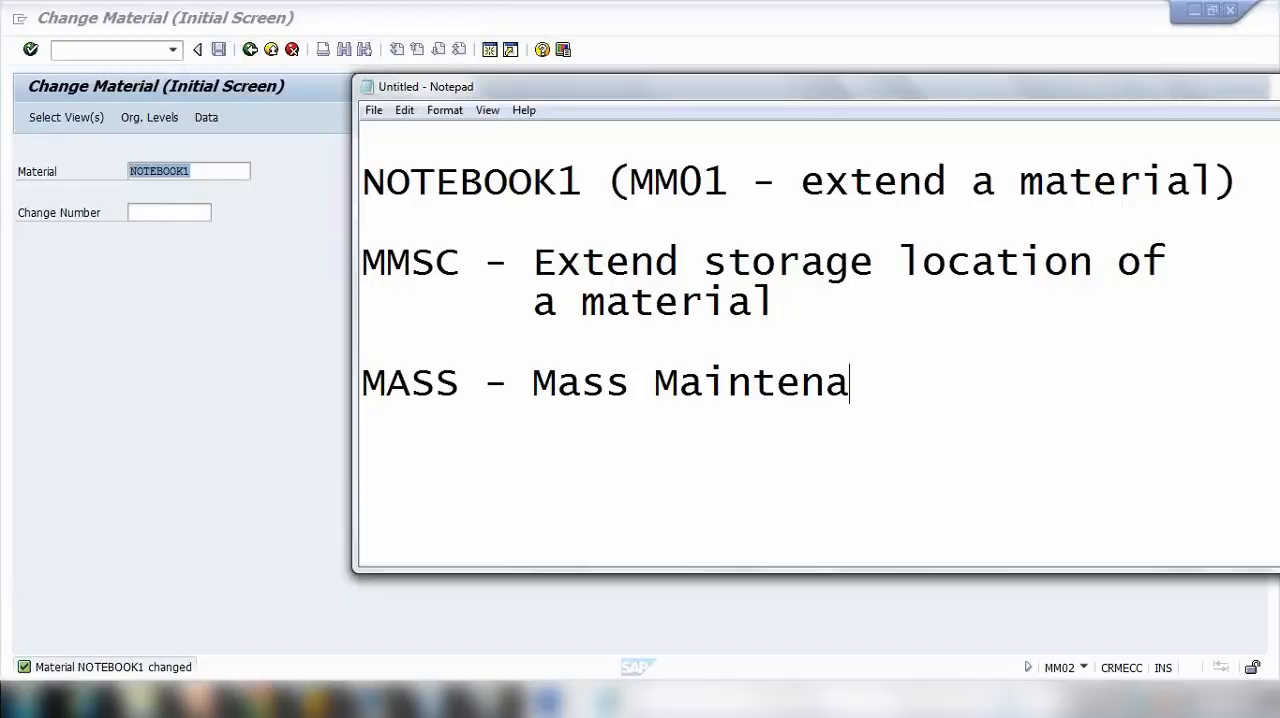
text(nce)
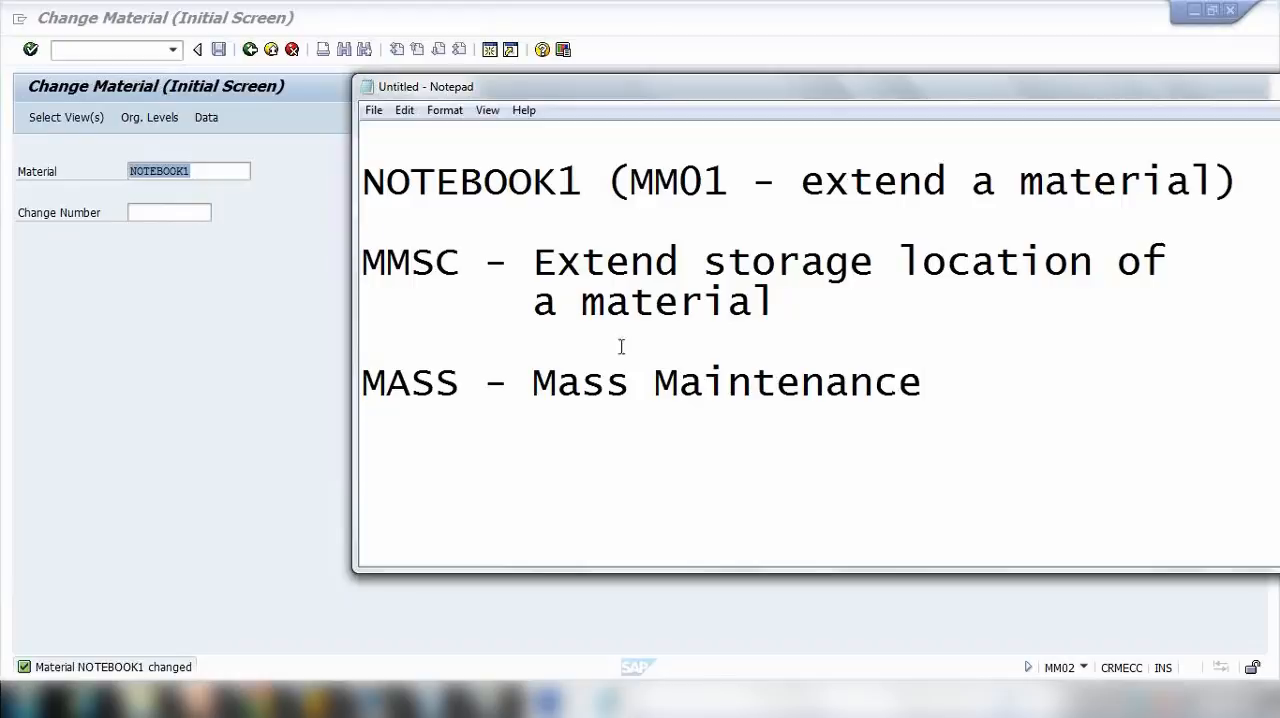
drag(382, 388, 488, 388)
Step: Return to SAP, leave the Change Material transaction, and start transaction MASS
click(243, 366)
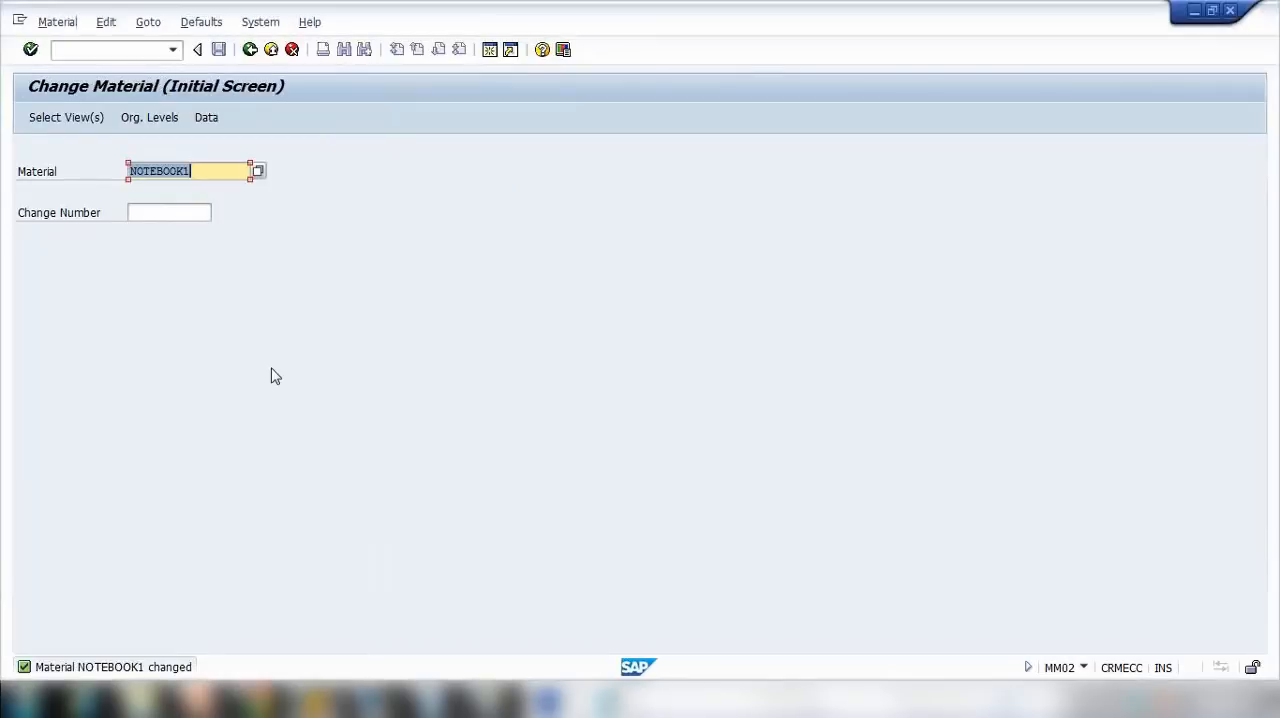
click(249, 52)
click(249, 52)
click(128, 52)
text(mass)
key(Return)
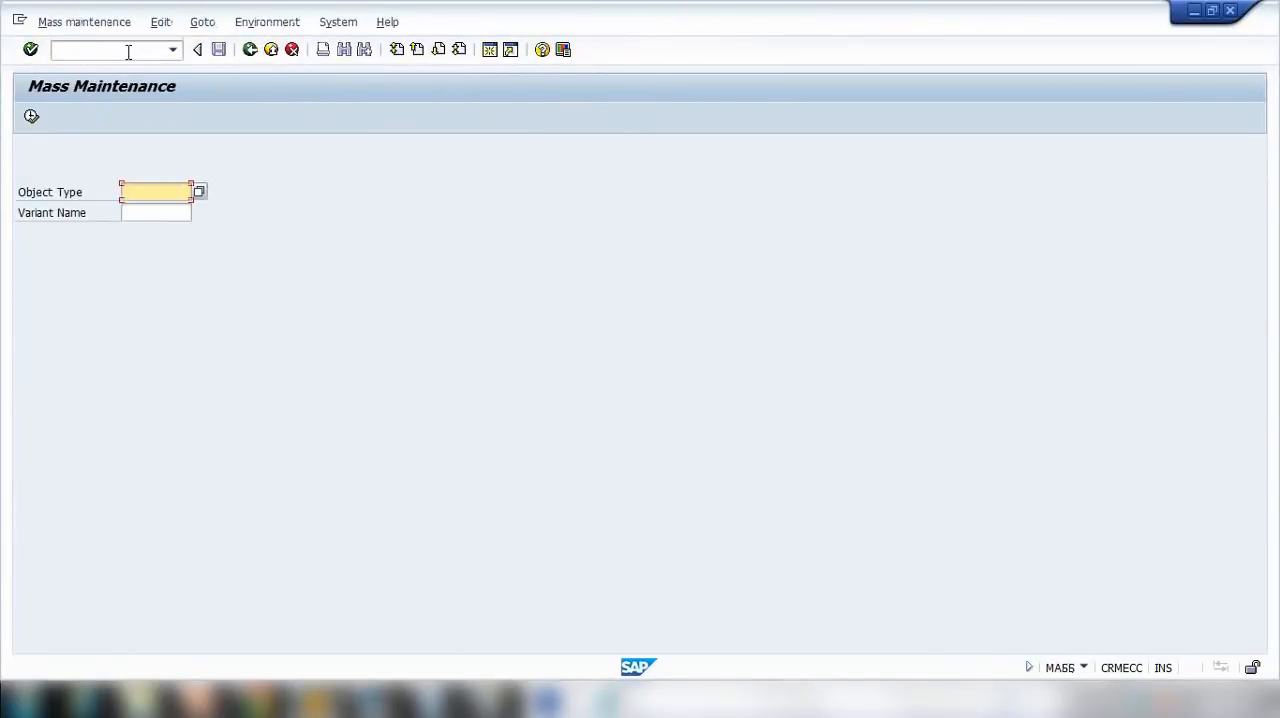
click(612, 700)
click(227, 350)
Step: Choose object type BUS1001, Materials (industry), for the mass maintenance and execute it
click(199, 192)
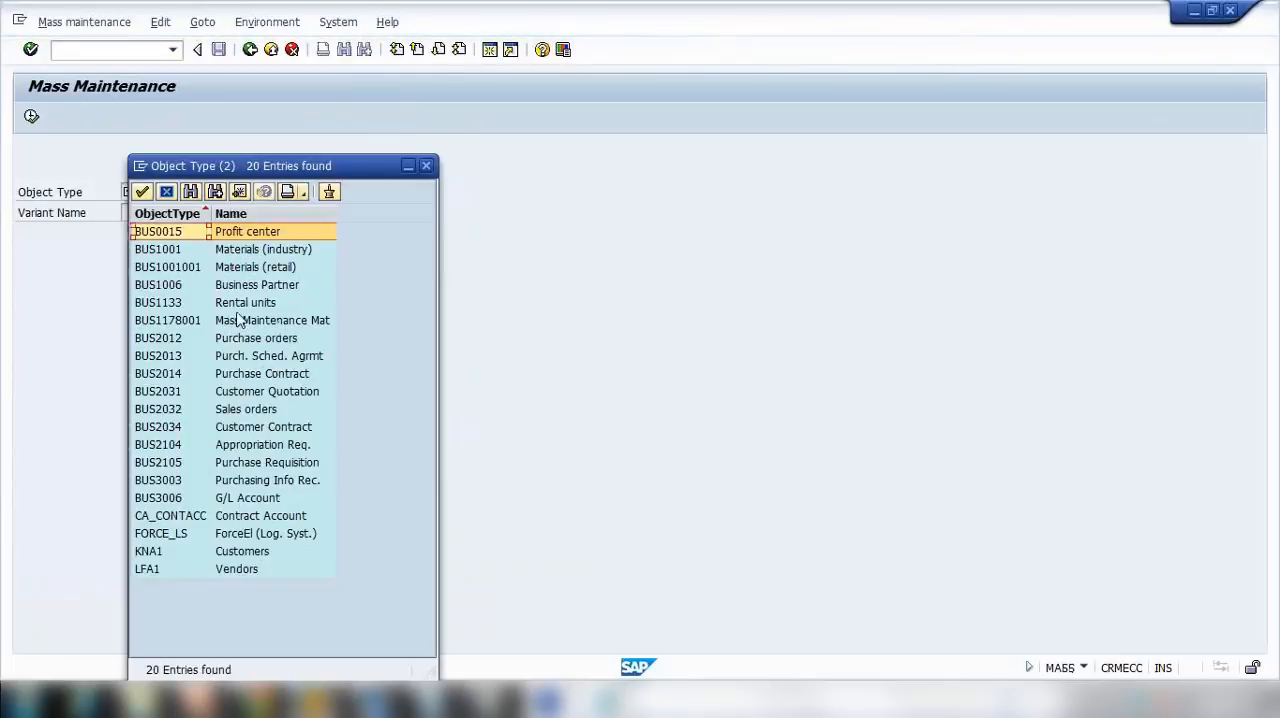
click(262, 250)
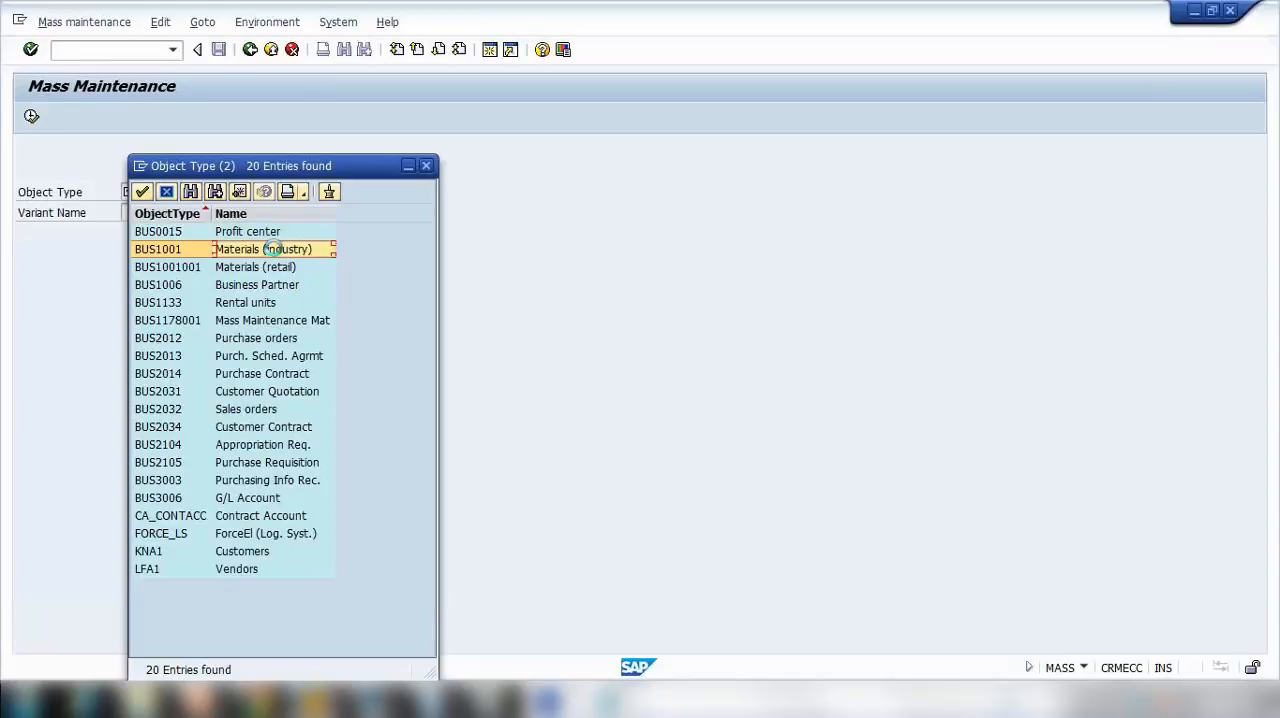
double_click(276, 252)
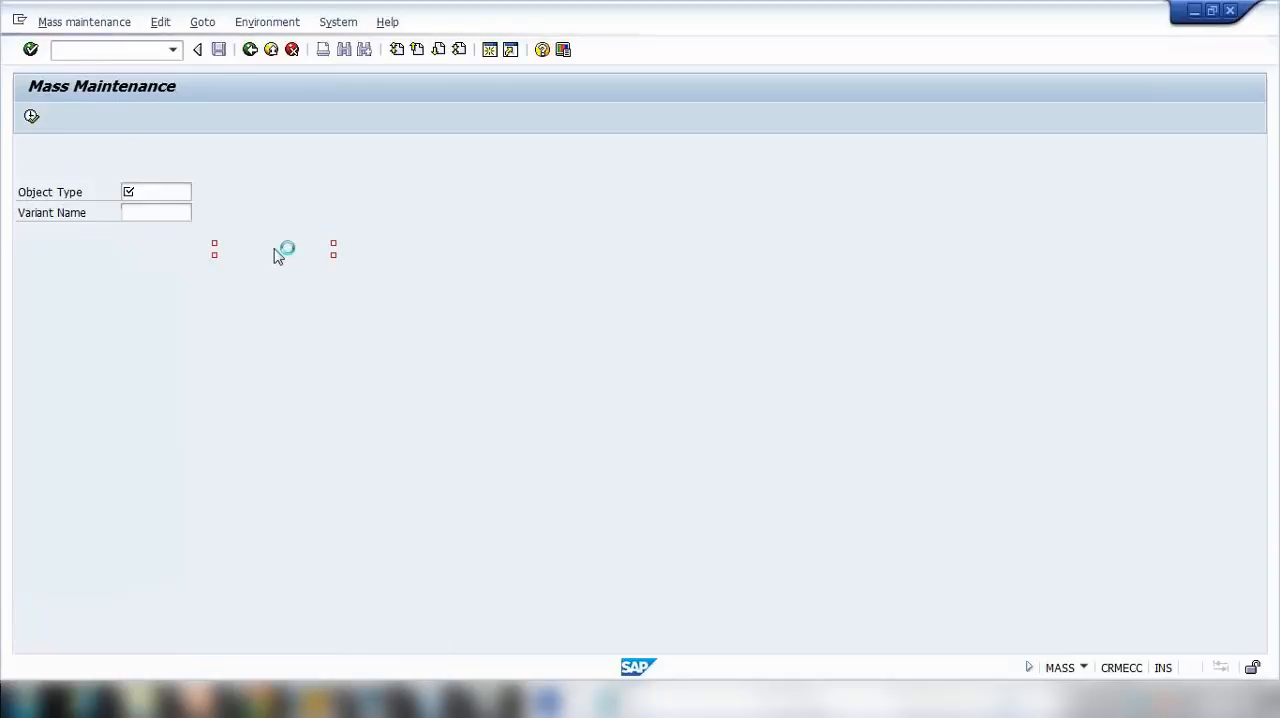
click(35, 120)
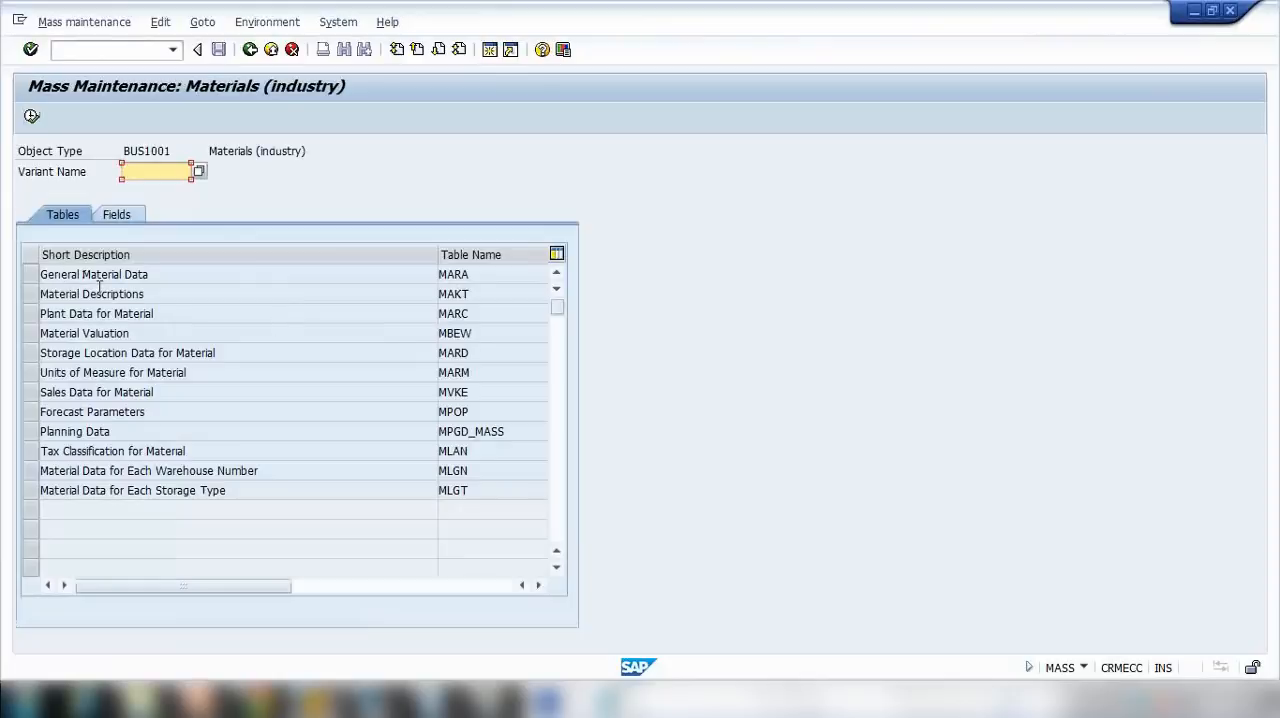
Step: Select the Plant Data for Material table (MARC) for mass maintenance and continue to the data record selection
drag(166, 316, 24, 312)
drag(164, 274, 36, 275)
drag(156, 296, 26, 295)
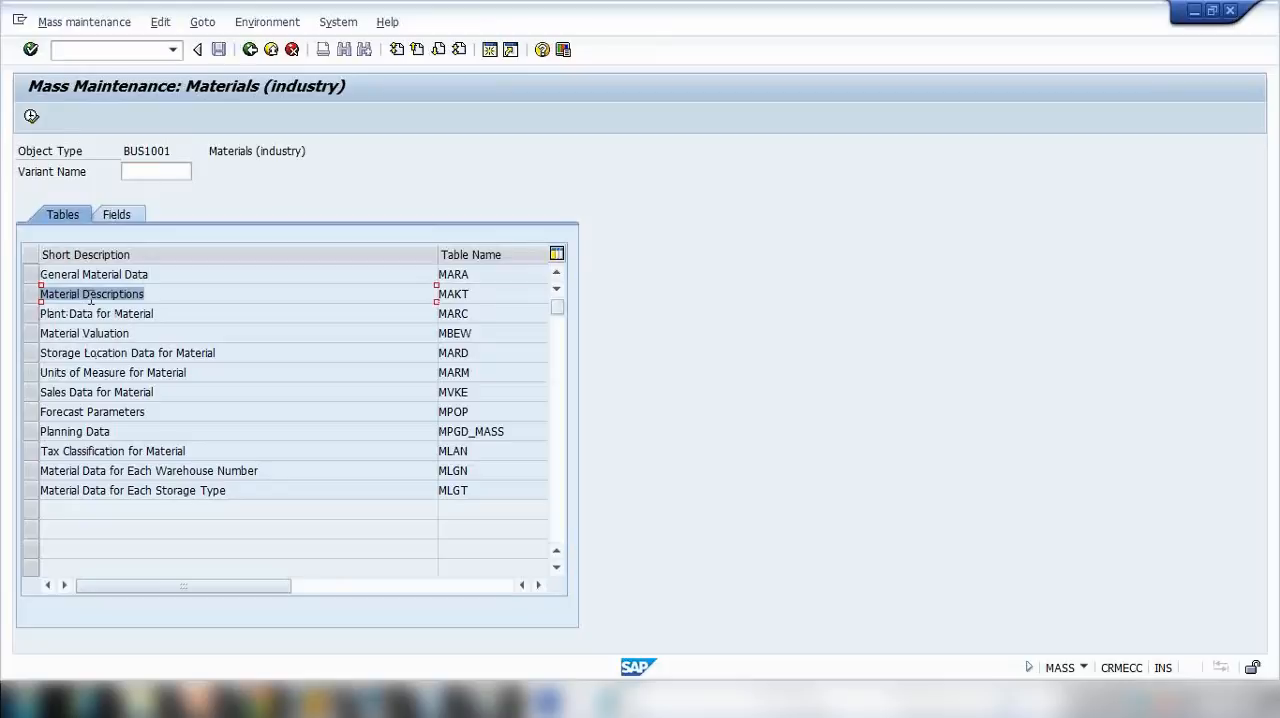
click(36, 317)
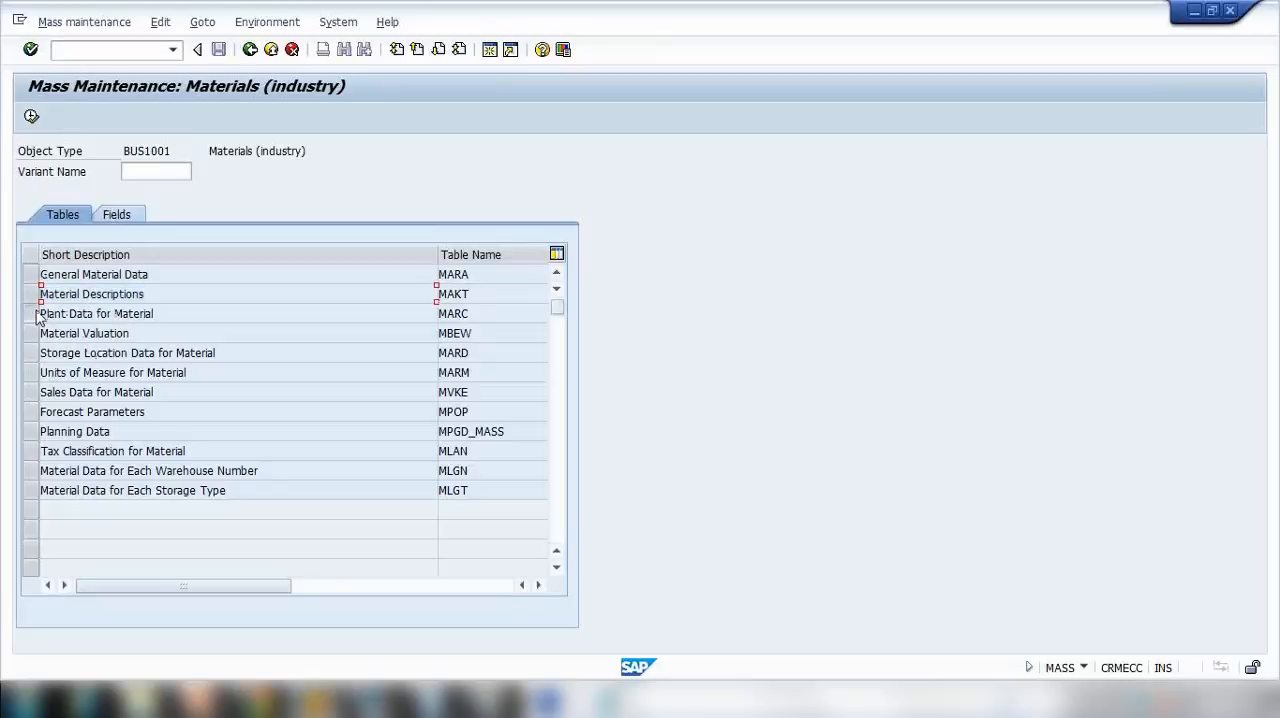
drag(64, 313, 31, 318)
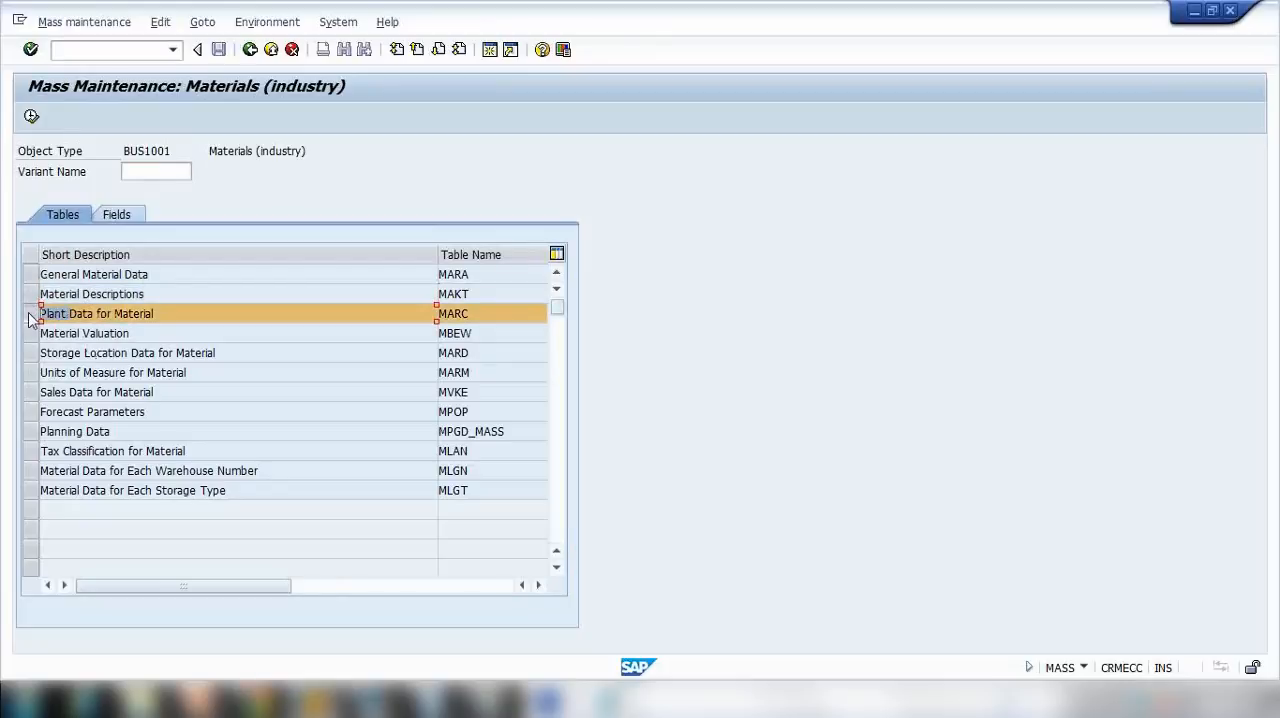
click(31, 116)
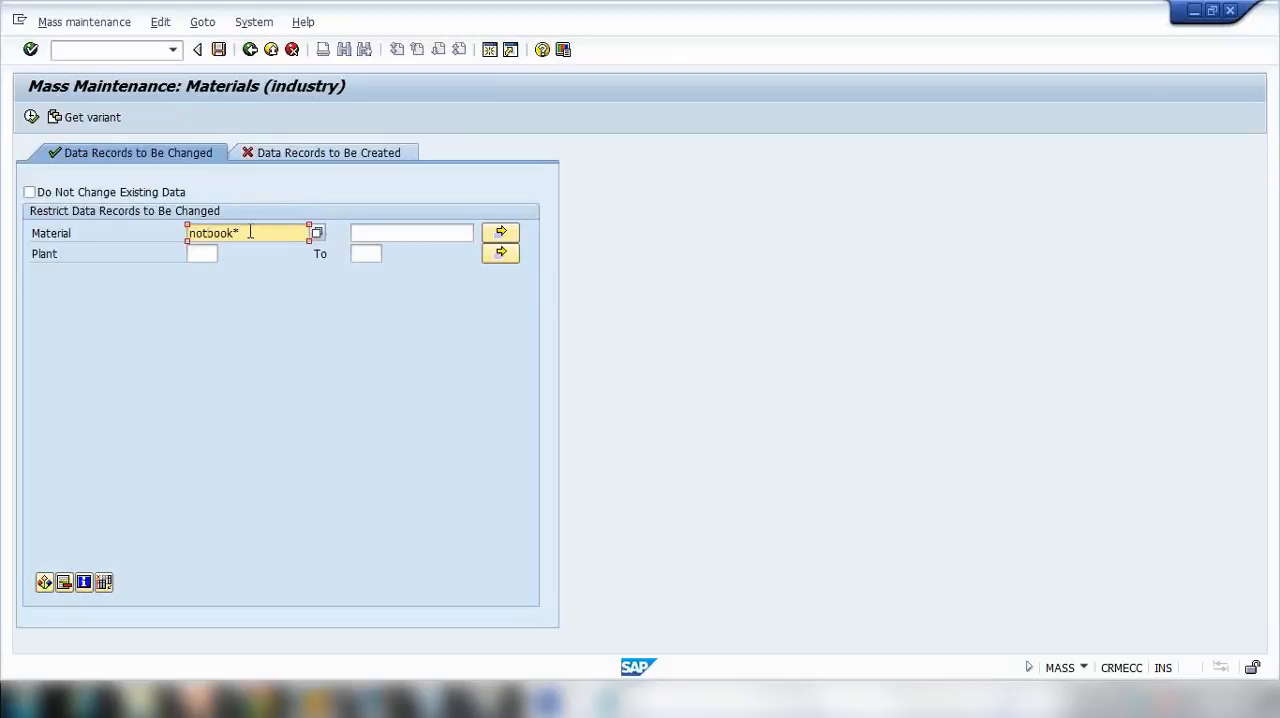
Step: Restrict the data records to be changed to materials notebook1 to notebook5 in plant 1000
text(e)
drag(240, 232, 268, 231)
click(368, 234)
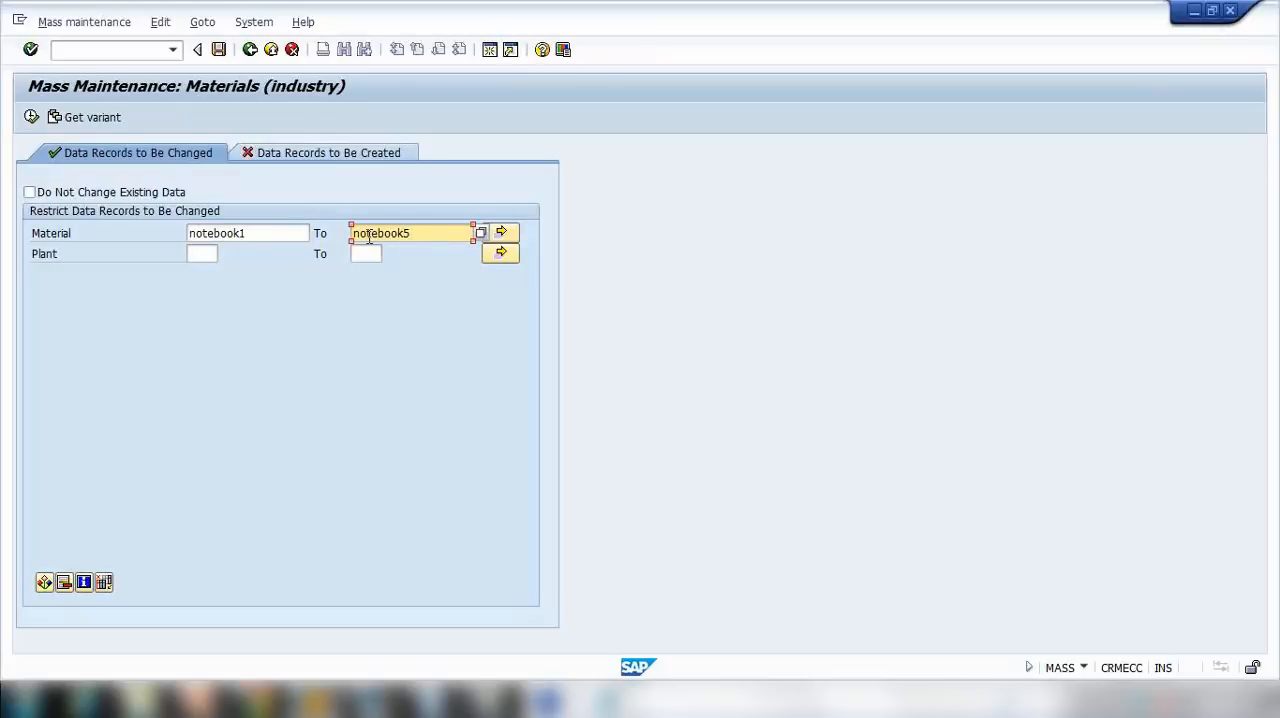
click(200, 256)
text(1000)
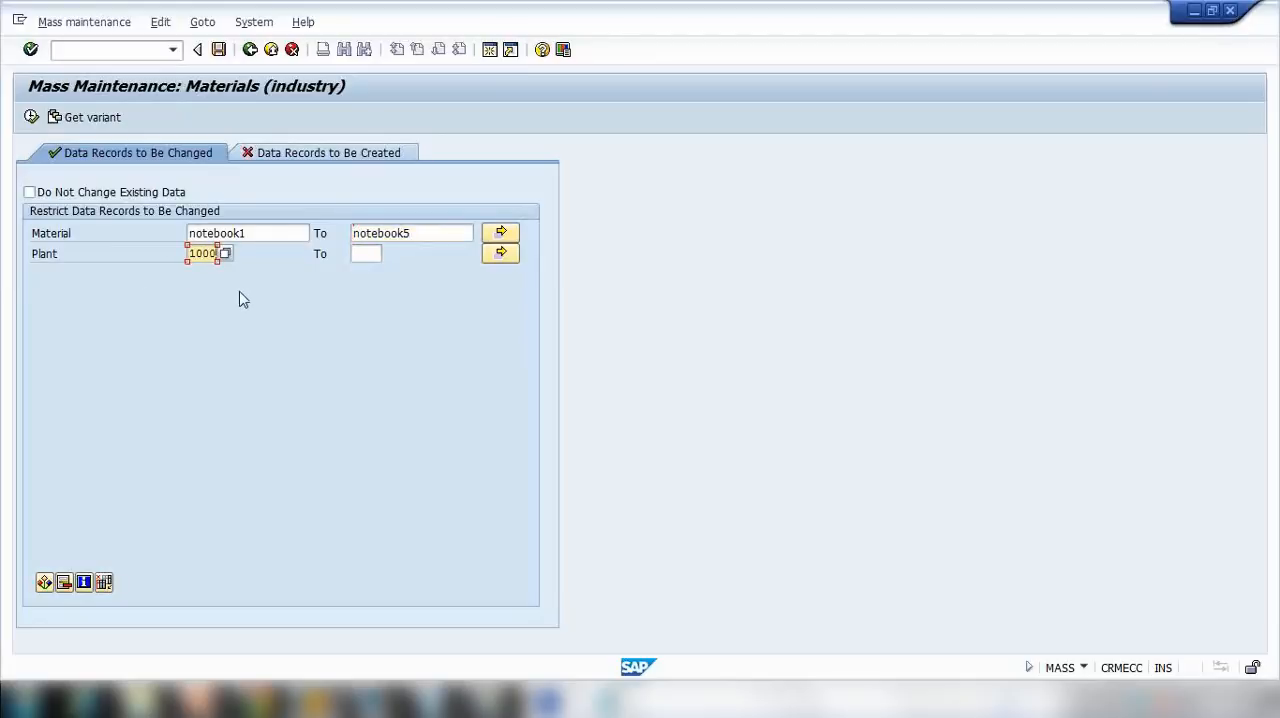
Step: Open the multiple selection for Material, and start Microsoft Office Excel 2007 with a blank workbook
click(260, 234)
key(Tab)
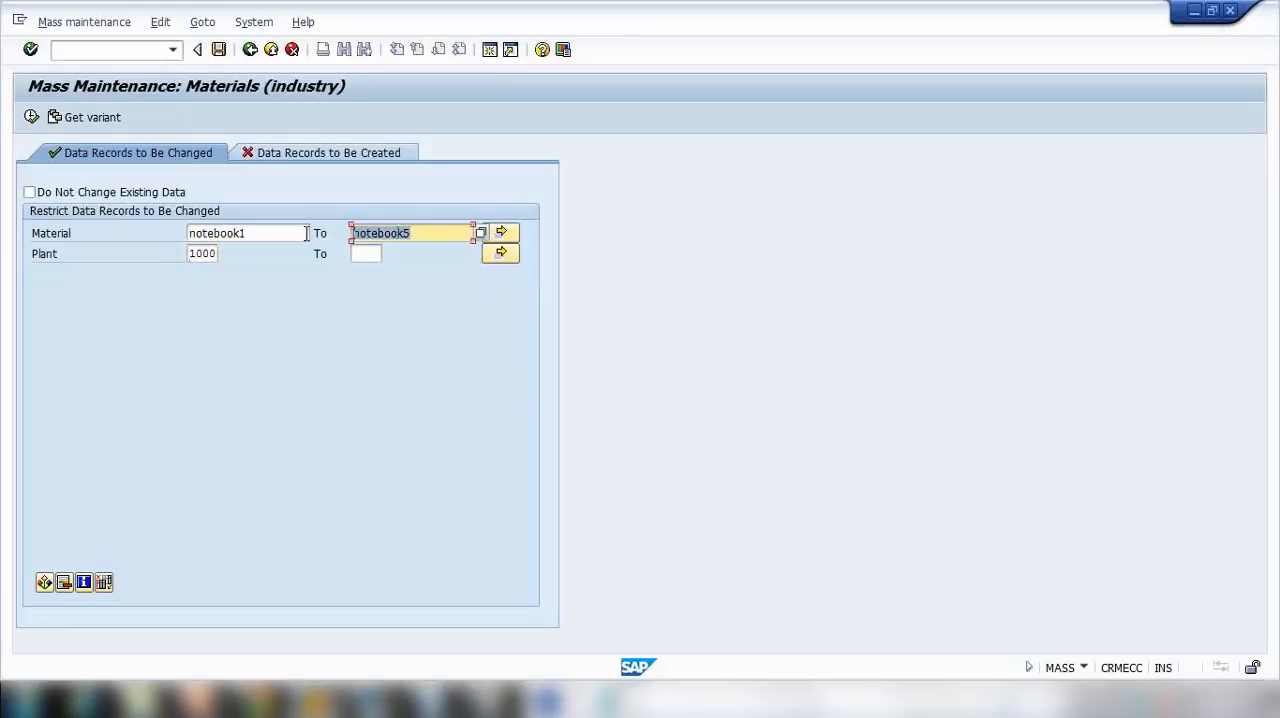
click(501, 235)
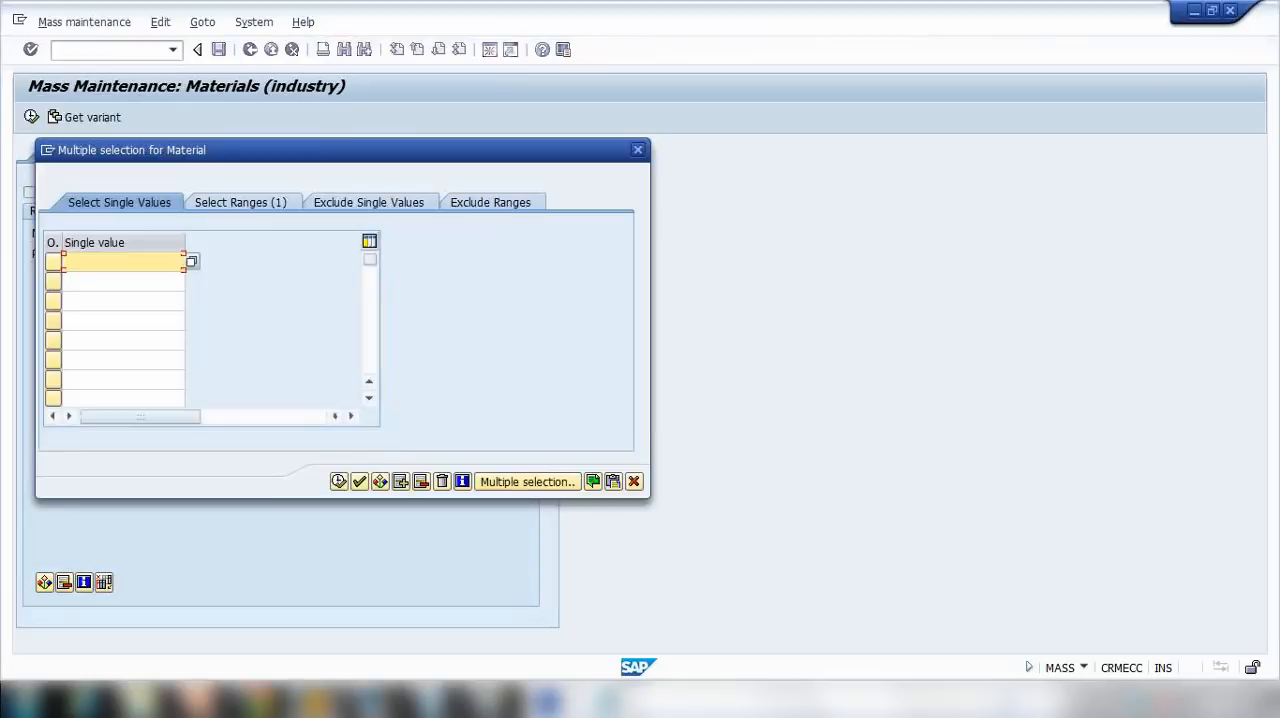
click(22, 702)
click(455, 362)
click(22, 702)
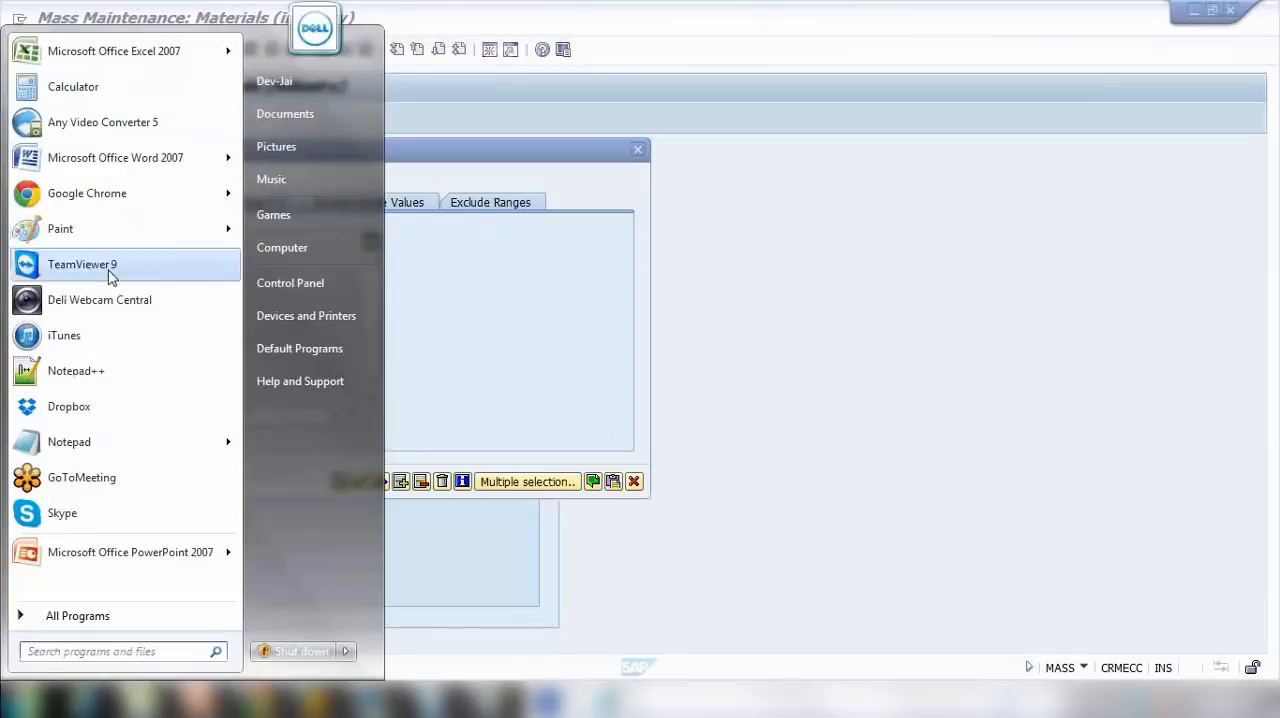
click(121, 62)
Step: Widen column A, enter notebook1 in cell A1, and copy it into cells A2 to A4
drag(84, 166, 205, 167)
text(notebook1)
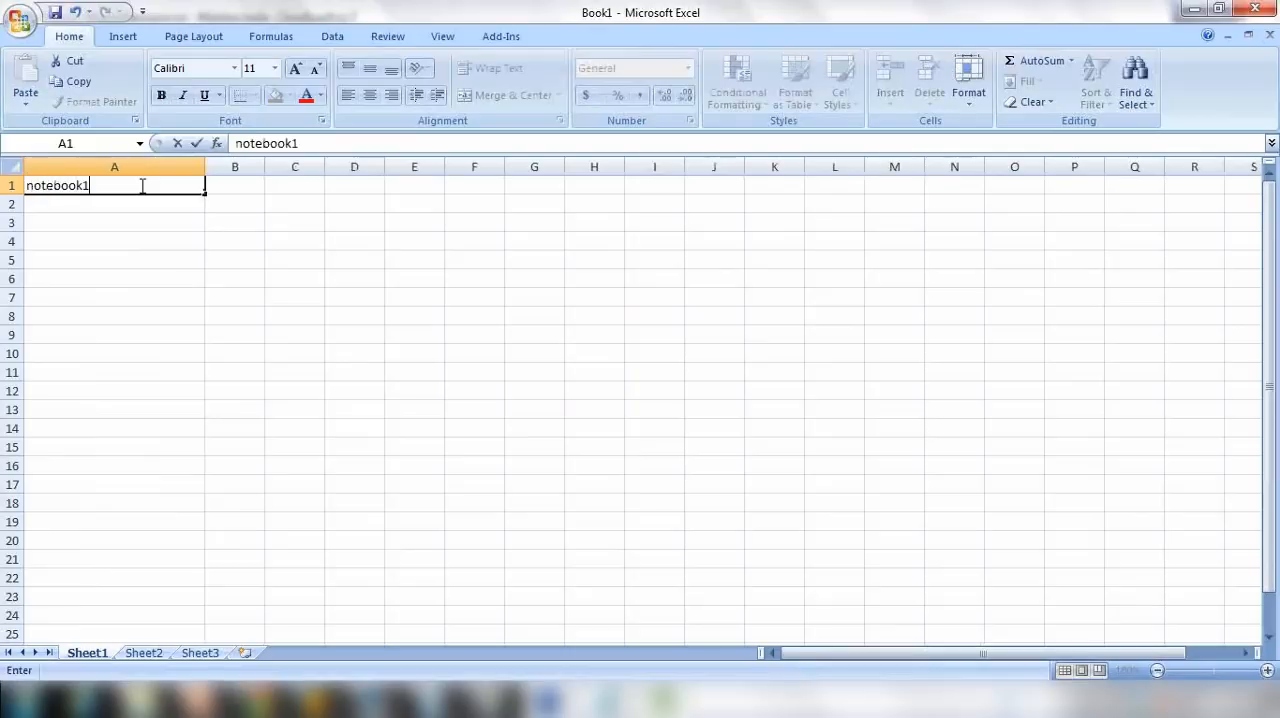
key(Return)
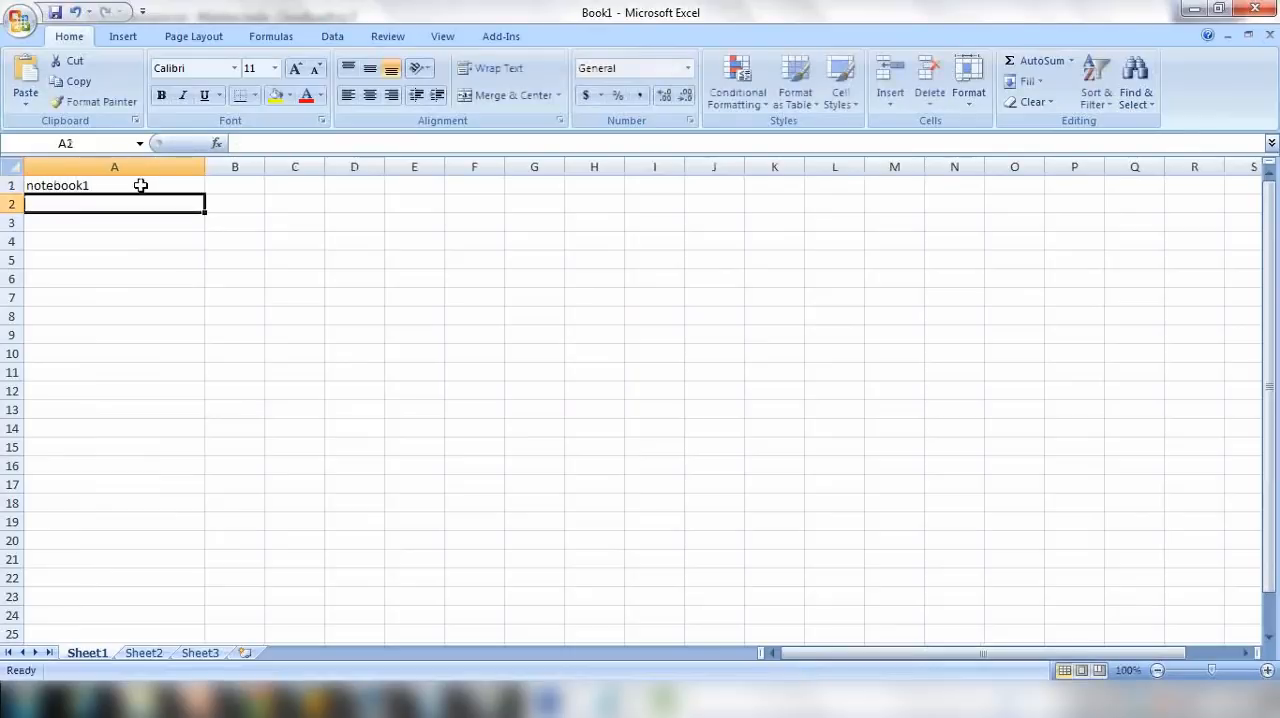
click(139, 184)
key(ctrl+c)
click(108, 208)
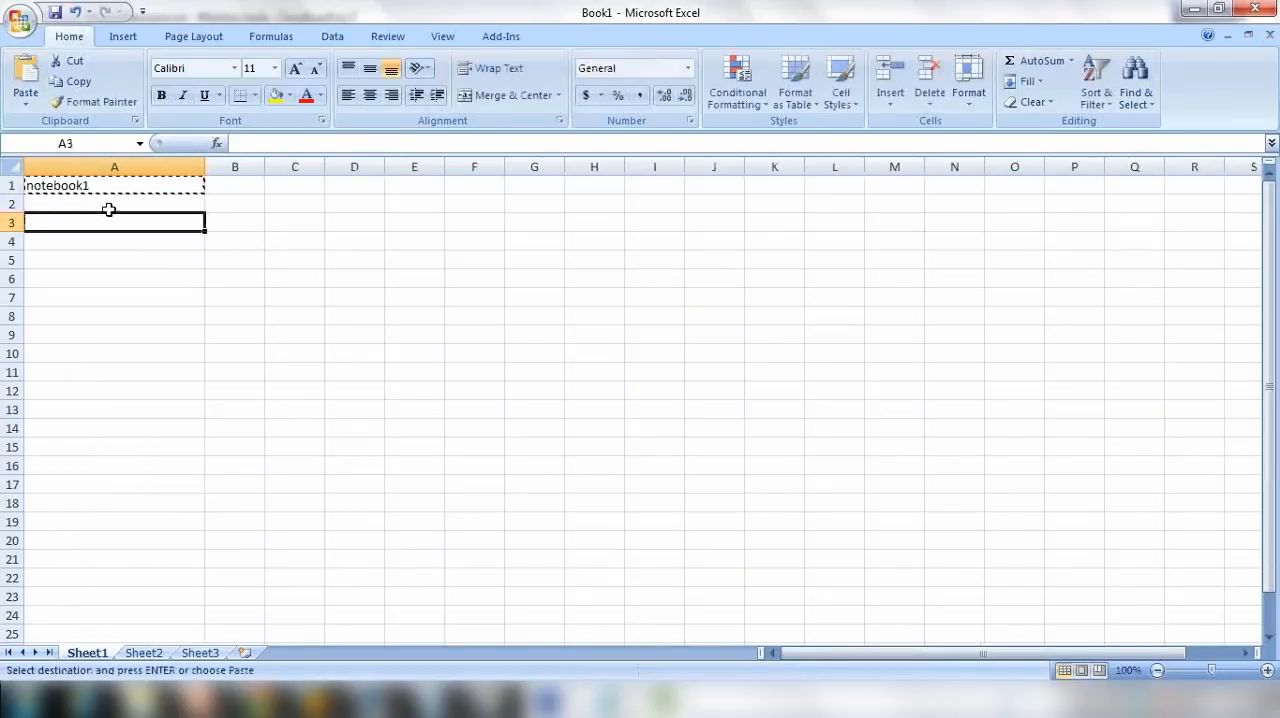
key(ctrl+v)
click(106, 221)
key(ctrl+v)
click(101, 240)
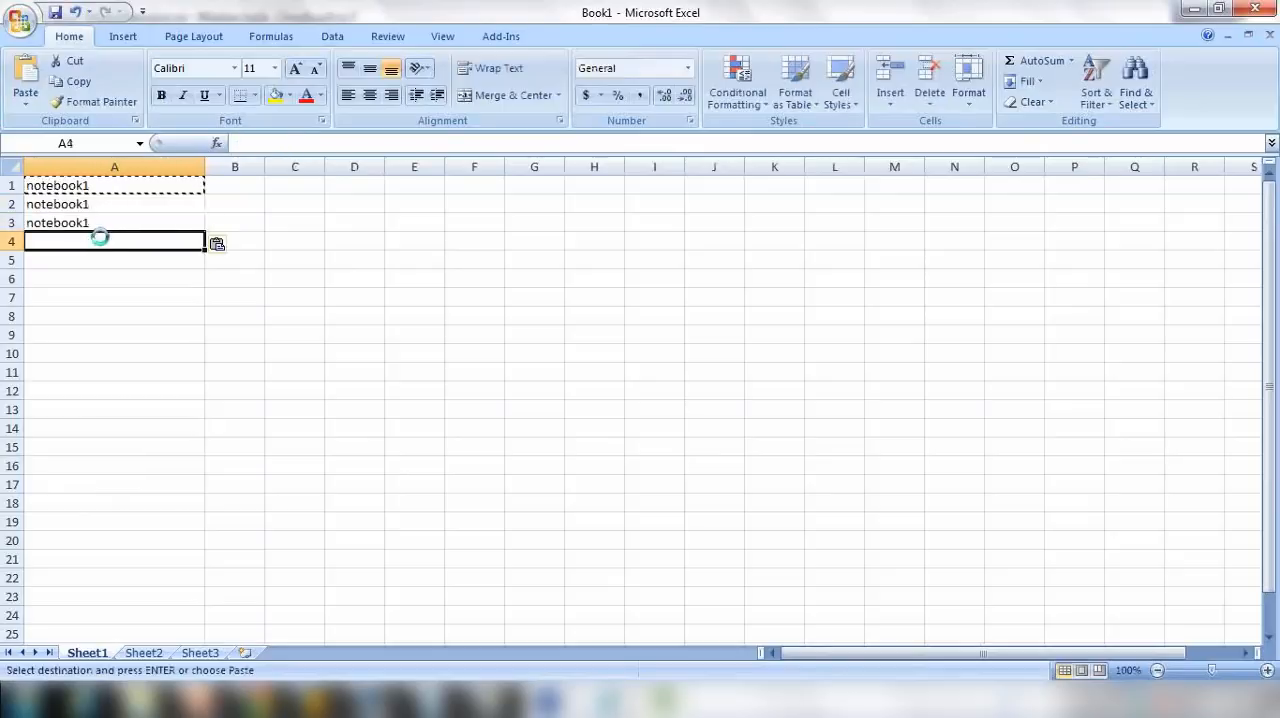
key(ctrl+v)
Step: Change the copied entries in cells A2, A3 and A4 to notebook2, notebook3 and notebook4
click(100, 206)
double_click(104, 205)
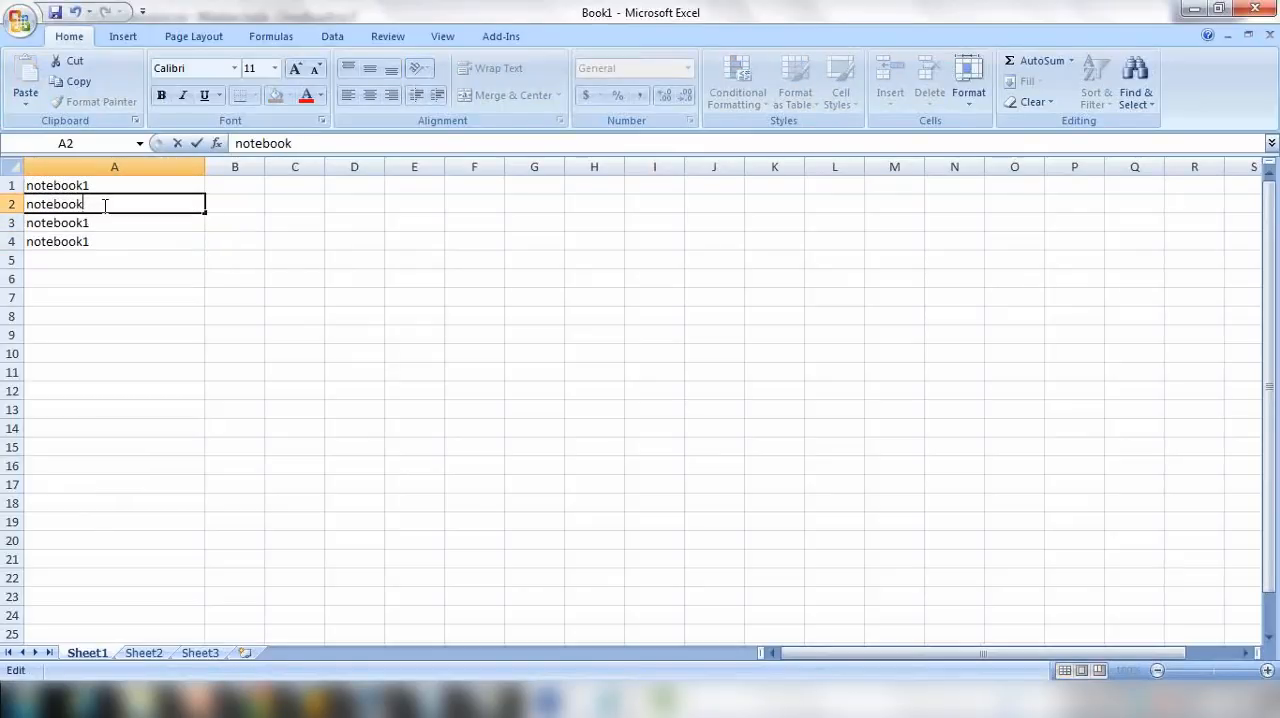
text(2)
key(Return)
double_click(98, 222)
key(BackSpace)
text(3)
key(Return)
double_click(97, 240)
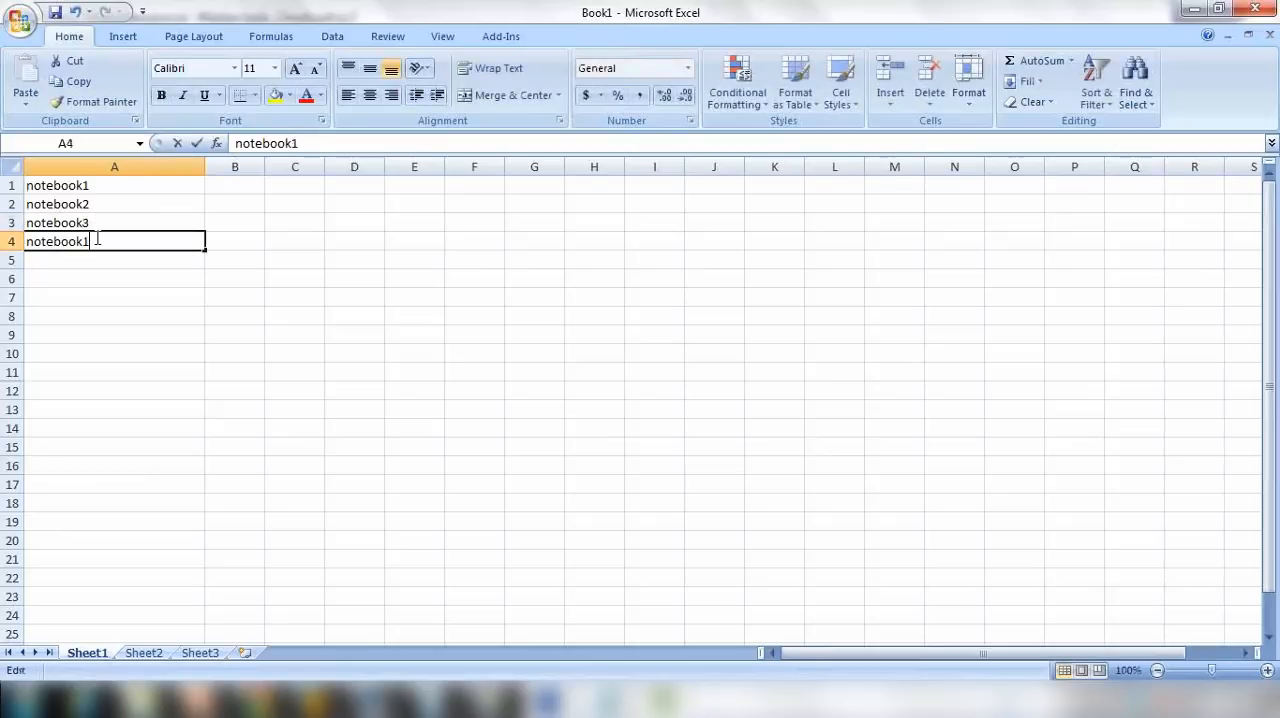
key(BackSpace)
text(4)
key(Return)
Step: Copy cells A1 to A4, return to SAP, and upload them from the clipboard as single values in the Material multiple selection
drag(93, 185, 94, 241)
key(ctrl+c)
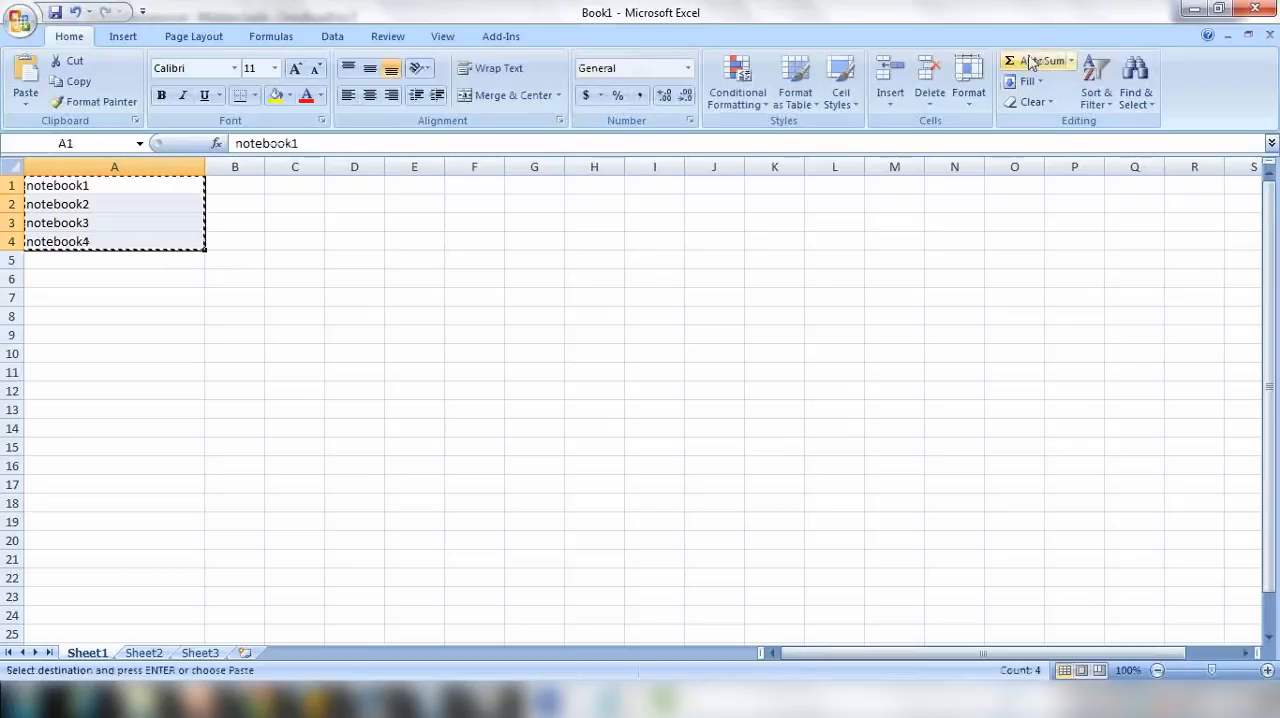
click(1194, 10)
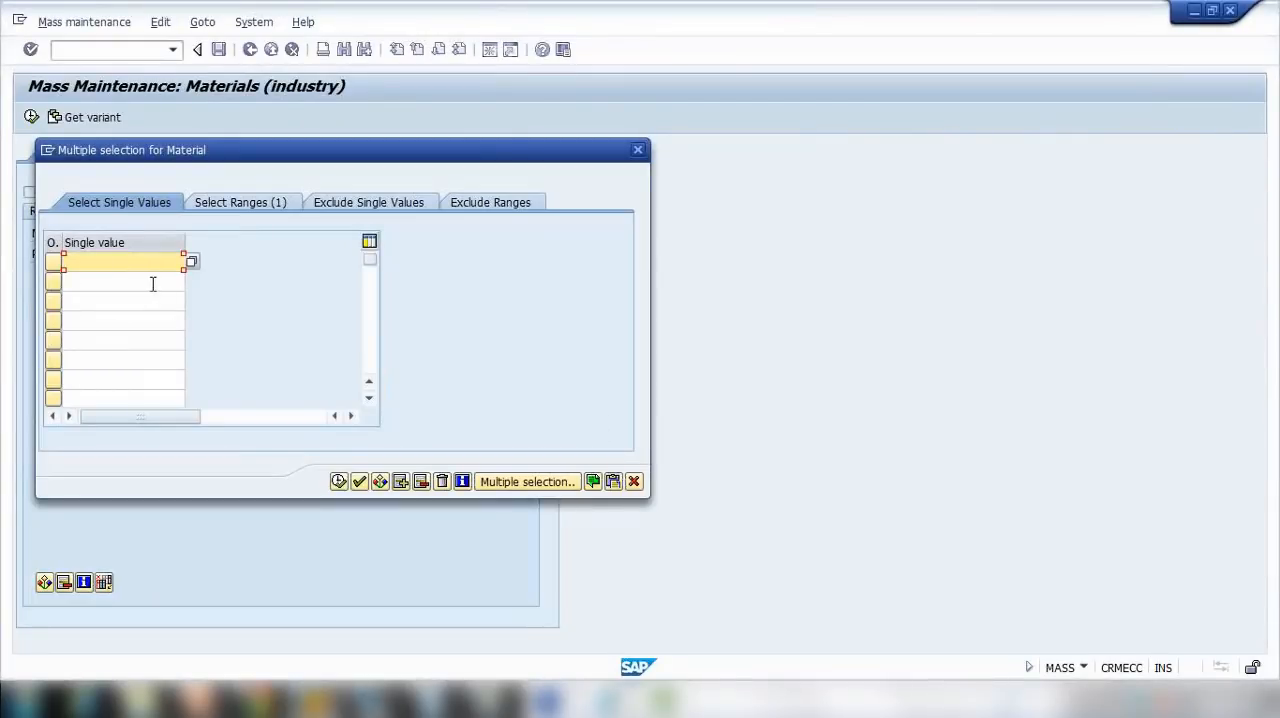
click(633, 481)
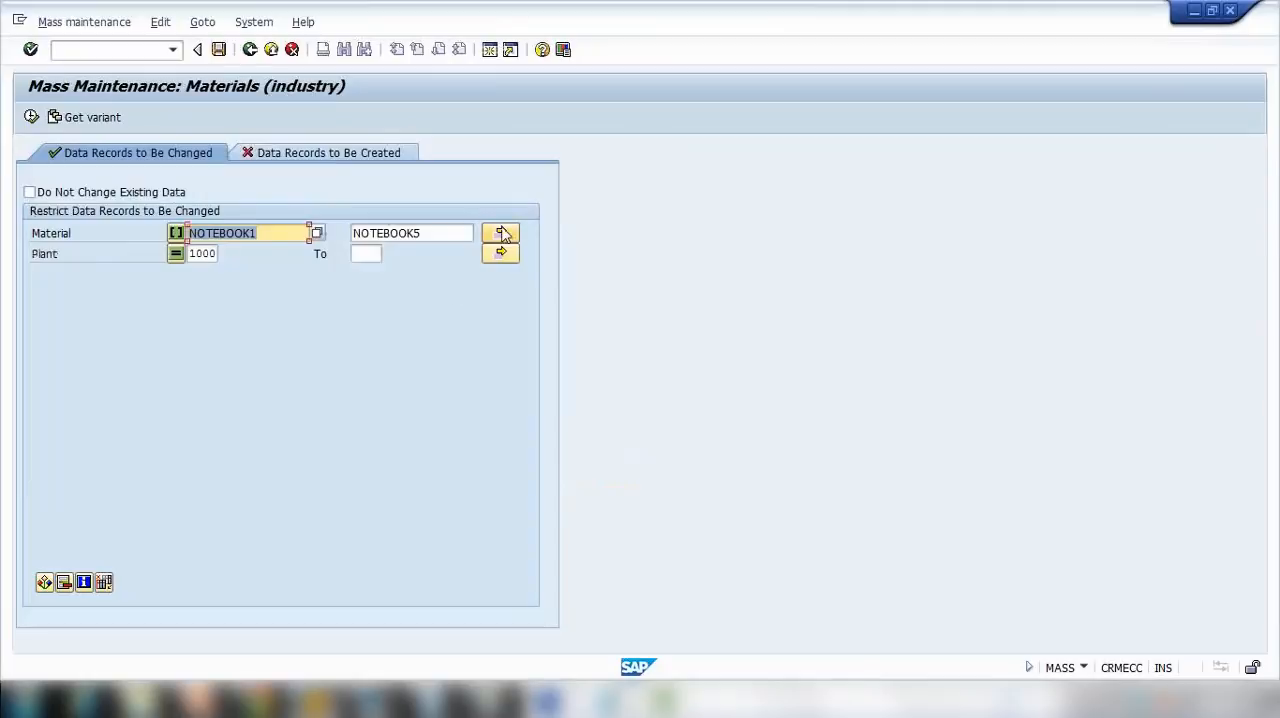
click(501, 233)
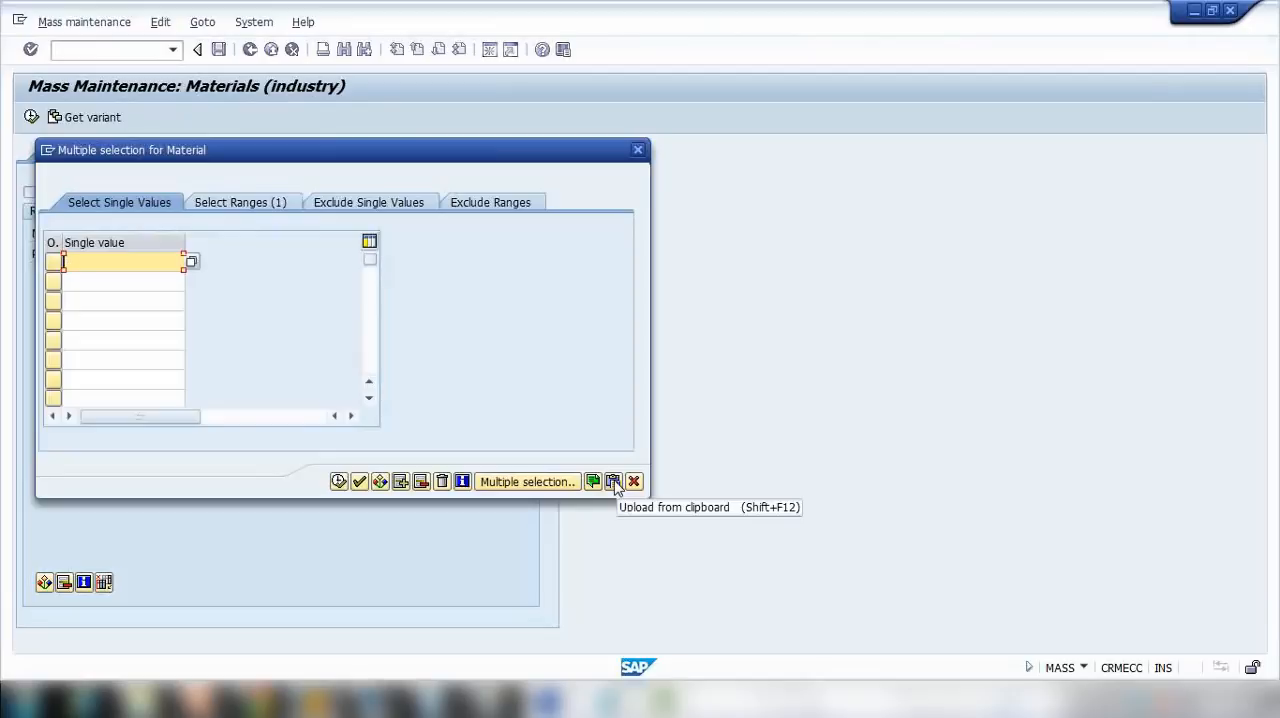
click(613, 482)
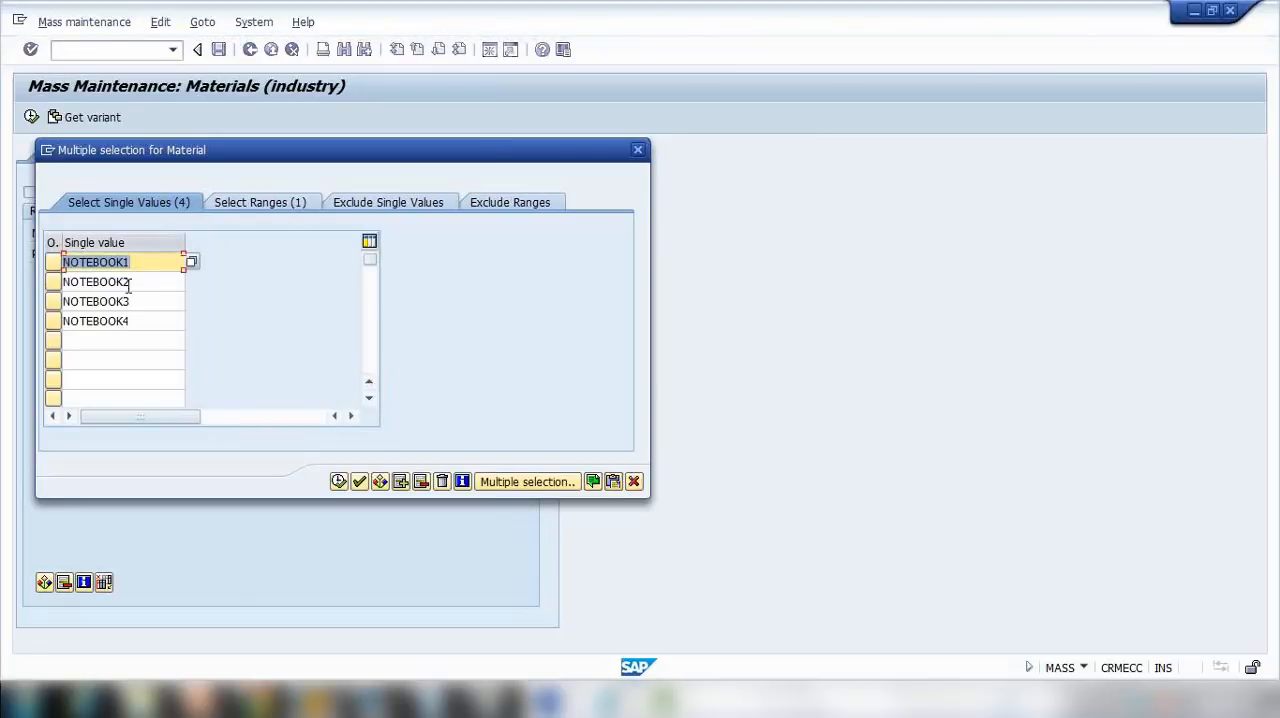
Step: Look at the exclusion options for single values and ranges, and close the multiple selection without copying the changes
click(376, 205)
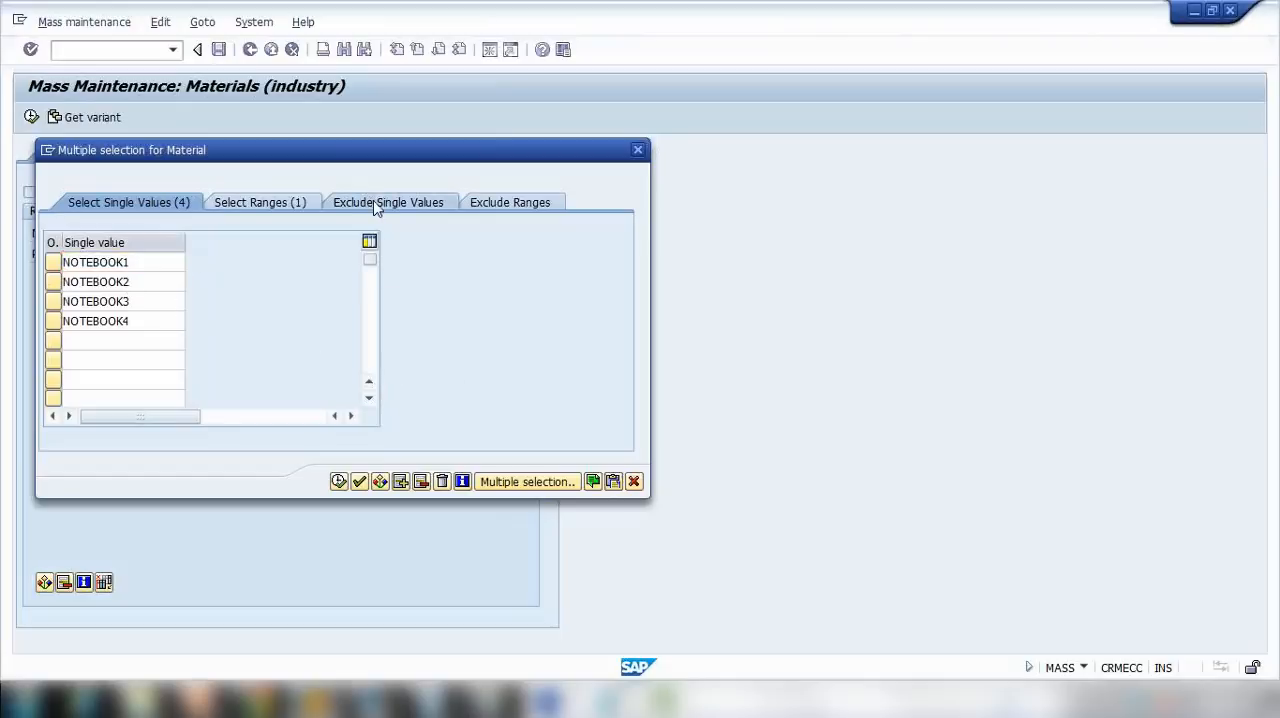
click(491, 207)
click(634, 481)
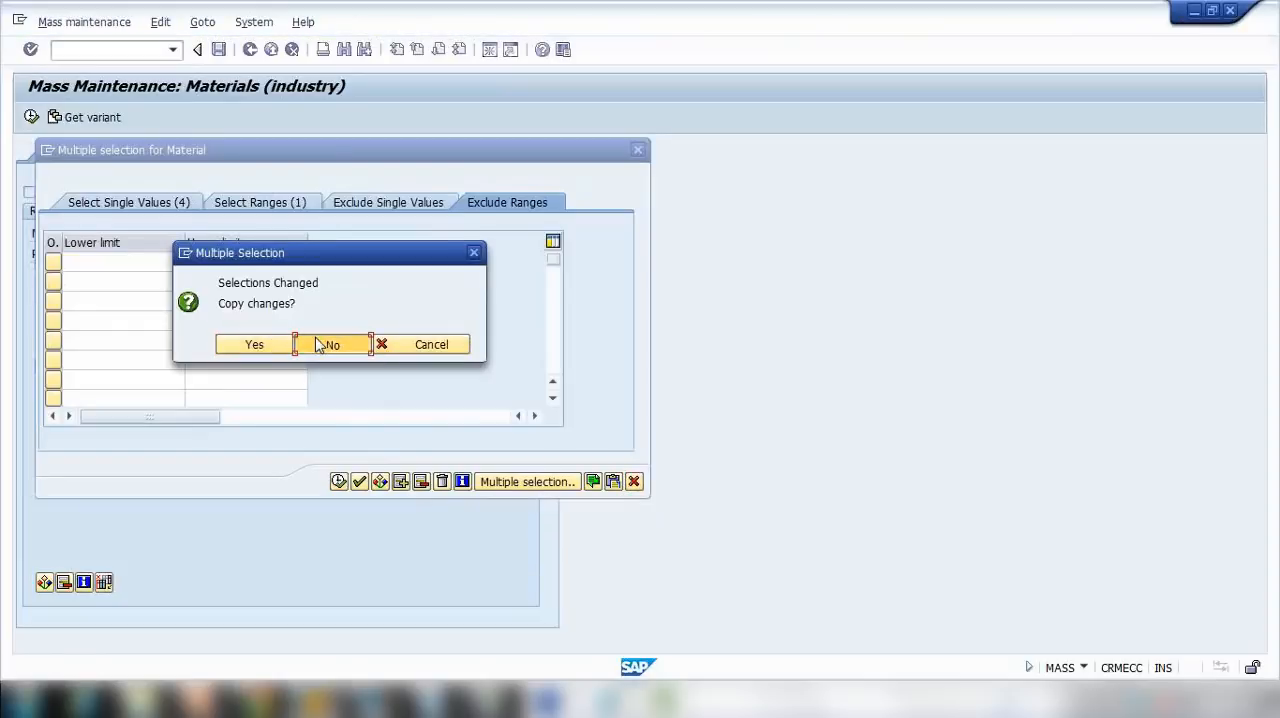
click(319, 345)
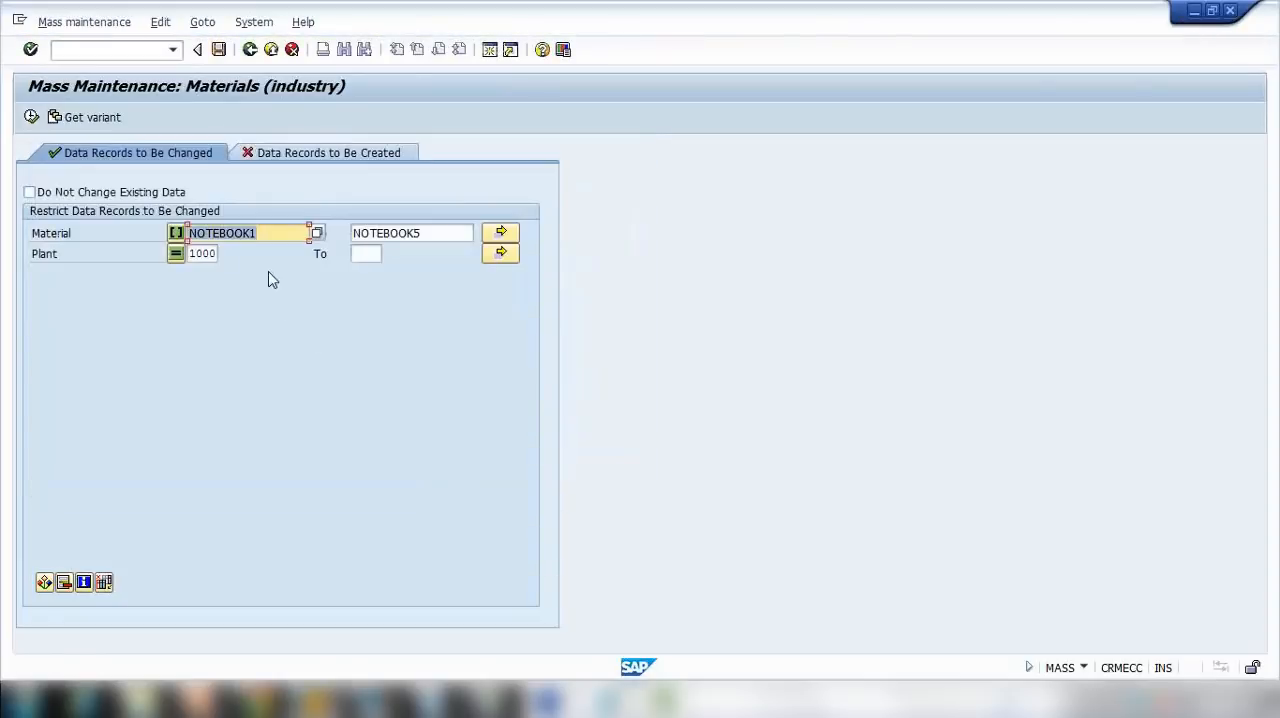
Step: Display the plant data for materials NOTEBOOK1 to NOTEBOOK5 in plant 1000 and look through the pool of selectable fields
click(31, 118)
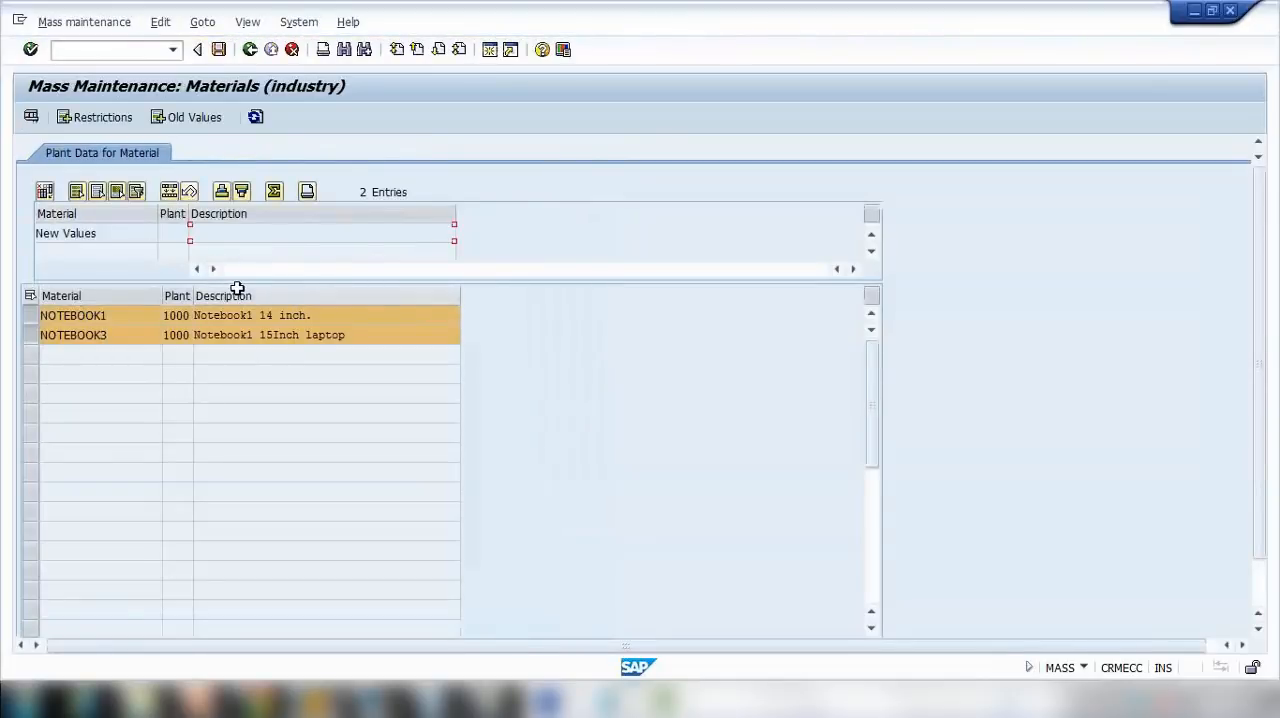
click(45, 193)
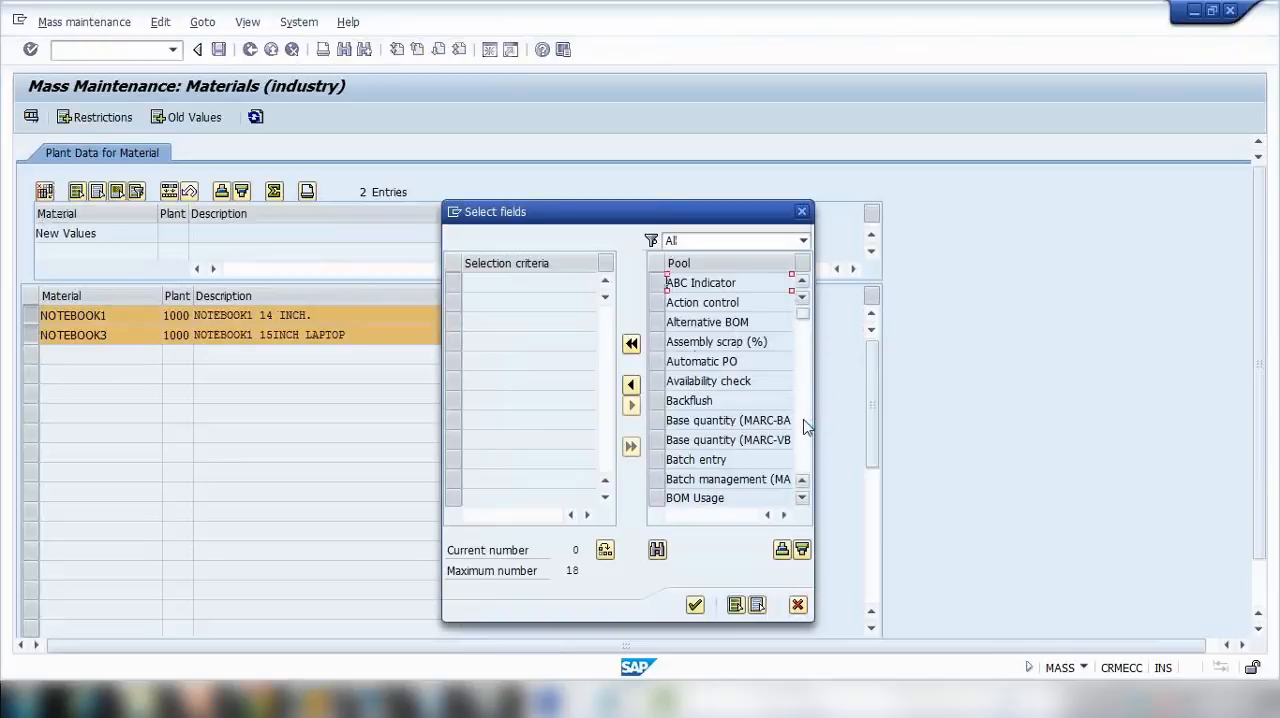
scroll(806, 426, down, 4)
scroll(806, 428, down, 4)
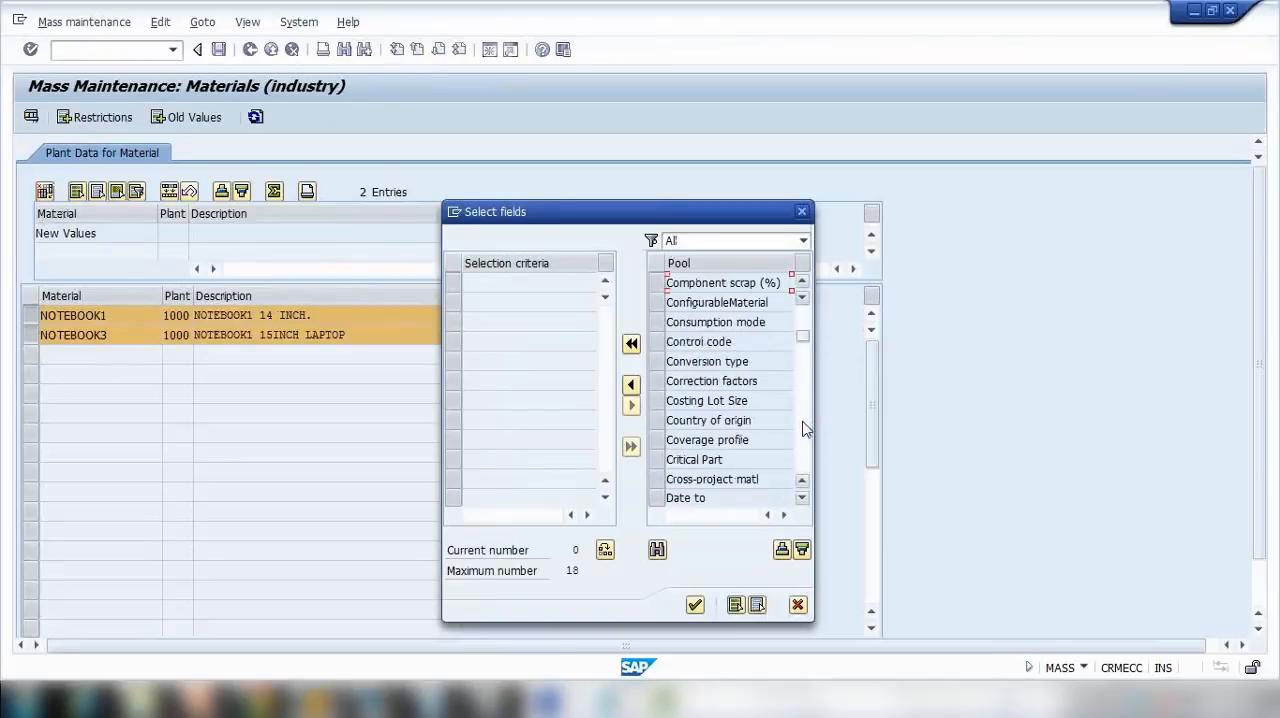
drag(802, 337, 804, 312)
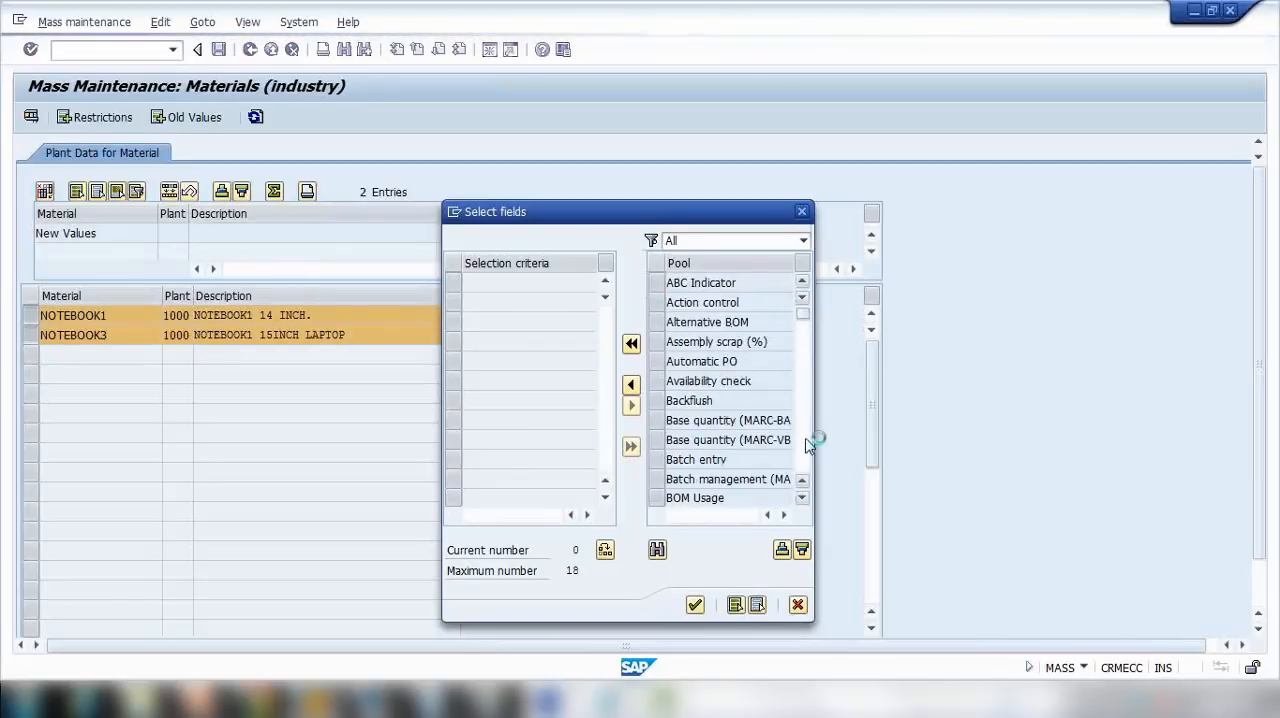
scroll(806, 446, down, 4)
scroll(806, 446, down, 8)
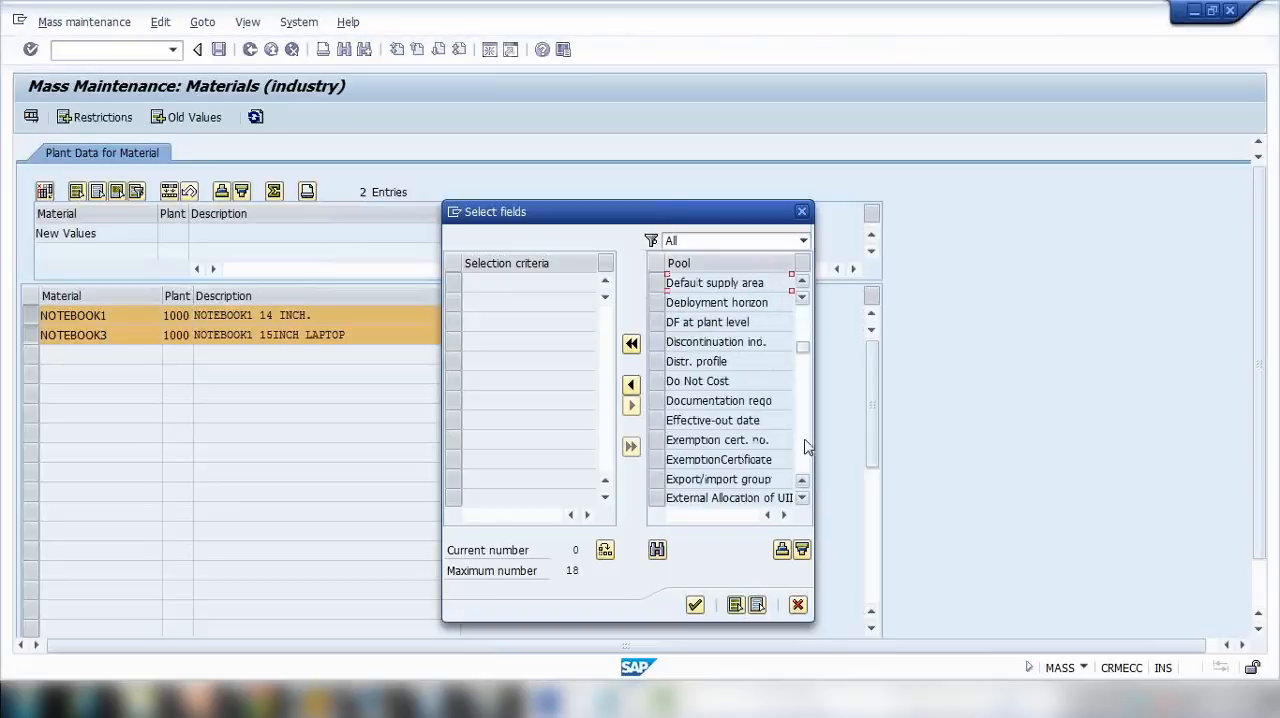
scroll(806, 446, down, 12)
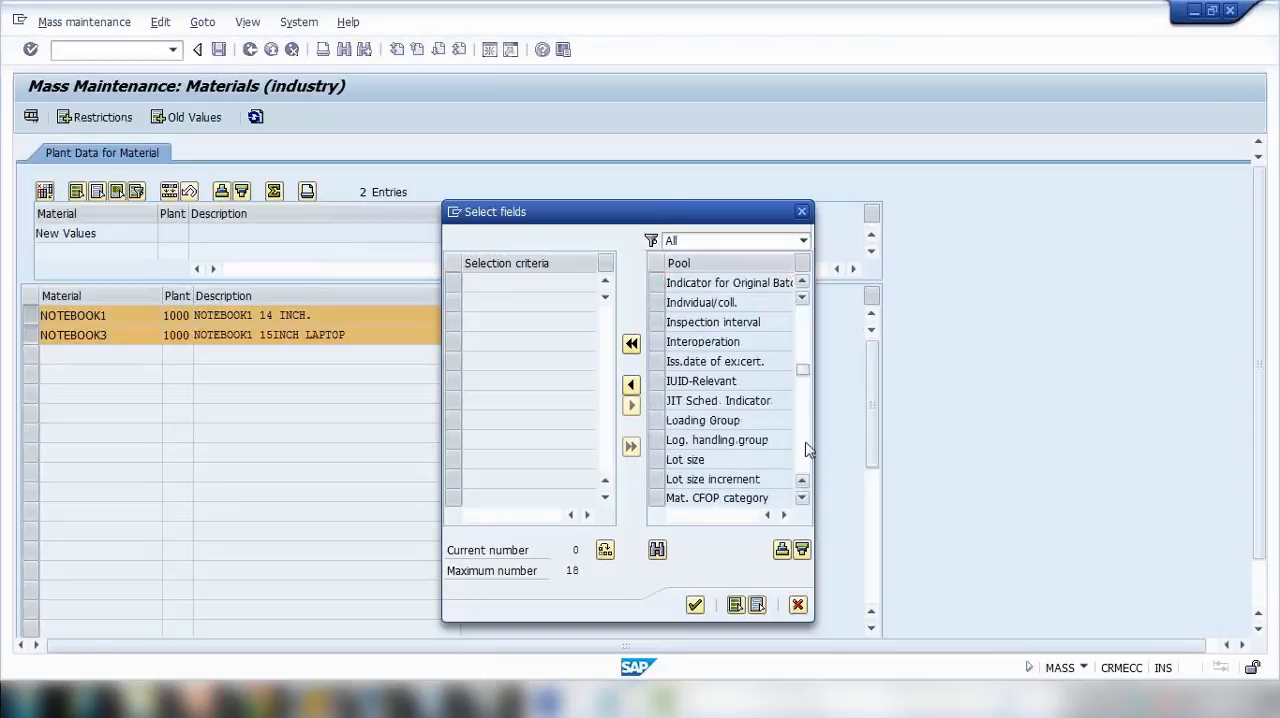
scroll(808, 459, down, 4)
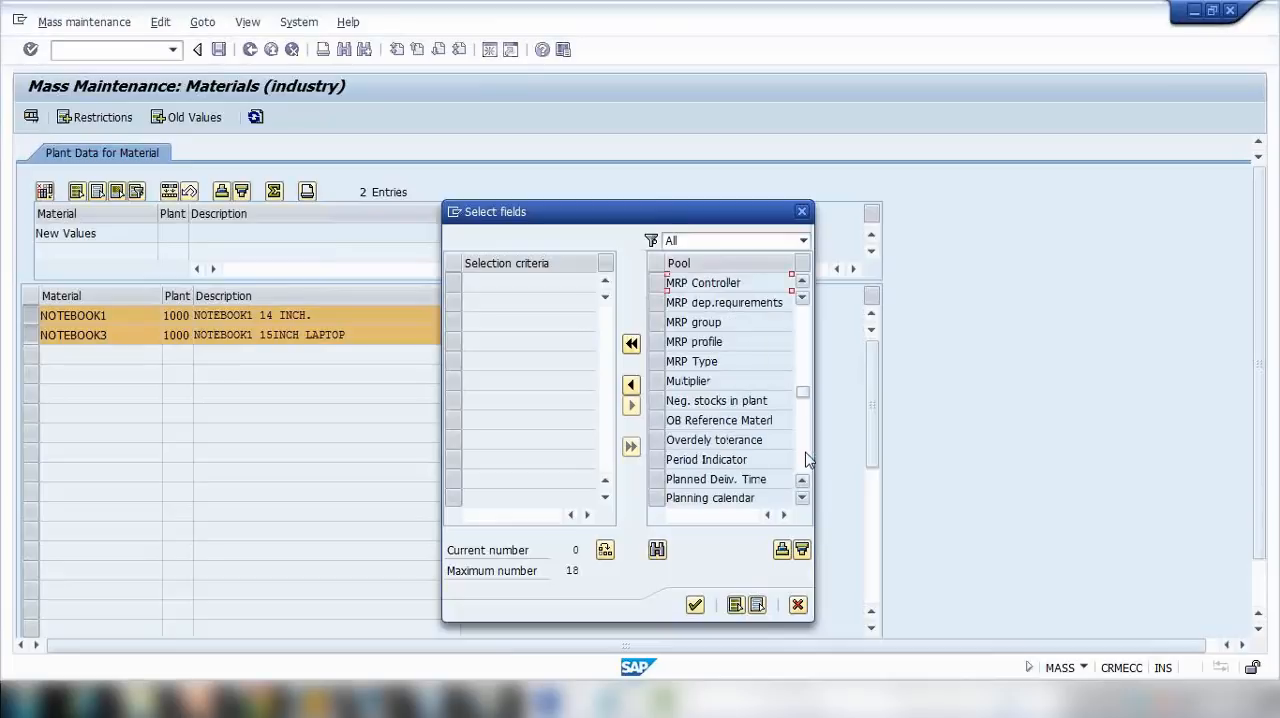
Step: Add Planned Deliv. Time to the selection criteria and return it to the field pool
click(658, 479)
click(631, 385)
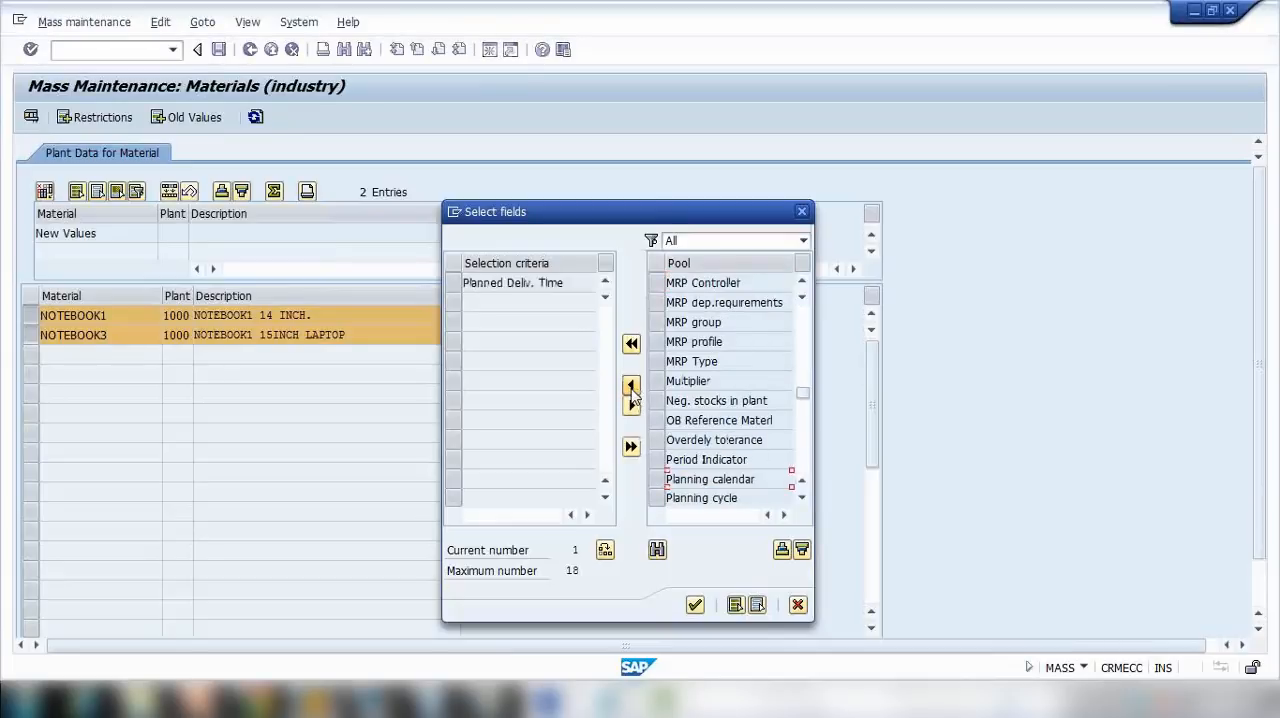
click(453, 283)
click(633, 410)
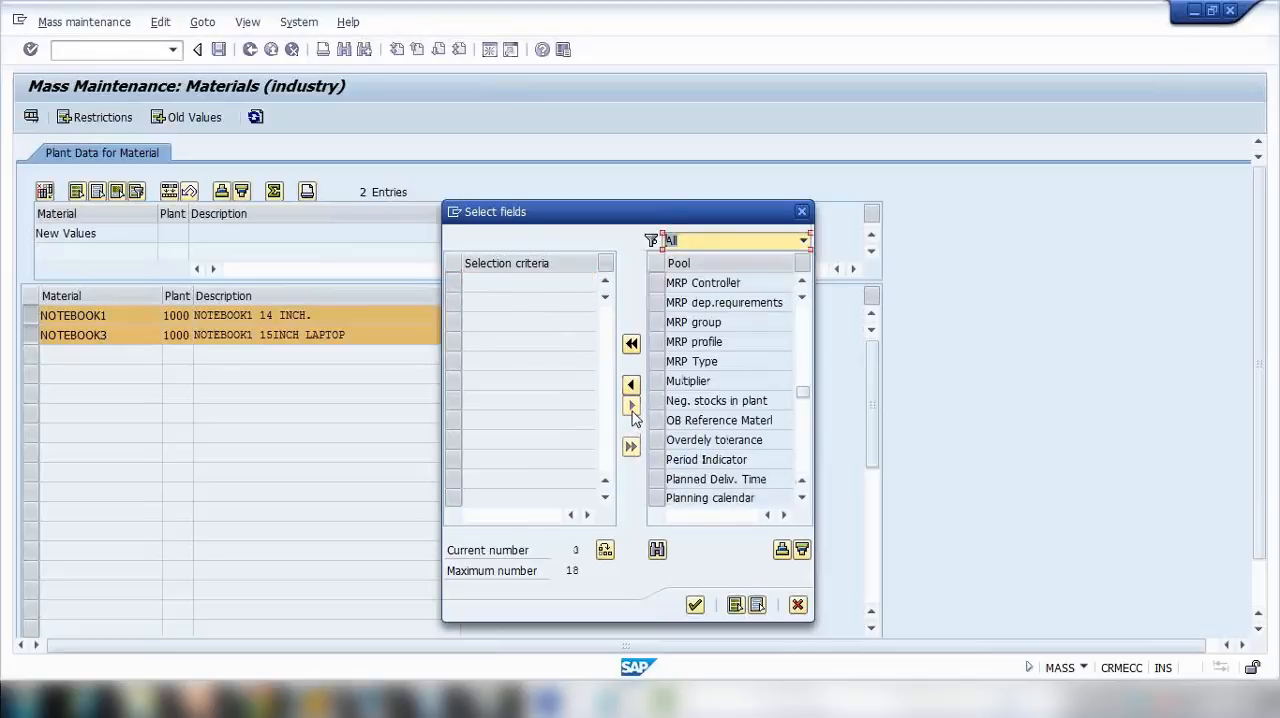
Step: Choose Planned Deliv. Time from the pool as the field to maintain and confirm the field selection
click(802, 498)
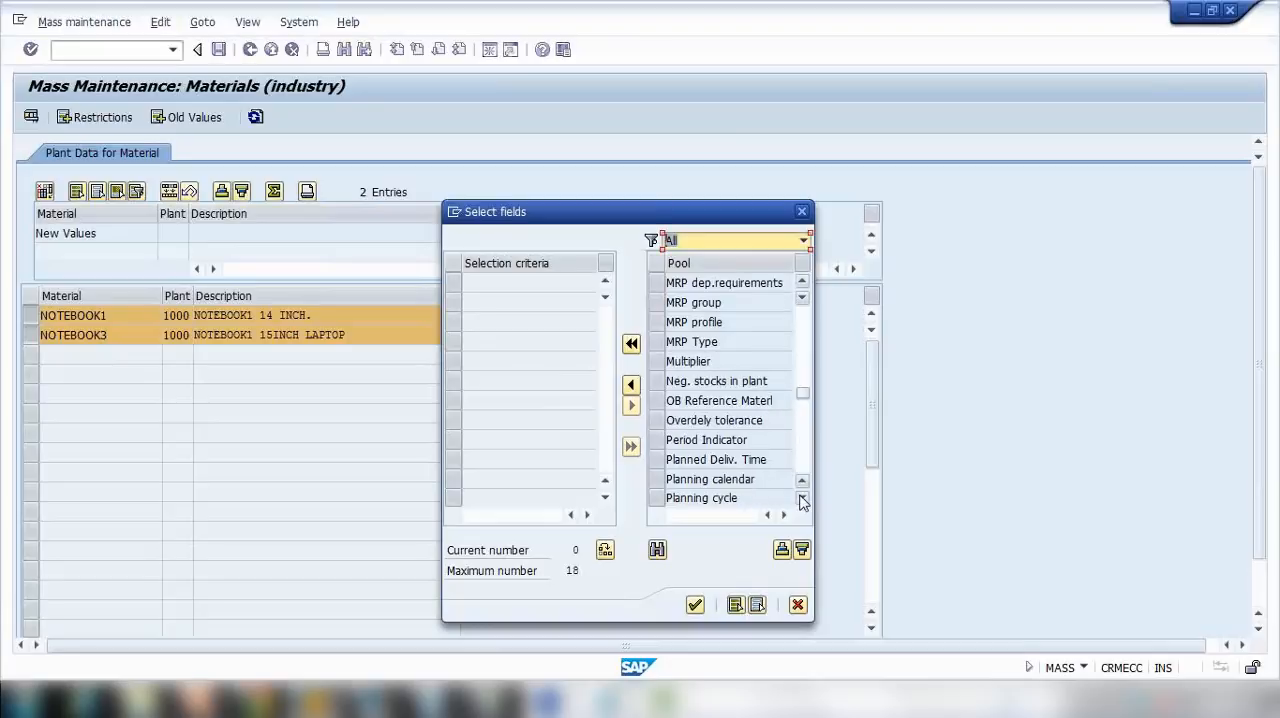
click(664, 461)
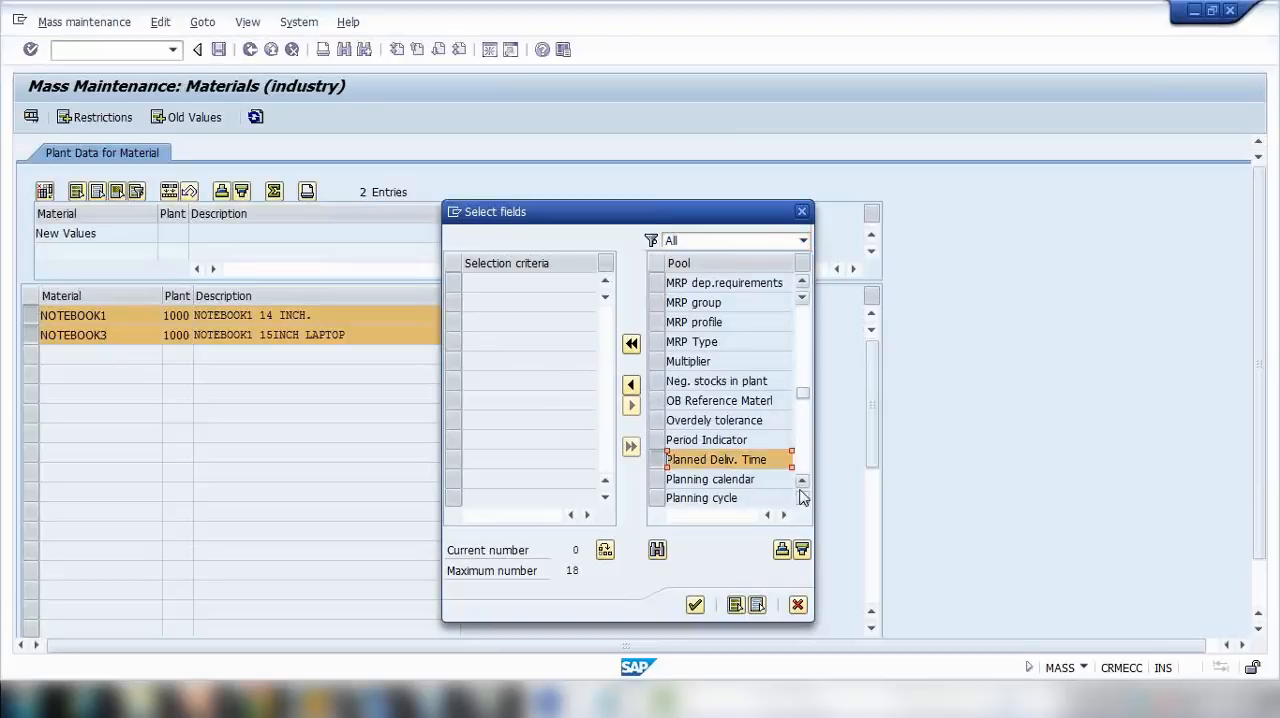
click(802, 498)
click(802, 498)
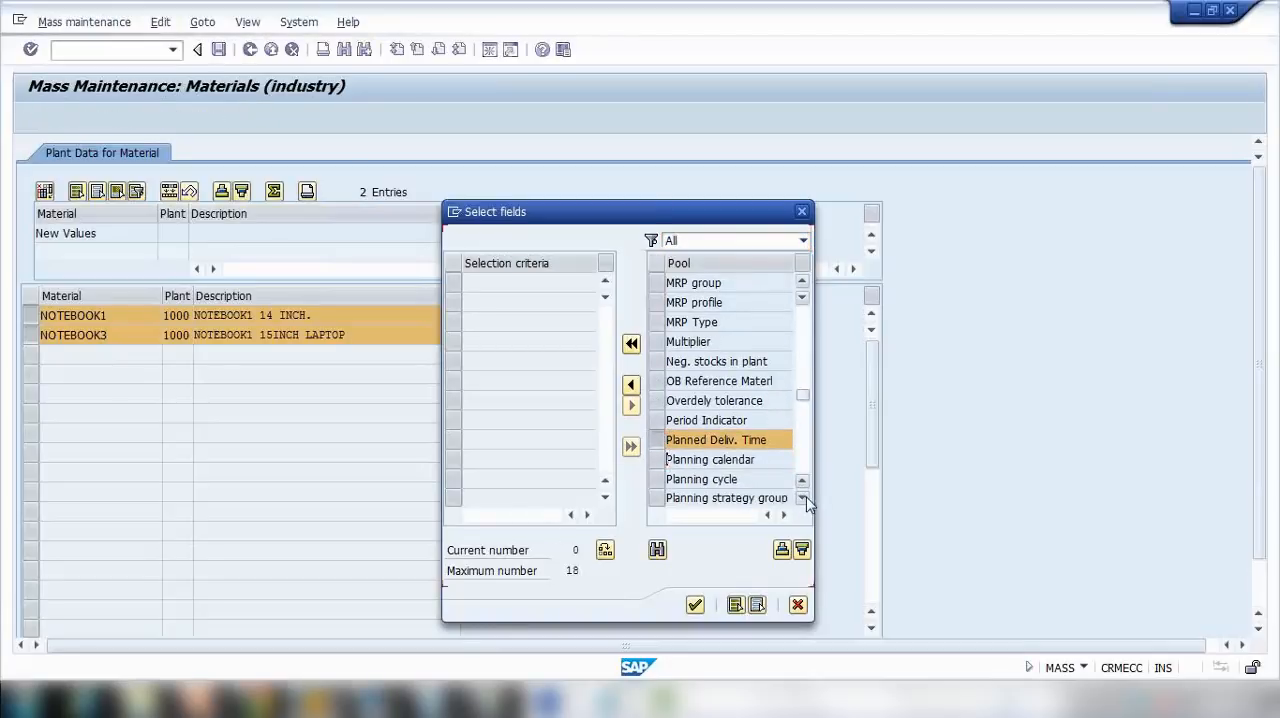
click(802, 498)
click(802, 498)
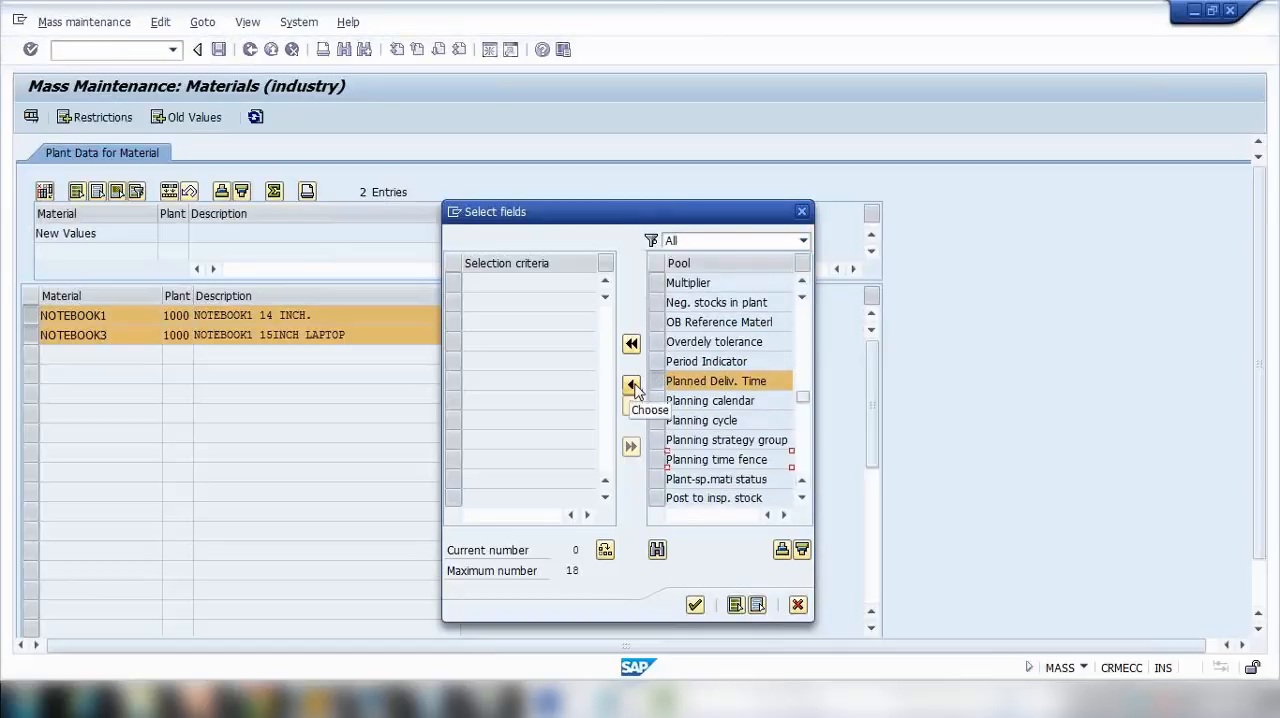
click(631, 386)
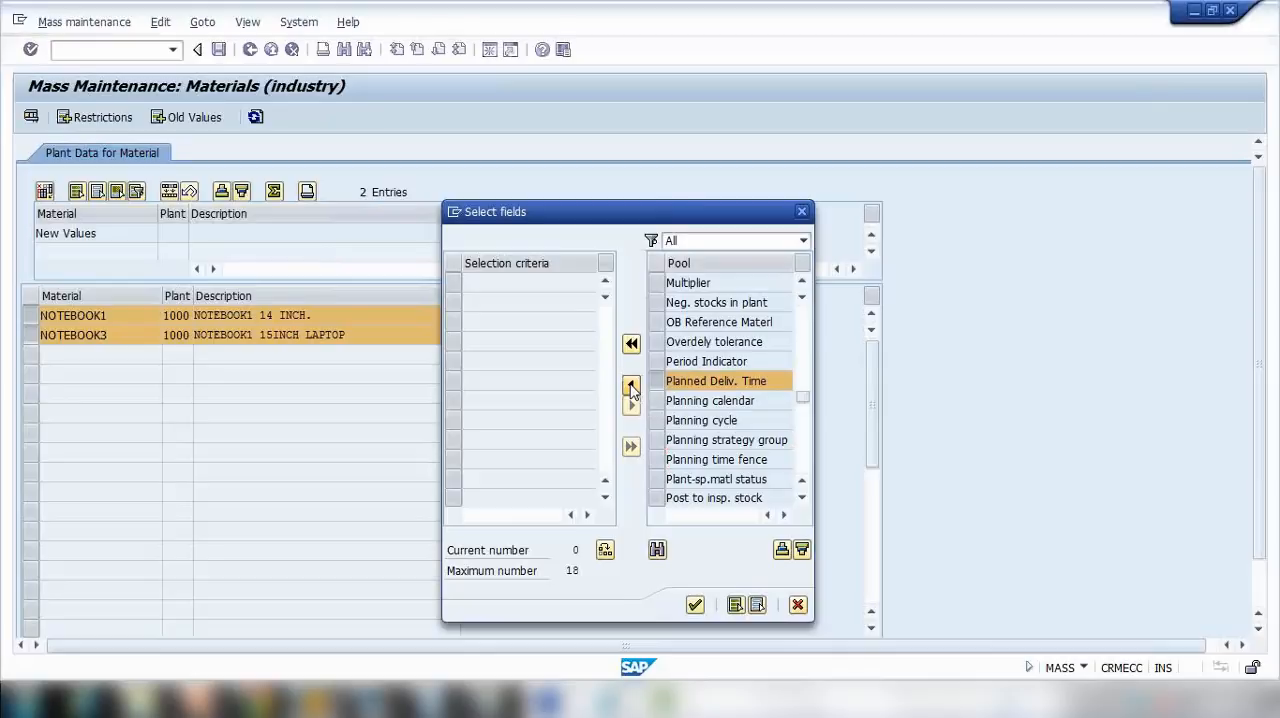
click(695, 605)
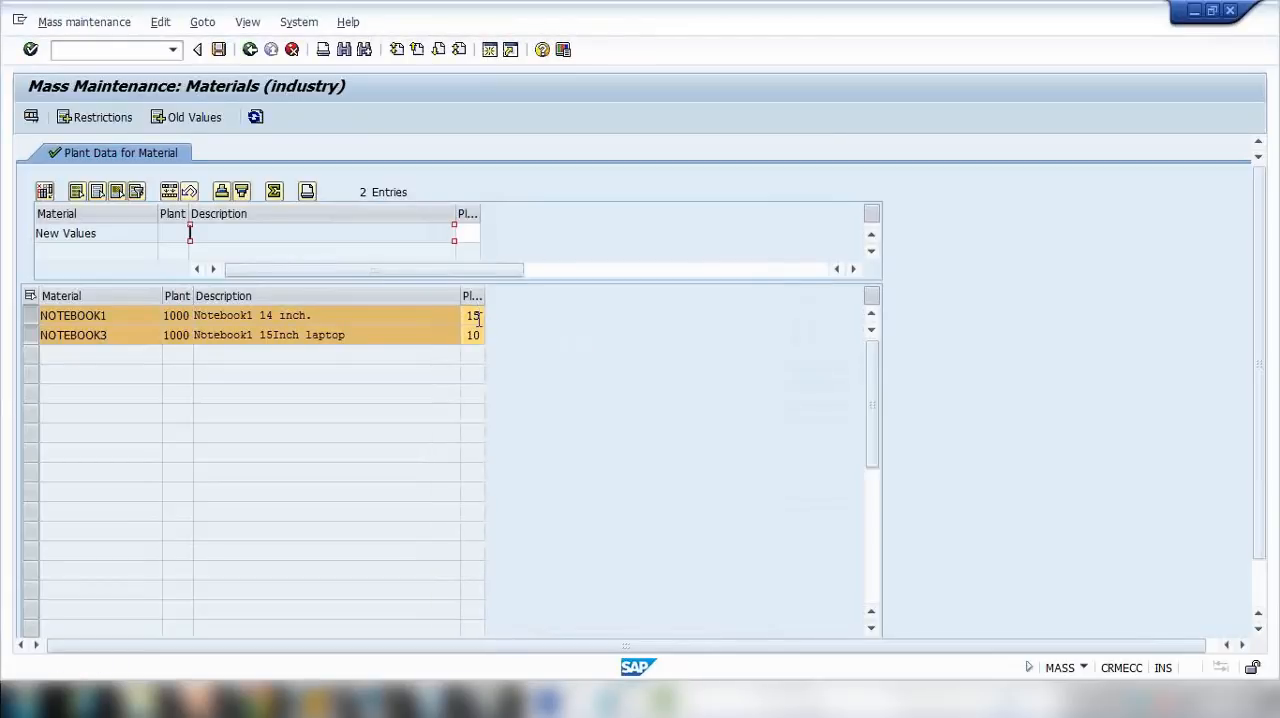
Step: Mass-change the planned delivery time of NOTEBOOK1 and NOTEBOOK3 to 20, save, and leave the update messages
drag(110, 318, 22, 332)
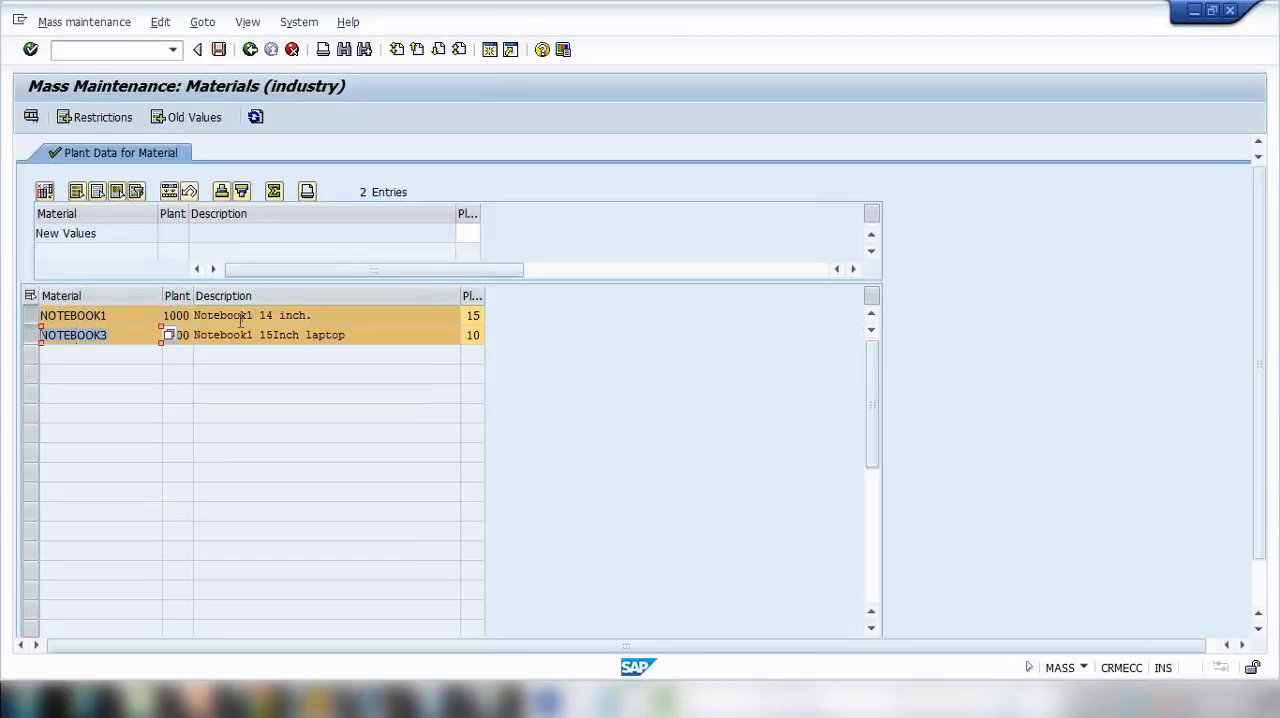
click(464, 231)
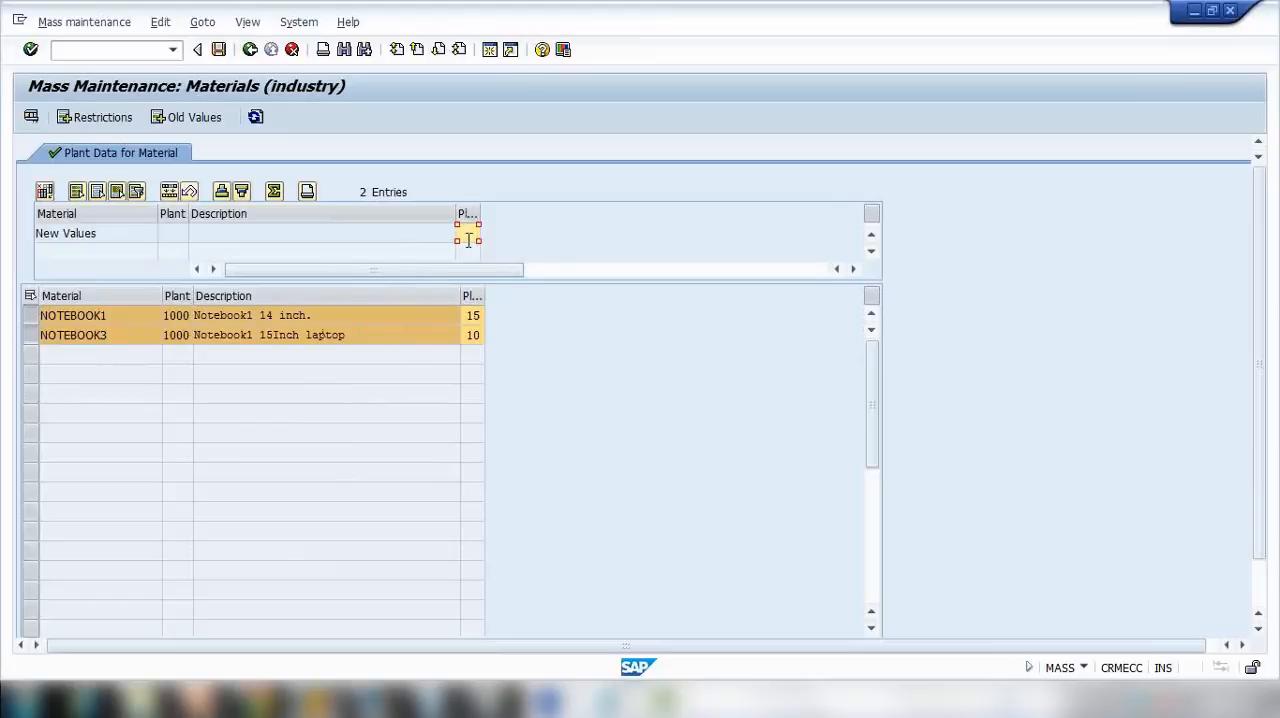
click(472, 294)
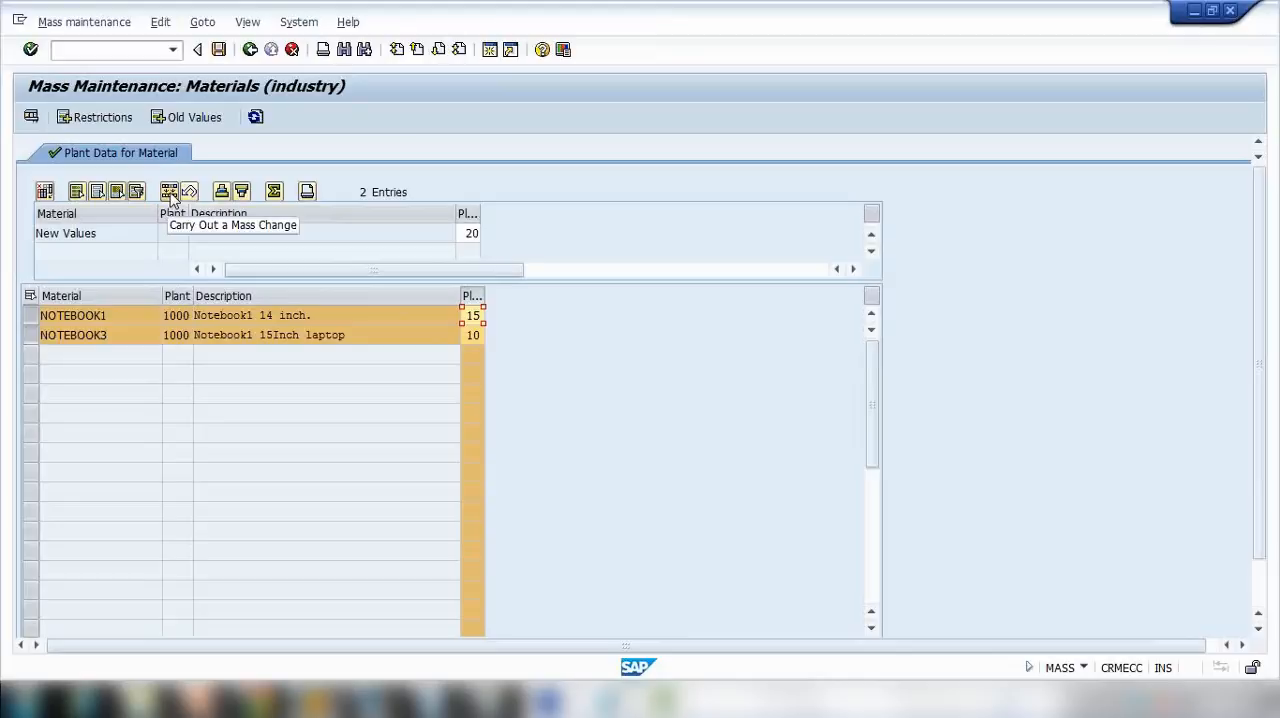
click(170, 193)
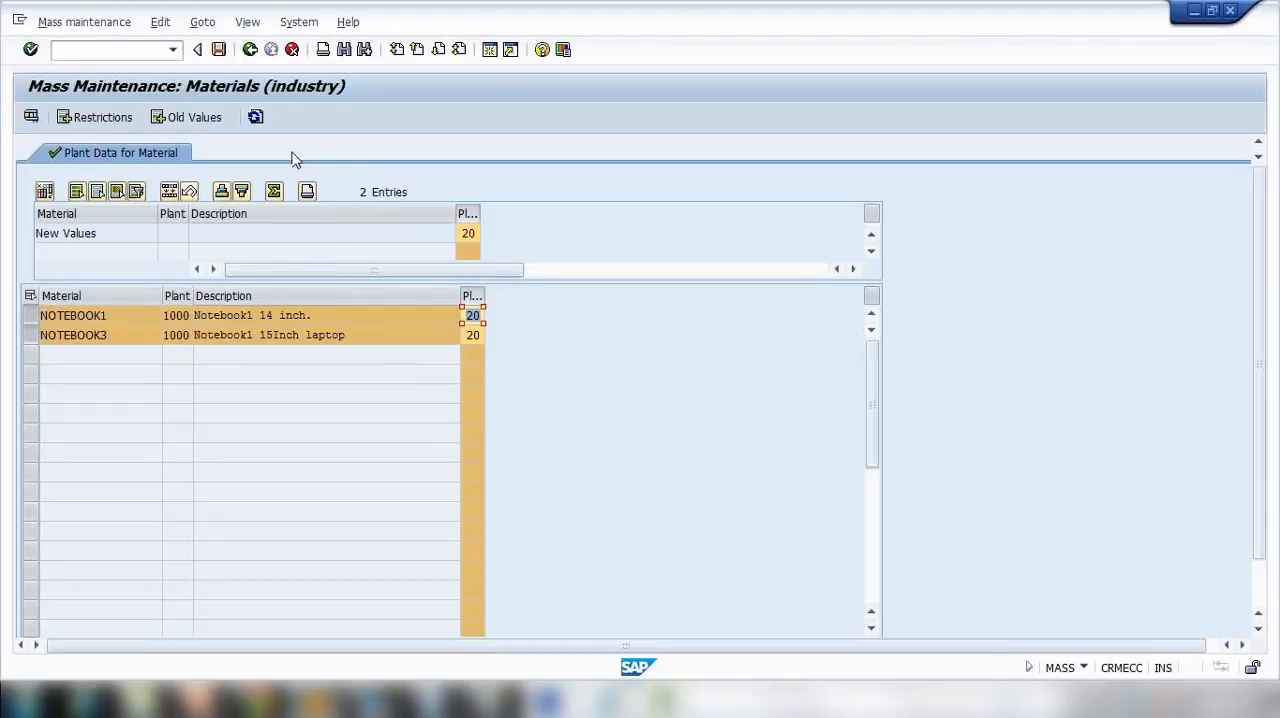
click(219, 50)
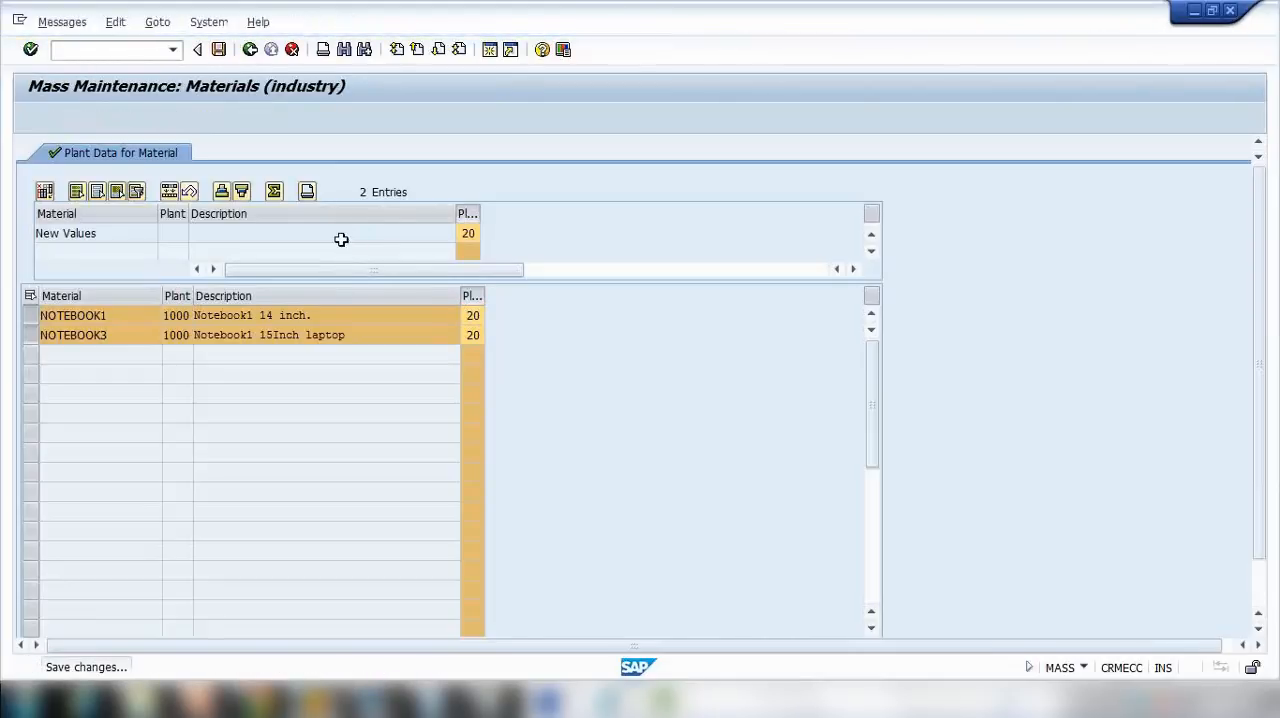
click(250, 50)
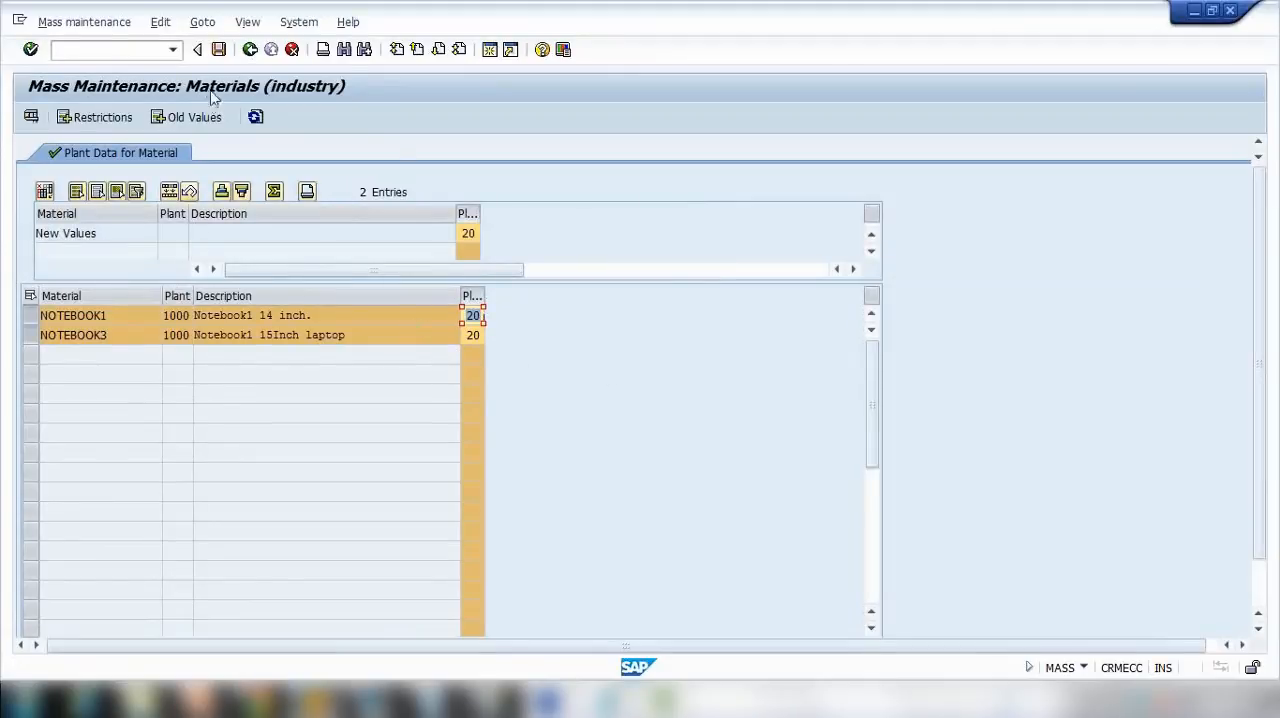
Step: Replace the material range with the pattern abc* for plant 1000 and display the matching data records
click(250, 50)
click(500, 233)
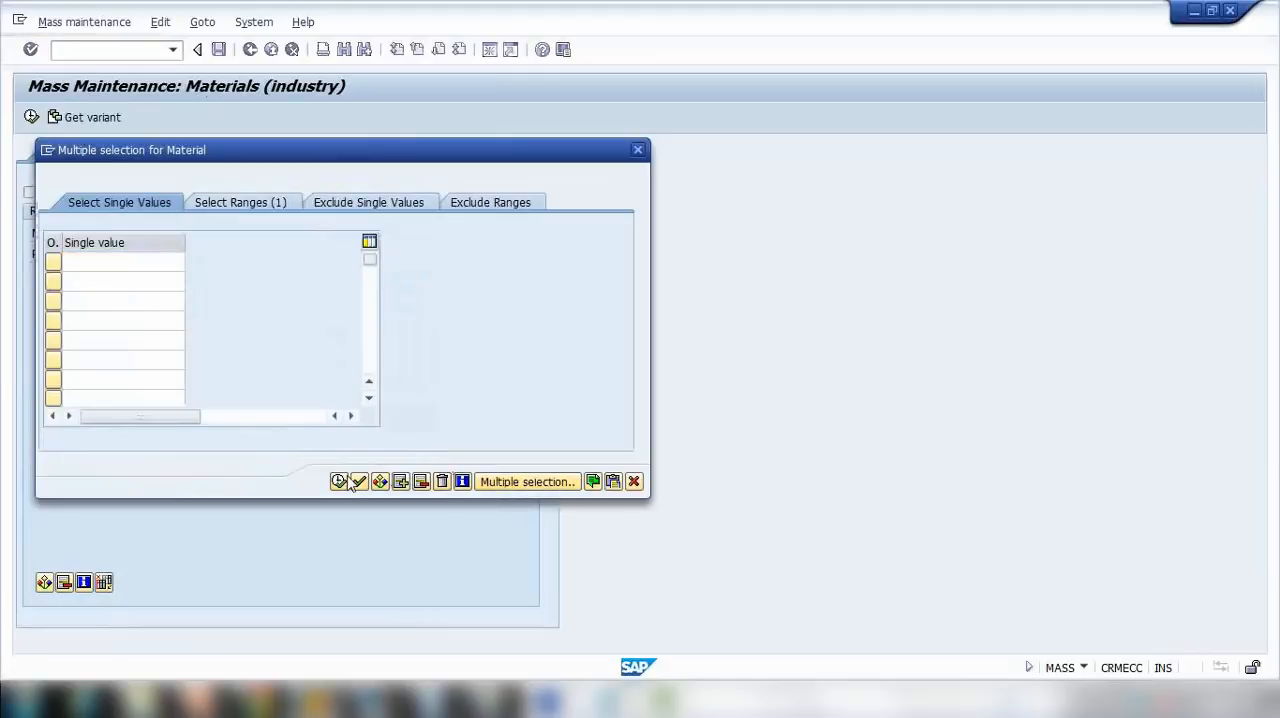
click(339, 481)
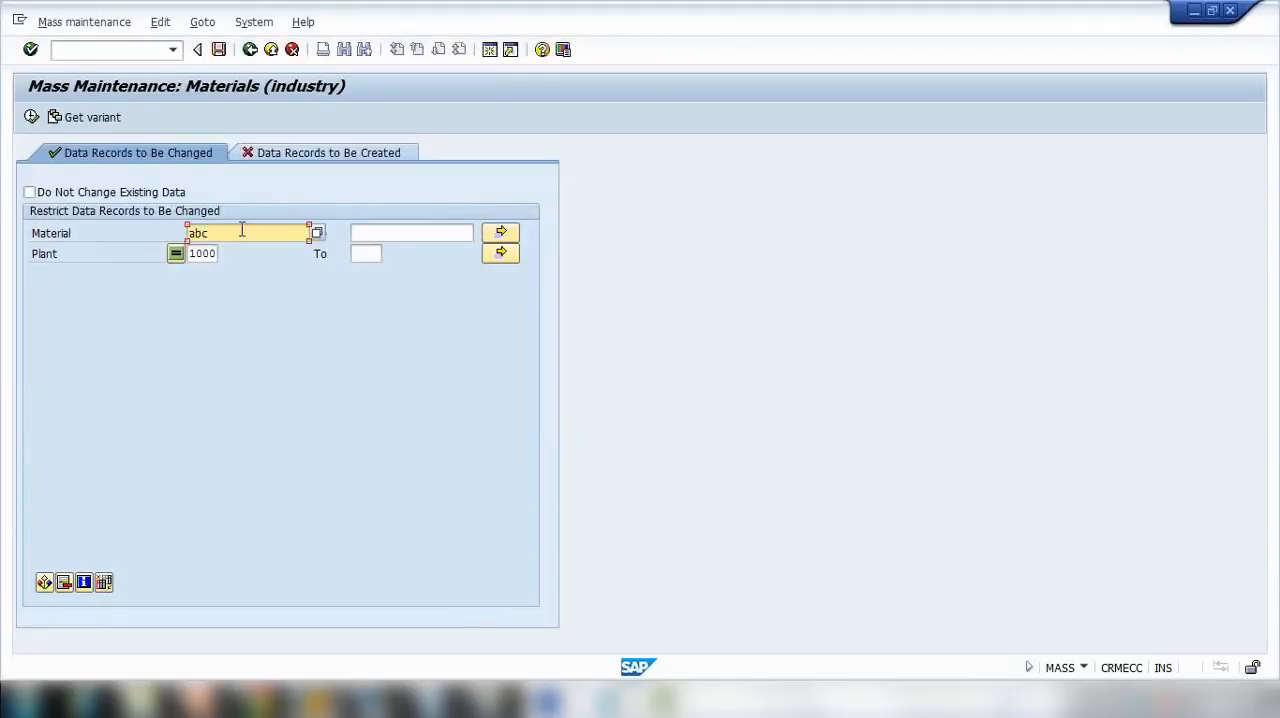
click(31, 117)
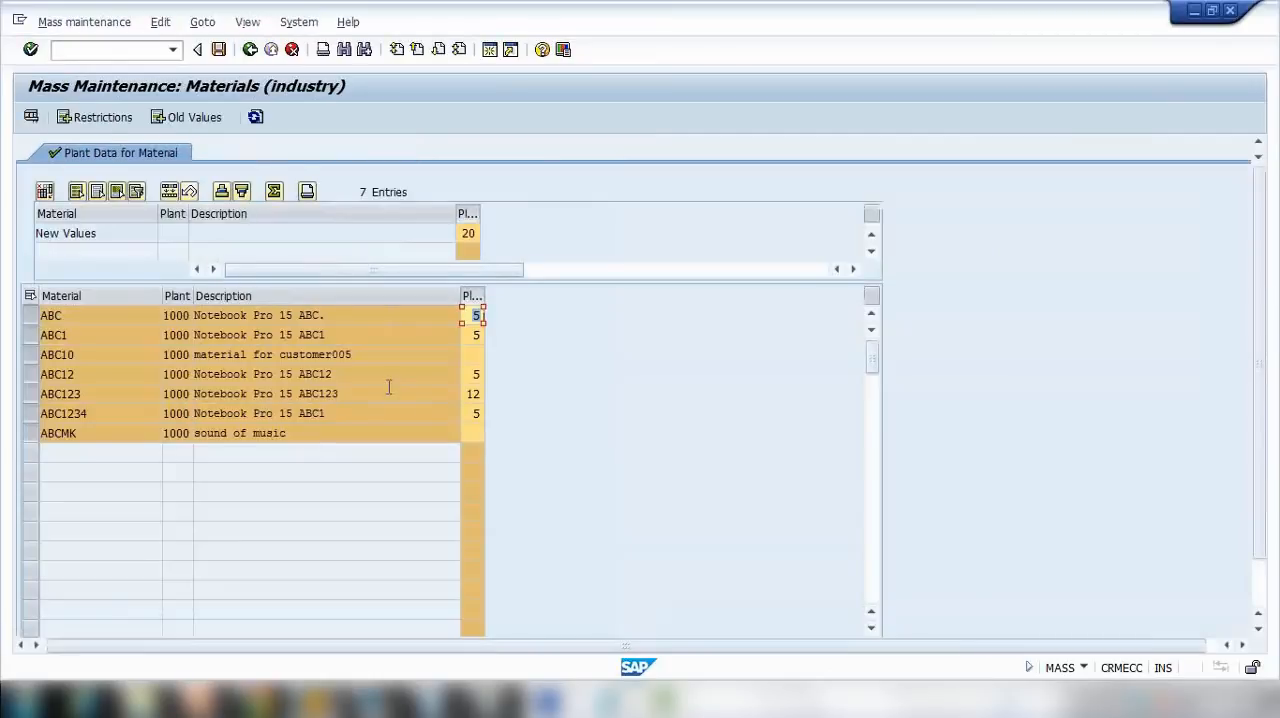
Step: Mass-change the planned delivery time of all listed ABC materials to 25, save, and leave the update messages
click(464, 234)
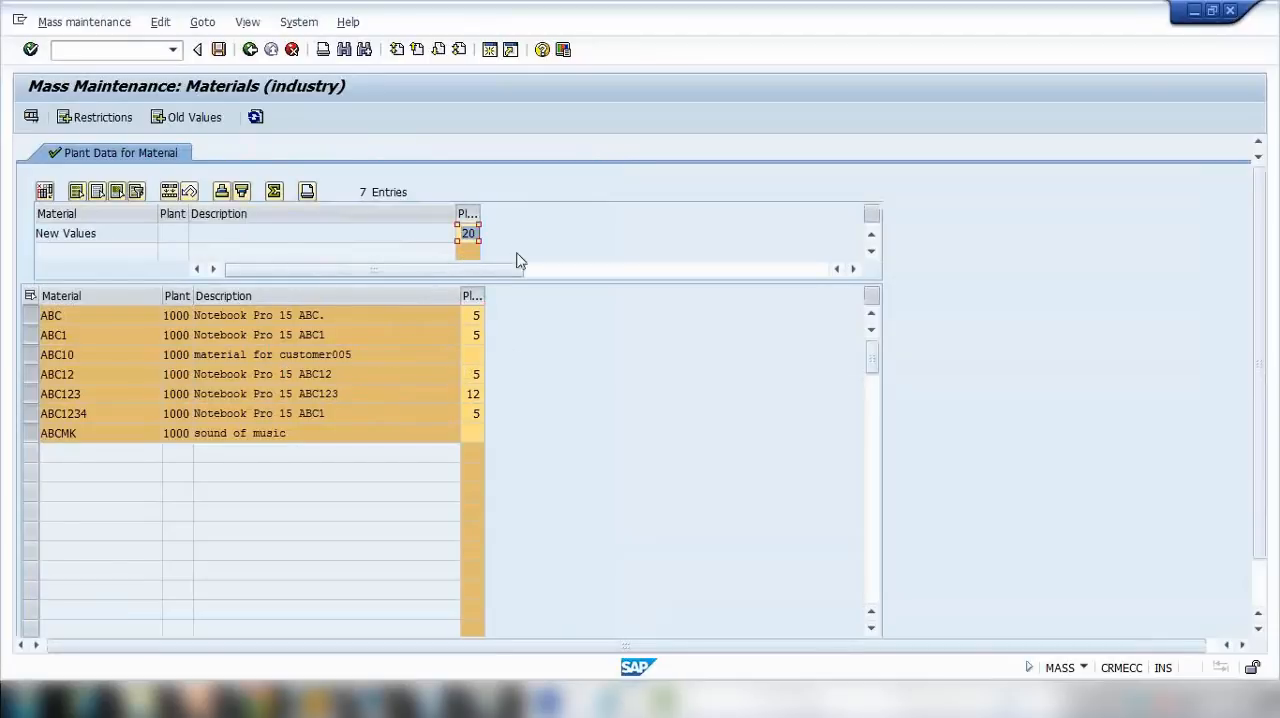
text(25)
click(472, 291)
click(474, 290)
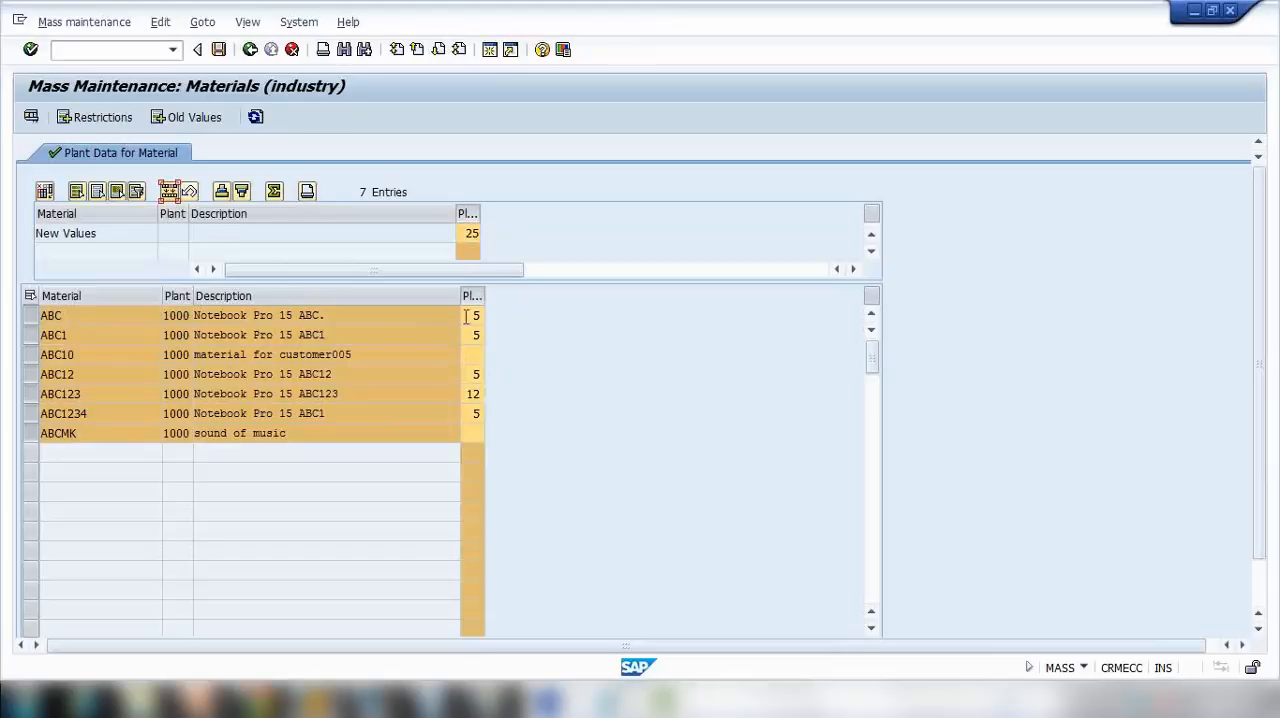
click(476, 335)
click(476, 354)
click(476, 394)
click(168, 191)
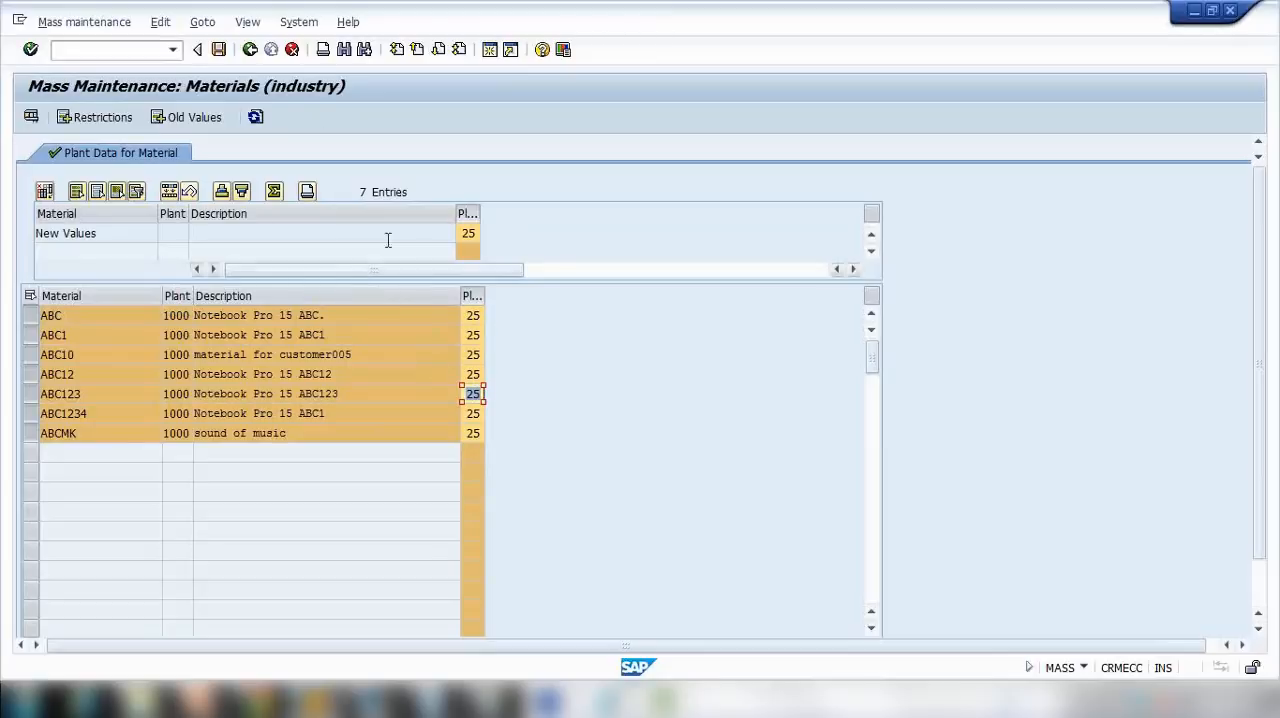
click(219, 49)
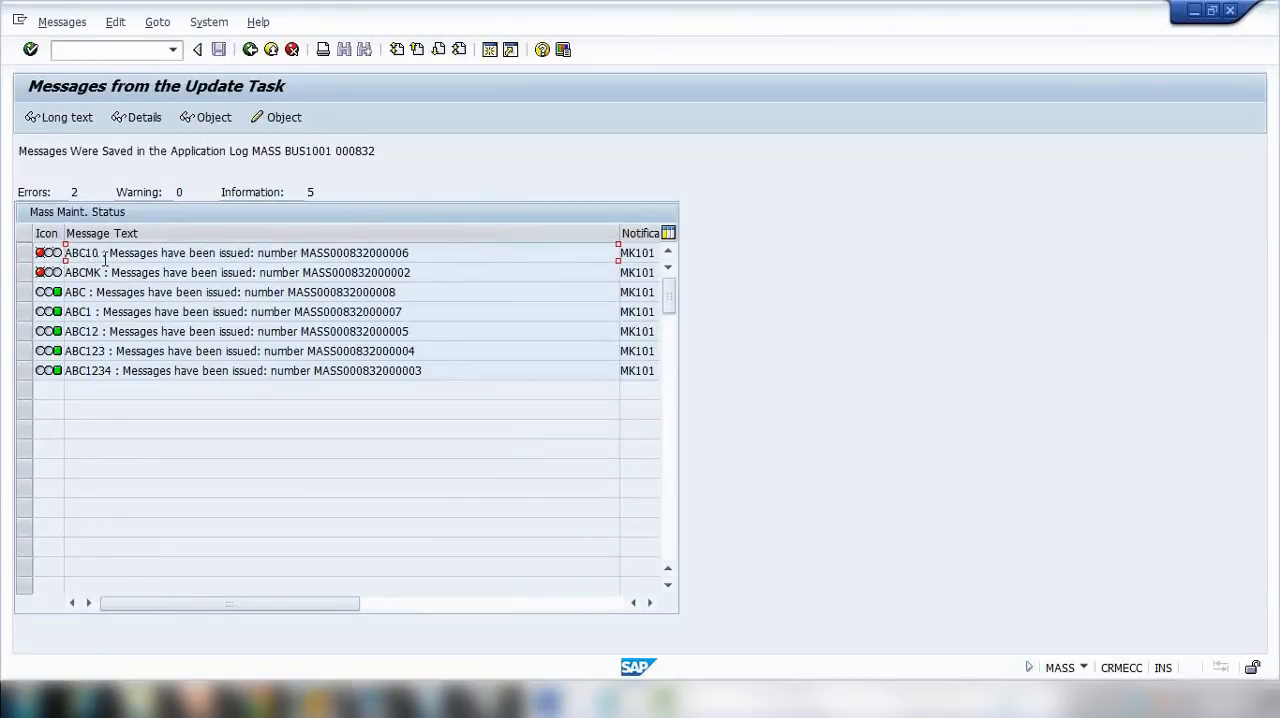
click(250, 49)
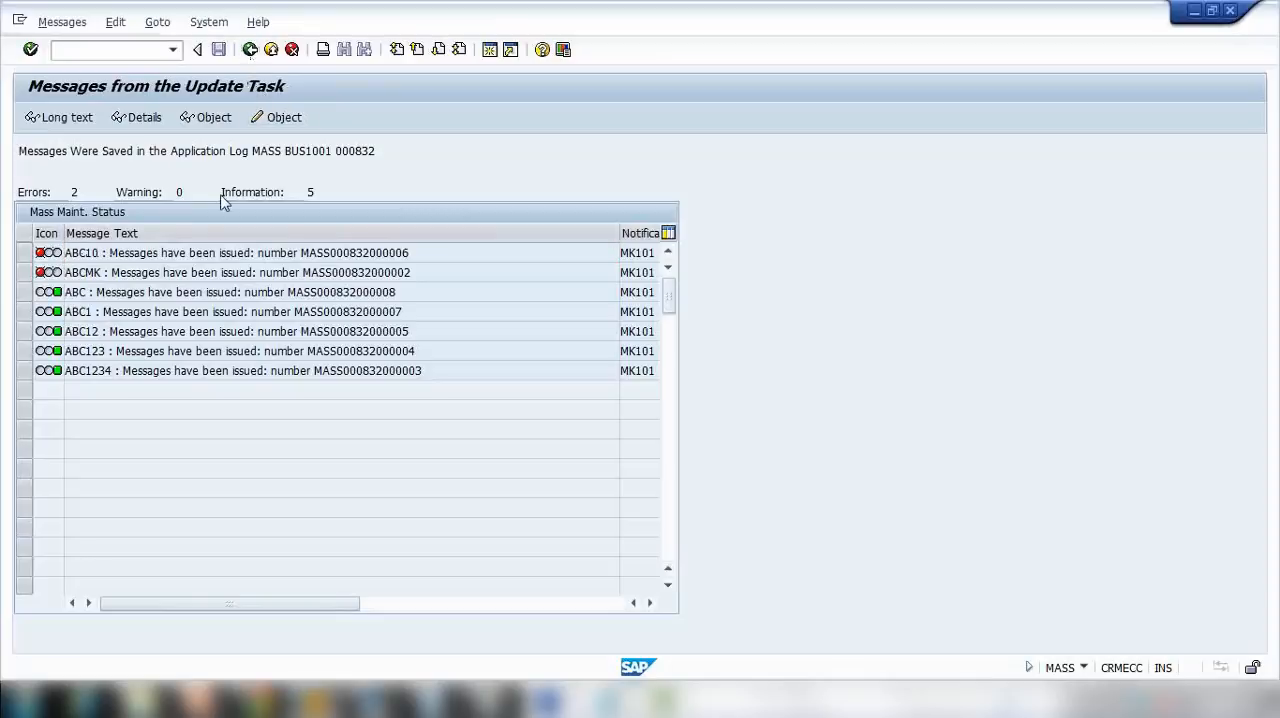